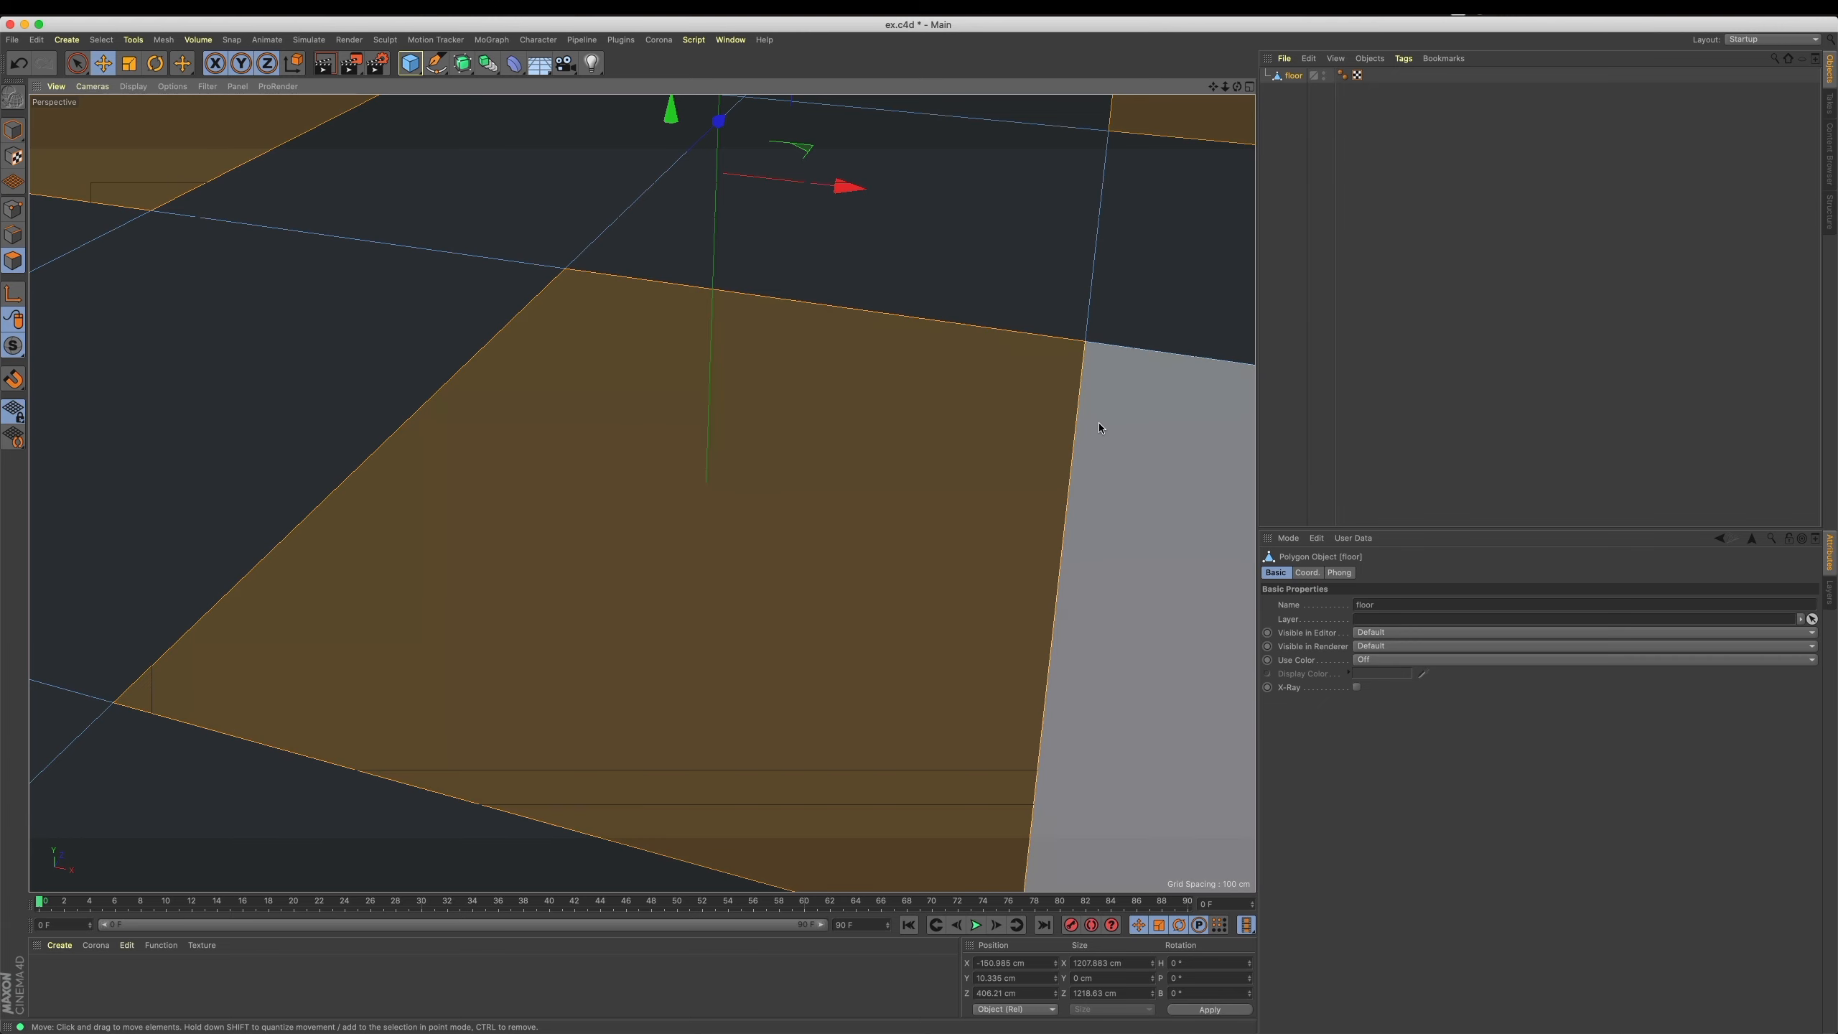
Inset the selected floor tile polygons slightly and extrude them inward about 19.8 cm to form recesses.
click(1202, 711)
right_click(1161, 649)
click(1194, 717)
drag(1166, 674, 1061, 706)
right_click(1130, 663)
click(1166, 703)
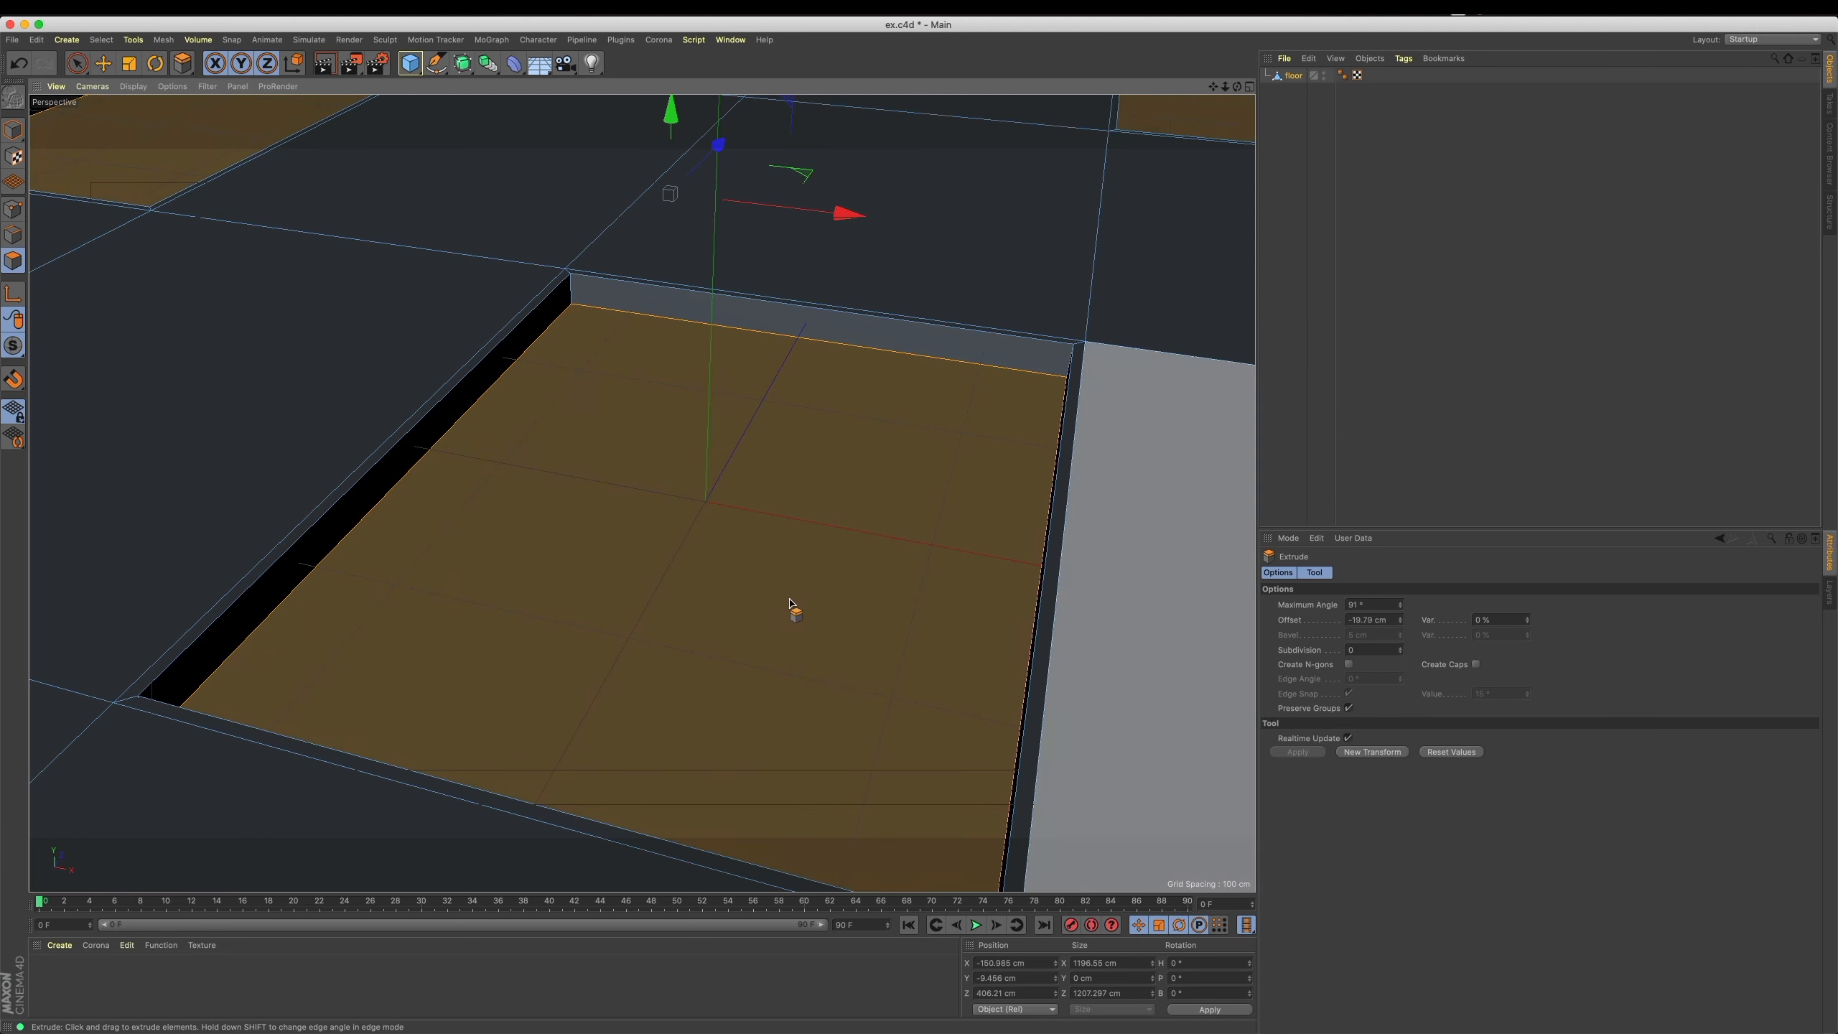
click(13, 130)
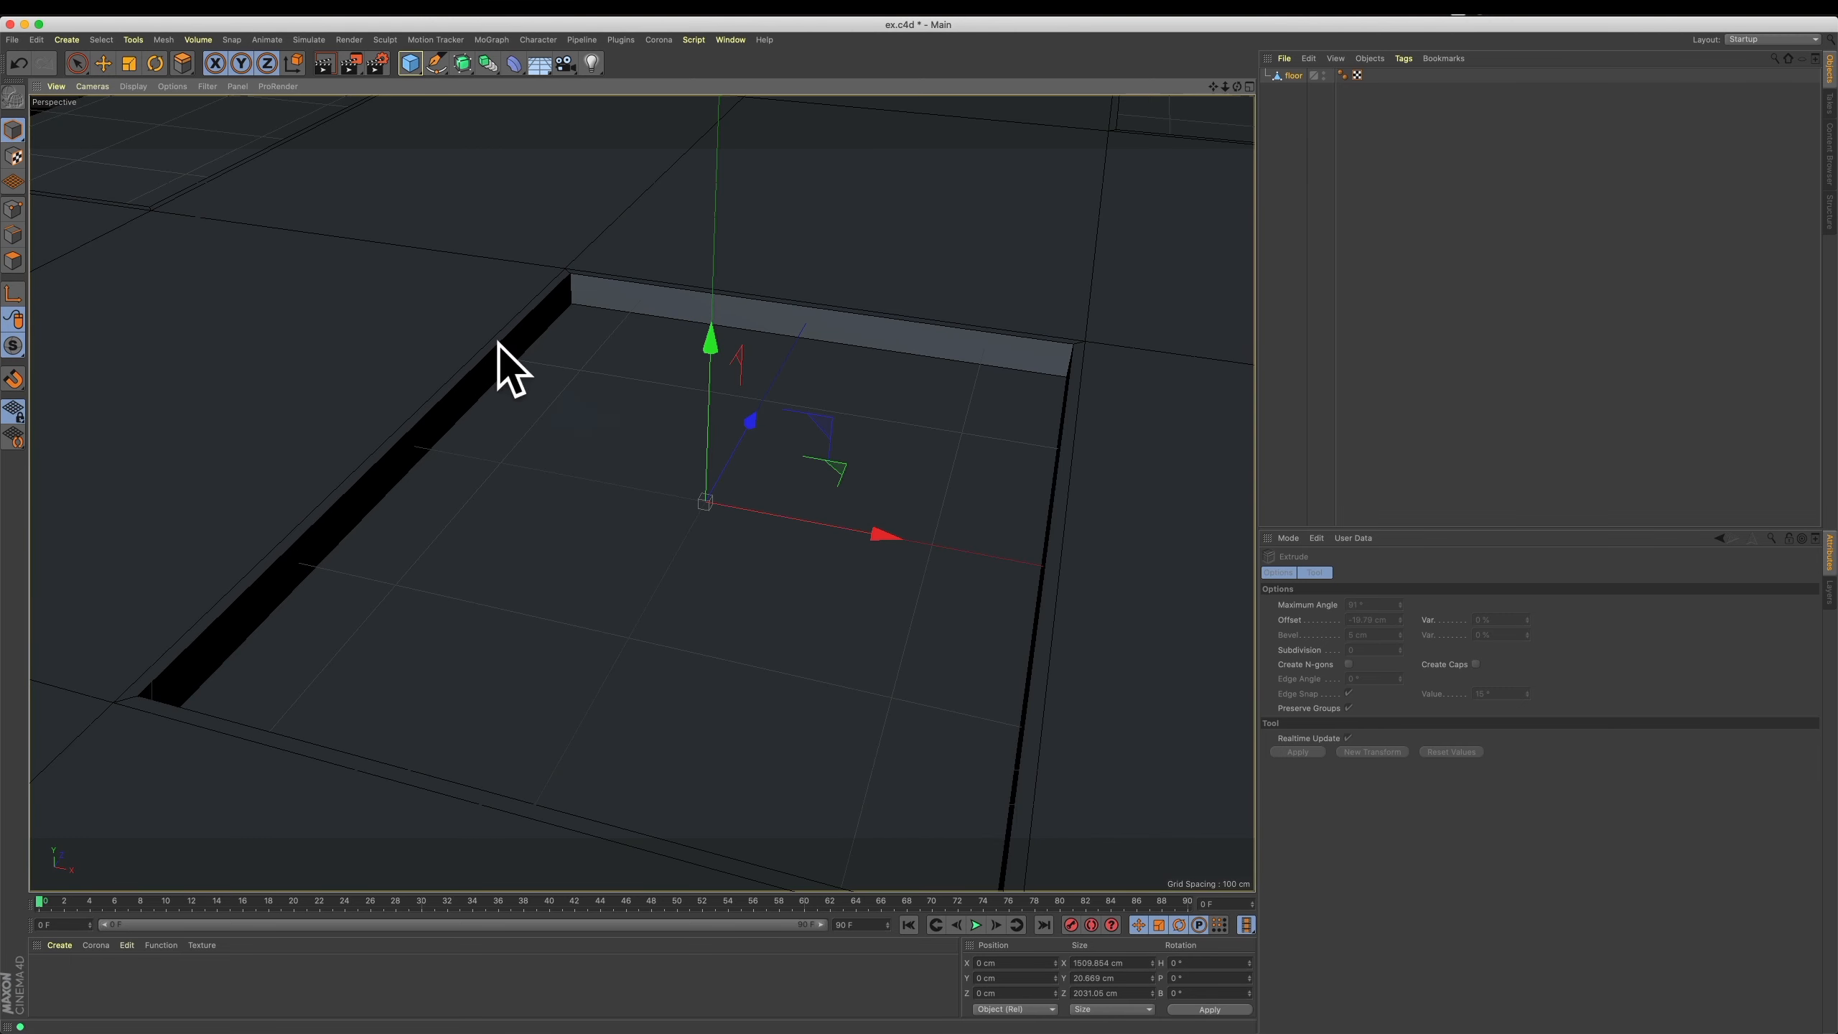
click(98, 65)
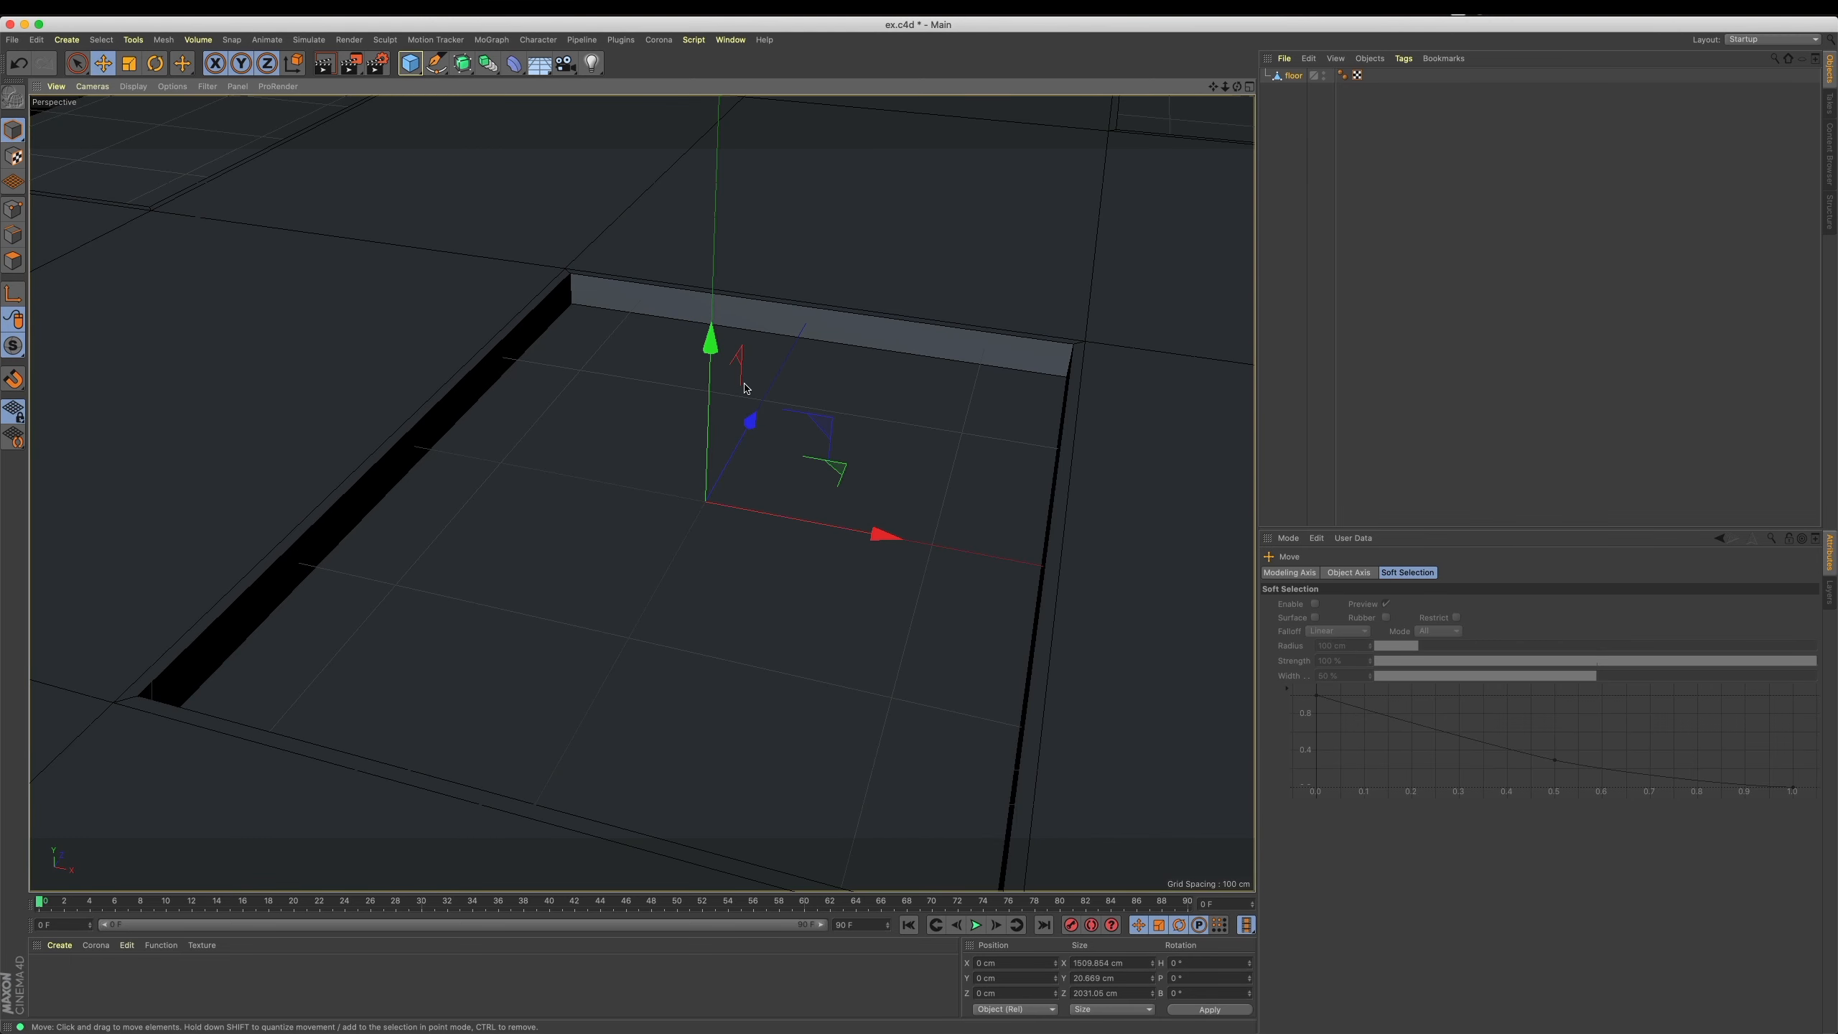
Inset the bottom polygon of the central recess and extrude it upward about 26.2 cm into a raised block.
click(13, 261)
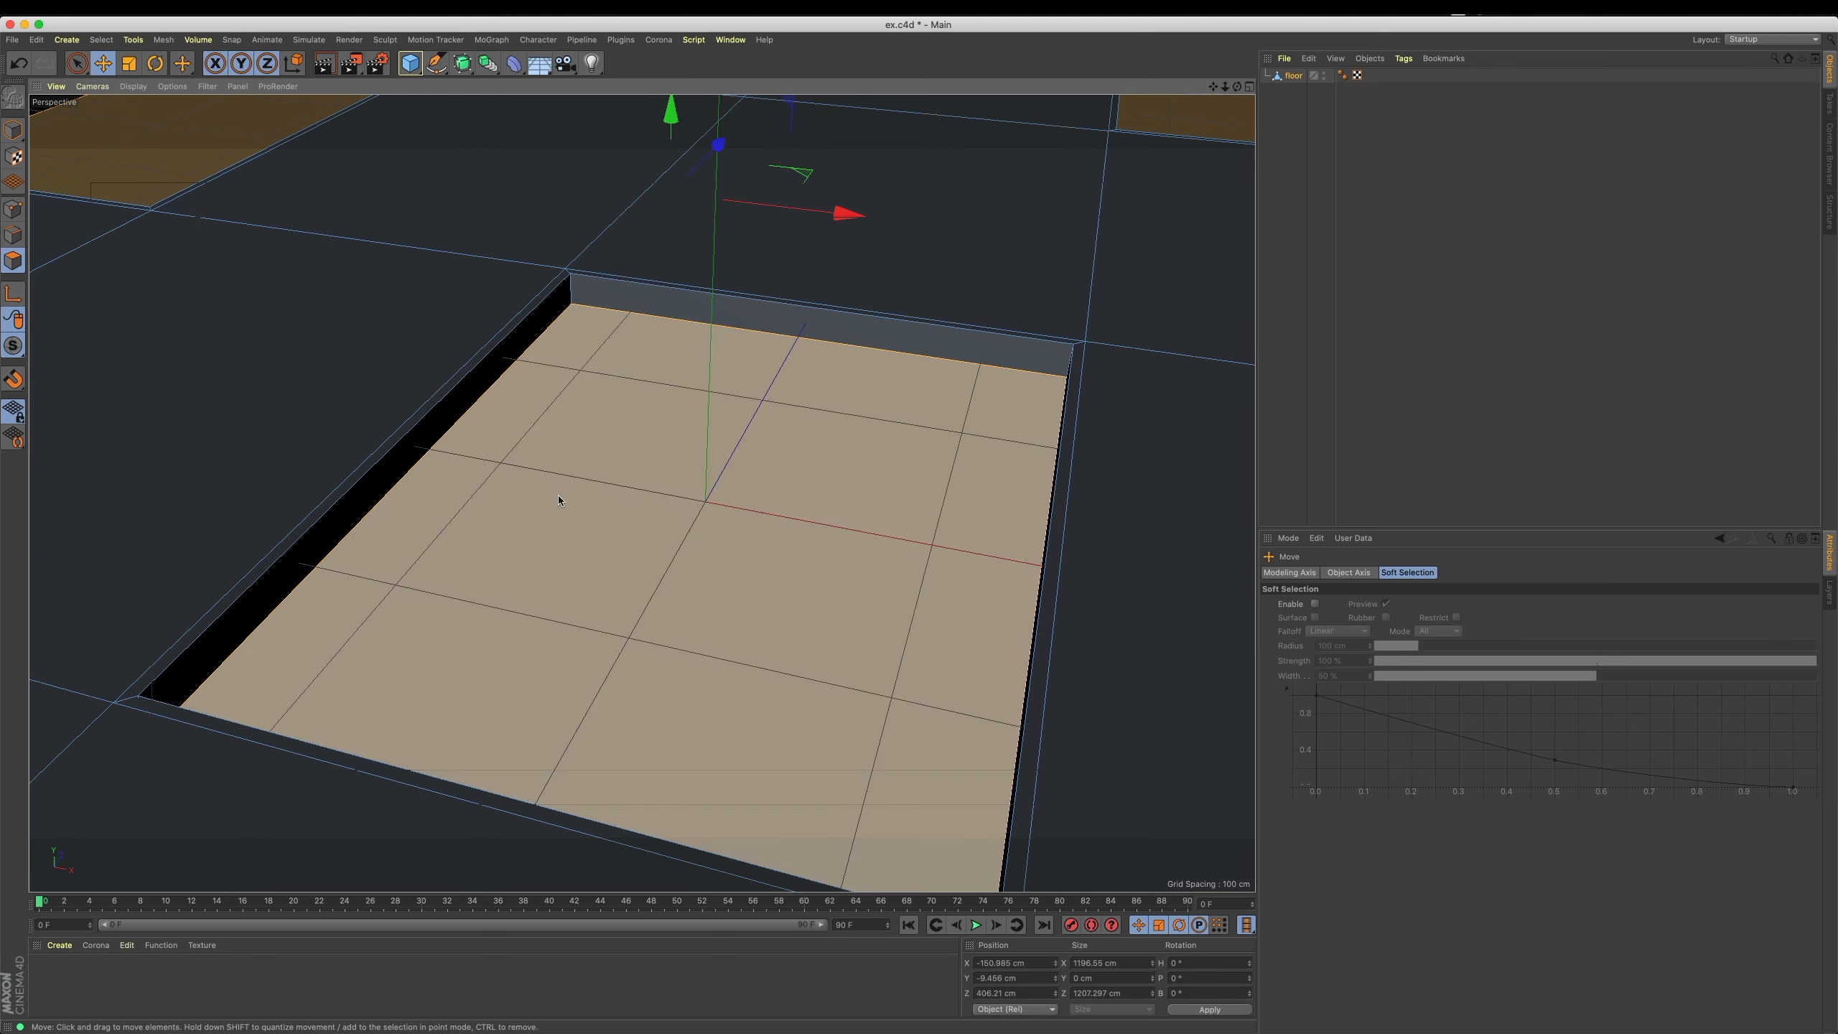
right_click(880, 495)
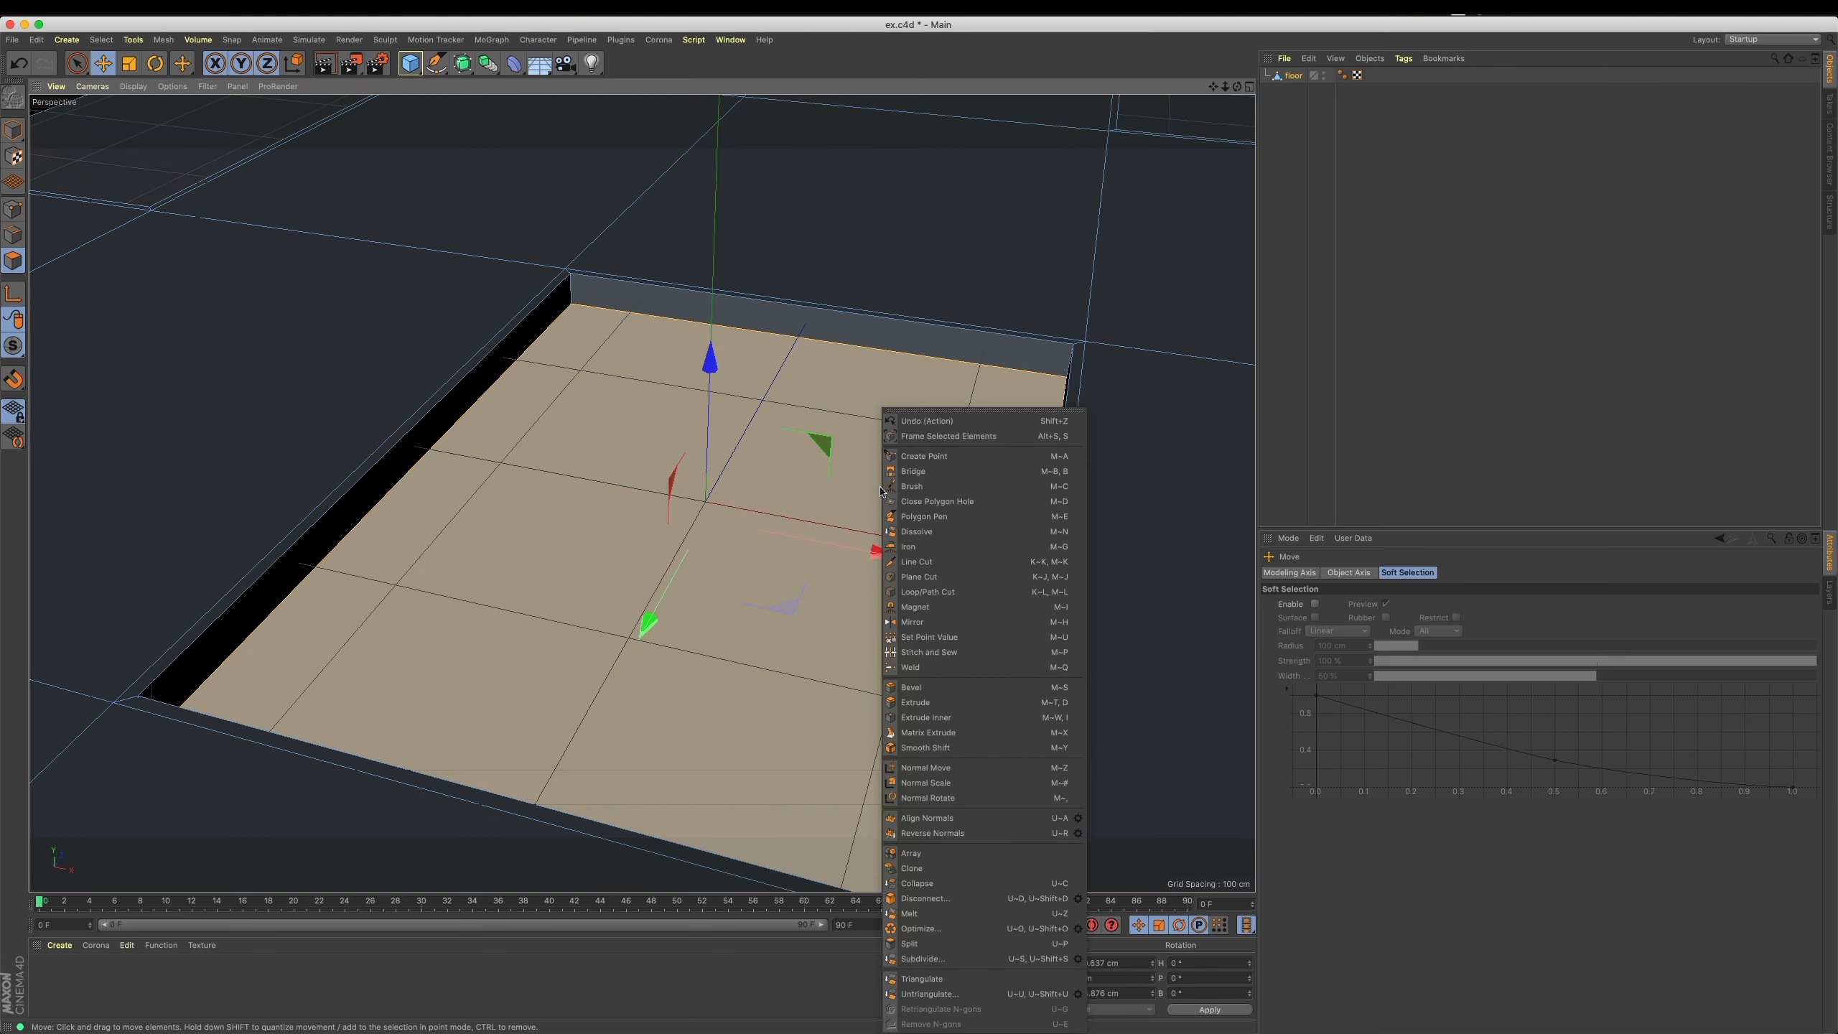
click(1019, 717)
drag(1019, 717, 1080, 707)
right_click(1078, 716)
click(1154, 702)
key(Return)
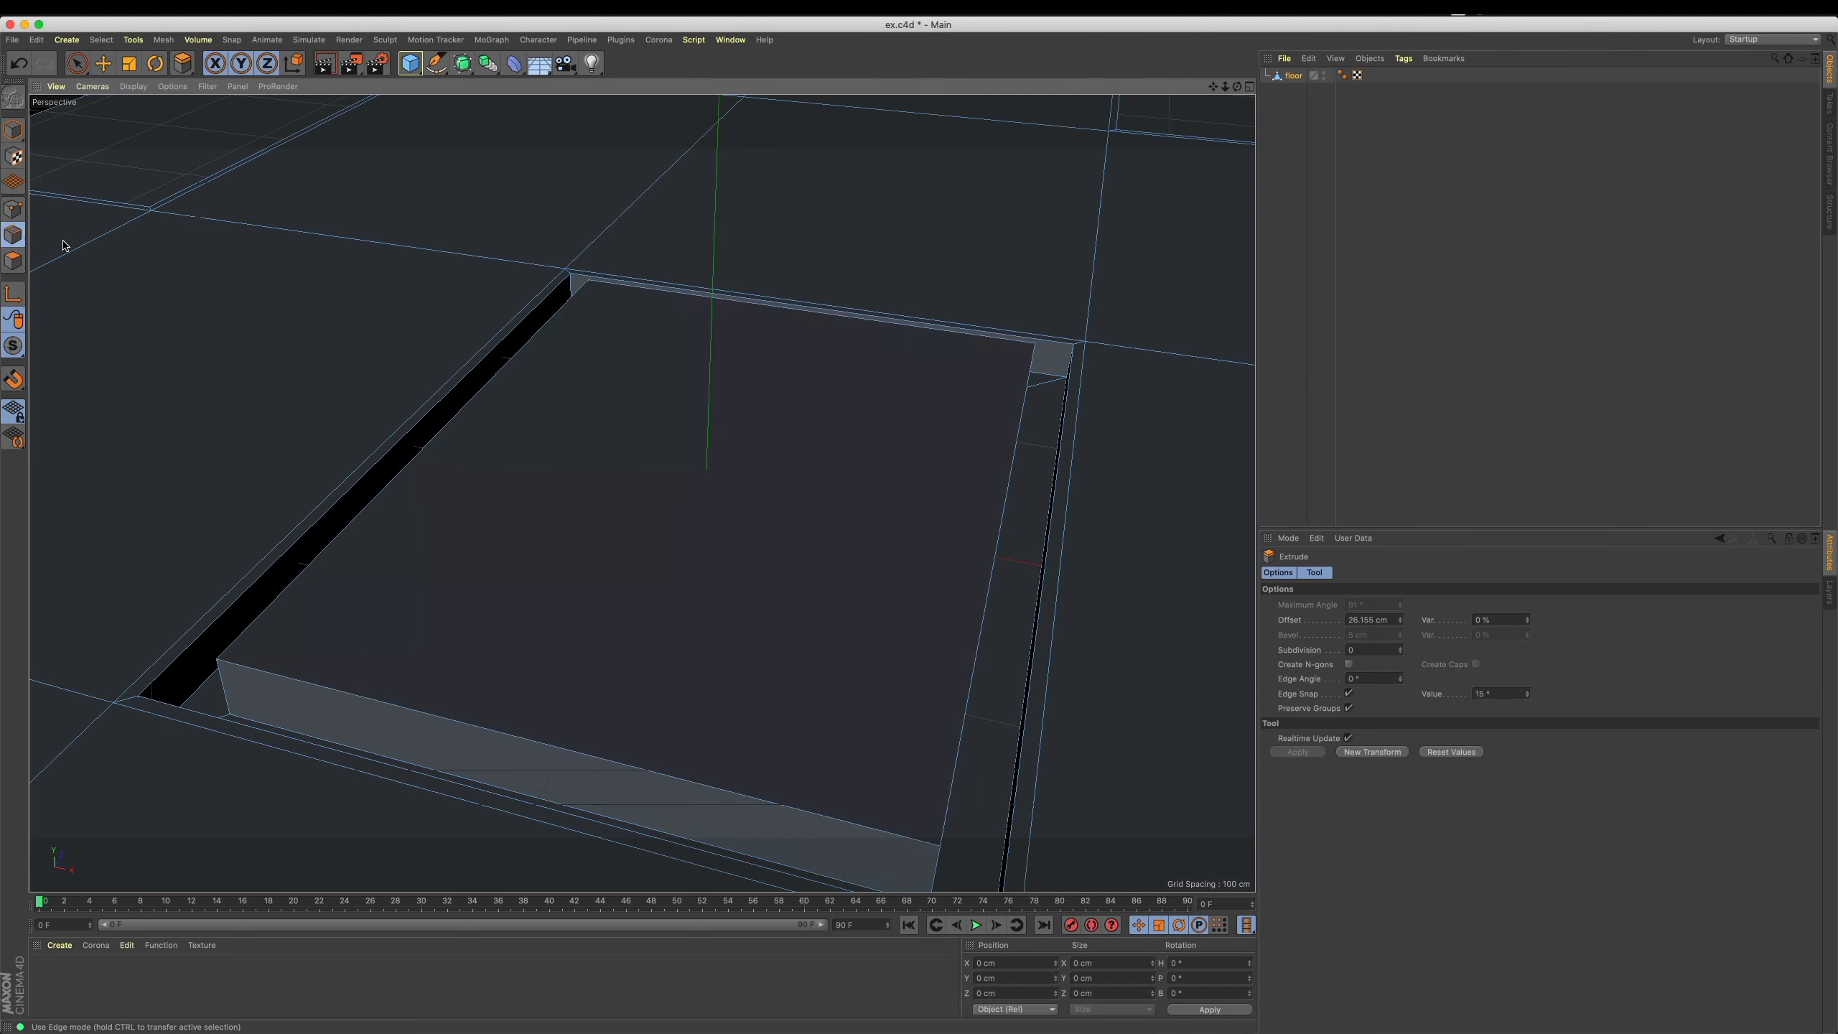
Bevel the four top edges of the raised block in the recess by about 2.8 cm.
click(507, 373)
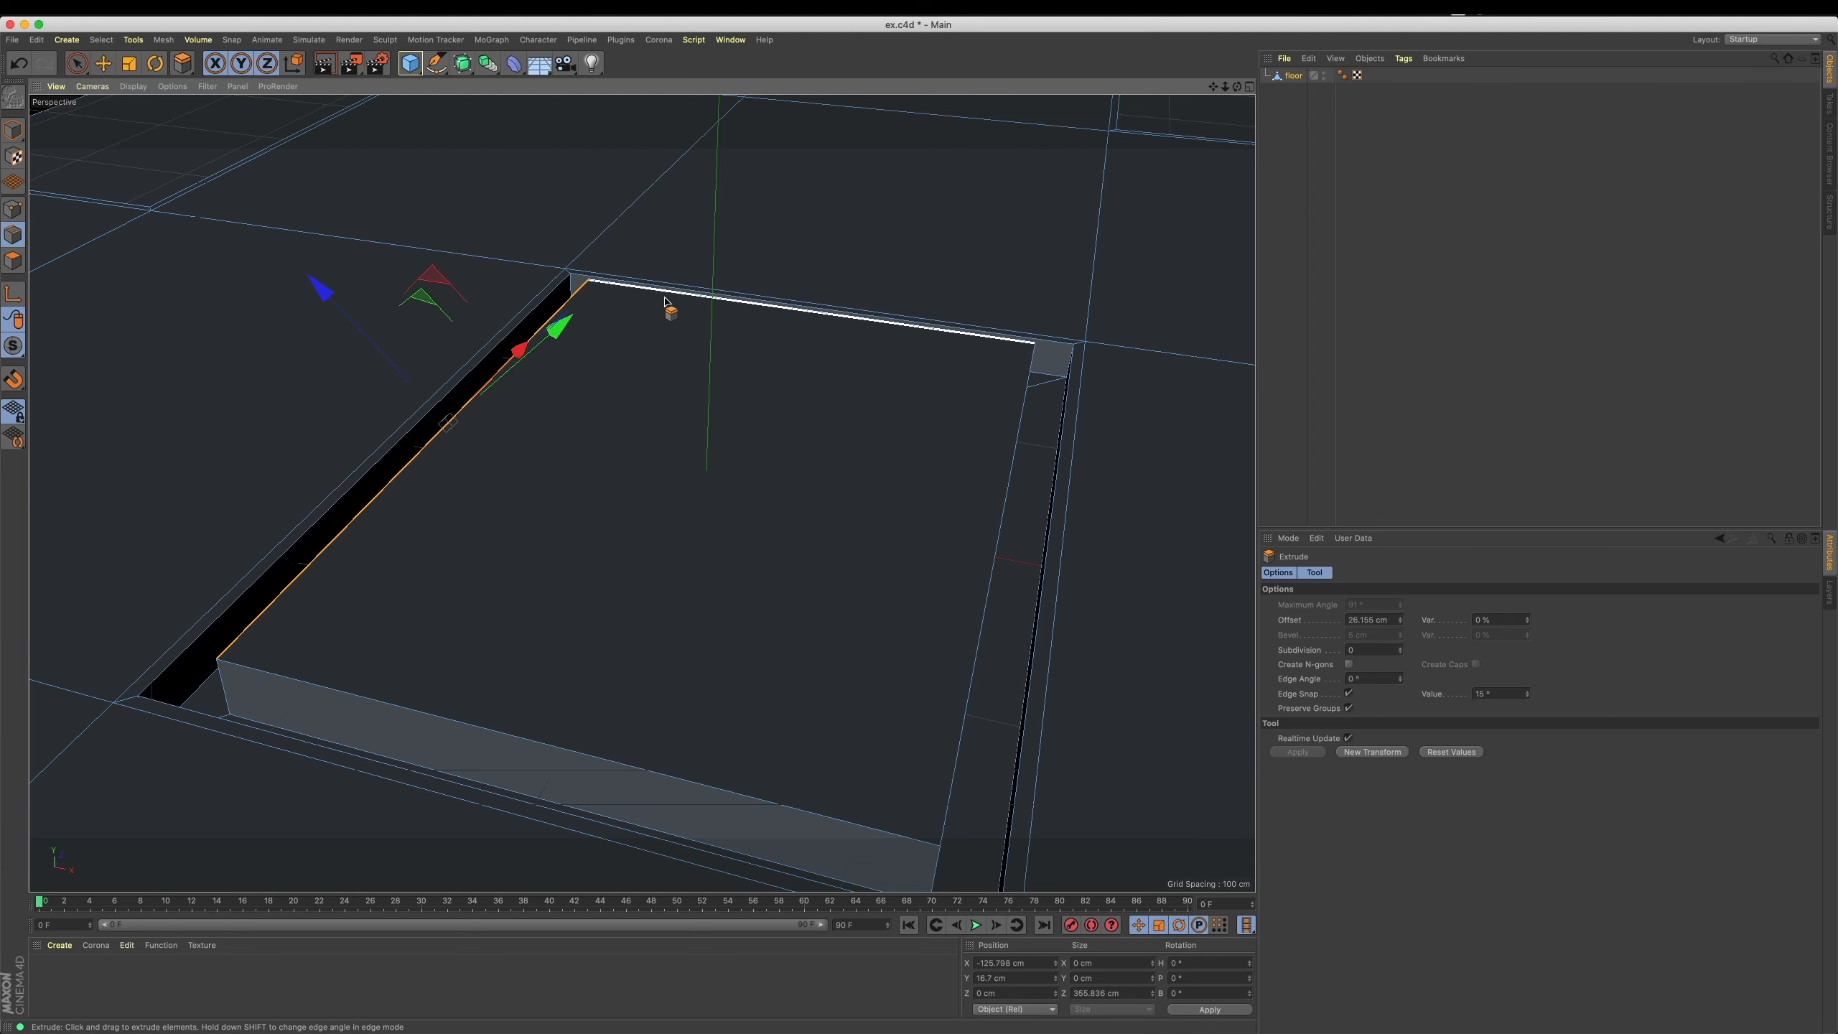
shift+click(665, 300)
shift+click(608, 761)
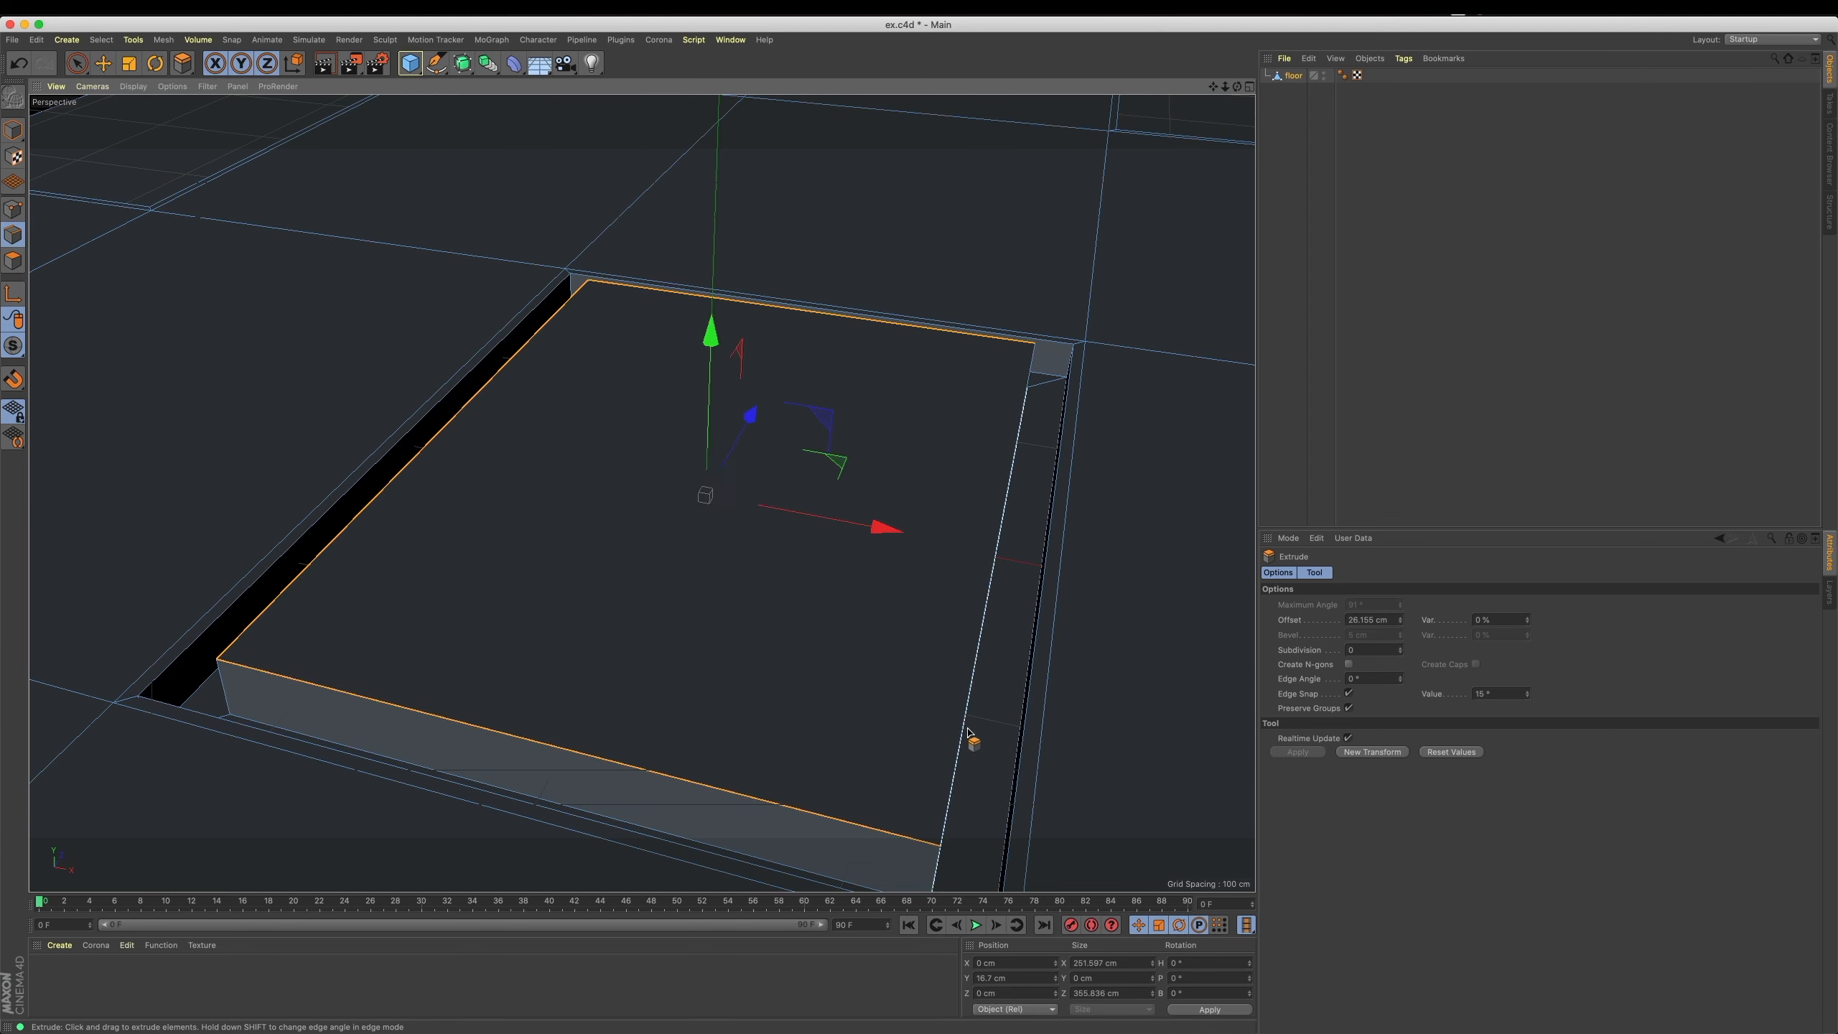
key(super+z)
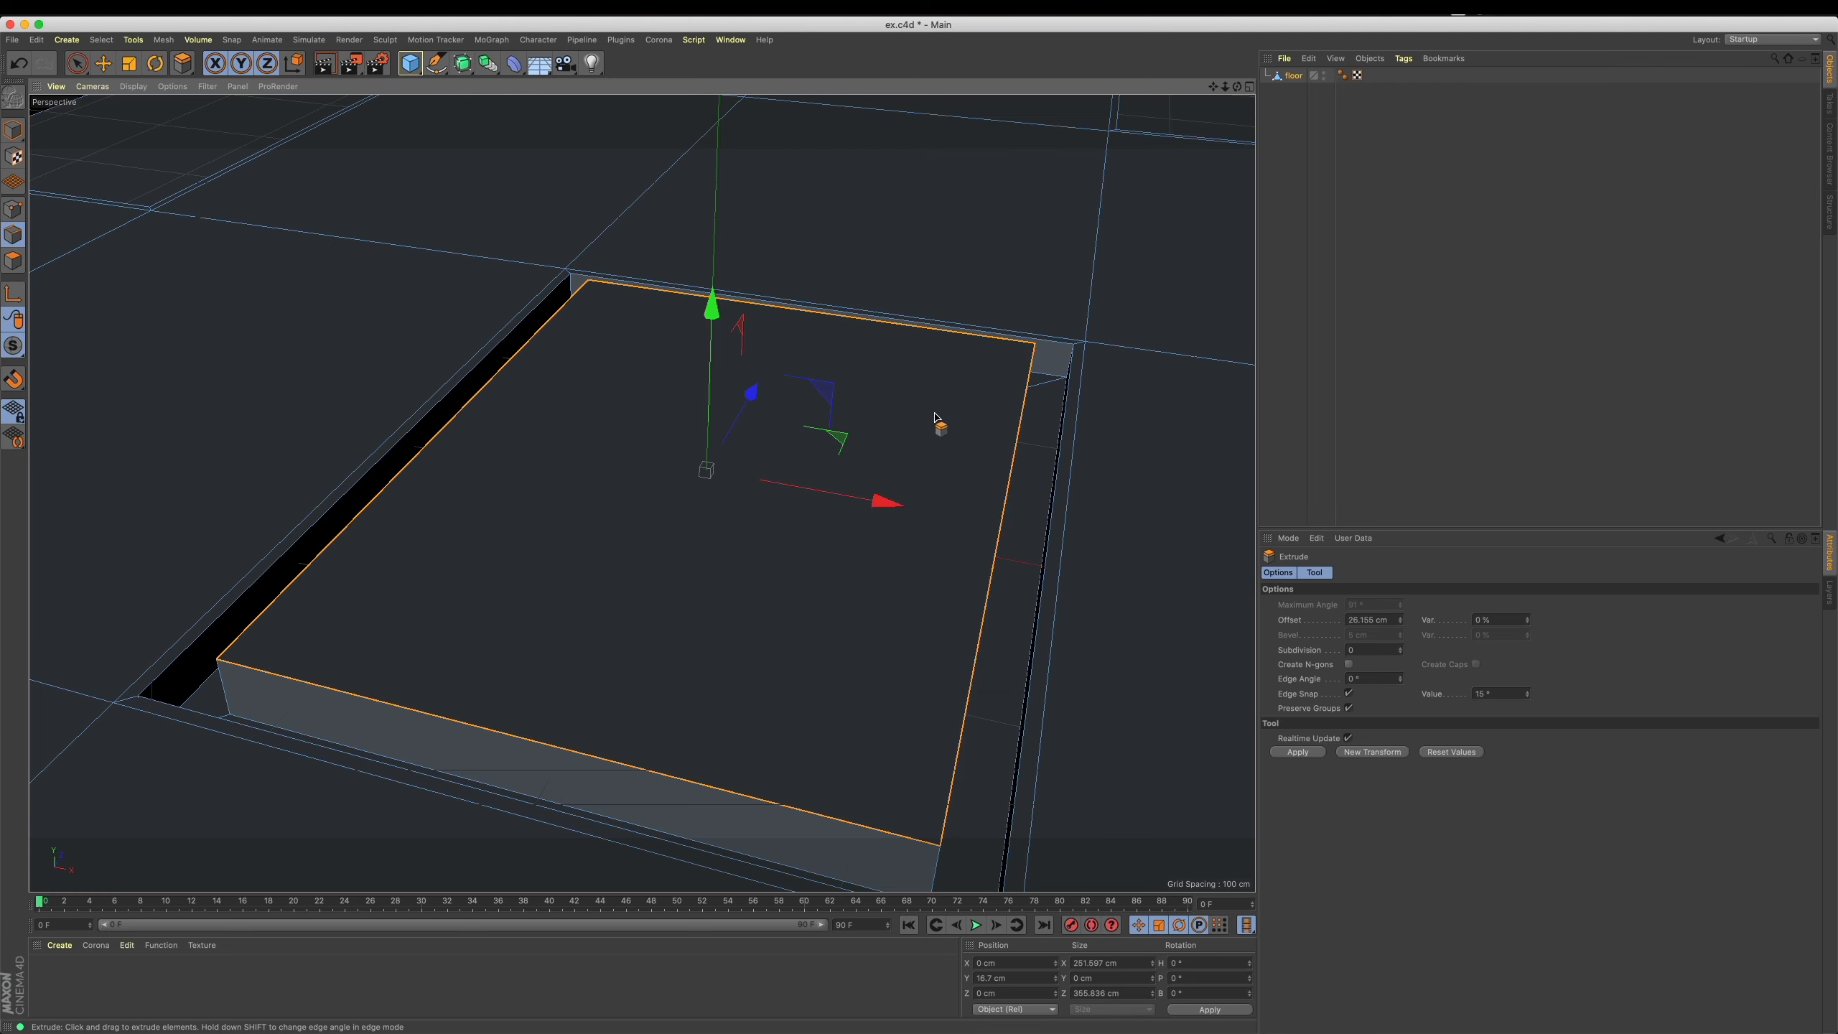
right_click(934, 418)
click(1017, 528)
drag(1388, 632, 1396, 632)
click(13, 130)
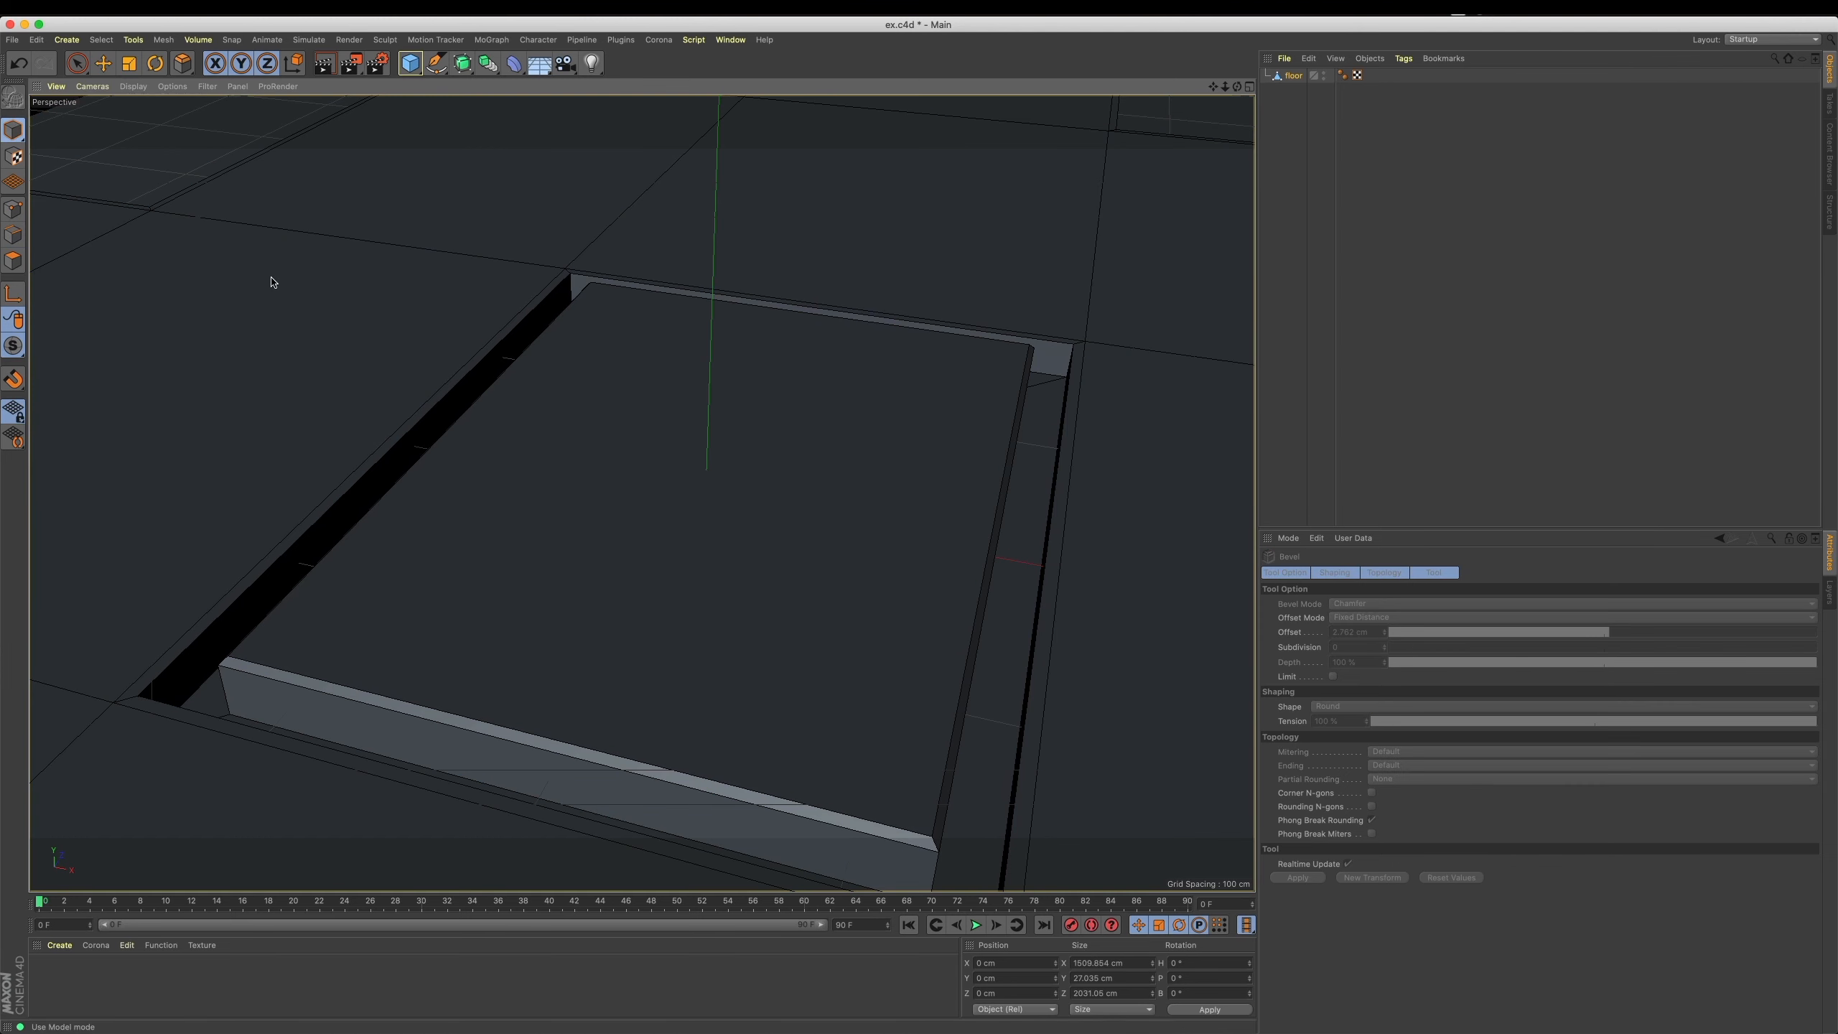
Add a camera to the scene, leaving no object selected.
alt+middle_drag(453, 332, 448, 321)
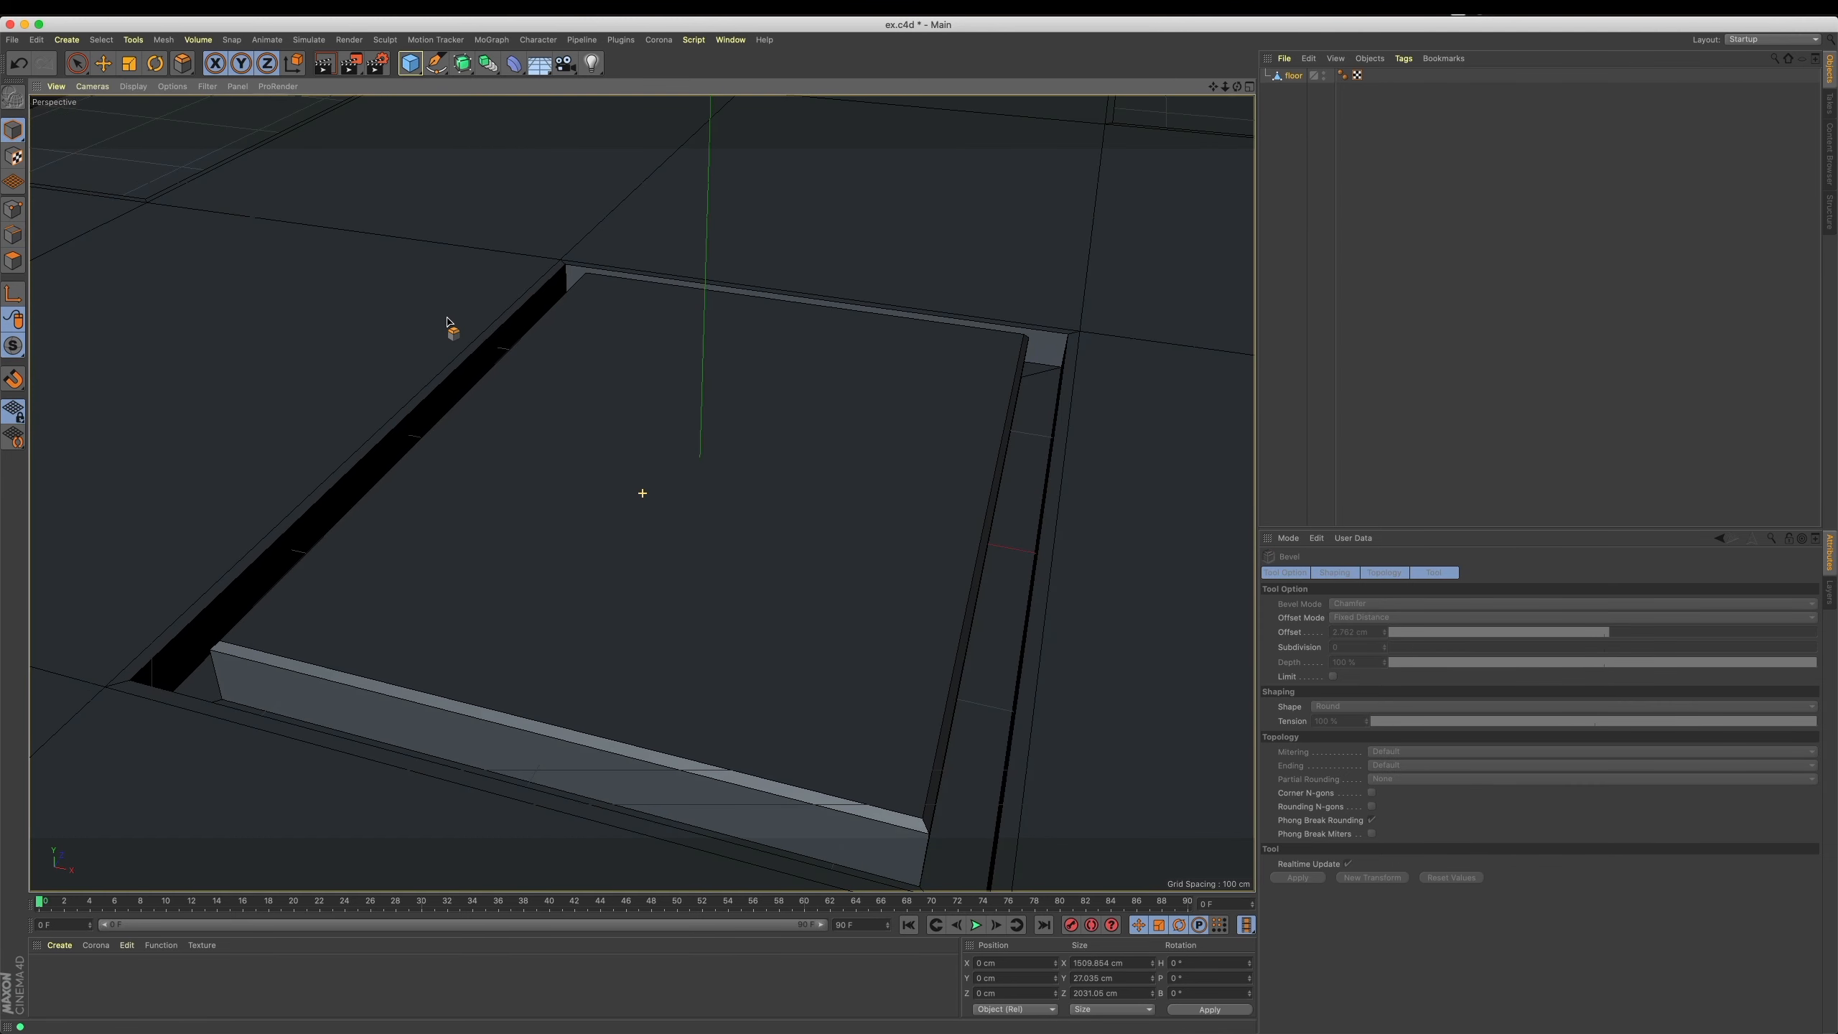
click(566, 64)
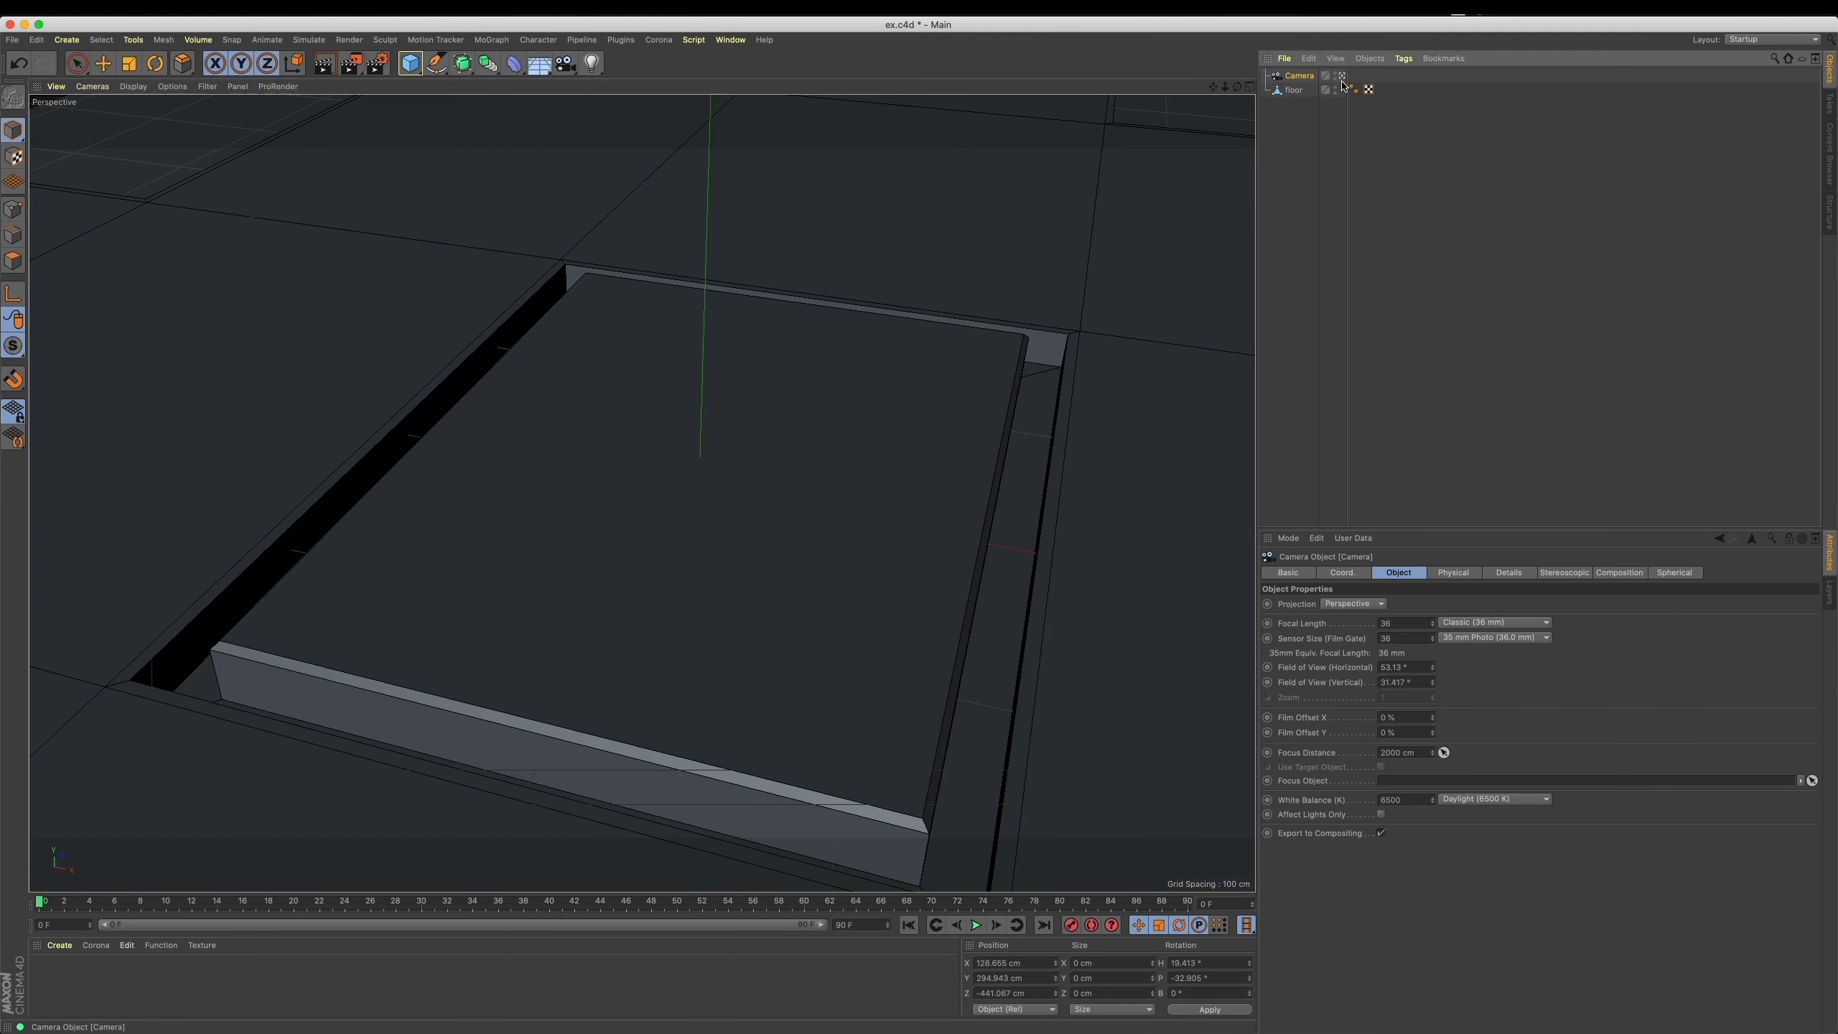
click(146, 96)
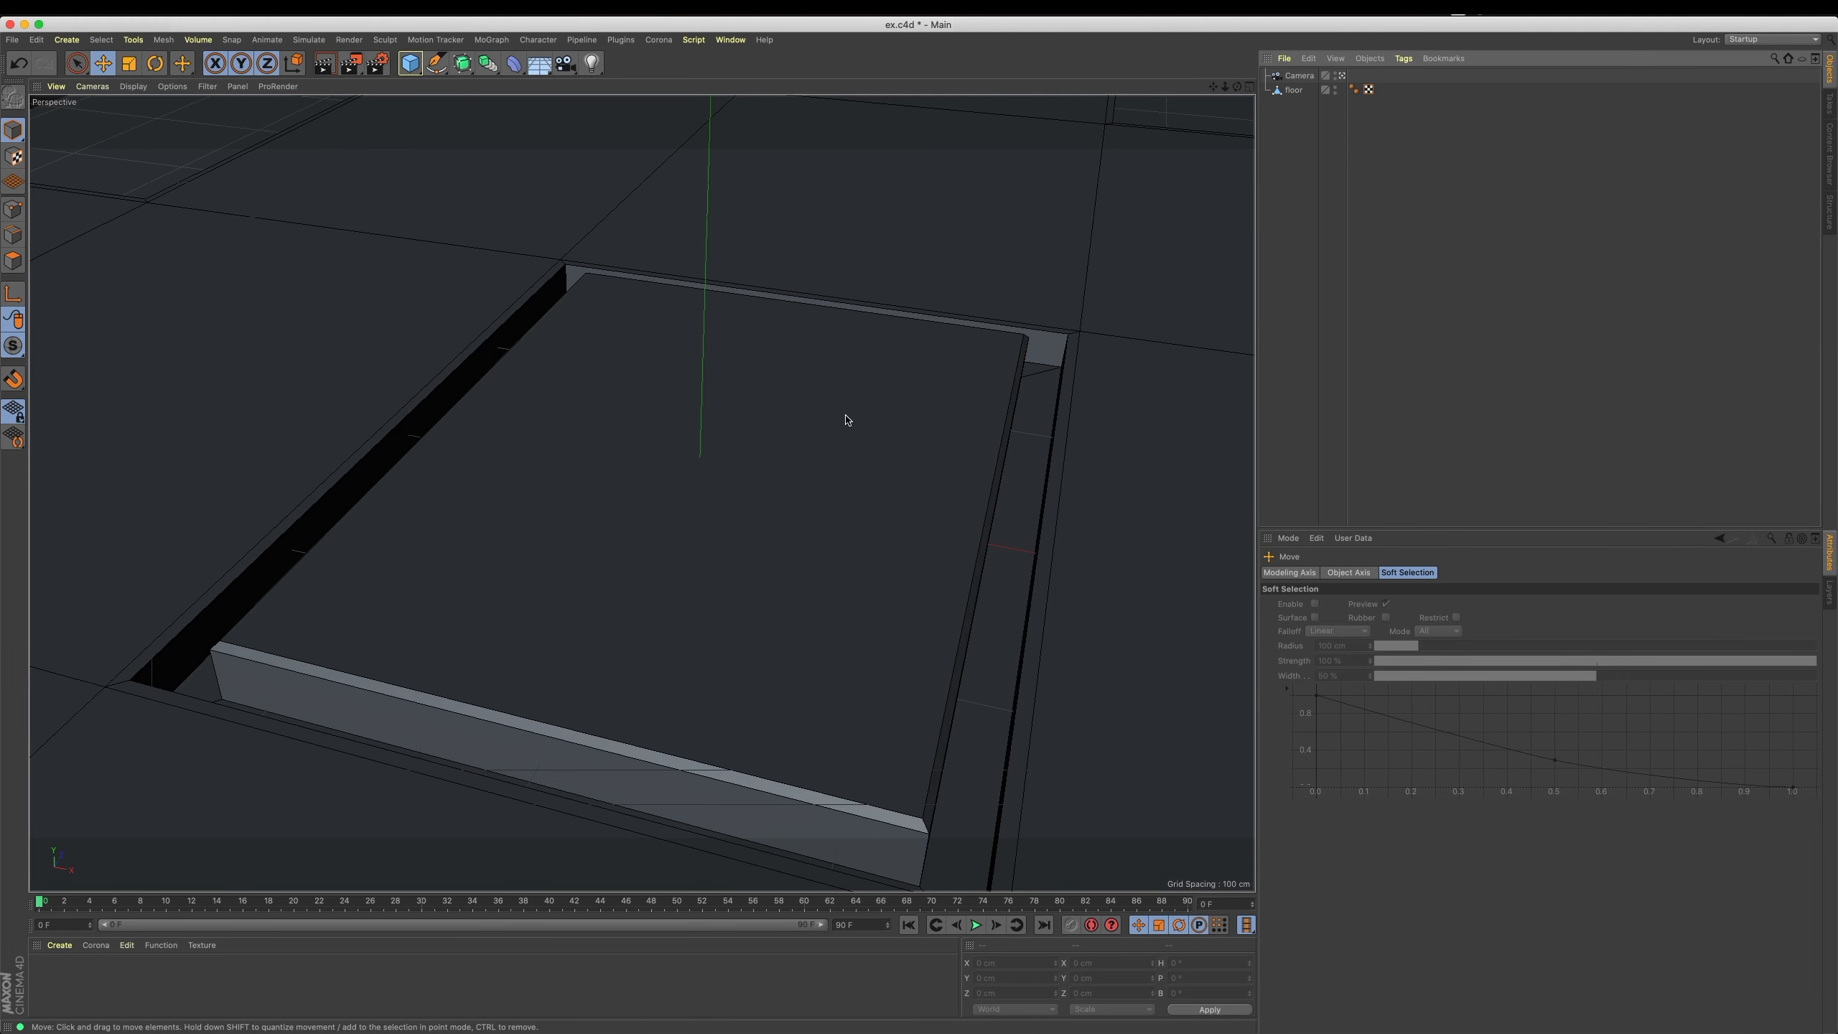
Inset the flat floor tile beside the long dark side of the recess by about 90.2 cm.
click(324, 357)
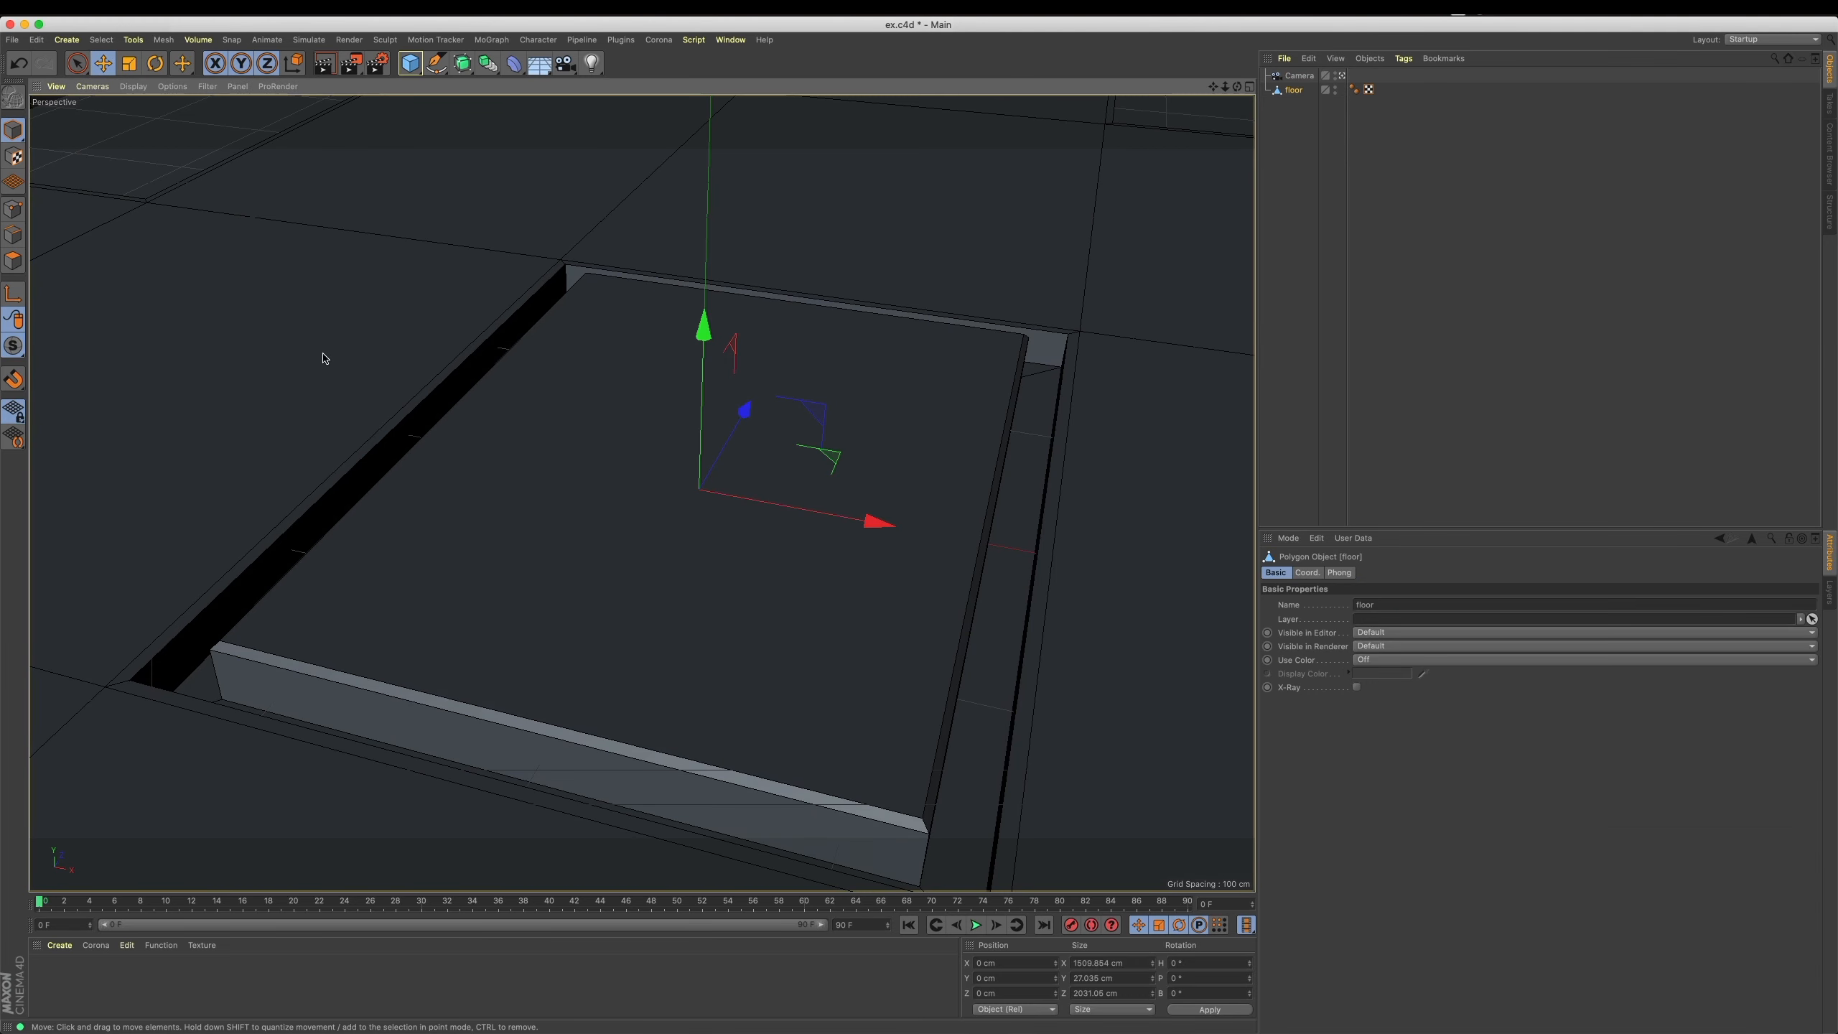
click(13, 265)
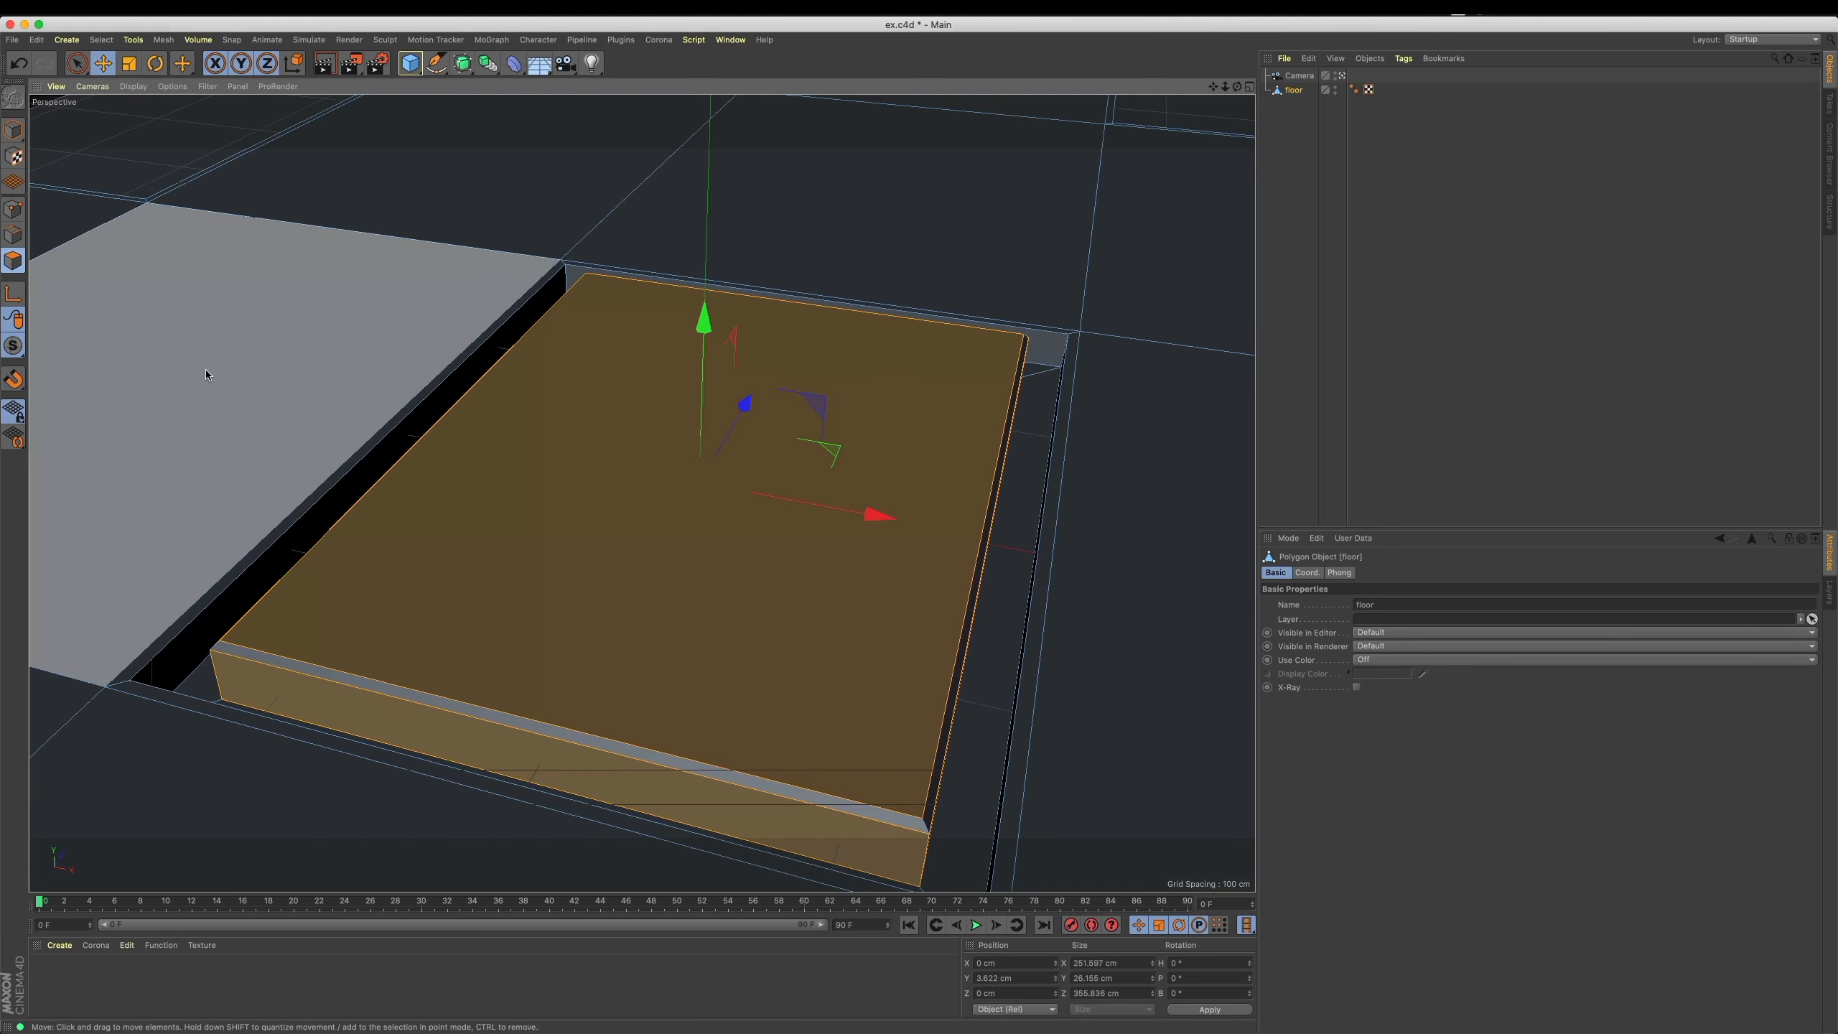
click(323, 347)
right_click(480, 150)
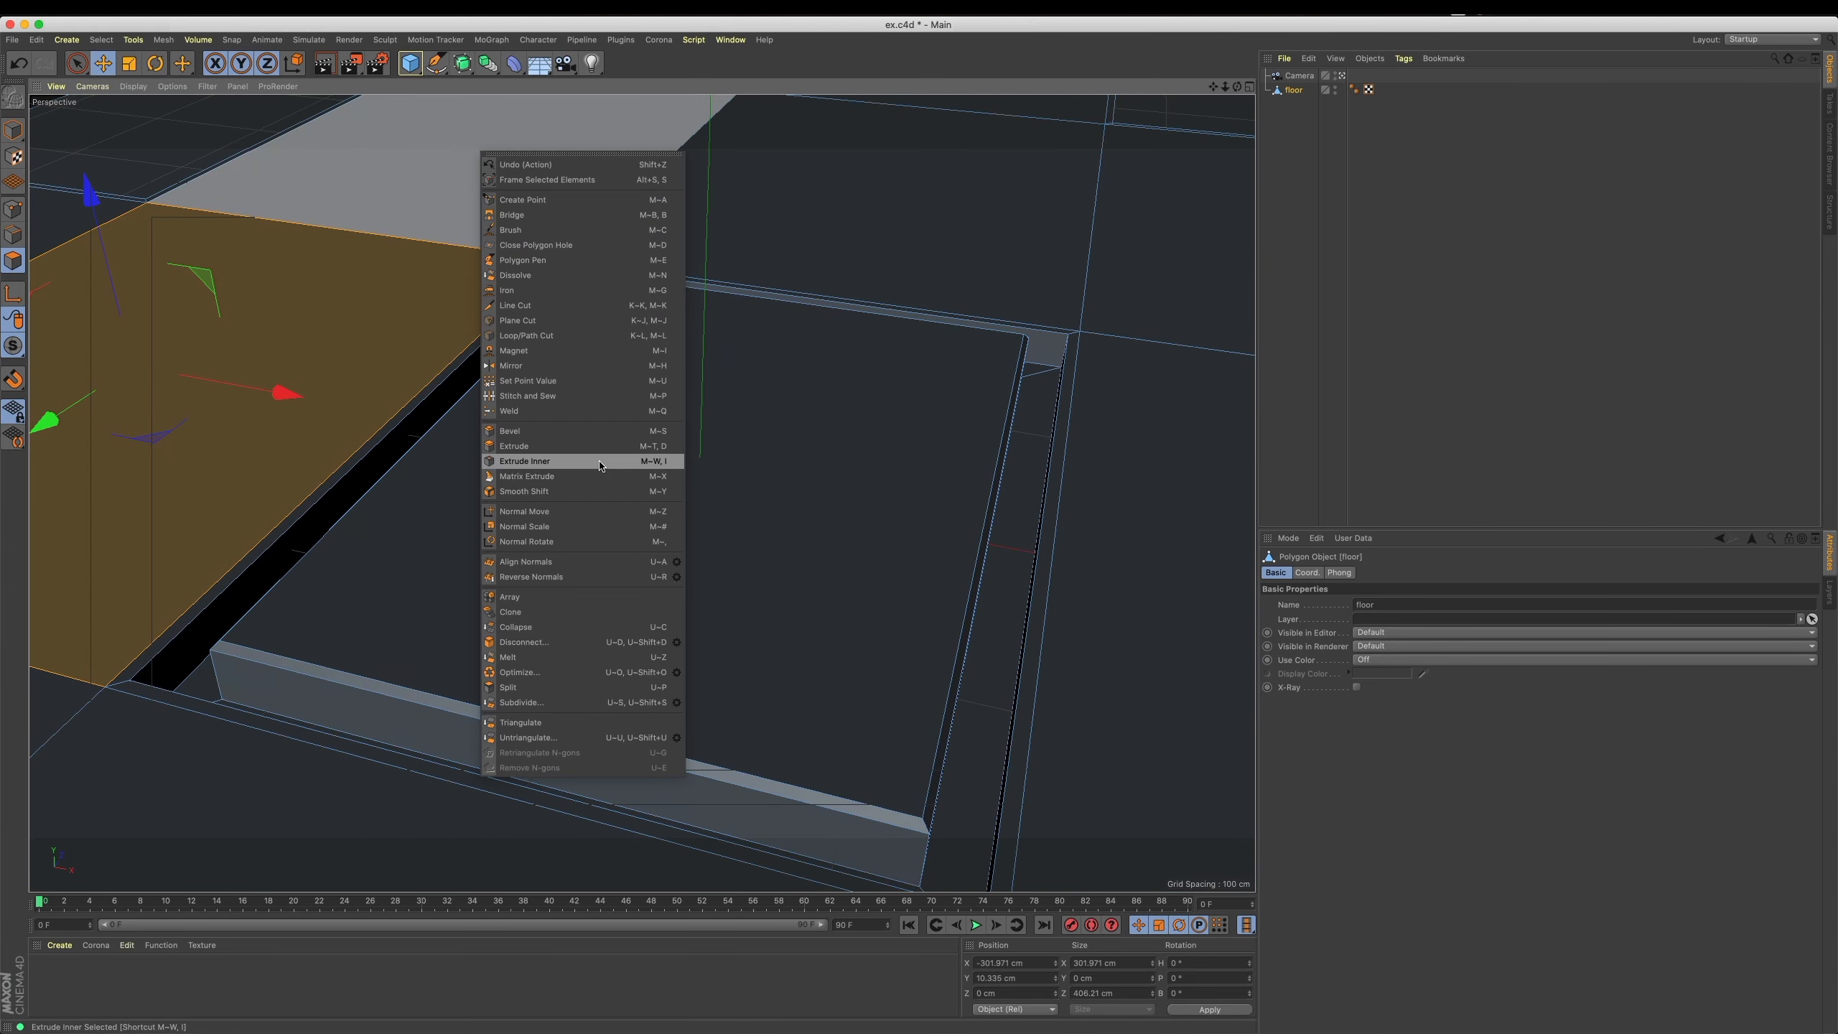
click(525, 461)
drag(779, 502, 868, 501)
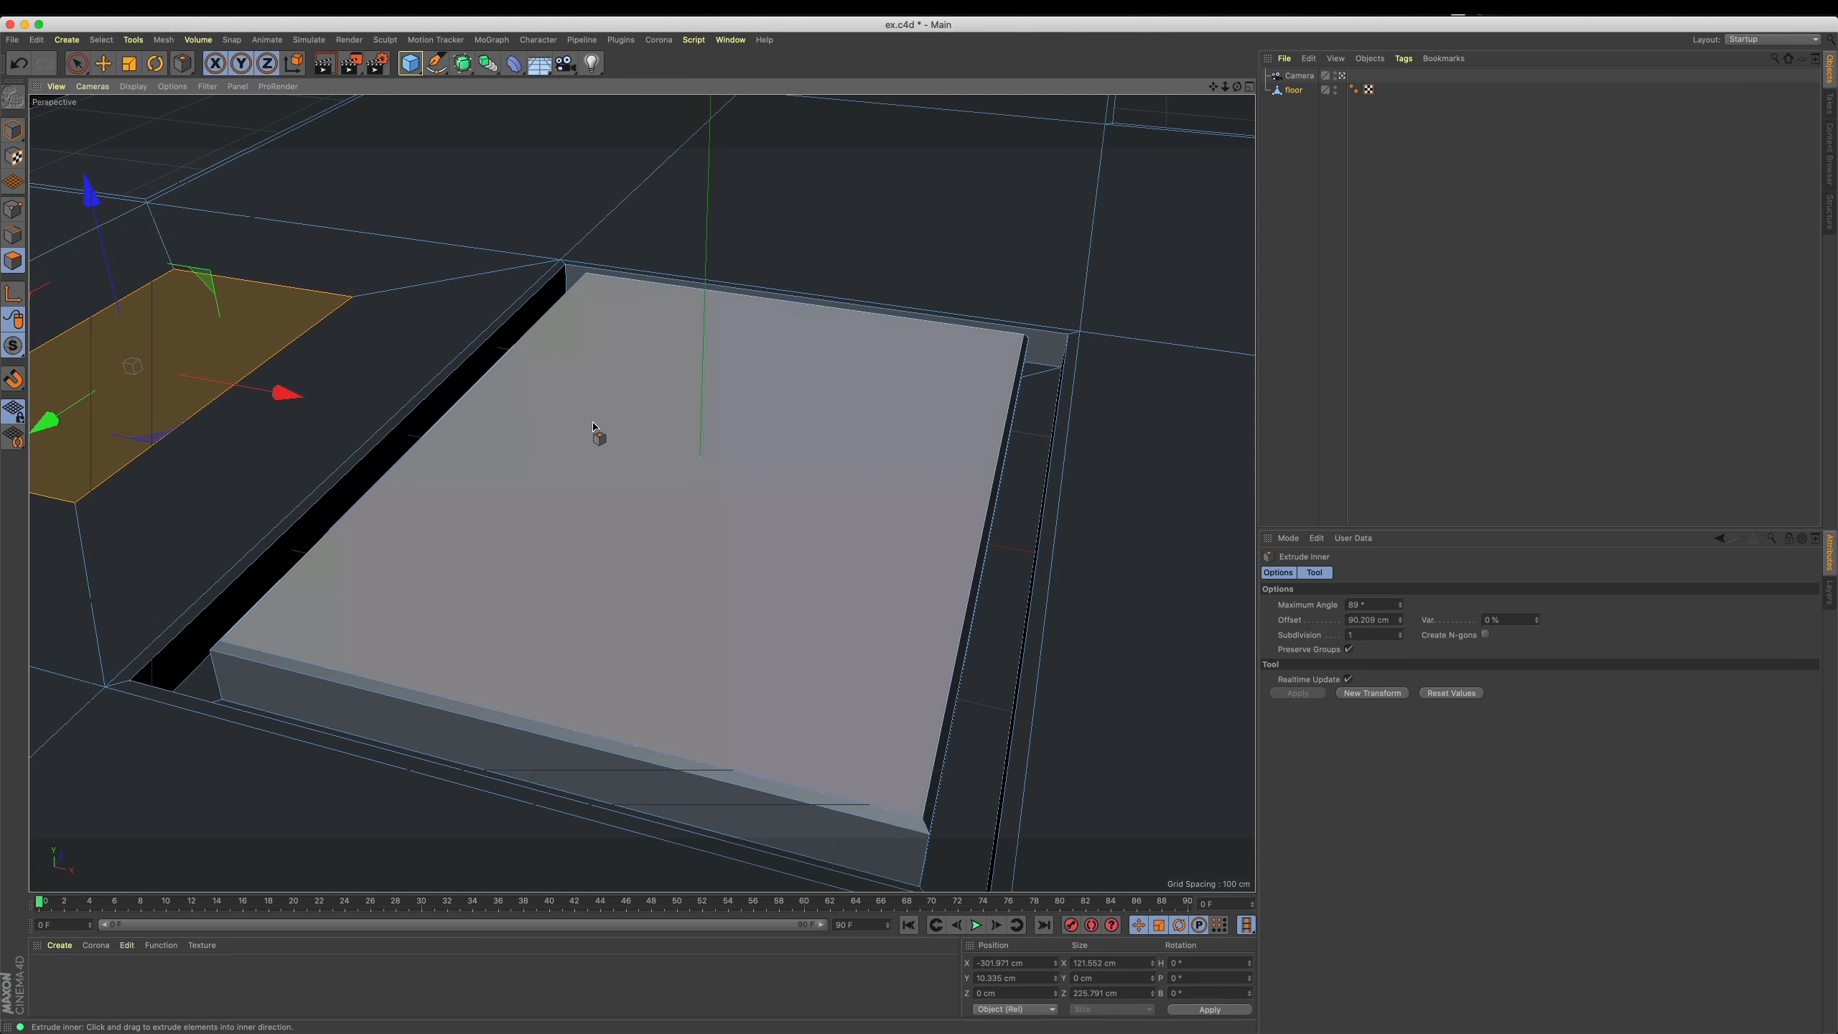
Move the inset polygon toward the recess to about X -242.3 cm and extrude it upward about 6.1 cm.
drag(290, 394, 388, 436)
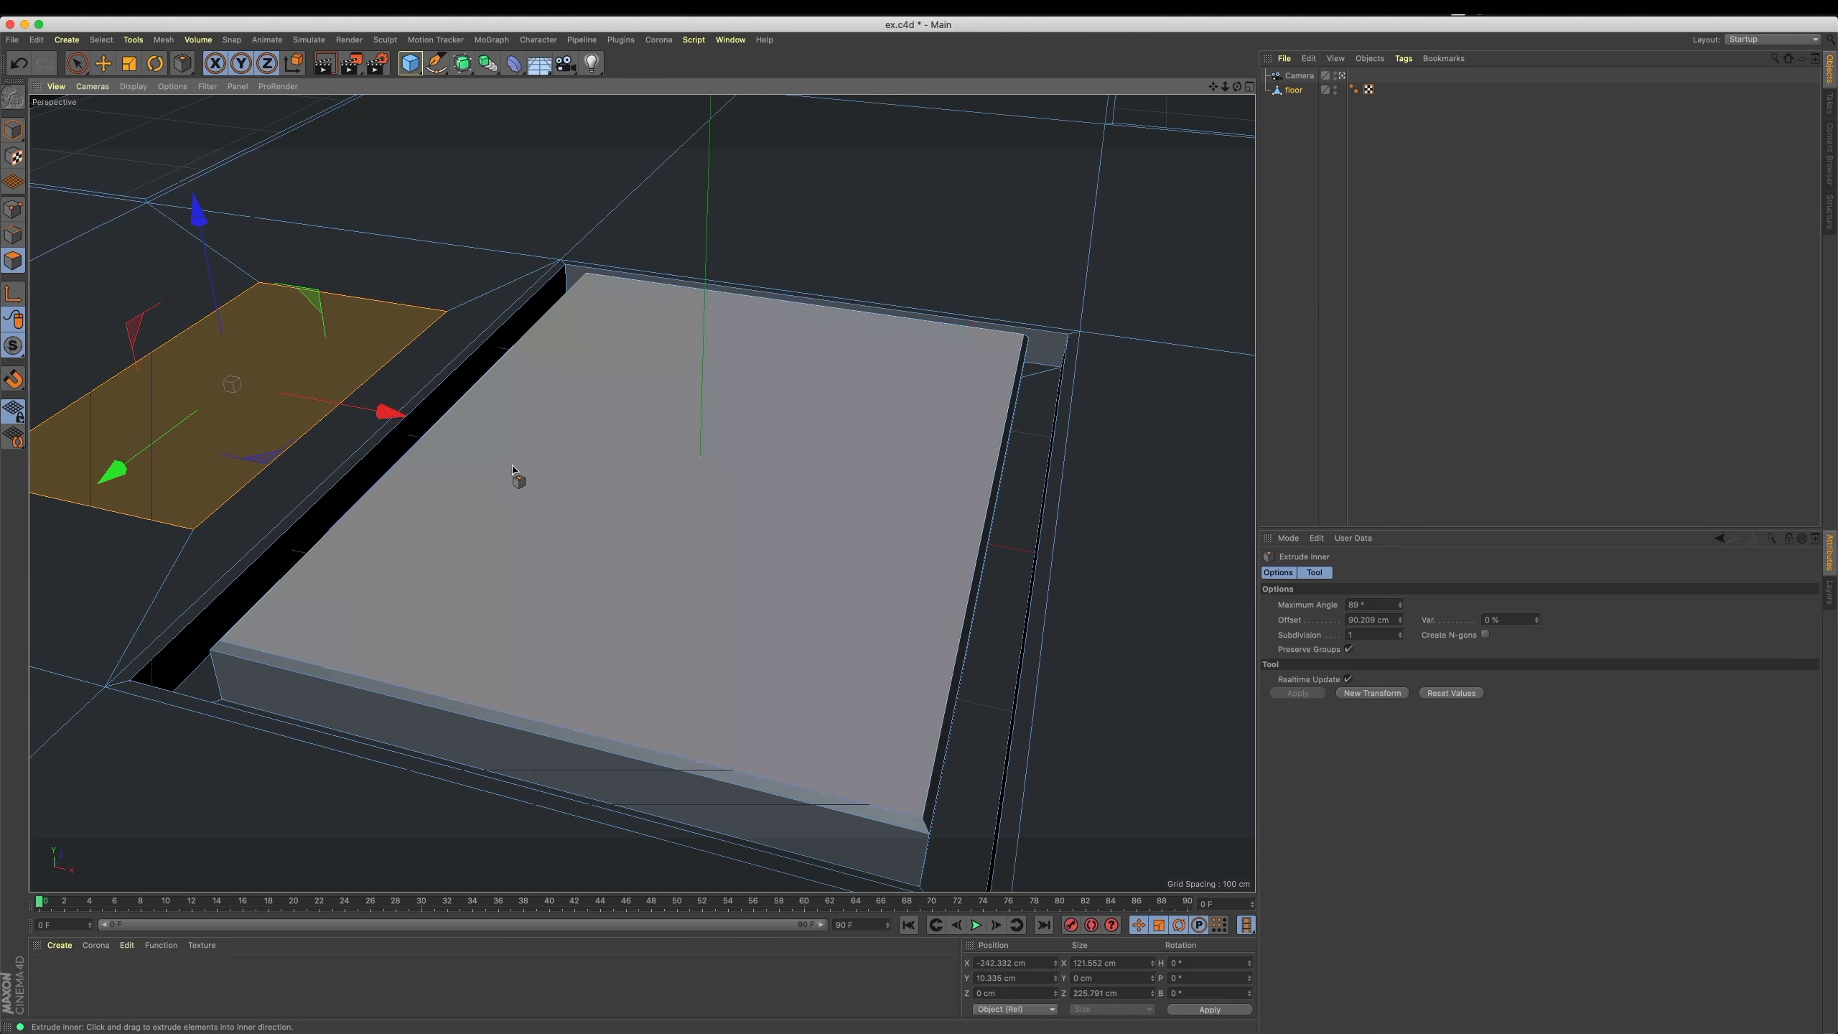
right_click(524, 480)
click(658, 702)
mouse_move(685, 645)
mouse_down()
mouse_move(720, 644)
mouse_move(687, 622)
mouse_up()
Bevel the four top edges of the thin raised panel beside the recess by about 1.8 cm.
click(13, 234)
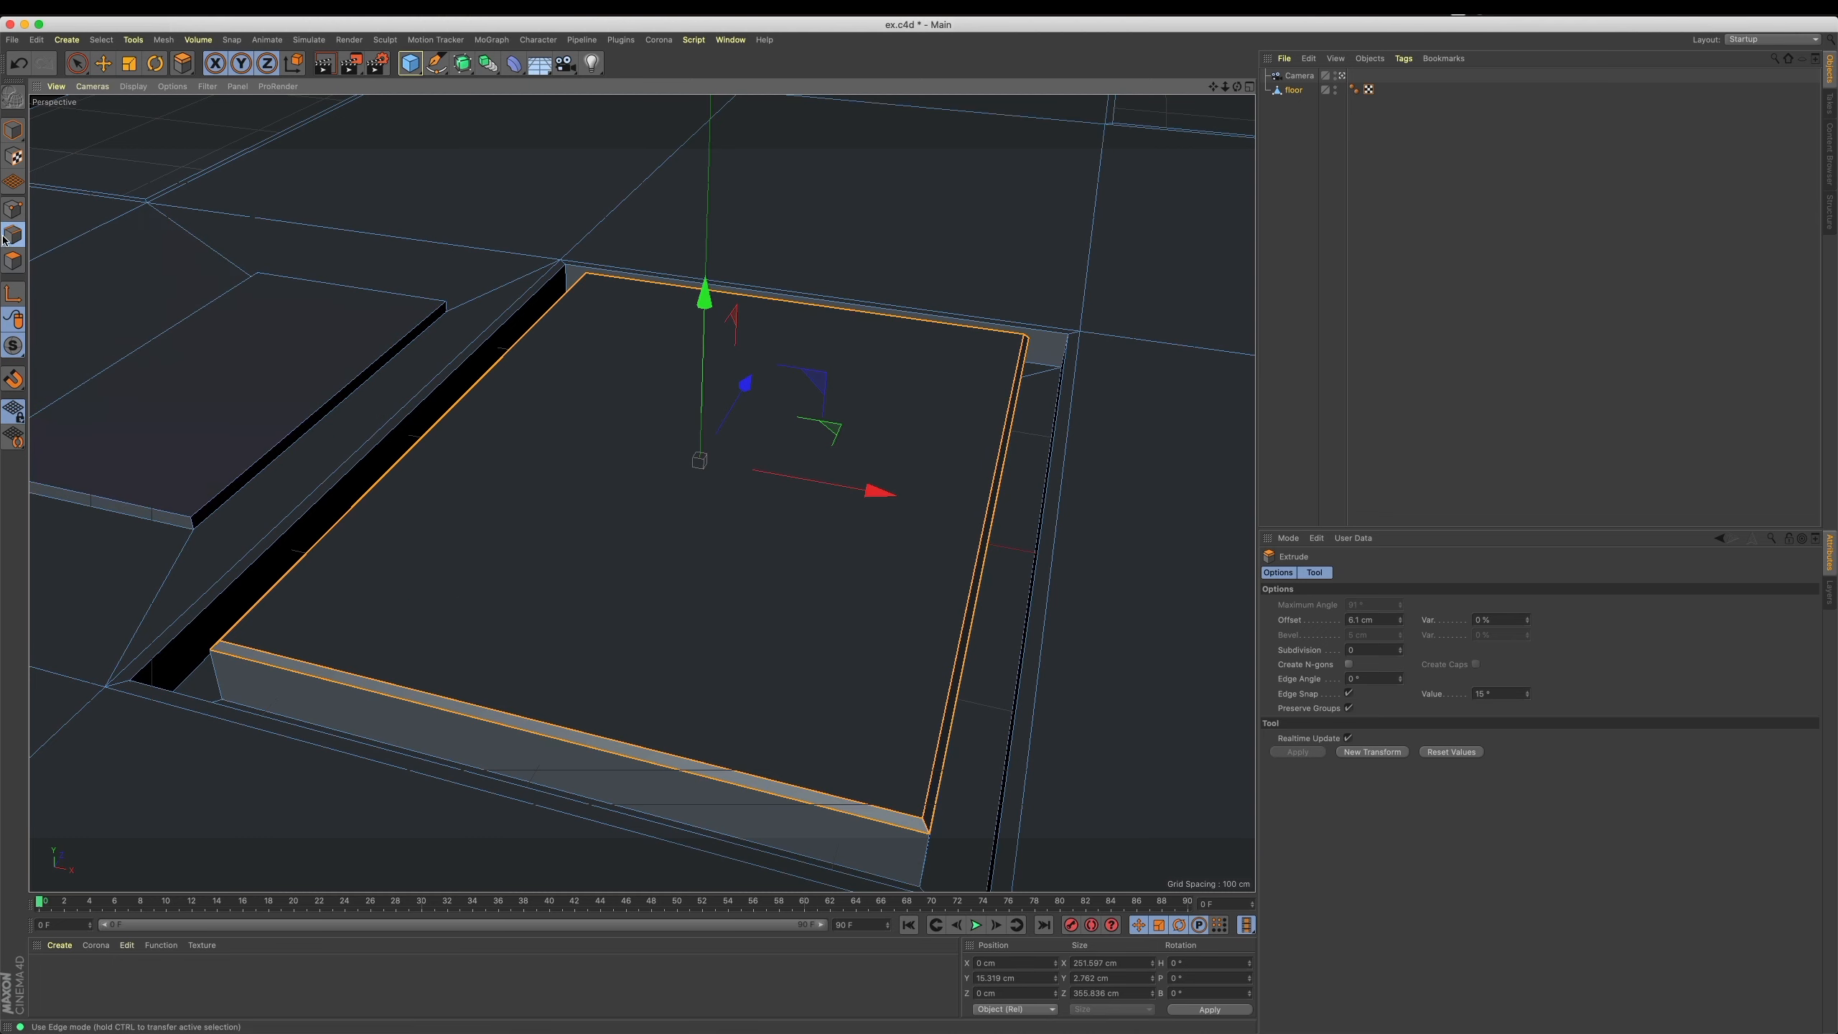
click(217, 301)
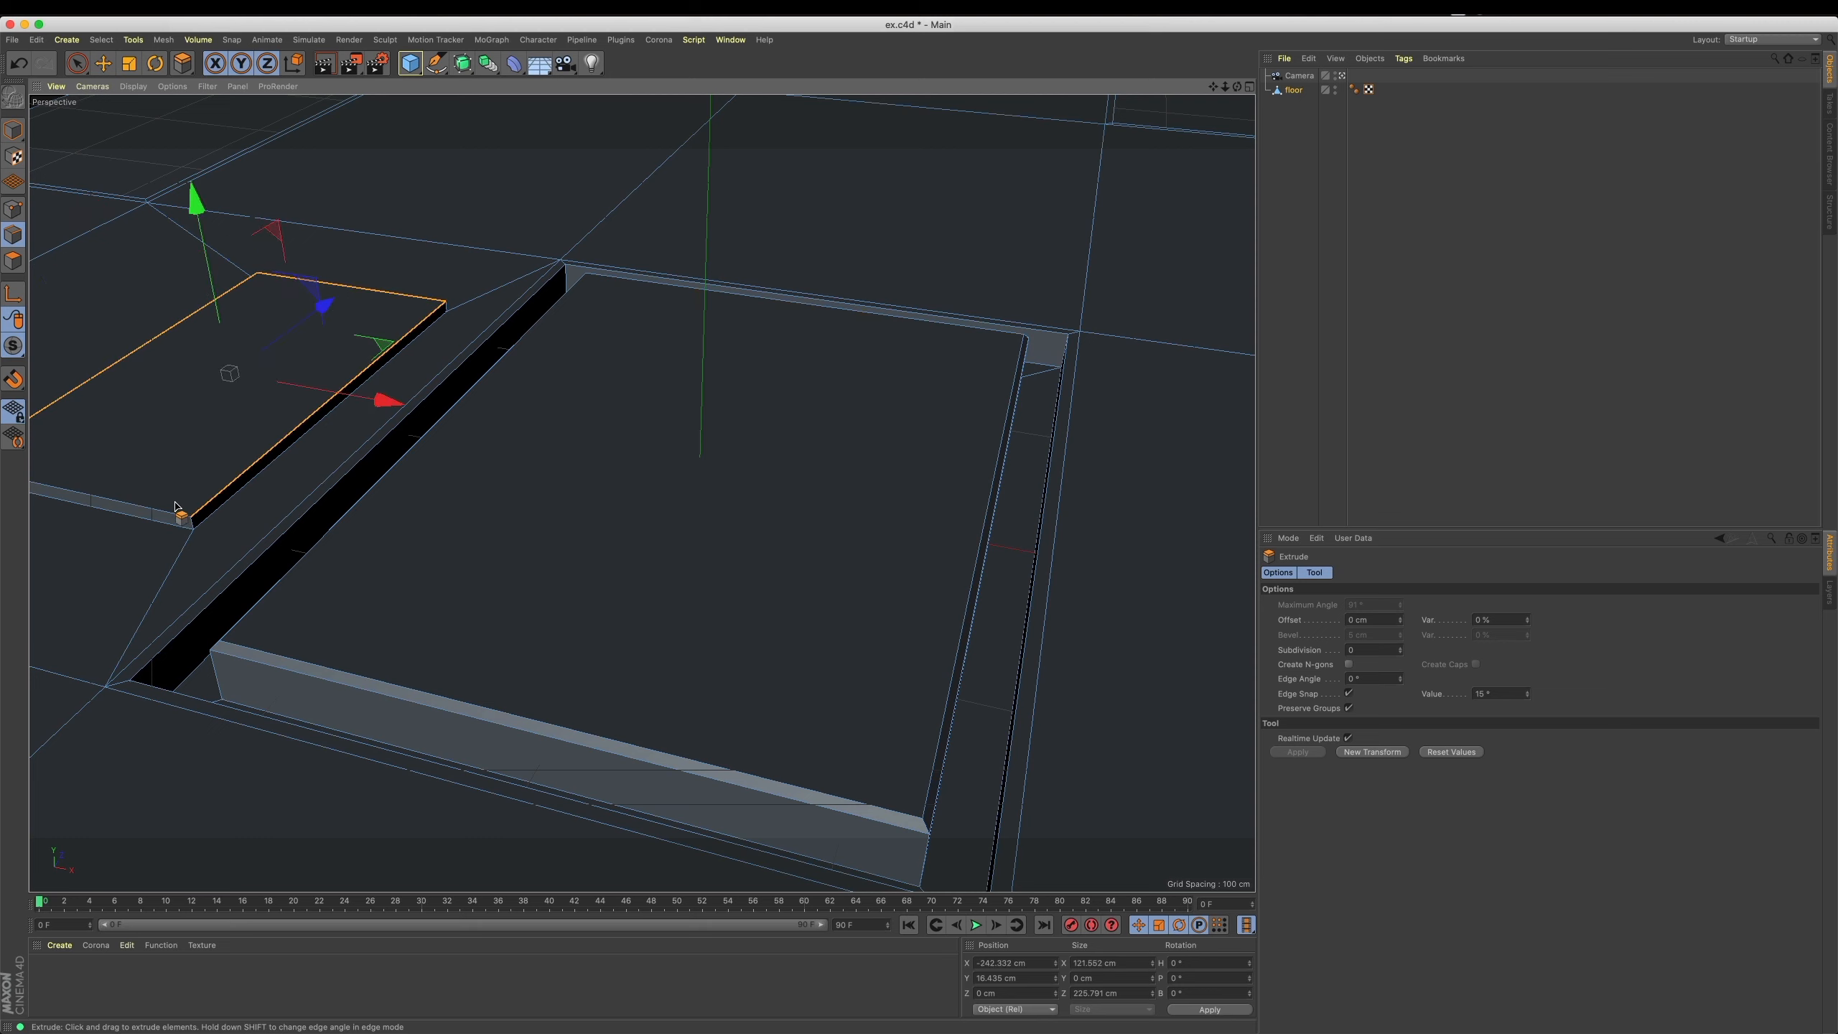
right_click(420, 210)
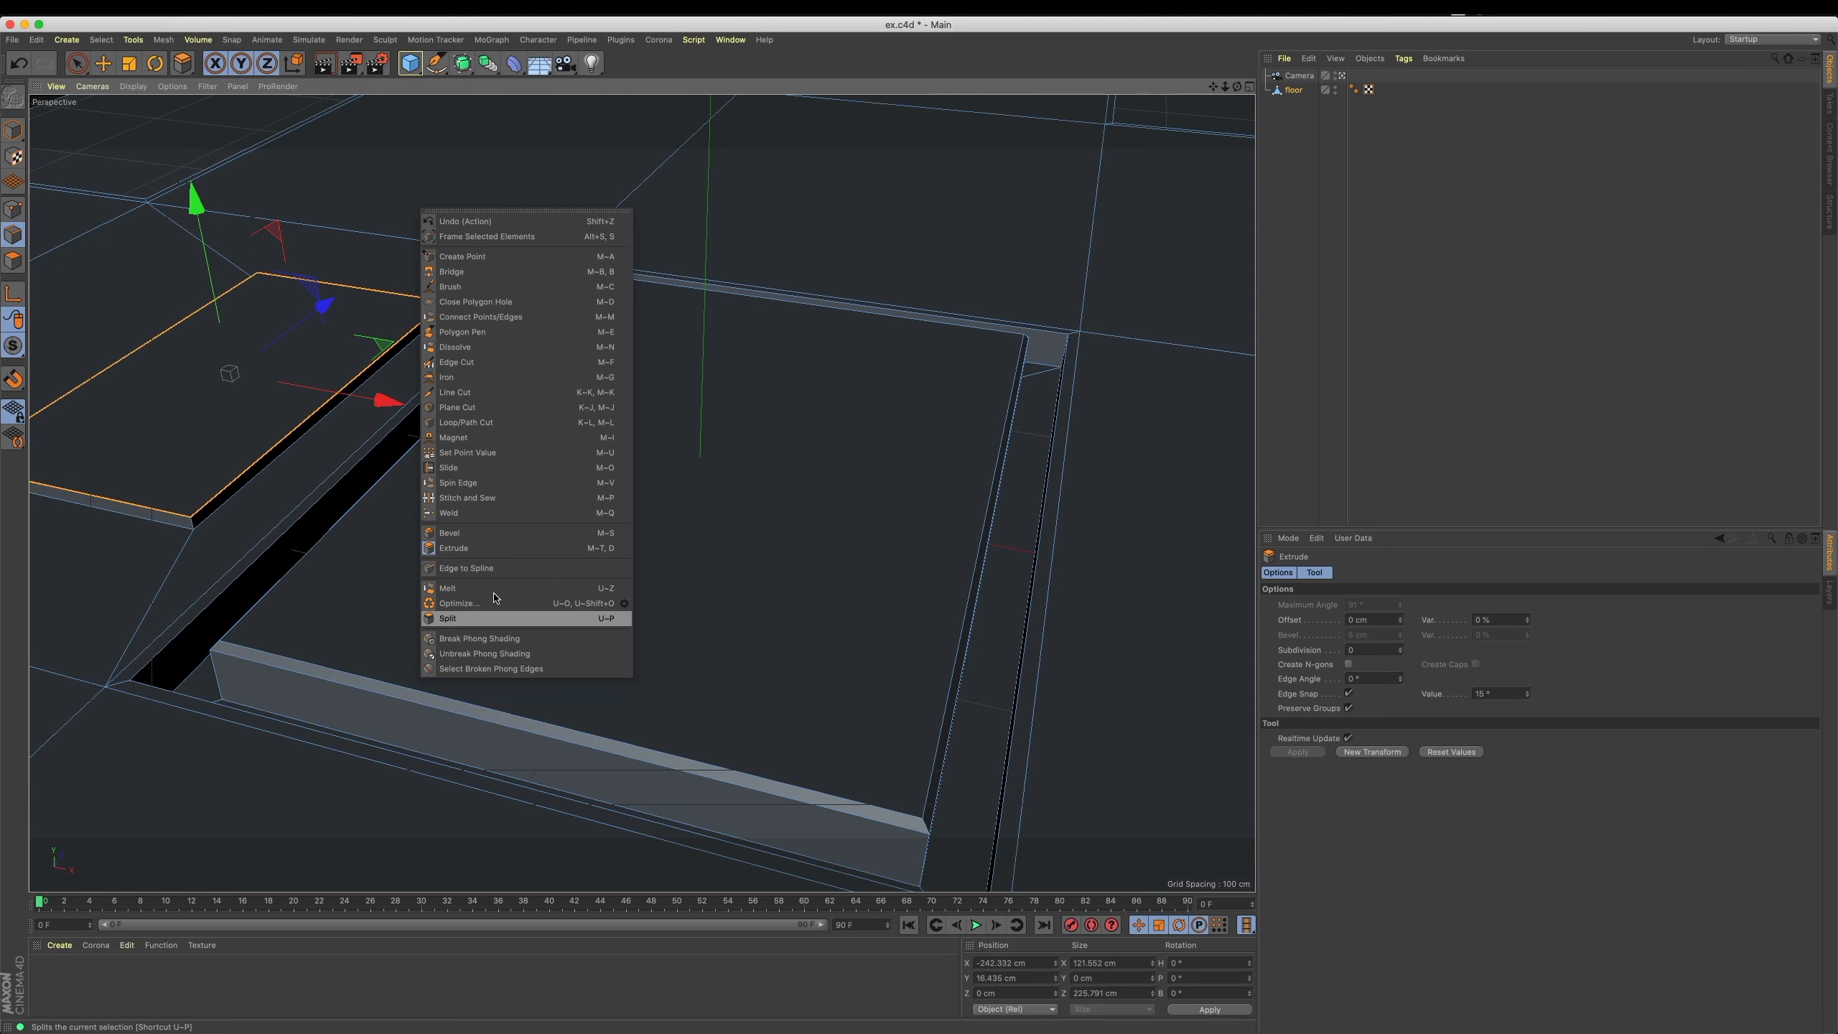
click(501, 530)
drag(500, 527, 506, 527)
click(14, 133)
click(104, 63)
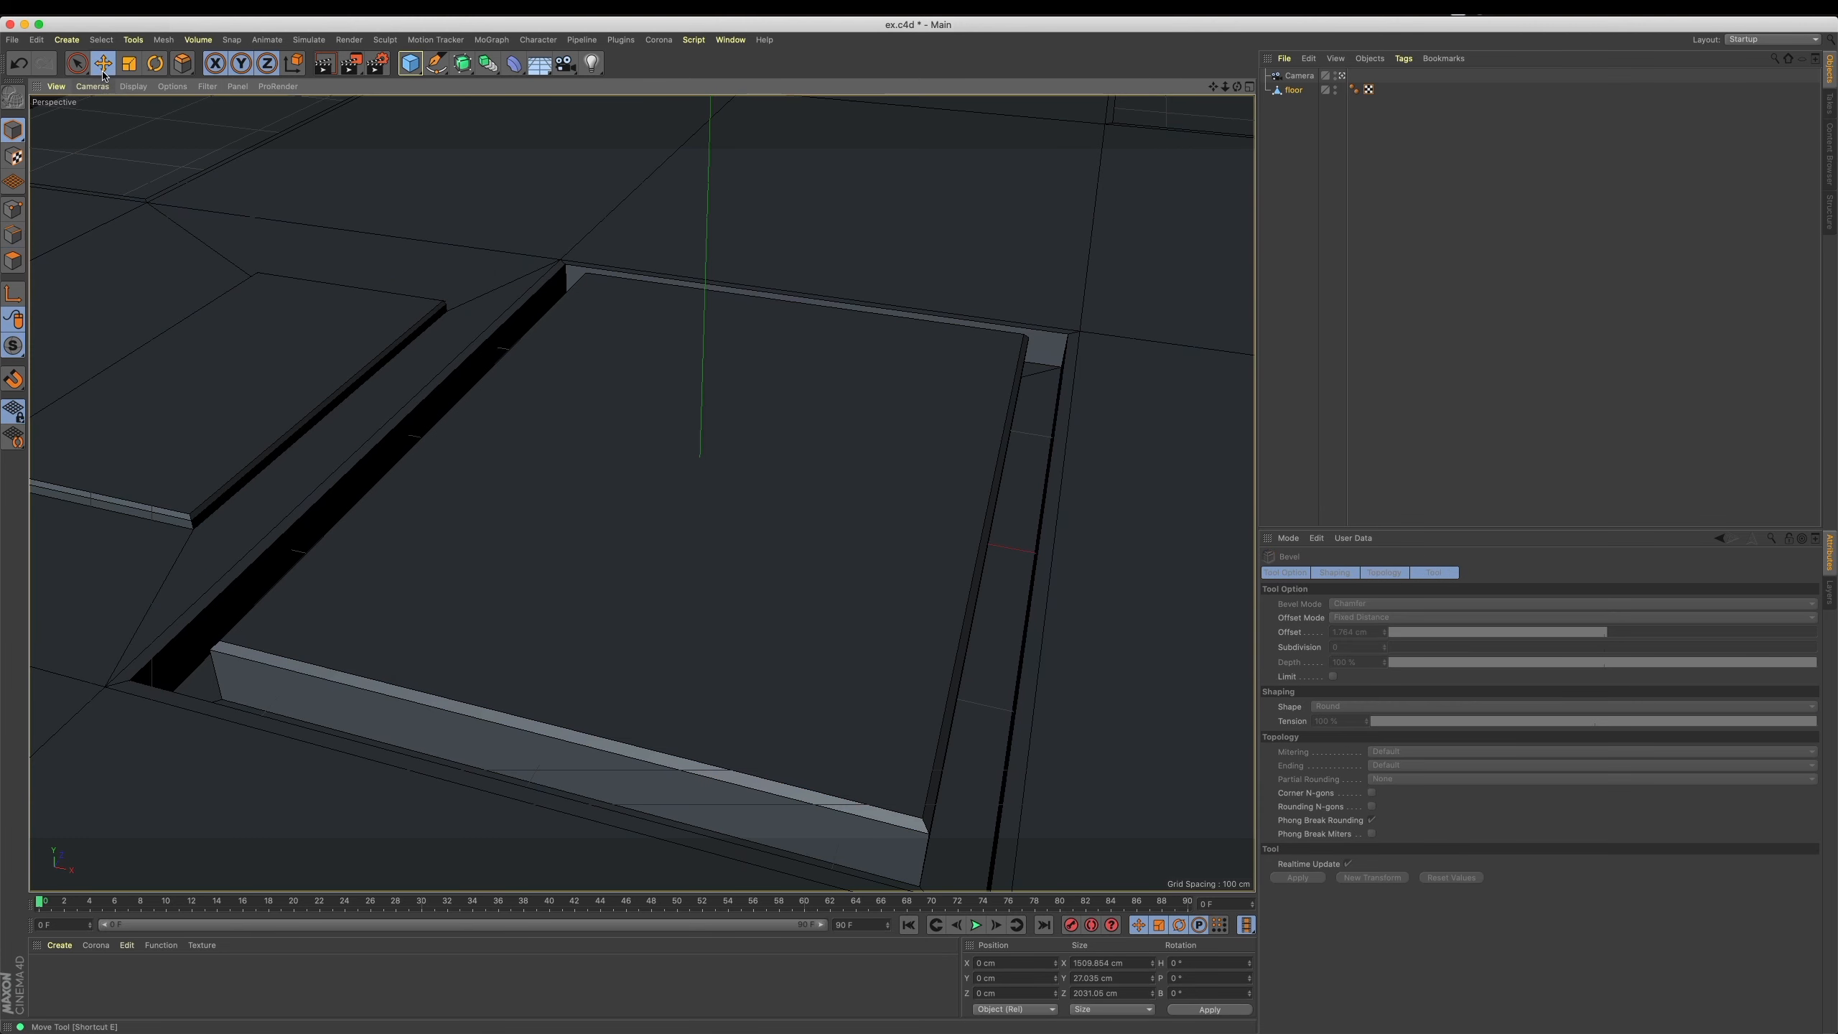
Add a cube and enable its fillet with a radius of 3 cm.
click(409, 63)
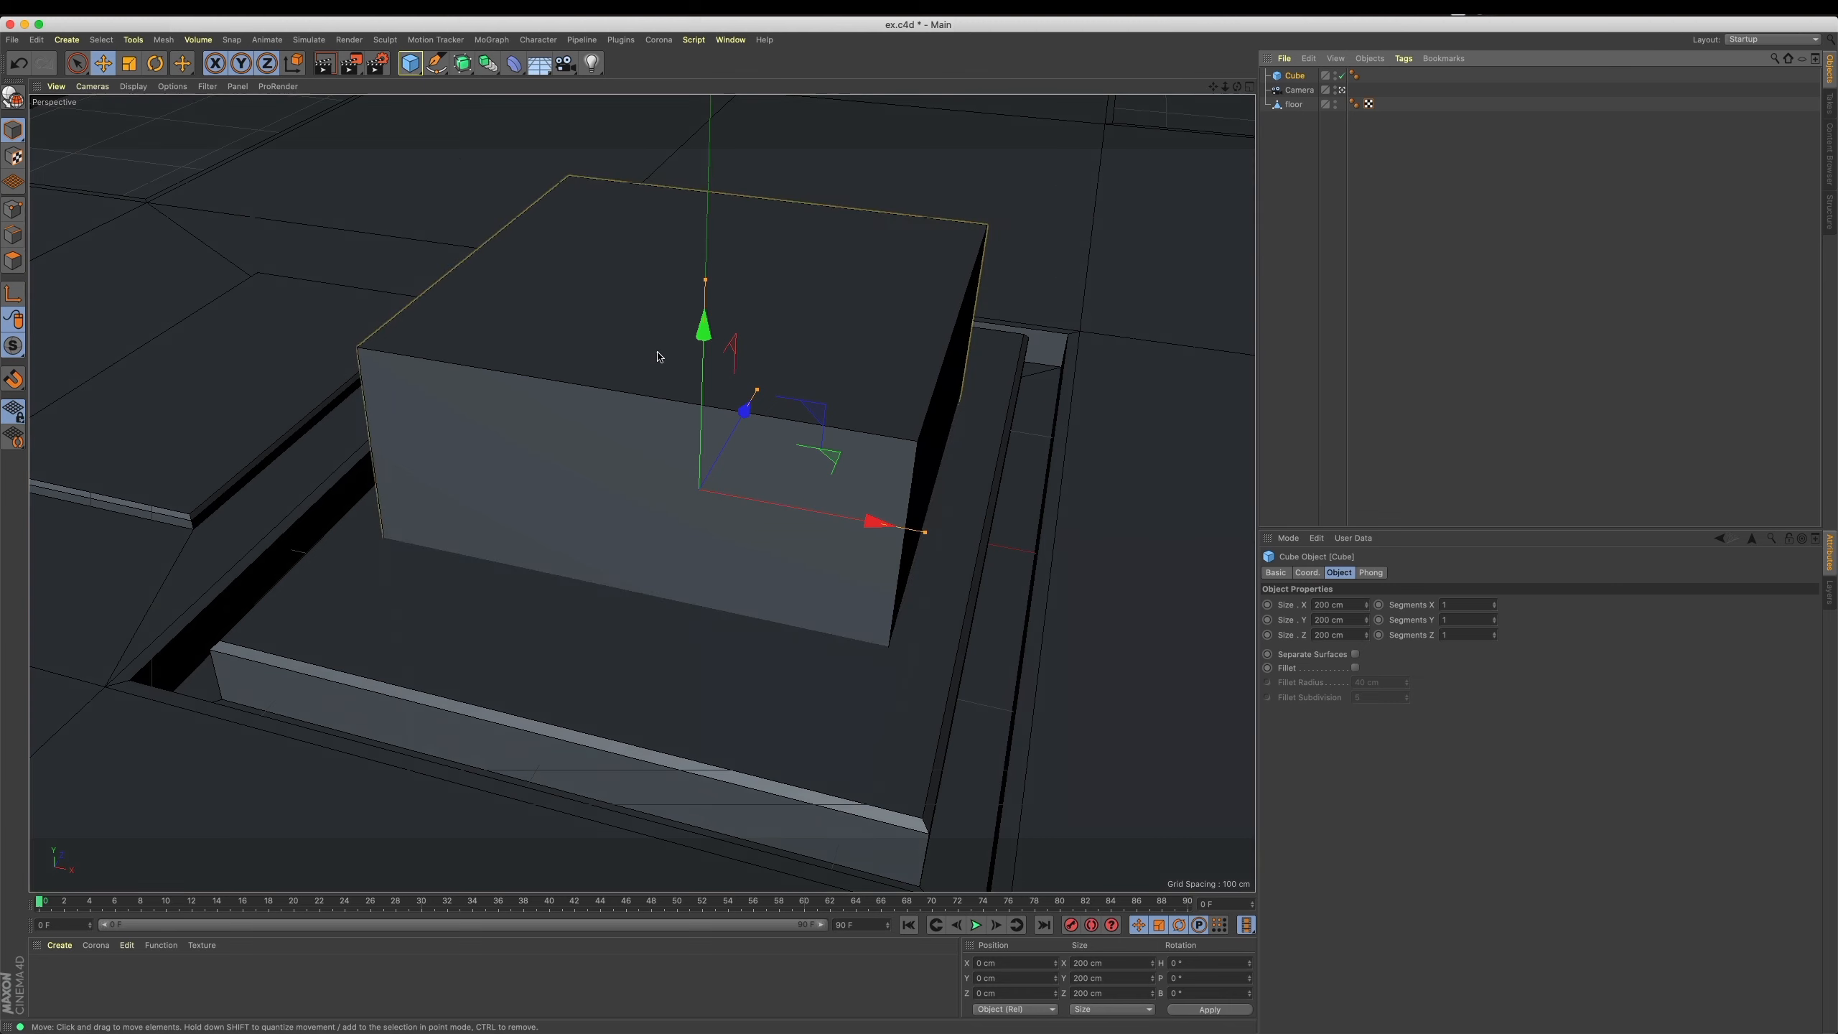
click(1356, 668)
drag(1406, 682, 1406, 724)
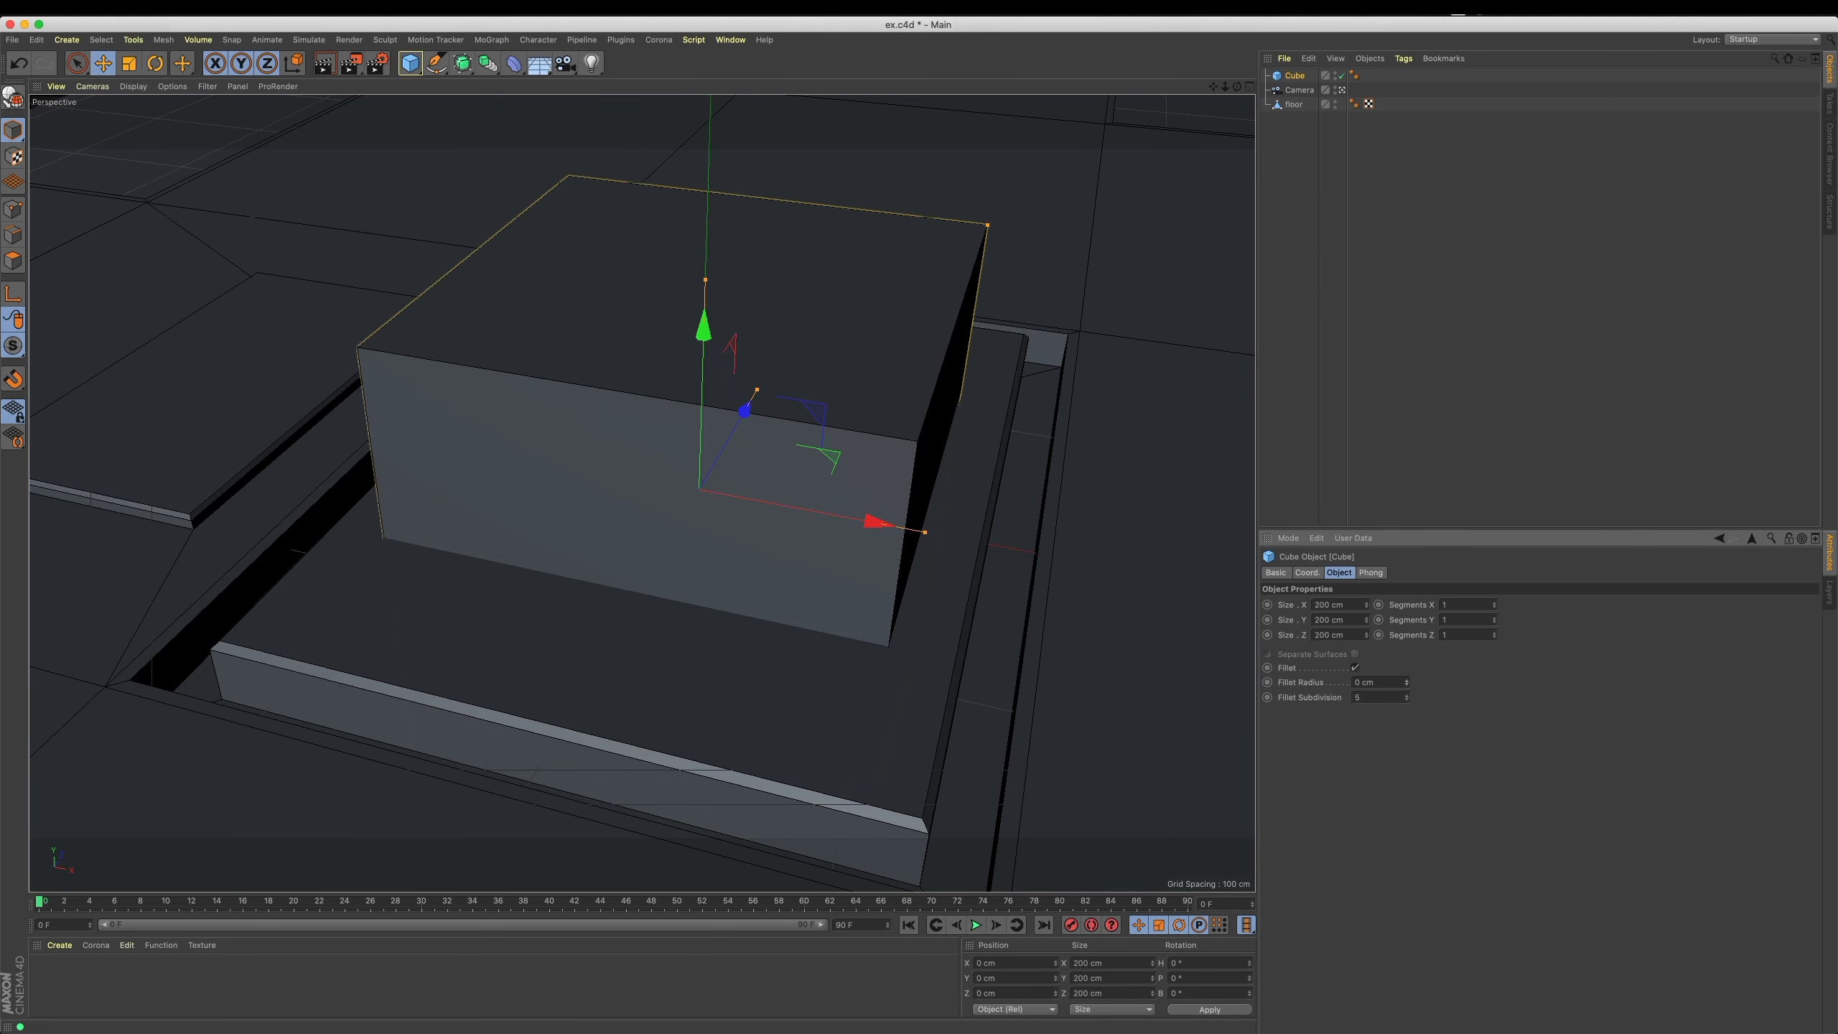
click(1407, 681)
click(1406, 681)
click(1406, 681)
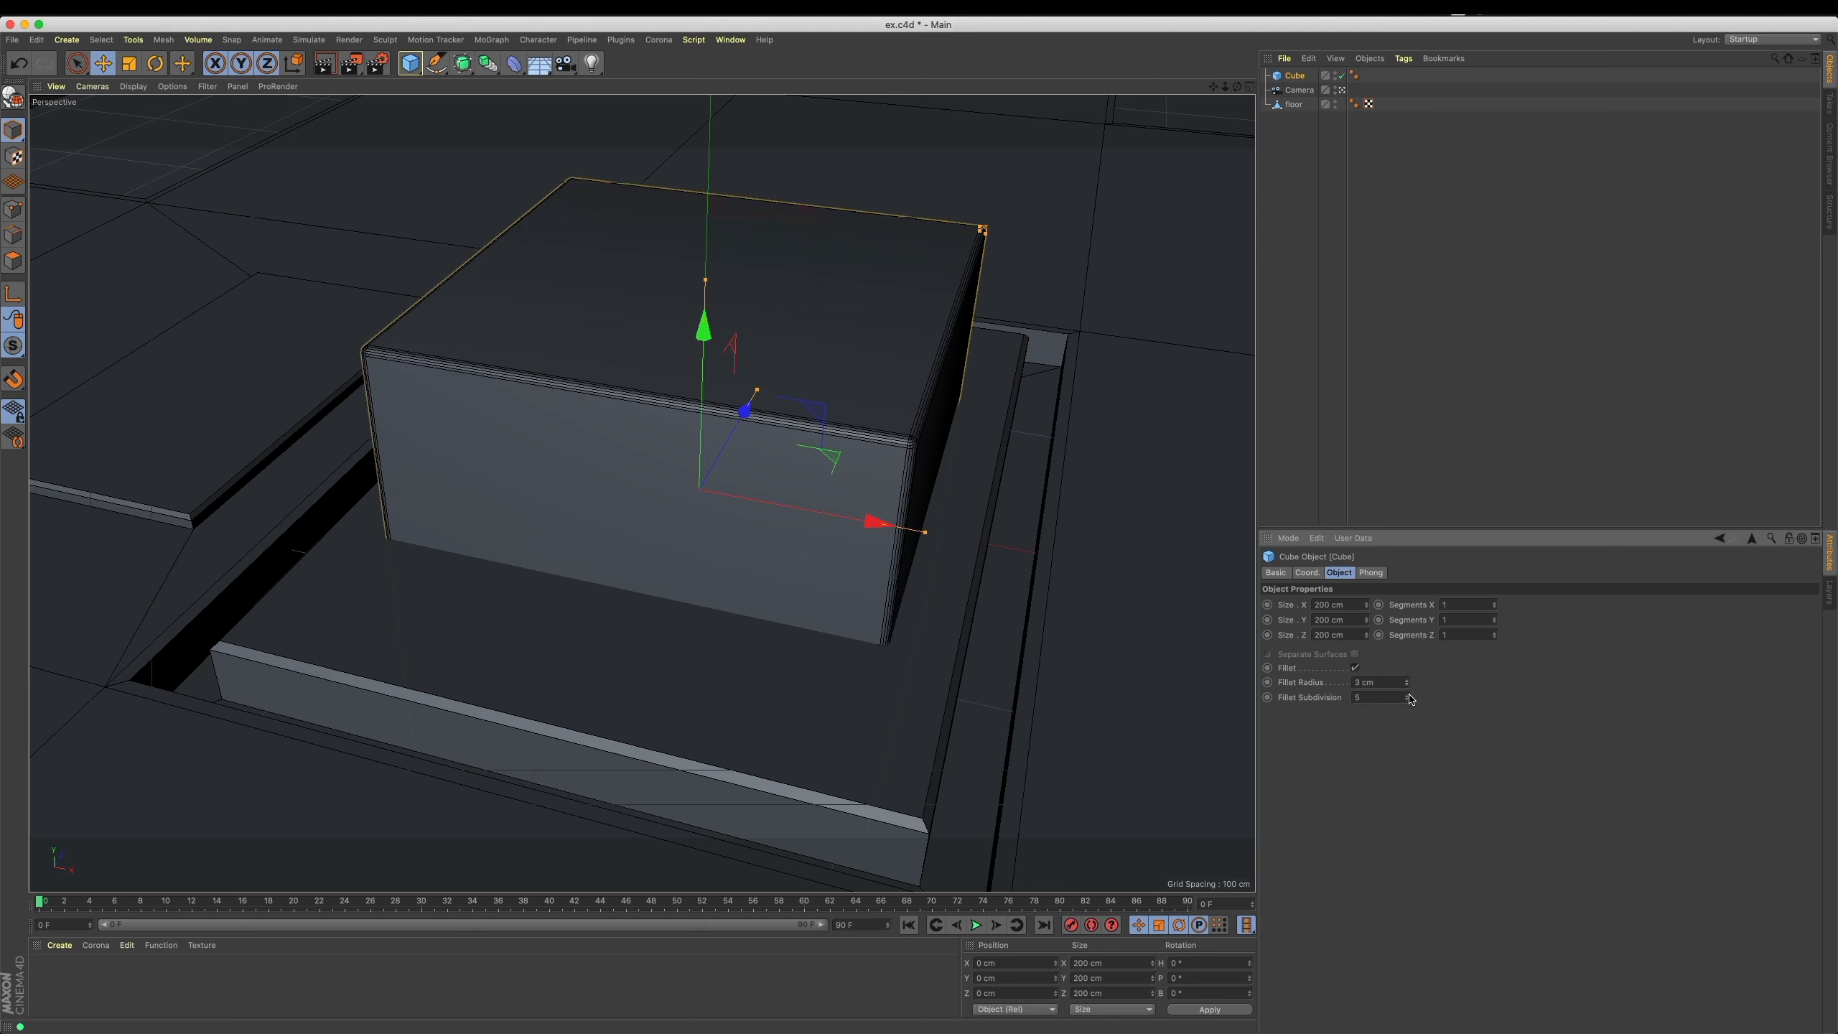
Set the cube's fillet subdivision to 2 and its Phong angle to 0°.
click(1407, 700)
click(1407, 700)
click(1407, 699)
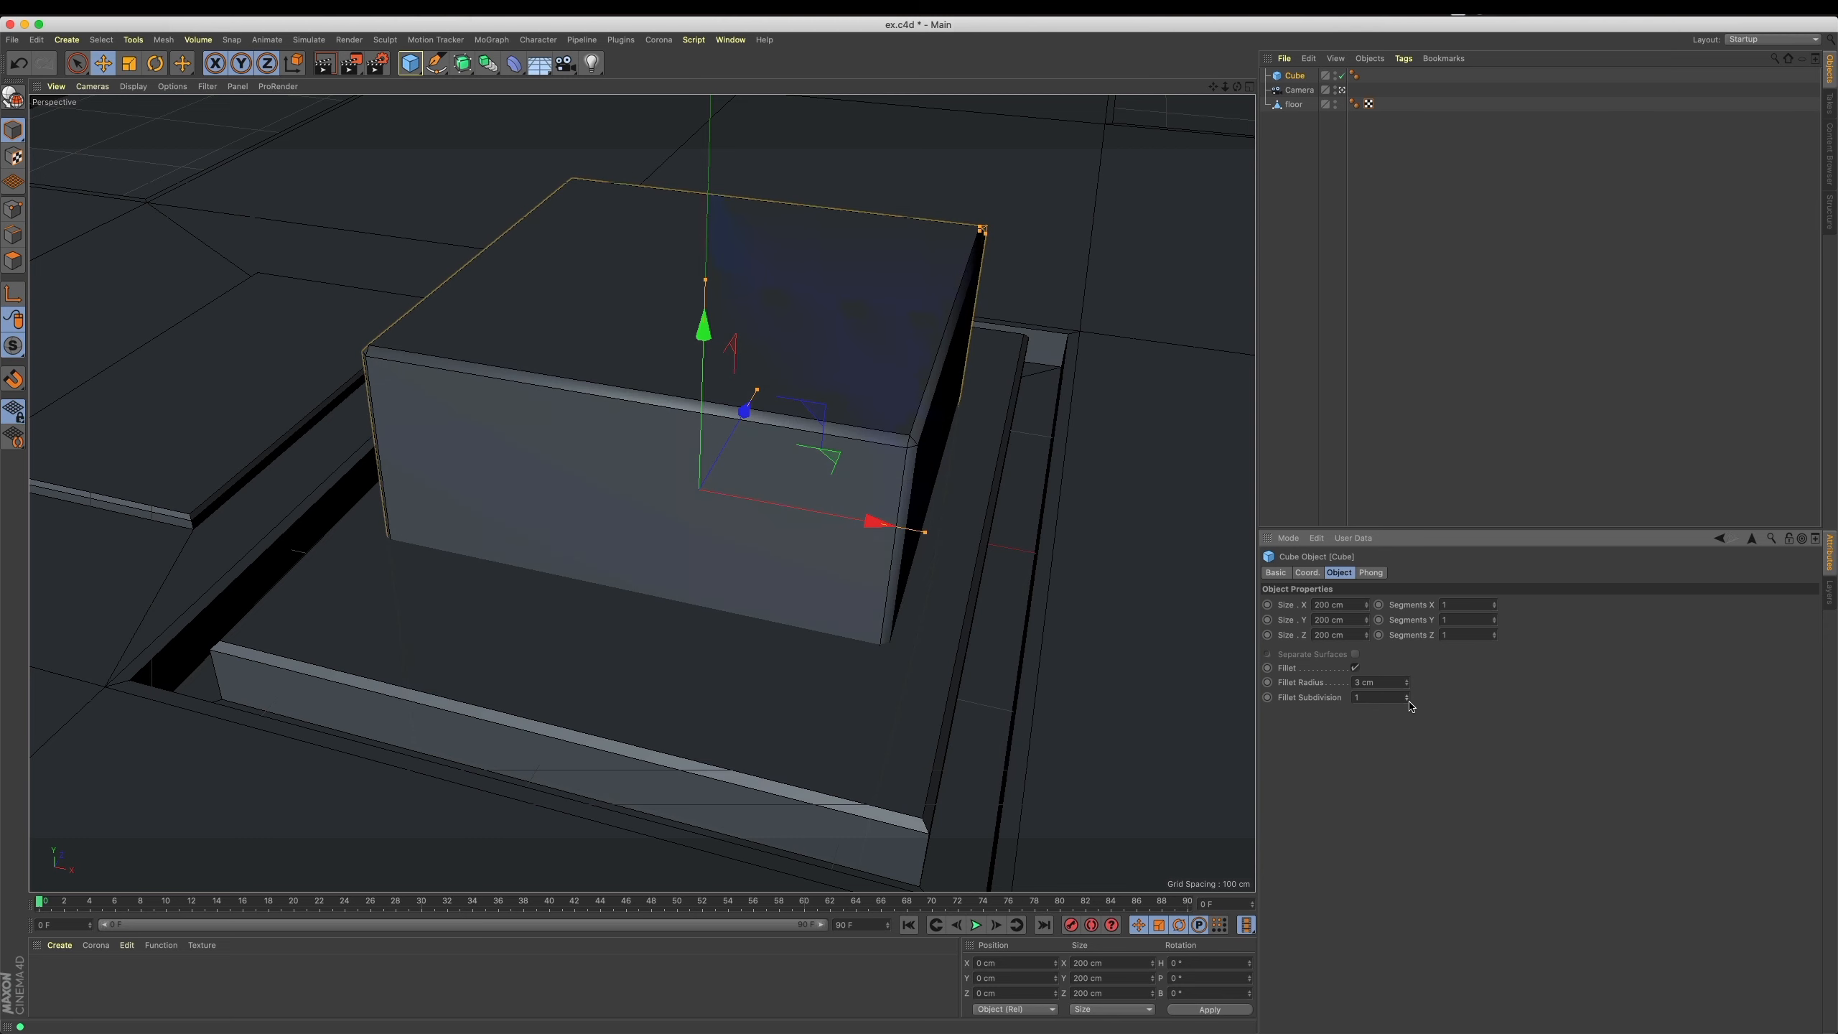
click(1407, 698)
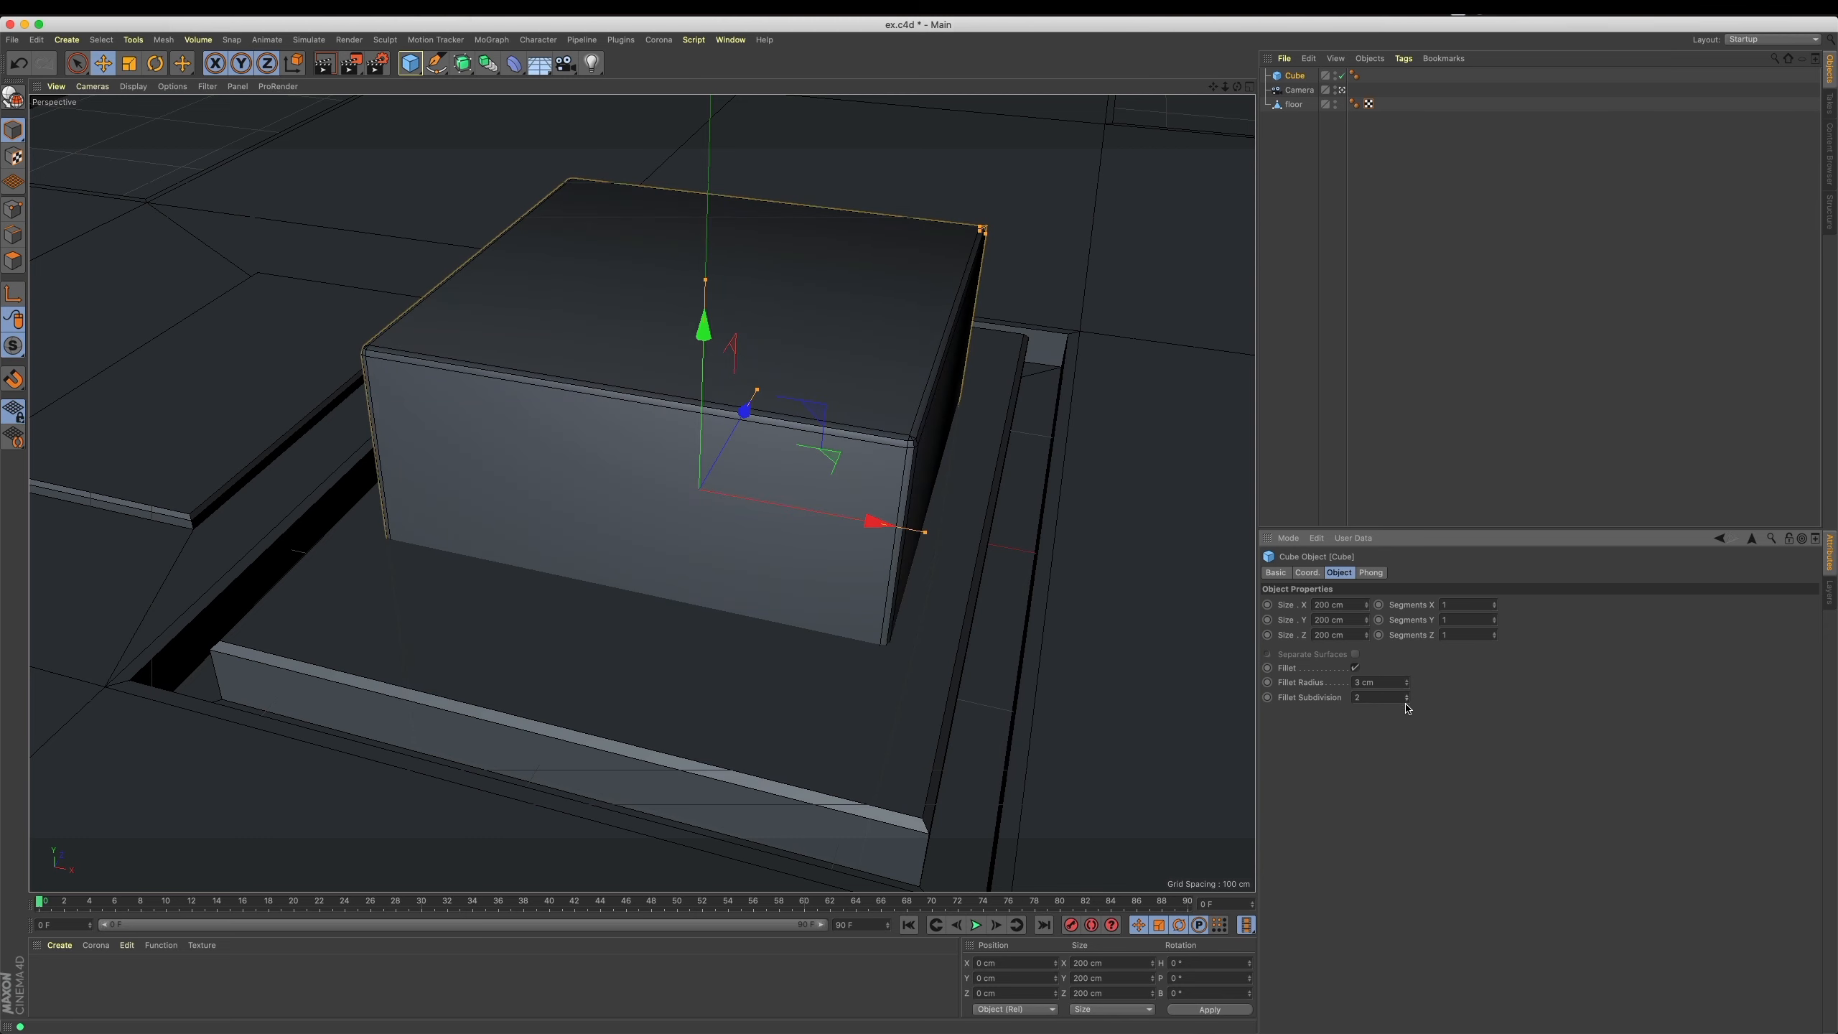
click(1373, 573)
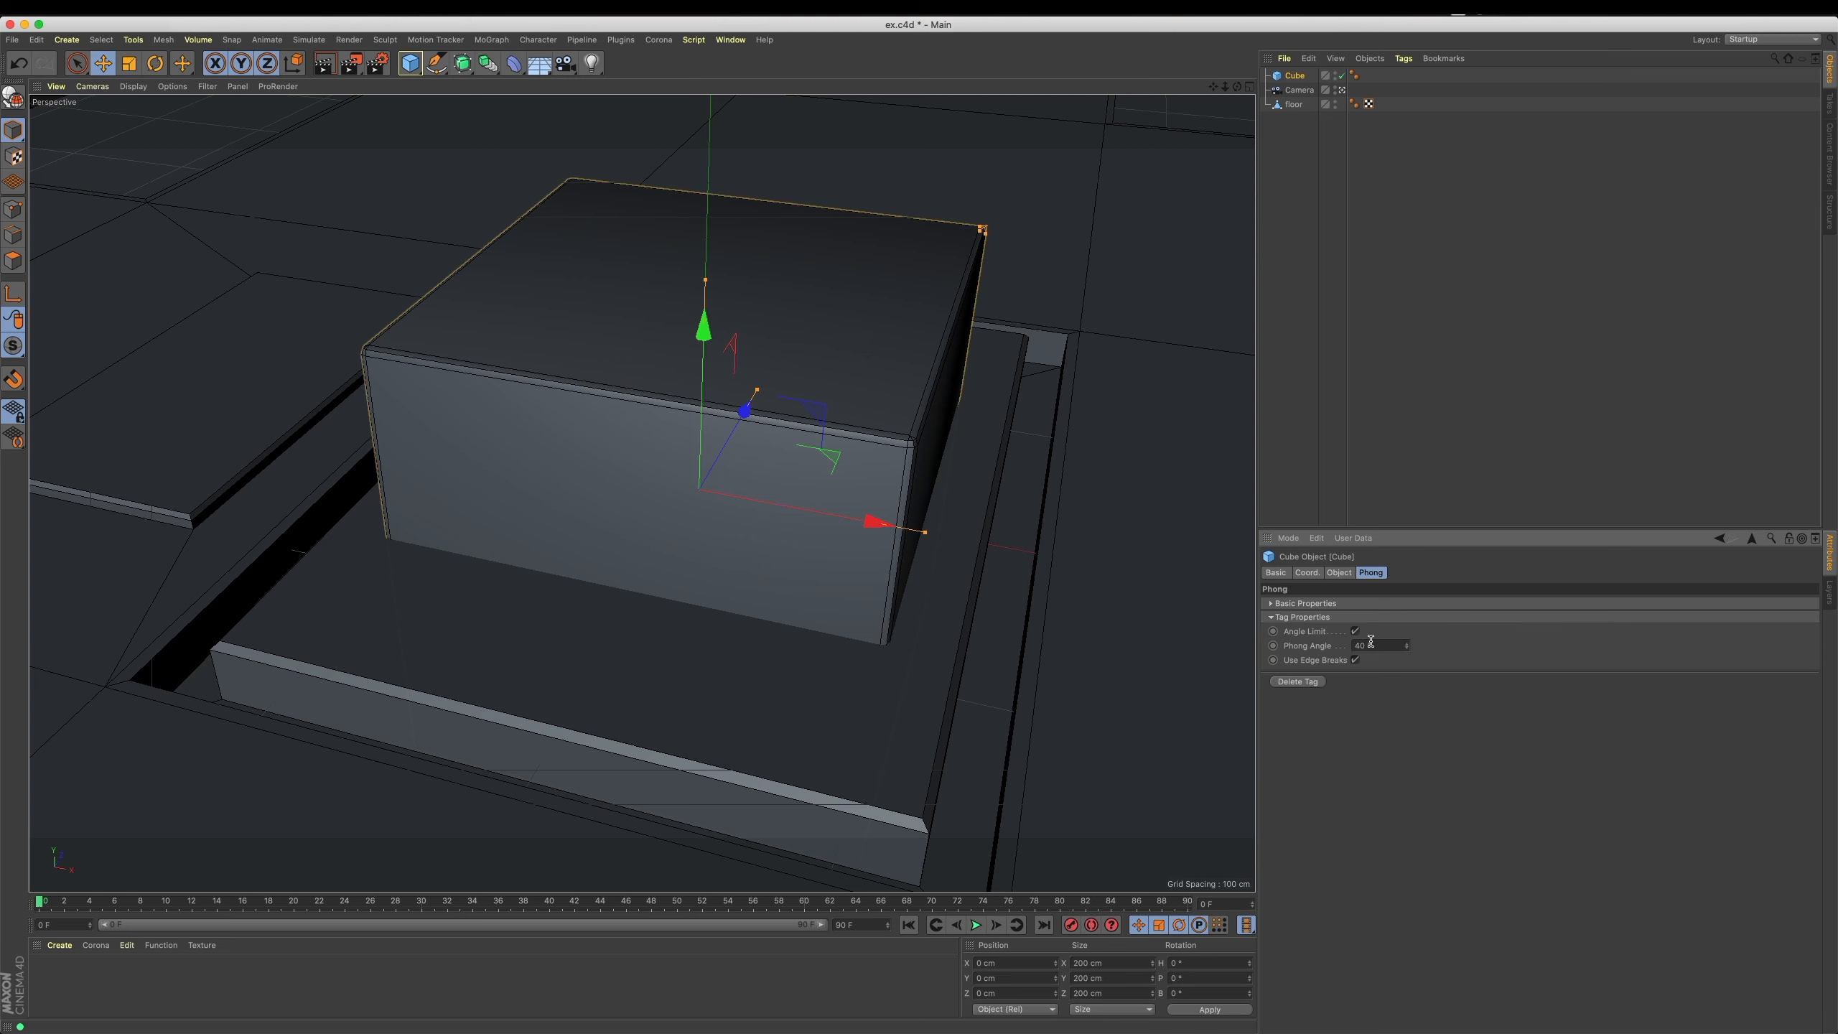
Shrink the cube to about 117.7 cm in Y and 94.9 cm in X, undoing the extra handle adjustment.
drag(711, 286, 710, 426)
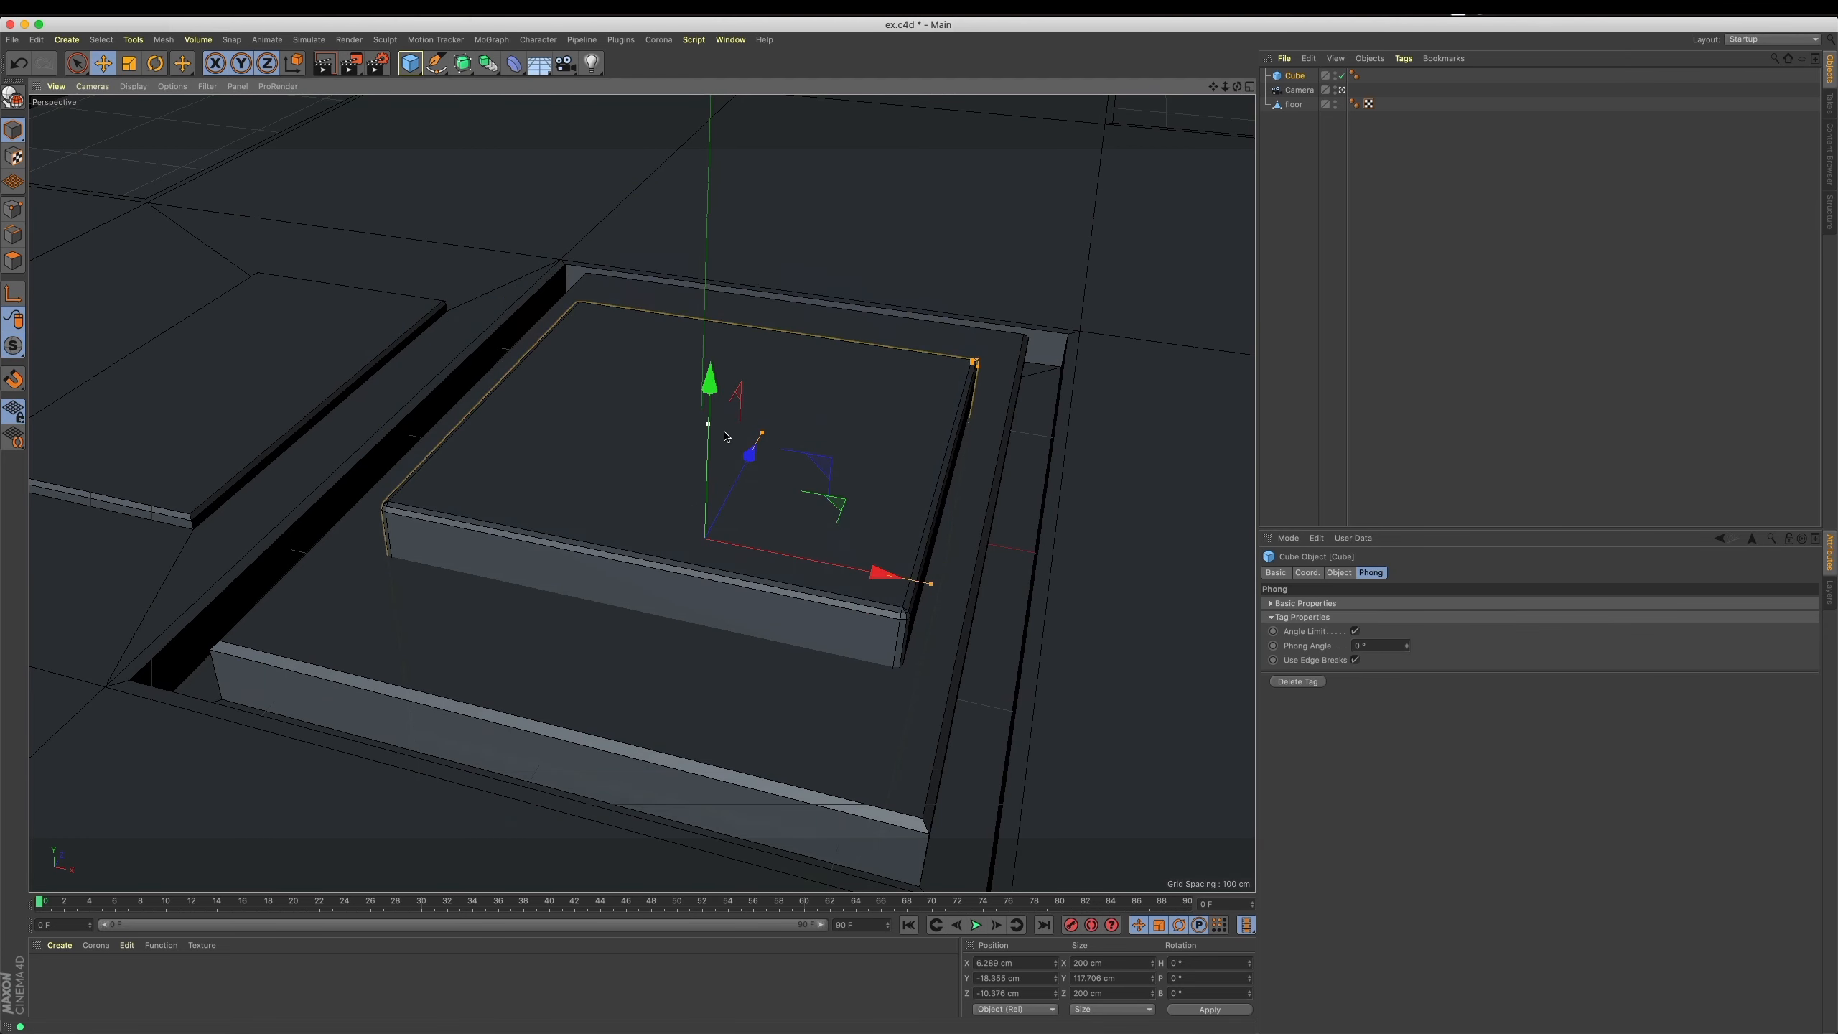
drag(930, 584, 793, 572)
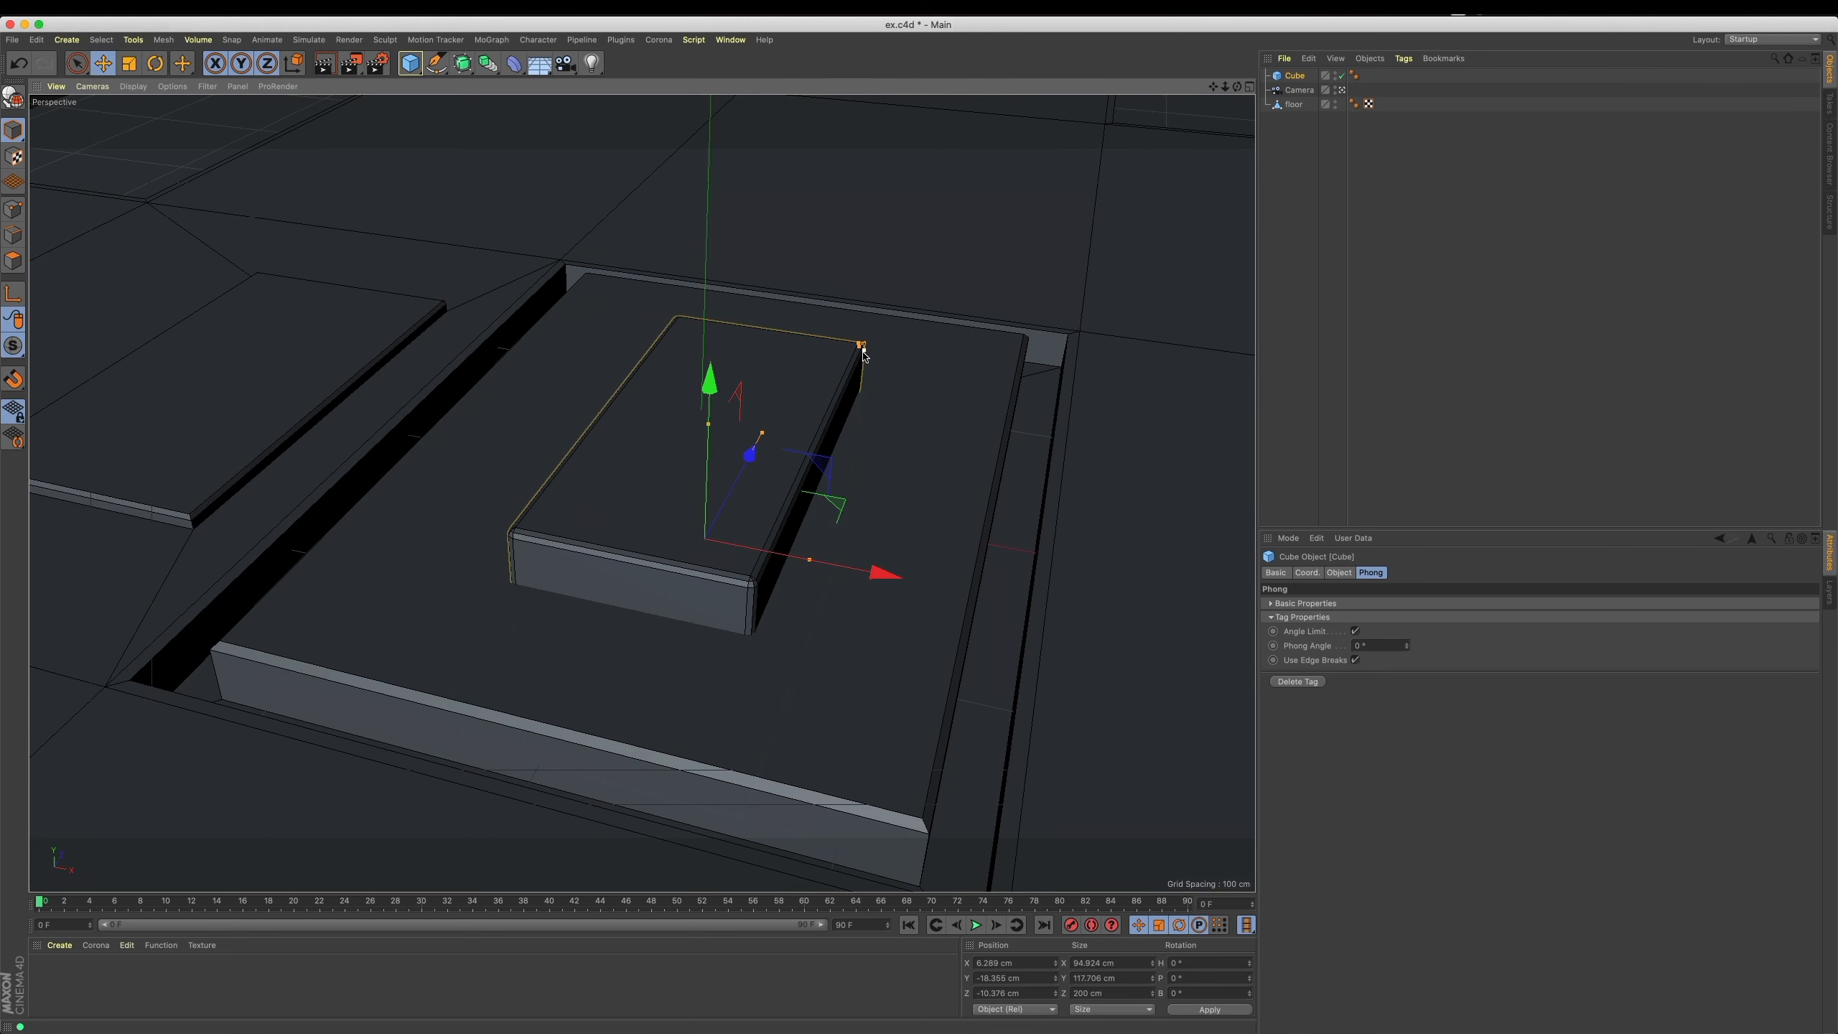
drag(862, 349, 869, 244)
key(super+z)
Move the flattened cube onto the floor behind the recess and deselect it.
drag(709, 425, 1031, 182)
drag(1166, 239, 1166, 239)
mouse_move(830, 540)
alt+mouse_down()
mouse_move(808, 518)
mouse_move(833, 520)
alt+mouse_up()
click(1343, 277)
click(771, 457)
click(1533, 416)
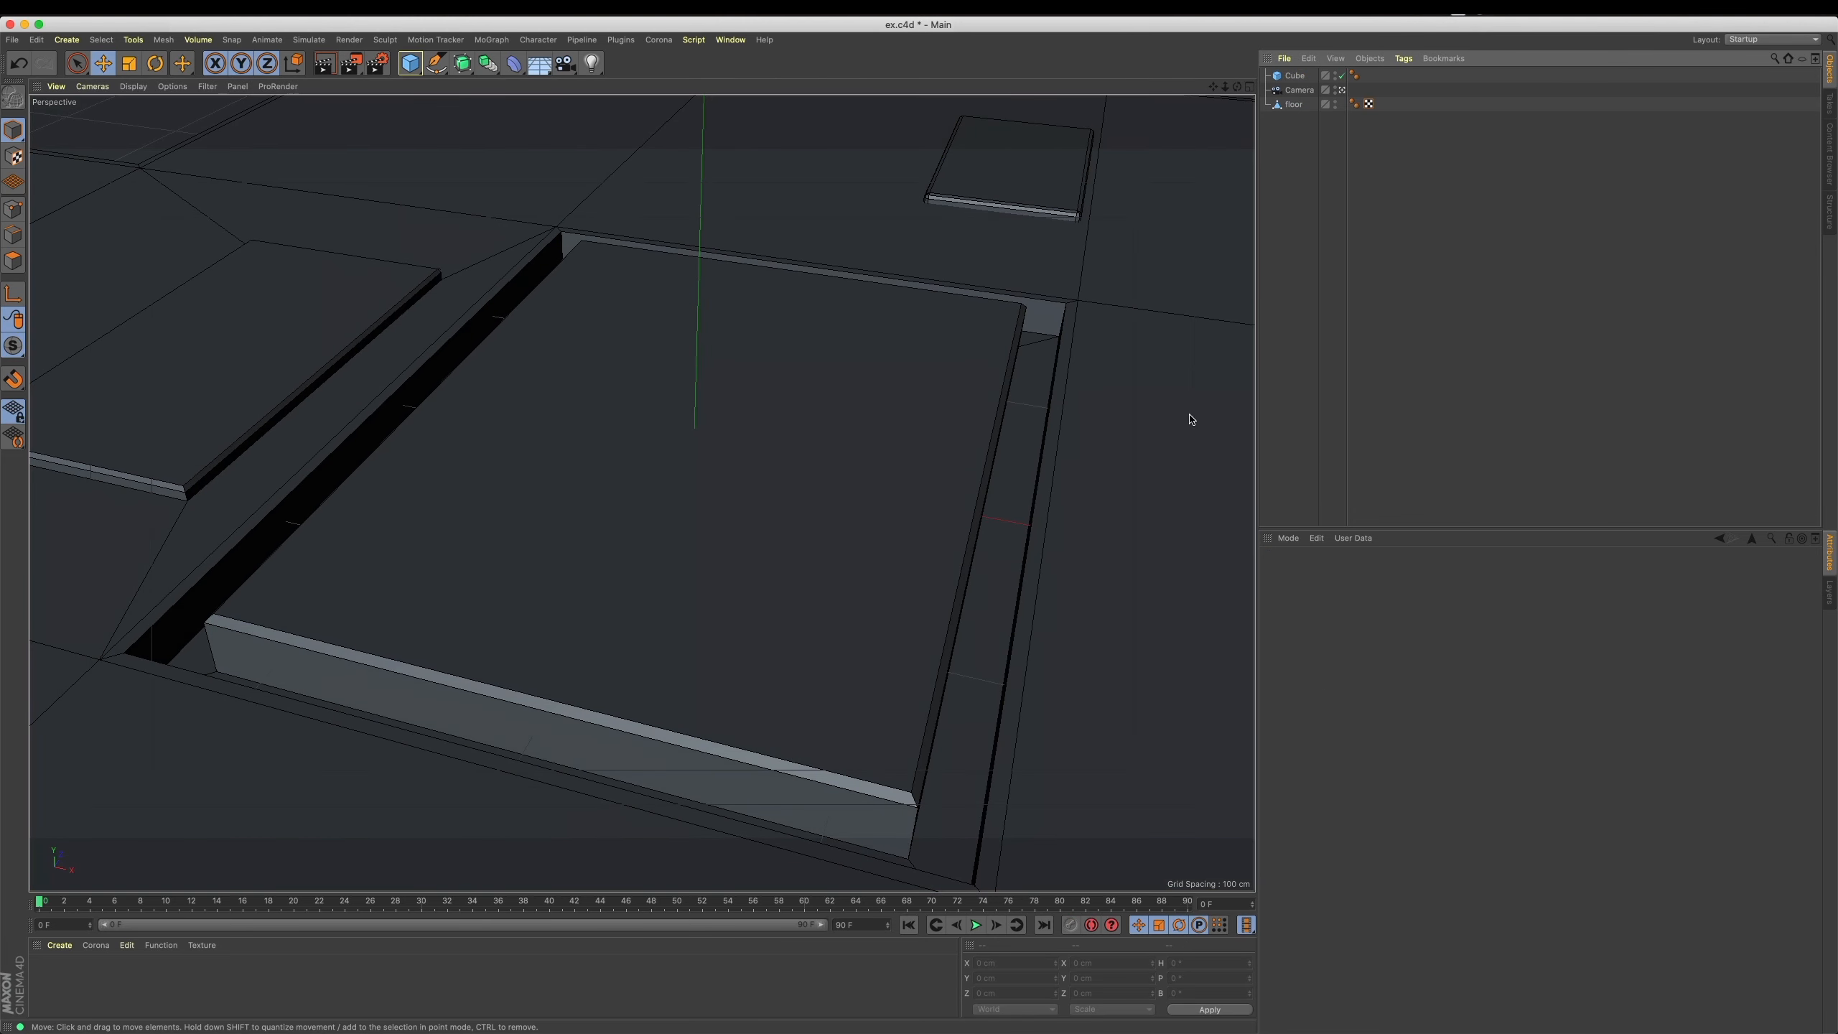
Add a tube with 4 rotation segments and widen its inner radius to about 157.2 cm.
alt+drag(815, 512, 796, 536)
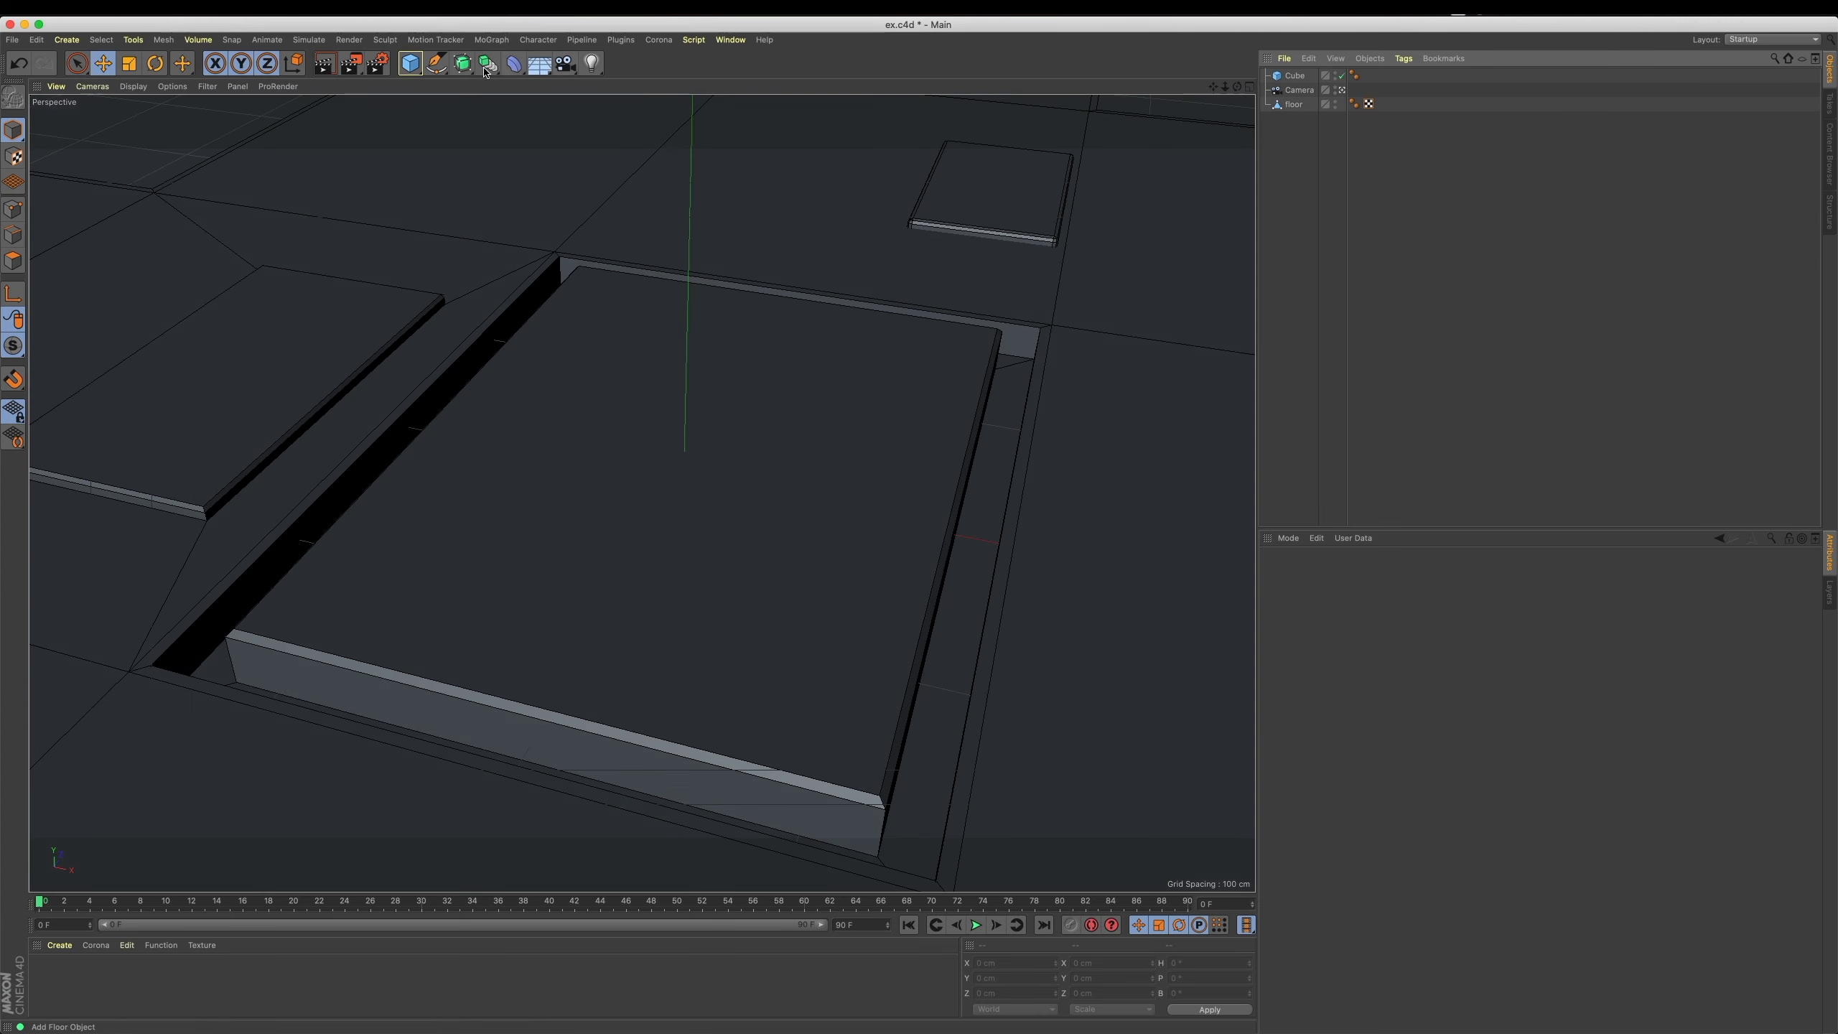
click(410, 63)
click(690, 143)
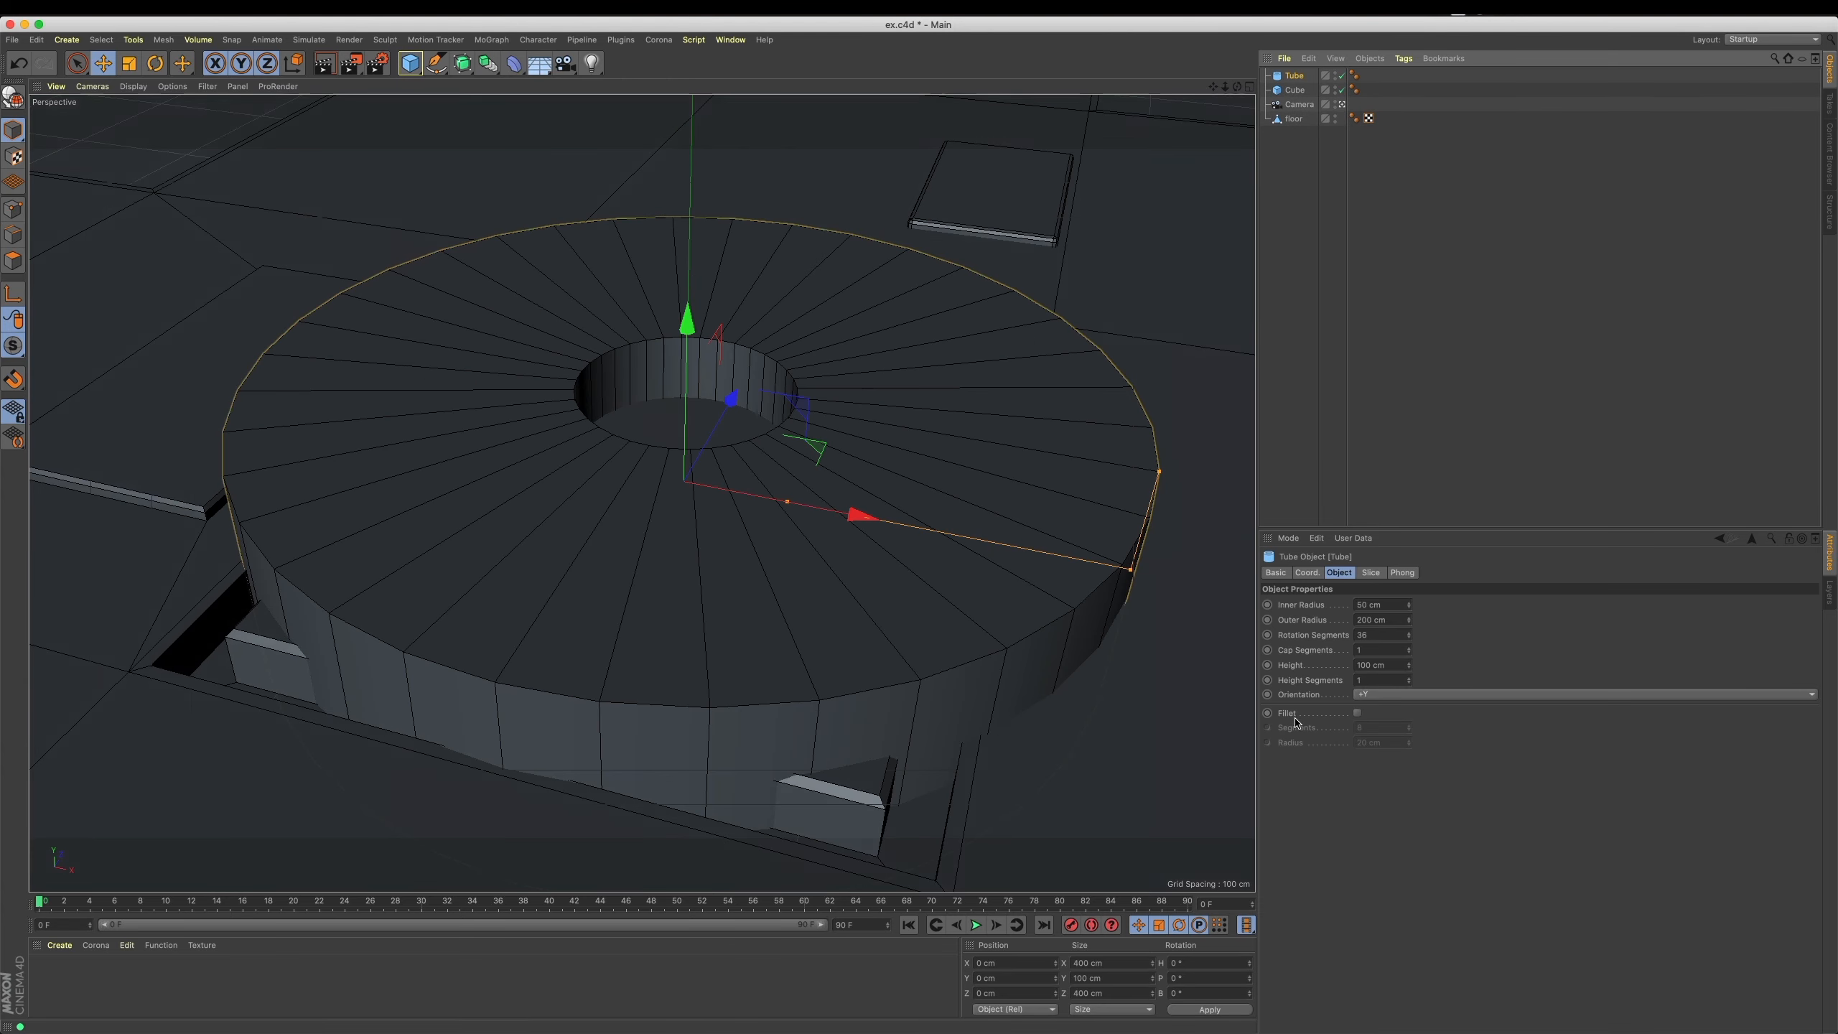
drag(1409, 637, 1409, 695)
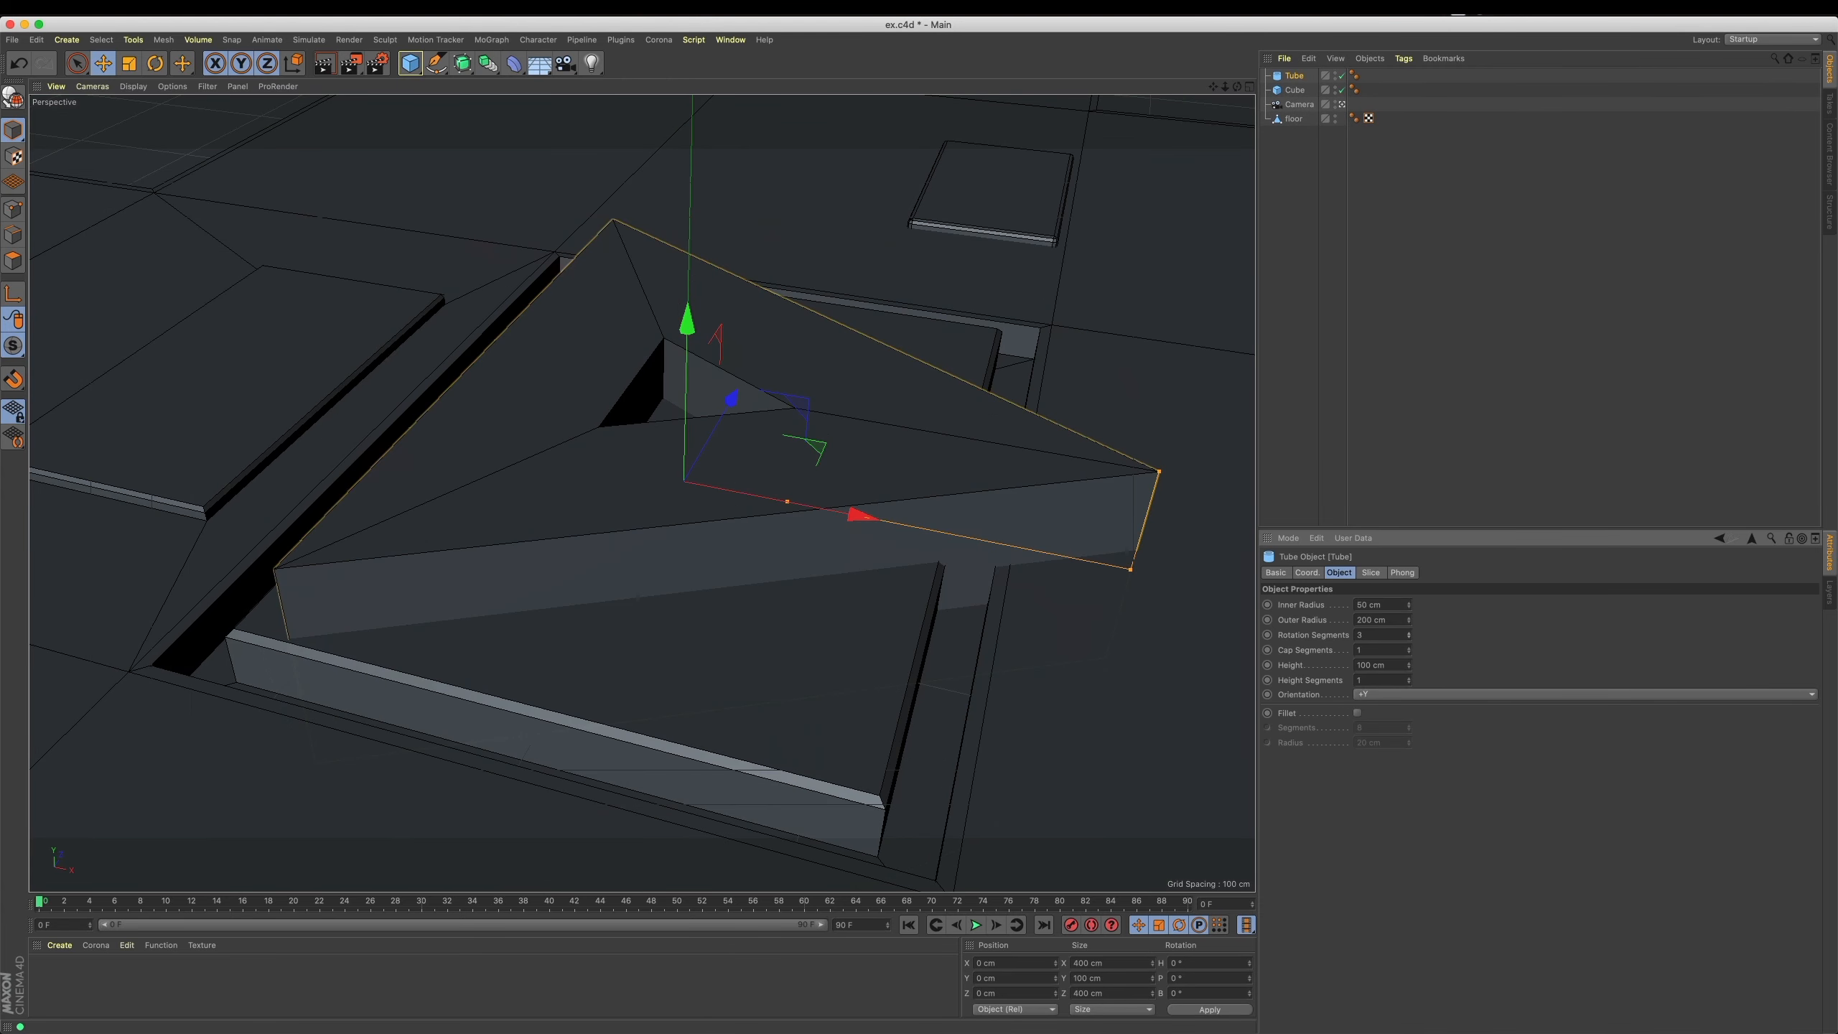
click(1409, 633)
drag(787, 501, 1045, 571)
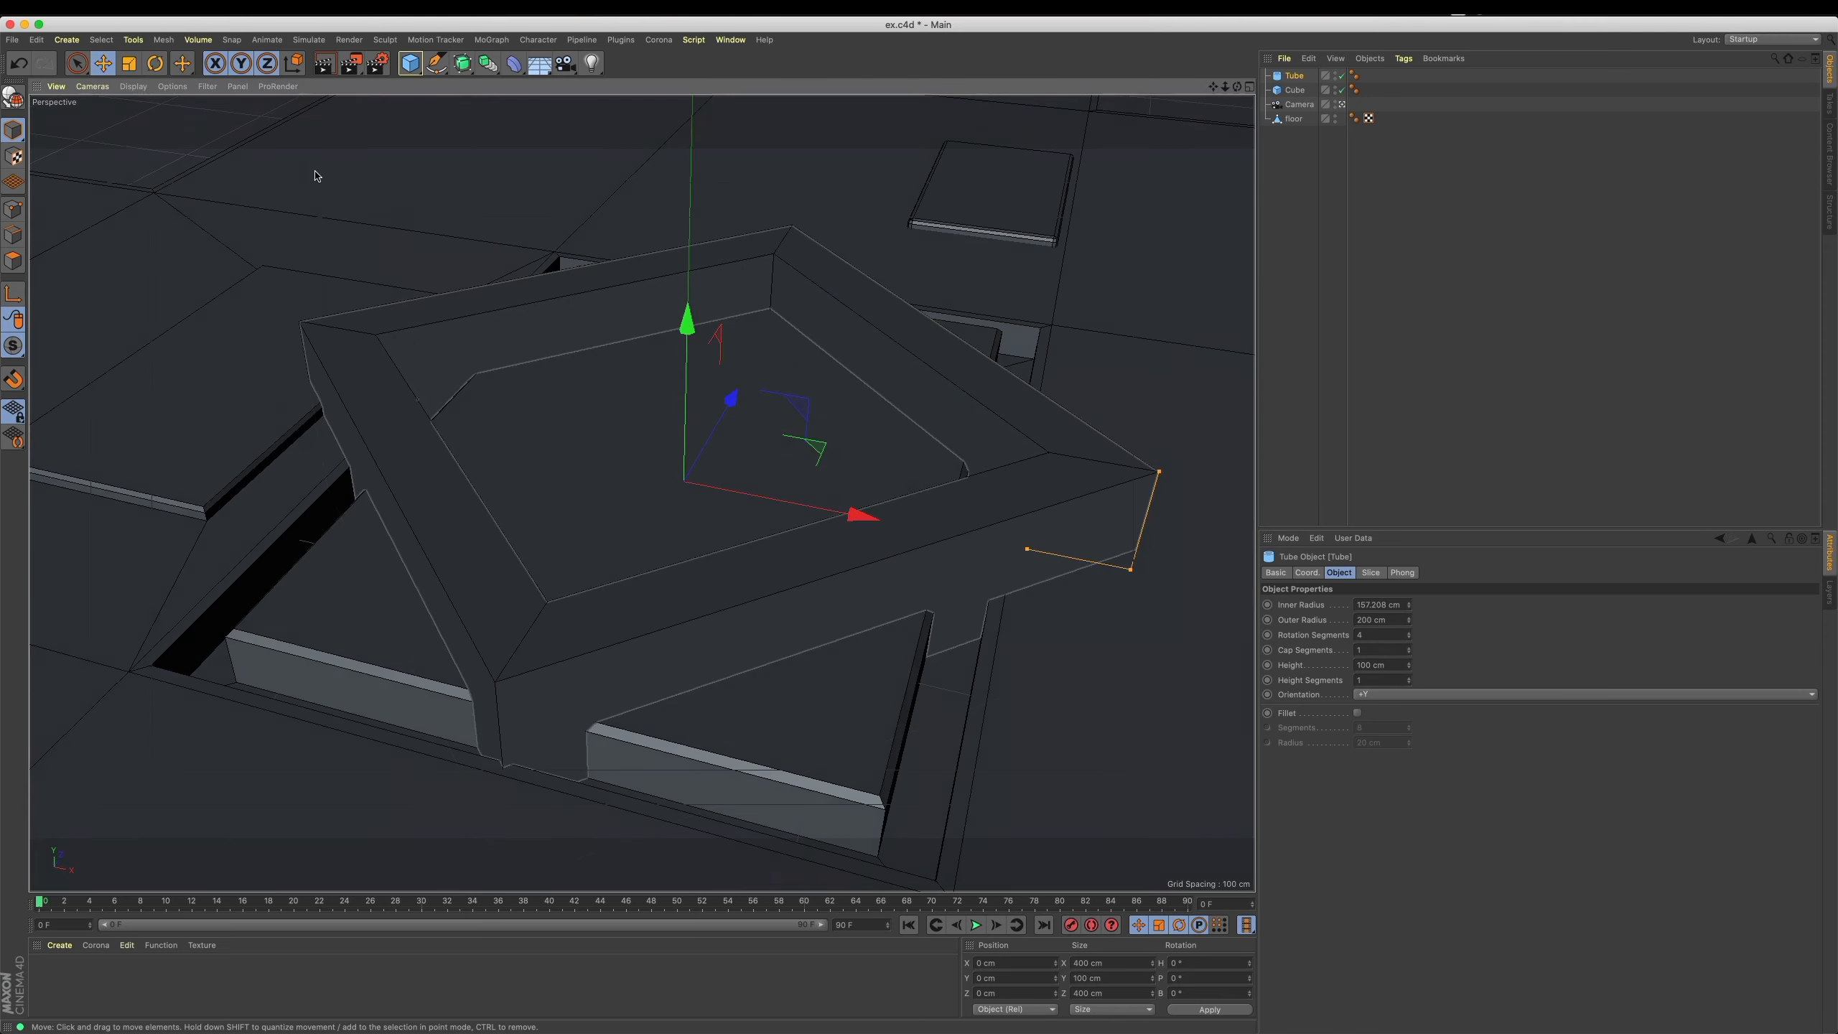
Rotate the tube to a heading of about 44.3°.
key(r)
drag(624, 563, 699, 558)
Raise the tube to about 60.7 cm in Y and flatten its height to about 31 cm.
key(e)
drag(680, 322, 680, 201)
key(ctrl+z)
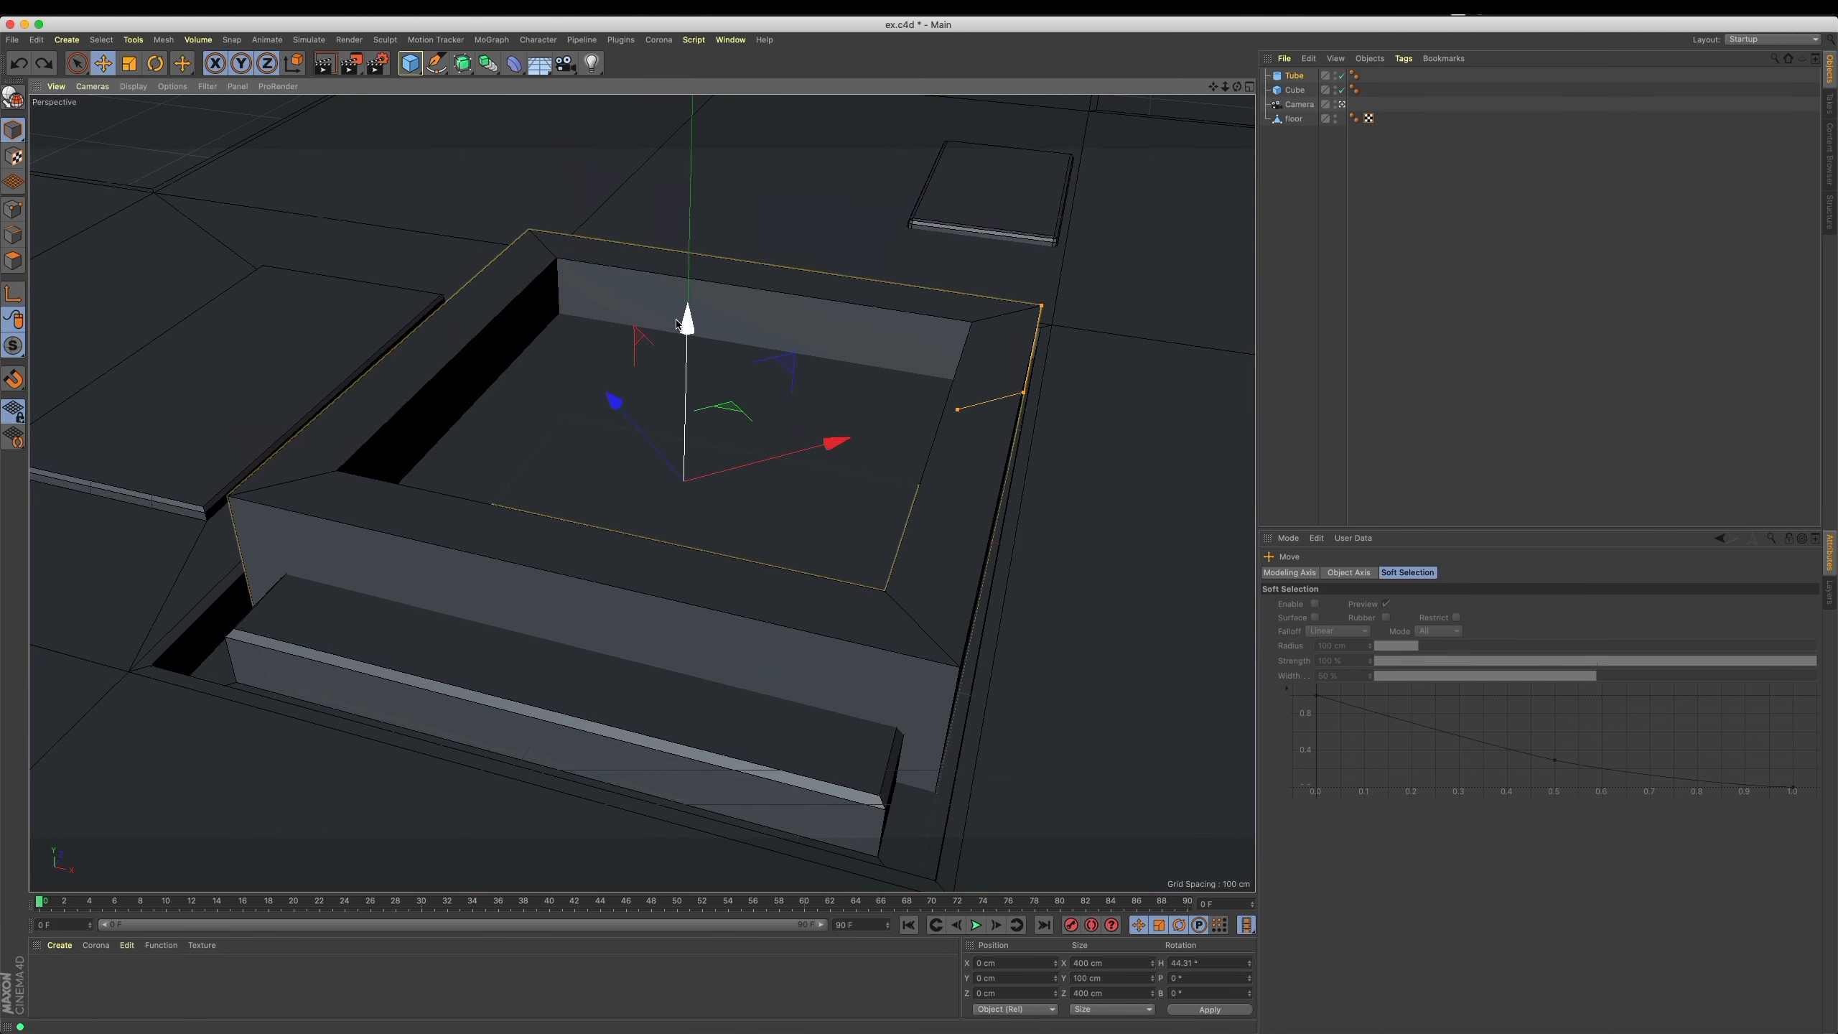
drag(678, 324, 692, 202)
drag(1067, 208, 1004, 254)
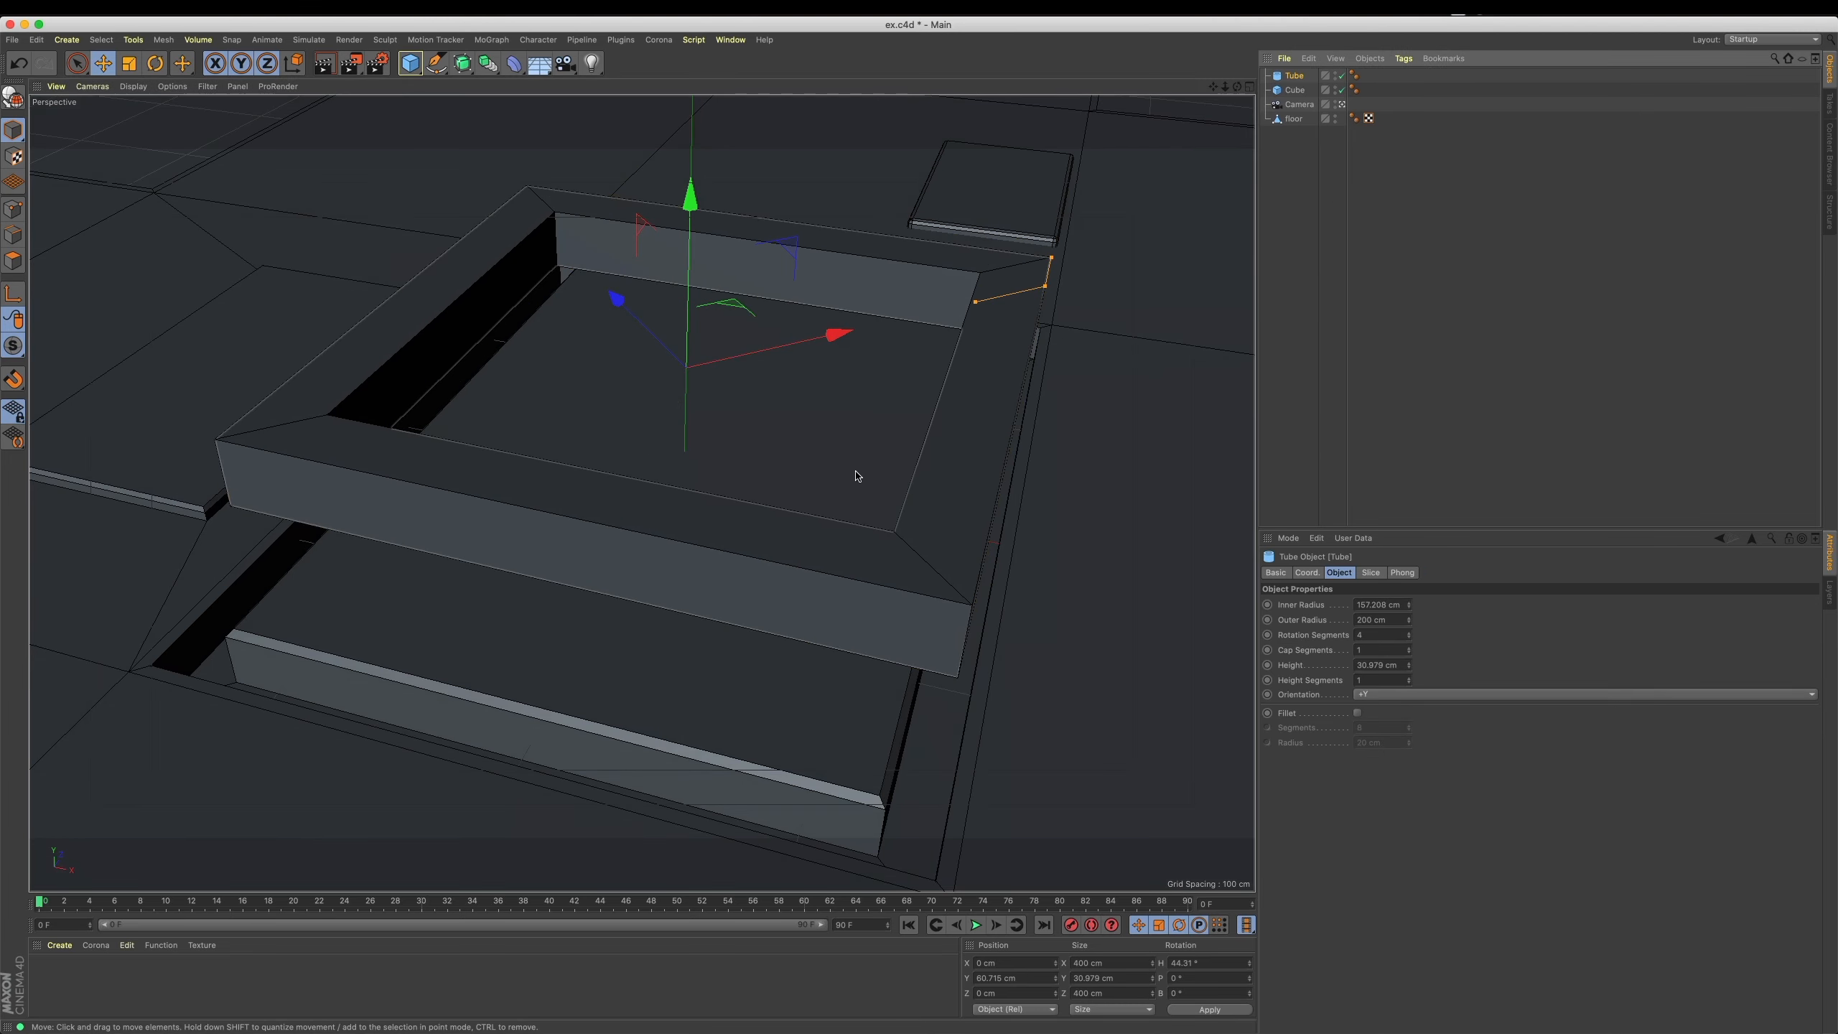
Scale the tube down uniformly to about 287.4 cm across and reposition it above the raised block in the recess.
key(t)
drag(857, 472, 751, 705)
key(e)
click(301, 63)
drag(731, 297, 707, 335)
drag(654, 274, 652, 209)
alt+drag(770, 354, 784, 418)
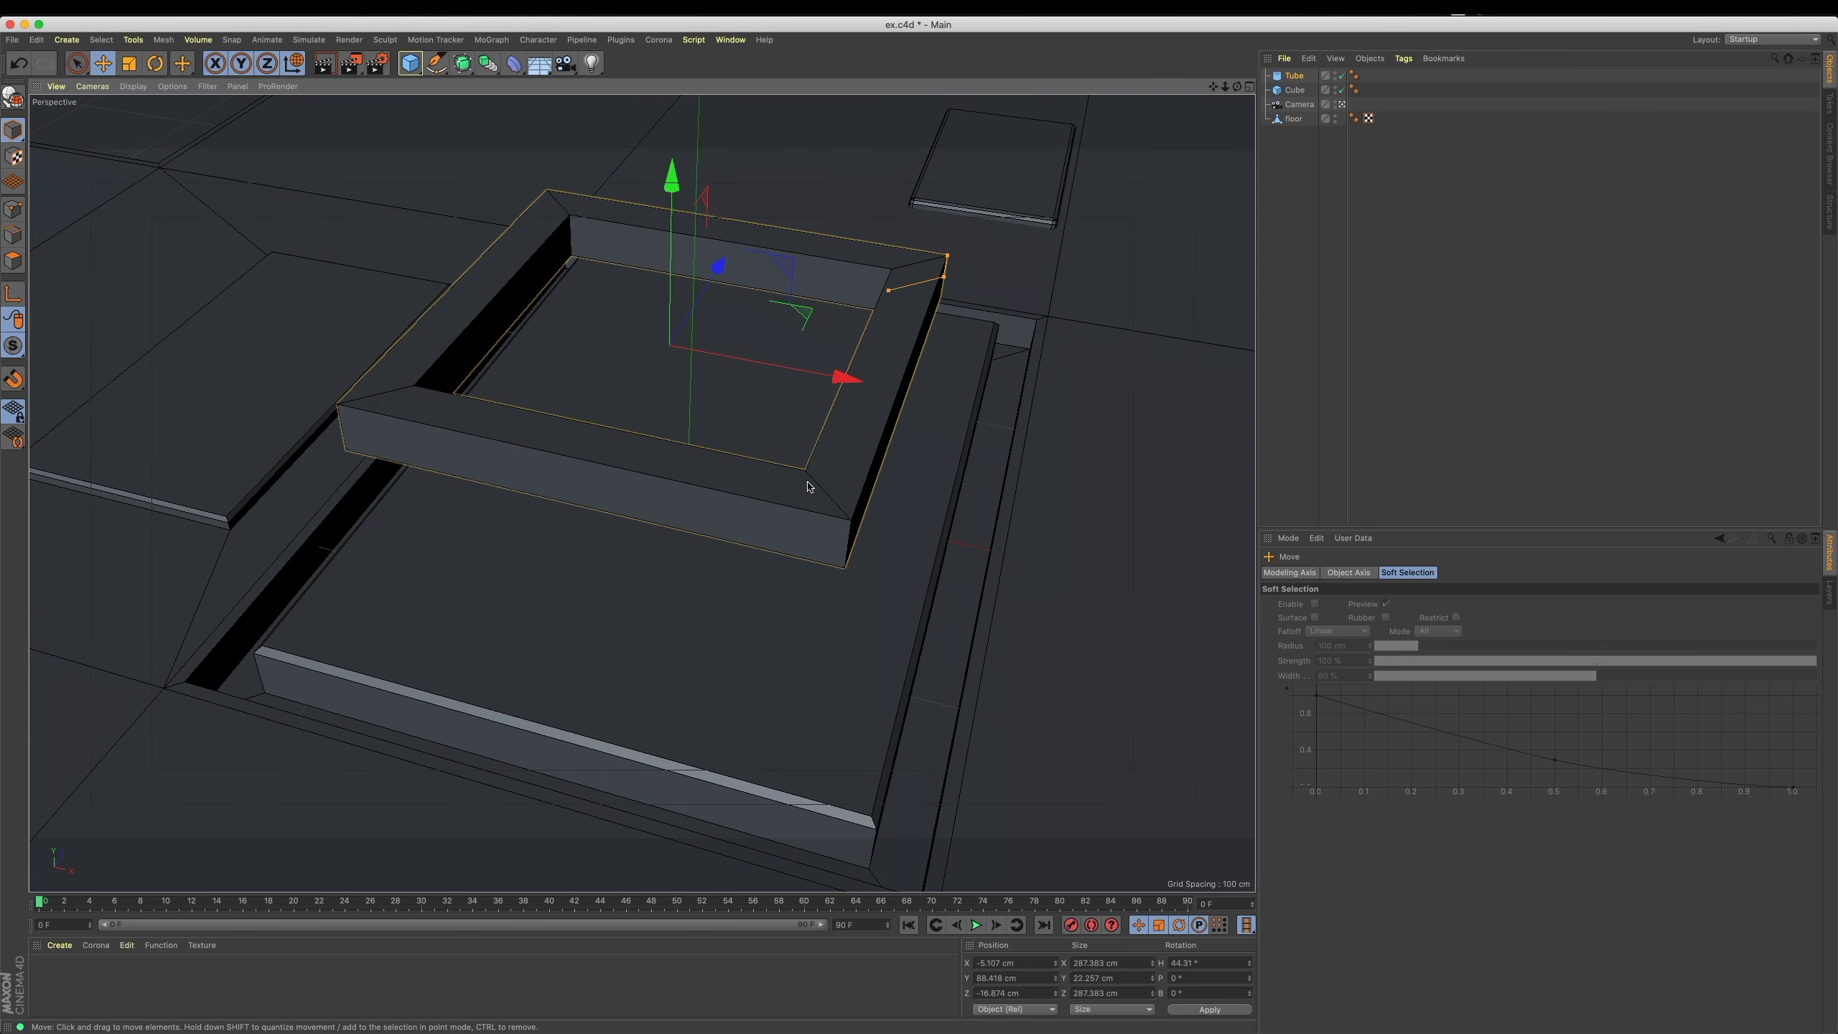
Increase the tube's height to about 39.3 cm.
click(893, 354)
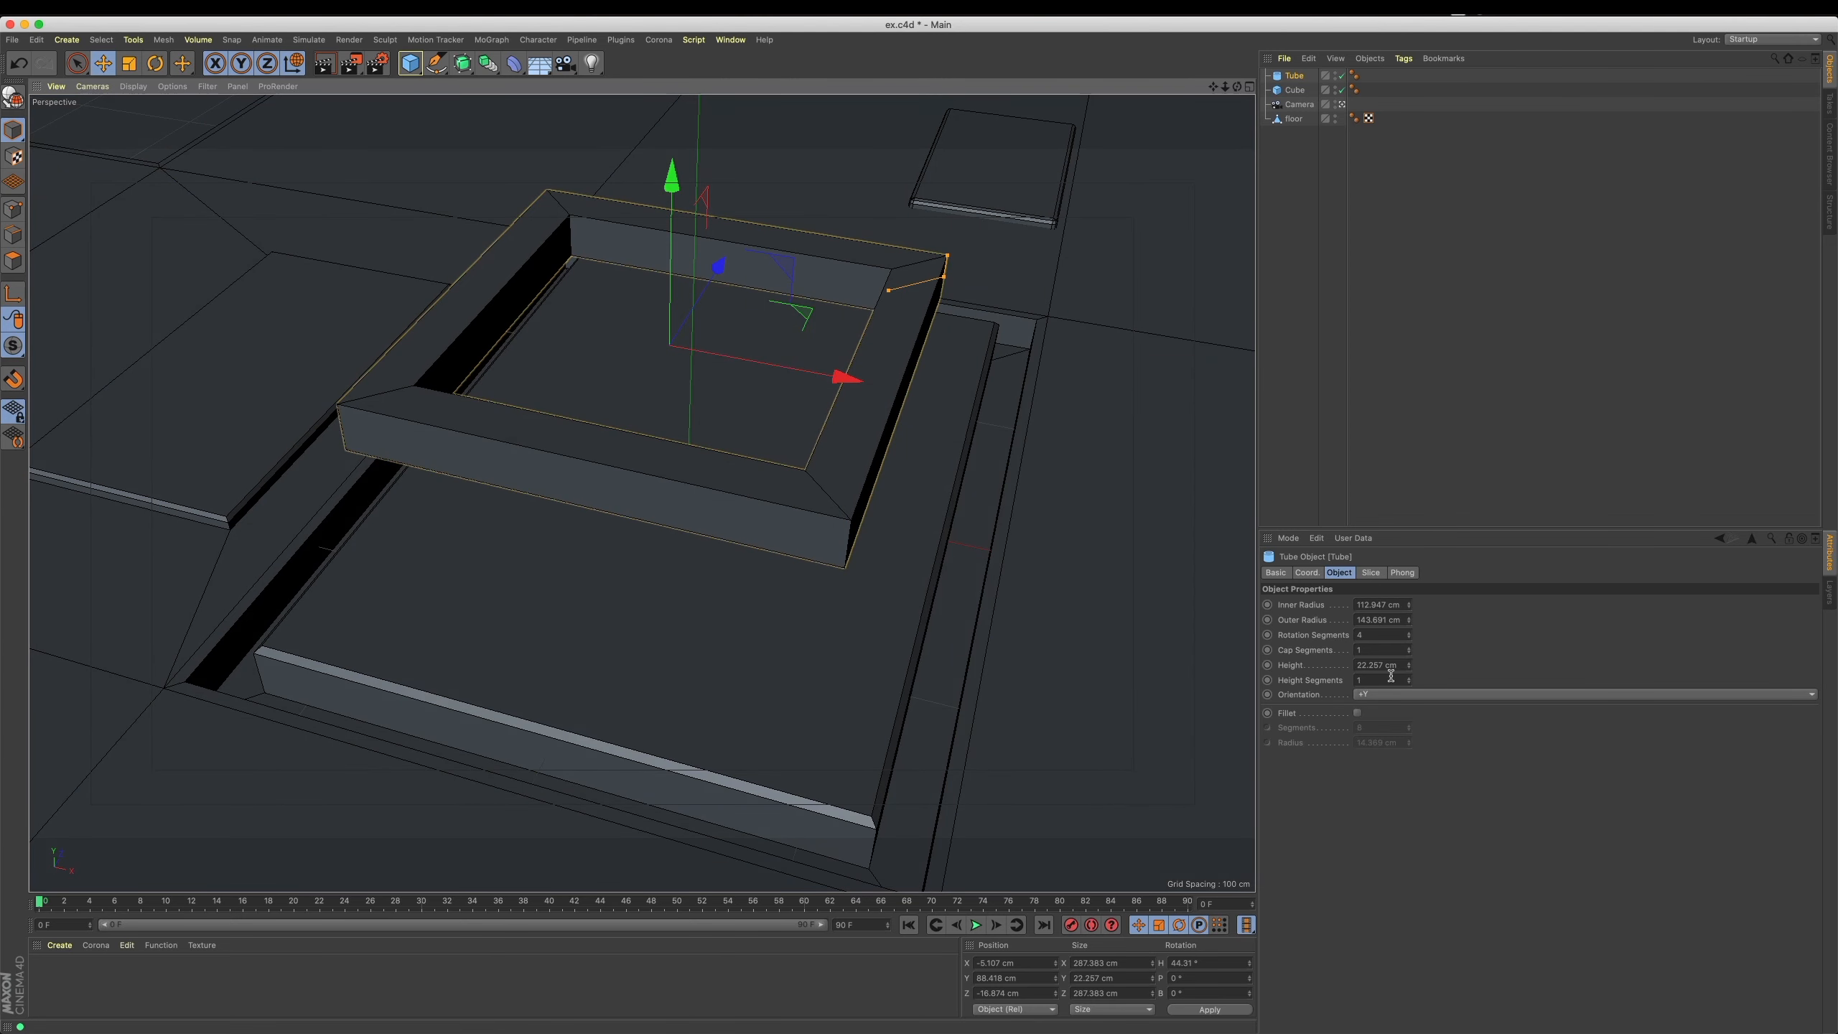
drag(1408, 668, 1409, 640)
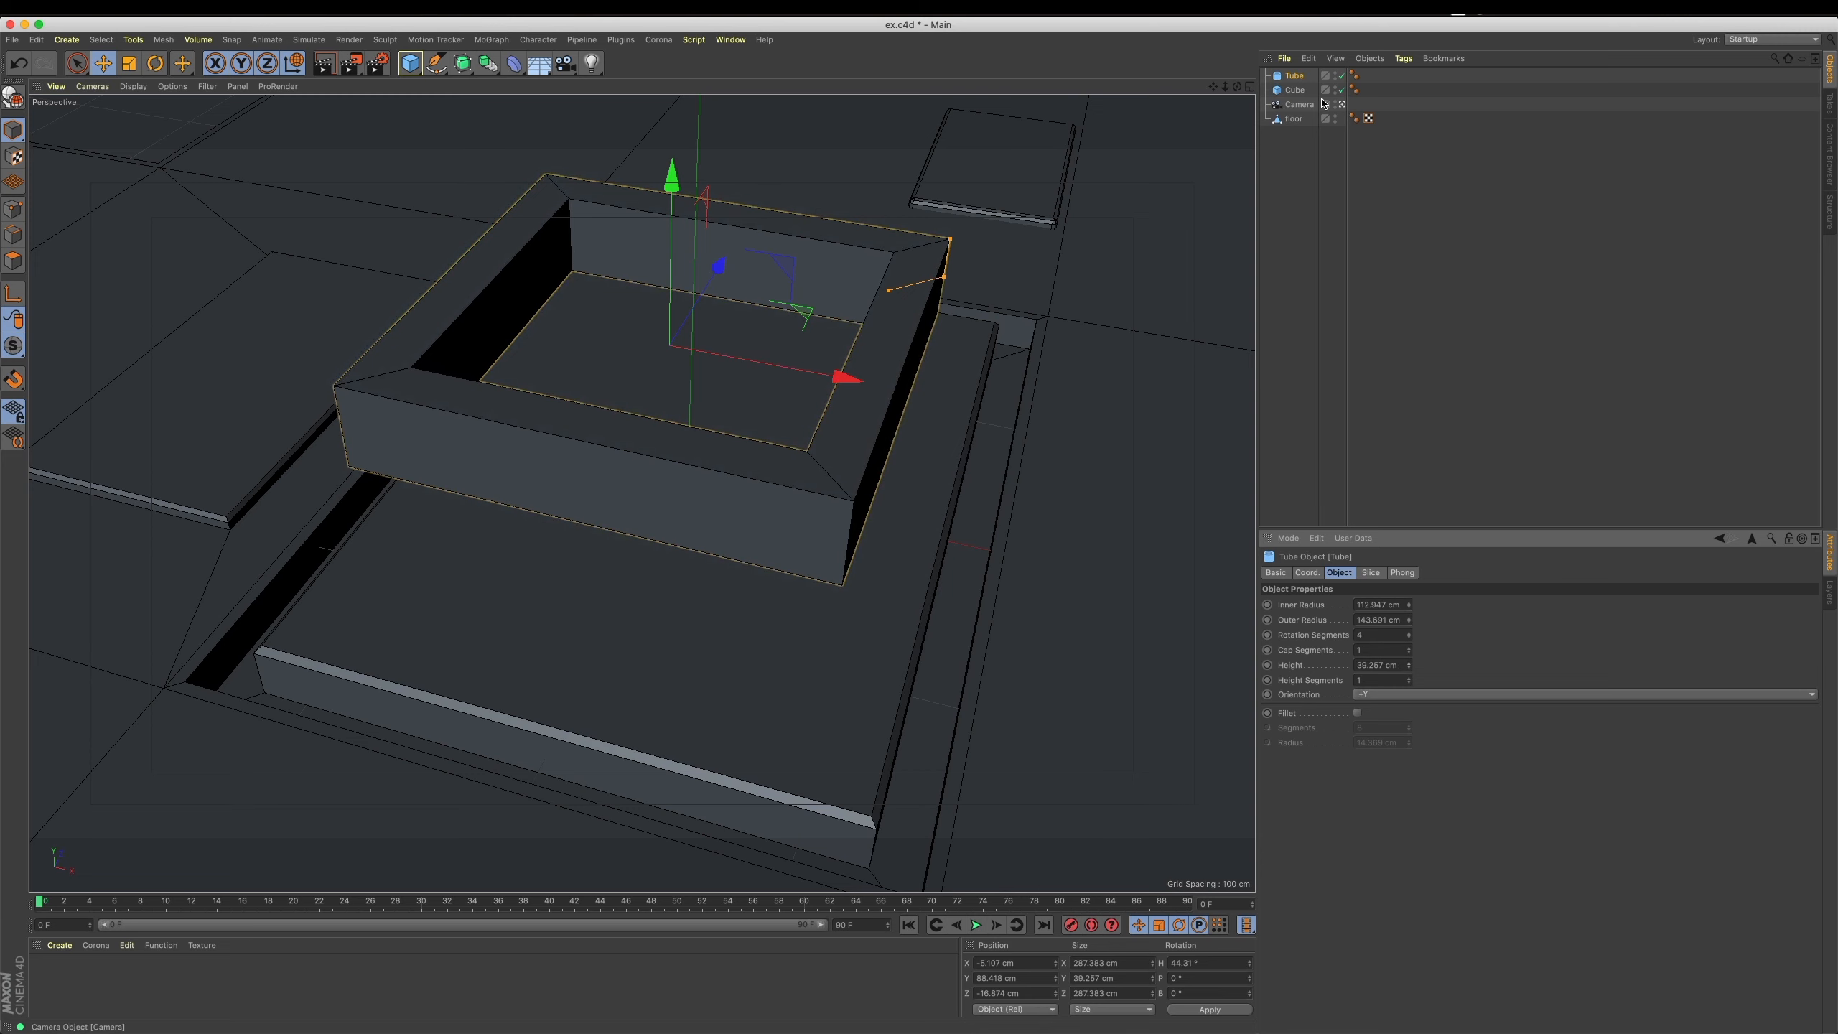
click(1295, 90)
click(1295, 75)
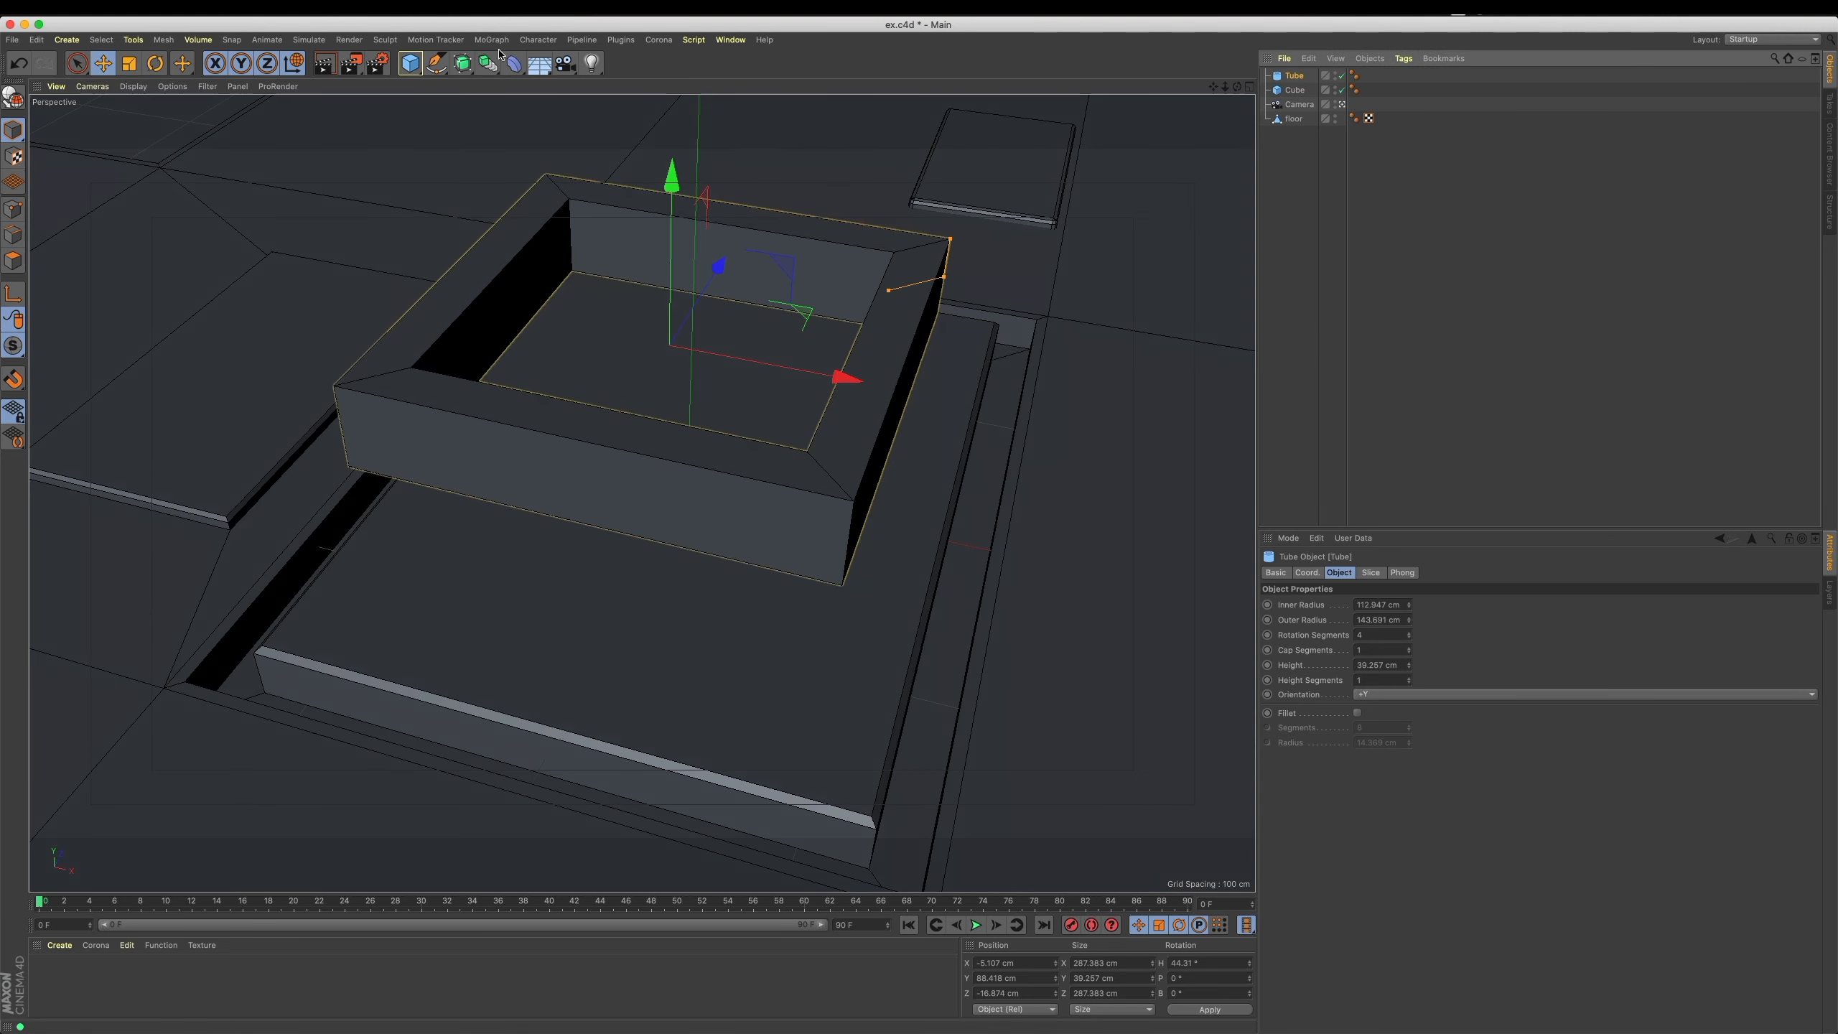
Put the tube in a Cloner with a Y step of -41 cm and raise the cloner to about 121.3 cm.
click(507, 42)
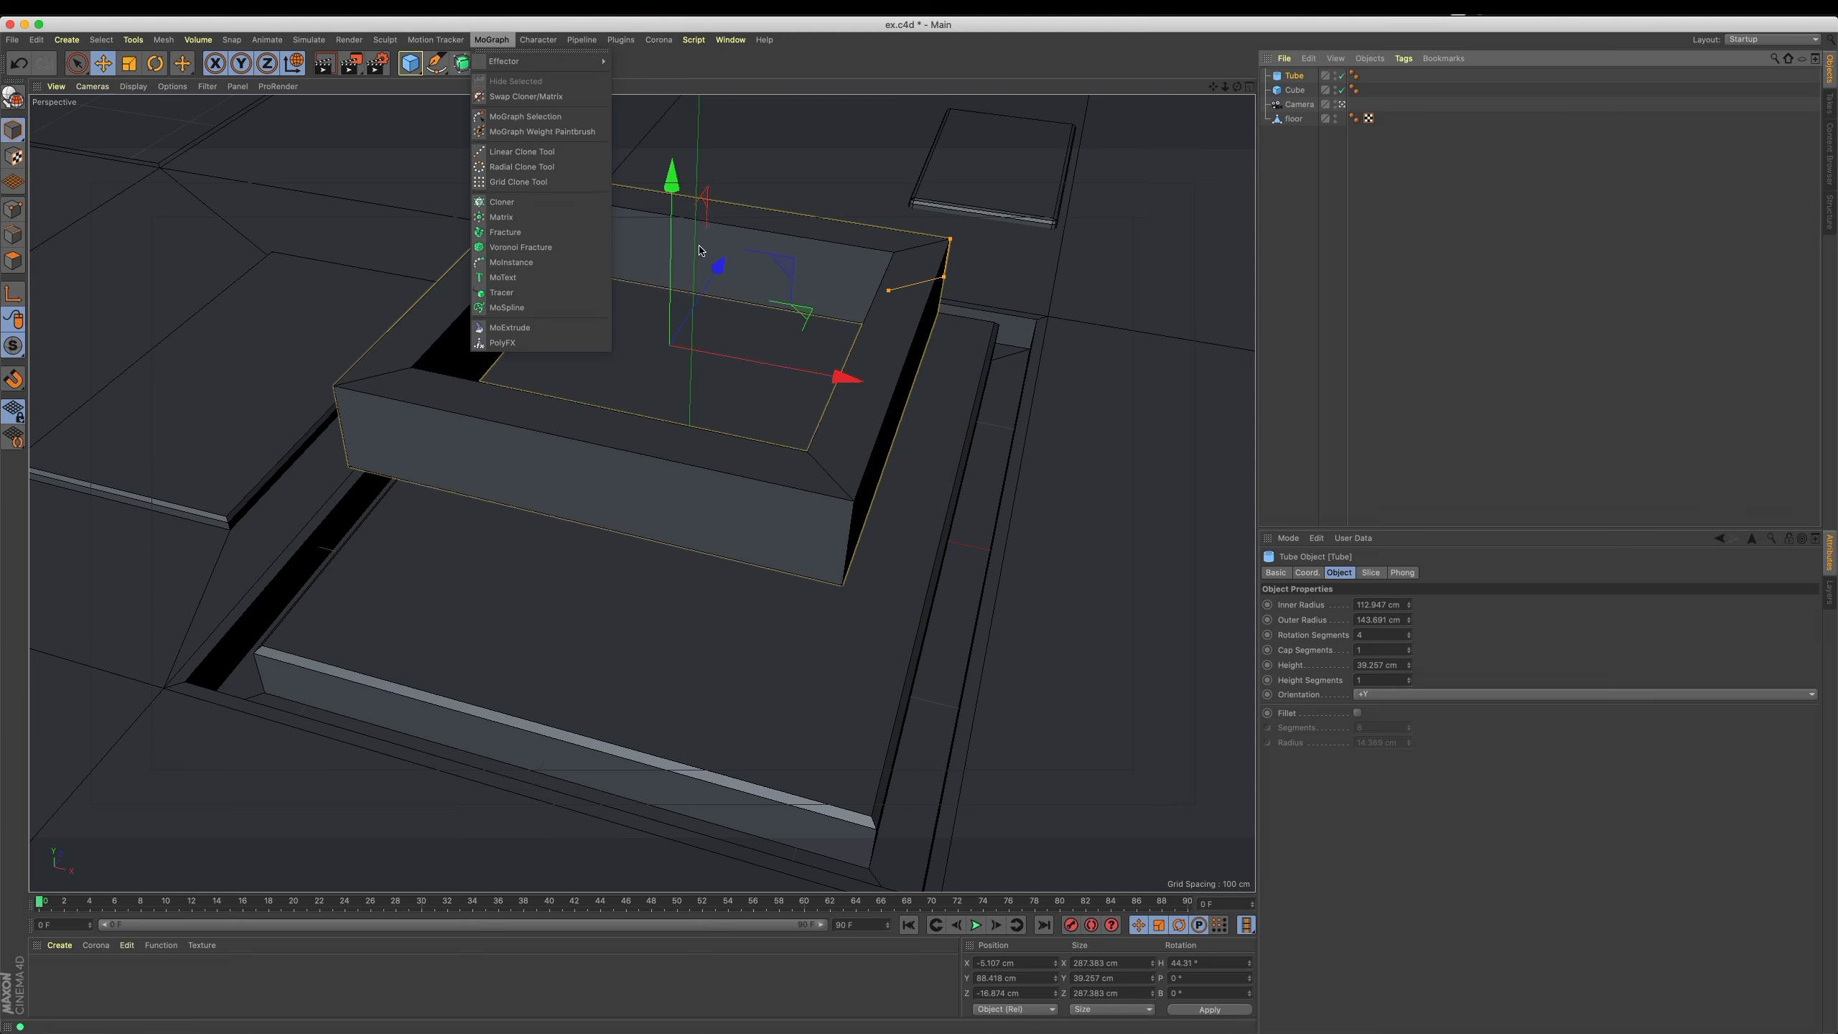
click(530, 200)
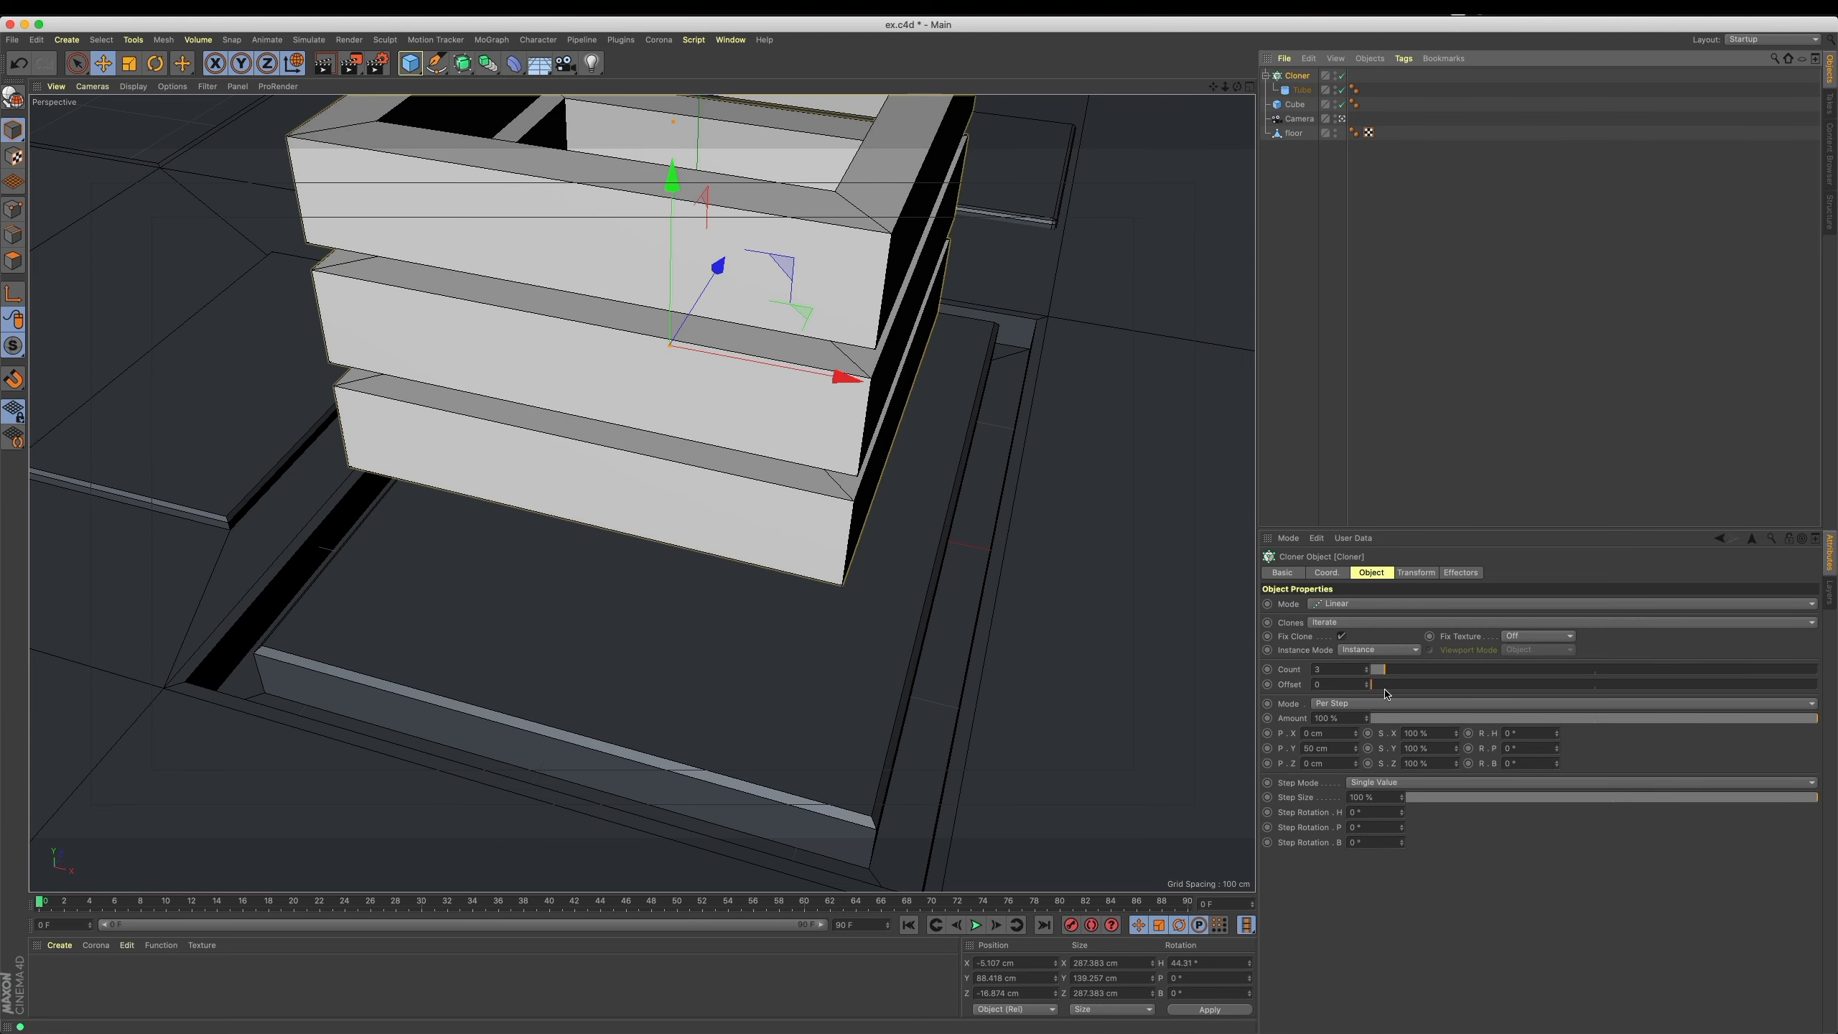
mouse_move(1352, 753)
mouse_down()
mouse_move(1303, 753)
mouse_move(1357, 755)
mouse_up()
click(1357, 749)
drag(672, 178, 679, 114)
alt+middle_drag(734, 316, 800, 443)
scroll(761, 361, down, 1)
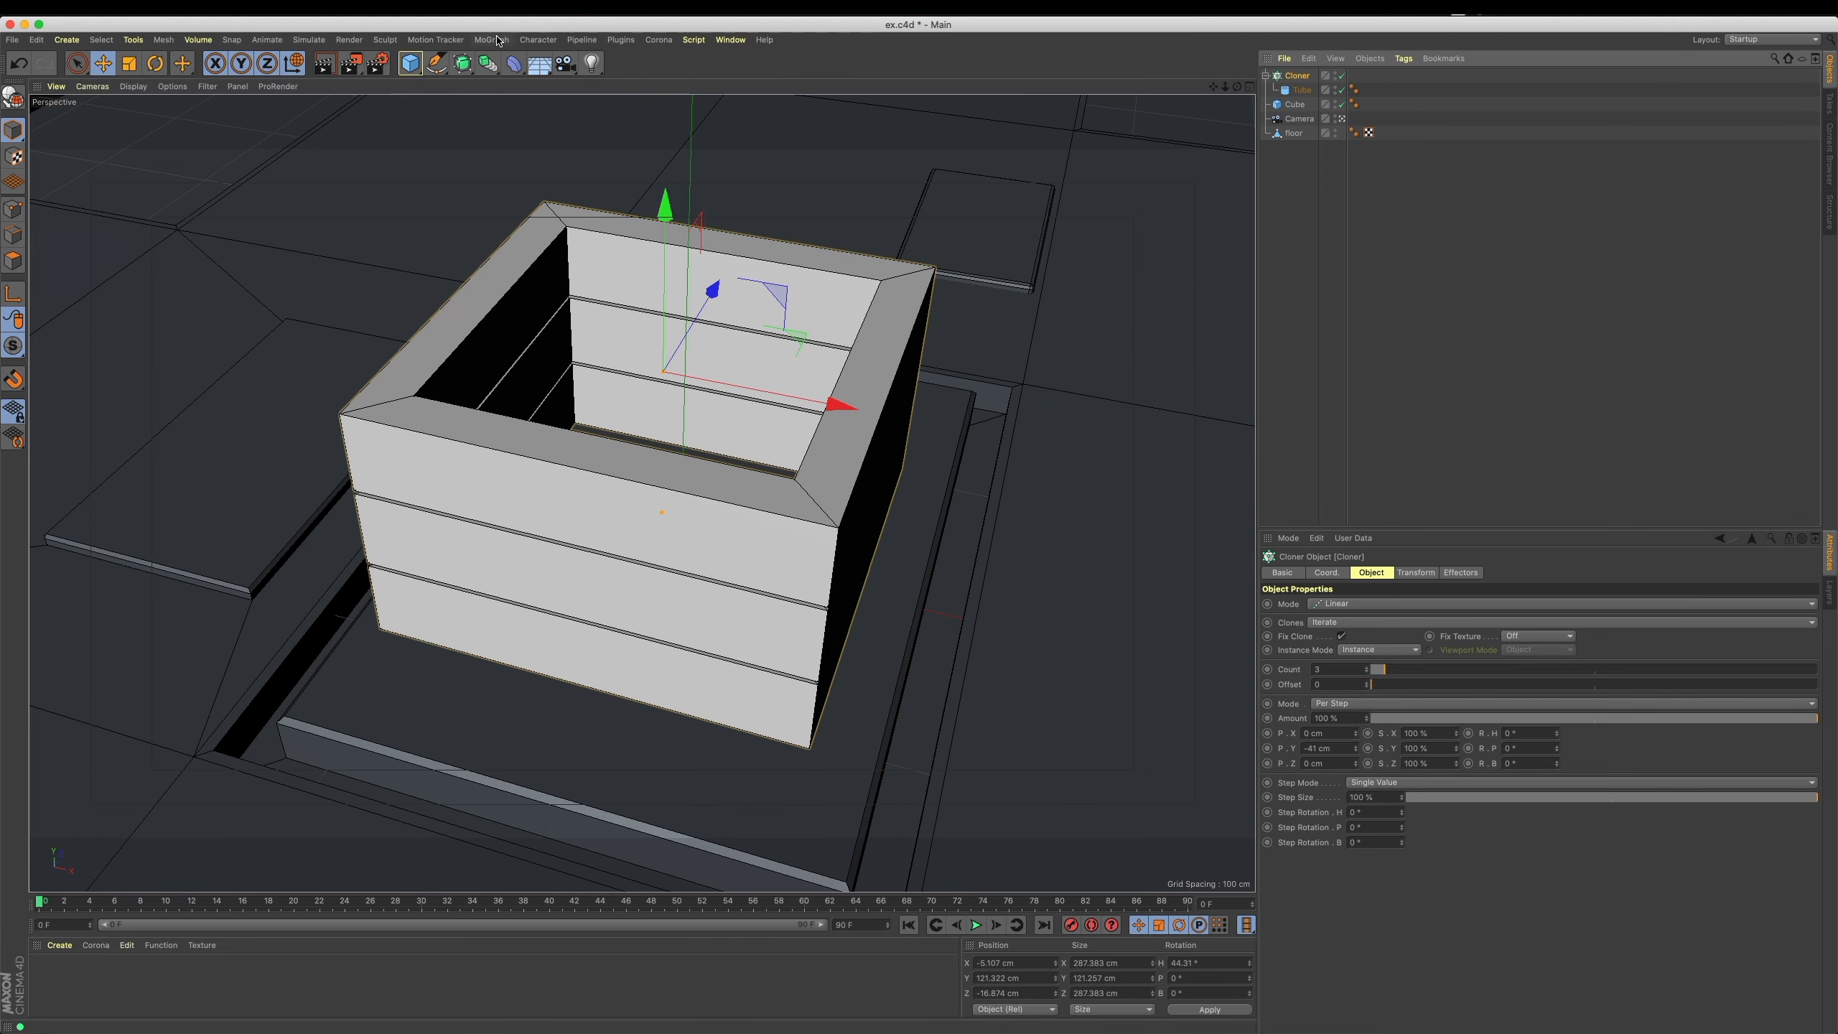
Apply a Step effector to the cloner.
click(552, 39)
click(492, 40)
mouse_move(510, 65)
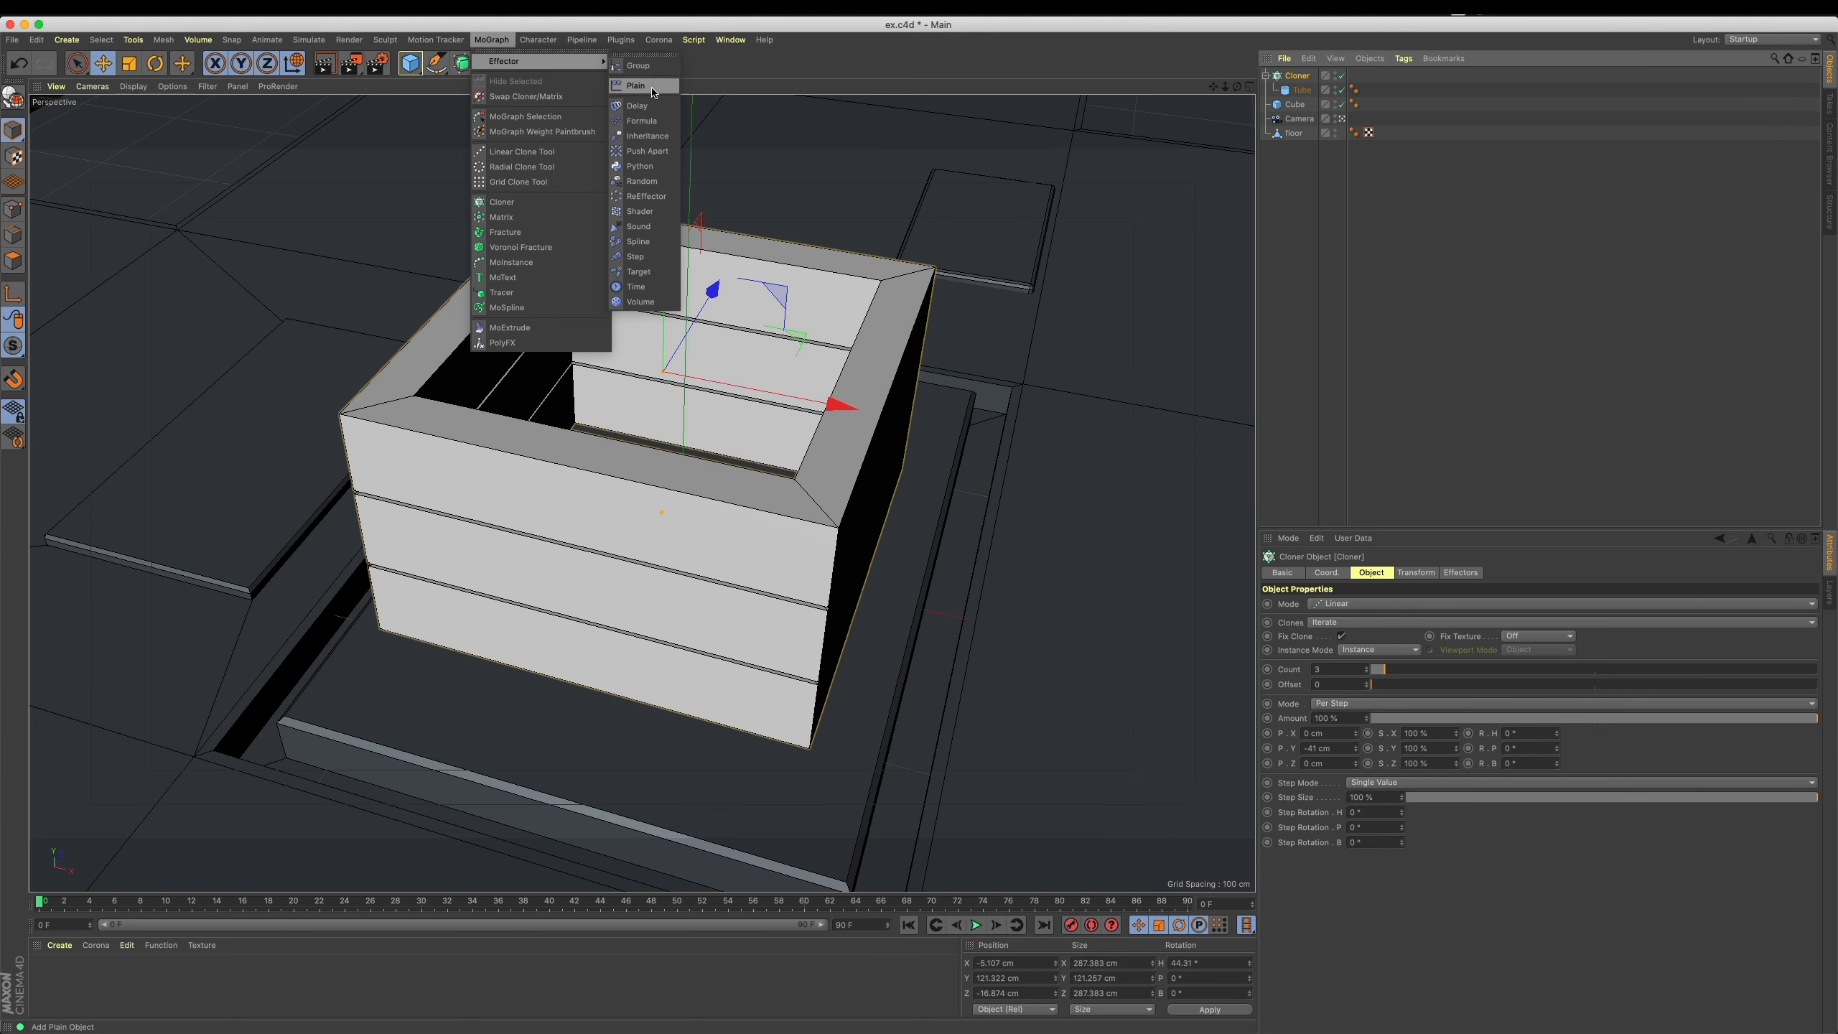
click(649, 262)
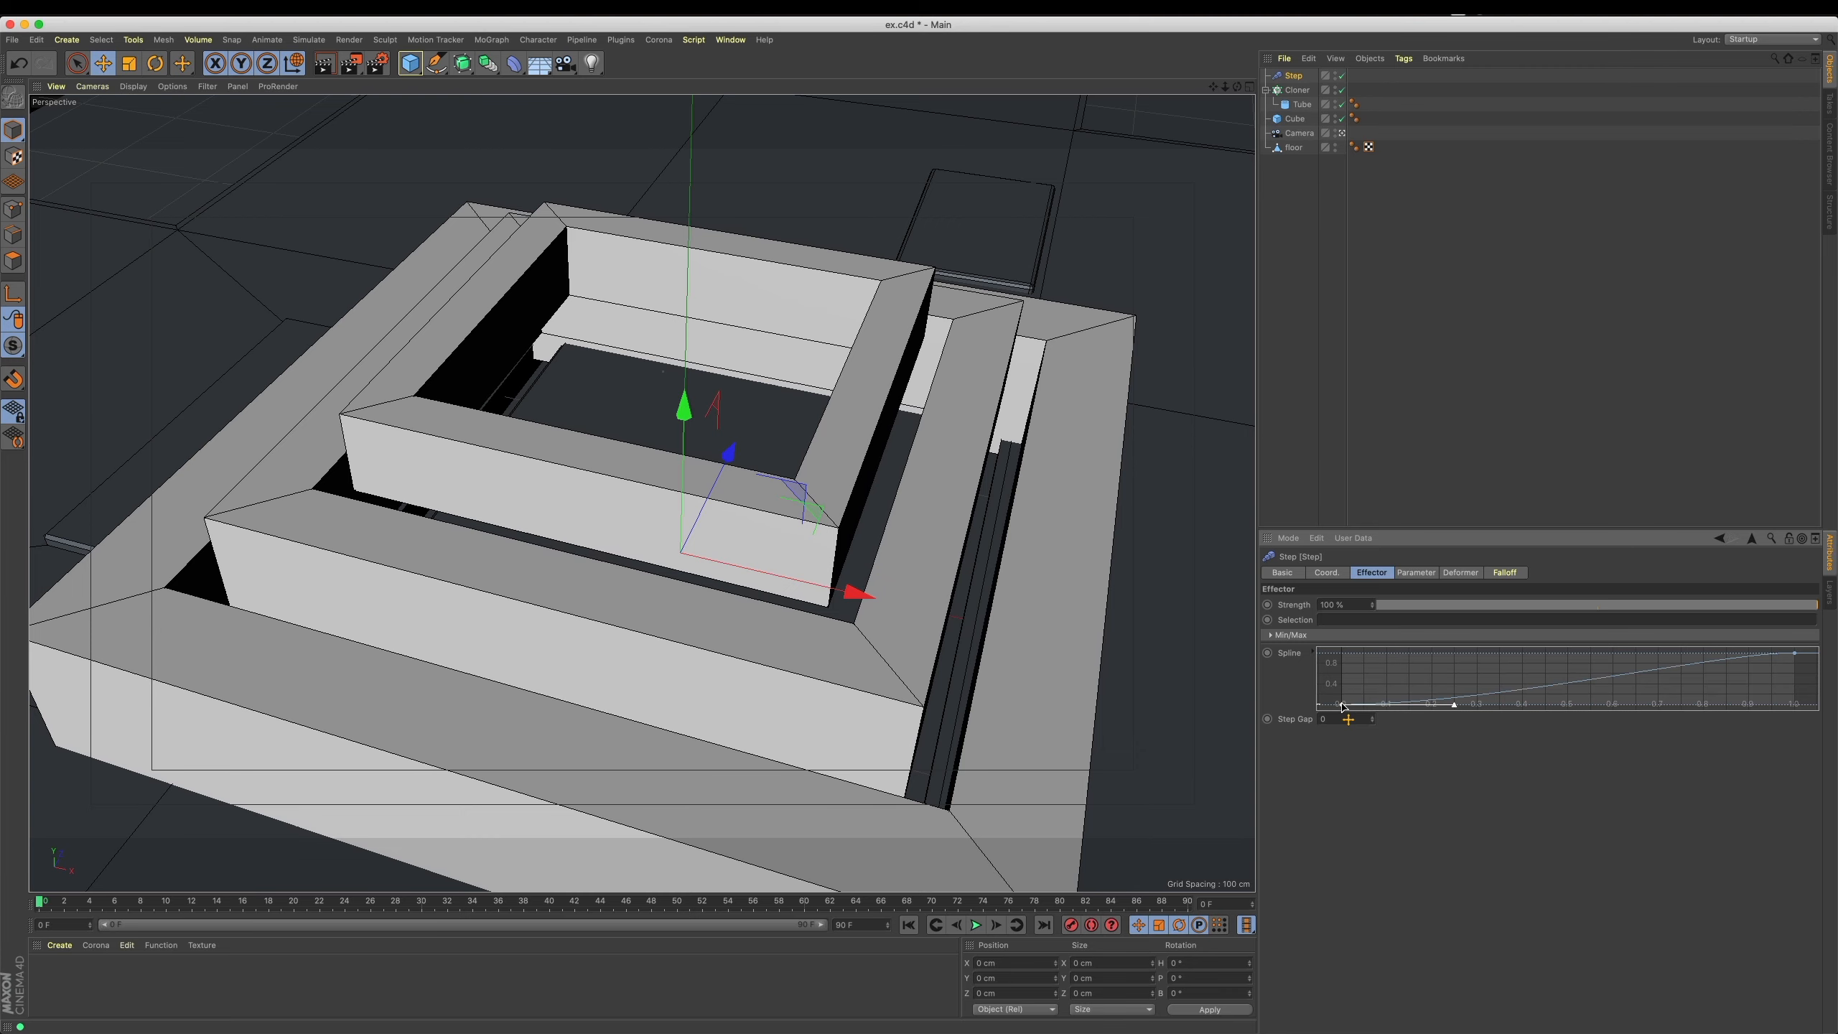
Flip the Step effector's spline so it falls from start to end, and set the effector's scale to 0.5.
drag(1342, 704, 1346, 645)
drag(1796, 660, 1789, 729)
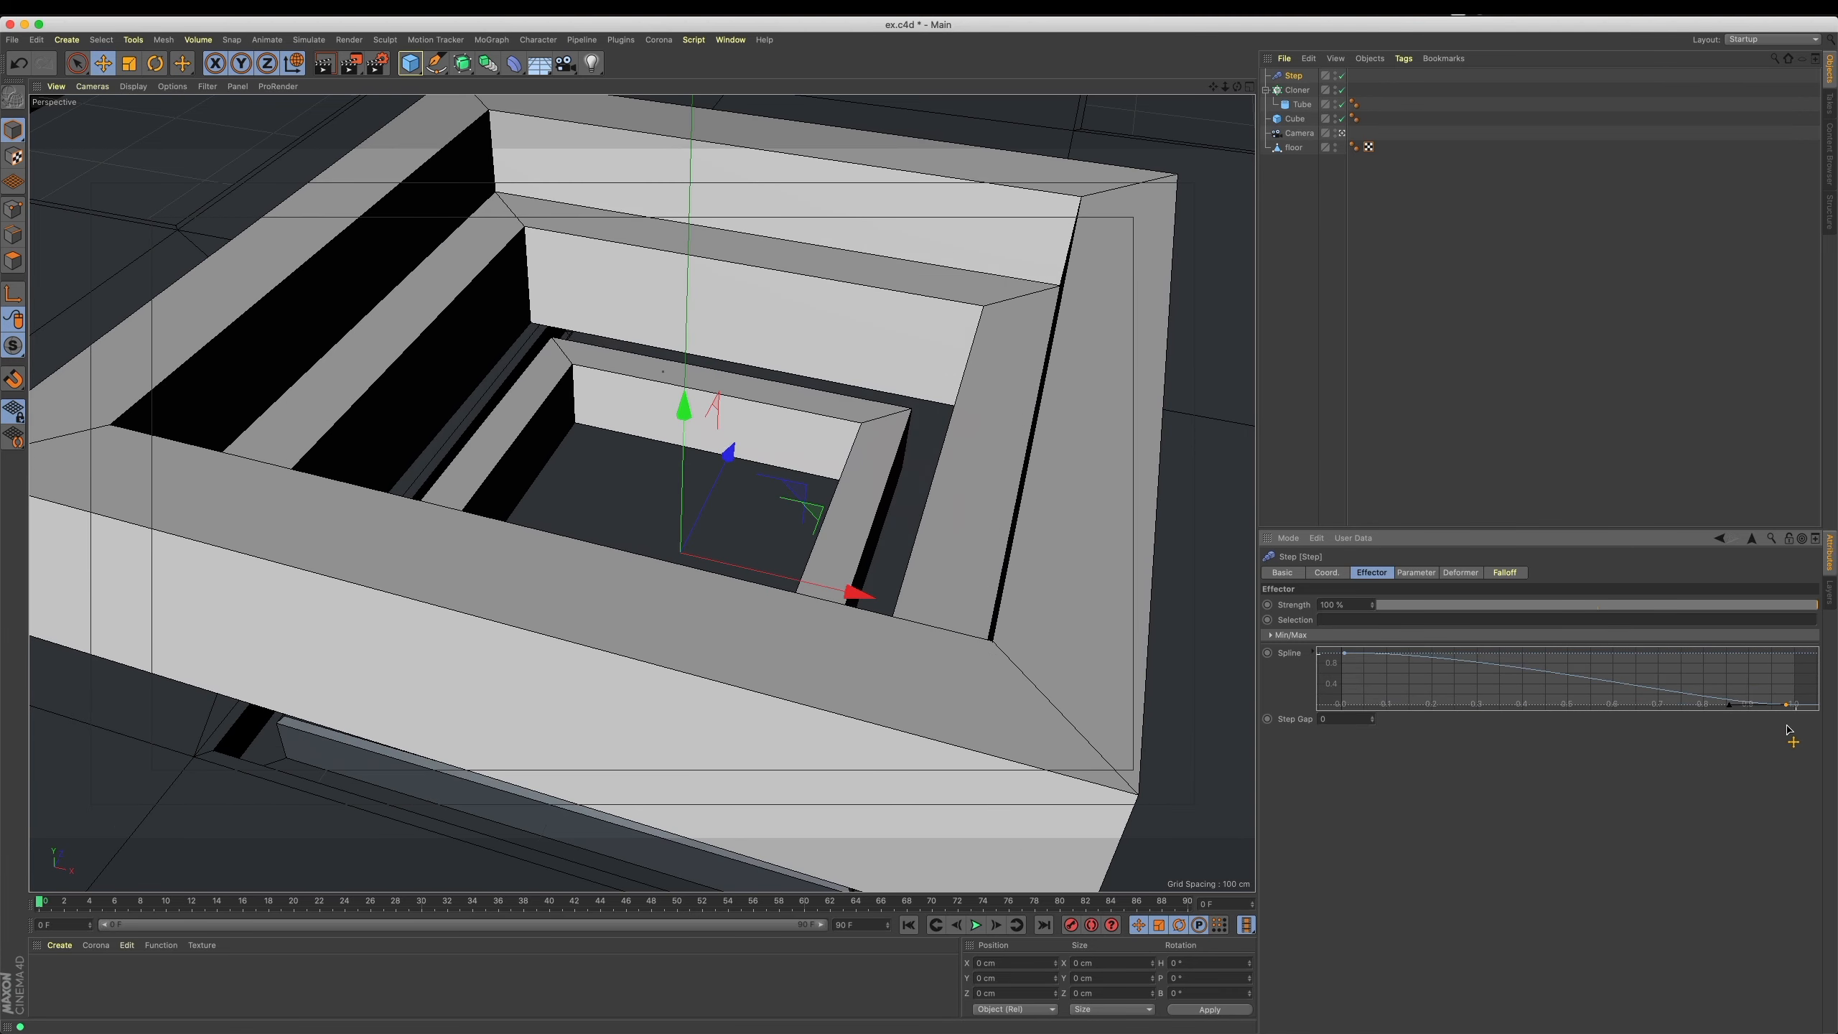
click(1417, 573)
drag(1474, 651, 1444, 651)
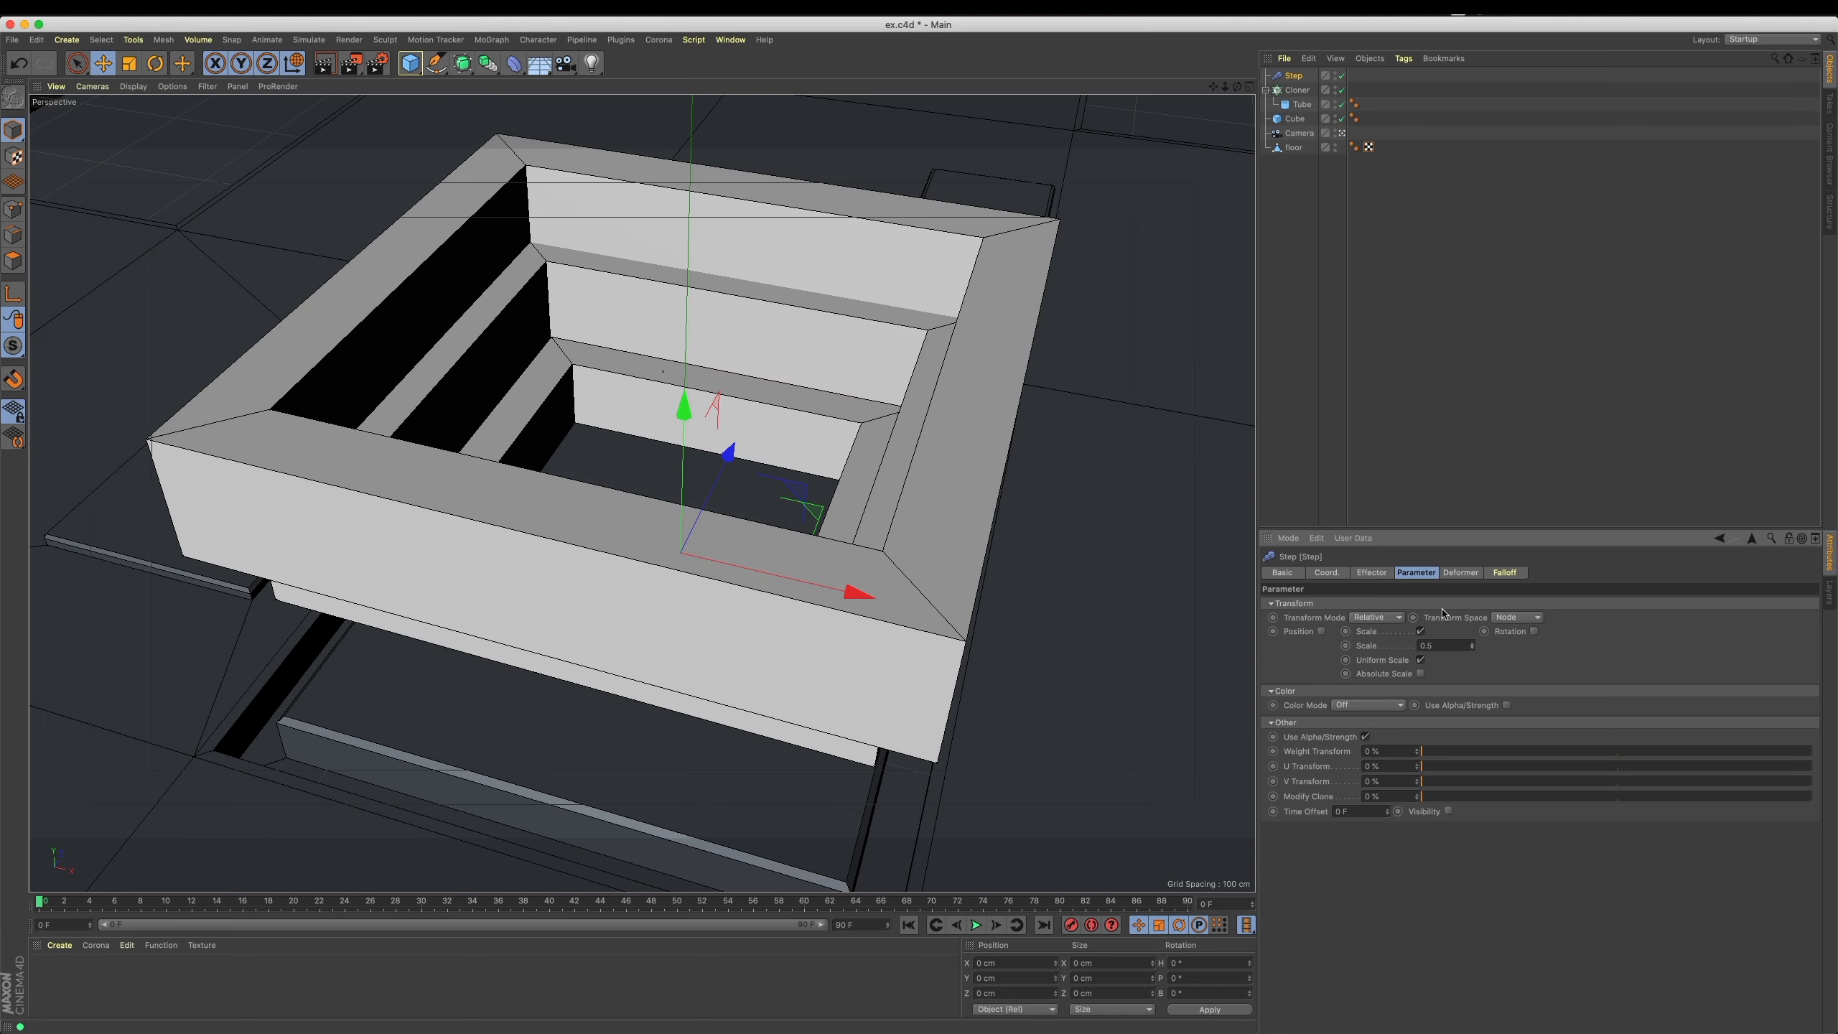
Try pulling the end tangent of the Step effector's spline downward and expand the Min/Max settings.
click(1383, 576)
drag(1730, 704, 1725, 749)
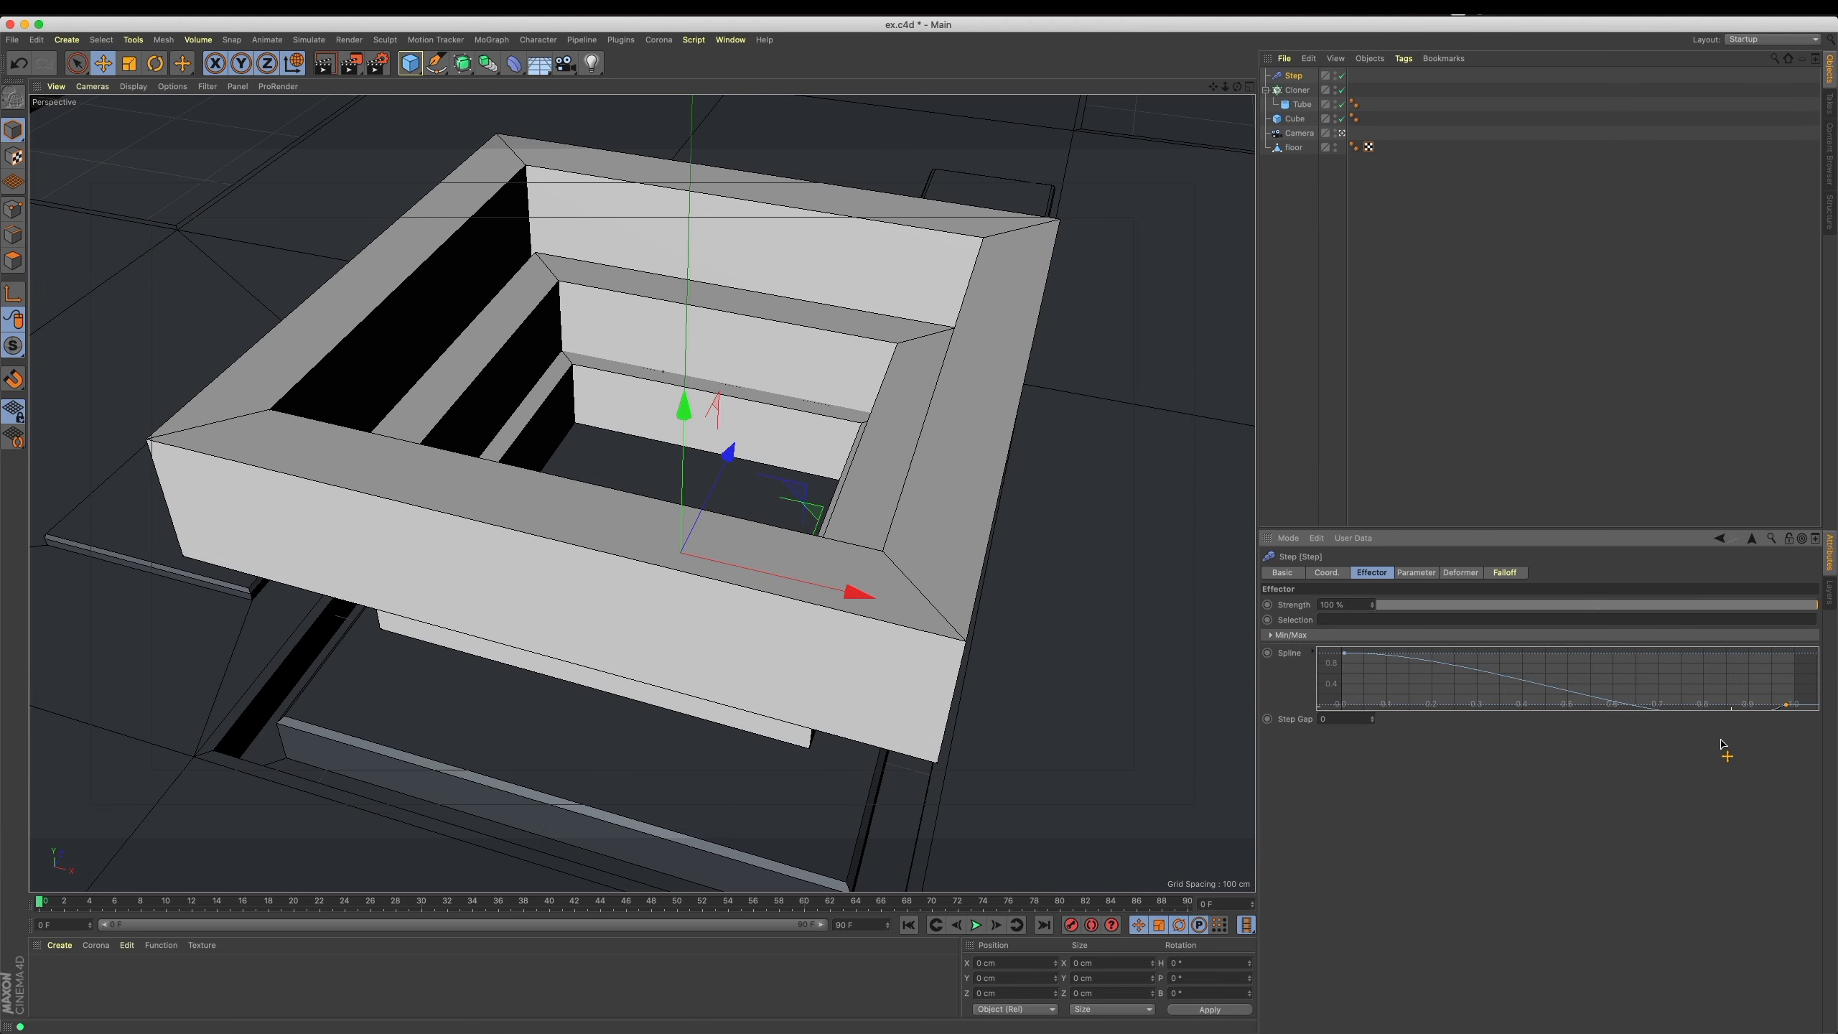
right_click(1636, 672)
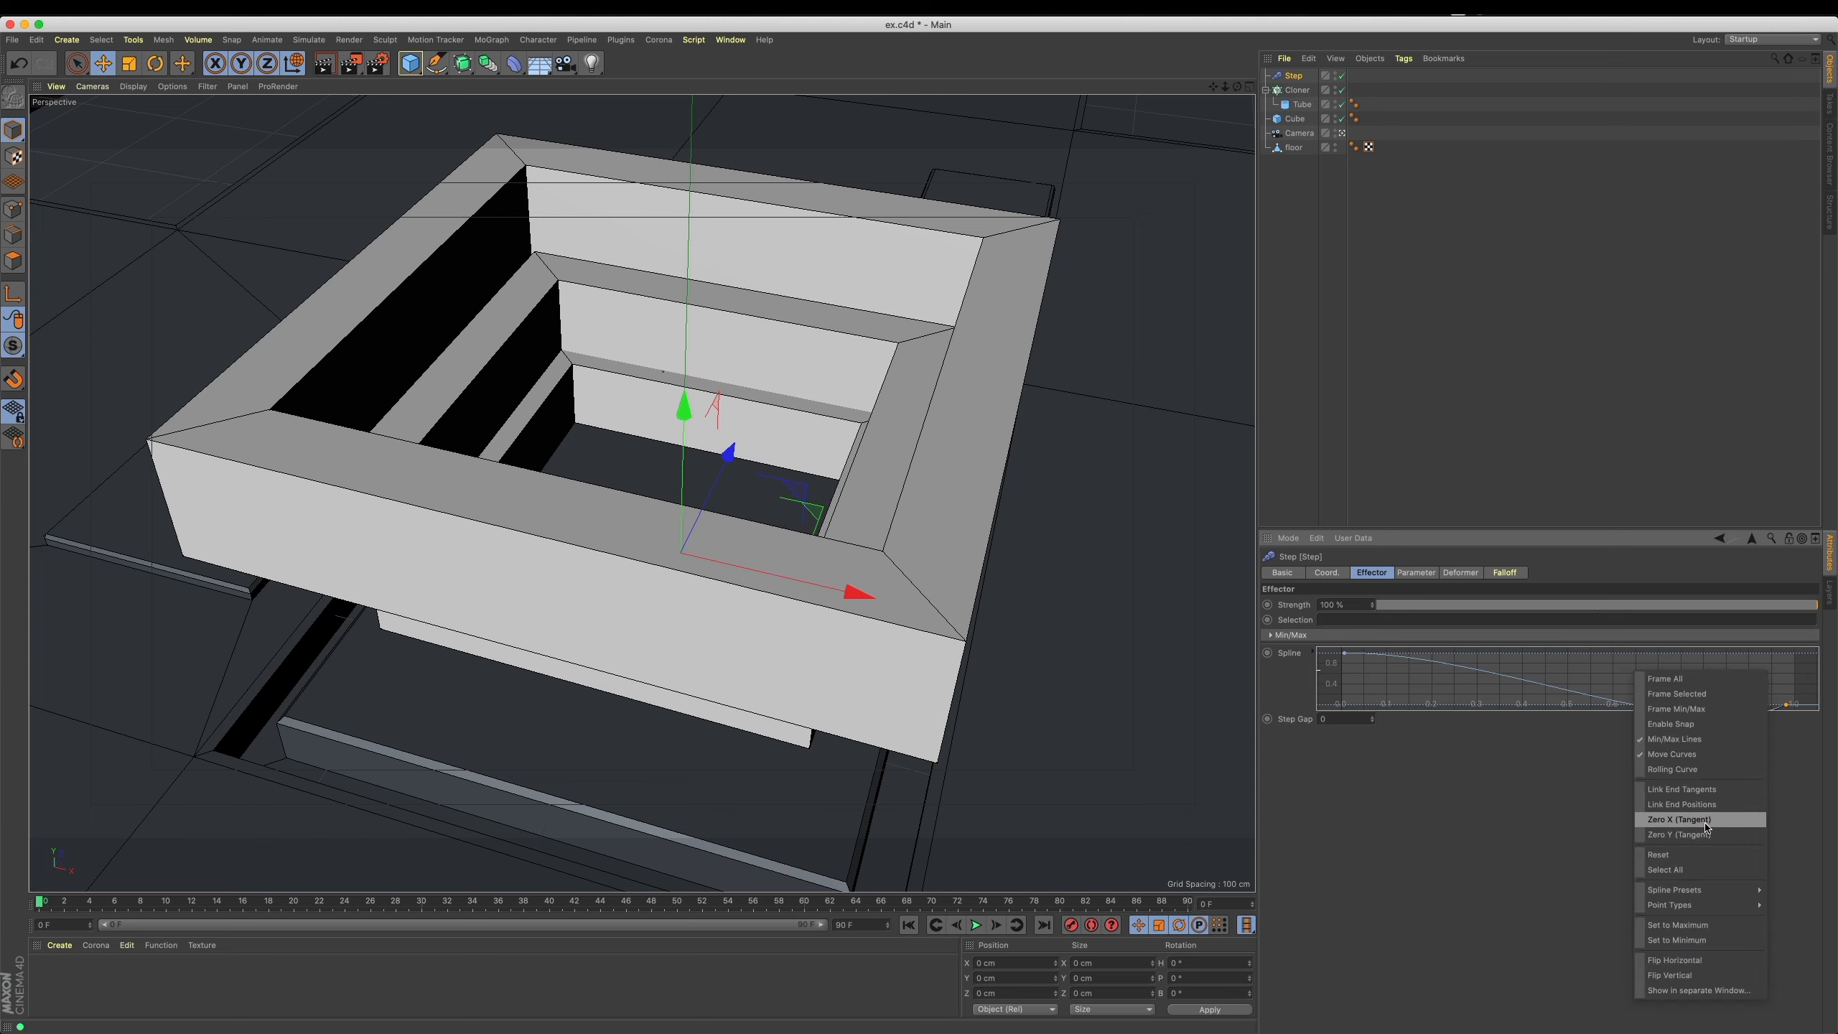
click(1565, 789)
click(1624, 637)
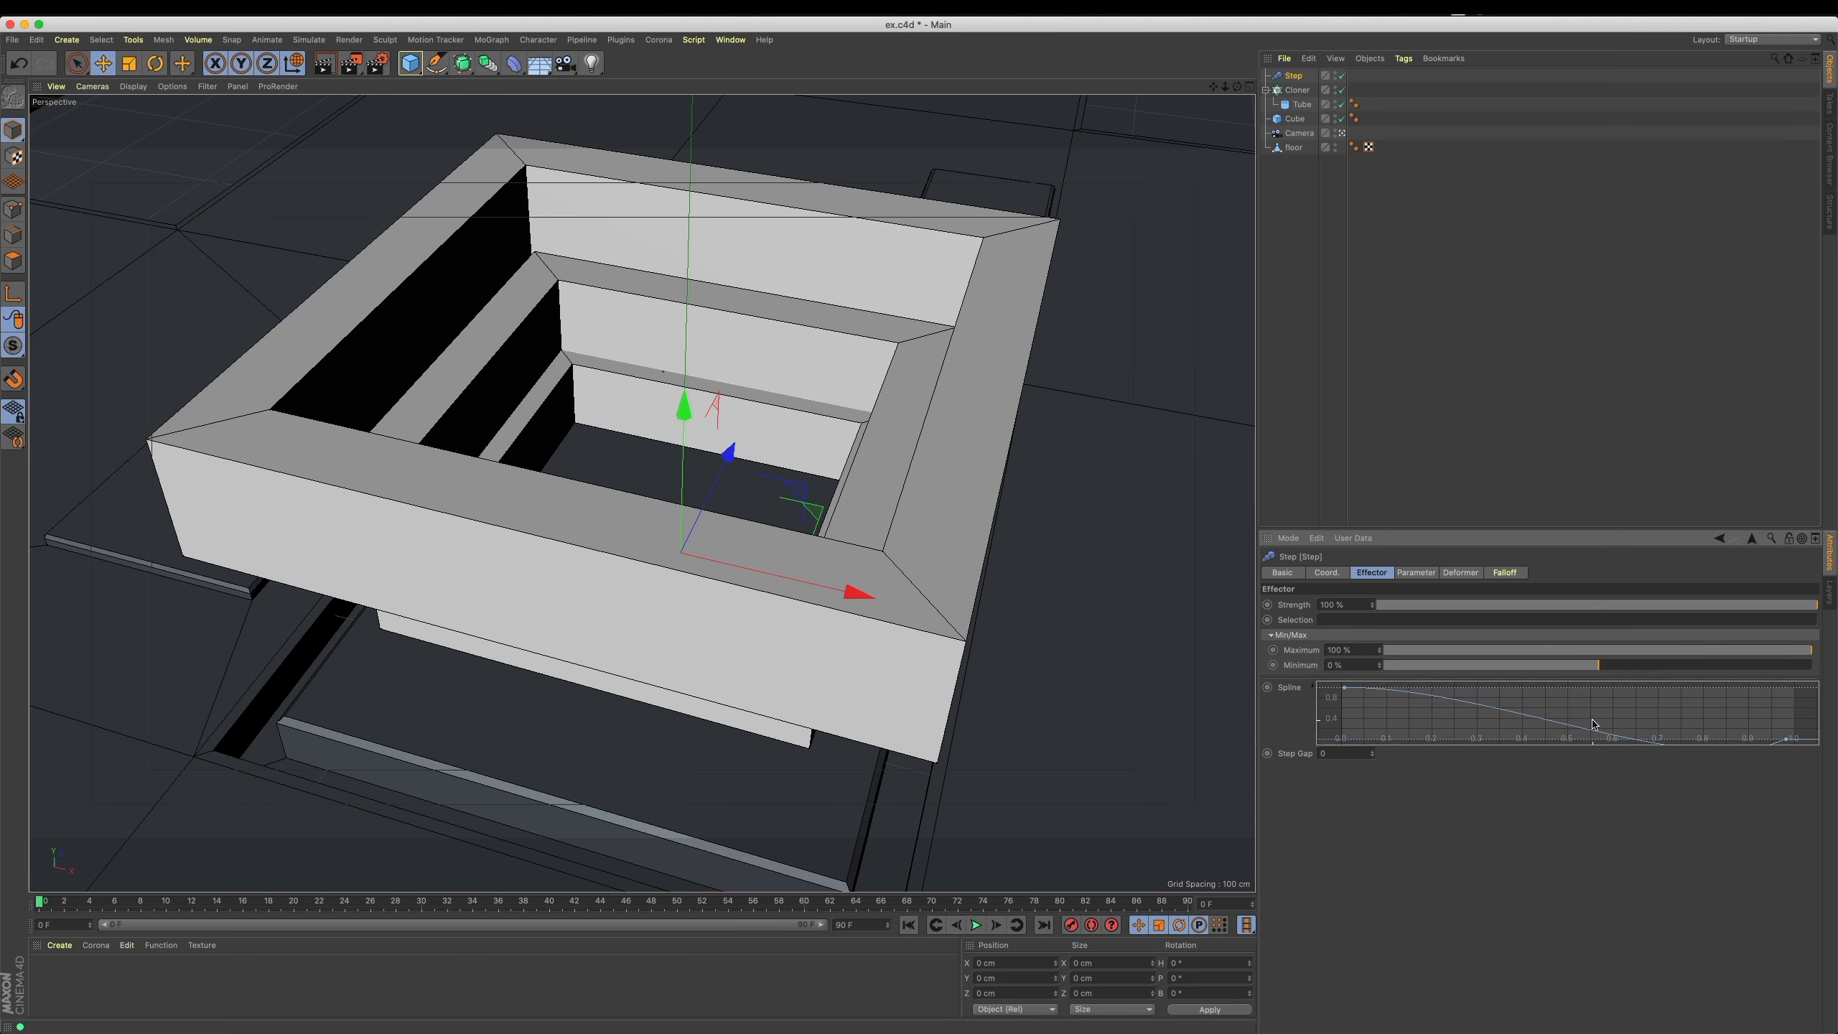
Apply the linear preset to the Step effector's spline and reverse it to fall from maximum to minimum.
right_click(1592, 708)
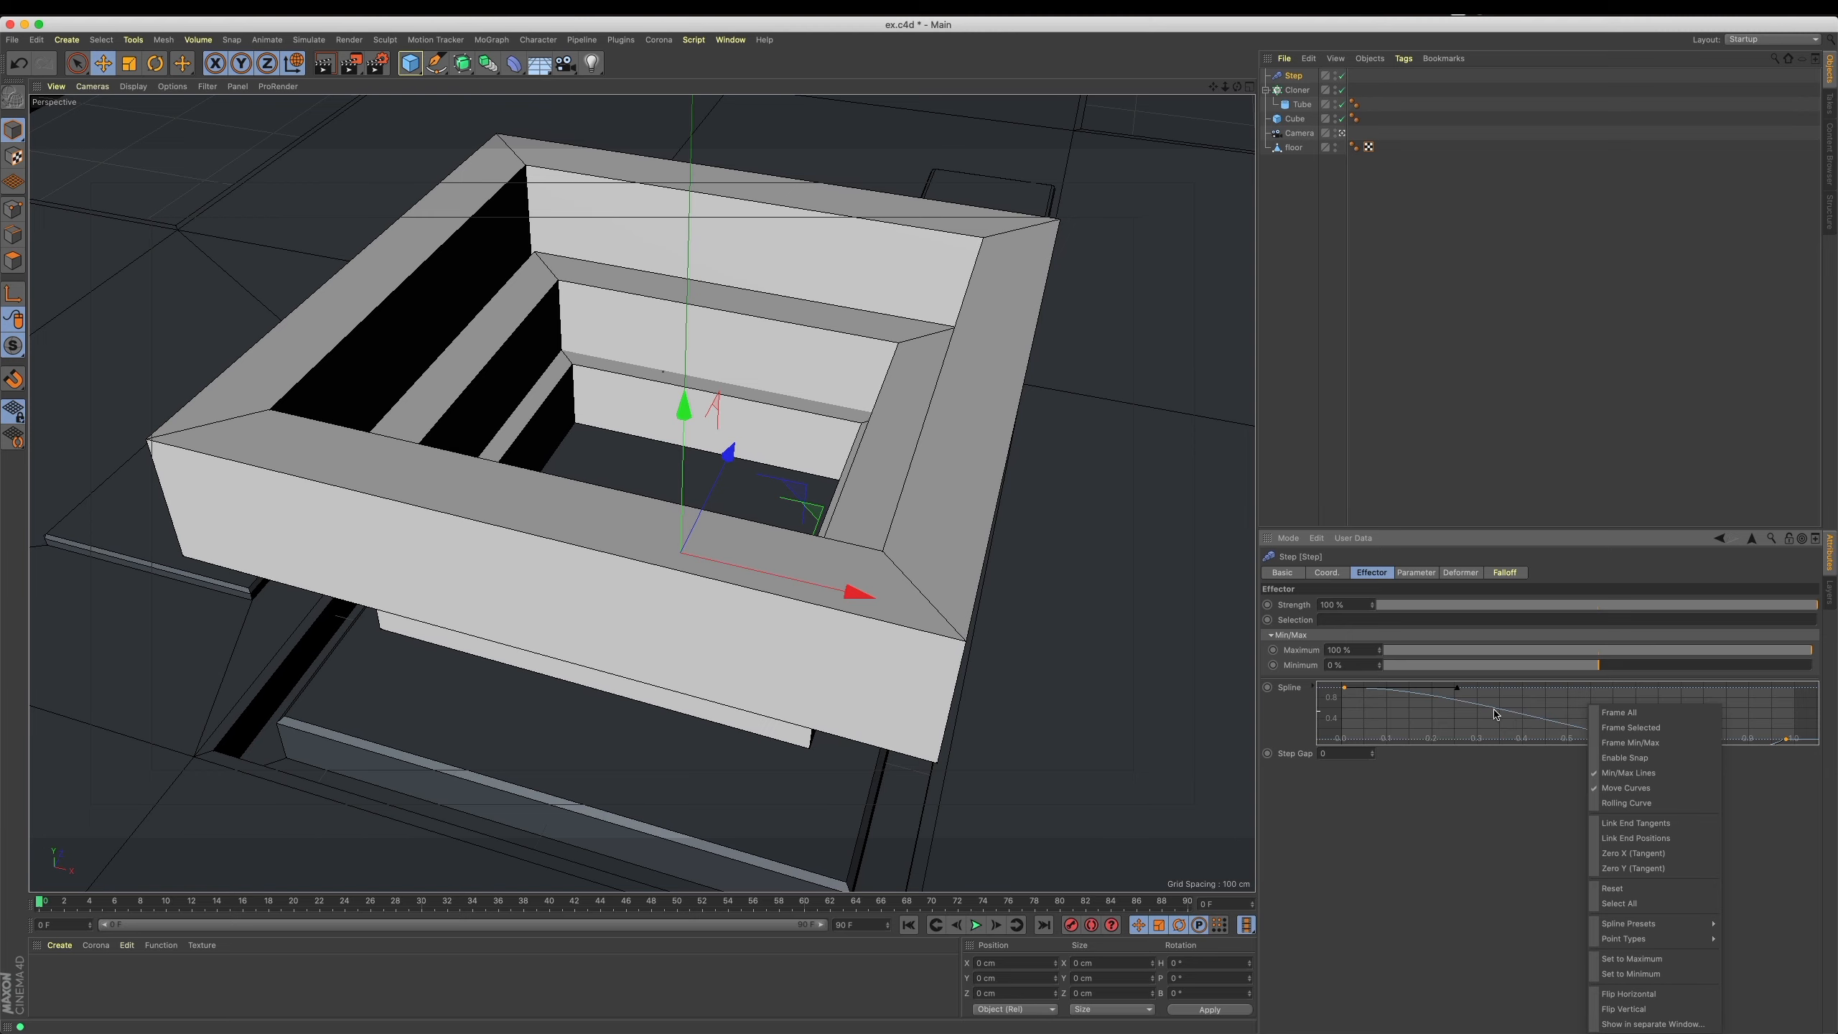
mouse_move(1658, 925)
click(1734, 920)
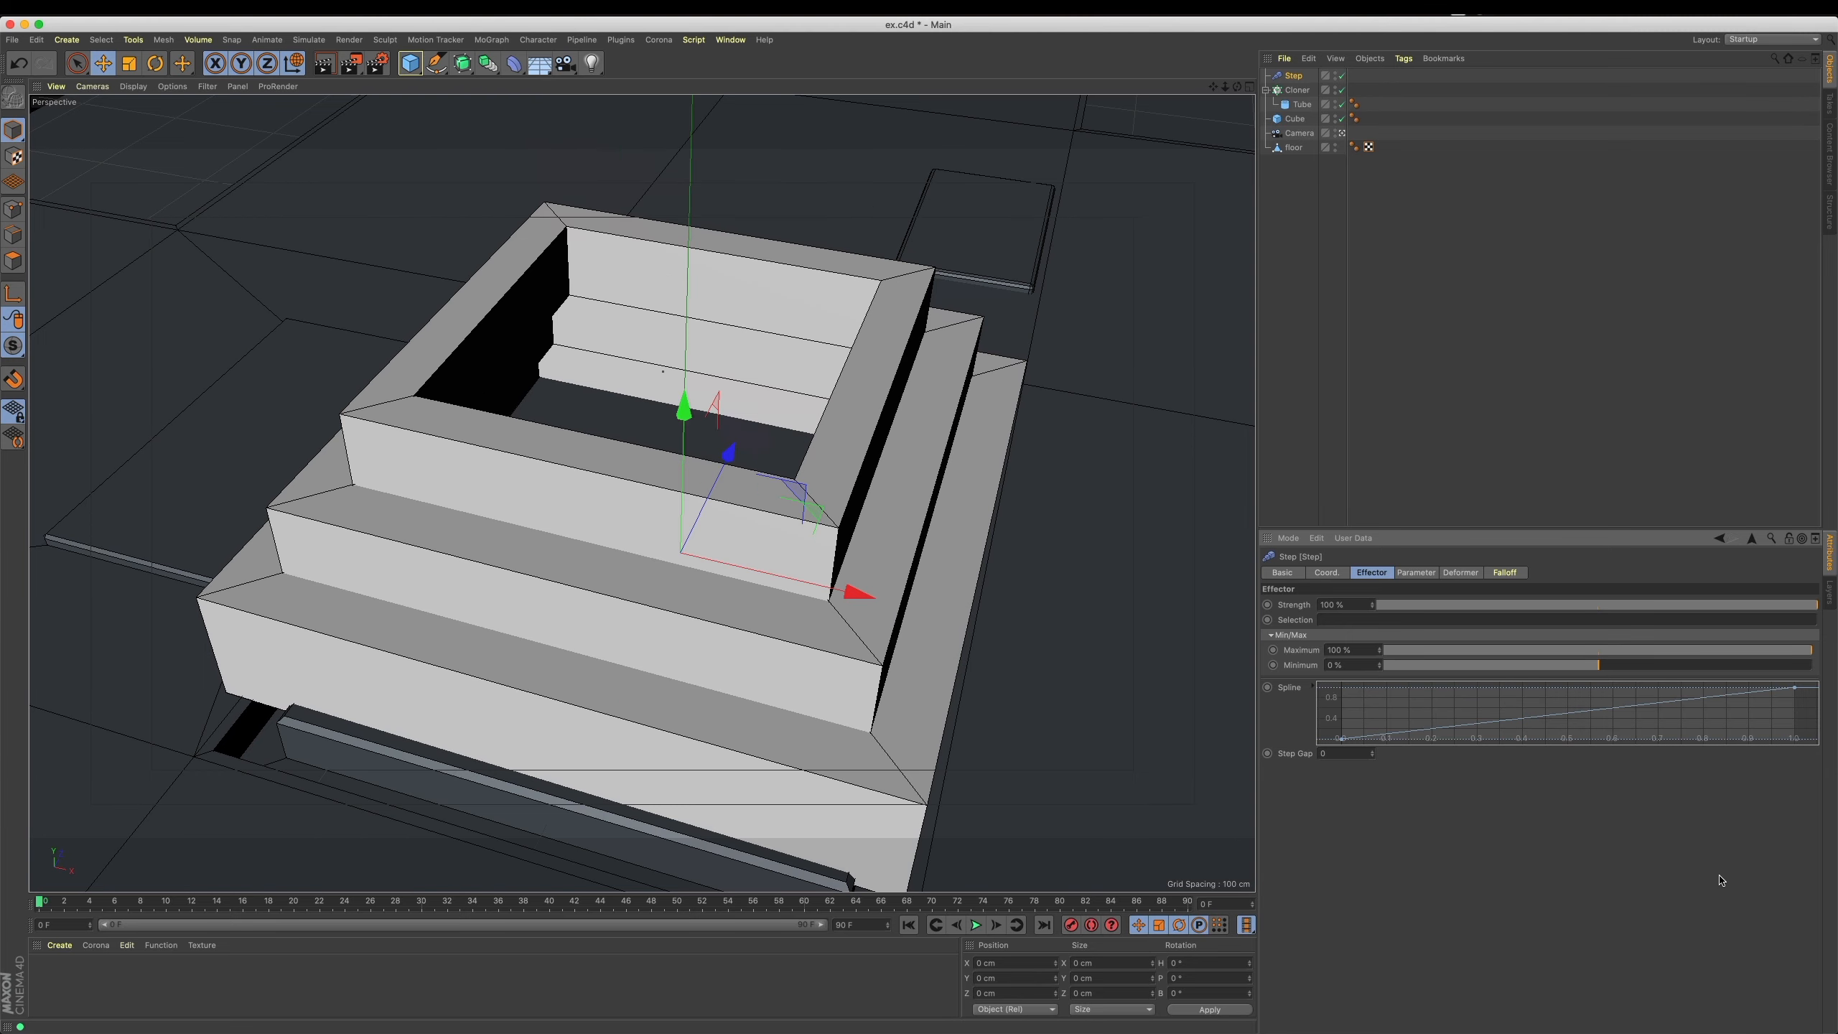
drag(1344, 740, 1341, 688)
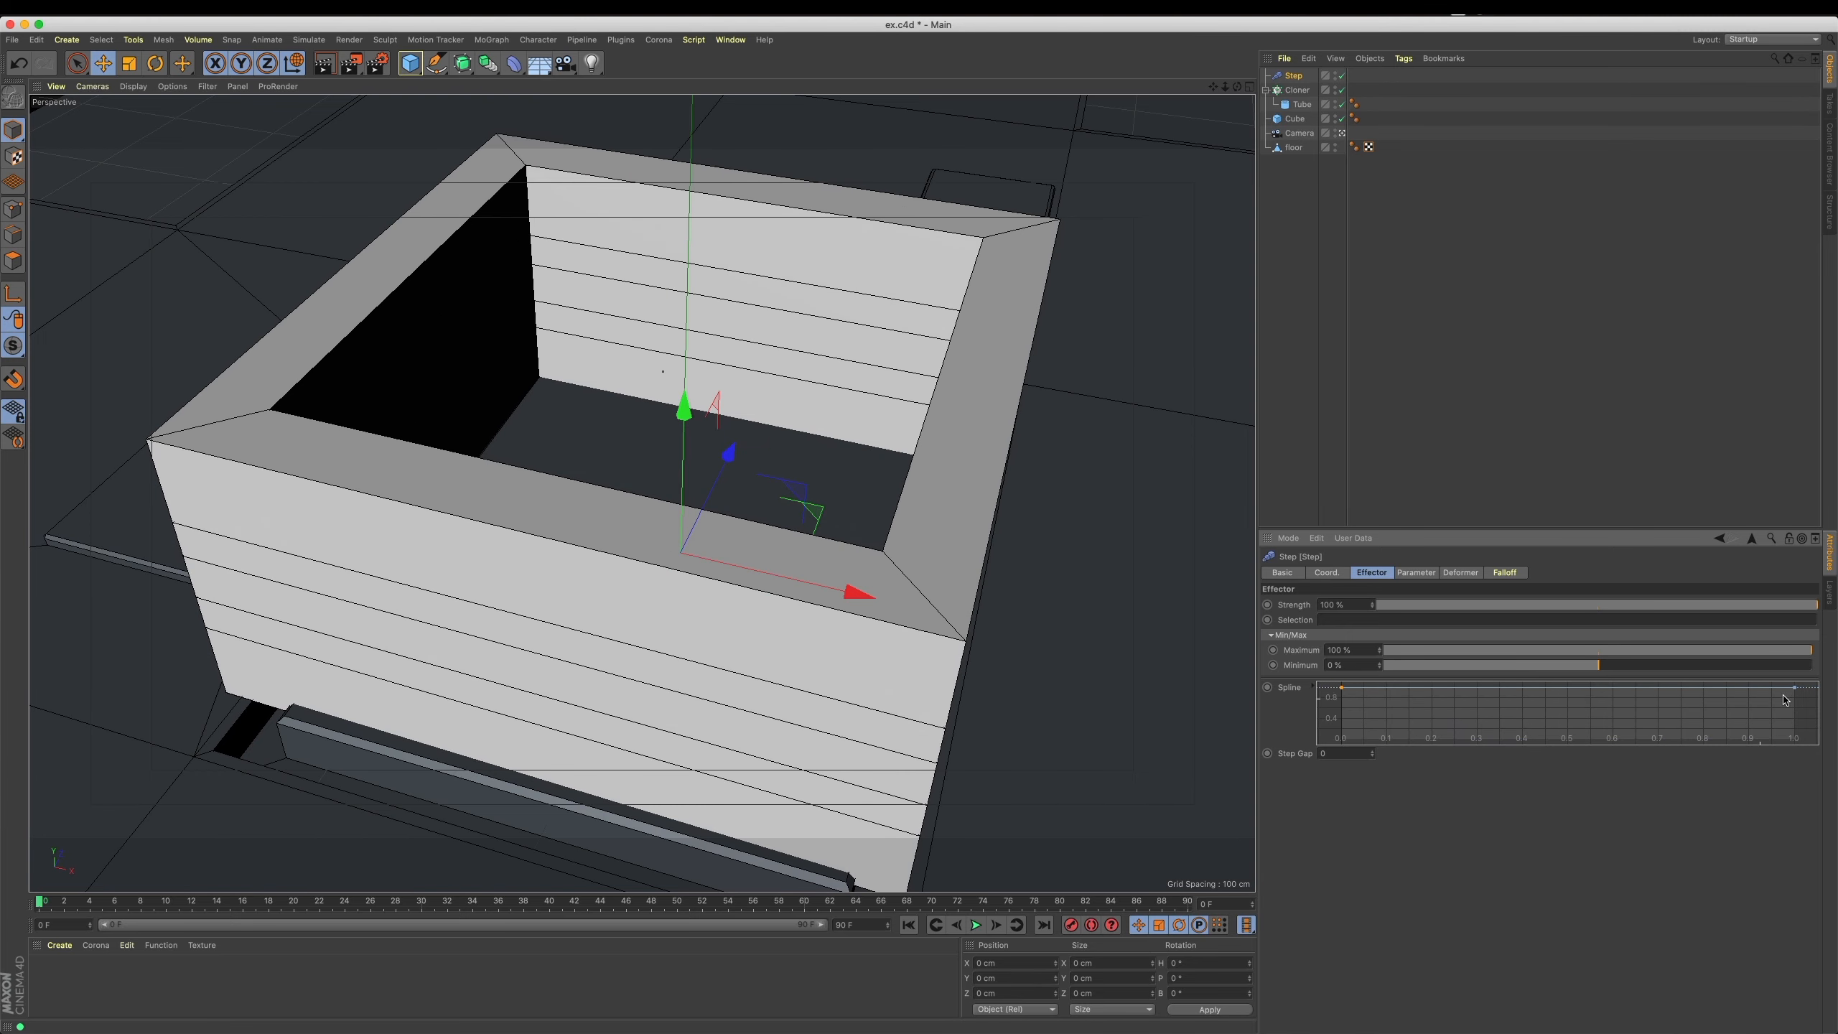
drag(1798, 689, 1796, 752)
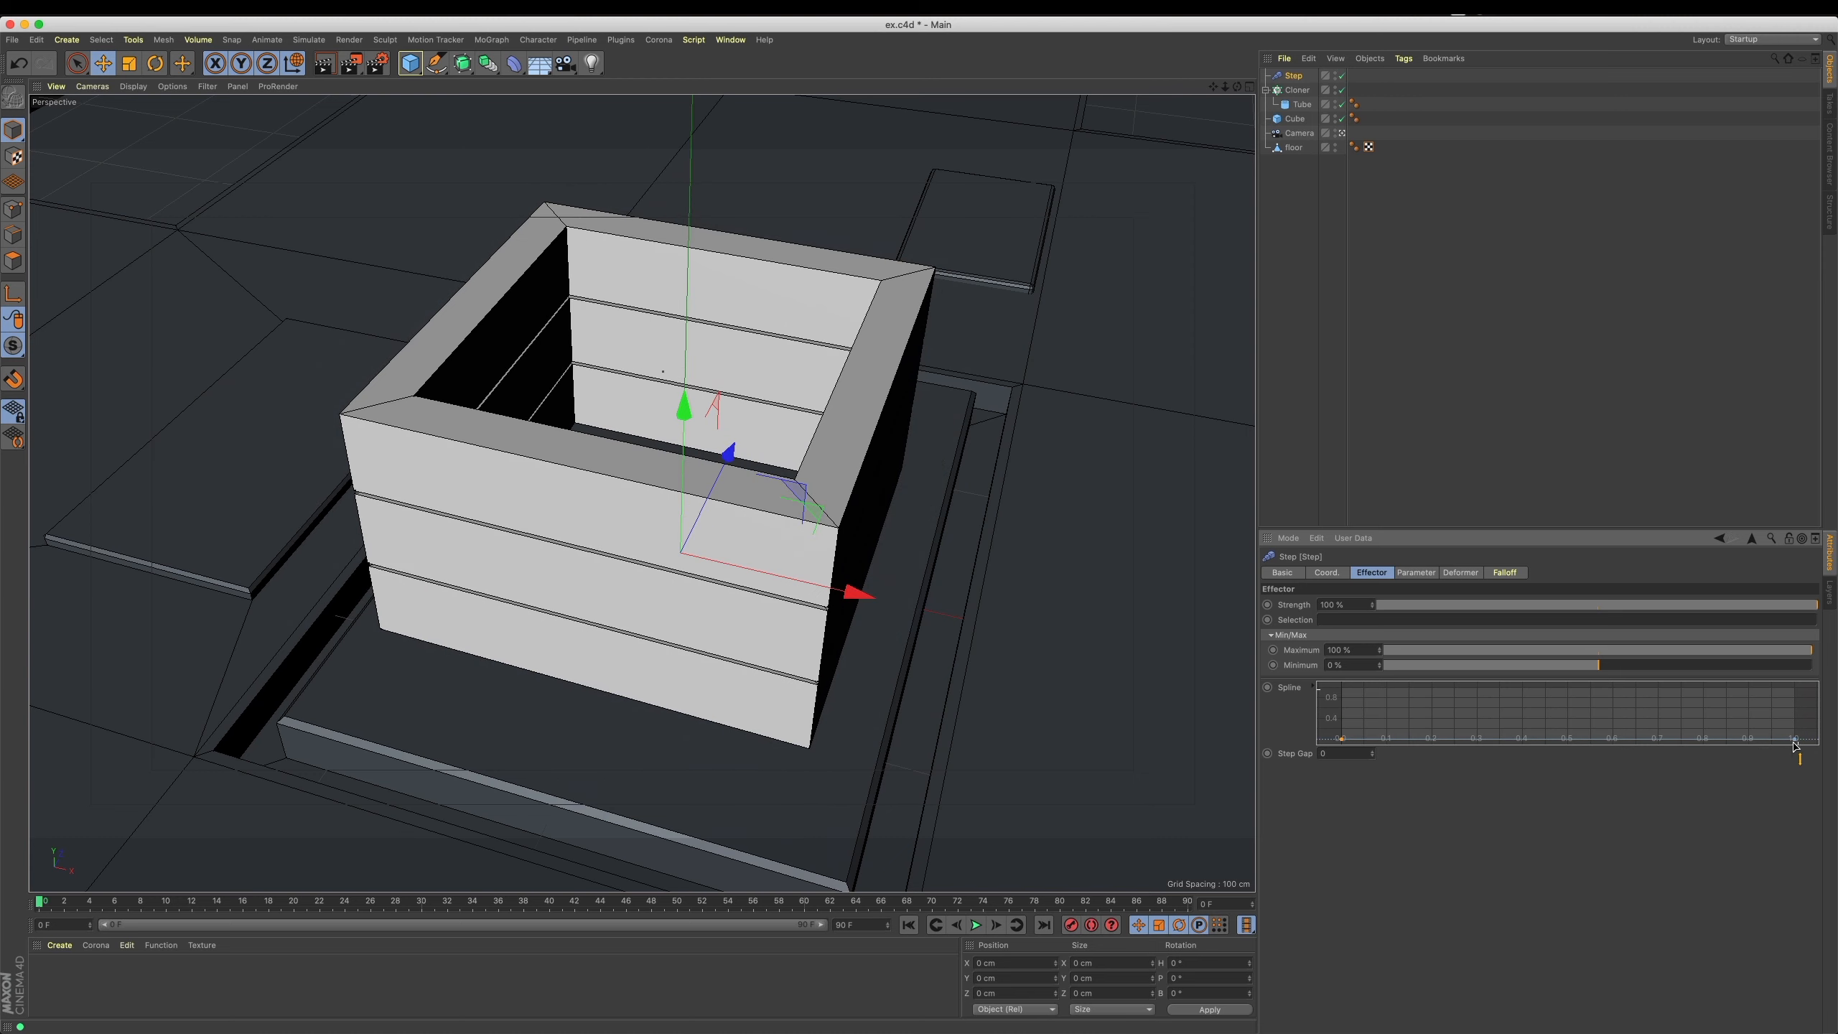
drag(1343, 742, 1341, 688)
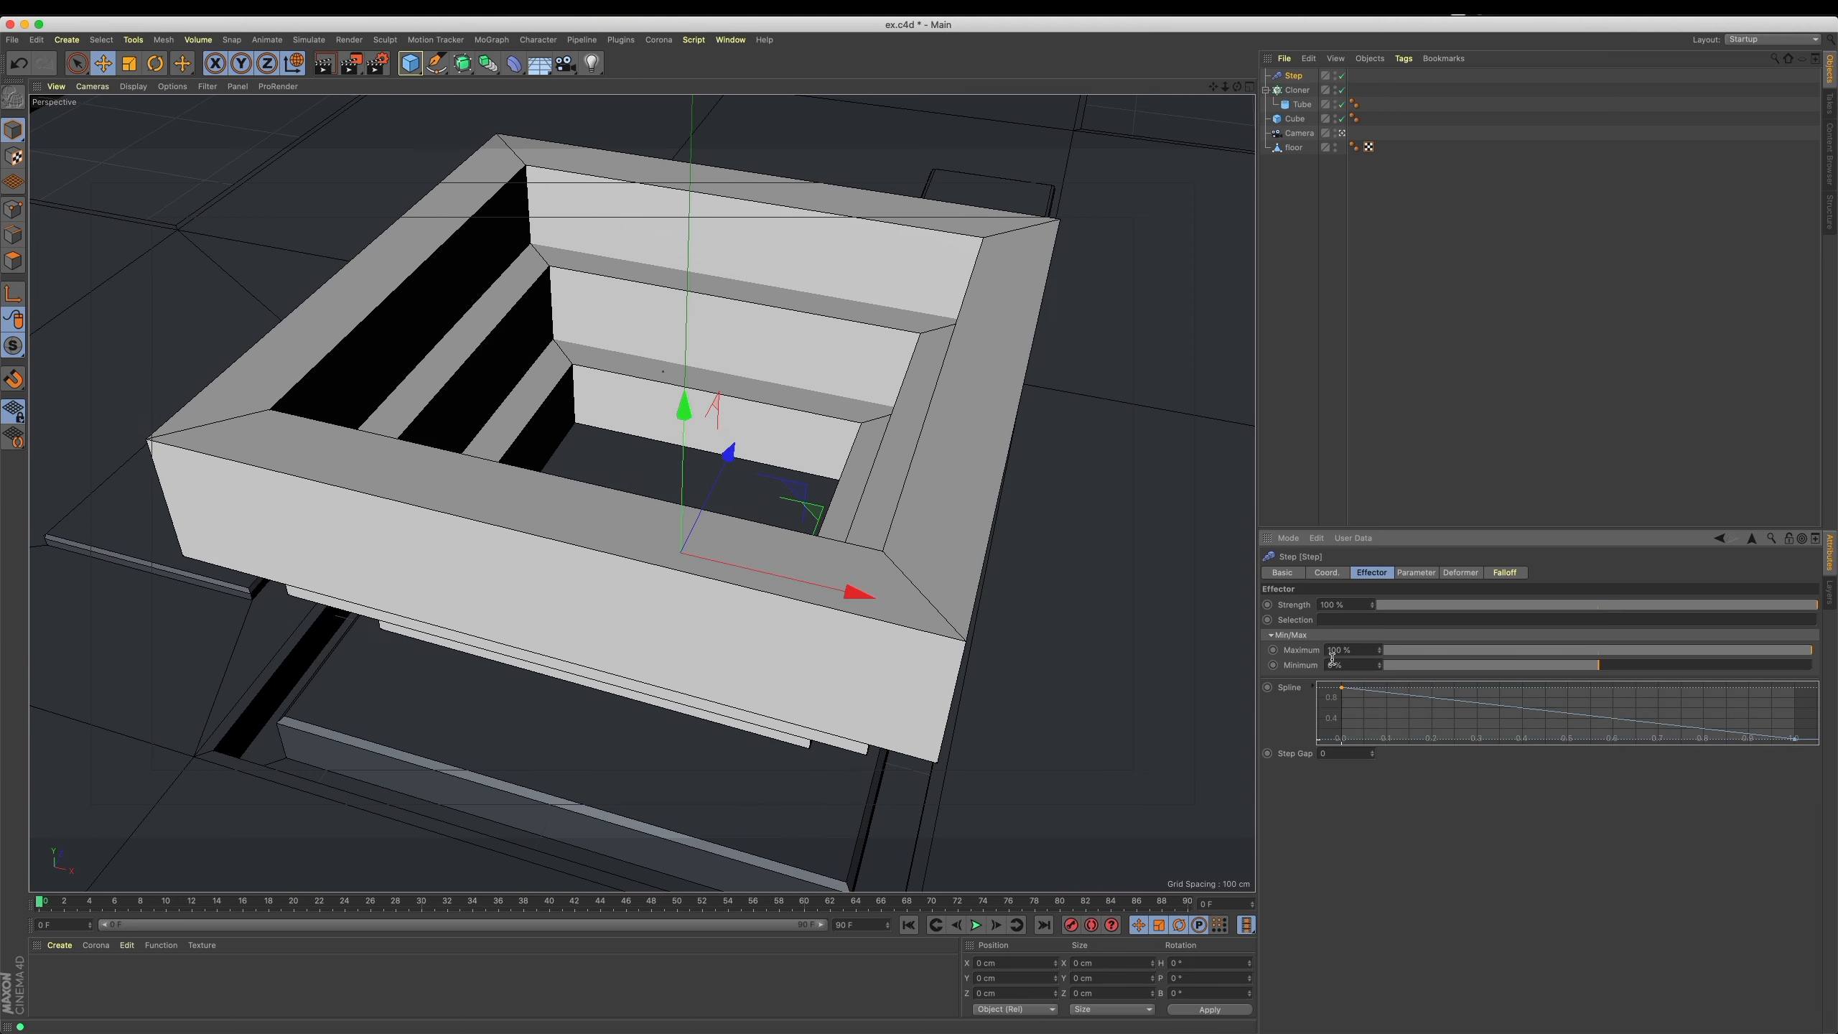
Try adjusting the cloner's Y scale per step, then undo the change.
click(1297, 89)
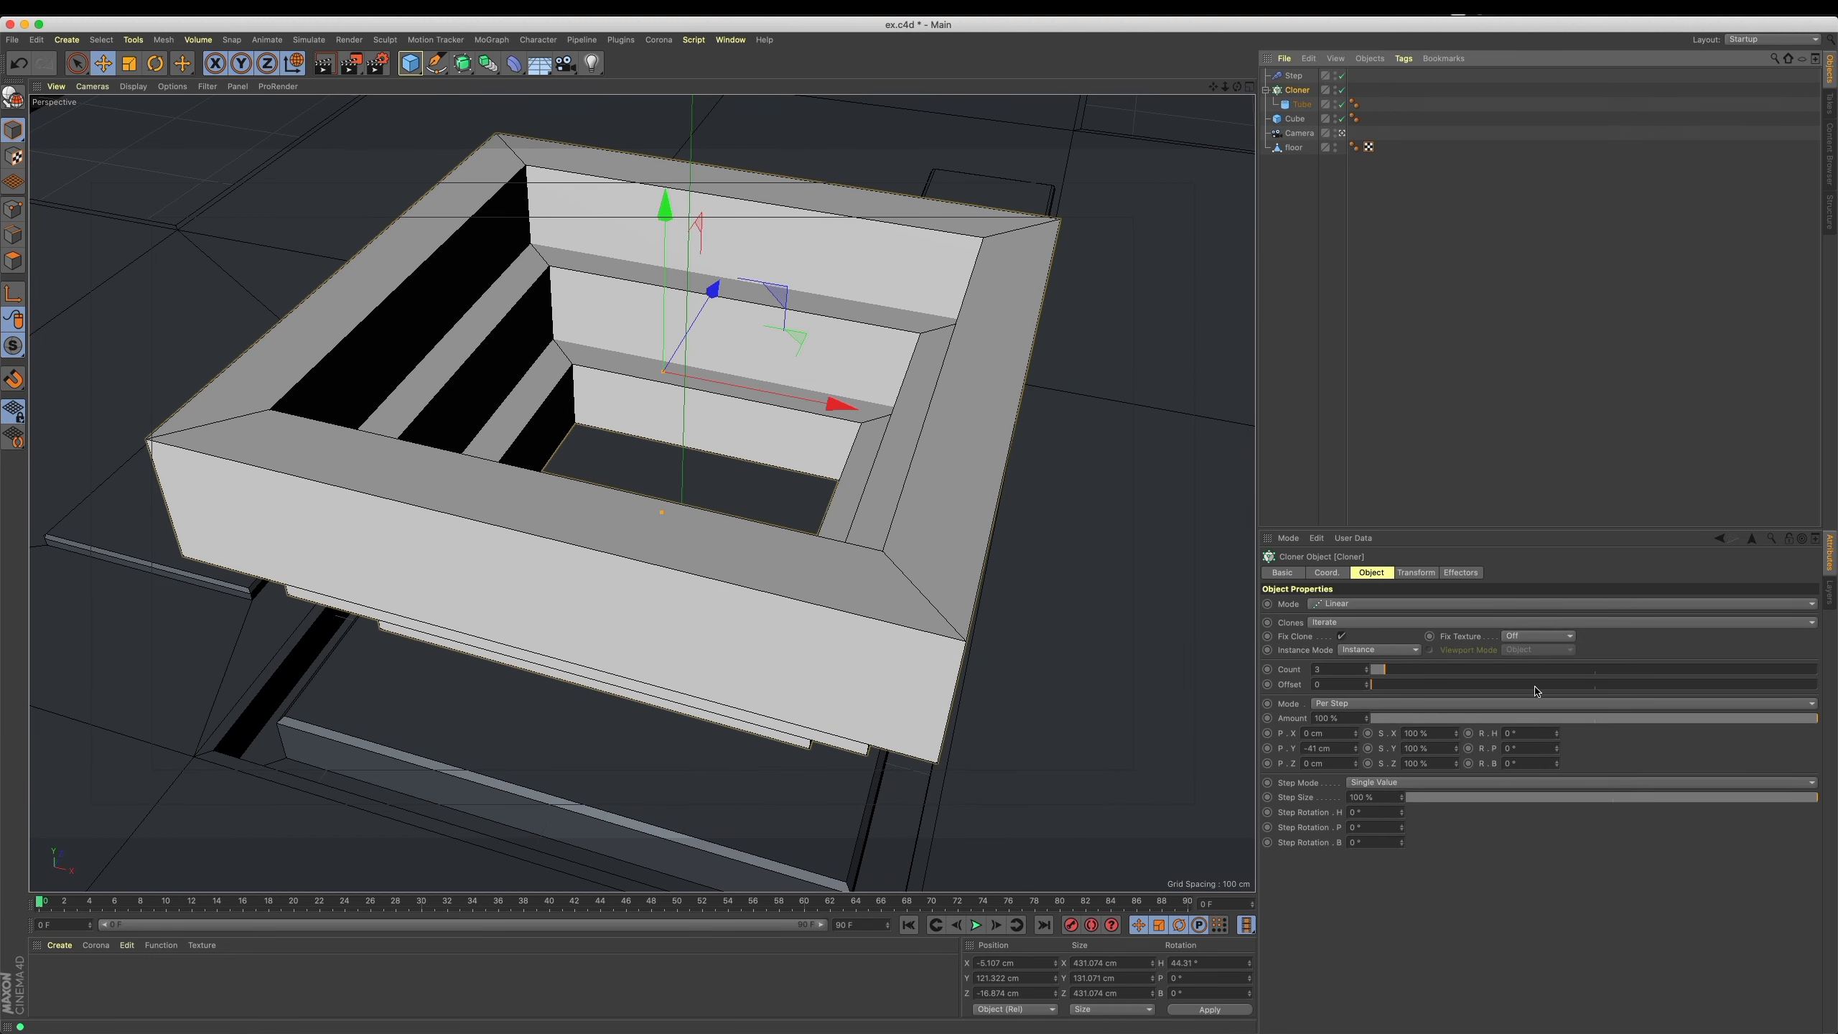
drag(1457, 749, 1462, 749)
key(super+z)
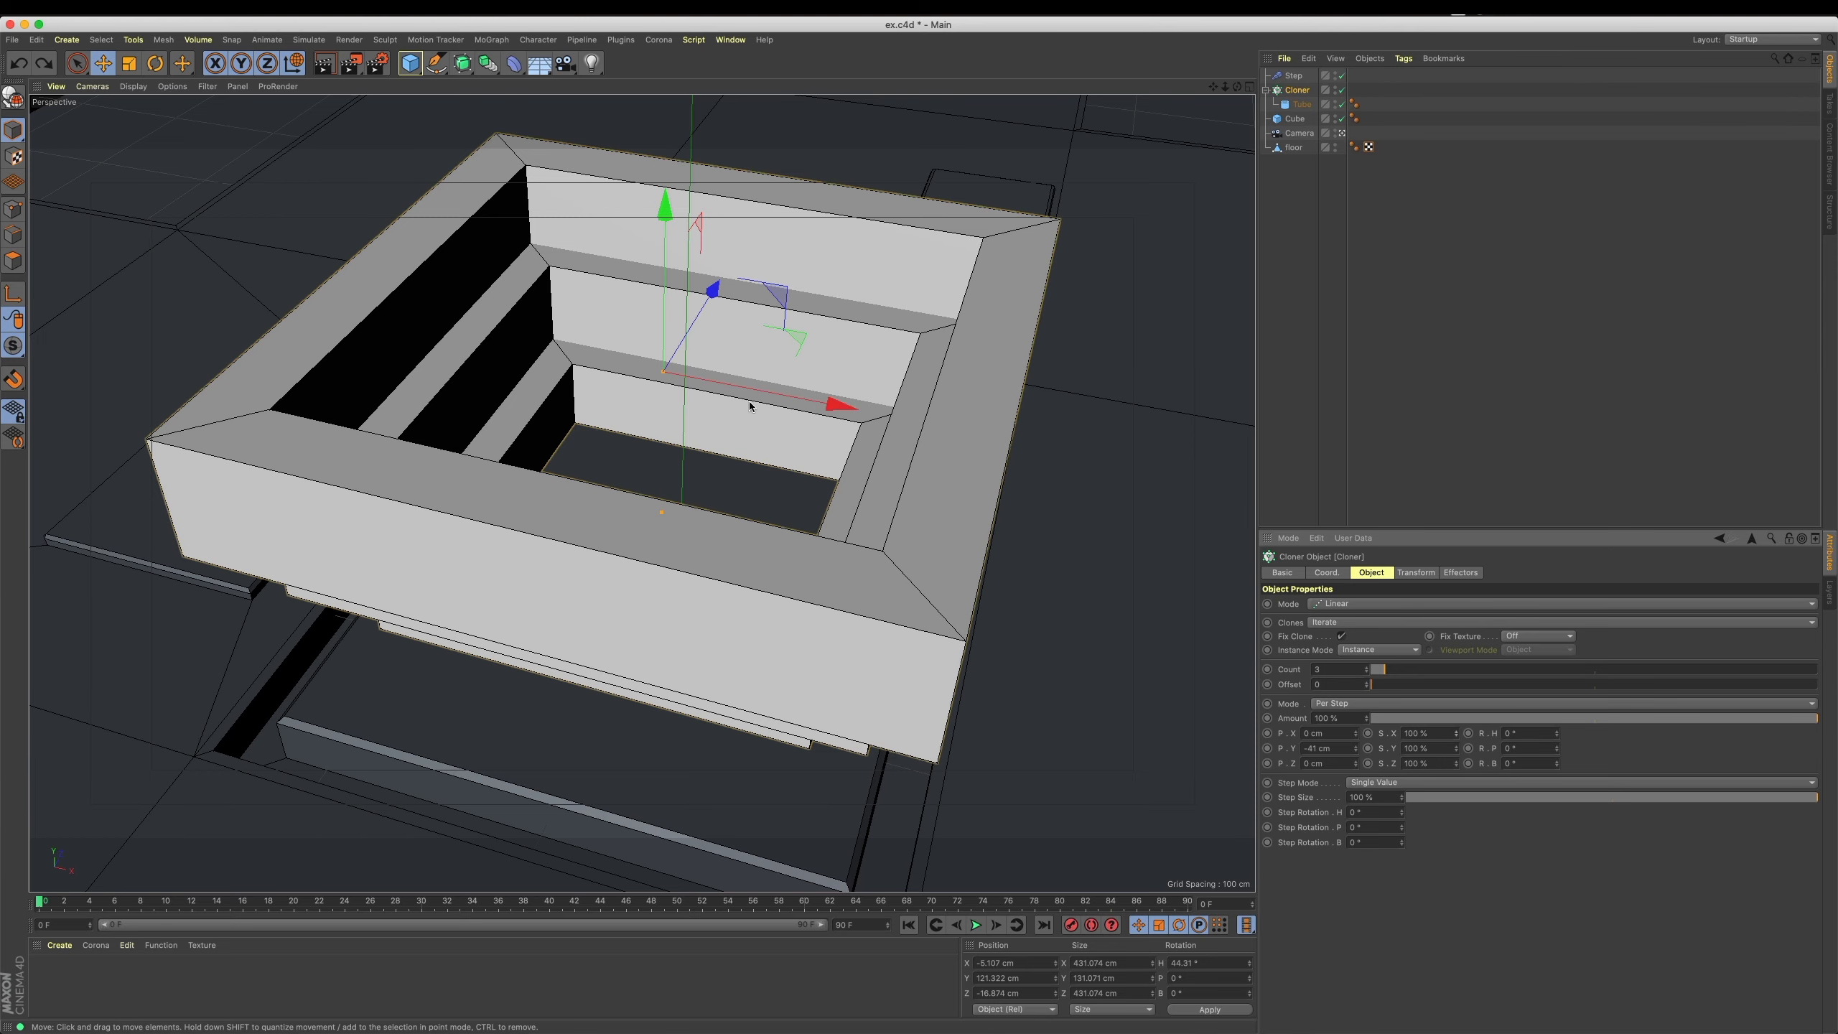
scroll(793, 383, down, 2)
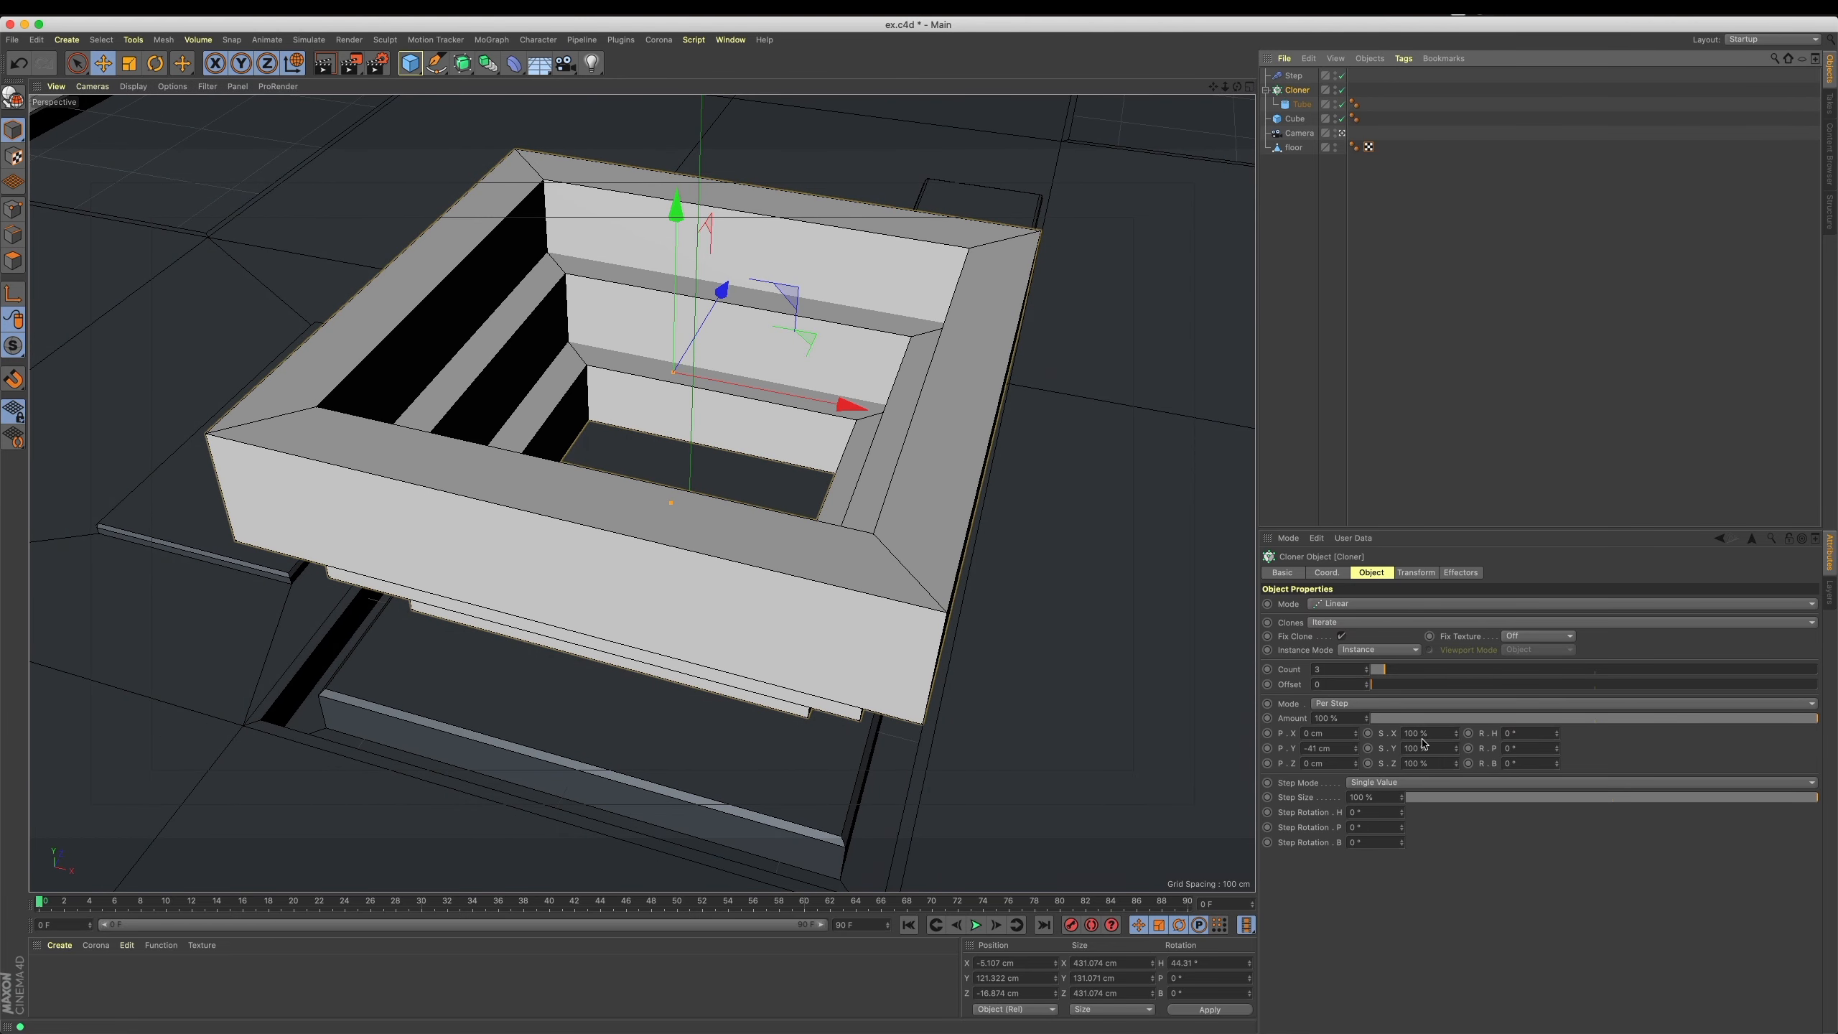
Try the Blend clones mode on the cloner and return it to Iterate.
click(1344, 622)
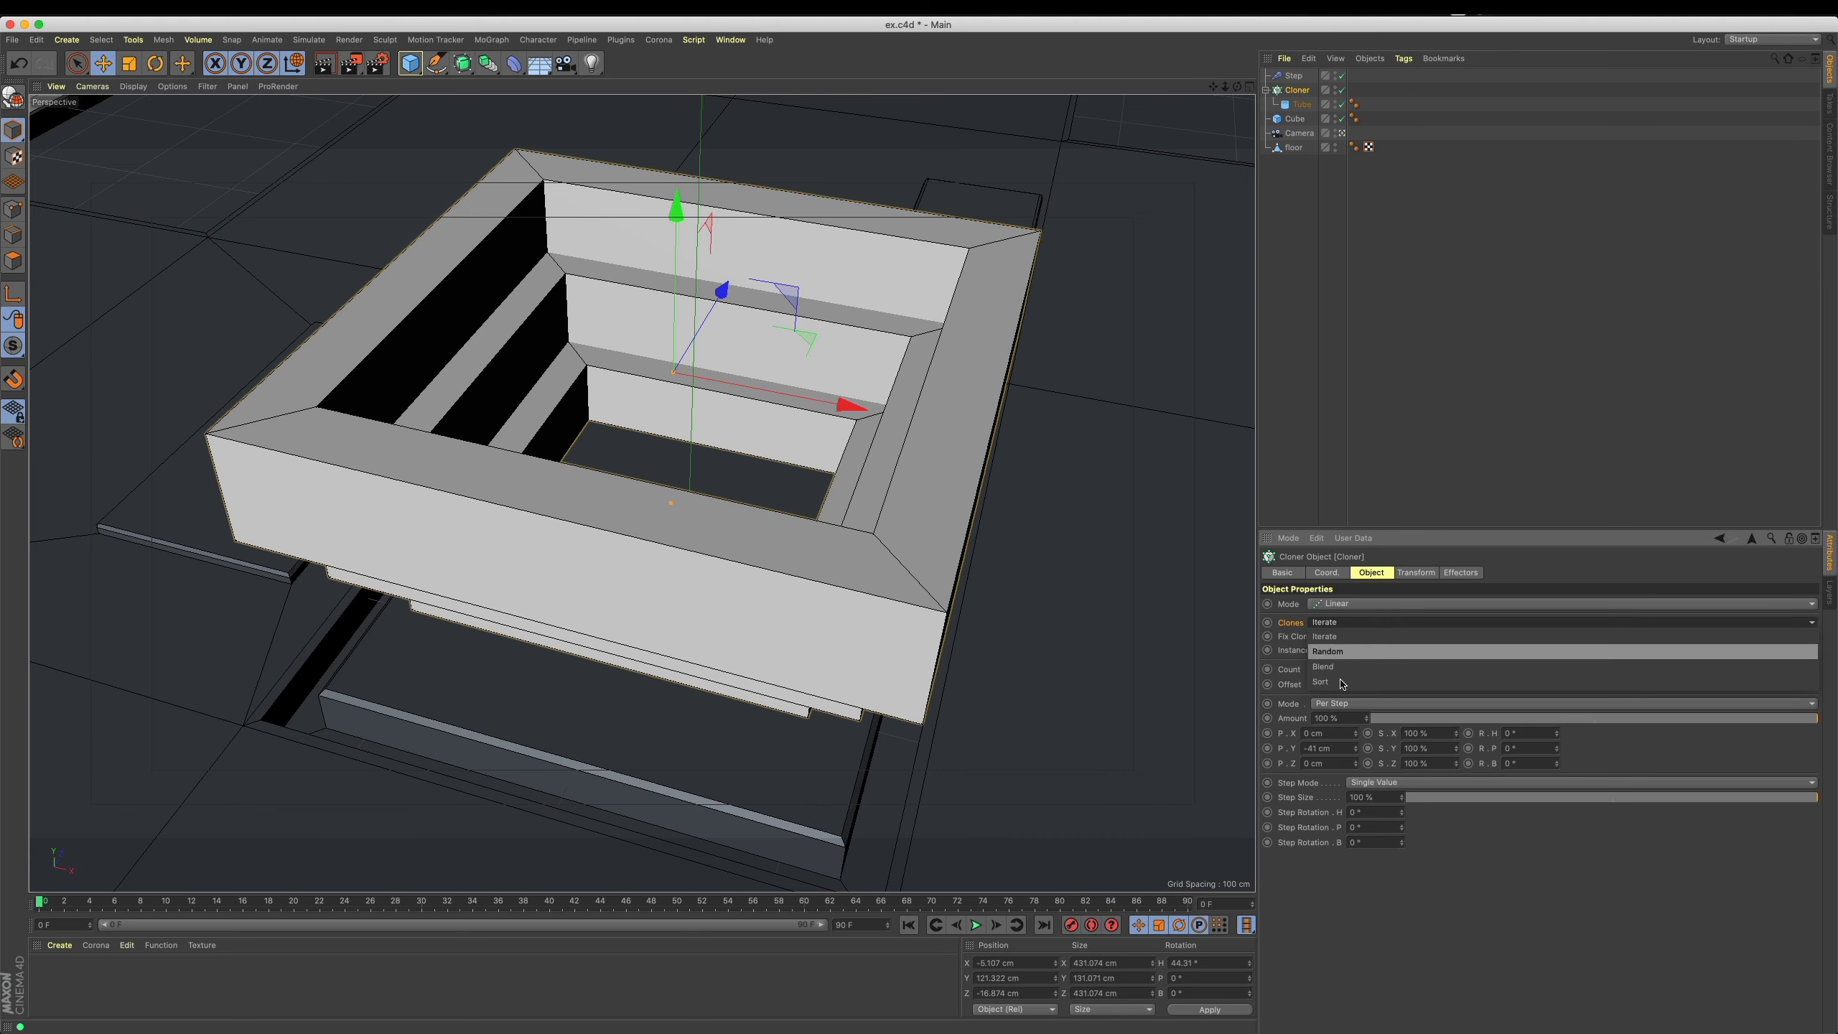
click(1343, 665)
click(1353, 624)
click(1347, 636)
Set the cloner's Y position step to -36 cm so the tubes sit closer together.
click(1311, 703)
click(1269, 706)
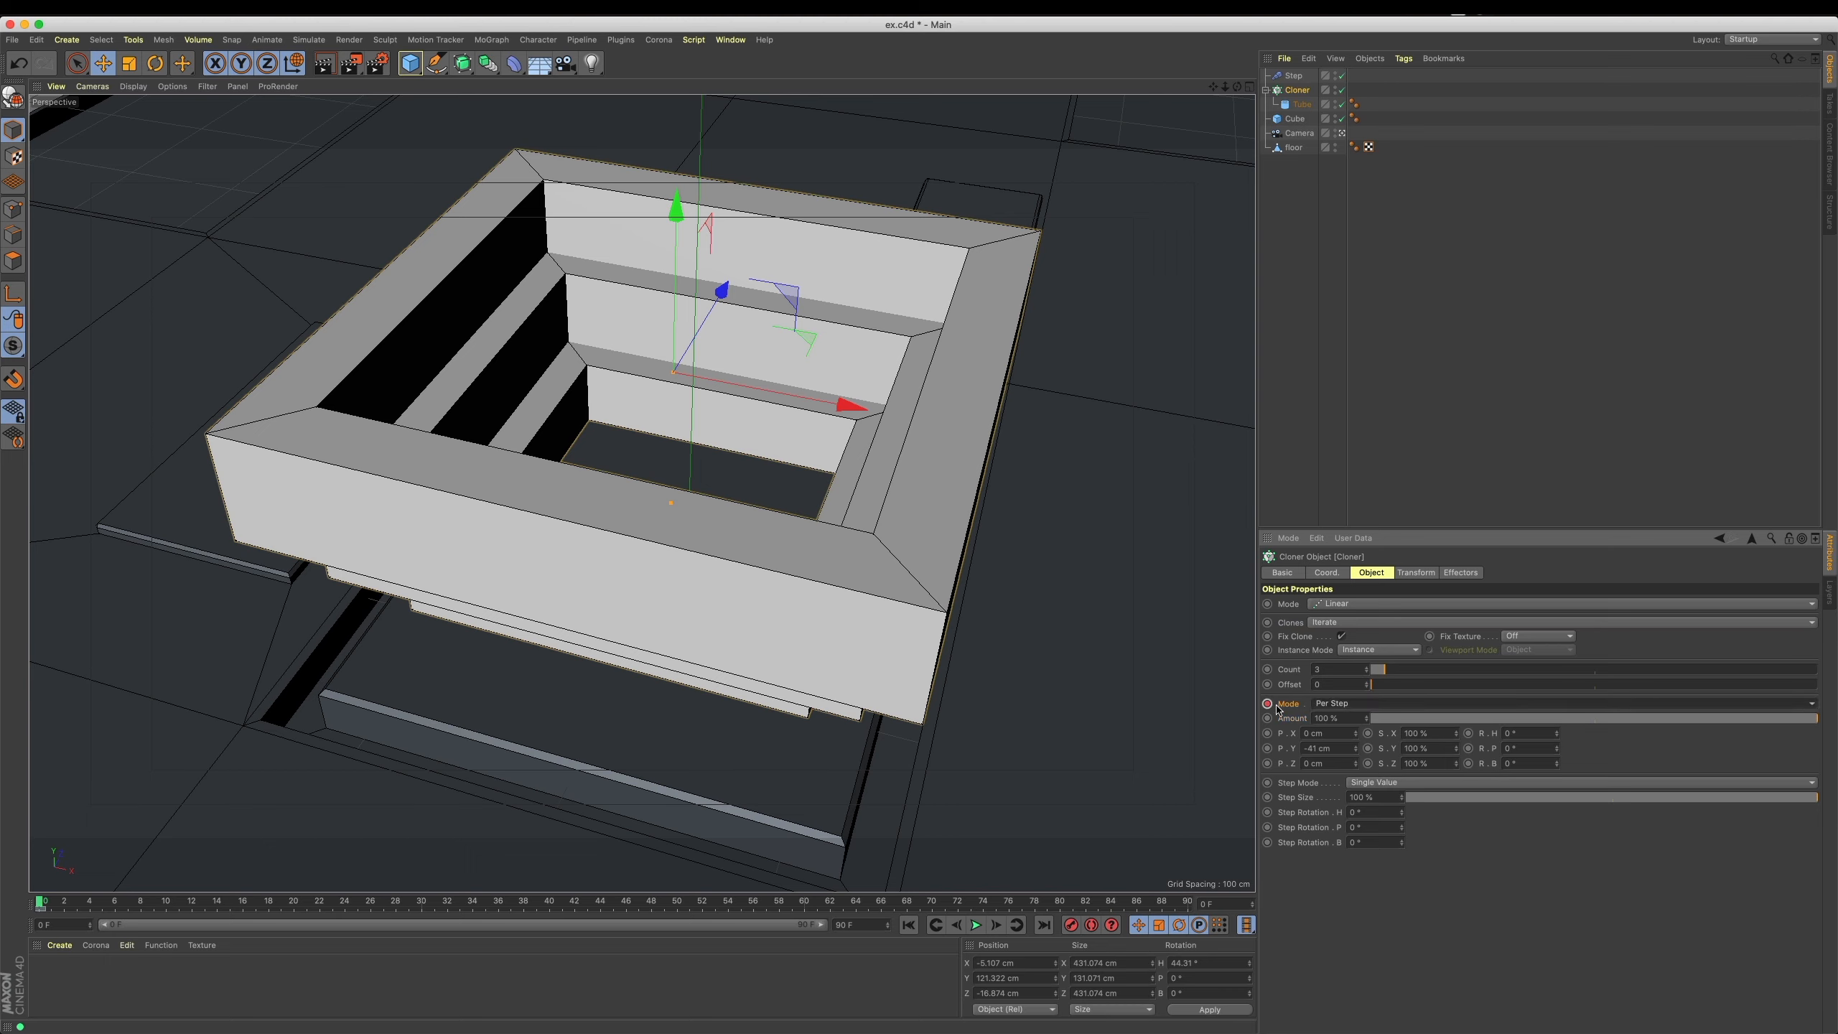
mouse_move(1467, 721)
mouse_down()
mouse_move(1448, 721)
mouse_move(1835, 727)
mouse_up()
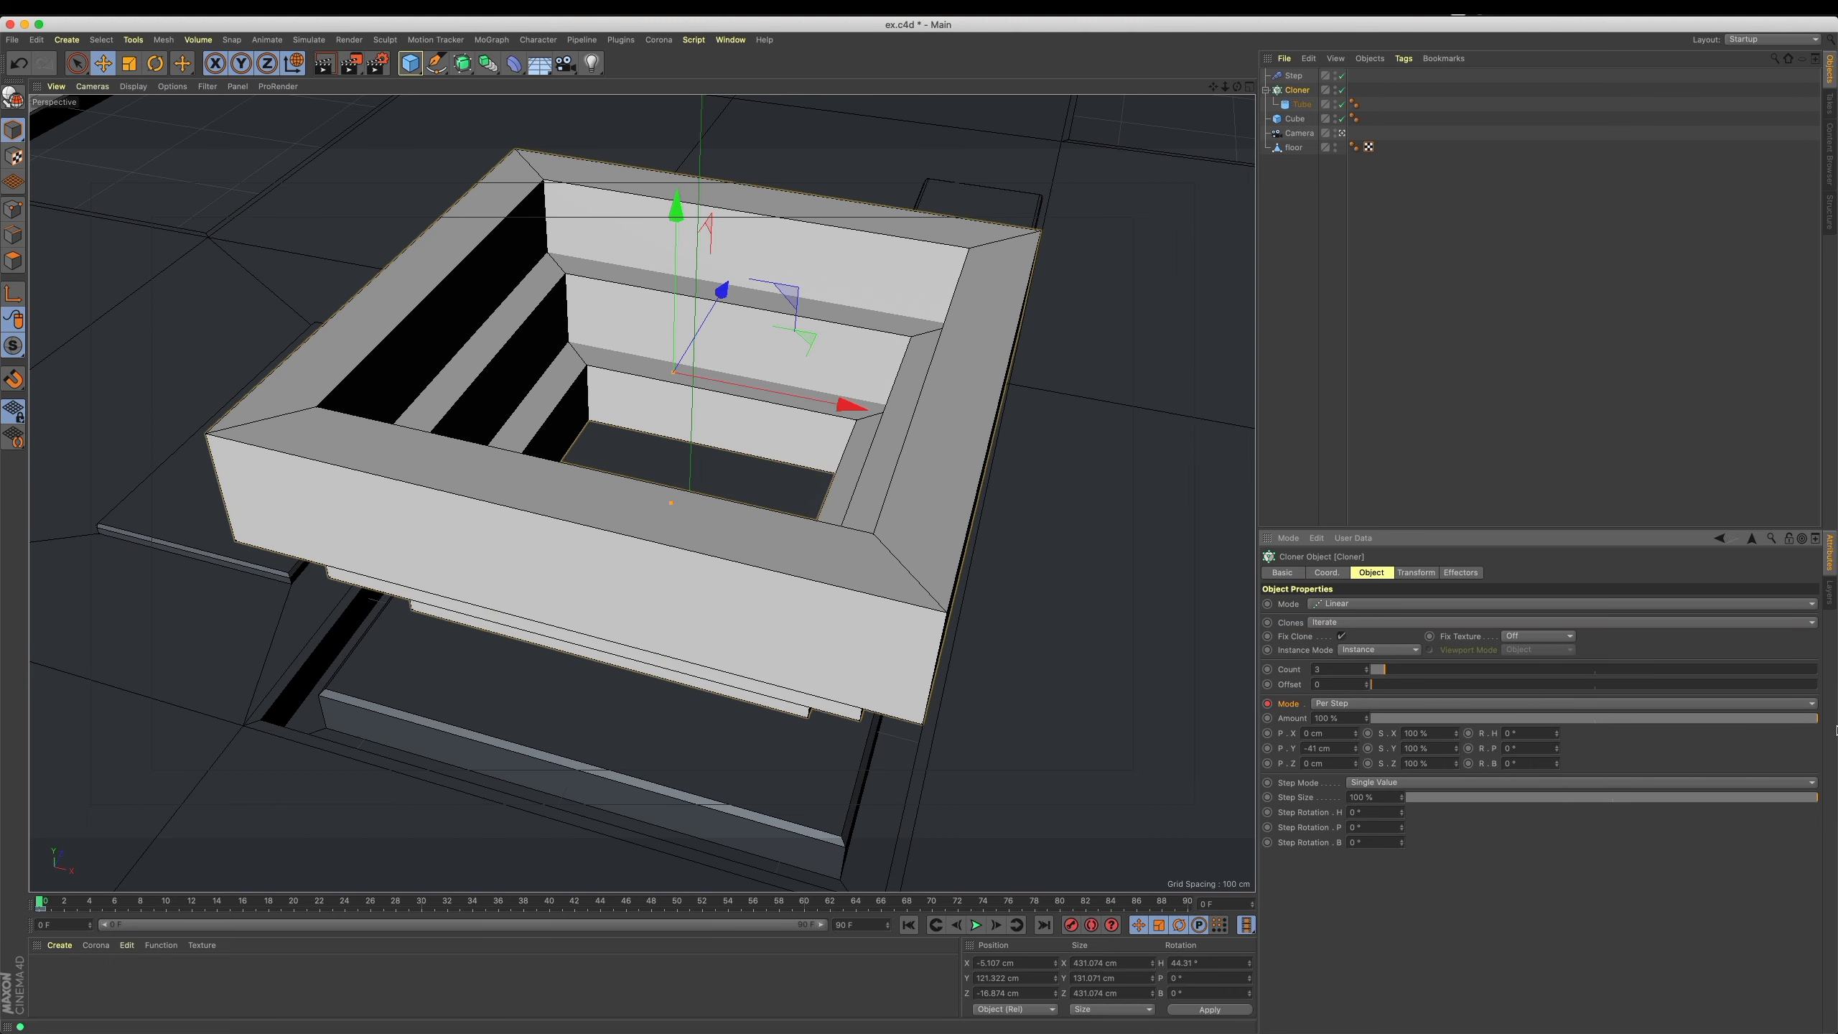
drag(1356, 749, 1356, 745)
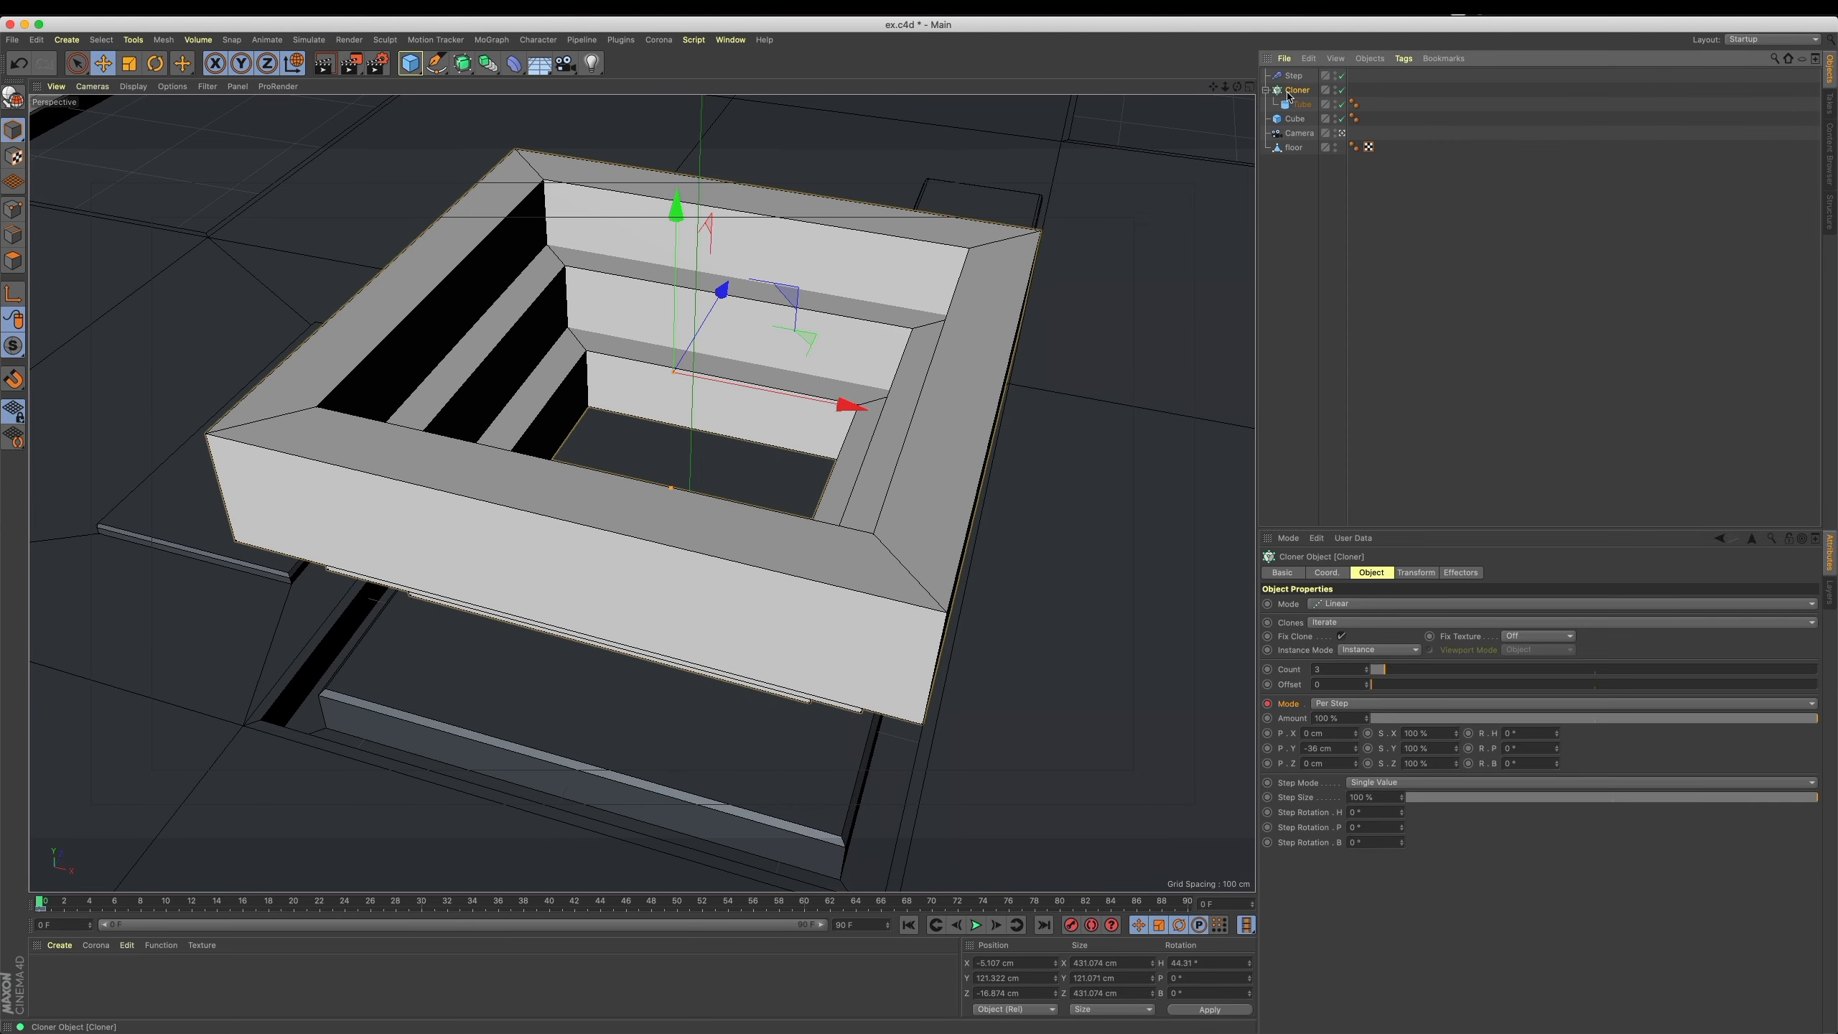
Make the cloner editable, delete the Step effector and expand the resulting group.
key(c)
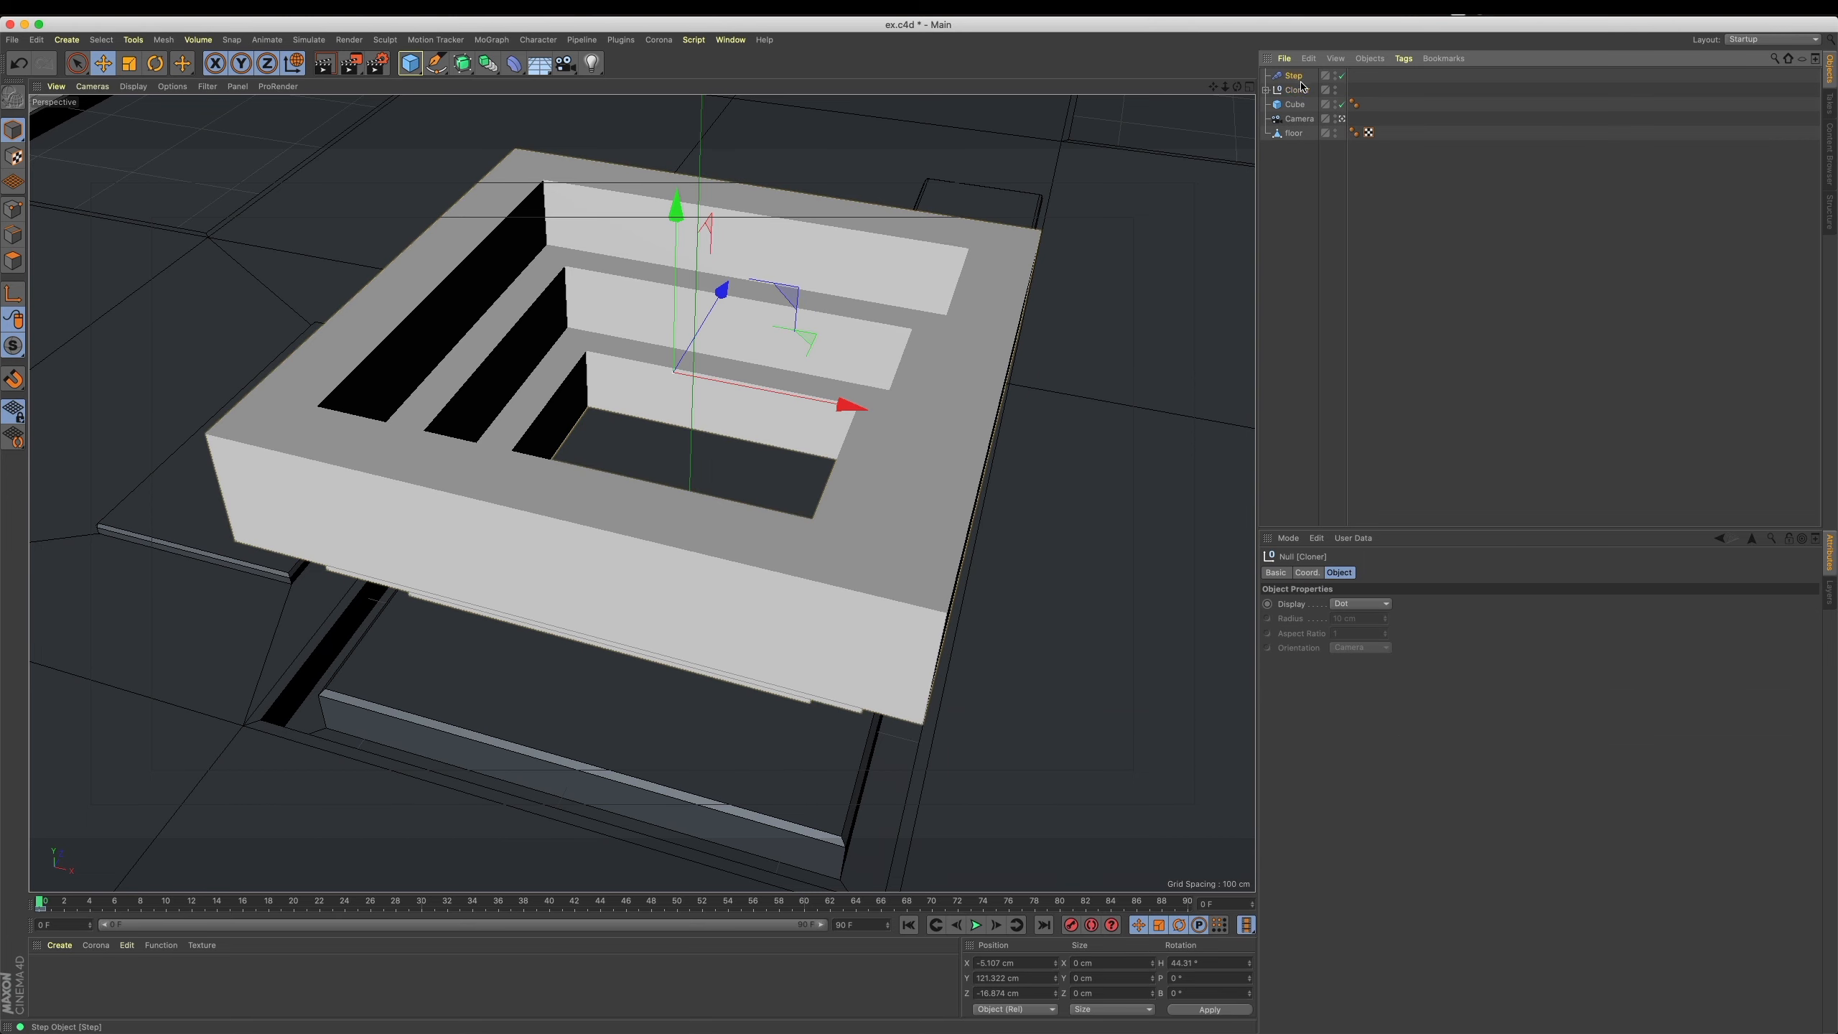
key(Delete)
click(1266, 75)
Scale down the middle and lowest tubes slightly, bringing the lowest to about 271.1 cm across.
click(1296, 76)
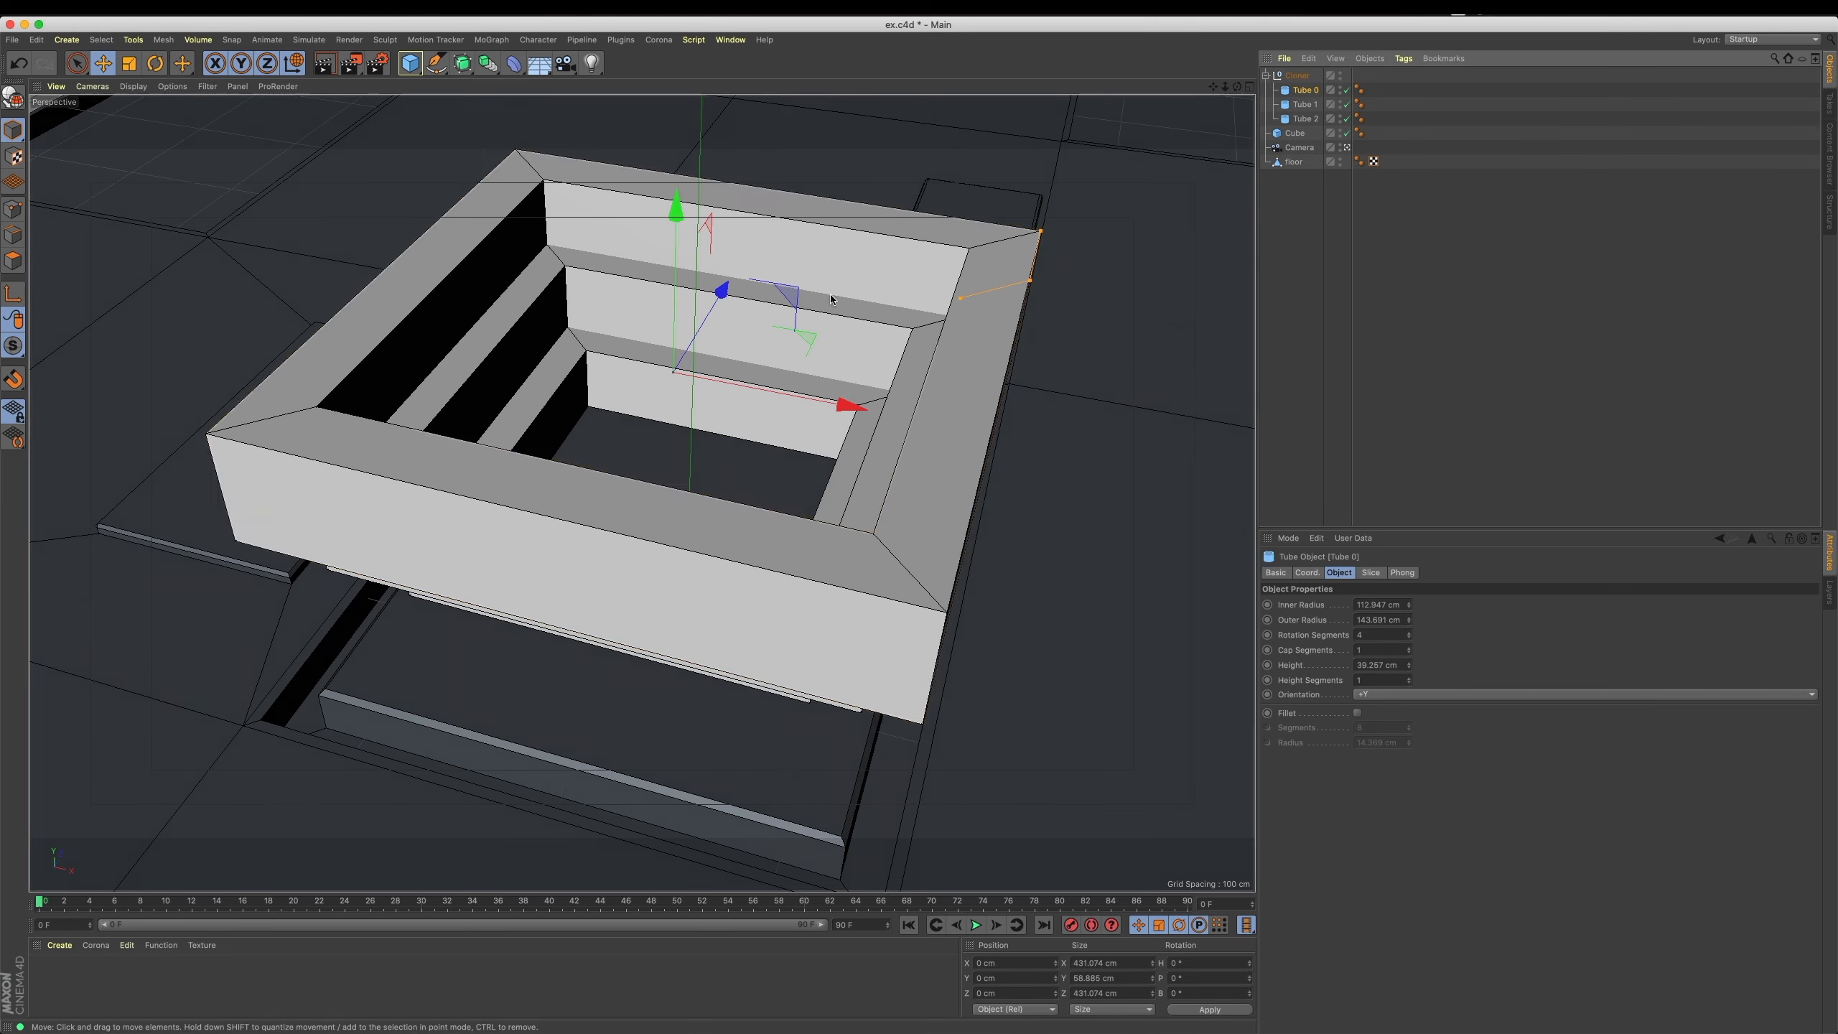
key(t)
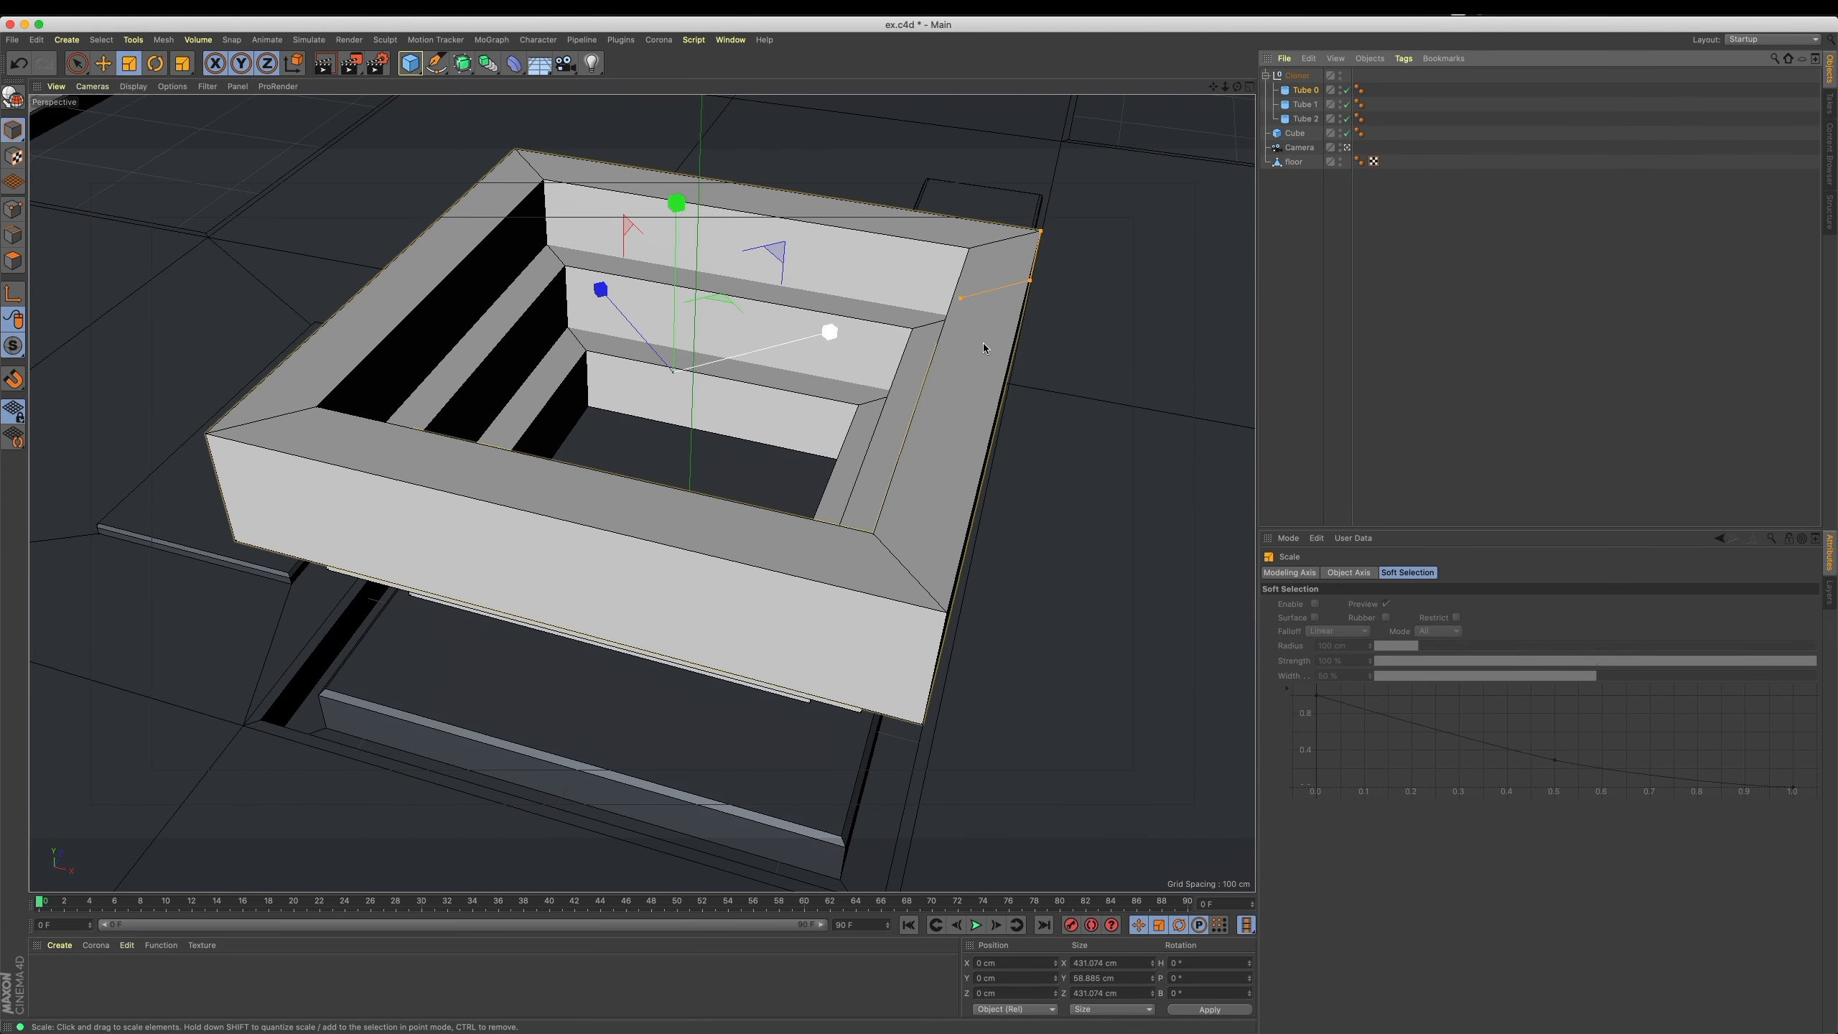
click(1305, 104)
drag(1121, 308, 1079, 431)
click(1307, 119)
drag(961, 440, 919, 459)
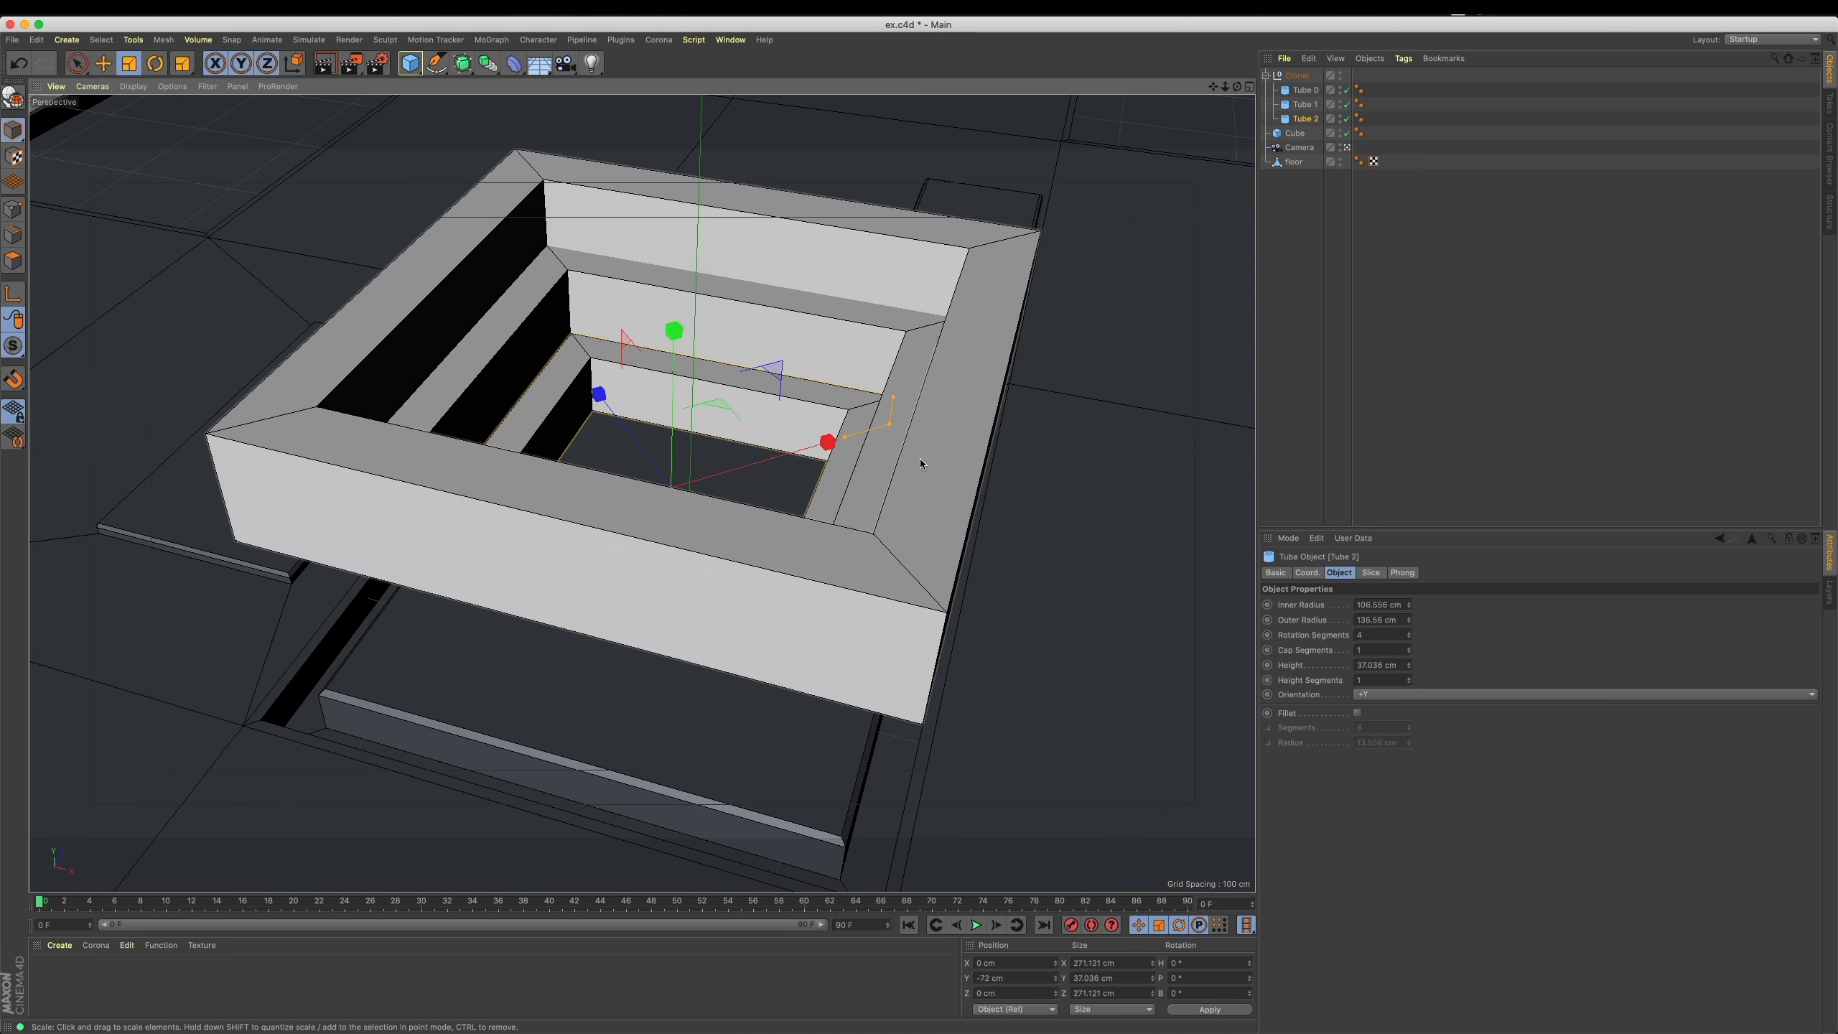
Duplicate the lowest tube within the group and show all four views.
key(e)
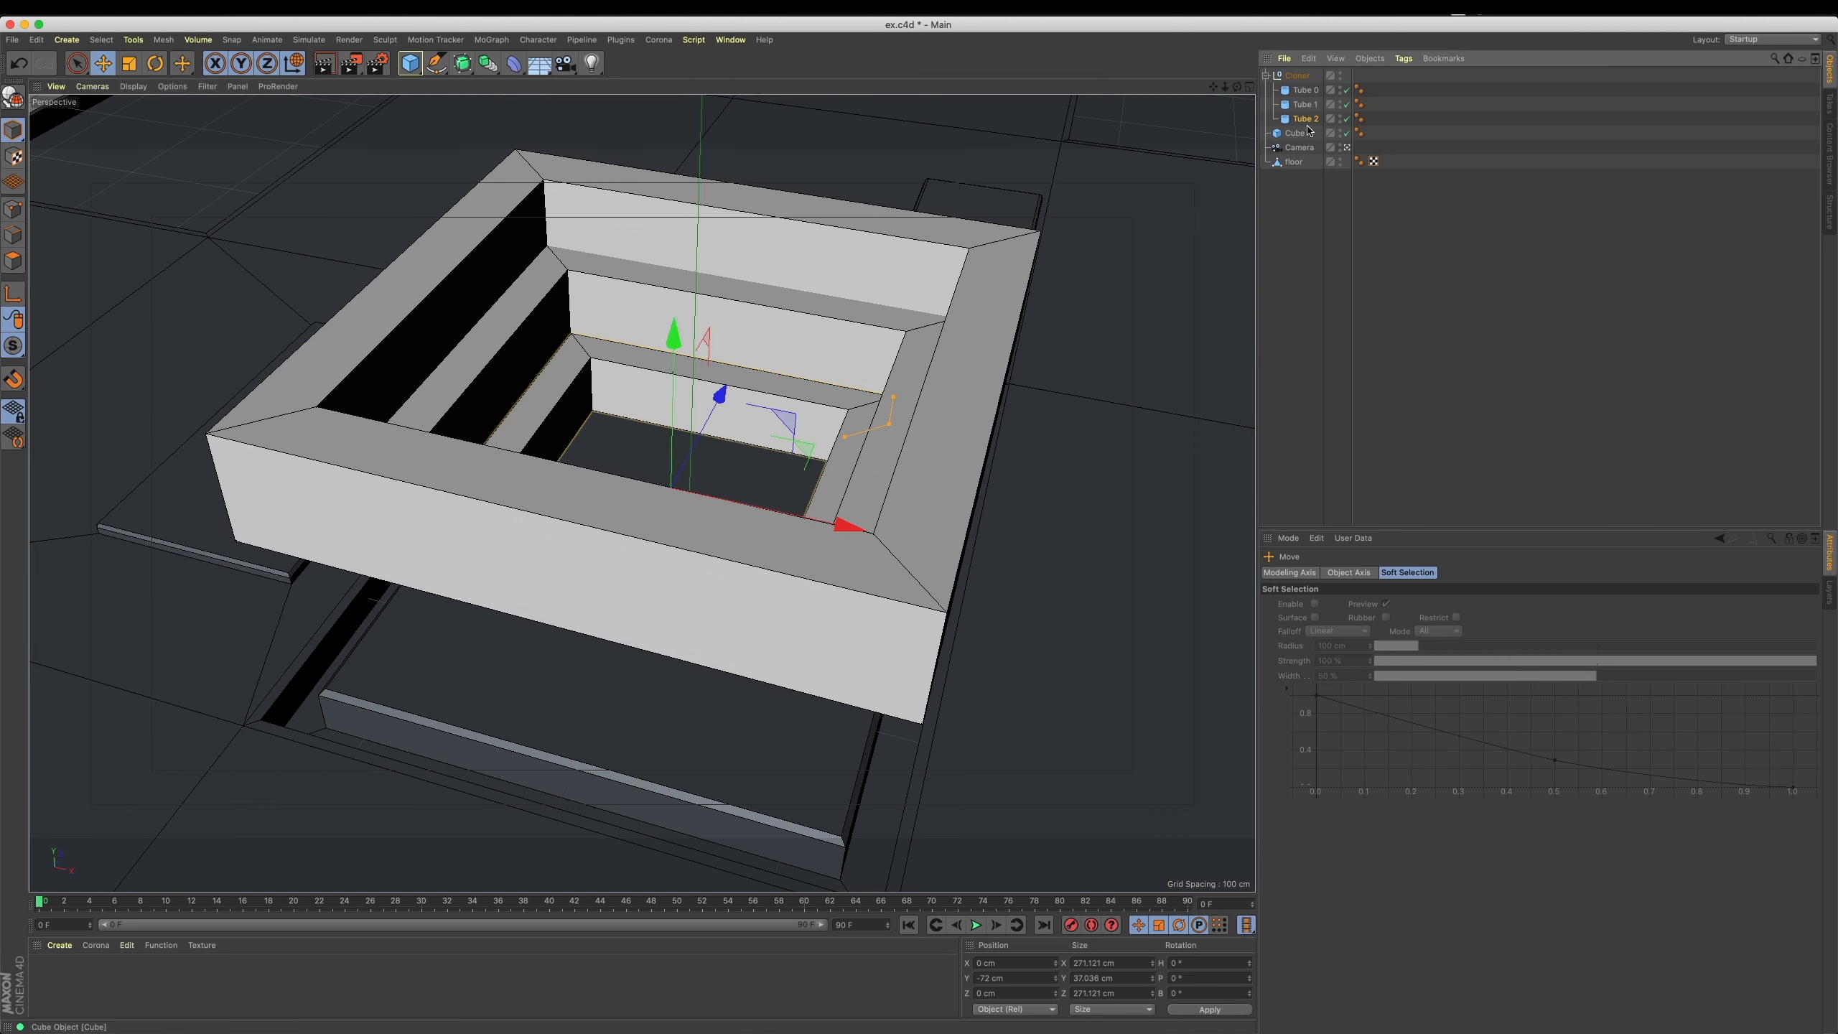
ctrl+drag(1307, 129, 1307, 130)
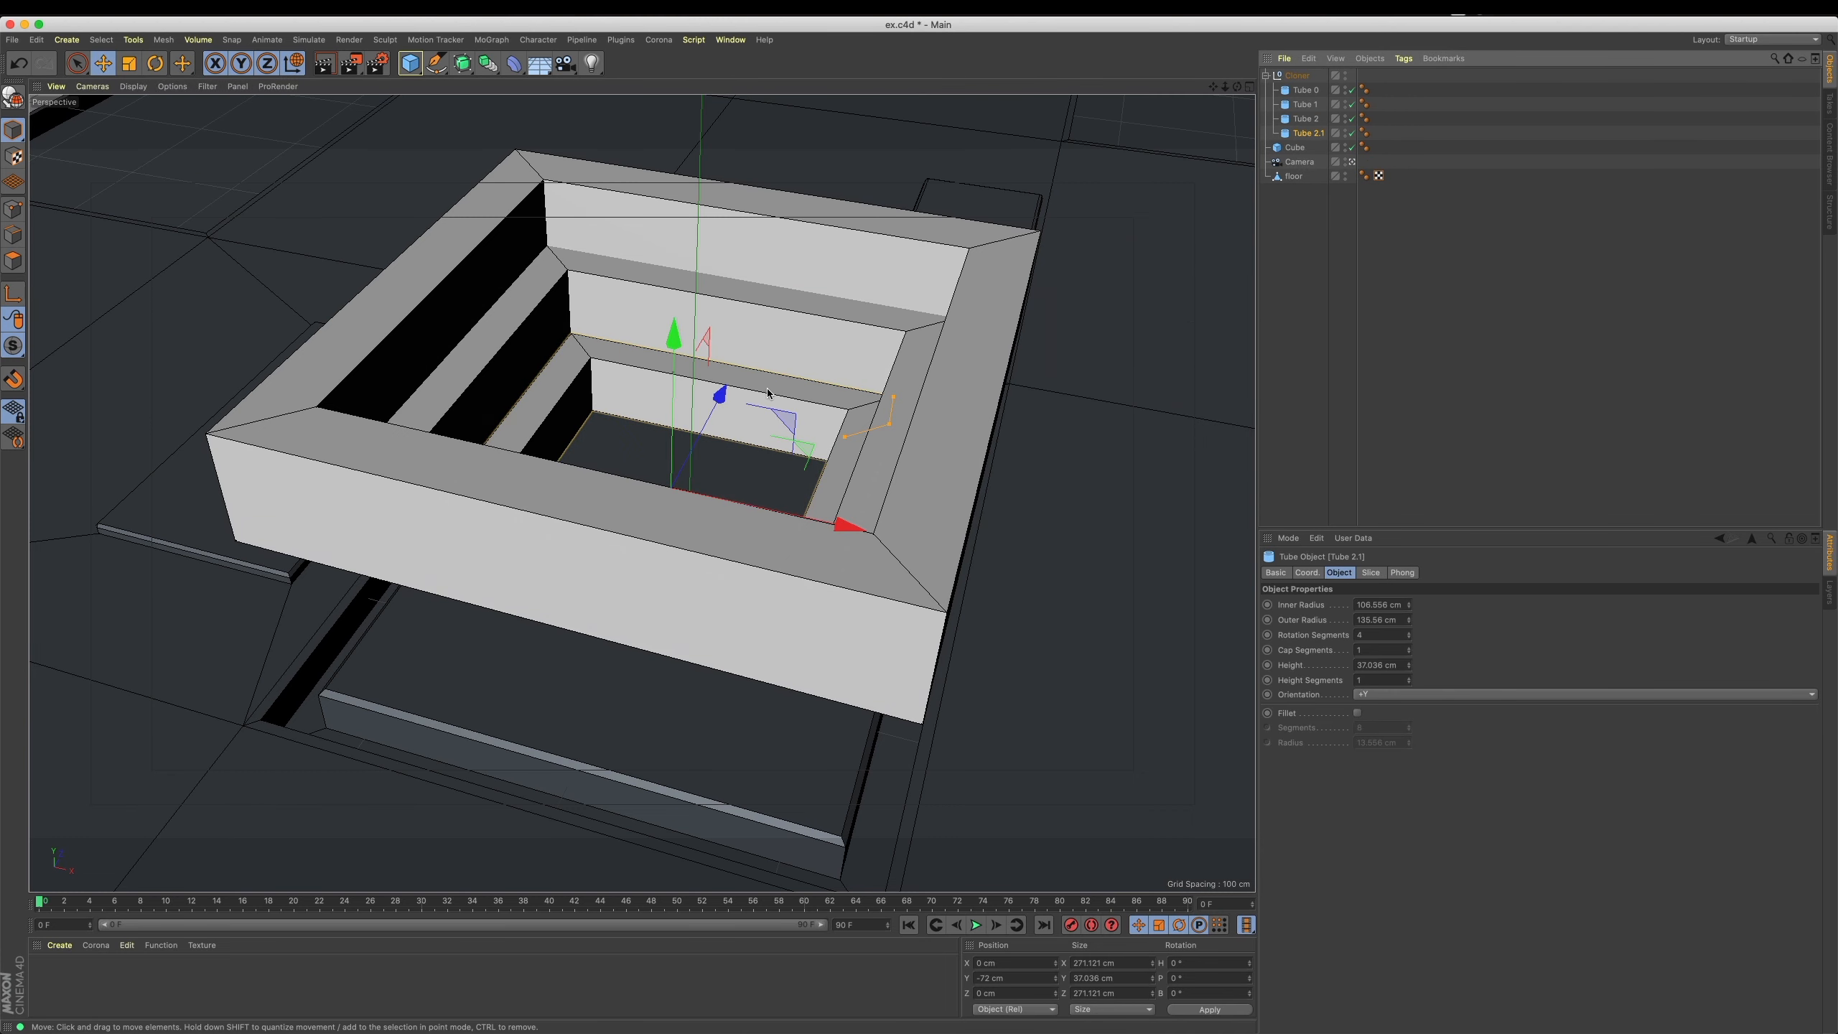
key(F5)
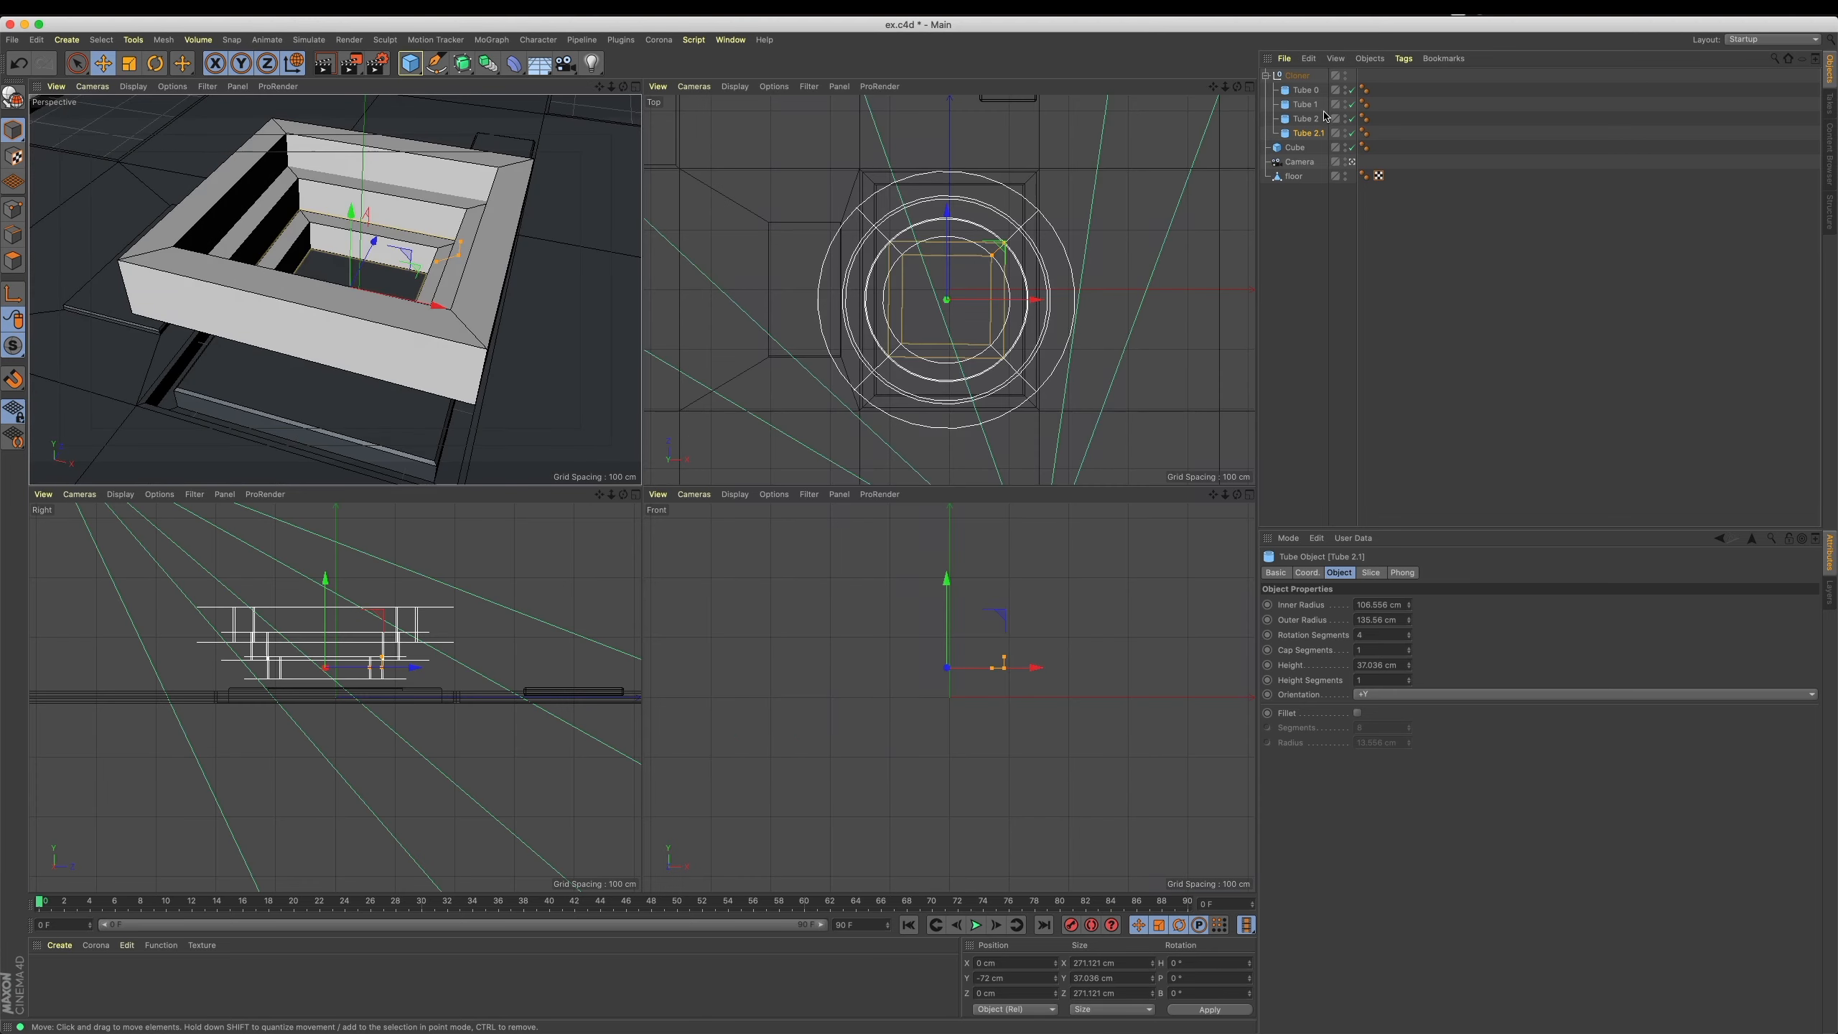
Make all four tubes in the group editable.
click(1327, 119)
ctrl+click(1320, 103)
shift+click(1309, 133)
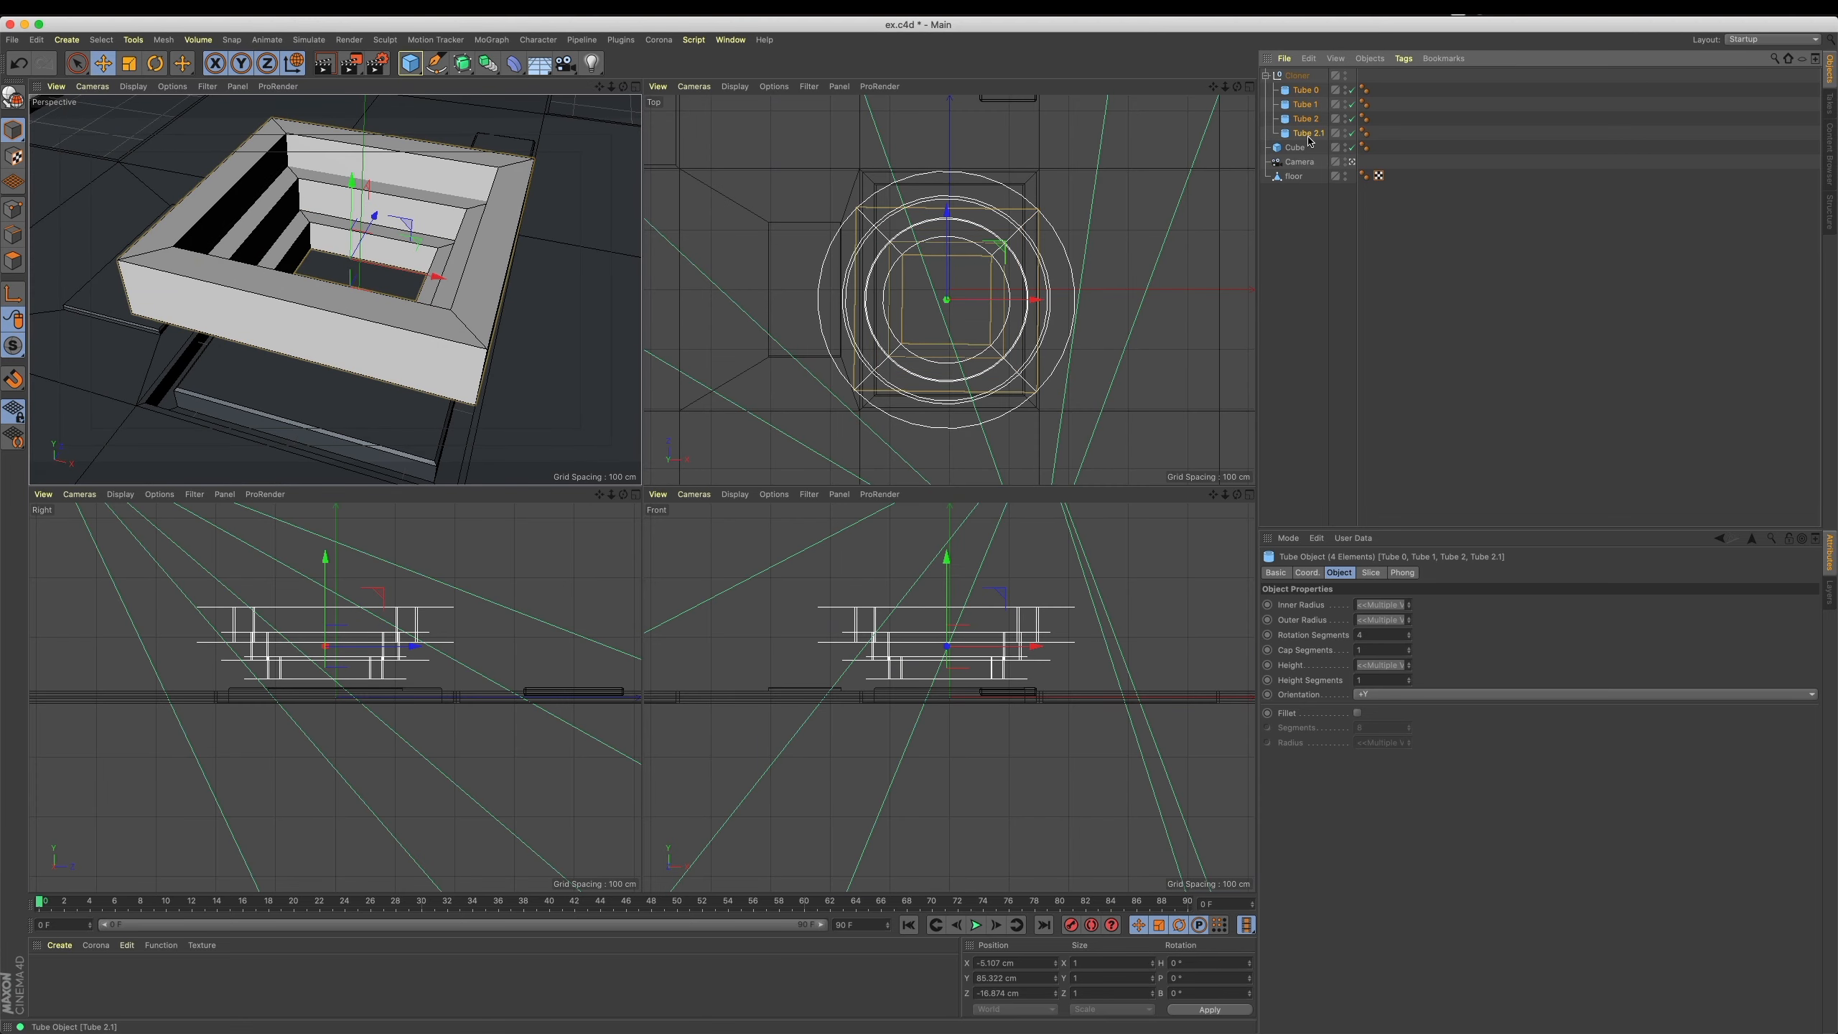
key(c)
In the top view, select the four inner corner points of the duplicated lowest tube and scale them inward evenly.
middle_click(910, 366)
click(1312, 221)
click(1307, 133)
drag(90, 78, 123, 107)
click(12, 209)
drag(366, 285, 586, 733)
drag(573, 383, 526, 624)
scroll(624, 556, up, 5)
shift+drag(817, 271, 884, 614)
key(t)
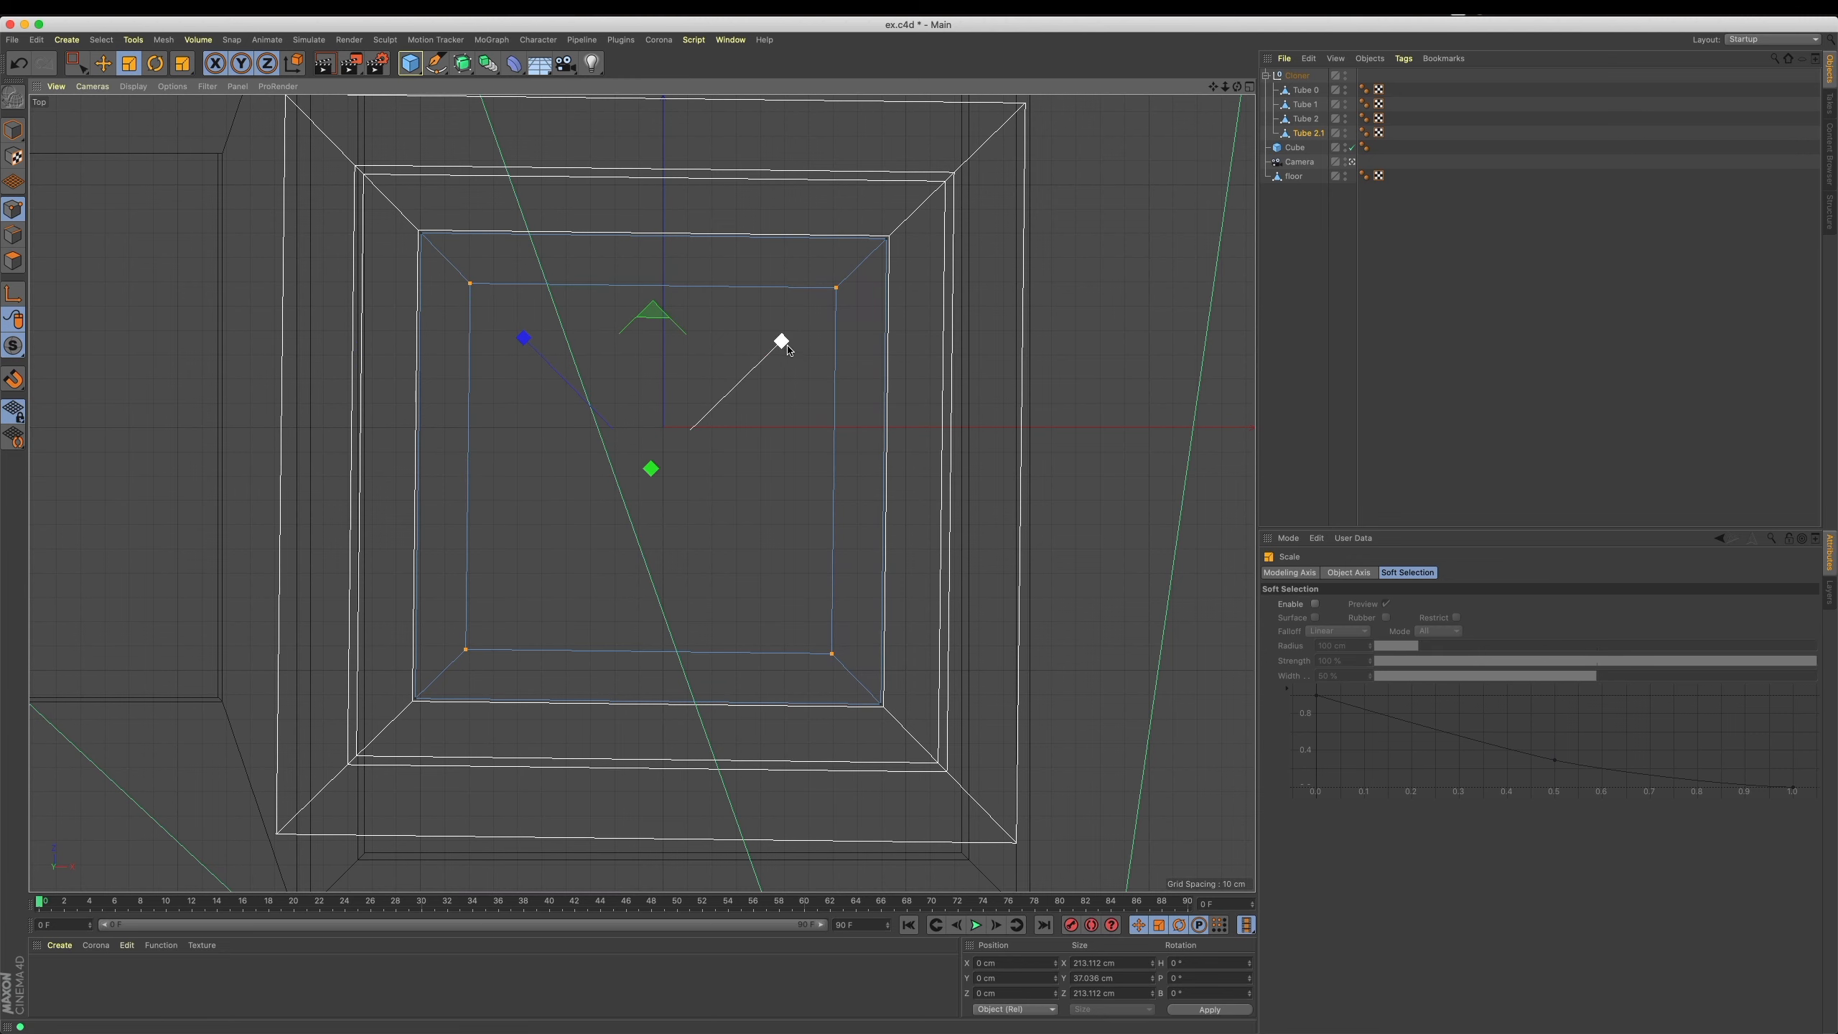
key(w)
drag(833, 468, 789, 469)
drag(651, 287, 652, 345)
Lower the duplicated tube in the perspective view to a Y position of about -101.2 cm, forming a fourth step.
middle_click(463, 391)
middle_click(405, 397)
key(e)
key(Return)
drag(675, 346, 676, 392)
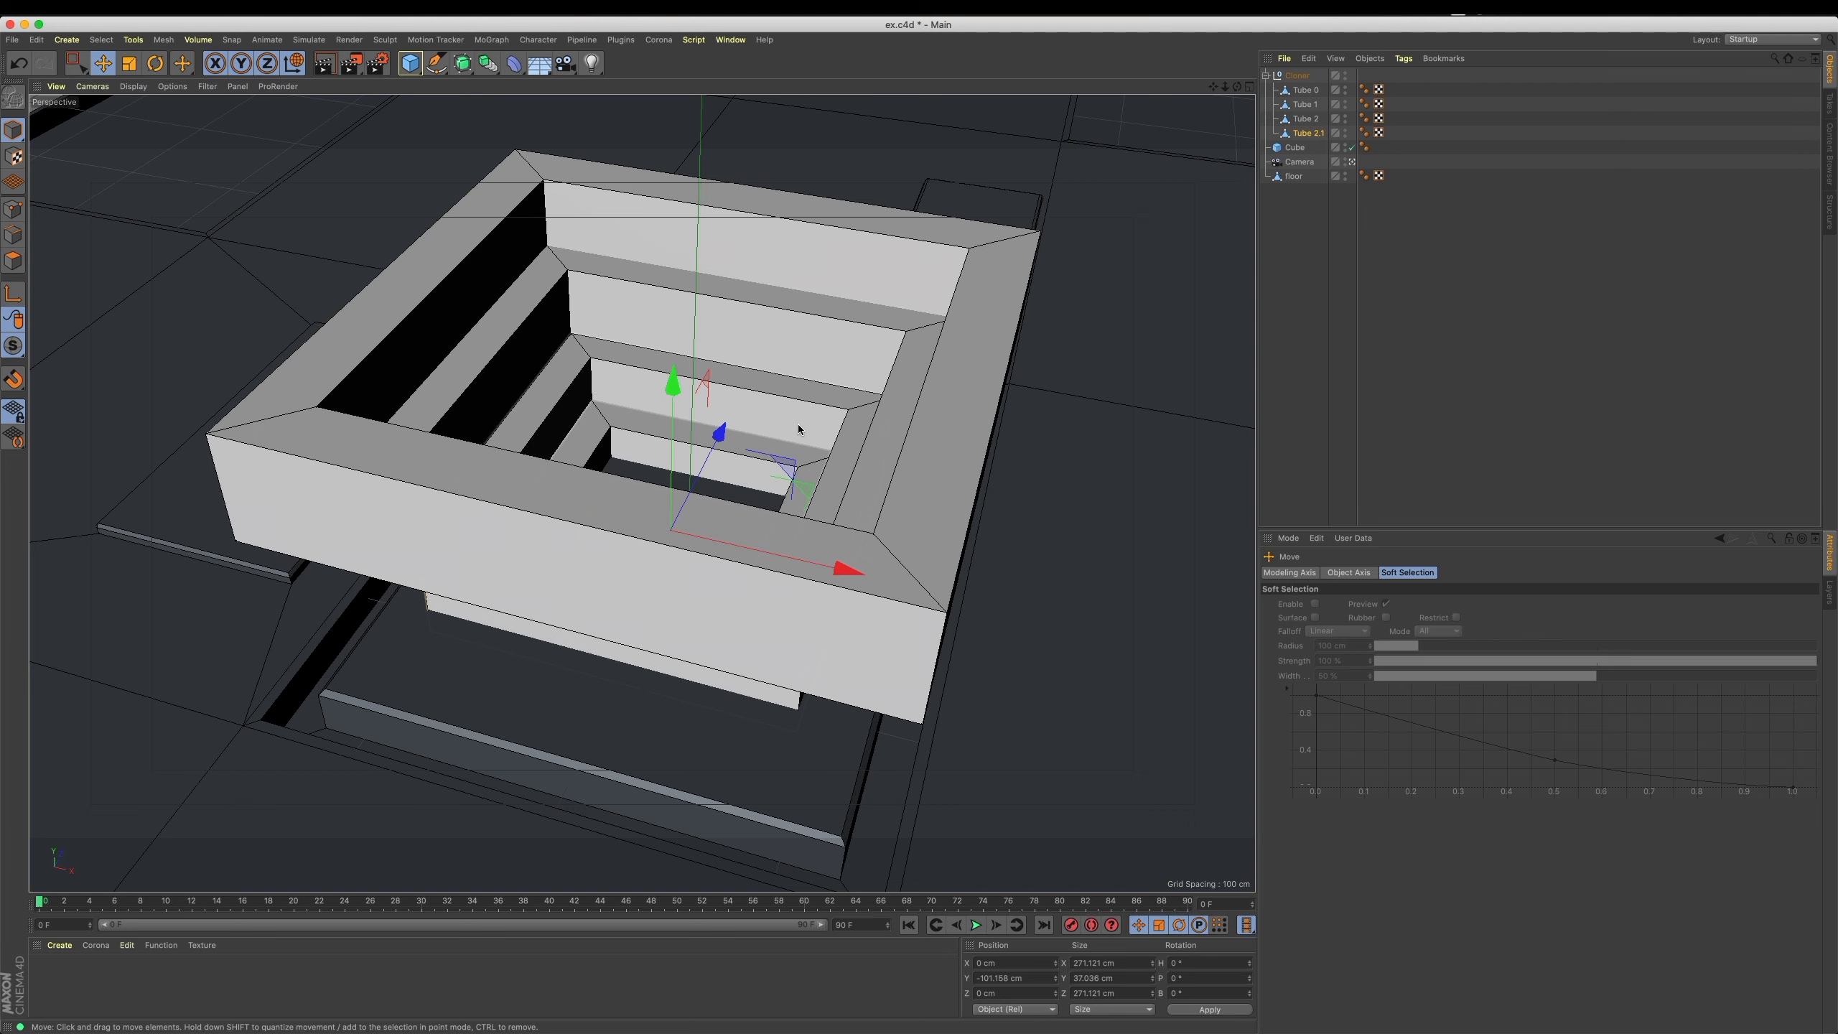
Try to bevel all edges of the topmost tube, Tube 0.
click(1322, 239)
click(1305, 91)
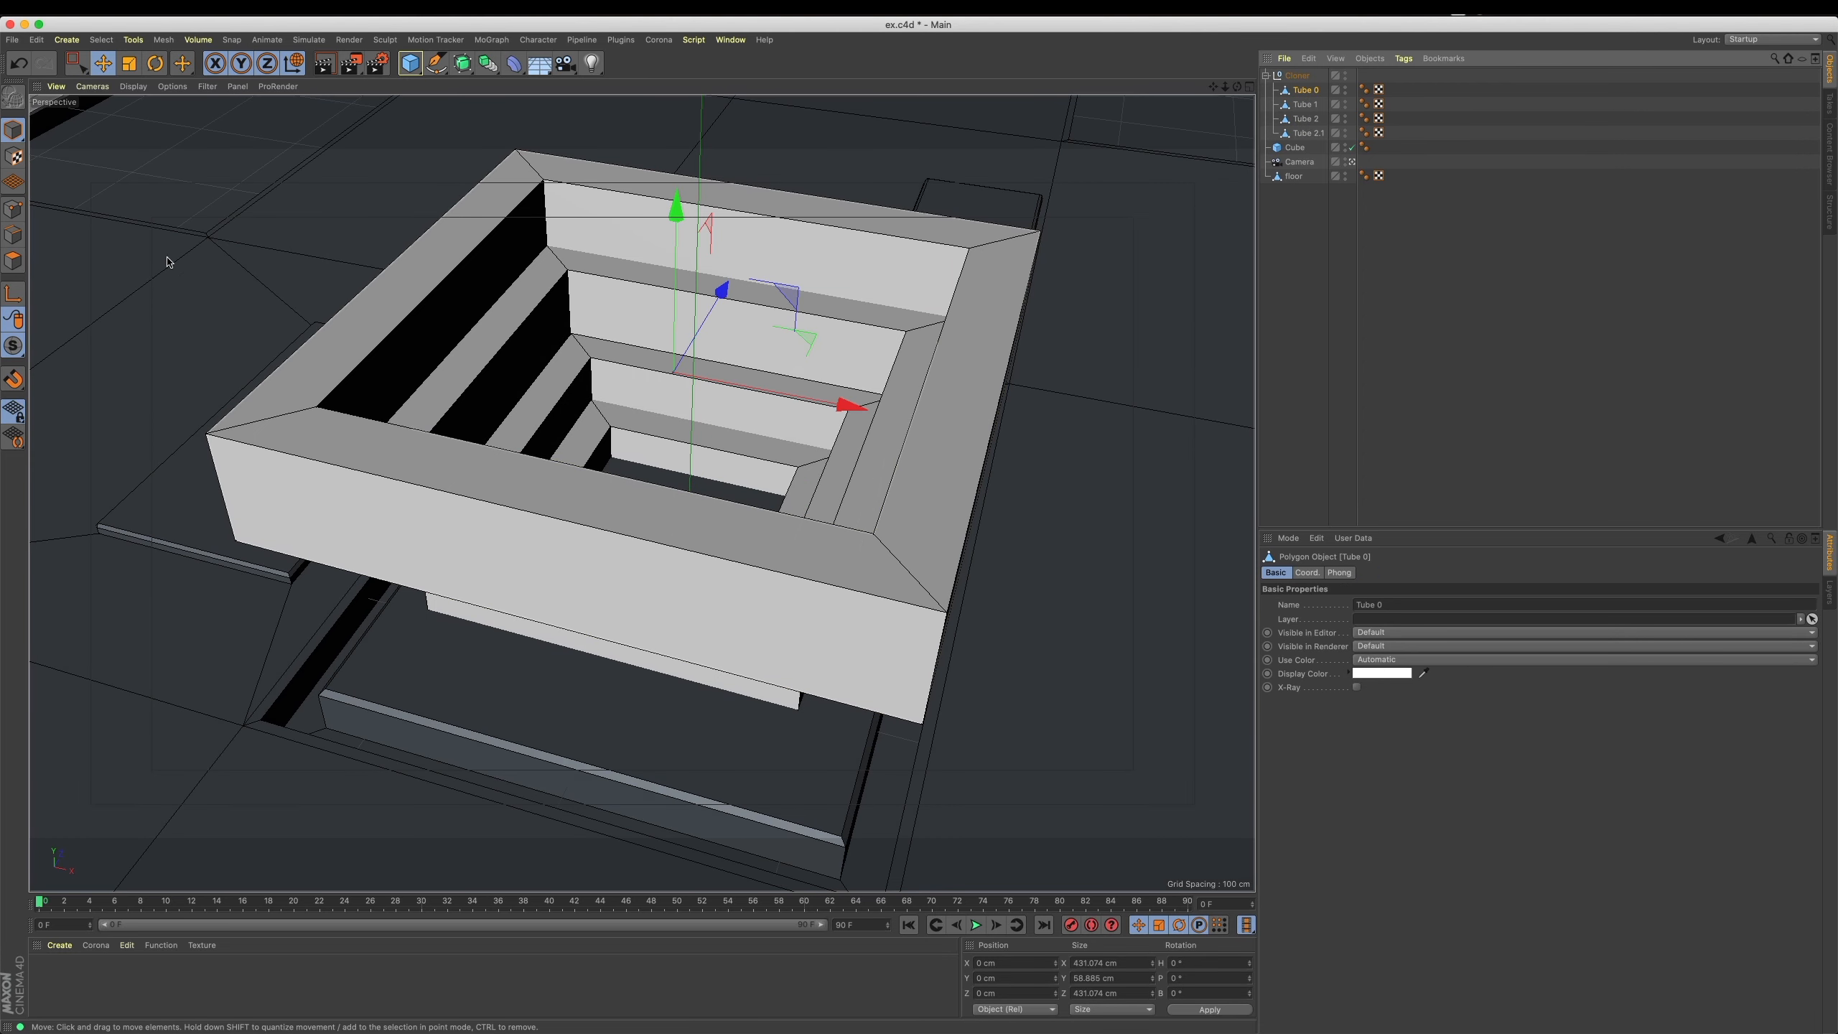
click(13, 234)
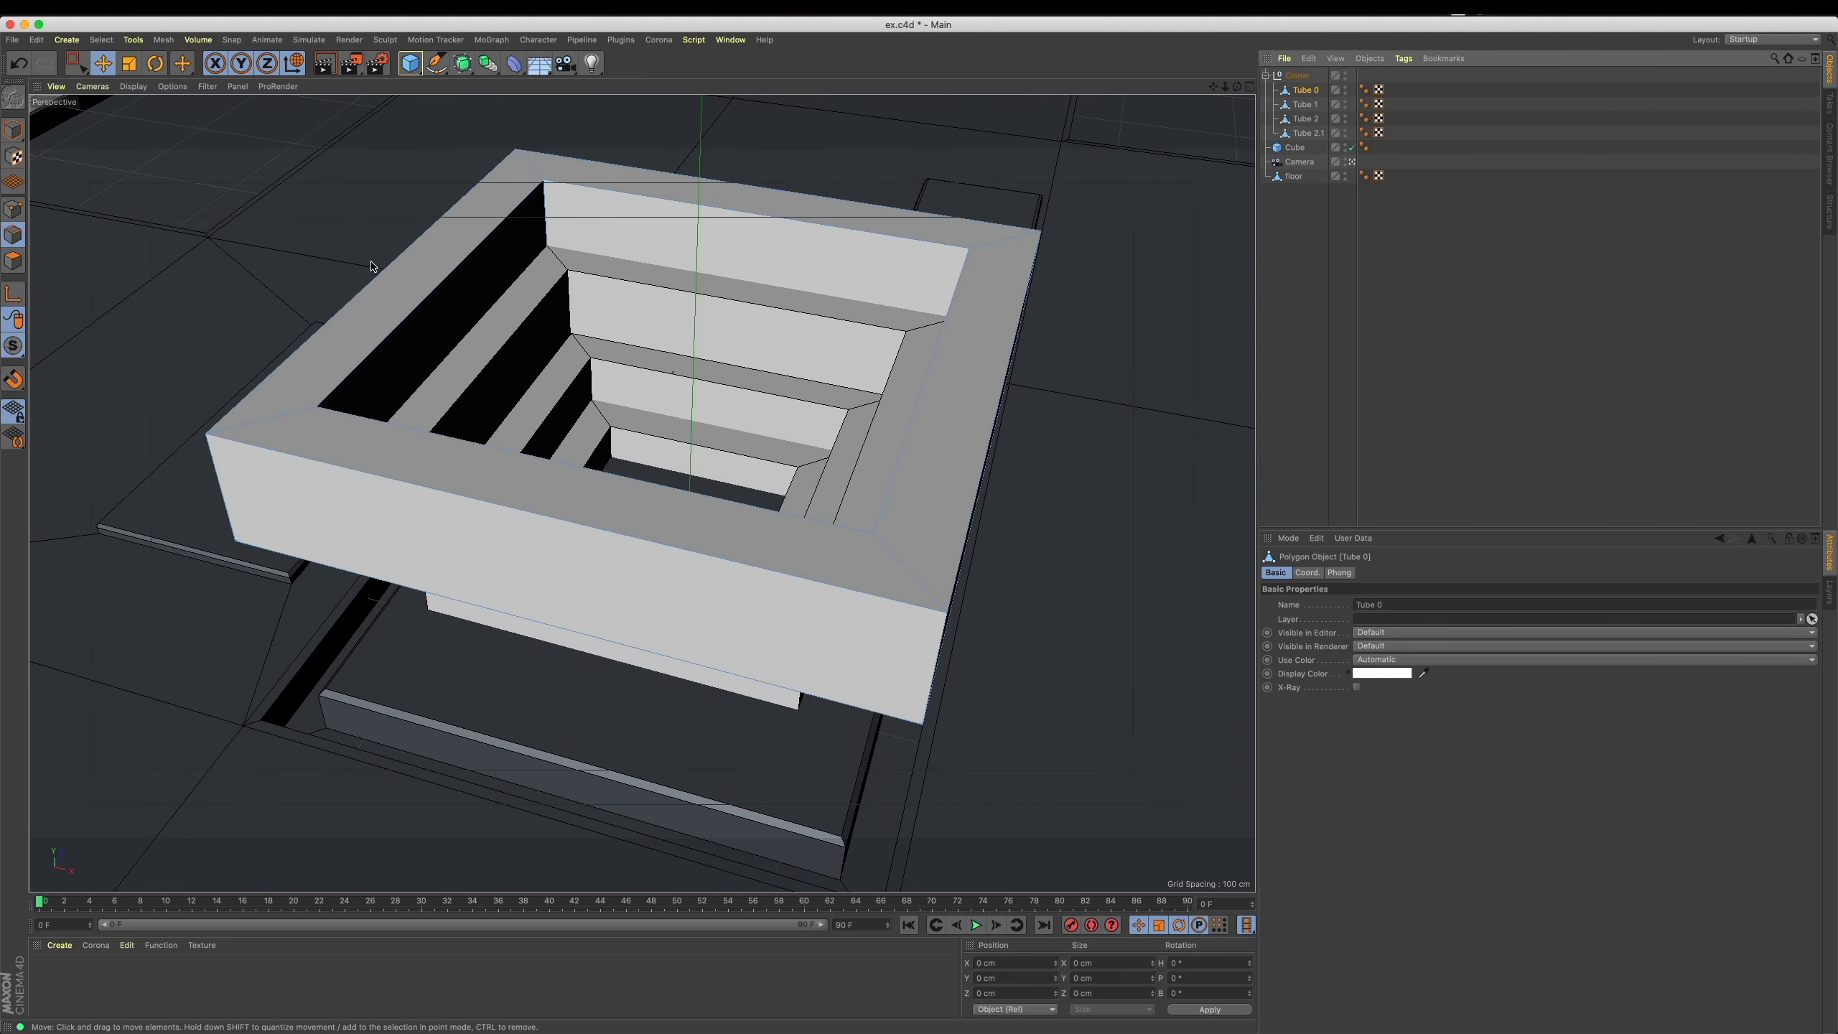
double_click(366, 284)
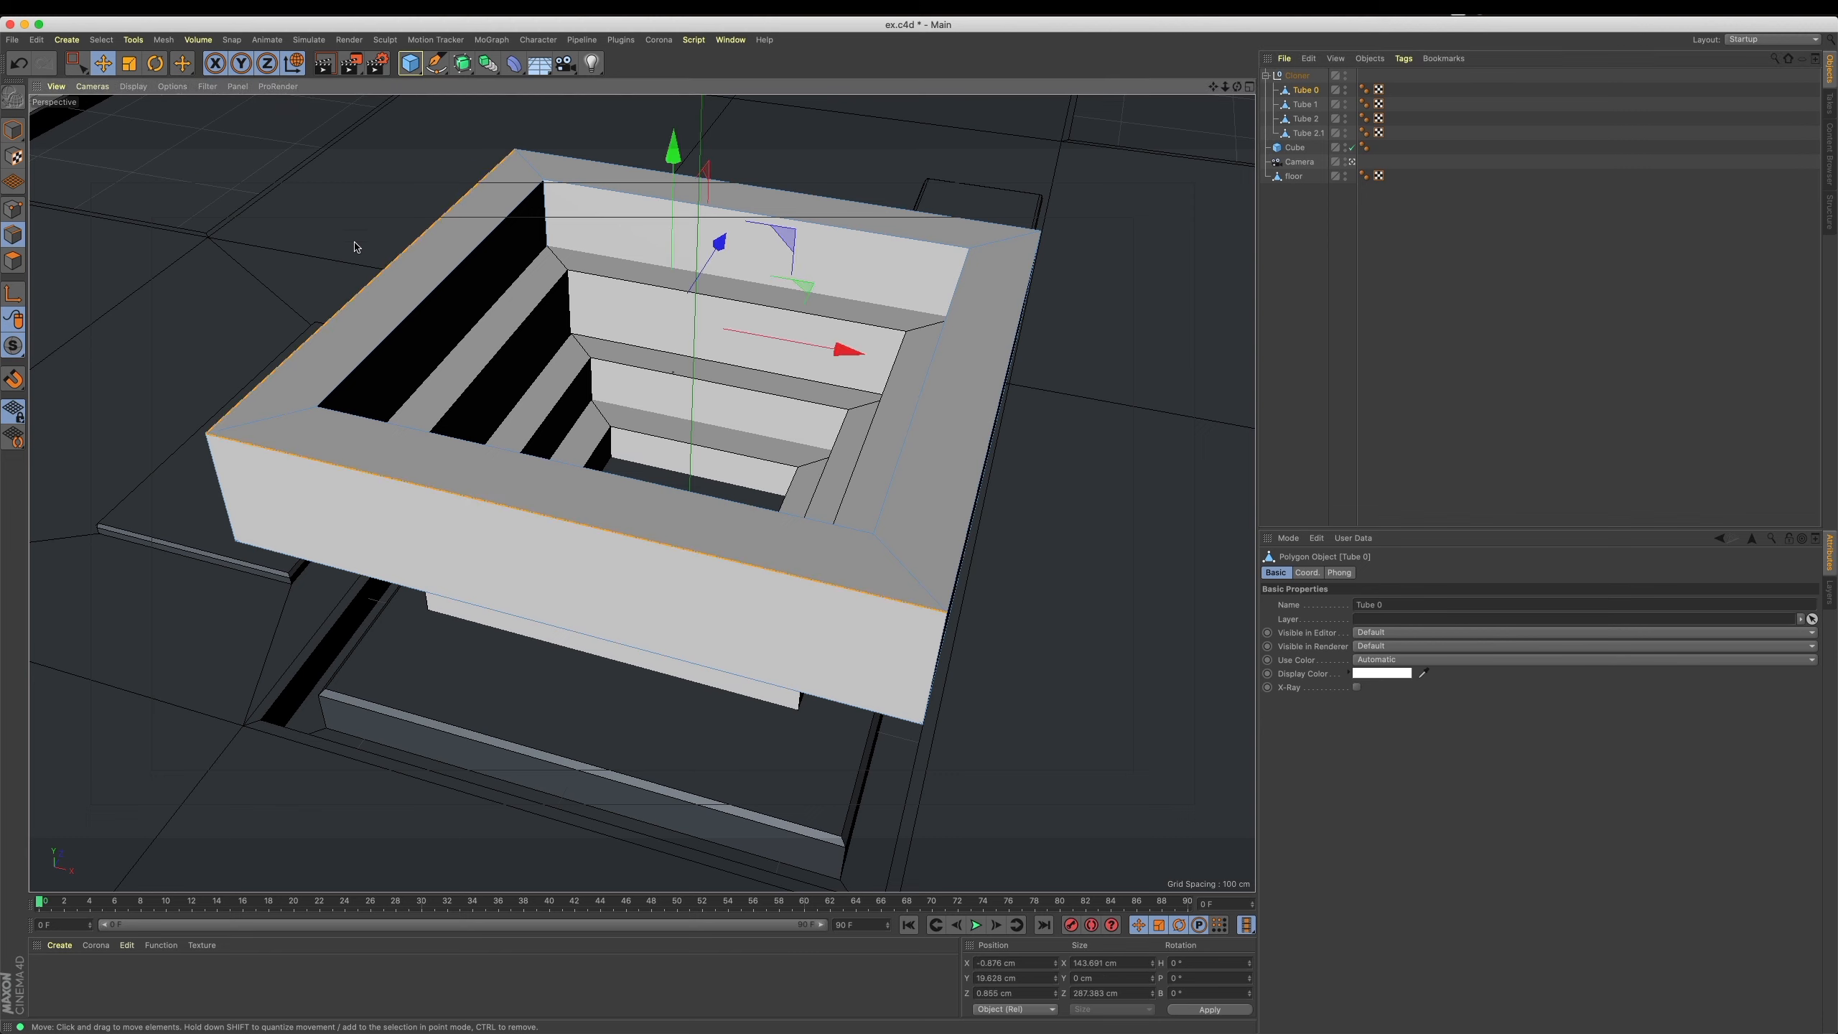
key(super+a)
right_click(1119, 255)
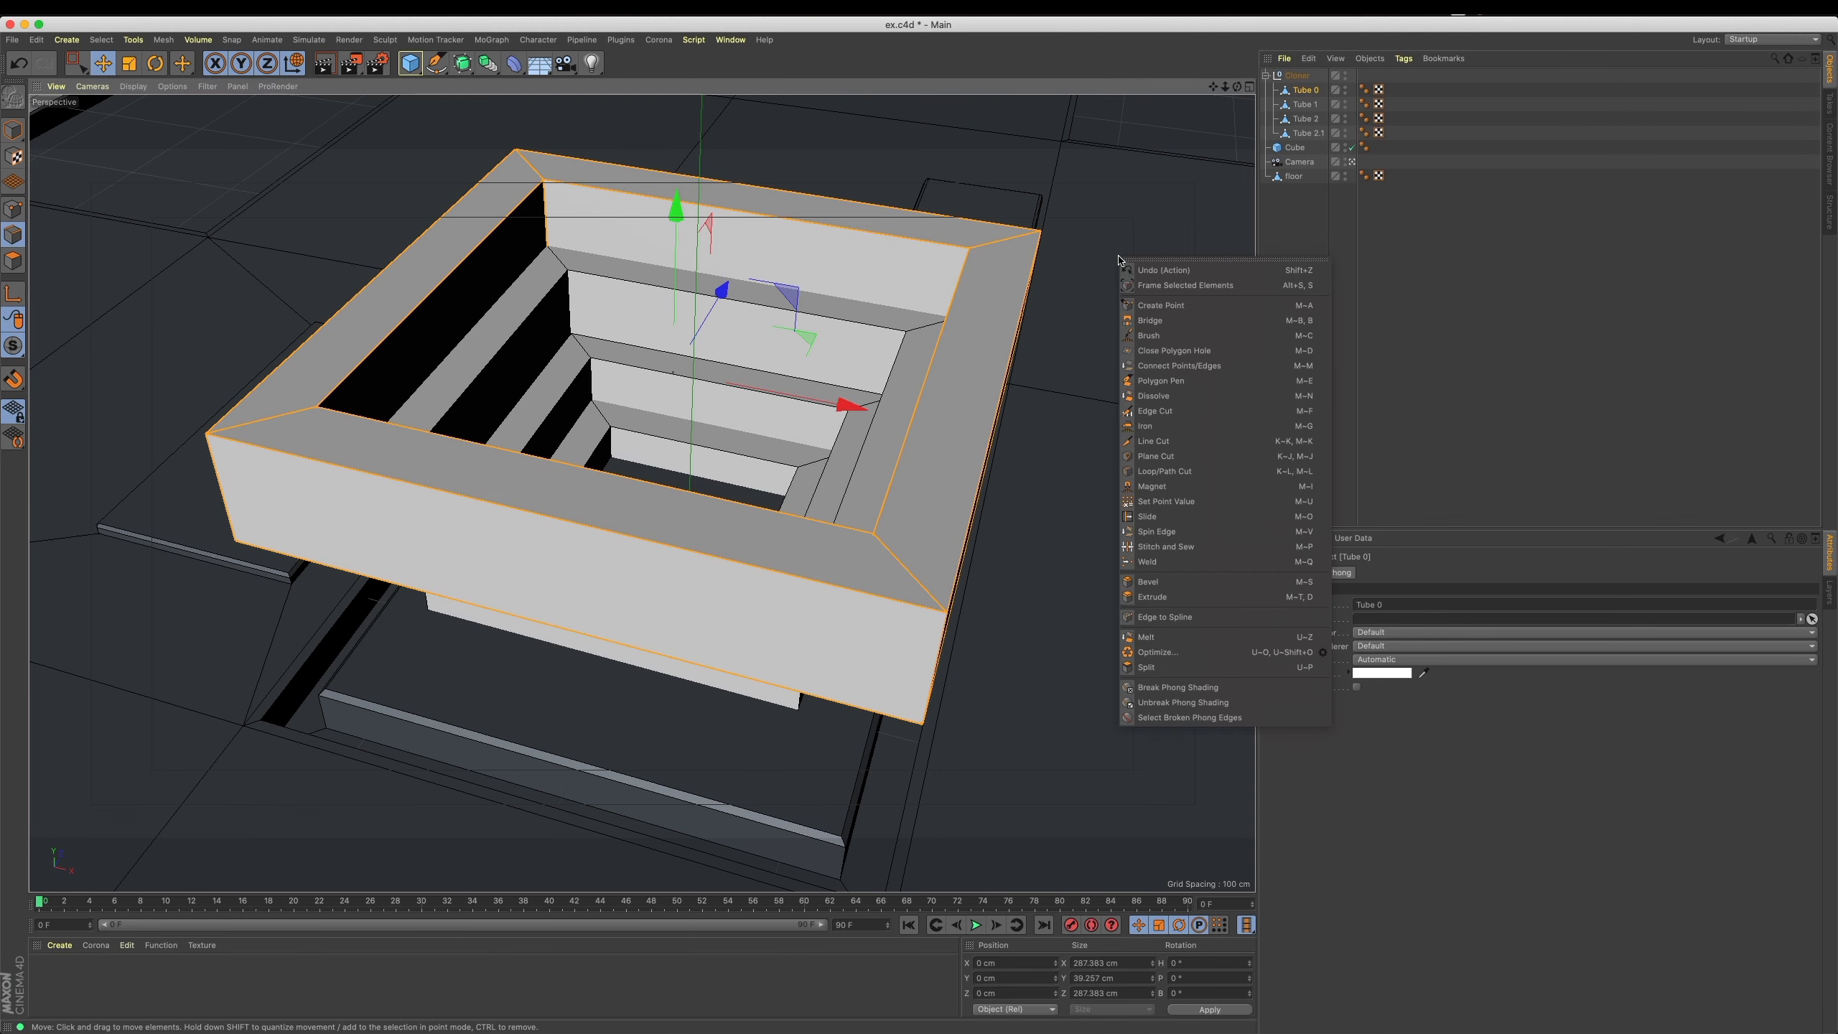
click(1210, 568)
drag(1151, 543, 1167, 543)
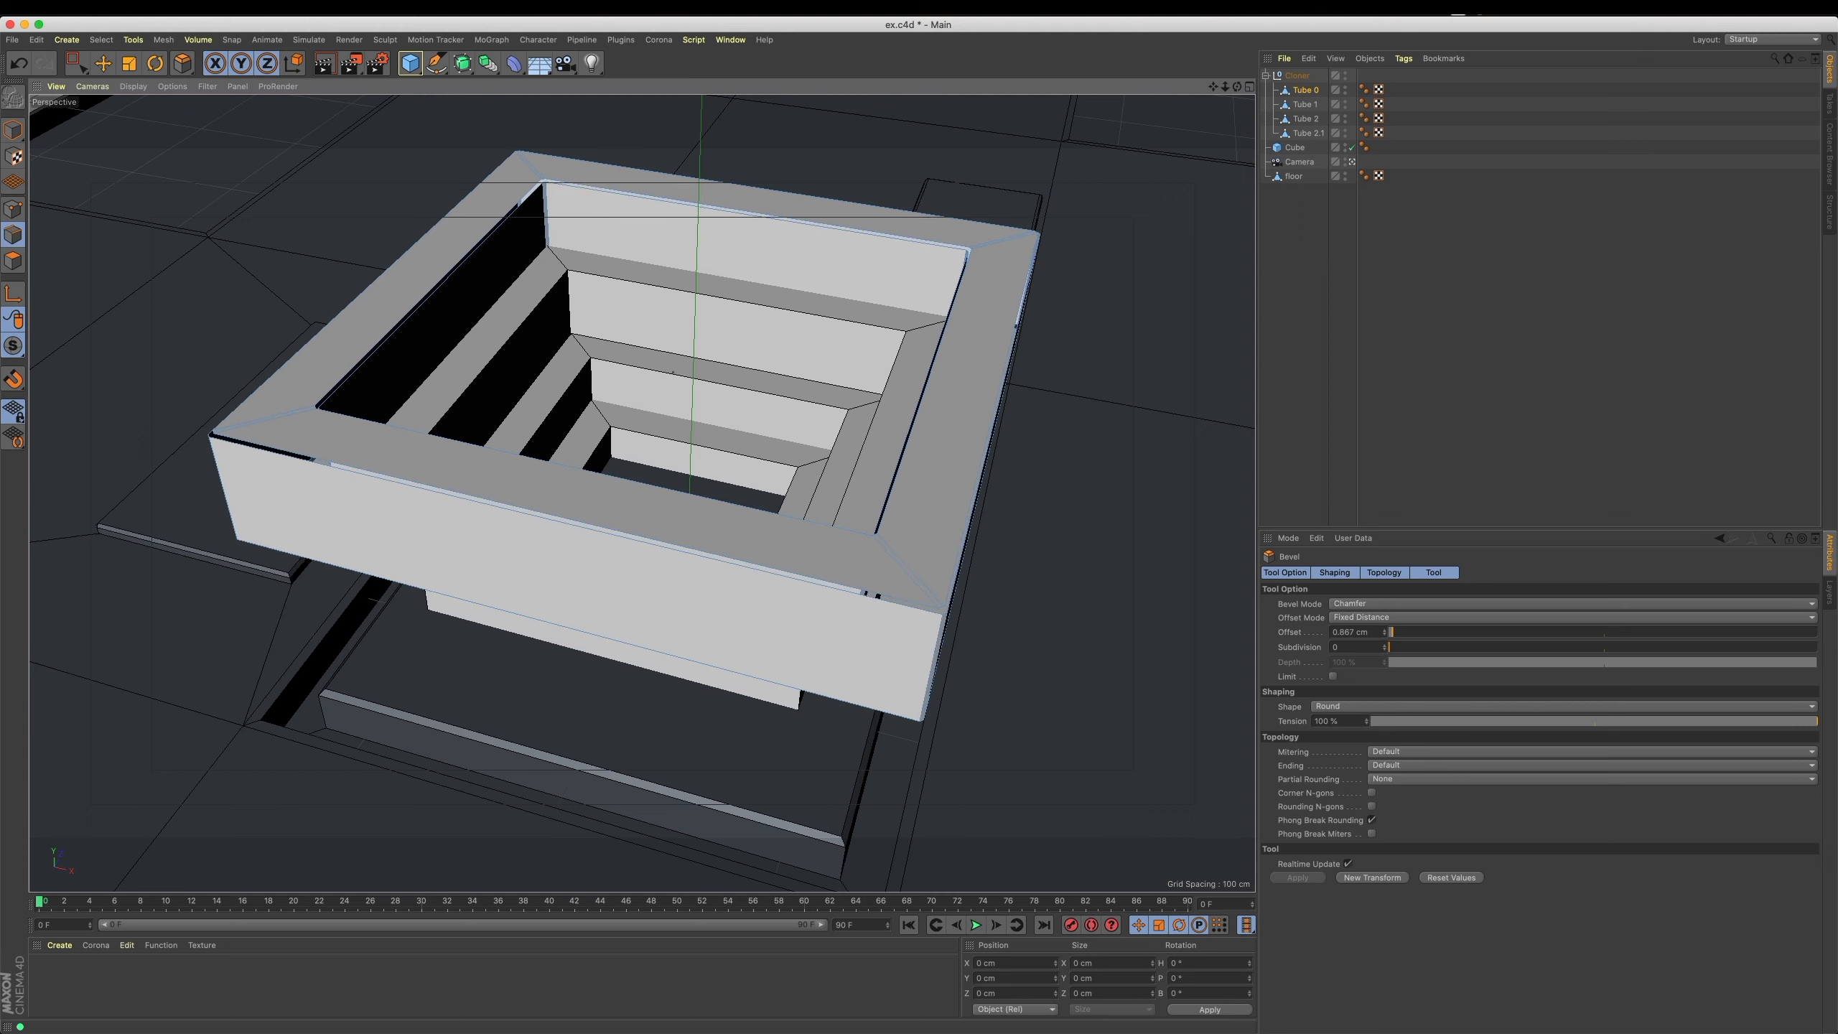
click(13, 209)
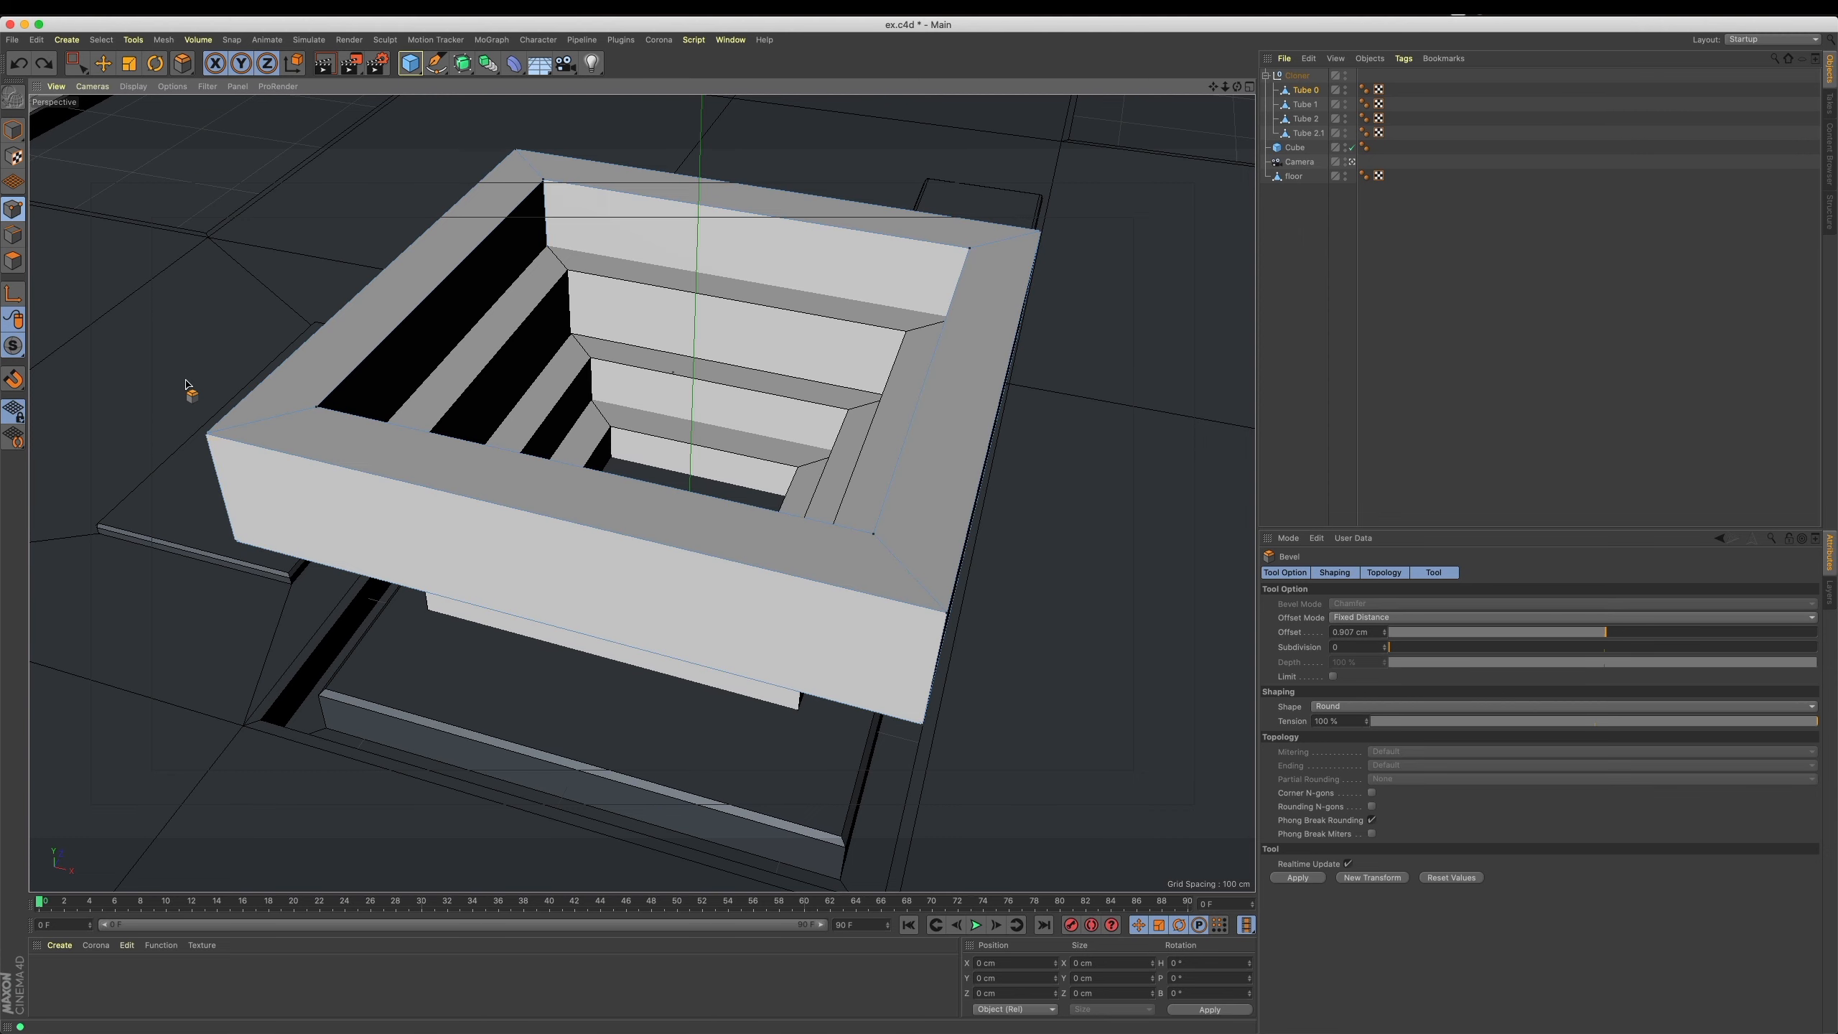
key(Return)
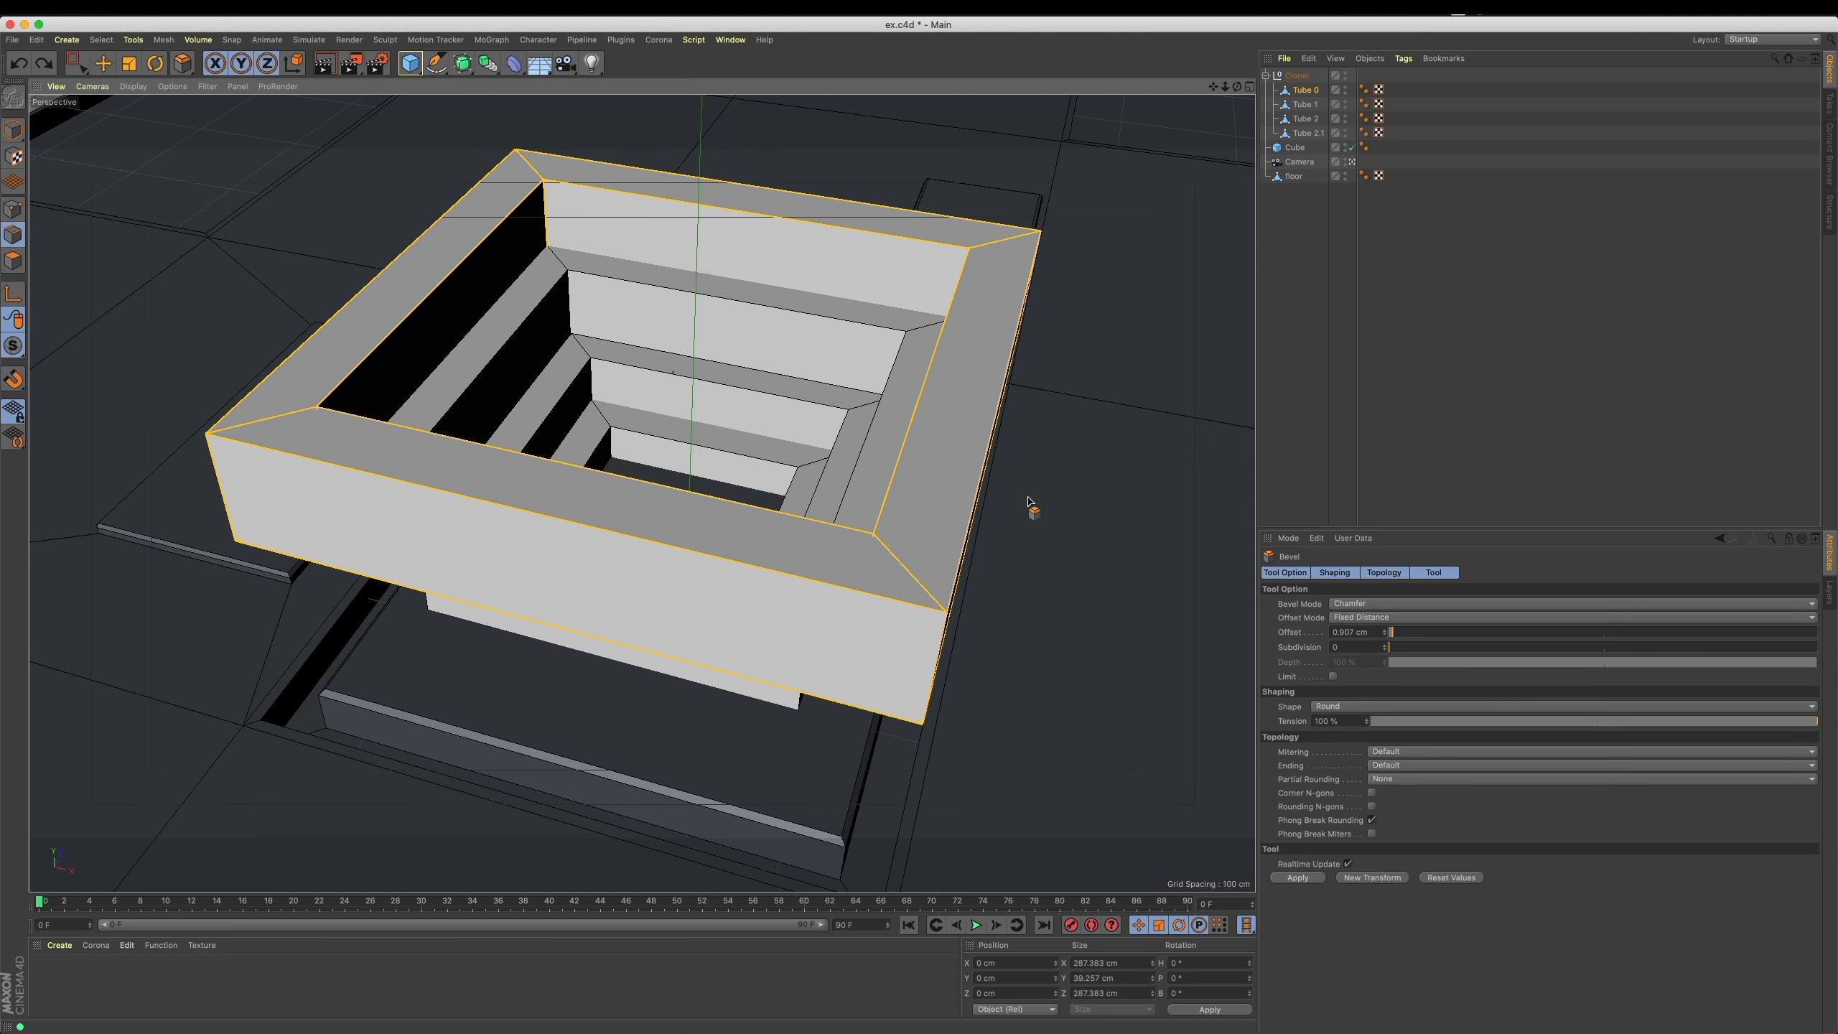
drag(1028, 502, 1129, 507)
key(super+z)
Optimize the points of each of the four tubes in turn to merge their duplicate points.
click(16, 211)
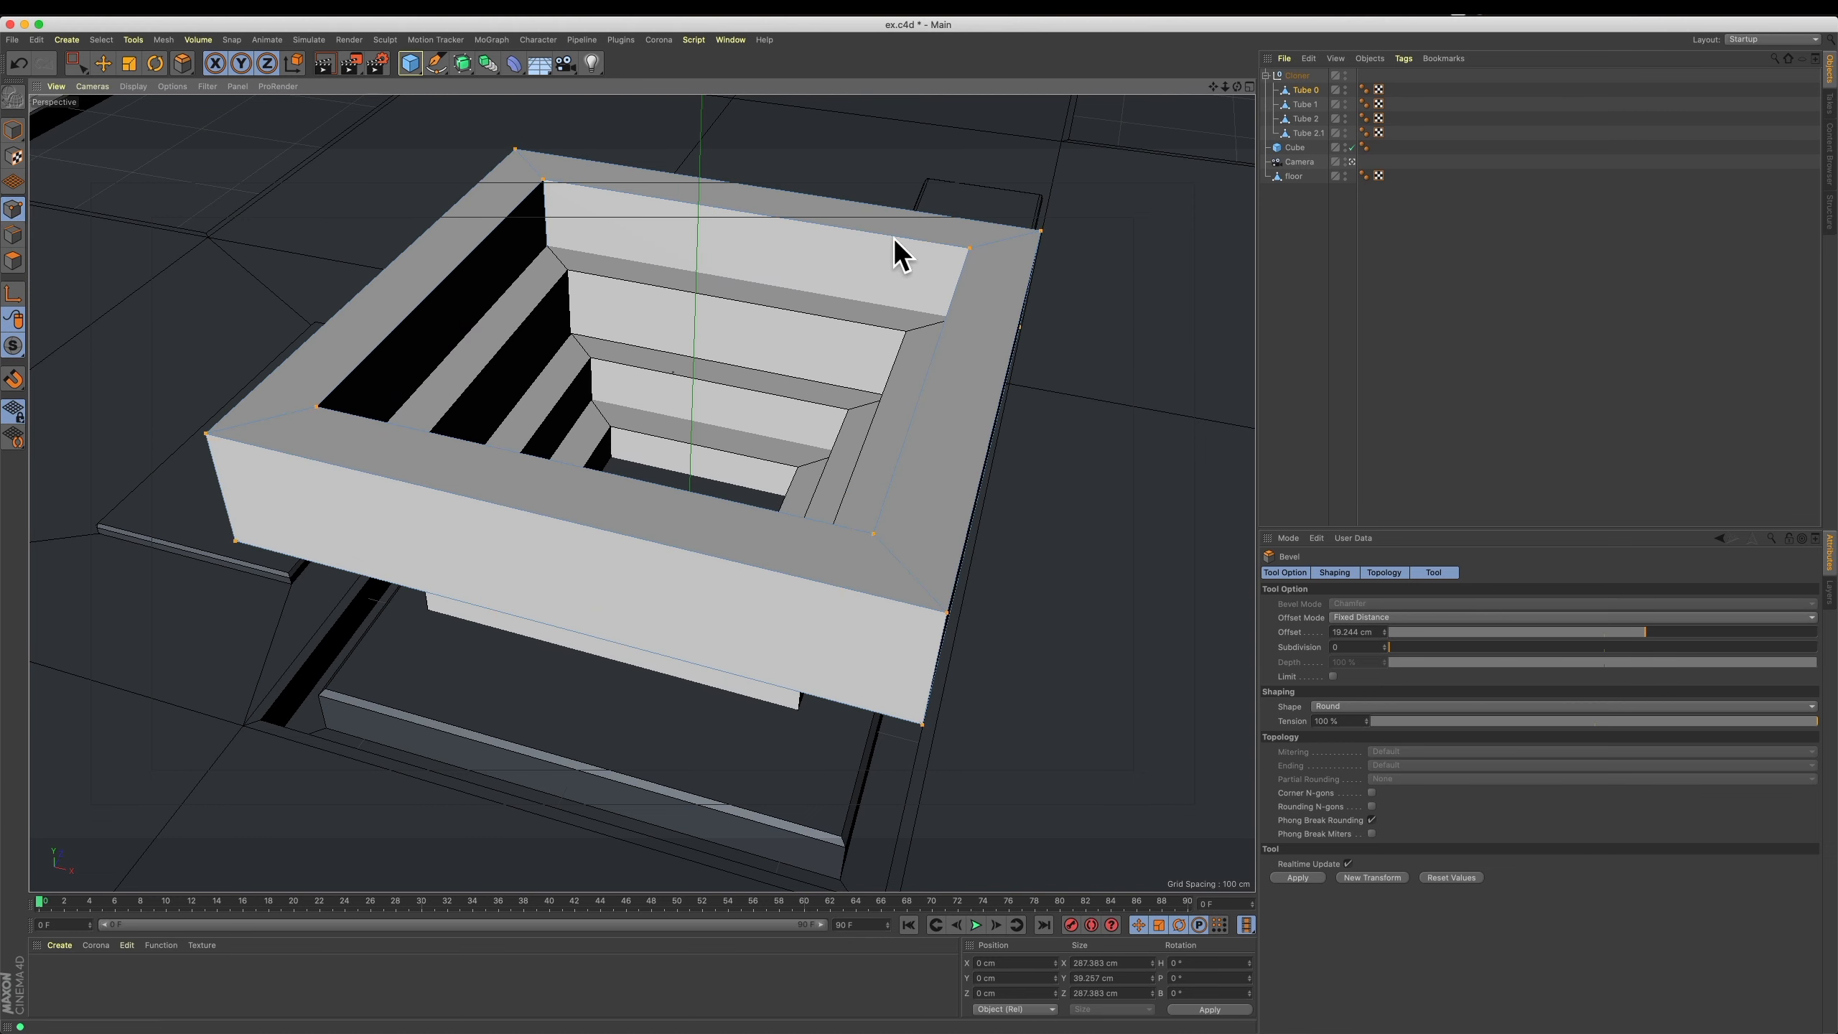
right_click(1138, 231)
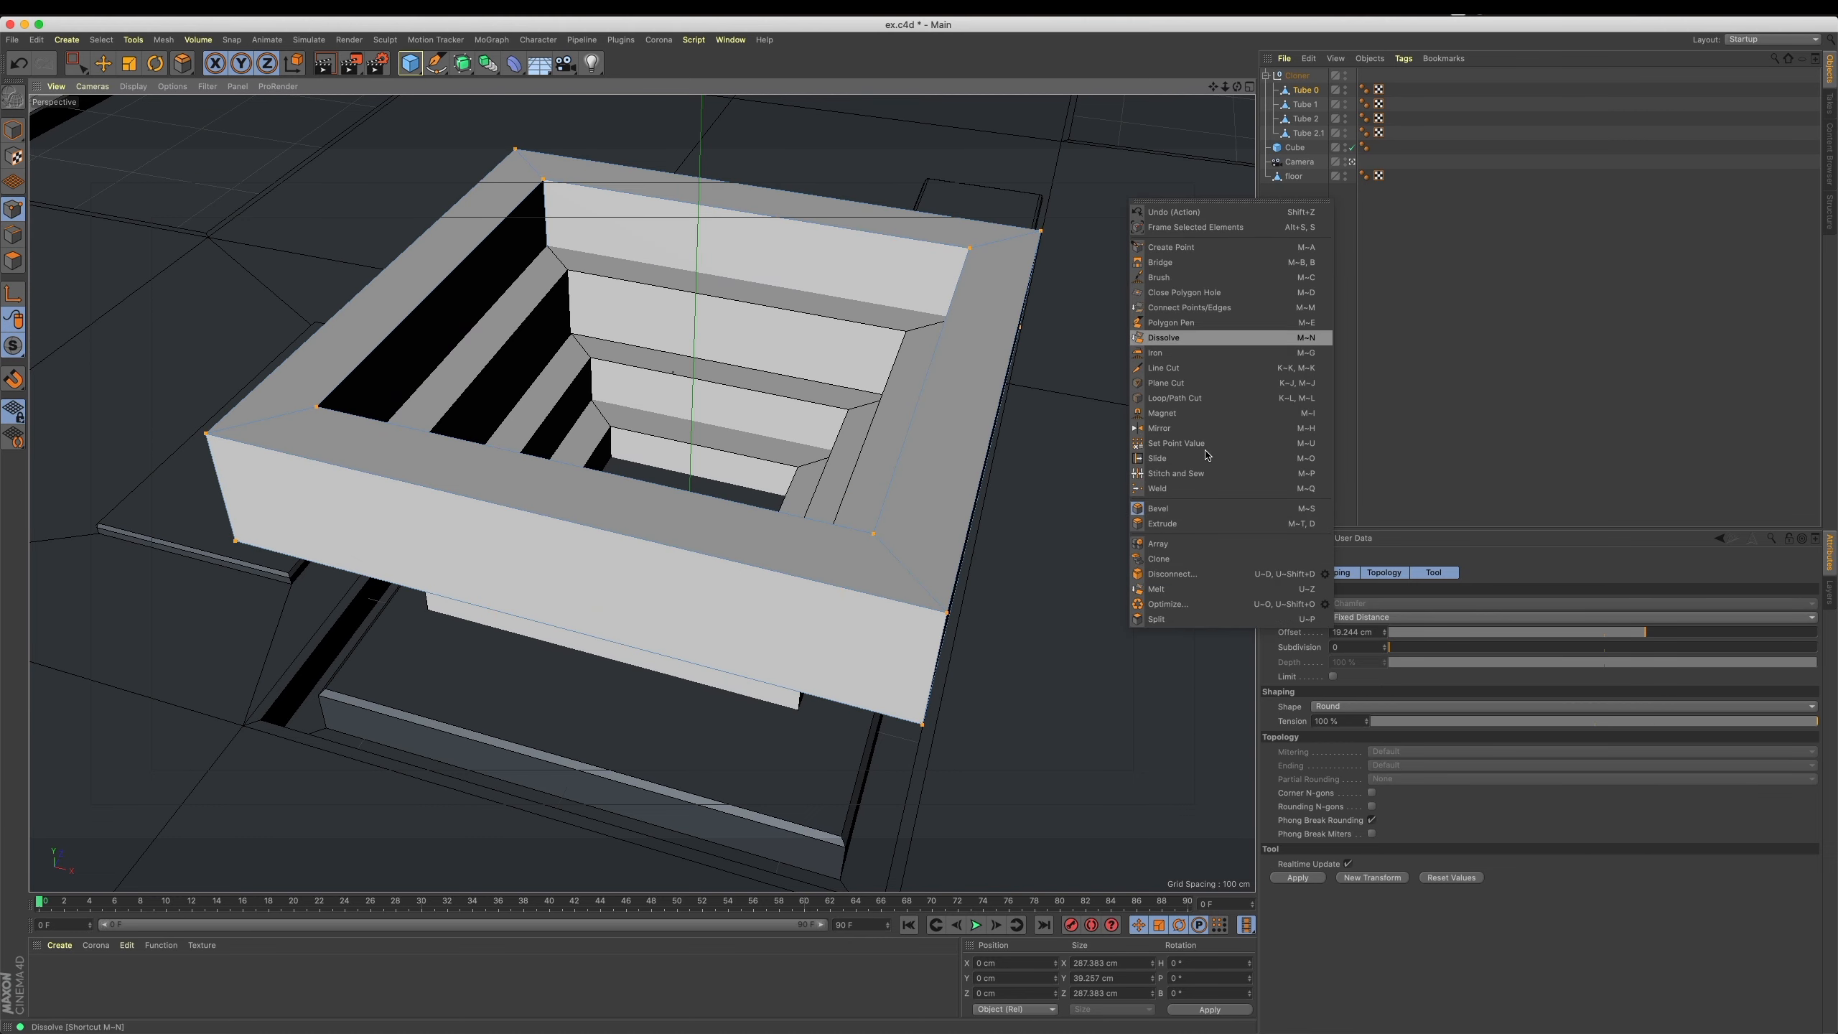
click(1240, 602)
click(1309, 107)
right_click(1114, 305)
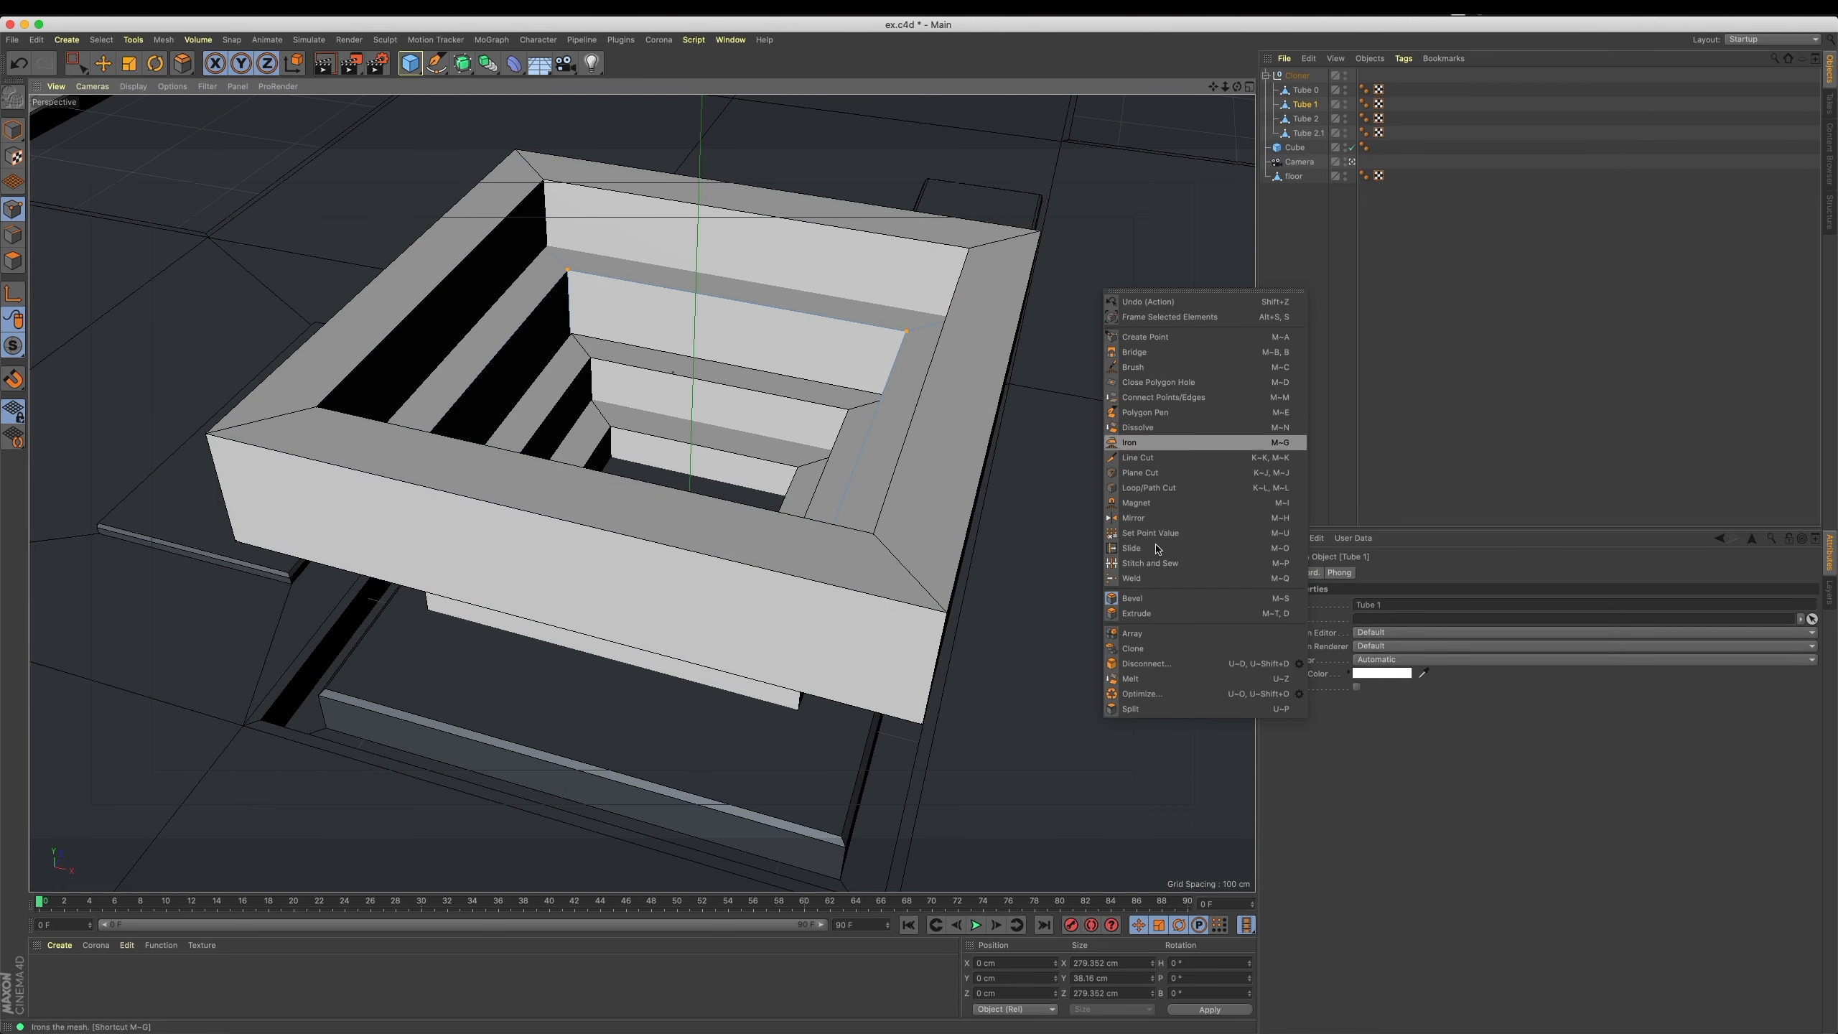
click(1177, 696)
click(1332, 120)
right_click(1160, 291)
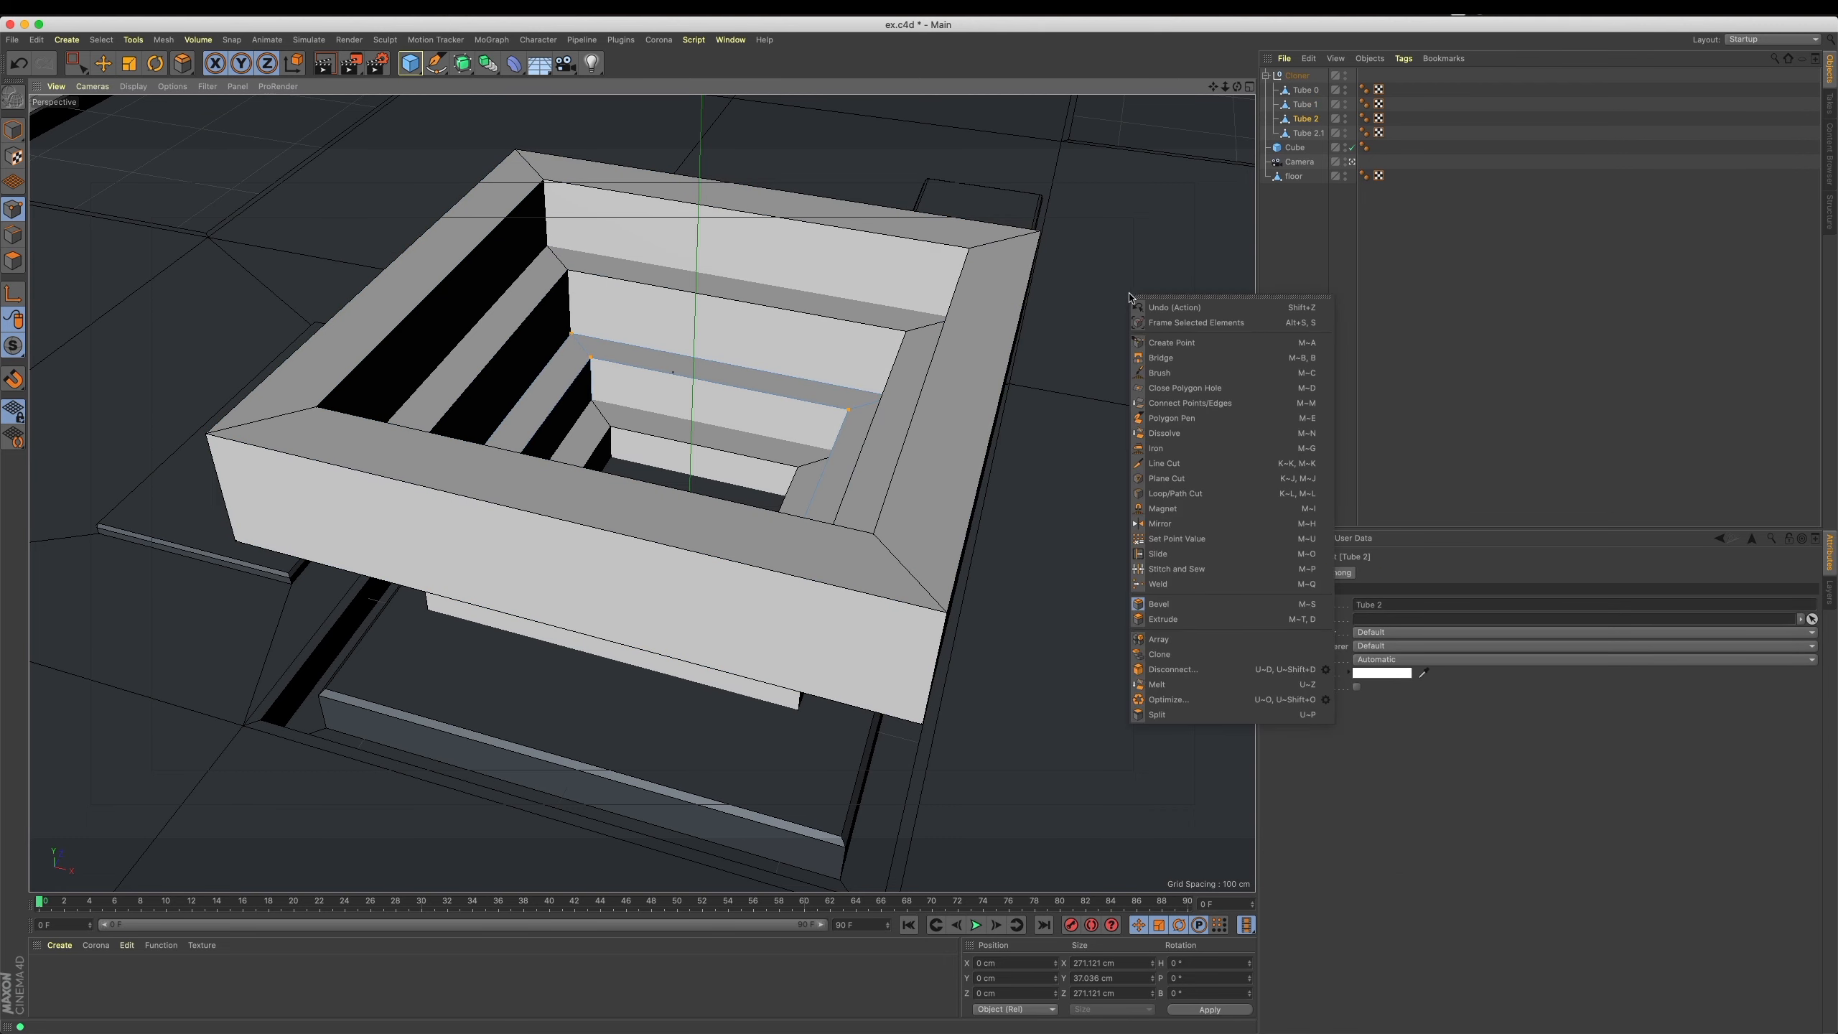
click(1216, 699)
click(1307, 133)
right_click(1086, 346)
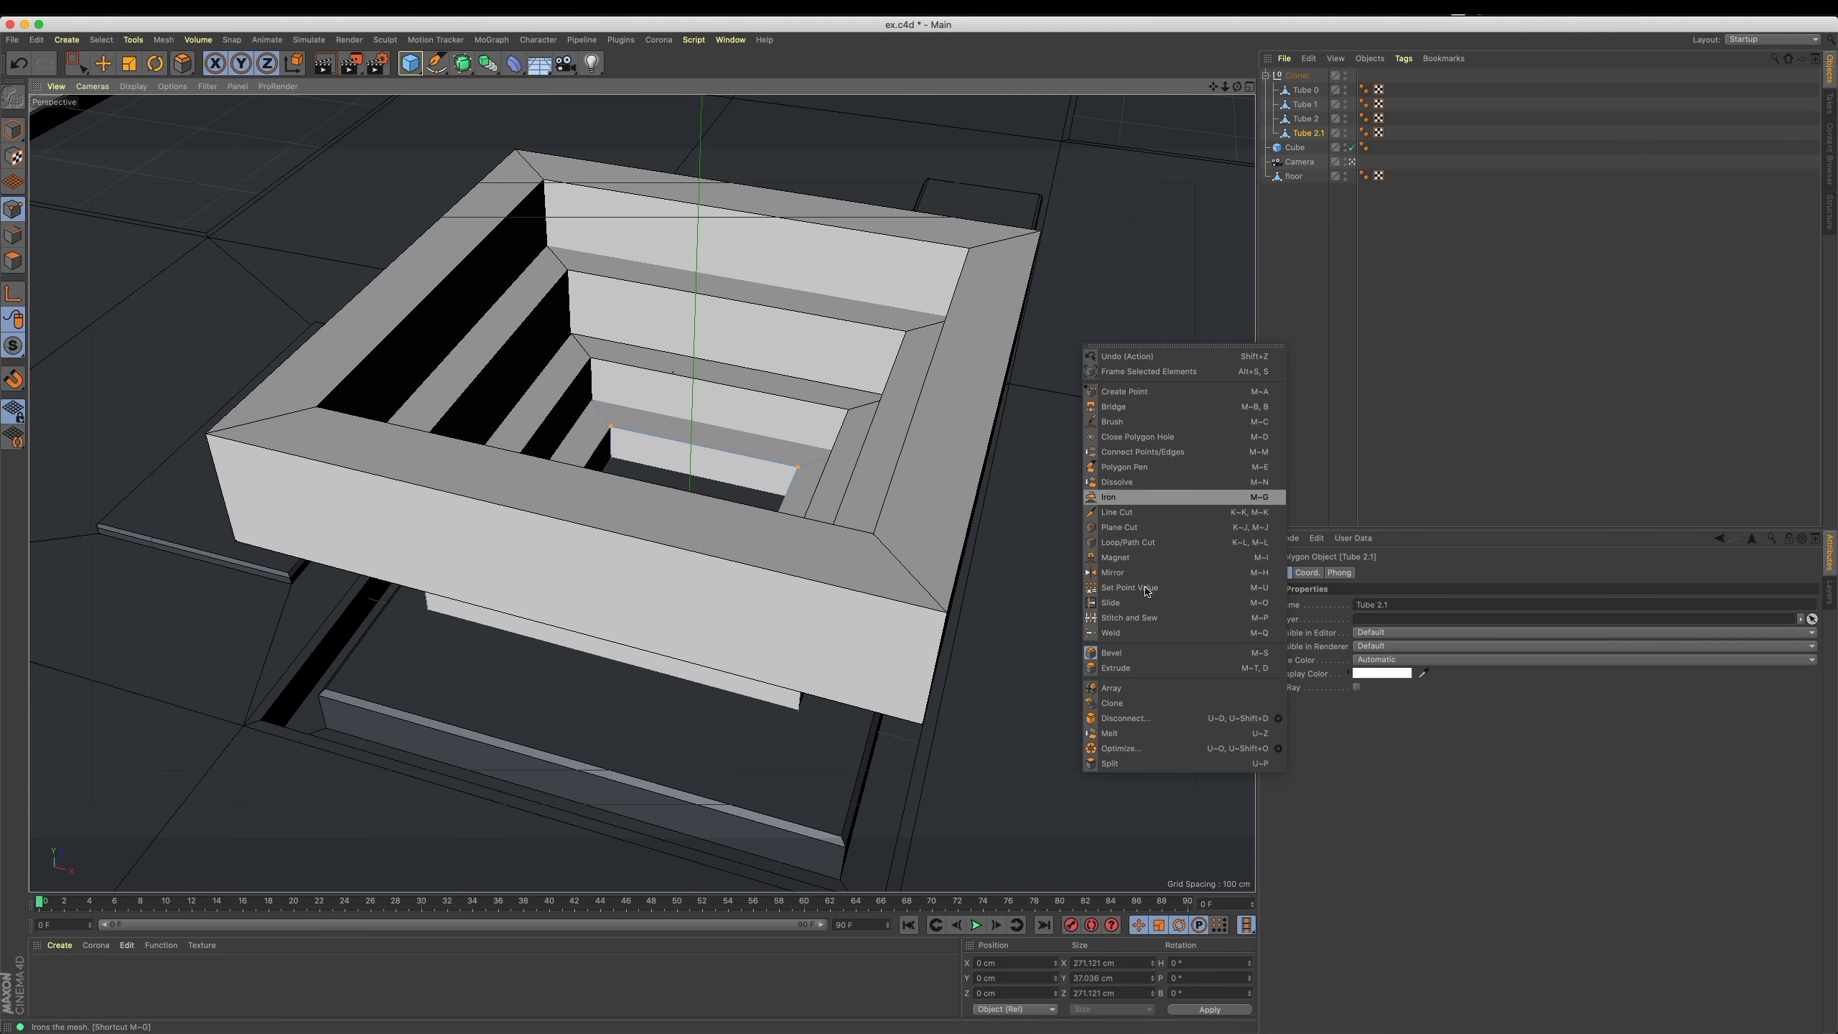
click(1171, 749)
Bevel all edges of the topmost tube with an offset of about 1.2 cm.
click(20, 236)
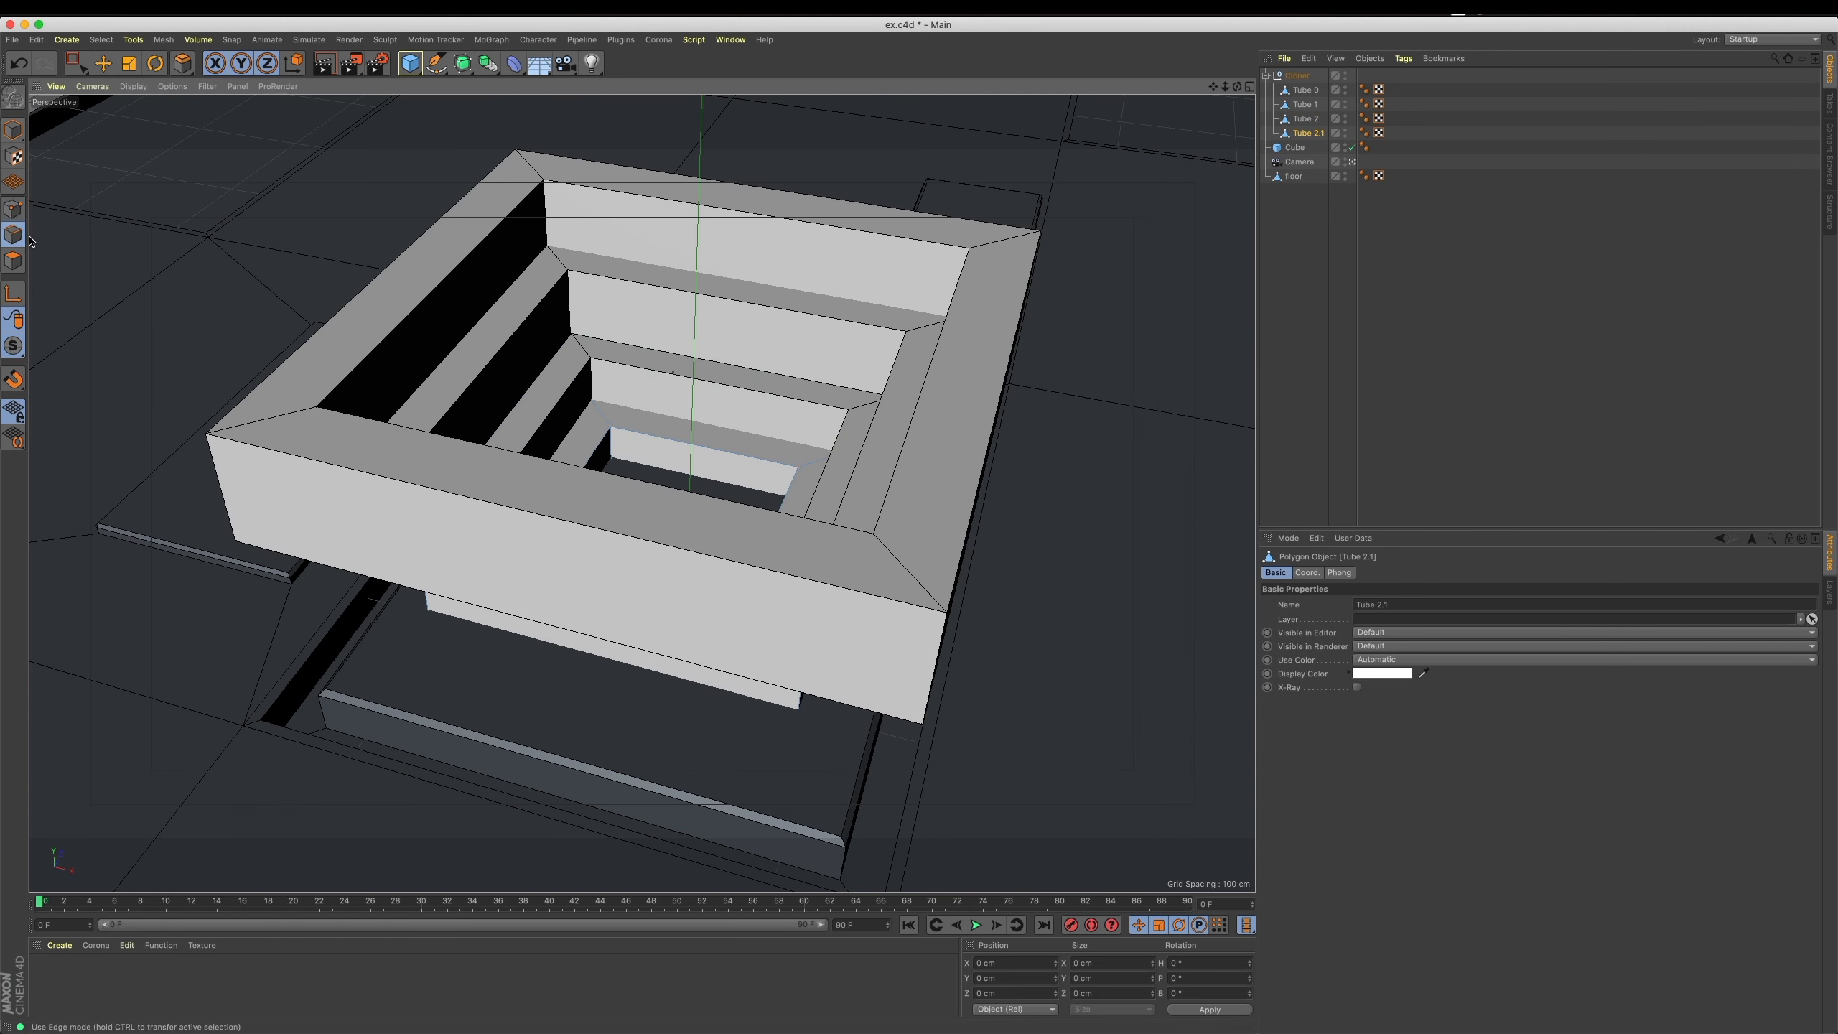
click(1306, 103)
click(1306, 90)
right_click(1126, 245)
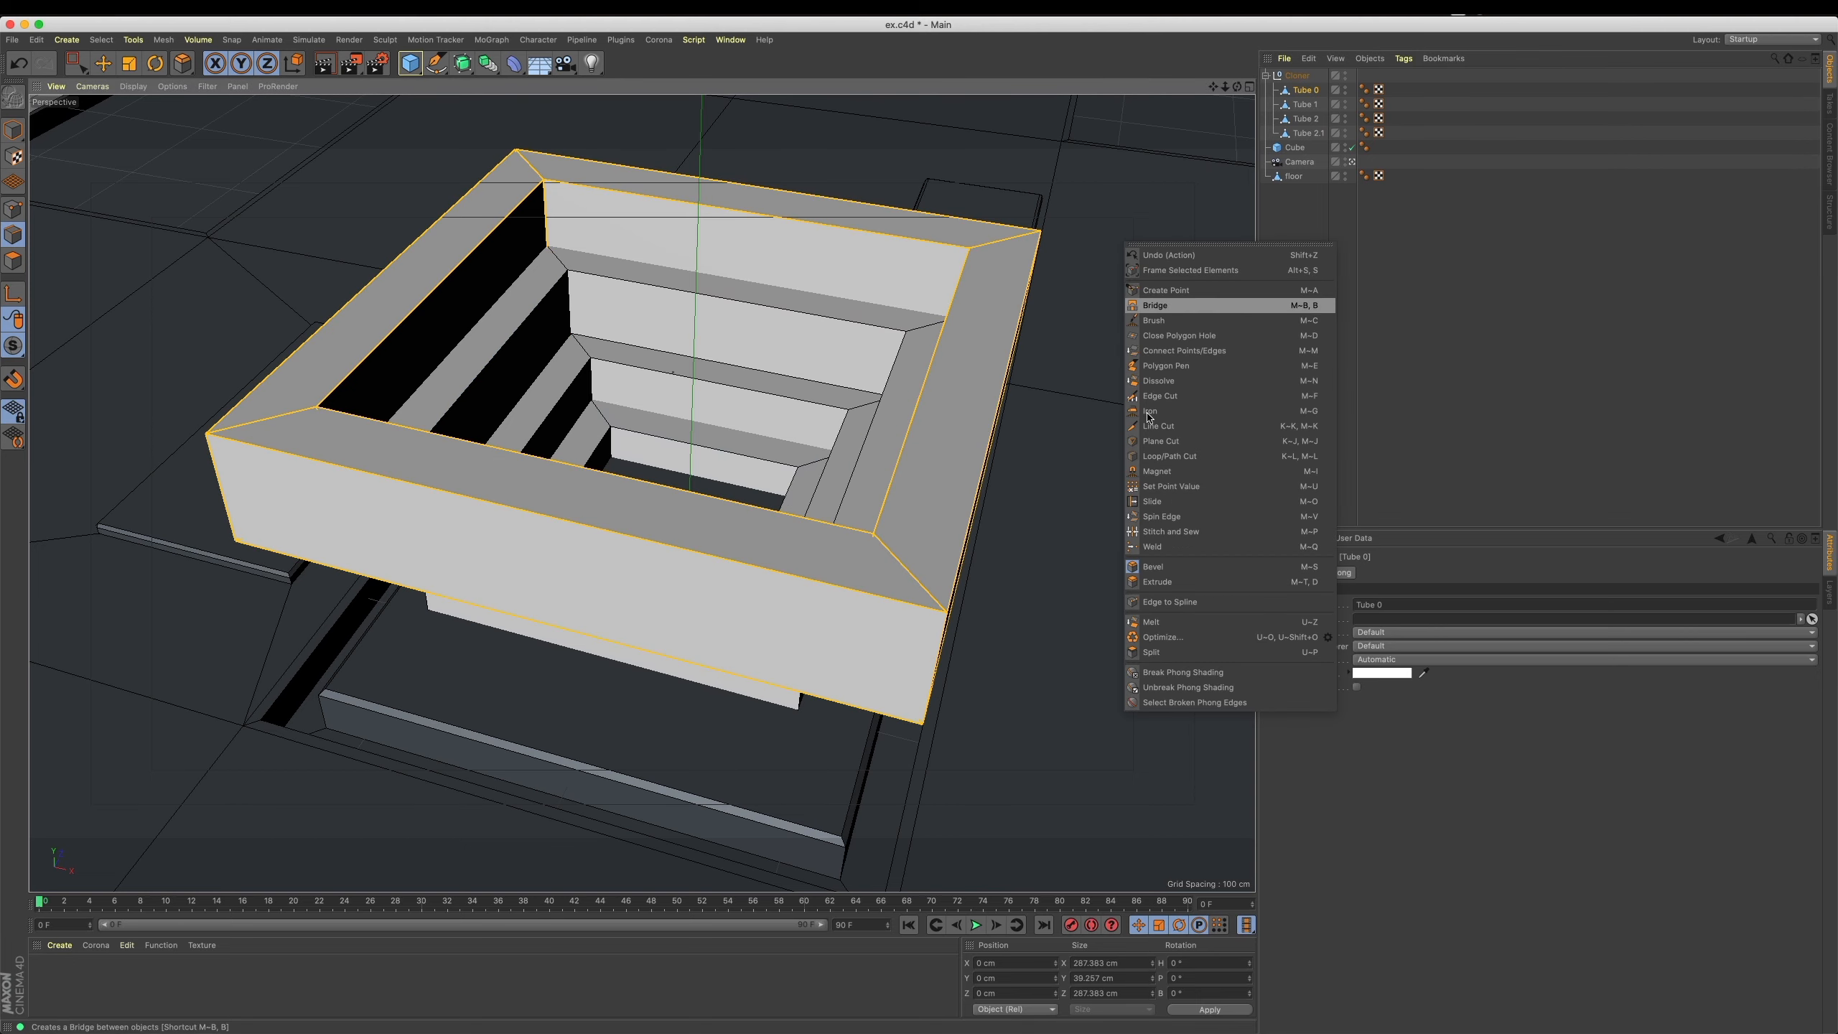
click(1190, 569)
drag(1120, 608, 1210, 608)
key(super+z)
drag(1064, 247, 1072, 247)
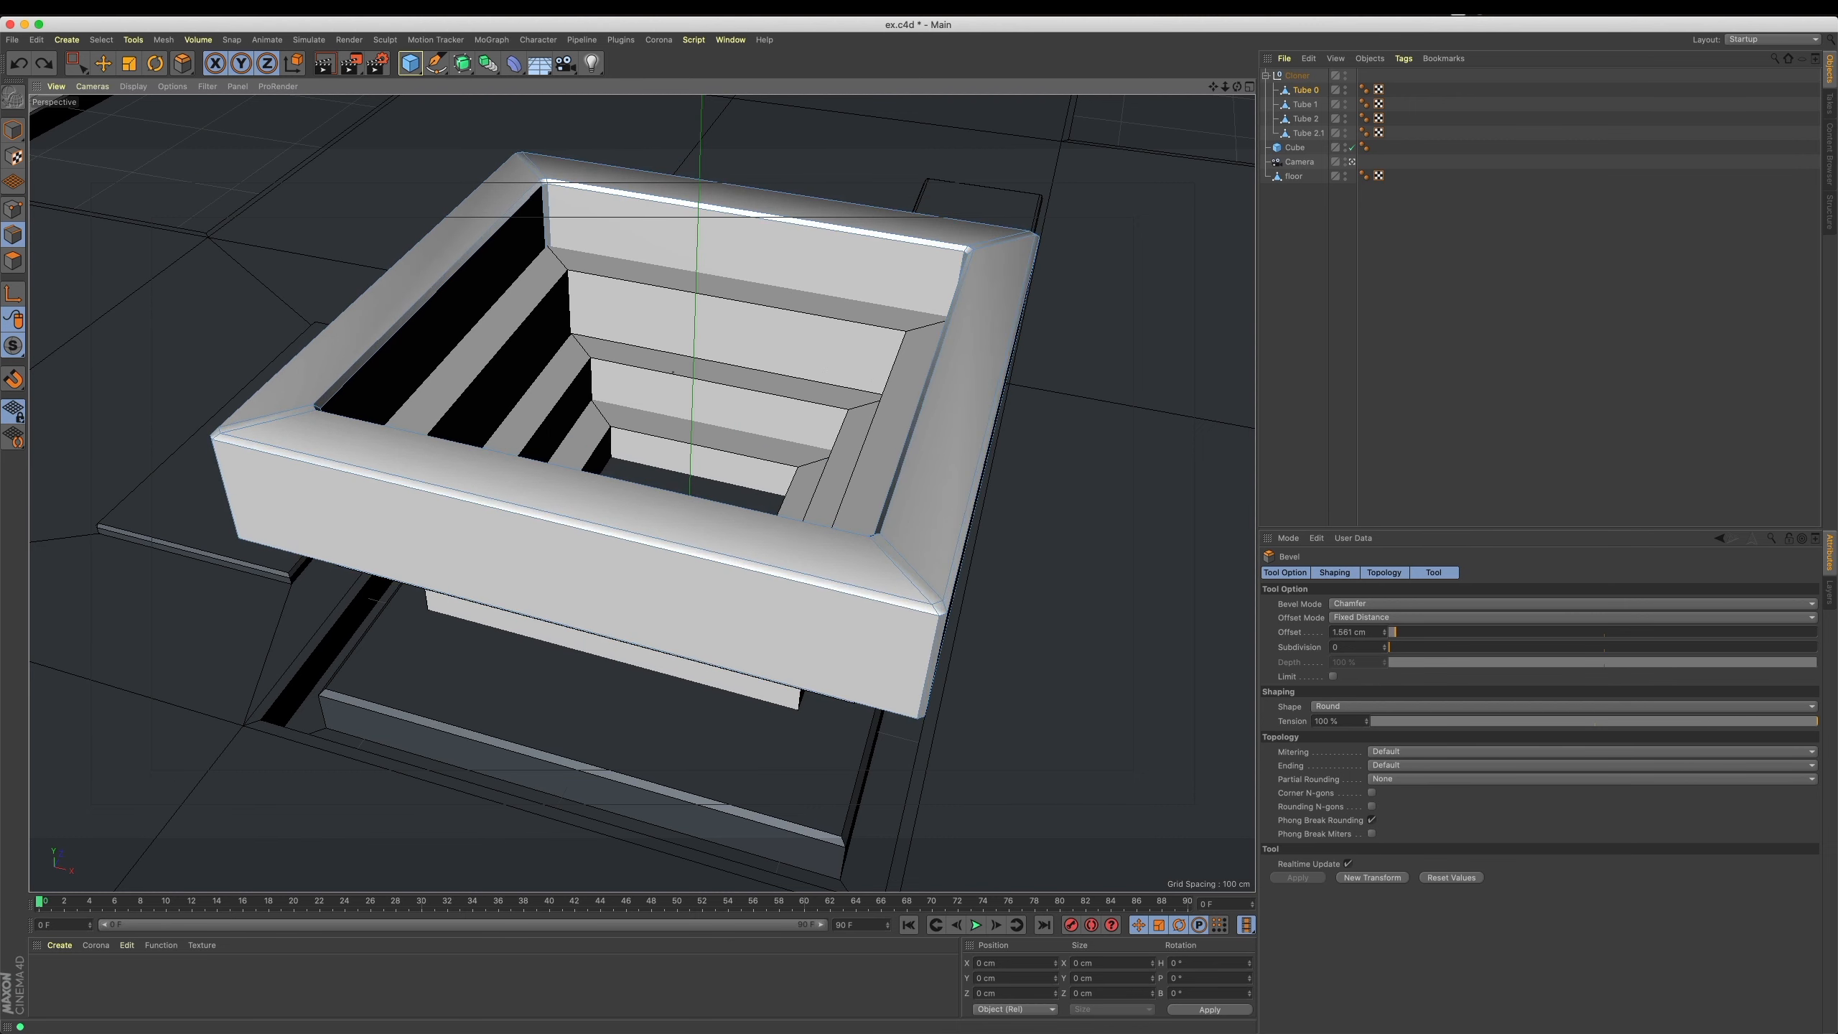
drag(1200, 572, 1195, 573)
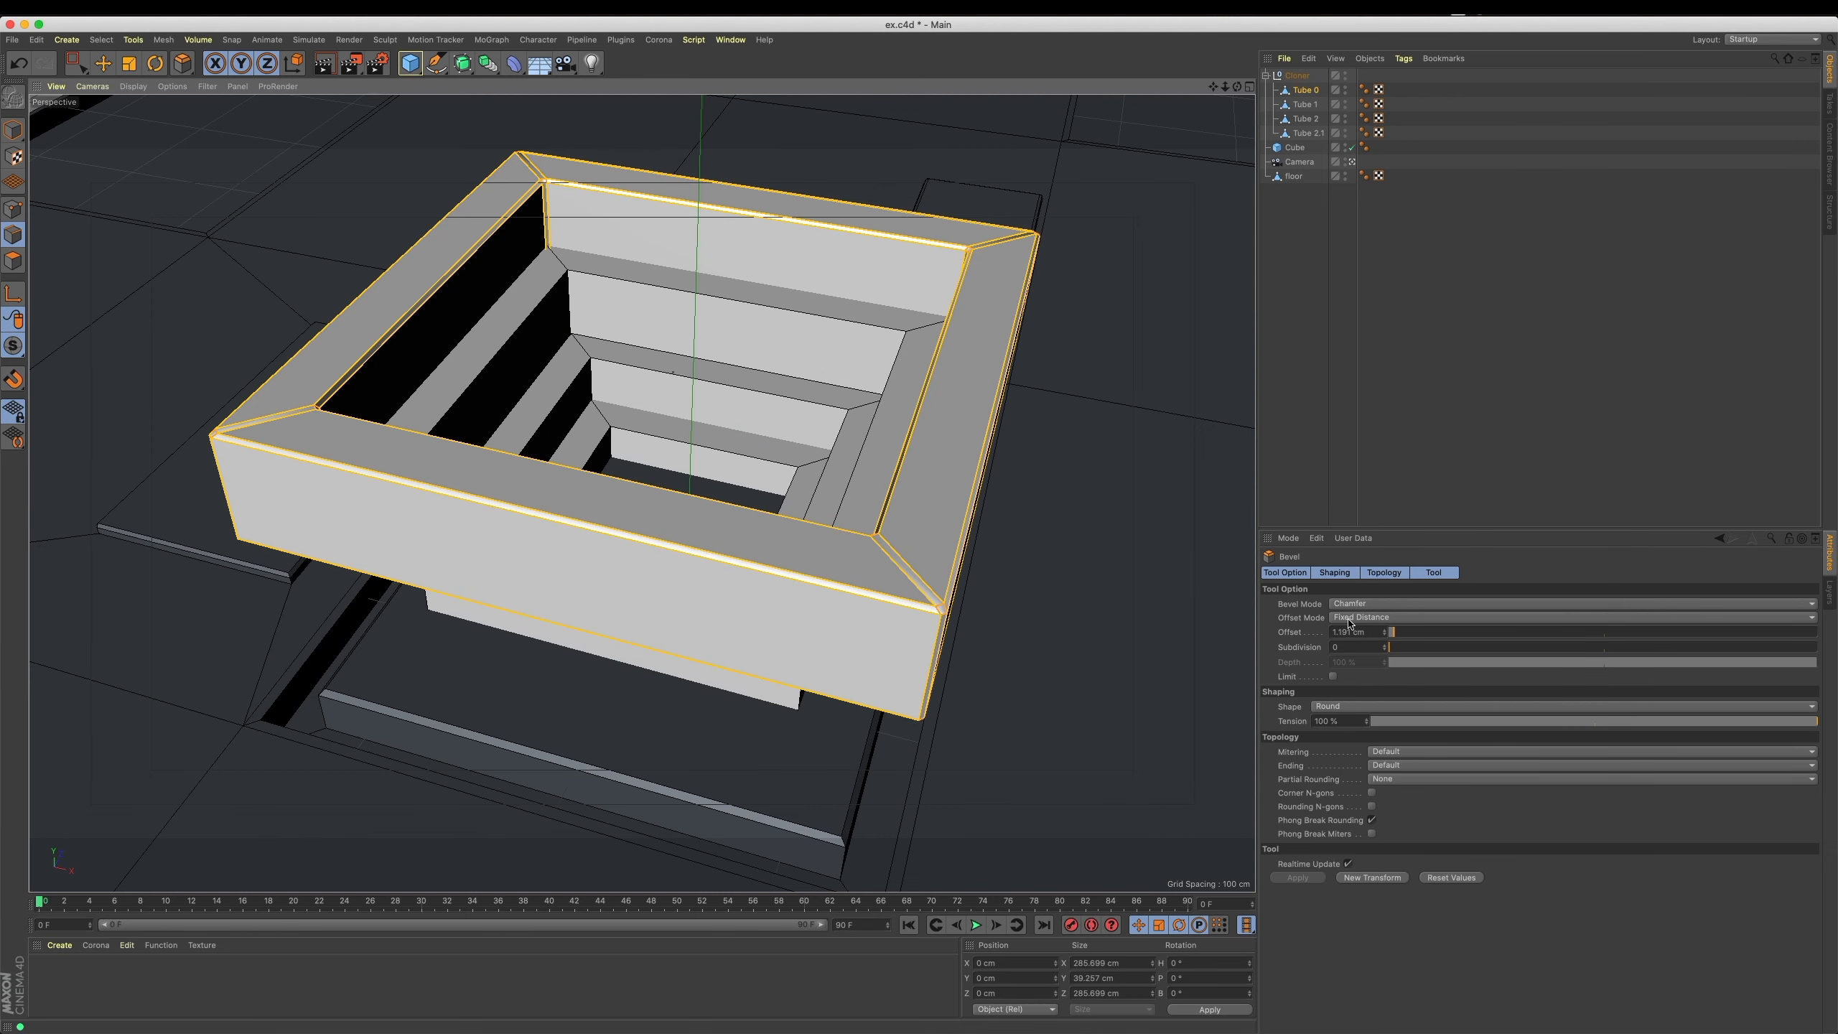
Set the topmost tube's bevel subdivision to 2 and render the view to check the edges.
click(1383, 647)
click(1383, 647)
click(13, 130)
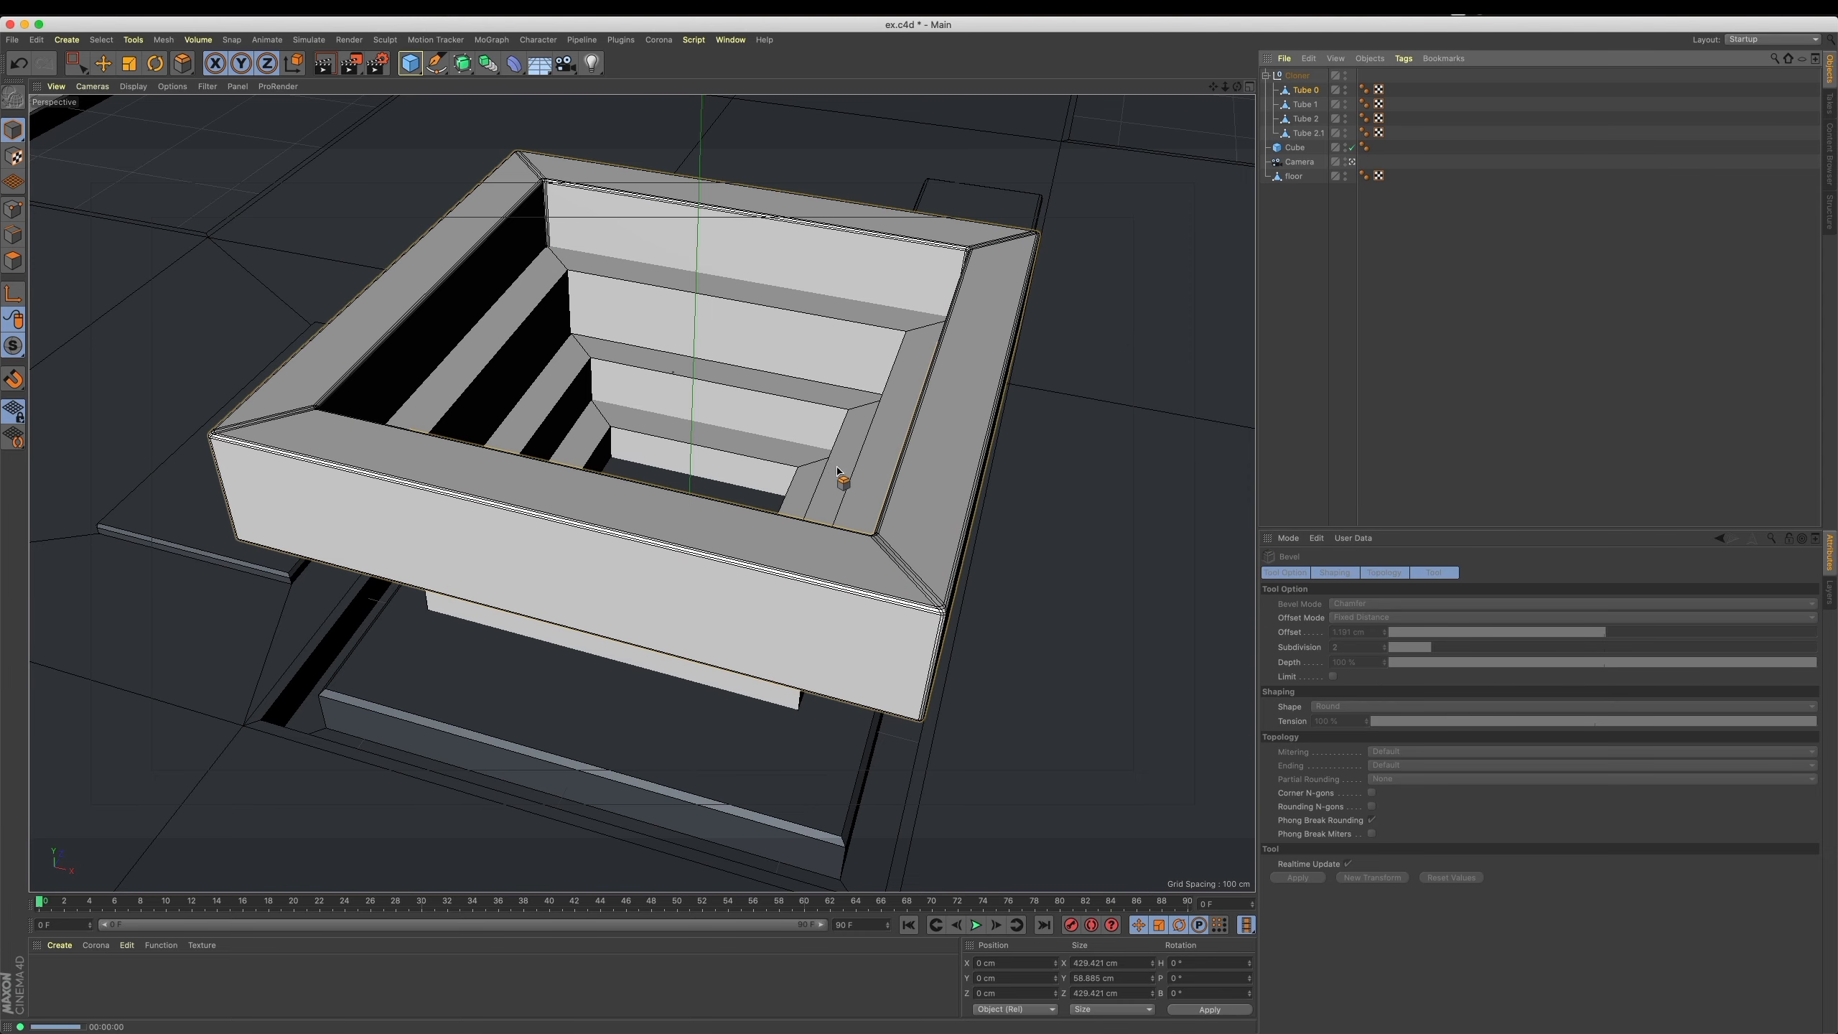
key(ctrl+r)
click(909, 341)
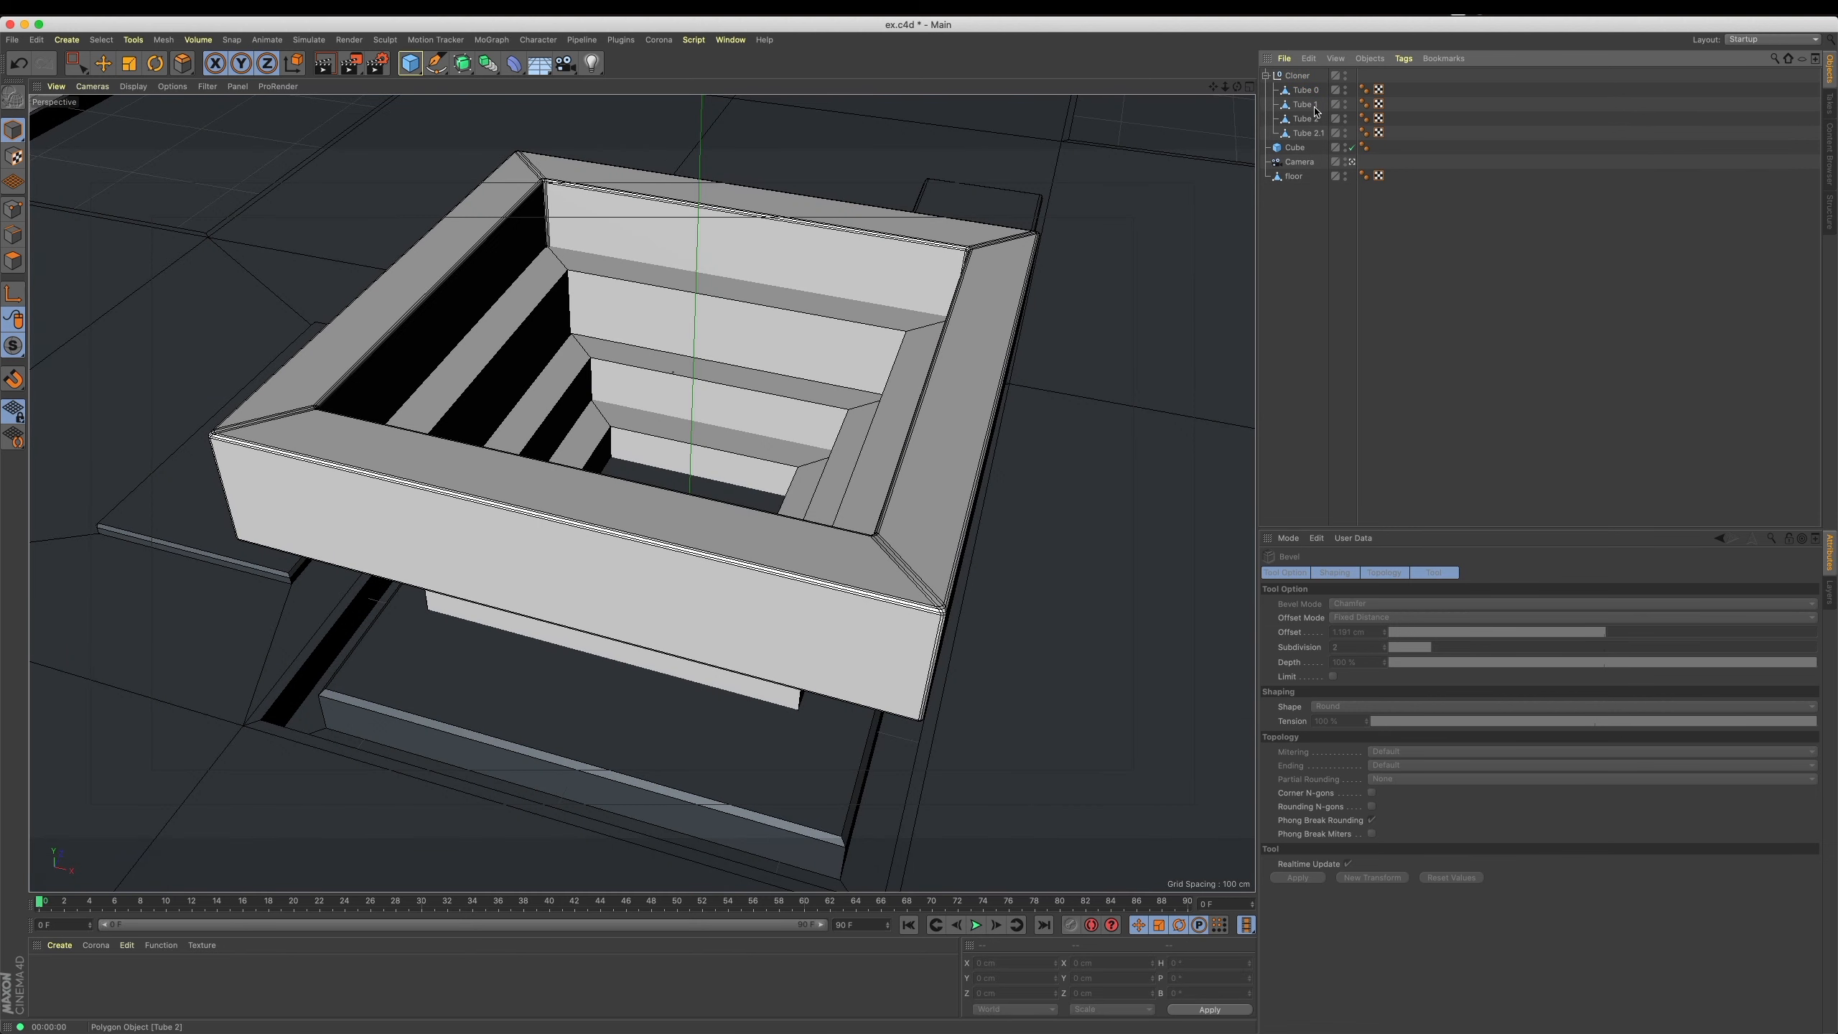
Select all edges of the second tube, Tube 1, and bevel them slightly.
key(ctrl+a)
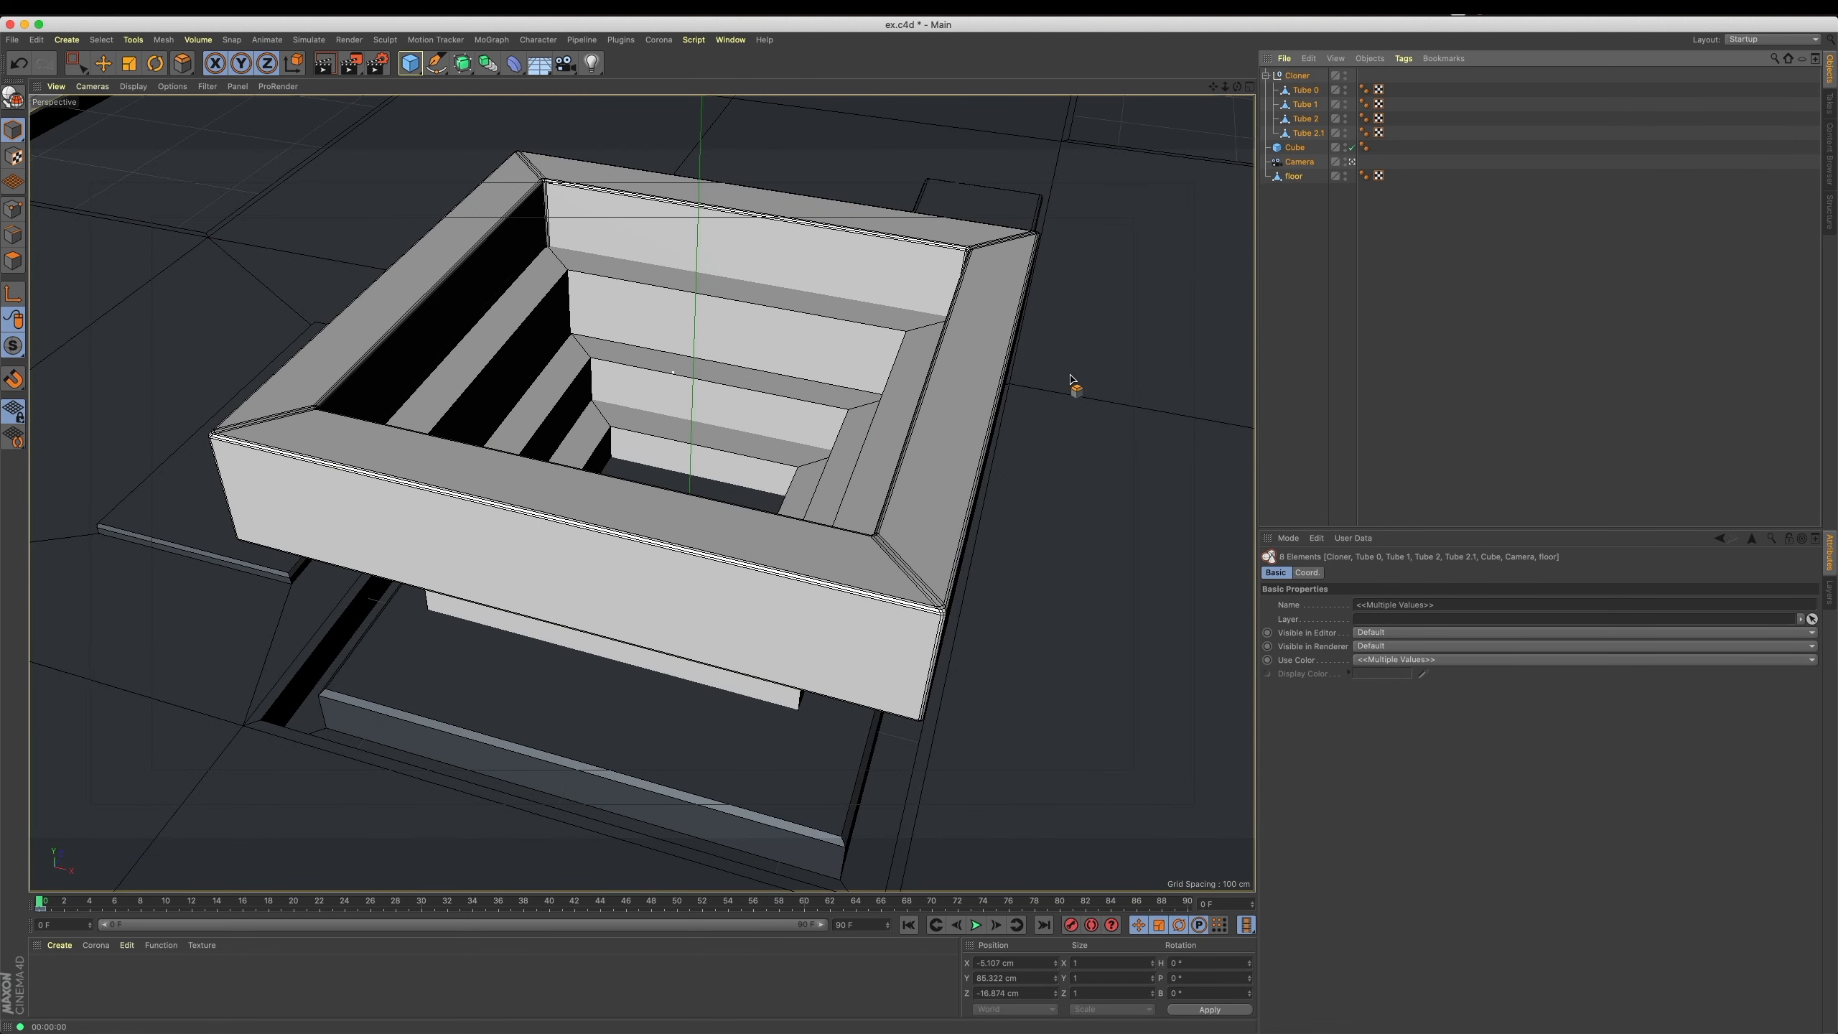
click(1312, 137)
click(1308, 106)
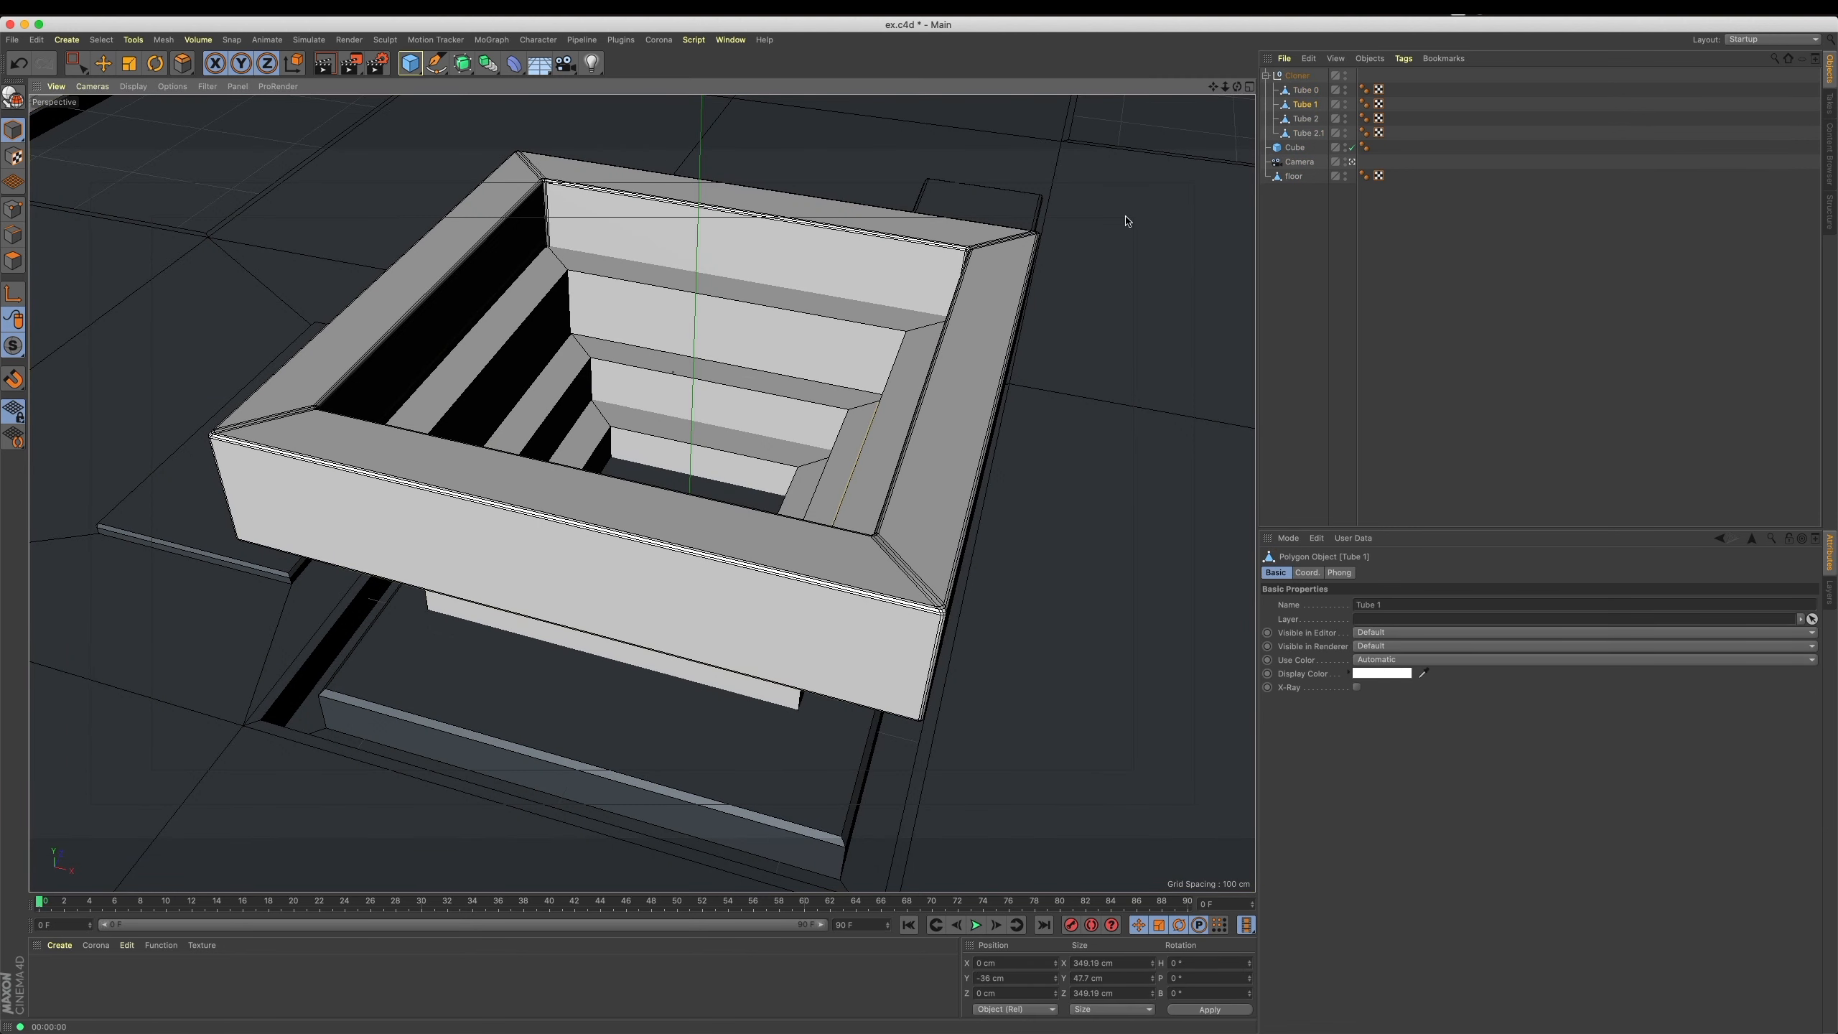
key(super+a)
click(1321, 107)
click(16, 242)
right_click(1108, 307)
click(1005, 543)
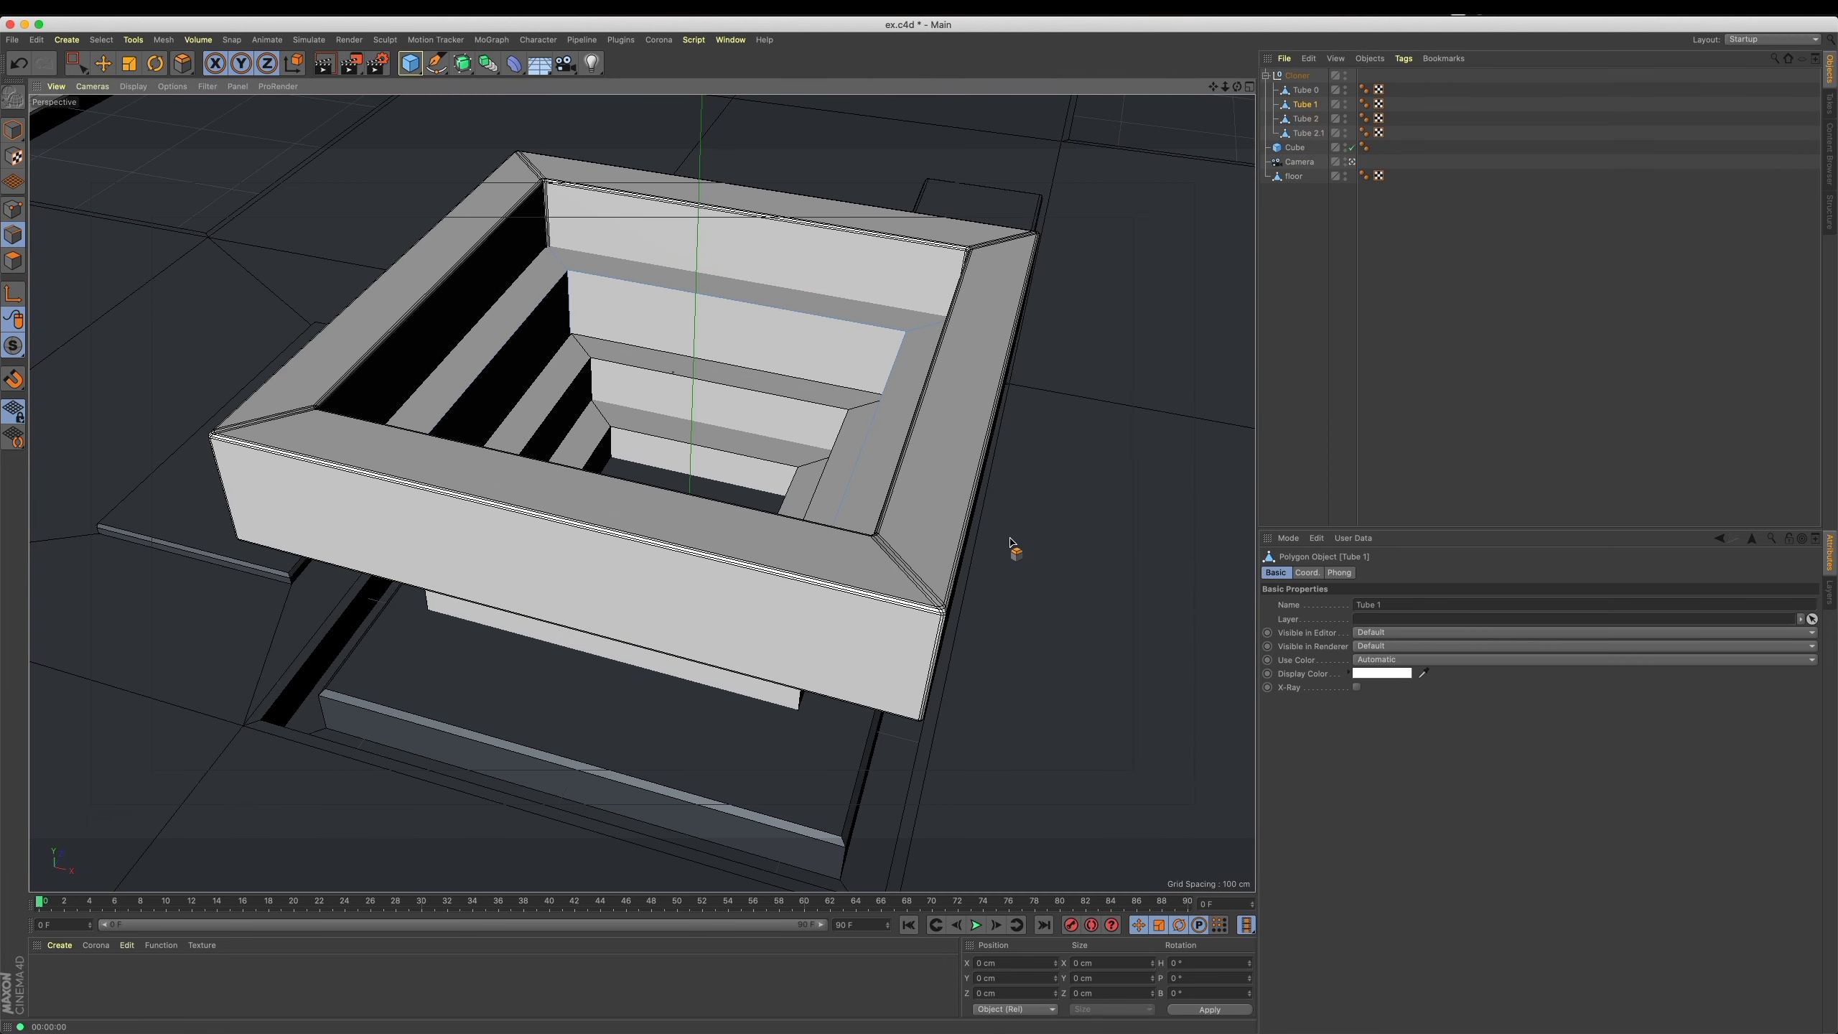
key(super+z)
drag(1020, 507, 1022, 507)
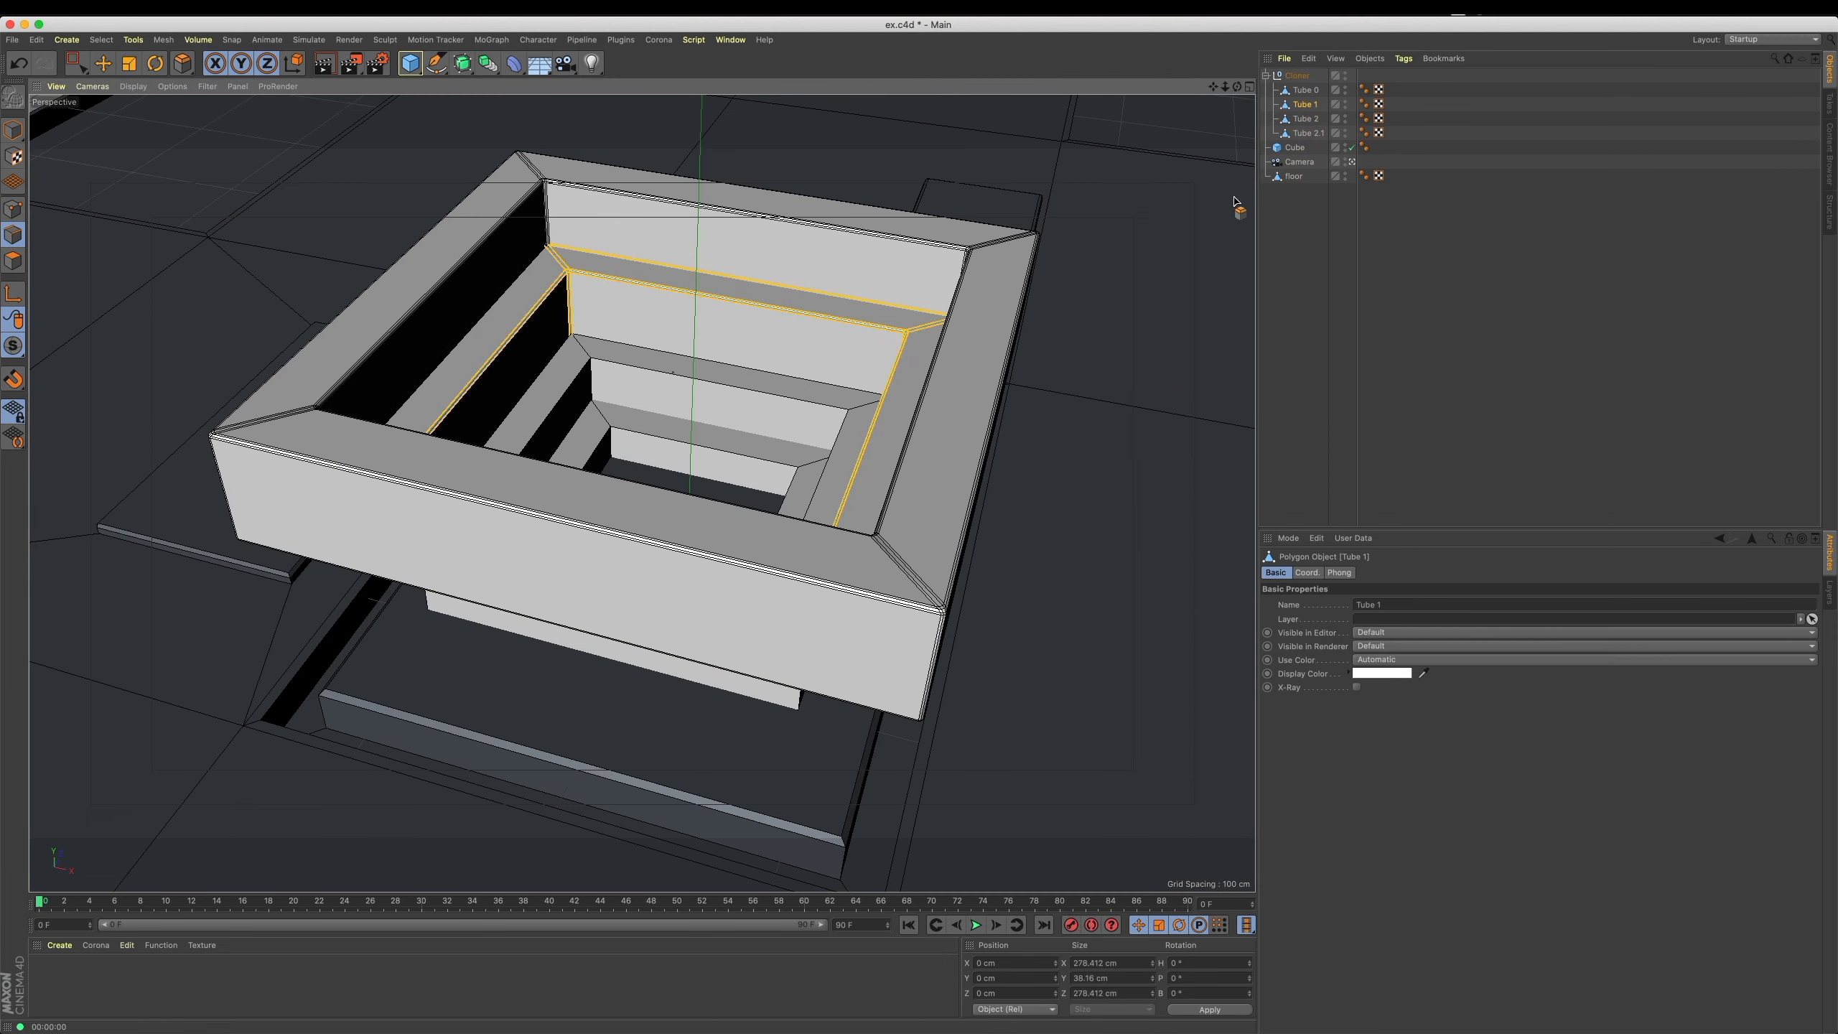
Bevel the edges of the two lowest tubes and render the view to check the stack.
click(1311, 121)
click(1310, 134)
drag(1174, 266, 1183, 266)
click(14, 132)
key(ctrl+r)
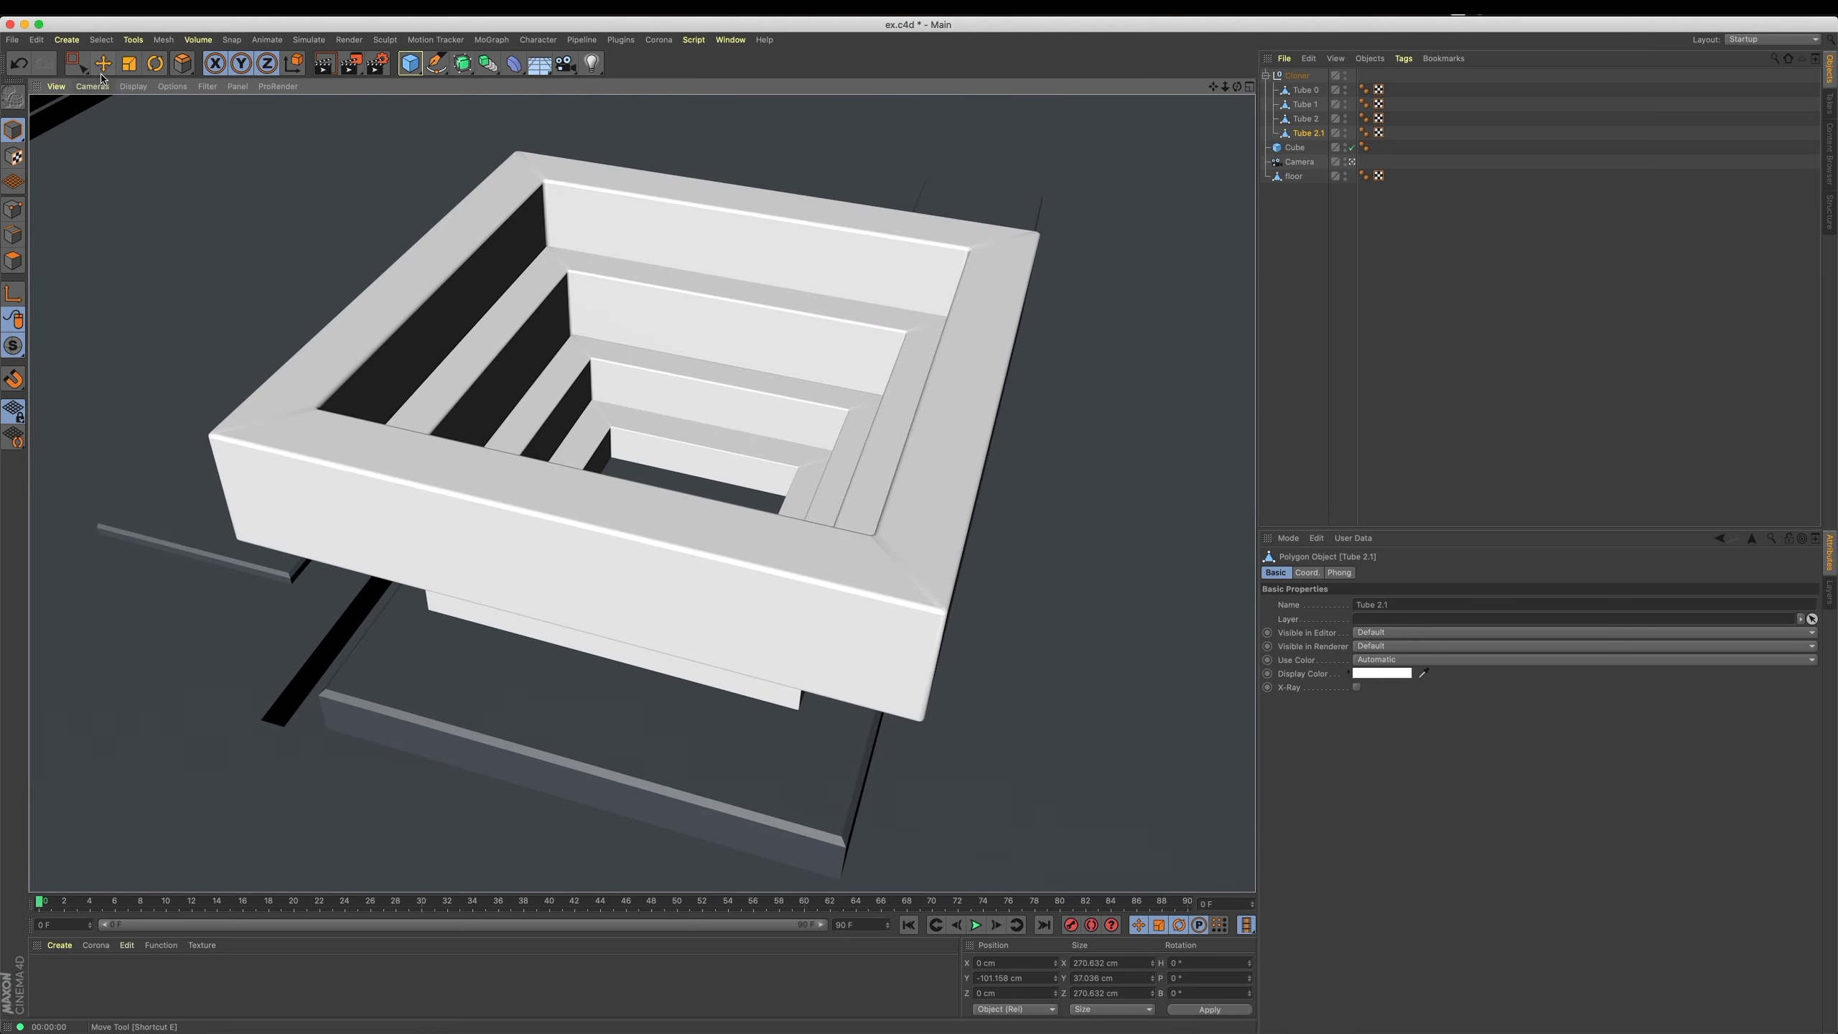
Select all four tubes and, in the top view, move them into line with the floor recess and rotate them about 0.9°.
click(720, 623)
shift+click(1312, 135)
middle_click(880, 423)
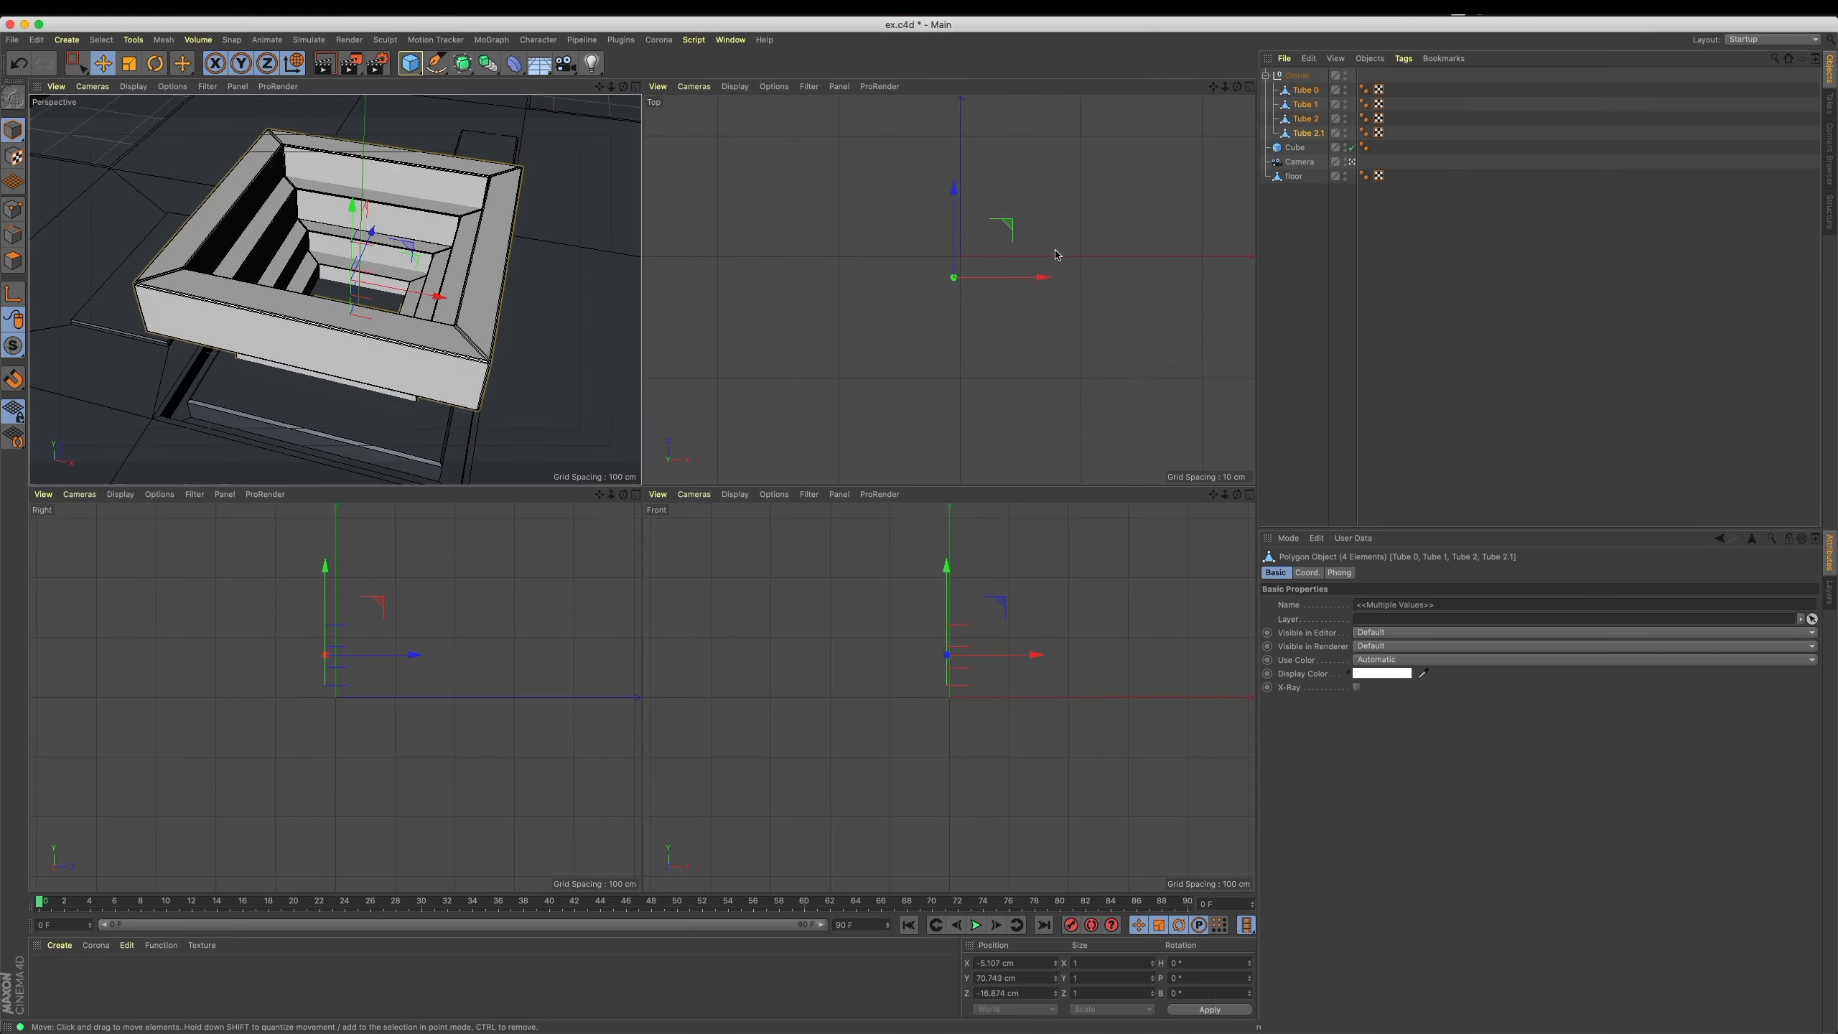
middle_click(879, 424)
key(o)
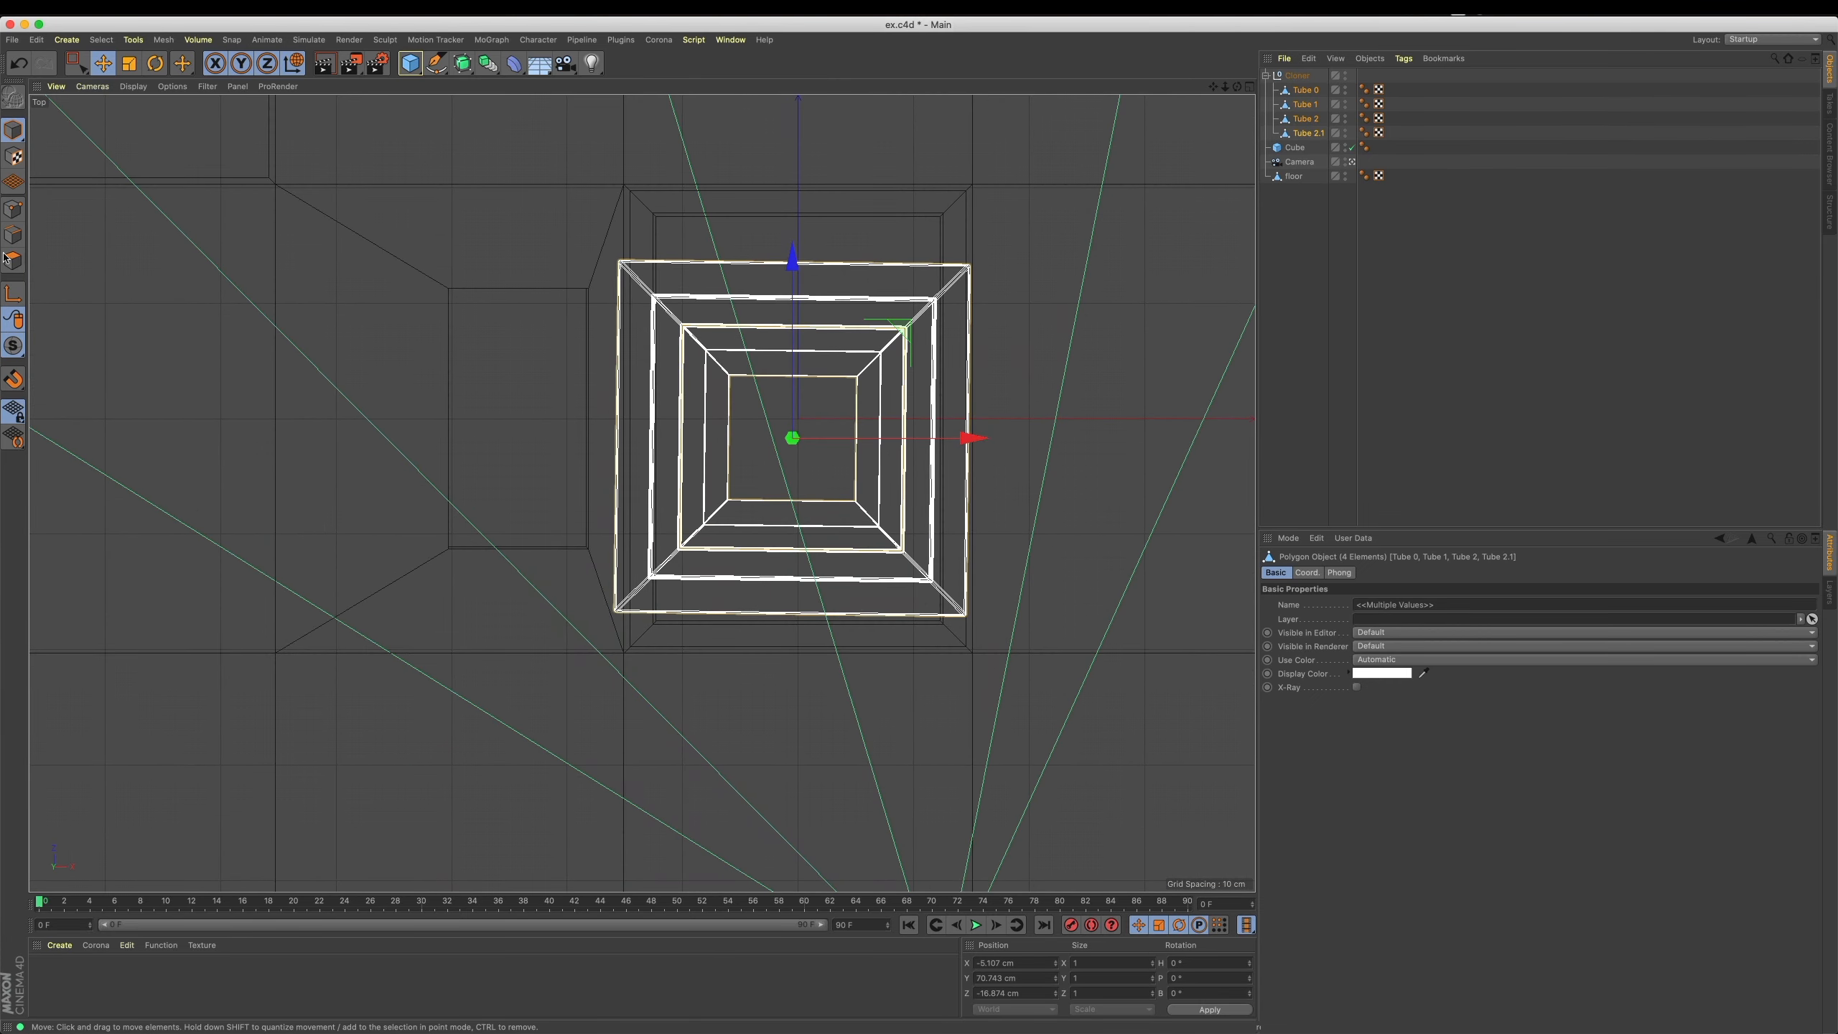
drag(795, 293, 796, 272)
key(r)
drag(839, 346, 898, 356)
key(e)
click(127, 65)
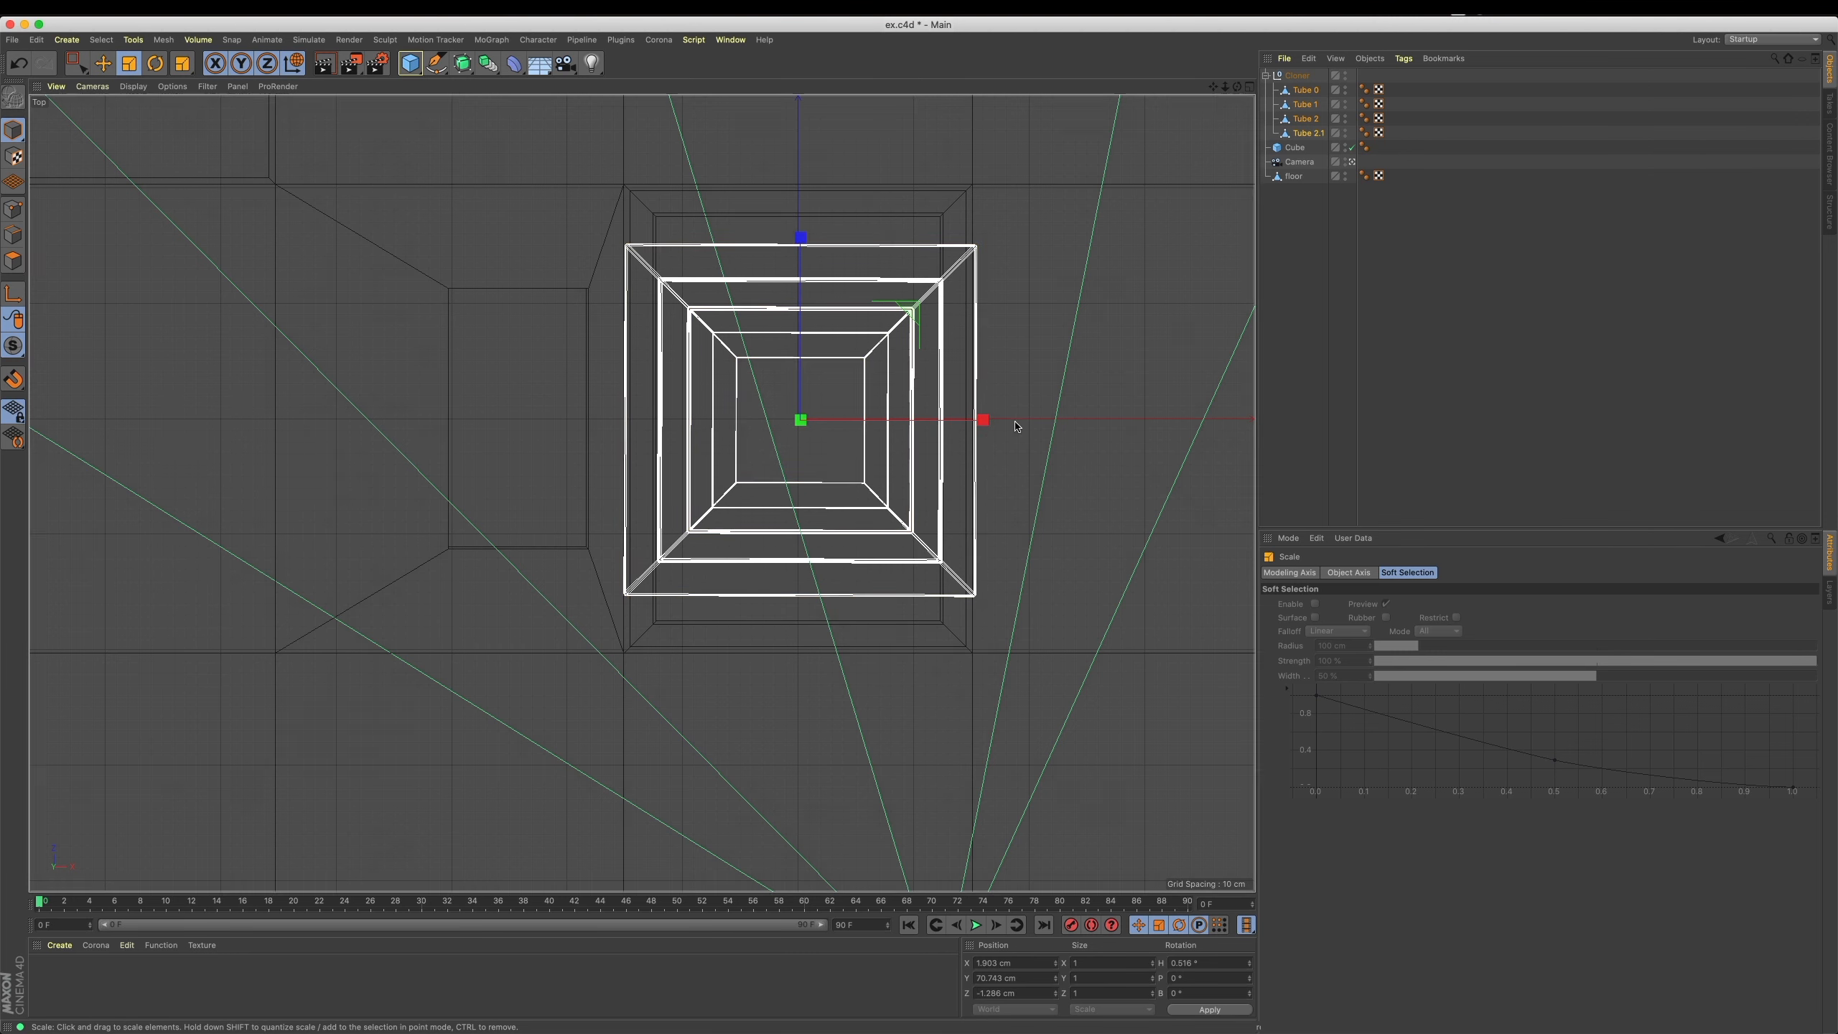
Select the floor object for point editing with the Rectangle Selection tool.
click(1294, 176)
key(Return)
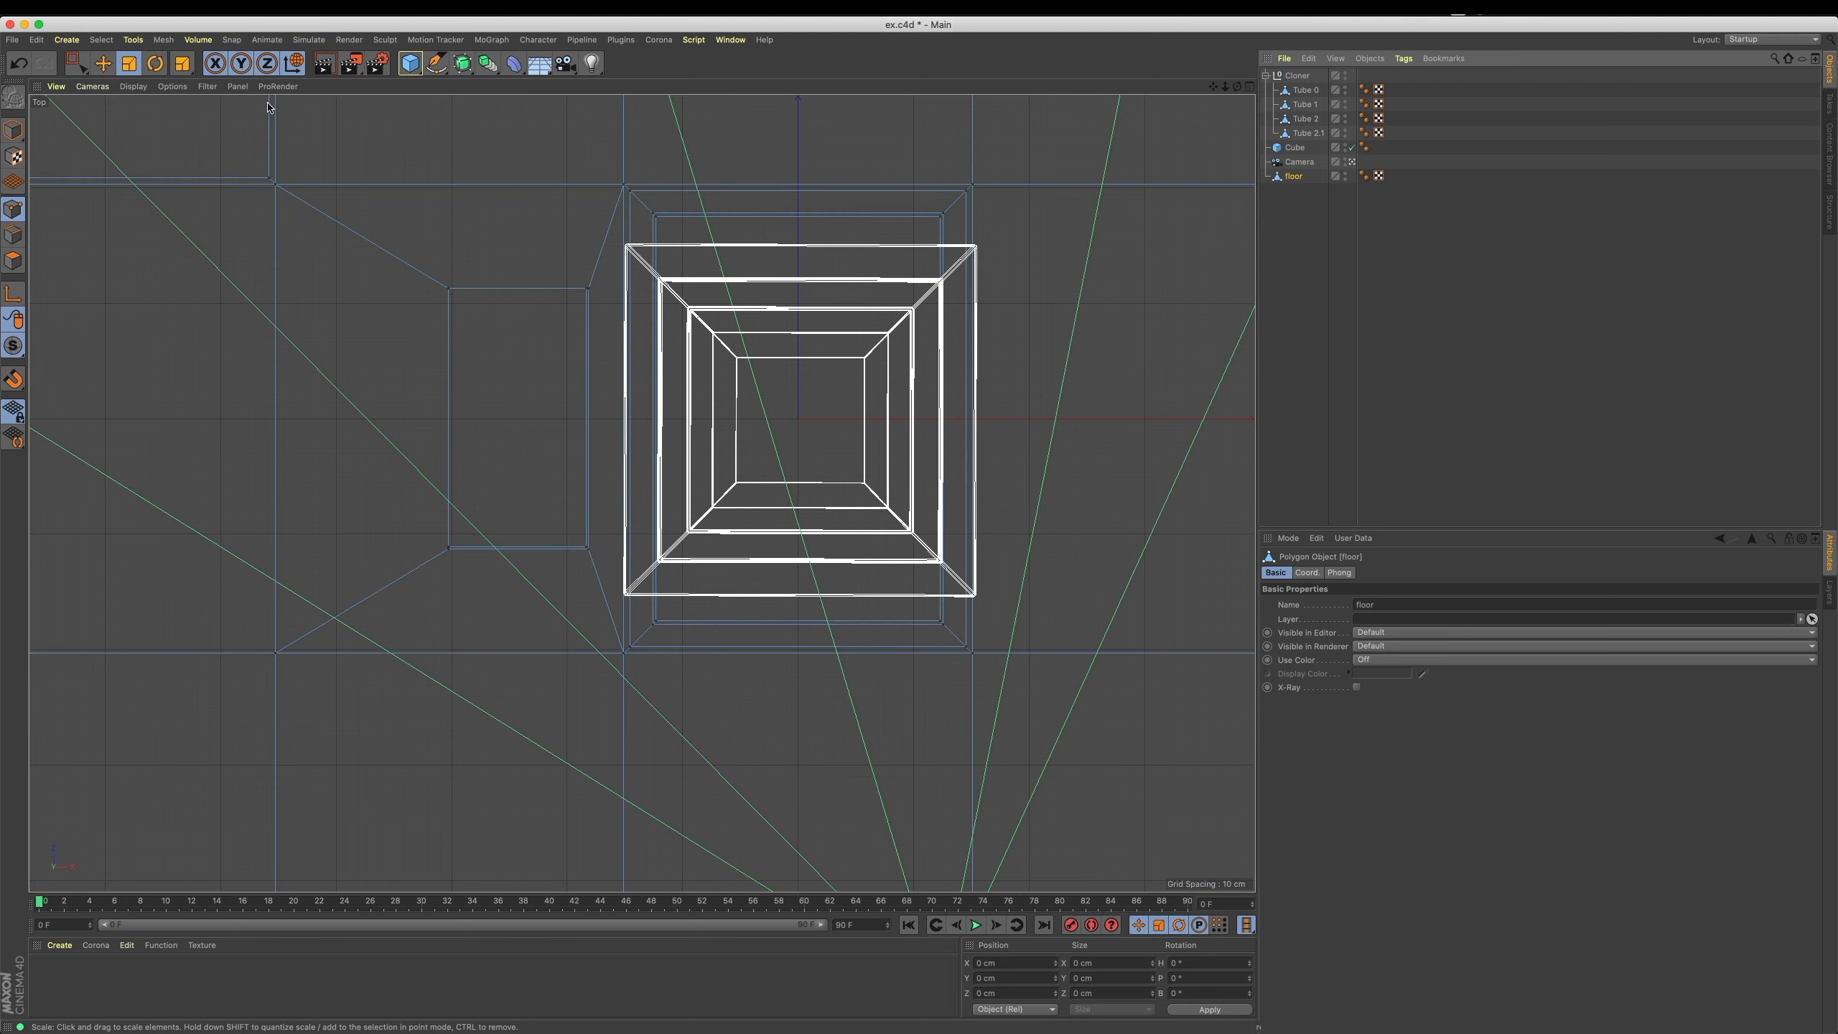
click(73, 64)
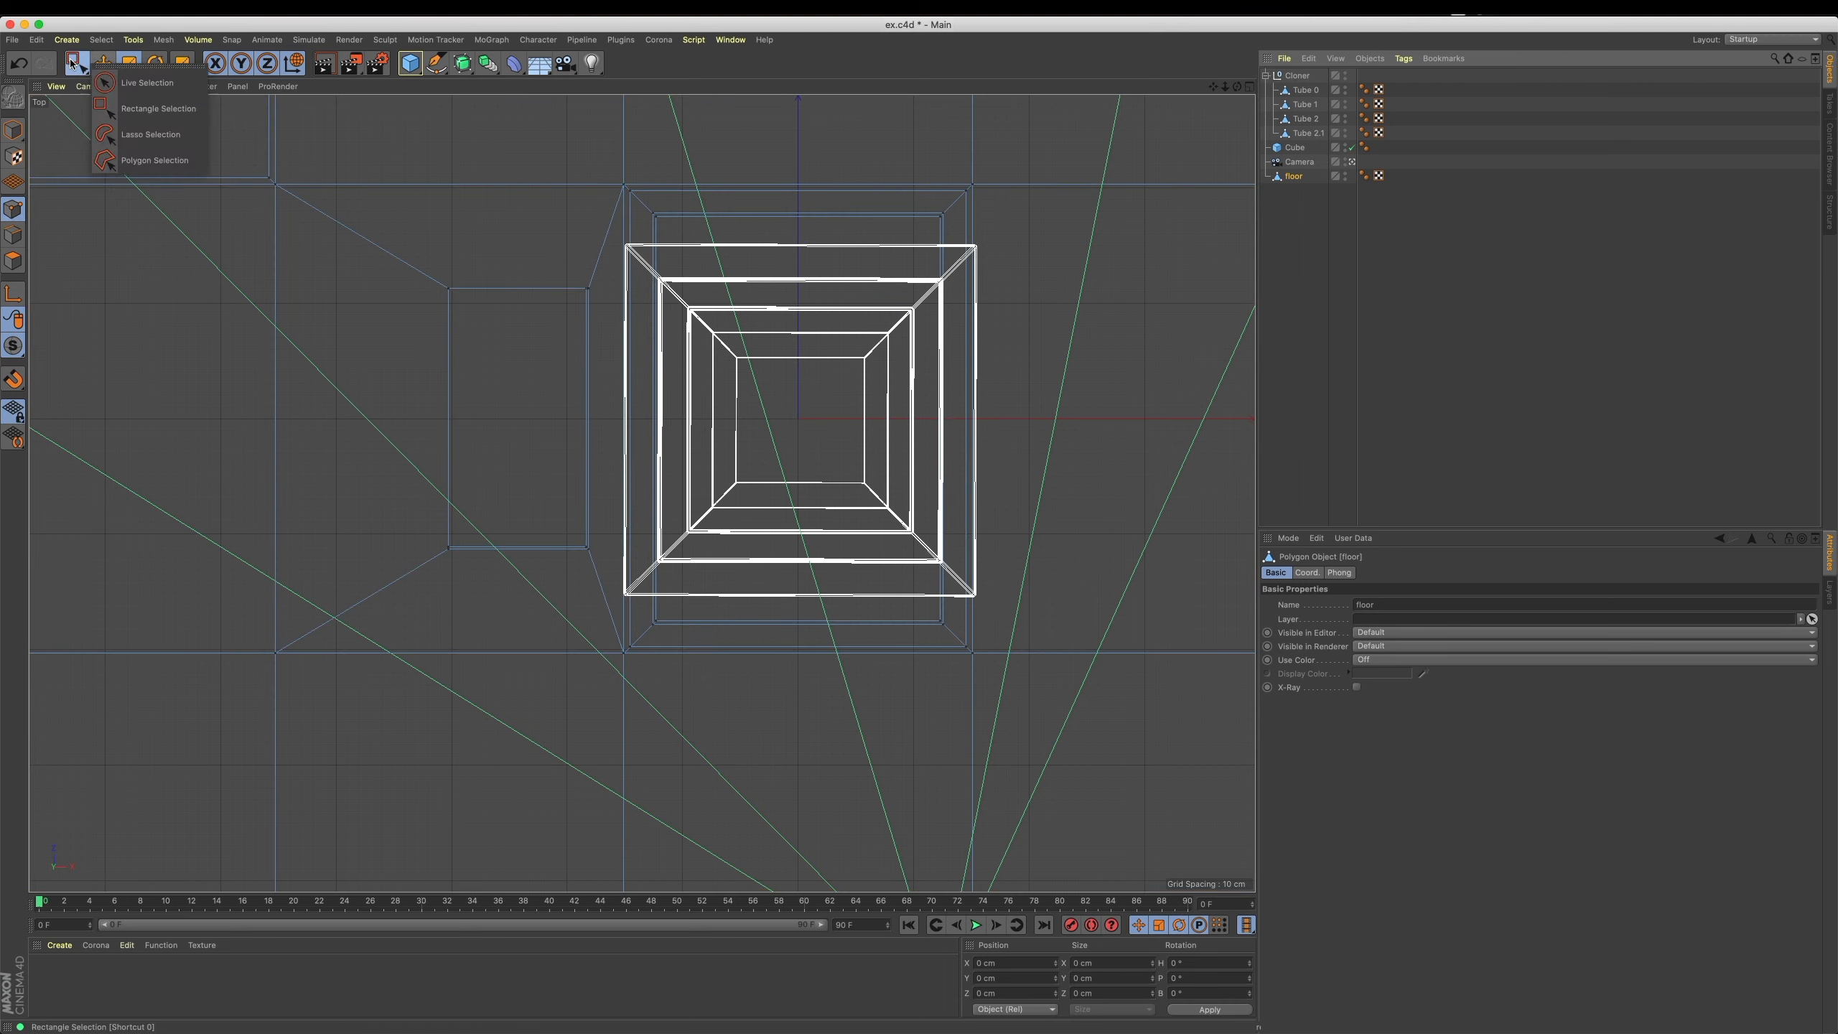
click(148, 109)
Try to move the floor points along the upper edges of the square recess and its neighbouring panel downward.
drag(580, 161, 1022, 301)
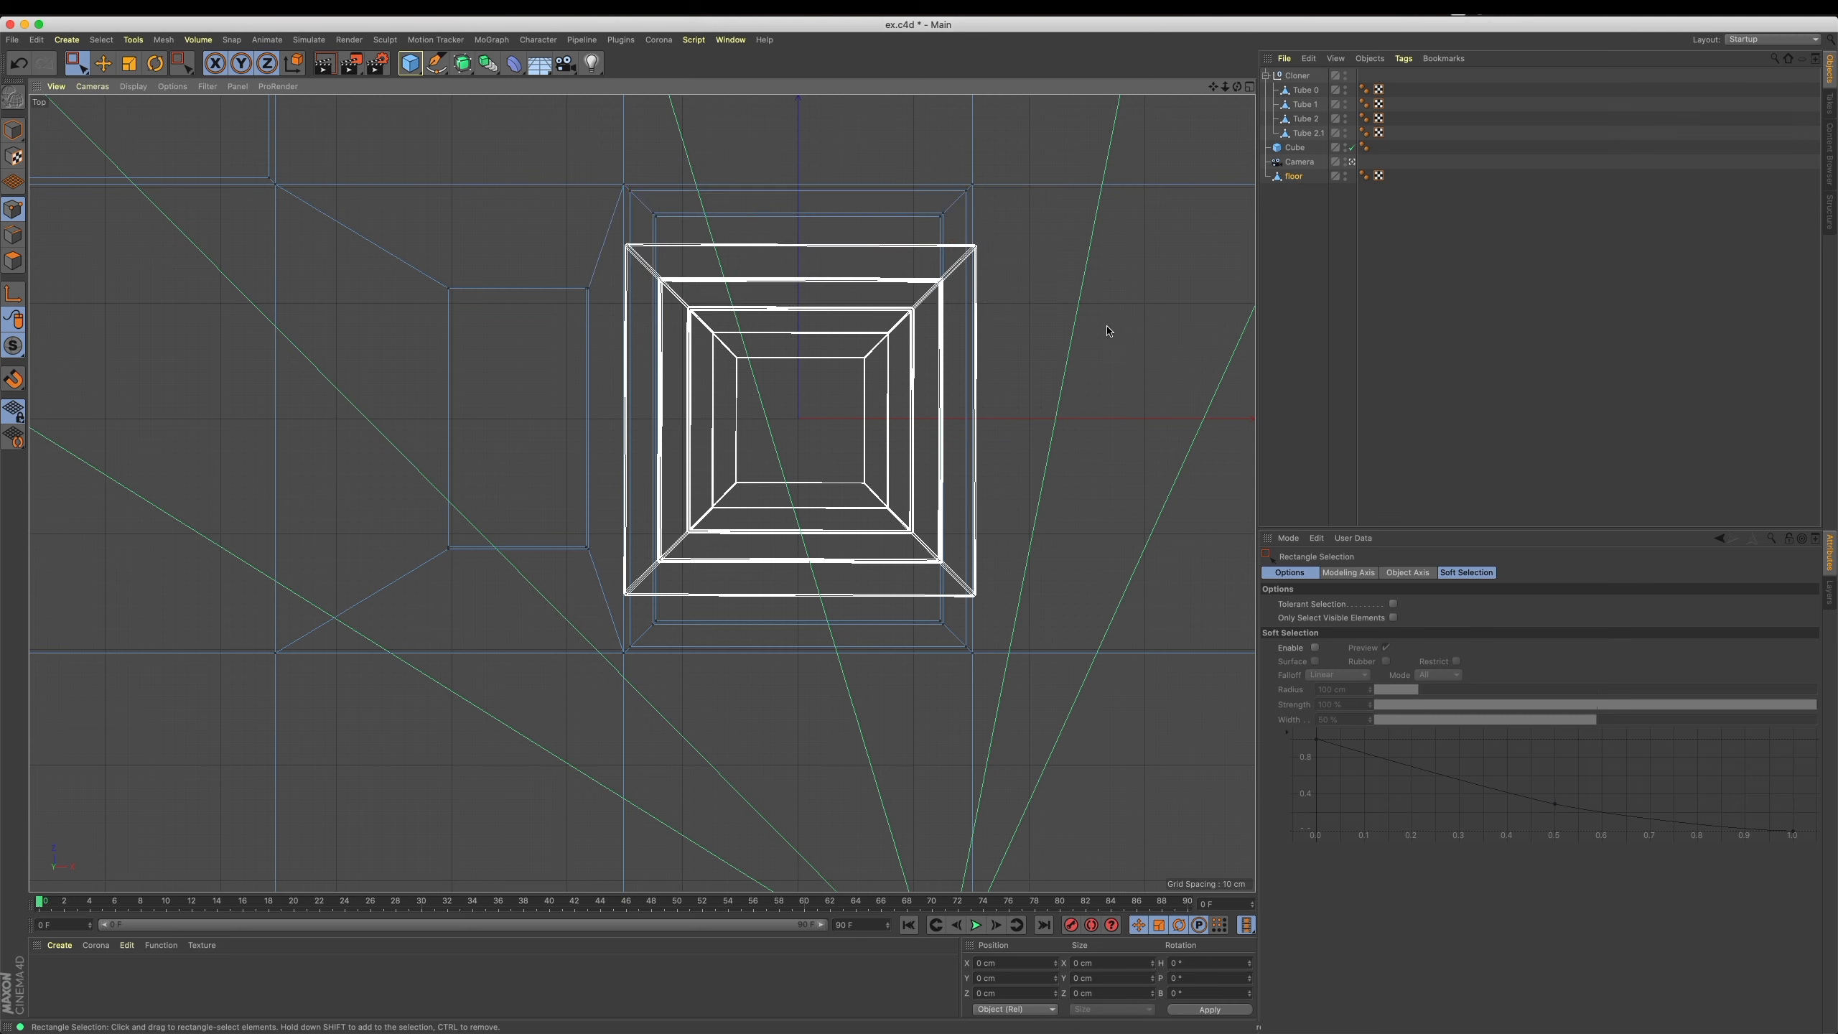
drag(369, 152, 1031, 379)
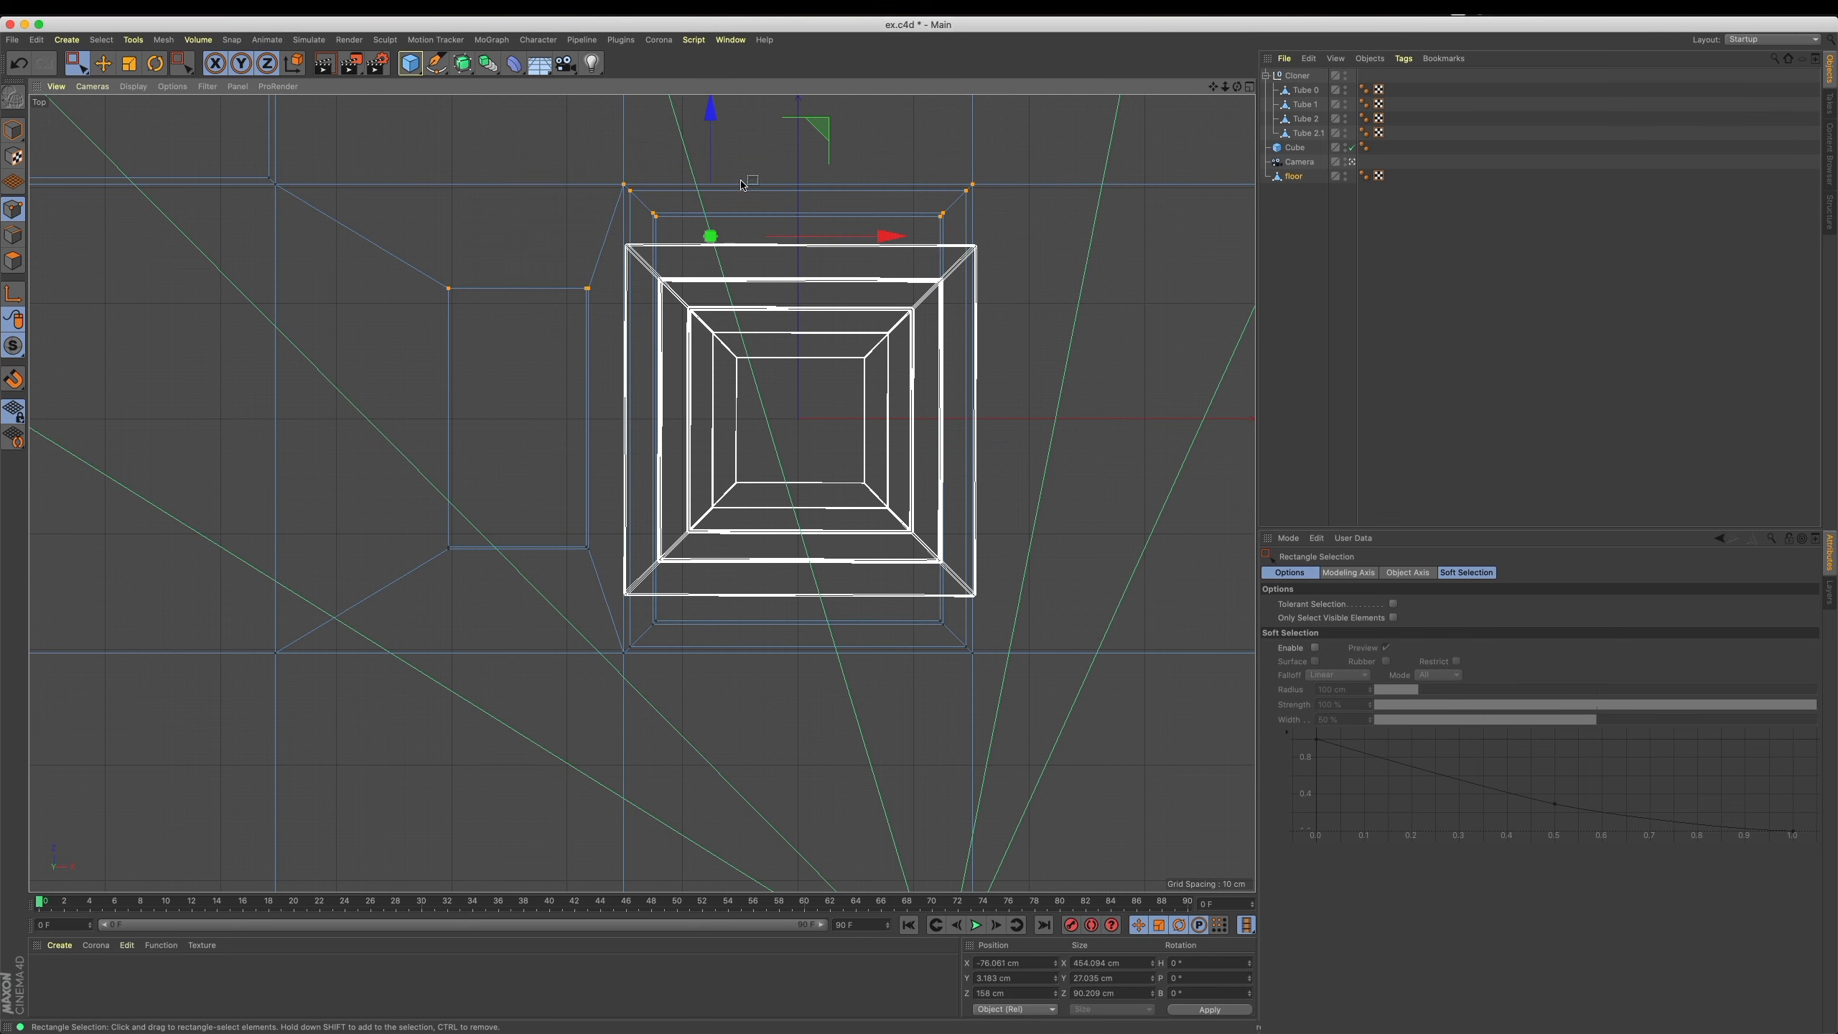
drag(713, 118, 713, 126)
key(super+z)
drag(610, 172, 1095, 273)
drag(340, 154, 204, 250)
drag(417, 269, 597, 330)
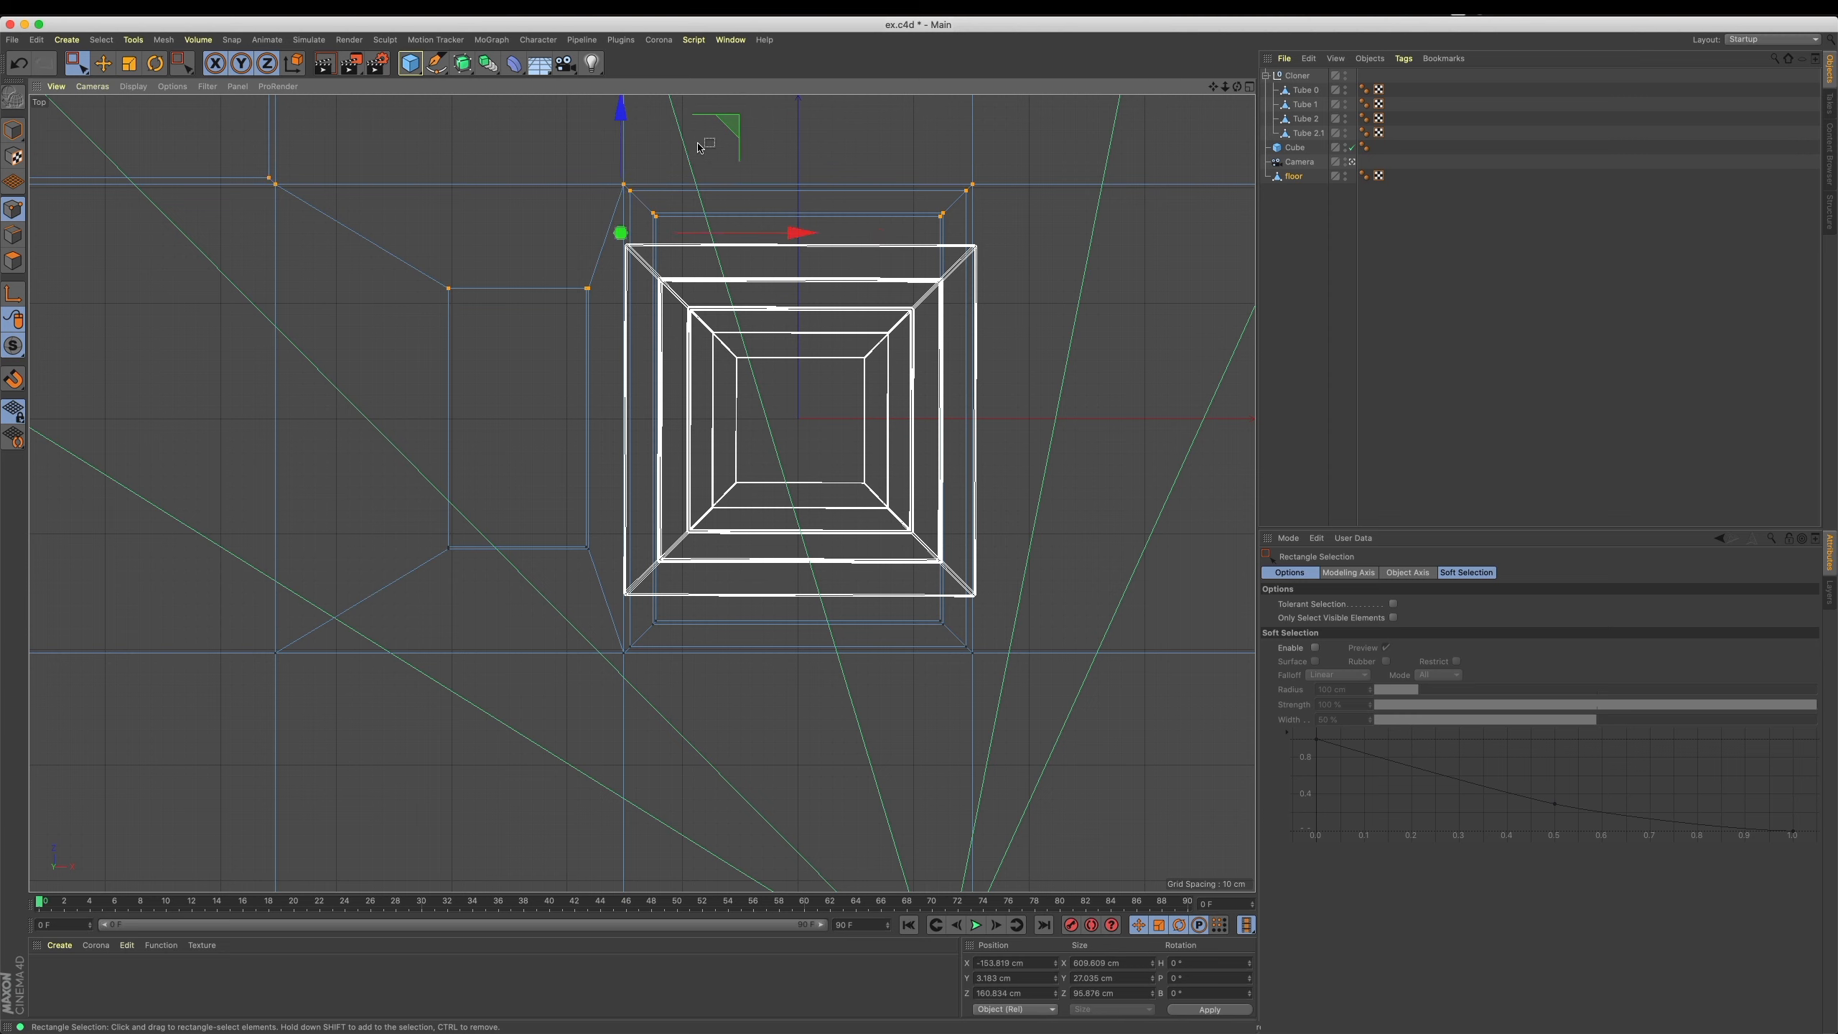
drag(623, 118, 631, 166)
key(super+z)
Move the square recess's upper edge points down inside the outer tube outline, and shift its left-side points slightly outward.
drag(1039, 335, 623, 184)
drag(796, 110, 802, 176)
drag(589, 230, 658, 724)
drag(607, 231, 646, 647)
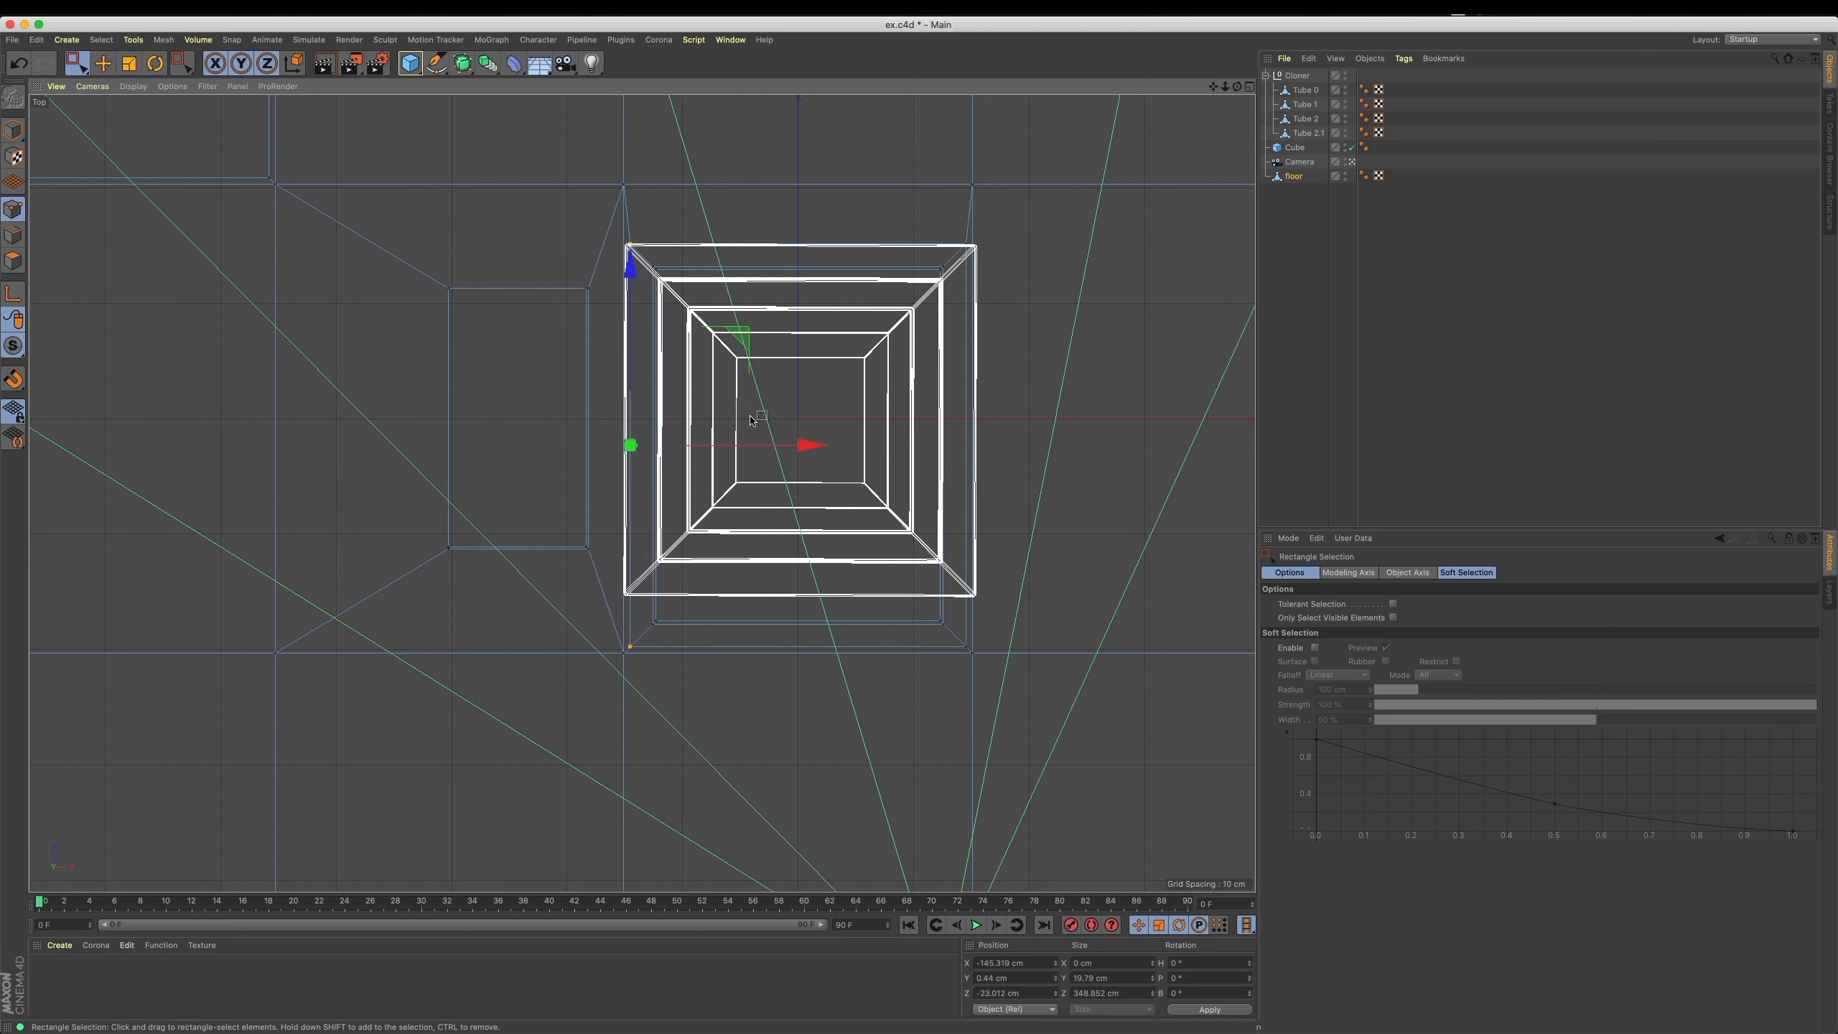
drag(816, 451, 803, 449)
Move the square recess's lower edge points up to the outer tube's outline and check the fit in the perspective view.
drag(593, 603, 1033, 654)
drag(799, 484, 799, 433)
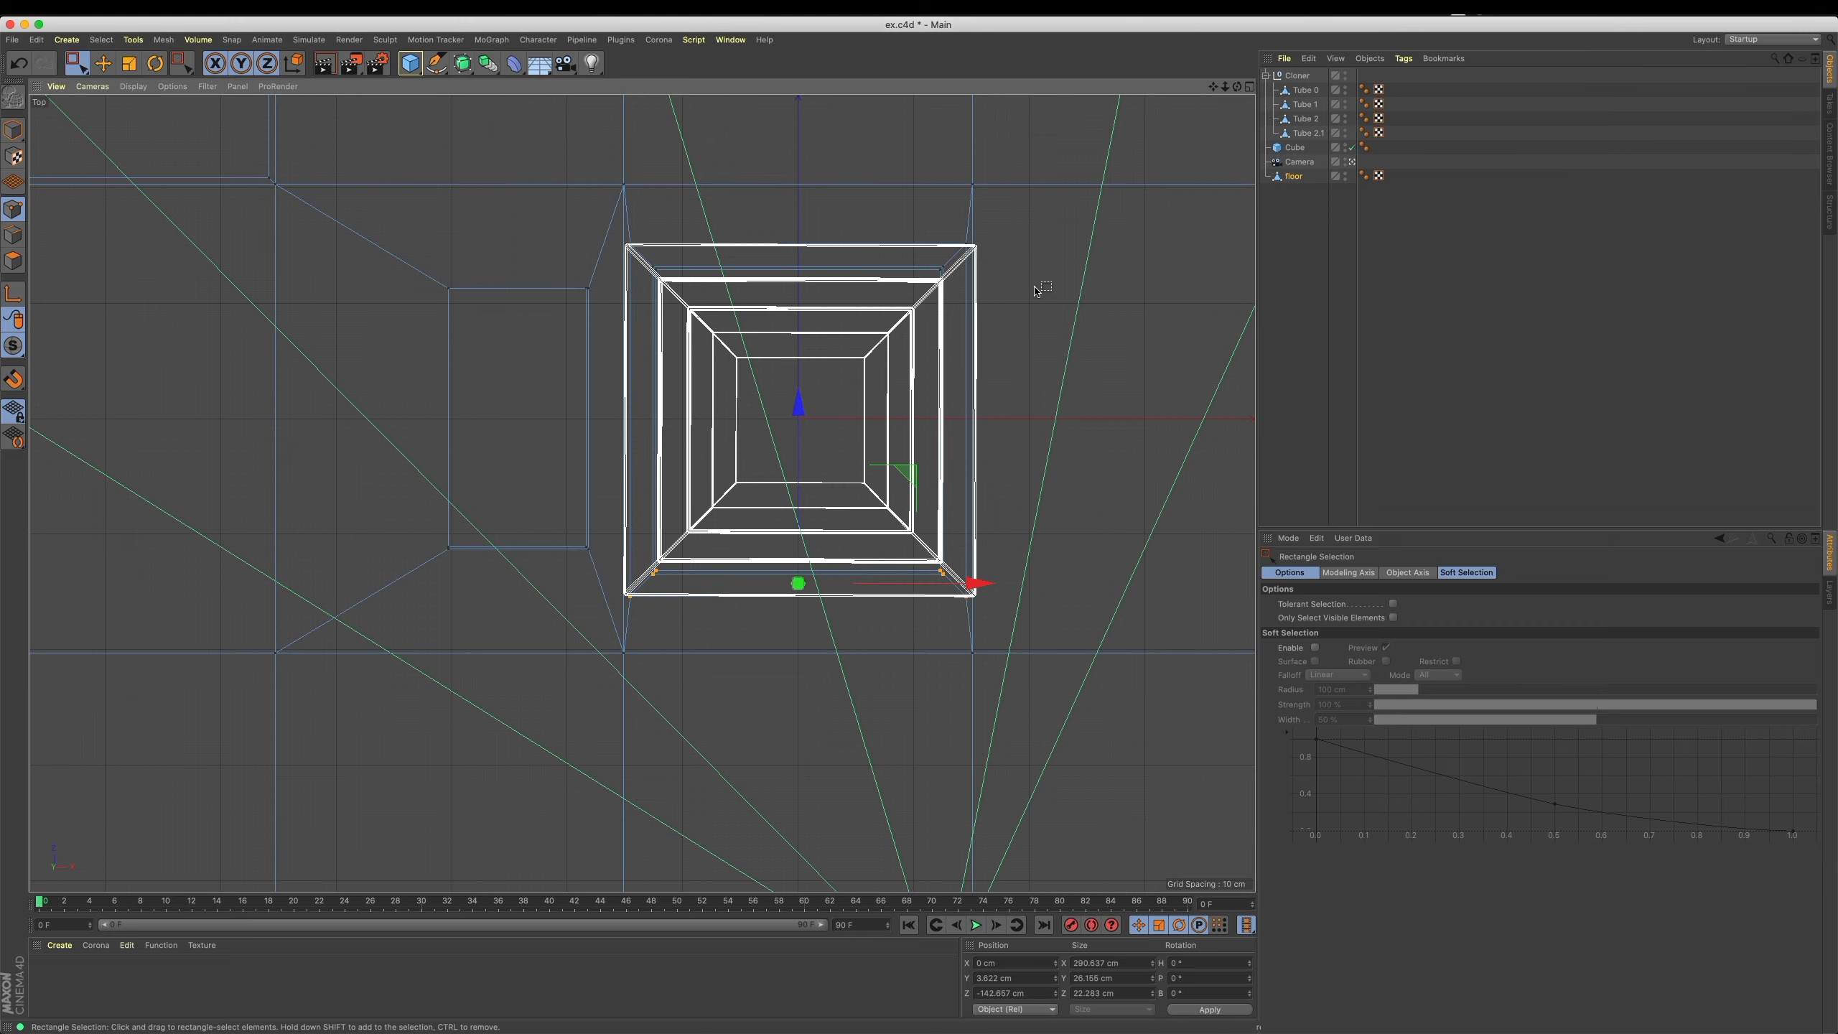
middle_click(992, 390)
key(F1)
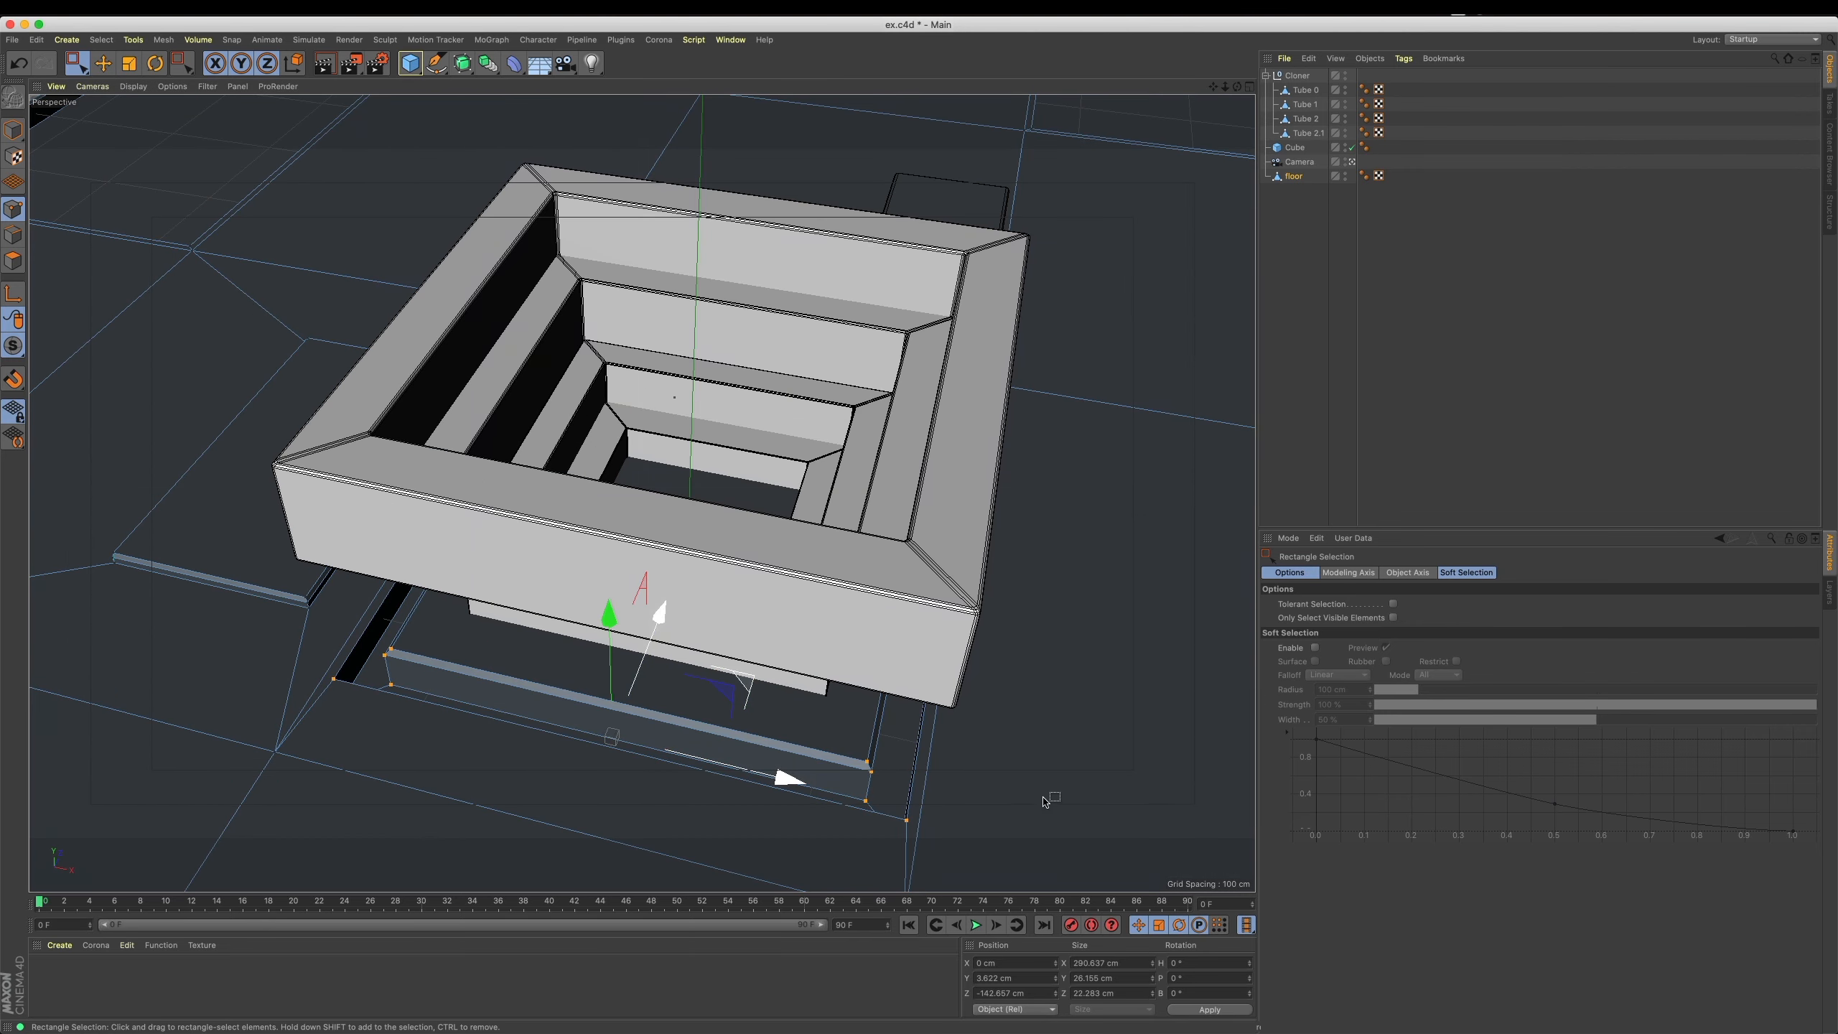
middle_click(999, 695)
middle_click(1113, 328)
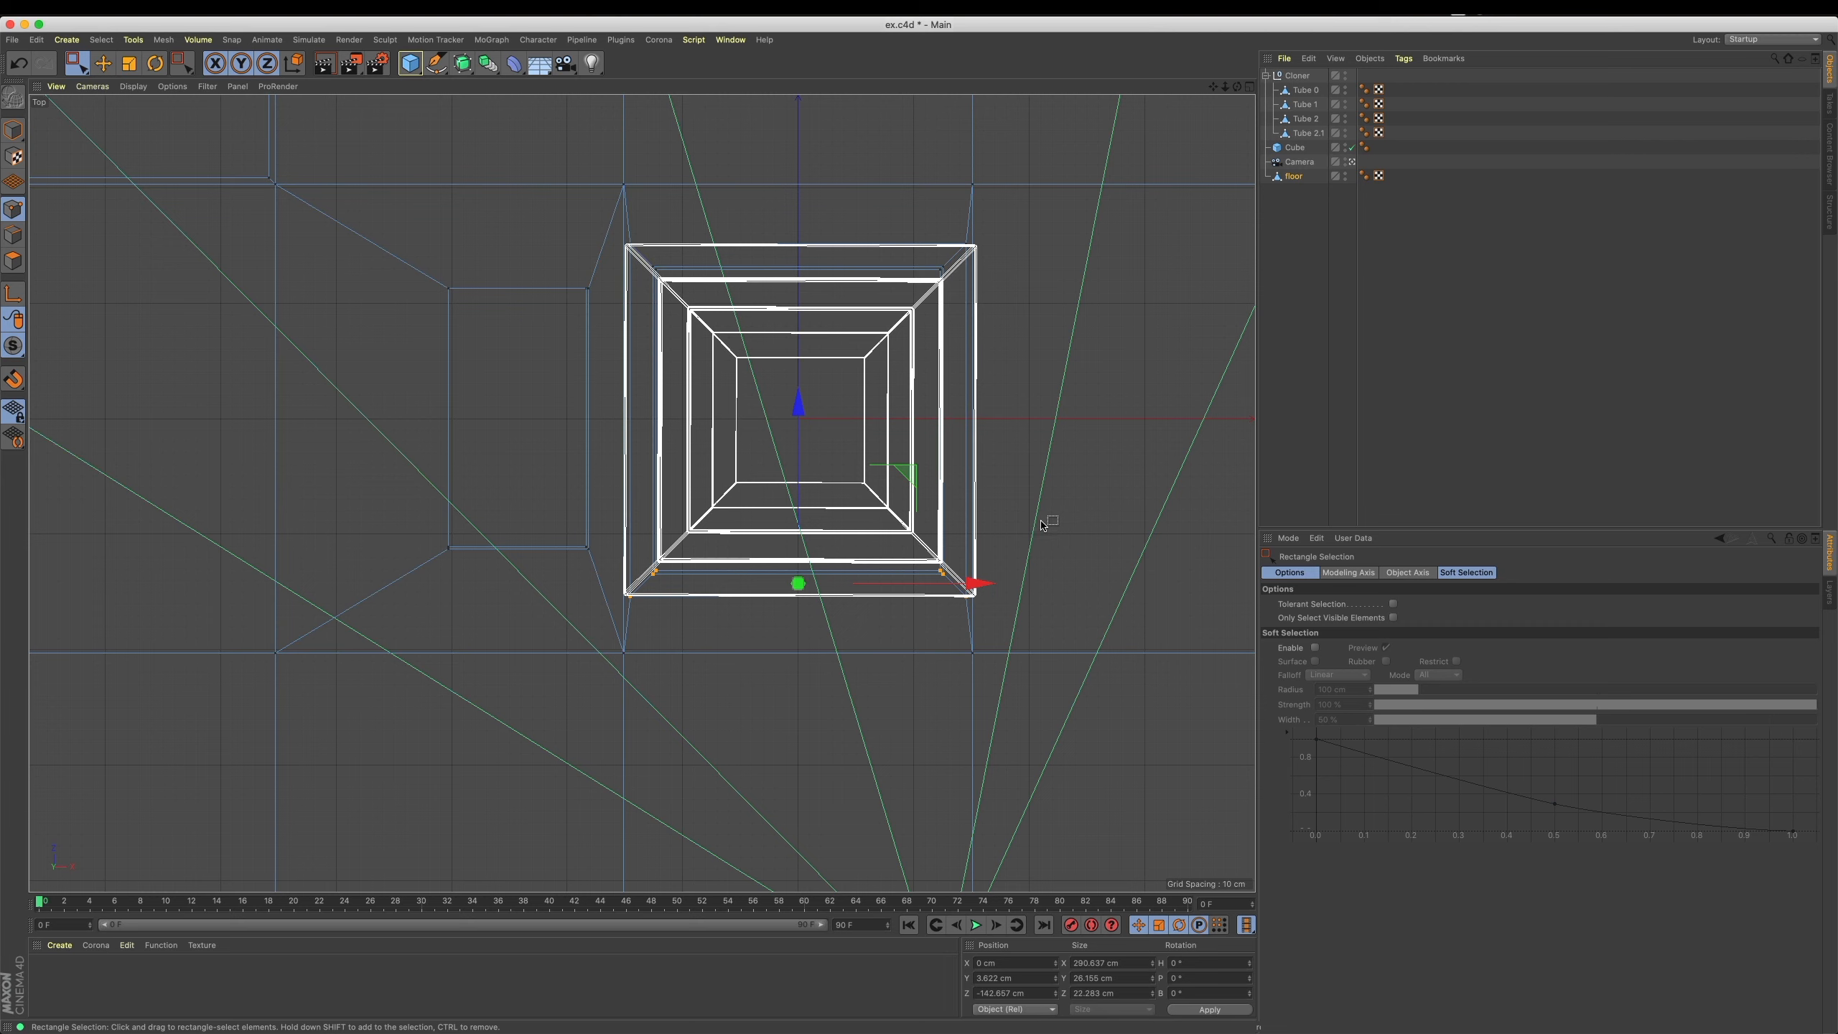
Shift the square recess's right-side points slightly outward to match the tube outline, and render the perspective view.
drag(921, 220, 973, 616)
drag(1076, 432, 1102, 435)
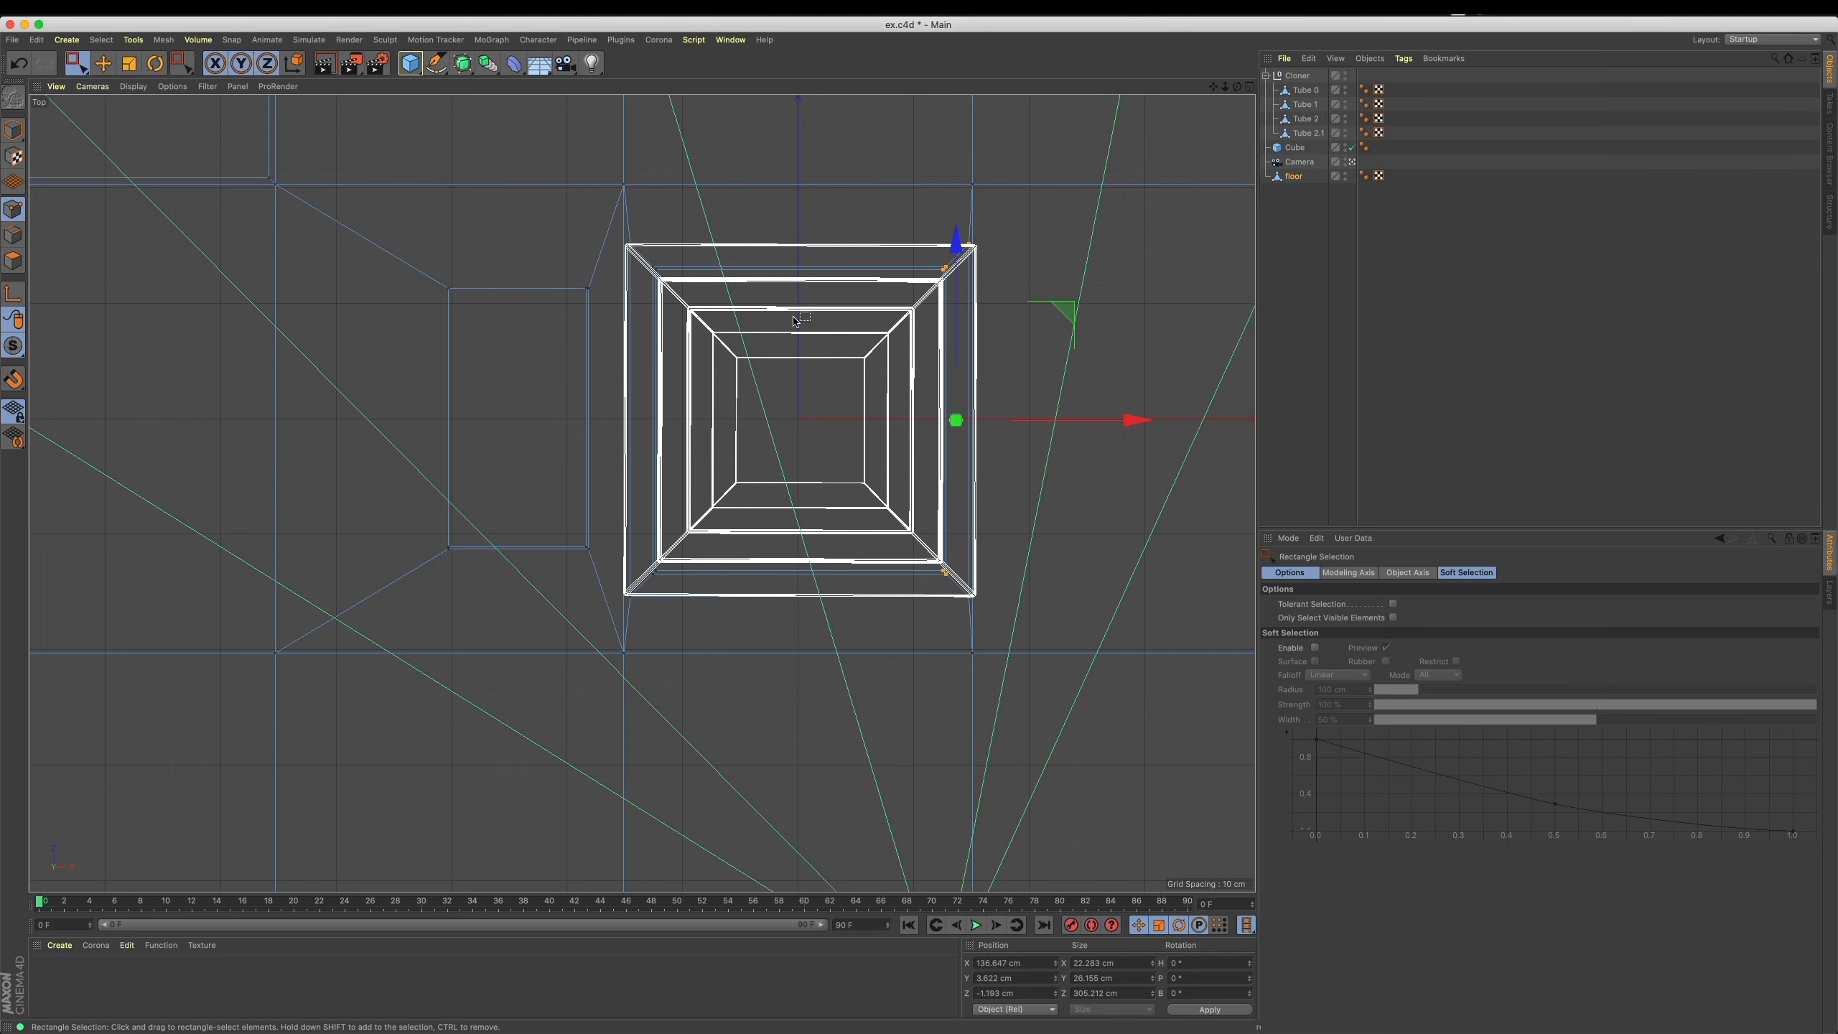
key(F1)
click(17, 130)
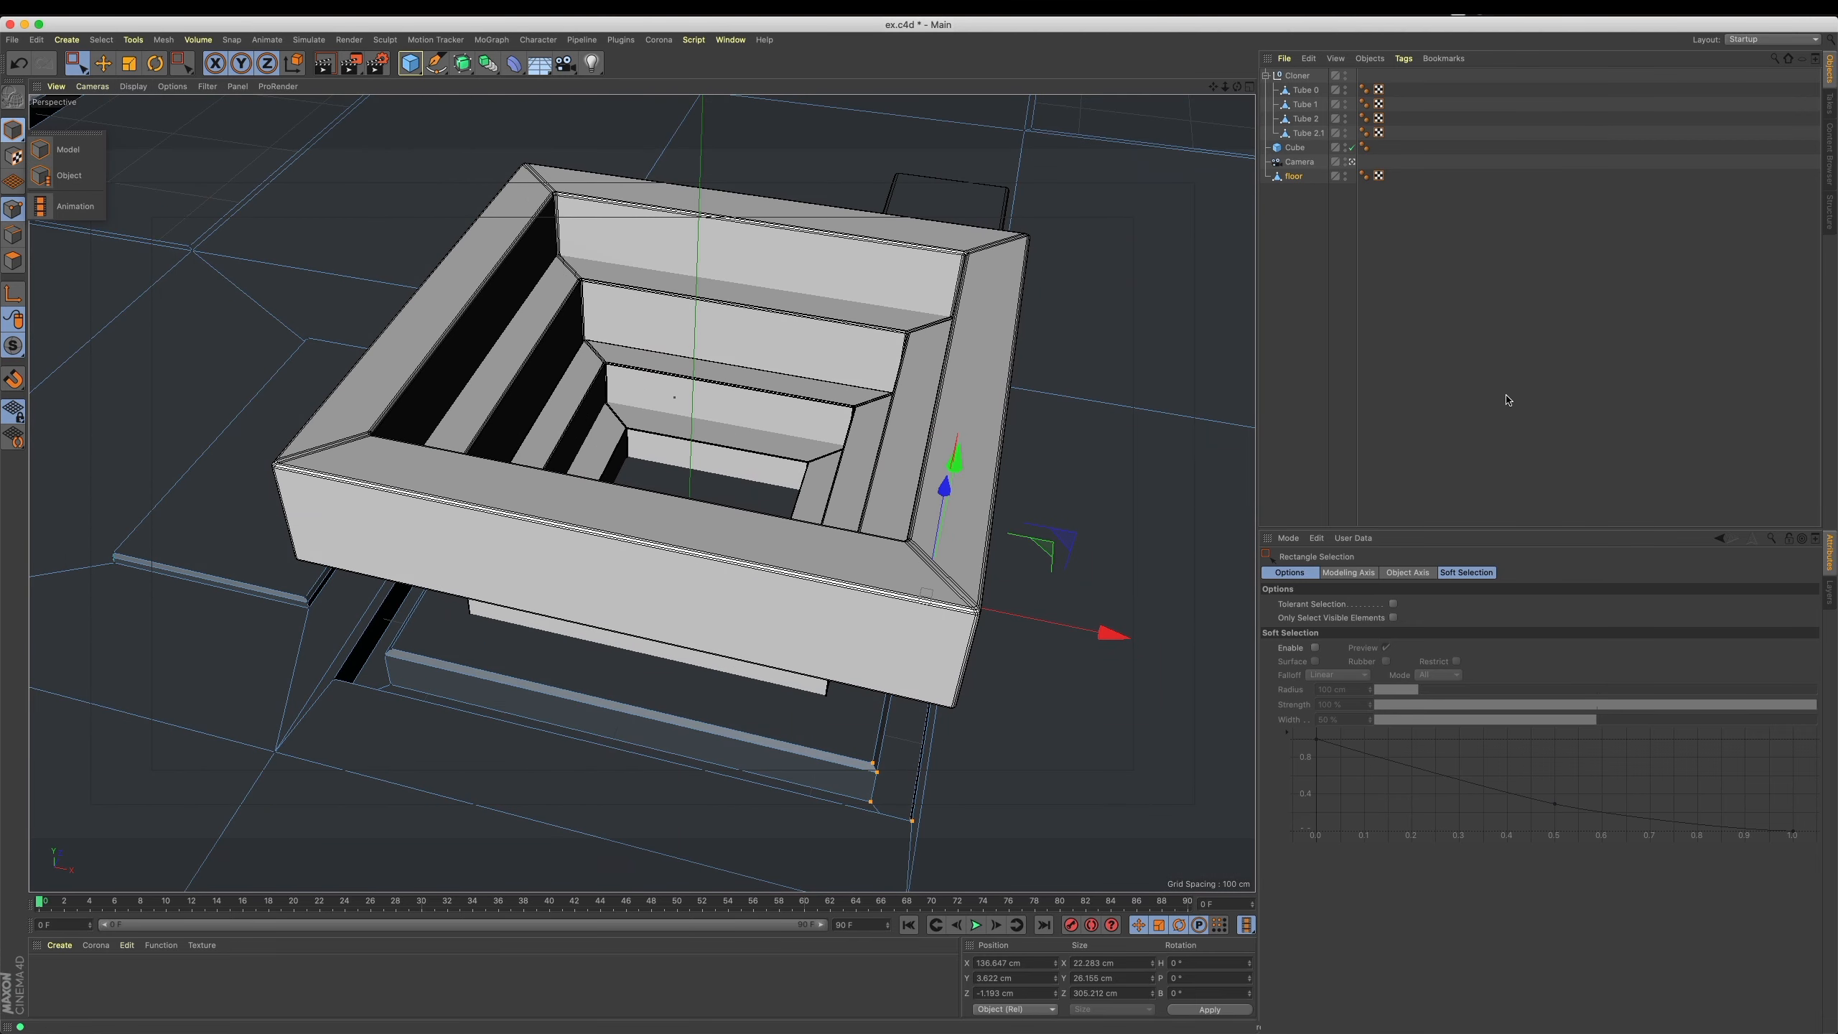
key(ctrl+r)
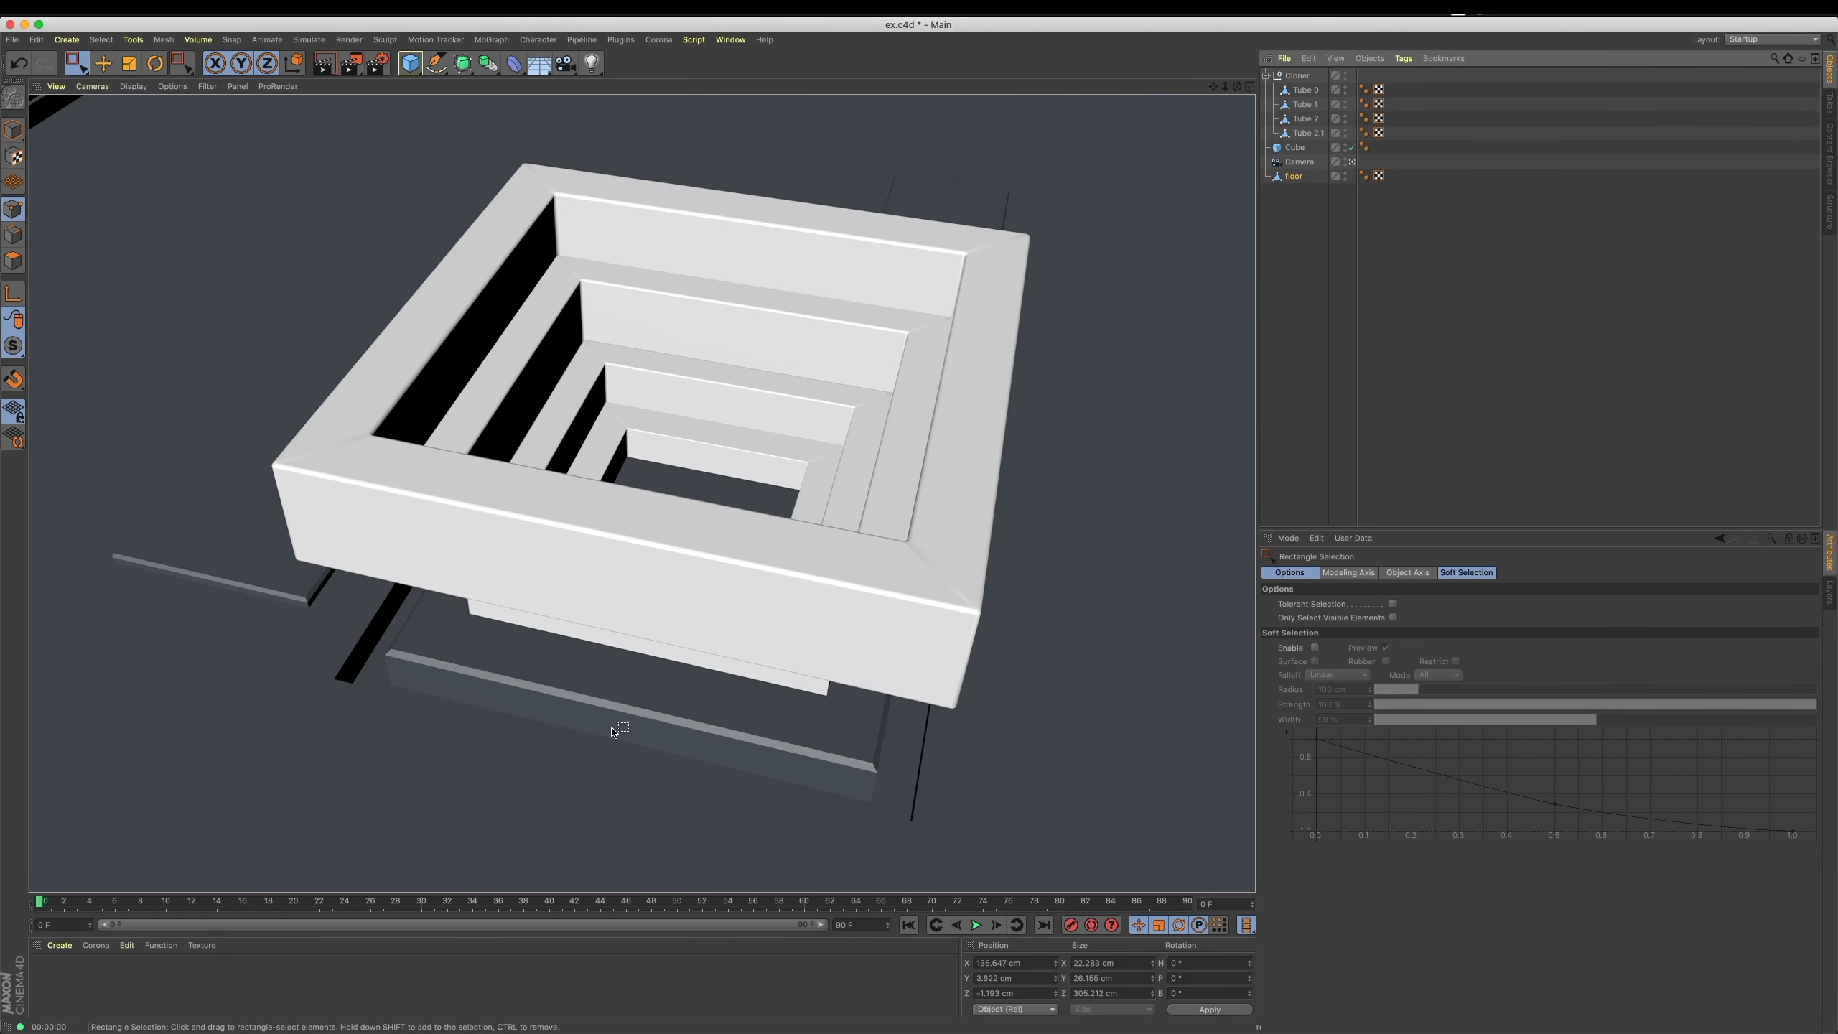
Add a Cone primitive and raise it to a Y position of about 163 cm above the tube stack.
click(104, 64)
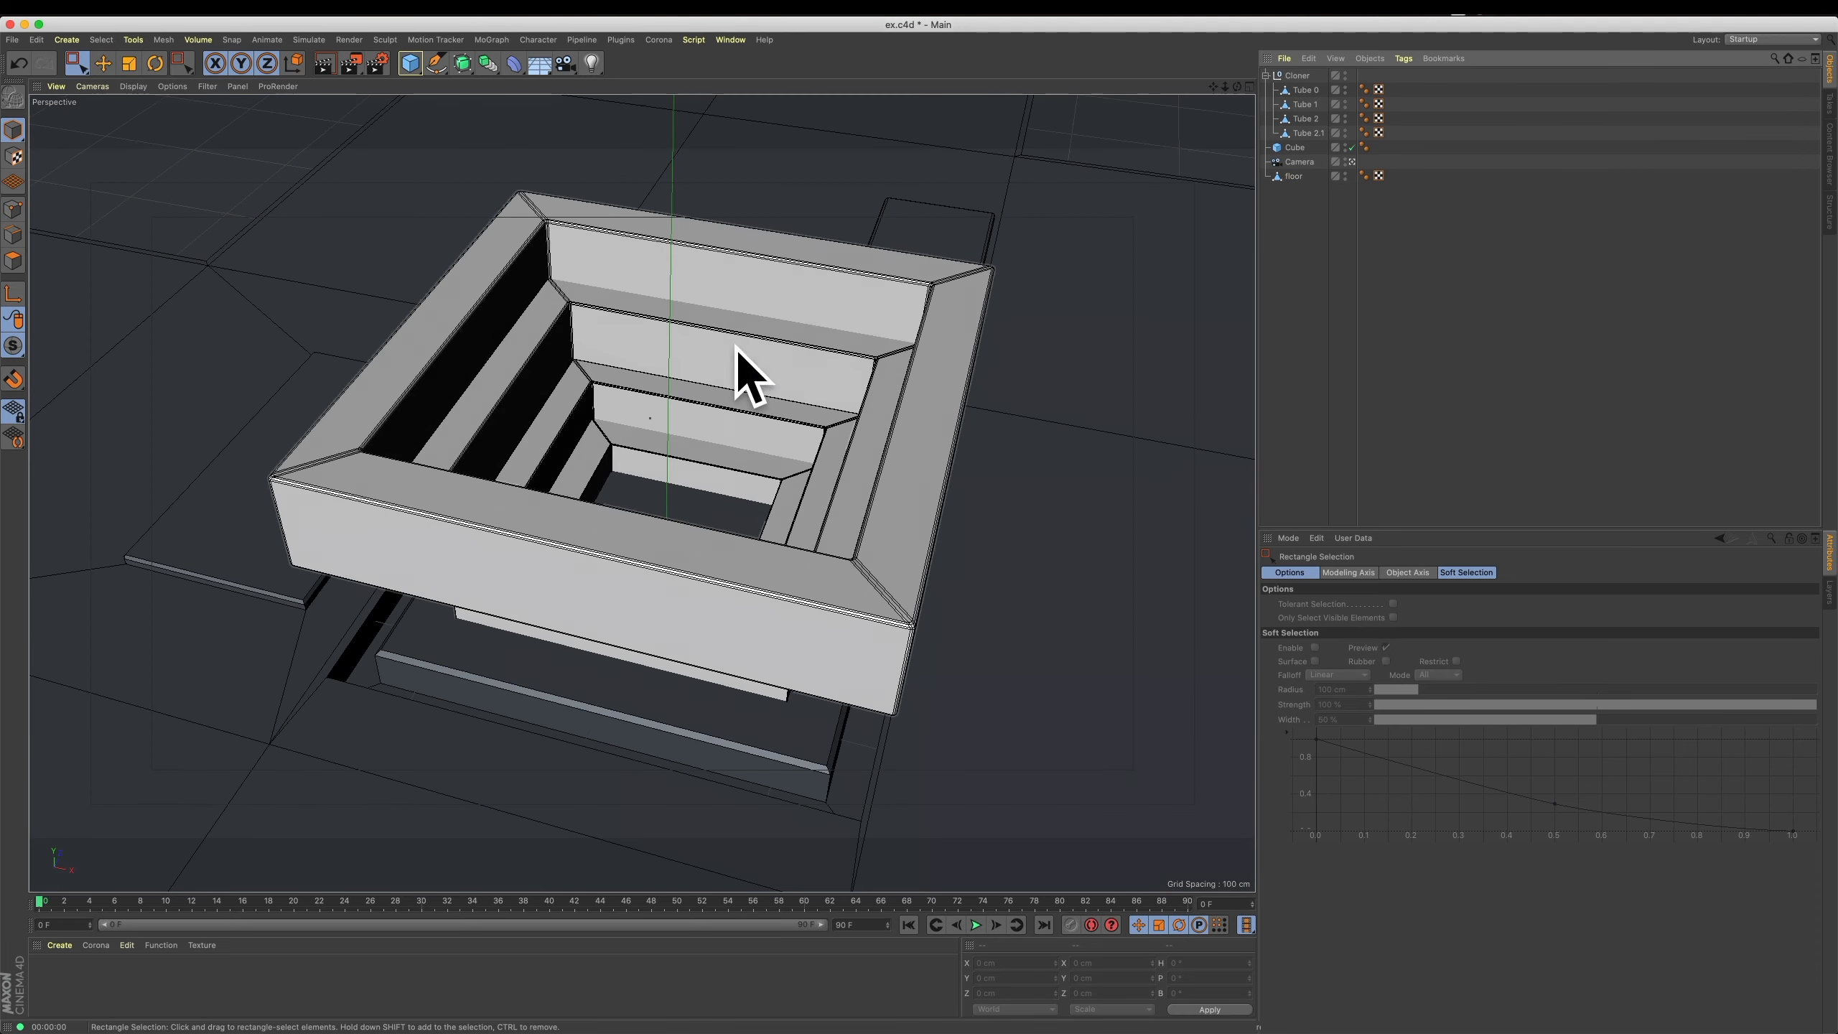
click(409, 64)
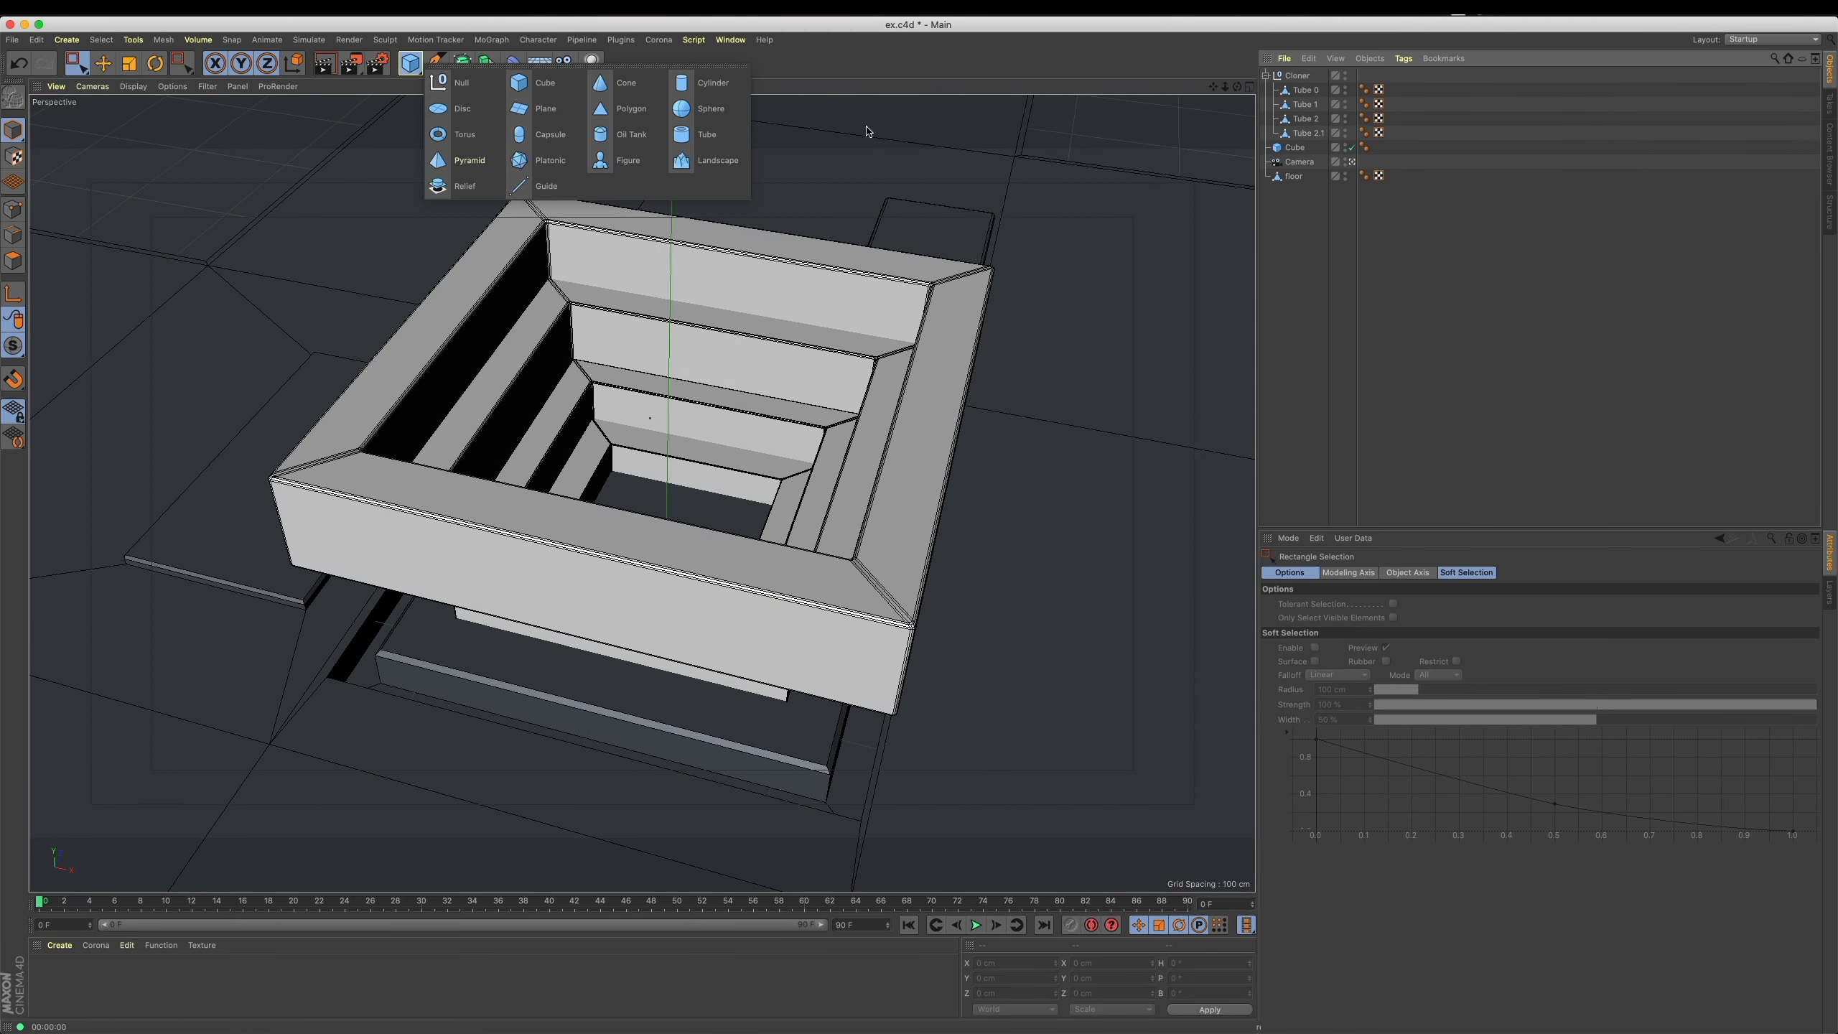
click(627, 81)
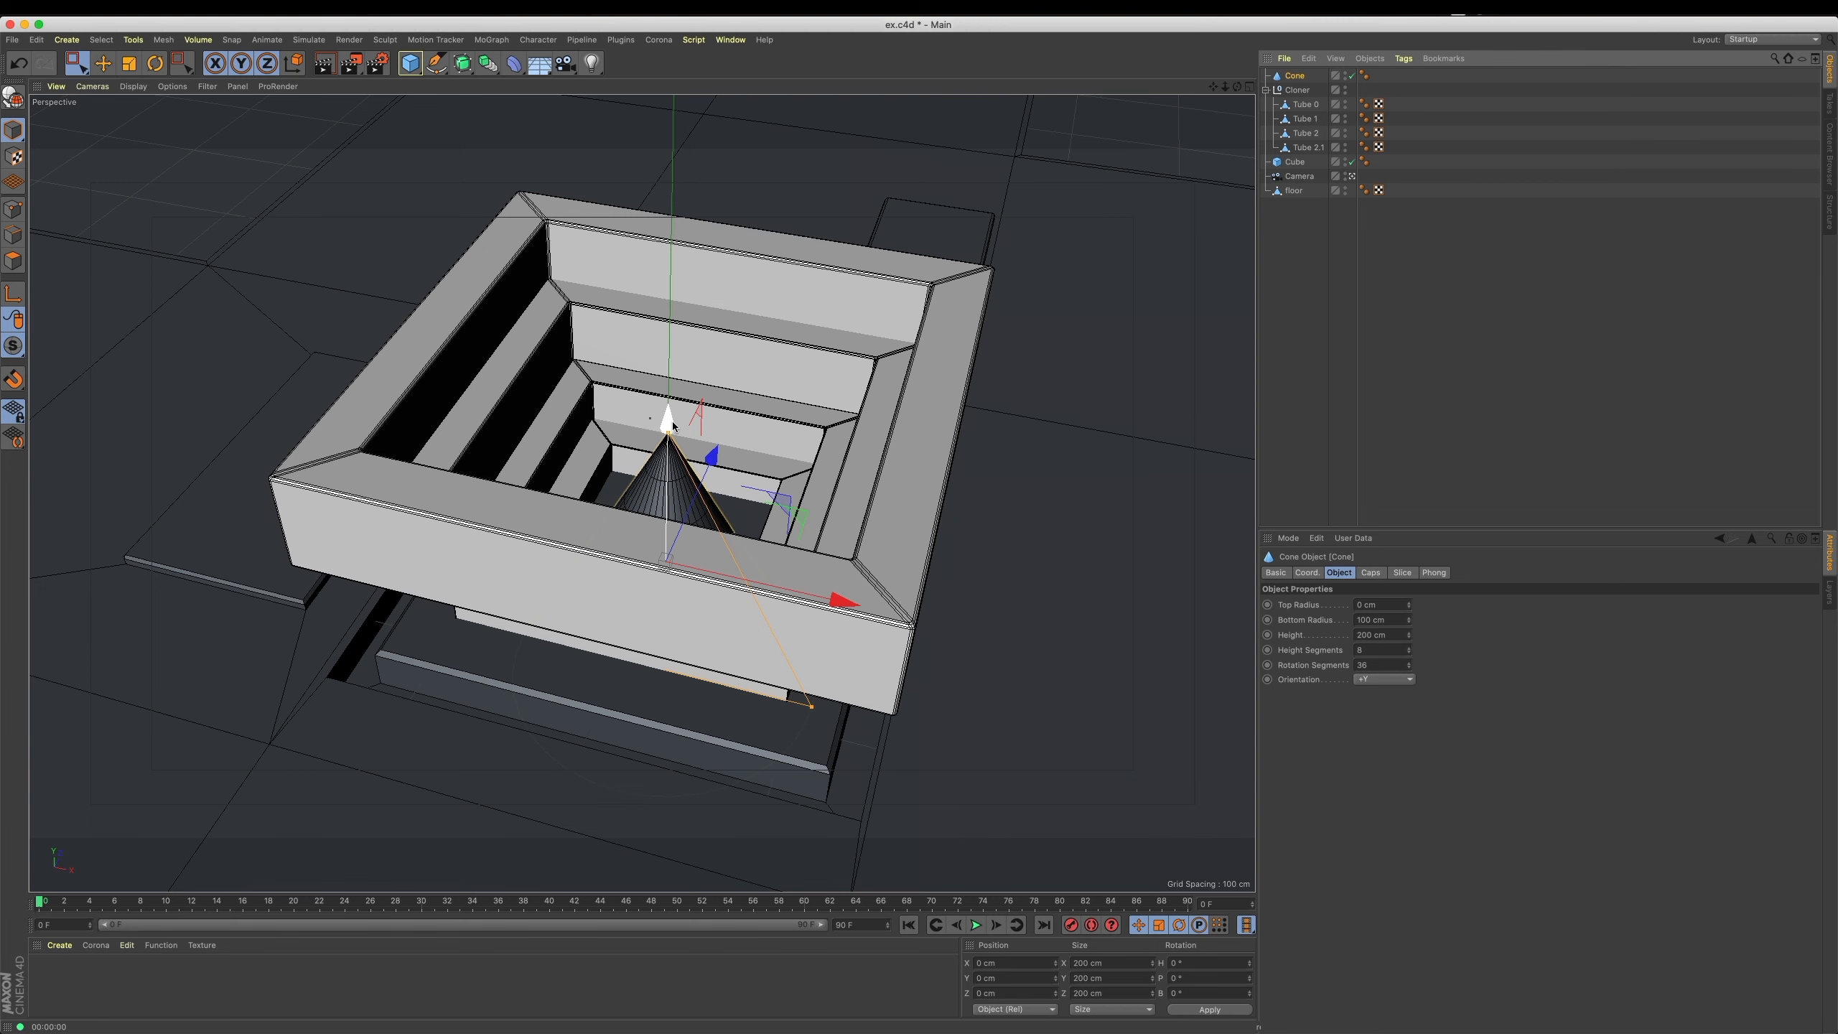
drag(668, 422, 687, 180)
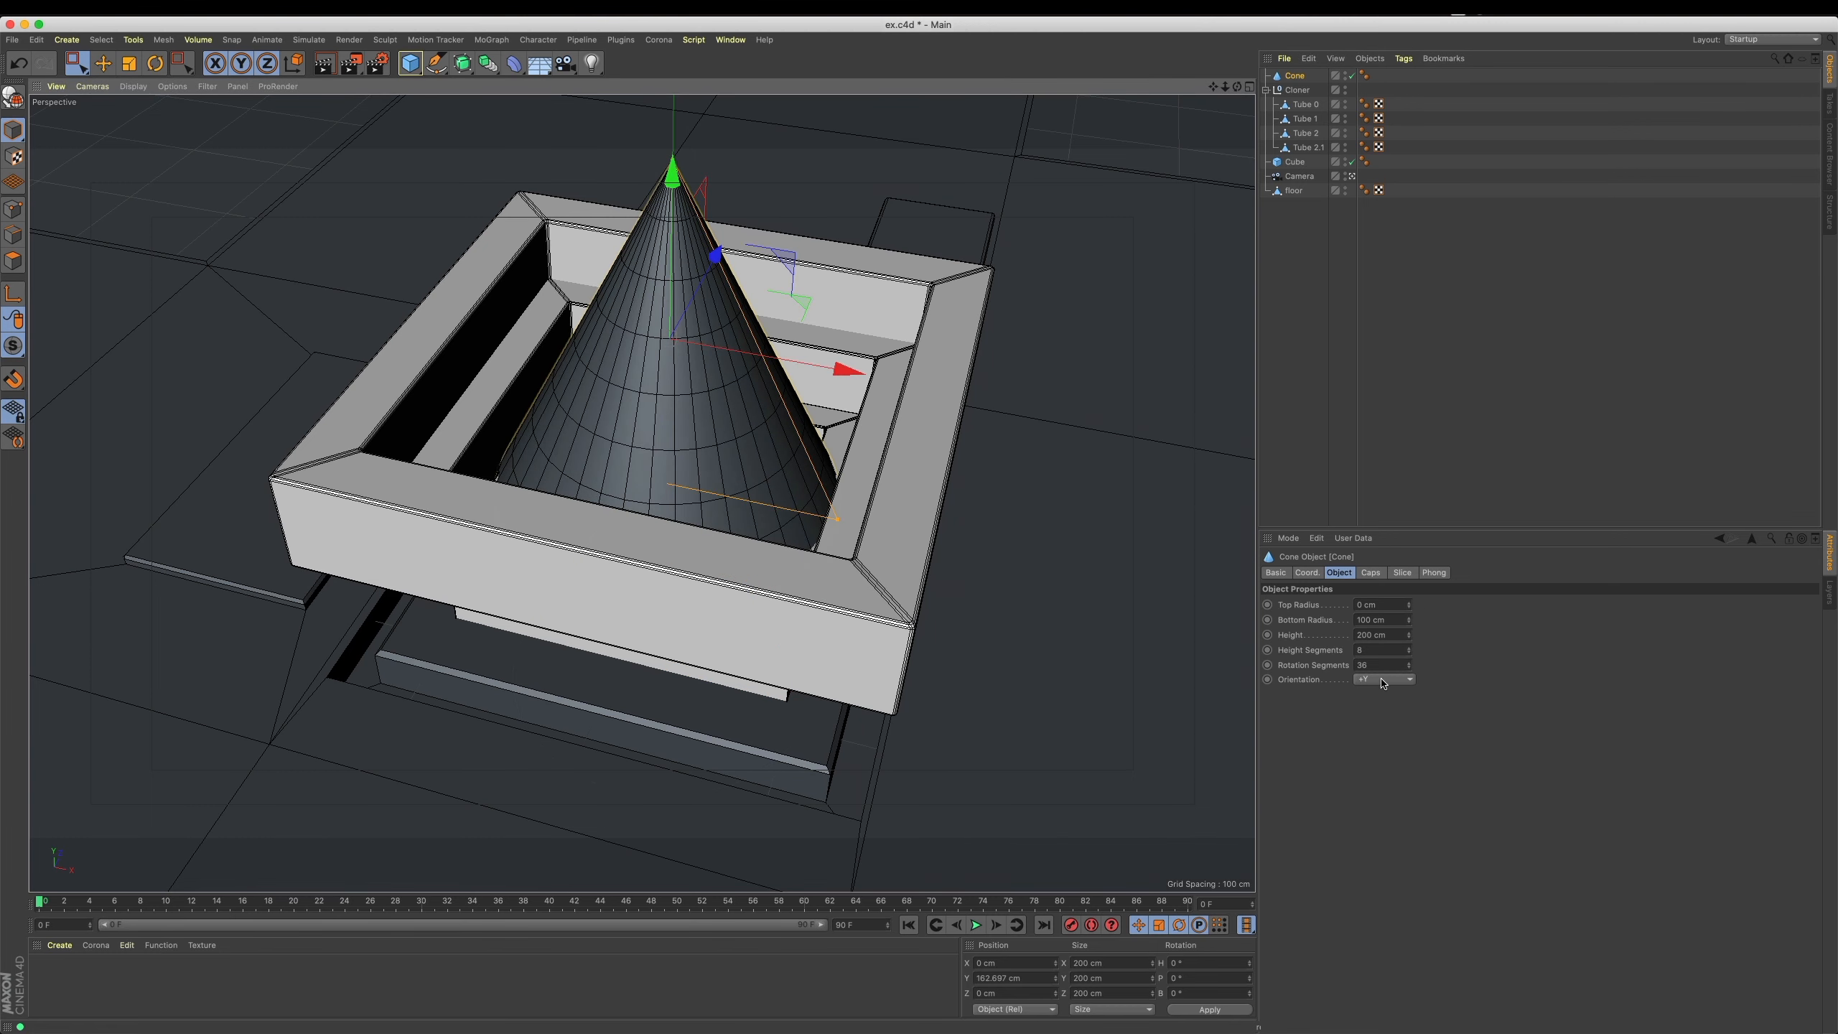
Set the cone's orientation to -Y and lower it into the tube stack to a Y position of about 118 cm.
scroll(1383, 684, down, 2)
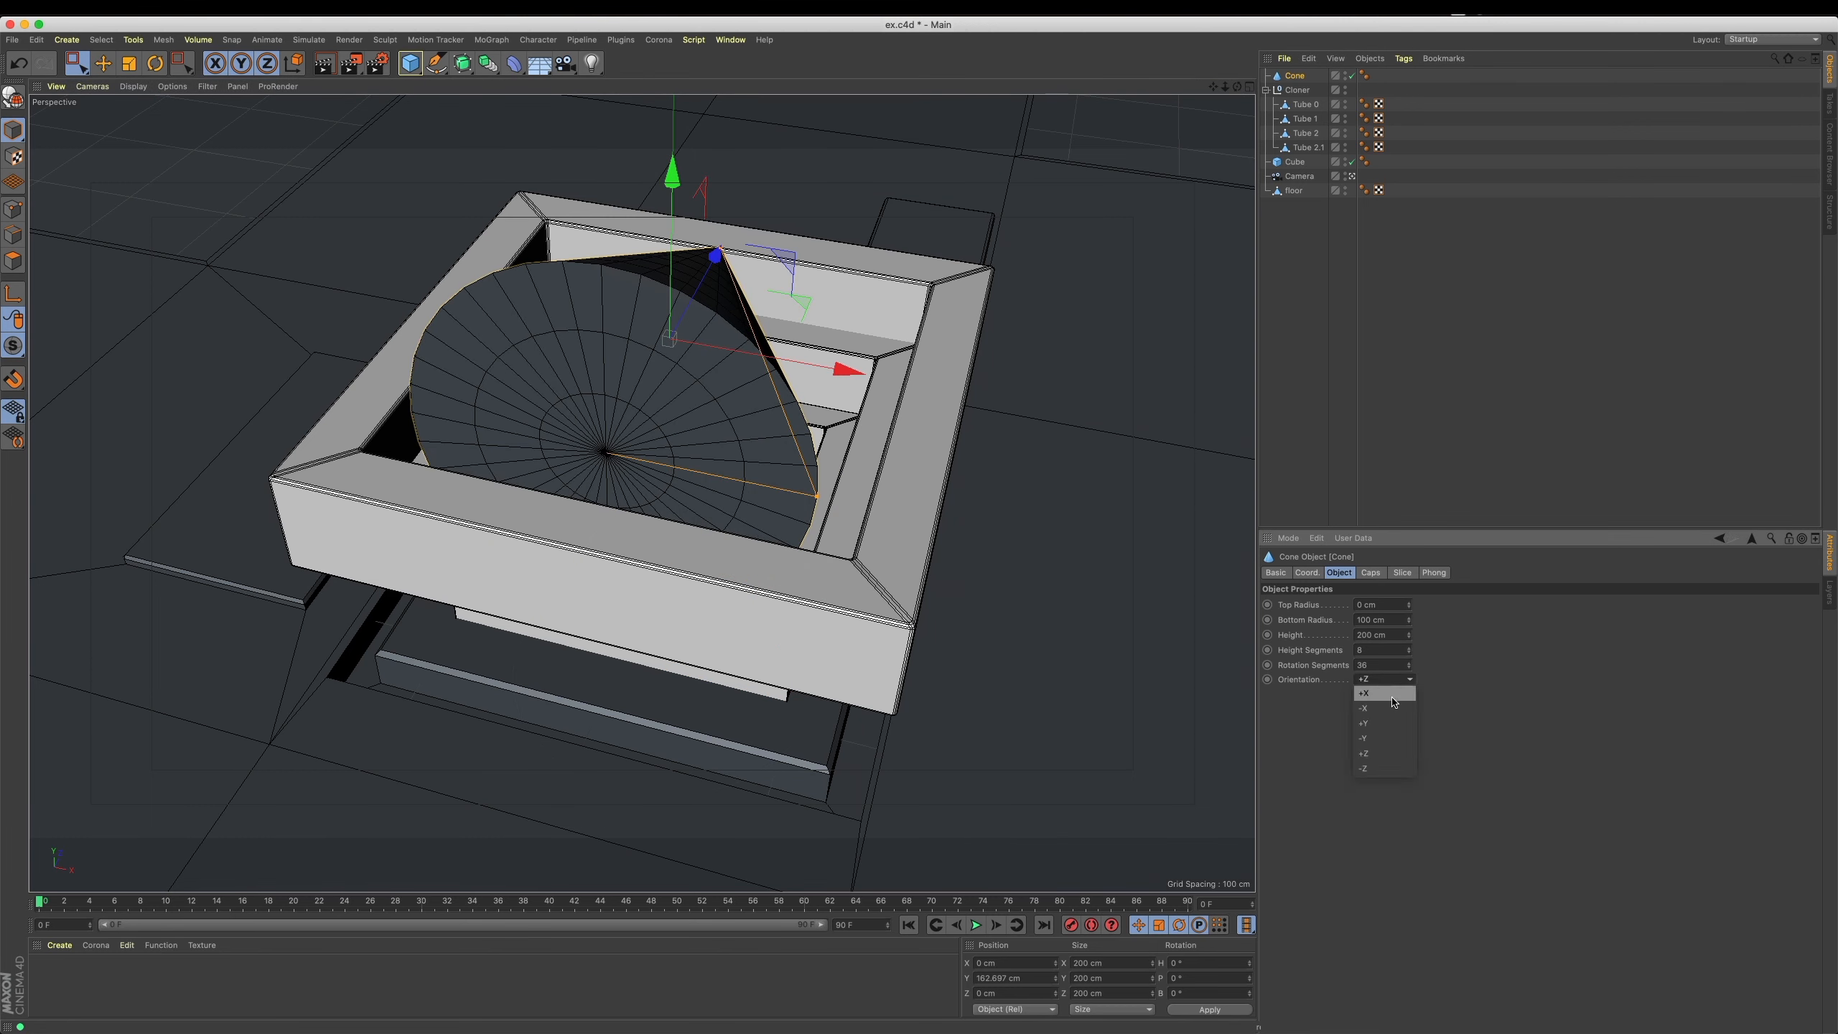
click(1394, 724)
scroll(1393, 678, down, 2)
scroll(1394, 674, up, 1)
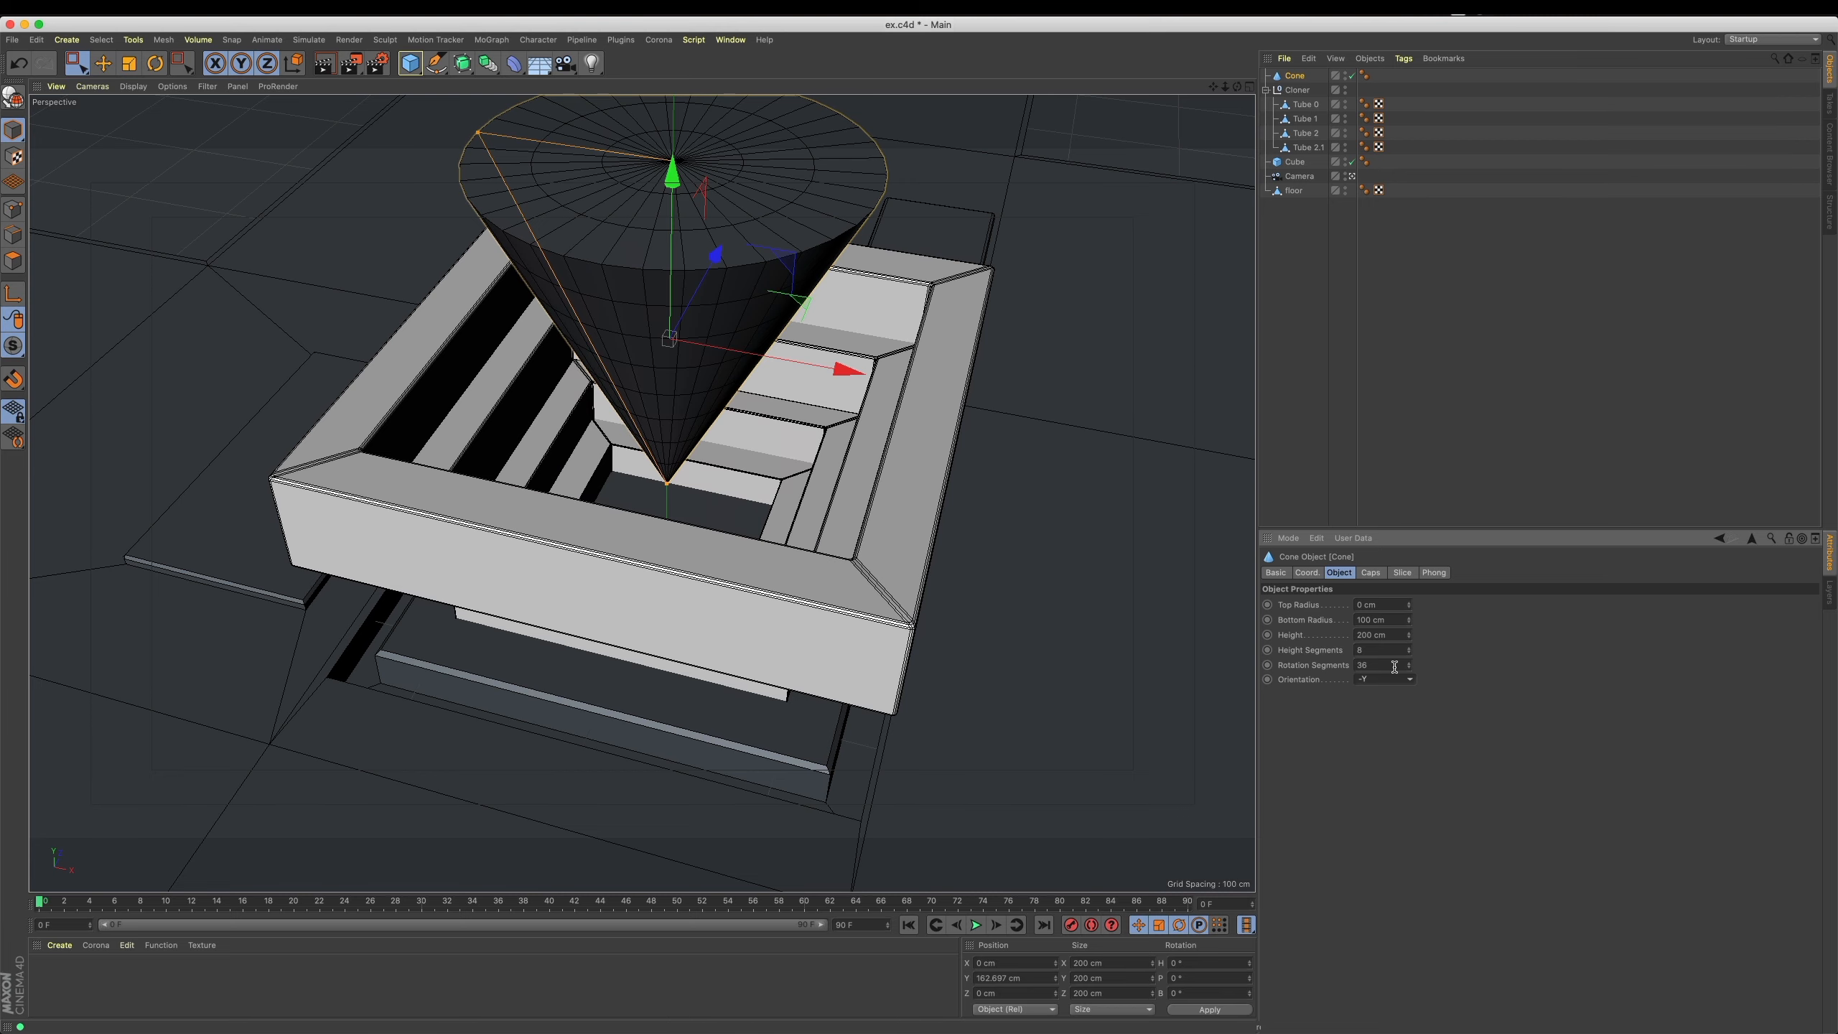
drag(678, 196, 678, 226)
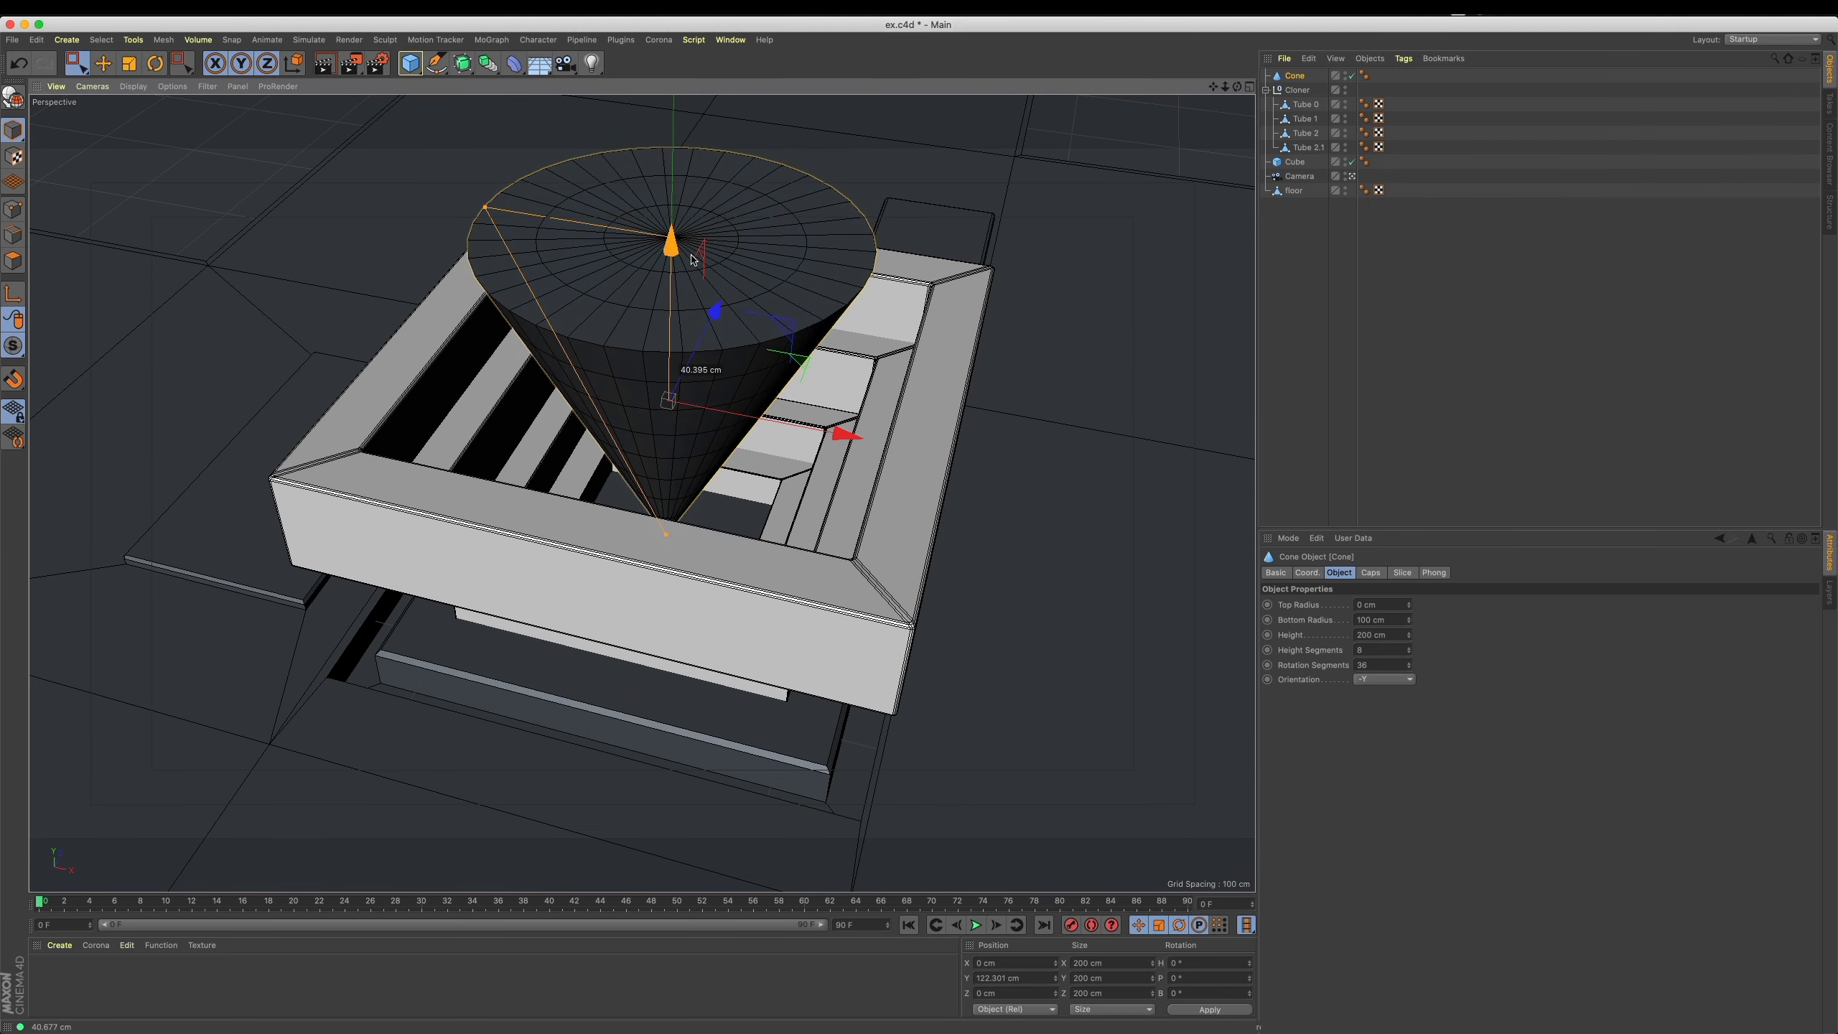
alt+middle_drag(745, 326, 745, 387)
mouse_move(746, 387)
alt+mouse_down()
mouse_move(789, 383)
mouse_move(767, 397)
alt+mouse_up()
drag(706, 336, 769, 444)
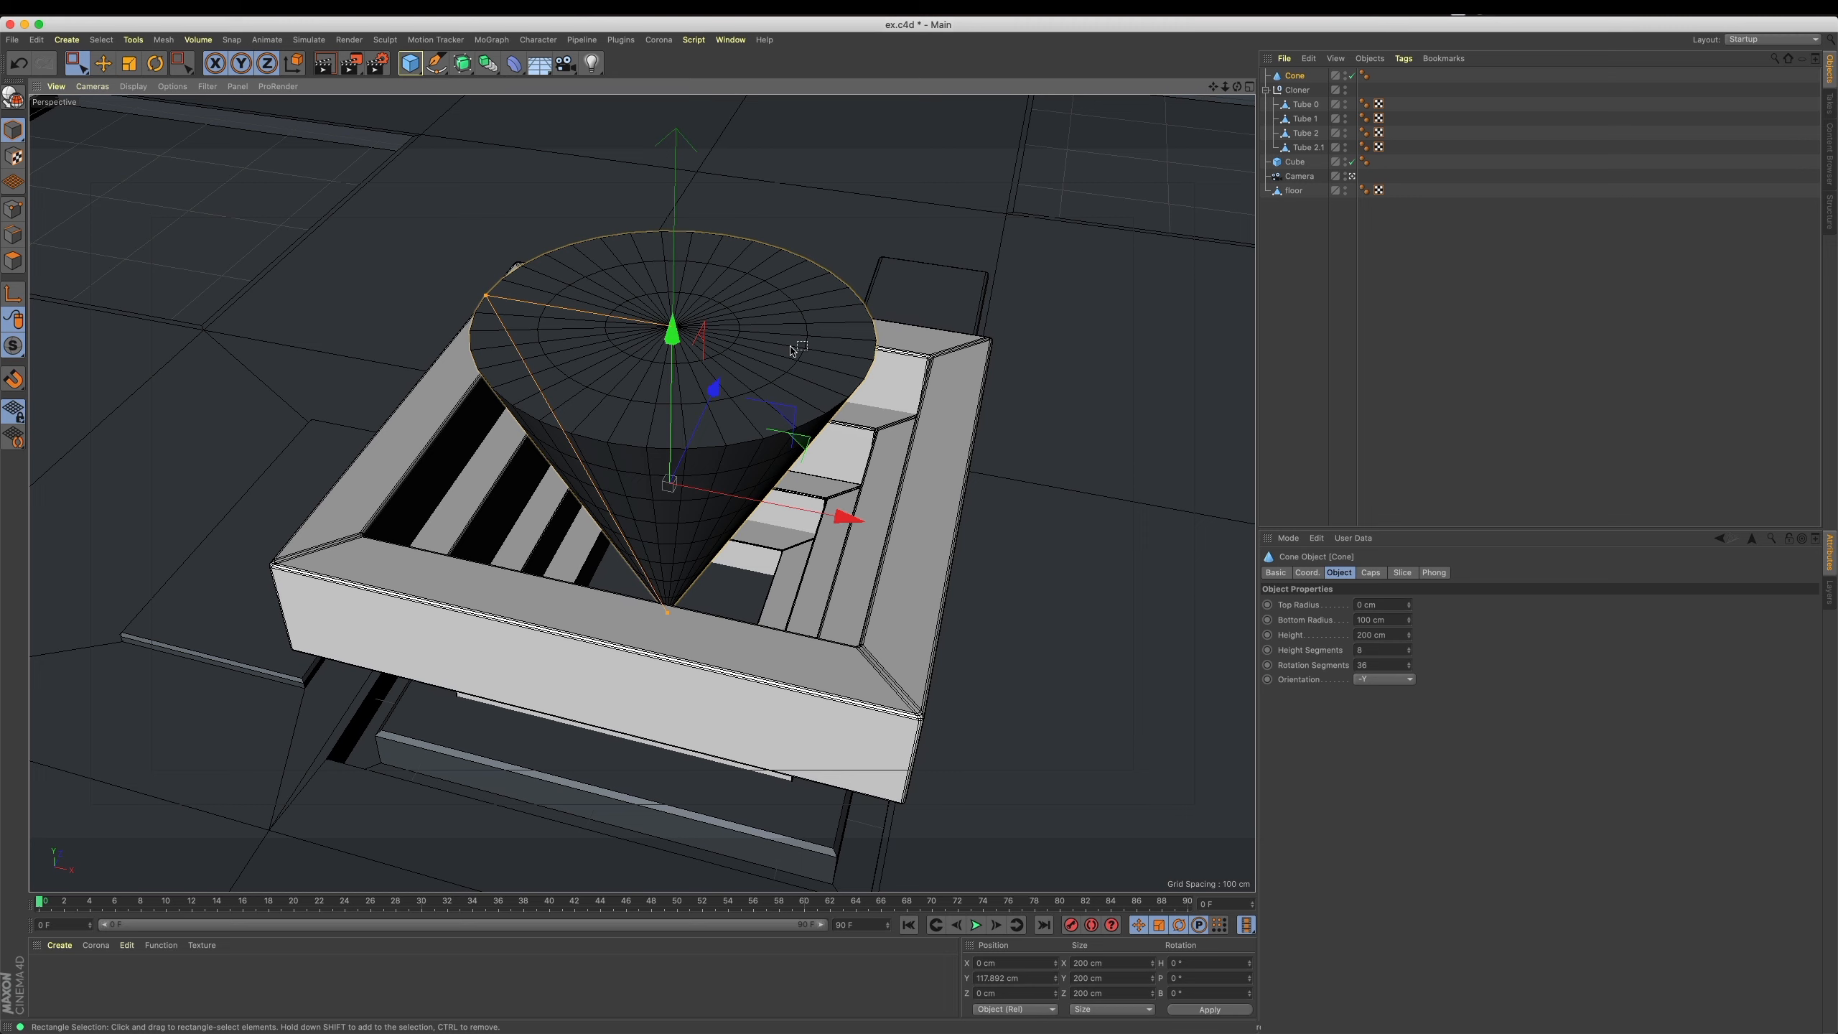
Add a Tube primitive, centre it on the cone by parenting it and applying Reset PSR, and take it back out of the hierarchy.
click(1296, 90)
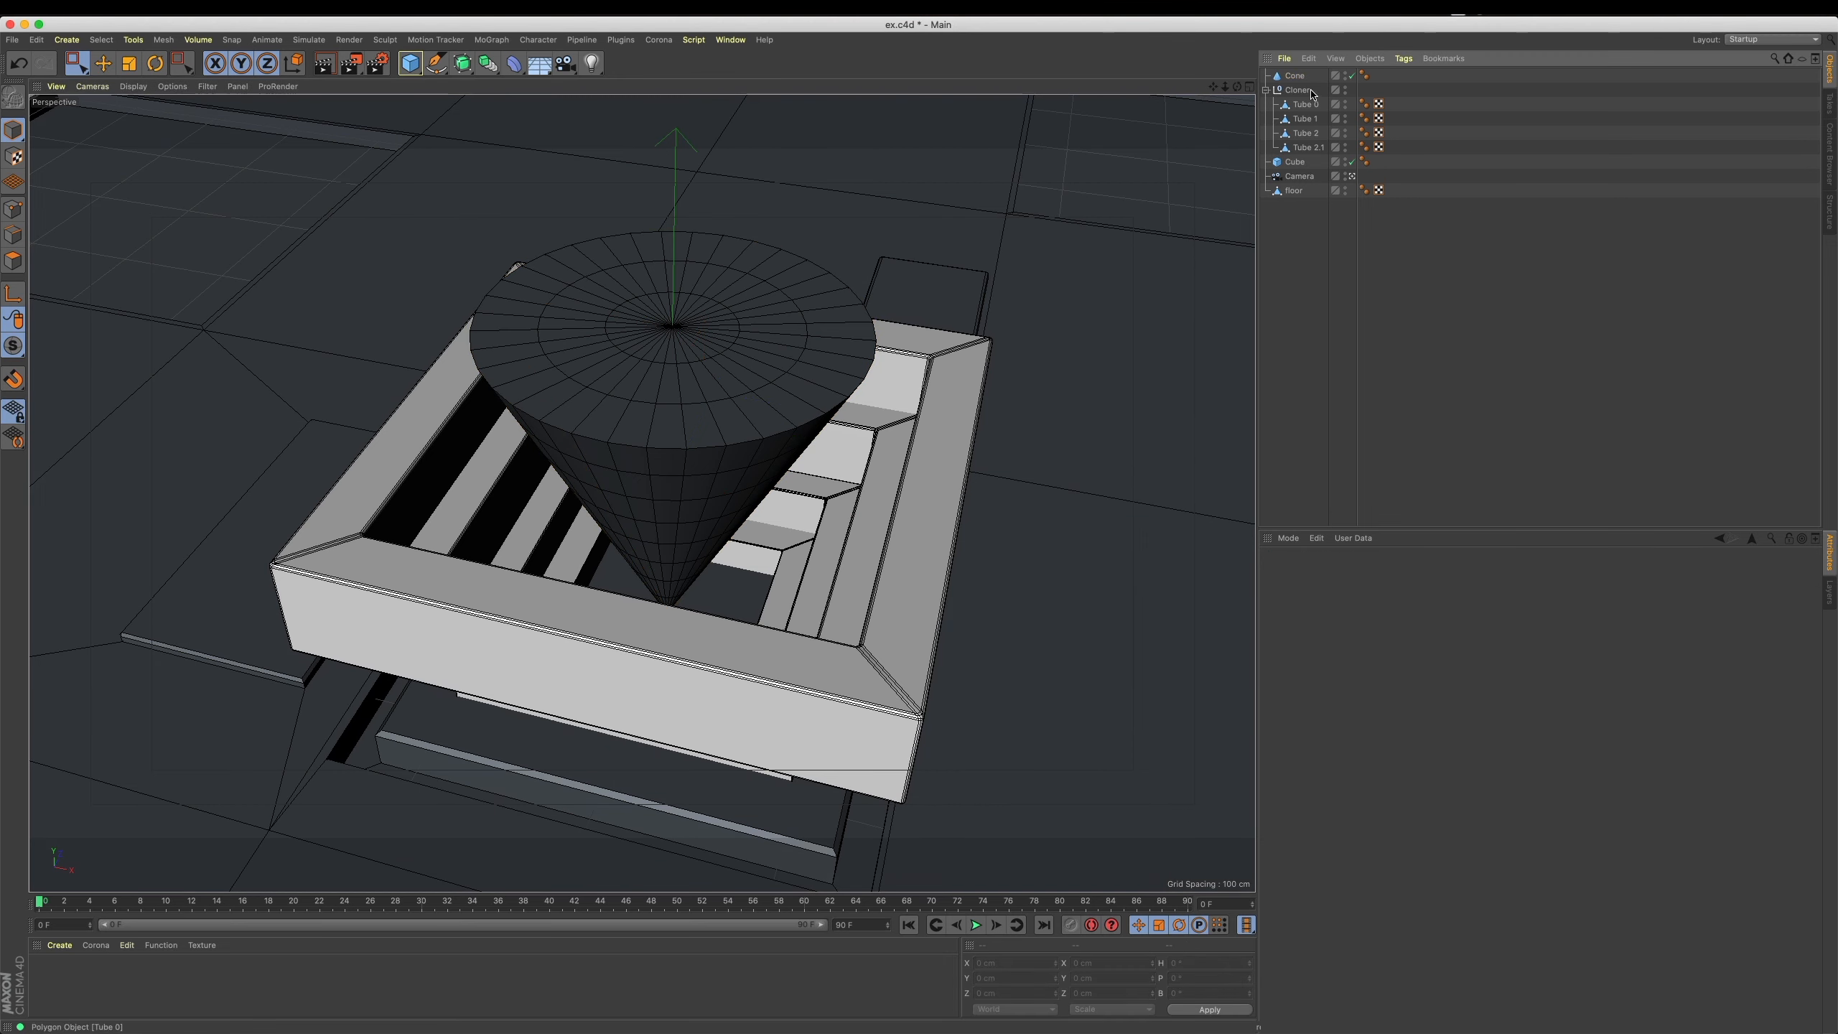
click(419, 71)
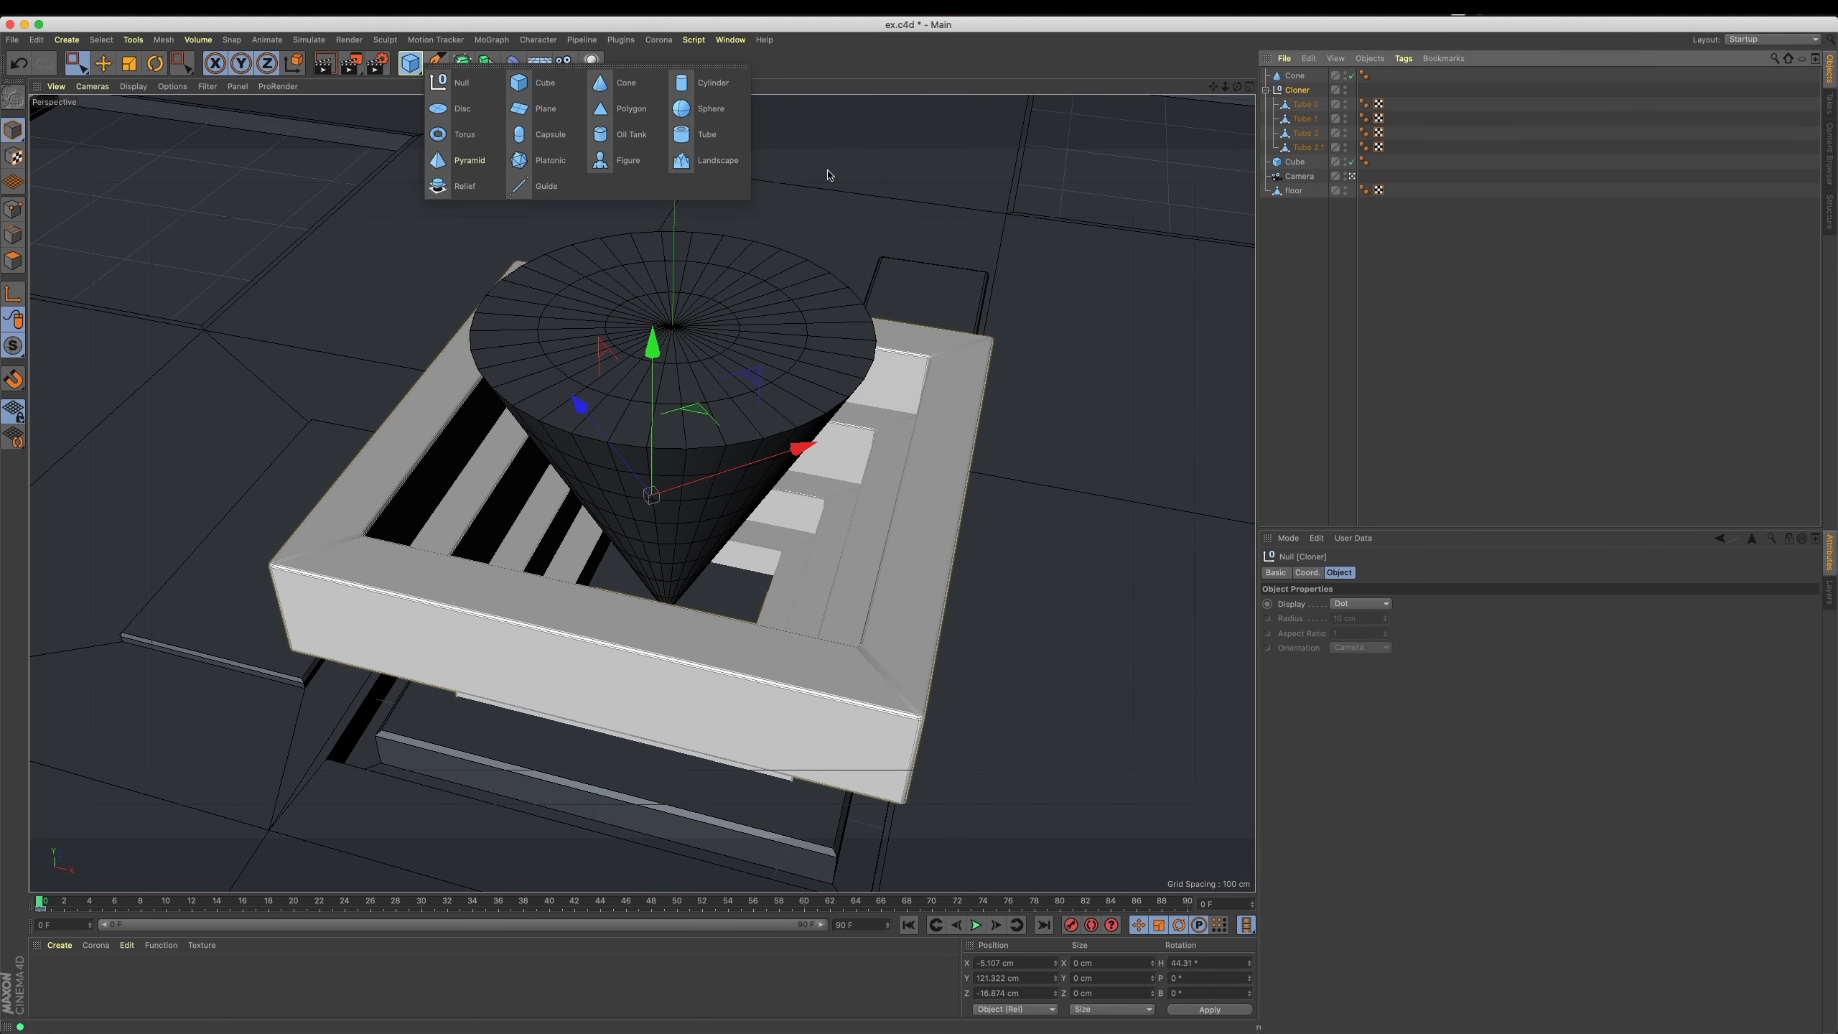
shift+click(706, 135)
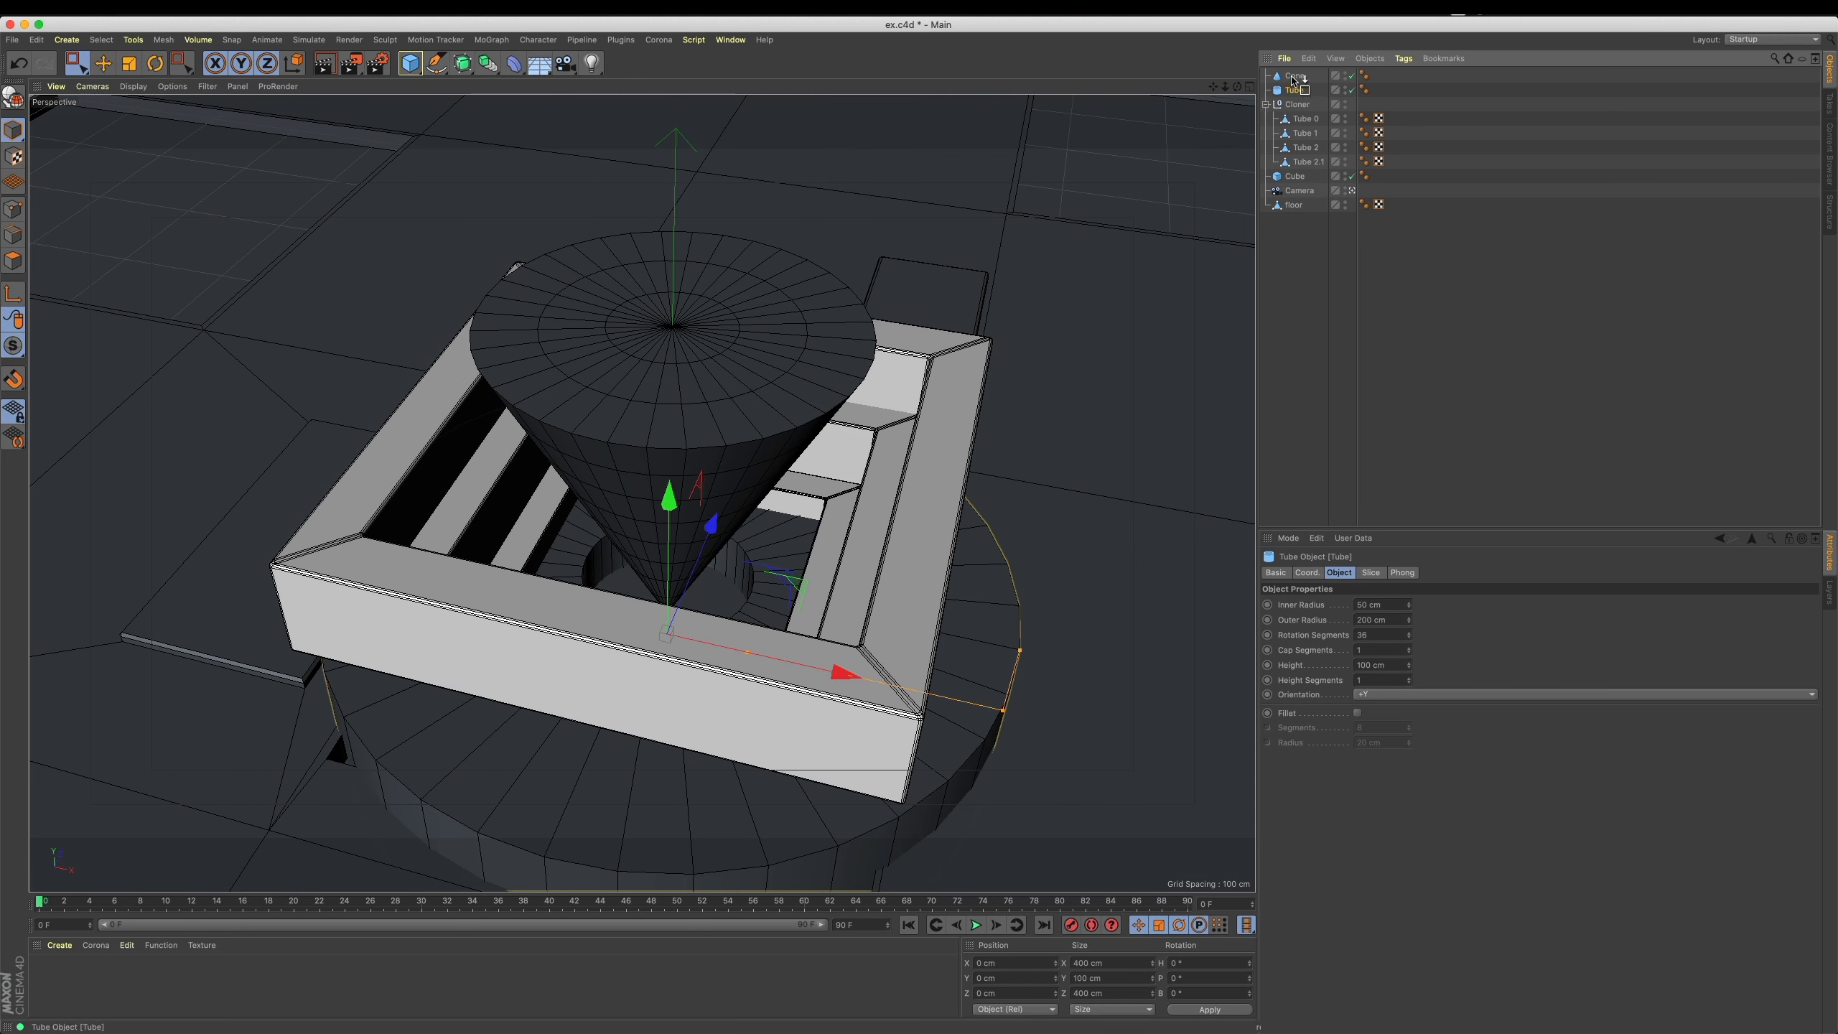
click(132, 40)
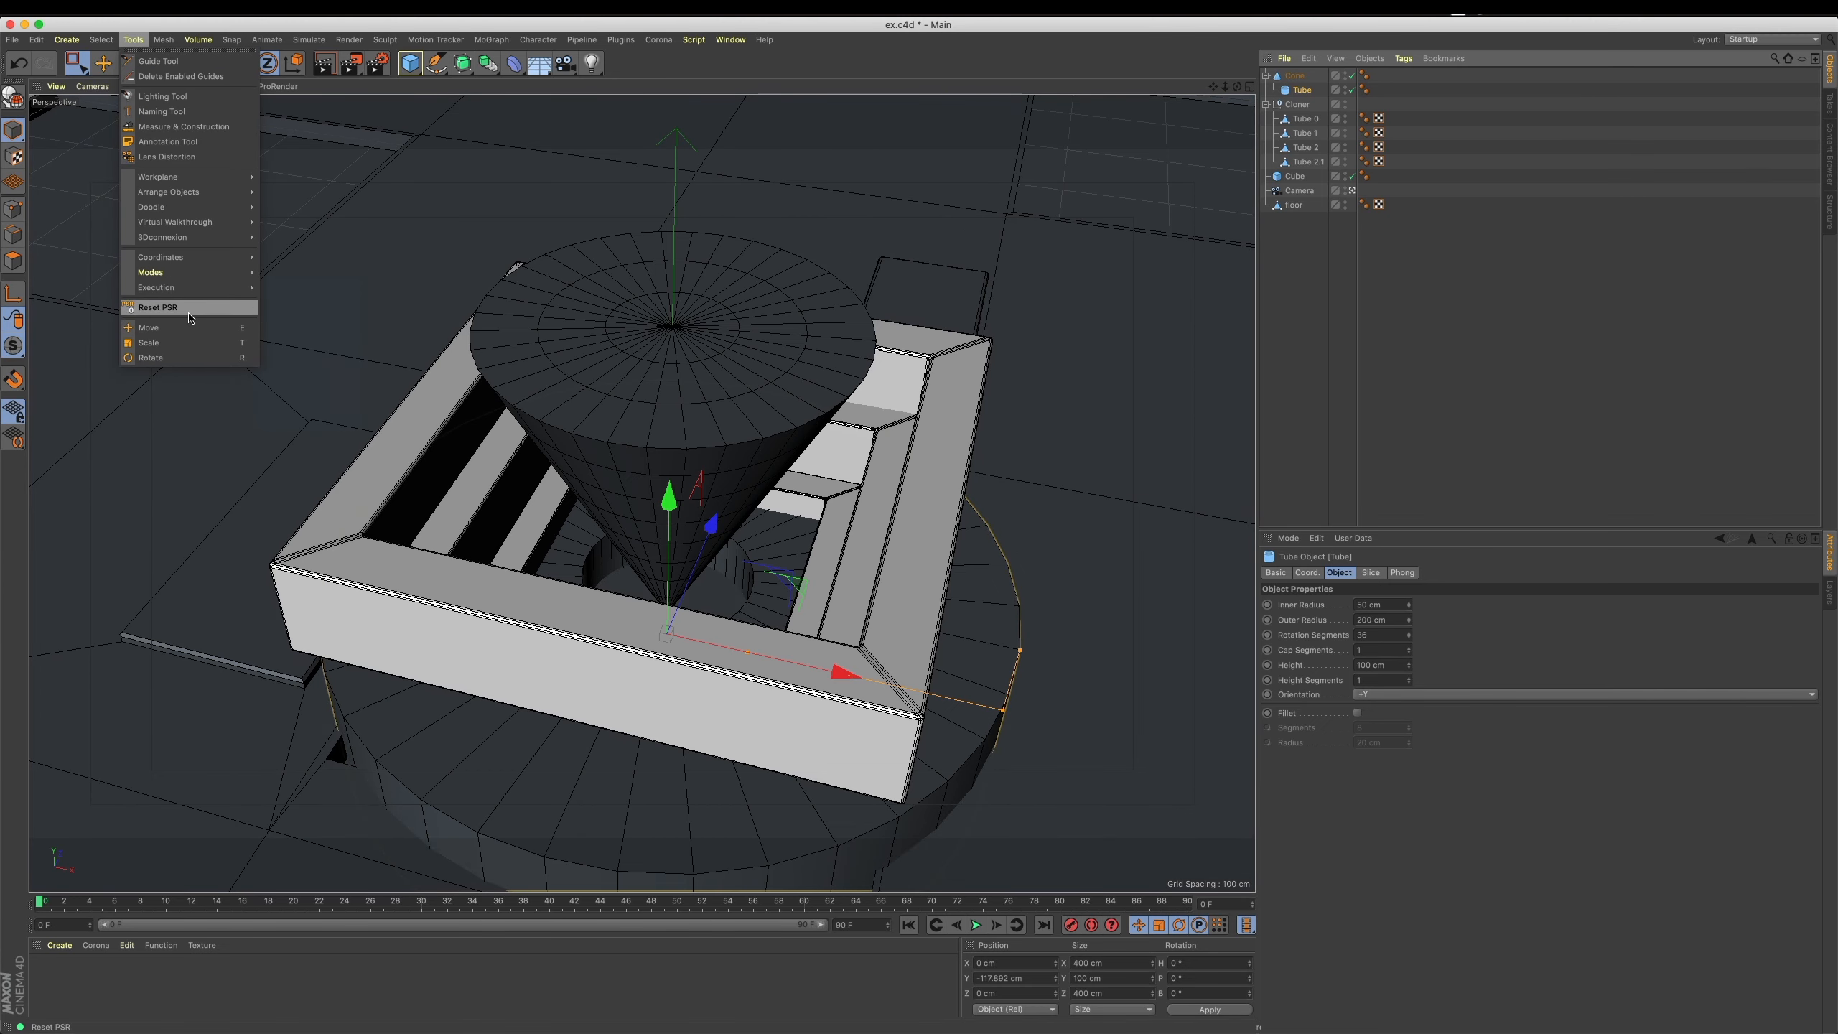
click(189, 314)
click(1419, 265)
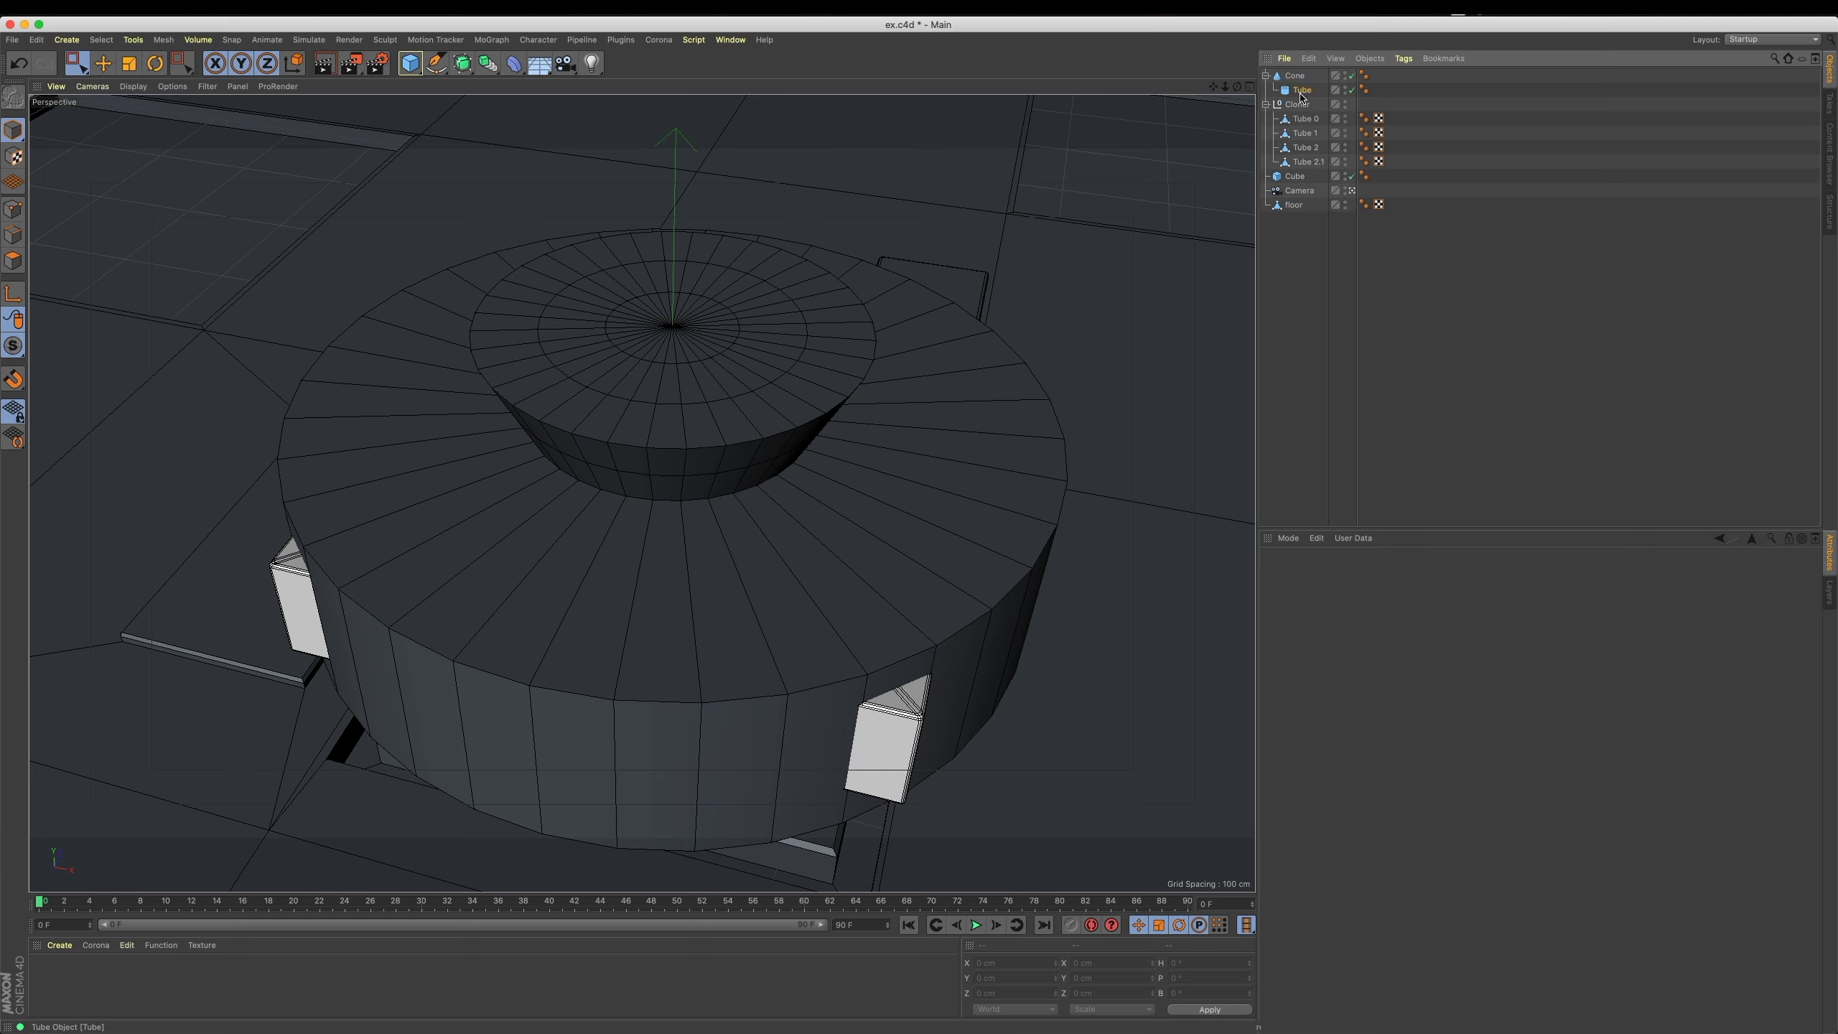
drag(1293, 75, 1293, 72)
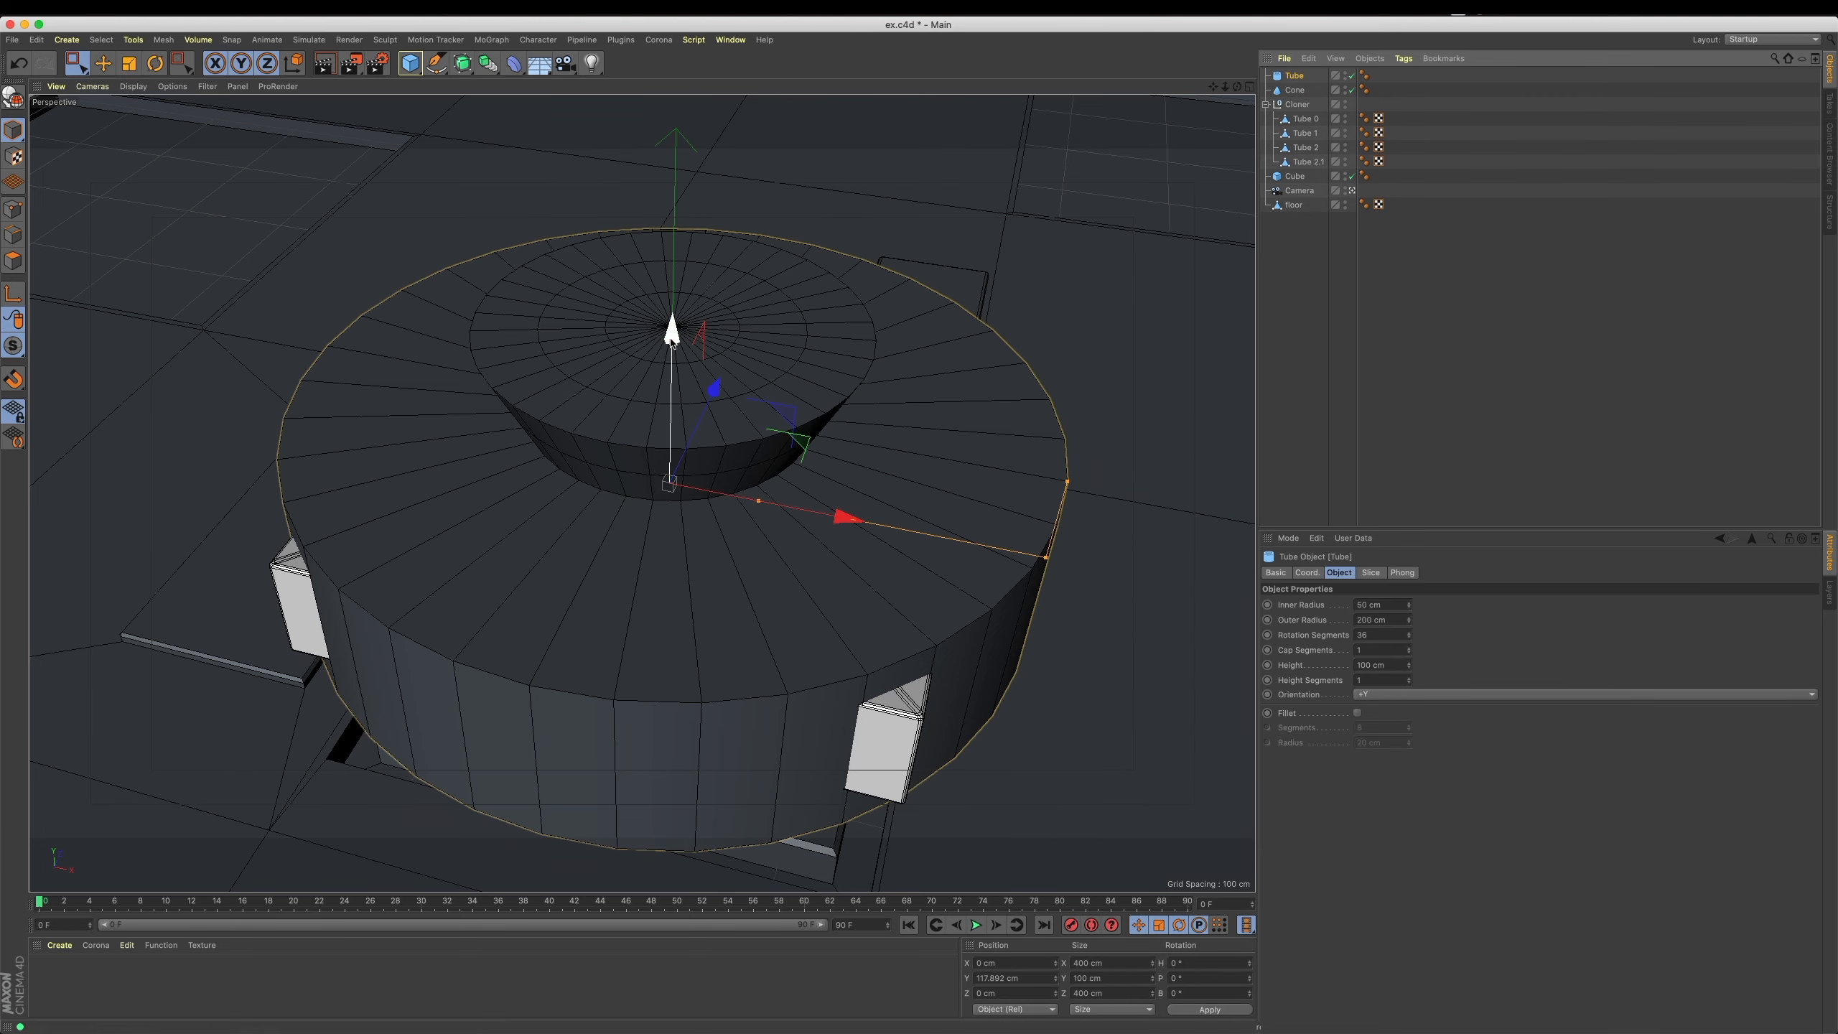
Scale the new tube to about 199 cm across and raise it above the cone to a Y position of about 243 cm.
mouse_move(671, 368)
mouse_down()
mouse_move(673, 406)
mouse_move(673, 367)
mouse_up()
key(t)
drag(1164, 535, 725, 704)
key(e)
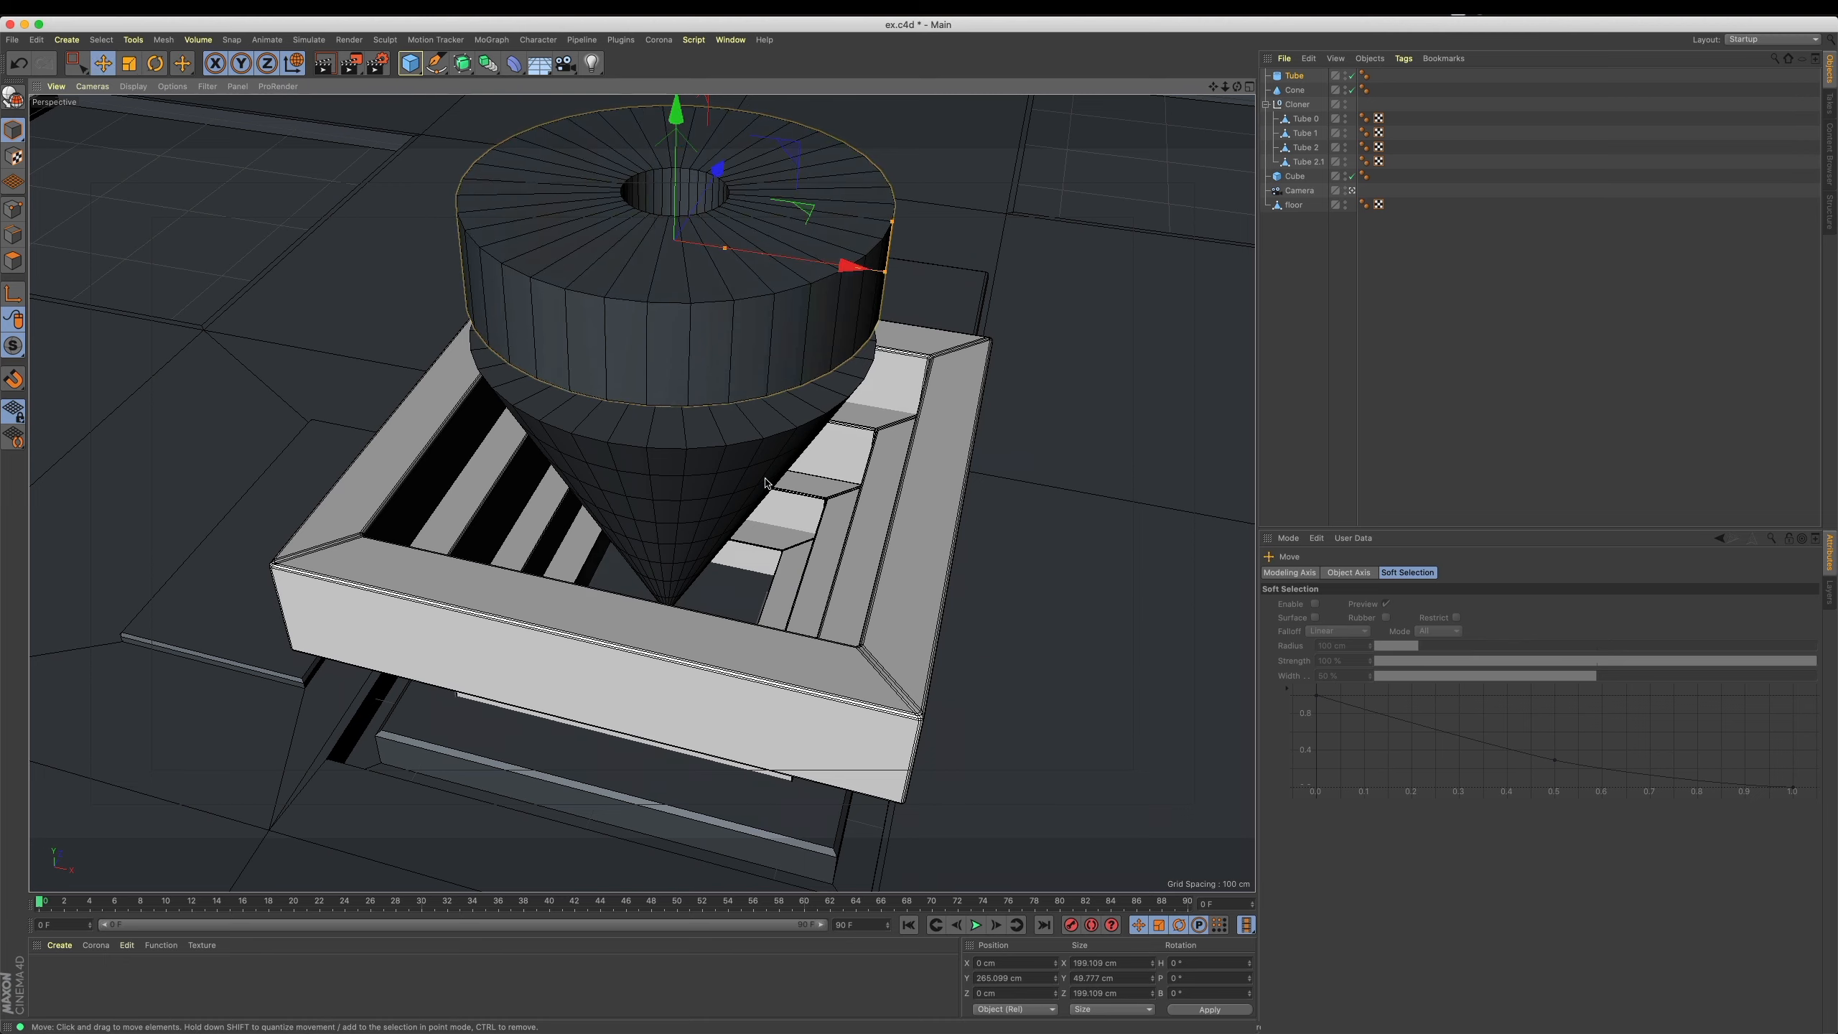
drag(676, 112, 676, 161)
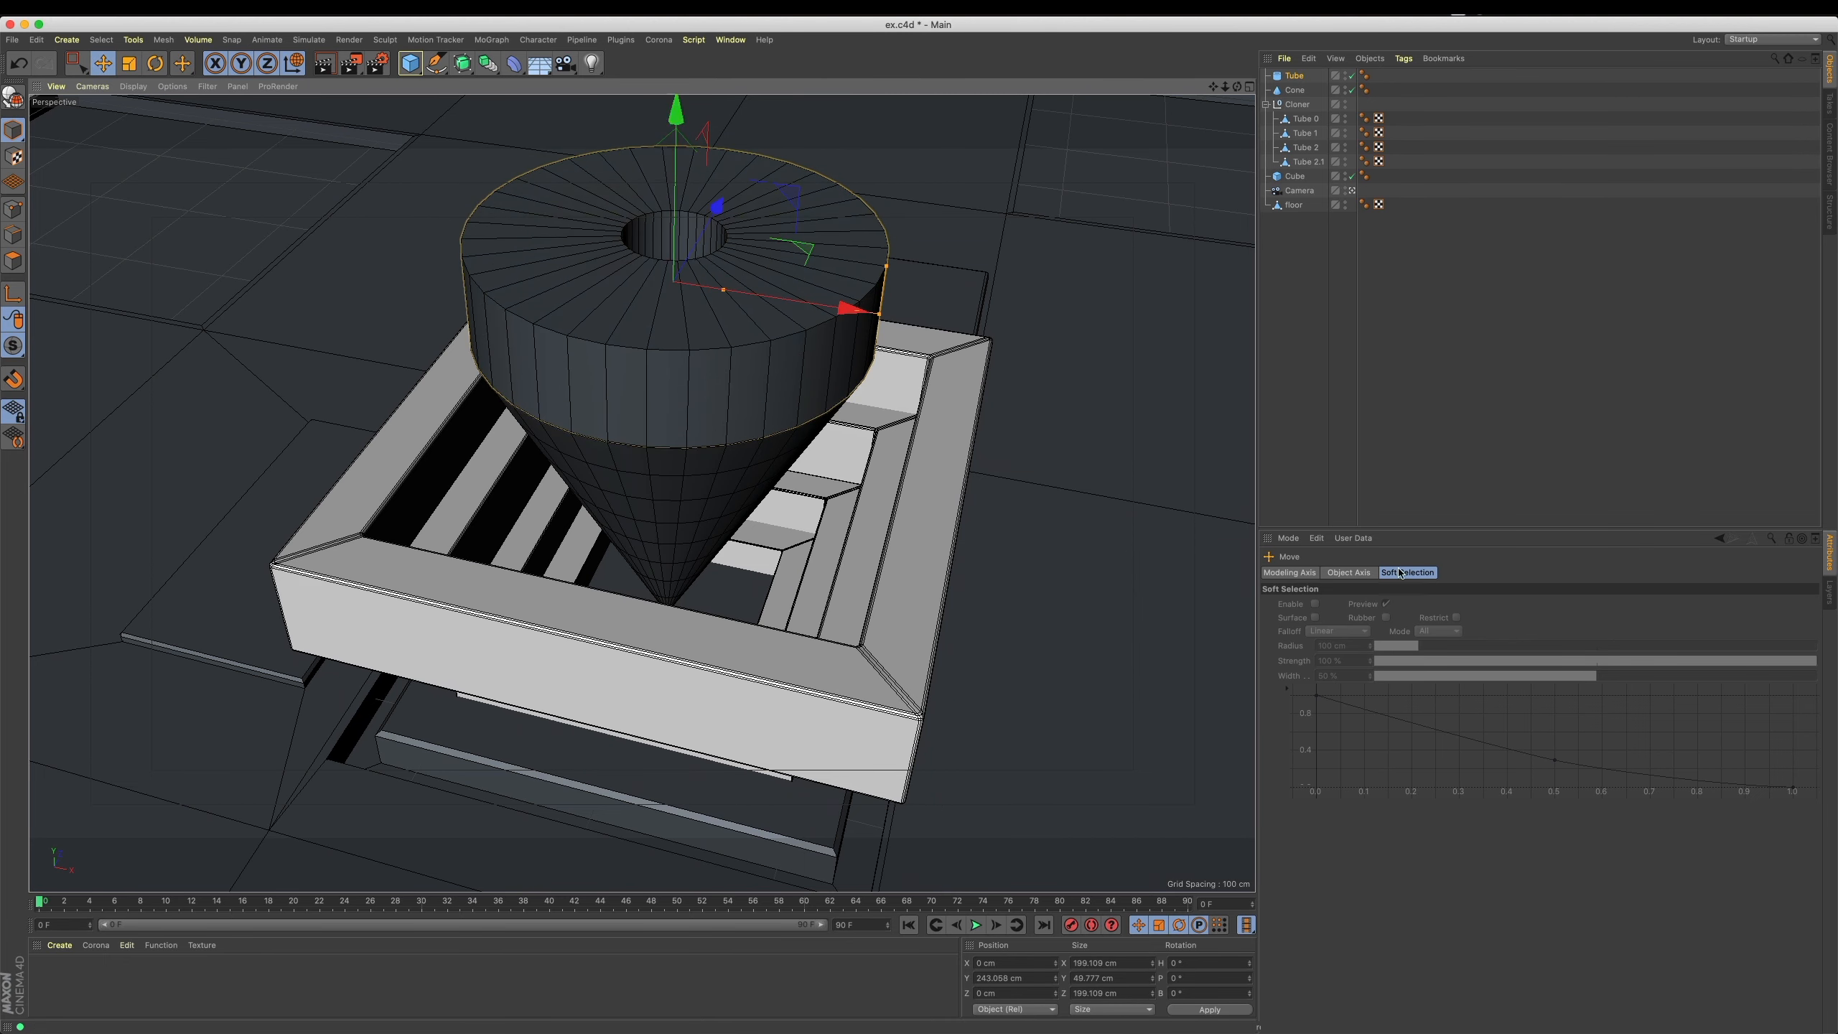
Reduce the new tube's height to about 4.8 cm to make it a thin ring.
click(1334, 174)
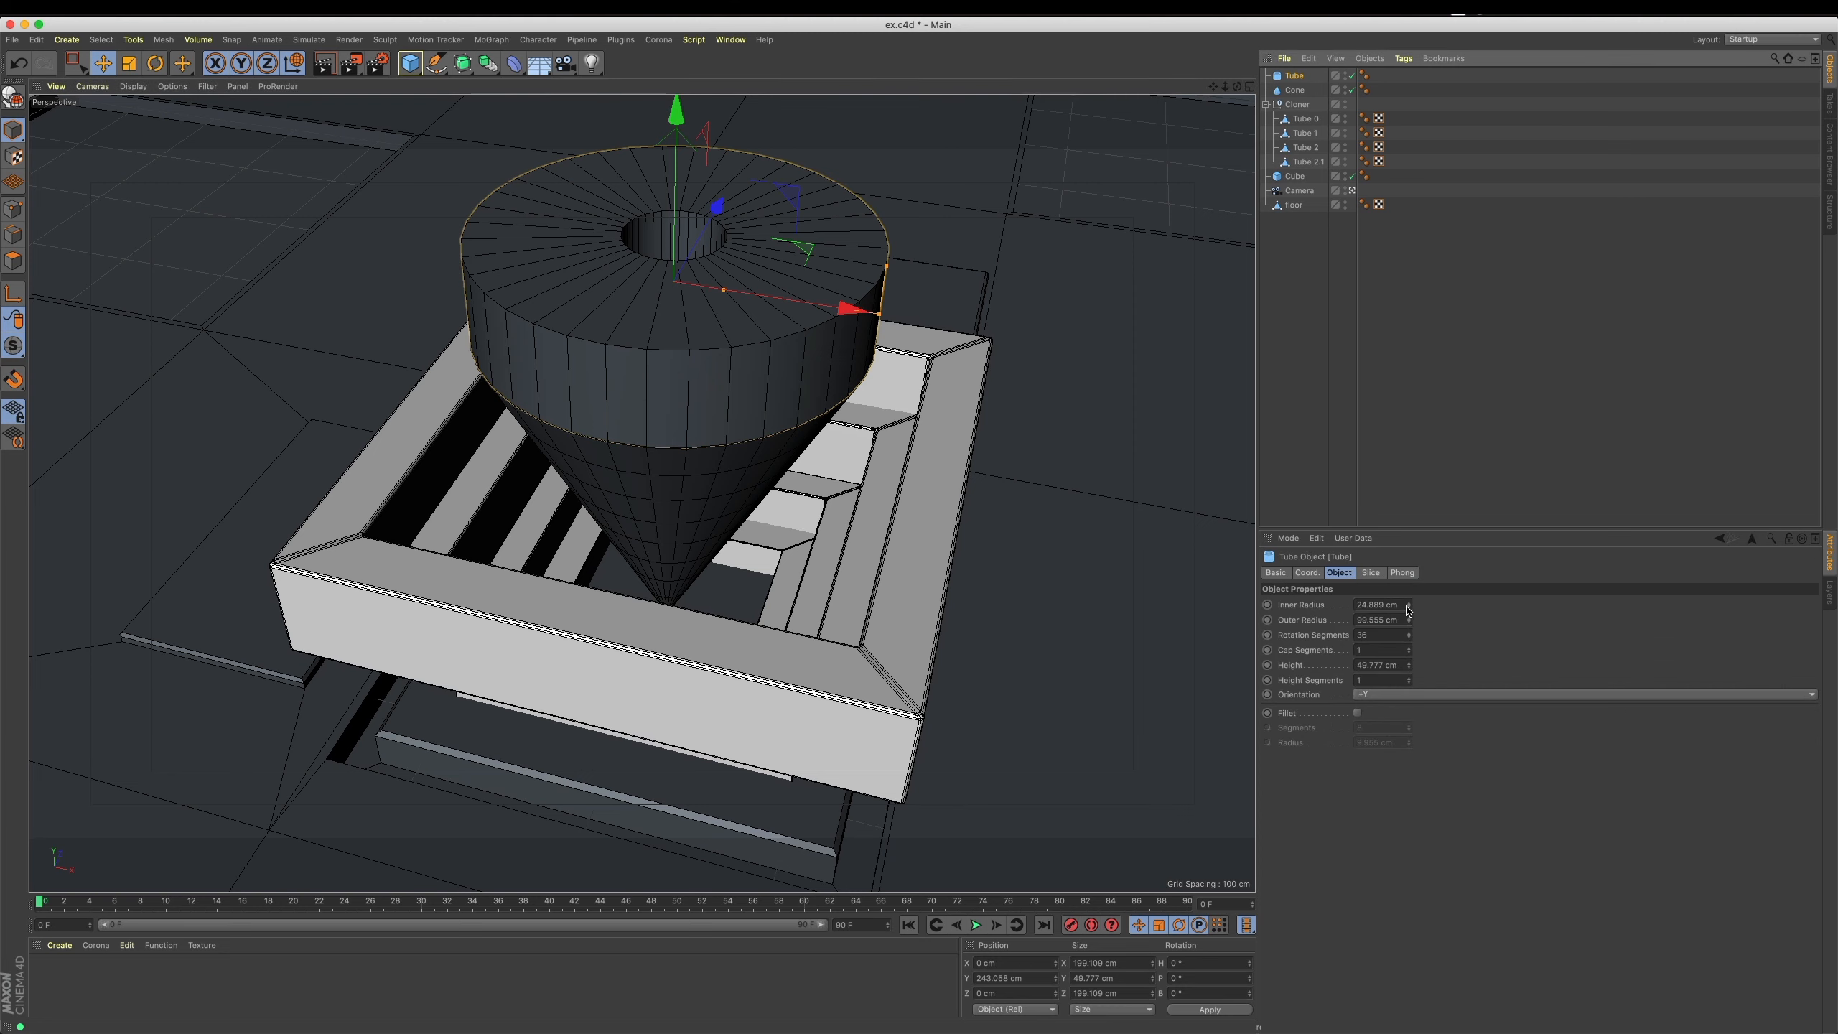
drag(1408, 665, 1408, 695)
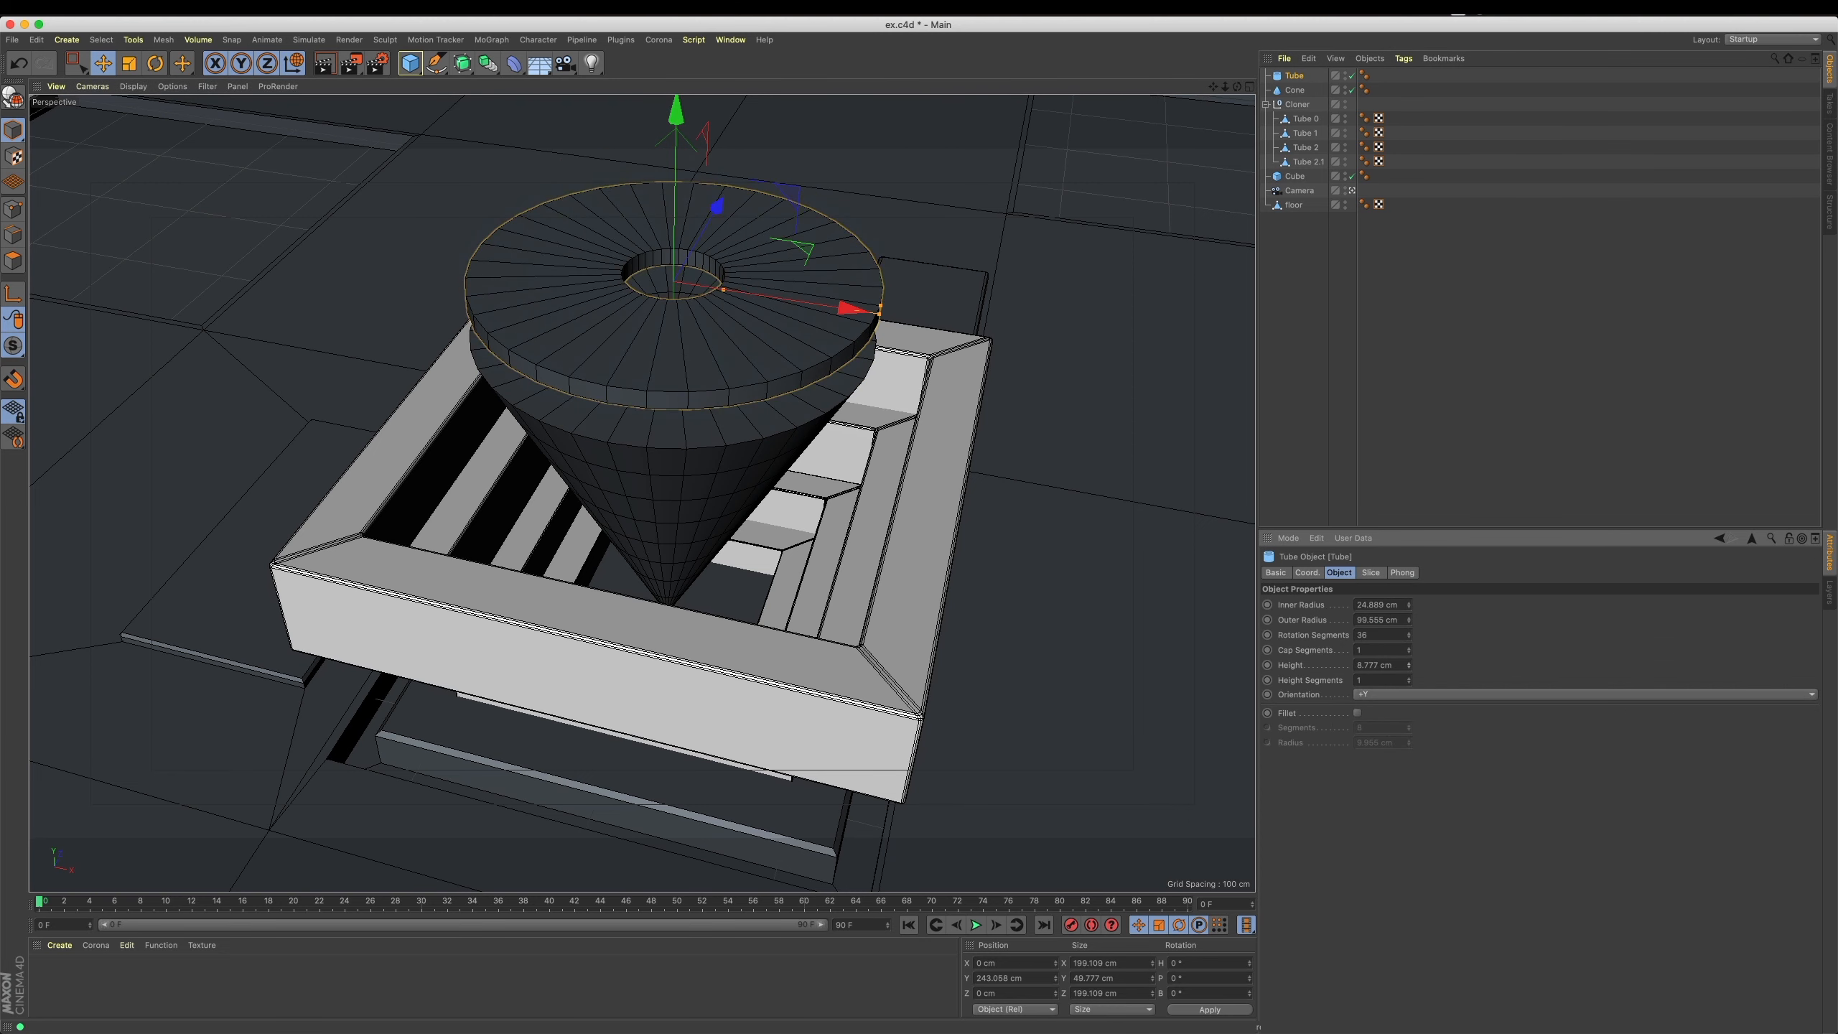
click(1409, 670)
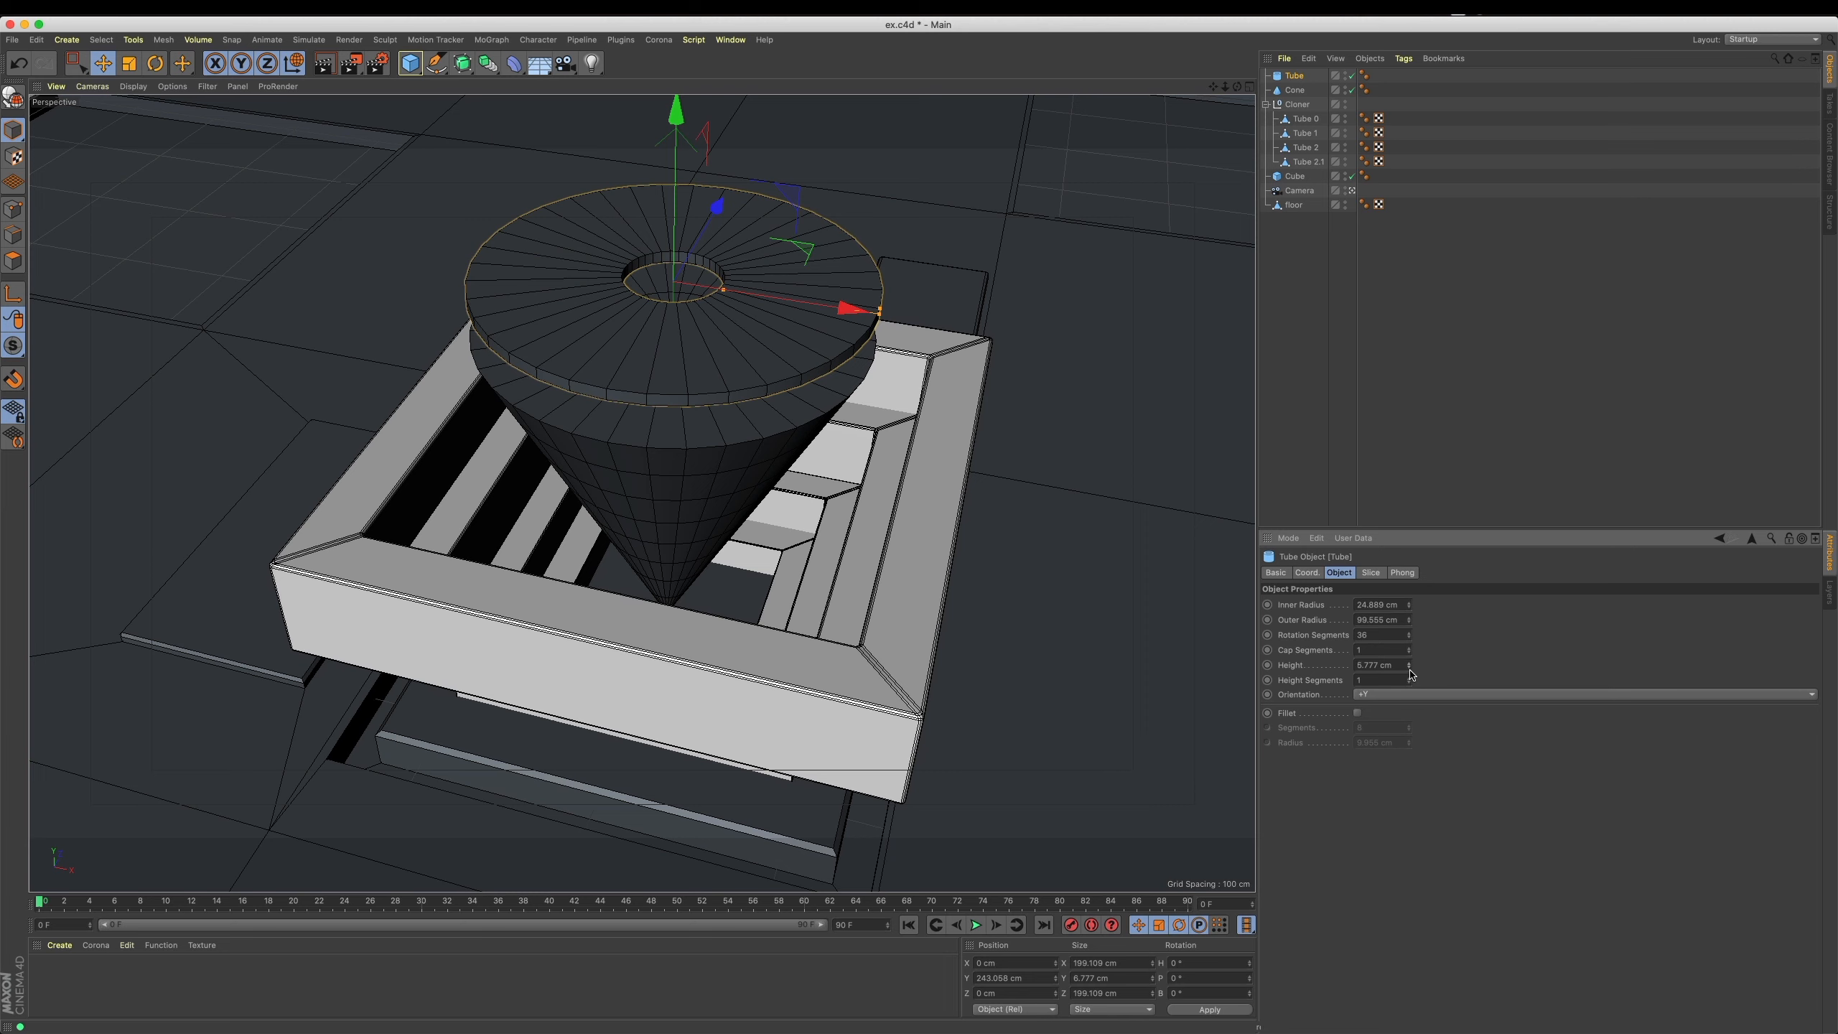
Smooth the cone and the thin tube by increasing their rotation segments, using 153 for the tube.
drag(1409, 636, 1412, 537)
click(1292, 91)
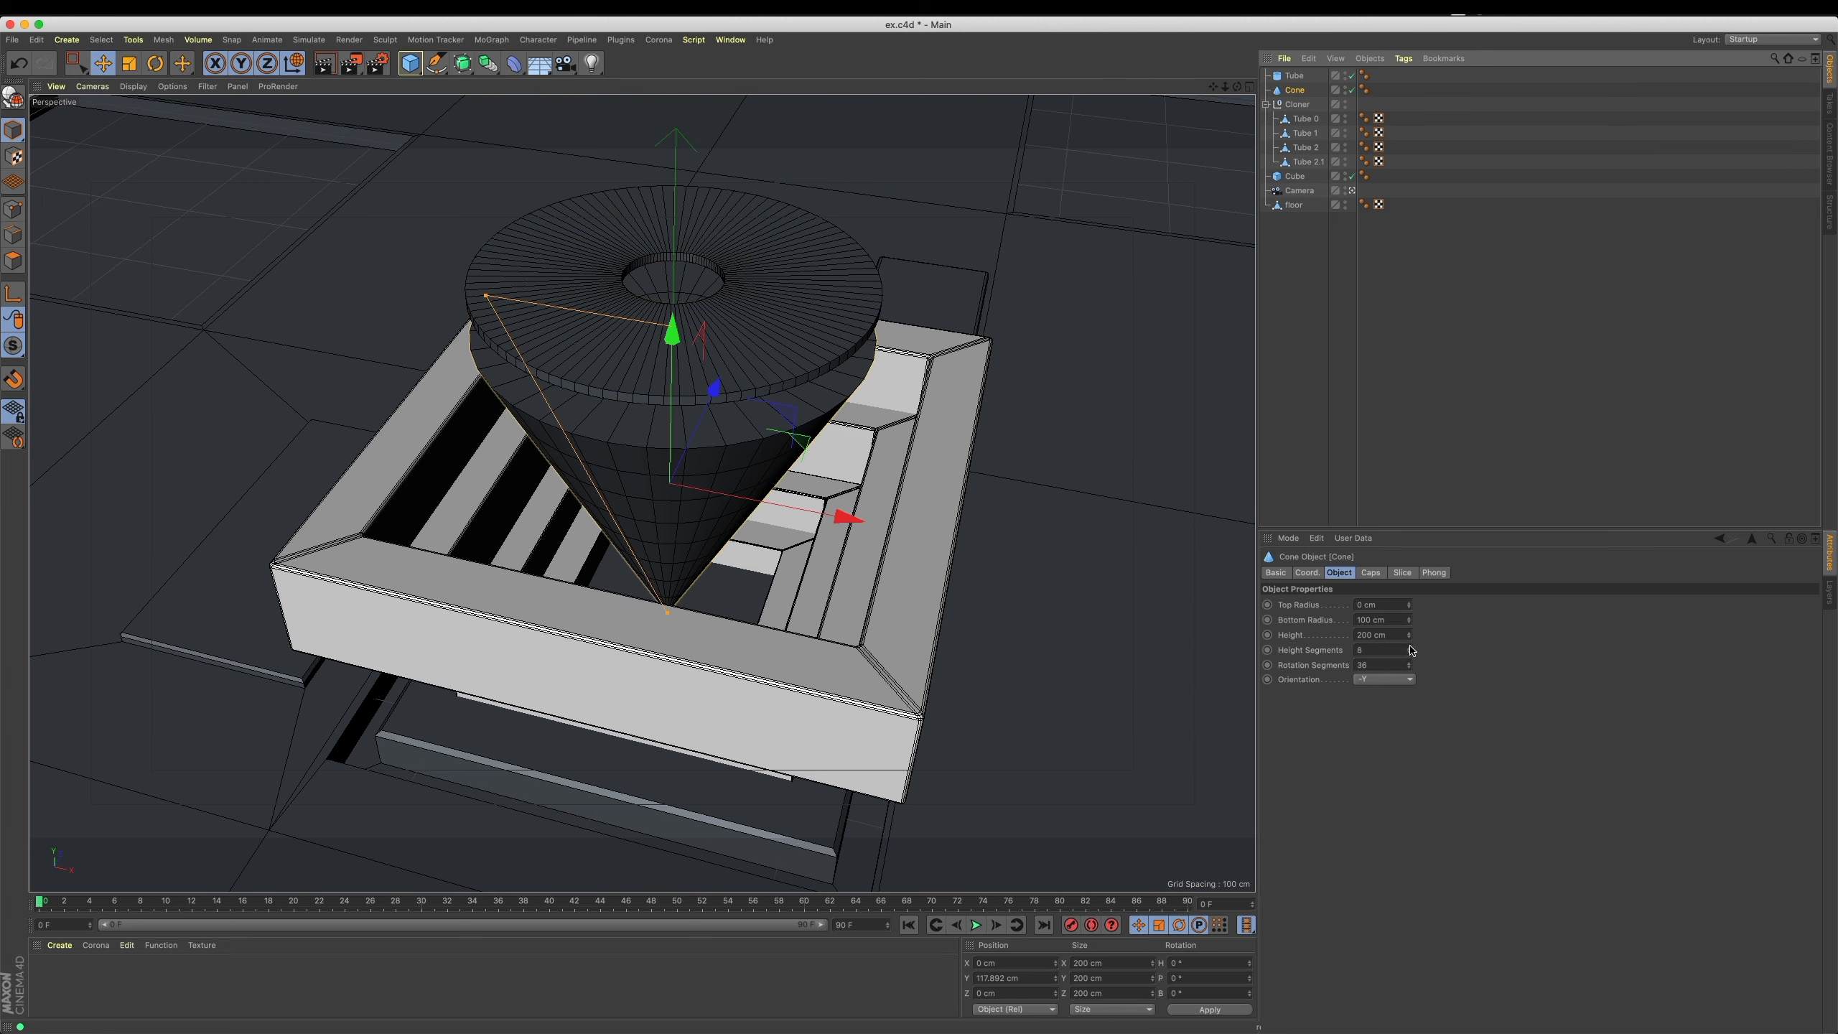
drag(1408, 666, 1410, 420)
click(860, 403)
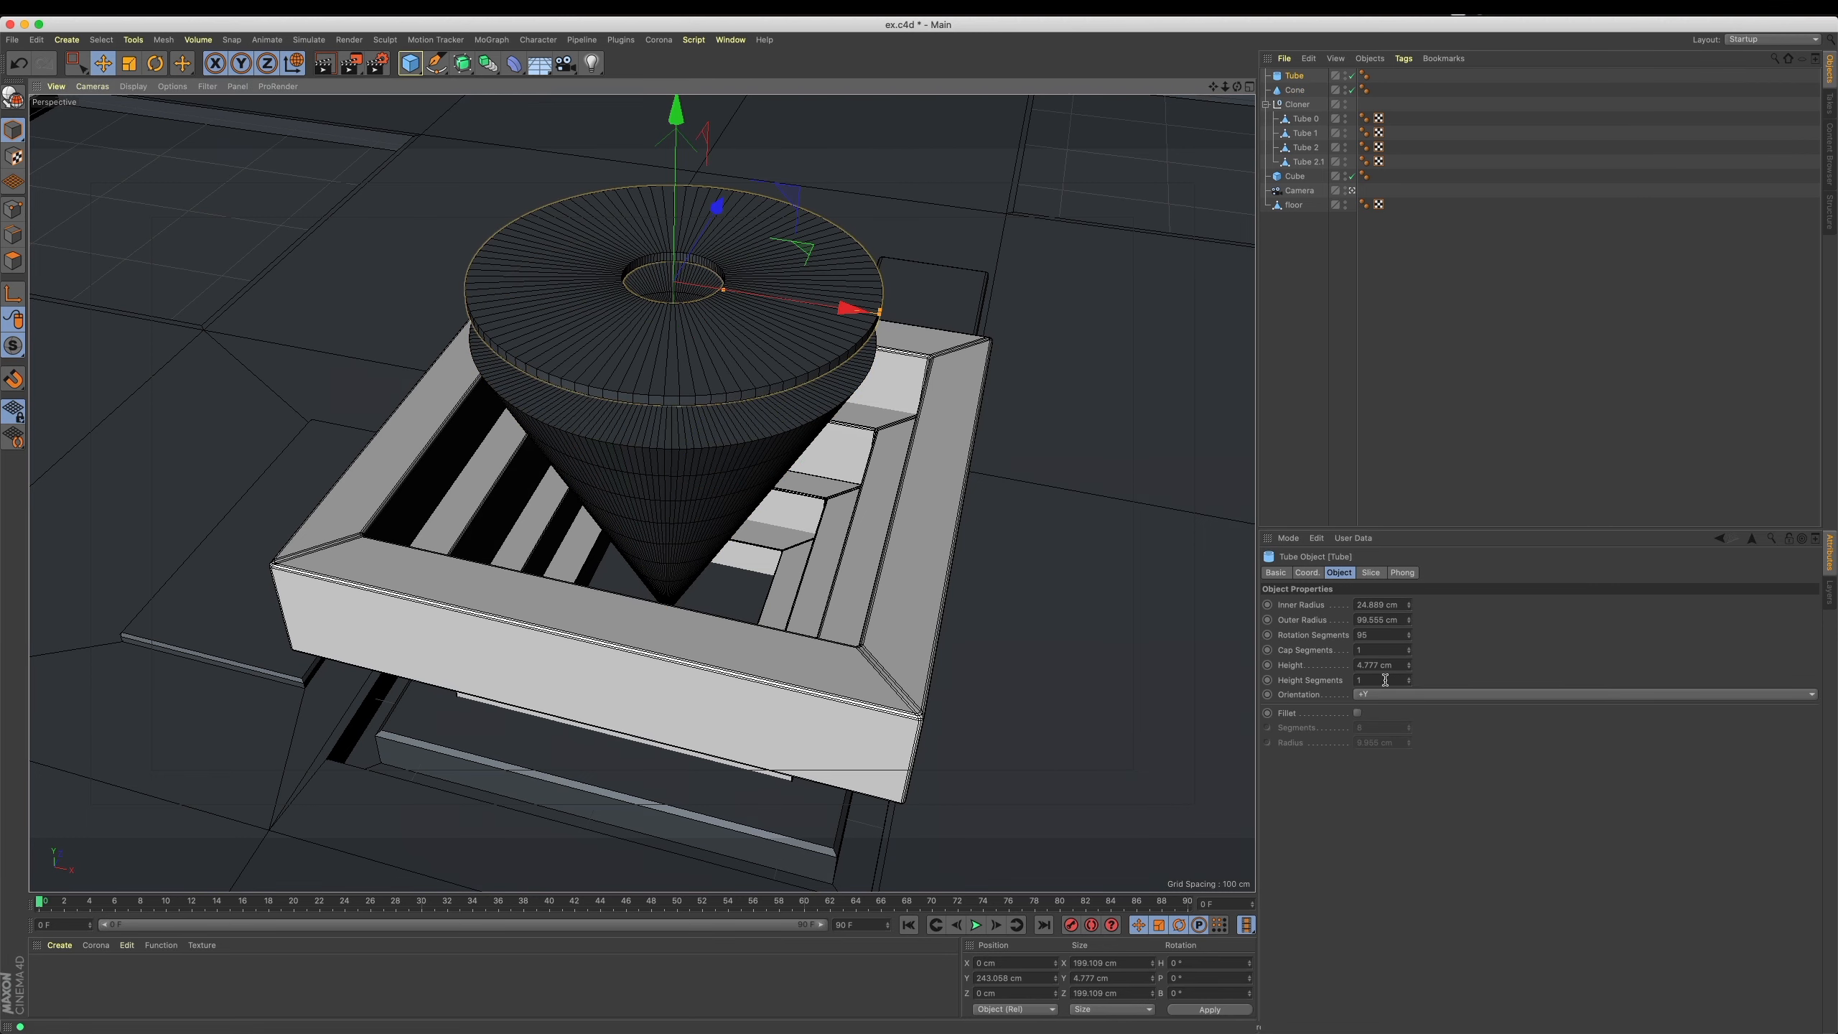
drag(1413, 640, 1414, 598)
Lower the thin tube onto the cone's wide end at a Y position of about 222 cm and render the view.
drag(682, 133, 682, 153)
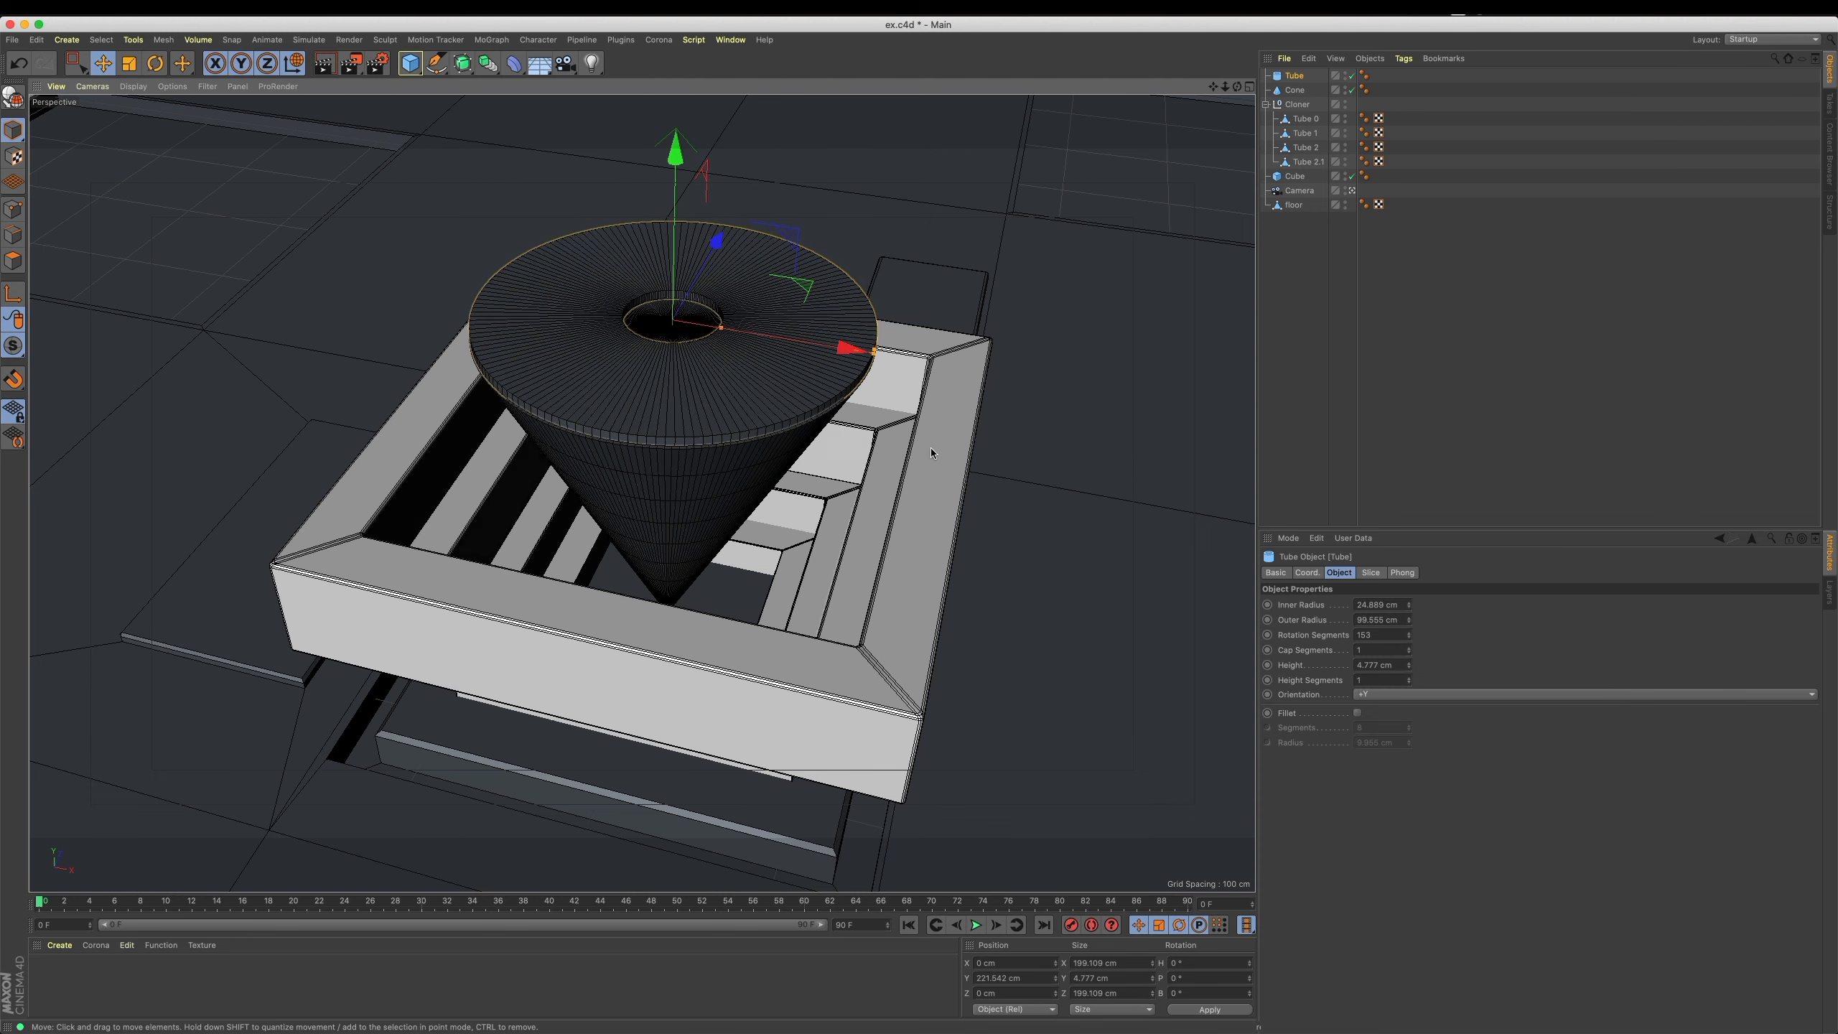
key(super+r)
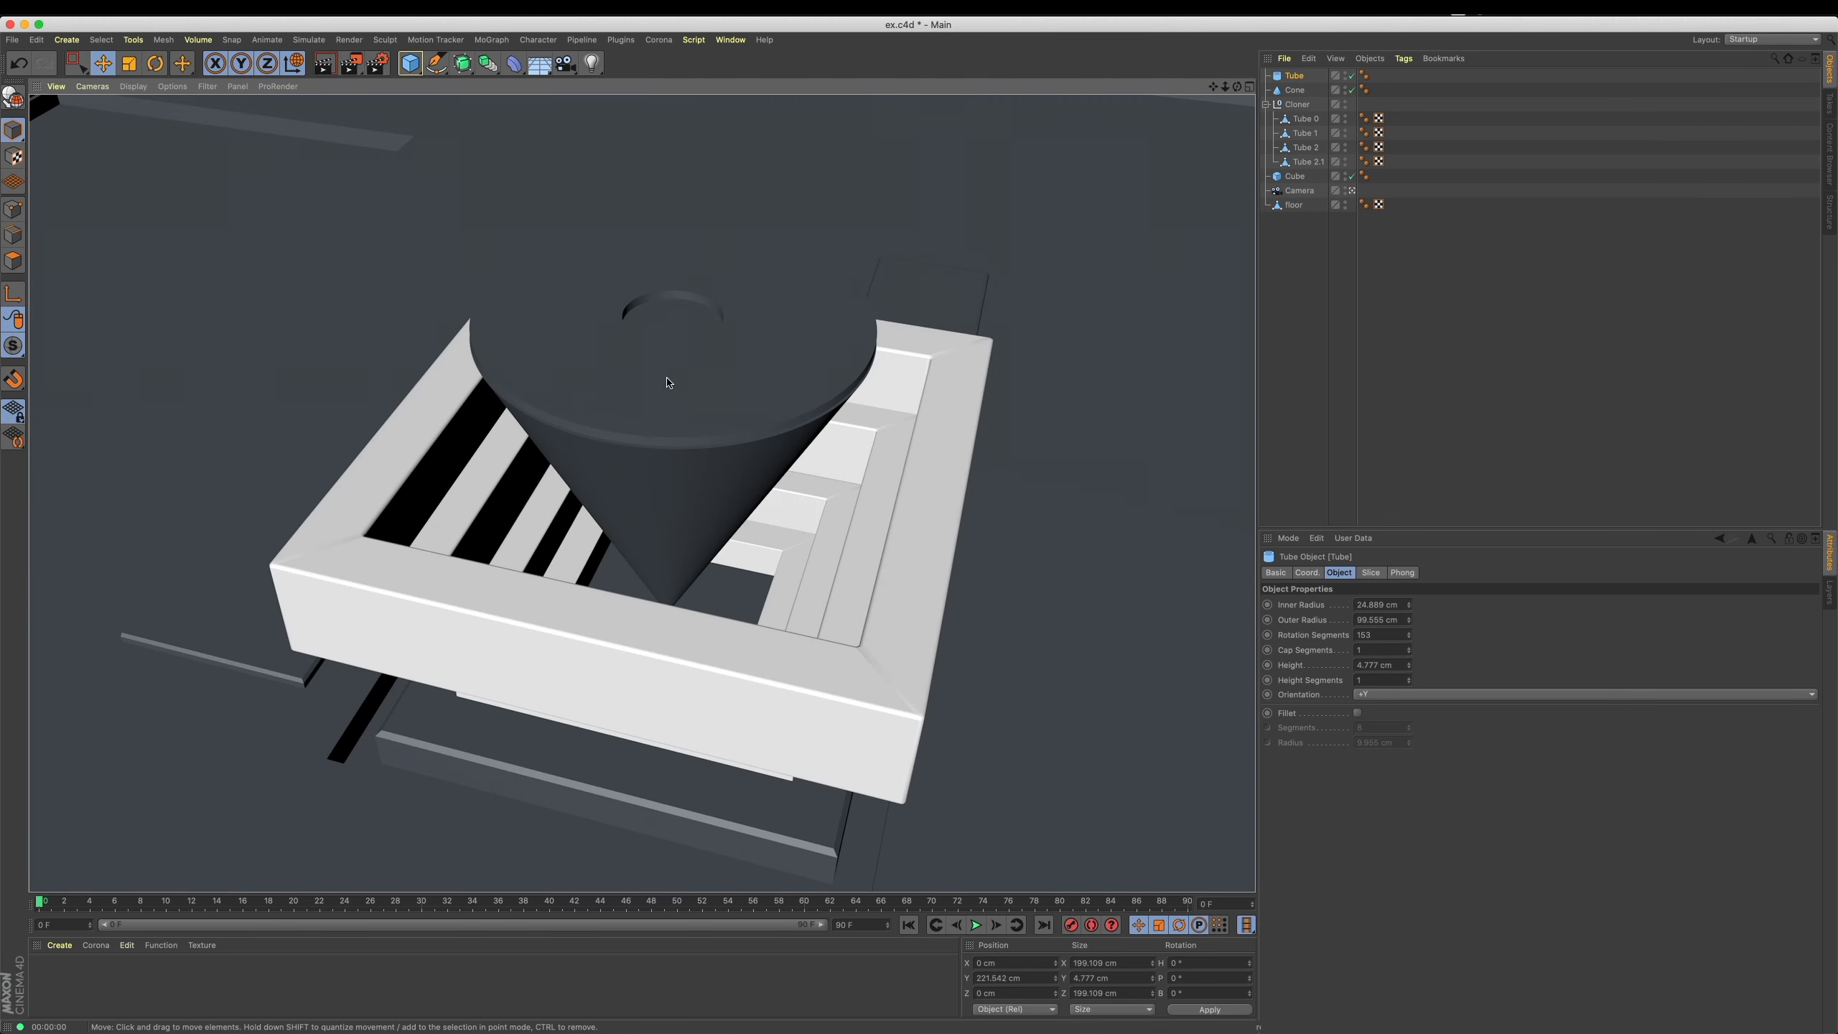
click(786, 404)
Change the Front viewport to shaded display with a Perspective camera and frame the rim of the thin tube closely.
middle_click(738, 463)
middle_click(679, 534)
middle_click(678, 534)
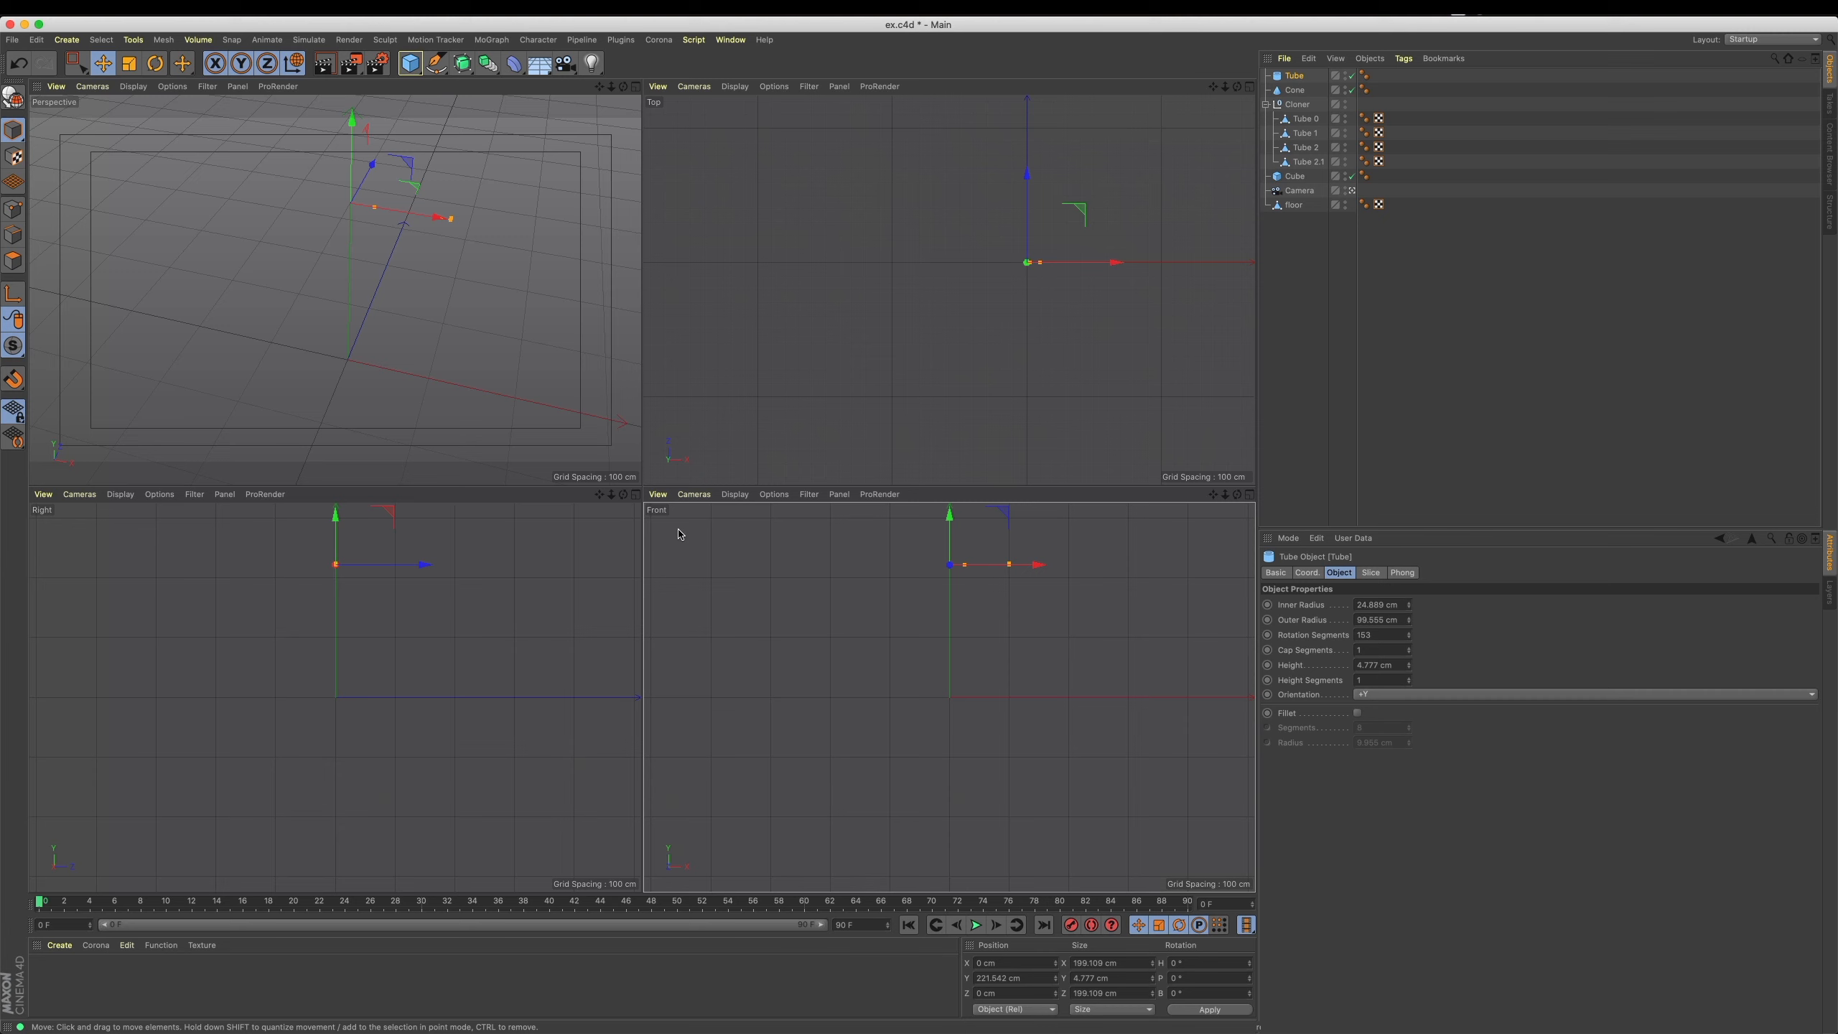
middle_click(544, 395)
middle_click(1132, 271)
middle_click(1132, 270)
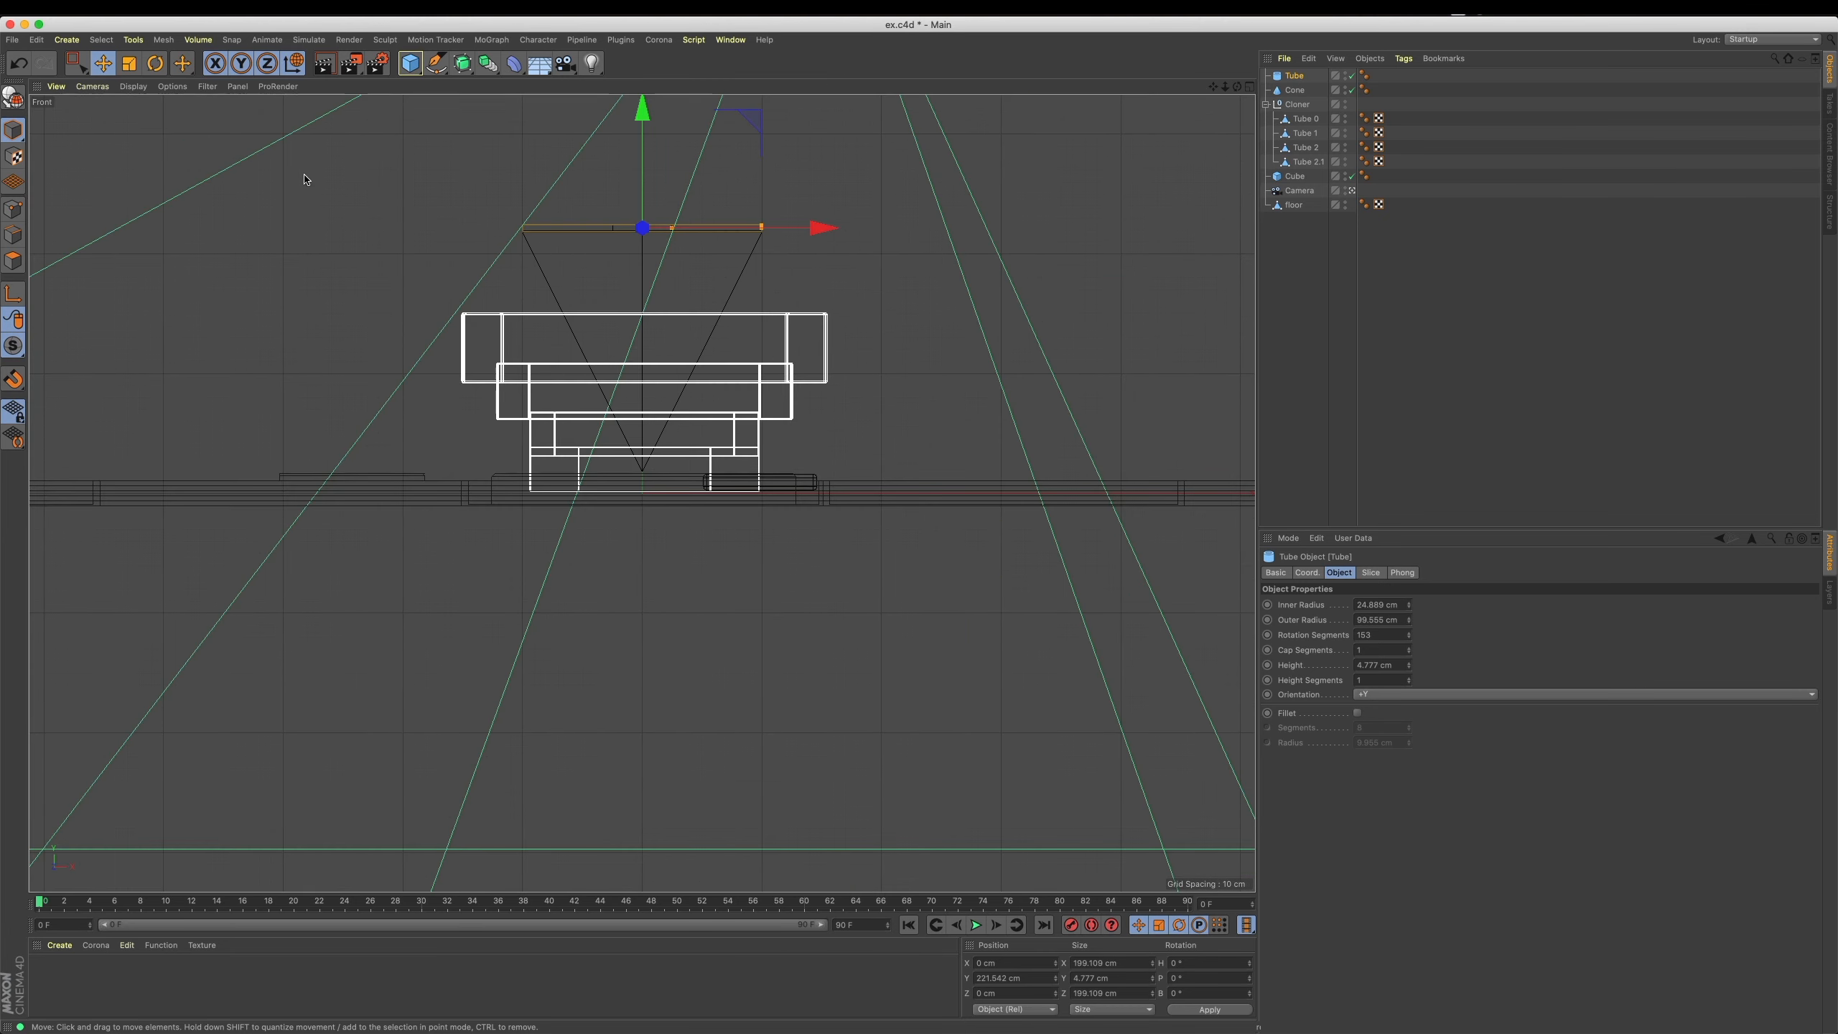
click(134, 86)
click(155, 110)
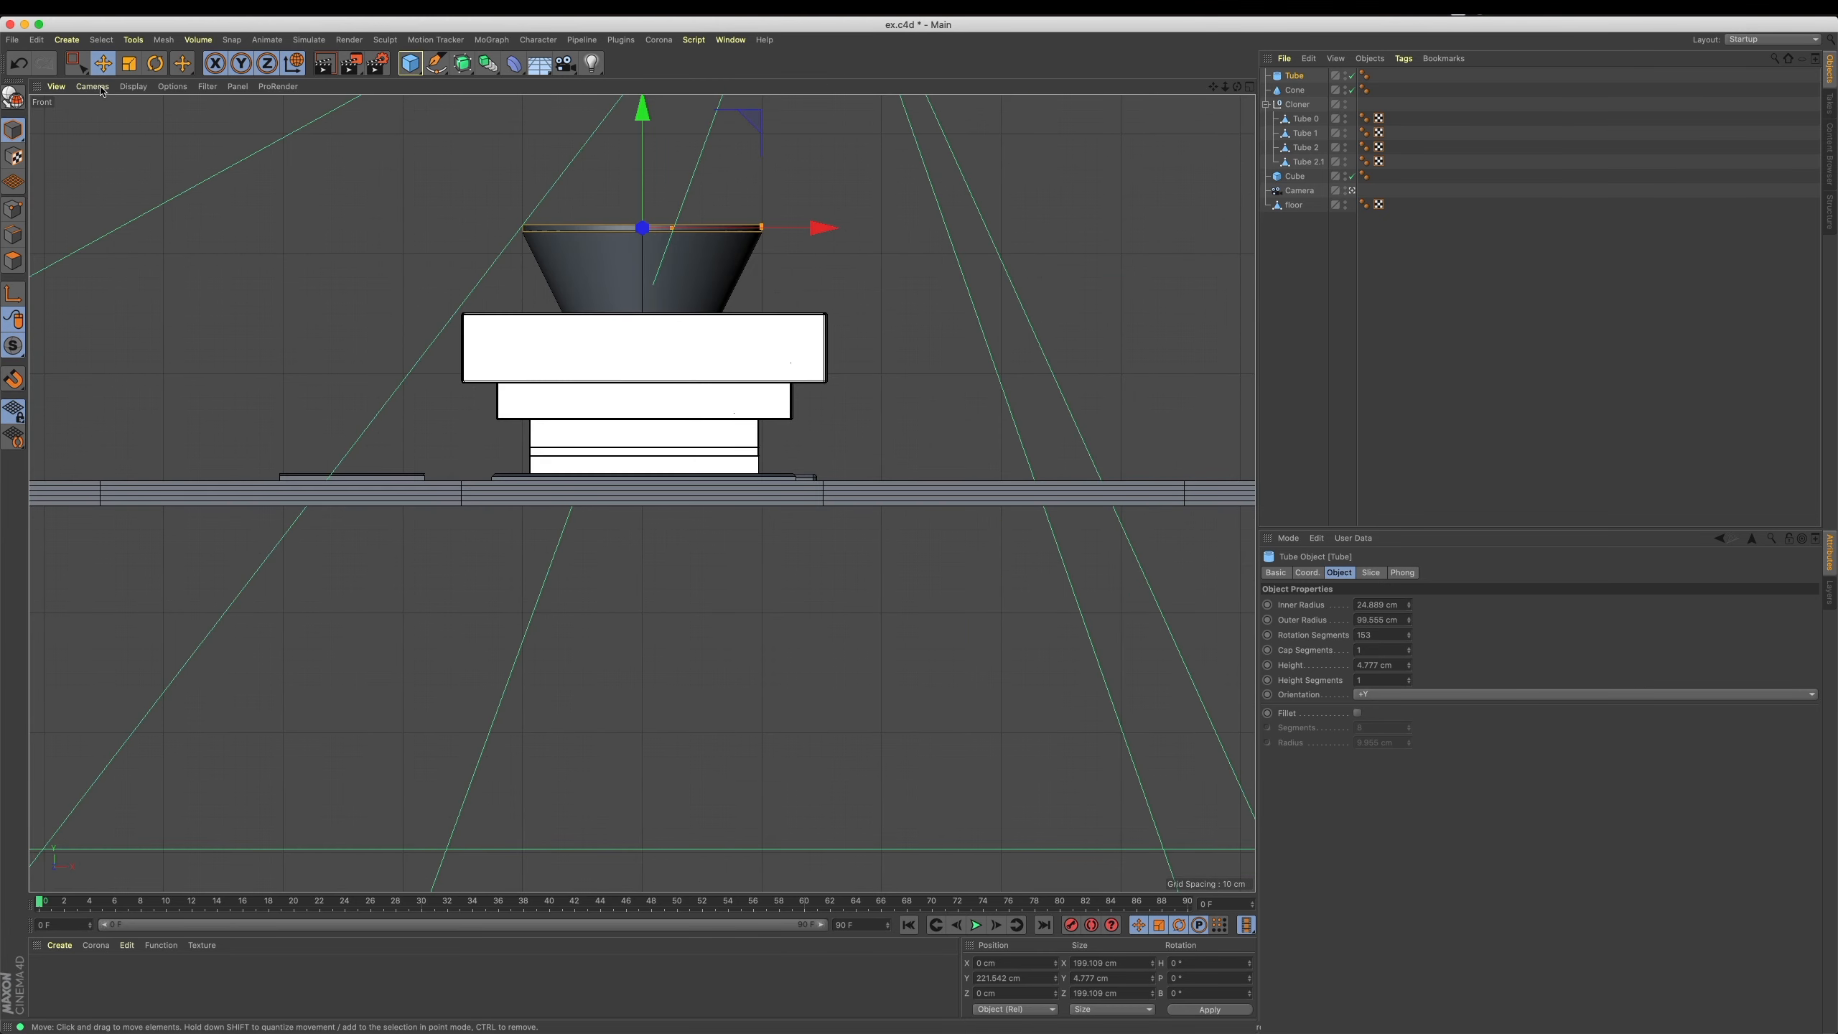
click(92, 86)
click(162, 180)
alt+drag(796, 275, 661, 519)
scroll(805, 426, up, 5)
scroll(746, 500, up, 5)
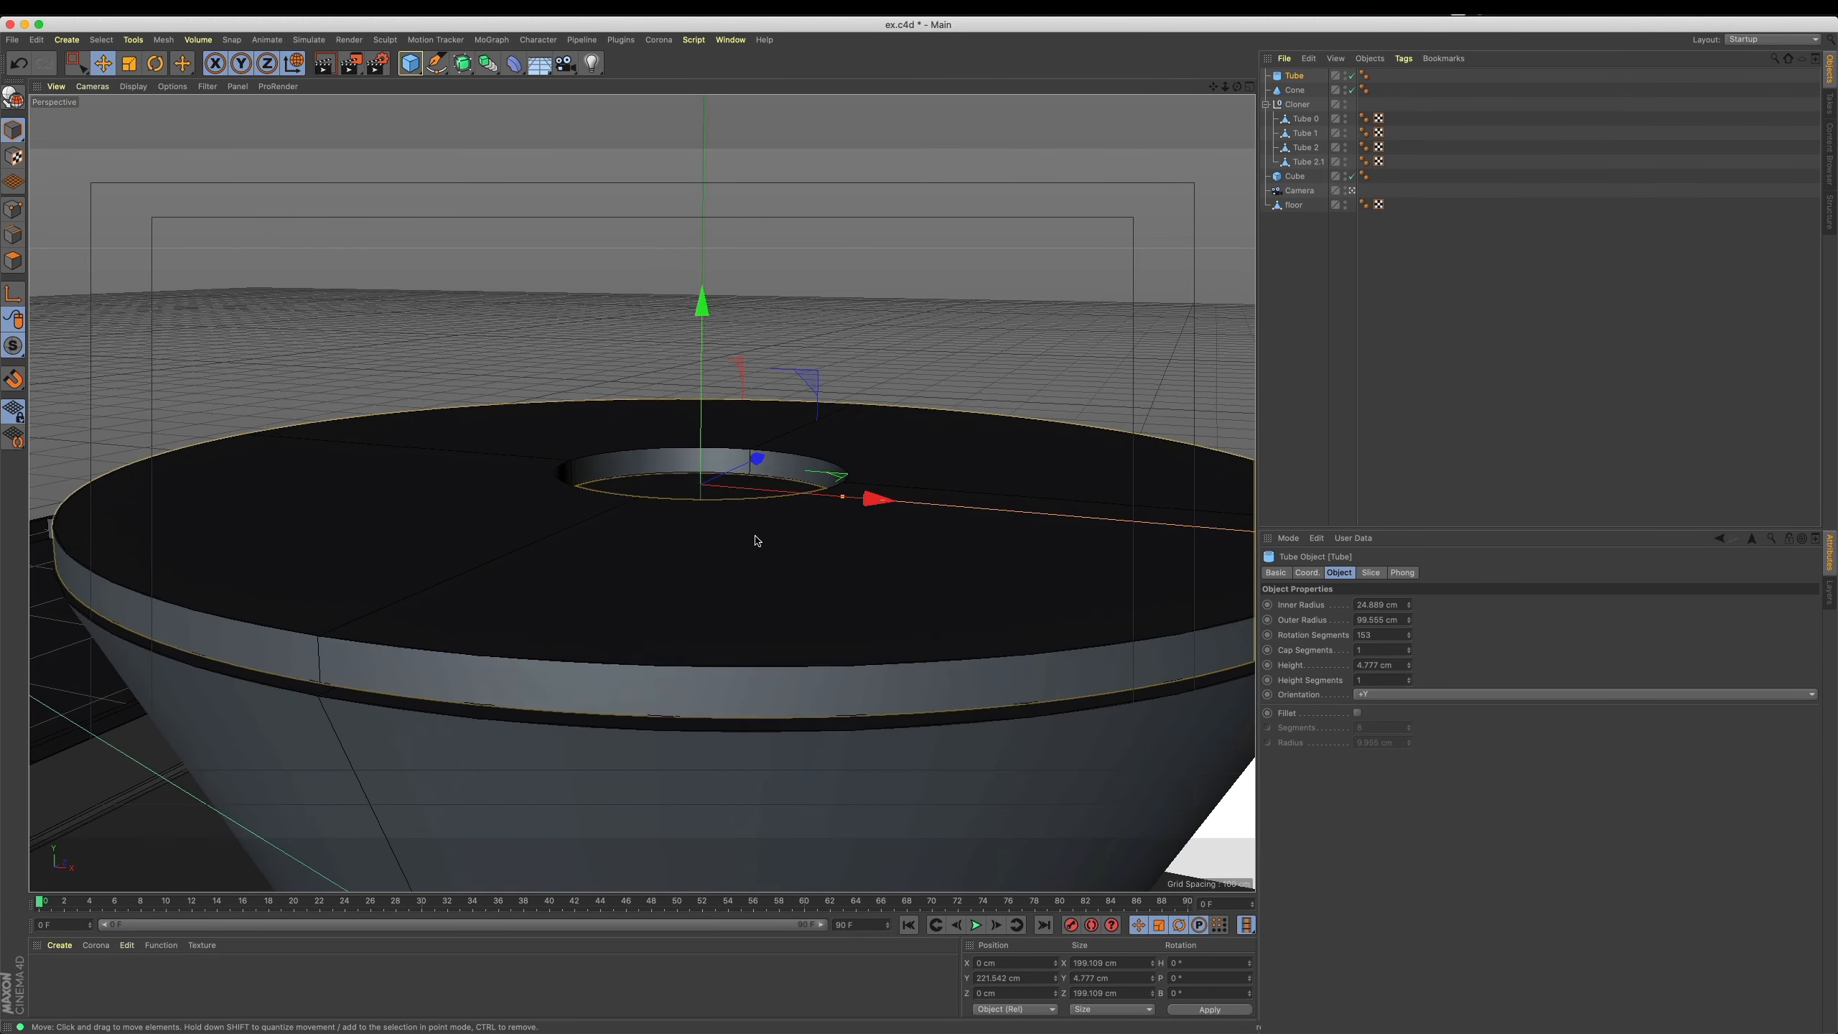
Scale the thin tube to about 203 cm across and lower it slightly onto the cone, to a Y position of about 221 cm.
key(t)
drag(885, 626, 898, 627)
key(e)
drag(701, 320, 784, 420)
middle_click(782, 421)
middle_click(456, 323)
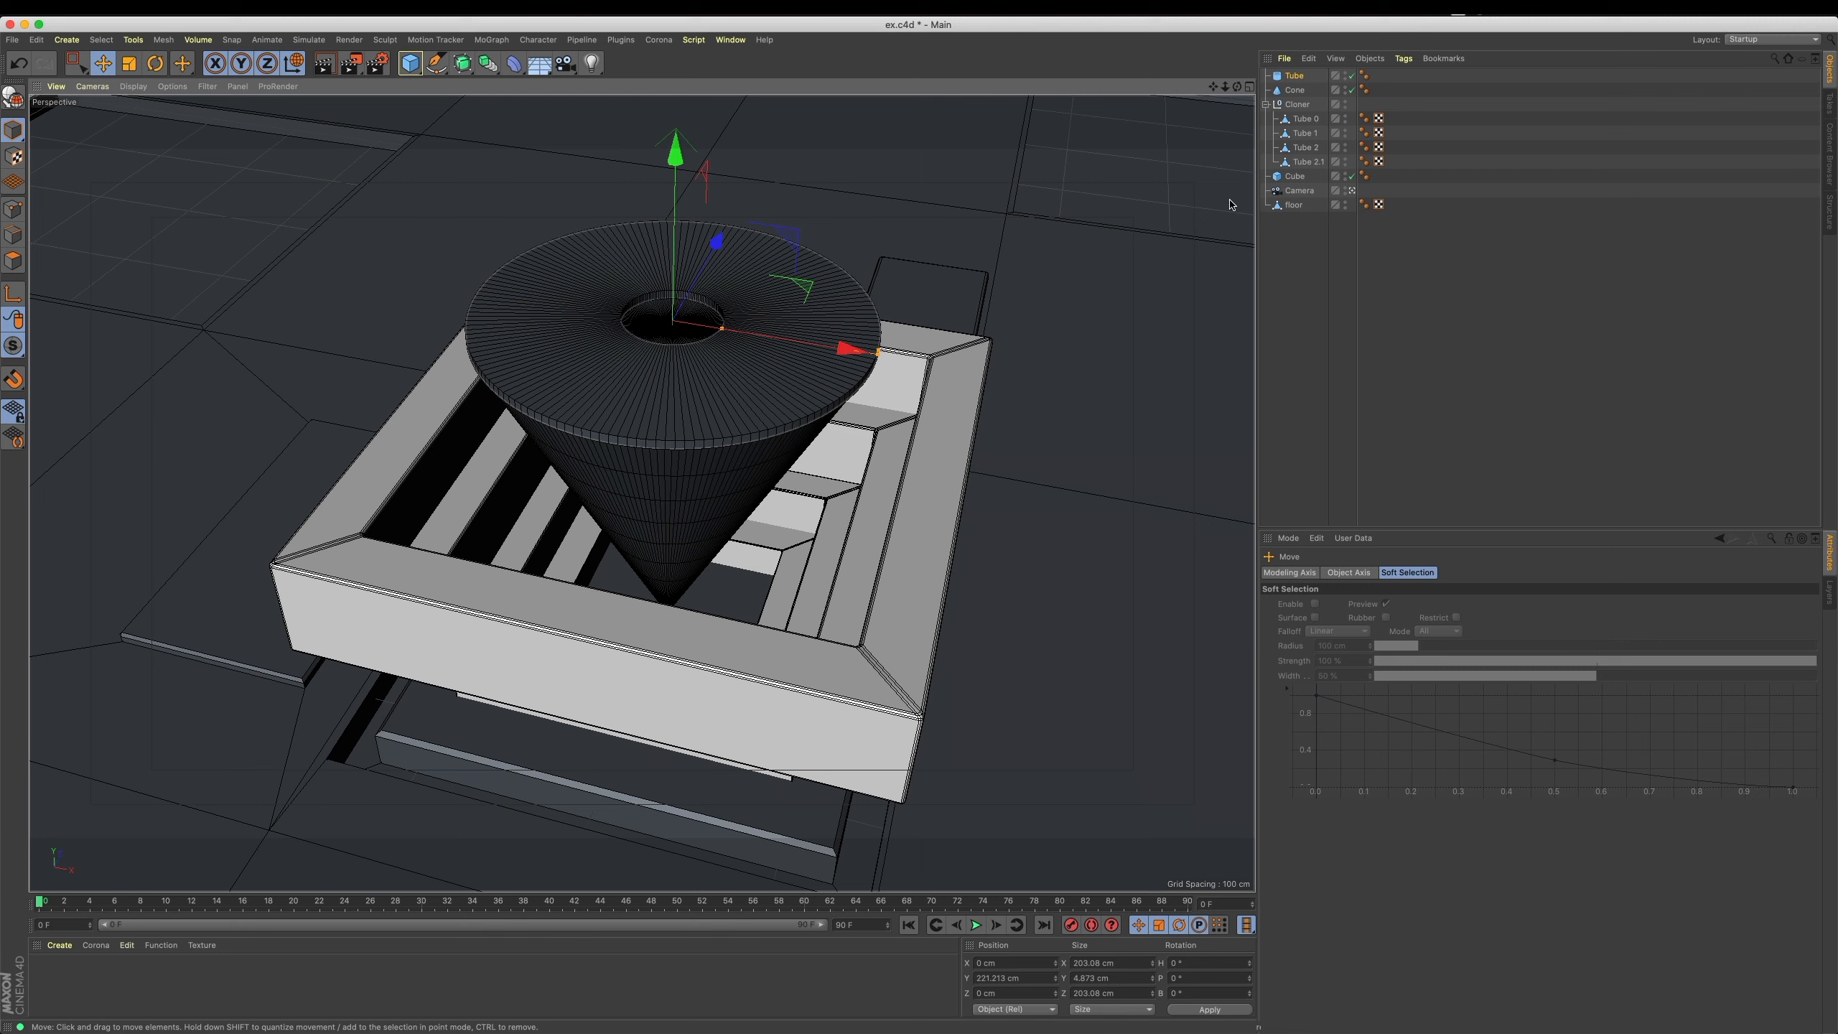
Widen the opening of the tube on the cone's rim to an inner radius of about 63.4 cm.
click(1295, 75)
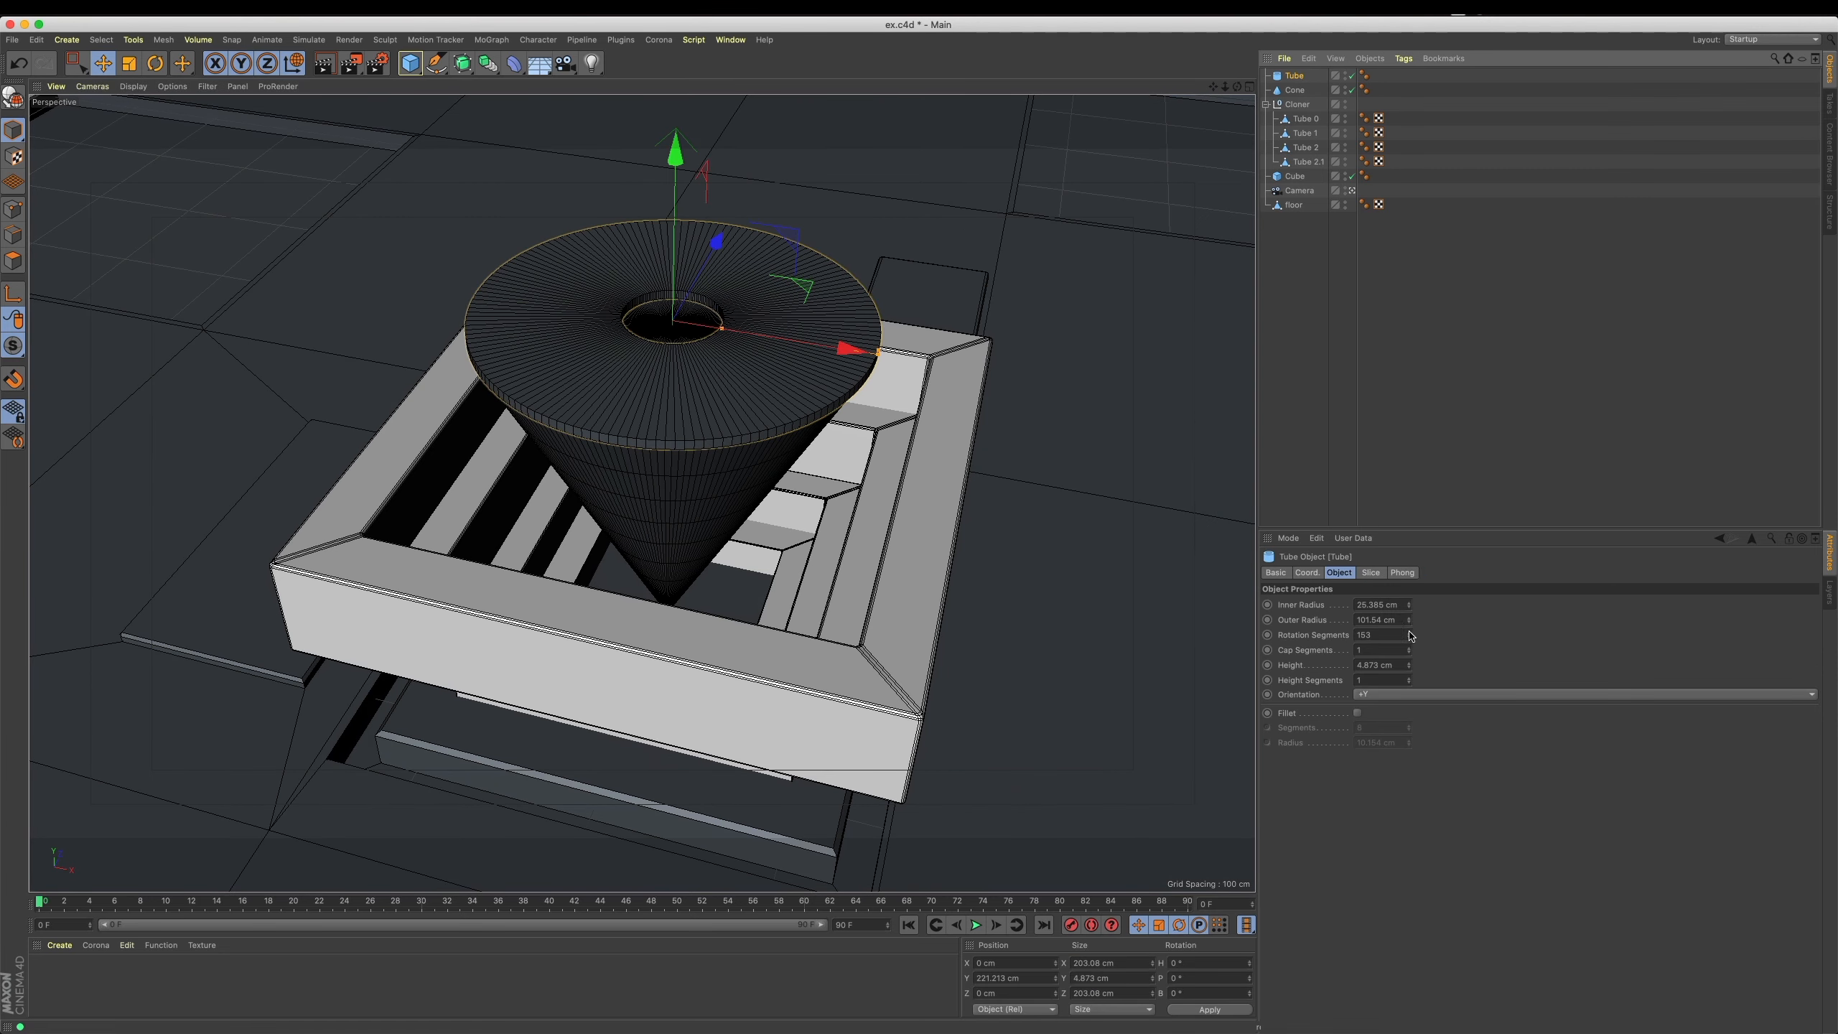
drag(1409, 622, 1410, 618)
key(super+z)
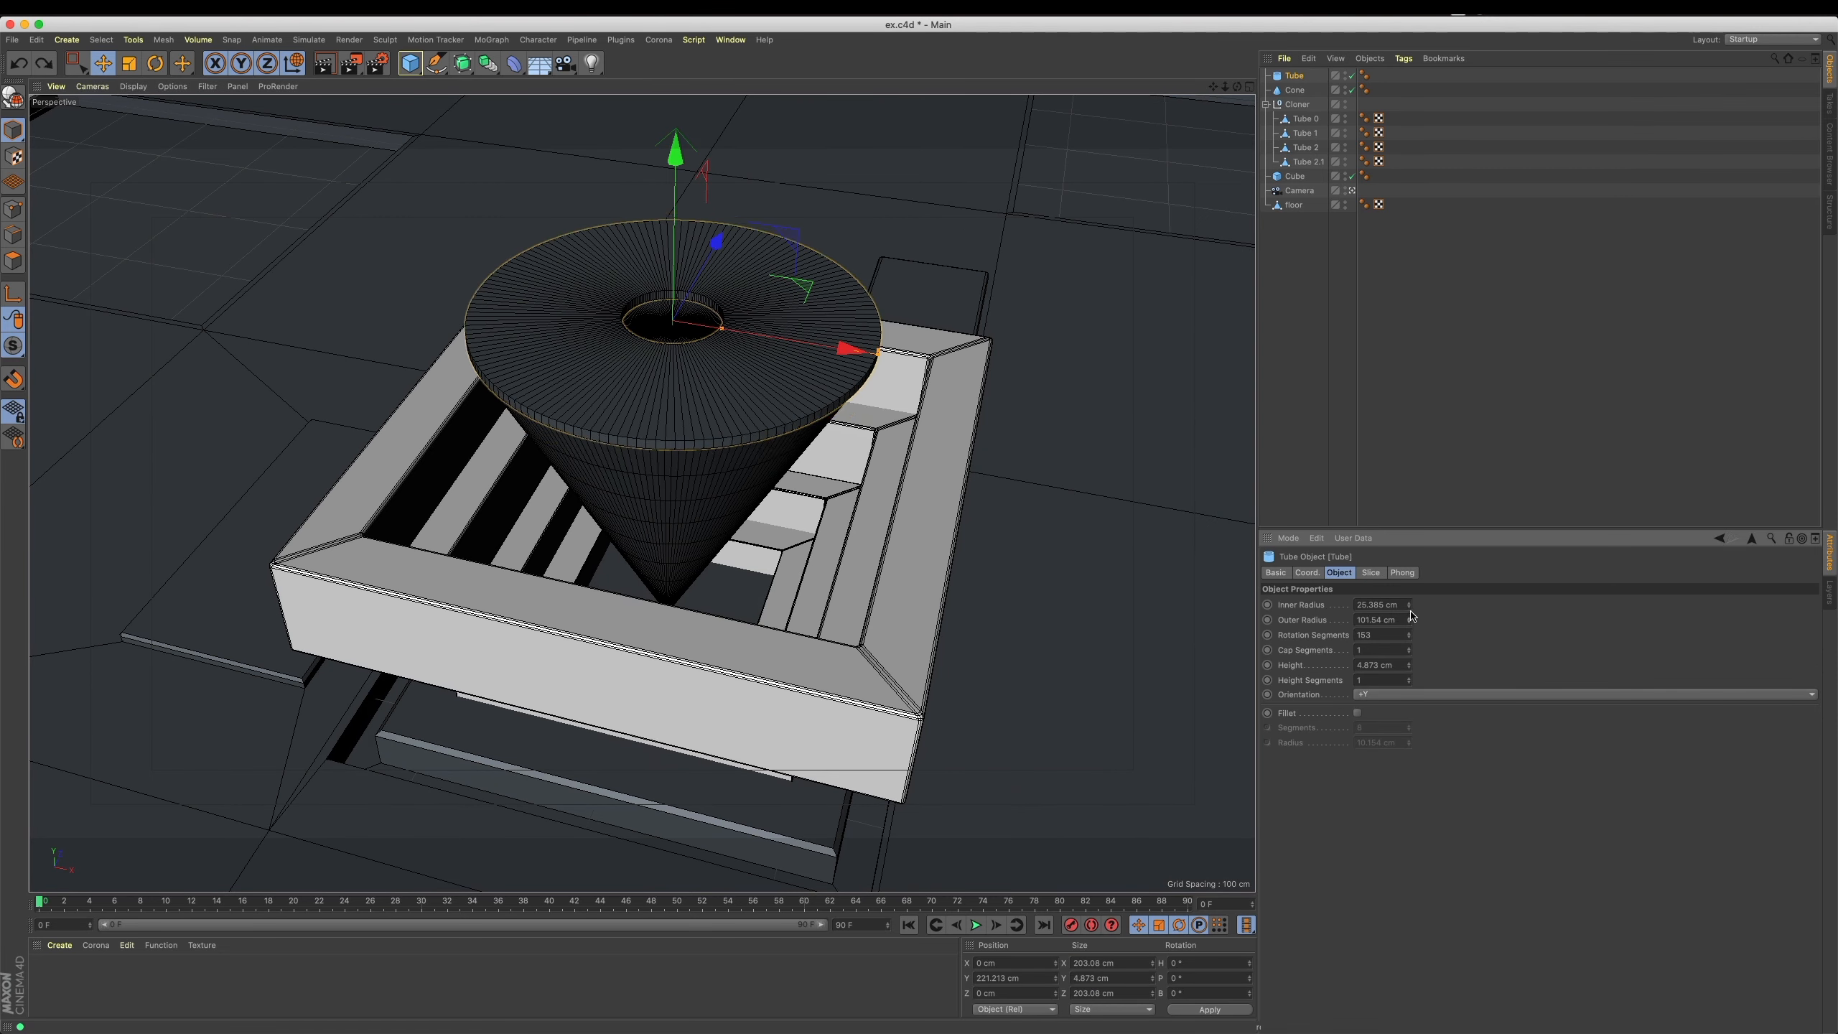
drag(1409, 607, 1409, 561)
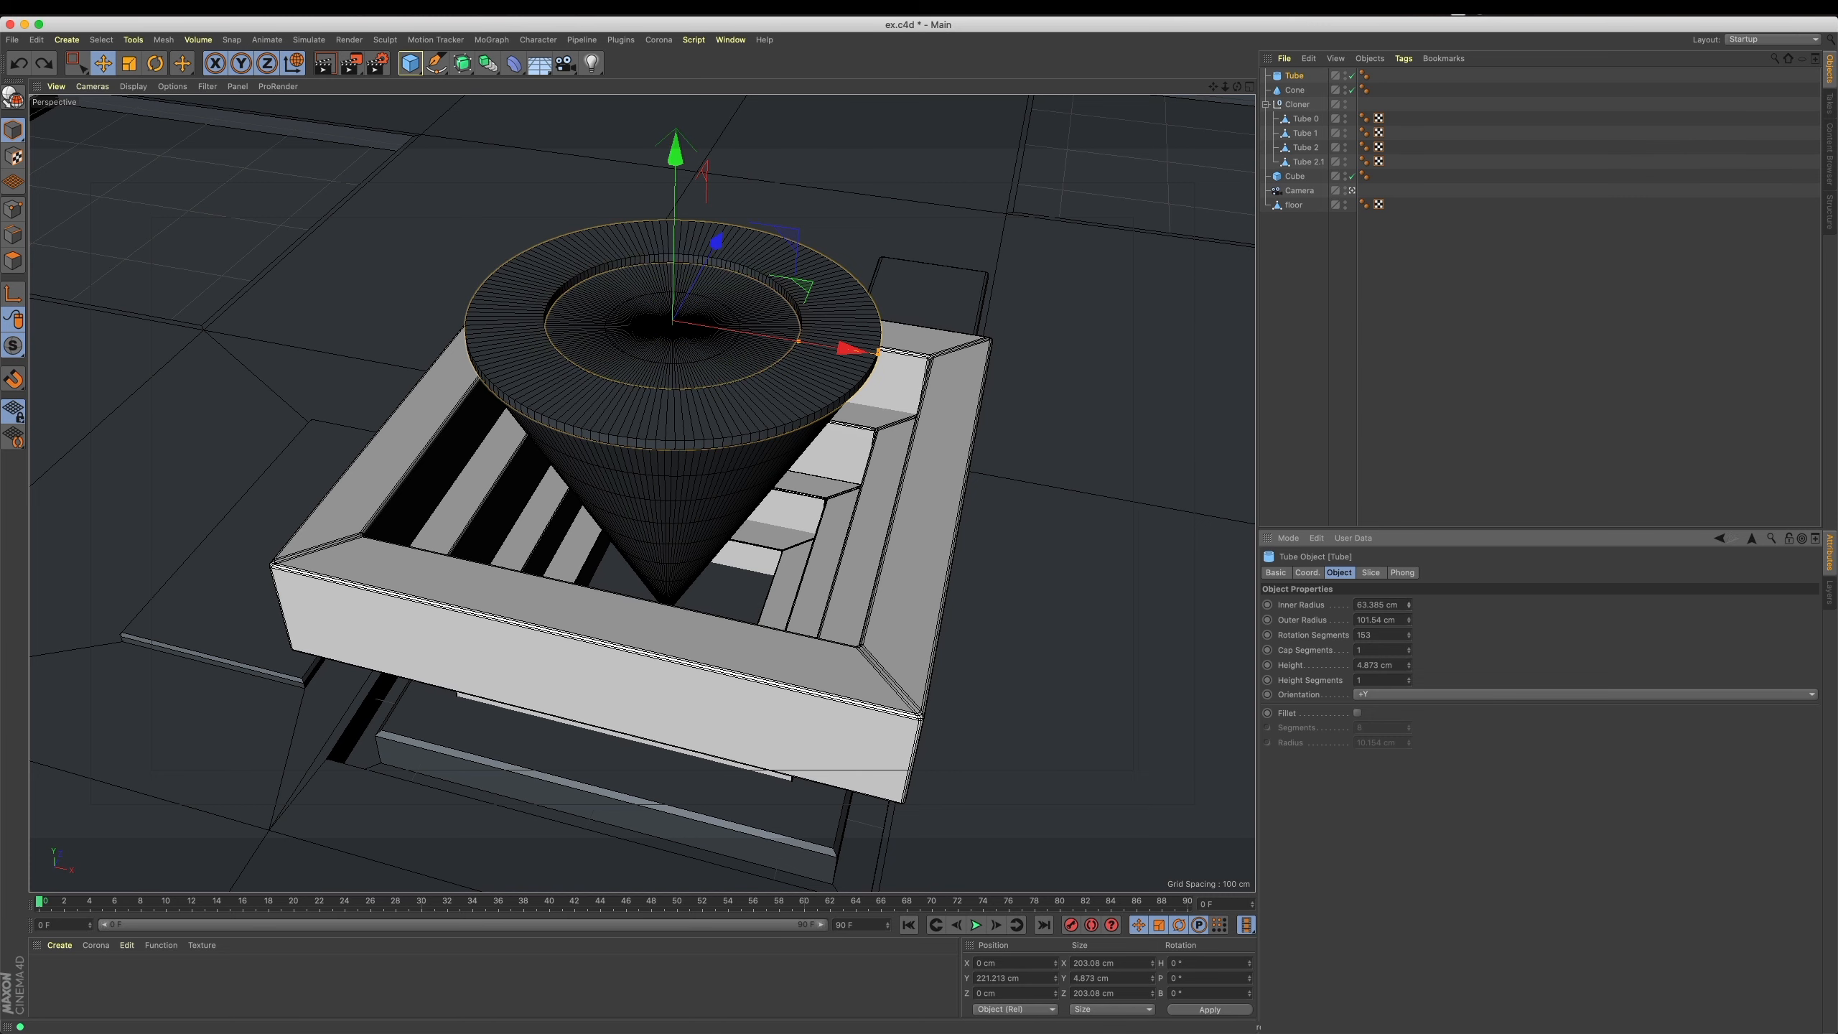
alt+drag(737, 476, 791, 515)
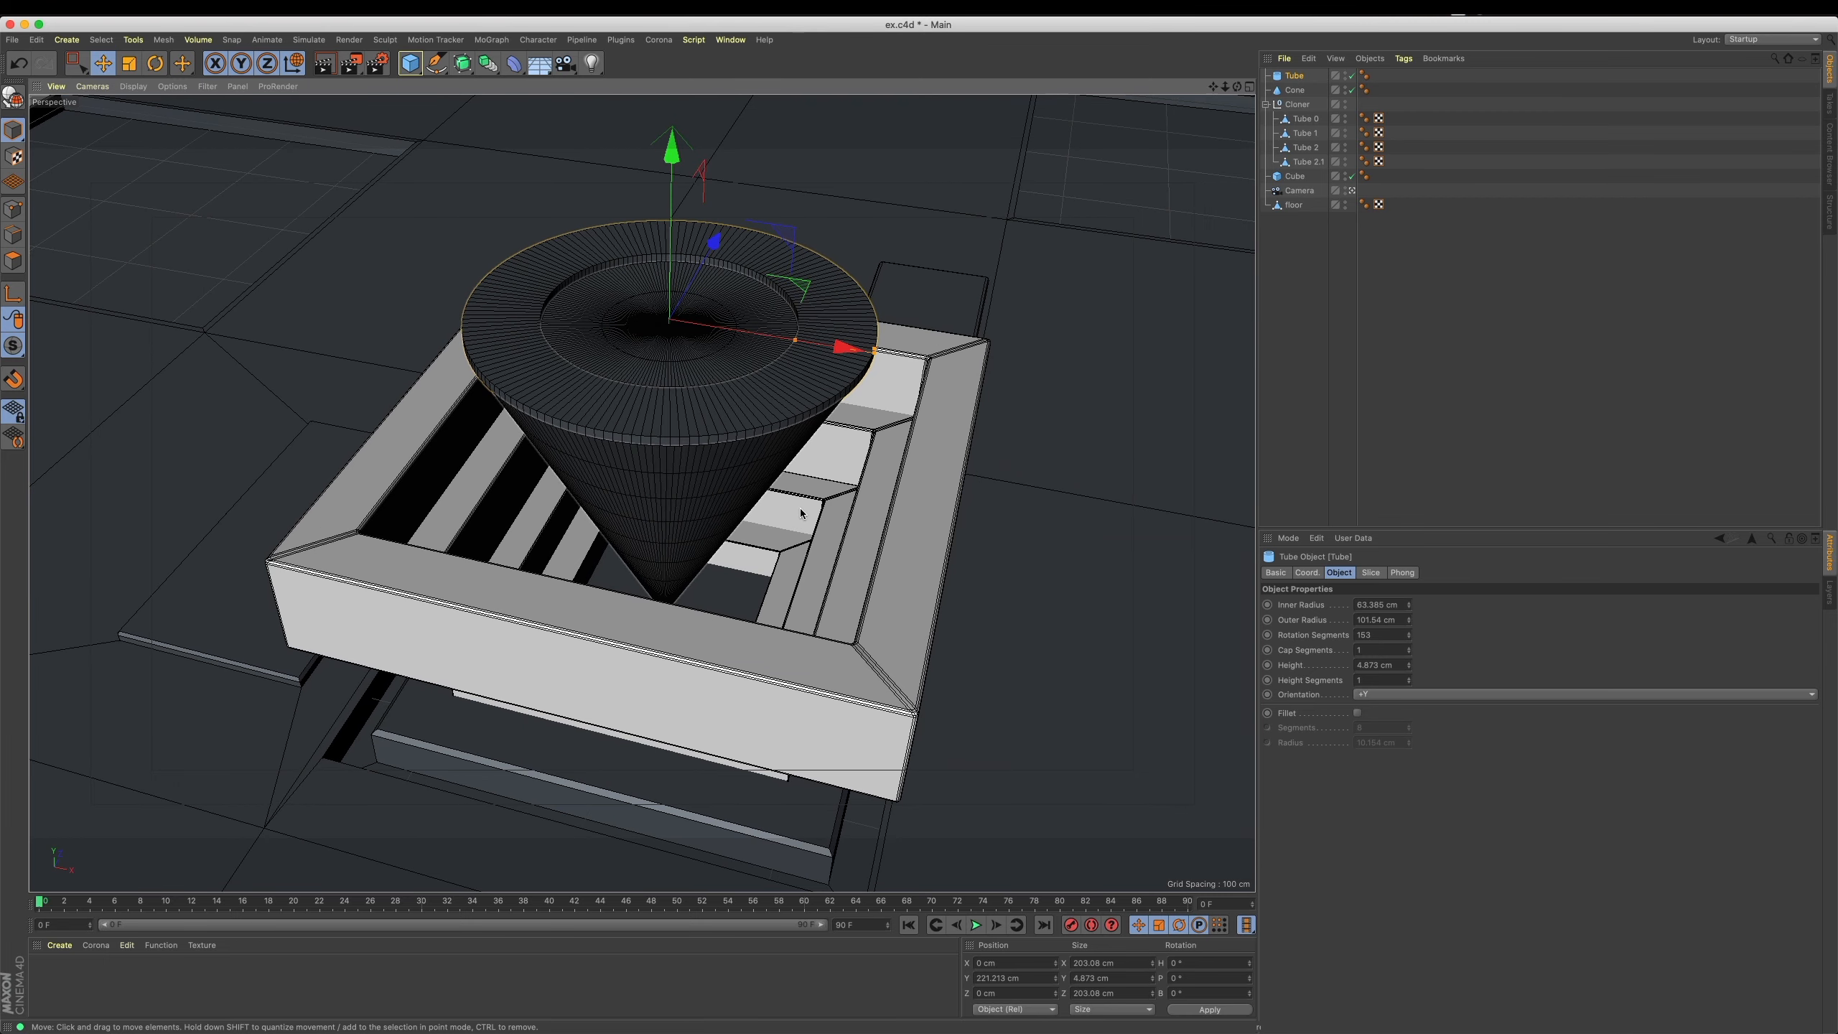
Add a small sphere floating above the cone's opening and place two smaller copies out to either side of the stack.
click(409, 63)
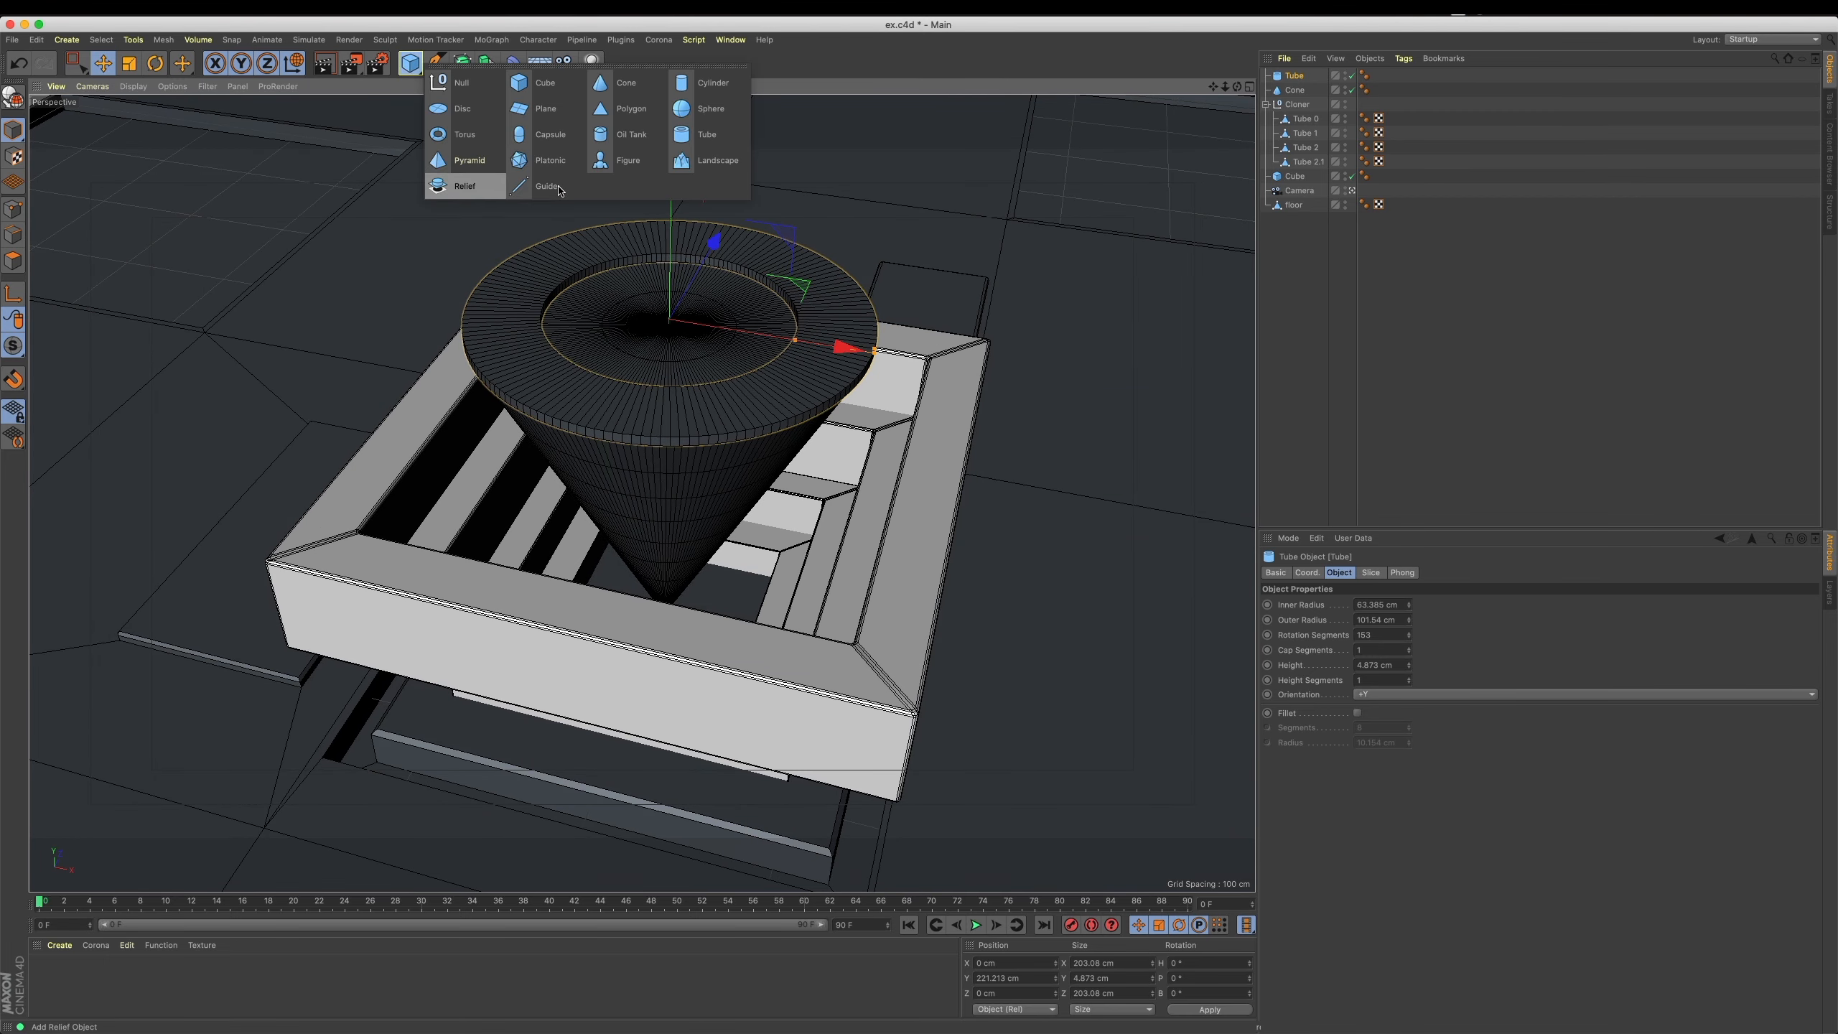
click(713, 110)
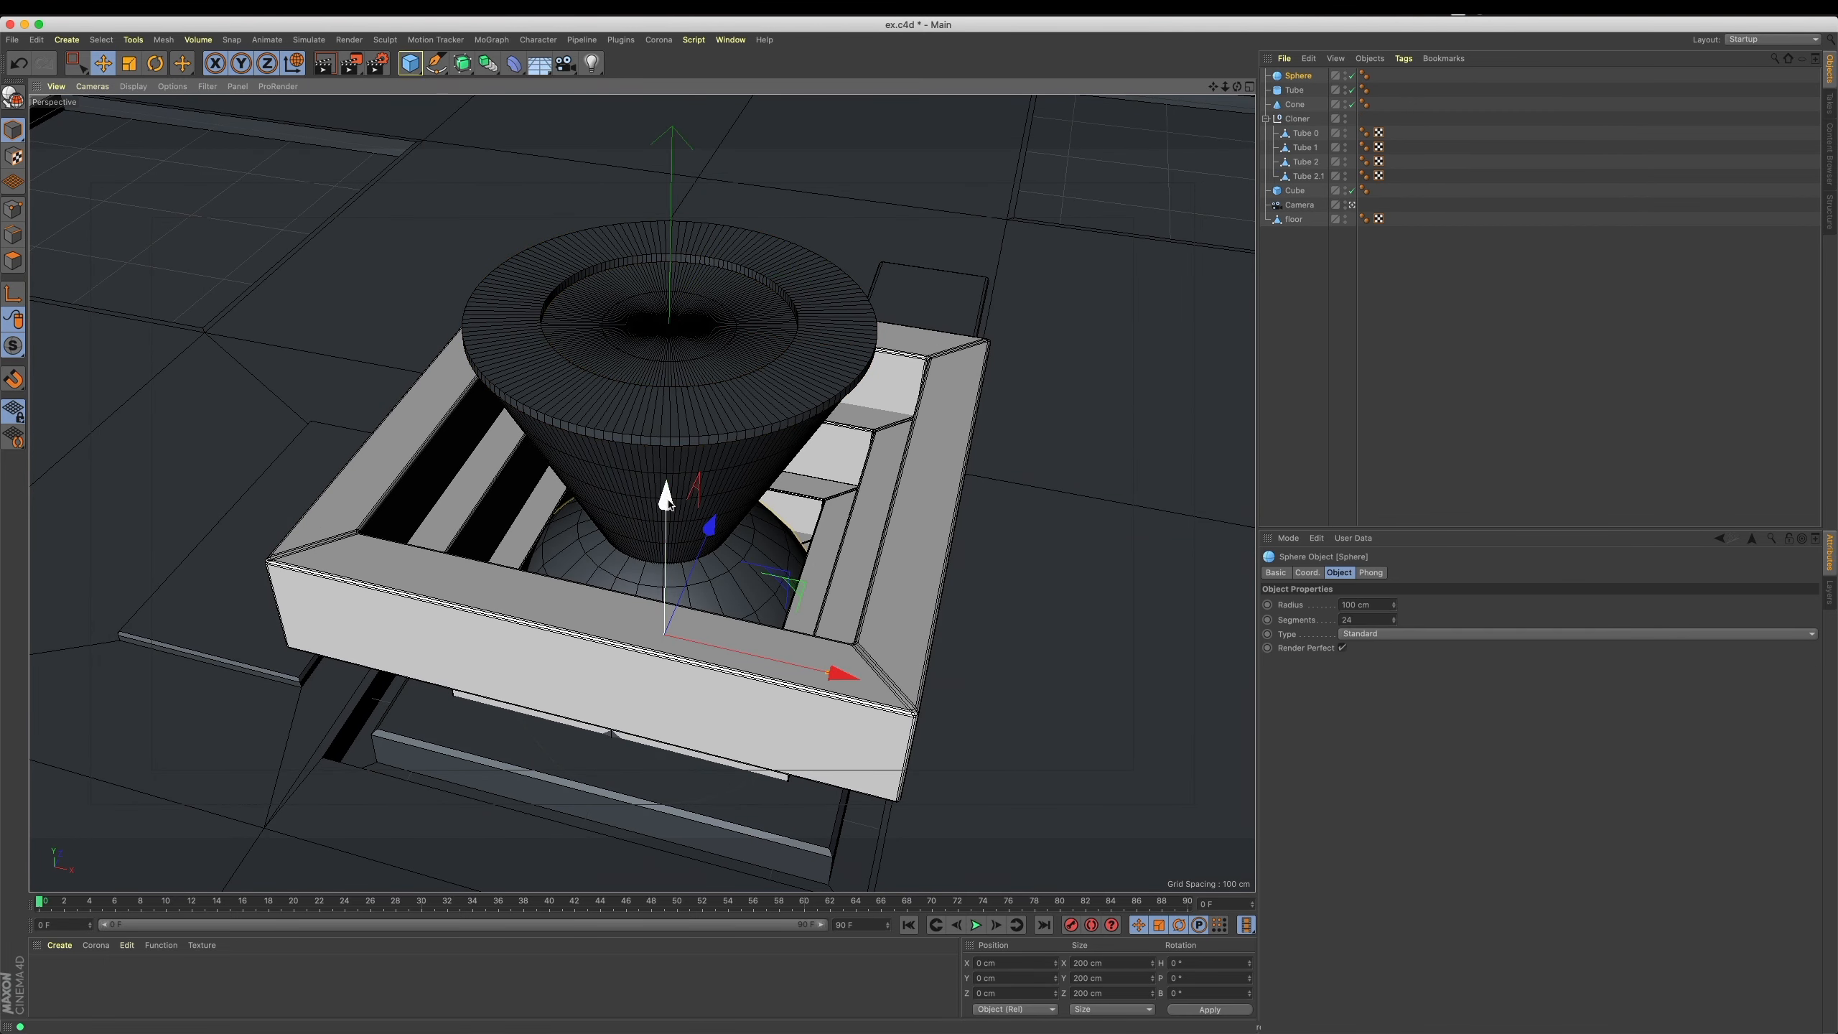
drag(873, 336, 697, 343)
drag(671, 201, 672, 116)
drag(708, 231, 516, 116)
drag(1159, 194, 1097, 295)
drag(1152, 475, 1220, 411)
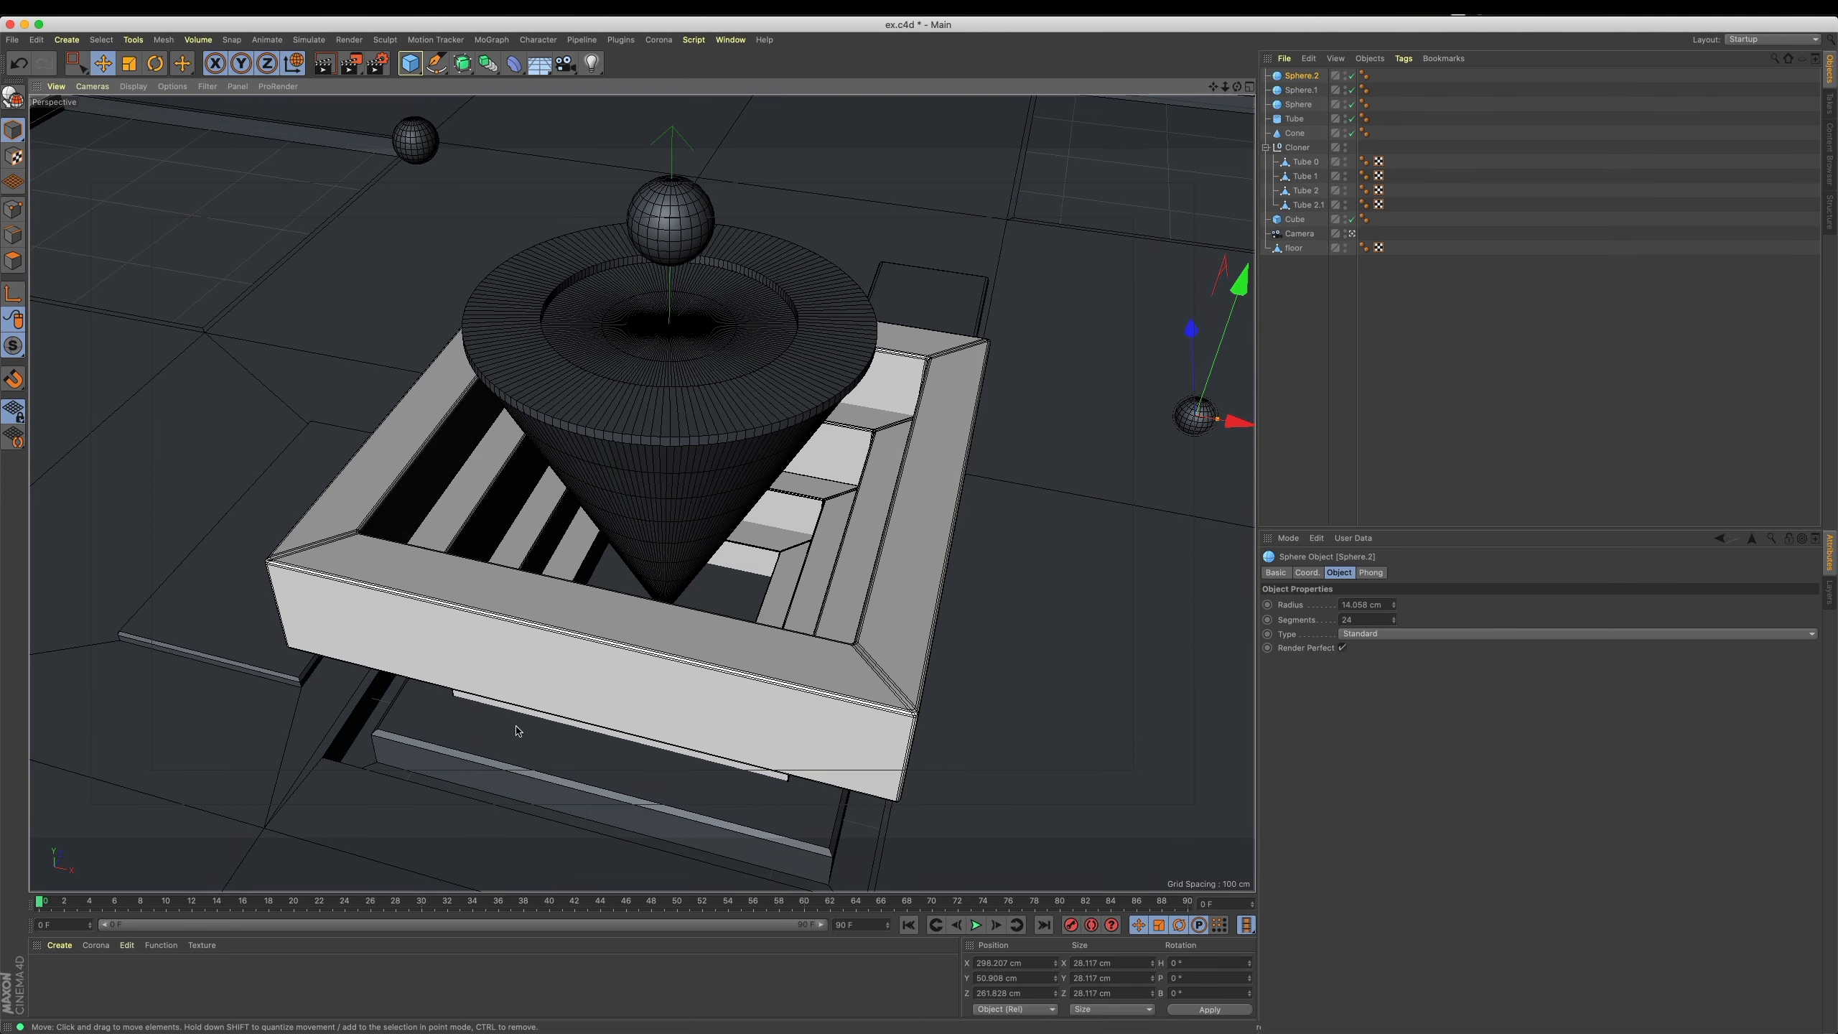
Add a new tube at the origin and make it square with 4 rotation segments.
click(410, 64)
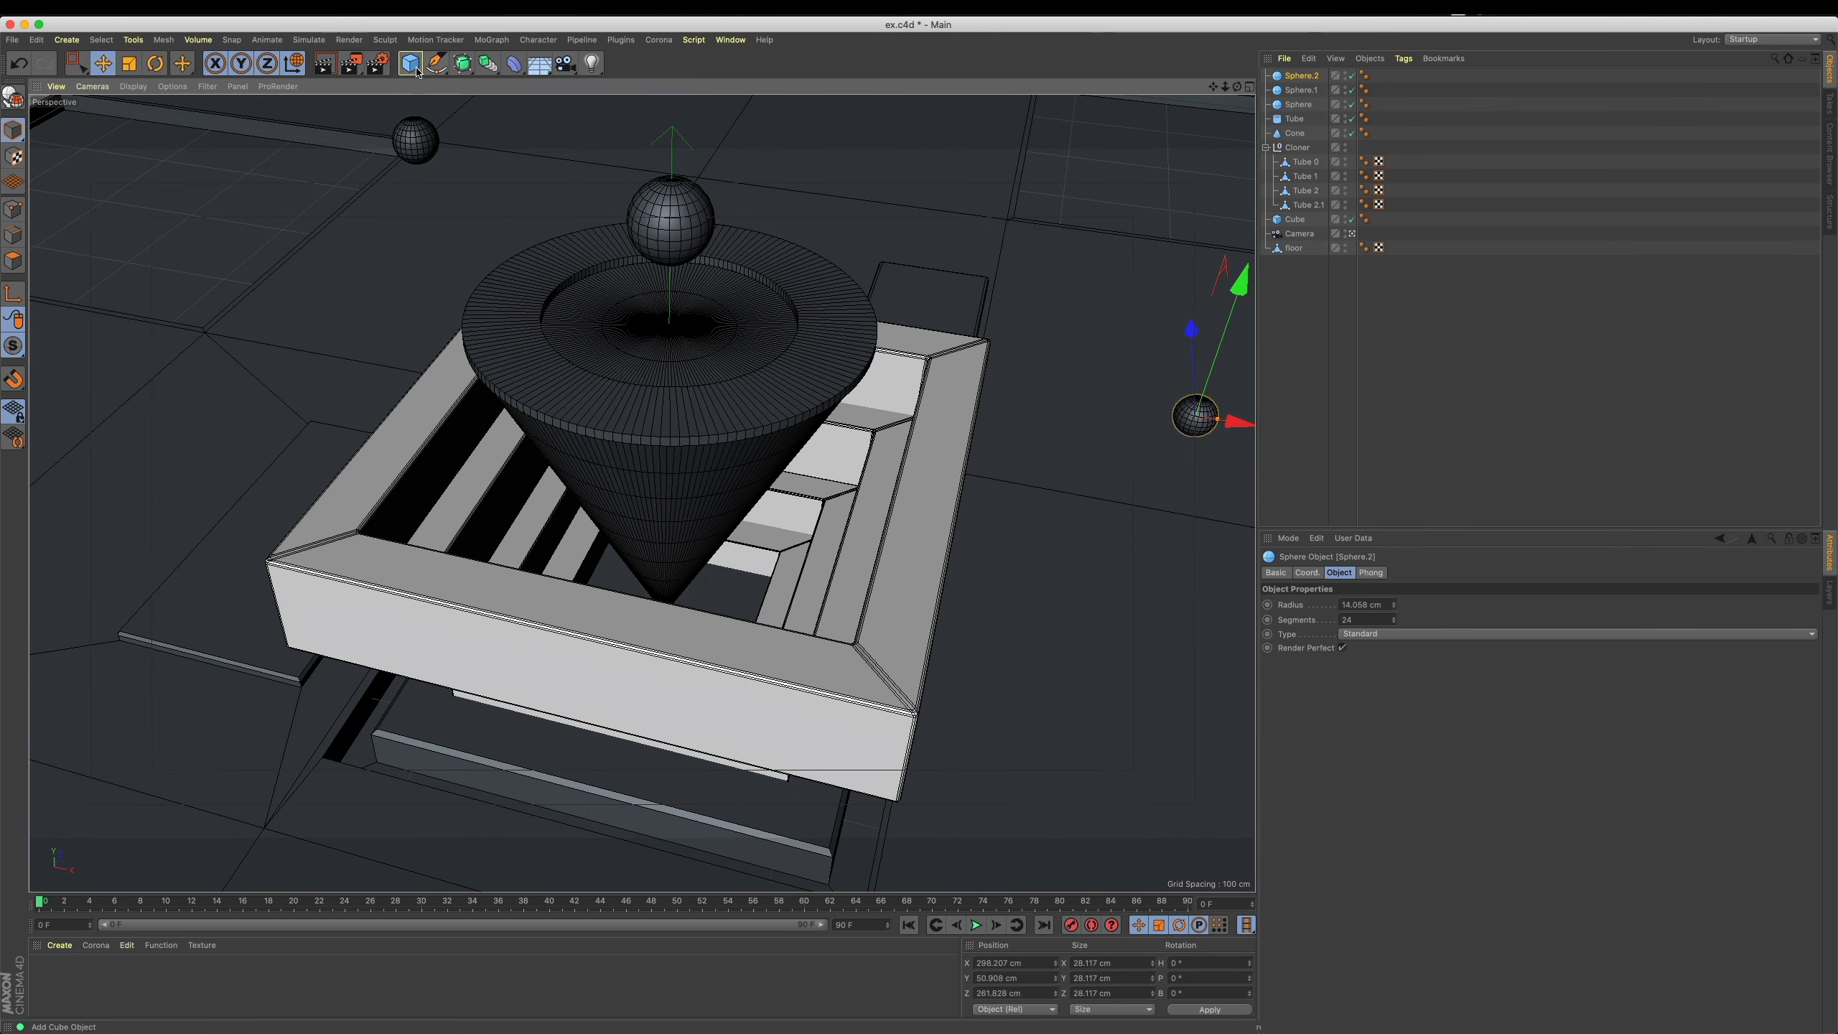
click(707, 135)
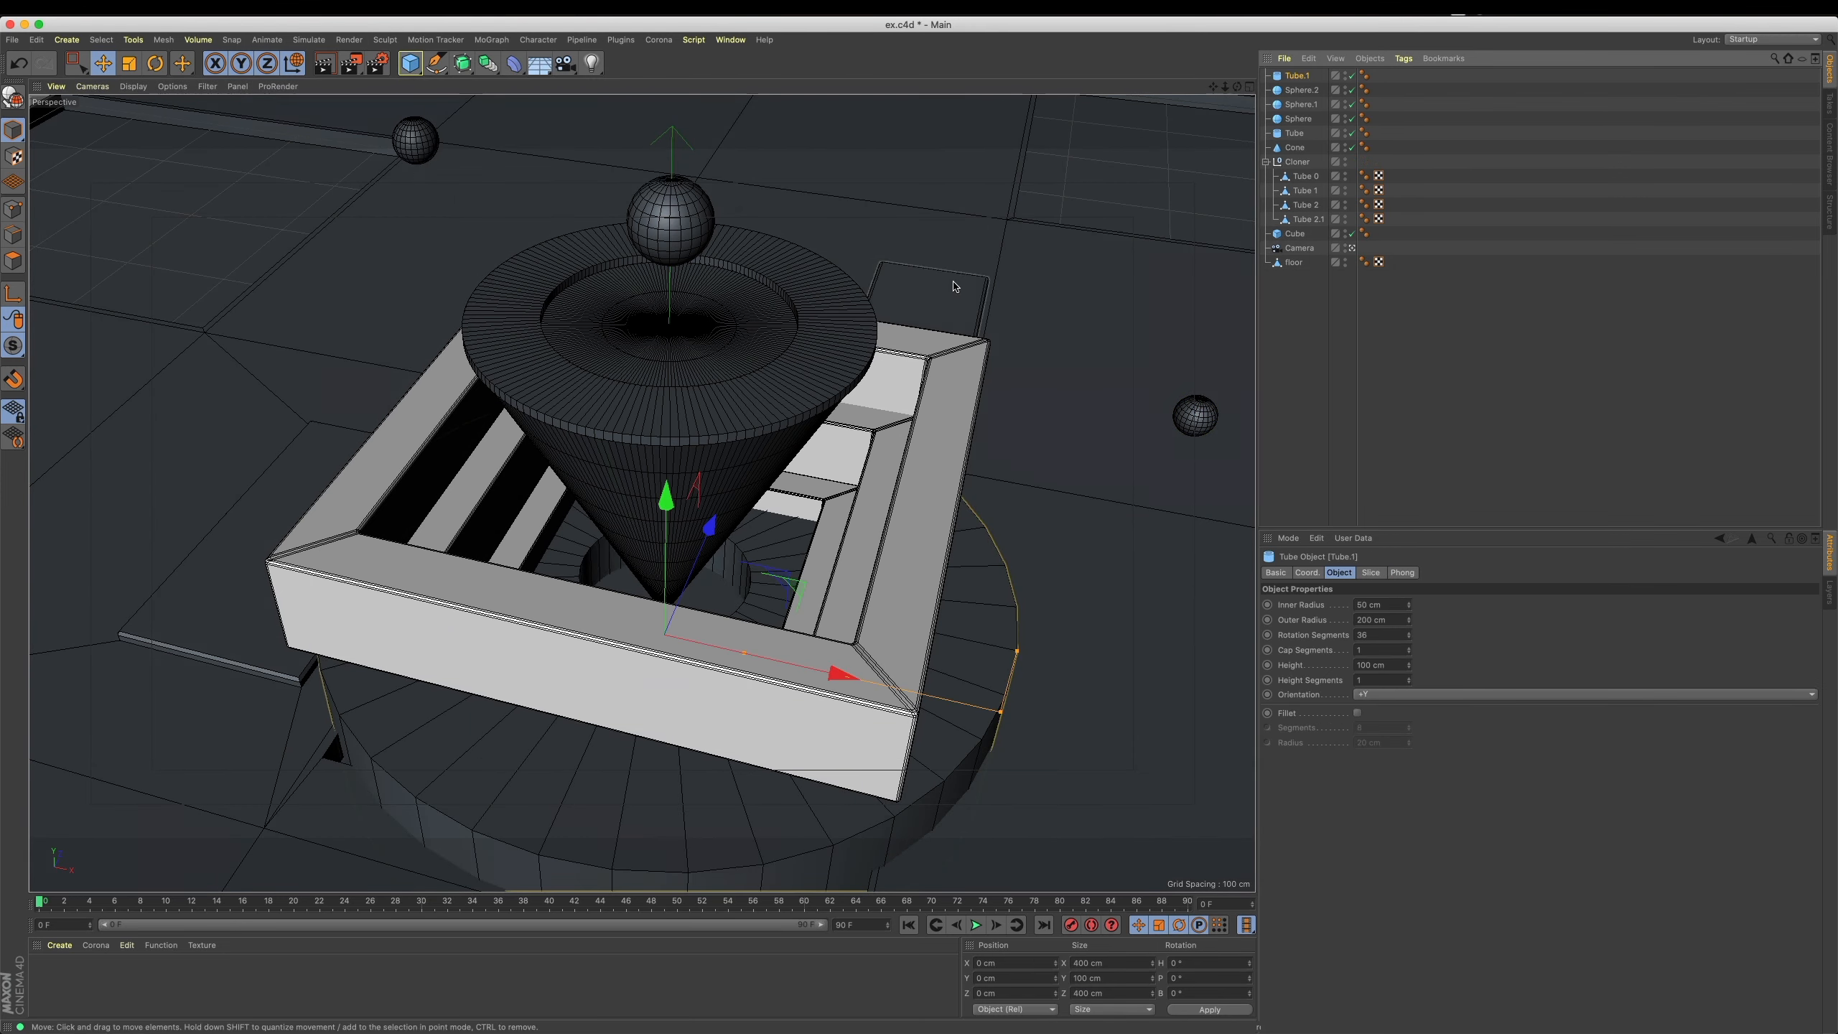
double_click(1390, 635)
text(4)
key(Return)
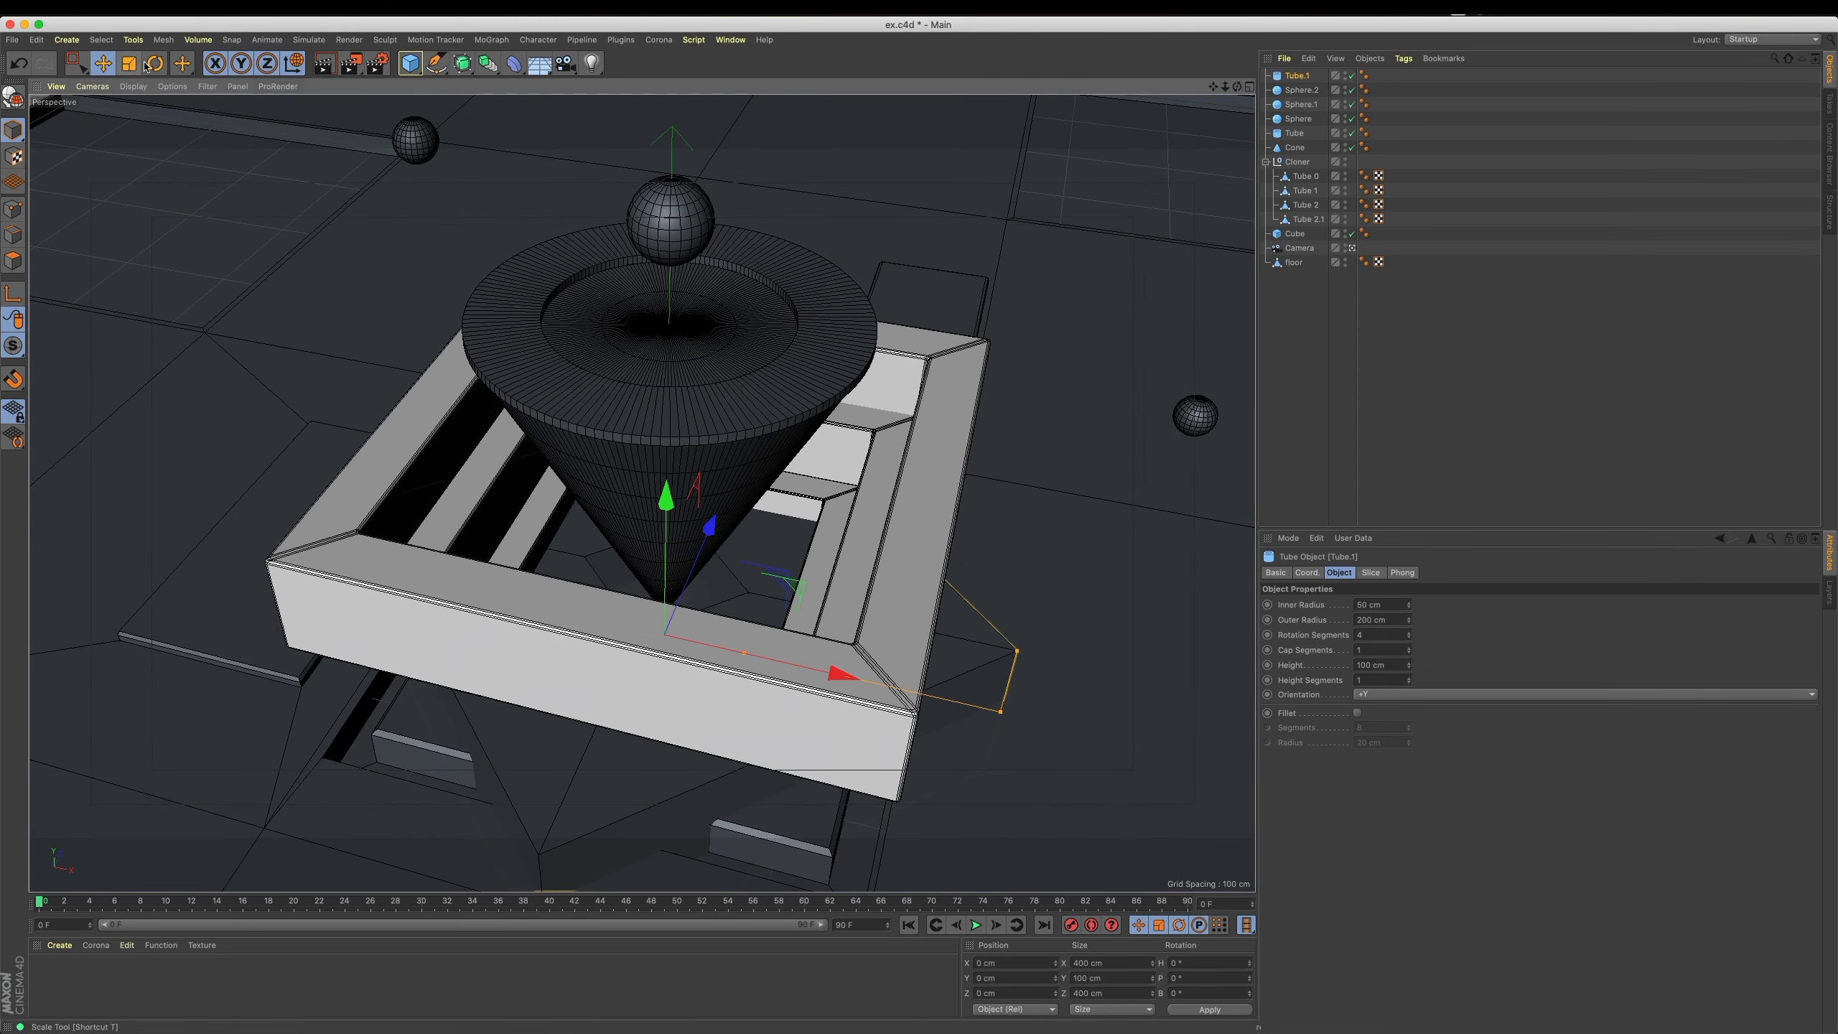
Rotate the new square tube to a heading of about 44.9° so its sides run parallel to the stacked tubes in the Top view.
key(r)
drag(740, 693, 810, 697)
click(1305, 176)
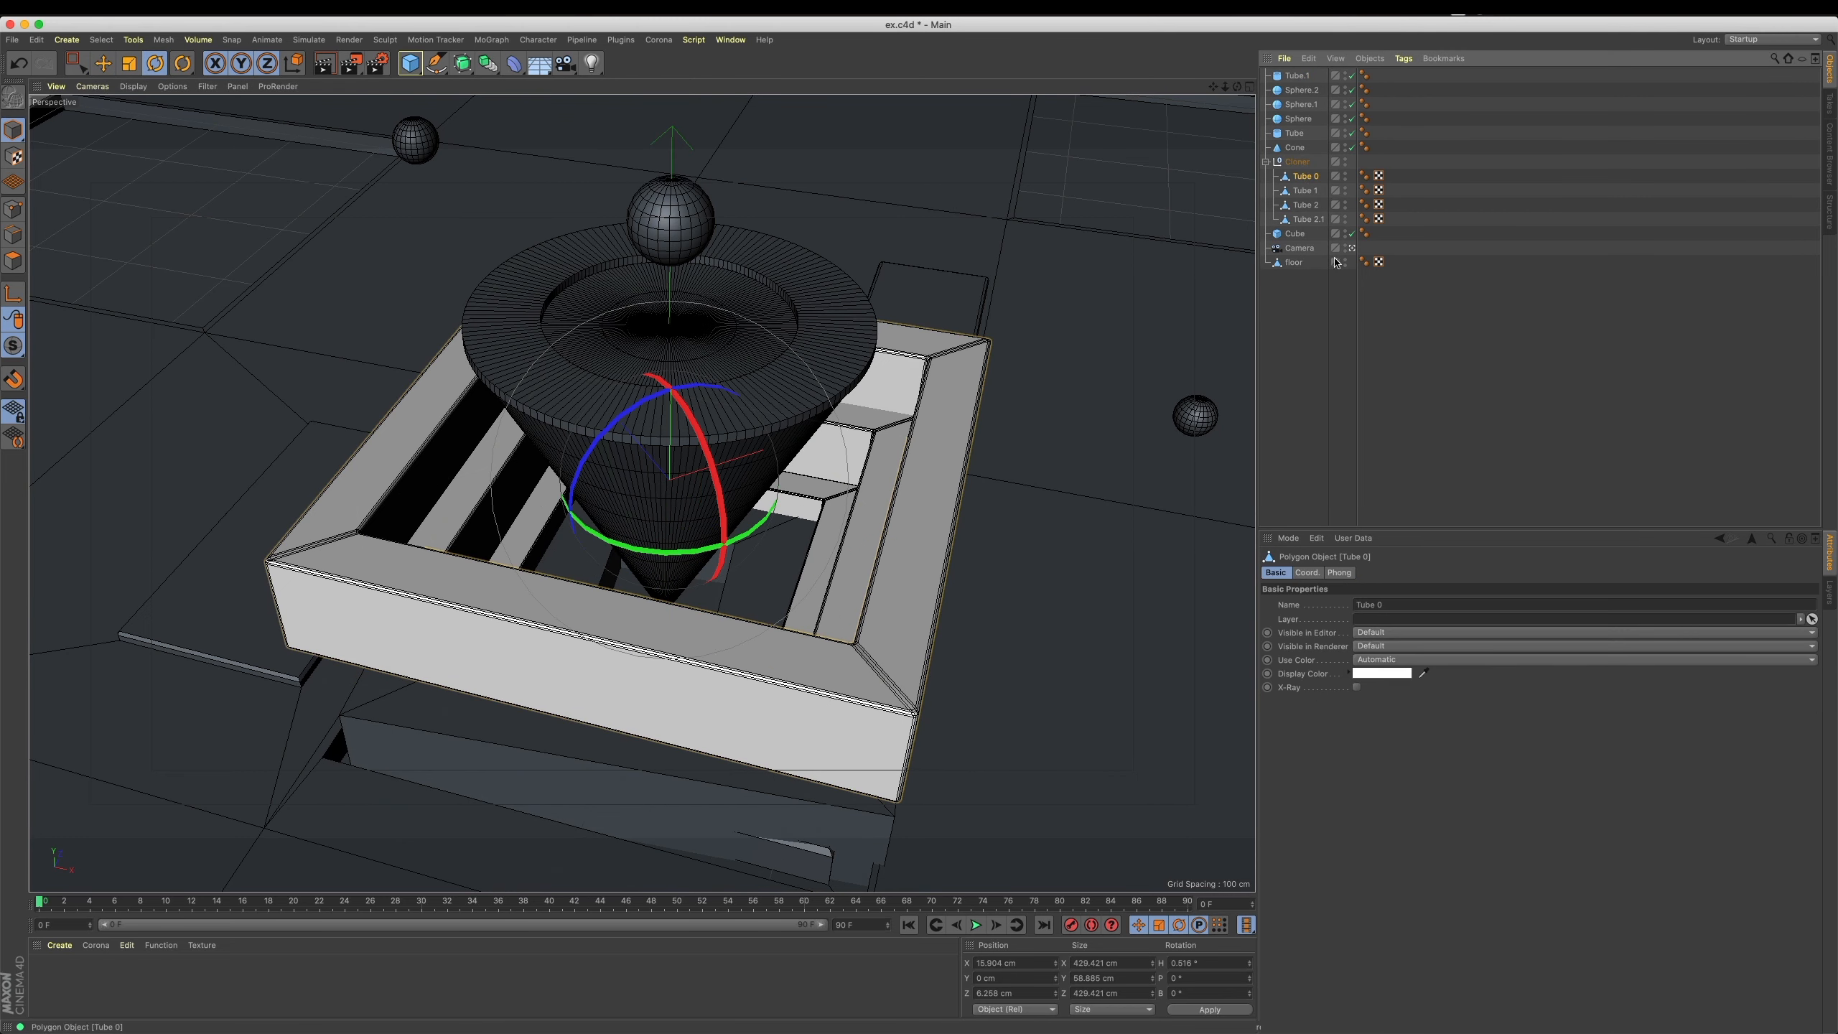
click(1306, 573)
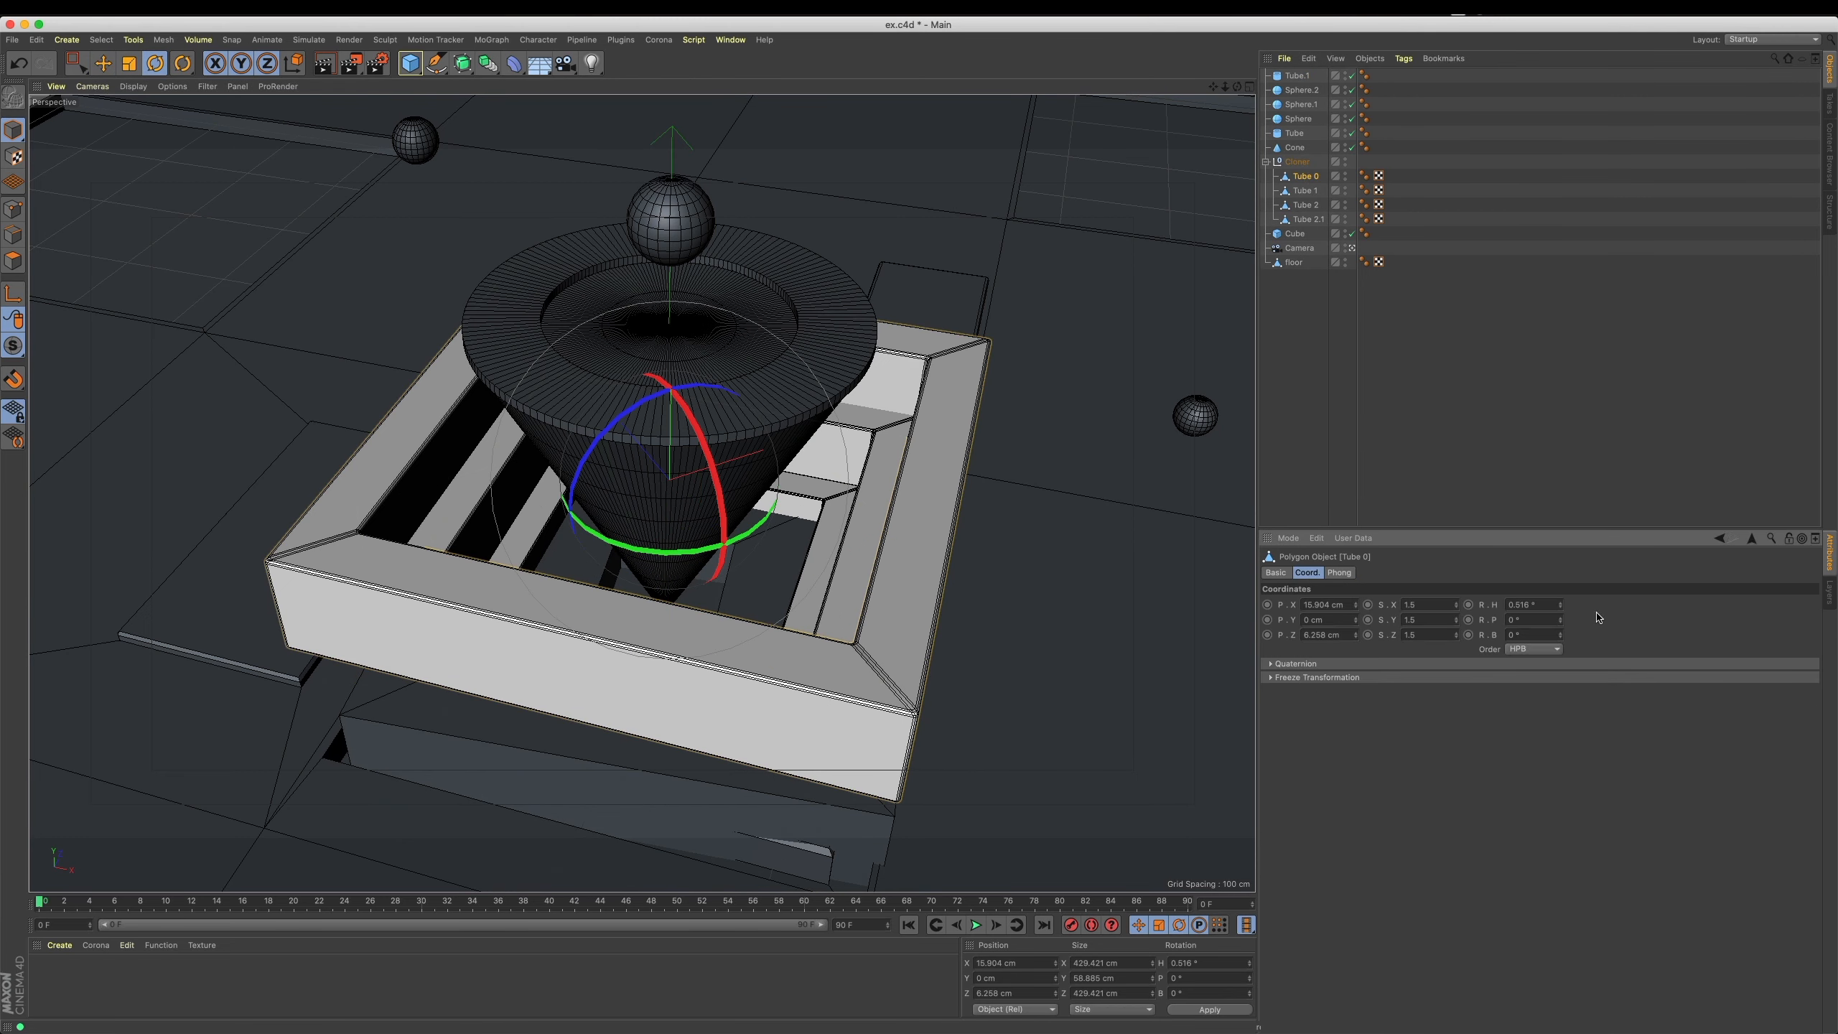
click(1297, 75)
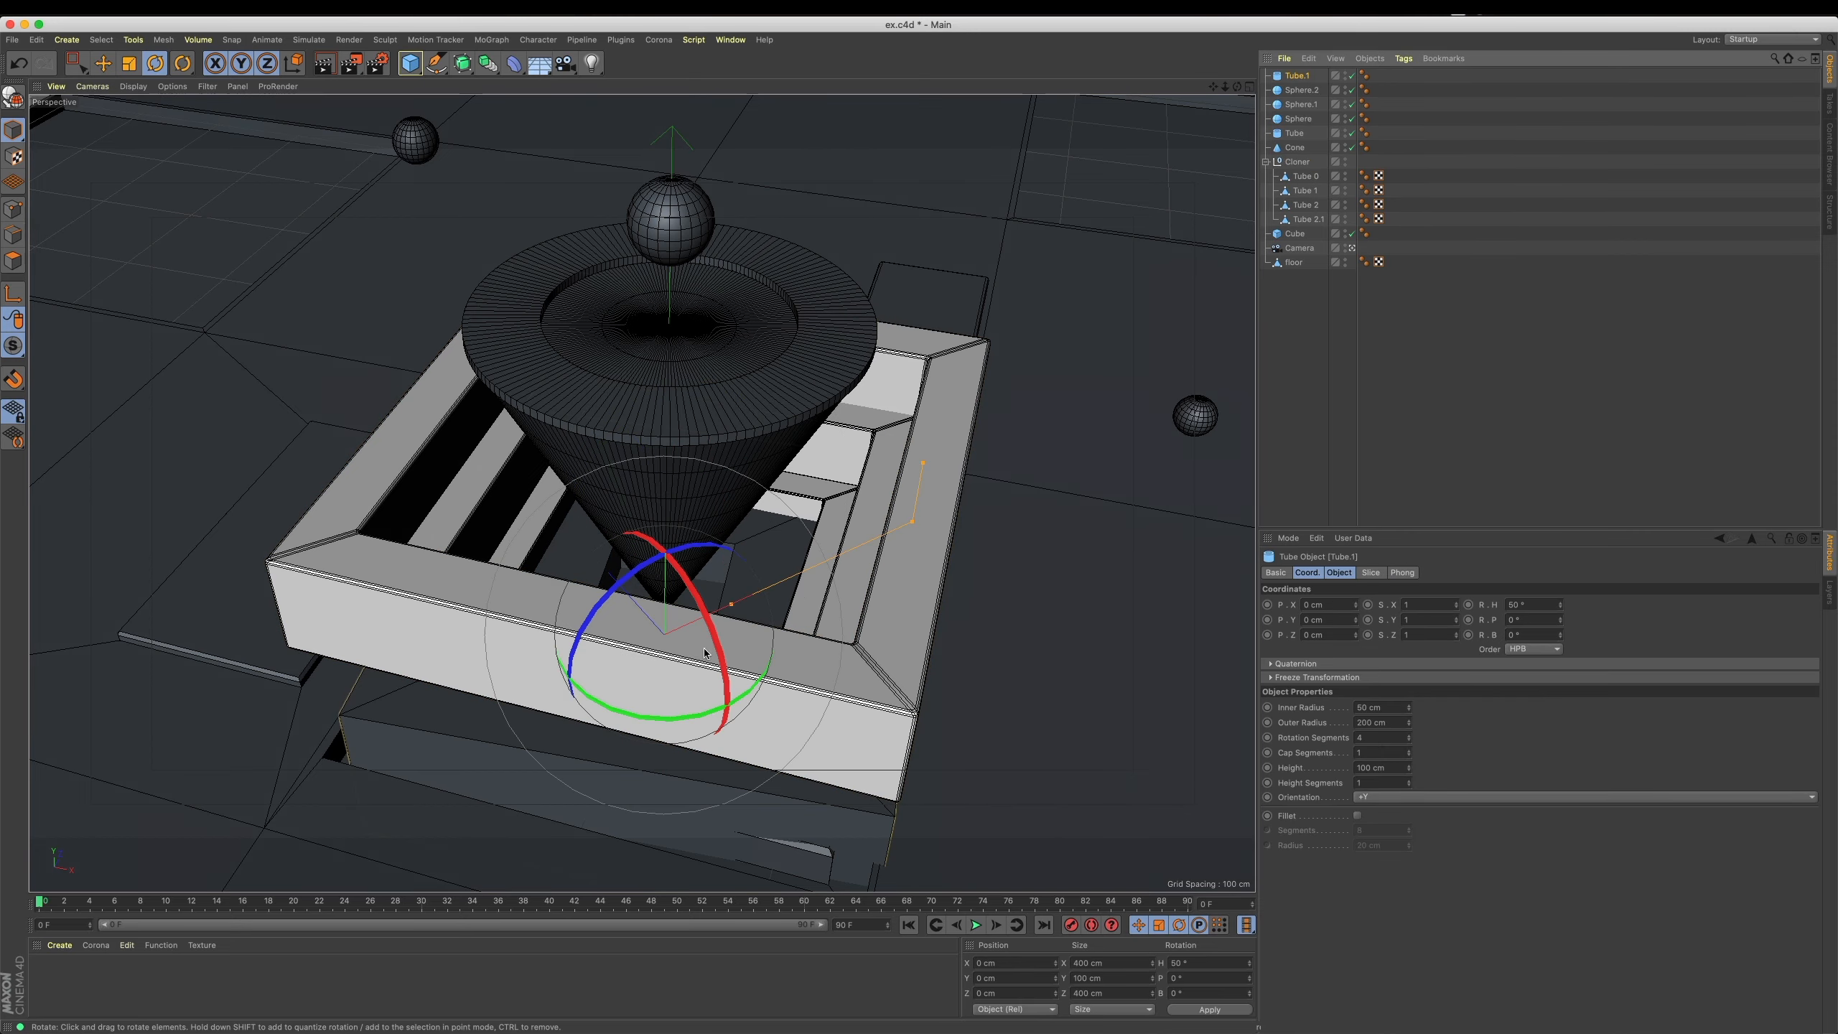
middle_click(691, 679)
middle_click(814, 293)
scroll(849, 548, up, 10)
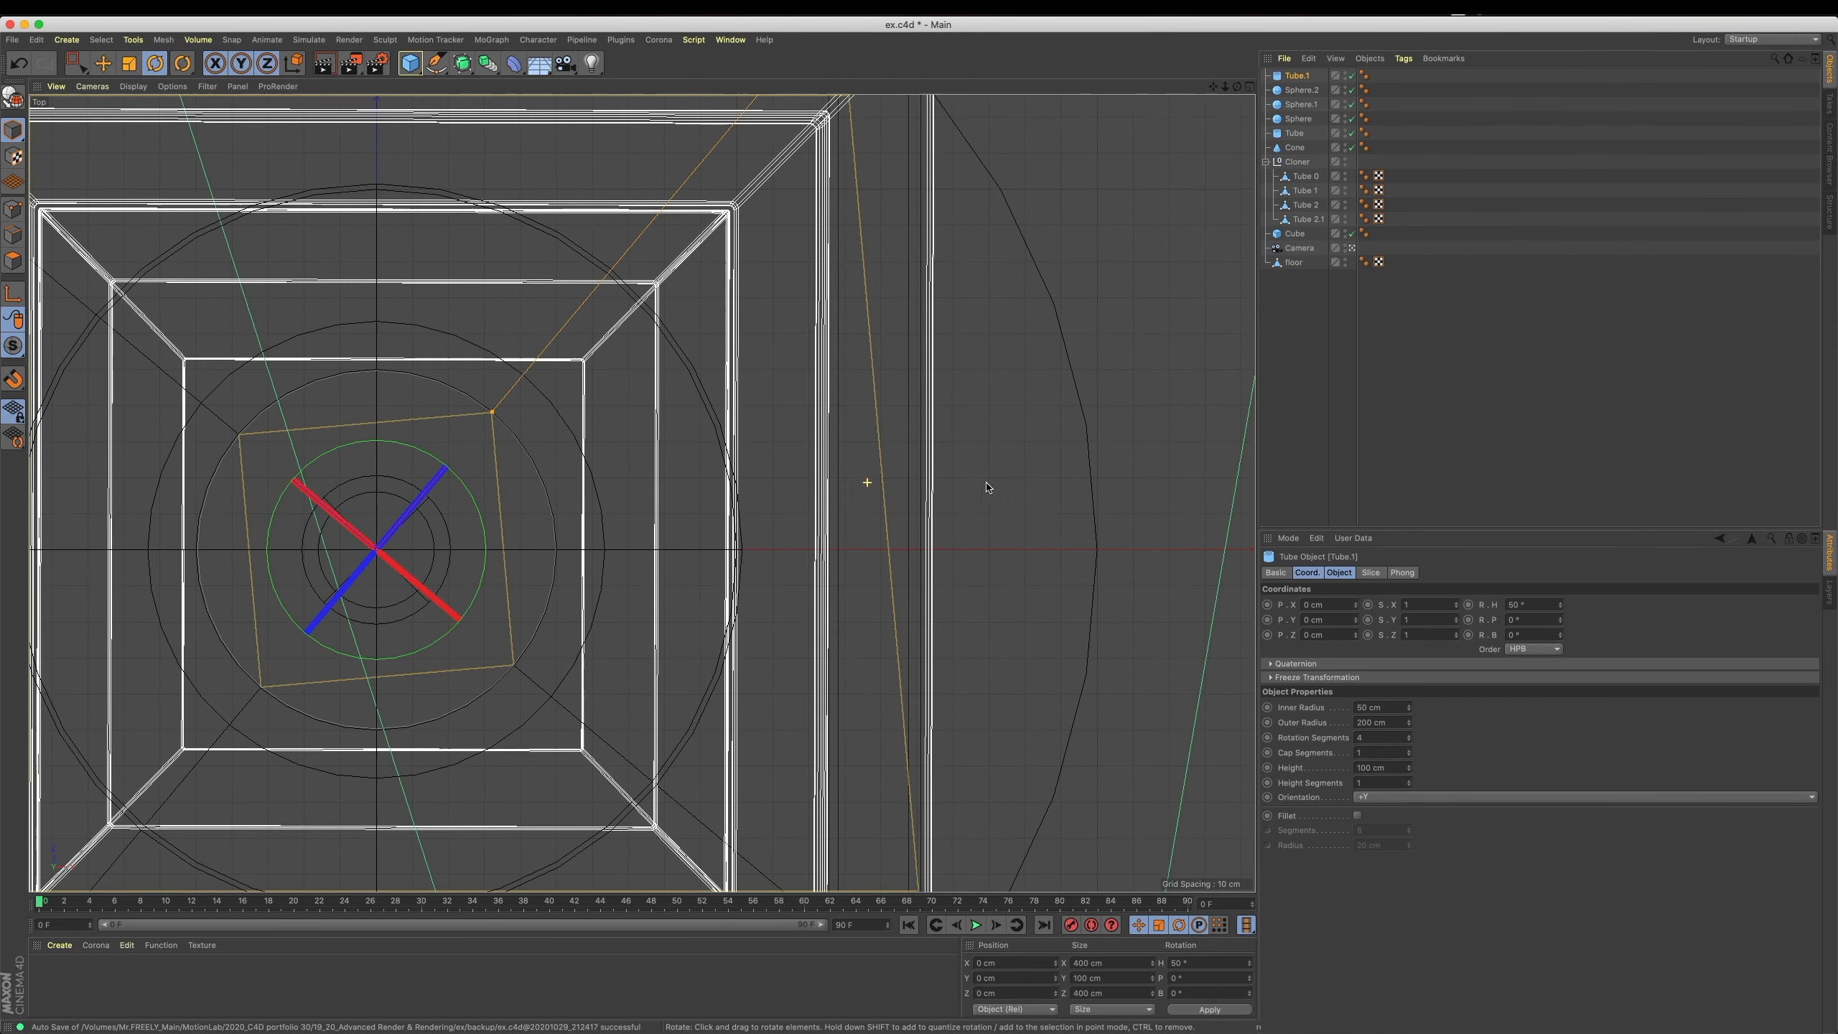
drag(486, 496, 497, 499)
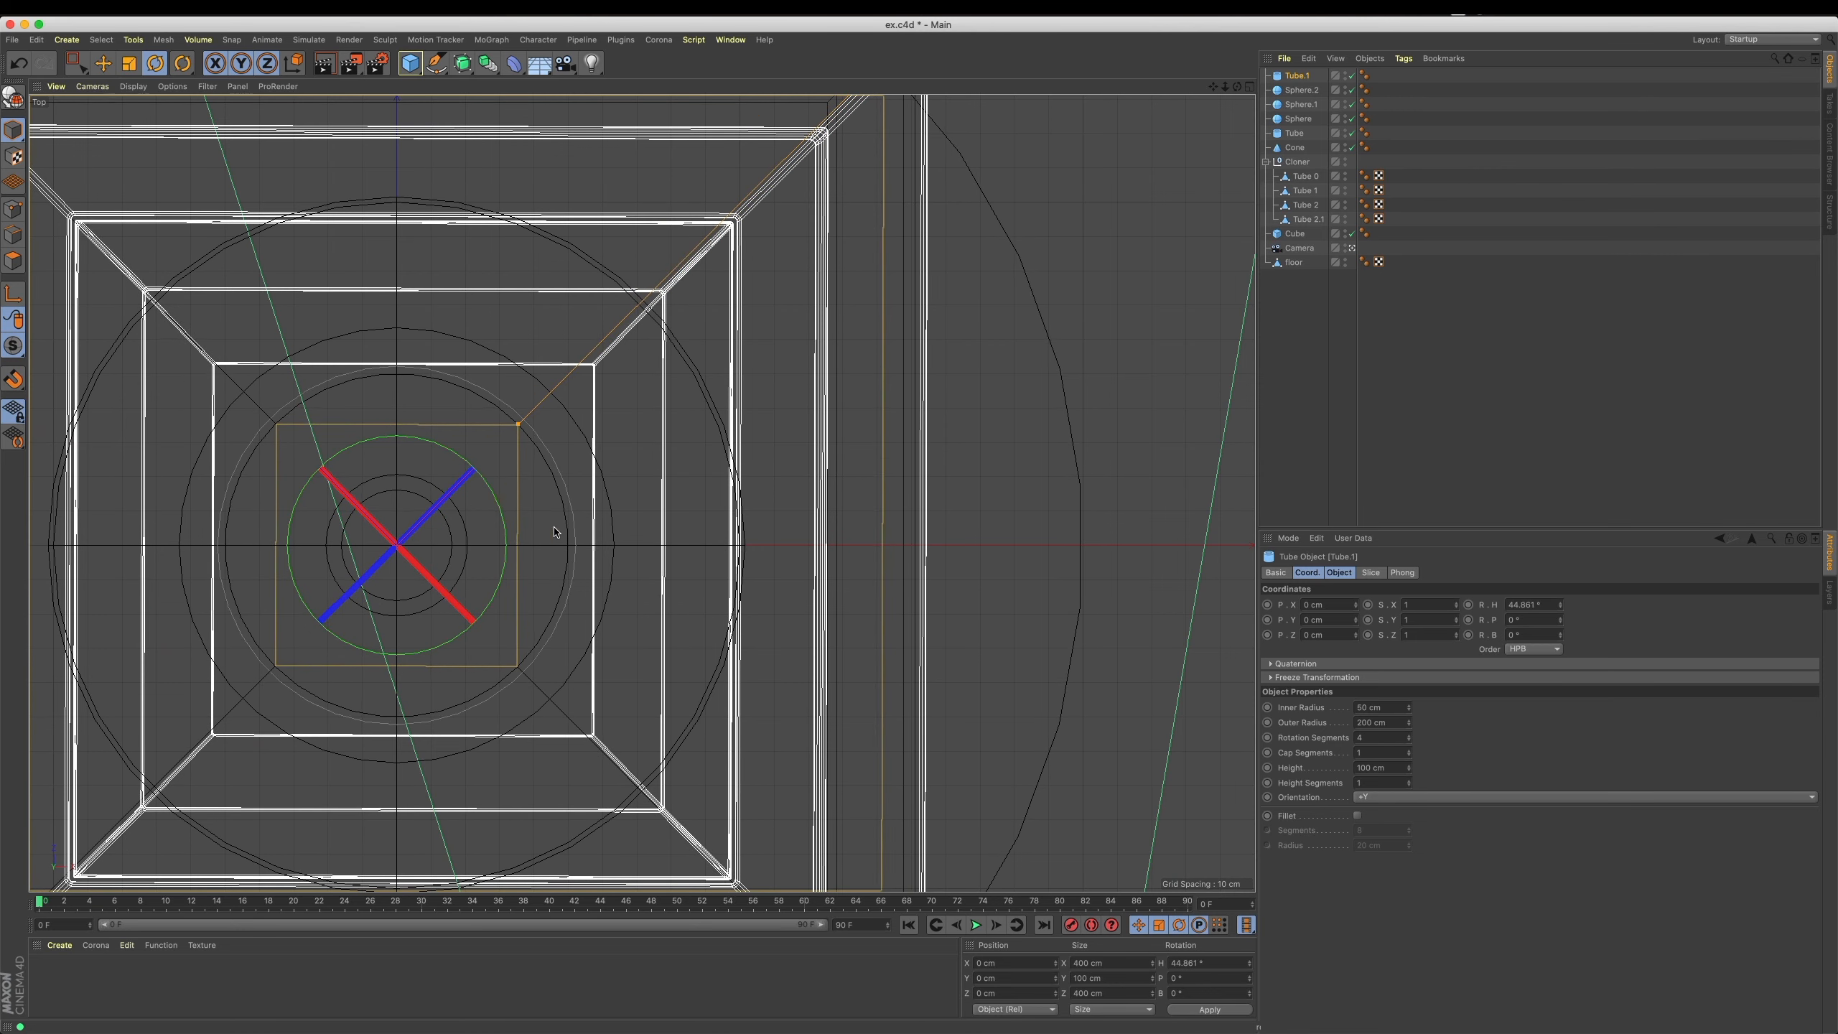
scroll(659, 462, down, 3)
scroll(659, 462, down, 2)
key(e)
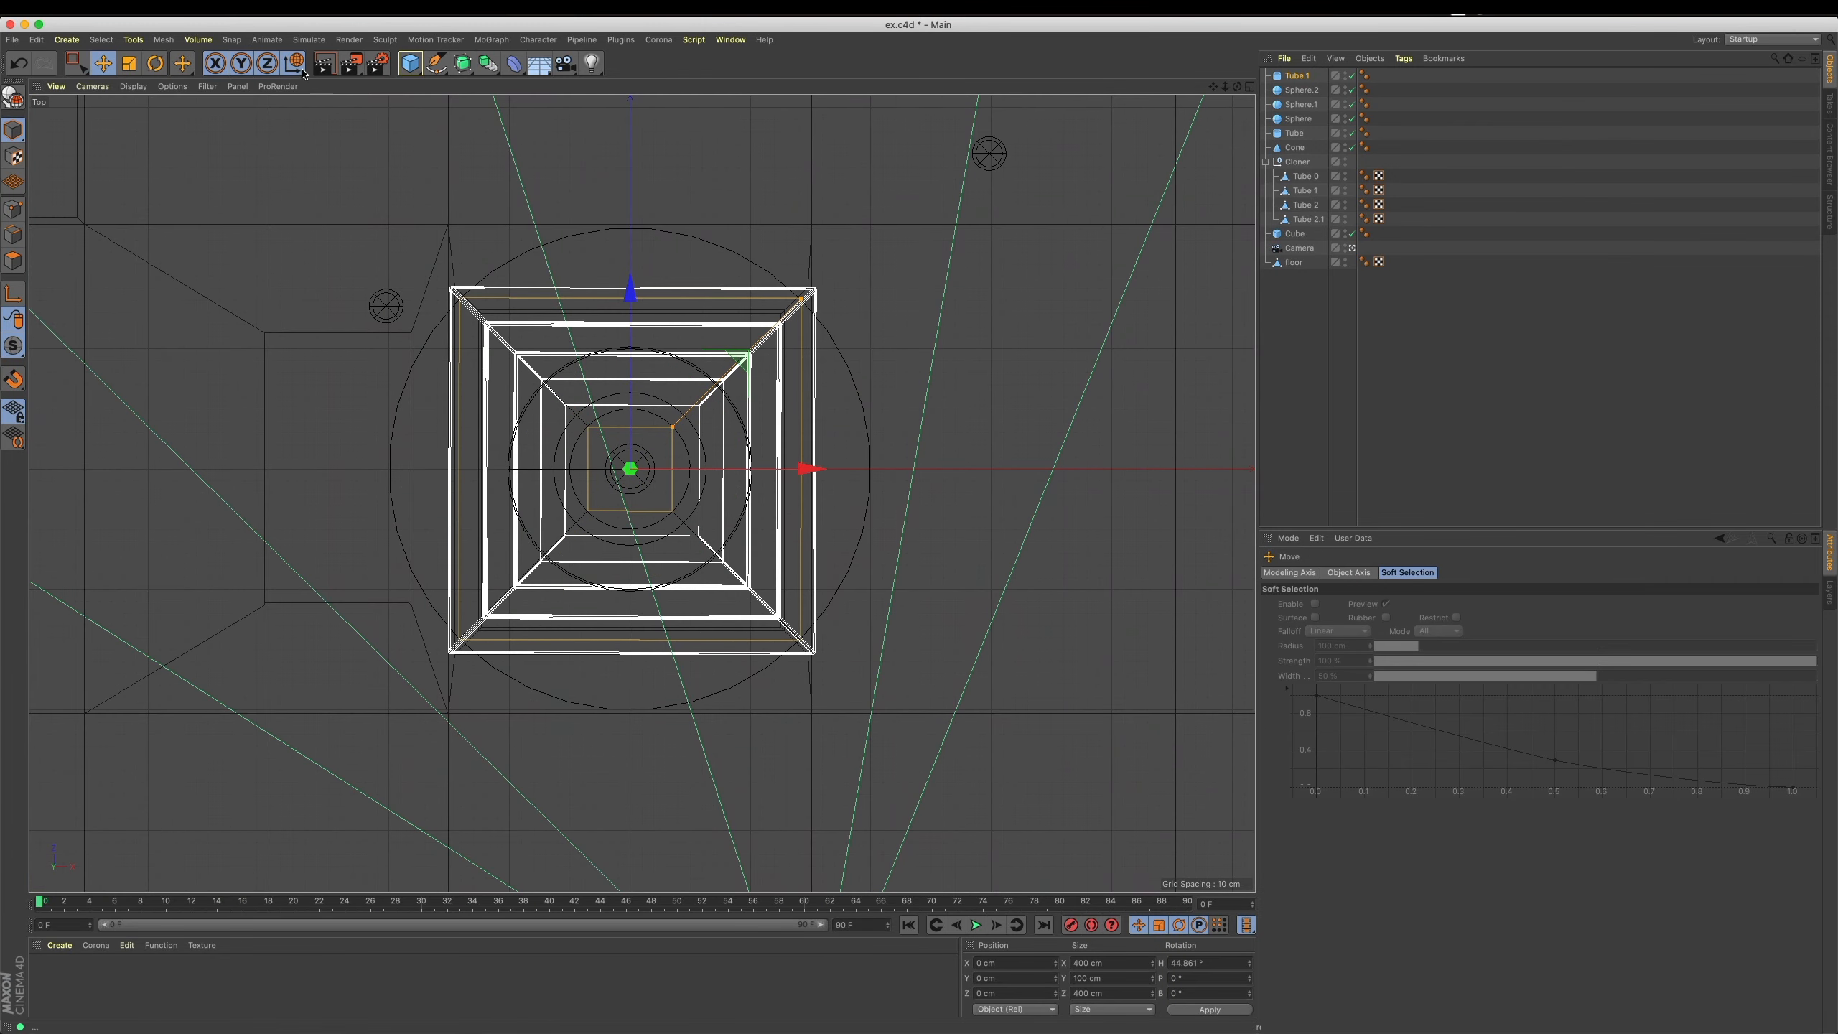
Raise the square tube to a Y position of about 131.5 cm and scale it to about 592 cm across.
middle_click(583, 390)
middle_click(581, 393)
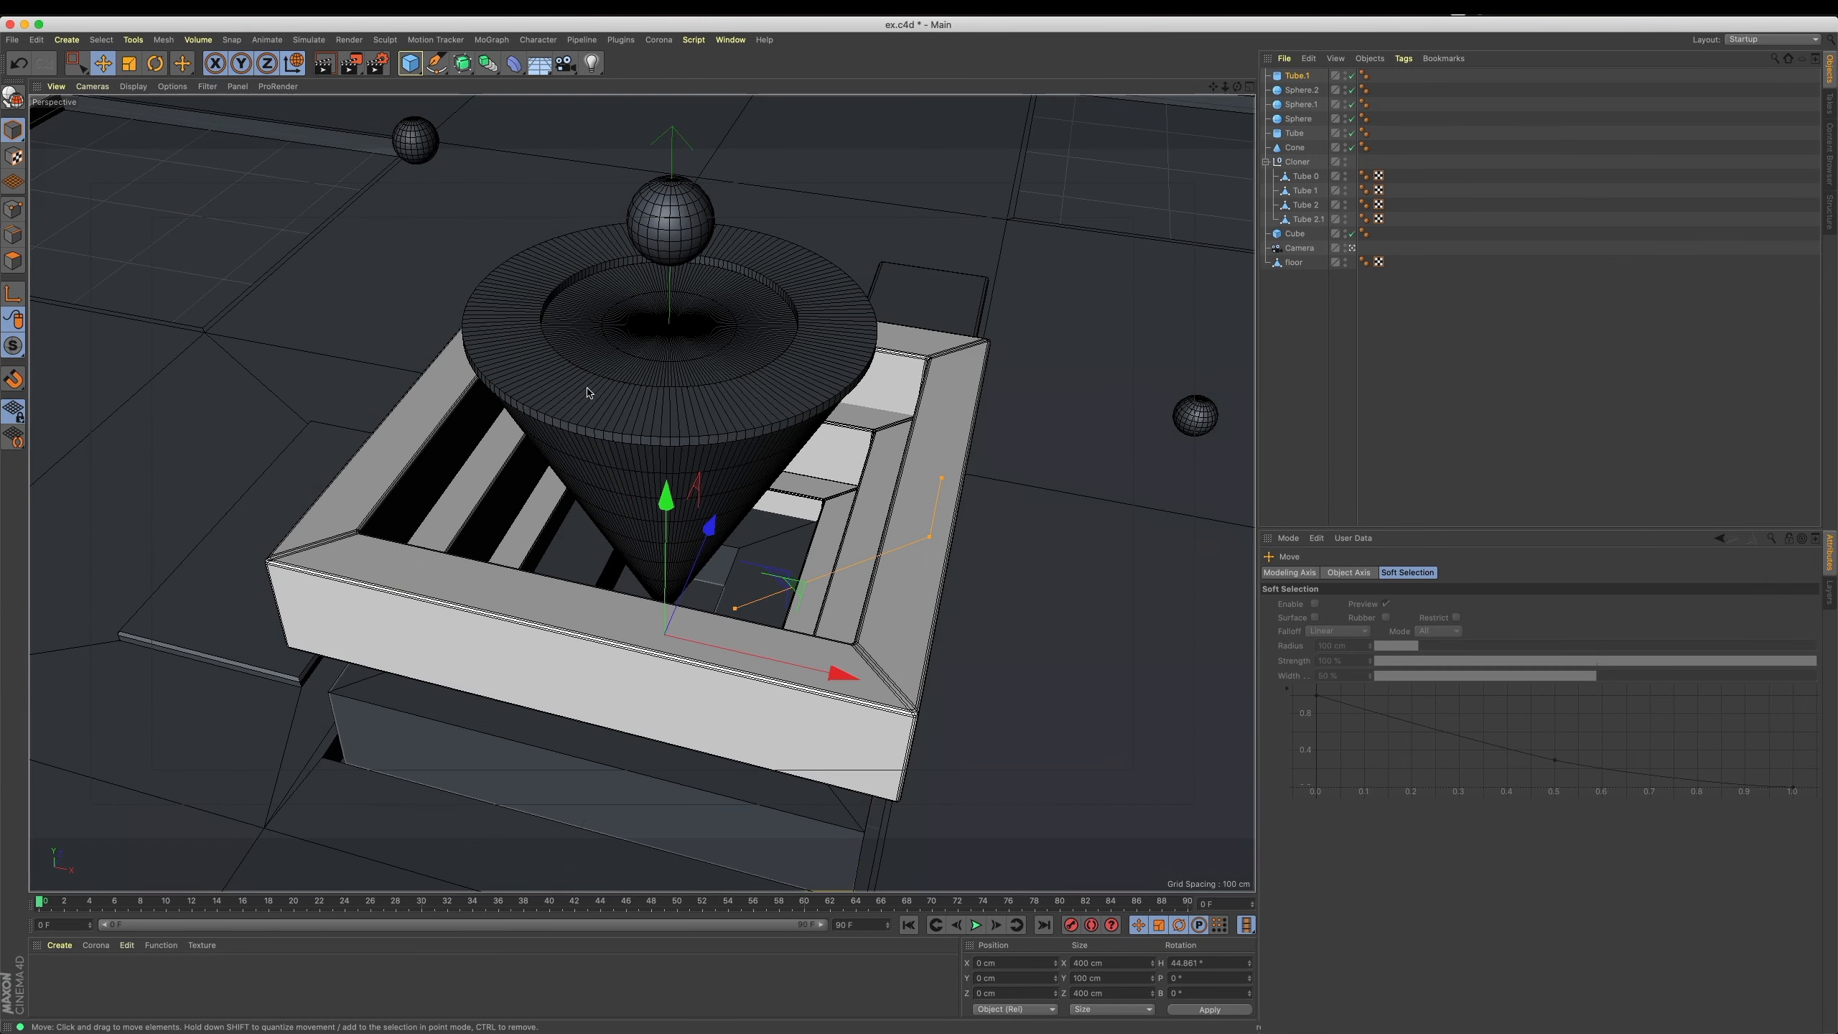
drag(666, 536, 1129, 608)
key(t)
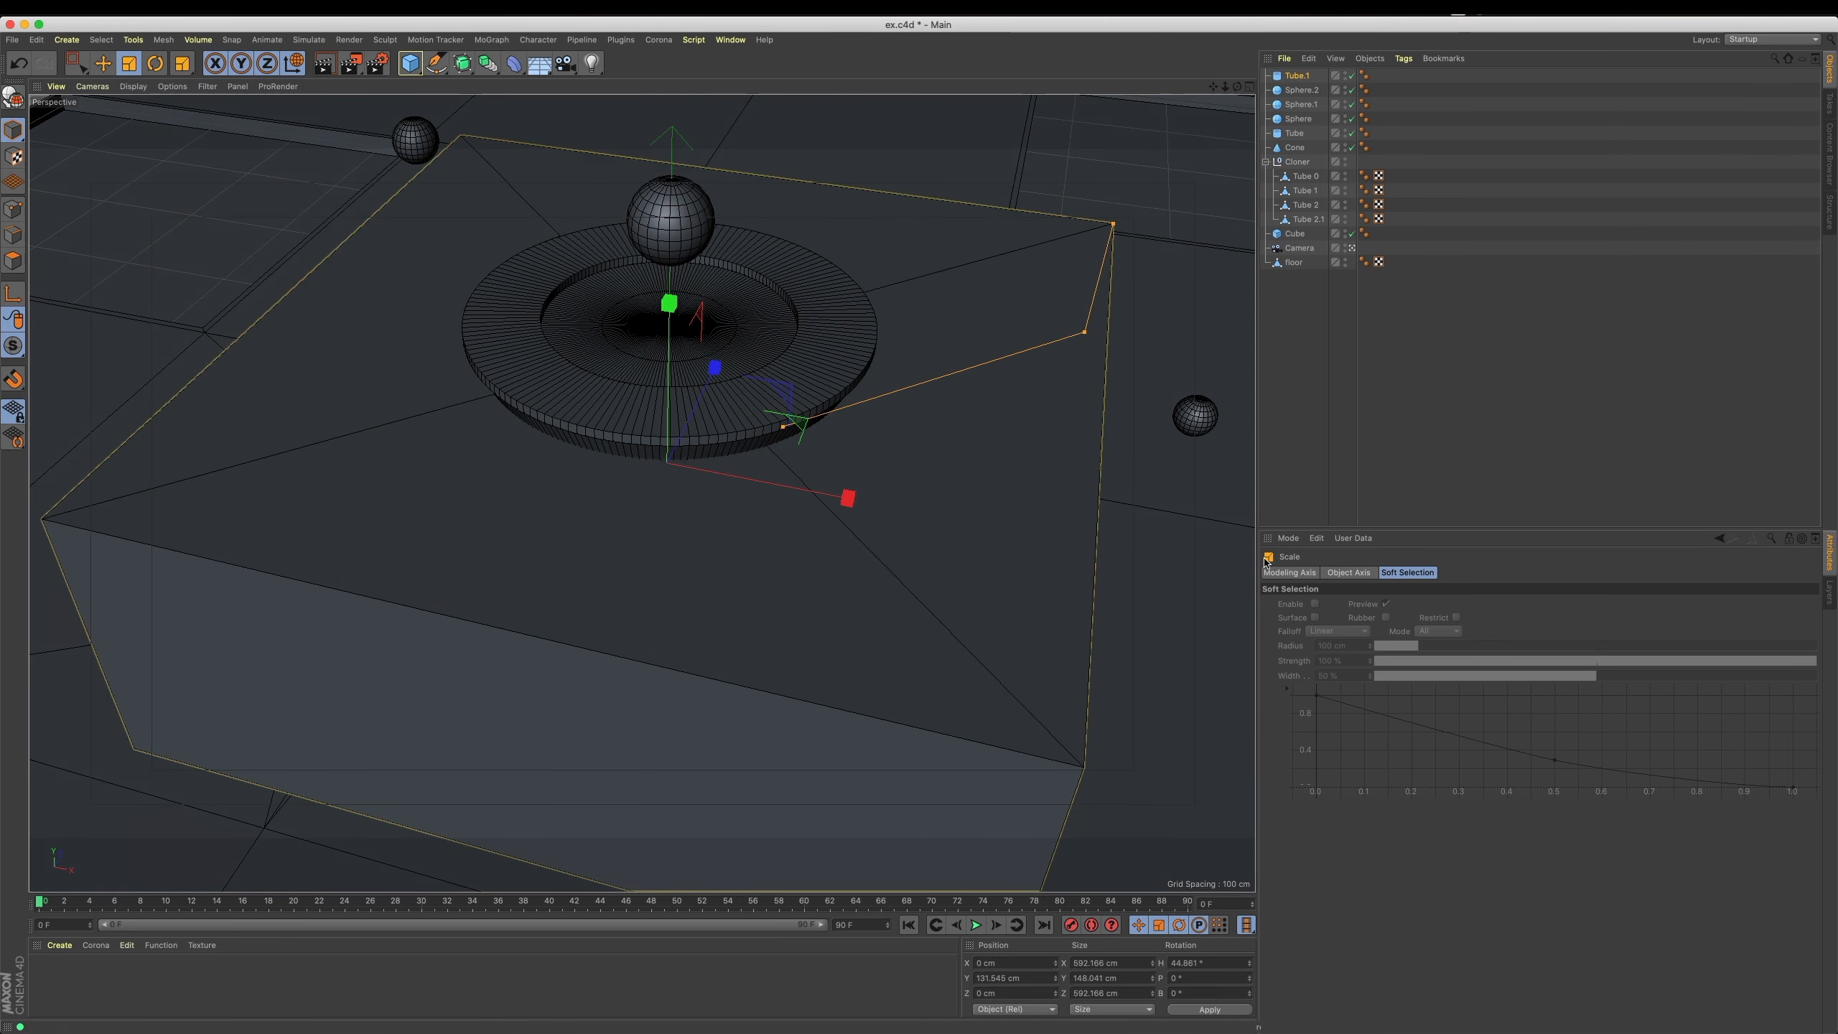
Thin the square tube into a frame with an inner radius of 287 cm and about 10 cm height, raised to about Y 135 cm.
key(e)
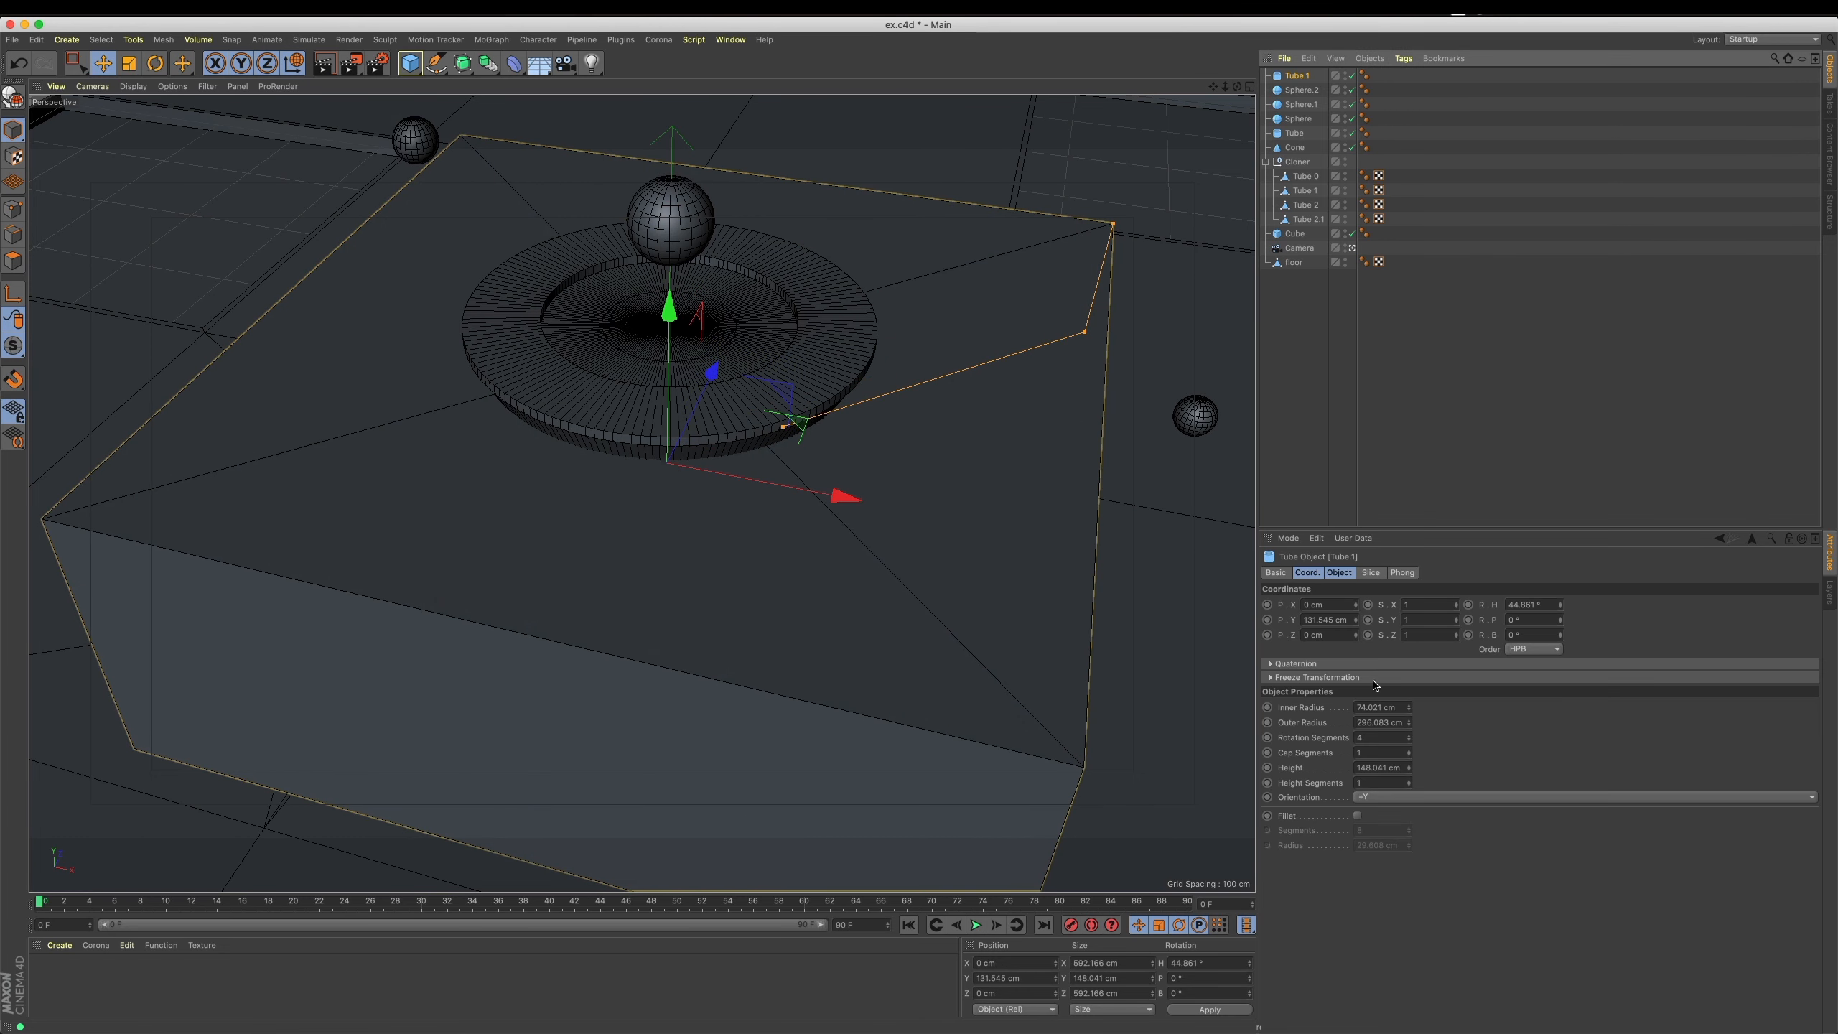
drag(1409, 709, 1520, 709)
drag(1412, 768, 1360, 767)
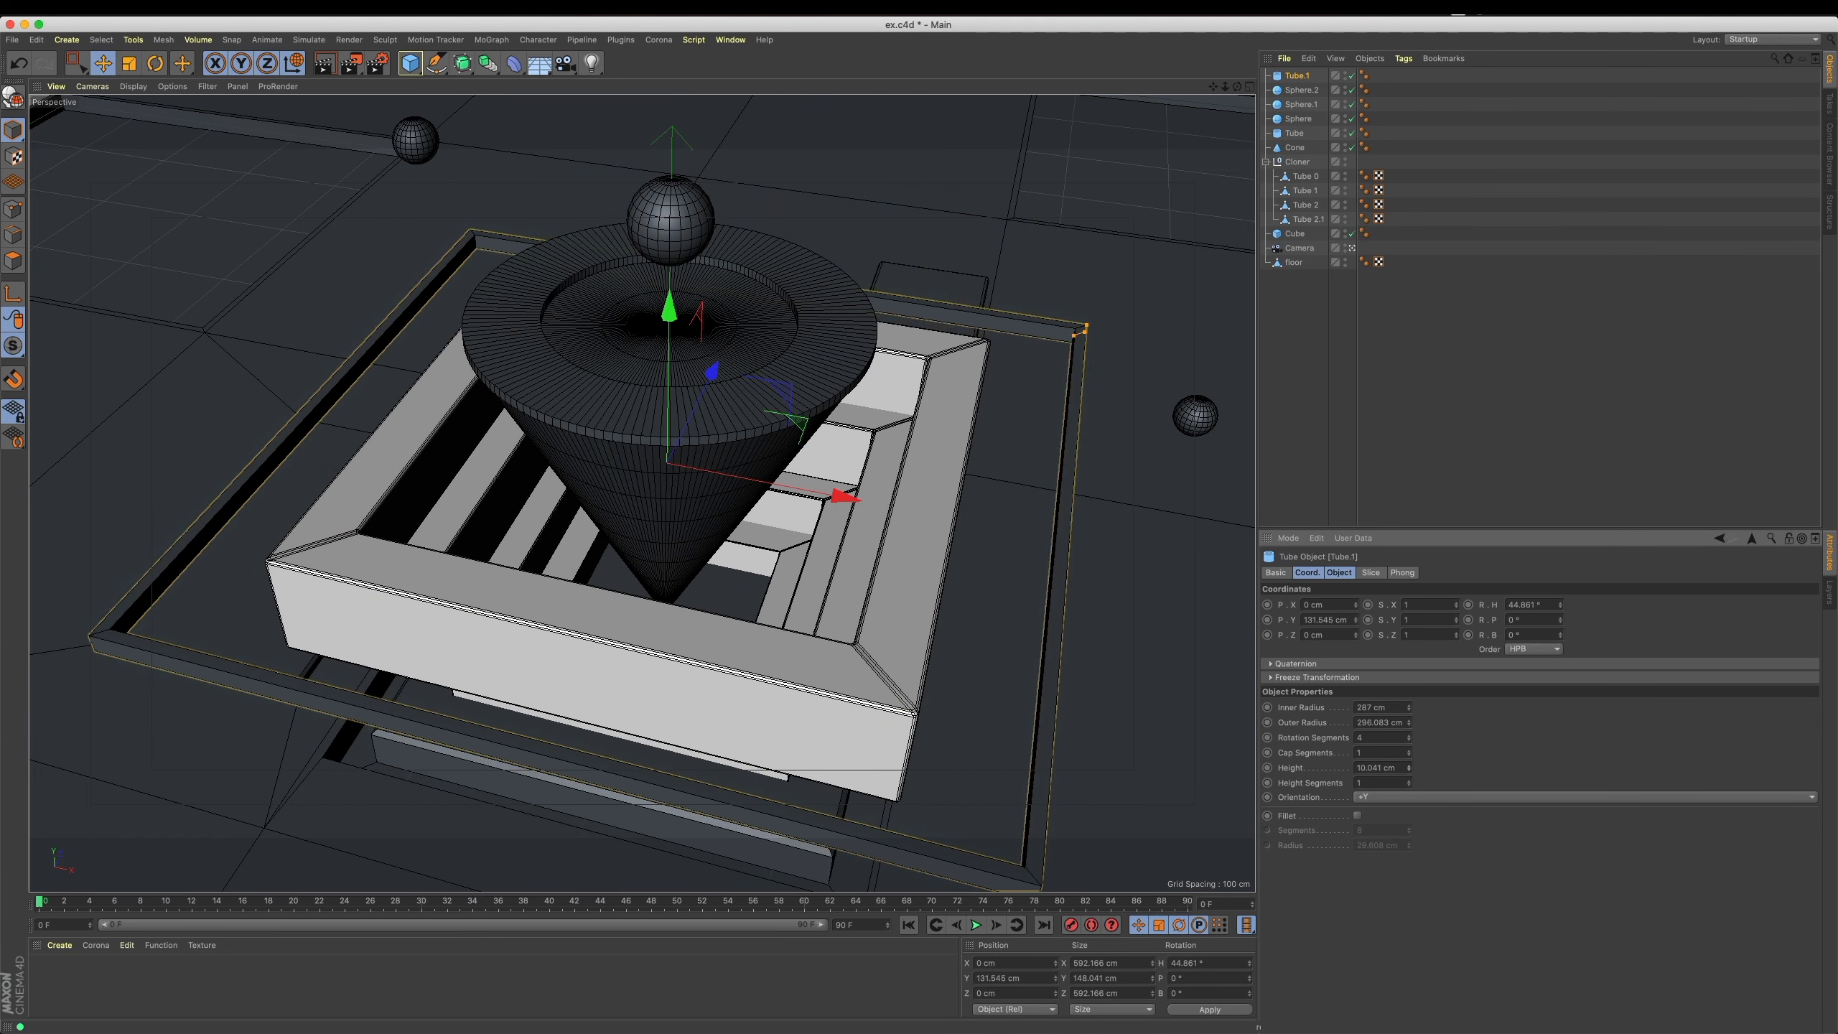
drag(666, 319, 667, 314)
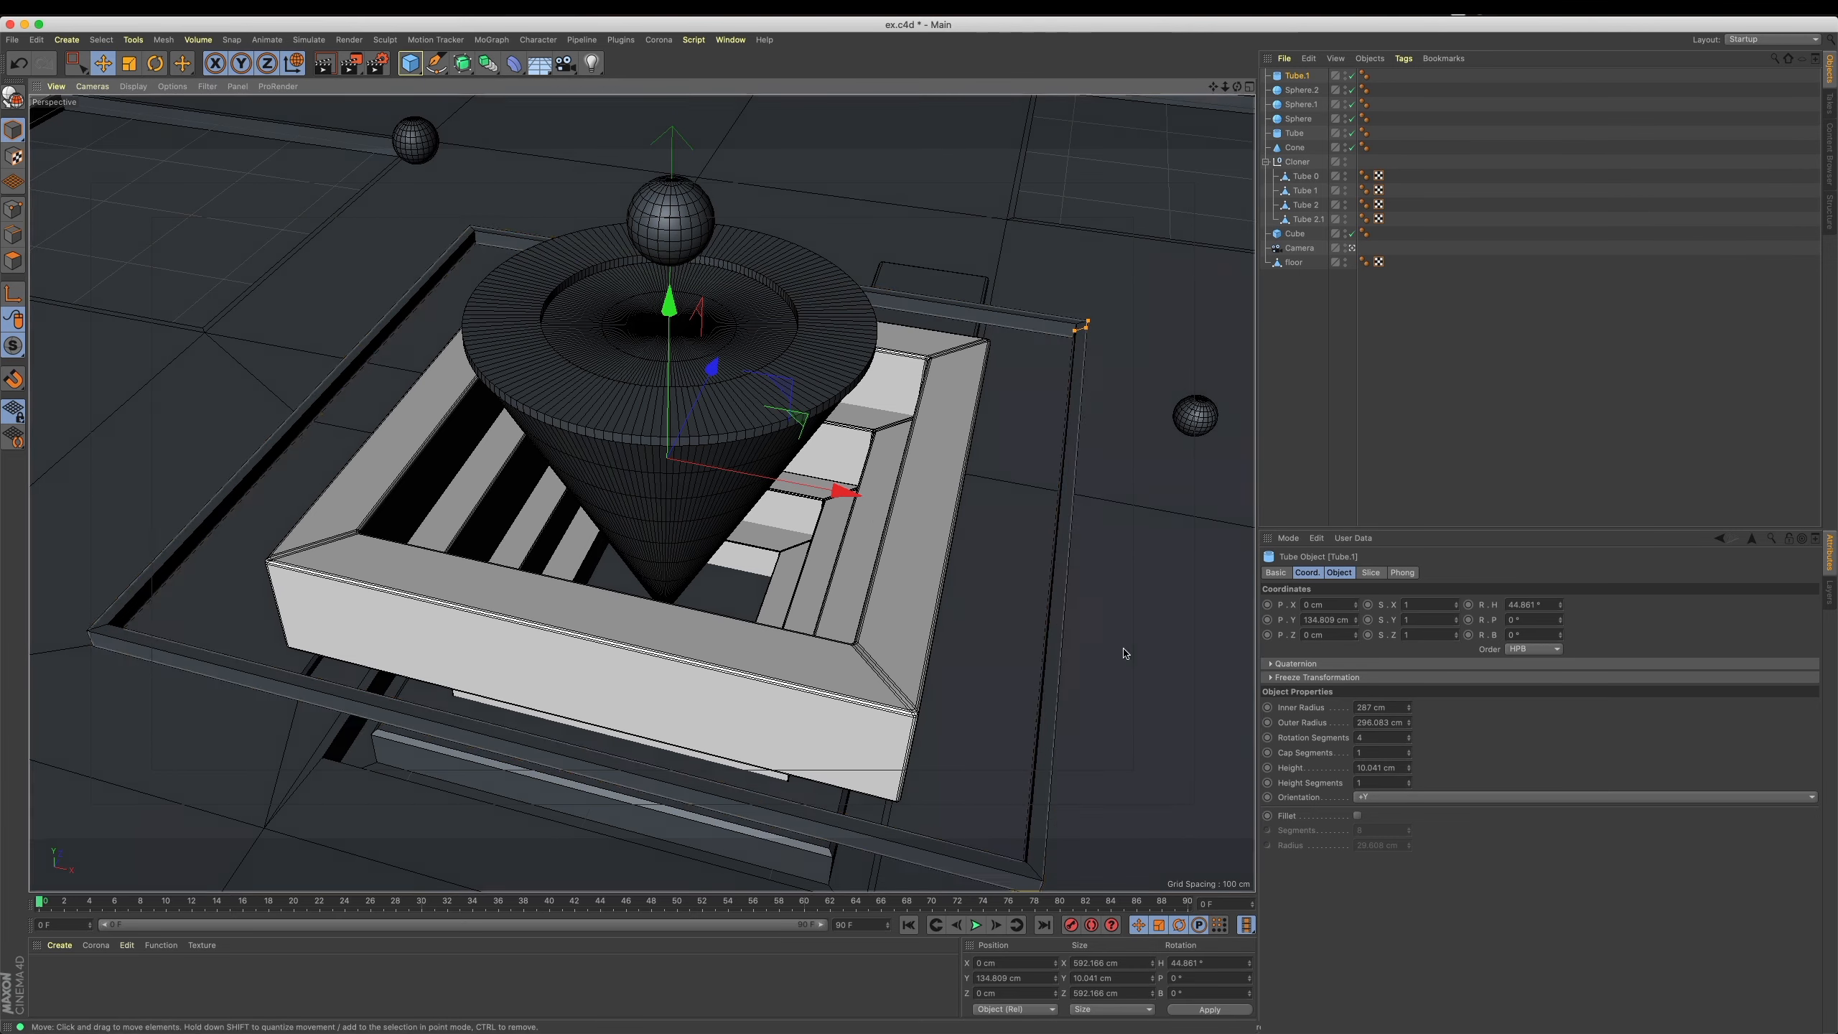
Fillet the square frame's edges with 1 segment and a fillet radius below 1 cm.
click(1359, 816)
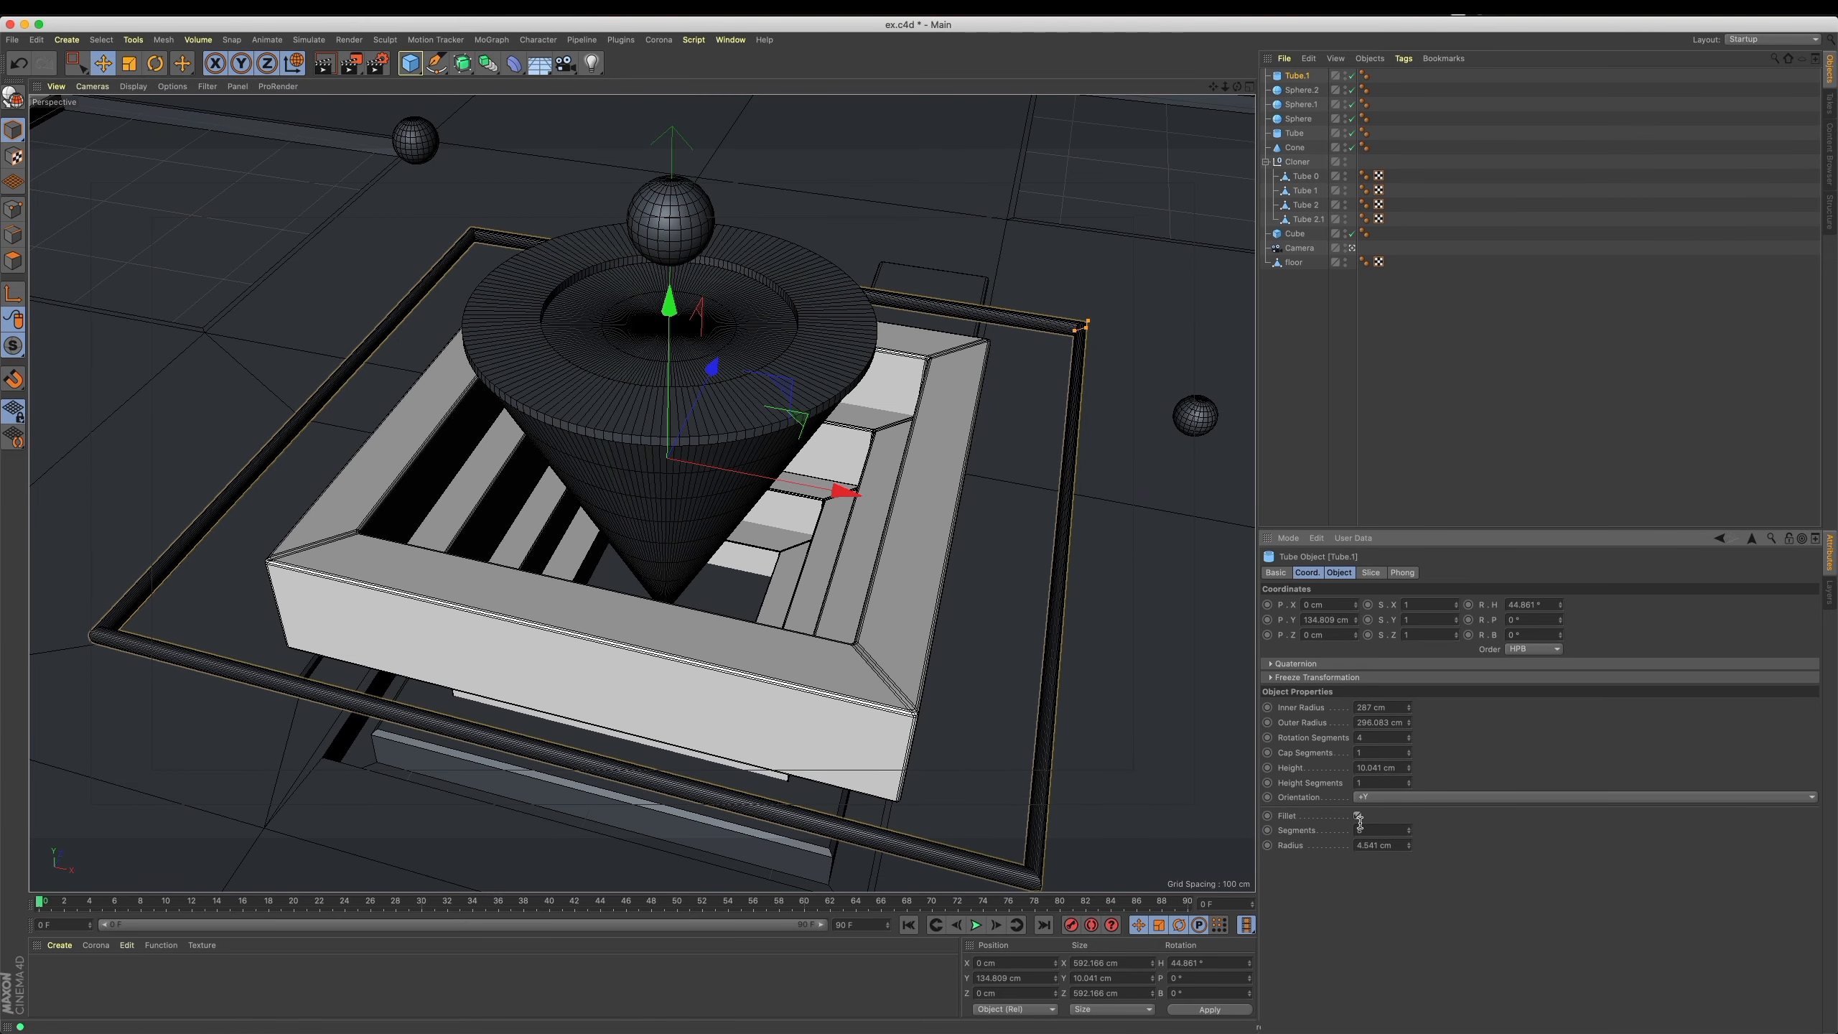
text(1)
key(Return)
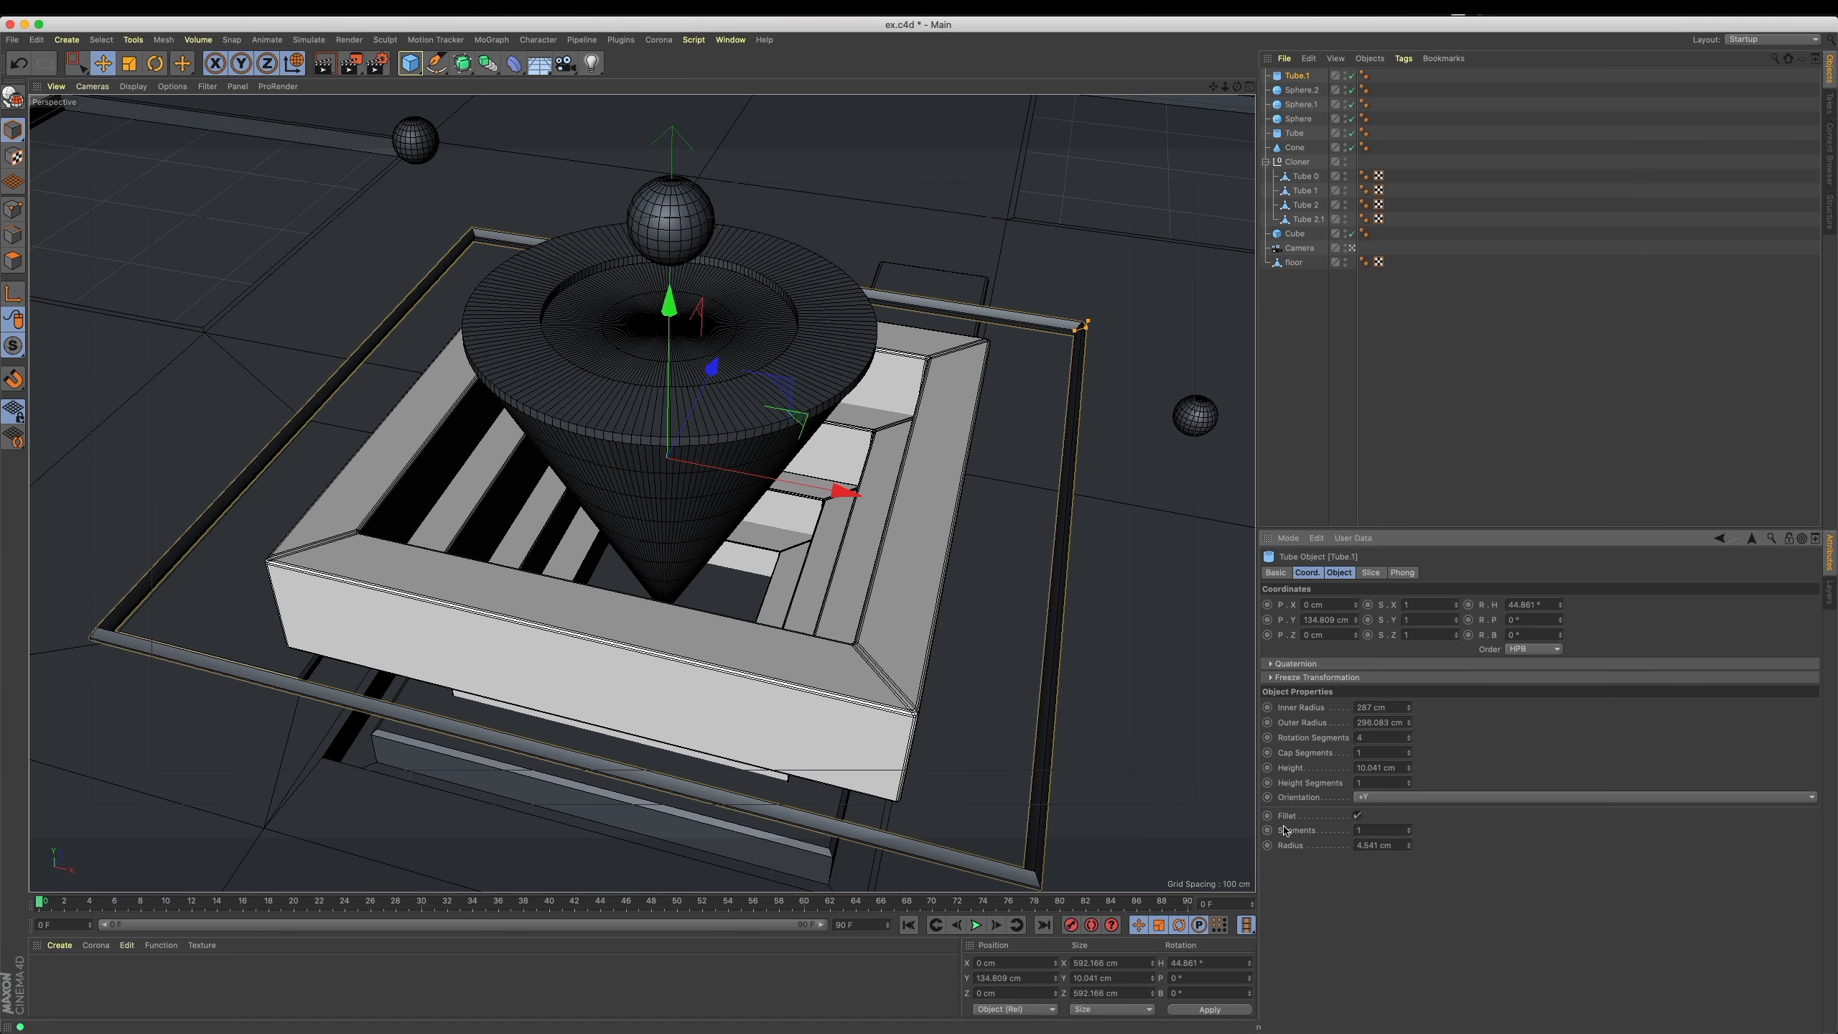
text(1)
key(Return)
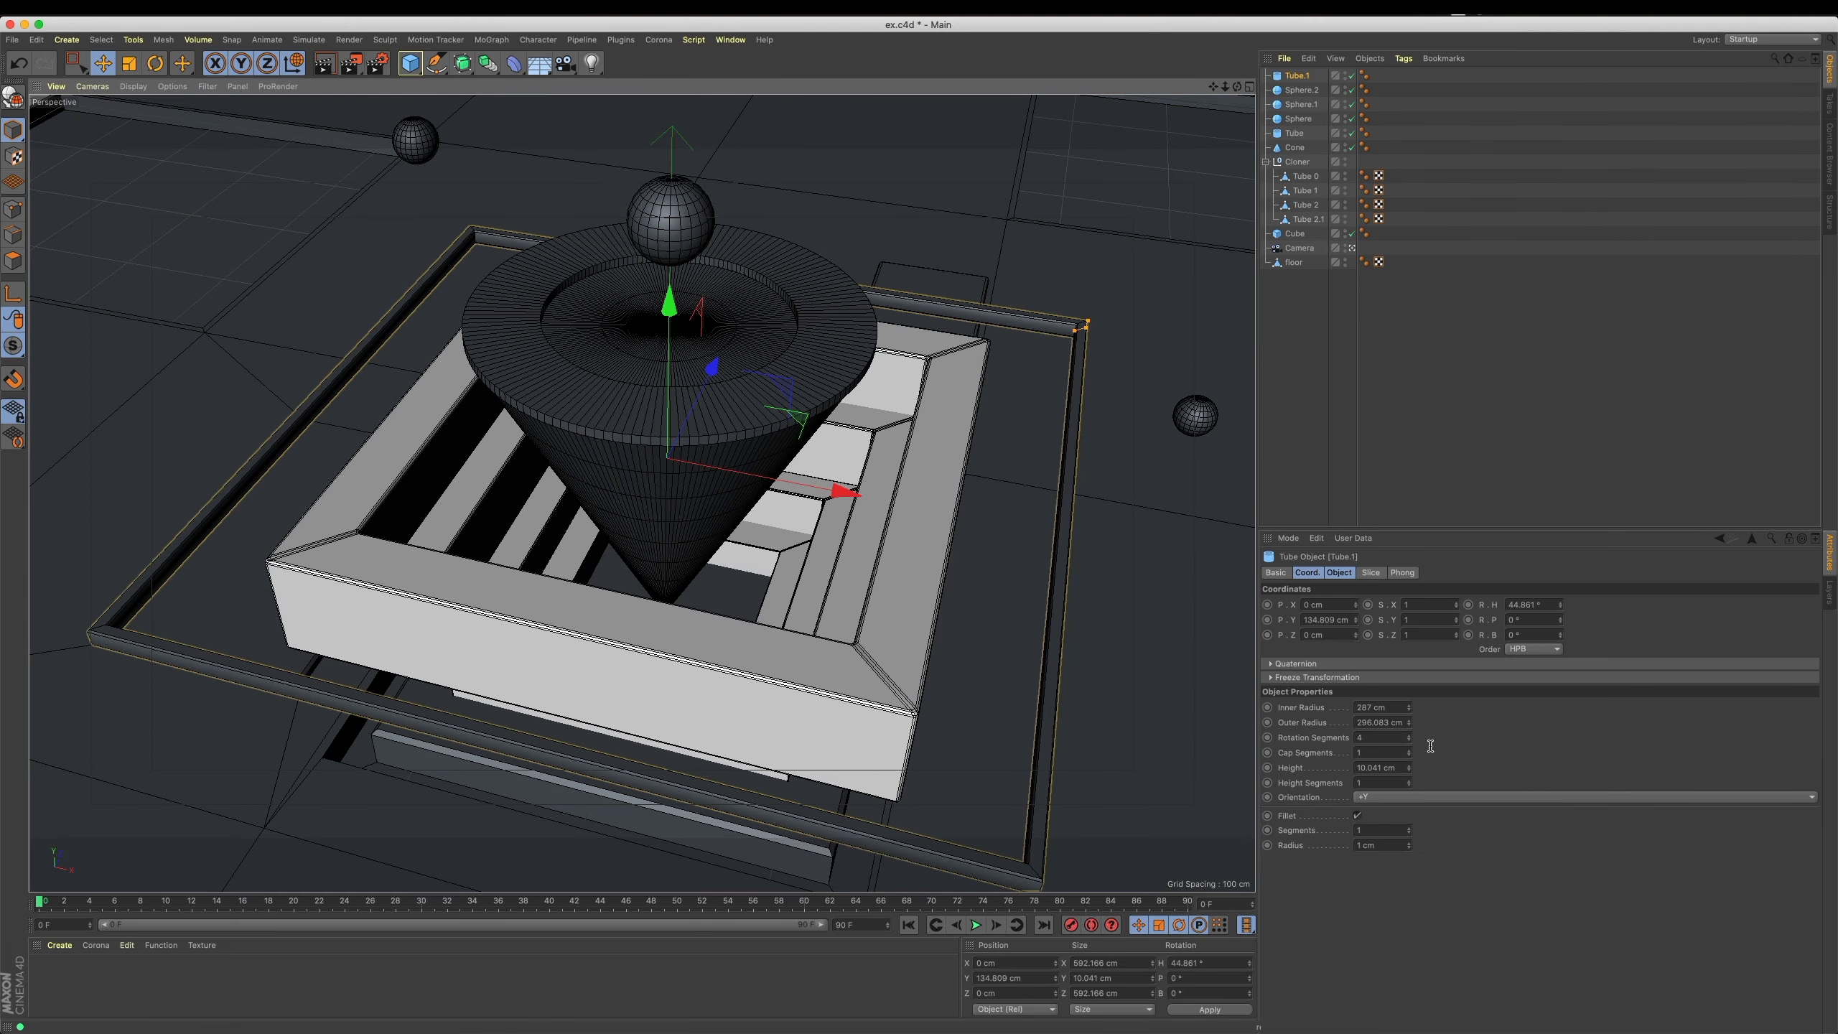
drag(1385, 847, 1249, 855)
key(Return)
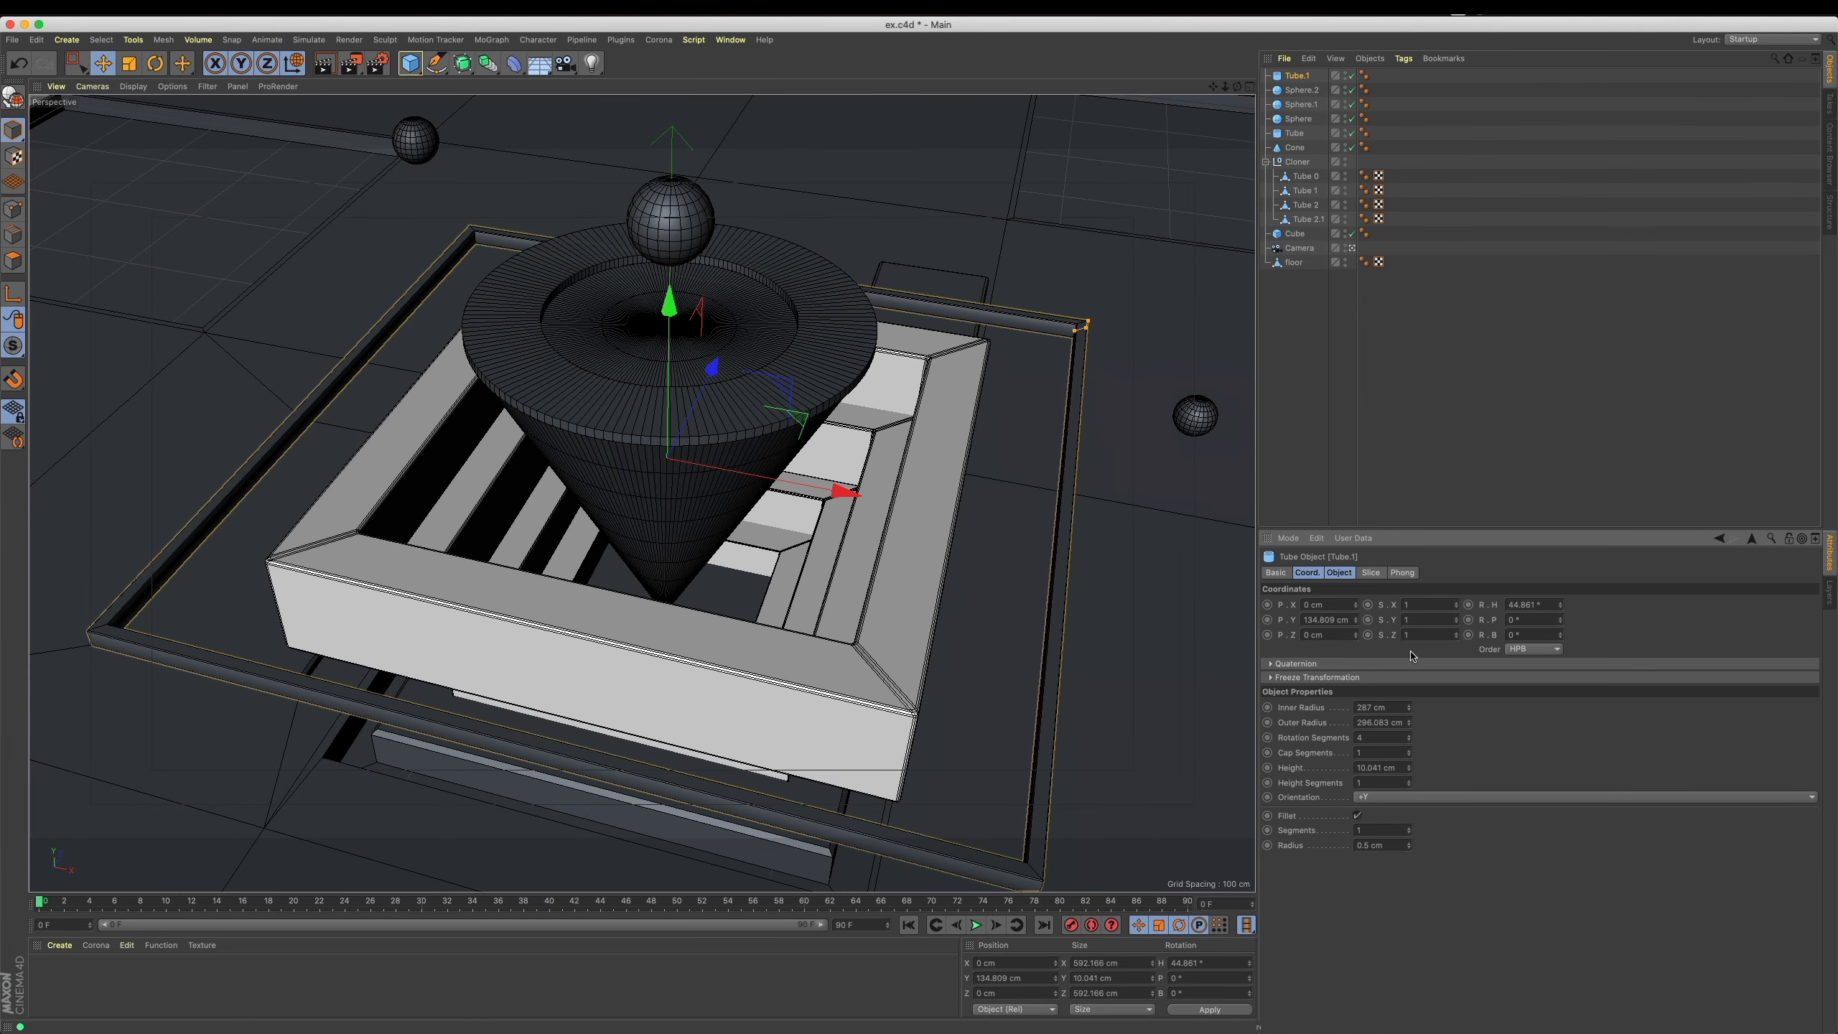
Set the square frame's Phong angle to 0° and raise the frame to a Y position of about 171 cm.
click(1403, 573)
text(0)
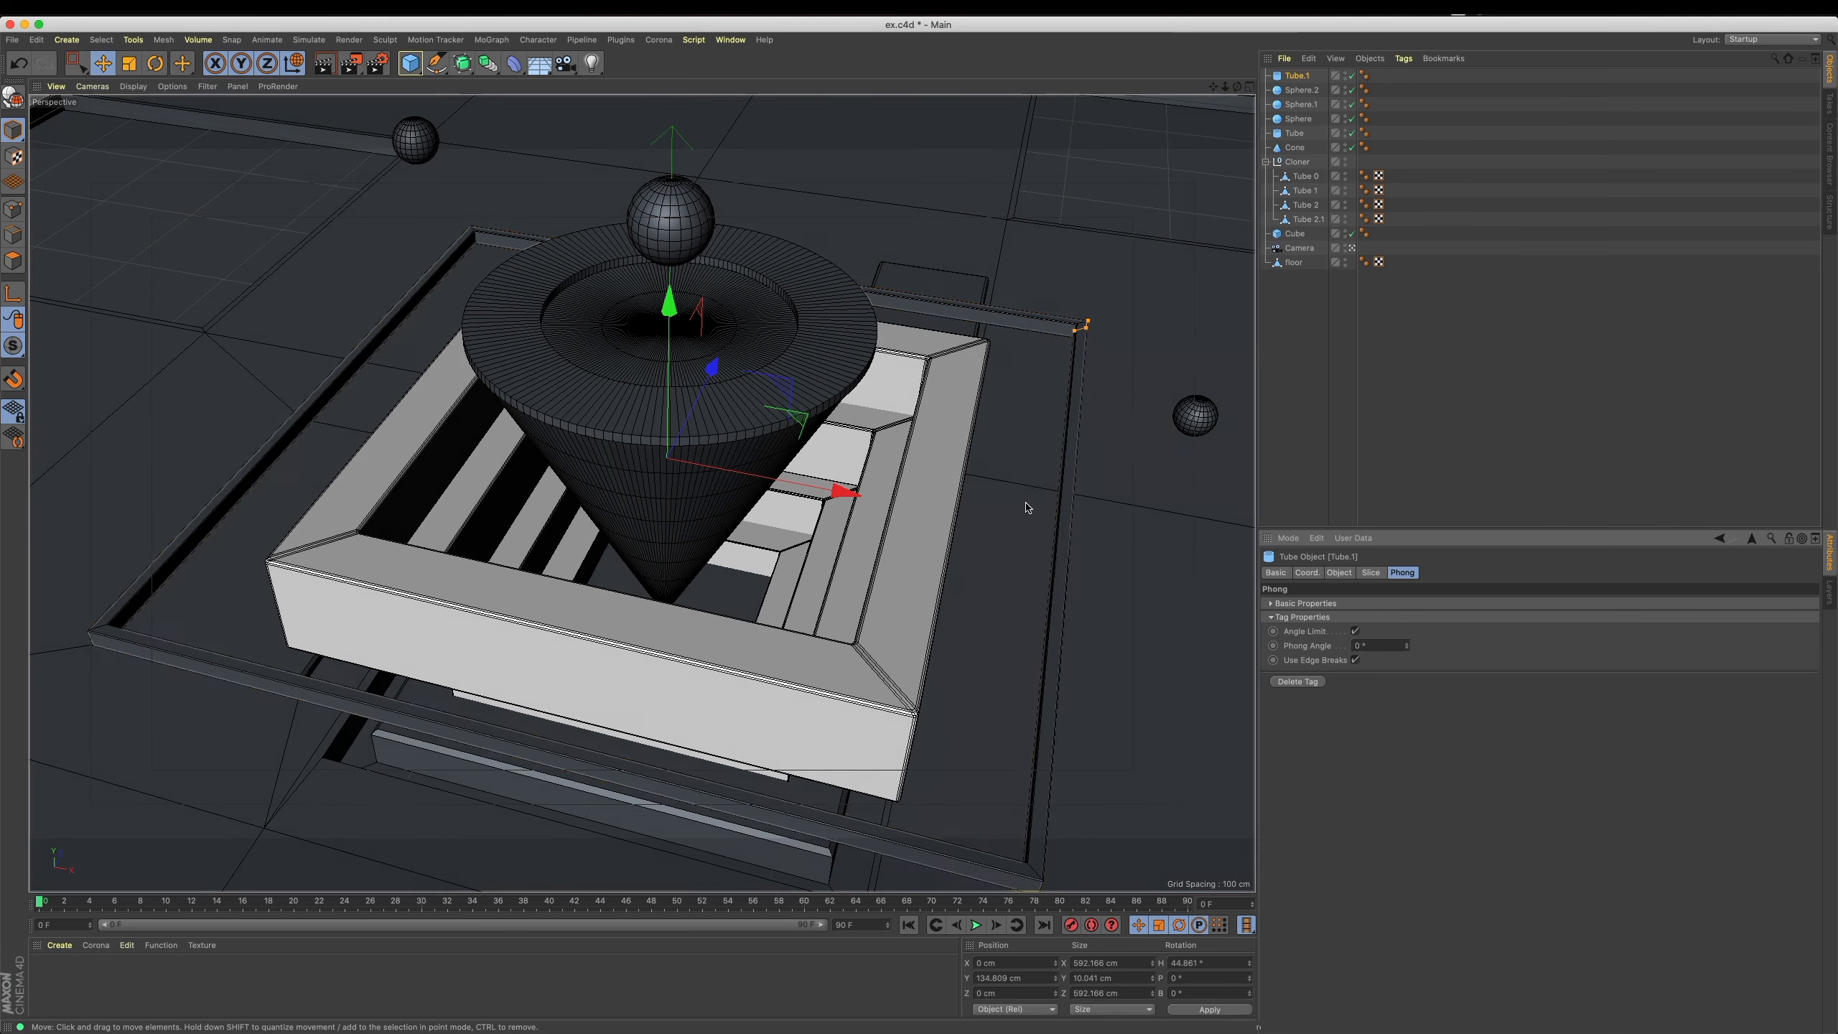
drag(670, 310, 668, 255)
mouse_move(637, 479)
alt+mouse_down()
mouse_move(634, 509)
mouse_move(629, 483)
alt+mouse_up()
Extend the floor by moving its far row of edges outward in the Top view to a Z position of about 1188 cm.
middle_click(629, 483)
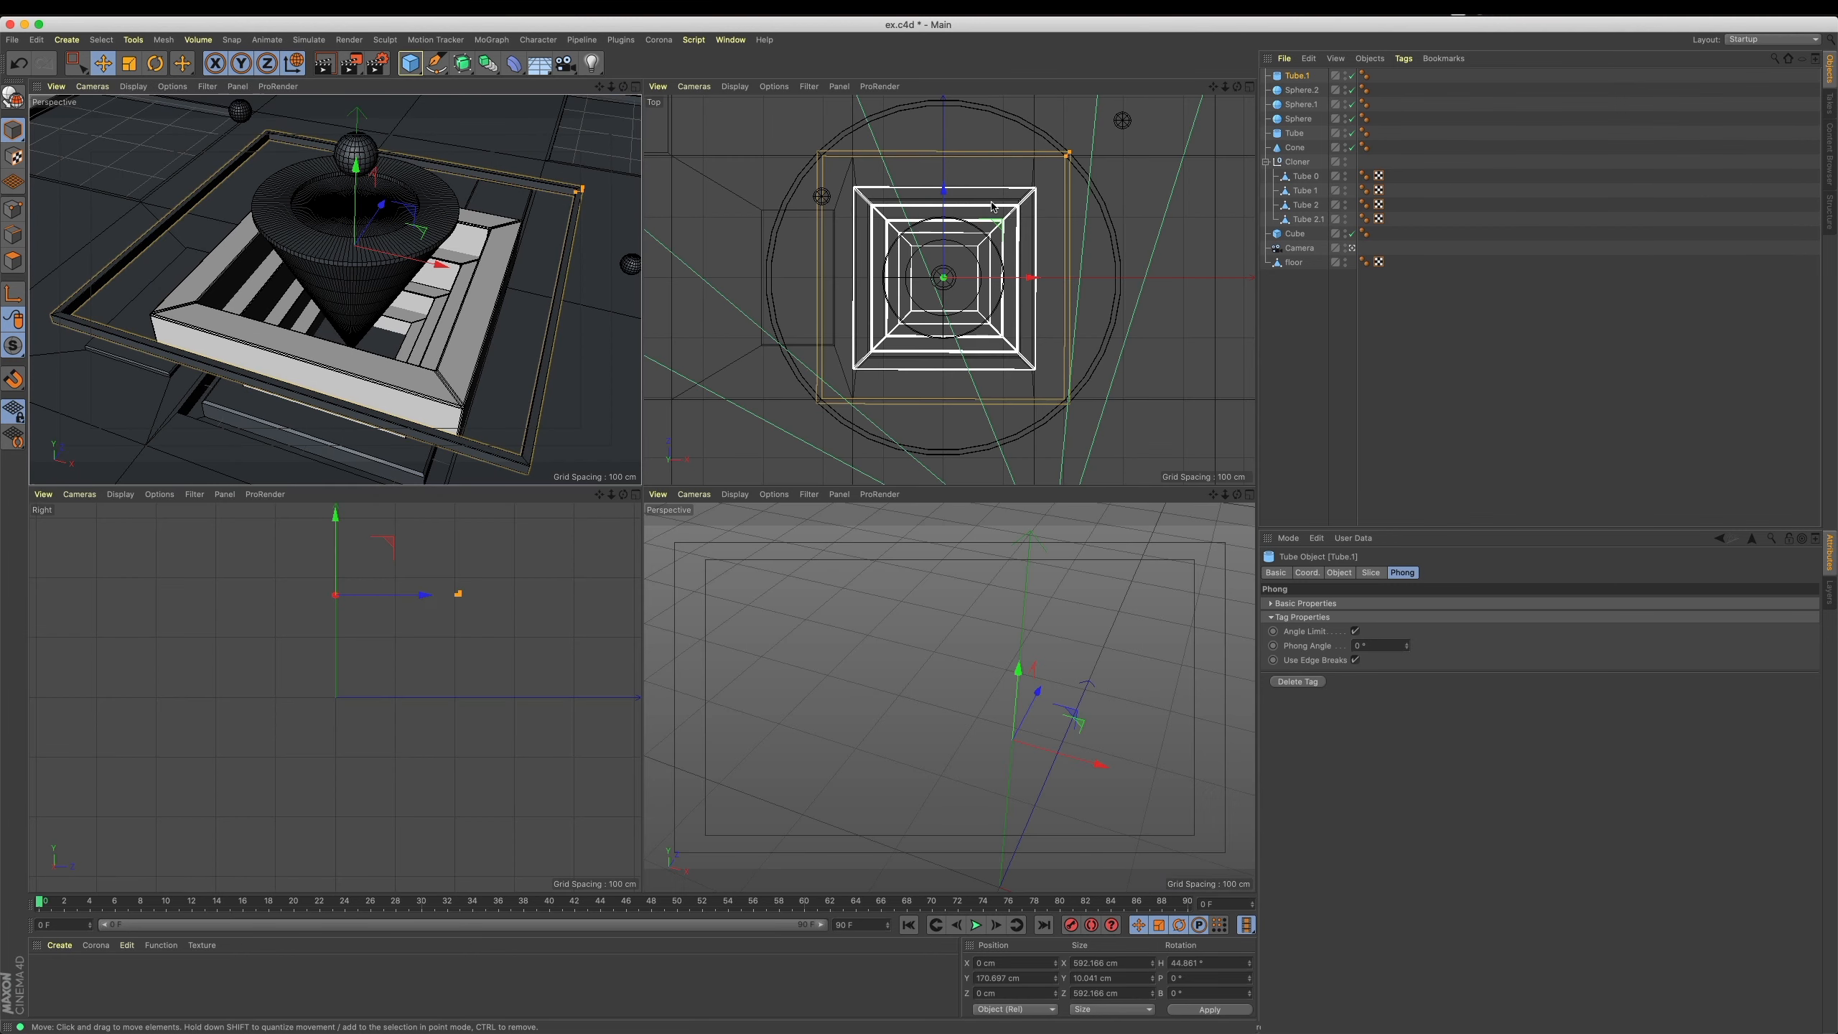
click(1043, 301)
click(683, 242)
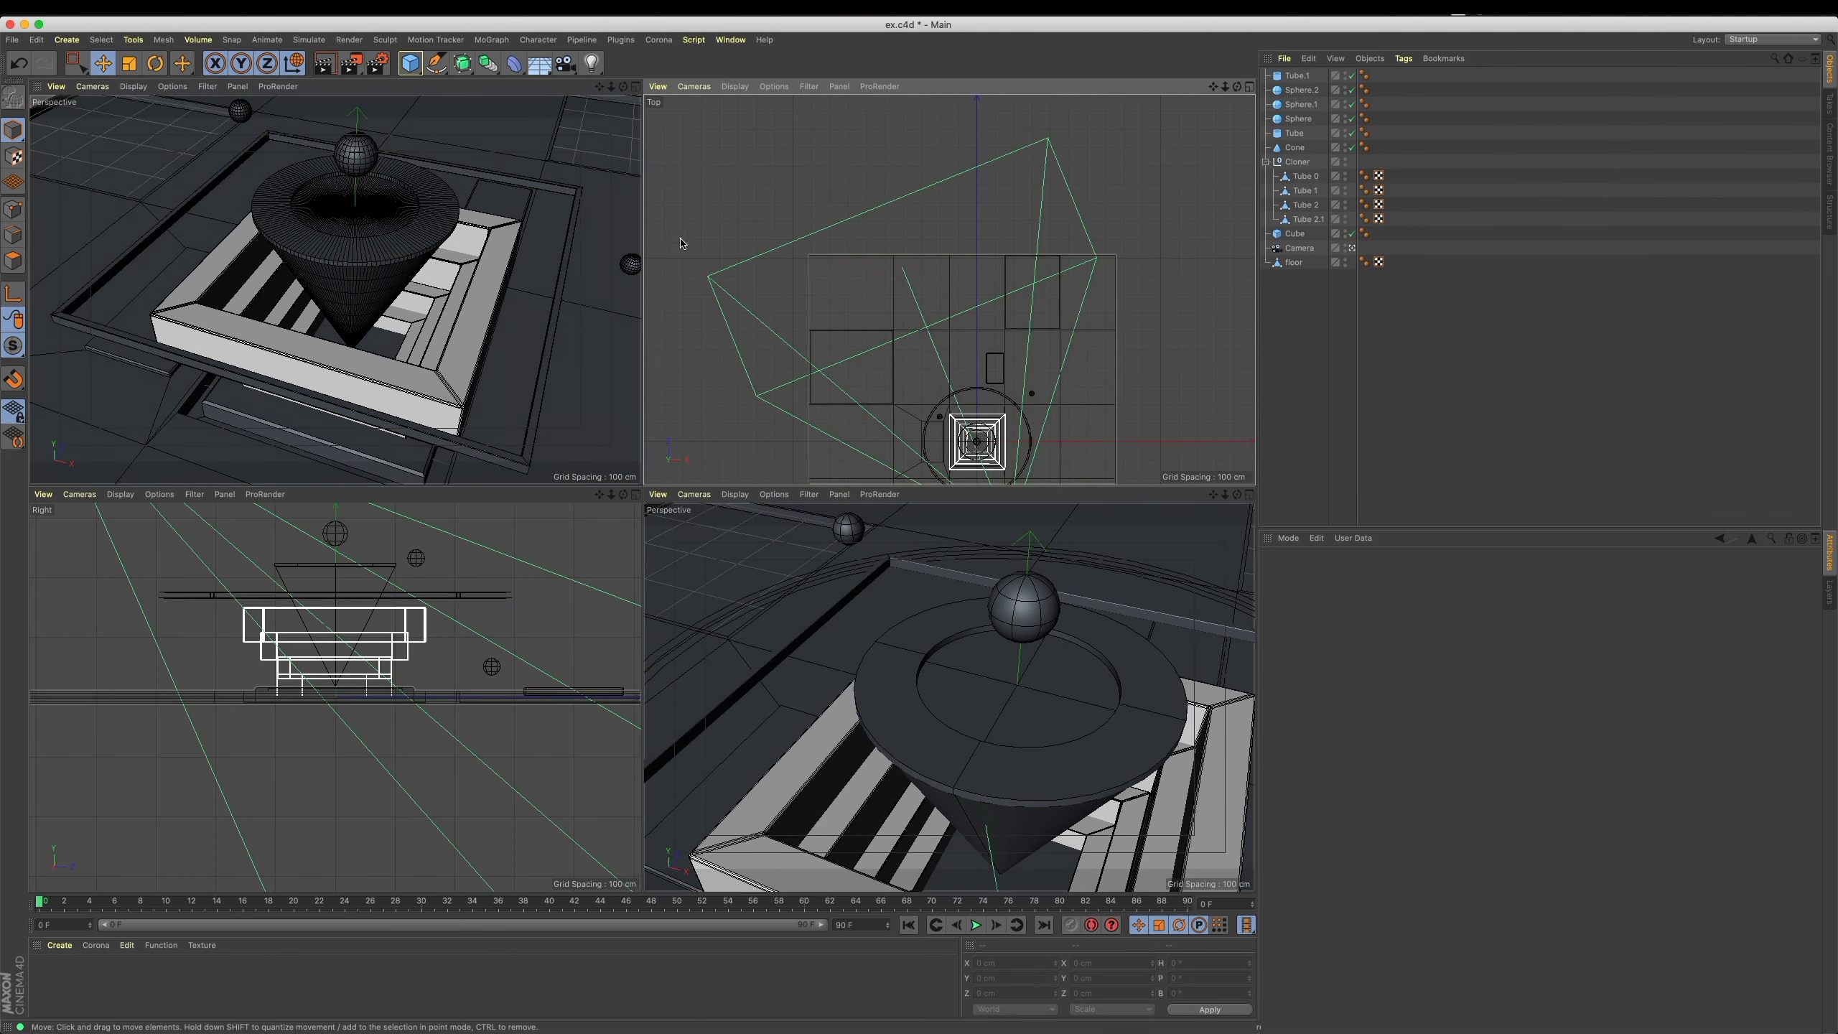
click(981, 271)
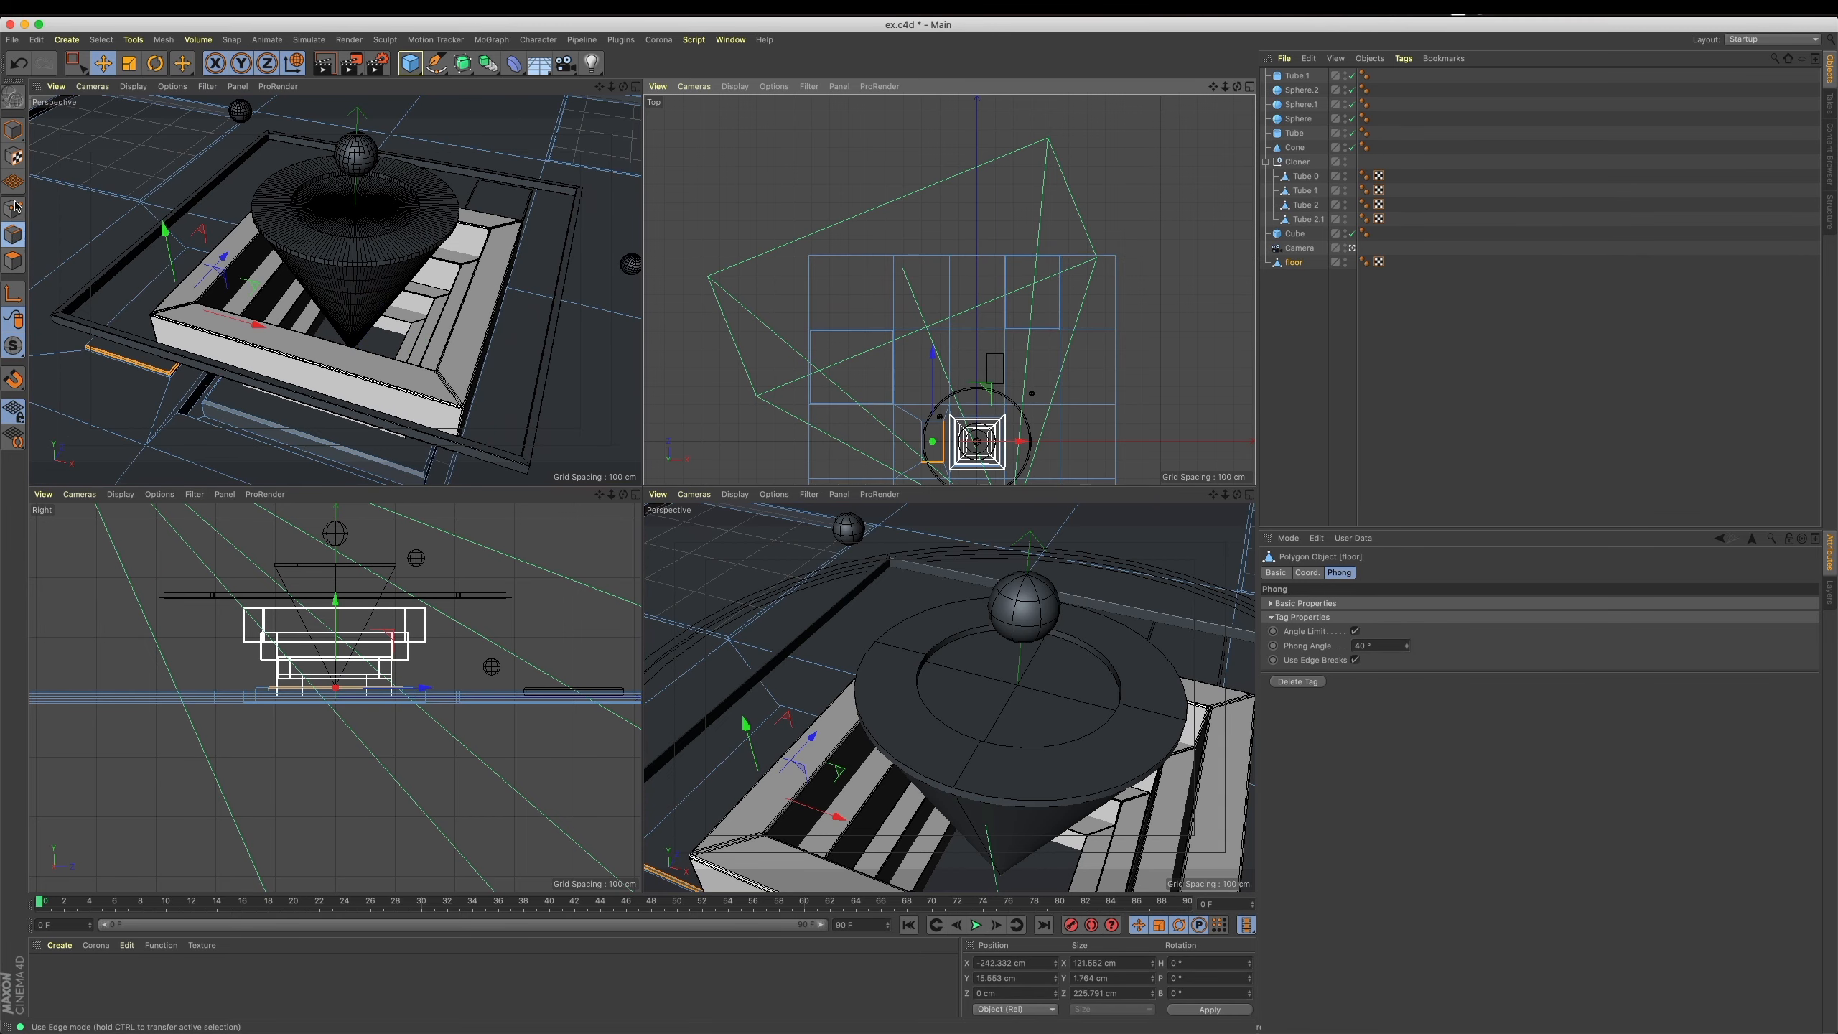
click(76, 64)
drag(739, 153, 1156, 295)
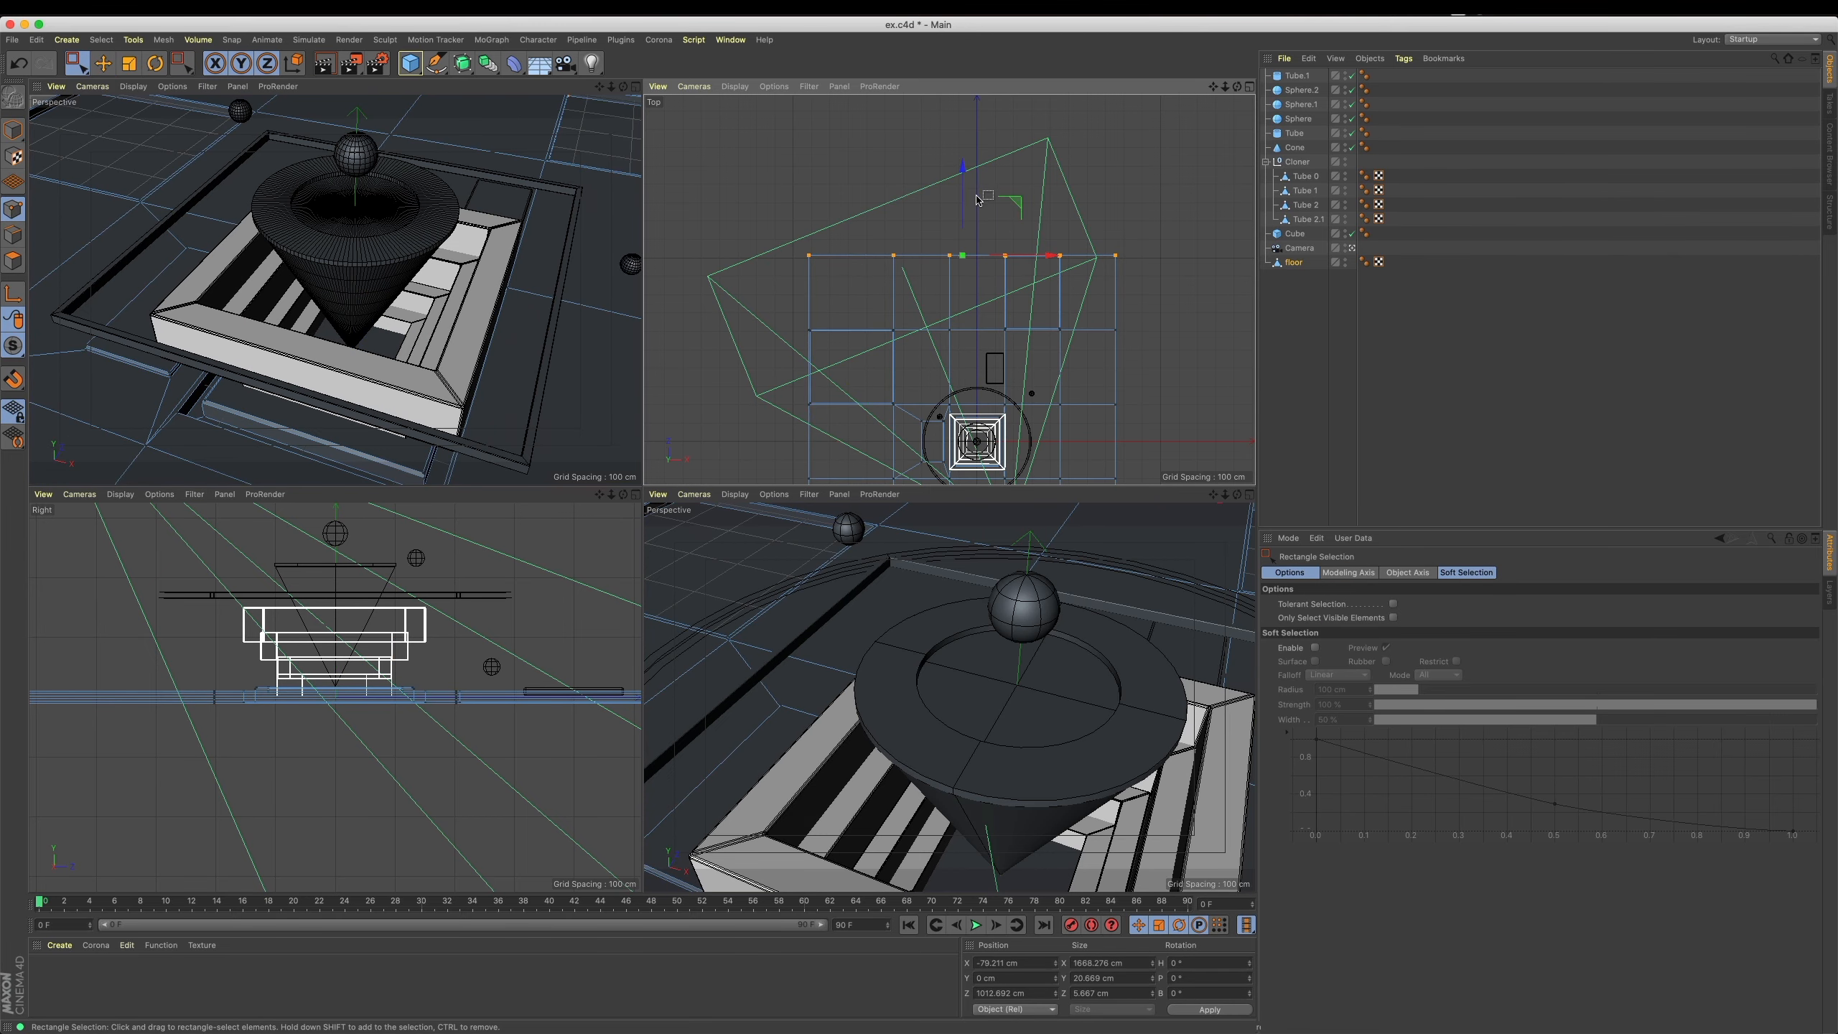
click(13, 130)
middle_click(84, 94)
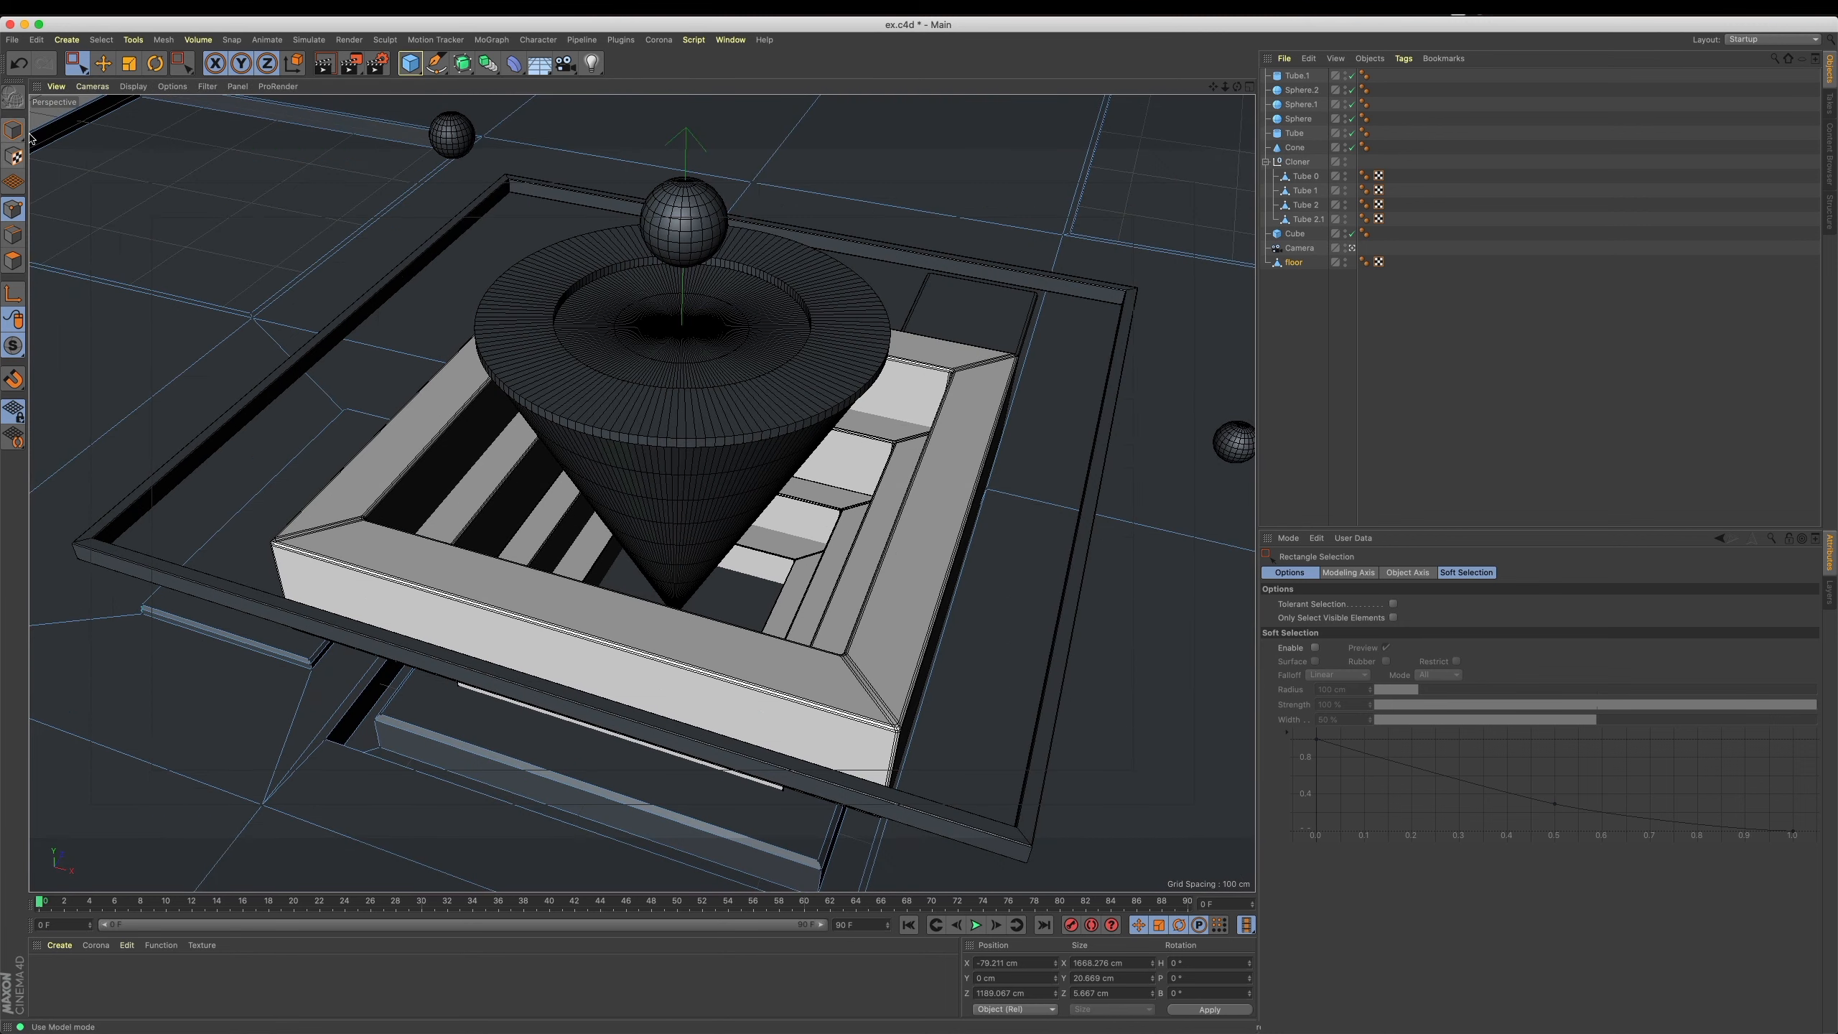
key(e)
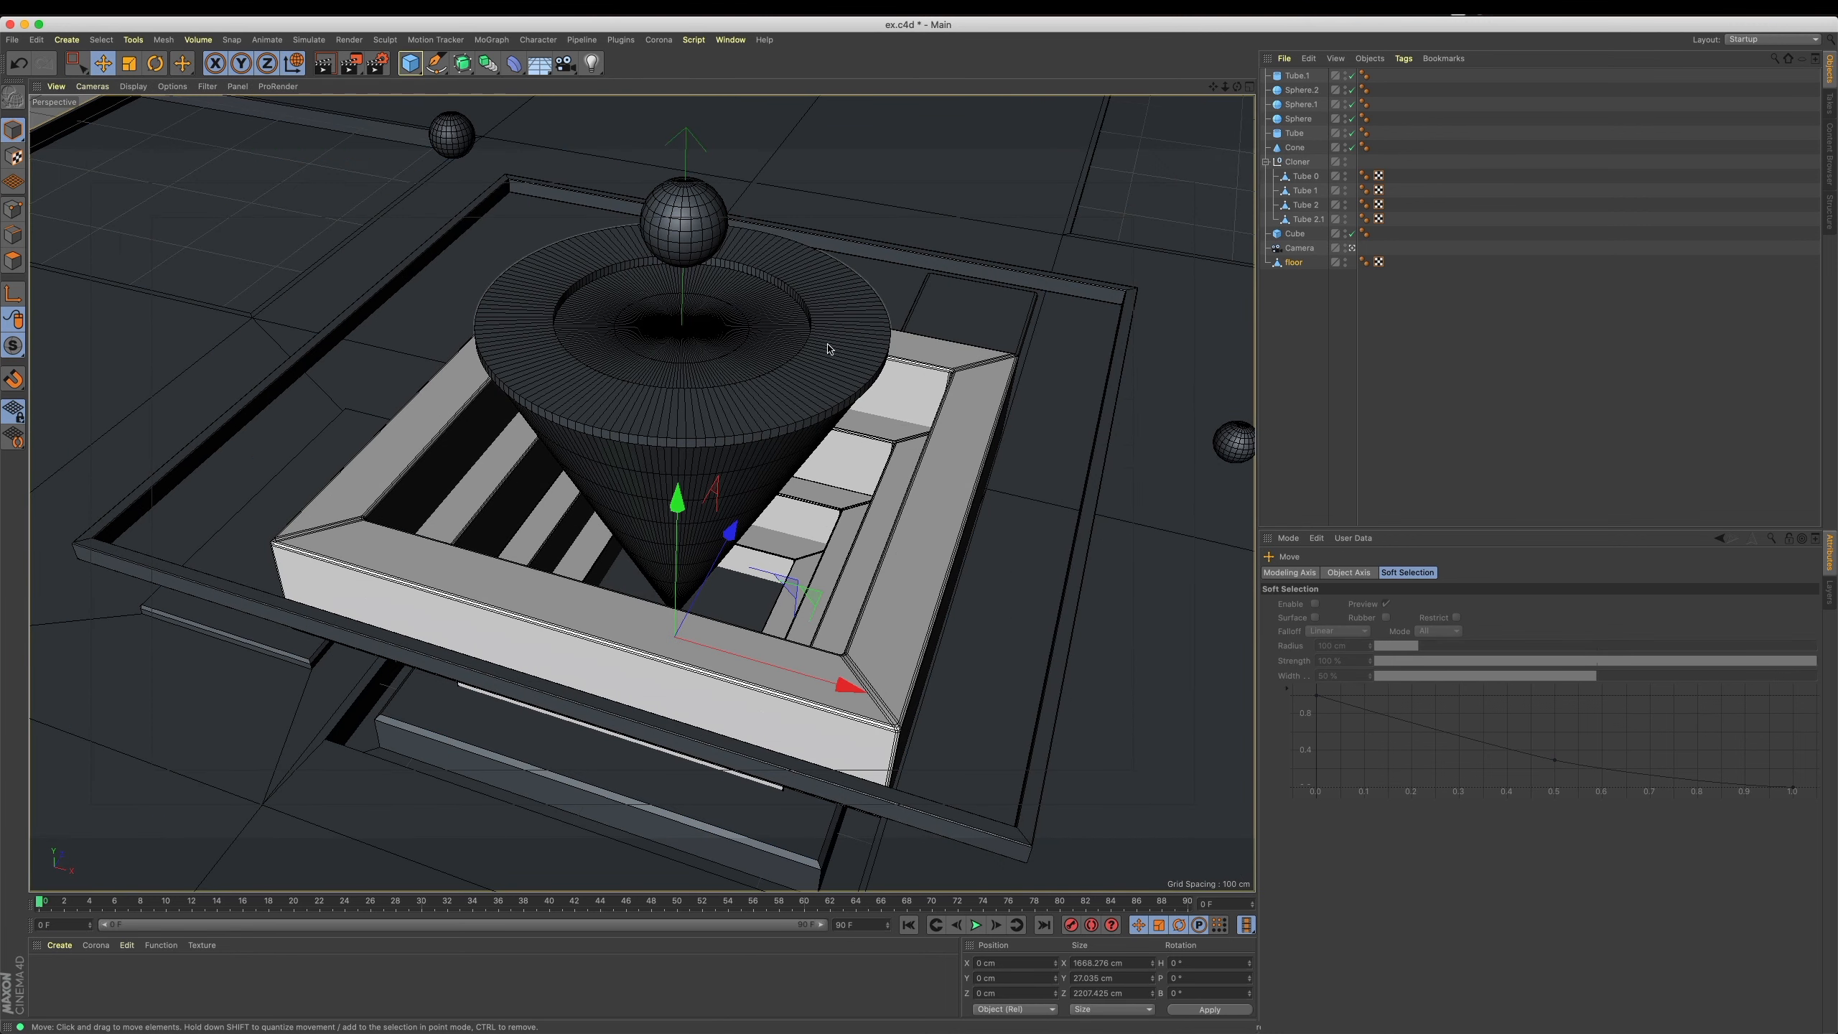
Create a MoGraph Cloner and put a copy of the small sphere inside it.
click(491, 40)
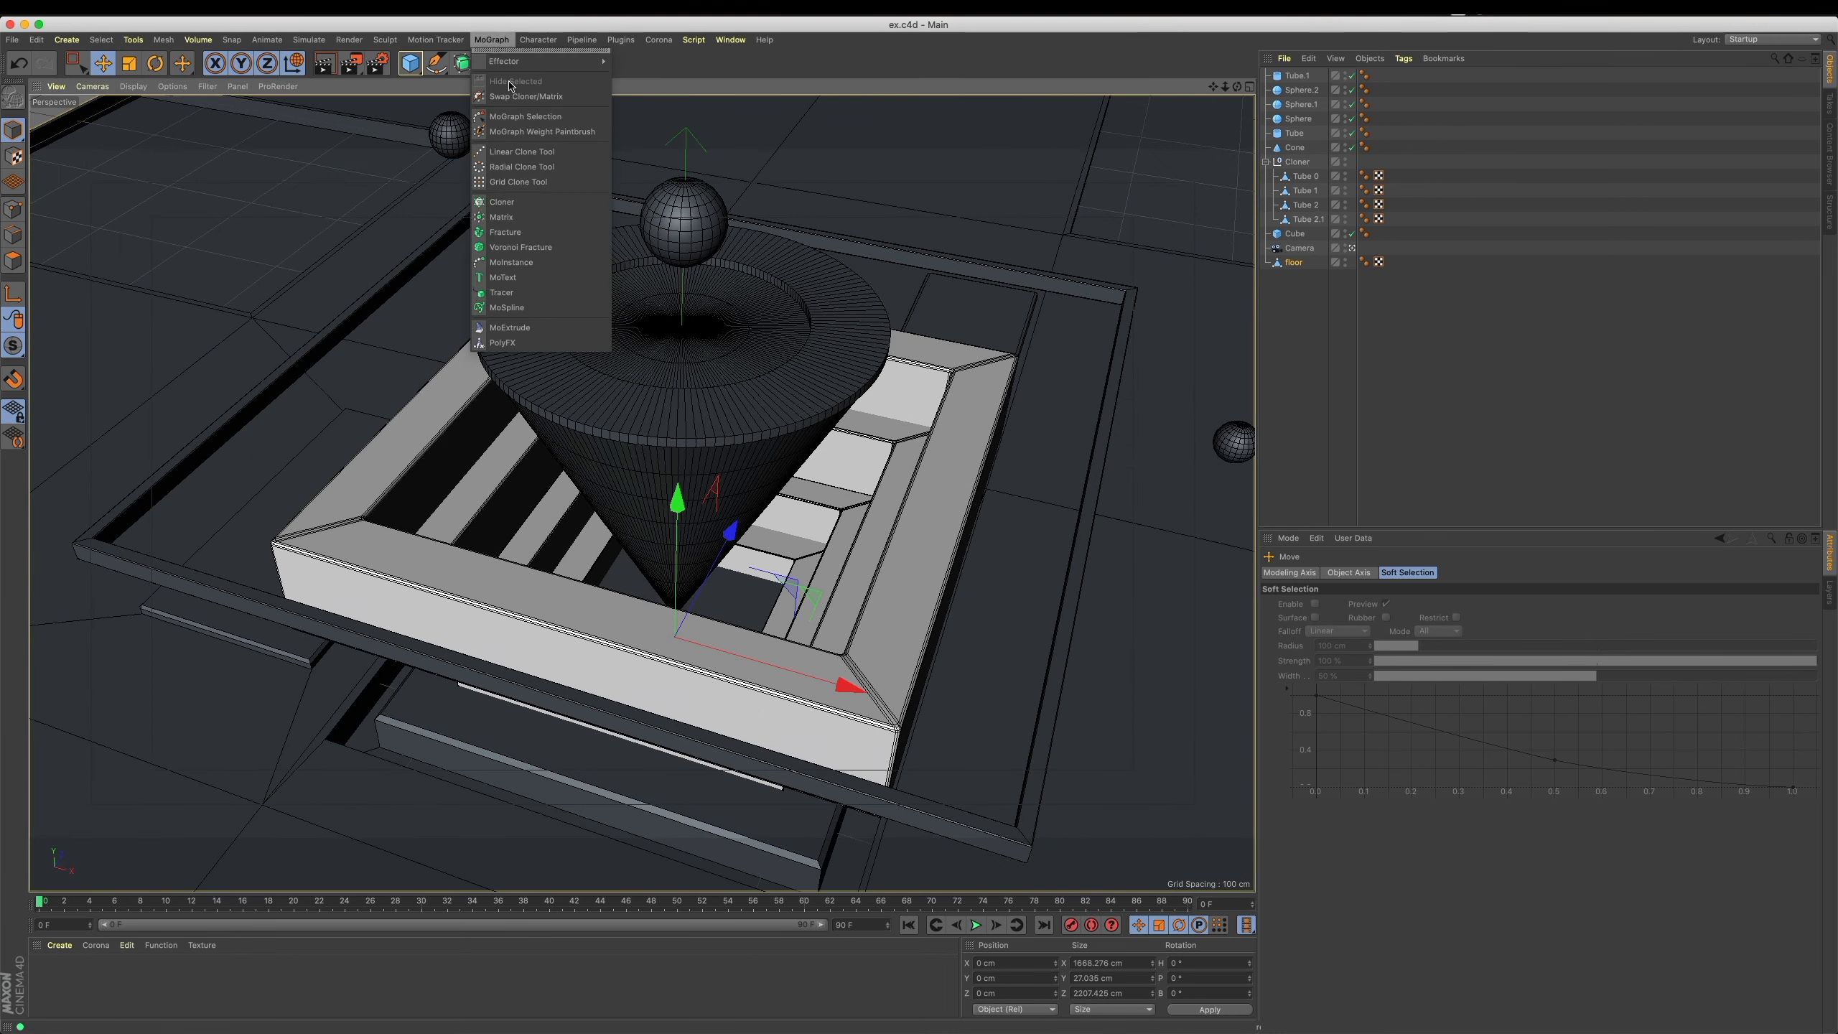
click(523, 201)
drag(1300, 105, 1297, 76)
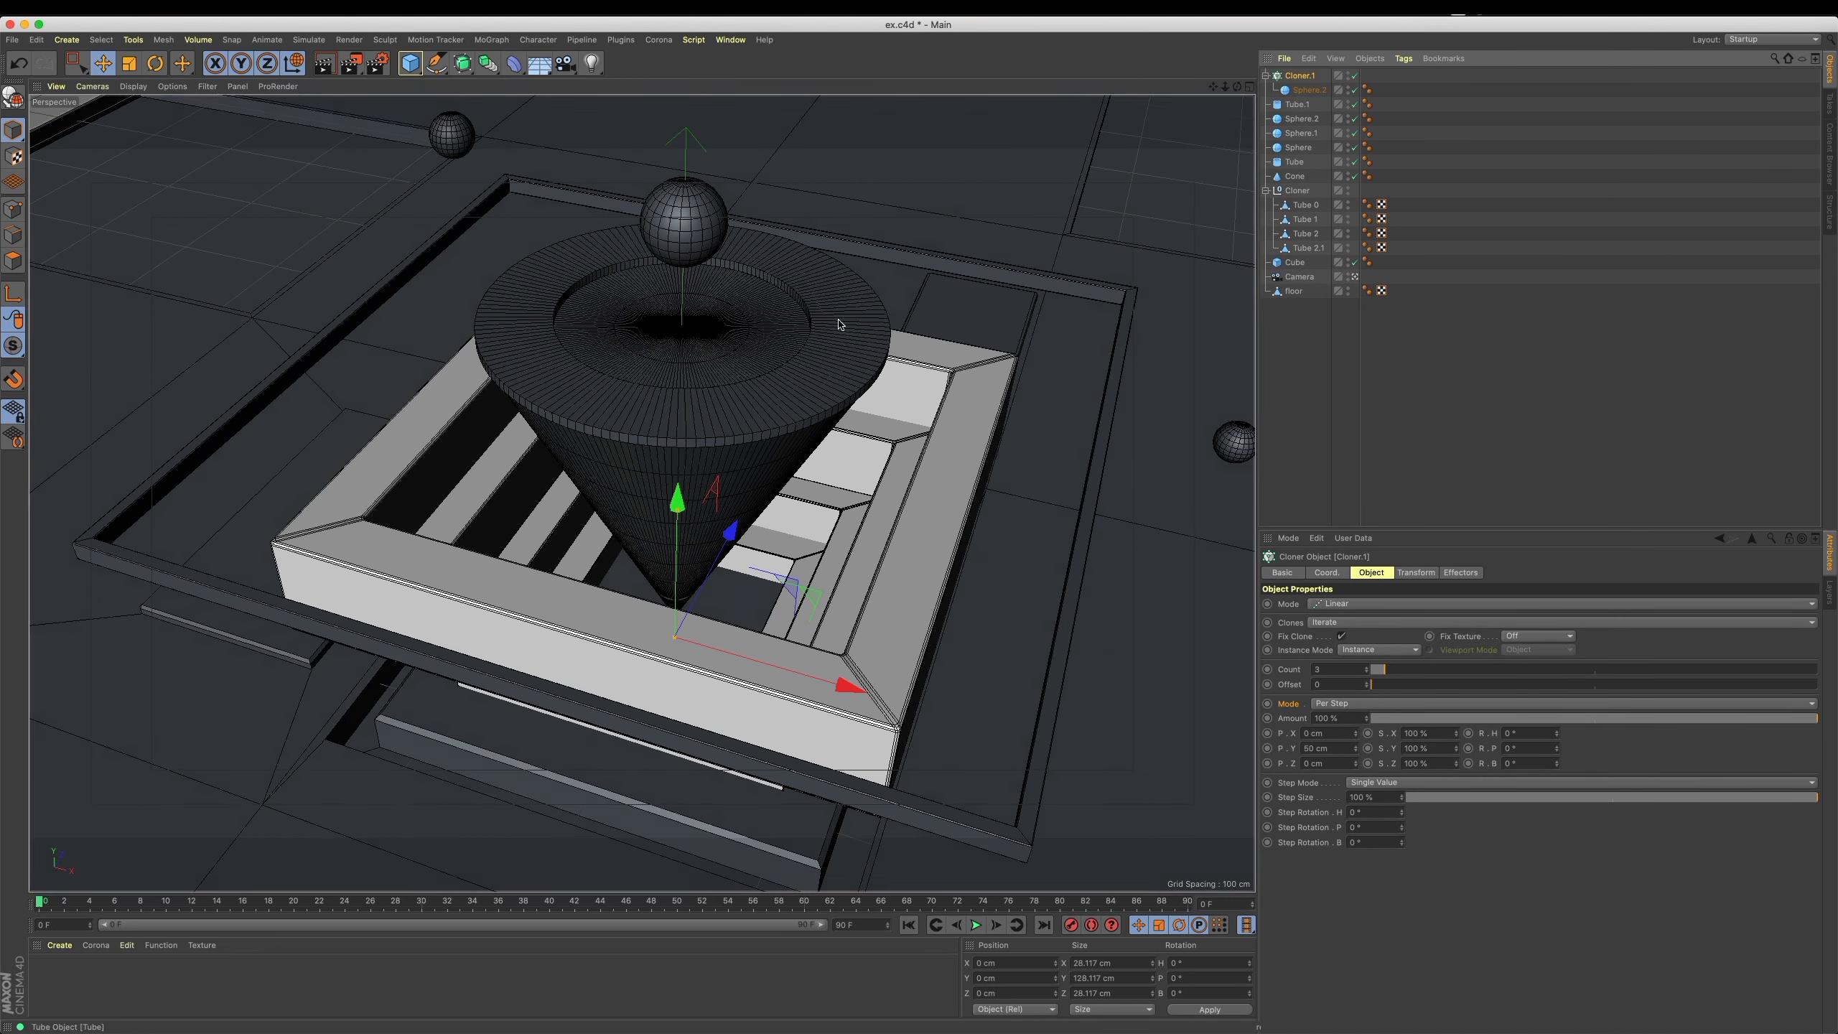
Set the sphere cloner to Grid Array mode and raise the clones above the cone.
click(1354, 606)
click(1360, 665)
drag(676, 505, 683, 58)
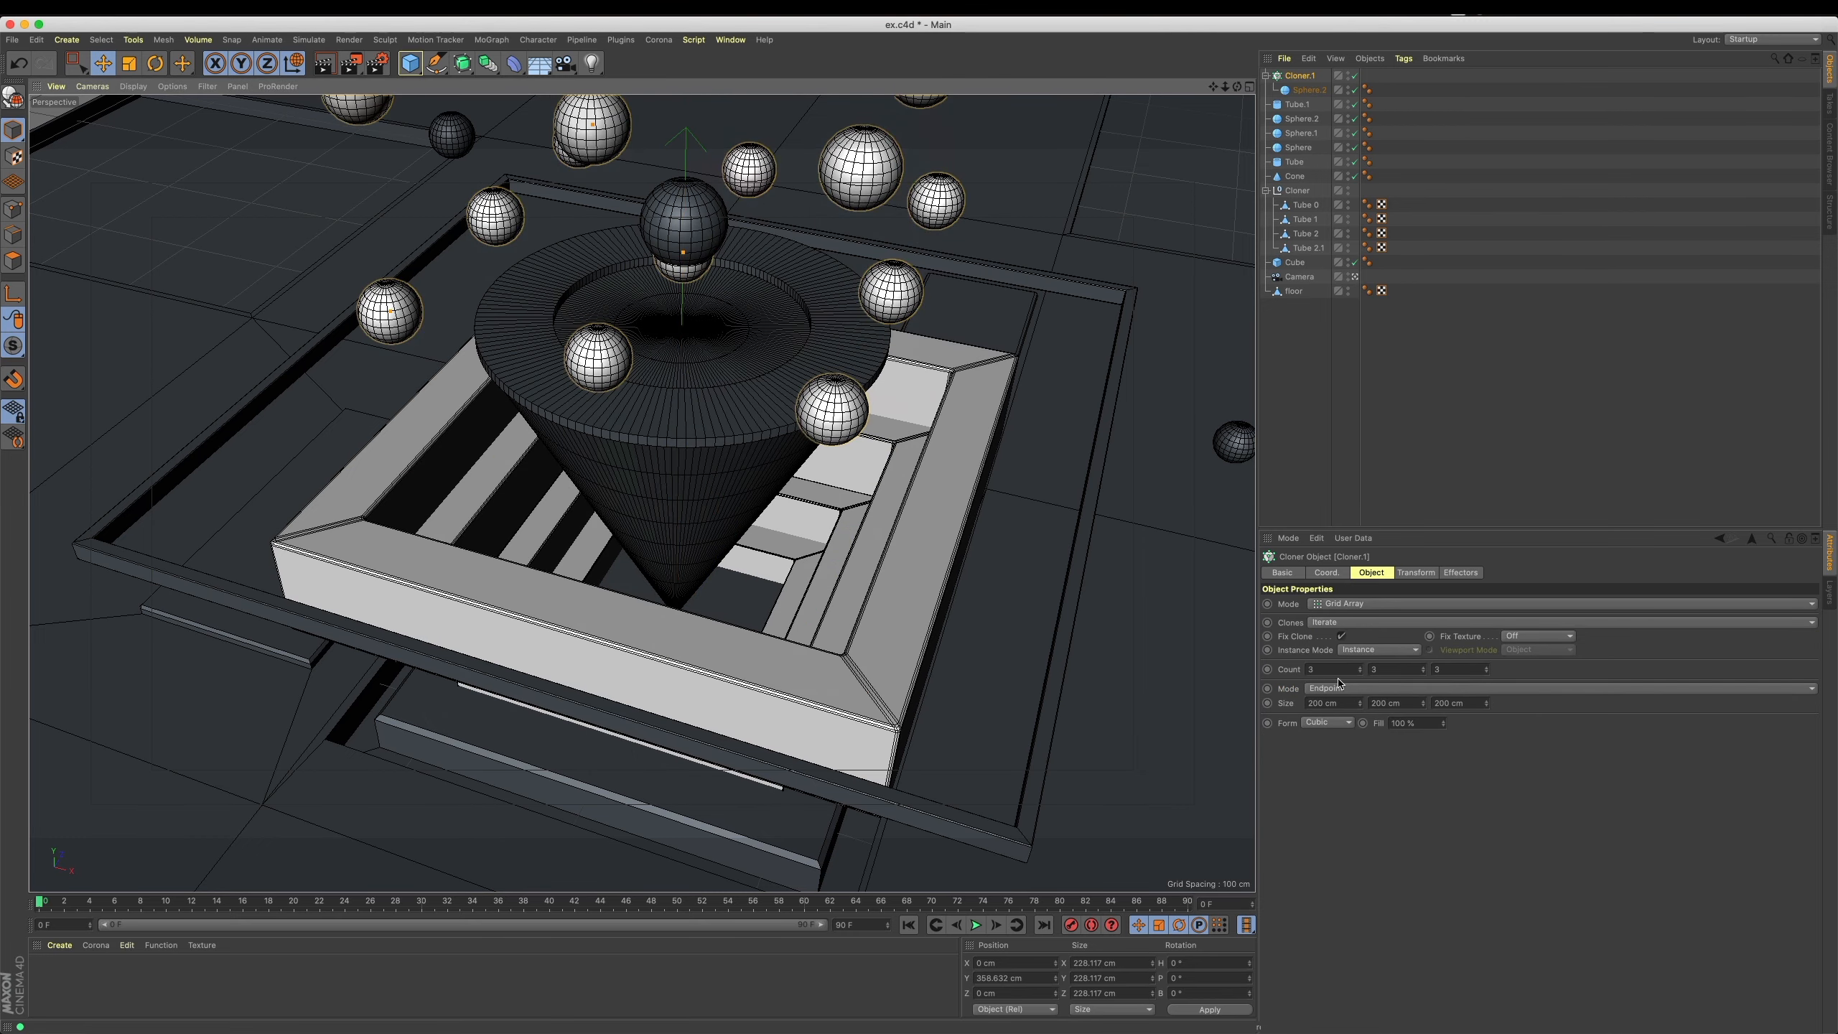
Set the sphere cloner's grid count to 2 in X, Y and Z.
drag(1330, 673, 1099, 671)
text(2)
key(Return)
text(2)
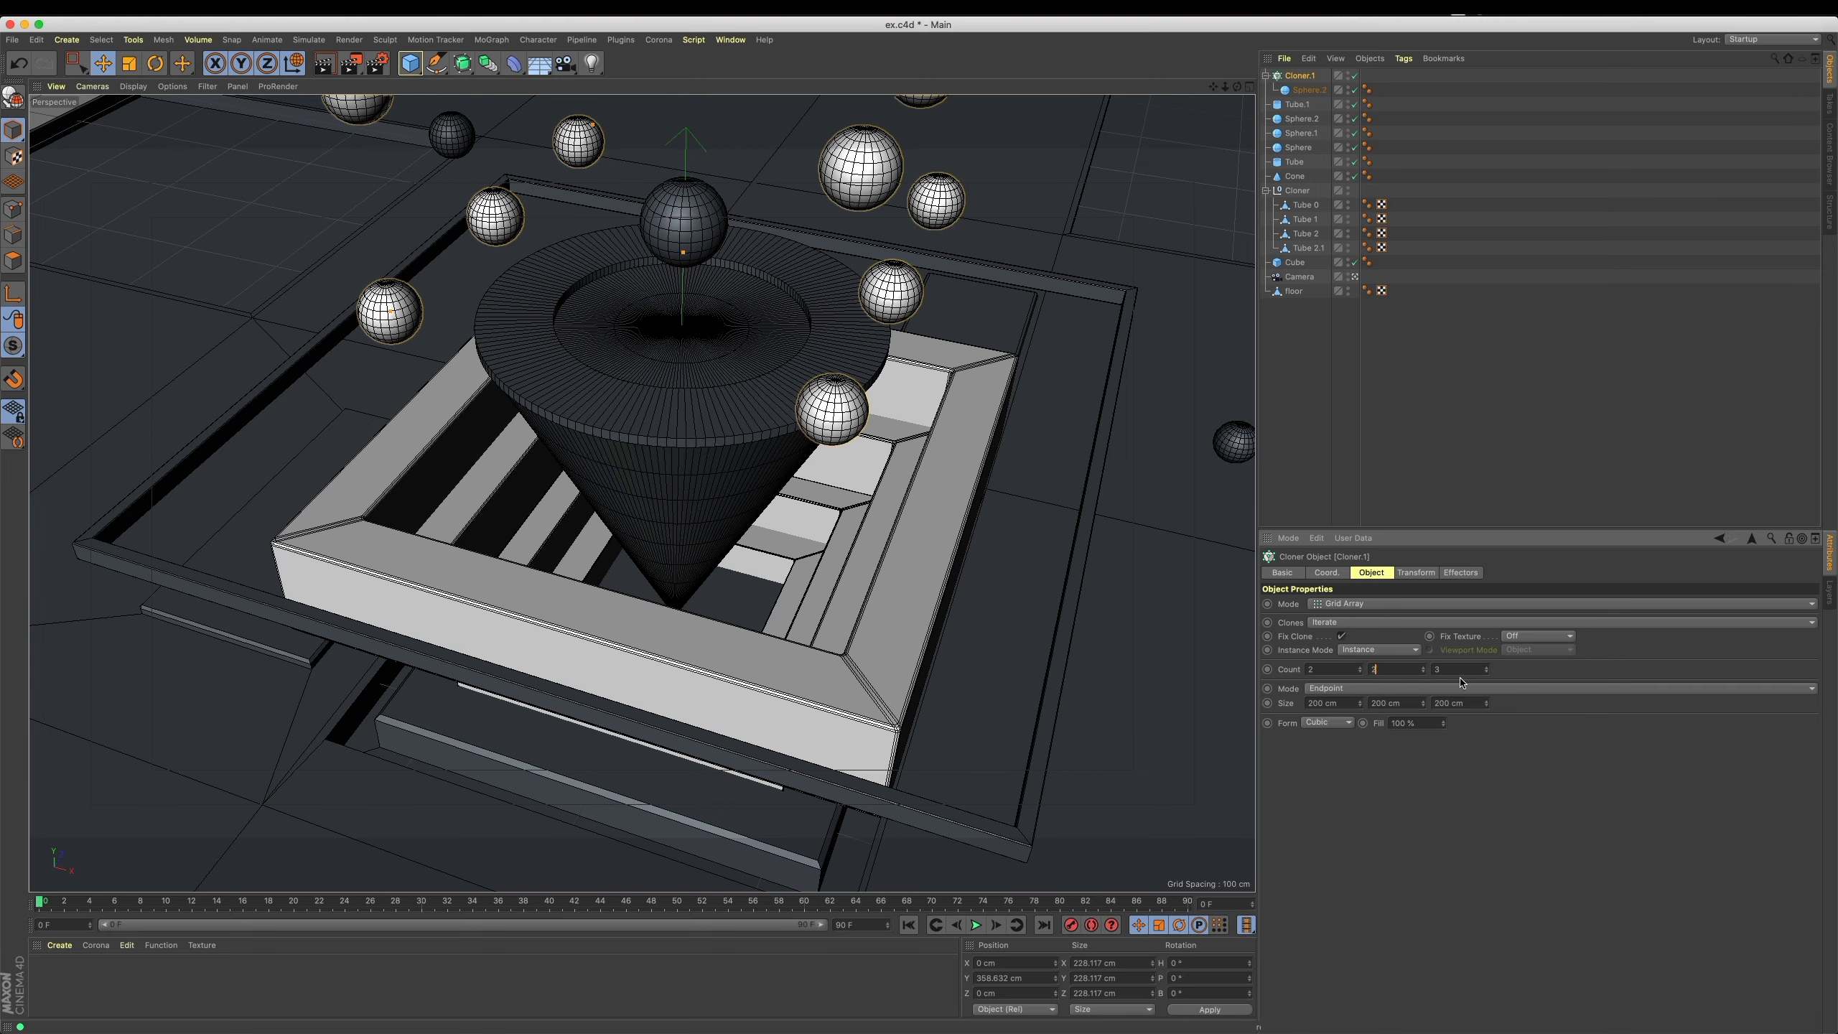
key(Tab)
text(2)
key(Return)
Raise the sphere cloner to a Y position of about 558 cm and shift it to about -20 cm in X.
middle_click(1028, 673)
middle_click(1033, 681)
scroll(874, 538, down, 10)
alt+drag(875, 537, 863, 186)
alt+drag(970, 218, 999, 447)
middle_click(999, 447)
middle_click(999, 446)
click(1305, 76)
middle_click(1143, 202)
middle_click(1143, 202)
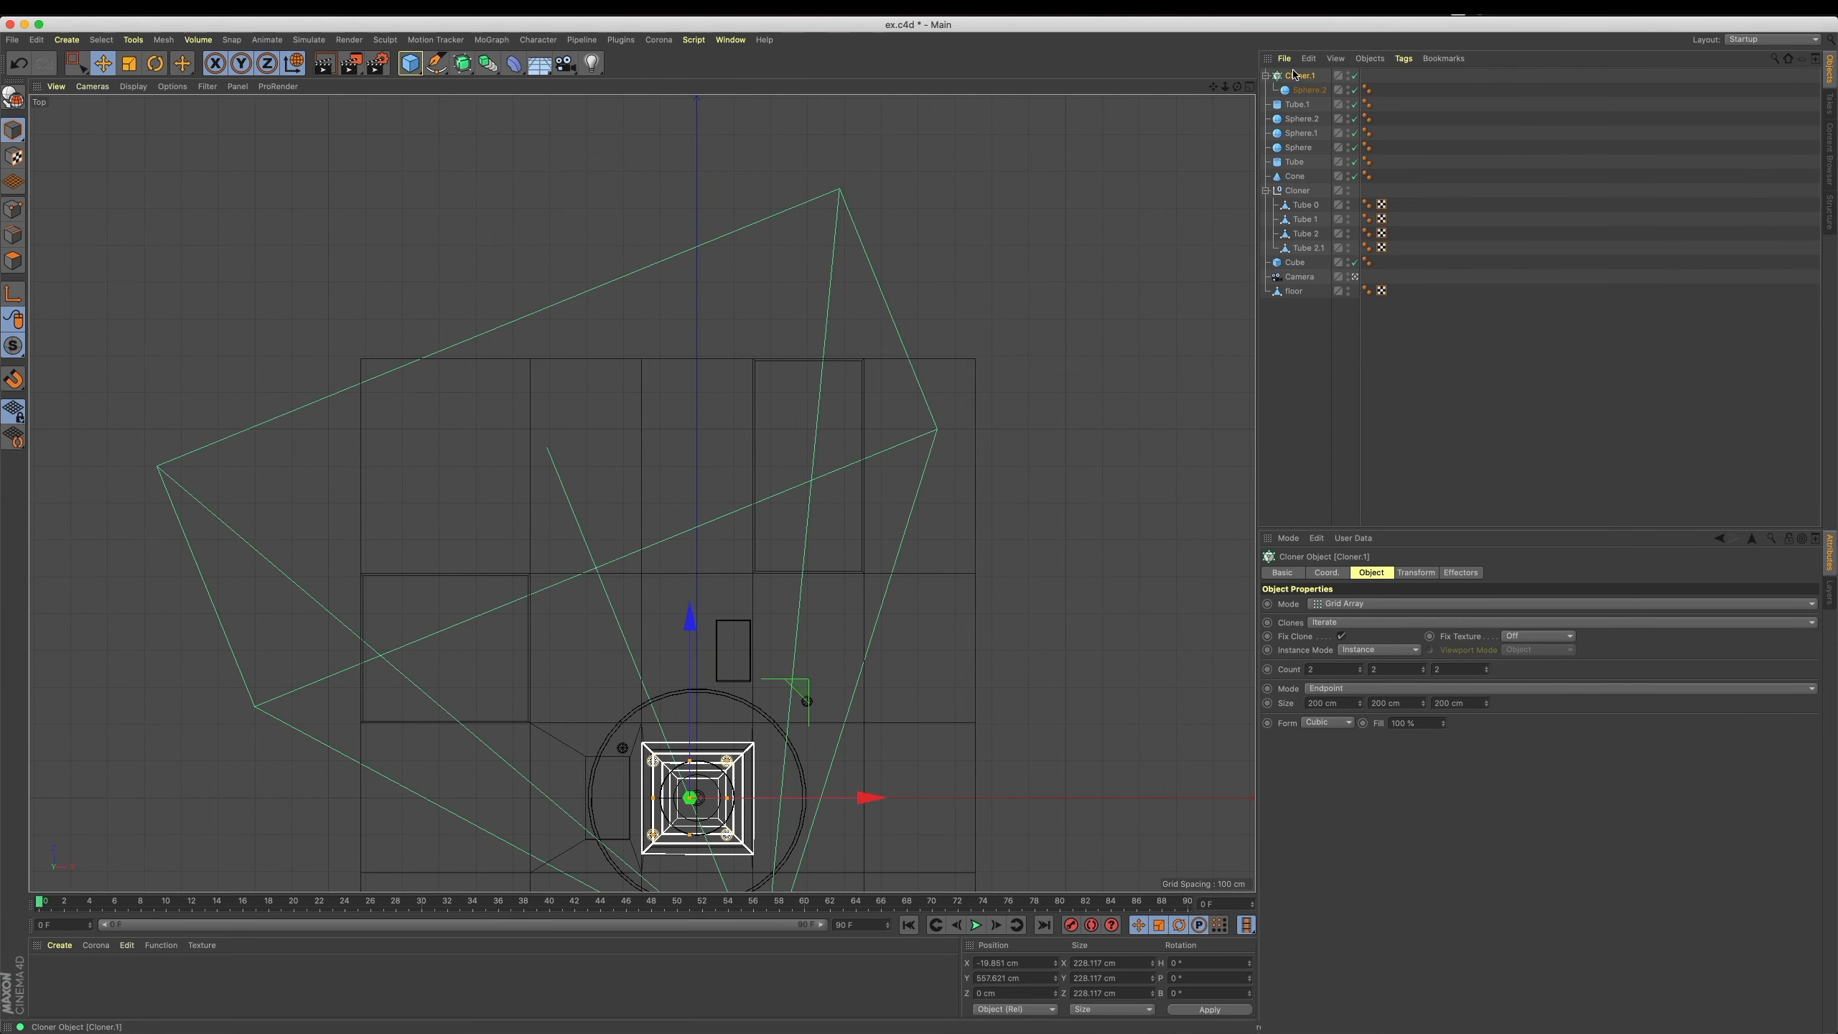
Add a Rigid Body tag to the sphere cloner and set its collision Individual Elements to All.
right_click(1295, 74)
right_click(1307, 78)
mouse_move(1437, 86)
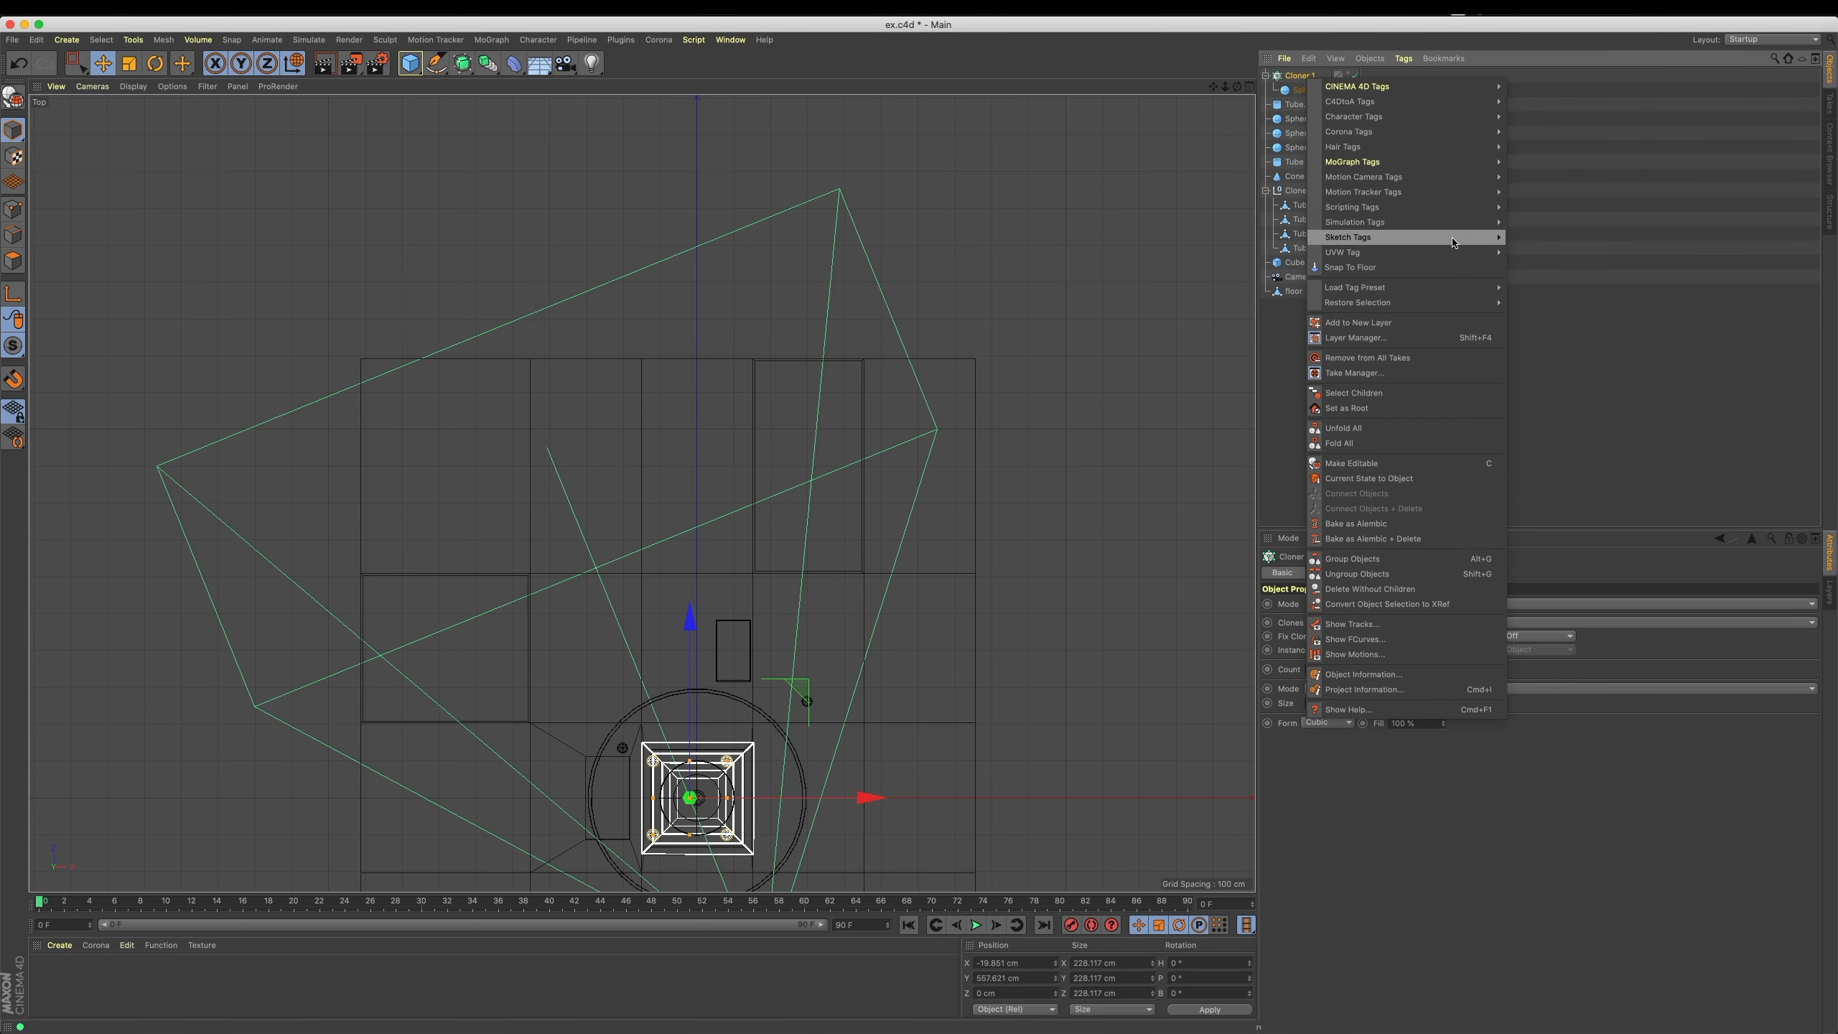
mouse_move(1483, 222)
click(1563, 222)
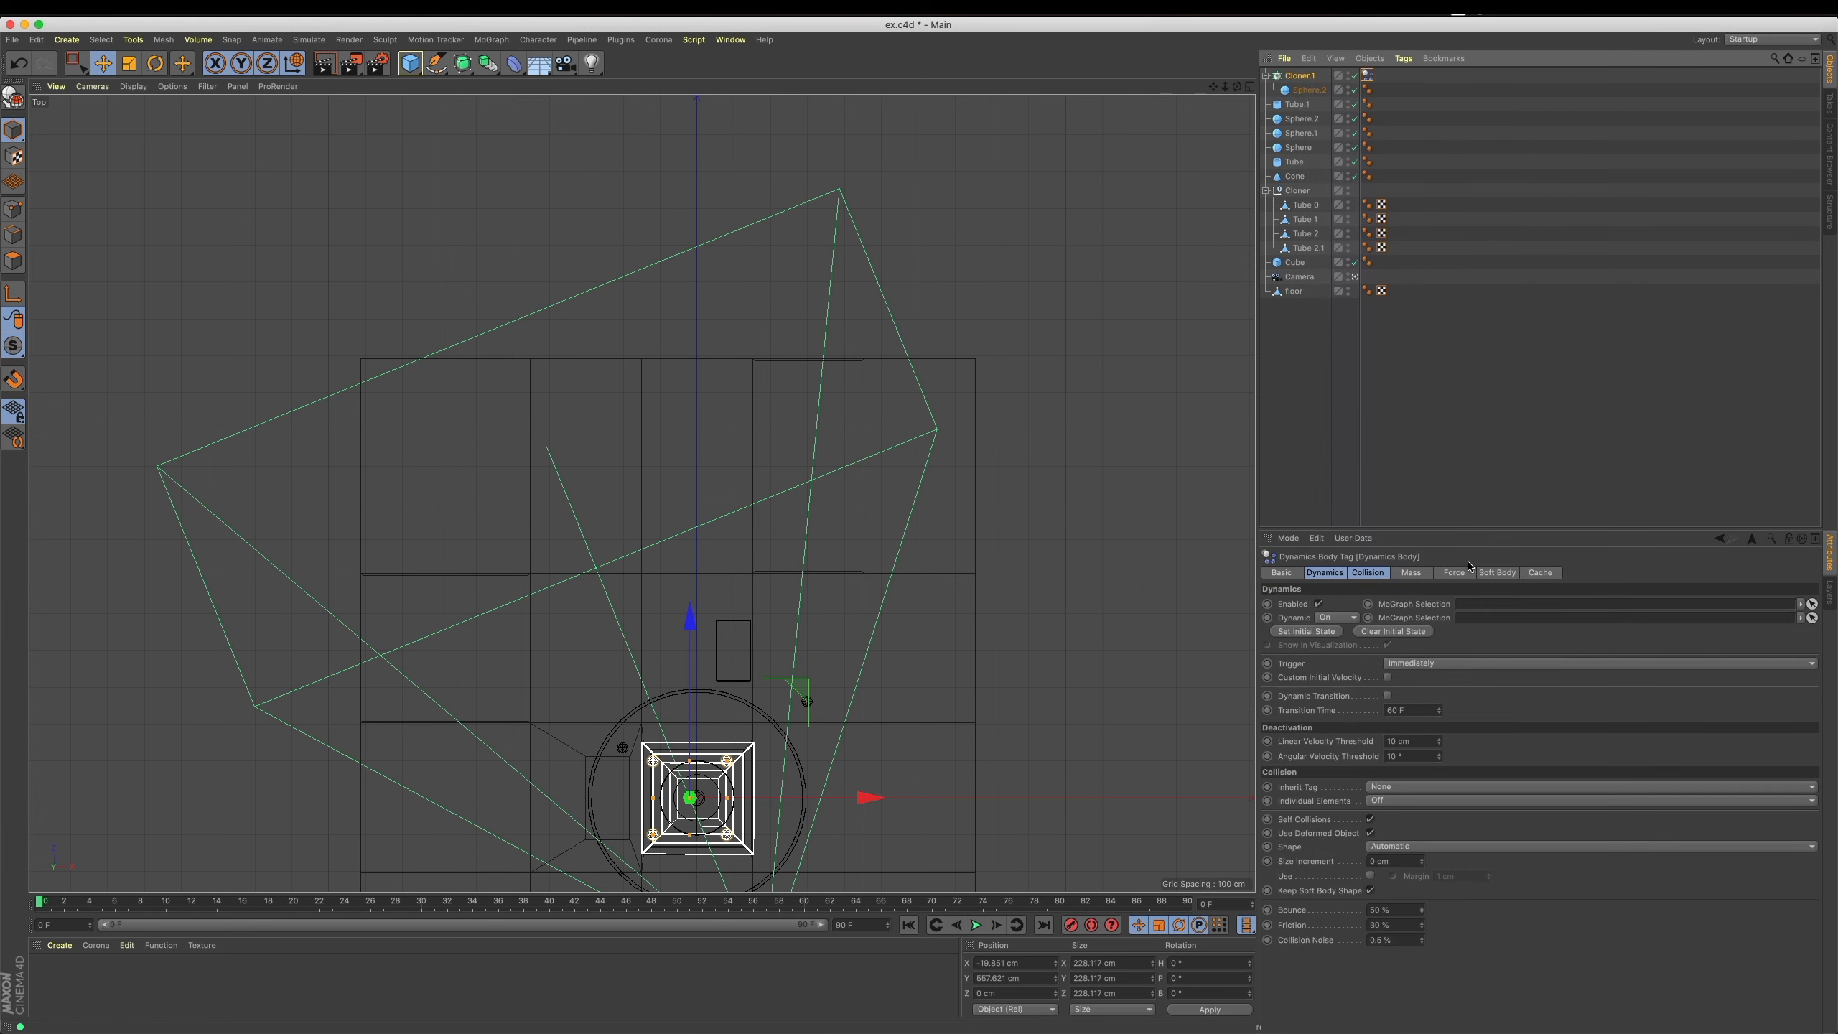
click(1411, 573)
click(1455, 573)
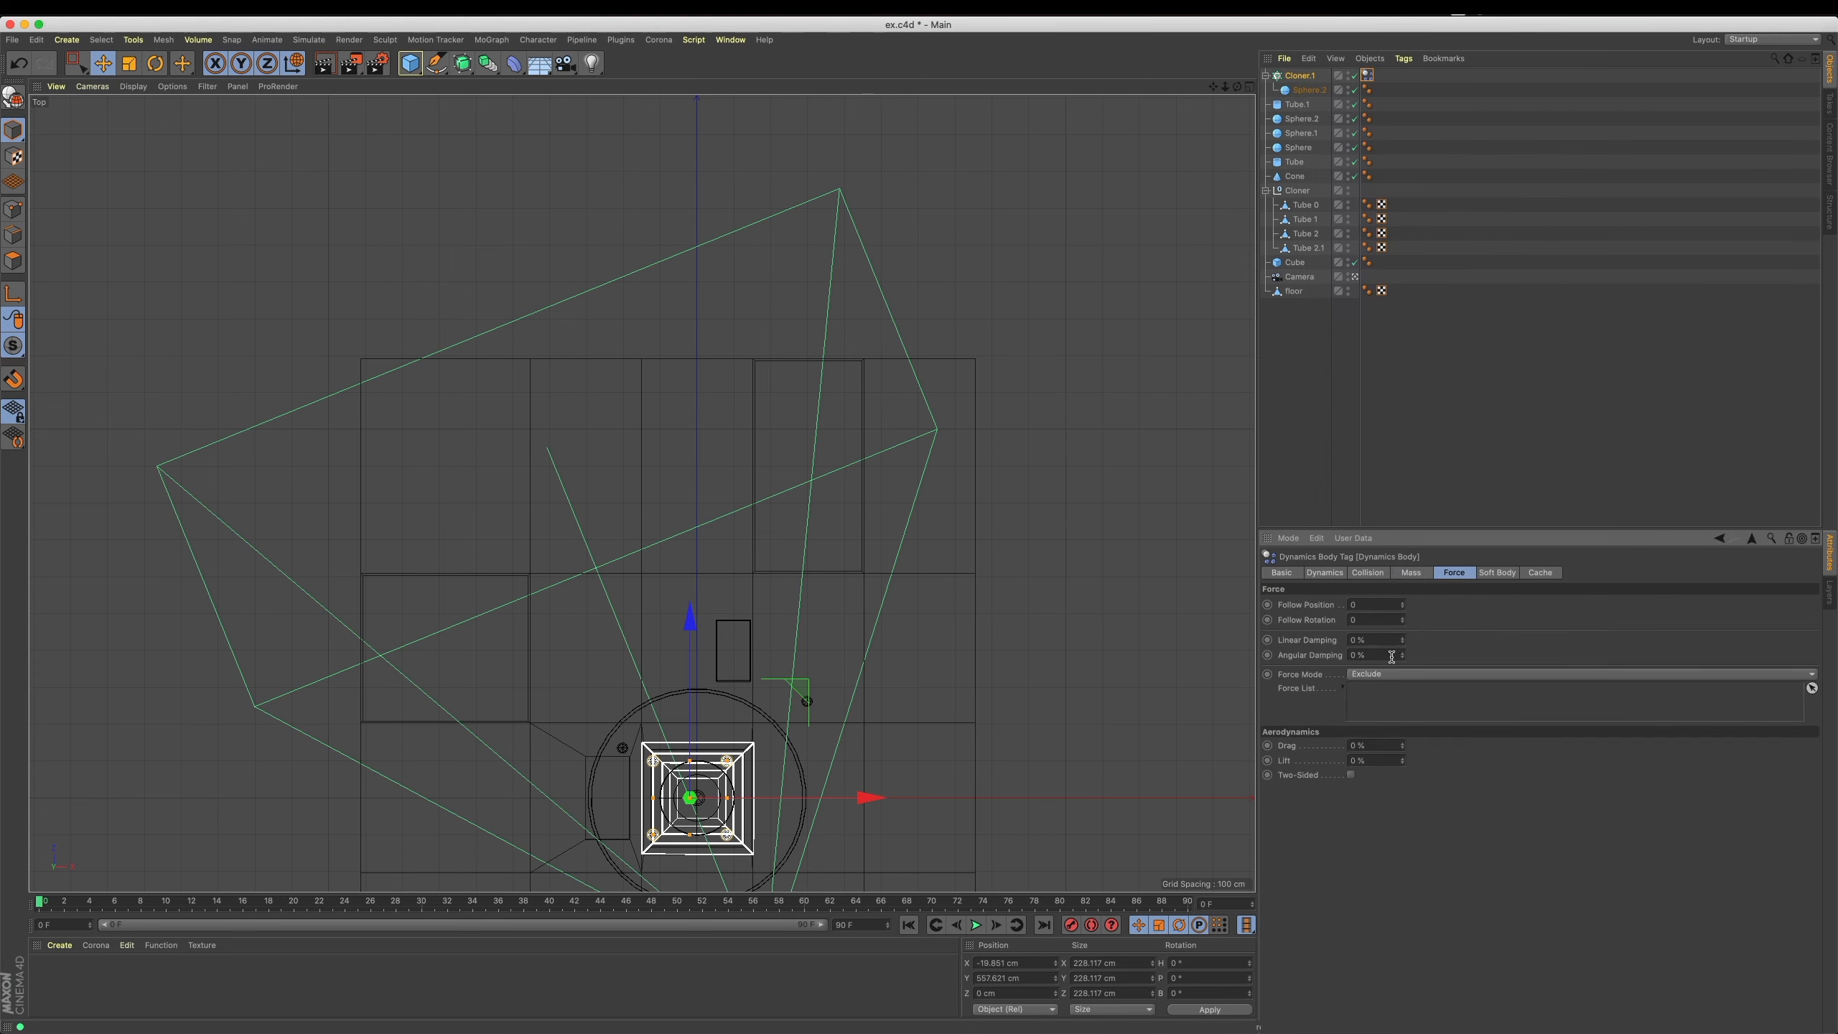
click(1381, 572)
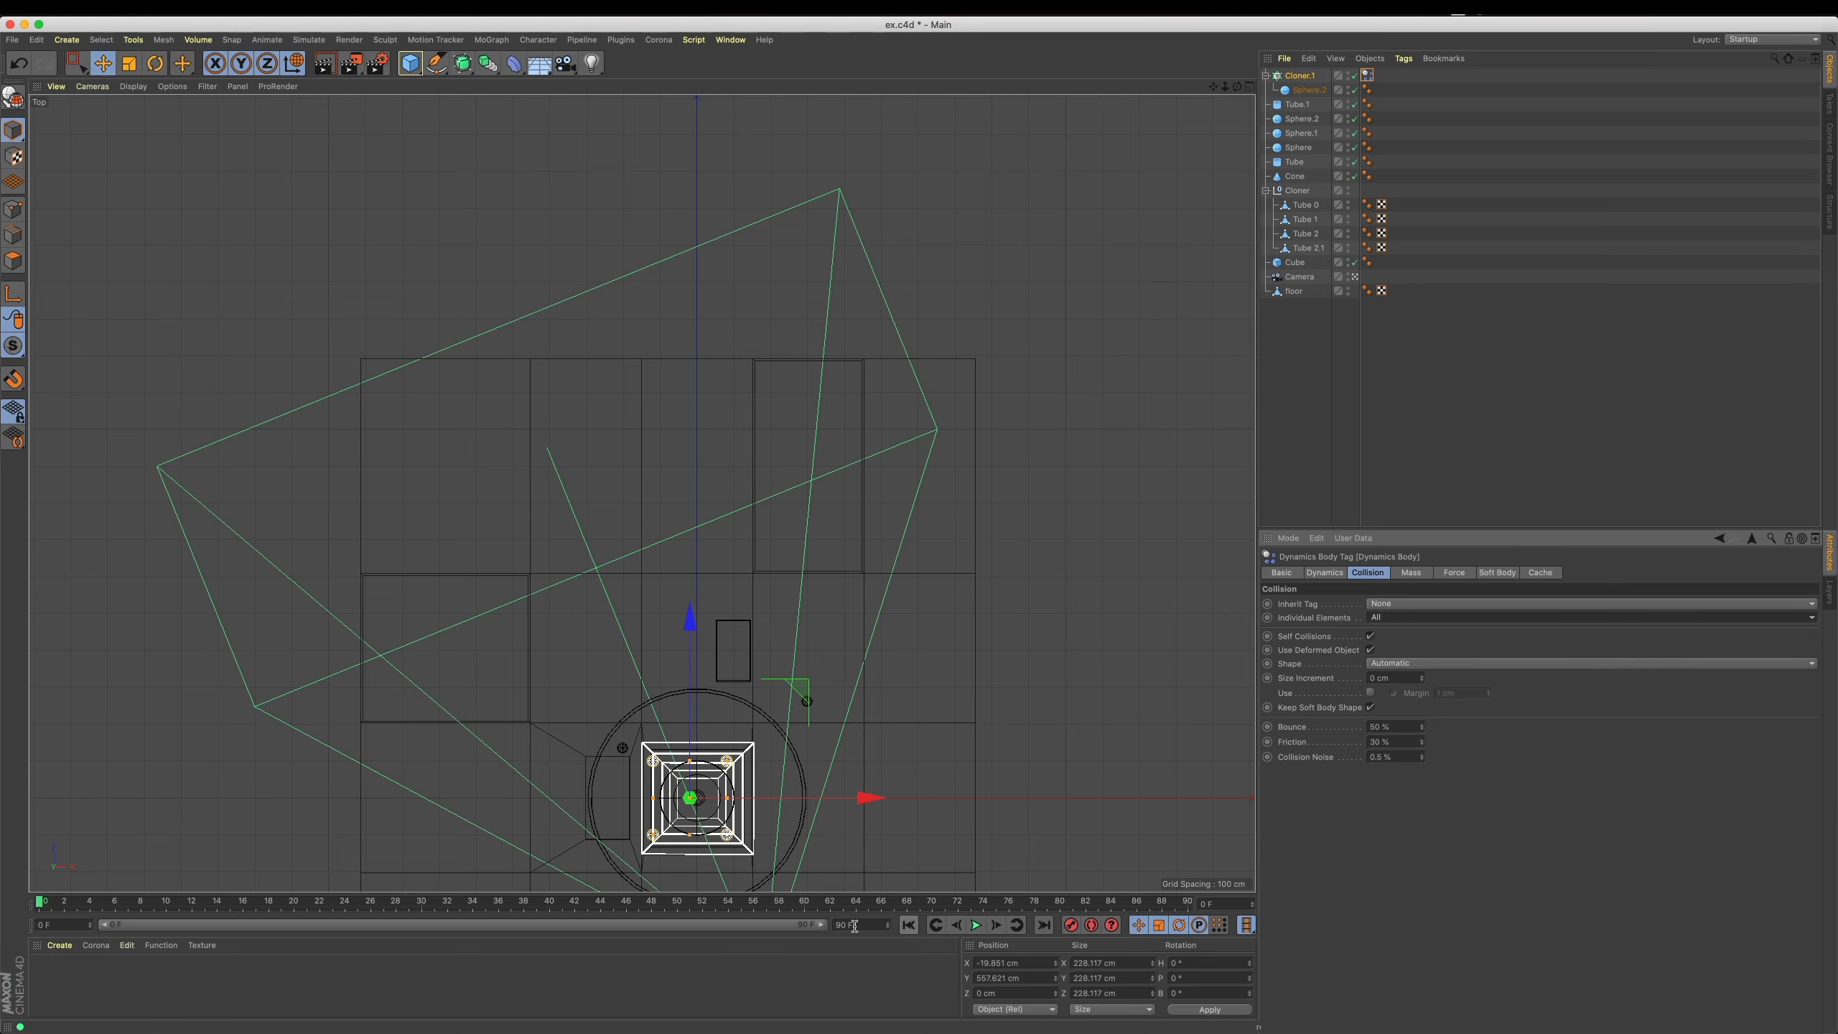
Play the simulation in the Perspective view and set the sphere cloner's Bounce to 10%.
key(F1)
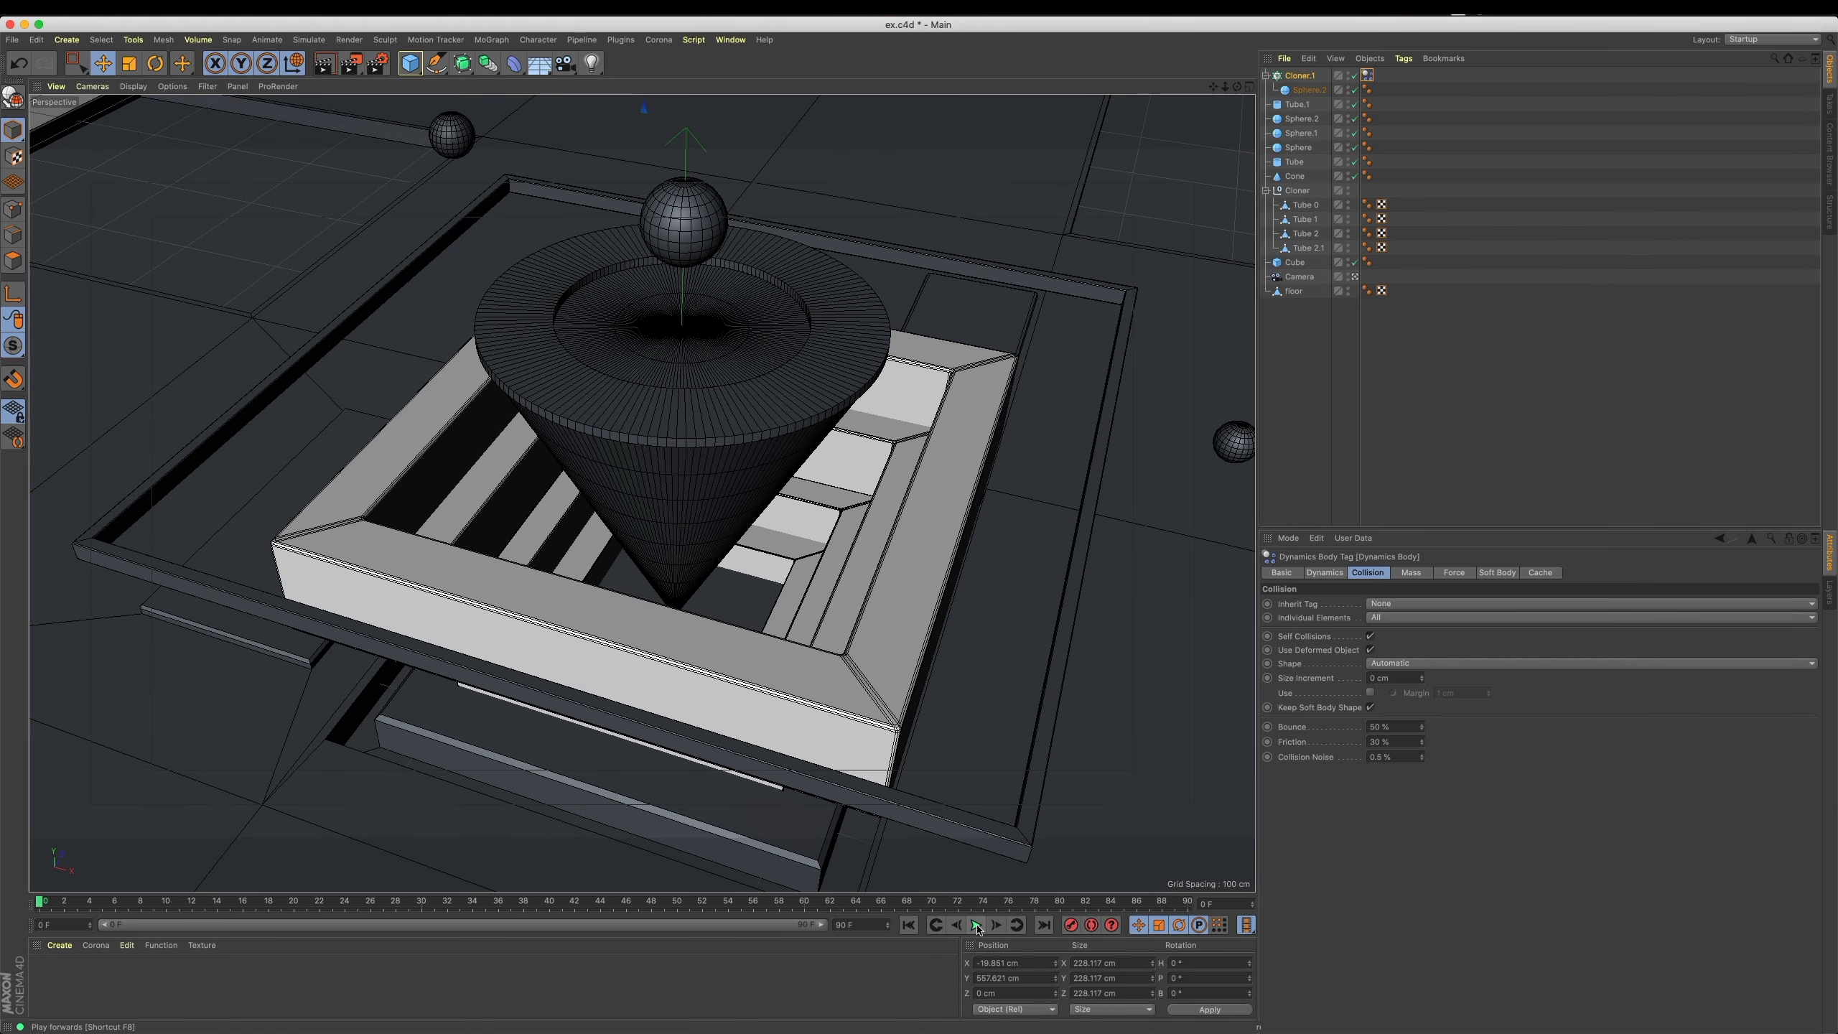
click(977, 926)
click(1399, 727)
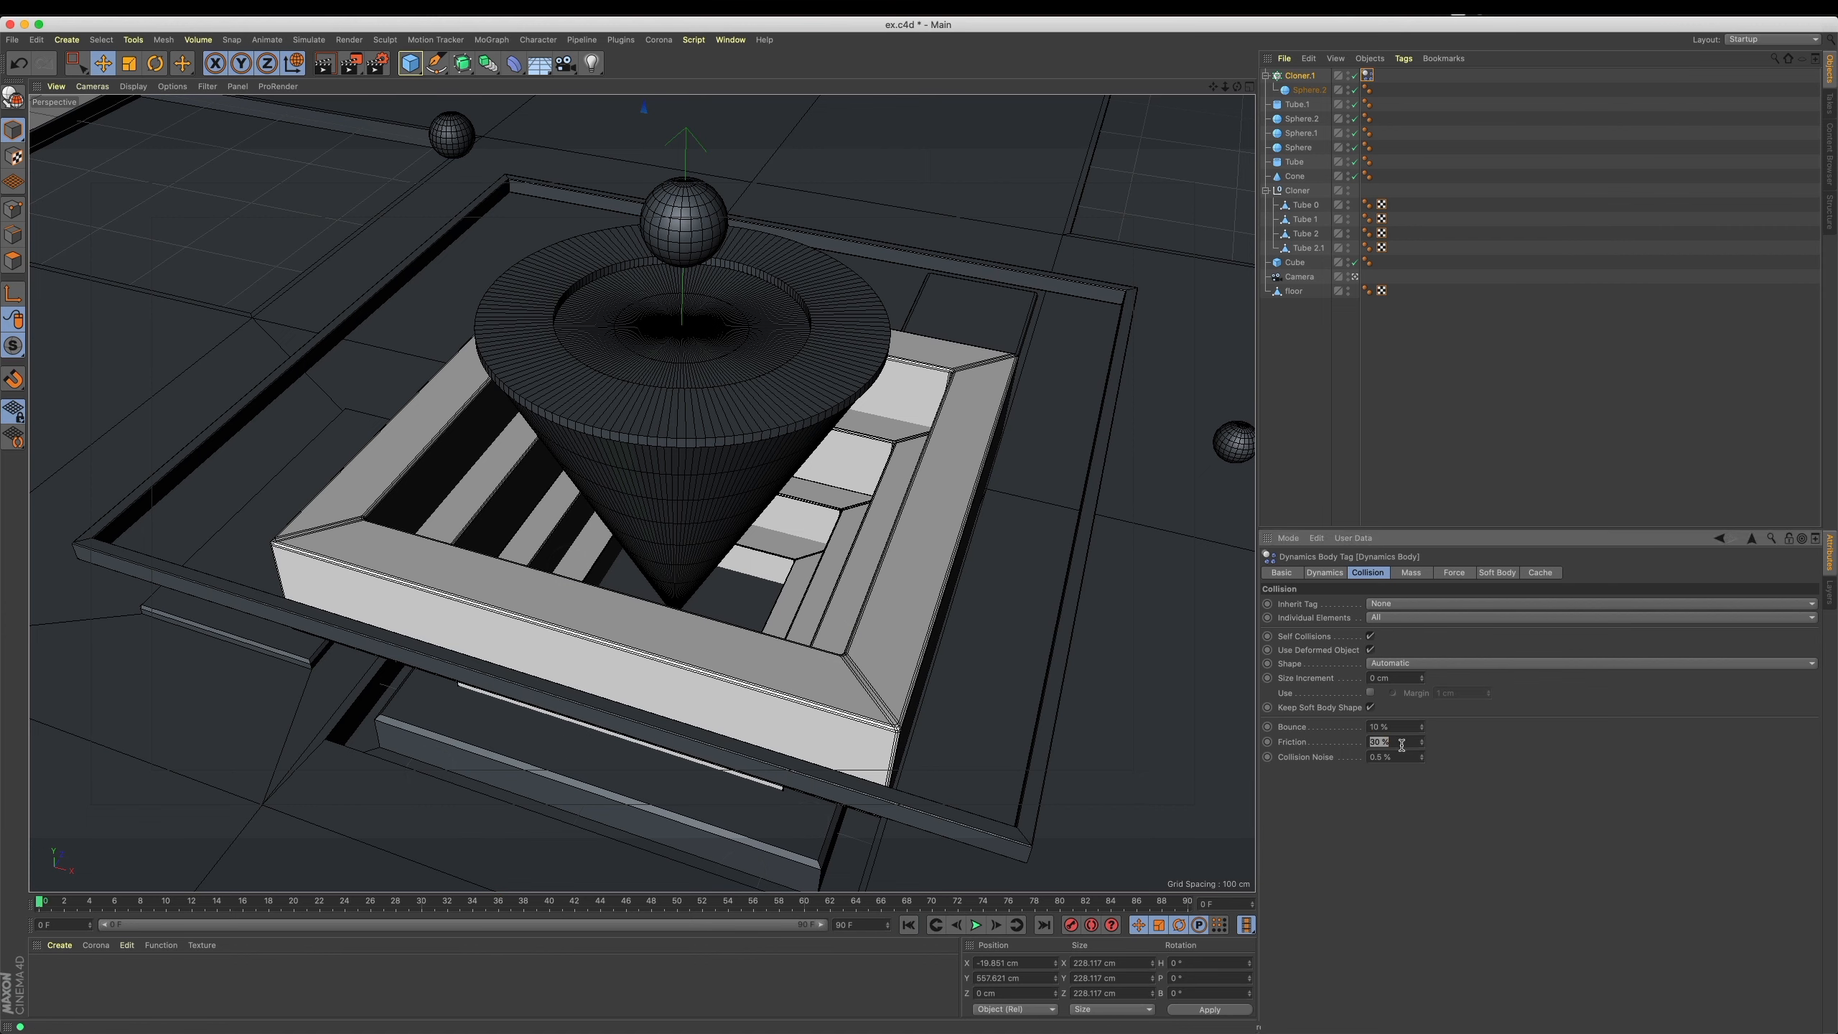
click(1305, 77)
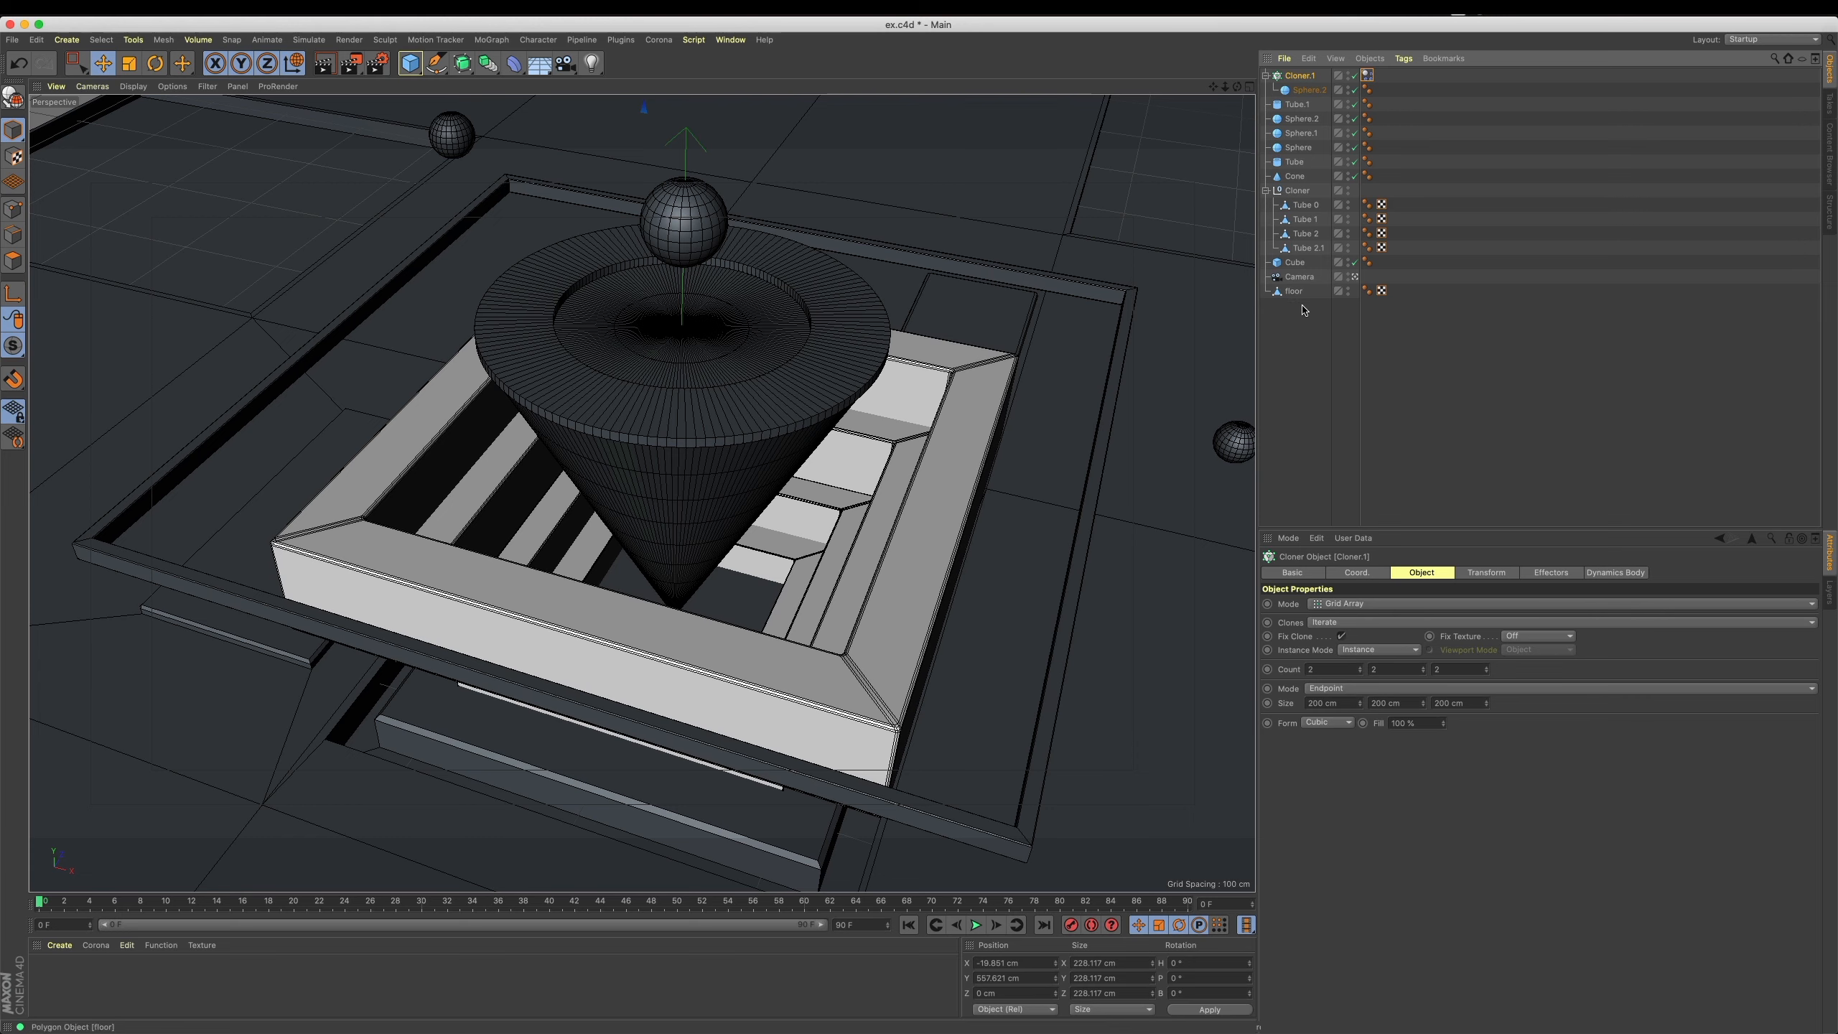
Add a Collider Body tag to the floor with 10% Bounce, higher Friction and the Automatic (MoDynamics) shape.
click(1295, 292)
right_click(1299, 293)
mouse_move(1370, 428)
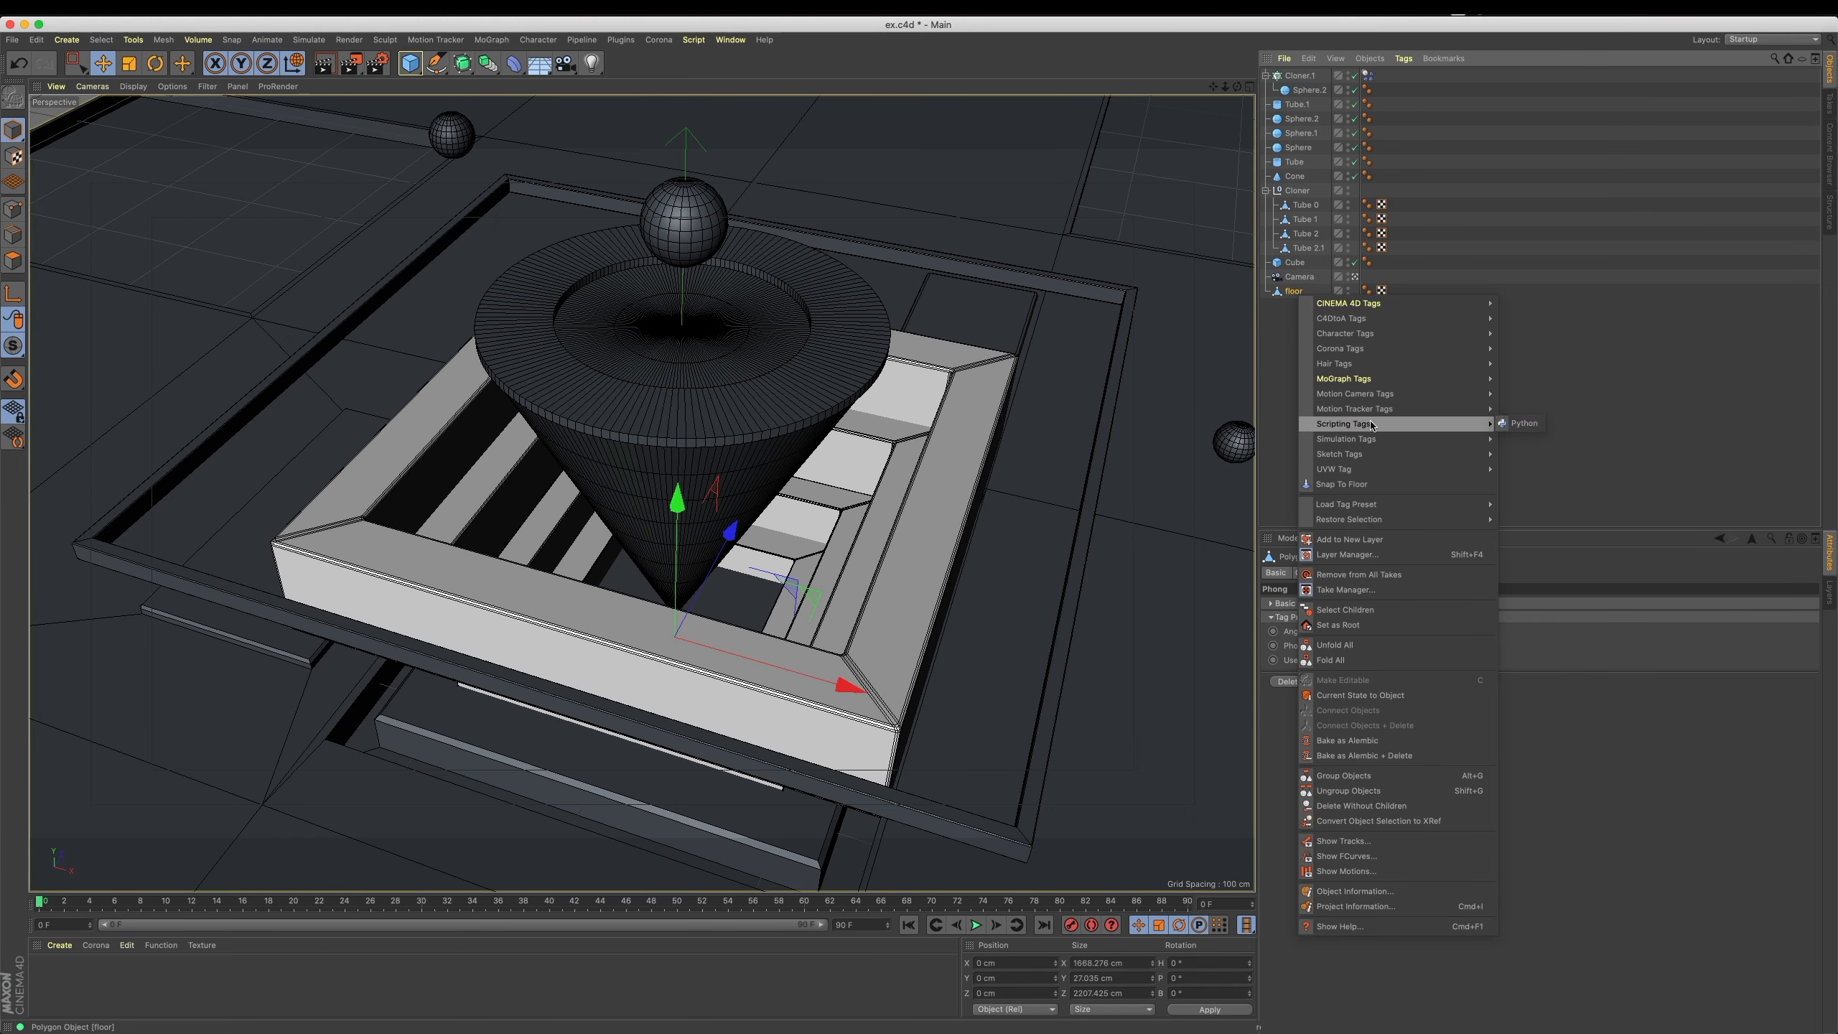
click(1538, 469)
drag(1400, 726, 1289, 727)
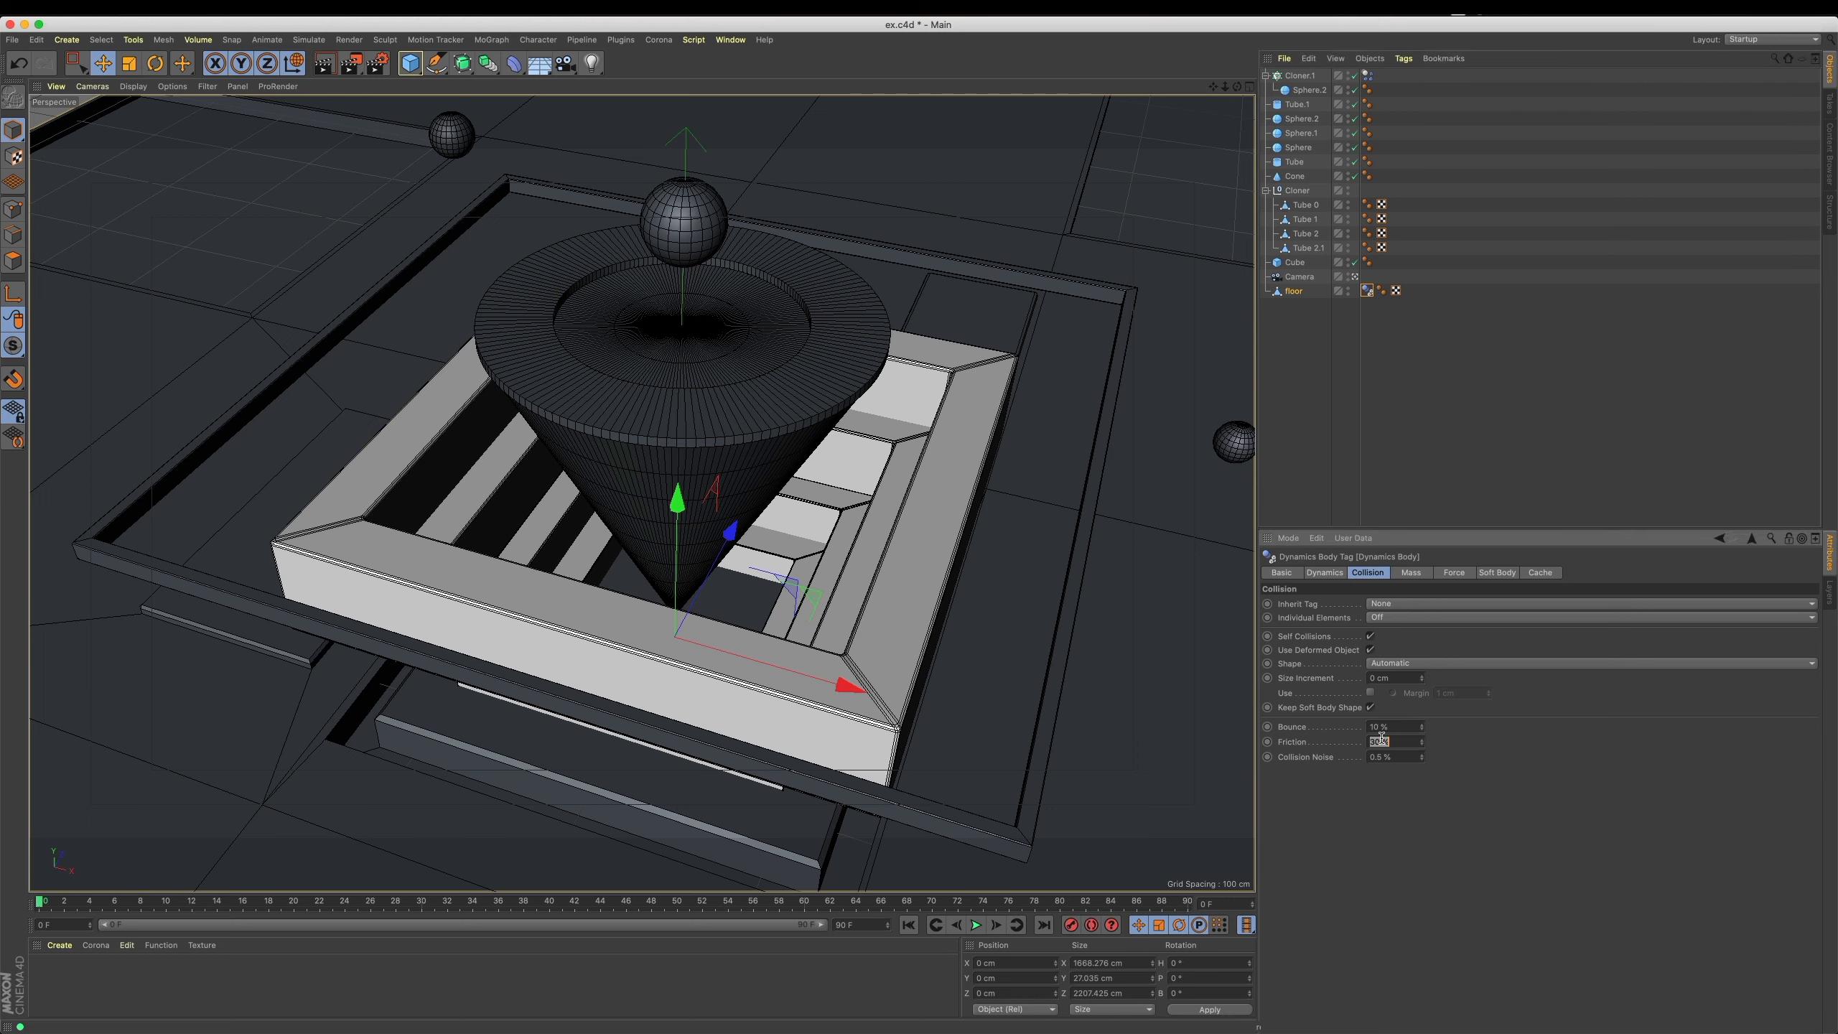
click(1397, 663)
click(1411, 678)
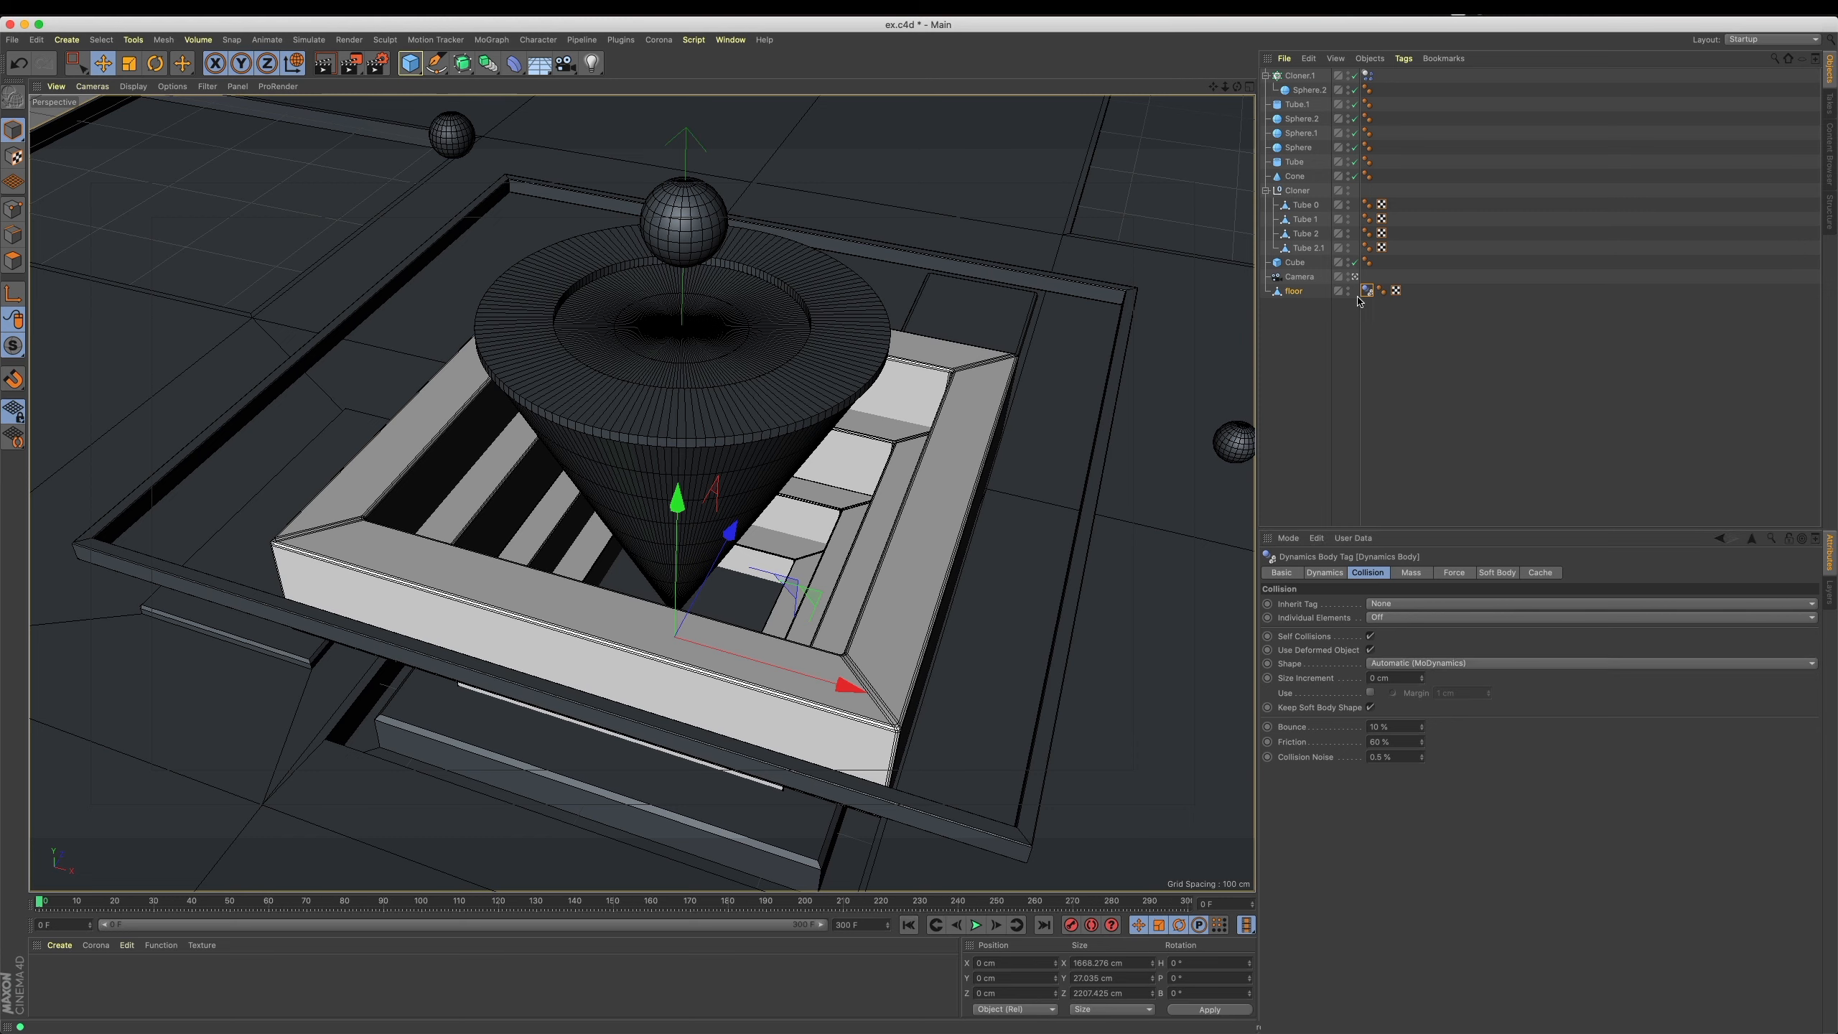
Copy the floor's collider tag to the tube group, with Apply Tag to Children and Individual Elements All, and test the simulation.
click(1368, 291)
click(1306, 204)
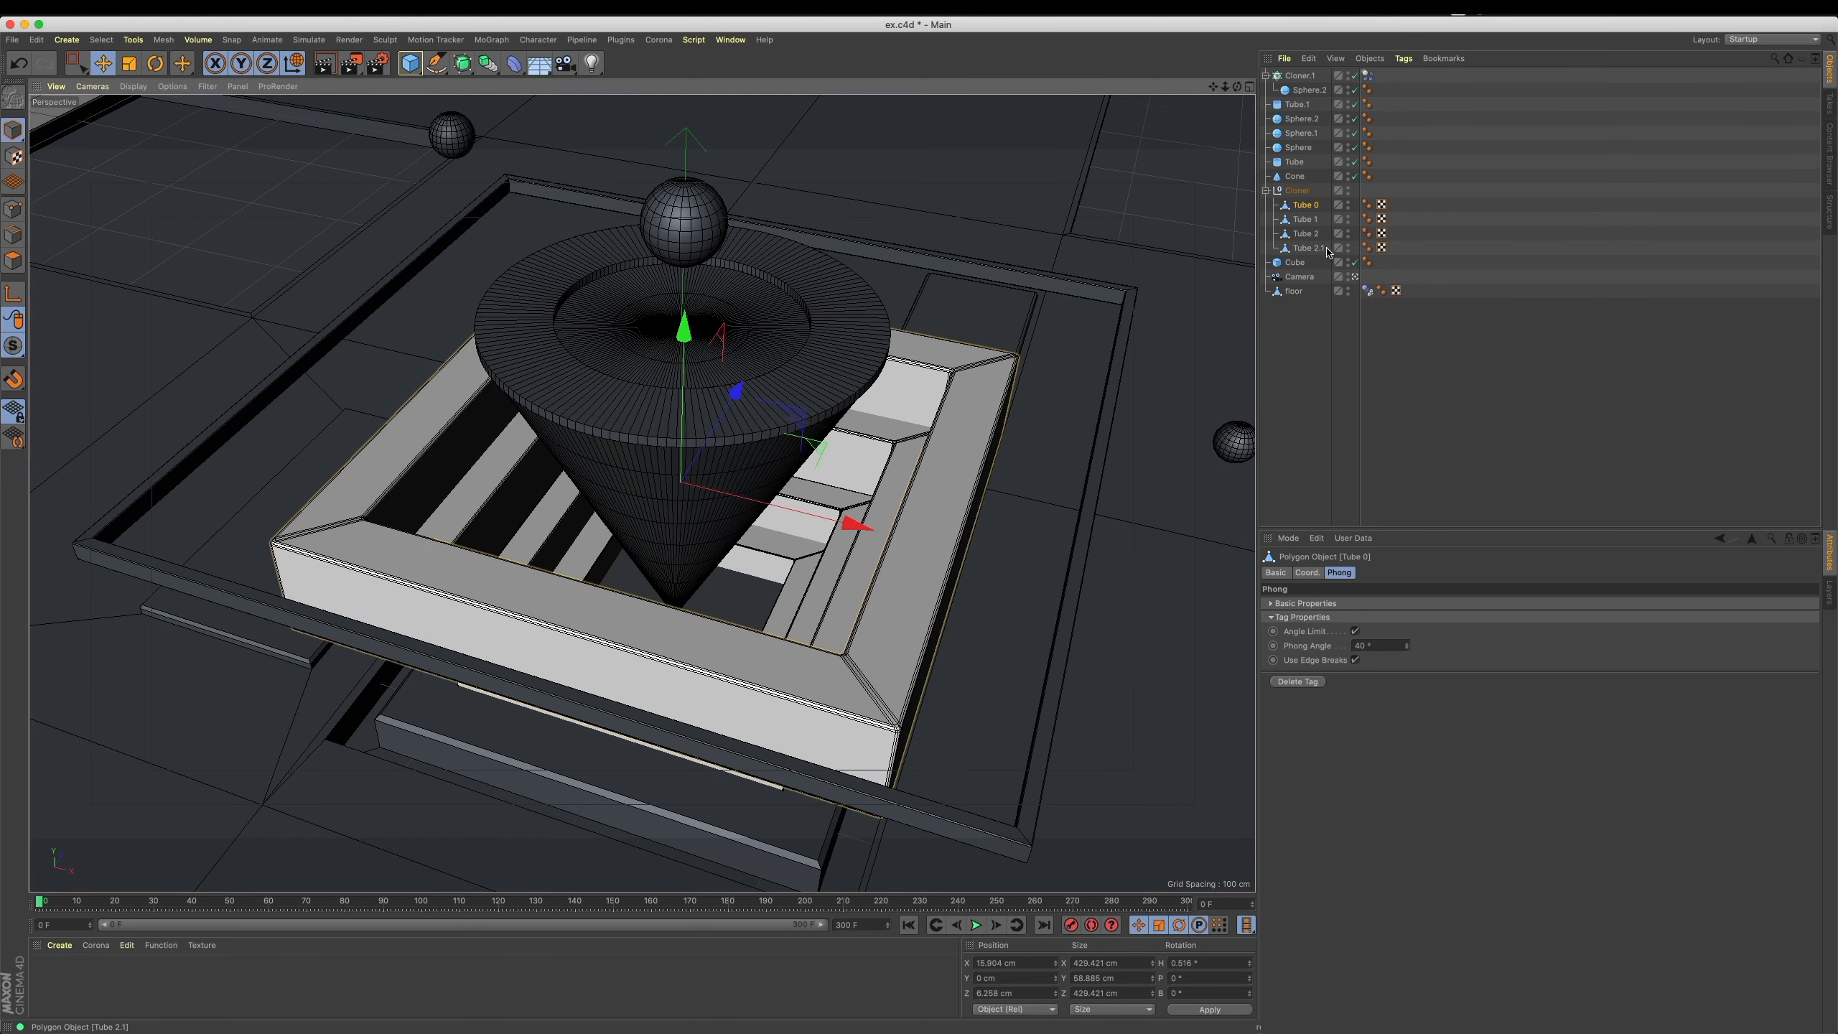
ctrl+drag(1367, 292, 1367, 190)
click(976, 926)
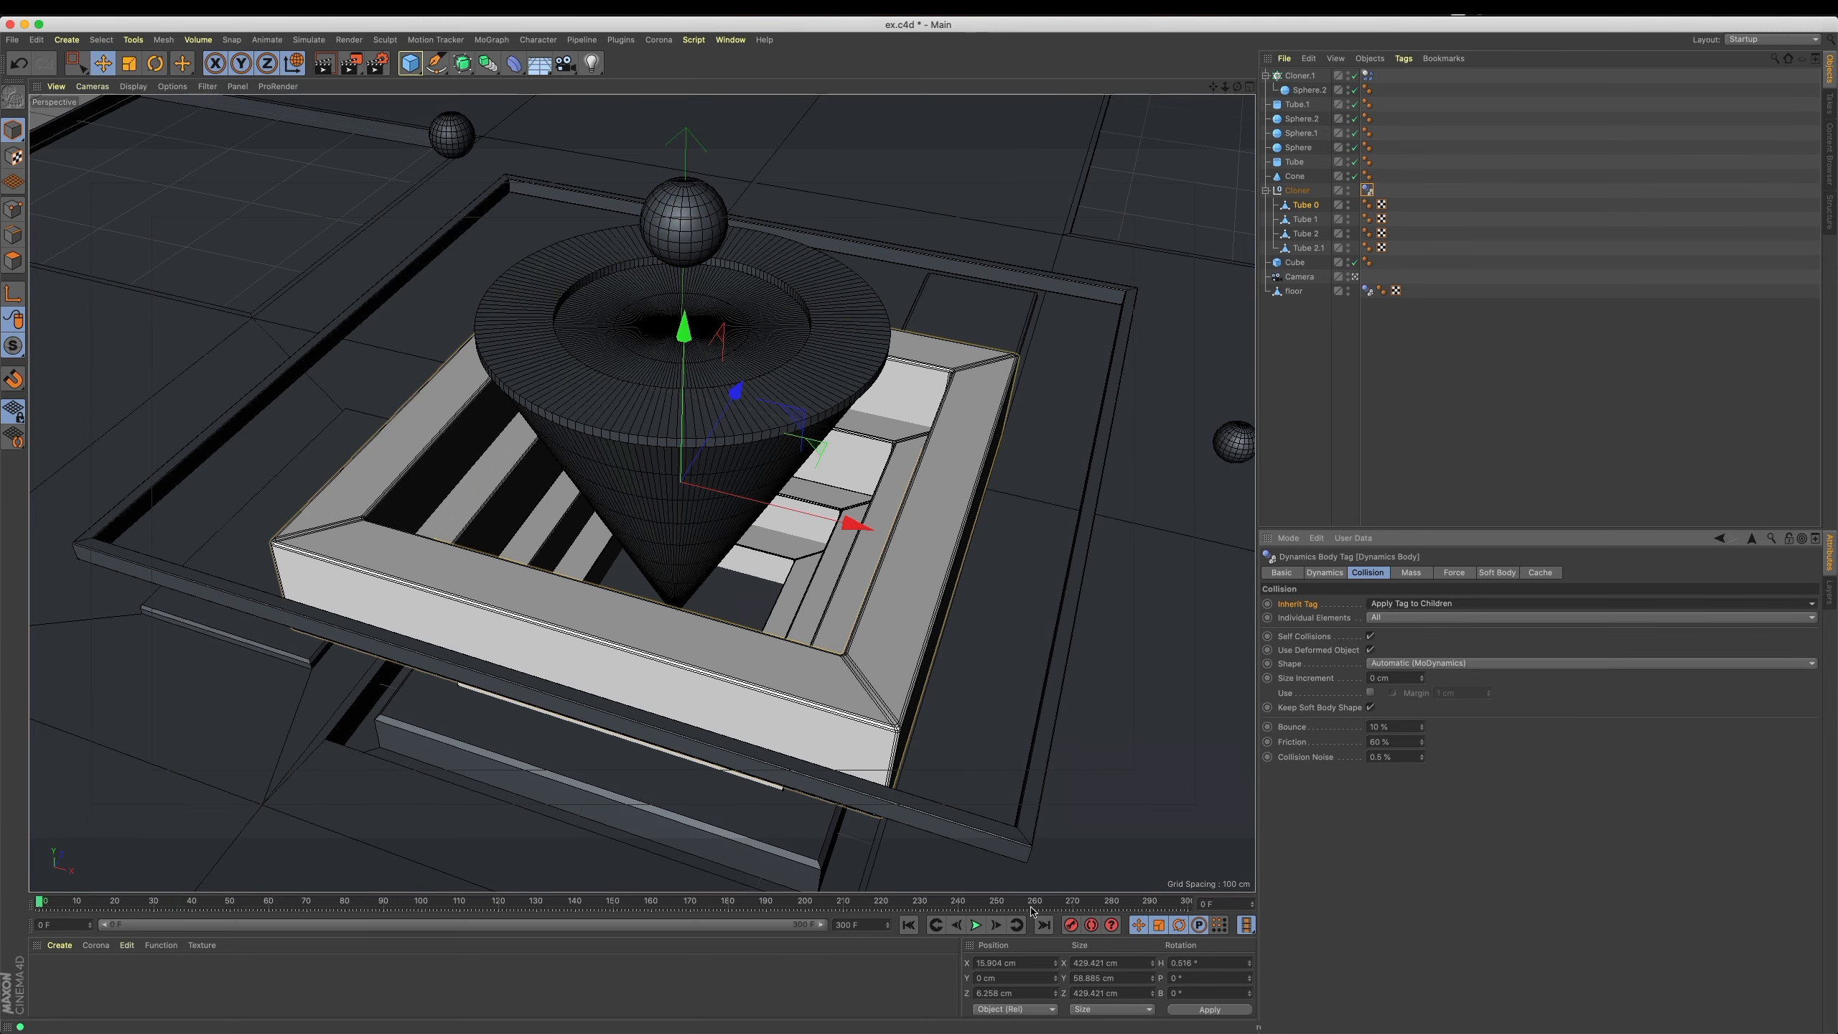
click(975, 925)
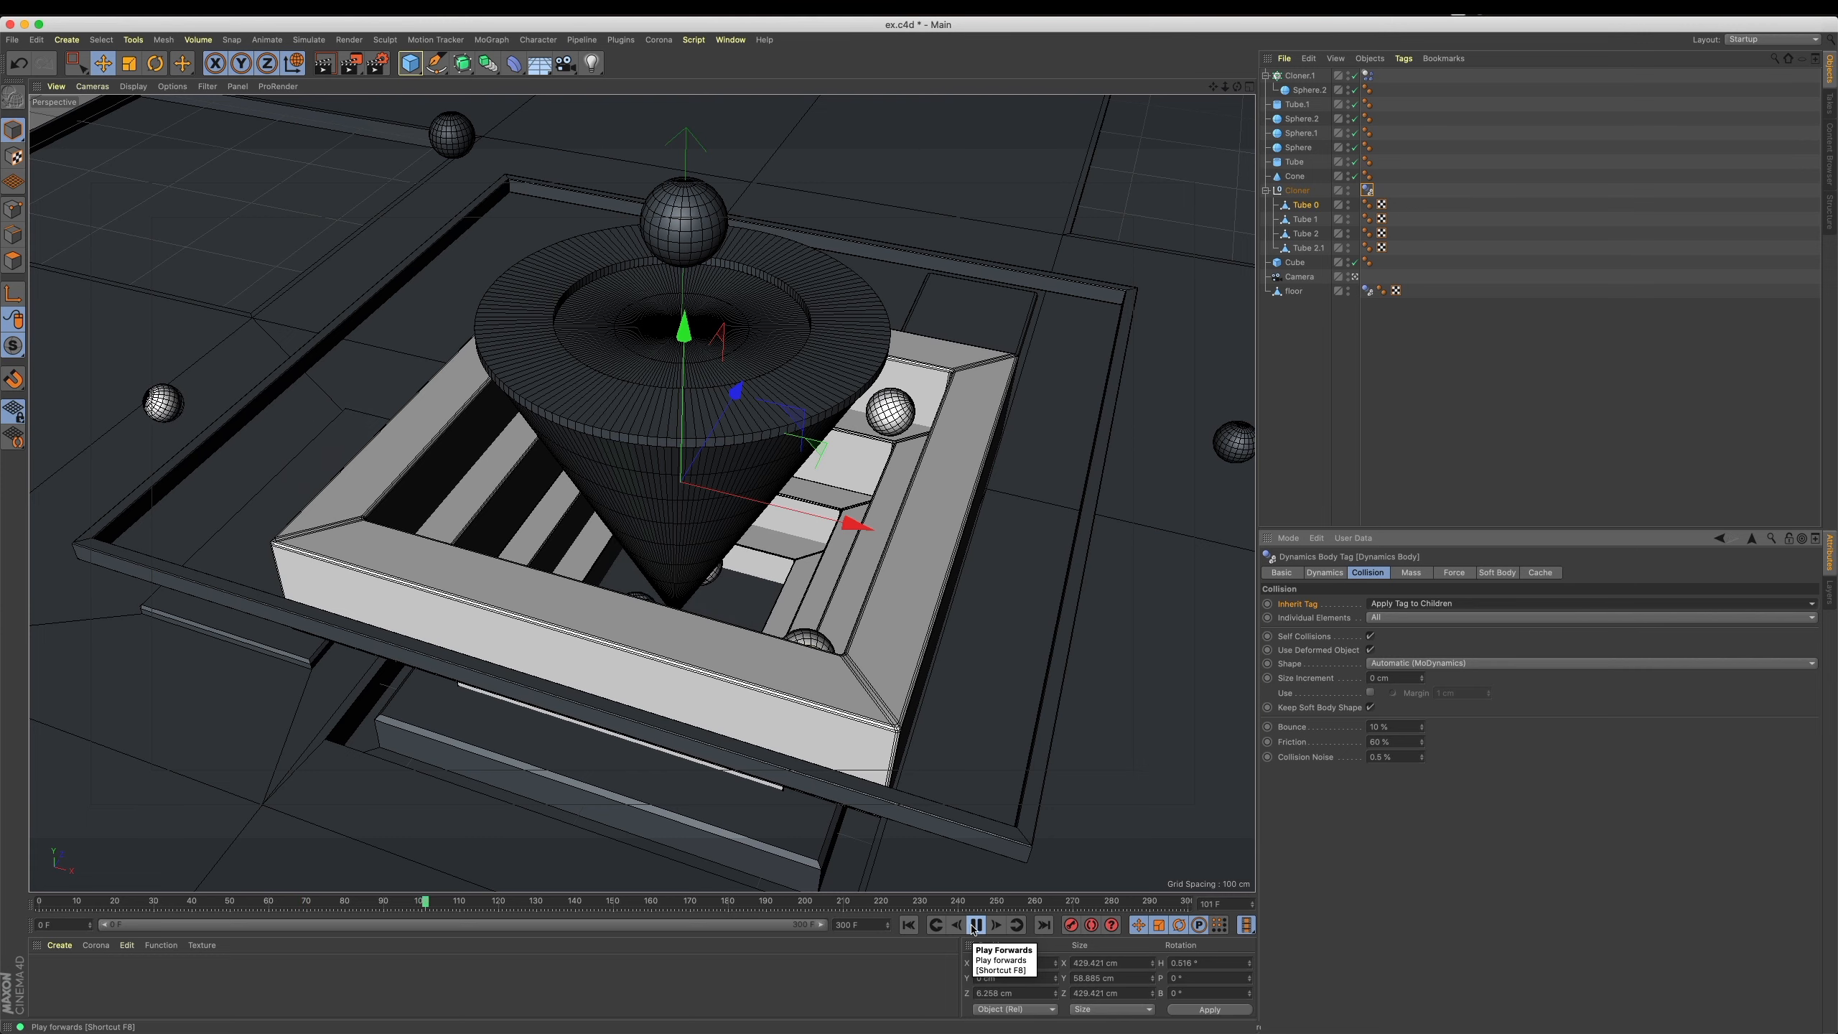
click(975, 926)
Rewind the animation and enlarge the sphere cloner's grid in the Top view to about 278 cm in X and 283 cm in Z.
click(1299, 75)
click(909, 925)
middle_click(861, 521)
middle_click(843, 435)
alt+middle_drag(833, 615, 858, 413)
alt+right_drag(770, 571, 930, 577)
drag(571, 571, 571, 518)
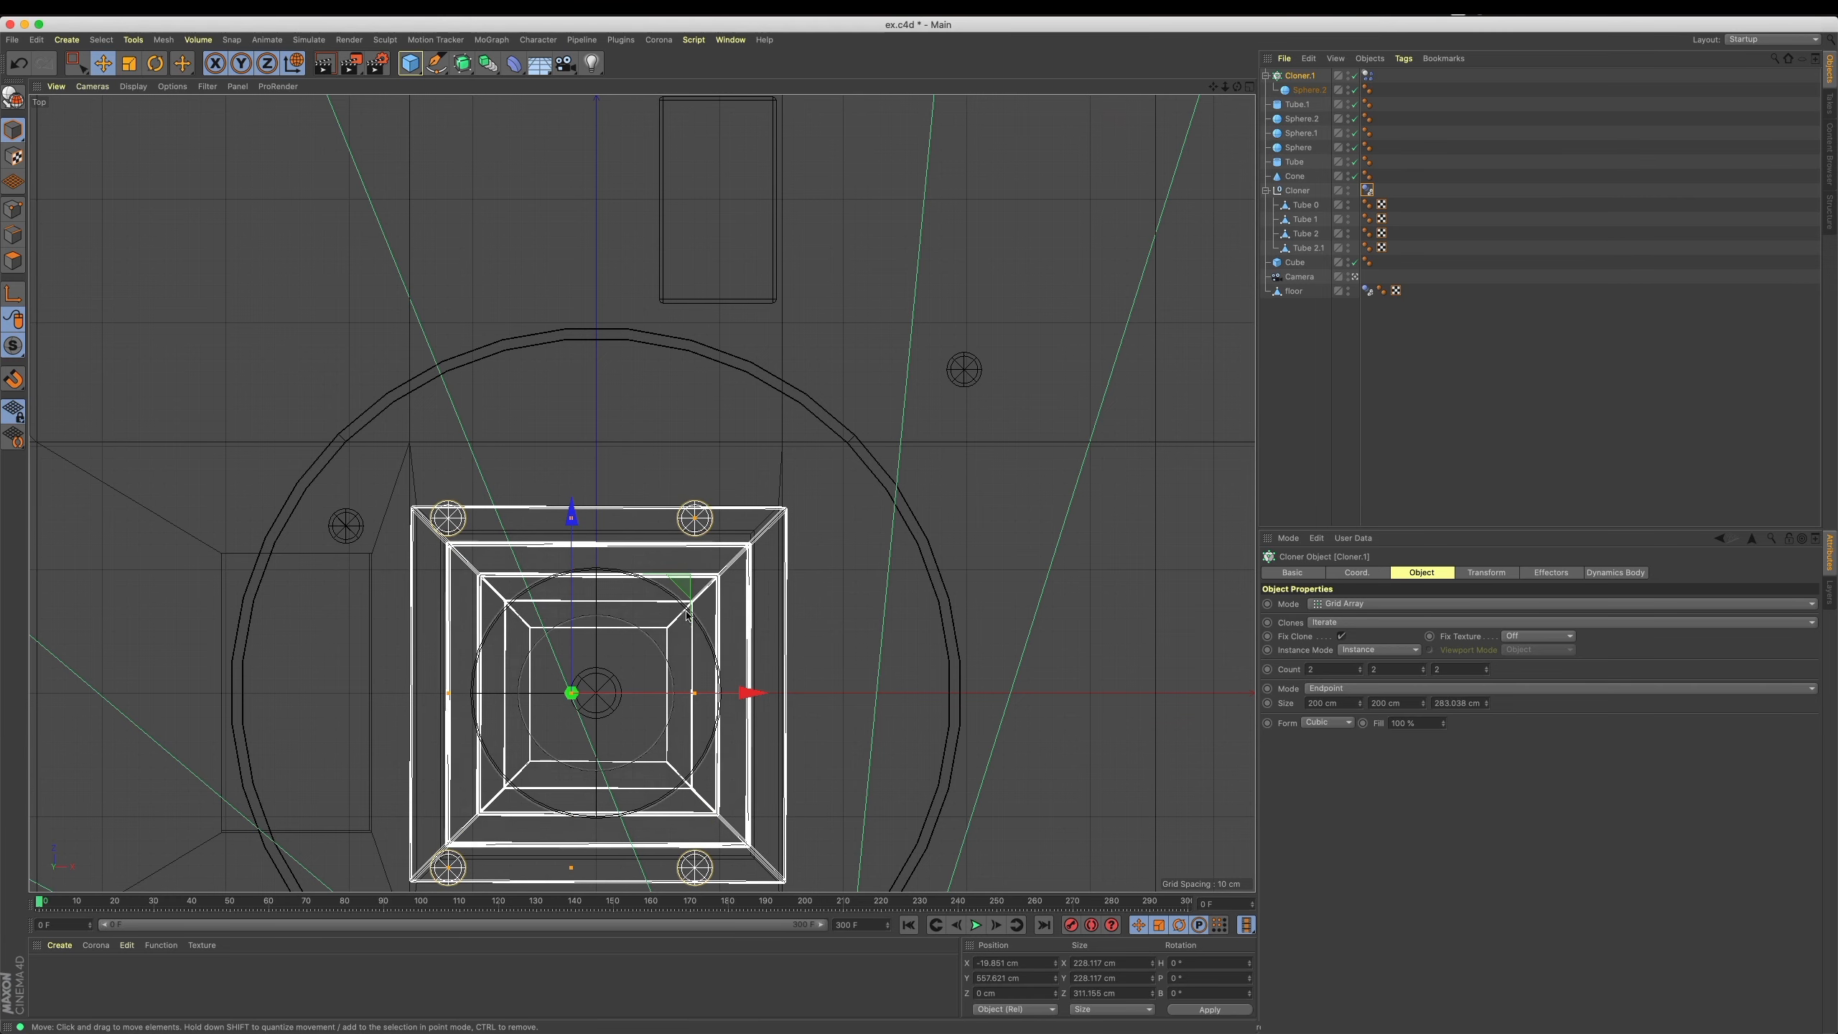
alt+middle_drag(686, 626, 719, 500)
drag(728, 567, 822, 568)
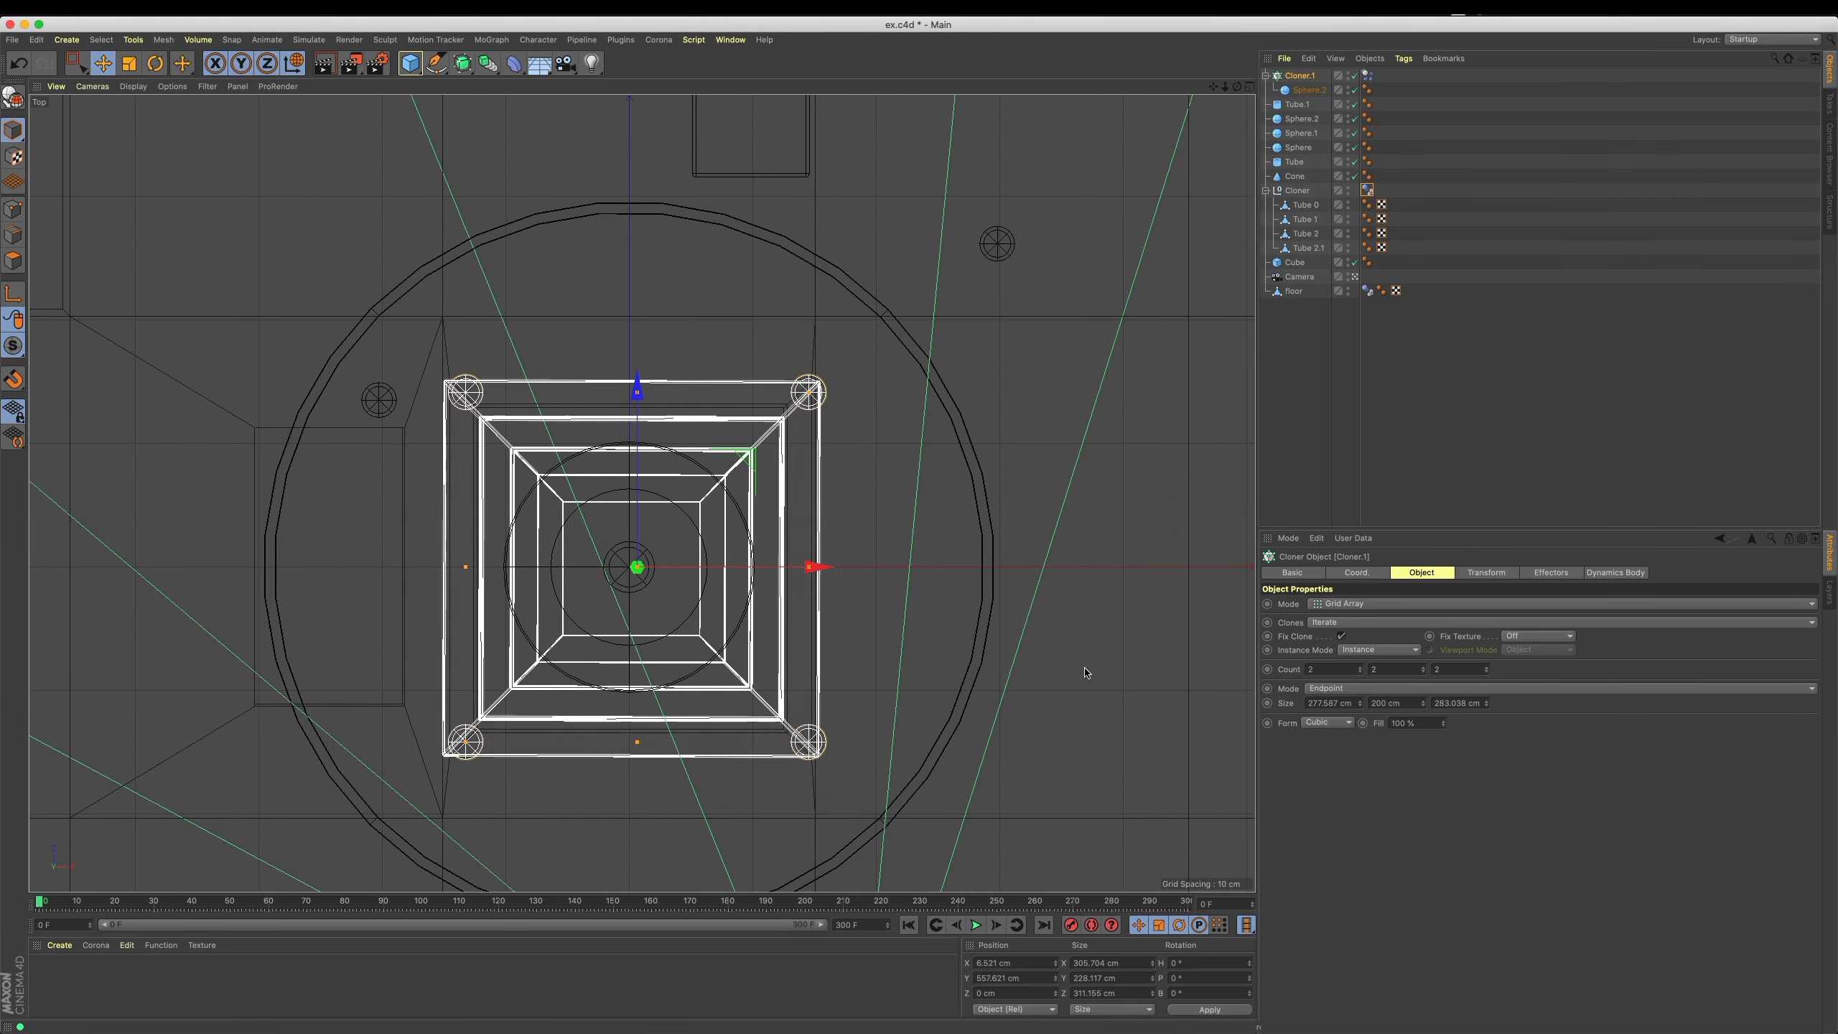
Set the sphere cloner's grid count to 3 in X and 3 in Z, and return to the Perspective view.
click(1361, 667)
click(1487, 668)
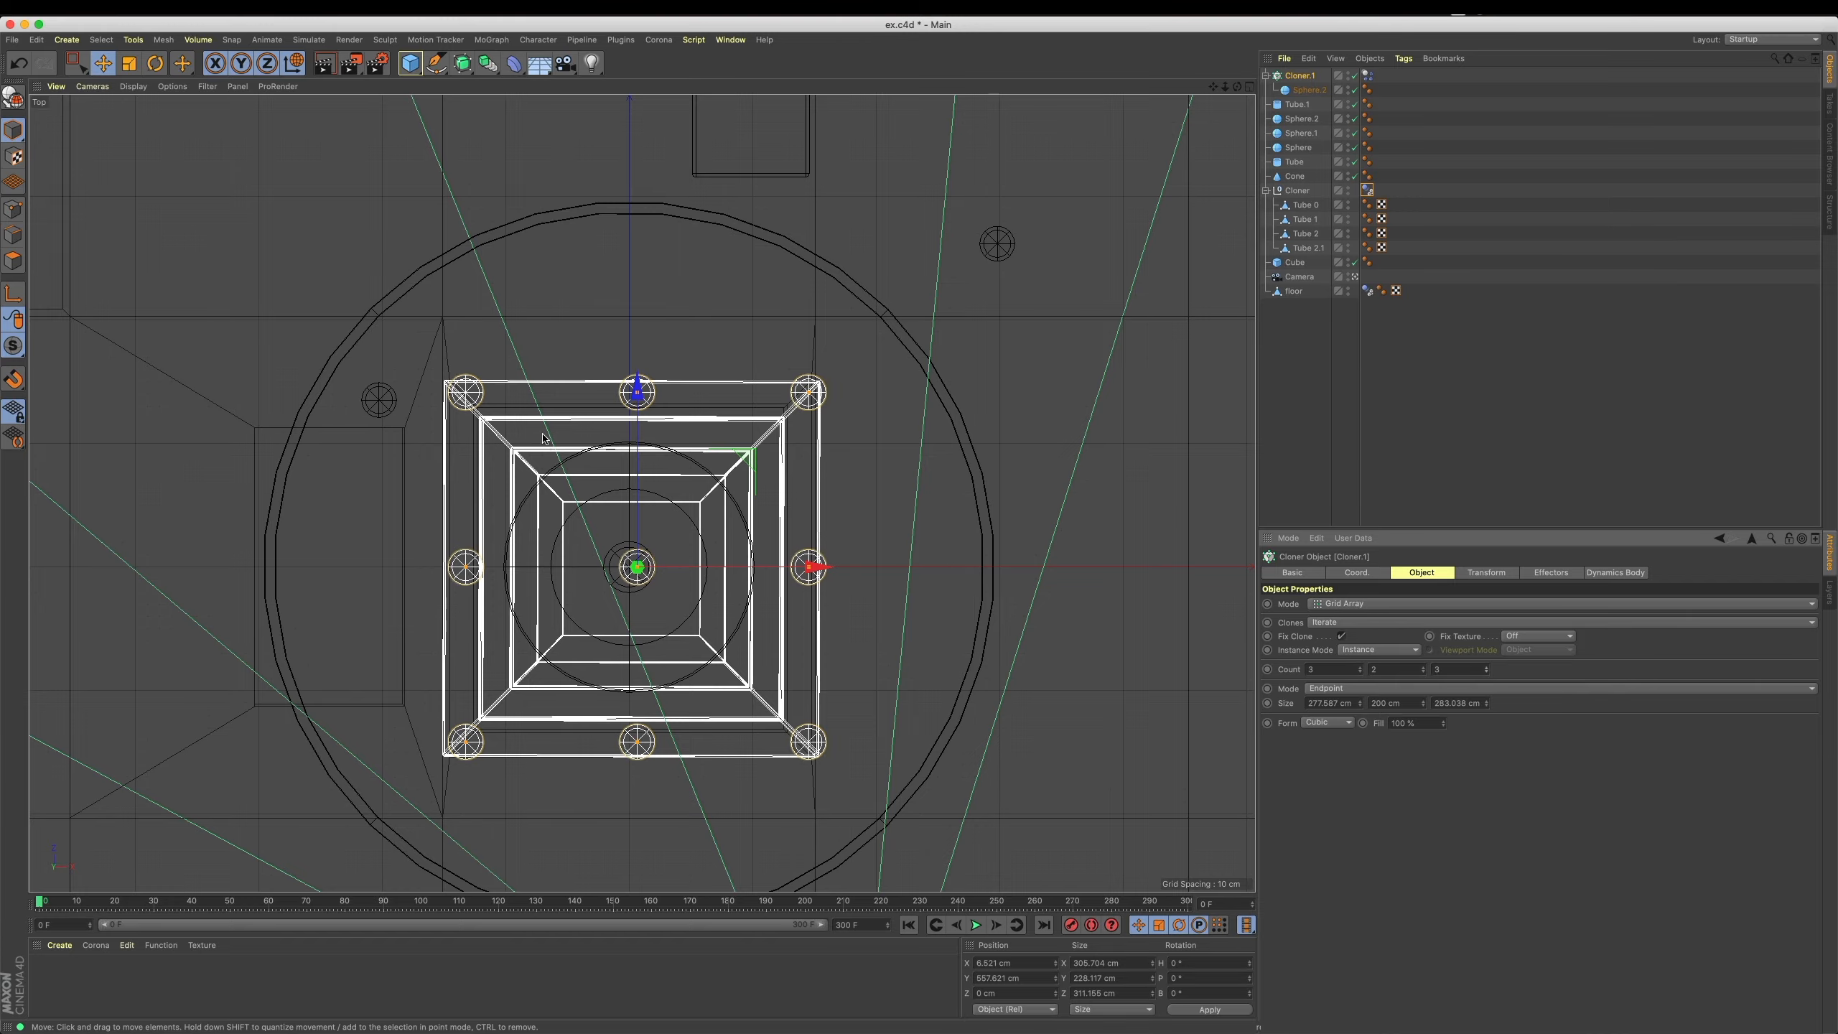
middle_click(623, 420)
middle_click(458, 362)
Preview the falling spheres and enlarge the cloner's grid to about 321 cm in X and 375 cm in Z.
click(976, 925)
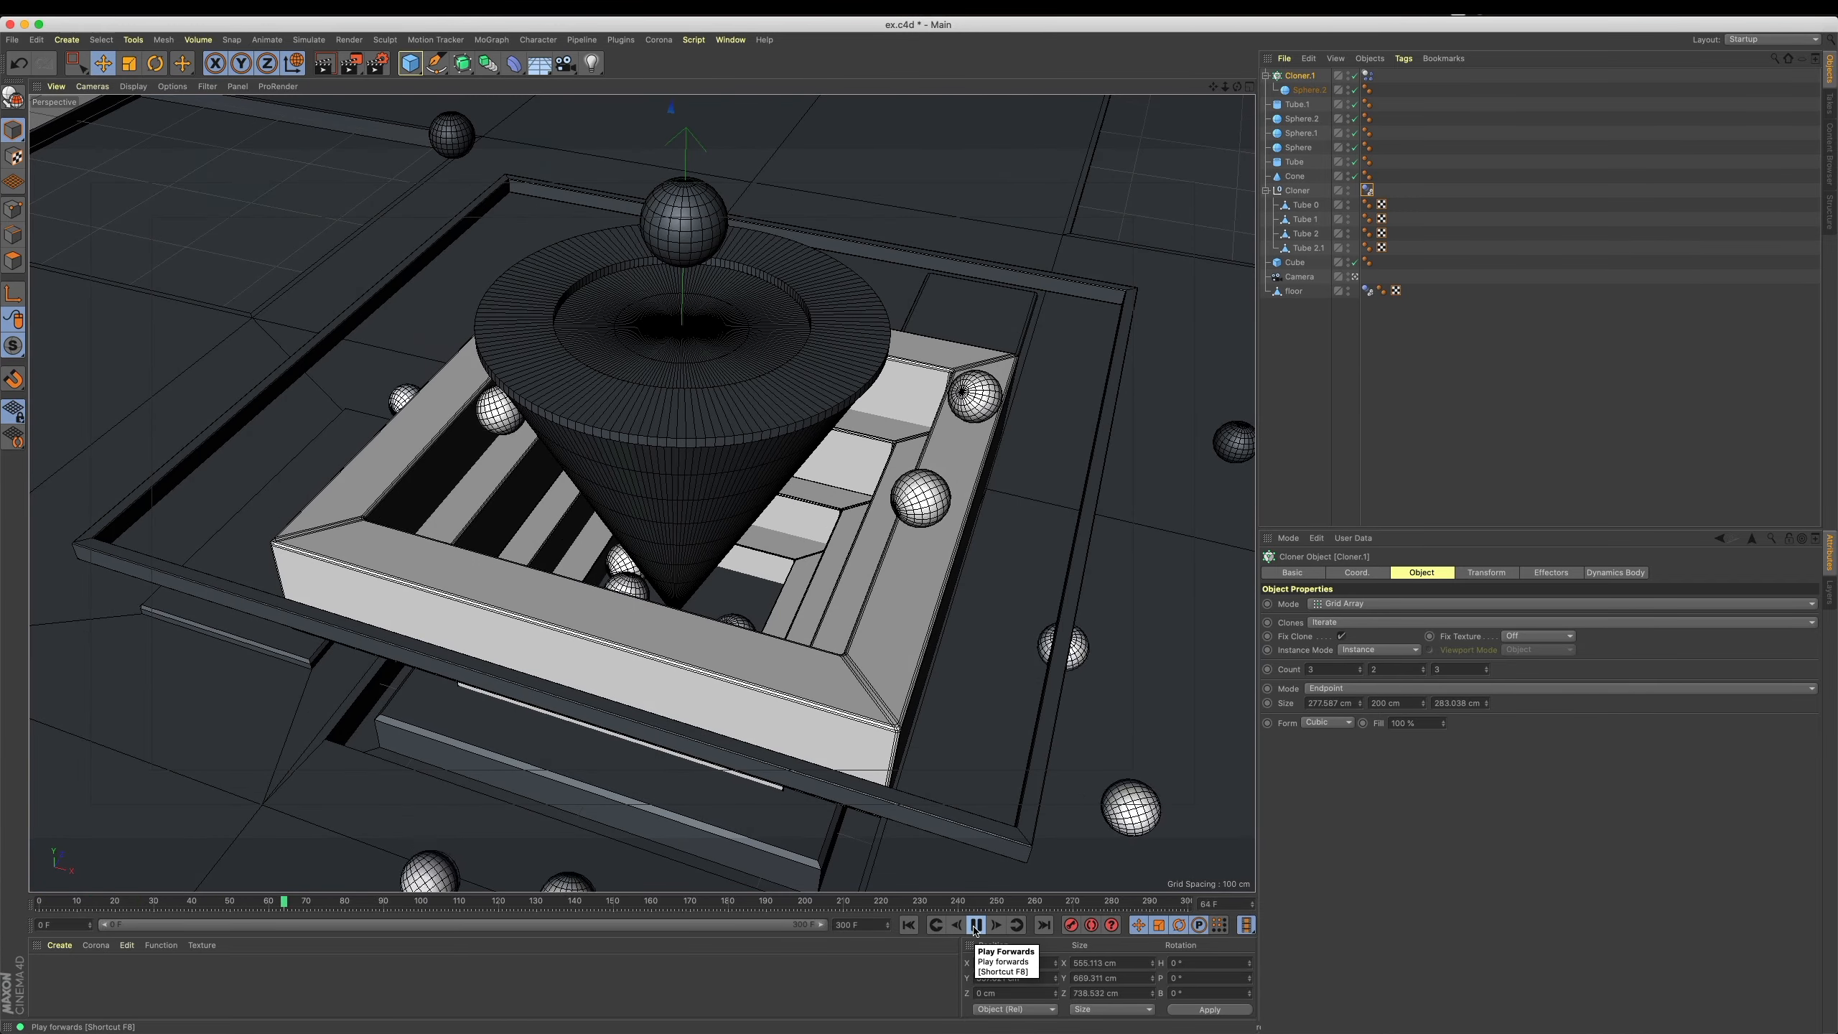
click(976, 926)
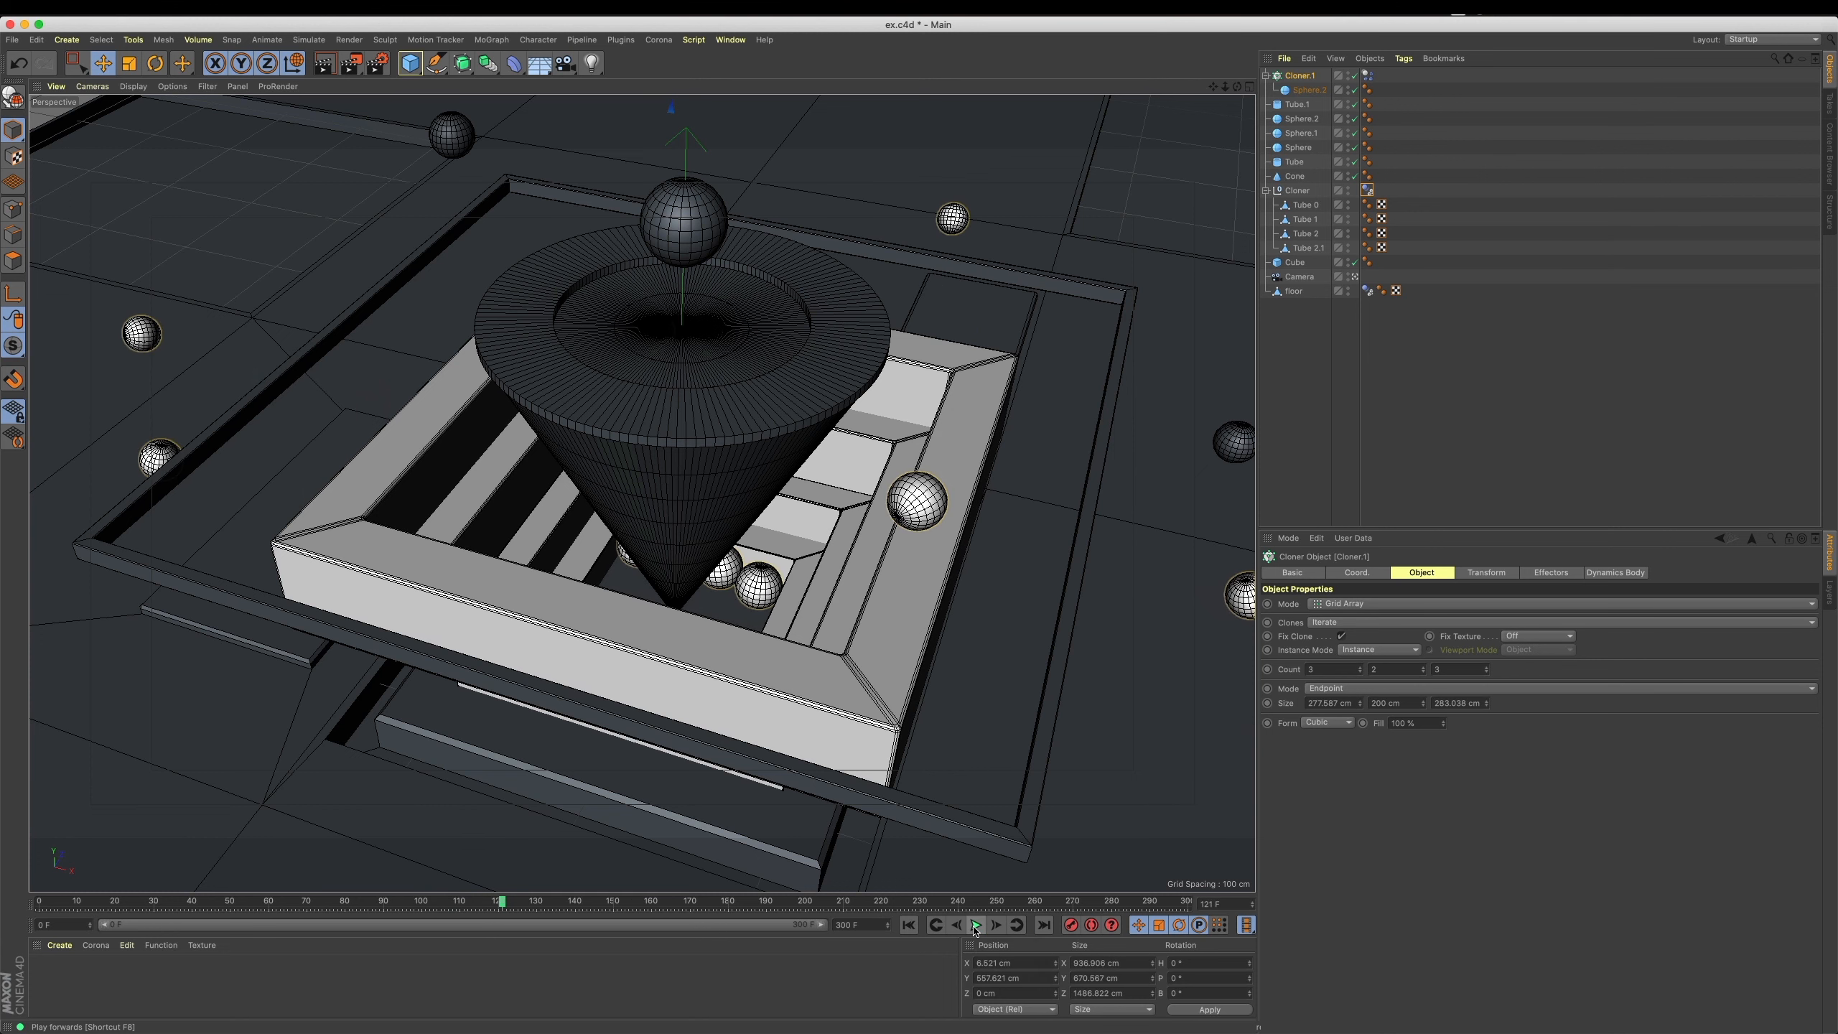
click(976, 925)
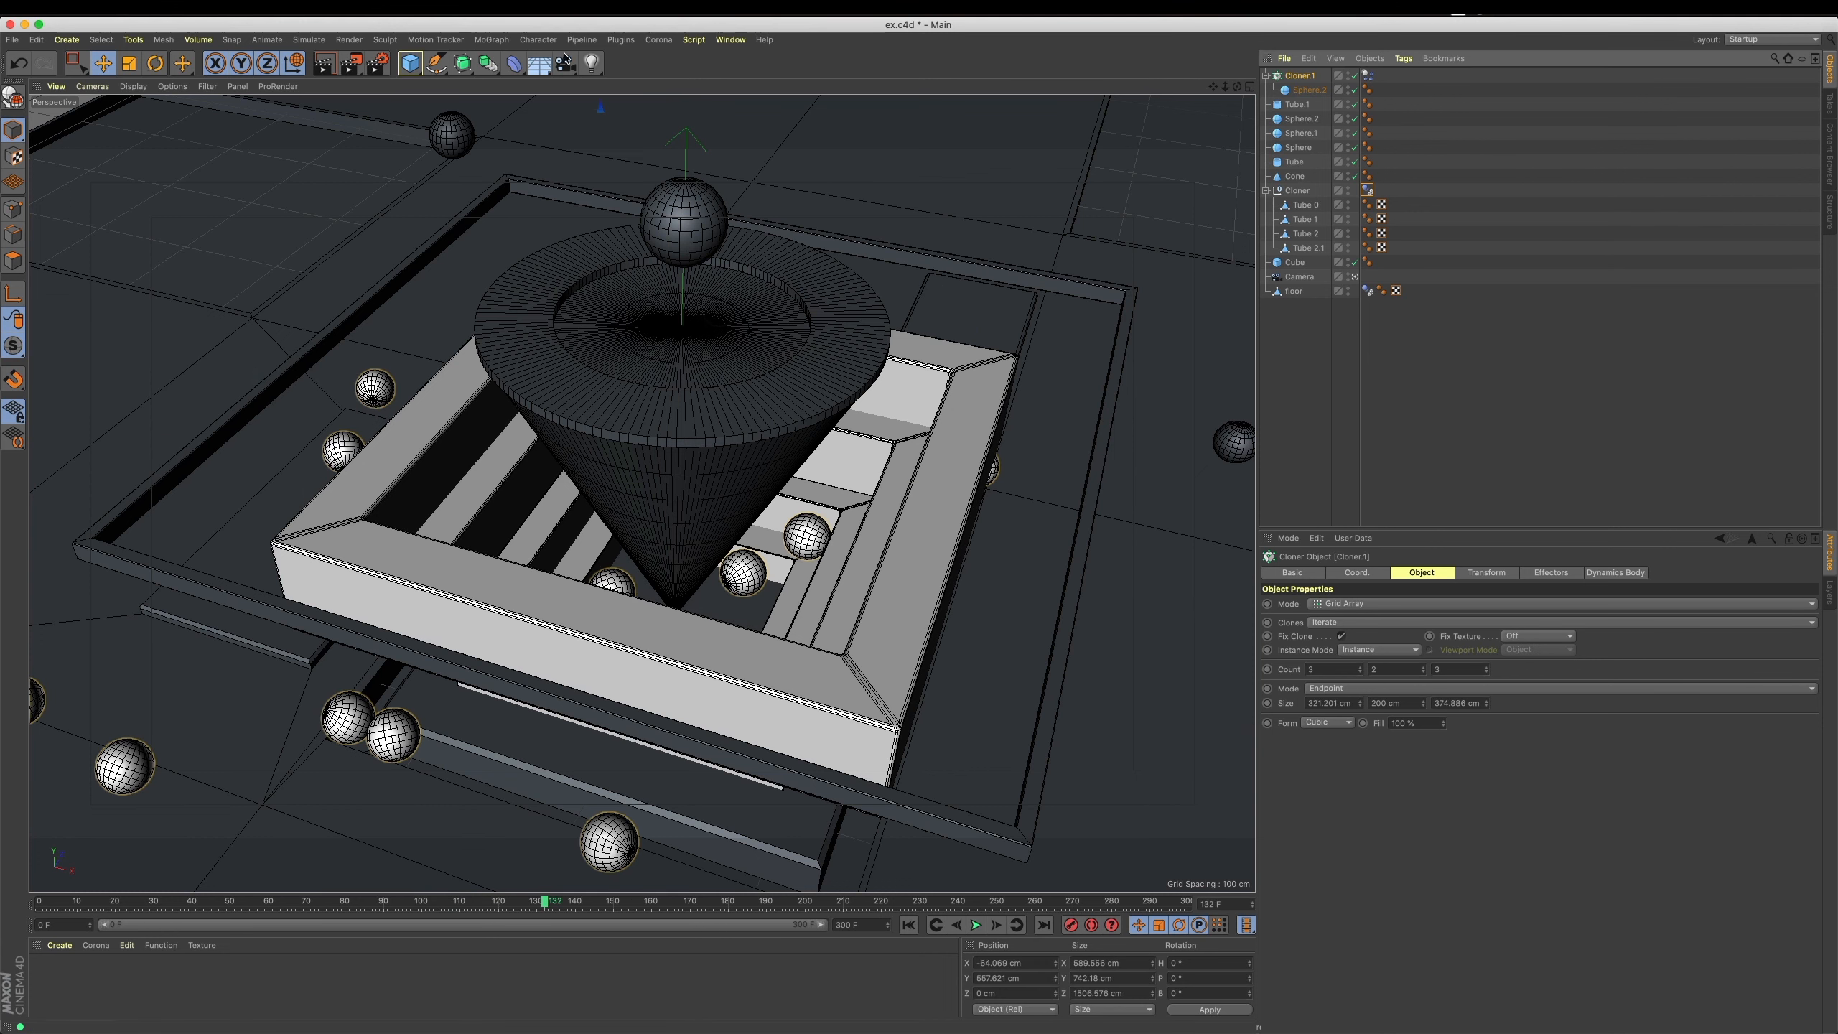
Add a Random effector to the sphere cloner with position variation of about 355 cm X, 288 cm Y and 413 cm Z.
click(492, 41)
mouse_move(512, 66)
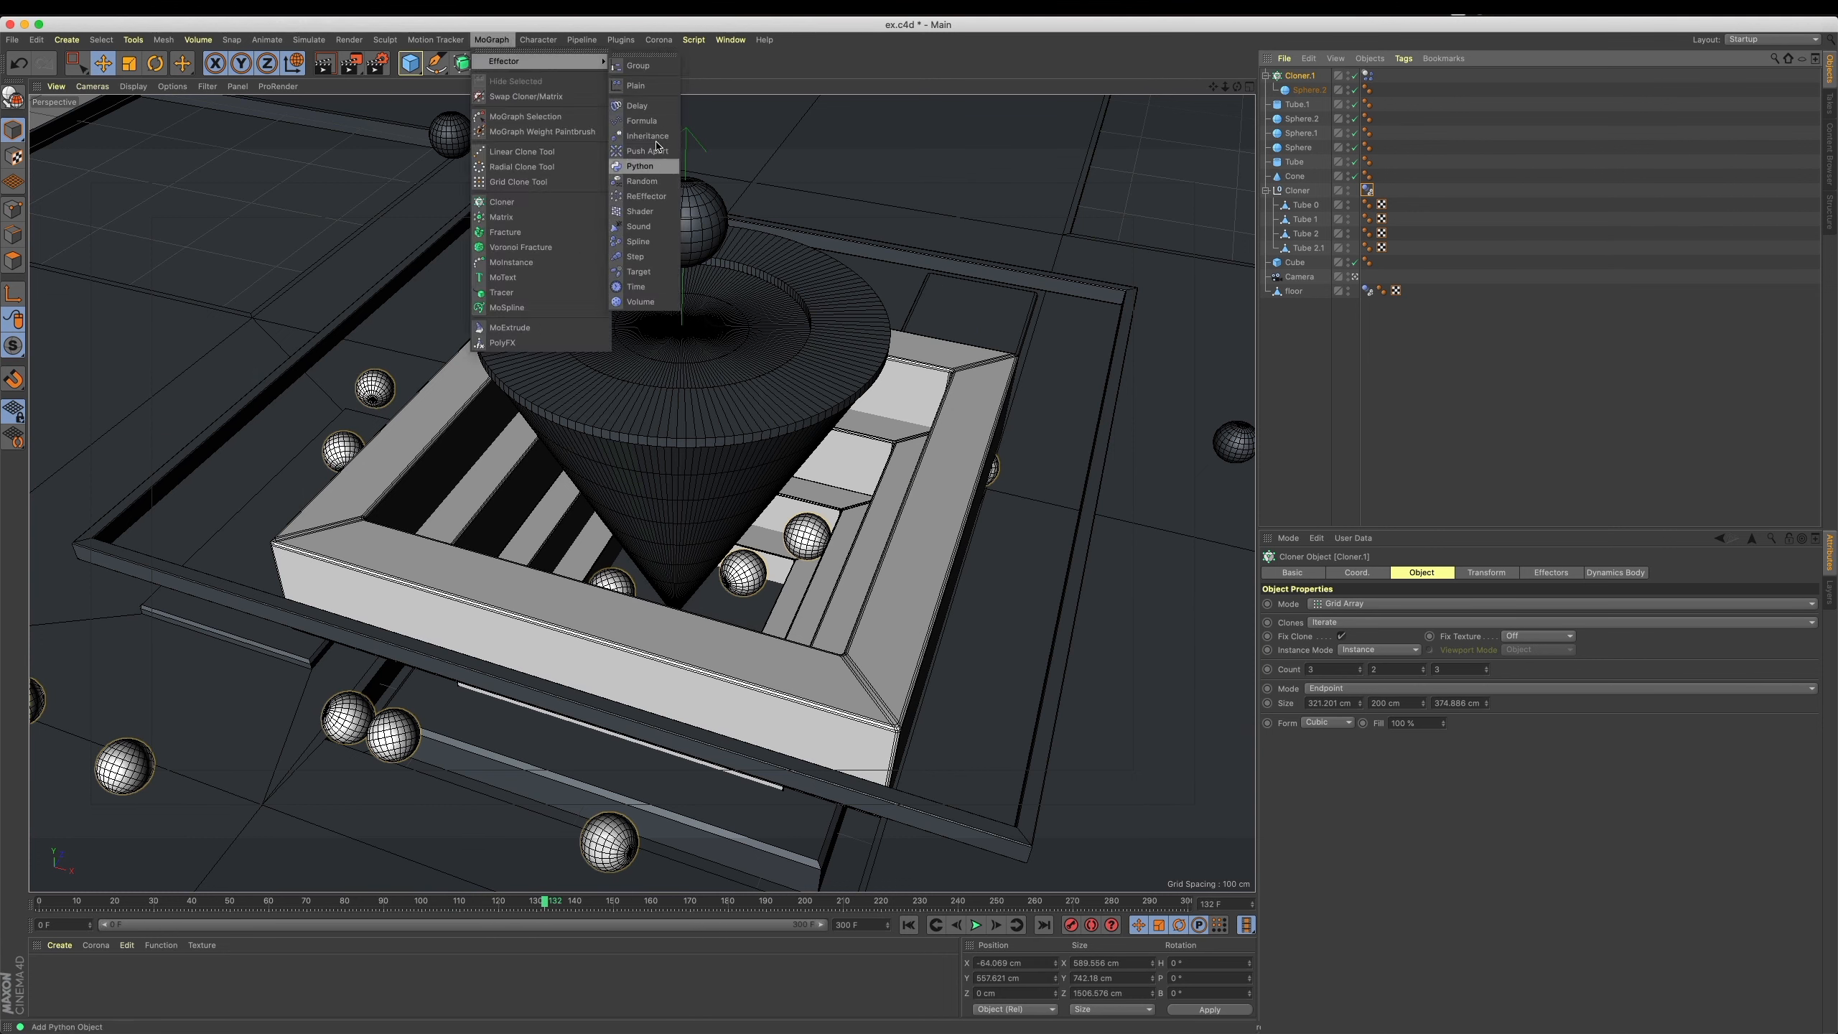
click(642, 181)
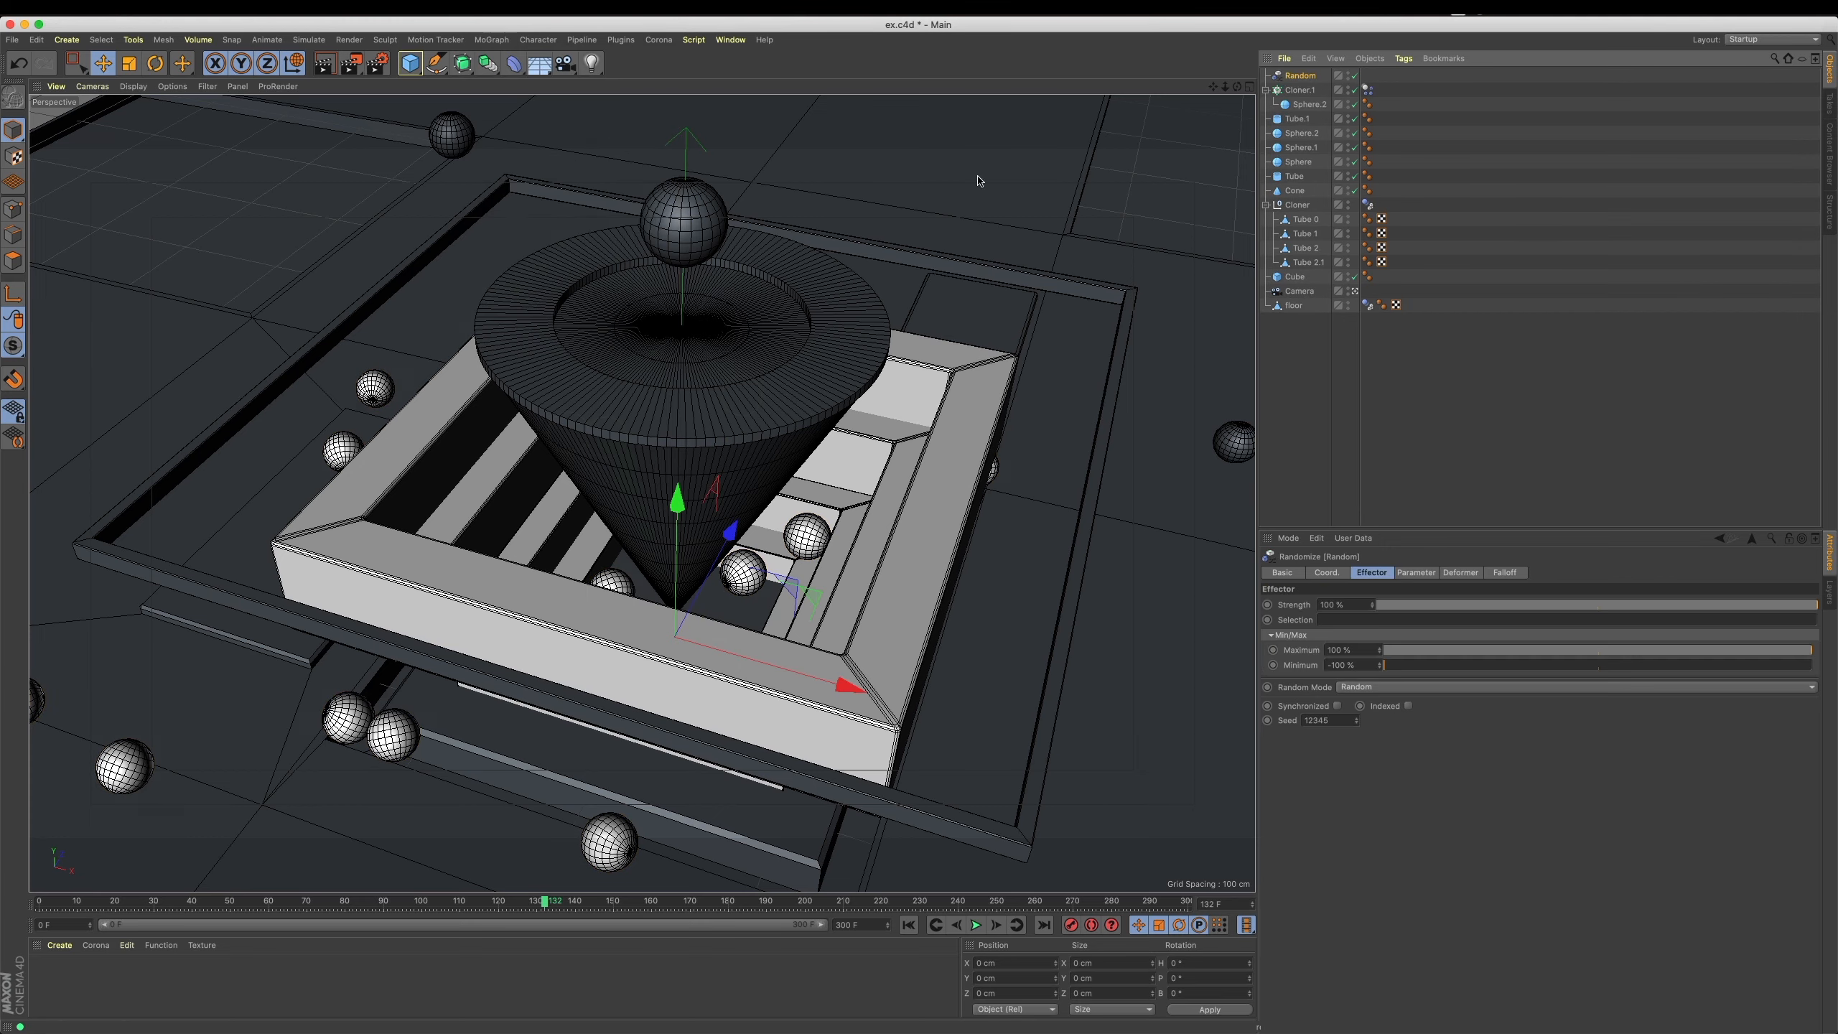
click(1419, 573)
drag(1375, 647, 1377, 564)
middle_click(912, 553)
middle_click(1028, 362)
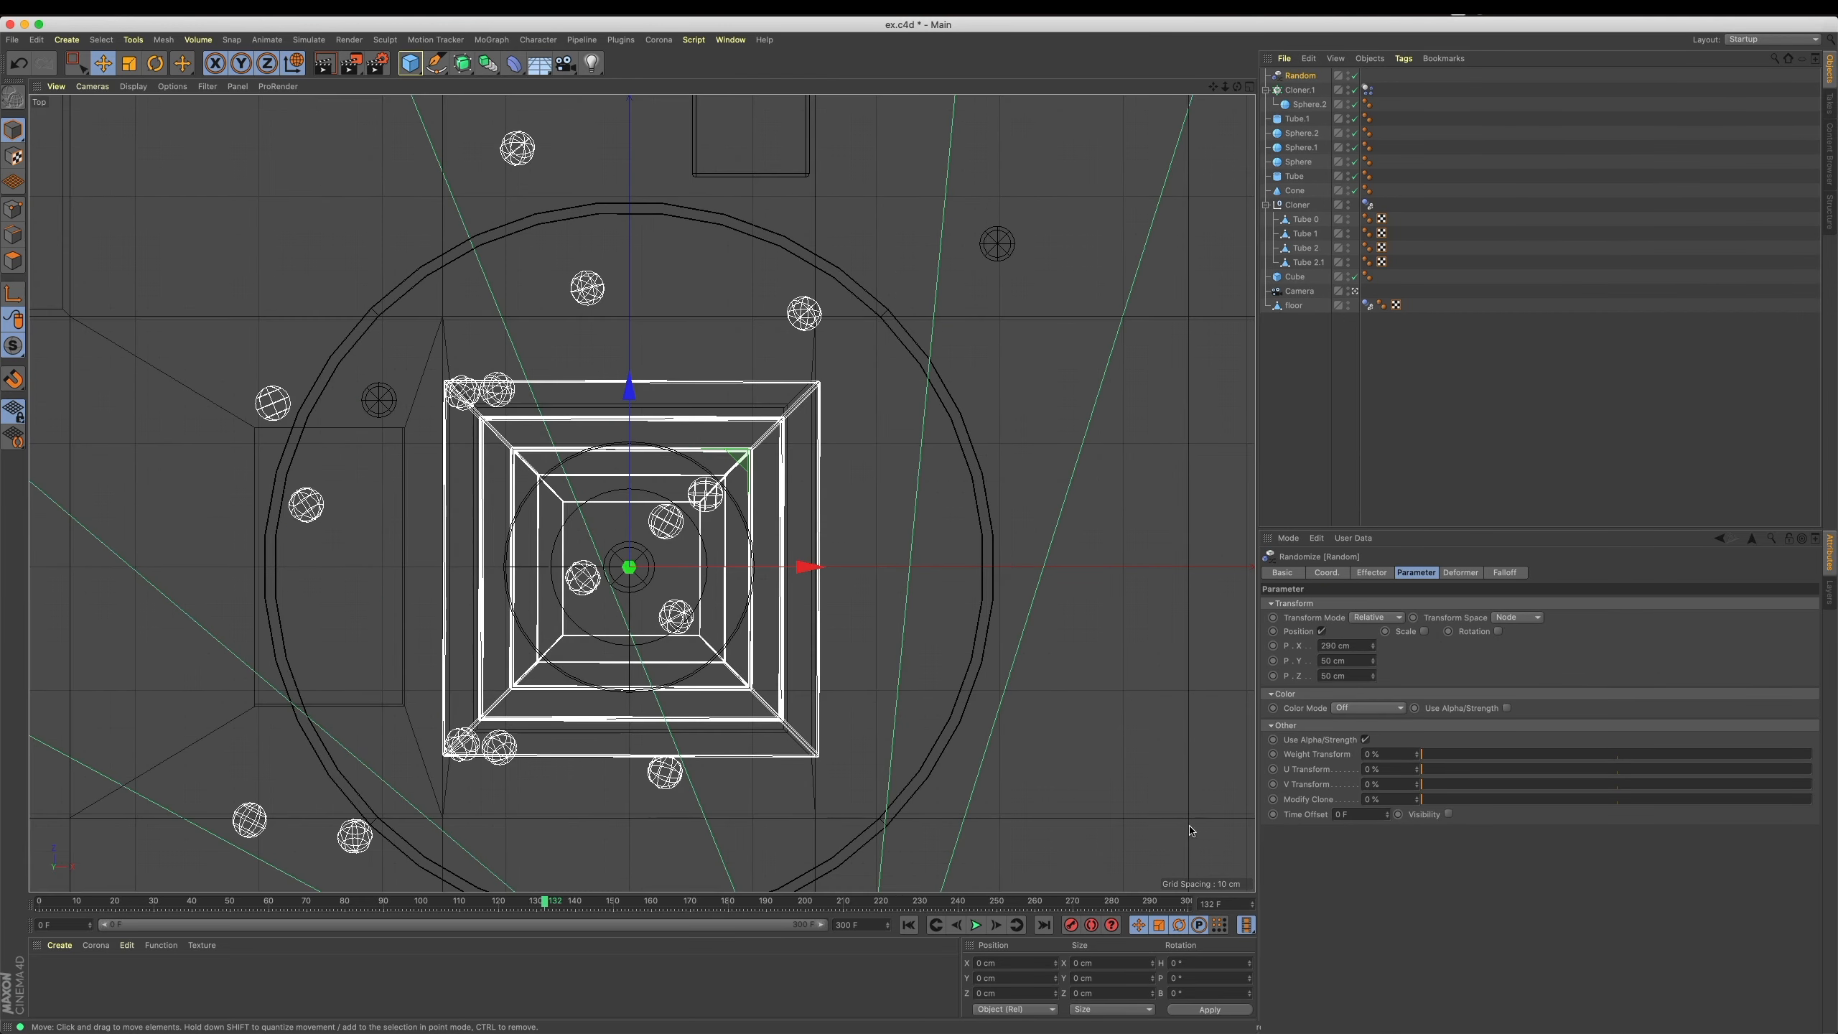
click(912, 927)
drag(1373, 661, 1381, 483)
drag(1373, 645, 1375, 623)
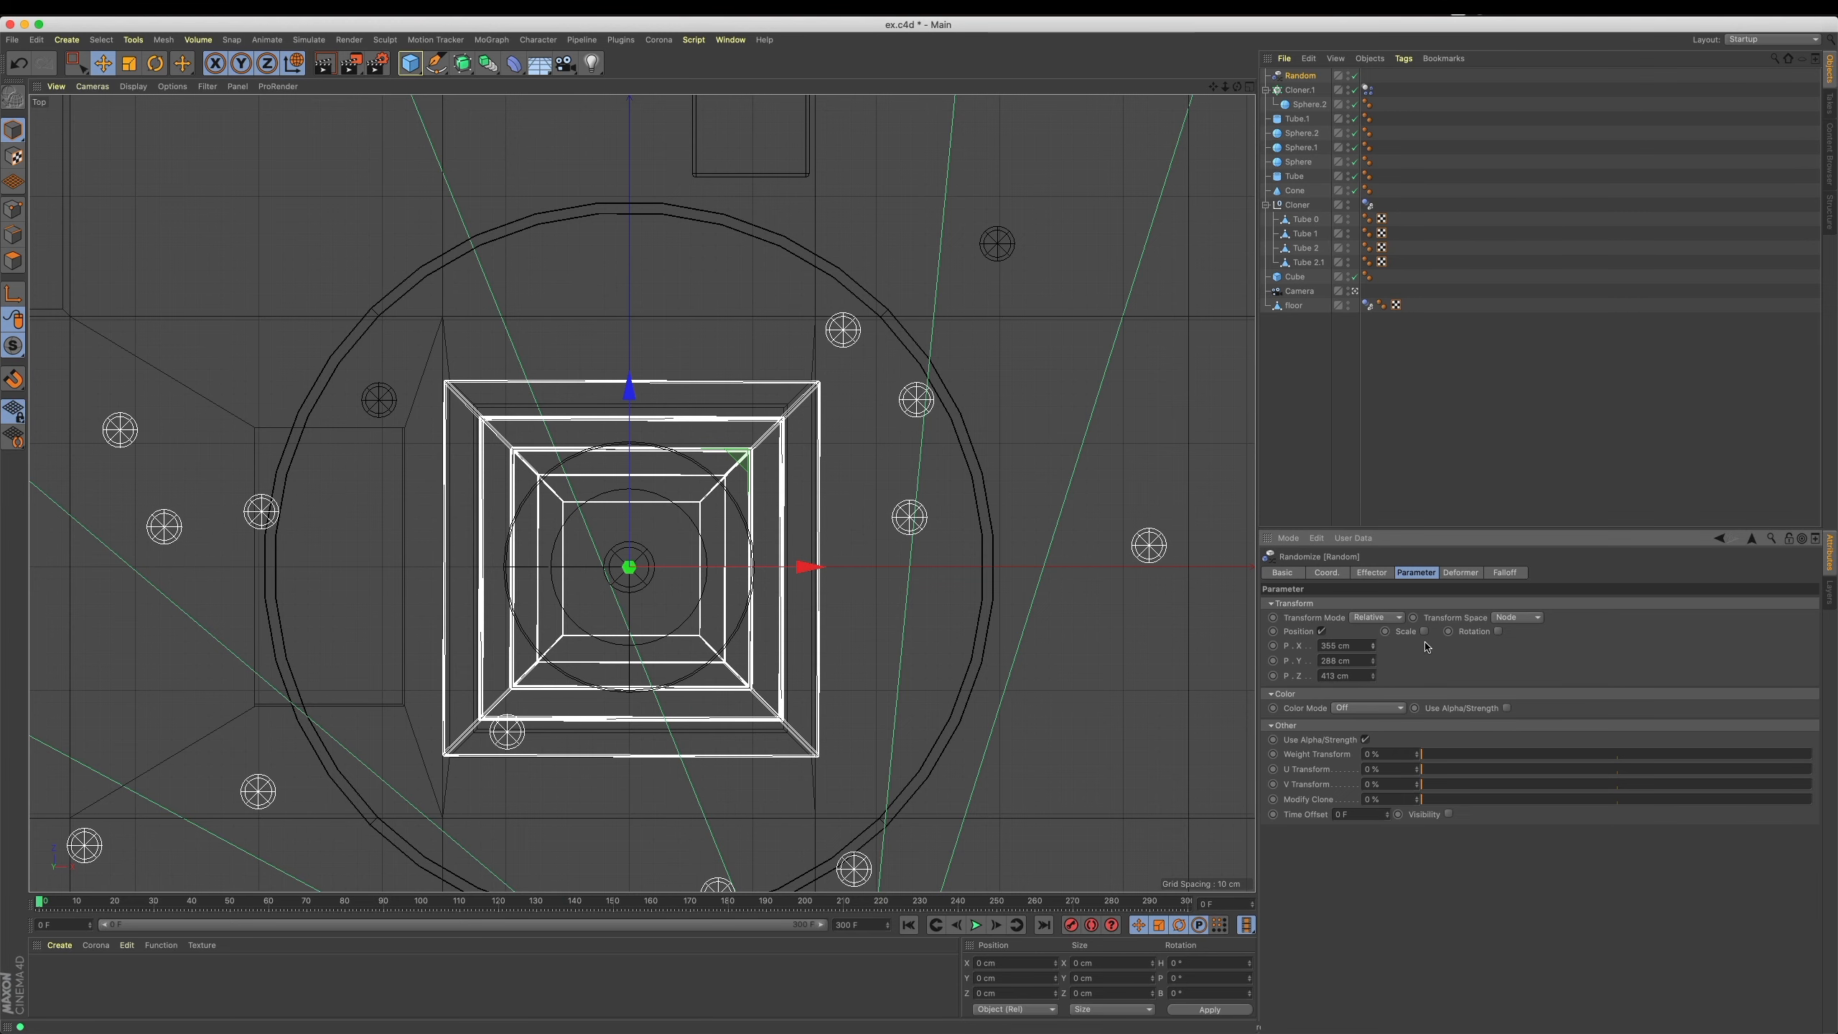
Enable uniform scale variation of about 0.8 on the Random effector and play the simulation in the Perspective view.
click(1424, 631)
click(1461, 691)
drag(1511, 645, 1513, 623)
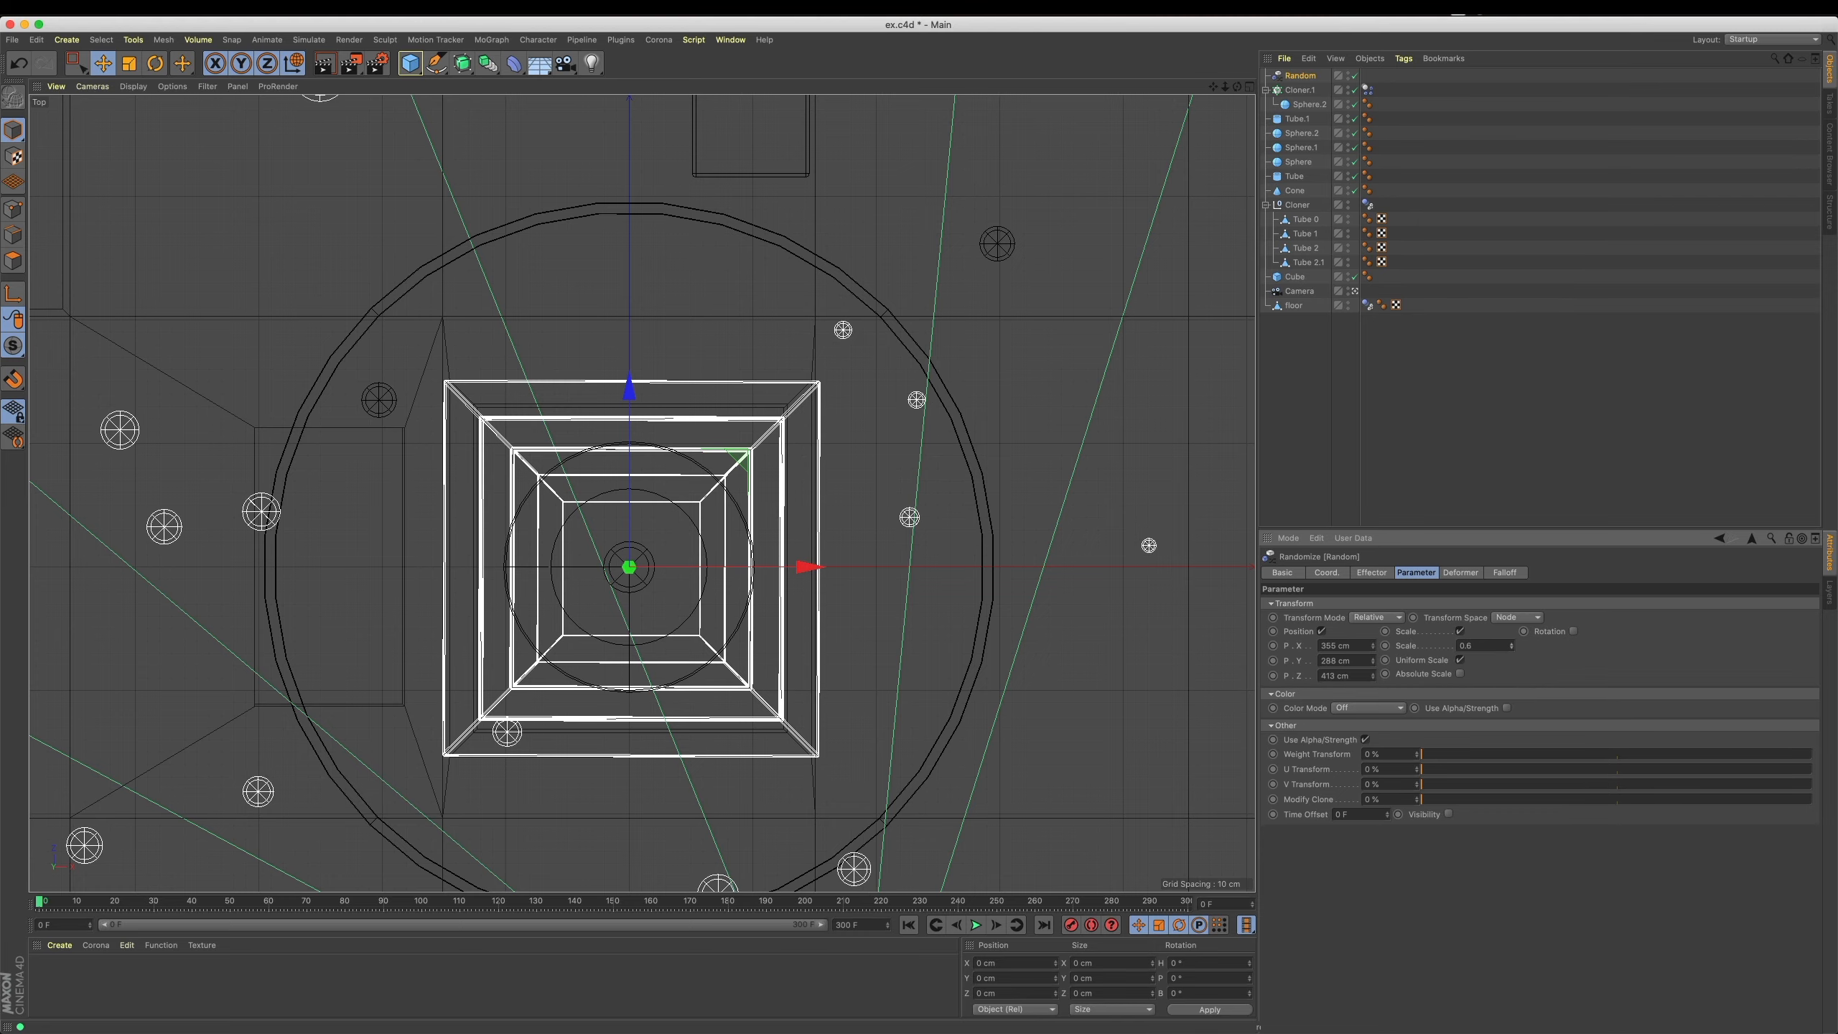
middle_click(703, 598)
middle_click(713, 615)
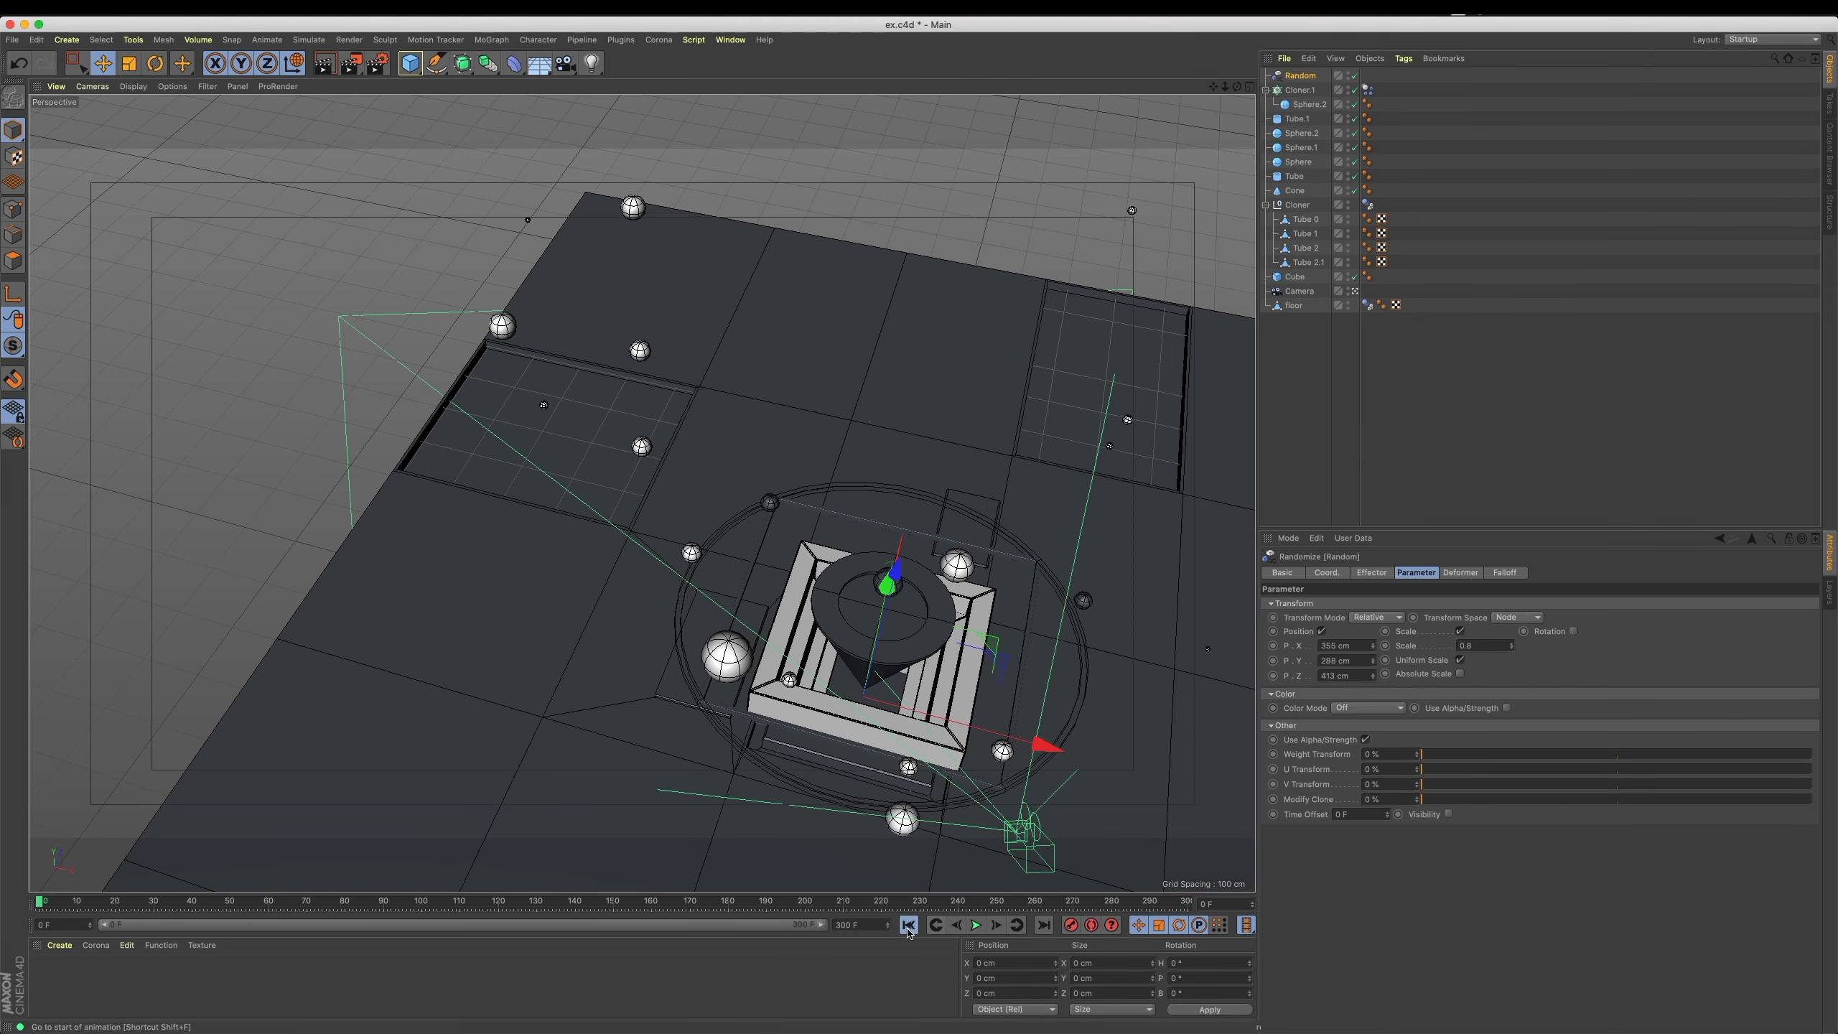
click(977, 925)
scroll(970, 826, up, 5)
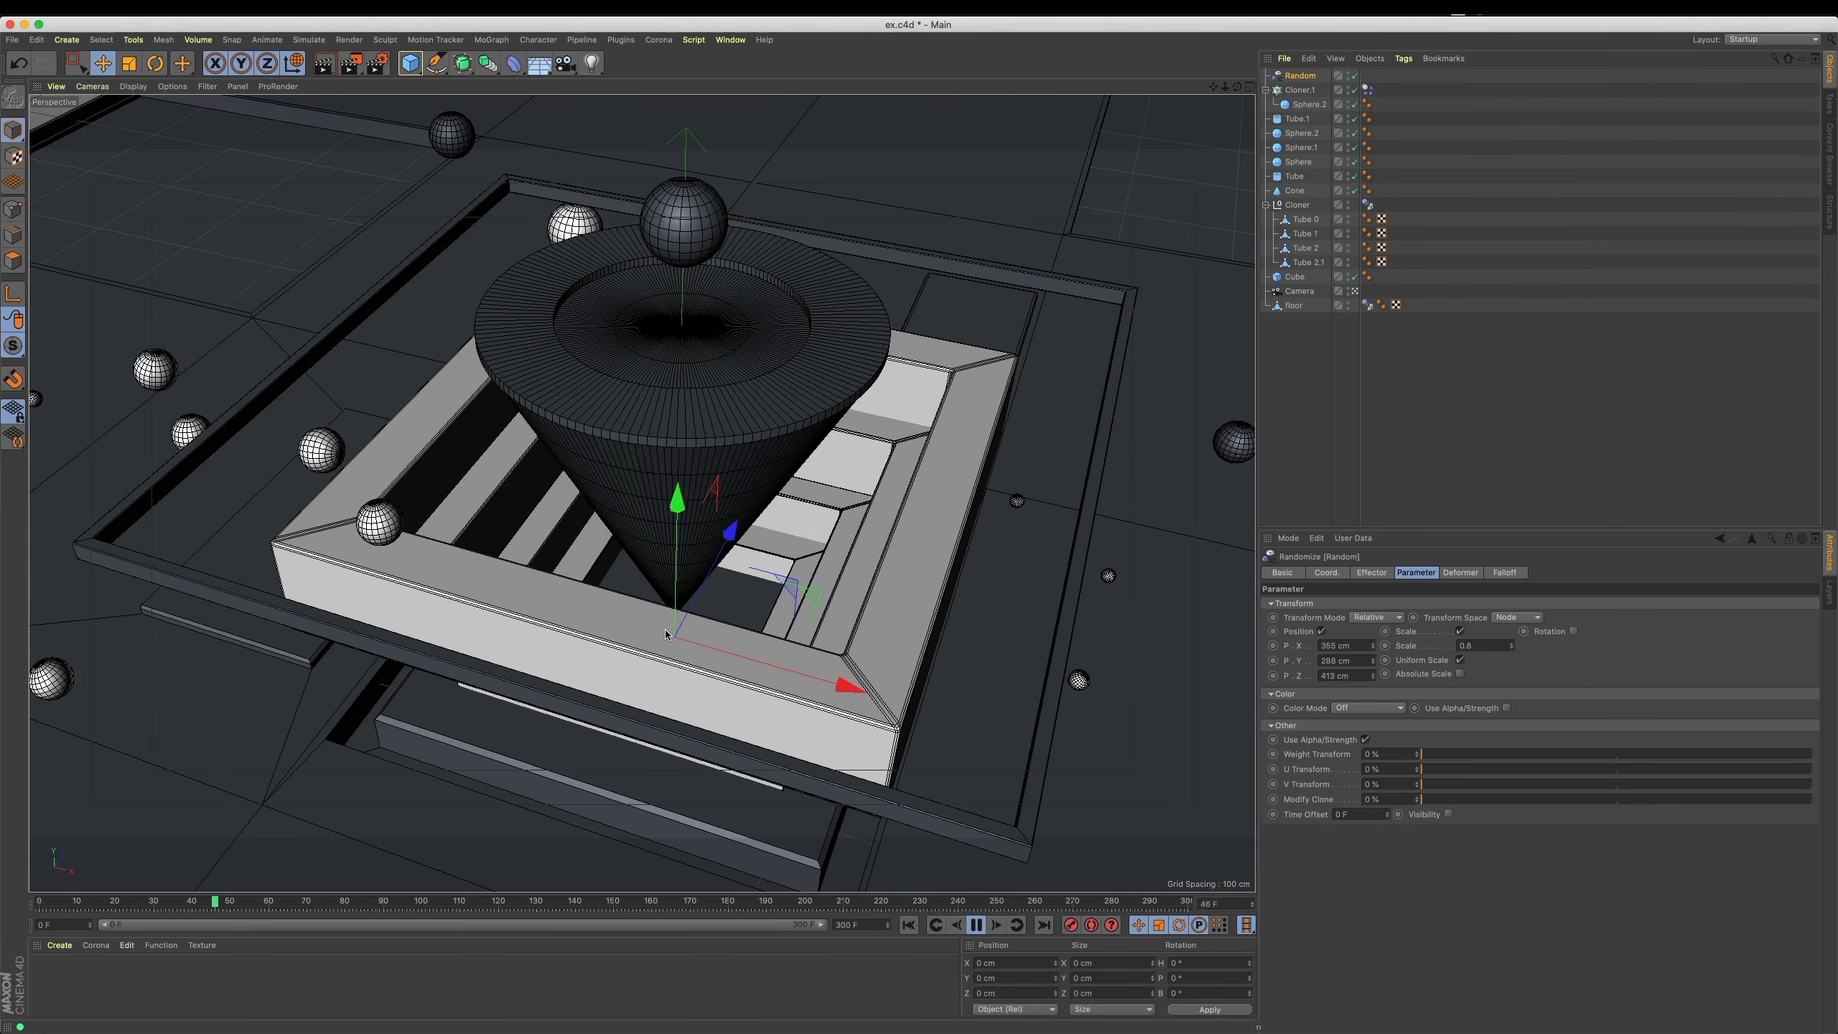
click(977, 925)
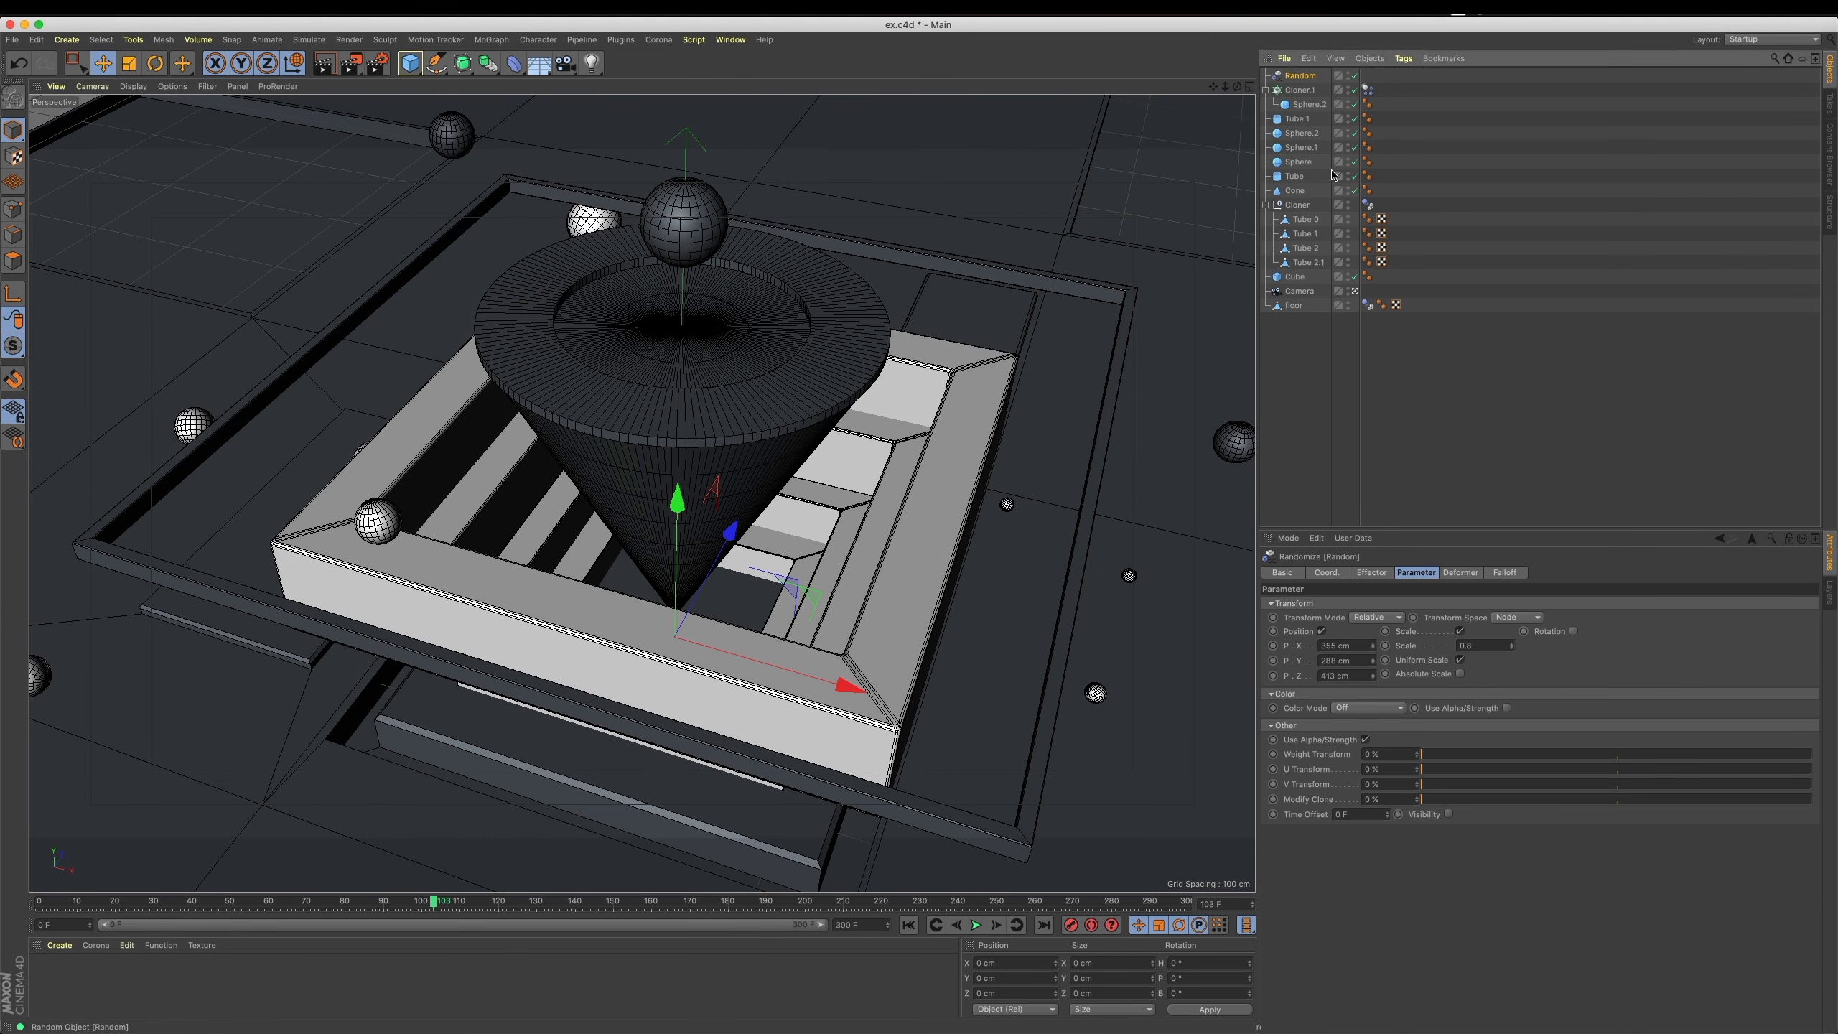
Set the Random effector's scale variation to -1 and play the simulation.
drag(1489, 645, 1264, 648)
text(-1)
click(977, 926)
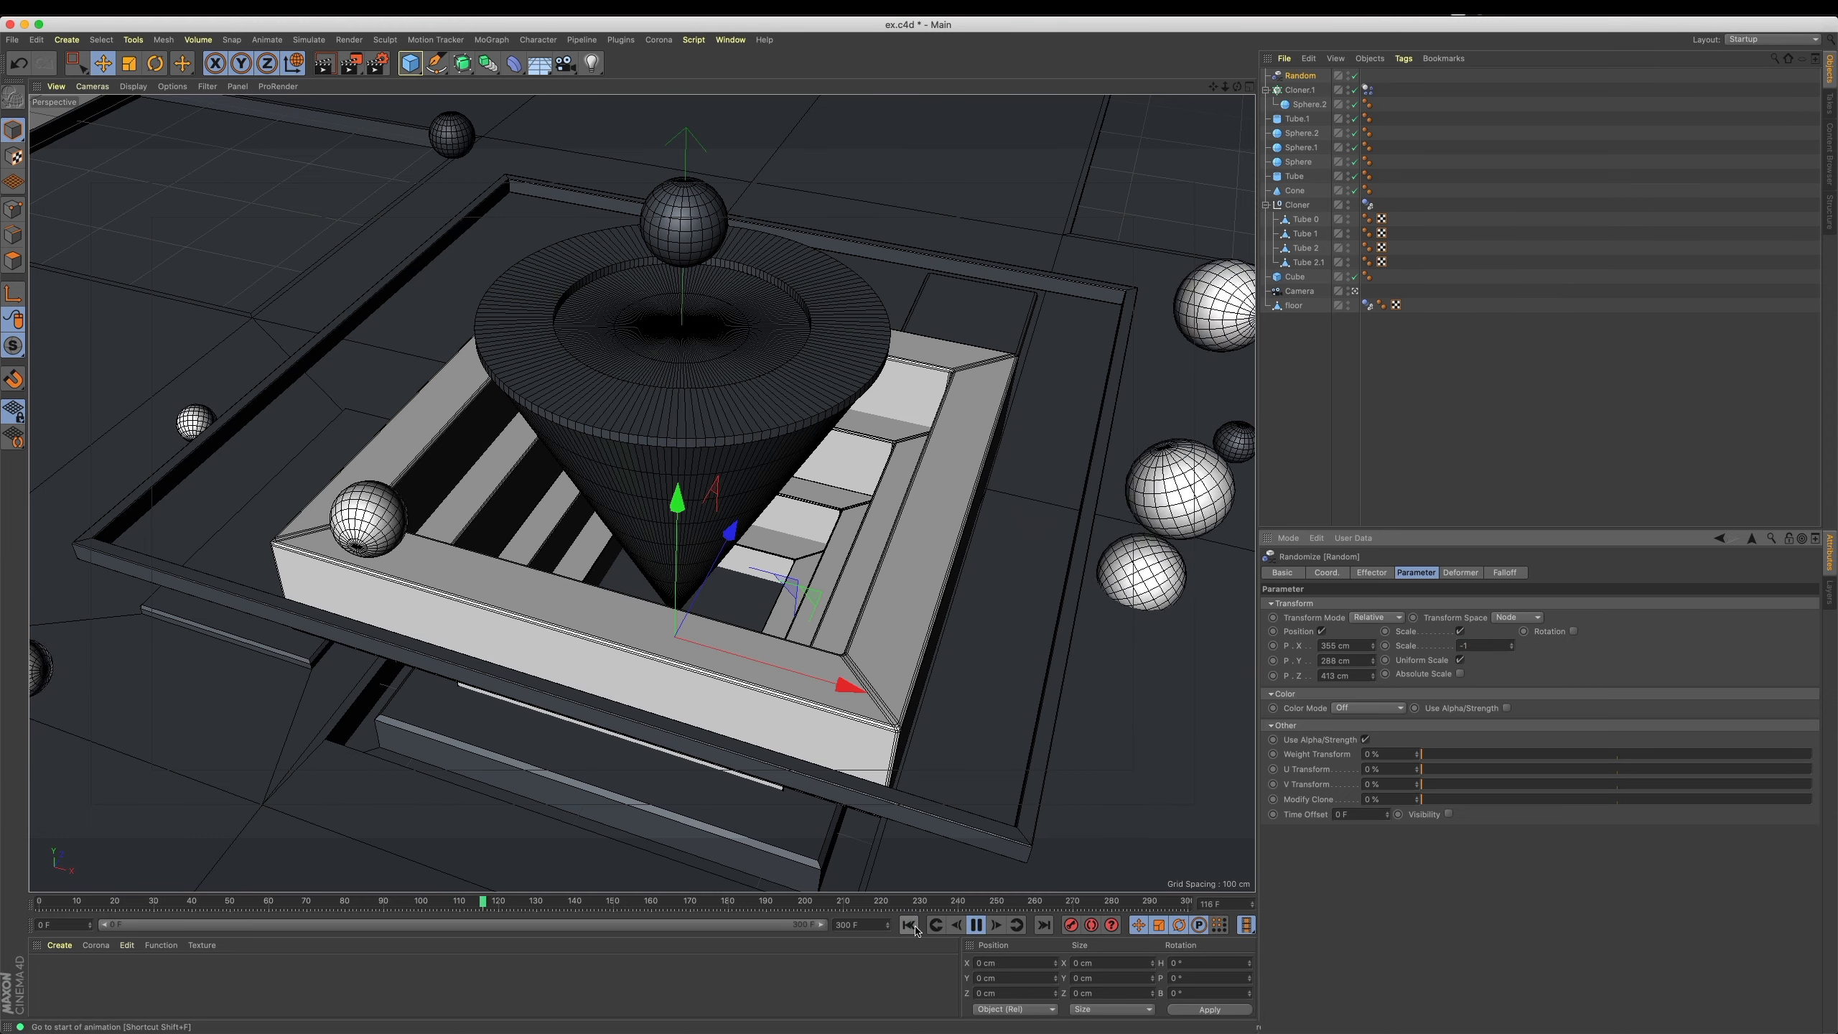
Set the Random effector's scale variation to -0.5 and replay the simulation from the start, pausing near frame 94.
click(978, 925)
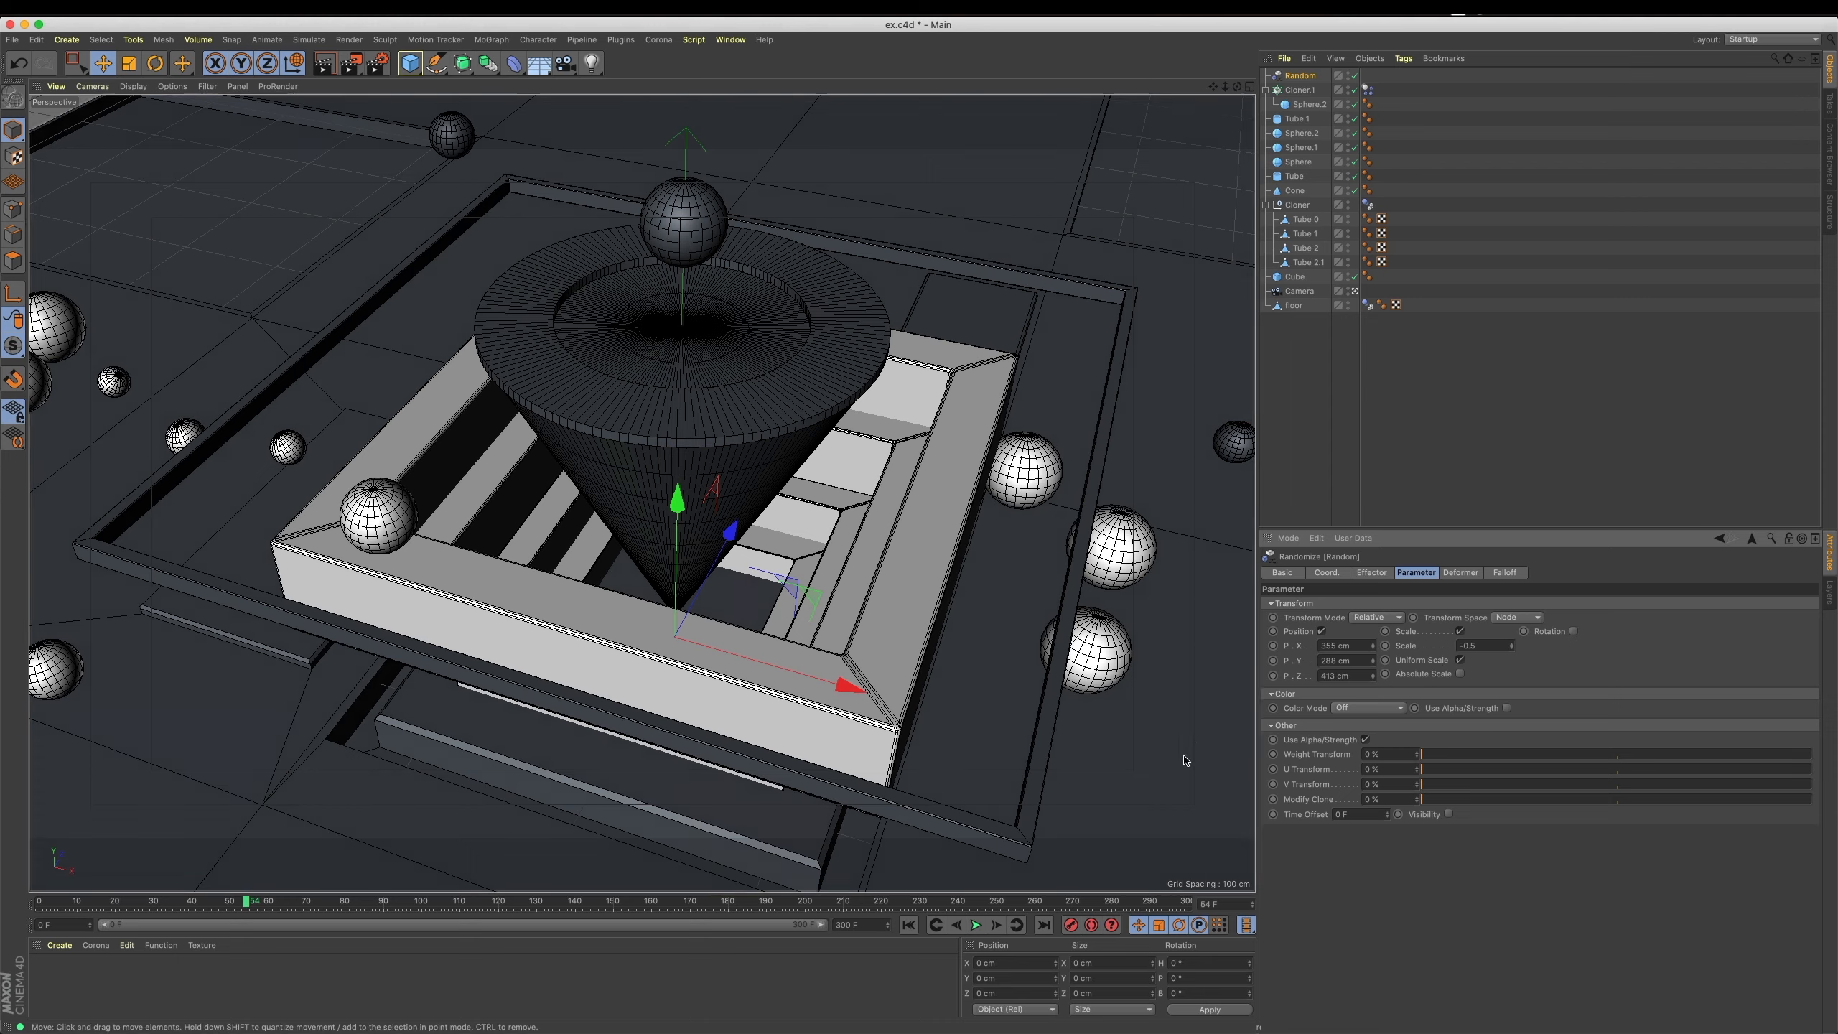
click(909, 926)
click(977, 926)
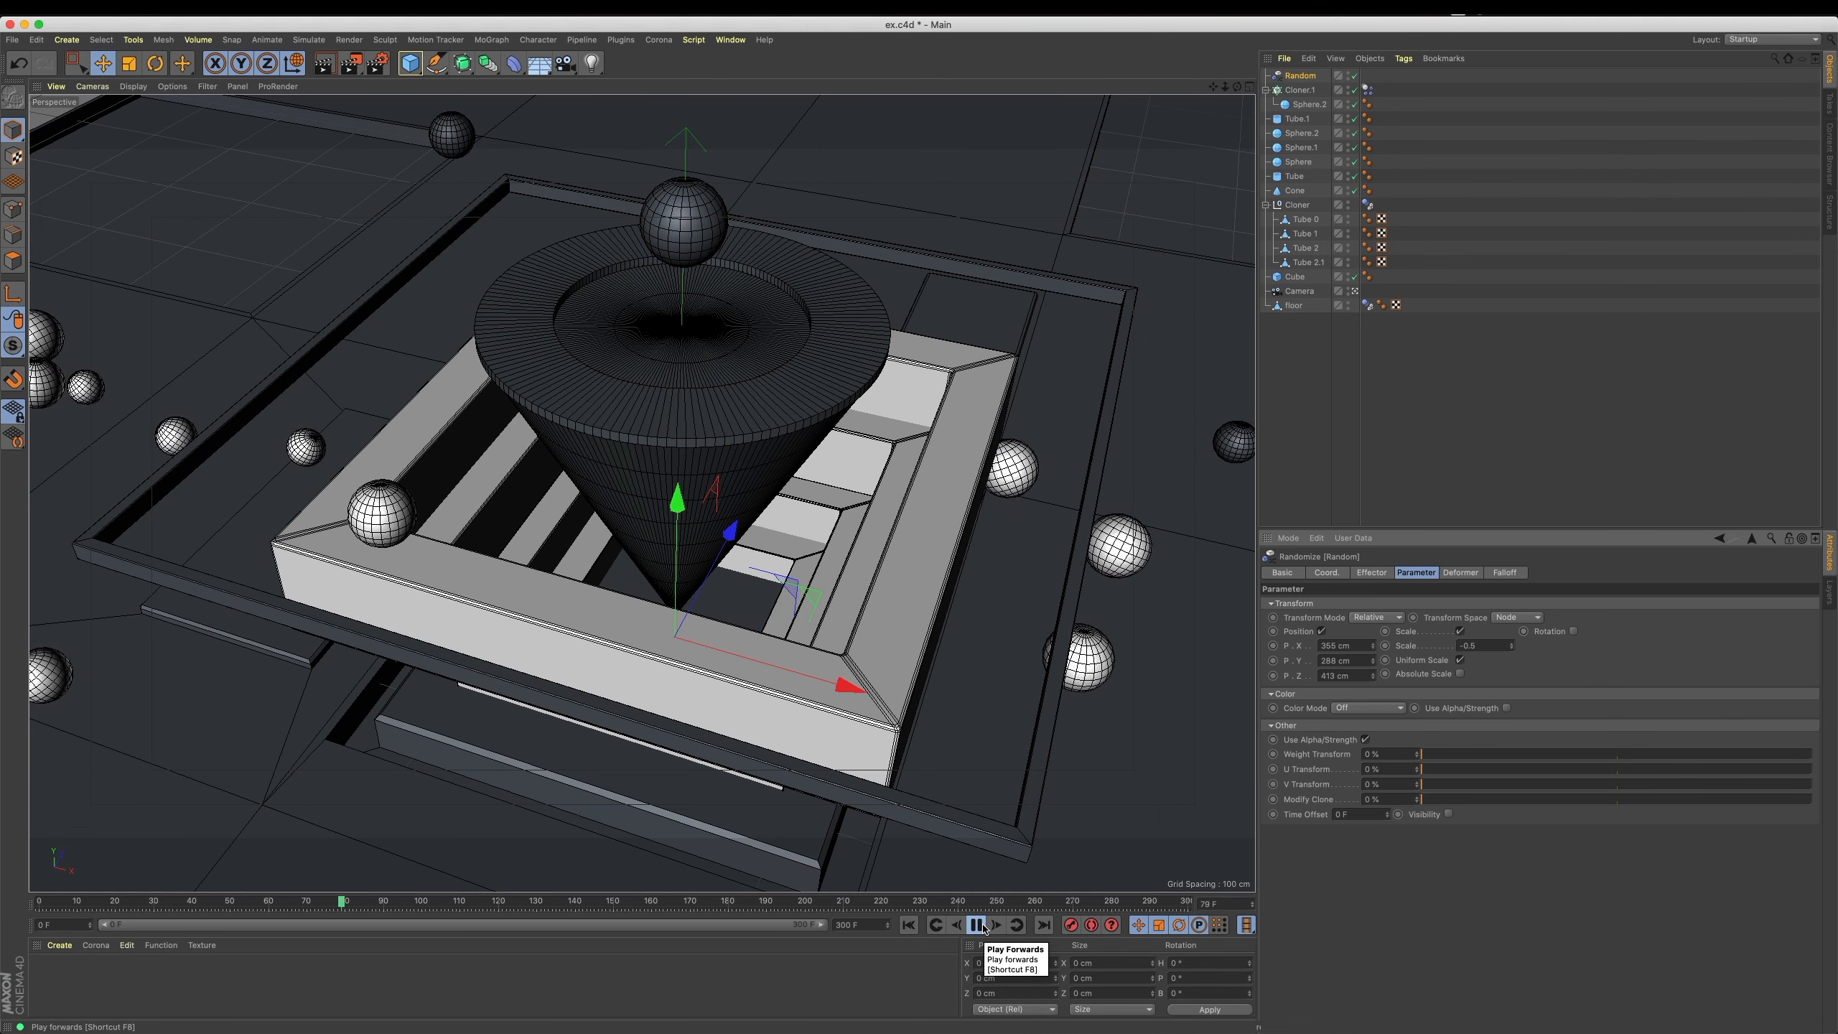
click(977, 926)
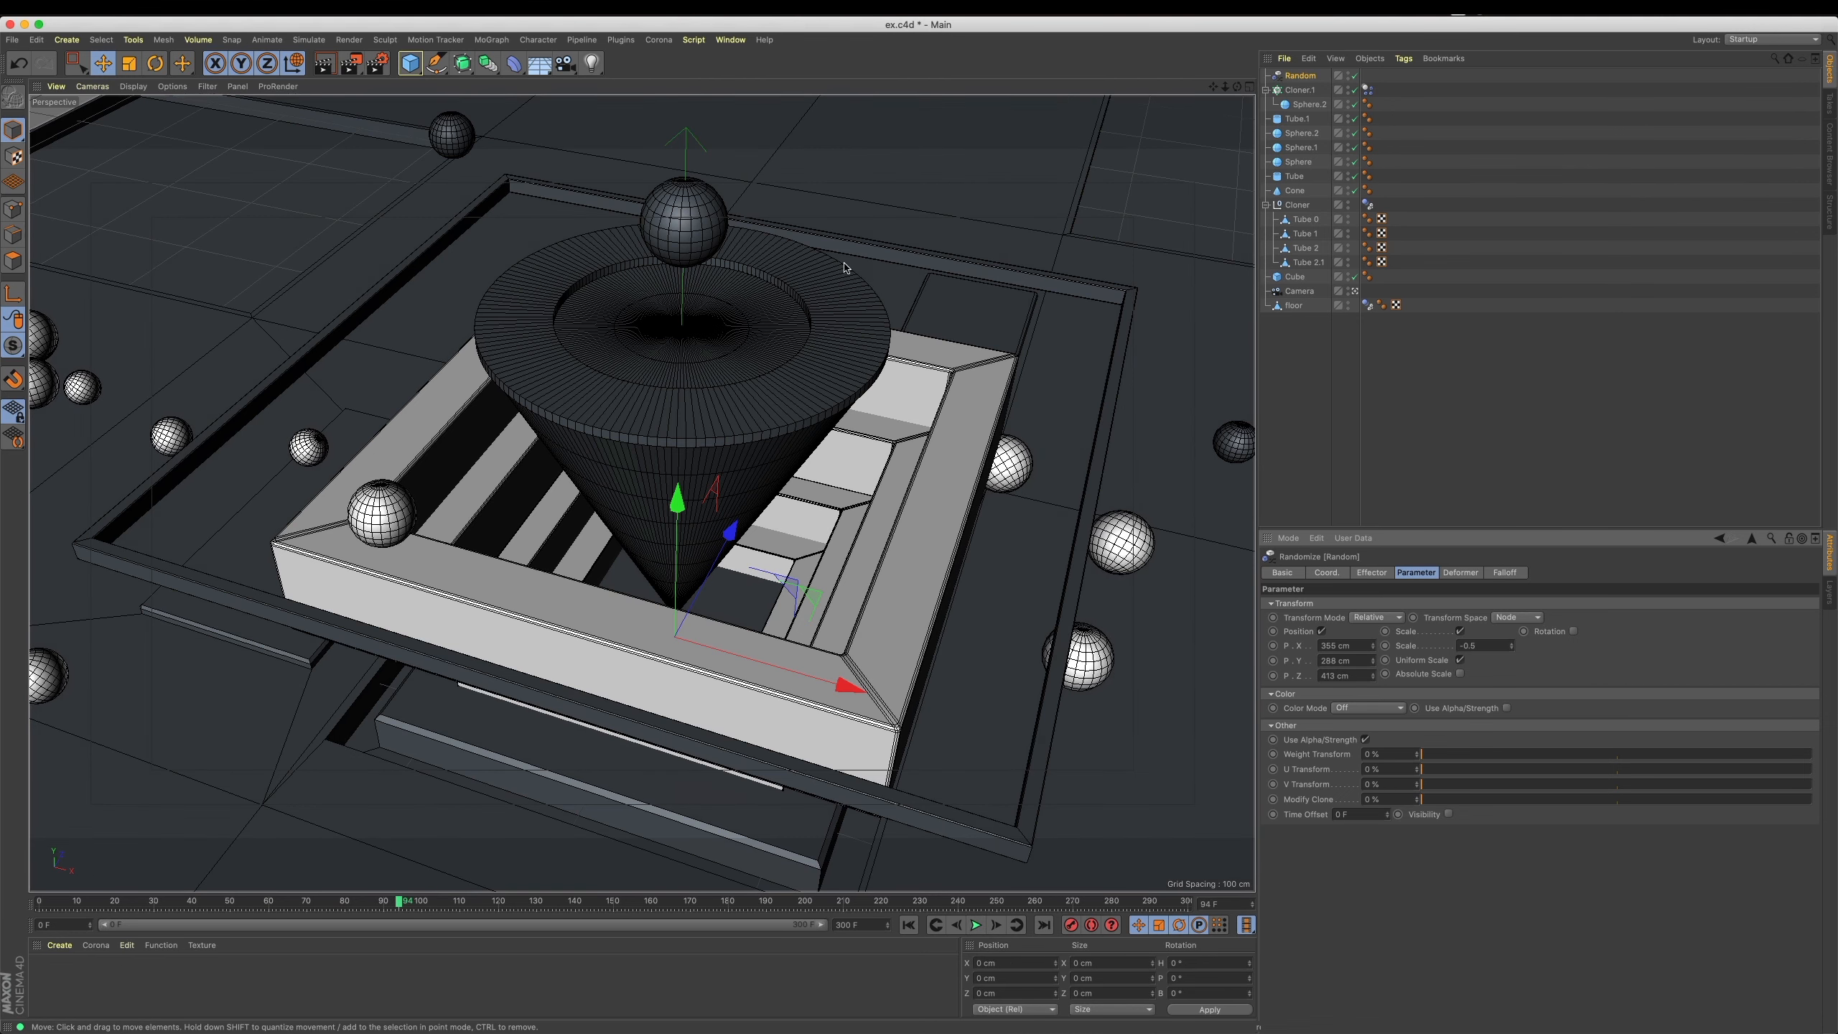
Render a preview of the Perspective view and select the sphere cloner.
click(324, 63)
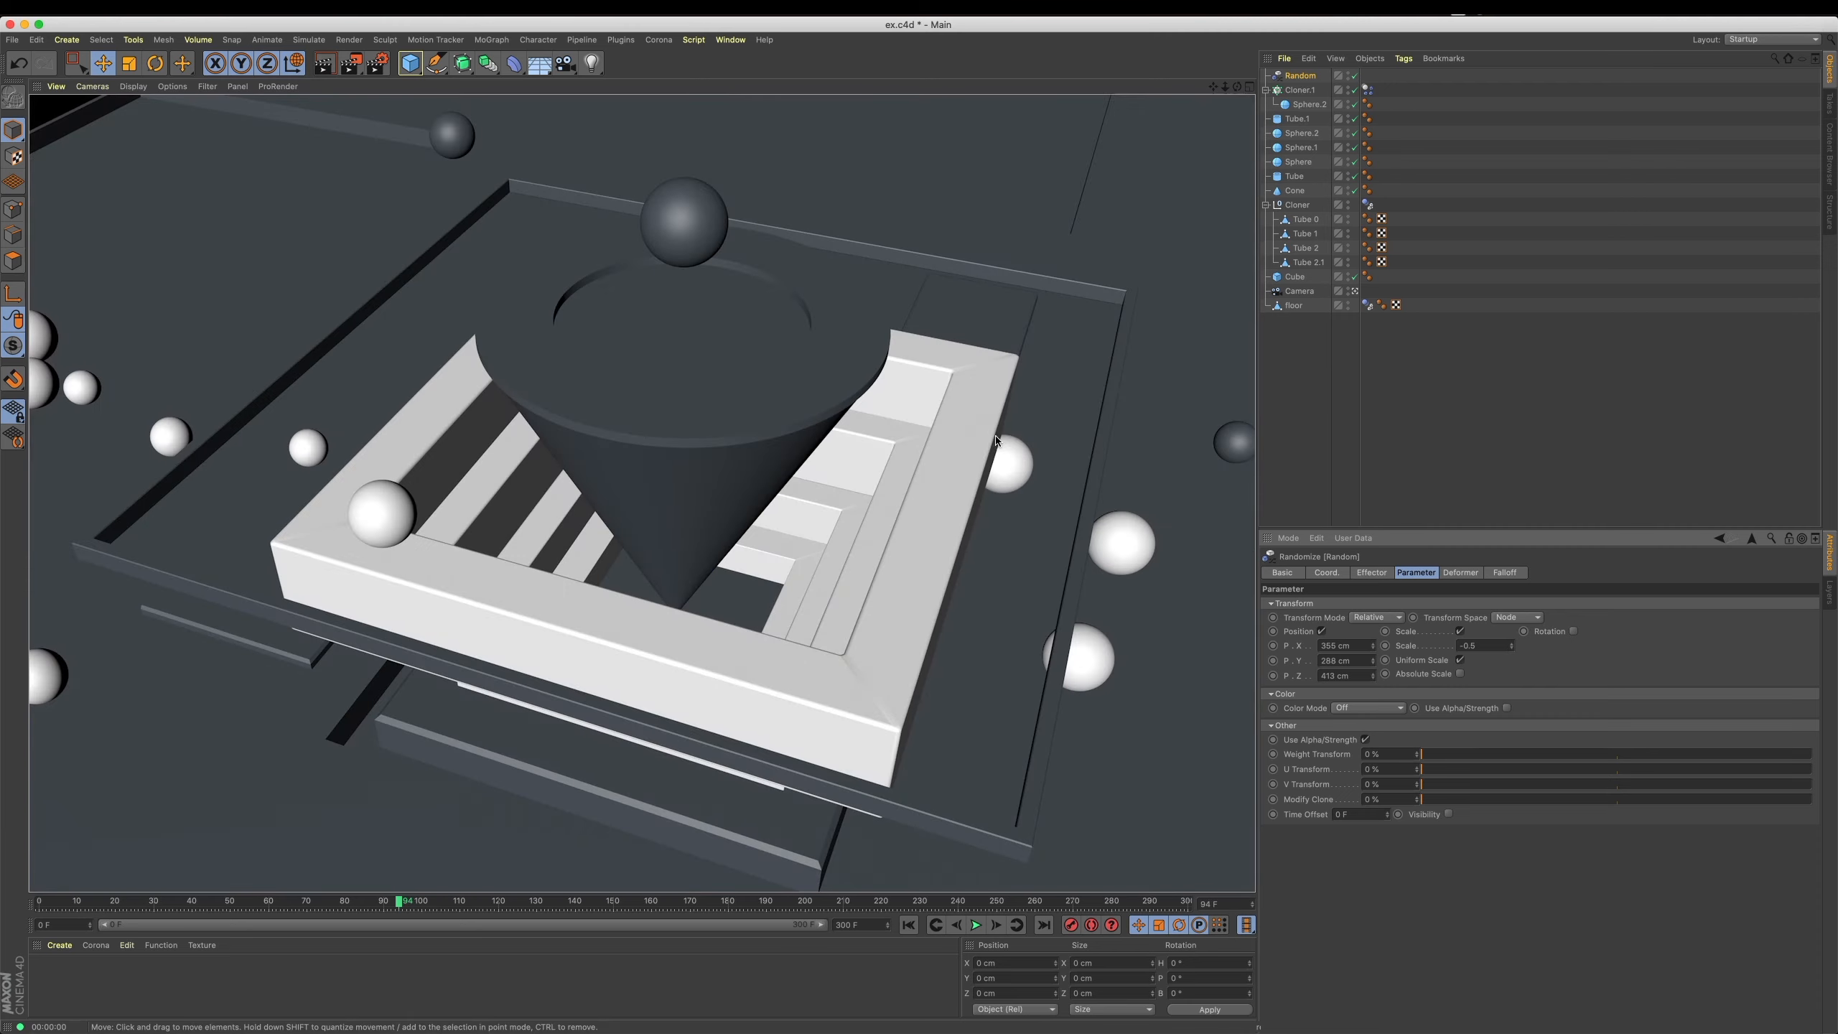
click(1130, 534)
middle_click(1042, 391)
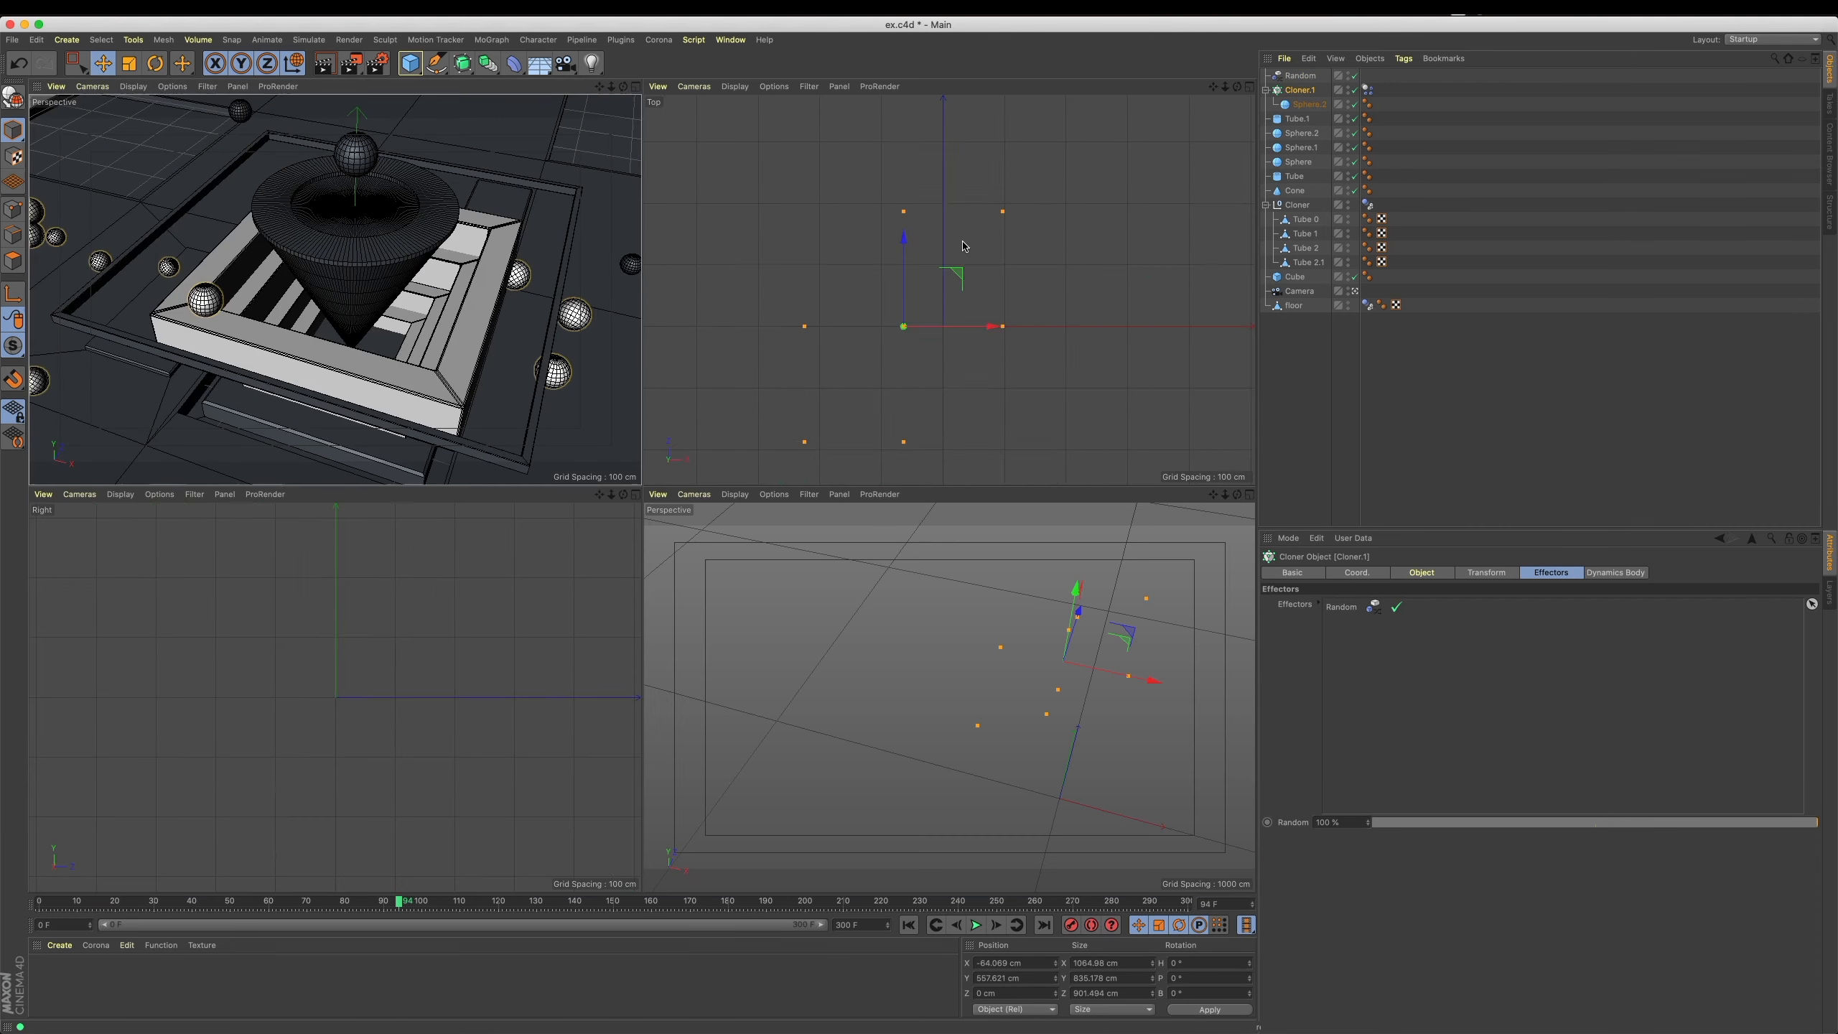
Inspect the cloned spheres in the Top view and replay the simulation from the start in Perspective, pausing near frame 235.
middle_click(969, 261)
click(914, 926)
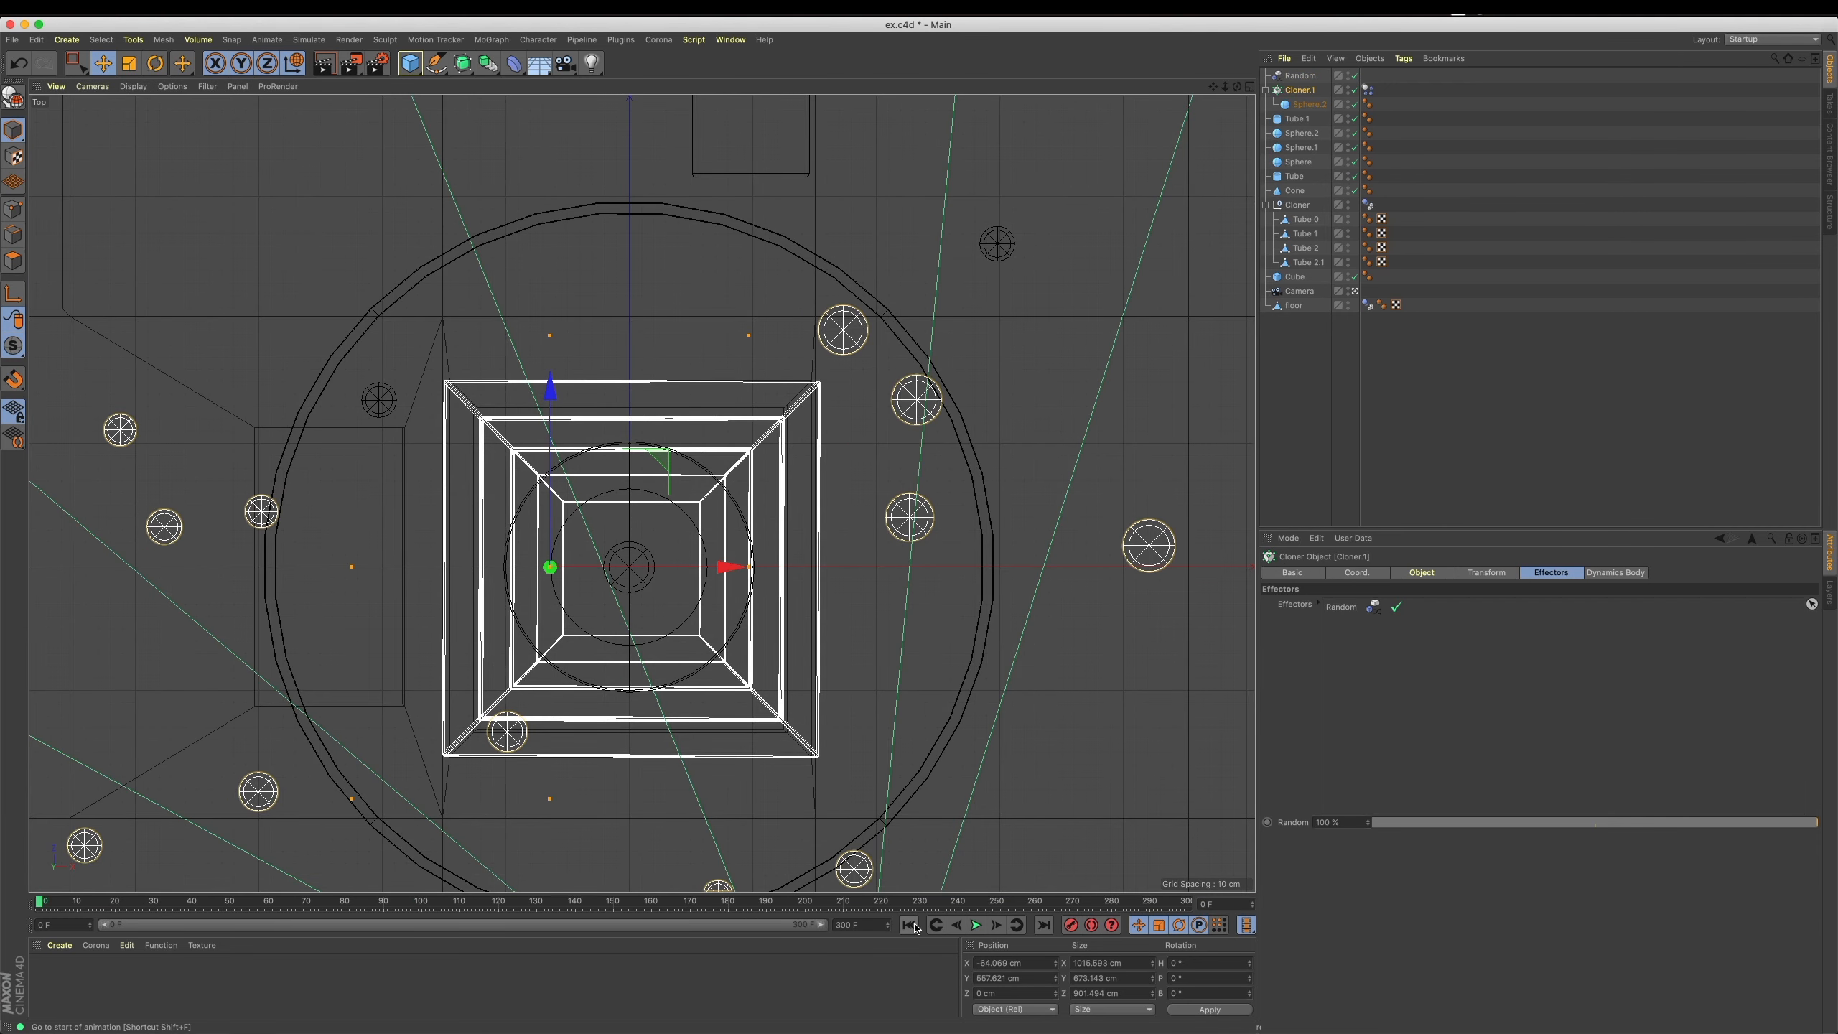
scroll(896, 567, down, 2)
drag(630, 389, 637, 116)
middle_click(643, 170)
middle_click(558, 289)
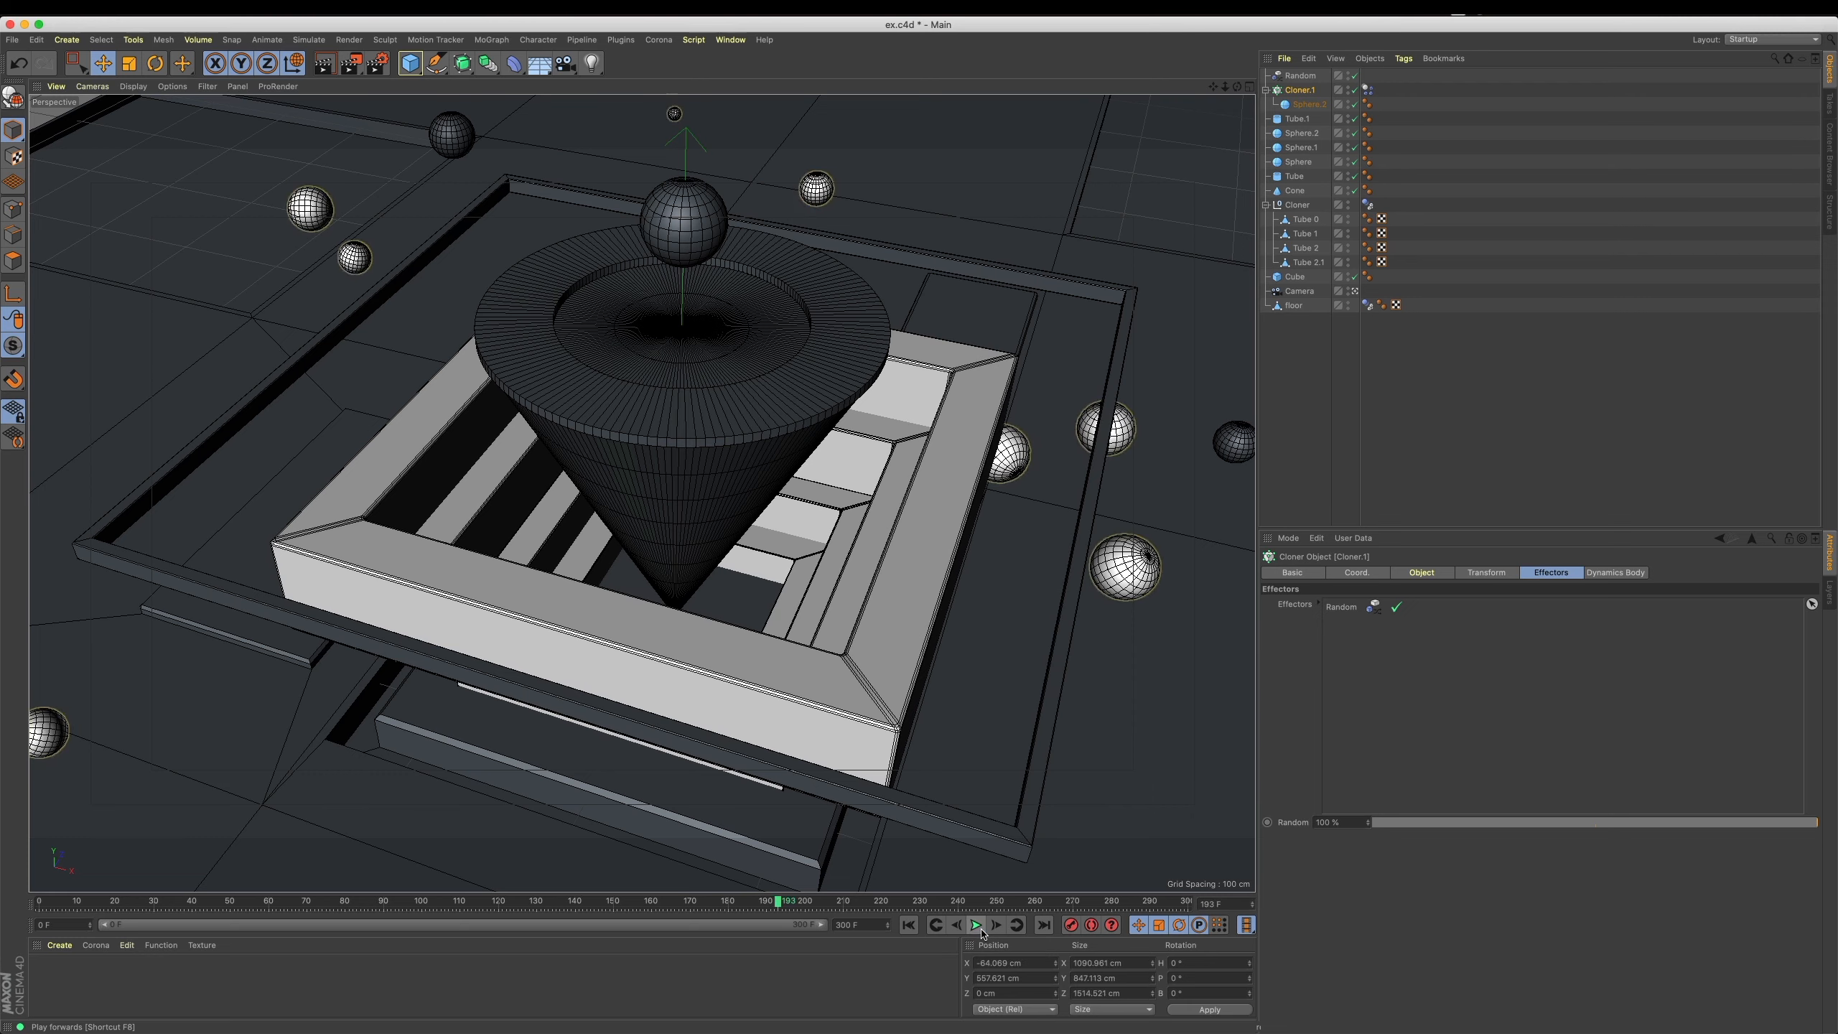
click(979, 929)
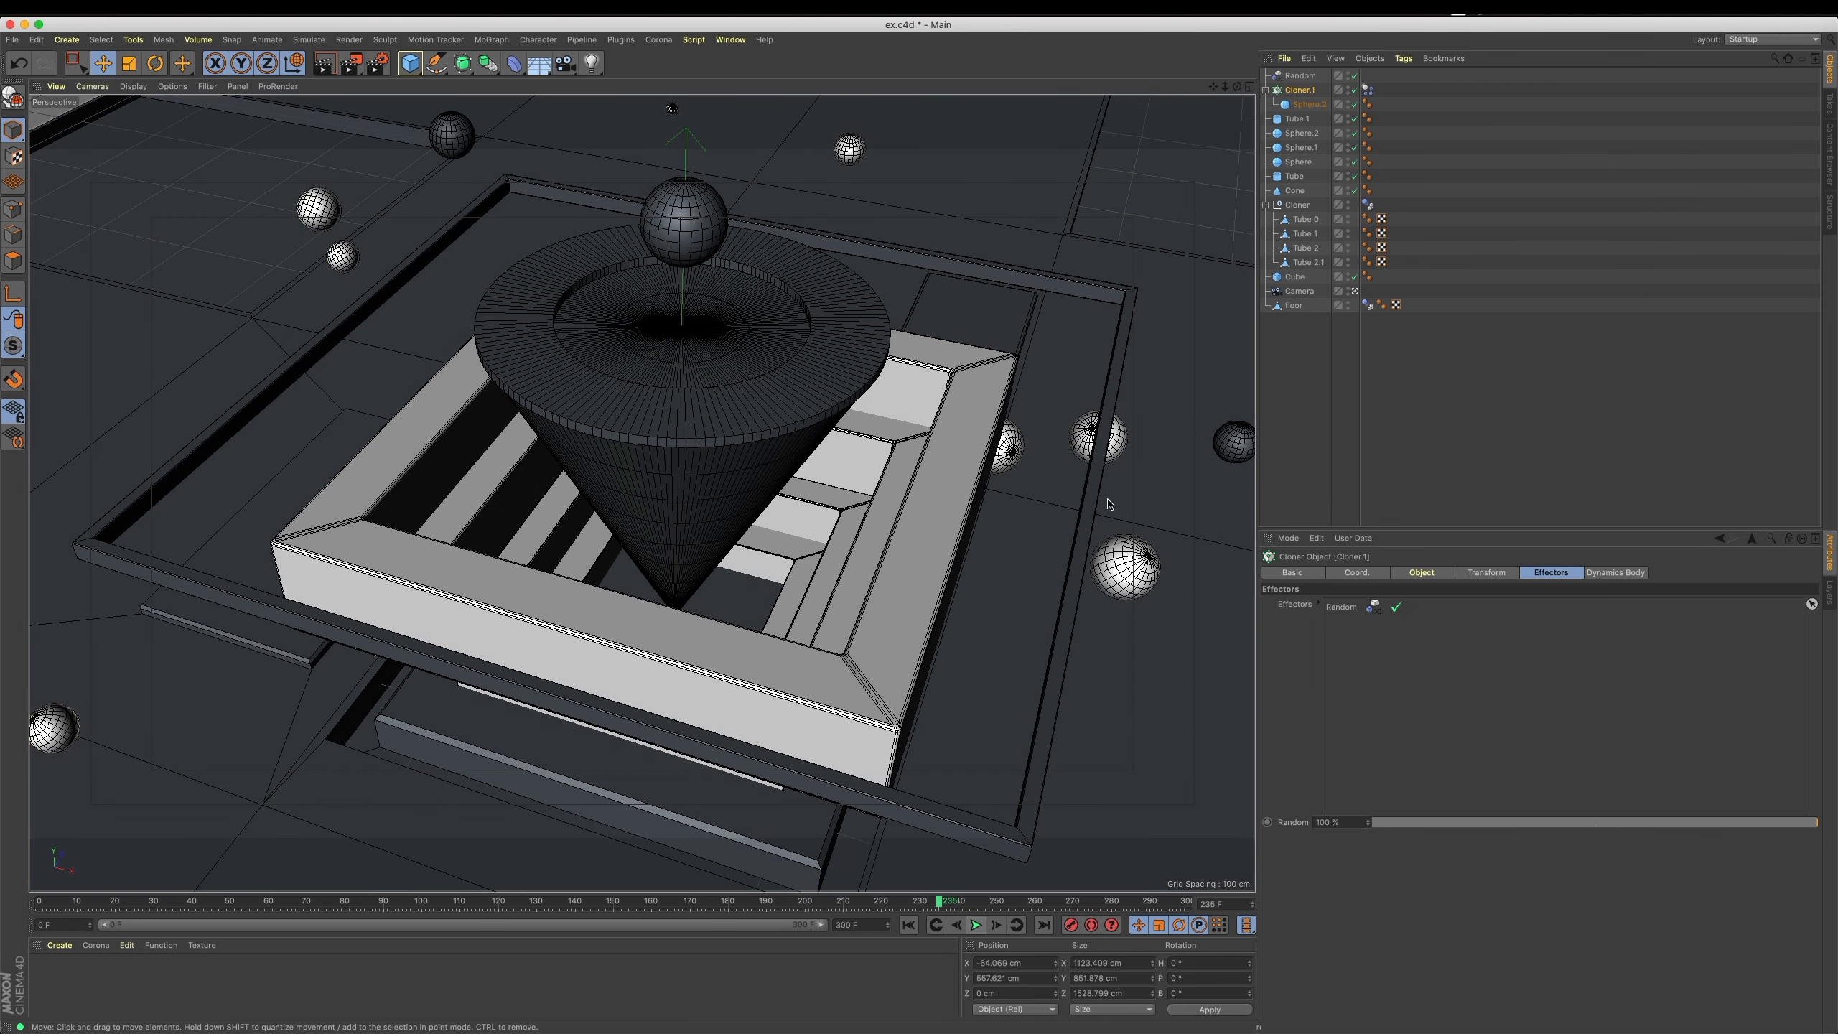
Store the simulated sphere positions as the initial state in the sphere cloner's Dynamics Body tag and return the animation to the start.
click(1368, 90)
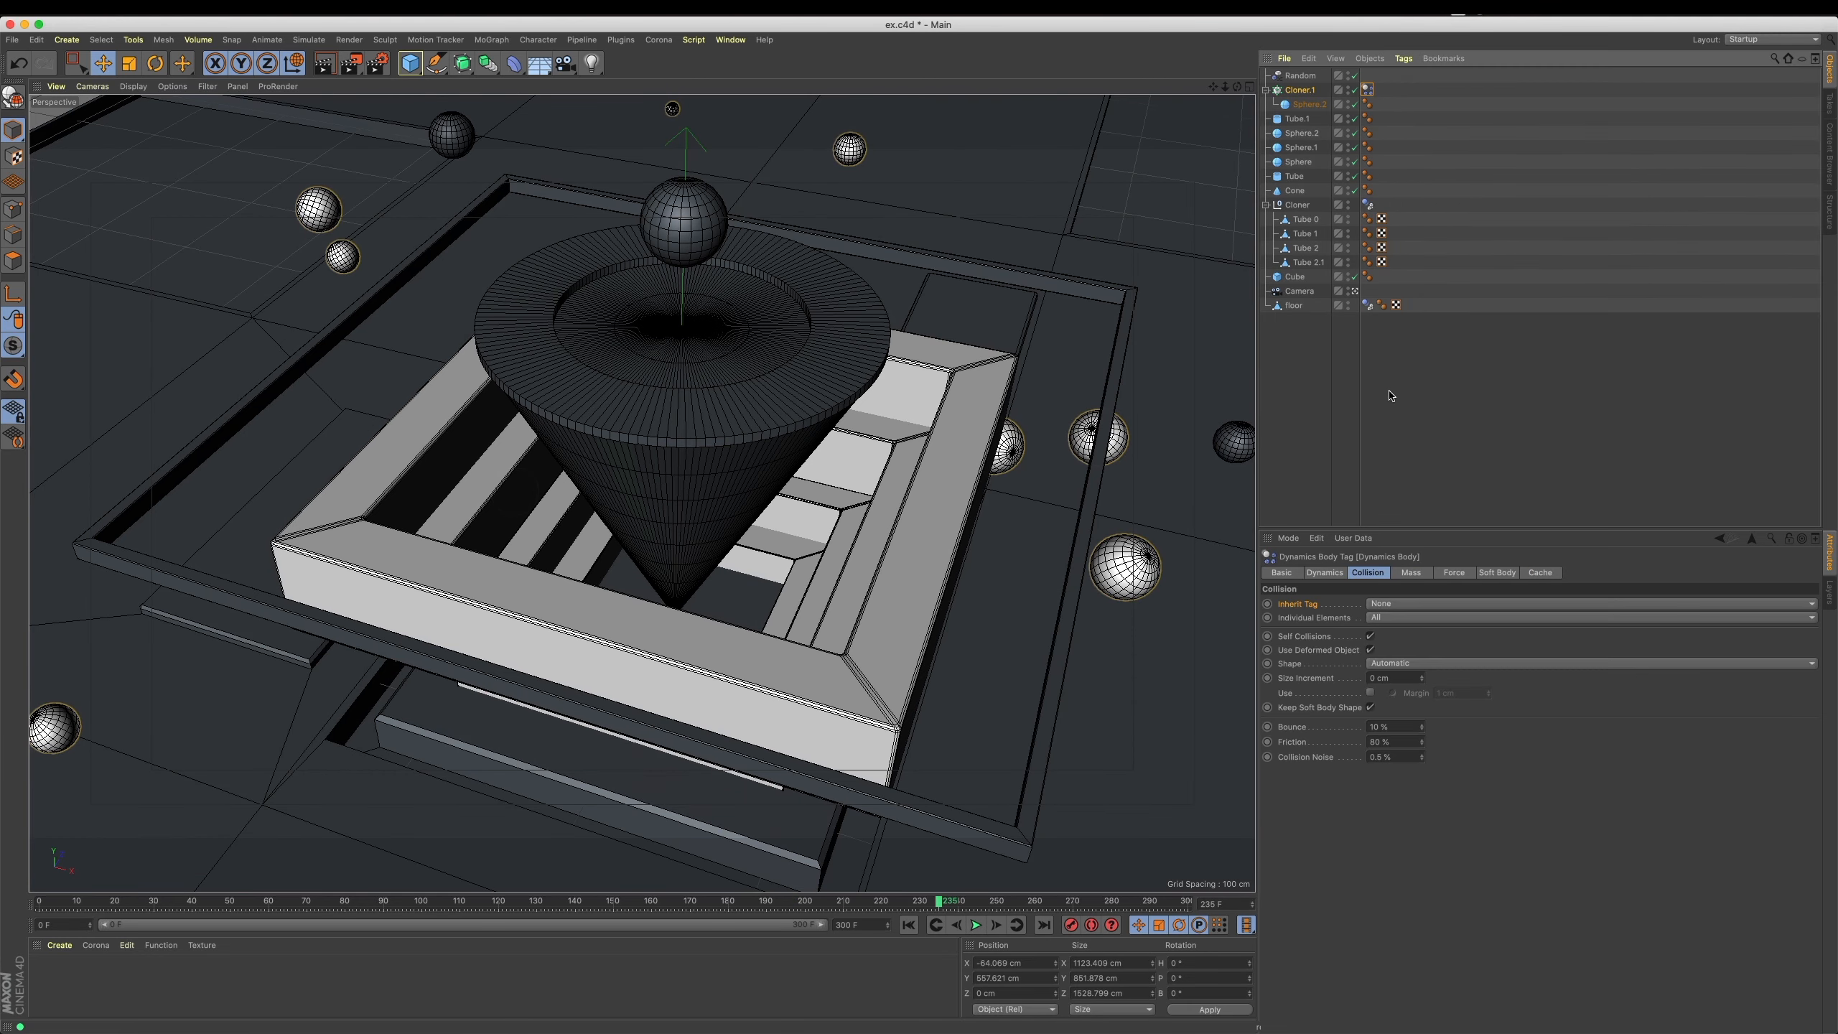
click(1324, 573)
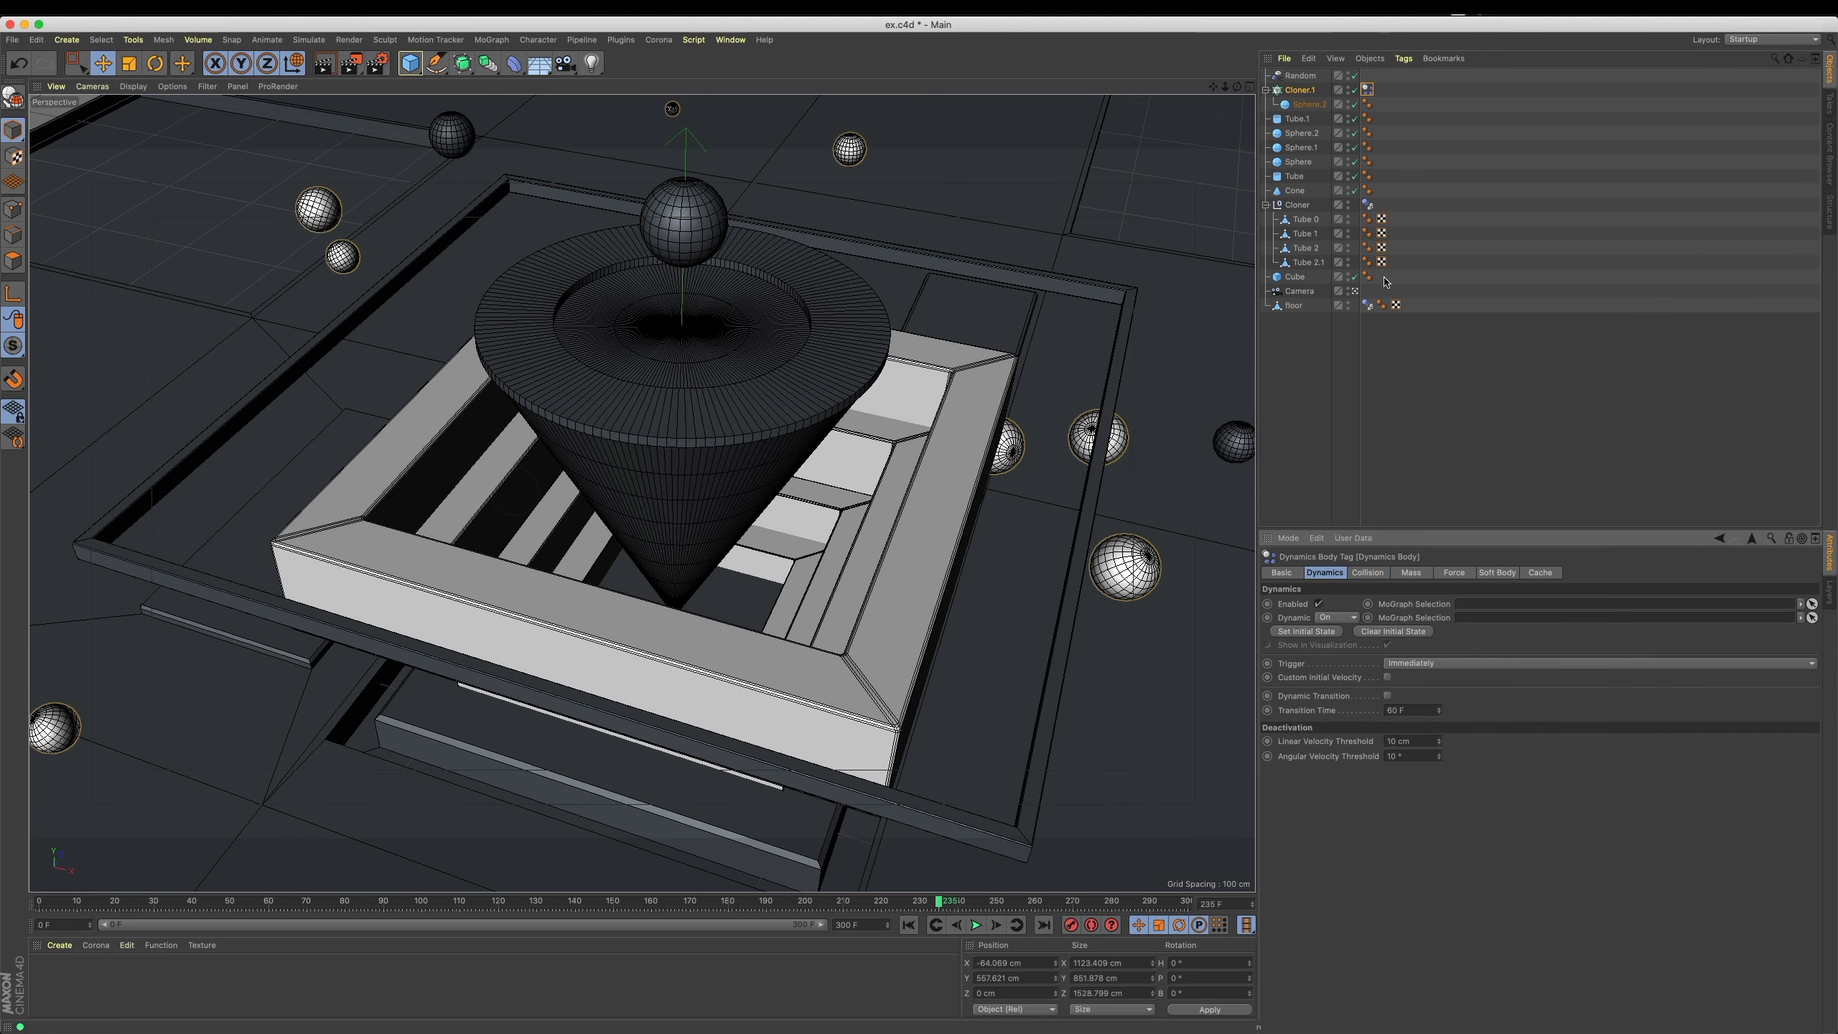
click(910, 926)
click(977, 926)
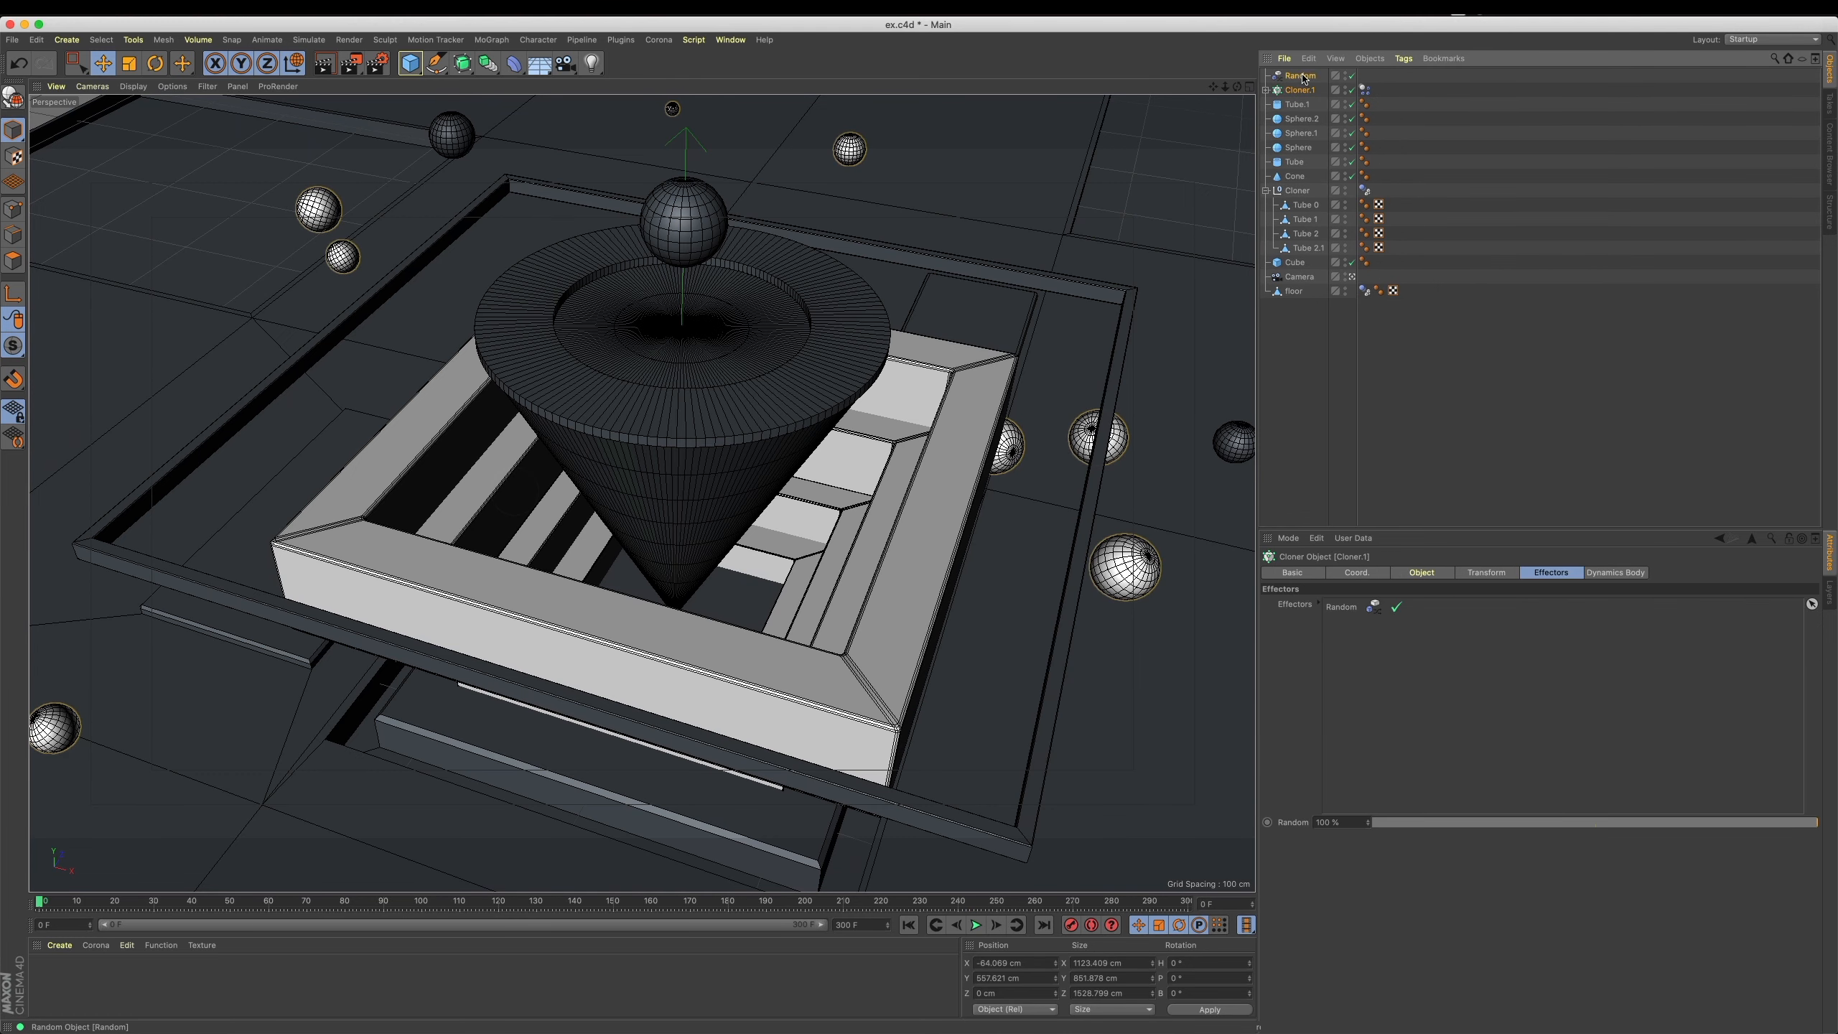
Group the Random effector and the sphere cloner into a null named "floor balls".
shift+click(1305, 76)
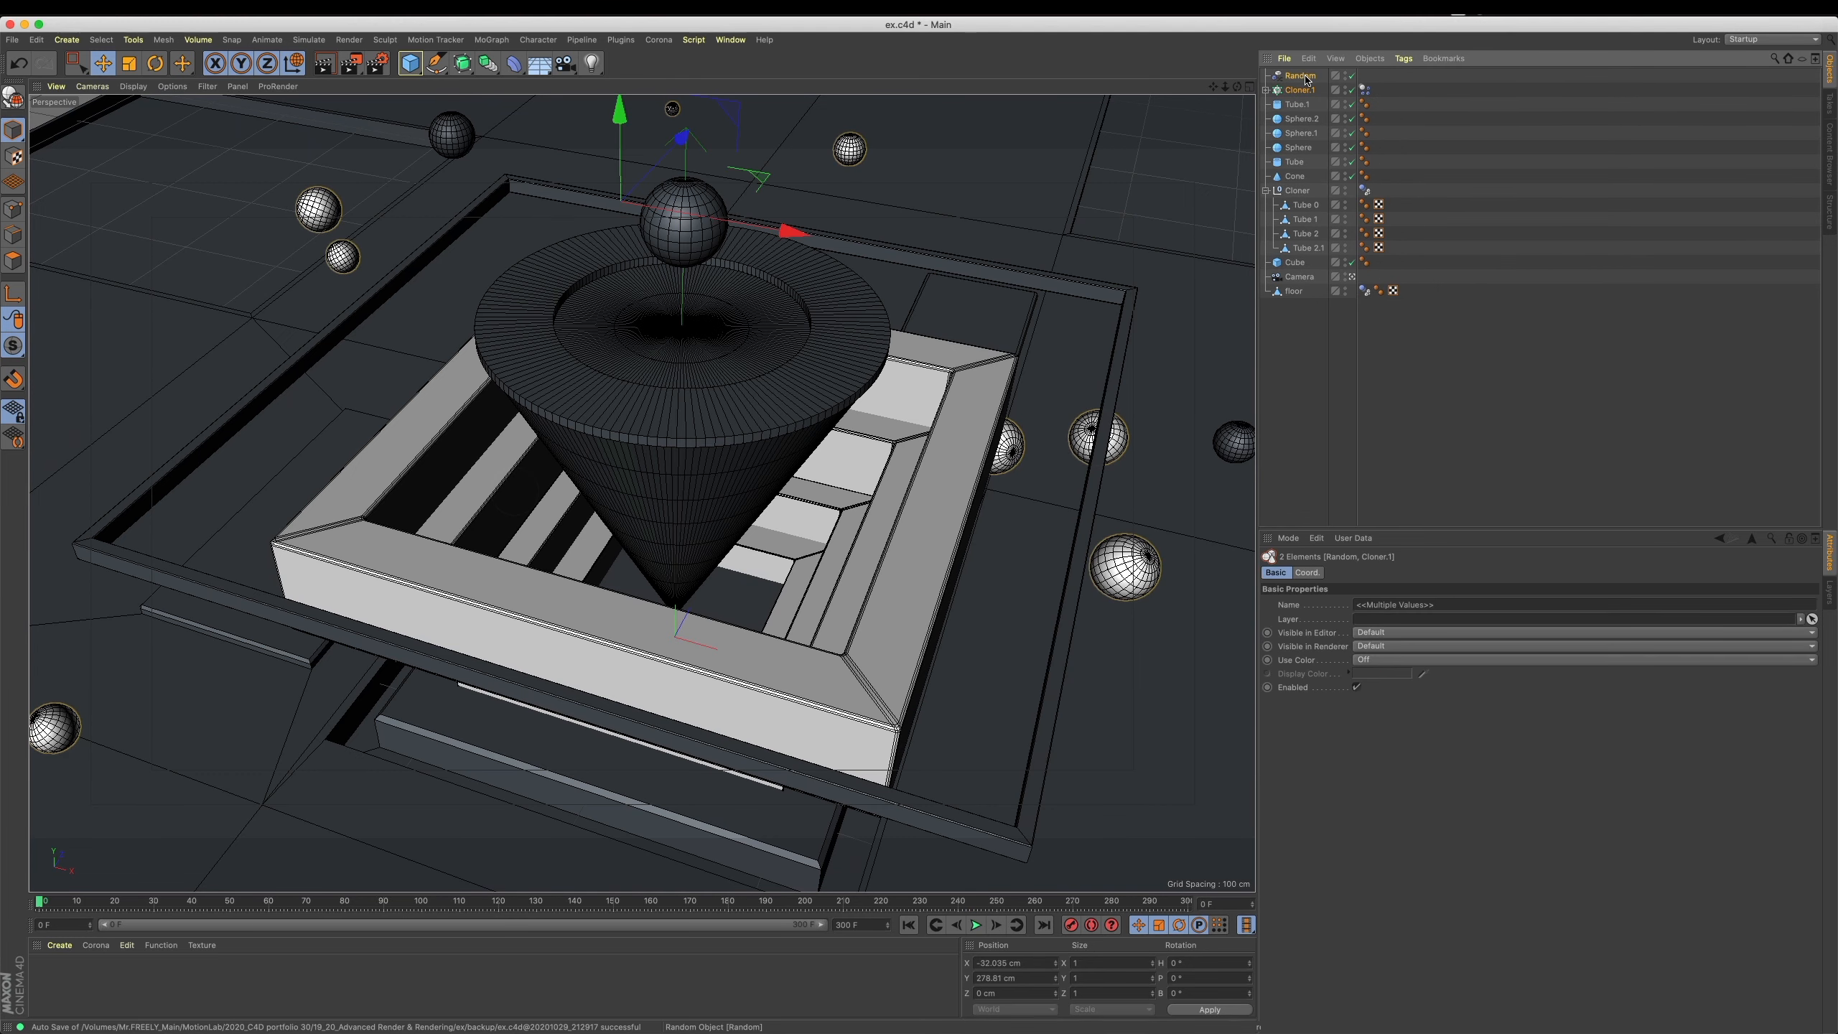
key(alt+g)
double_click(1295, 76)
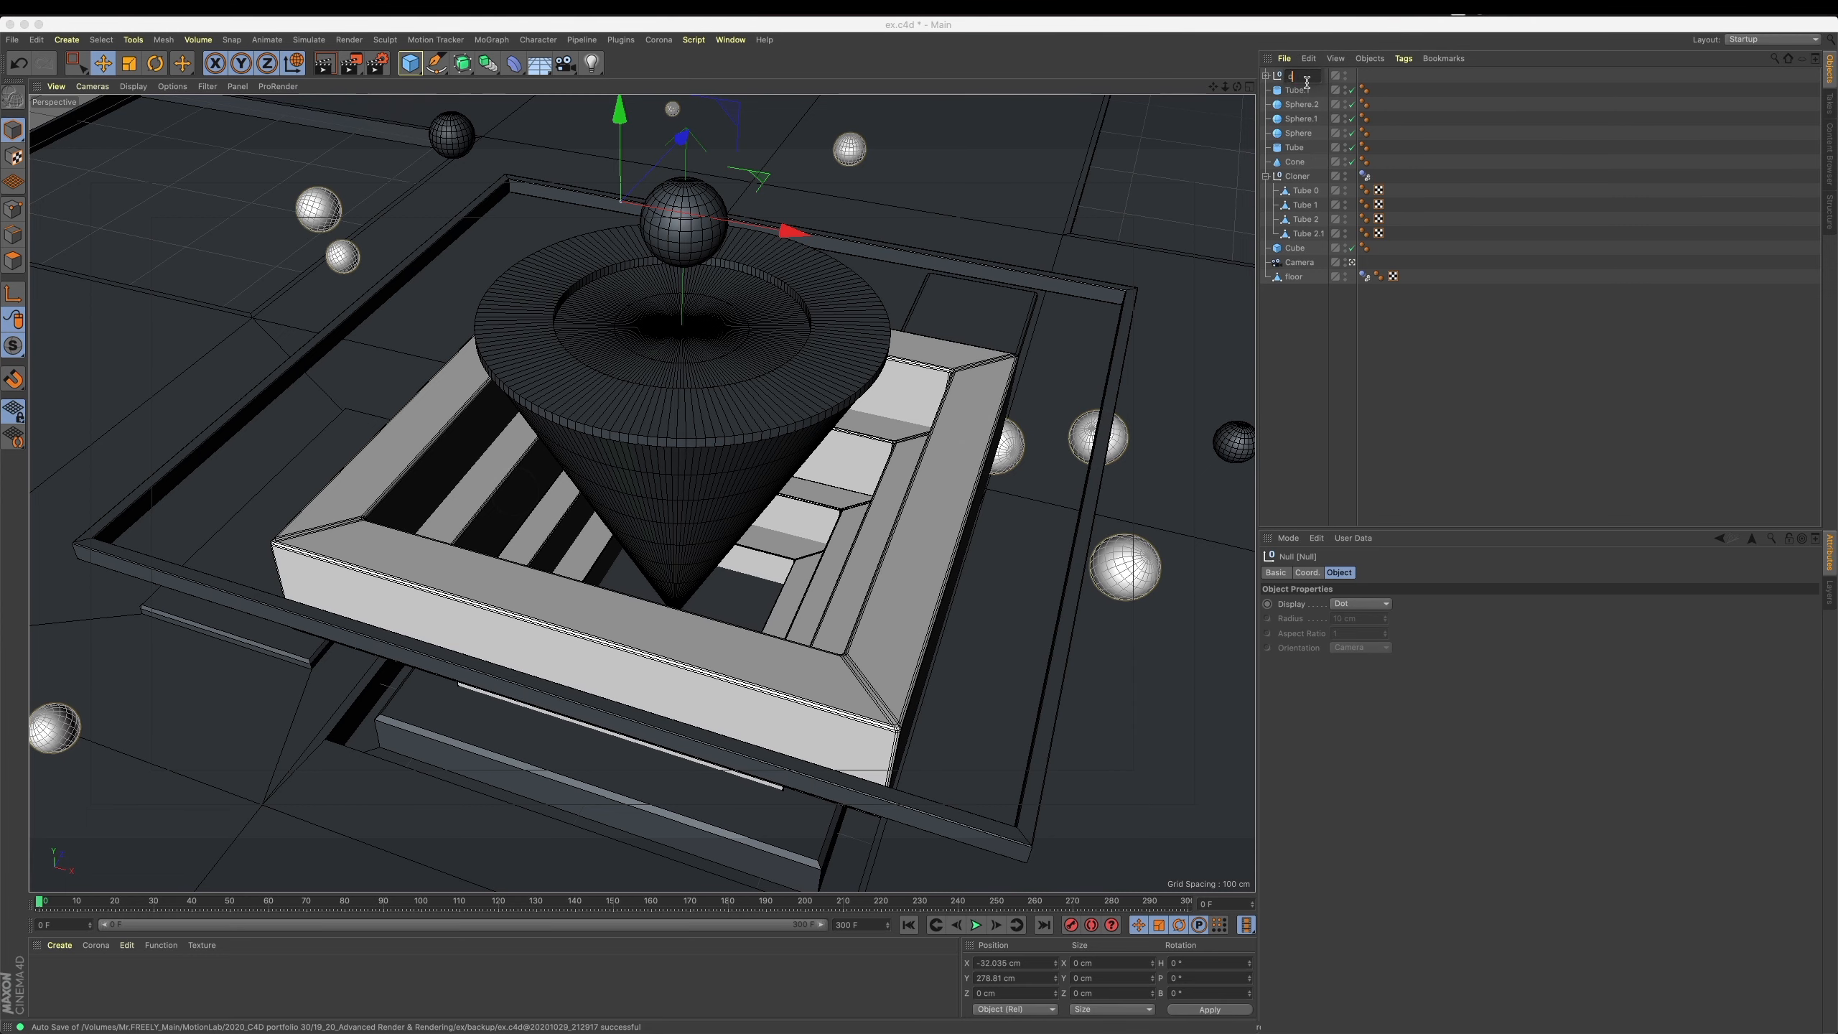
text(floor ball)
key(Return)
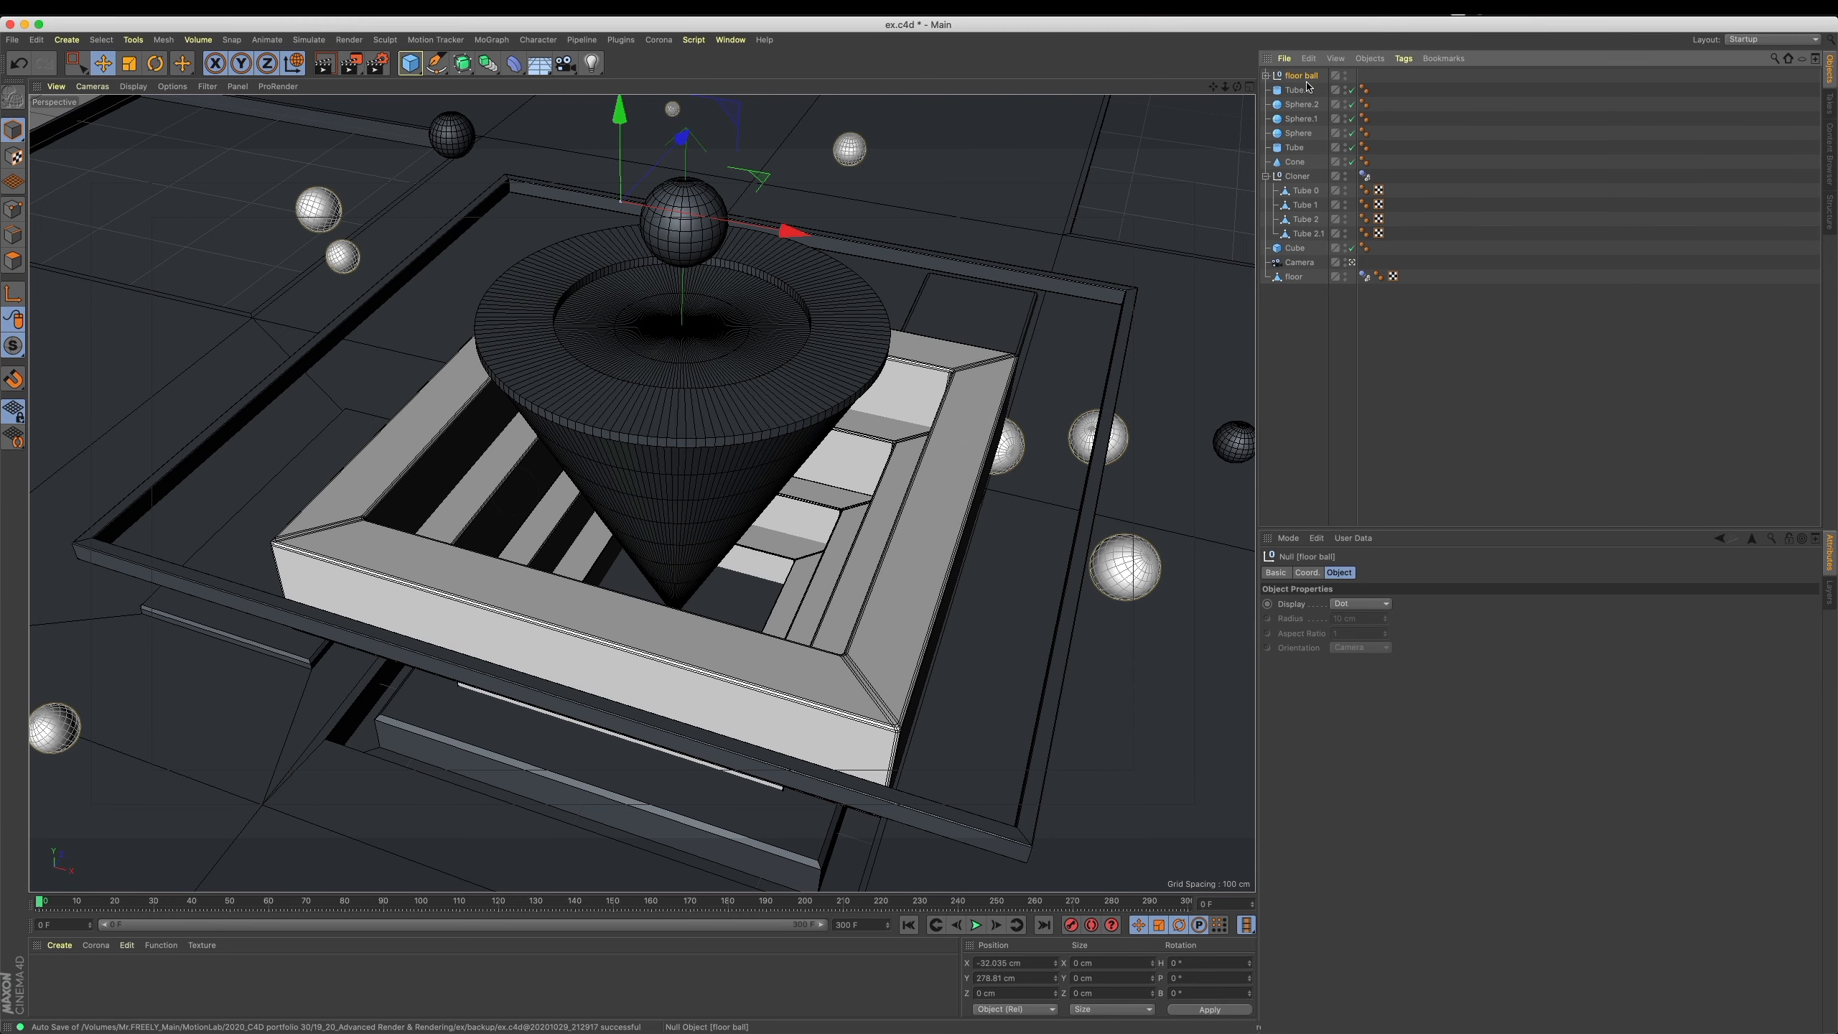
double_click(1306, 79)
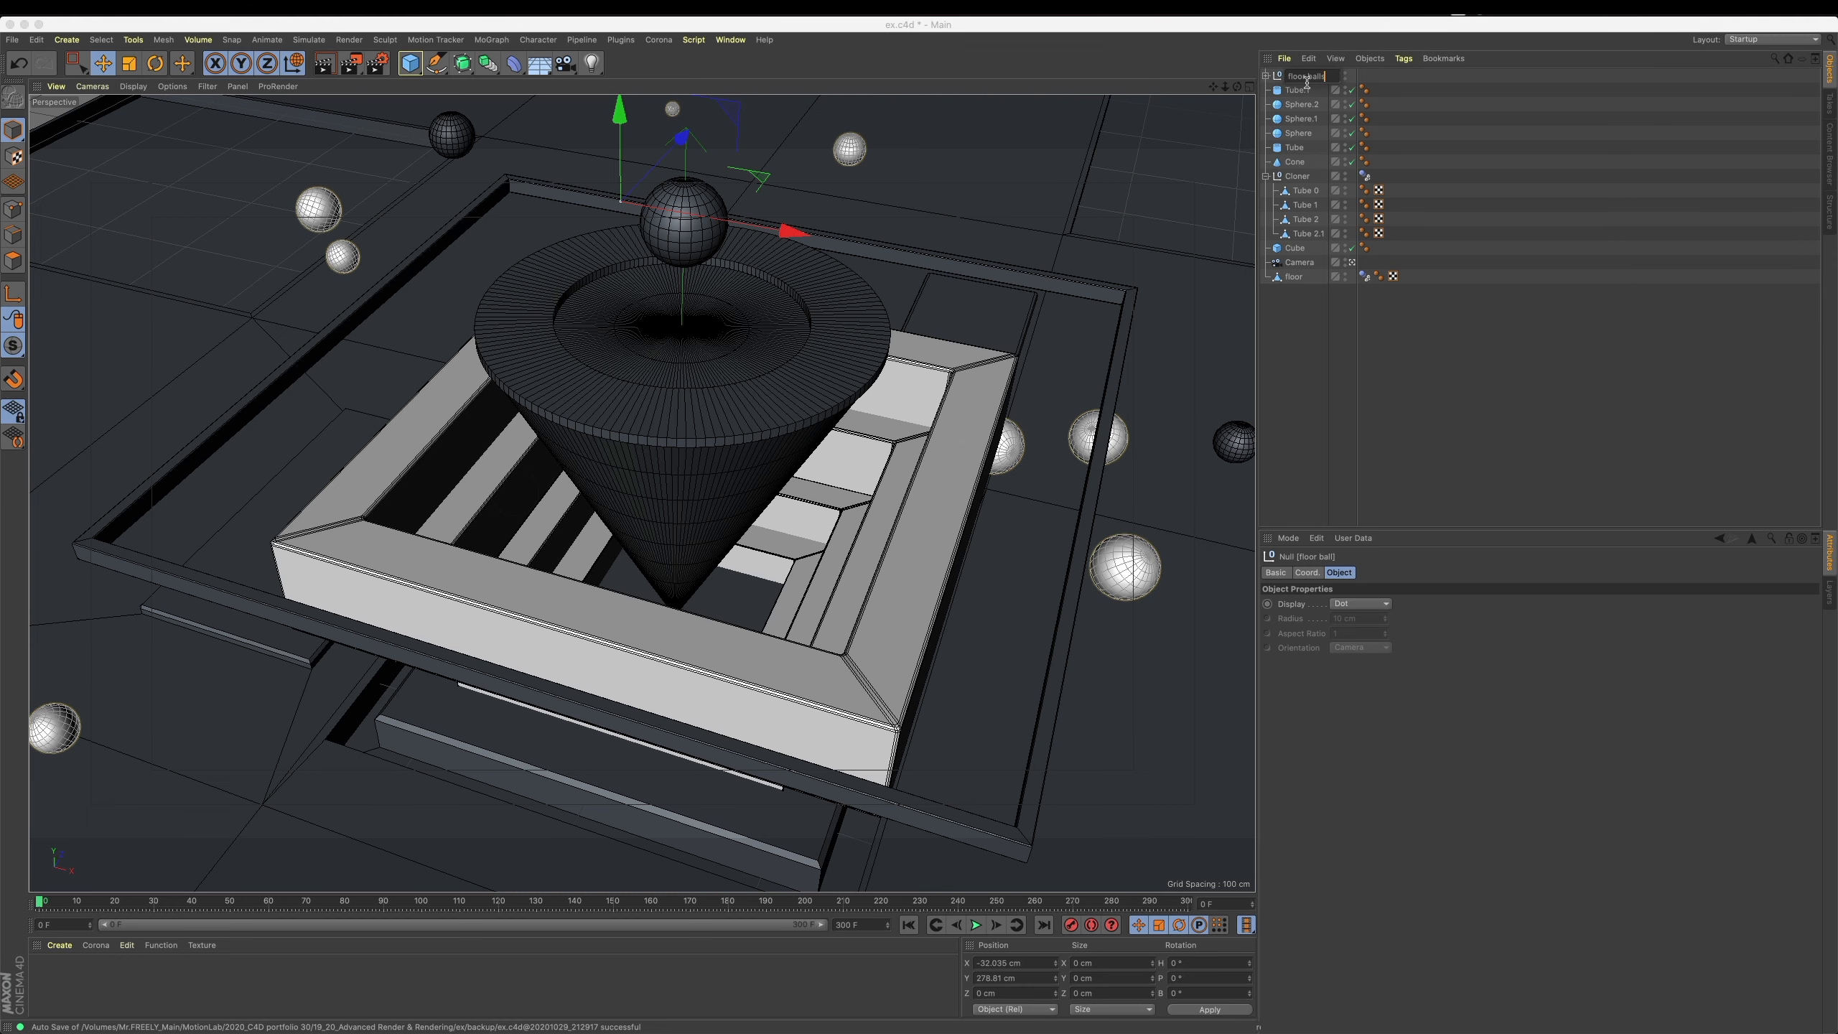
key(Return)
Rename the large thin square tube framing the scene as "outline obj".
click(1307, 88)
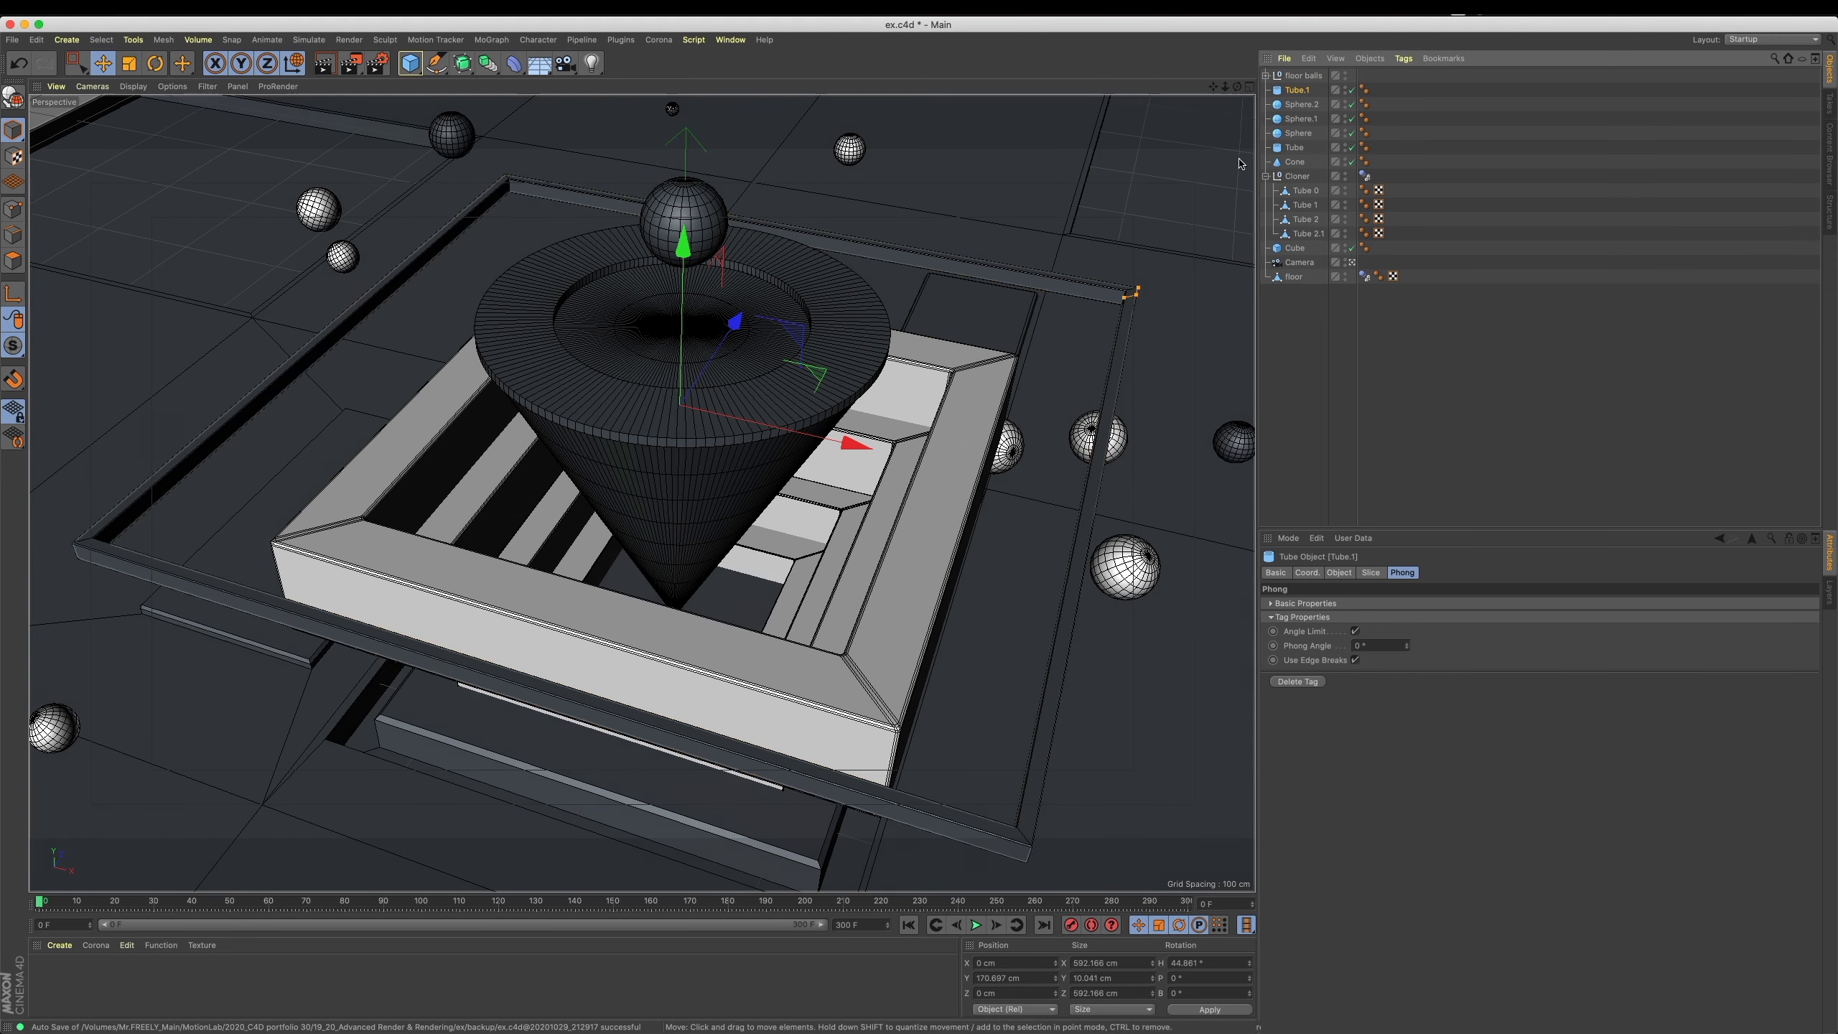
double_click(1308, 90)
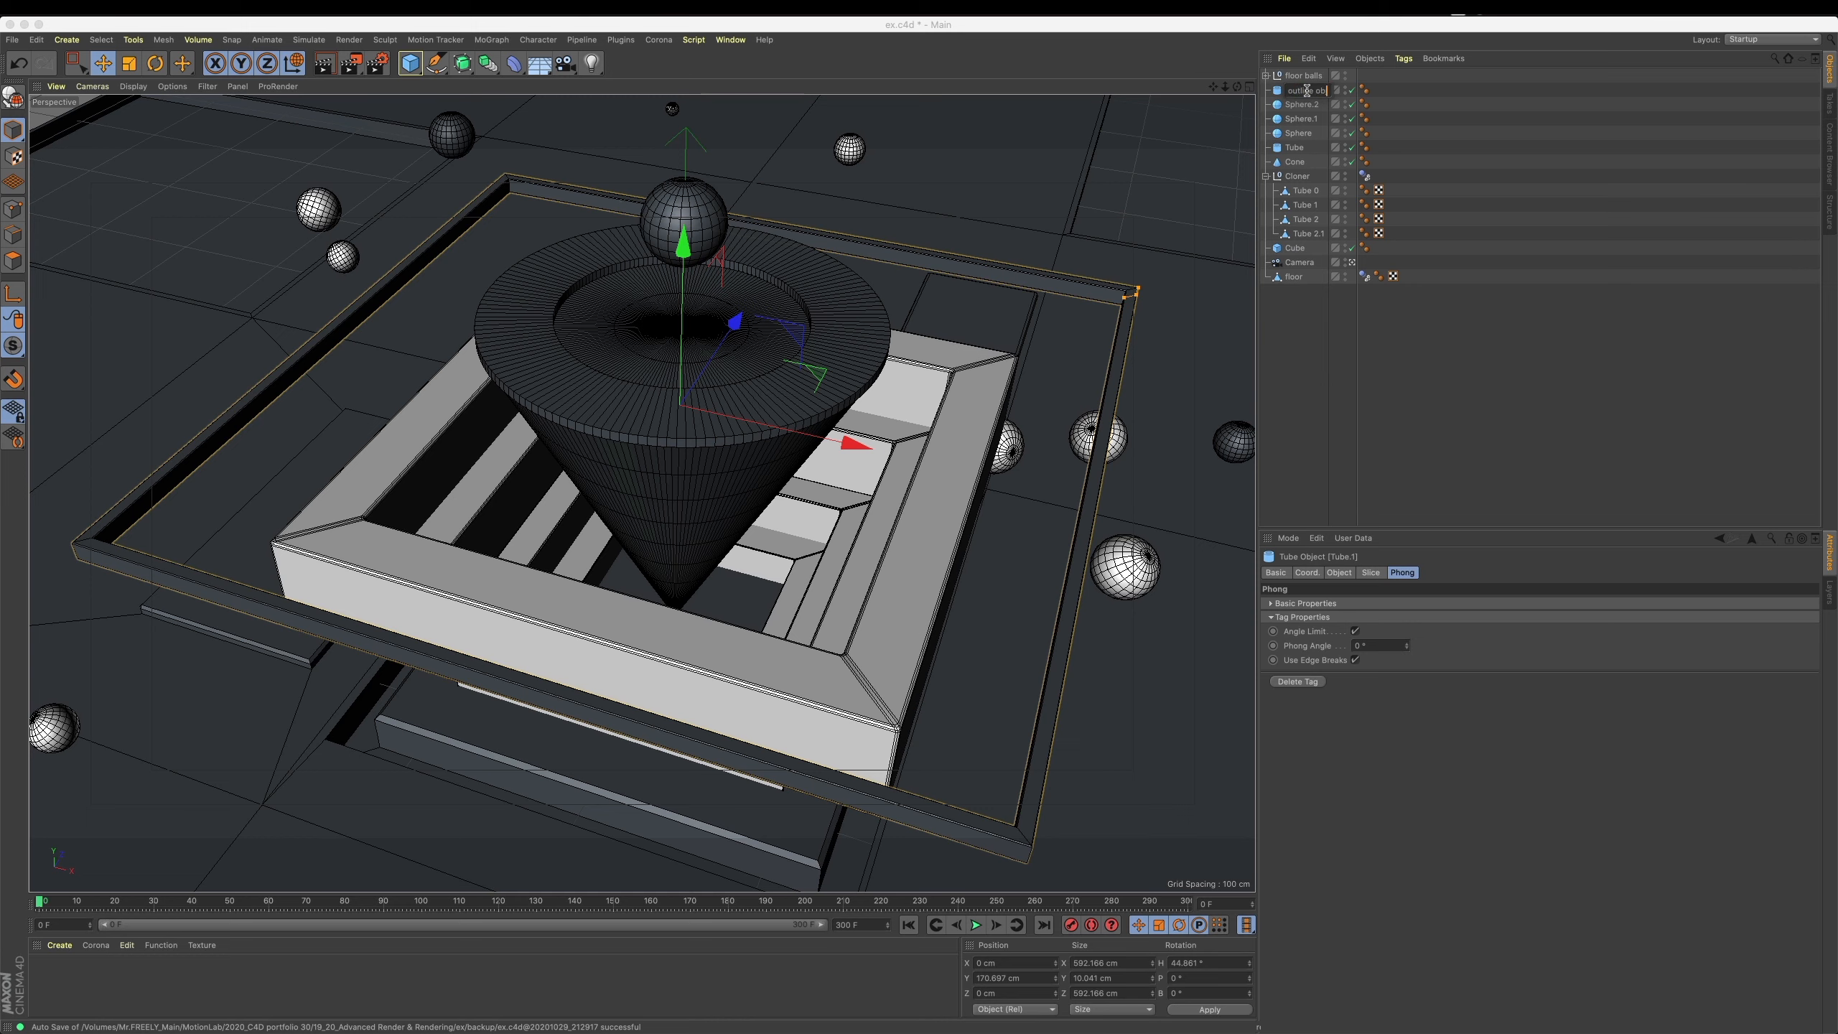
text(j)
key(Return)
Group the three individual spheres into a null.
click(1303, 104)
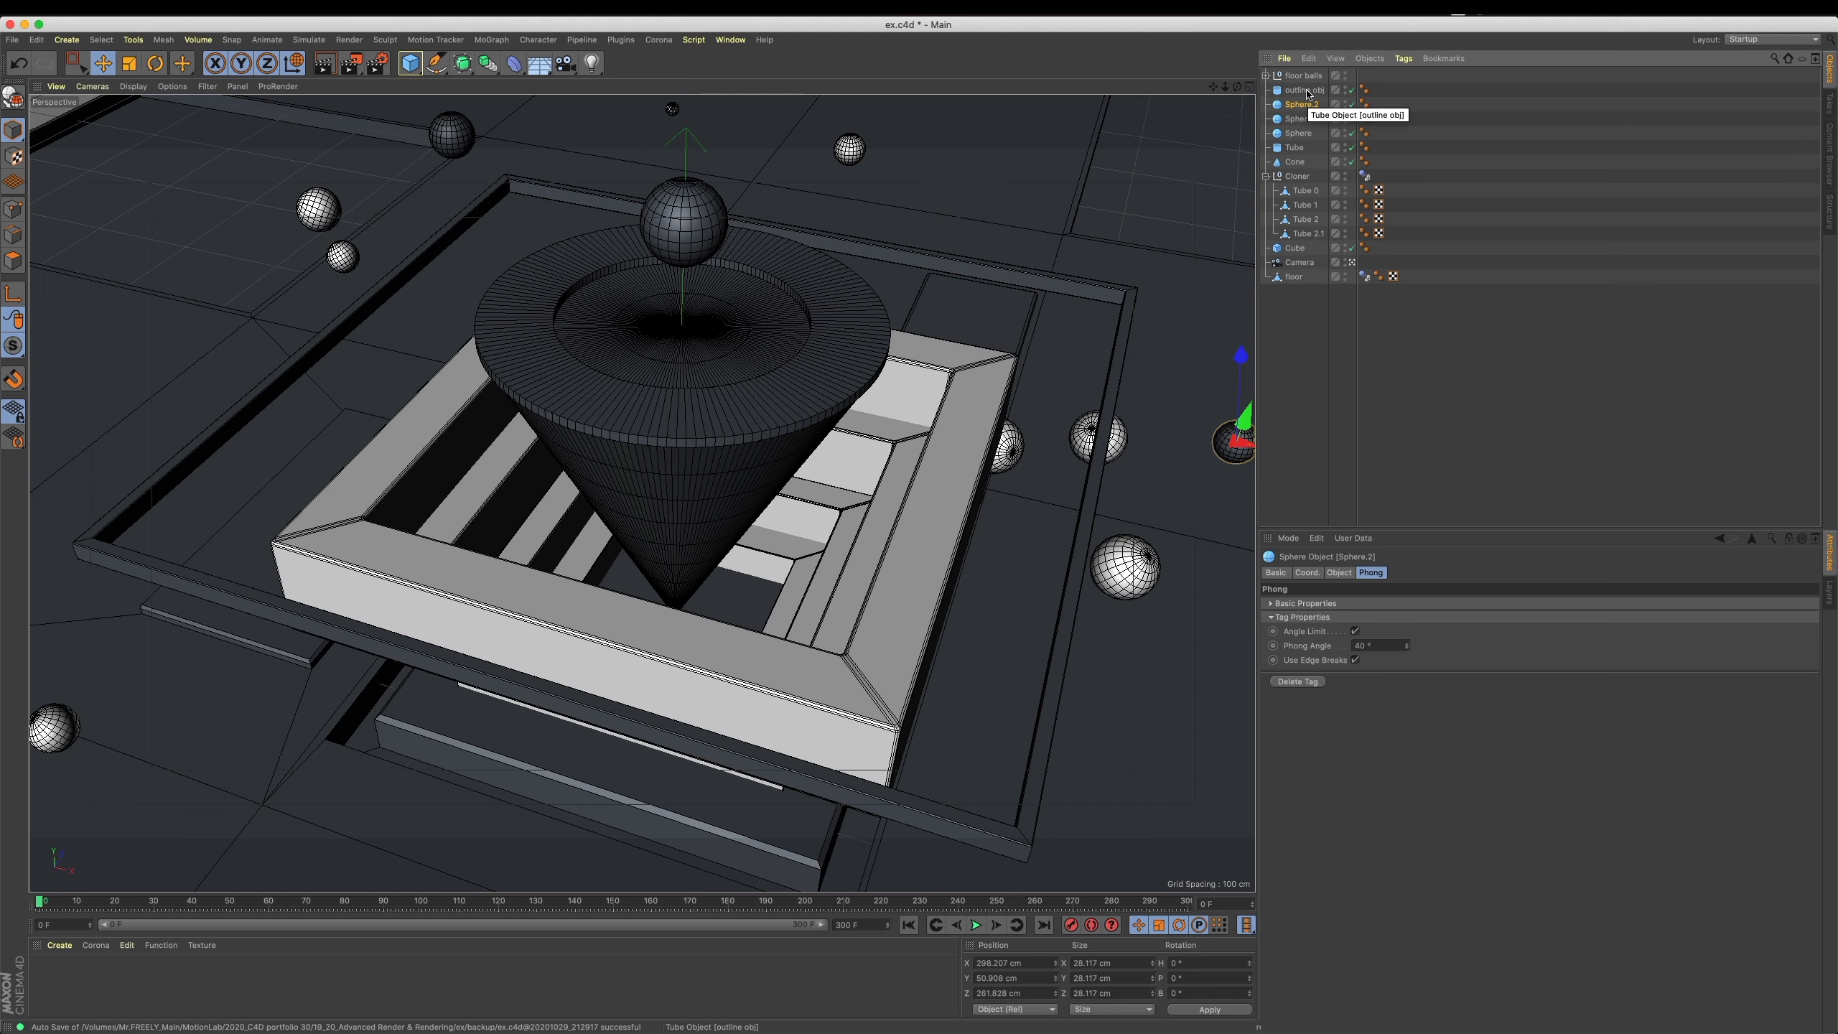
click(1310, 134)
shift+click(1315, 108)
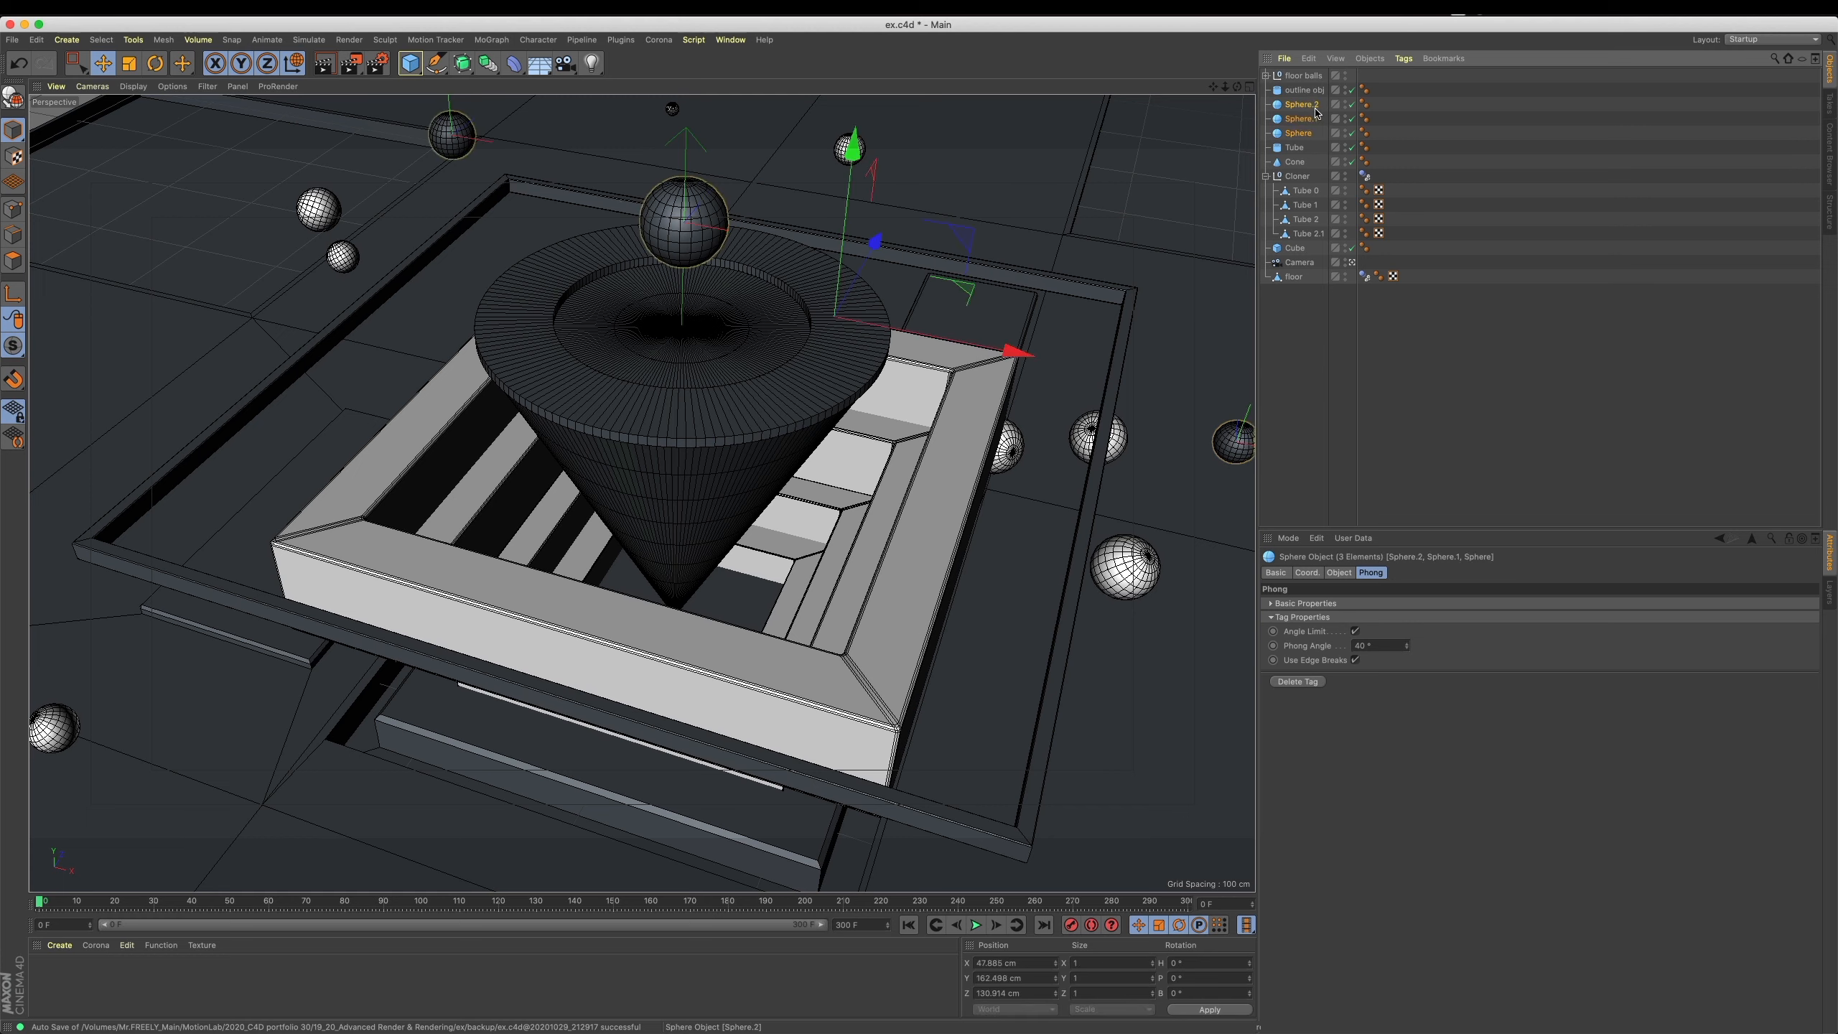
key(alt+g)
Rename the three grouped spheres as "left ball", "right ball" and "center ball" according to their place in the scene.
click(1326, 135)
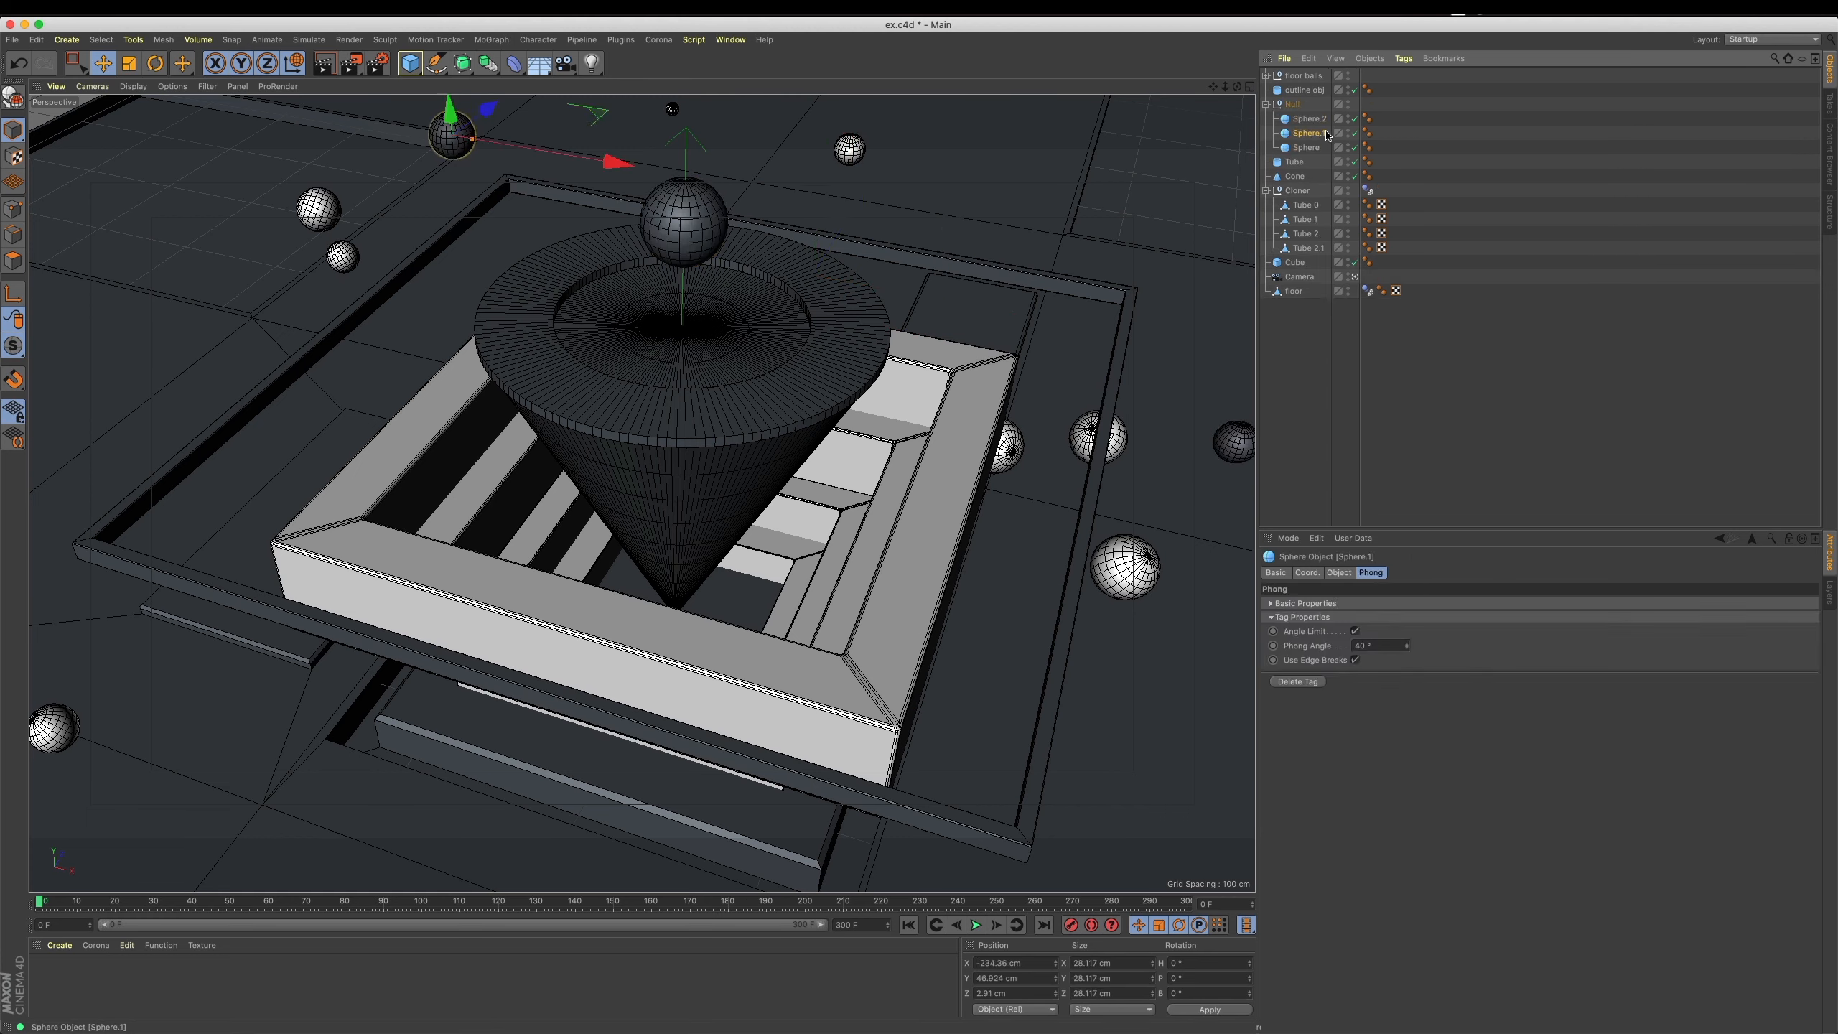
double_click(1323, 135)
text(left ball)
key(Return)
double_click(1306, 118)
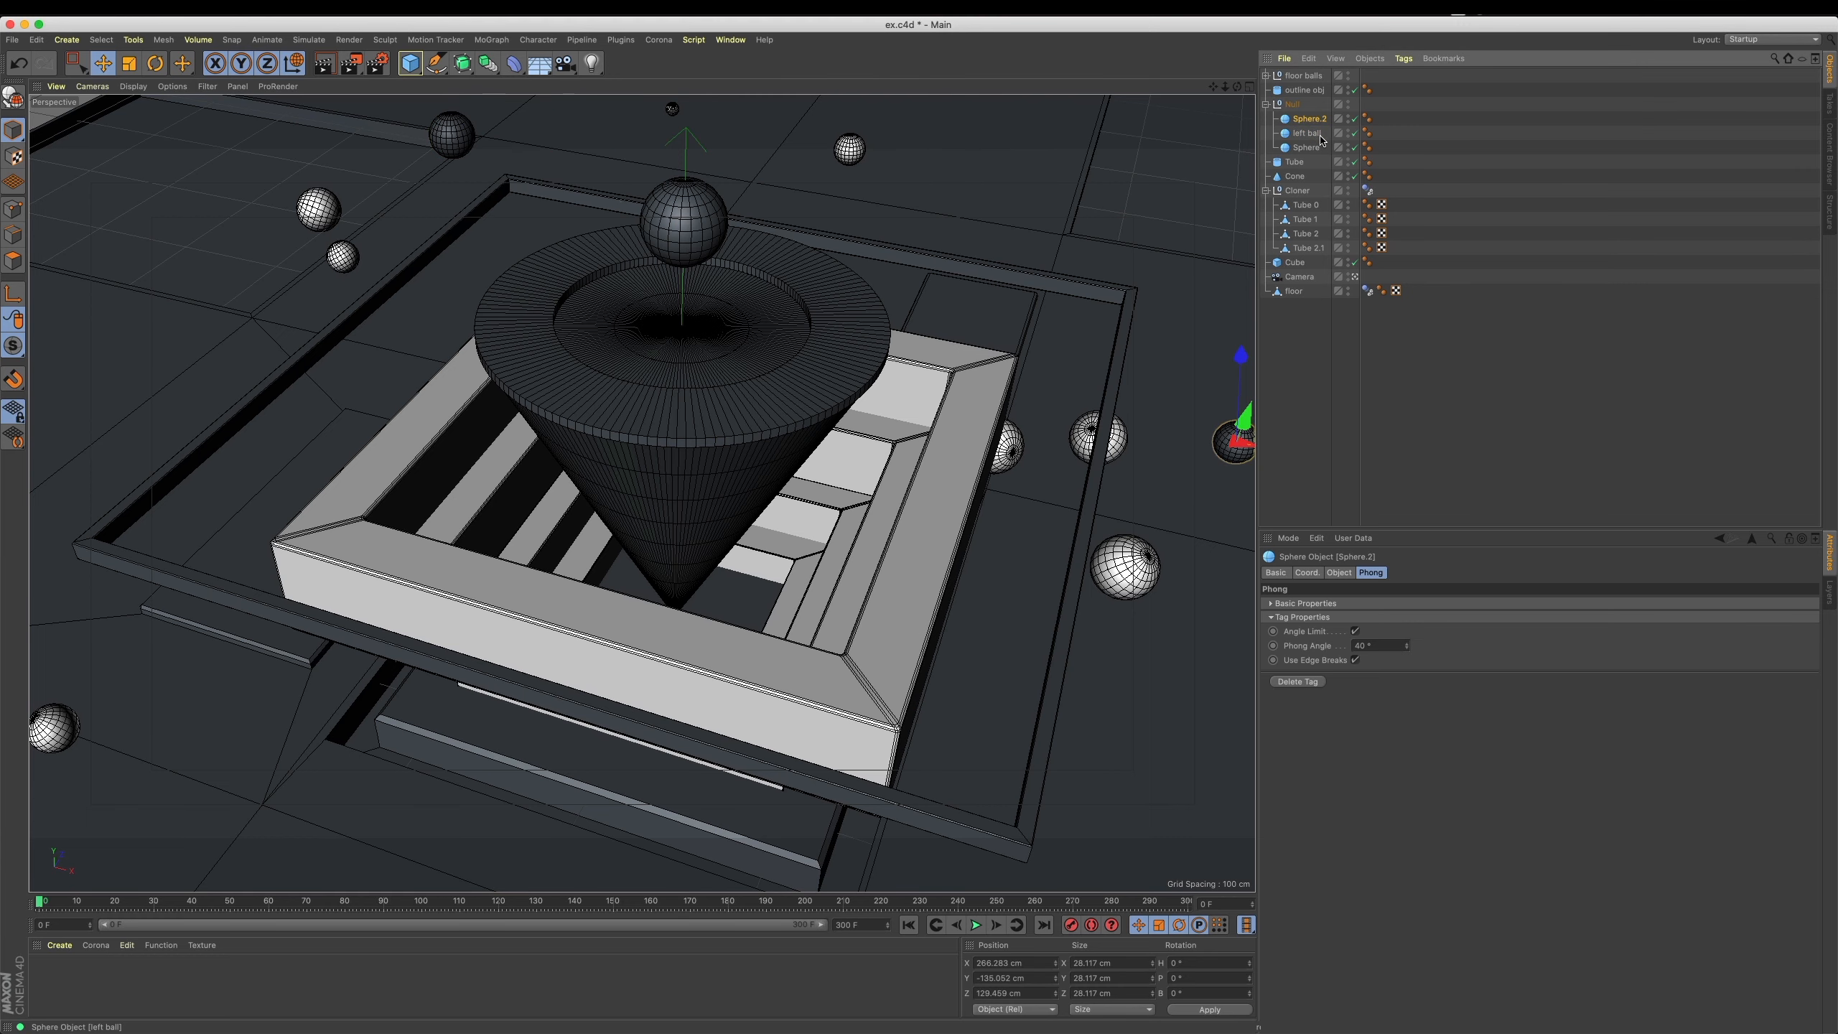
text(right ba)
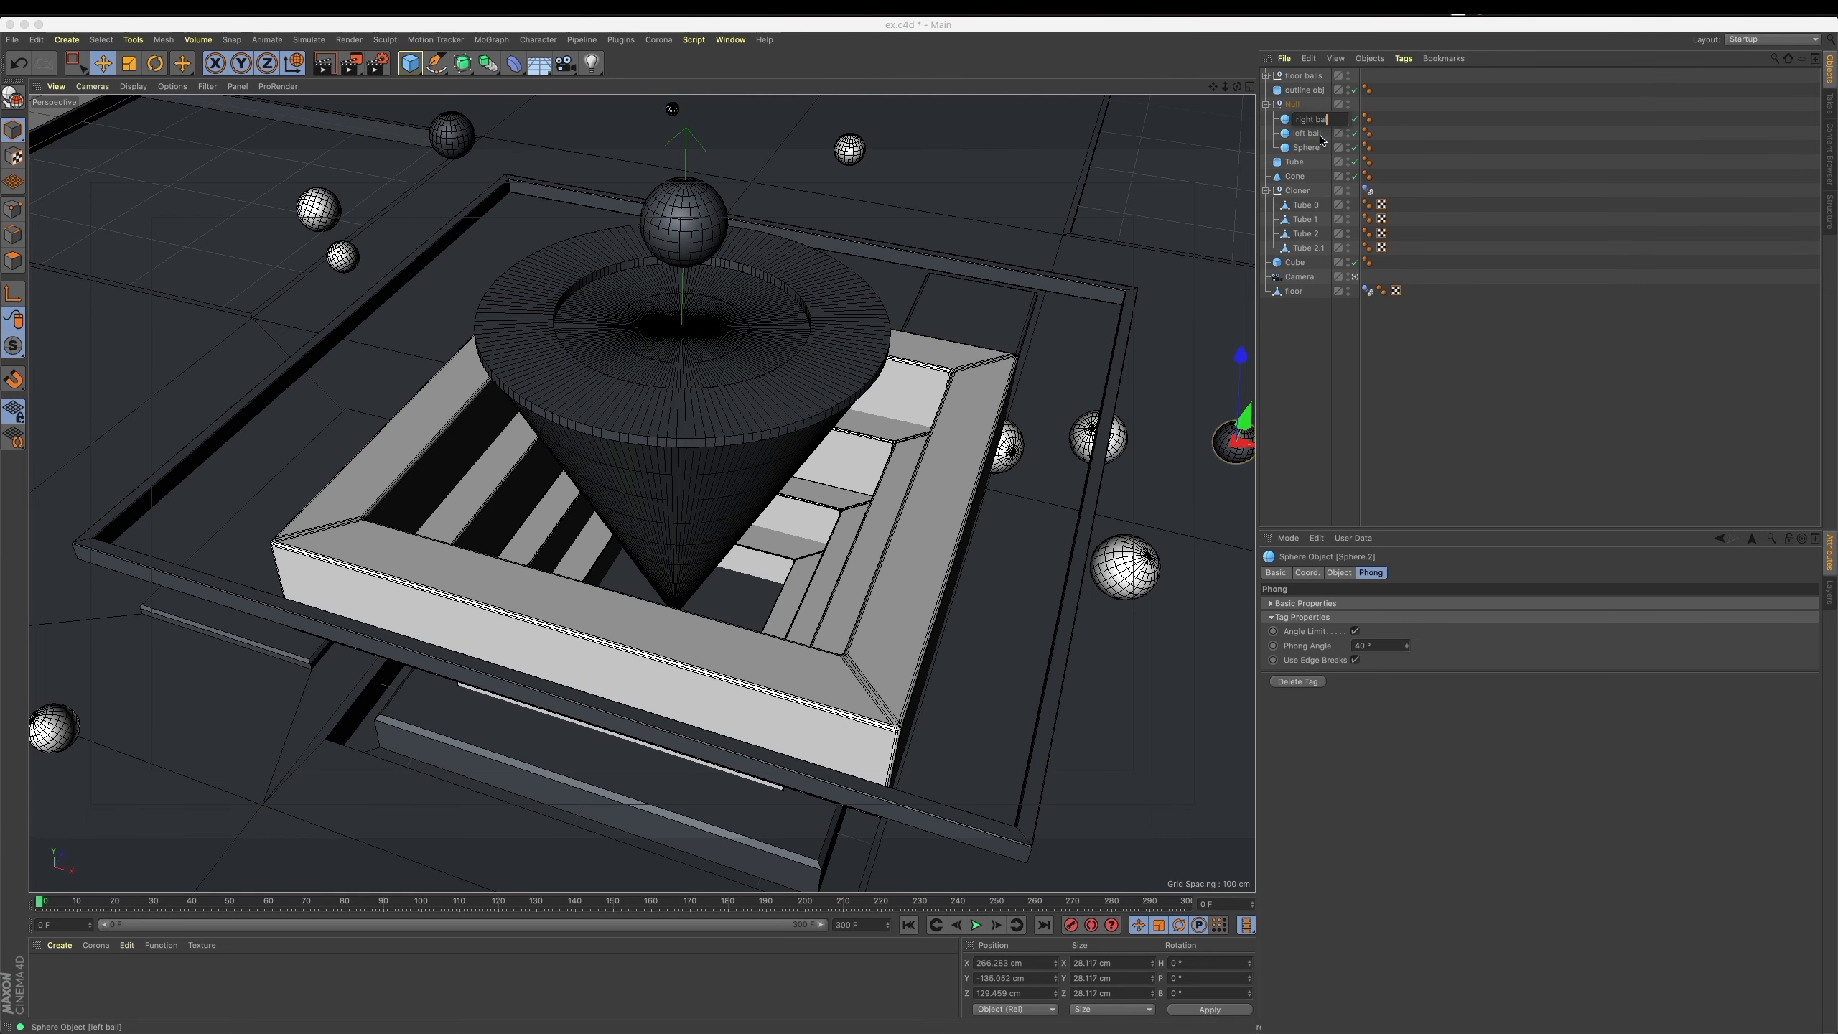
text(ll)
key(Return)
double_click(1321, 143)
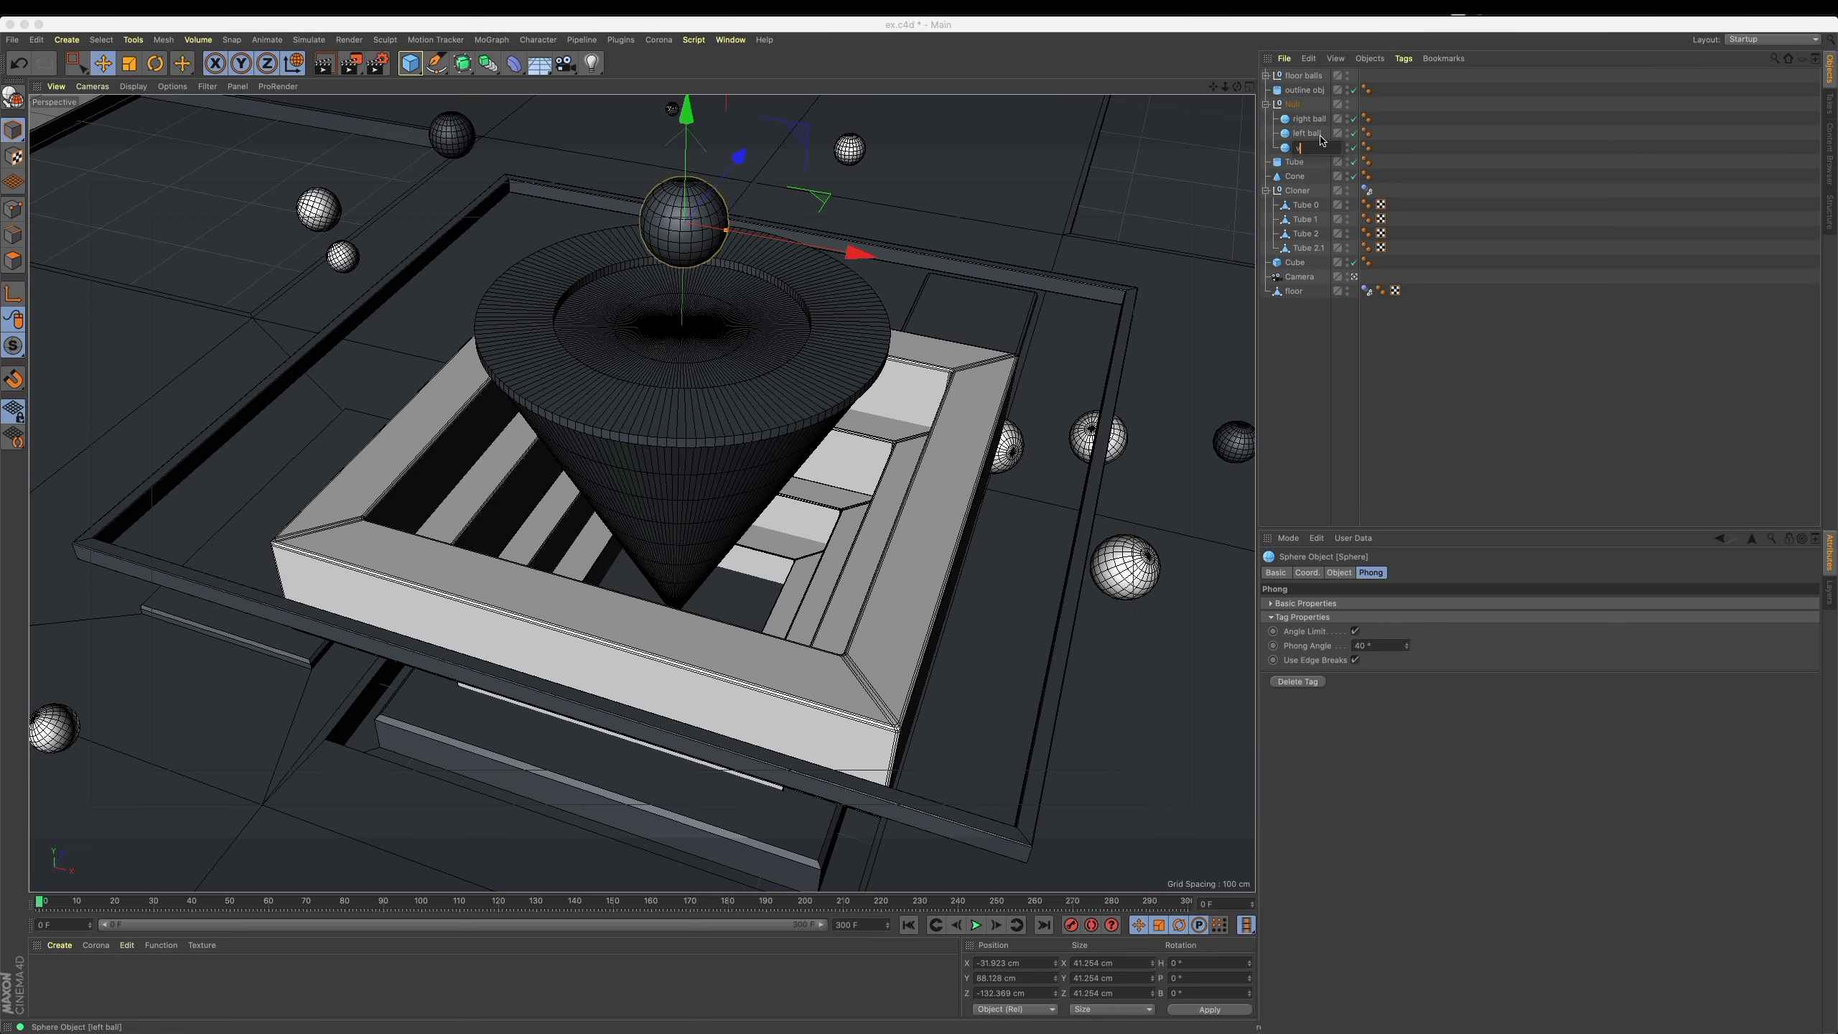
text(center ball)
key(Tab)
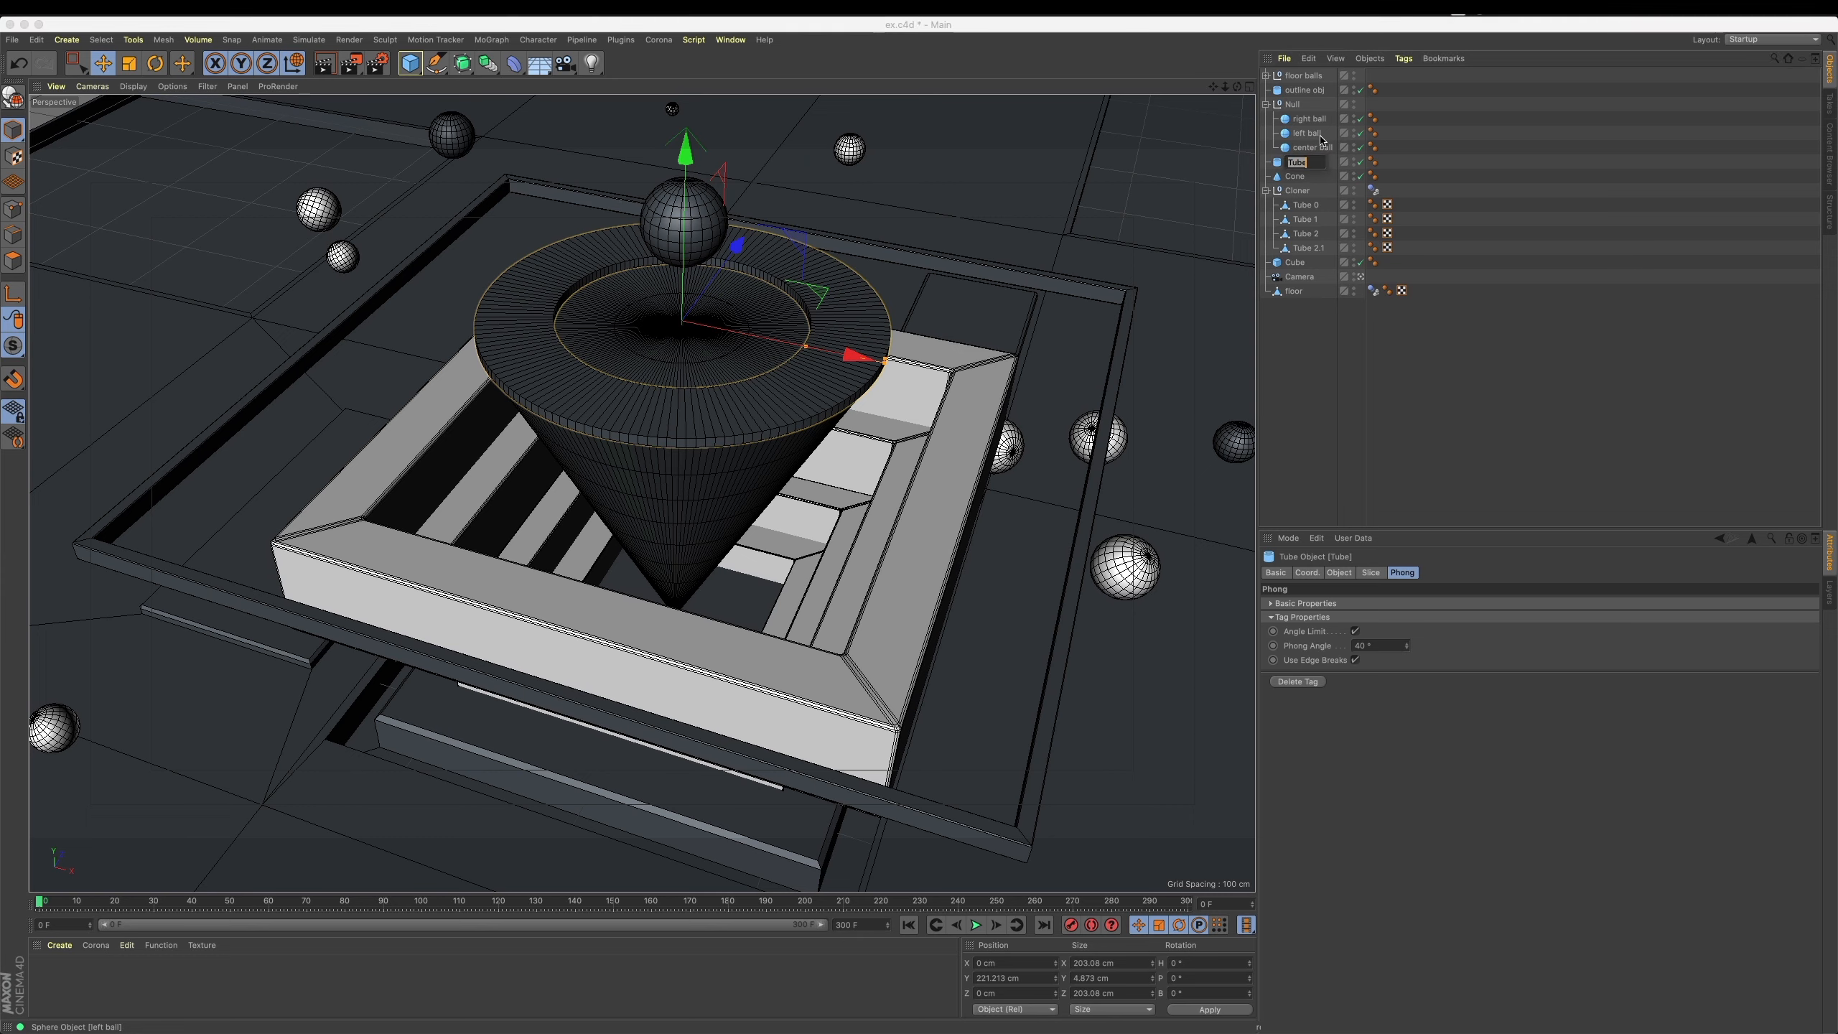
click(1310, 172)
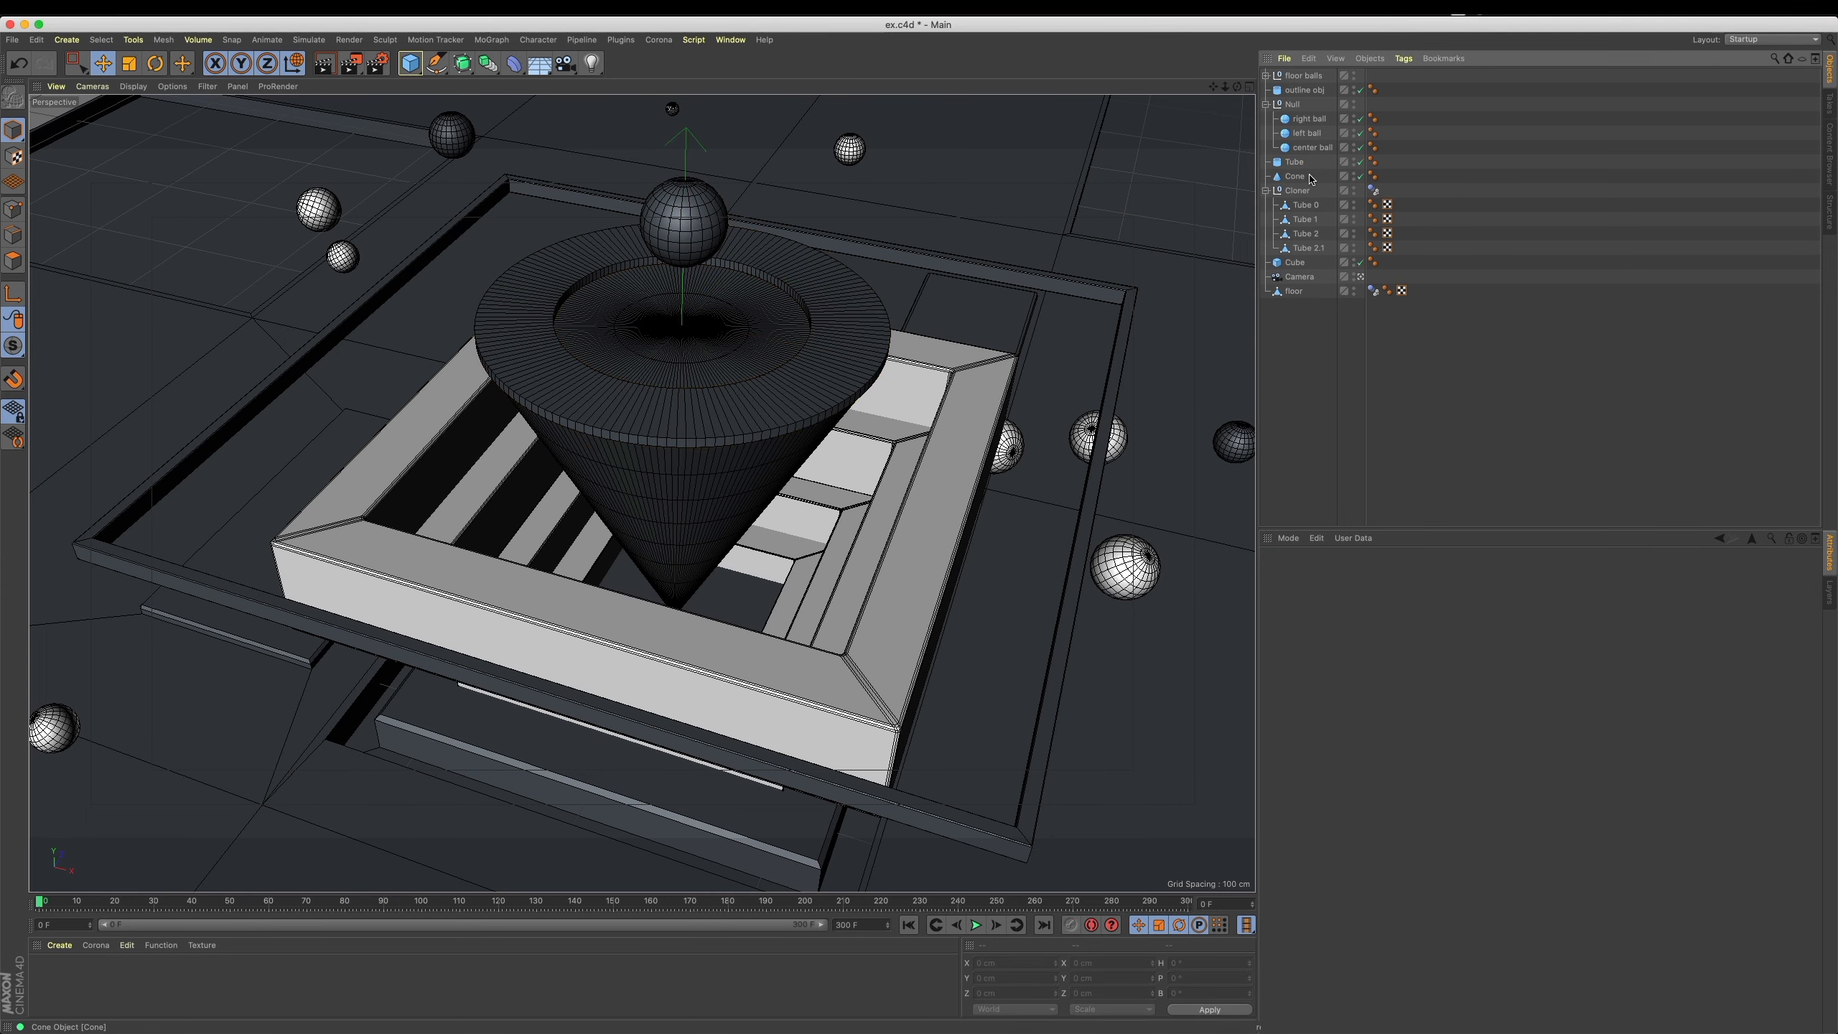
Group the round tube and the cone into a null named "main obj" and expand the group.
ctrl+click(1296, 176)
click(1301, 163)
ctrl+click(1301, 176)
key(alt+g)
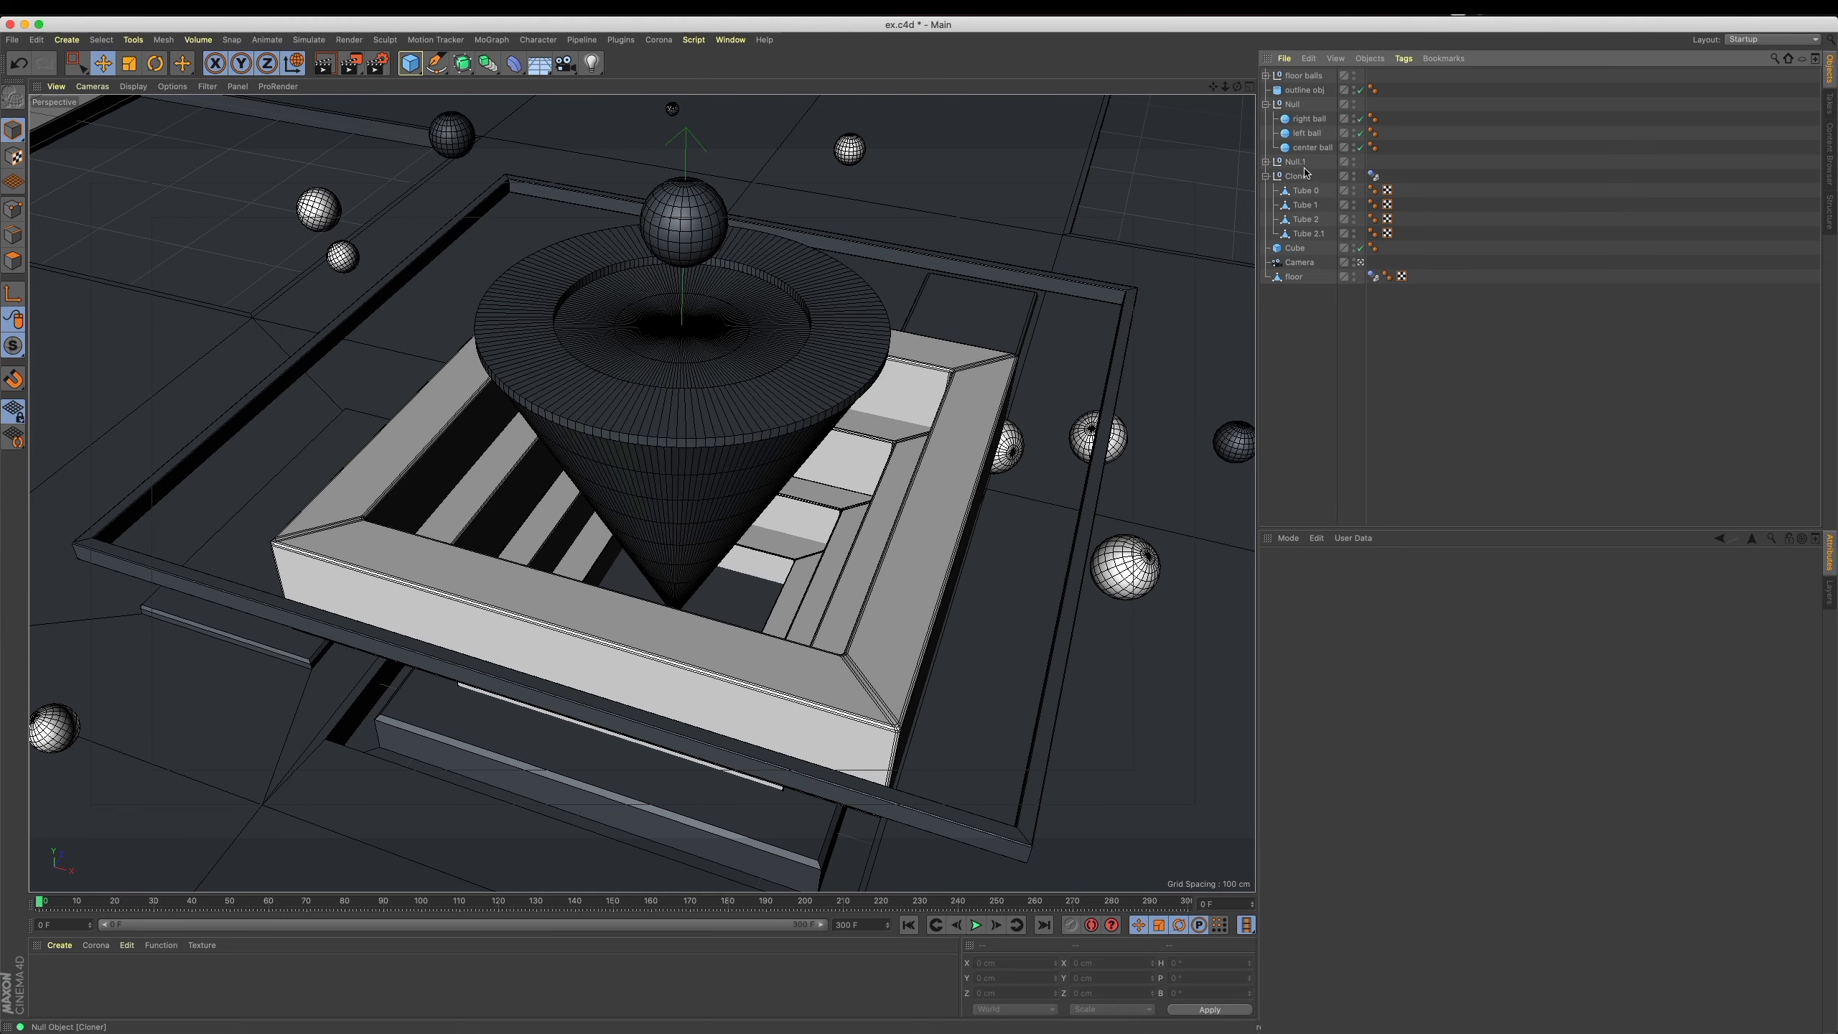
double_click(1302, 162)
text(main)
key(Return)
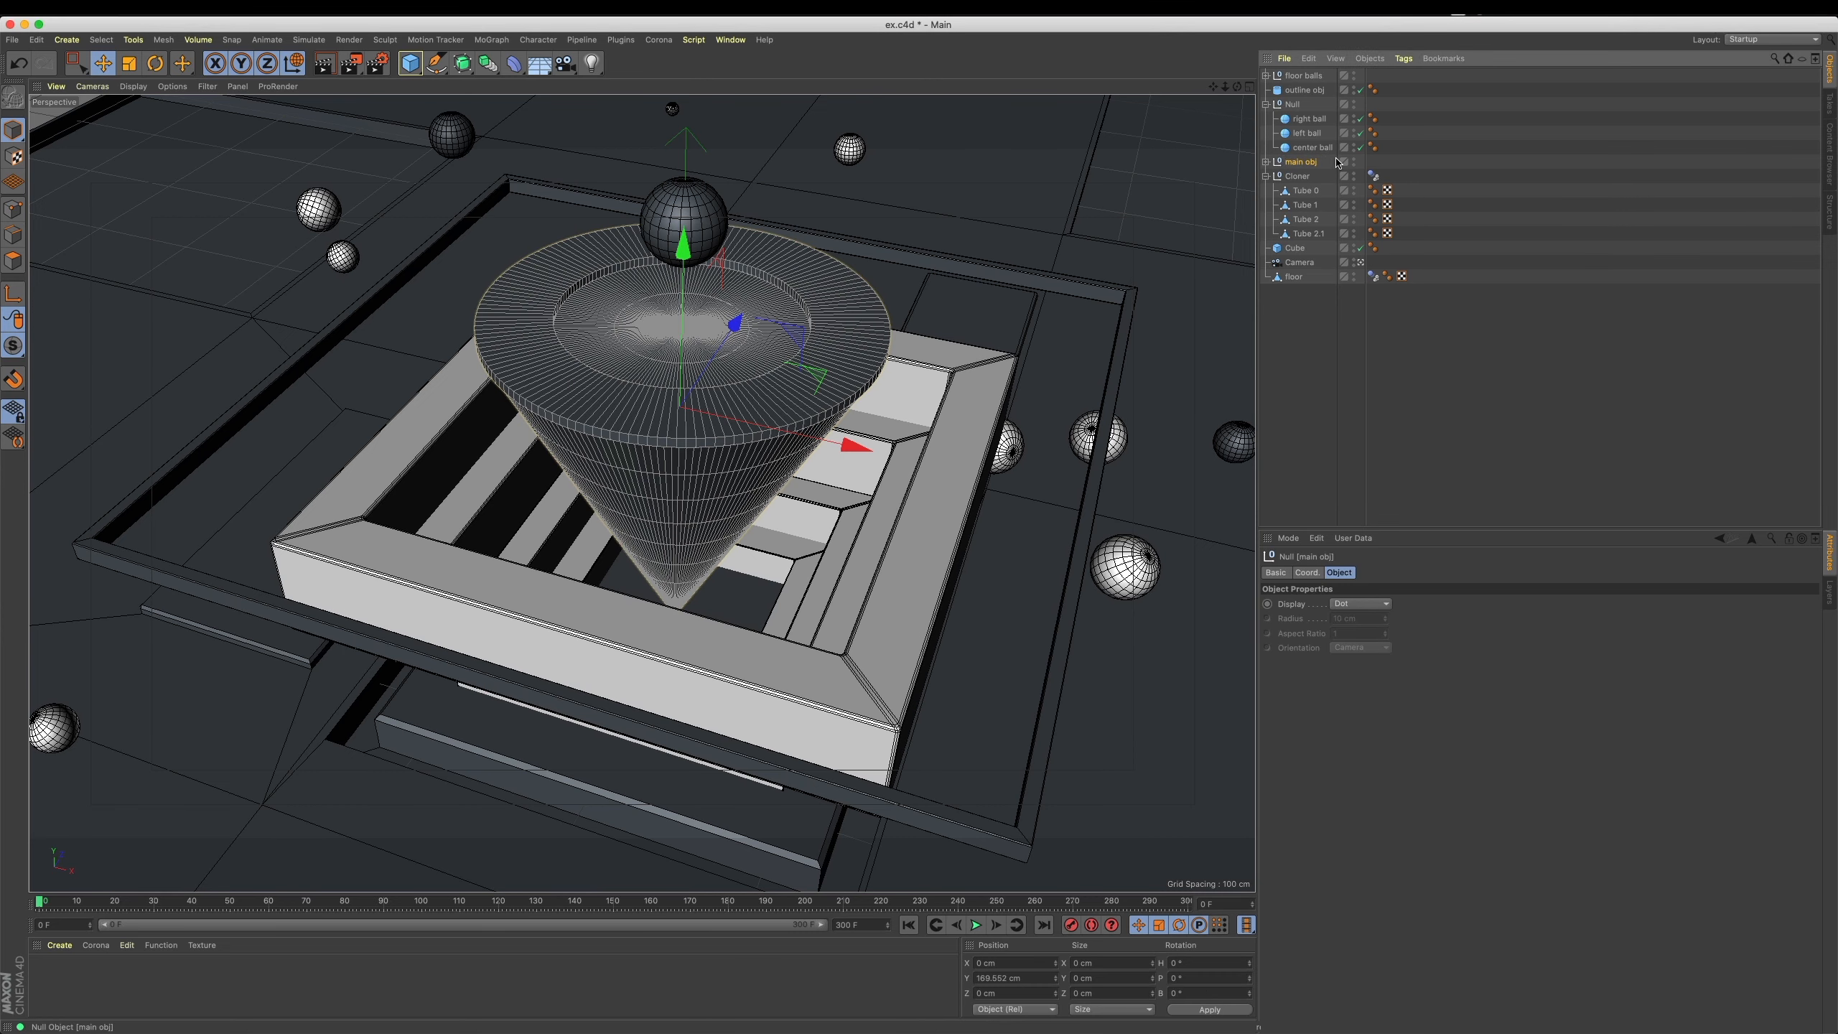
click(1266, 161)
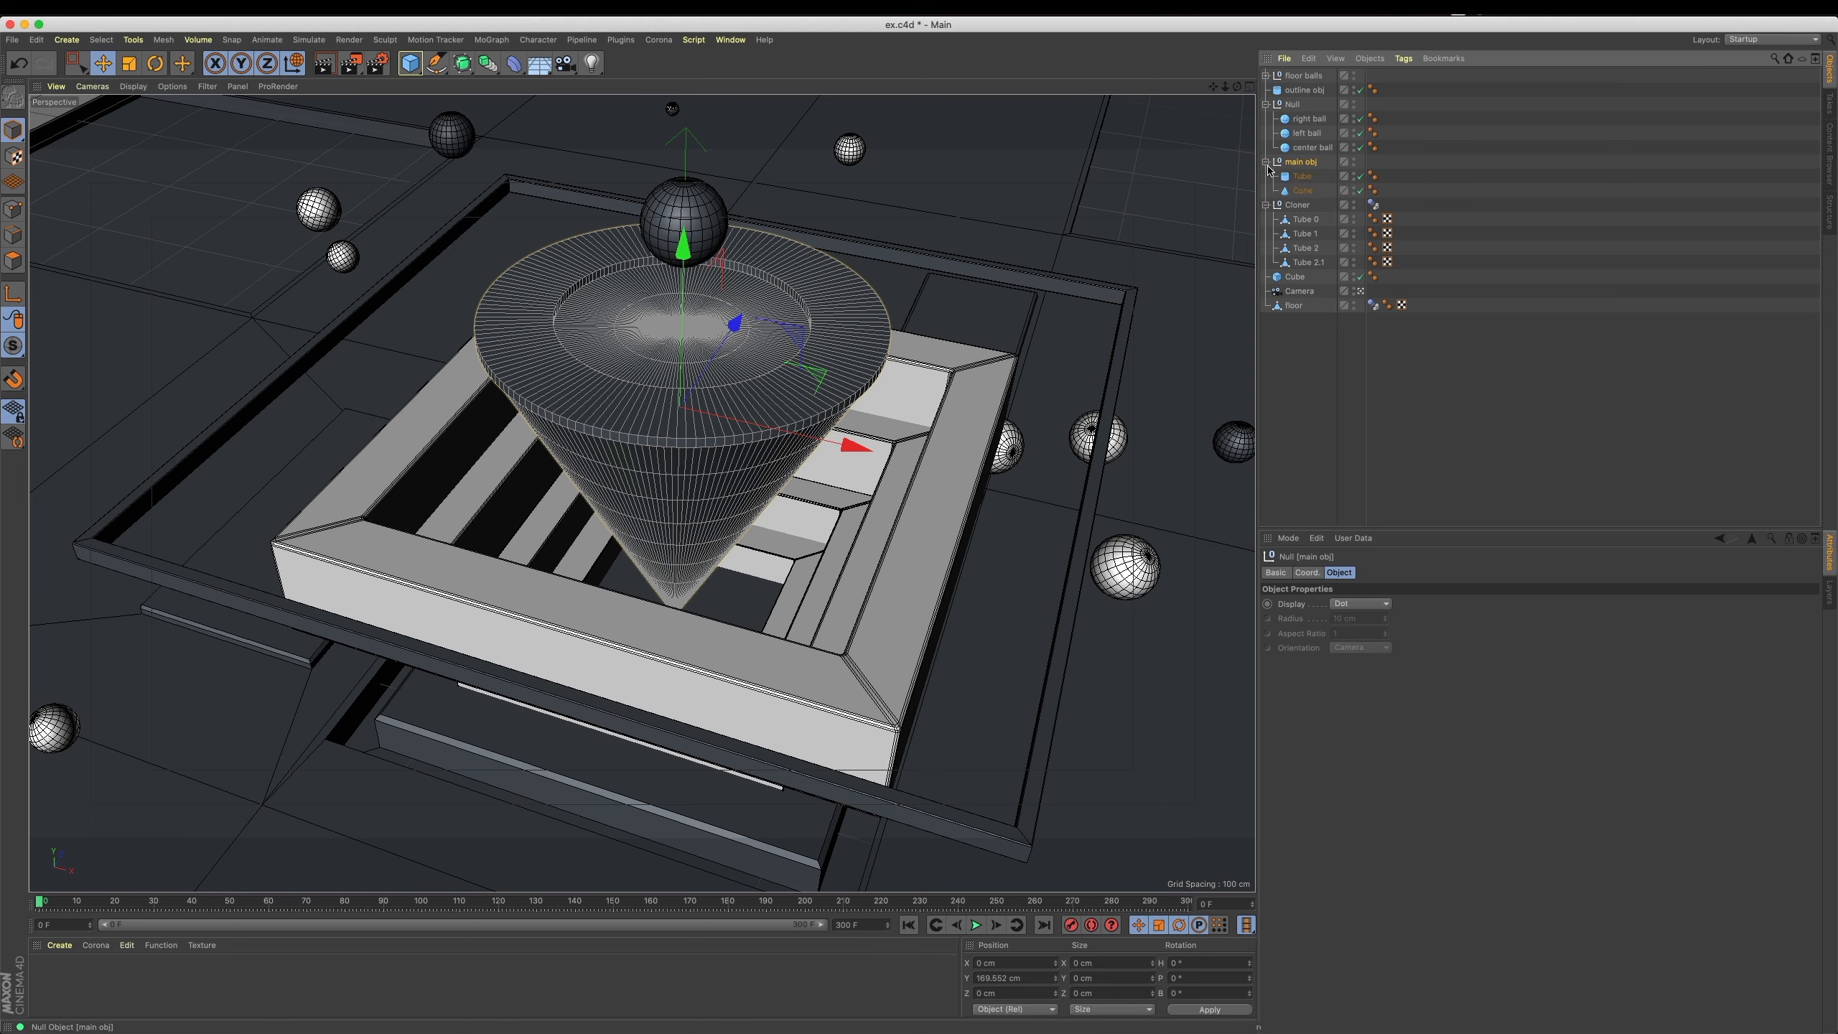
Rename the null containing the stacked square tubes as "bottom obj".
double_click(1300, 204)
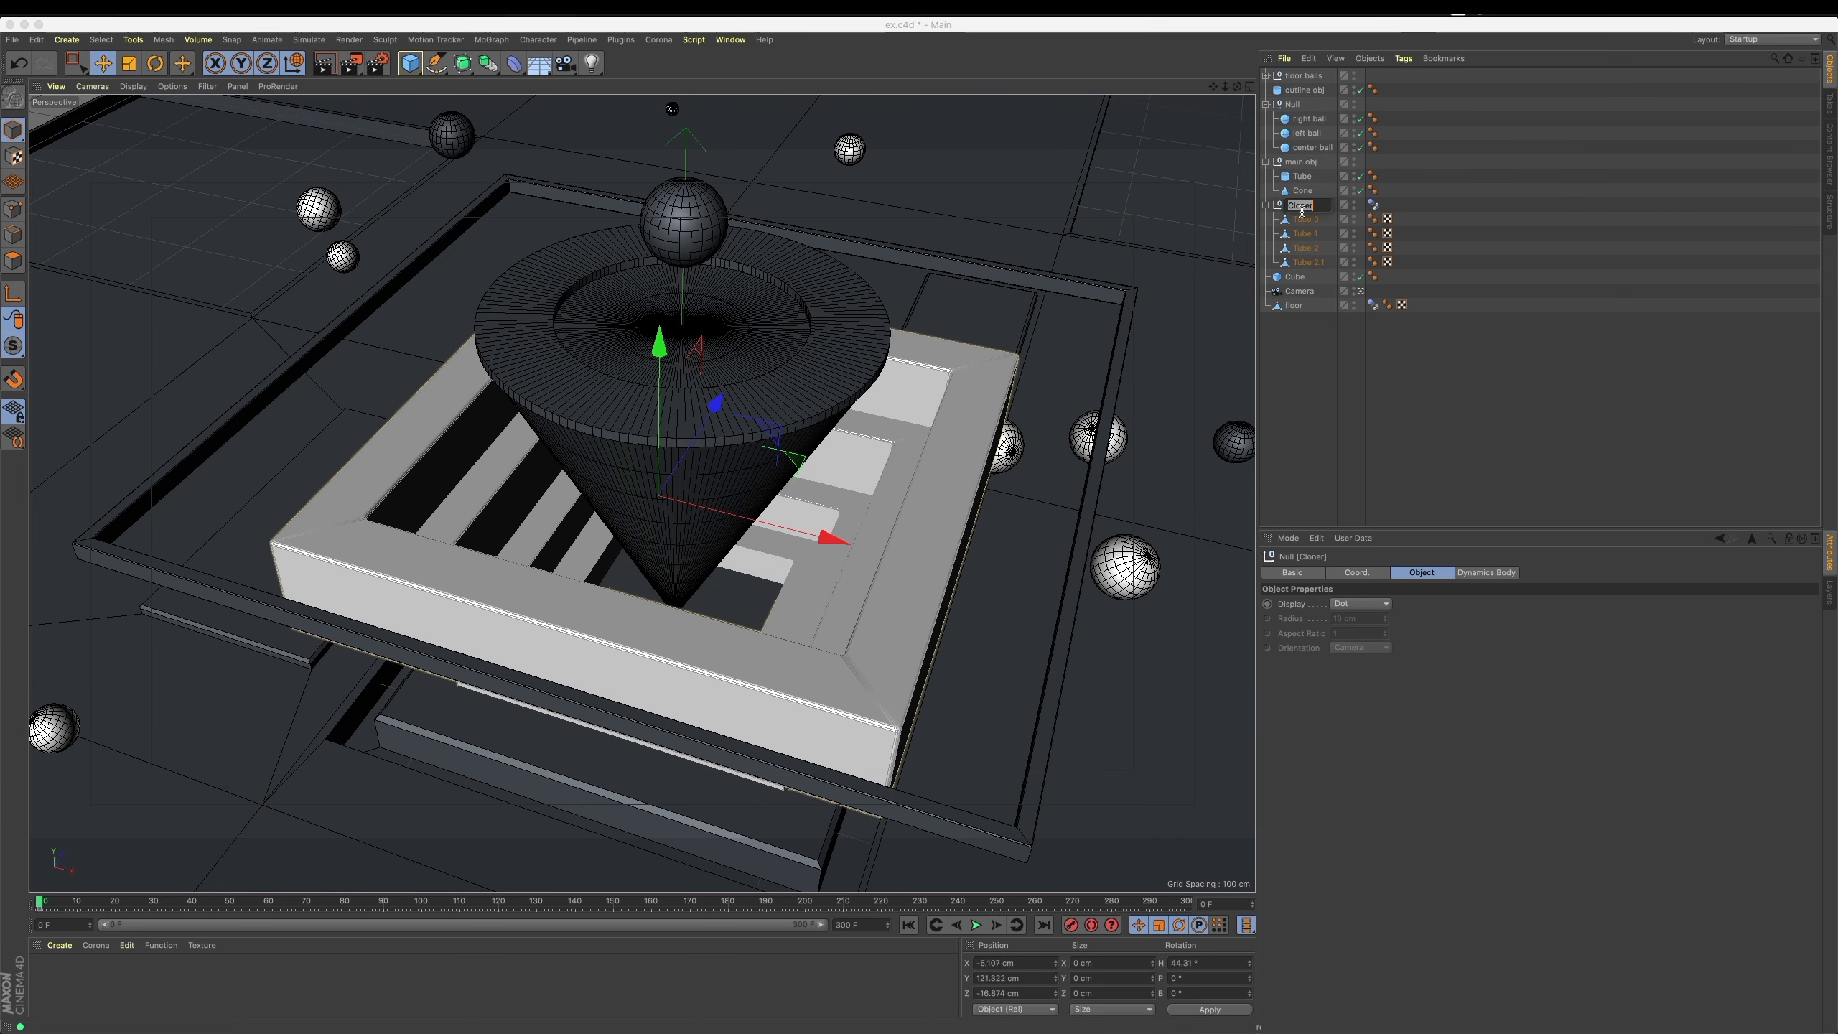
text(de)
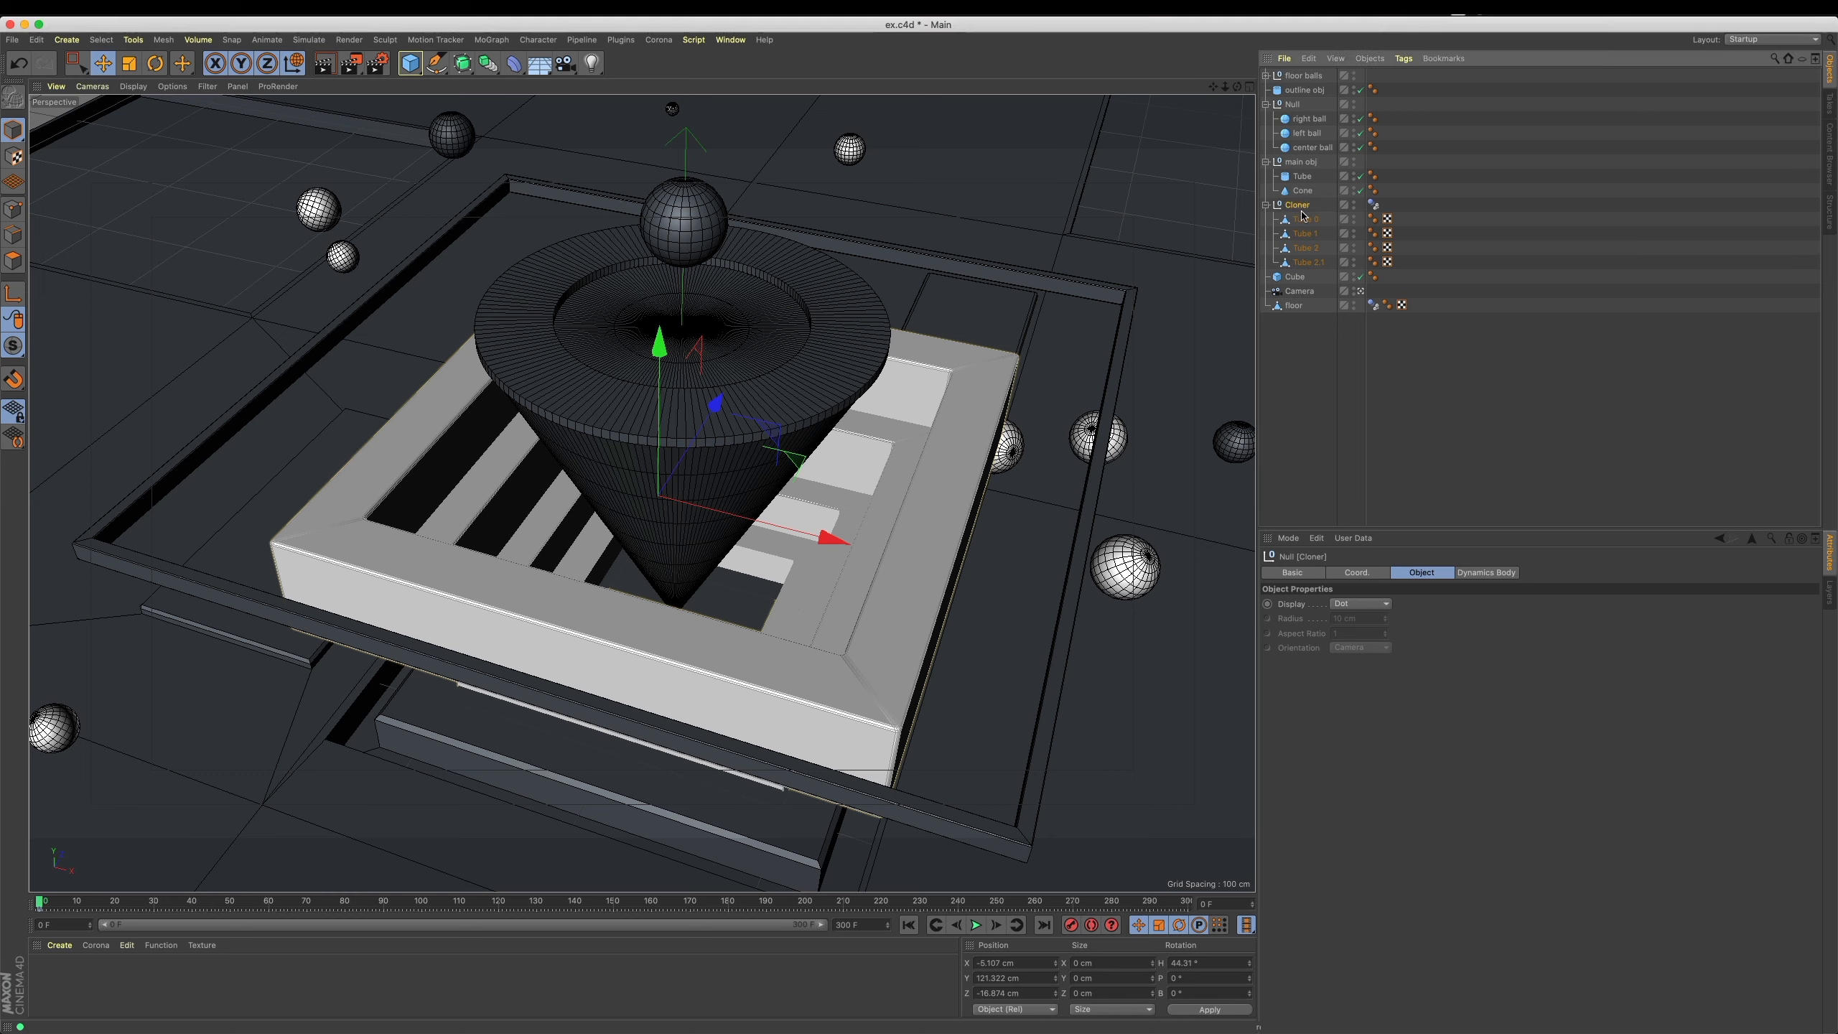
key(Return)
Nest the cube under the floor object and group them into a null named "floor".
click(1285, 282)
drag(1285, 282, 1297, 310)
click(1296, 291)
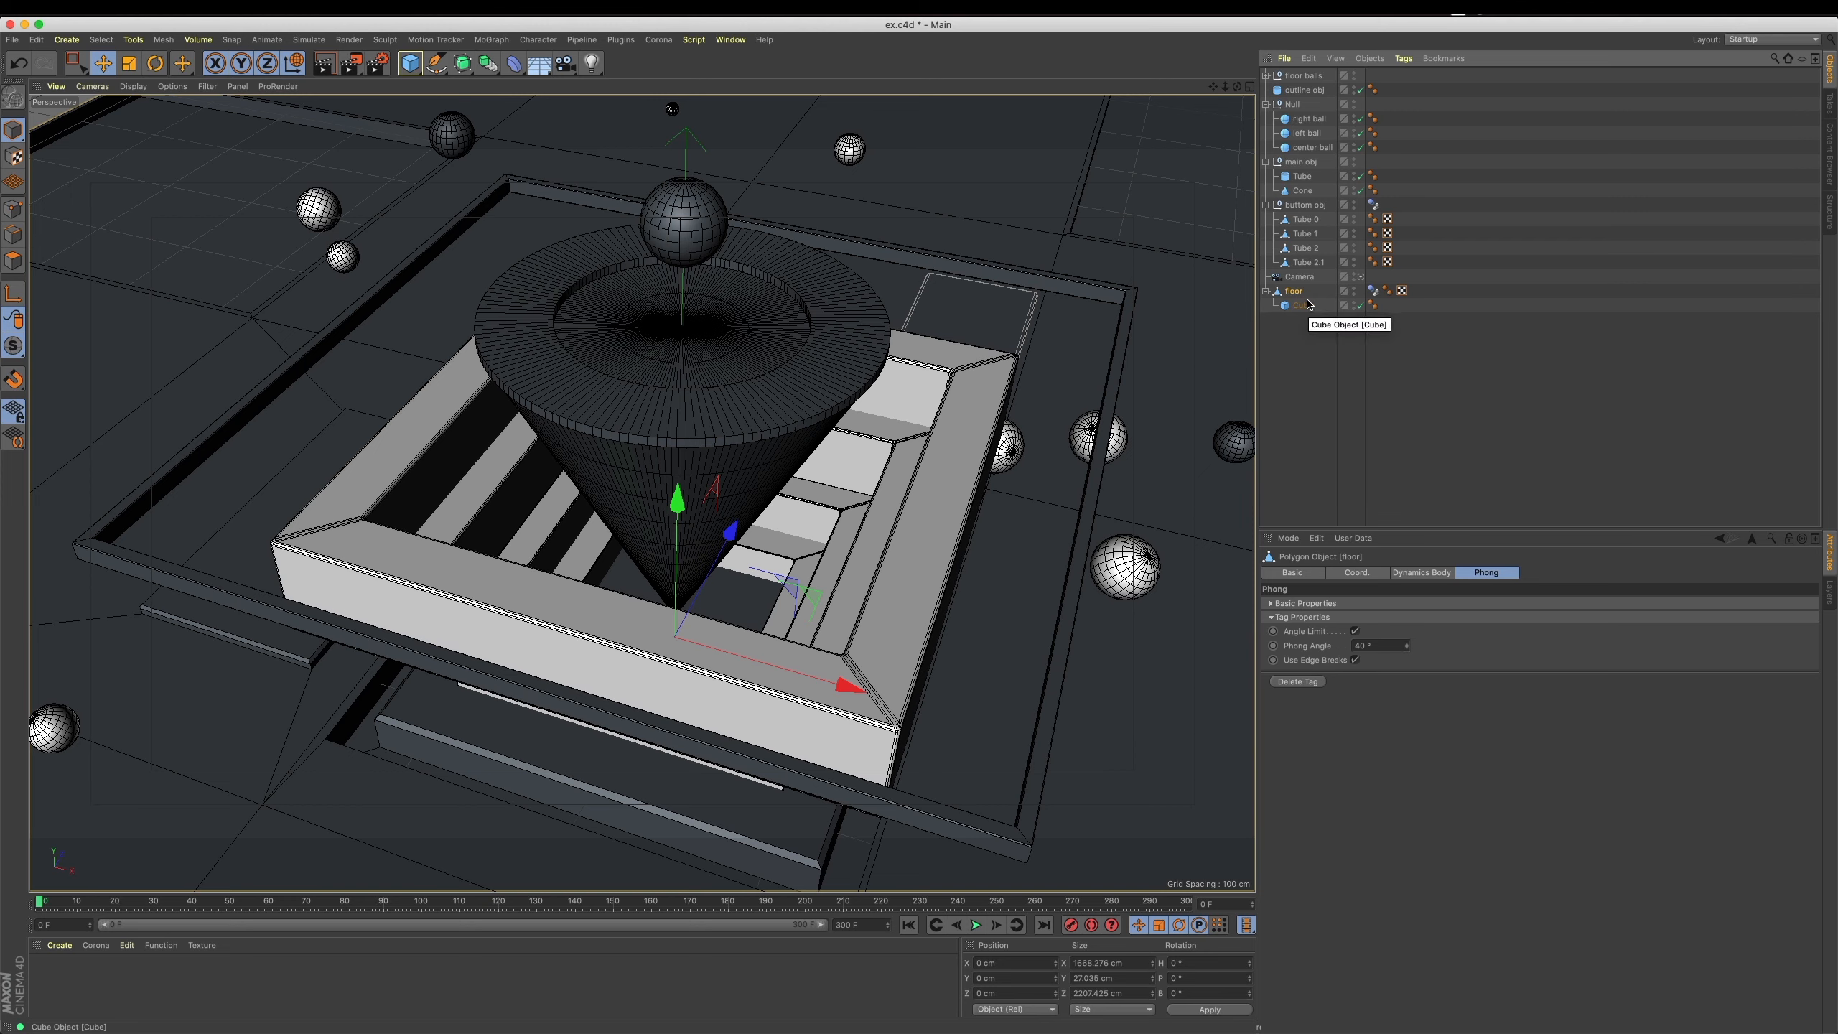
key(alt+g)
double_click(1294, 292)
text(floor)
key(Return)
Save the project and move the camera below the floor group at the end of the object hierarchy.
key(super+s)
drag(1293, 281, 1308, 393)
click(1311, 392)
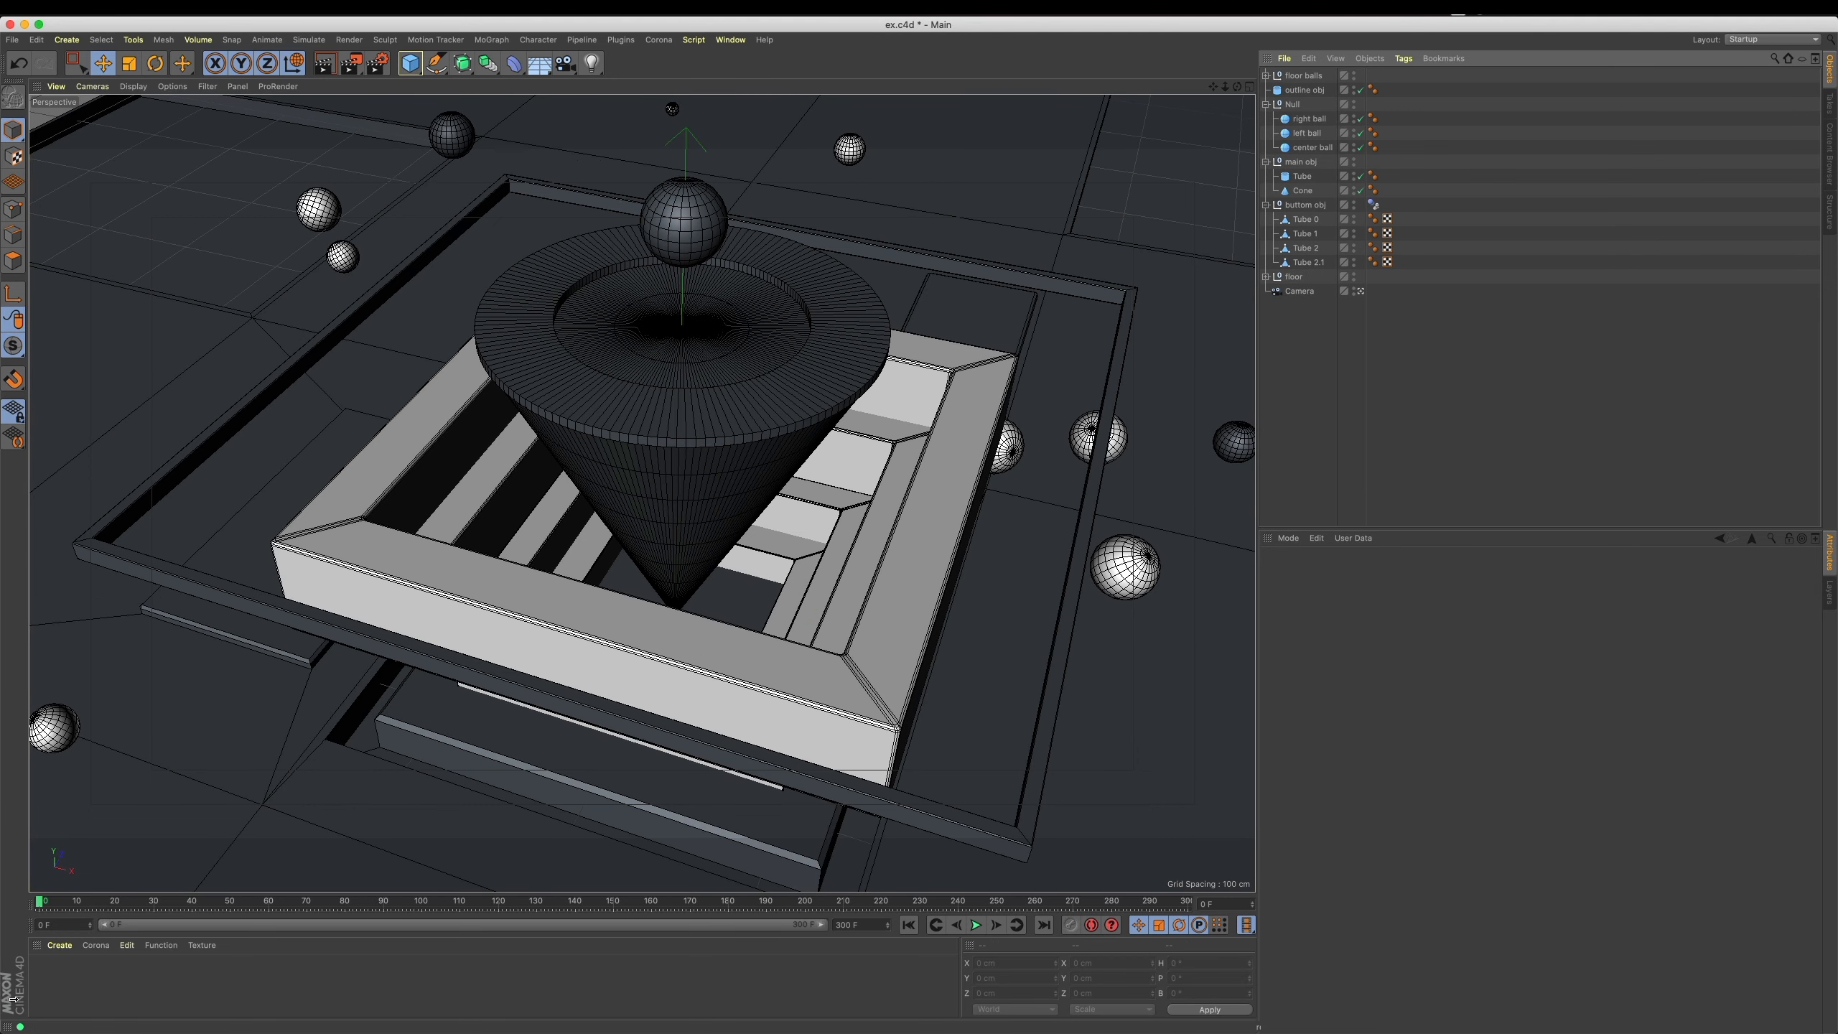
Create a new material named "floor" and save the project.
double_click(51, 978)
double_click(48, 995)
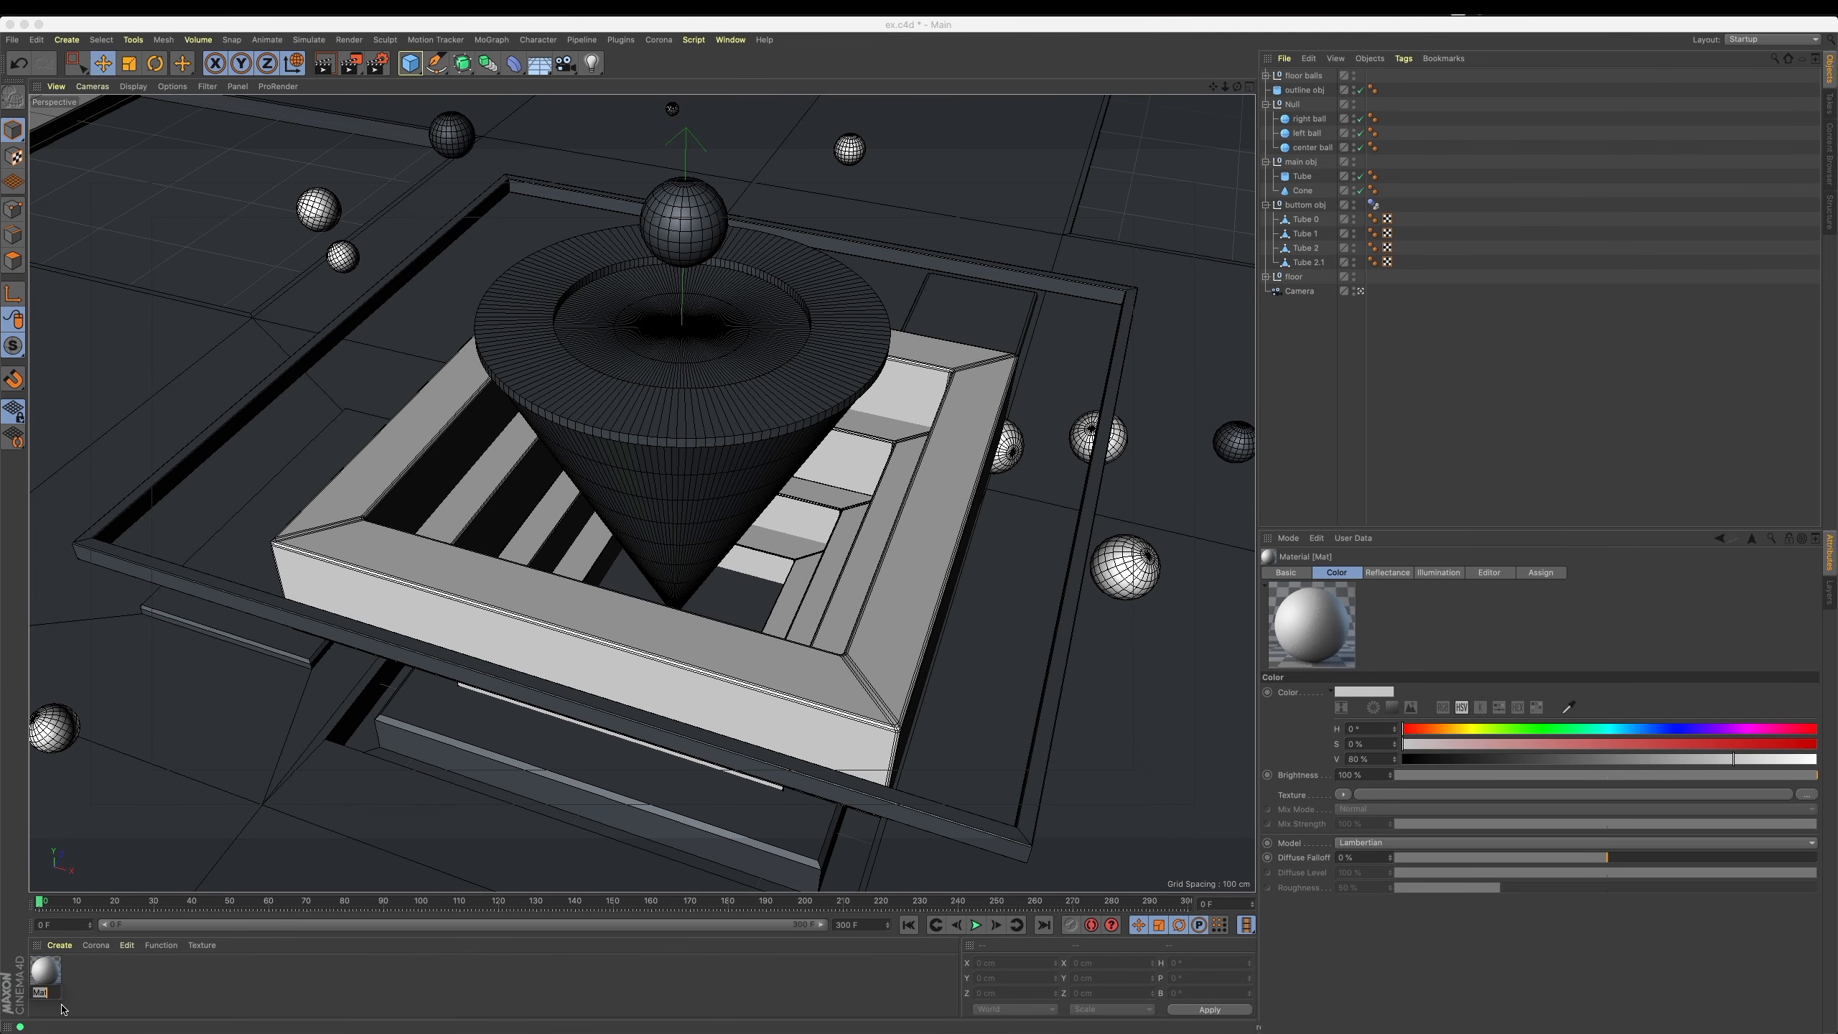
text(floor)
key(Return)
key(super+s)
Load shutterstock_1516426928.jpg from the Brick & Stone "marbel" folder as the floor material's color texture.
double_click(50, 984)
drag(536, 100, 1464, 292)
click(1598, 438)
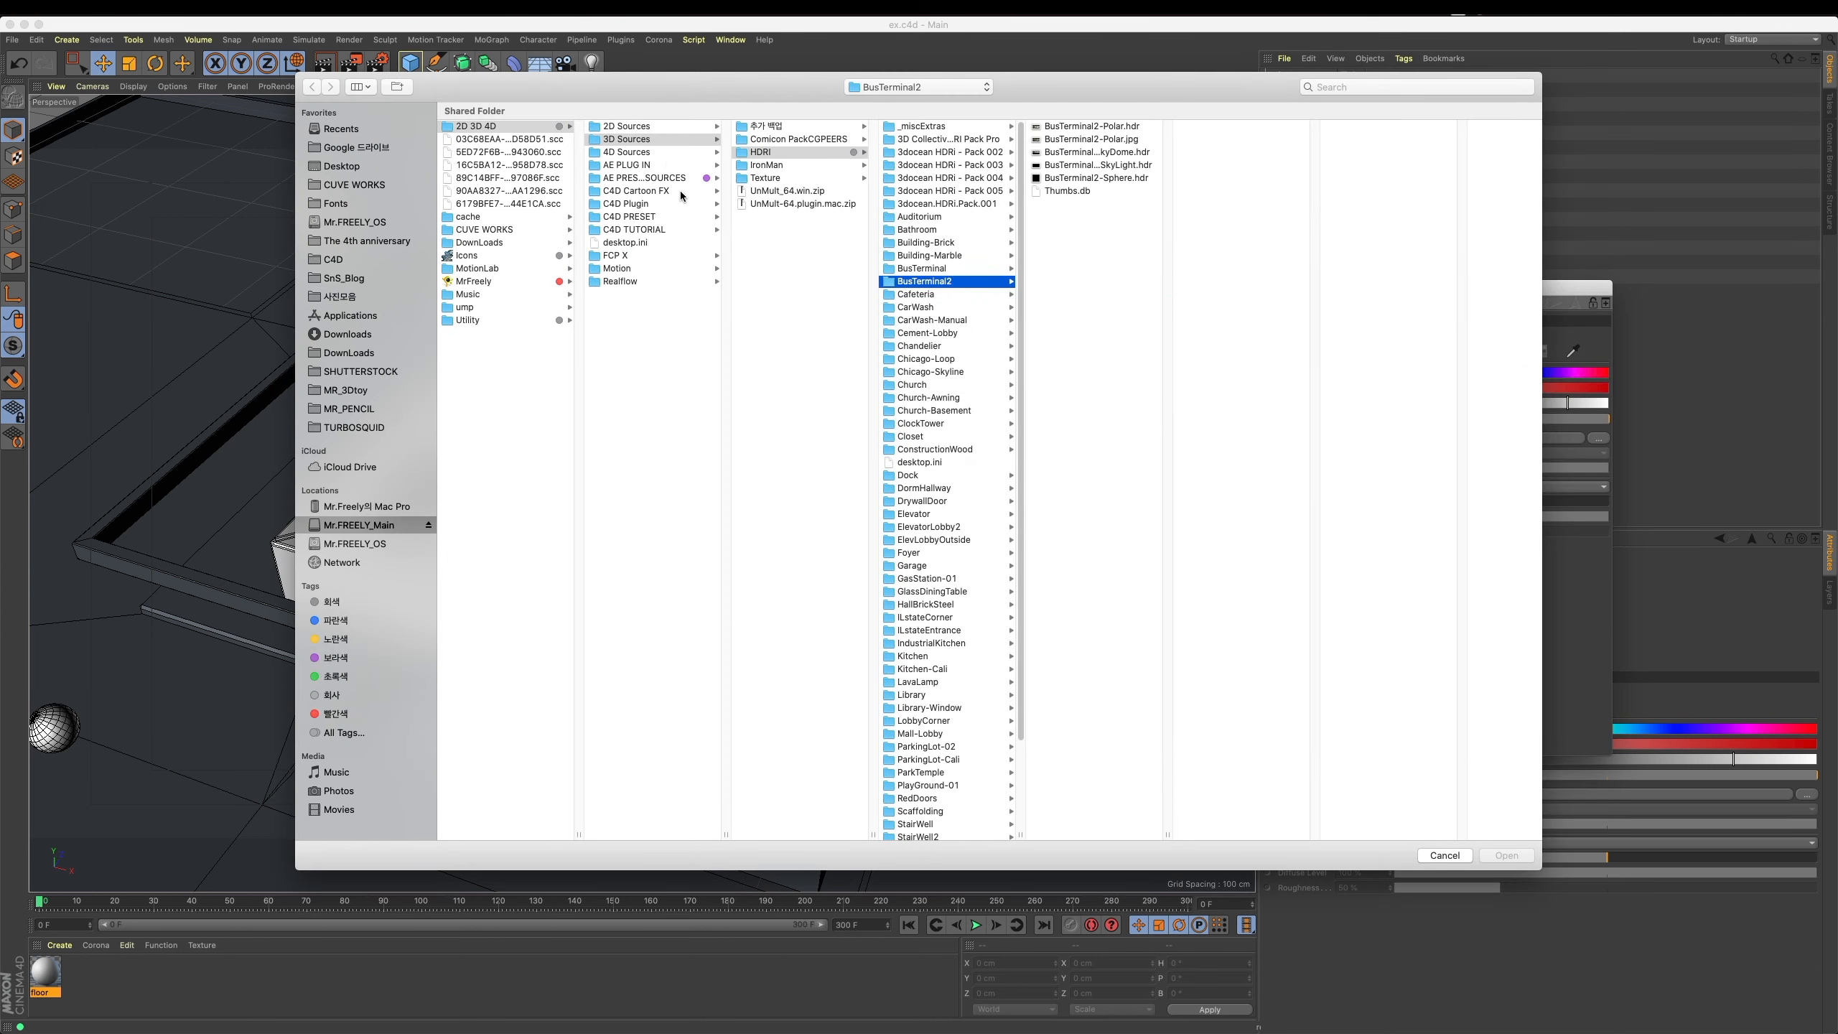
click(654, 127)
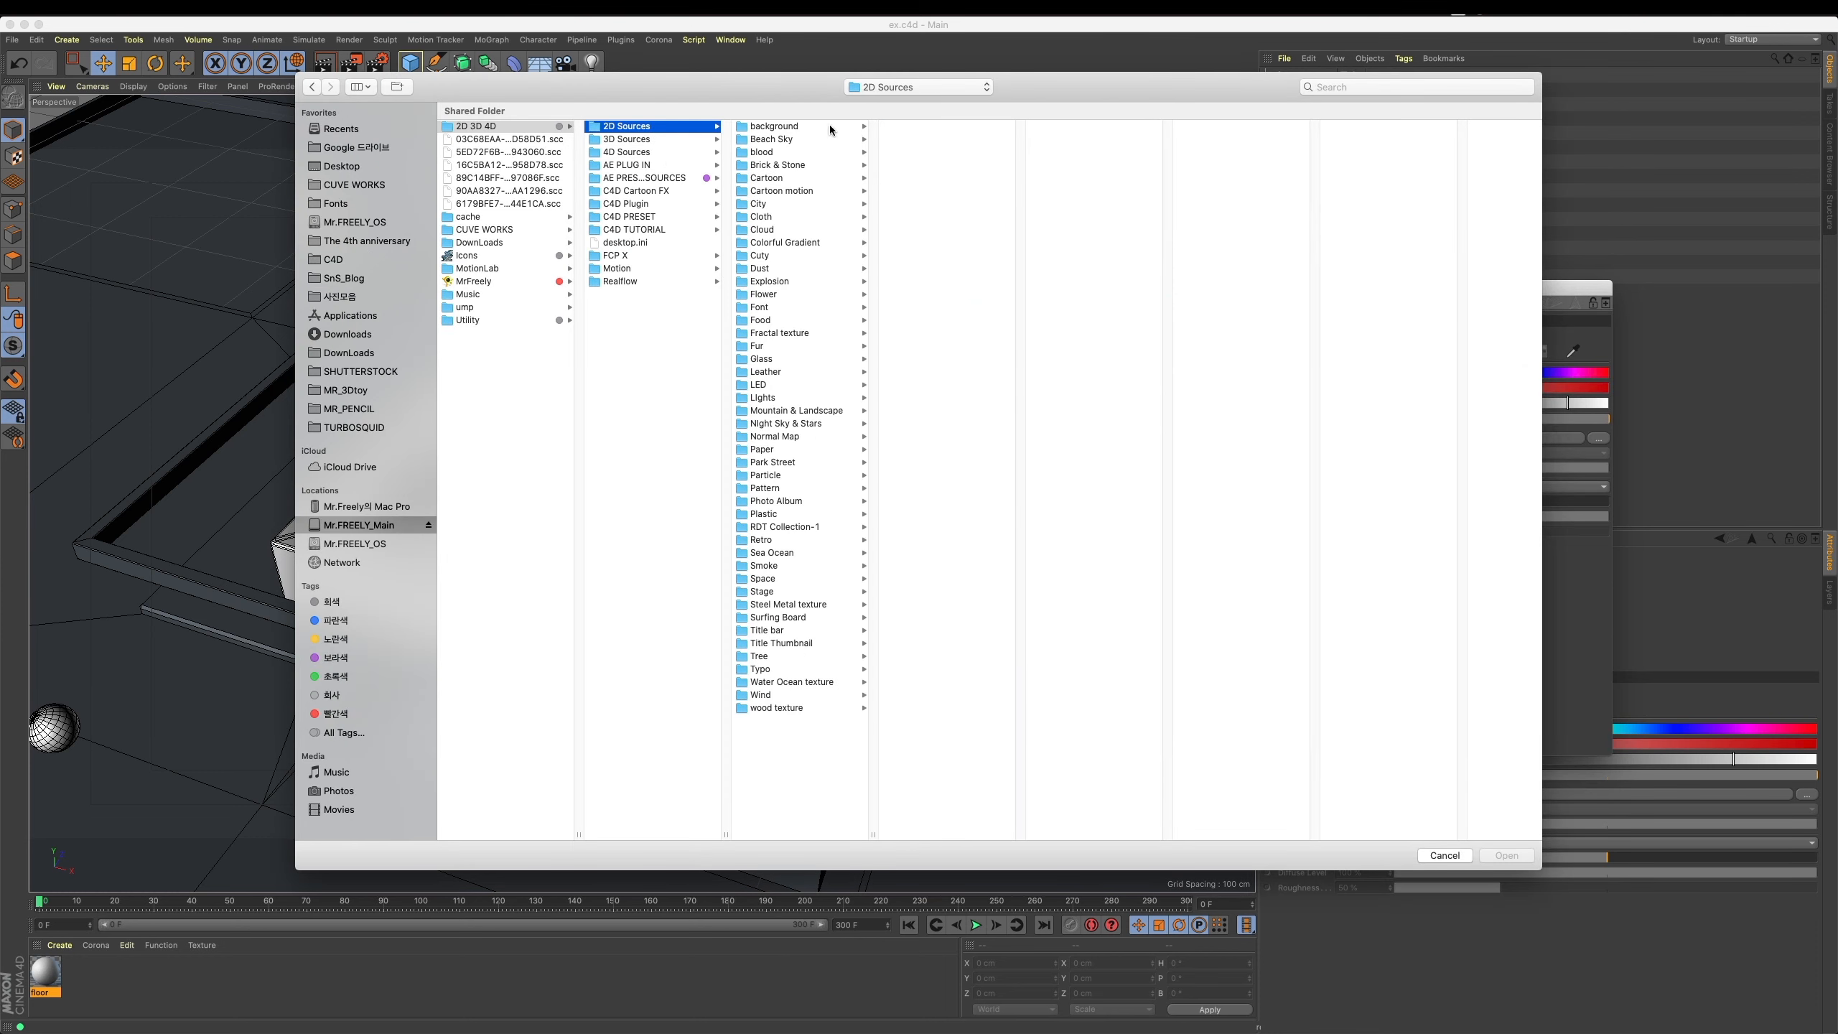
drag(808, 98, 1038, 125)
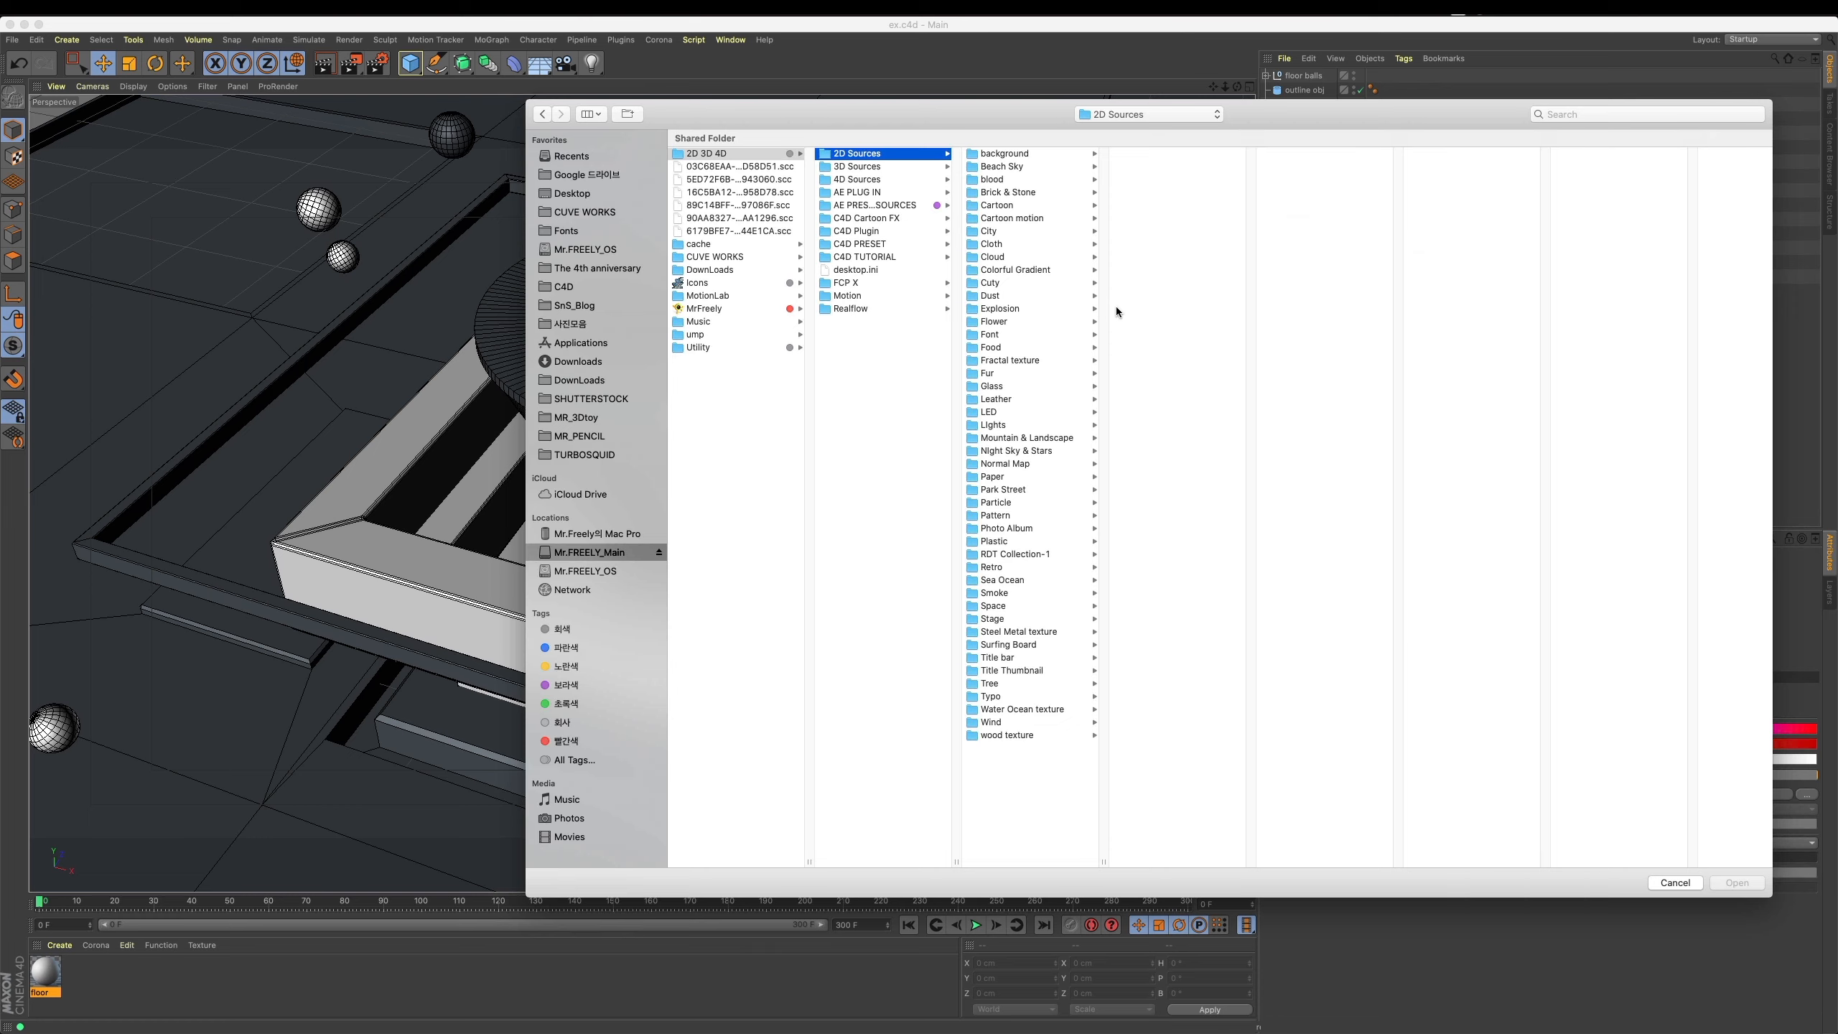
drag(1017, 114, 982, 115)
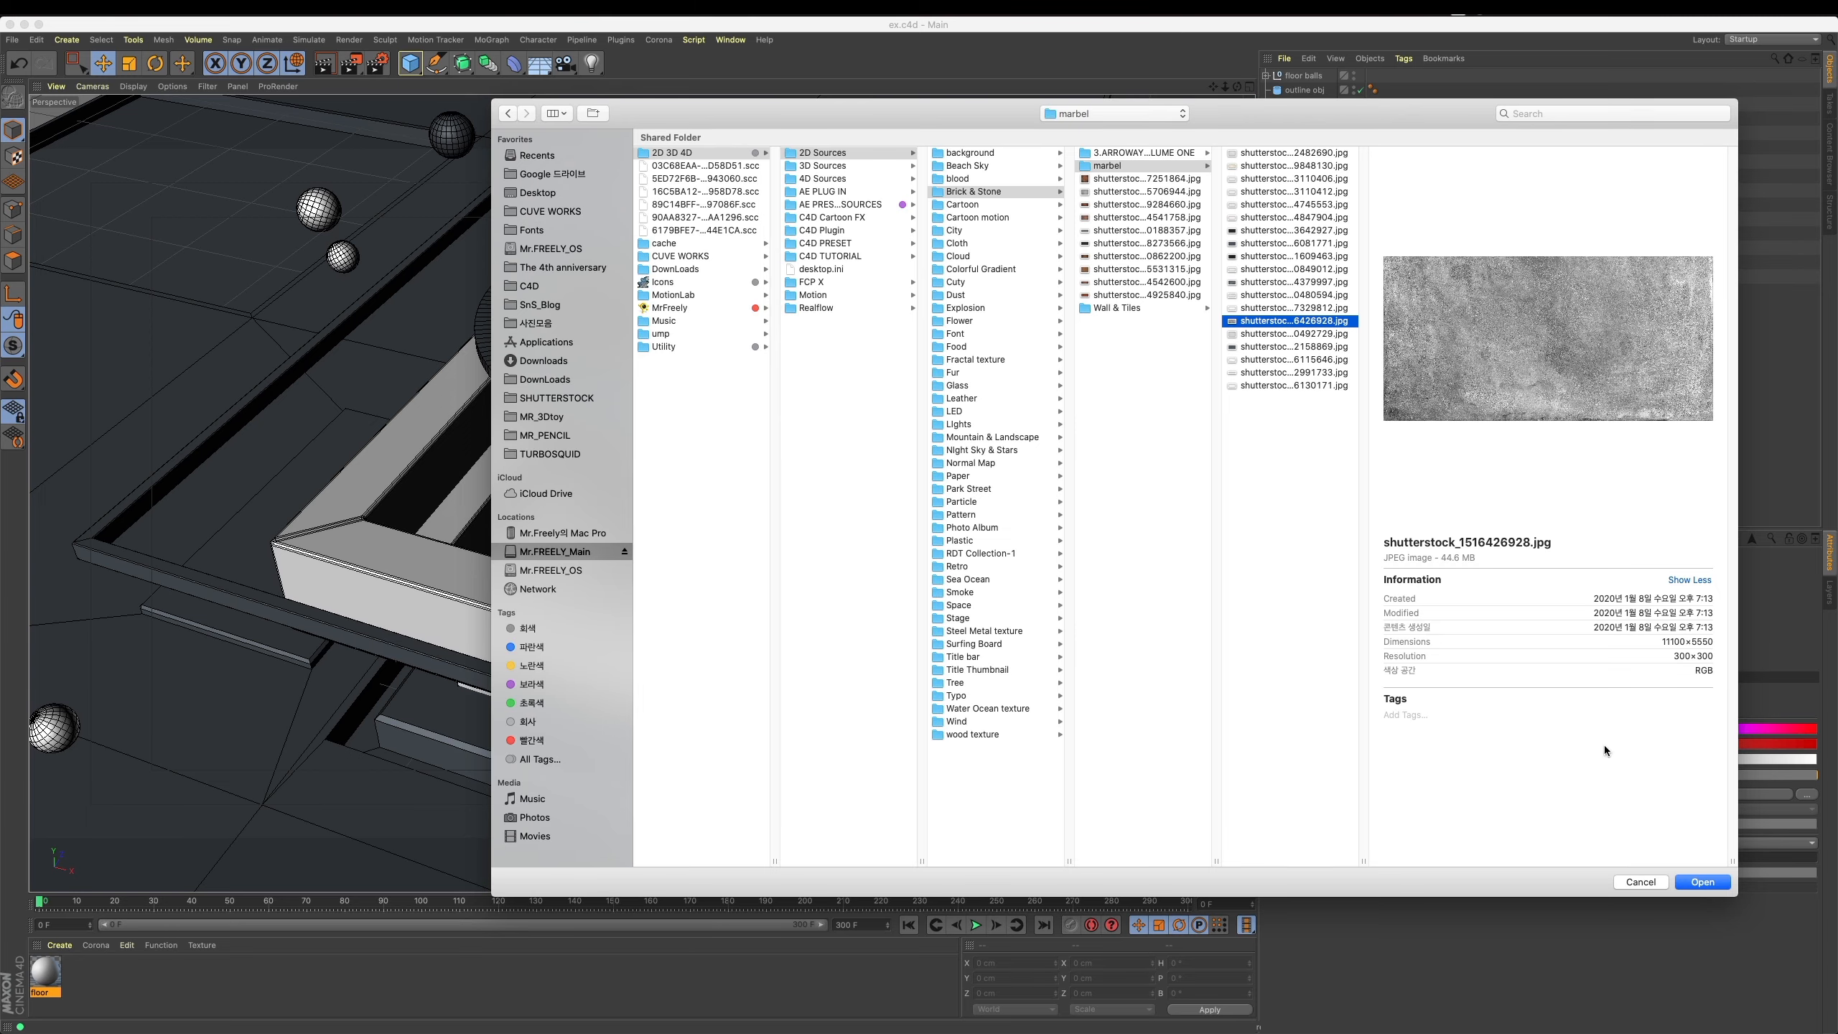
click(1703, 882)
click(1026, 443)
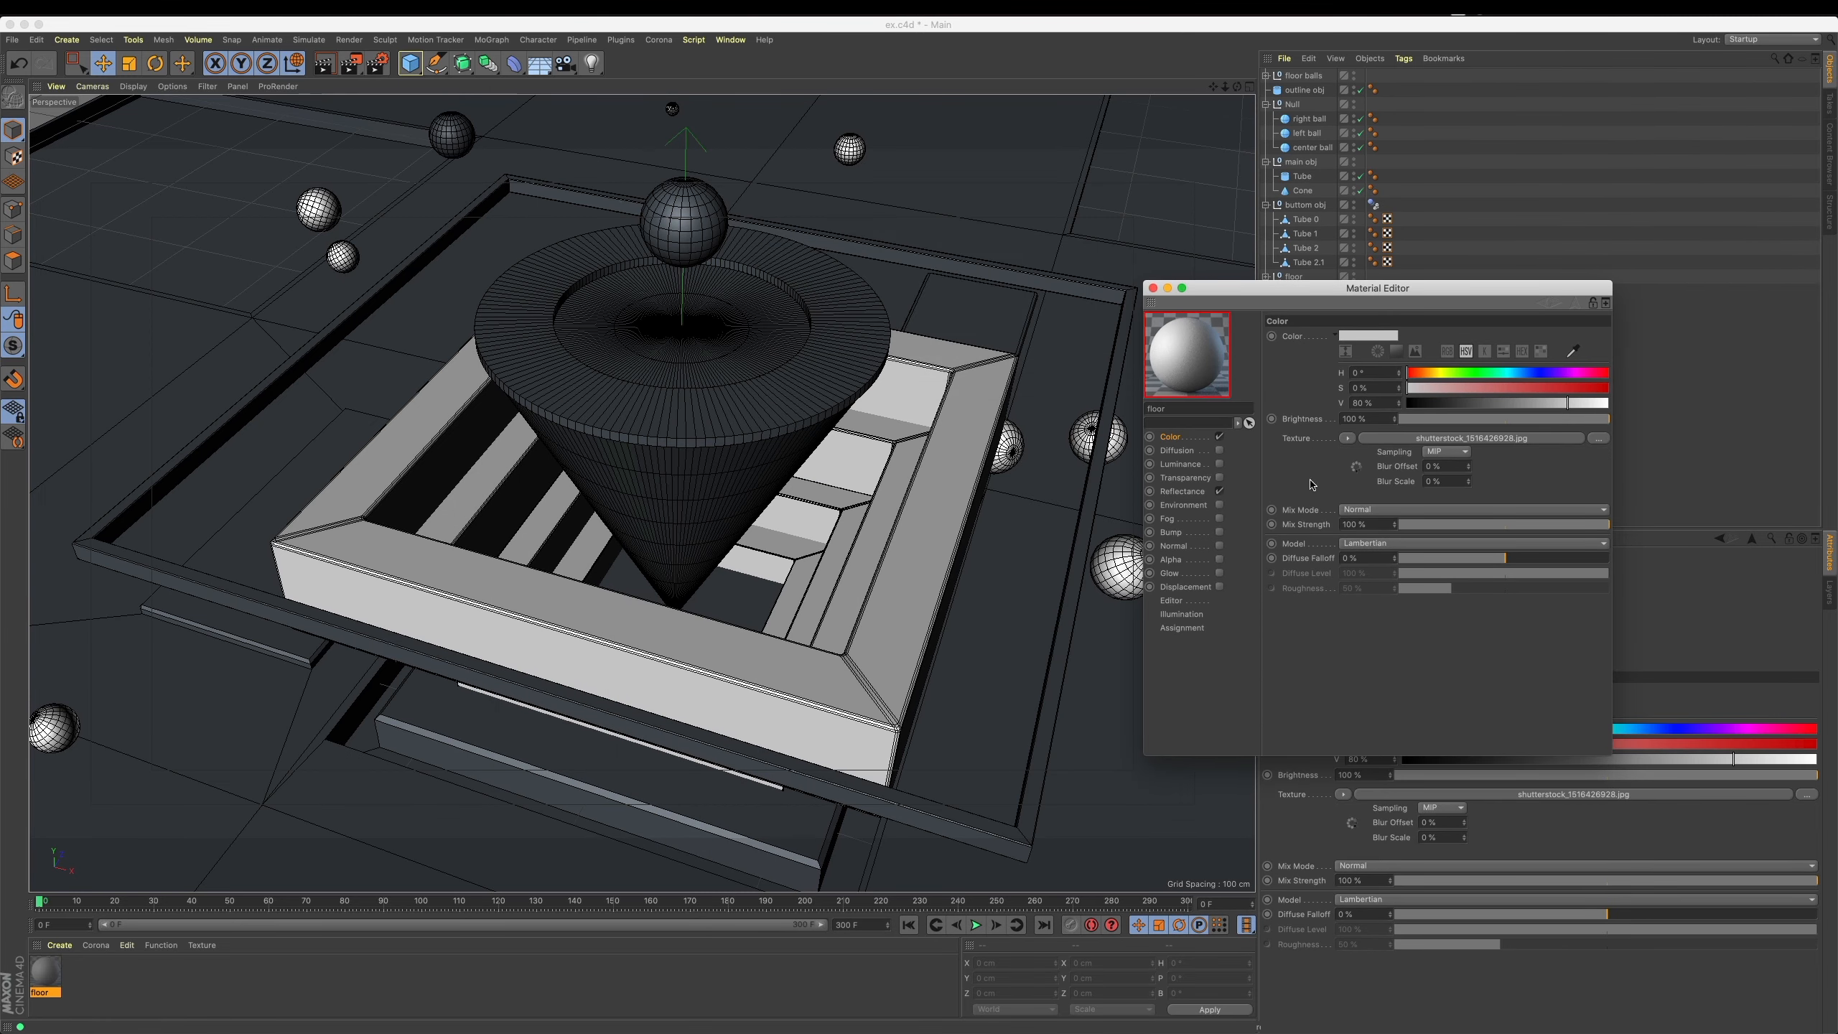
Apply the floor material to the floor group and preview the scene in shaded display.
drag(1267, 288, 961, 305)
drag(44, 973, 1302, 278)
drag(1125, 319, 804, 918)
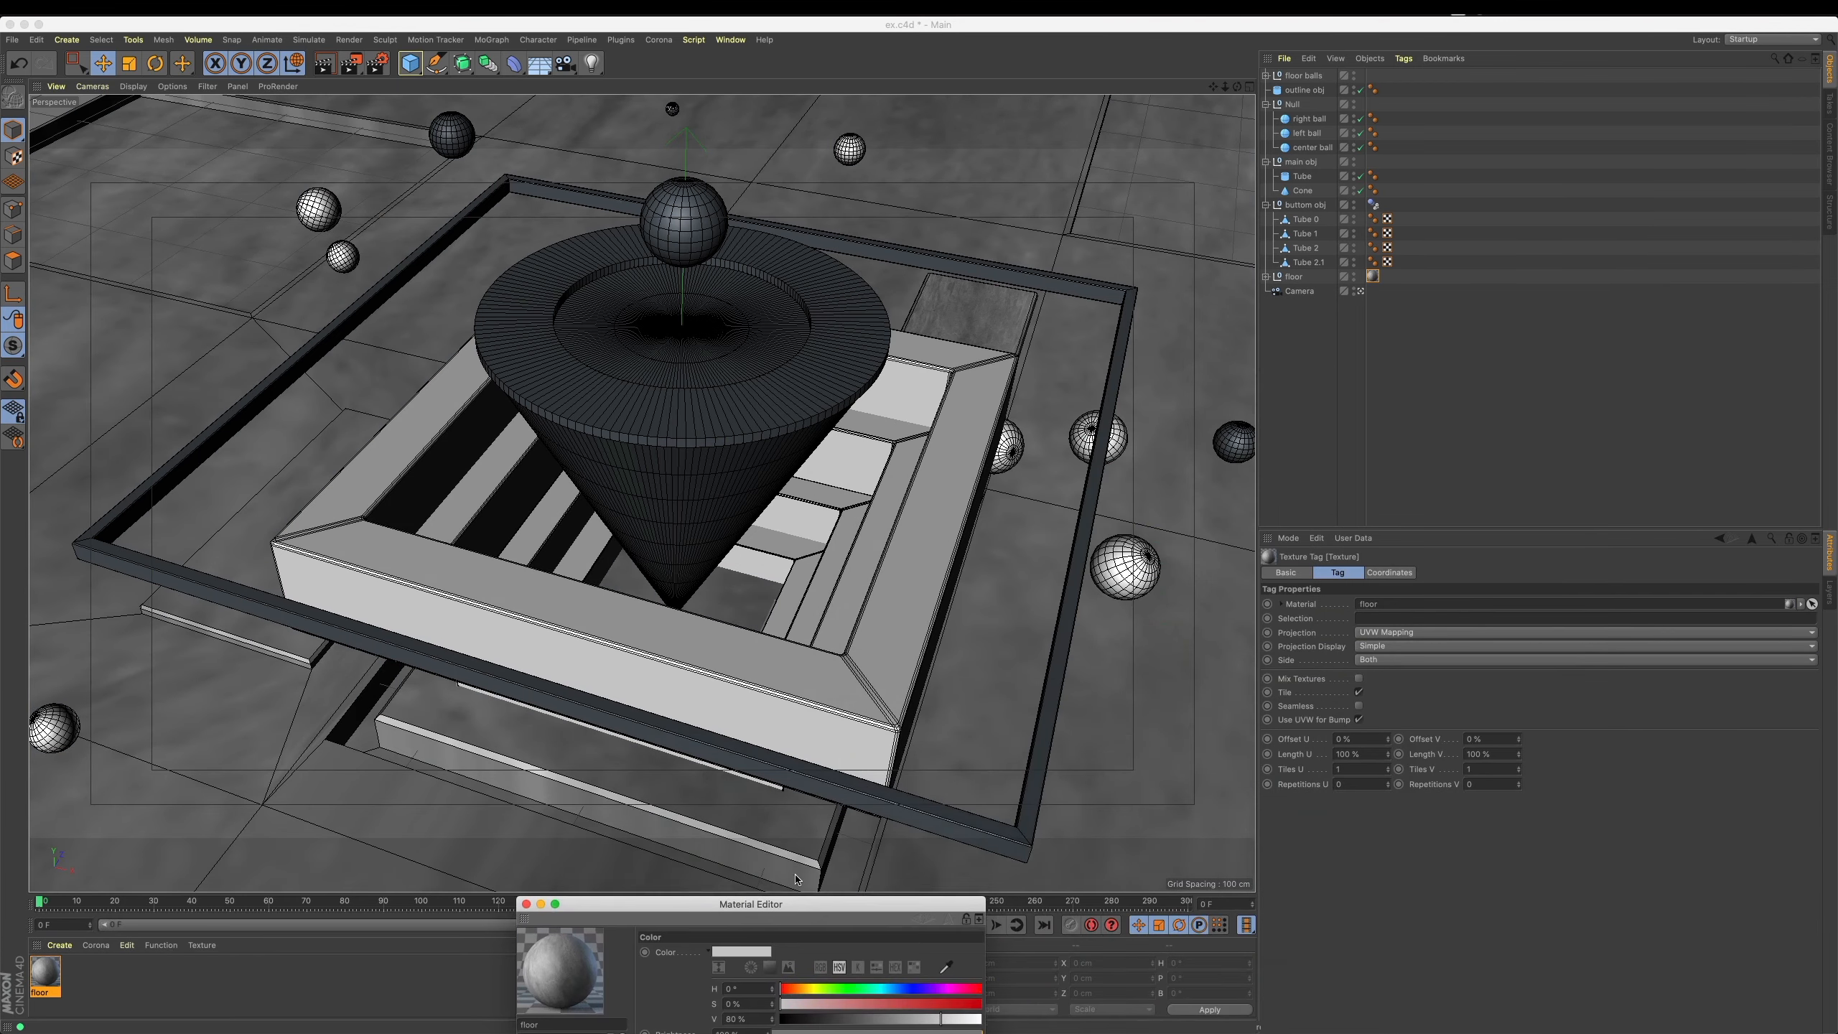
key(n)
key(a)
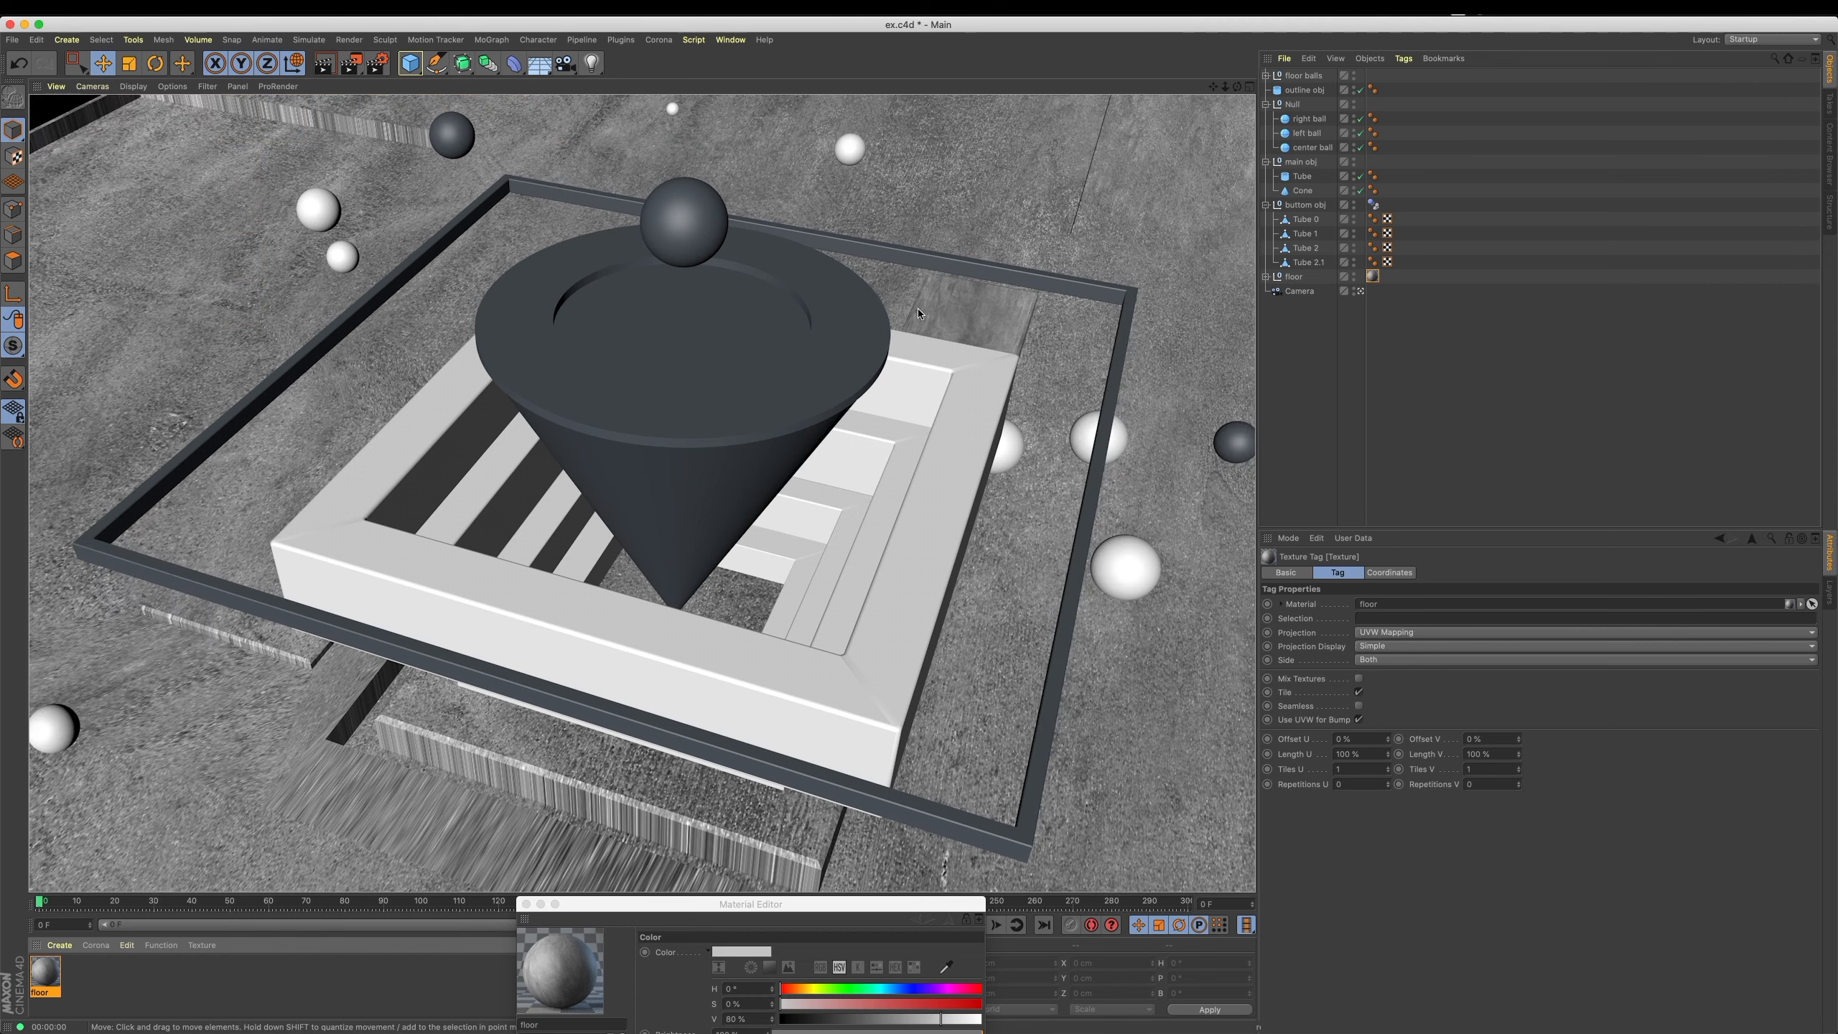
key(n)
key(b)
Set the floor texture's projection to Cubic and render the view.
click(1390, 632)
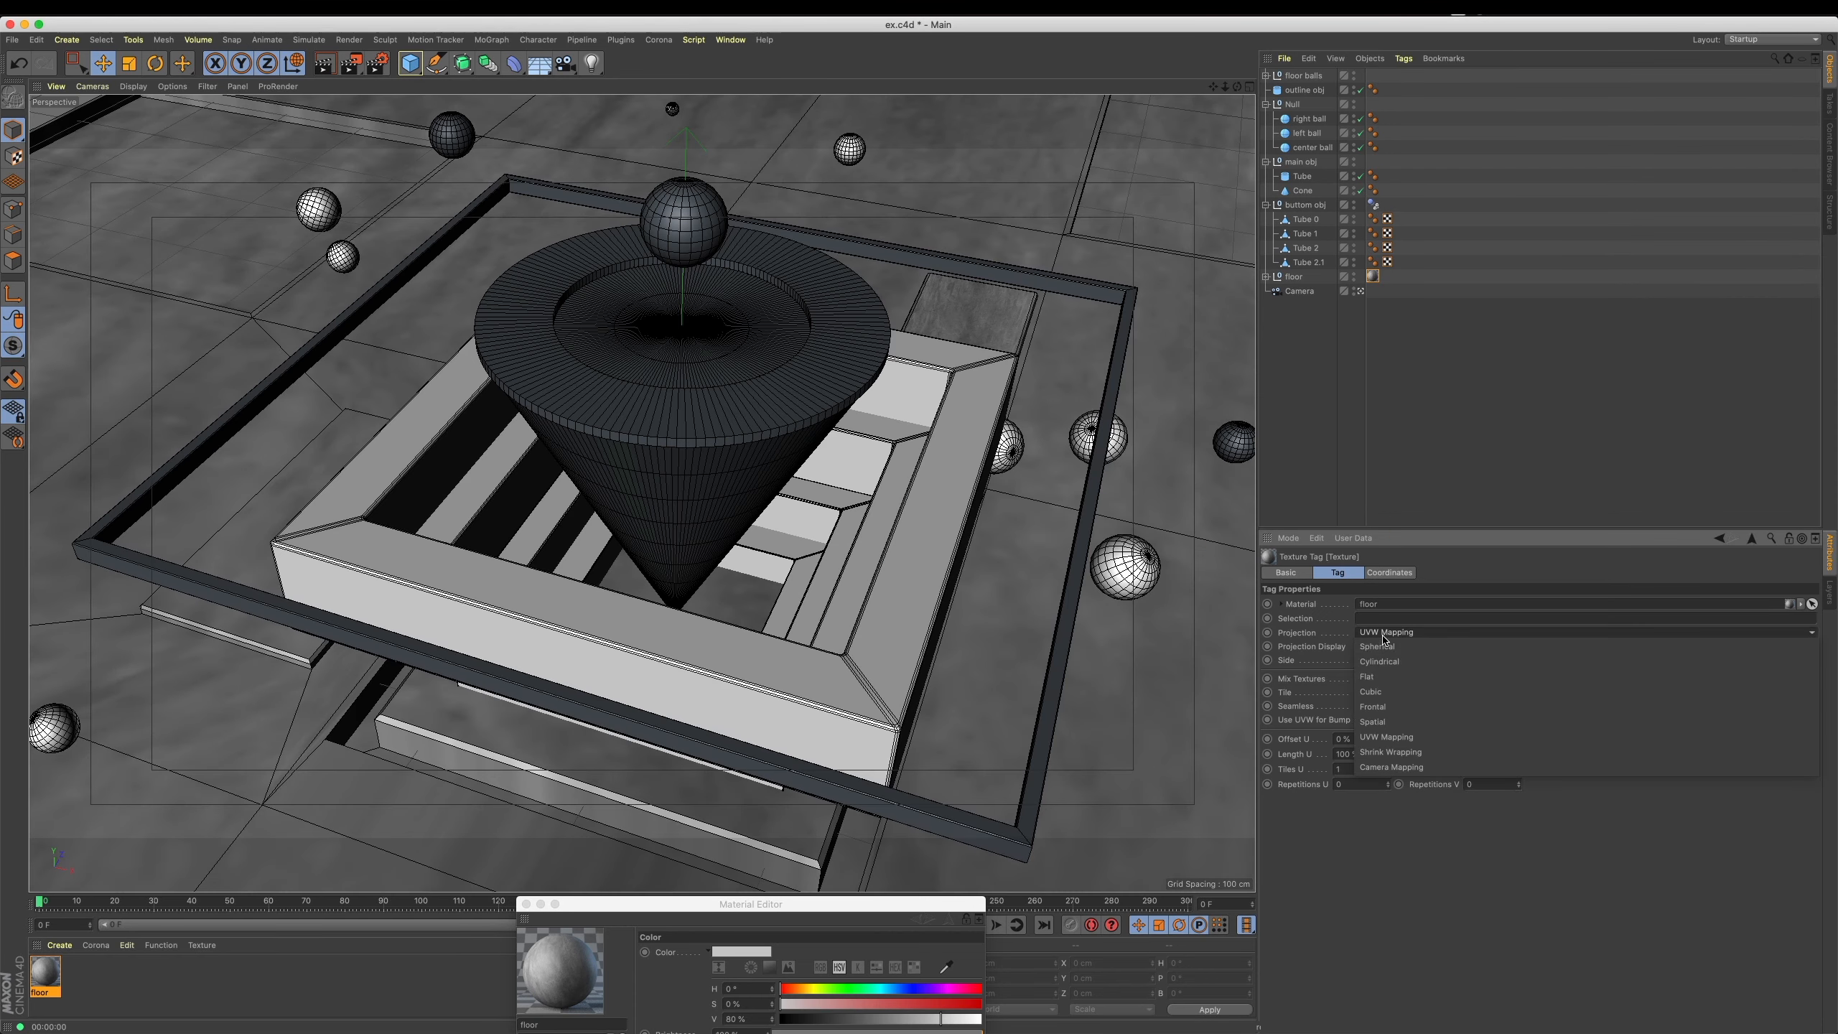
click(1394, 692)
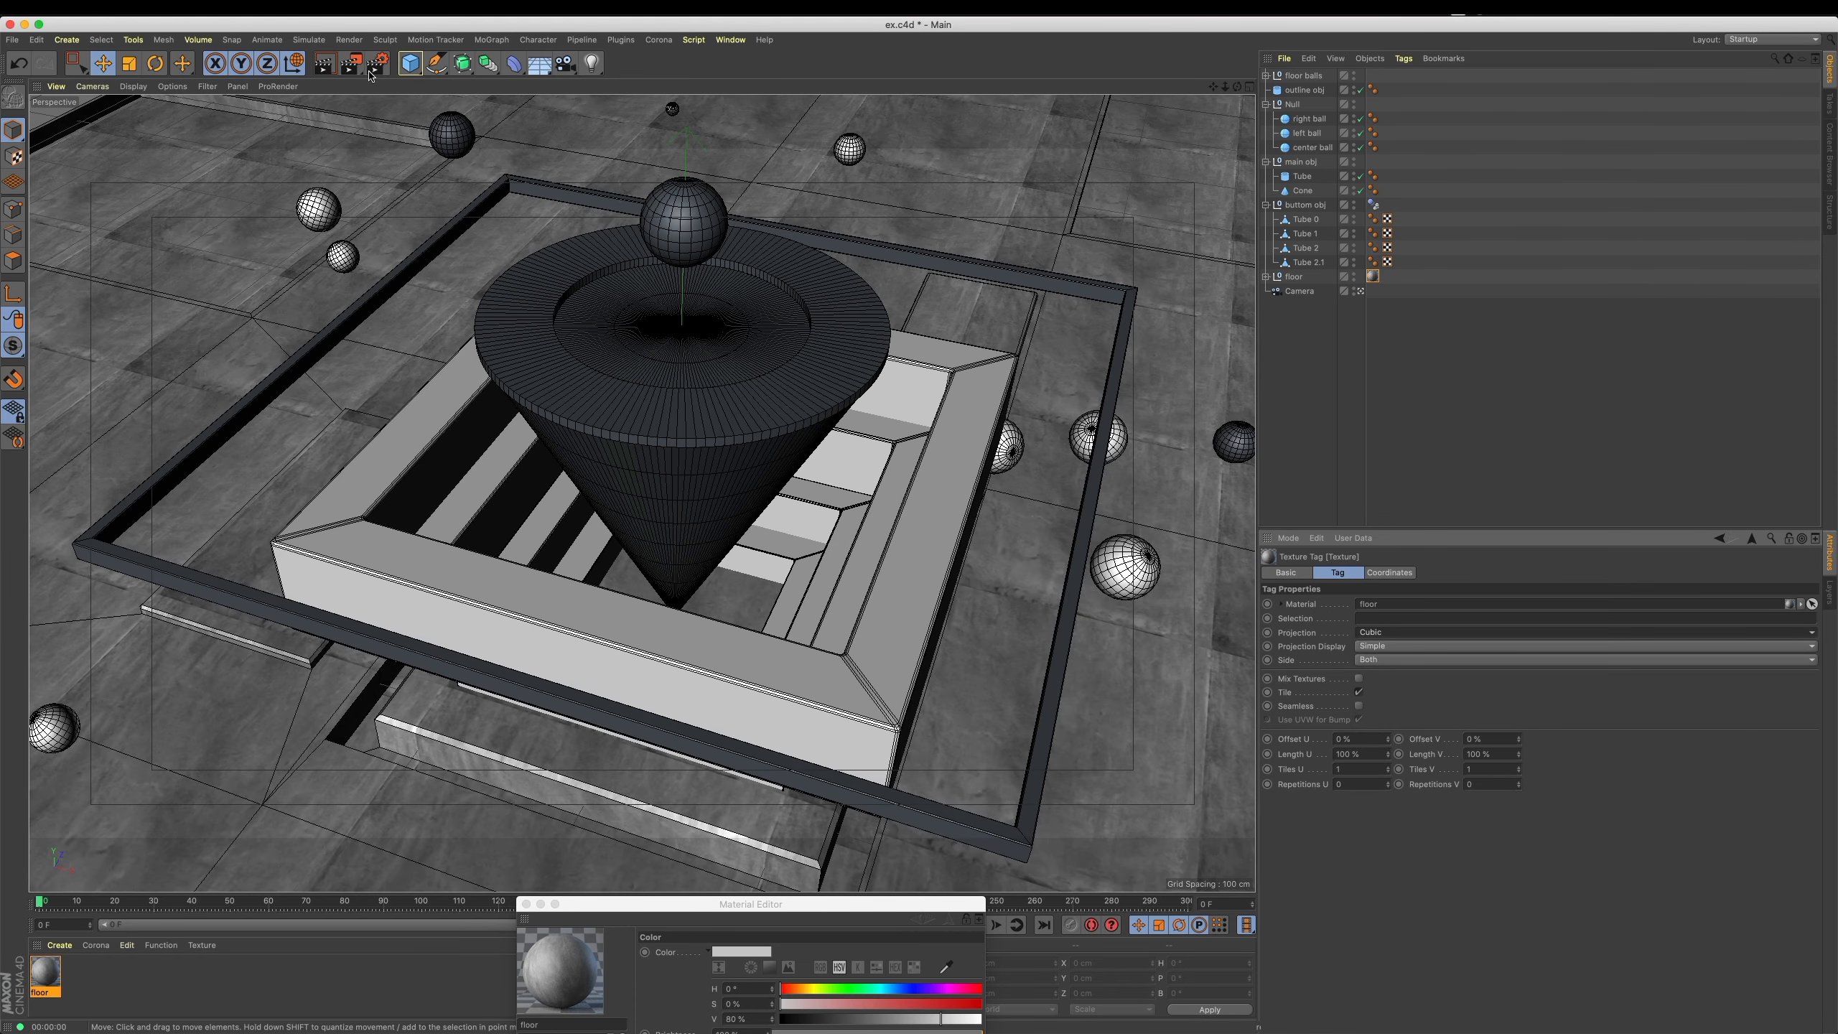
click(325, 64)
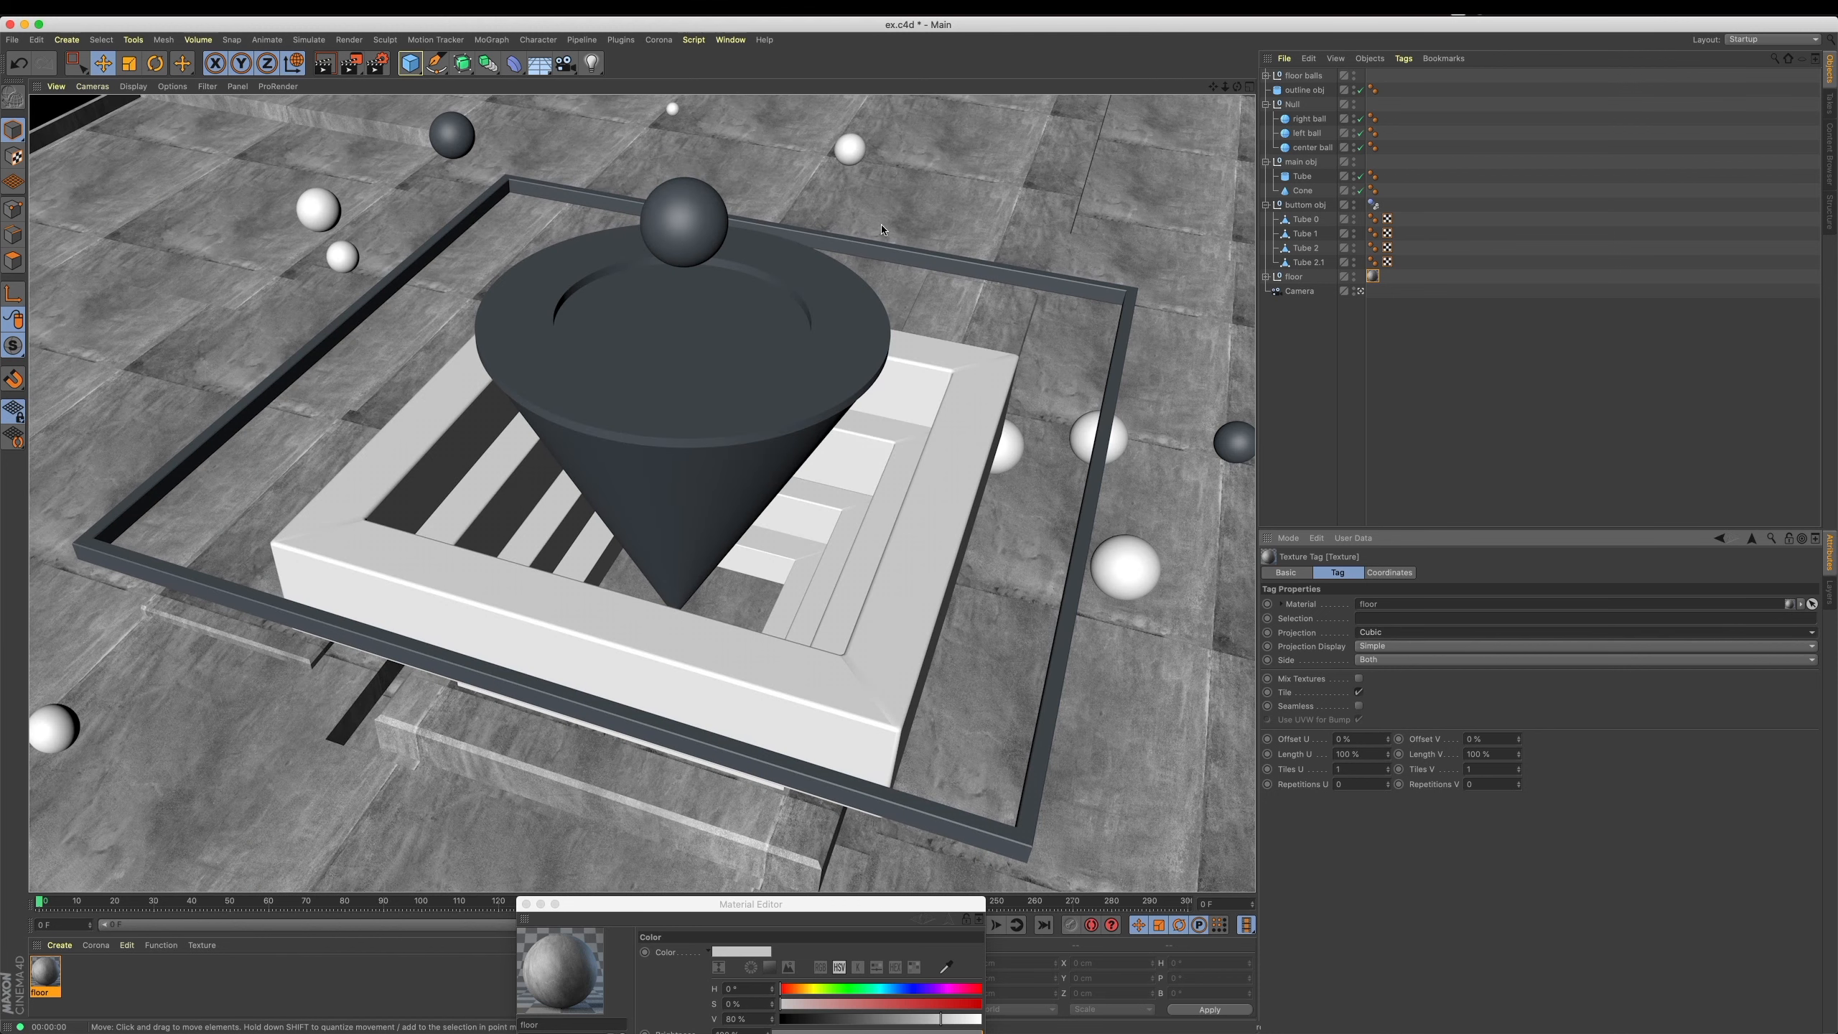
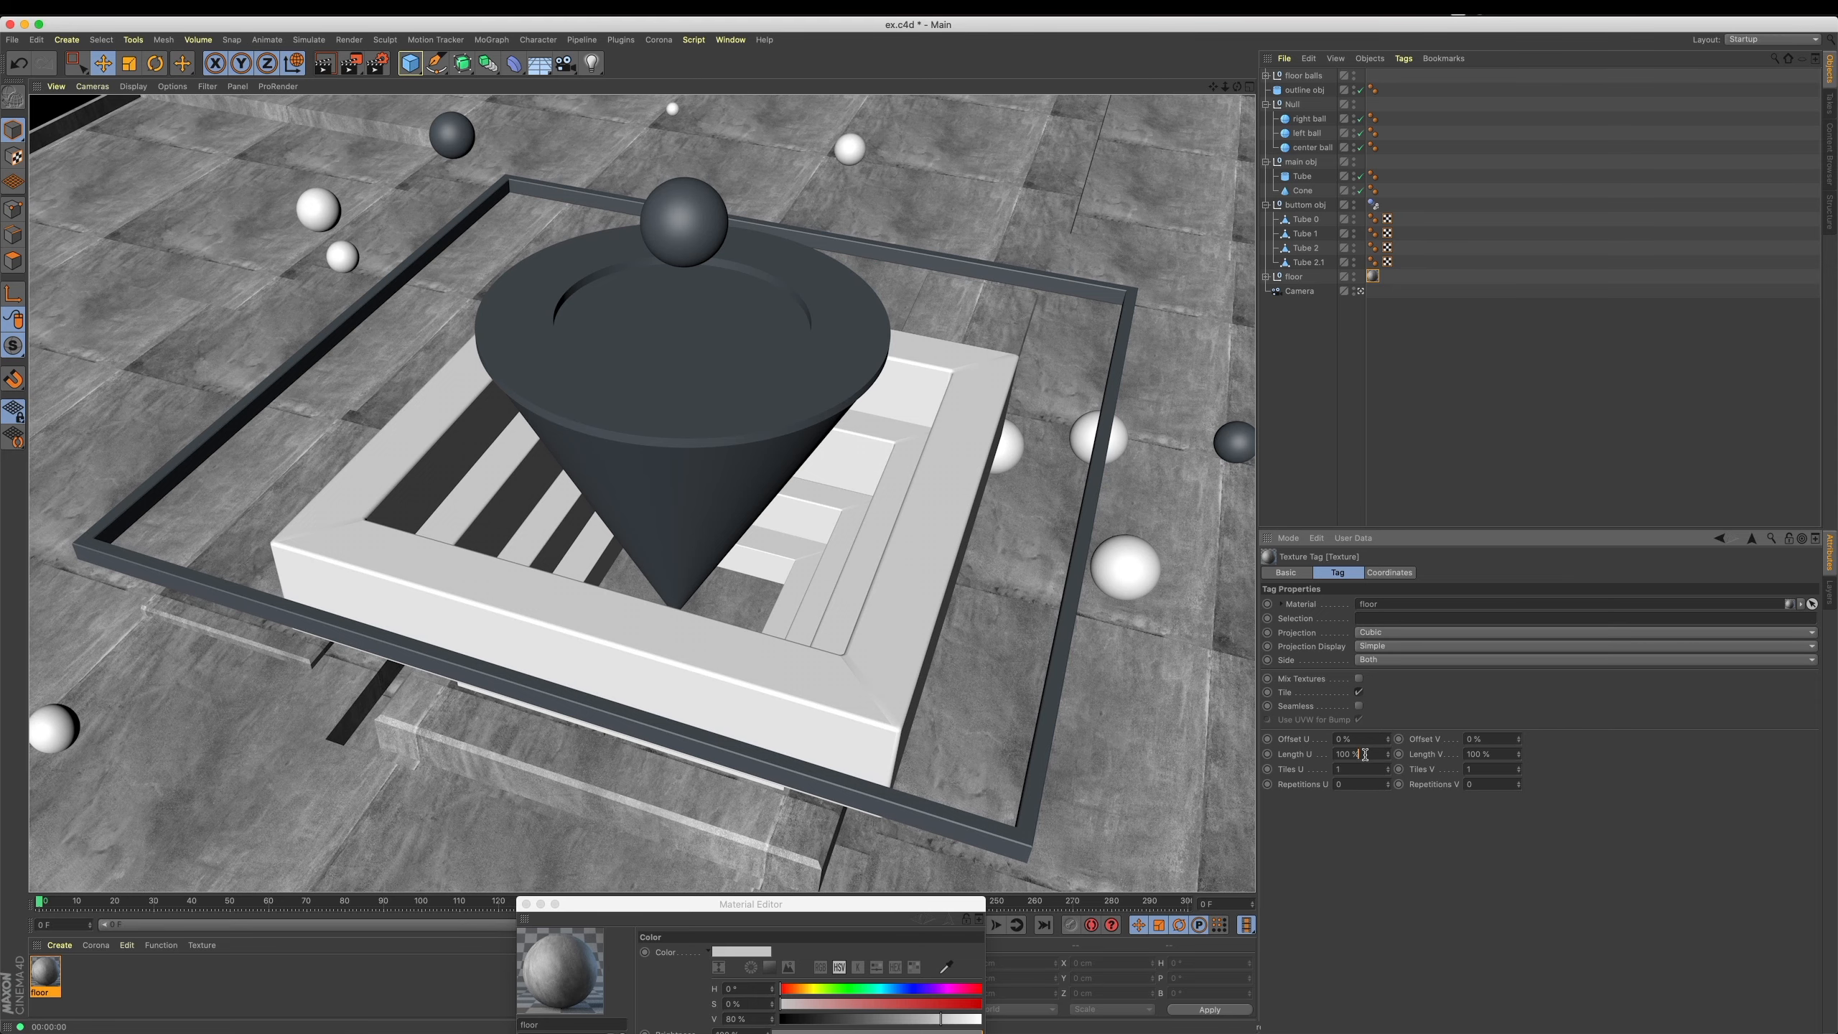
Set the floor texture's Length U and Length V to 500%.
click(1361, 753)
text(500)
key(Return)
click(1493, 754)
text(500)
key(Return)
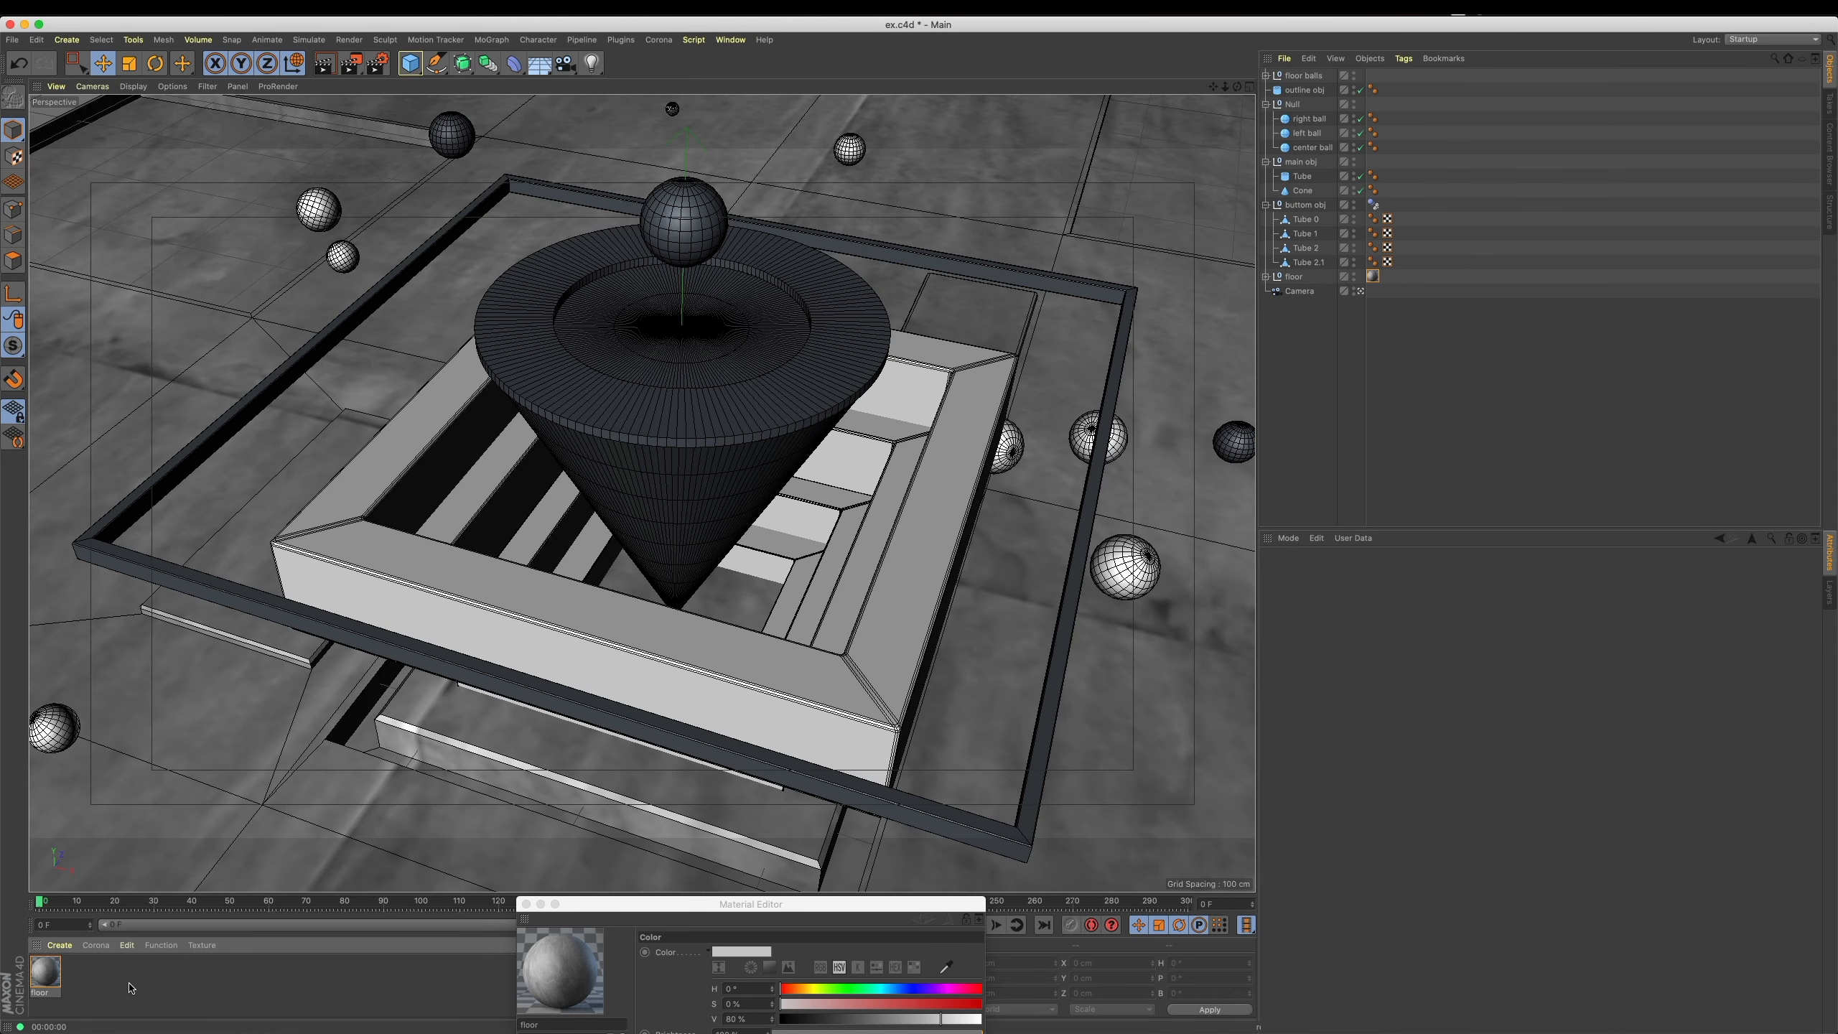
Create a new material and name it "glass".
double_click(129, 988)
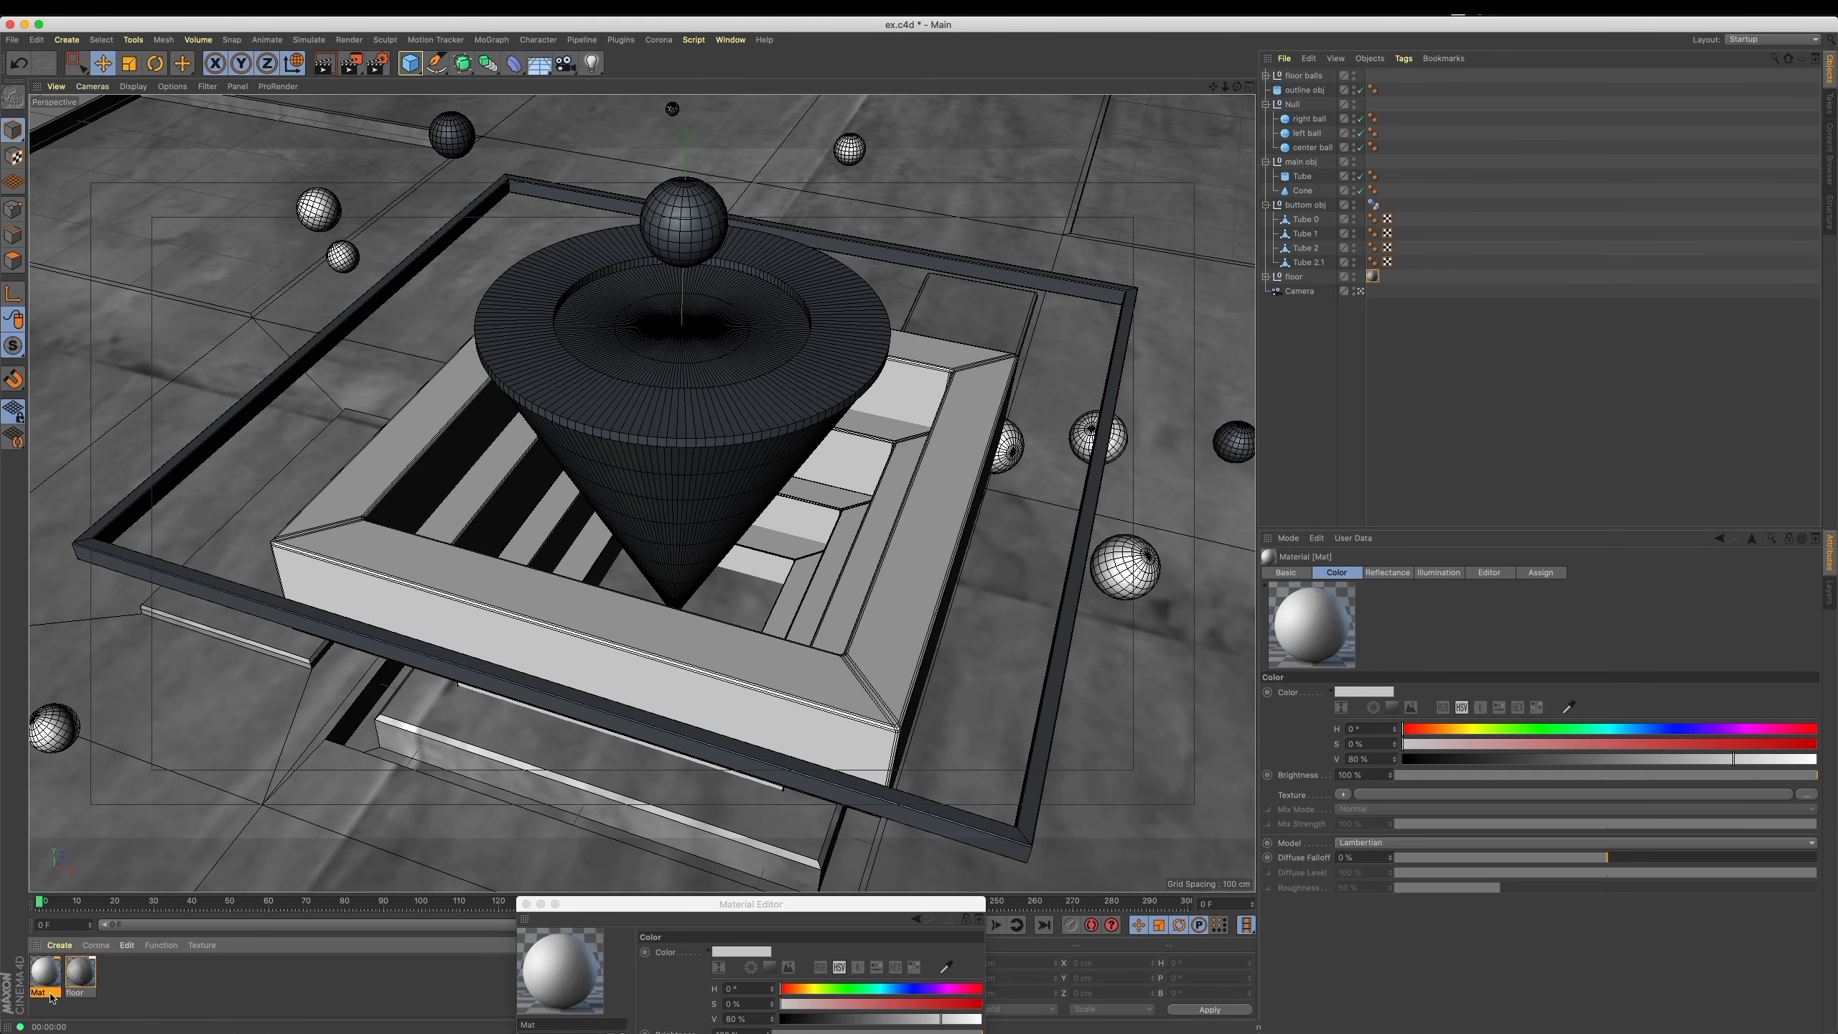
double_click(40, 994)
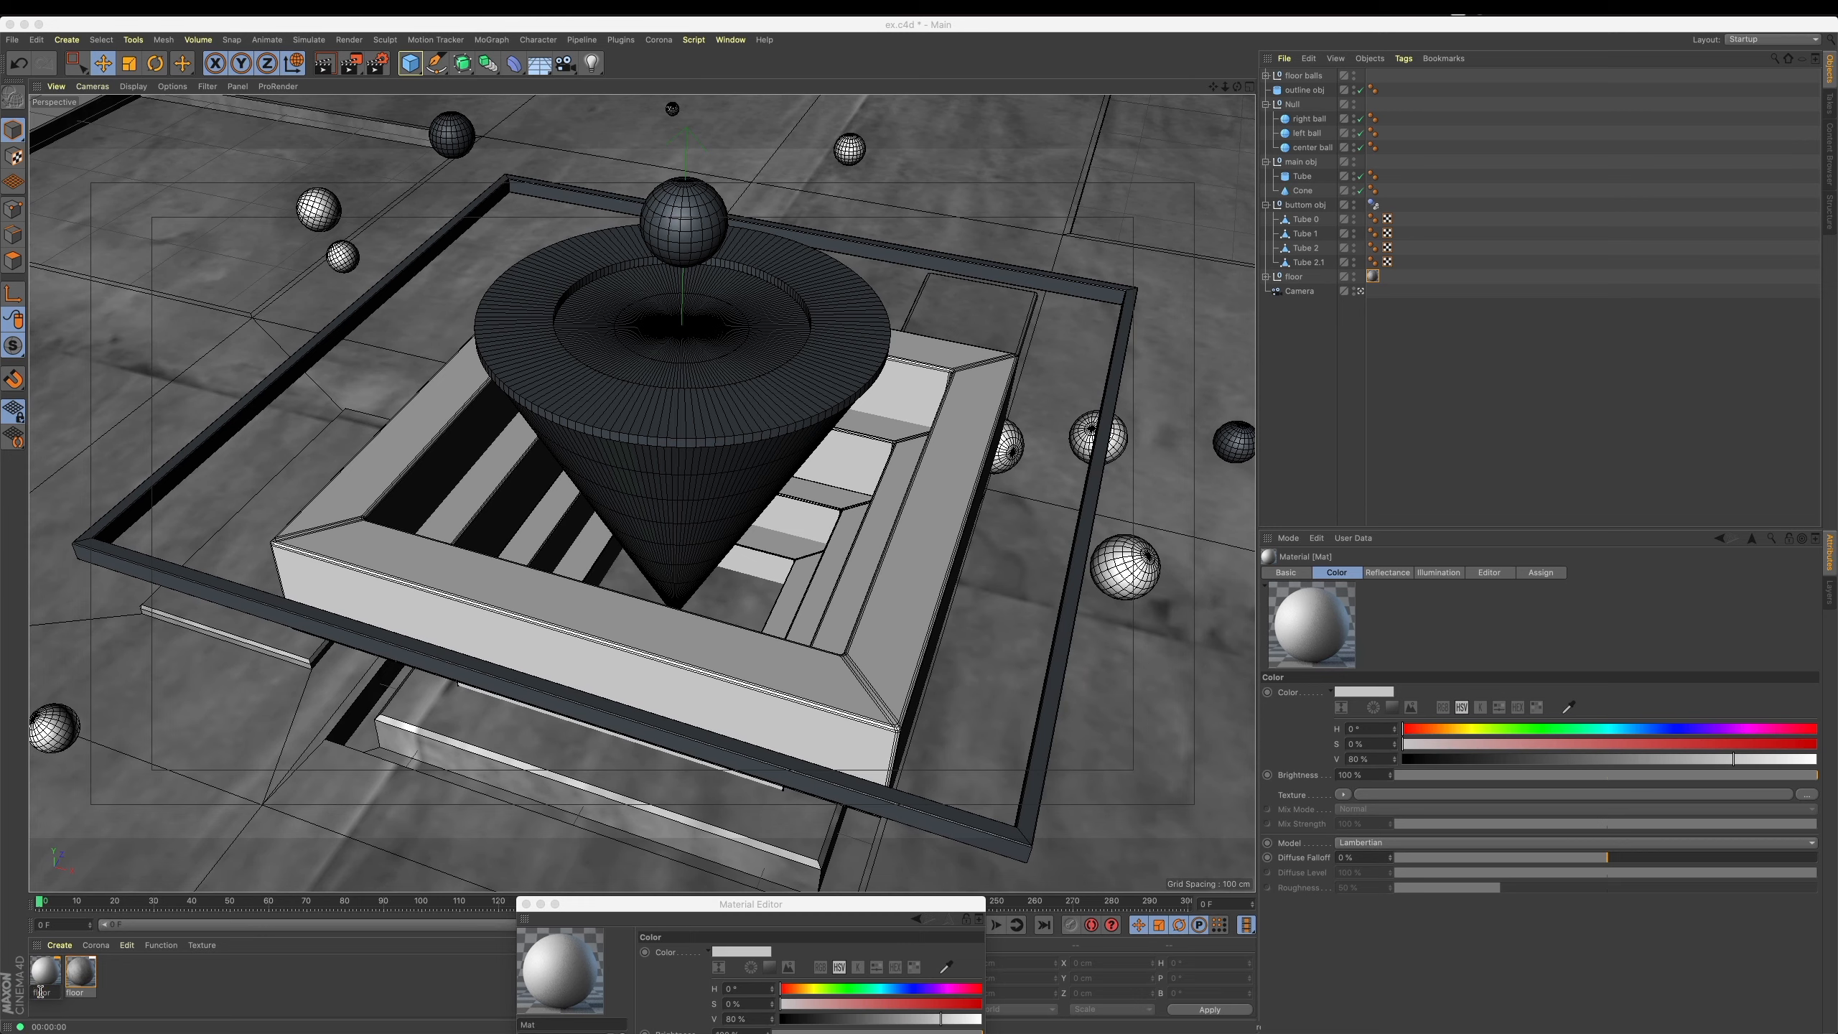
key(Return)
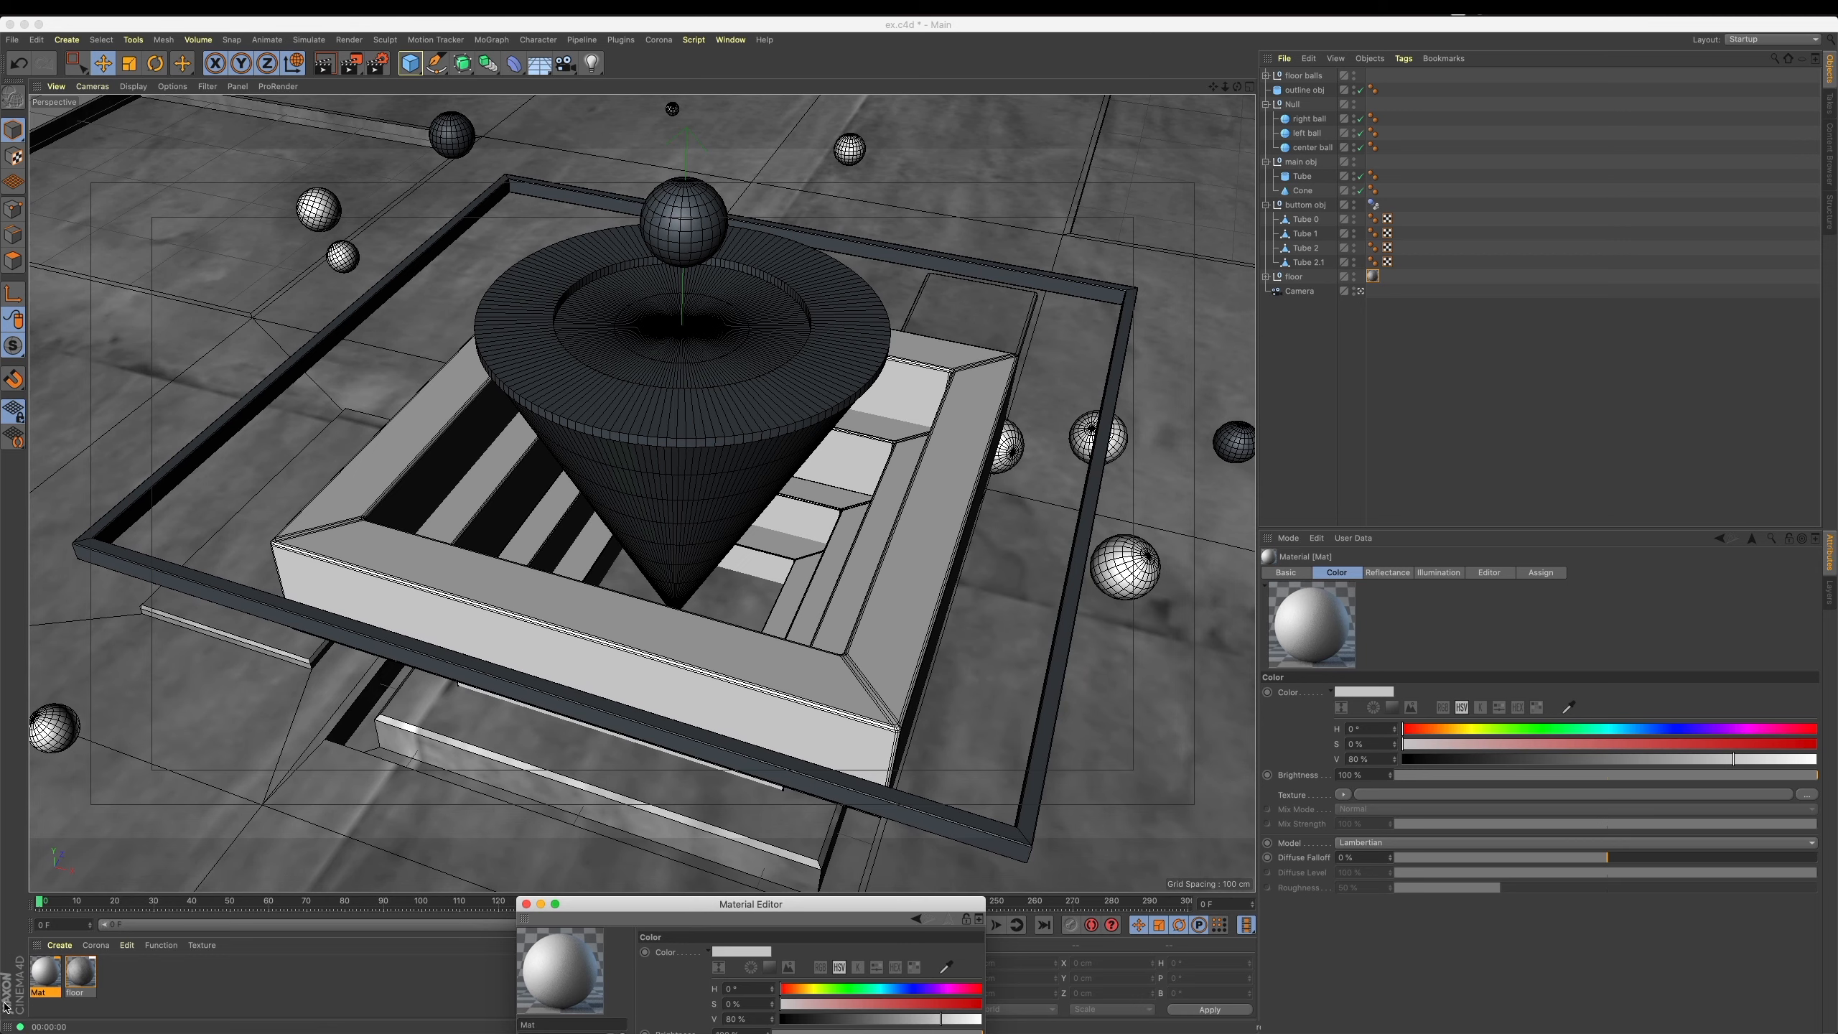
click(330, 997)
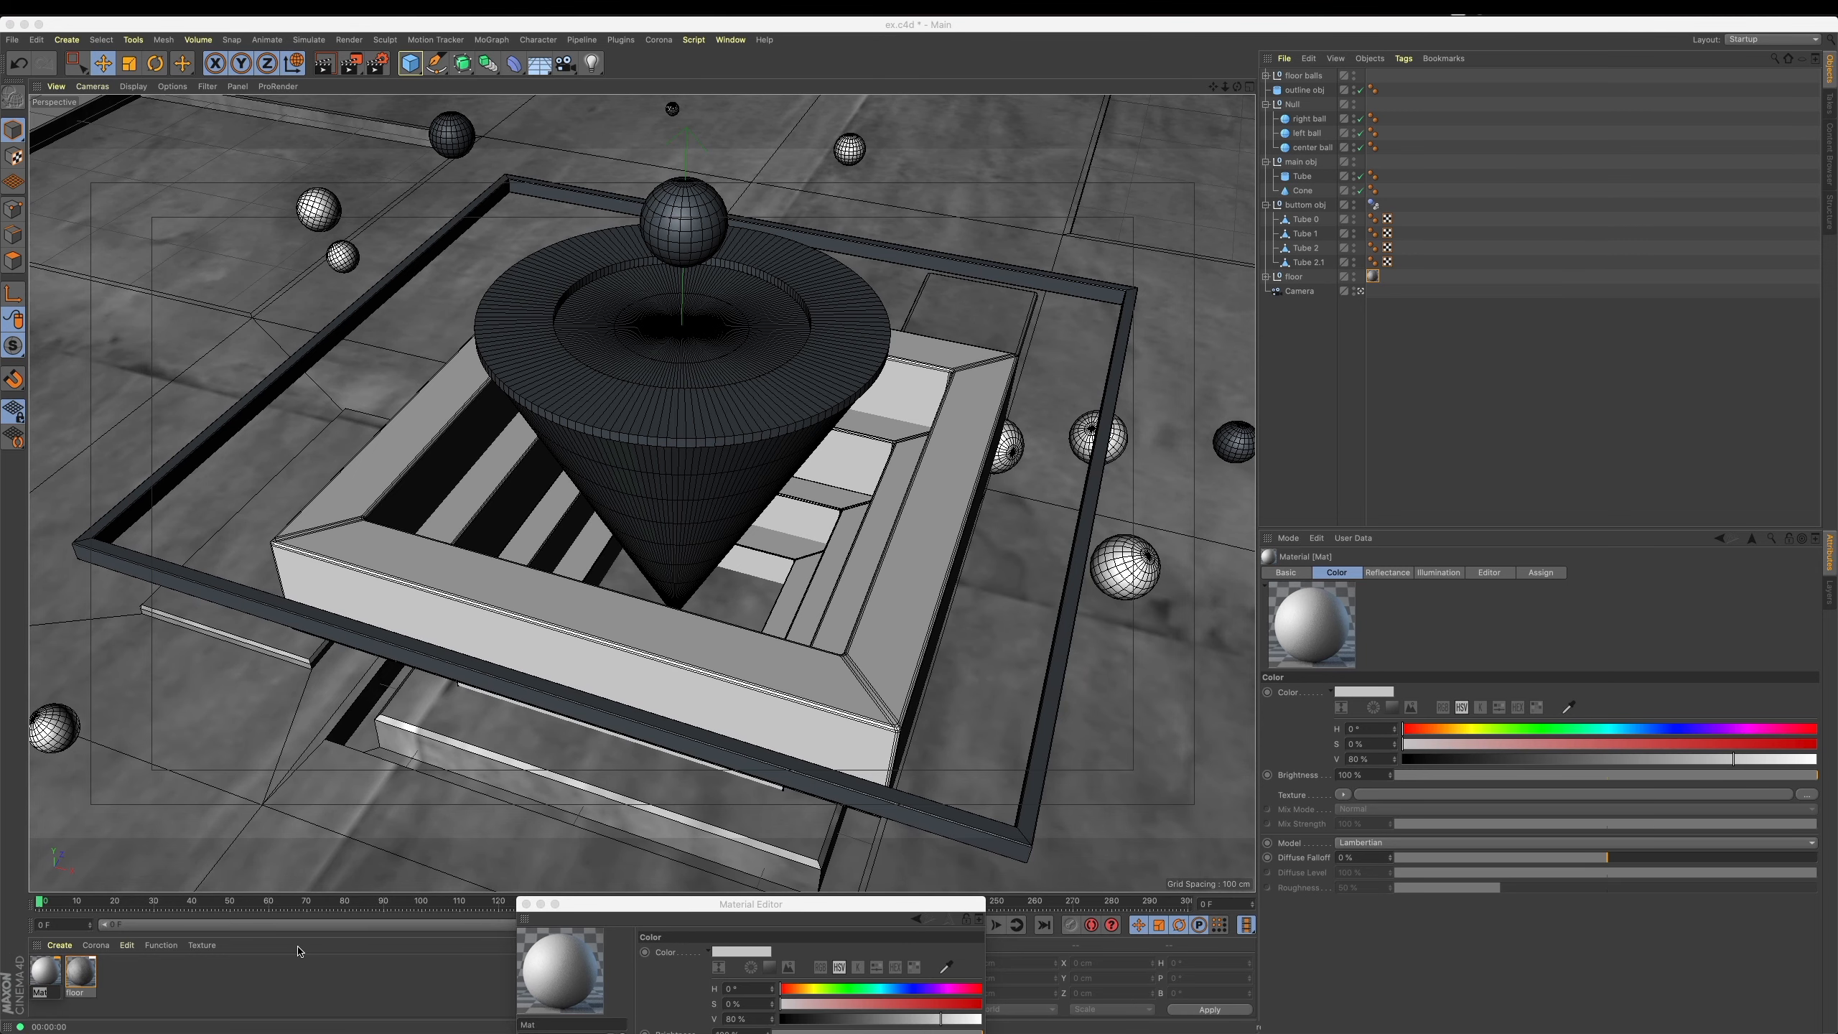
key(Escape)
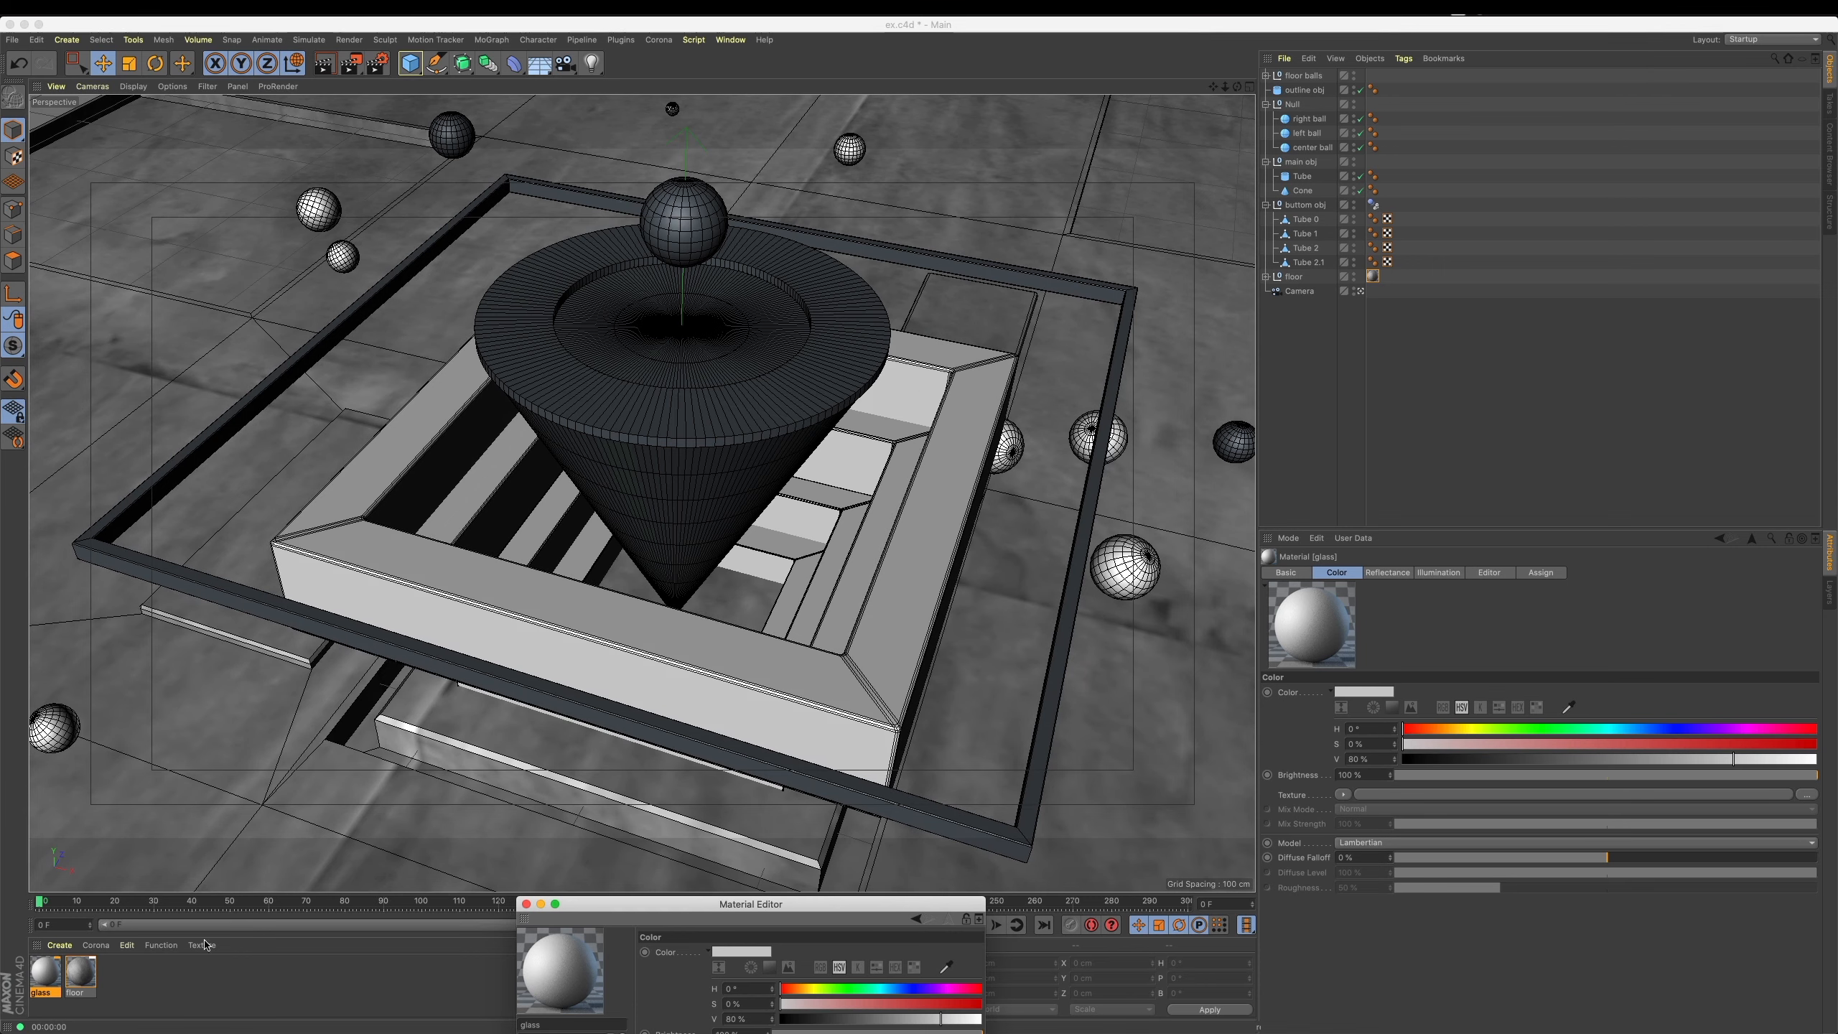
Apply the glass material to the outline object and the center ball.
drag(640, 916, 869, 663)
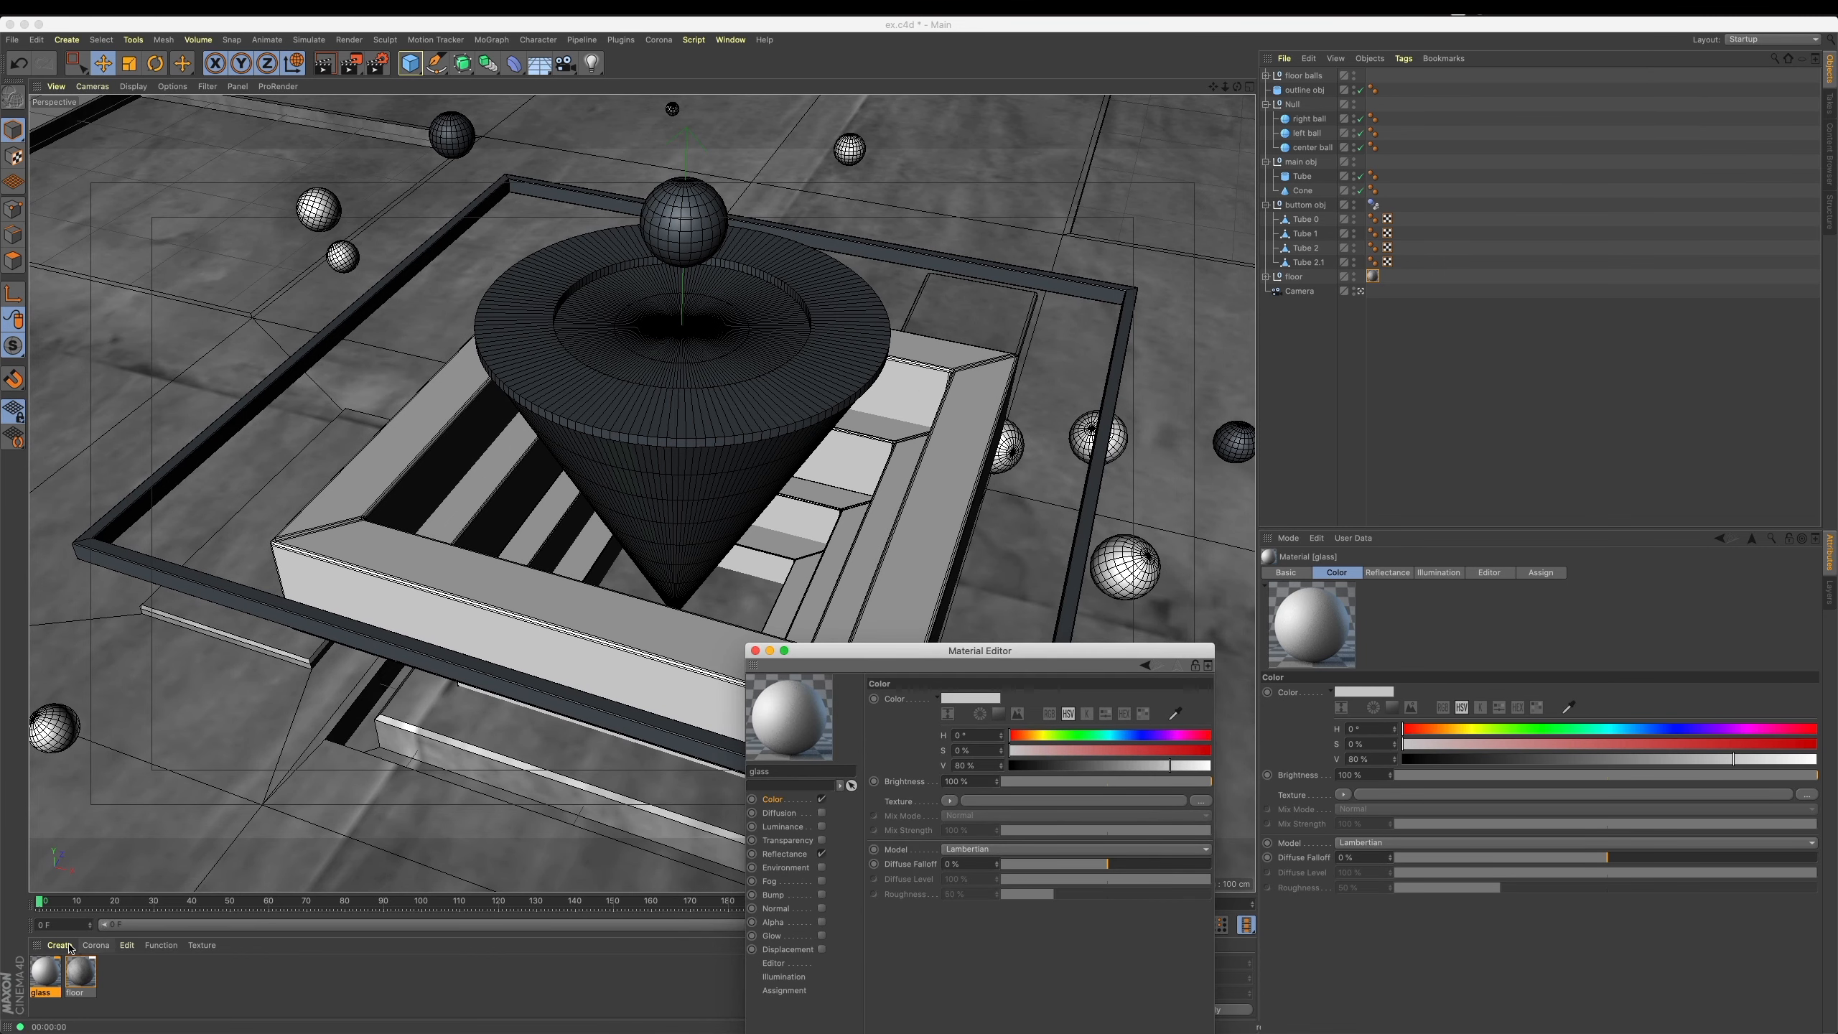
click(231, 994)
drag(44, 976, 296, 380)
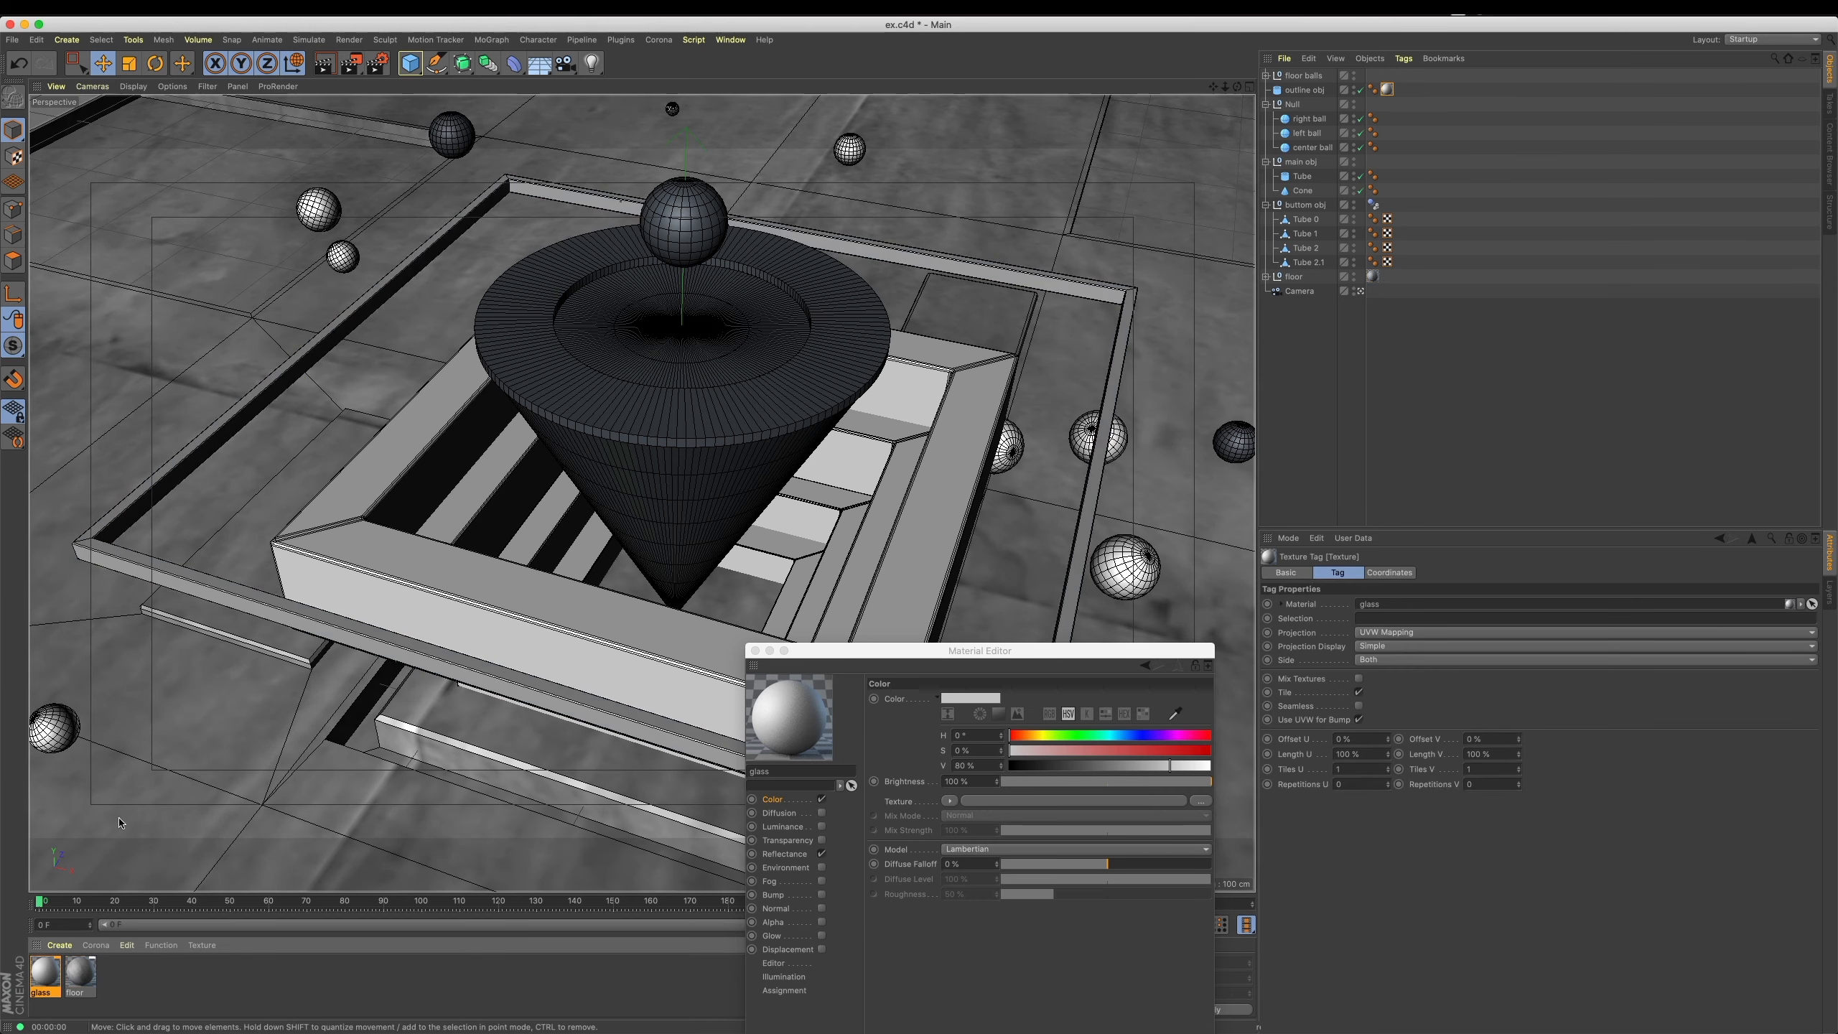
drag(51, 971, 669, 211)
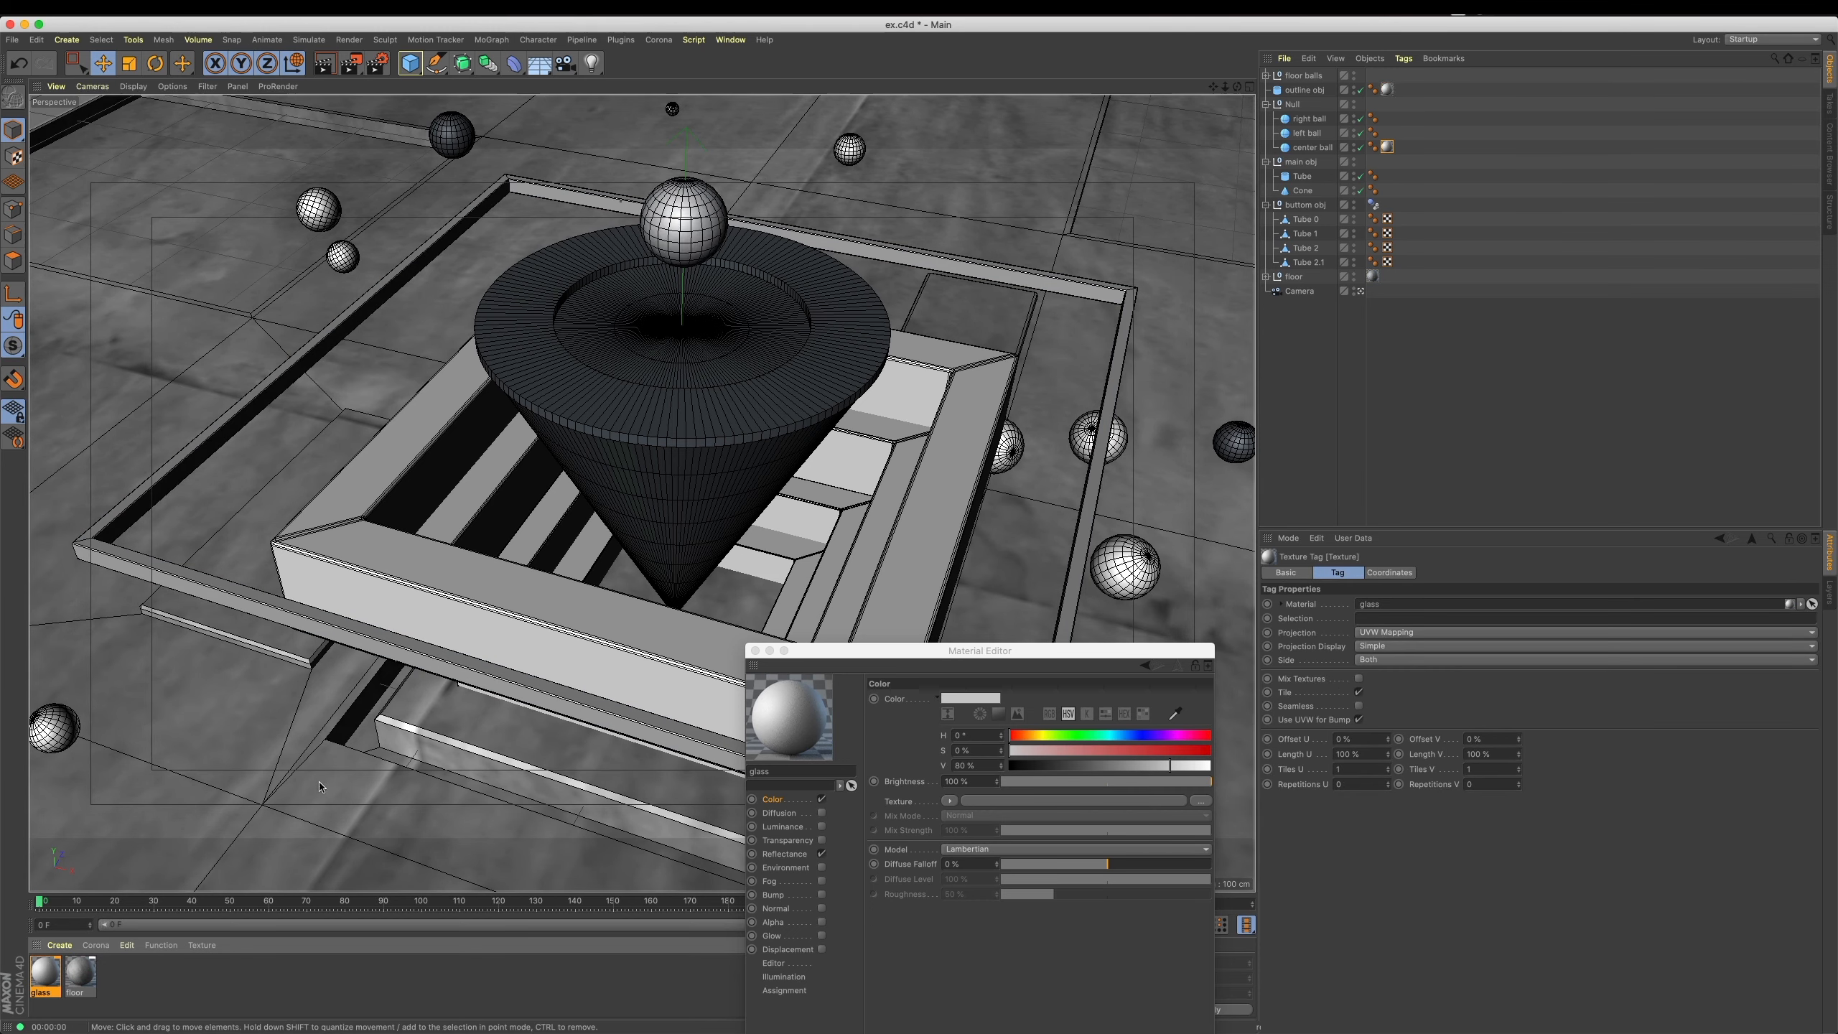
Enable transparency on the glass material with 90% brightness and 1.7 refraction, and render the view.
click(45, 976)
drag(862, 650, 1063, 320)
click(1021, 515)
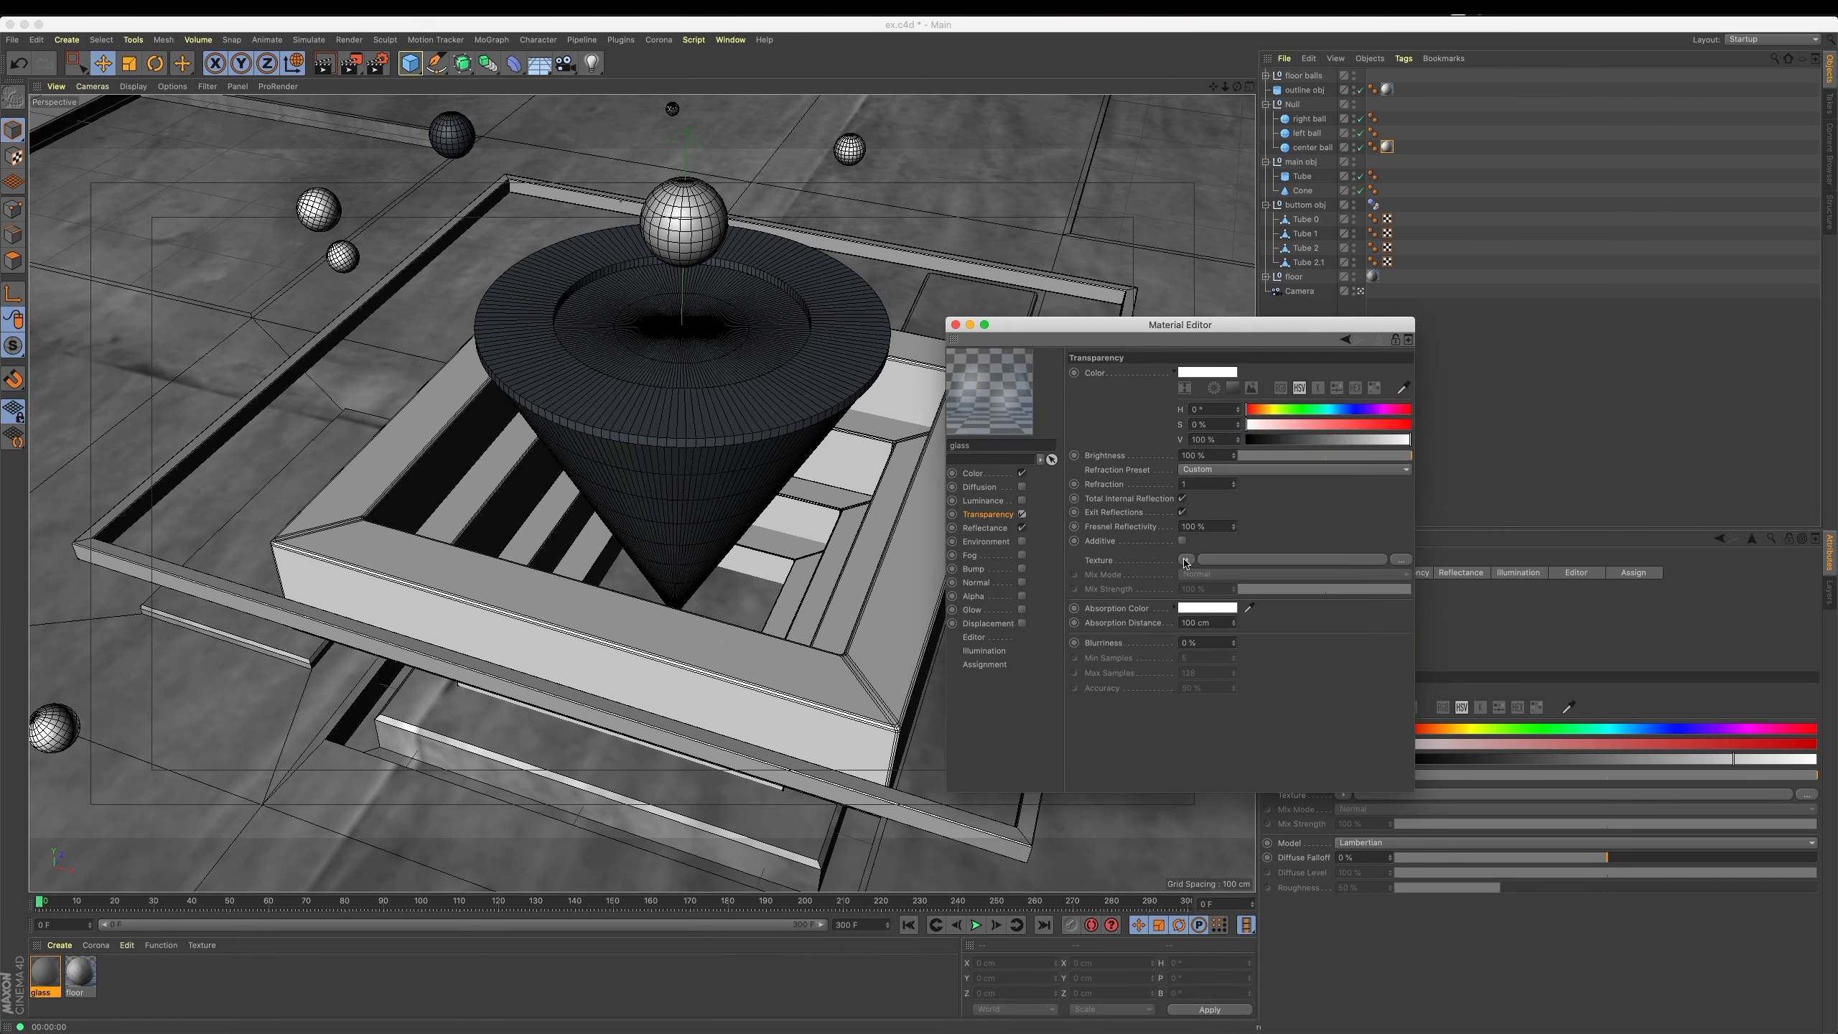
key(Return)
drag(1227, 456, 1075, 452)
text(90)
key(Return)
click(376, 98)
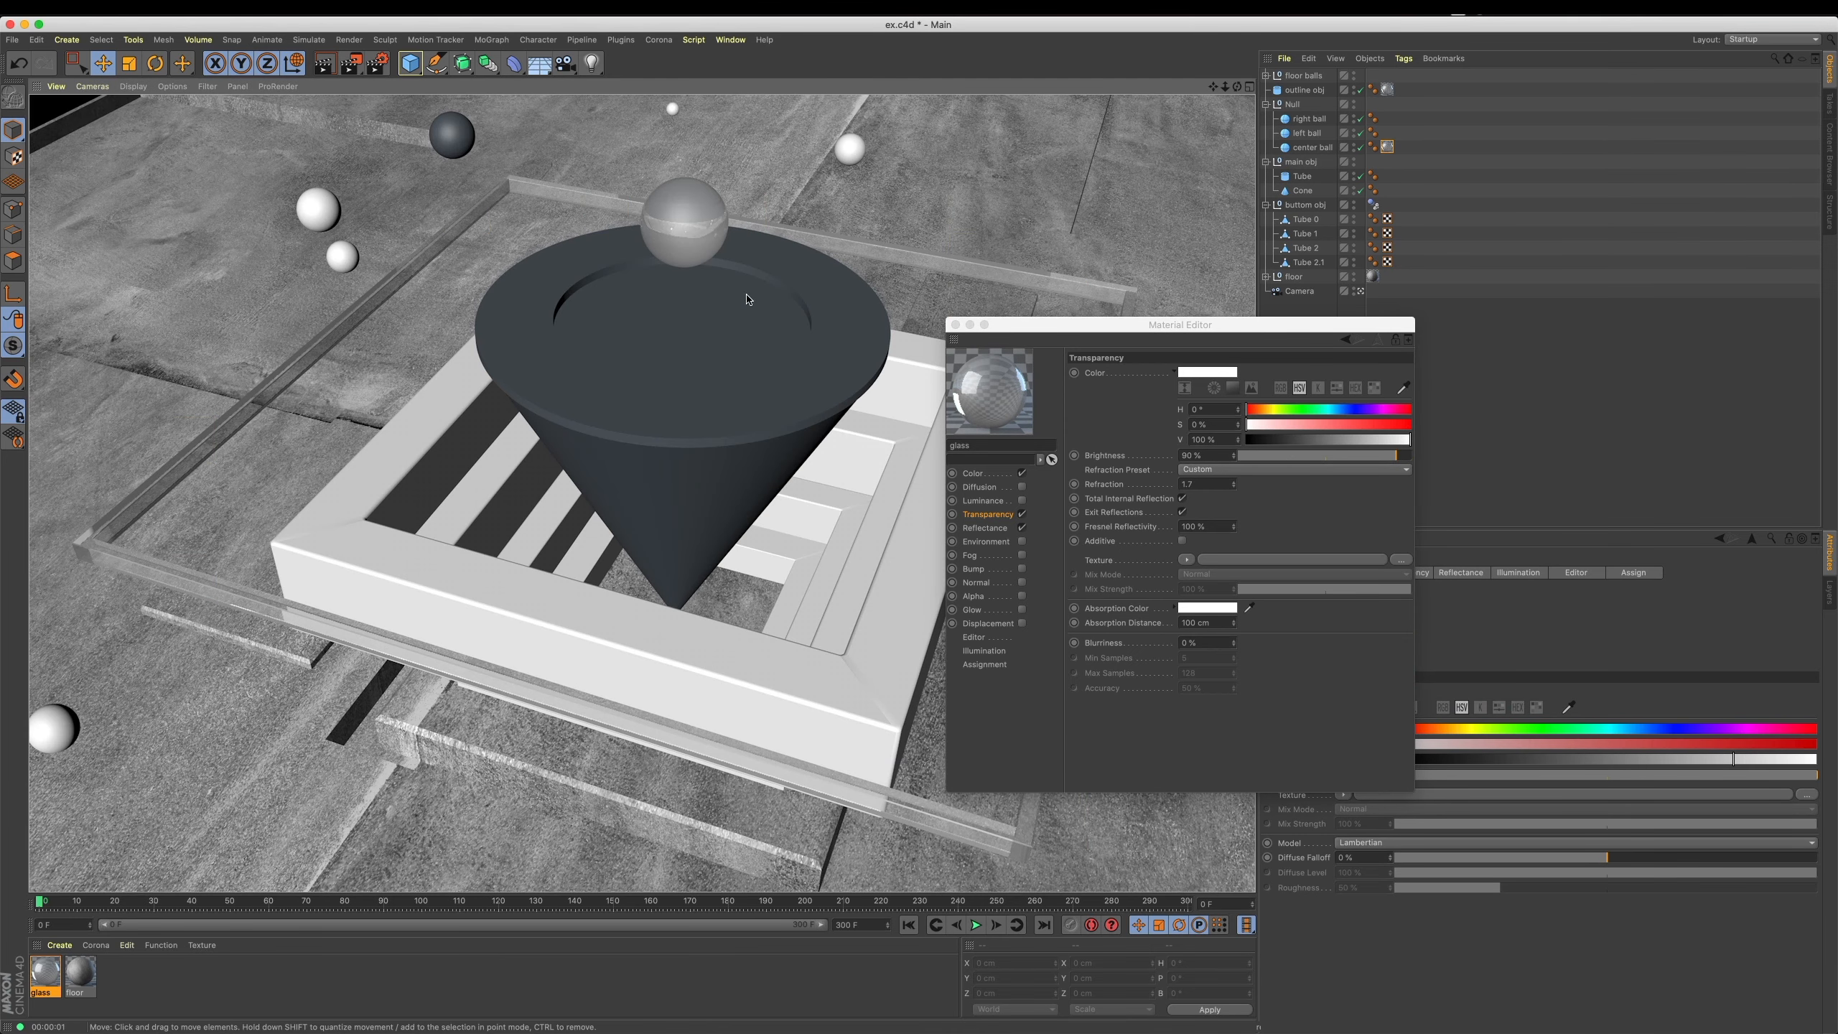
Set the glass material's default specular width to about 38% and specular strength to about 39%.
click(997, 517)
click(993, 489)
click(998, 519)
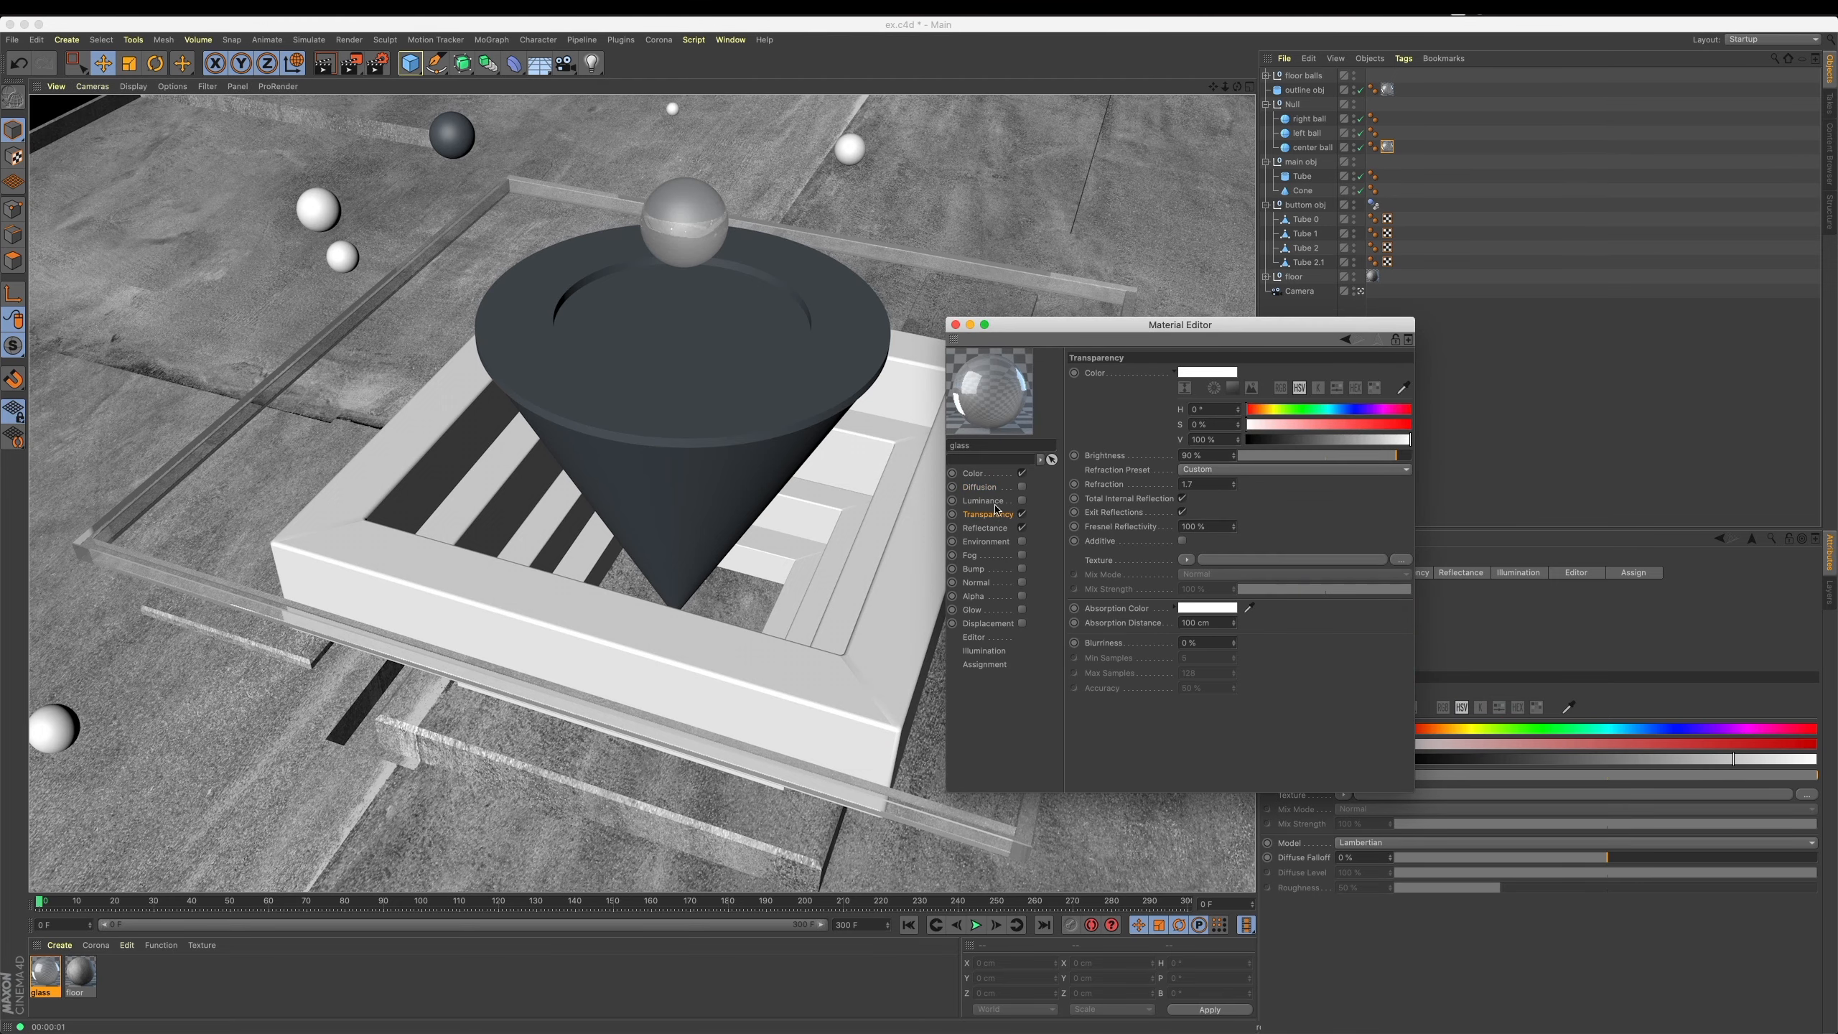
click(1001, 532)
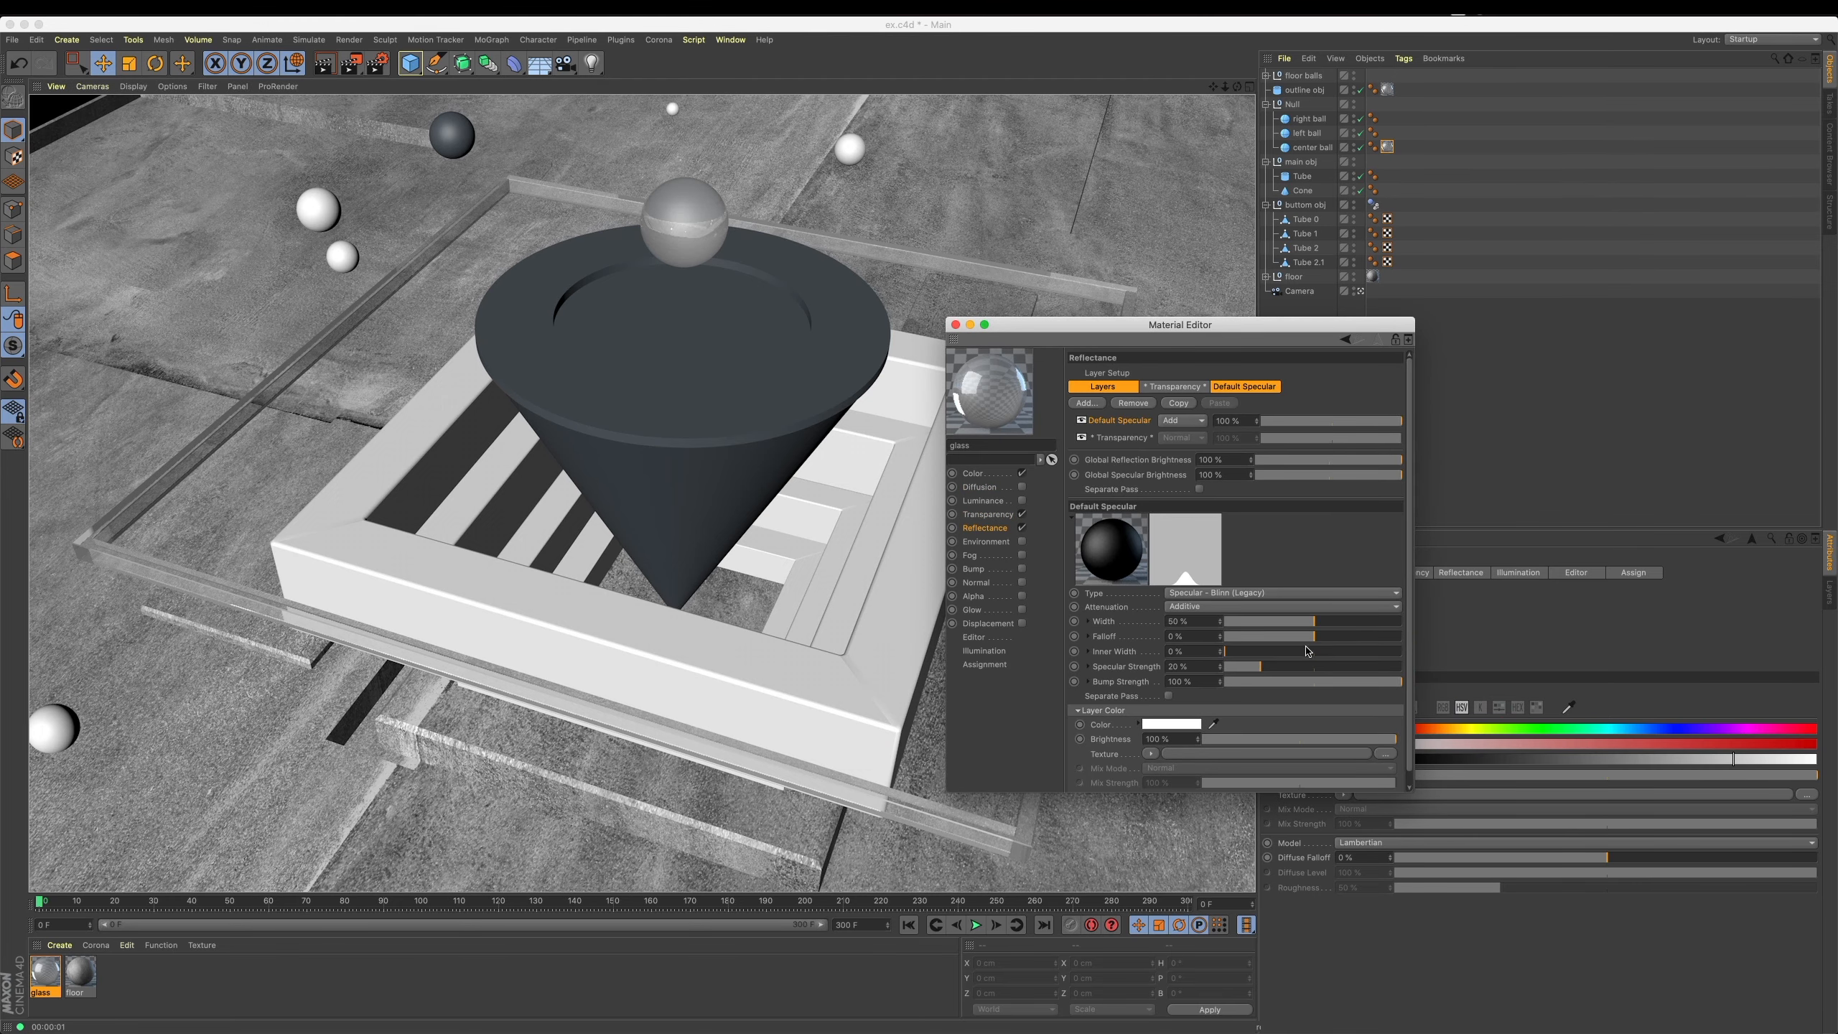
drag(1302, 622, 1292, 623)
click(1293, 667)
Add a Reflection (Legacy) layer named "ref" at 30% to the glass material and close the material editor.
click(1086, 403)
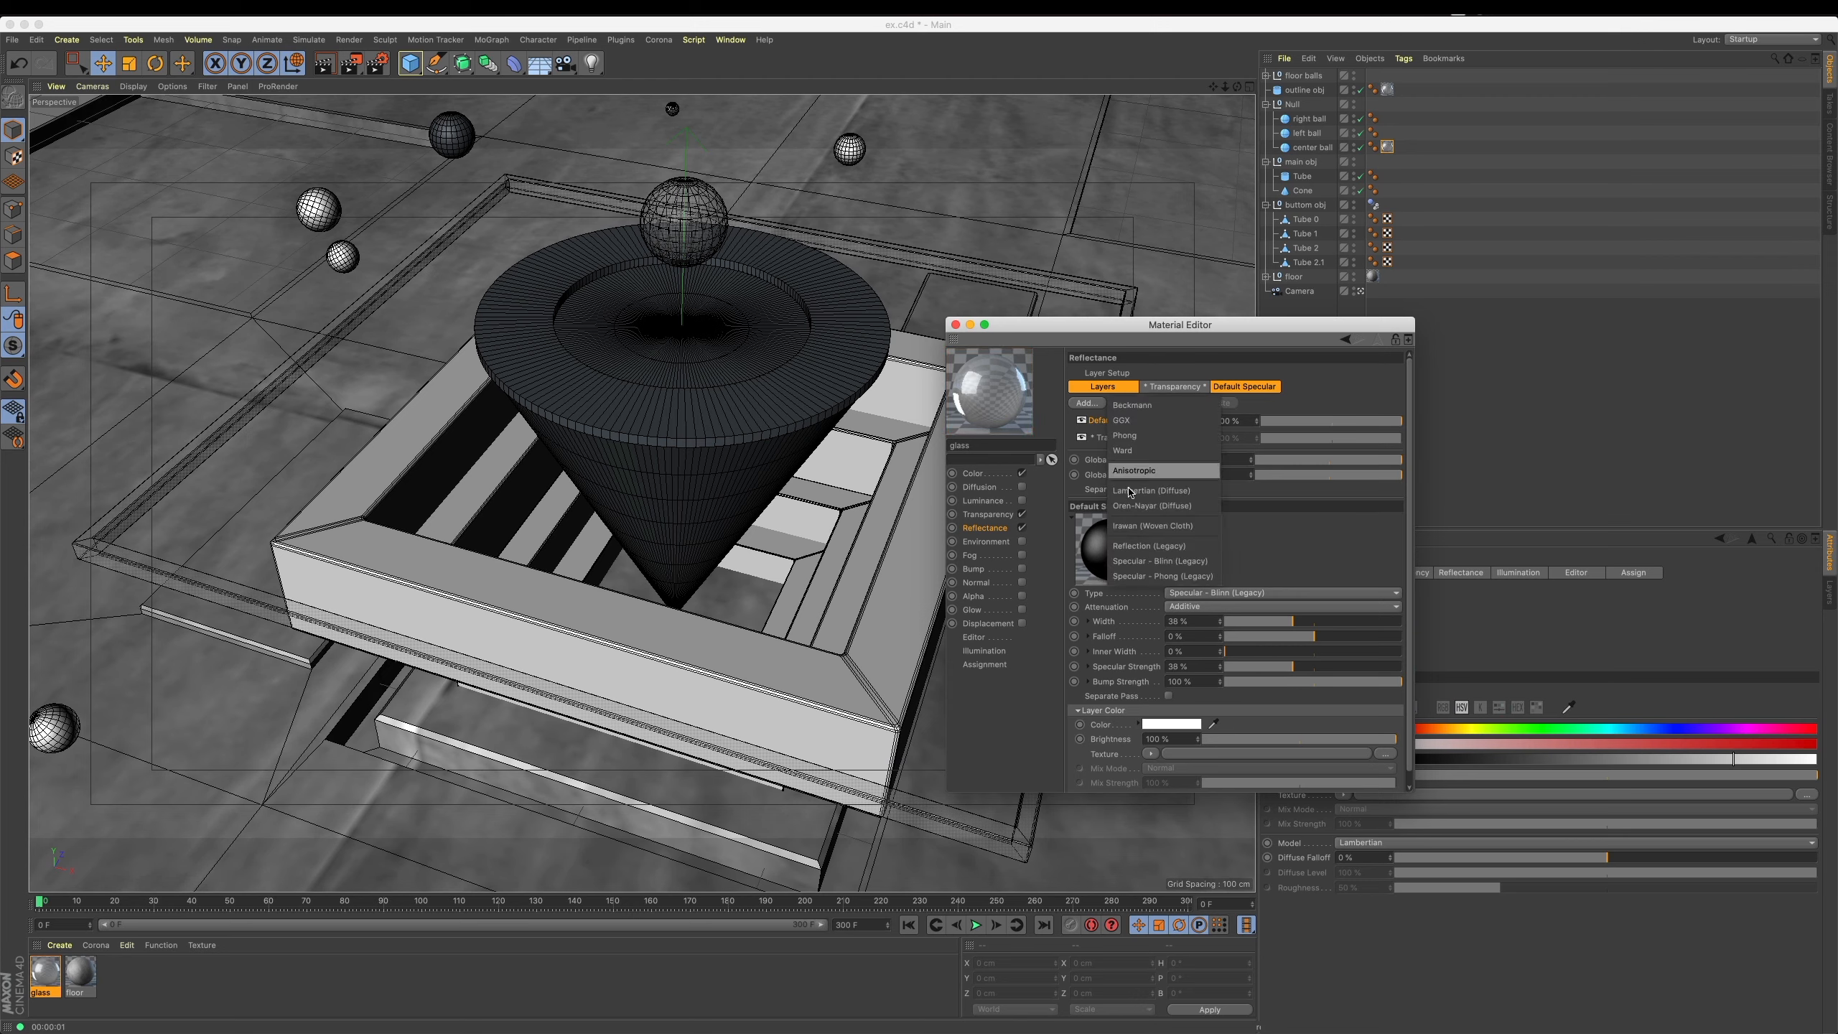
click(1173, 549)
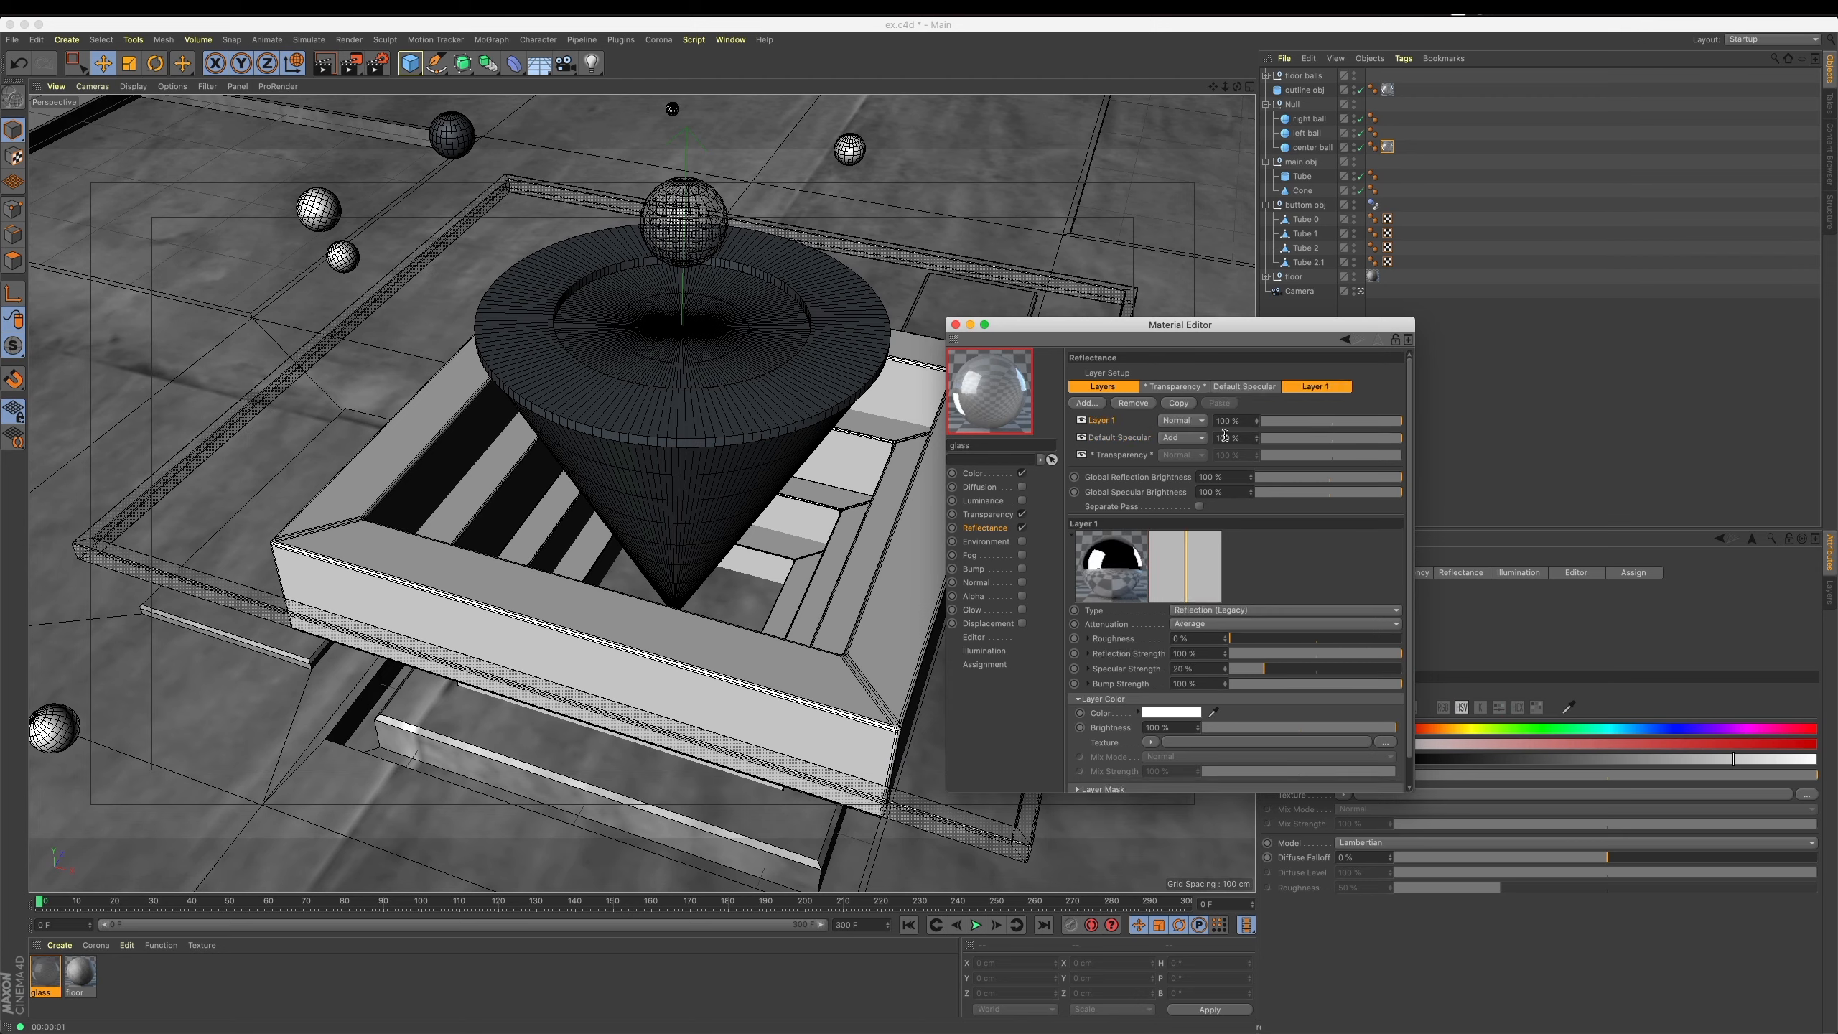
double_click(1101, 420)
text(ref)
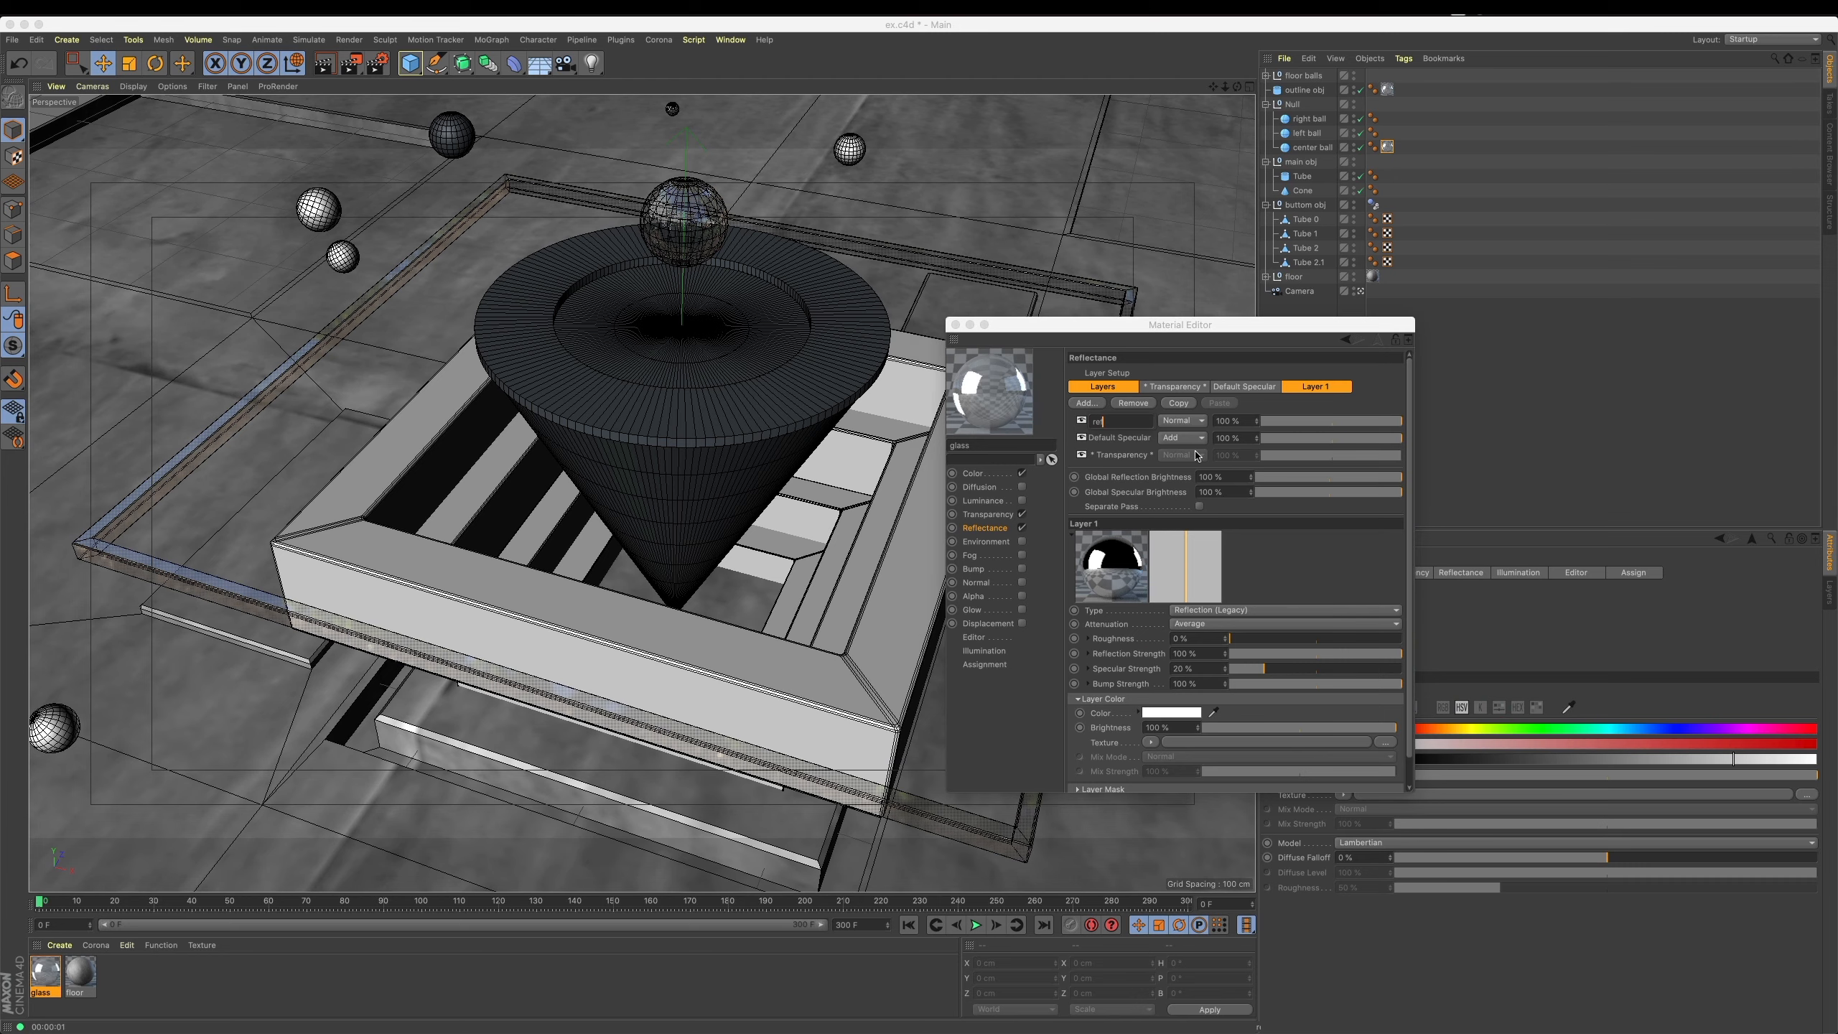
double_click(1245, 421)
text(53)
key(Return)
text(30)
key(Return)
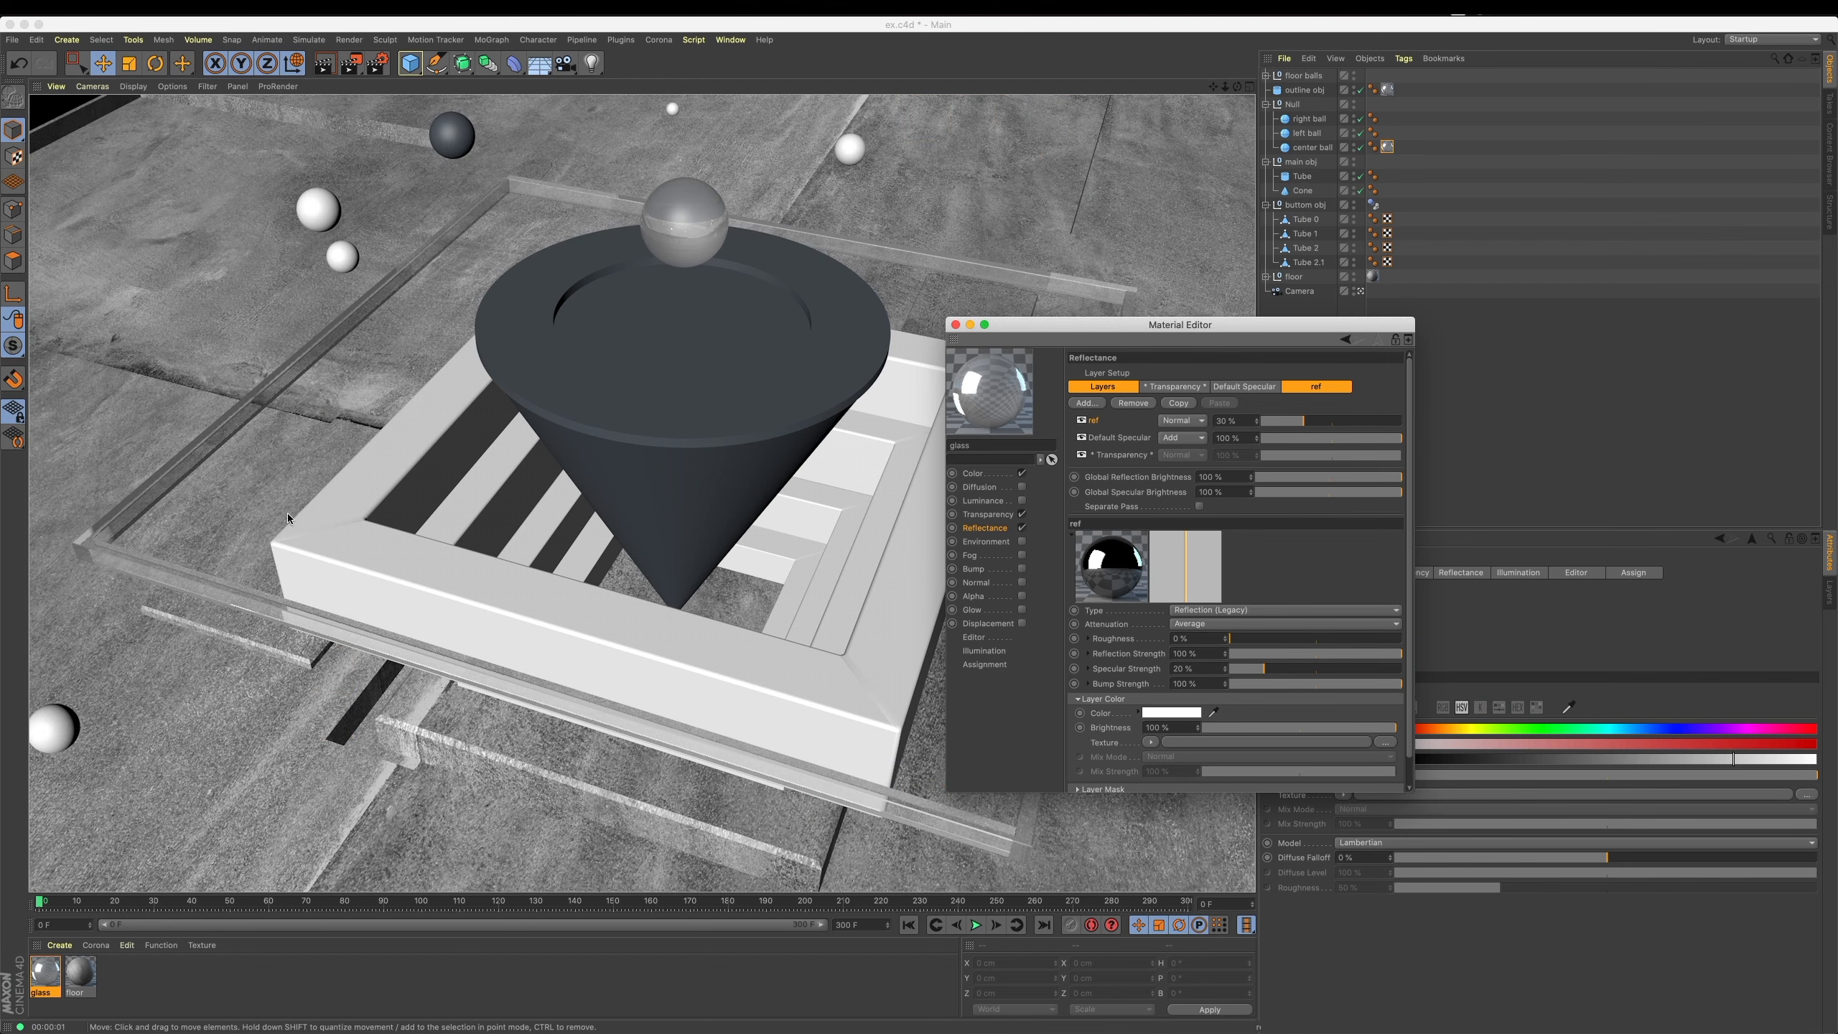
click(955, 326)
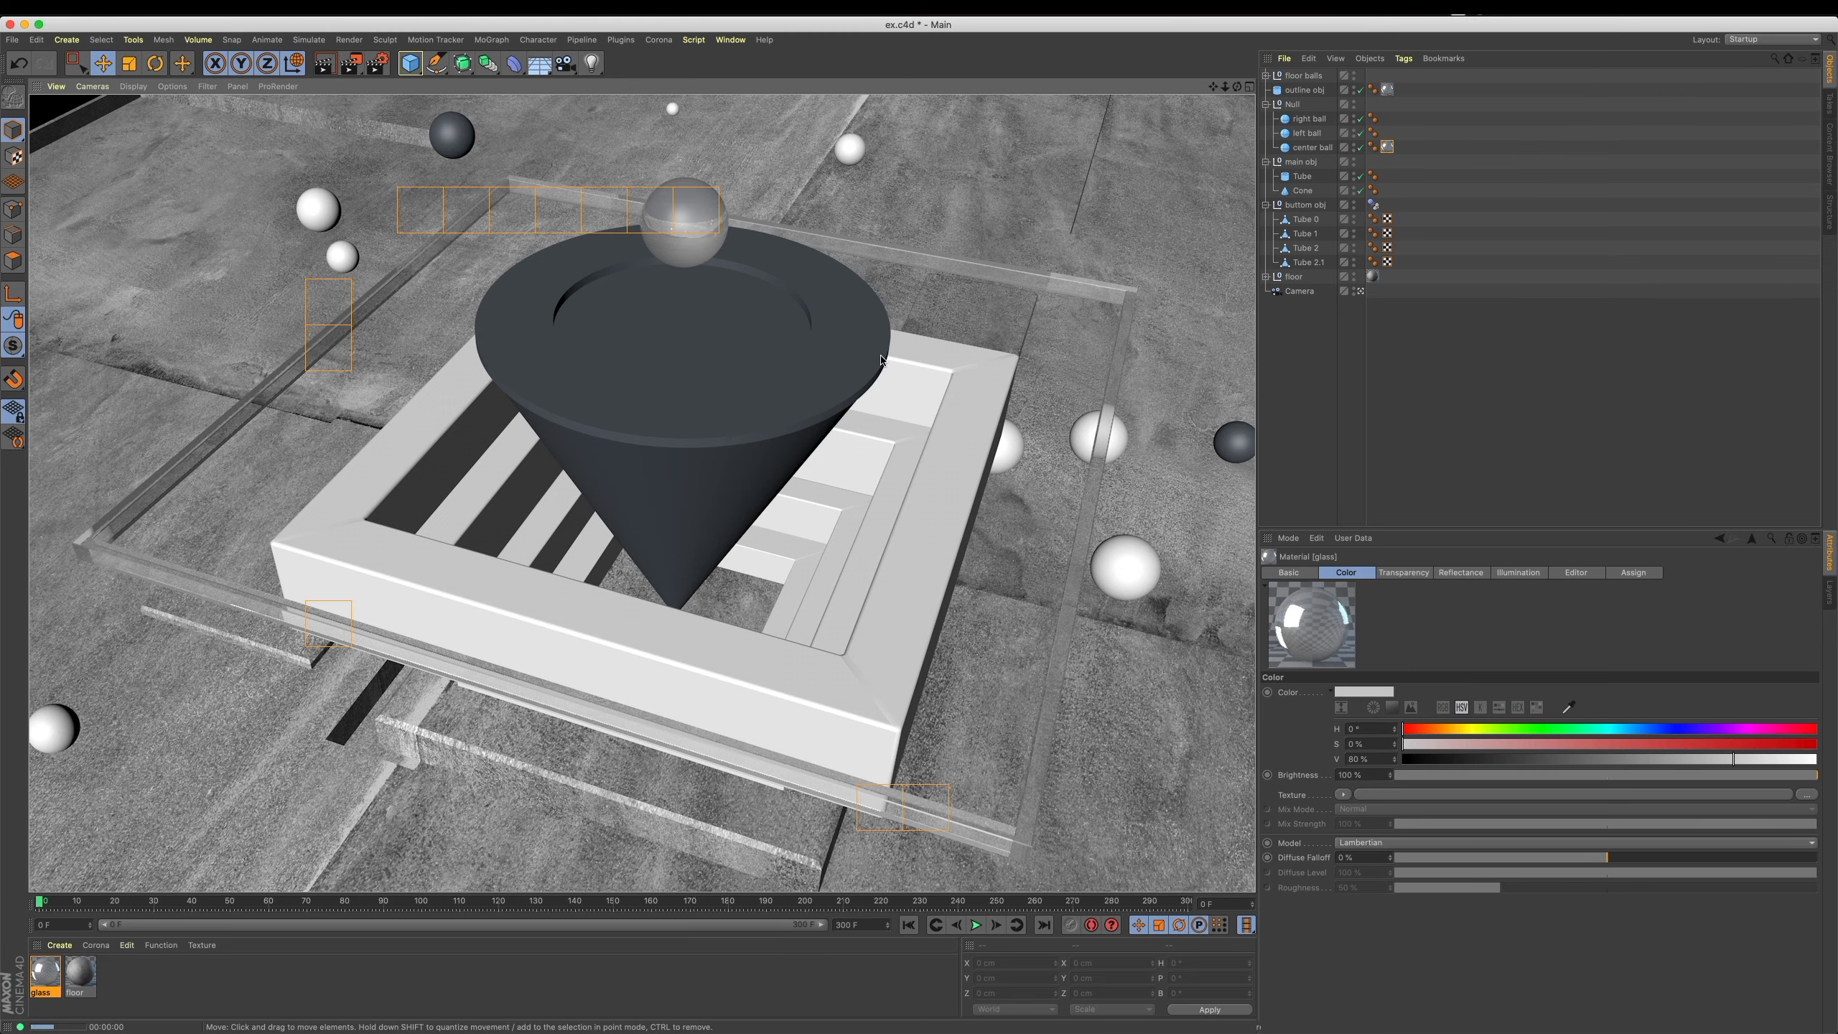
Select the floor object inside the floor group and switch to polygon editing with the Live Selection tool.
click(480, 742)
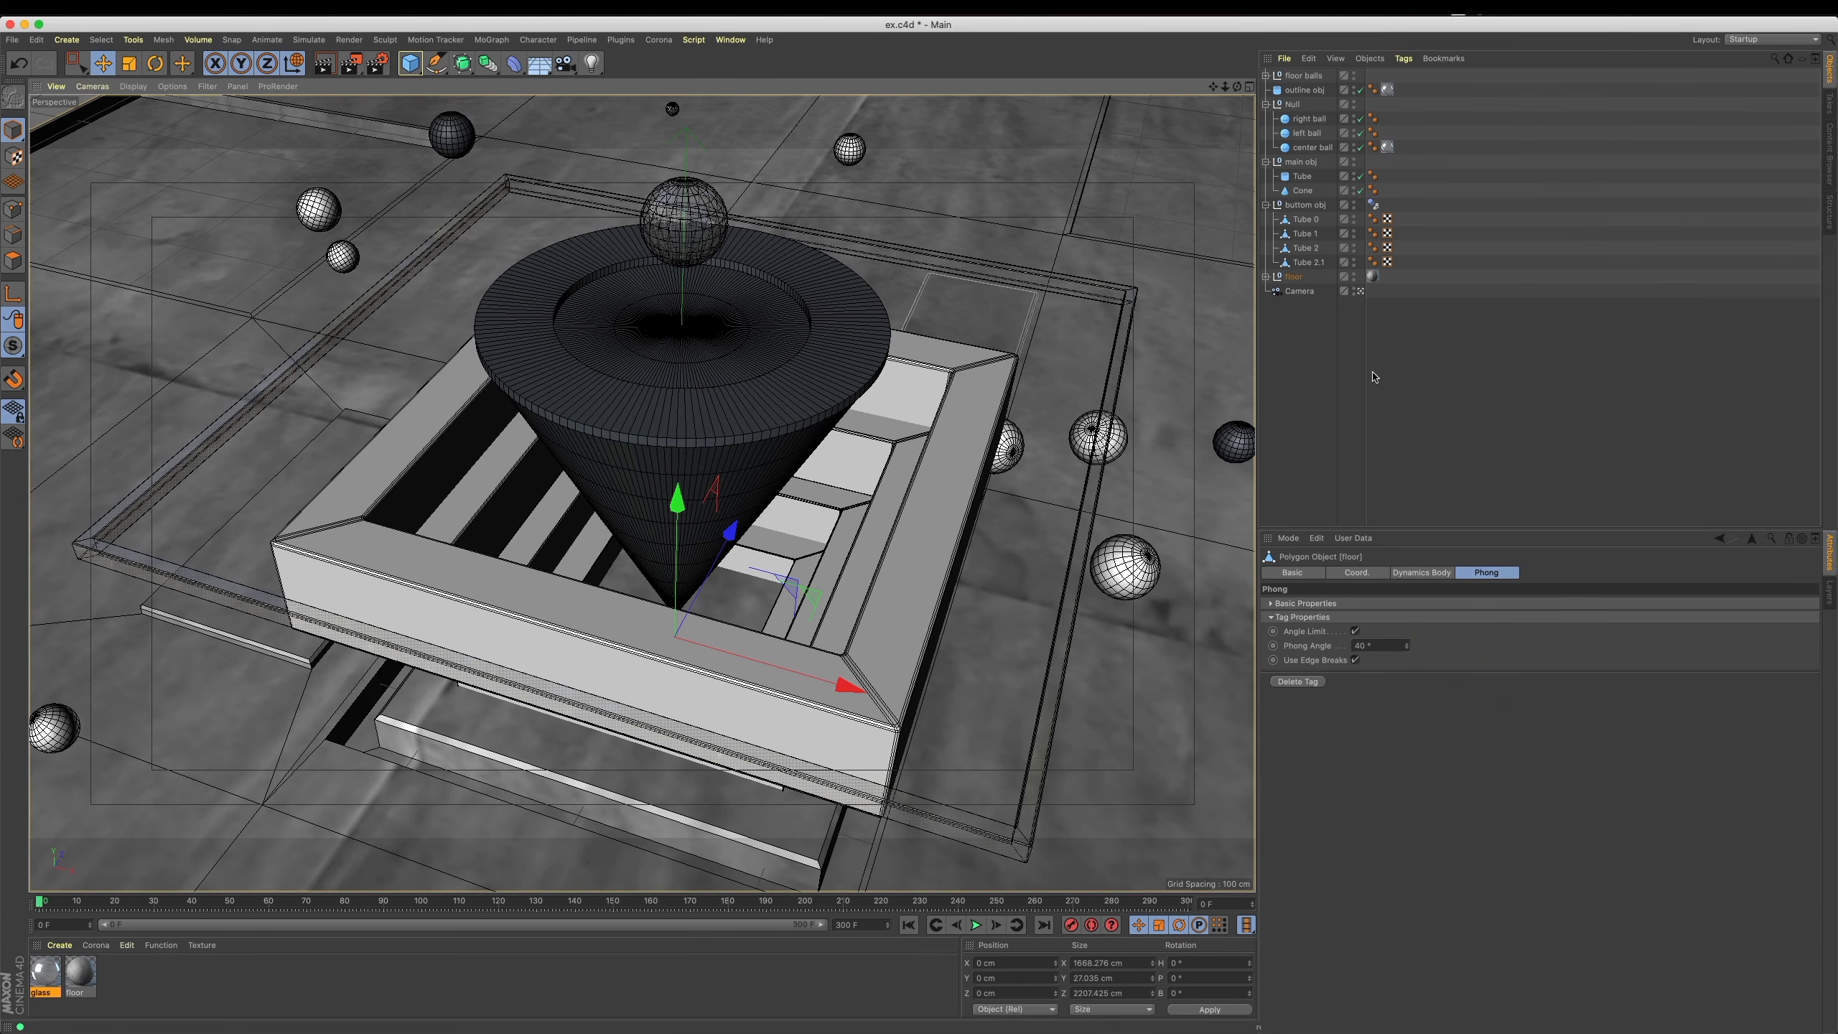
click(1300, 291)
click(1267, 277)
click(1296, 292)
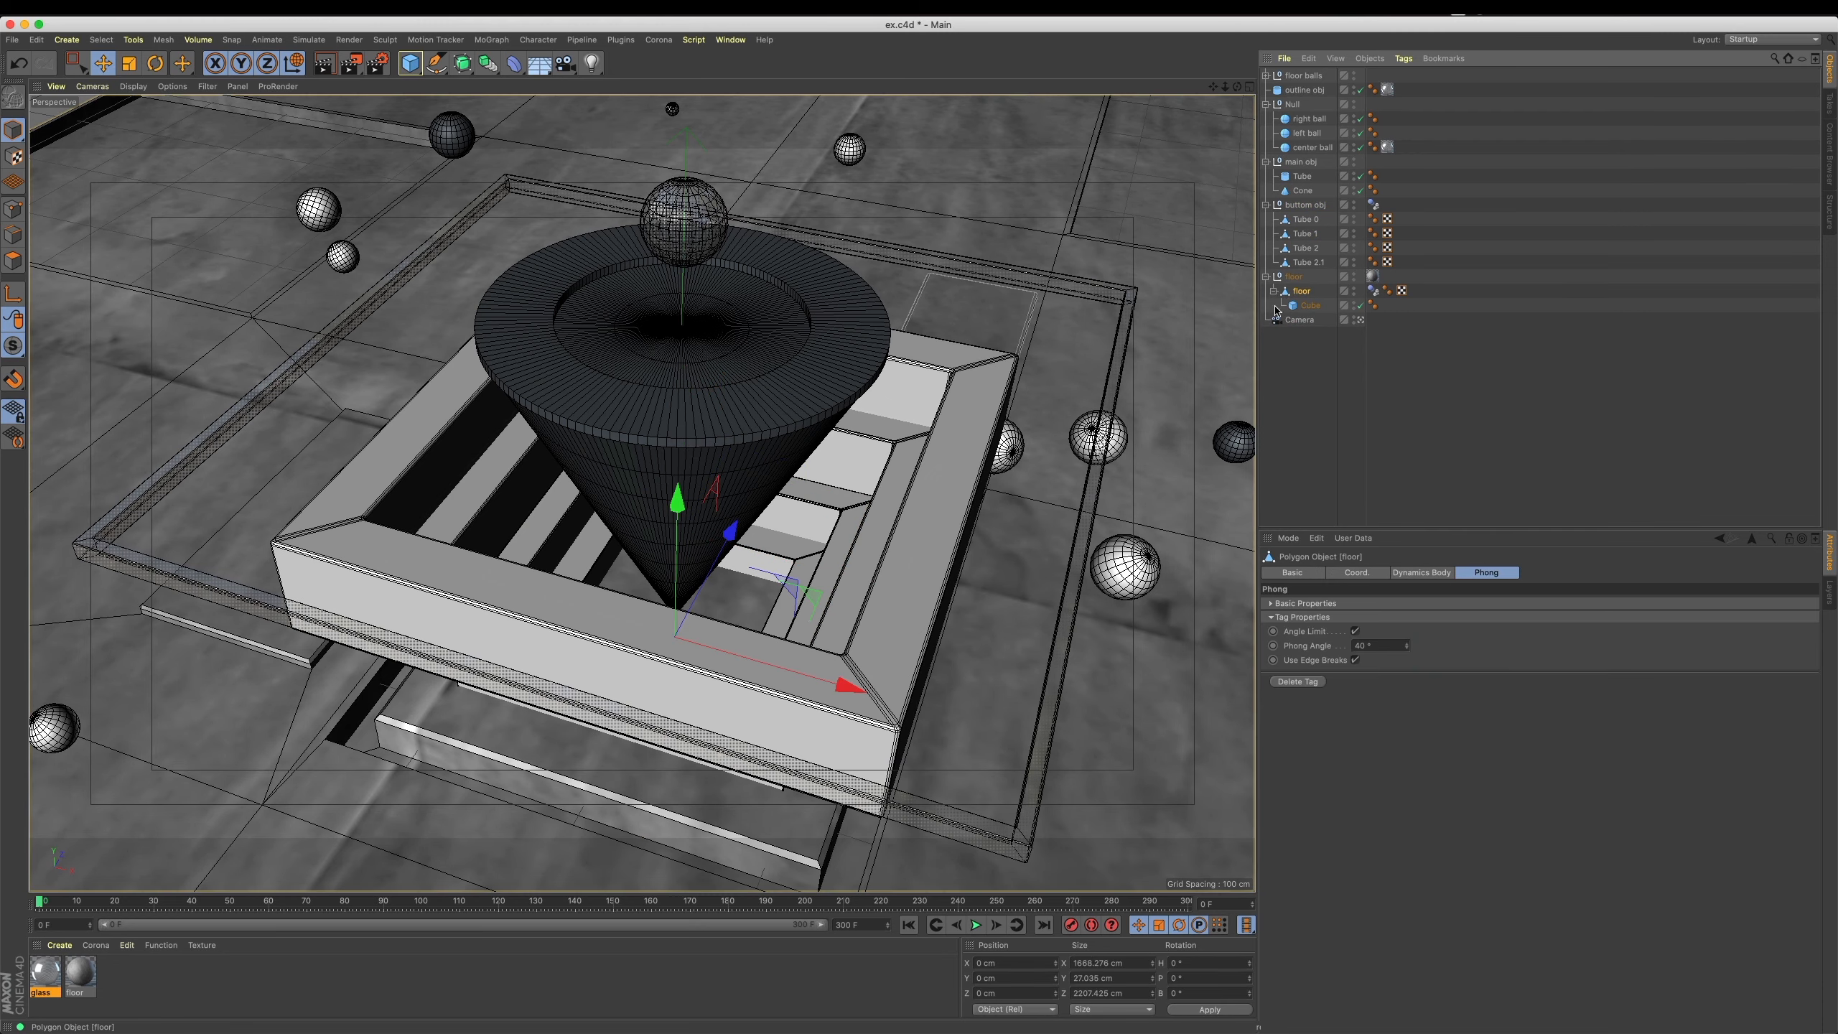
click(13, 261)
click(78, 65)
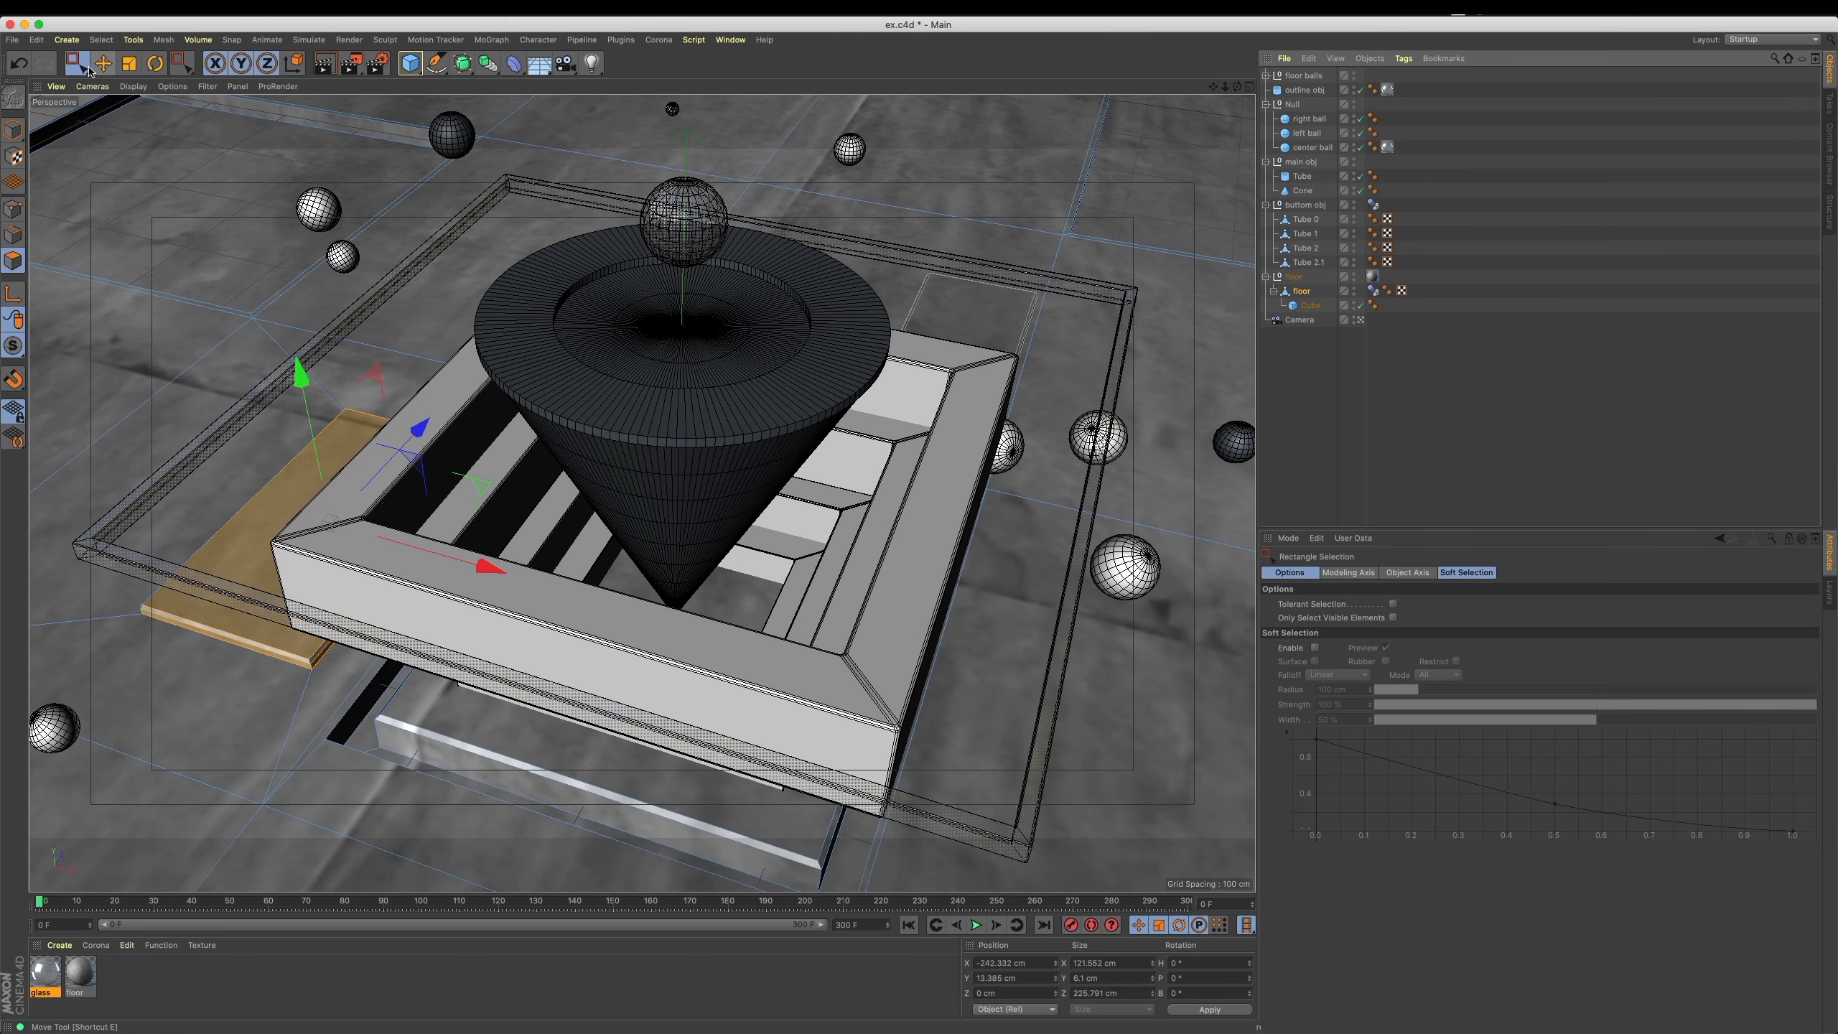
click(78, 65)
click(145, 77)
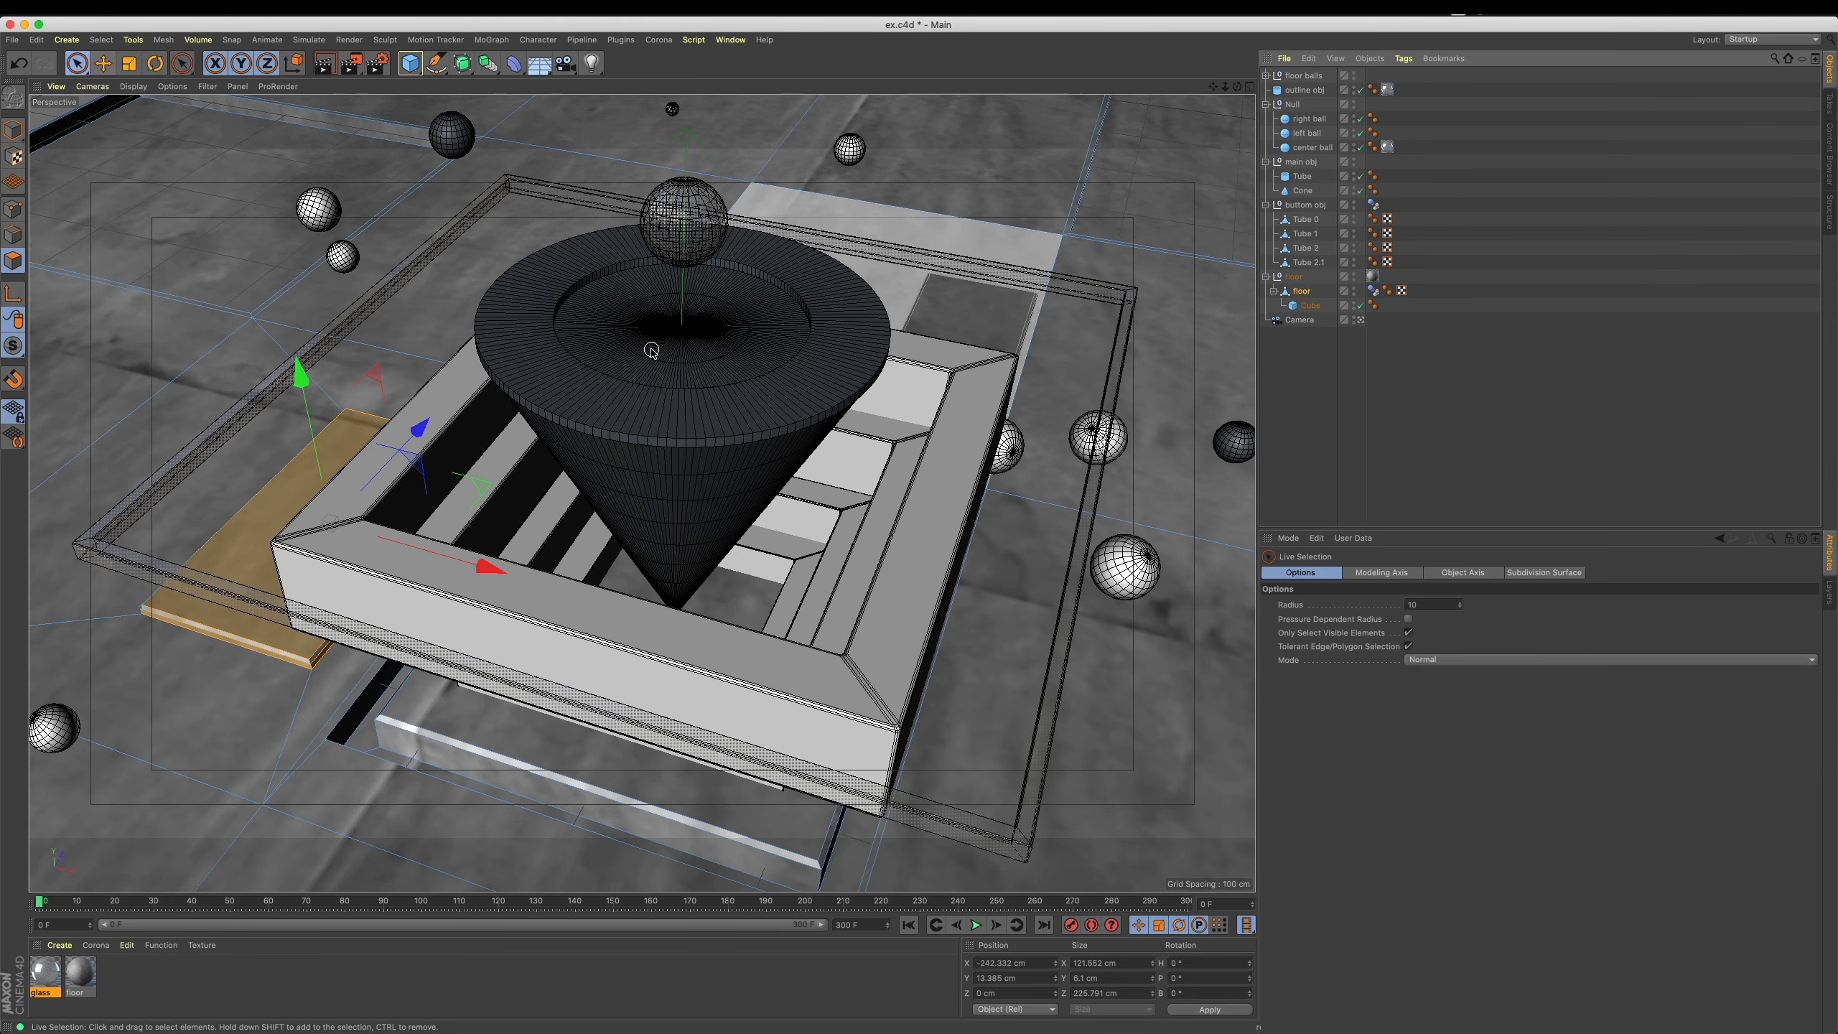
Select the floor object's central polygons beneath the stacked tubes in the top view.
middle_click(923, 366)
middle_click(922, 366)
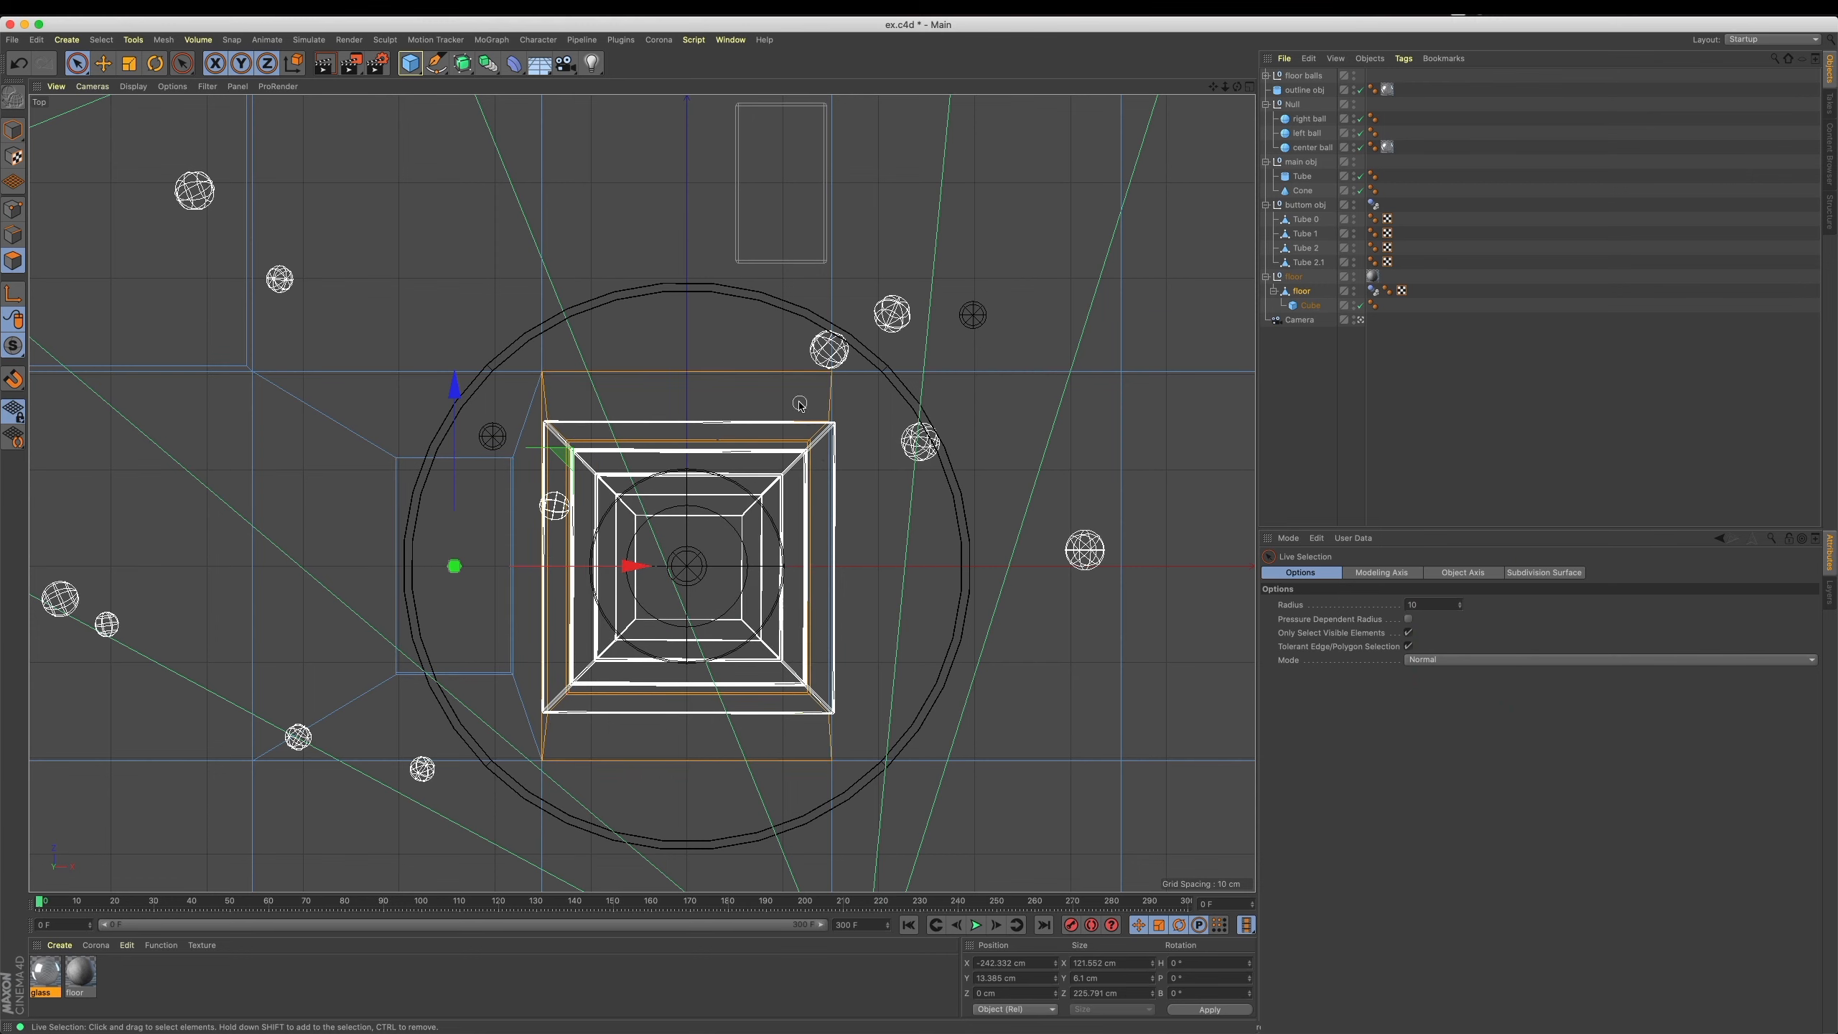
click(627, 458)
middle_click(628, 458)
middle_click(331, 355)
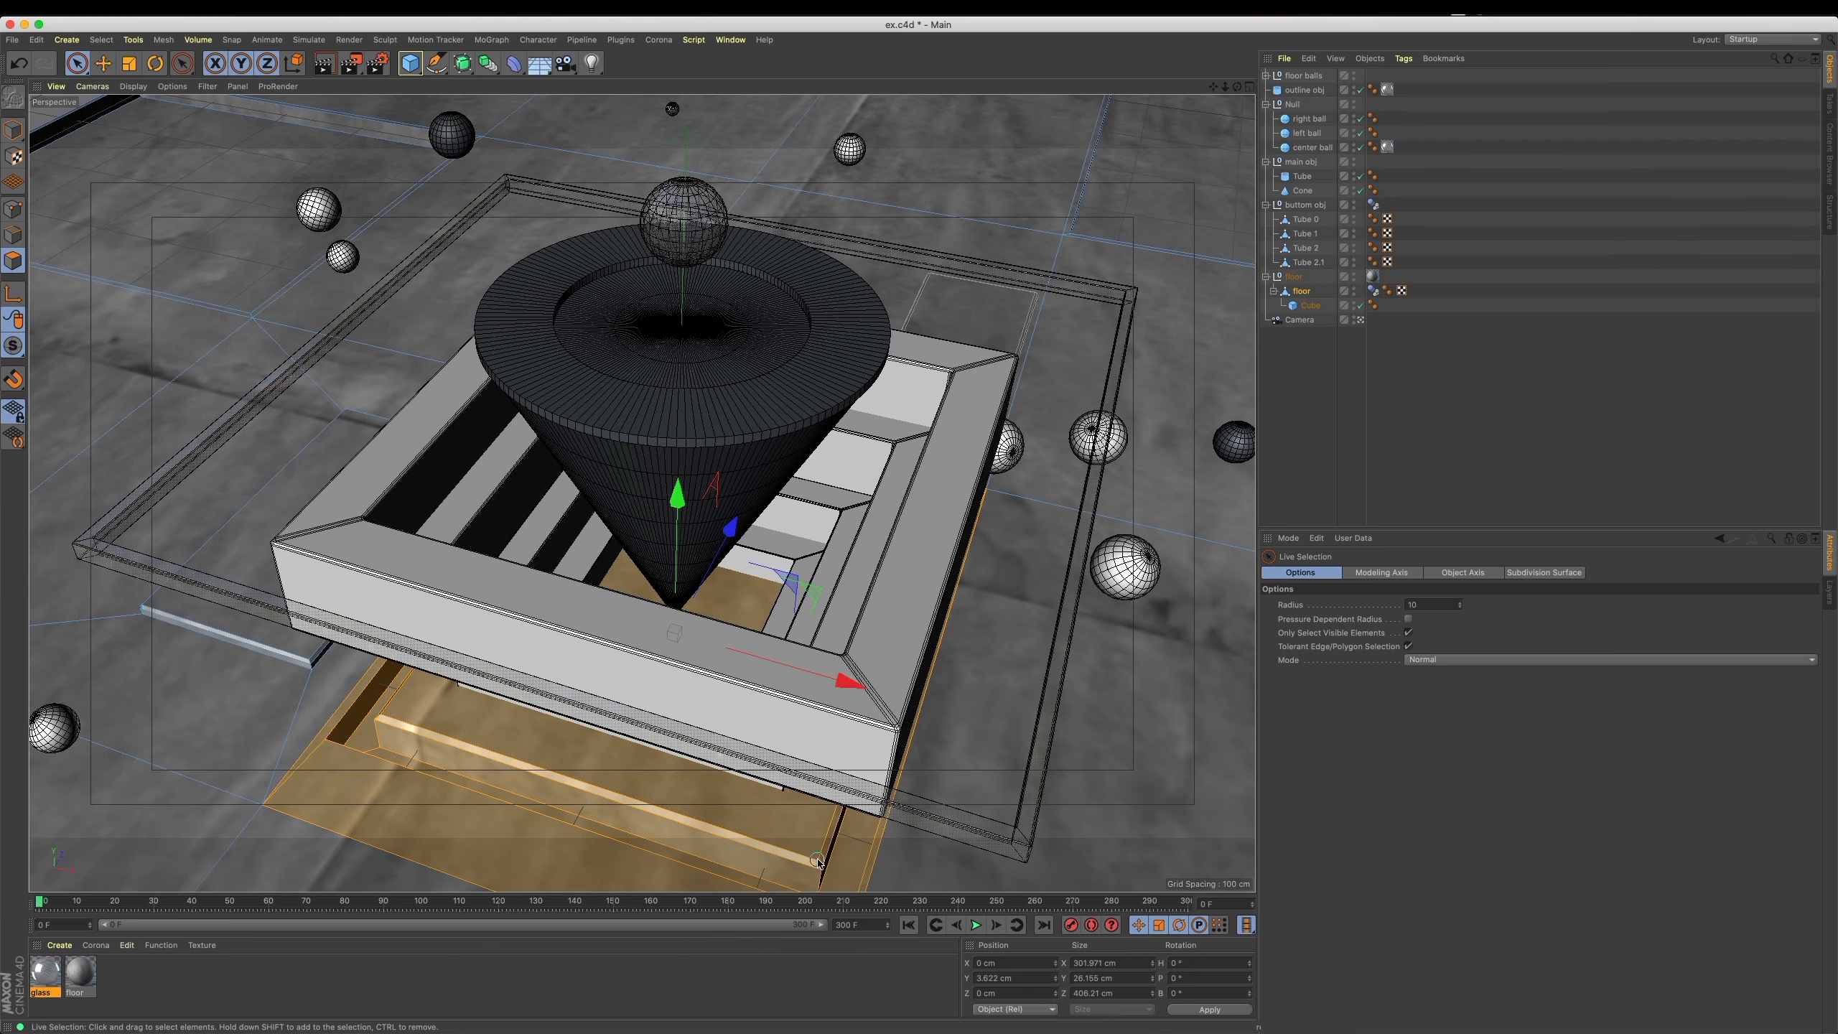
Inspect the selected central floor polygons from several angles, including the raised rim under the tubes.
middle_click(990, 622)
middle_click(990, 623)
alt+drag(990, 623, 1029, 574)
scroll(949, 668, up, 5)
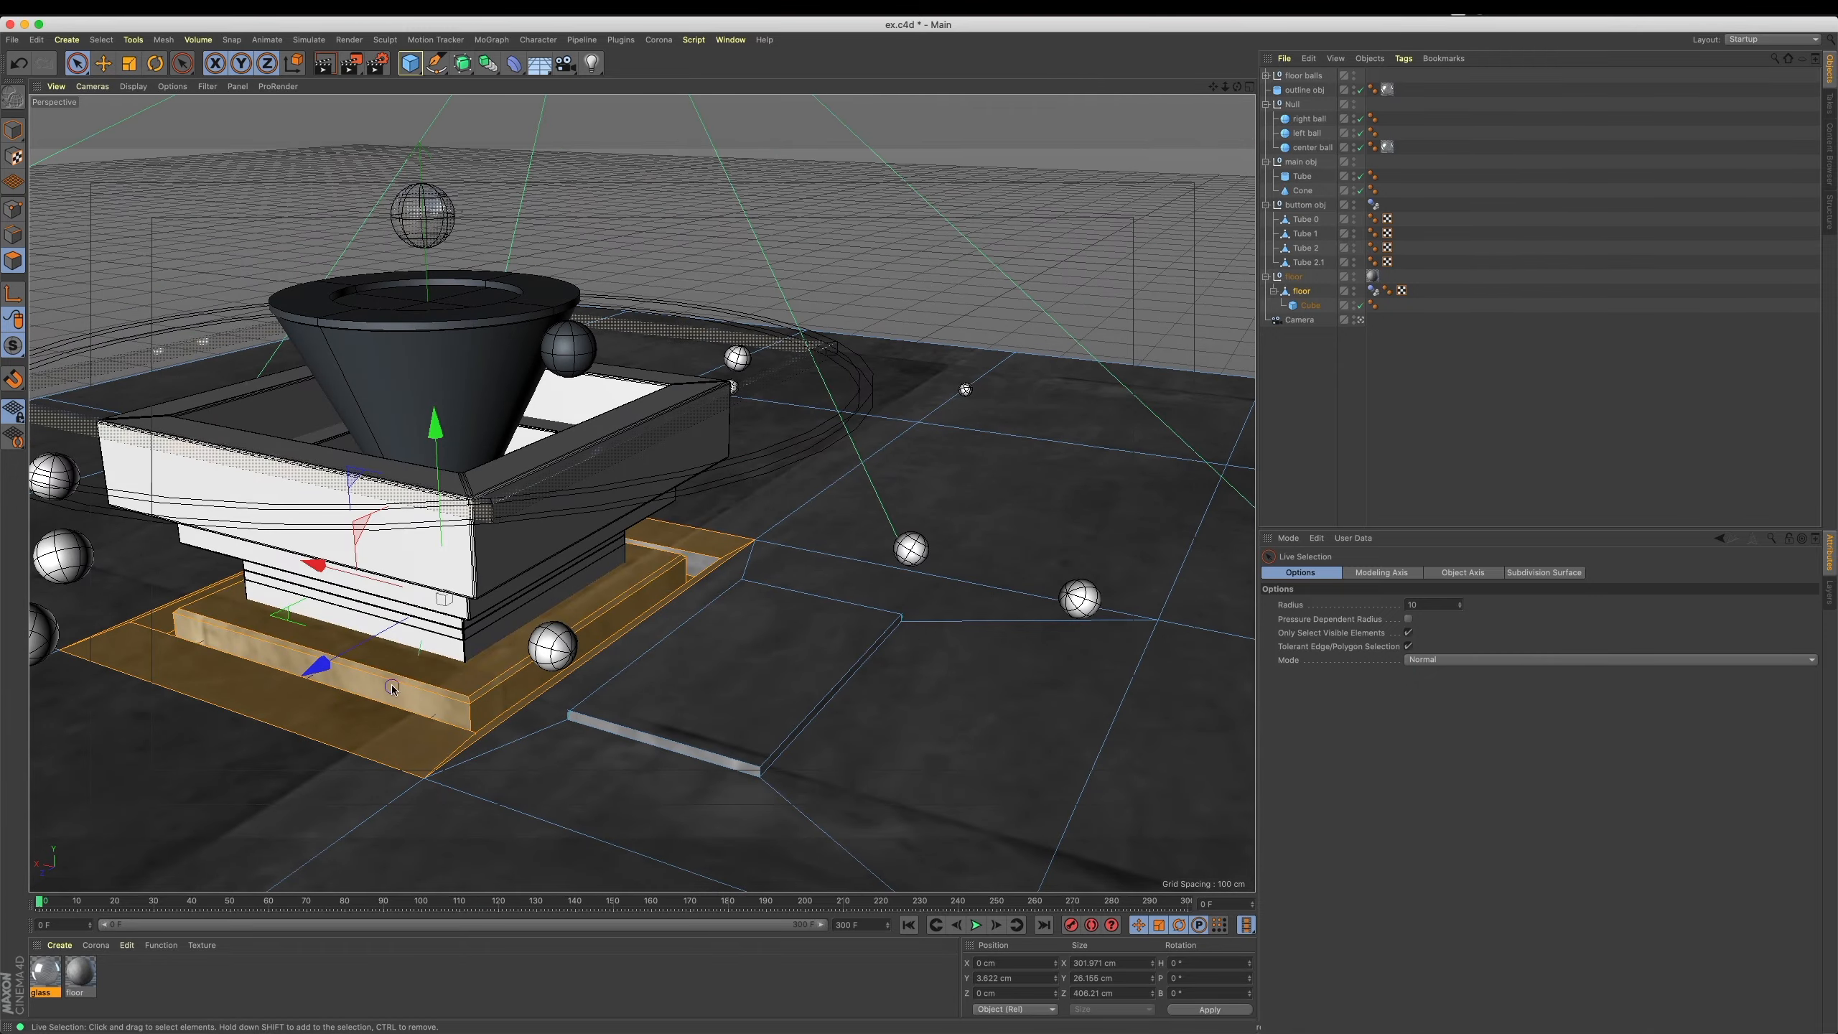
alt+drag(437, 672, 275, 702)
alt+drag(415, 688, 439, 665)
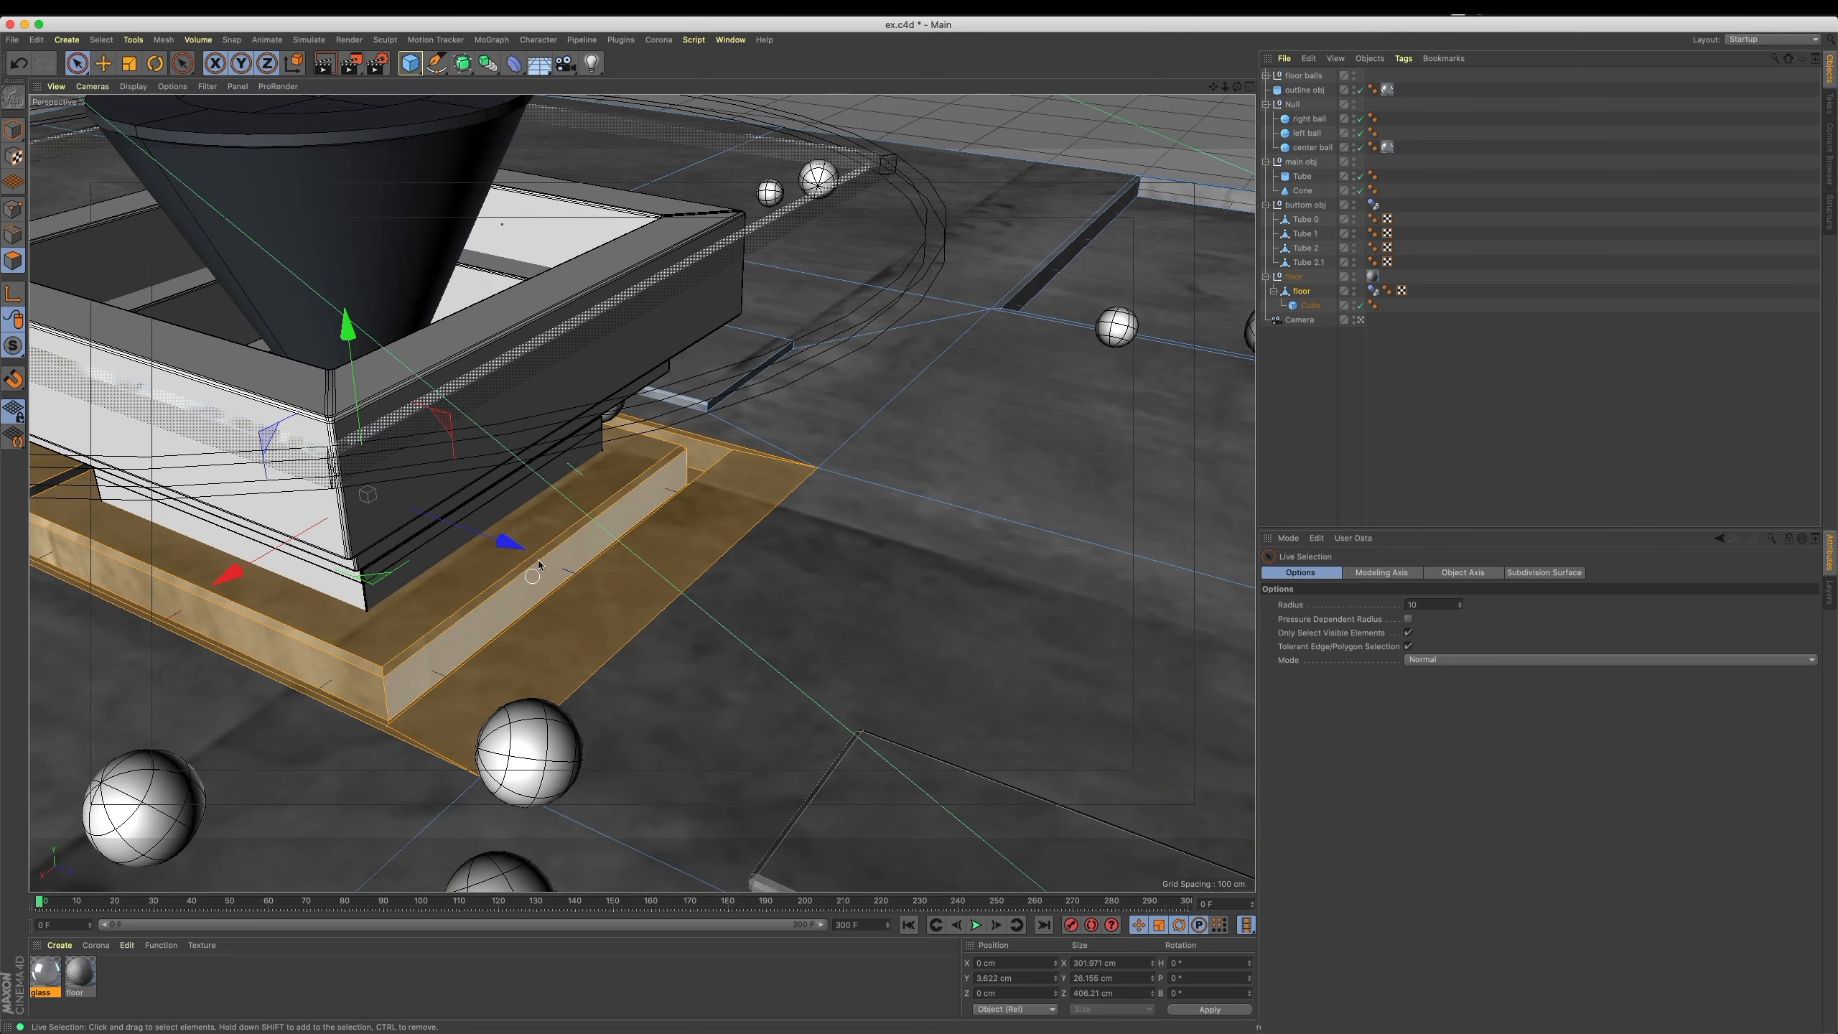
middle_click(439, 665)
middle_click(326, 304)
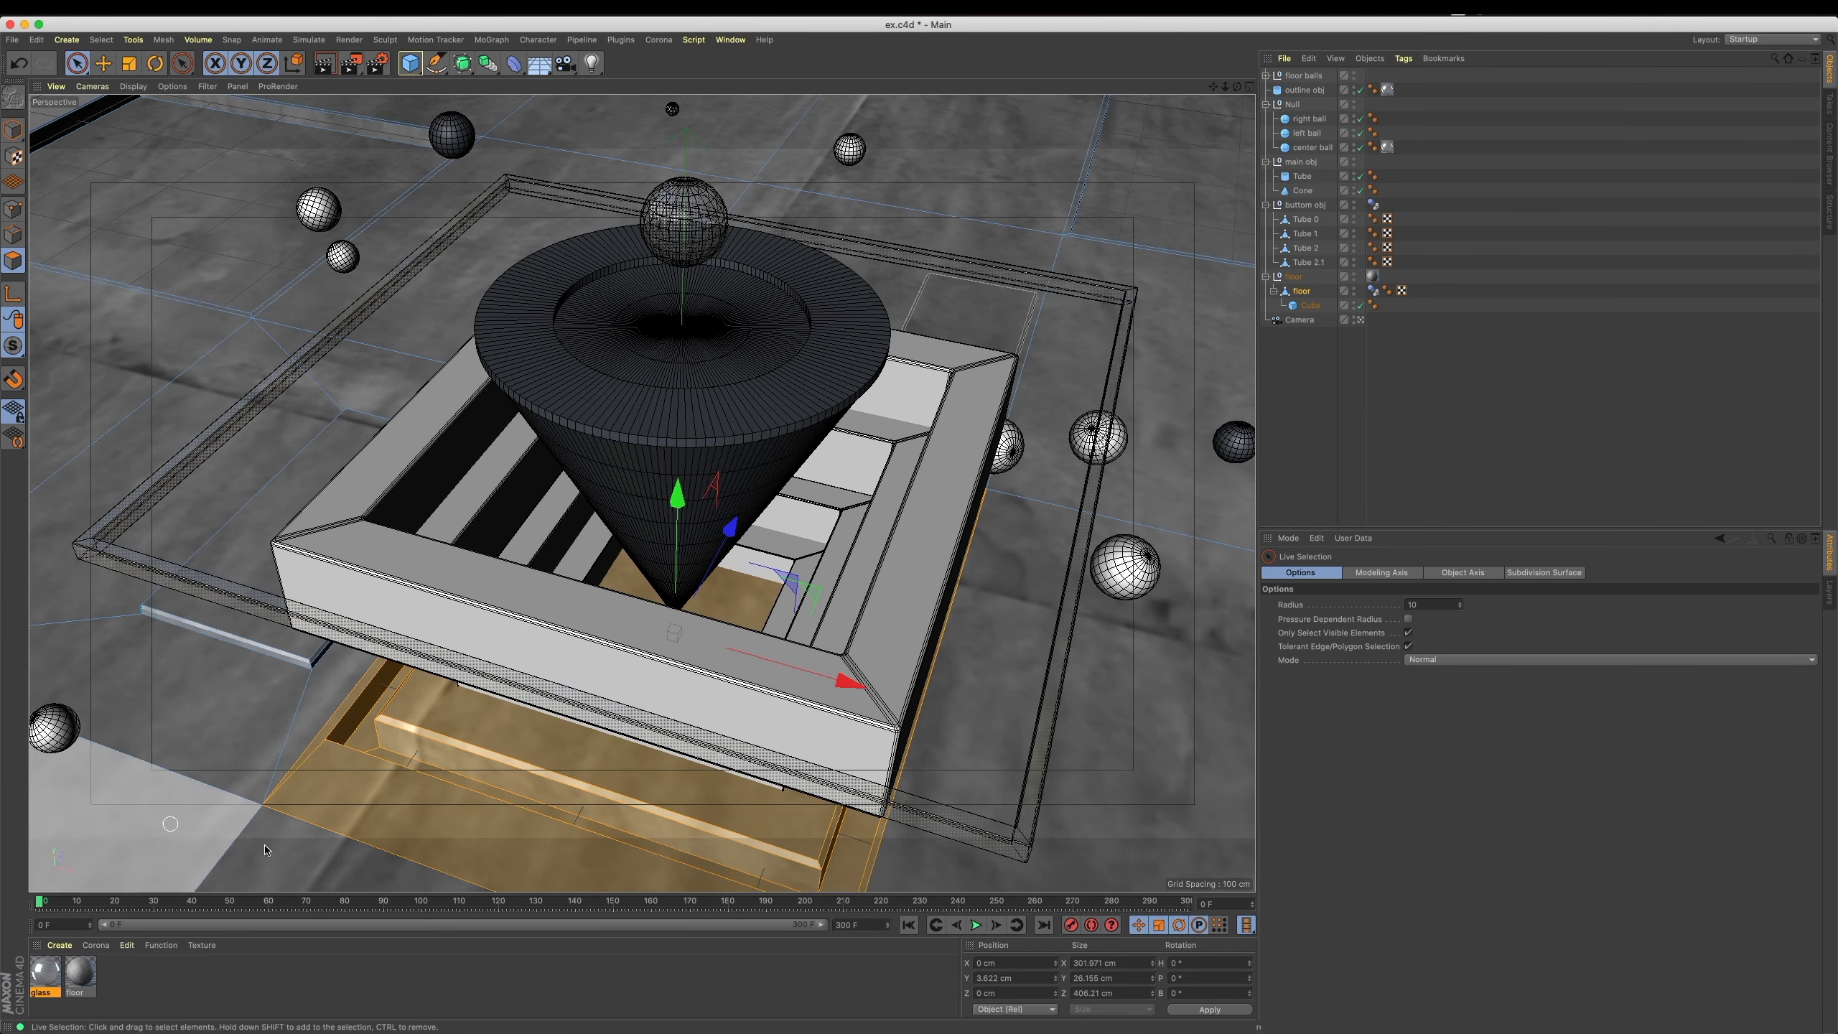
Apply the floor material to the selected central floor polygons and return to model mode.
drag(81, 972, 619, 809)
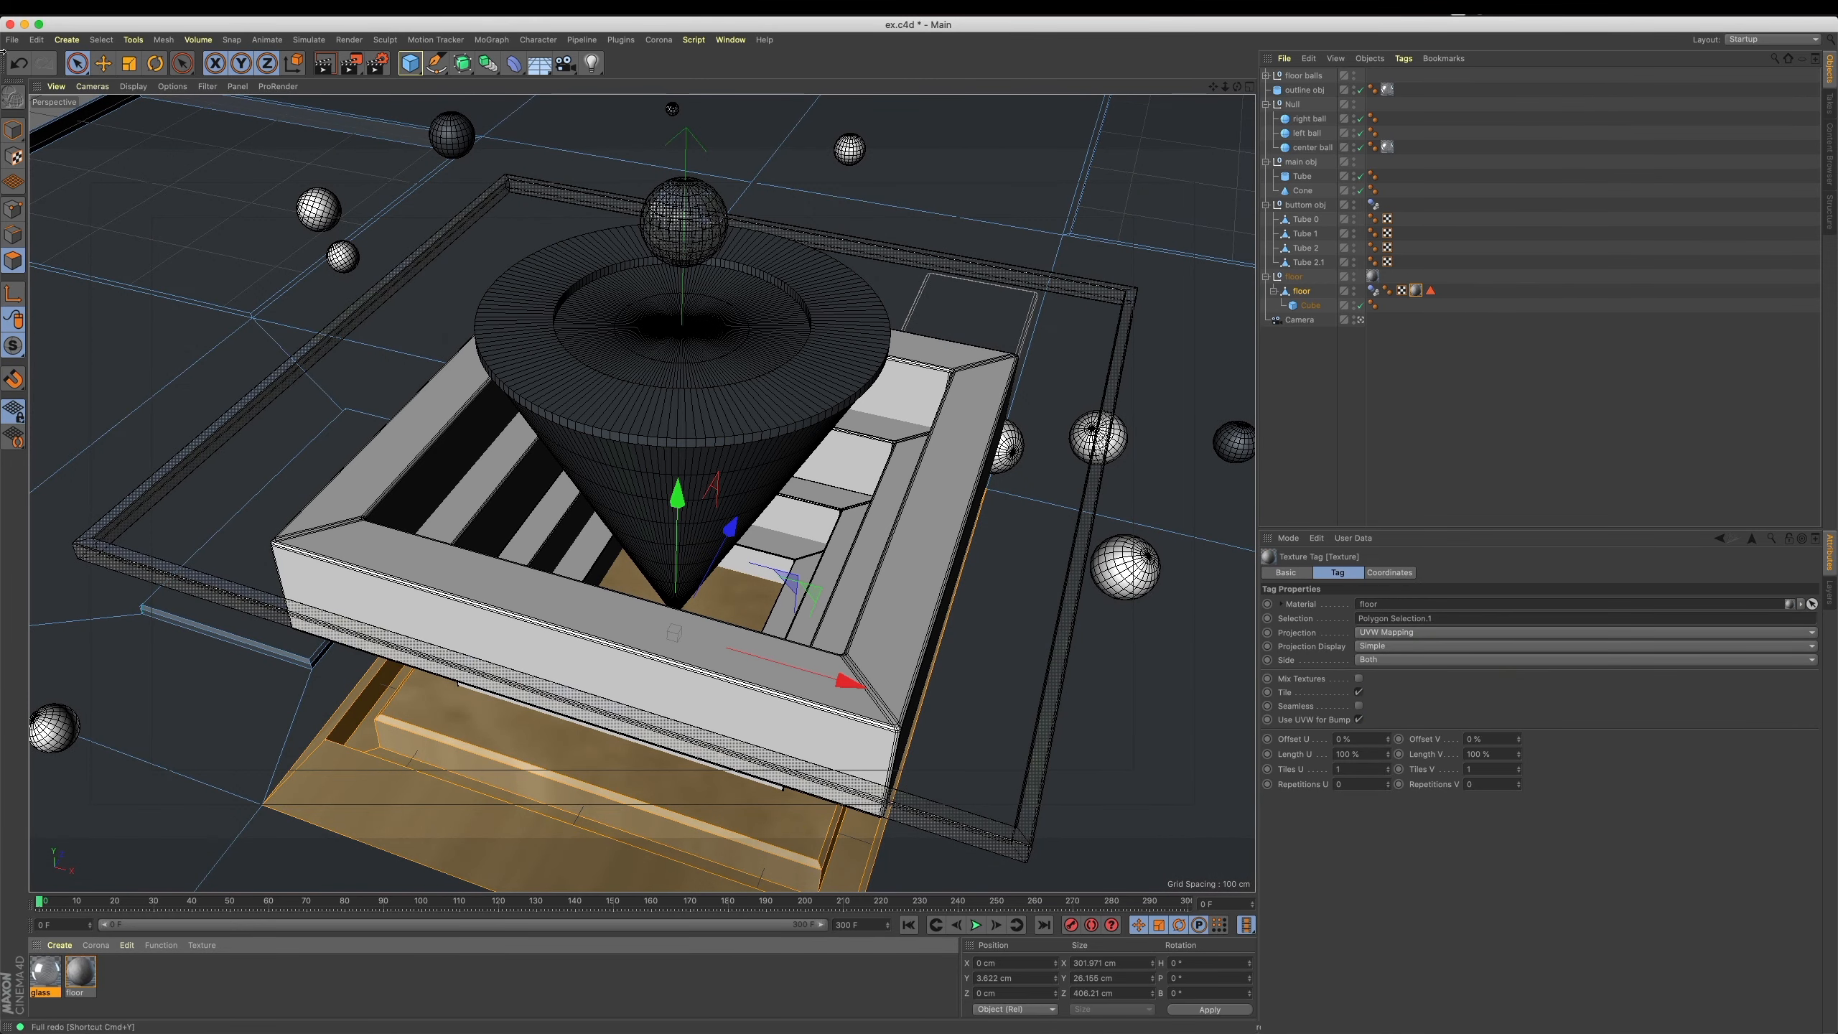
click(103, 63)
click(19, 131)
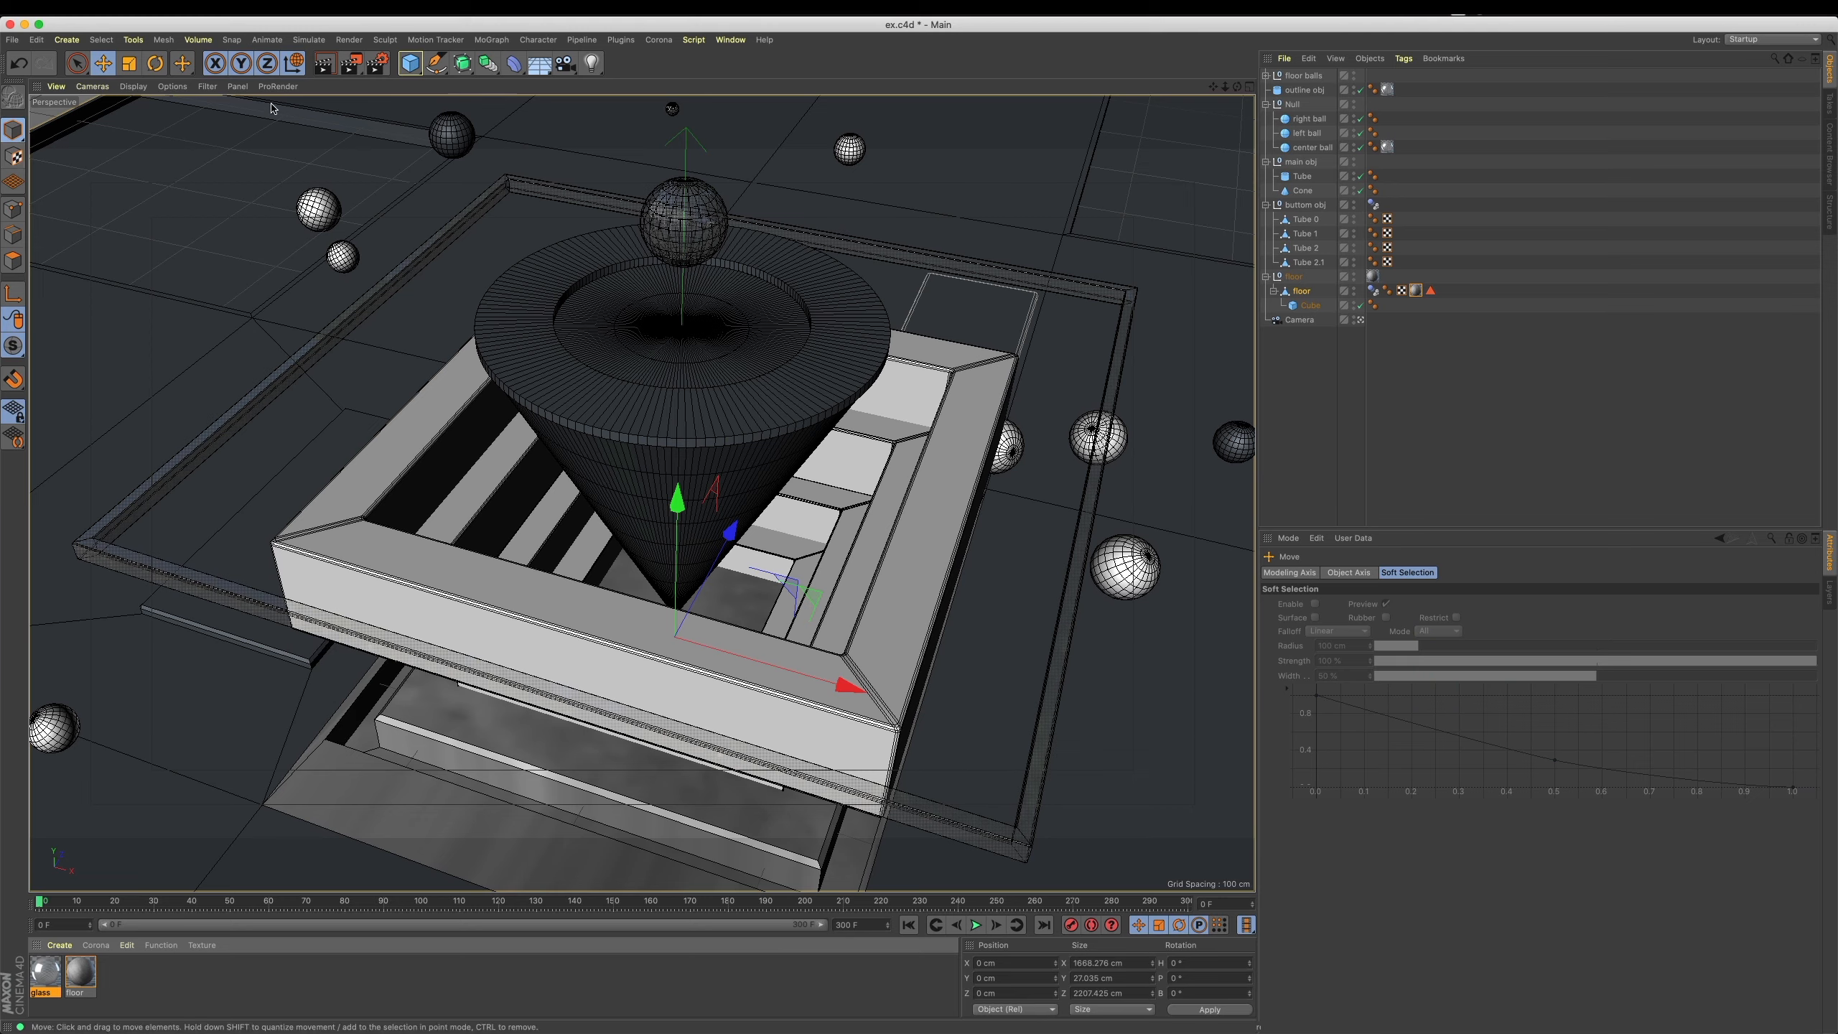
Move the floor group's cubic floor texture tag onto the floor object and copy it to the cube, checking with a preview render.
key(super+r)
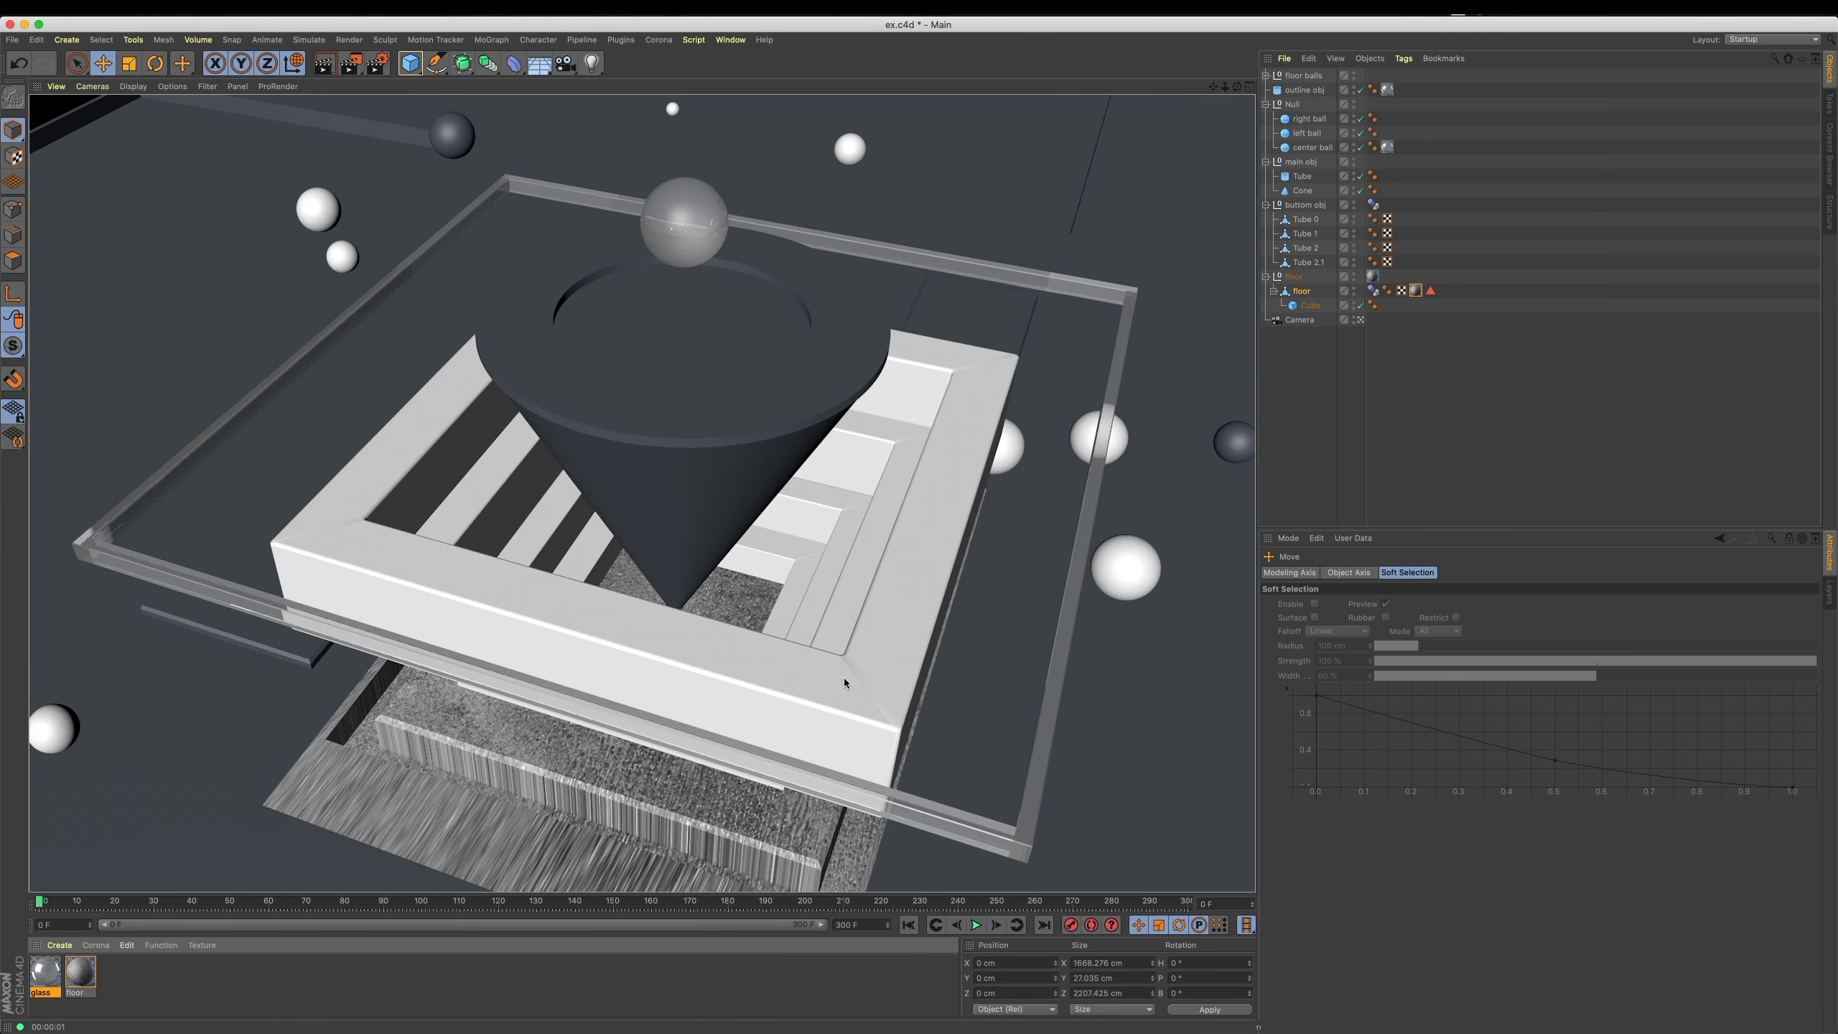
click(1513, 403)
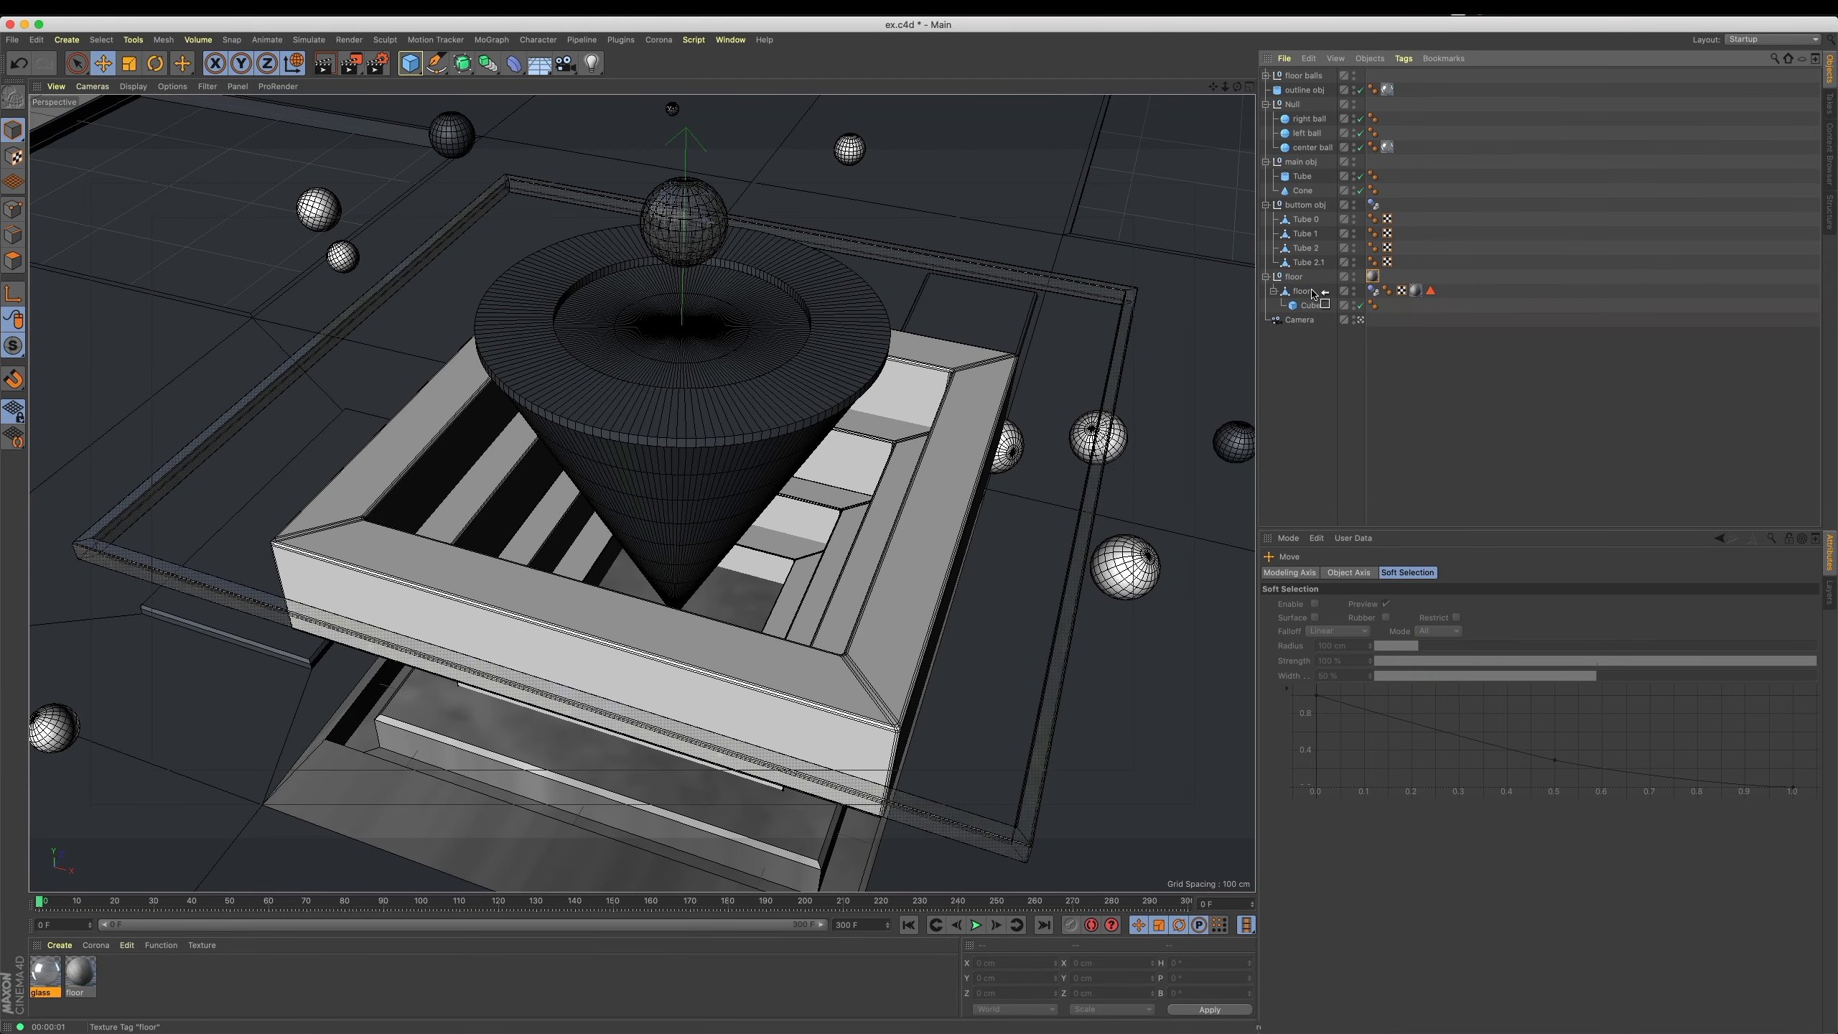
click(1416, 291)
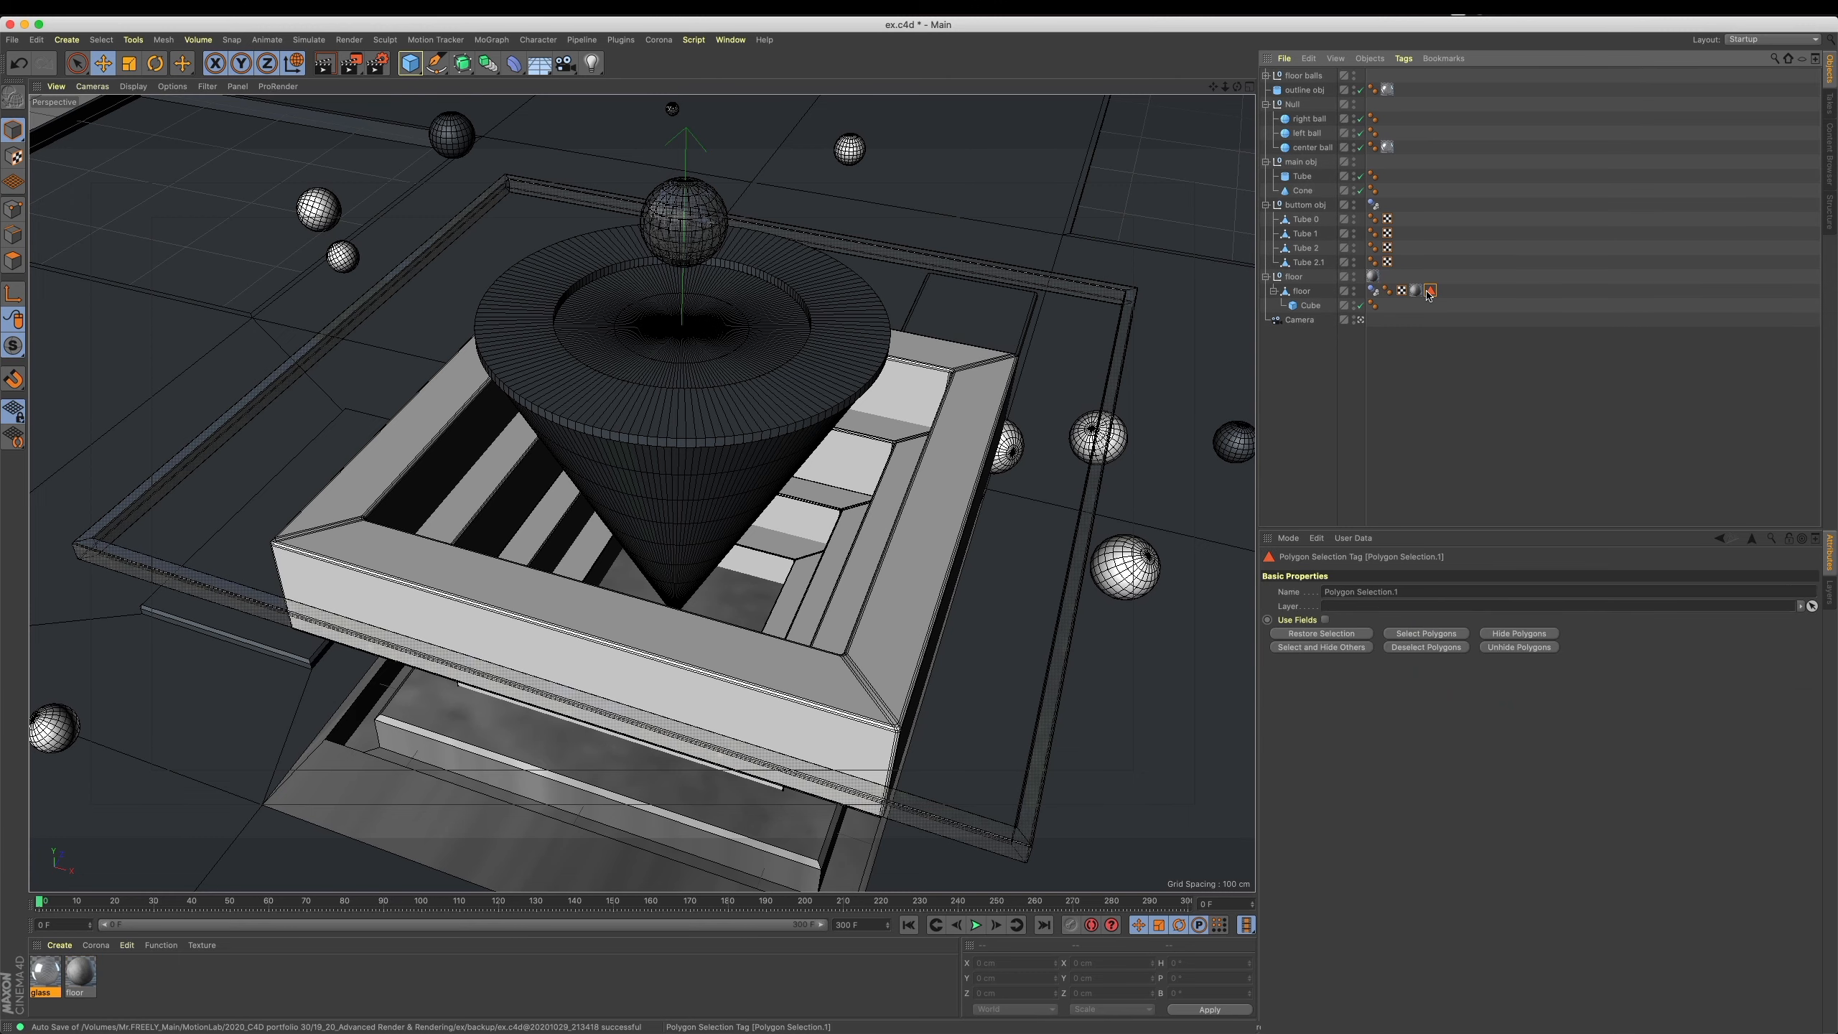
click(1416, 290)
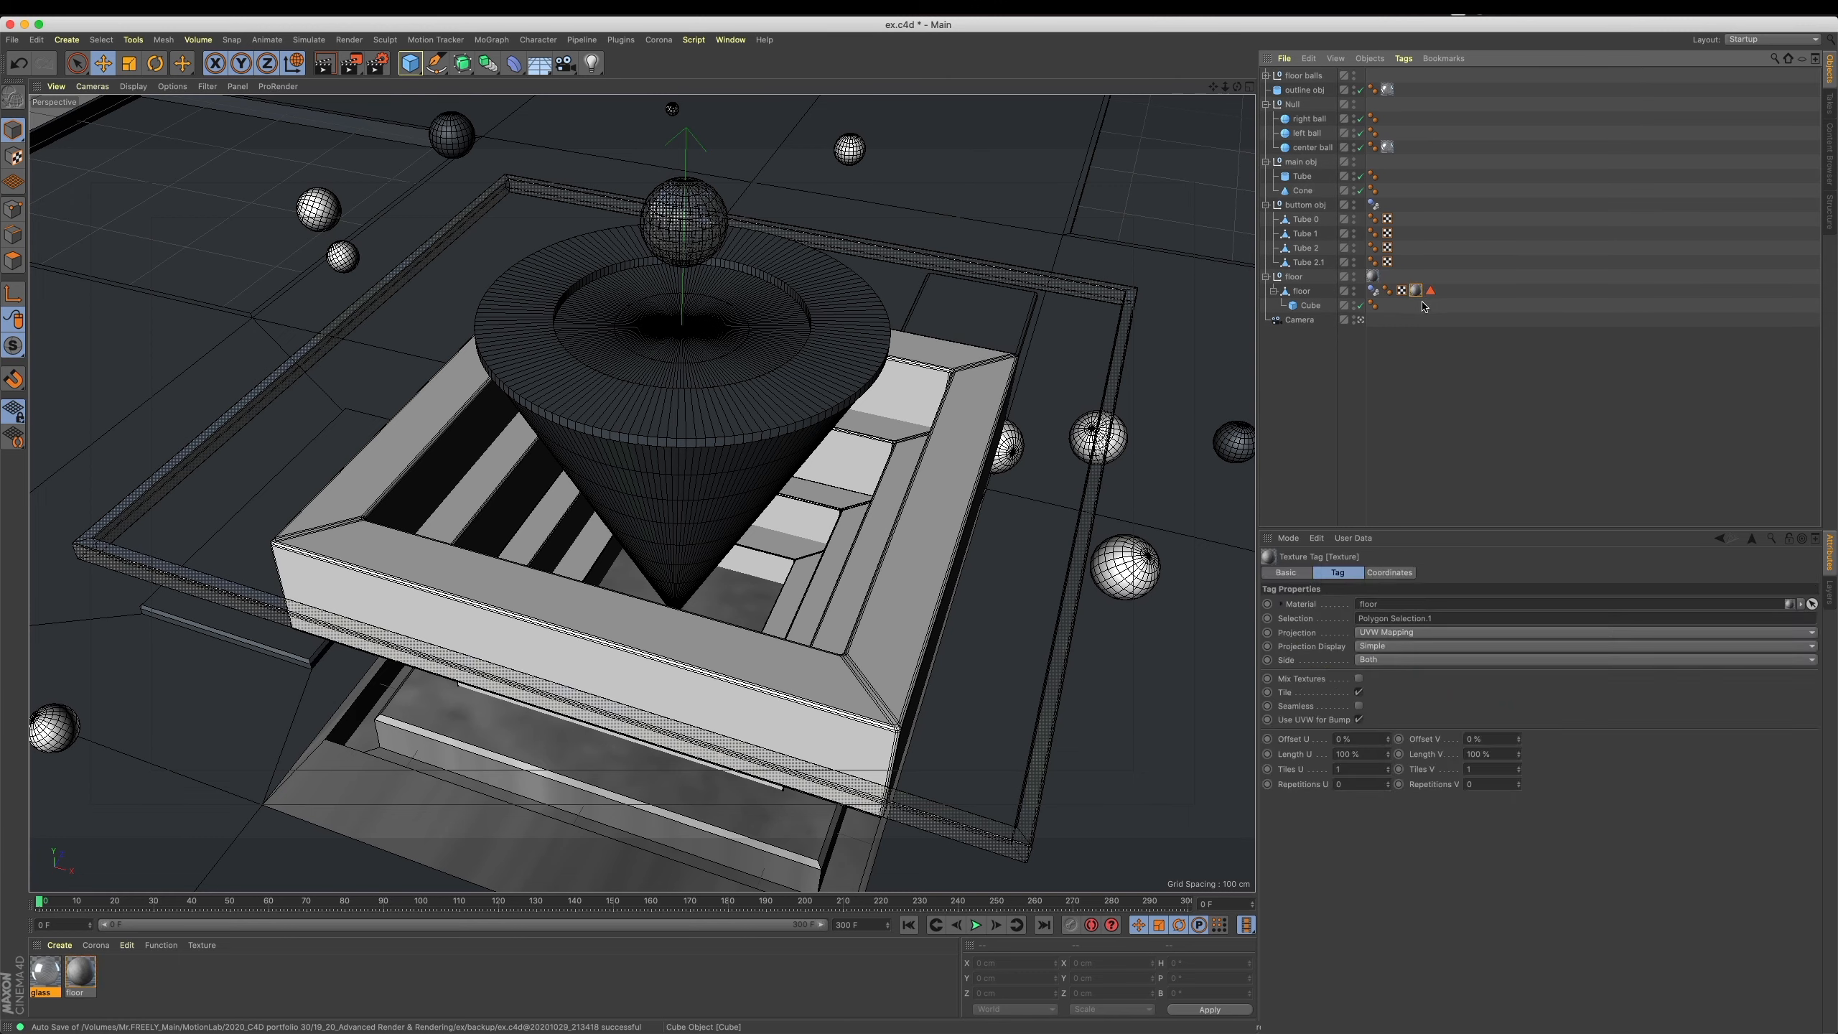
drag(1462, 298, 1368, 291)
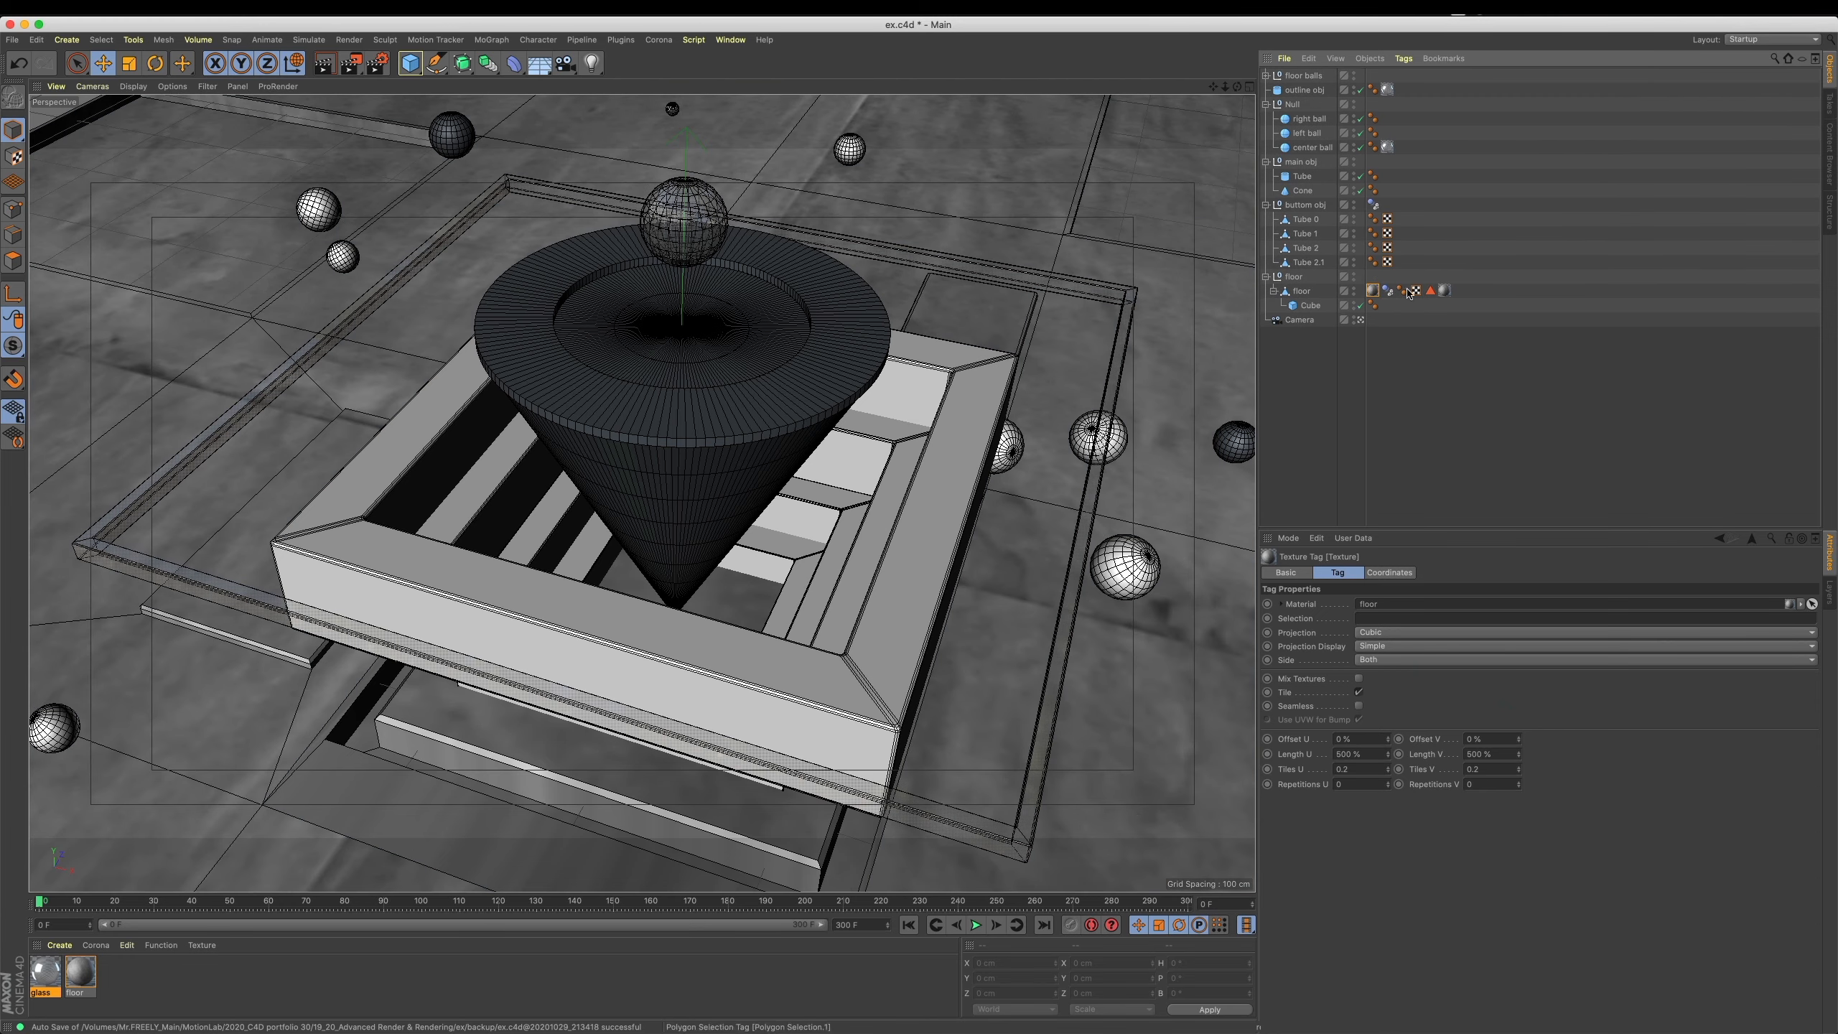
ctrl+drag(1318, 312, 1322, 313)
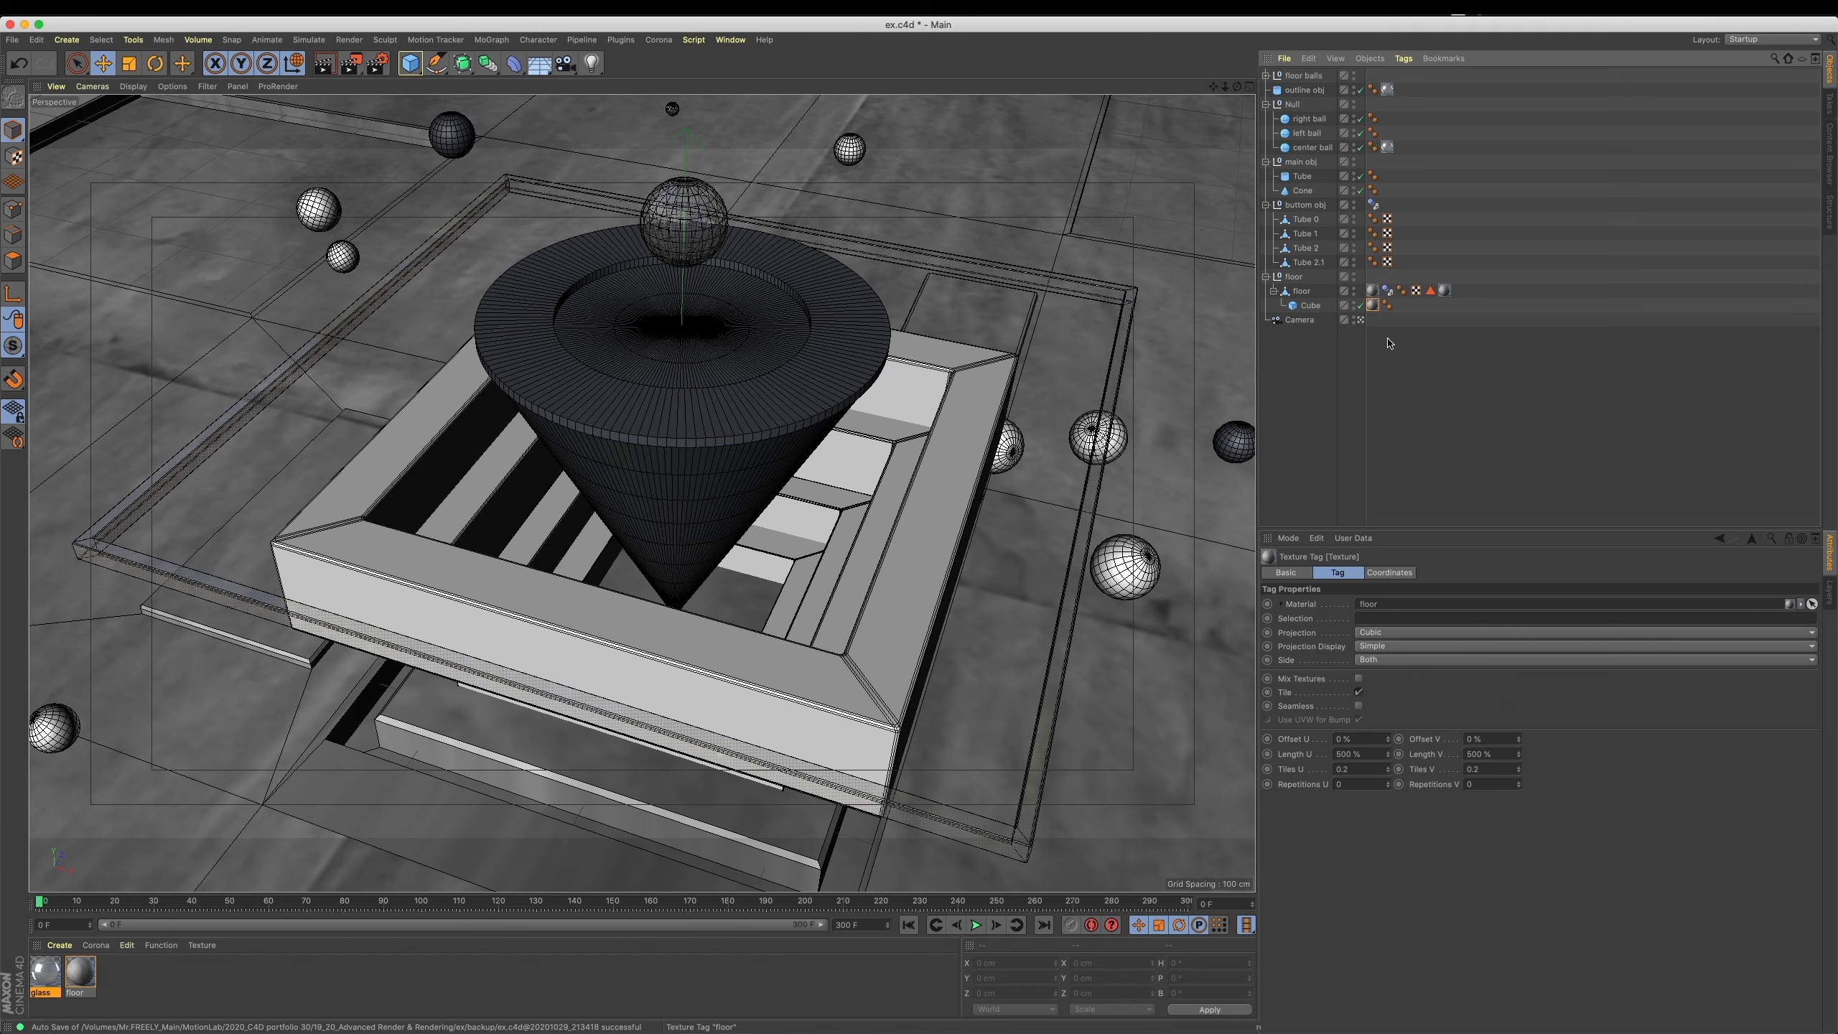
Set the projection of the floor texture tag on the central polygon selection to Cubic and render a preview.
click(1444, 291)
click(1389, 634)
click(1395, 699)
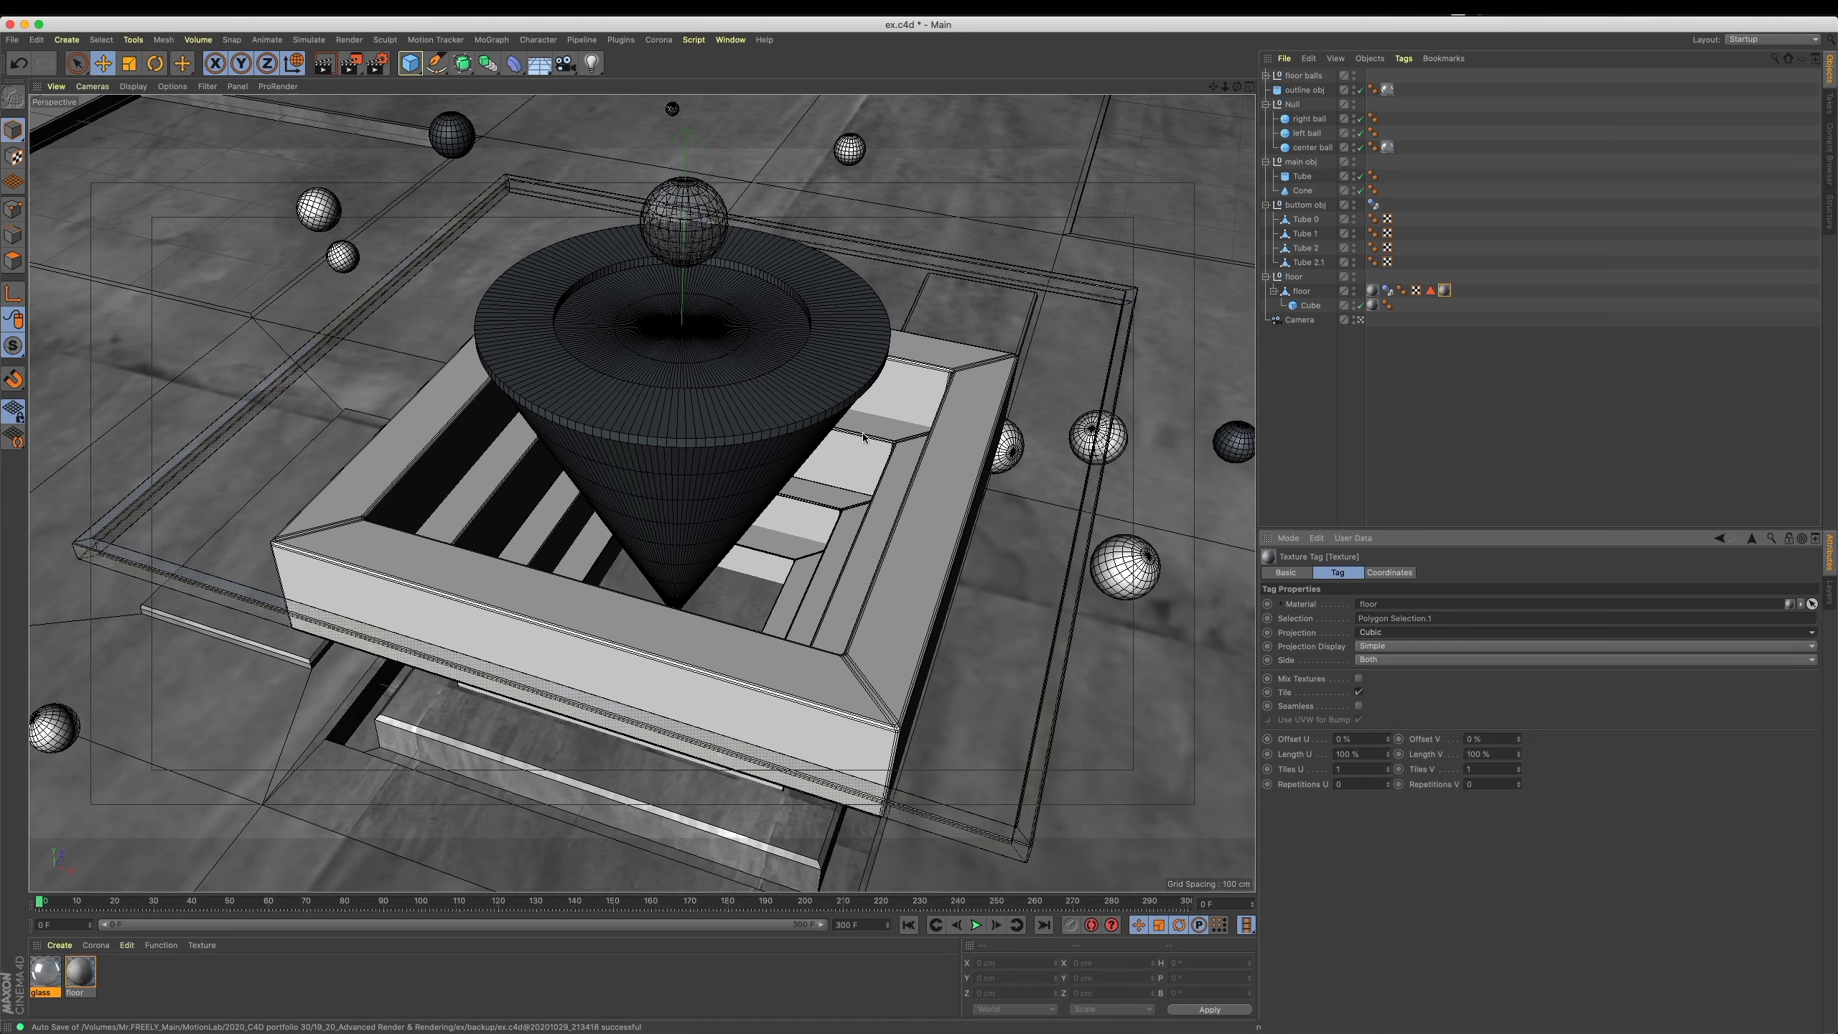
click(324, 64)
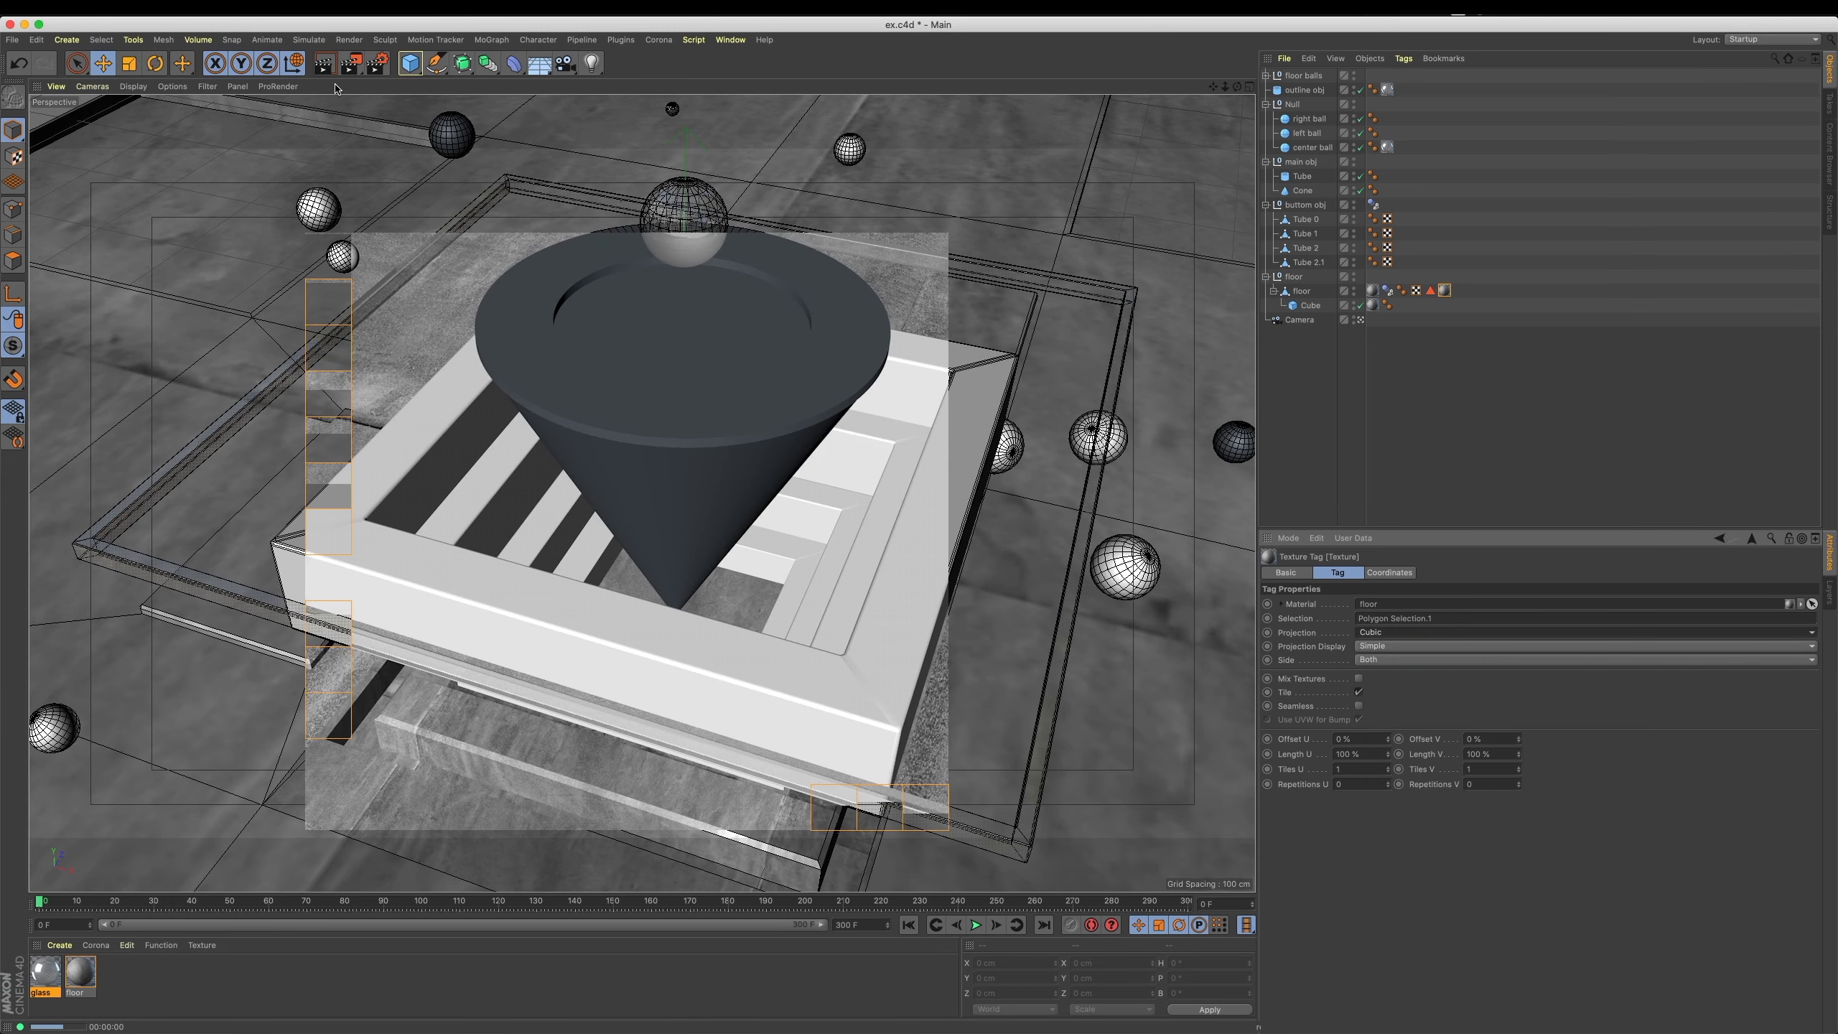
Set the polygon selection's floor texture to 200% length in U and V, with a U offset of about 45%.
click(1375, 759)
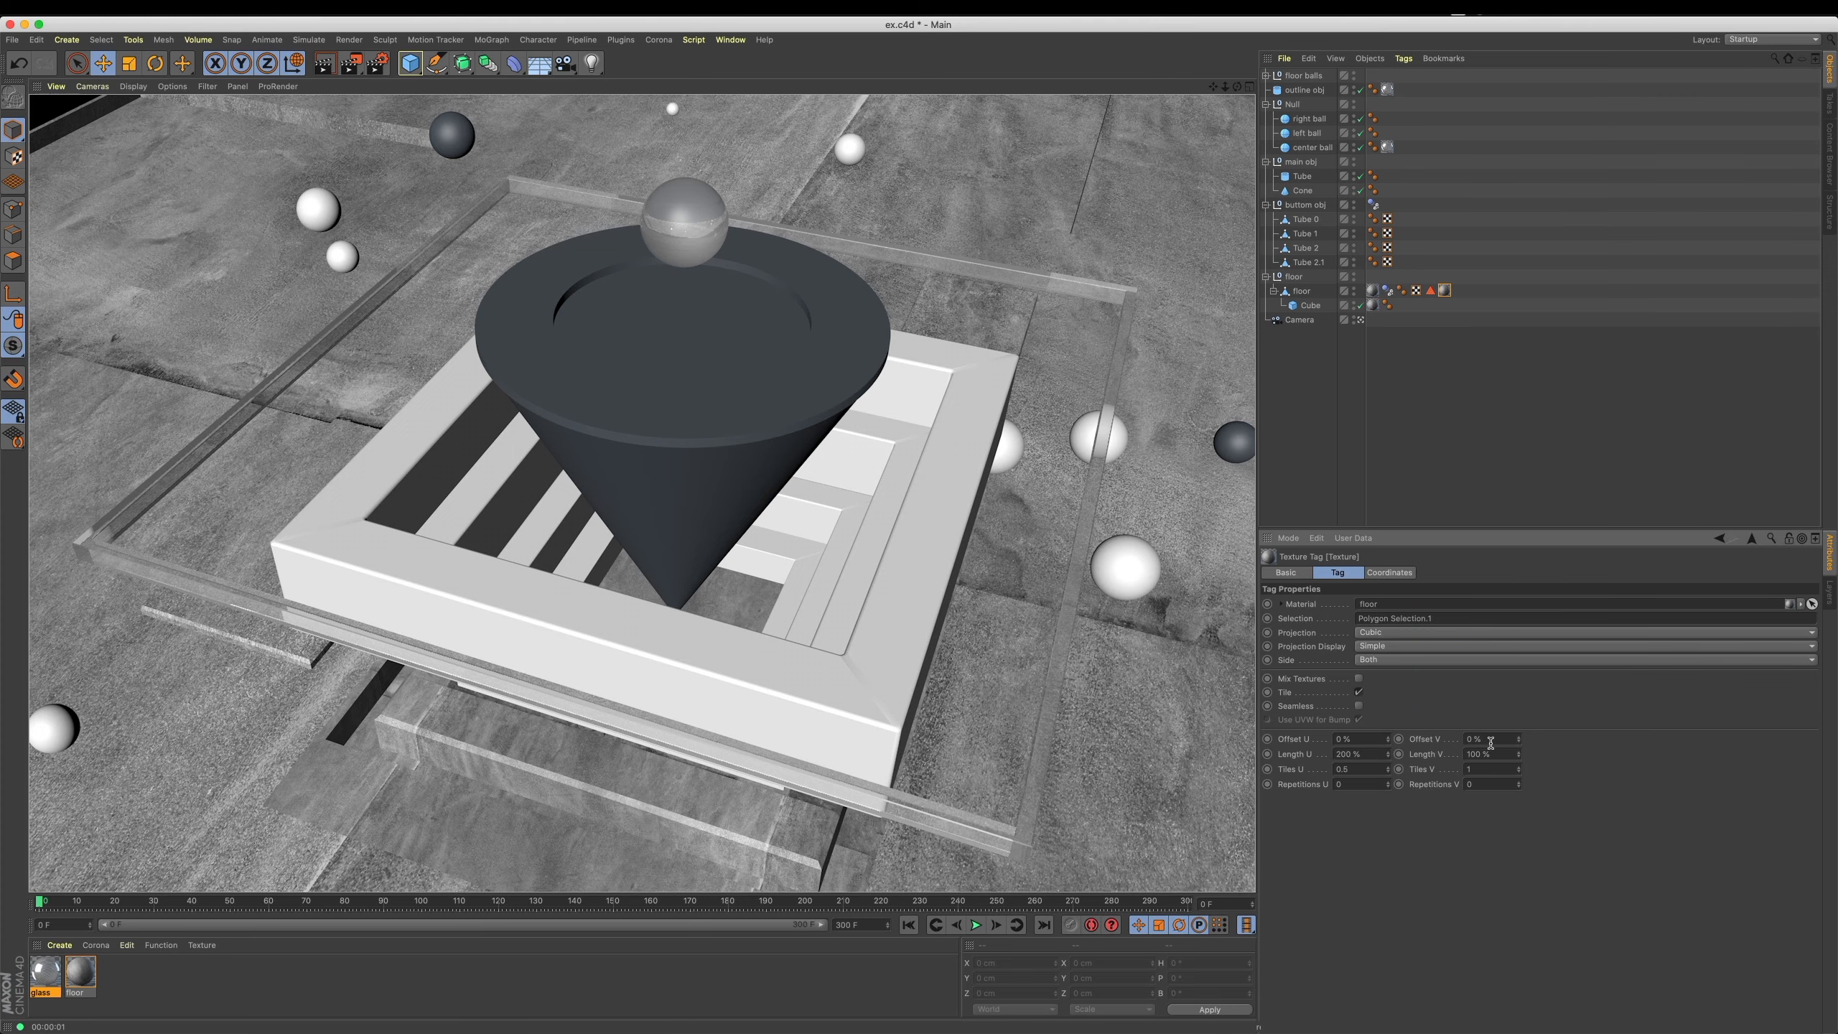
text(200)
key(Return)
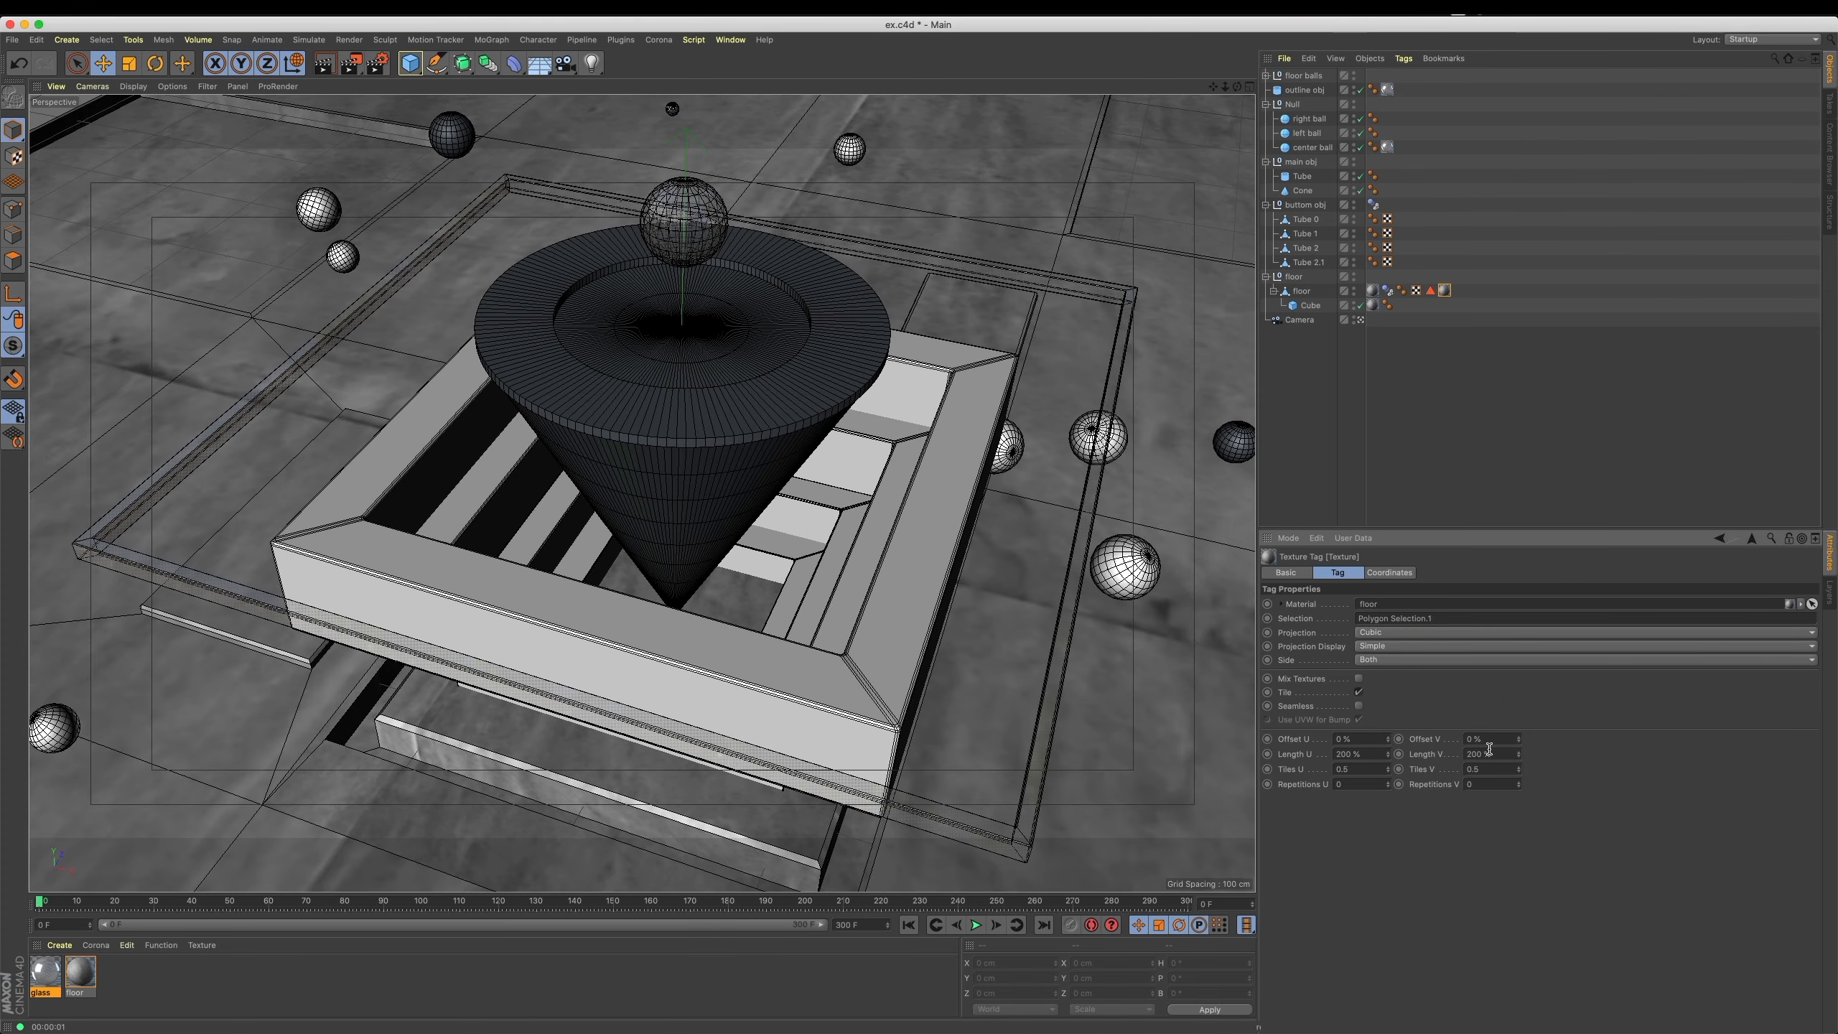
key(ctrl+r)
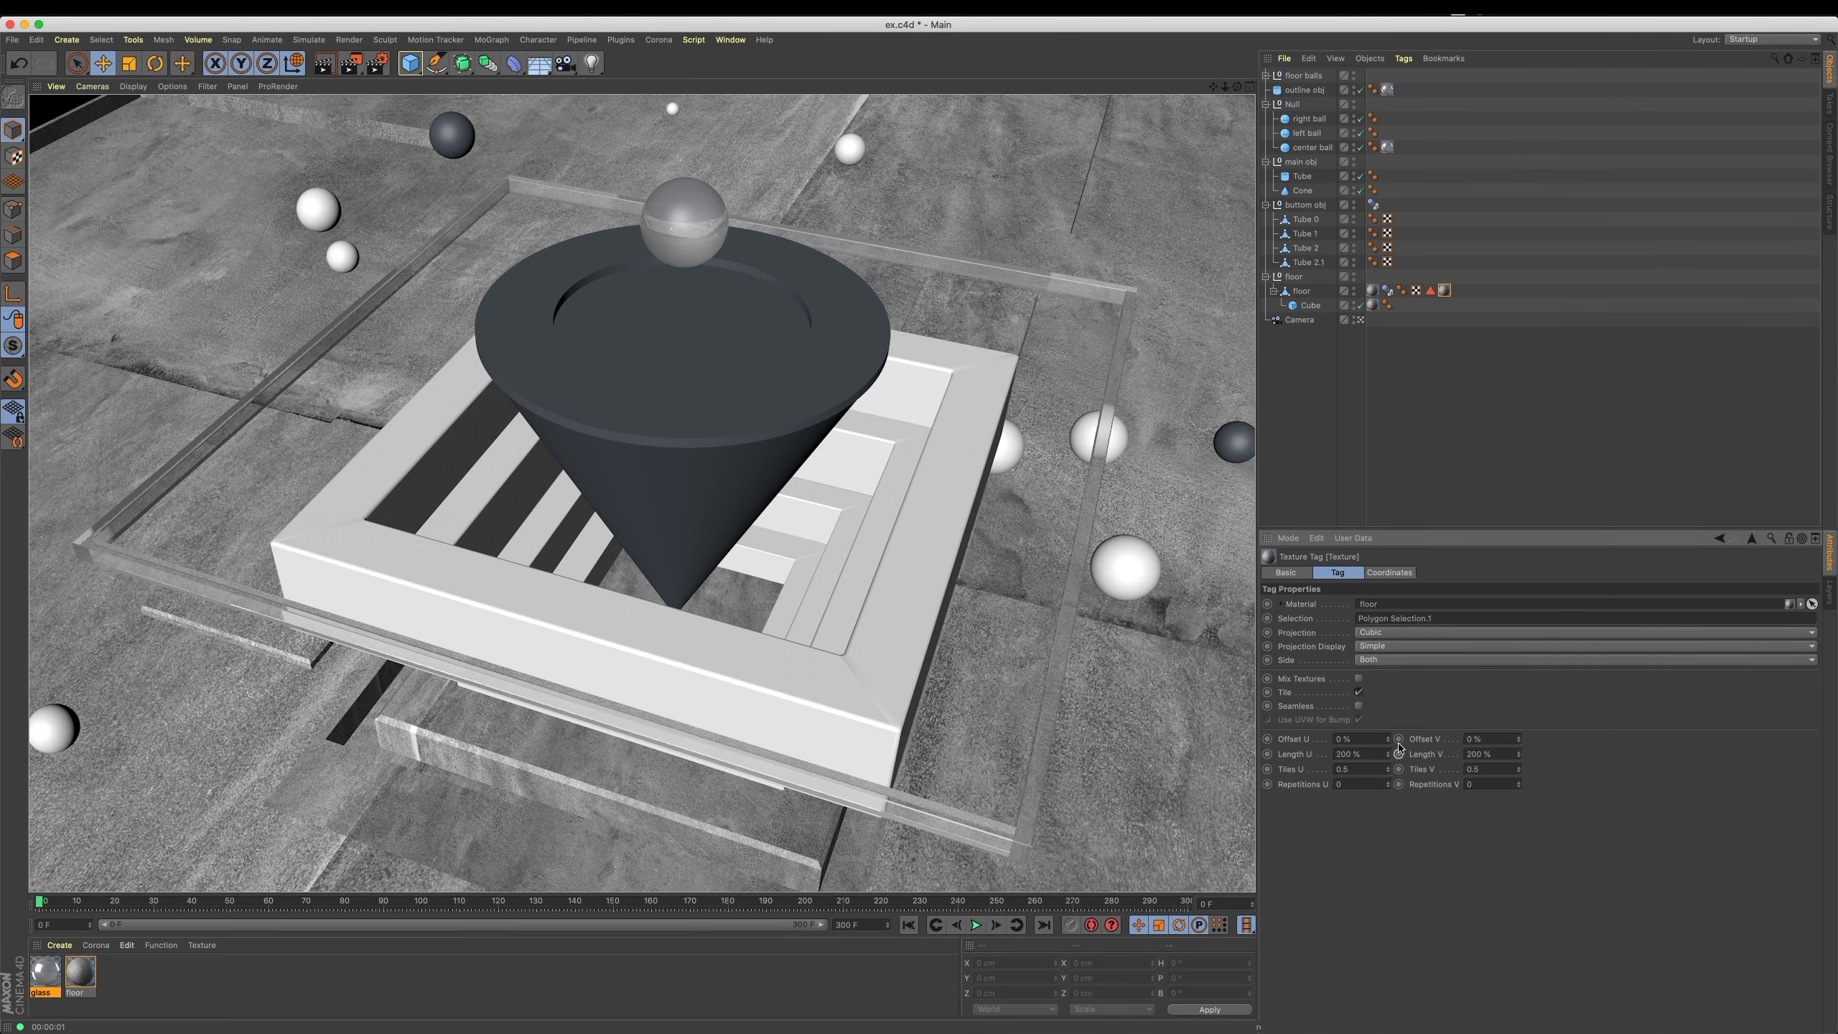
drag(1388, 739, 1430, 739)
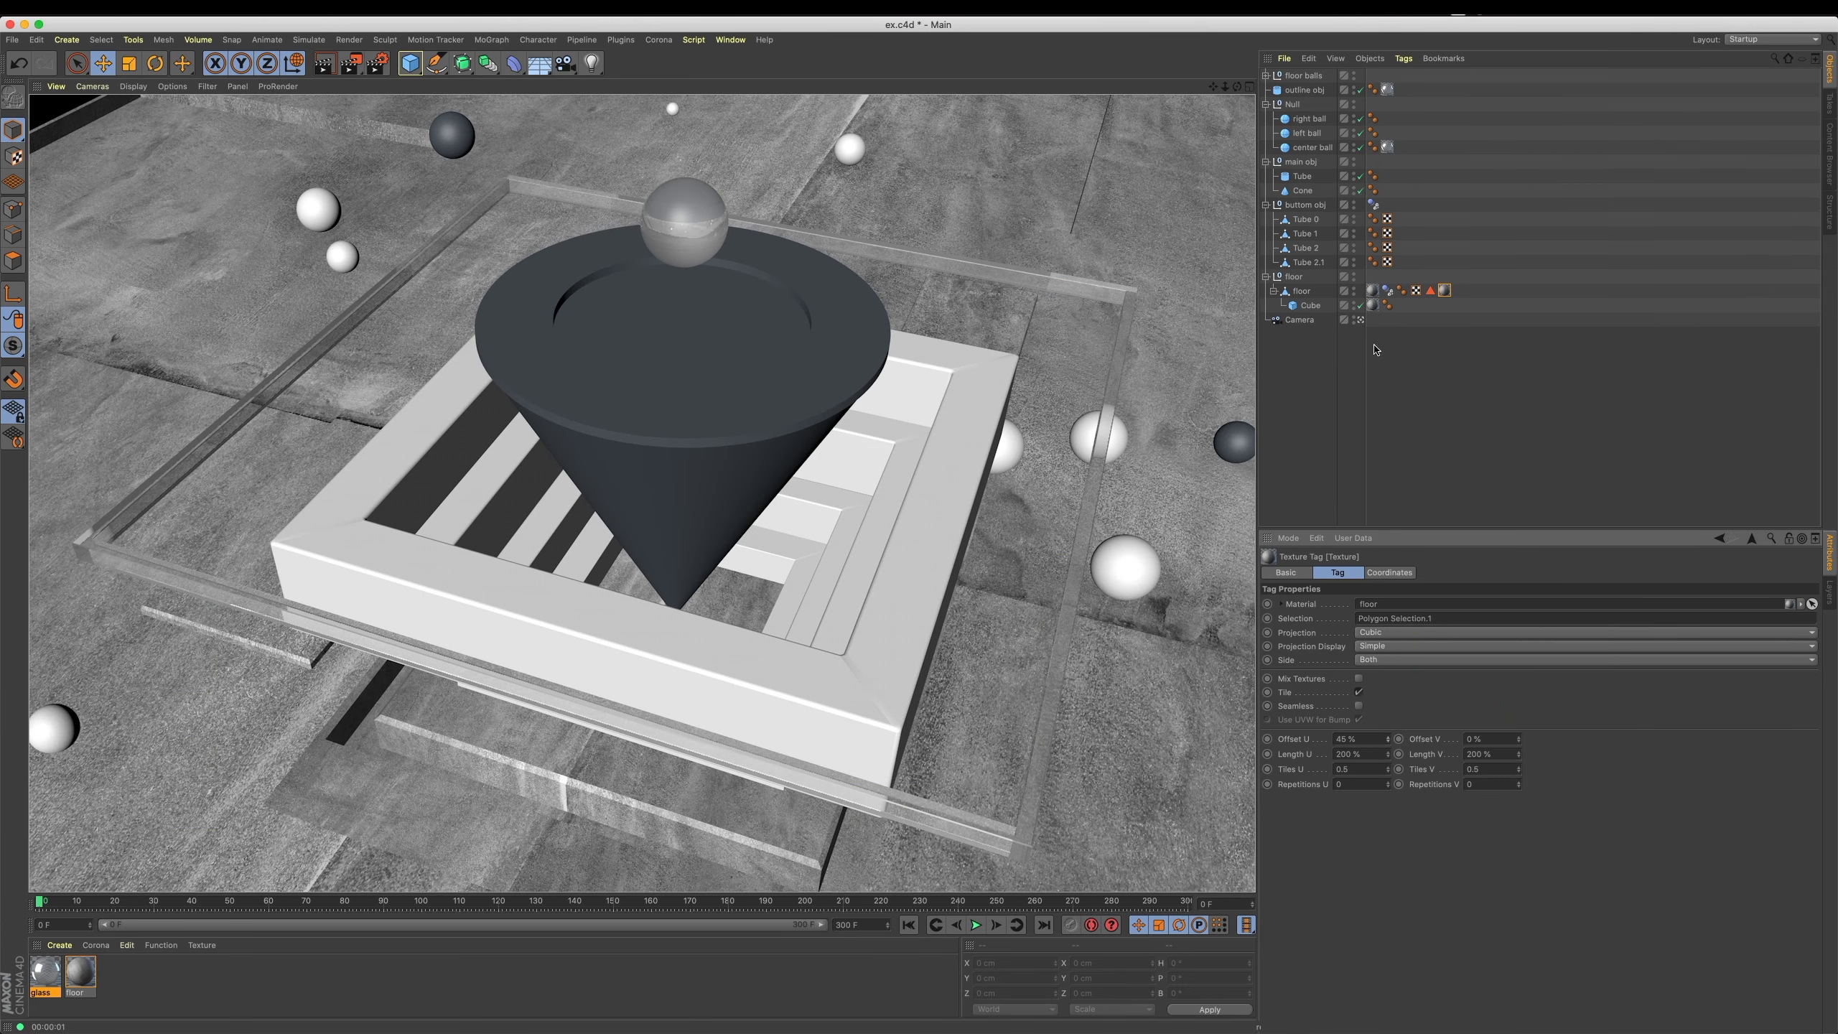
Offset the floor object's main texture to about 140% in U and 151% in V, checking with preview renders.
click(1373, 290)
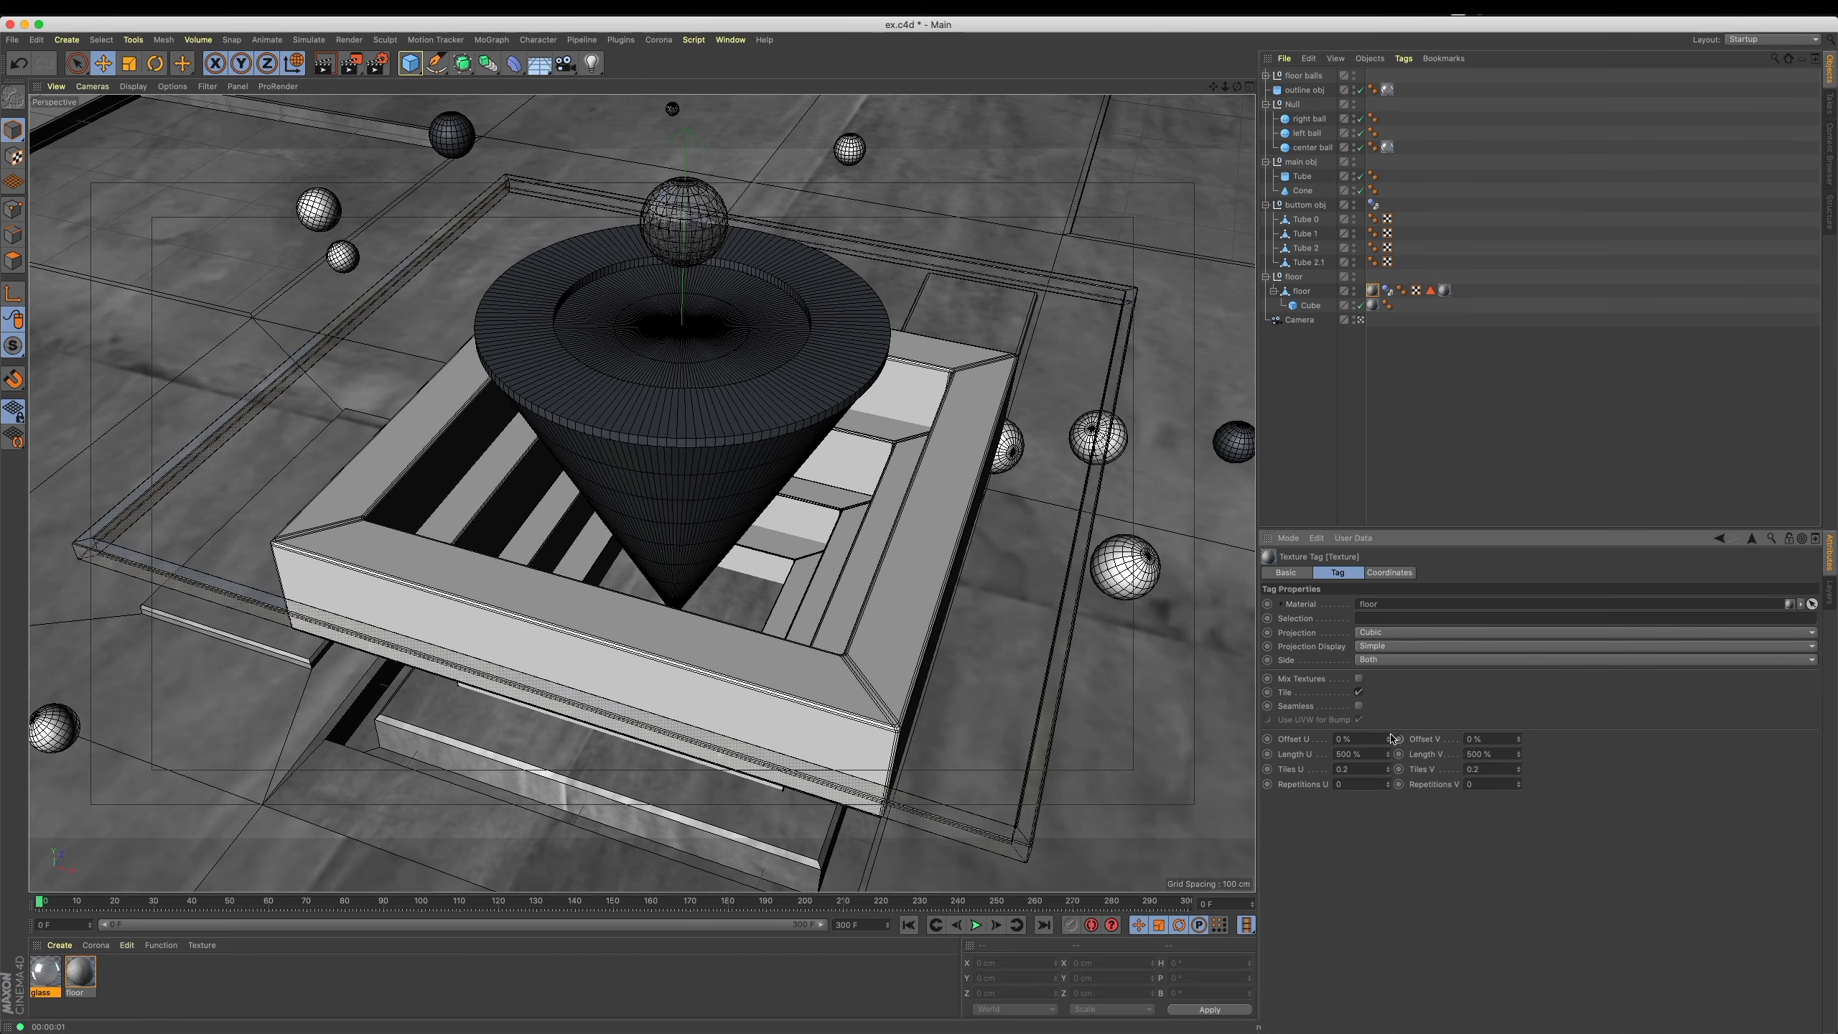
drag(1388, 739, 1393, 702)
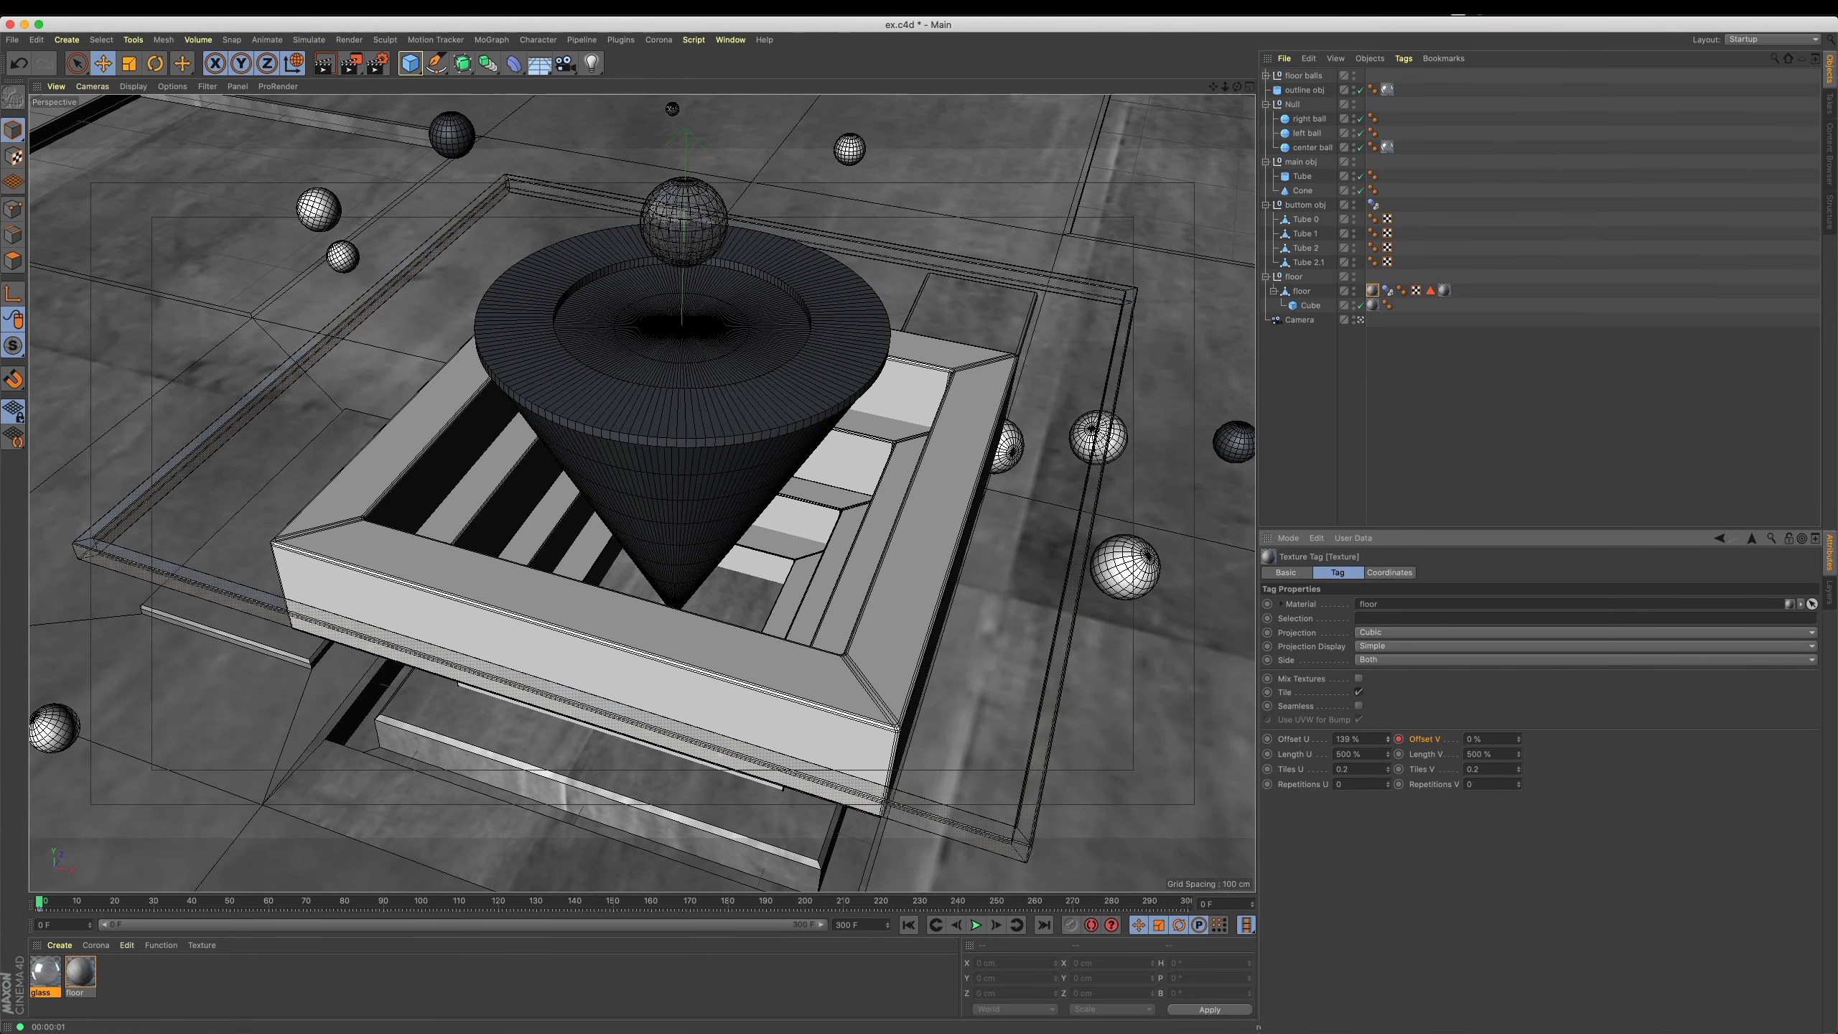
key(super+r)
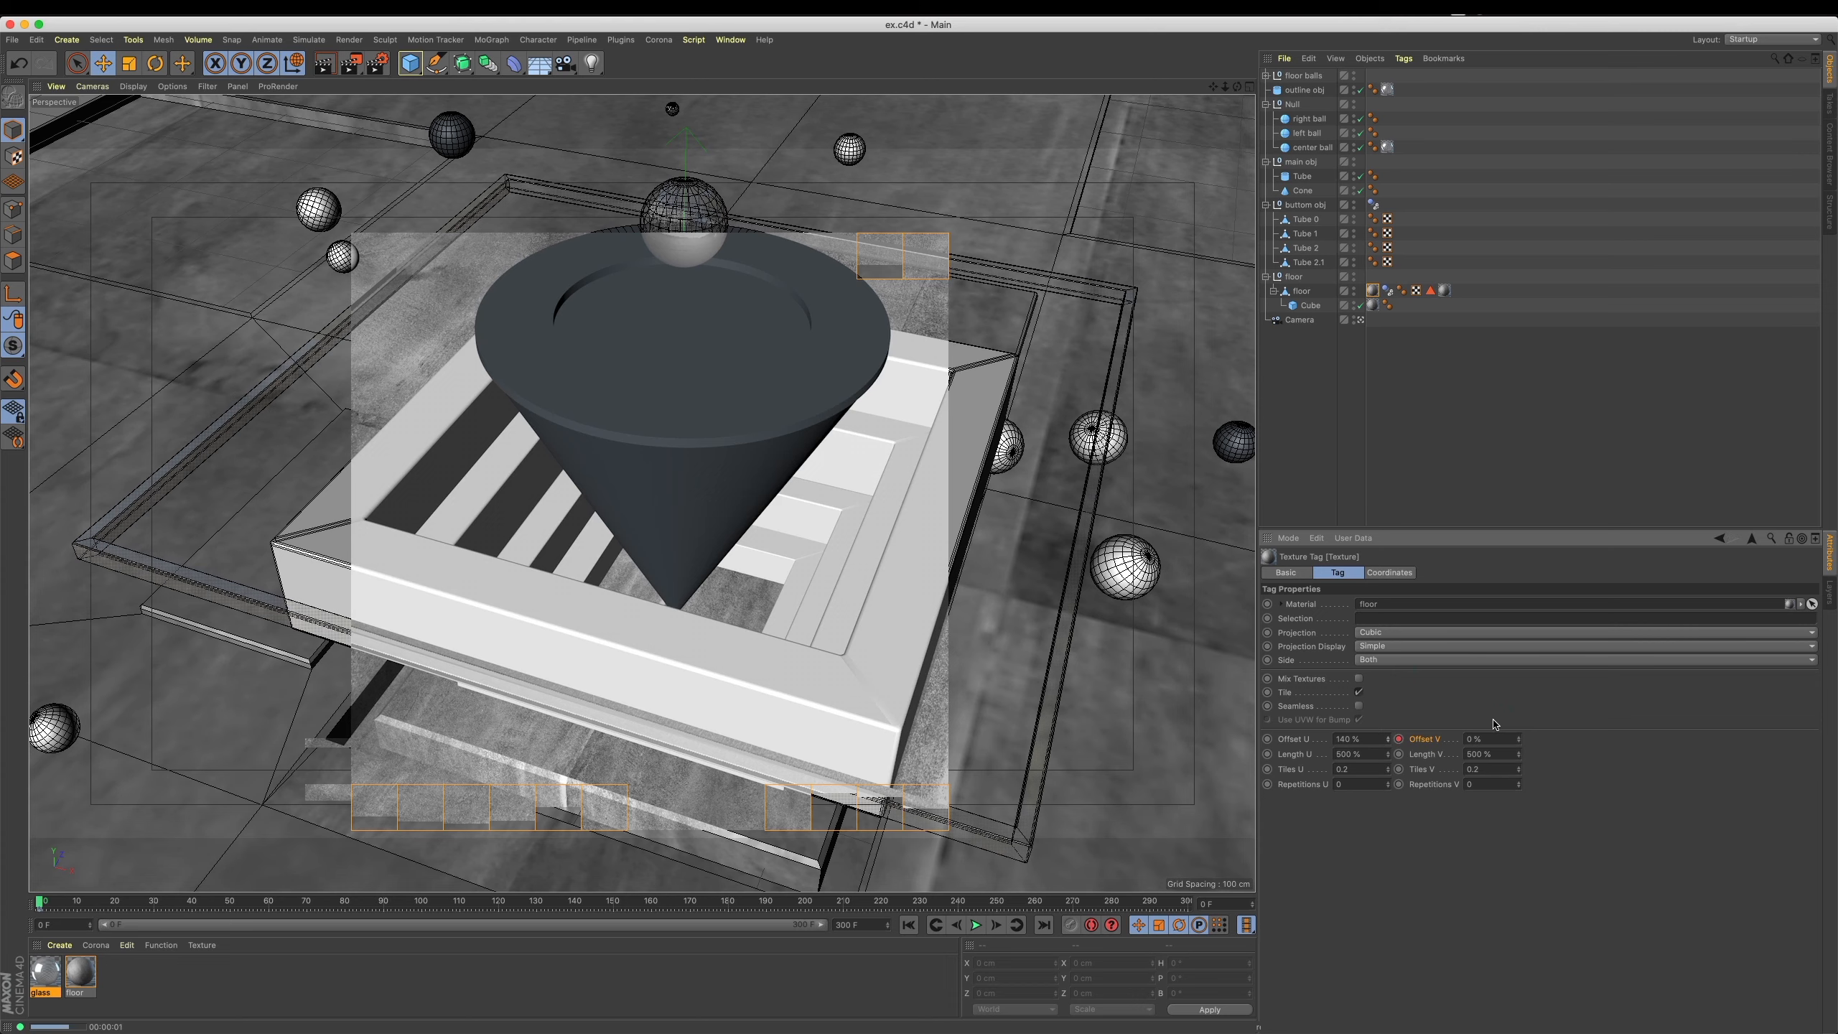
click(1400, 740)
drag(1519, 739, 1520, 743)
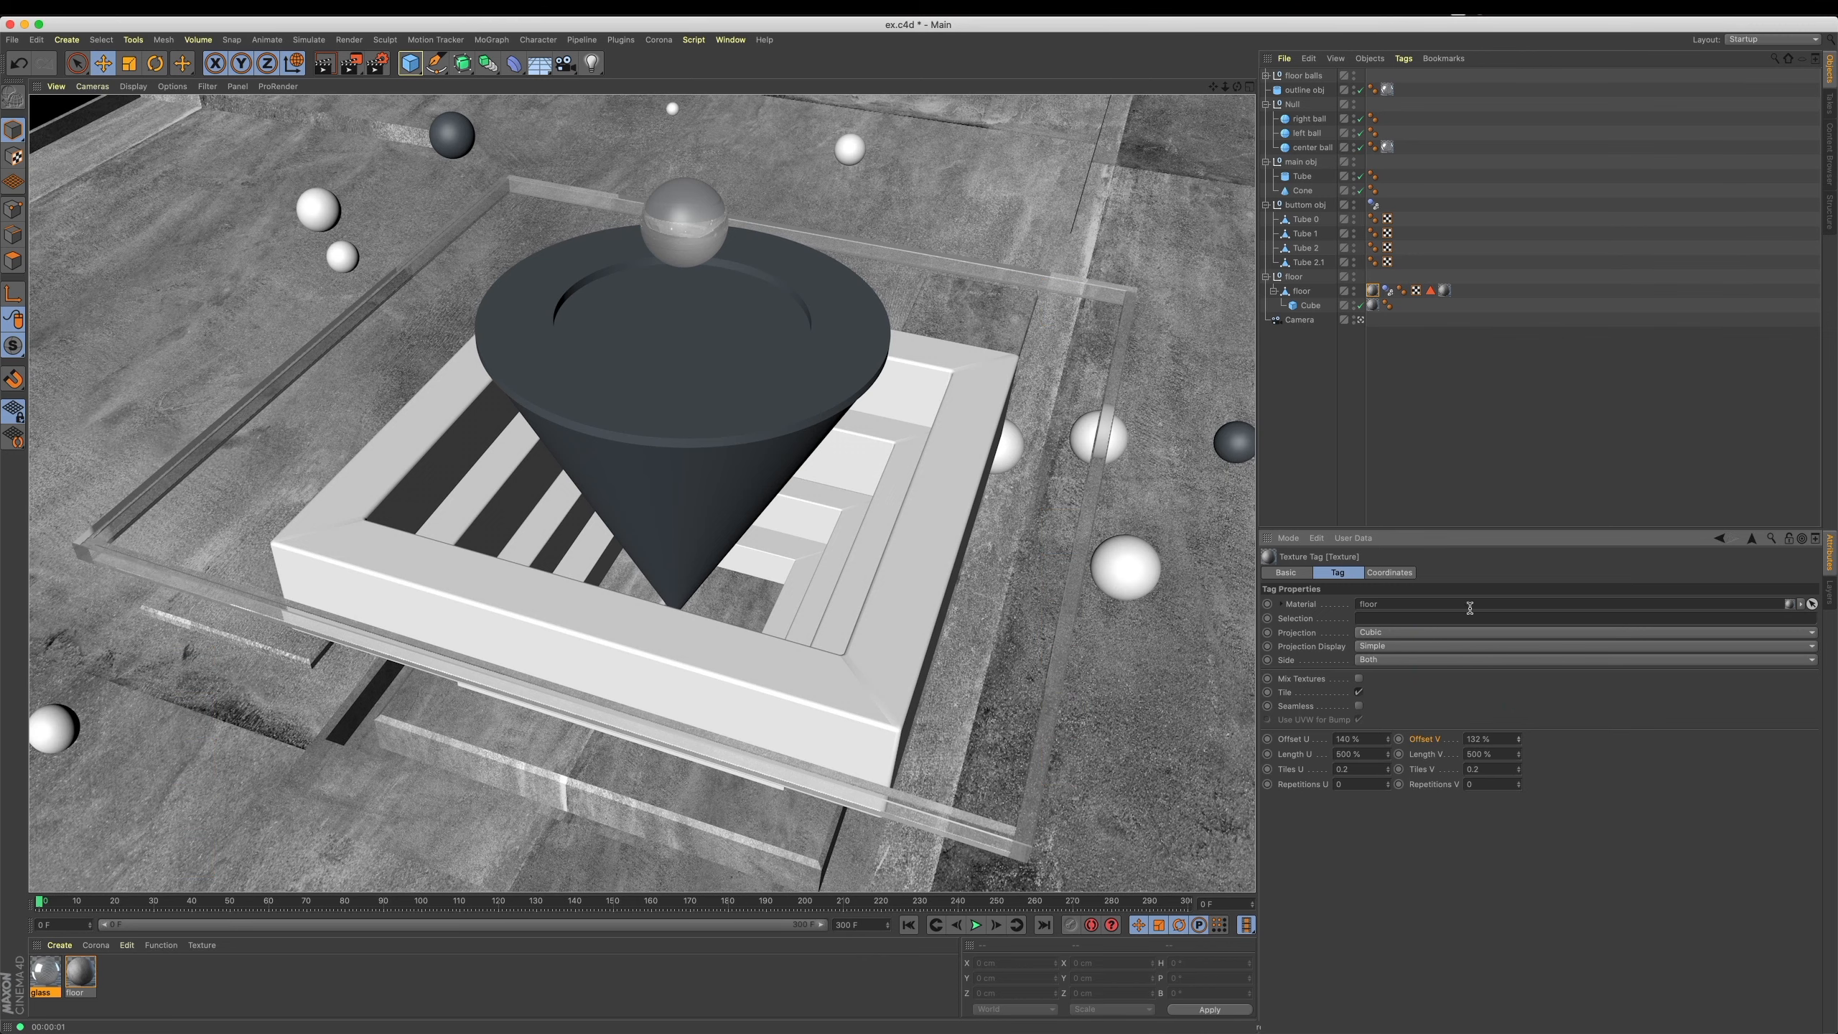
drag(1523, 745, 1522, 741)
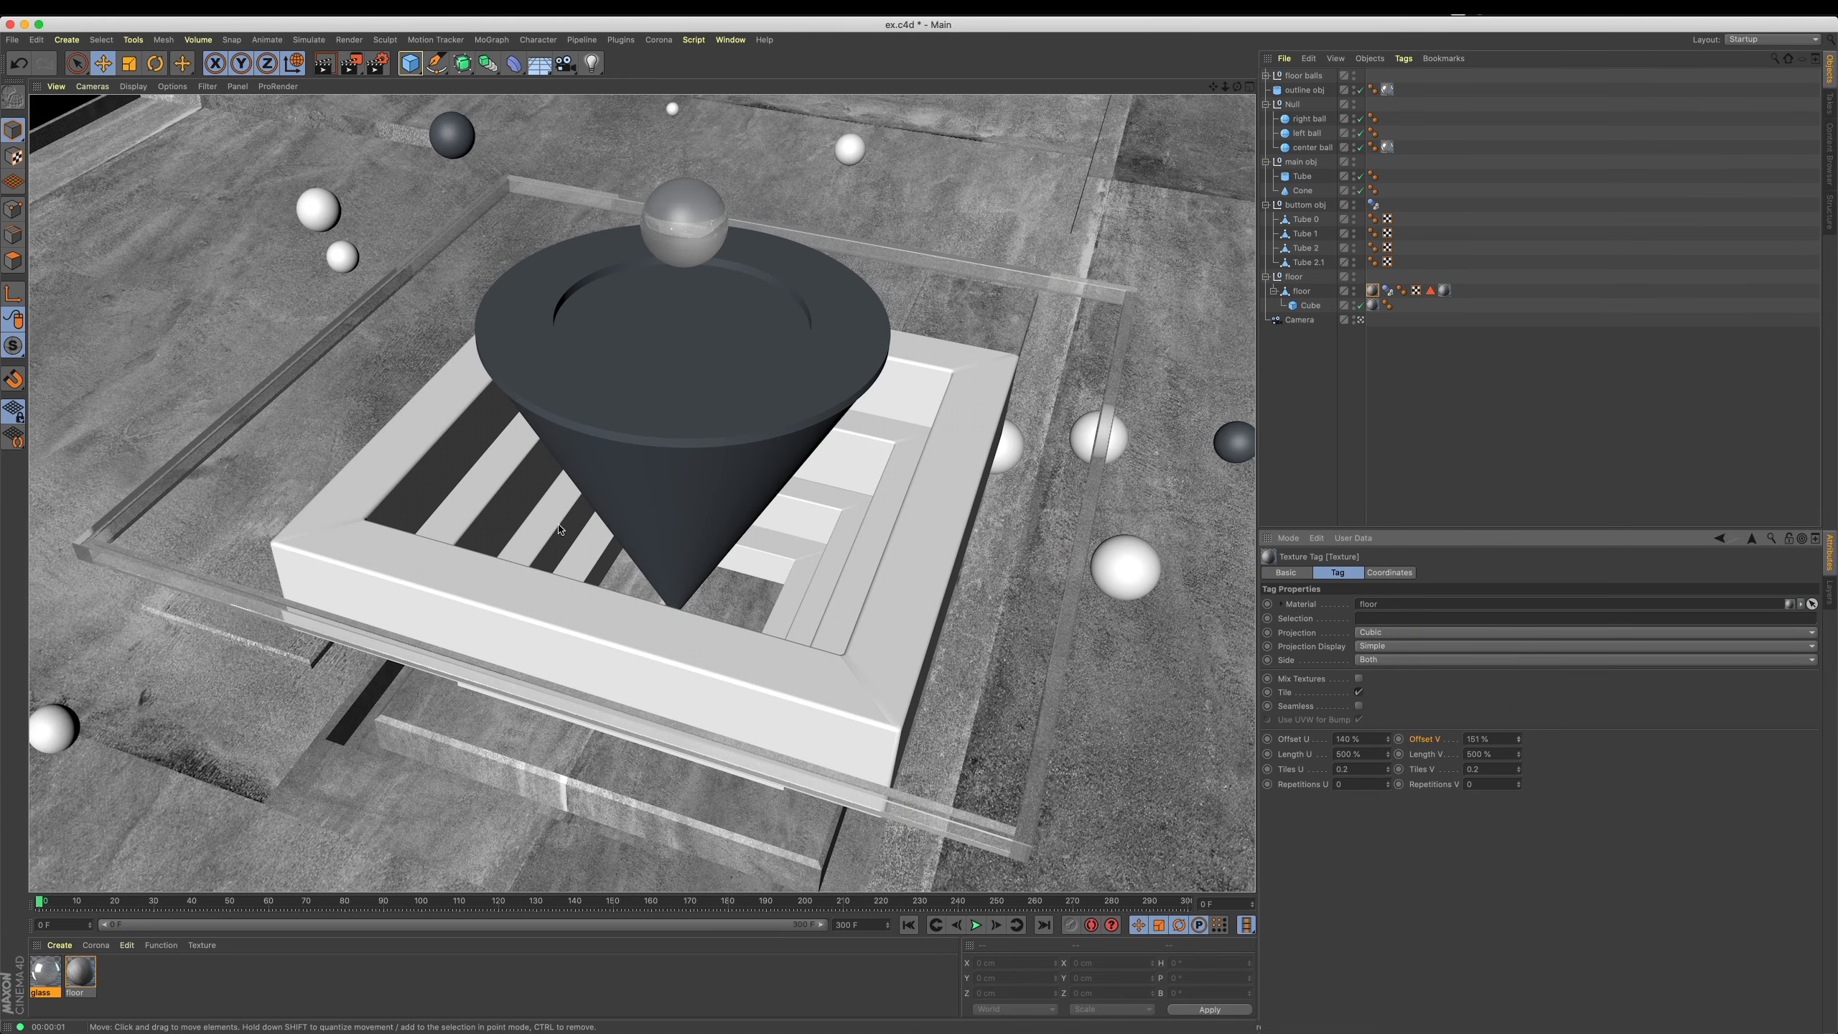
Rectangle-select the floor's left-edge points in the top view and move them outward, making the floor about 1776 cm wide.
click(107, 148)
middle_click(688, 415)
middle_click(688, 416)
scroll(608, 391, down, 5)
click(13, 209)
click(77, 63)
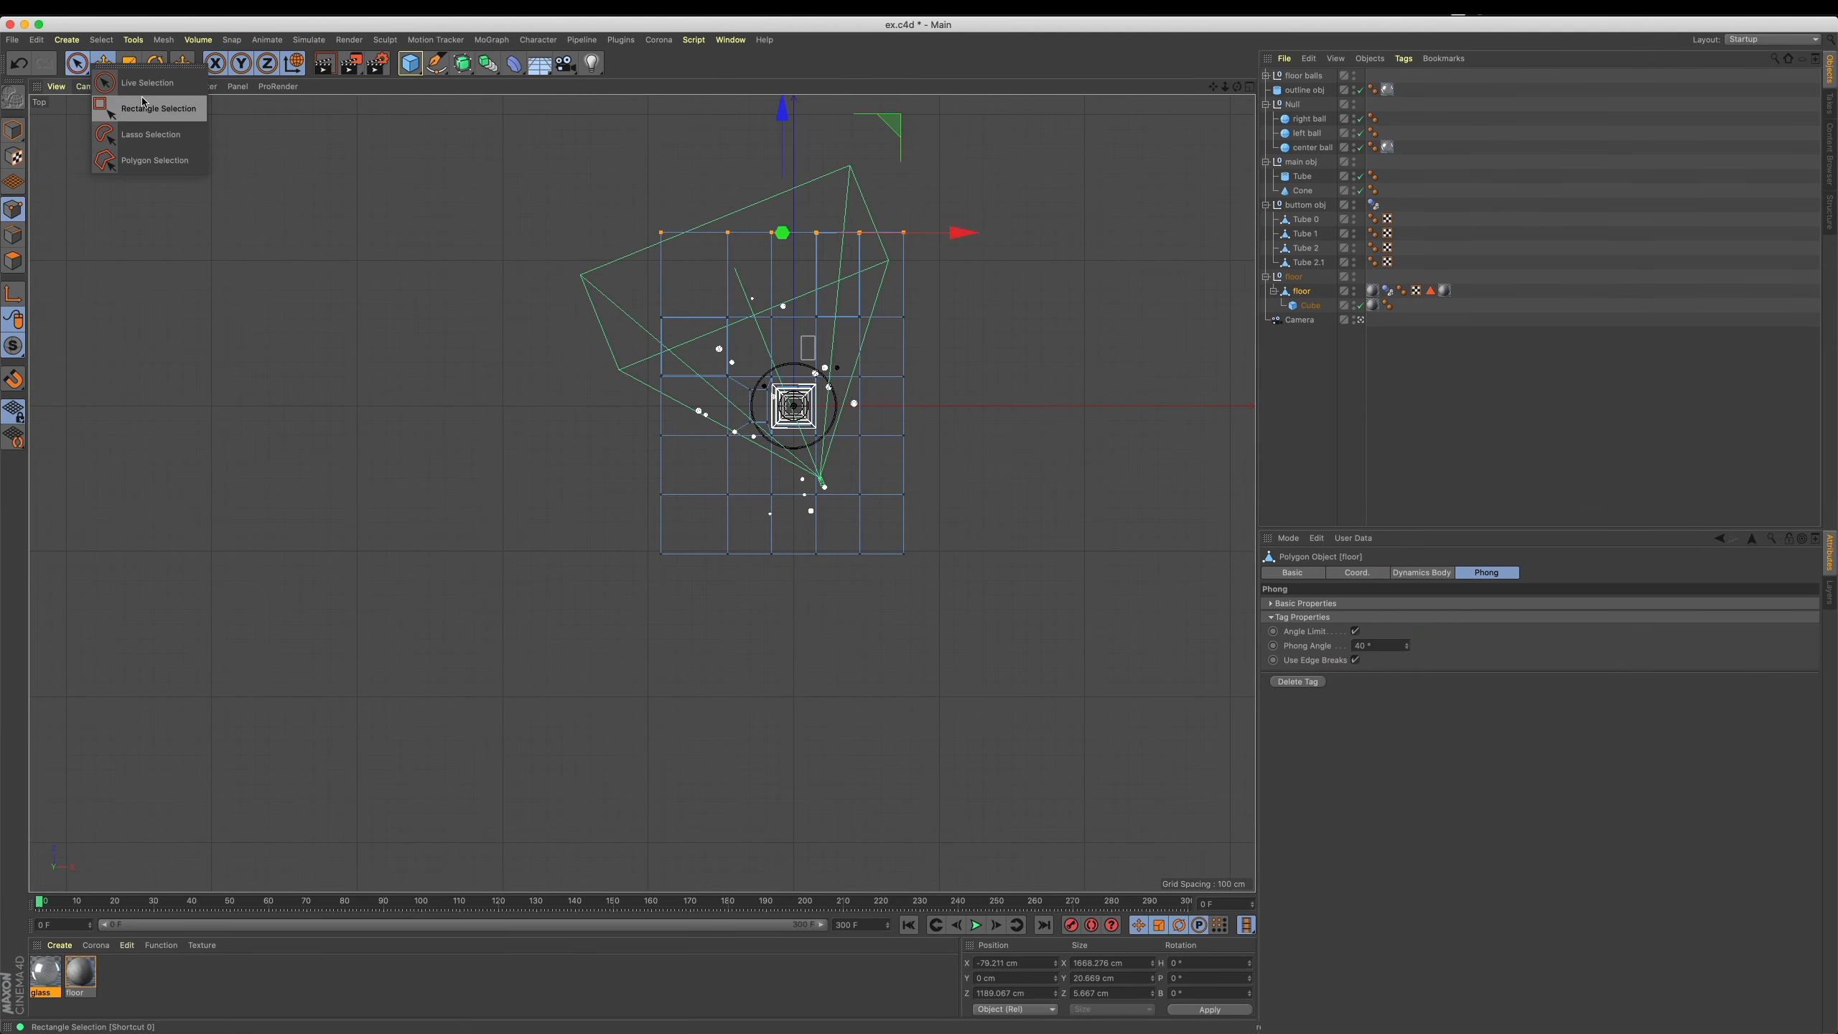
click(115, 114)
drag(504, 170, 698, 679)
drag(840, 394, 824, 394)
middle_click(811, 397)
middle_click(377, 427)
click(13, 131)
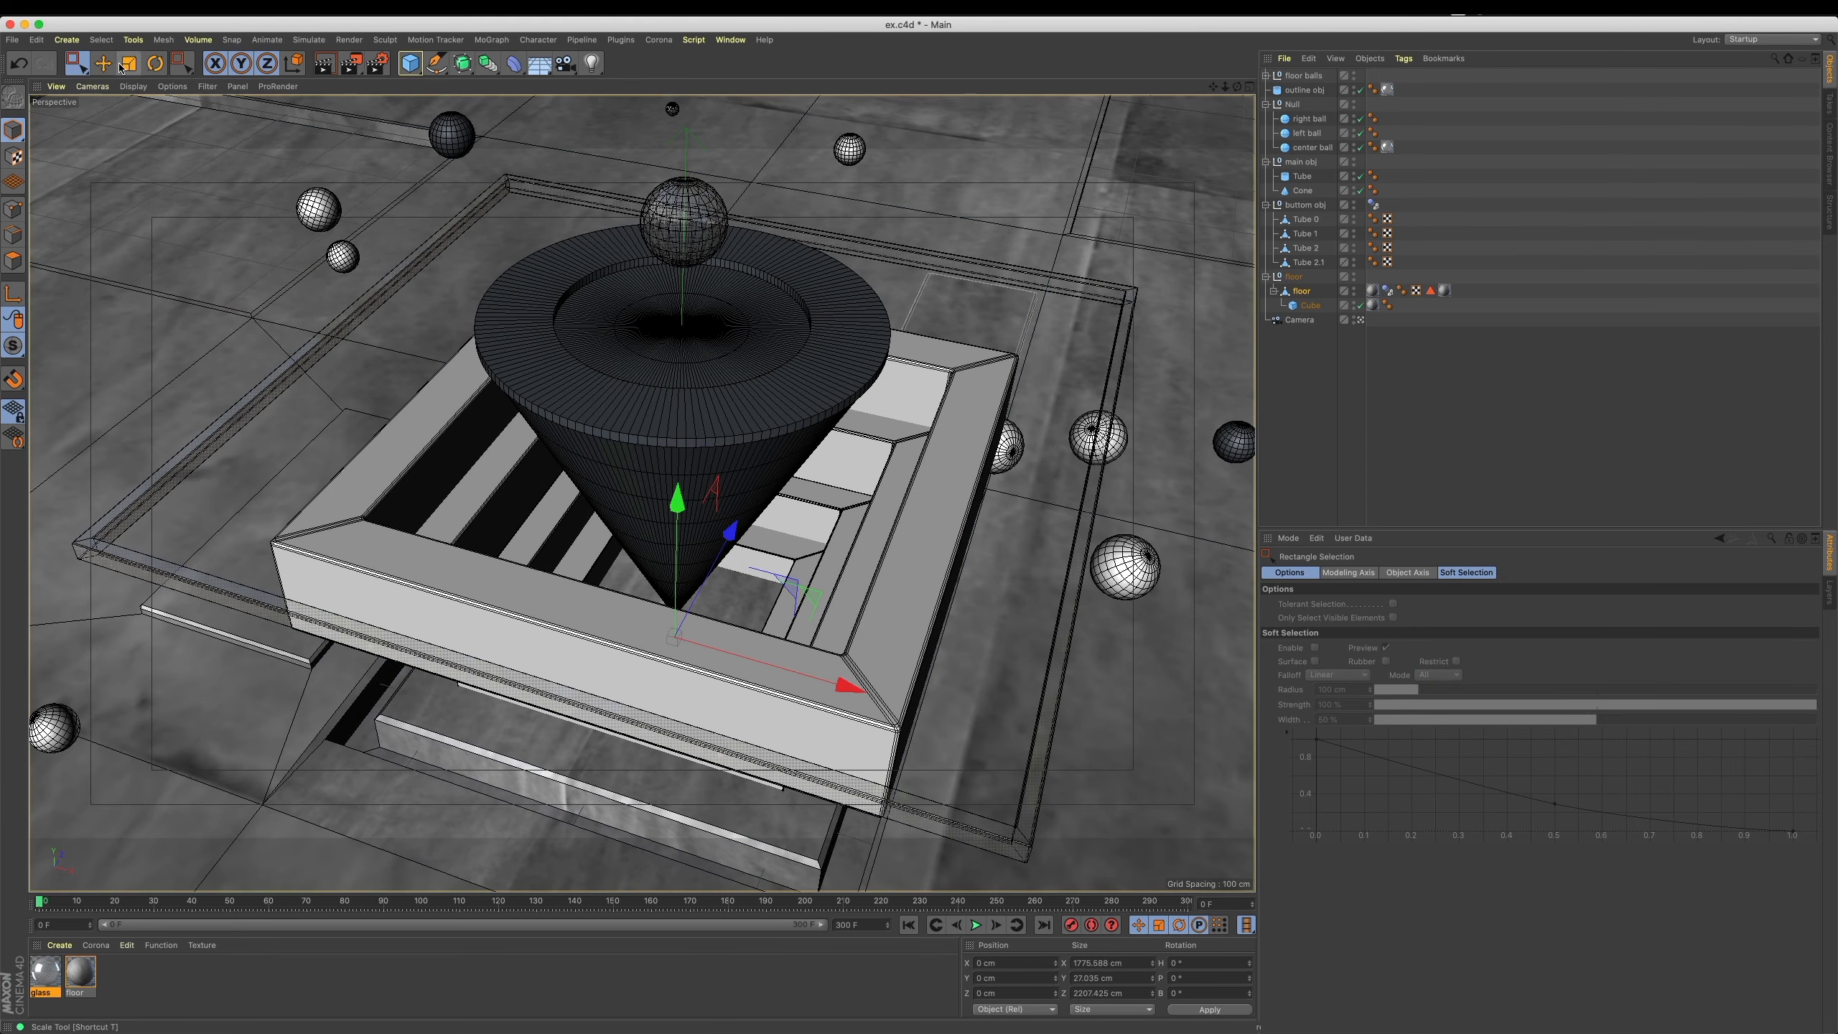
click(104, 63)
click(1497, 425)
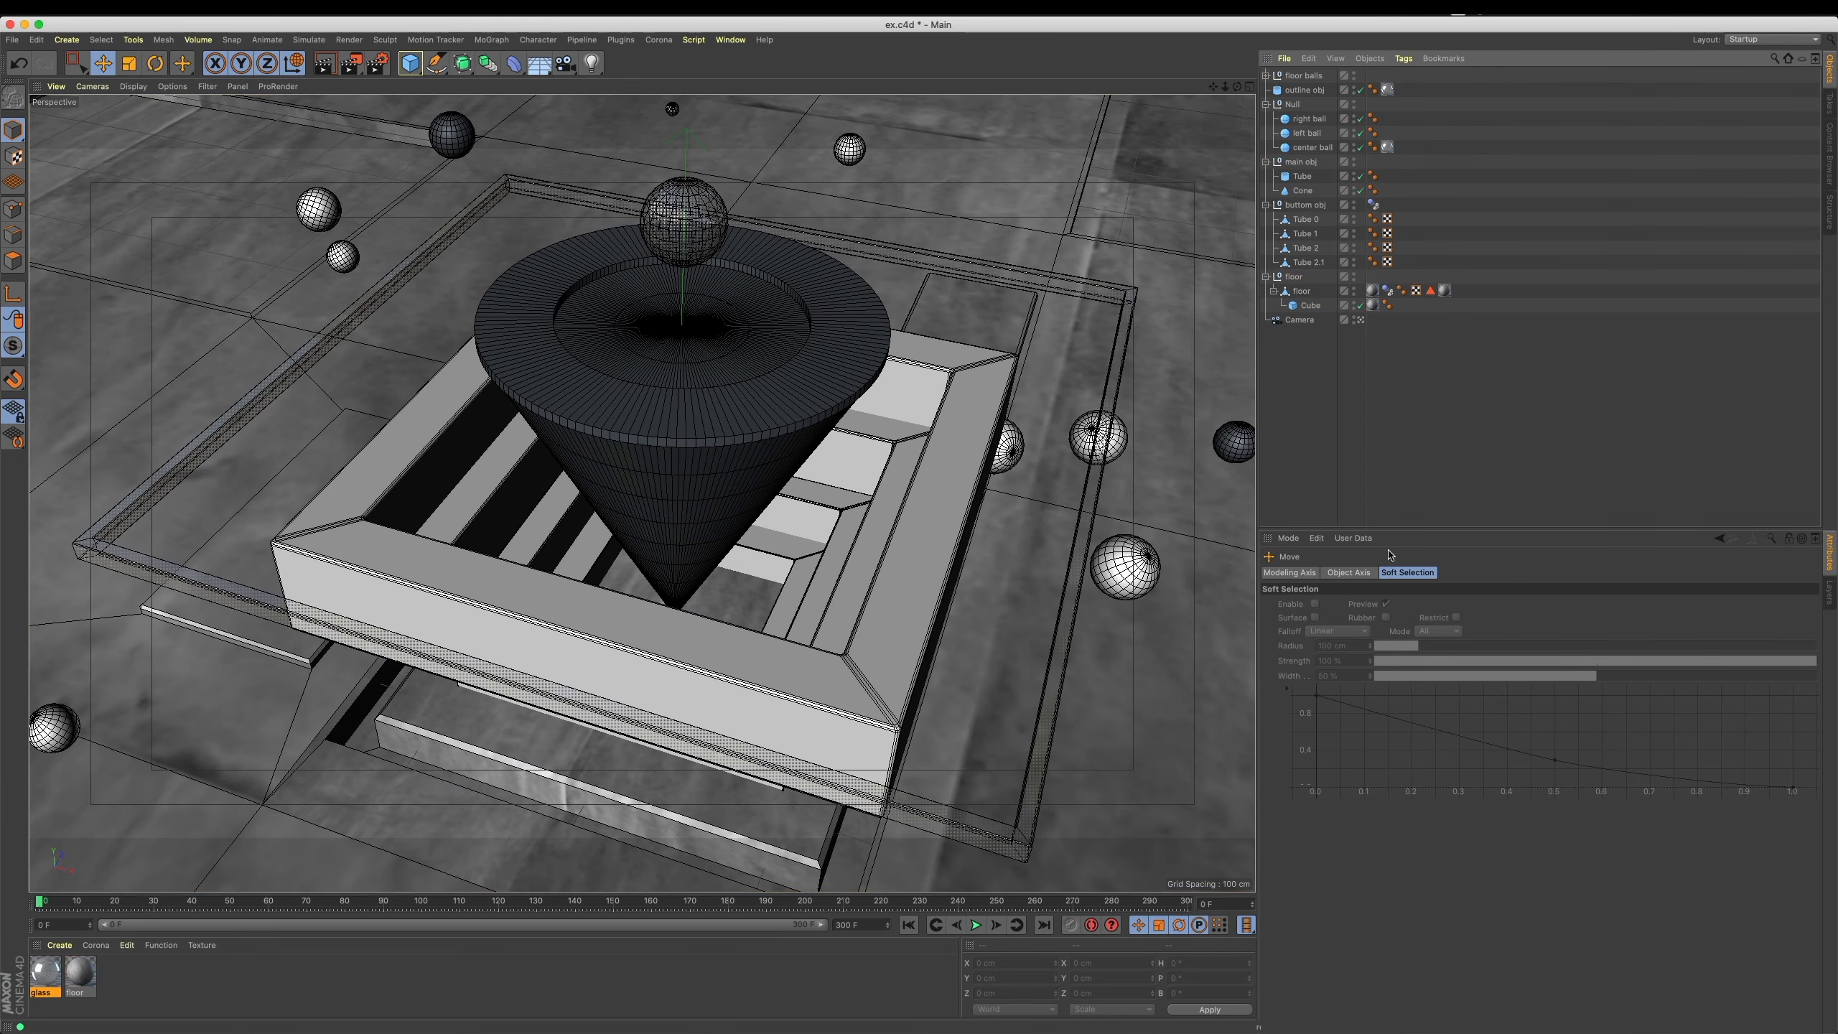
Create a material with shutterstock_1009985401.jpg as its color texture, copying the image to the project location.
double_click(27, 986)
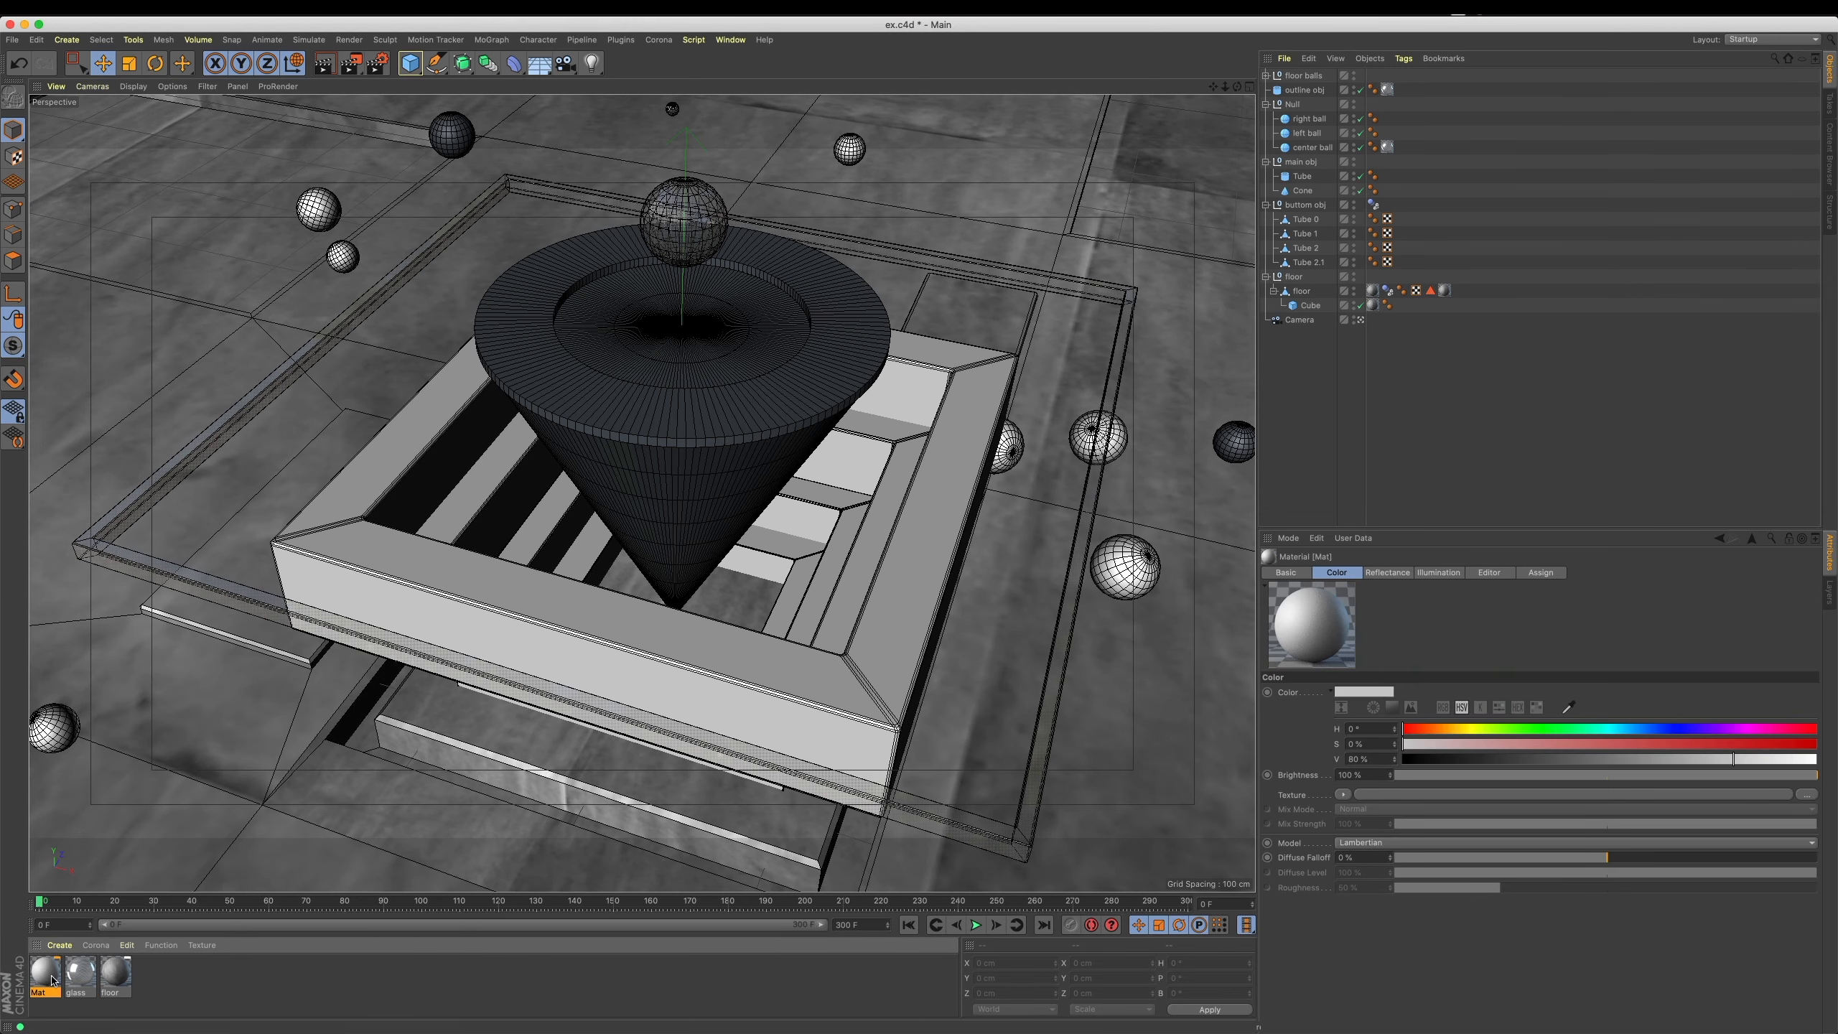
double_click(46, 974)
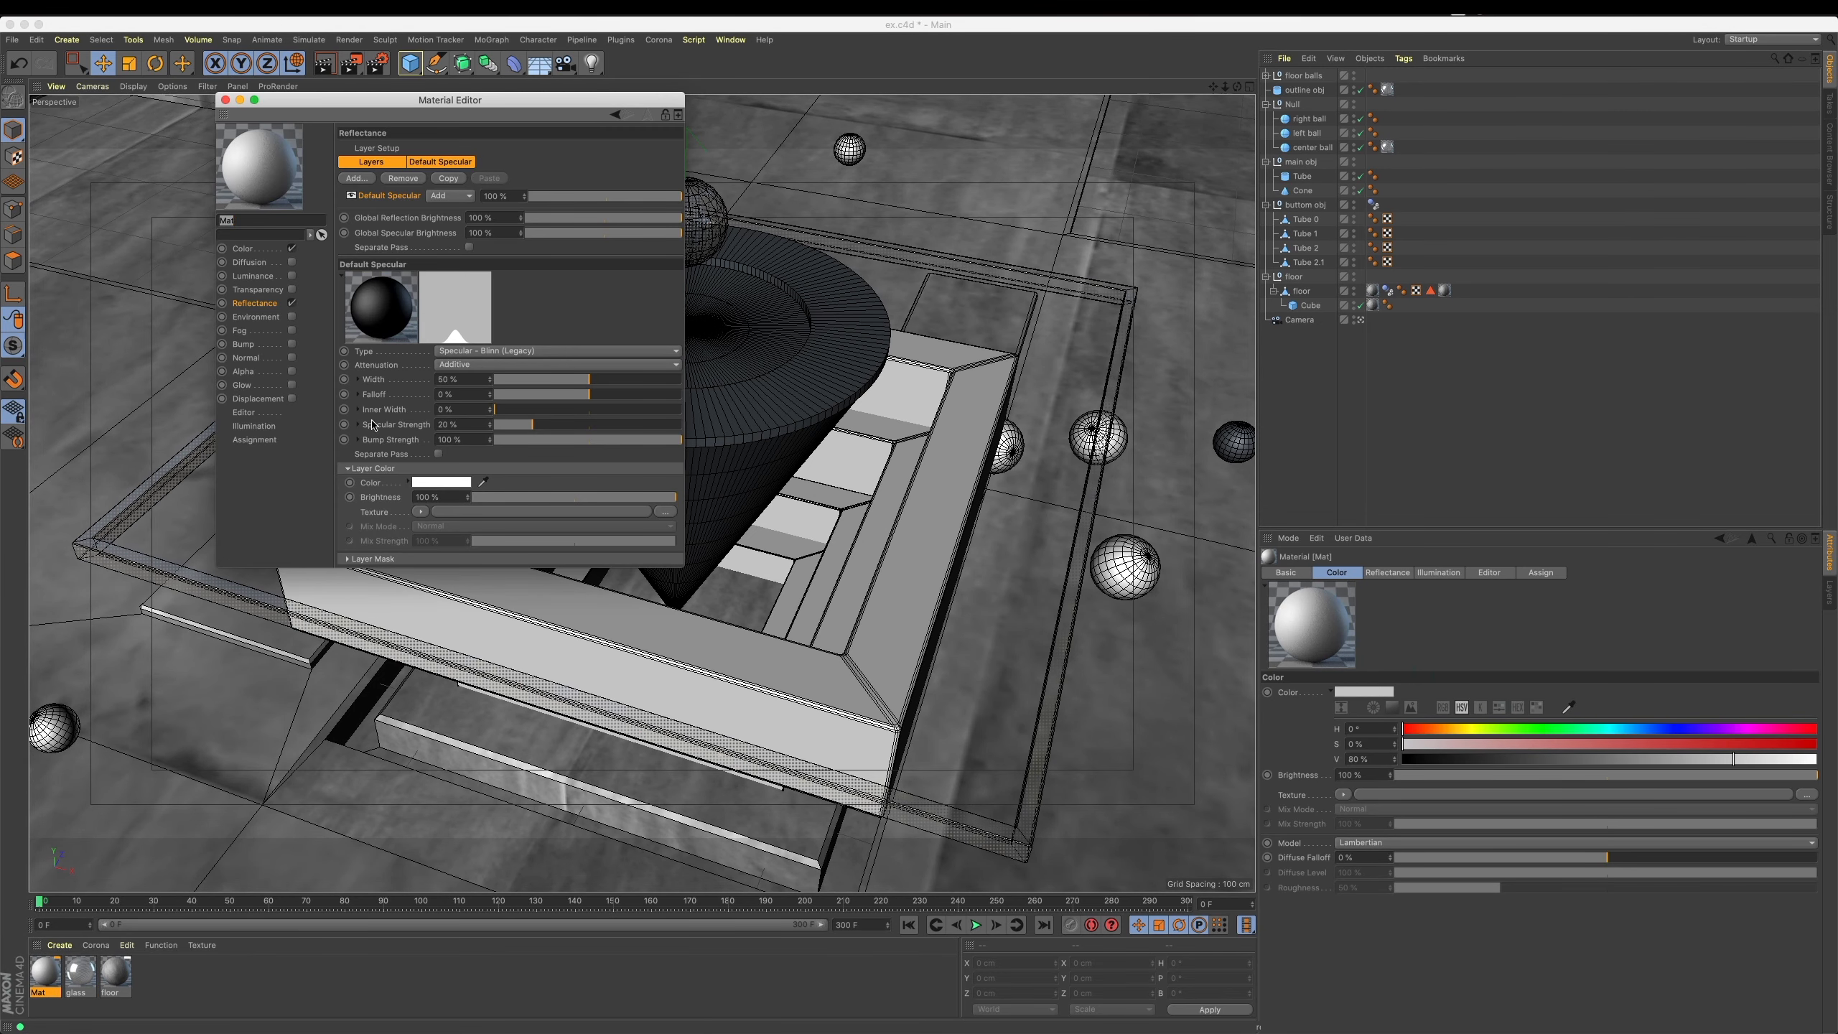
click(270, 250)
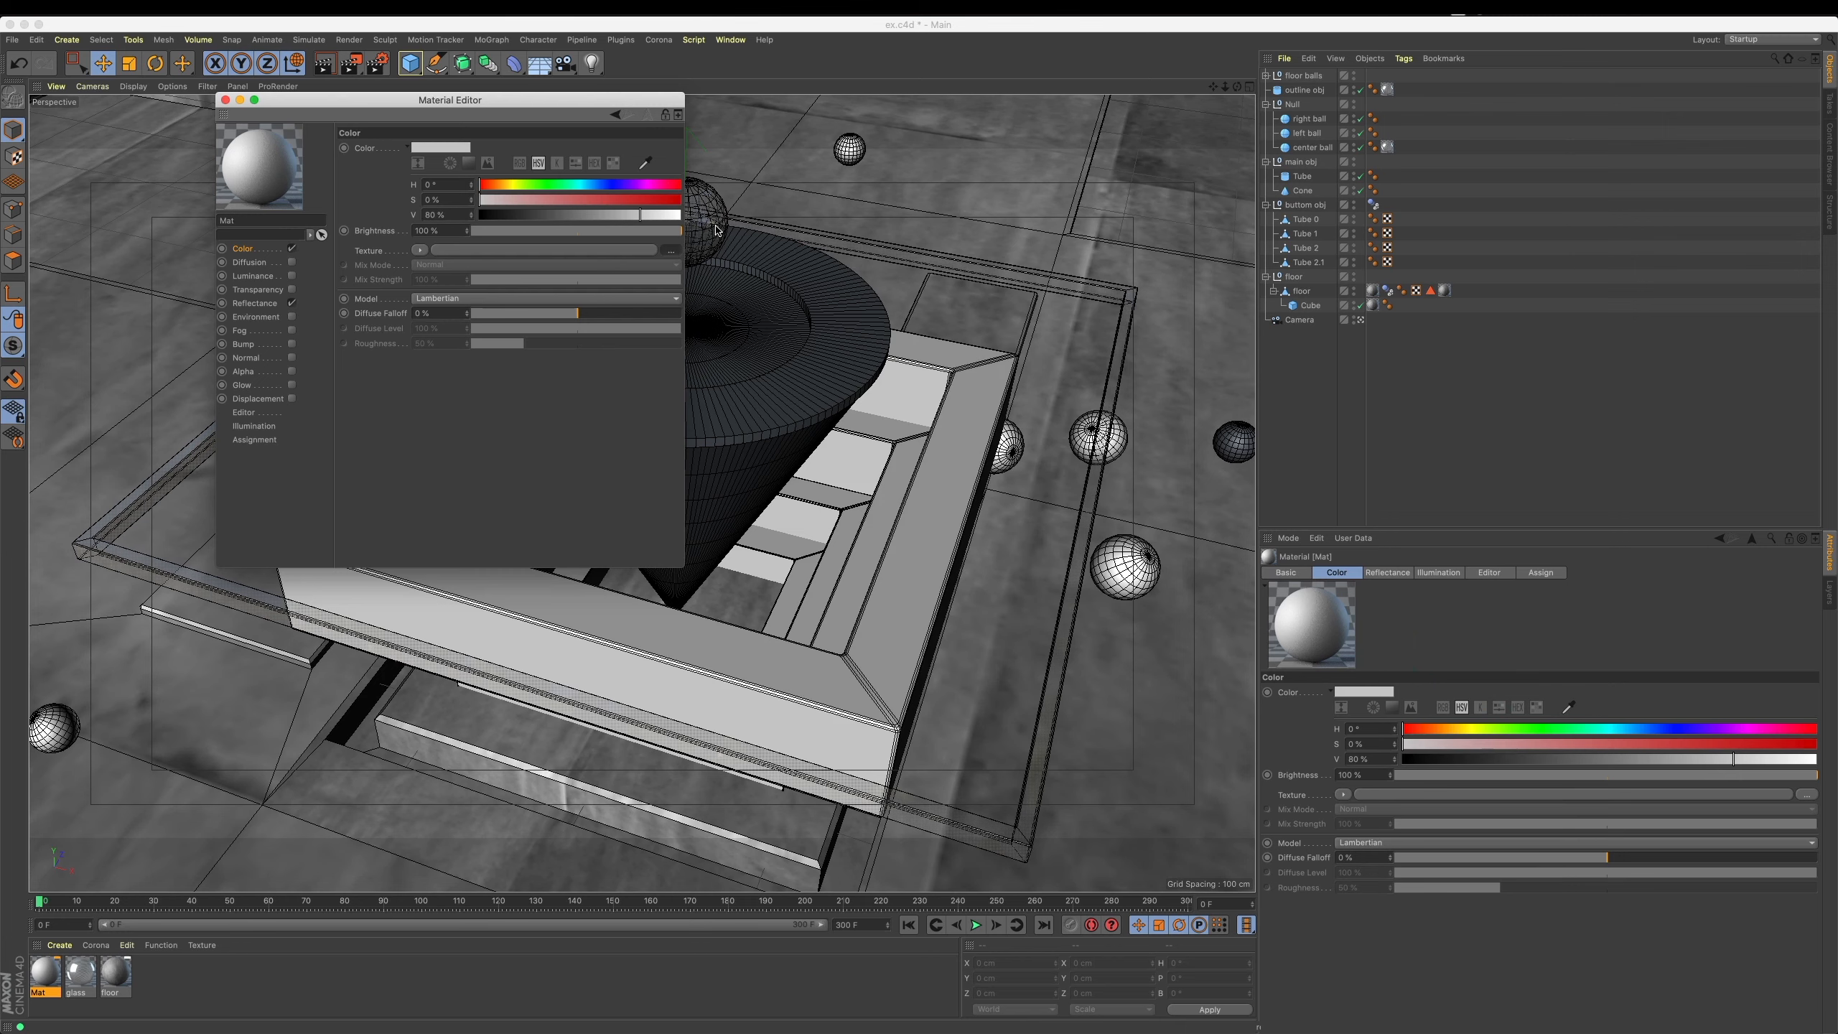
click(671, 251)
click(479, 192)
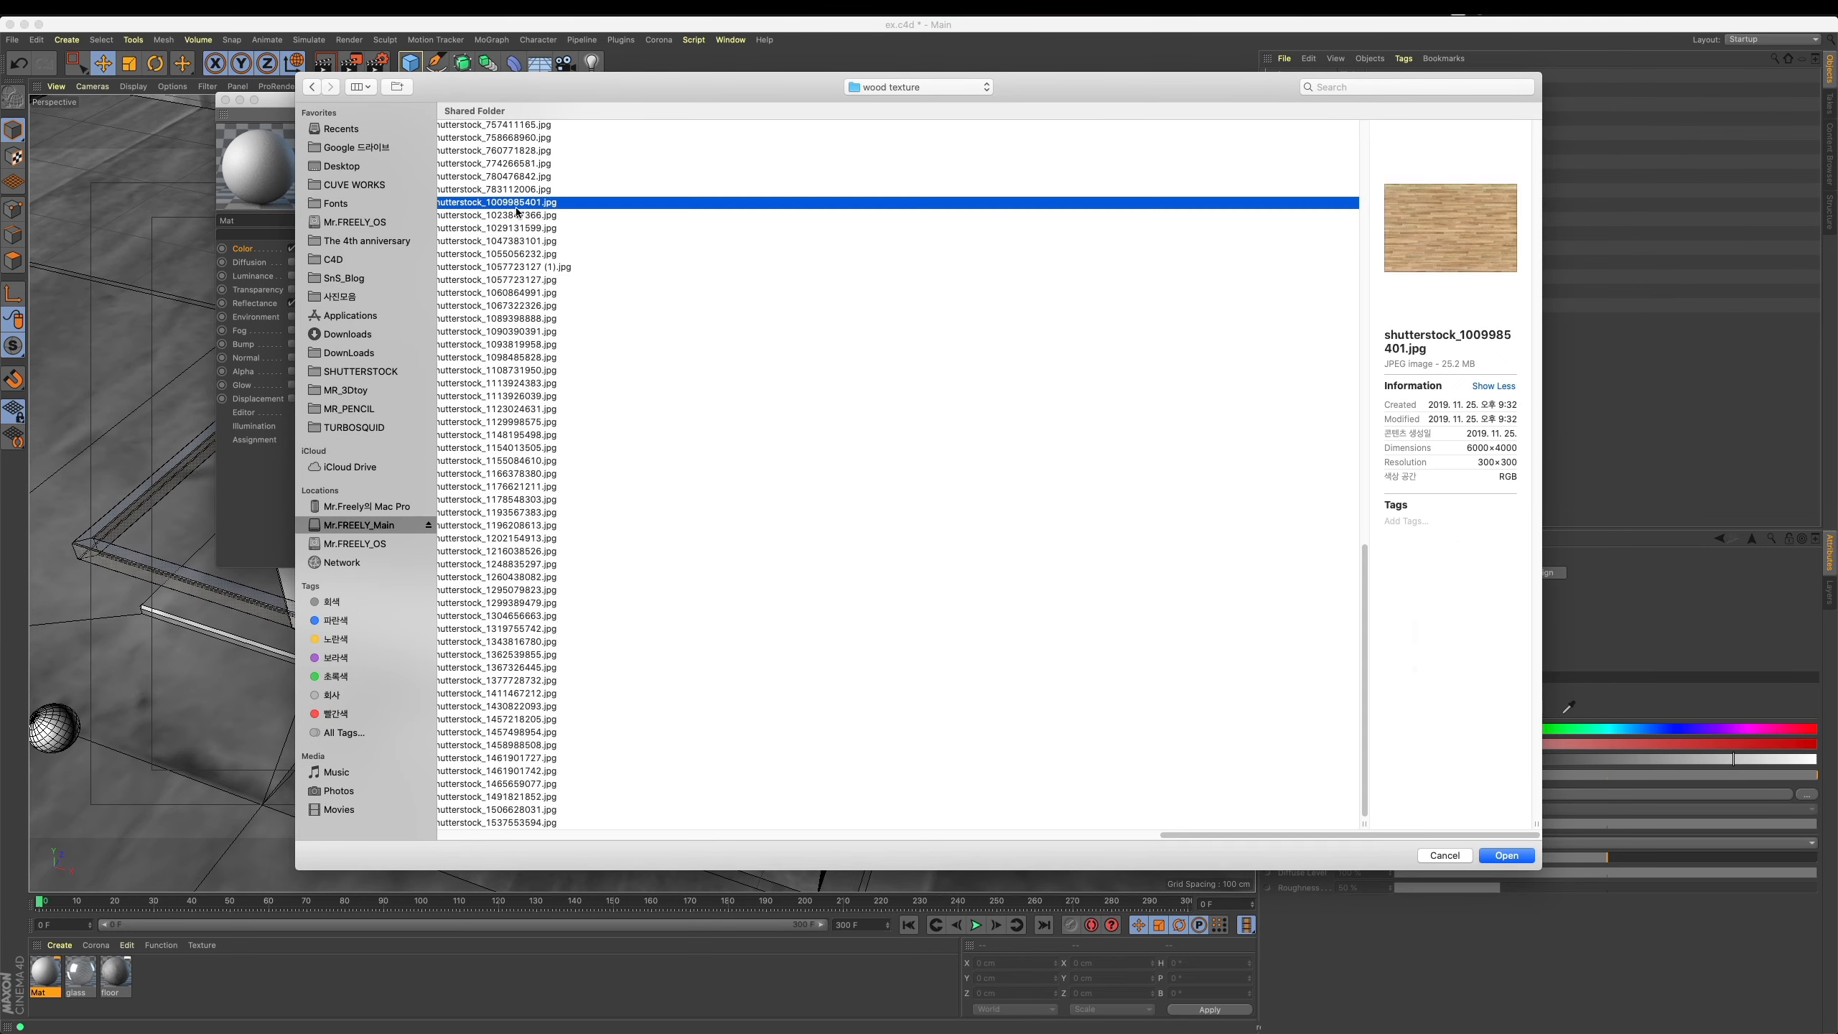
scroll(524, 272, up, 2)
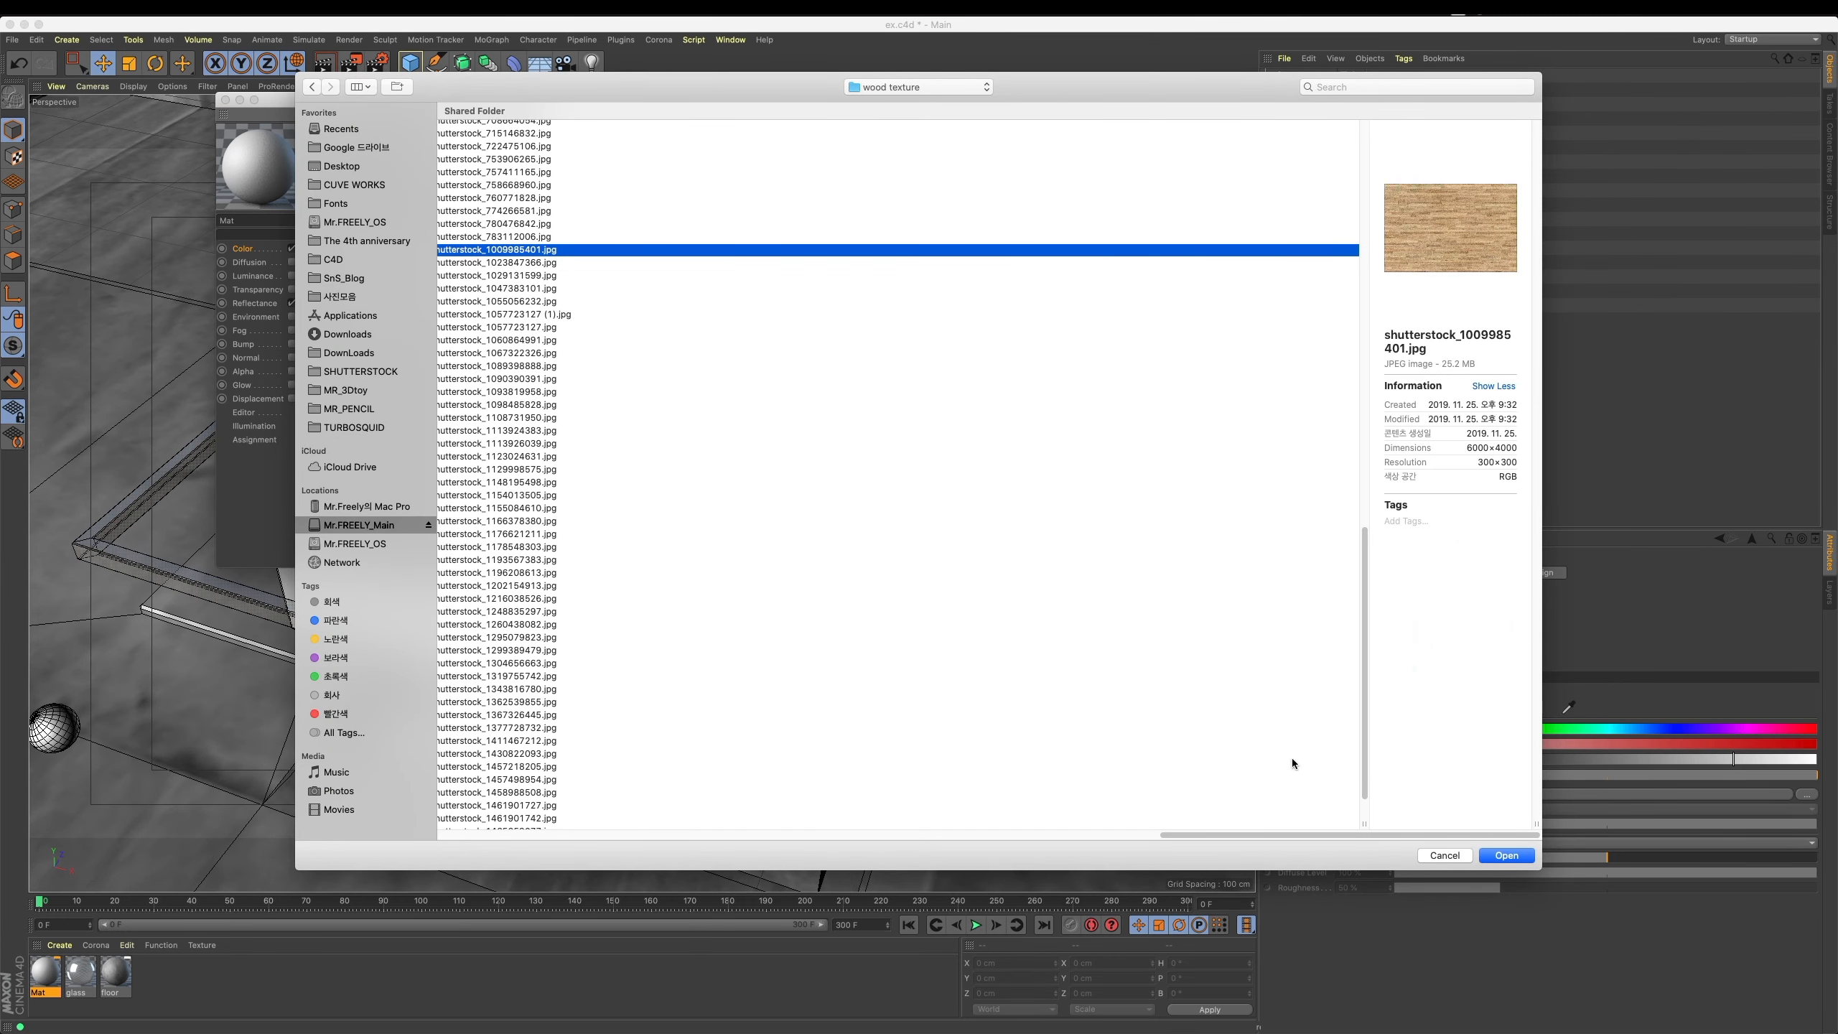
click(1507, 855)
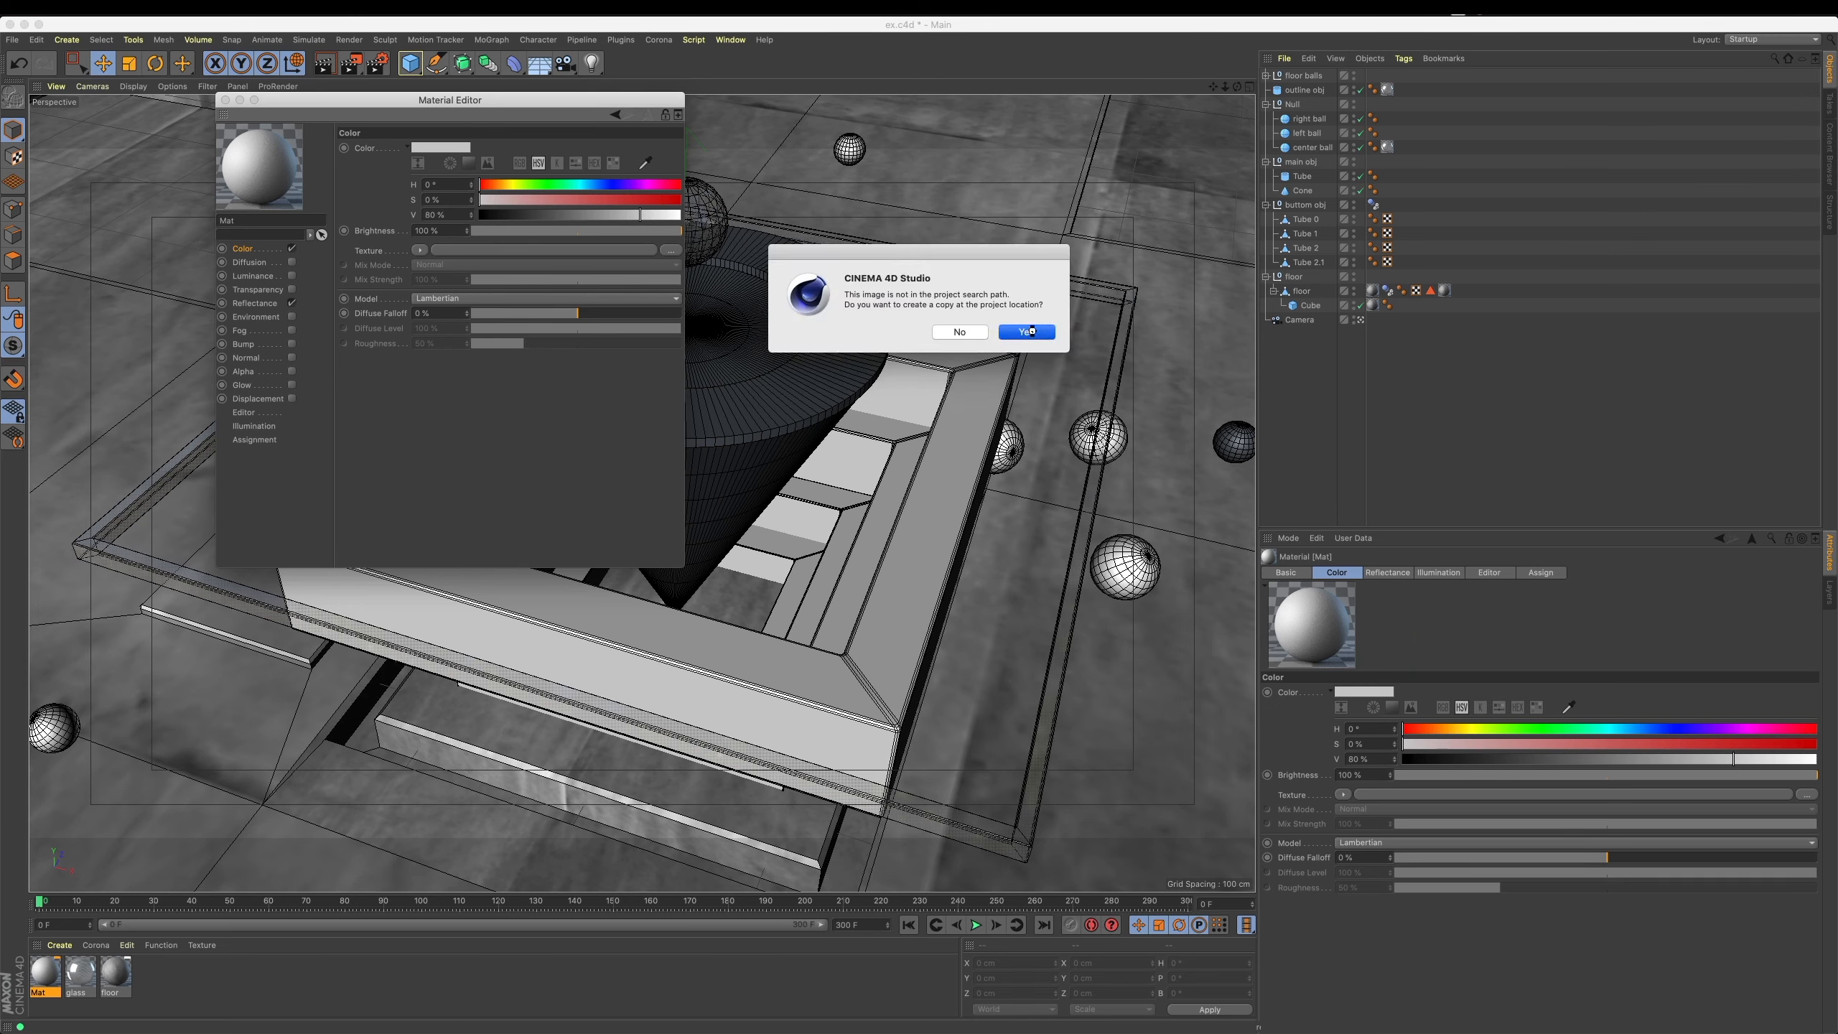
key(Return)
click(225, 100)
Apply the wood material to Sphere inside the floor balls' cloner, keep Sphere.2 as an untextured second clone, and render a preview.
drag(45, 974, 1310, 77)
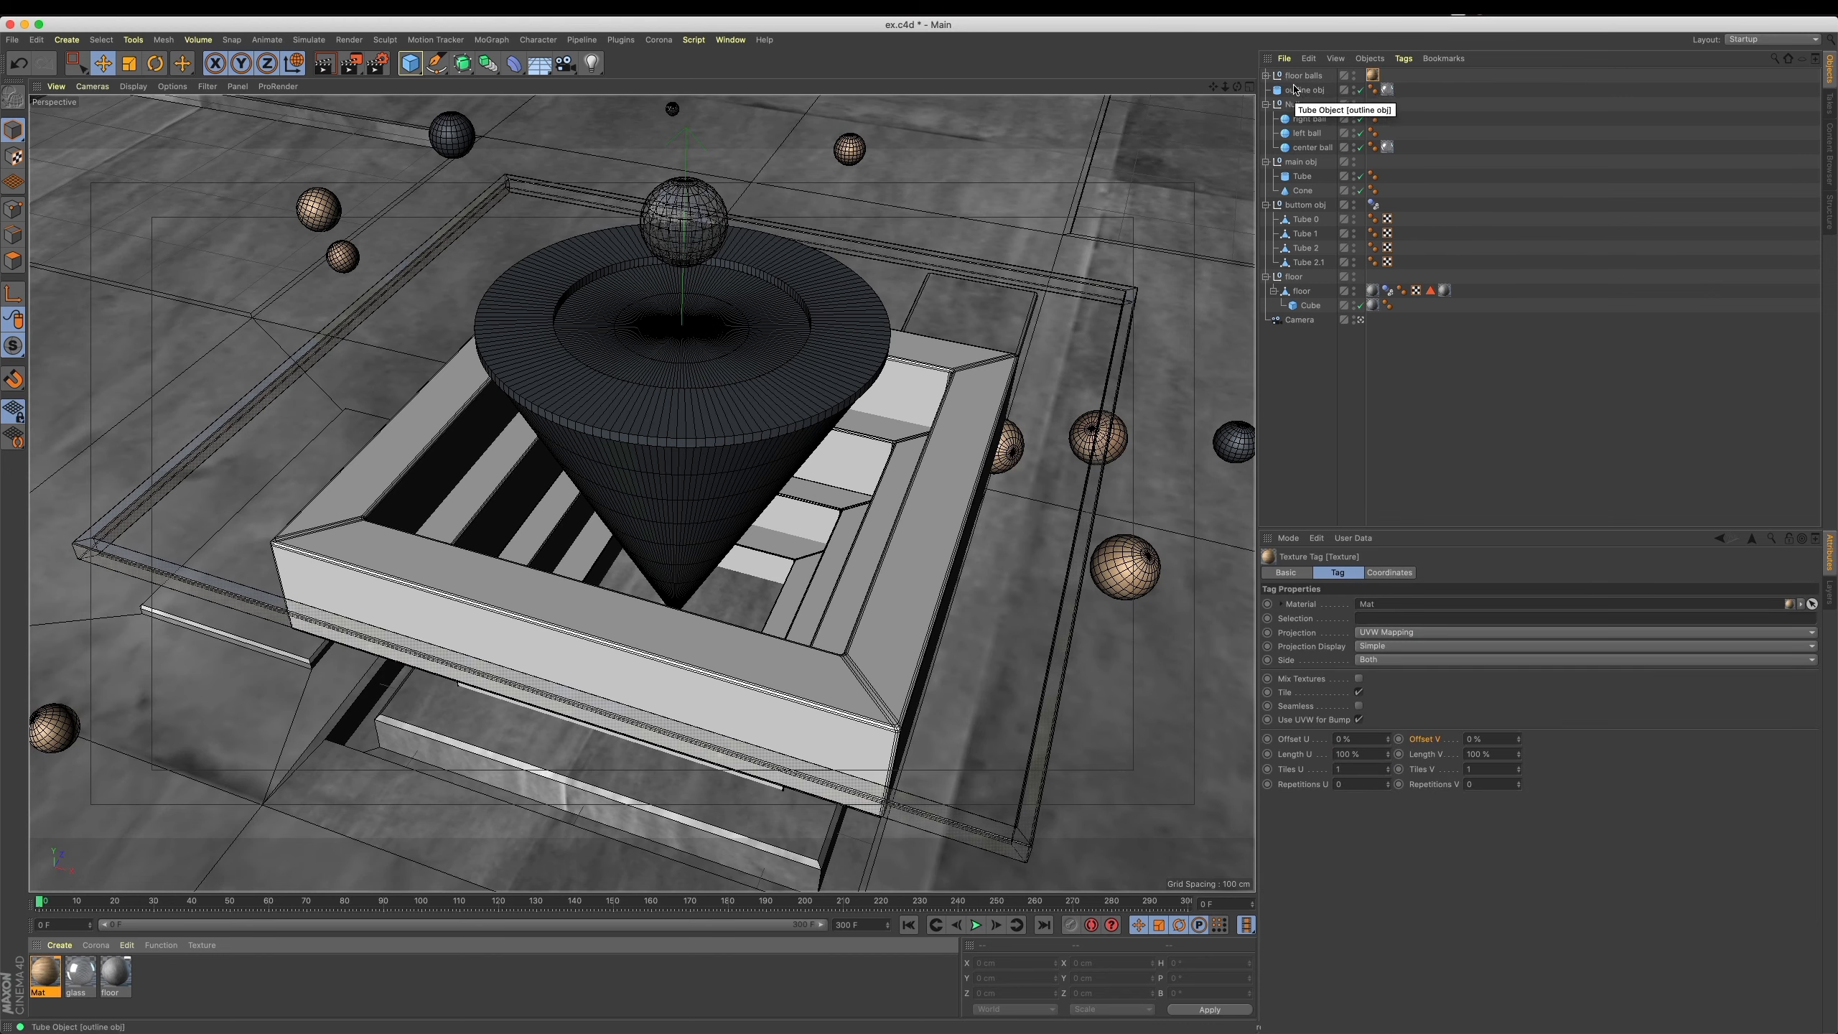
click(1267, 75)
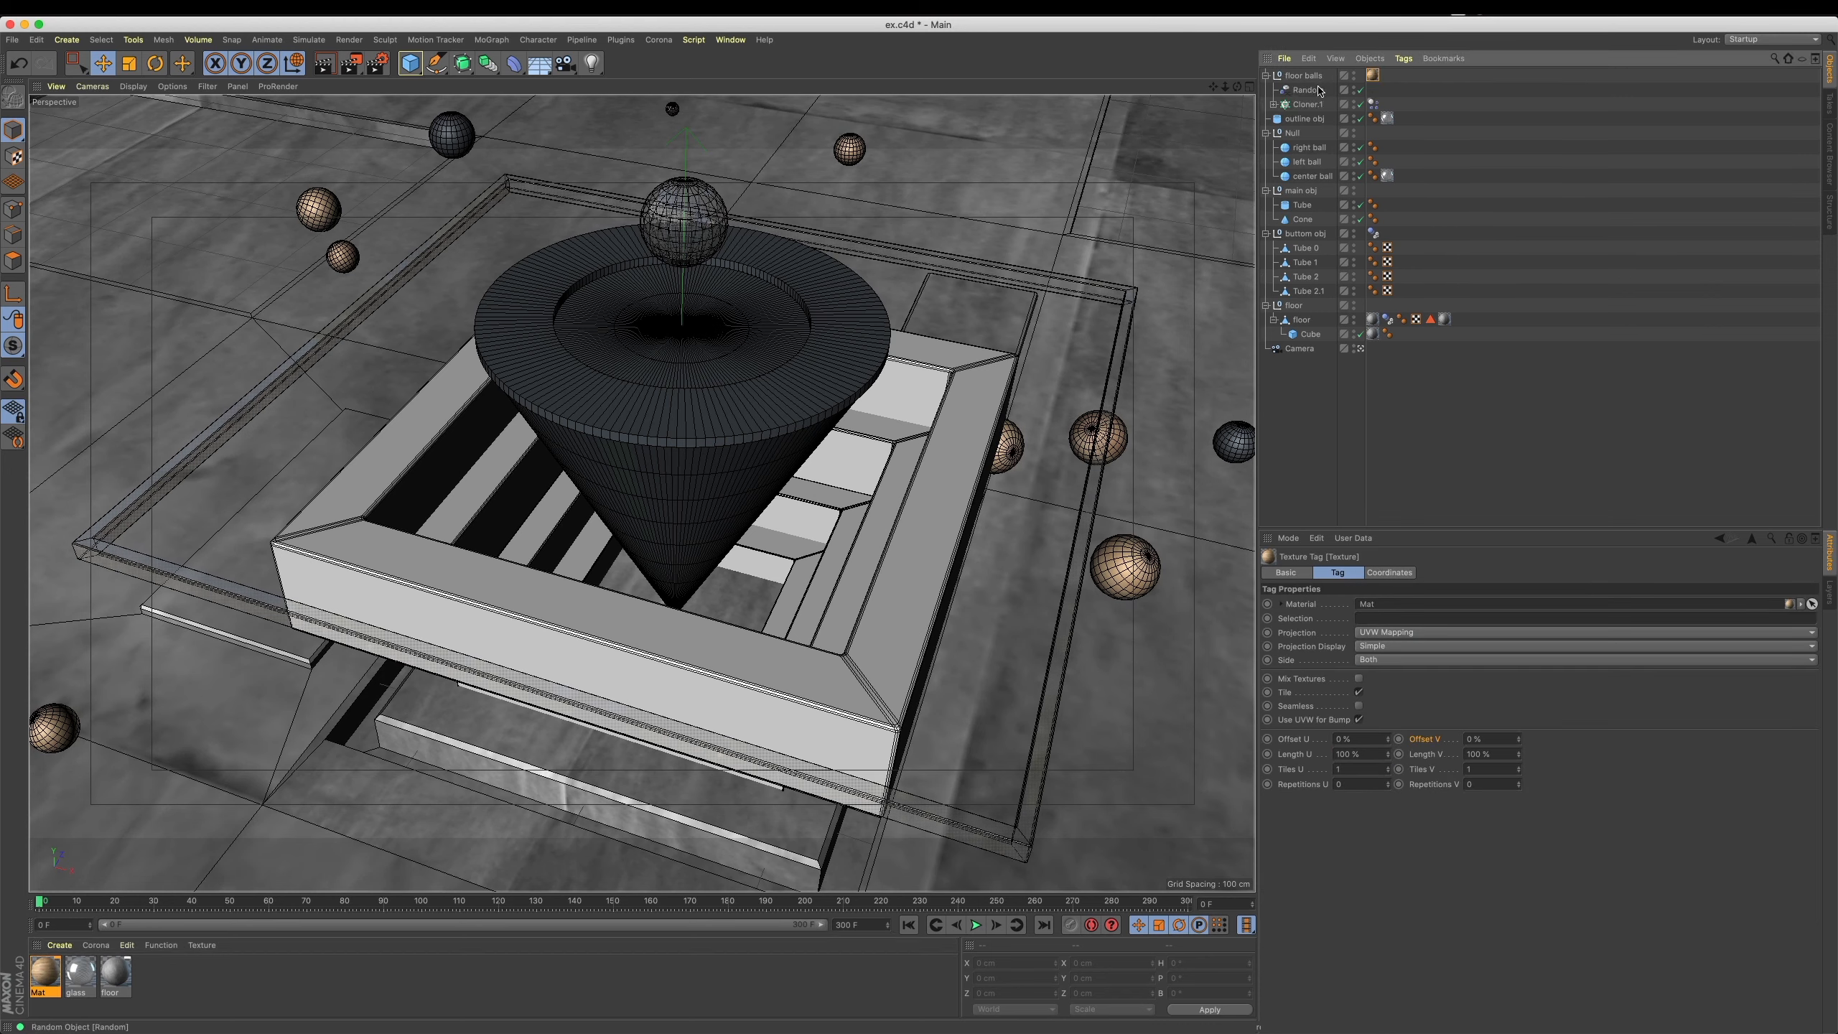
click(1274, 104)
click(1309, 108)
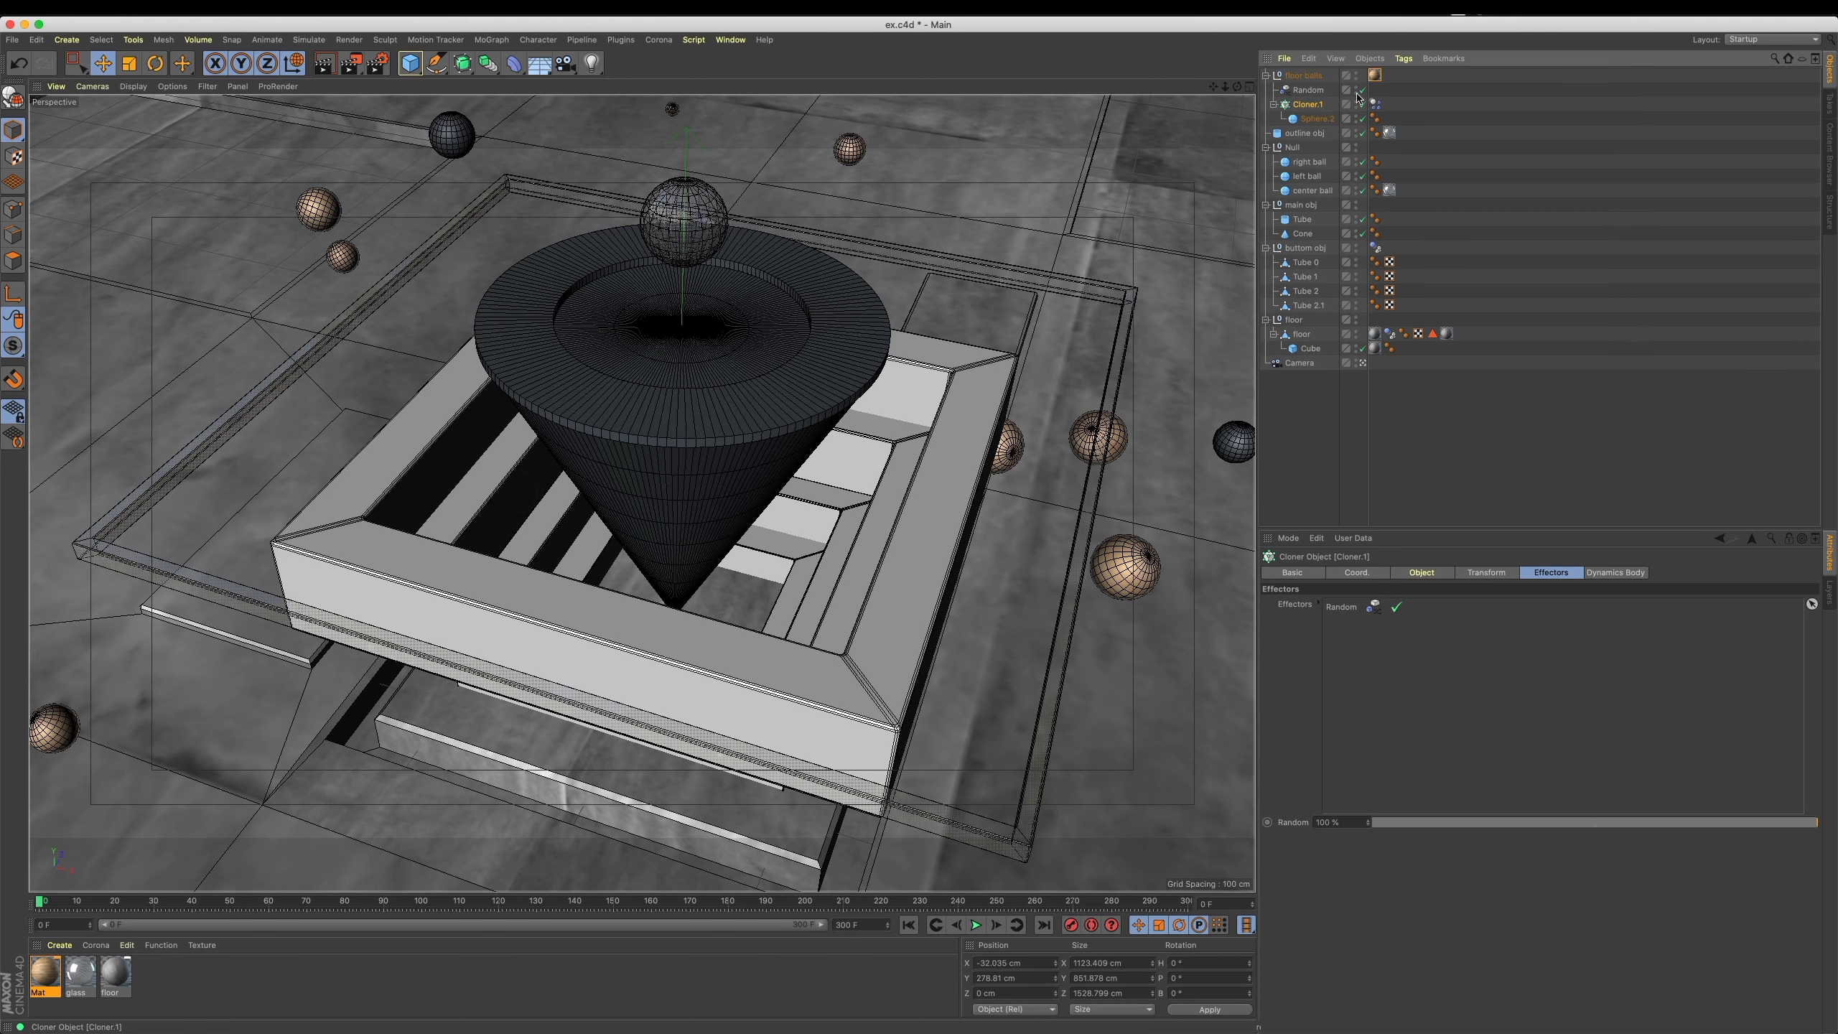
drag(1376, 75, 1322, 121)
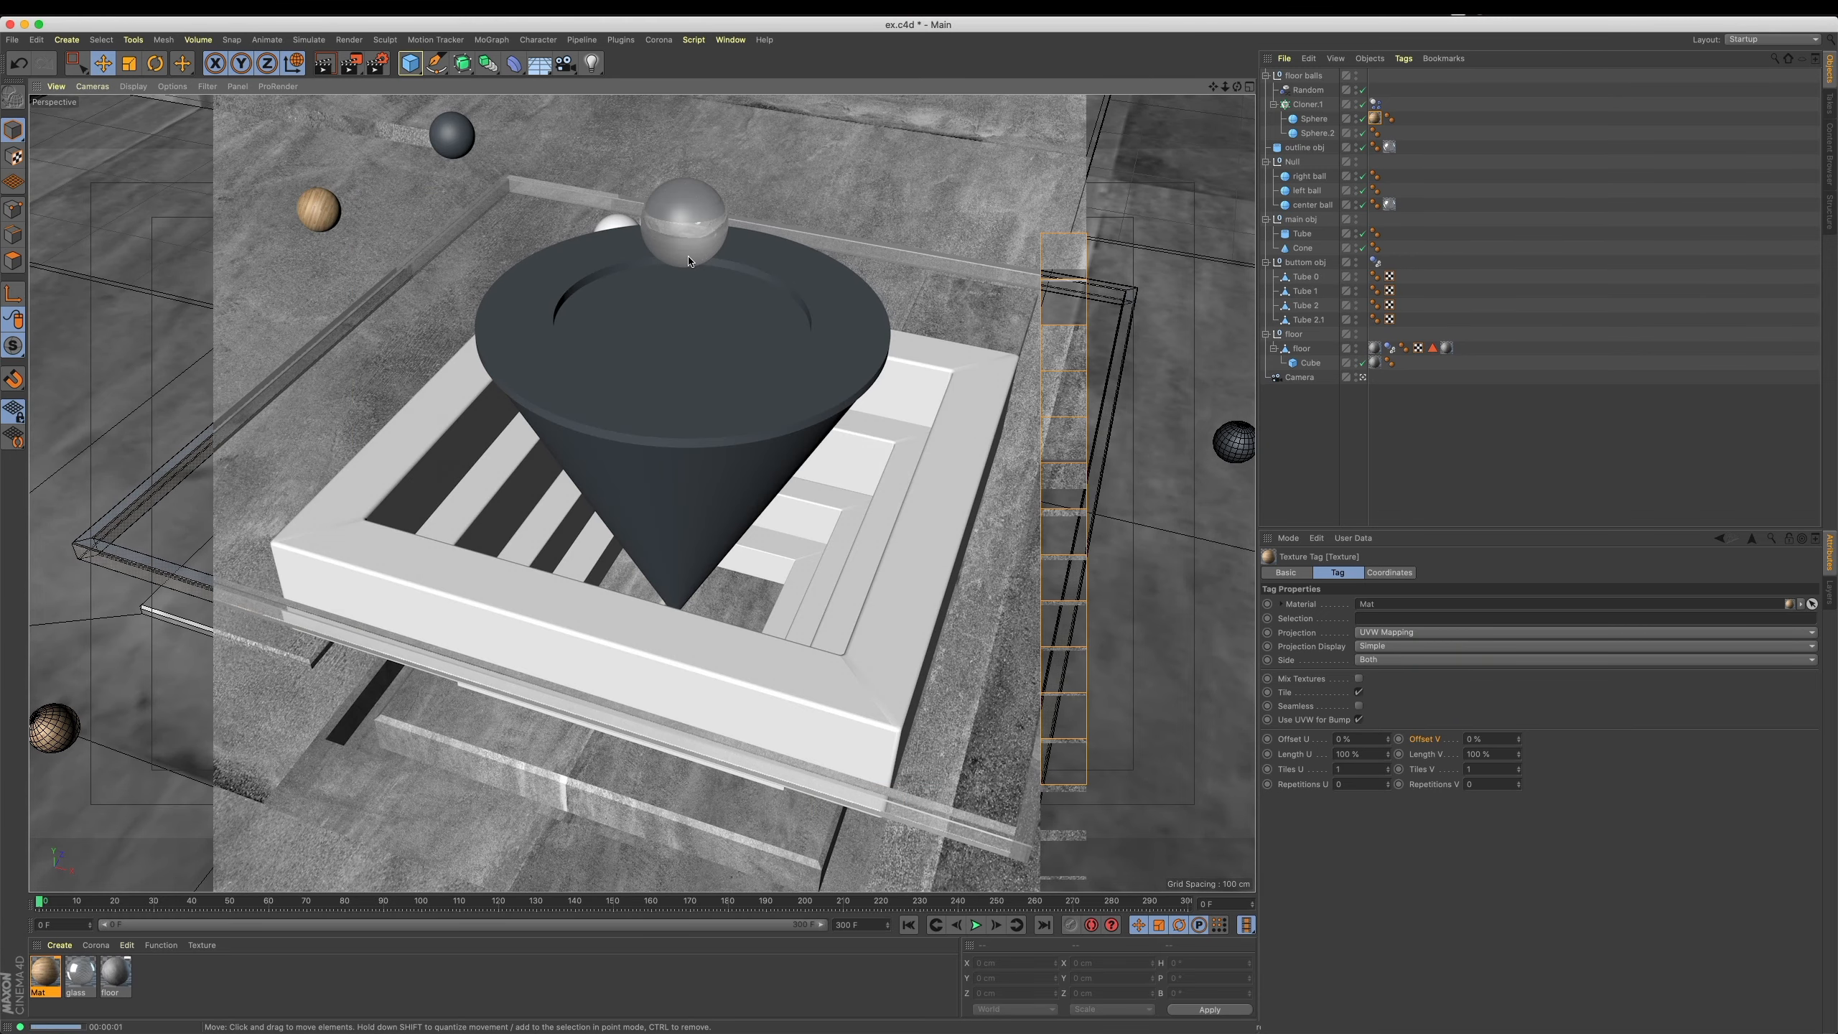
click(1444, 159)
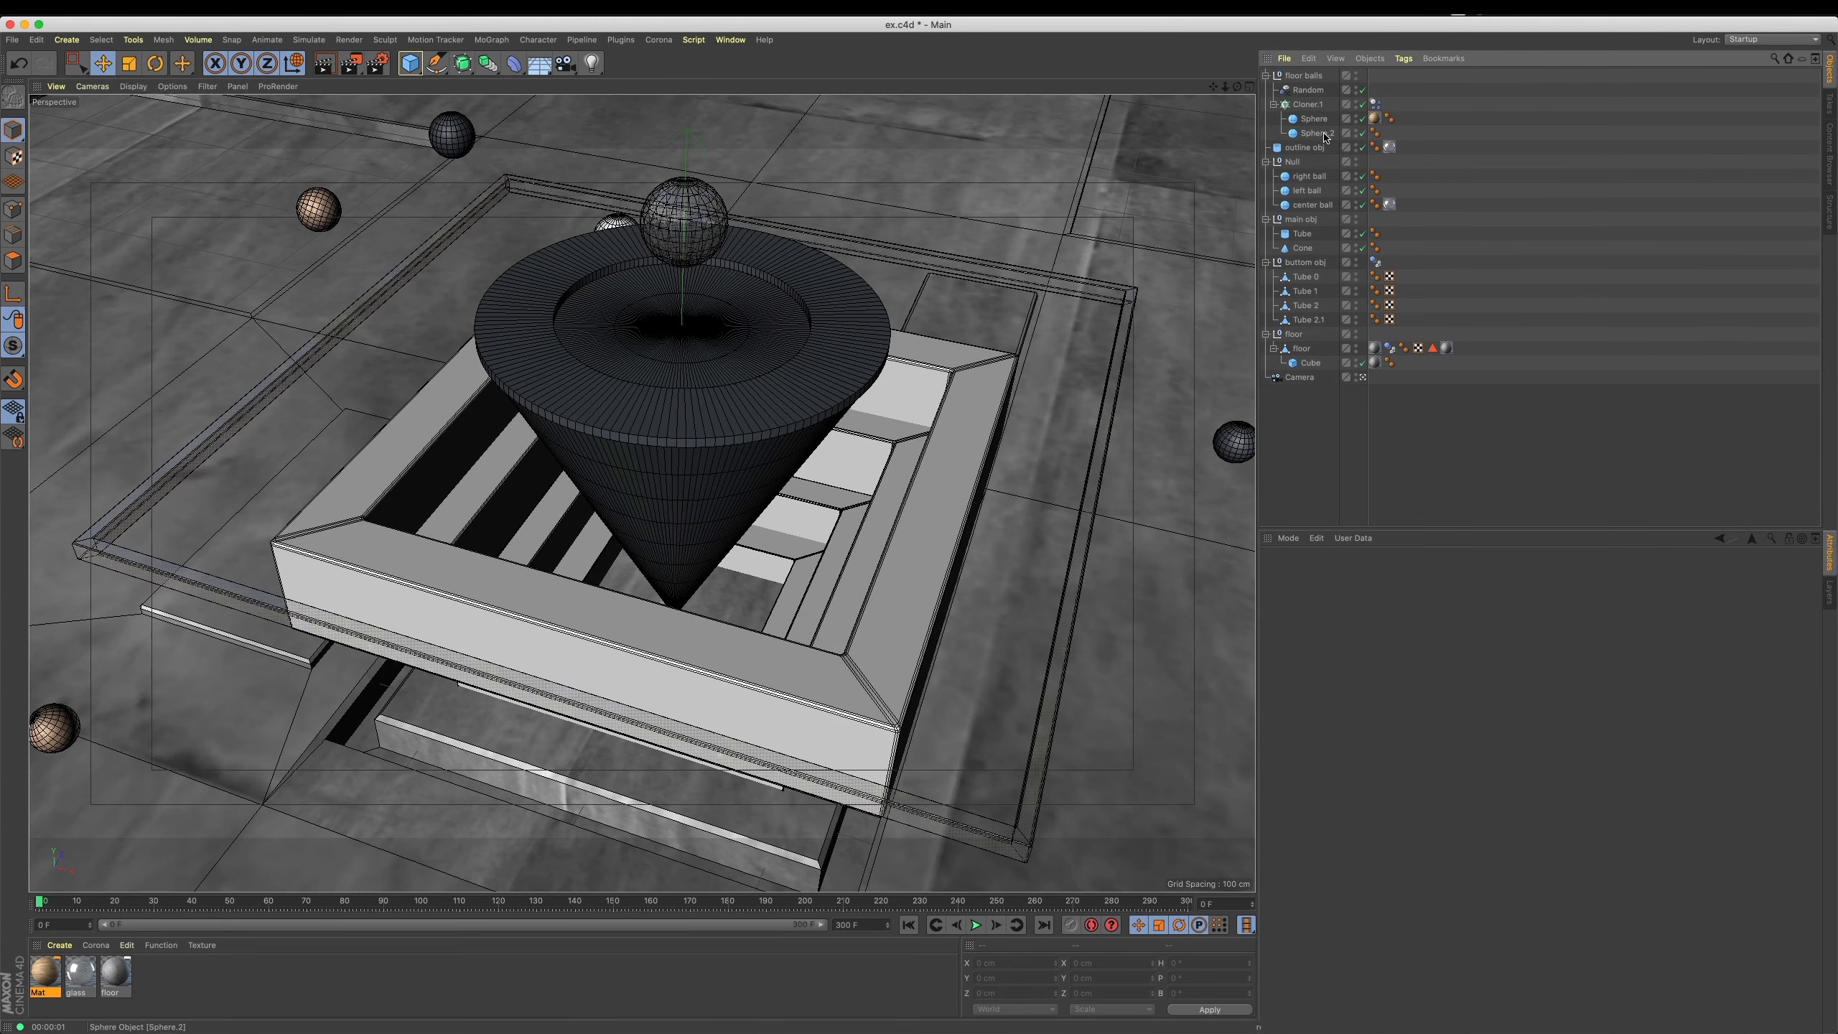
Create another new material and apply it to Tube 0, the top square frame.
click(1321, 135)
click(190, 982)
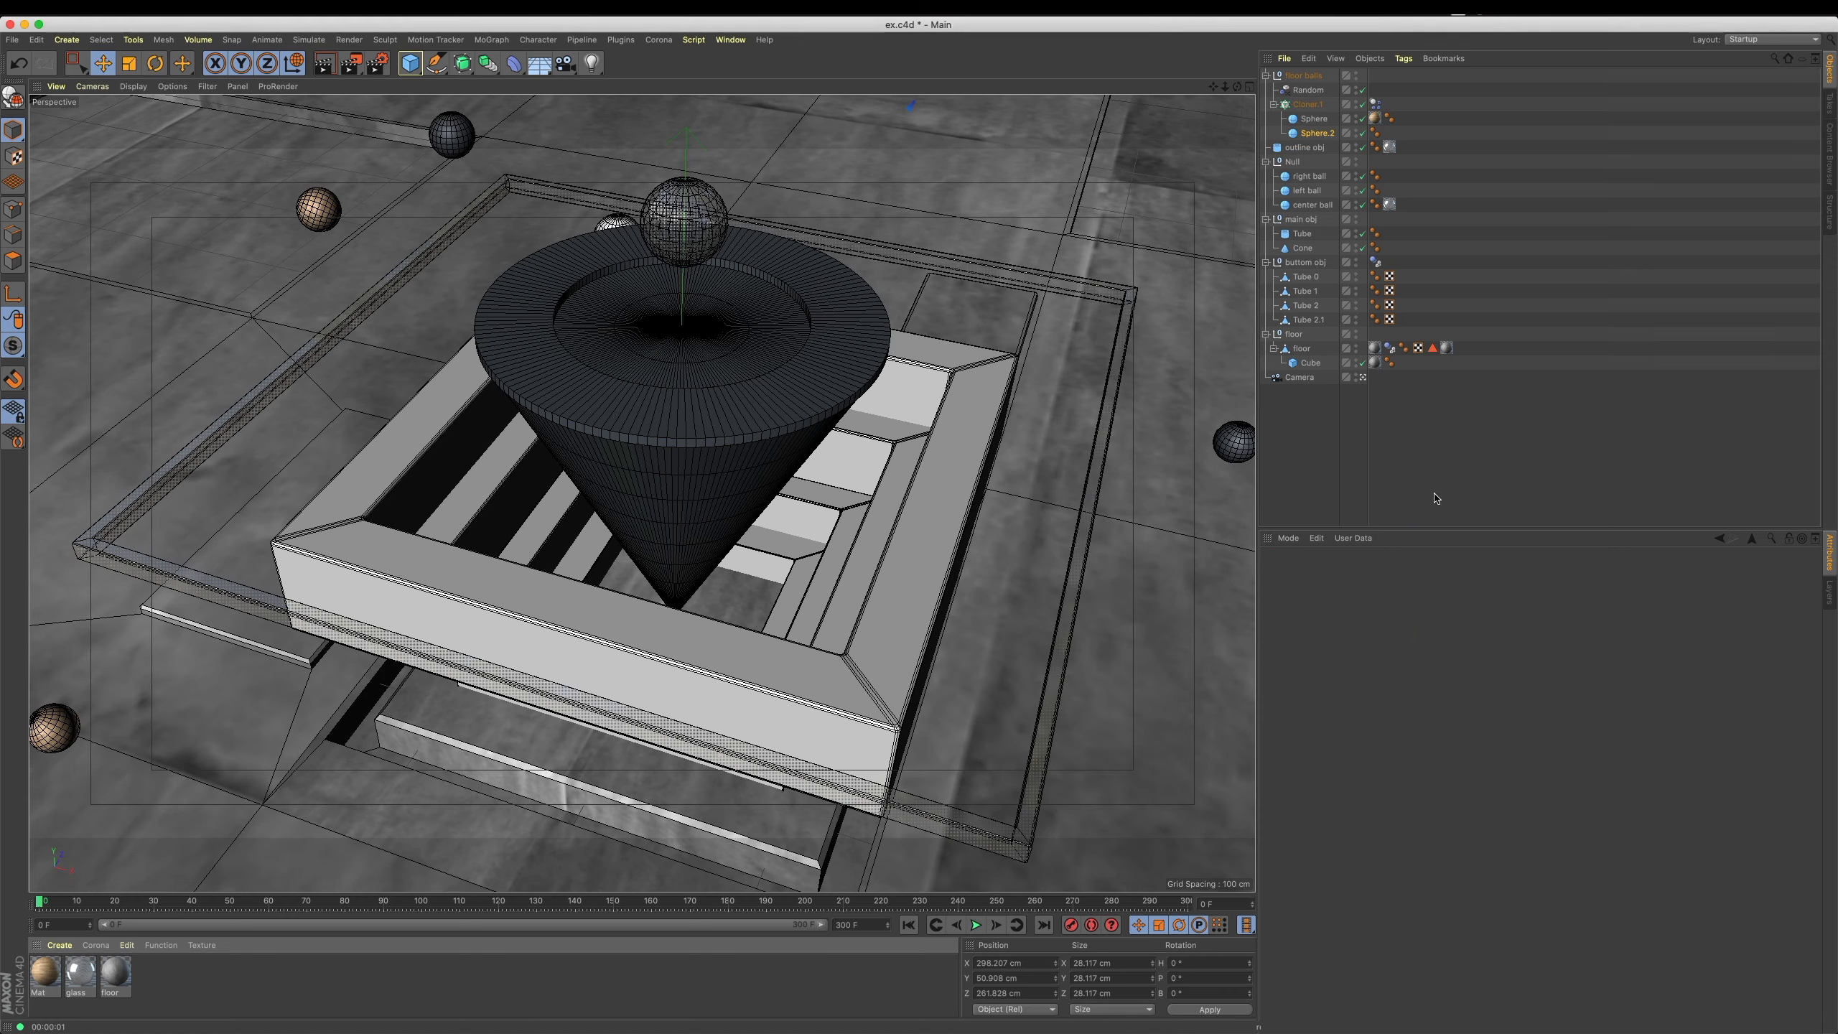
click(751, 647)
double_click(304, 967)
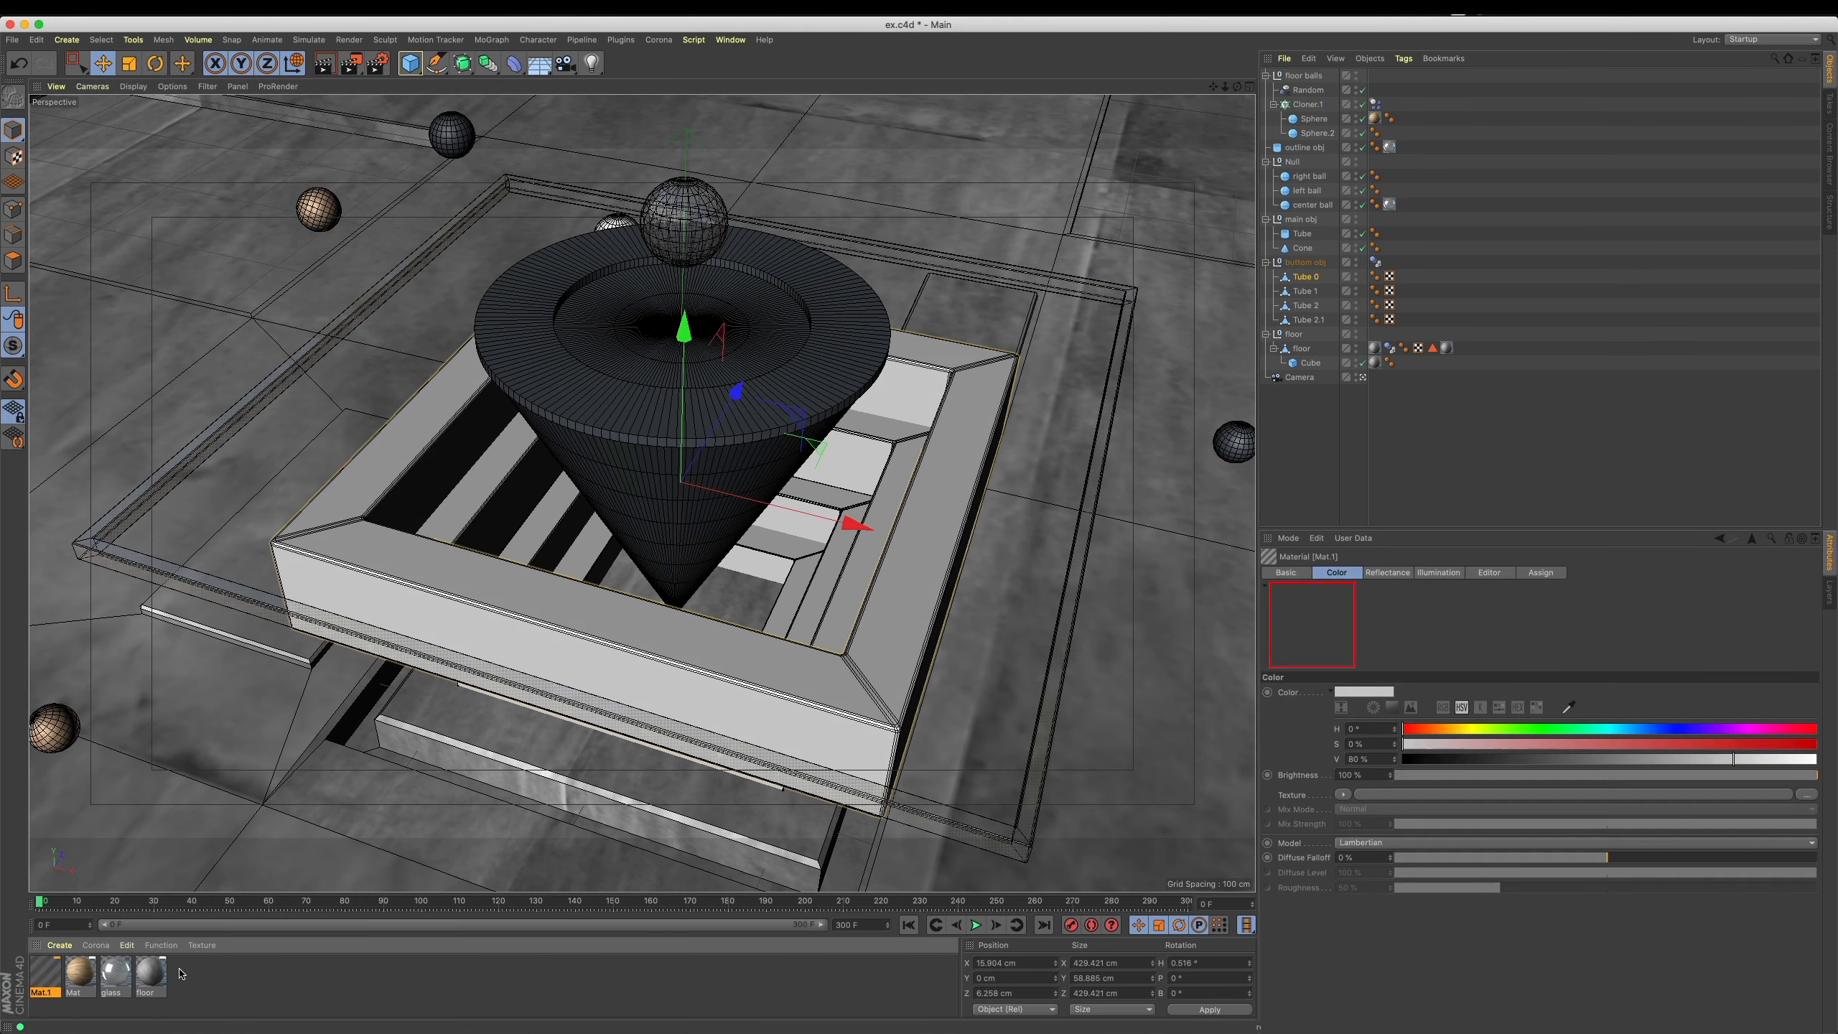
drag(45, 974, 1310, 280)
Open the new material Mat.1 and browse for a color texture image in the Steel Metal texture folder under 2D Sources.
double_click(45, 974)
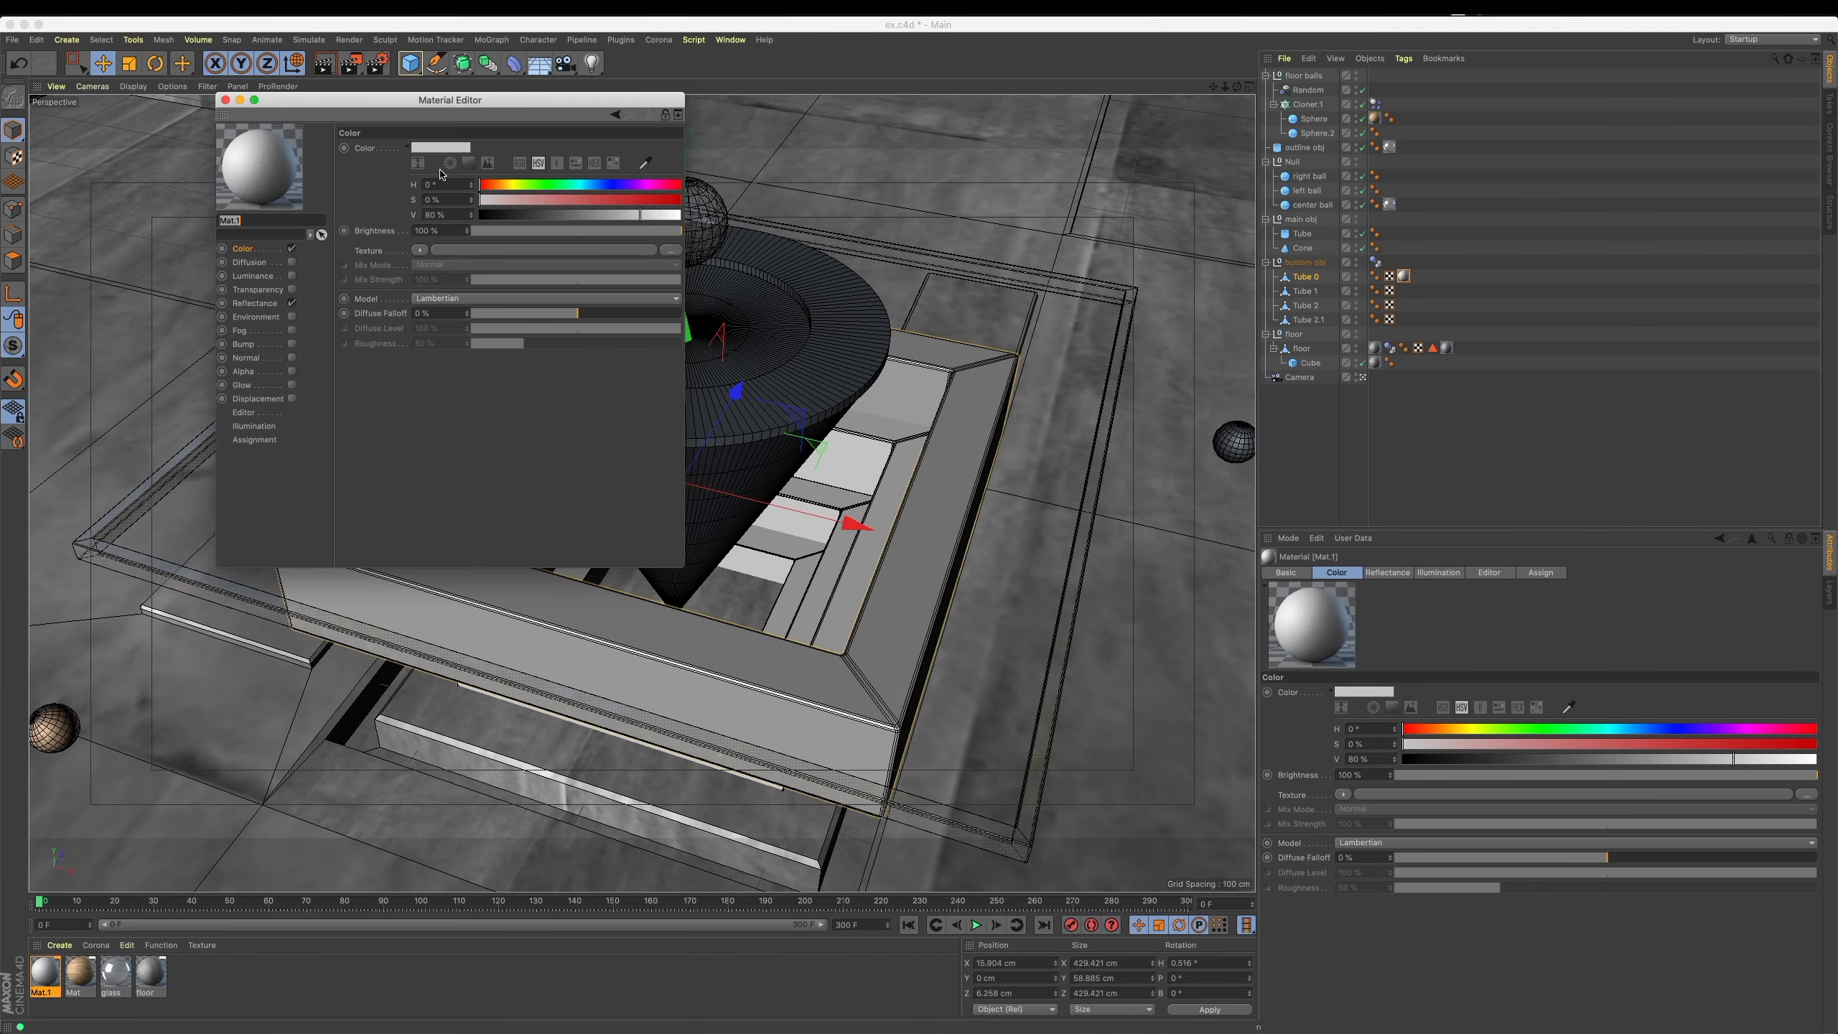
click(666, 253)
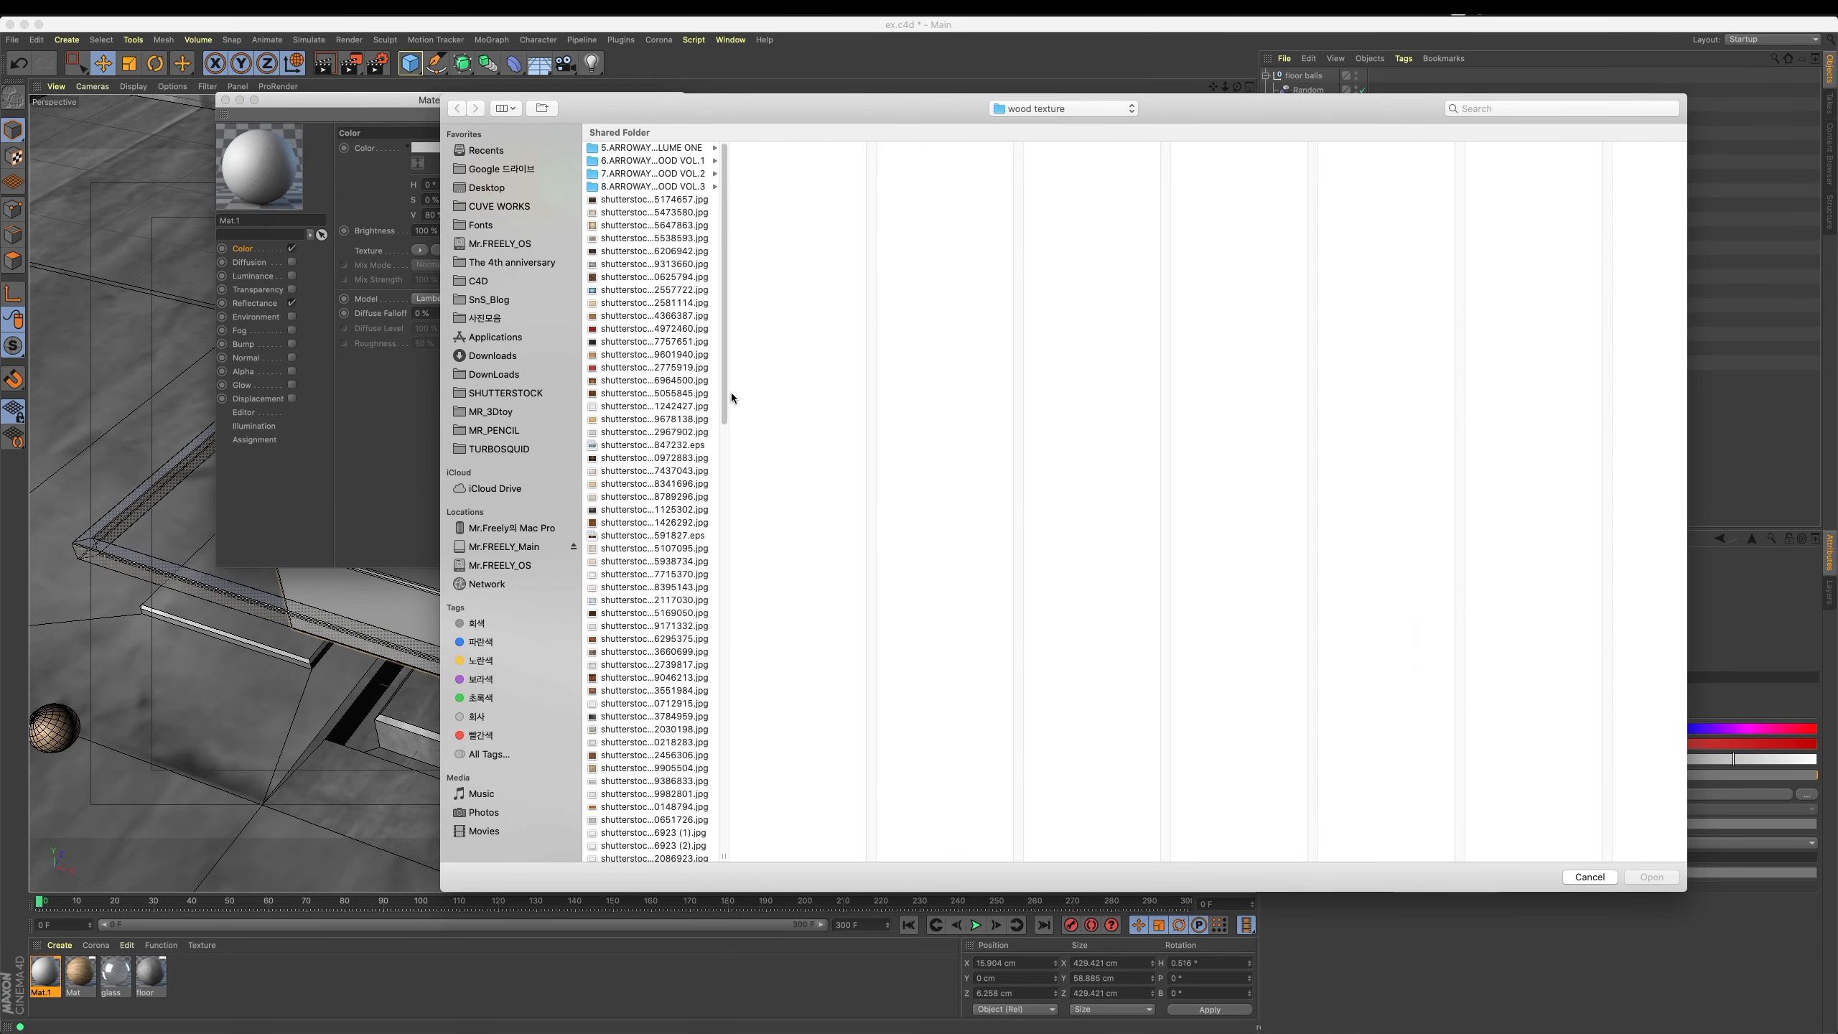
click(1023, 110)
key(Return)
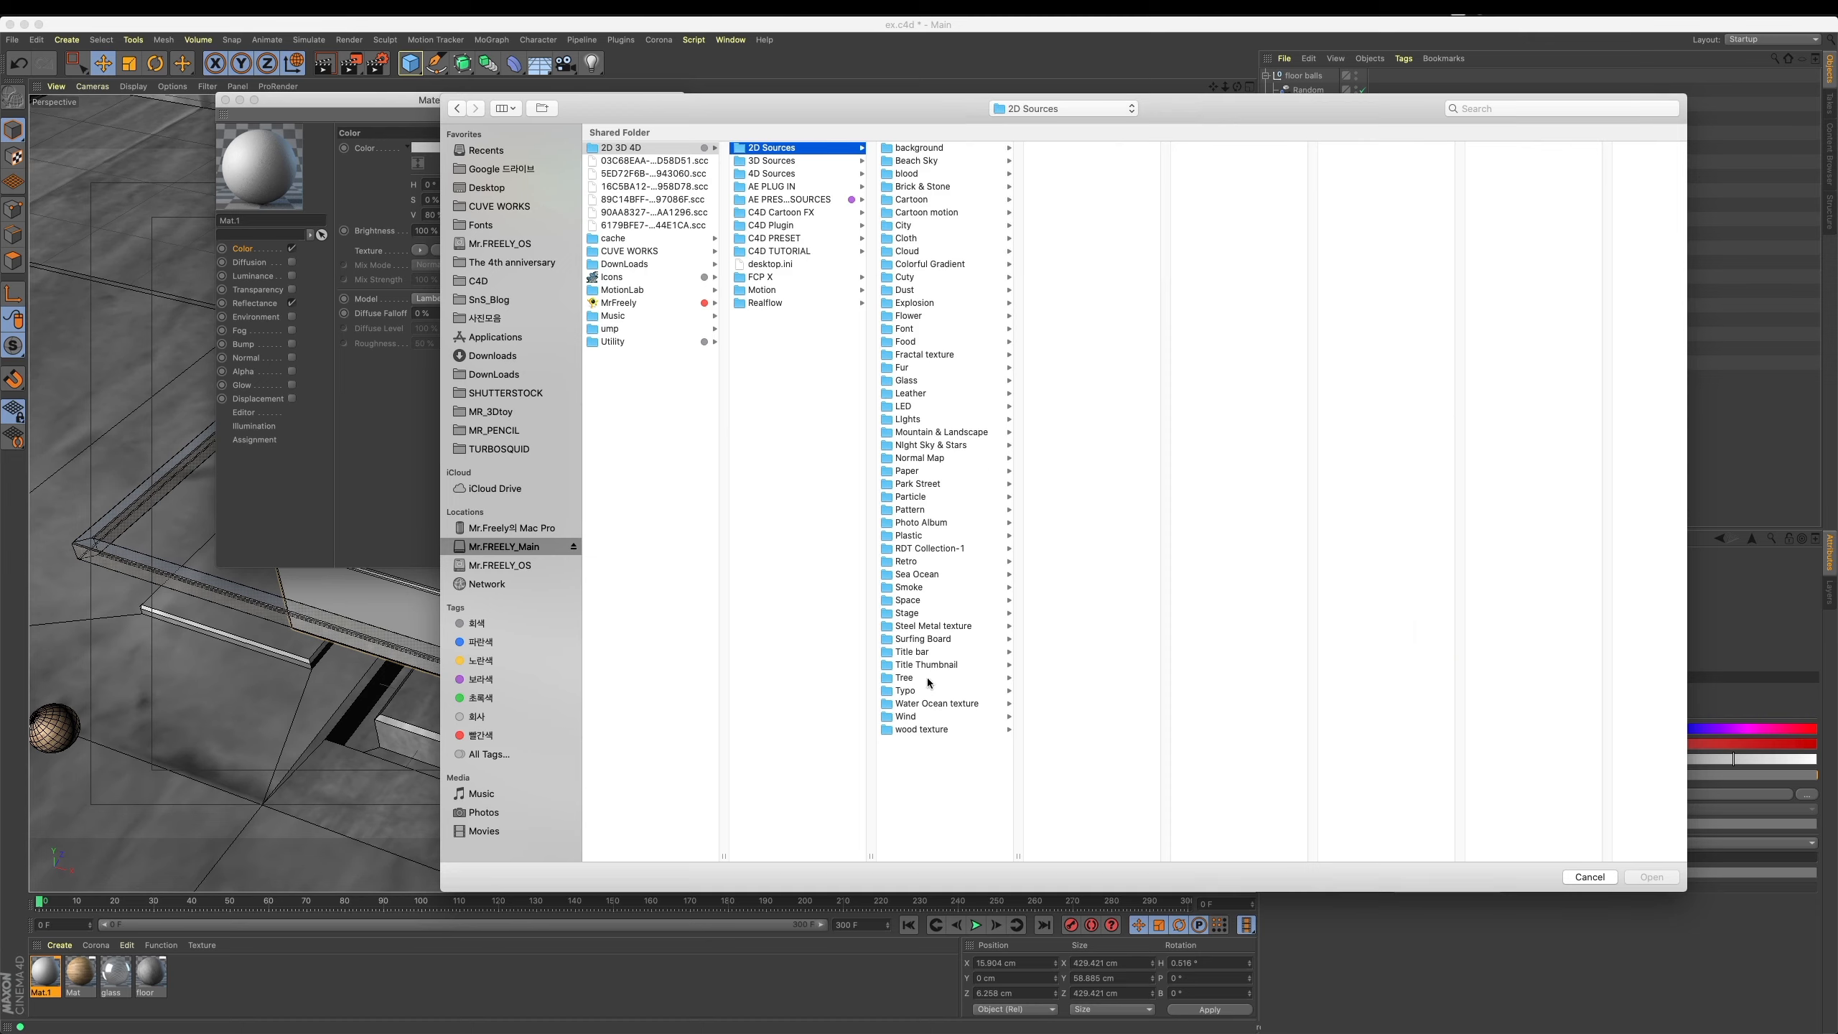
click(931, 592)
click(931, 601)
click(929, 627)
click(1089, 262)
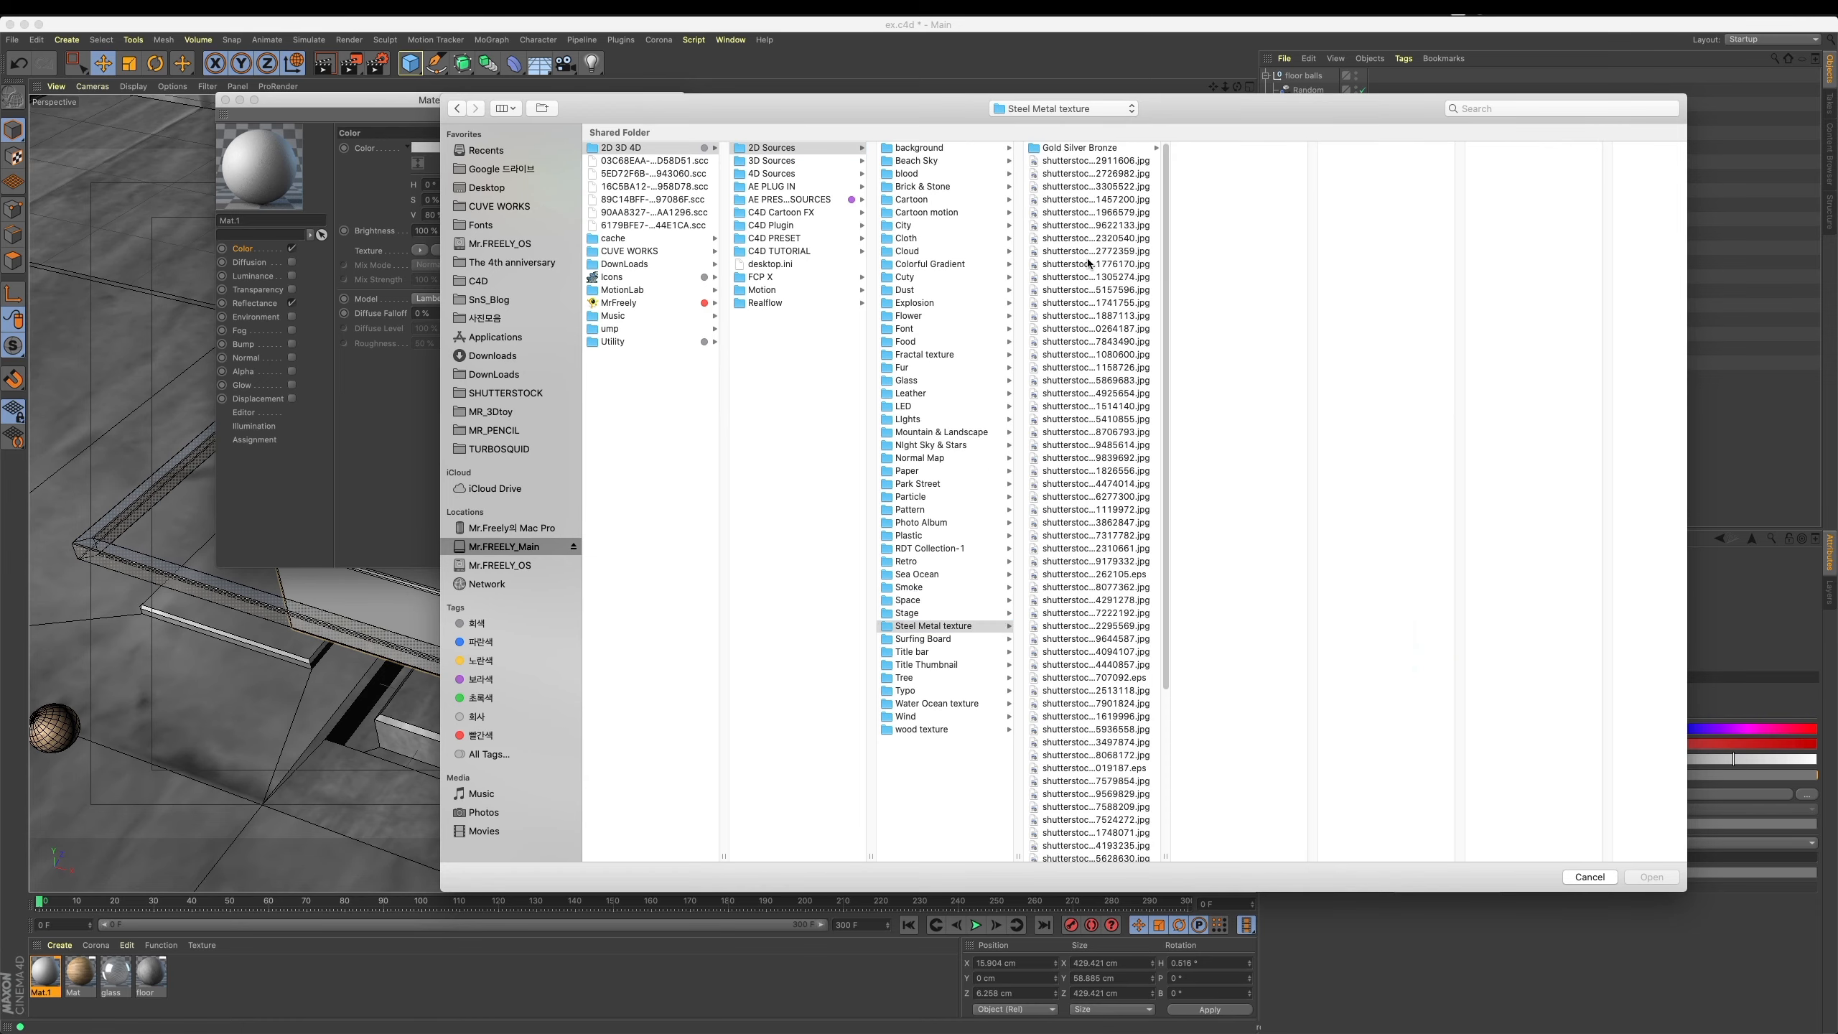
click(1091, 276)
Preview the metal images and load shutterstock_142772359.jpg as the color texture of Mat.1.
click(1099, 199)
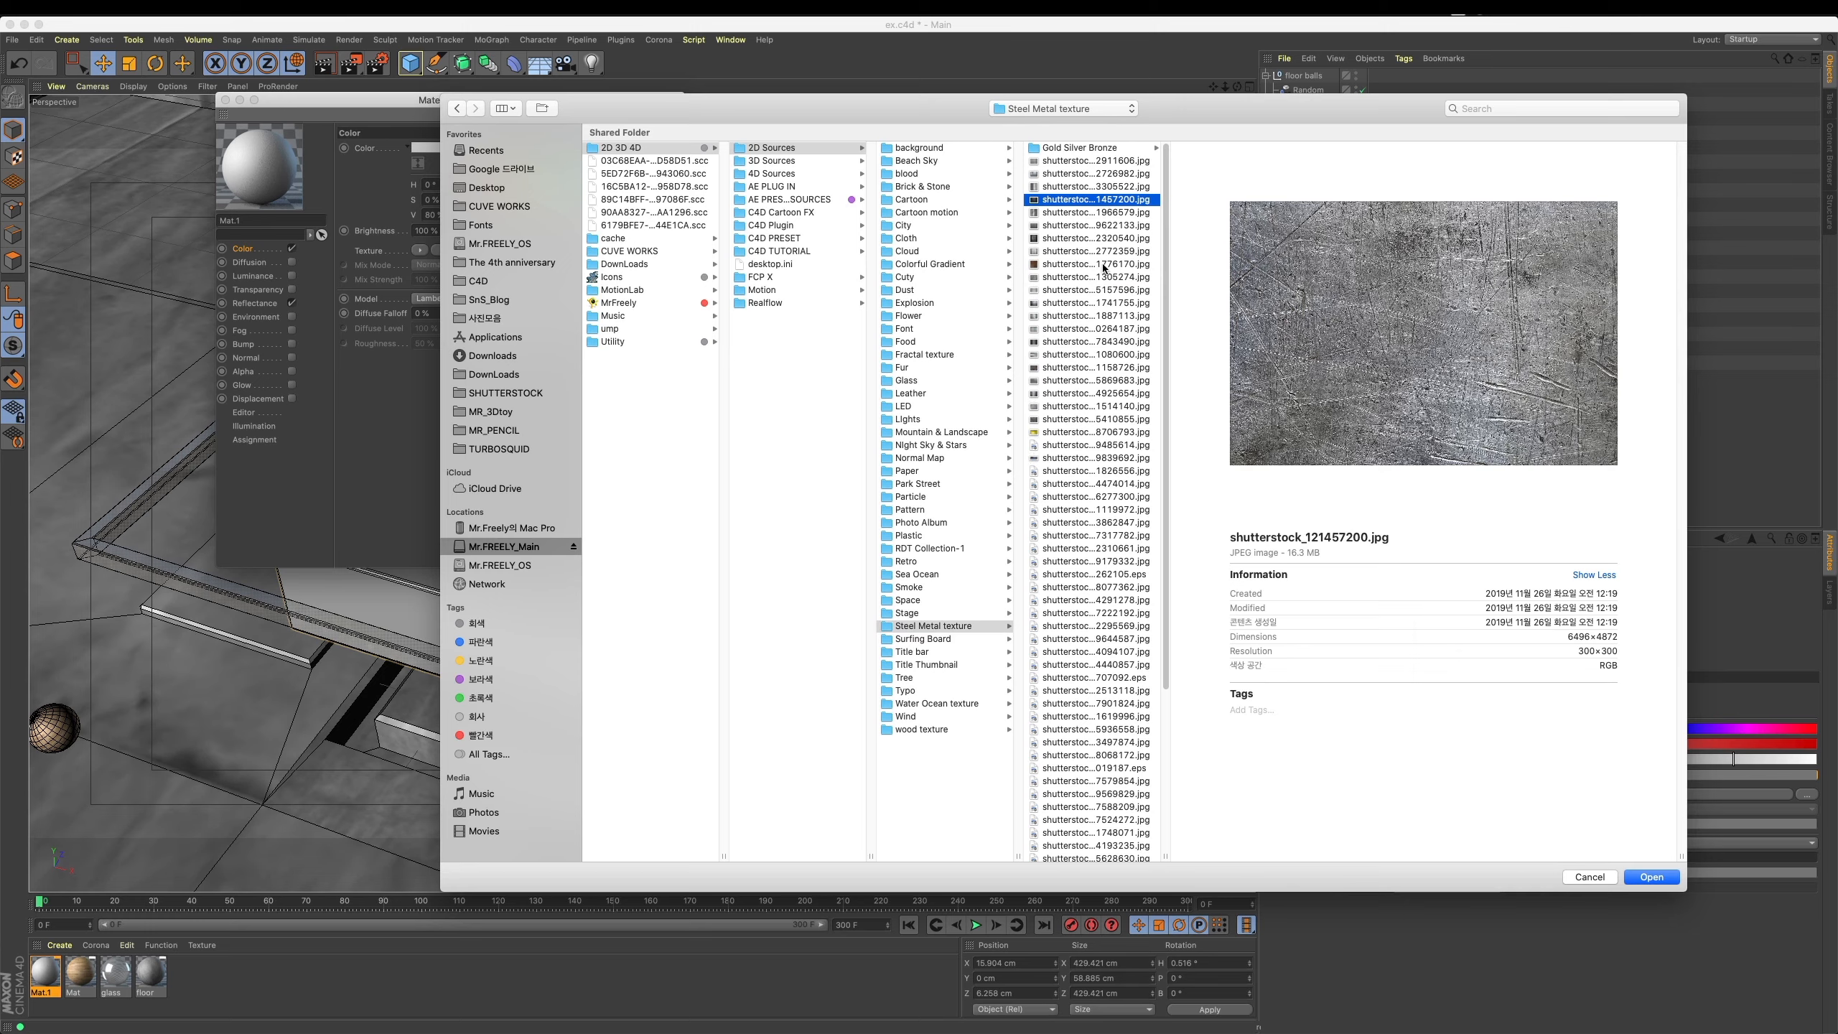
click(1091, 601)
click(1093, 677)
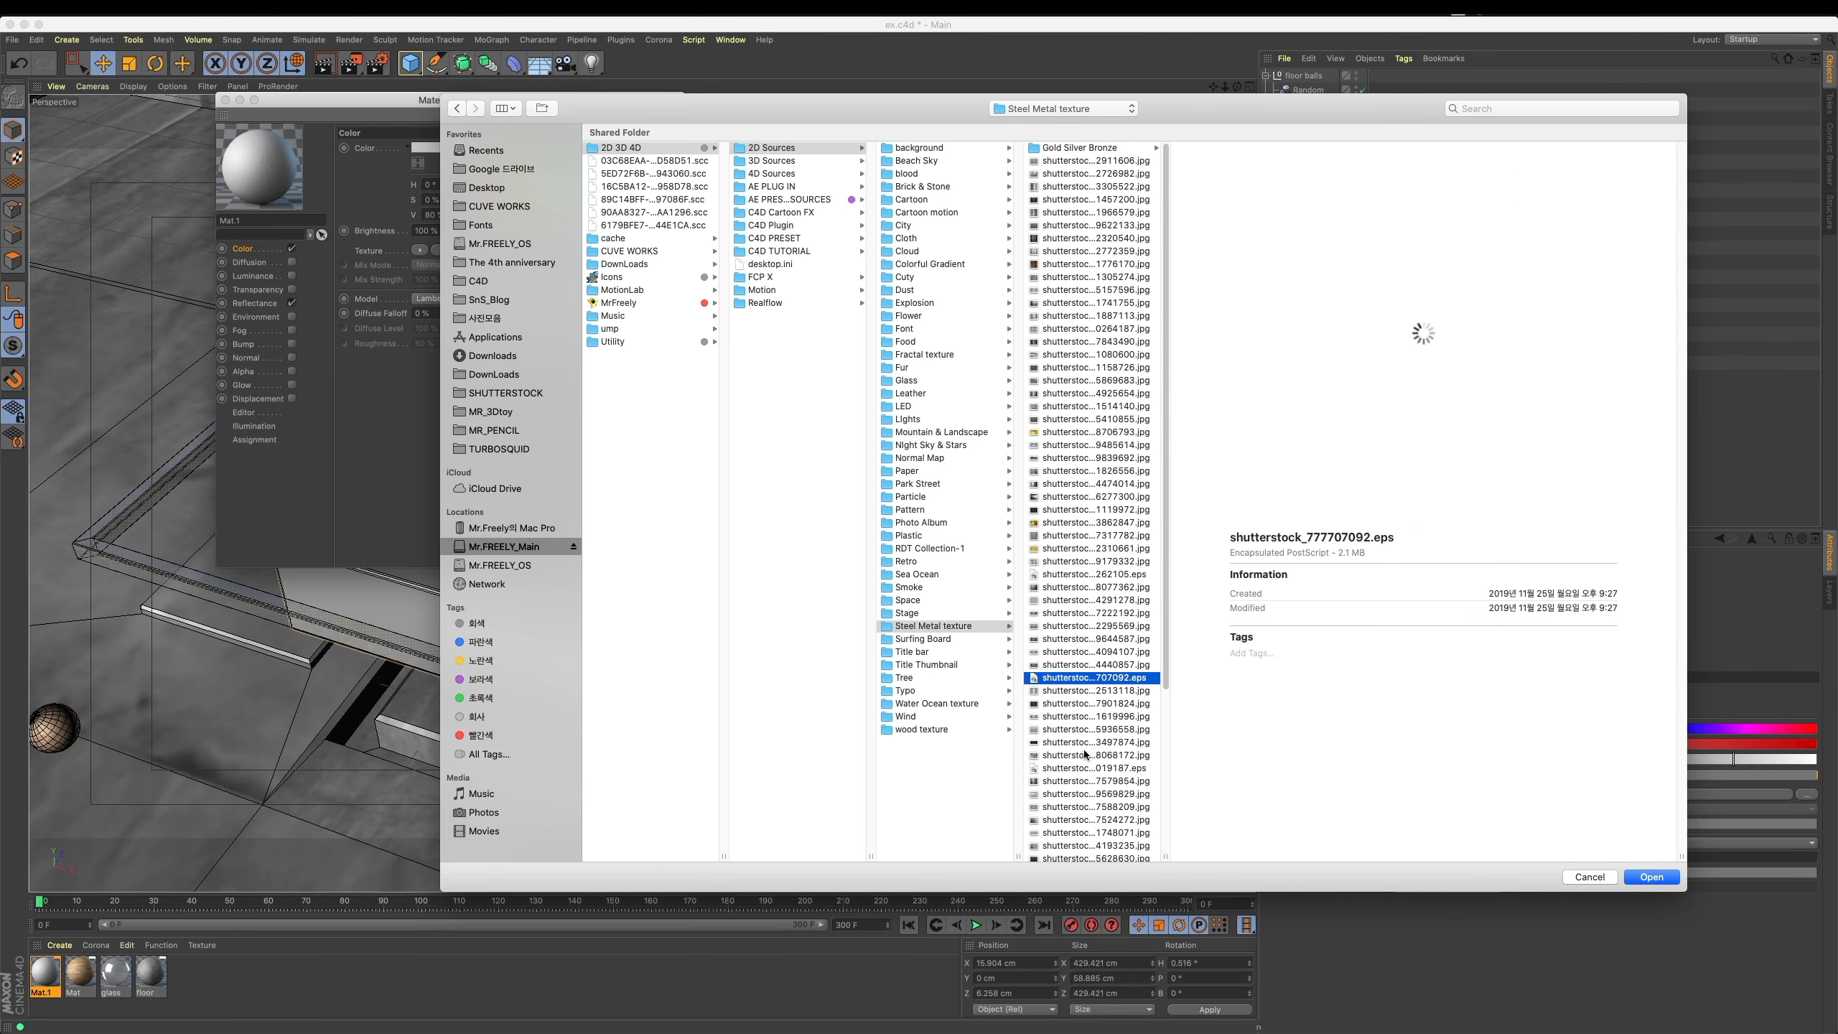
click(1089, 303)
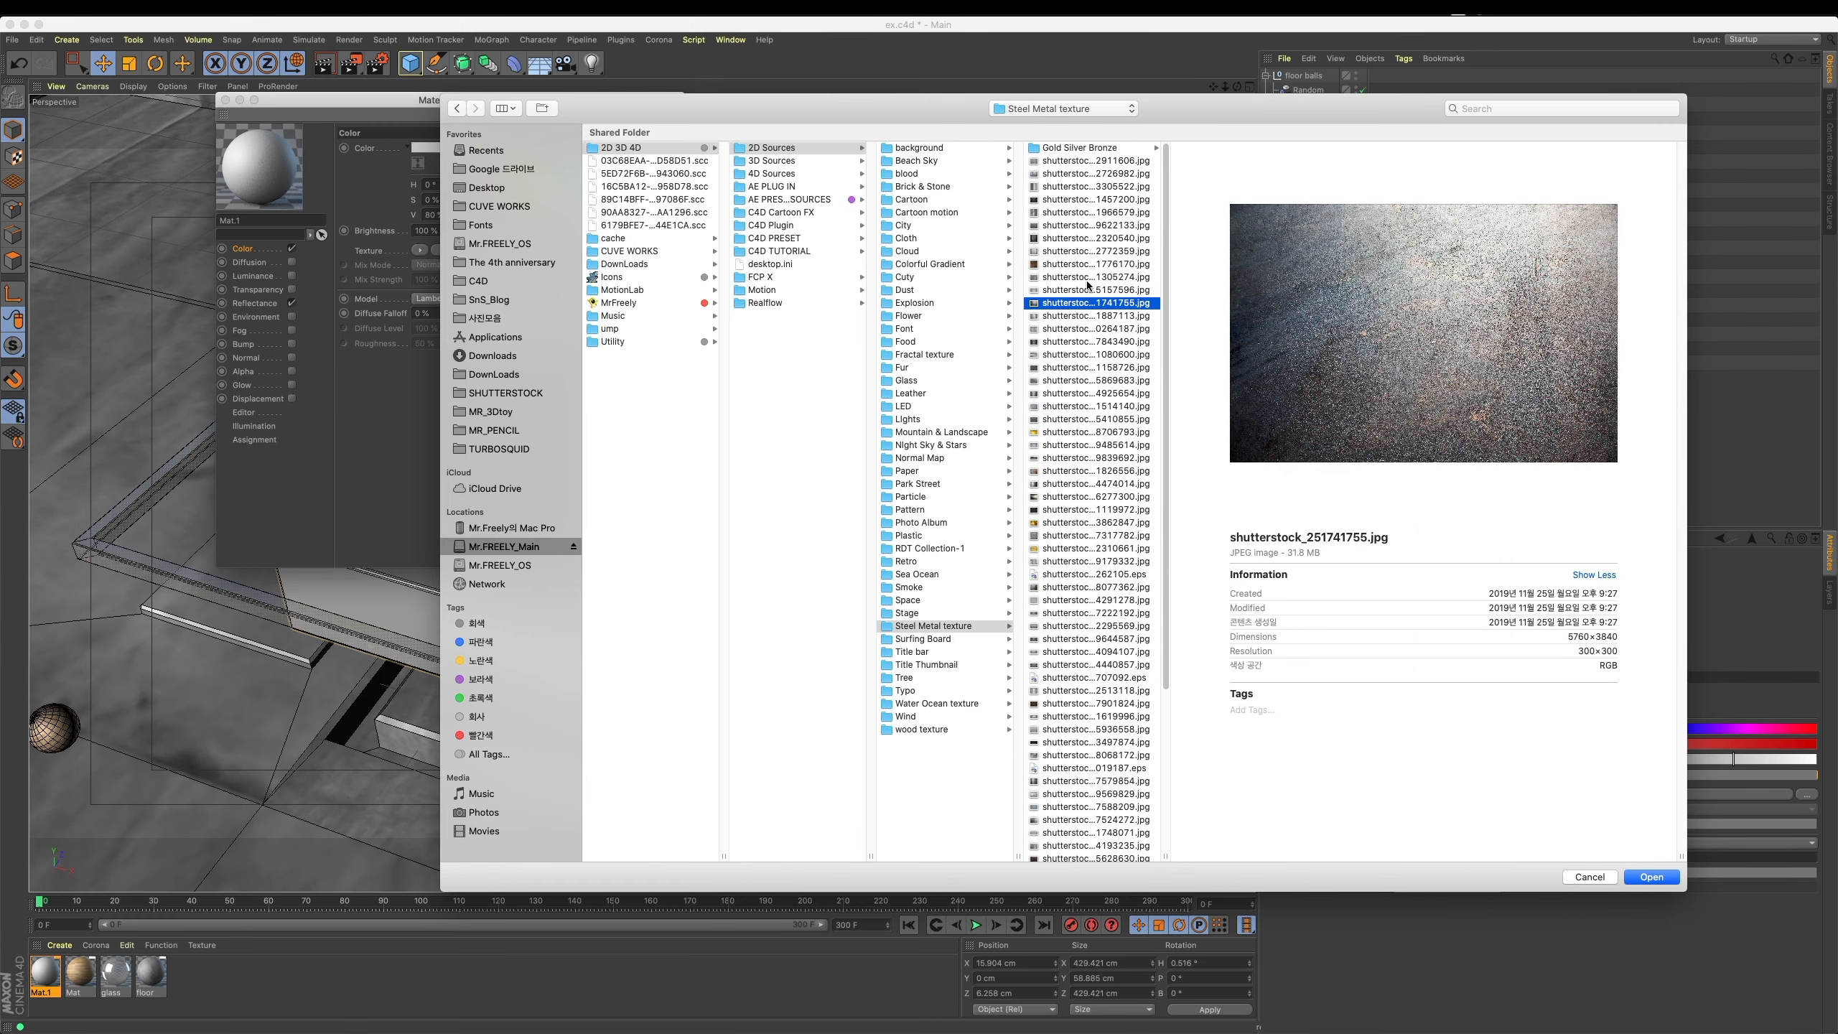
key(Up)
key(Up)
key(Up)
key(Up)
key(Up)
key(Down)
click(1652, 876)
click(1027, 335)
Add a Reflection (Legacy) layer to the reflectance of Mat.1 and name it refl.
drag(563, 116, 1052, 491)
click(743, 678)
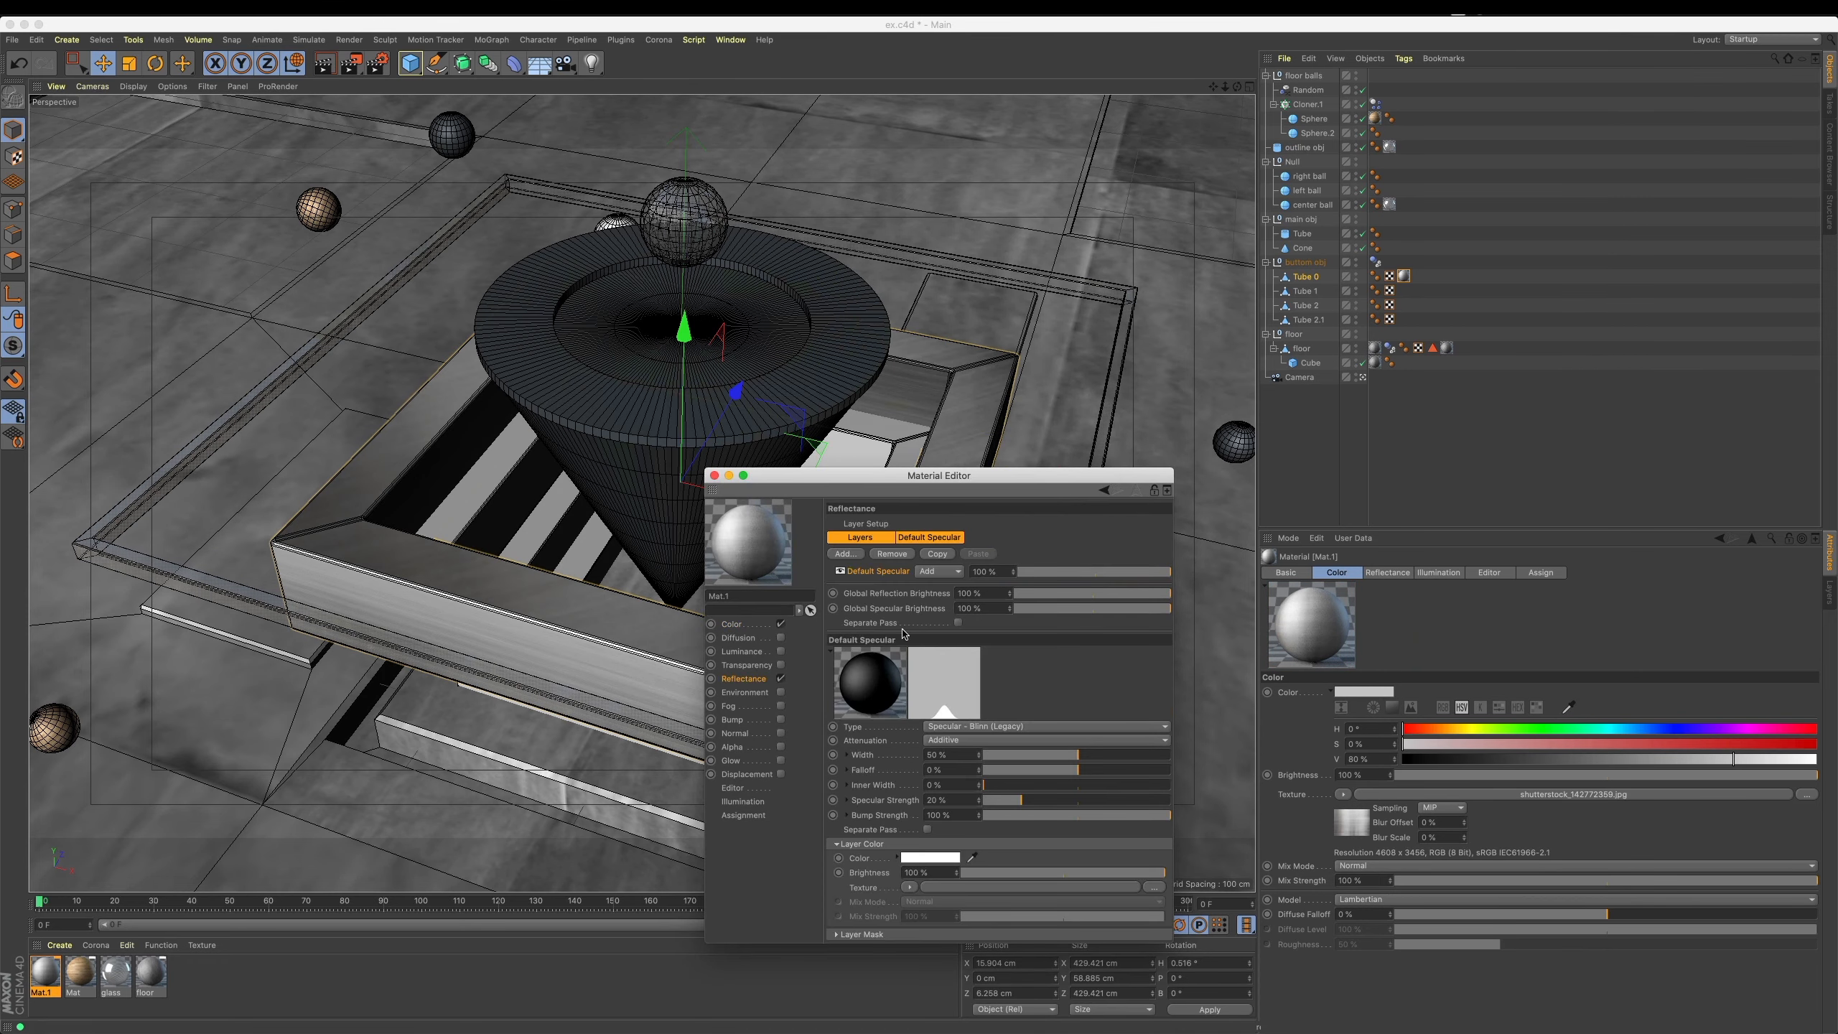
click(846, 553)
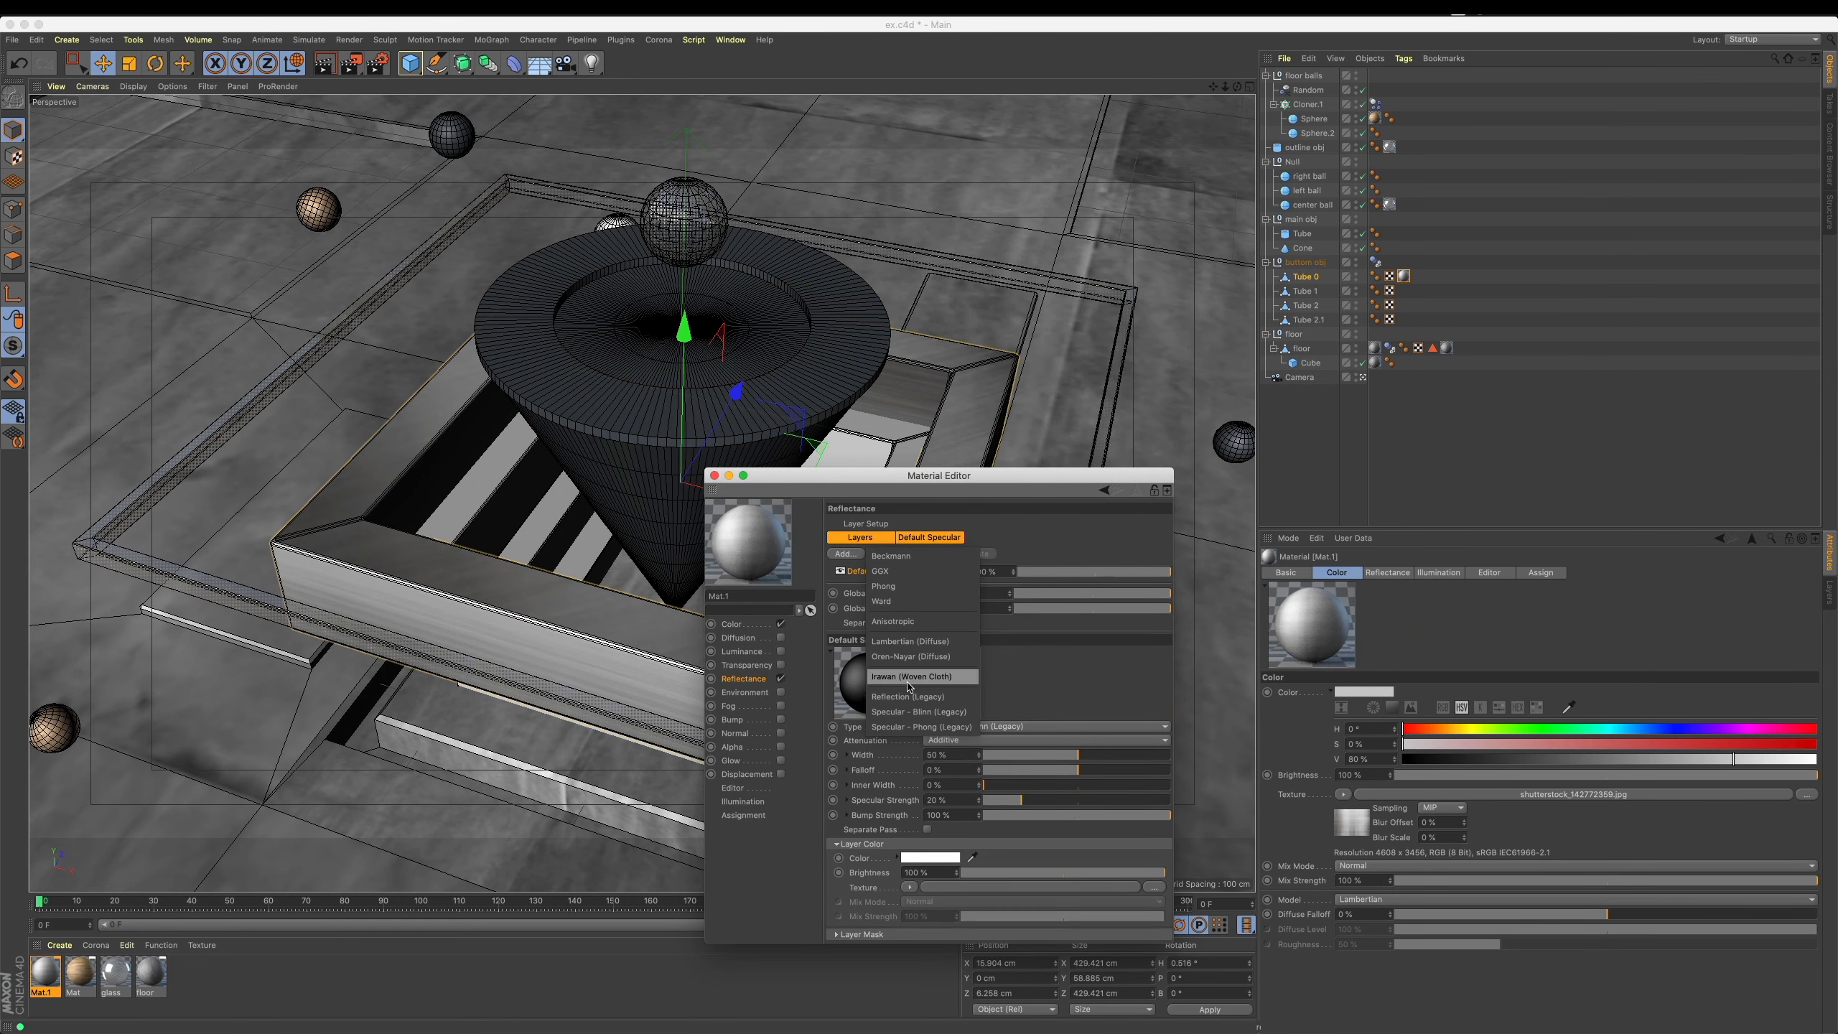
click(901, 697)
double_click(862, 573)
text(refl)
key(Return)
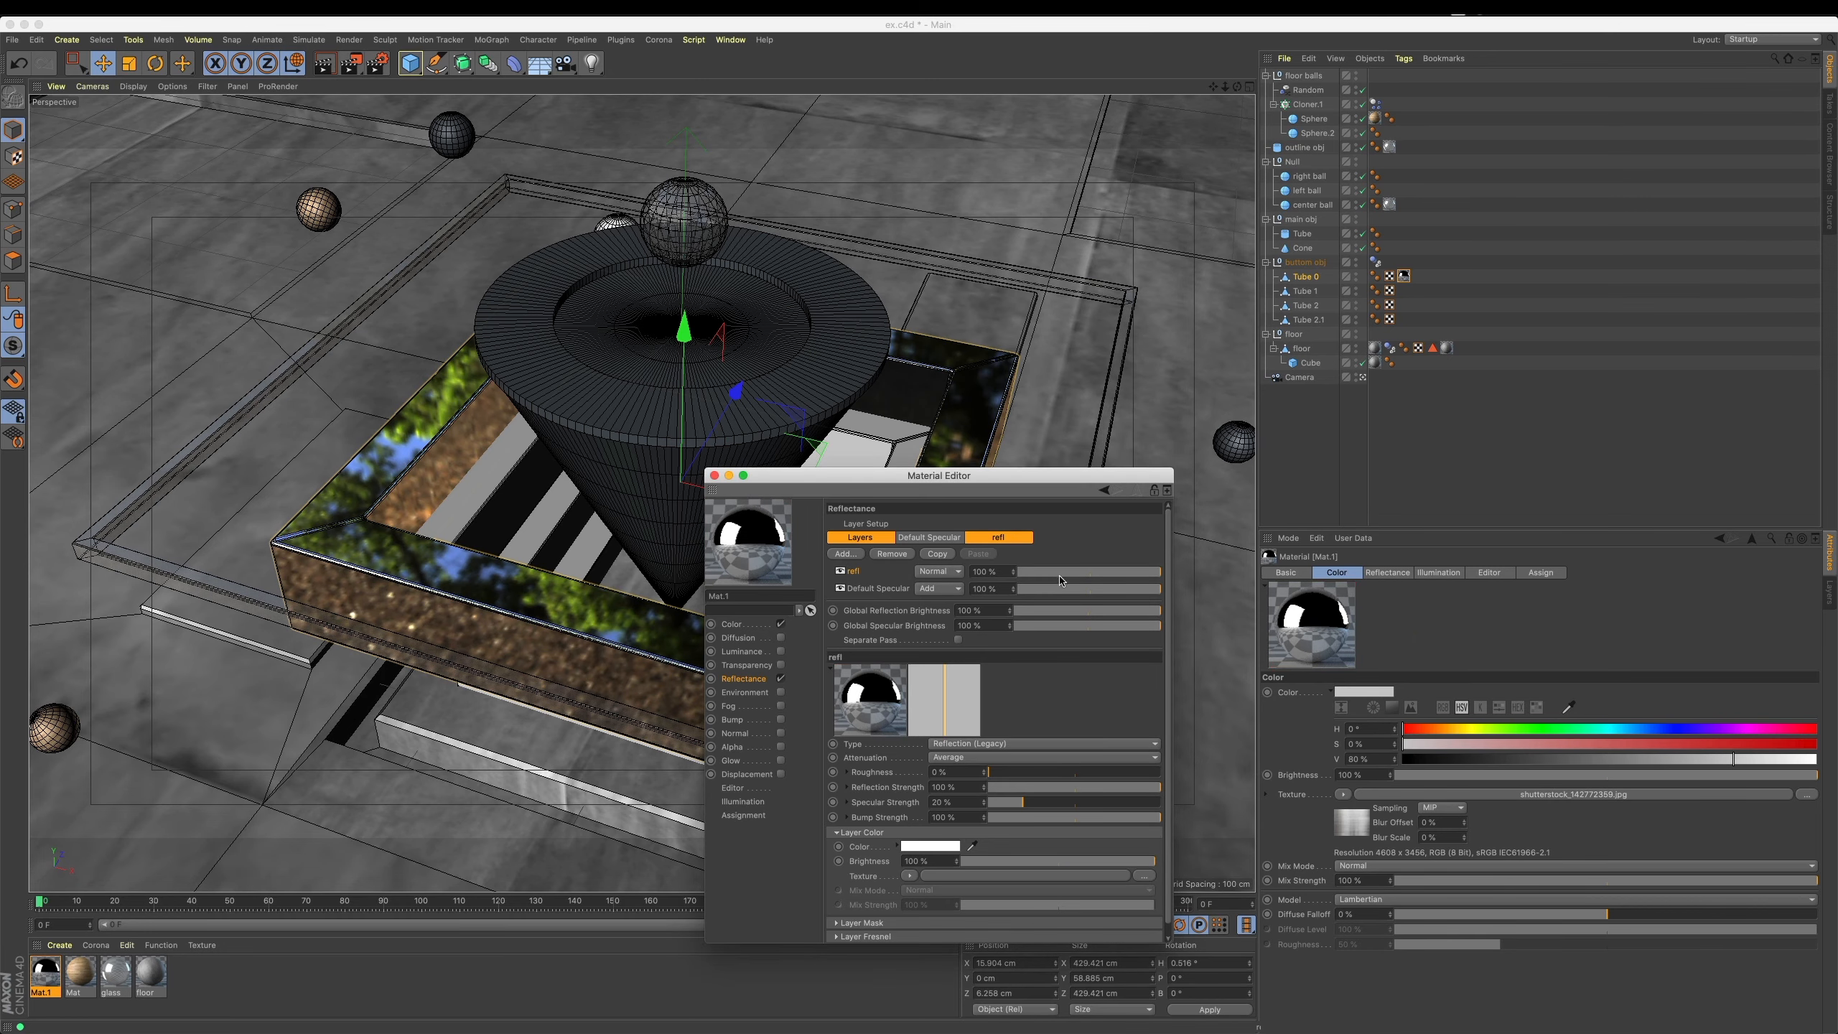
Reduce the refl layer's strength to about 9% and the Global Reflection Brightness to 14%, then render a preview.
click(1030, 575)
click(1035, 611)
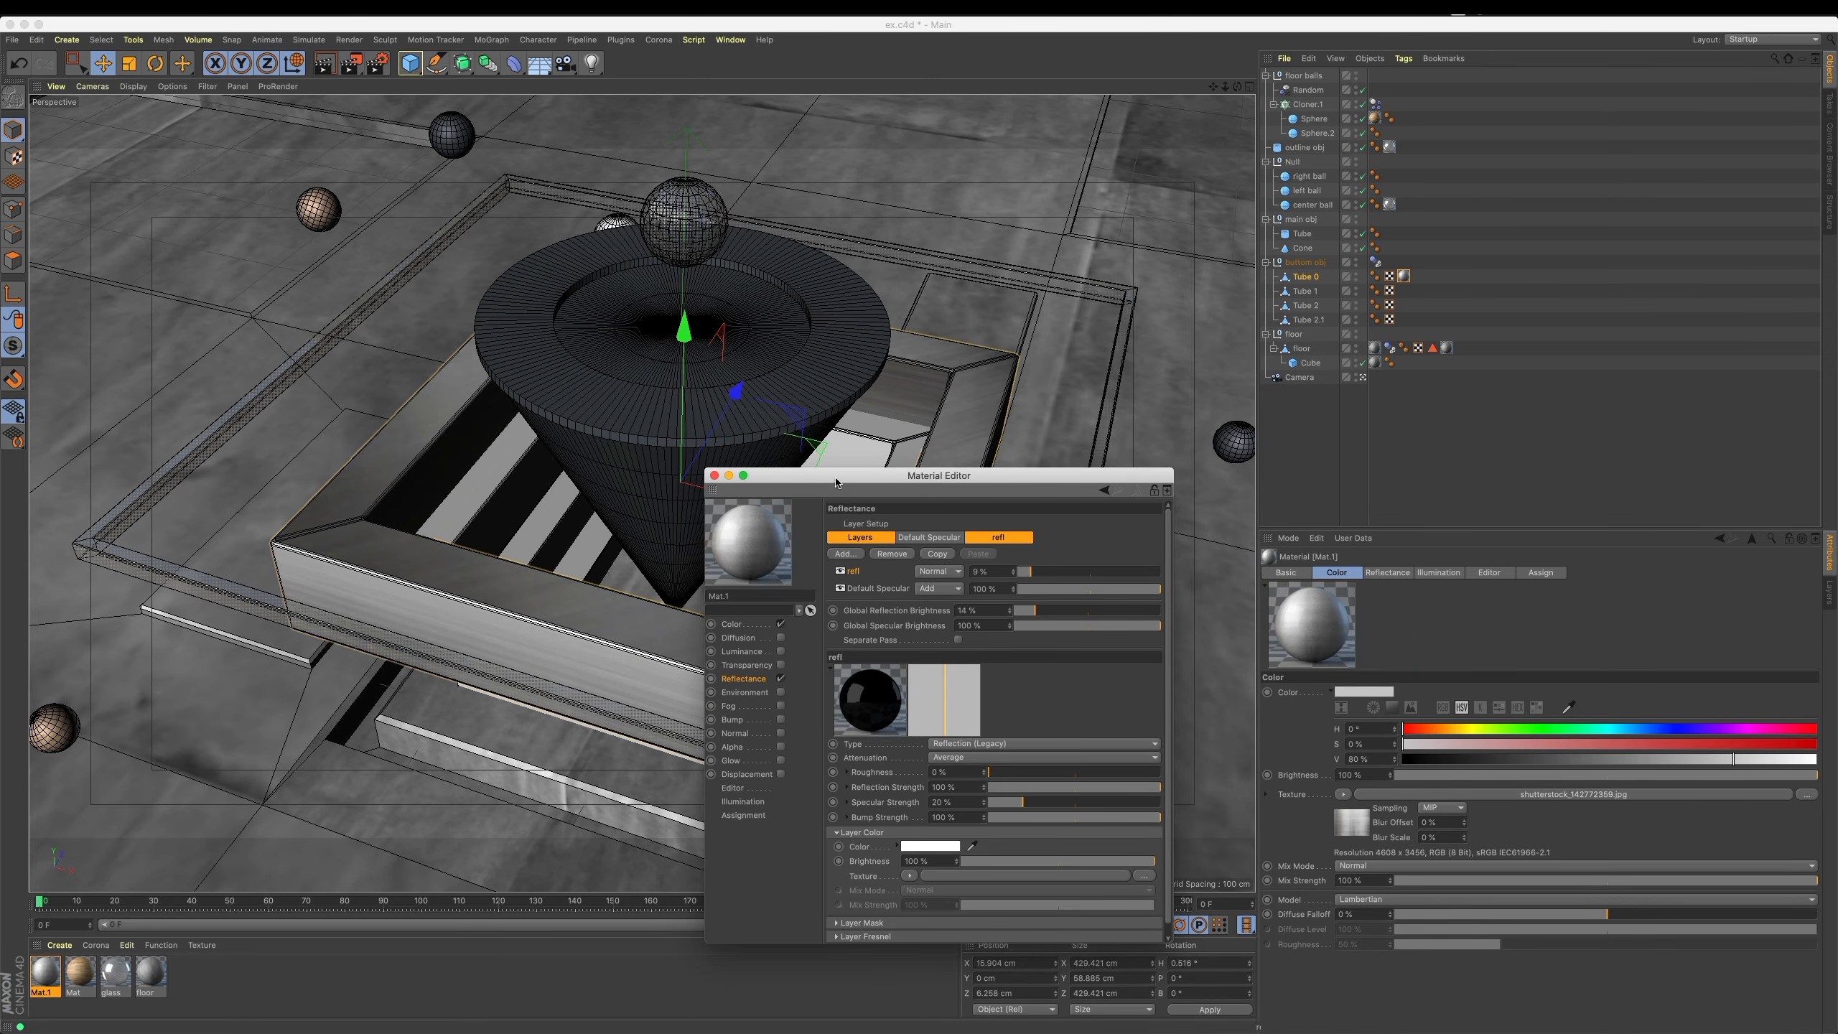
drag(839, 477, 1083, 485)
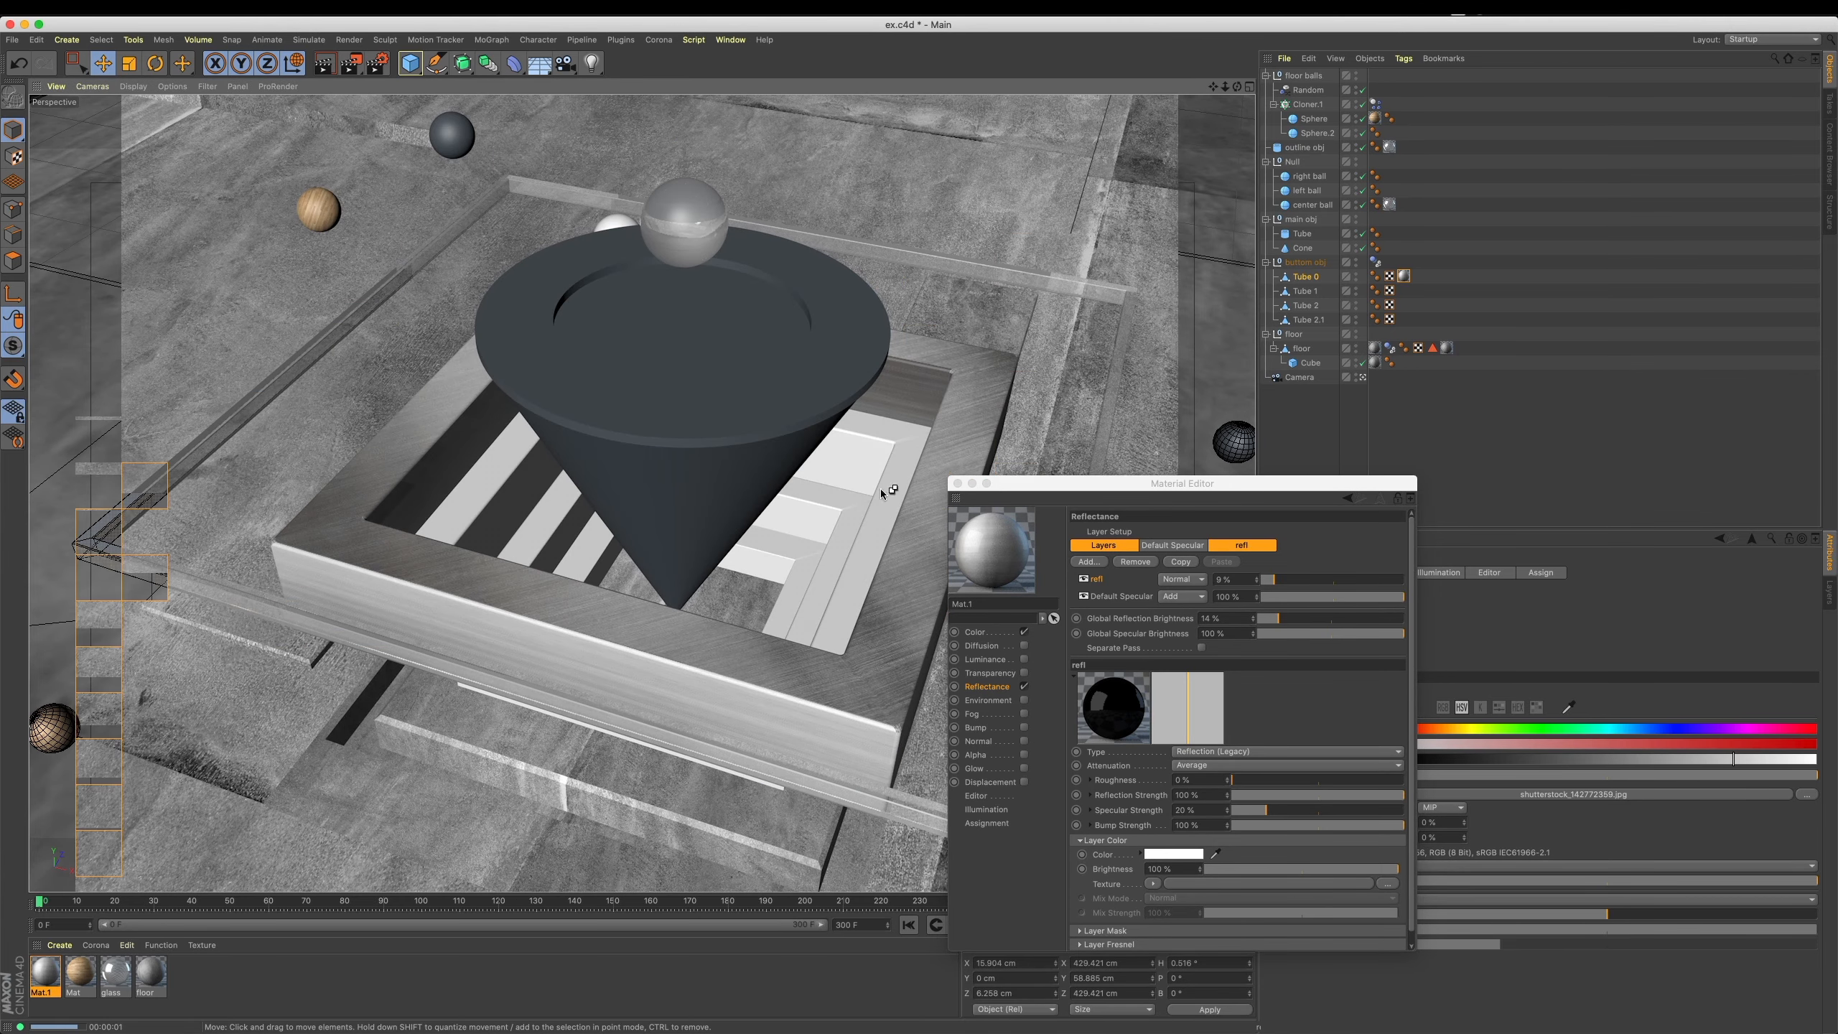
drag(1040, 496, 1088, 570)
key(super+w)
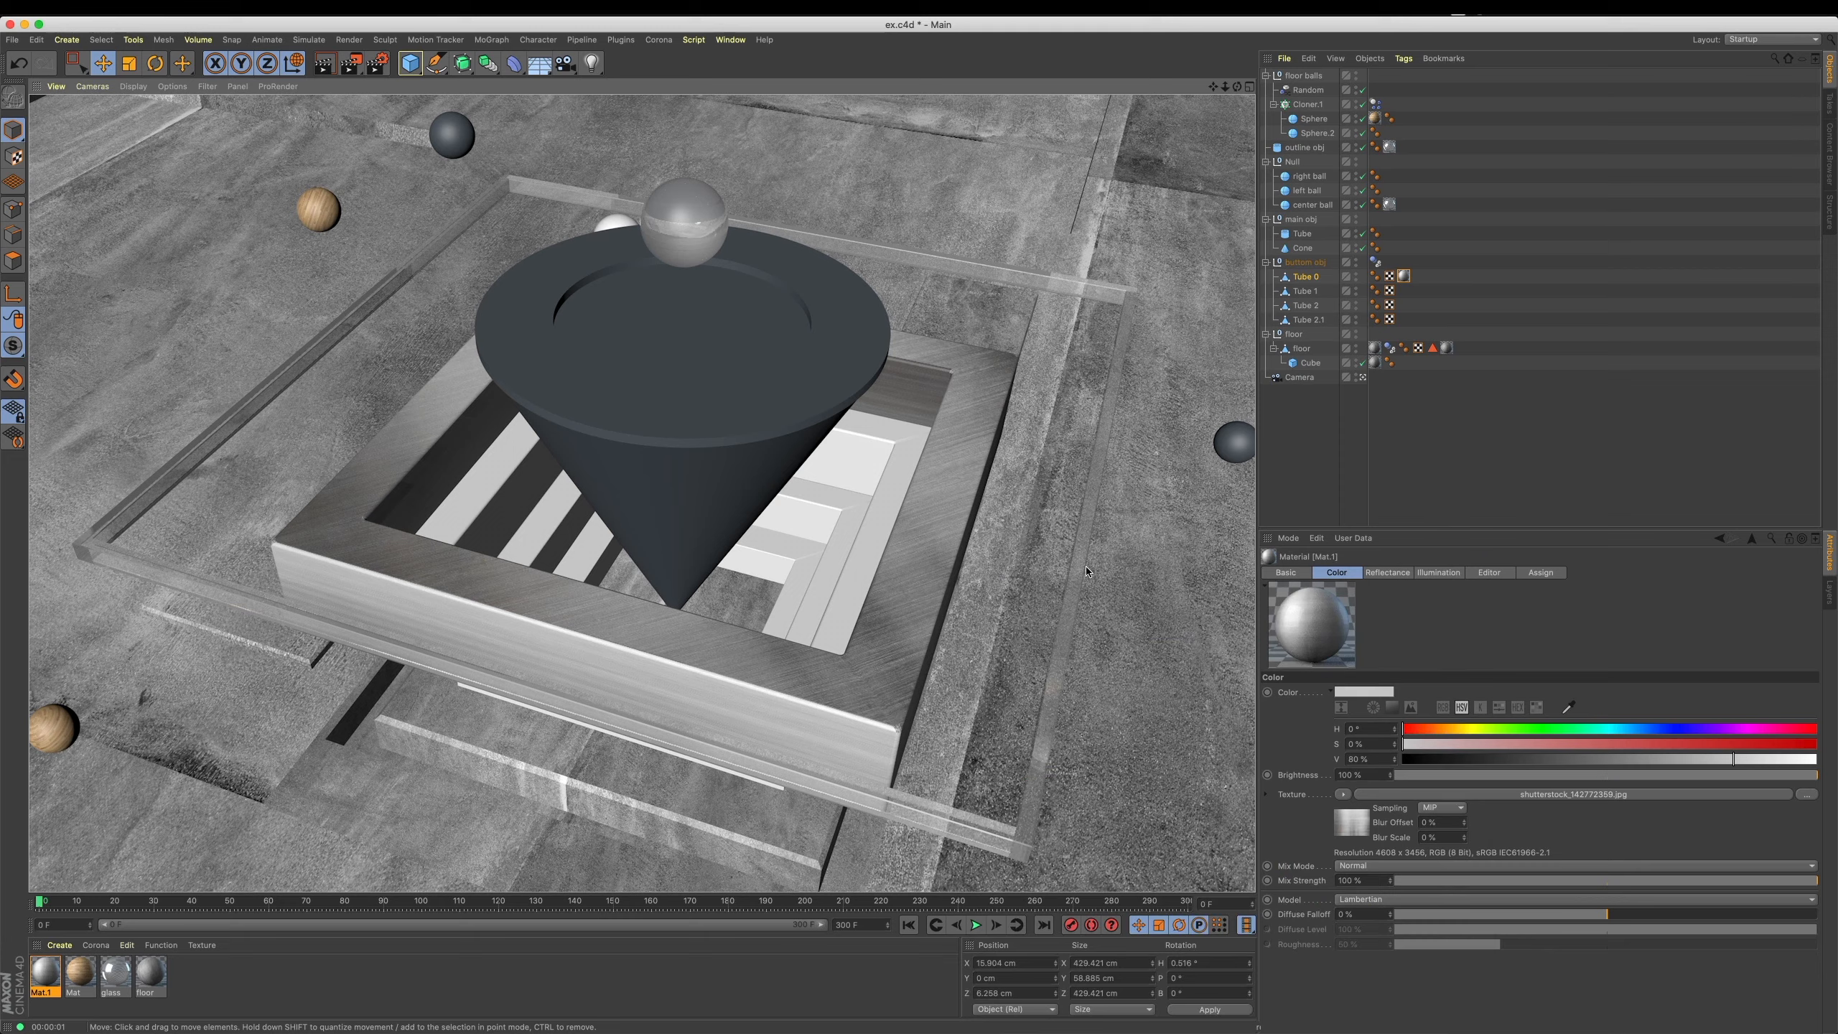
Replace the color texture of Mat.1 with the brushed metal image shutterstock_1439525939.jpg and render a preview.
double_click(44, 979)
drag(487, 95, 1464, 373)
click(1194, 523)
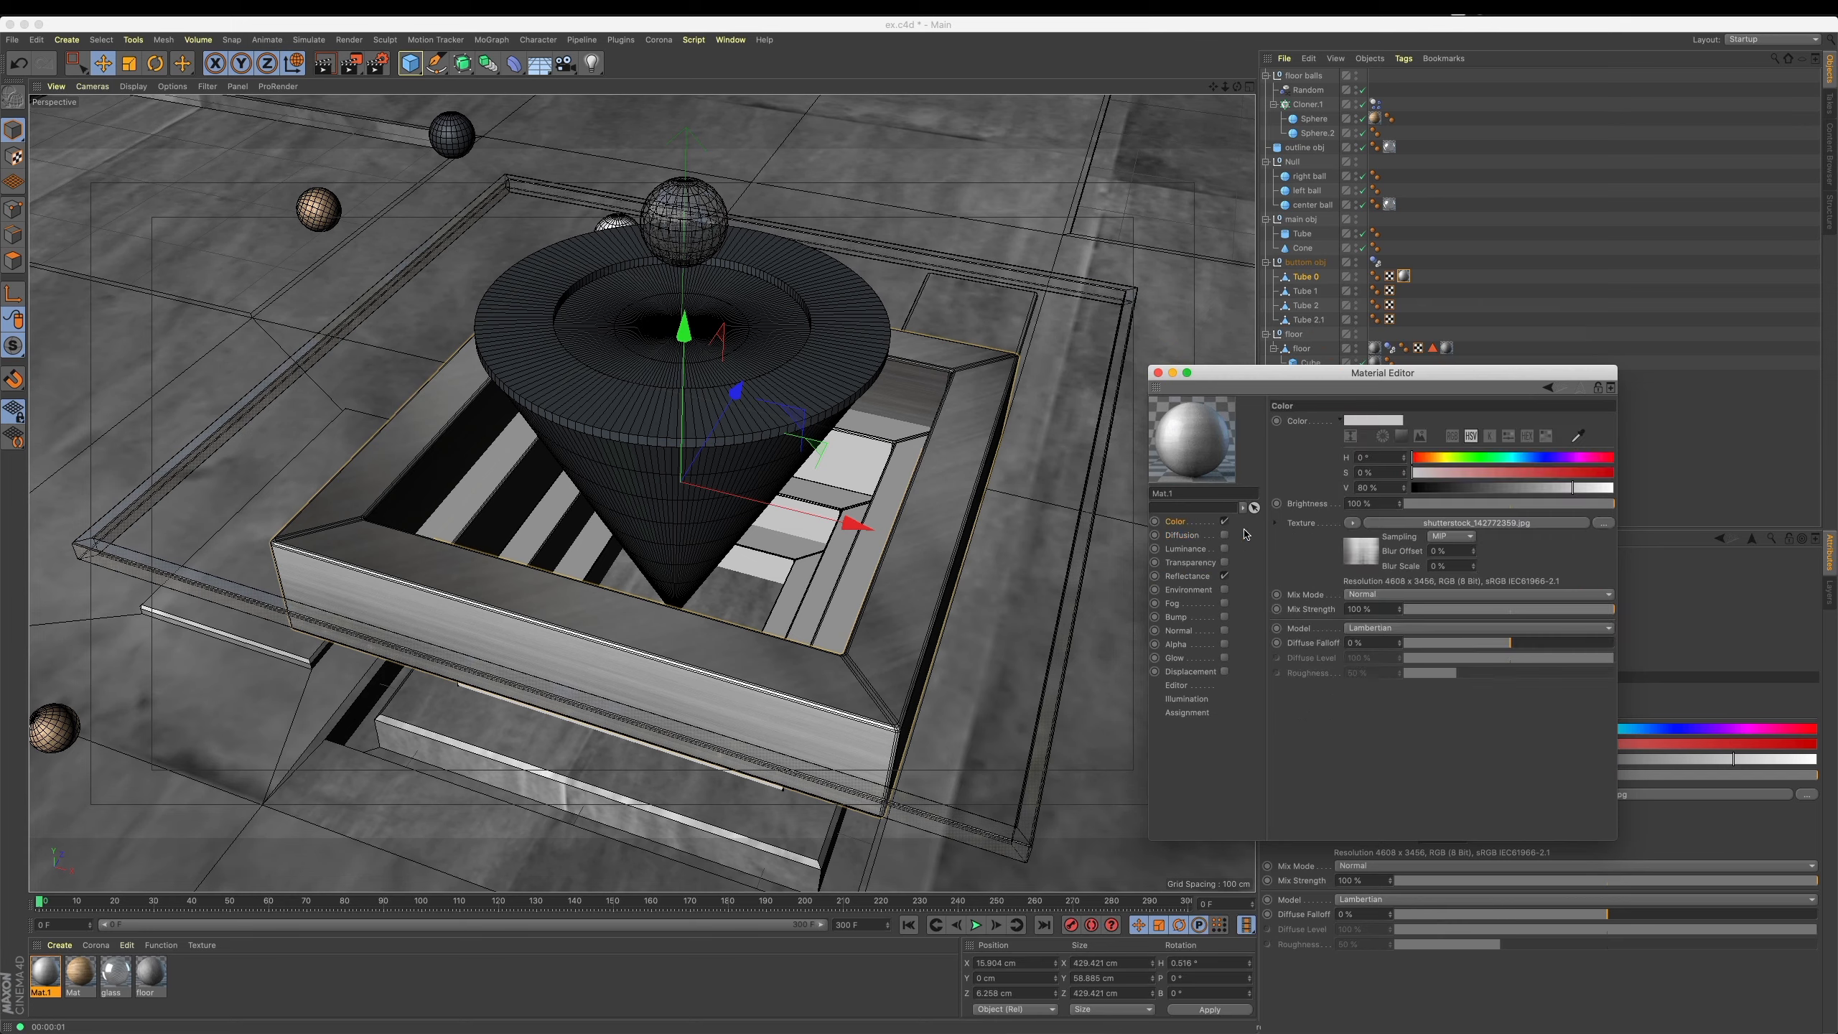
click(1602, 522)
click(510, 384)
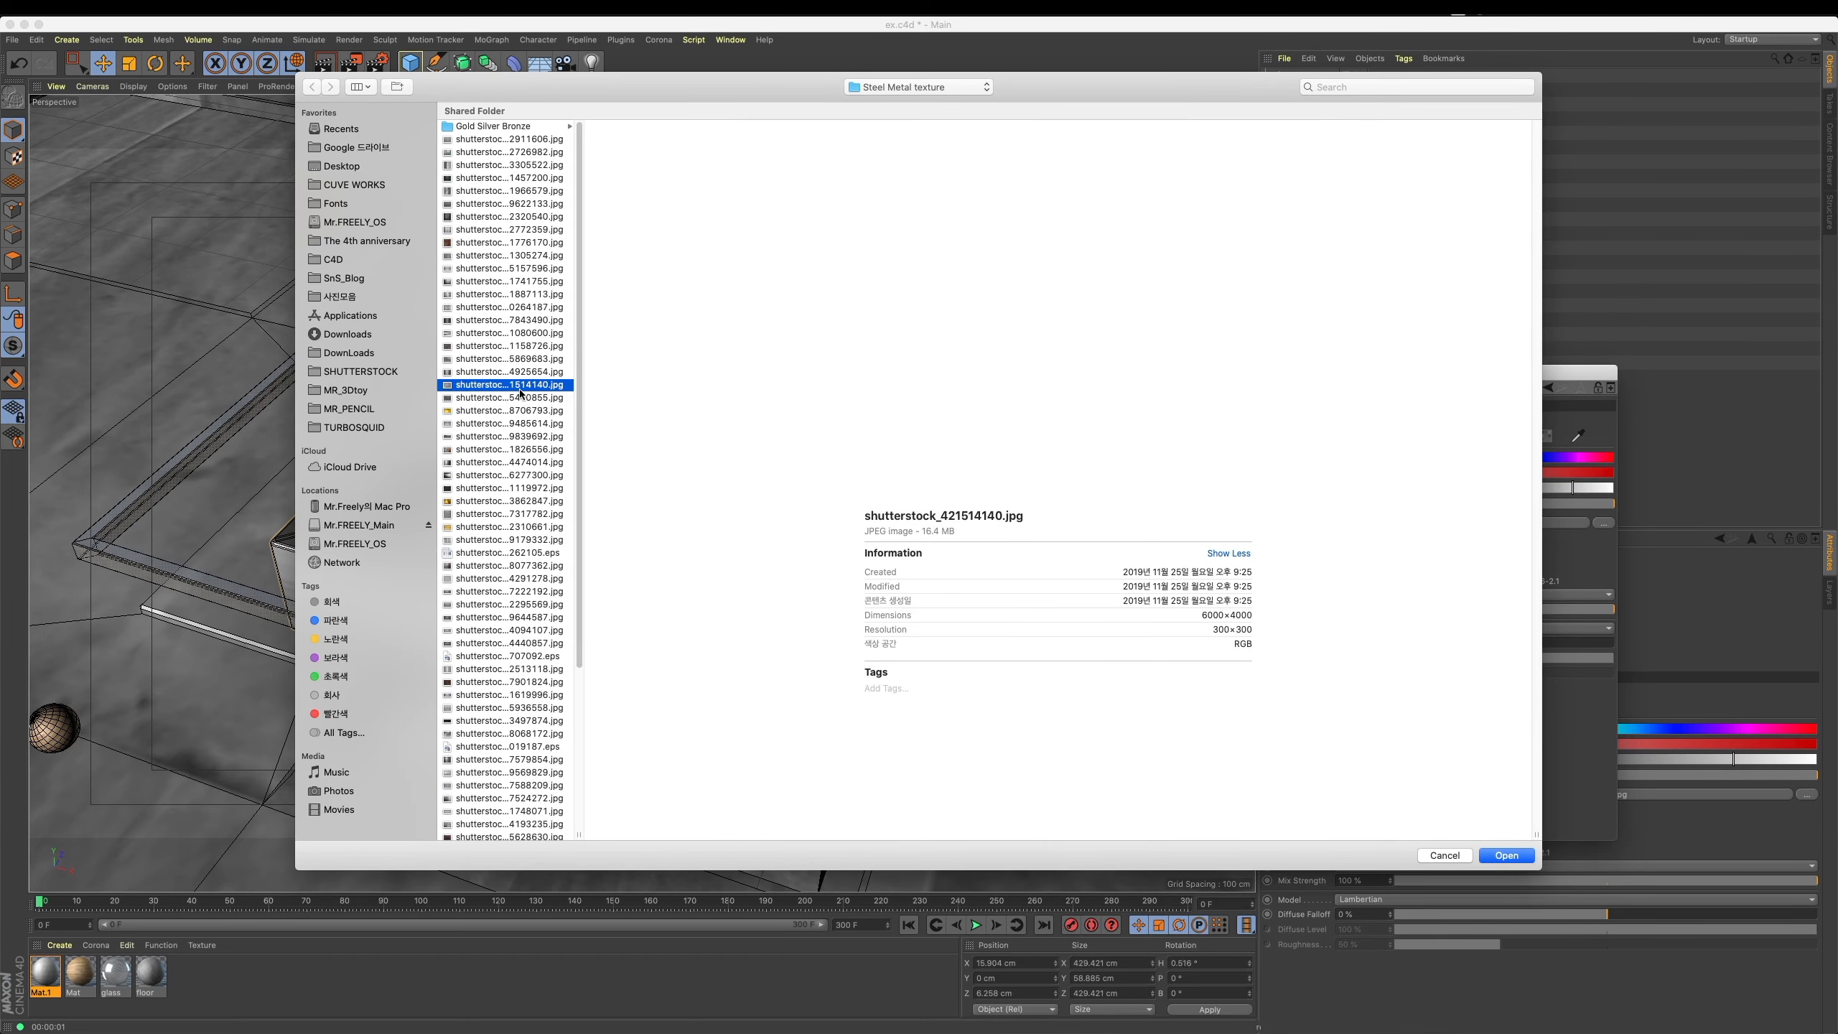
scroll(586, 463, down, 5)
click(533, 729)
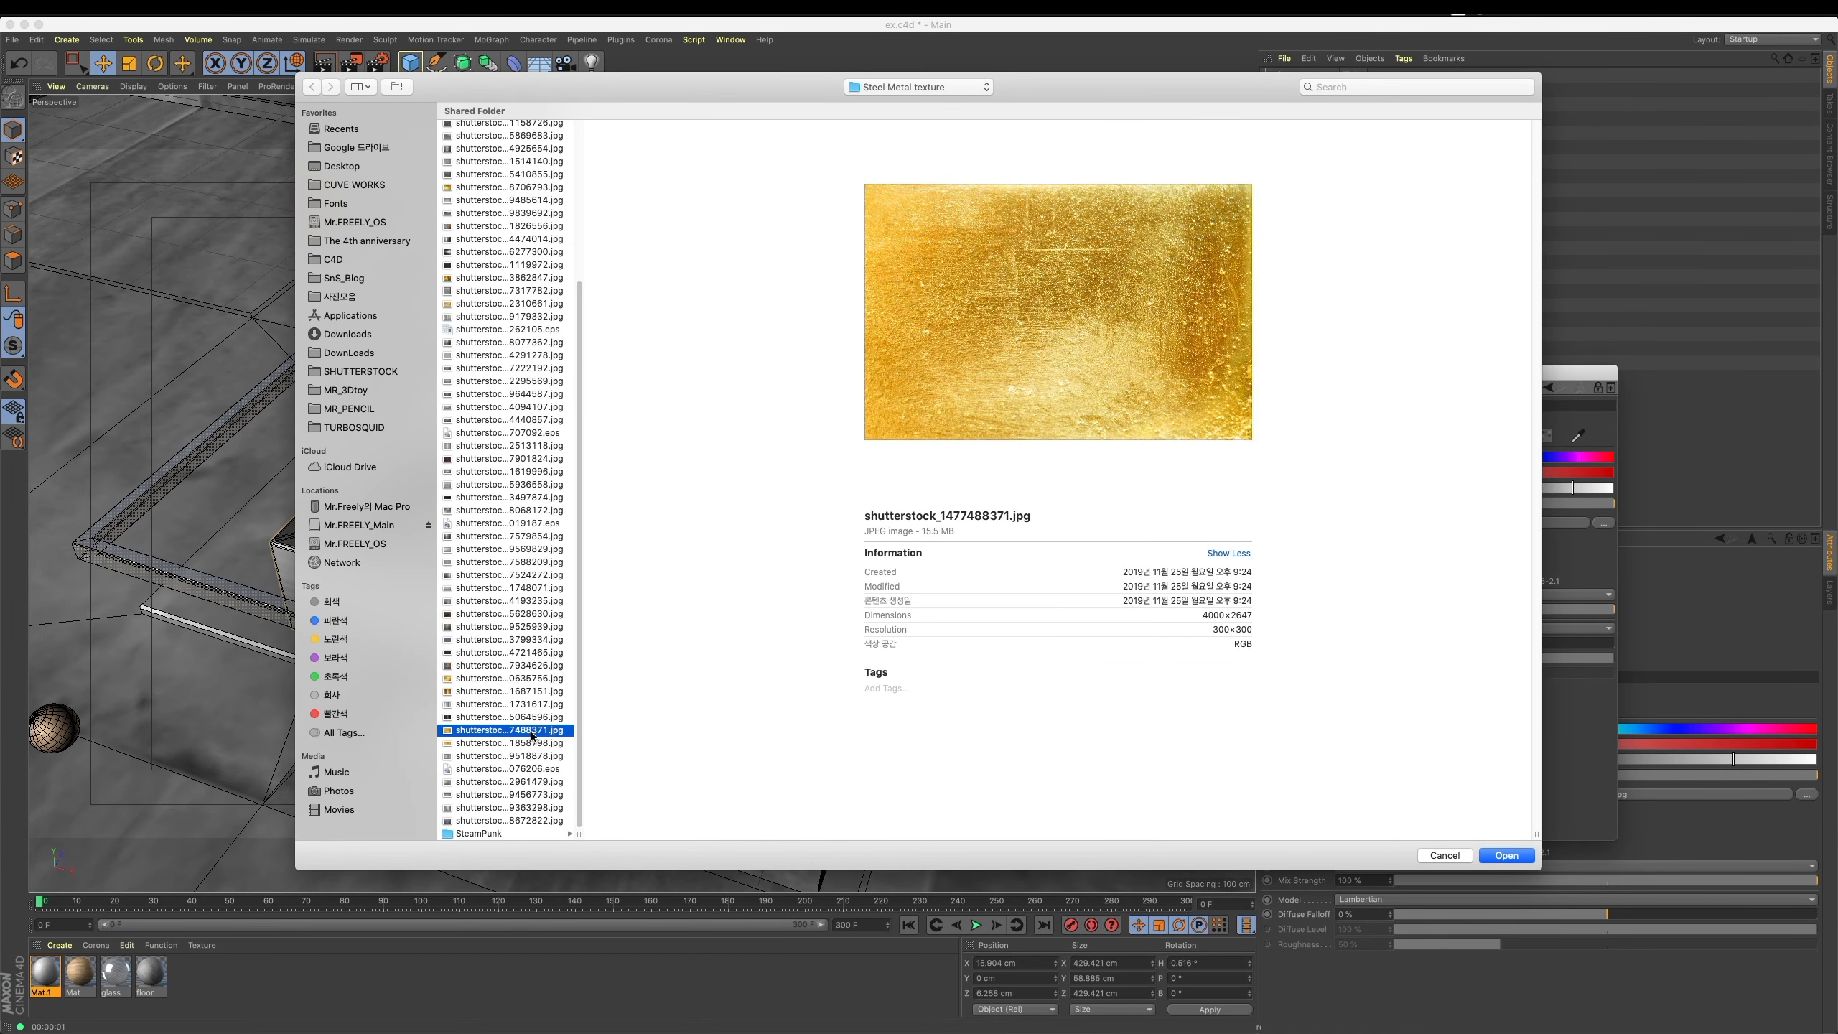
click(536, 717)
click(539, 703)
key(Up)
key(Up)
key(Up)
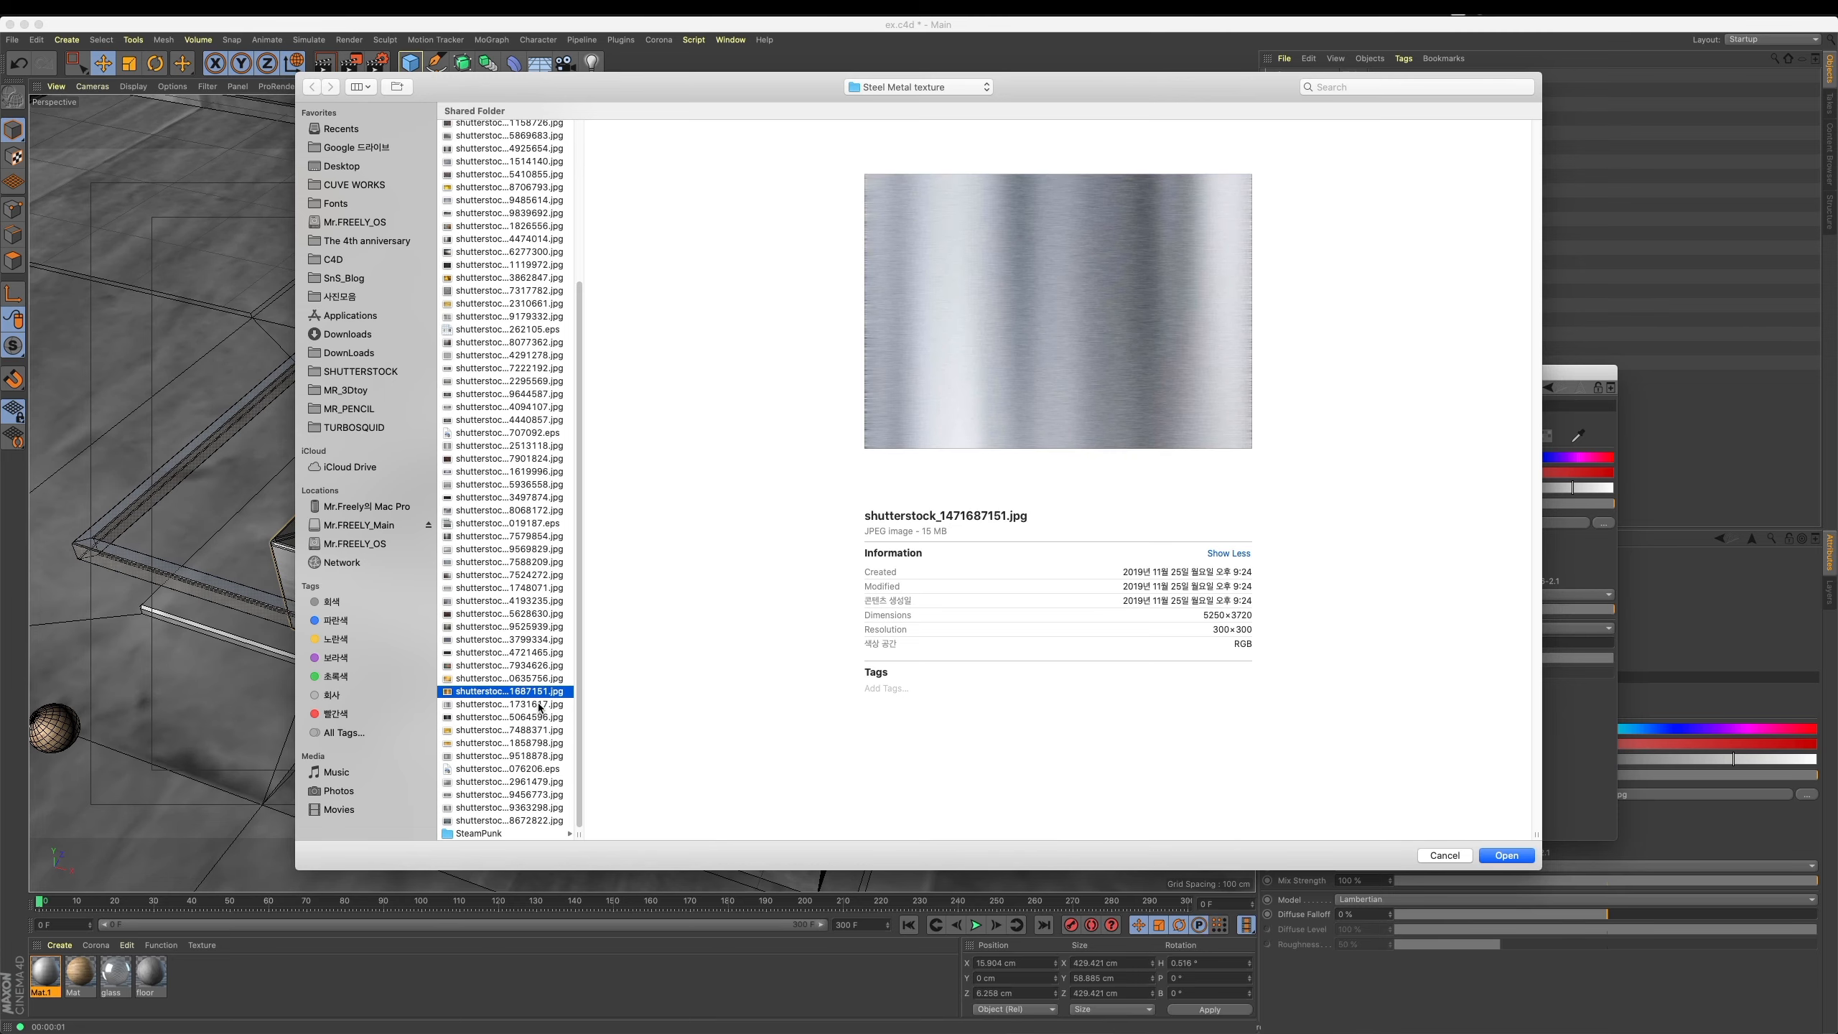
key(Up)
key(Up)
key(Up)
key(Up)
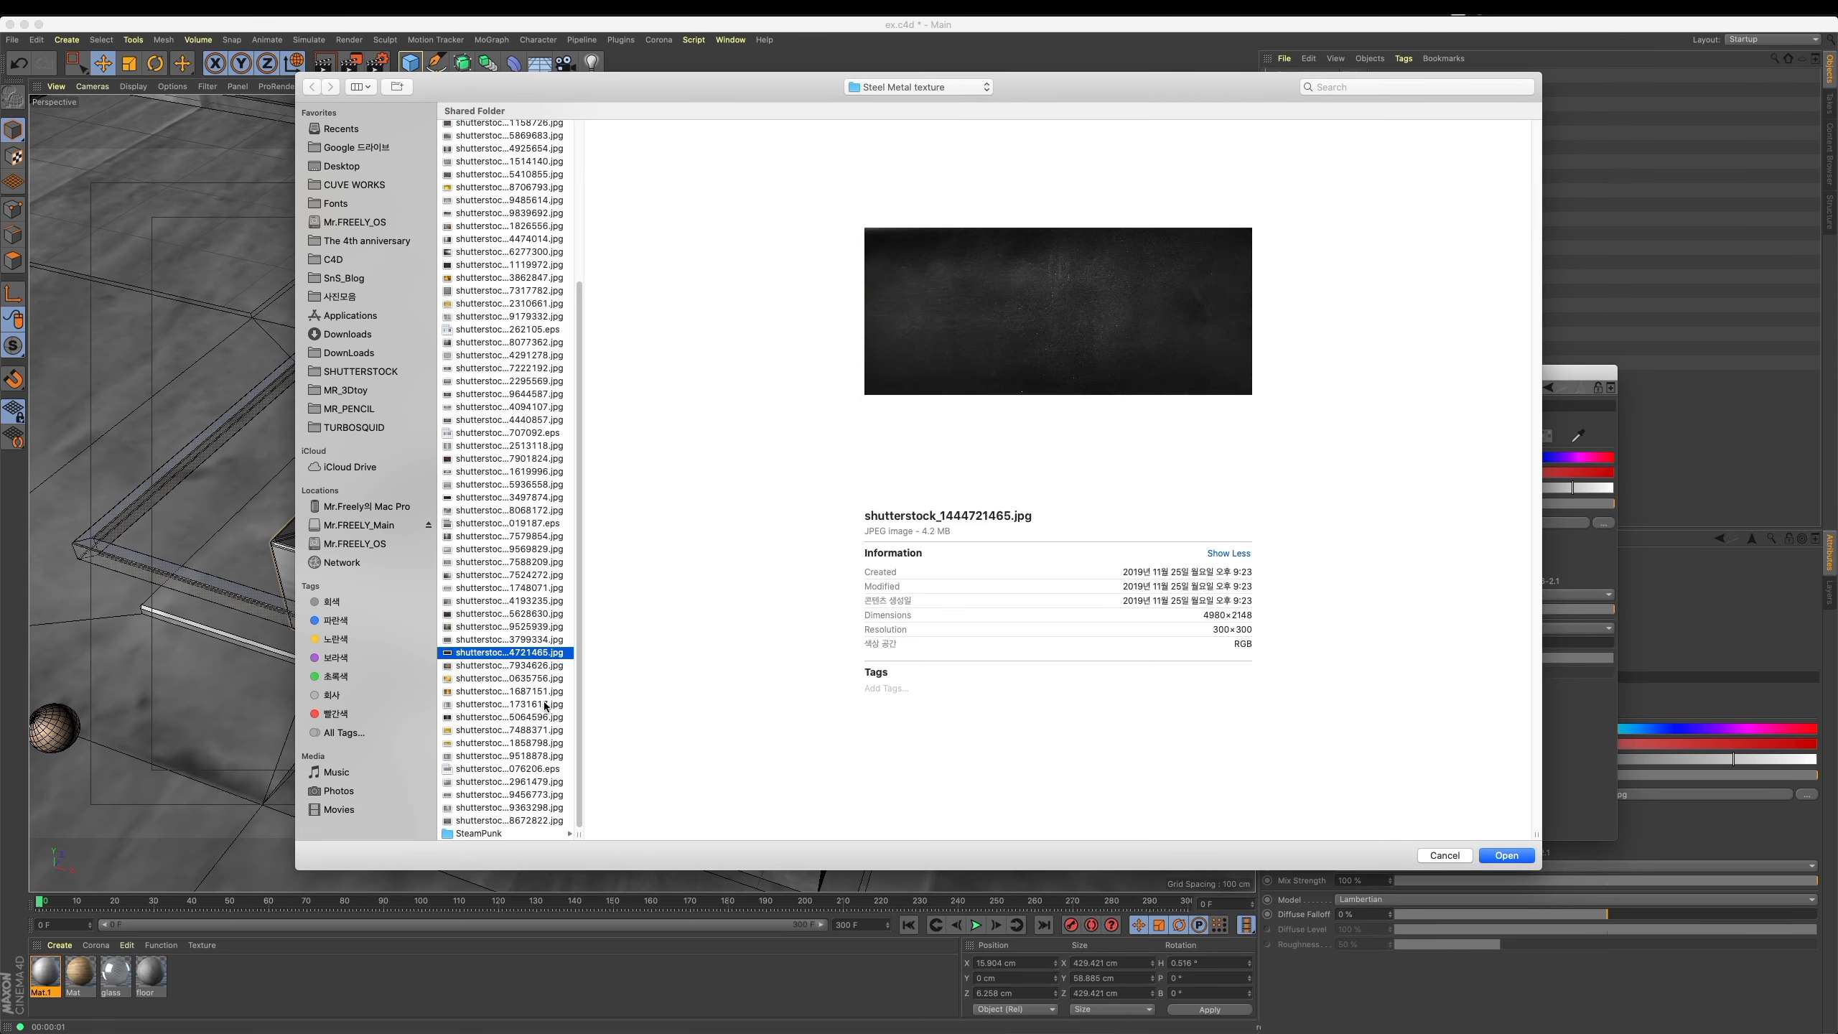
key(Down)
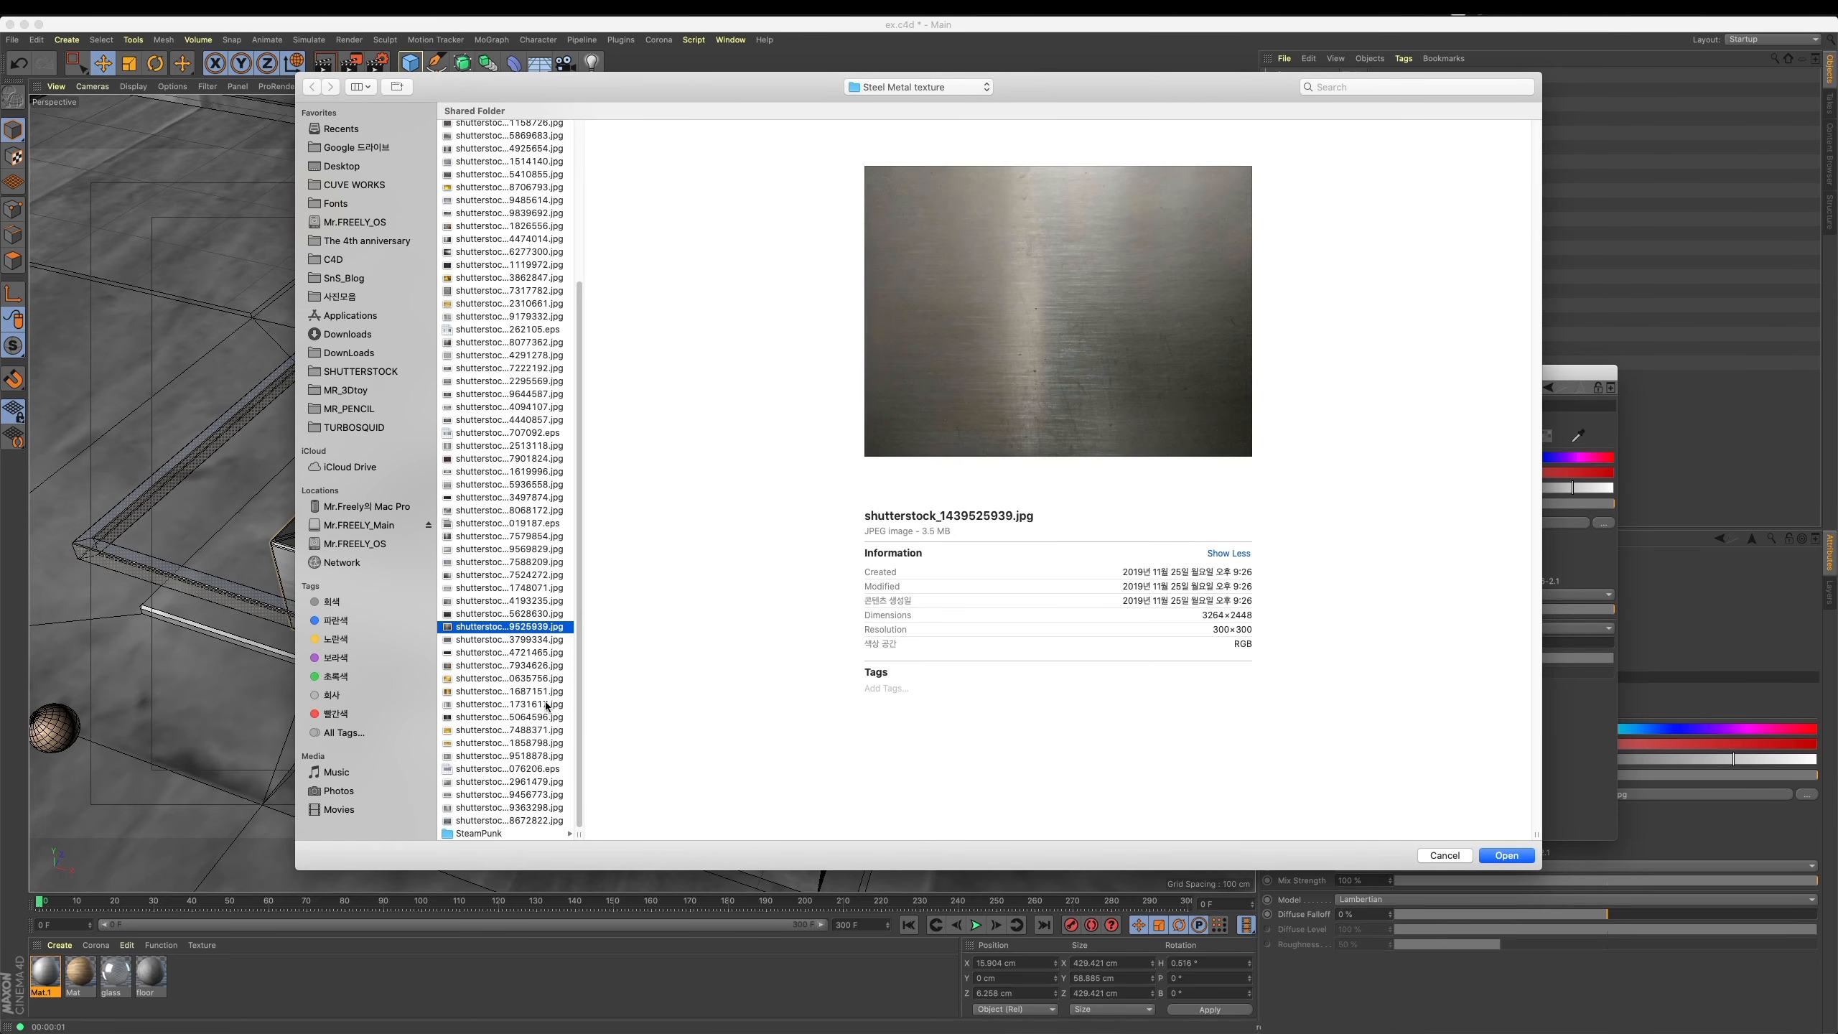
key(Return)
click(1039, 342)
key(ctrl+r)
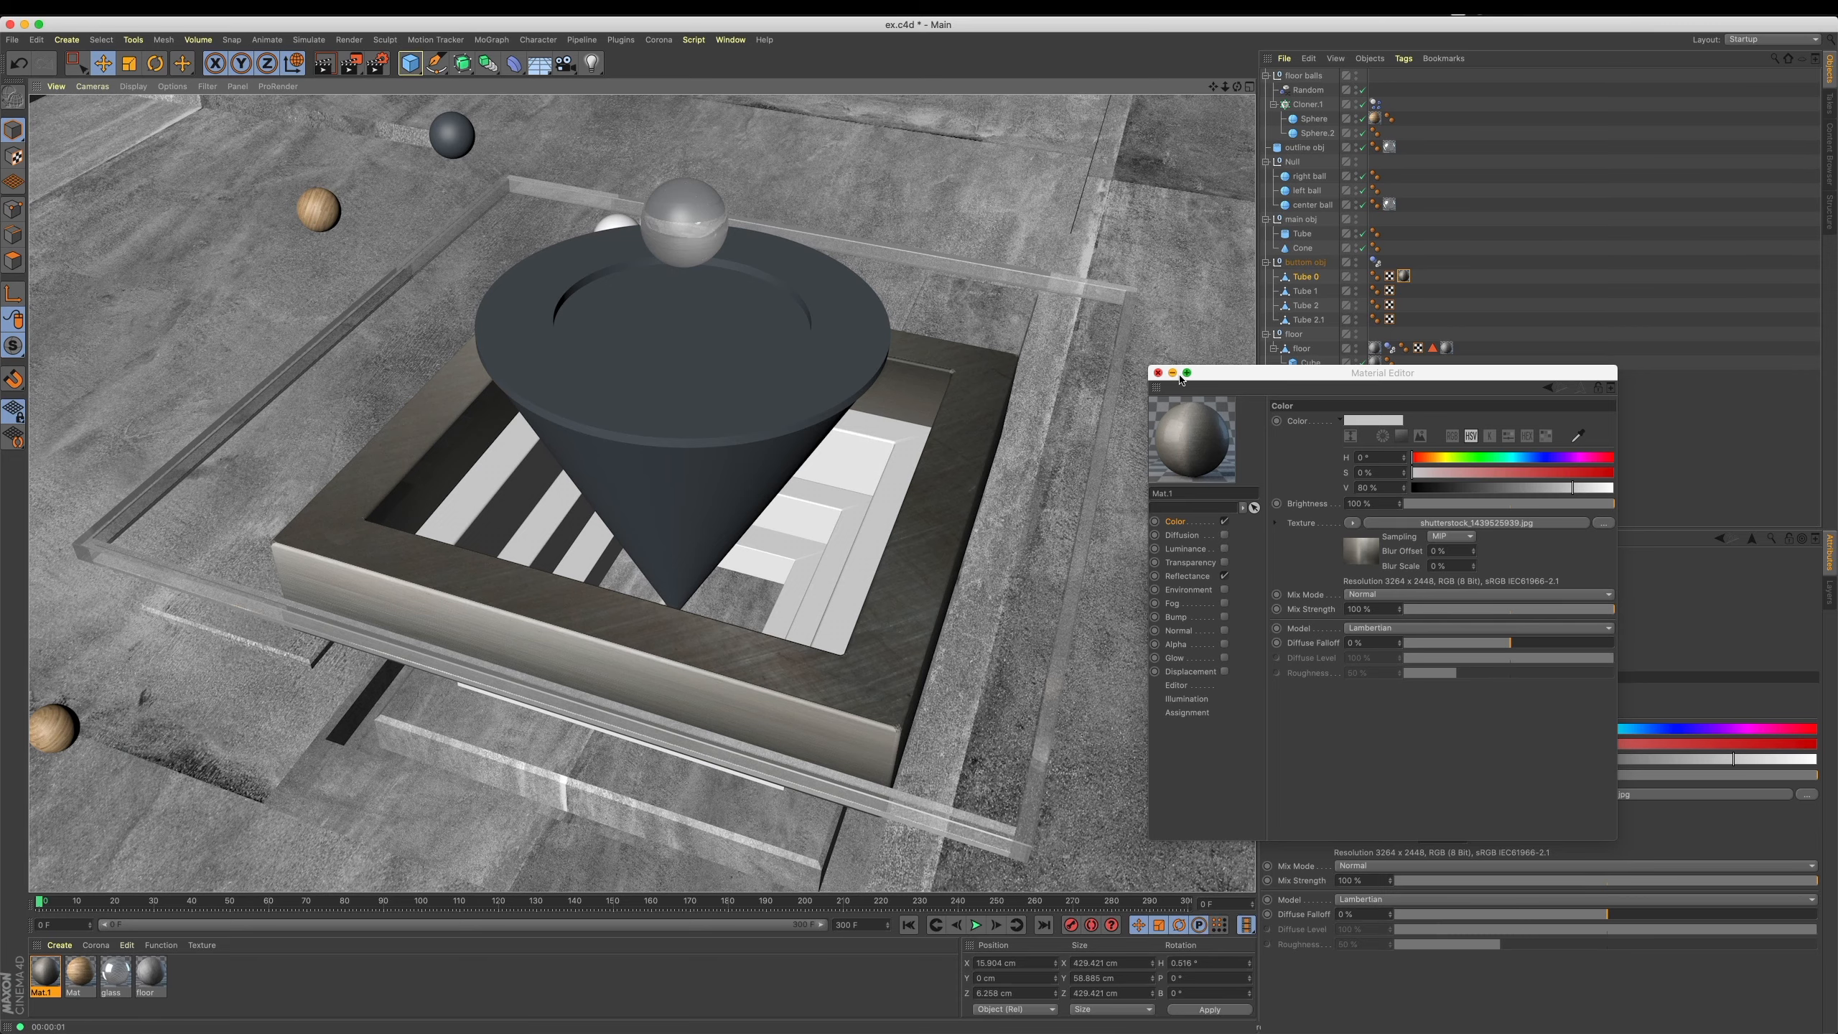
click(1157, 373)
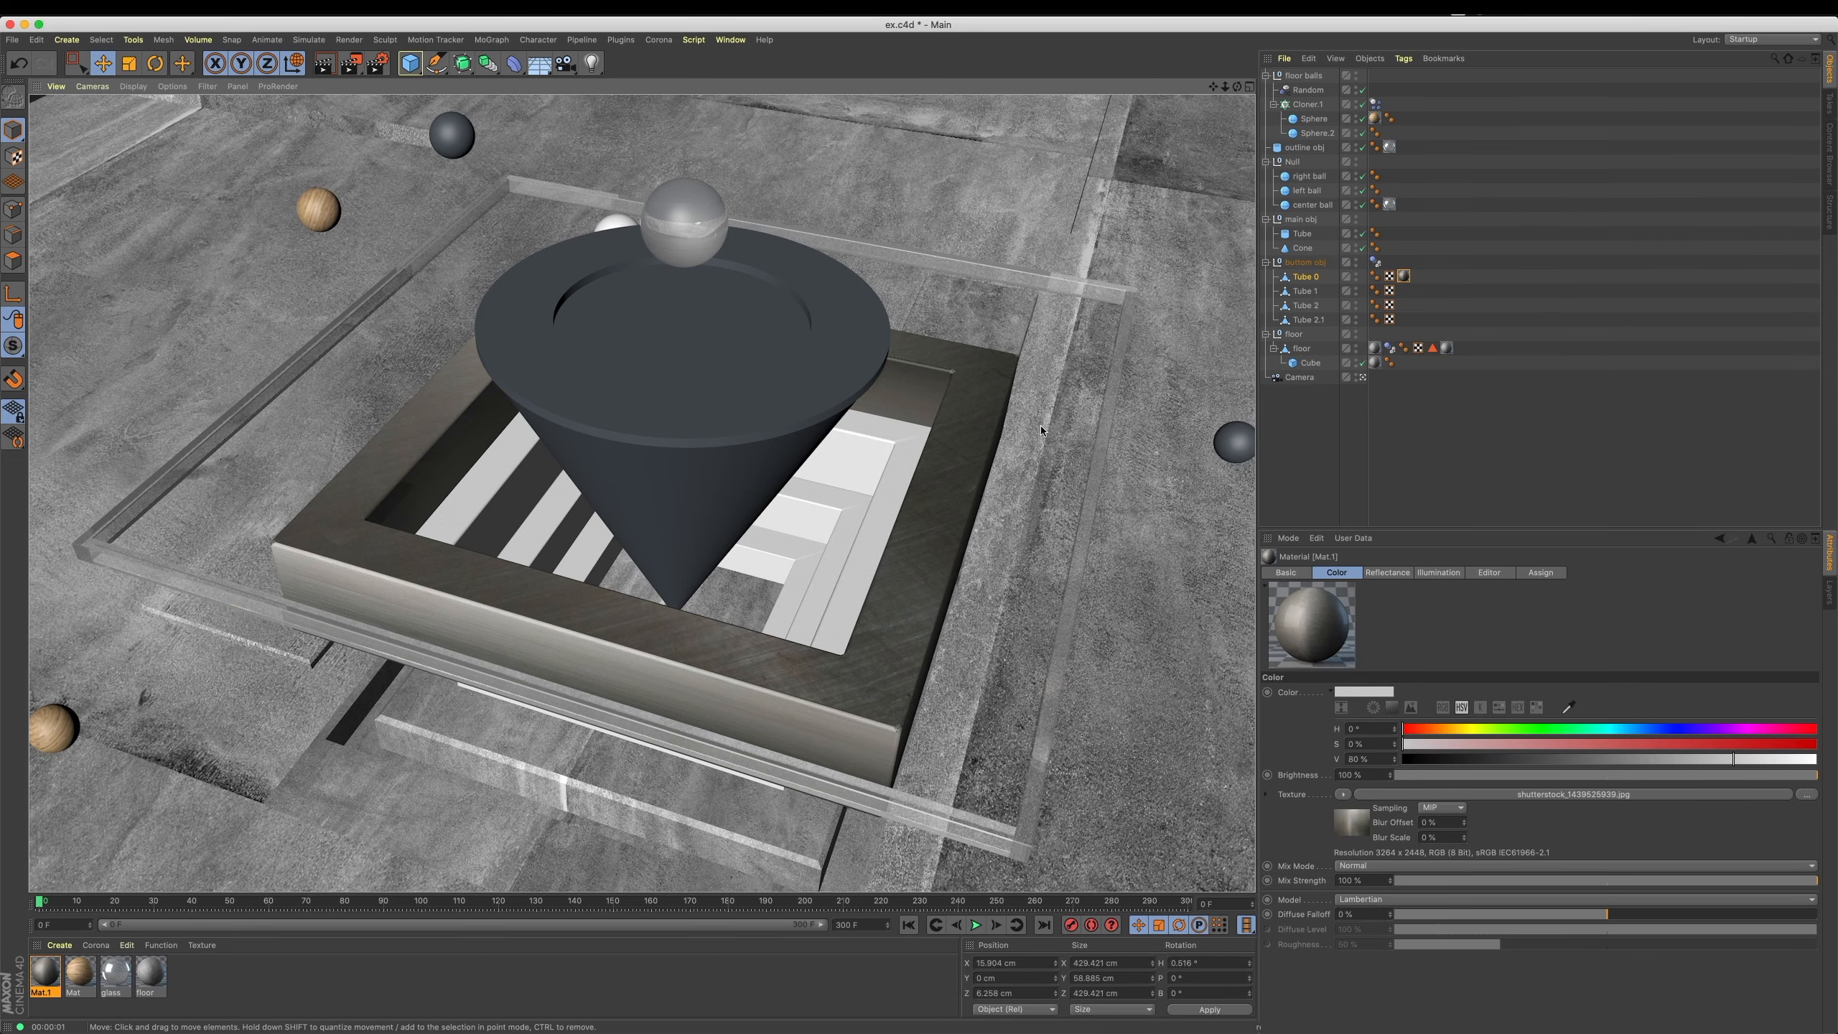
Set the texture projection on Tube 0 to Cubic, make the tiling seamless, and render a preview.
click(1399, 632)
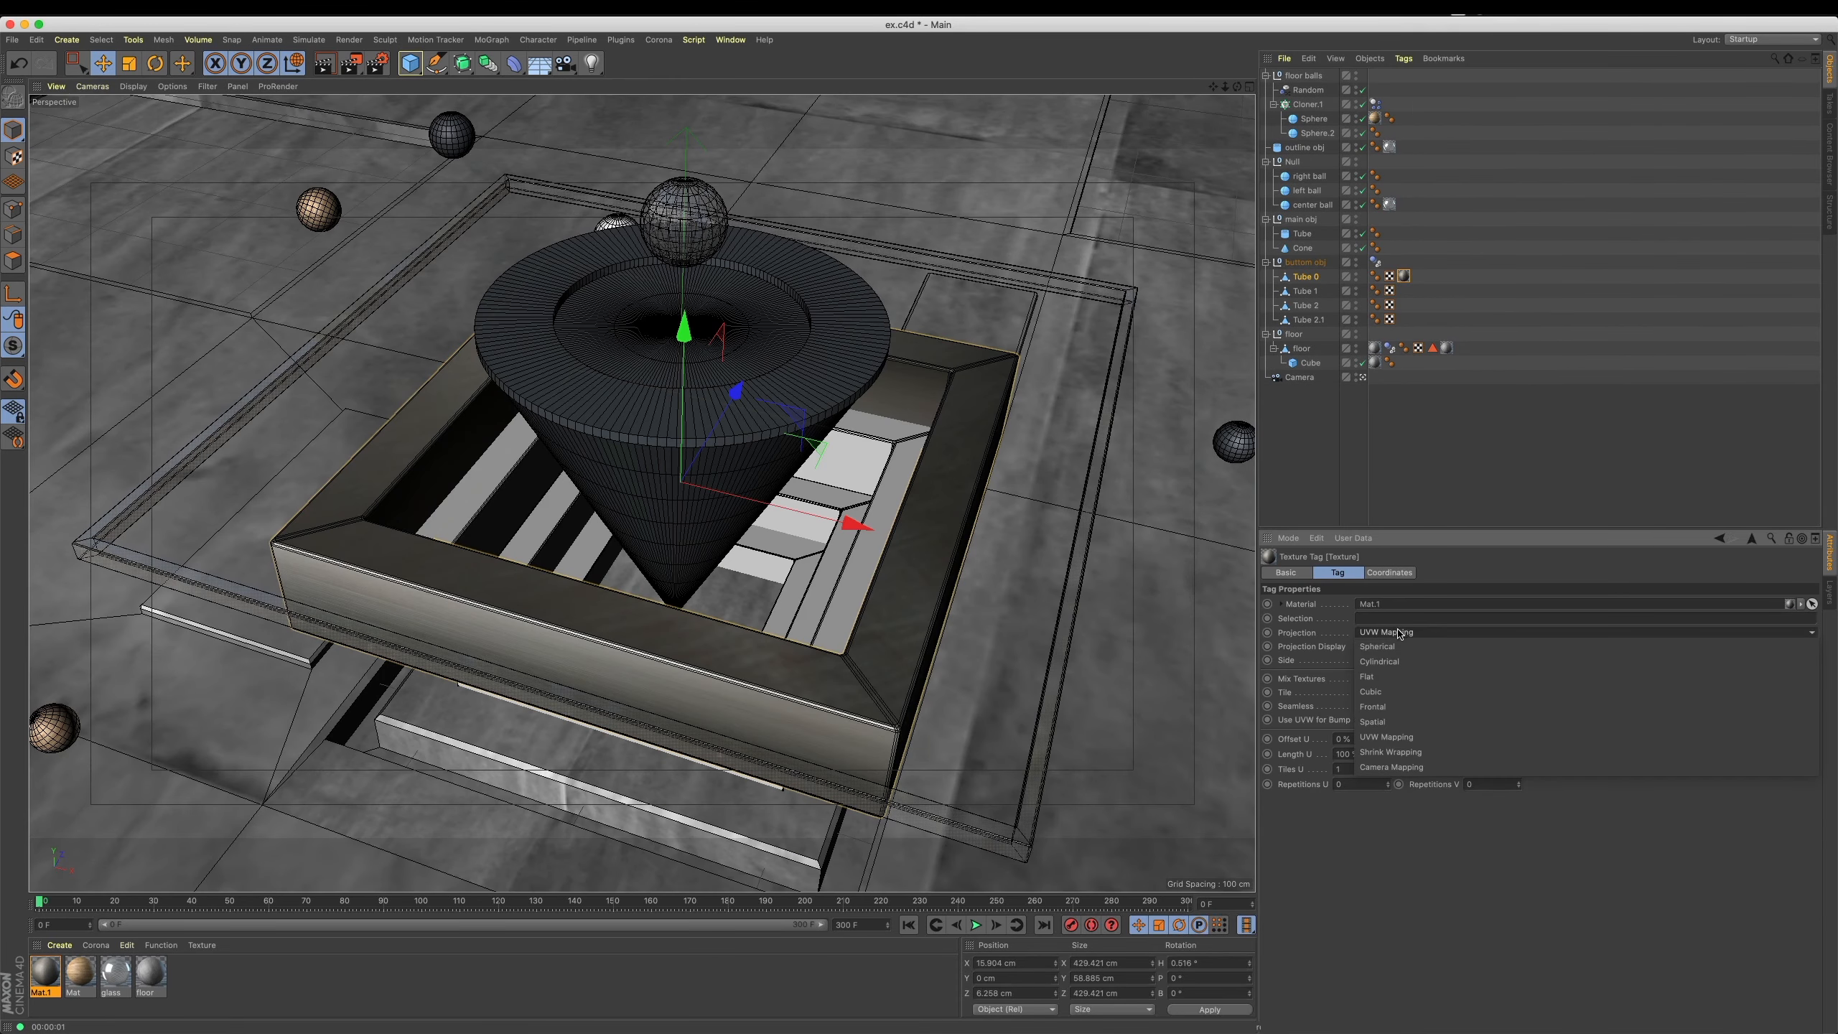
click(1393, 691)
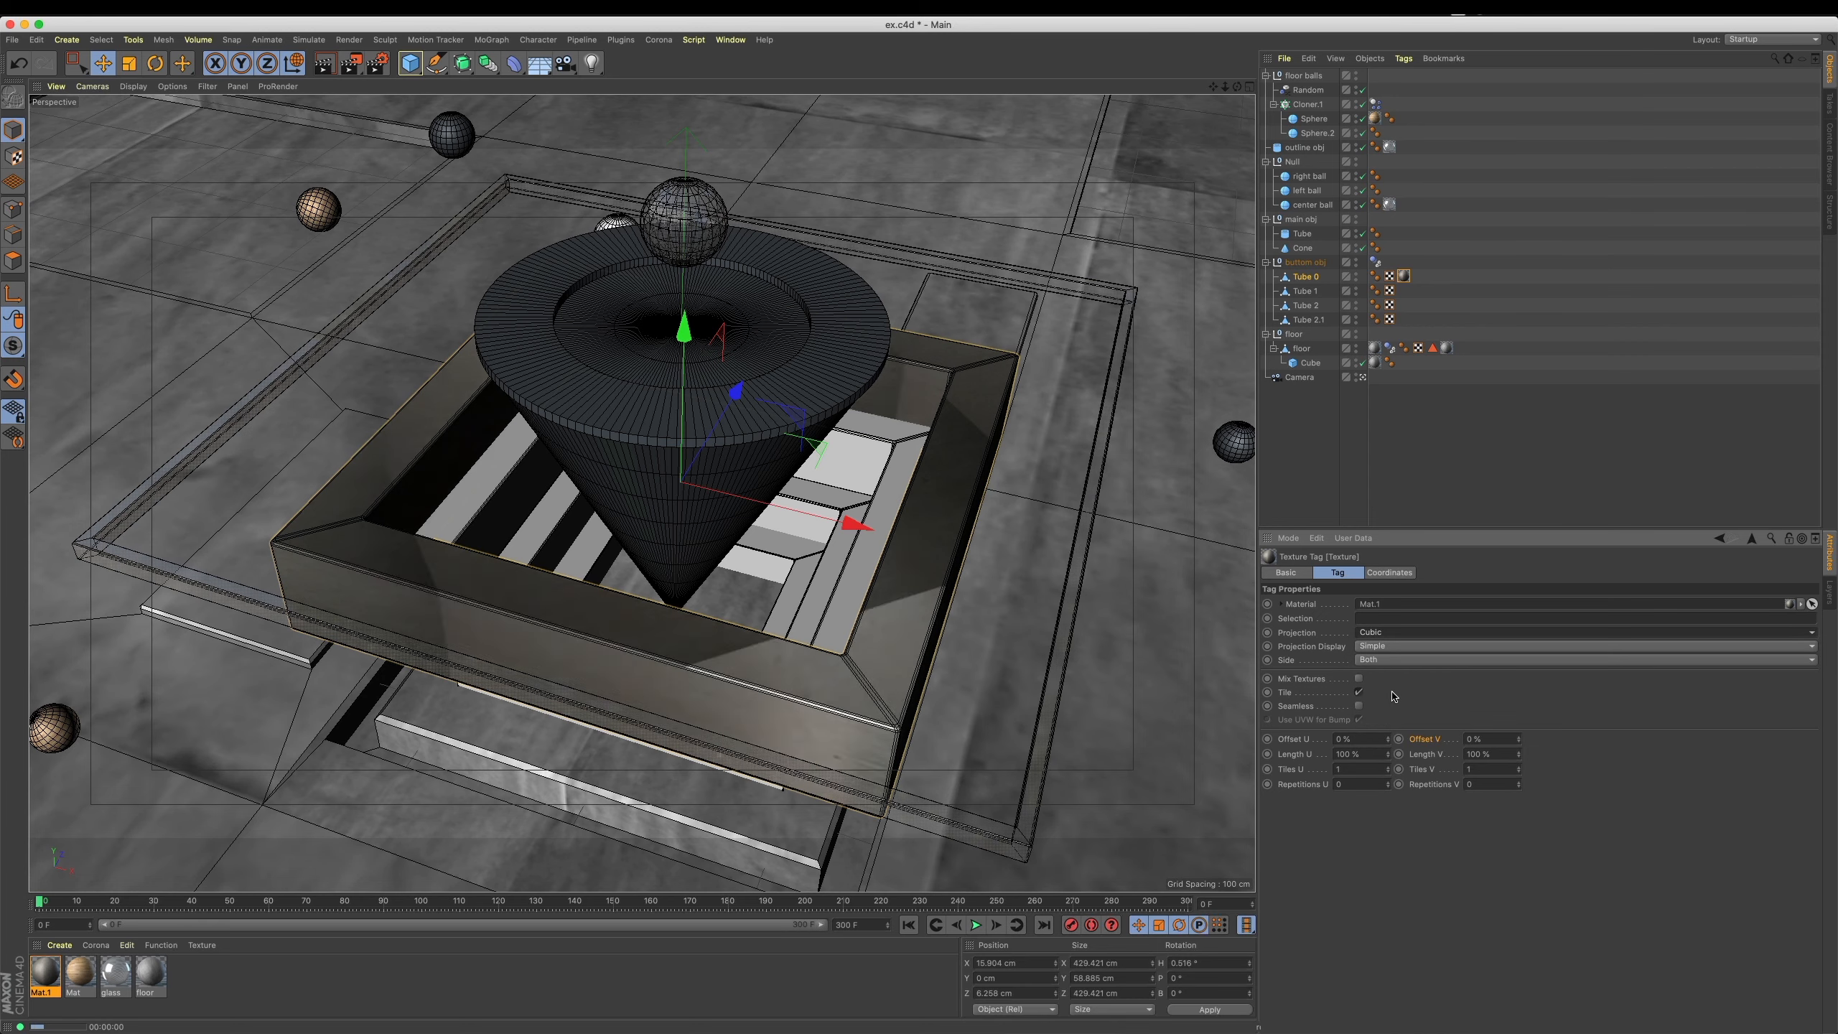
key(ctrl+r)
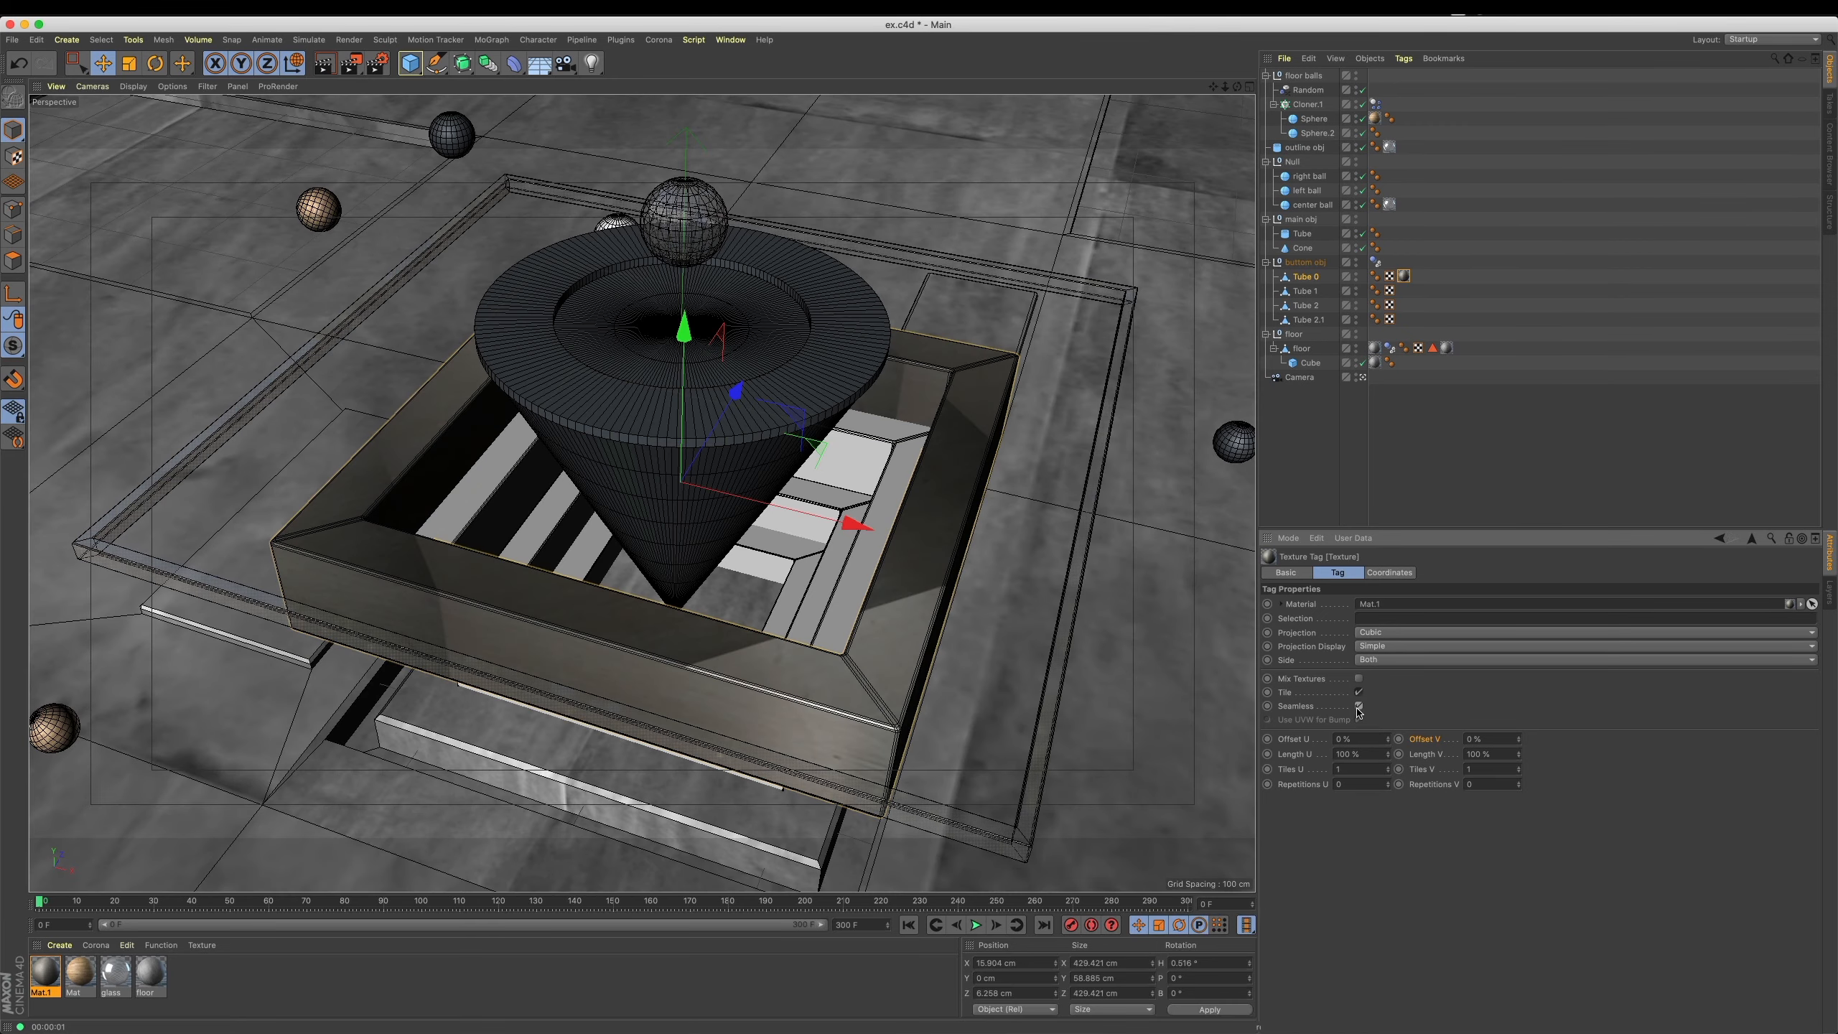
click(1359, 708)
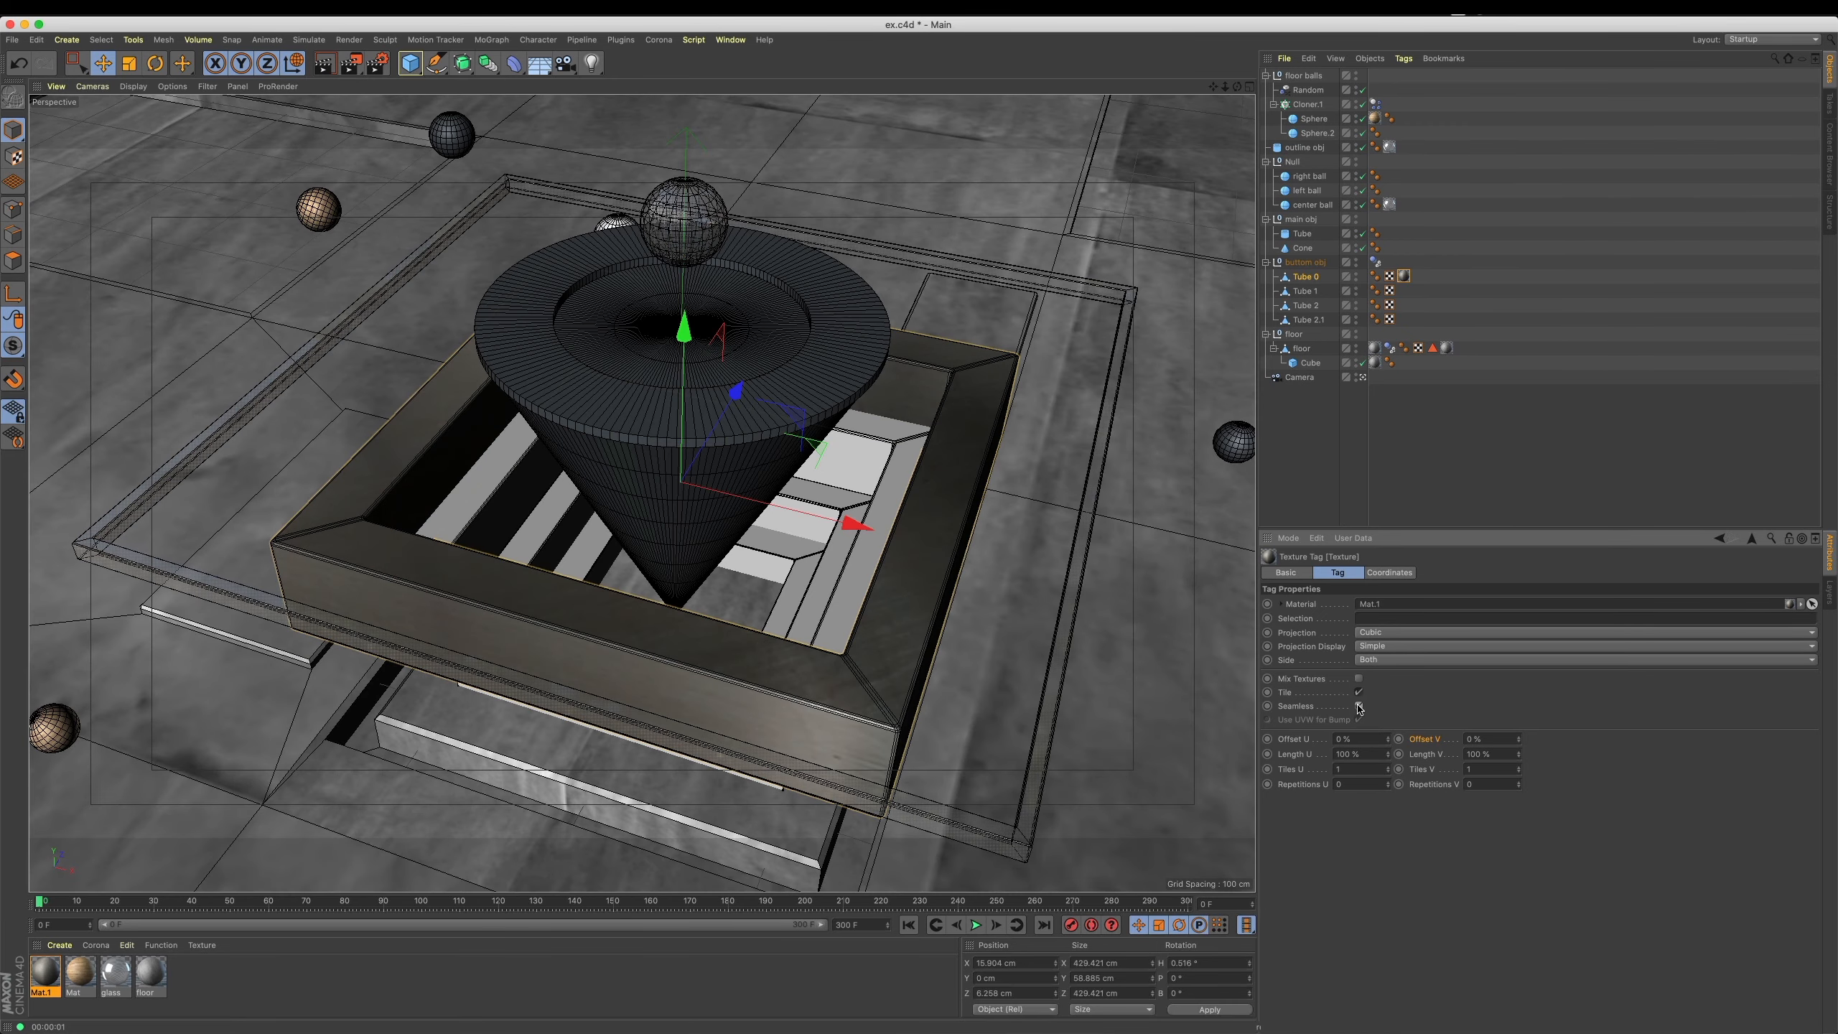
key(ctrl+r)
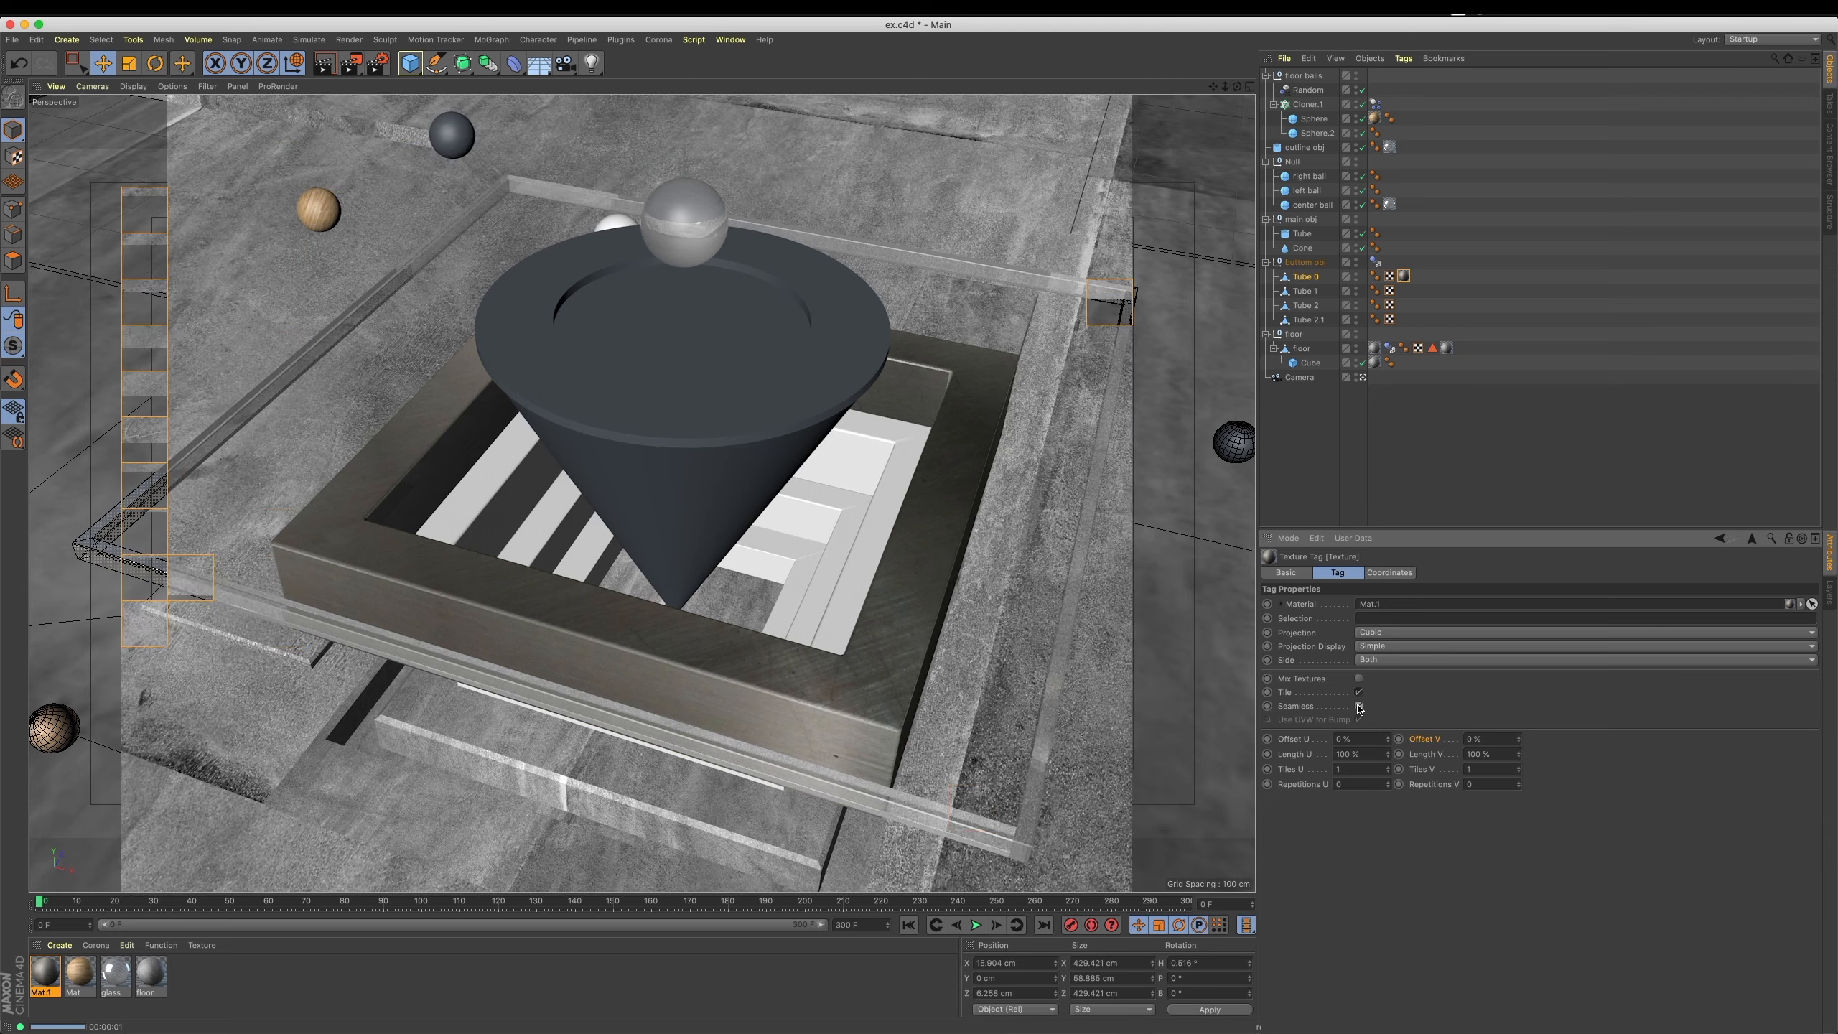
Apply Mat.1 to the remaining tubes in bottom obj and to the round Tube around the cone's rim, rendering previews.
drag(44, 971, 1326, 321)
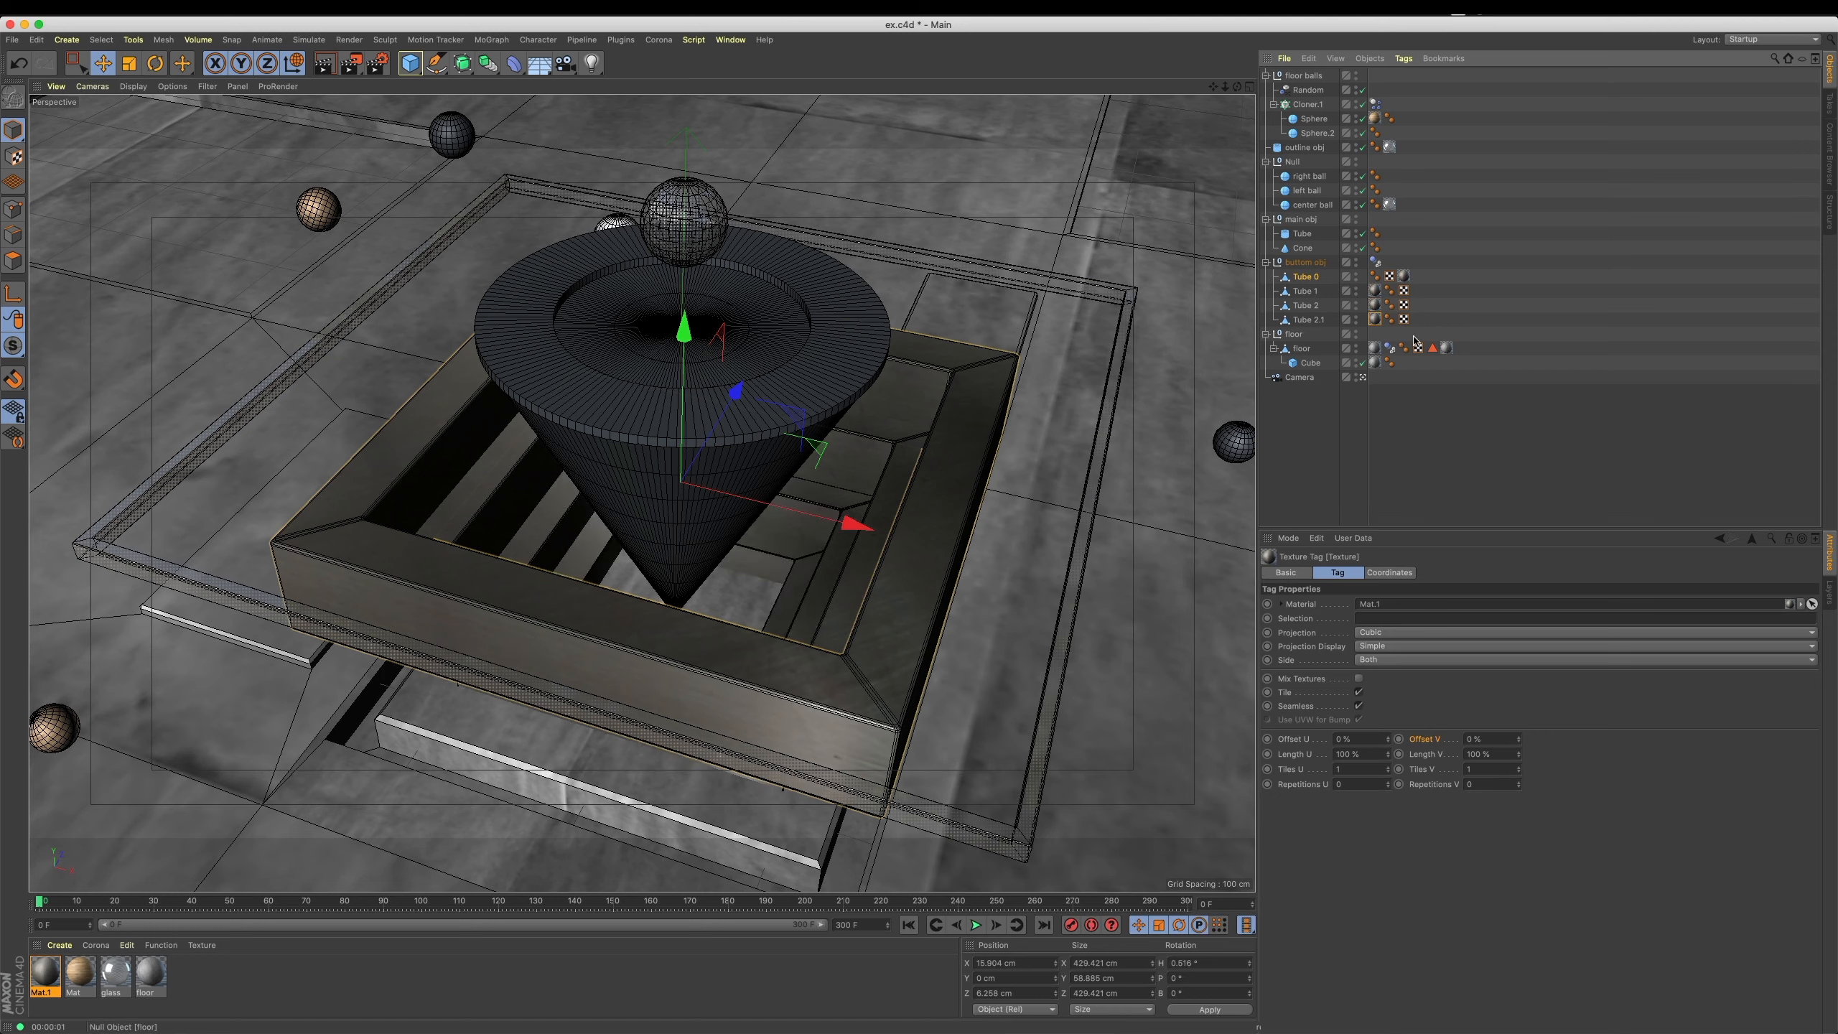
key(ctrl+r)
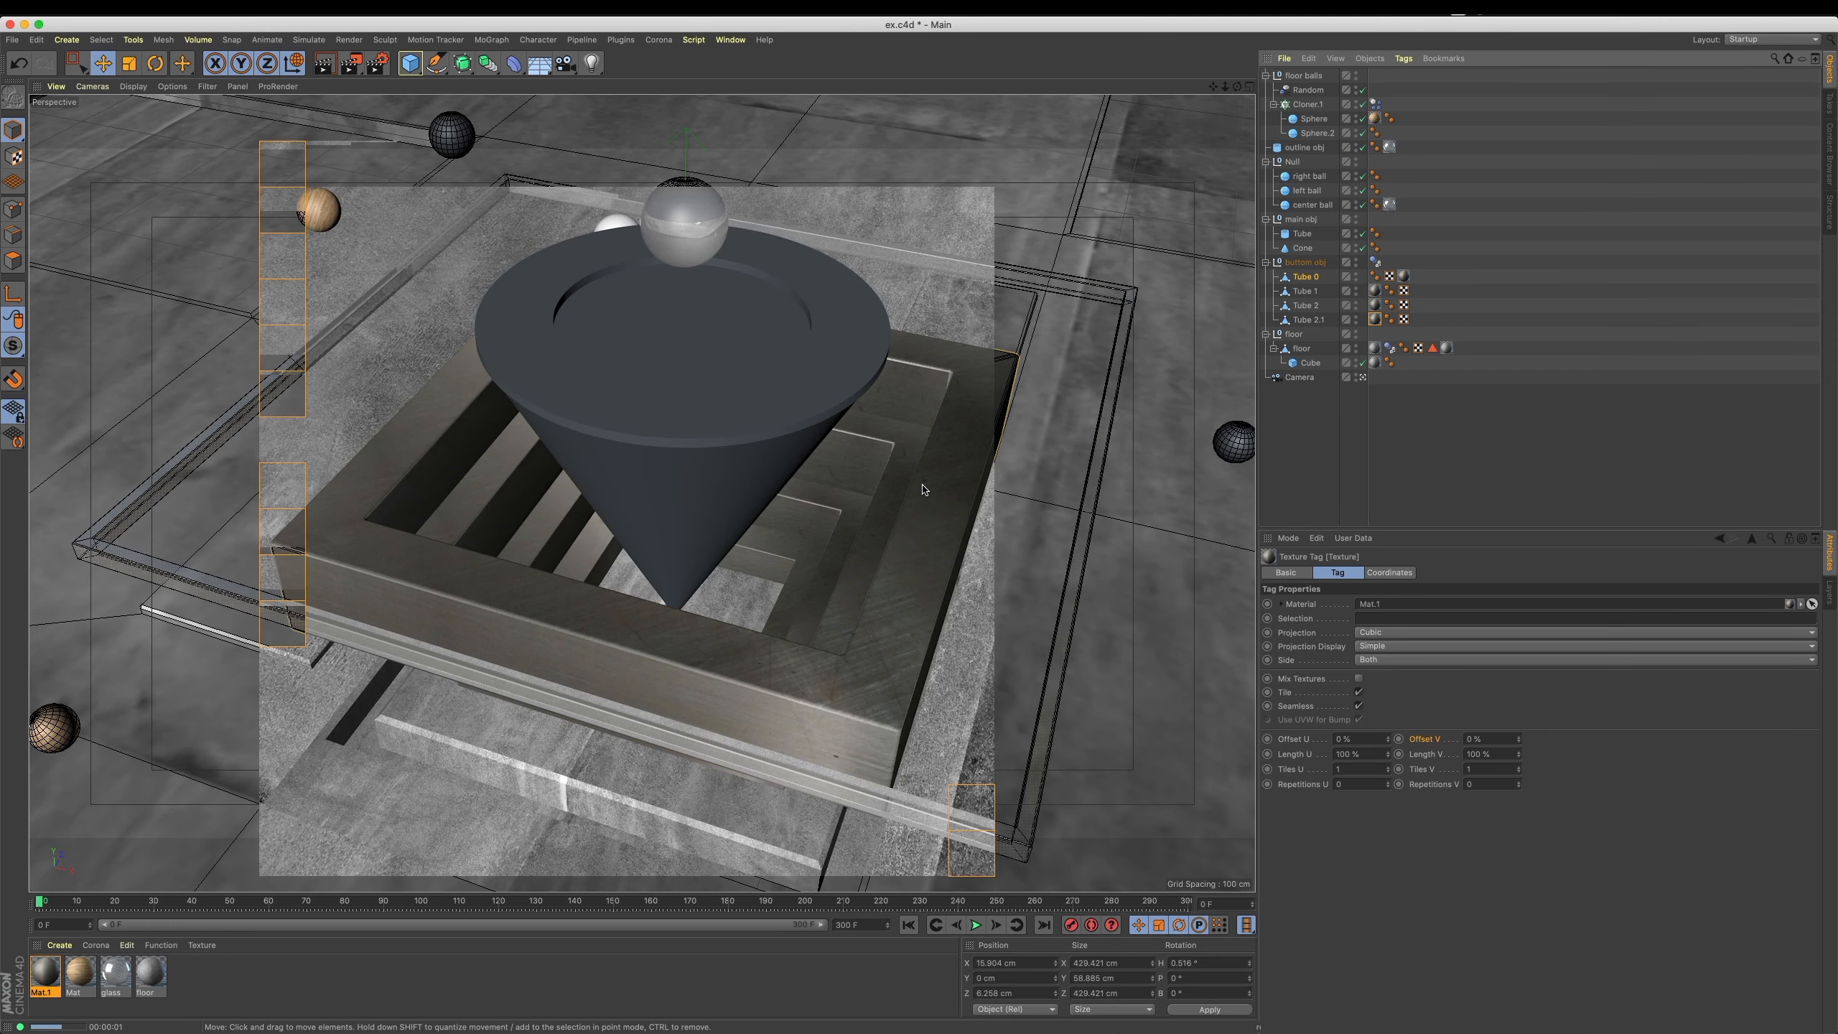
click(793, 395)
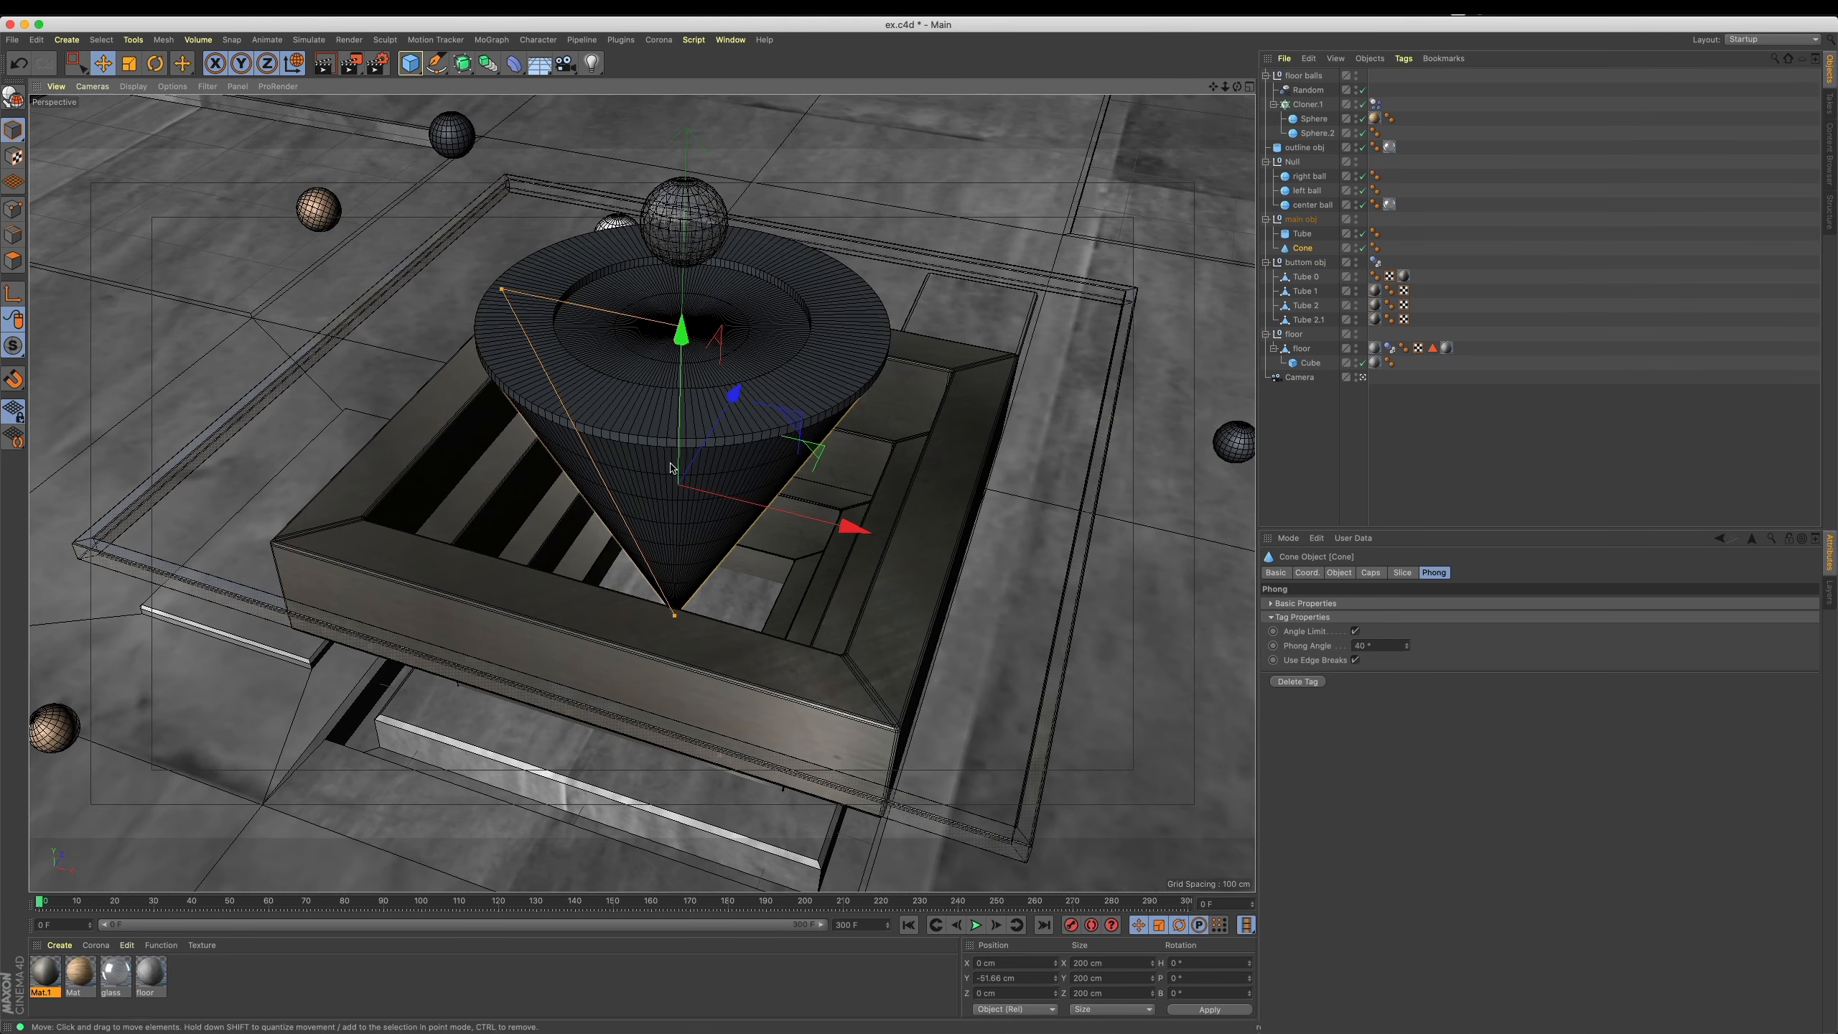
drag(45, 973, 783, 429)
key(ctrl+r)
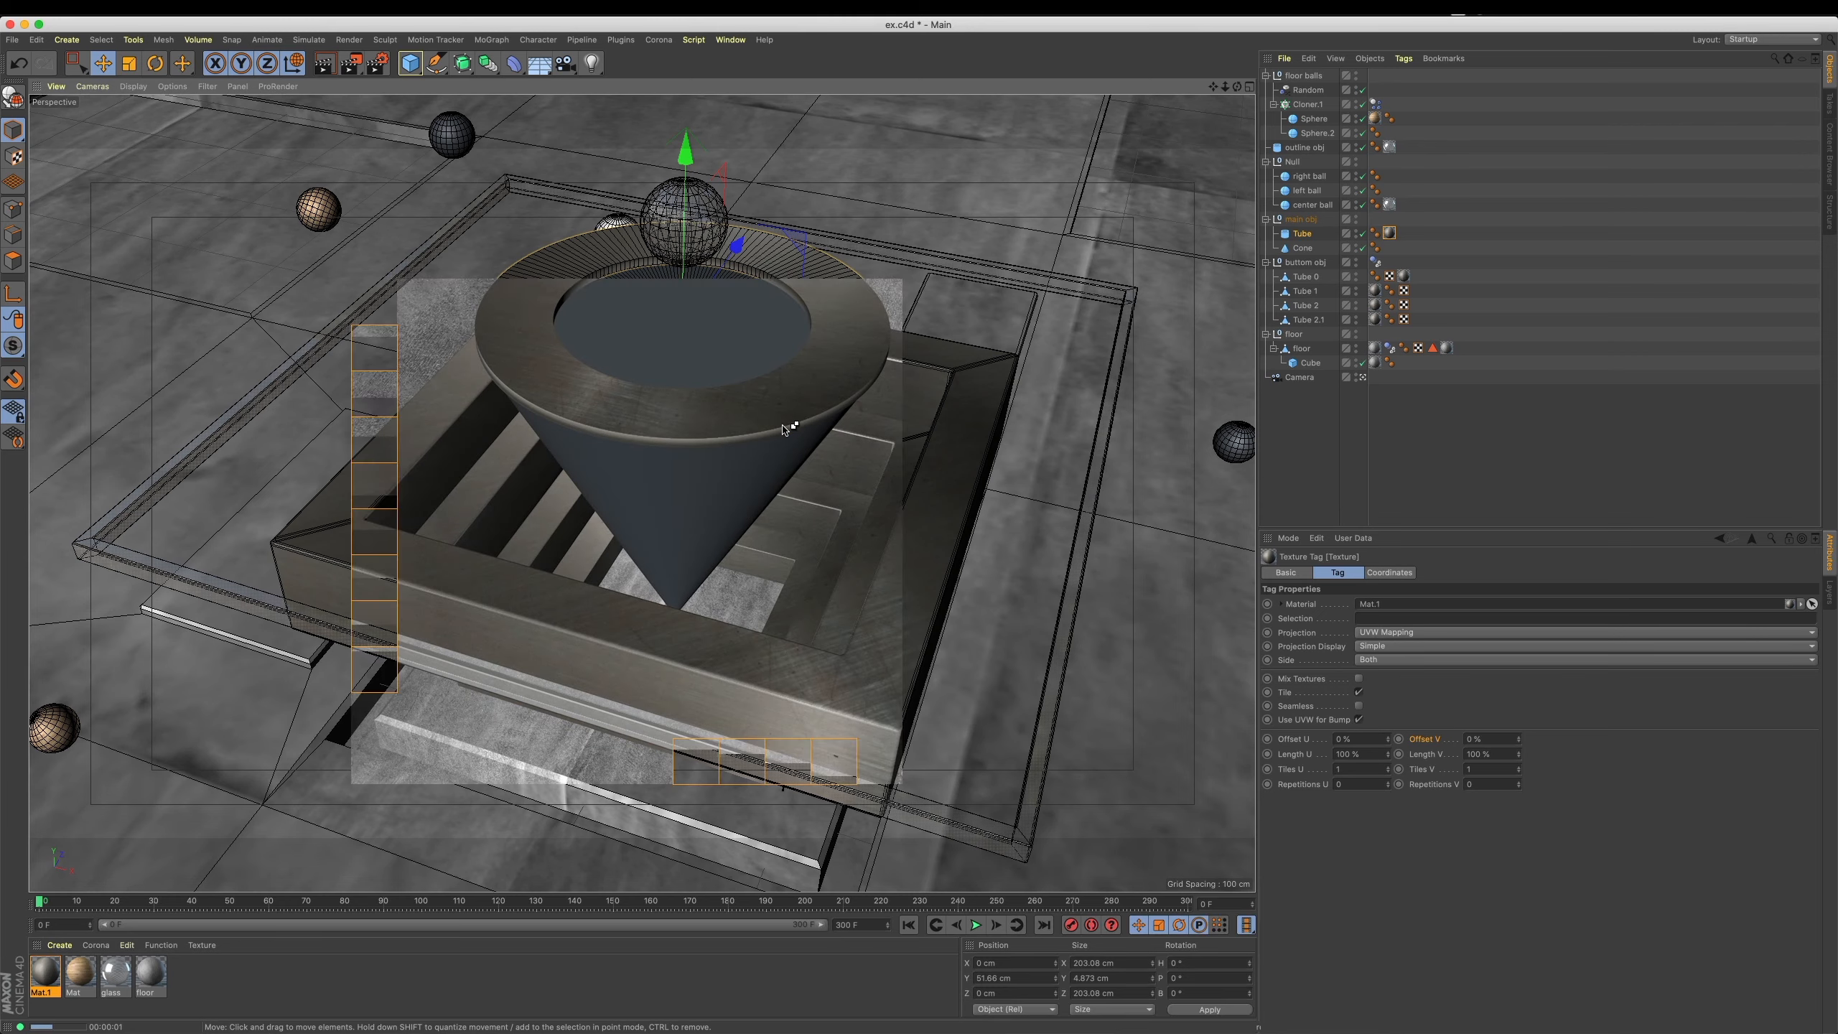
Create another material, Mat.2, and apply it to the Cone and to Sphere.2 in the floor balls' cloner.
click(722, 496)
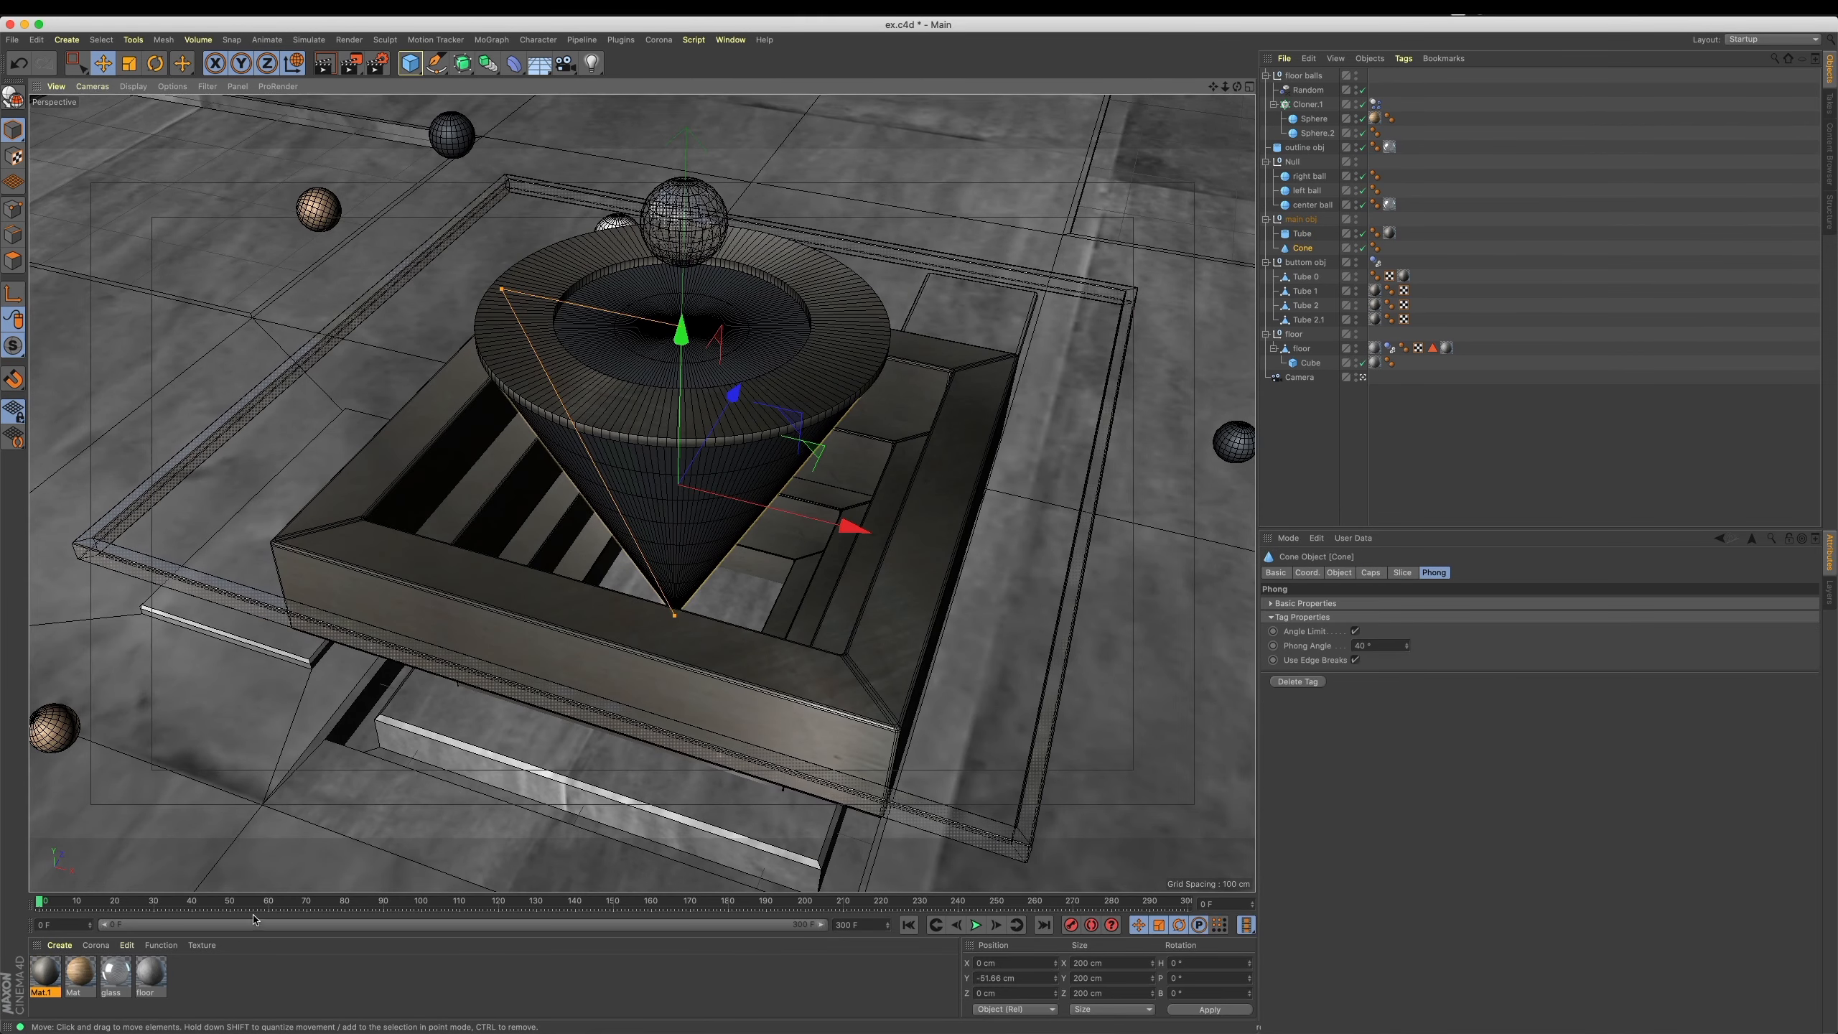
double_click(189, 977)
drag(44, 974, 658, 501)
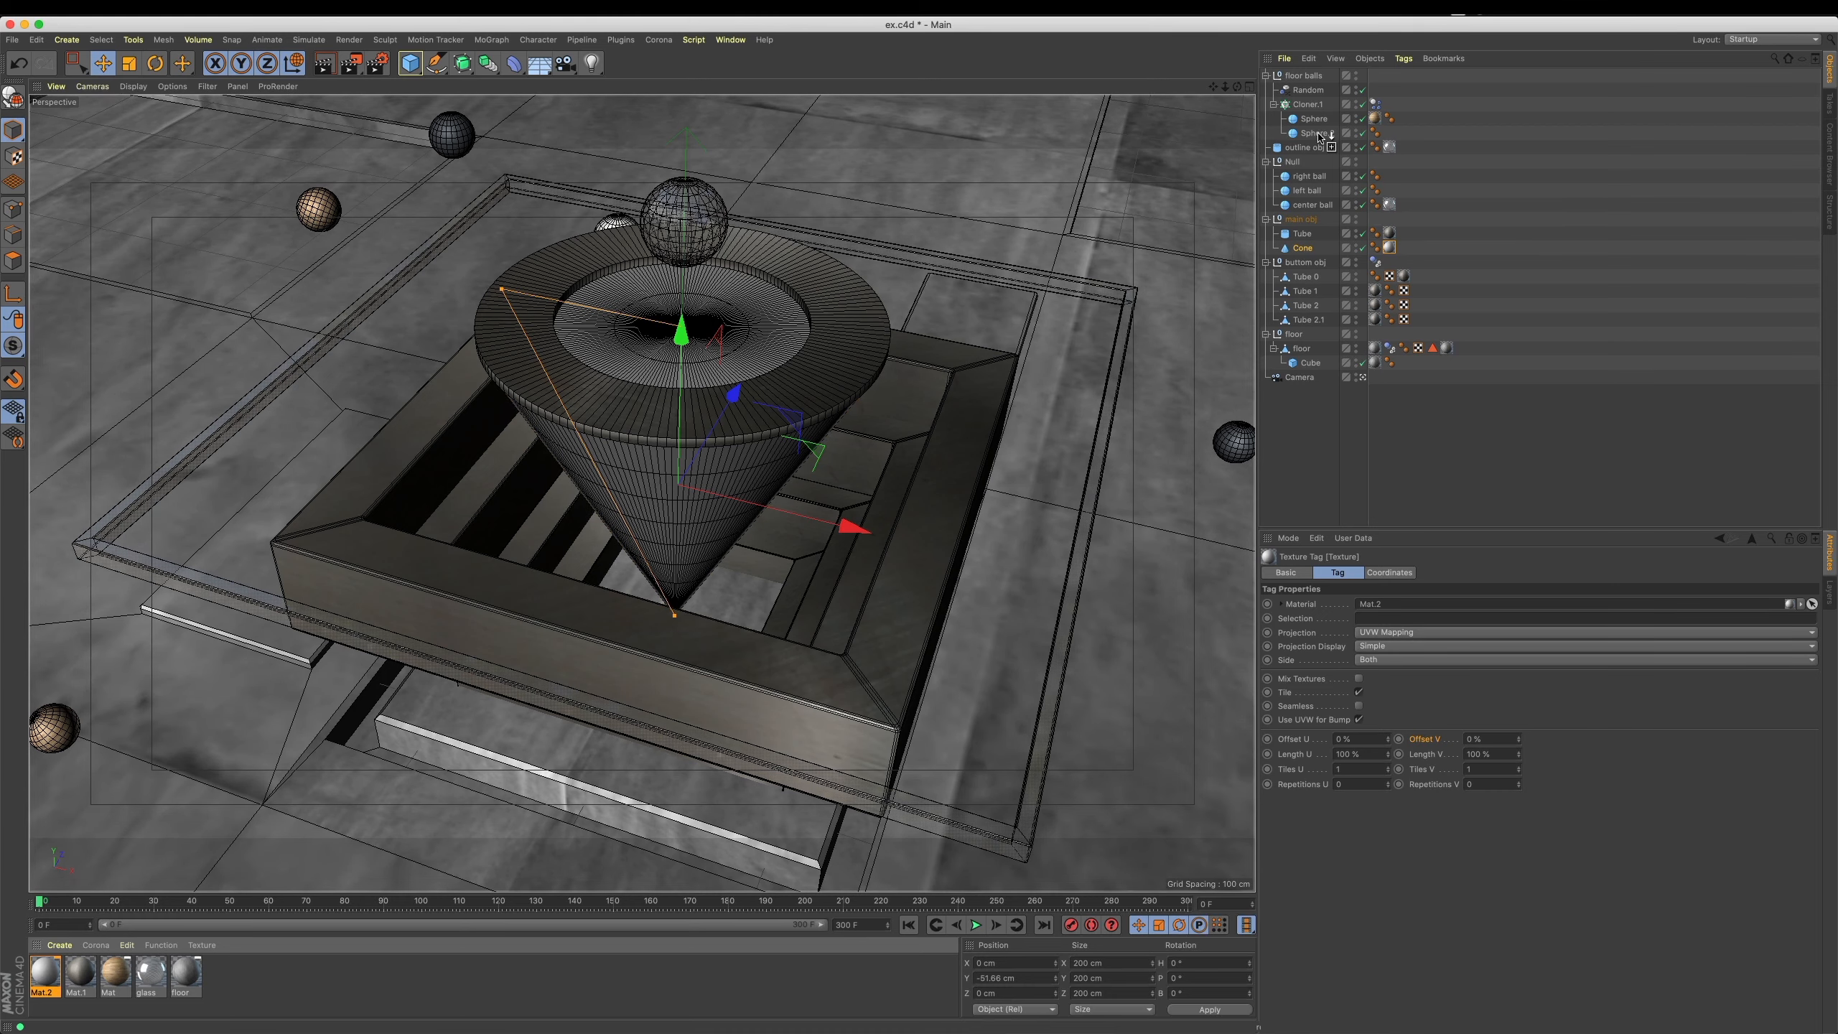
drag(1318, 137, 1317, 135)
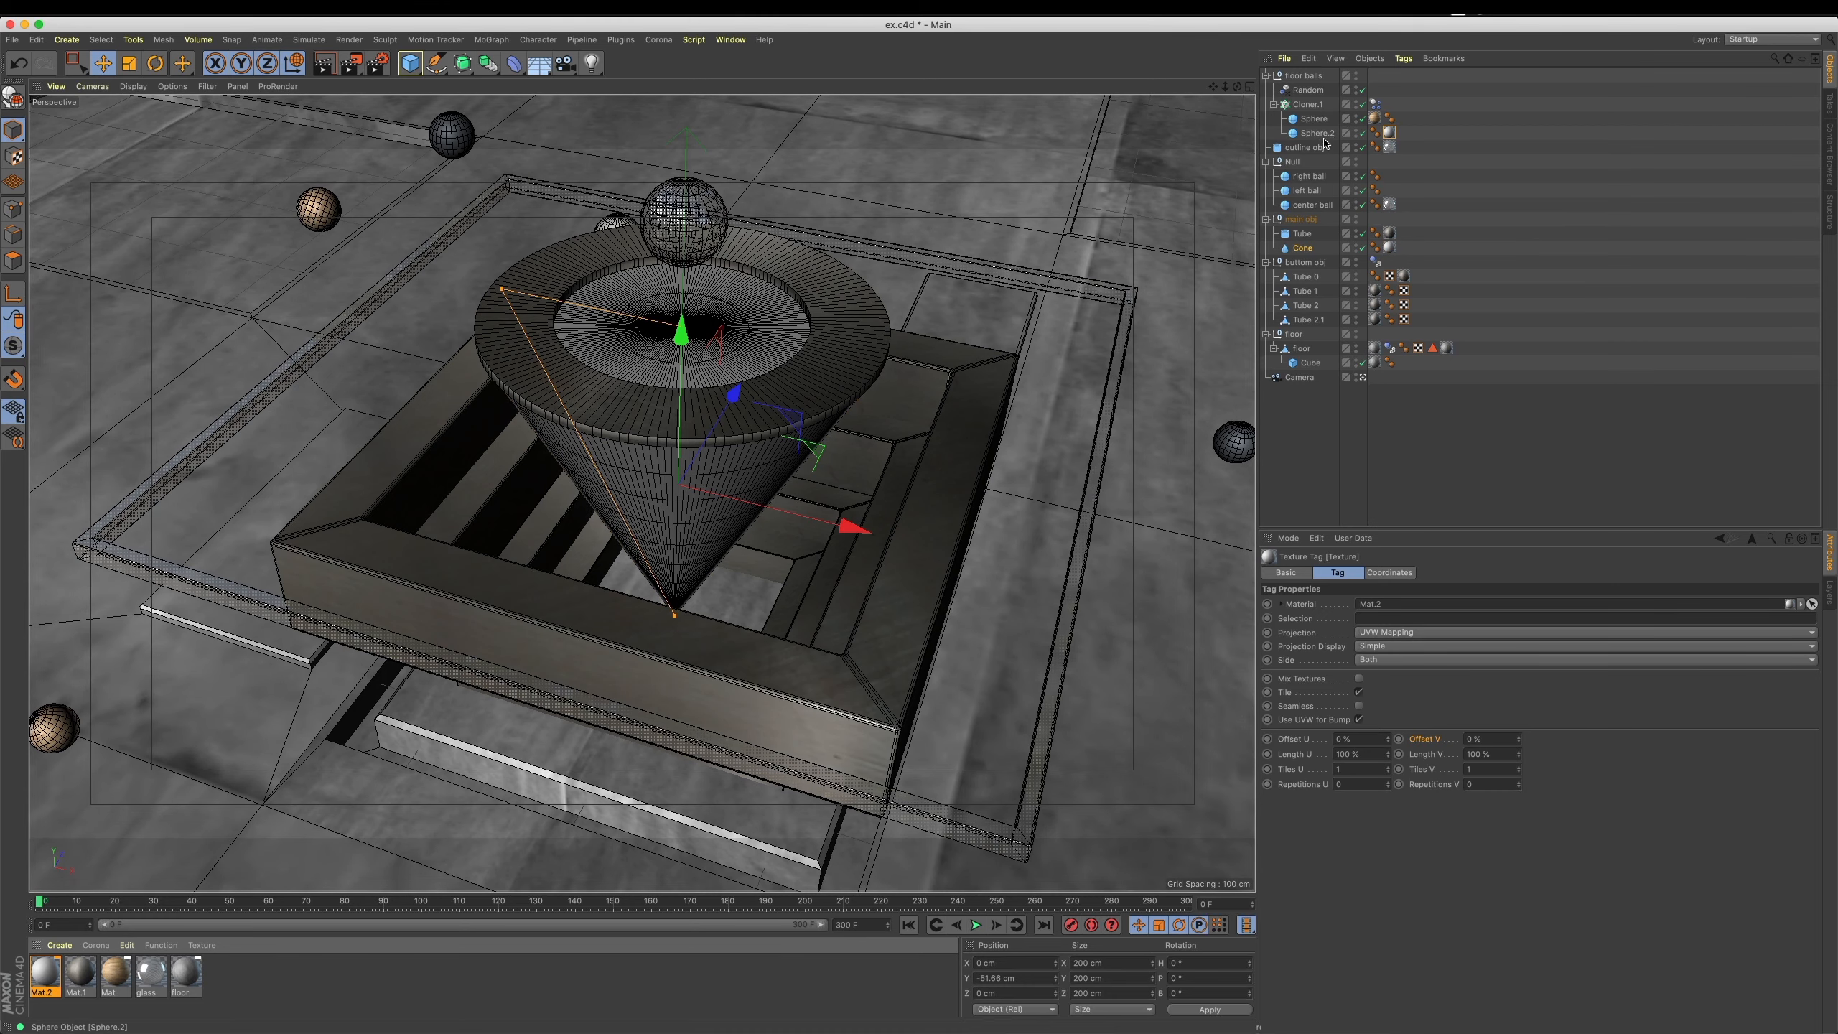
Set the color of Mat.2 to a cyan blue with hue 188° and saturation 100%.
double_click(43, 977)
drag(463, 100, 1311, 376)
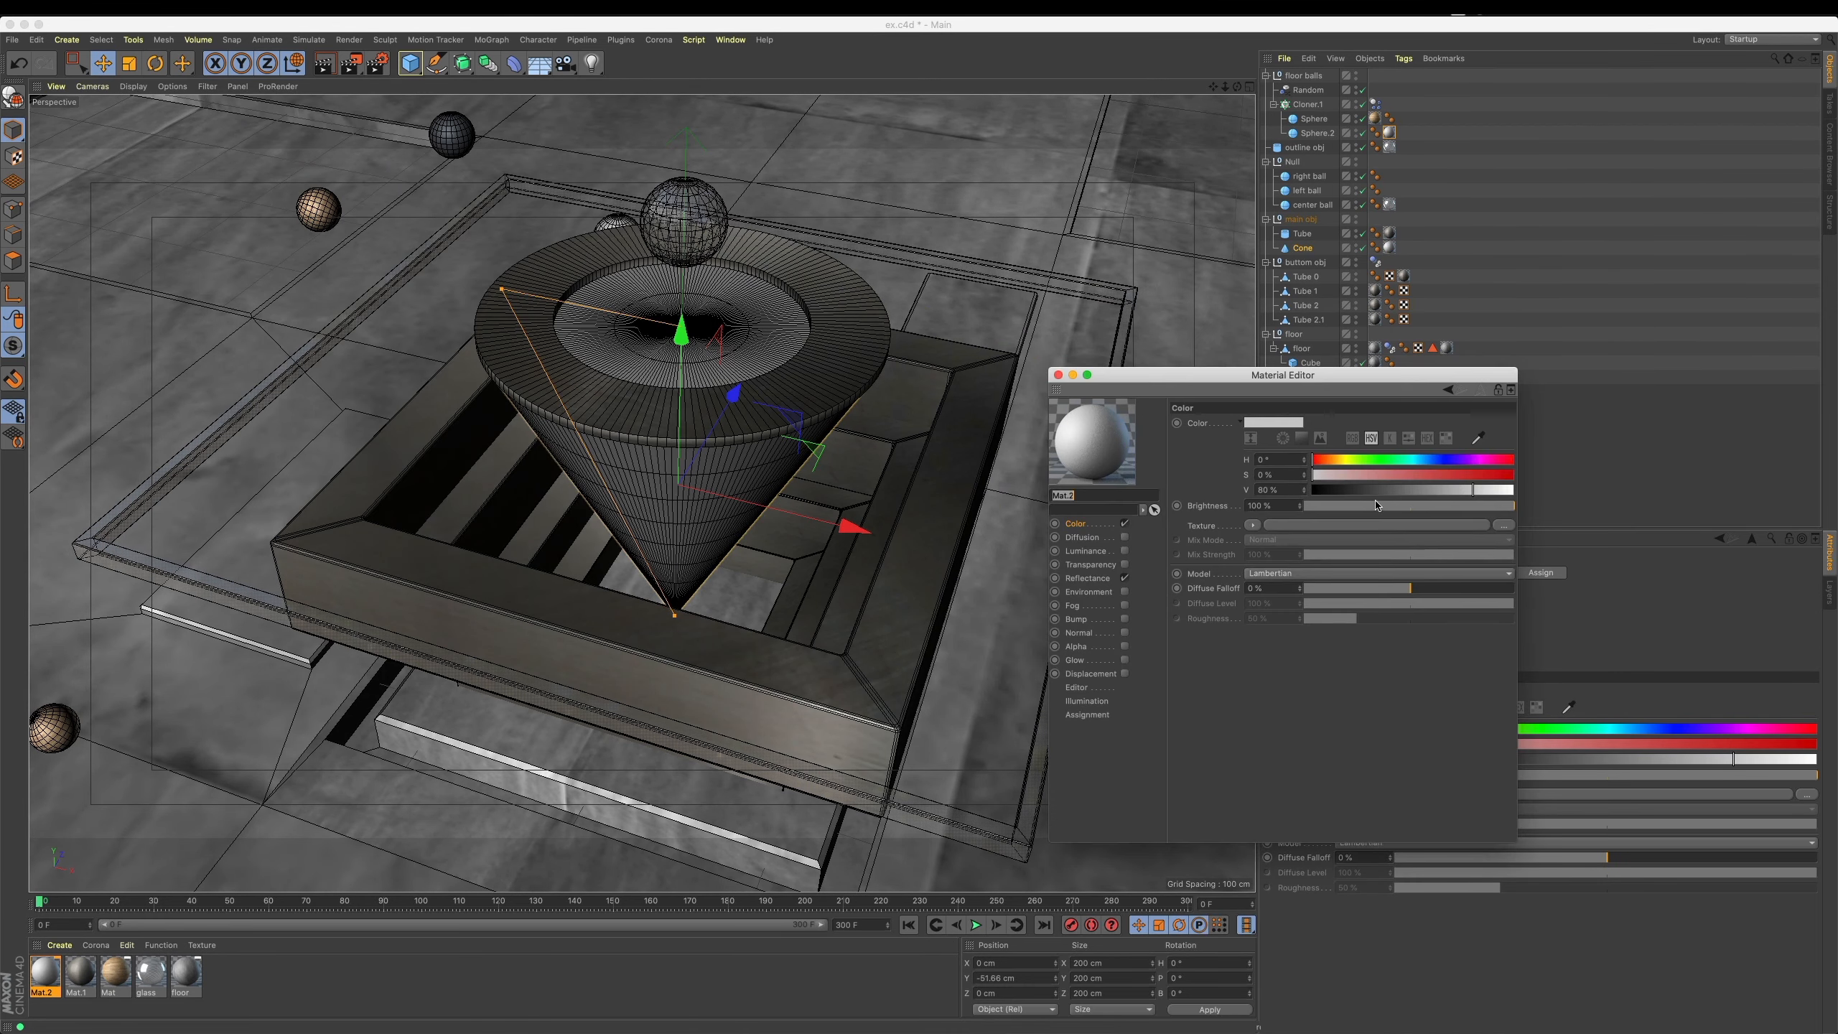
mouse_move(1402, 461)
mouse_down()
mouse_move(1515, 476)
mouse_move(1409, 461)
mouse_up()
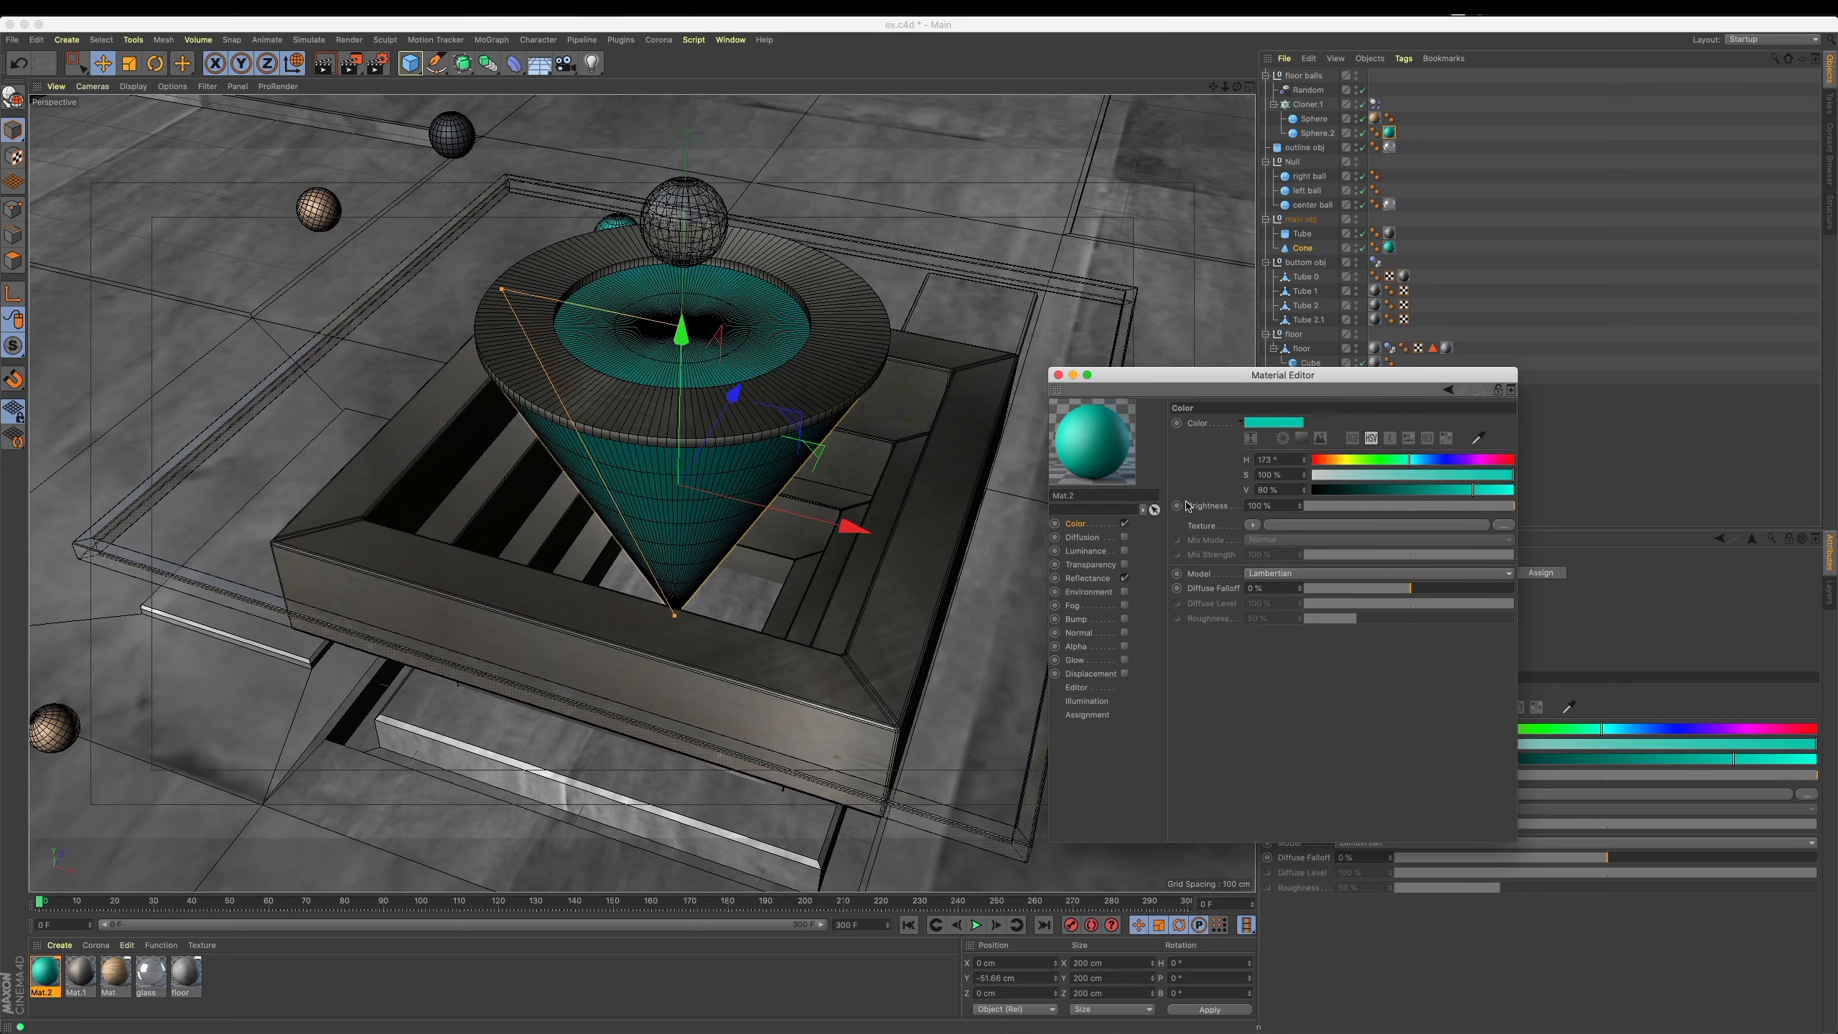
click(1419, 460)
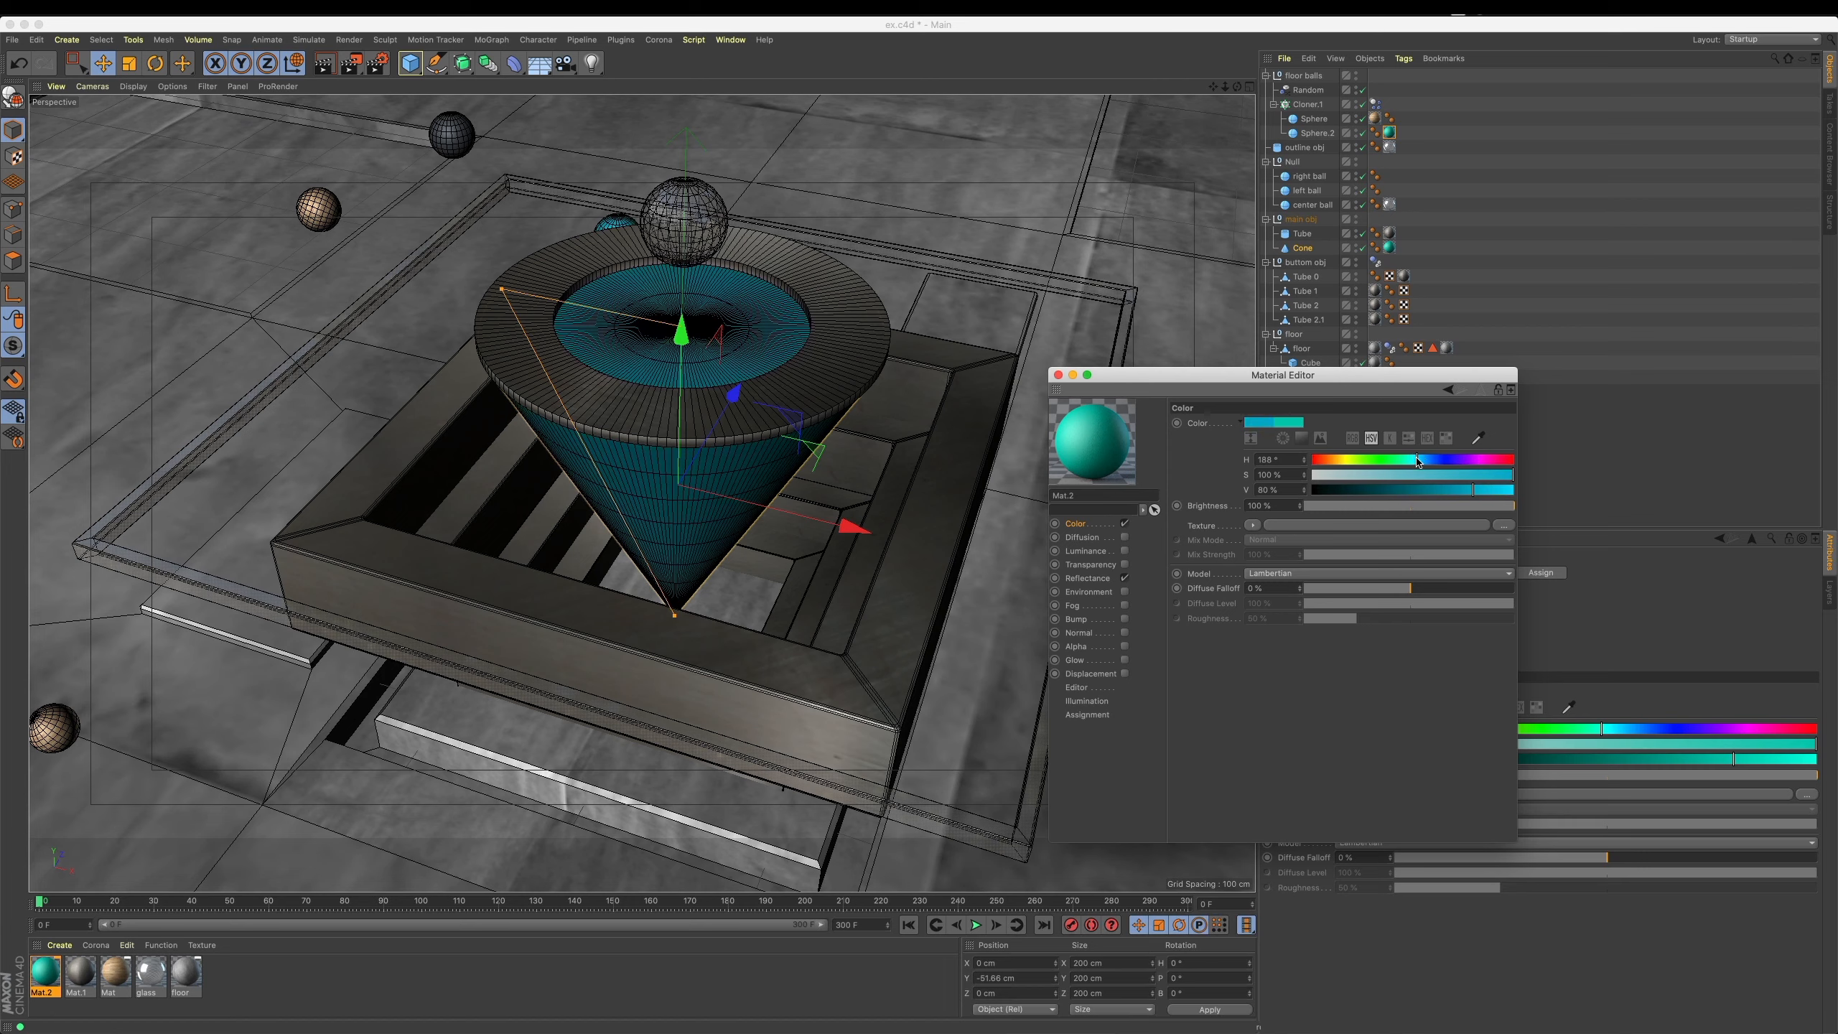
Enable the Luminance channel of material Mat.2 and copy its blue base color into the Luminance color.
click(1086, 551)
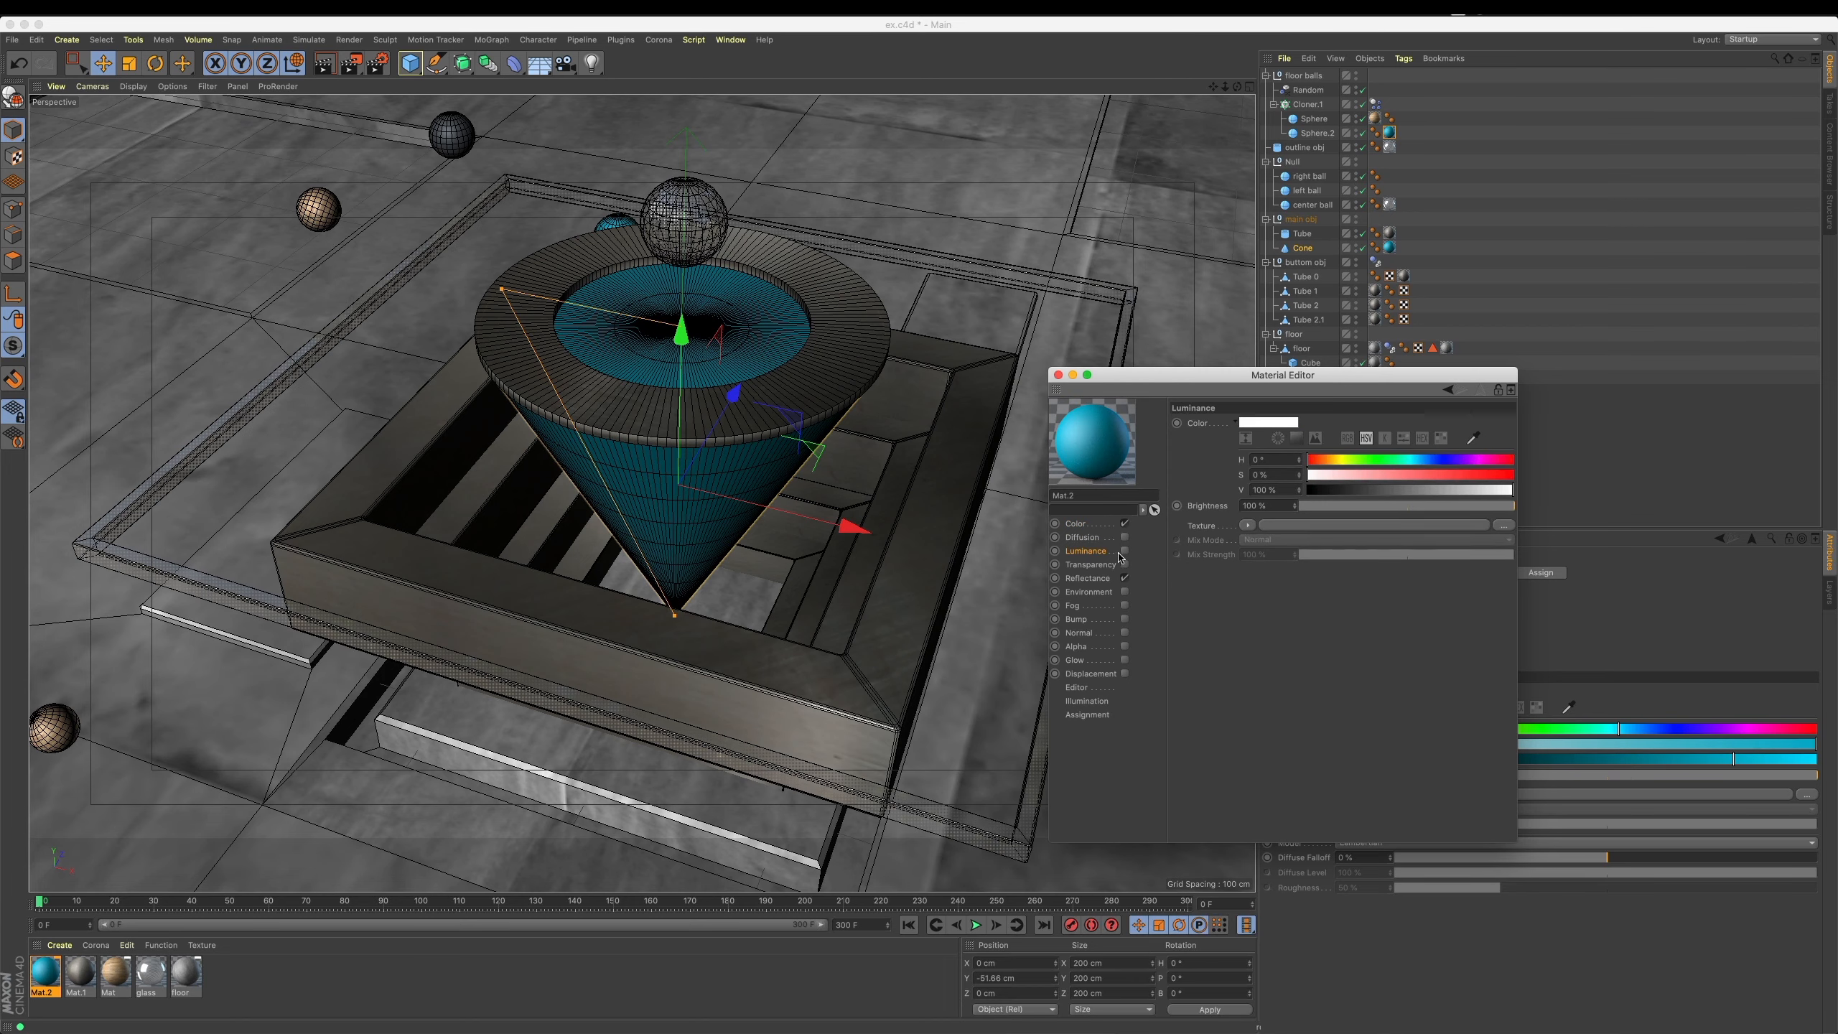
click(1125, 552)
click(1076, 524)
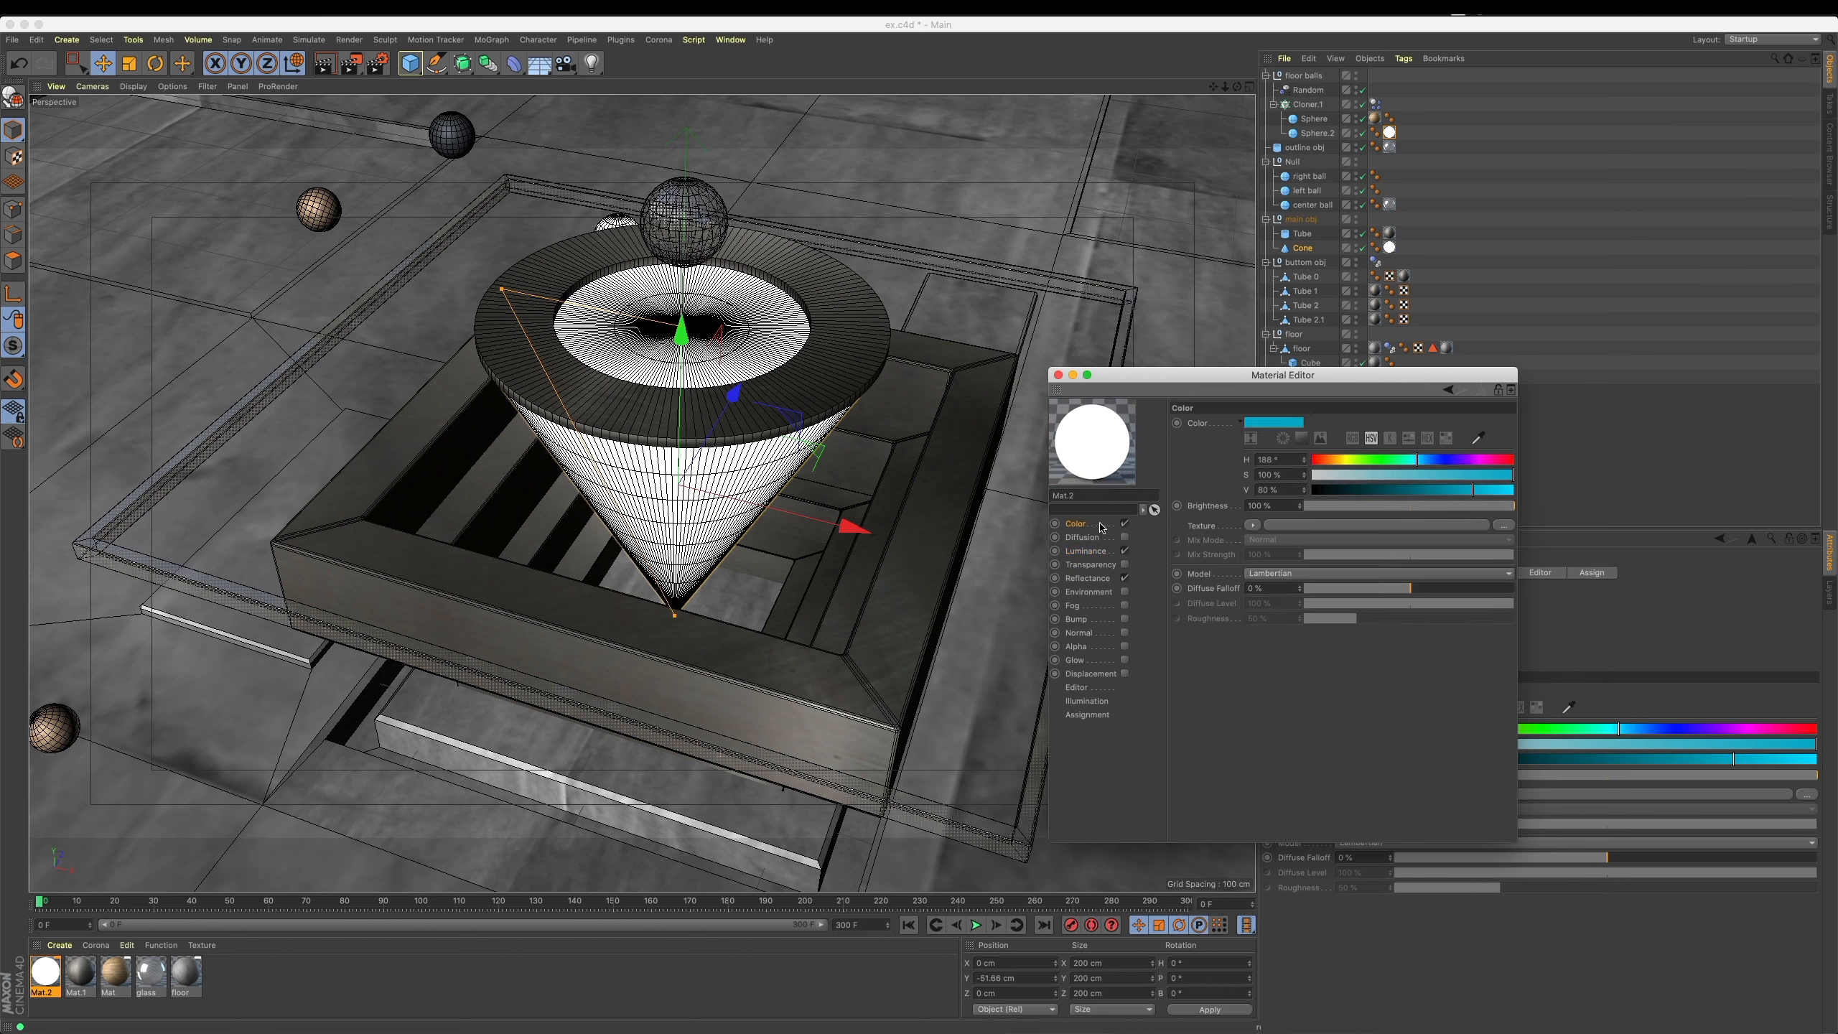
right_click(1207, 423)
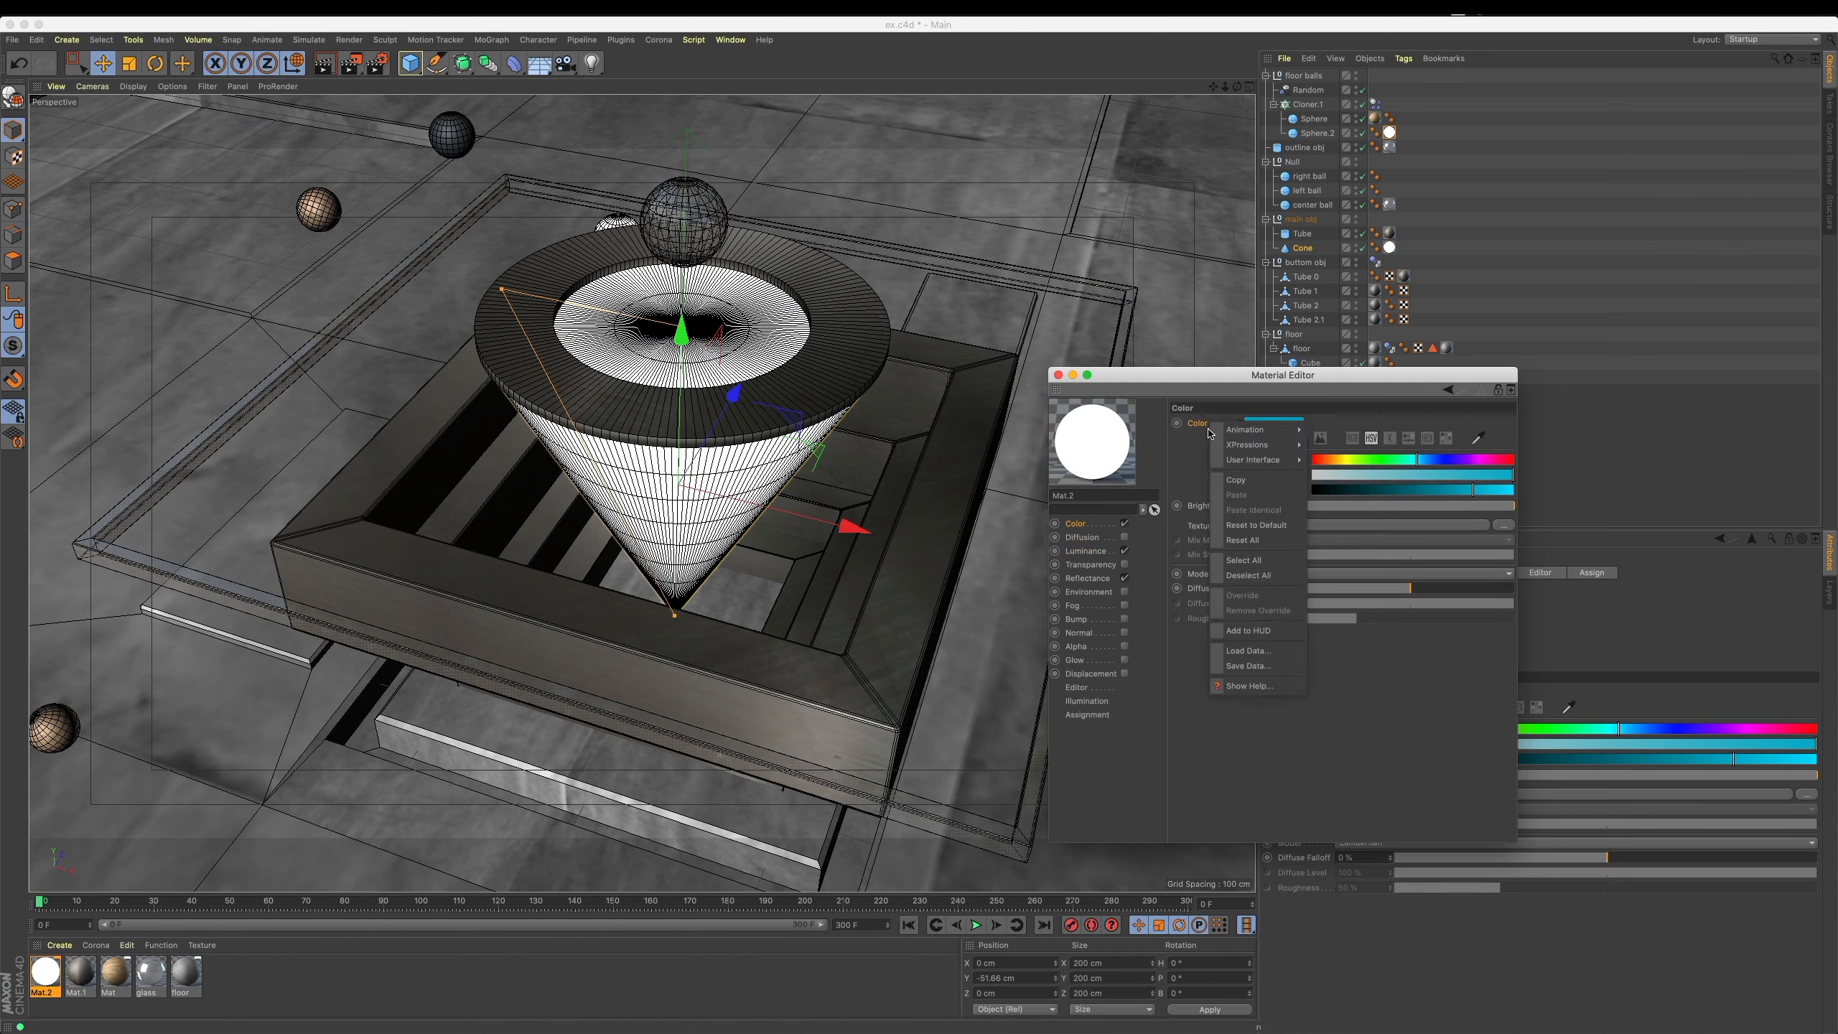
click(1232, 481)
click(1094, 551)
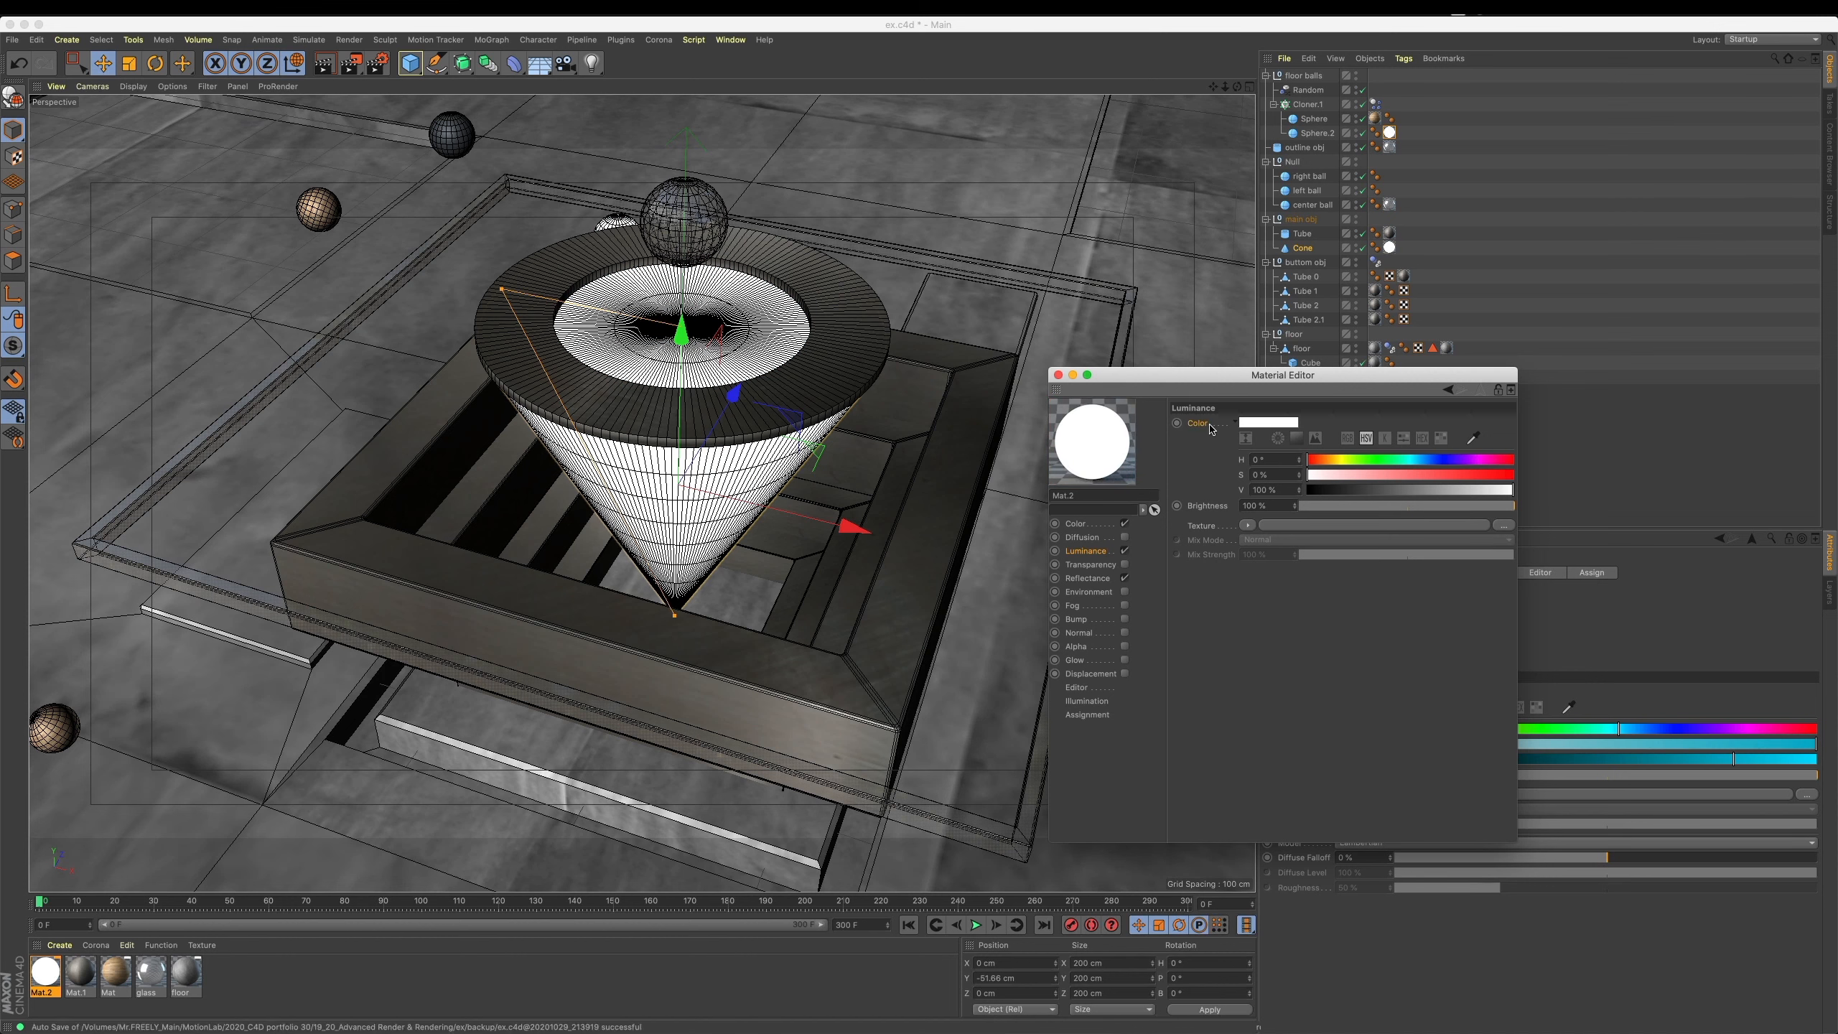
right_click(1207, 426)
click(1230, 498)
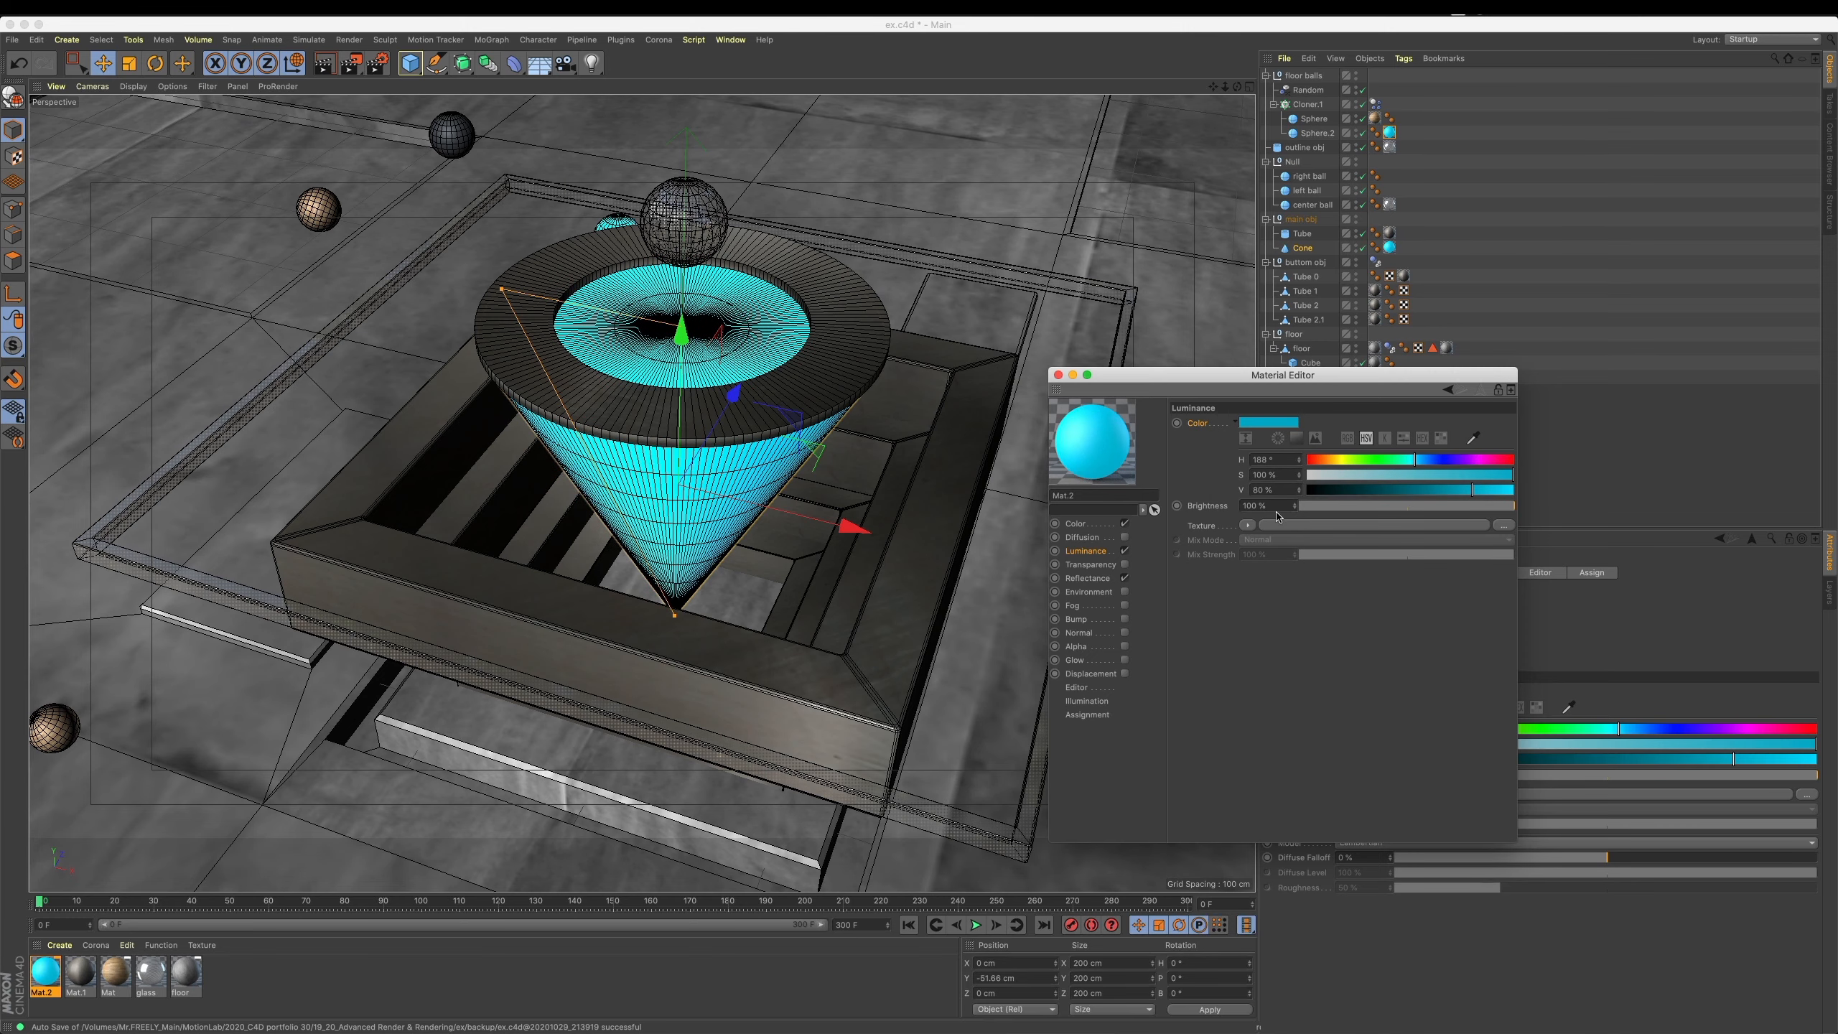
Enable Transparency for Mat.2 with refraction 1.2 and brightness 30%, and render the view.
click(1125, 565)
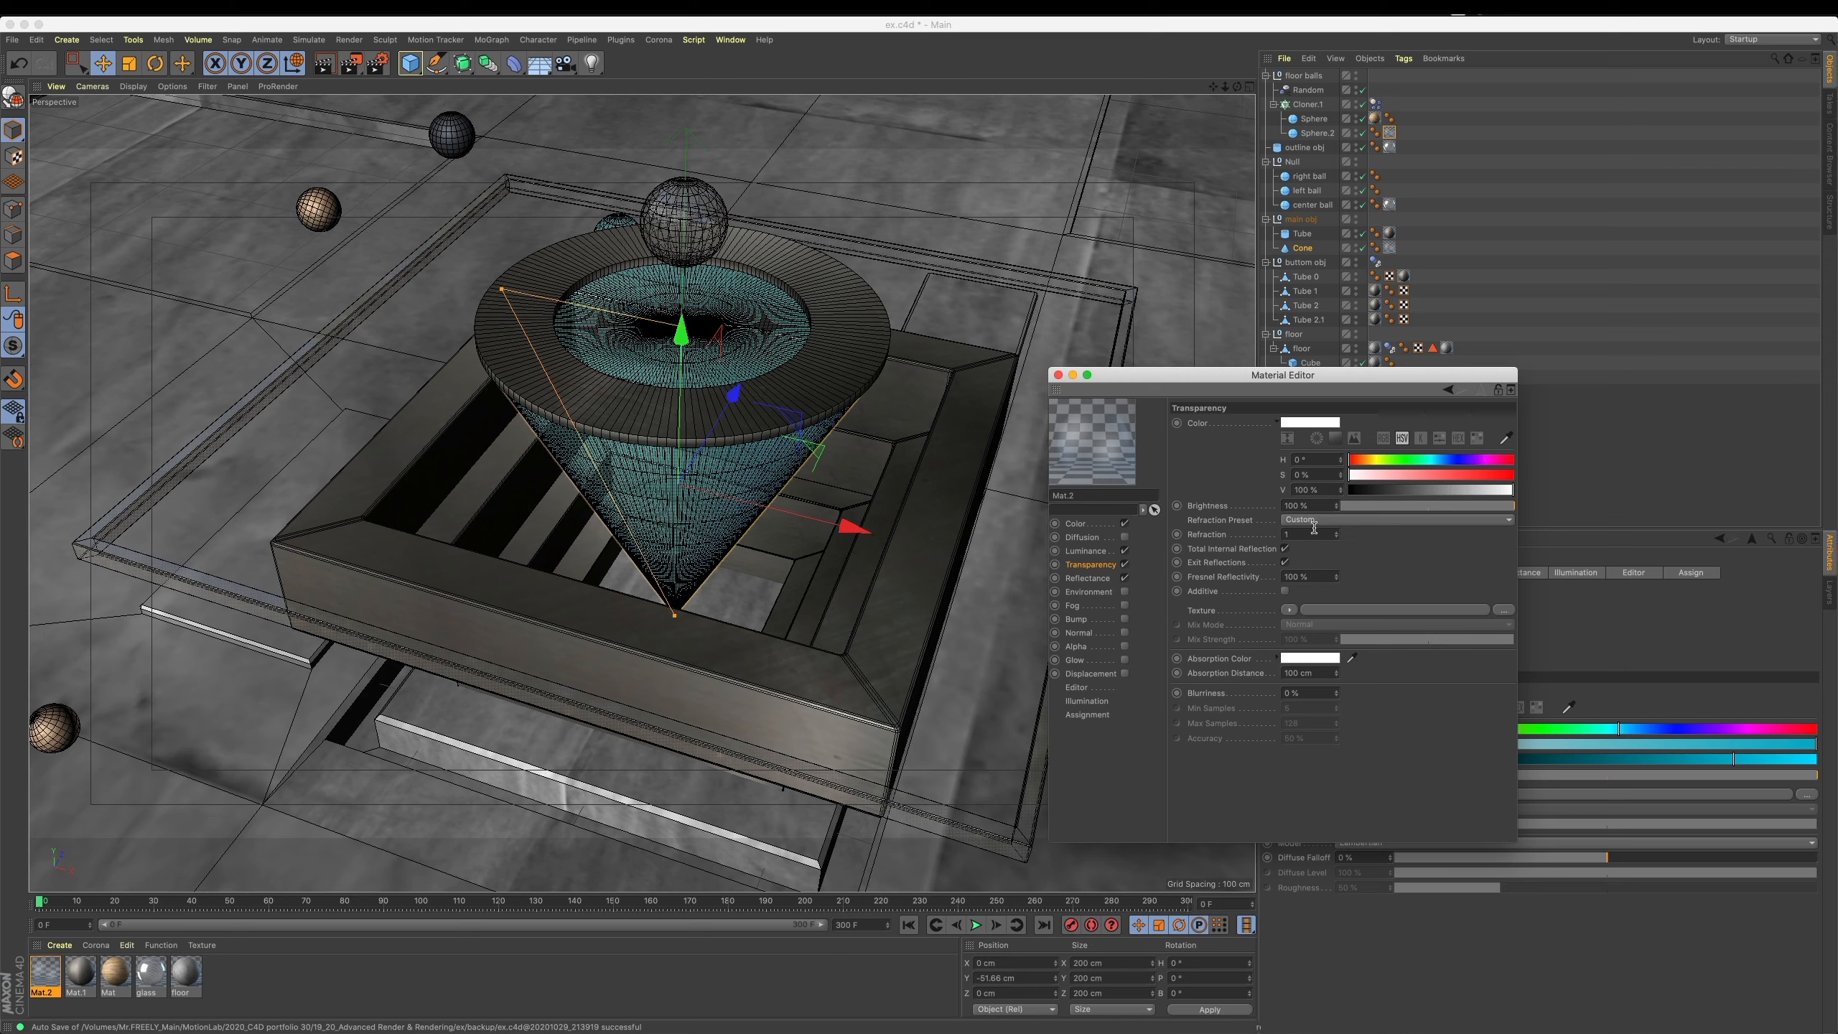
key(Return)
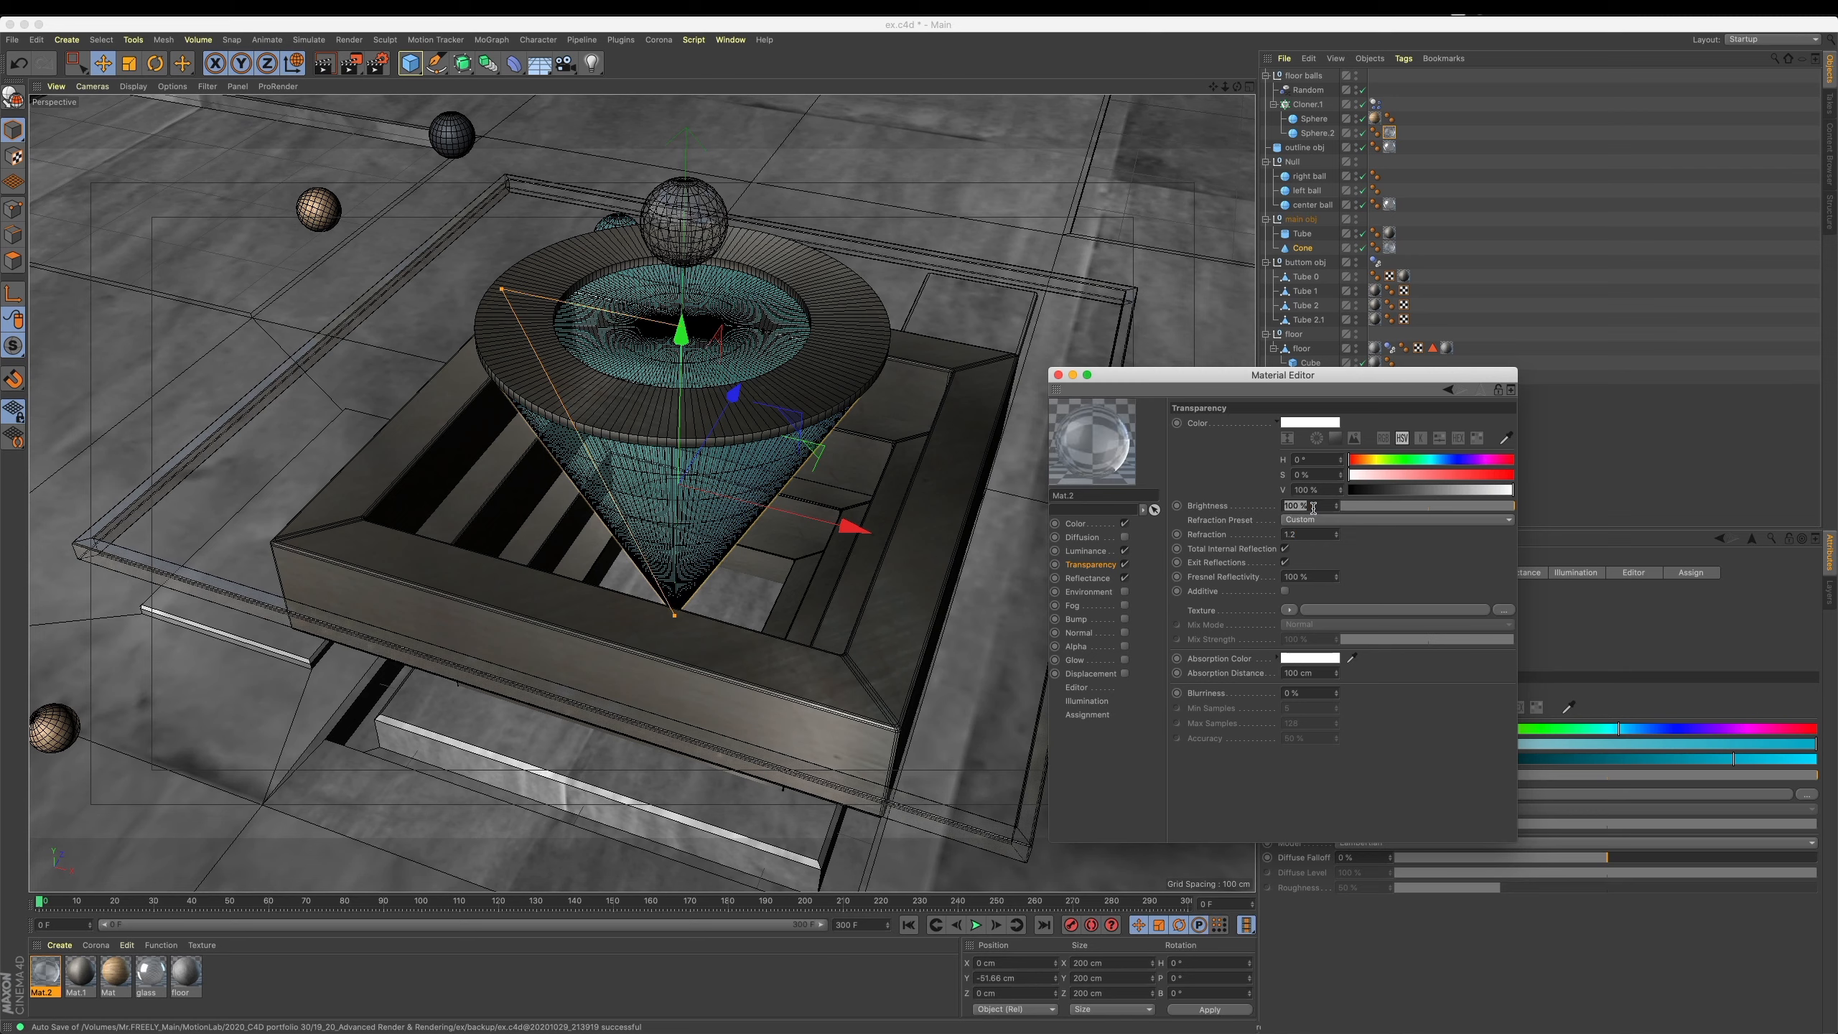
text(30)
key(Return)
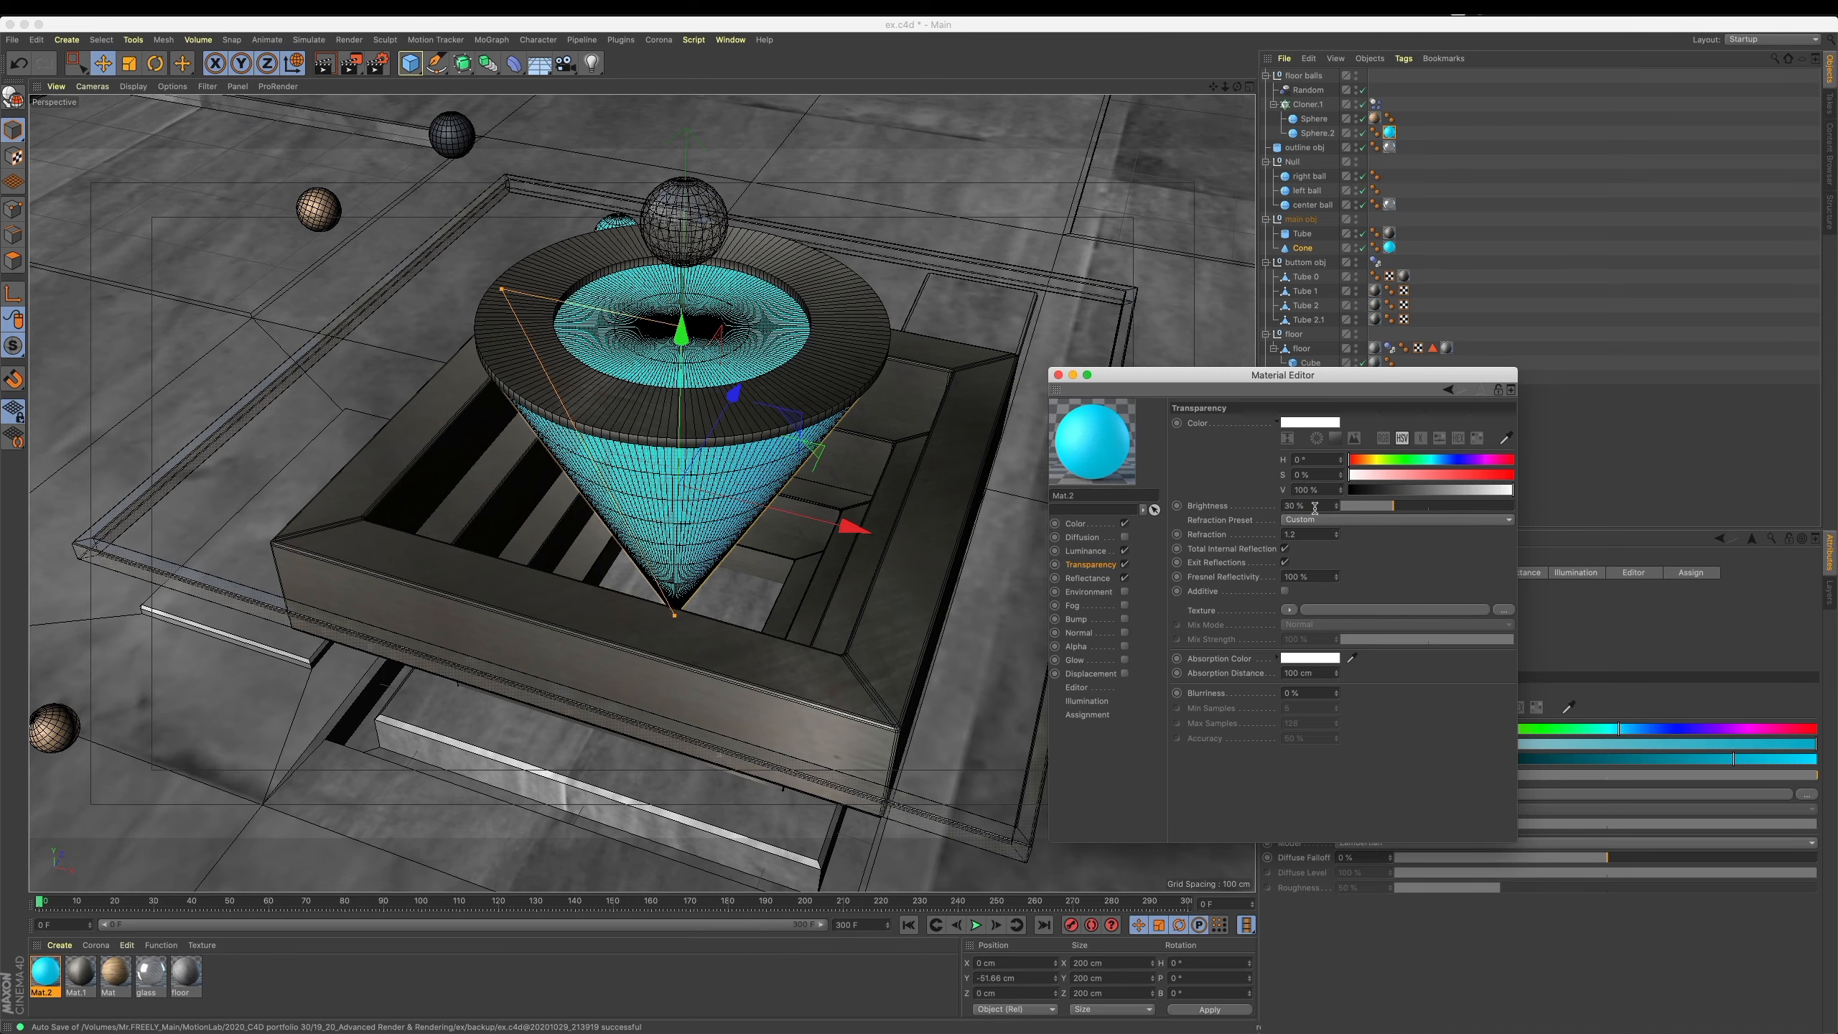
key(ctrl+r)
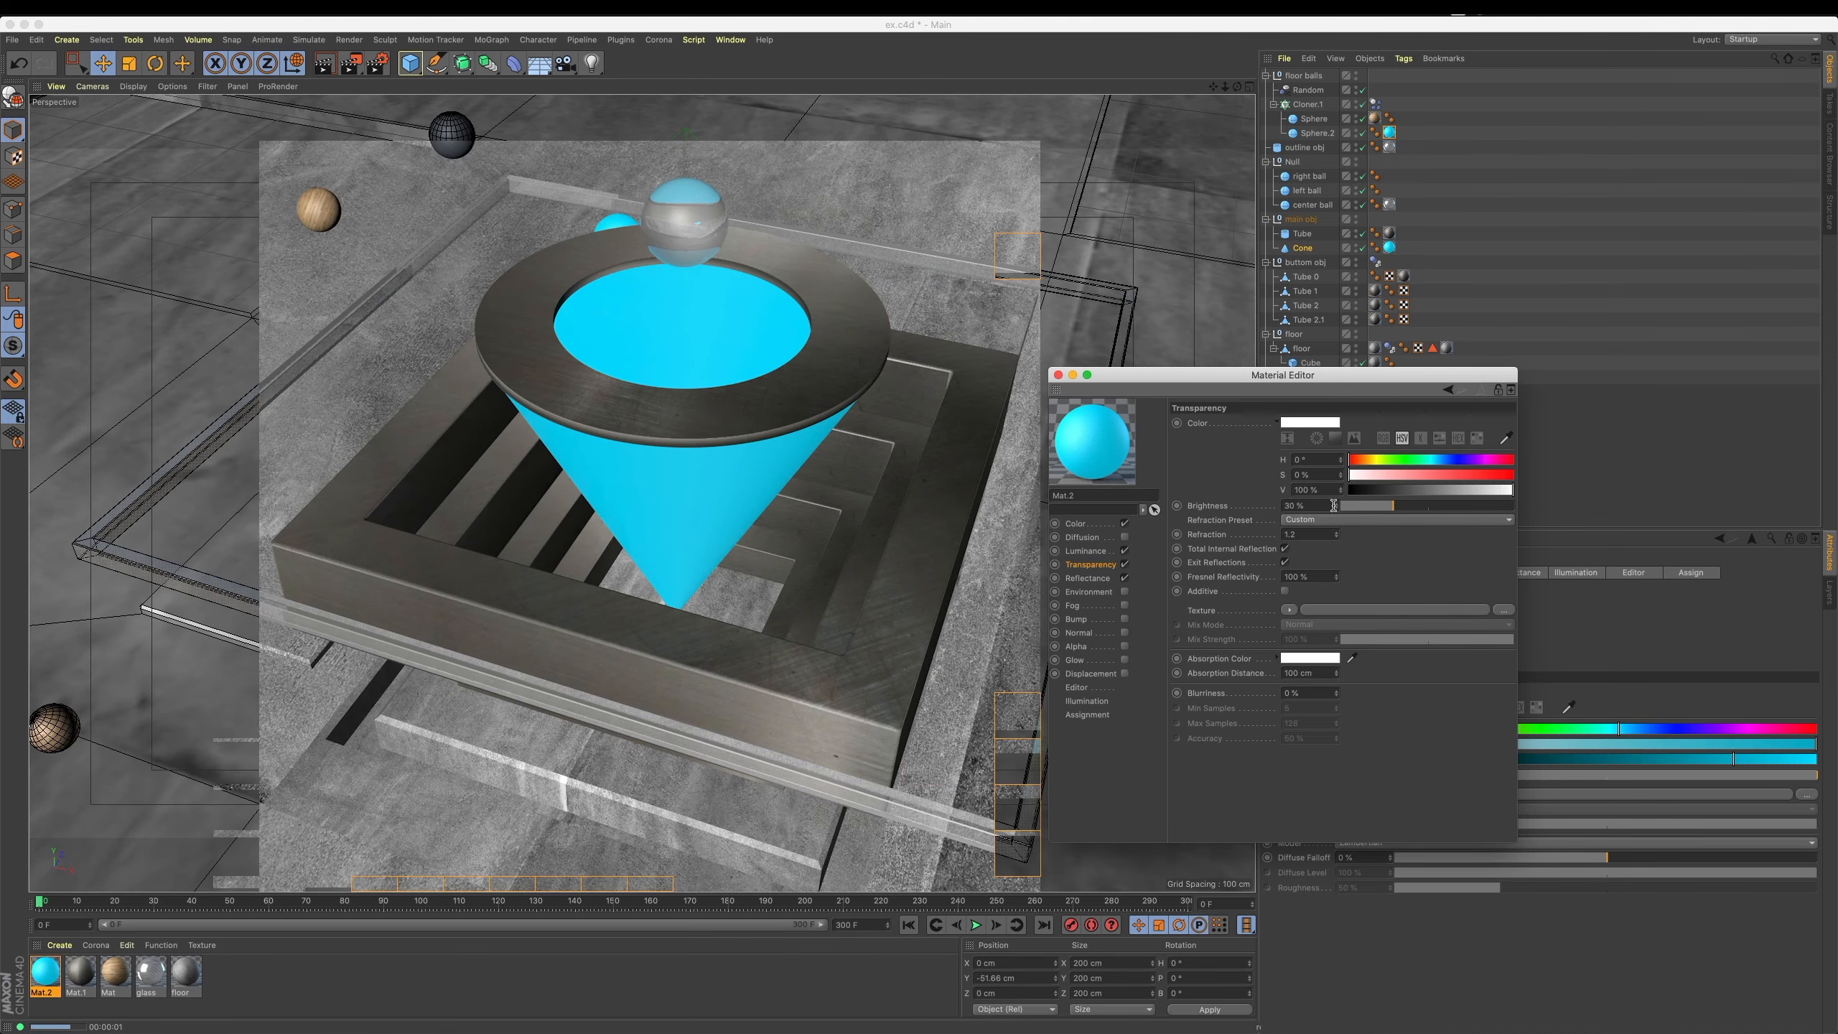
Try Mat.2's transparency brightness at 71% and 53%, rendering the view for each value.
click(1465, 506)
key(ctrl+r)
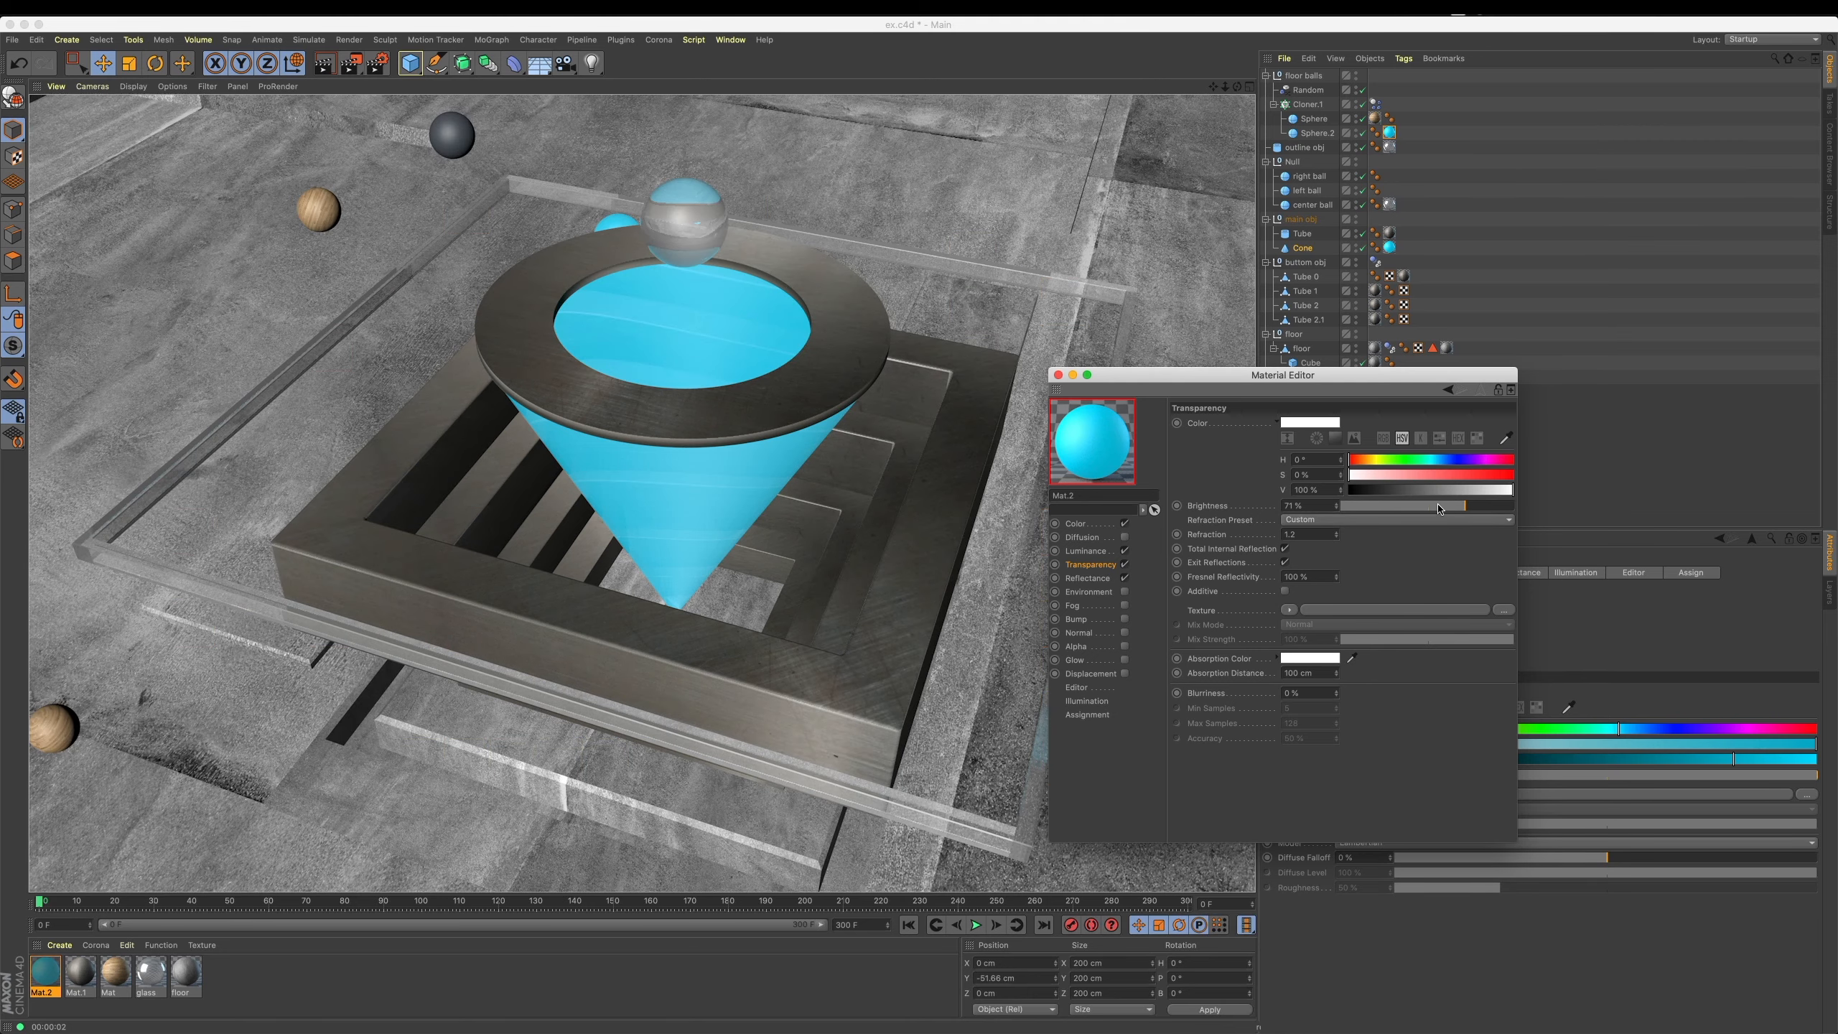
click(1434, 509)
key(ctrl+r)
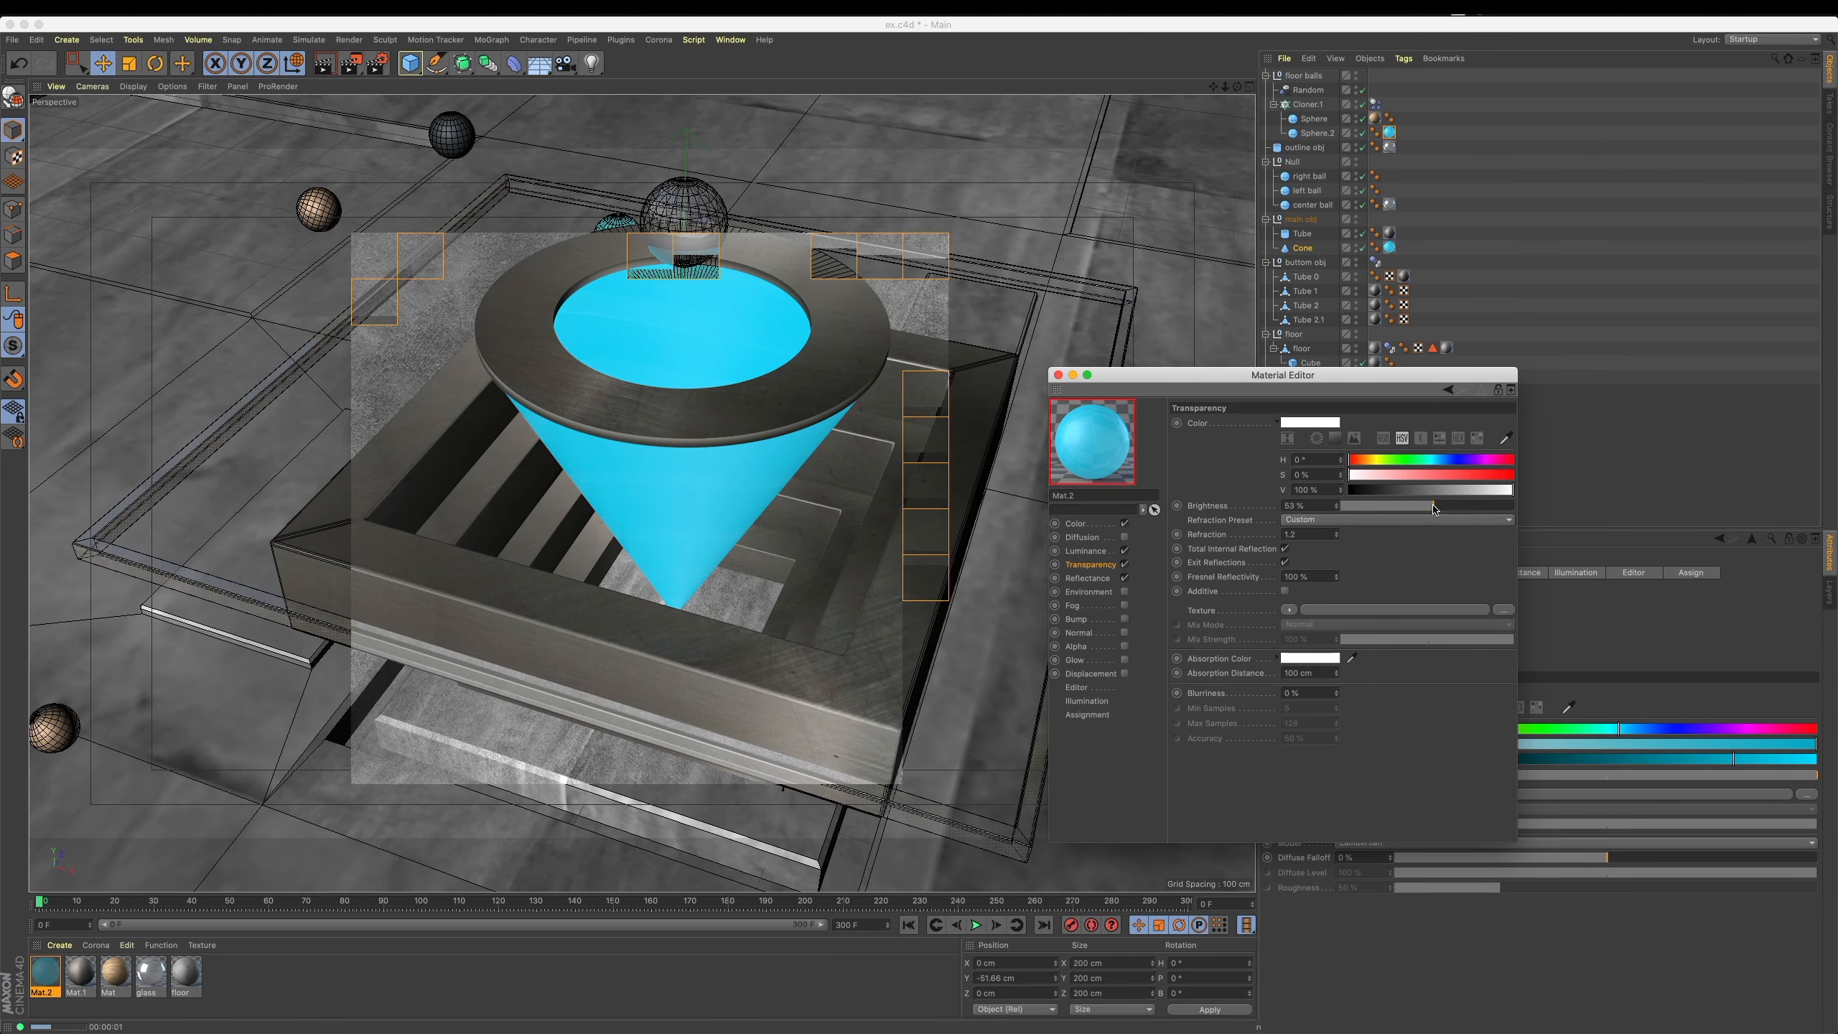
Disable the Reflectance channel of Mat.2 and render the view.
click(1087, 578)
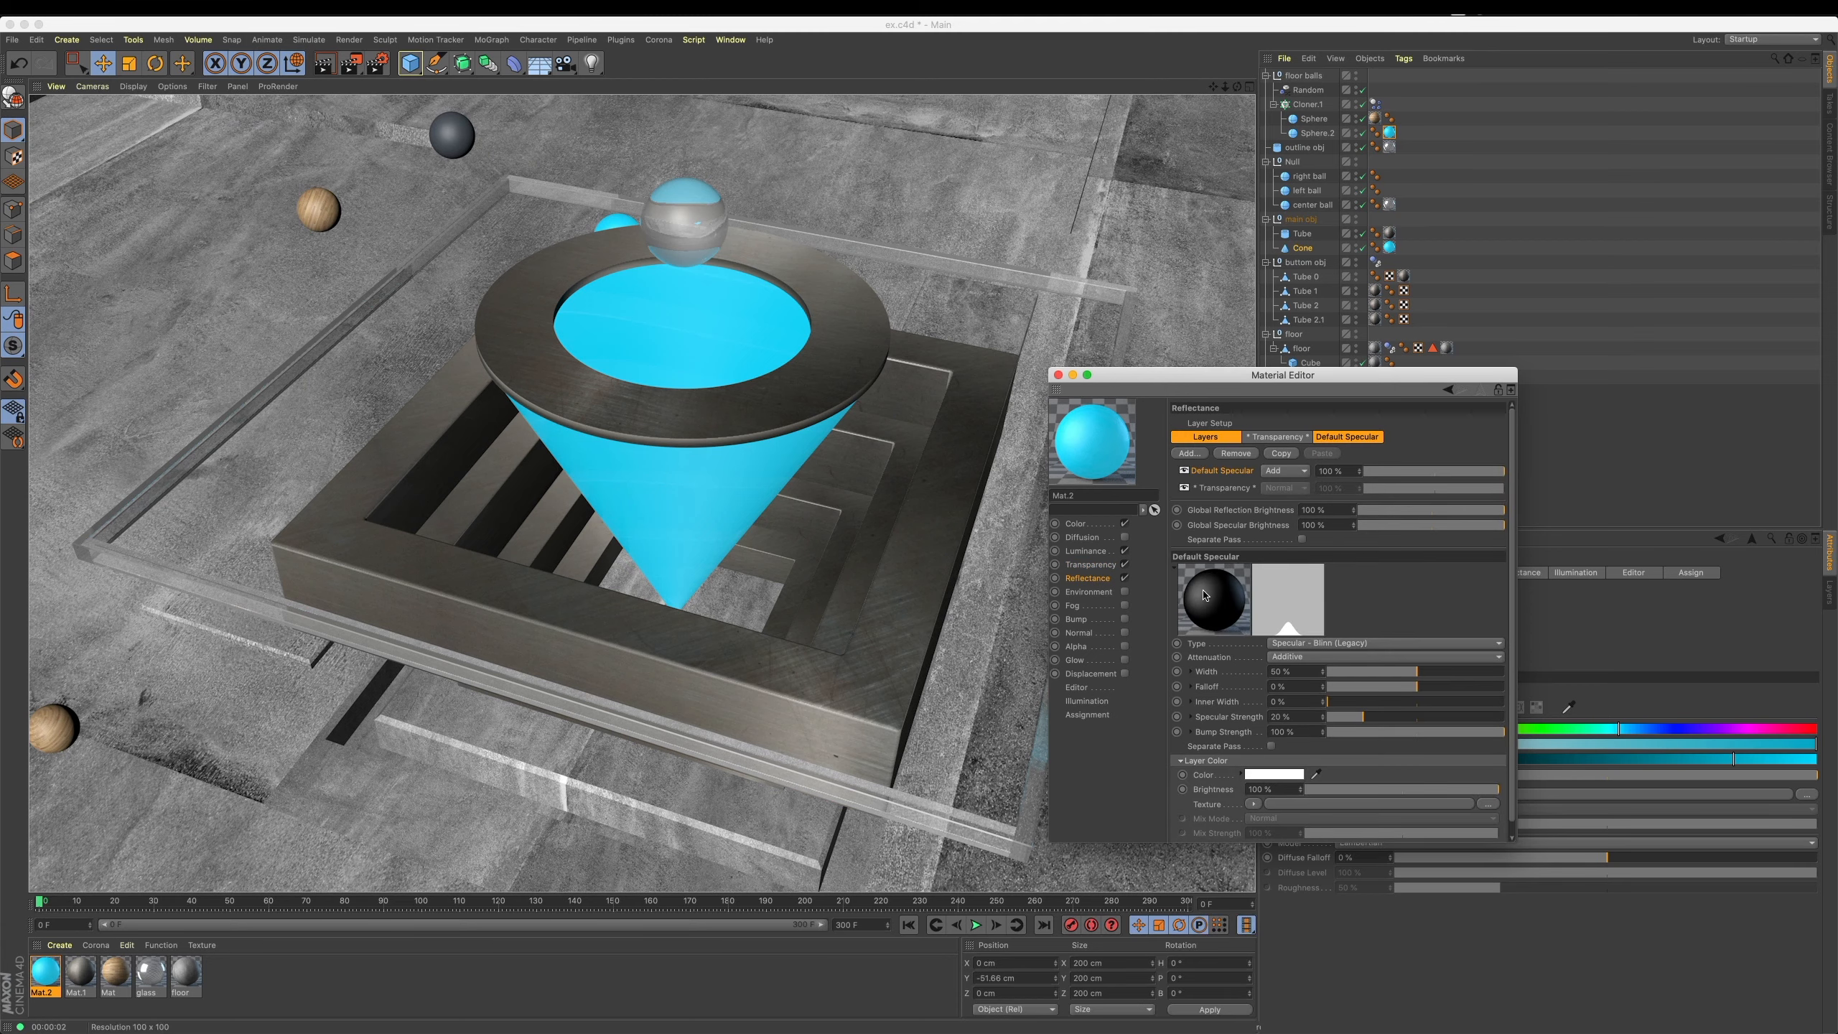
click(1124, 579)
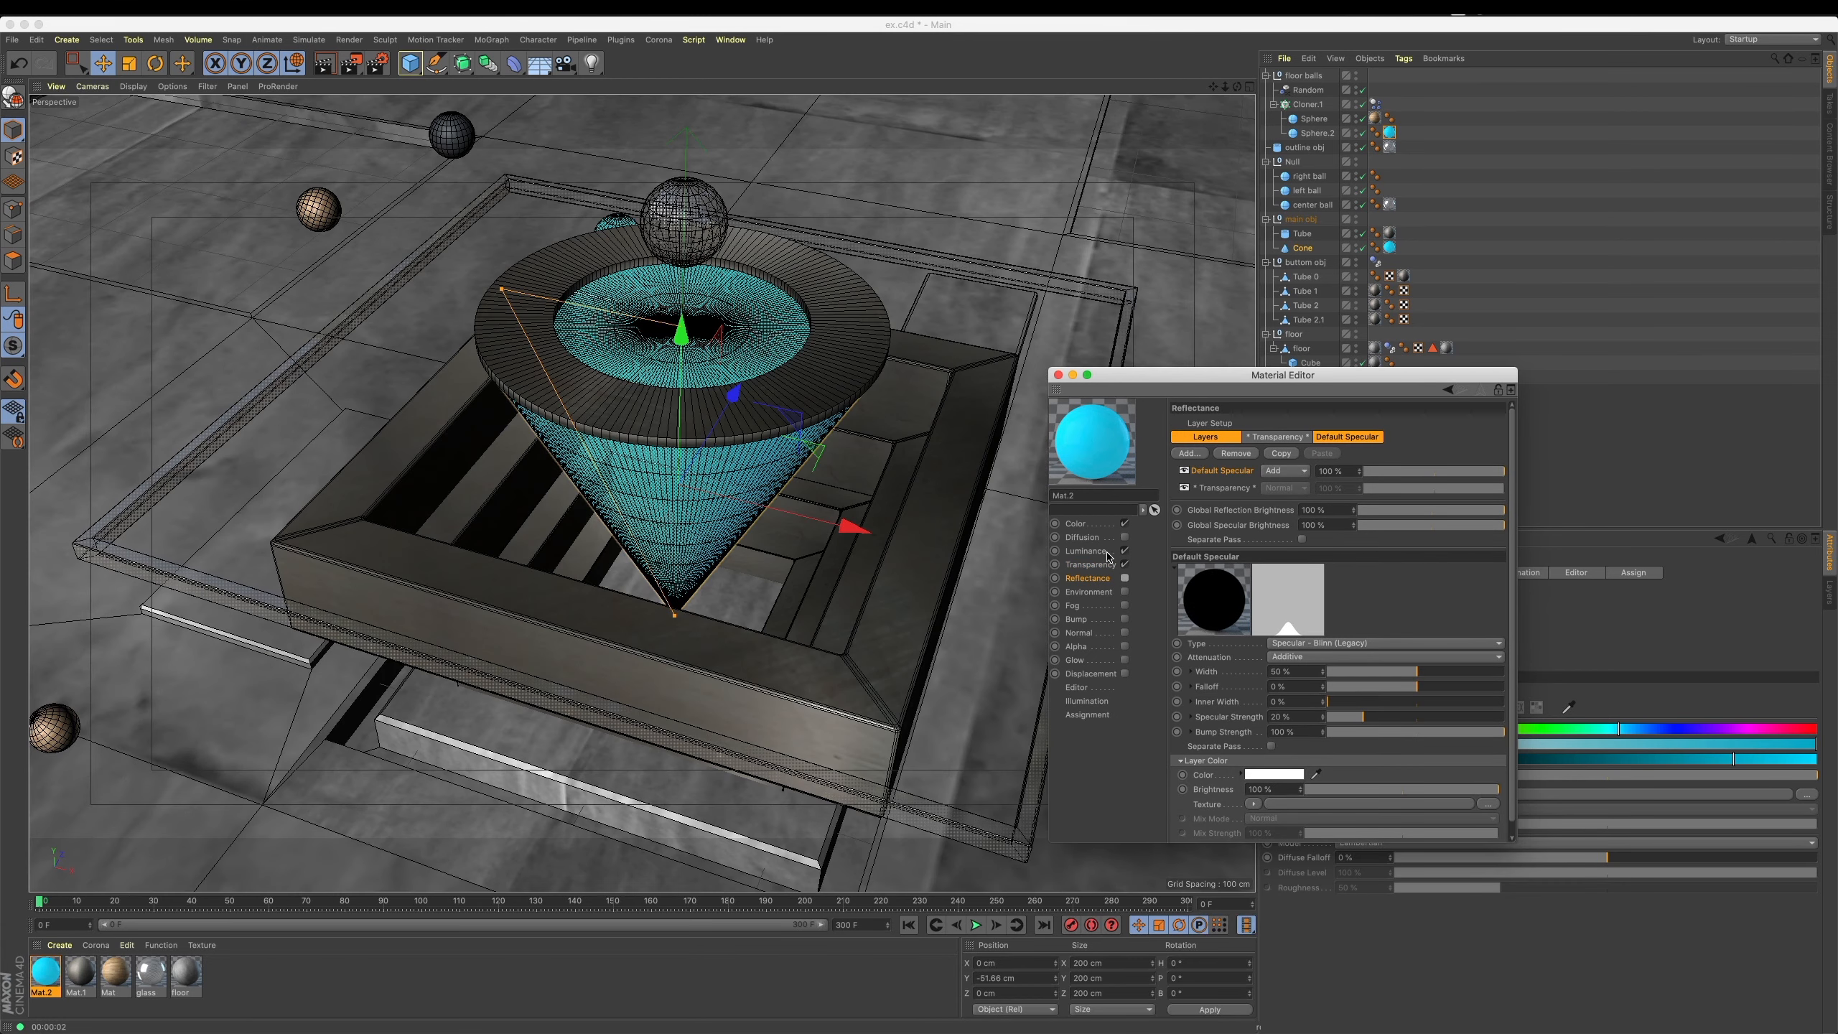
key(ctrl+r)
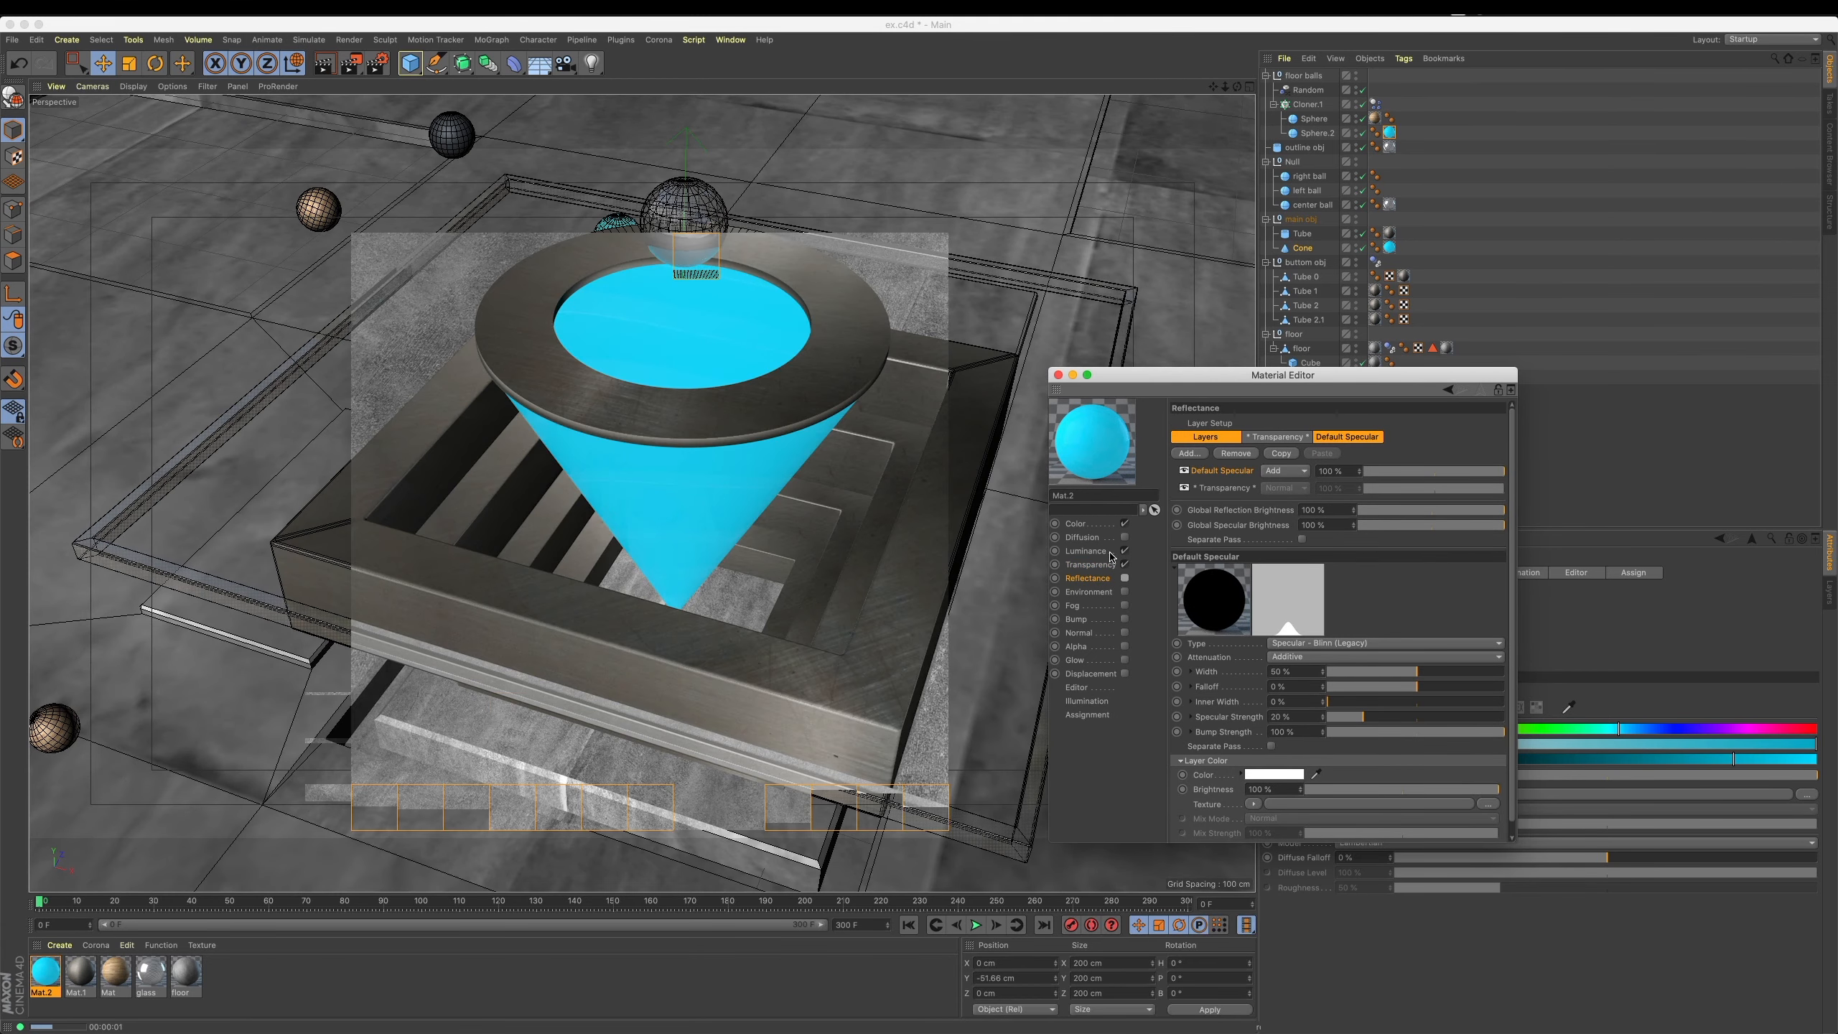
Set the Luminance brightness of Mat.2 to 150%.
click(1108, 551)
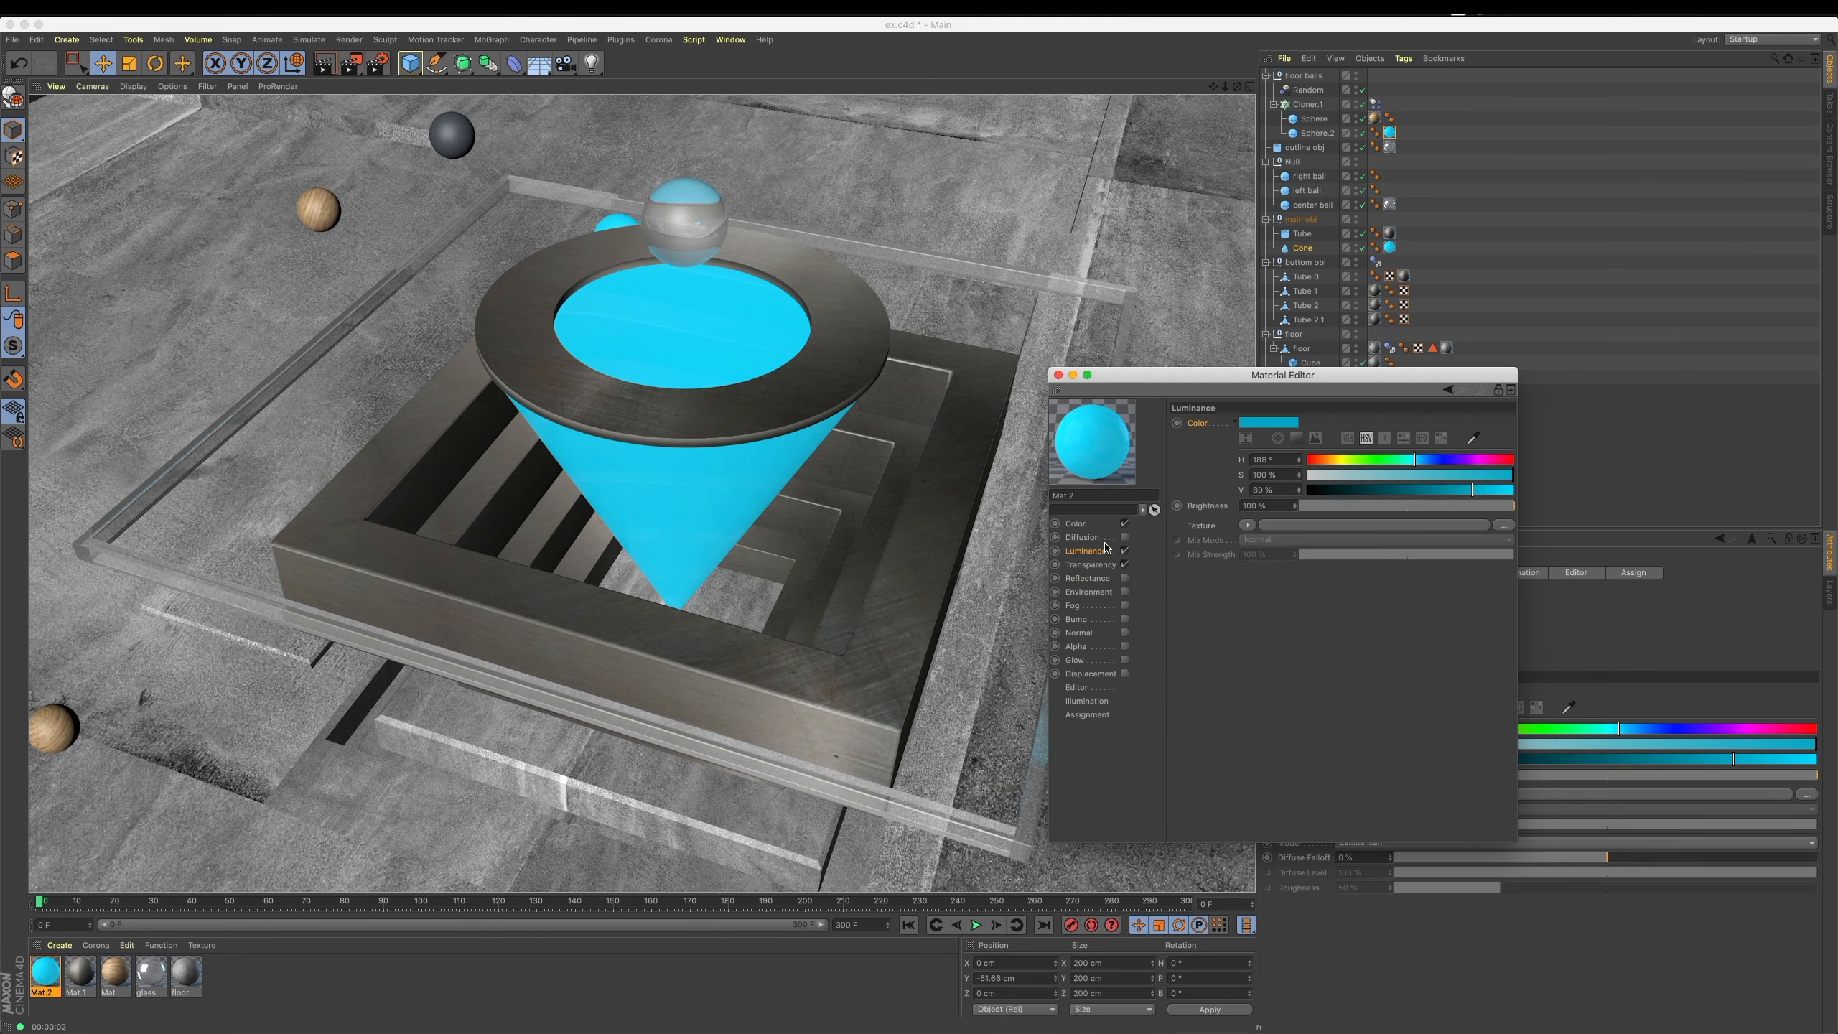
click(1272, 510)
text(150)
key(Return)
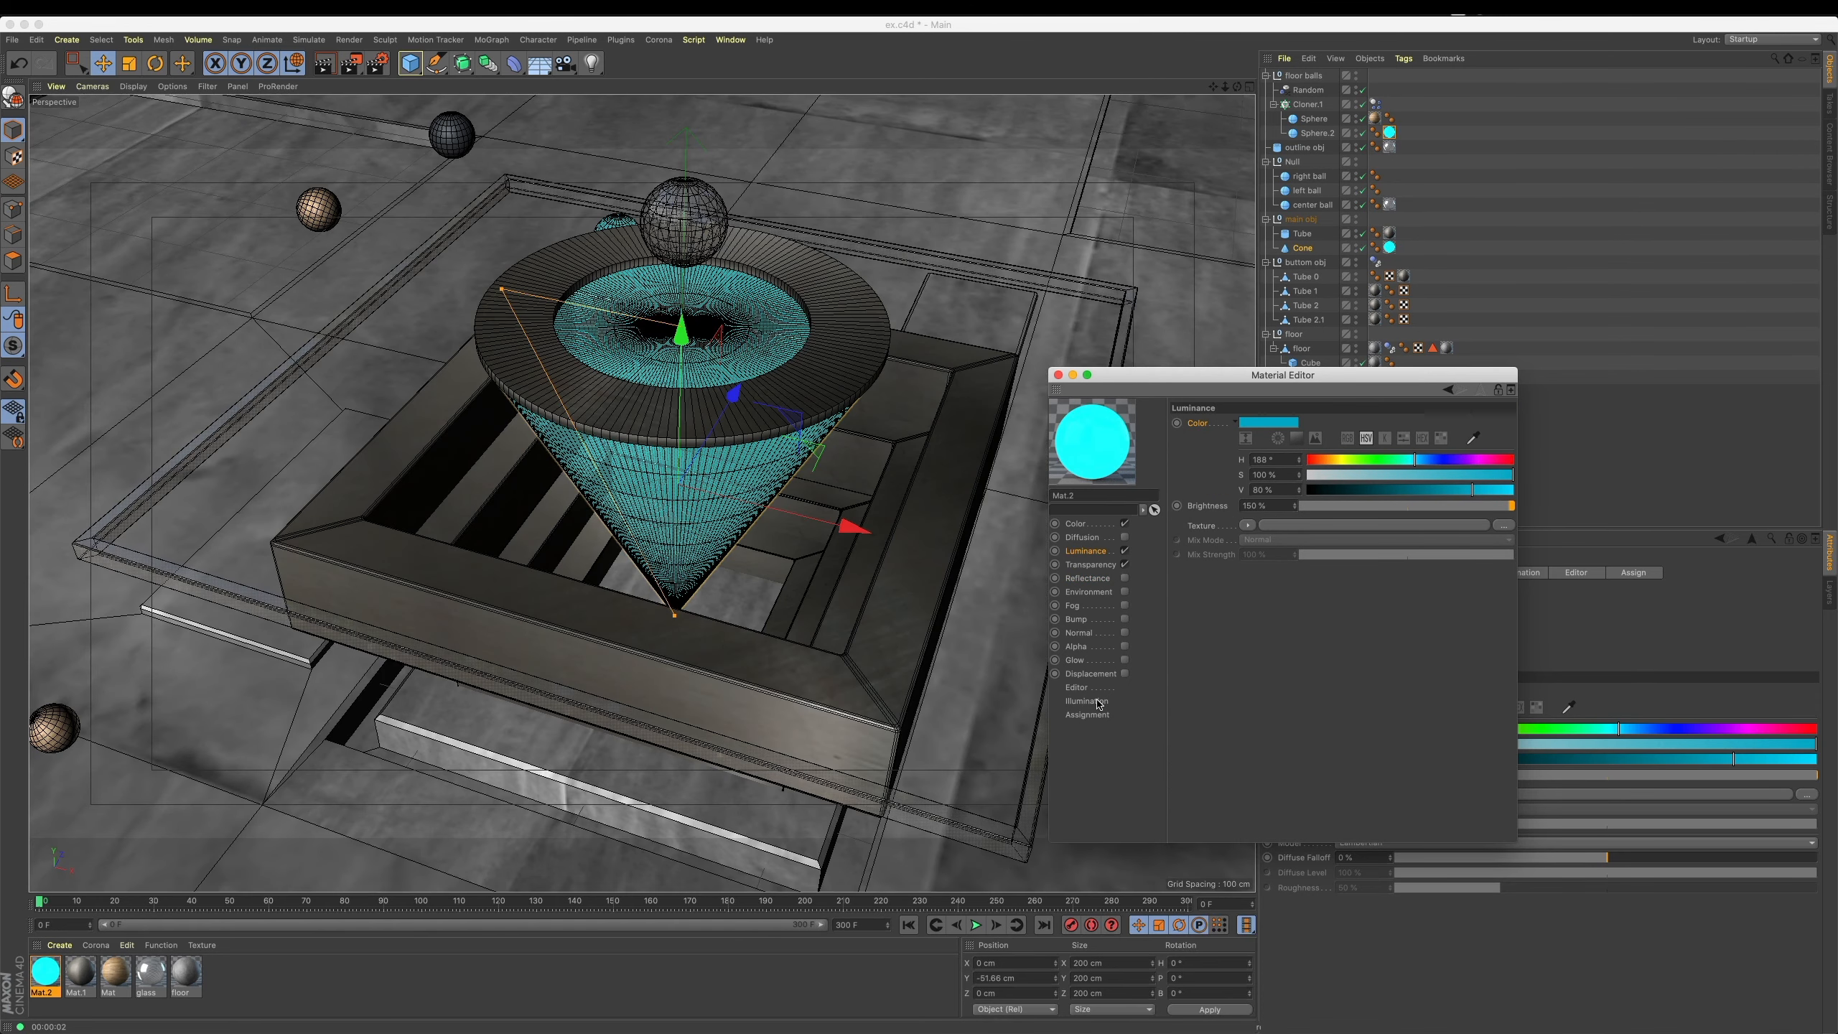
Enable Polygon Light and Portal in Mat.2's illumination settings, and close the Material Editor.
click(1099, 702)
click(1247, 423)
click(1247, 436)
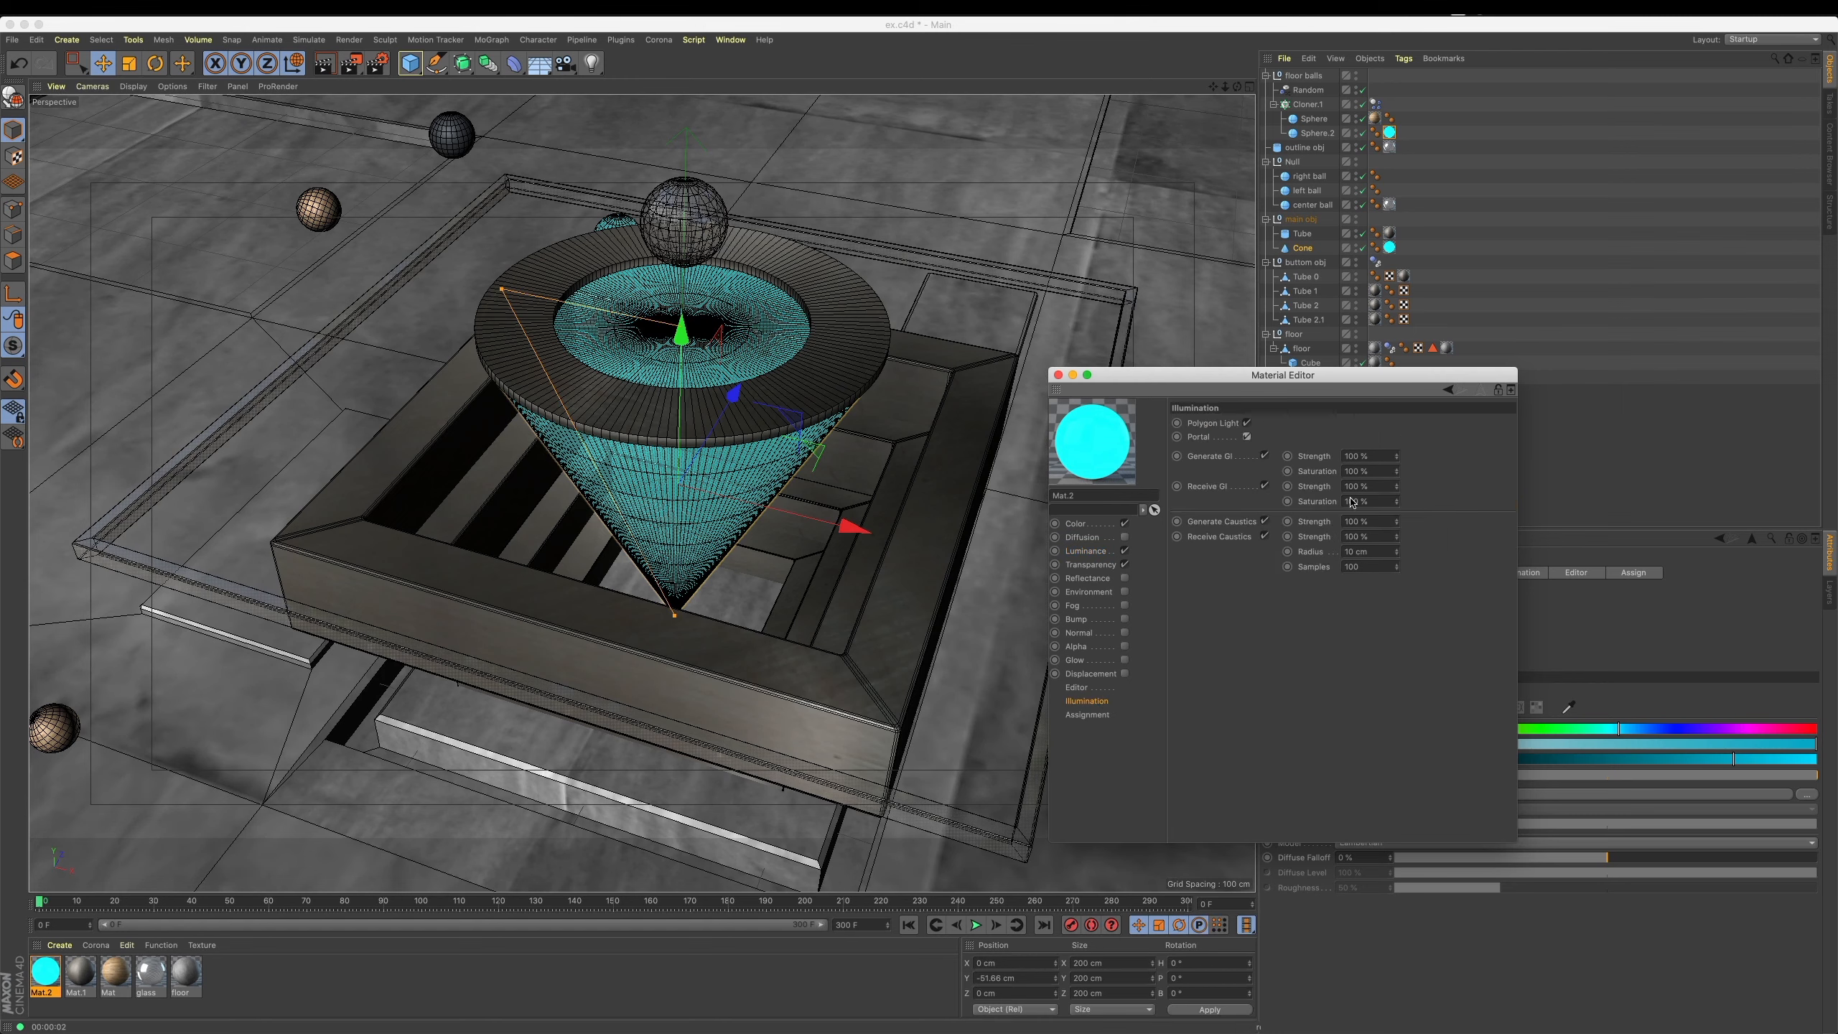
click(1058, 374)
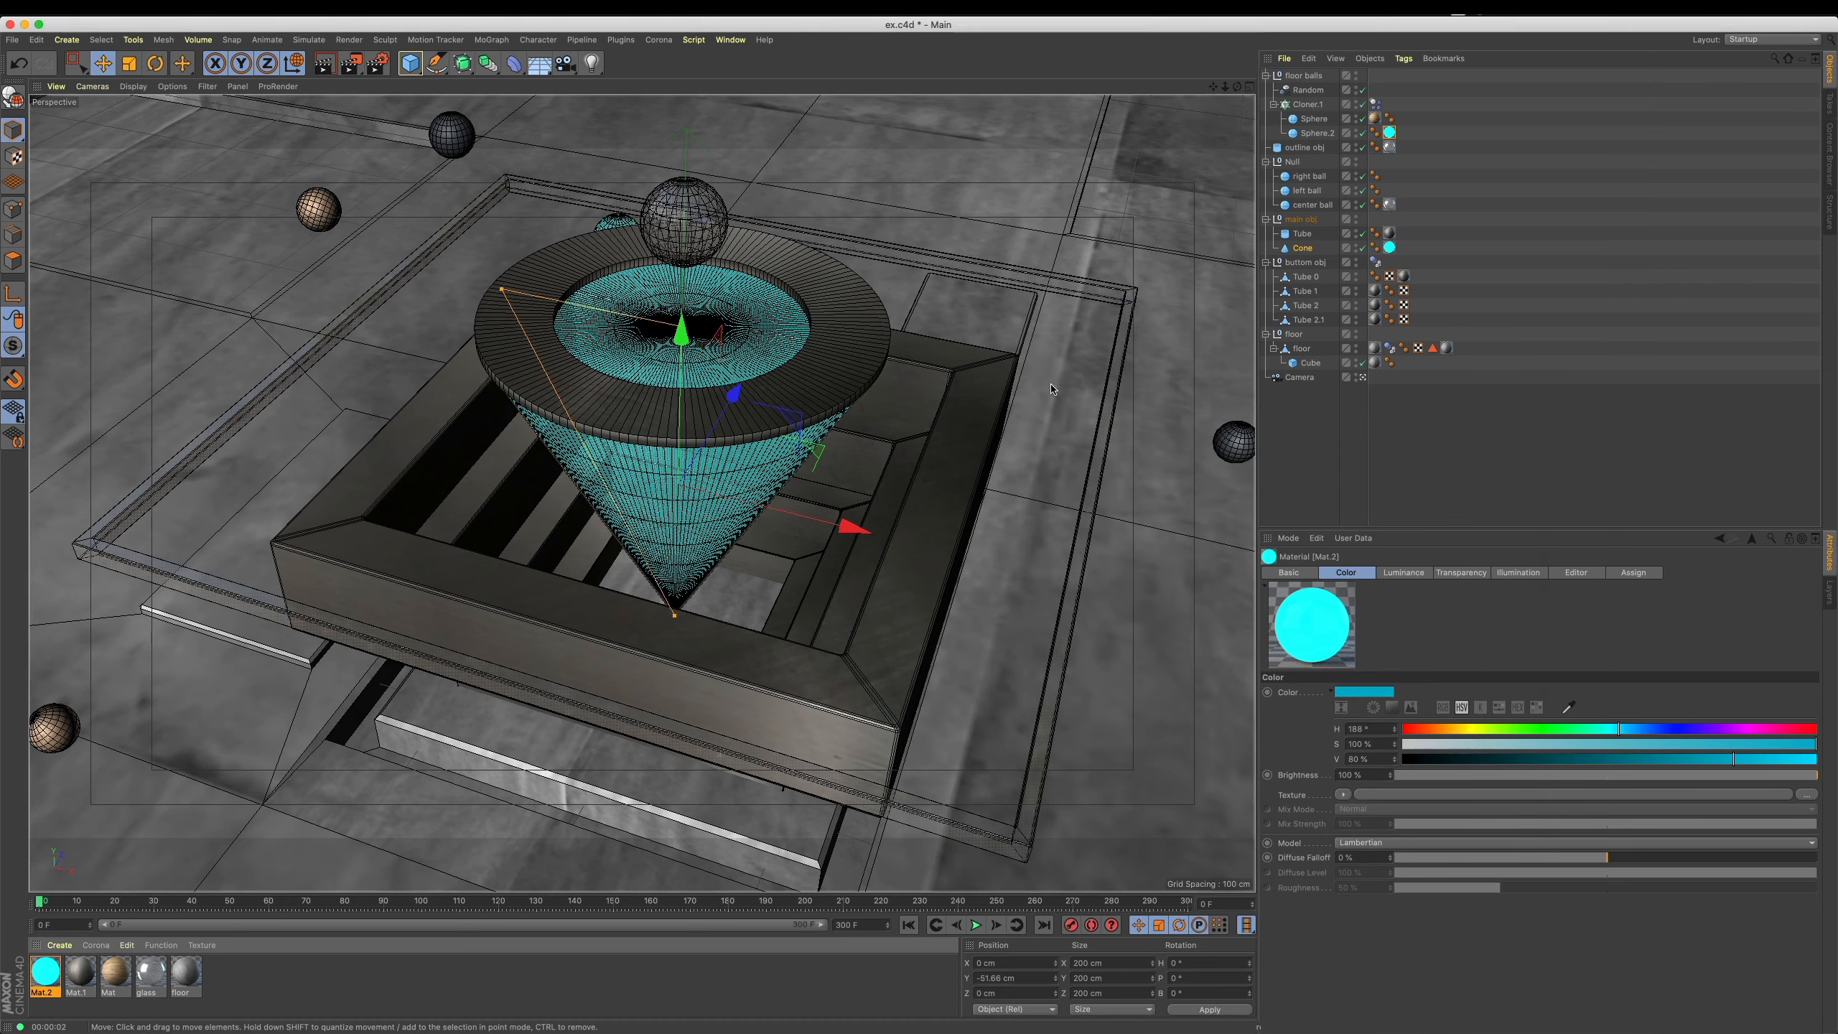
Render the view to check the glowing cyan cone against the floor.
click(913, 674)
click(940, 712)
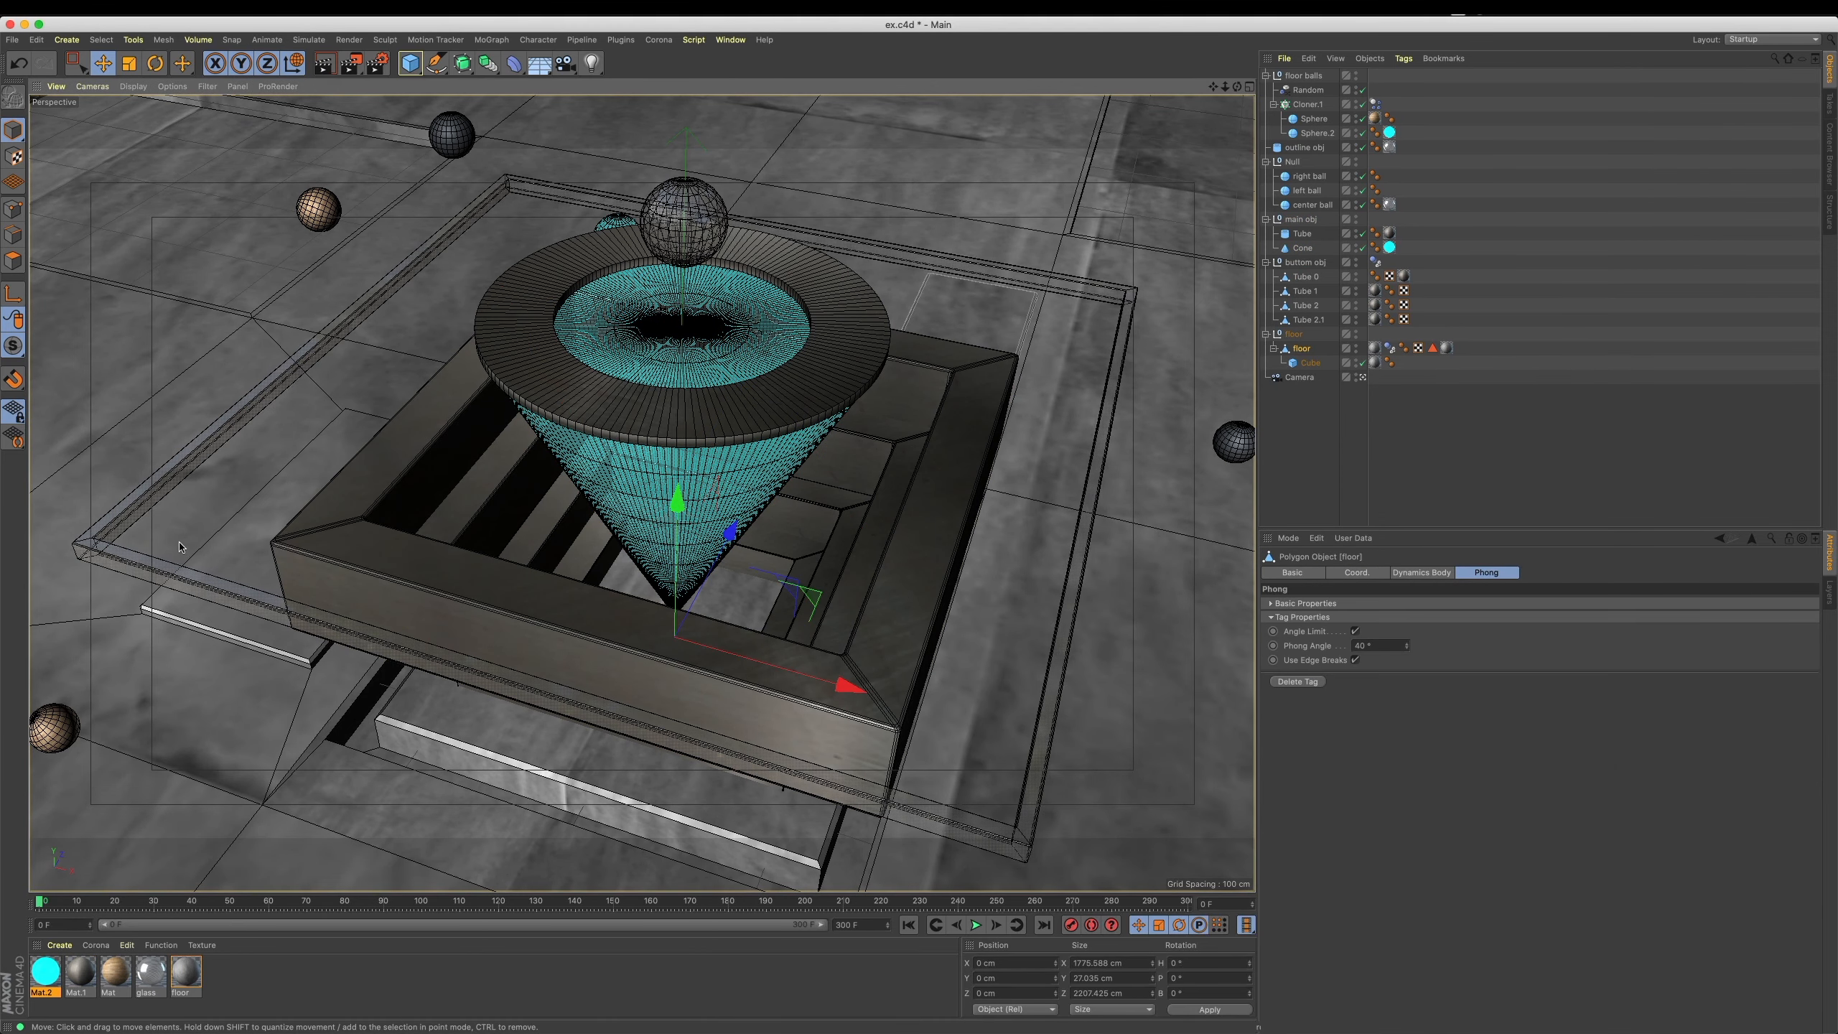
click(324, 63)
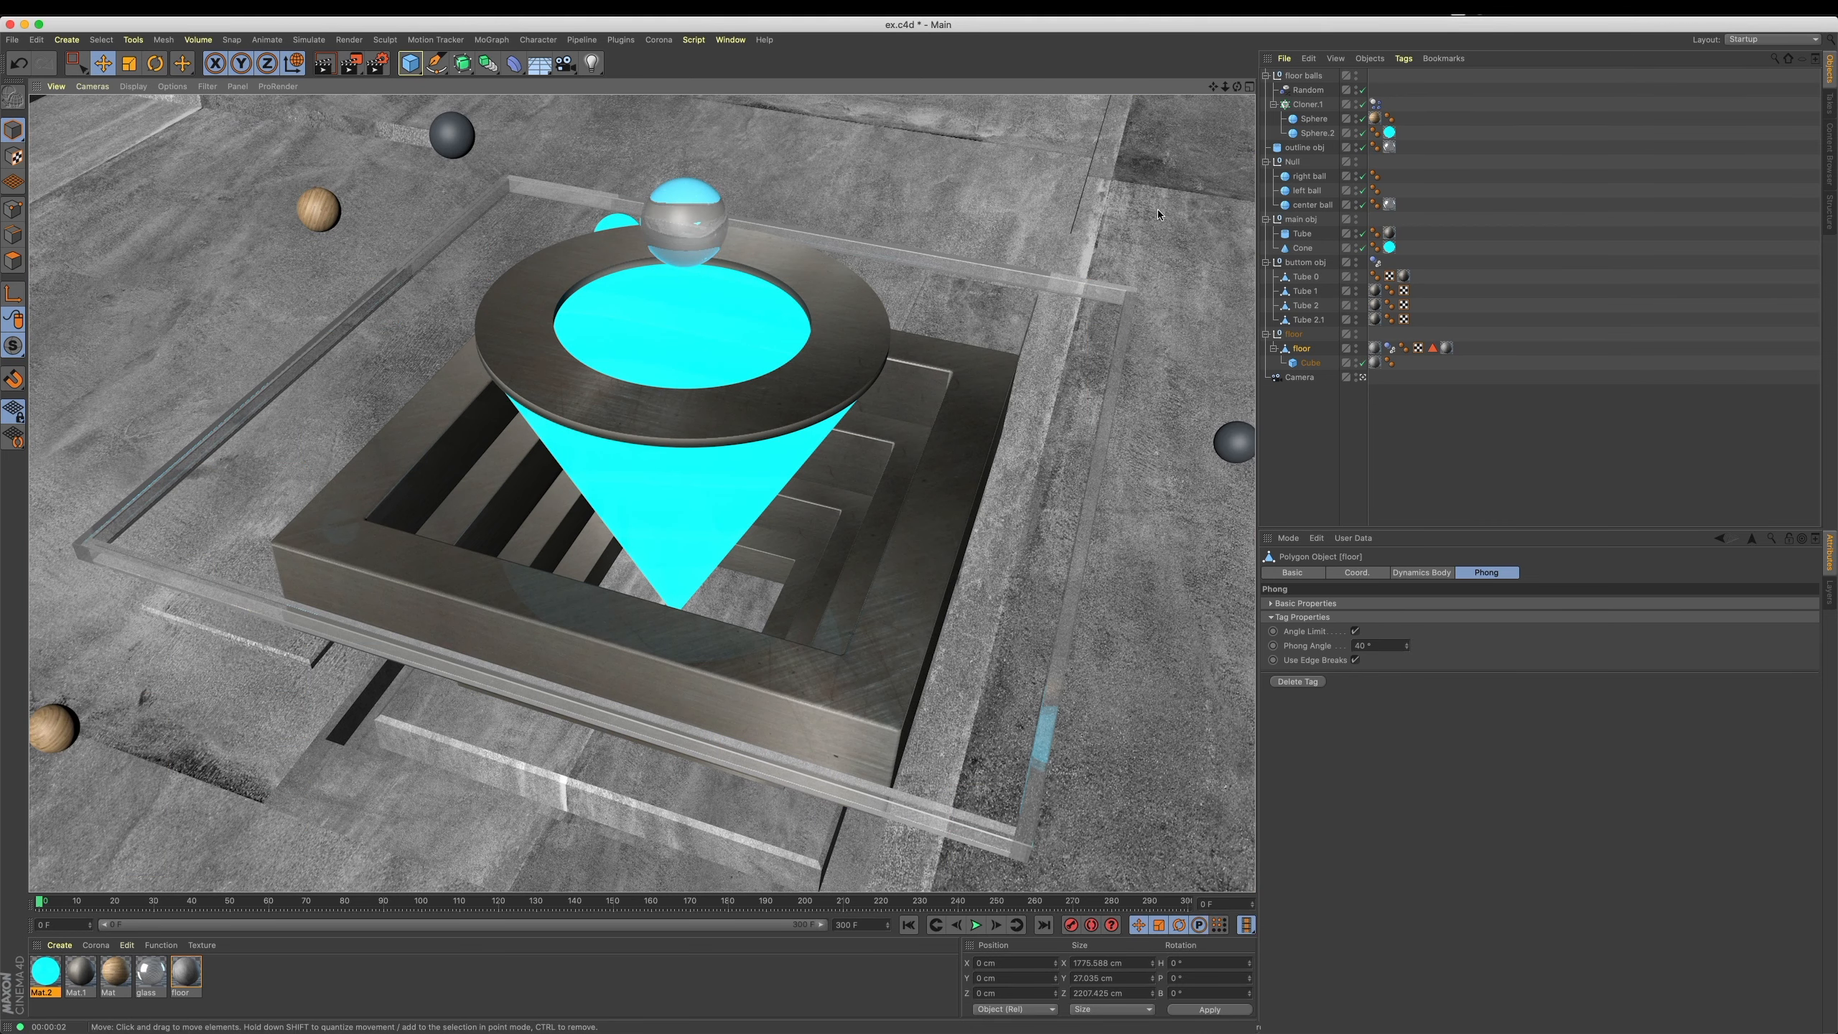
click(273, 978)
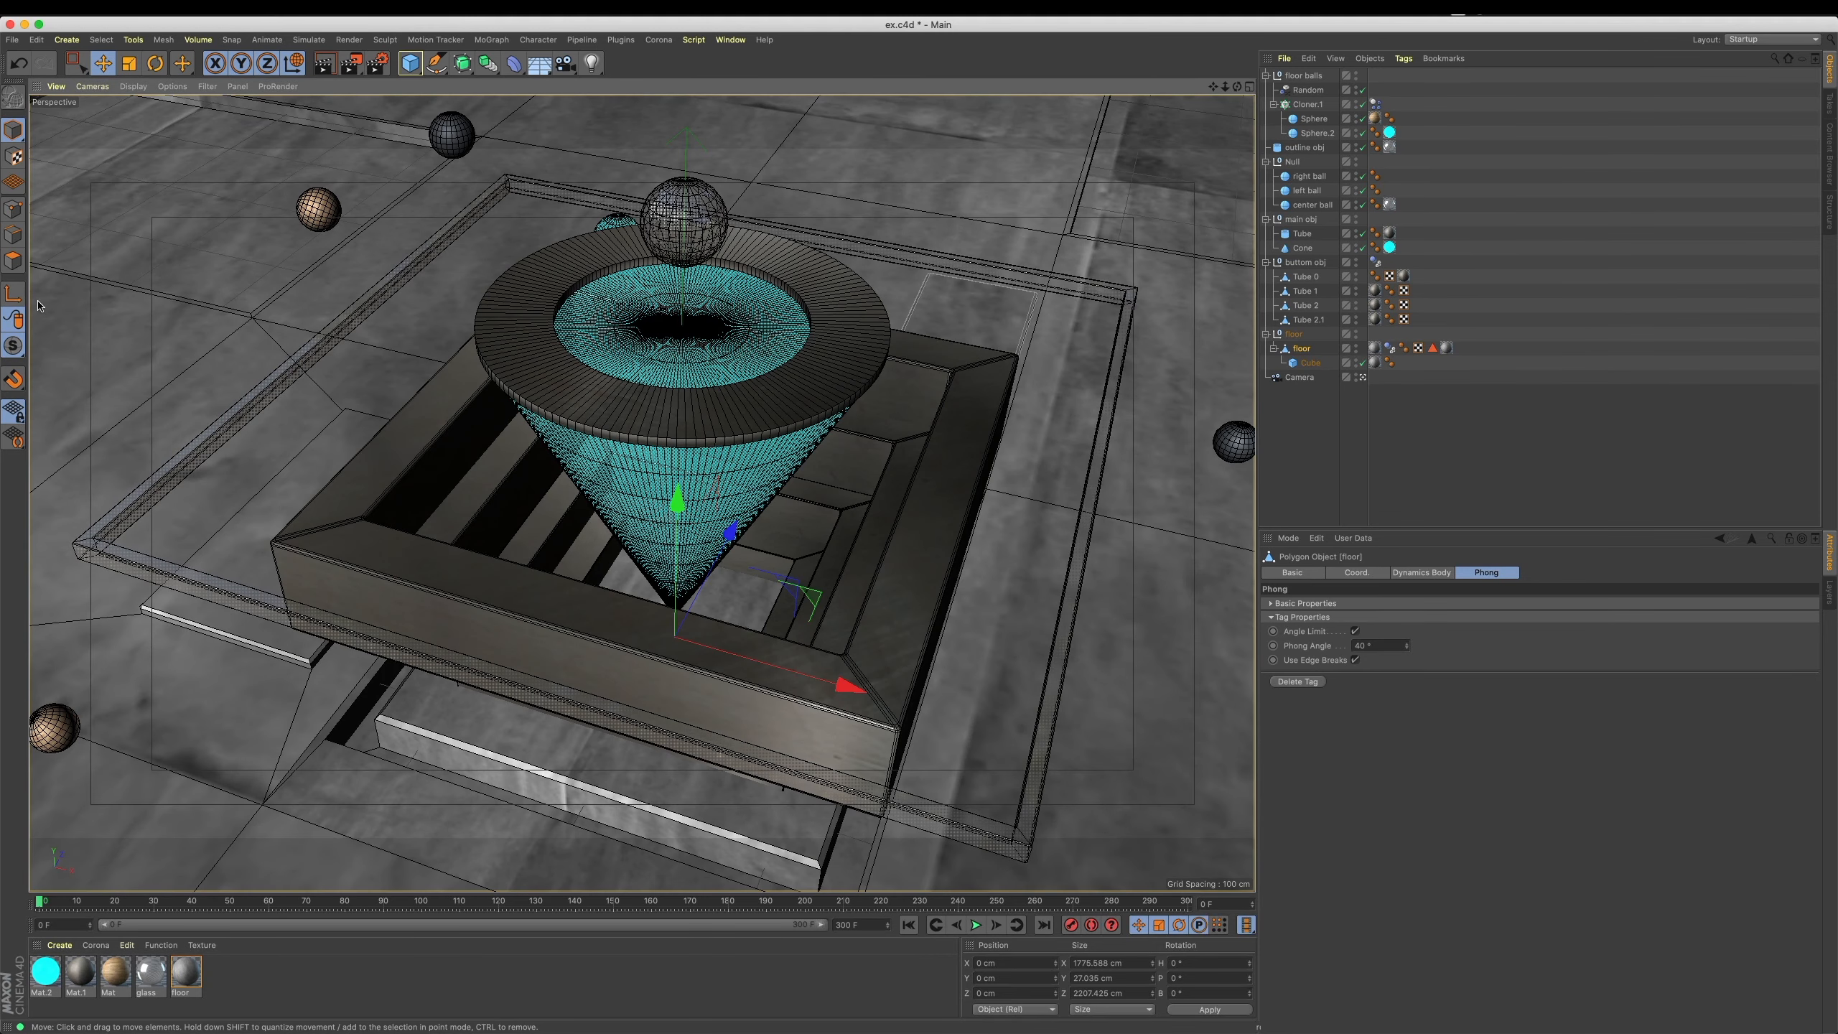
Convert the Cube nested under the floor object into an editable polygon object.
click(228, 634)
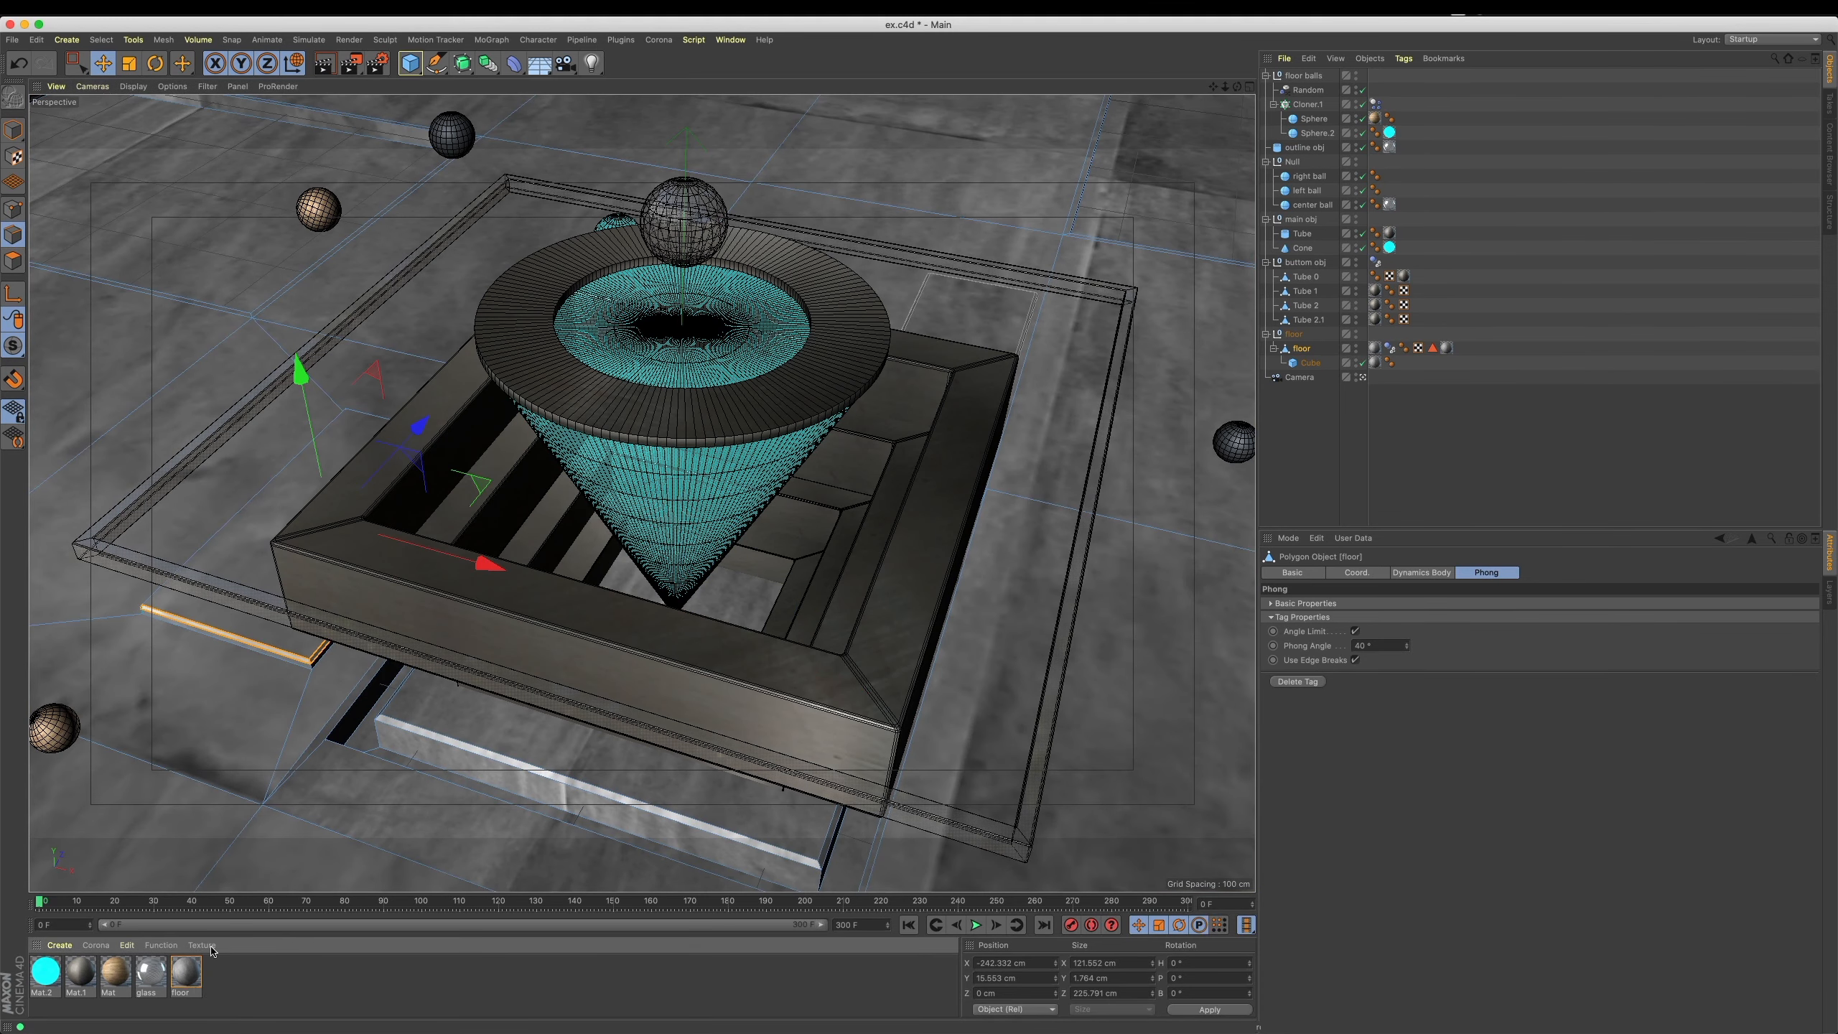
drag(209, 966, 36, 1003)
click(422, 989)
click(1306, 377)
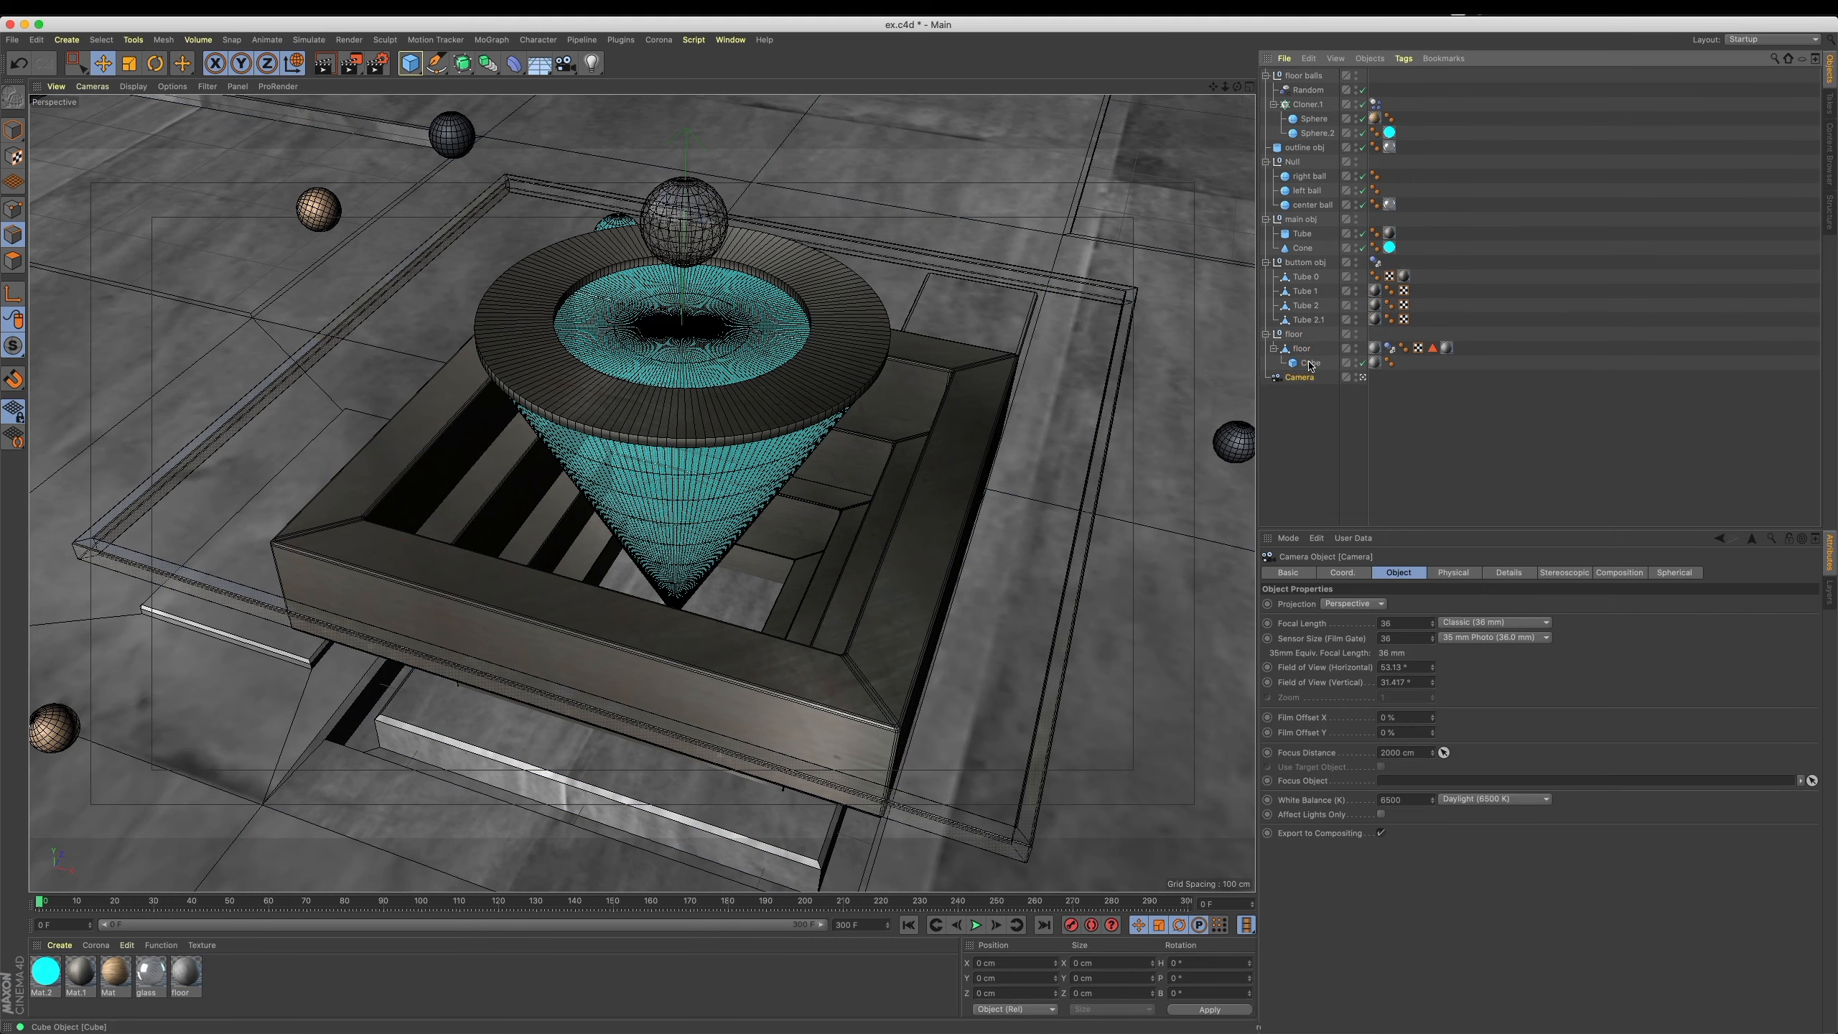
click(1311, 363)
key(v)
click(1413, 461)
Select all edges of the floor and Cube objects and check the available edge modeling commands.
click(1310, 363)
click(1304, 350)
key(super+a)
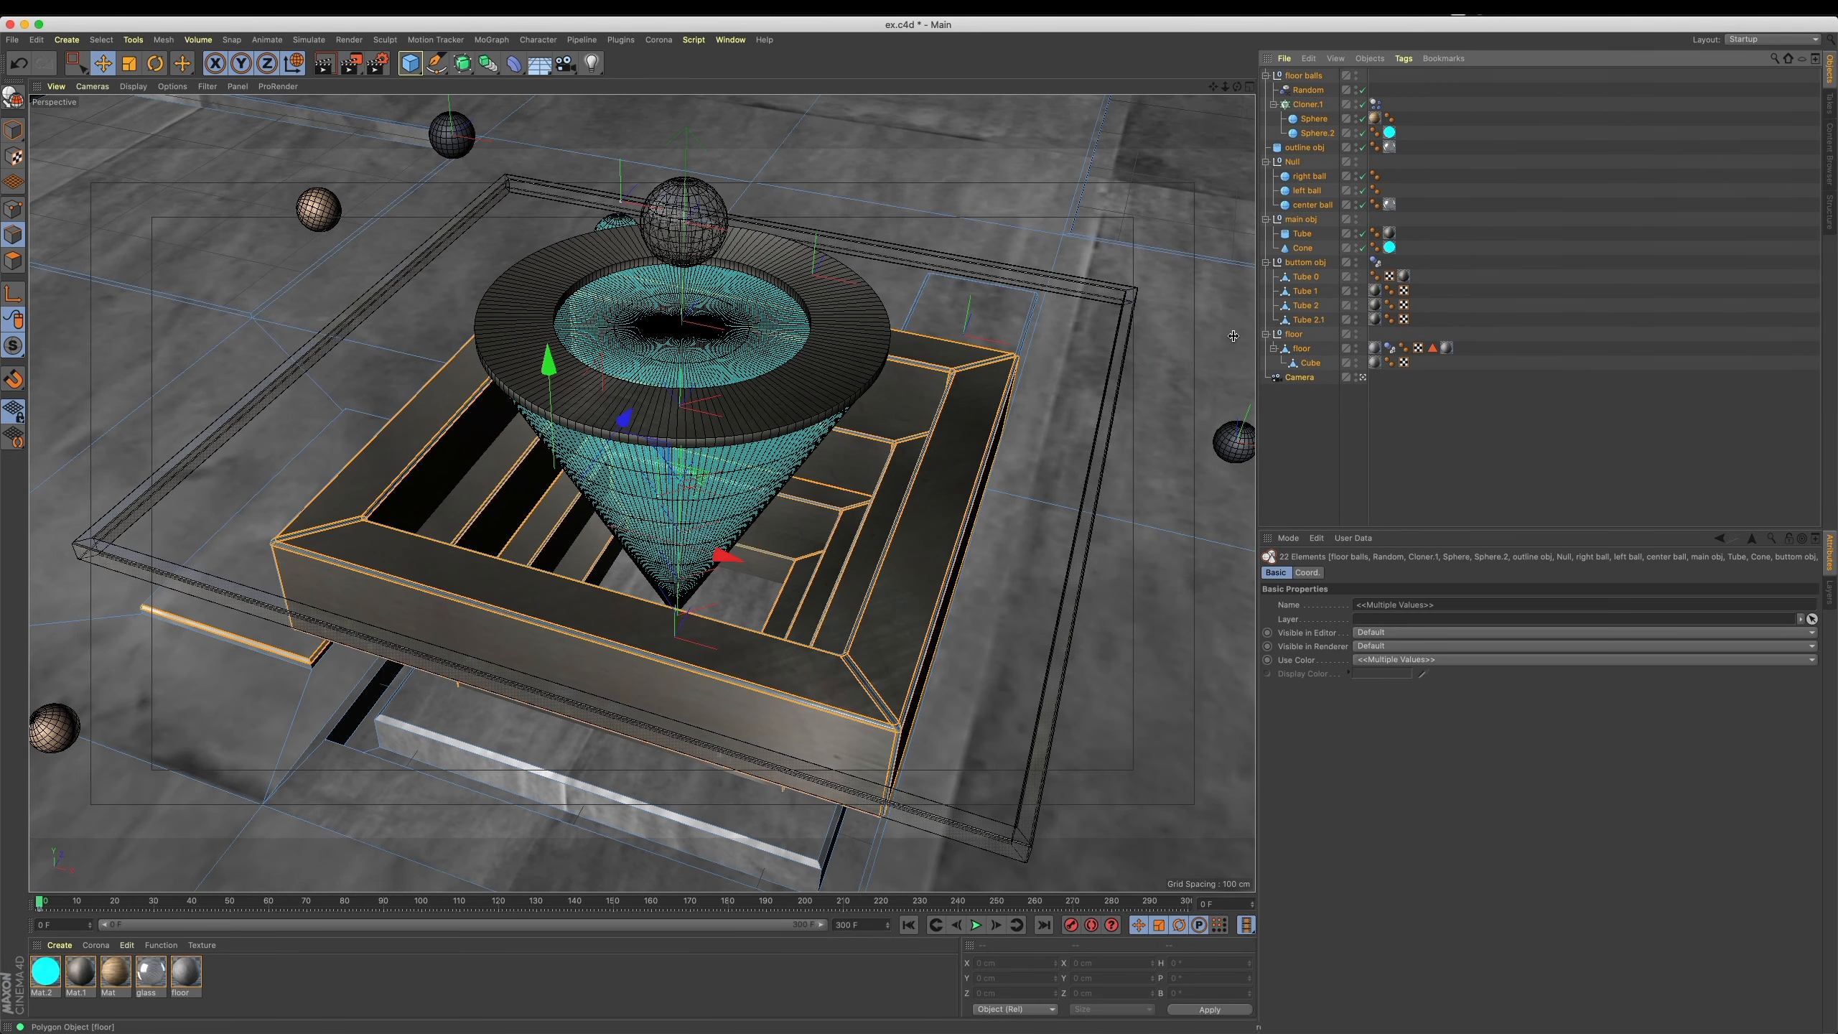
click(1339, 434)
click(1310, 364)
shift+click(1303, 350)
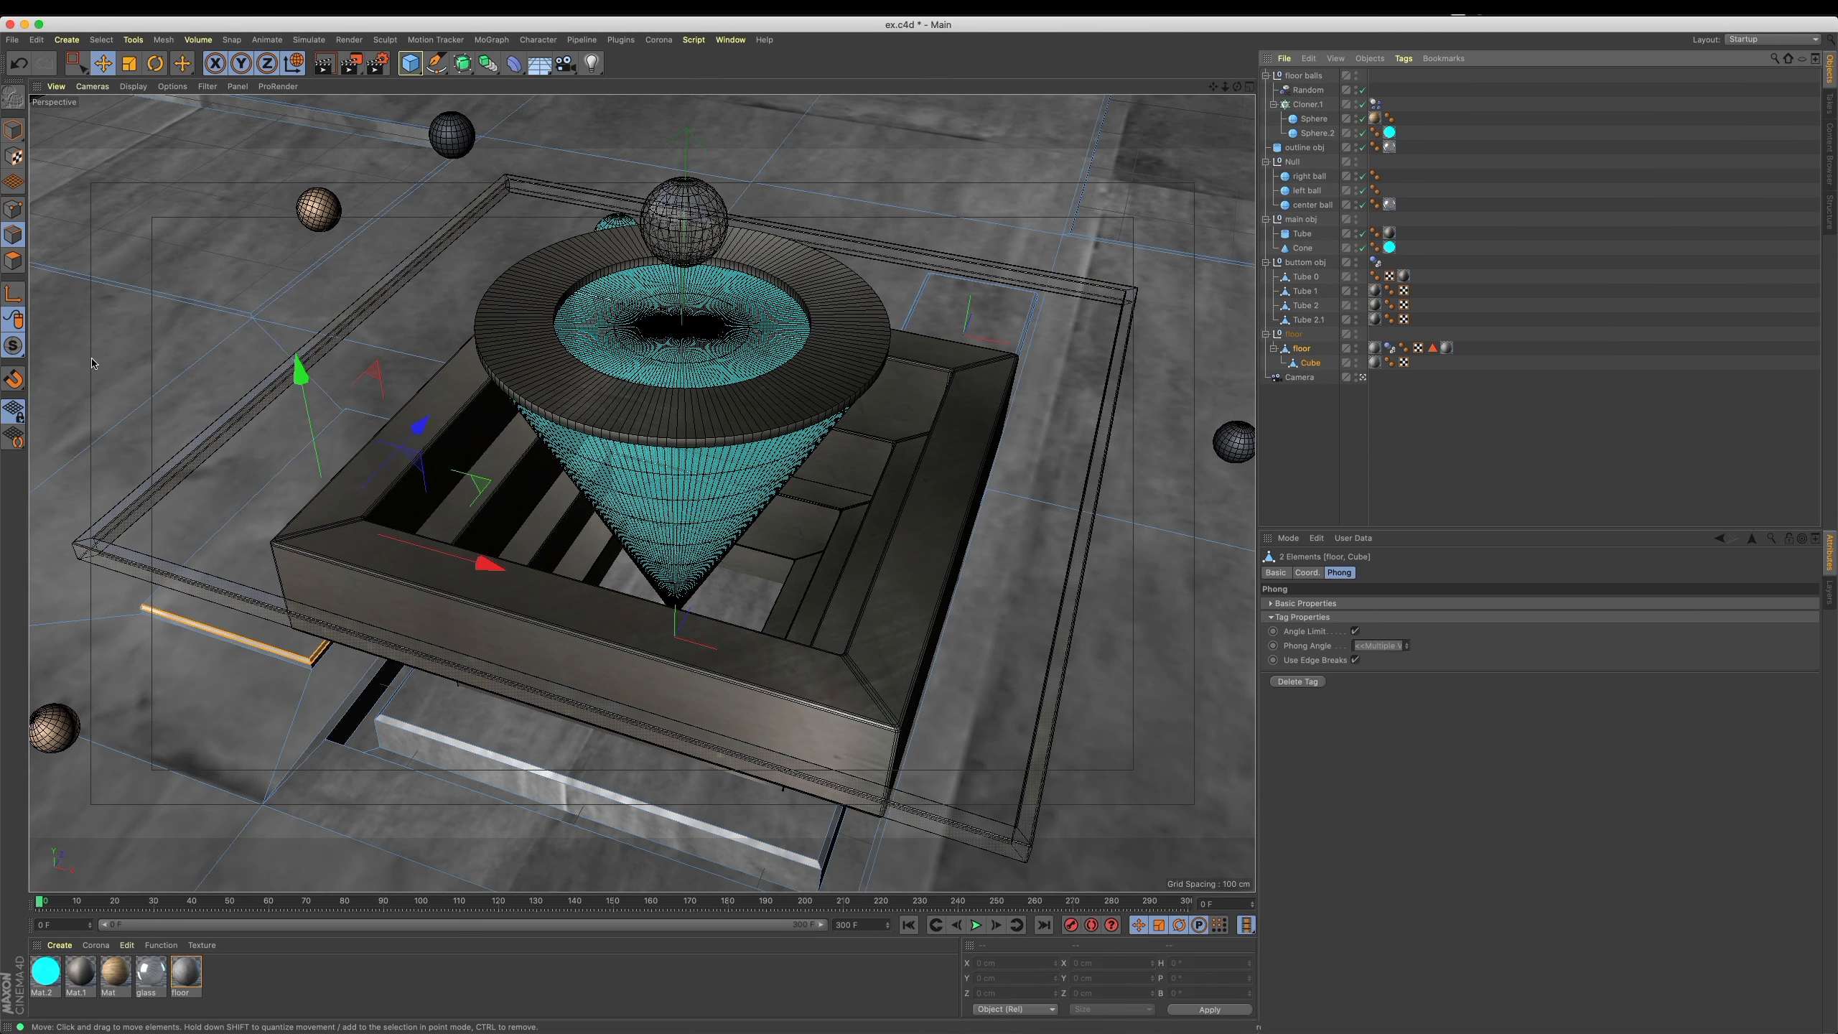
right_click(293, 276)
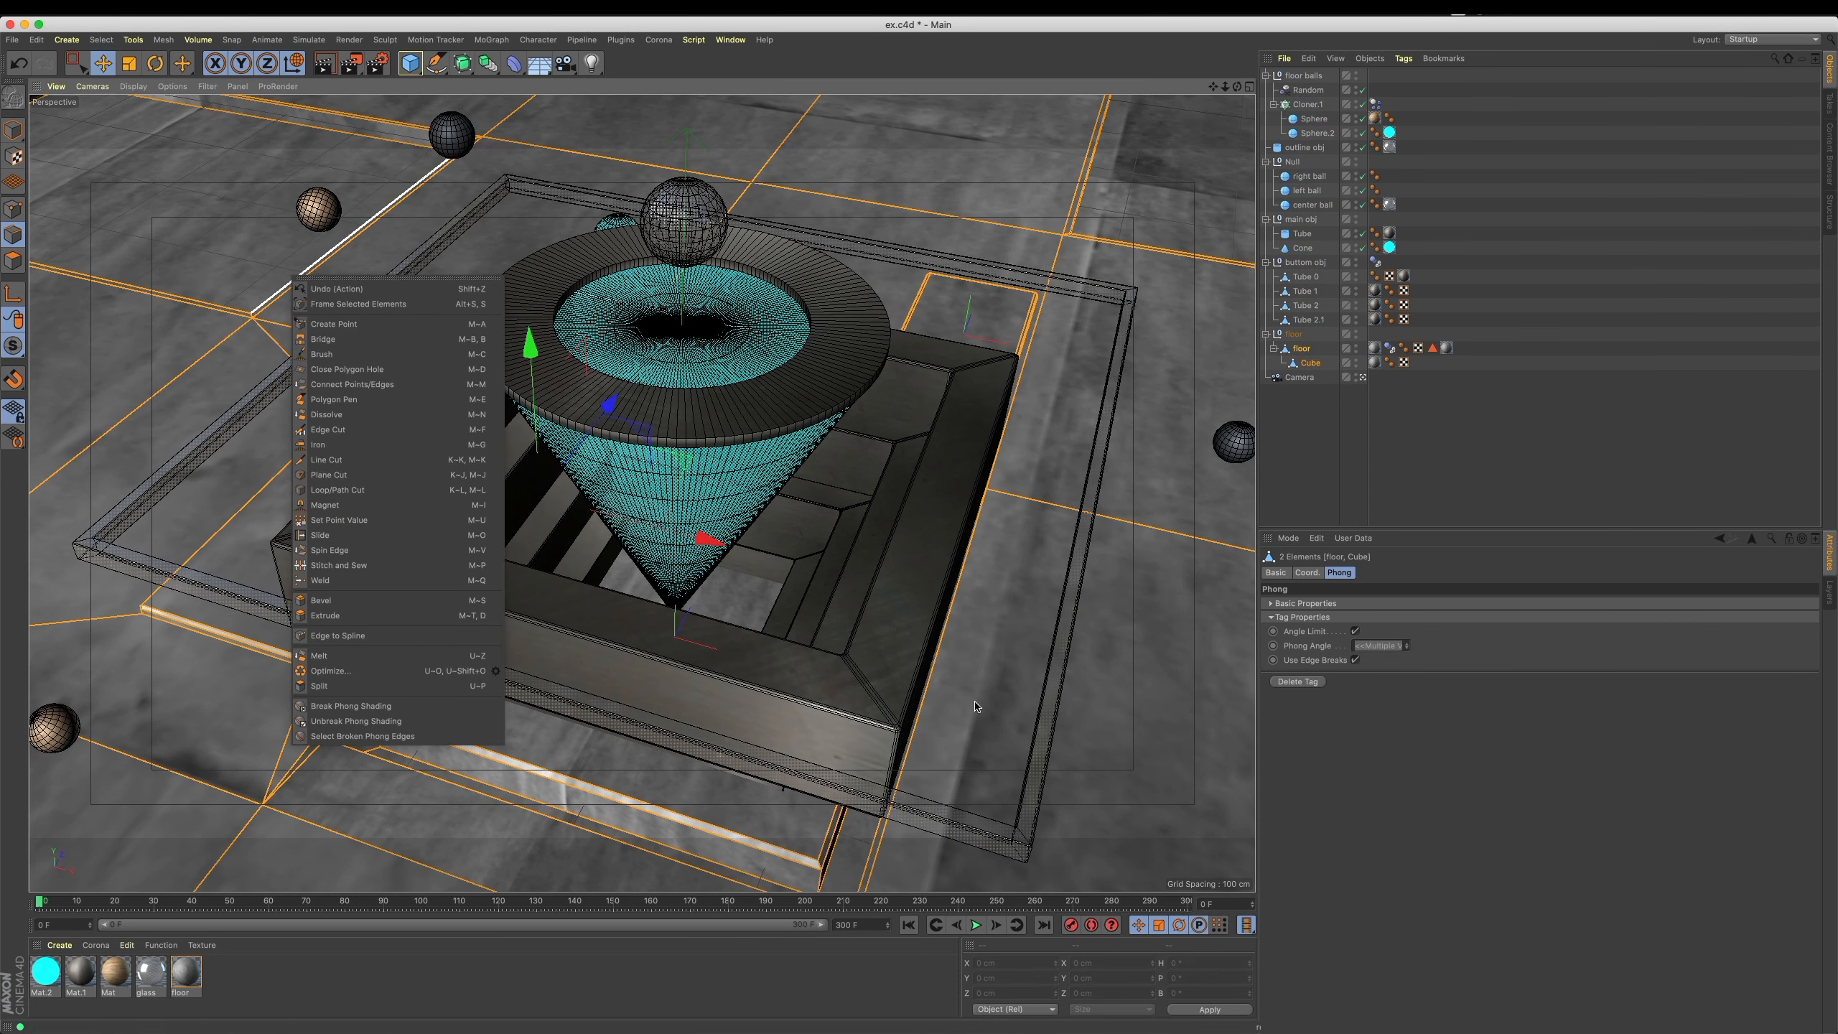
click(1232, 498)
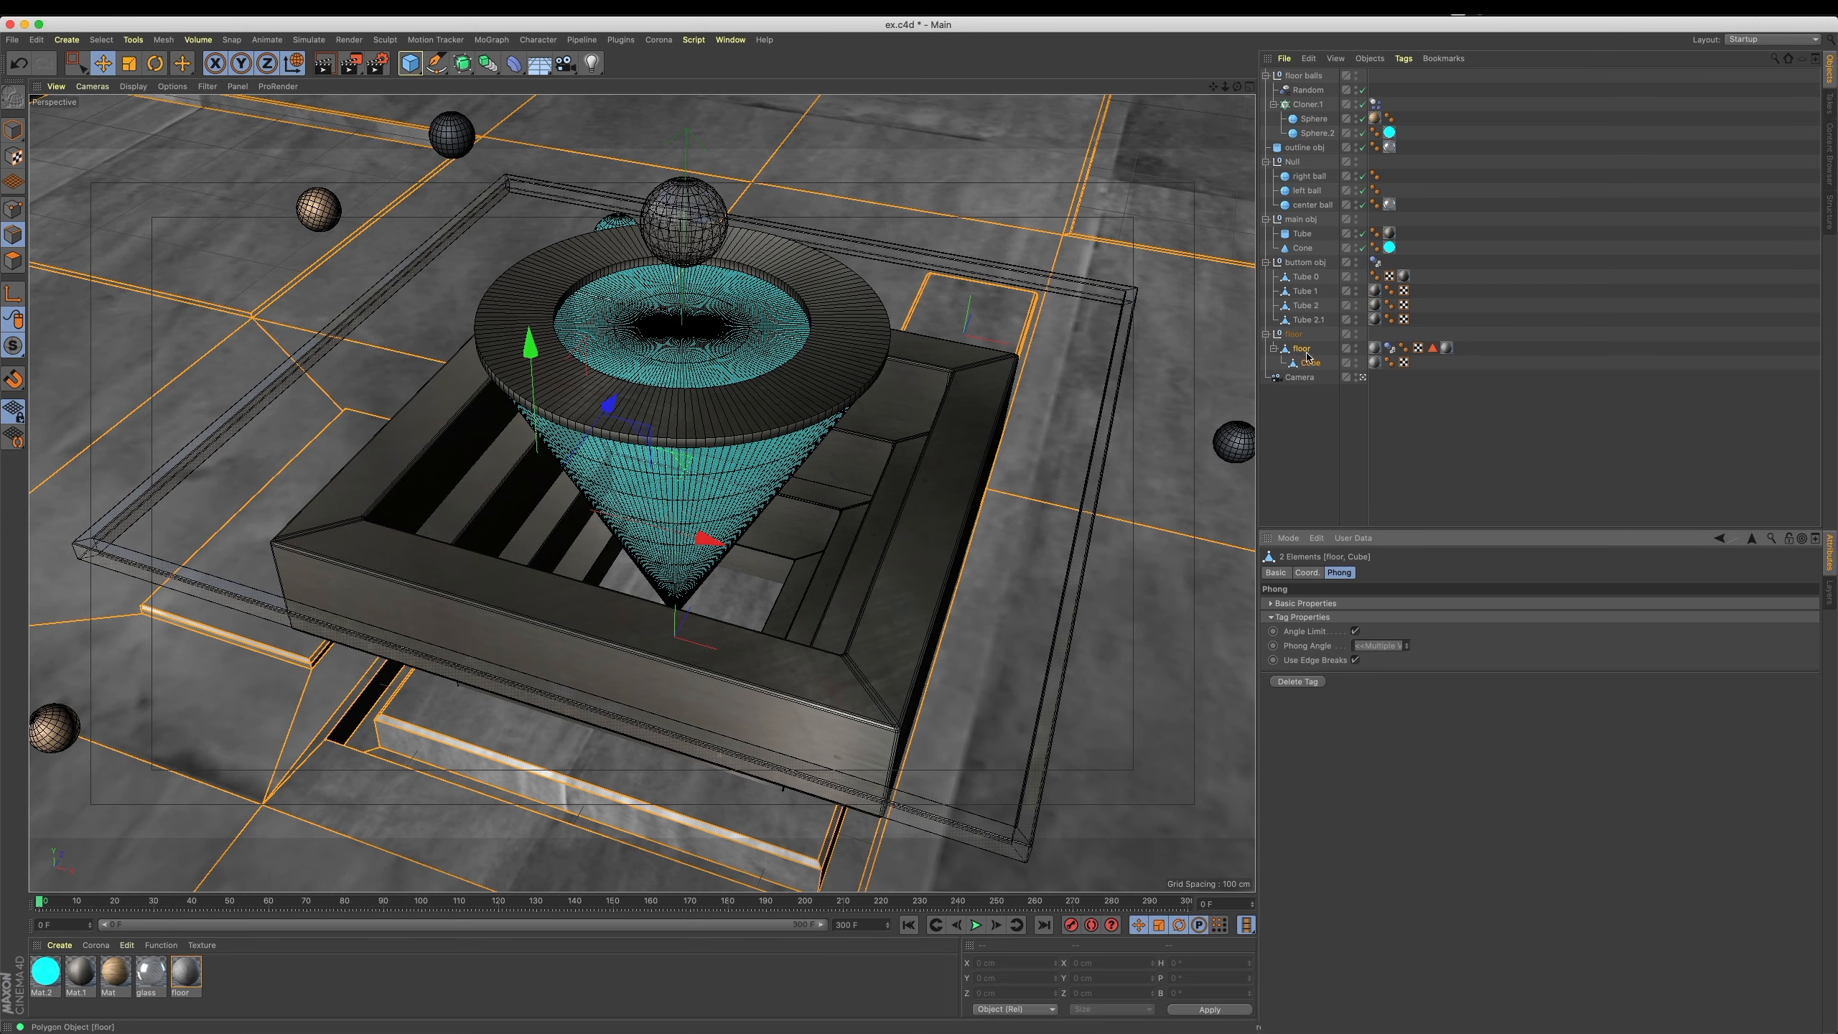
Check the edge modeling commands offered for the floor, Cube and Tube 2.1 objects individually.
right_click(1123, 324)
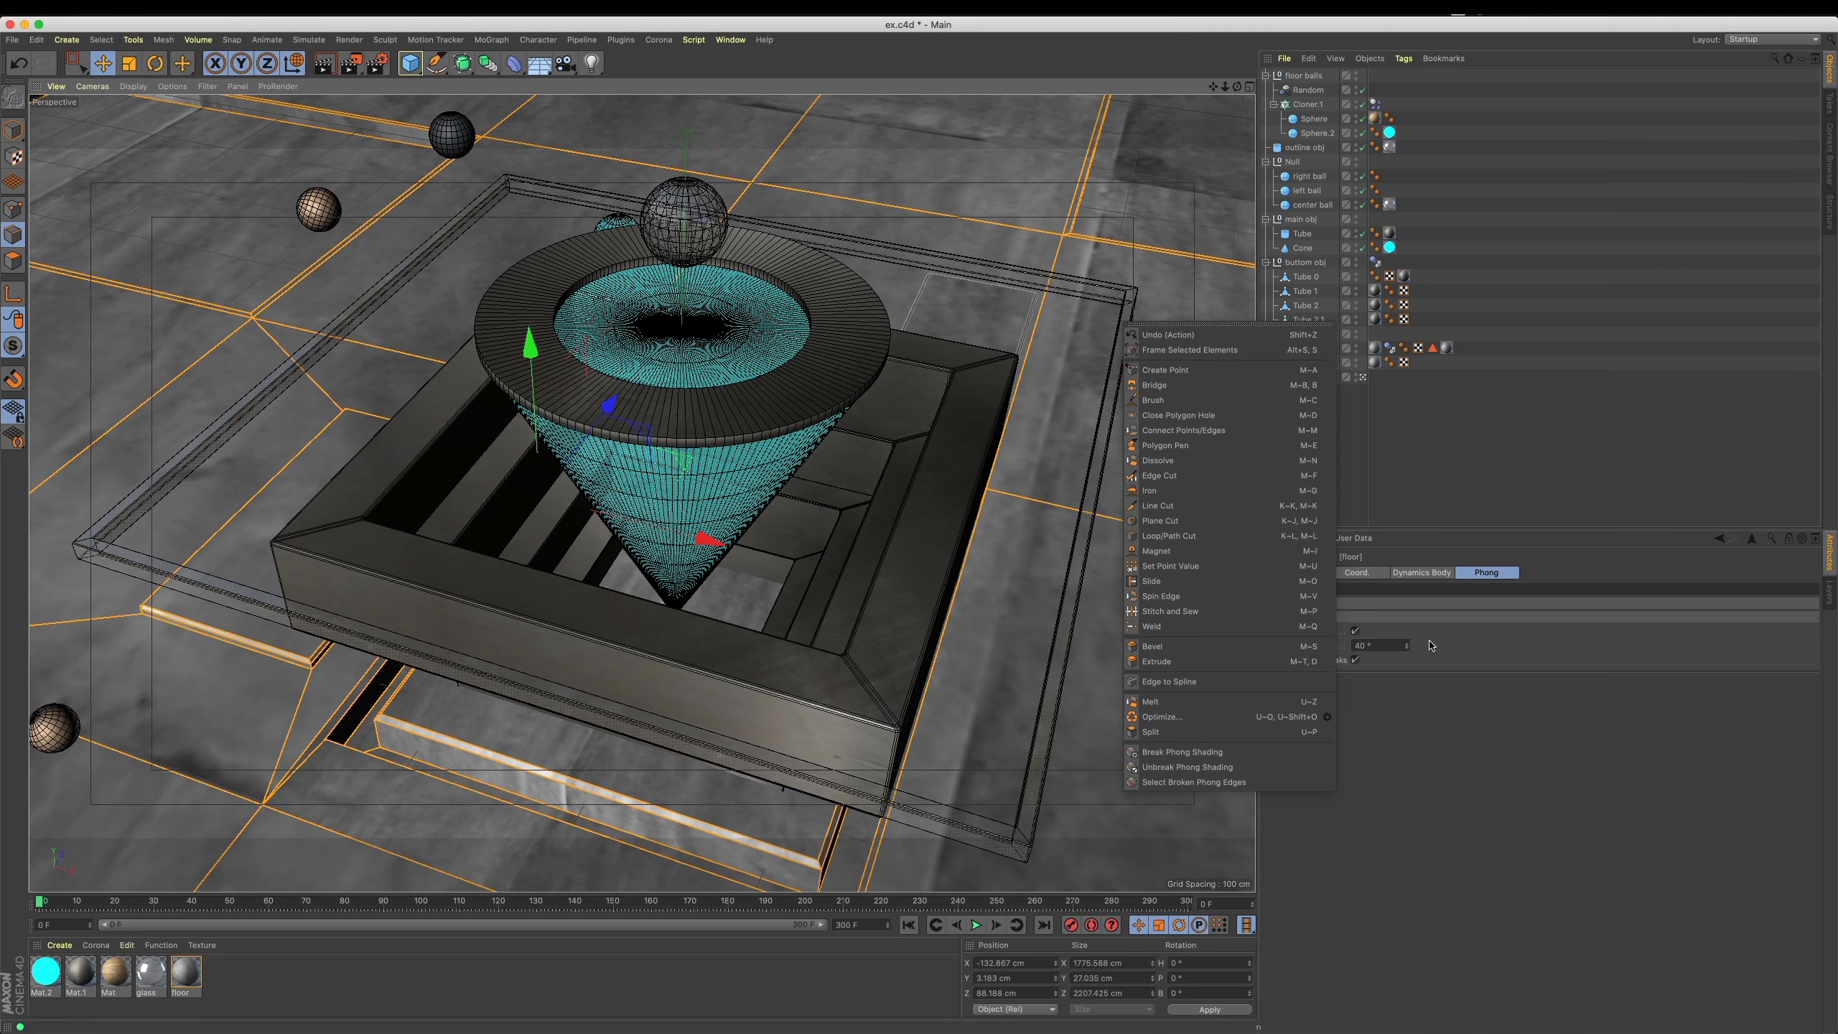
click(1516, 482)
click(1304, 349)
click(1305, 362)
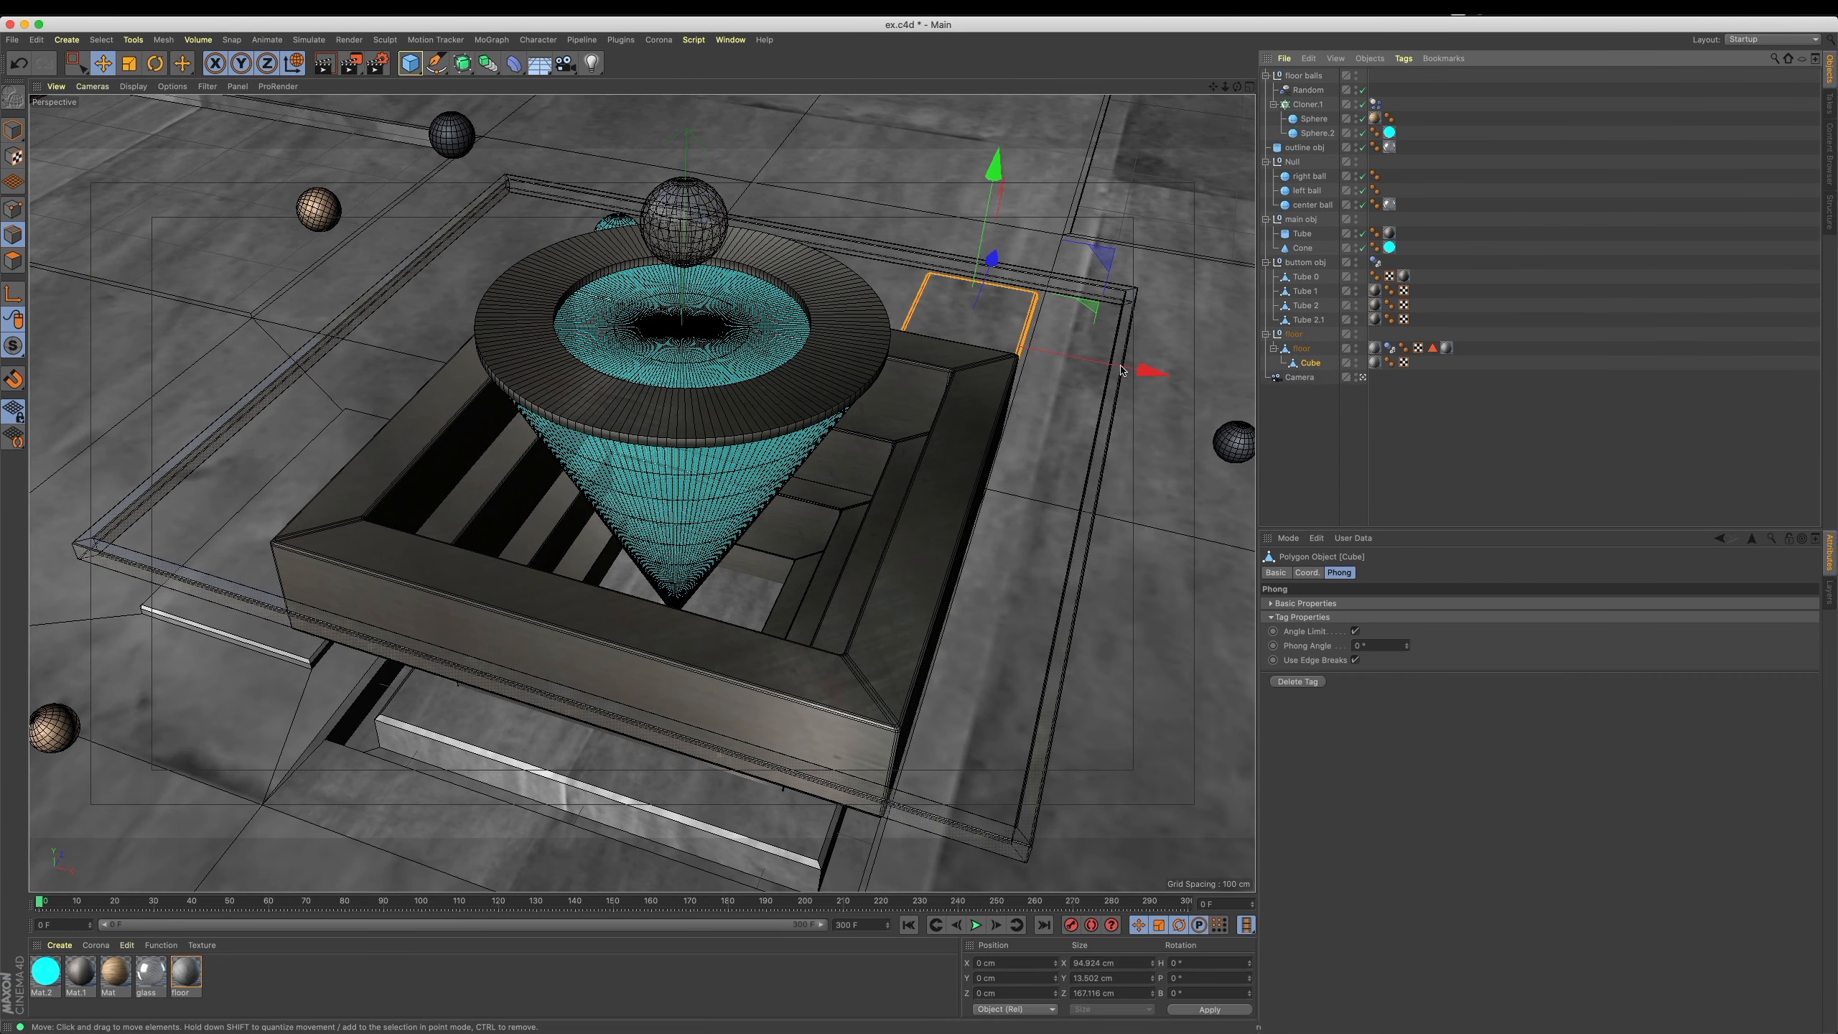
right_click(1117, 265)
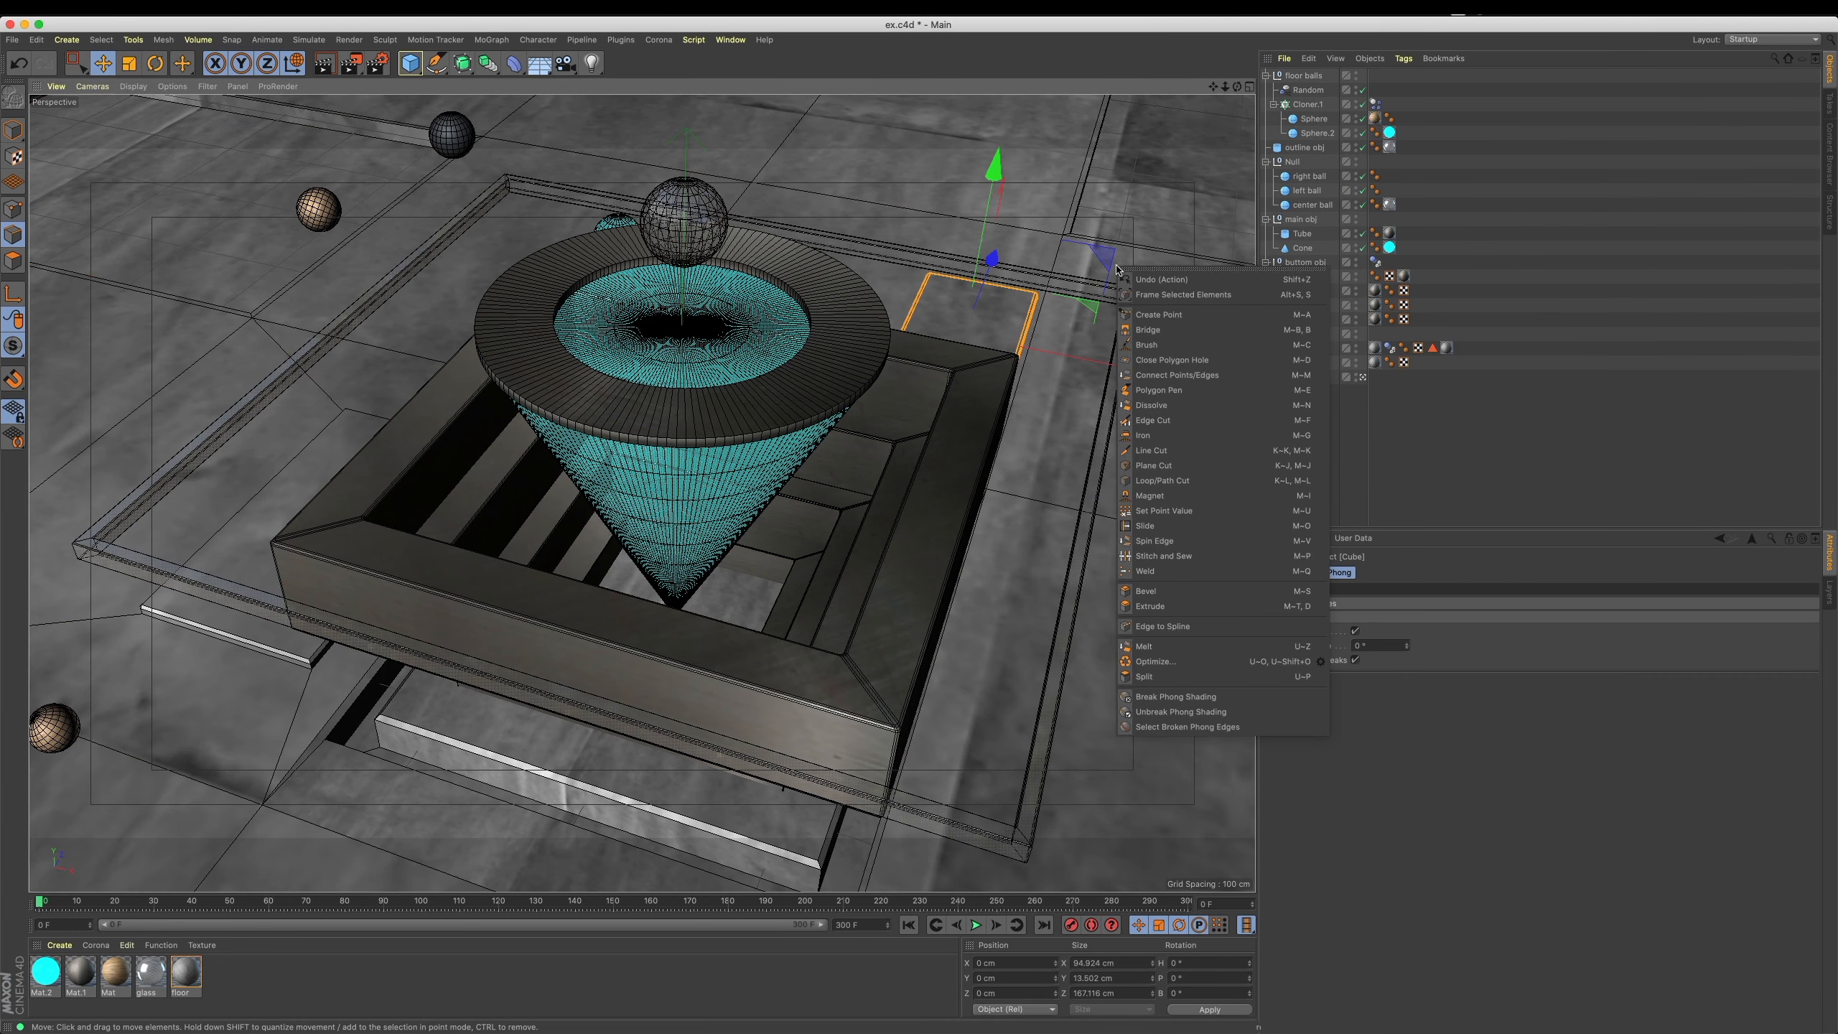
click(1433, 499)
click(1434, 503)
click(1313, 362)
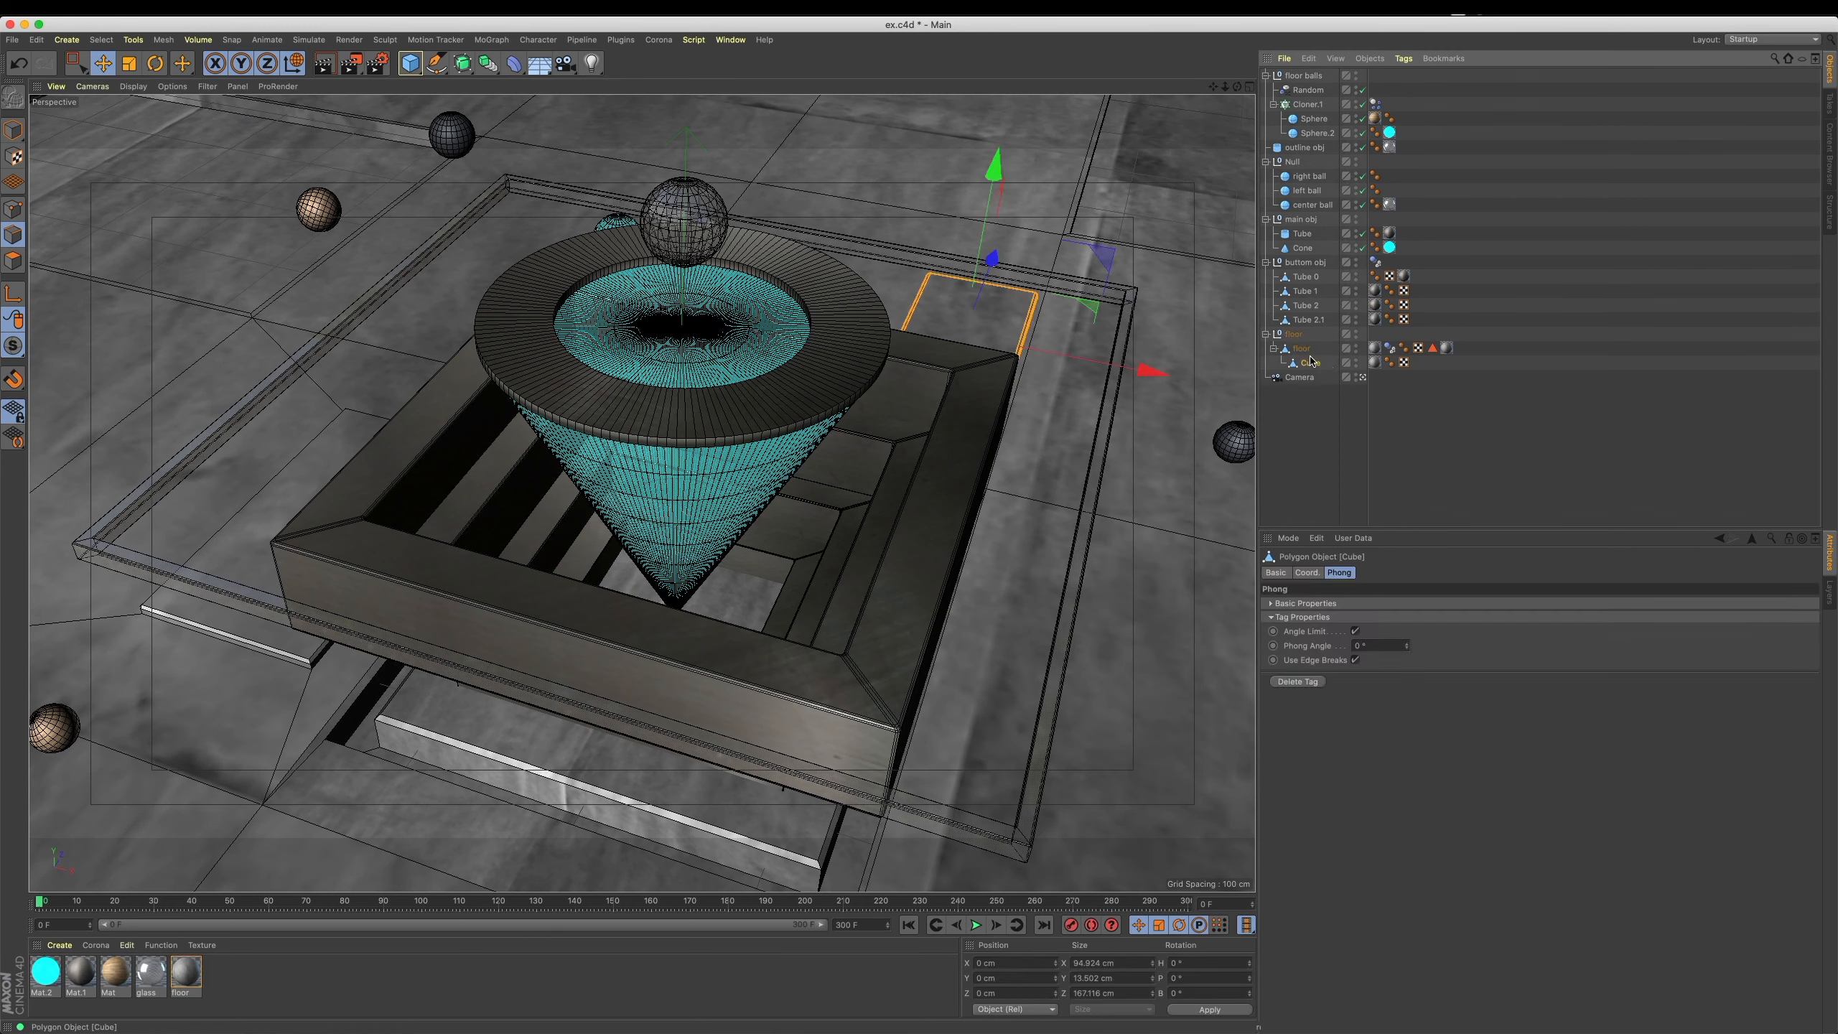
click(1307, 320)
right_click(1061, 439)
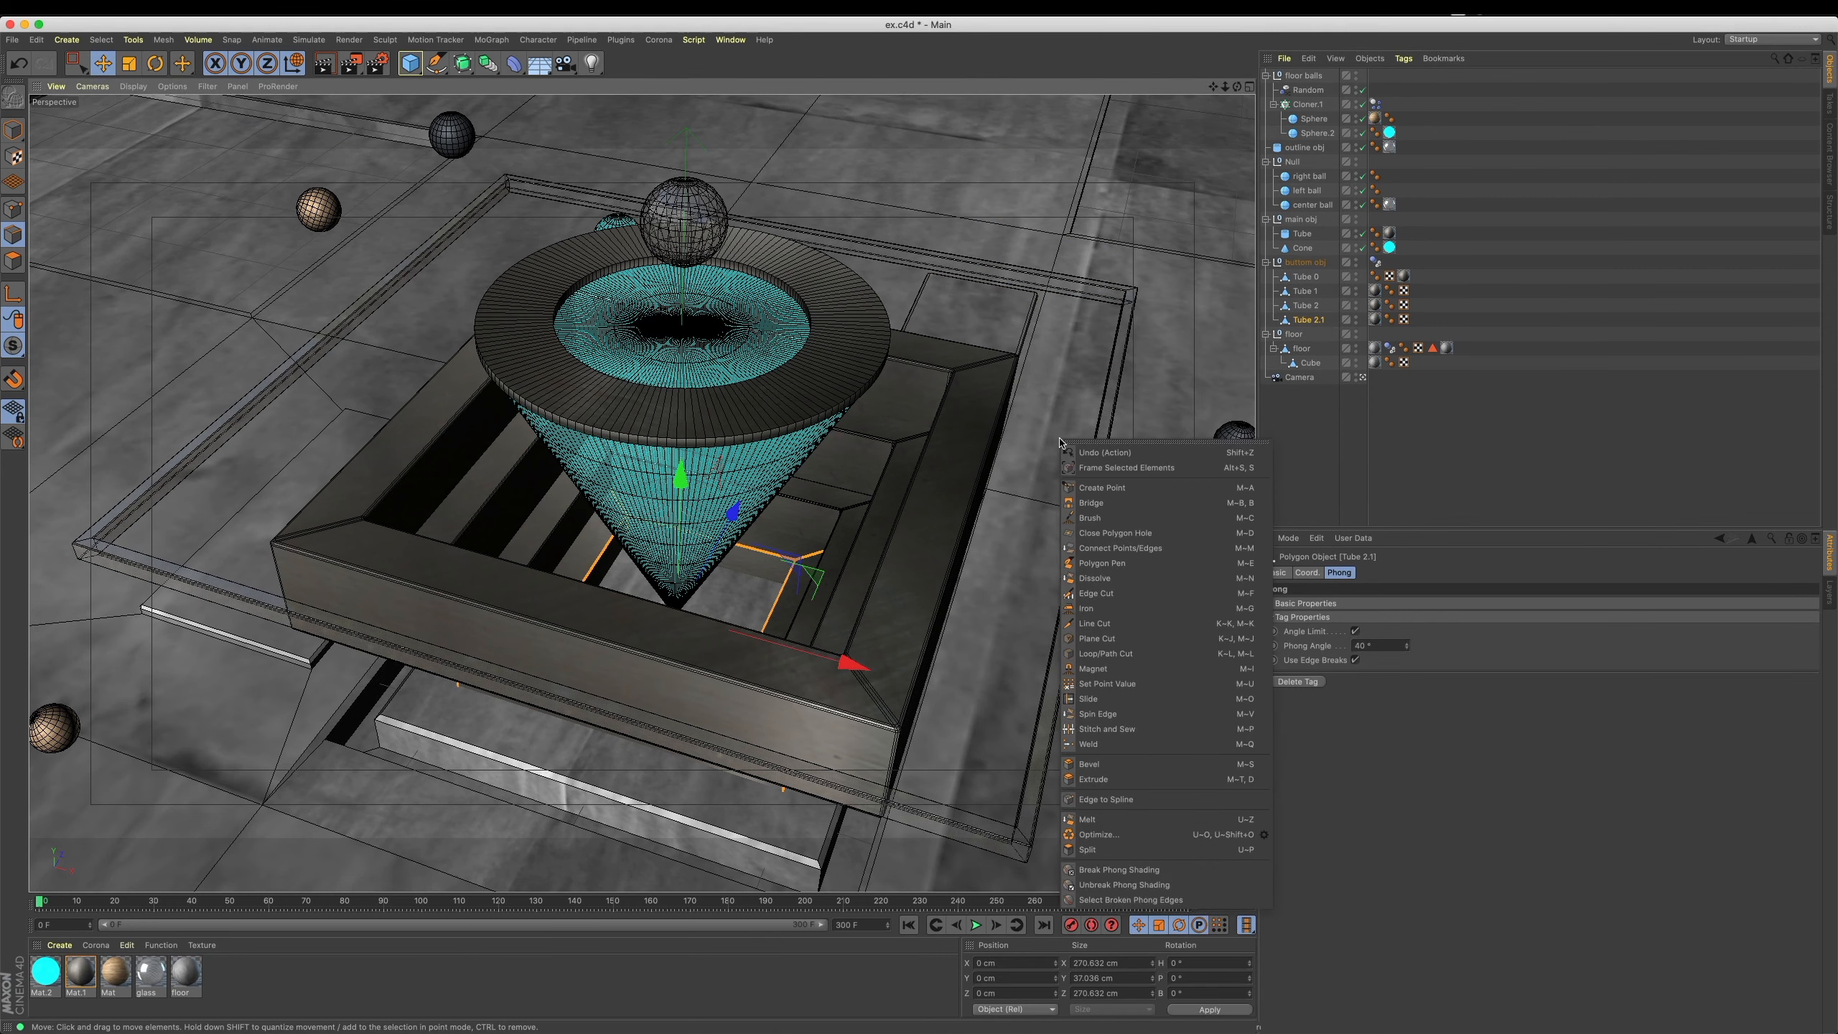
Select all polygons of both the floor object and its nested Cube.
click(14, 262)
click(1057, 451)
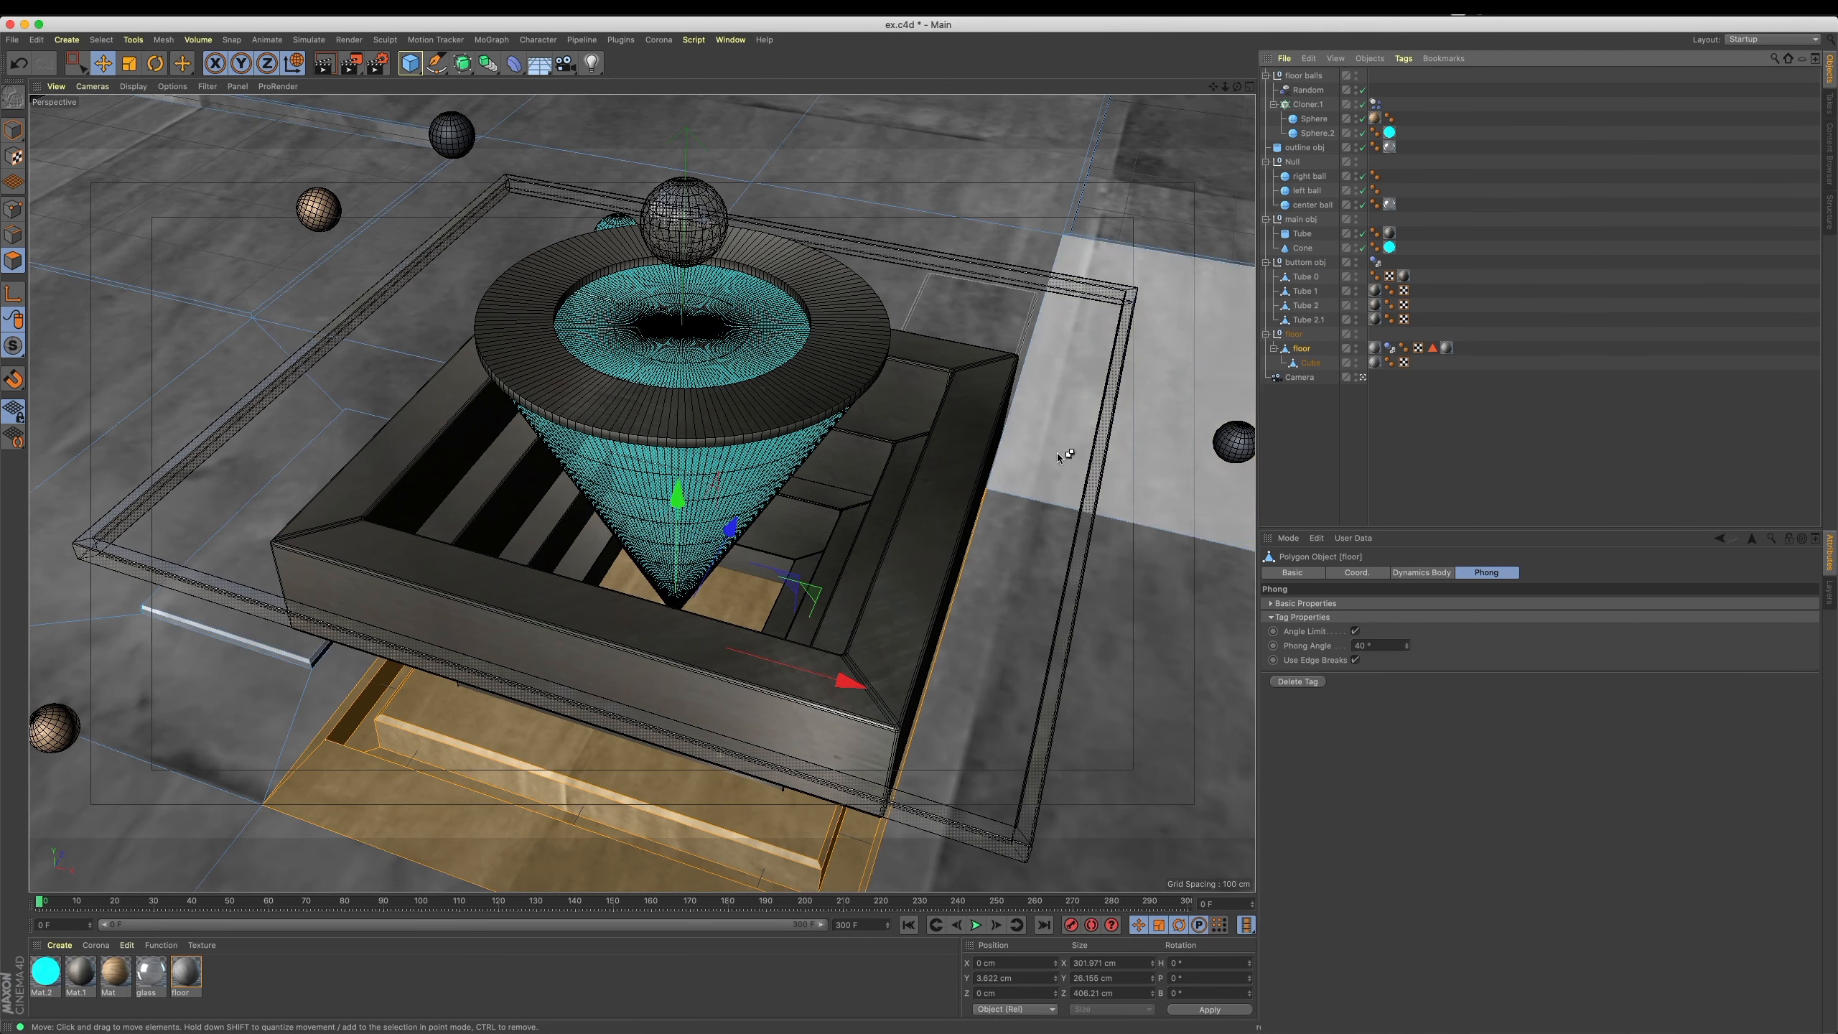
key(super+a)
shift+click(1304, 362)
key(super+a)
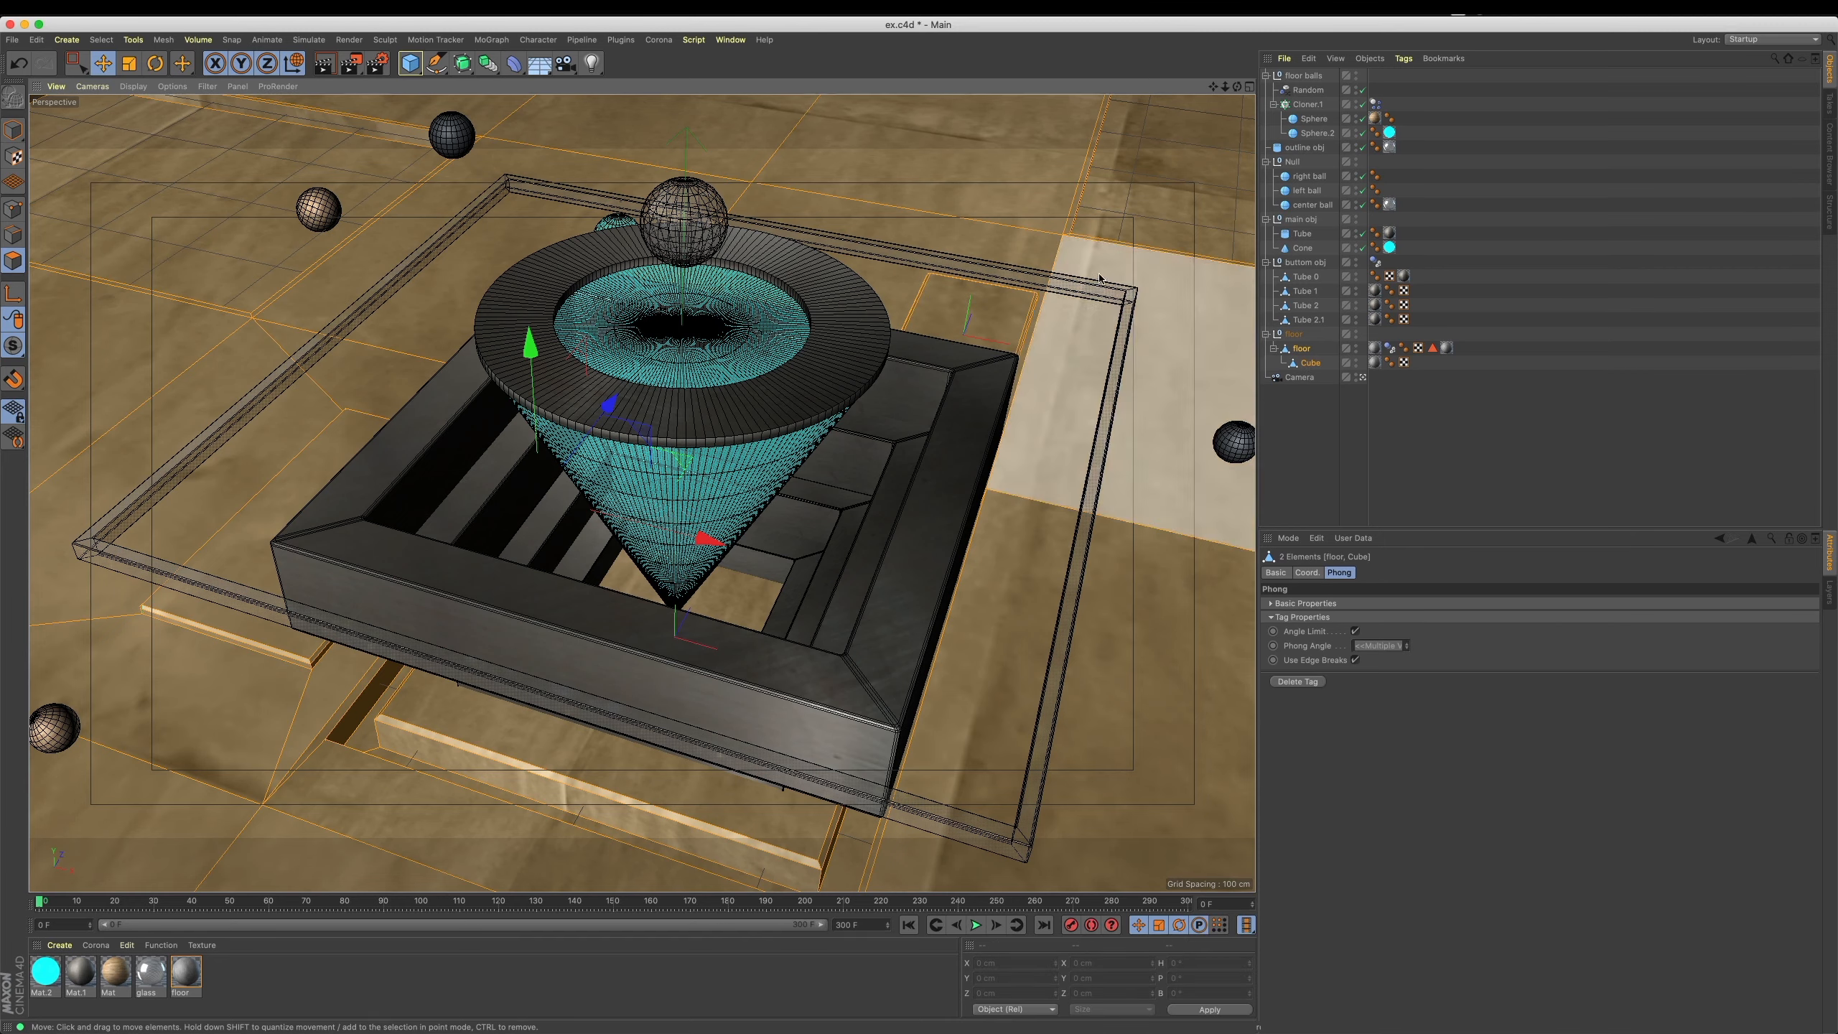
Subdivide the selected floor and Cube polygons three times and render the view.
right_click(1088, 164)
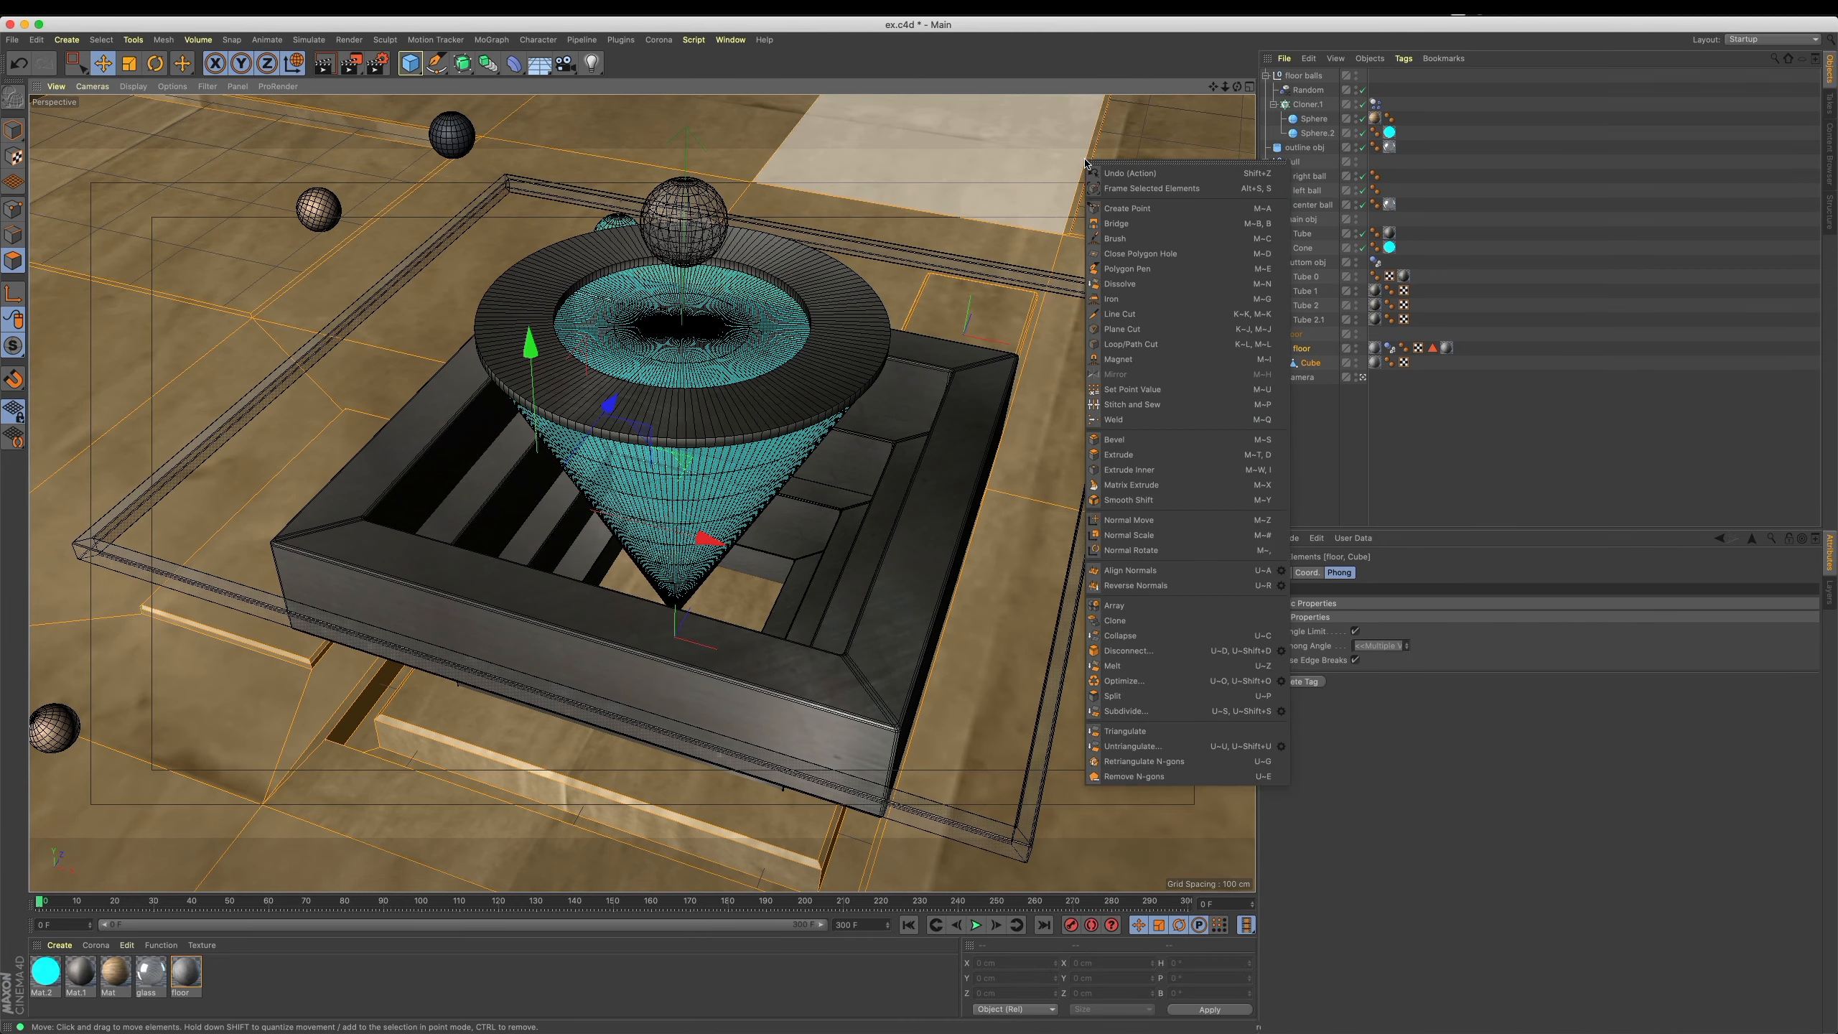
click(1223, 717)
right_click(1147, 386)
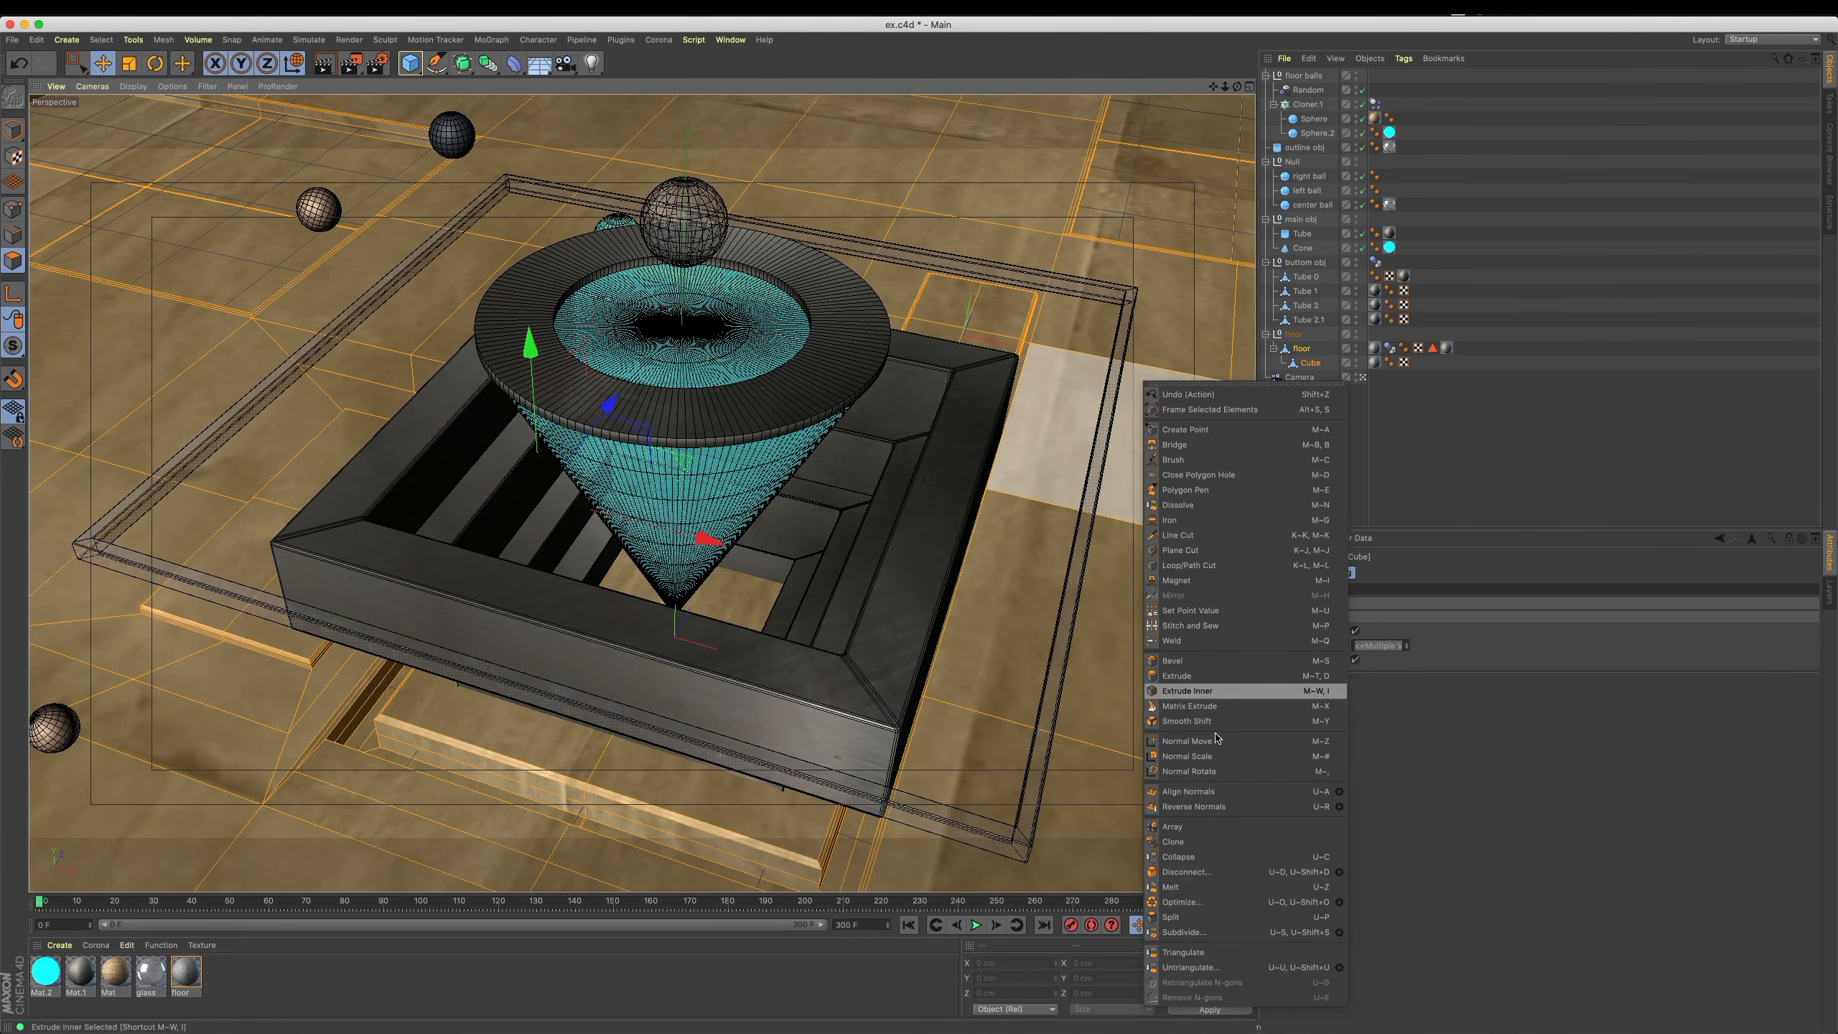
click(1204, 933)
right_click(1154, 364)
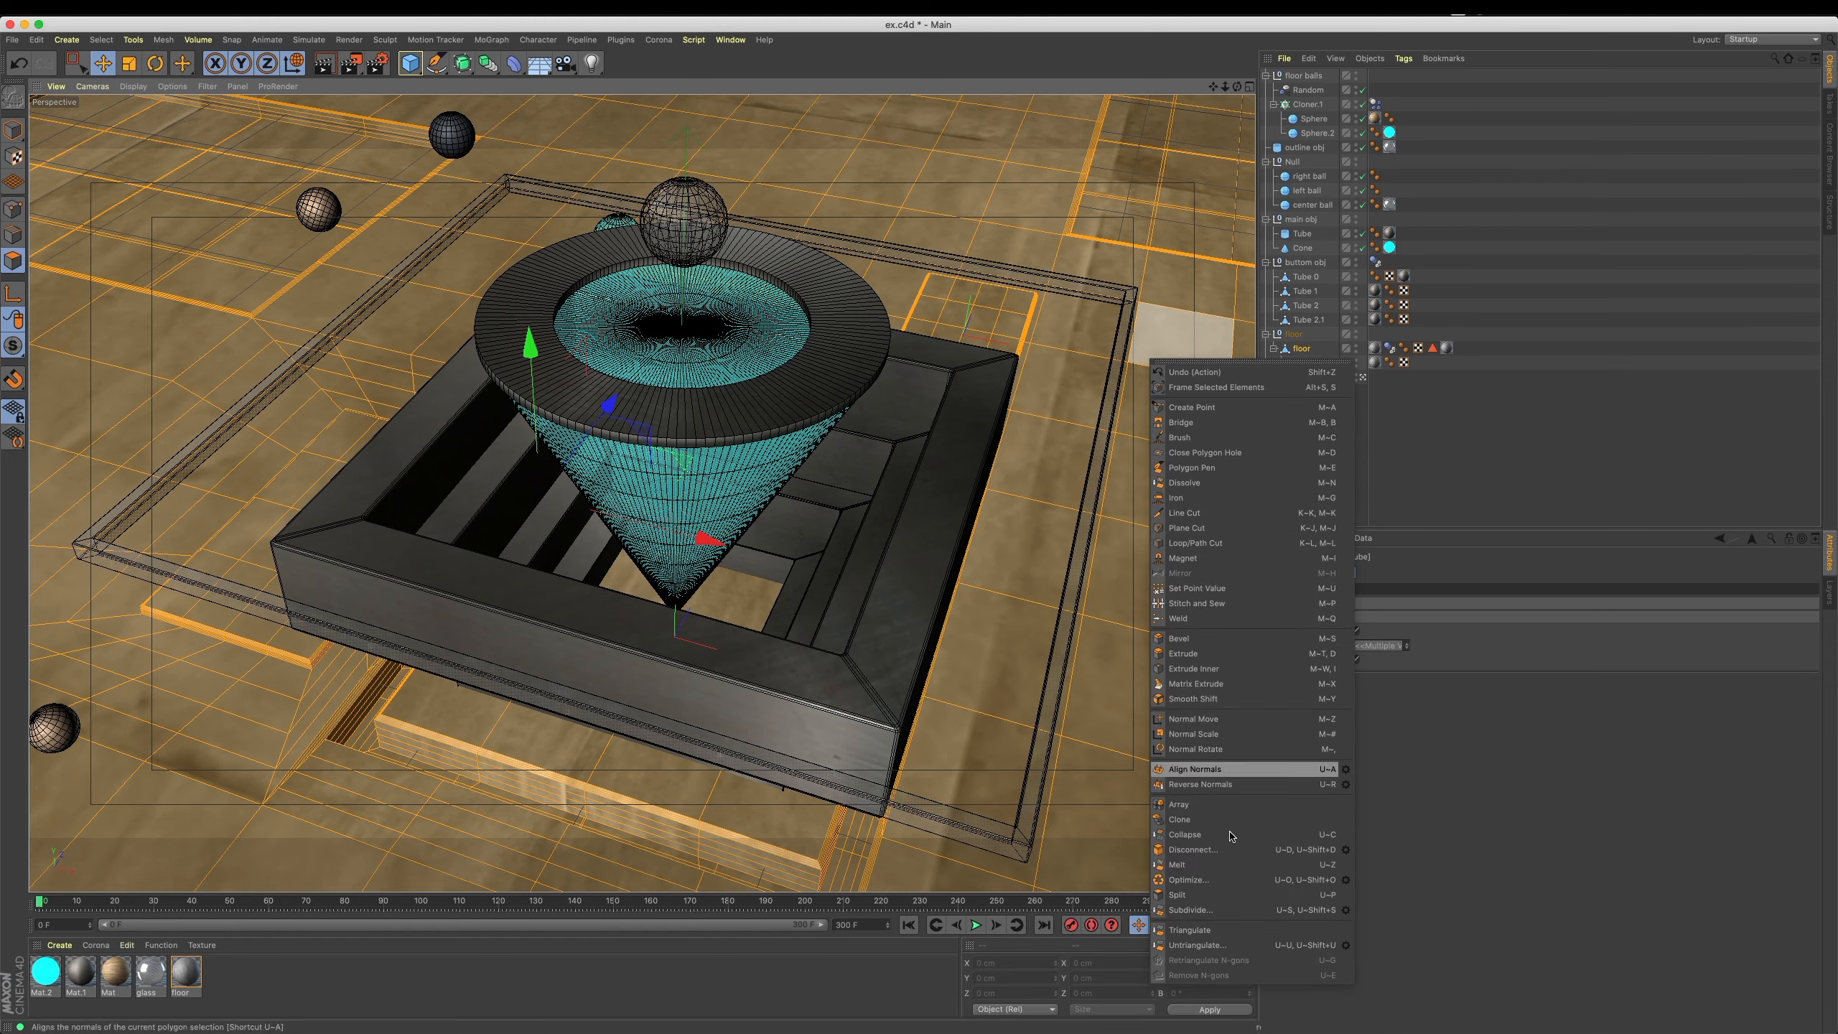
click(1223, 910)
key(super+r)
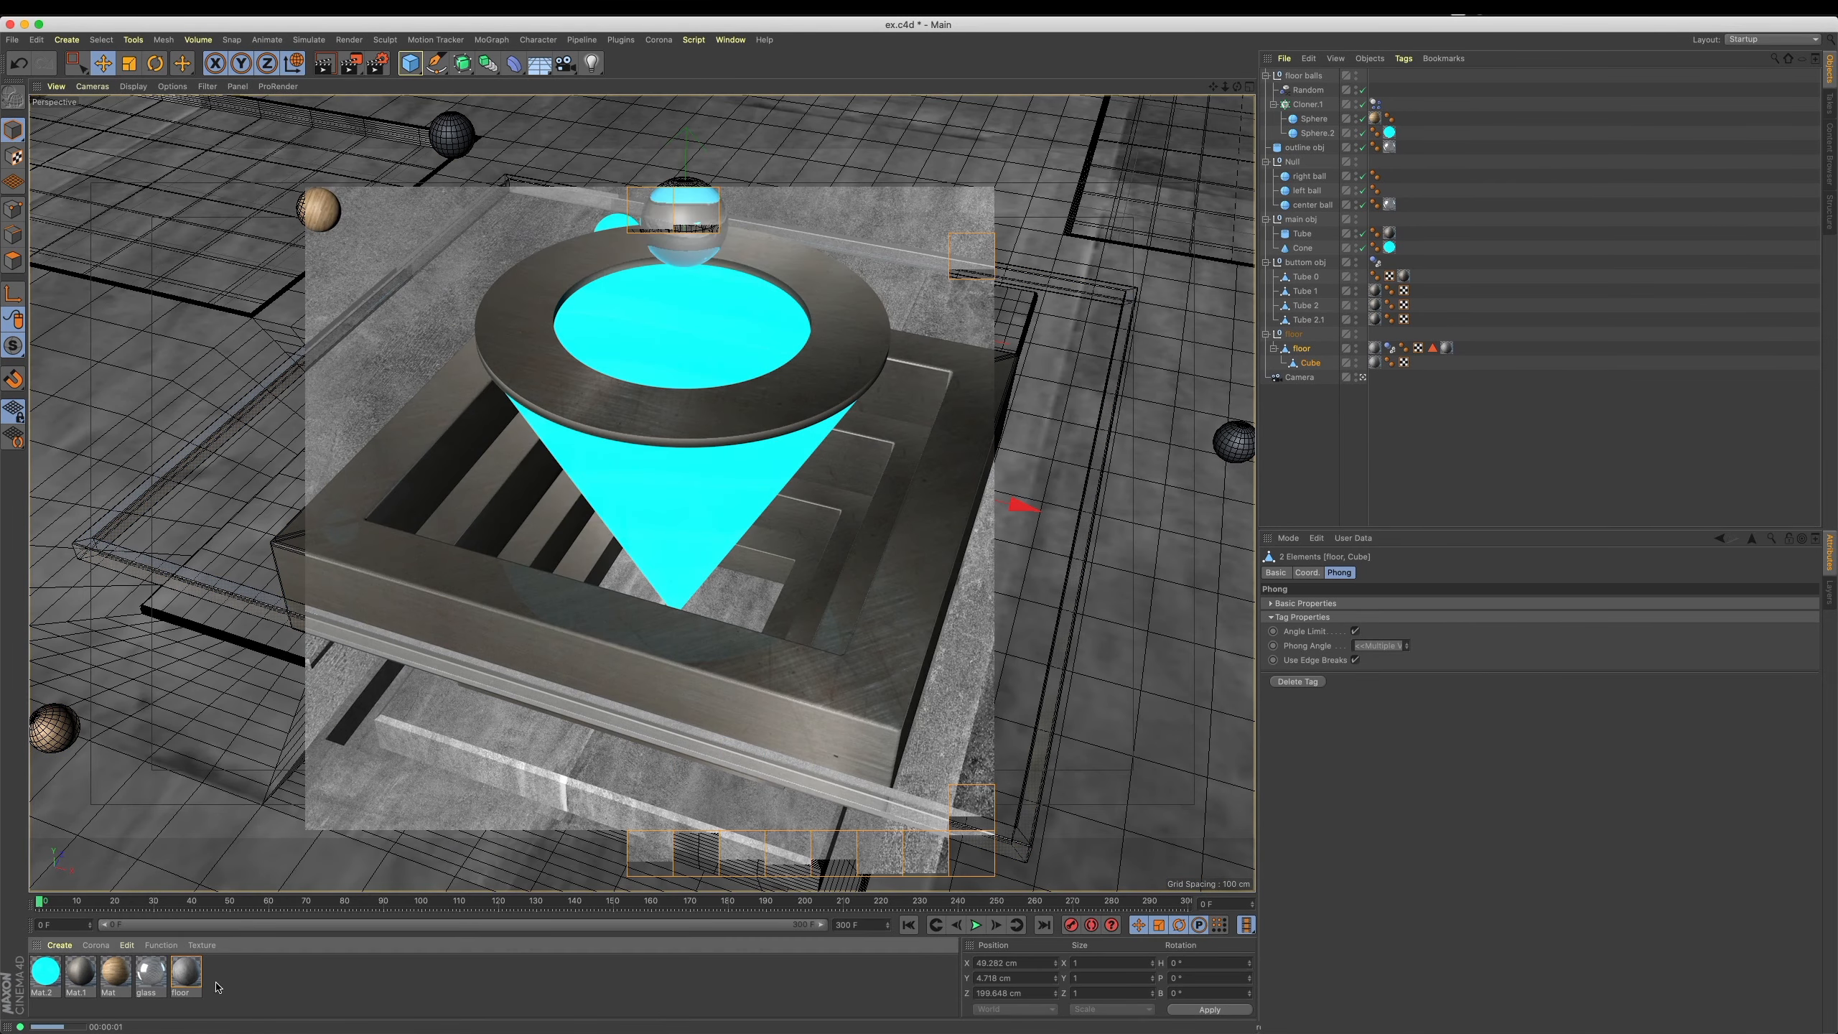
Open the floor material for editing and copy its color texture.
double_click(186, 974)
drag(443, 95, 1329, 234)
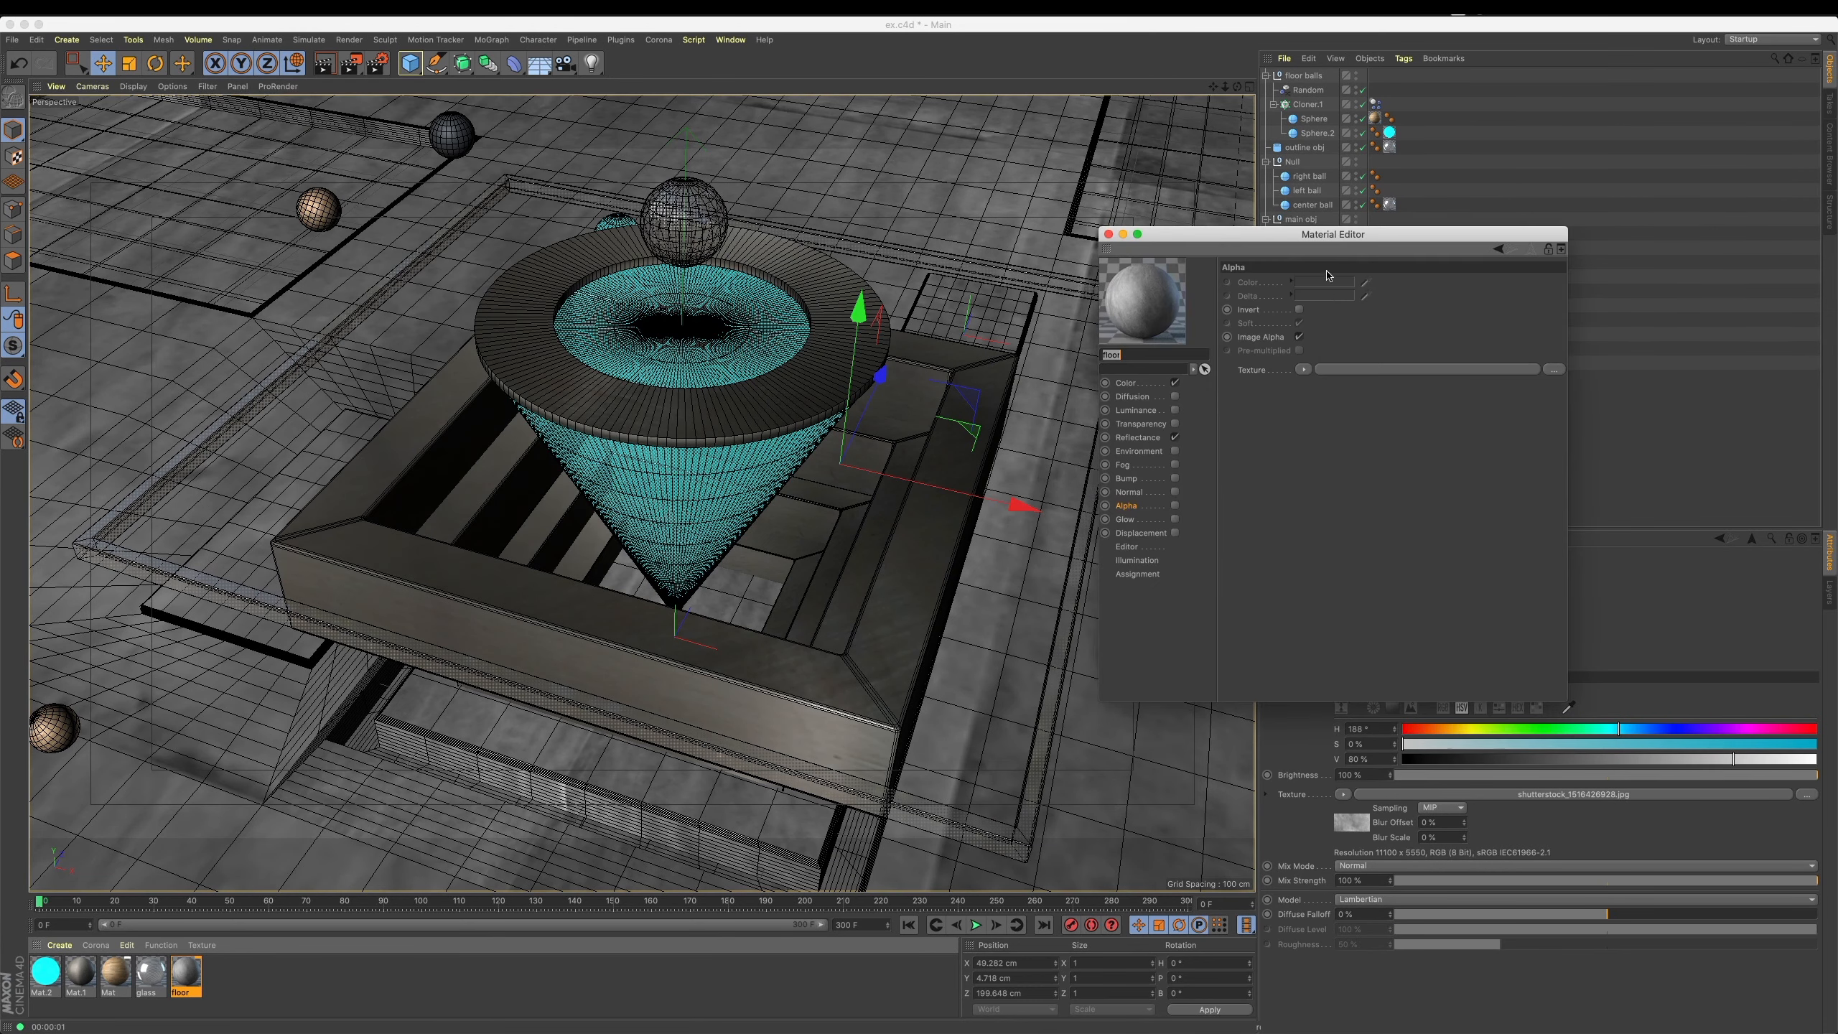
click(1167, 381)
right_click(1253, 383)
click(1279, 426)
Enable Displacement on the floor material and paste the shutterstock_1516428928.jpg texture as its displacement map.
click(1146, 535)
click(1177, 535)
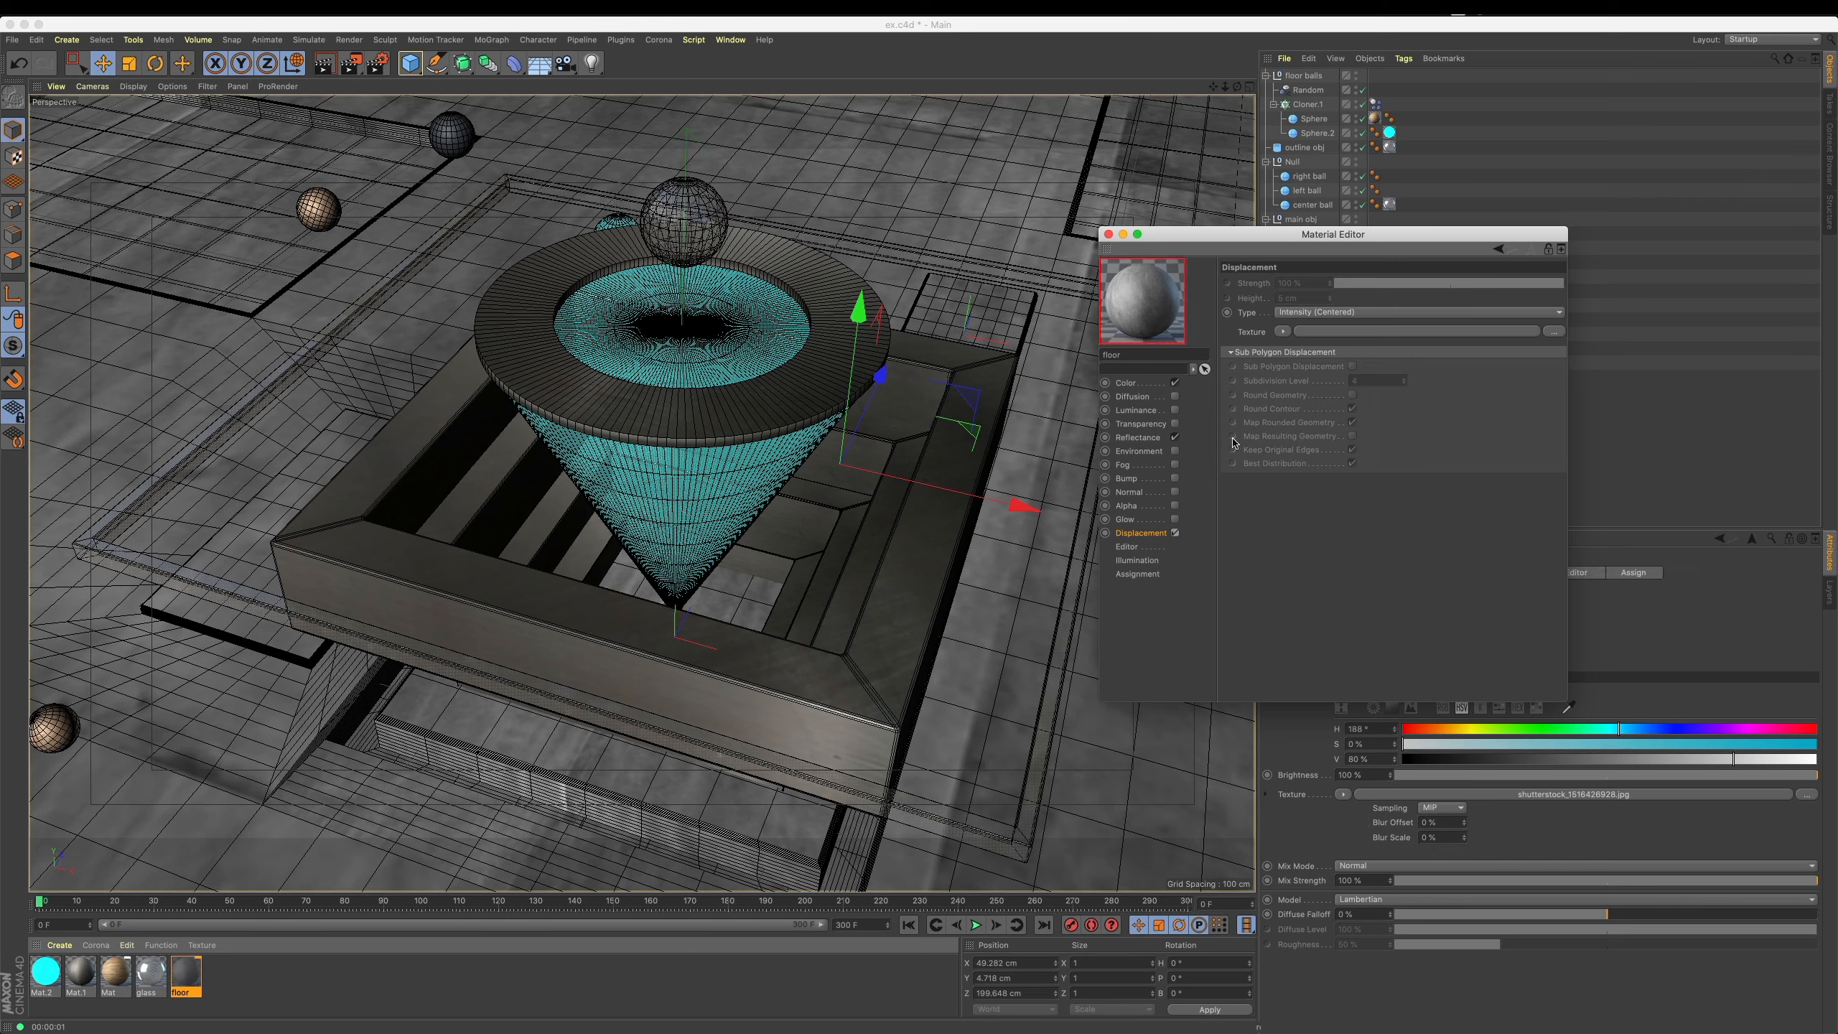
right_click(1253, 320)
click(1249, 333)
right_click(1258, 333)
click(1289, 392)
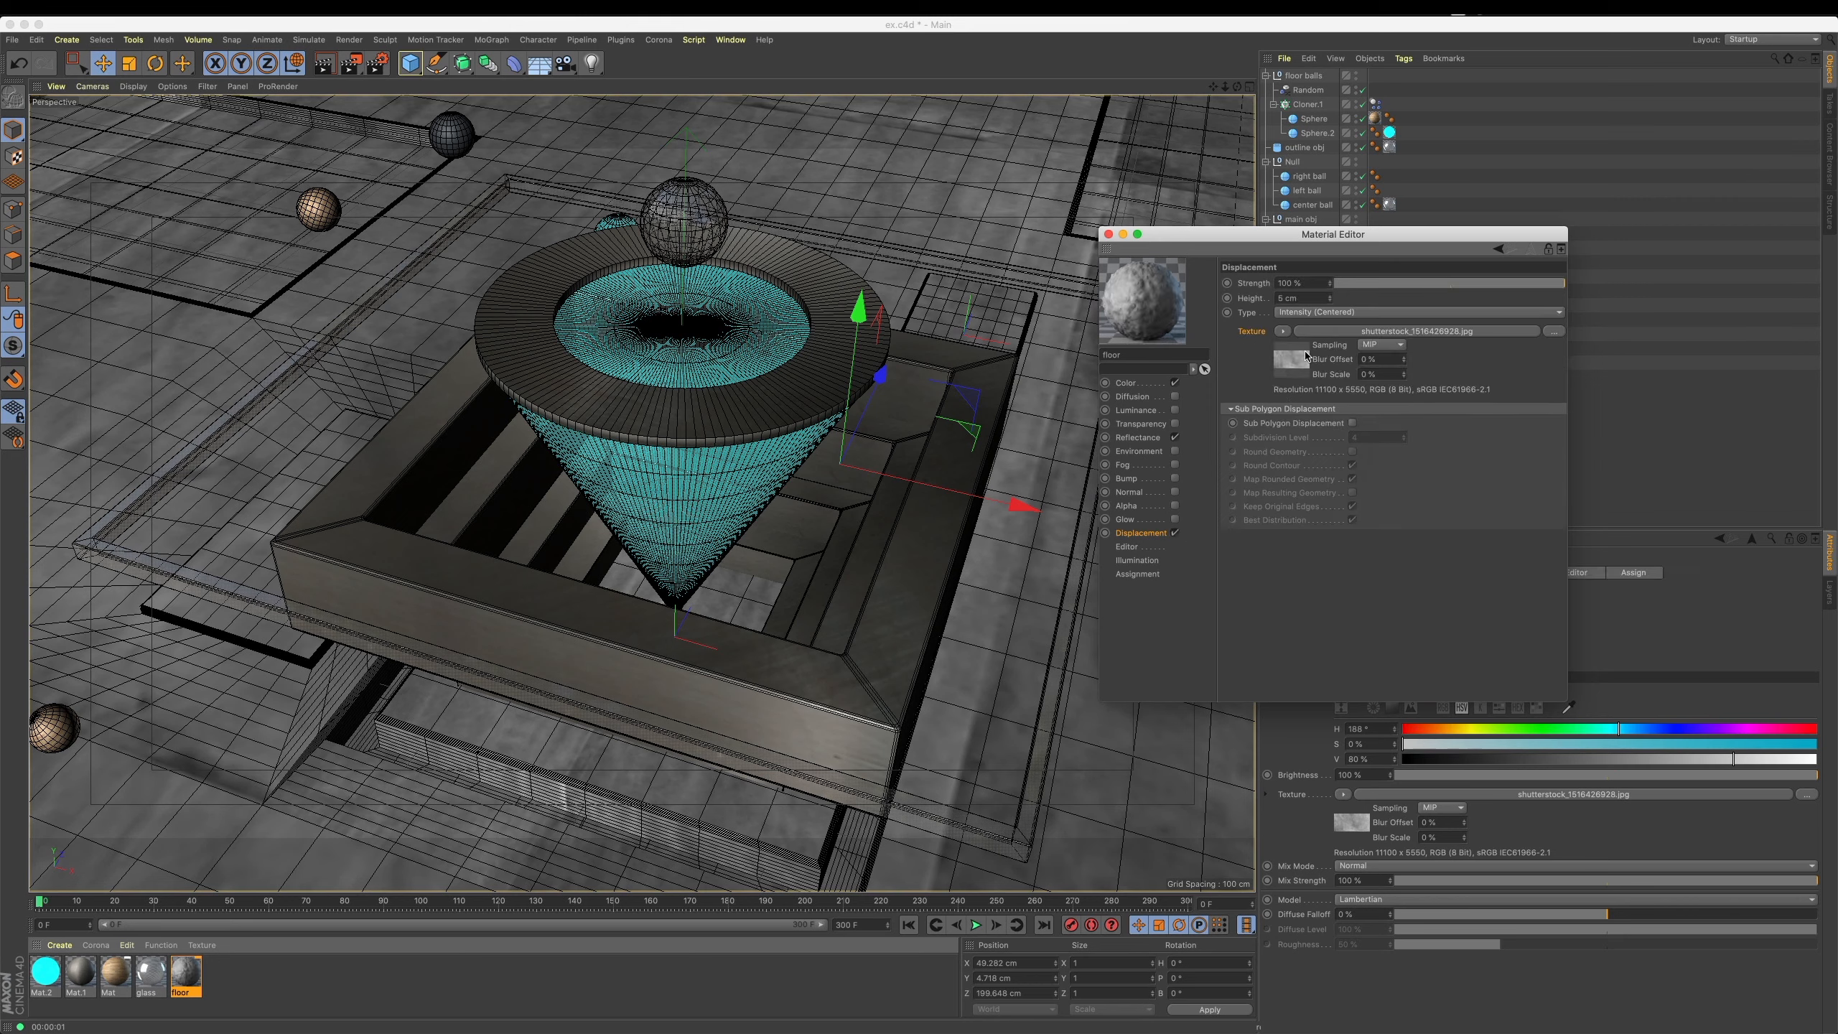
Enable Sub Polygon Displacement on the floor material, set the displacement Height to 1 cm and test-render the view.
click(1352, 424)
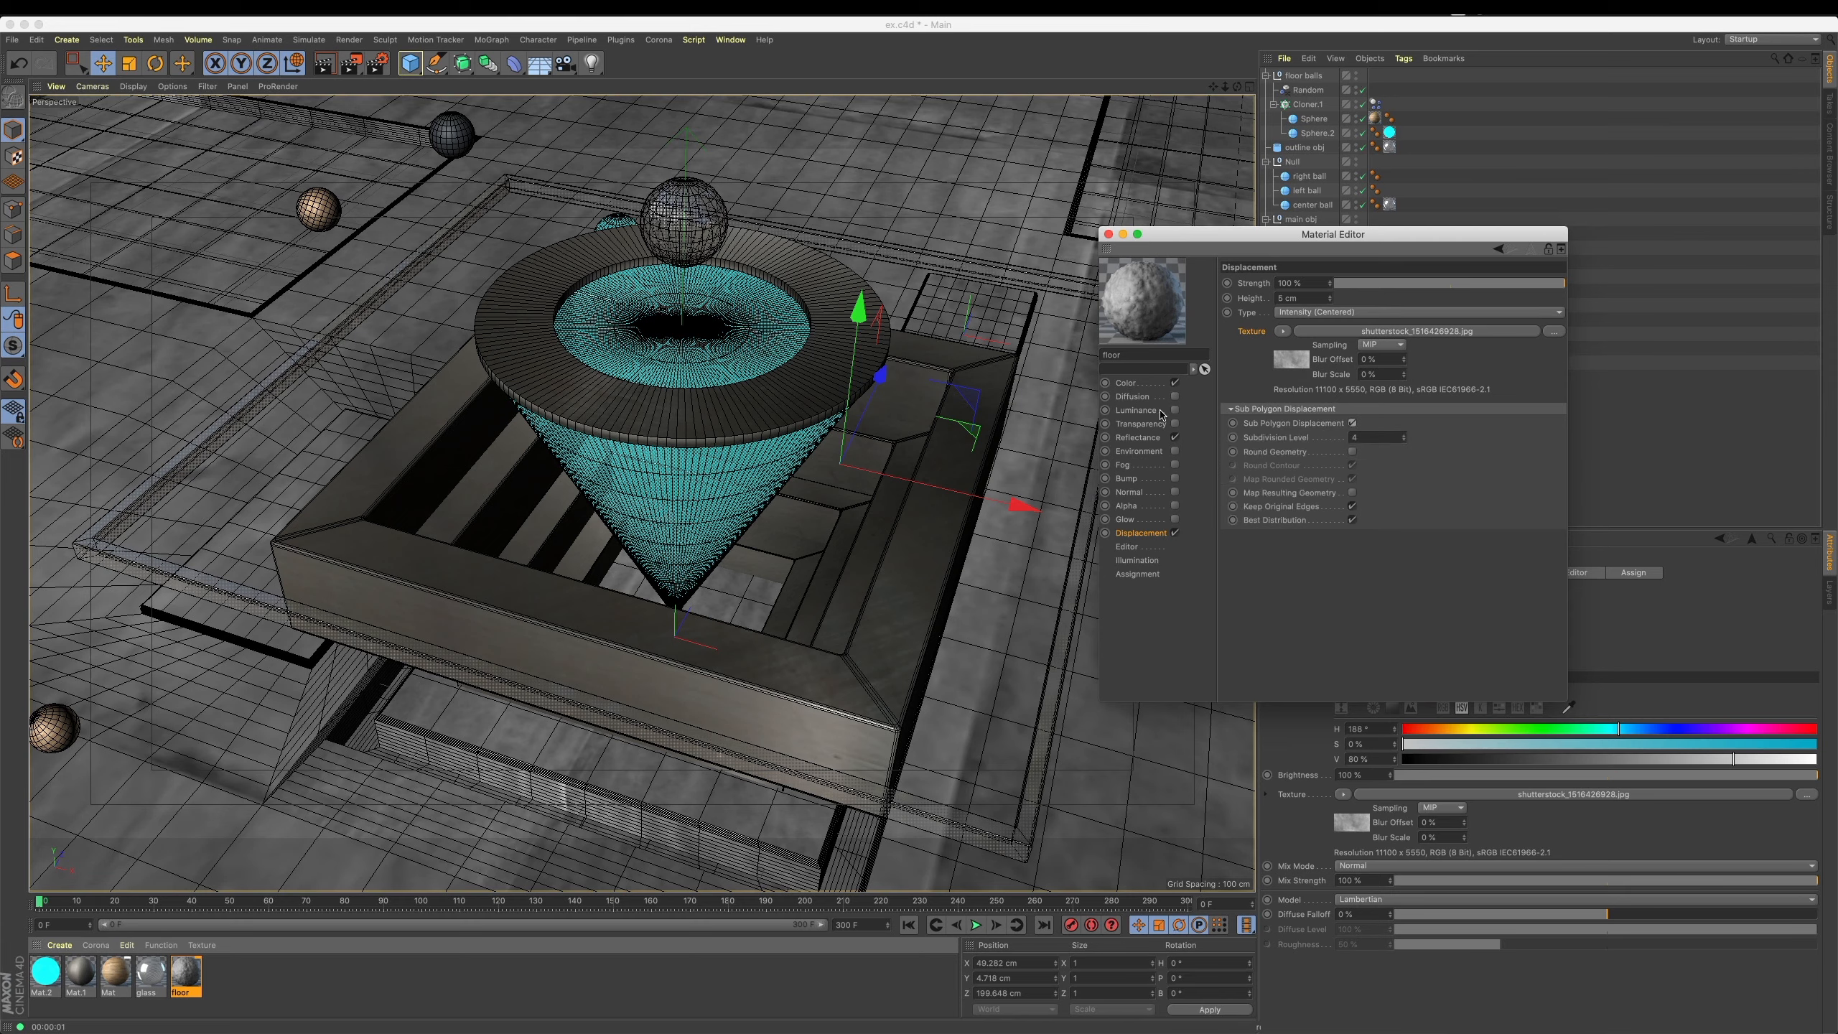
key(alt+r)
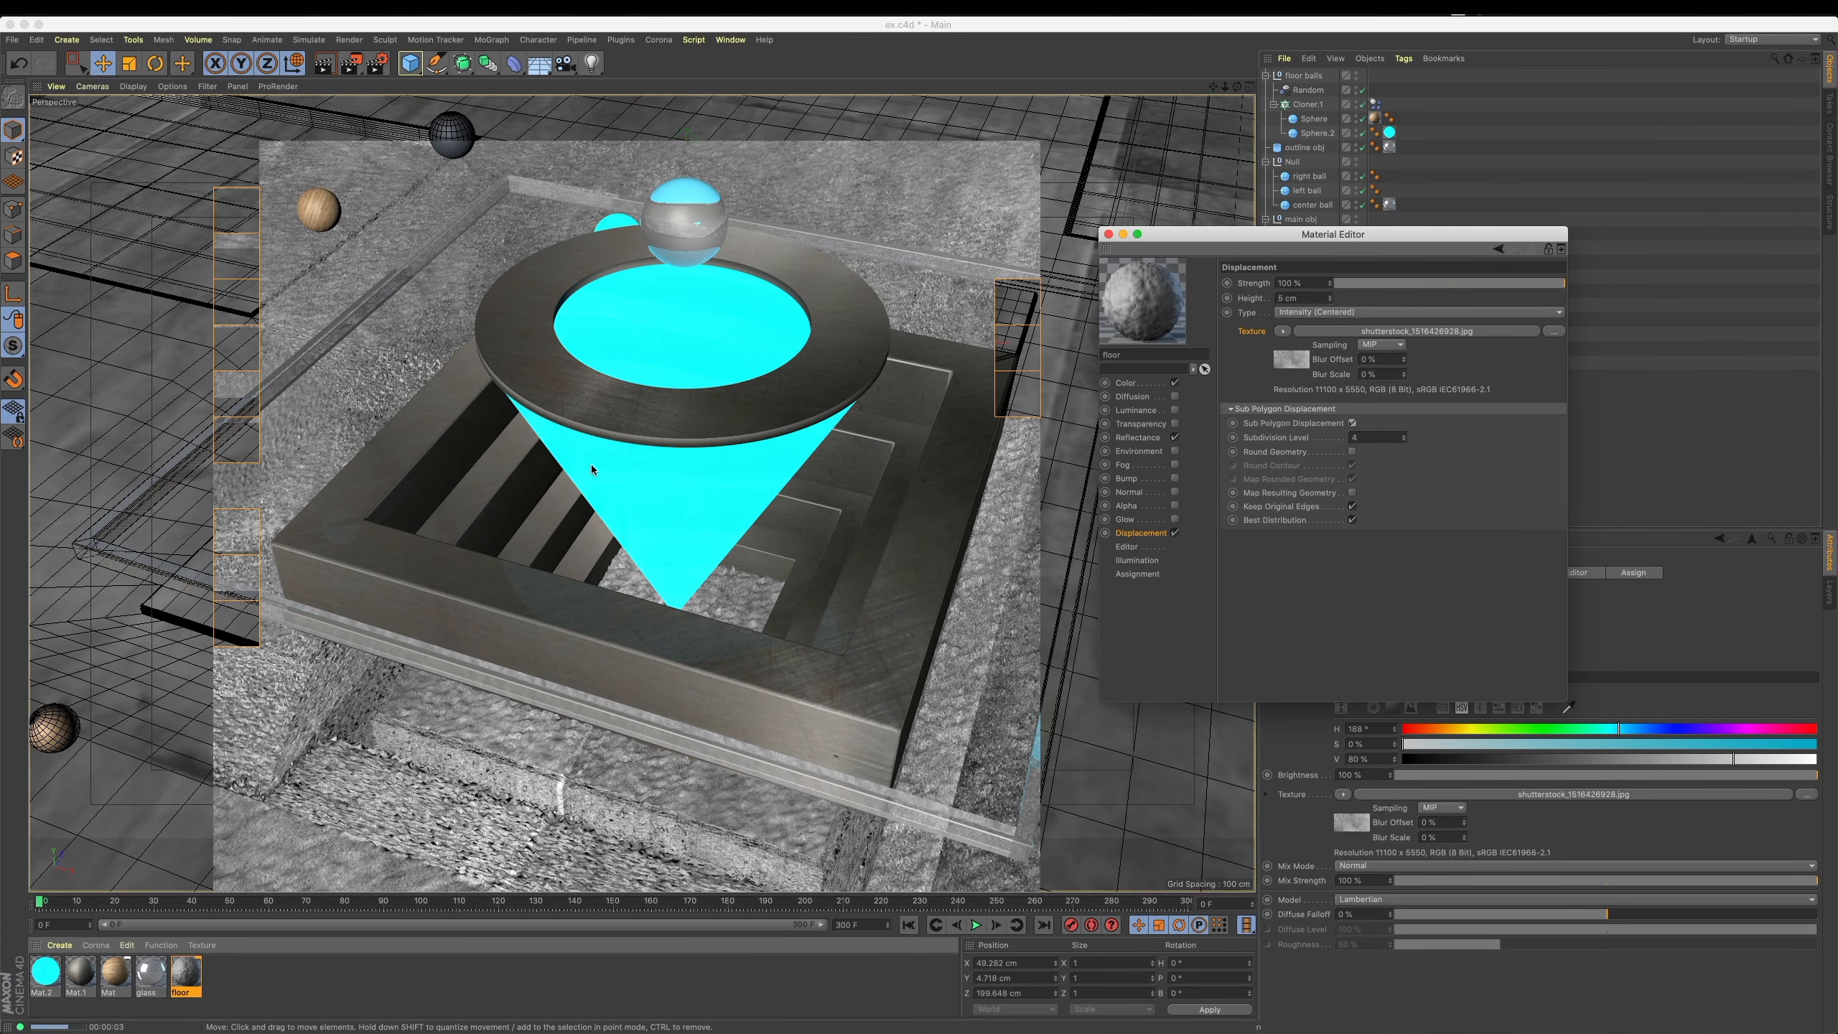
click(1296, 297)
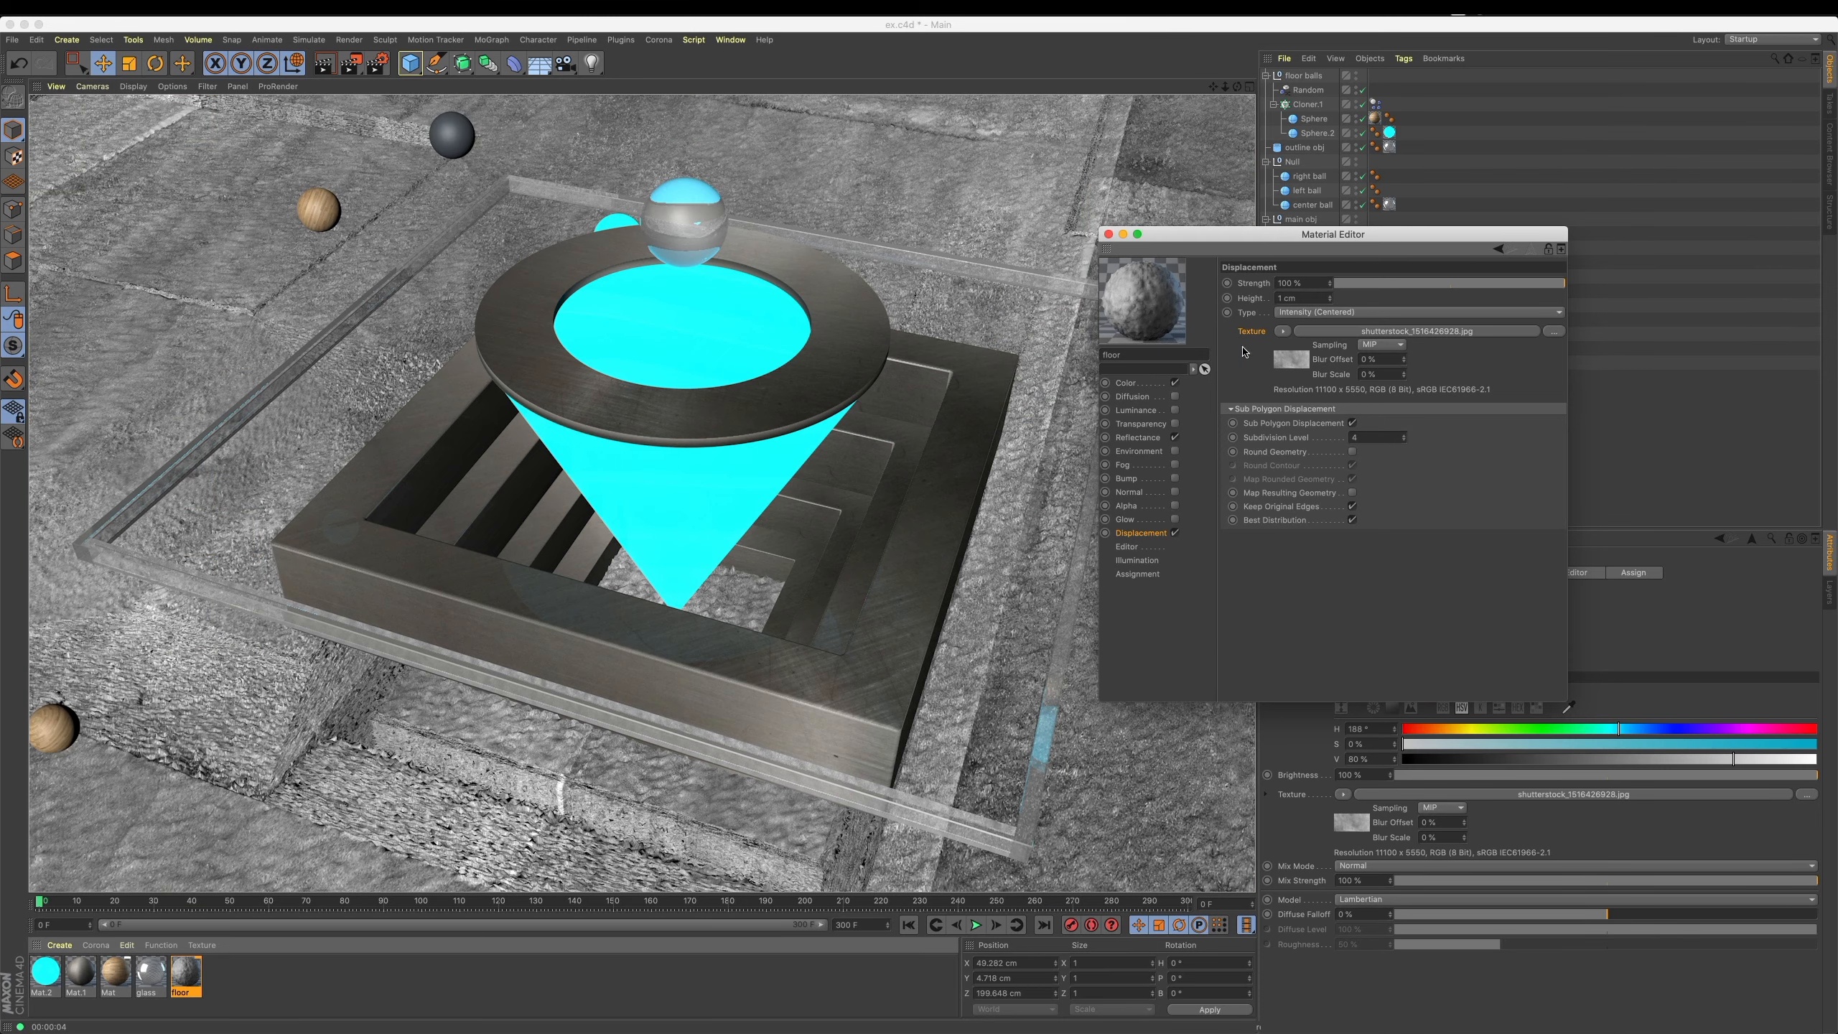
key(Return)
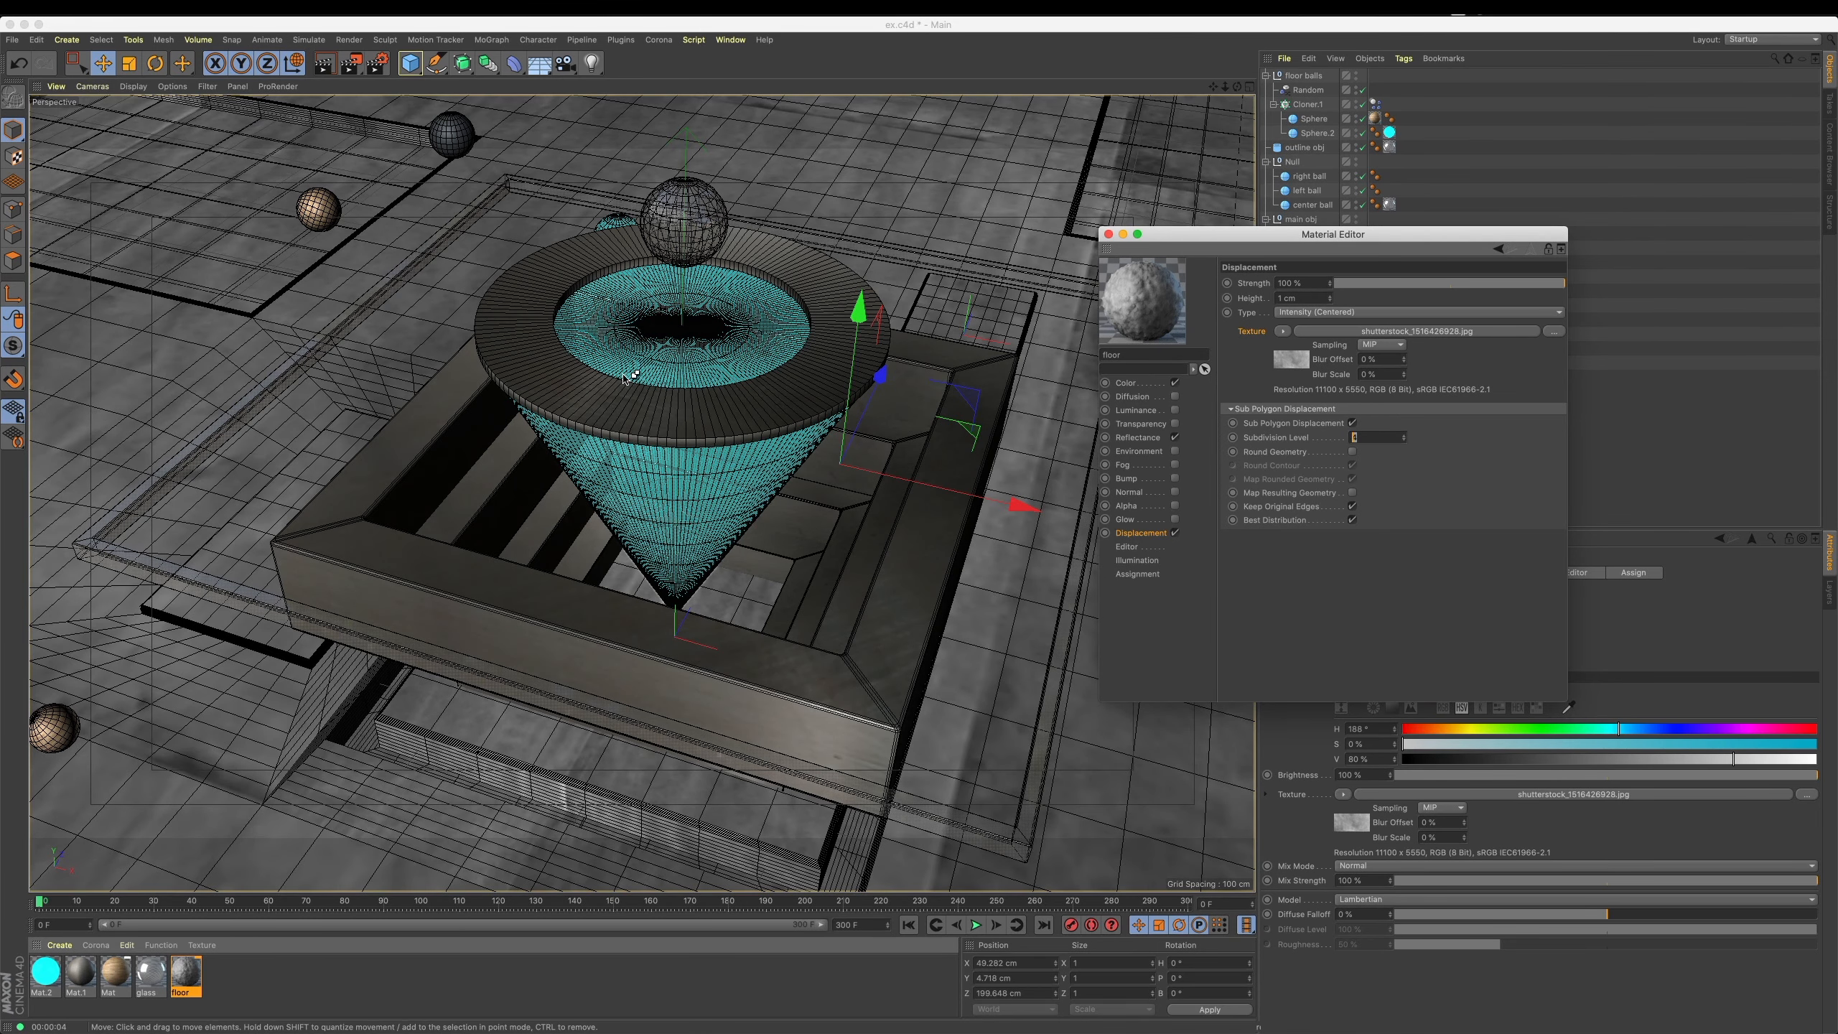
click(623, 380)
key(super+r)
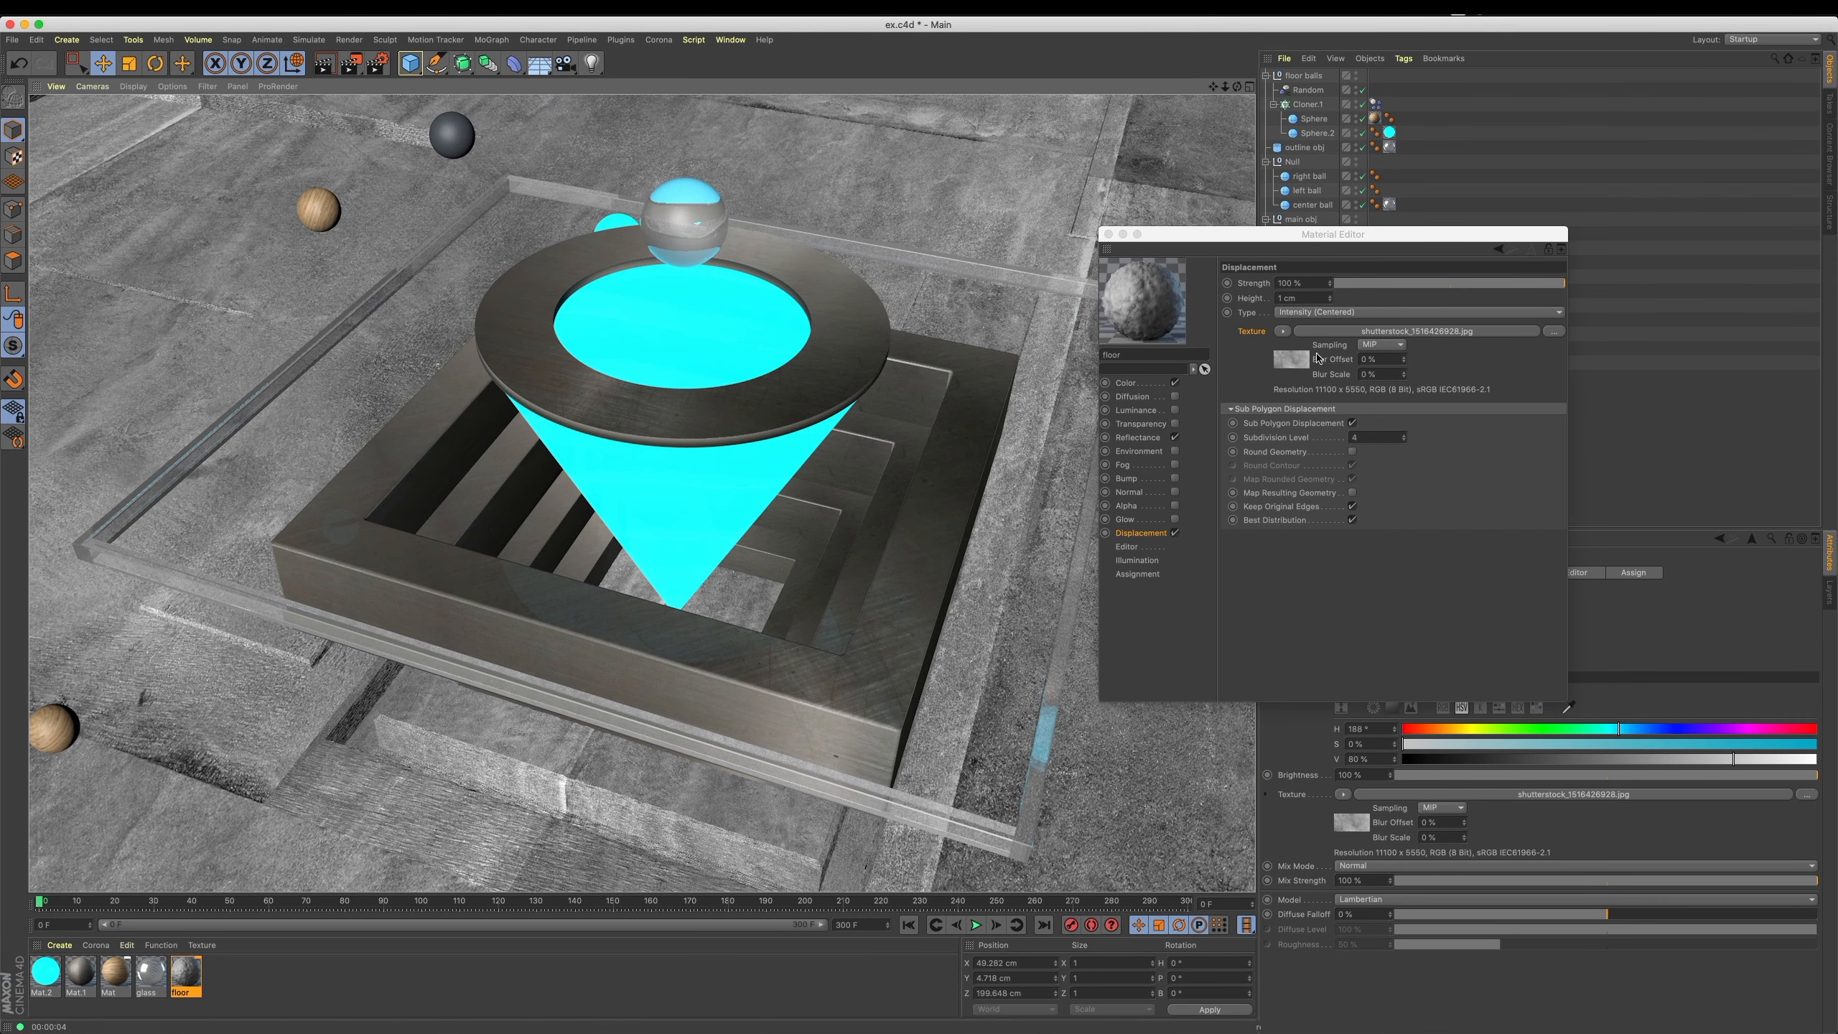
Try a displacement Height of 3 cm on the floor material in a test render.
double_click(1312, 299)
text(3)
key(Return)
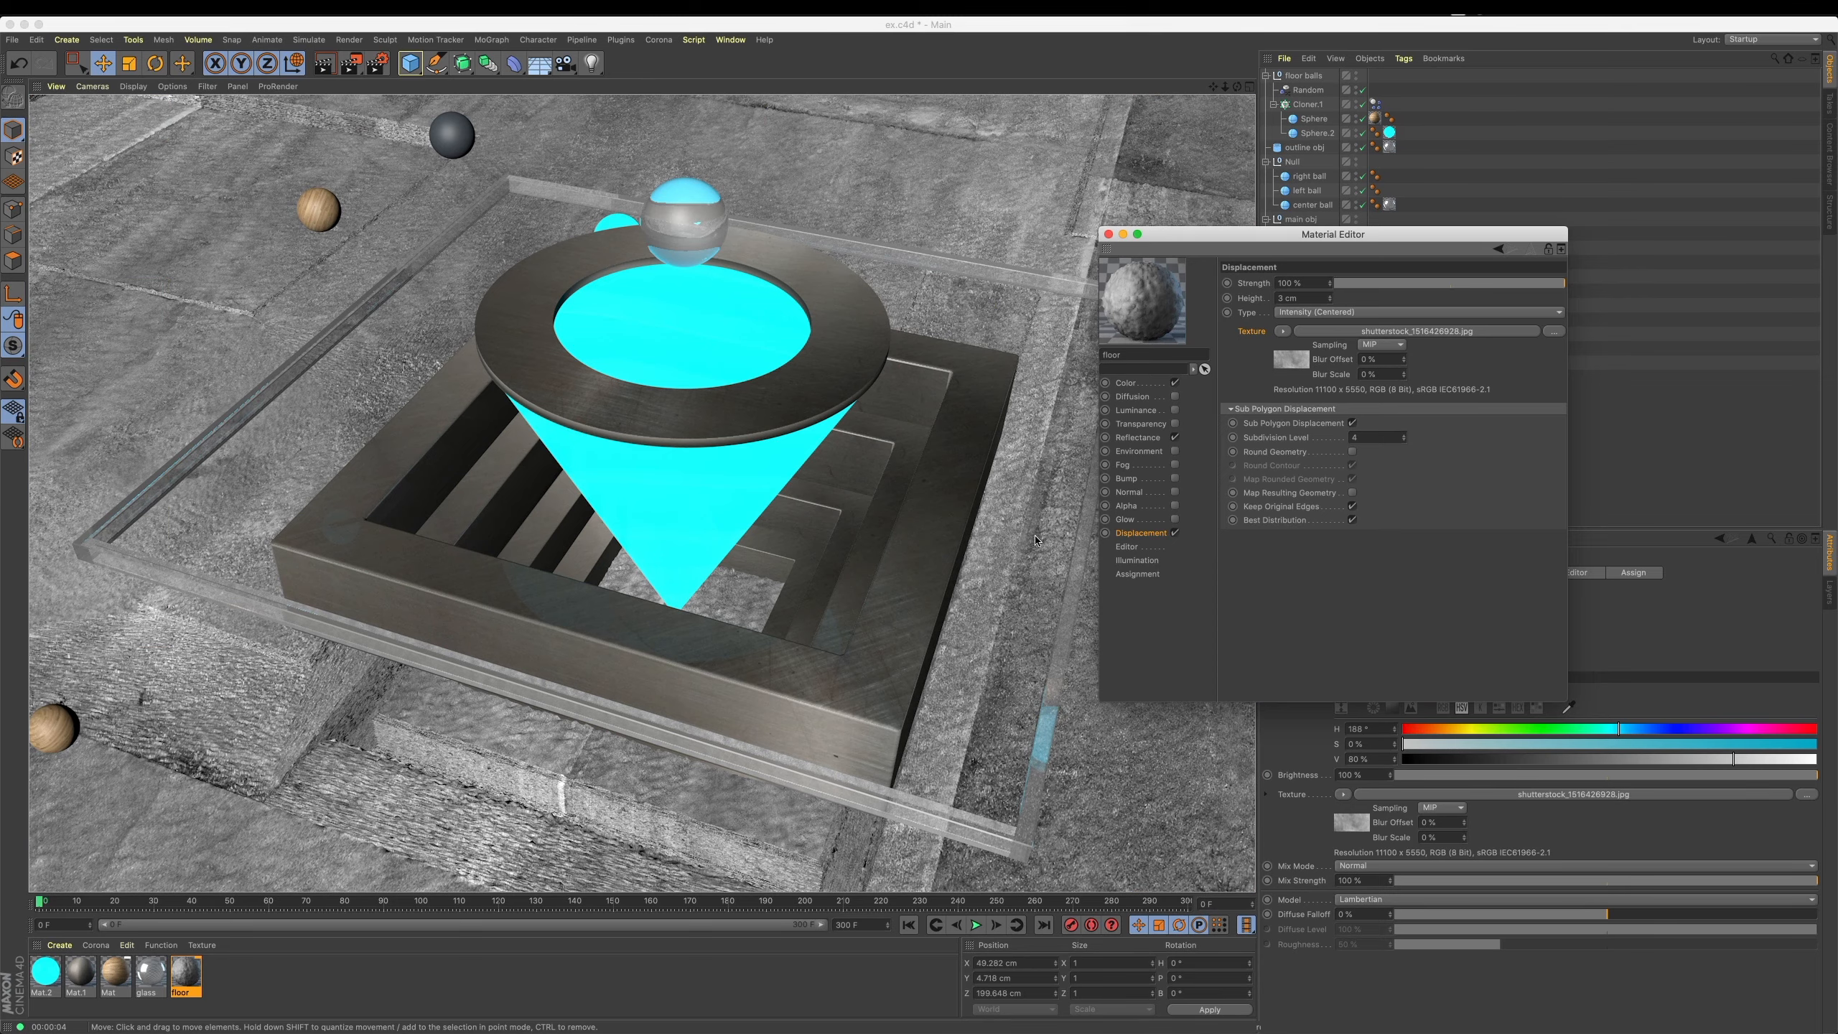
key(Return)
Set the floor material's displacement Height to 2 cm and Subdivision Level to 2, and close its editor.
drag(1317, 296, 1176, 327)
text(2)
key(Return)
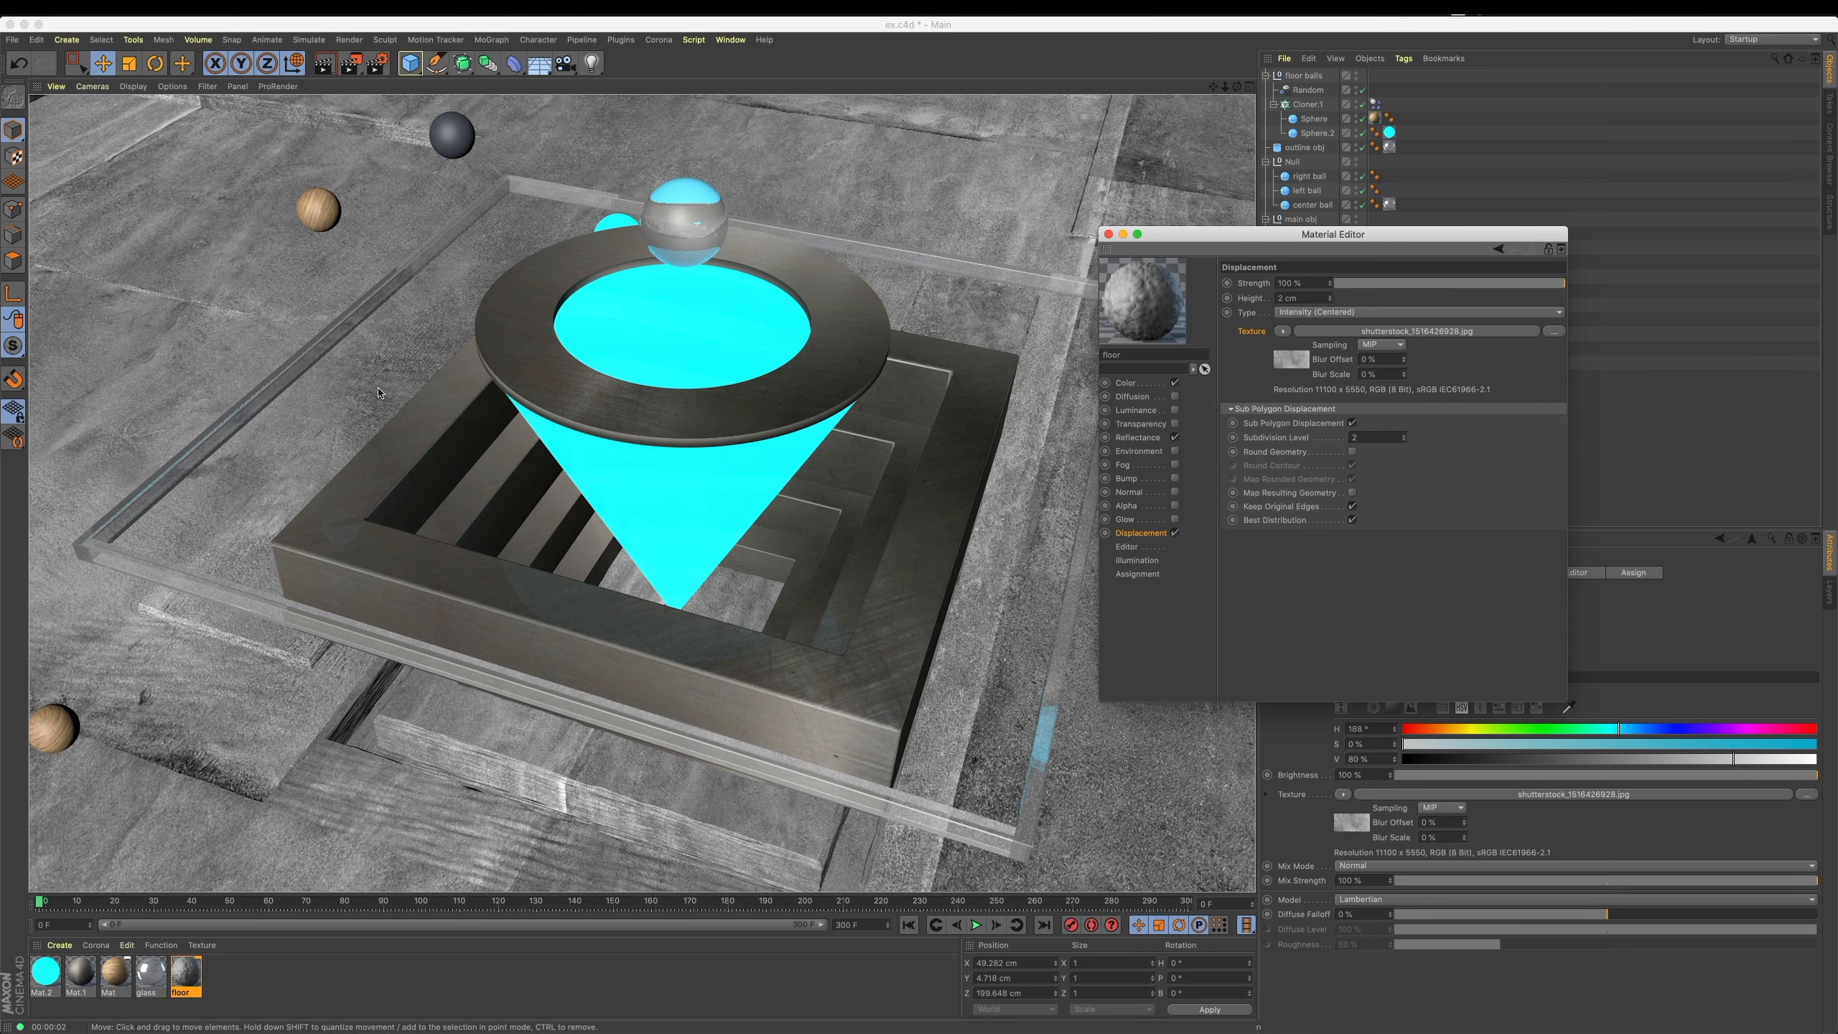
click(1108, 234)
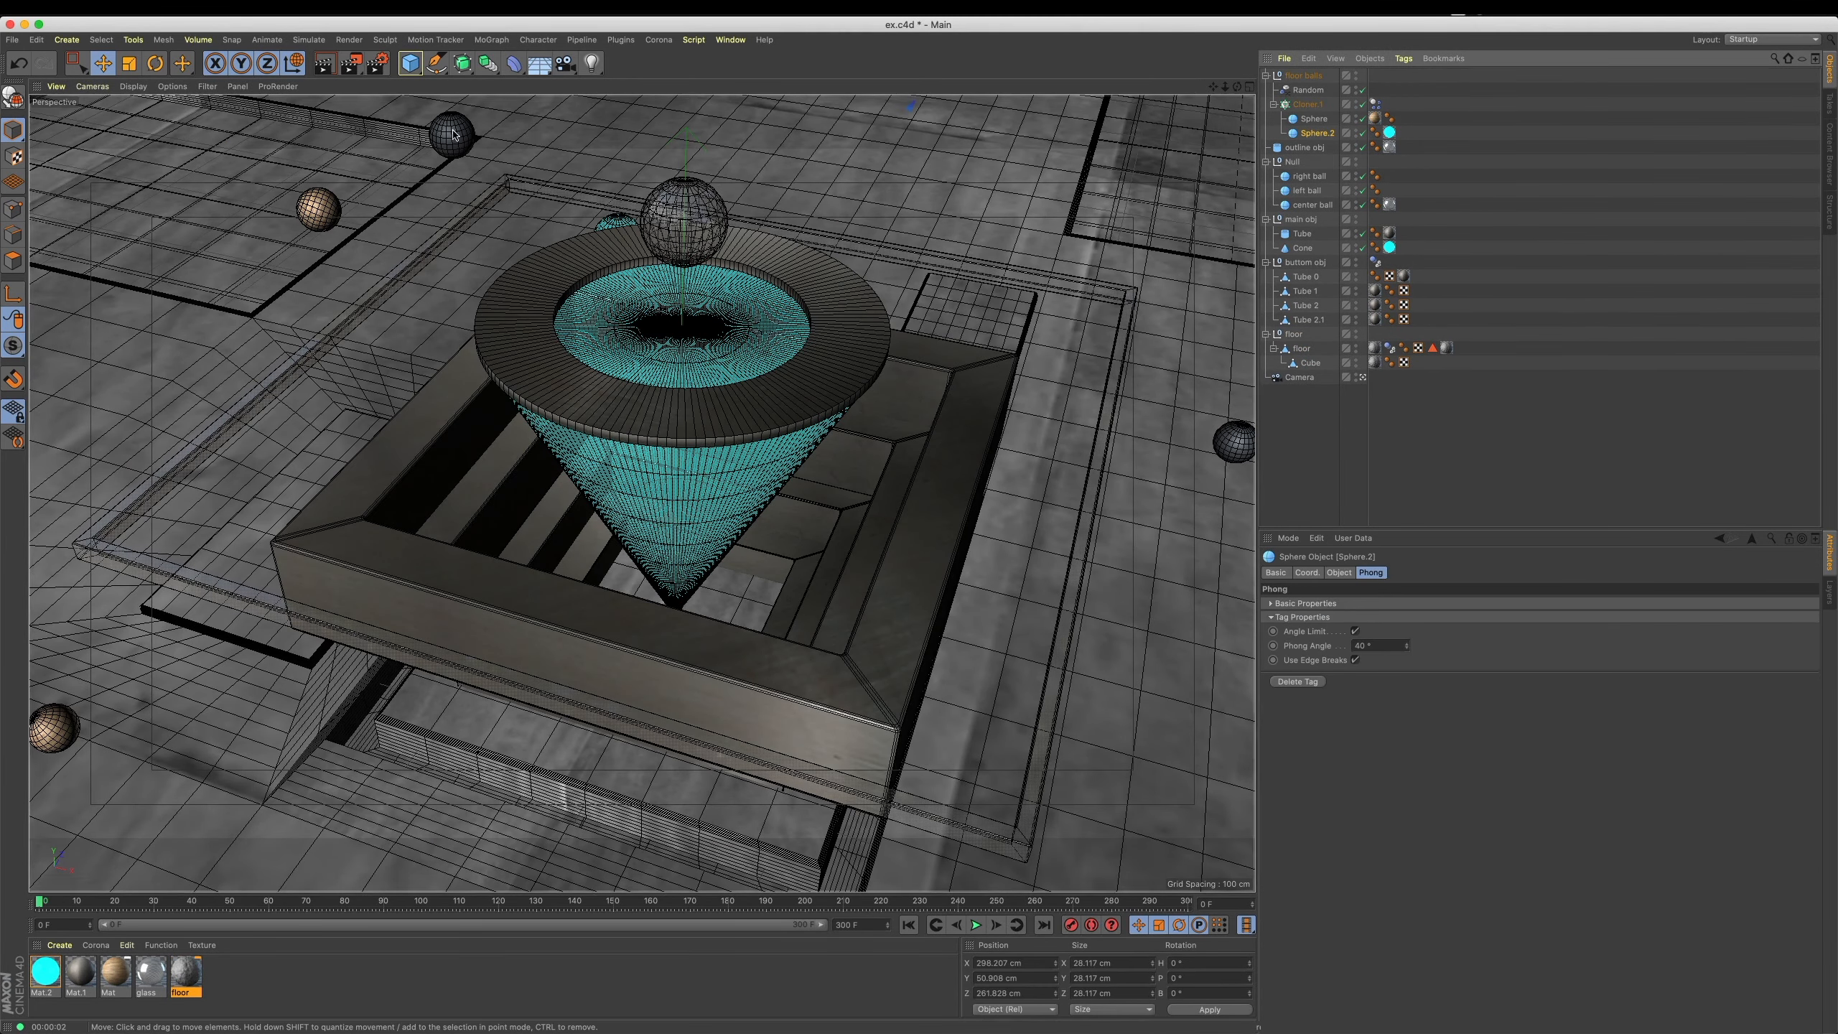
Apply the Mat.1 material to the left ball and the glass material to the right ball.
click(453, 135)
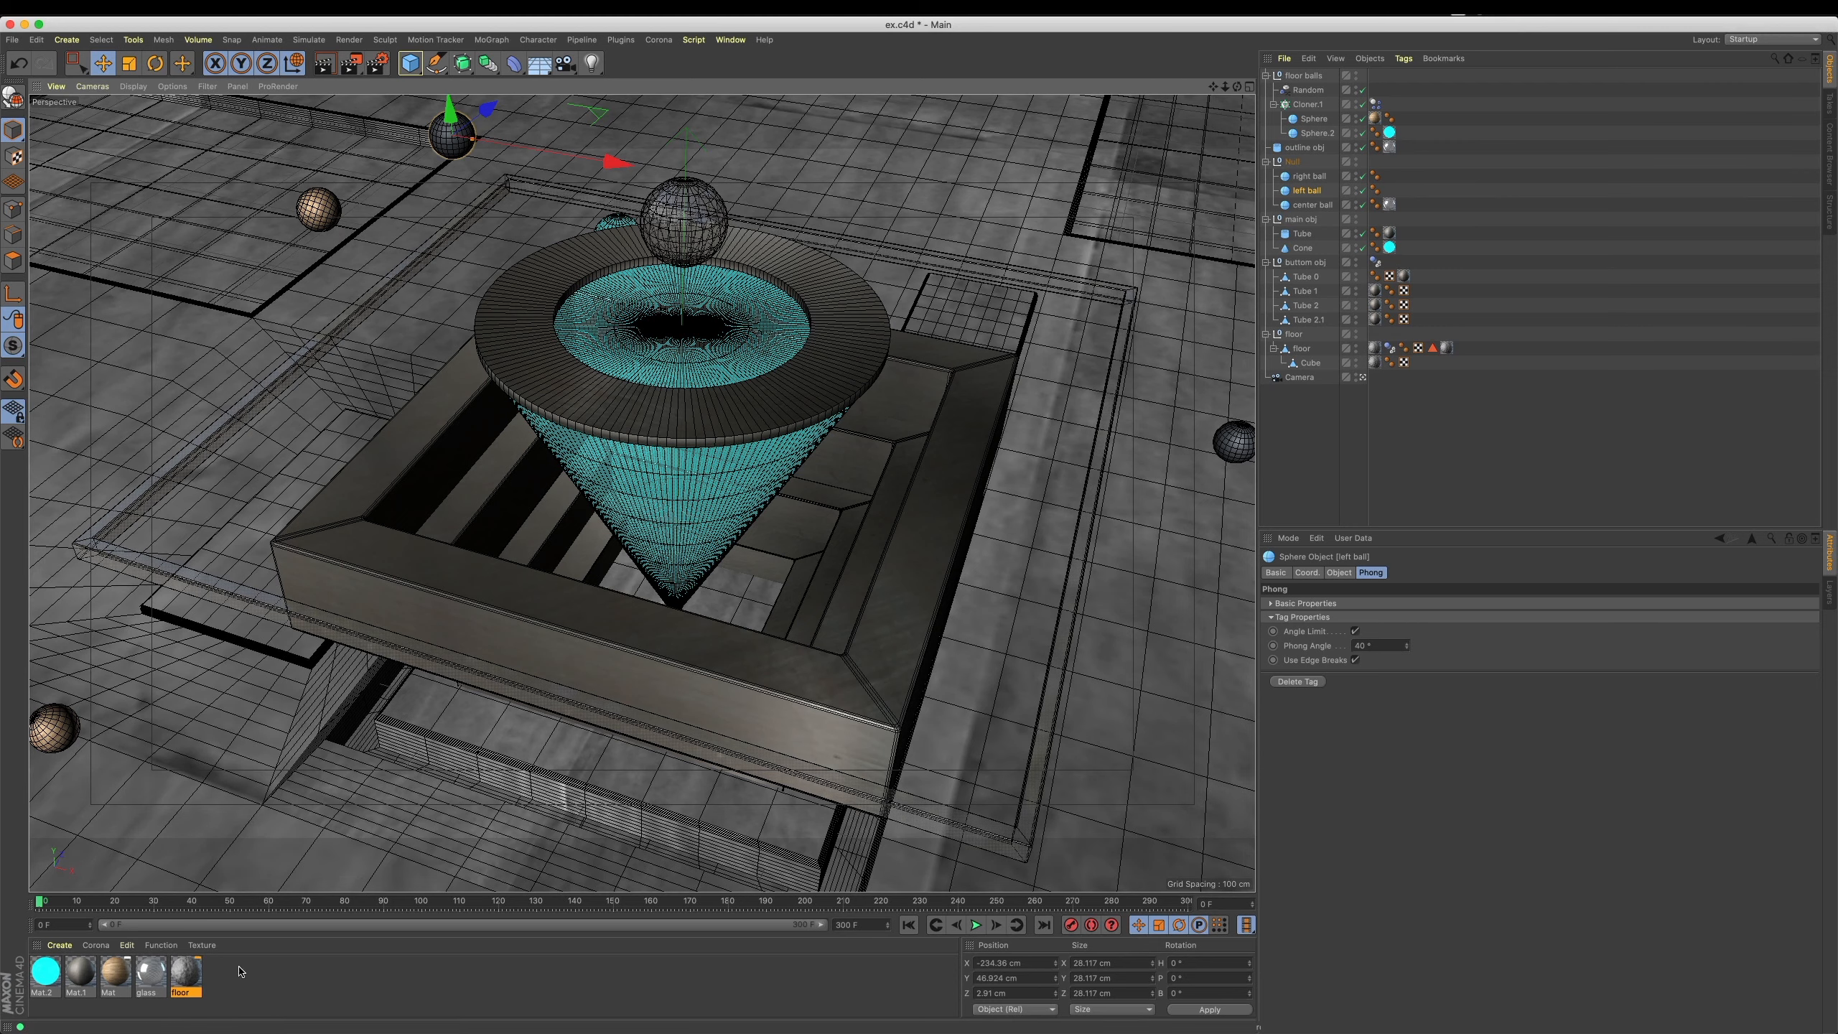
click(114, 995)
drag(81, 974, 1331, 191)
click(187, 988)
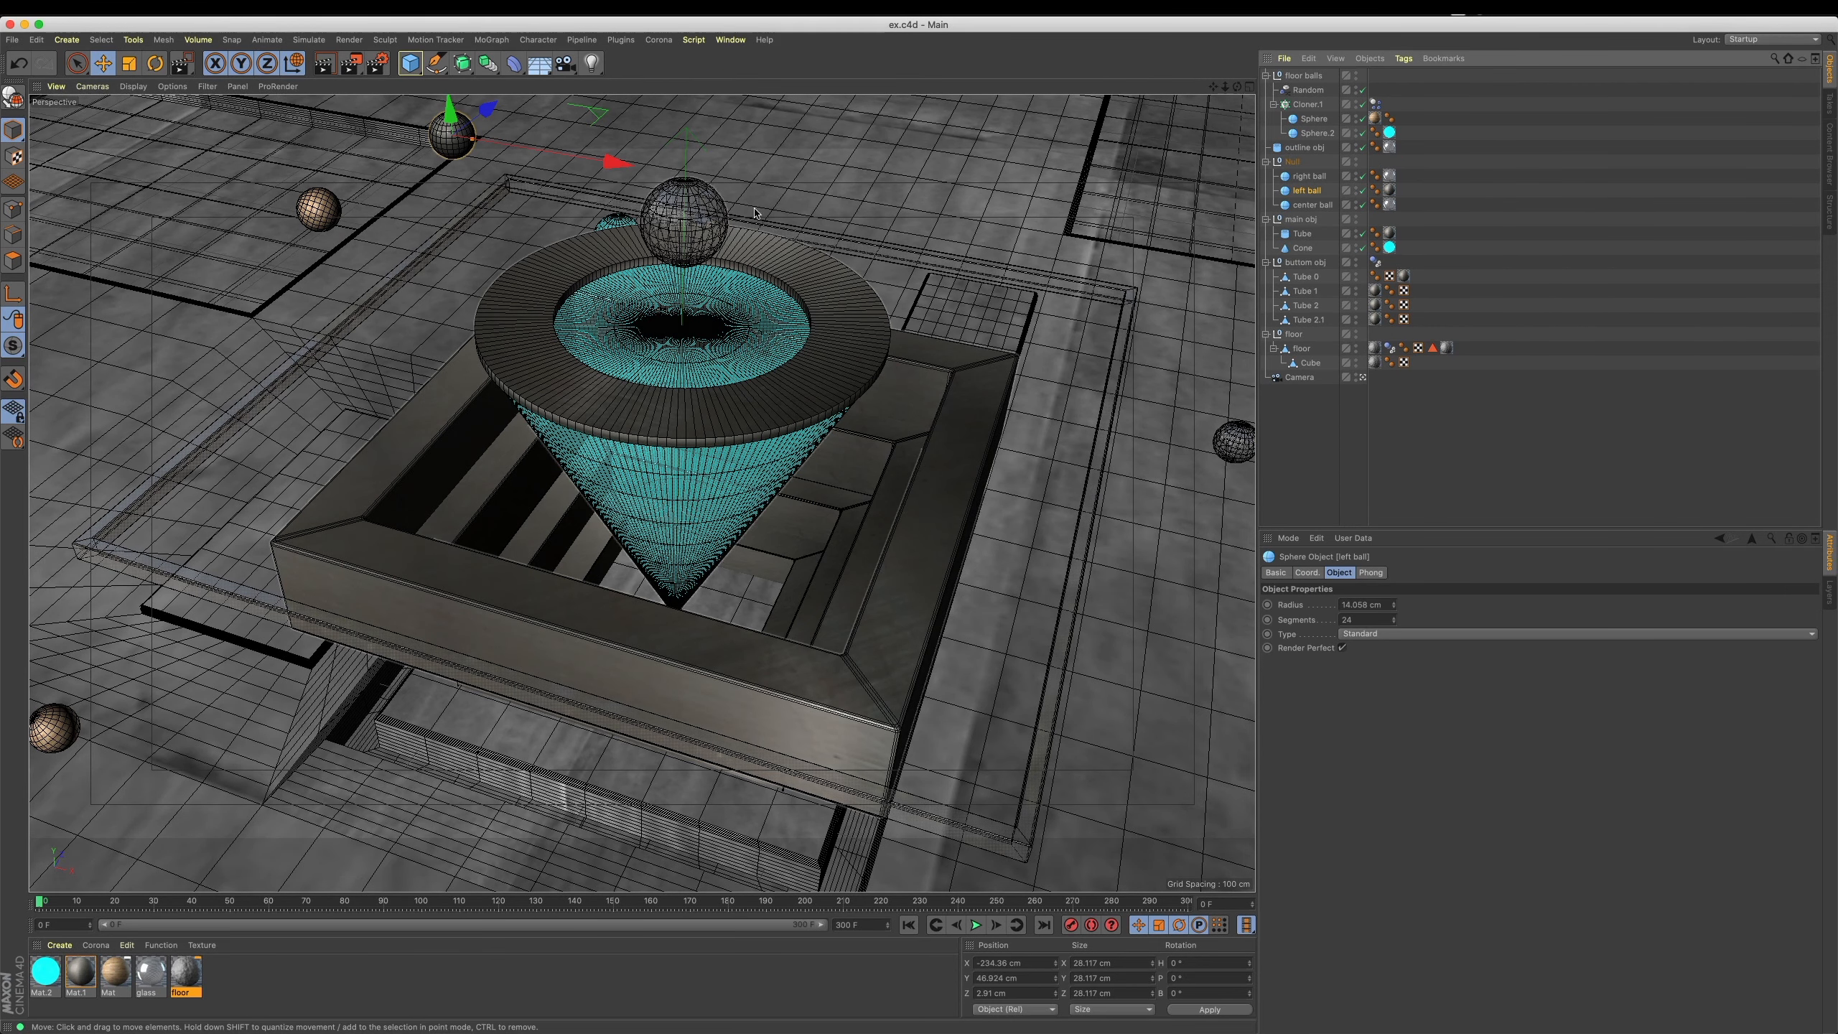
Add a Physical Sky to the scene and render the view.
click(65, 39)
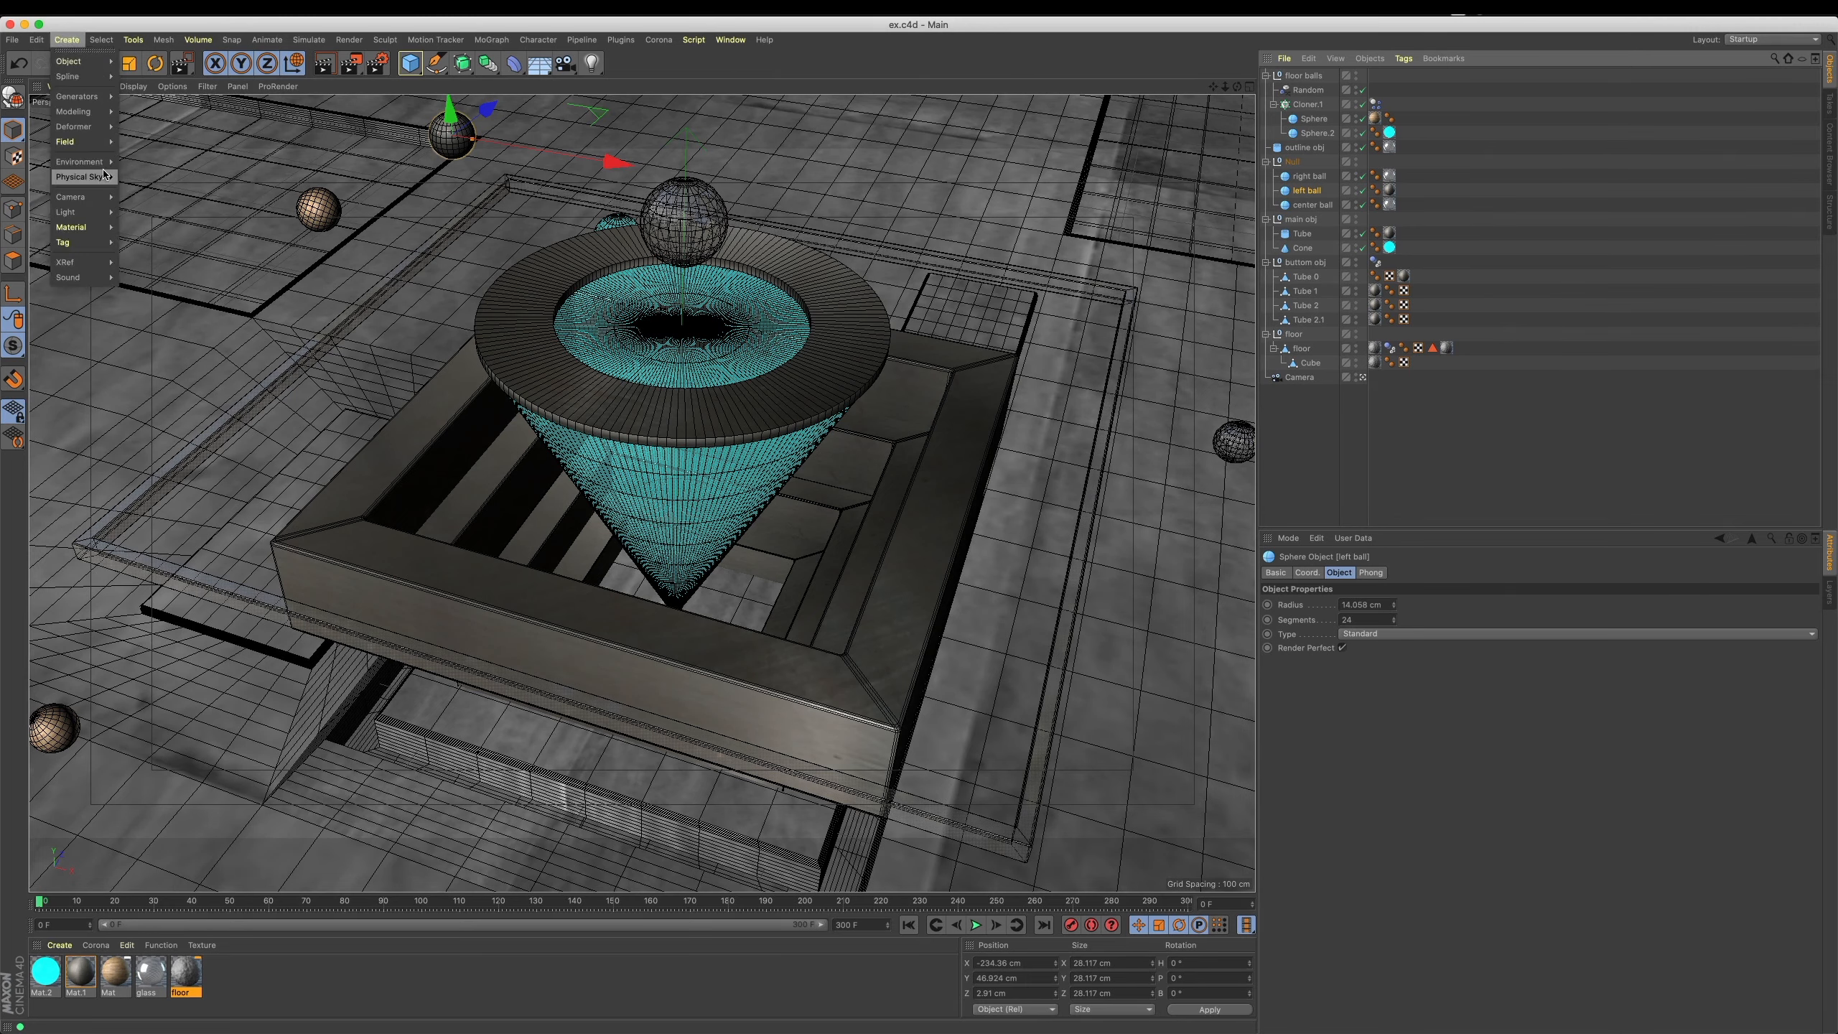
click(149, 178)
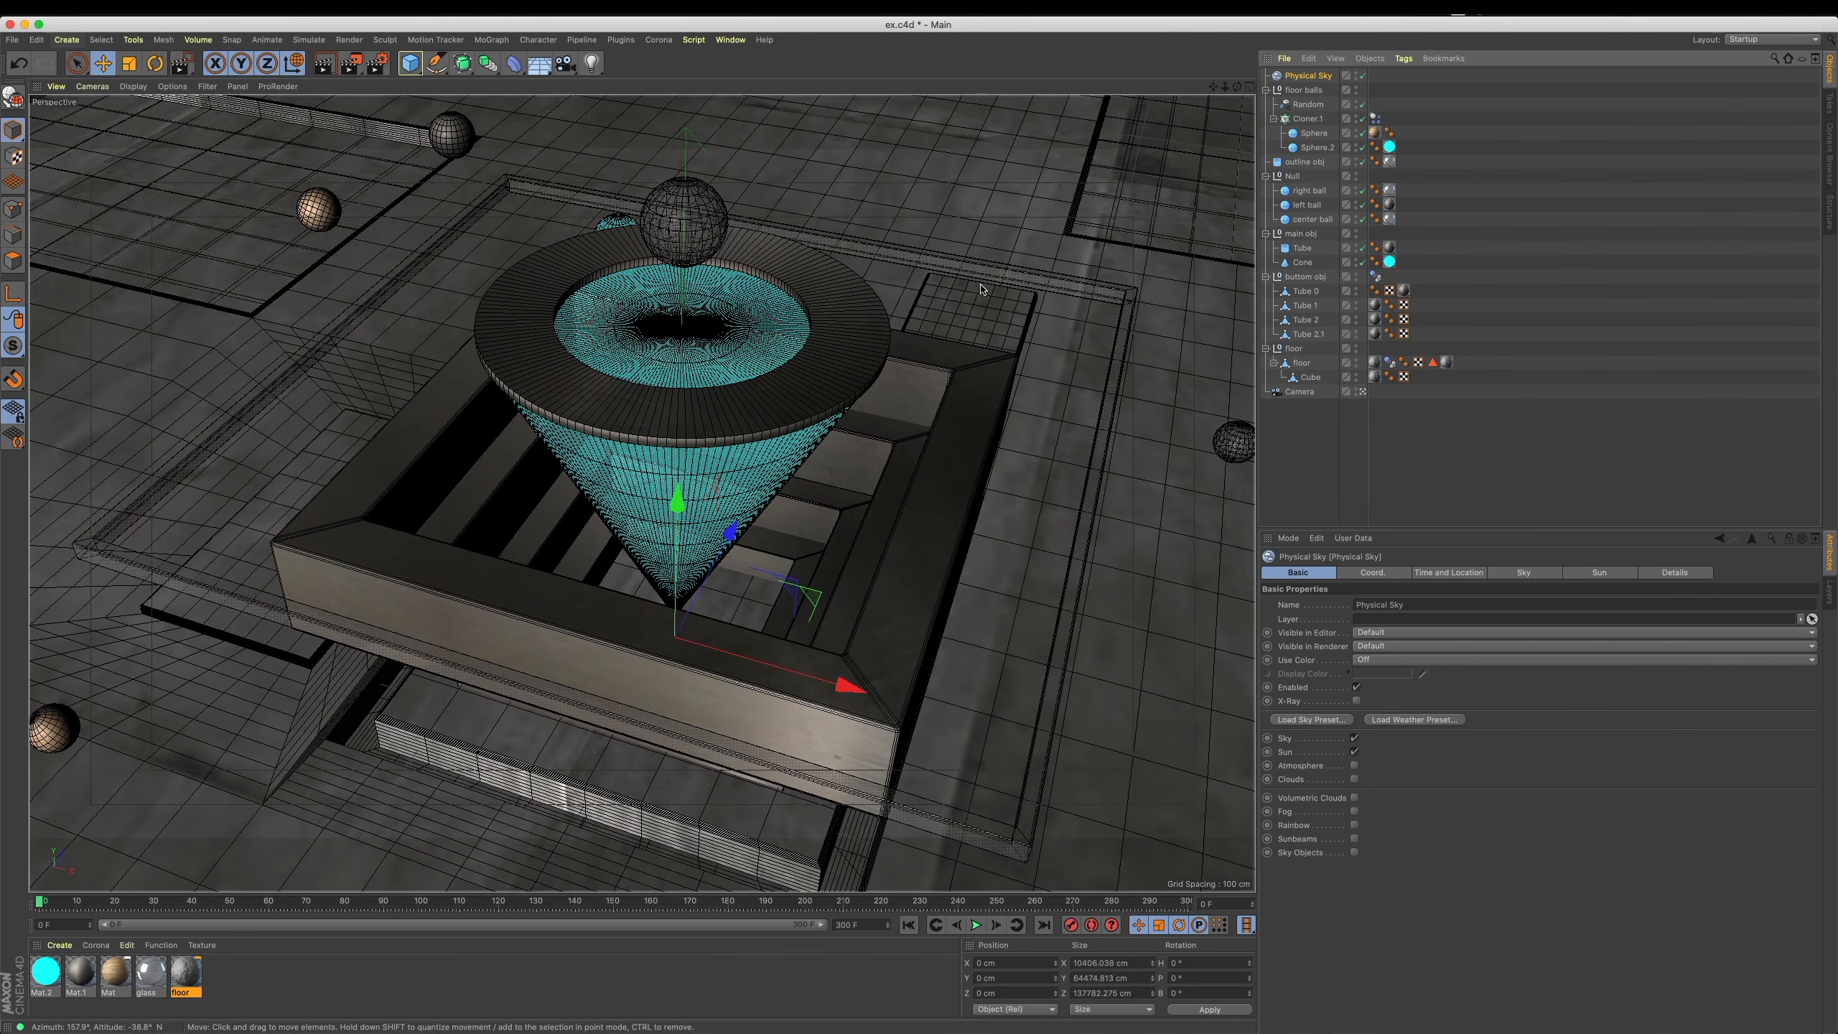
click(325, 67)
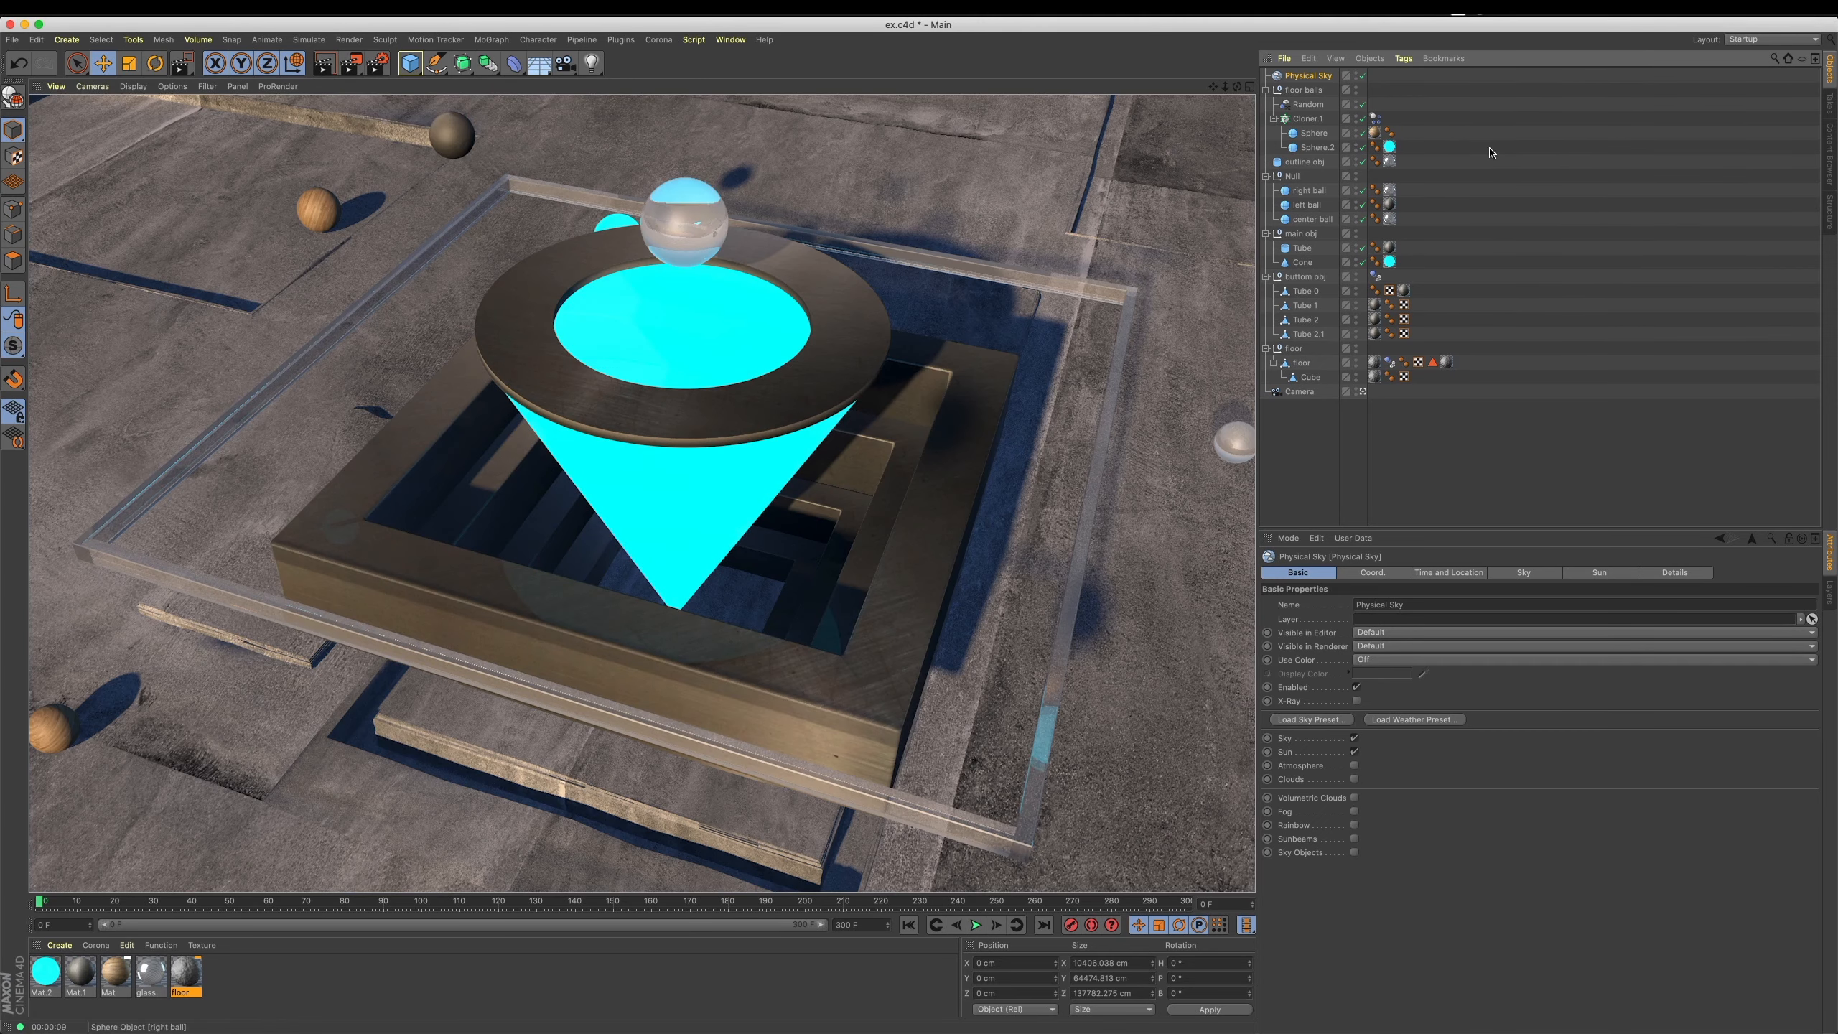
Set the Physical Sky's time of day to 13:37:00.
click(1493, 153)
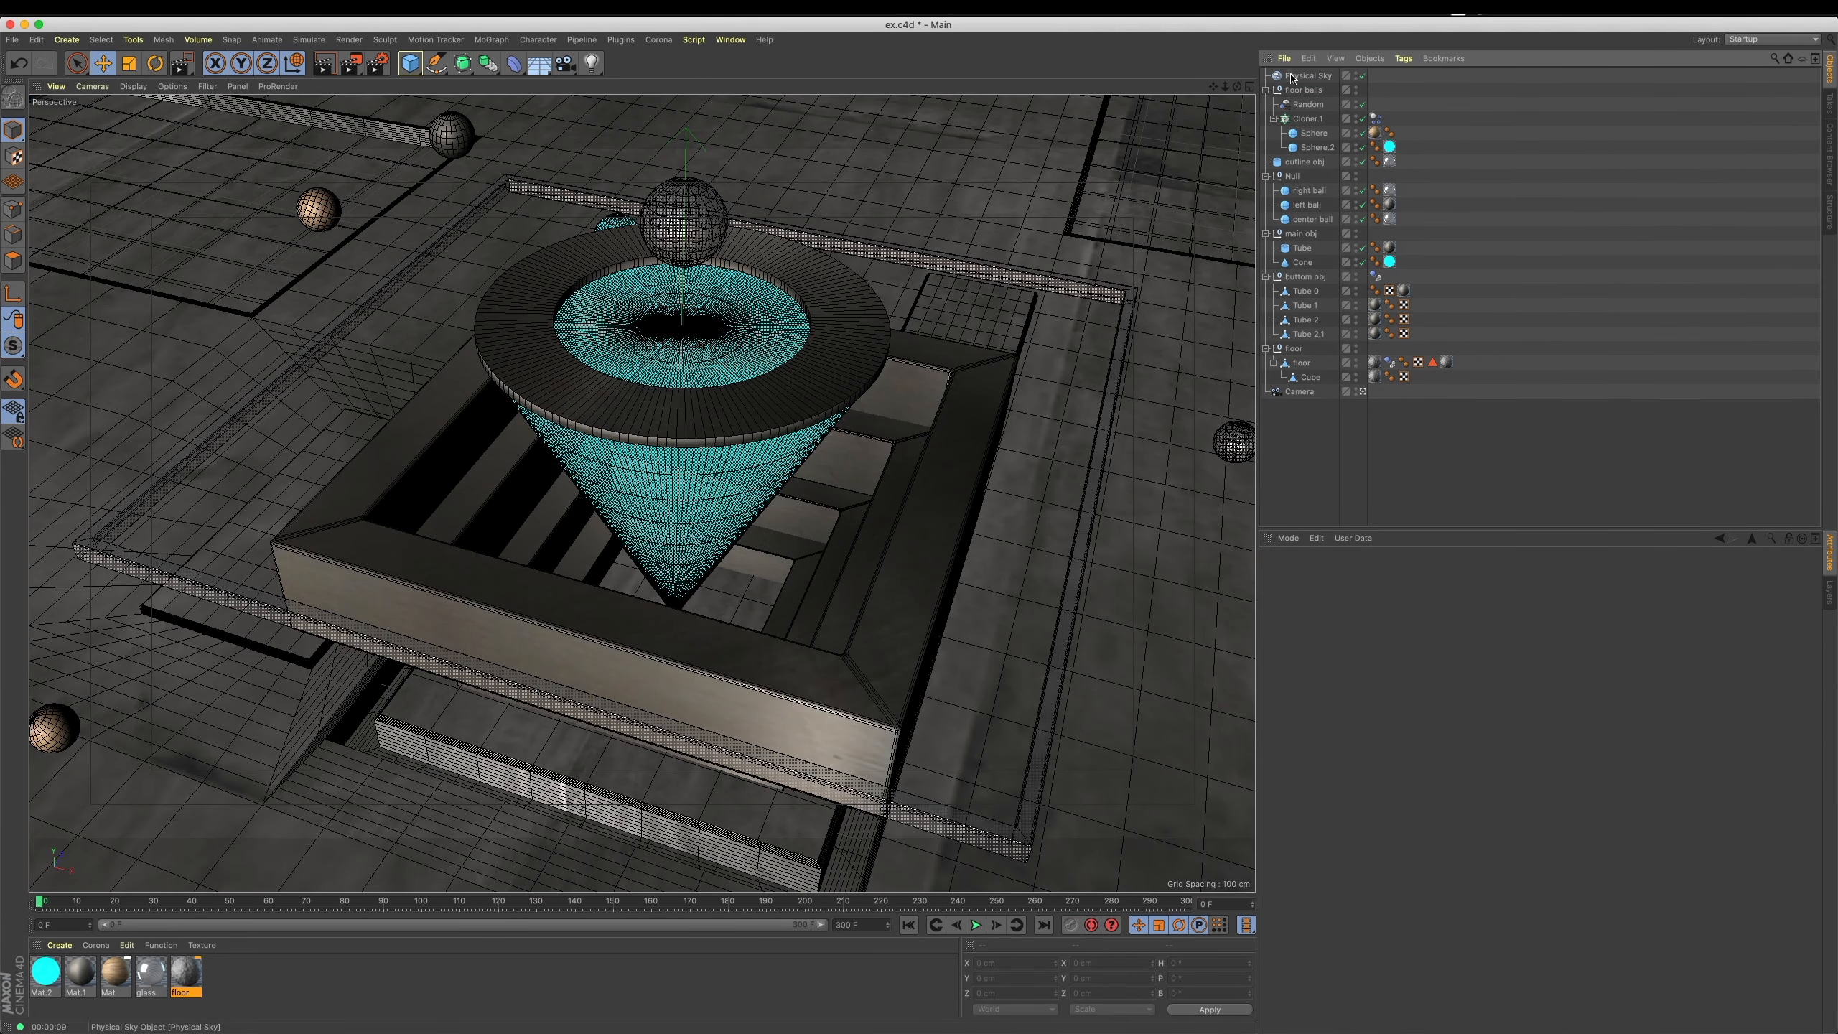
click(1292, 76)
click(1545, 576)
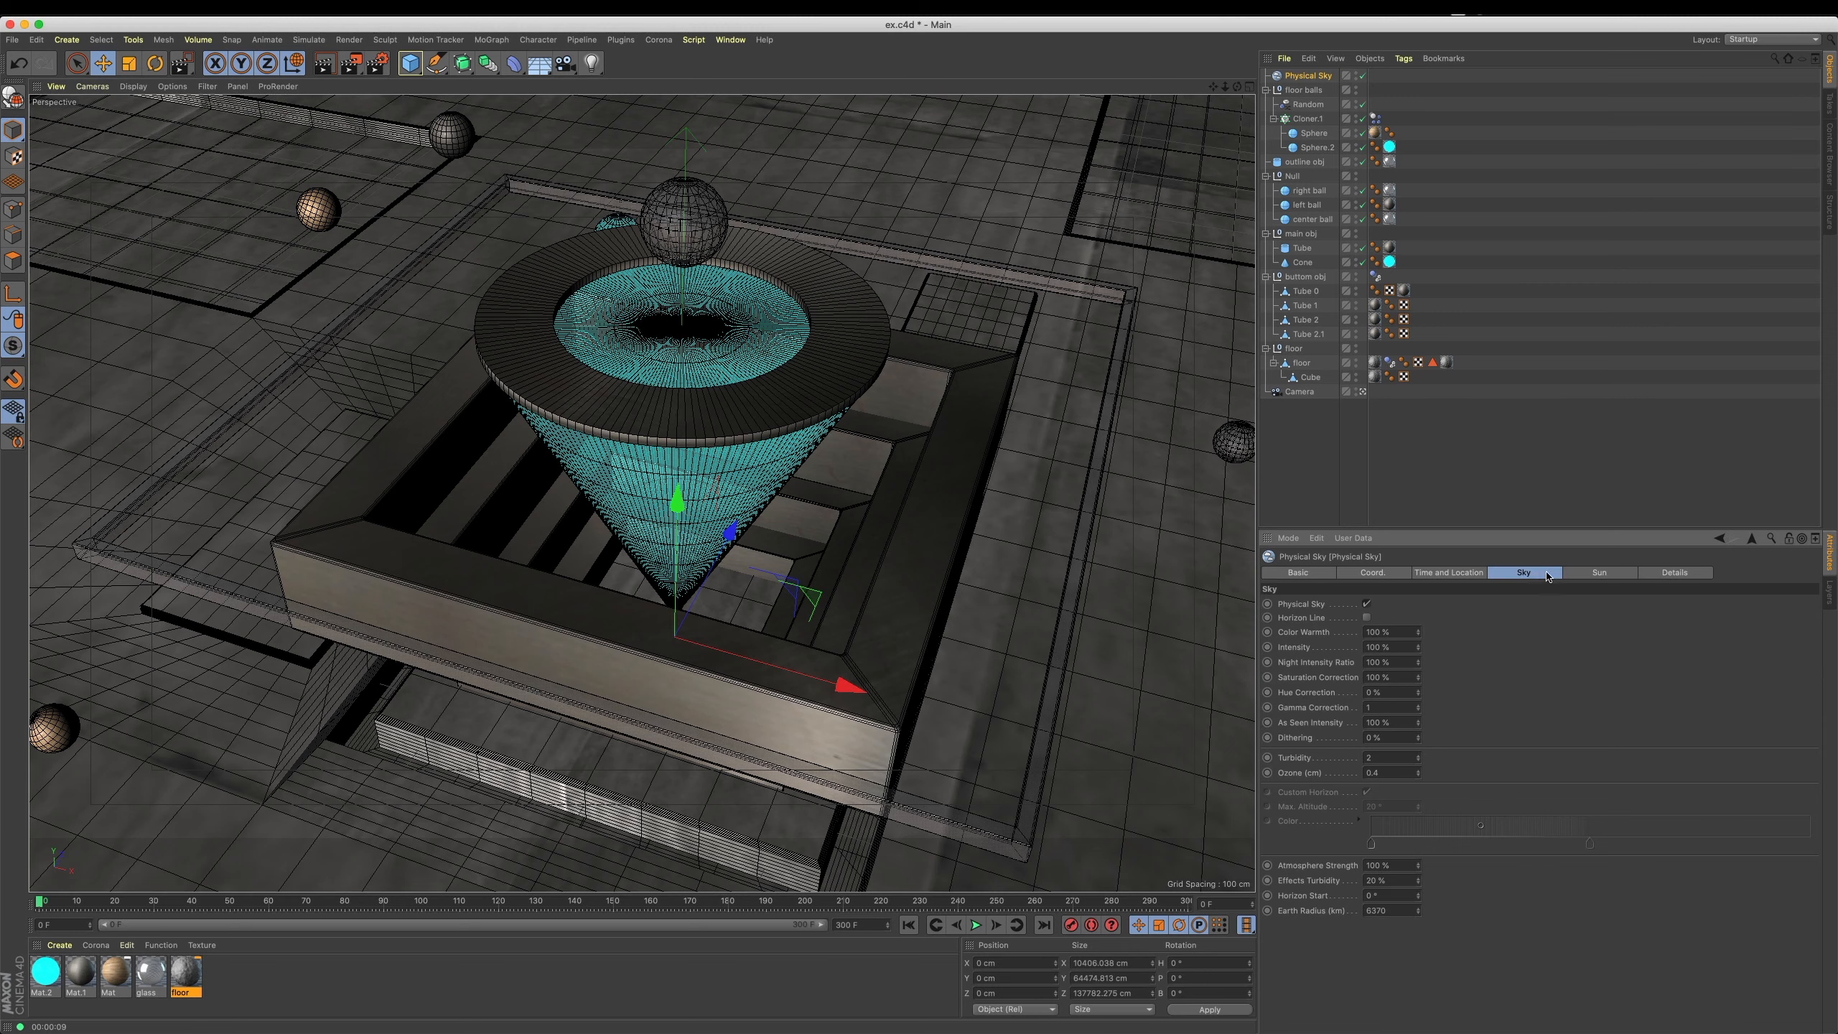
click(1428, 573)
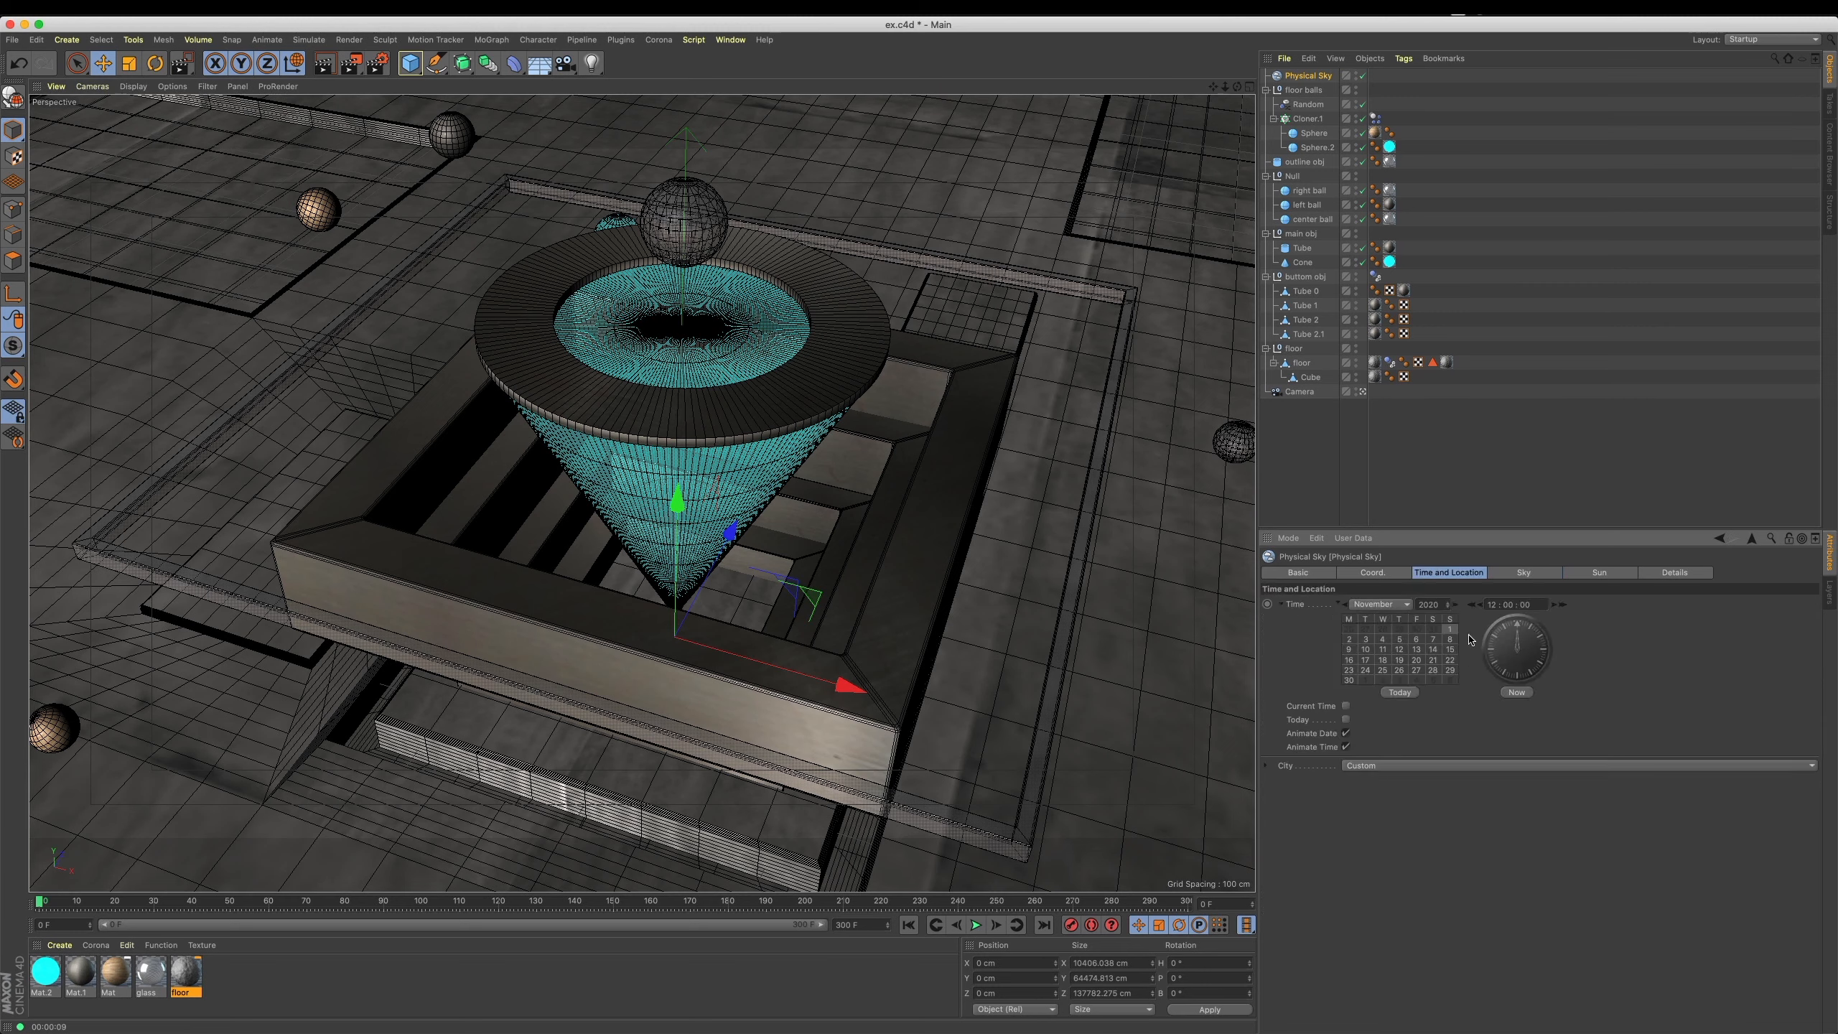
drag(1518, 640, 1540, 651)
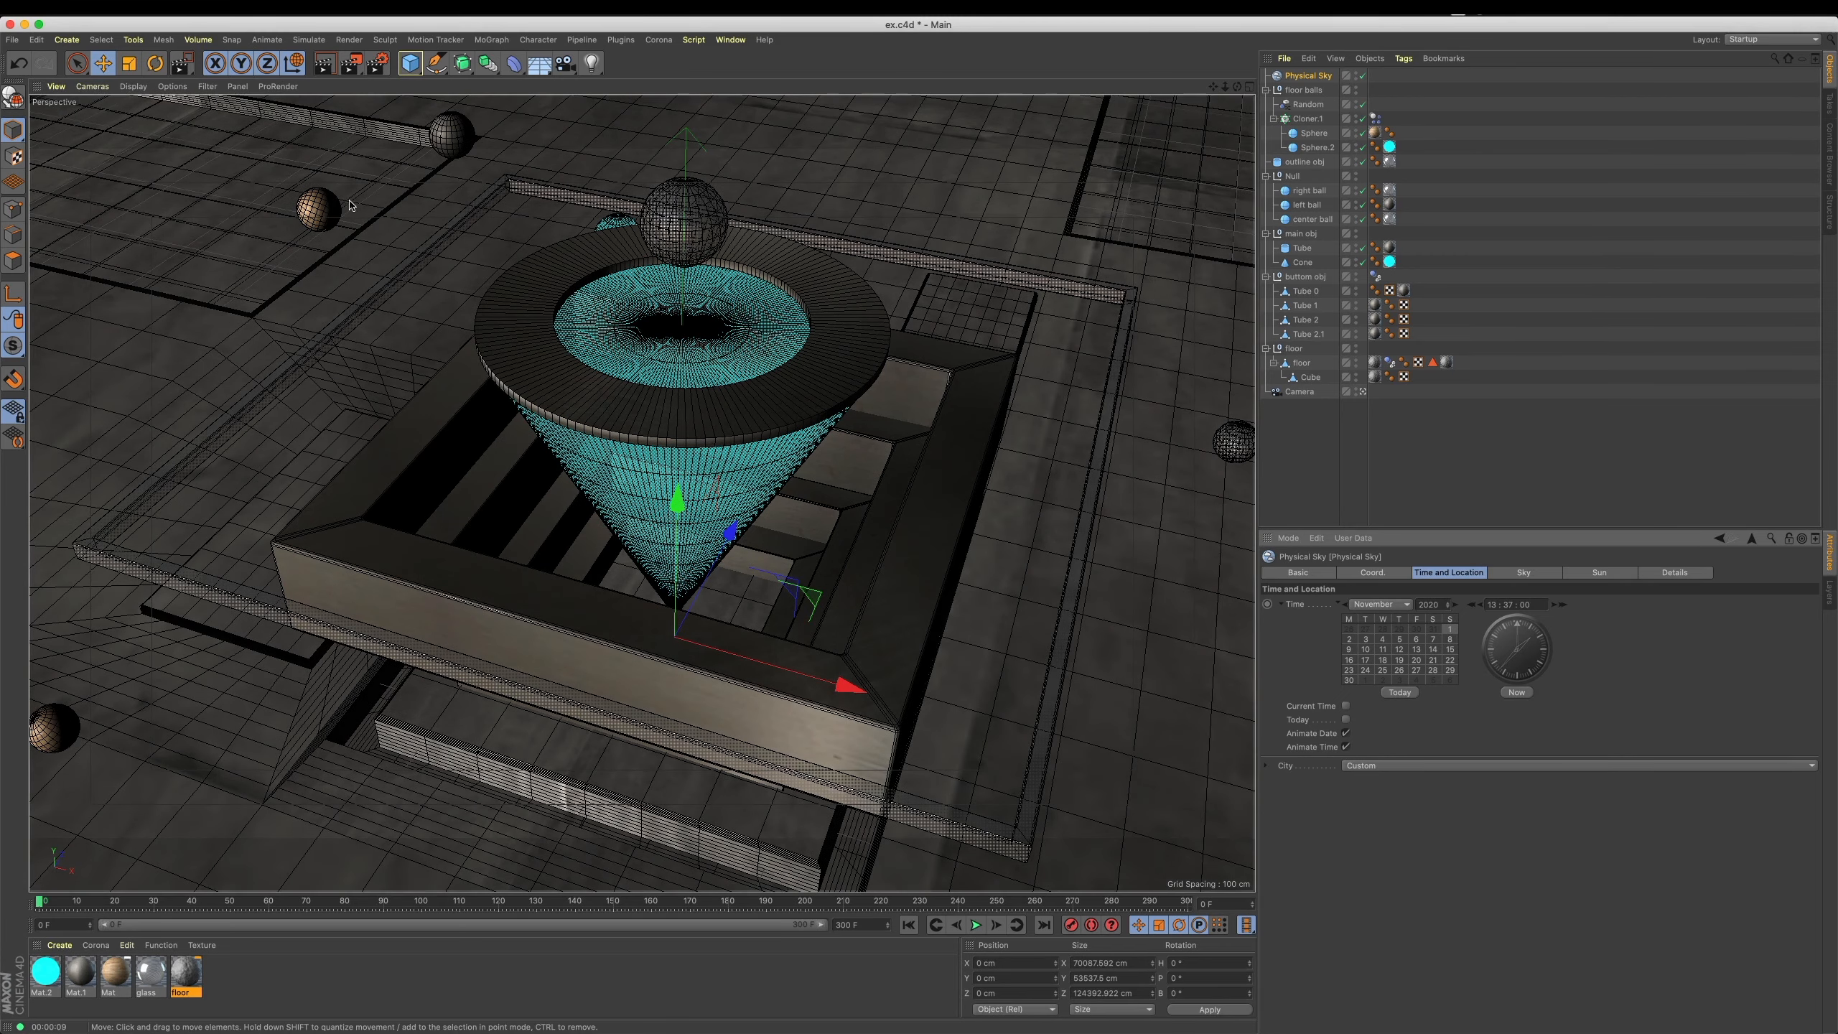
Render a region covering the cone, frame and nearby floor to check the sky lighting.
click(378, 64)
click(425, 87)
drag(448, 303, 1328, 853)
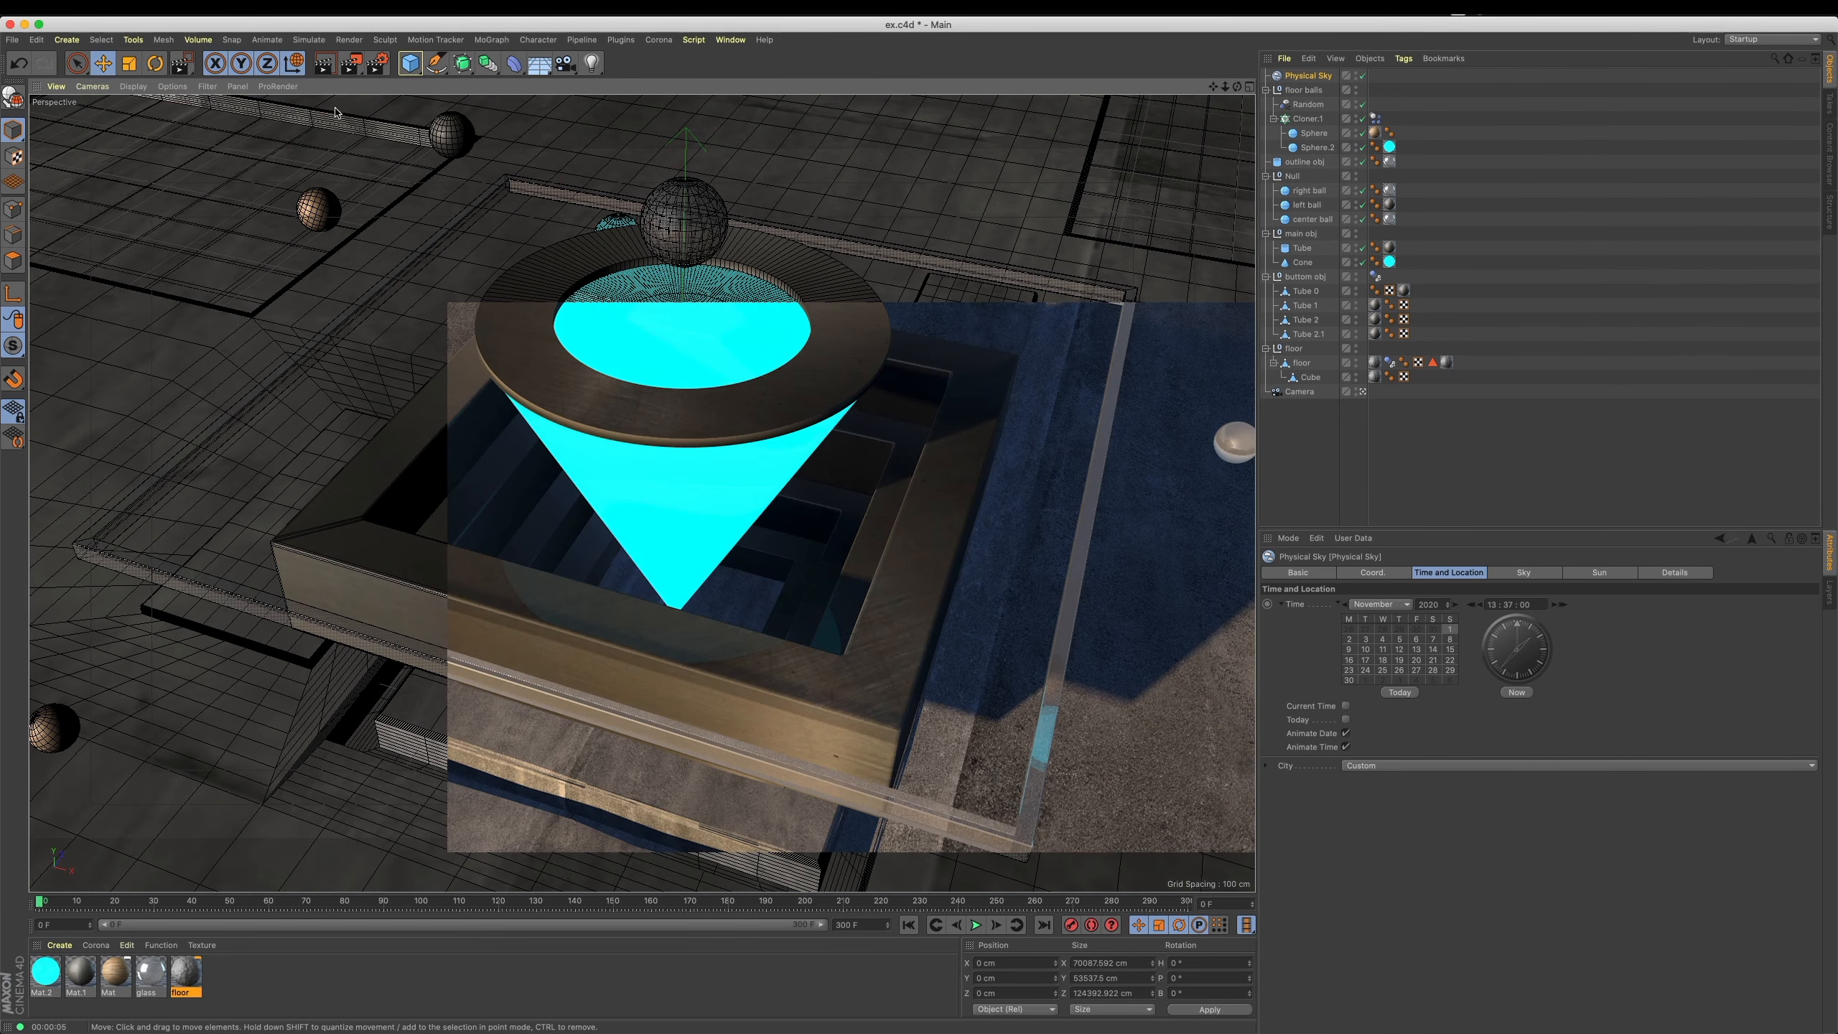
click(1486, 411)
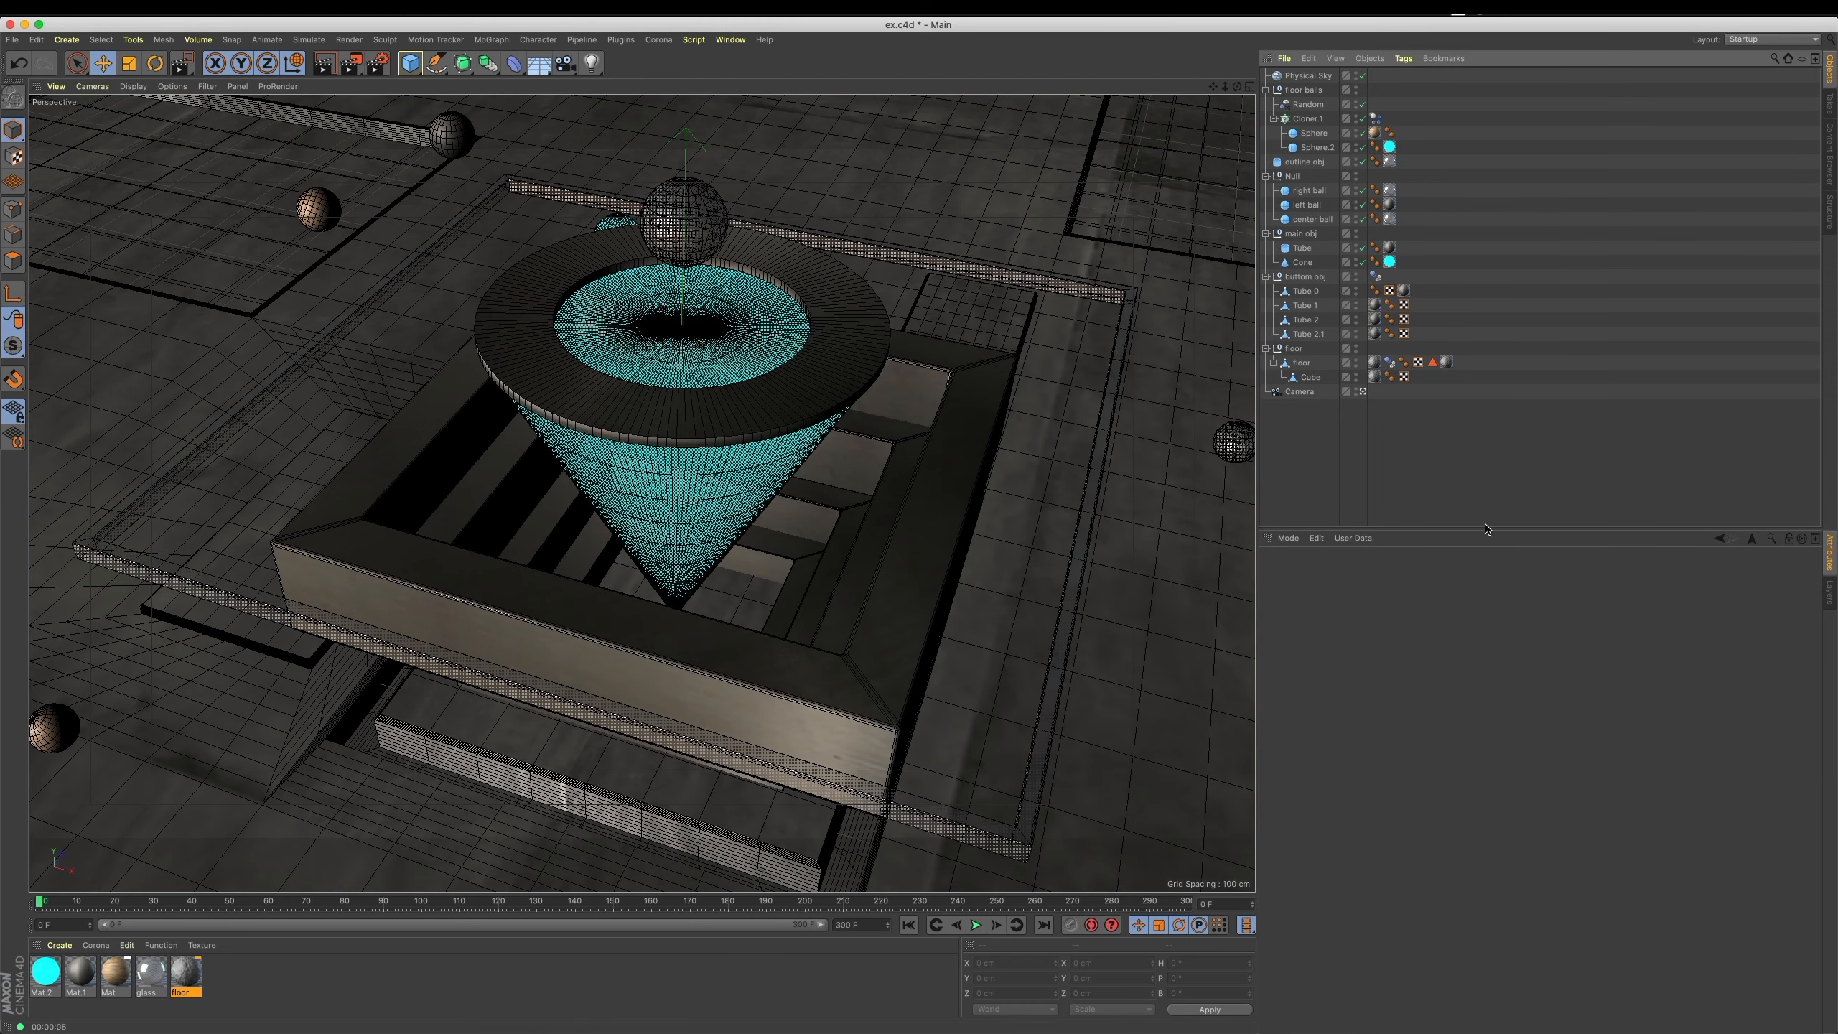
Add the Global Illumination effect to the render settings.
click(378, 63)
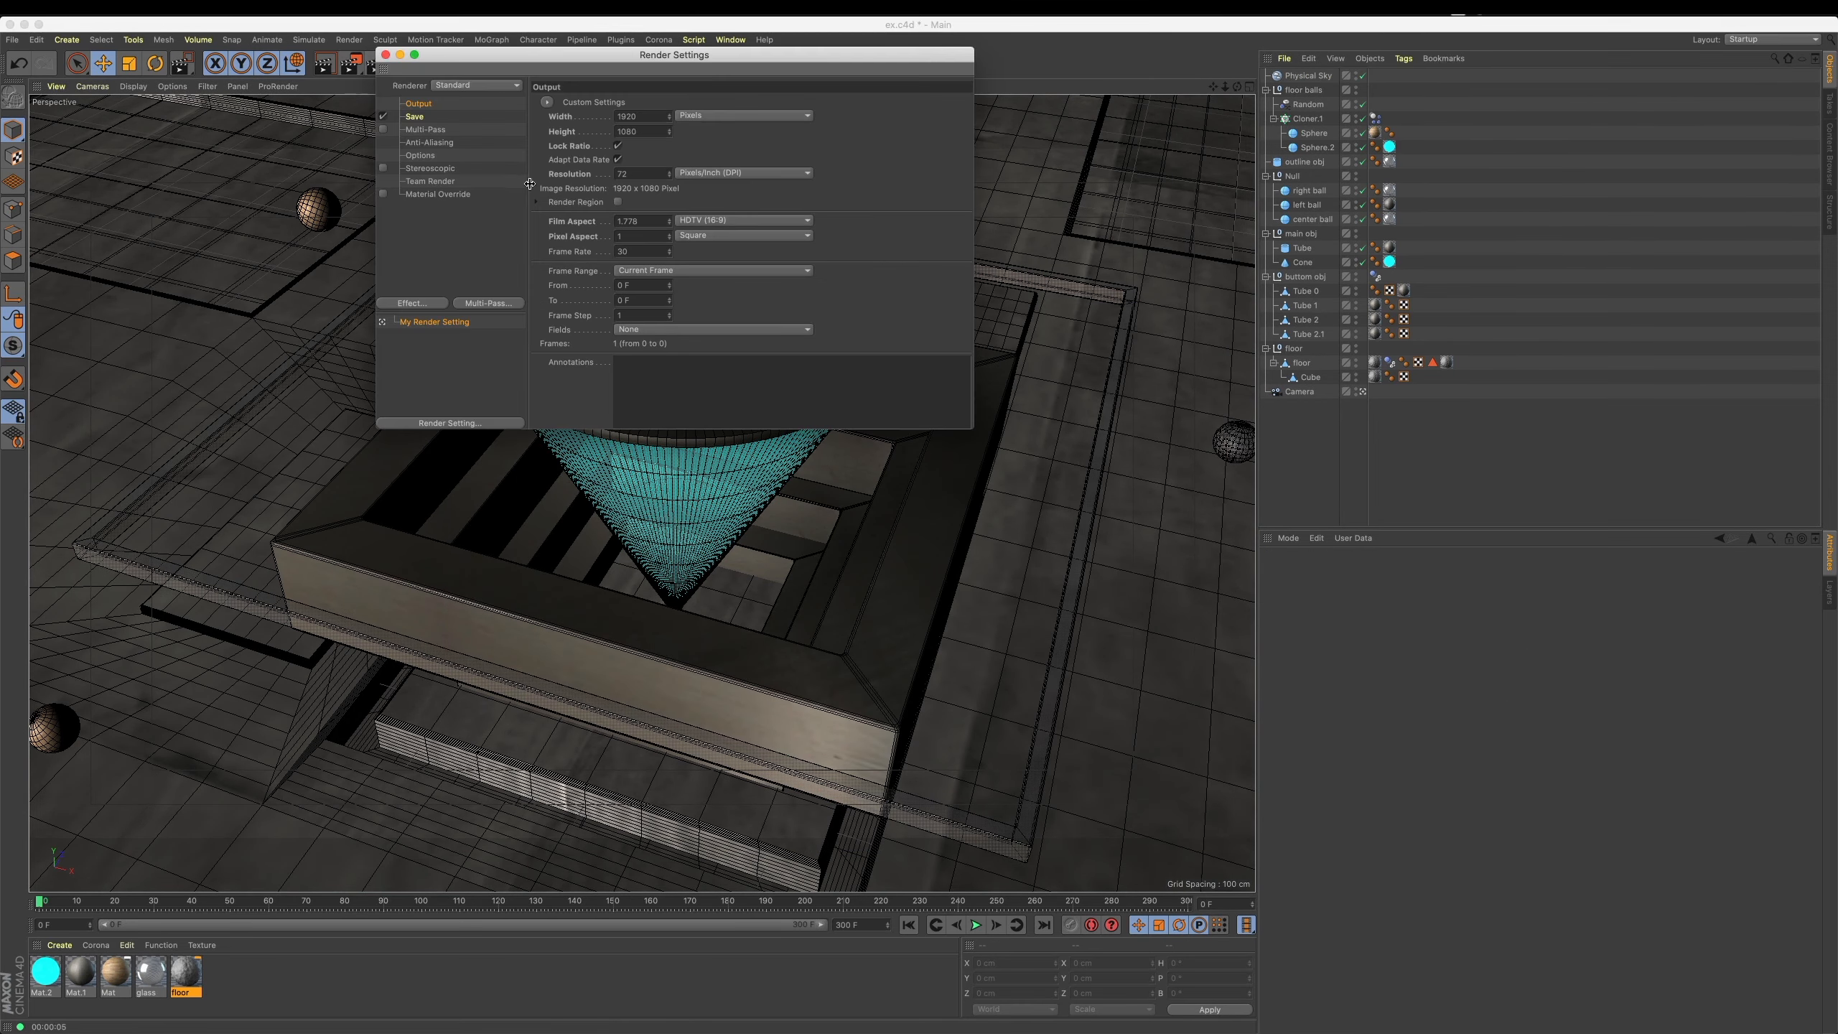
drag(644, 55, 1144, 349)
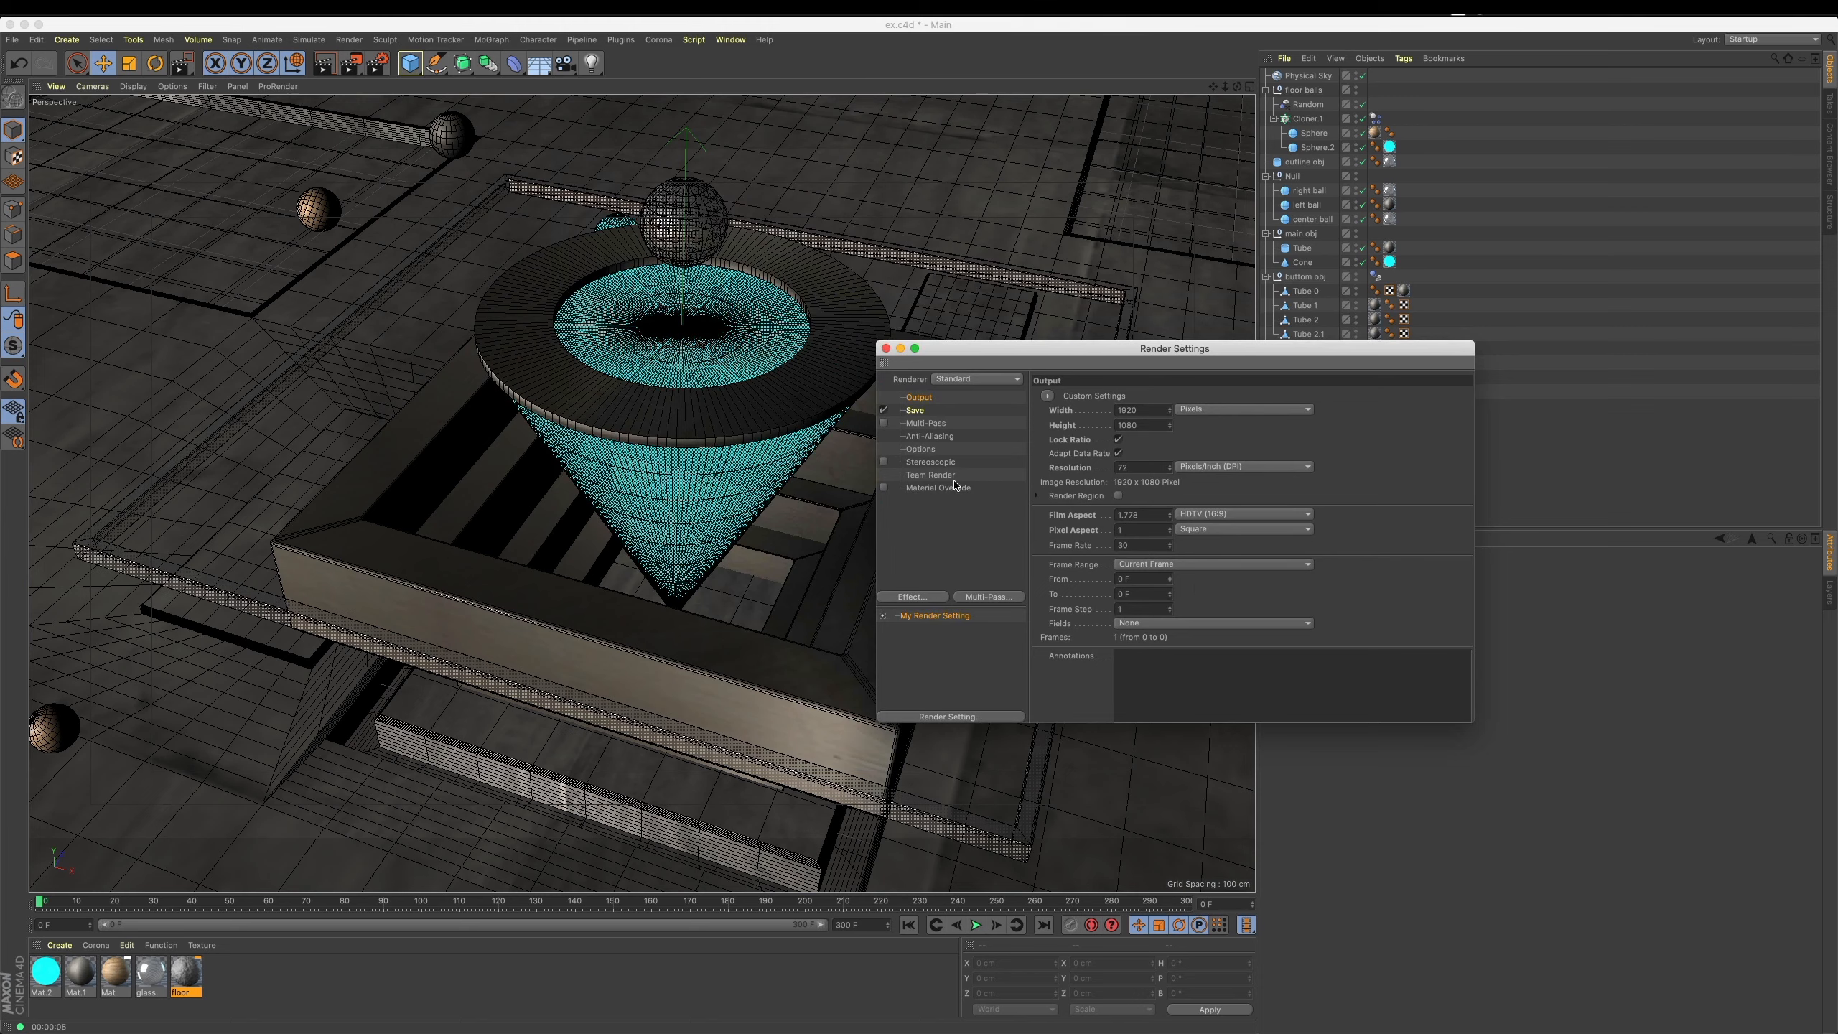
click(912, 597)
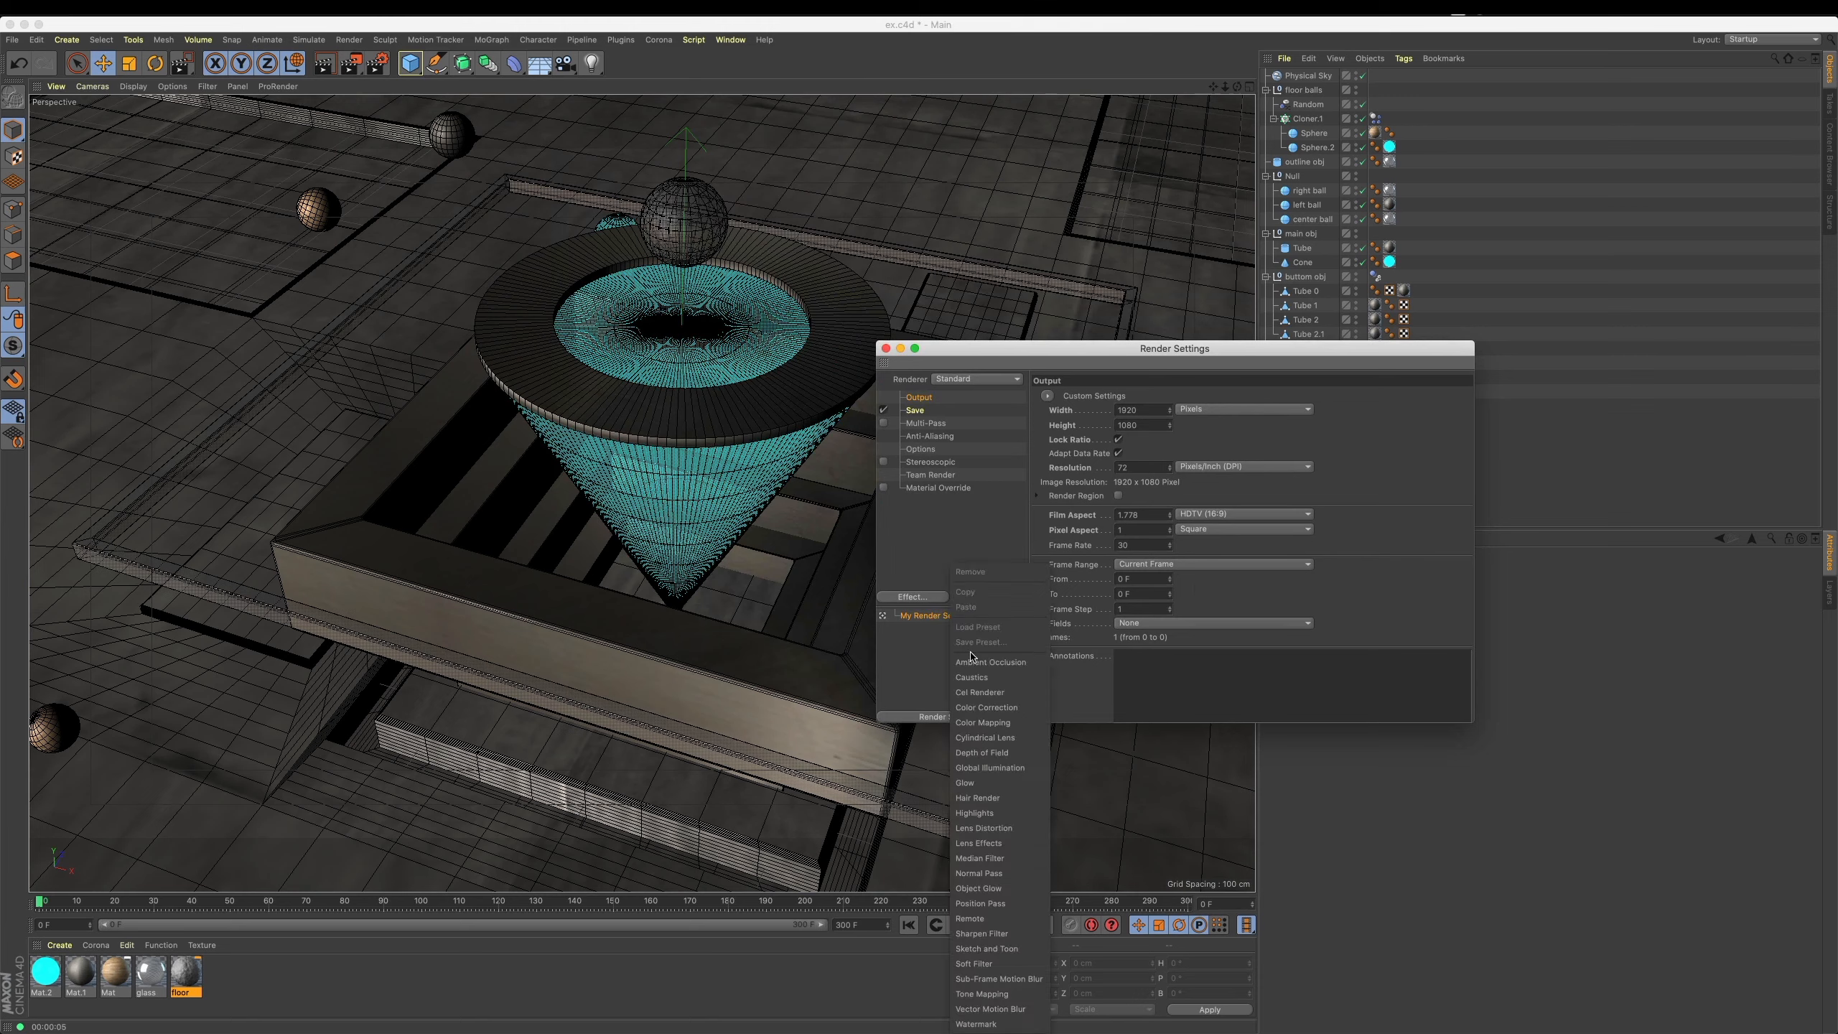
click(1010, 768)
drag(1176, 358, 1292, 379)
Set Global Illumination's Secondary Method to Light Mapping with a Maximum Depth of 10, and expand the Samples settings.
click(1153, 480)
click(1153, 466)
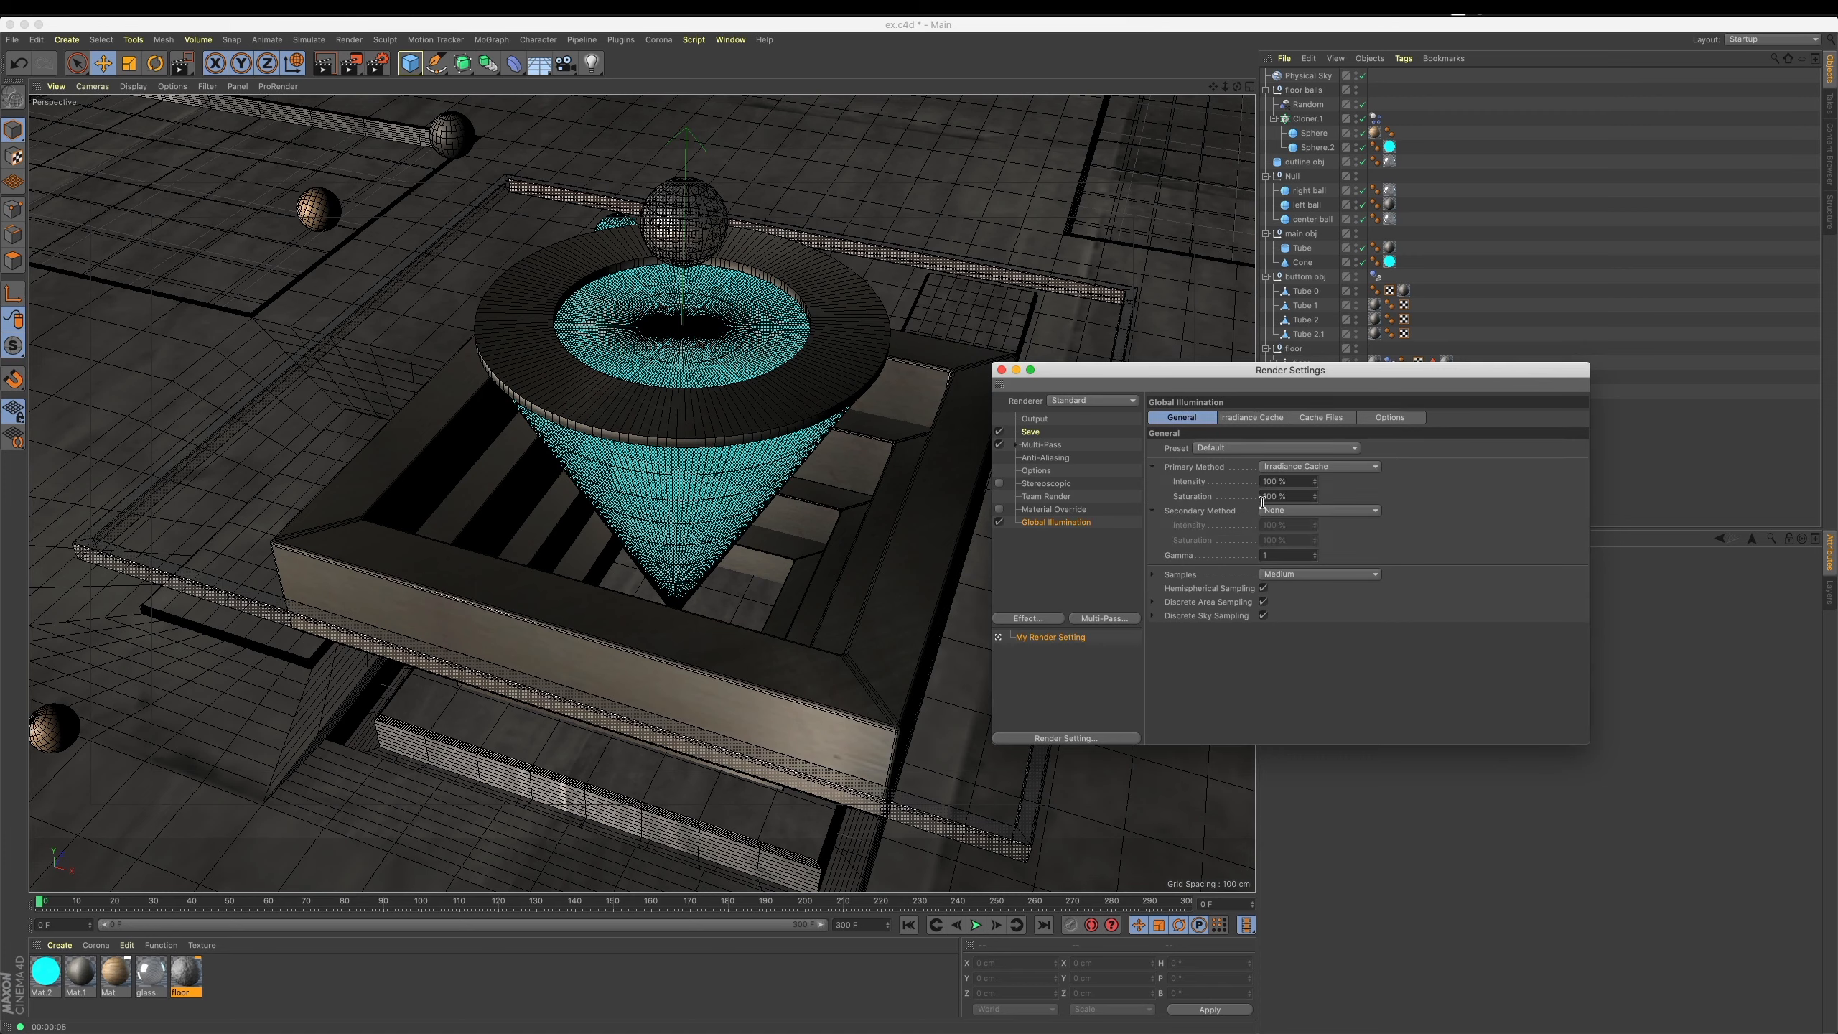
click(1271, 511)
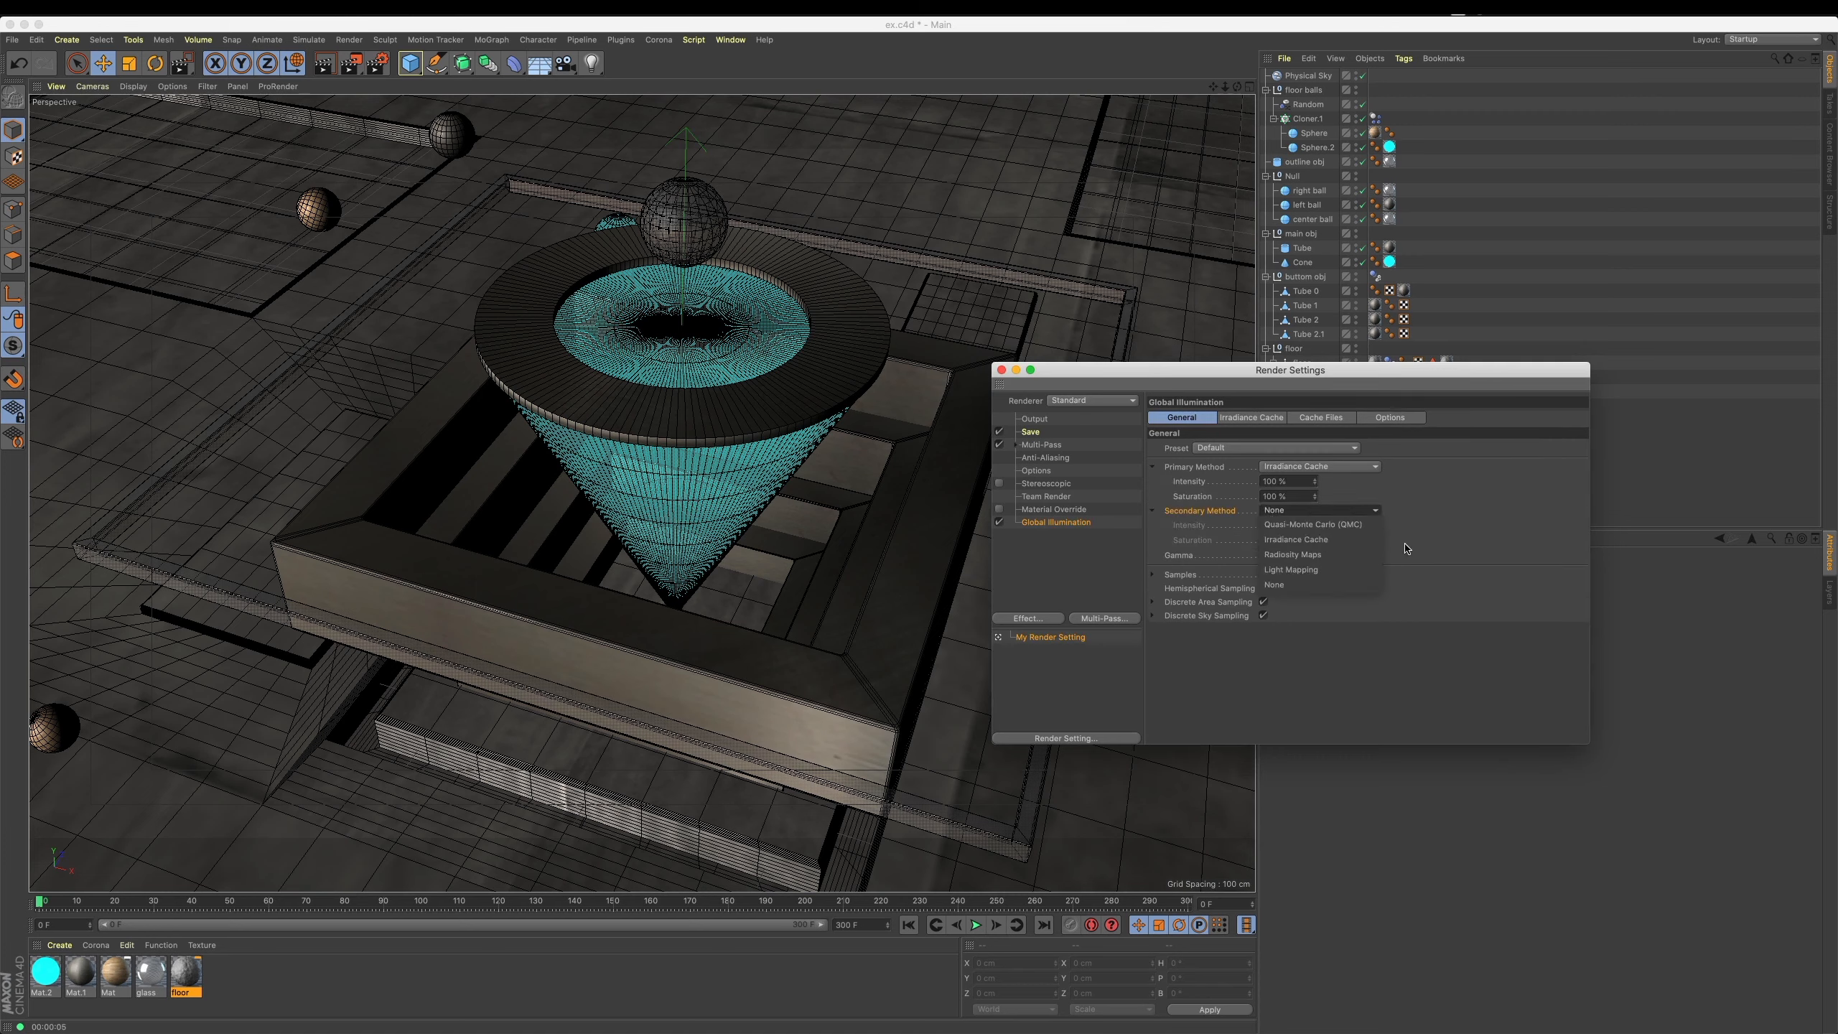
click(1338, 570)
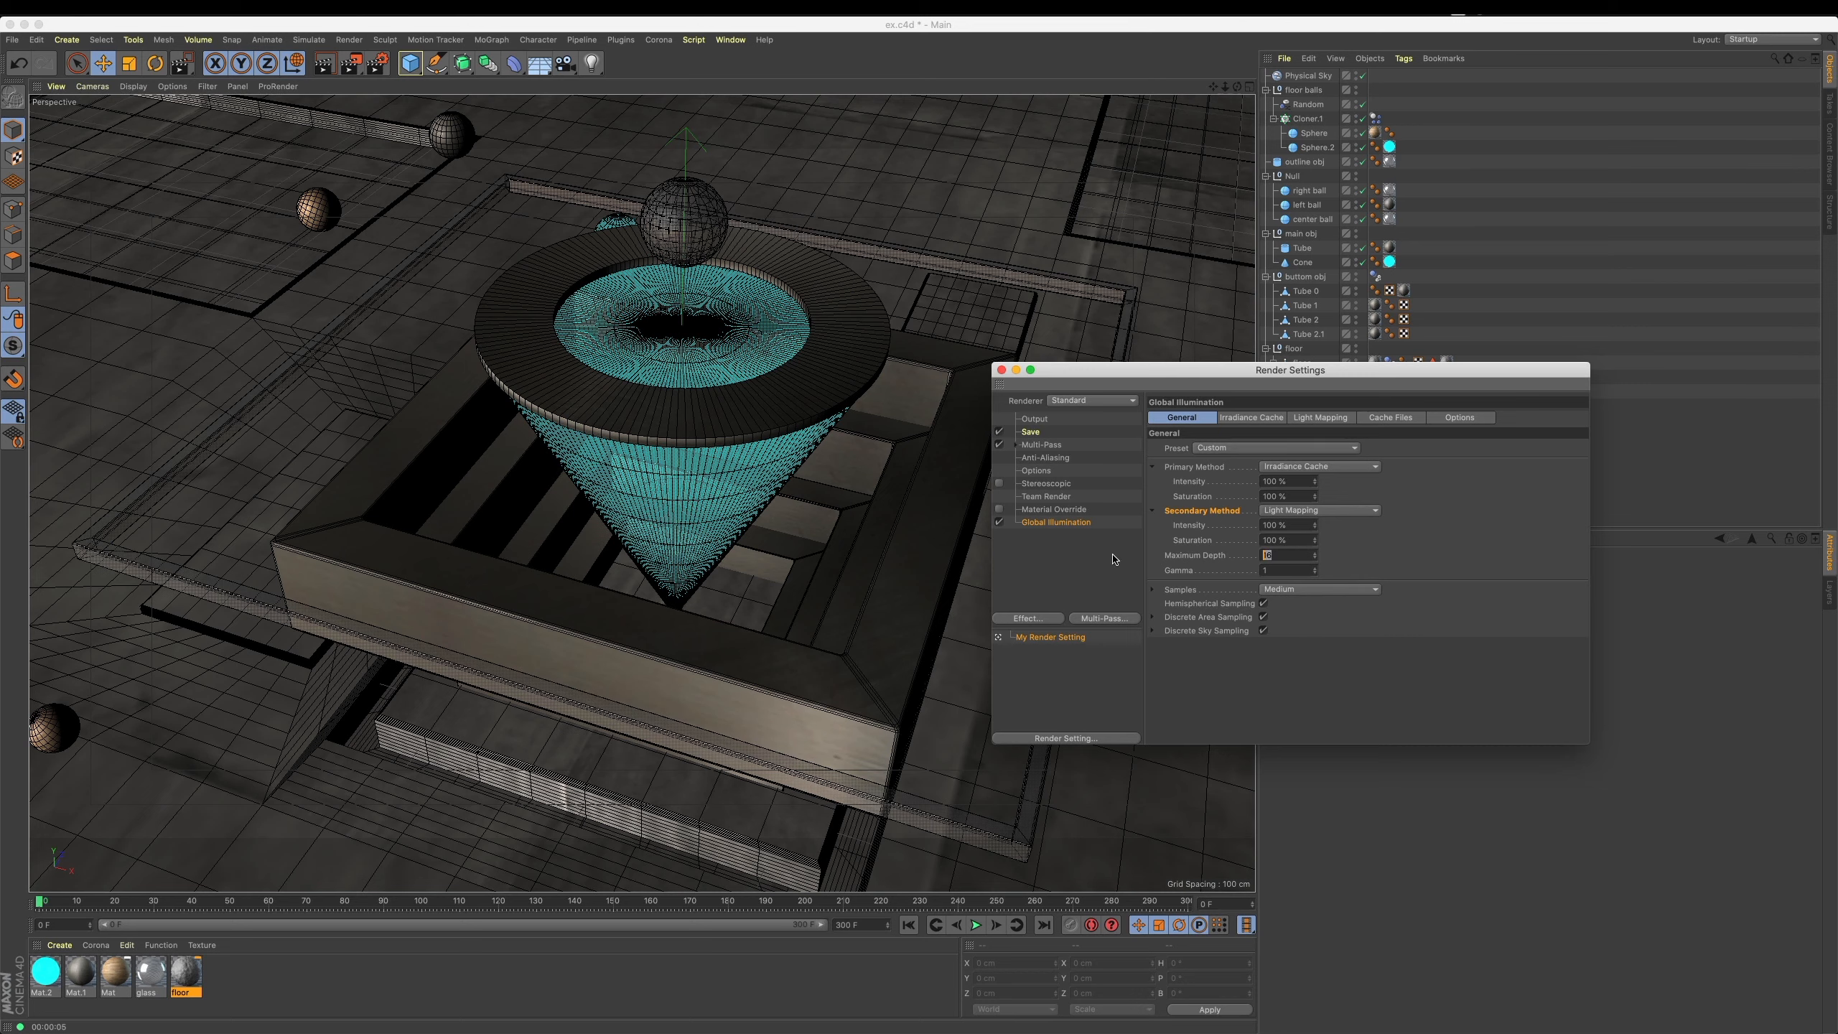
text(10)
key(Return)
click(1152, 590)
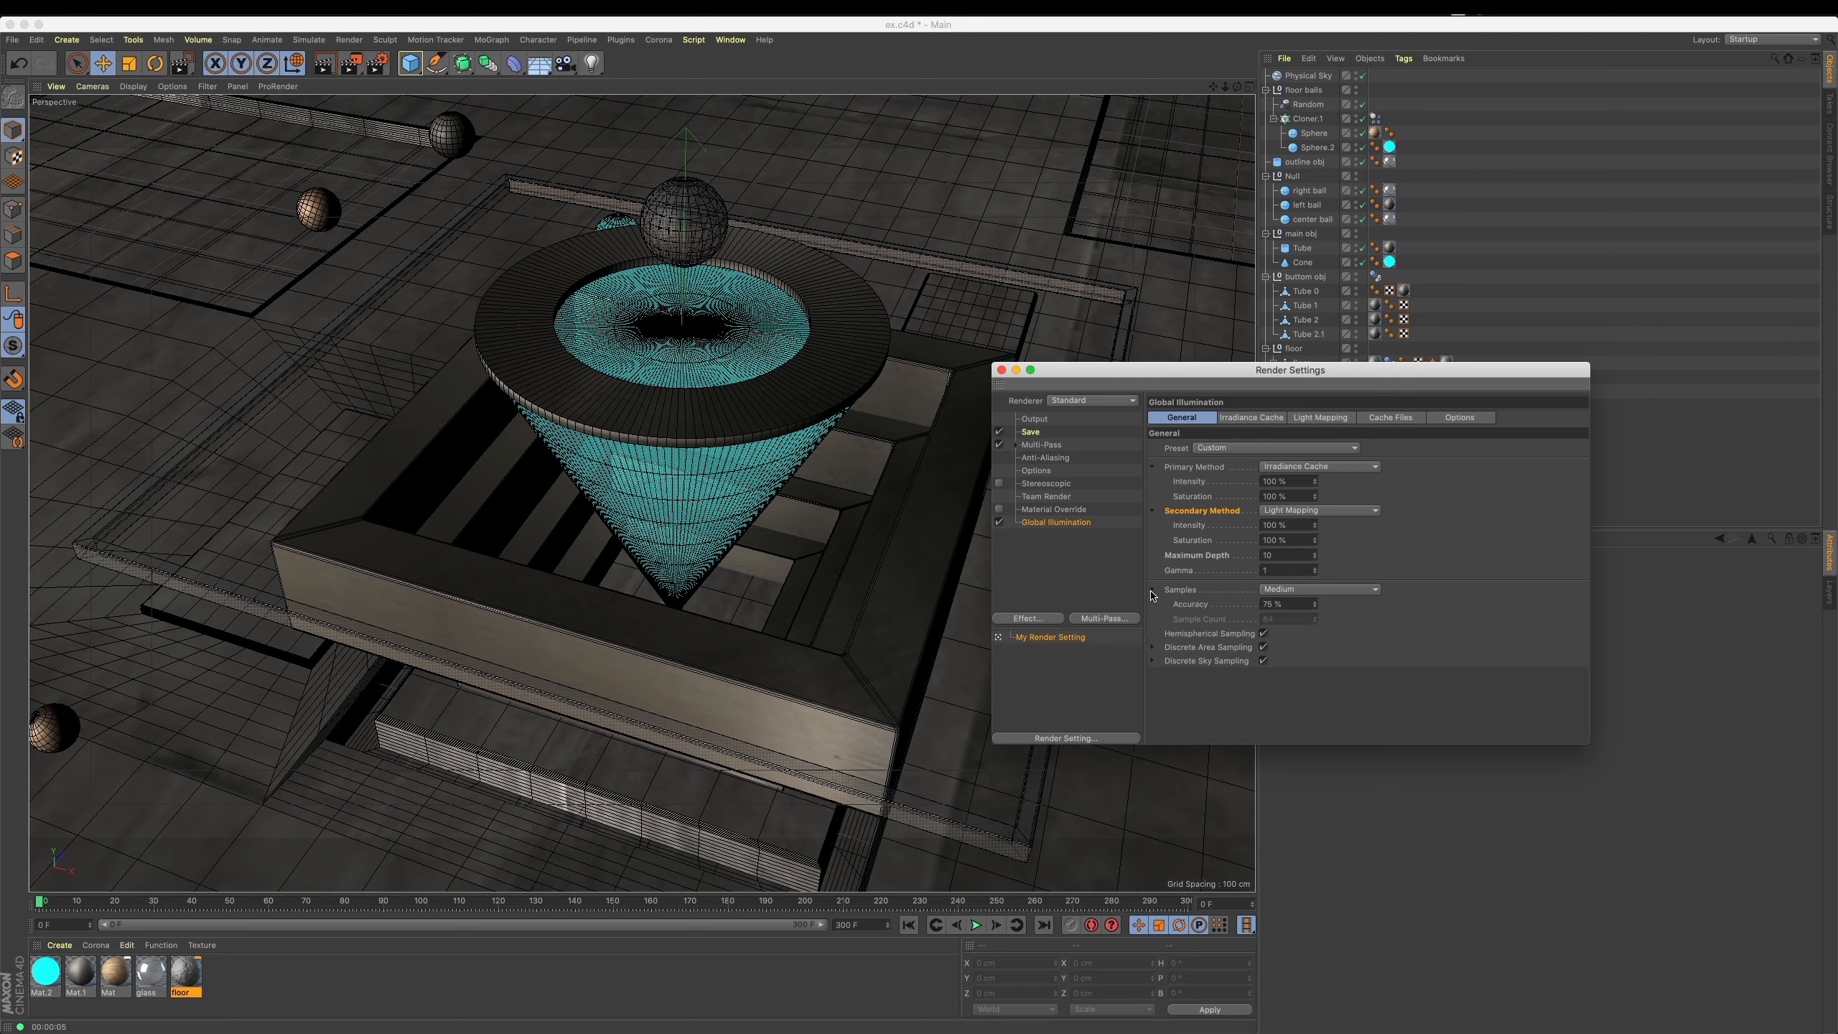
Set the Global Illumination samples to Custom Sample Count with a Sample Count of 100.
click(1296, 590)
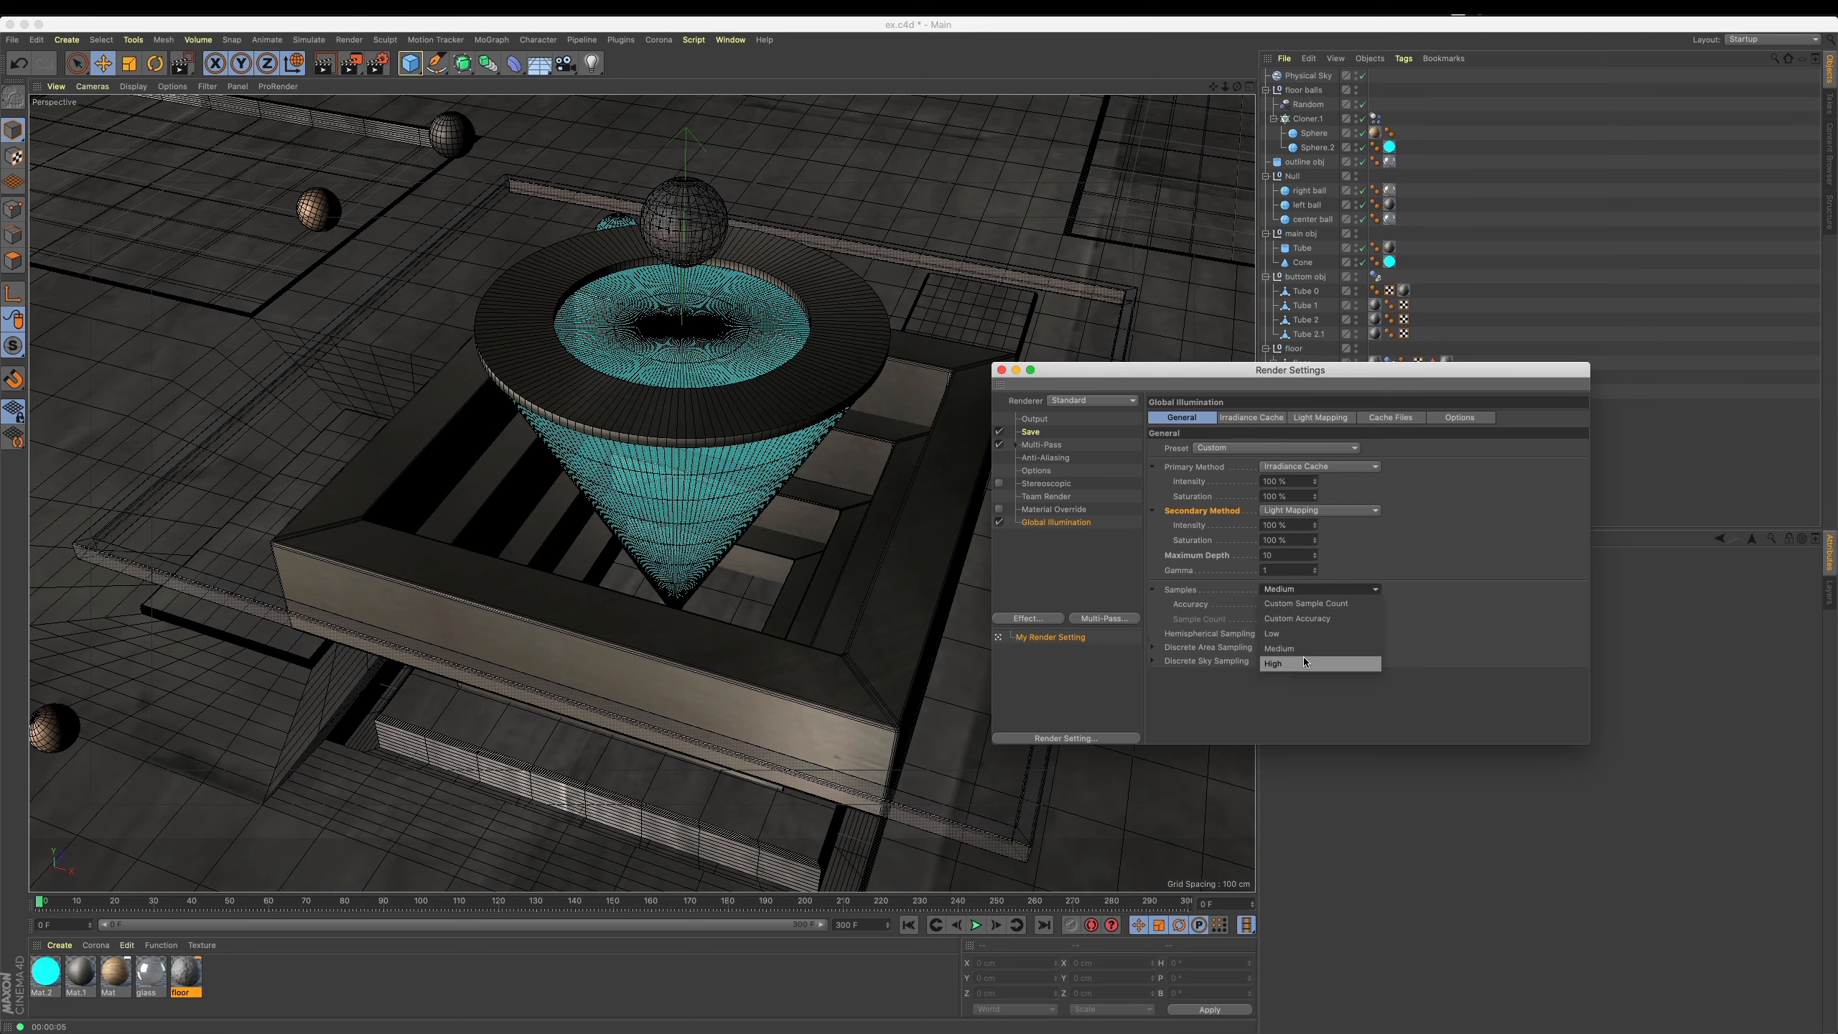
click(1306, 603)
click(1285, 619)
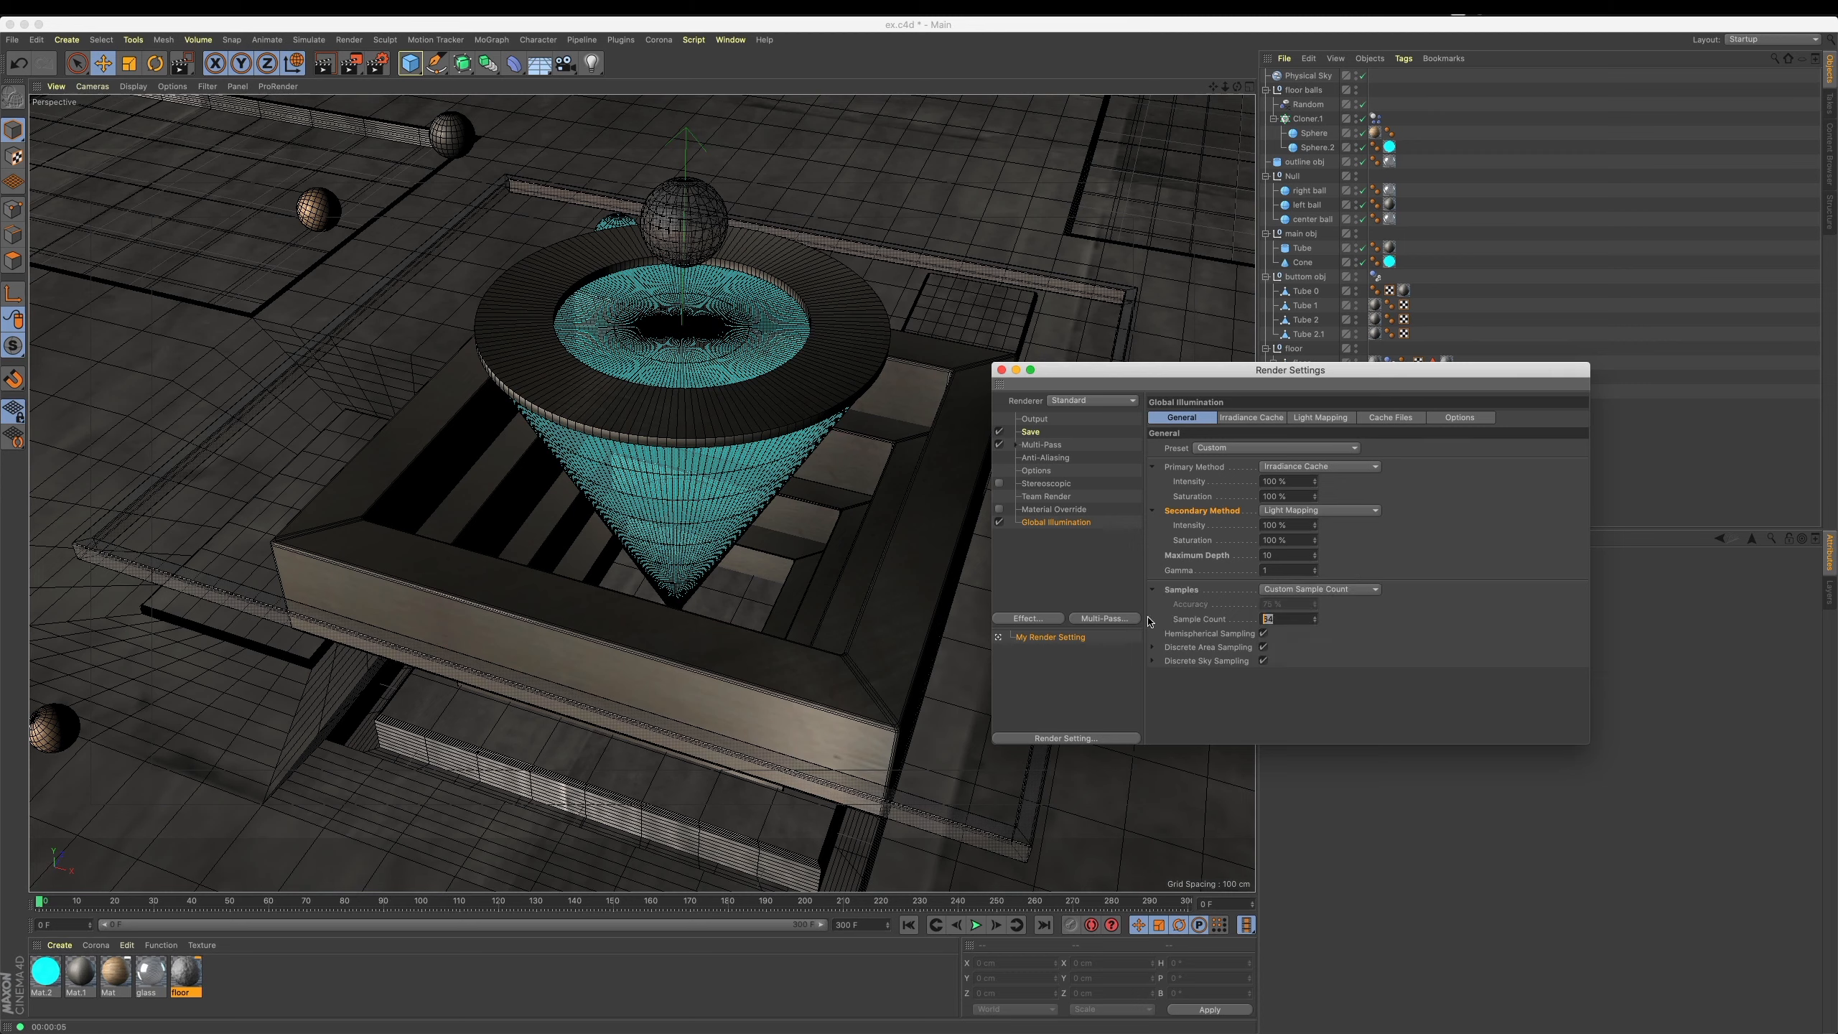
text(100)
key(Return)
Set the Irradiance Cache Density to 60% and Color Refinement to 10%.
click(1256, 418)
click(1154, 449)
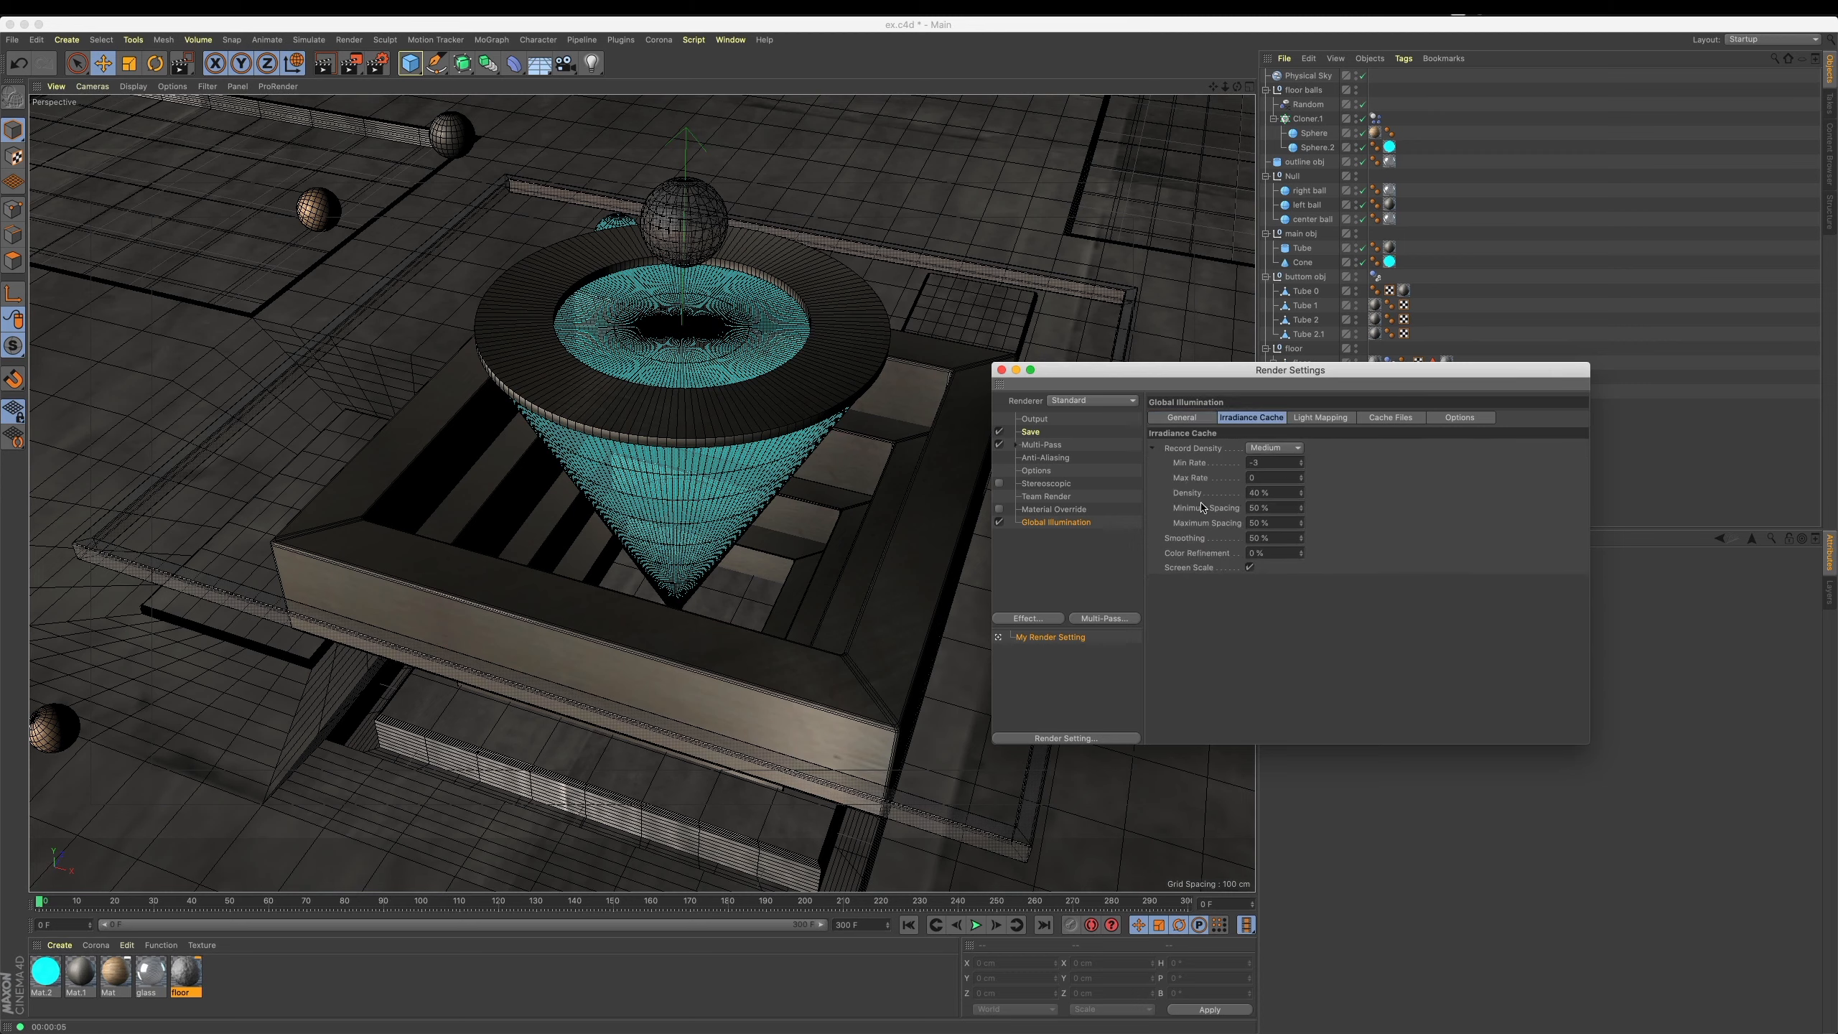
double_click(1279, 492)
text(60)
double_click(1286, 539)
double_click(1286, 553)
text(10)
Examine the expanded Light Mapping options and the general Discrete Sky Sampling options of Global Illumination.
click(1321, 418)
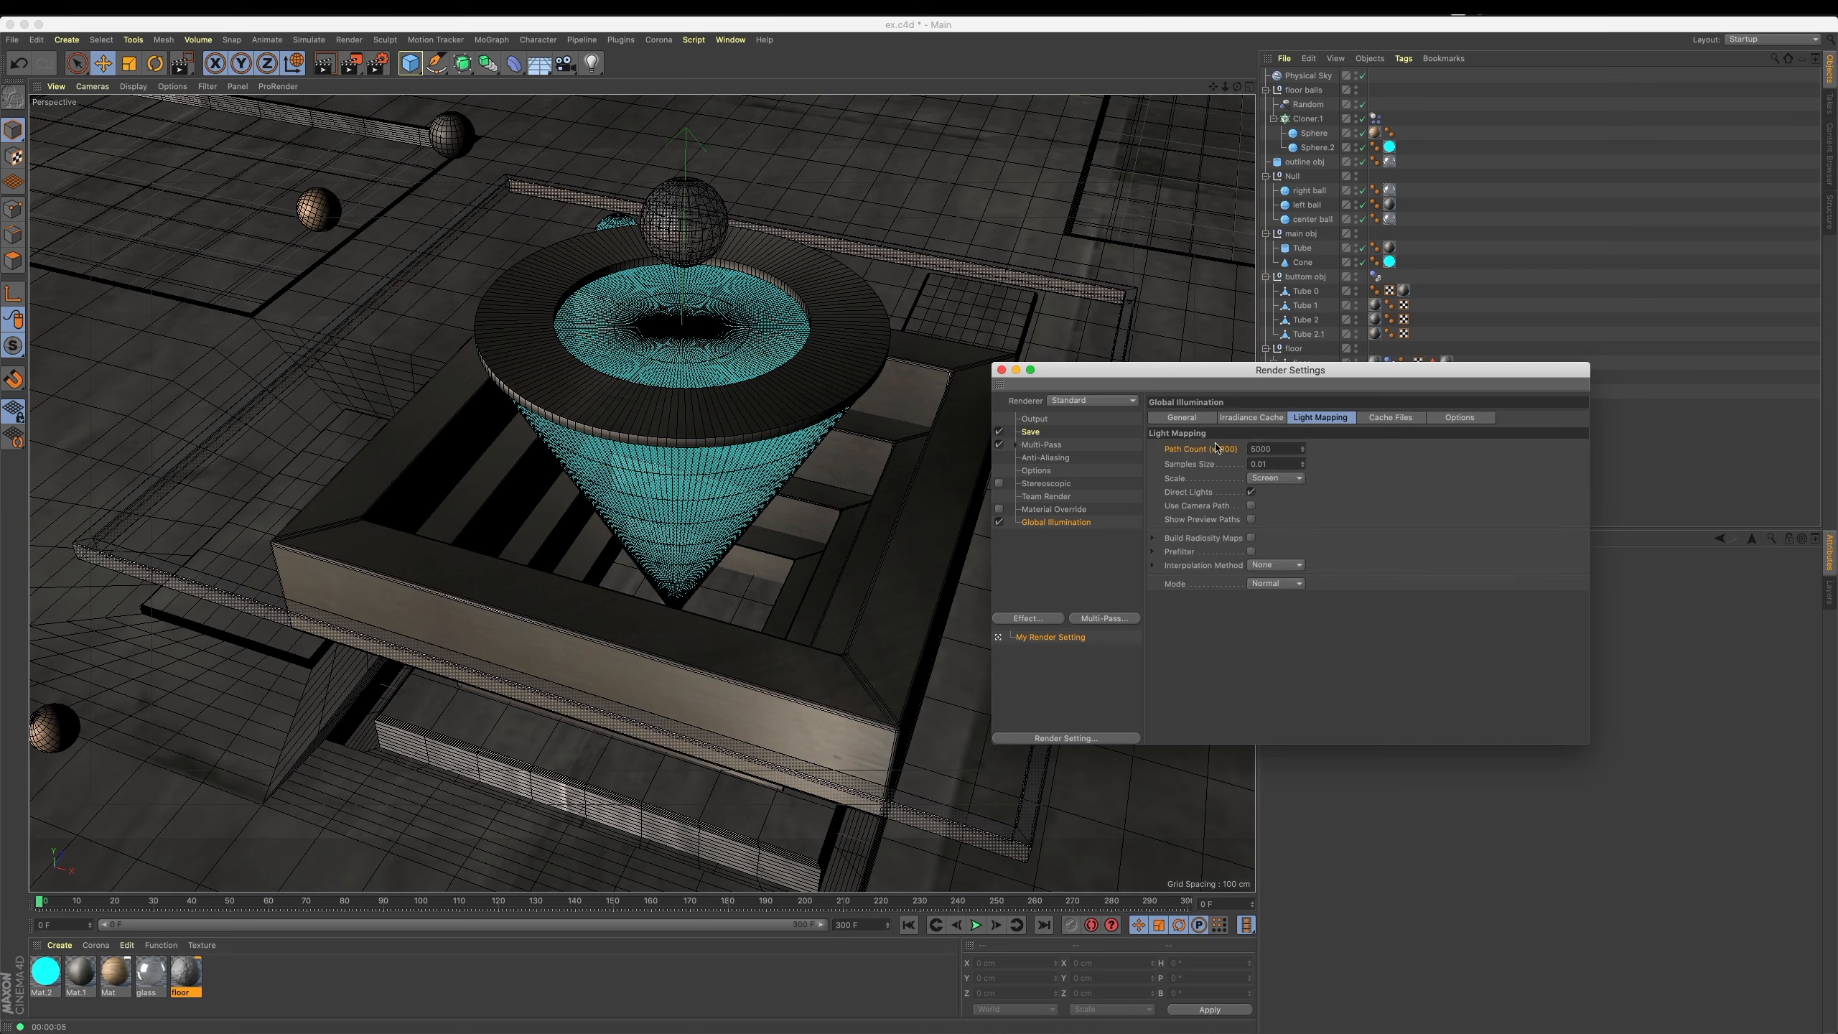
click(1154, 565)
click(1153, 551)
click(1153, 538)
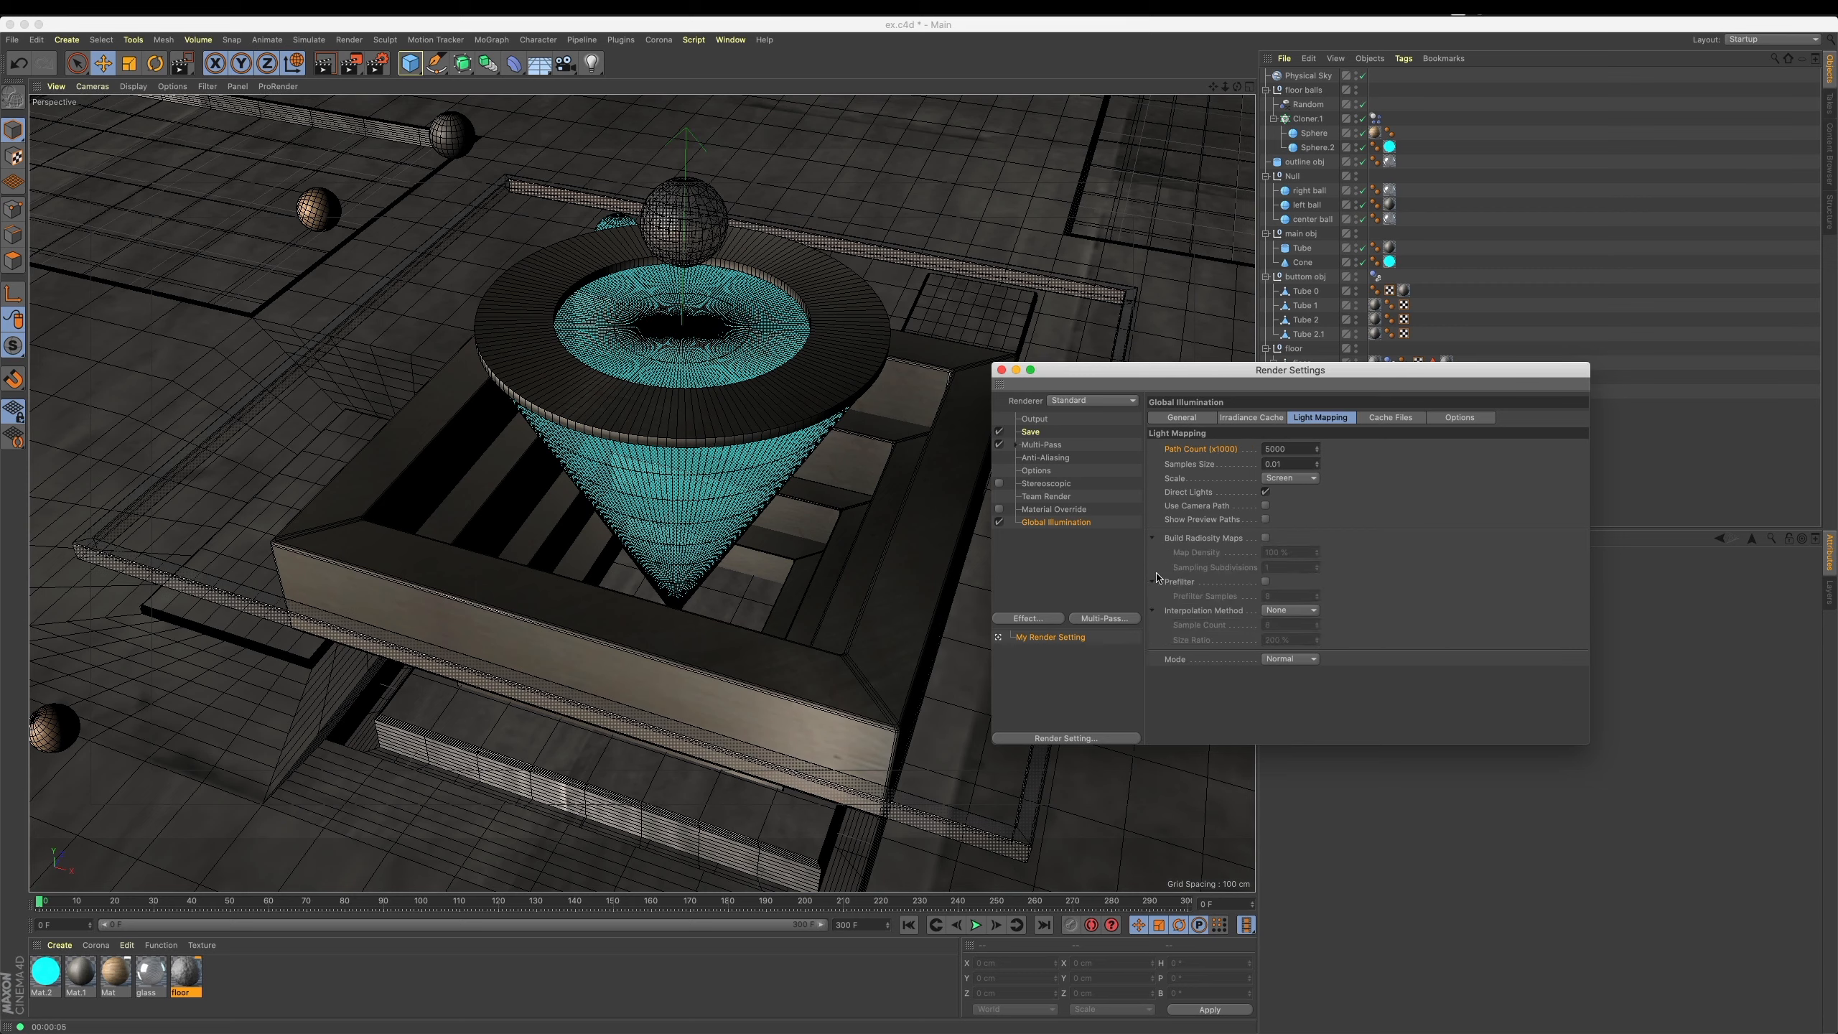
click(1191, 420)
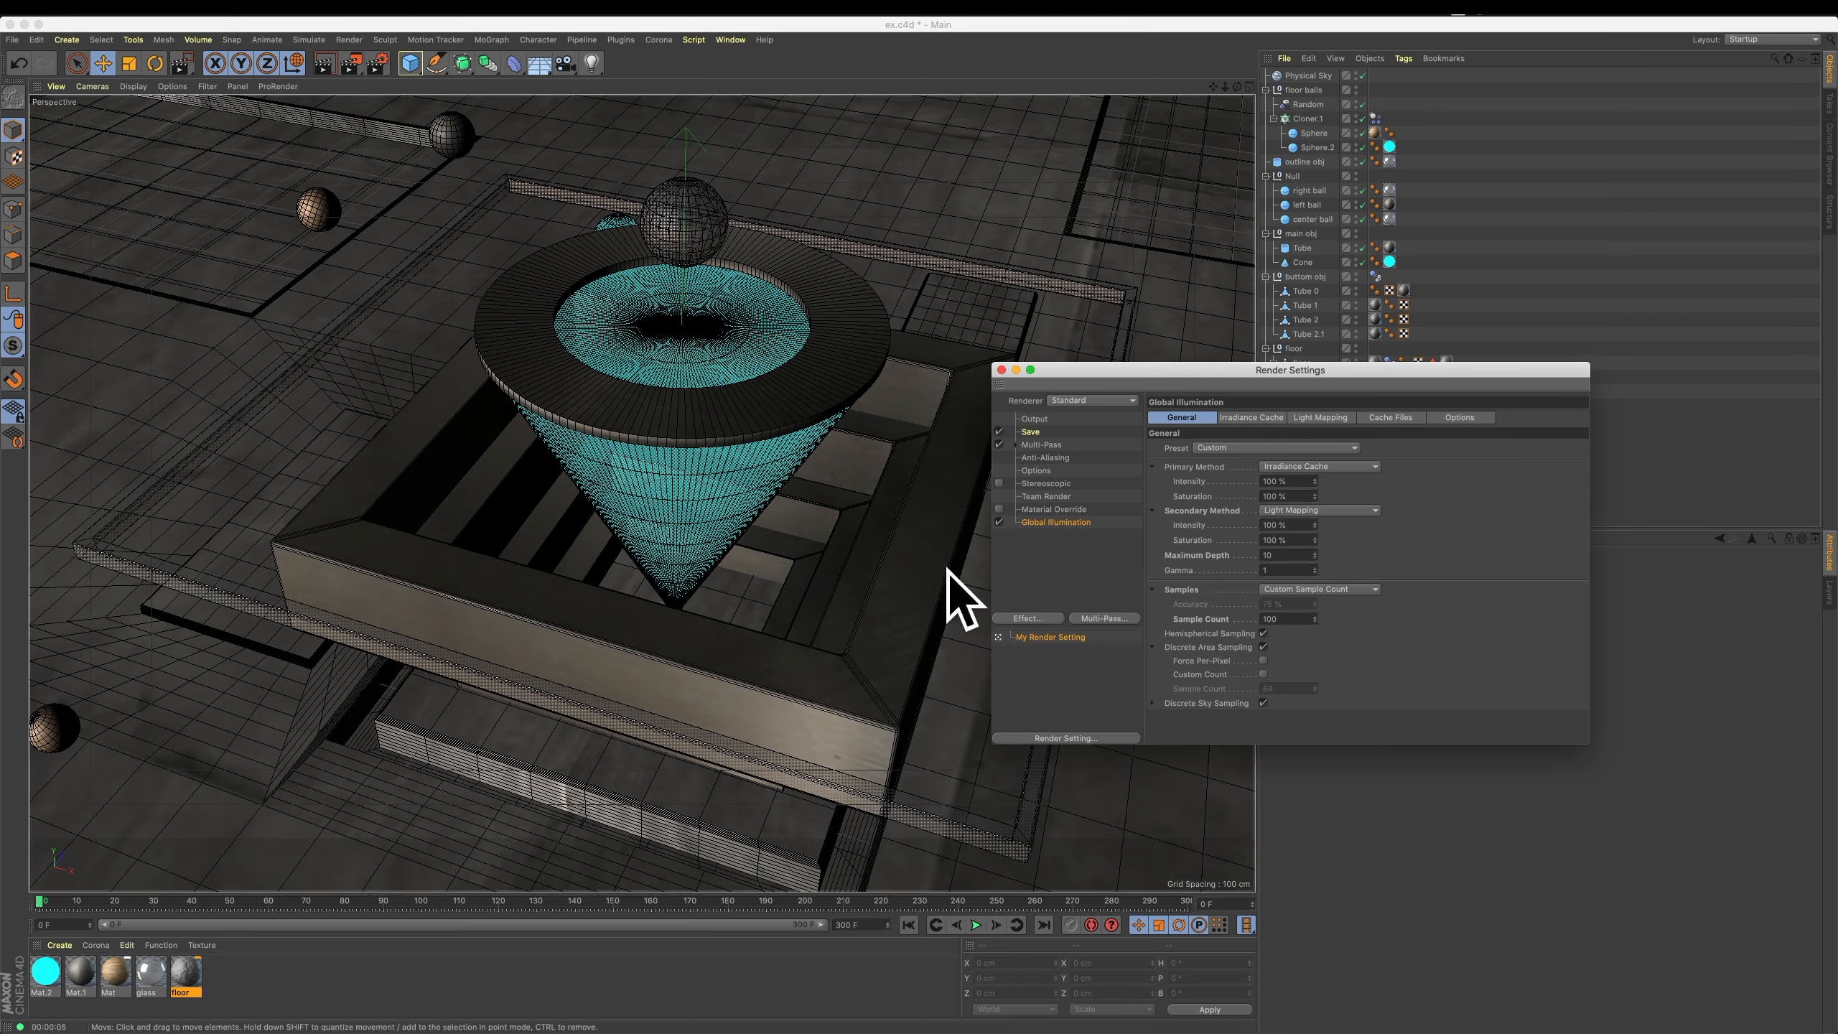
click(1153, 703)
scroll(1398, 693, down, 1)
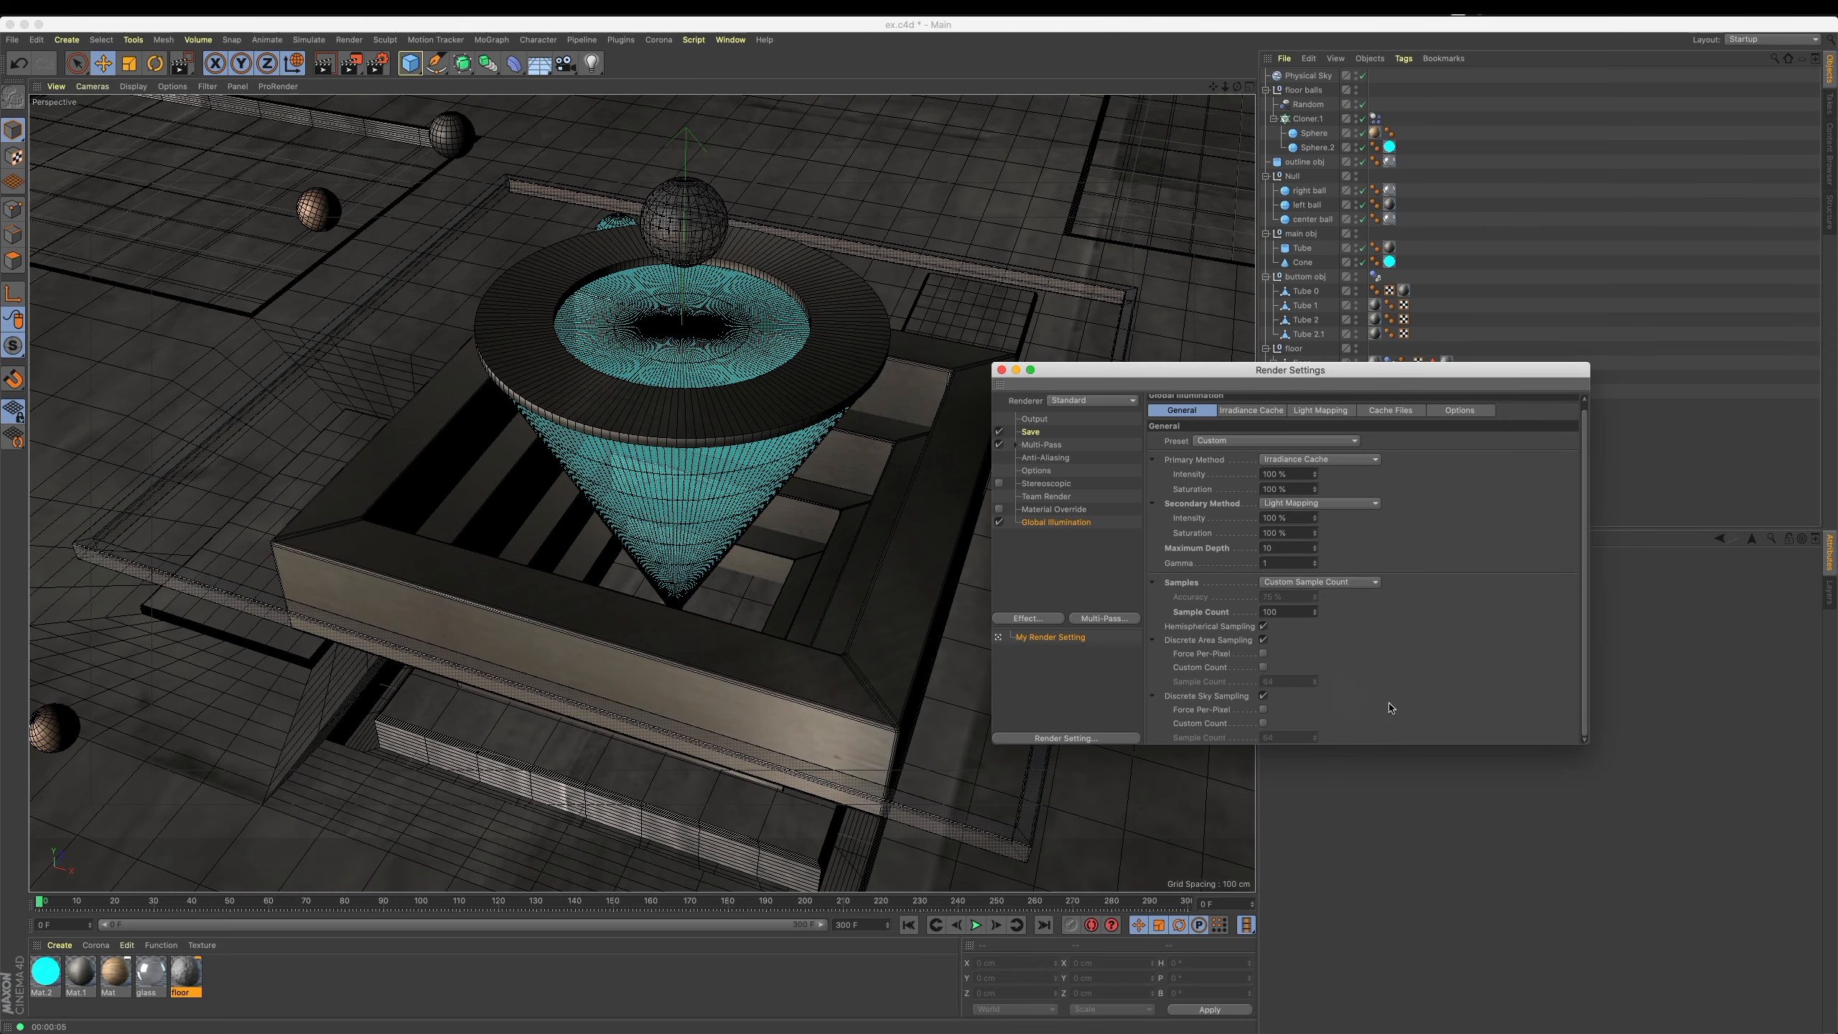
Render the scene to the Picture Viewer and enlarge the viewer to check the Global Illumination result.
drag(1237, 376, 1396, 451)
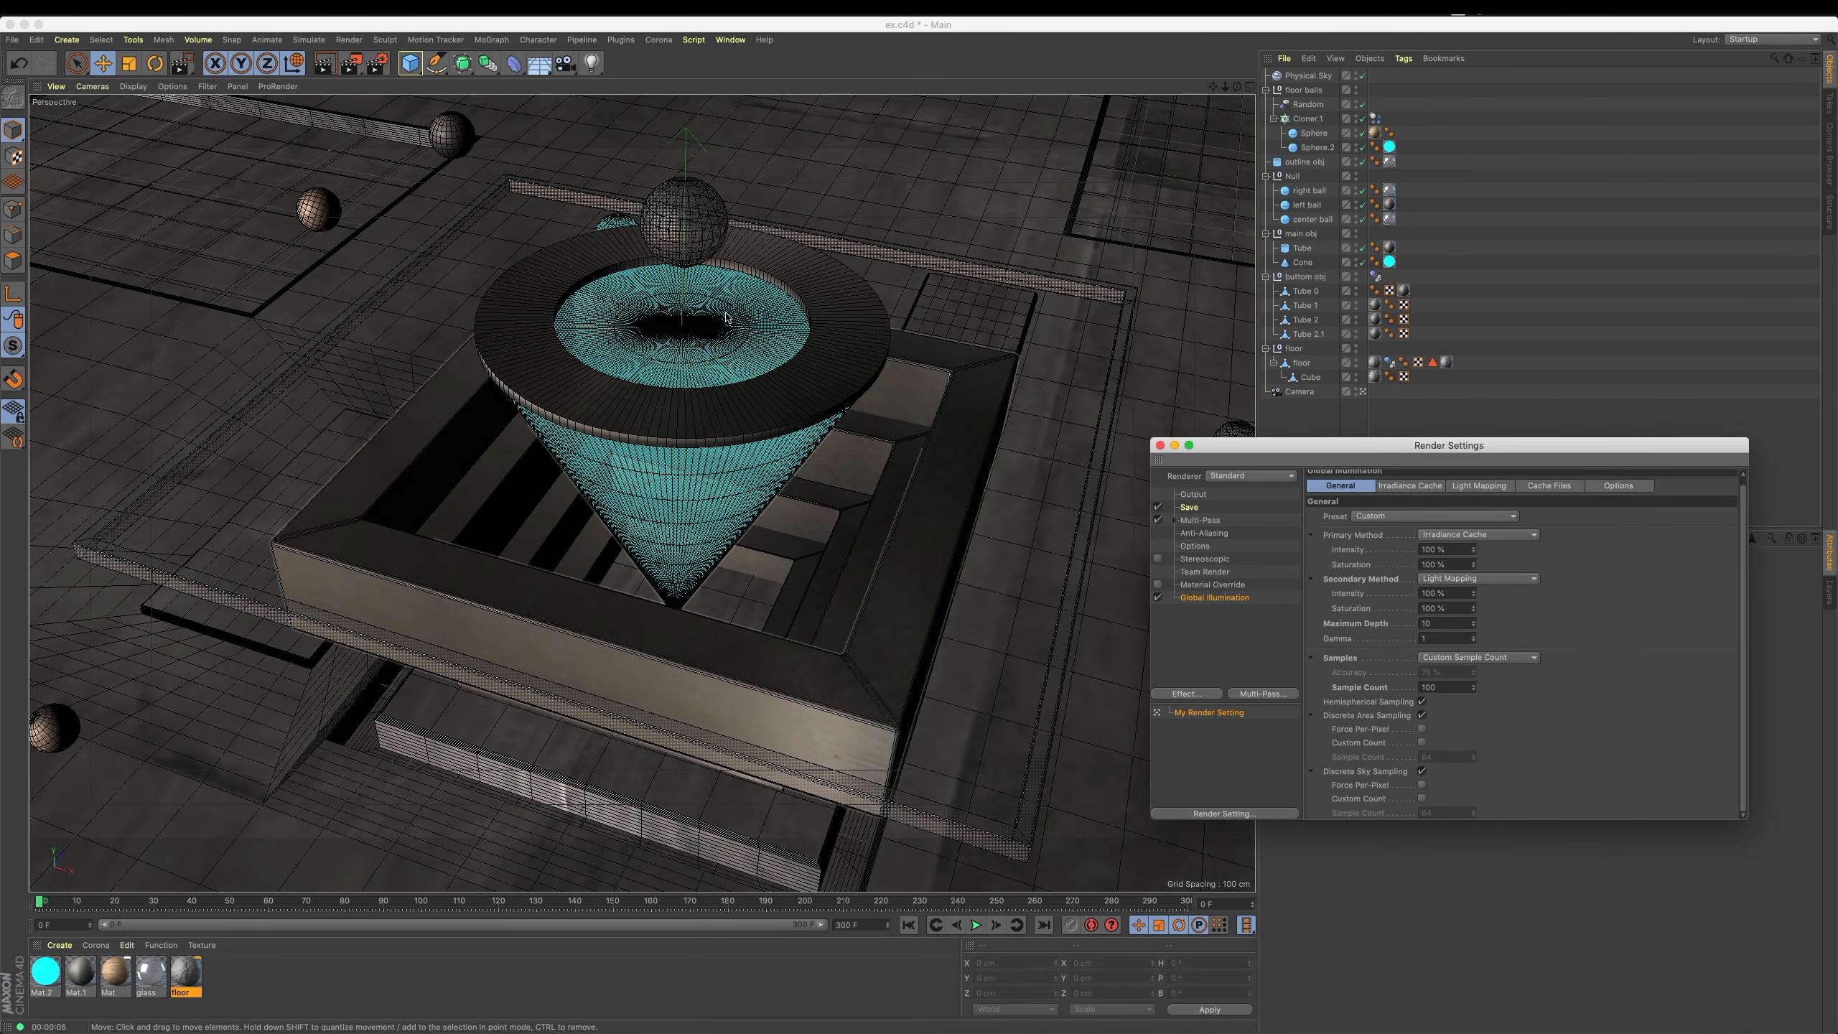
click(352, 65)
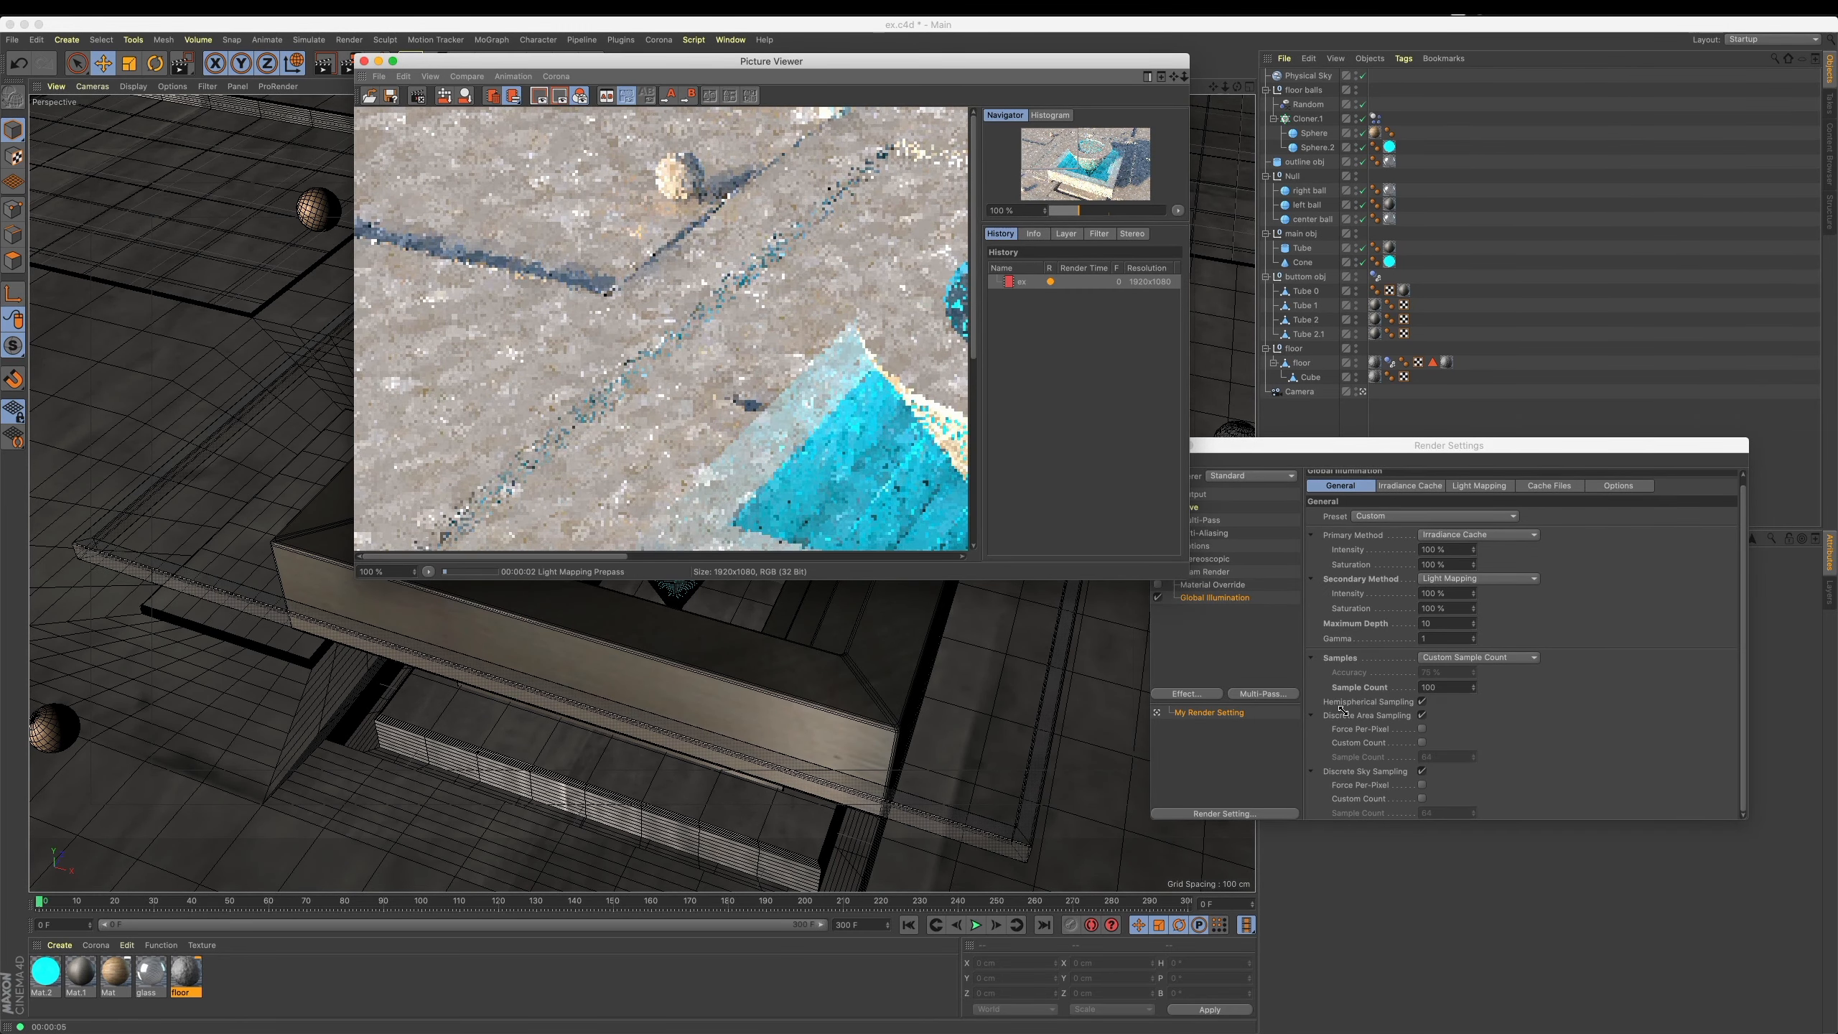
drag(1190, 578, 1744, 970)
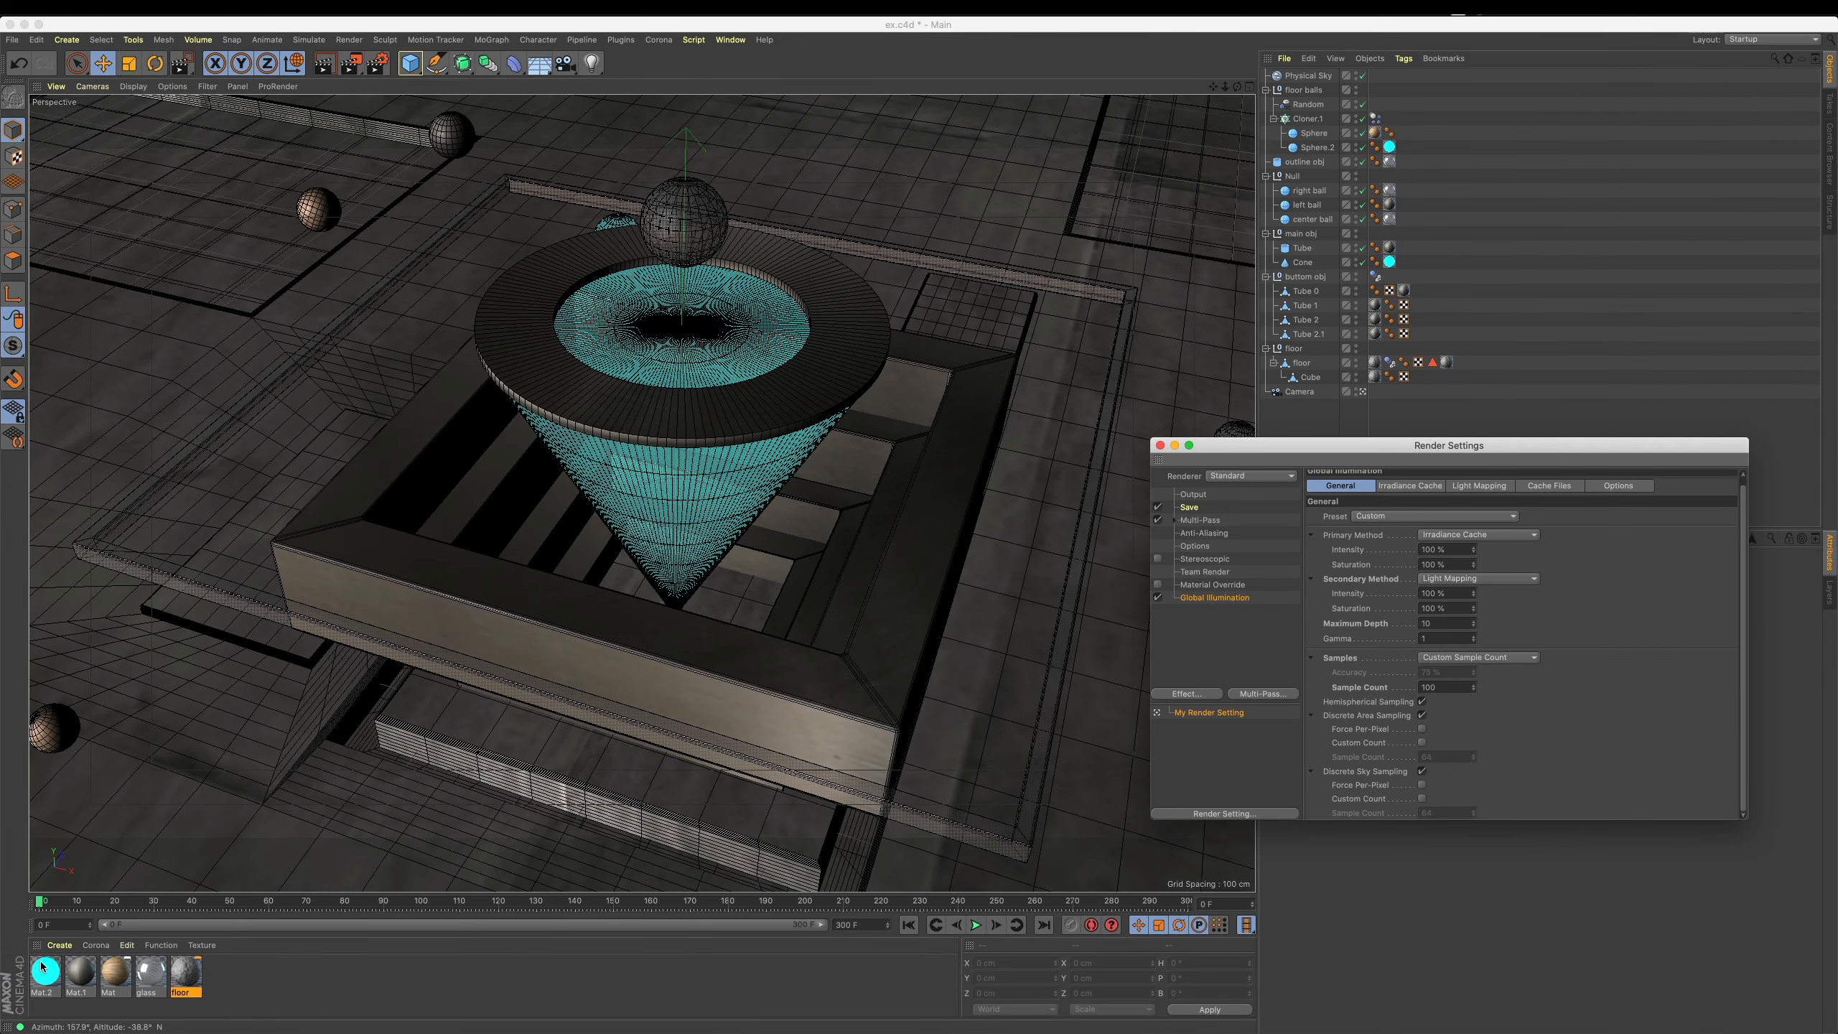
Open the cyan material Mat.2 for editing and show its Luminance channel.
double_click(42, 966)
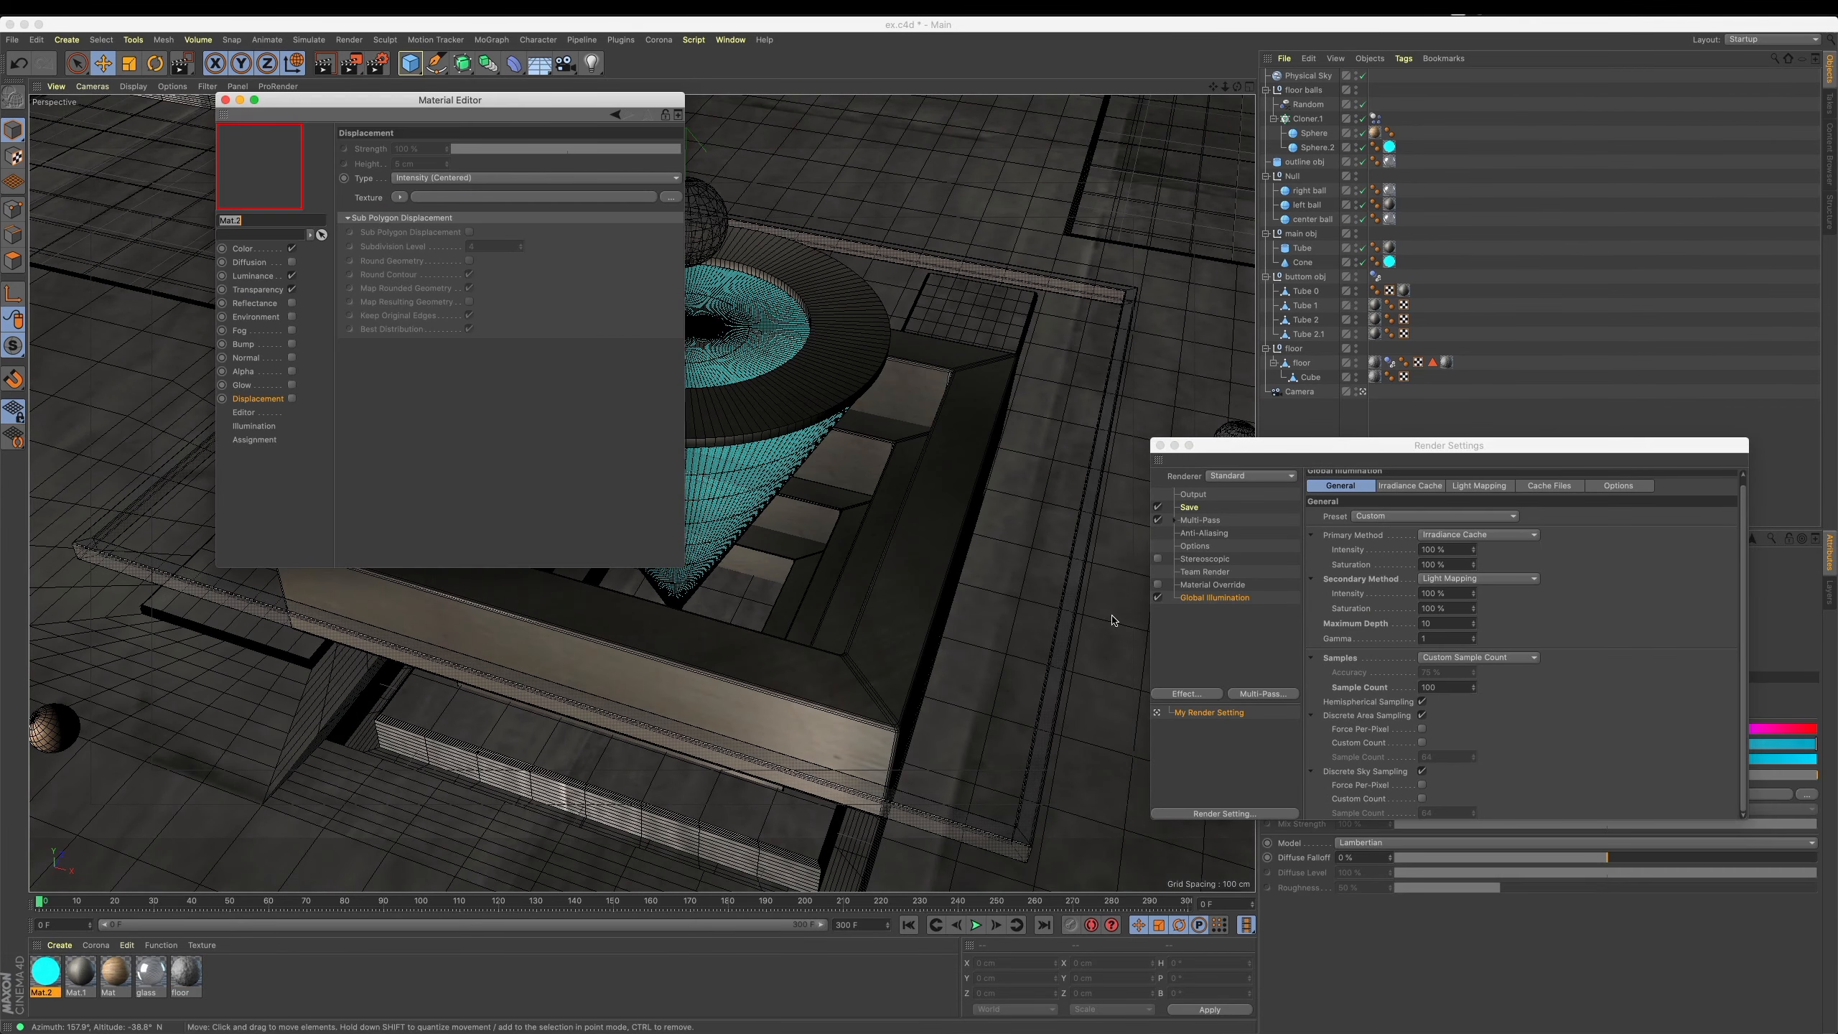
drag(491, 105, 1360, 345)
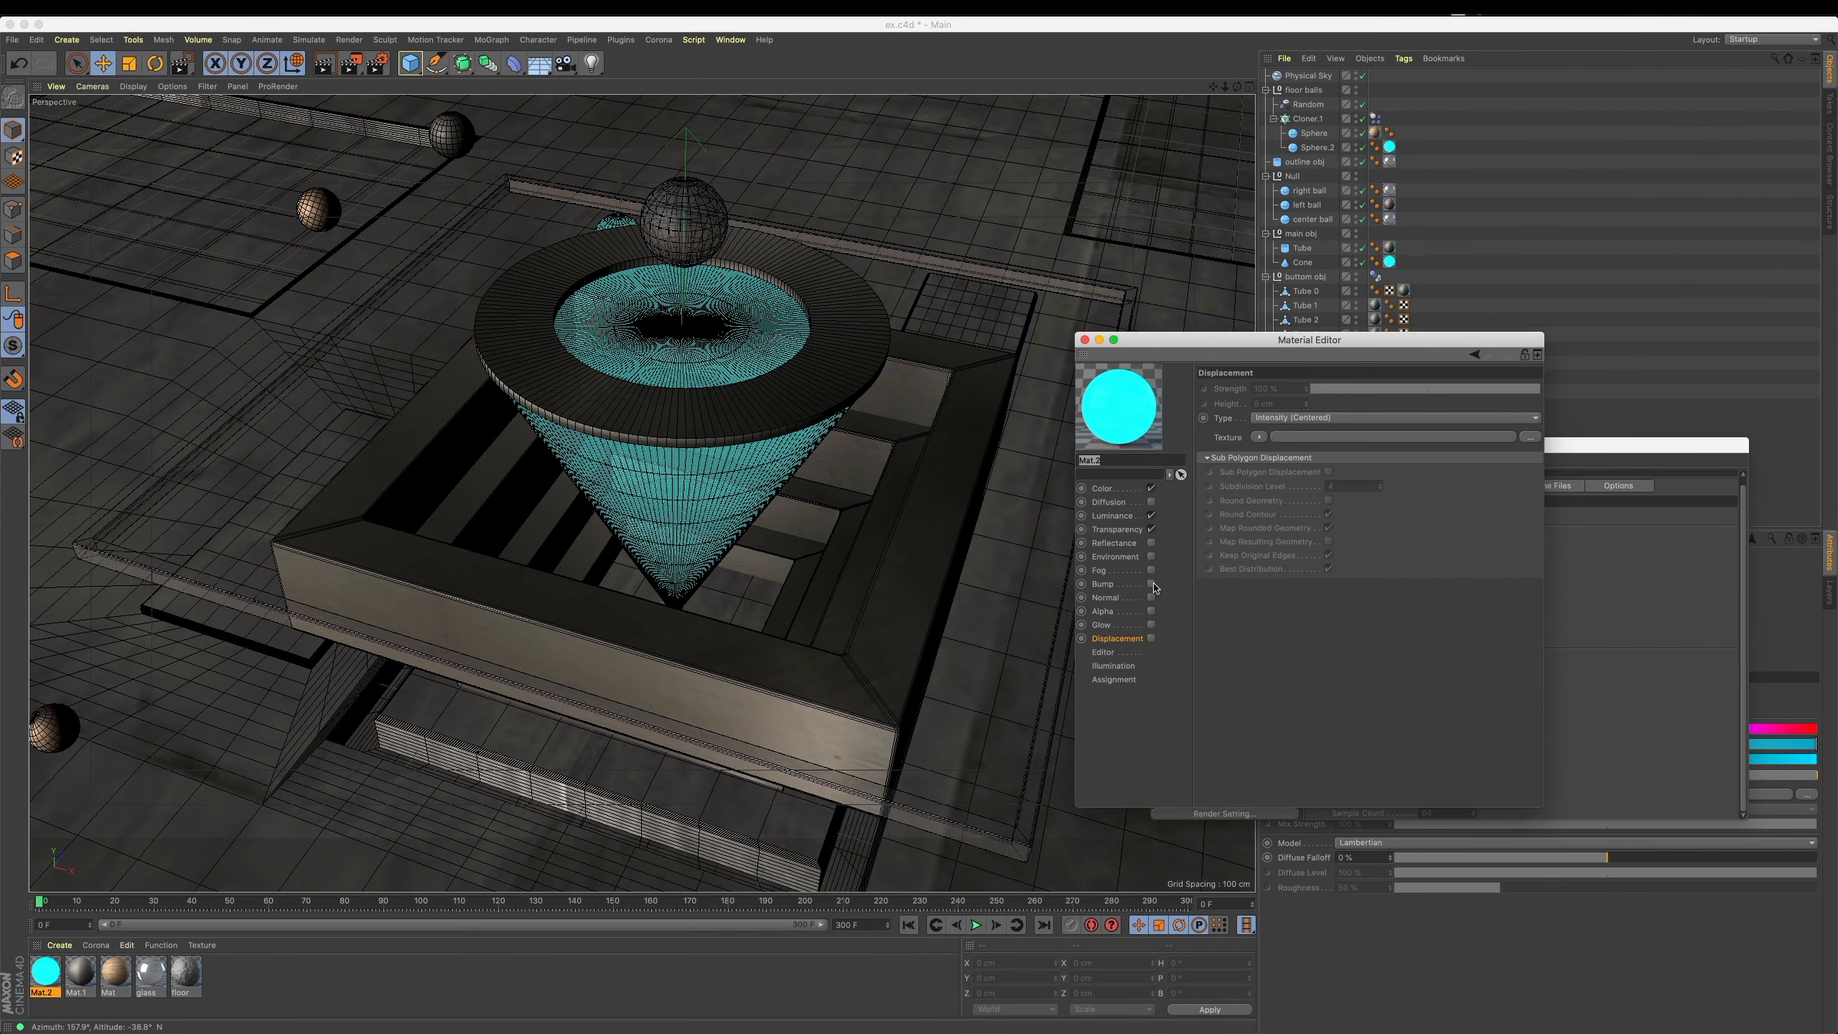
click(1131, 529)
click(1133, 517)
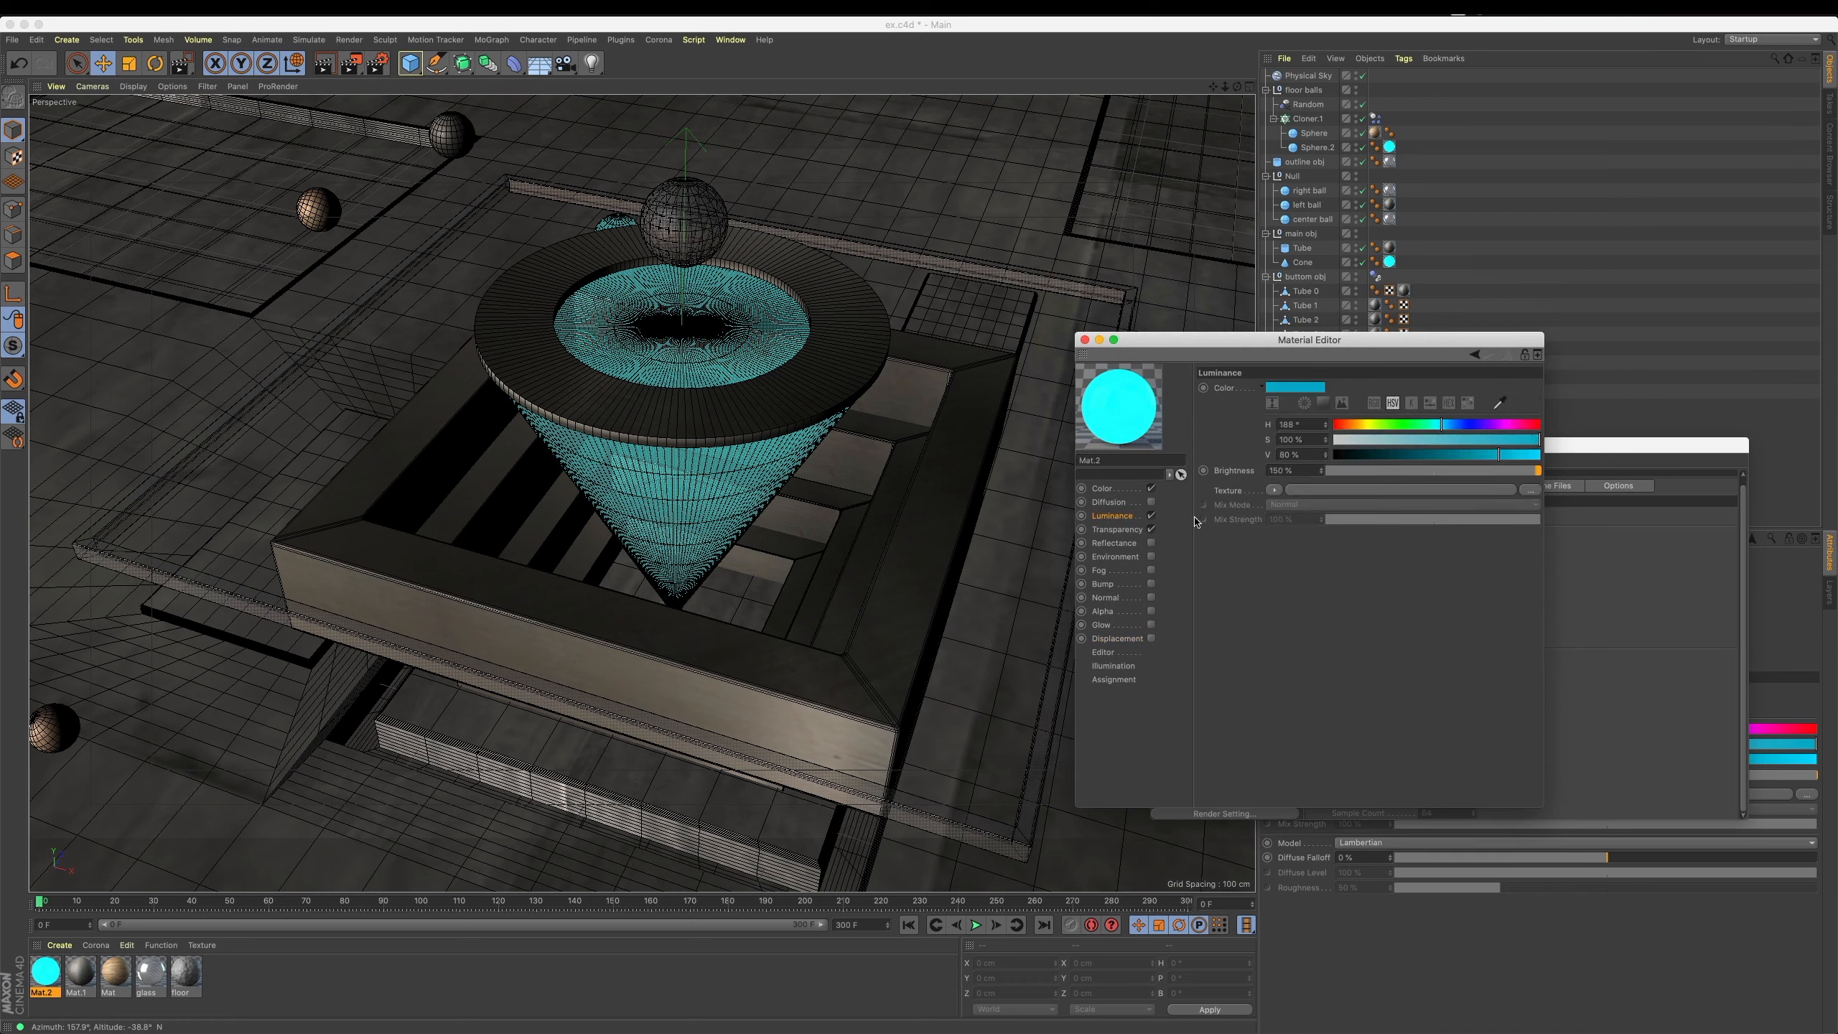
Load a Fresnel shader as Mat.2's luminance texture and recolor its white gradient knot to saturated cyan.
click(1275, 492)
click(1322, 676)
click(1285, 535)
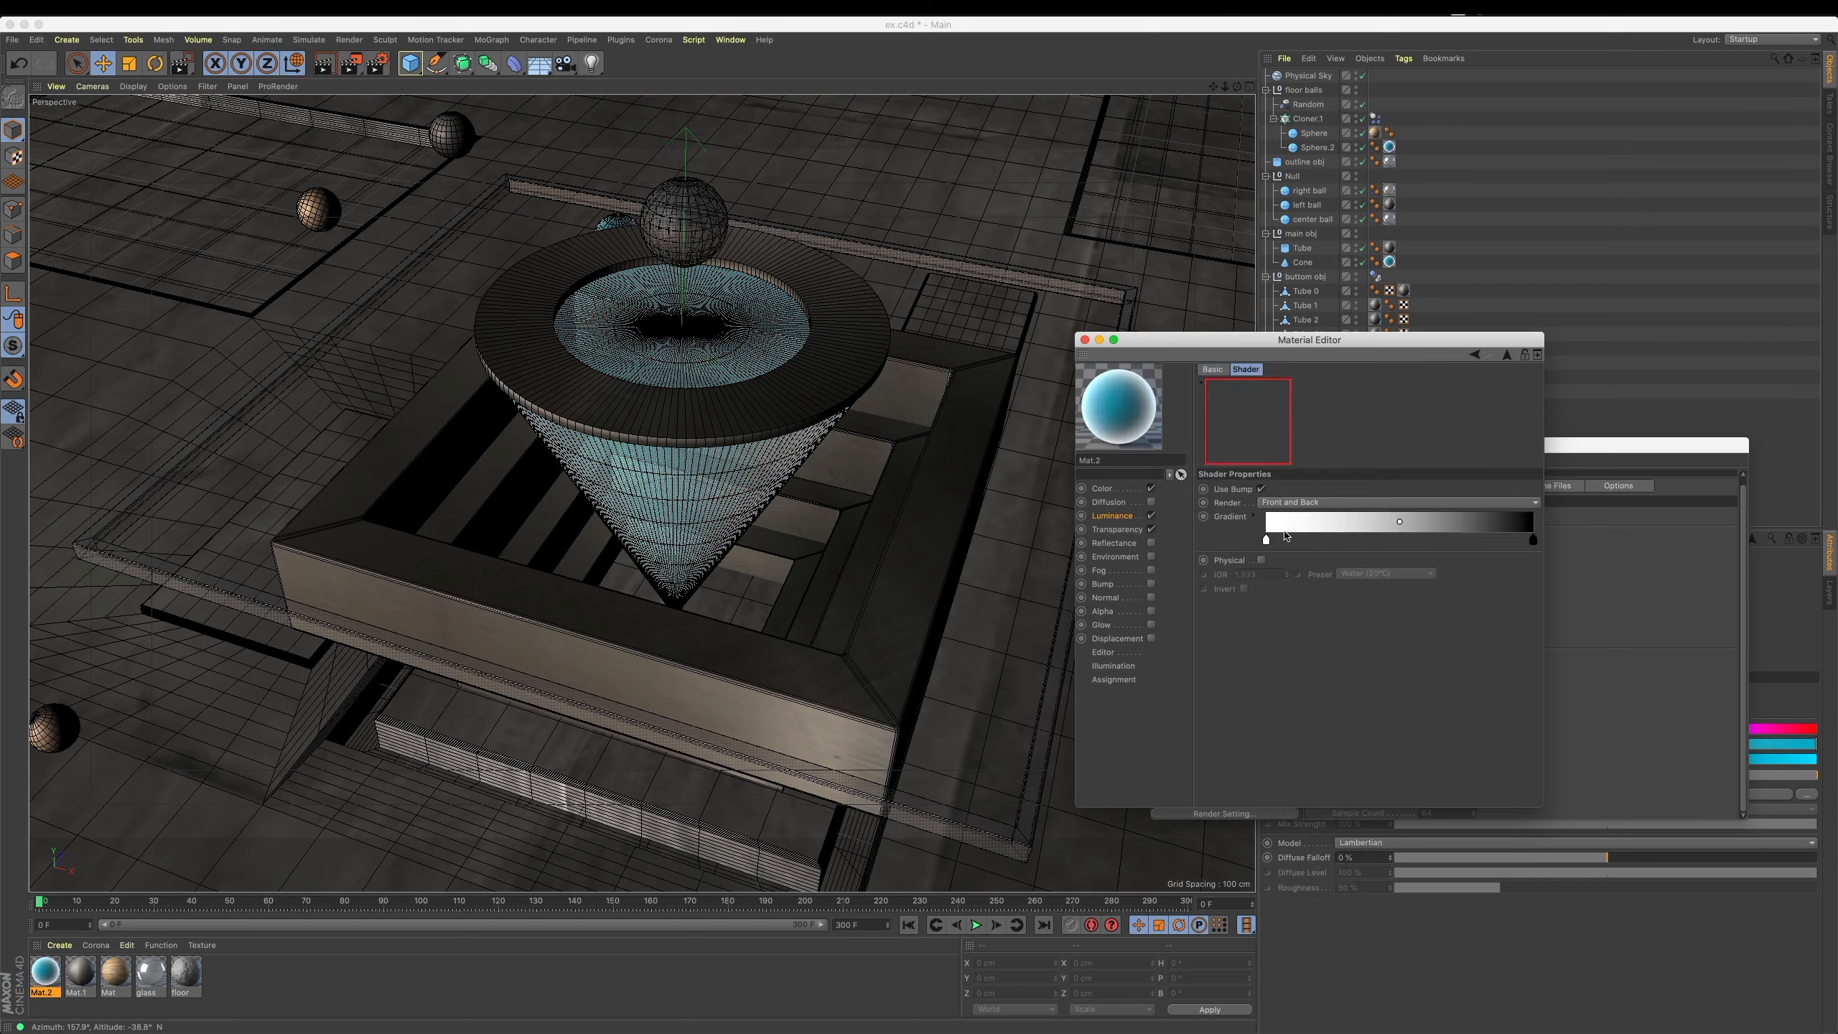
double_click(1267, 539)
click(1294, 559)
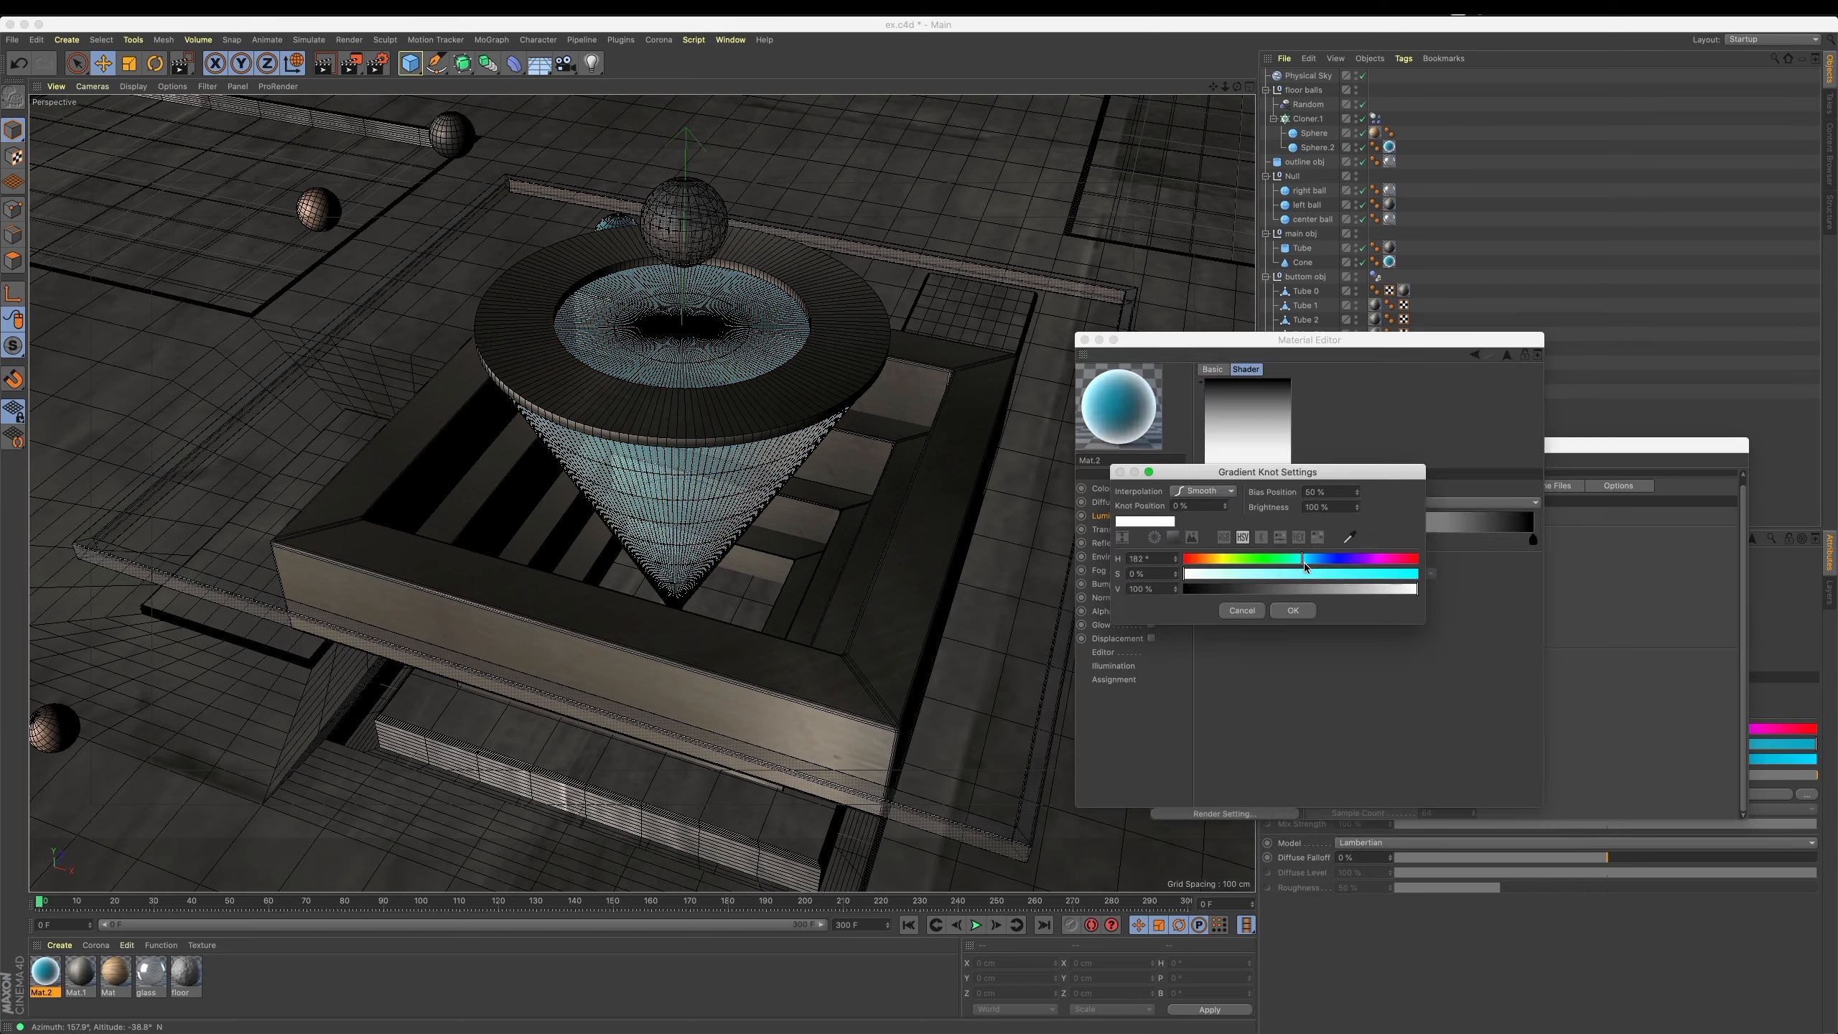
drag(1306, 574, 1416, 574)
click(1310, 611)
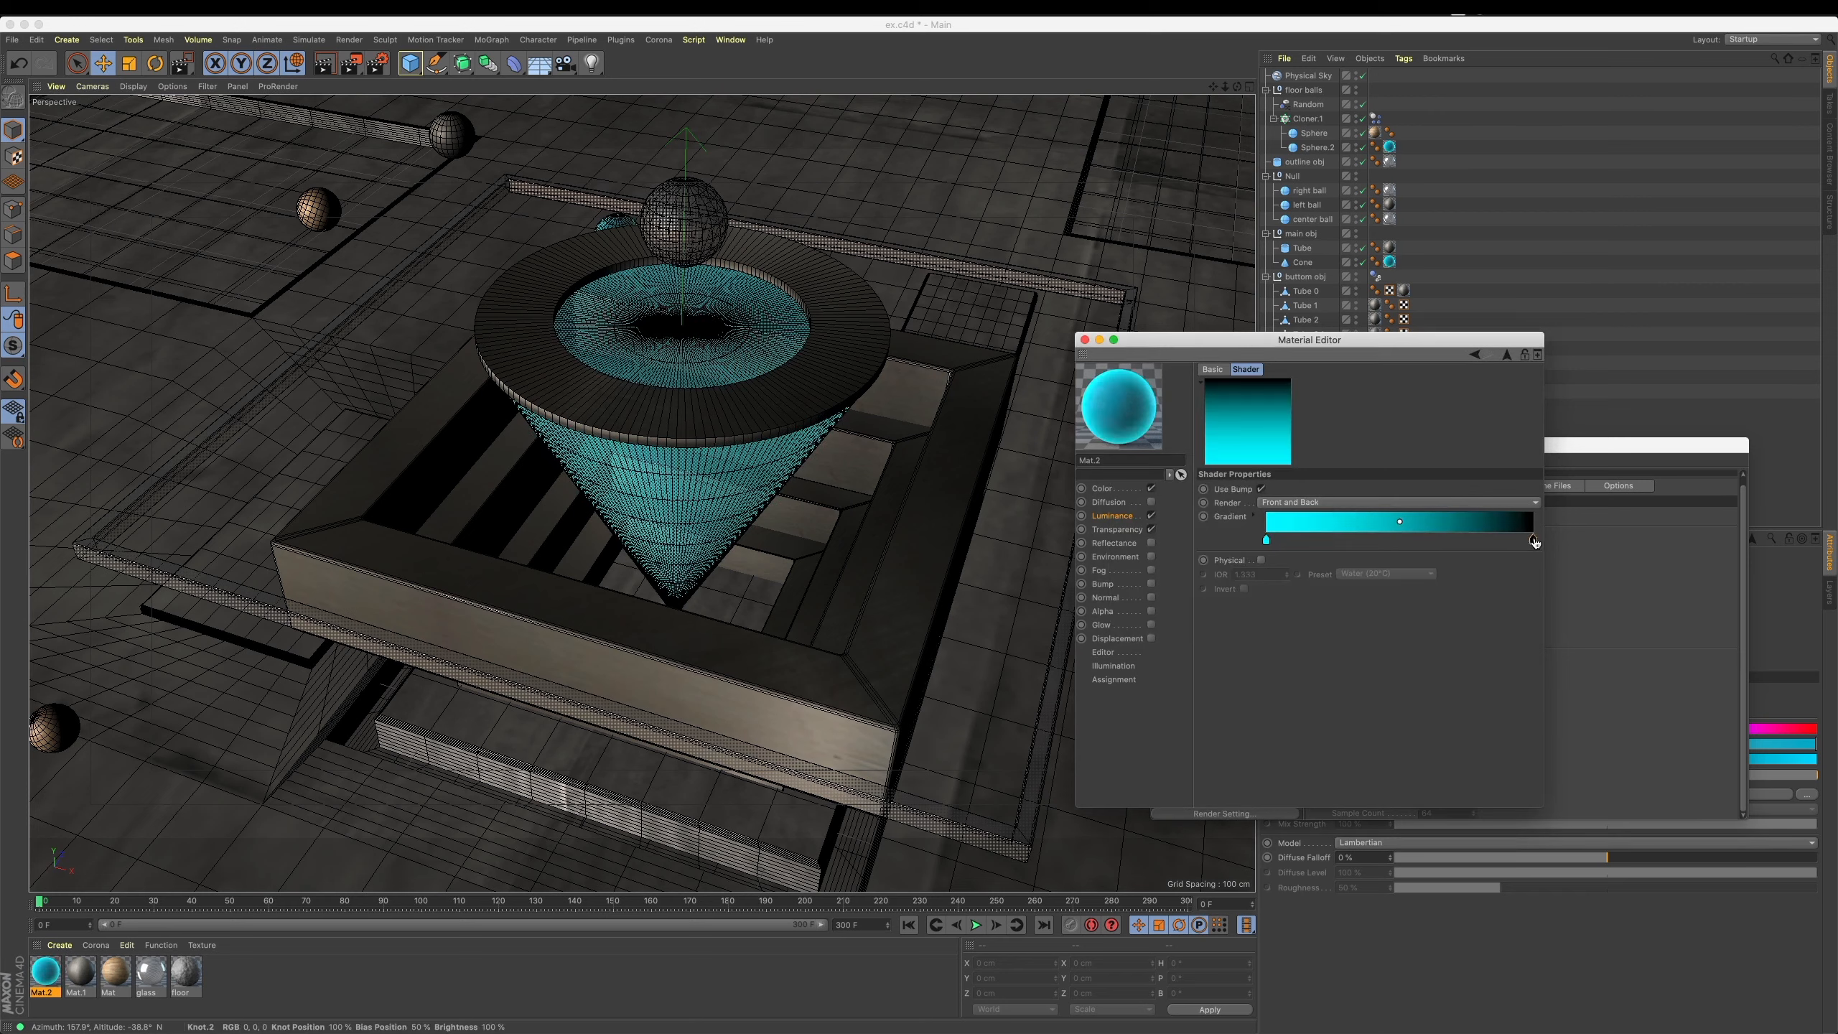
Recolor the Fresnel gradient's black knot to pale cyan and adjust the positions of the gradient knots.
double_click(1533, 539)
drag(1622, 583, 1677, 584)
drag(1527, 568, 1500, 568)
click(1548, 604)
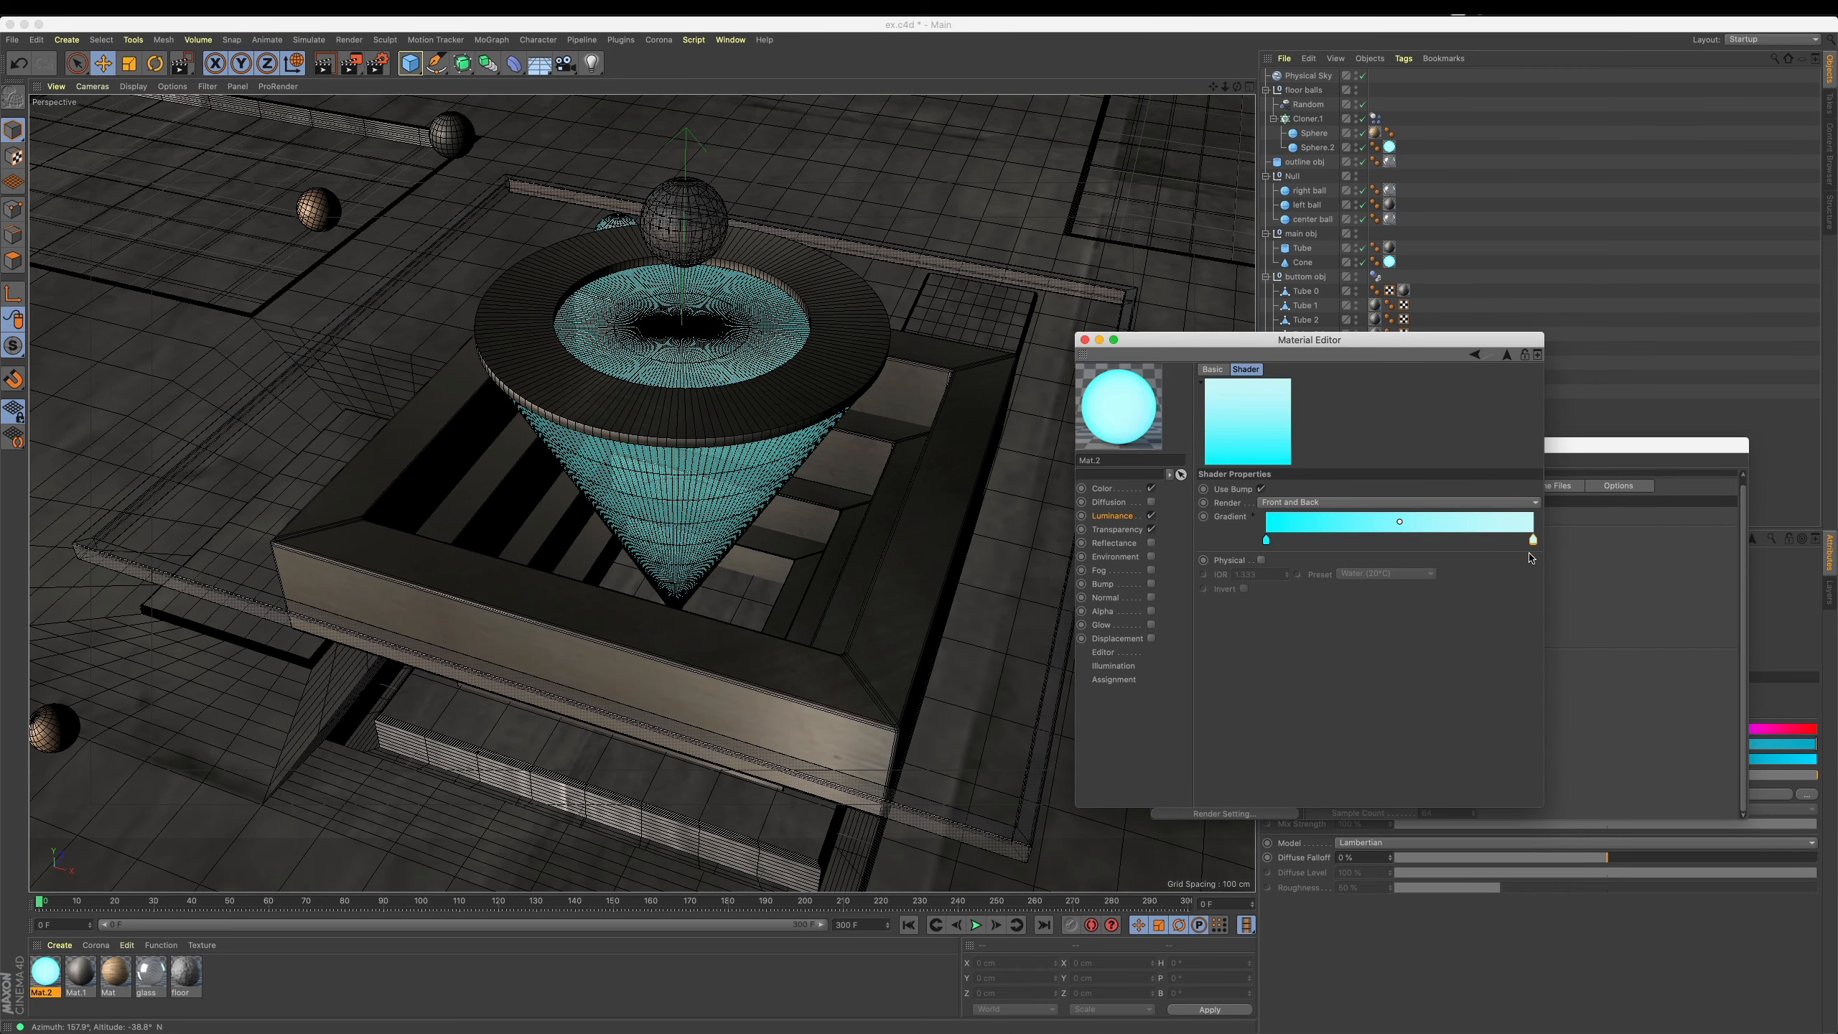
drag(1532, 547, 1457, 540)
drag(1266, 540, 1552, 570)
Clear the Fresnel shader from Mat.2's luminance texture.
click(1123, 517)
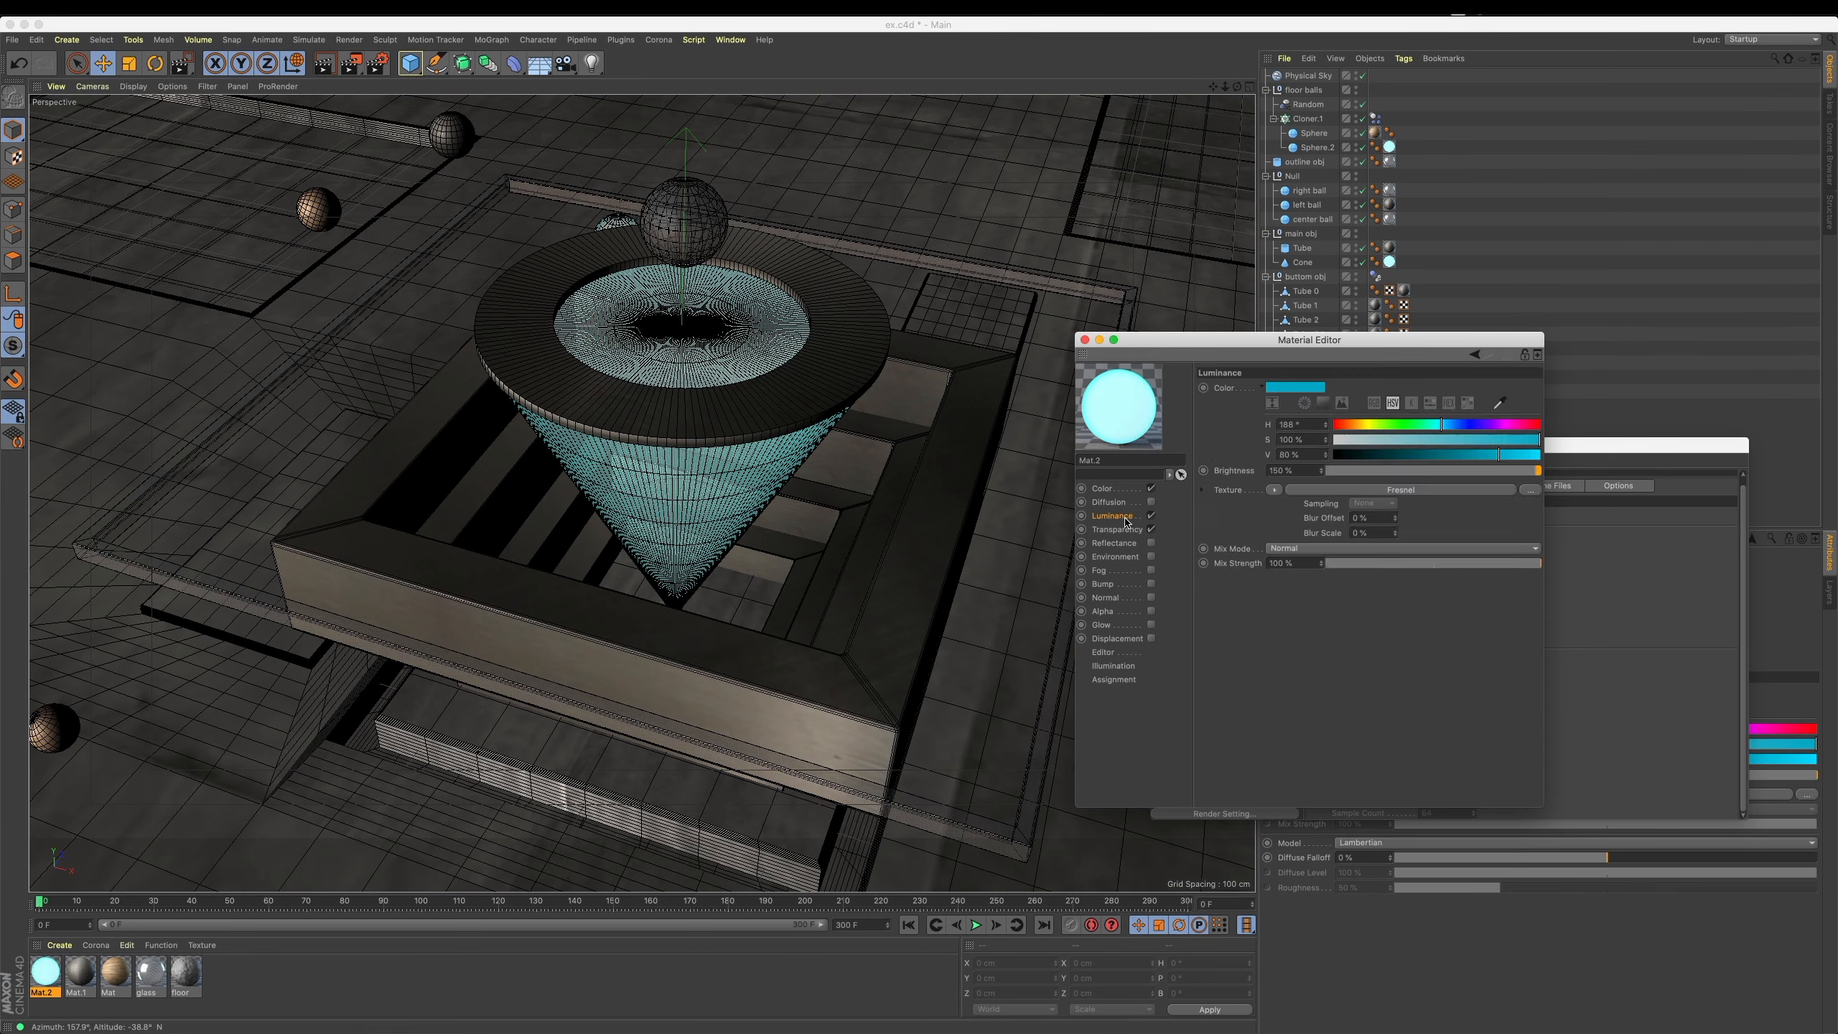
click(1275, 490)
click(1280, 503)
Load a Gradient shader as Mat.2's luminance texture and set its type to 2D - V.
click(1274, 491)
click(1292, 668)
click(1295, 516)
click(1324, 528)
click(1324, 554)
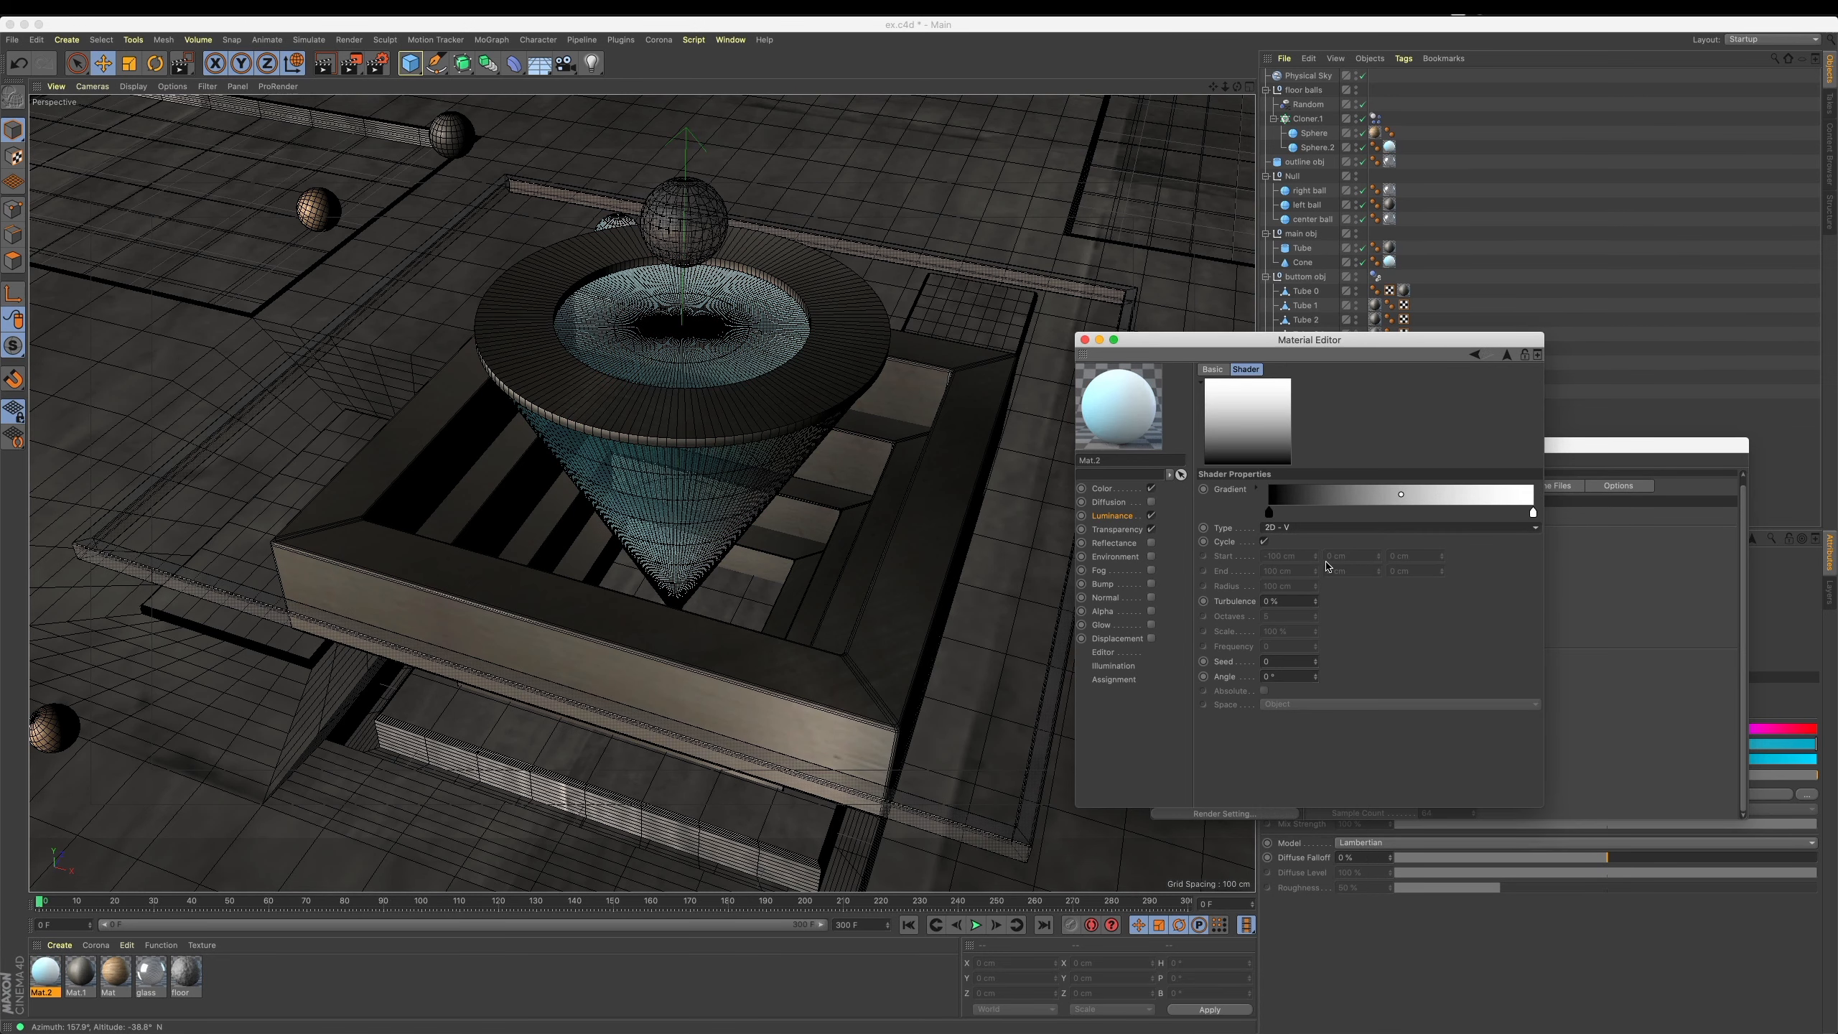
Recolor the gradient's black knot to a bright saturated blue, keeping the opposite end white.
double_click(1269, 512)
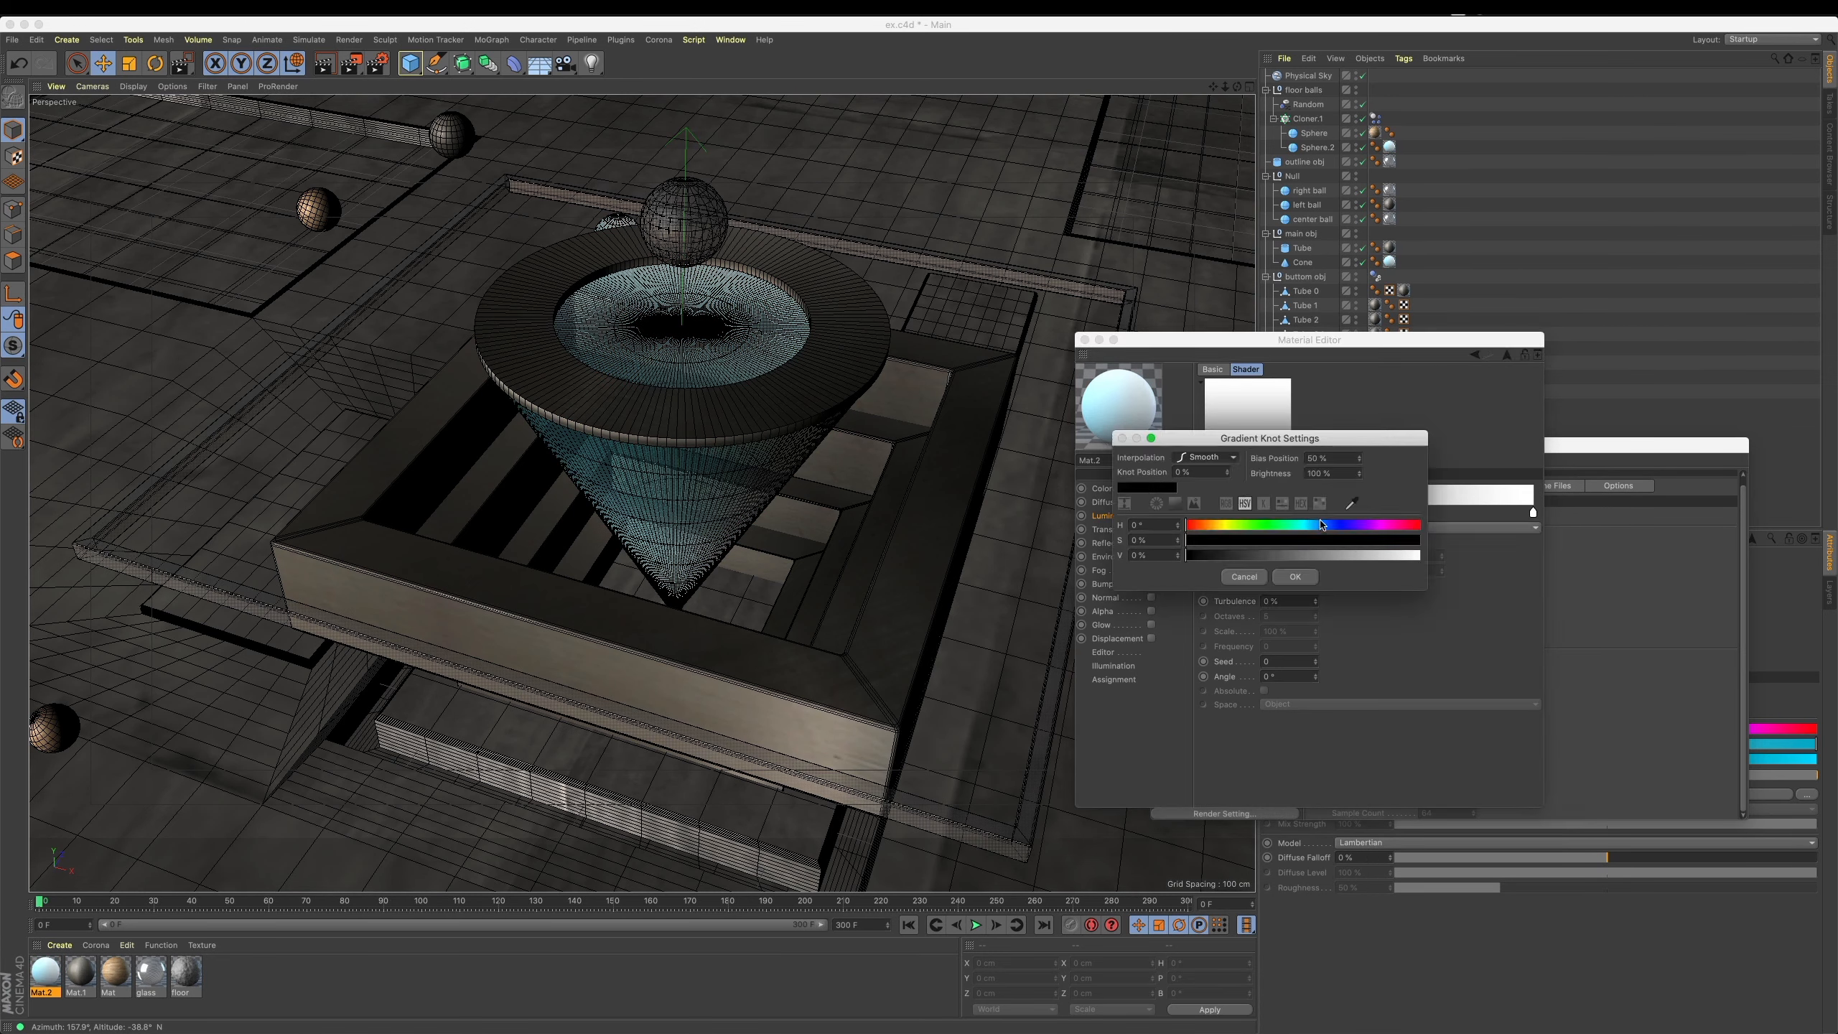
click(1413, 555)
click(1412, 540)
drag(1321, 525, 1314, 529)
click(1297, 577)
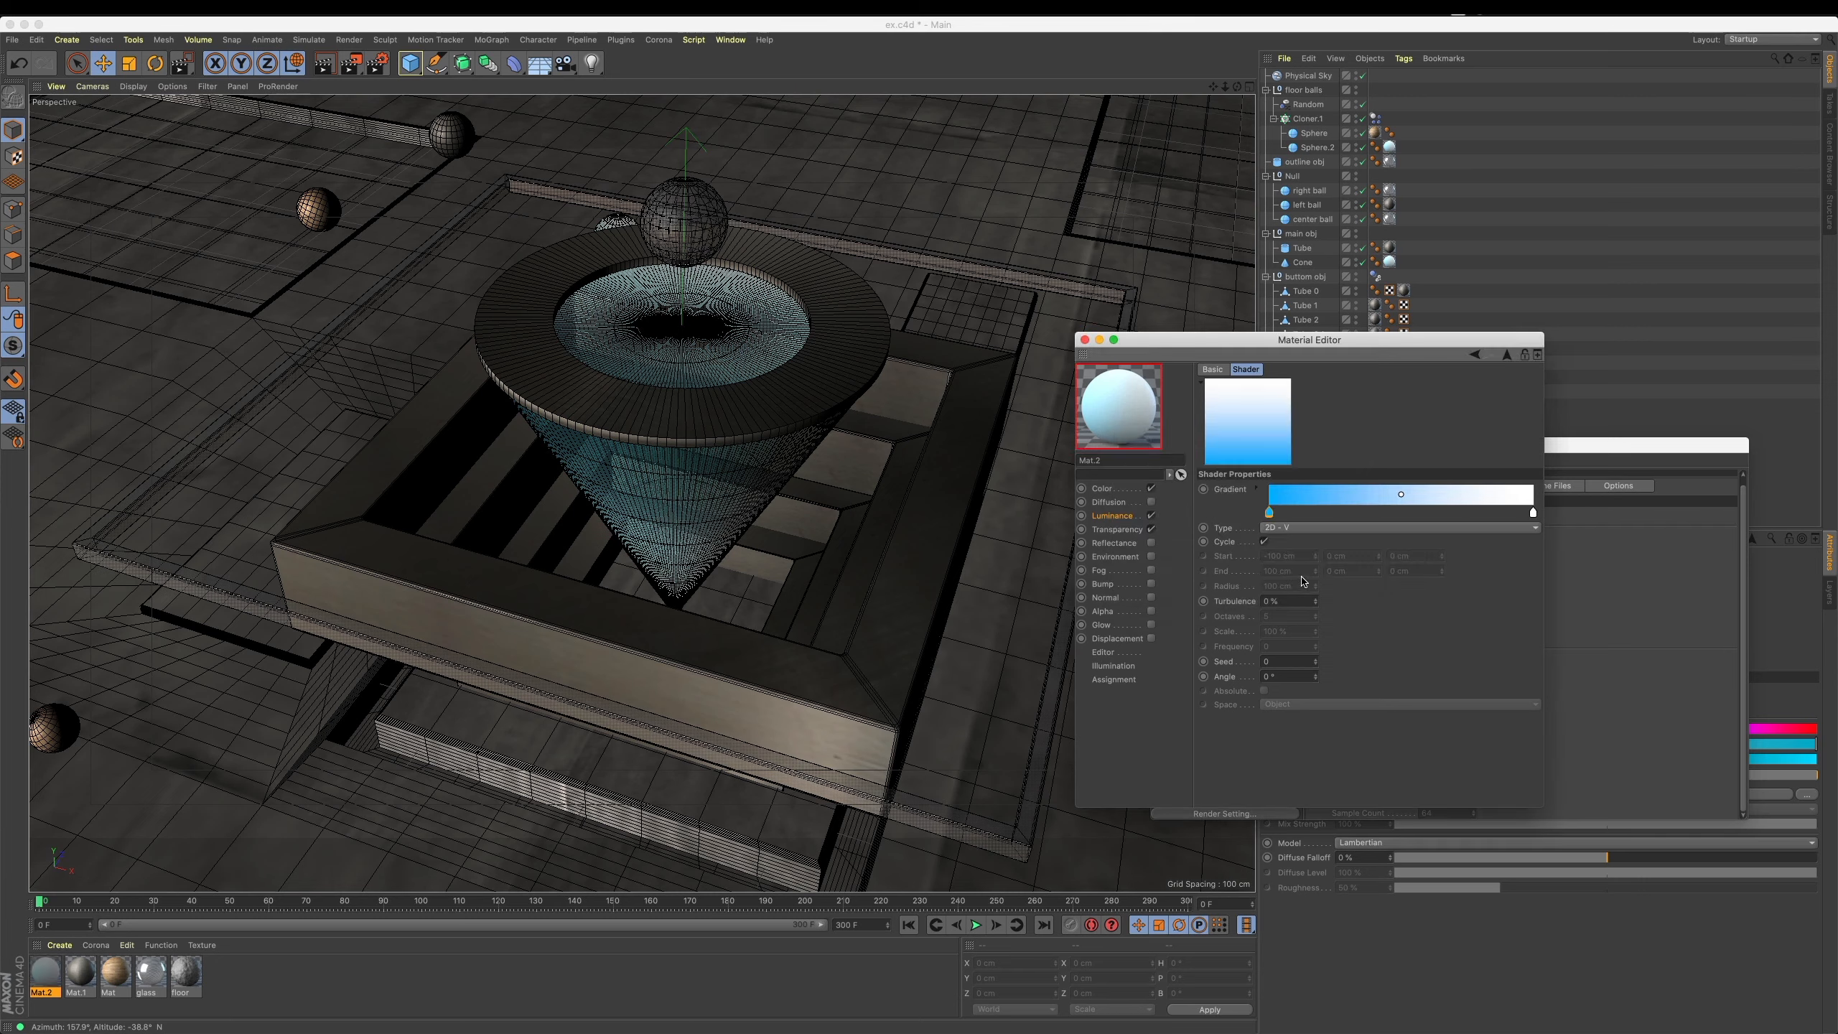
mouse_move(1533, 512)
mouse_down()
mouse_move(1334, 513)
mouse_move(1533, 512)
mouse_up()
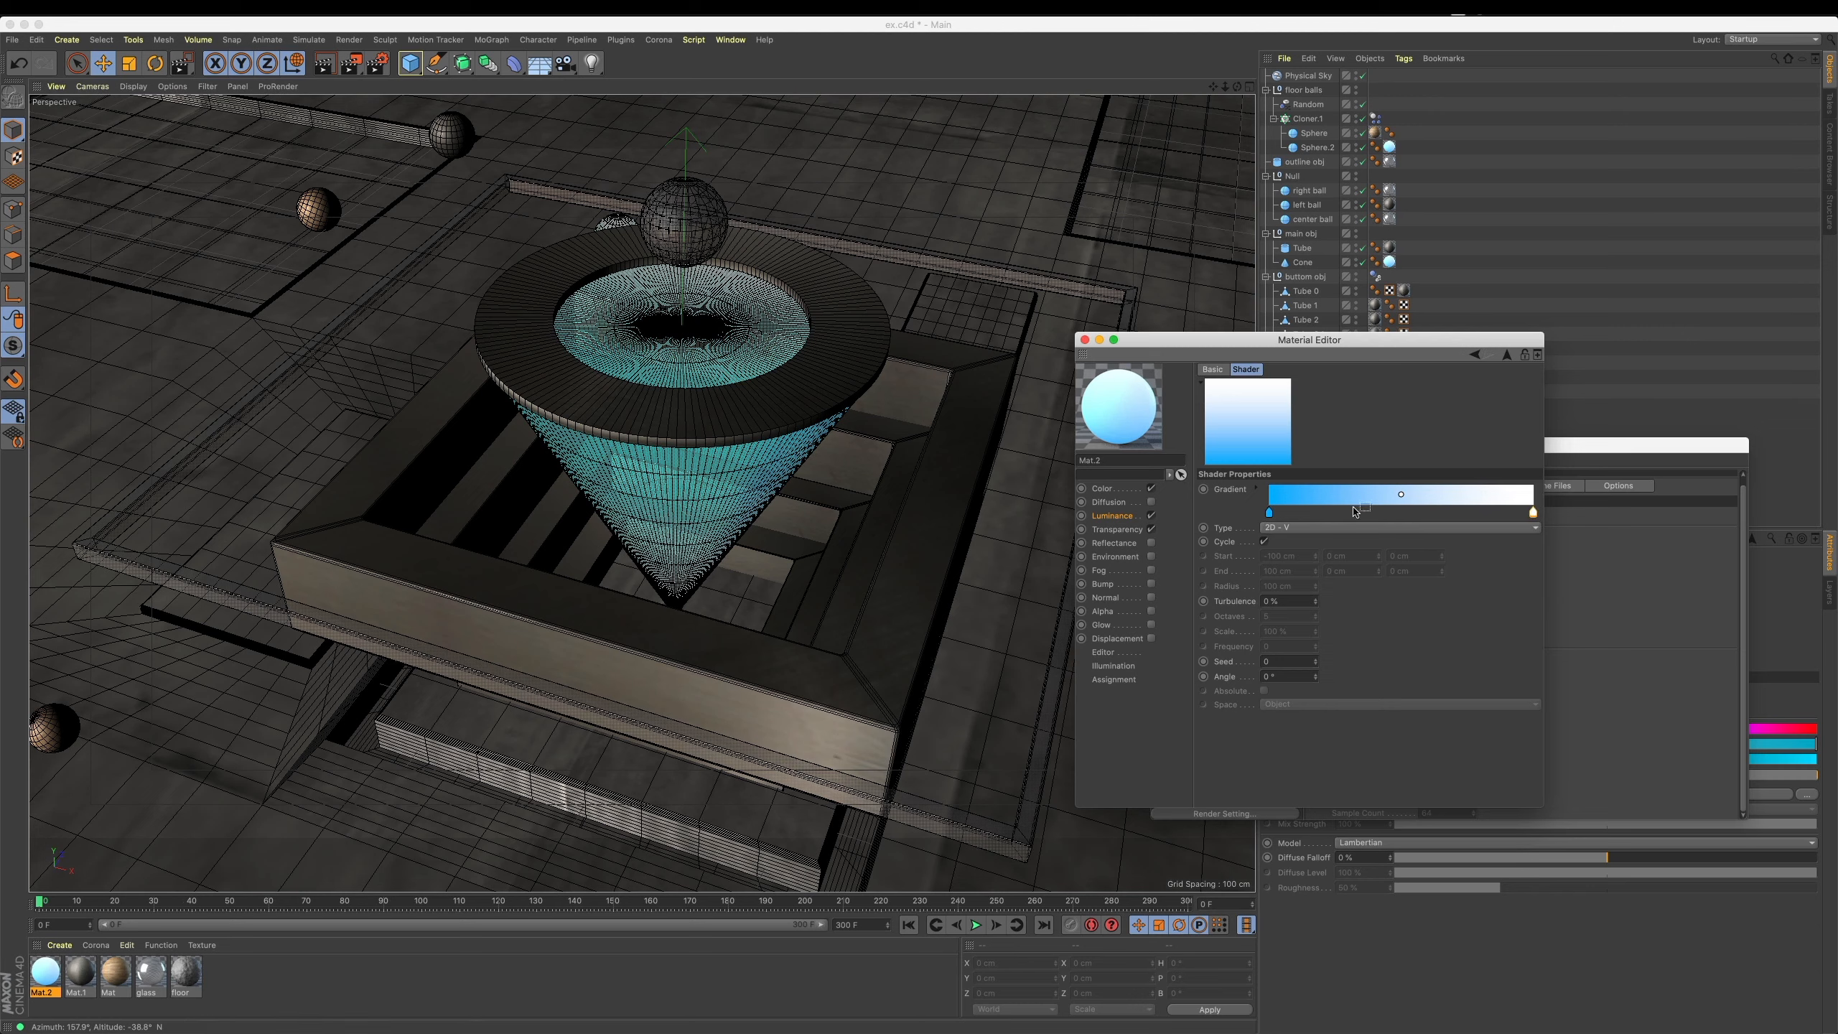
Render a region around the cone and its ring to check the blue-to-white gradient.
drag(351, 63, 403, 80)
click(404, 81)
drag(480, 204, 912, 688)
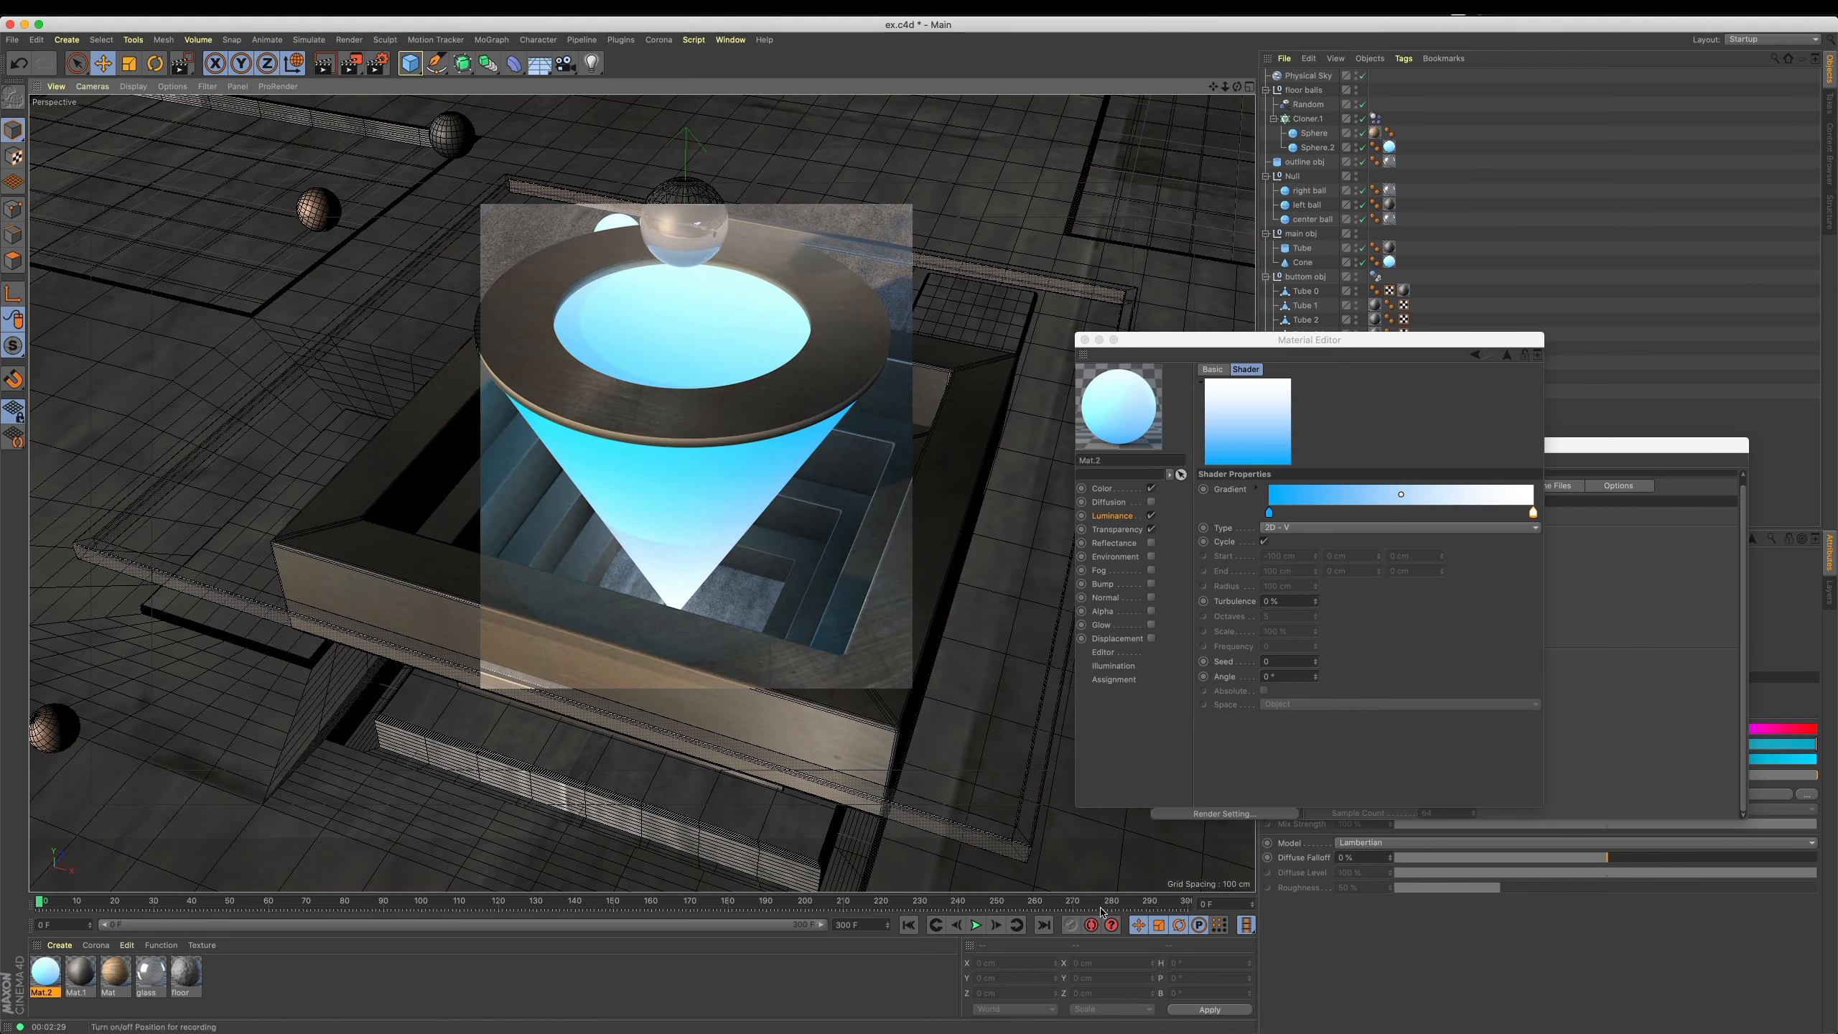
Add a cyan gradient knot with hue 177° and 100% saturation at about 78.5%, beside the white knot.
drag(1533, 512, 1621, 541)
double_click(1477, 515)
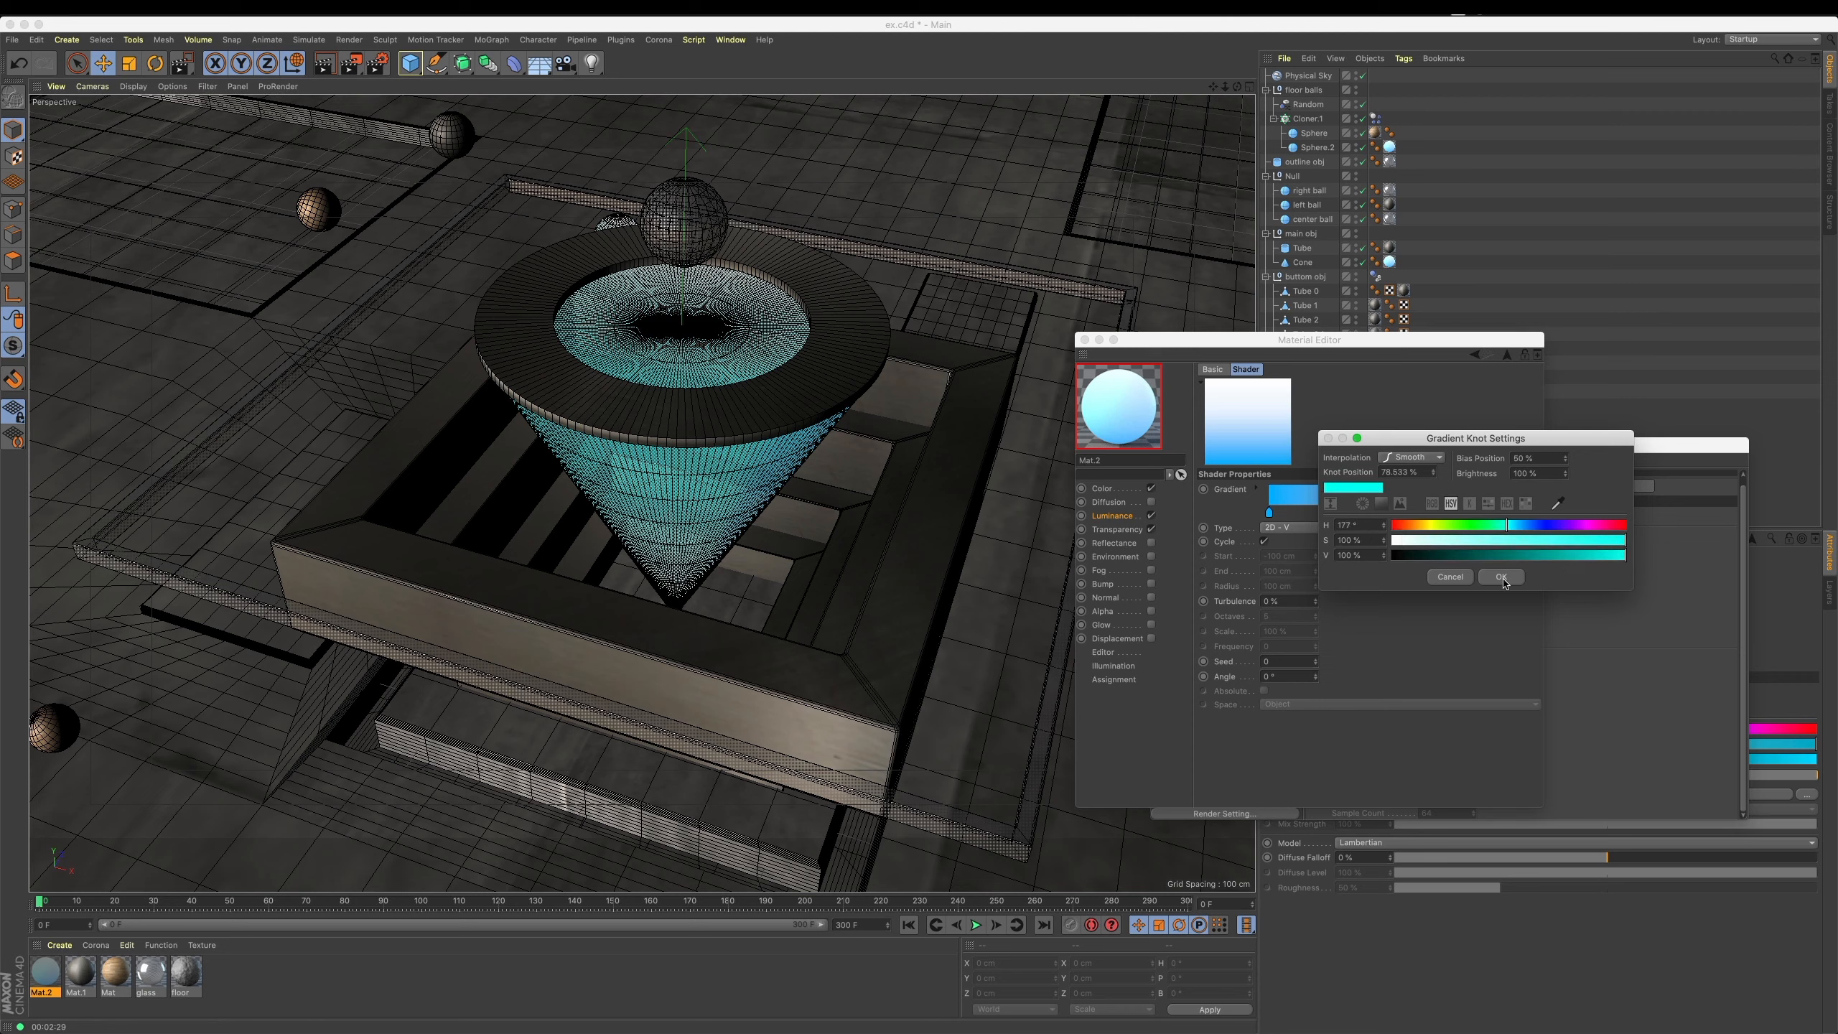
click(1501, 577)
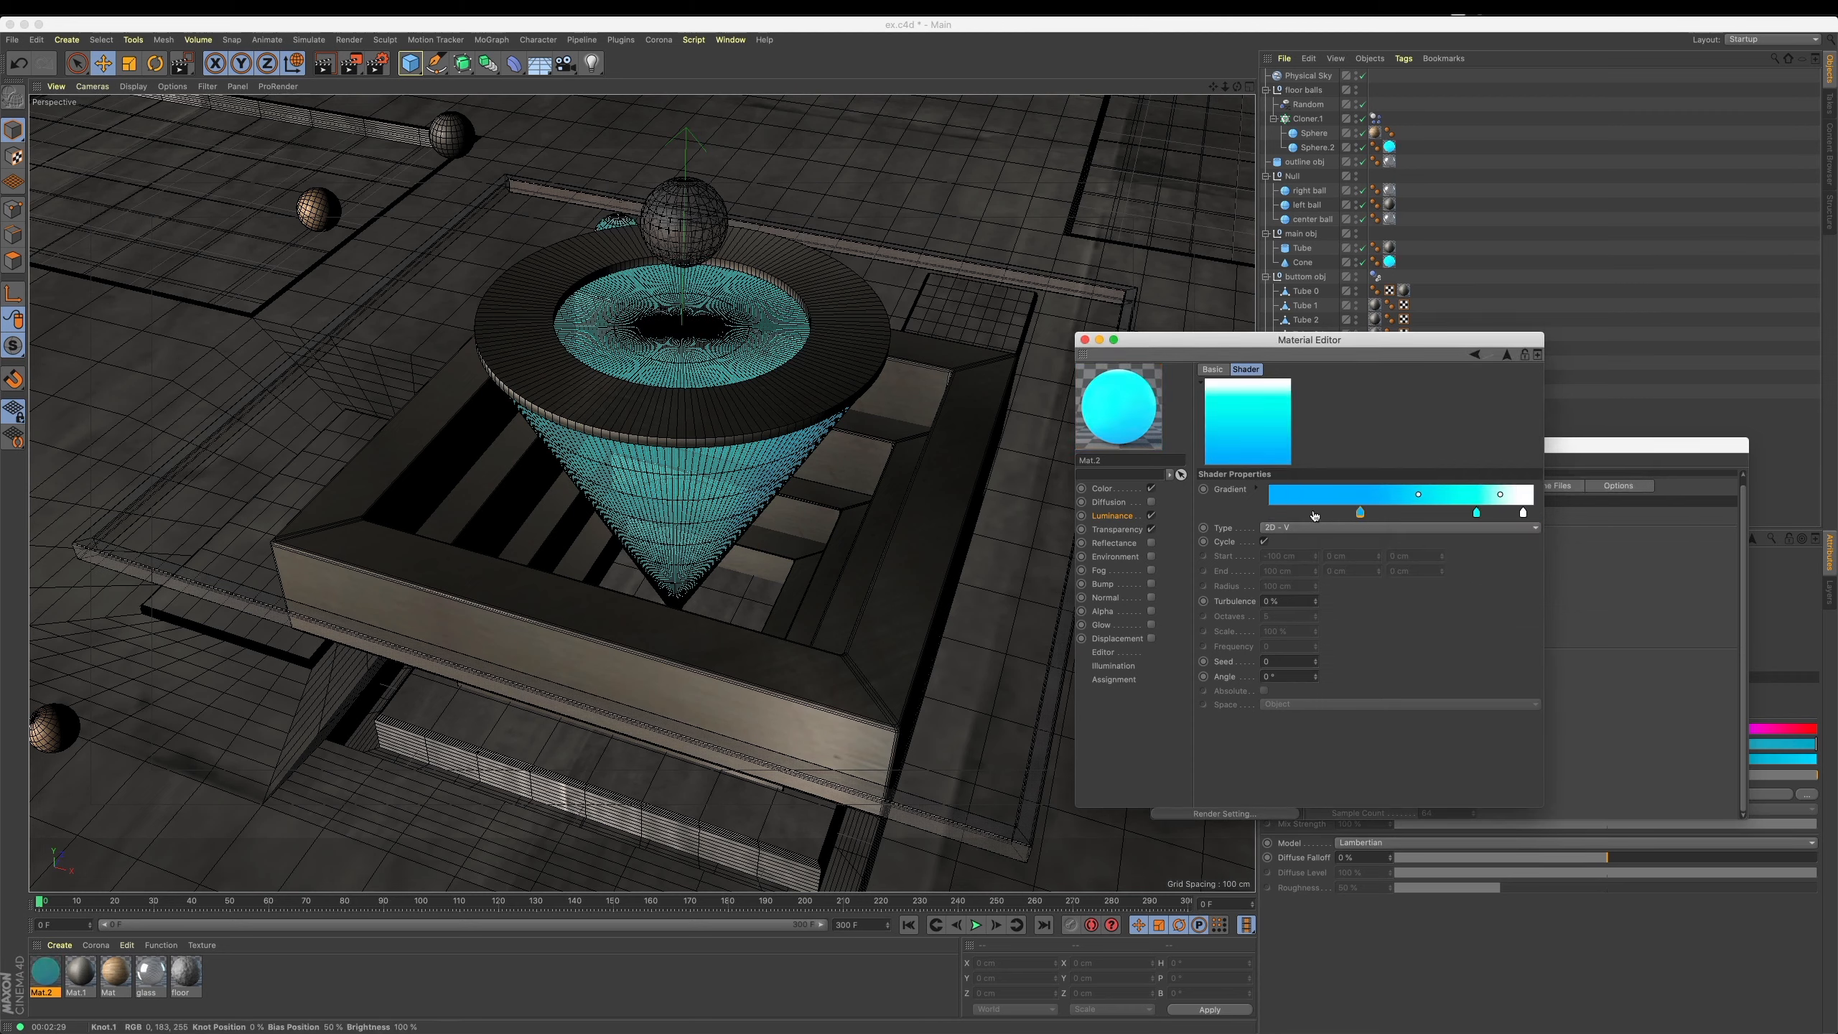
Add a deep blue knot with hue 217° at about 1.4% of the gradient and render a region around the cone.
double_click(1271, 512)
drag(1317, 532, 1334, 527)
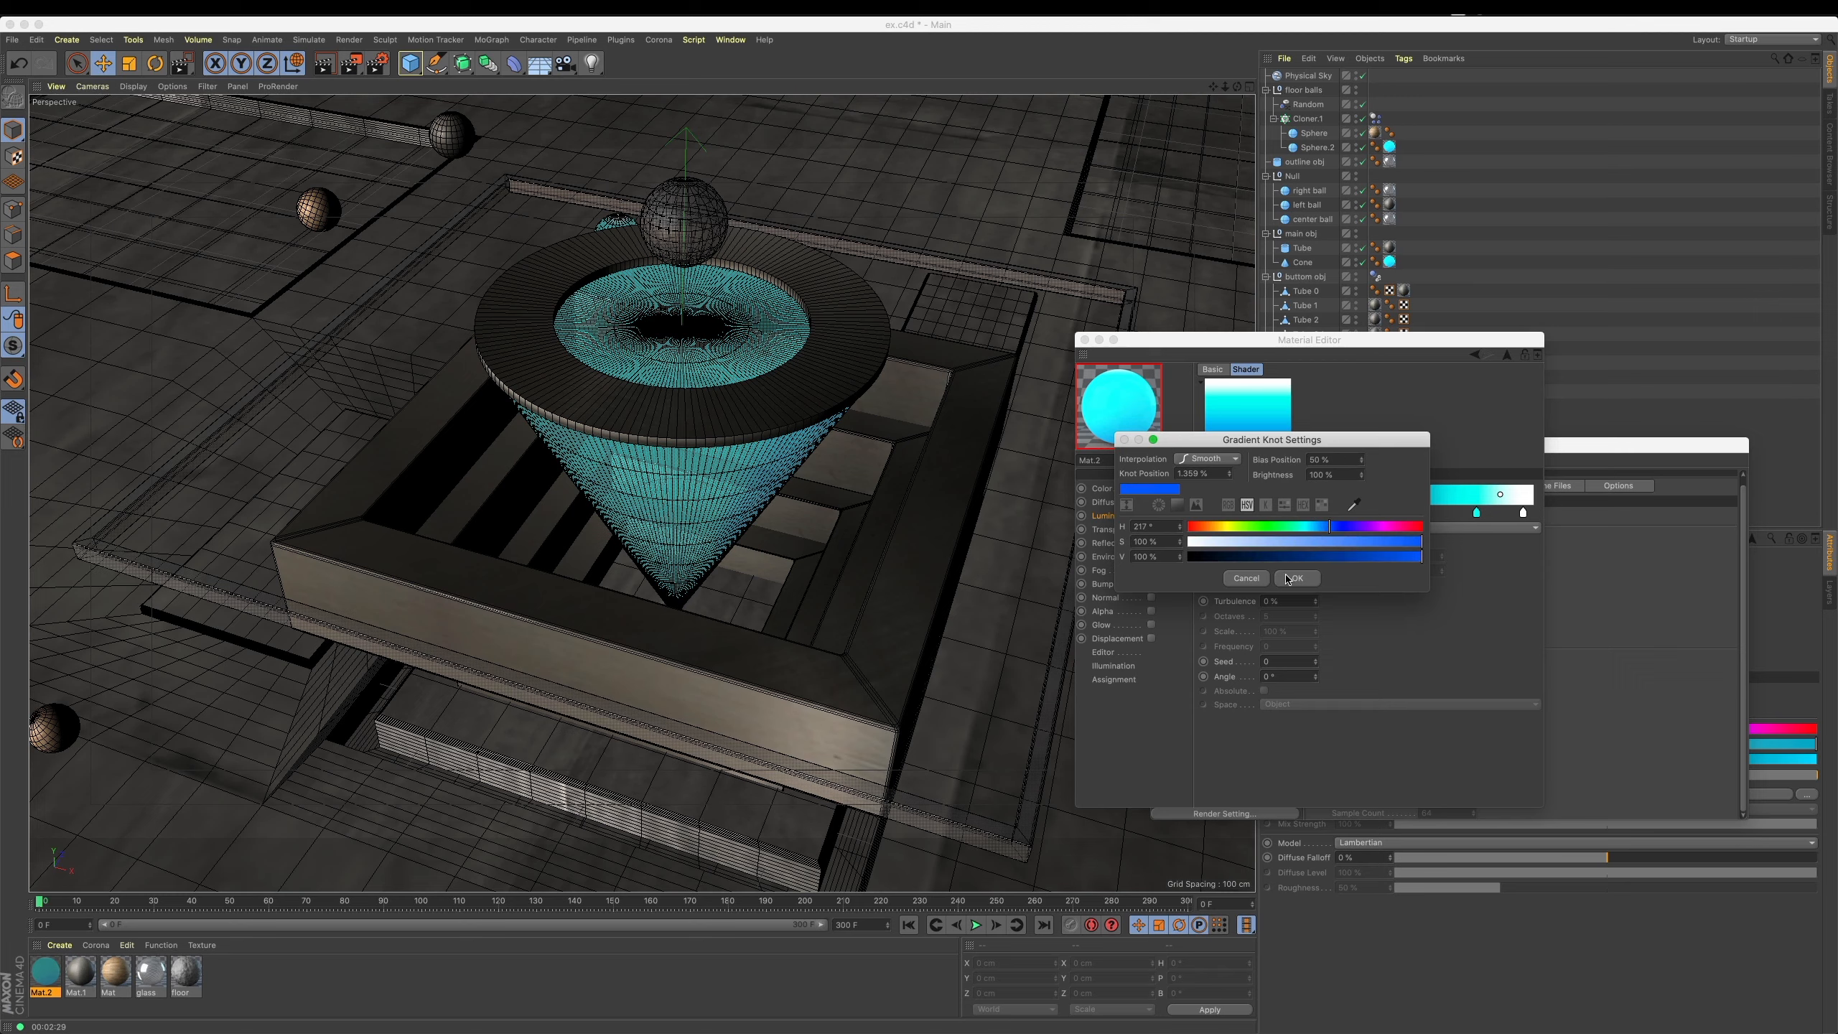
click(1297, 578)
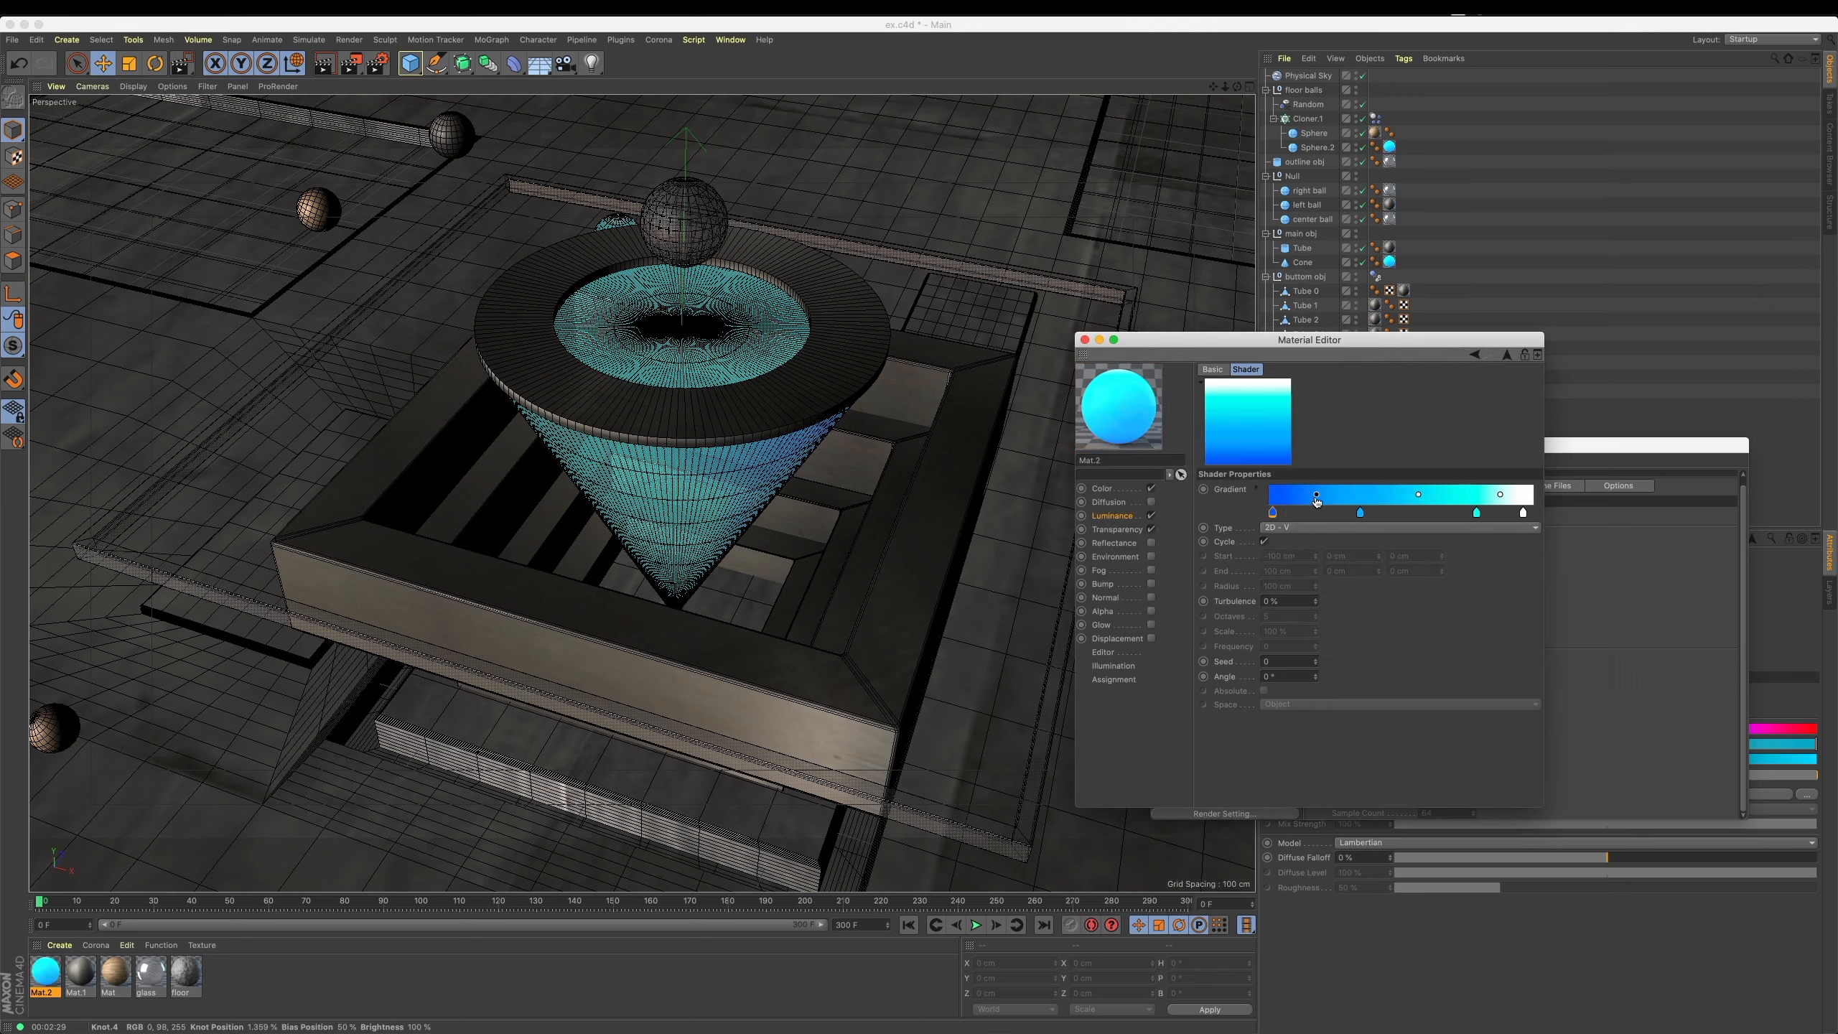
drag(353, 64, 477, 132)
drag(442, 194, 930, 648)
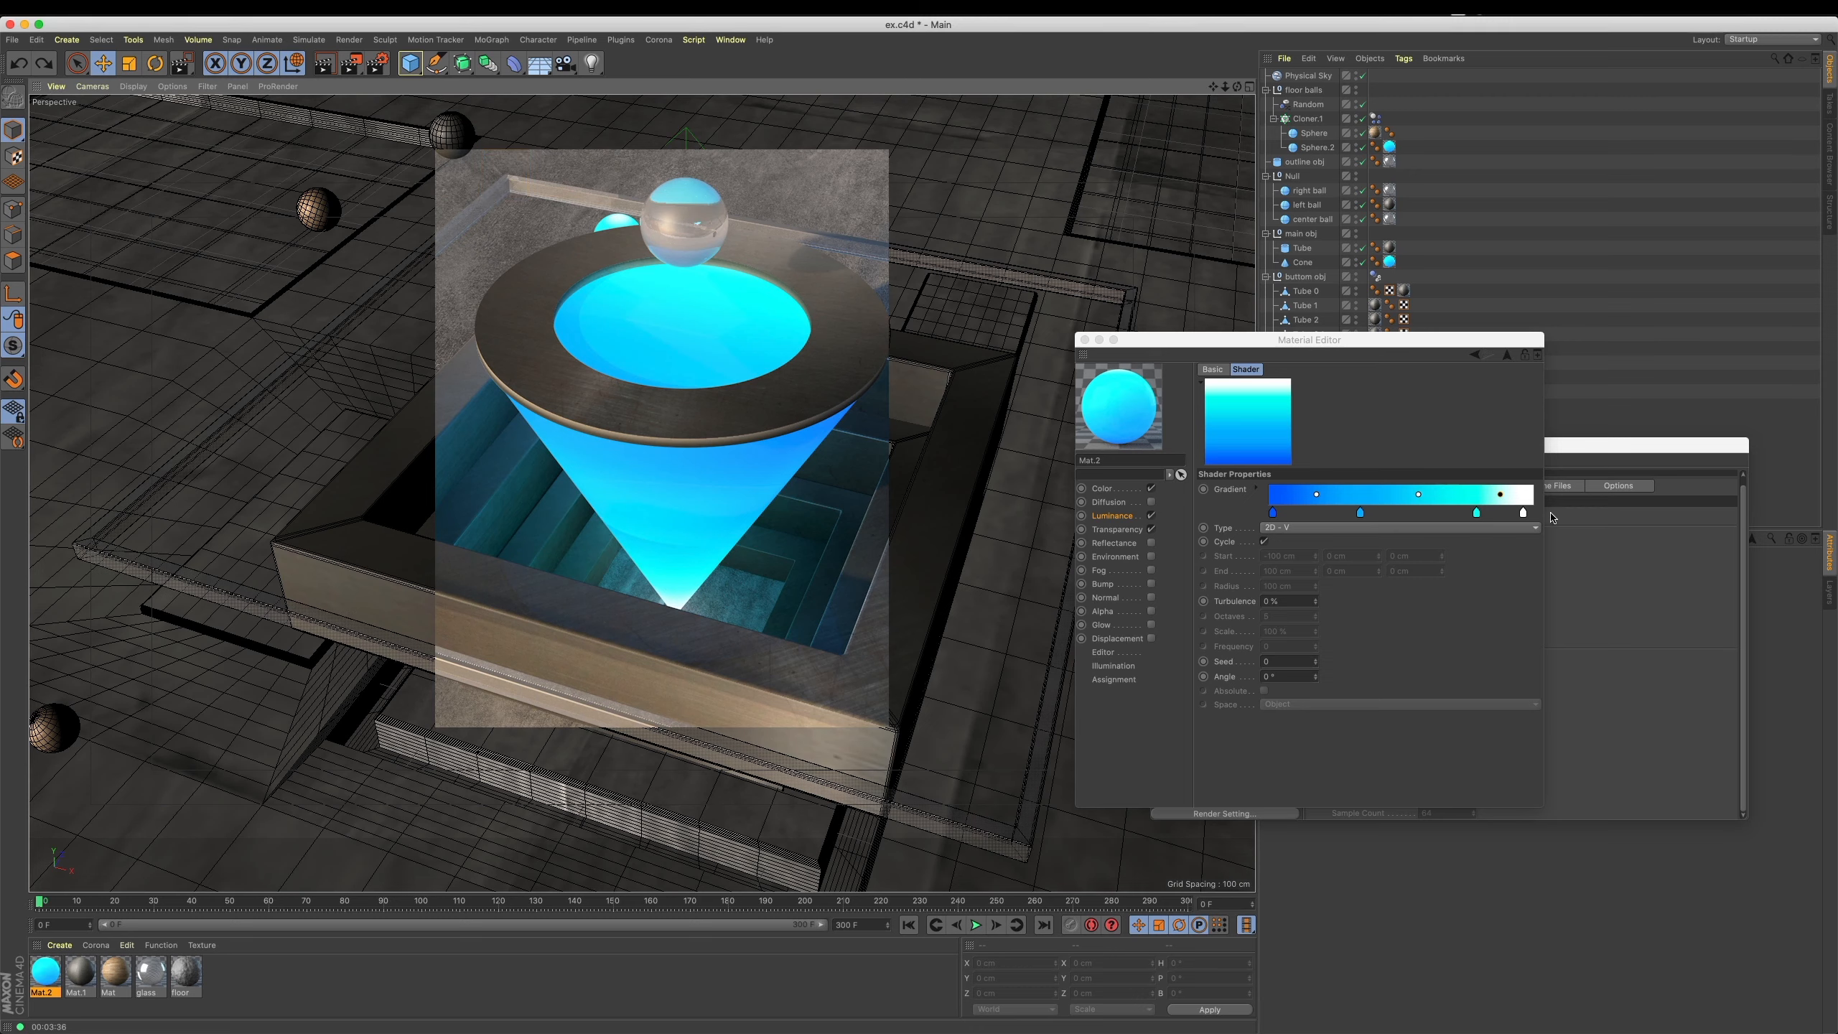
Move the white knot to 100%, tint it pale blue with 14% saturation and 97% value, and close the material editor.
click(1524, 513)
drag(1523, 513, 1516, 496)
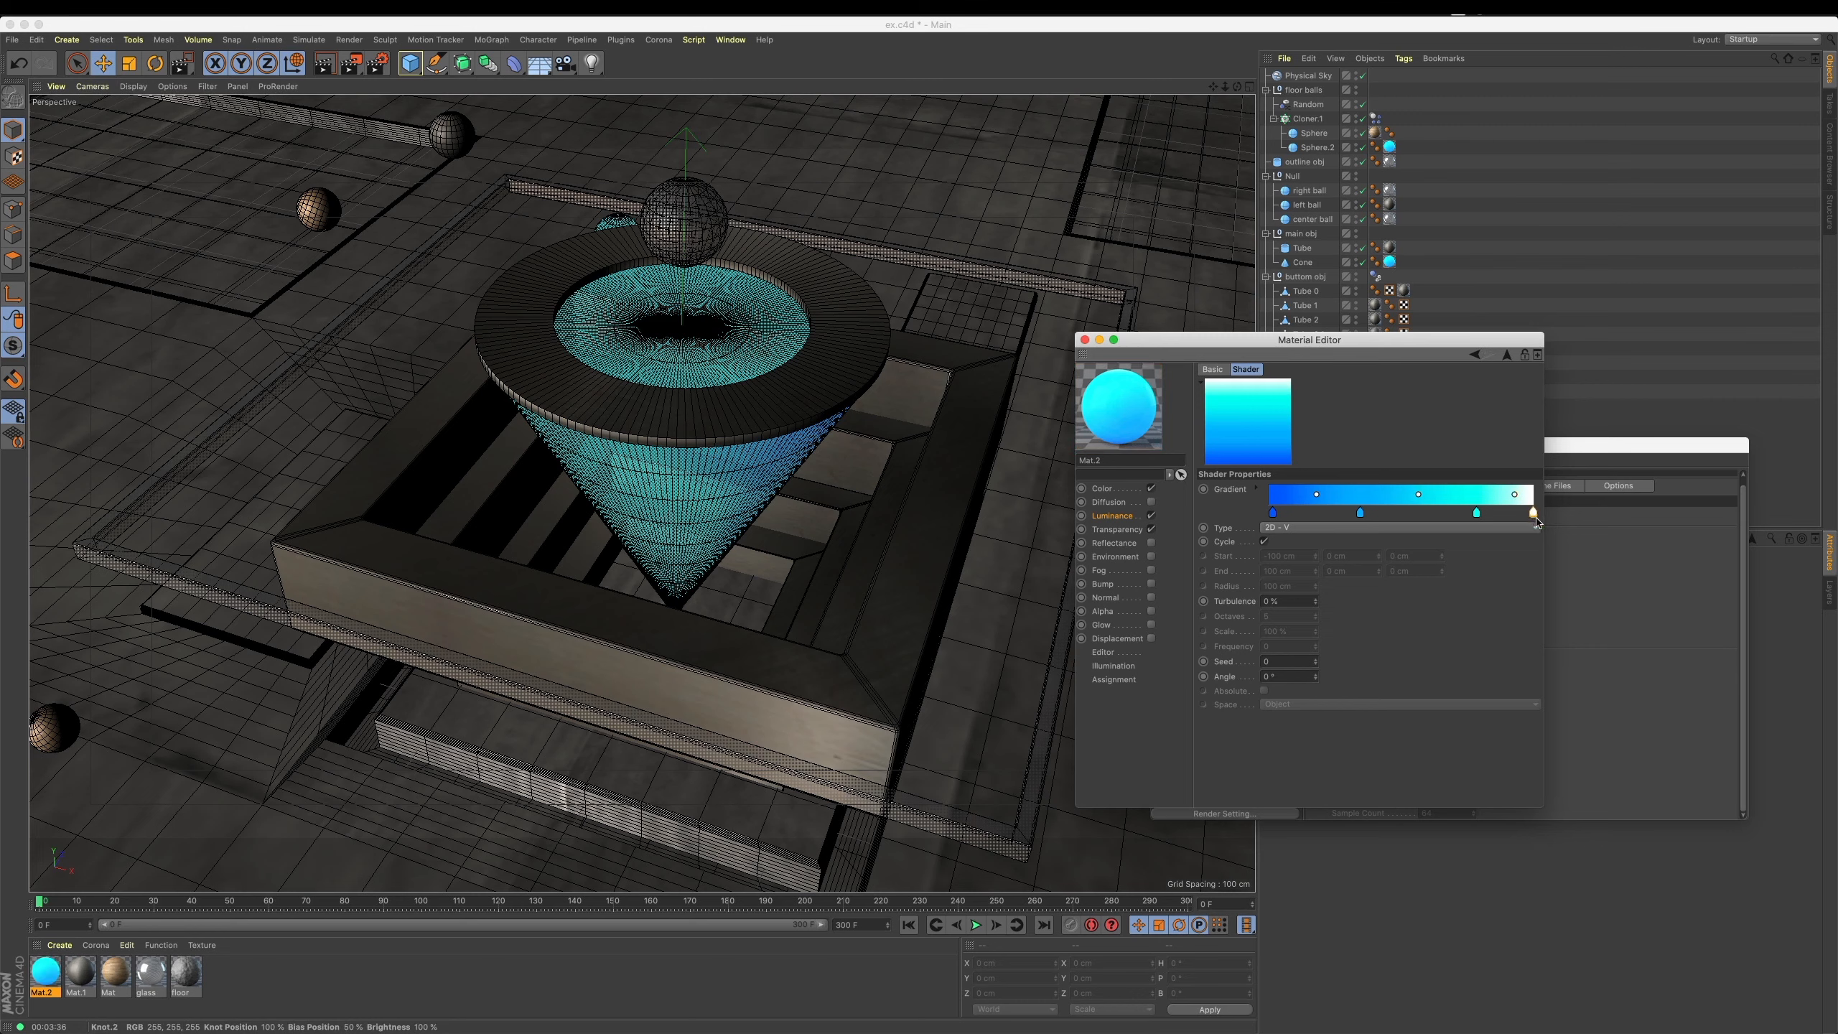
double_click(1527, 513)
click(1464, 551)
click(1581, 534)
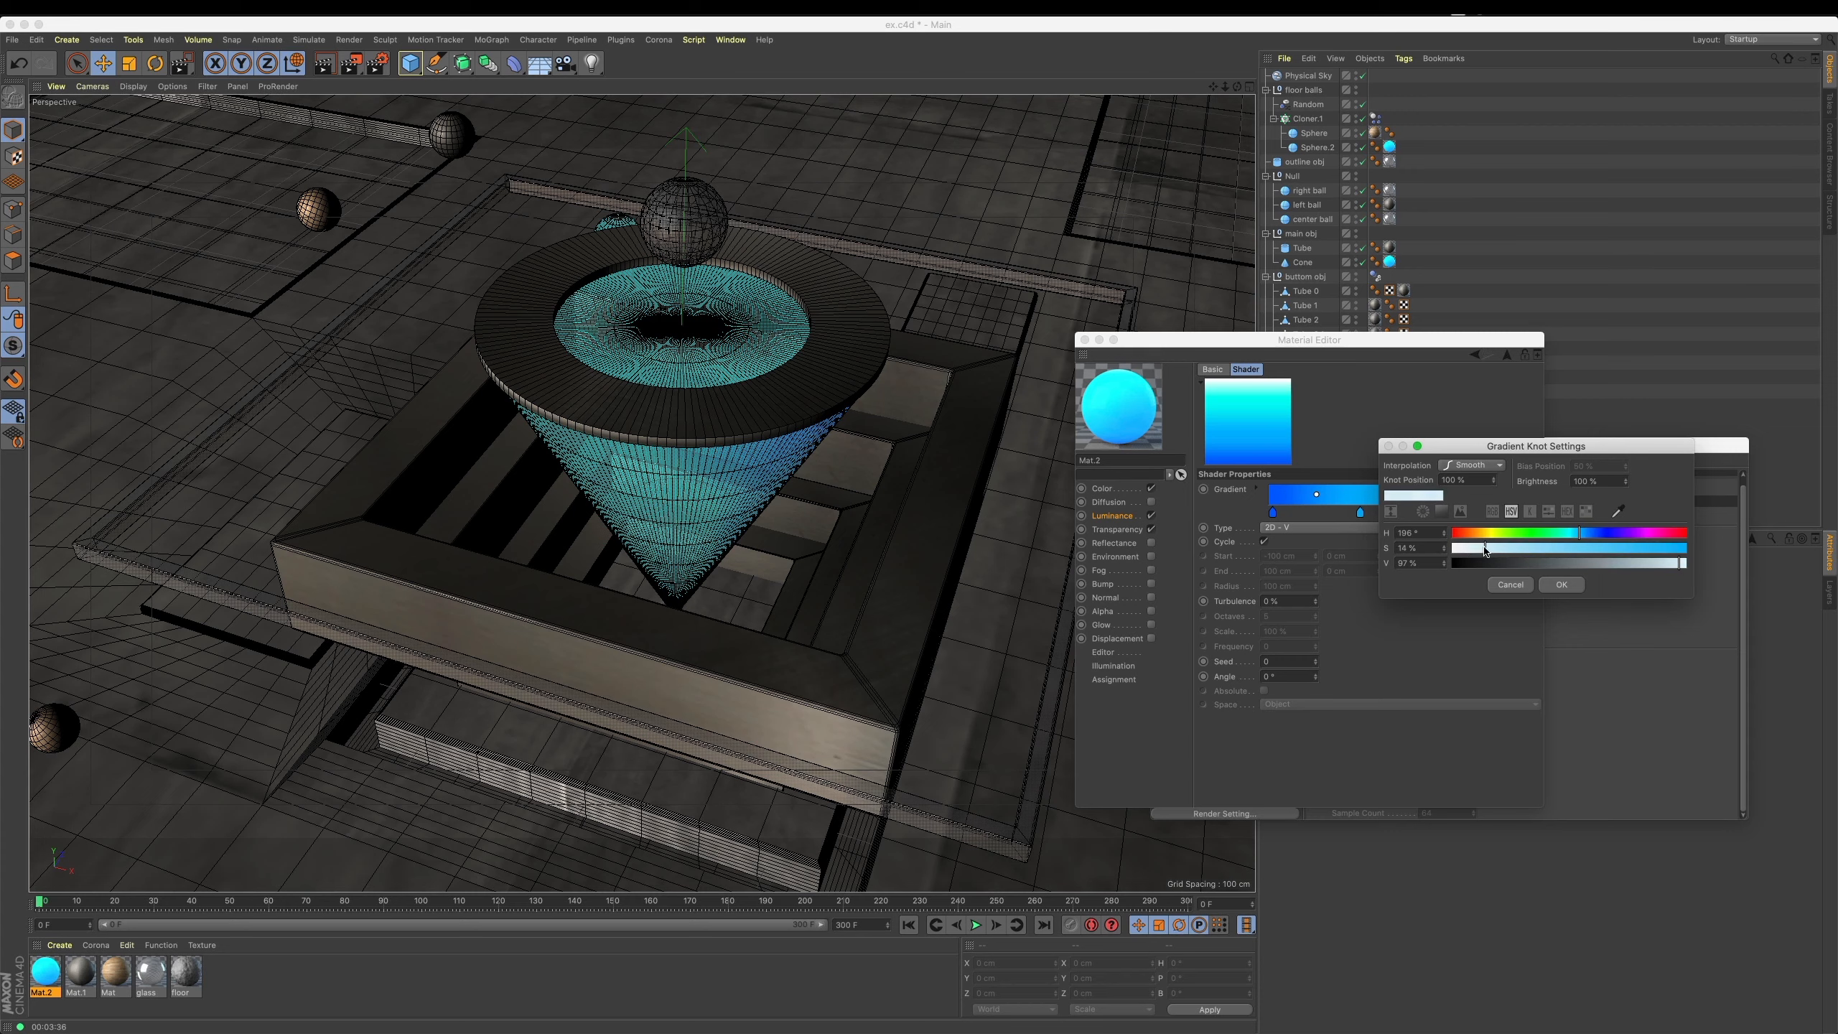
click(1561, 584)
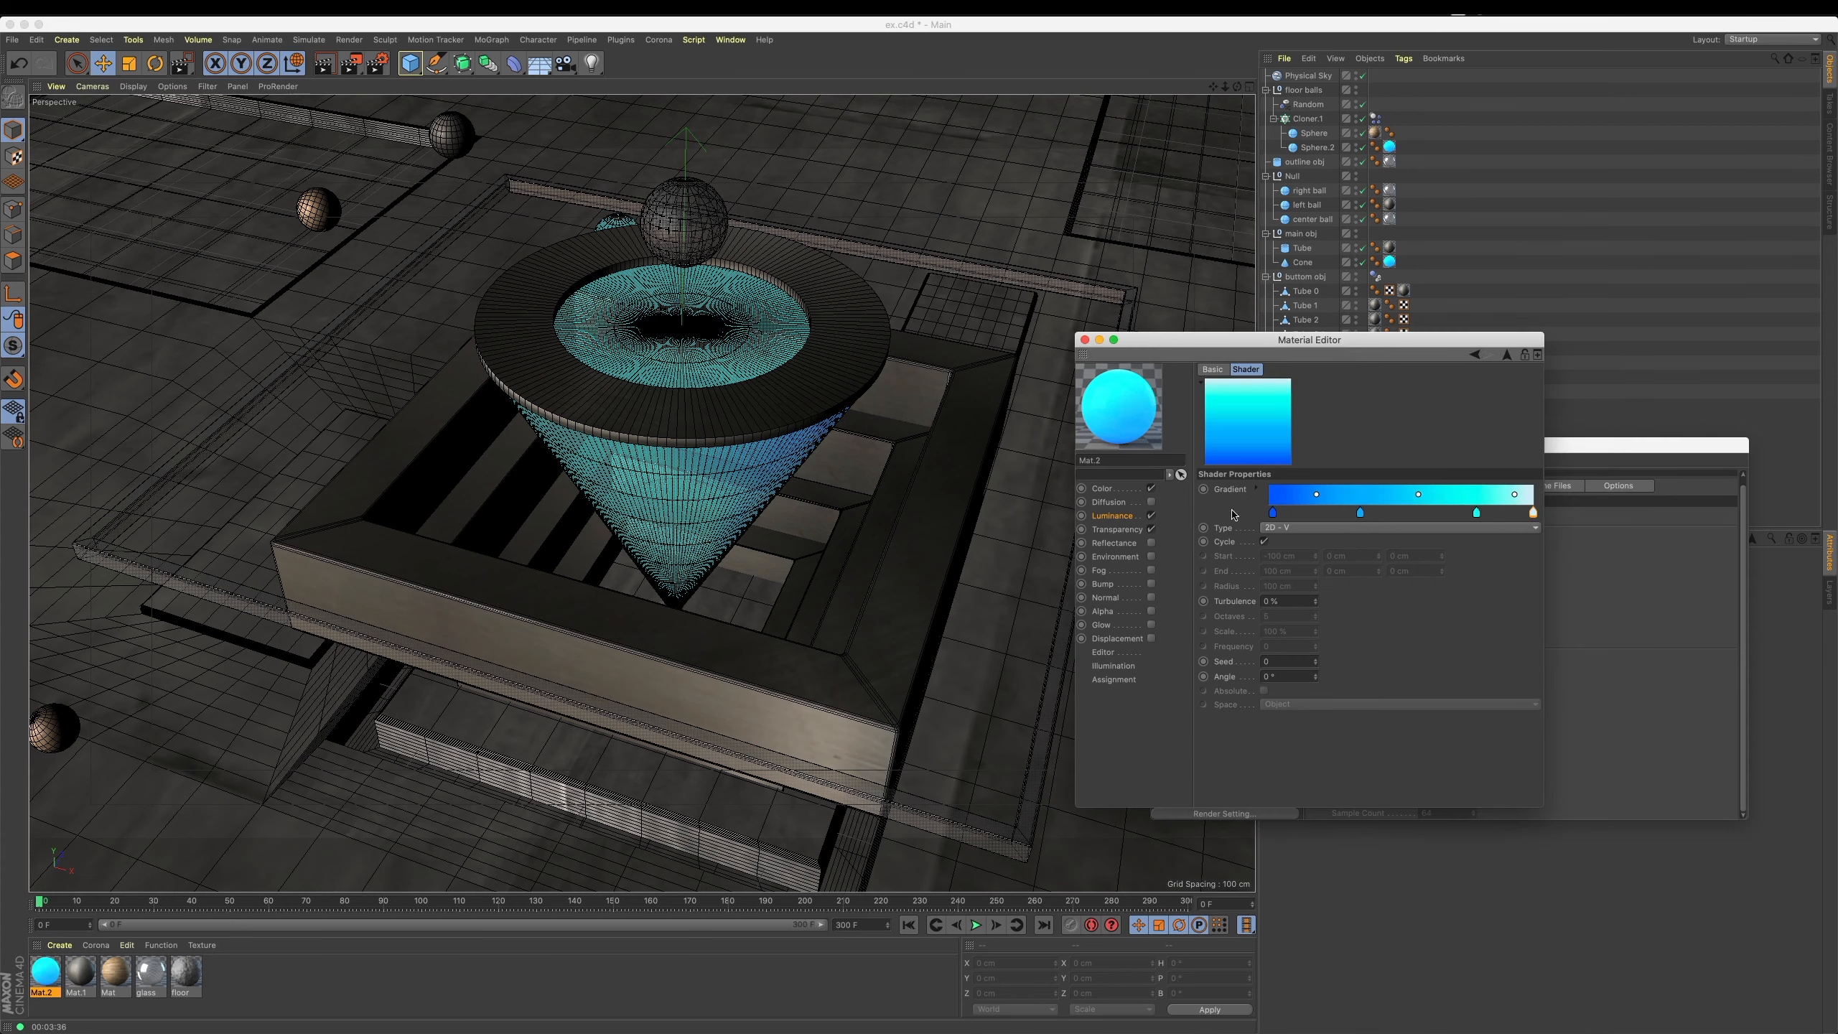
click(1083, 339)
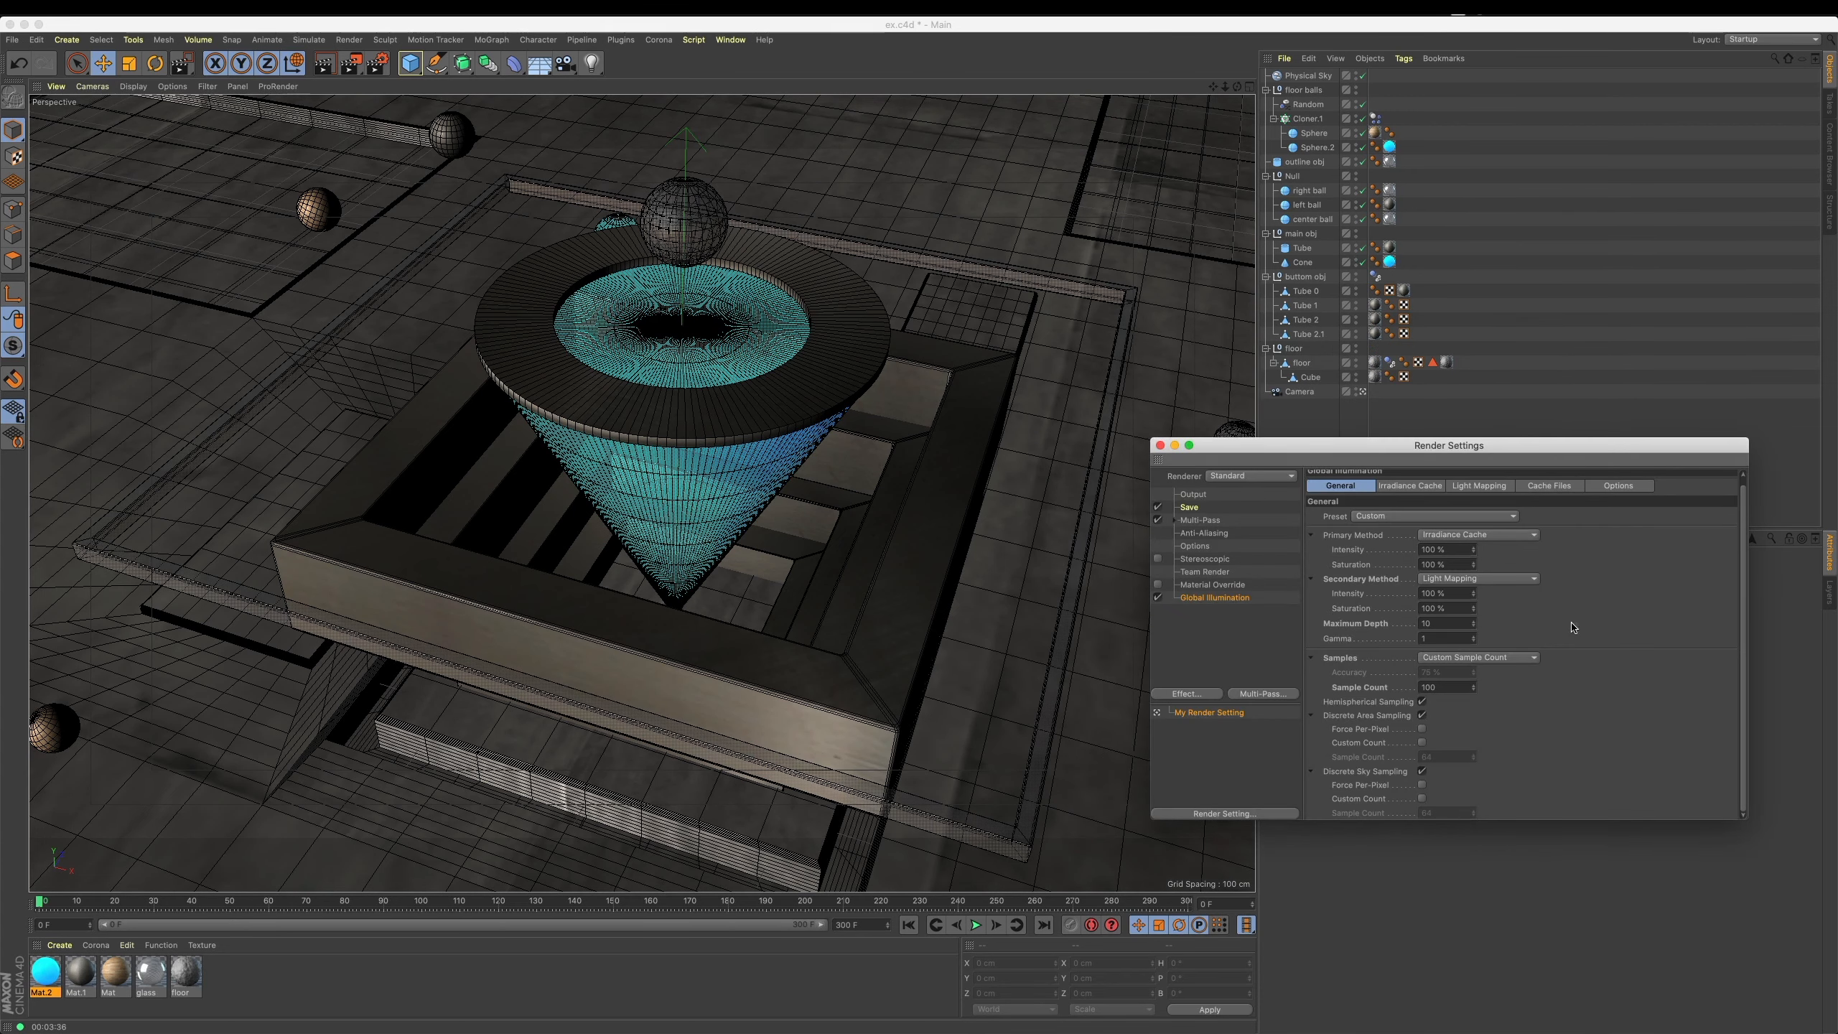
Review the Anti-Aliasing, Save and Output pages of the render settings.
click(1184, 534)
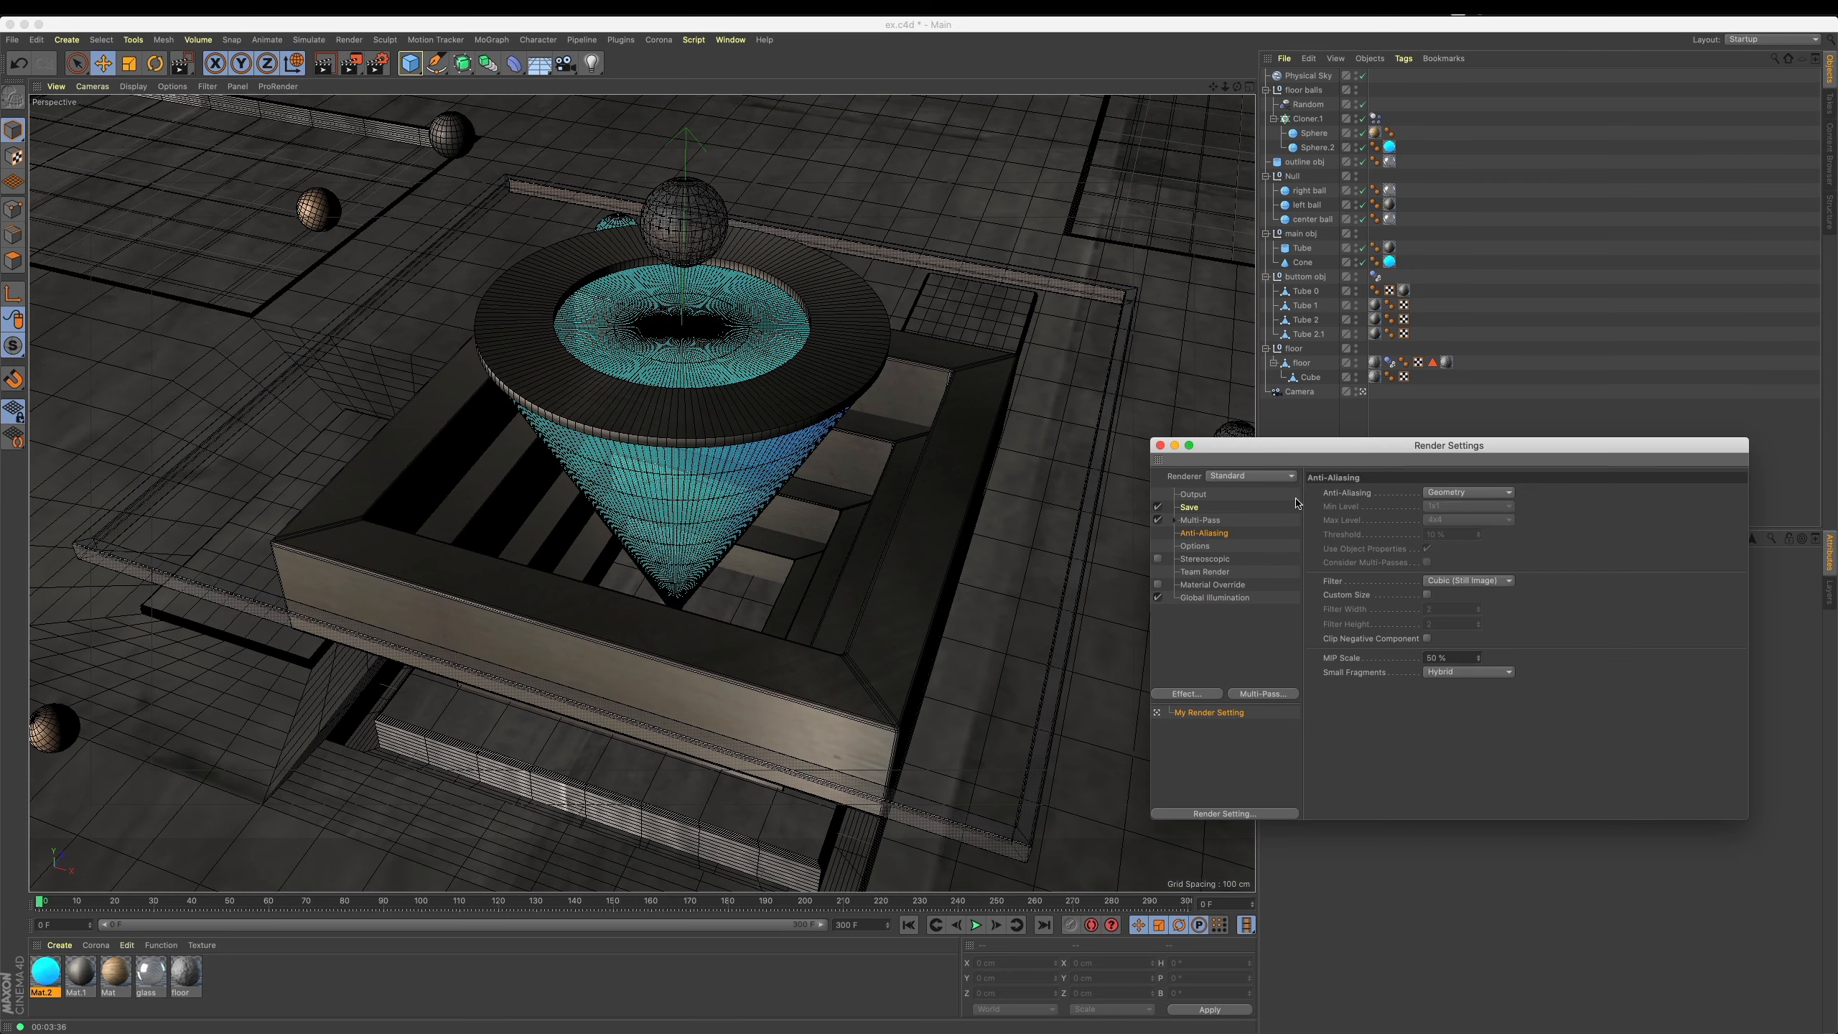
click(1189, 507)
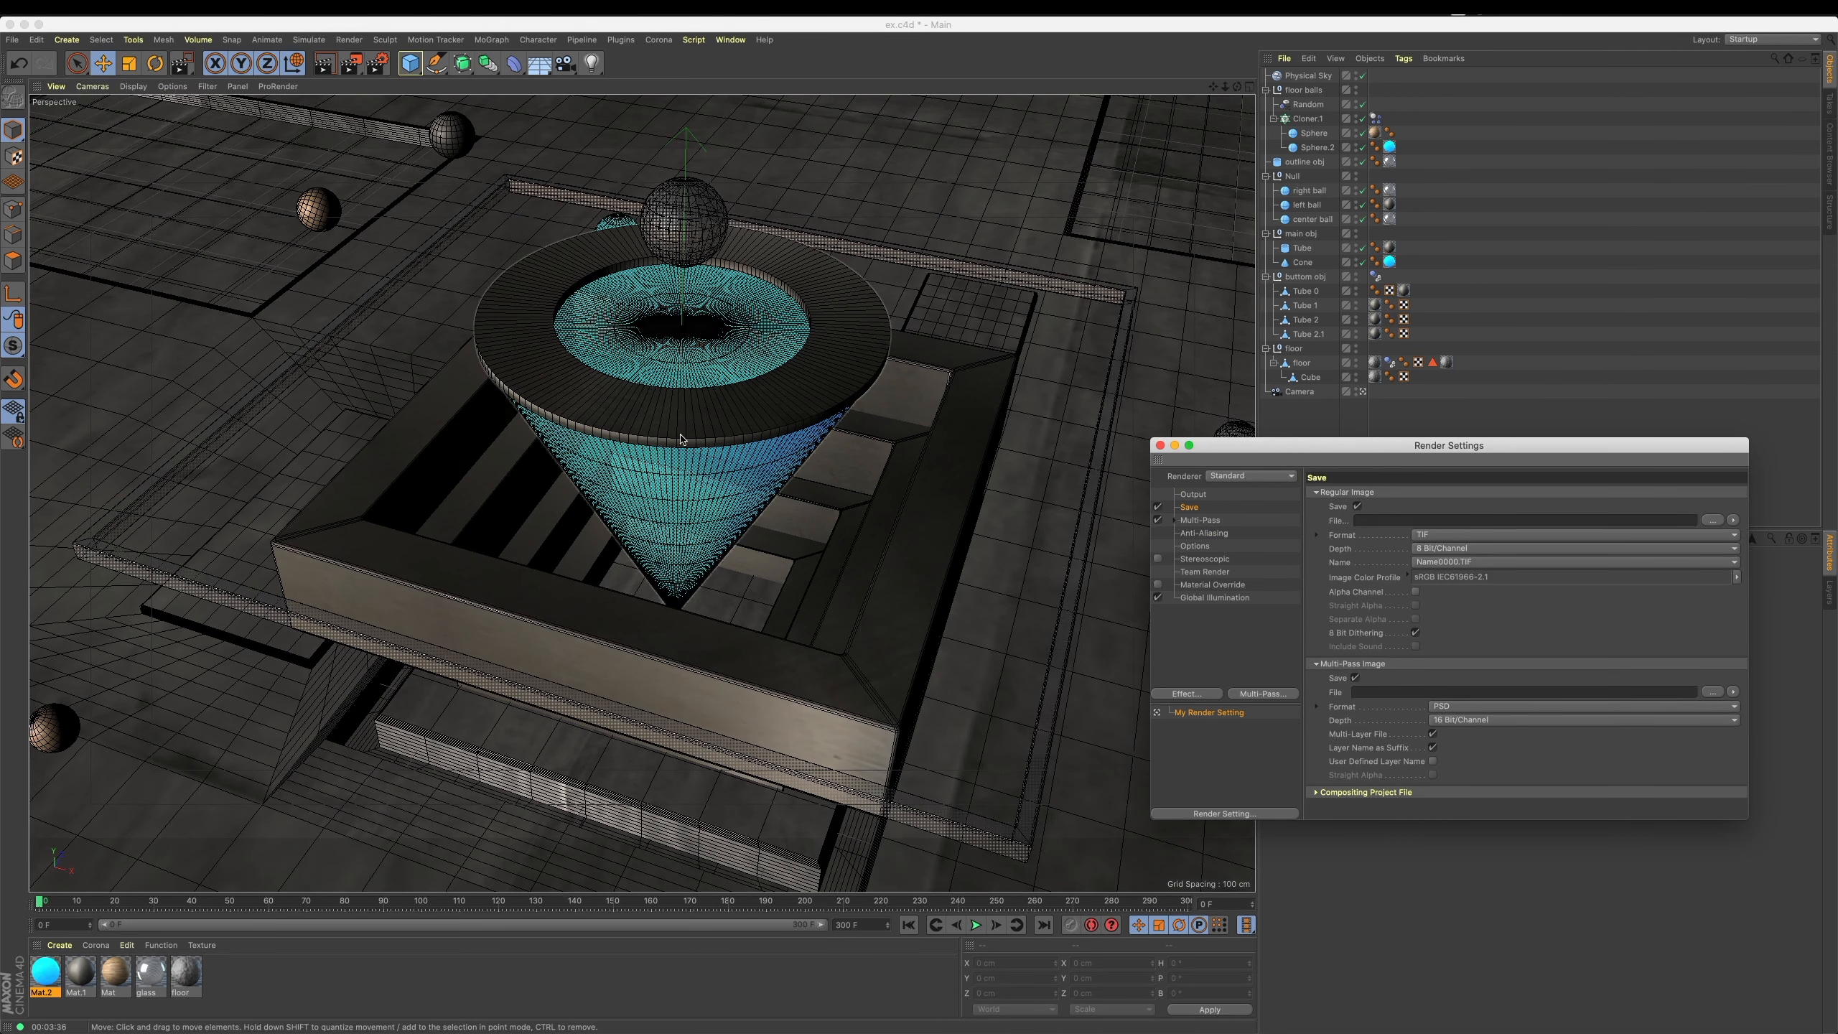
click(1191, 494)
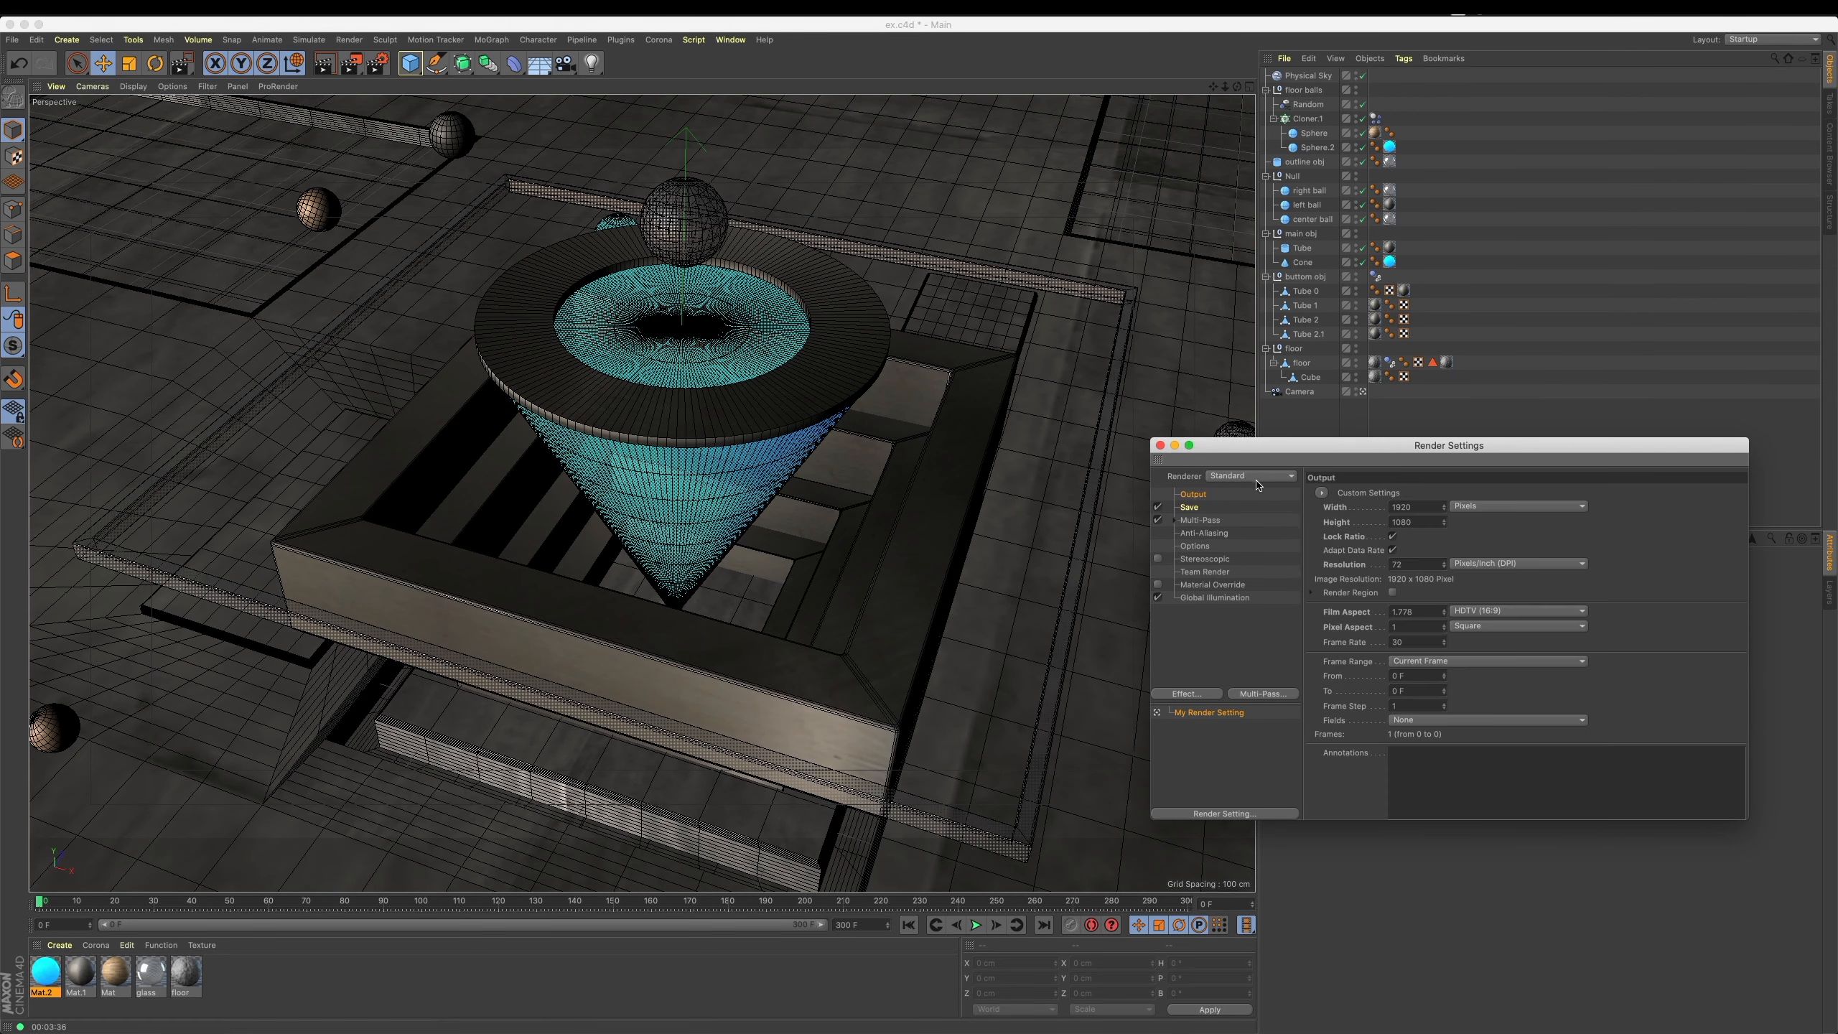
Set the output frame range to All Frames, keep the Standard renderer, and close the render settings.
click(1251, 476)
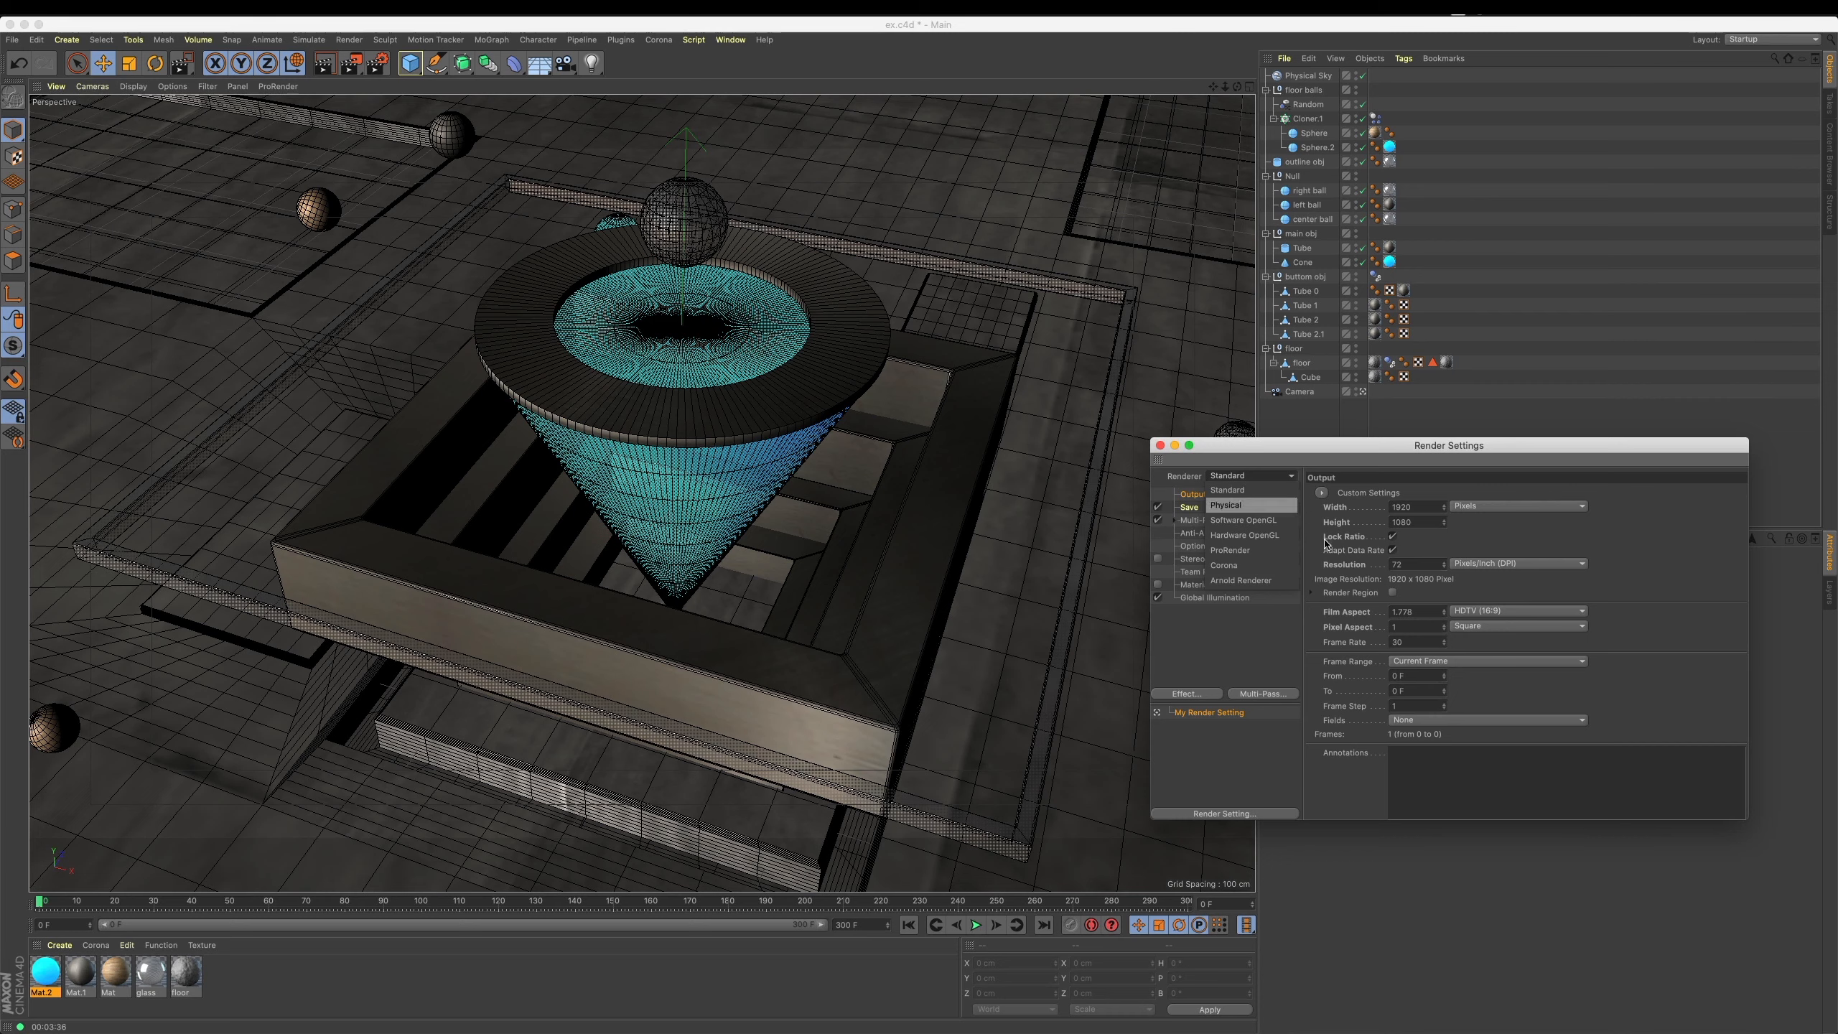
click(1223, 619)
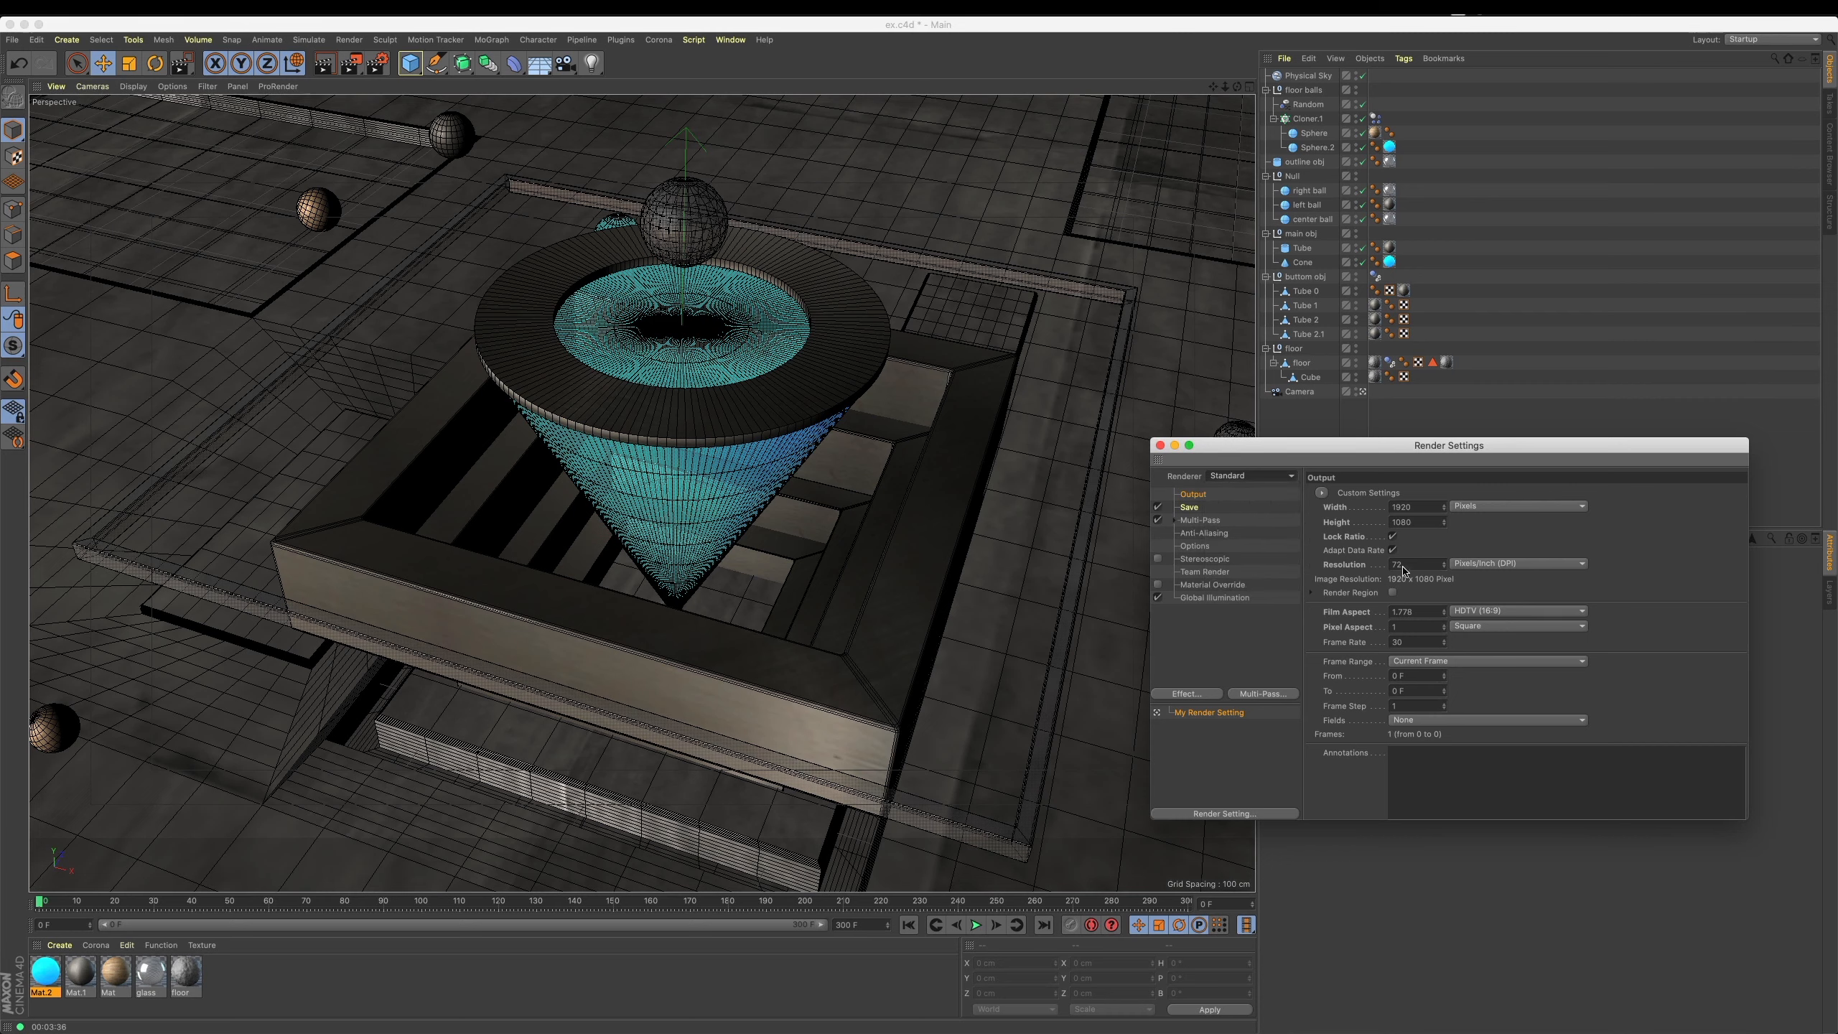
click(1445, 661)
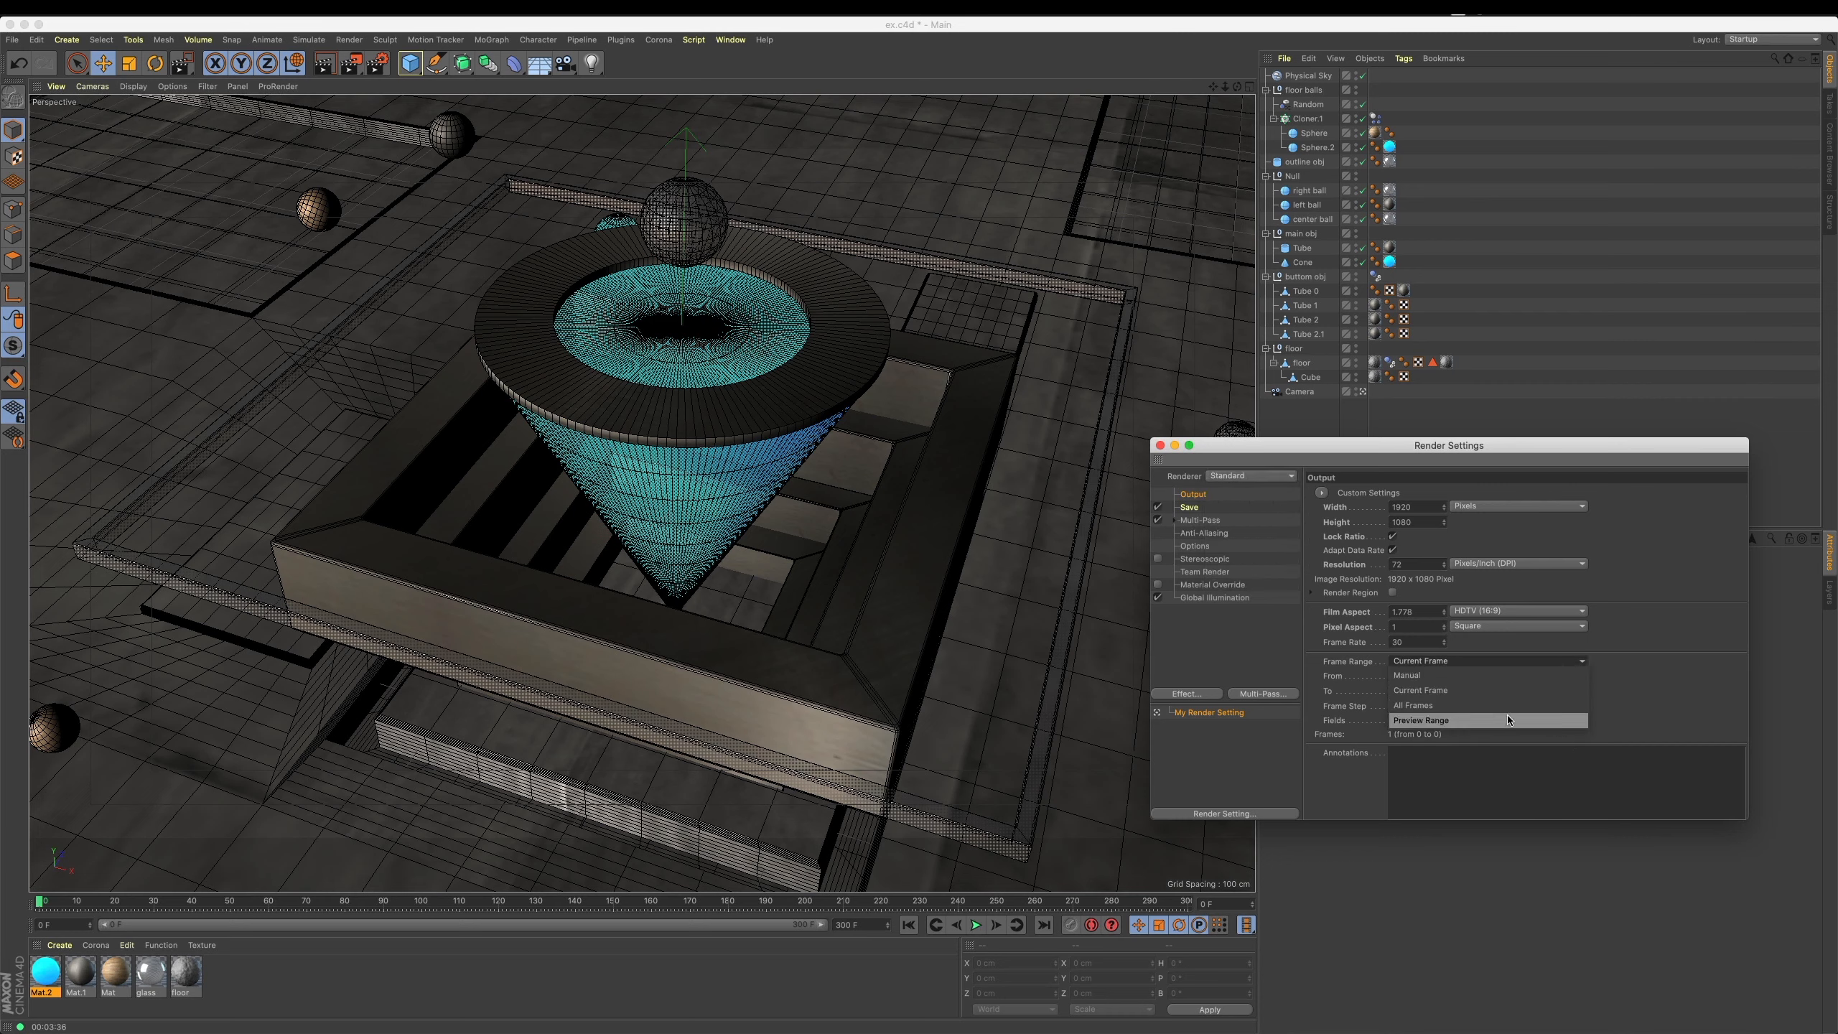
click(1549, 707)
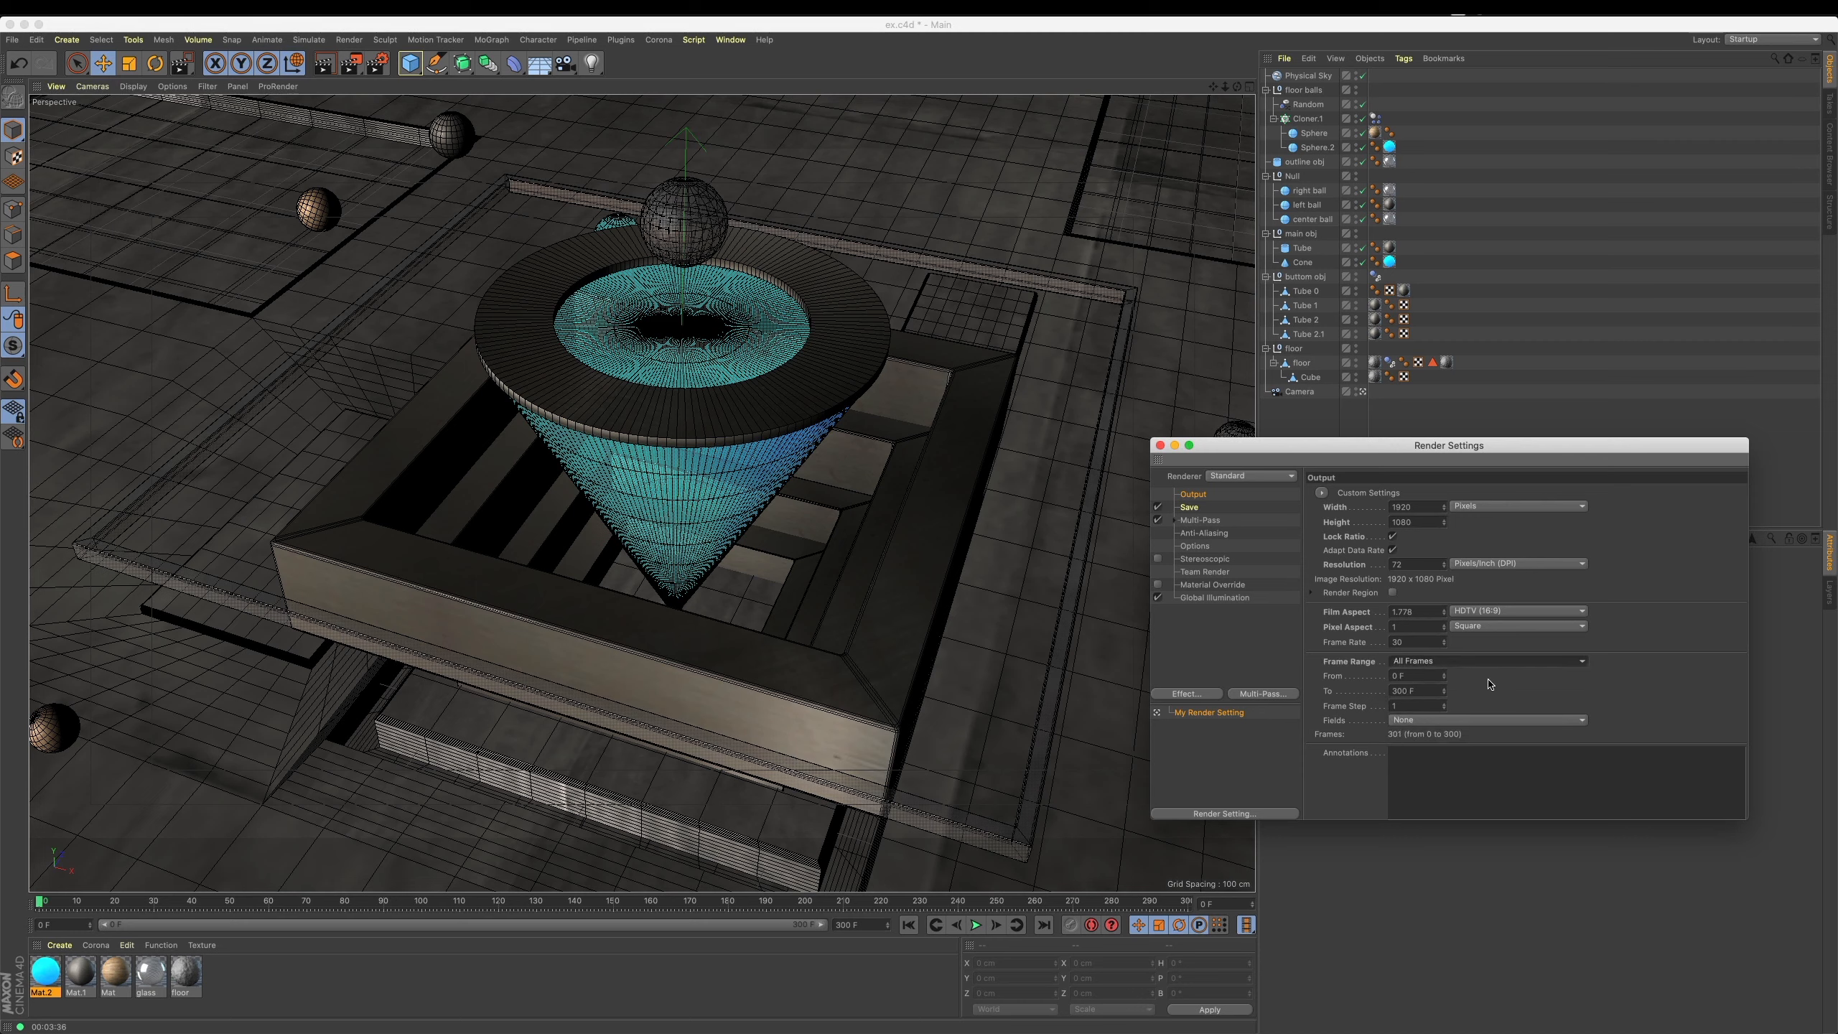
click(1161, 445)
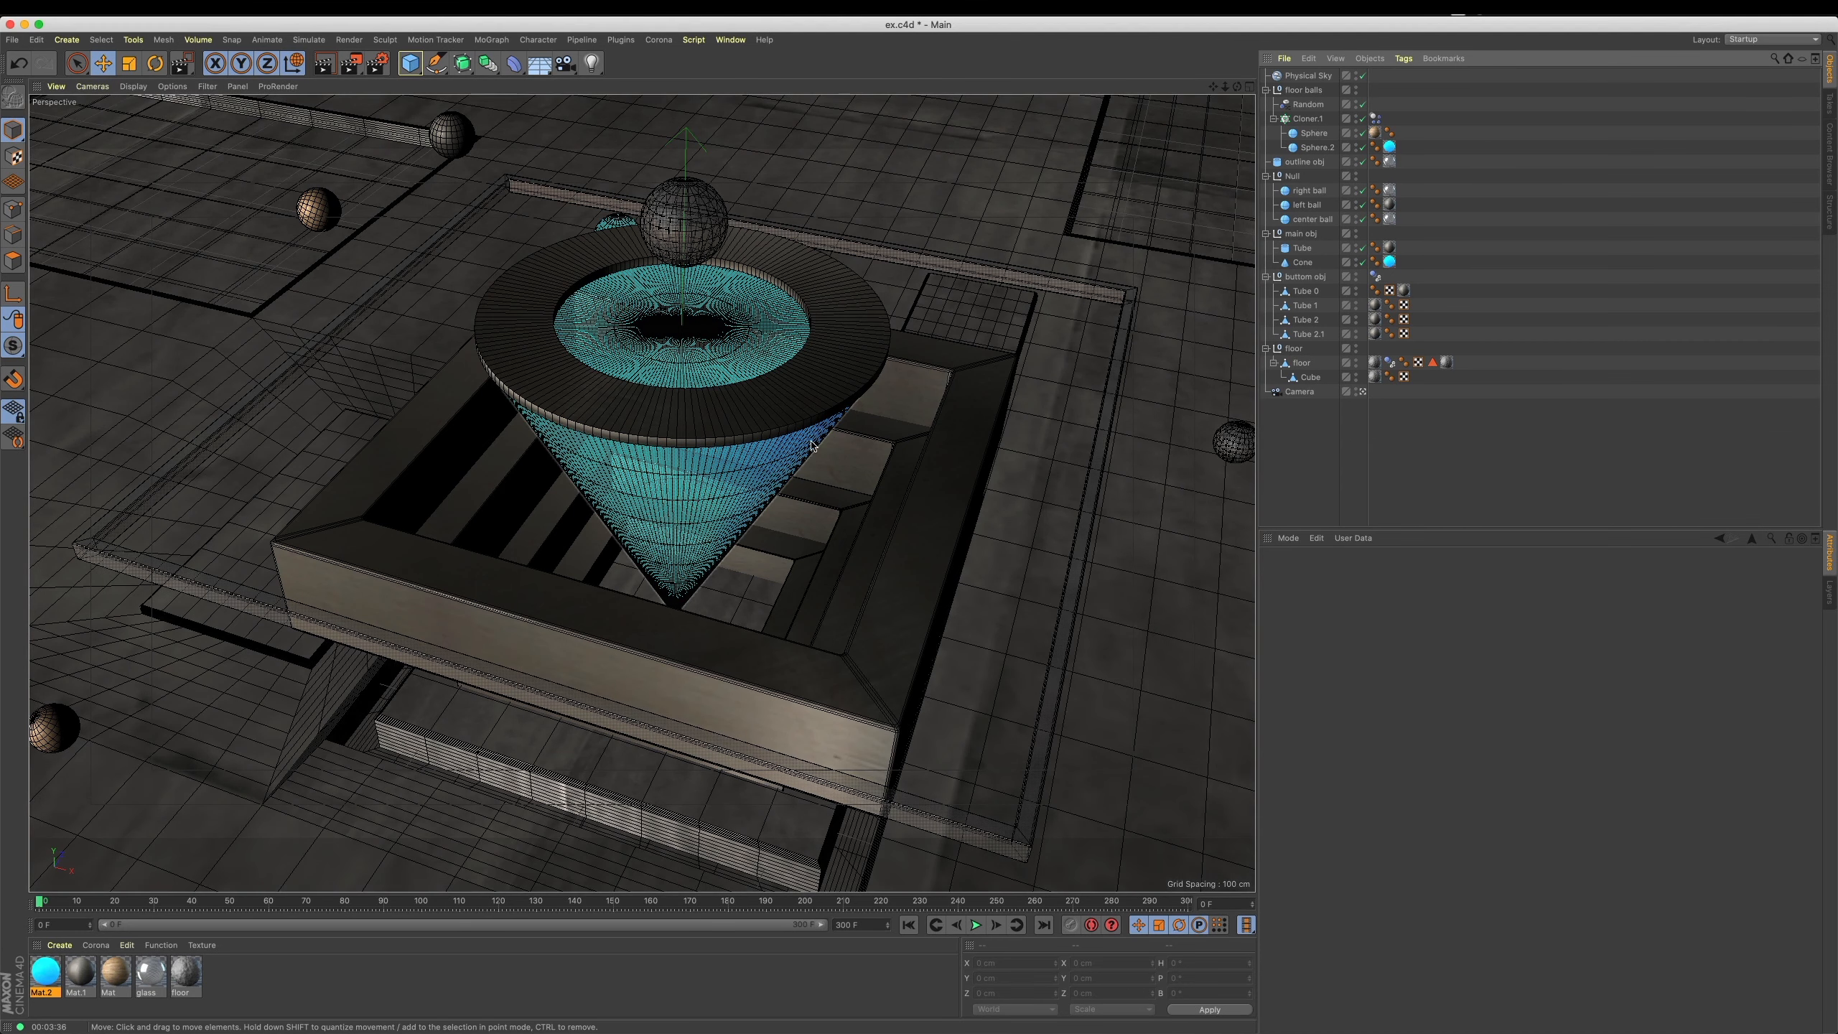
Play the floor balls' dynamics simulation from the start and stop it at frame 61.
click(734, 553)
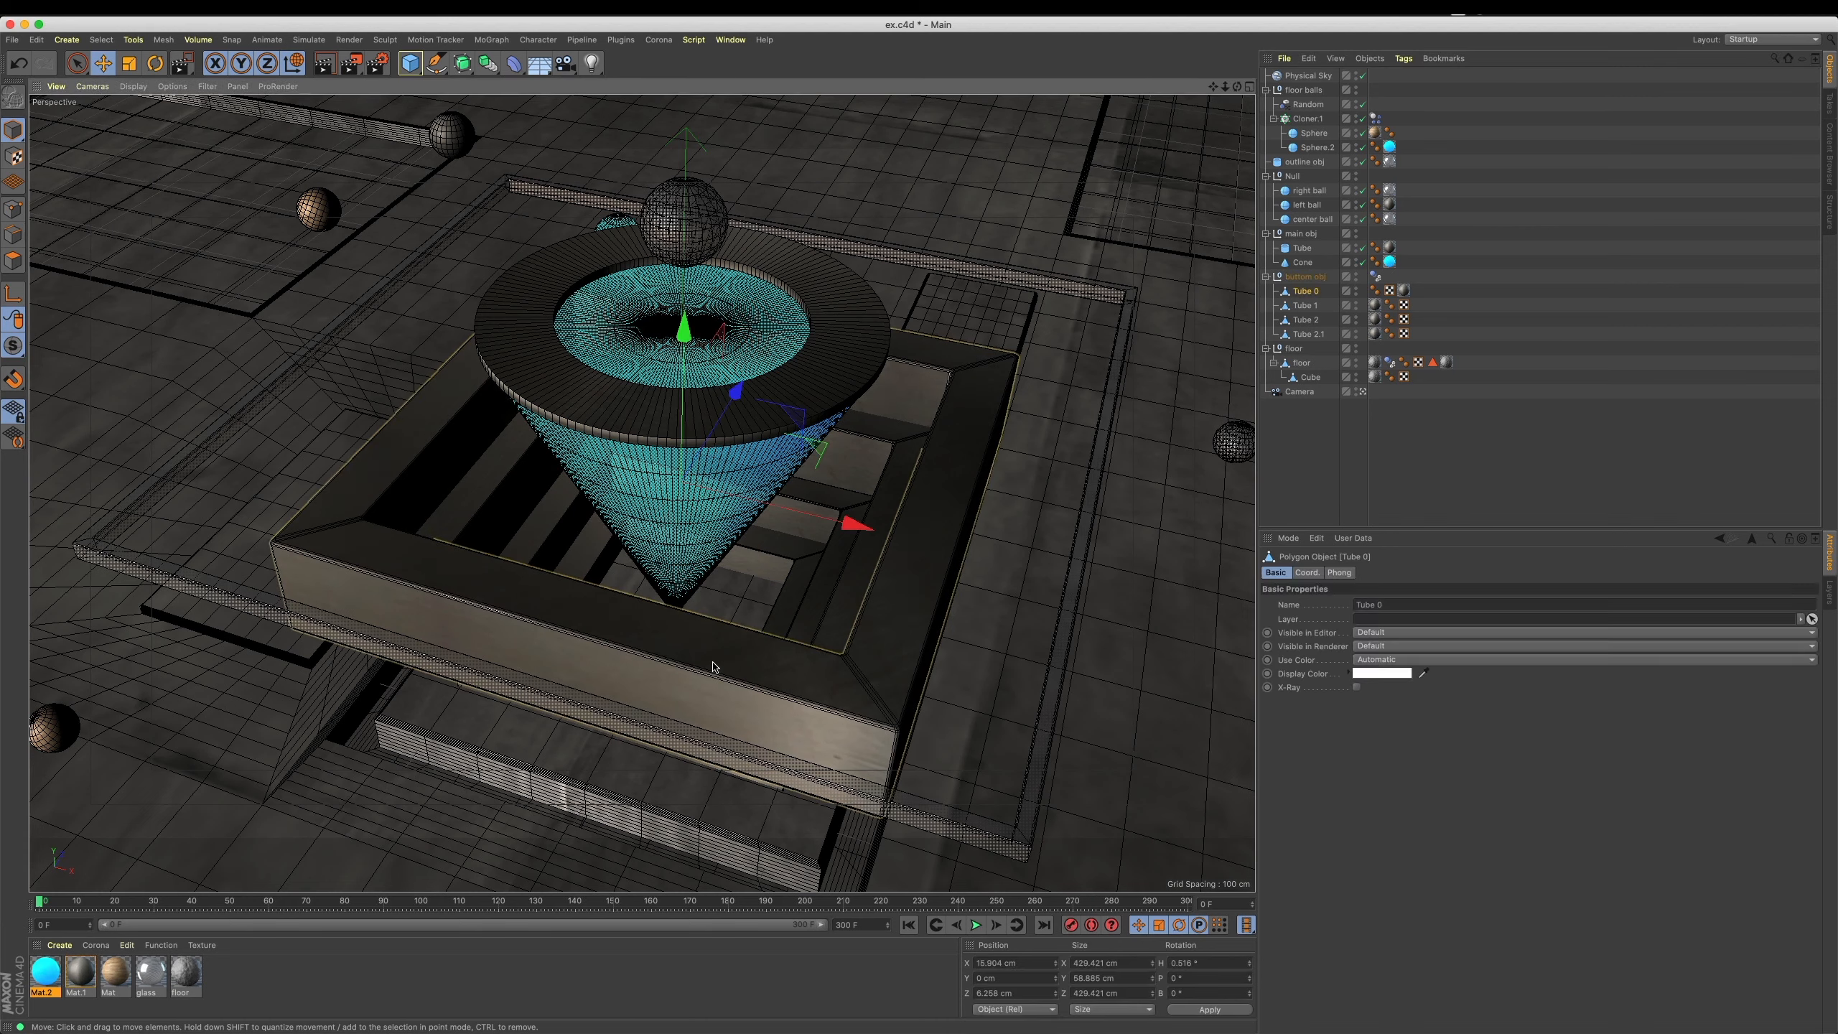
key(super+s)
click(1436, 411)
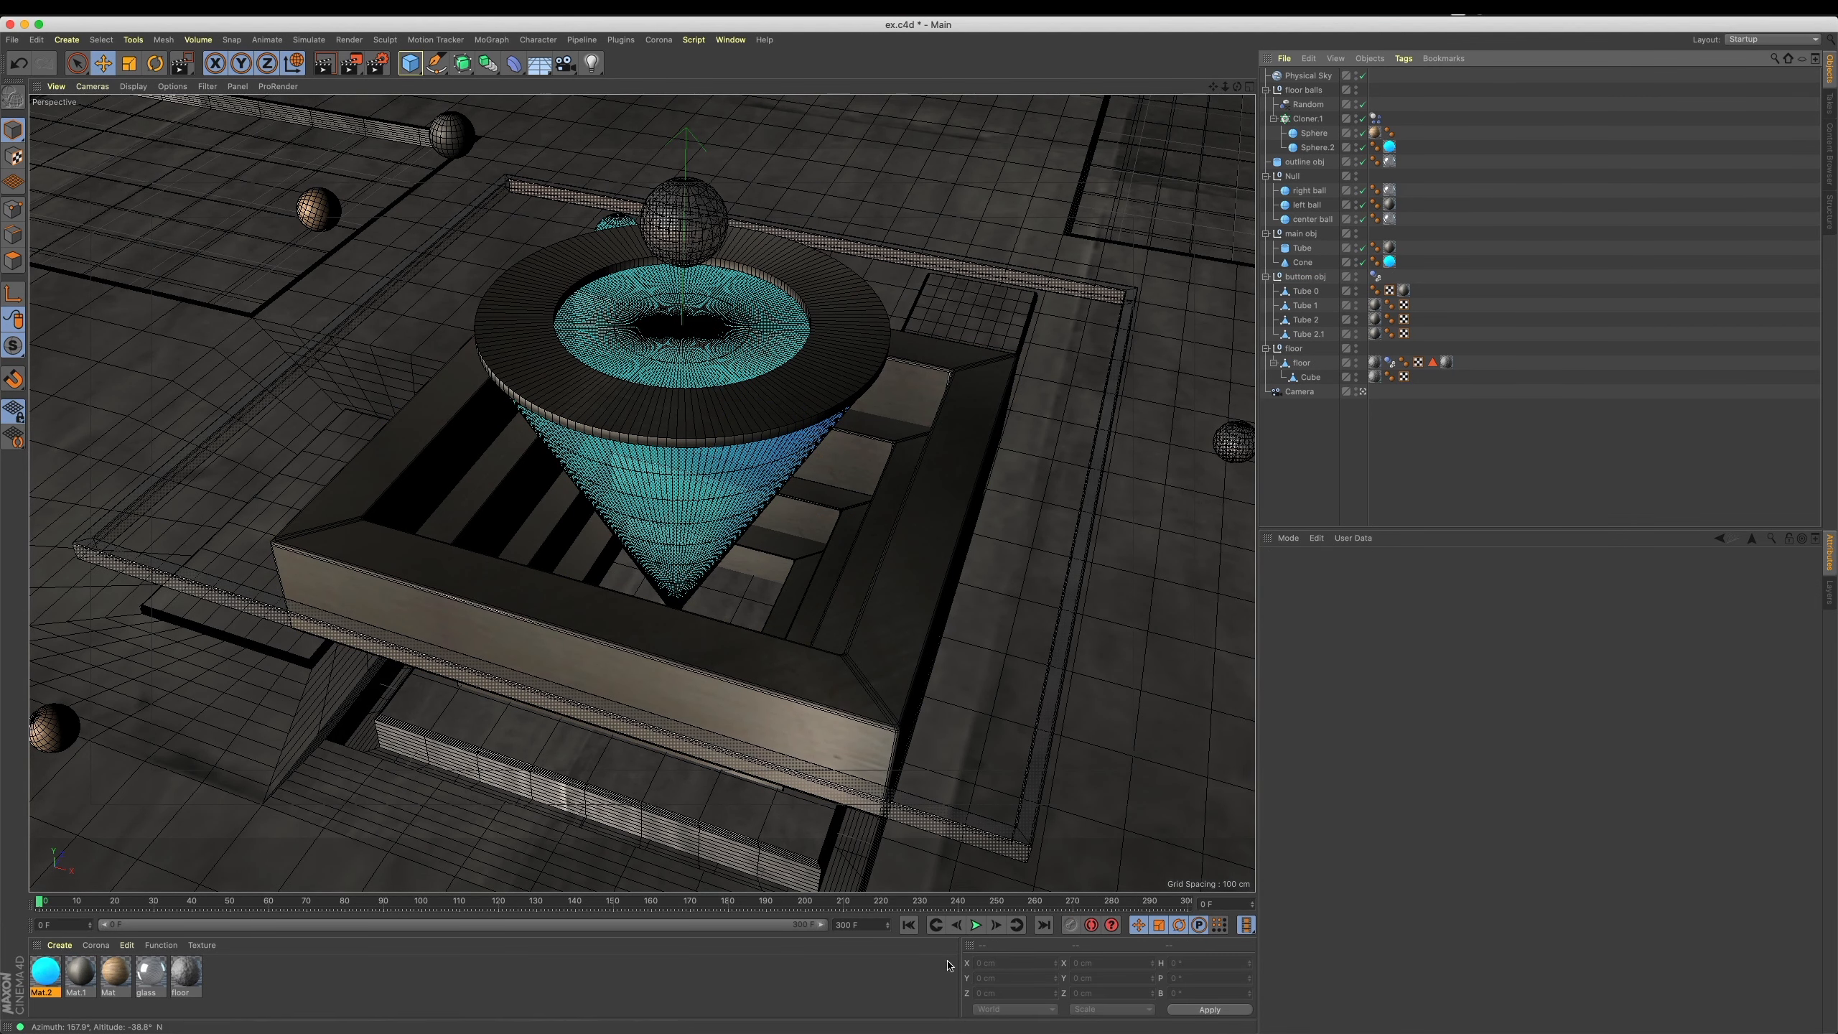
click(971, 925)
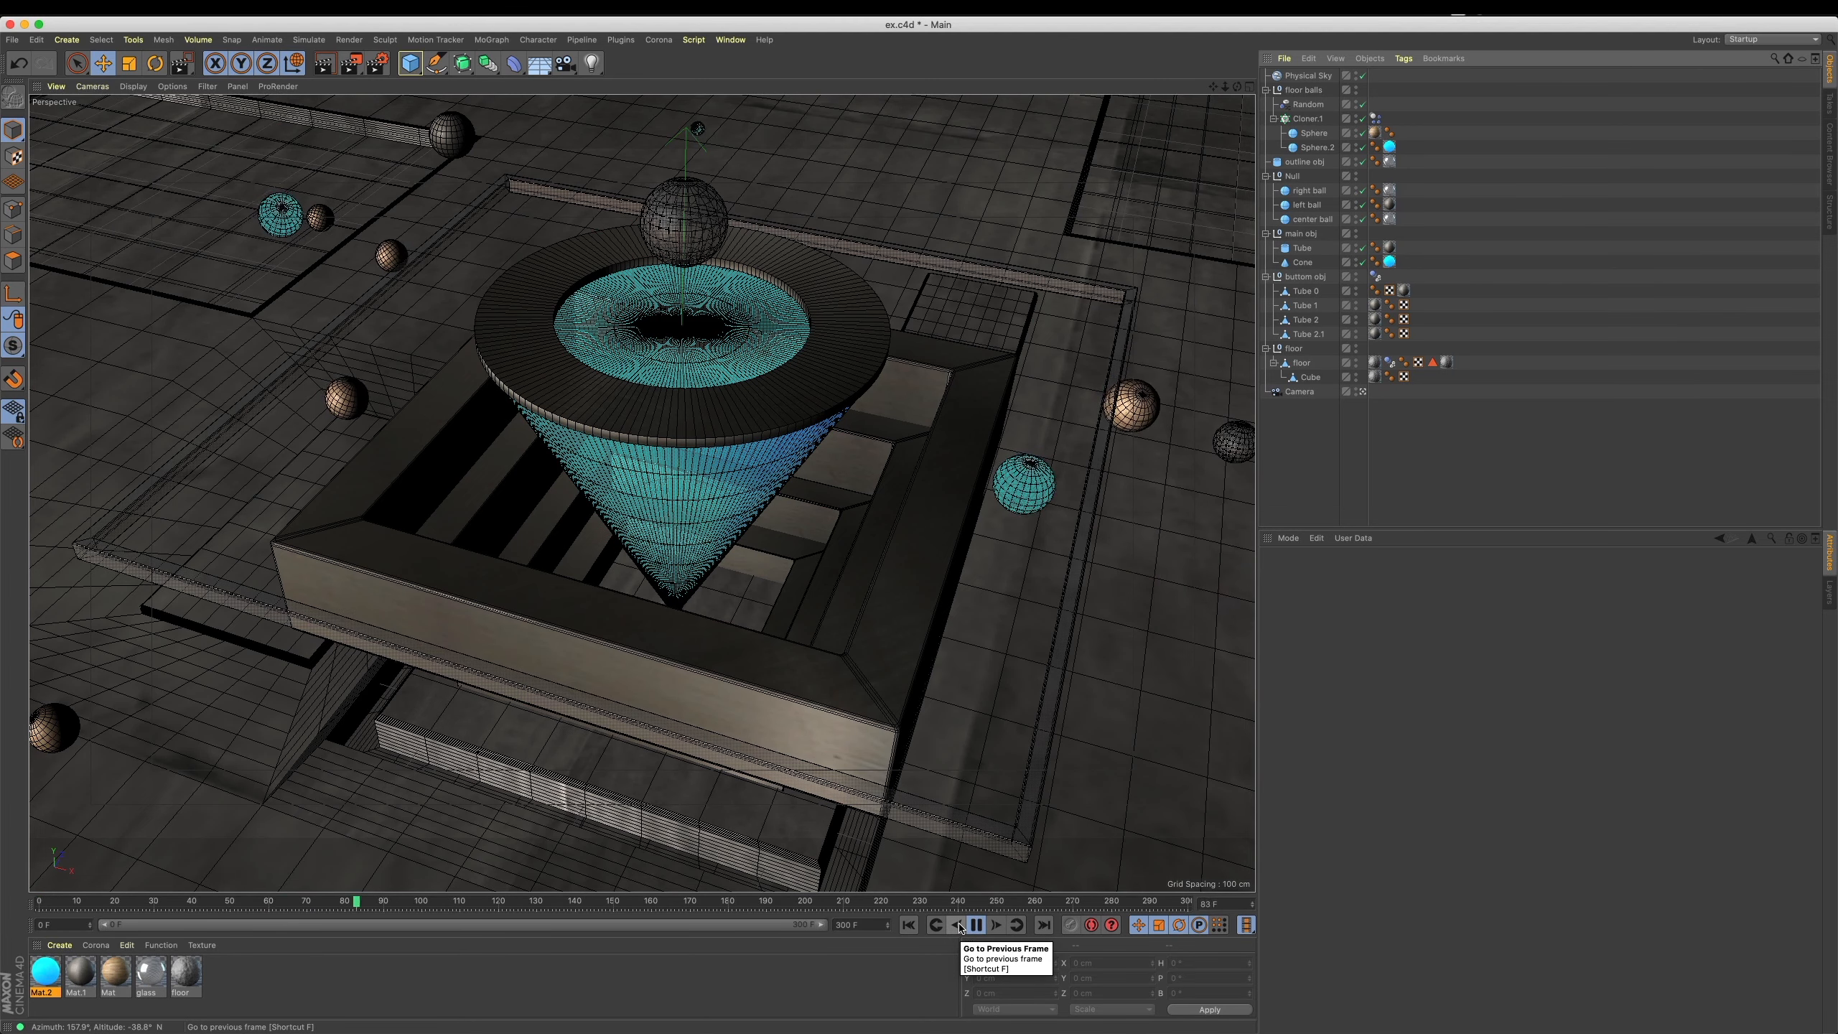
click(957, 925)
click(976, 927)
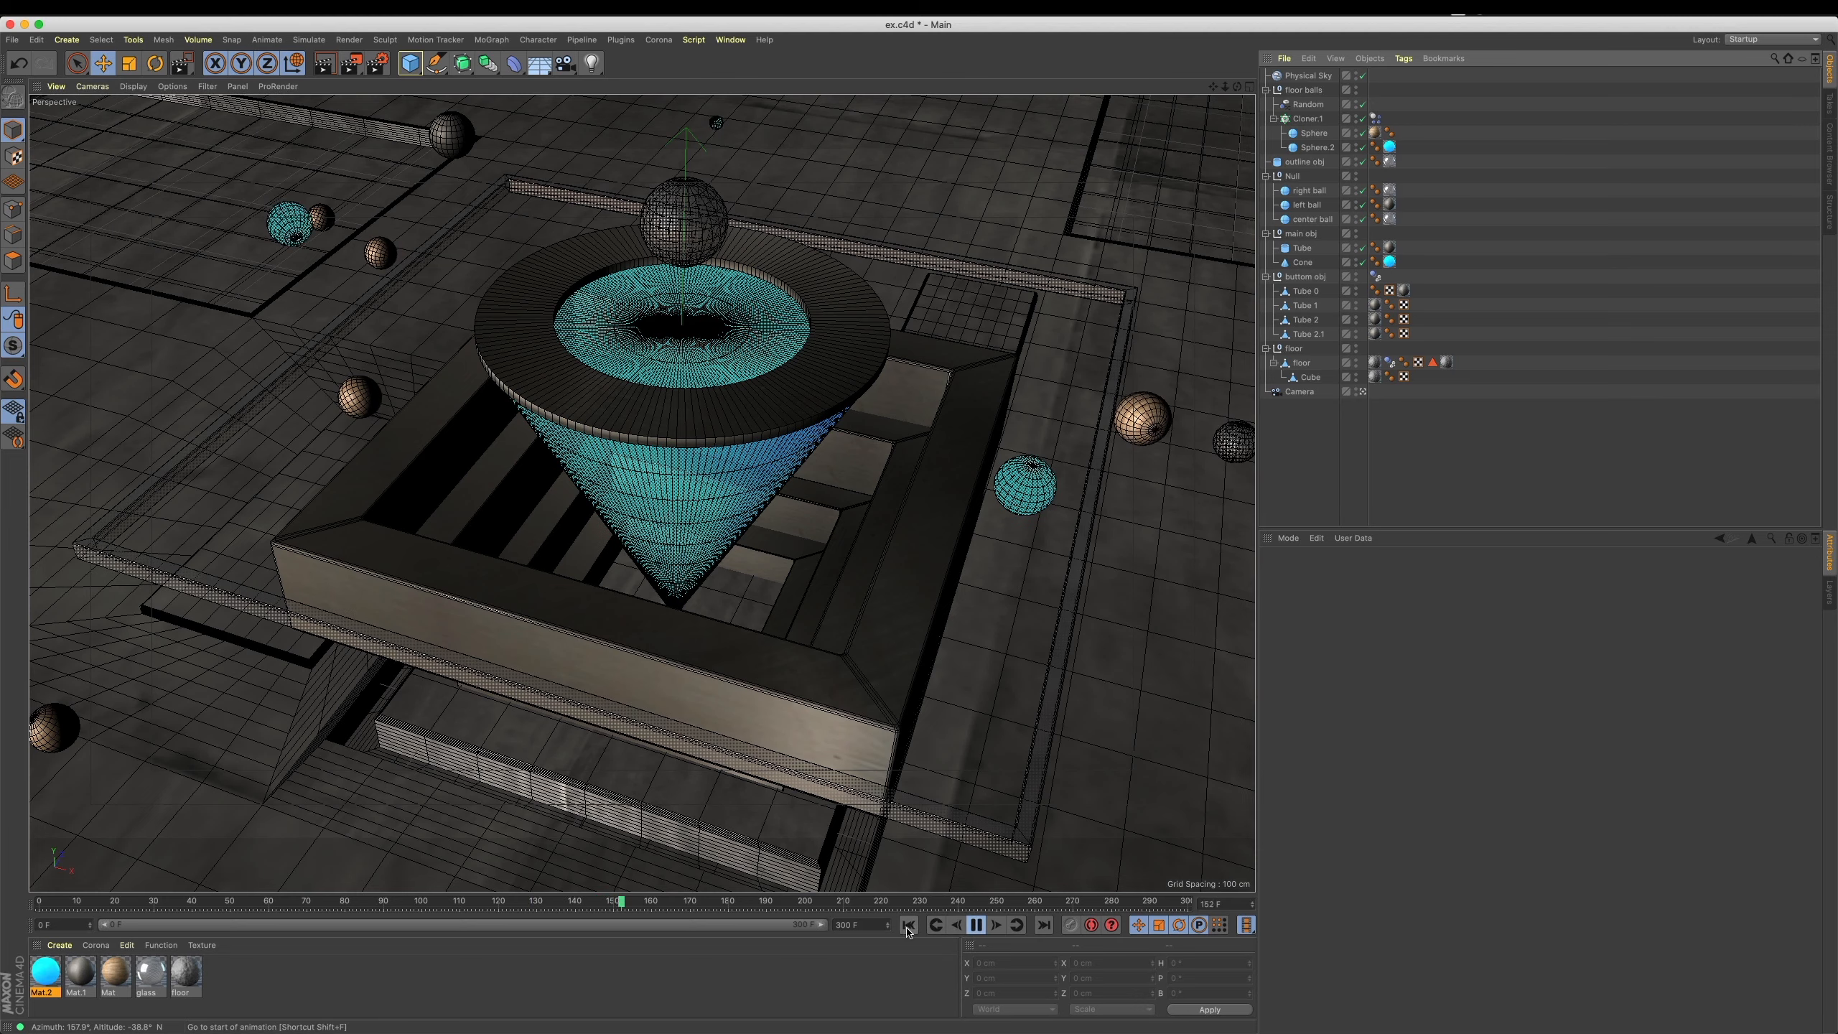
click(976, 926)
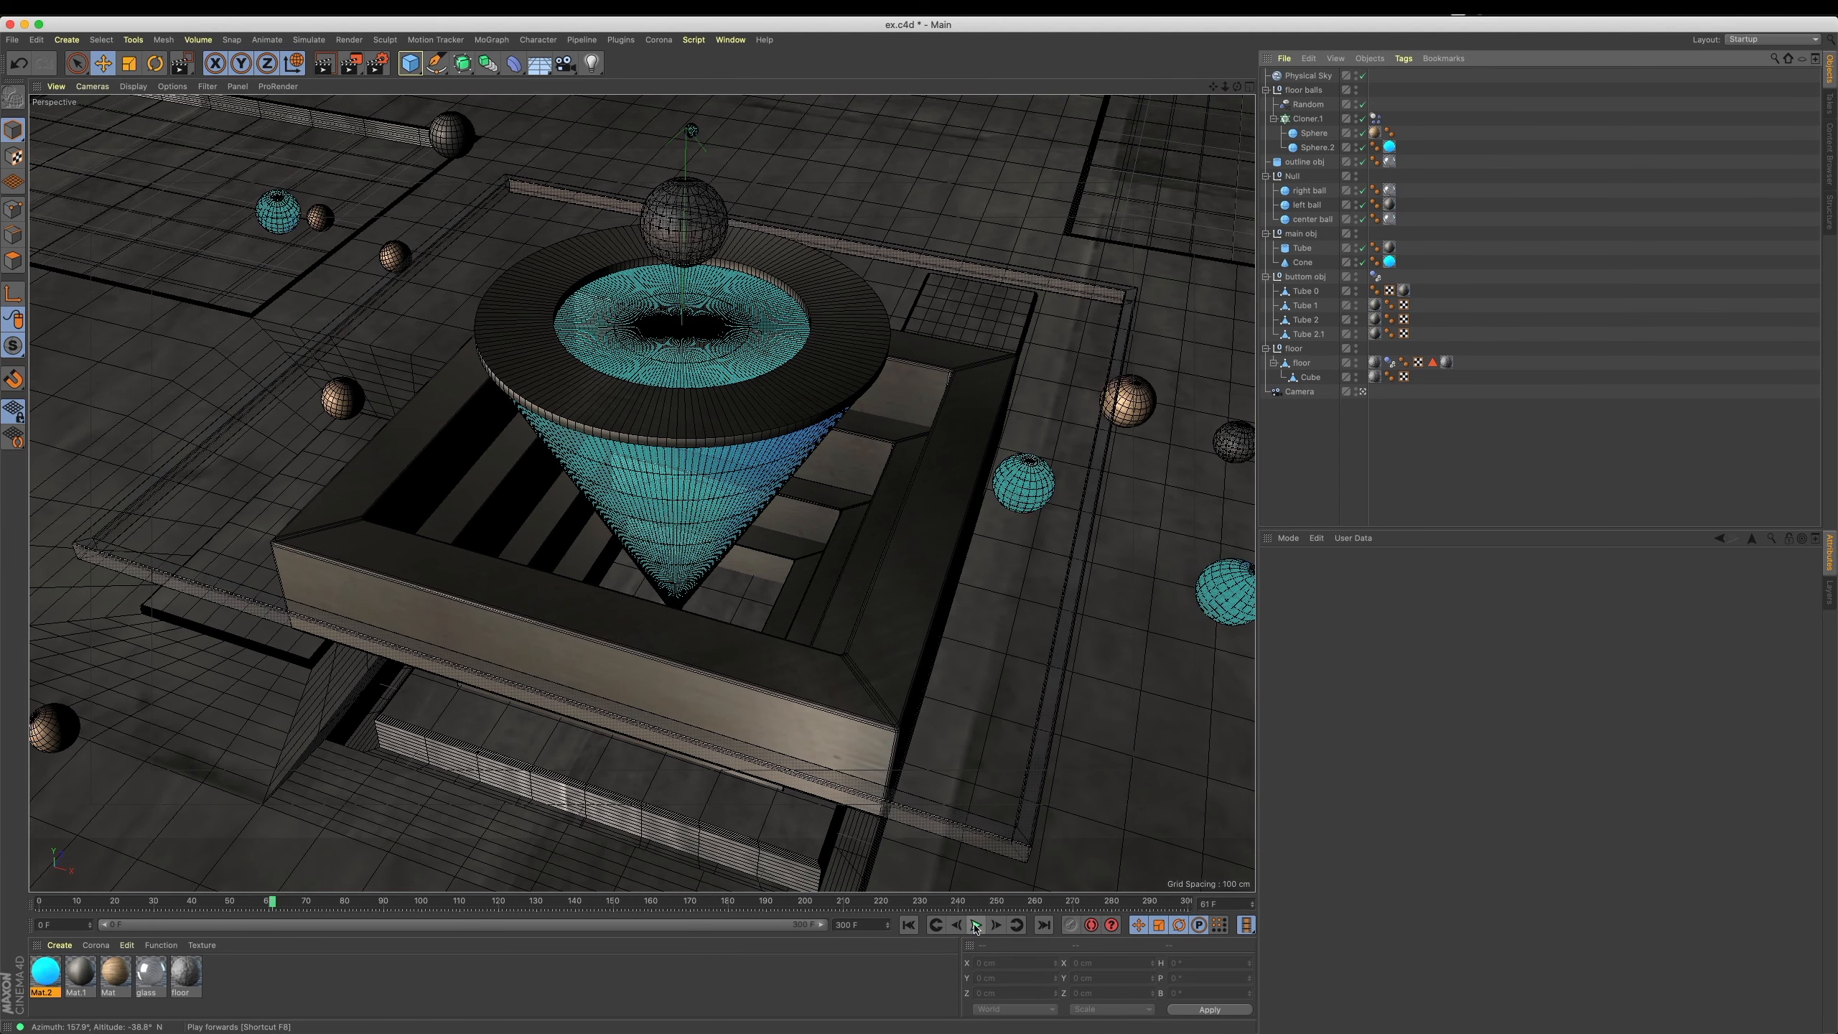
Set the current simulation pose as the initial state of all three Dynamics Body tags and play it back.
click(1391, 364)
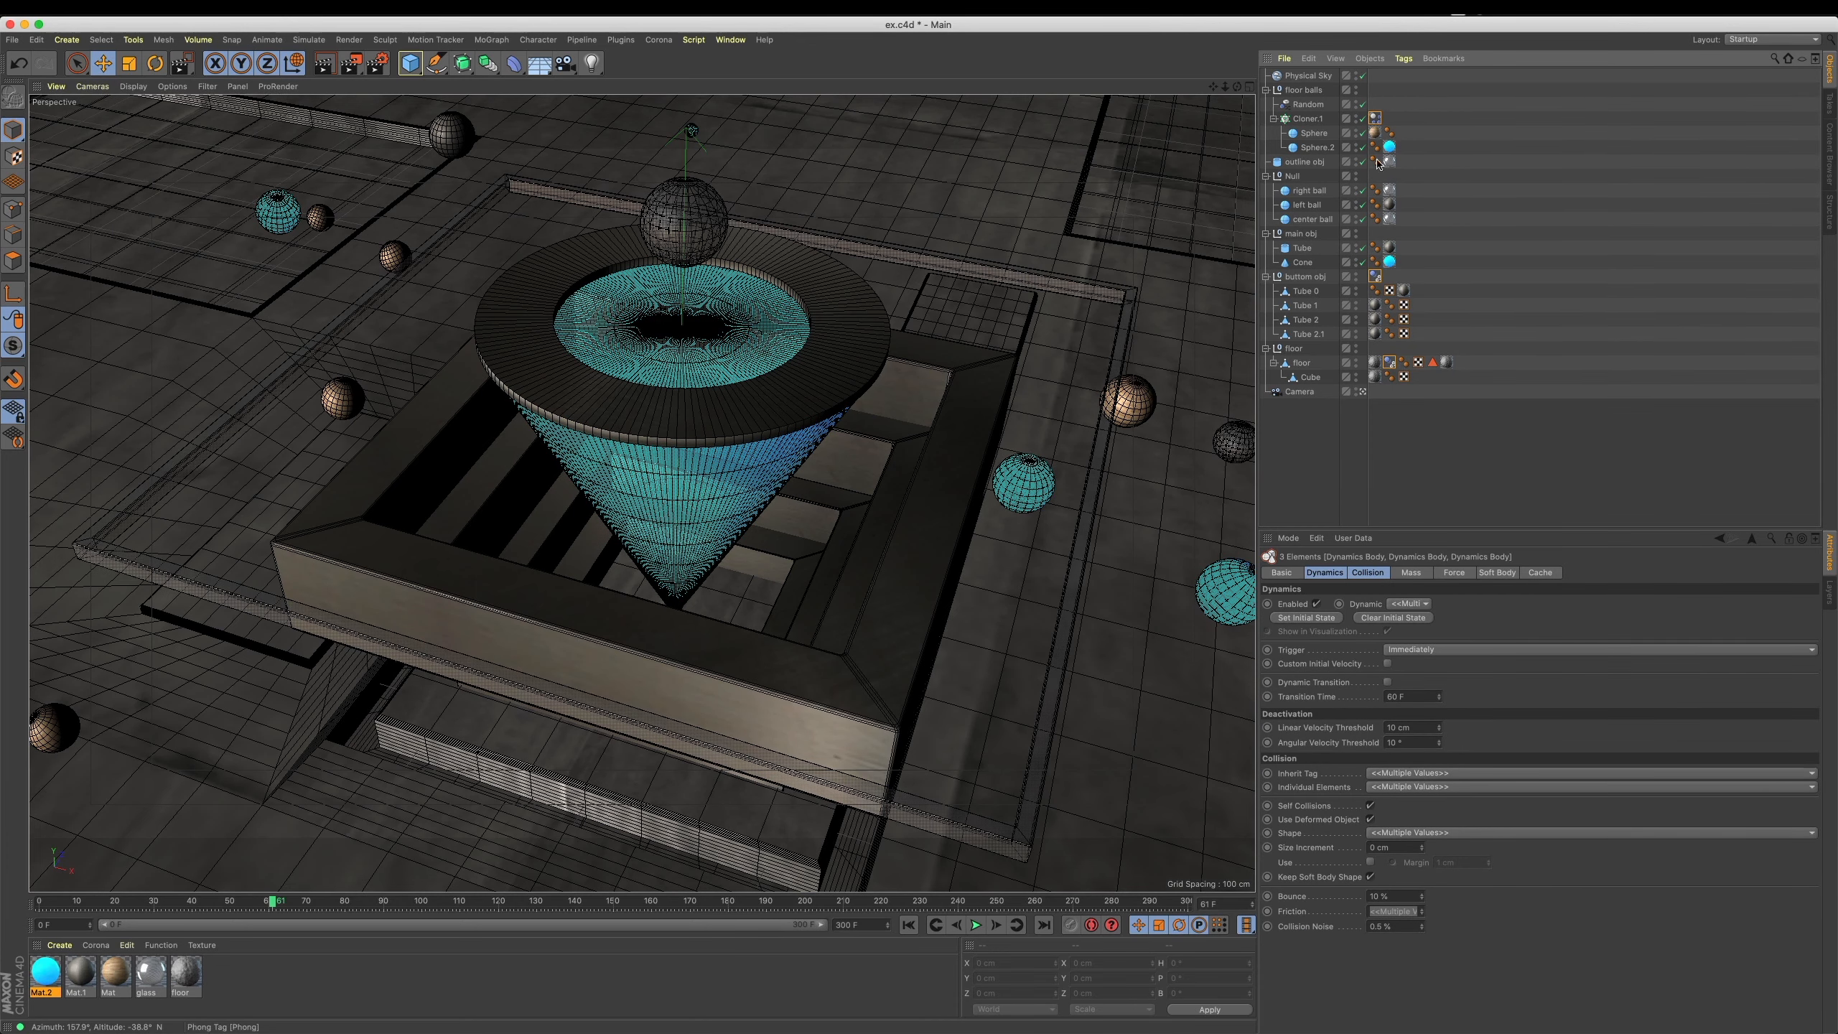
click(1539, 573)
click(1269, 572)
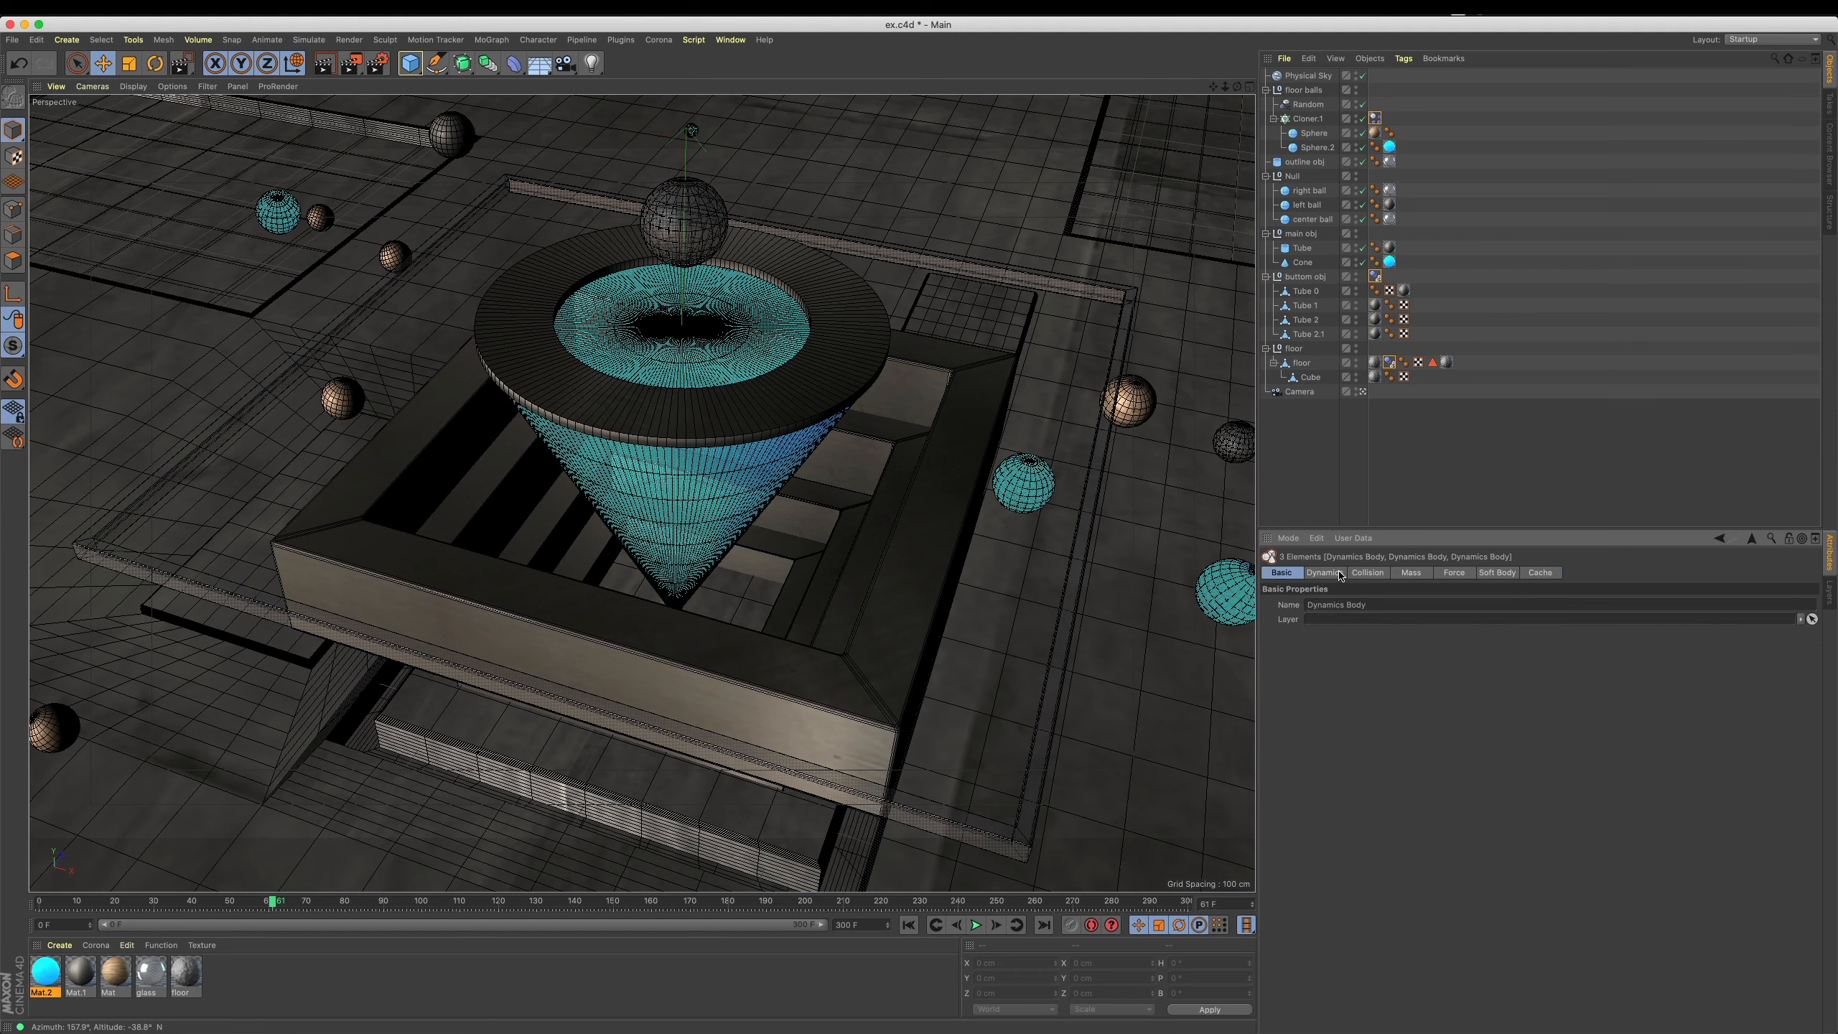
click(1324, 573)
click(1325, 621)
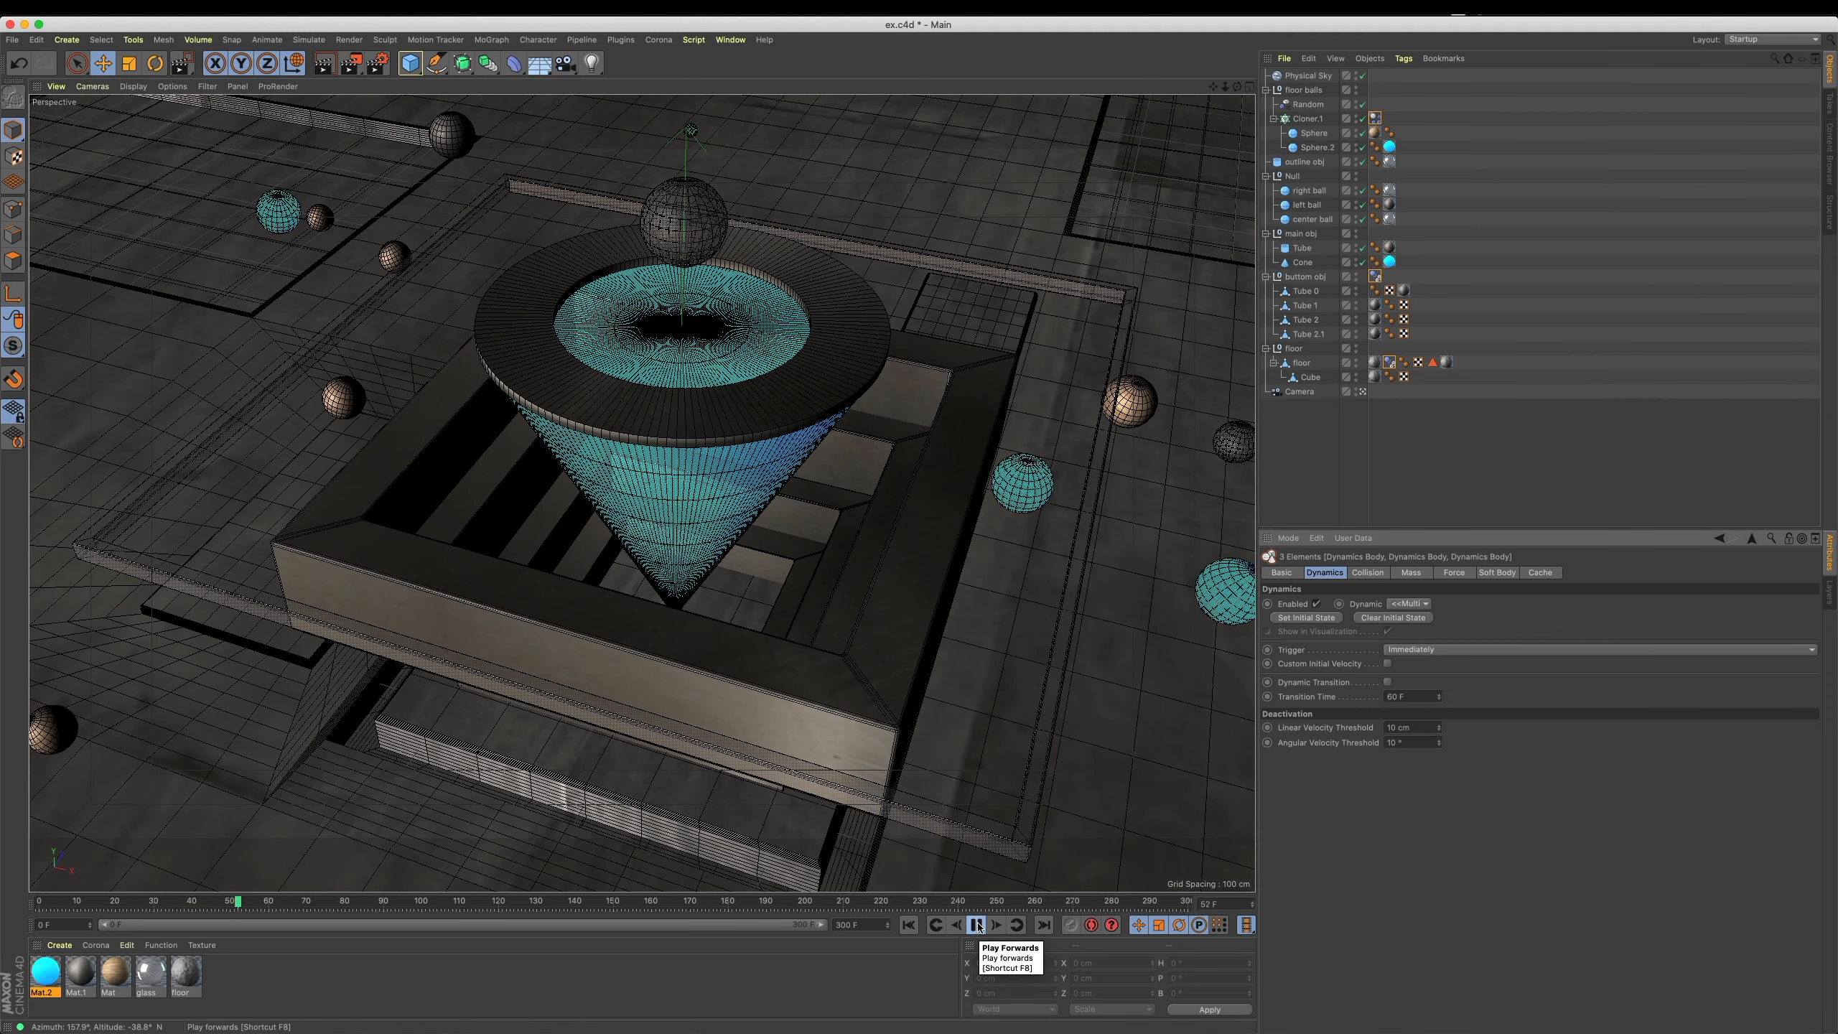
click(977, 926)
Select the main obj null, return to frame 0 and shorten the timeline to 90 frames.
click(767, 385)
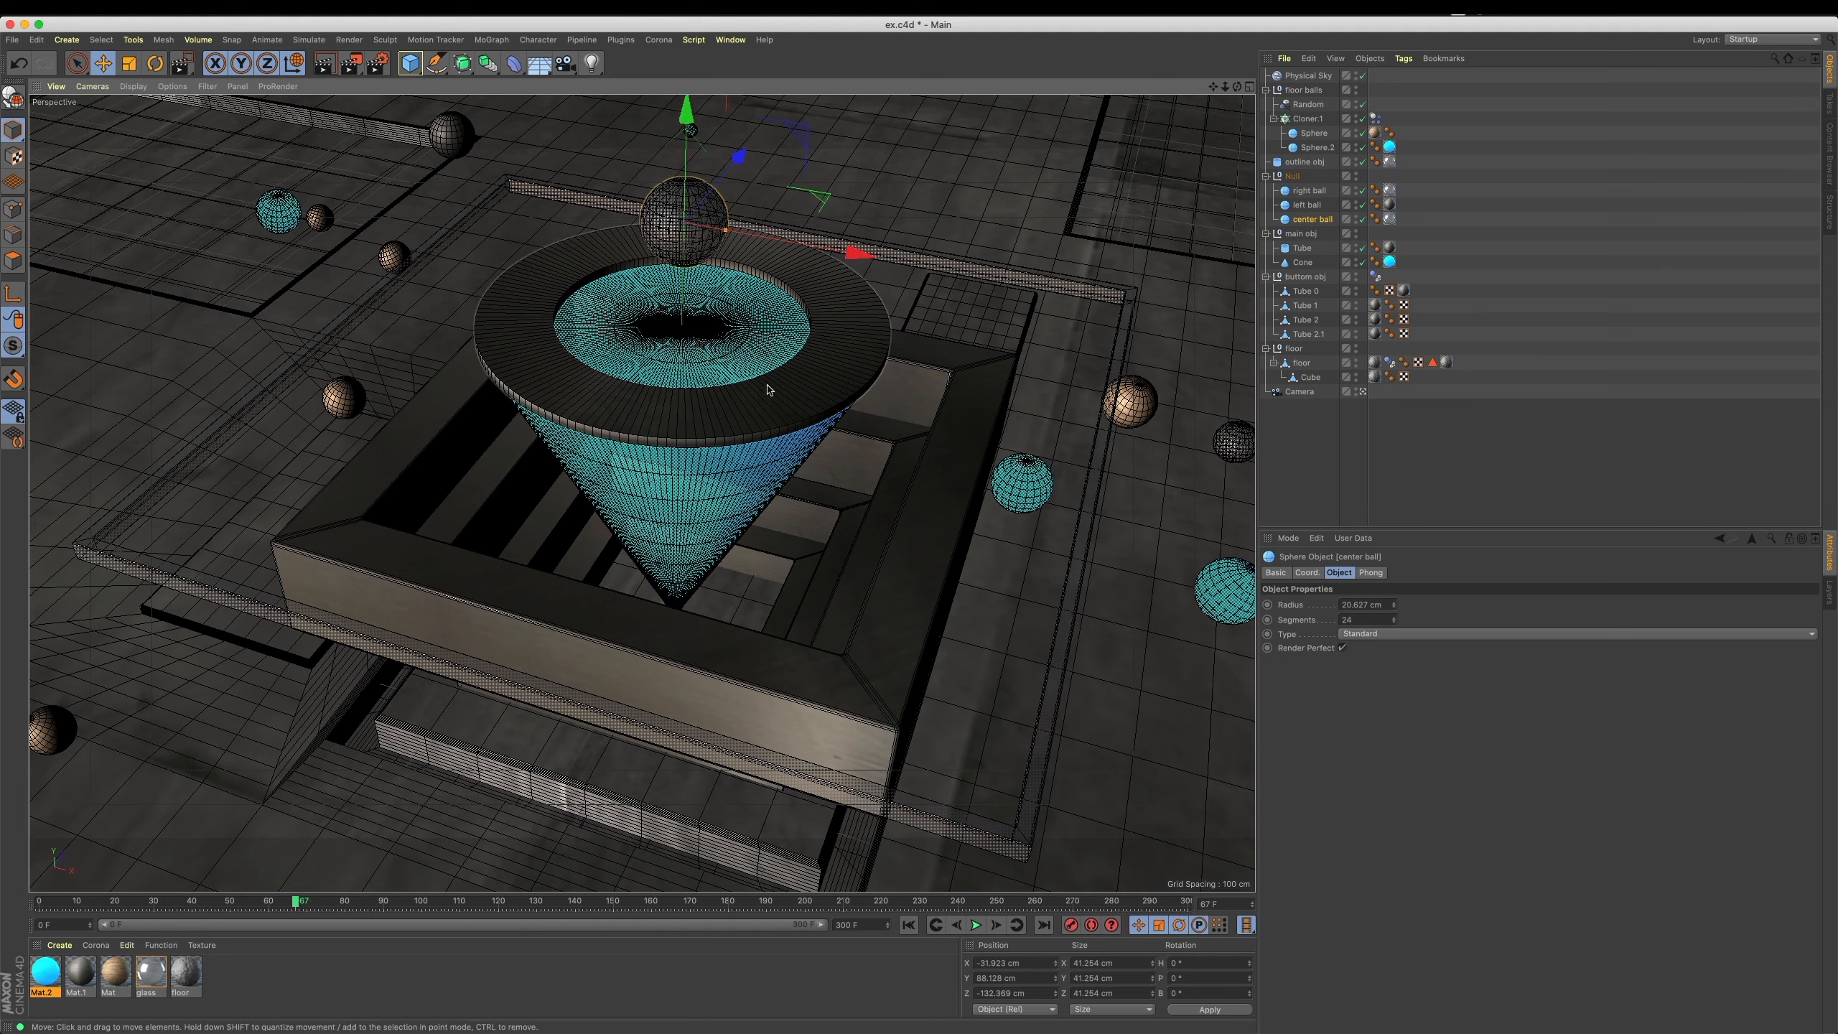
click(774, 404)
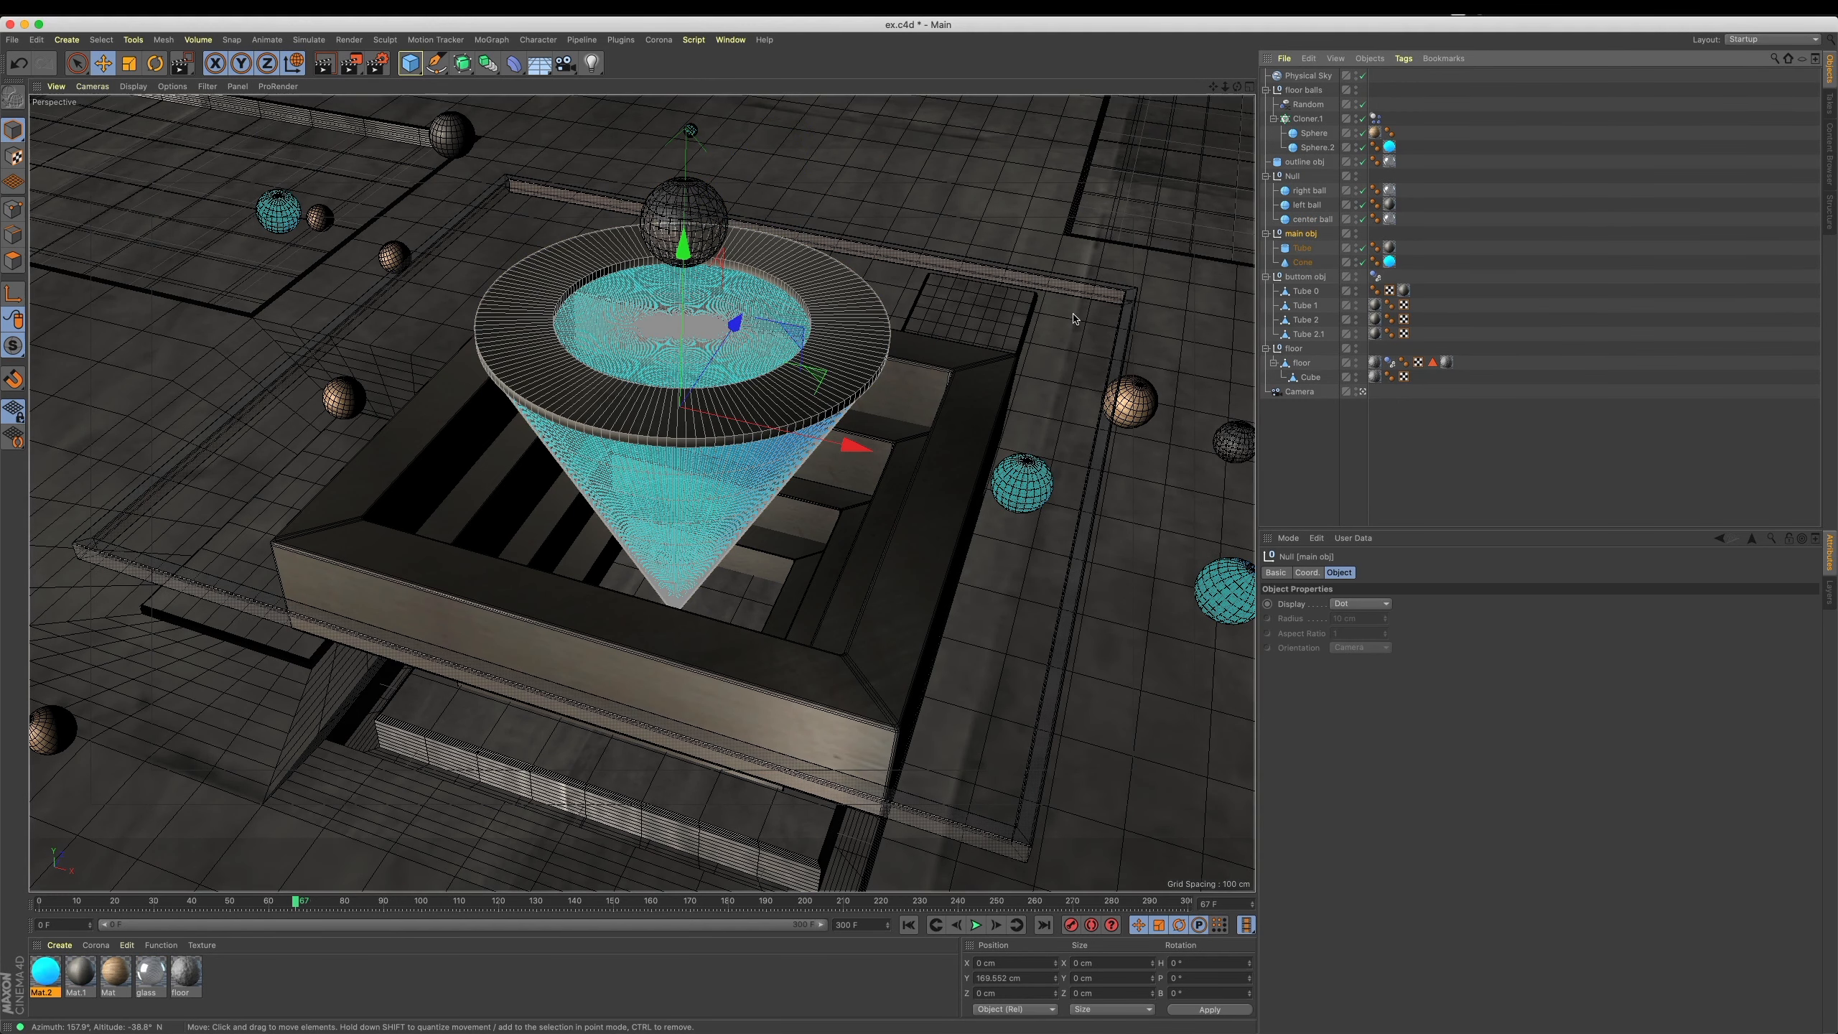
click(909, 926)
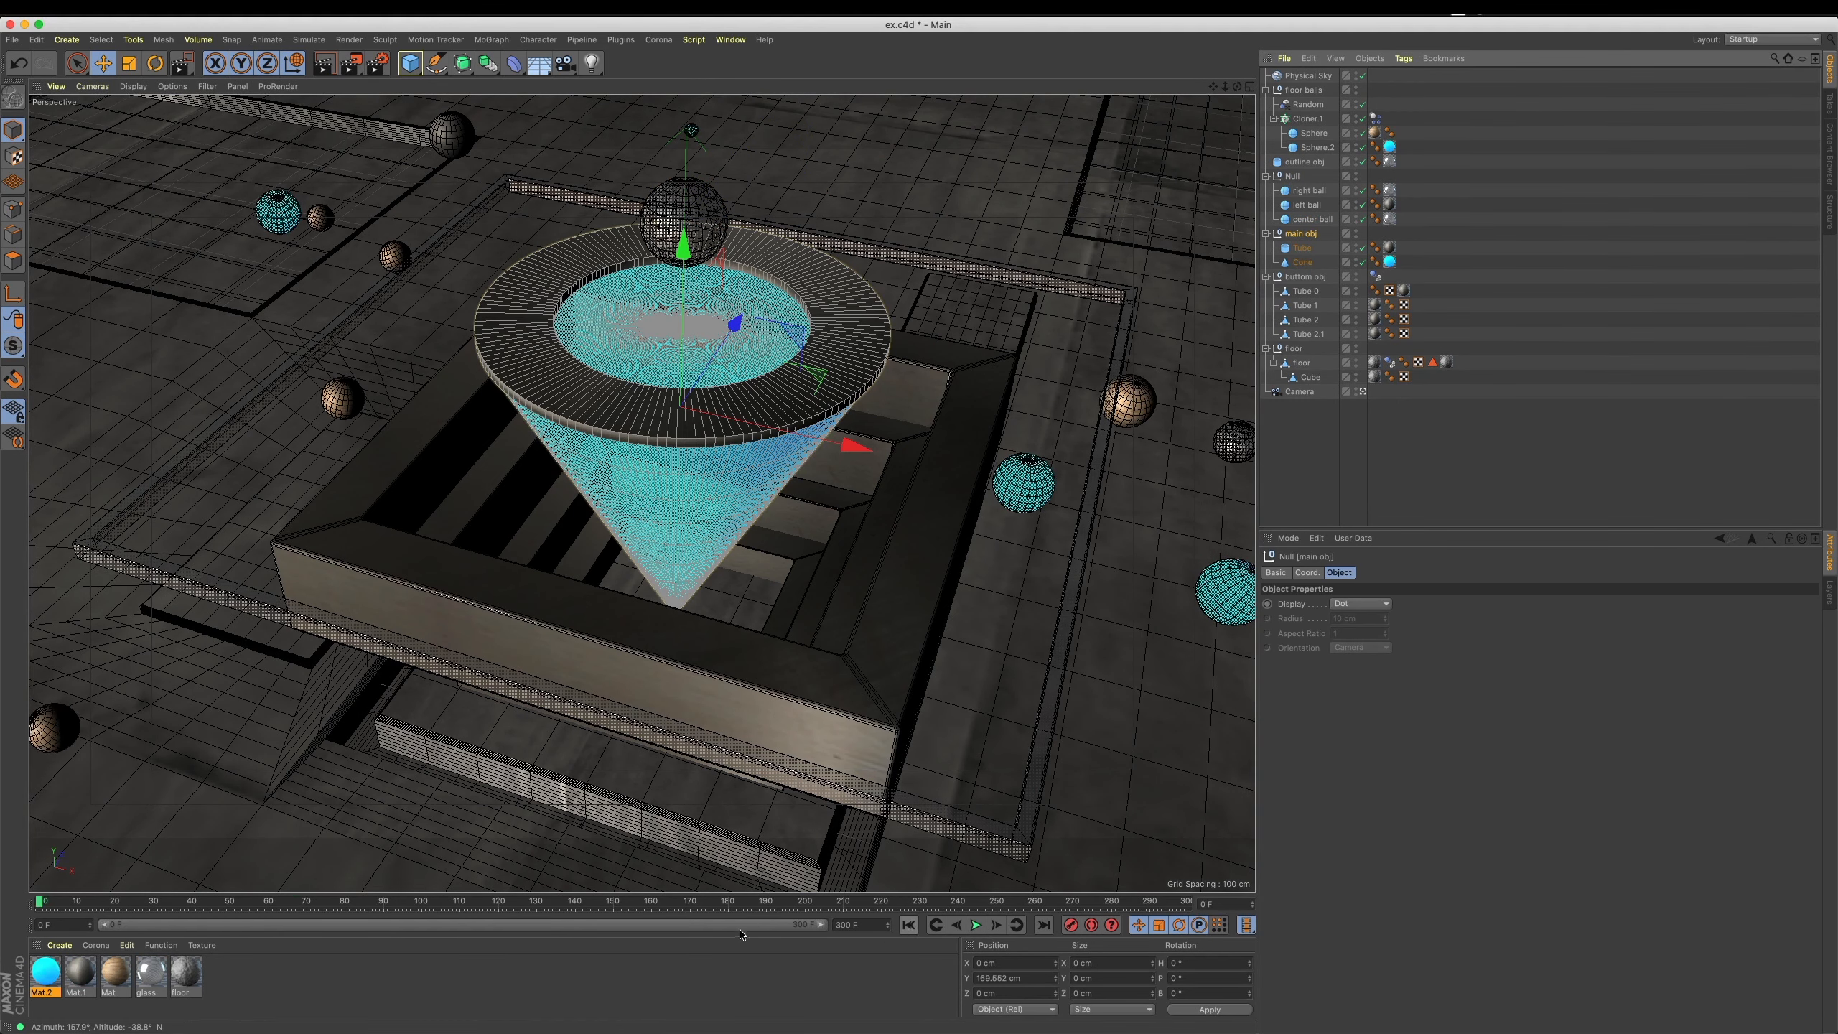
click(864, 921)
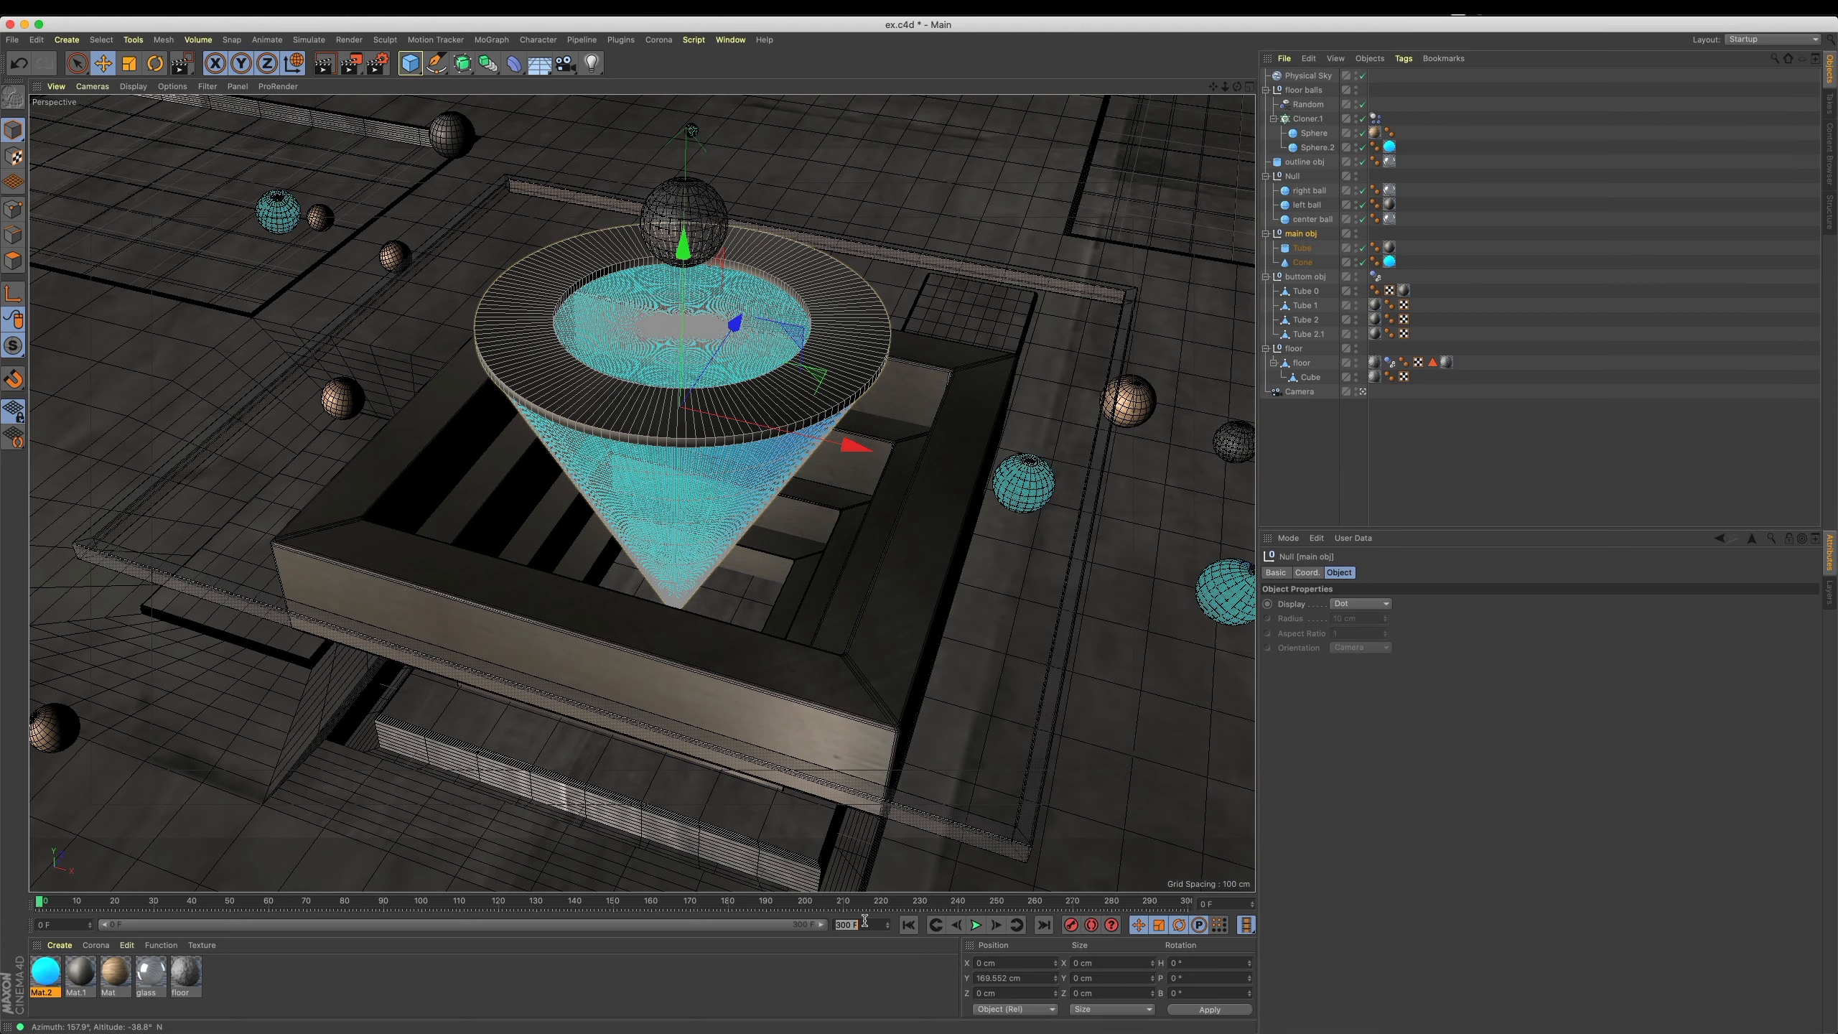
text(90)
key(Return)
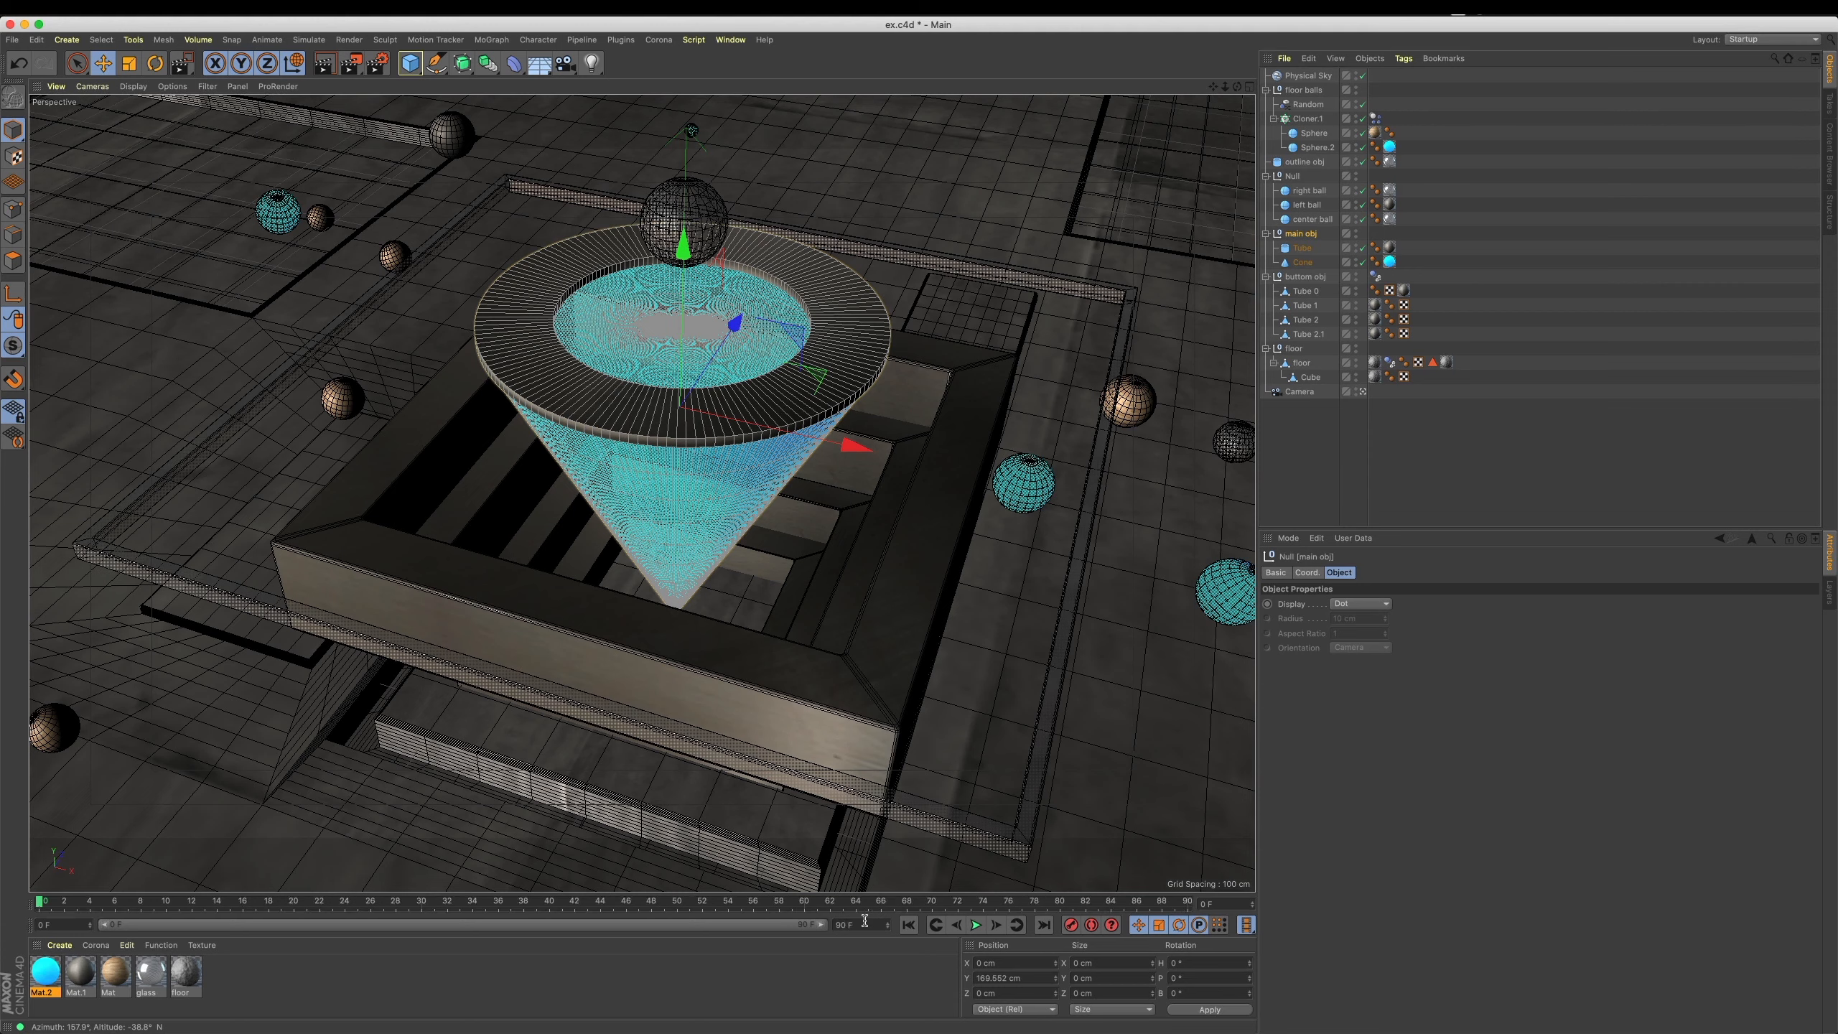
With autokeying on, key main obj at frames 0 and 90, and lower it to about Y 153 cm at frame 23.
click(1091, 927)
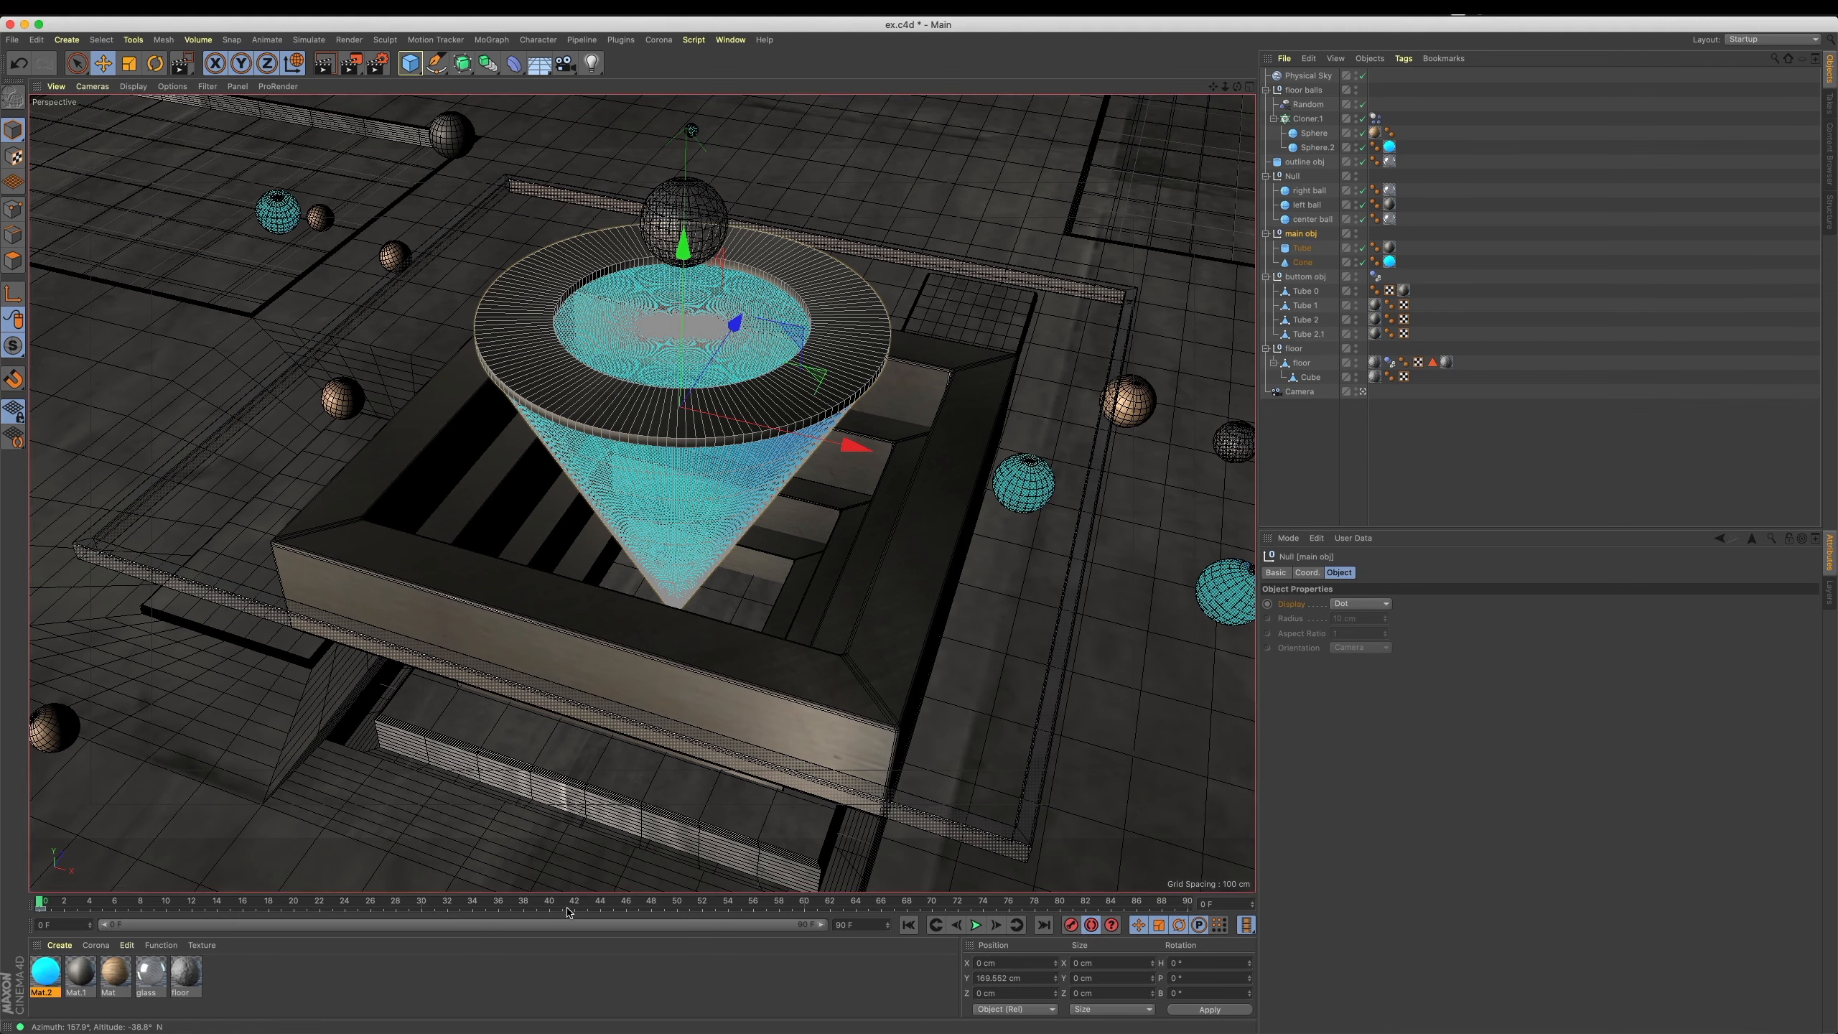
drag(44, 914, 77, 914)
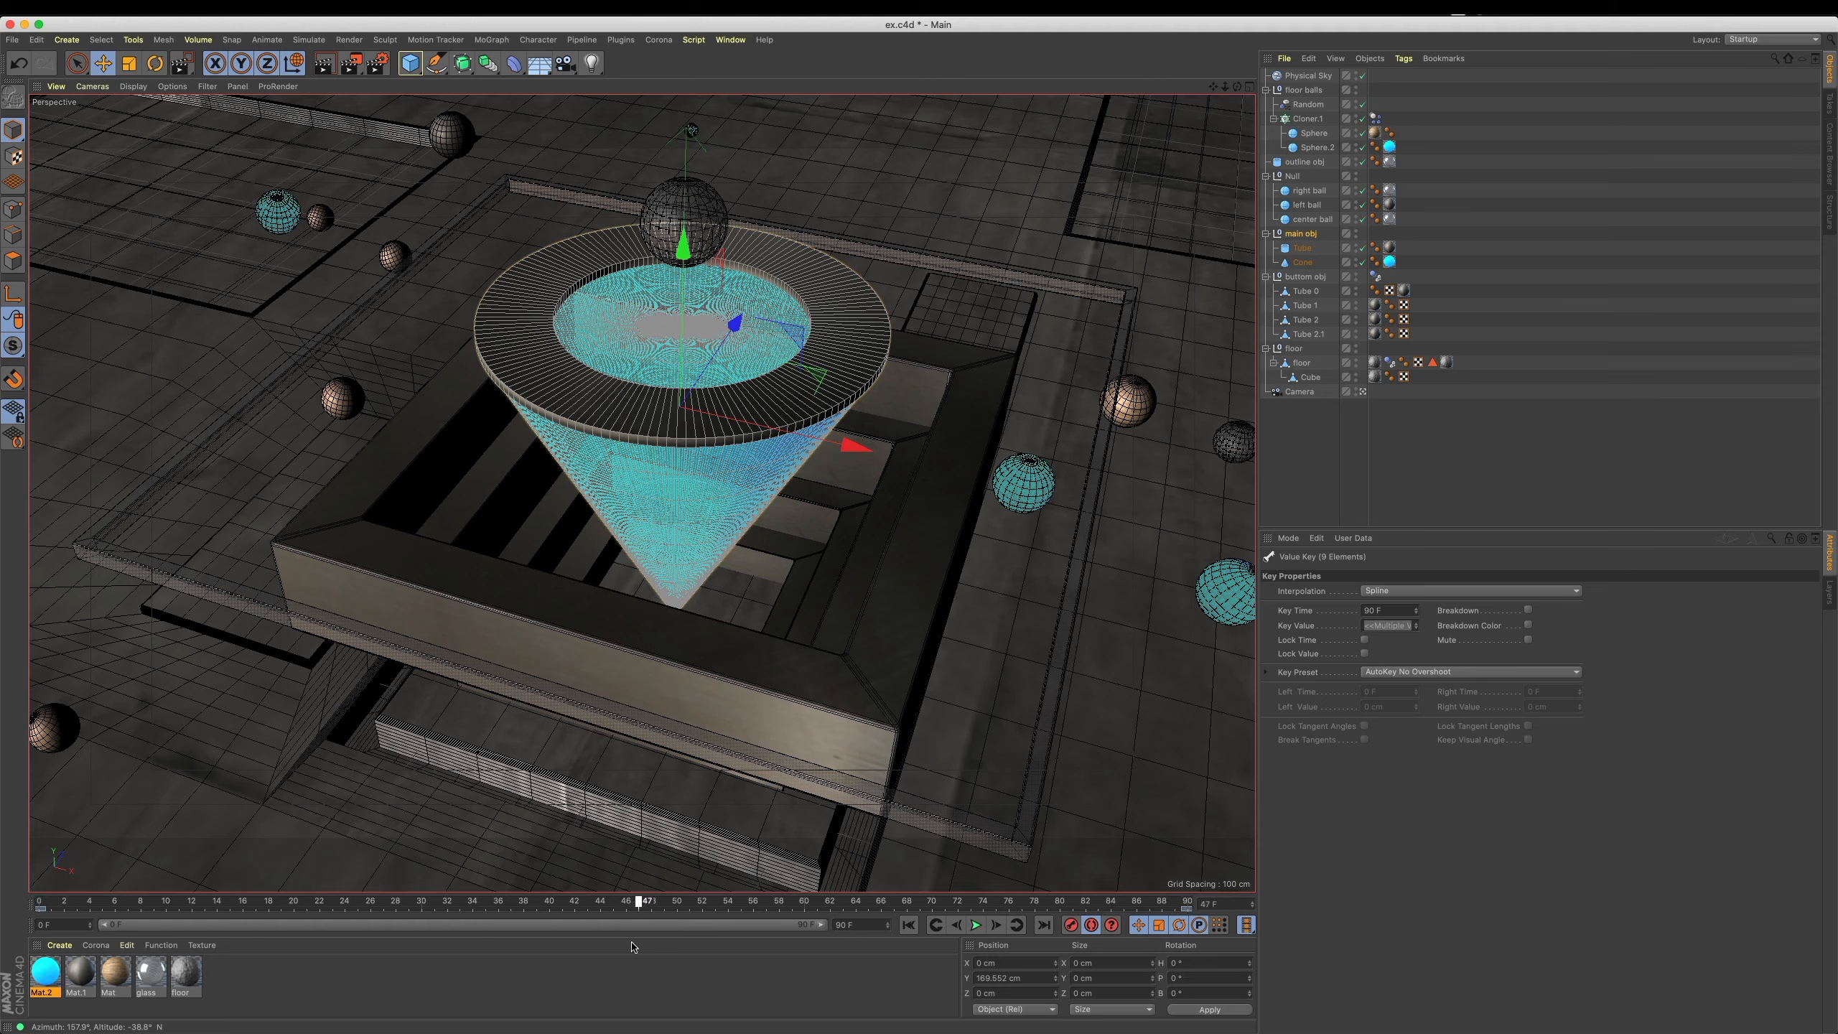
drag(683, 269, 683, 300)
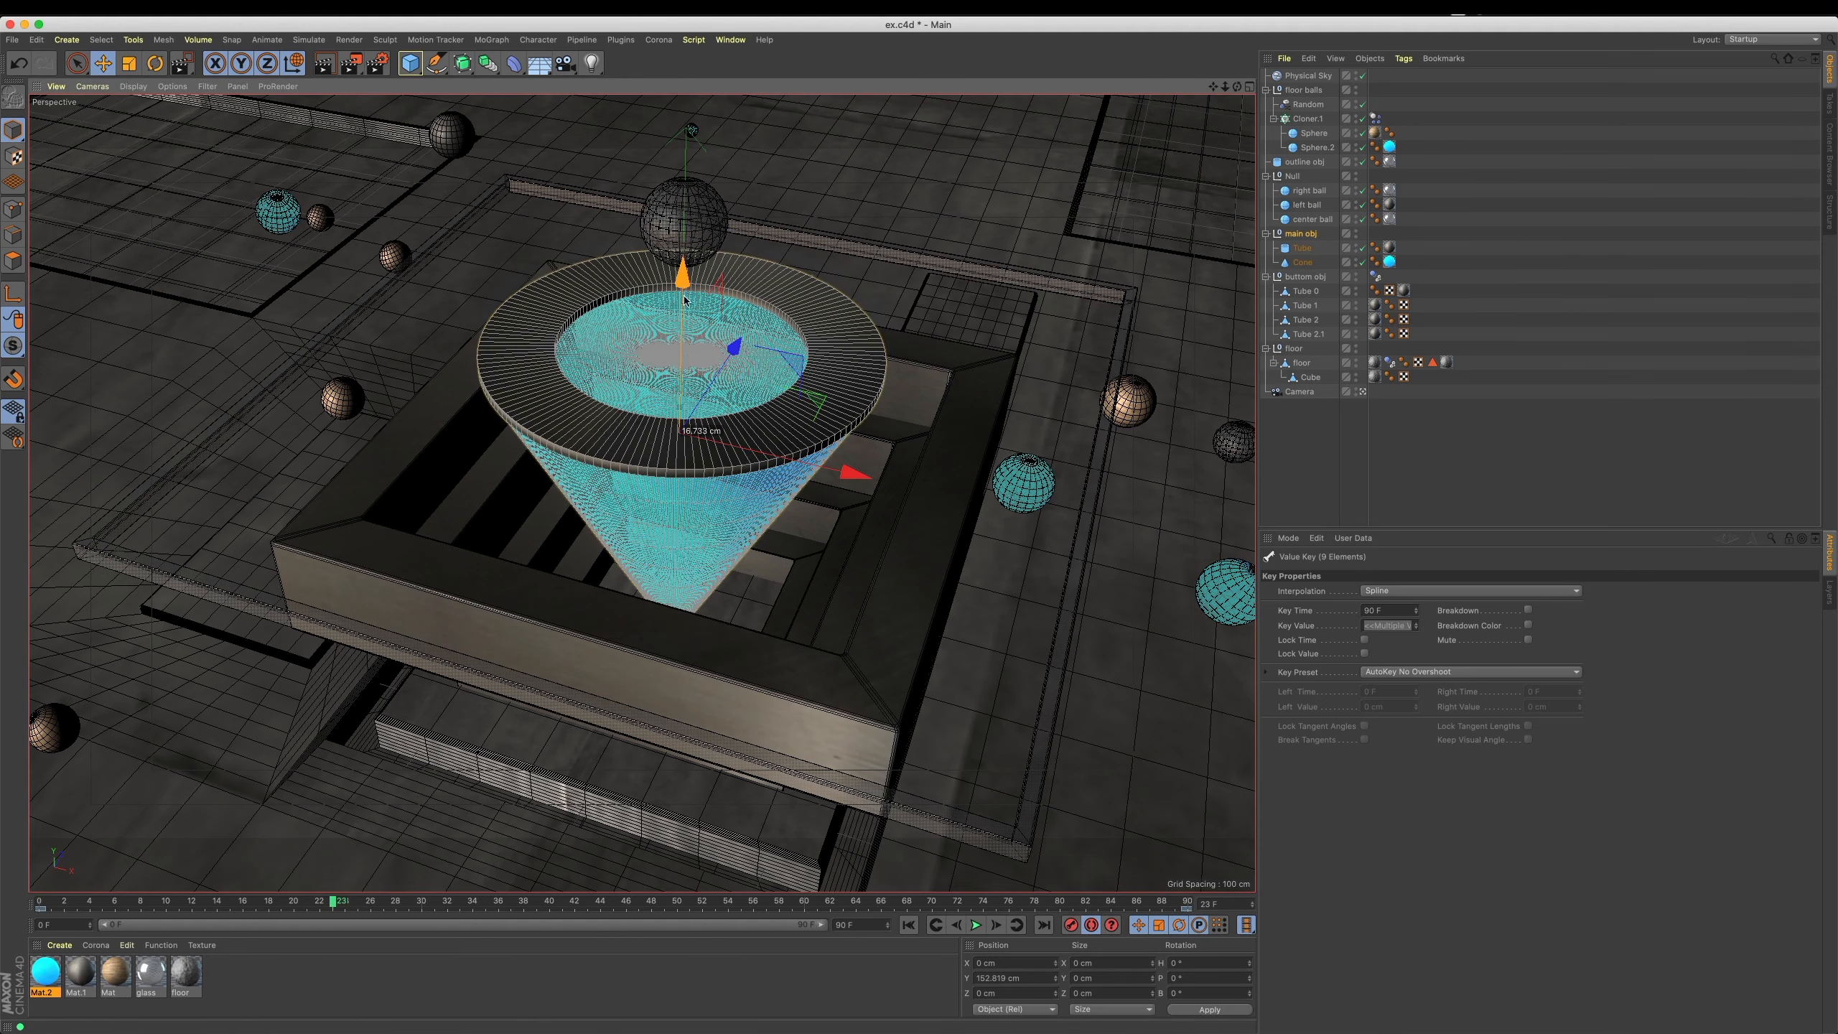
click(914, 925)
click(976, 925)
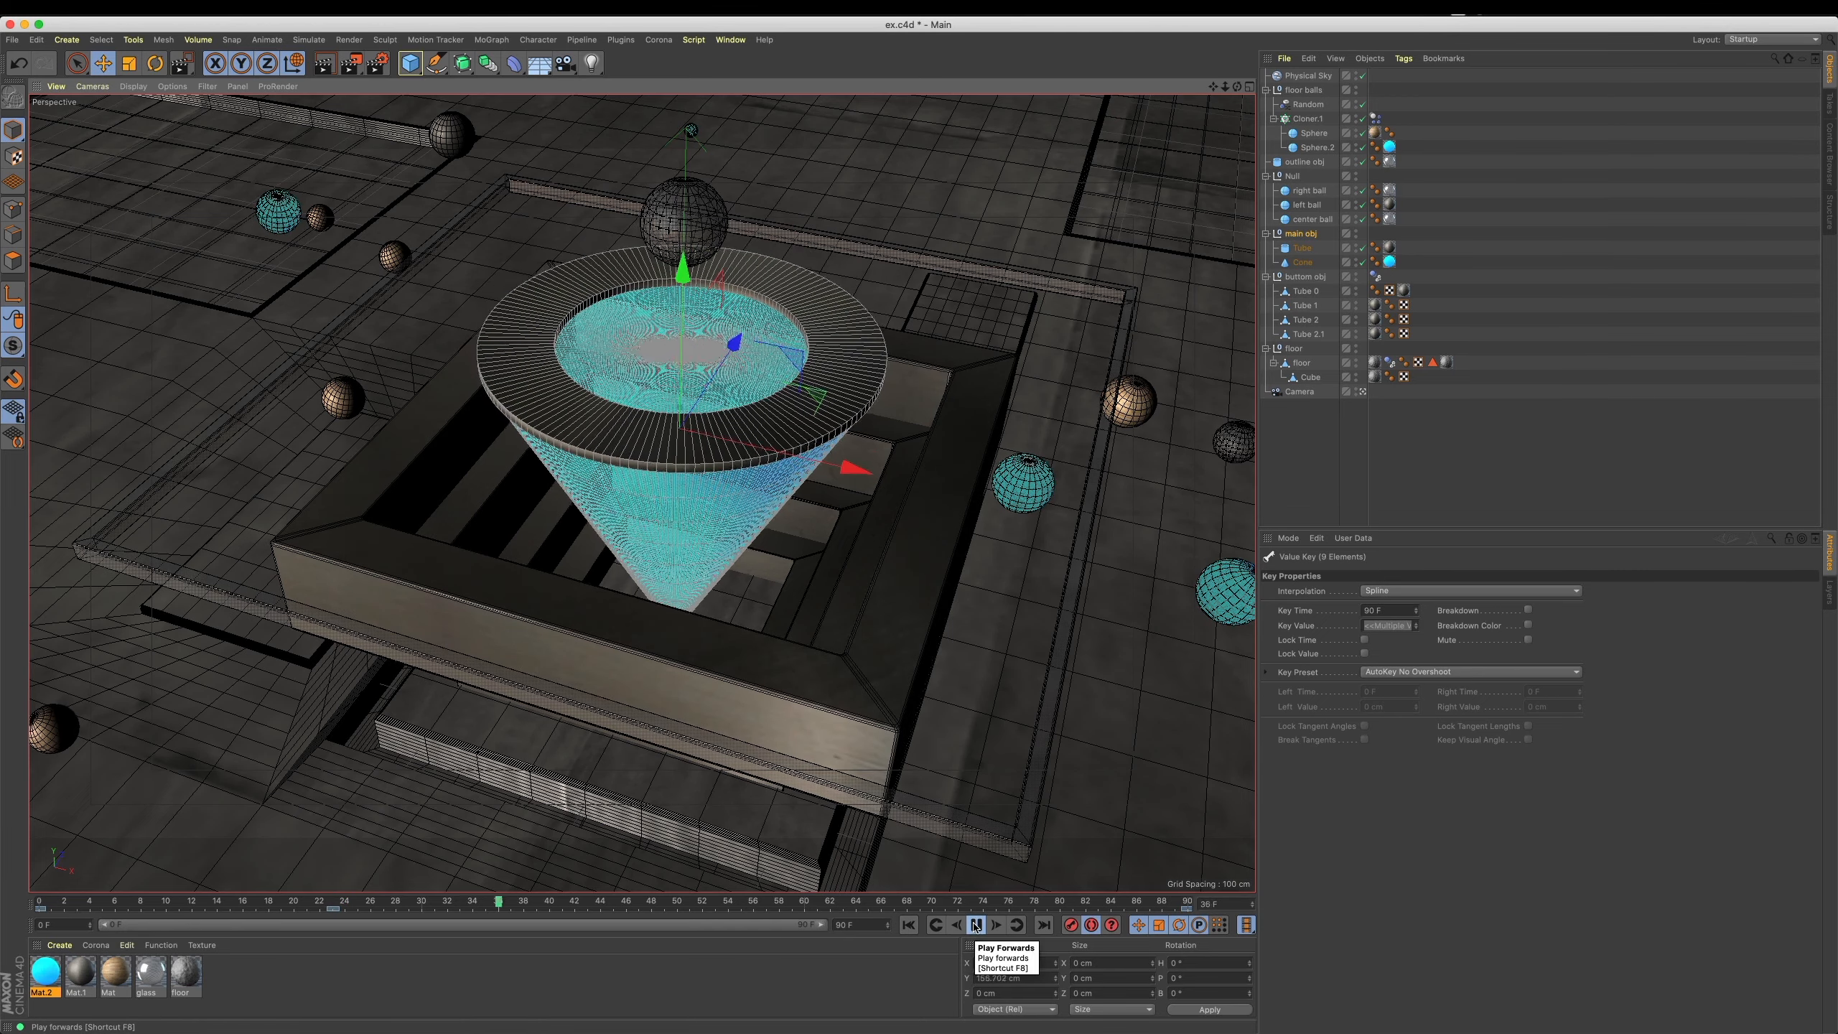
click(976, 925)
Move main obj's middle keyframe to frame 48 and play back the animation.
drag(331, 911, 652, 910)
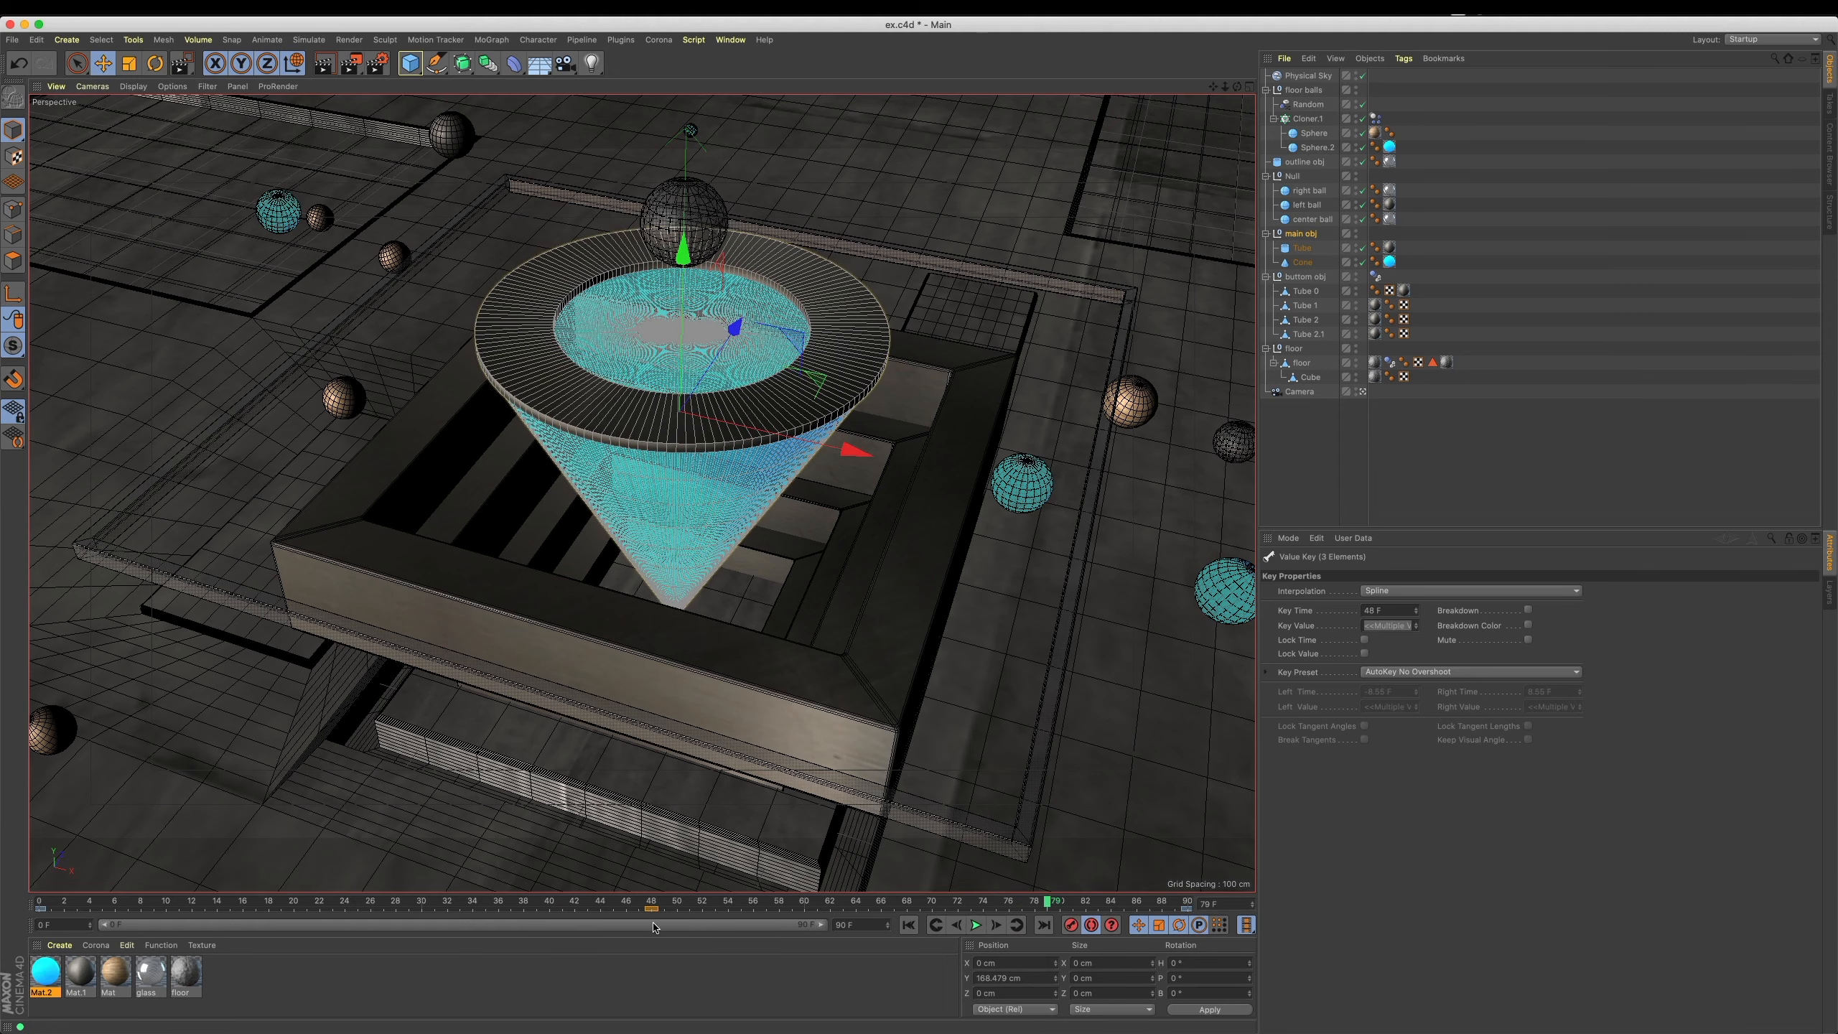
click(935, 925)
click(976, 925)
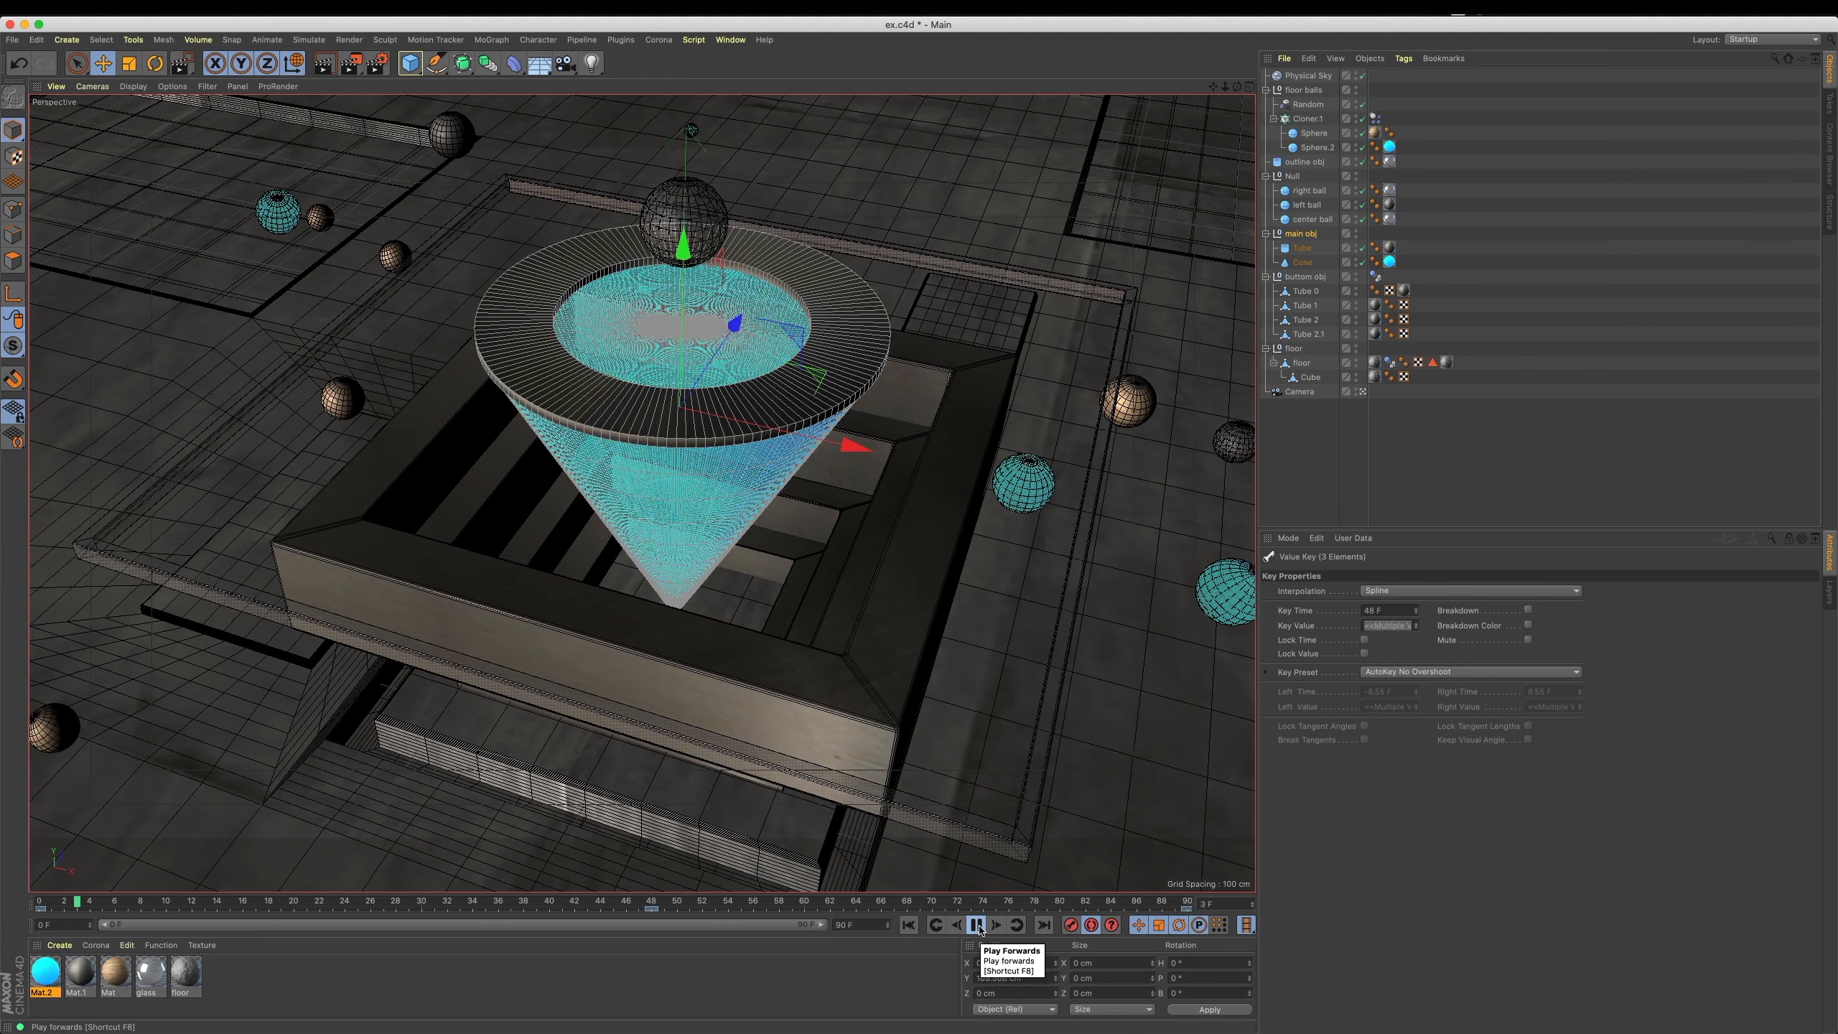
click(977, 925)
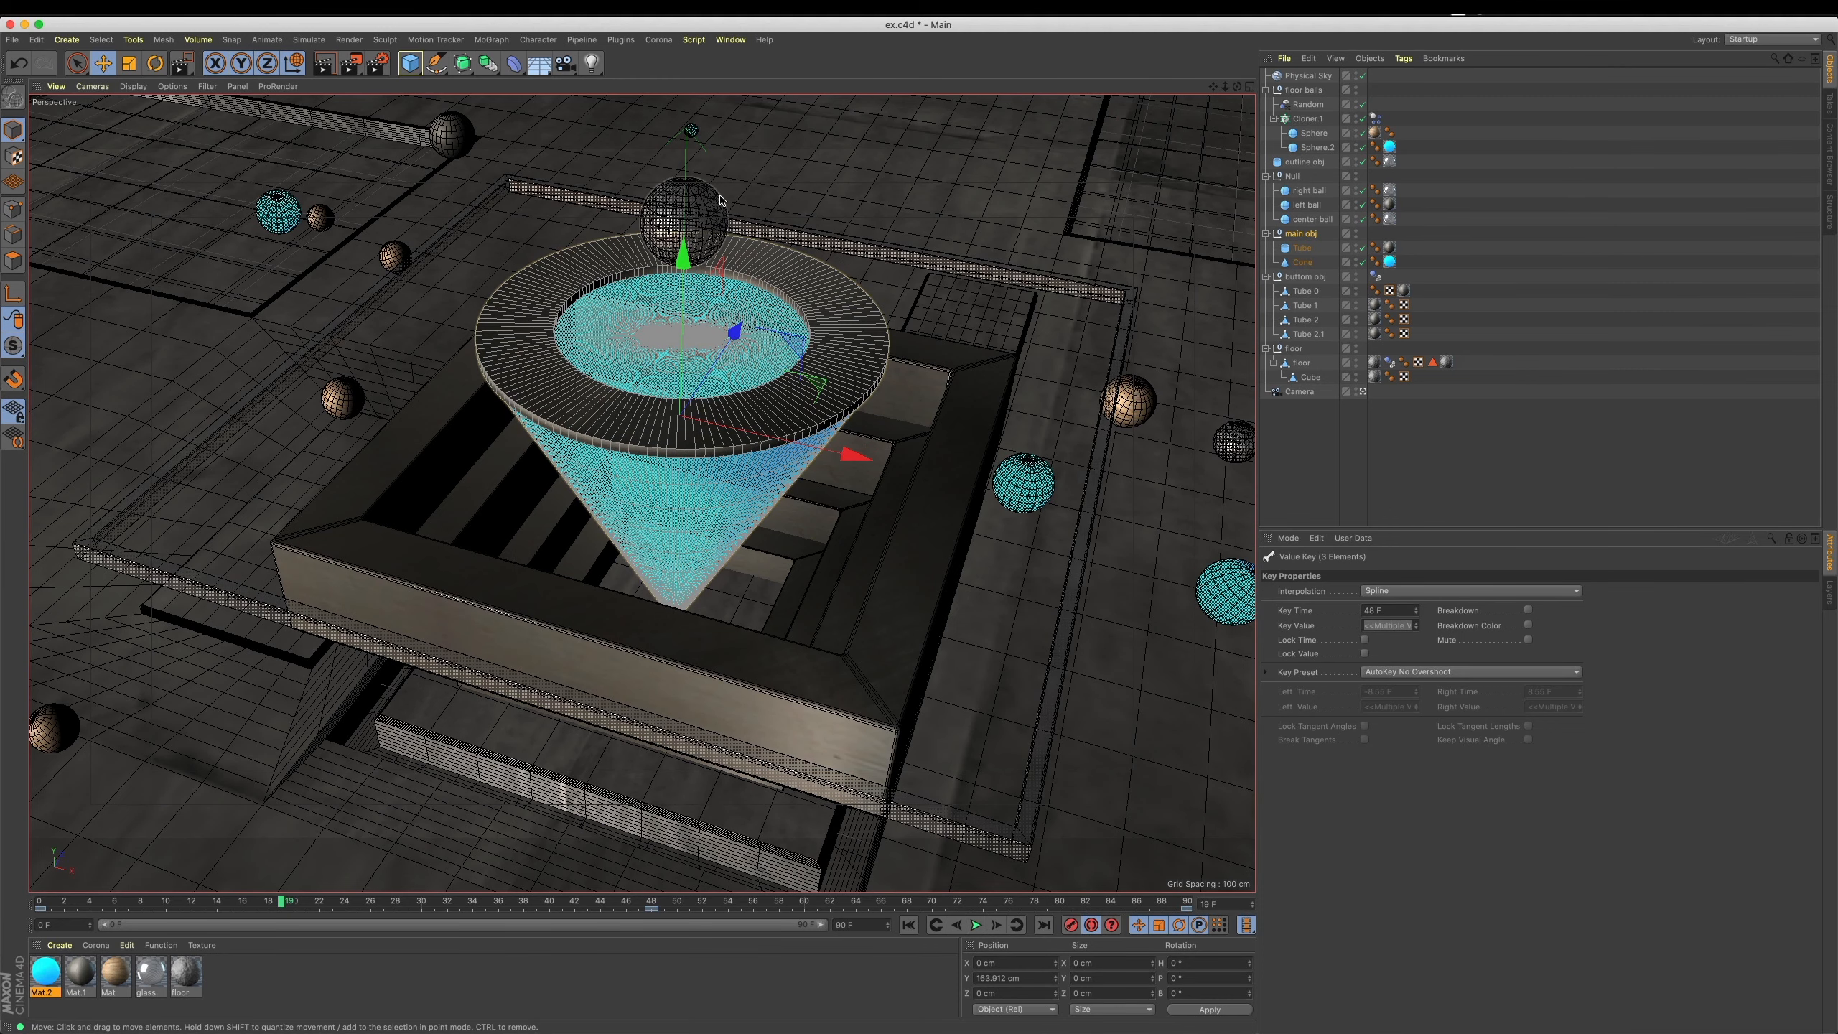
Record keyframes for the center ball at frames 0 and 90.
click(1312, 219)
click(909, 926)
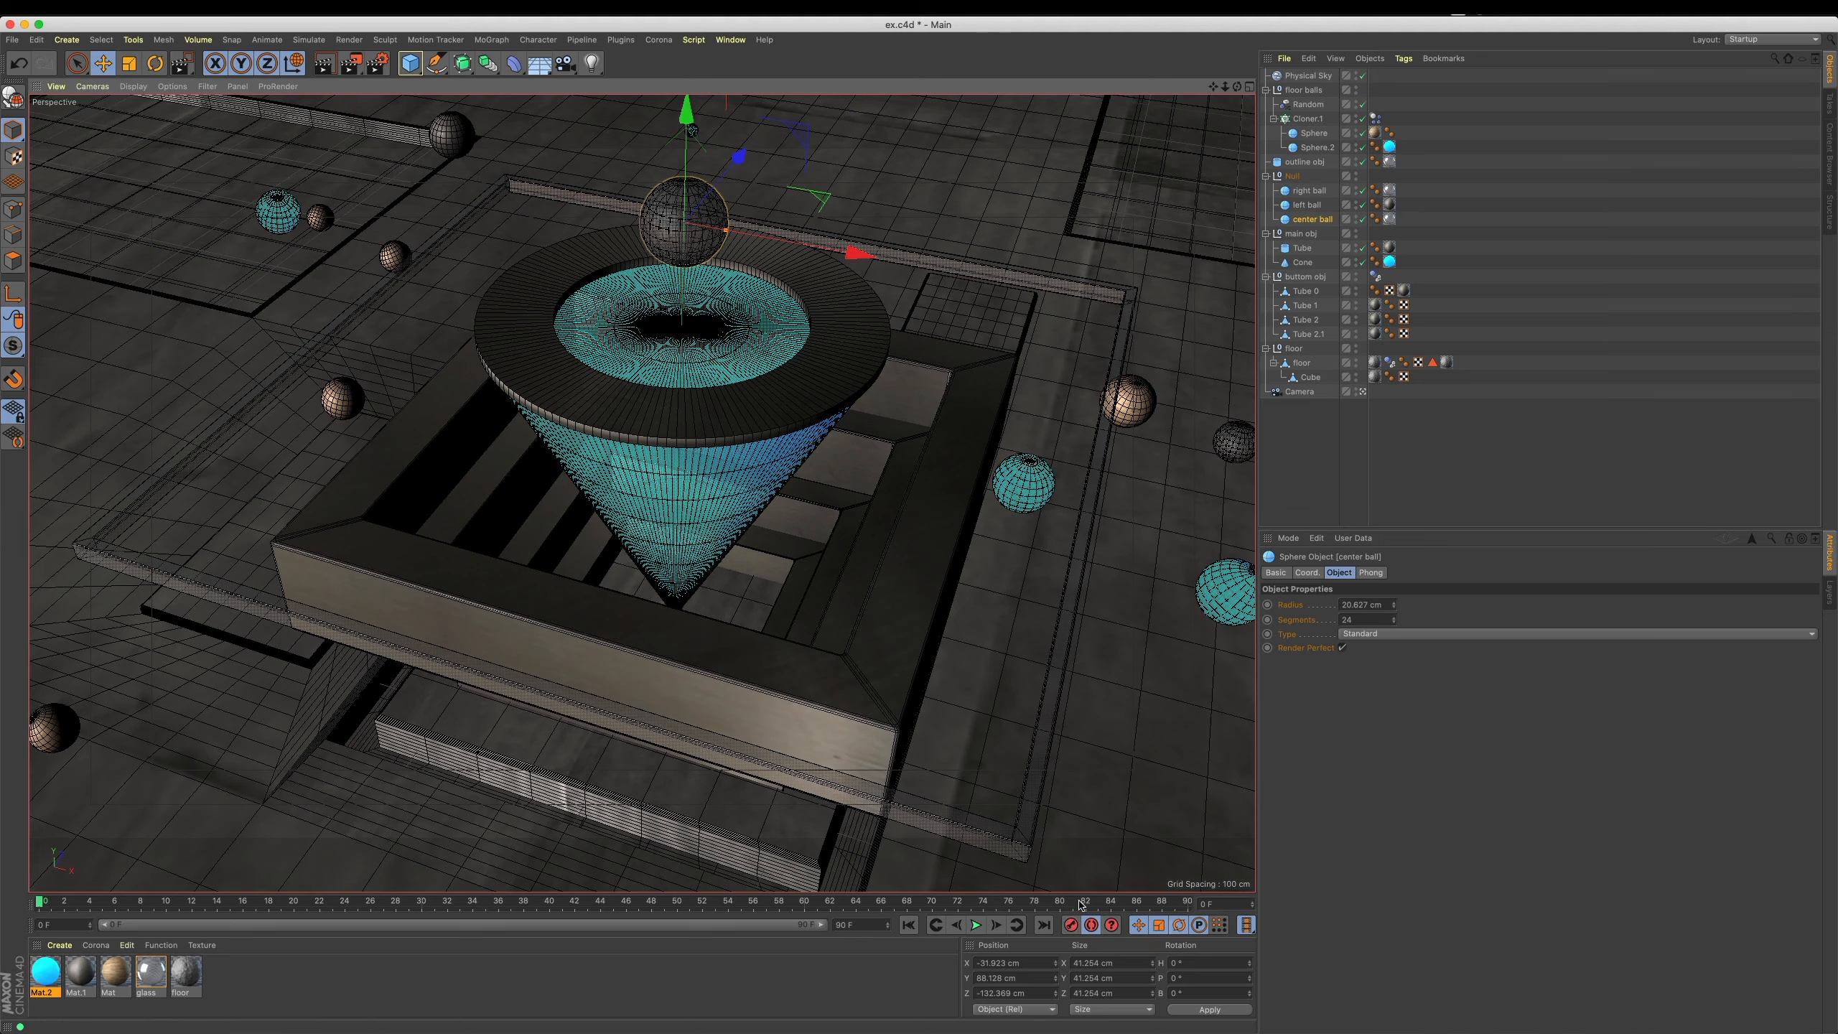
click(1072, 925)
drag(1150, 902, 1243, 904)
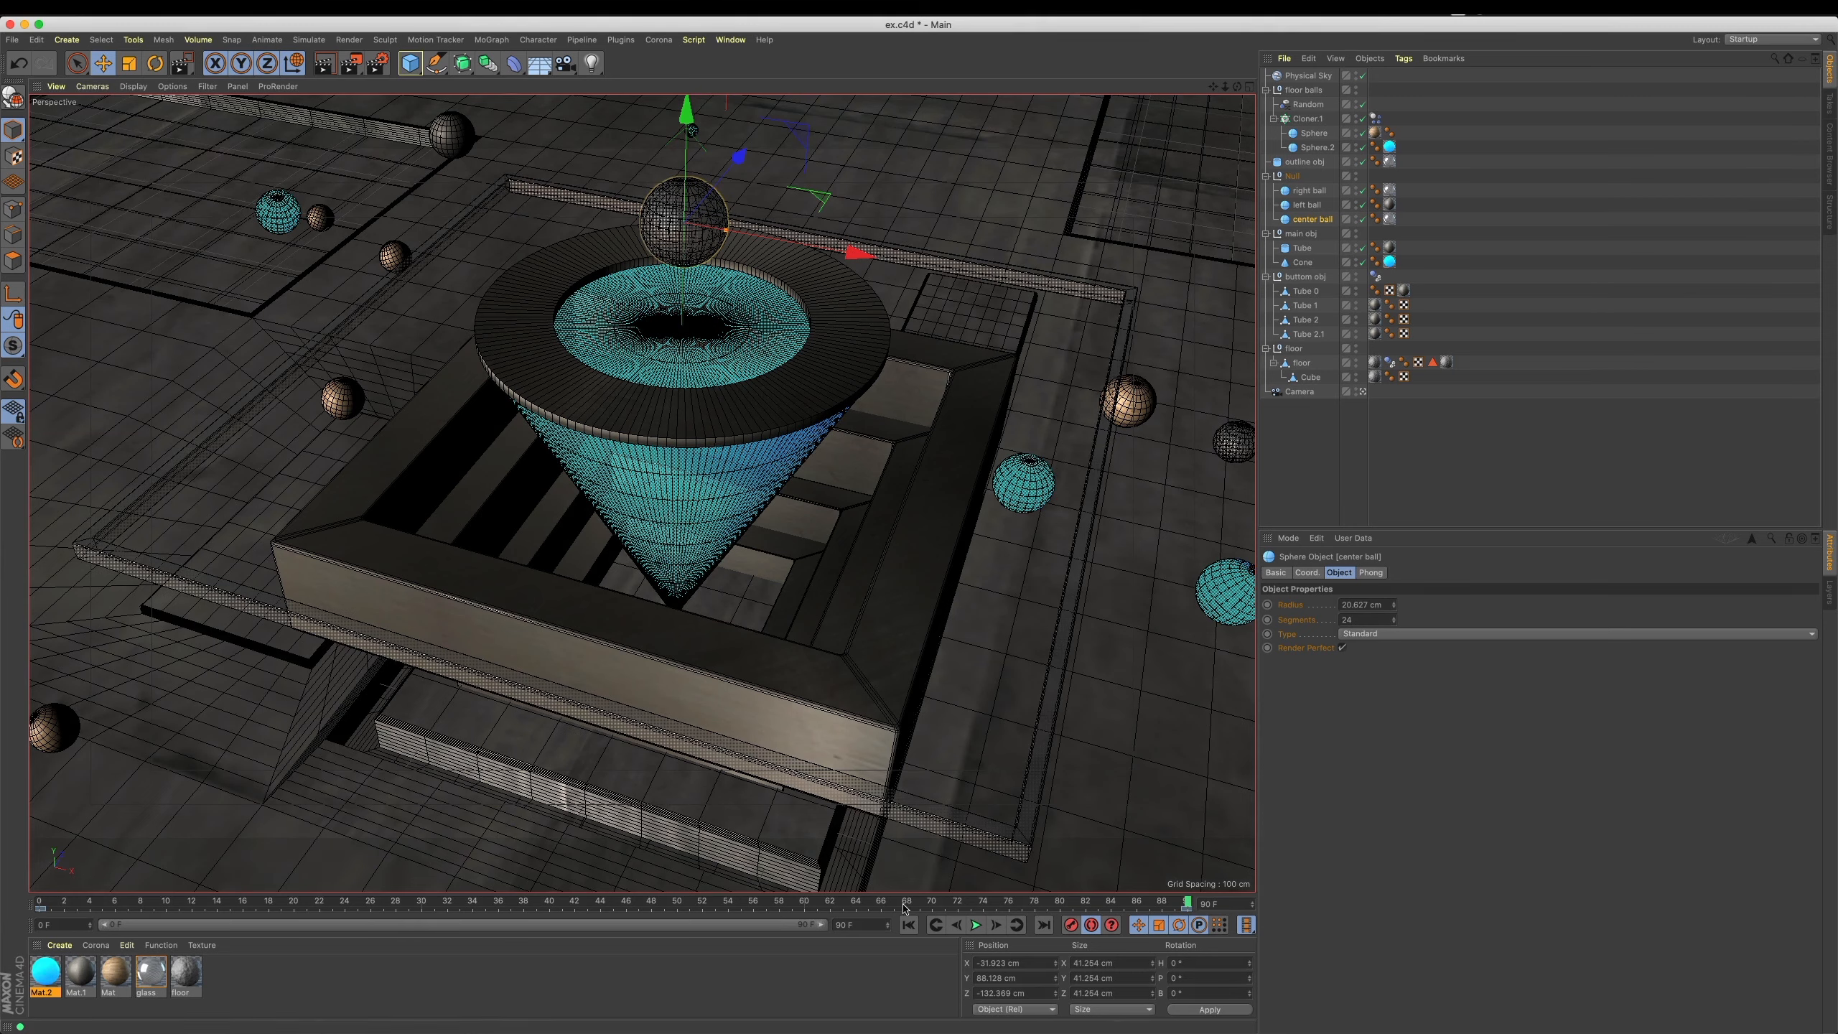
At frame 45, rotate the center ball to a heading of about 347° and play back the rotation.
click(613, 905)
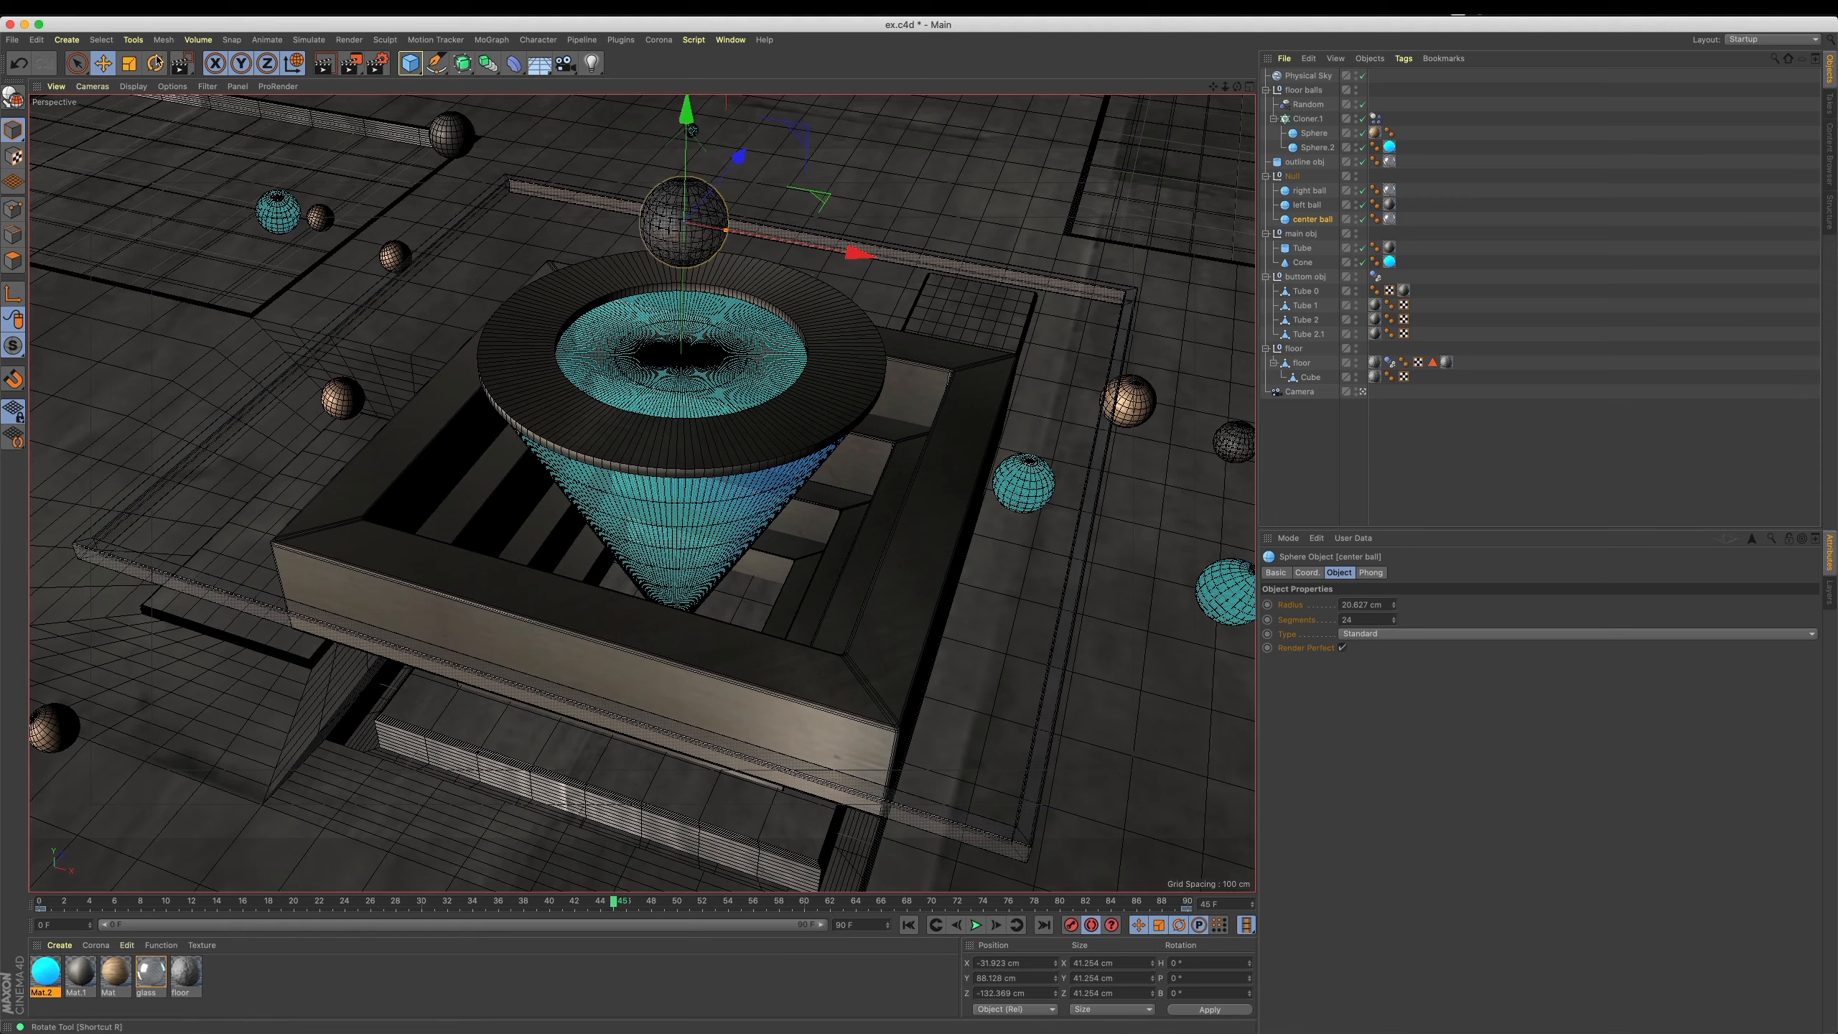
key(r)
drag(734, 231, 789, 228)
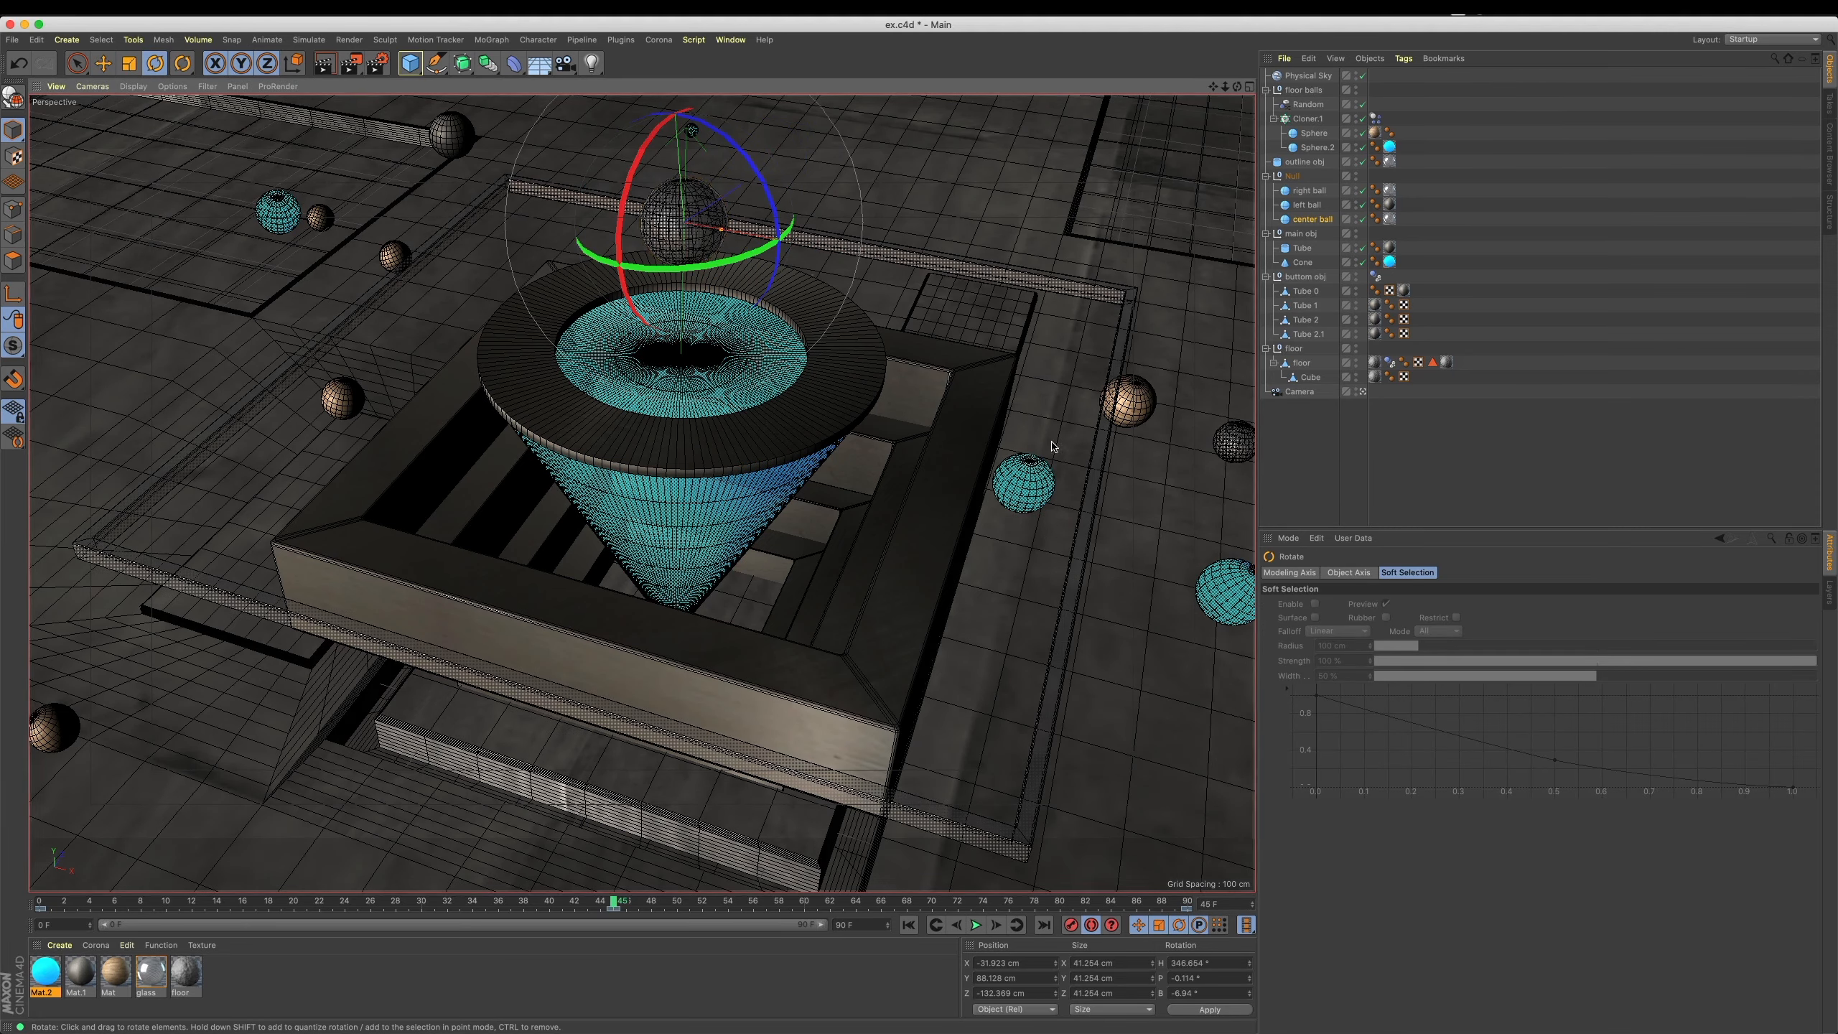
click(976, 925)
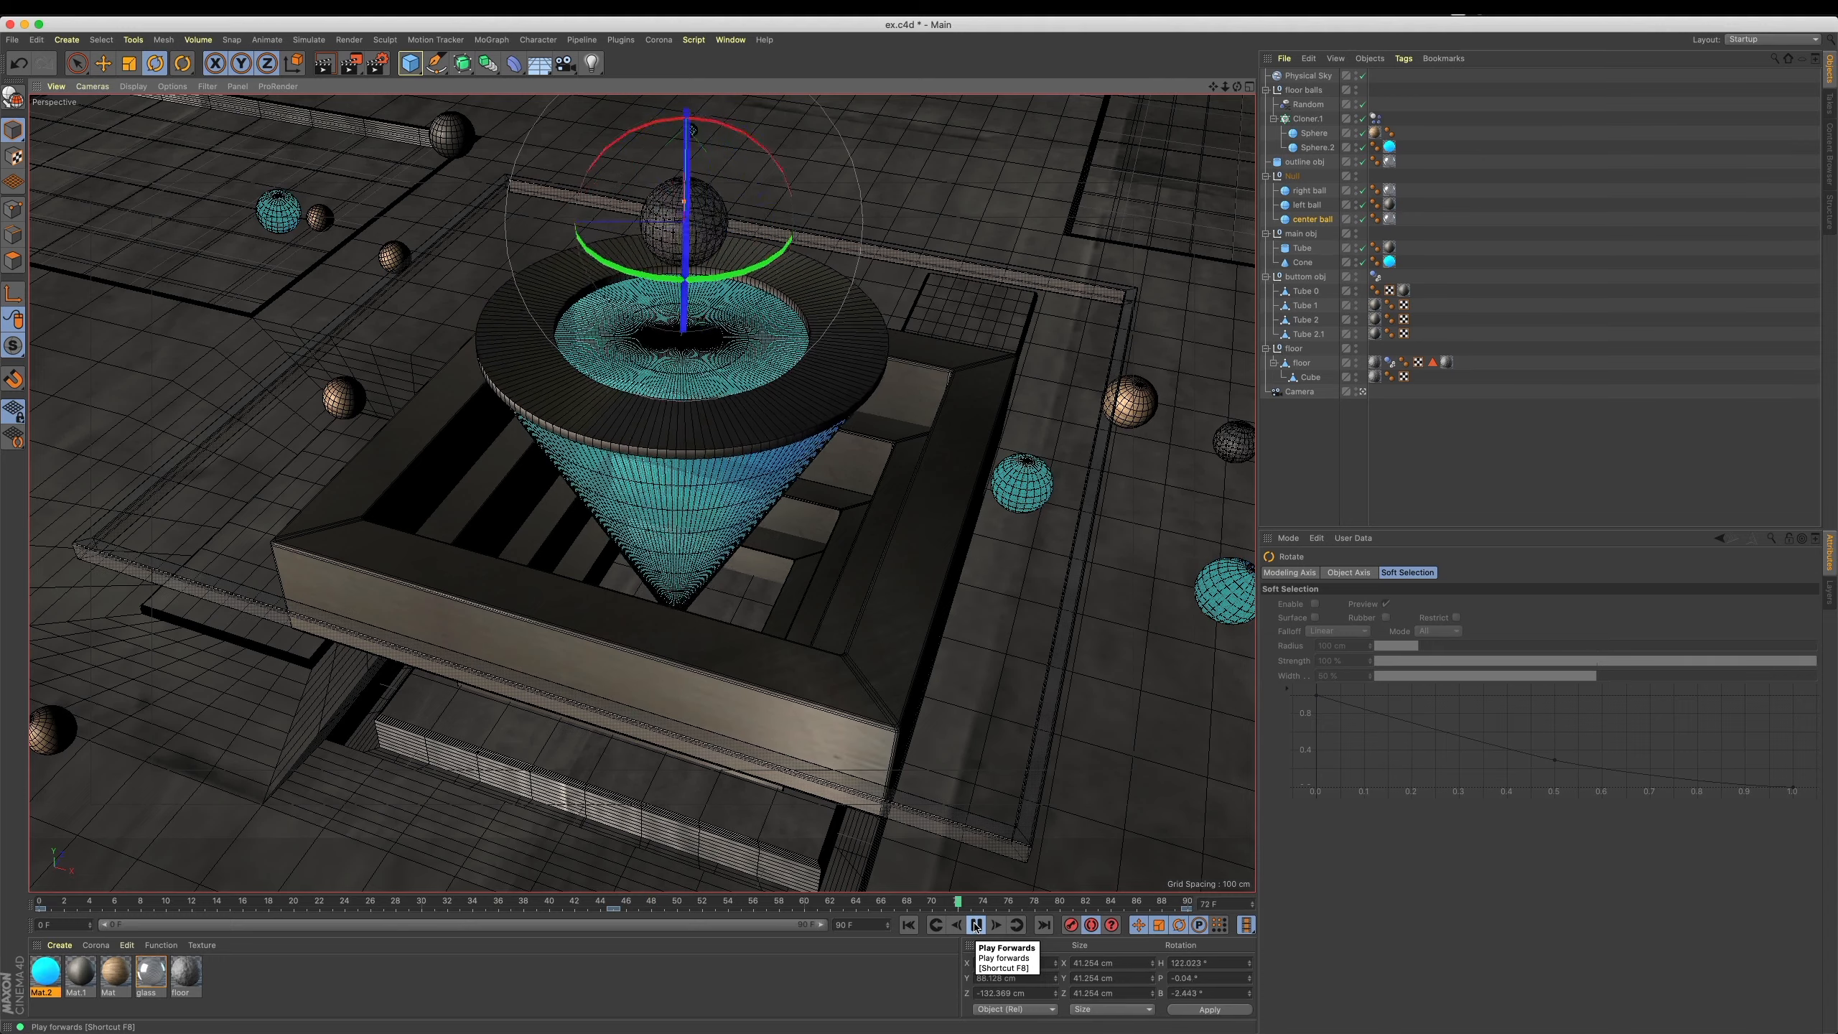
click(976, 925)
At frame 45, raise the center ball to about Y 110.8 cm and play back the motion.
click(610, 905)
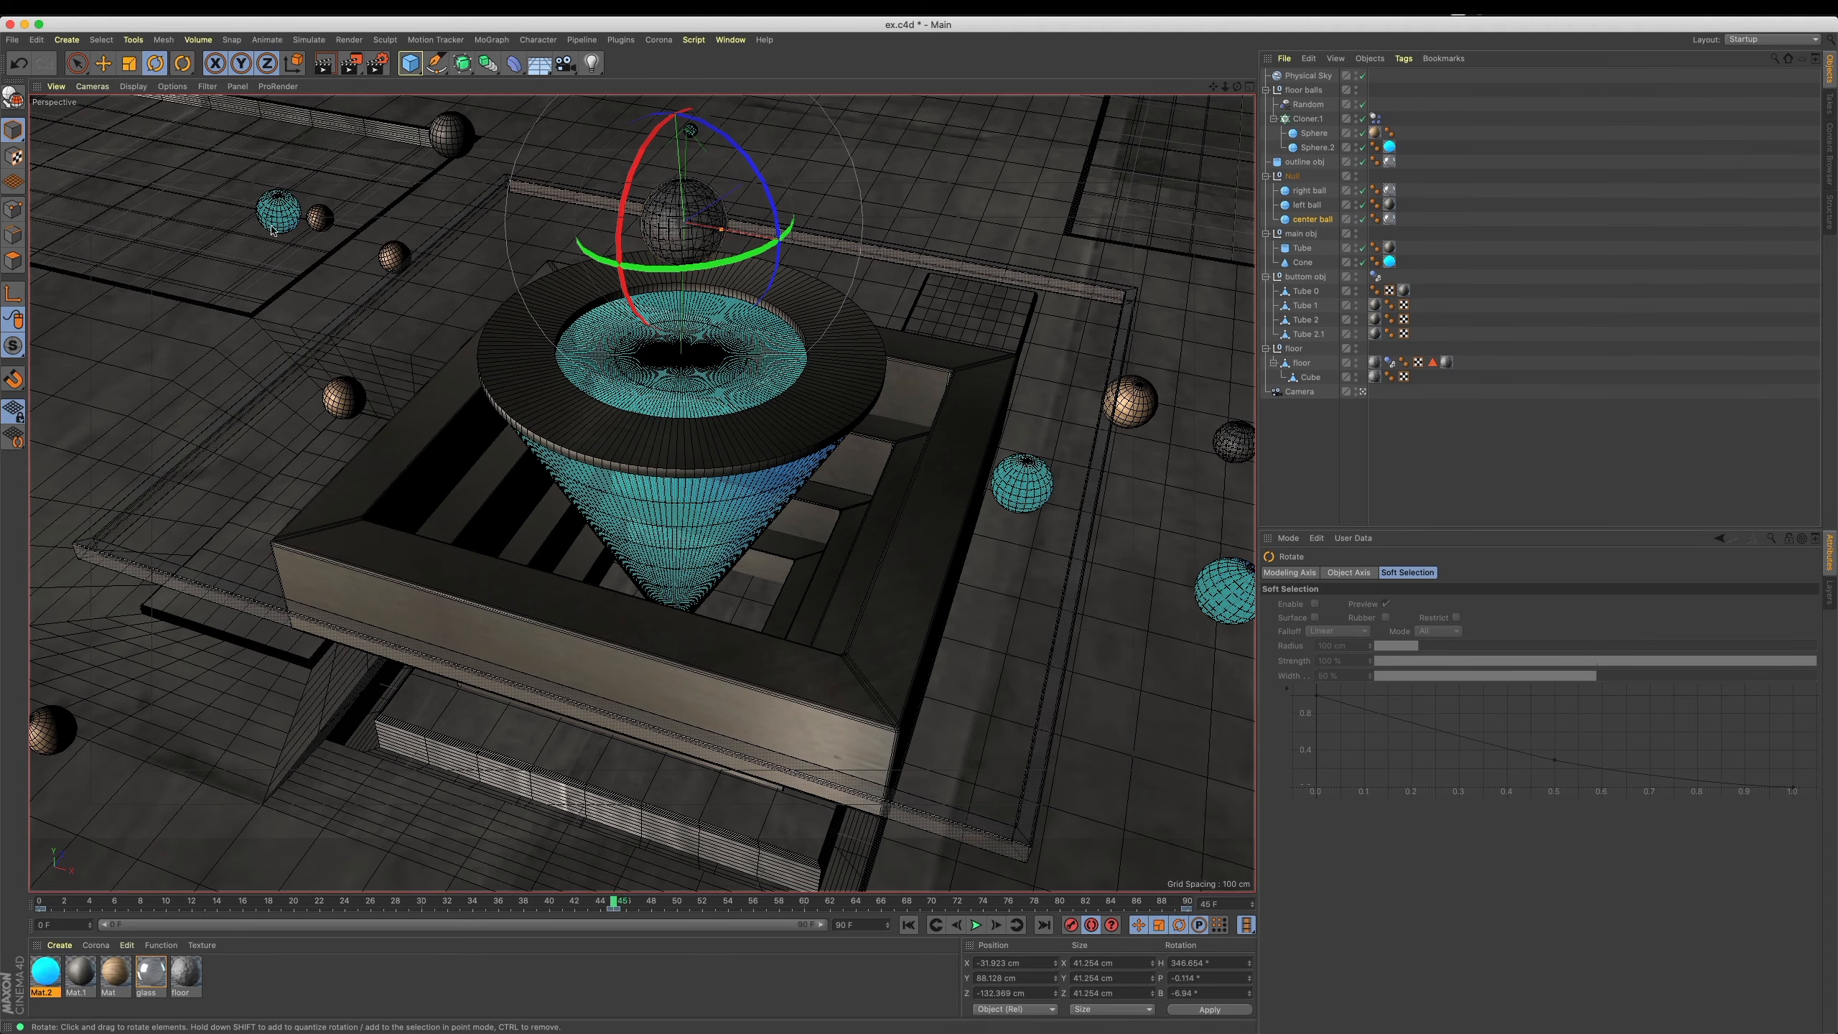
key(e)
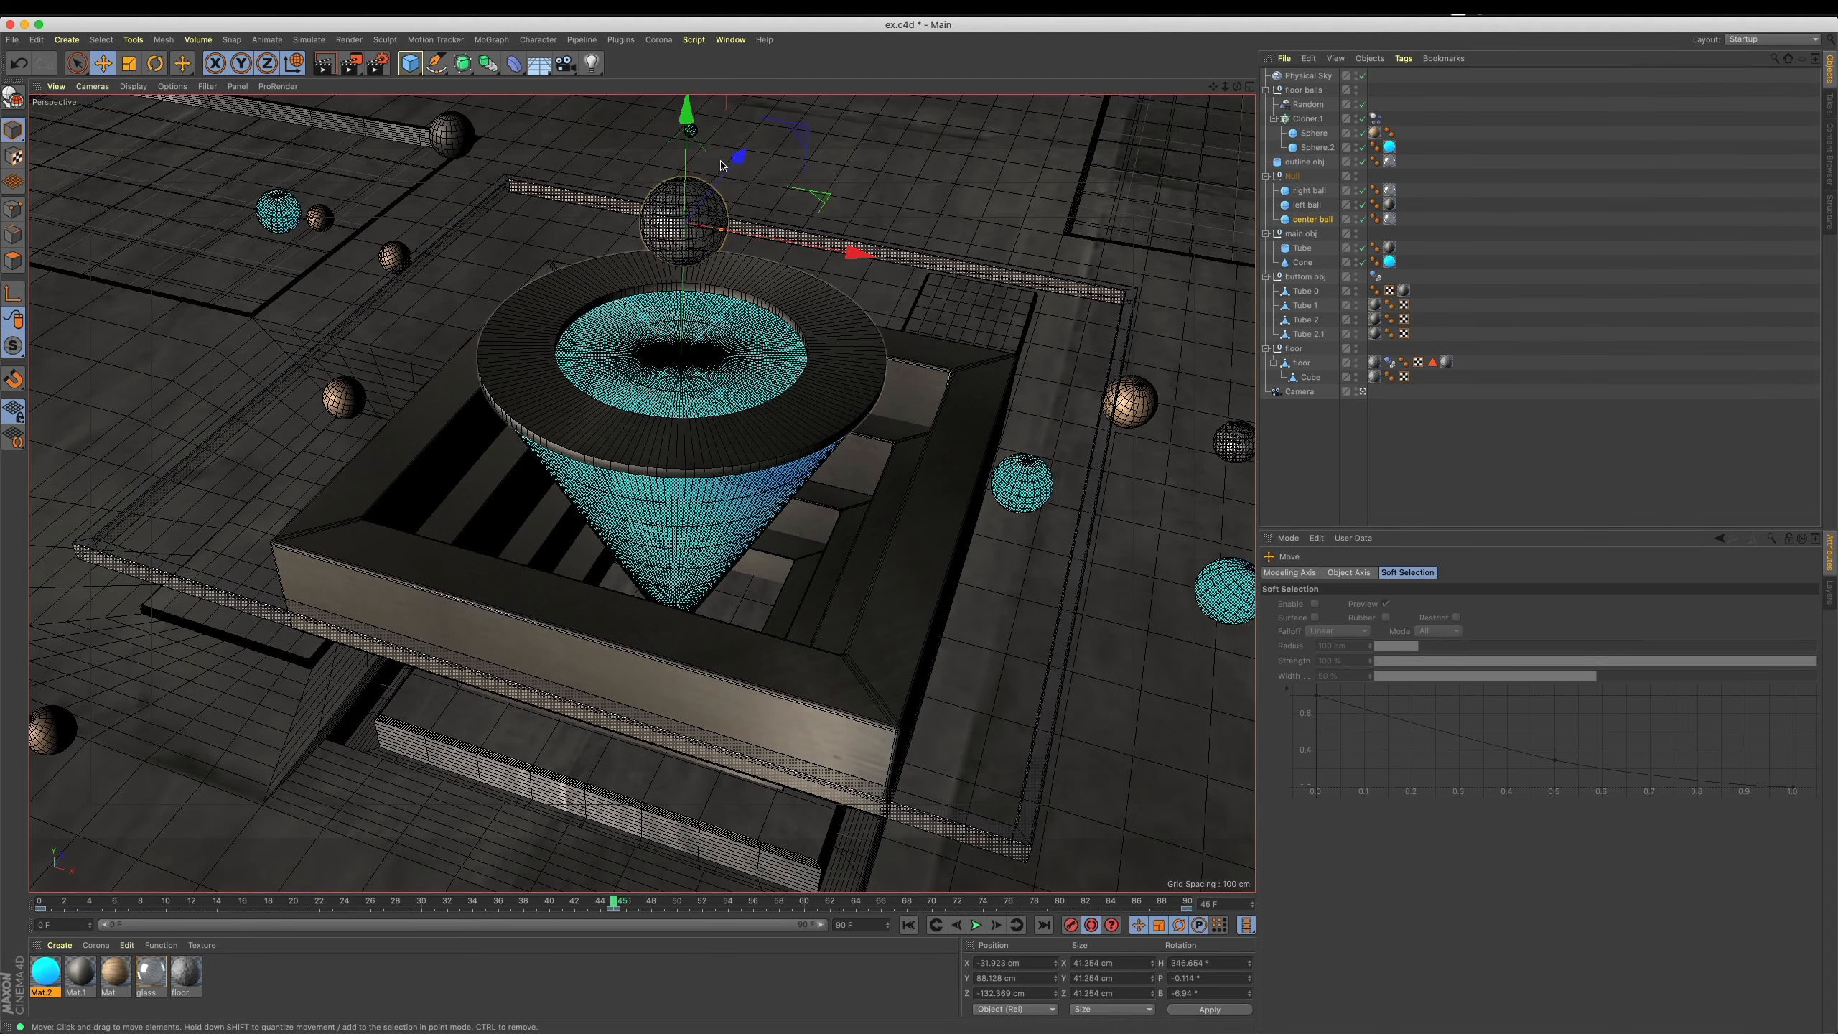
drag(686, 113, 687, 67)
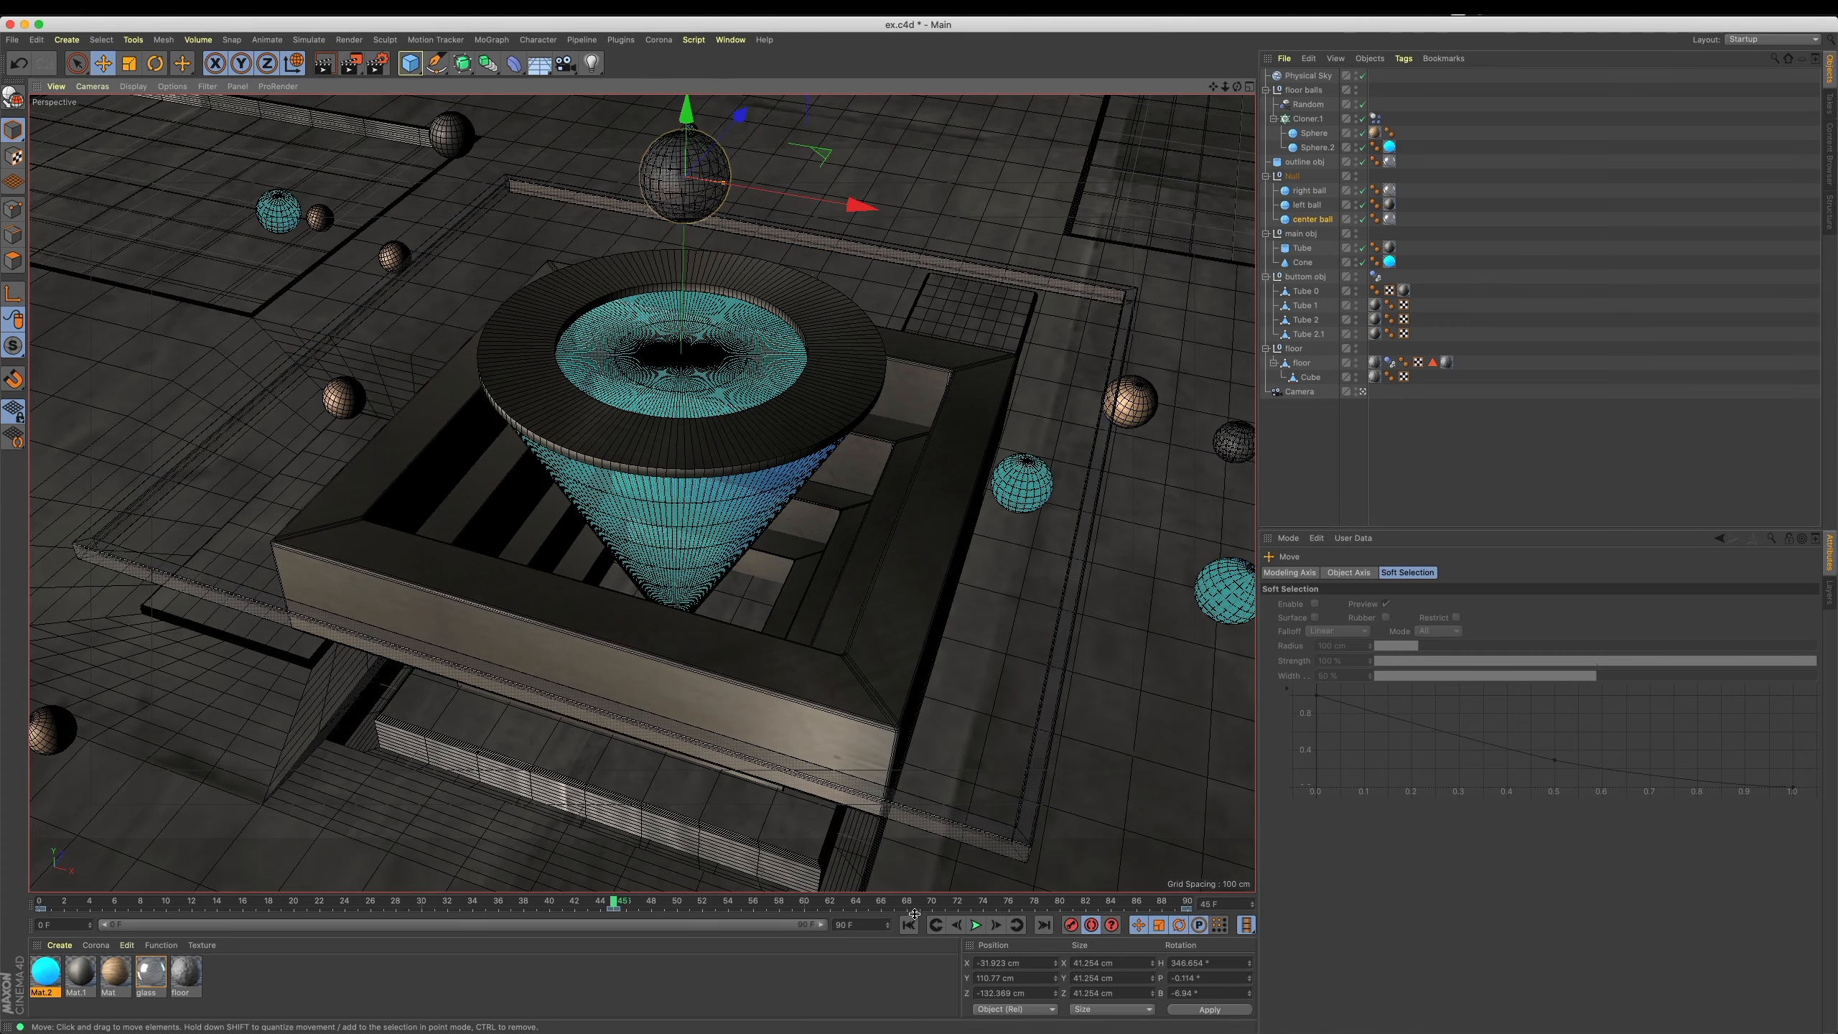
click(915, 932)
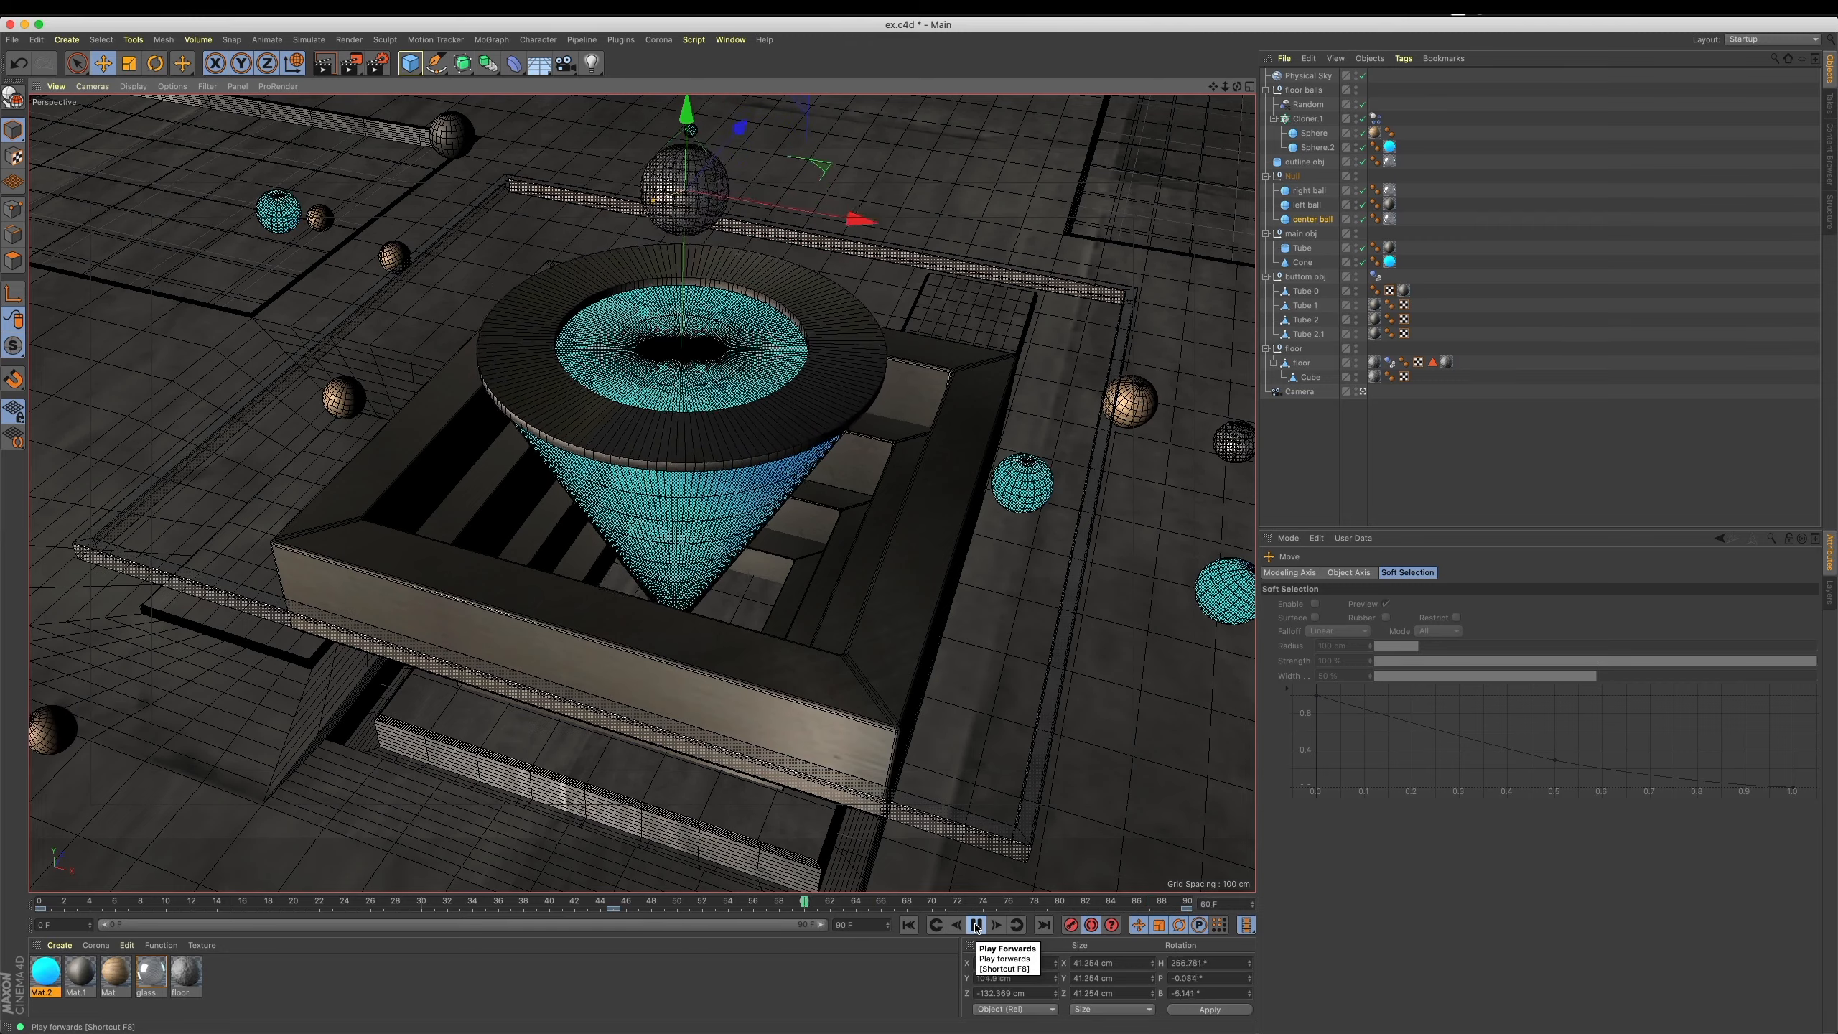
click(976, 926)
Set outline obj's heading to 45° and record keyframes for it at frames 0 and 90.
click(1072, 370)
key(shift+f)
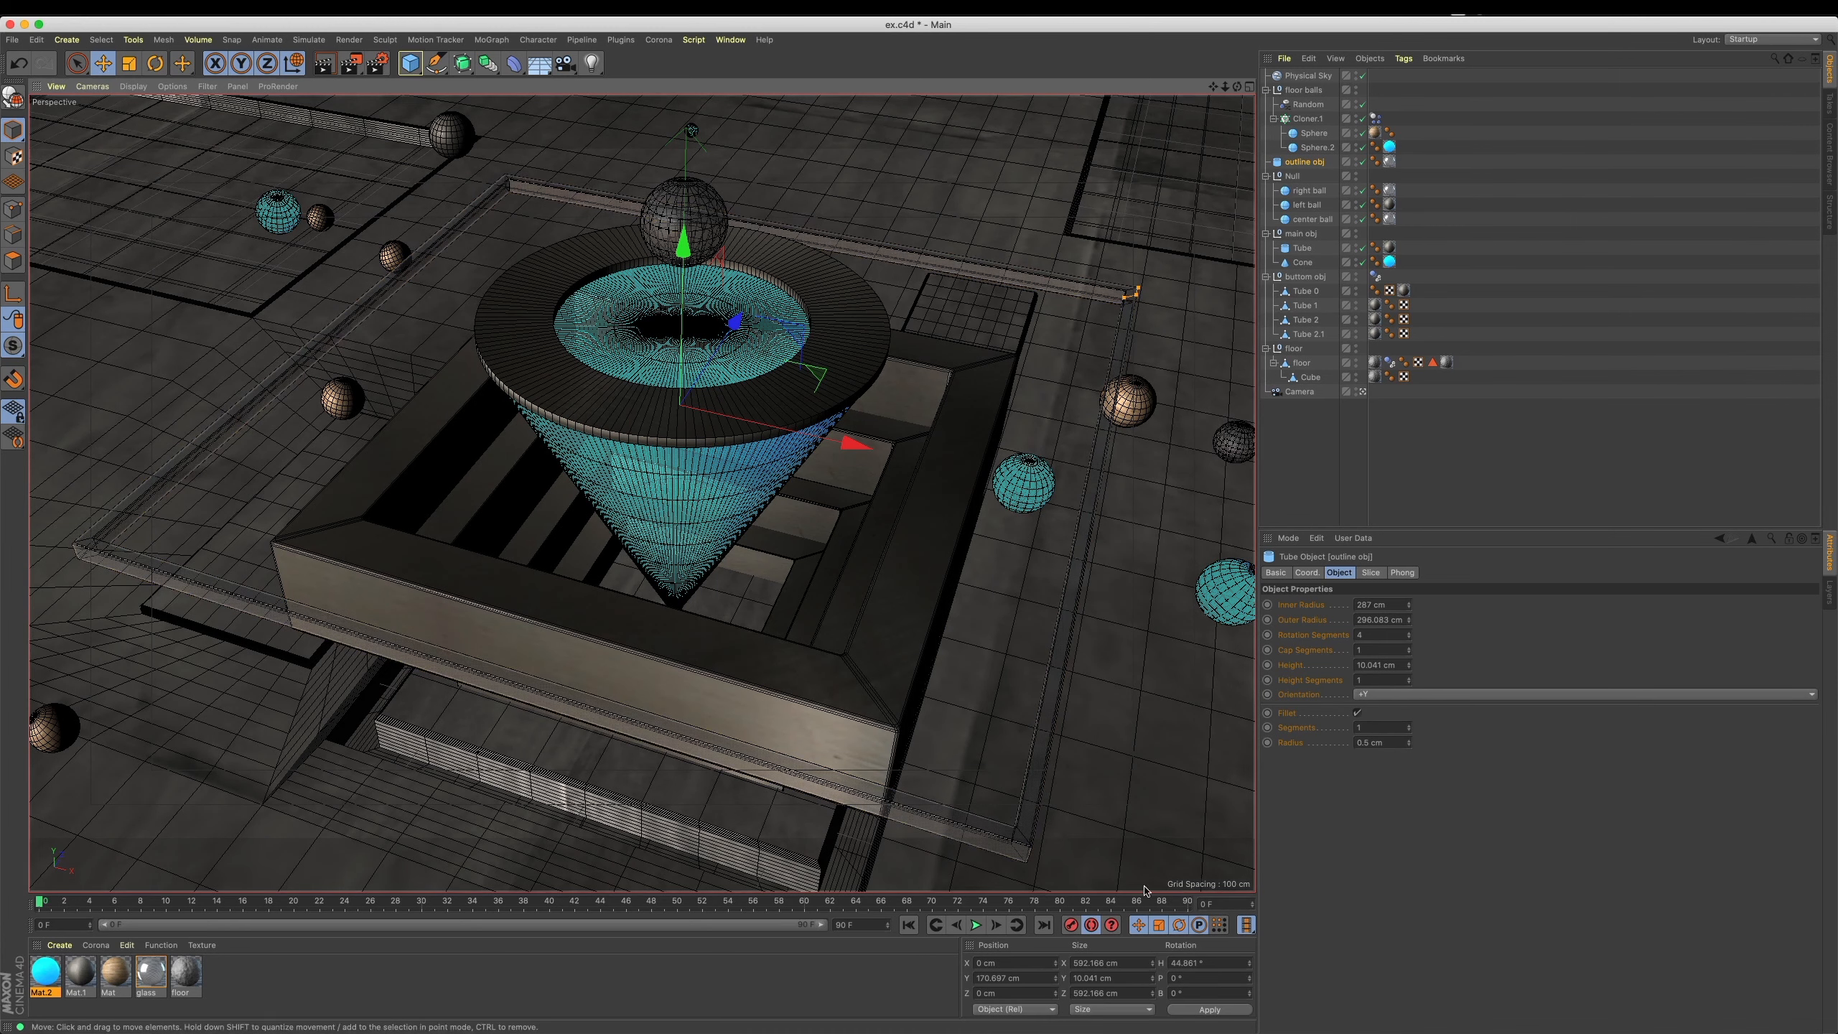
click(1178, 902)
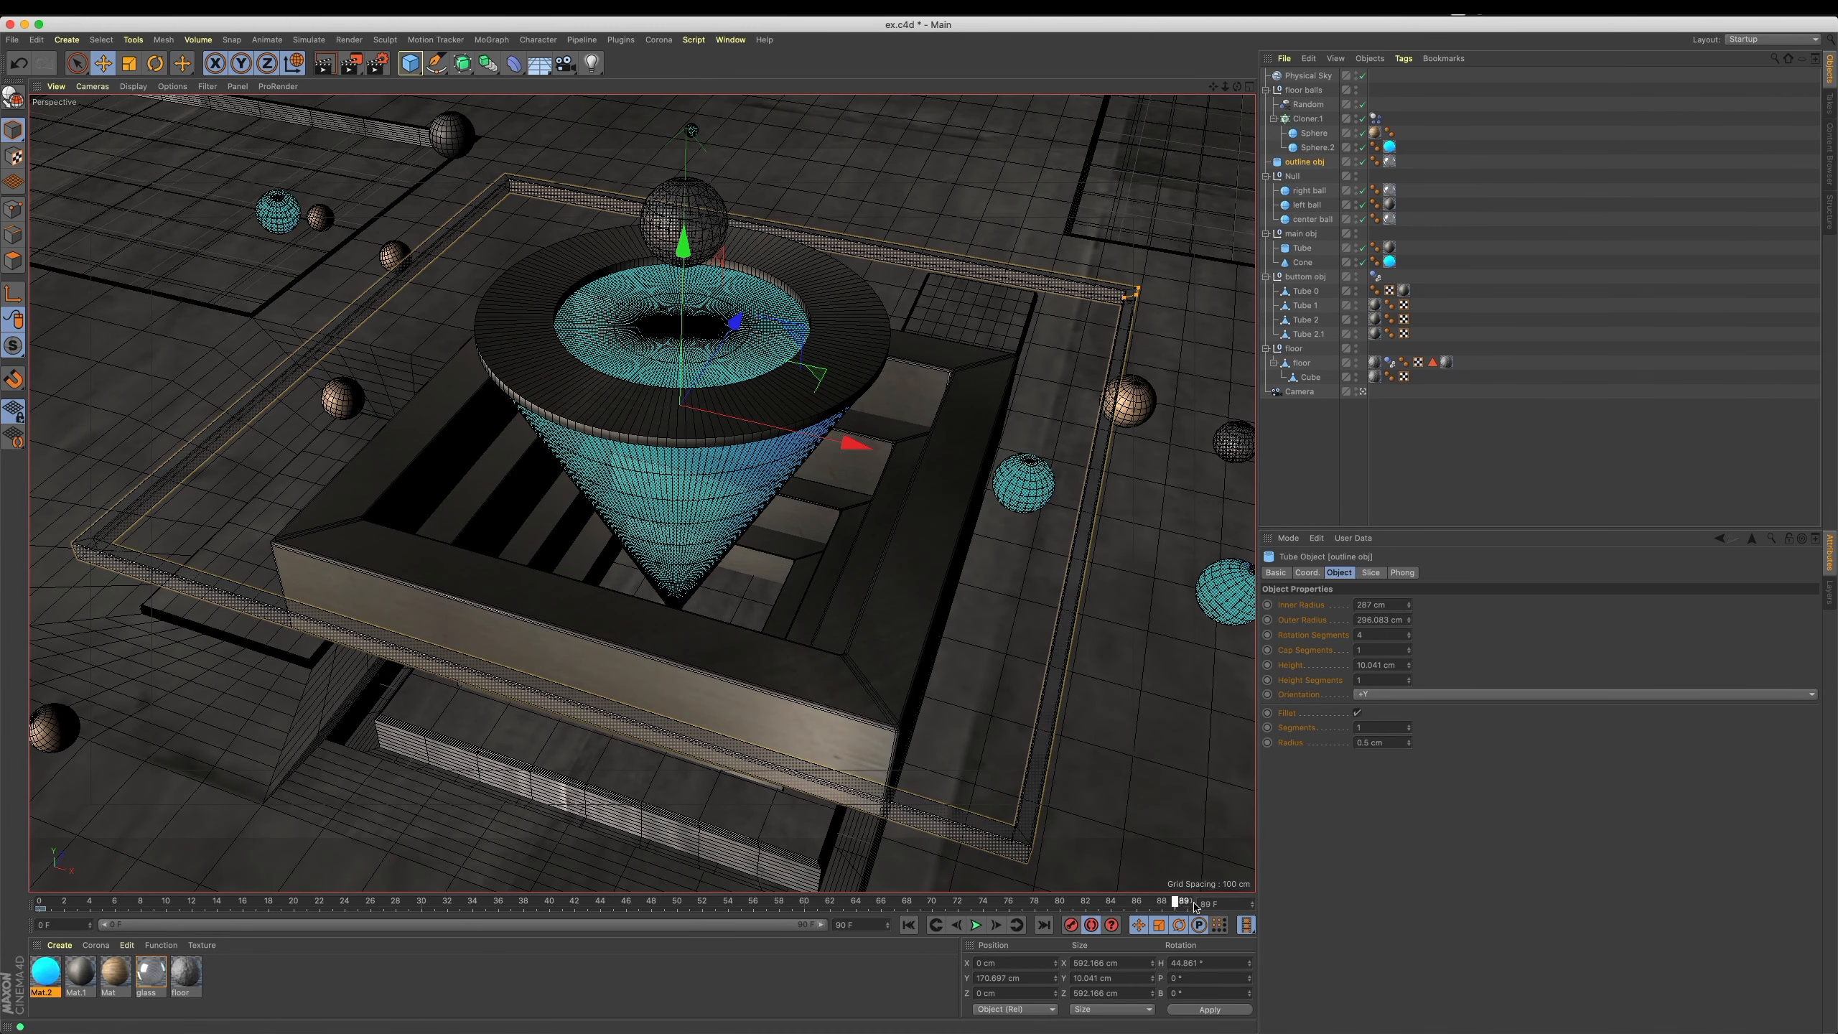
click(1307, 574)
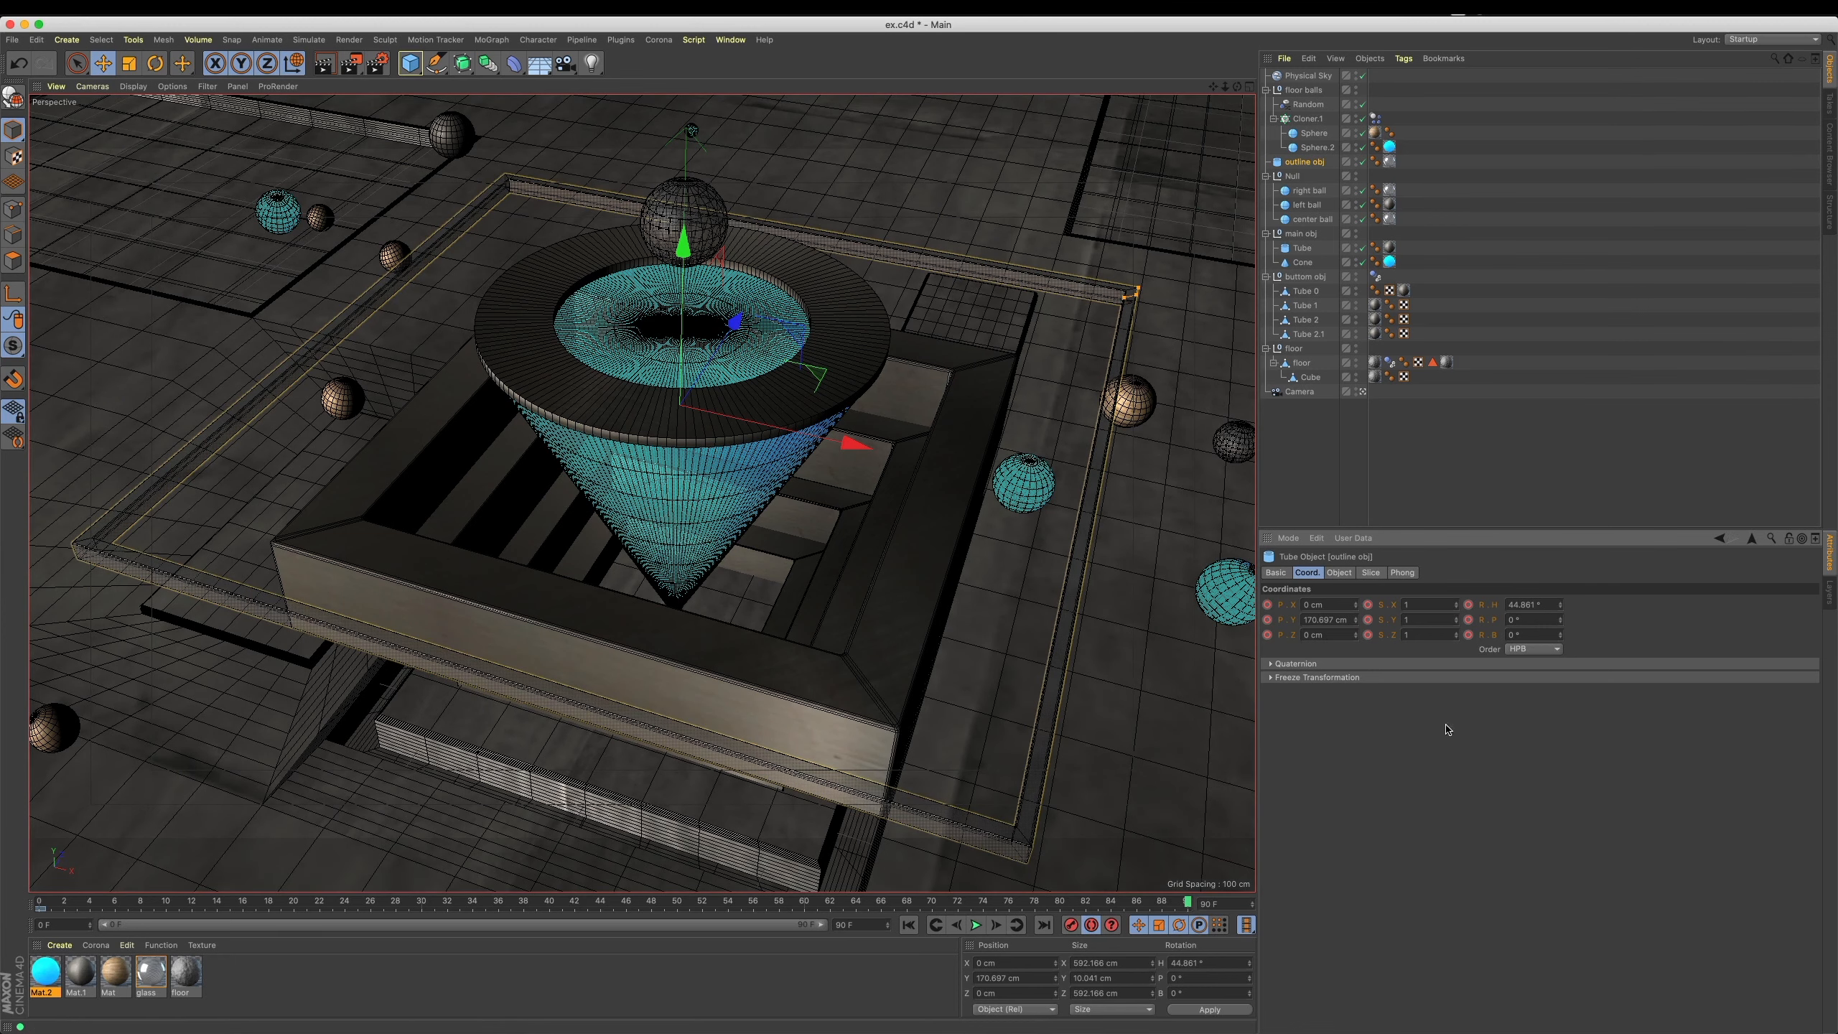
click(909, 927)
click(1186, 903)
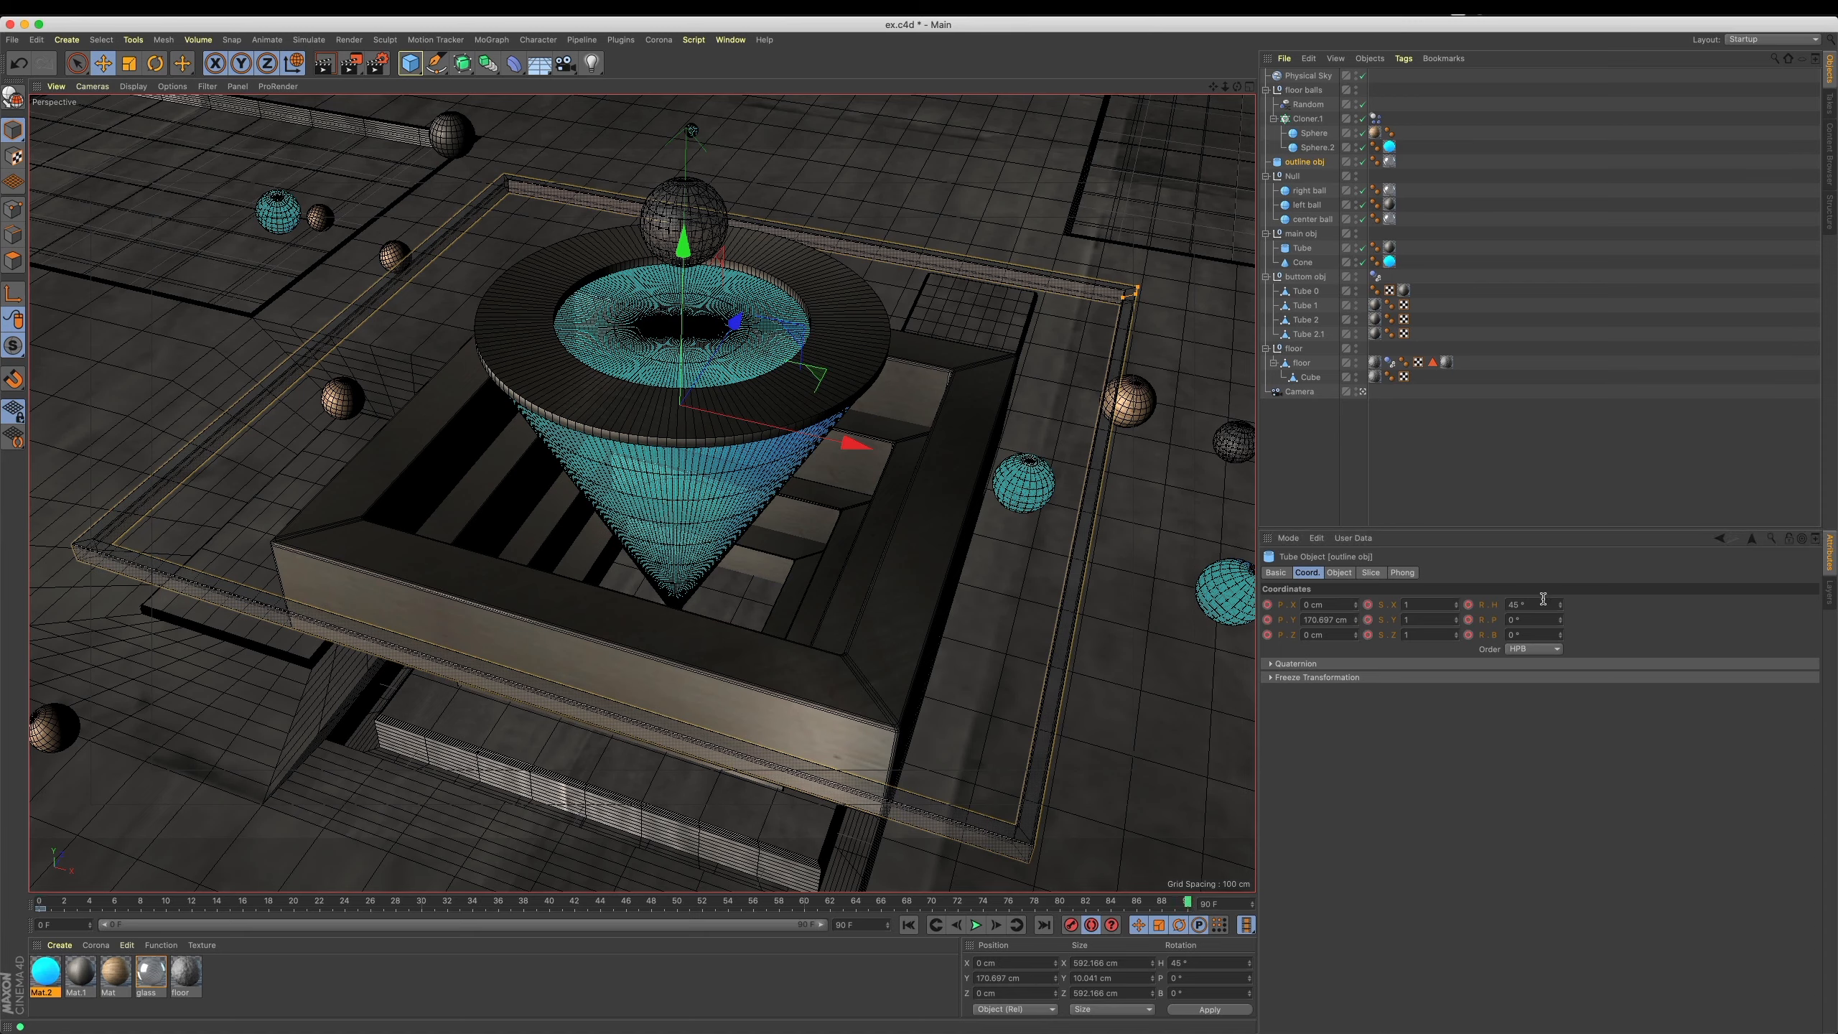
Try rotating outline obj at frame 90 to headings of 90° and 191°.
drag(1560, 608, 1251, 551)
middle_click(994, 665)
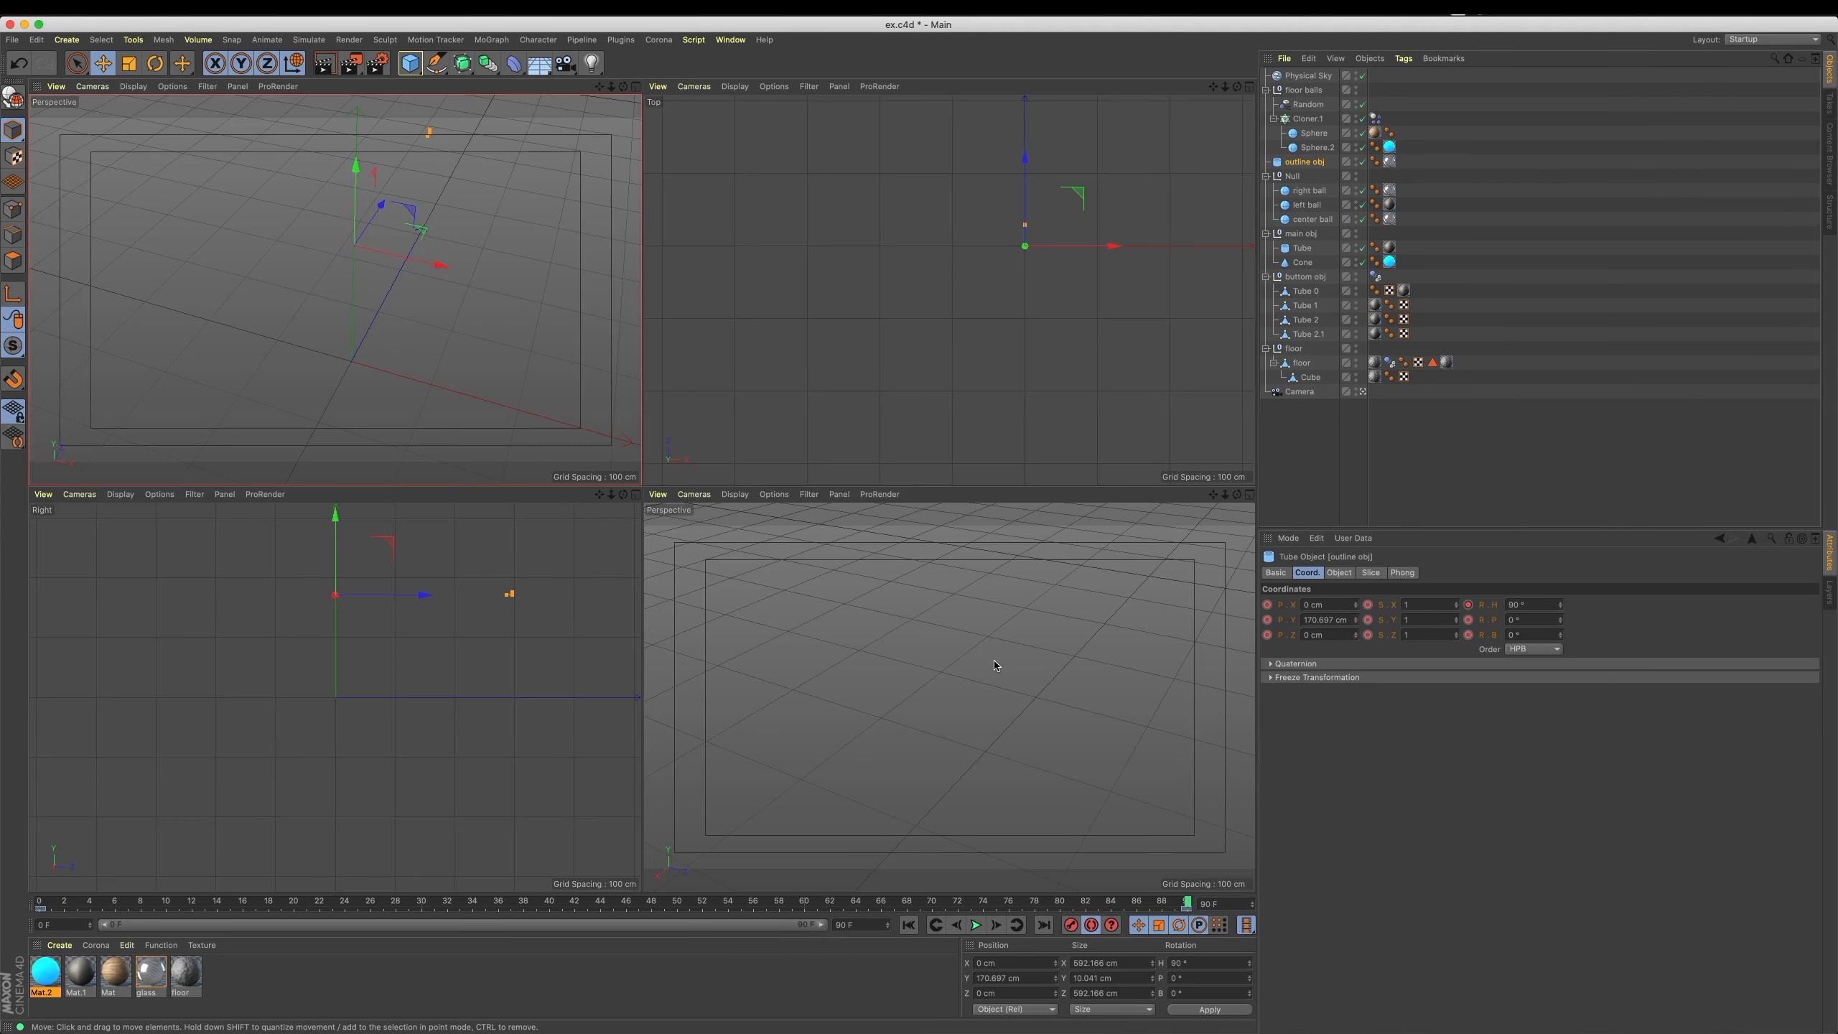
middle_click(955, 649)
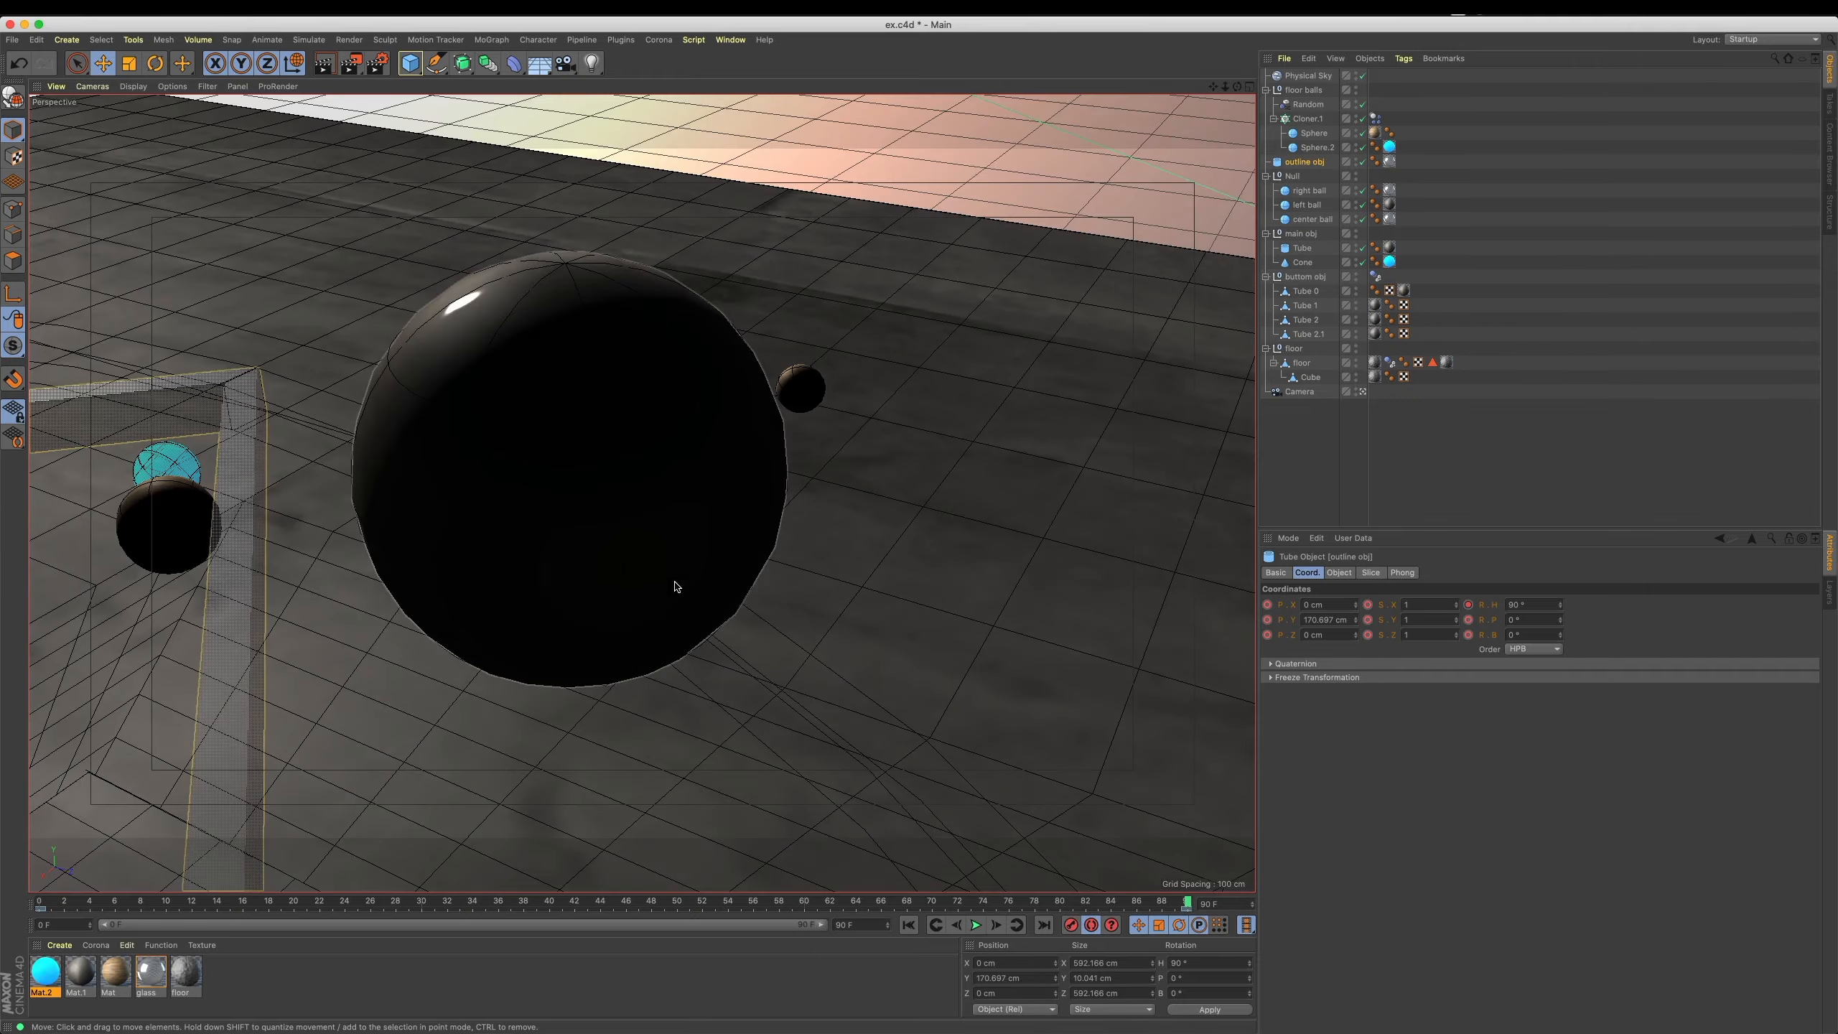
alt+middle_drag(698, 531, 791, 558)
scroll(742, 507, down, 8)
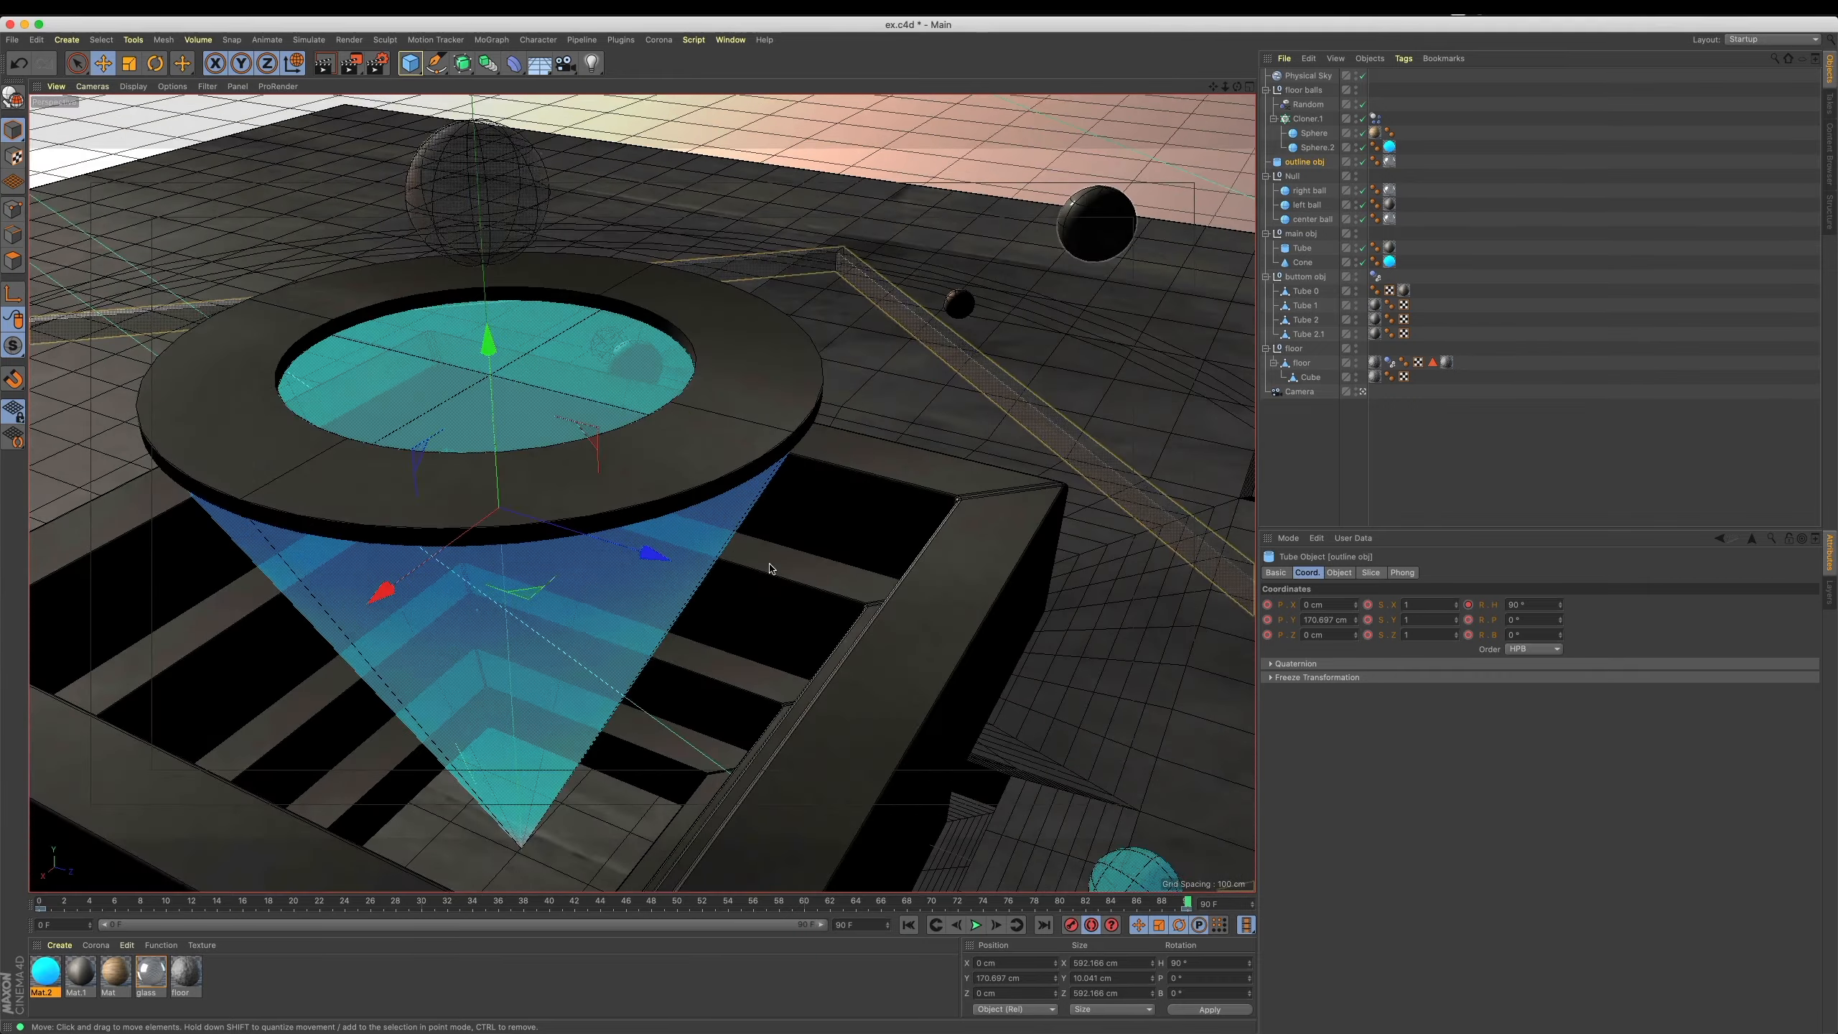
scroll(791, 558, down, 5)
alt+drag(699, 706, 731, 610)
middle_click(369, 362)
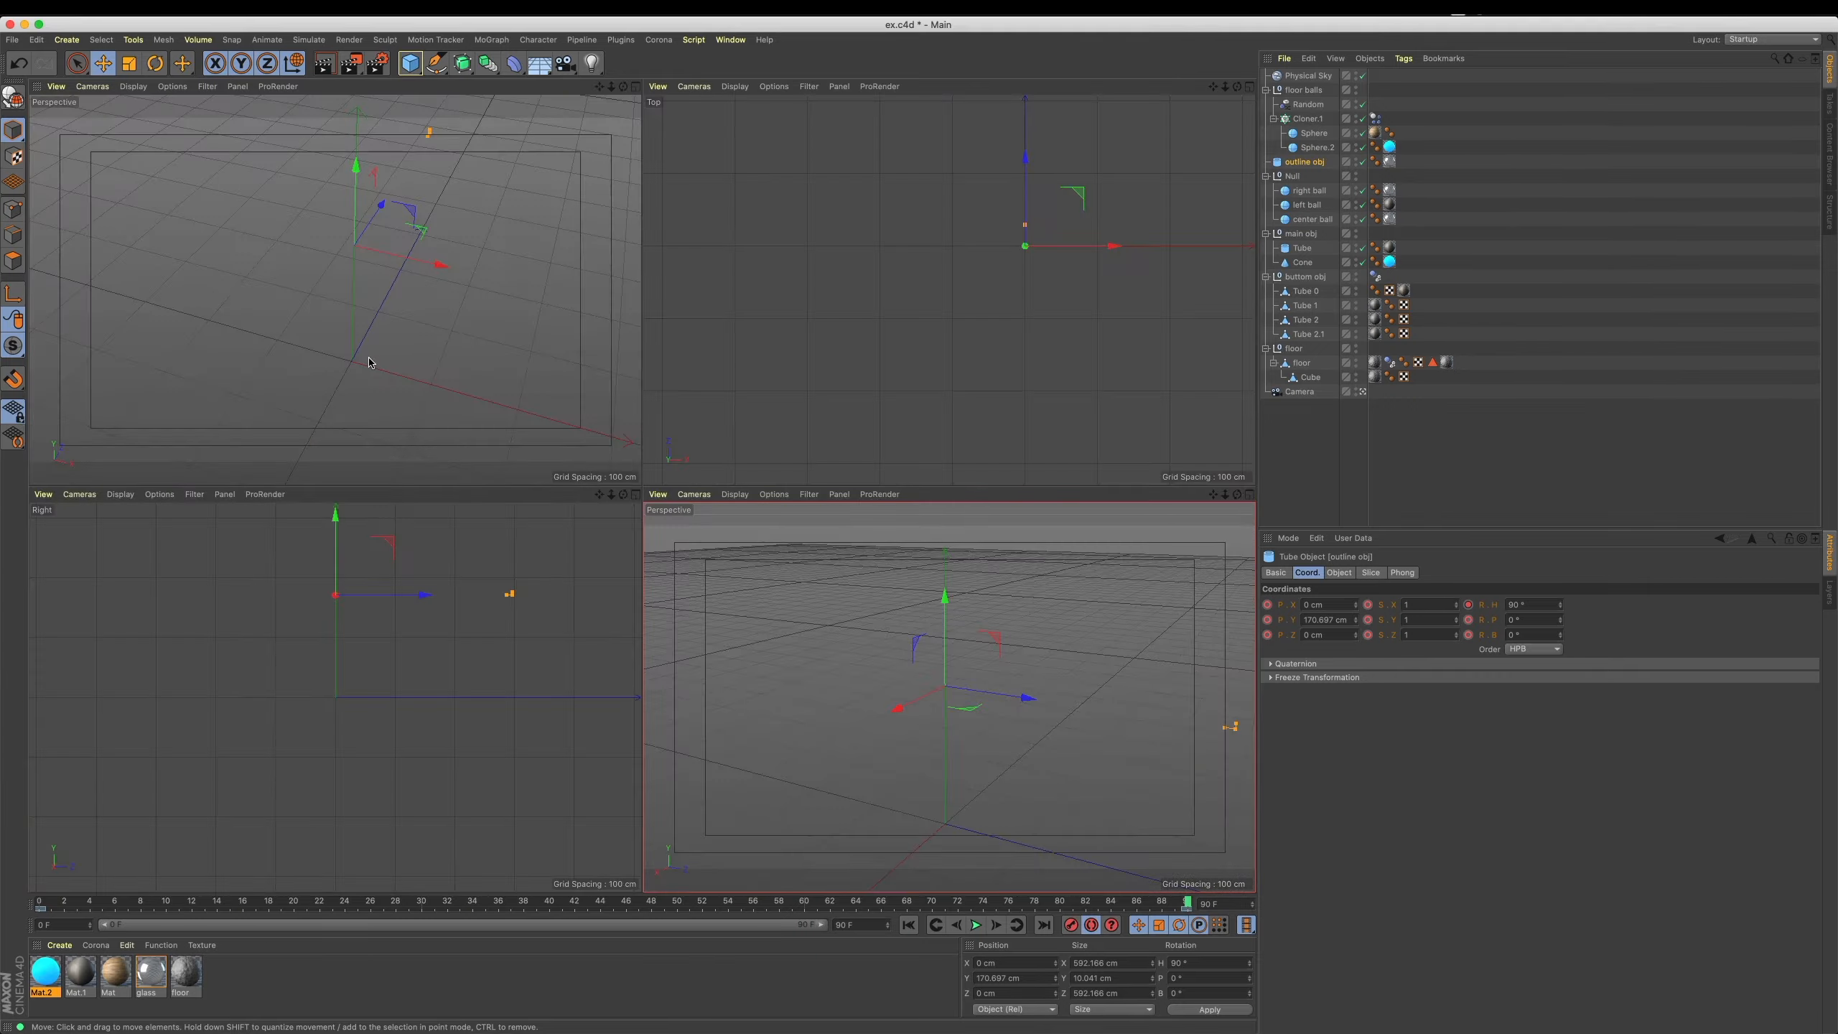
key(F2)
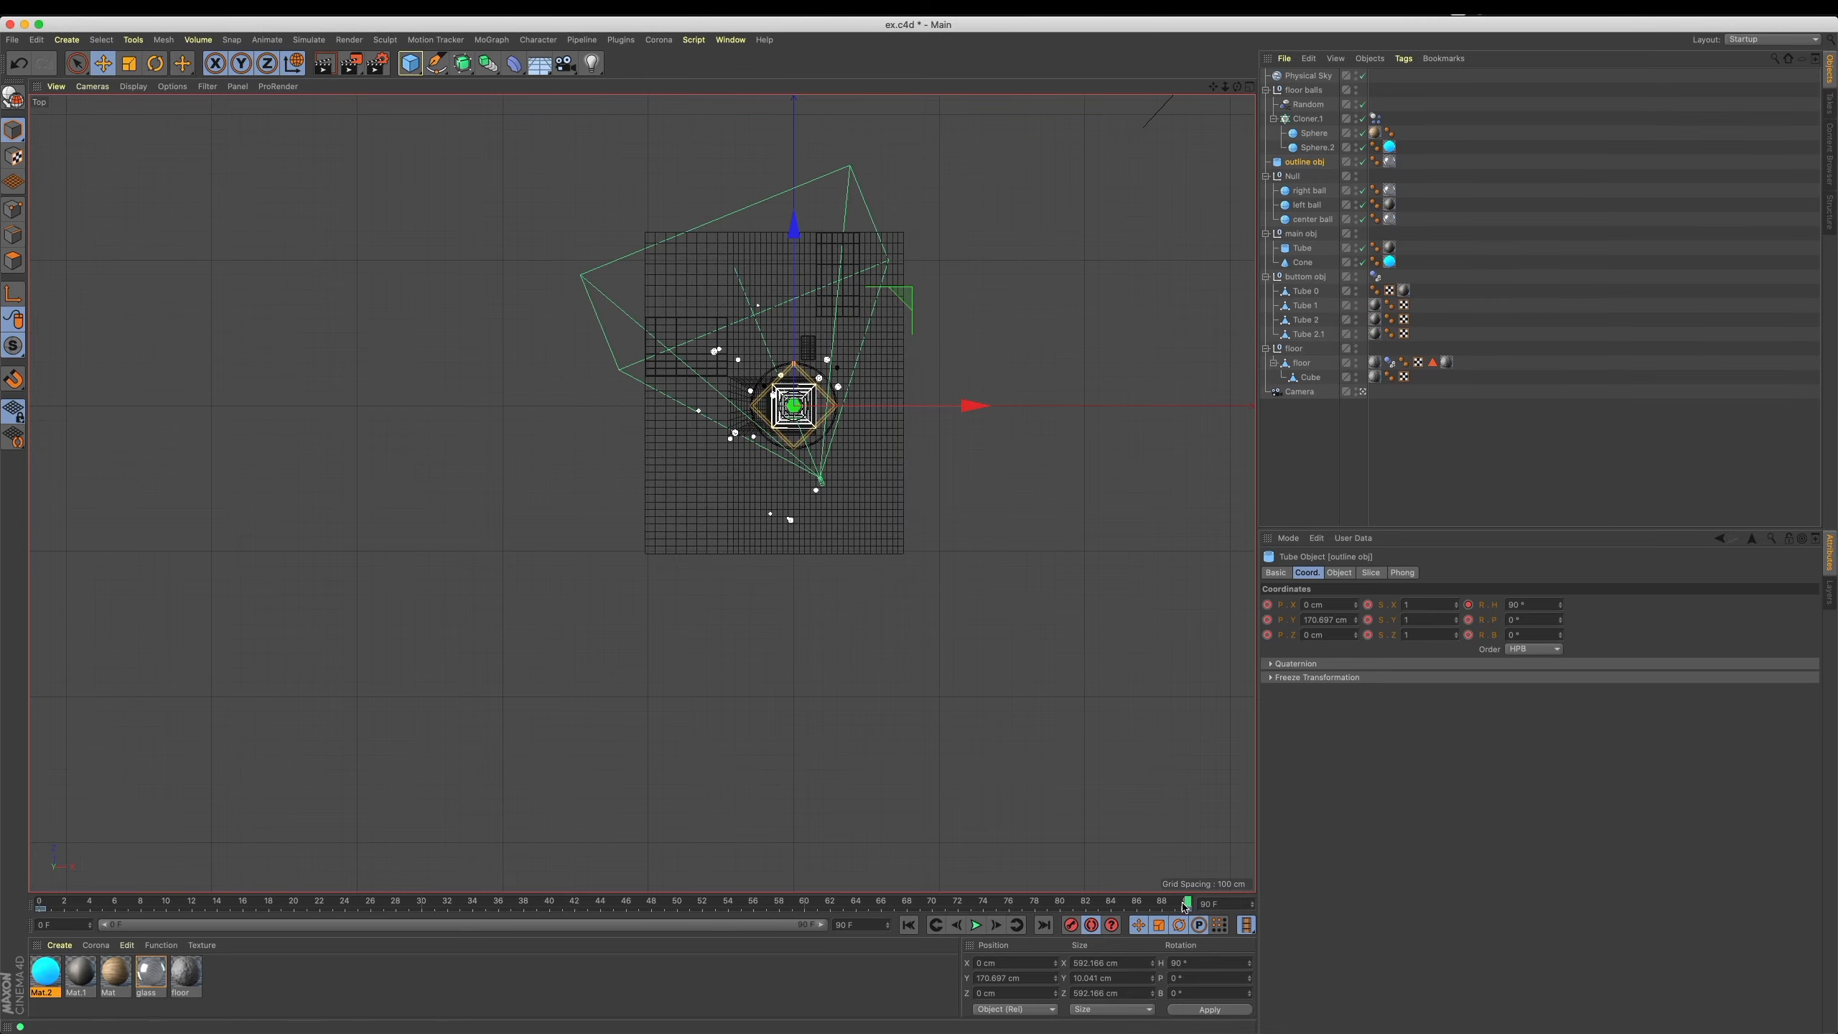
key(F5)
key(F1)
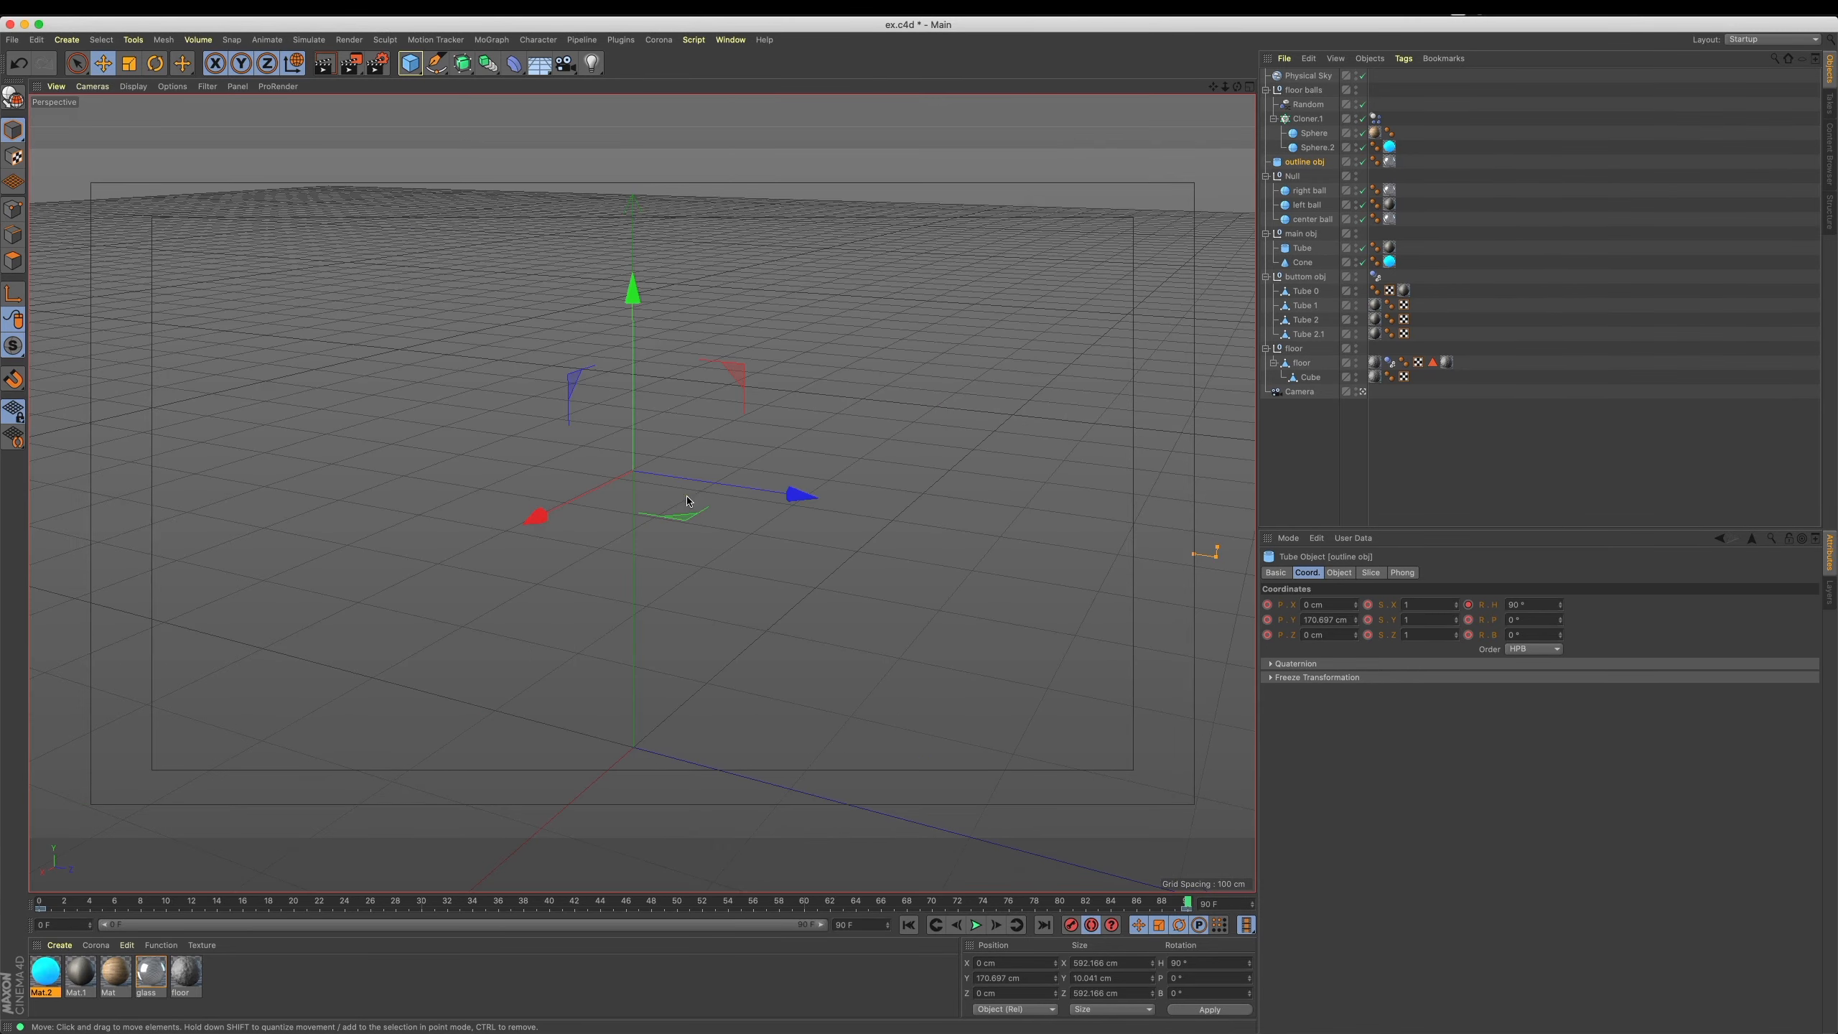
drag(1560, 605, 1561, 532)
key(F5)
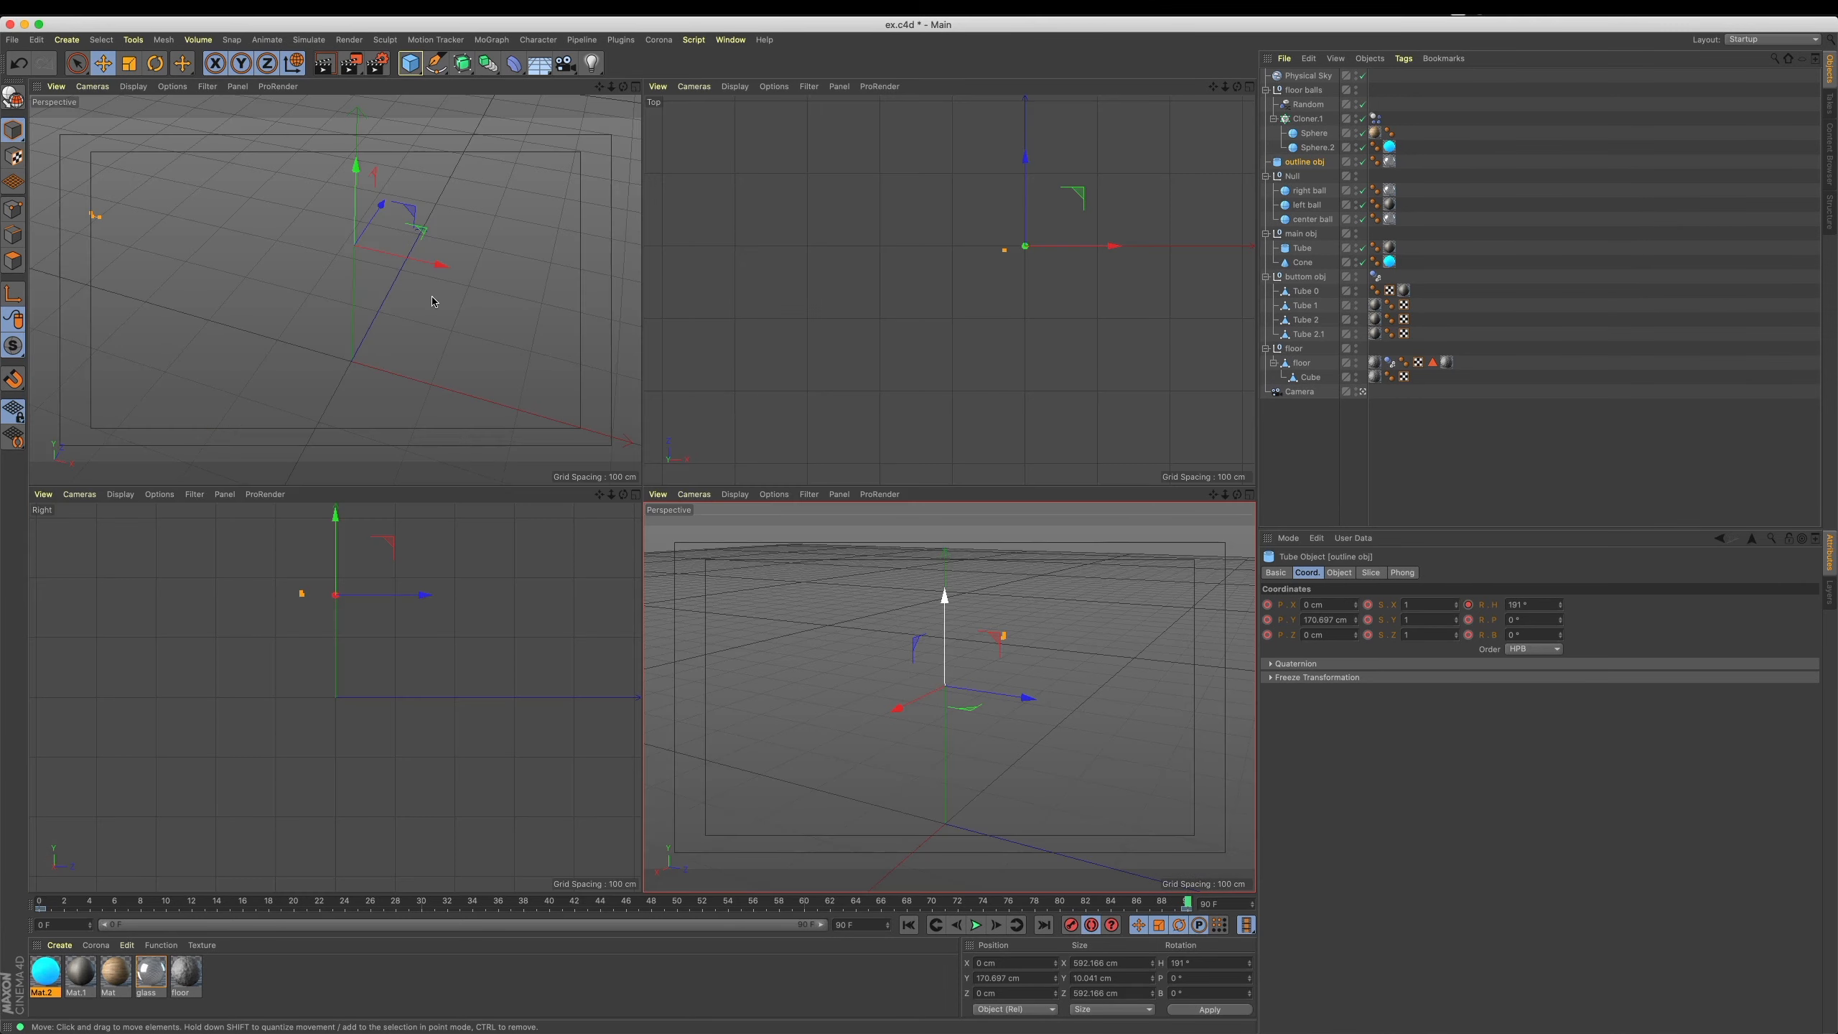
key(F1)
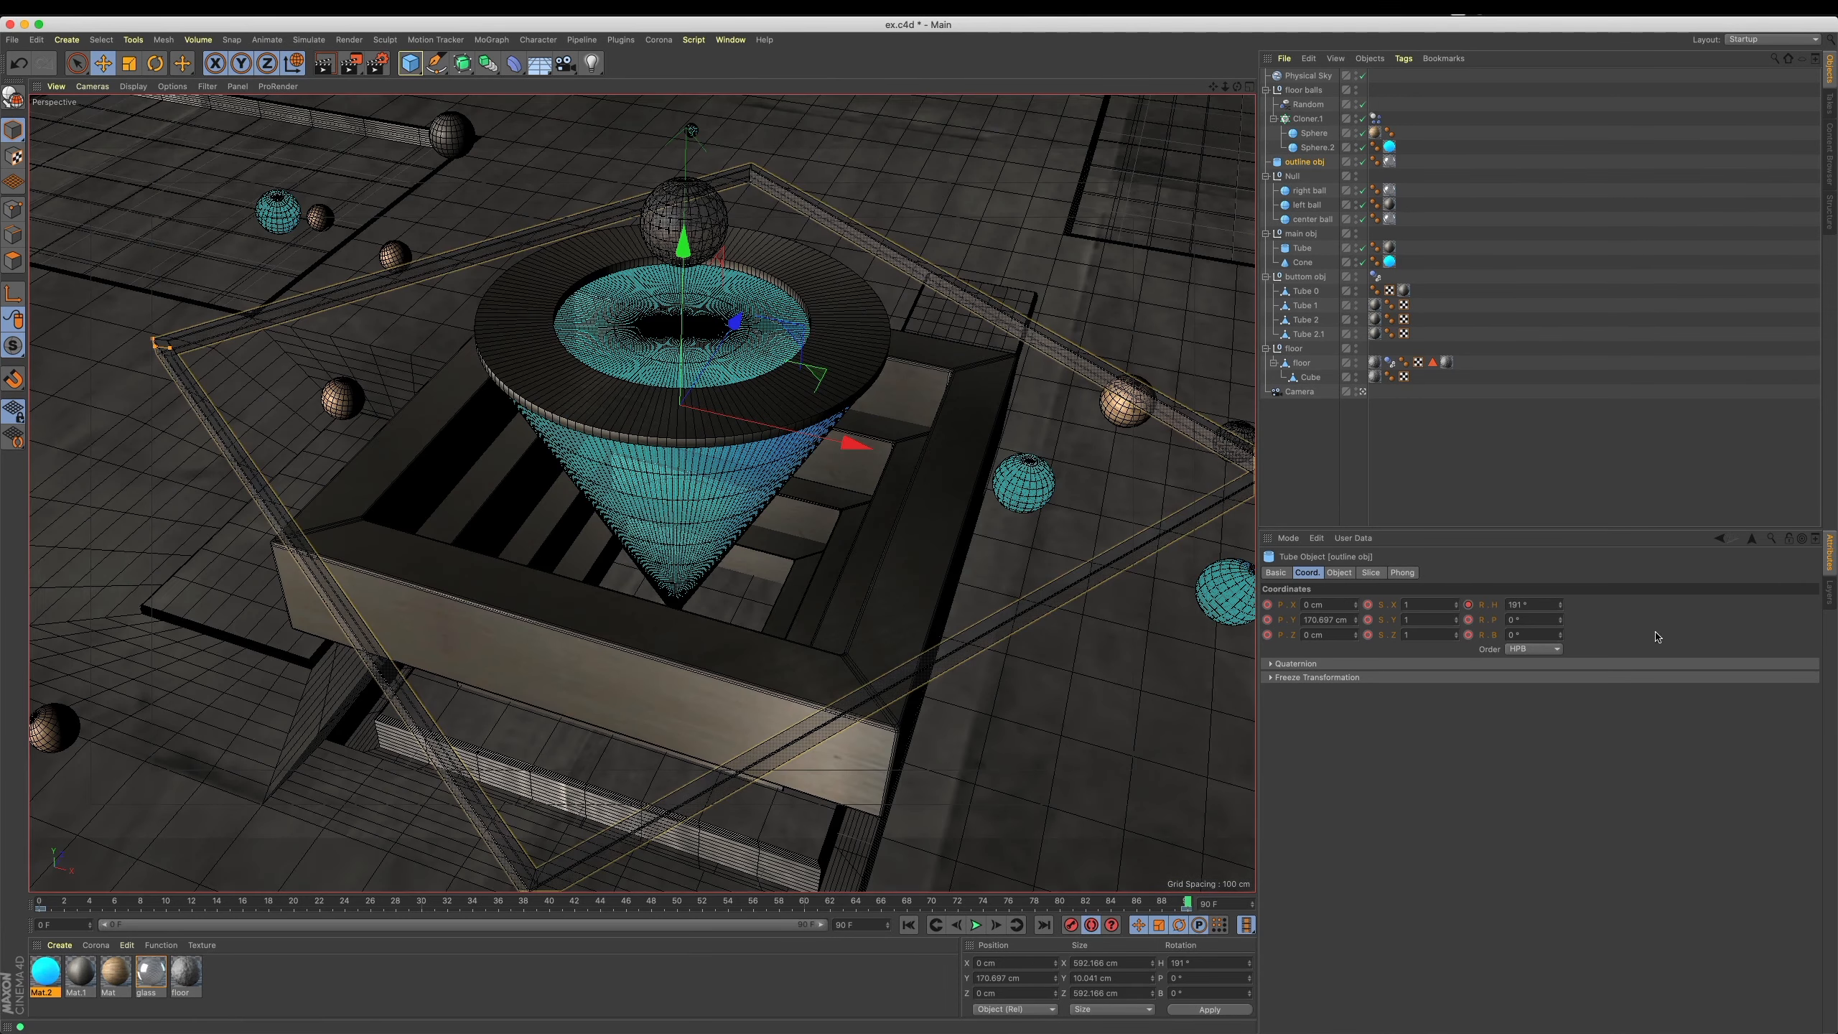
Set outline obj's heading at frame 90 to 405° and play back the full turn.
click(1541, 604)
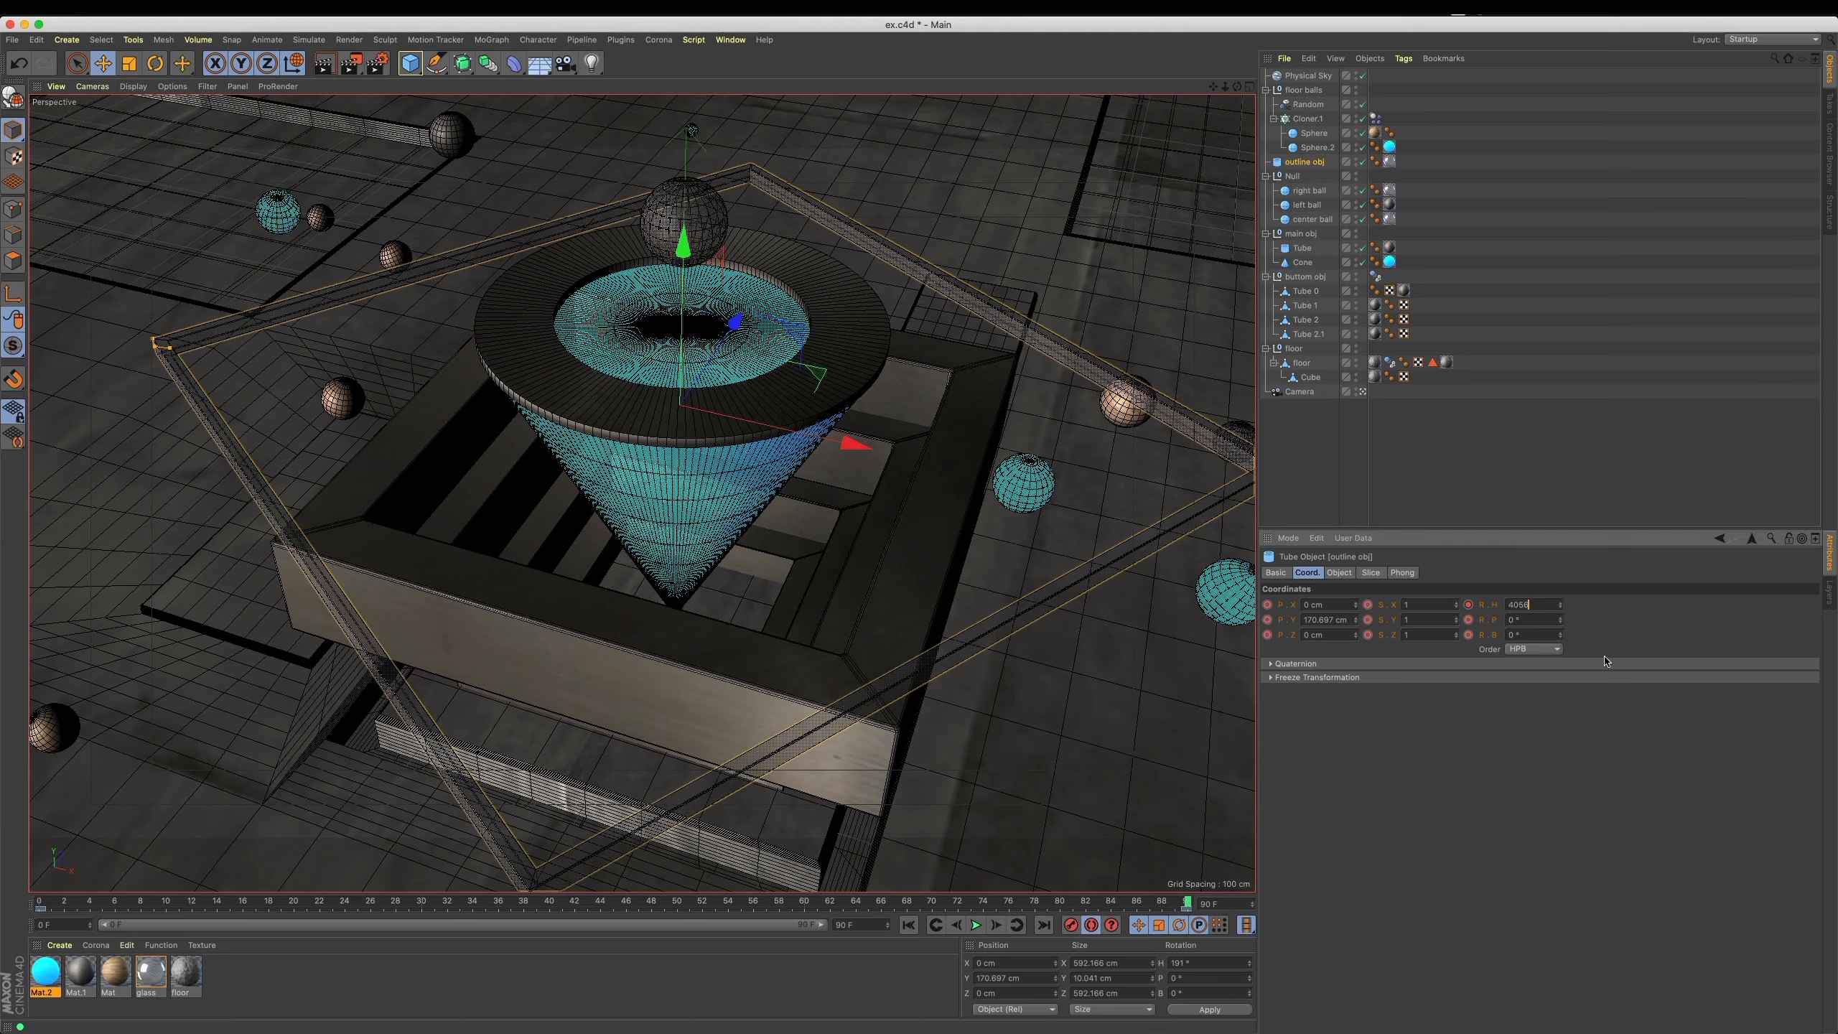
key(Return)
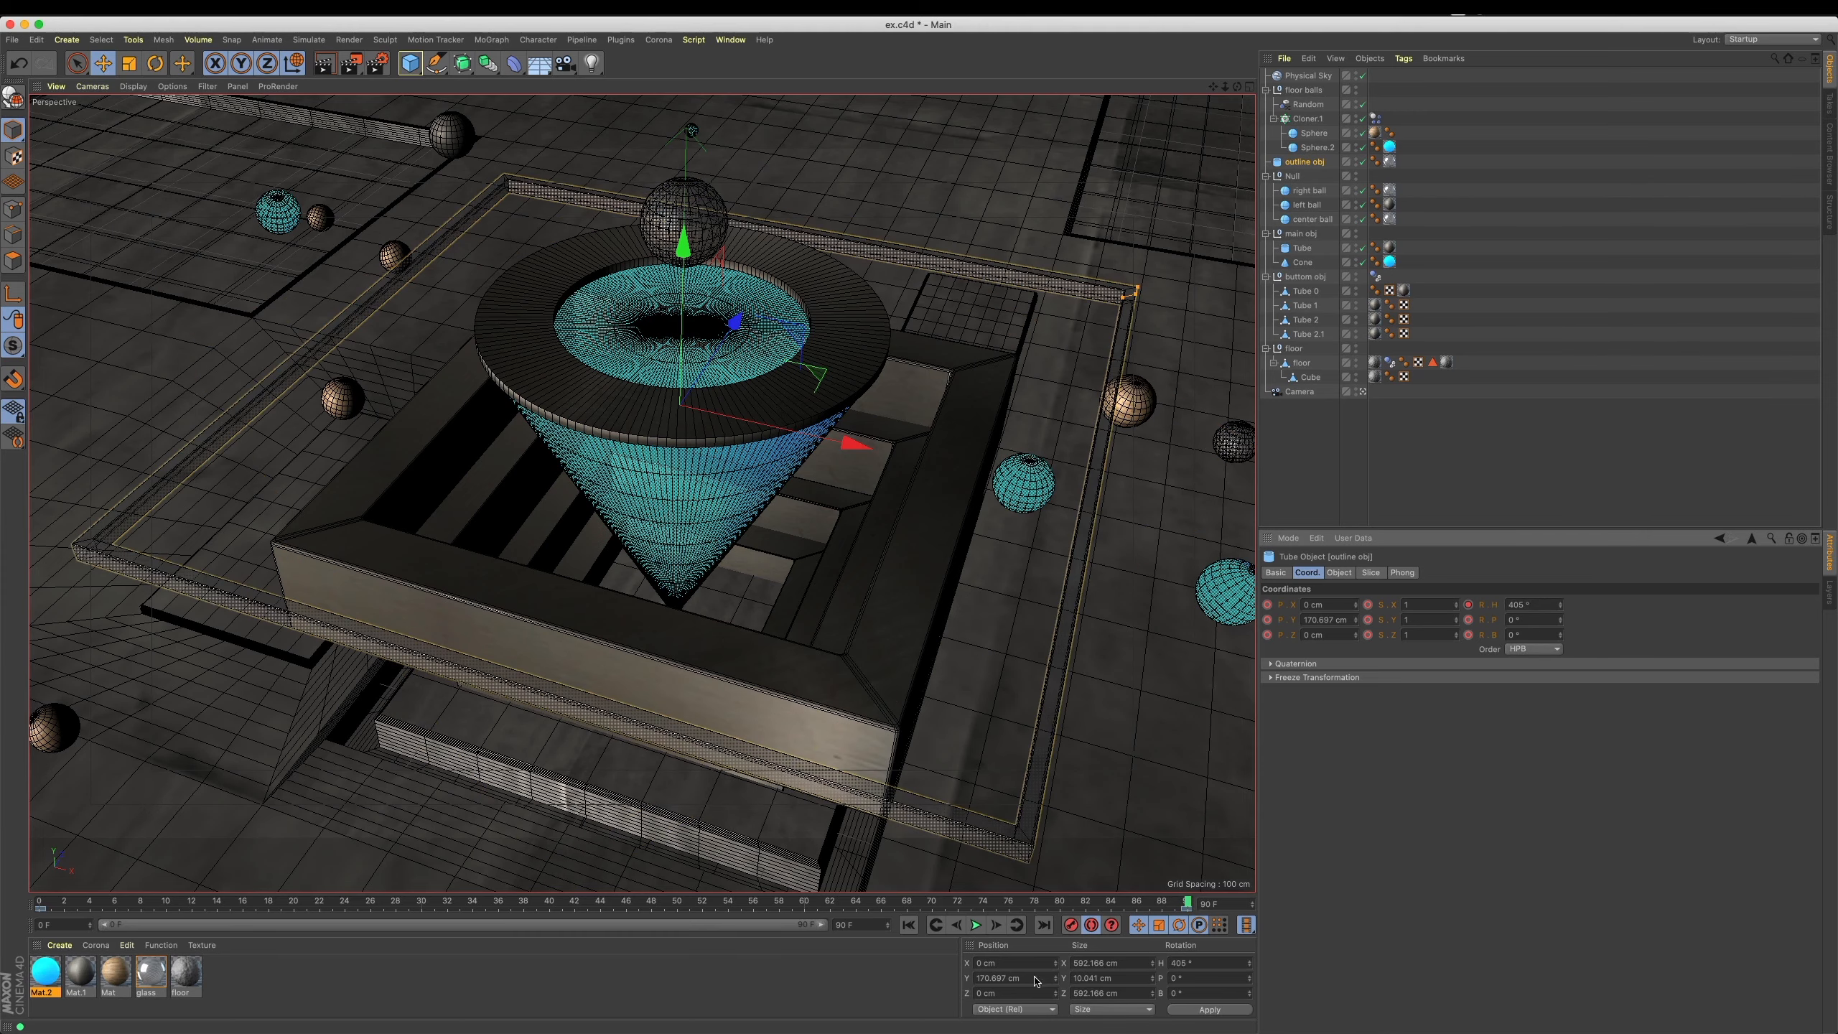
click(978, 926)
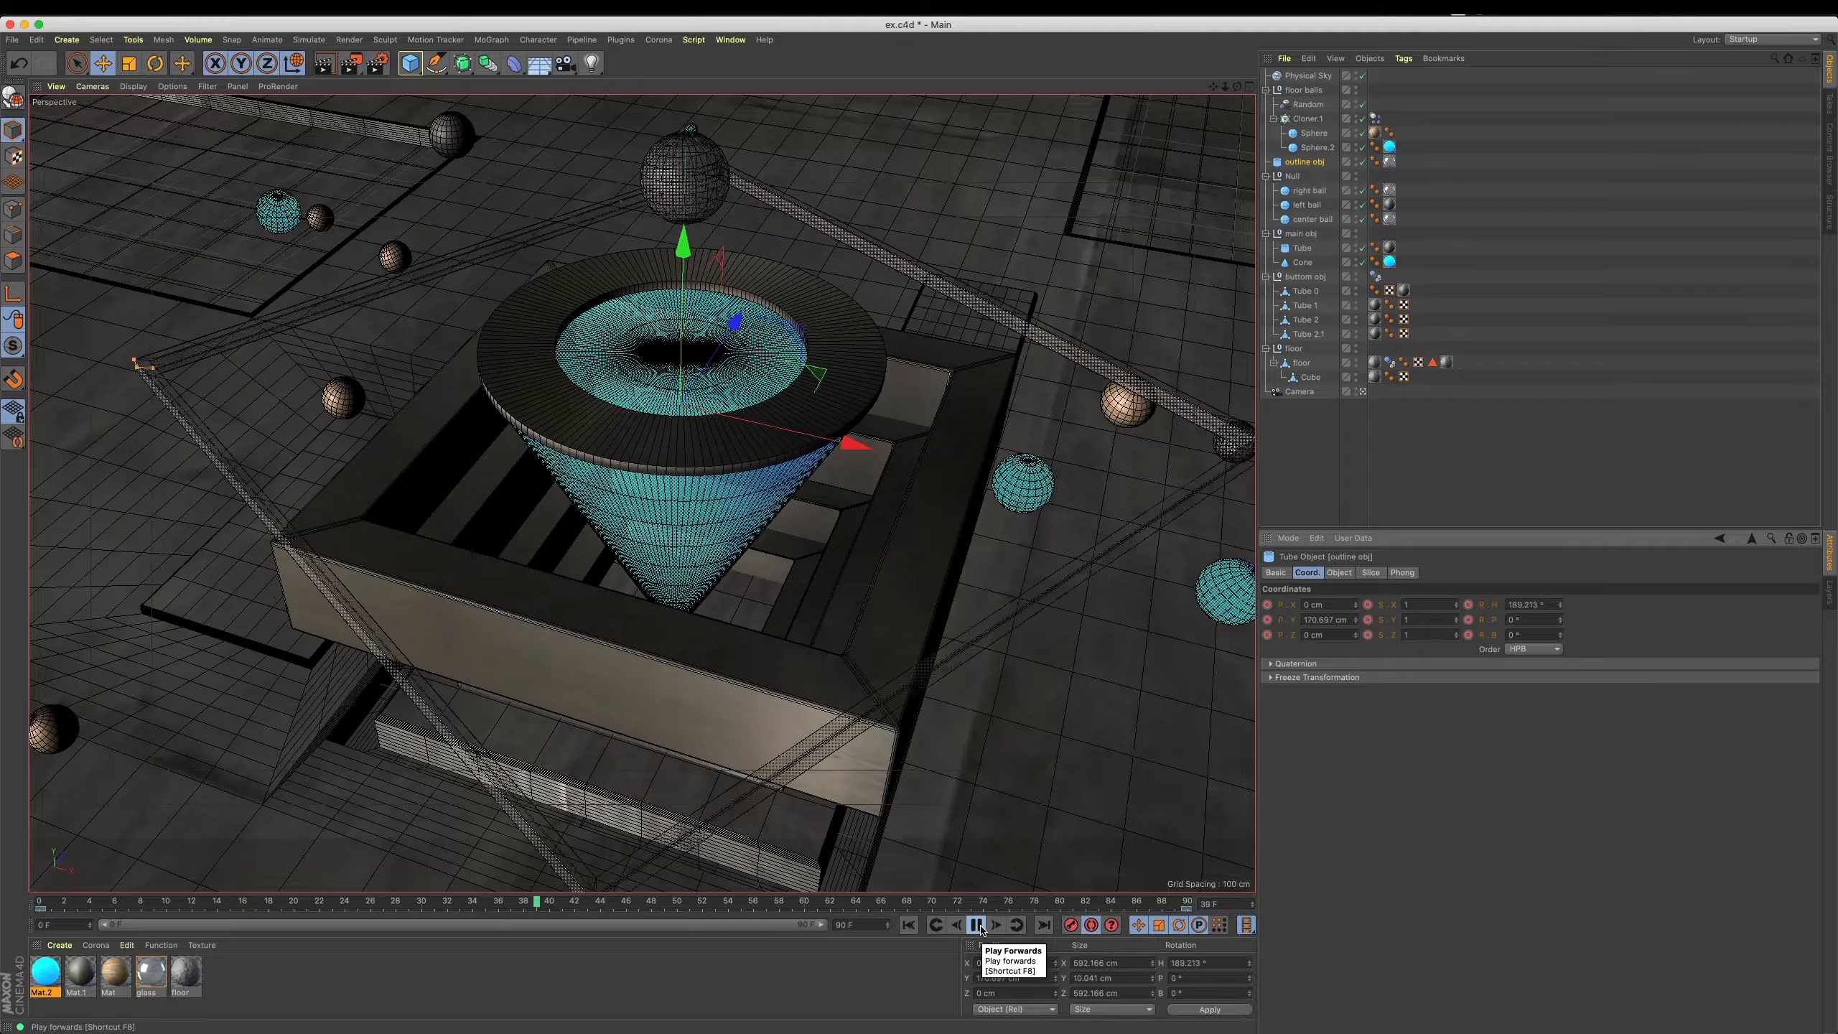
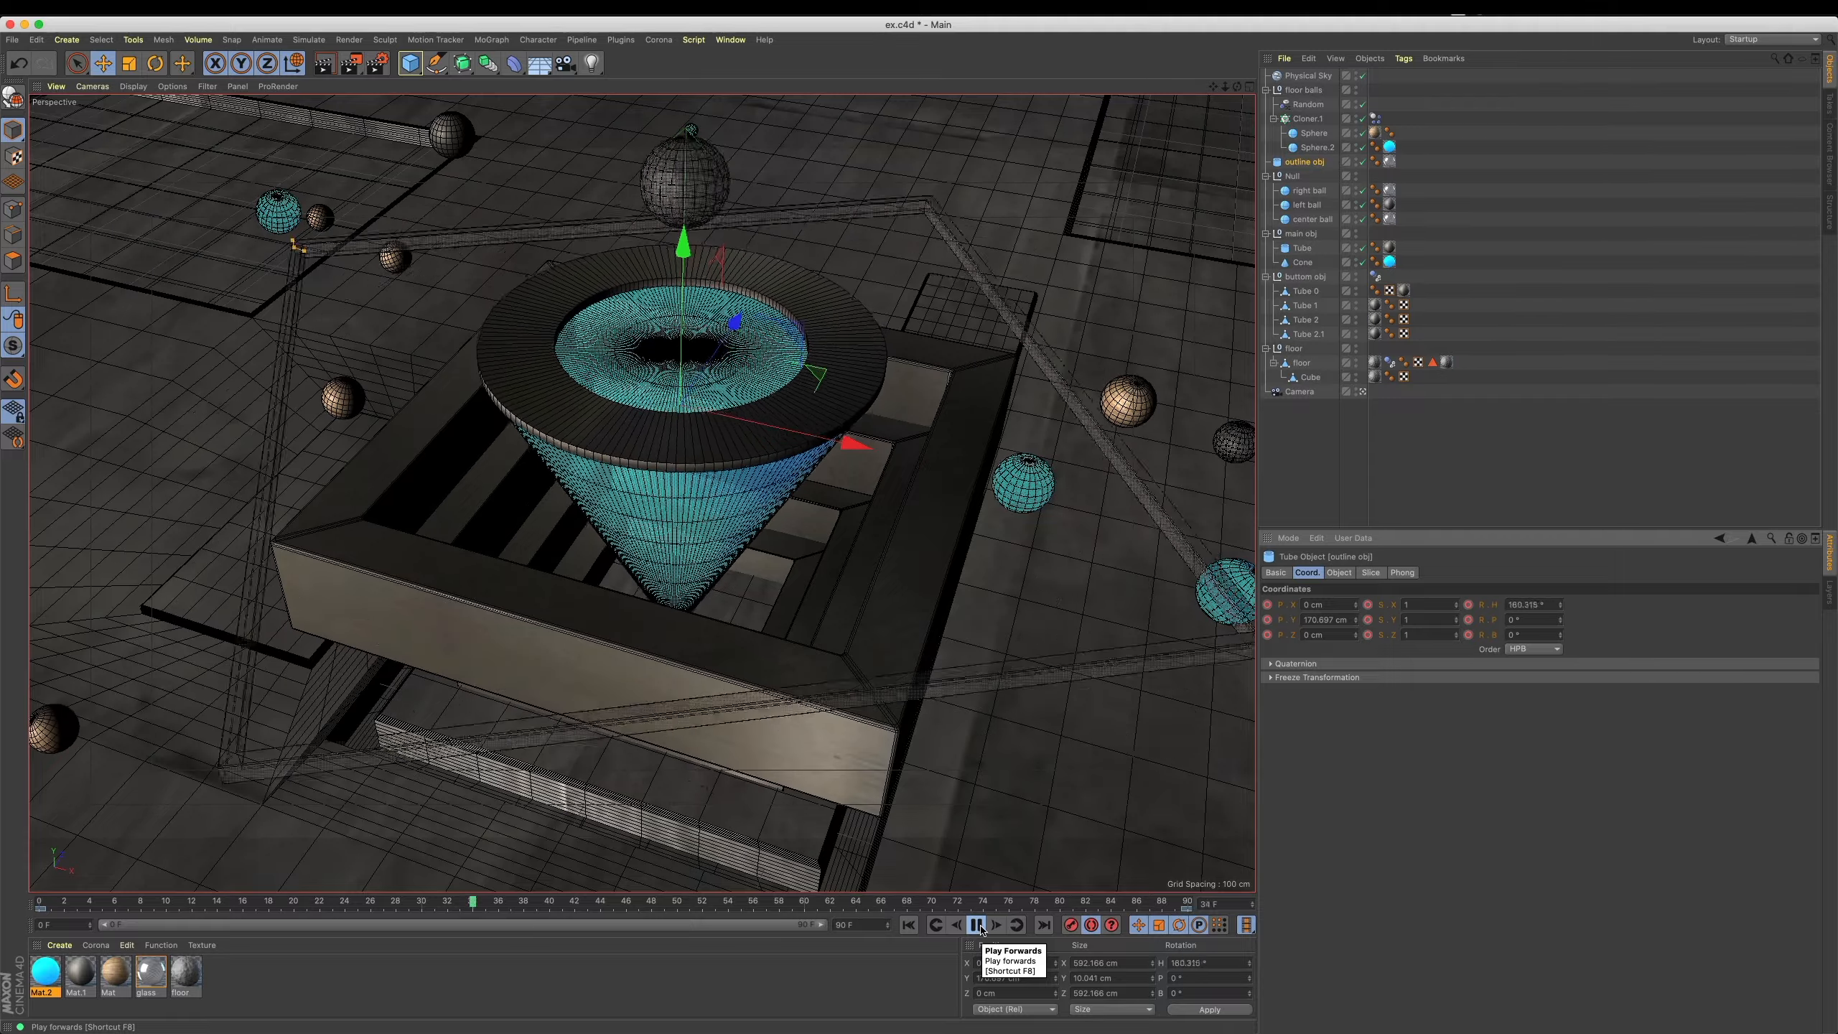
click(978, 925)
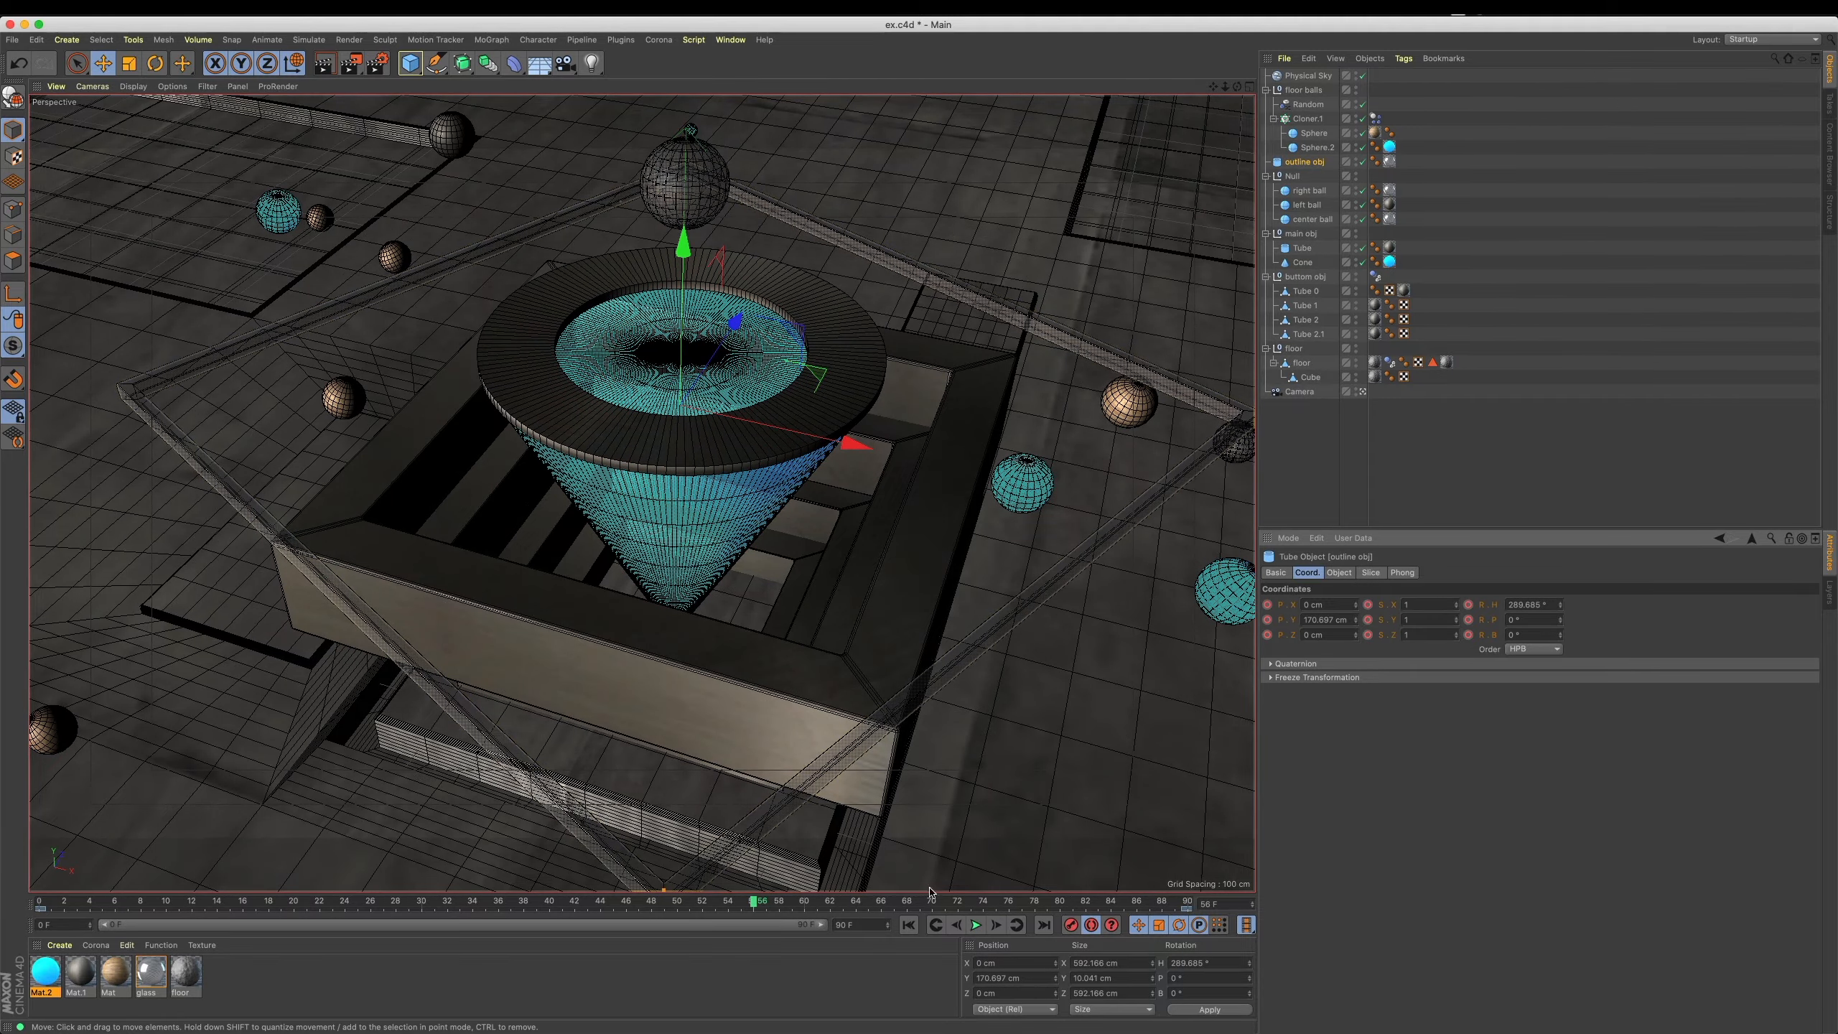
Return to frame 90 and set outline obj's heading to 45° to match the first frame.
click(909, 925)
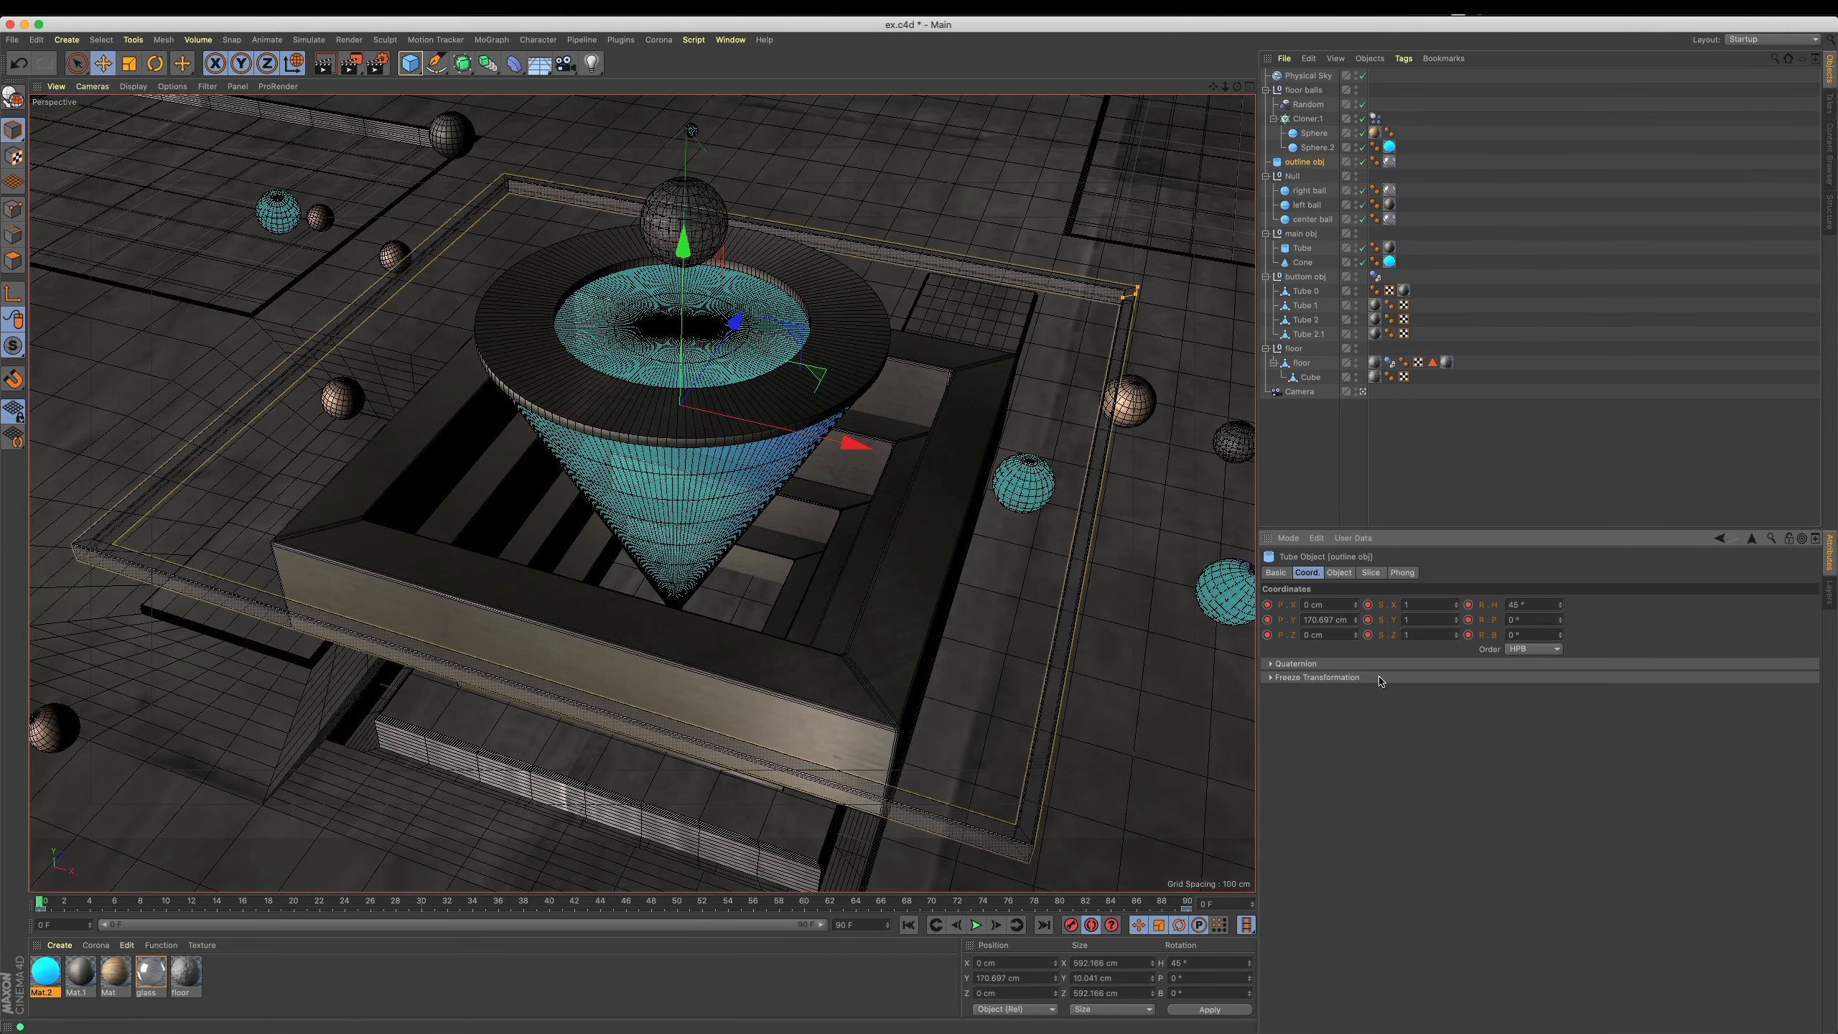
drag(1170, 907, 1210, 907)
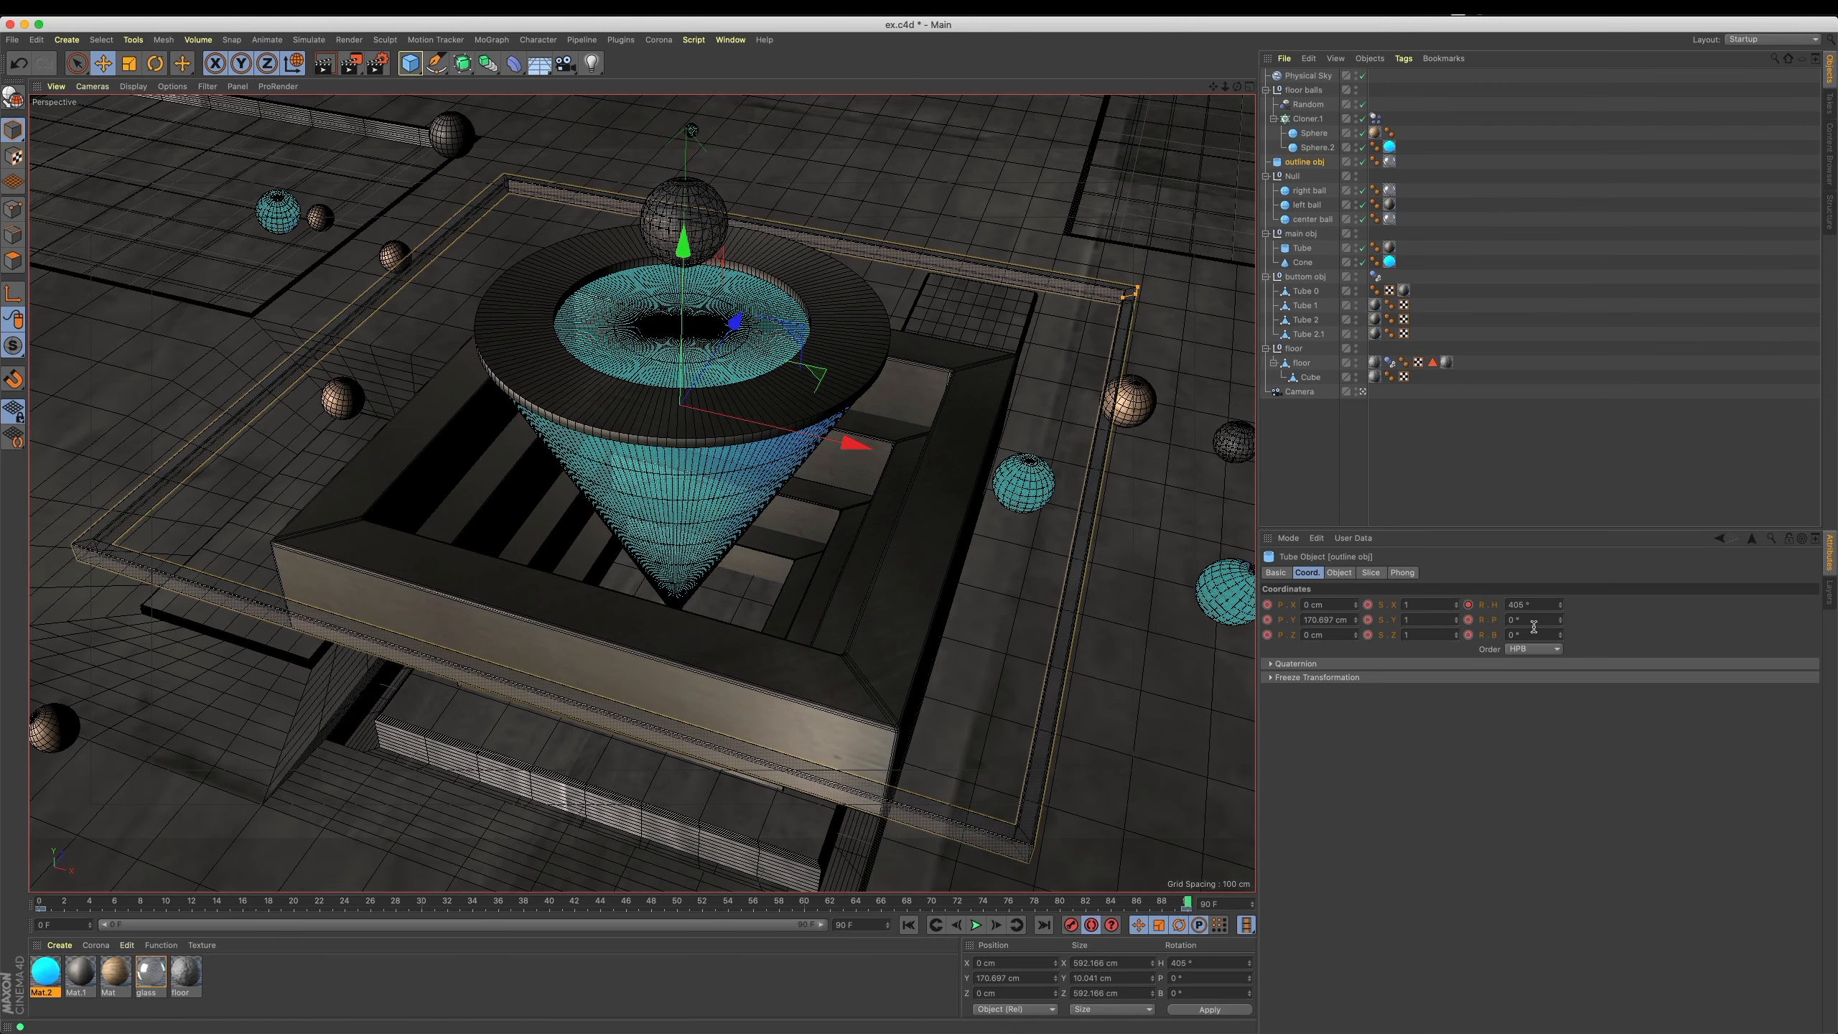
double_click(1533, 605)
text(4)
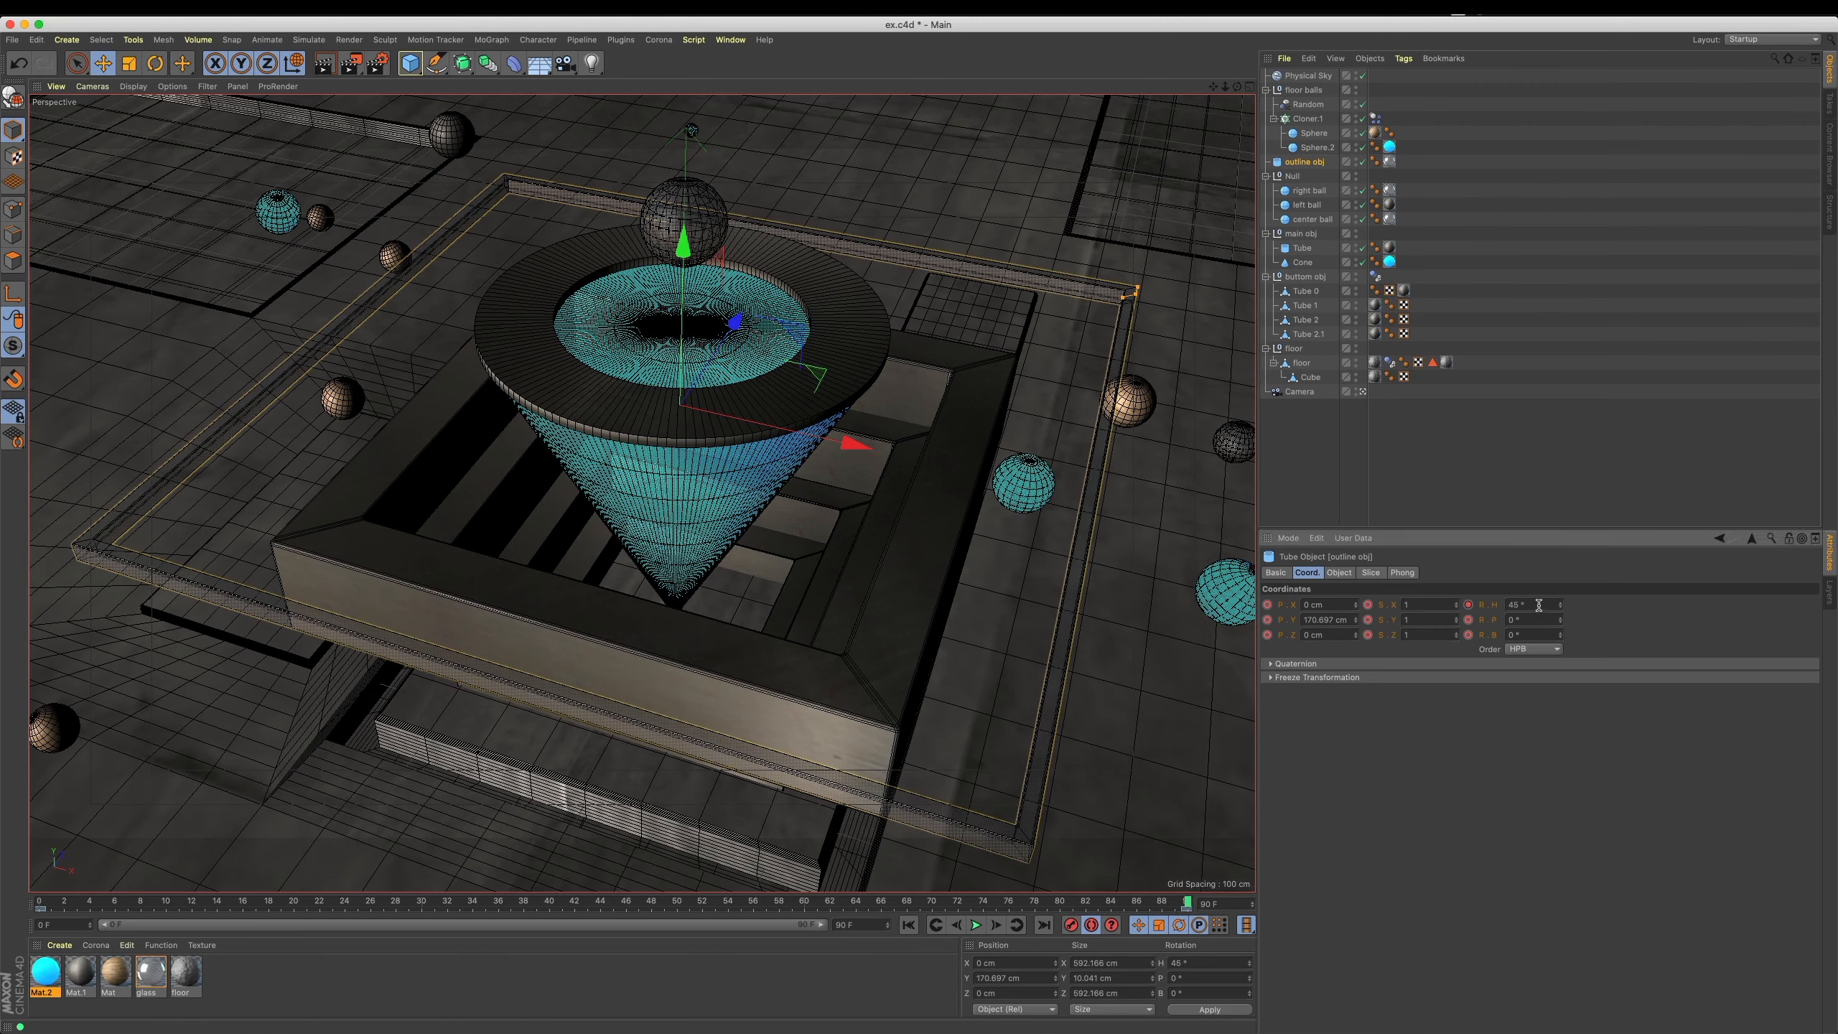
At frame 47, rotate outline obj to a heading of 148° and play back the motion.
drag(636, 903, 672, 923)
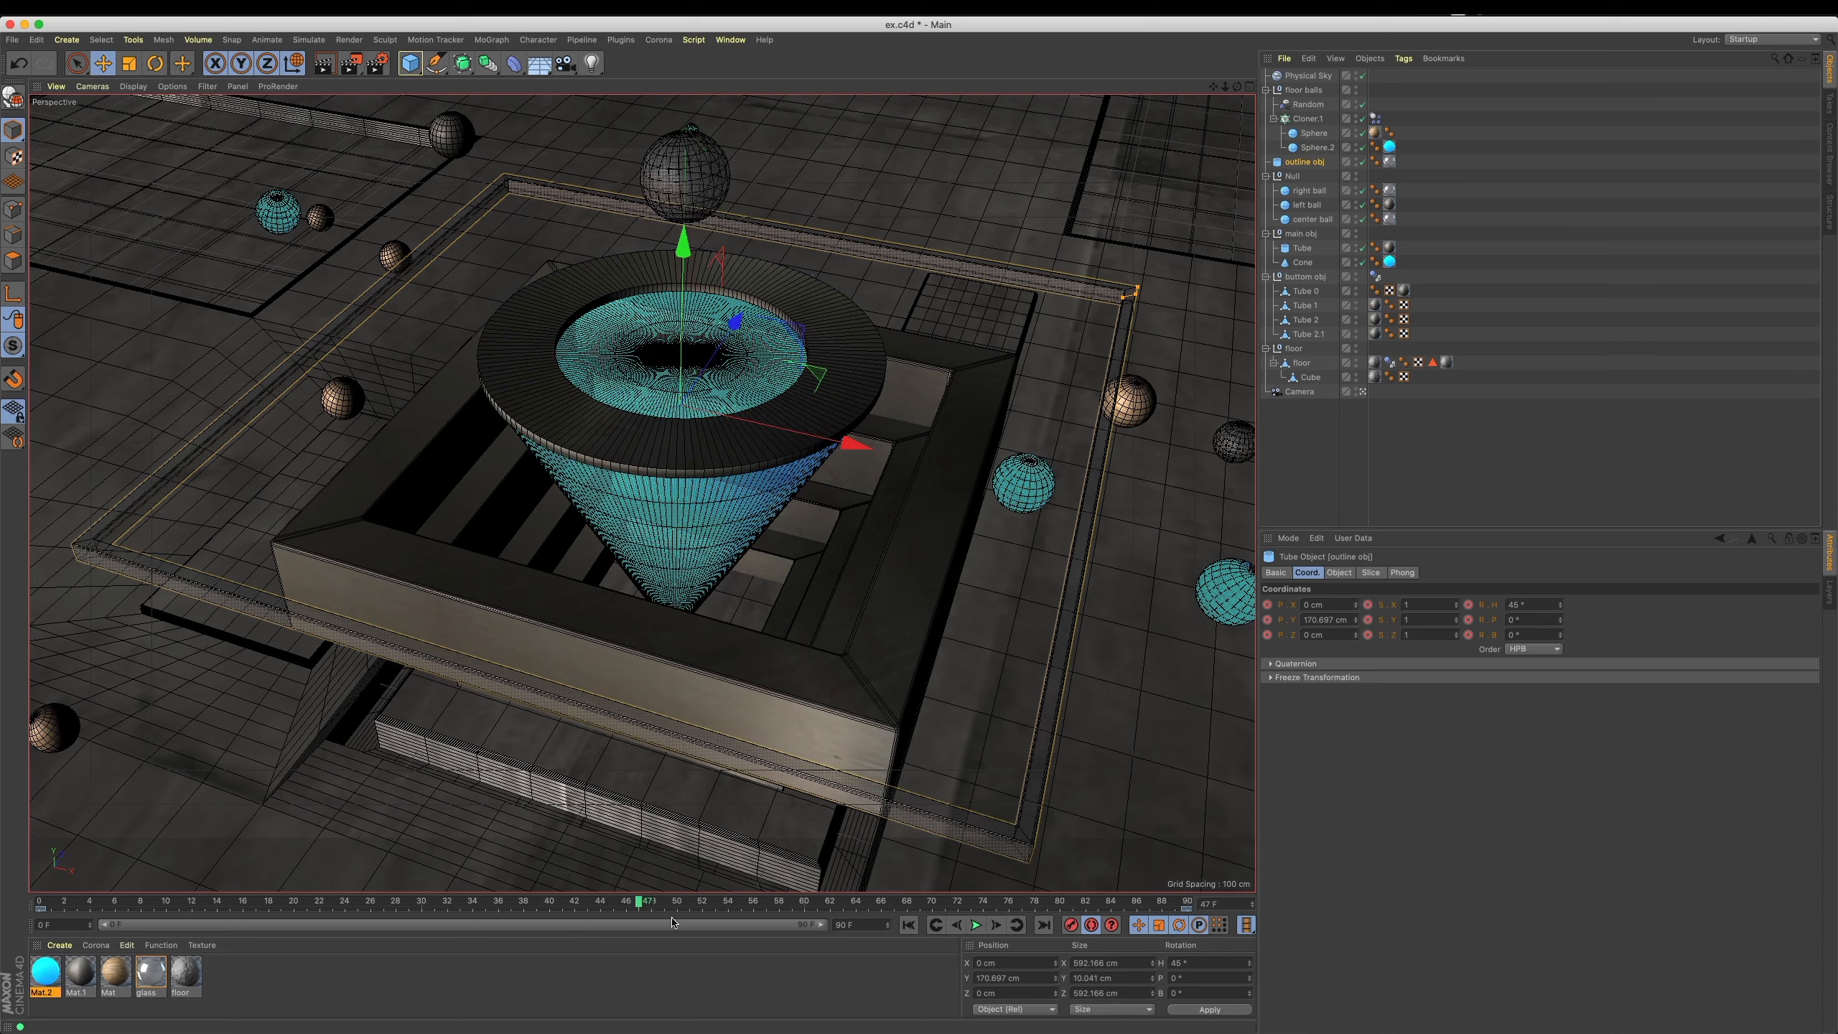
drag(1560, 604, 1052, 940)
click(977, 926)
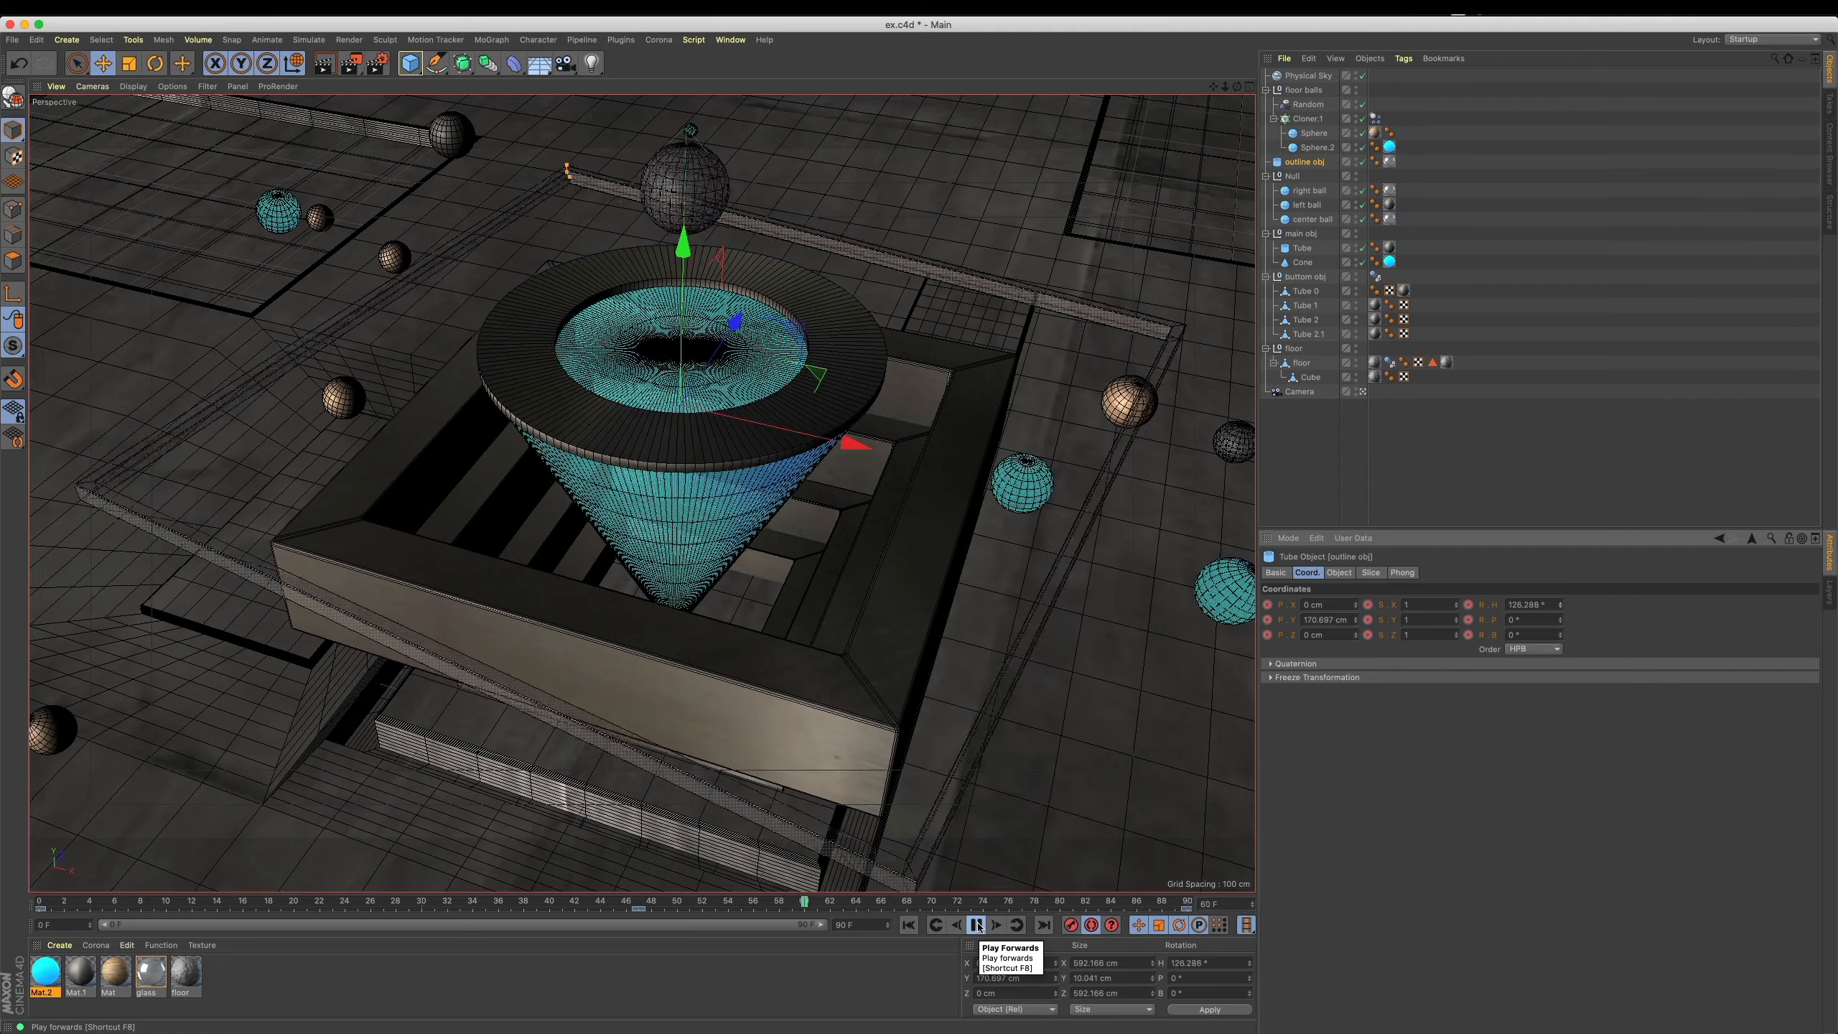
click(977, 925)
Set outline obj's heading at frame 47 to 90° and play back the back-and-forth rotation.
click(637, 904)
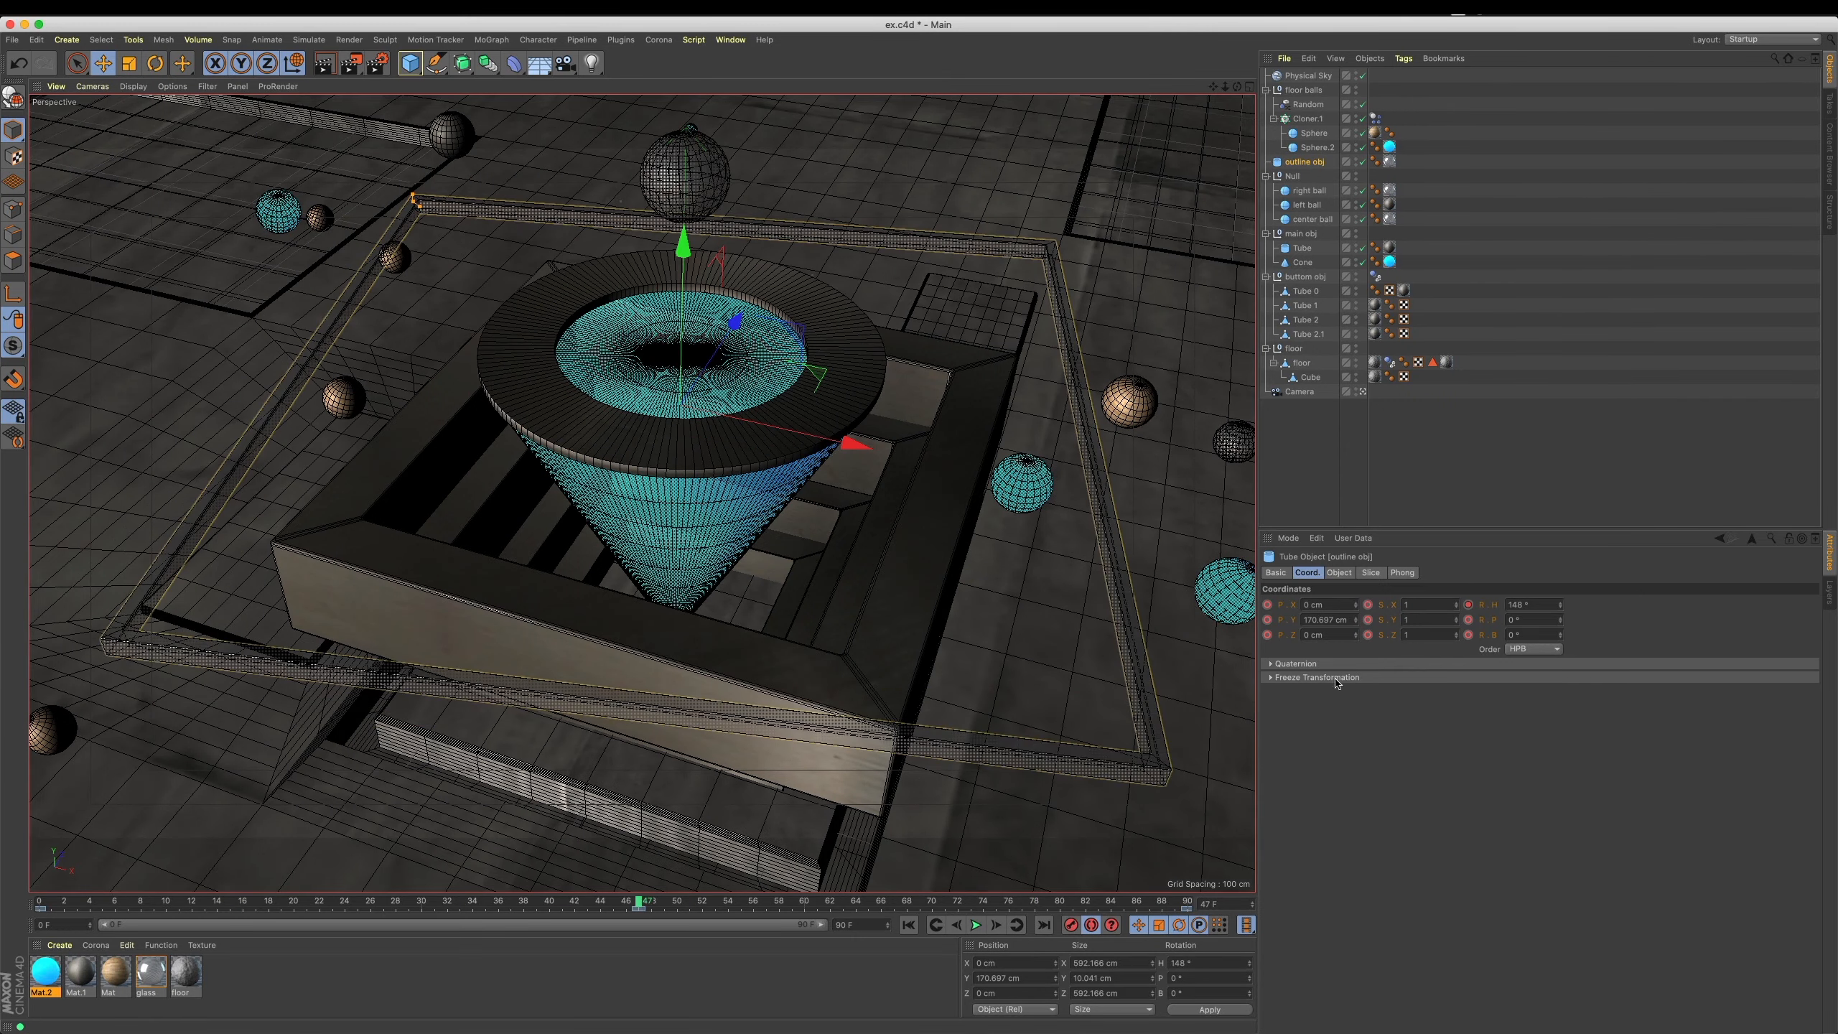
click(1515, 604)
text(90)
key(Return)
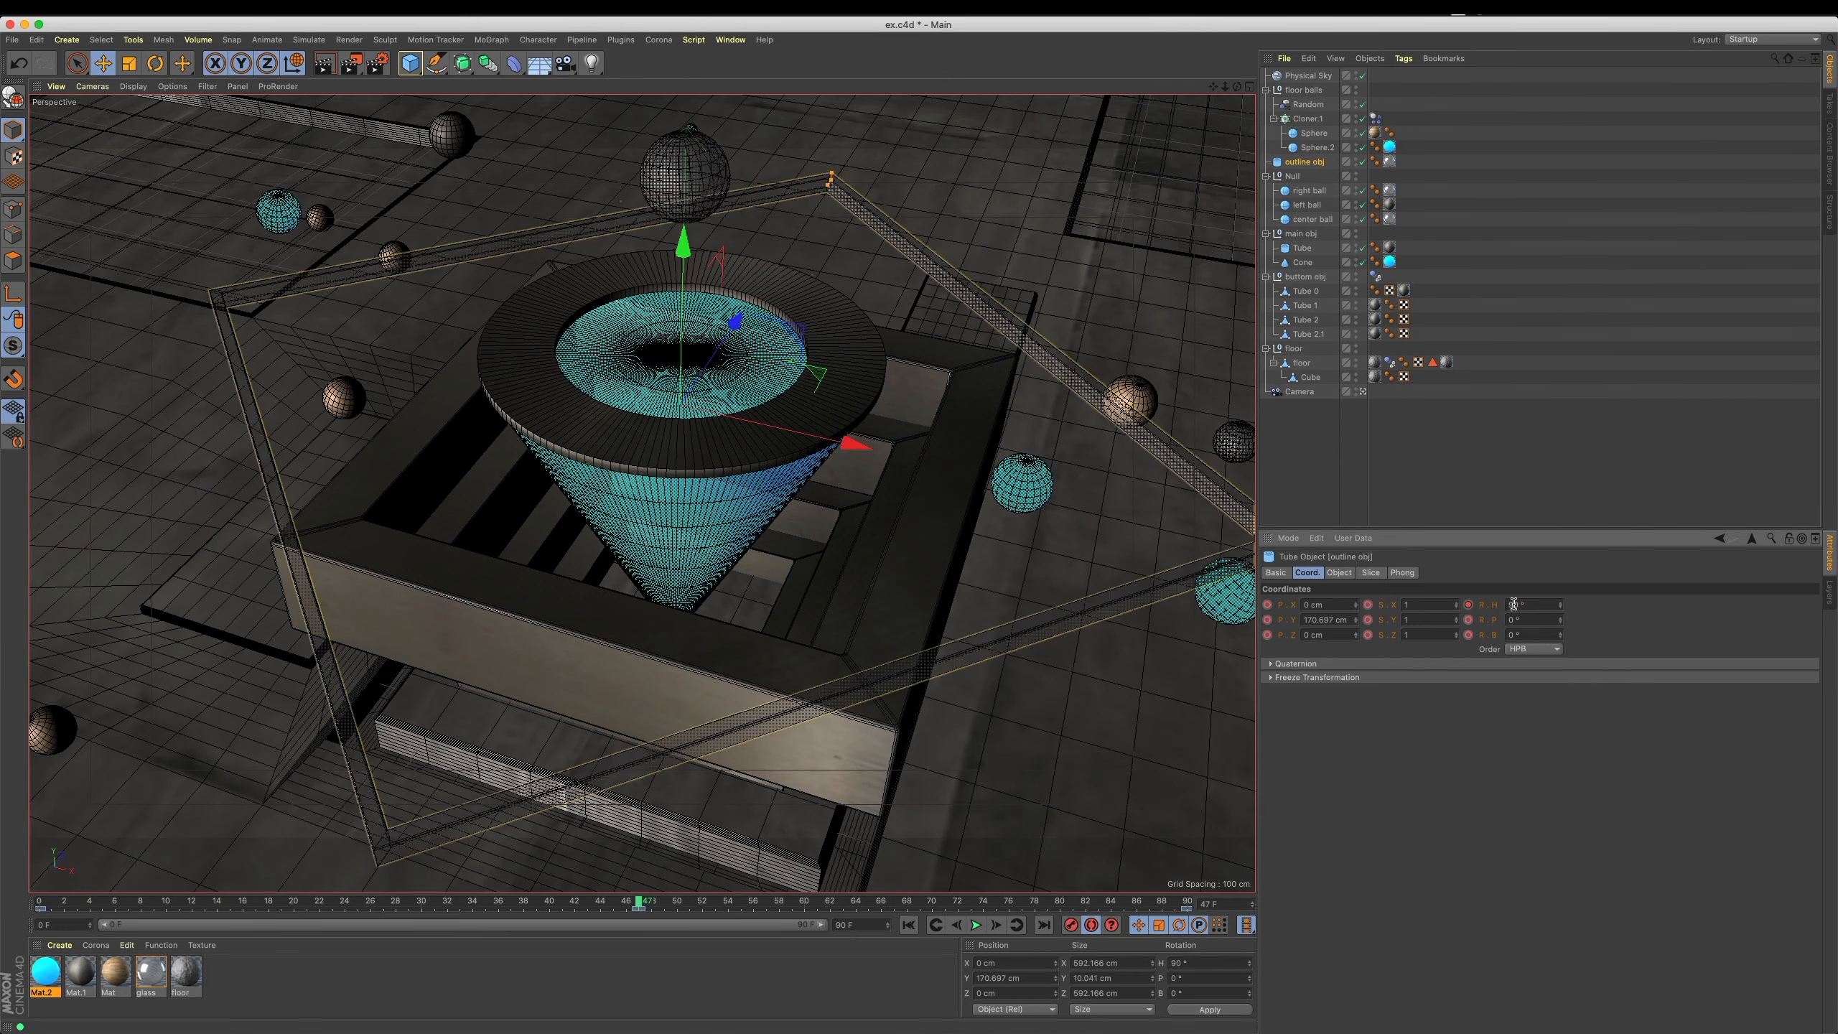
click(979, 927)
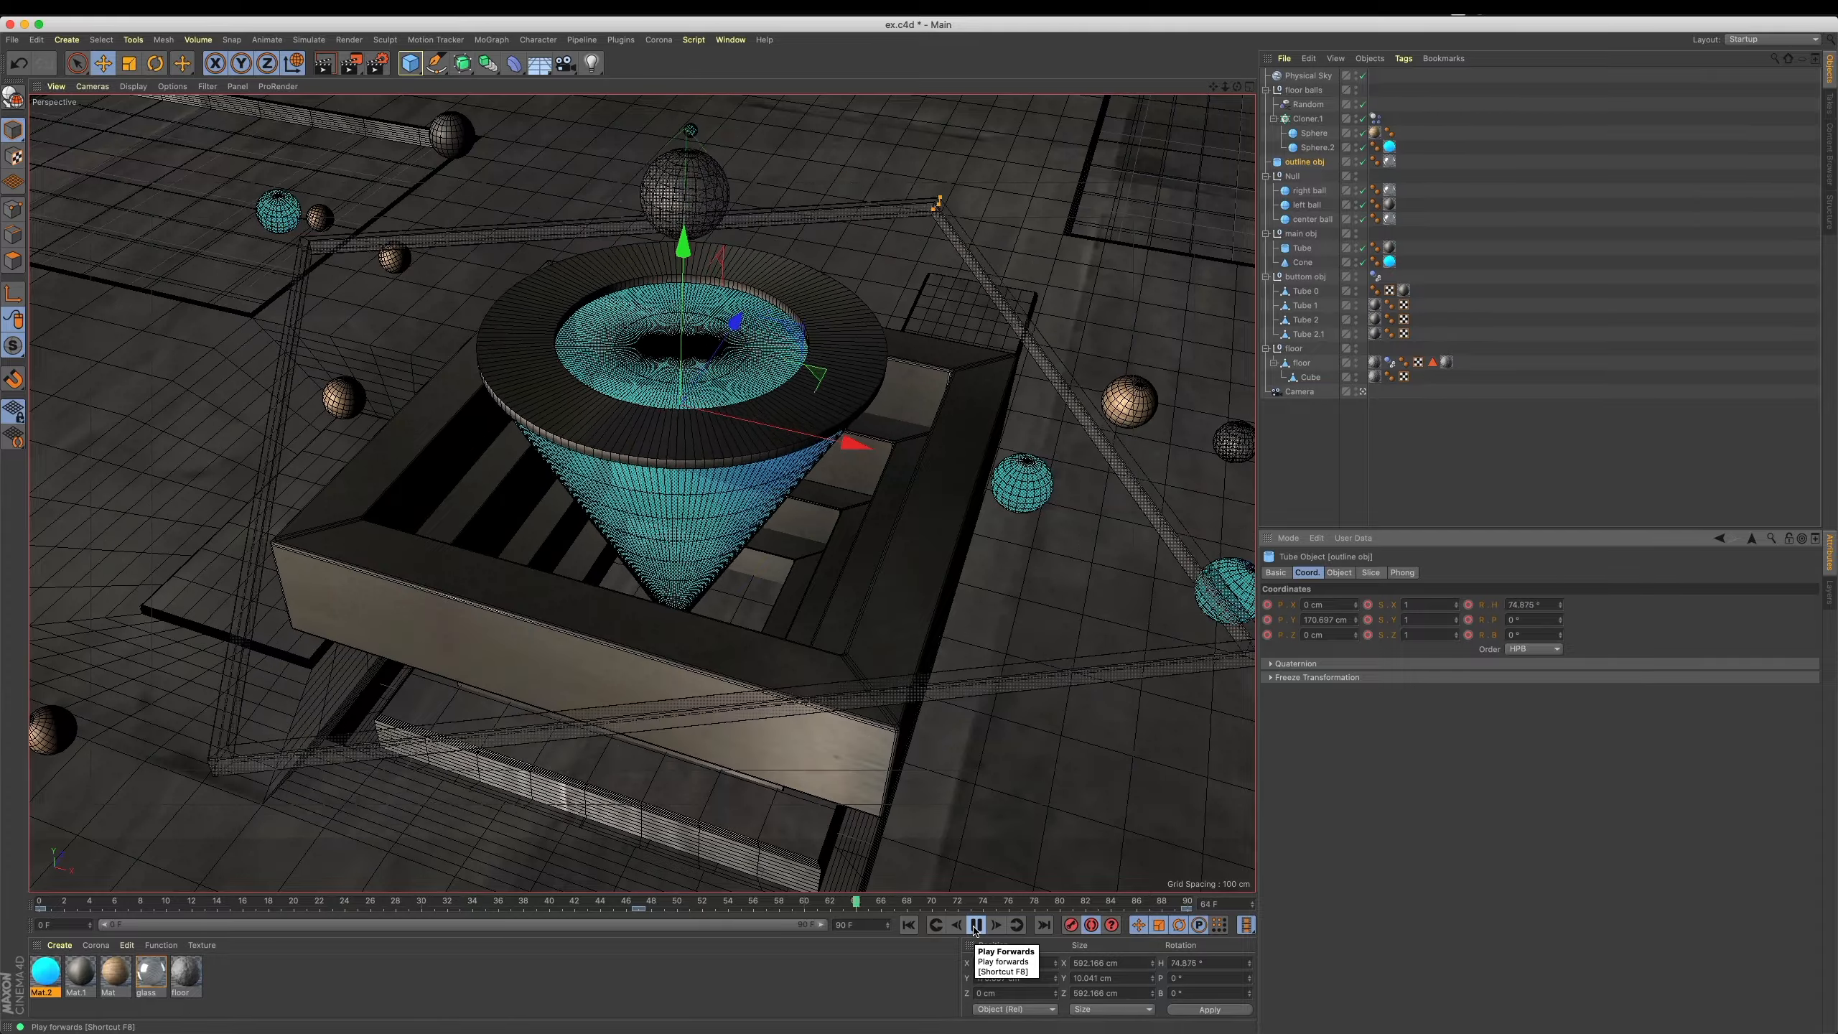
click(976, 925)
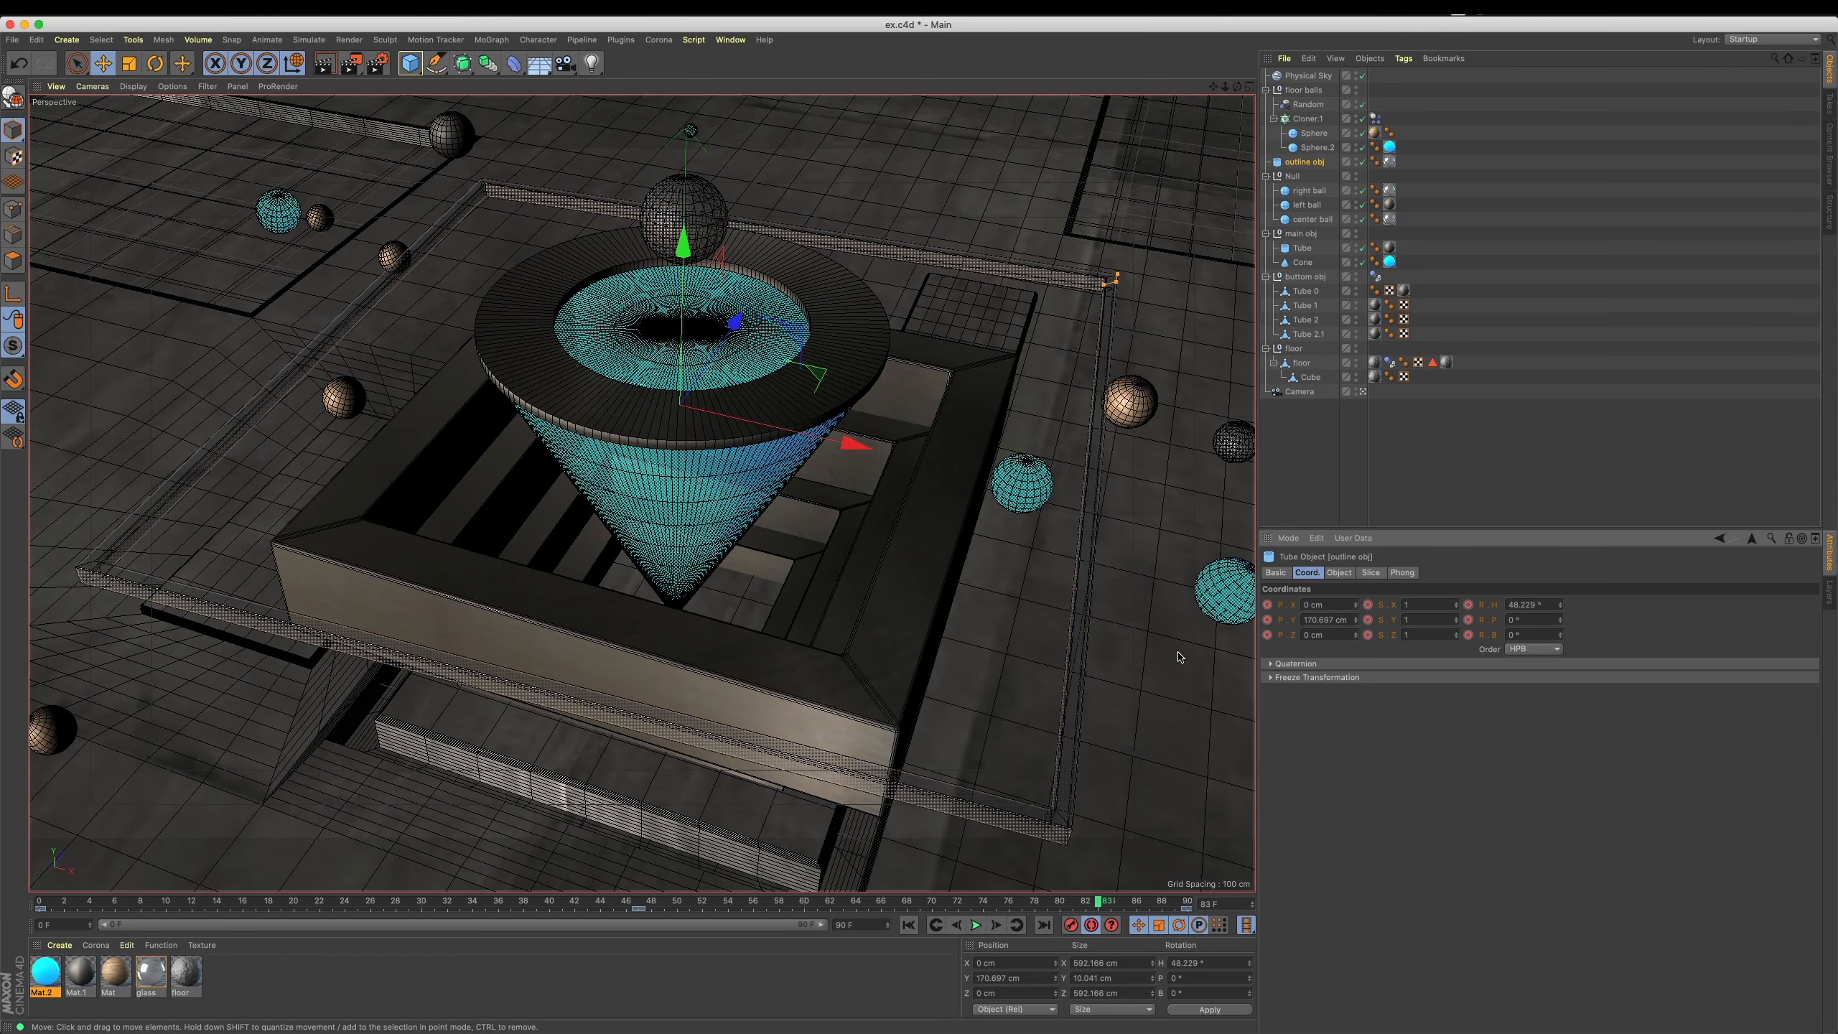
Select Cloner.1 in the floor balls group and play back the animation to check its spheres.
click(1218, 617)
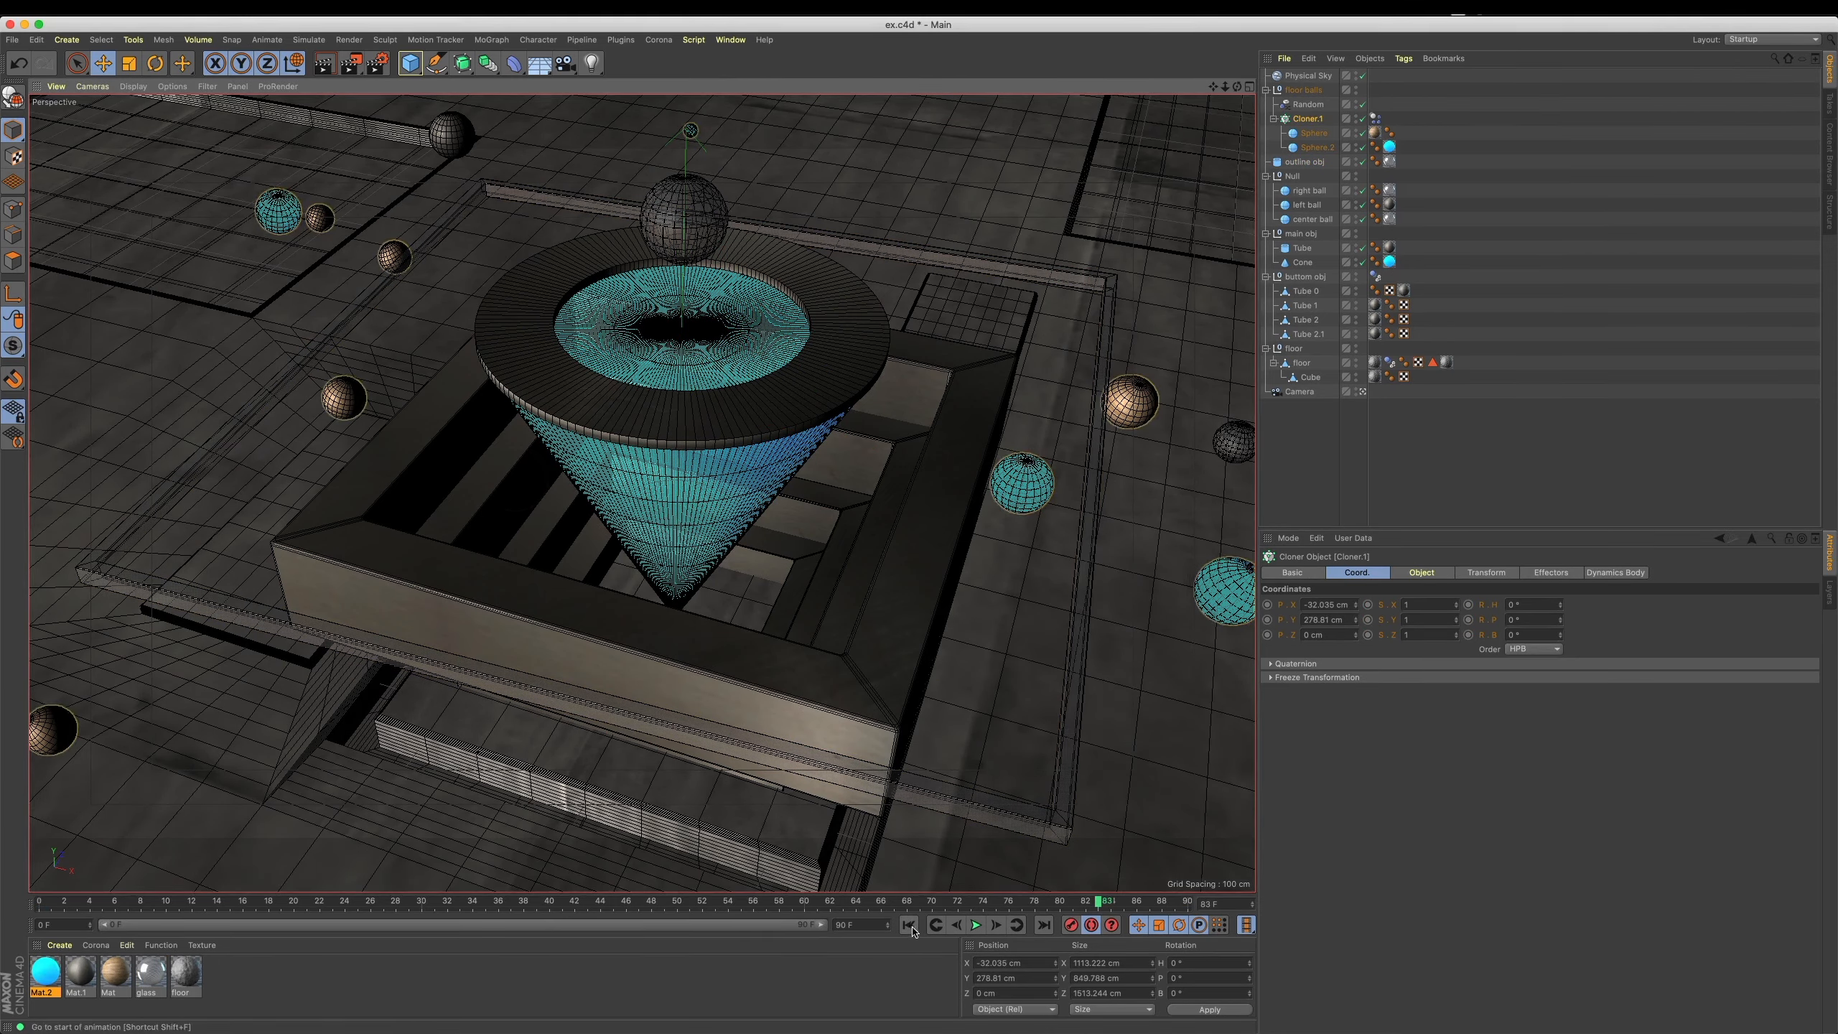
click(976, 926)
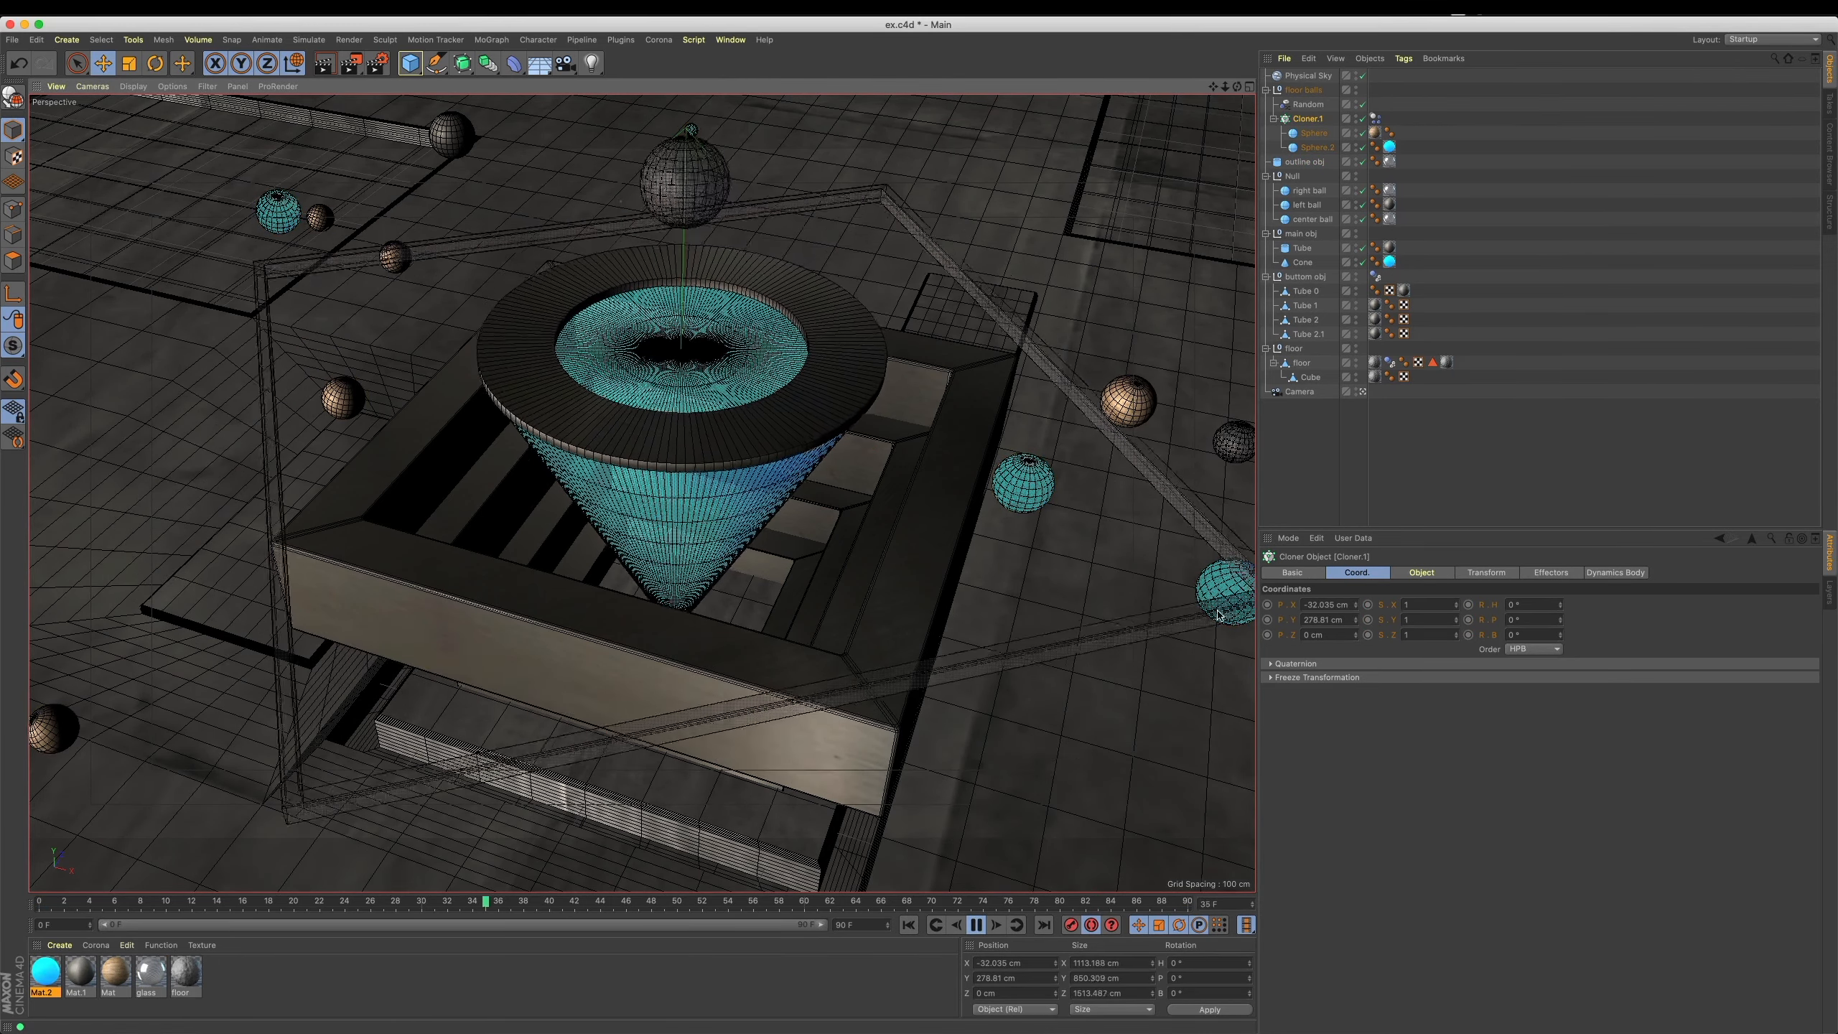
click(979, 926)
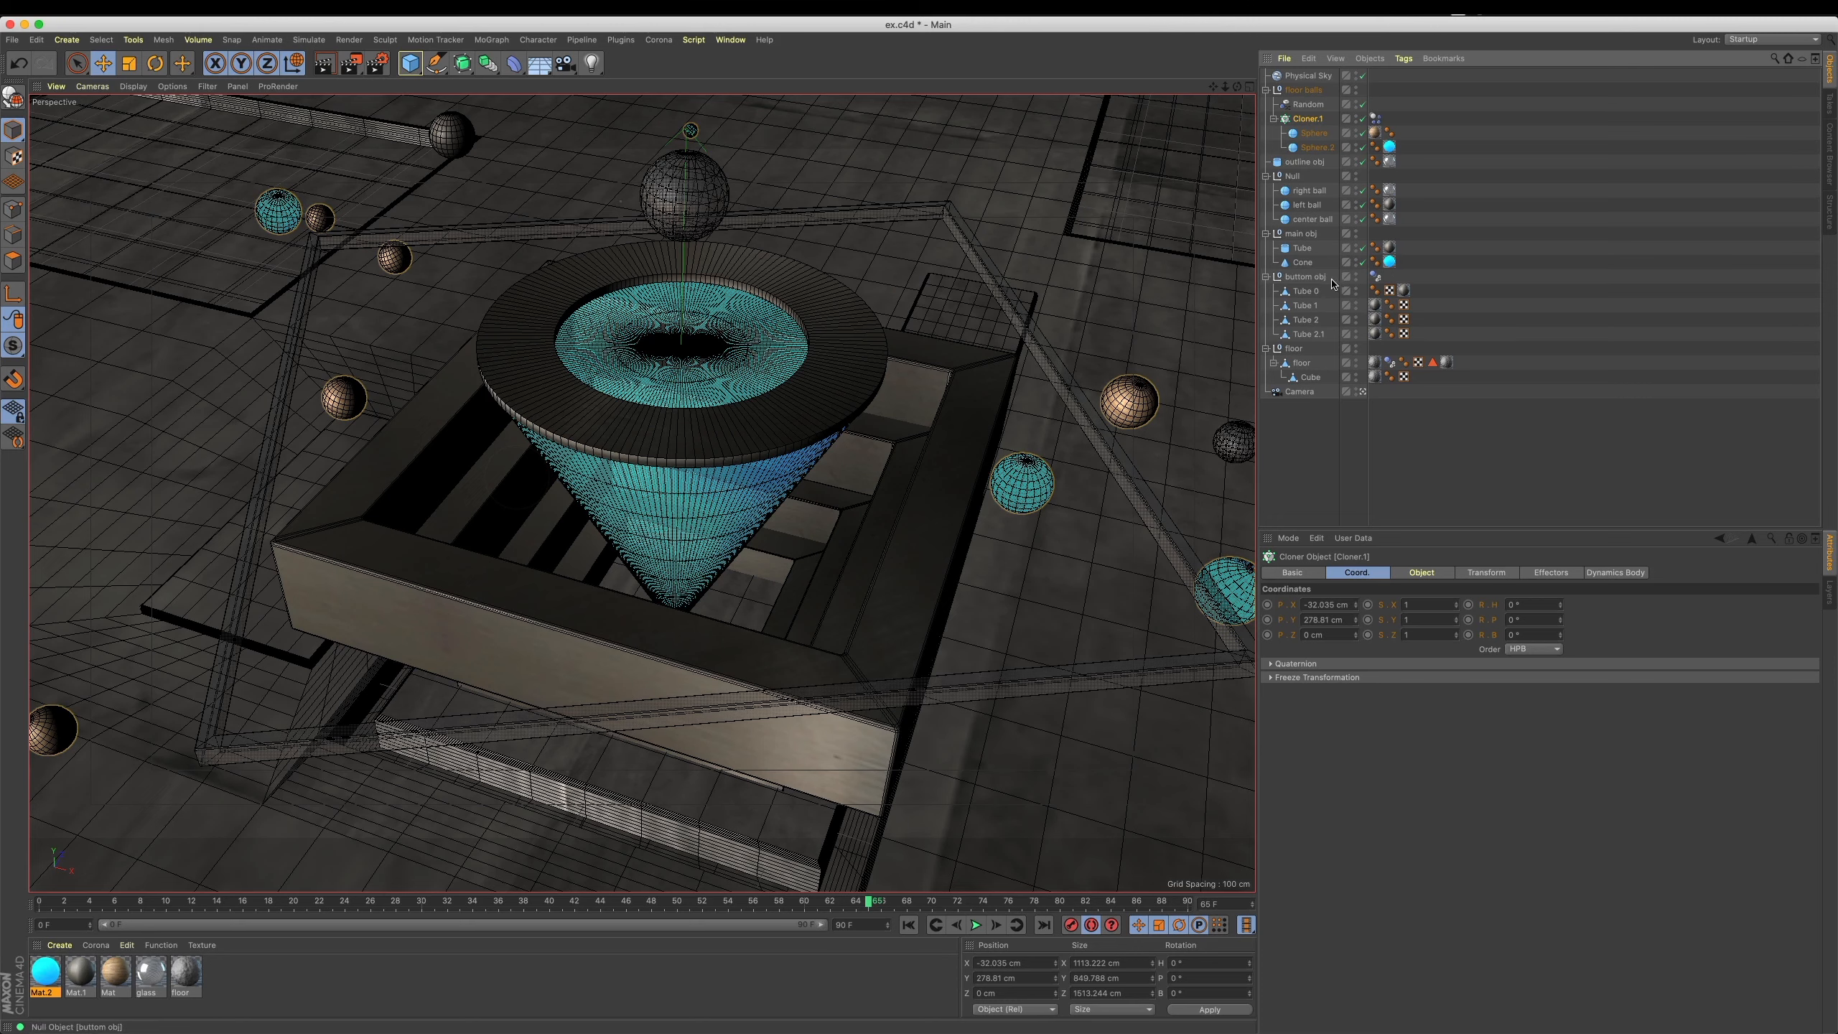
Convert Cloner.1 in the floor balls group into separate spheres with Current State to Object.
click(1375, 276)
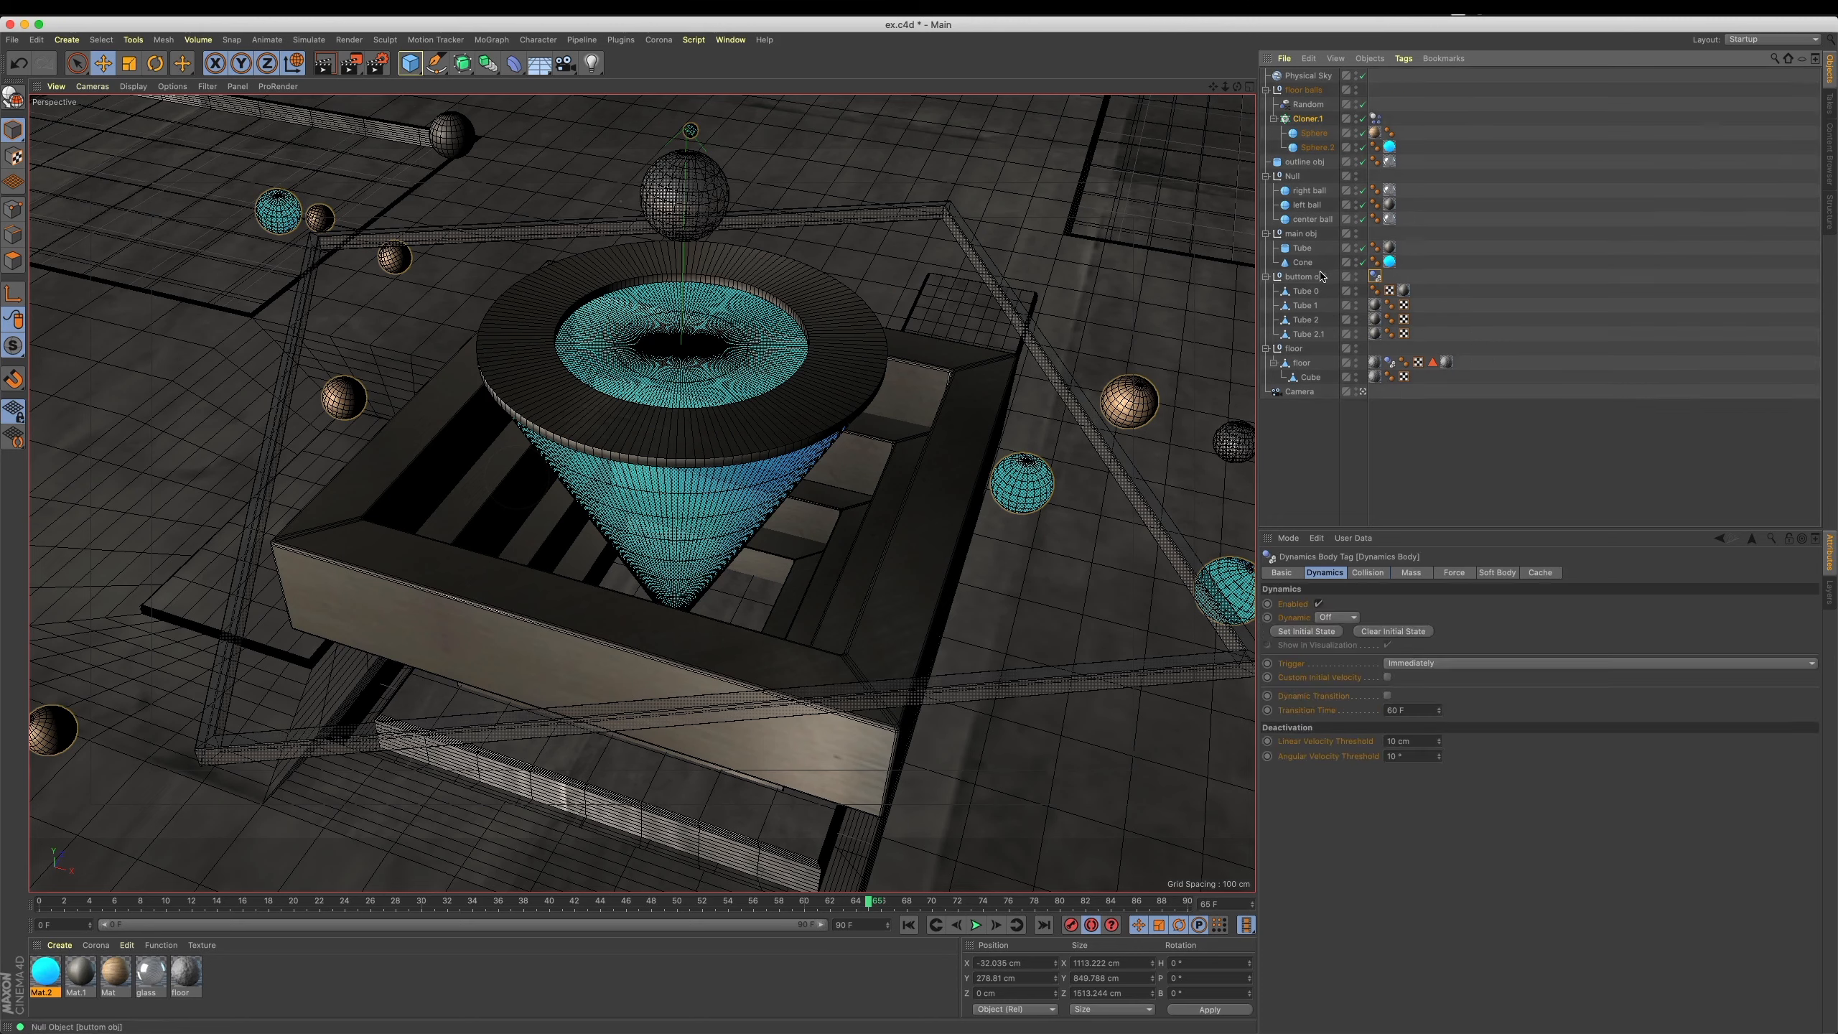
key(super+z)
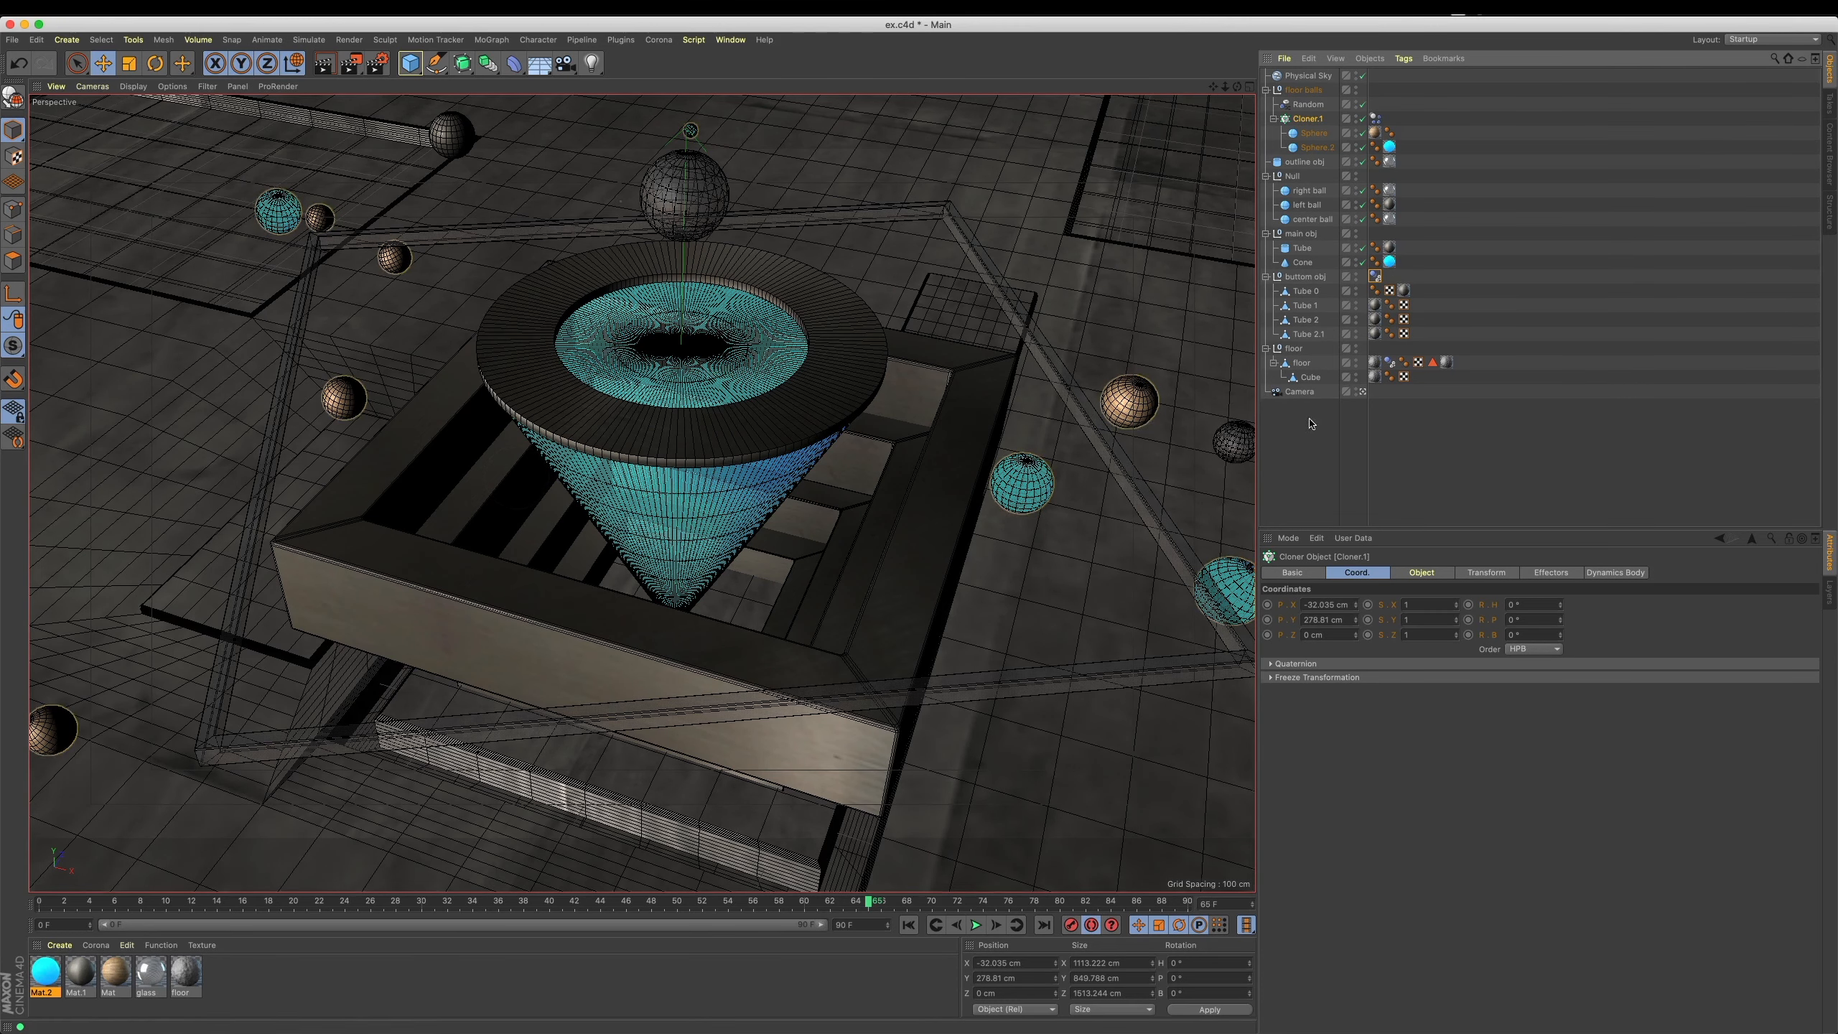
click(1375, 119)
right_click(1318, 122)
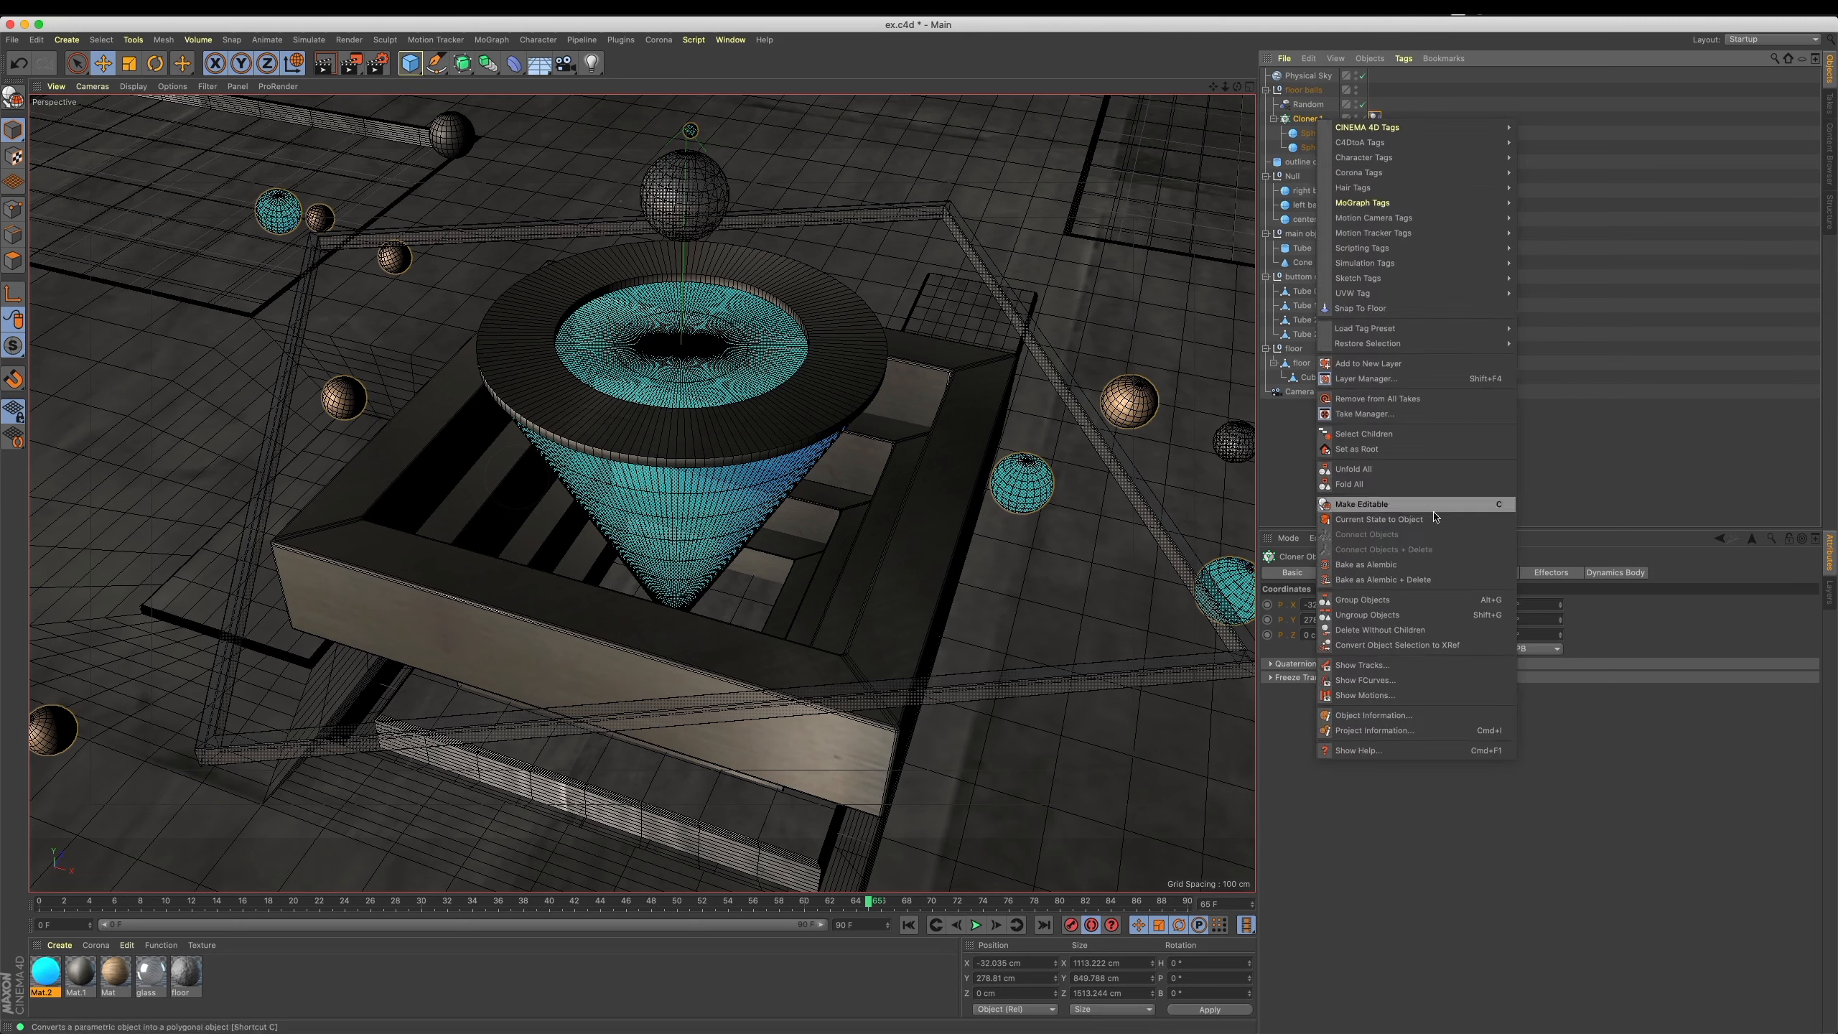
click(1347, 520)
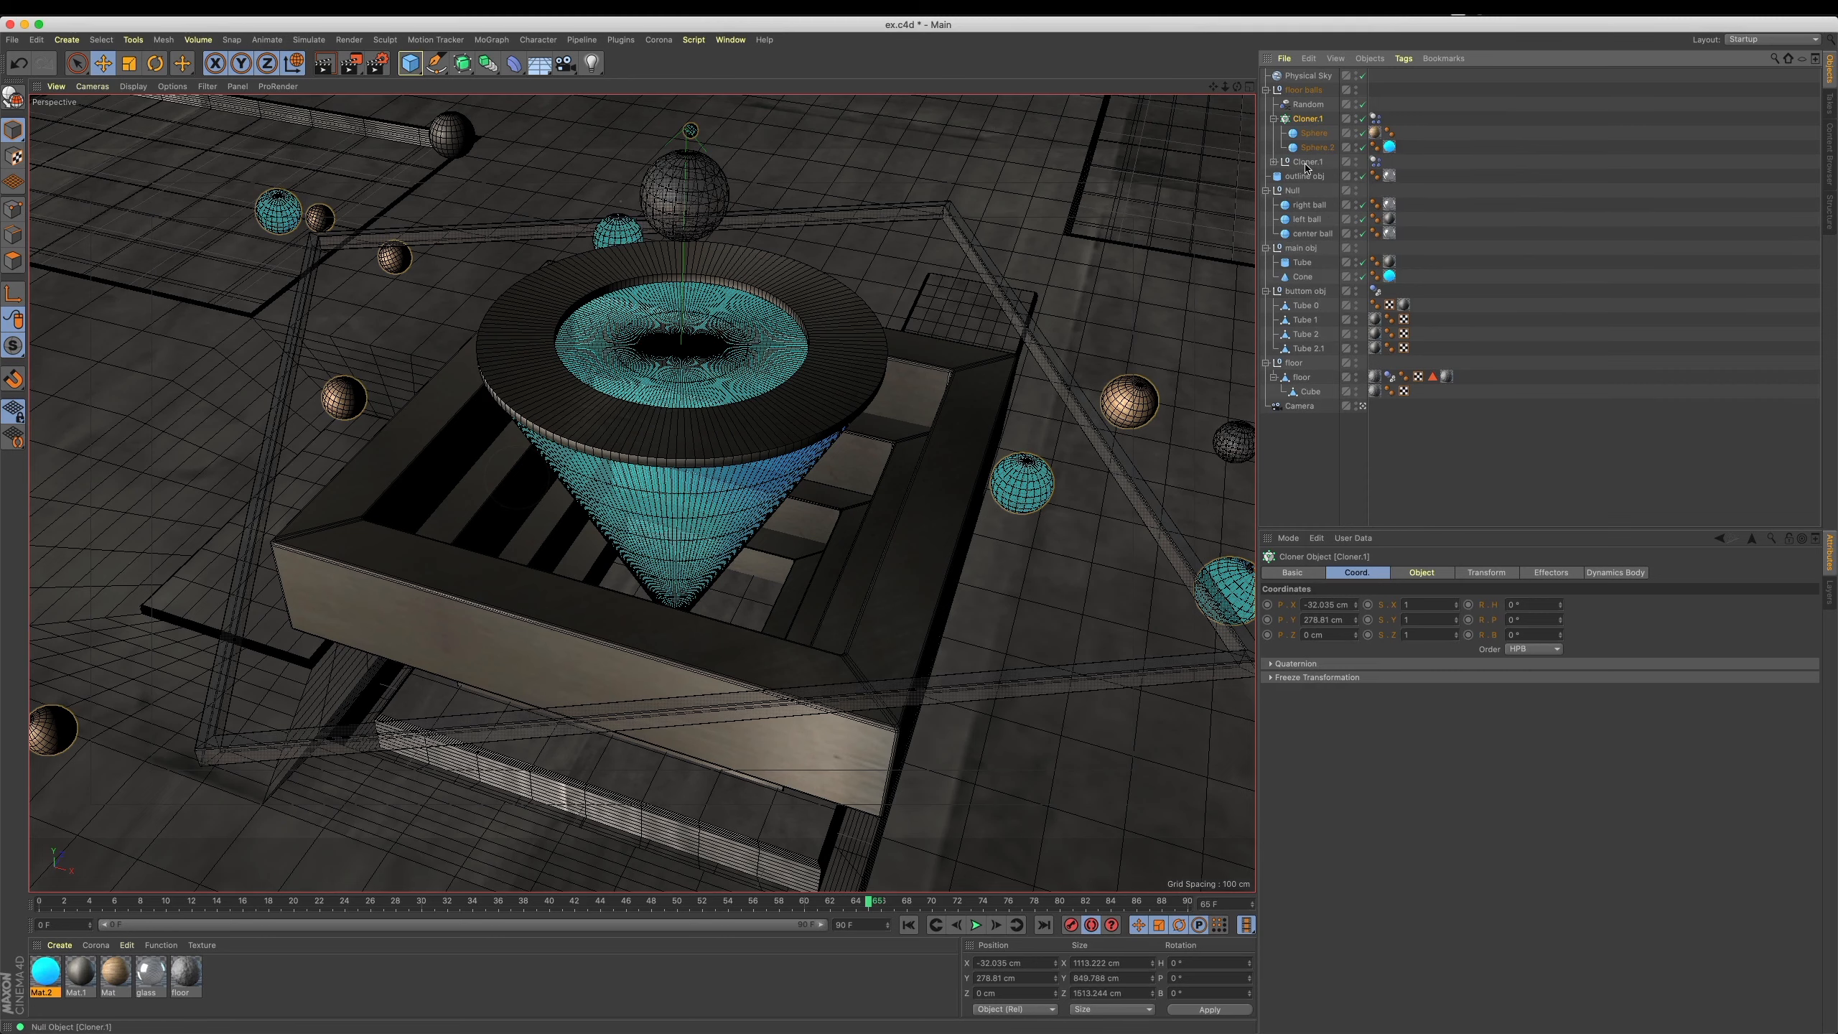
Disable and collapse the original Cloner.1, then expand and select the converted Cloner.1 null.
click(1358, 120)
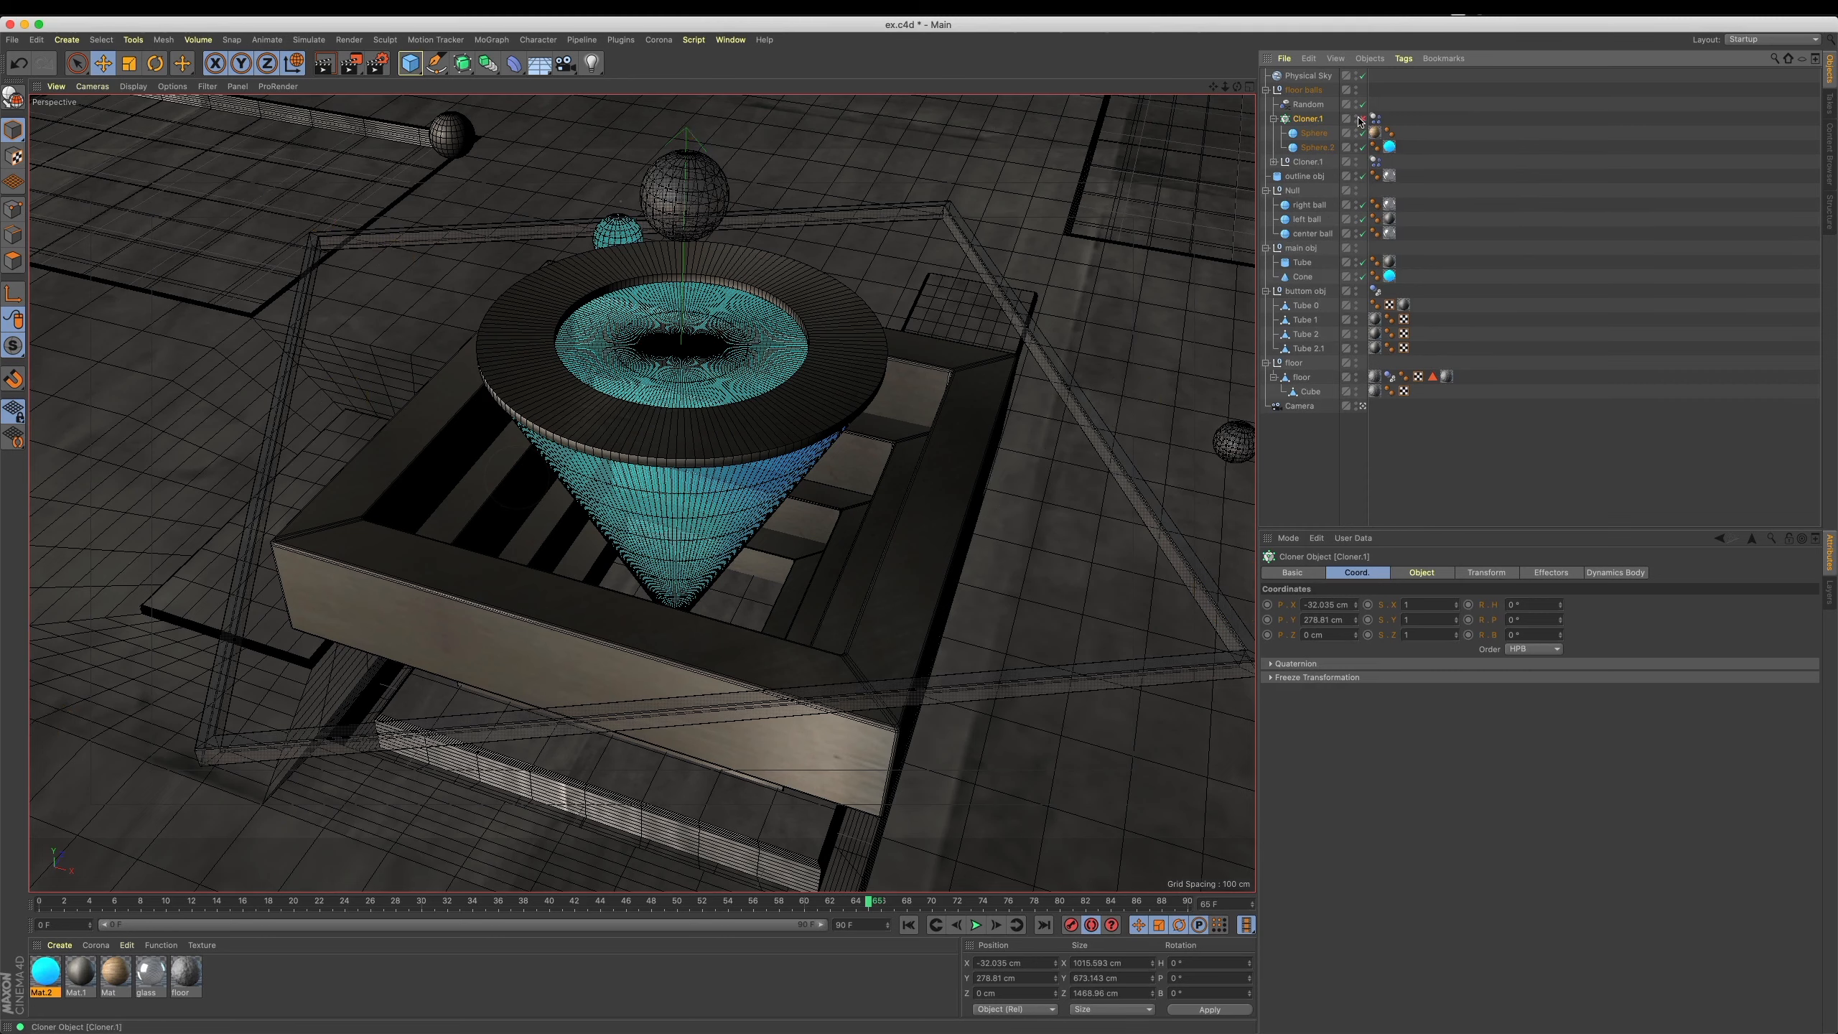
drag(1366, 136, 1364, 135)
click(1274, 119)
click(1274, 134)
click(1311, 134)
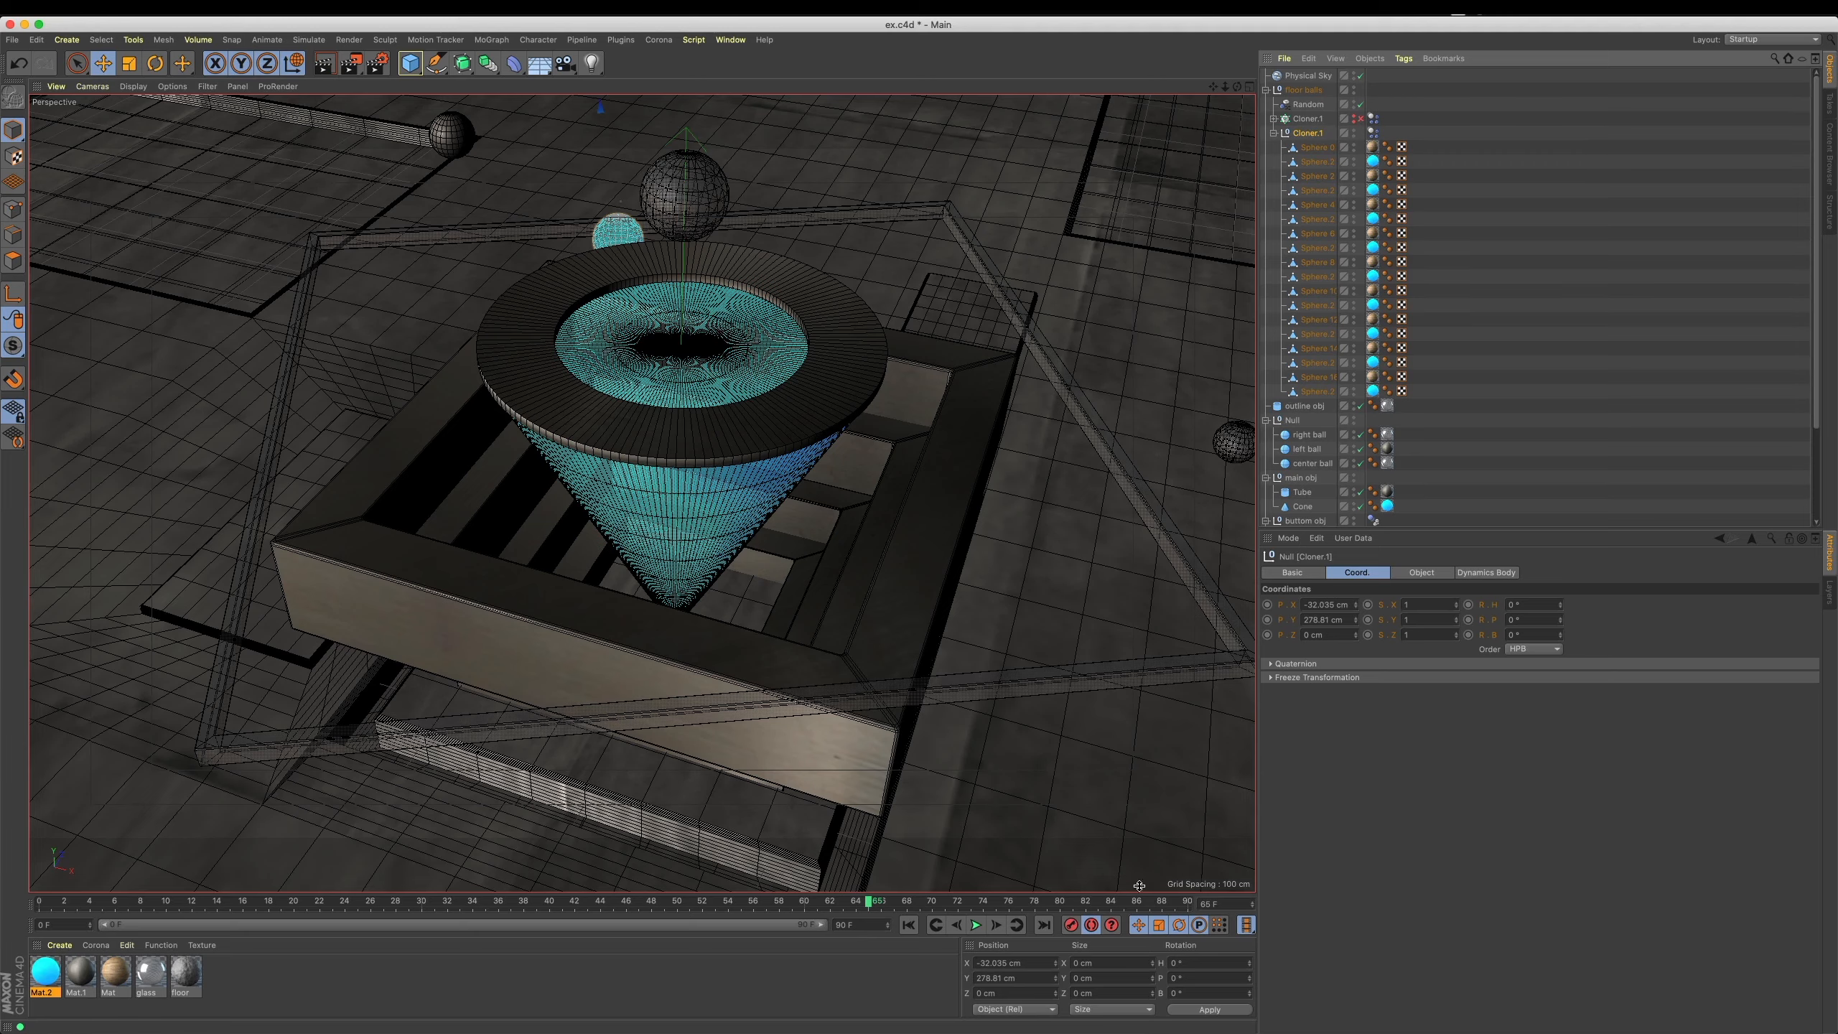
Rewind to the first frame and play back the animation to check how the converted floor balls move.
click(911, 925)
click(977, 925)
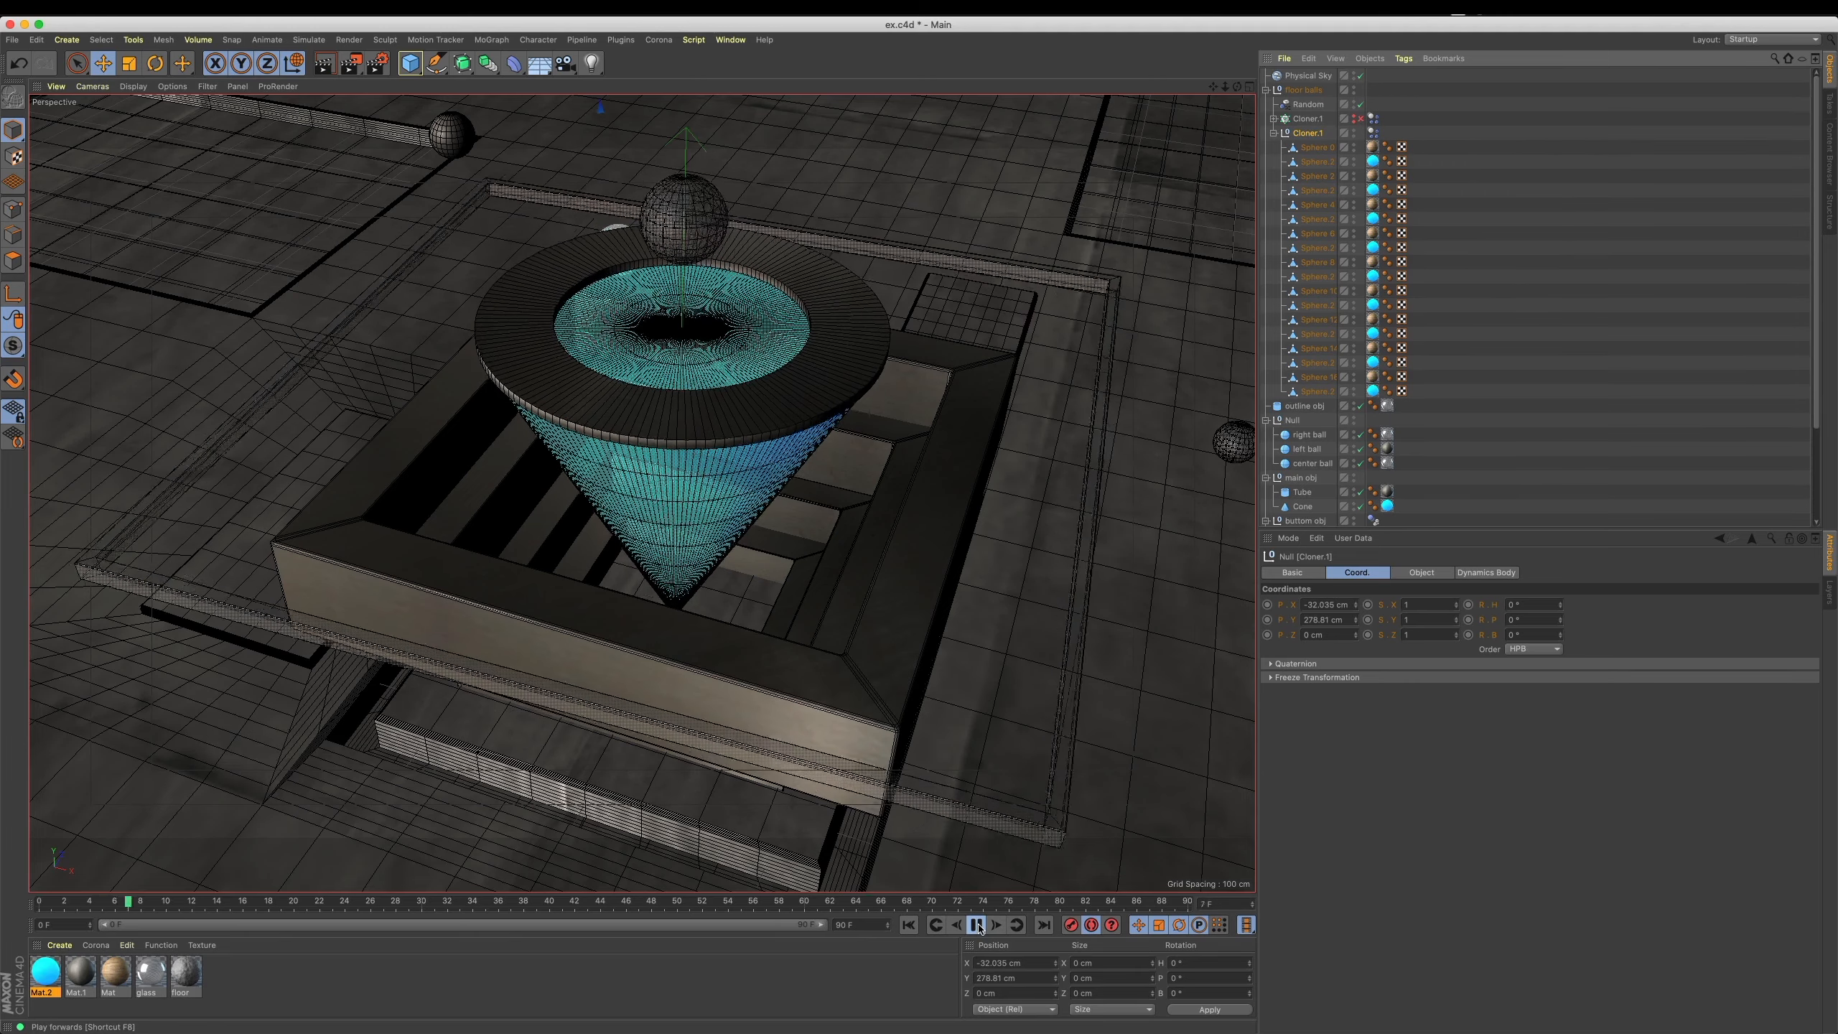
click(977, 925)
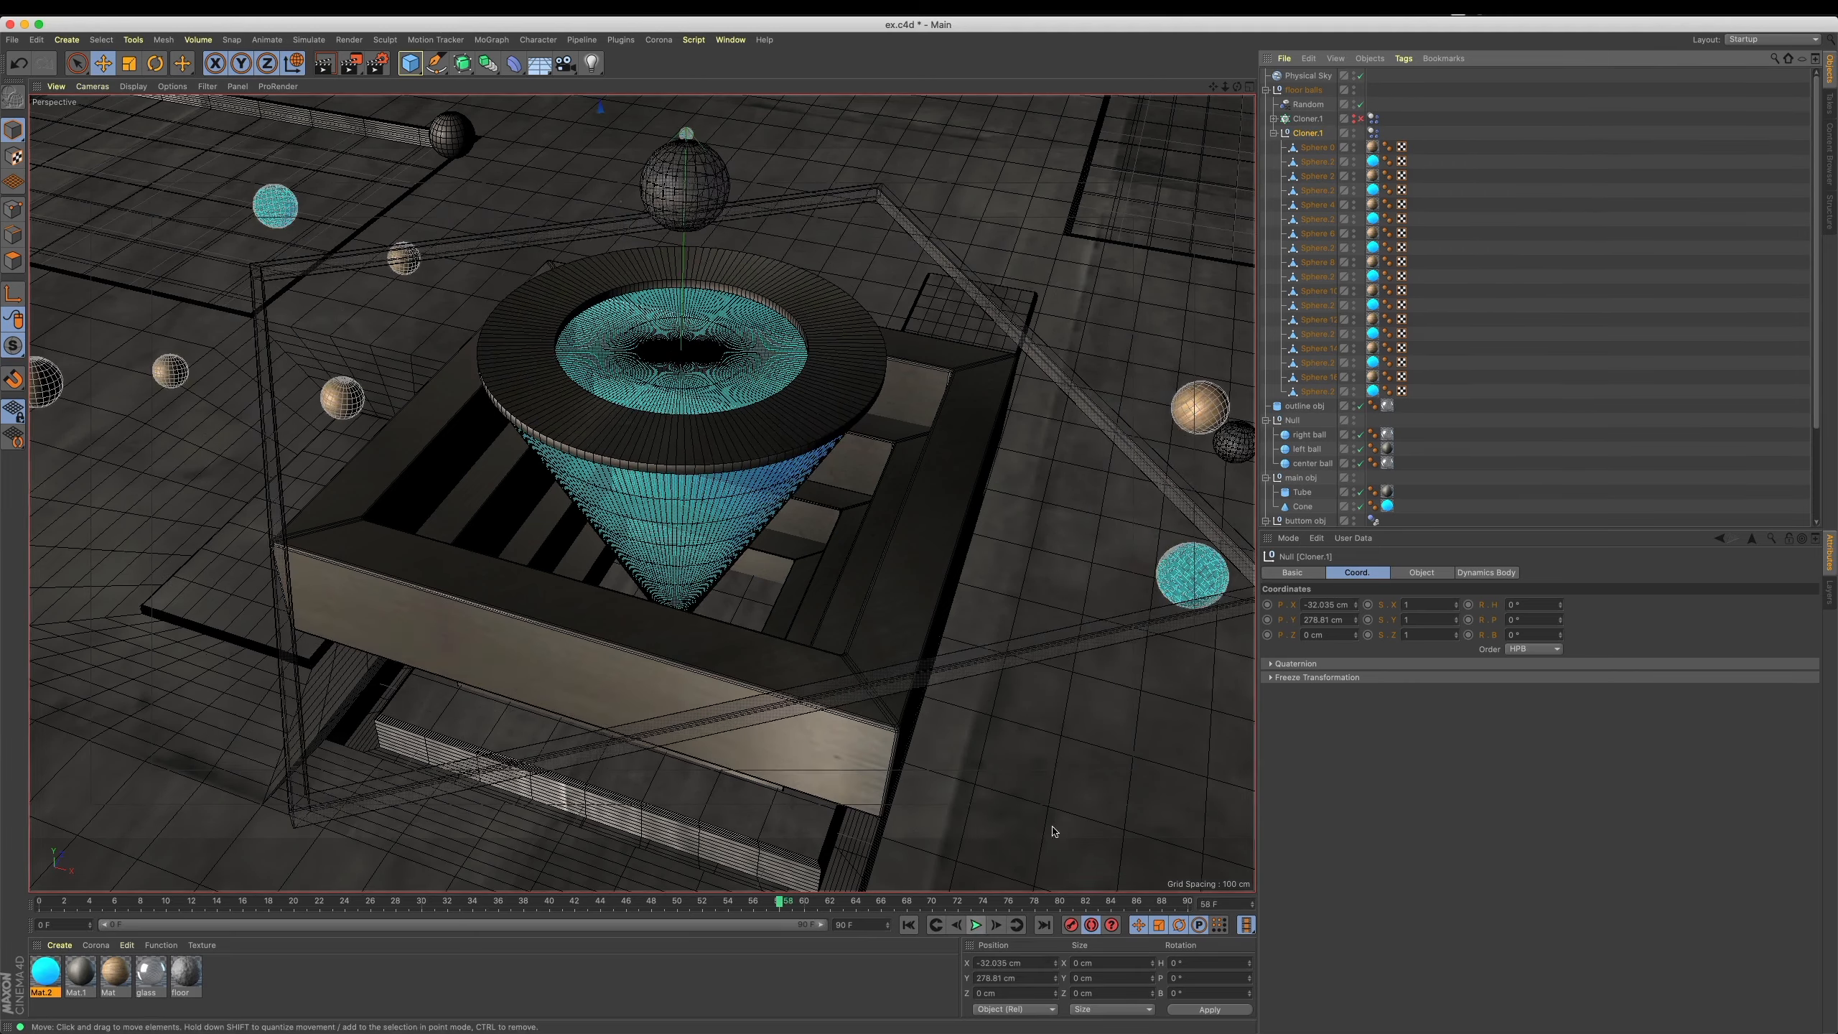
click(977, 927)
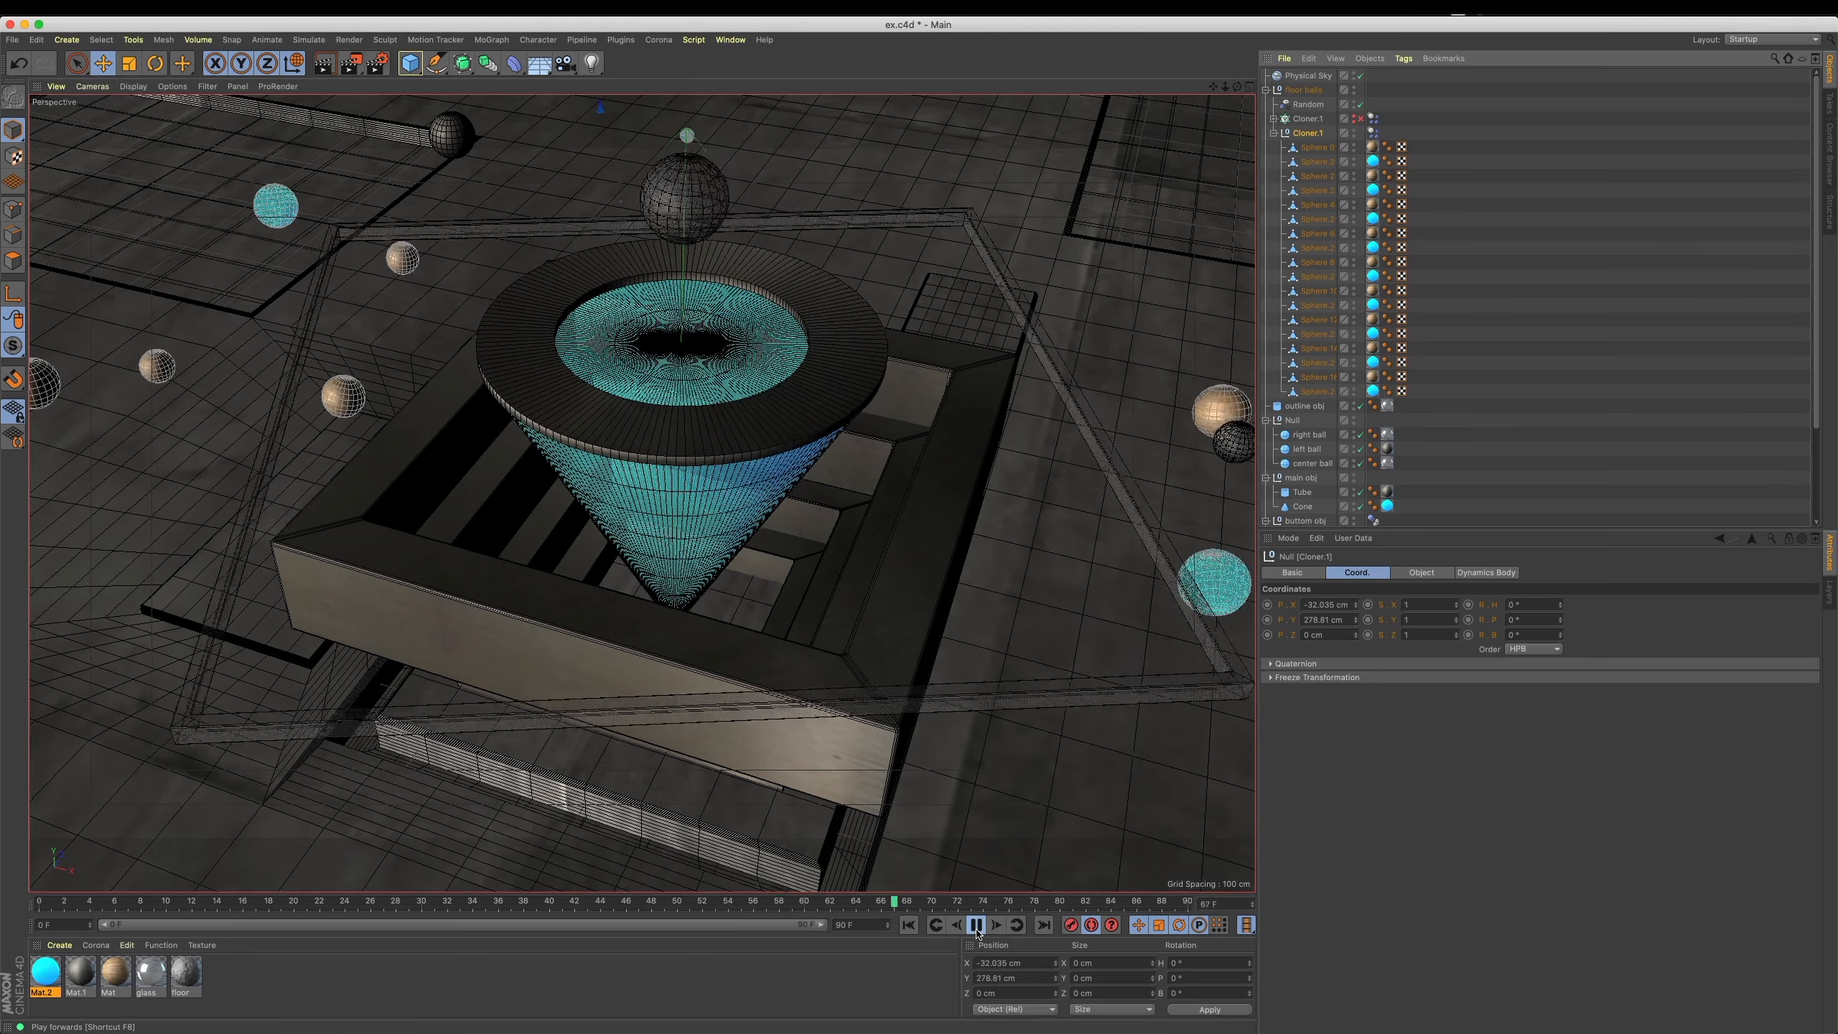
click(977, 925)
Remove the Dynamics Body tag from the converted Cloner.1 null and play back the animation.
click(1410, 165)
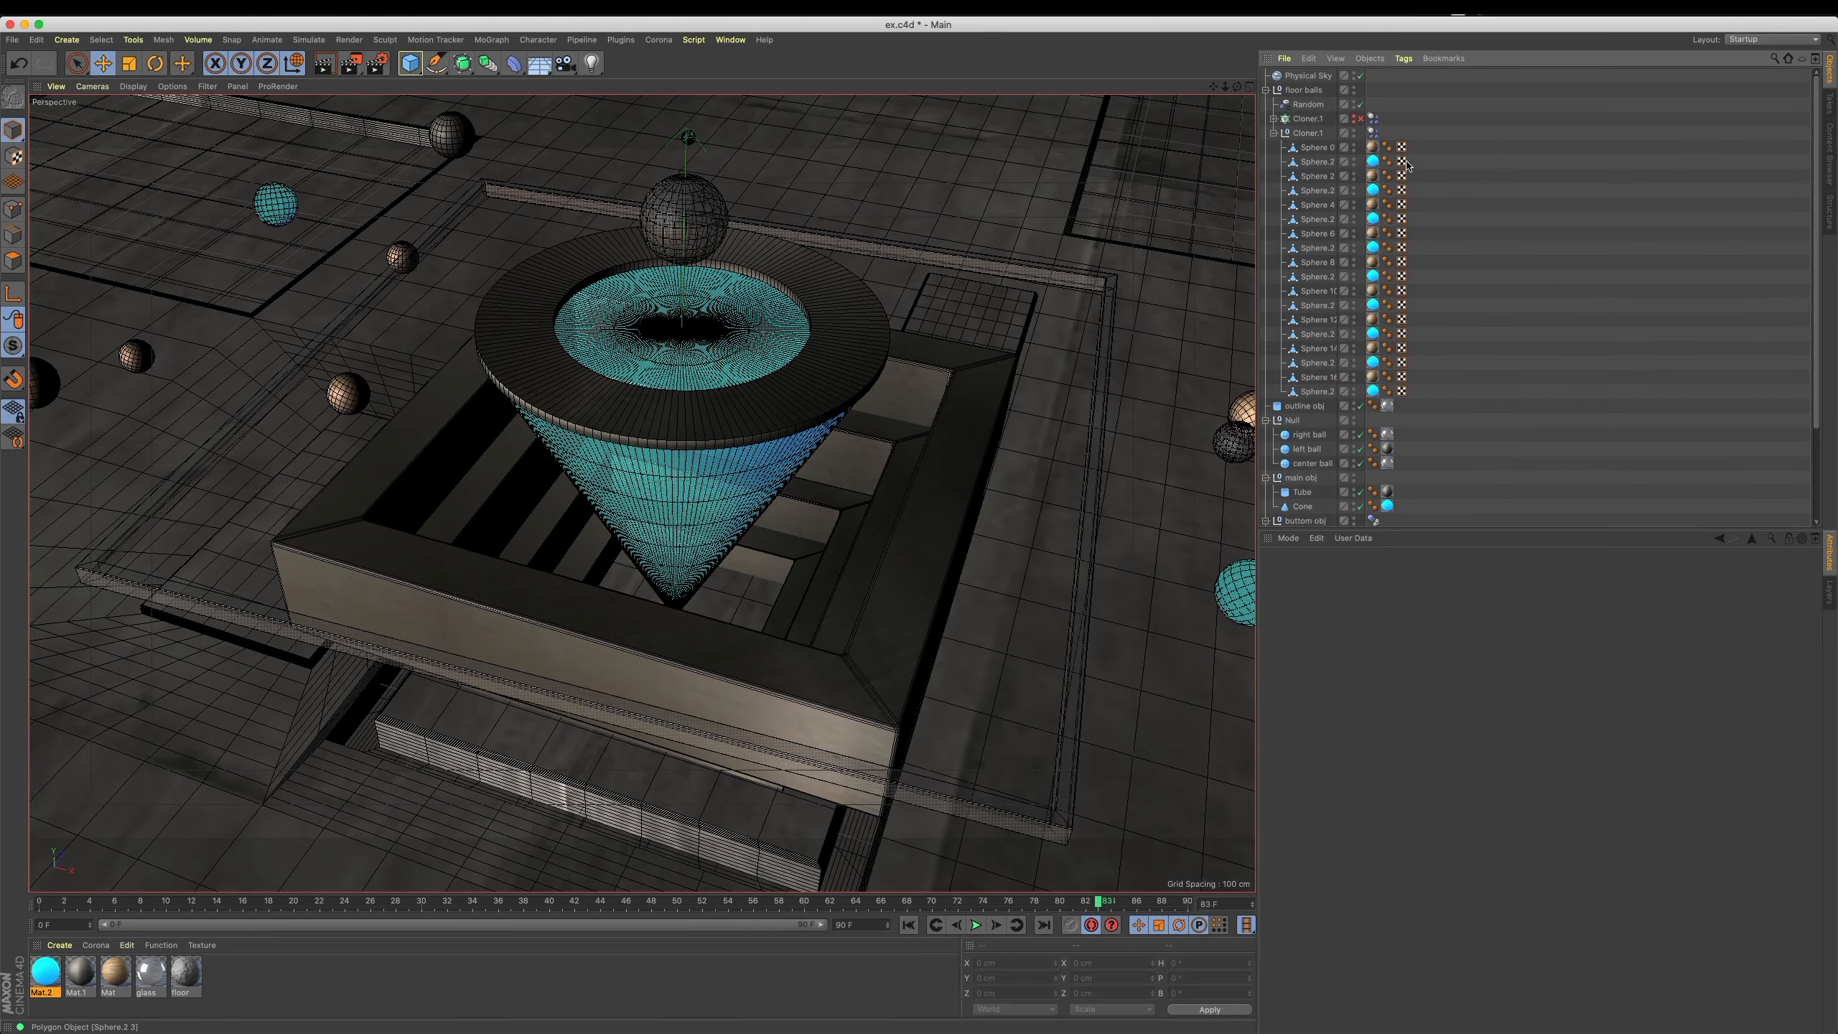
click(1376, 133)
key(Delete)
click(977, 926)
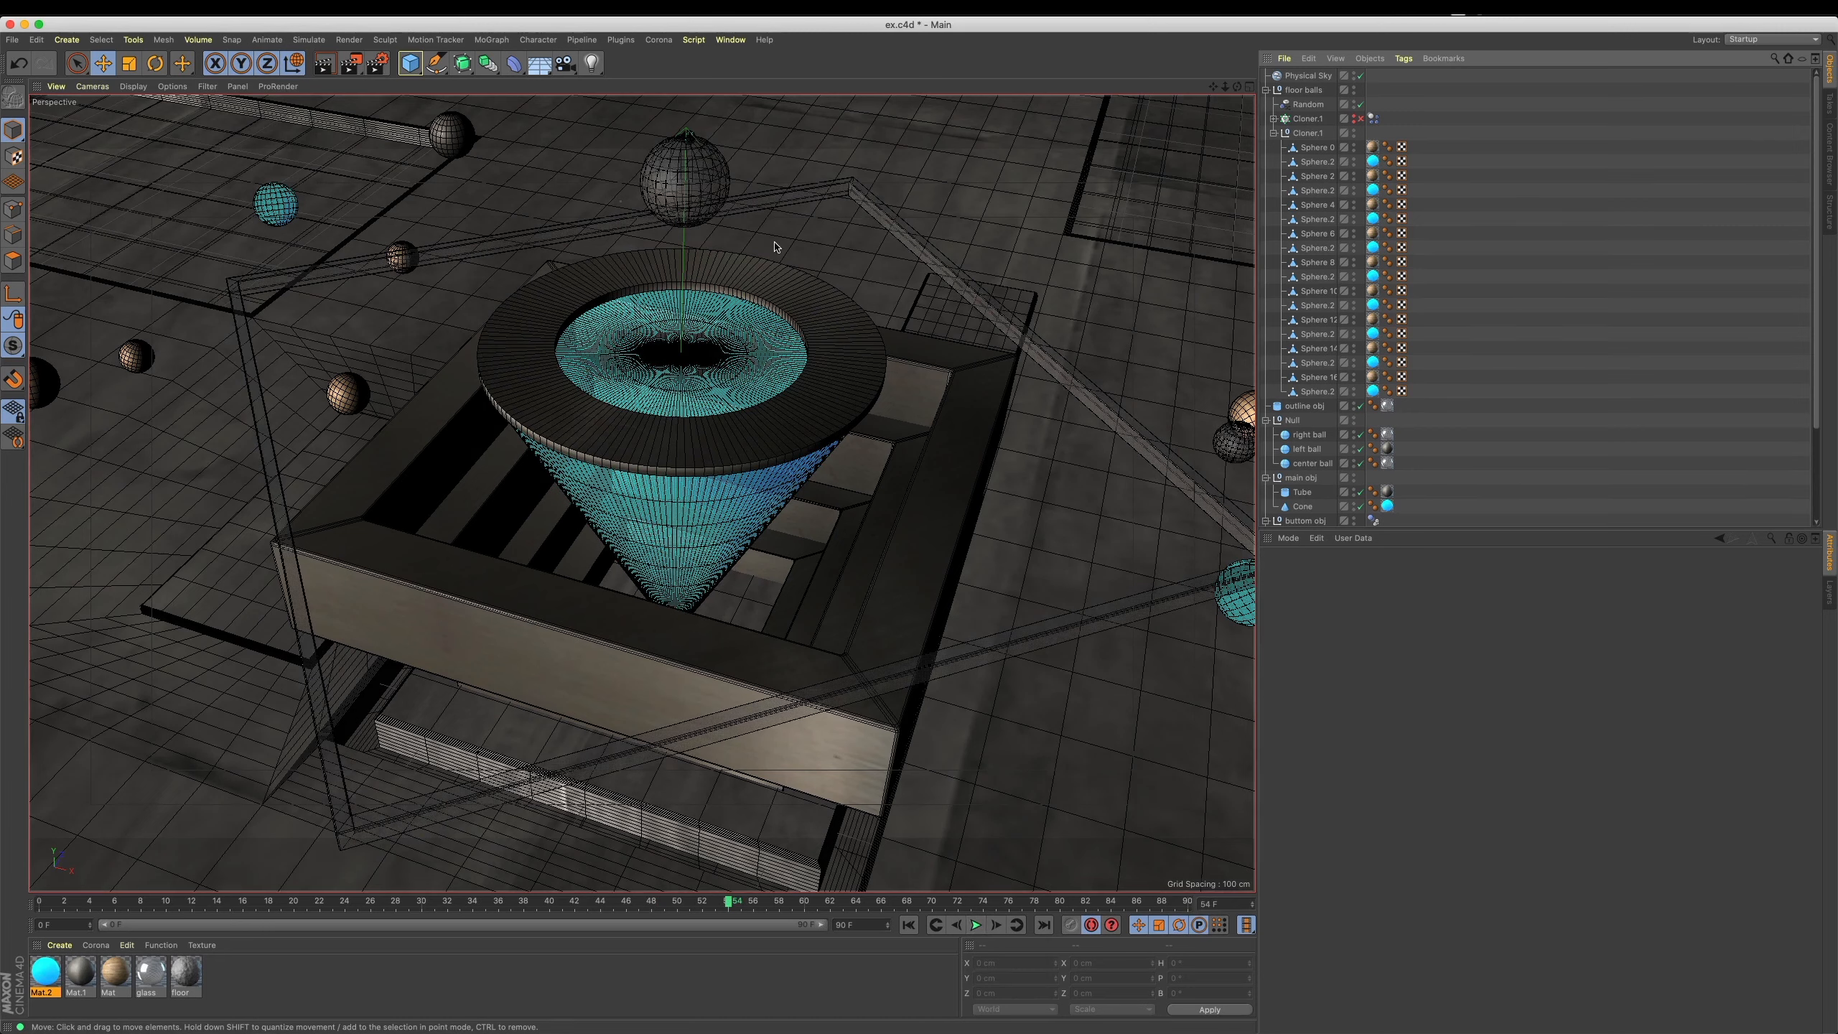
Set the render output's Frame Range to Current Frame and save the project.
click(375, 65)
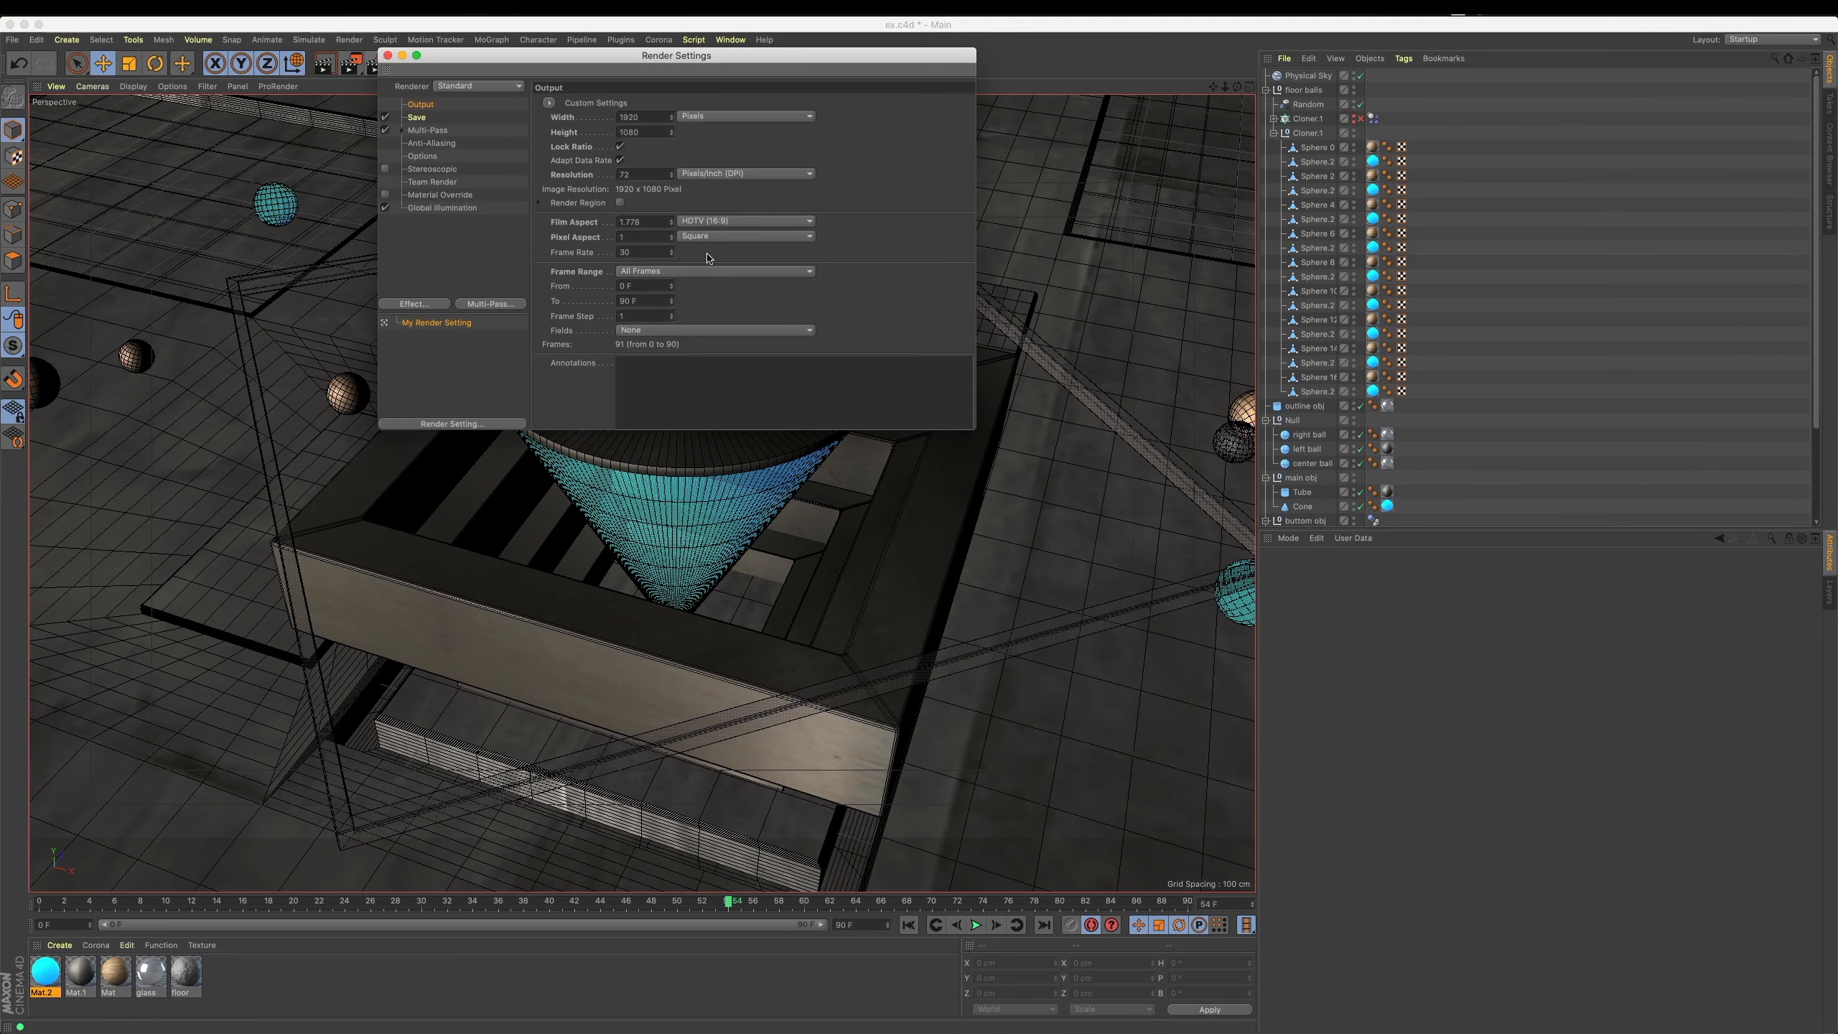
click(651, 271)
click(651, 286)
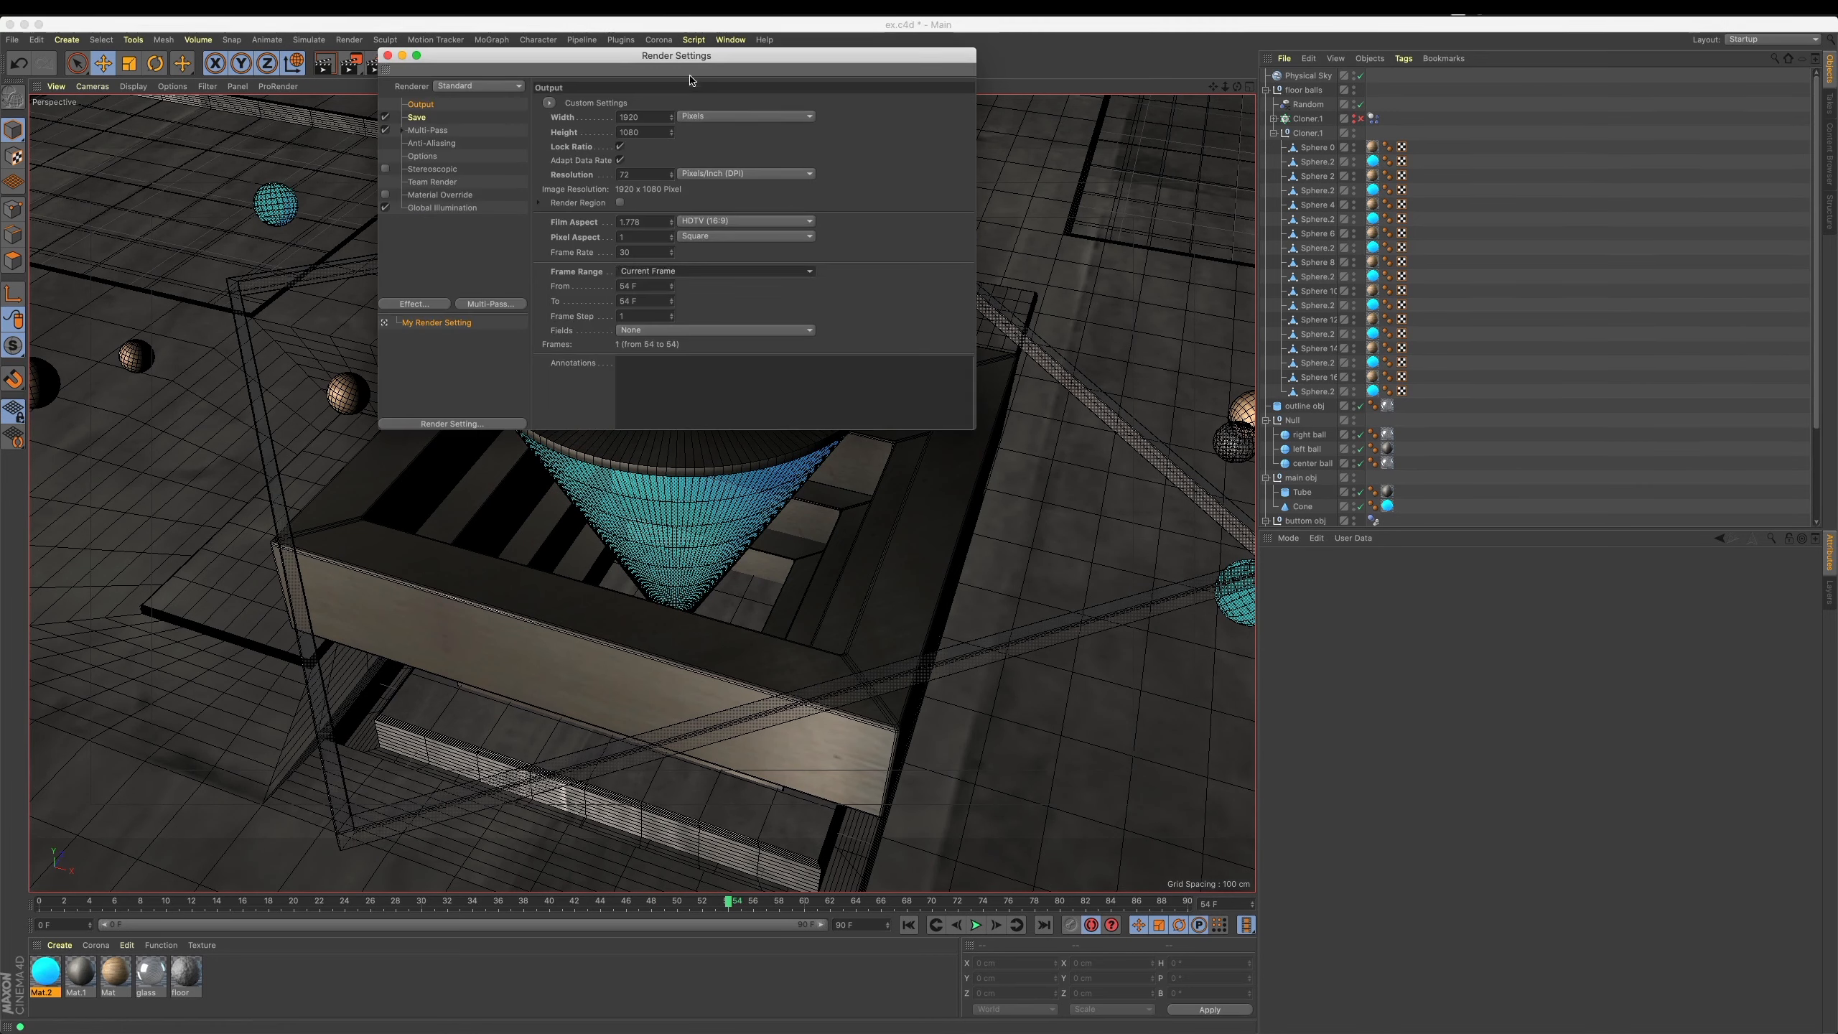
drag(709, 60, 1523, 436)
click(334, 78)
key(super+s)
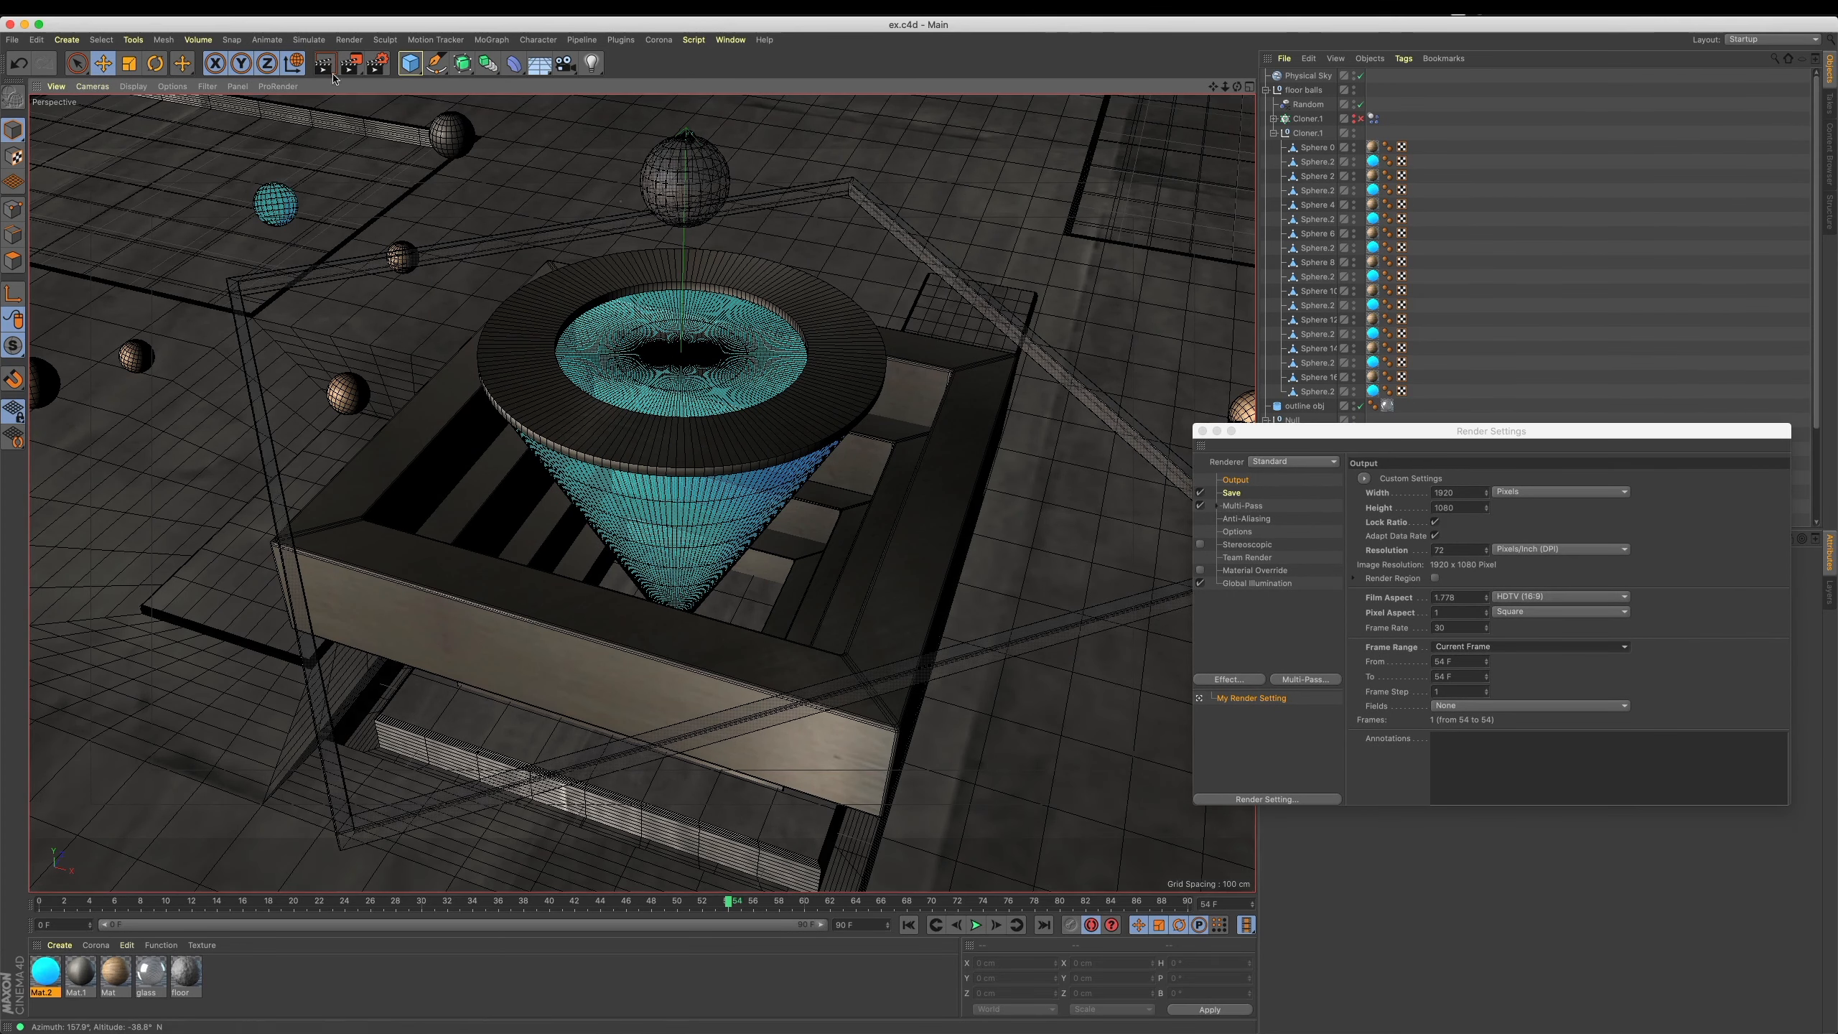
Set the regular image's save format to PNG and disable saving of the multi-pass image.
click(1336, 513)
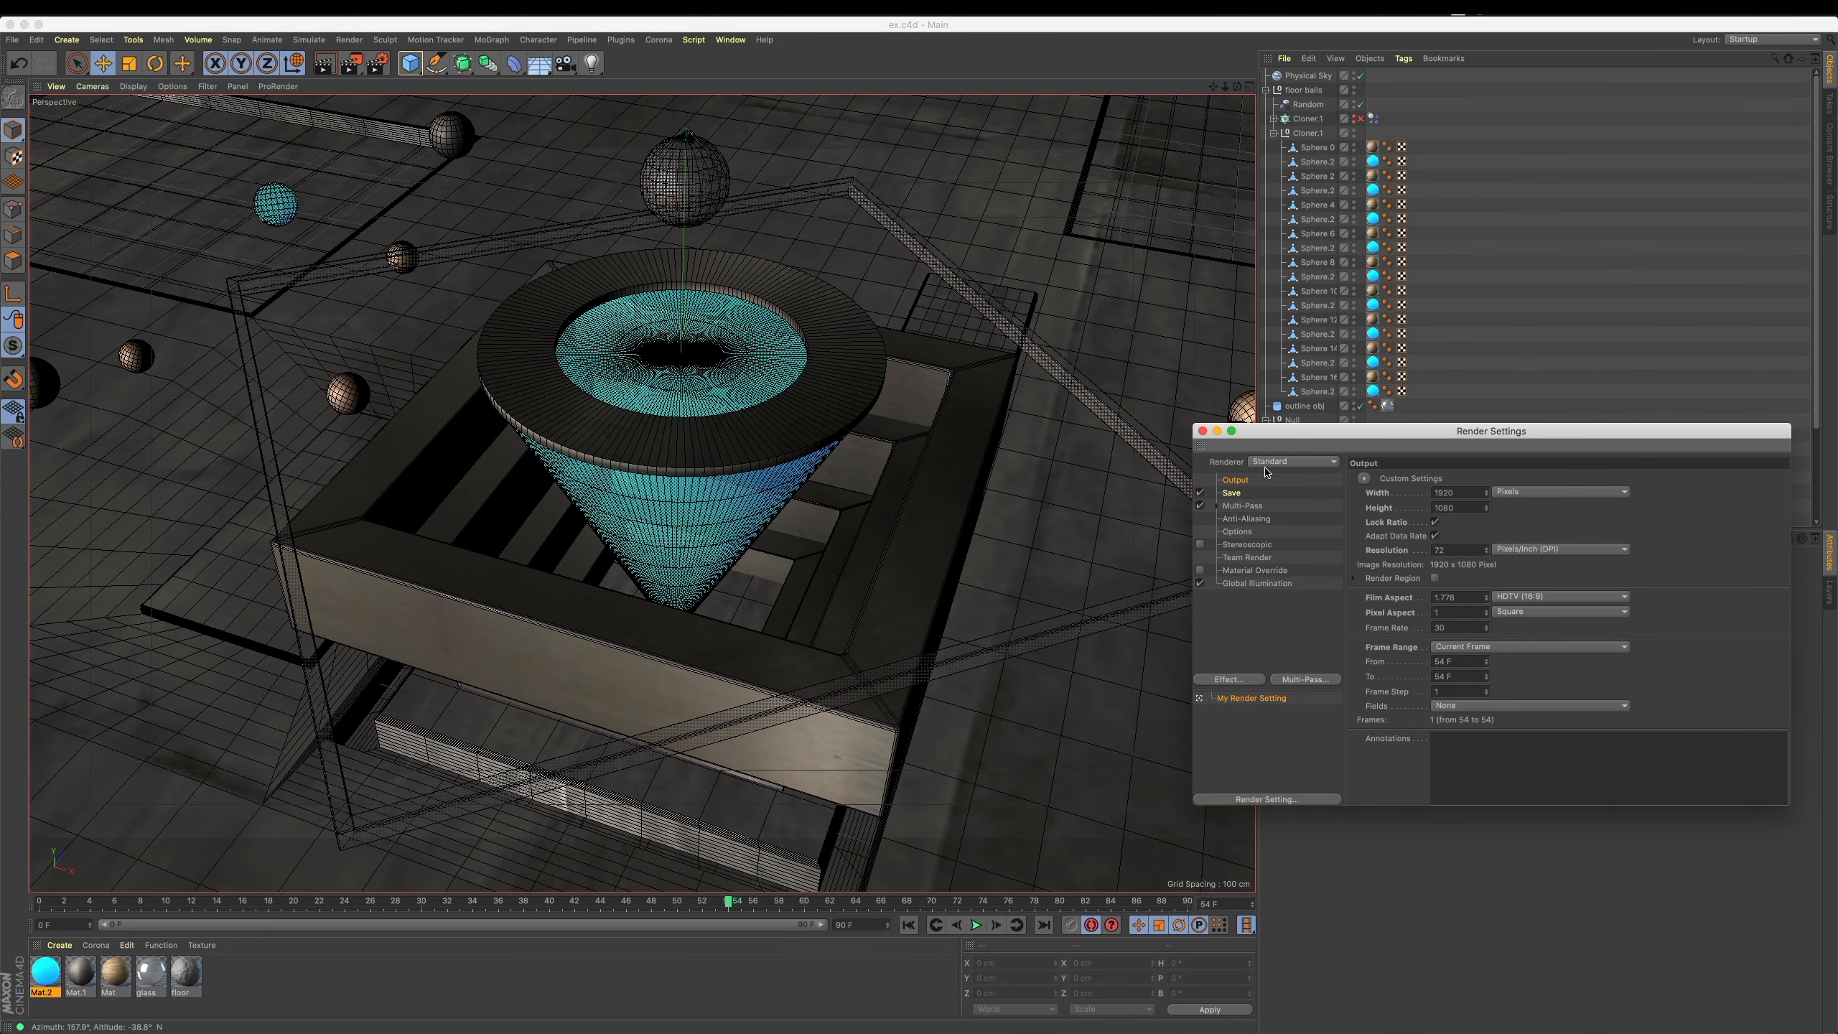
click(1489, 520)
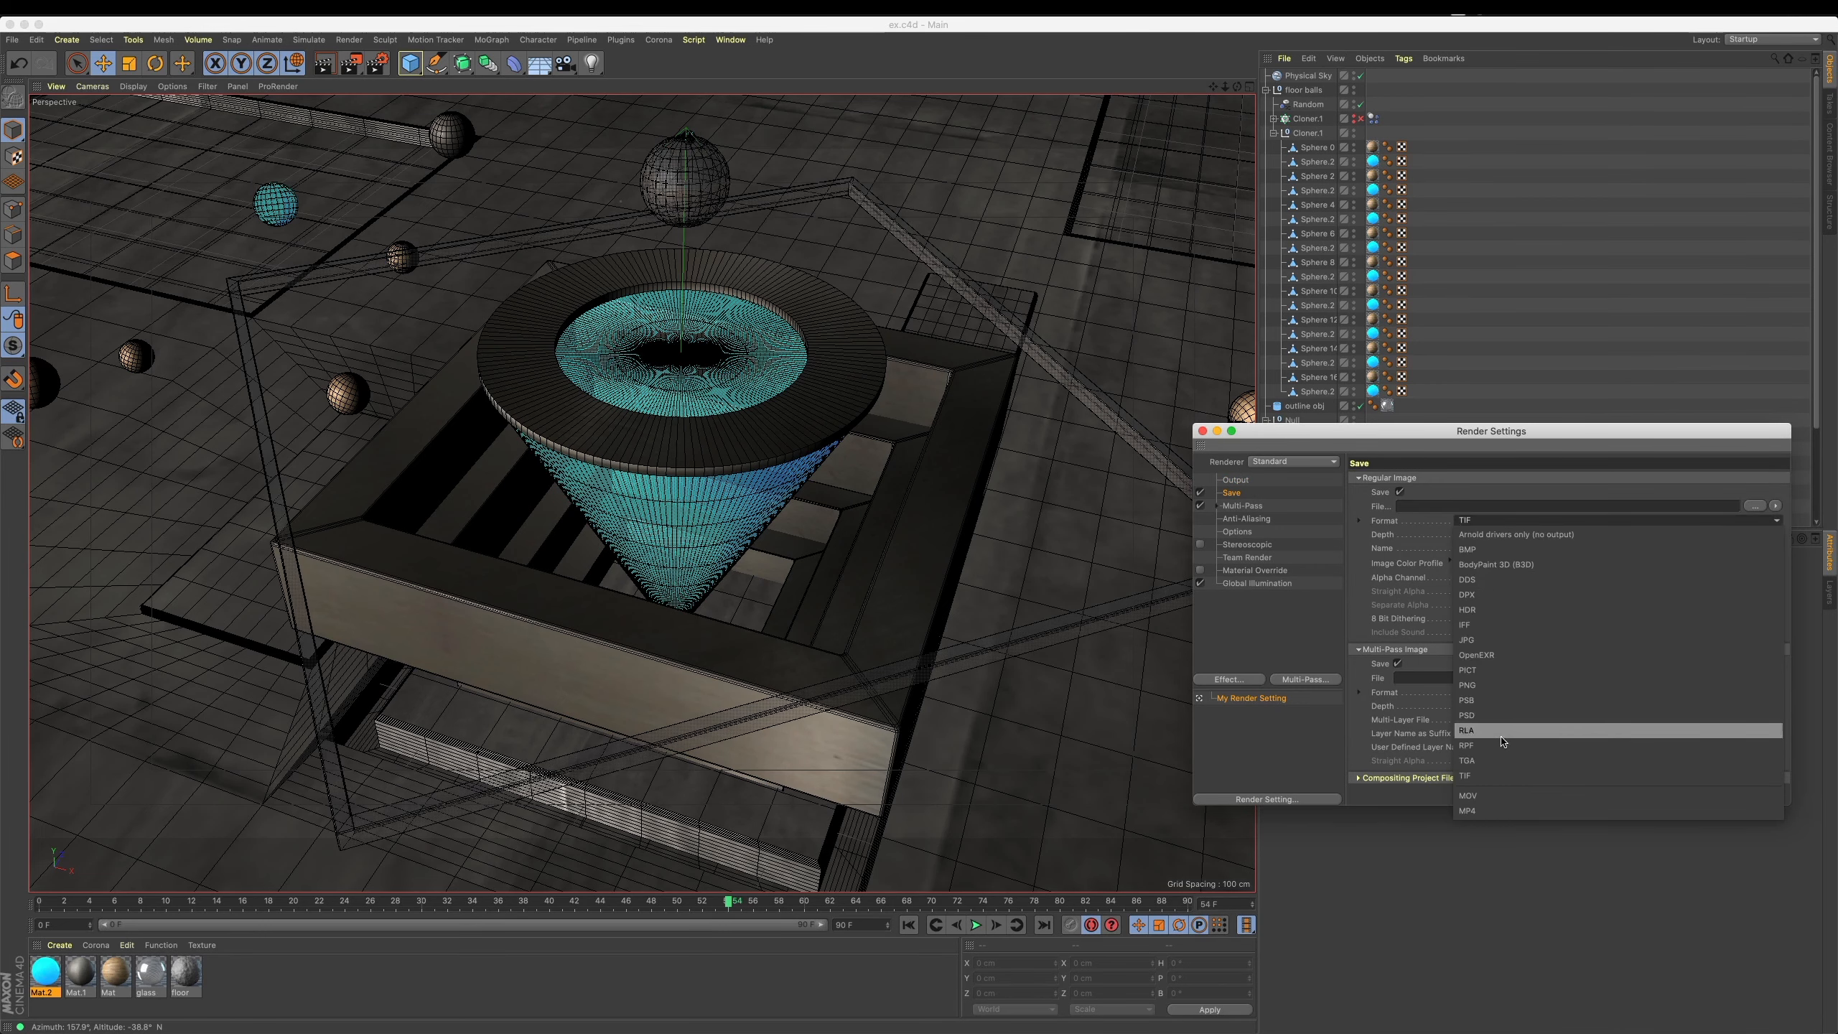
click(1529, 681)
drag(1500, 426, 1312, 407)
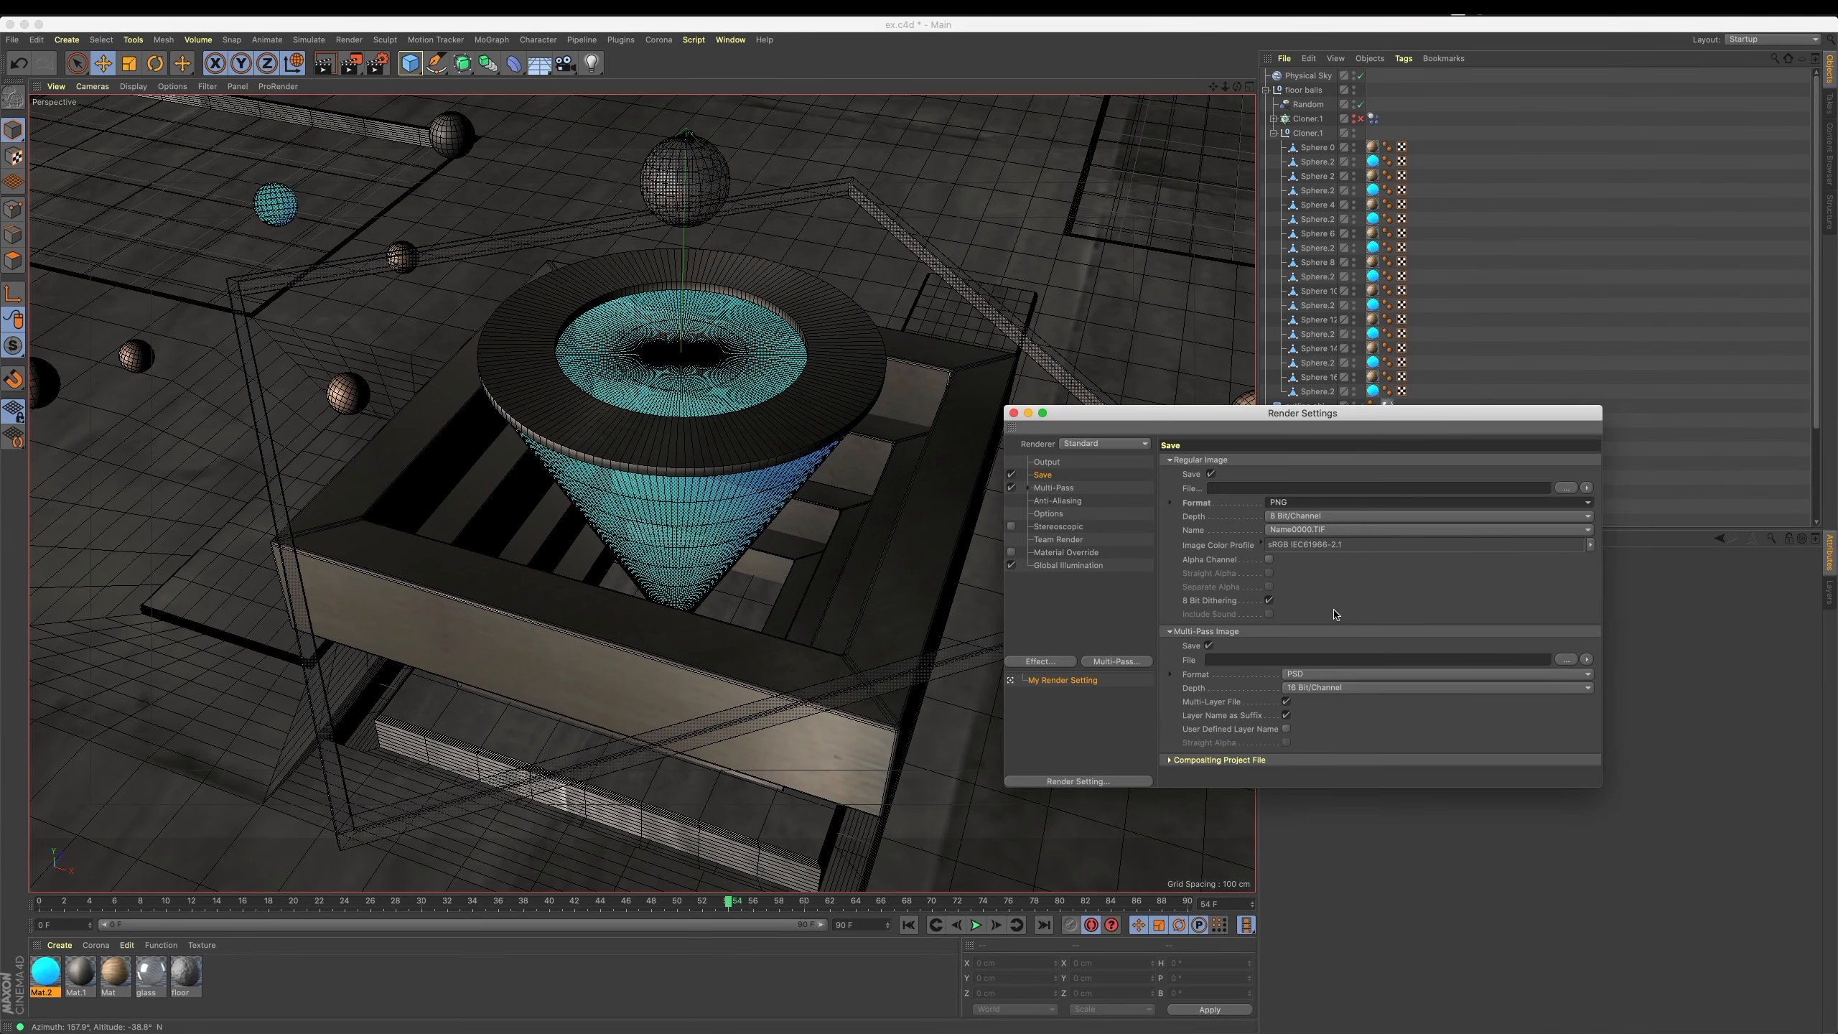
click(1330, 673)
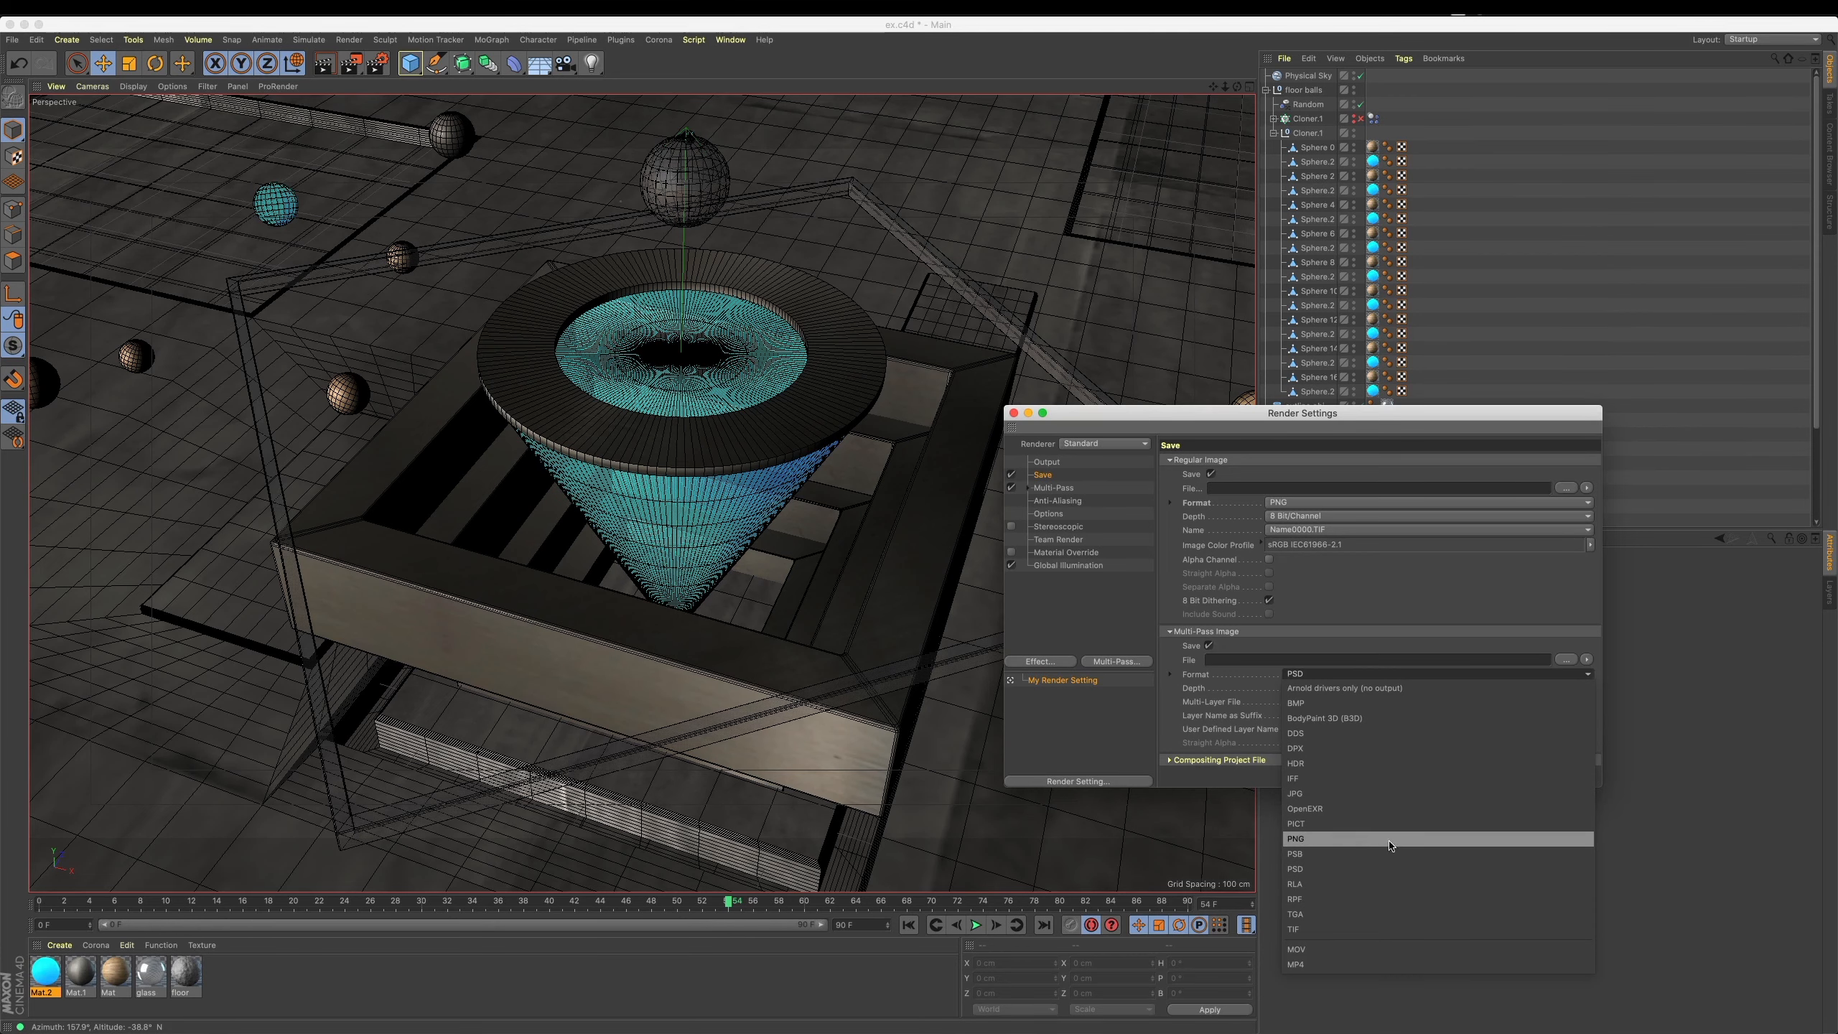
click(1255, 630)
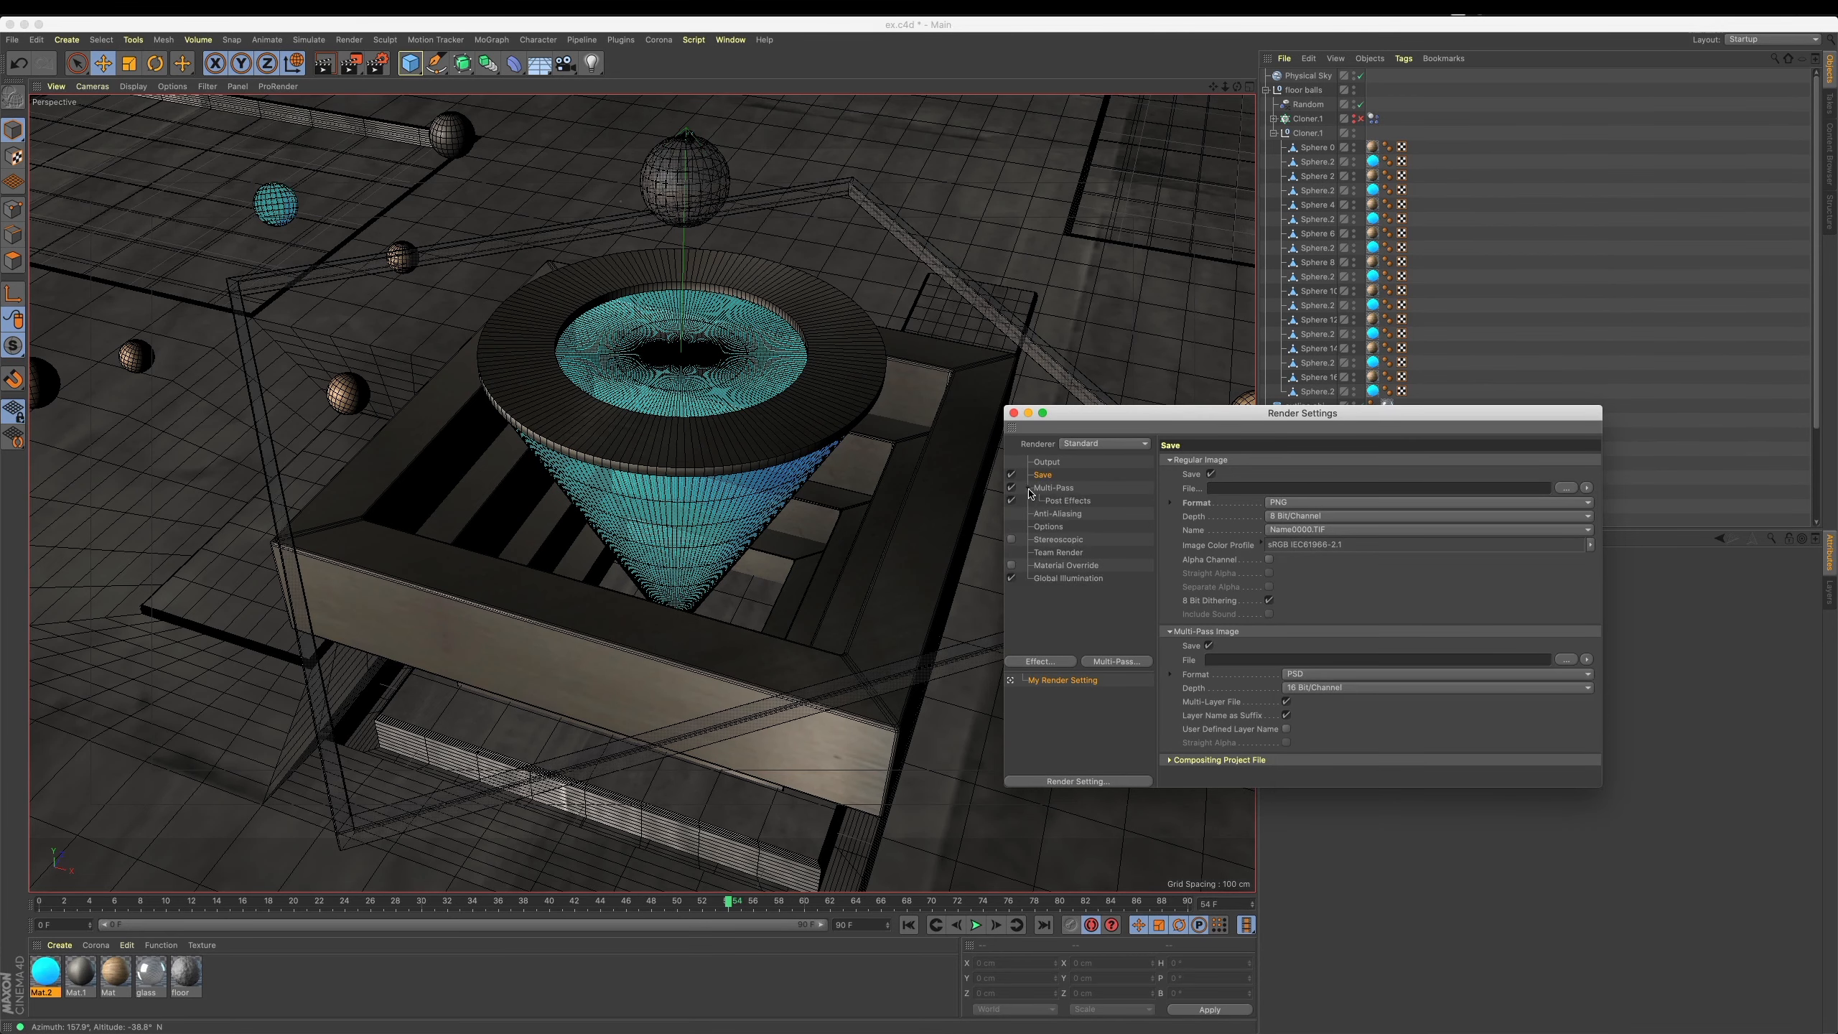
click(1209, 645)
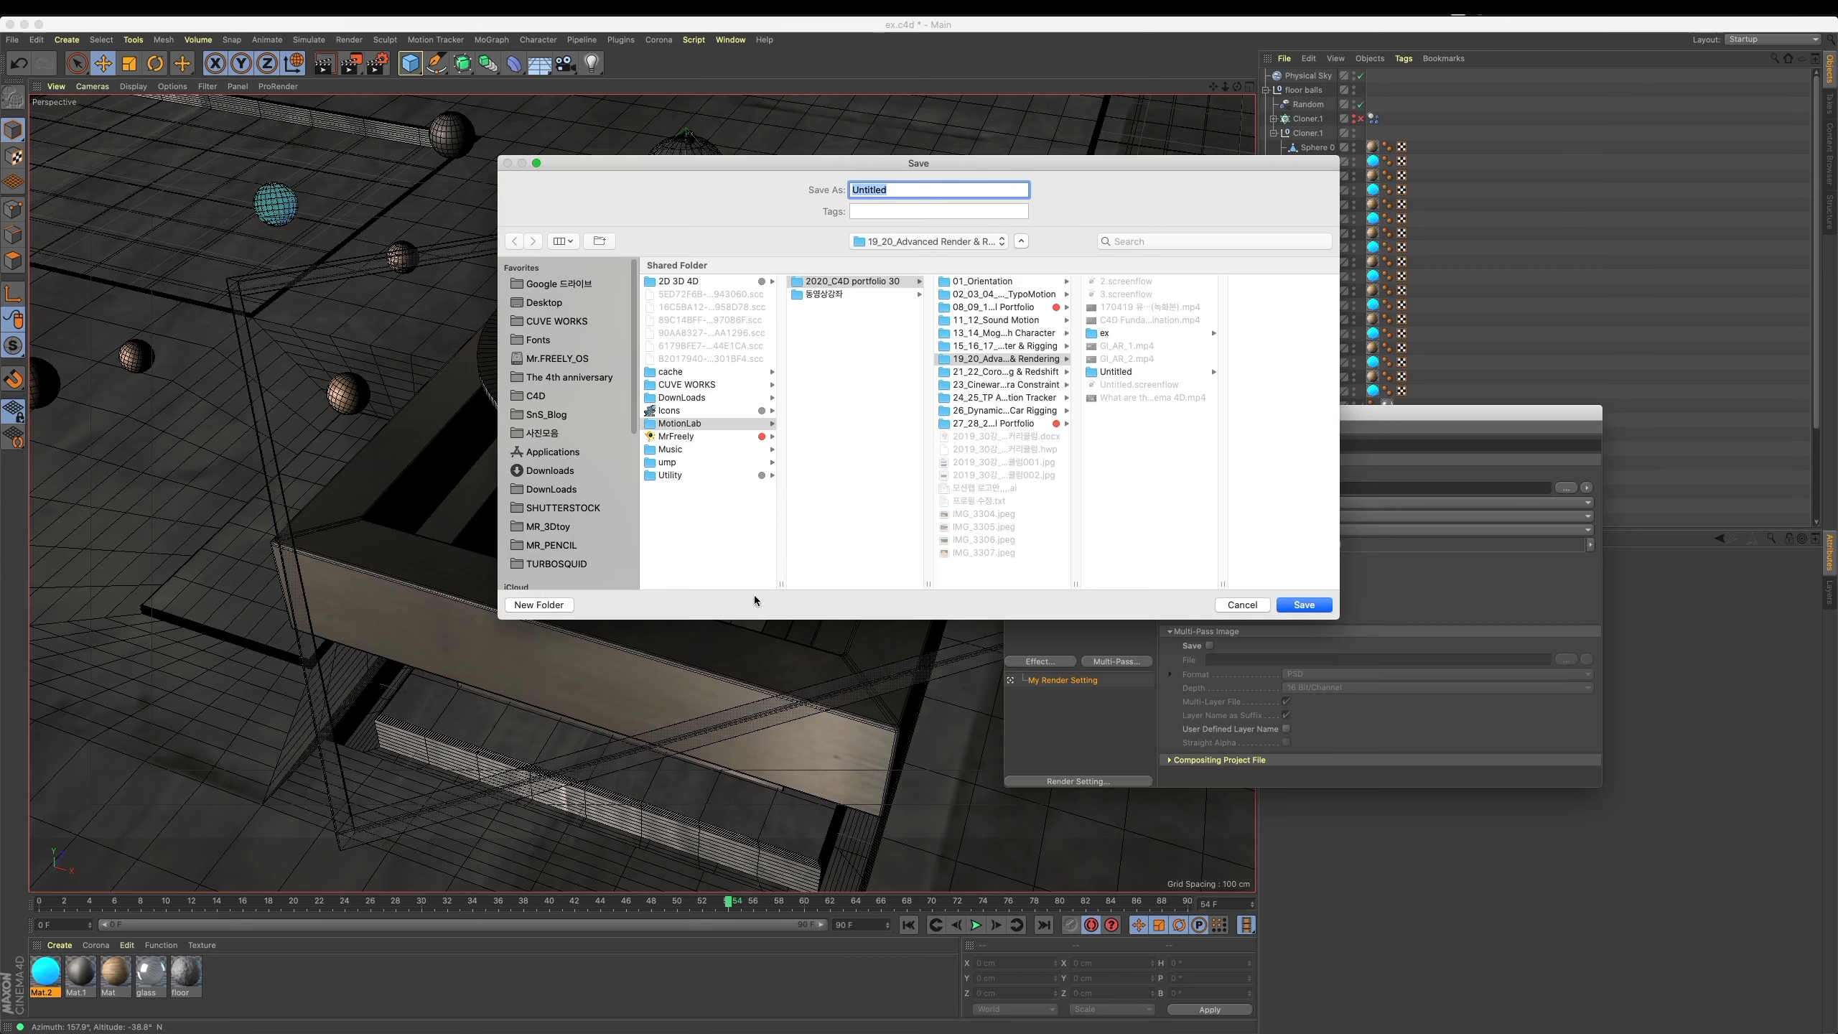
Create a new output folder named ren and set the render's save file name to gi.
click(550, 606)
text(ㄱㄷ)
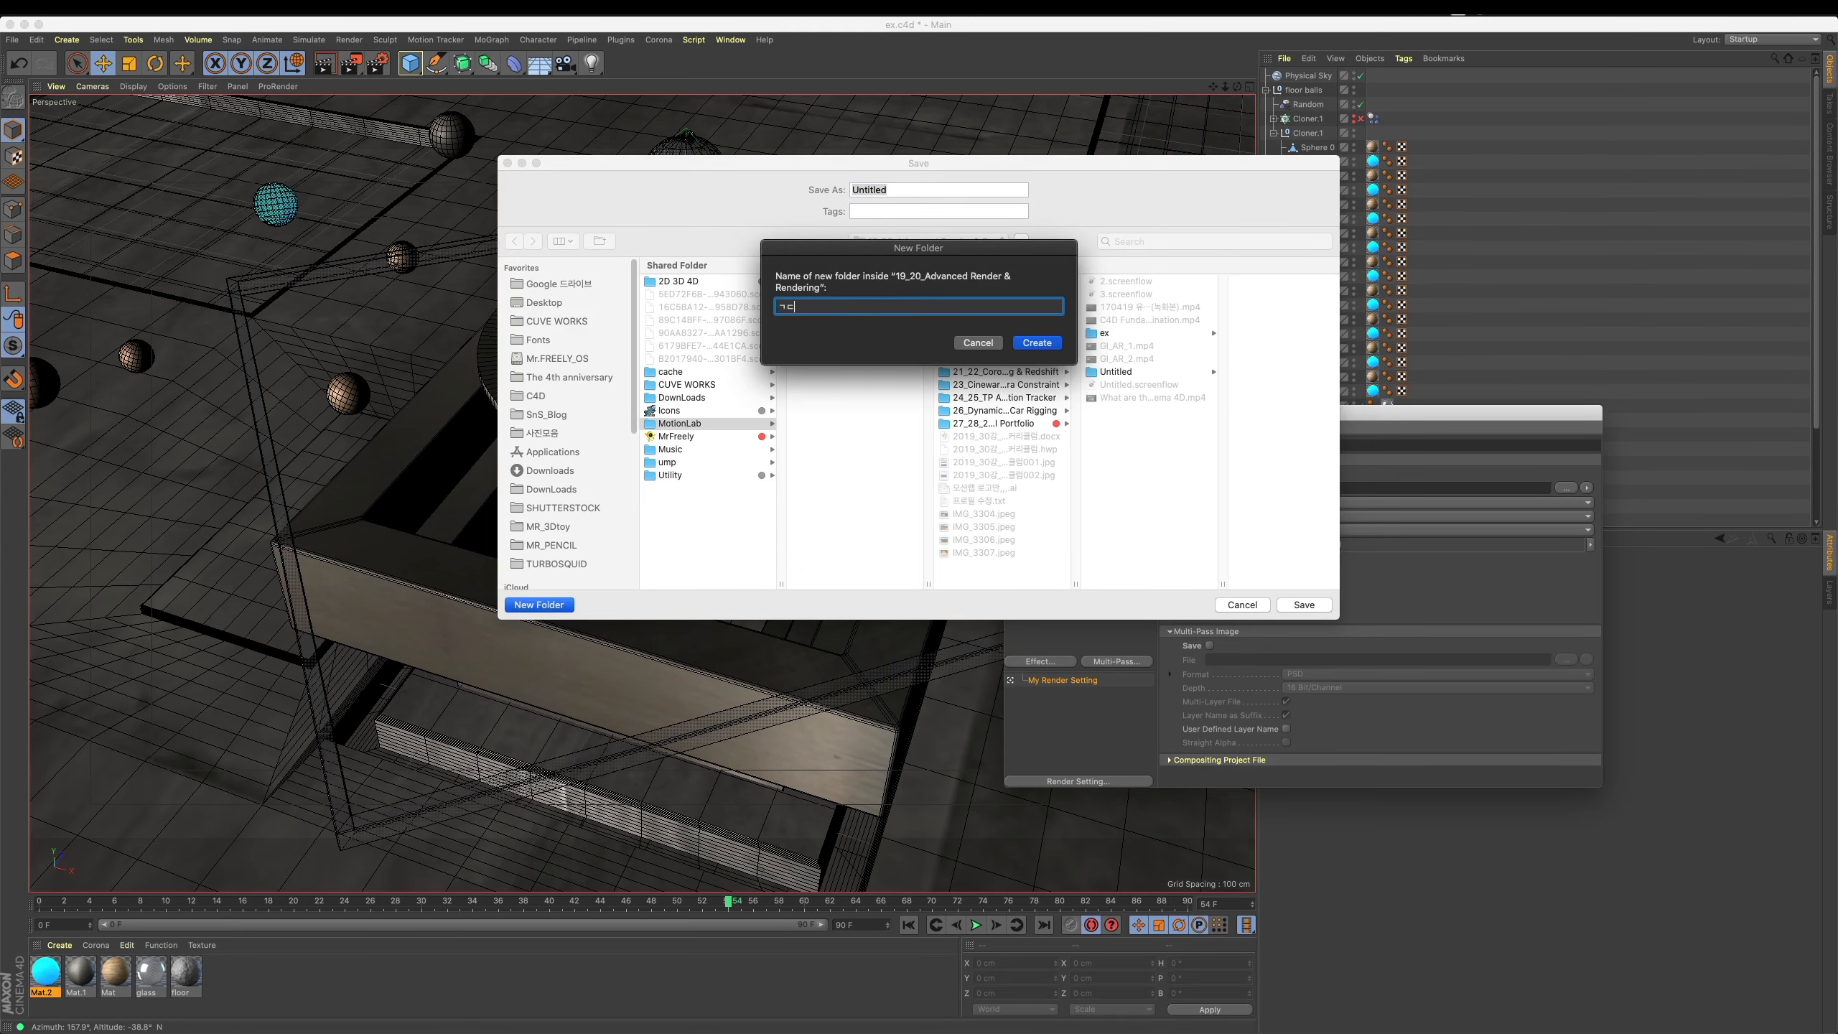
key(Return)
right_click(1075, 321)
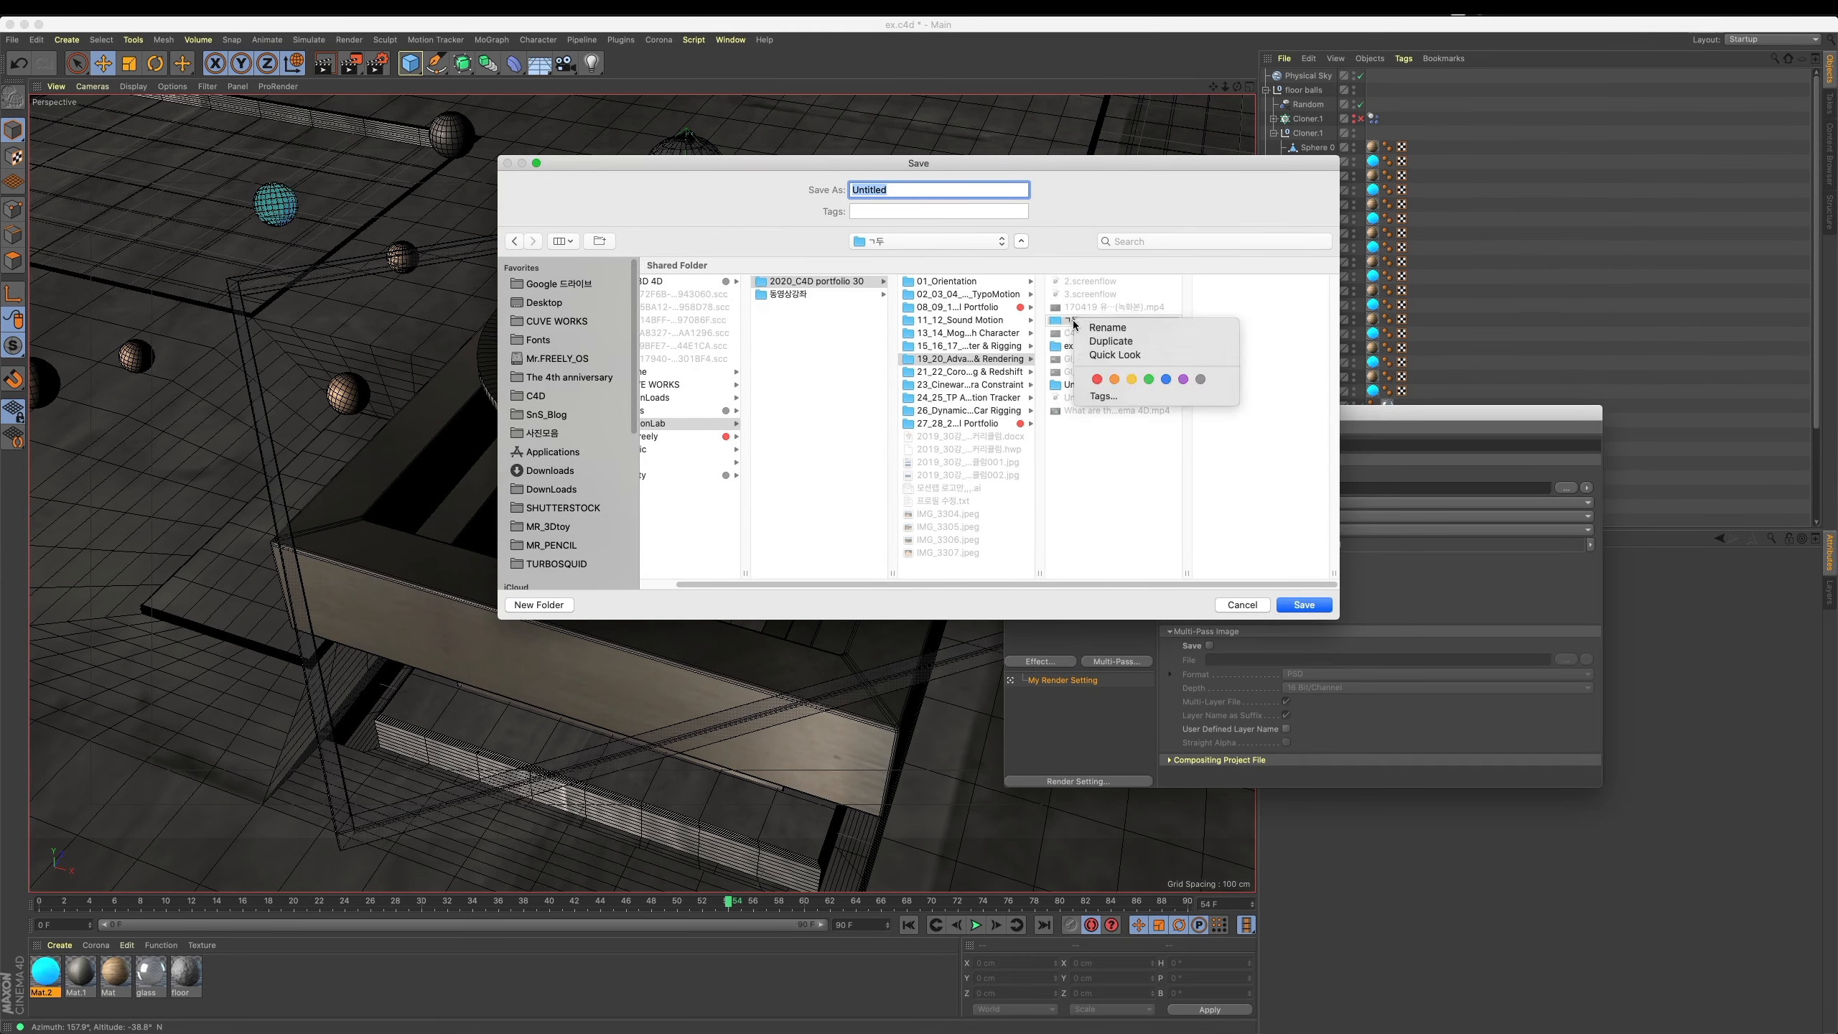
click(1106, 329)
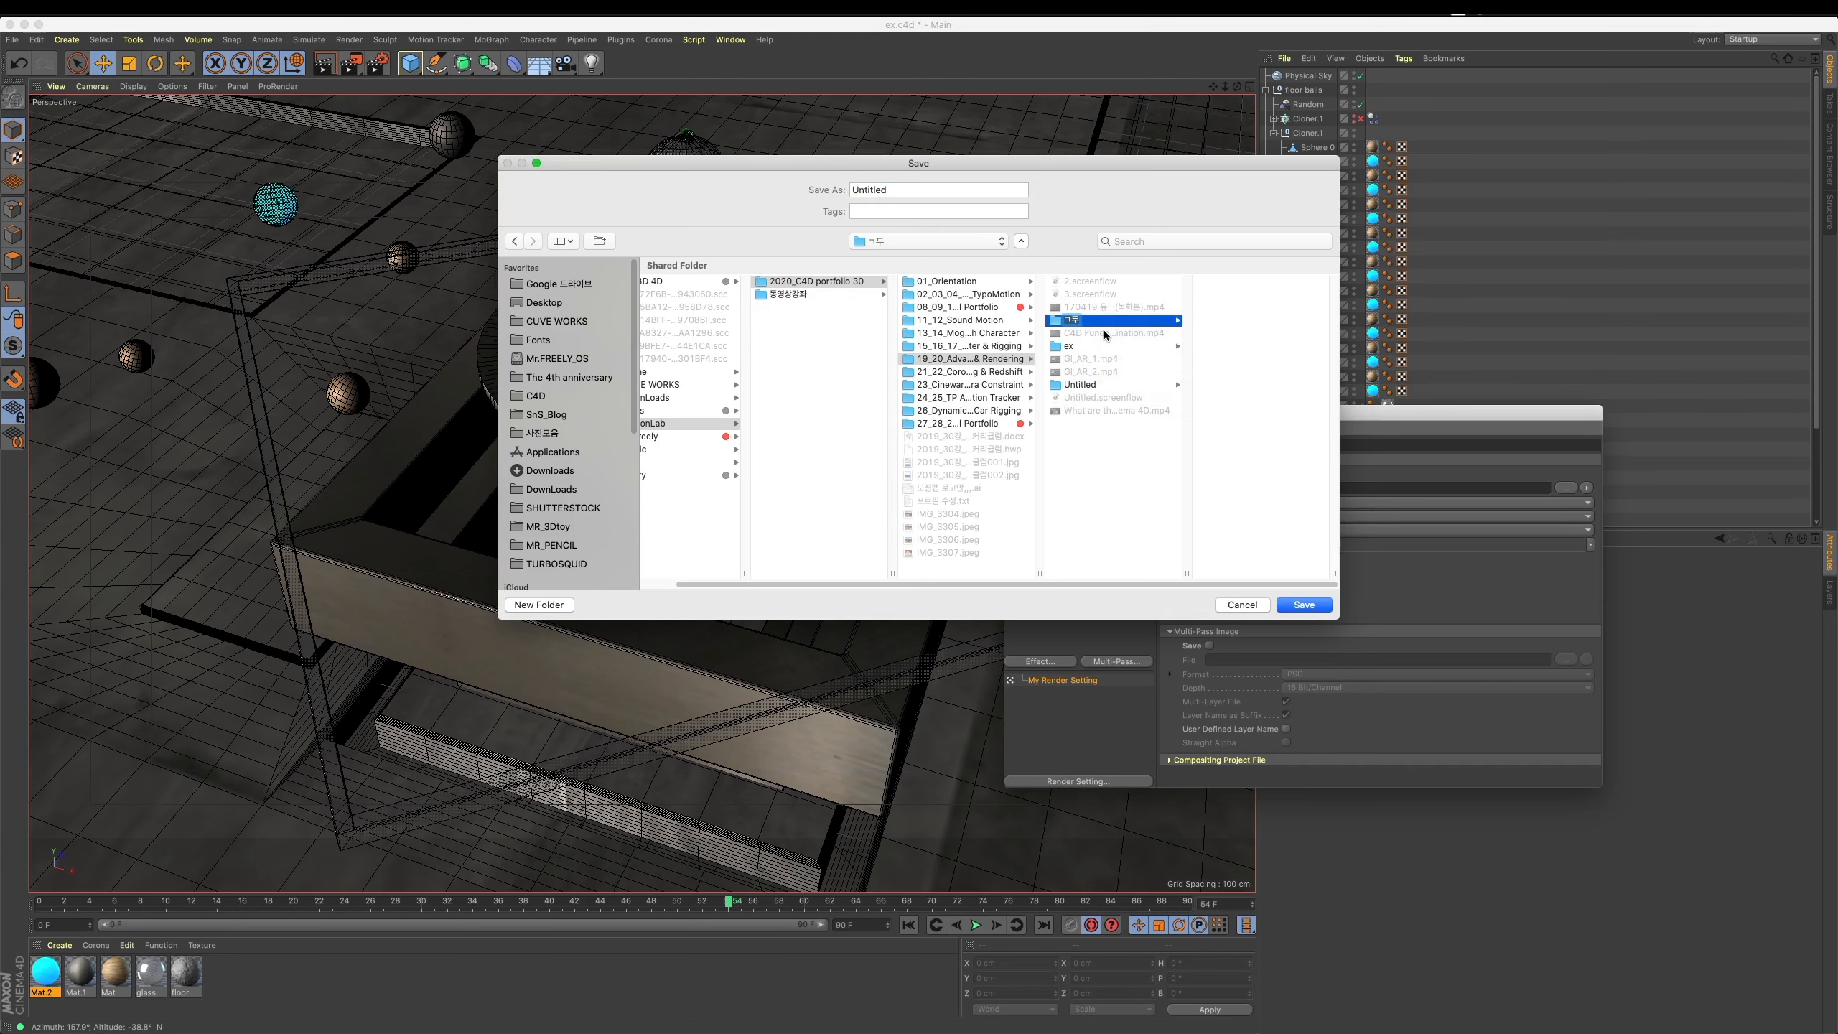
key(Return)
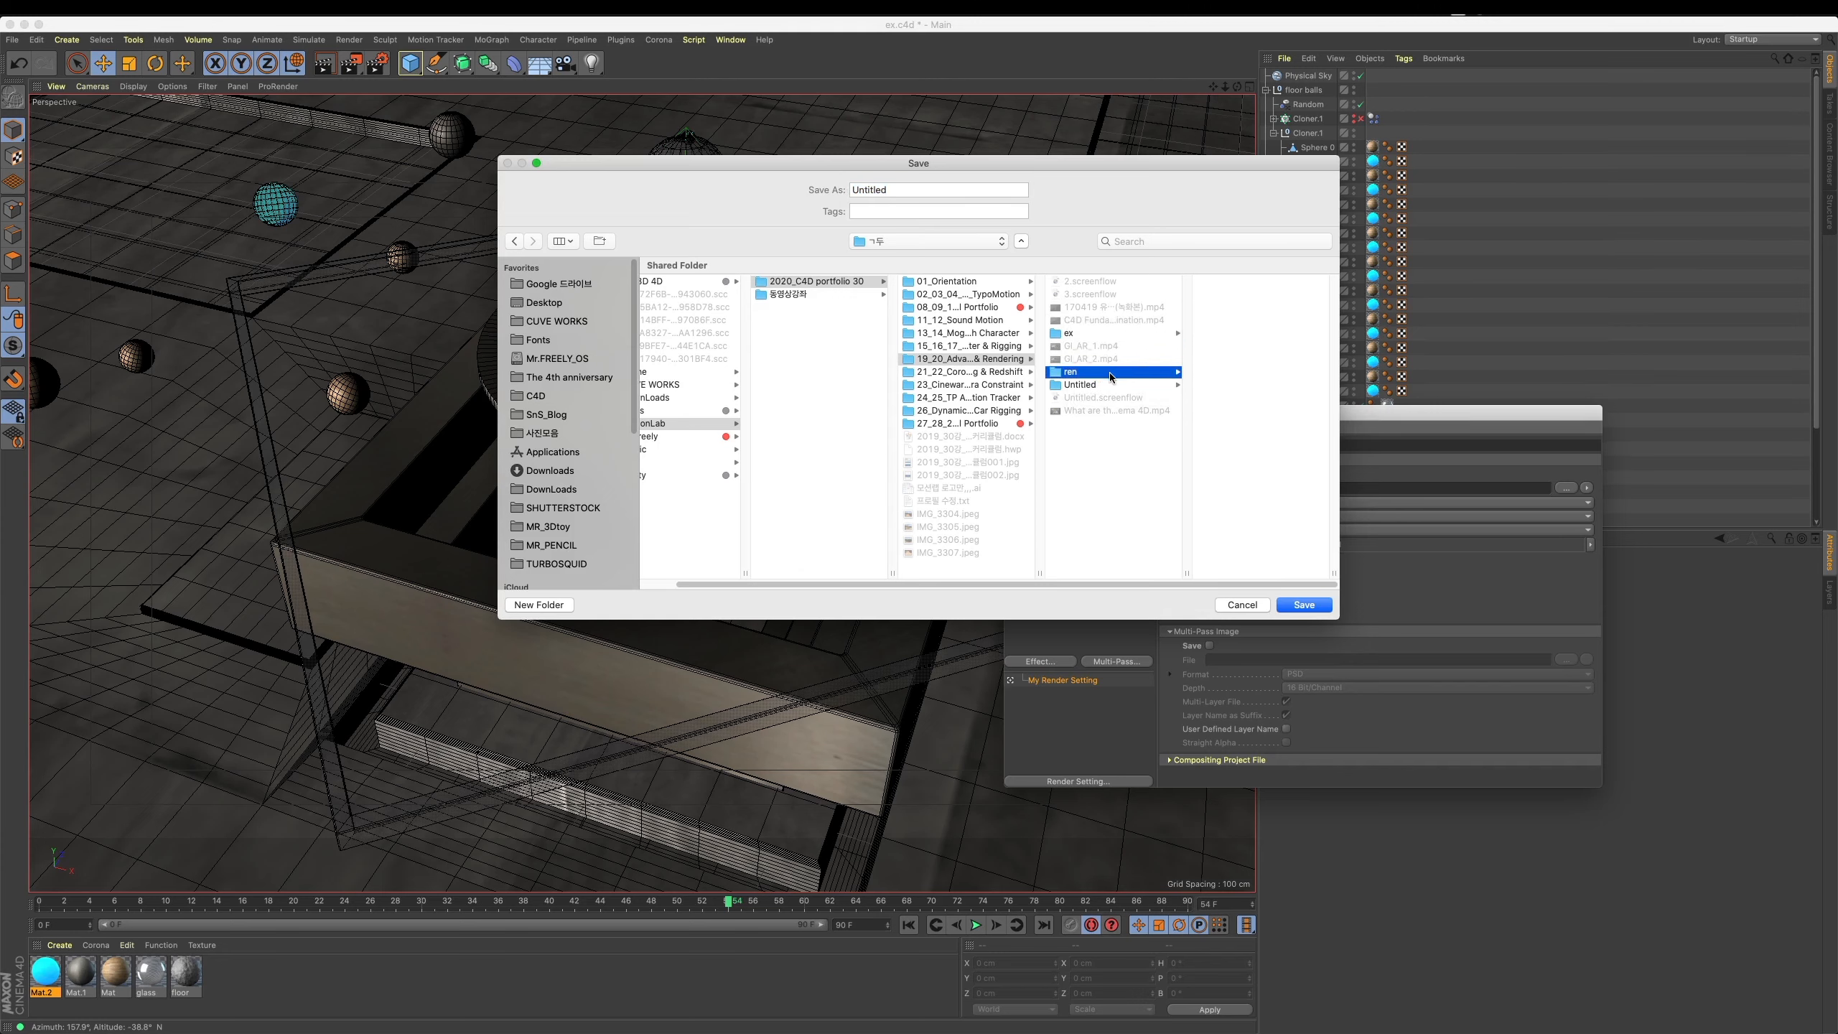
click(925, 190)
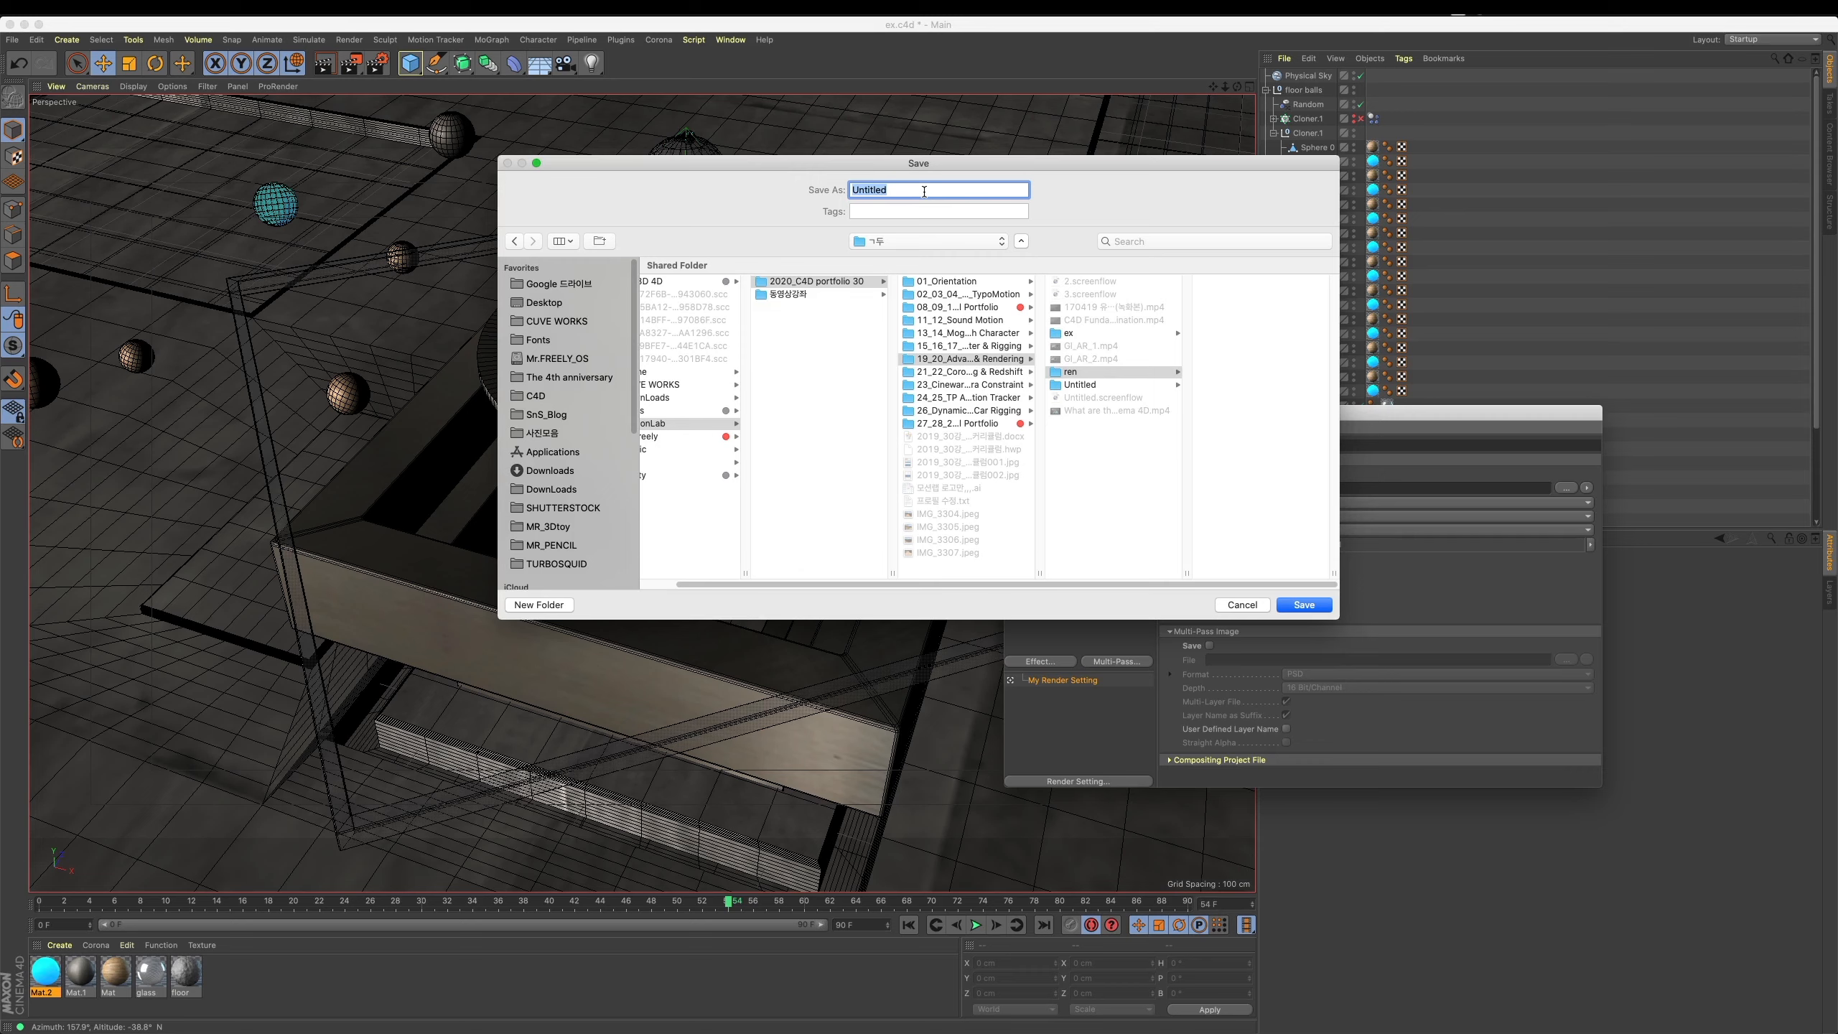
text(gi)
key(Return)
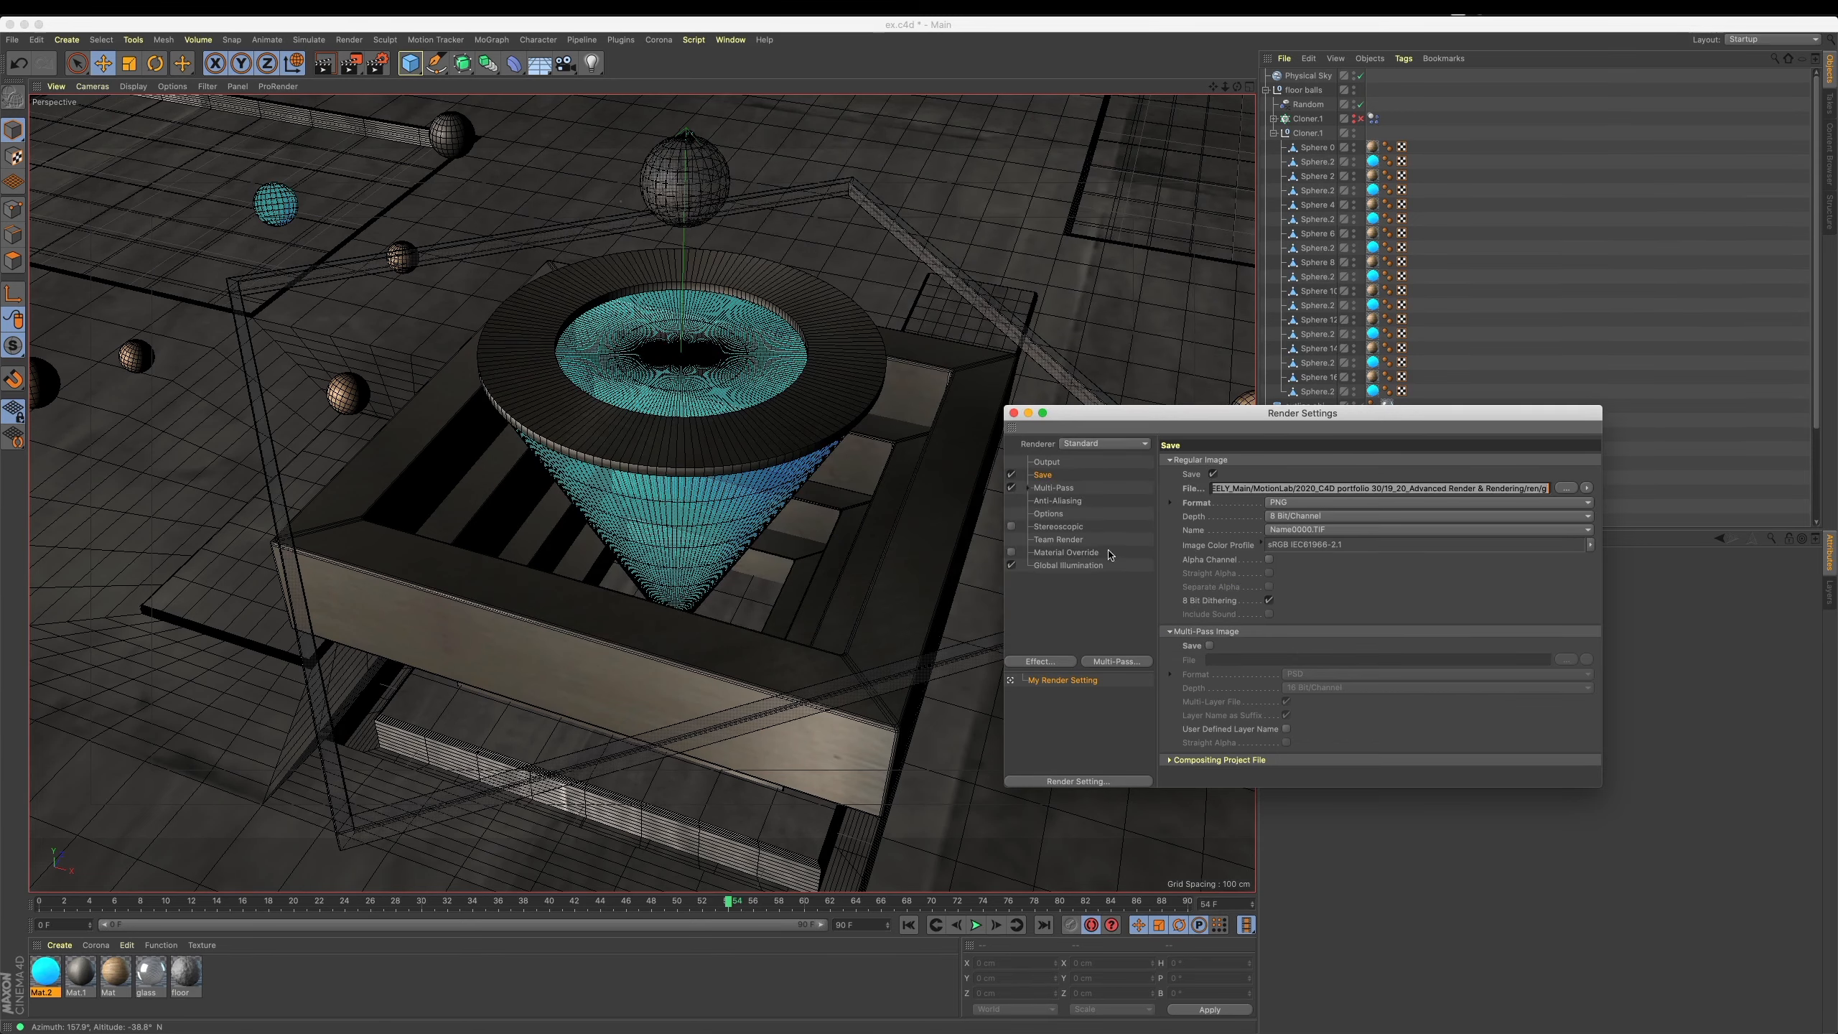
Check the output settings, save the project, and render the current frame to the Picture Viewer.
click(1071, 574)
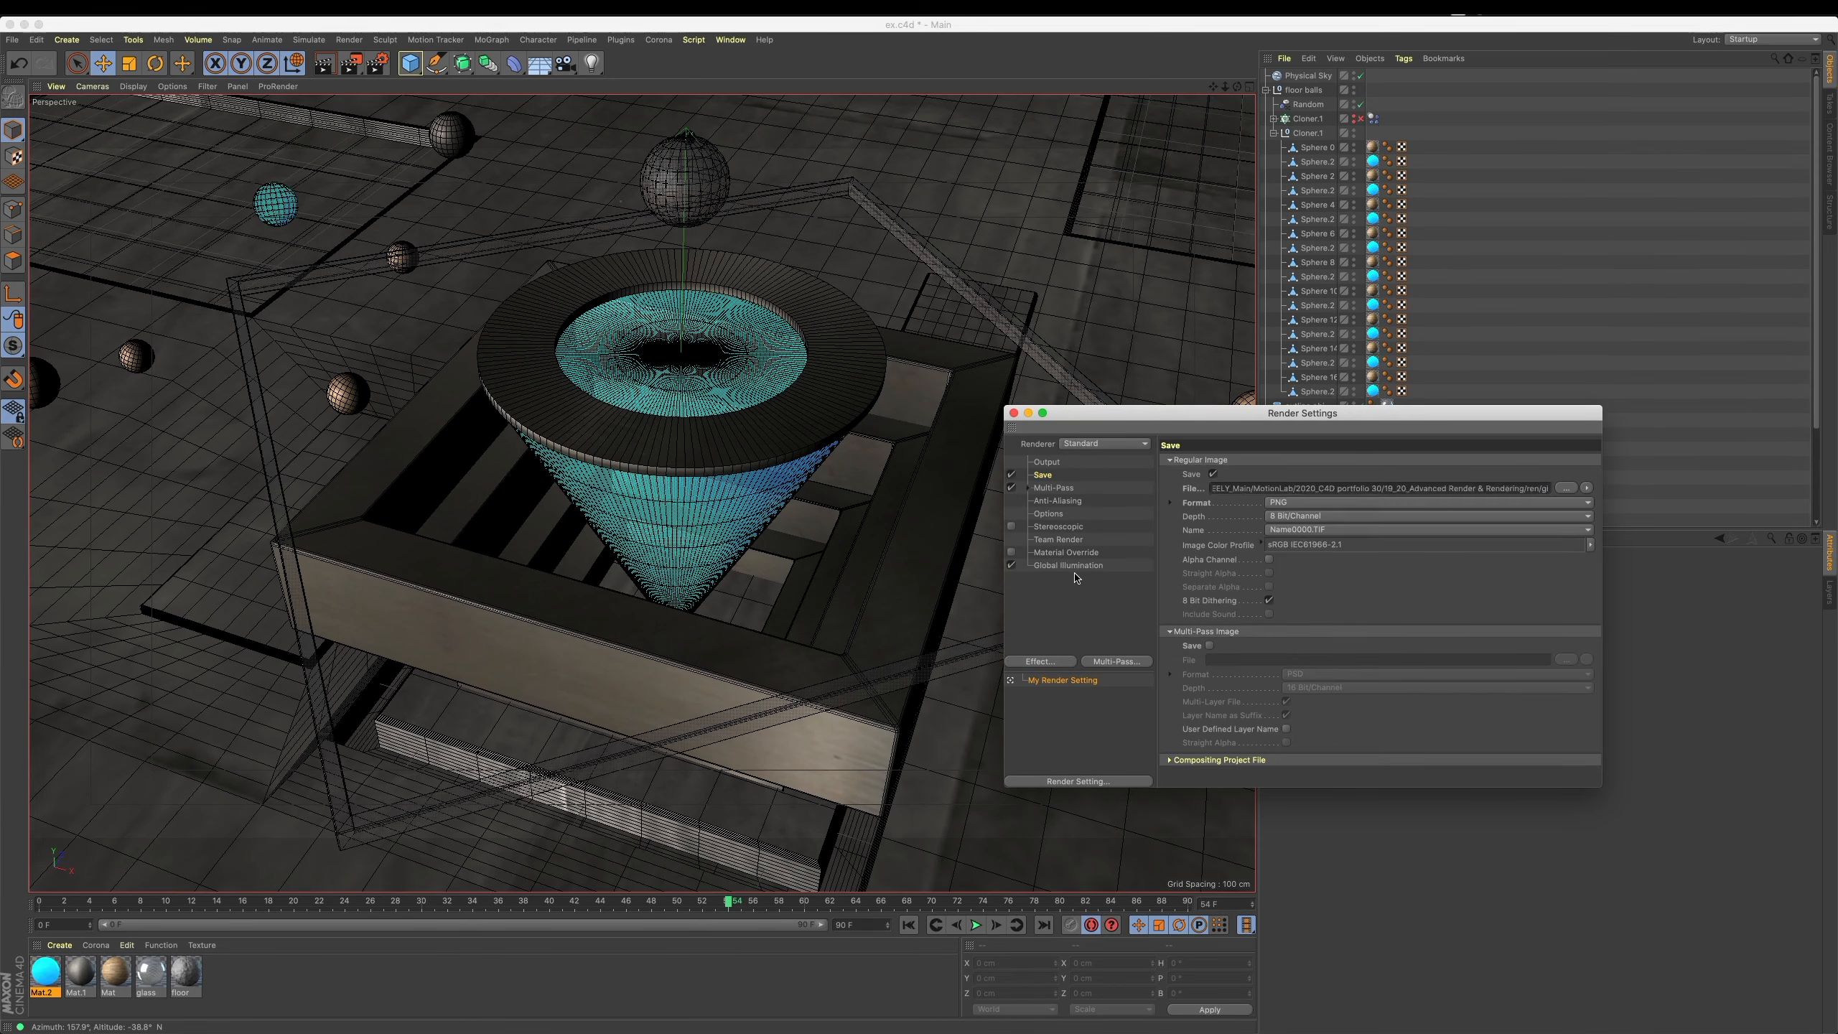
click(1069, 464)
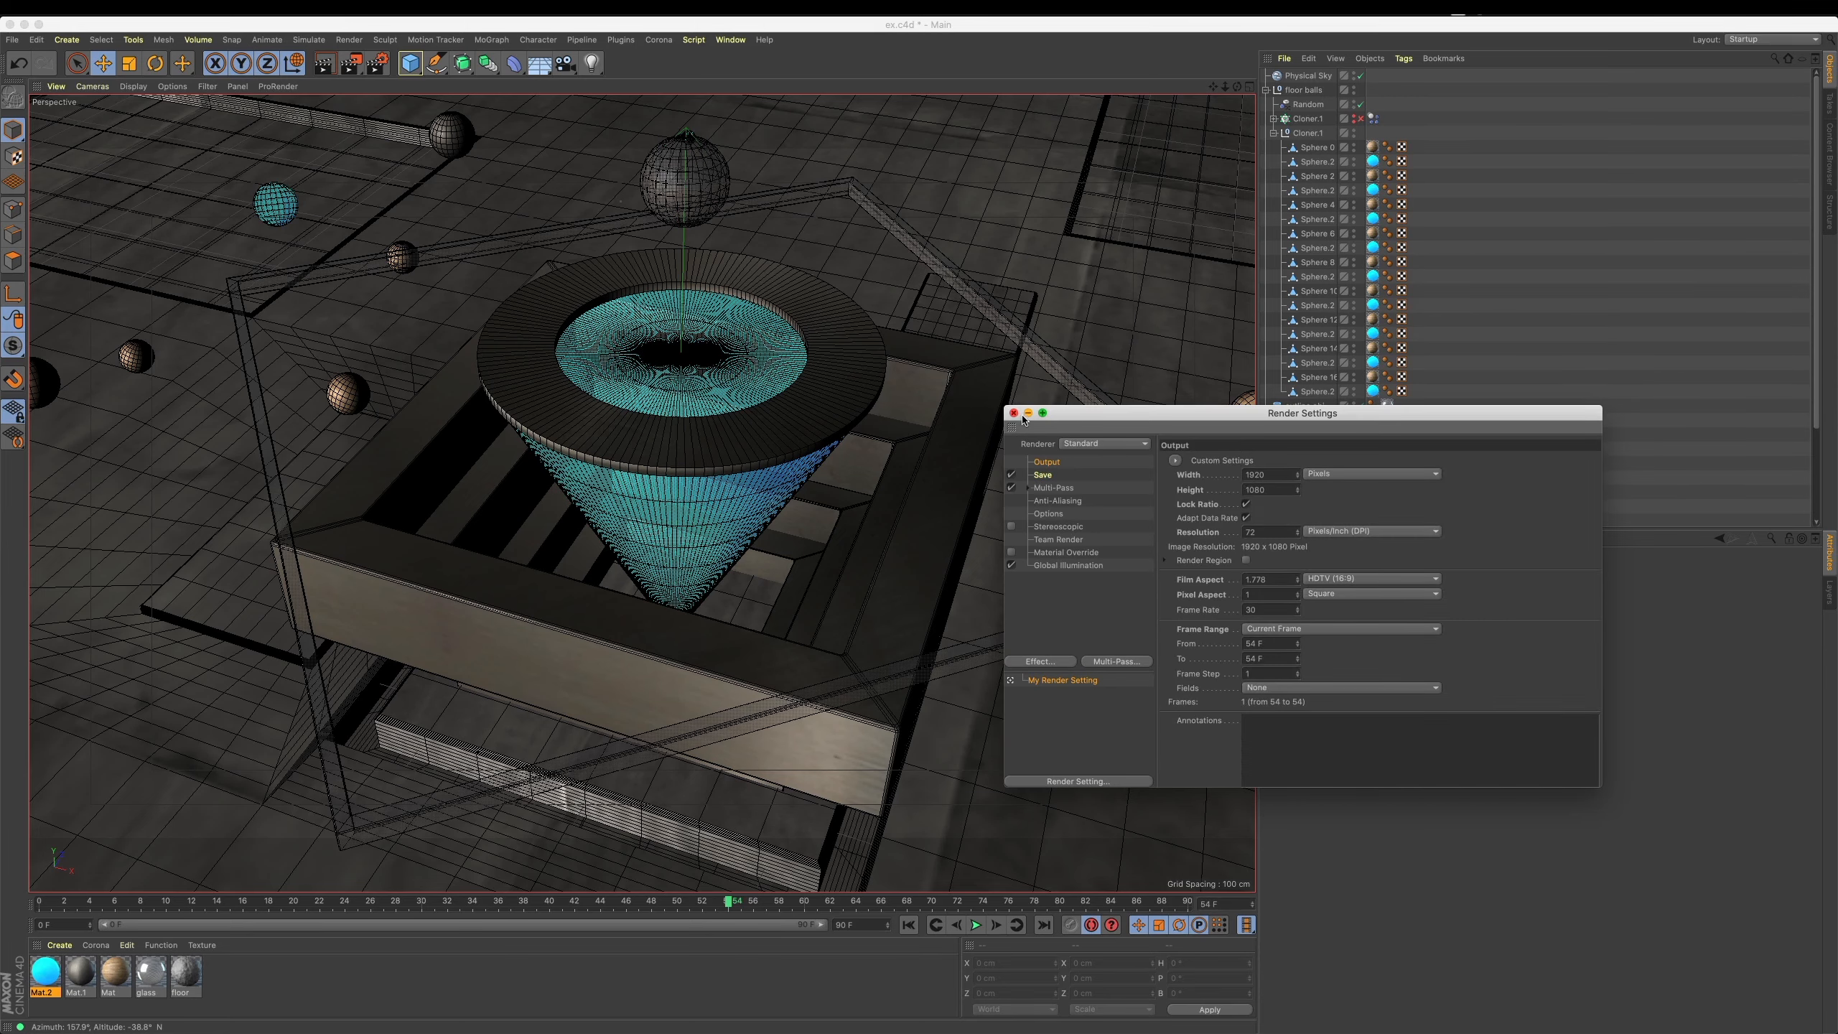
key(super+s)
click(1013, 413)
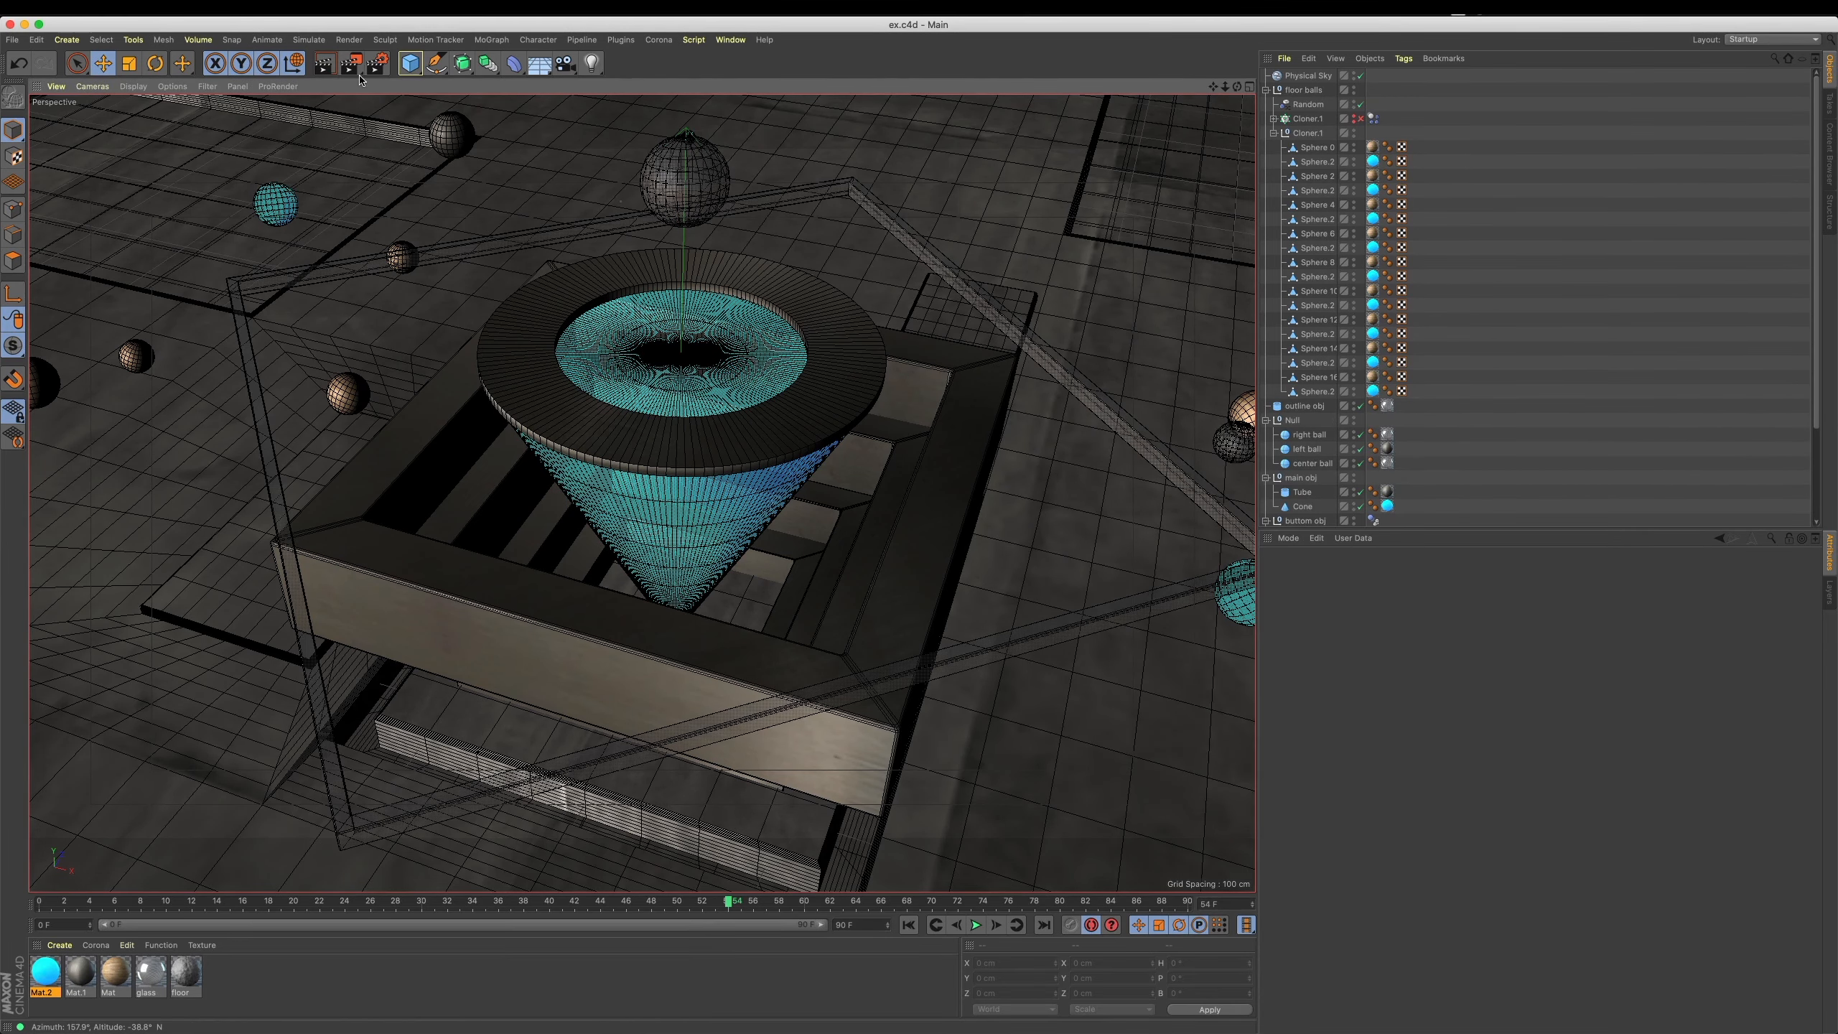
key(shift+r)
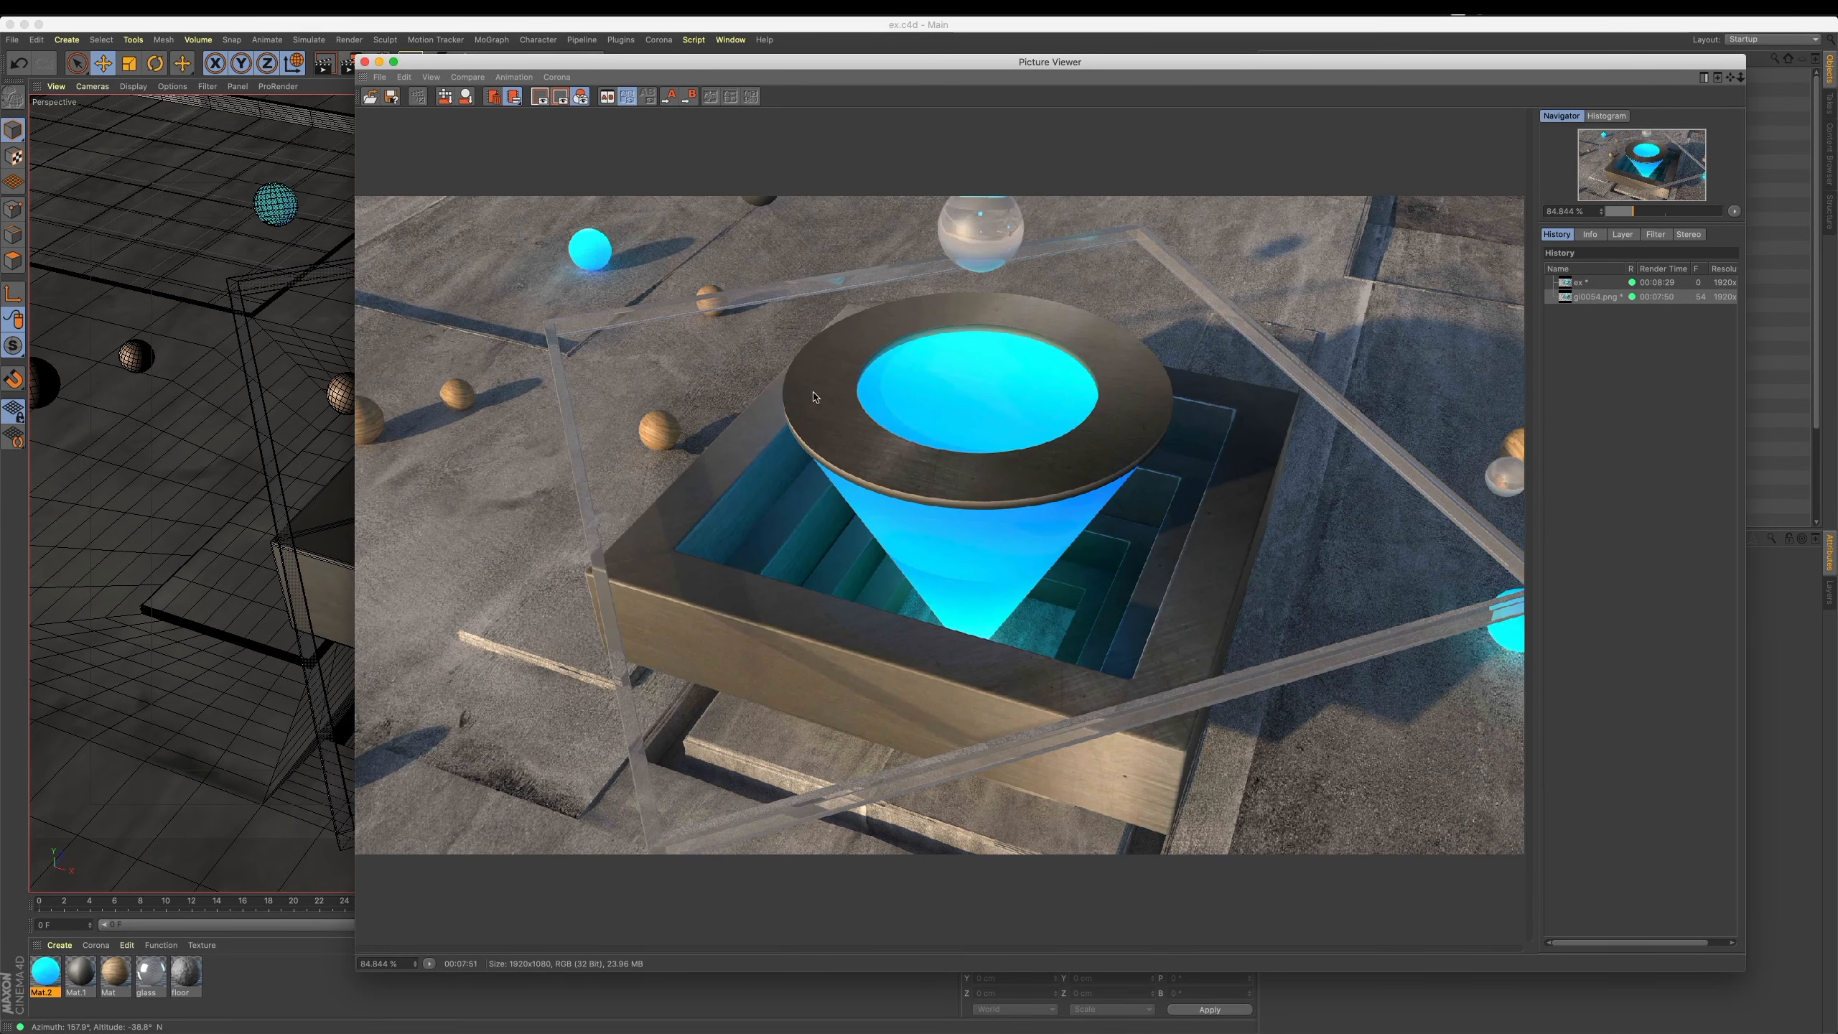
click(365, 61)
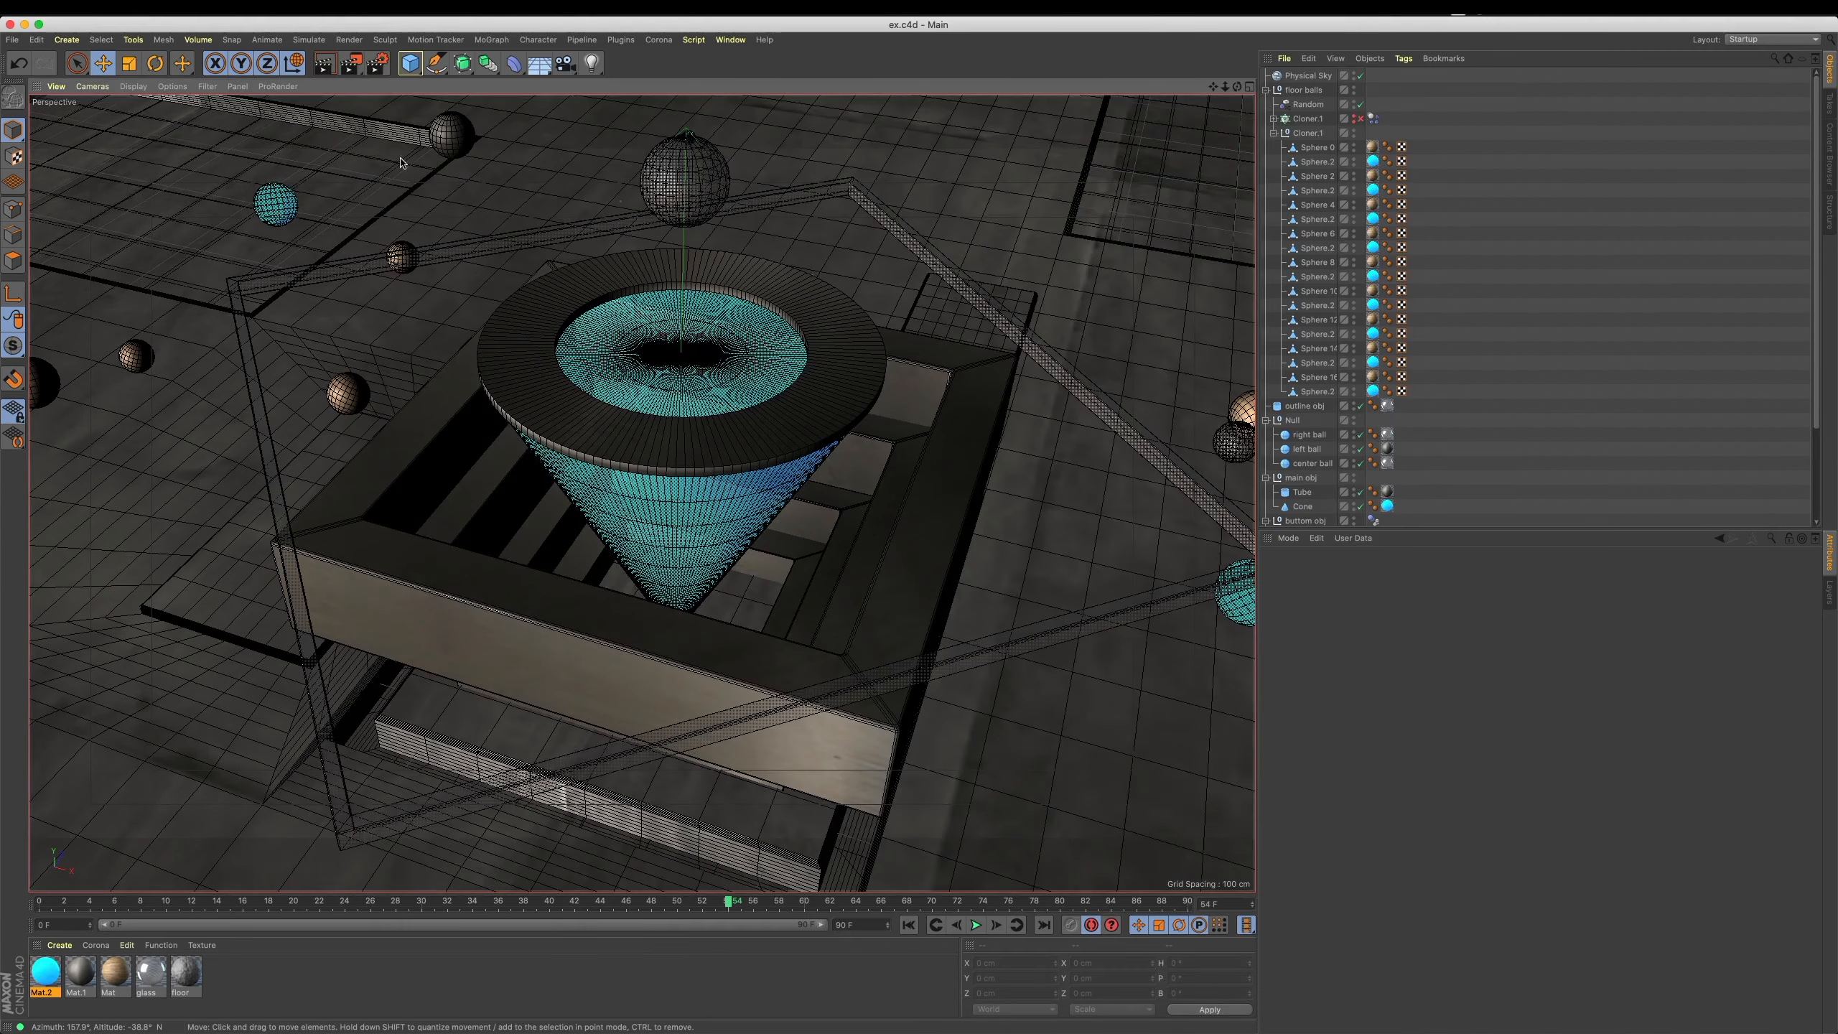
Set the render's Frame Range to All Frames, start rendering to the Picture Viewer, and close the viewer.
click(378, 63)
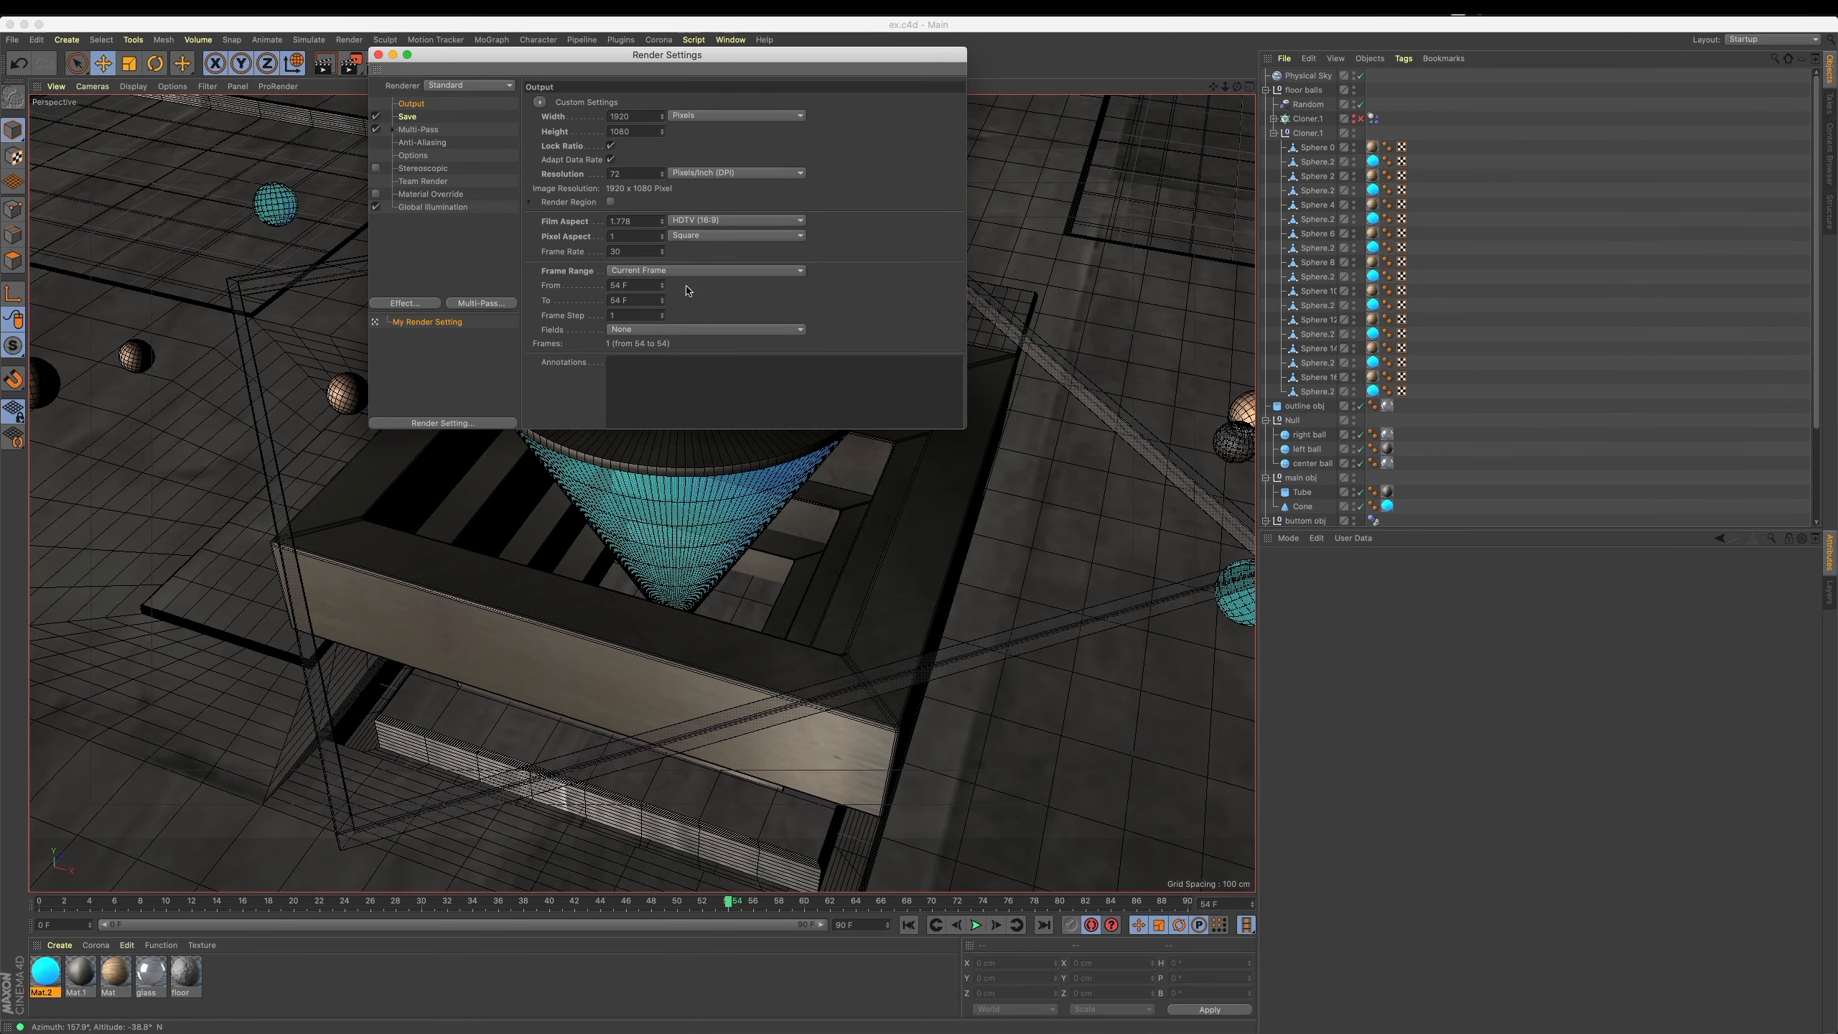
drag(673, 67, 1107, 236)
click(1088, 439)
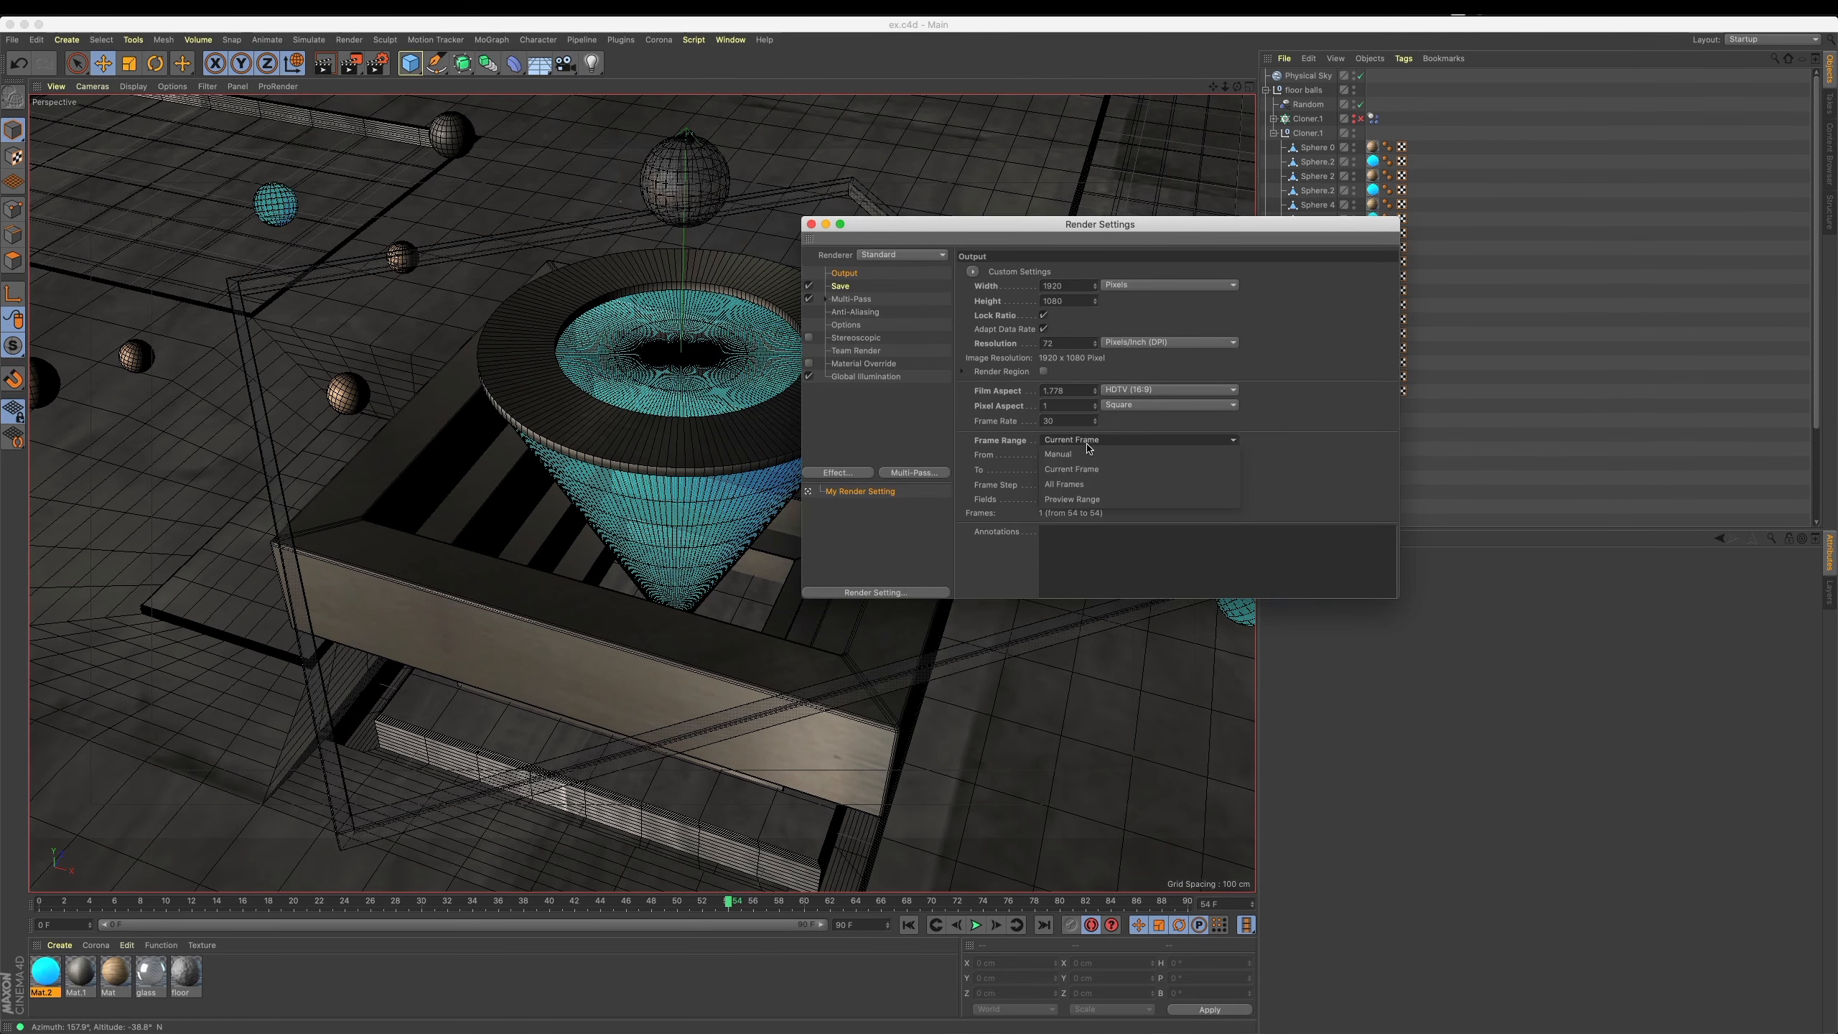
click(1086, 484)
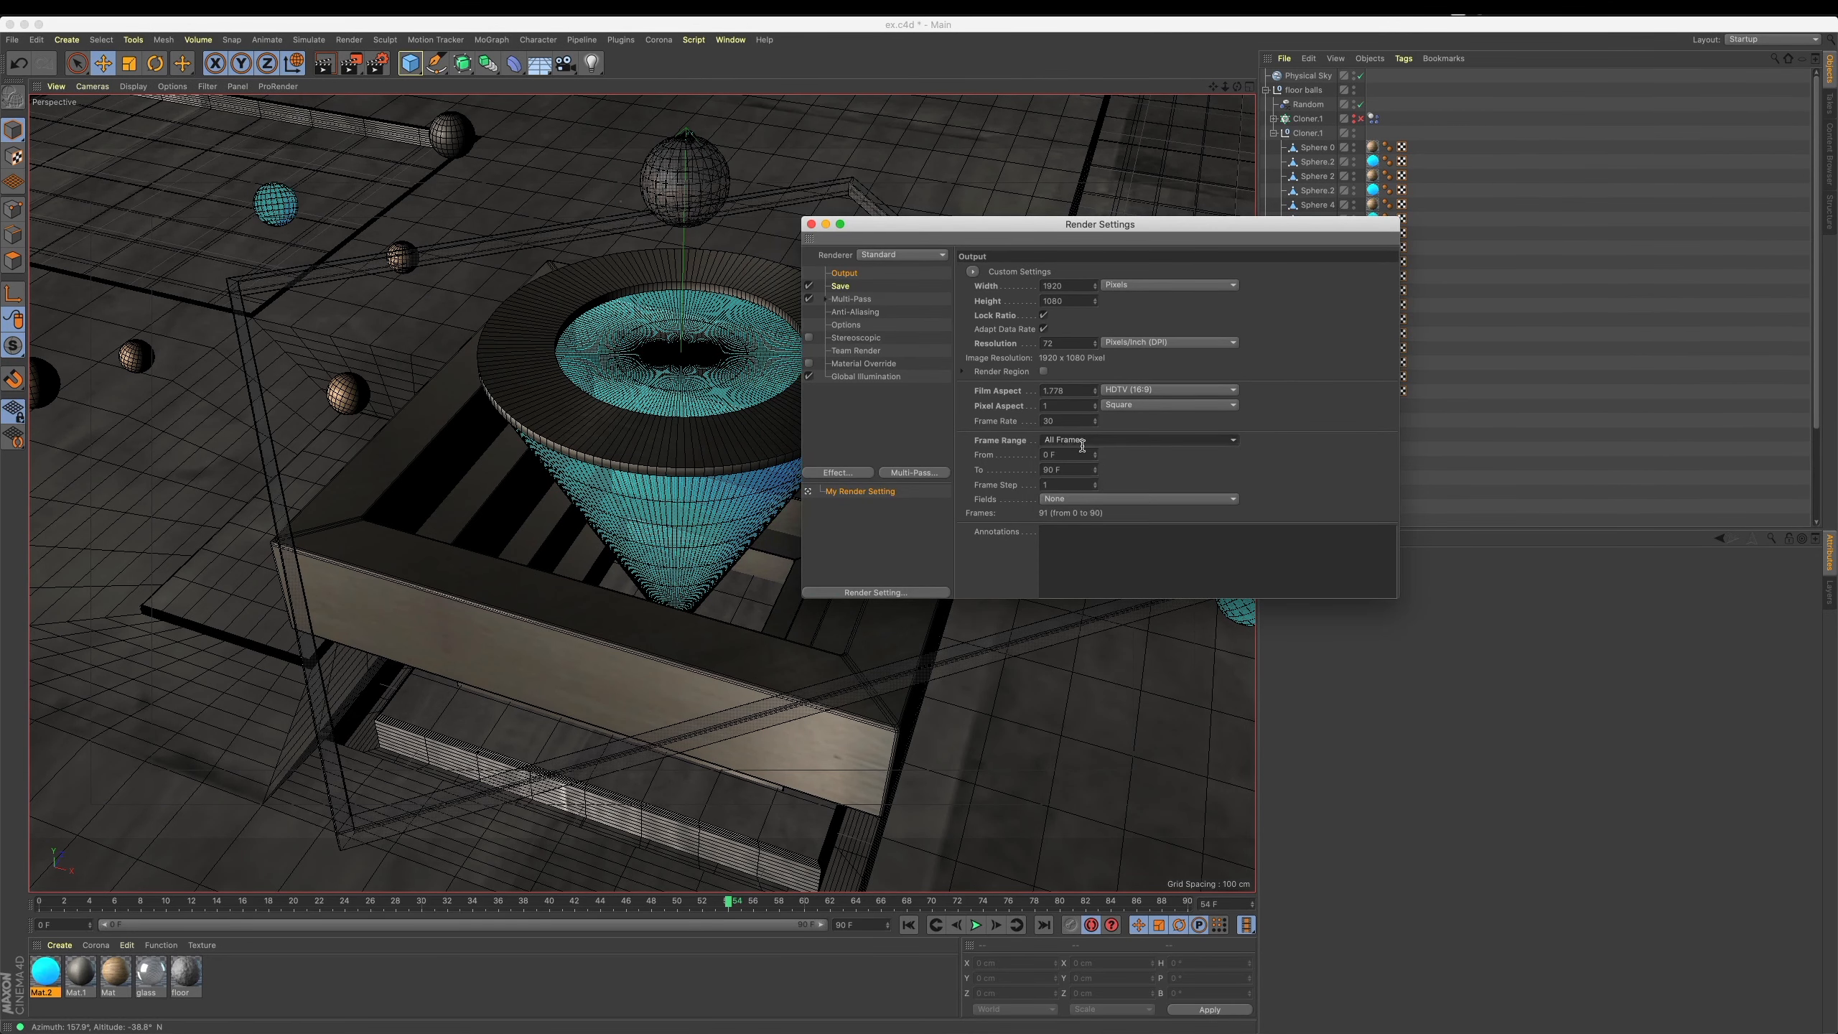
click(350, 63)
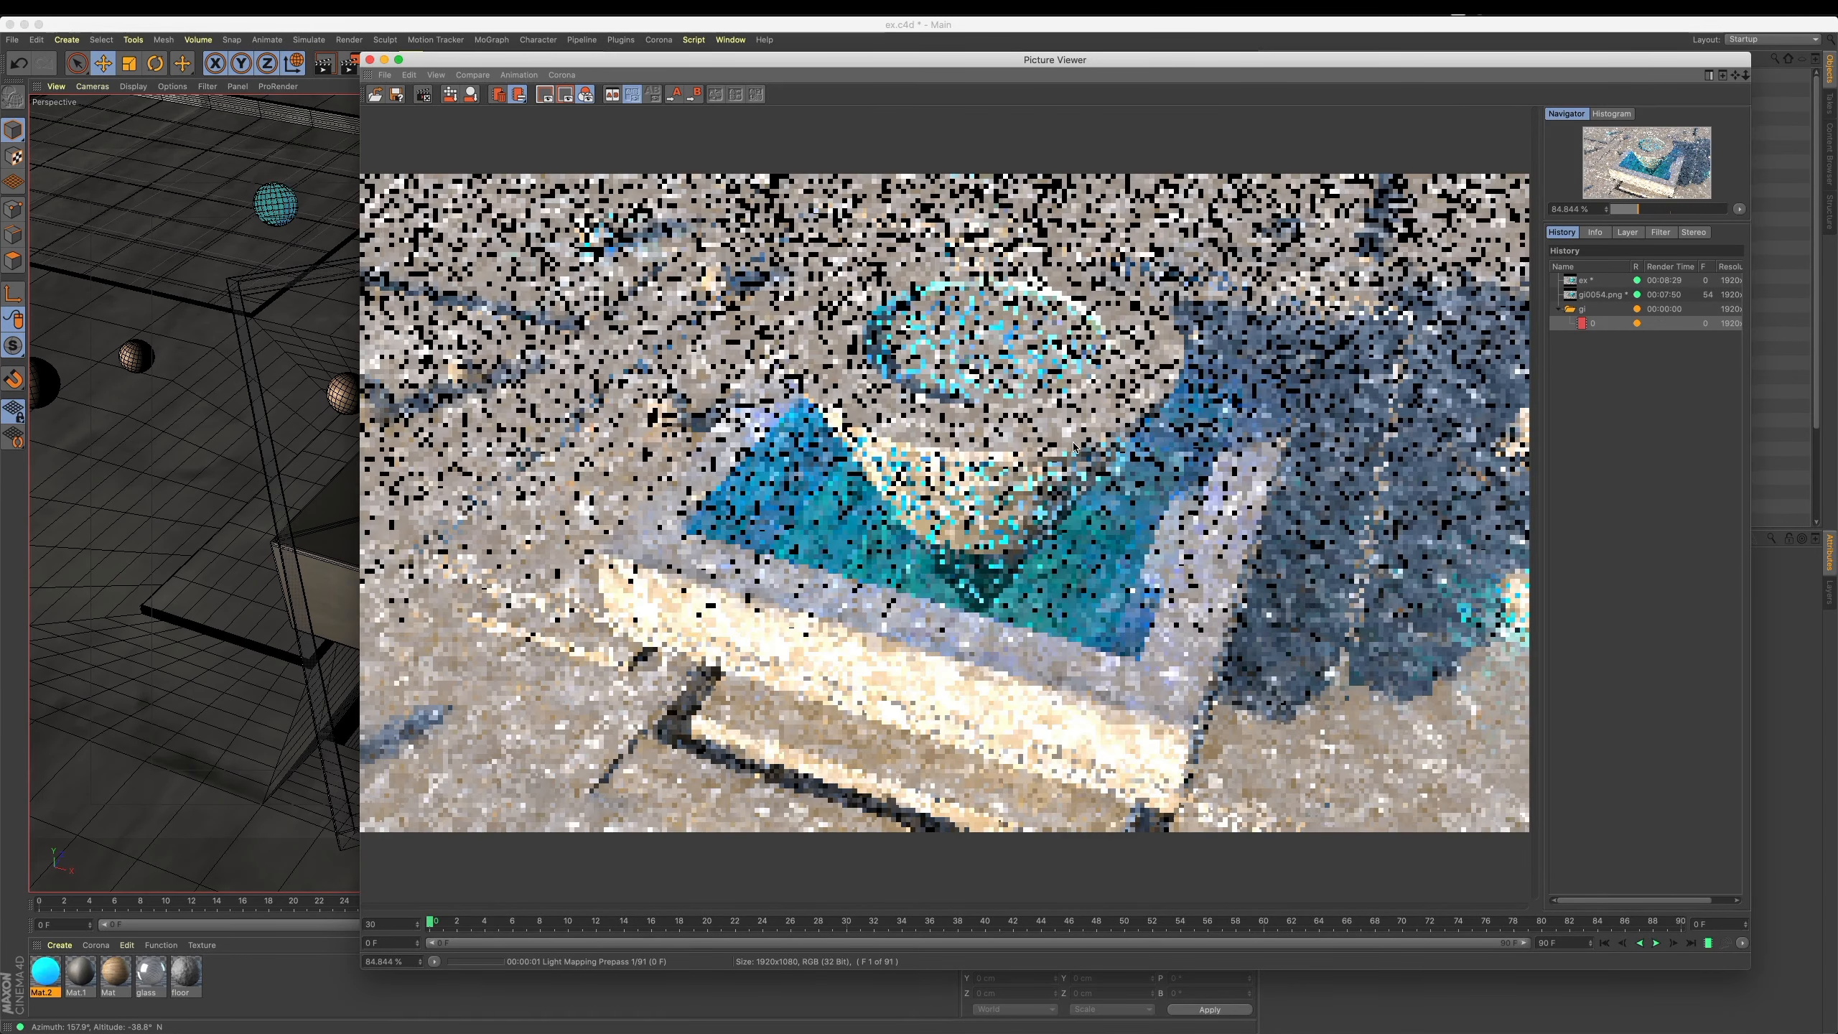
click(369, 60)
click(1032, 335)
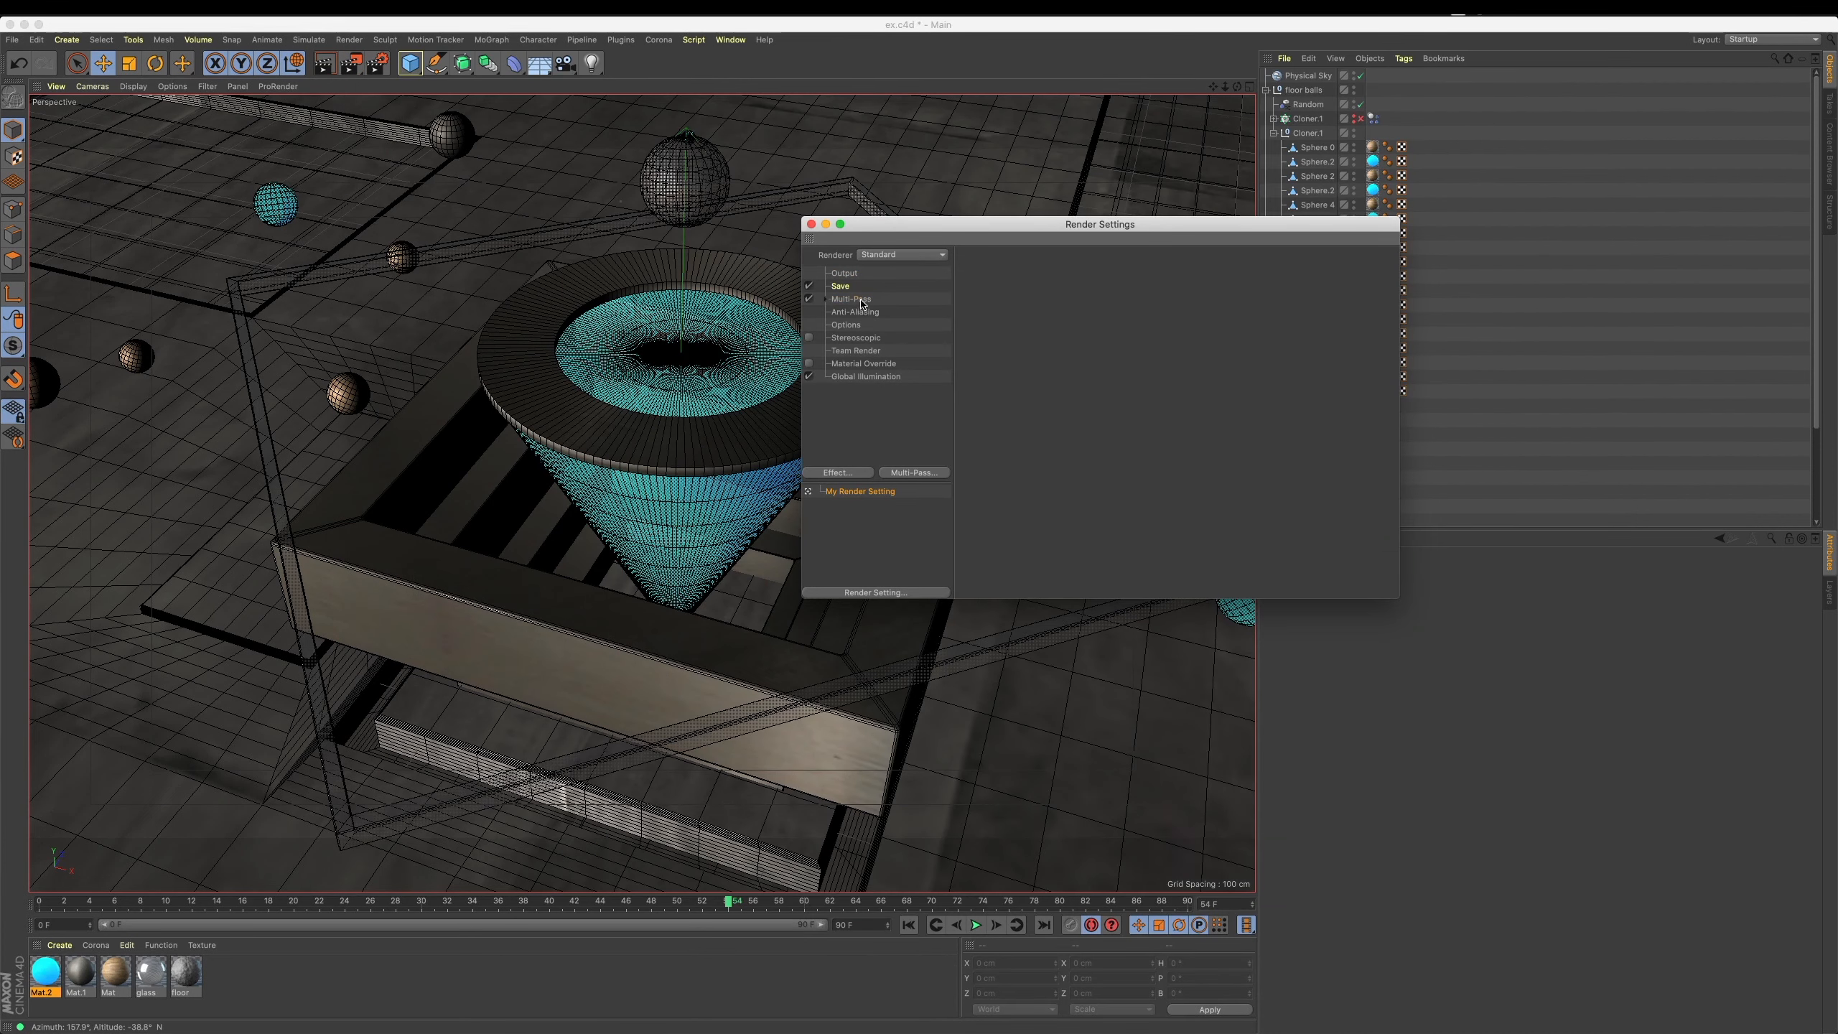
Examine the Multi-Pass and Anti-Aliasing render settings and the list of available multi-pass channels.
click(860, 299)
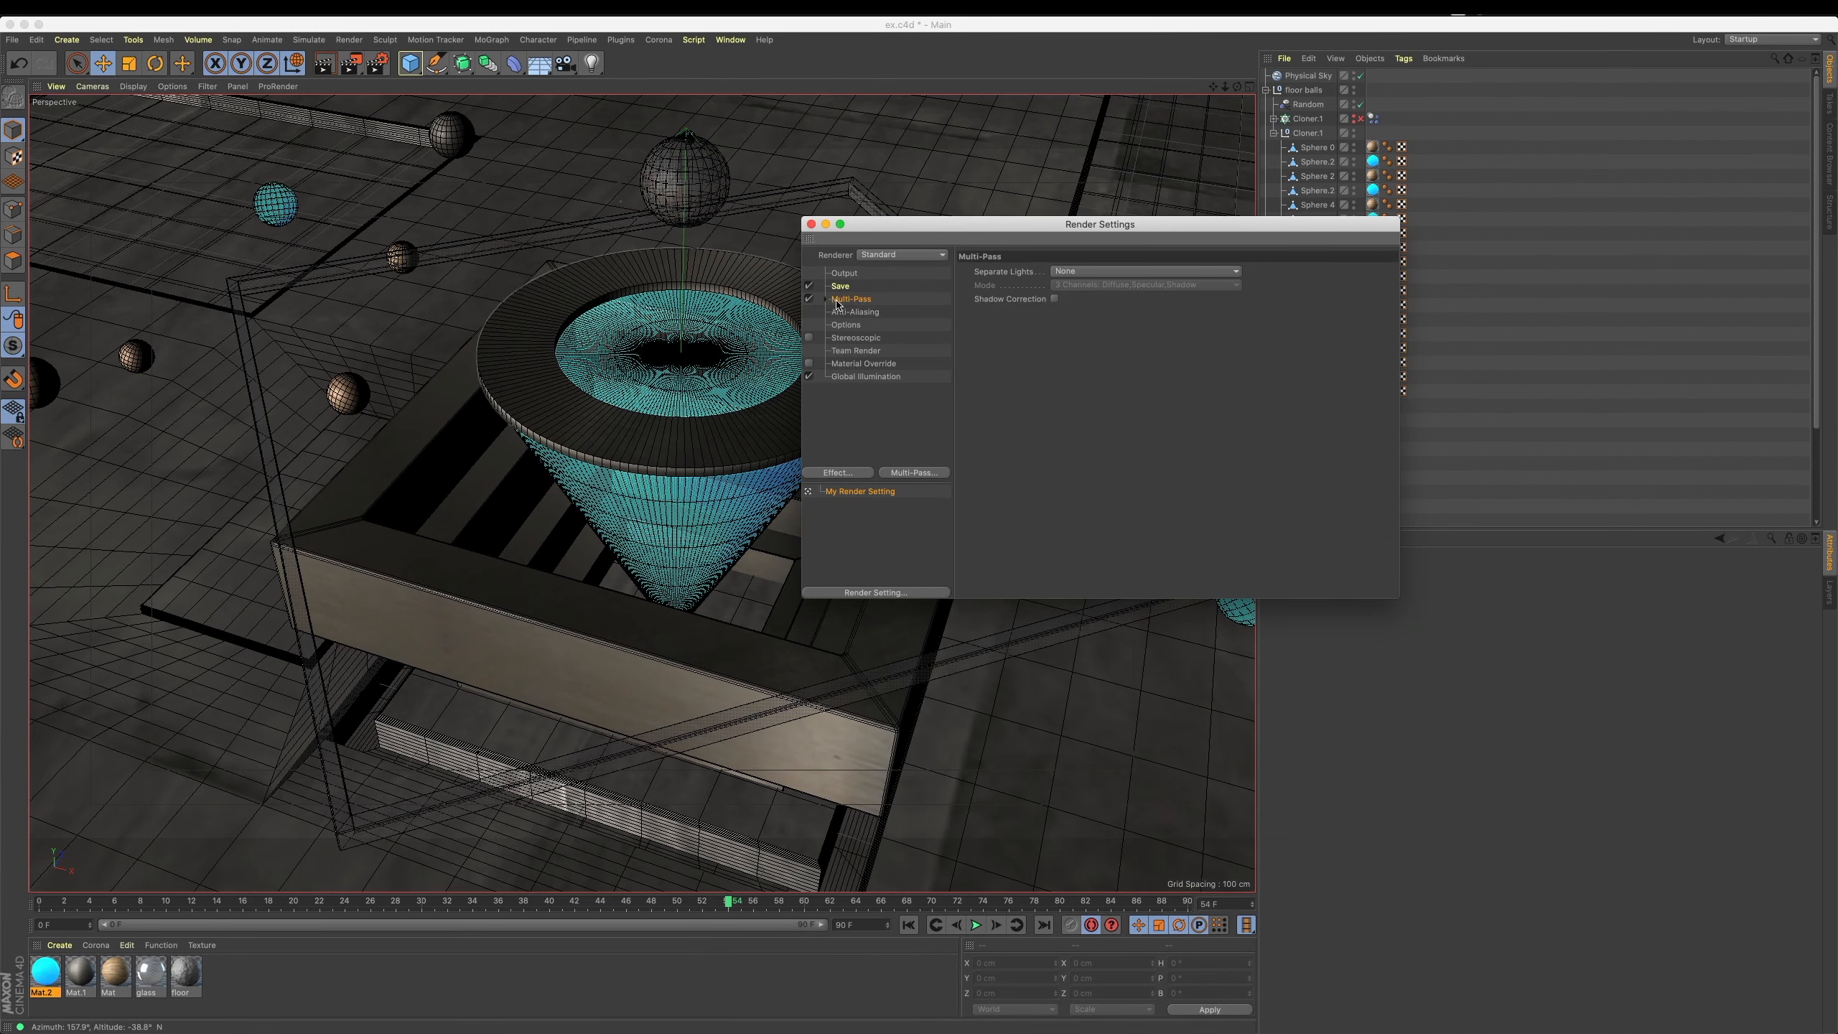
click(846, 313)
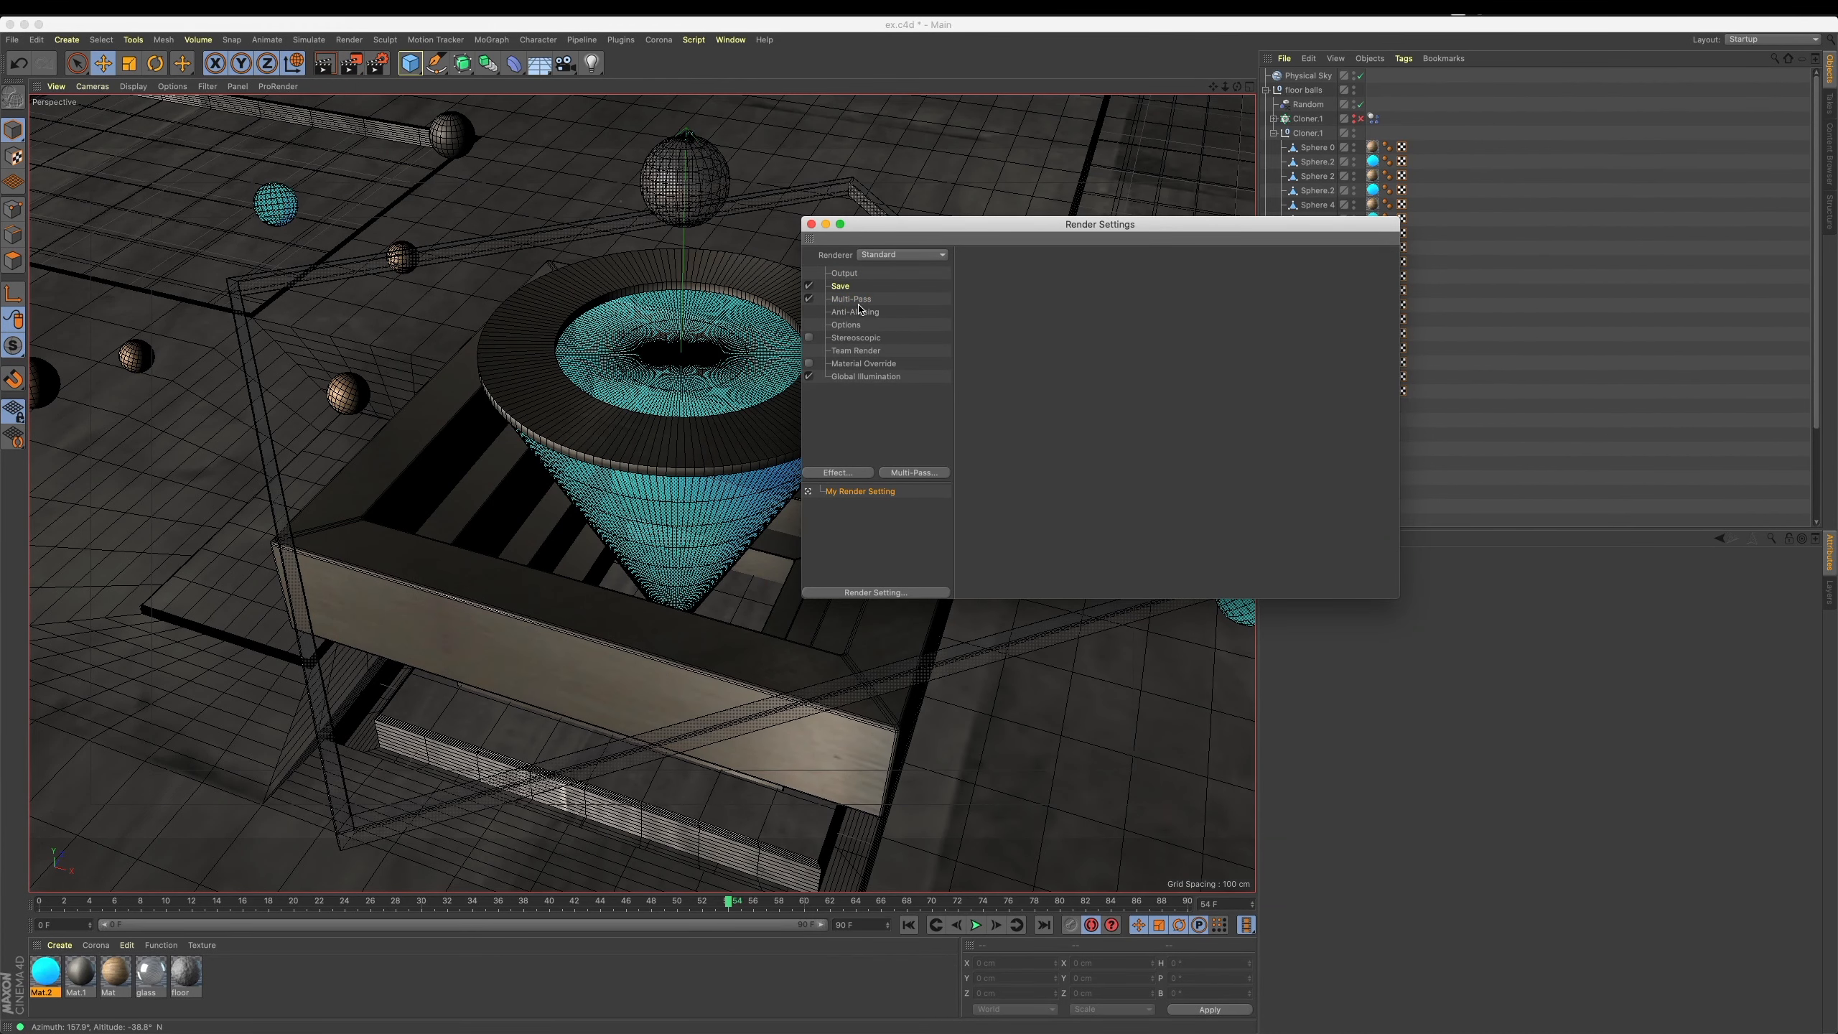
click(857, 312)
click(914, 472)
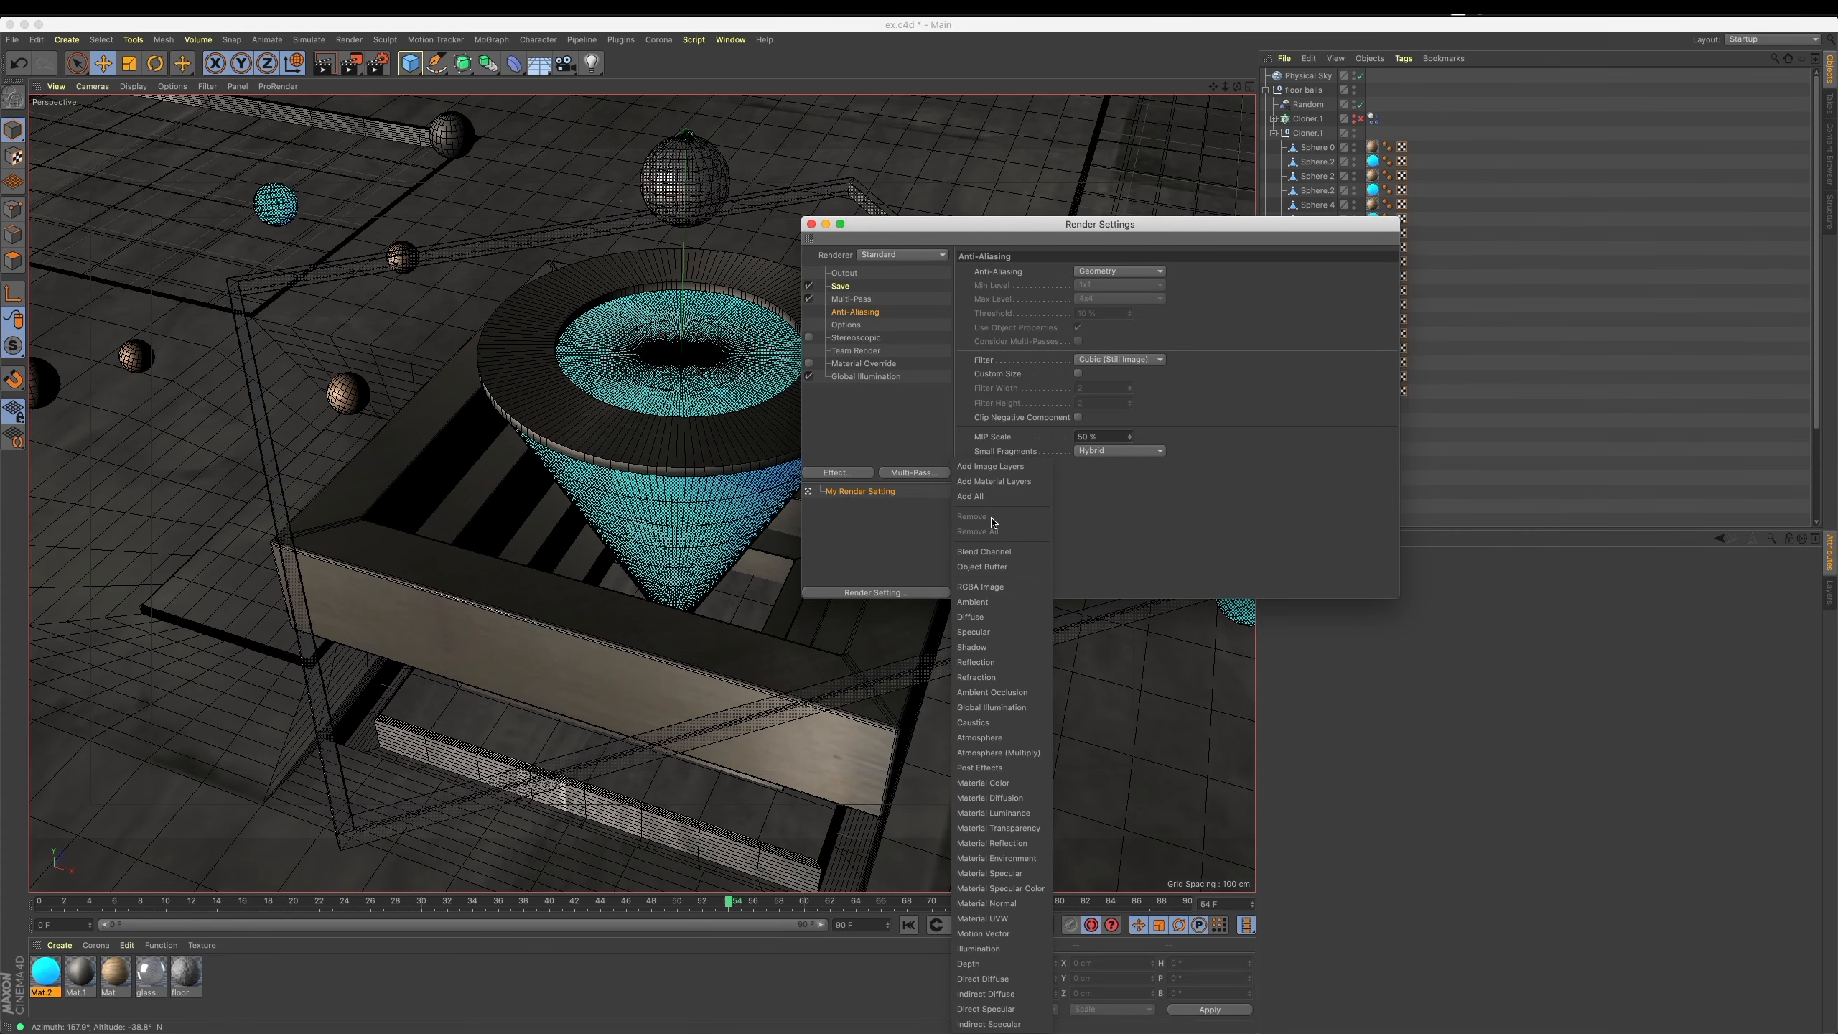
click(1159, 536)
Collapse the second Cloner.1 group, the one holding the floor ball spheres, and add a Compositing tag to it.
drag(1129, 224, 869, 296)
click(1277, 140)
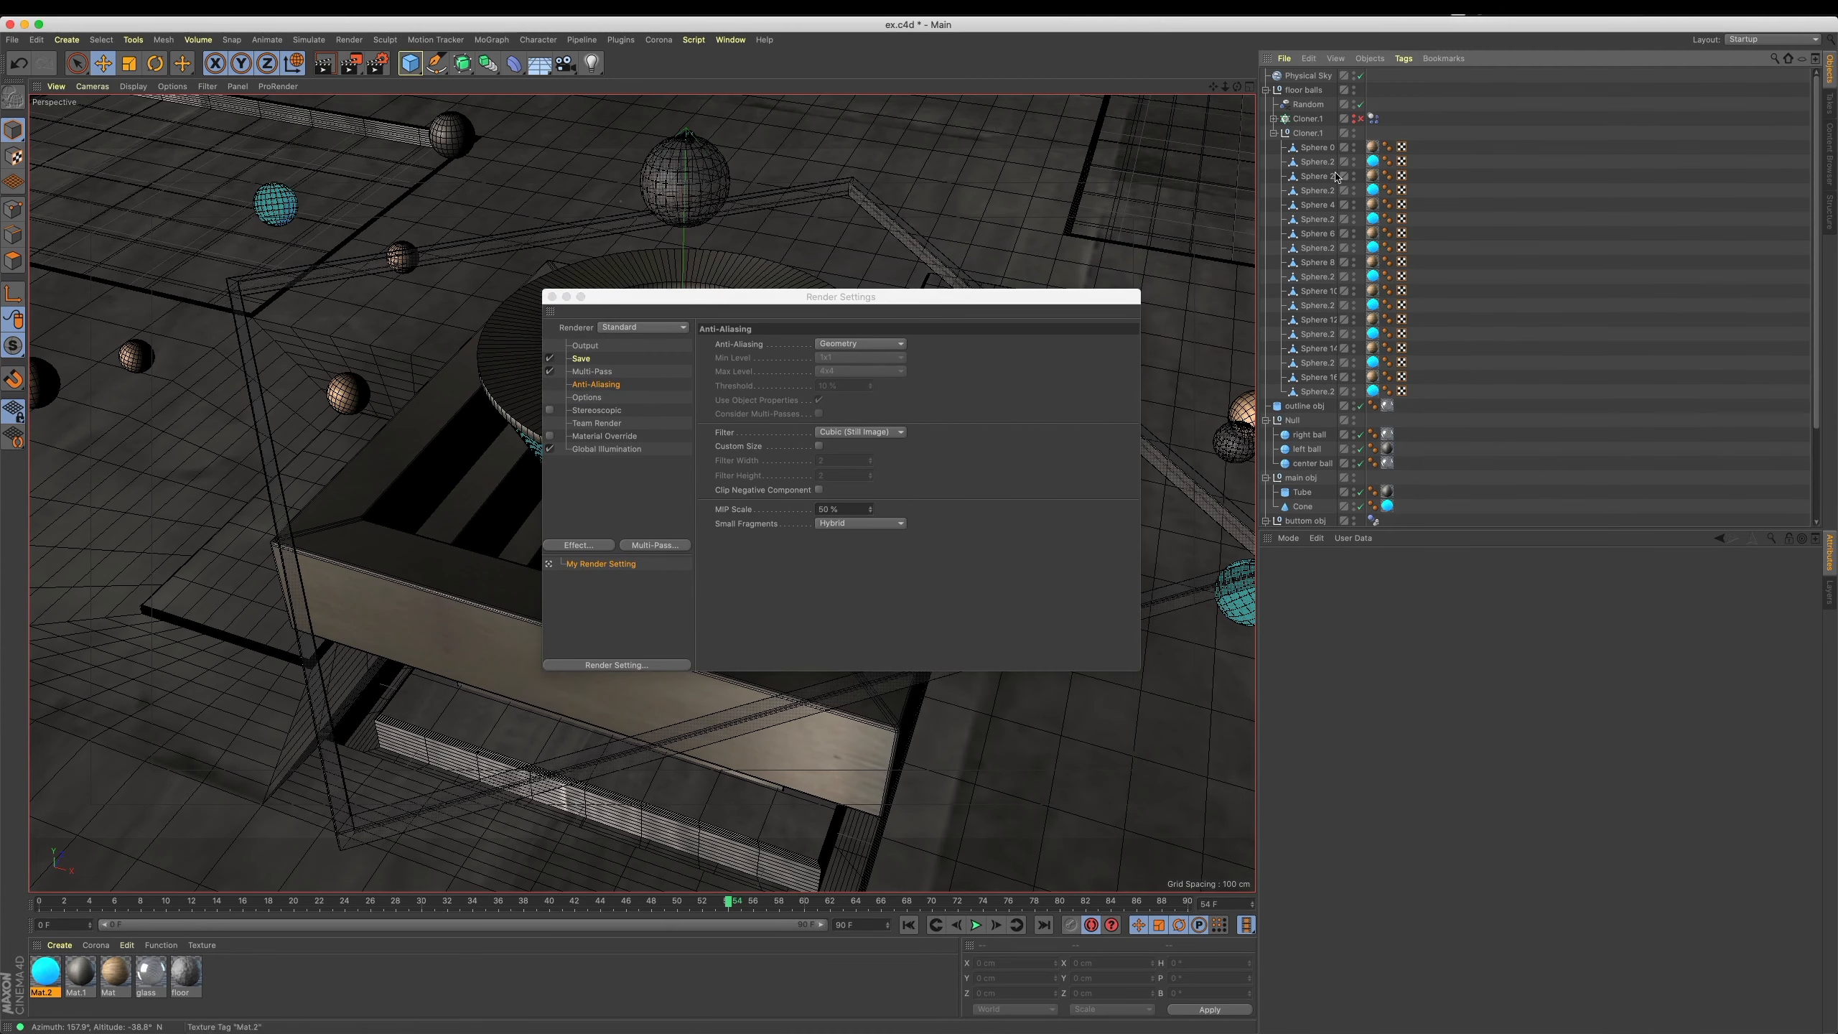
click(1274, 134)
click(1300, 134)
right_click(1301, 136)
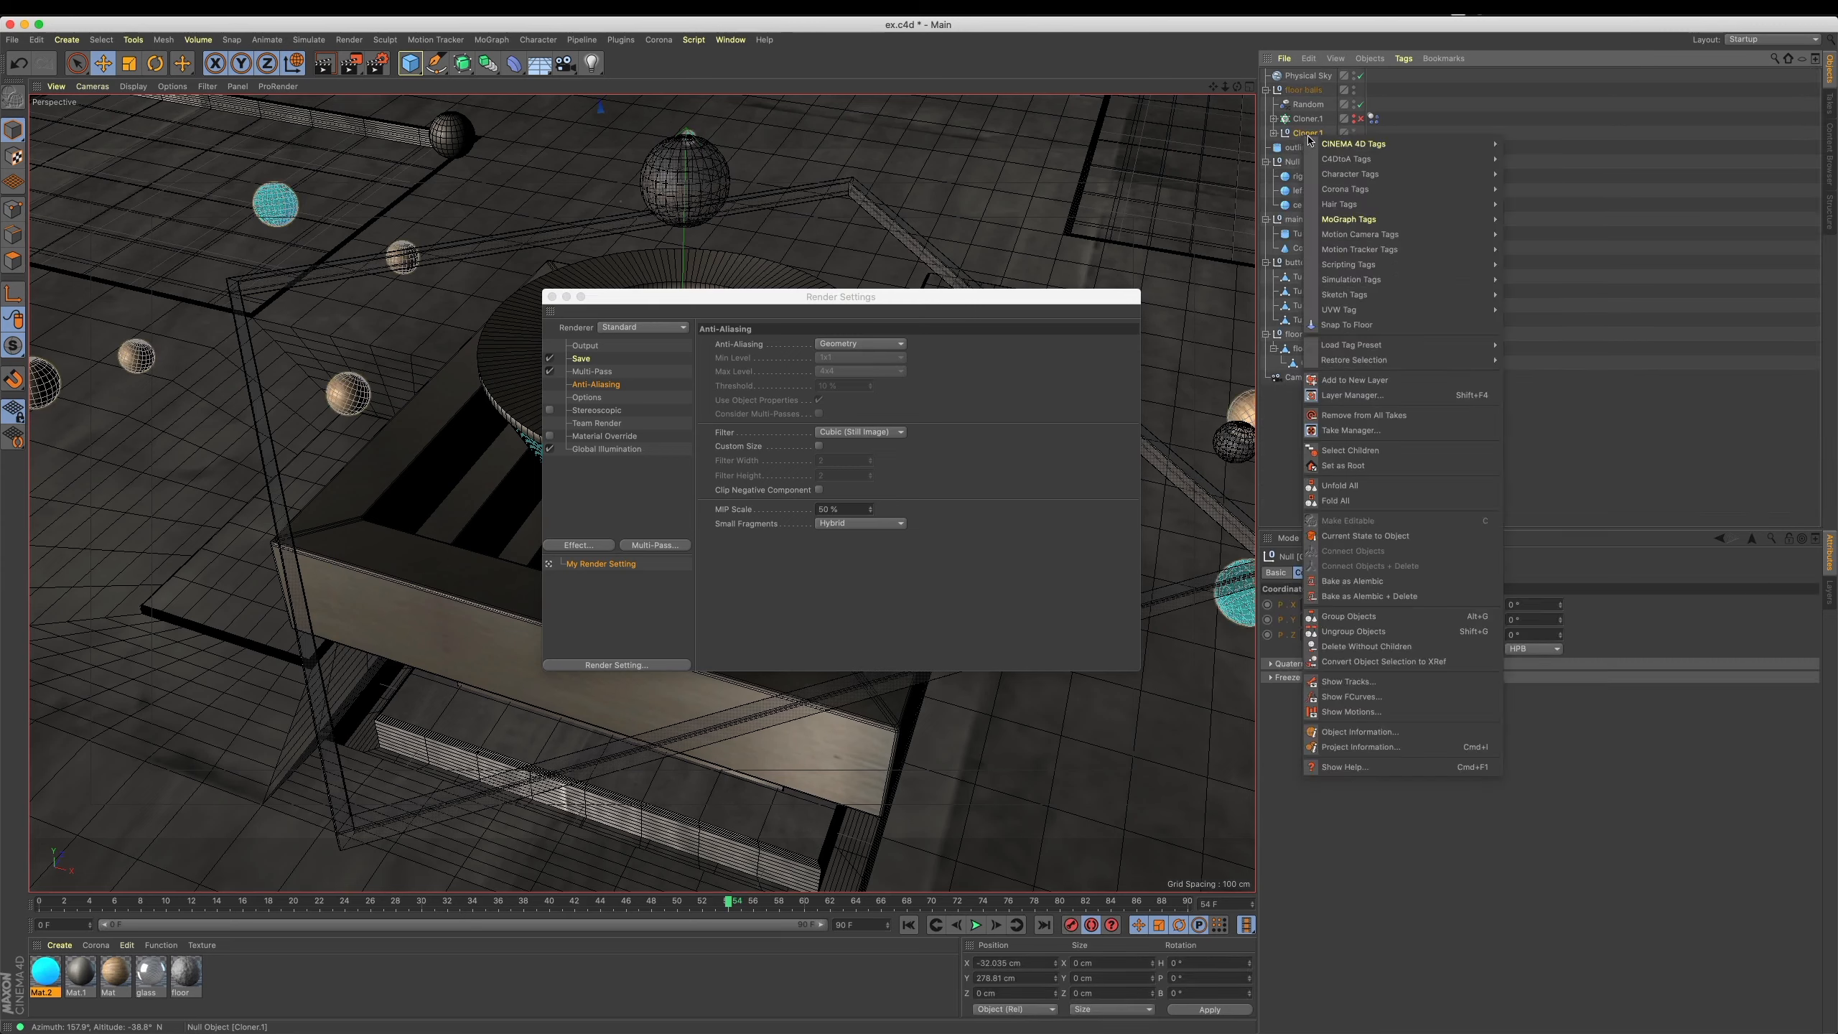
click(1301, 135)
right_click(1301, 134)
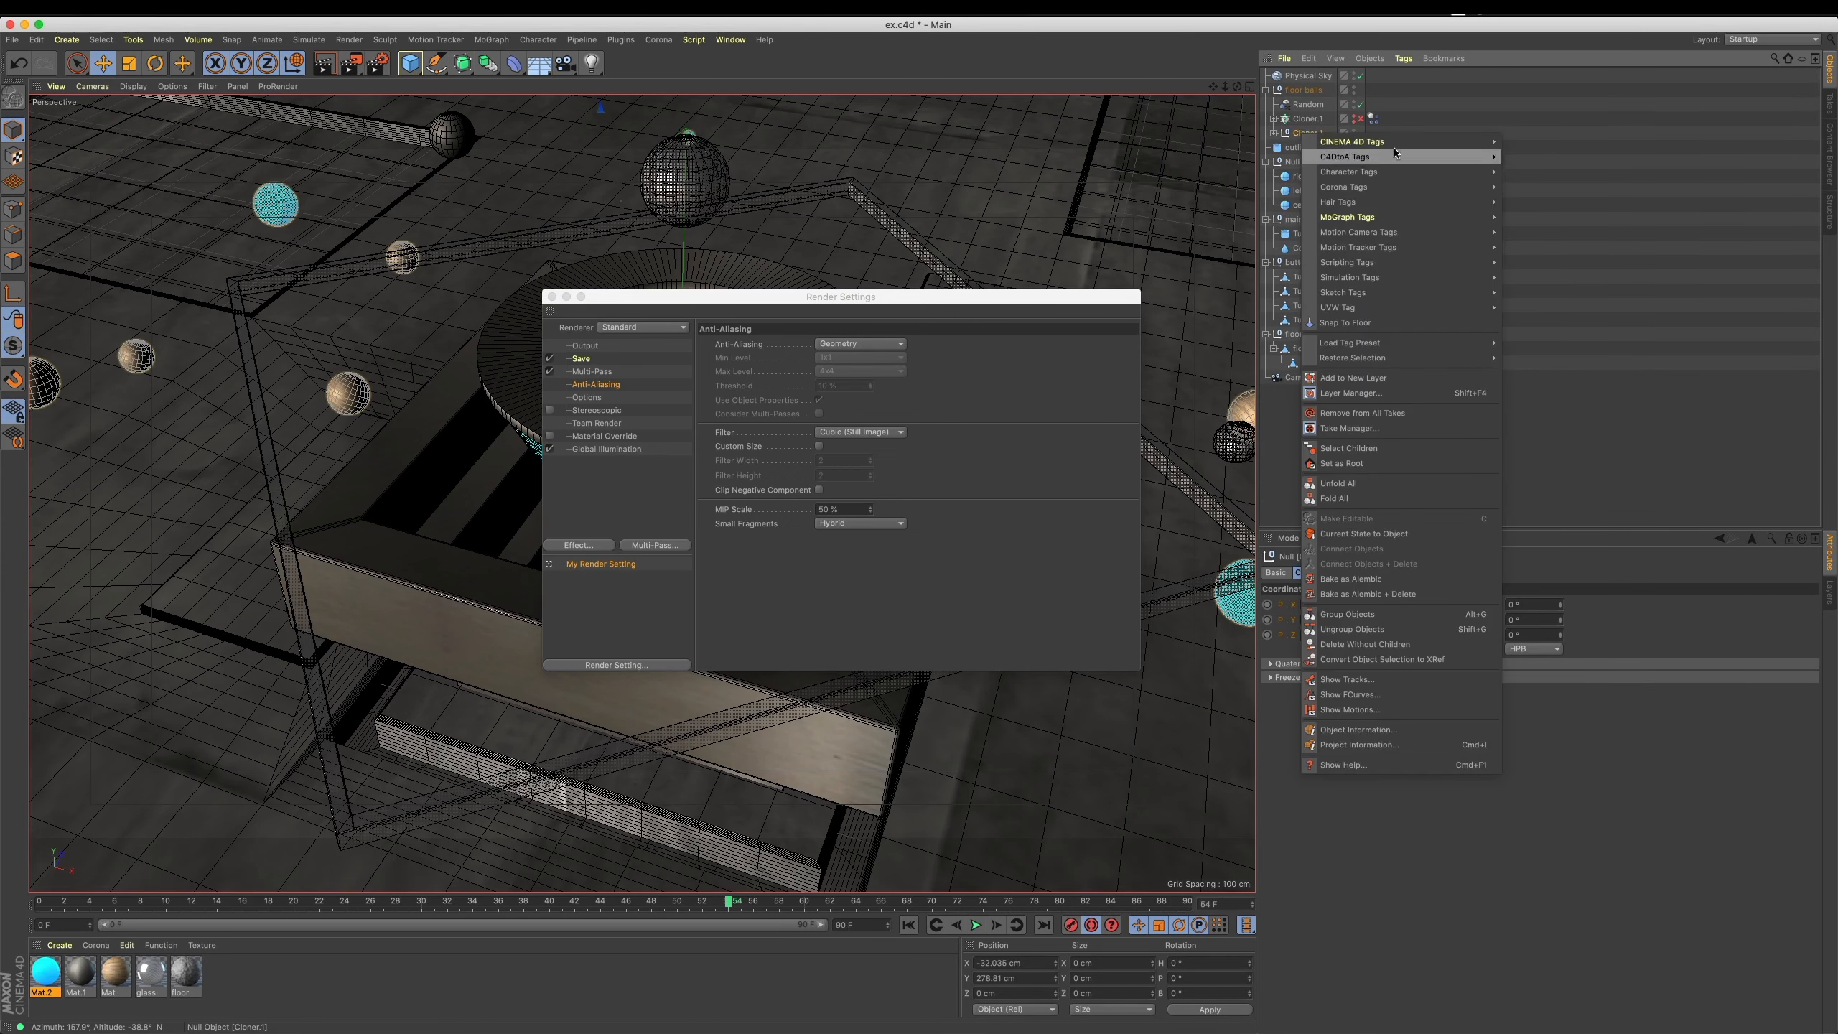
mouse_move(1462, 142)
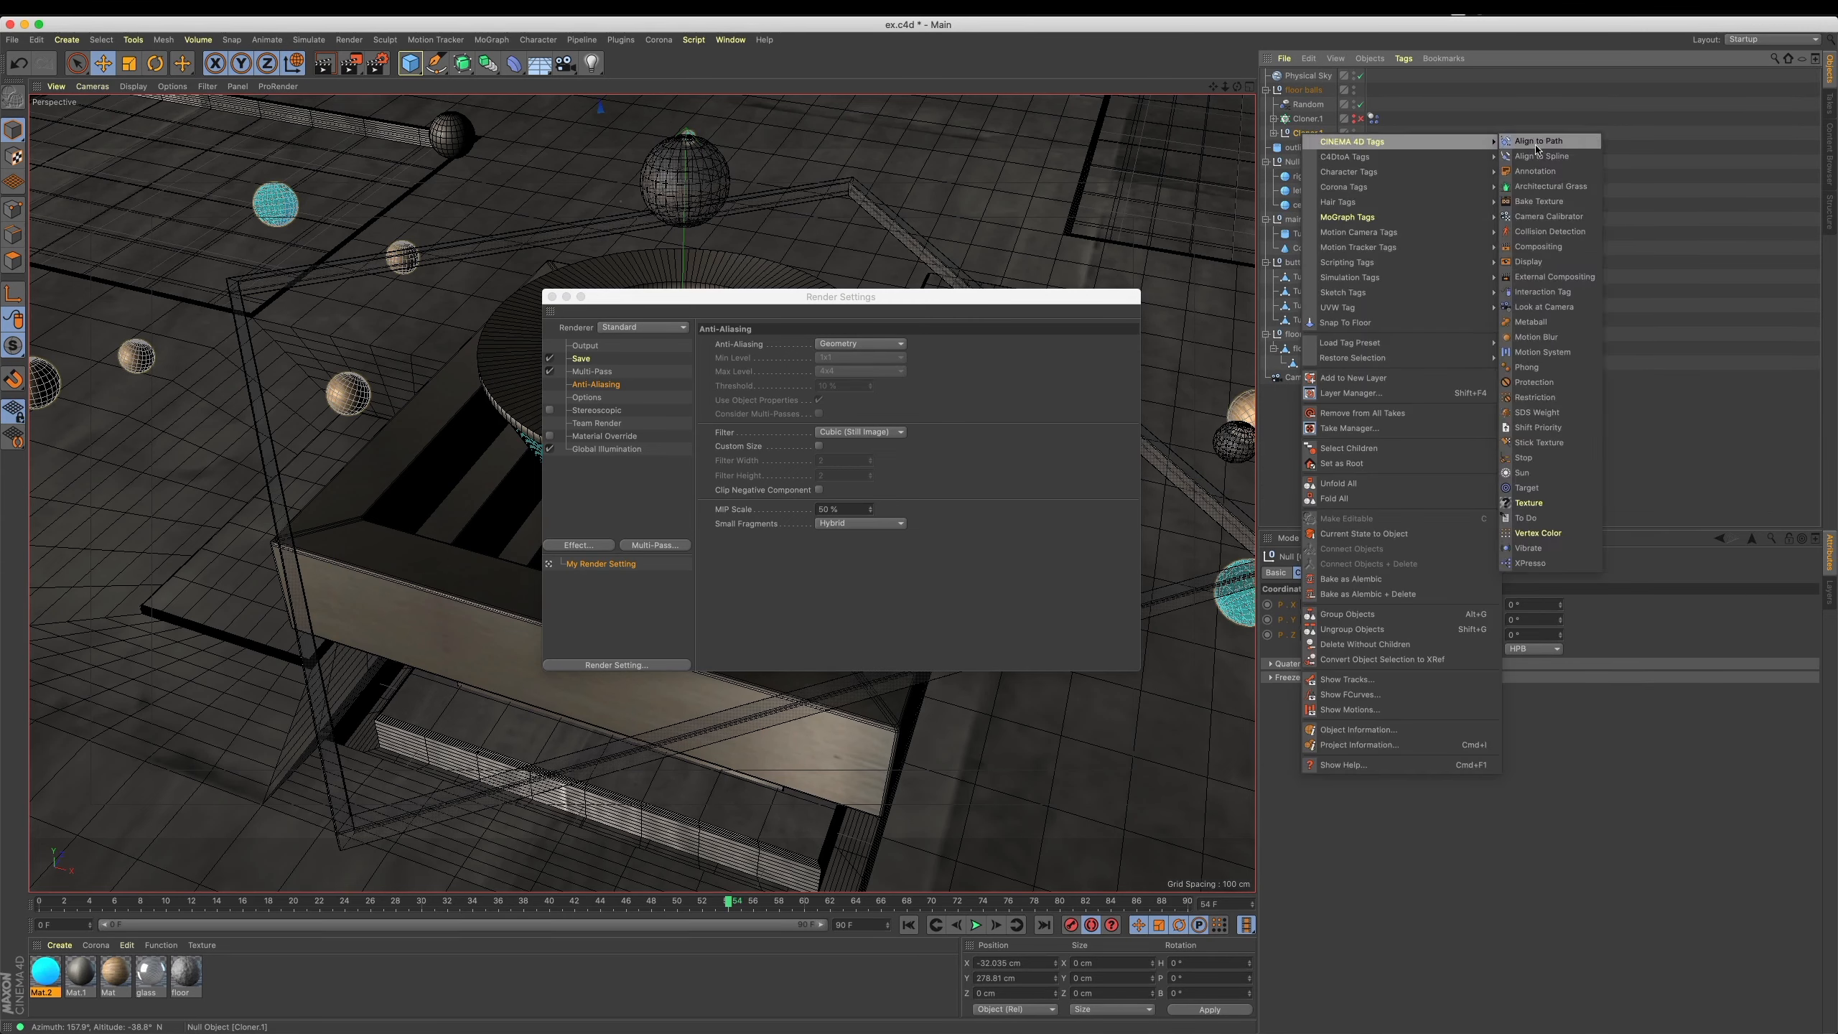
click(1538, 246)
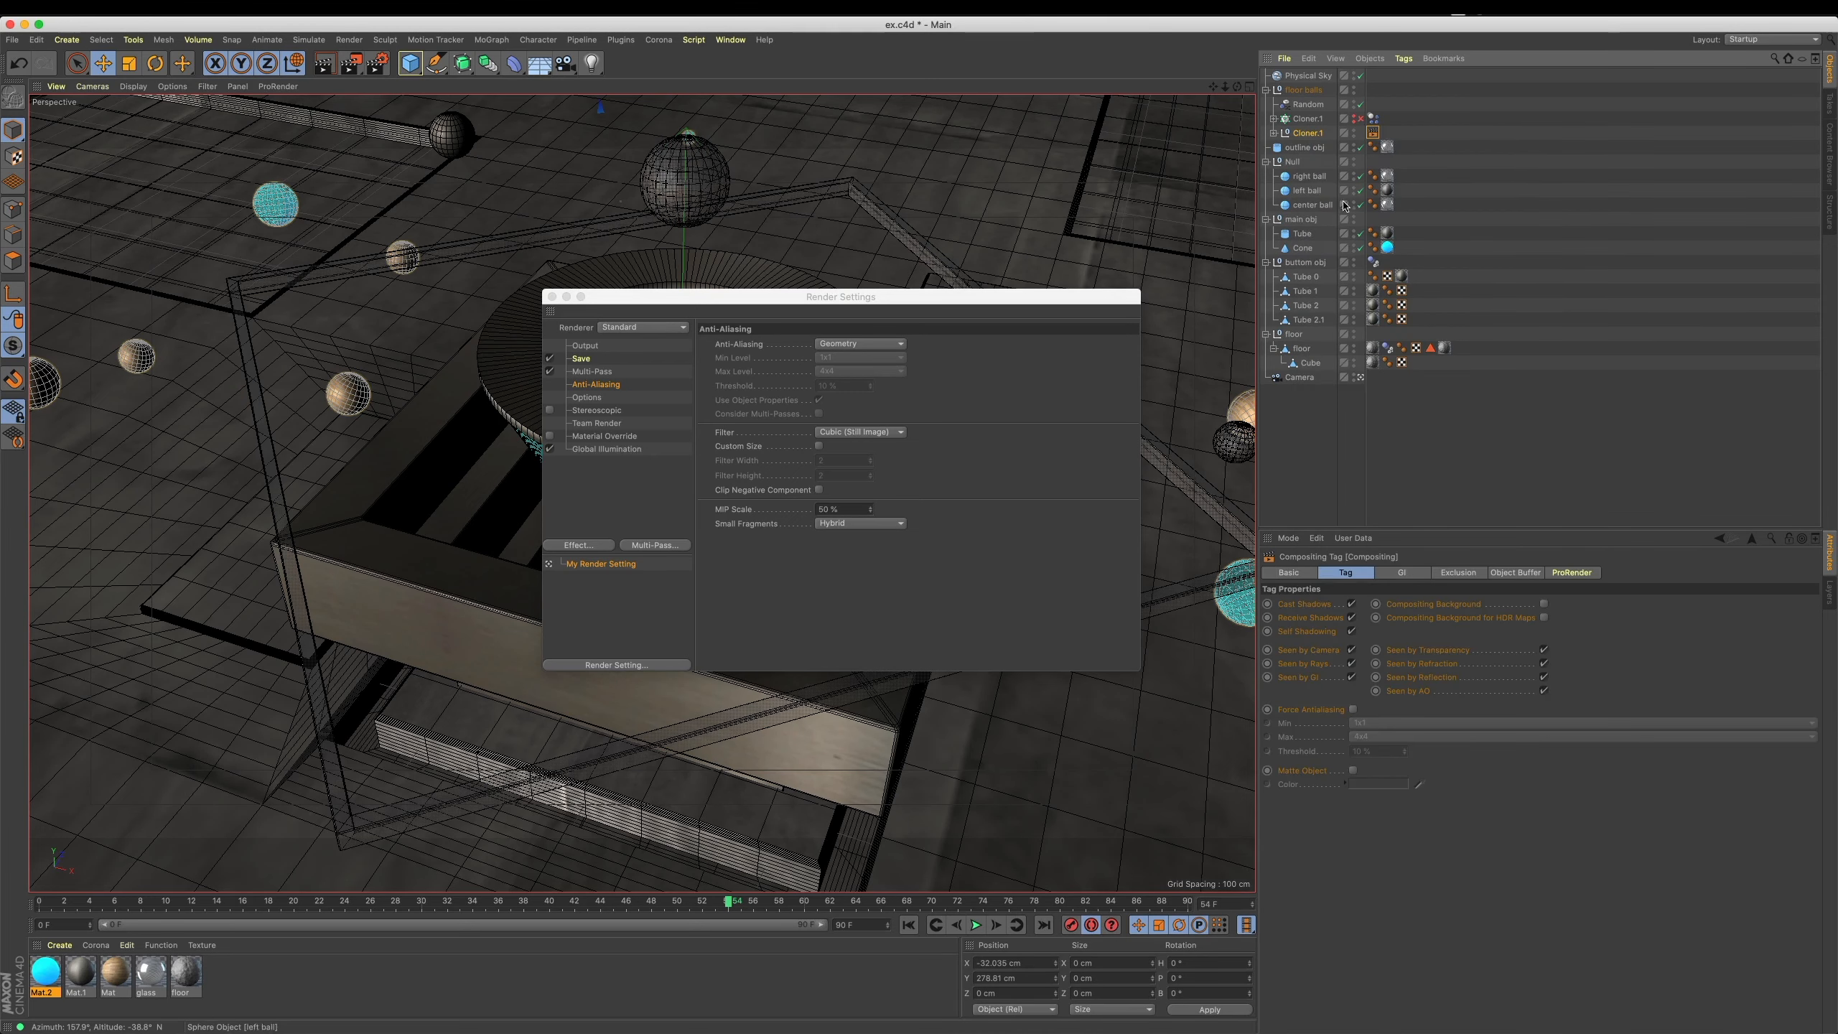
Collapse the Null, main obj and bottom obj groups and copy the Compositing tag onto each of them.
click(1272, 165)
click(1268, 163)
right_click(1295, 165)
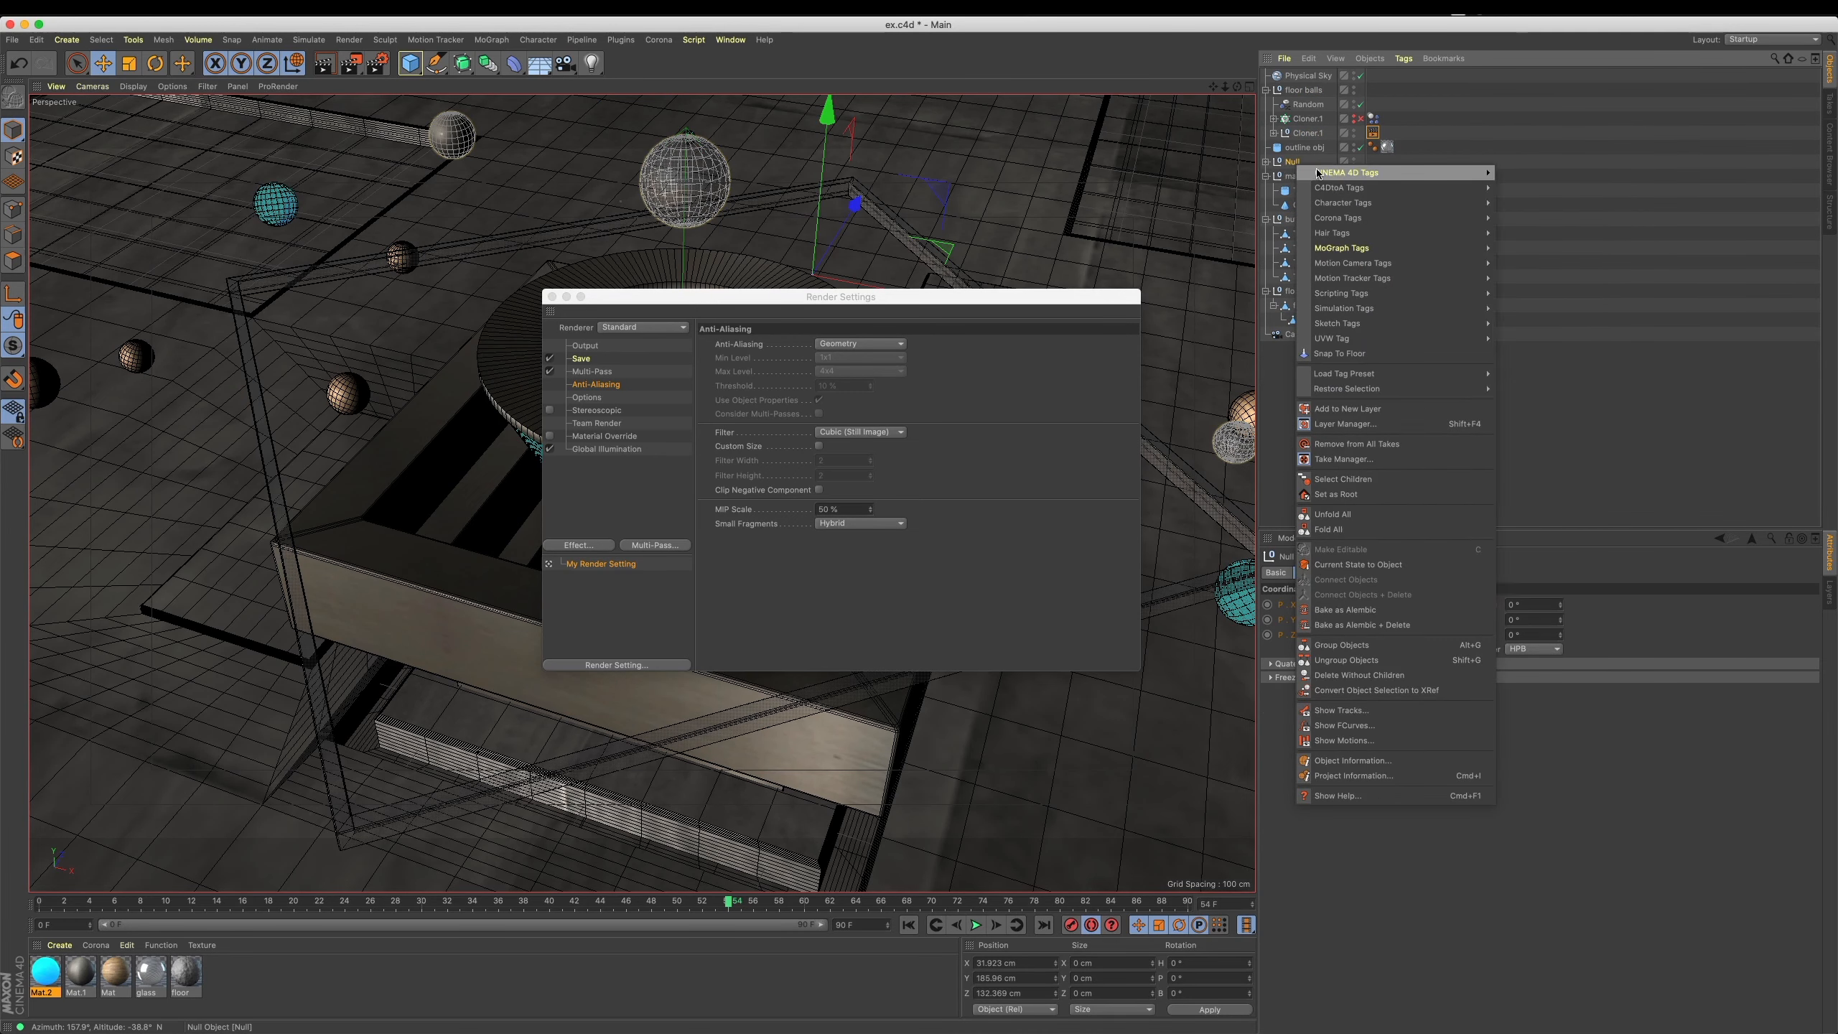
click(1373, 134)
ctrl+drag(1313, 159, 1312, 161)
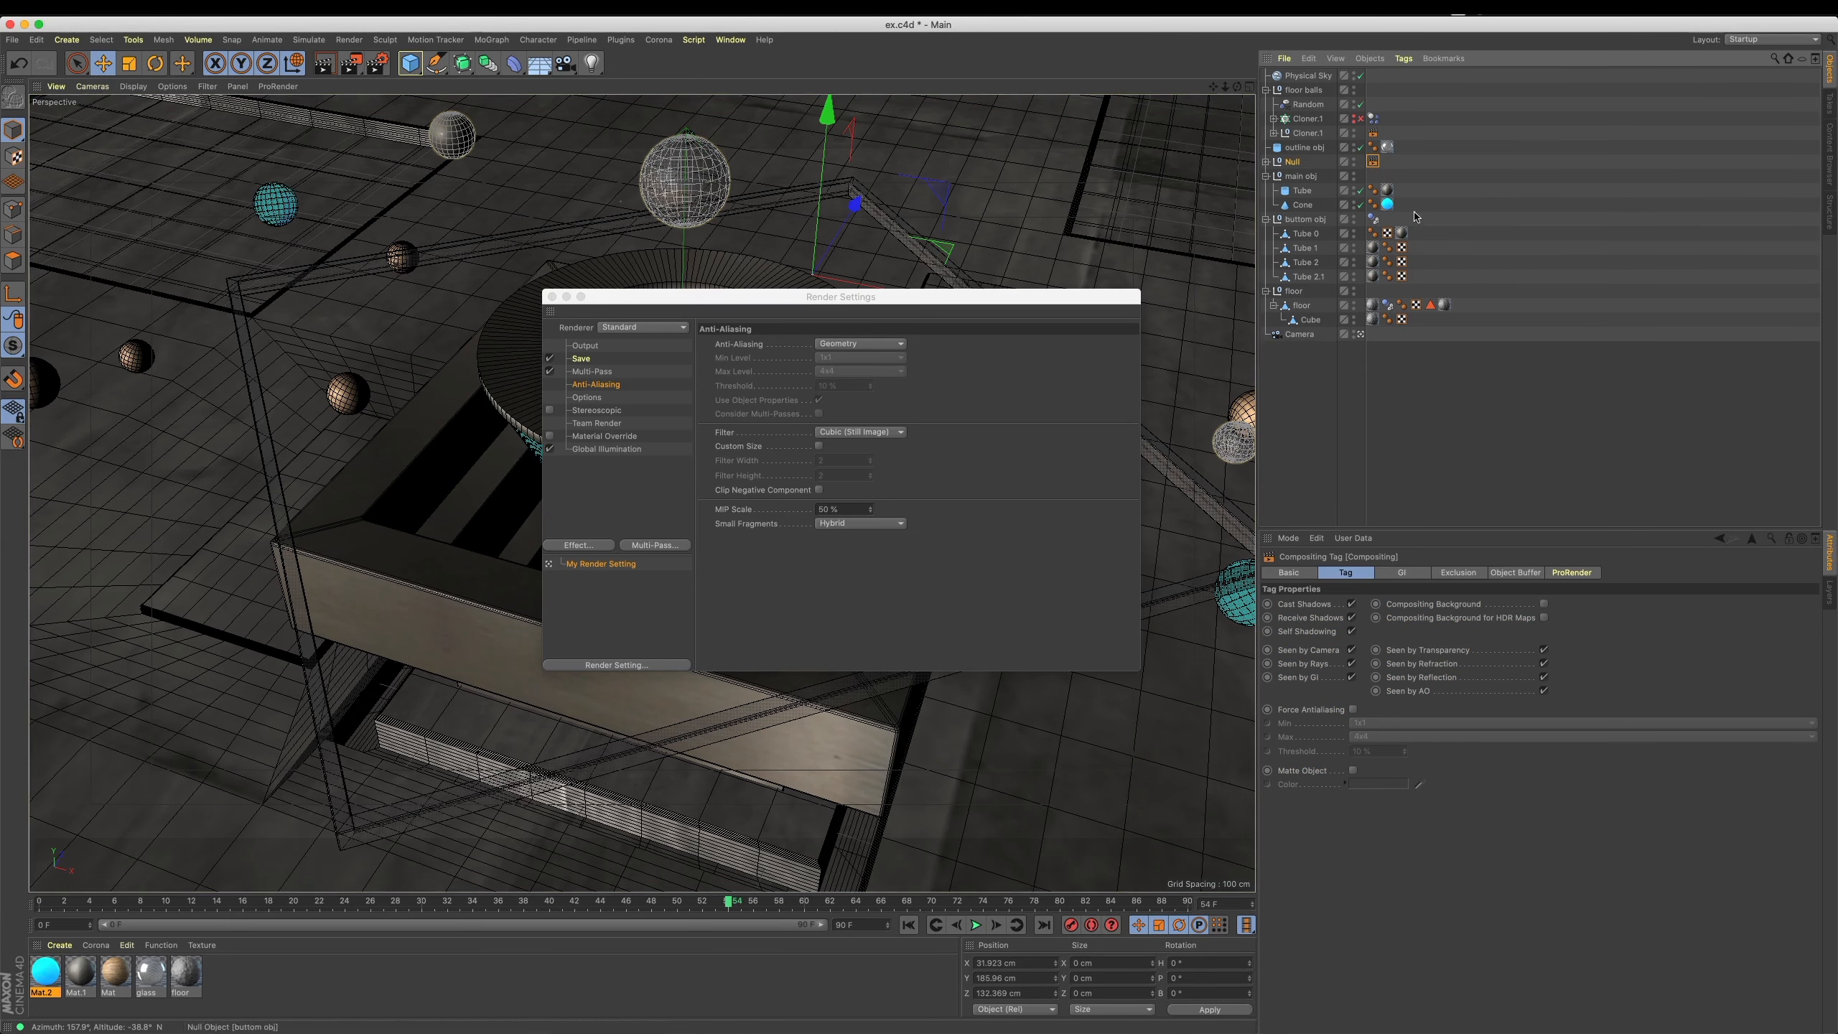
click(1267, 176)
ctrl+drag(1317, 179, 1328, 192)
click(1315, 191)
click(1267, 190)
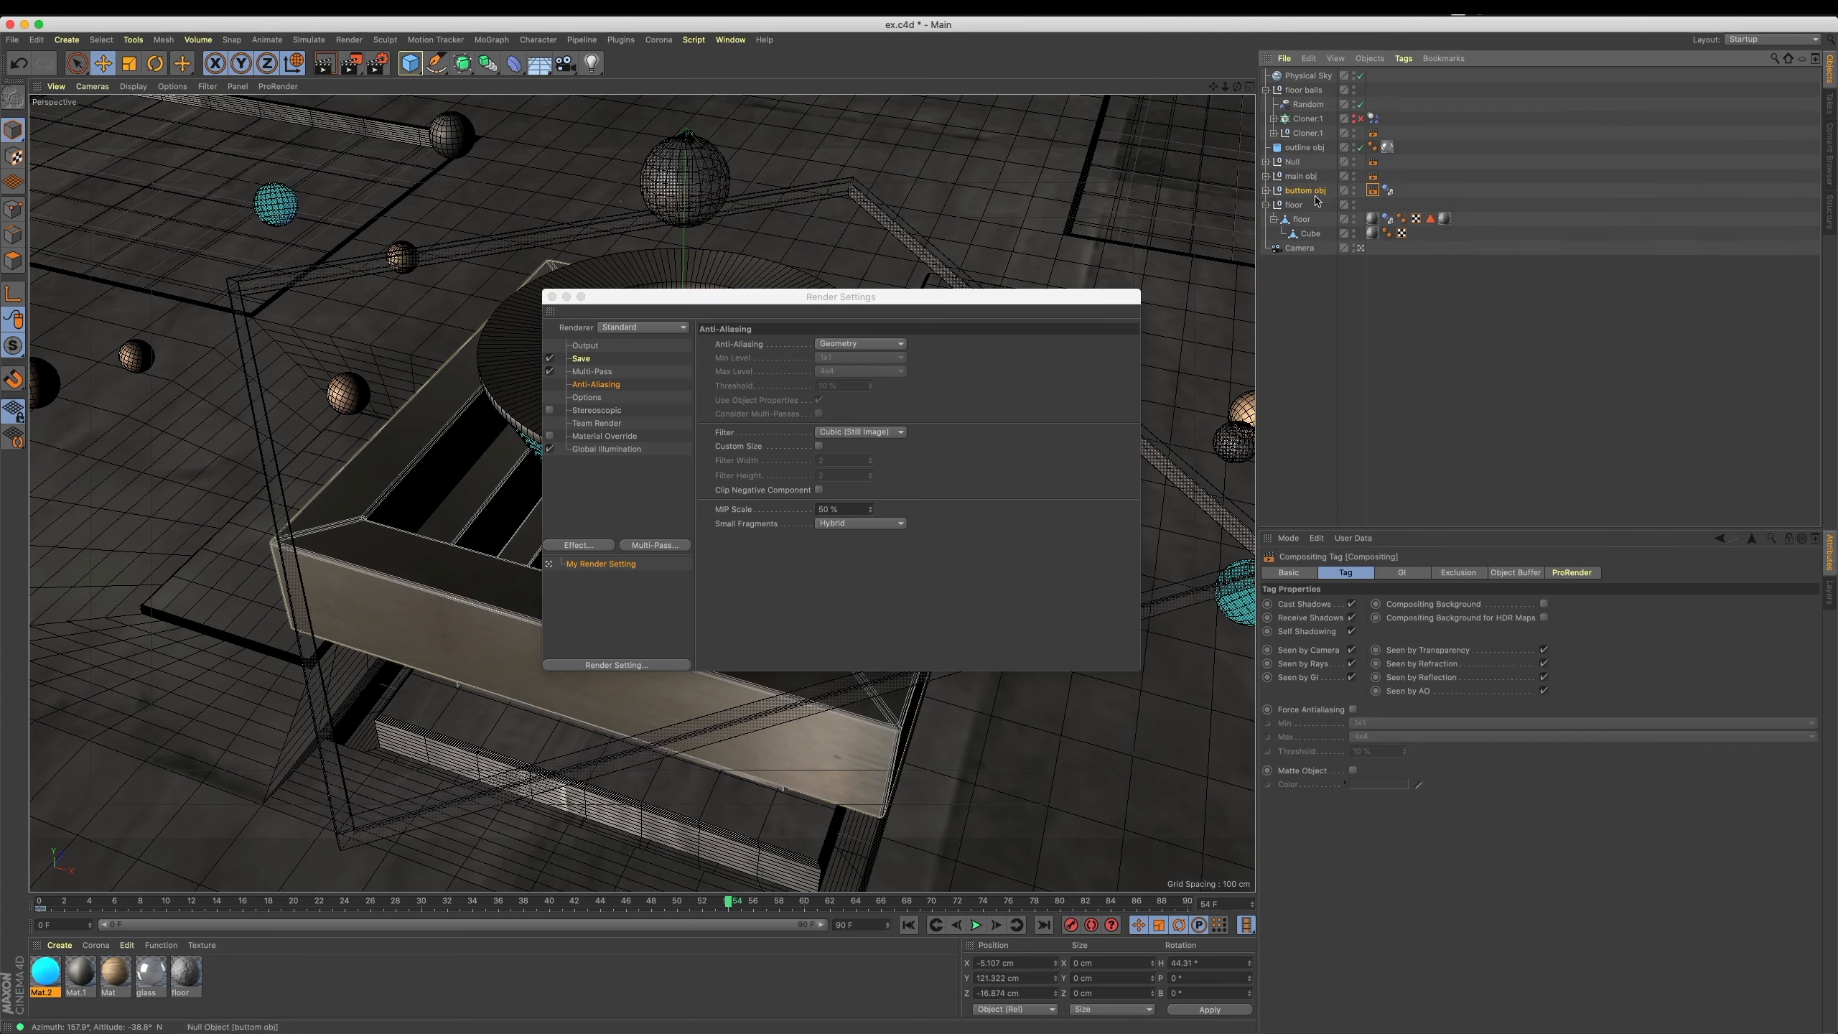
Disable the Dynamics Body tags on bottom obj and the inner floor object, and copy the Compositing tag to the floor group.
click(1387, 219)
ctrl+click(1388, 190)
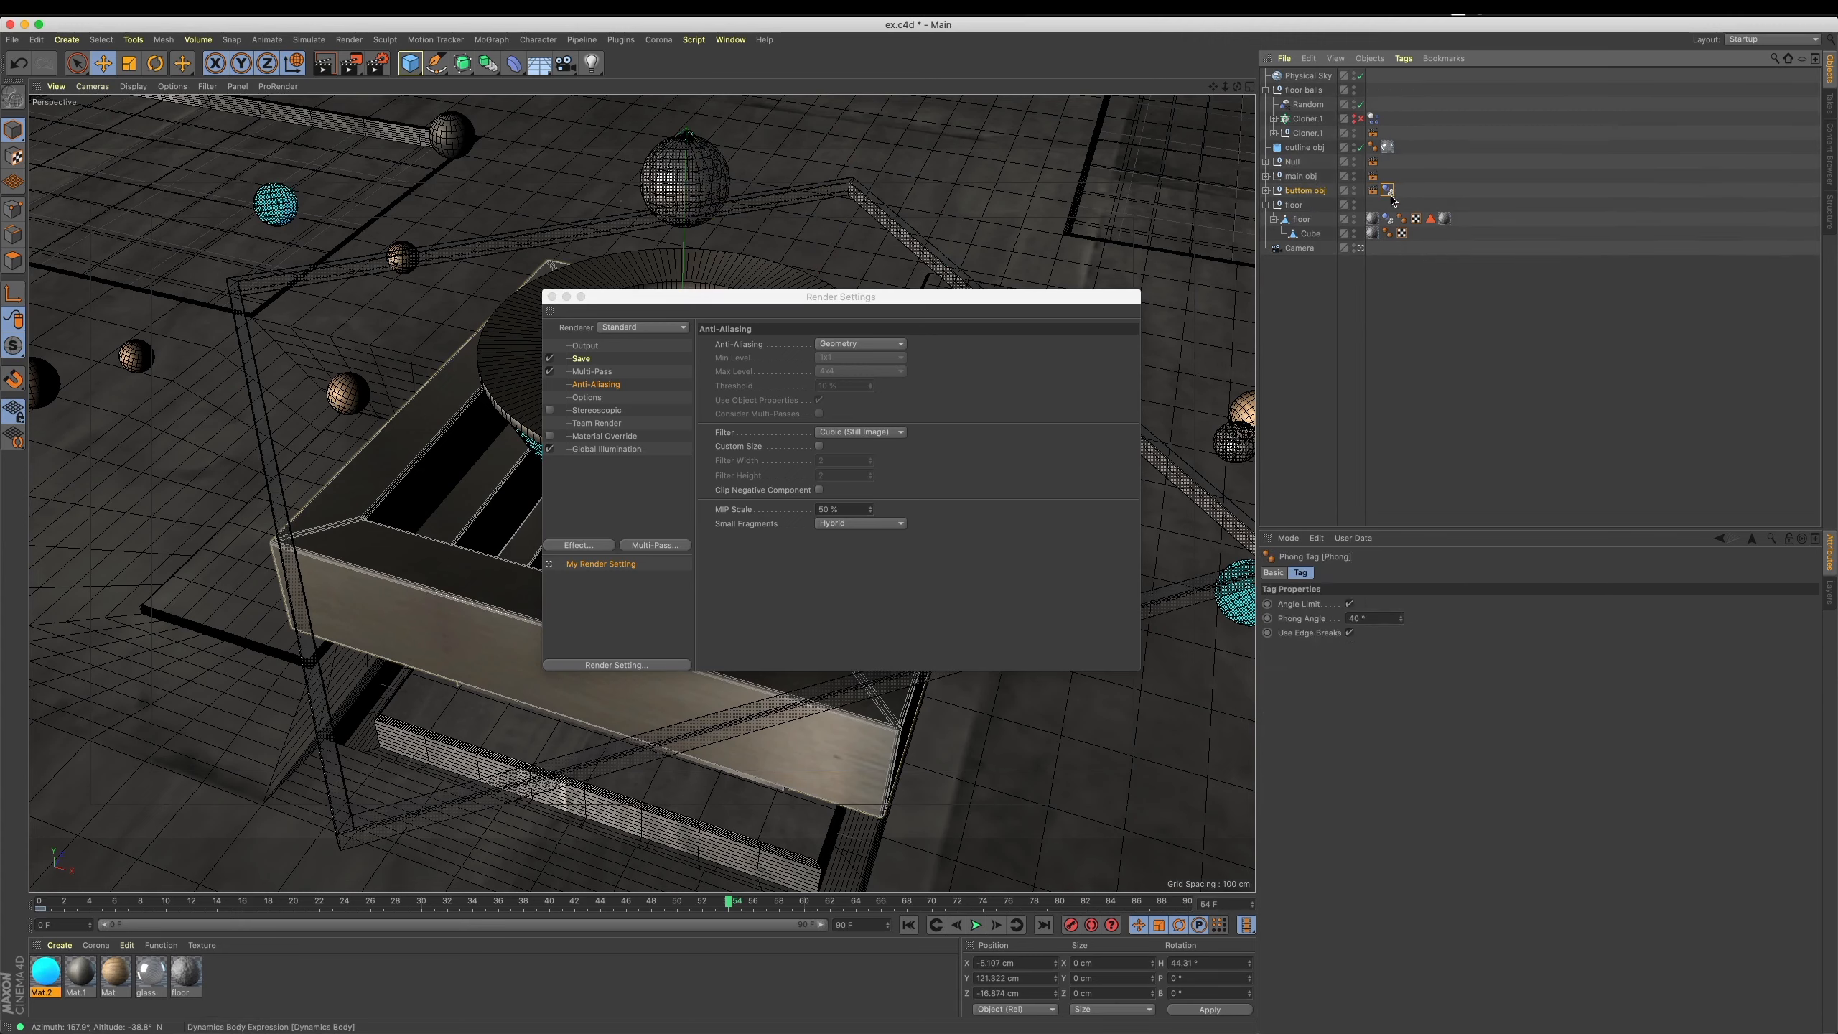
click(1318, 604)
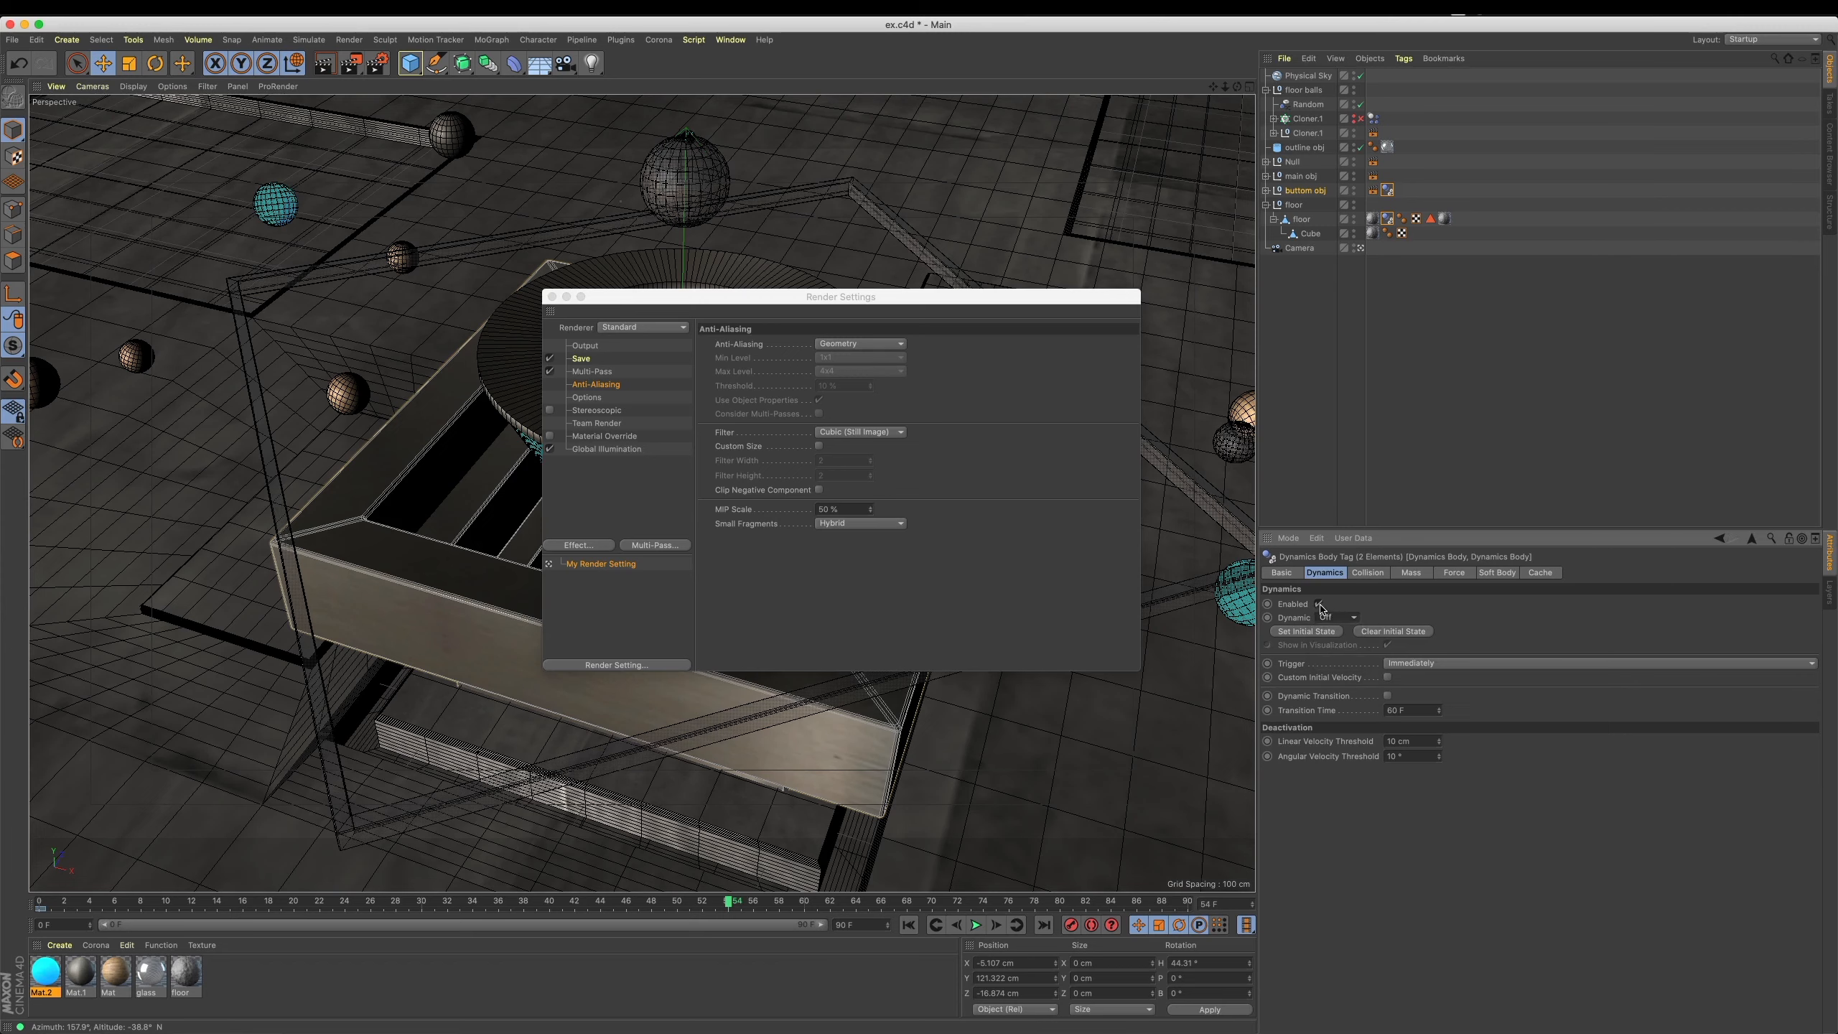
click(1428, 176)
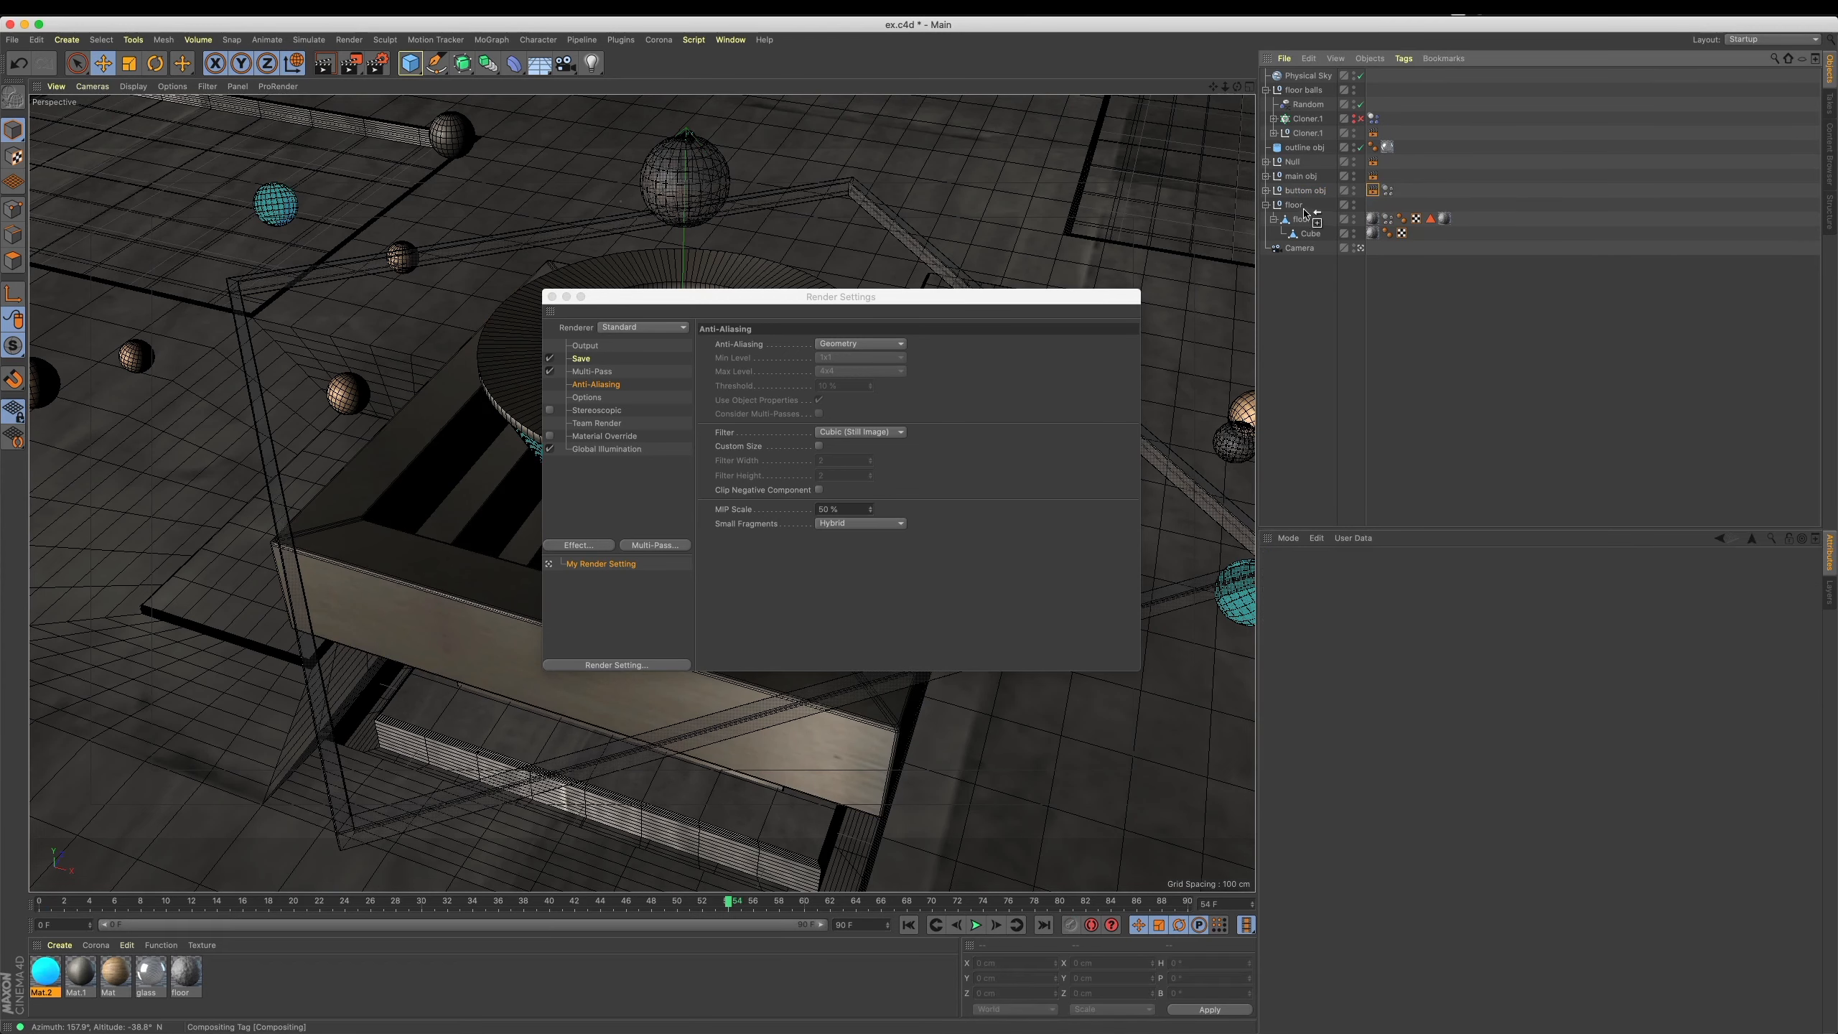
drag(1304, 214, 1299, 211)
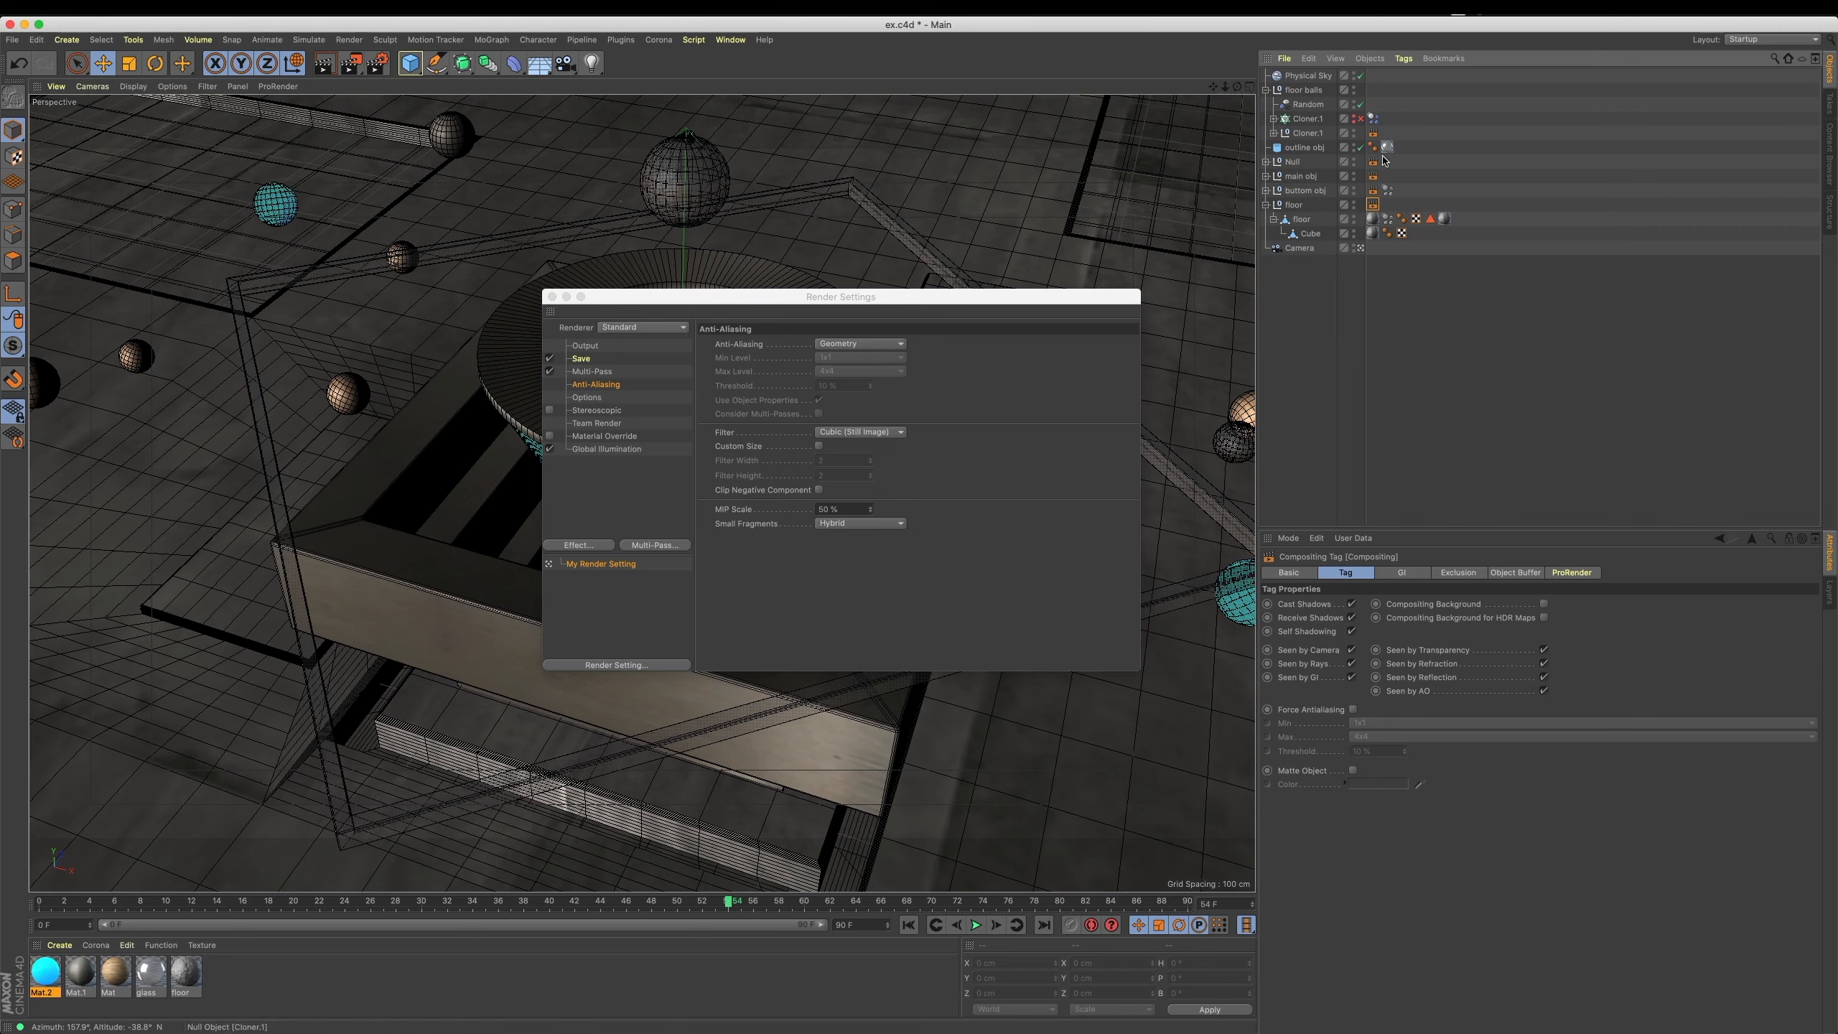
Enable Object Buffer 1 for floor, 2 for bottom obj, 3 for main obj, 4 for Null and 5 for Cloner.1.
click(1373, 133)
click(1373, 206)
click(1558, 573)
click(1515, 573)
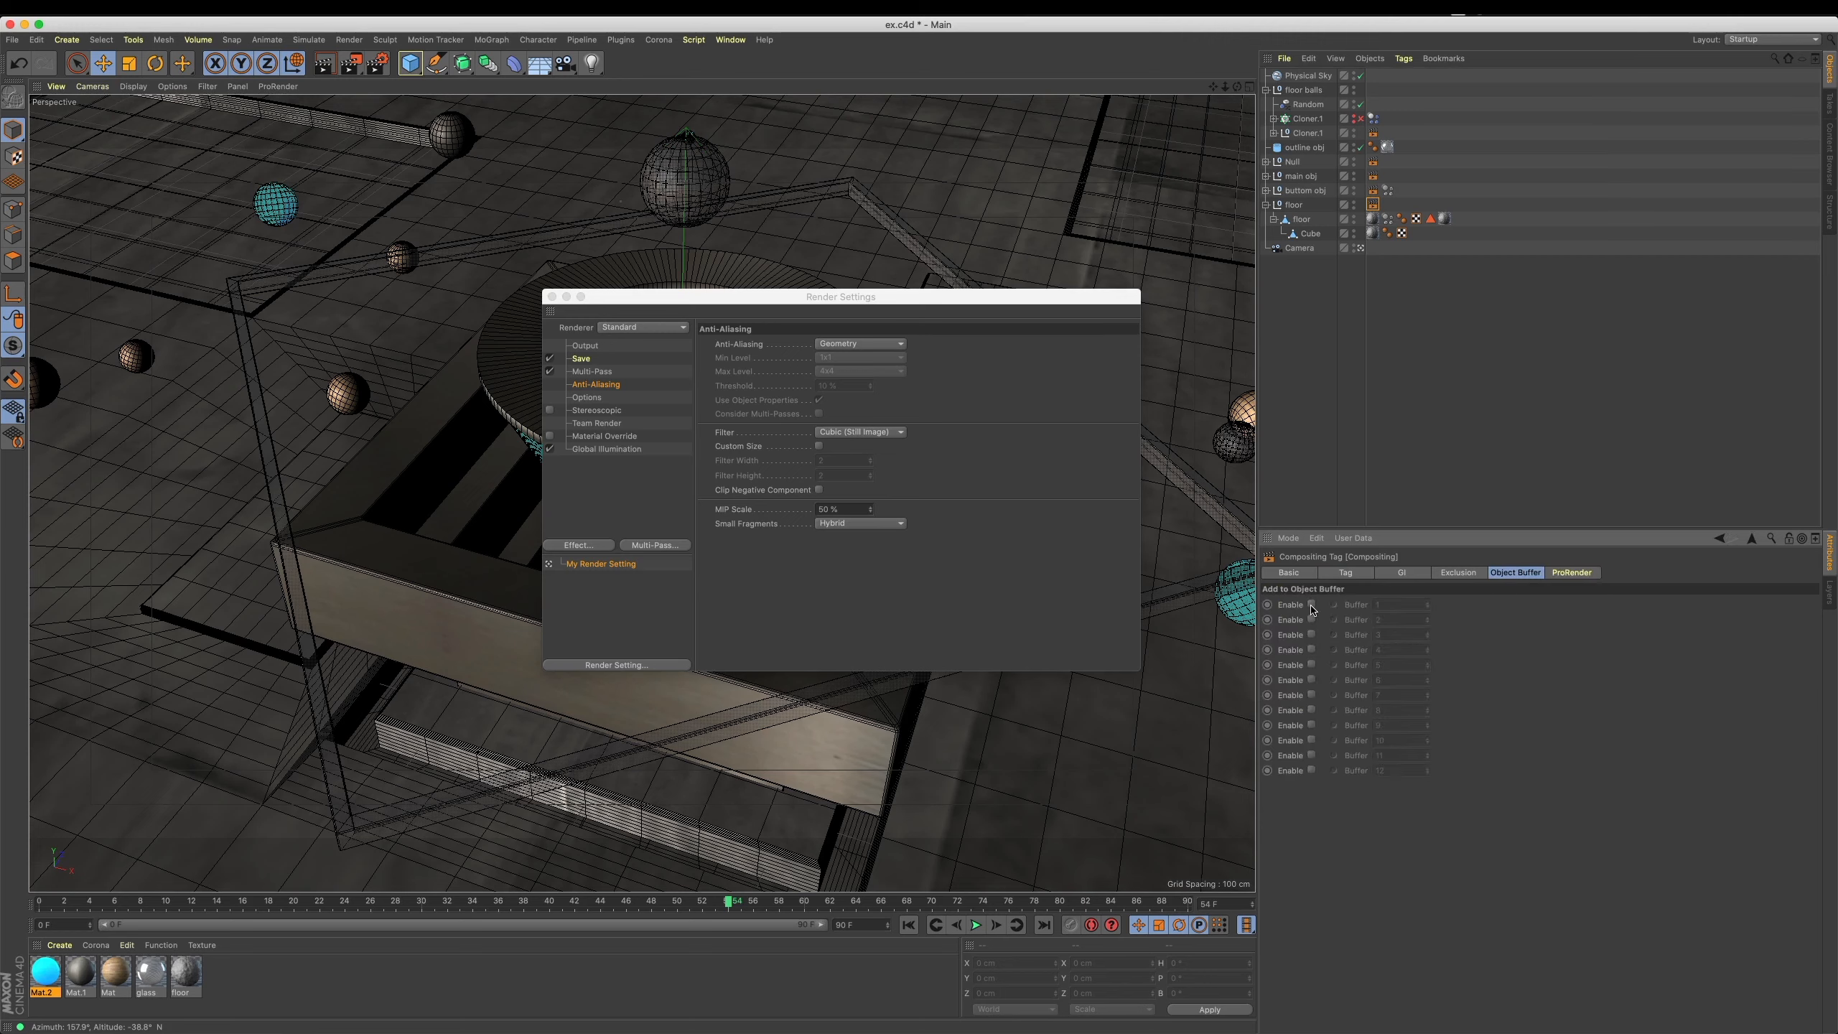
click(1373, 190)
click(1373, 176)
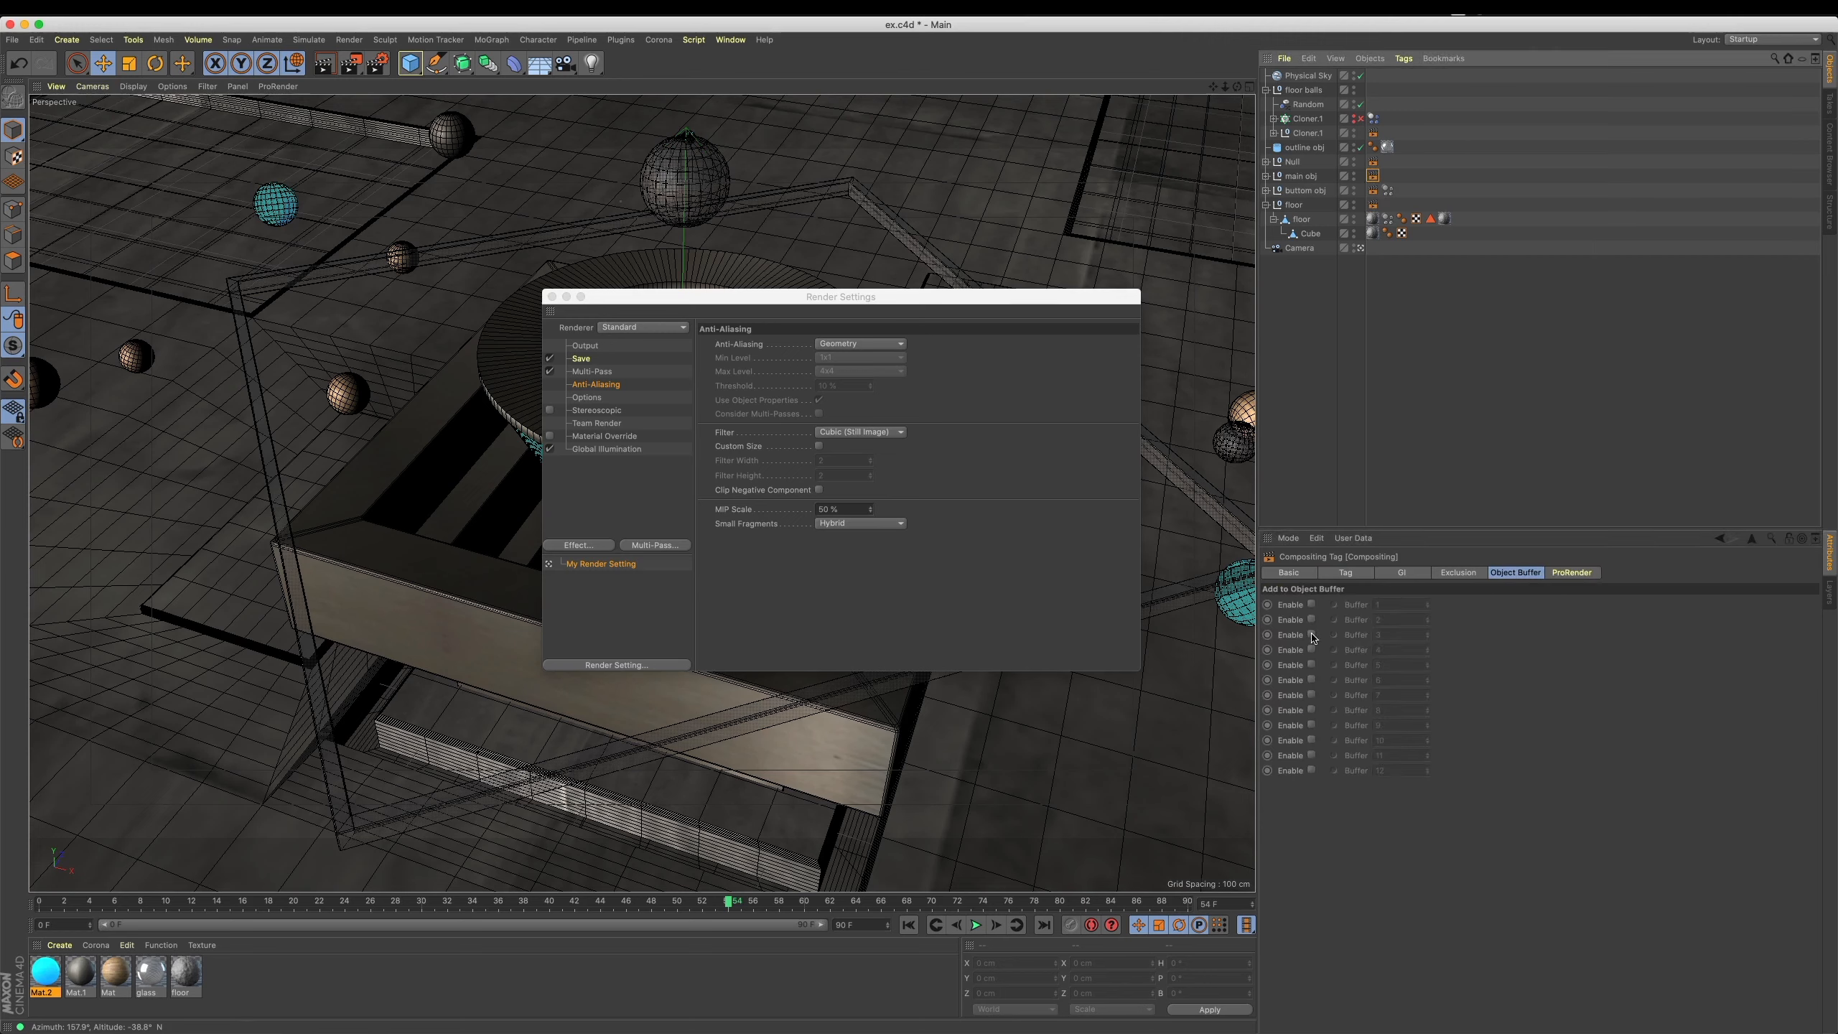
click(1373, 162)
click(1312, 650)
click(1373, 134)
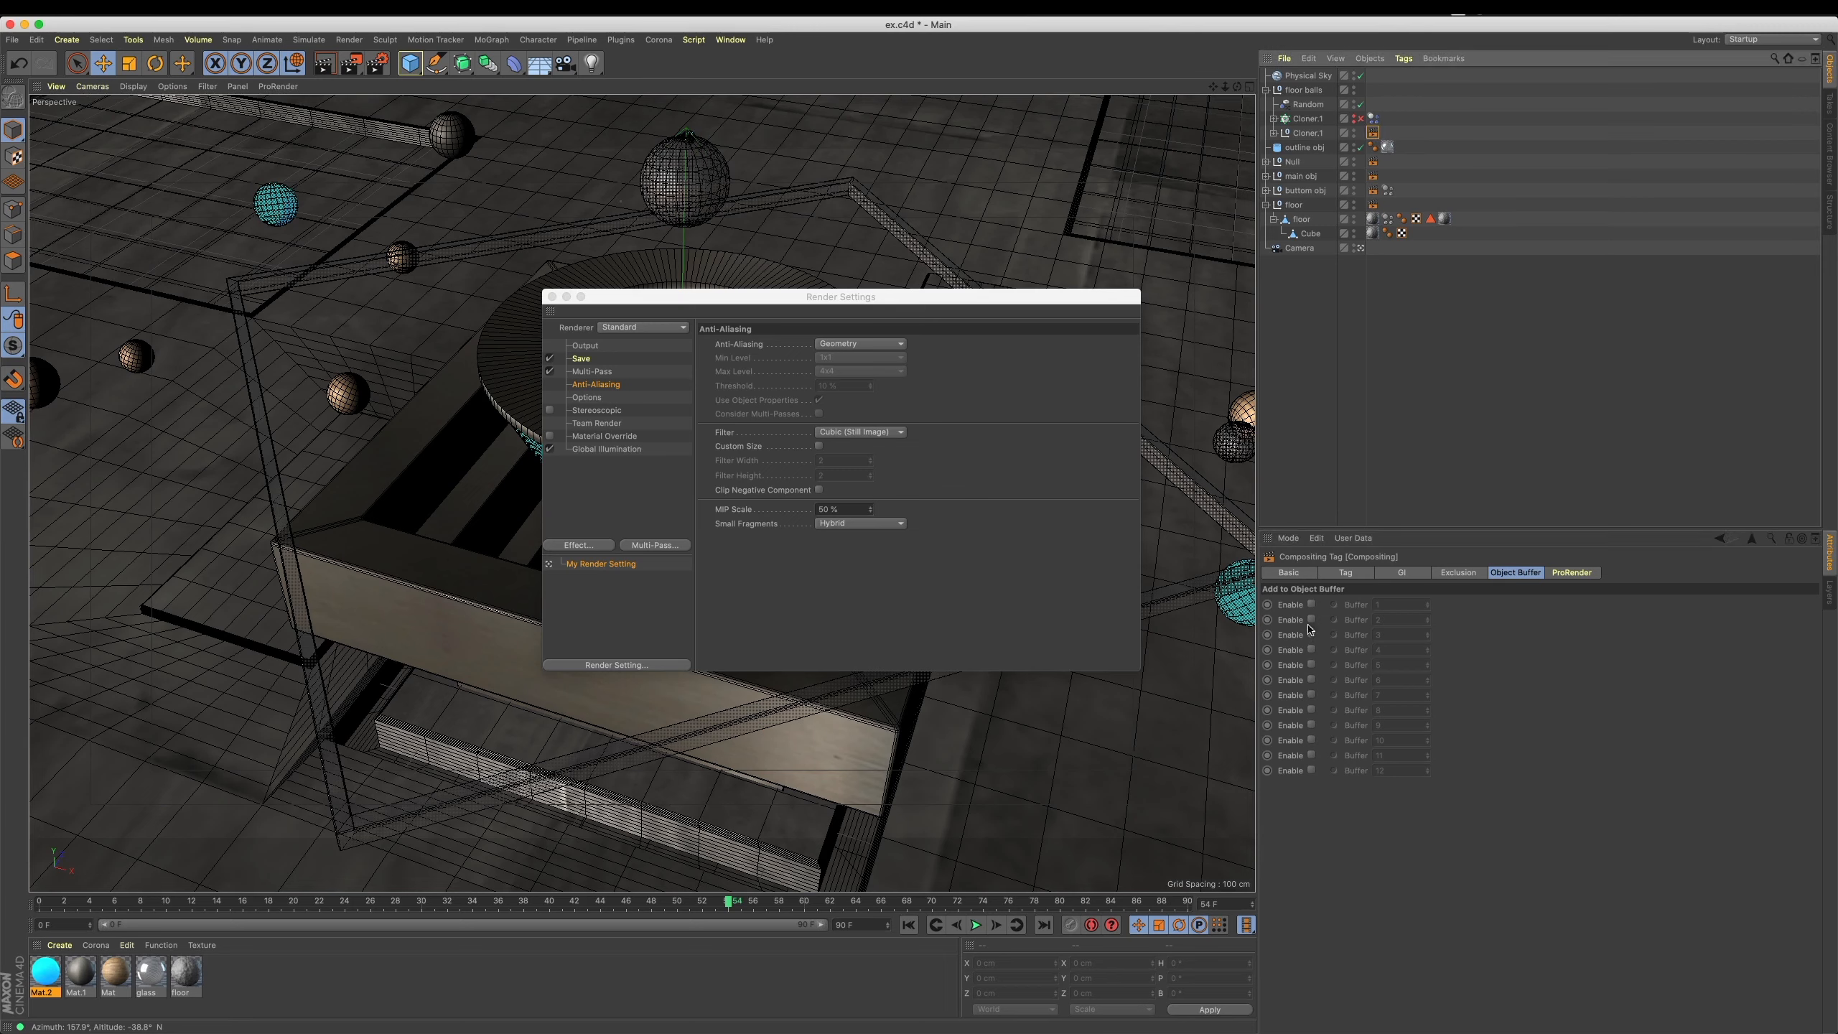
click(1312, 665)
Add Shadow and Global Illumination passes to the Multi-Pass render settings.
drag(627, 305, 940, 324)
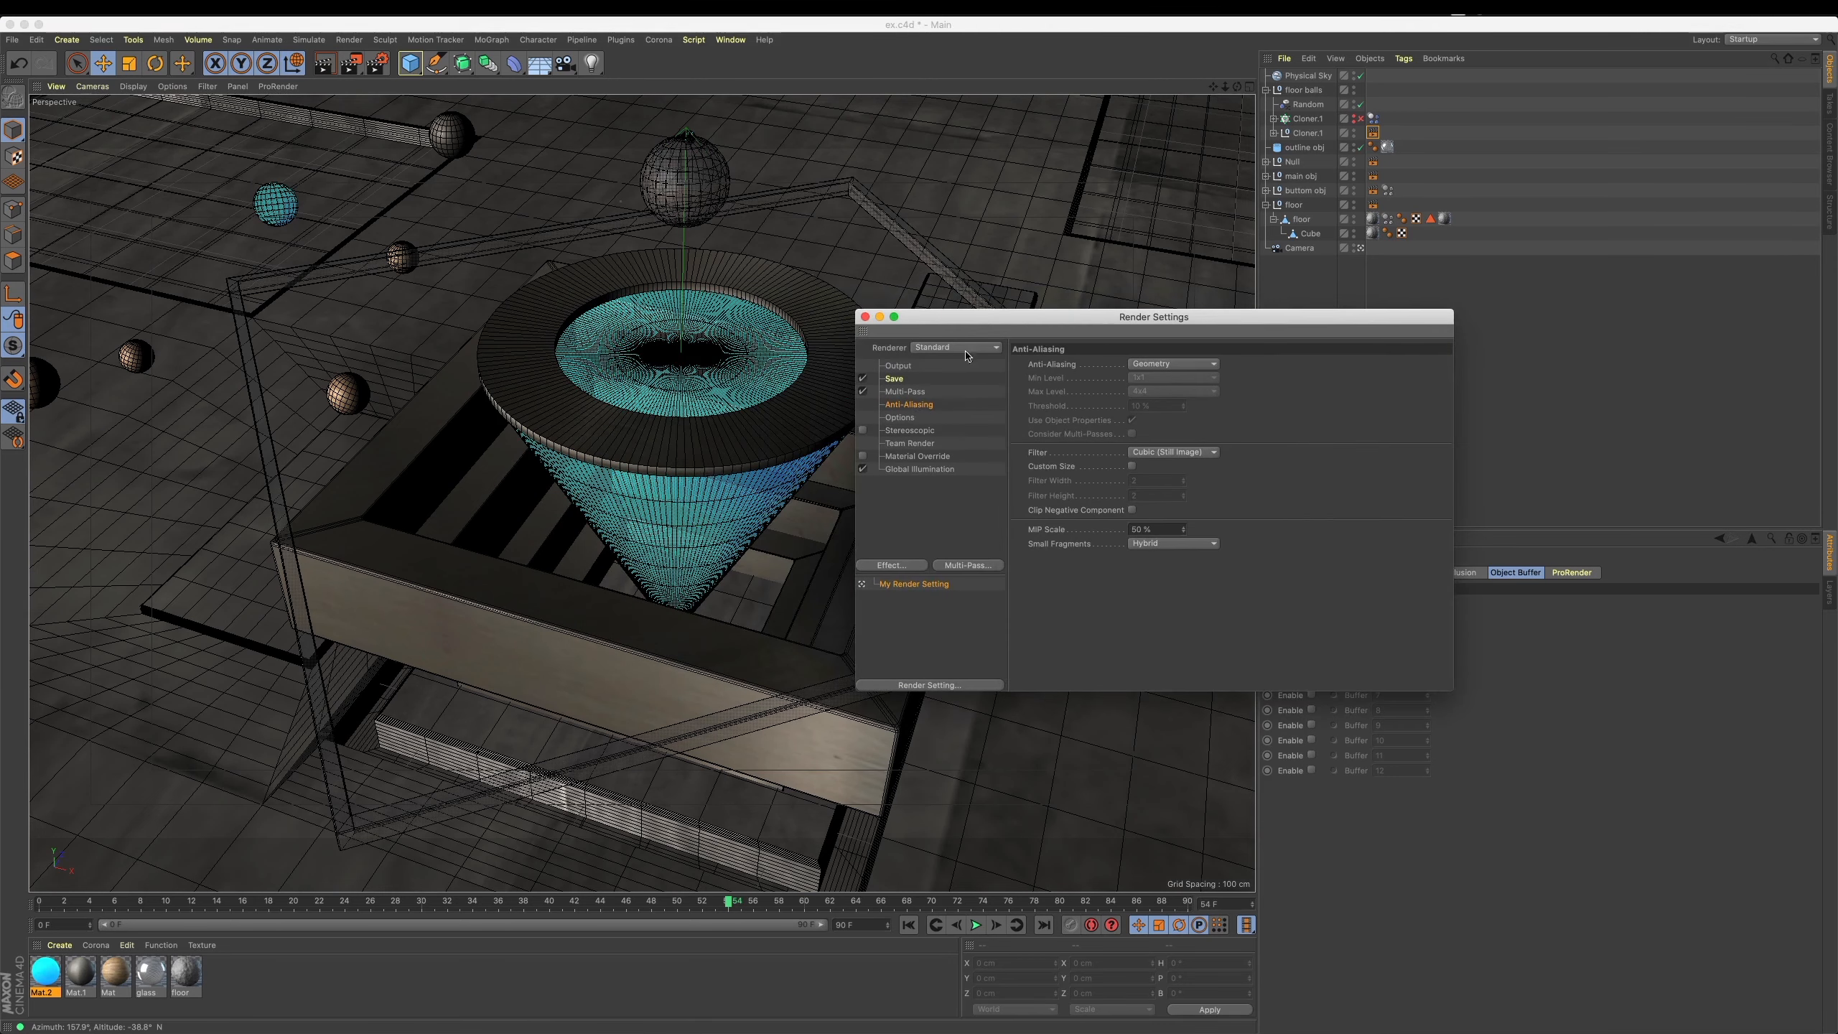
click(911, 392)
right_click(913, 393)
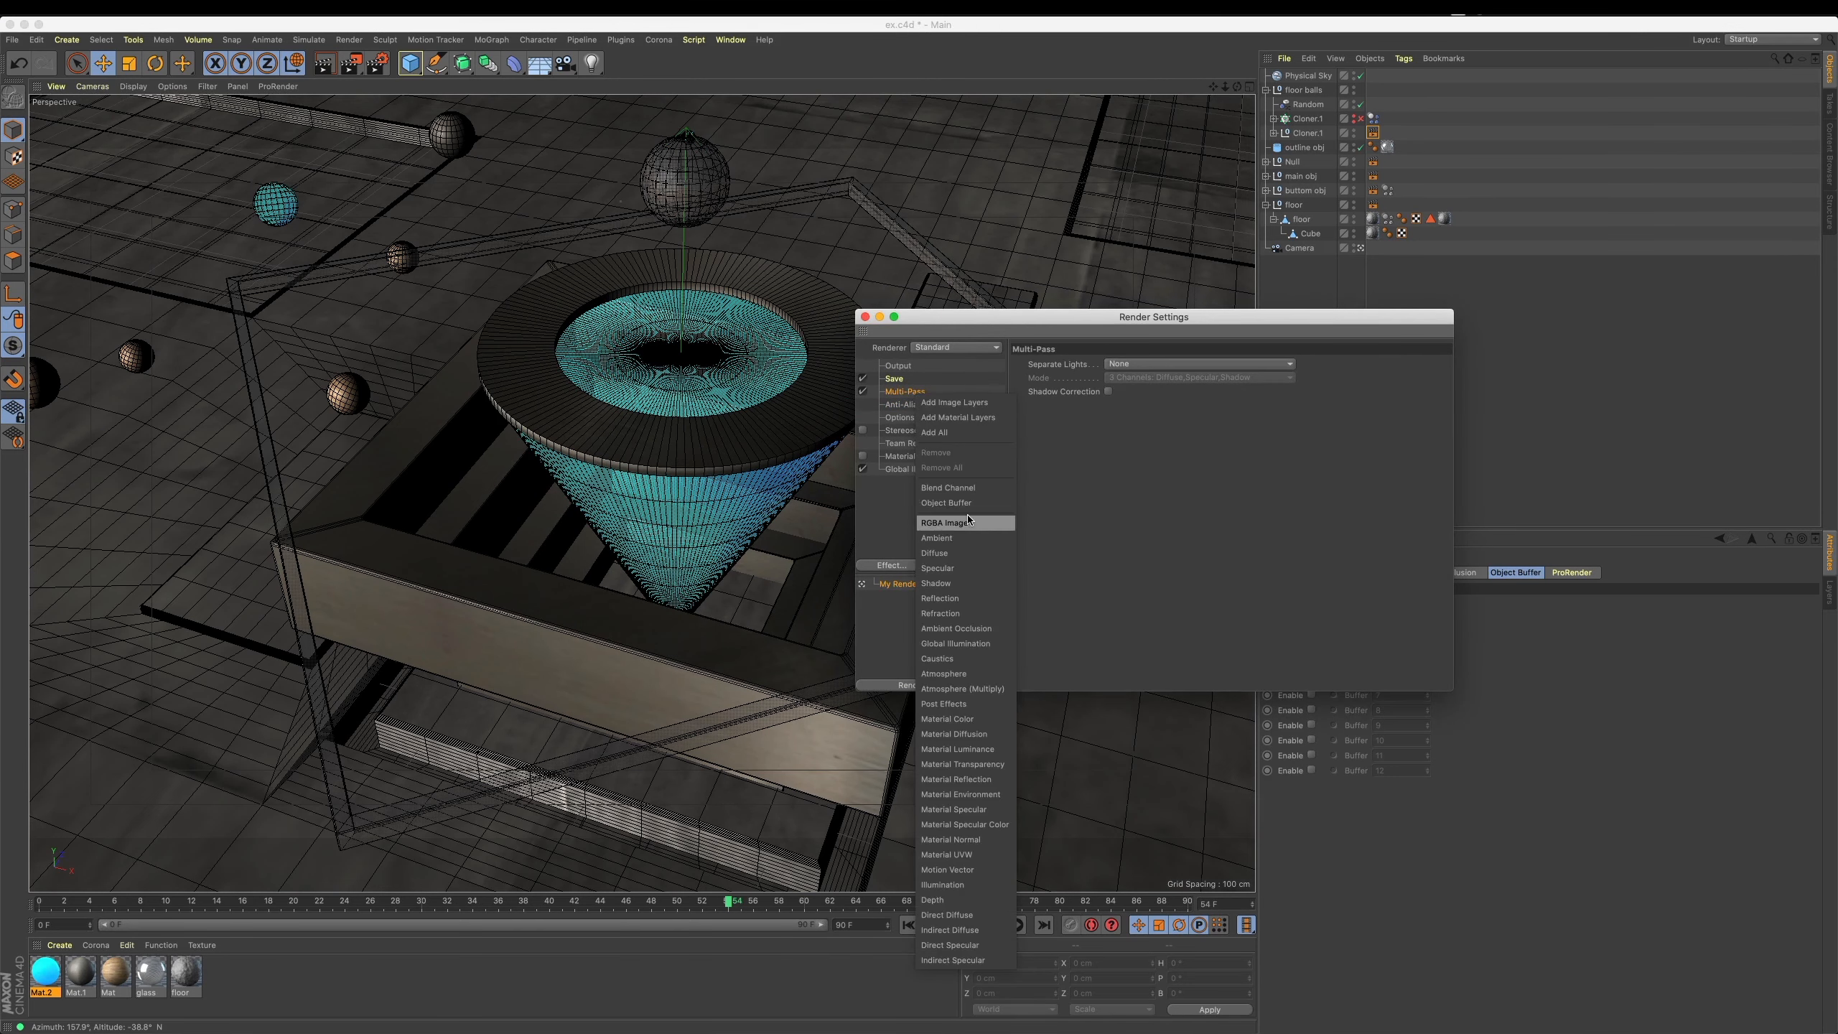
click(935, 583)
right_click(912, 395)
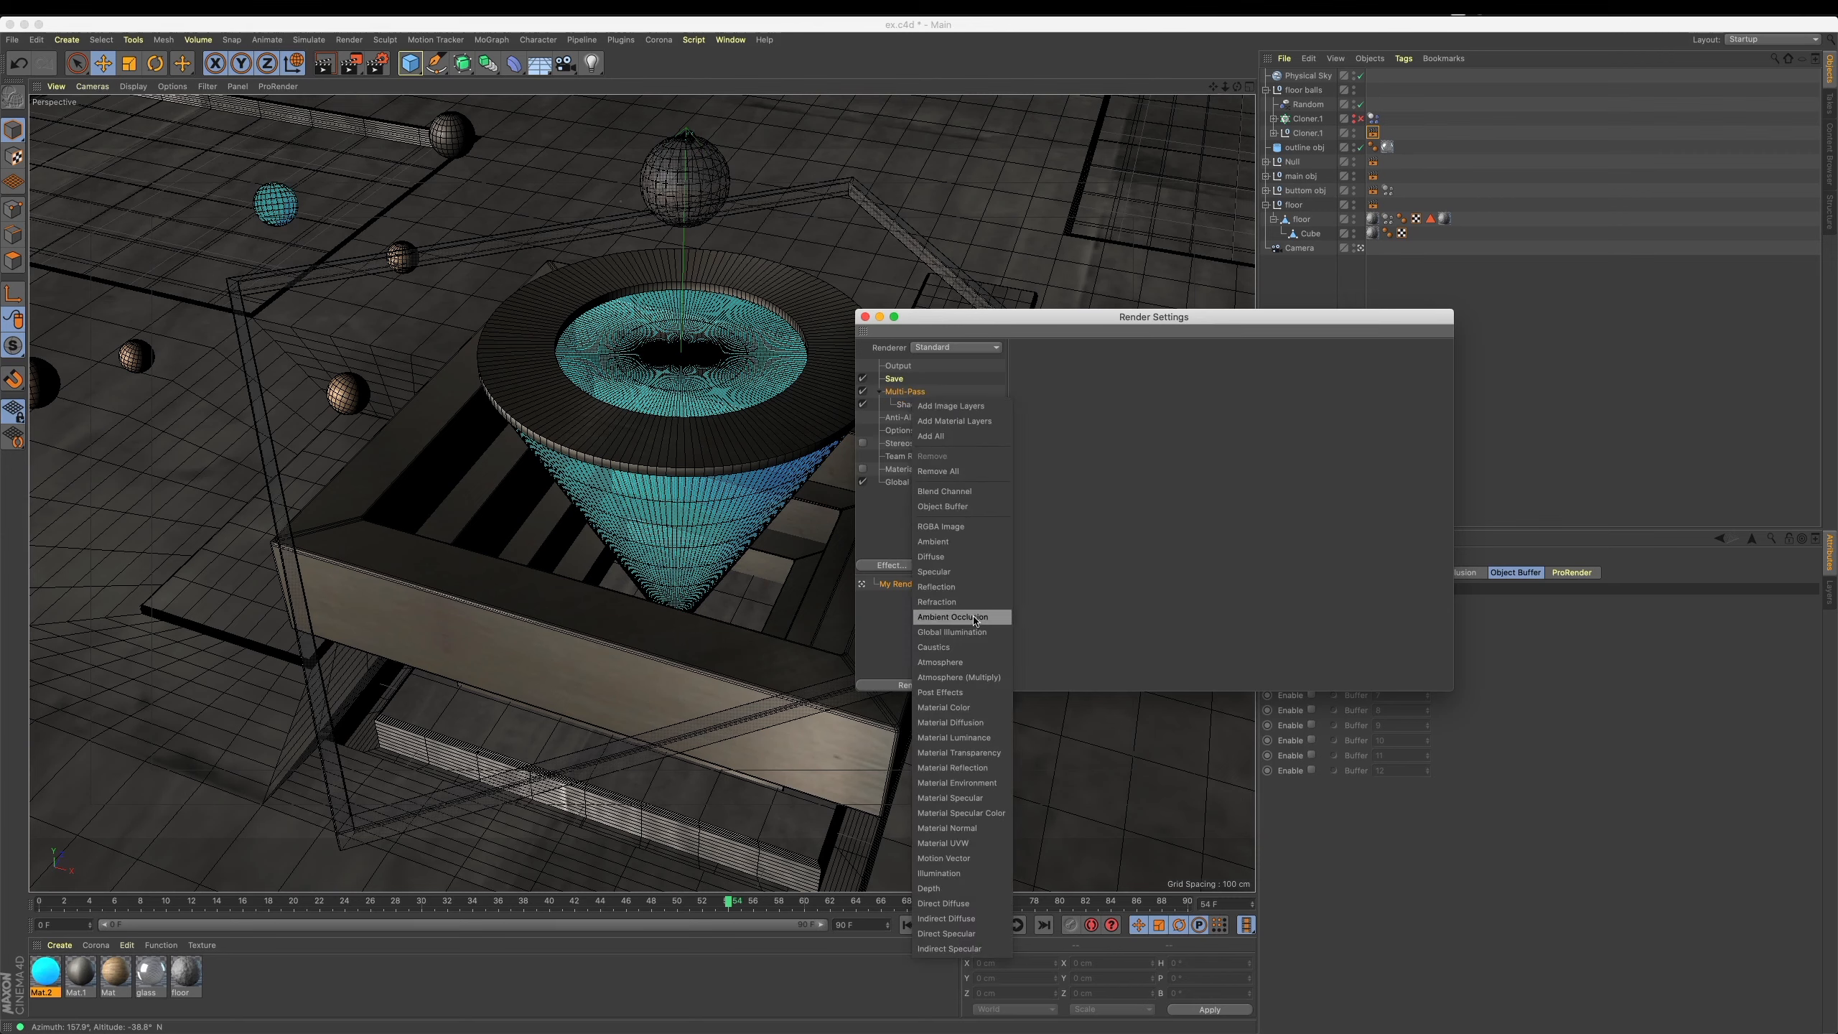
click(972, 632)
right_click(912, 394)
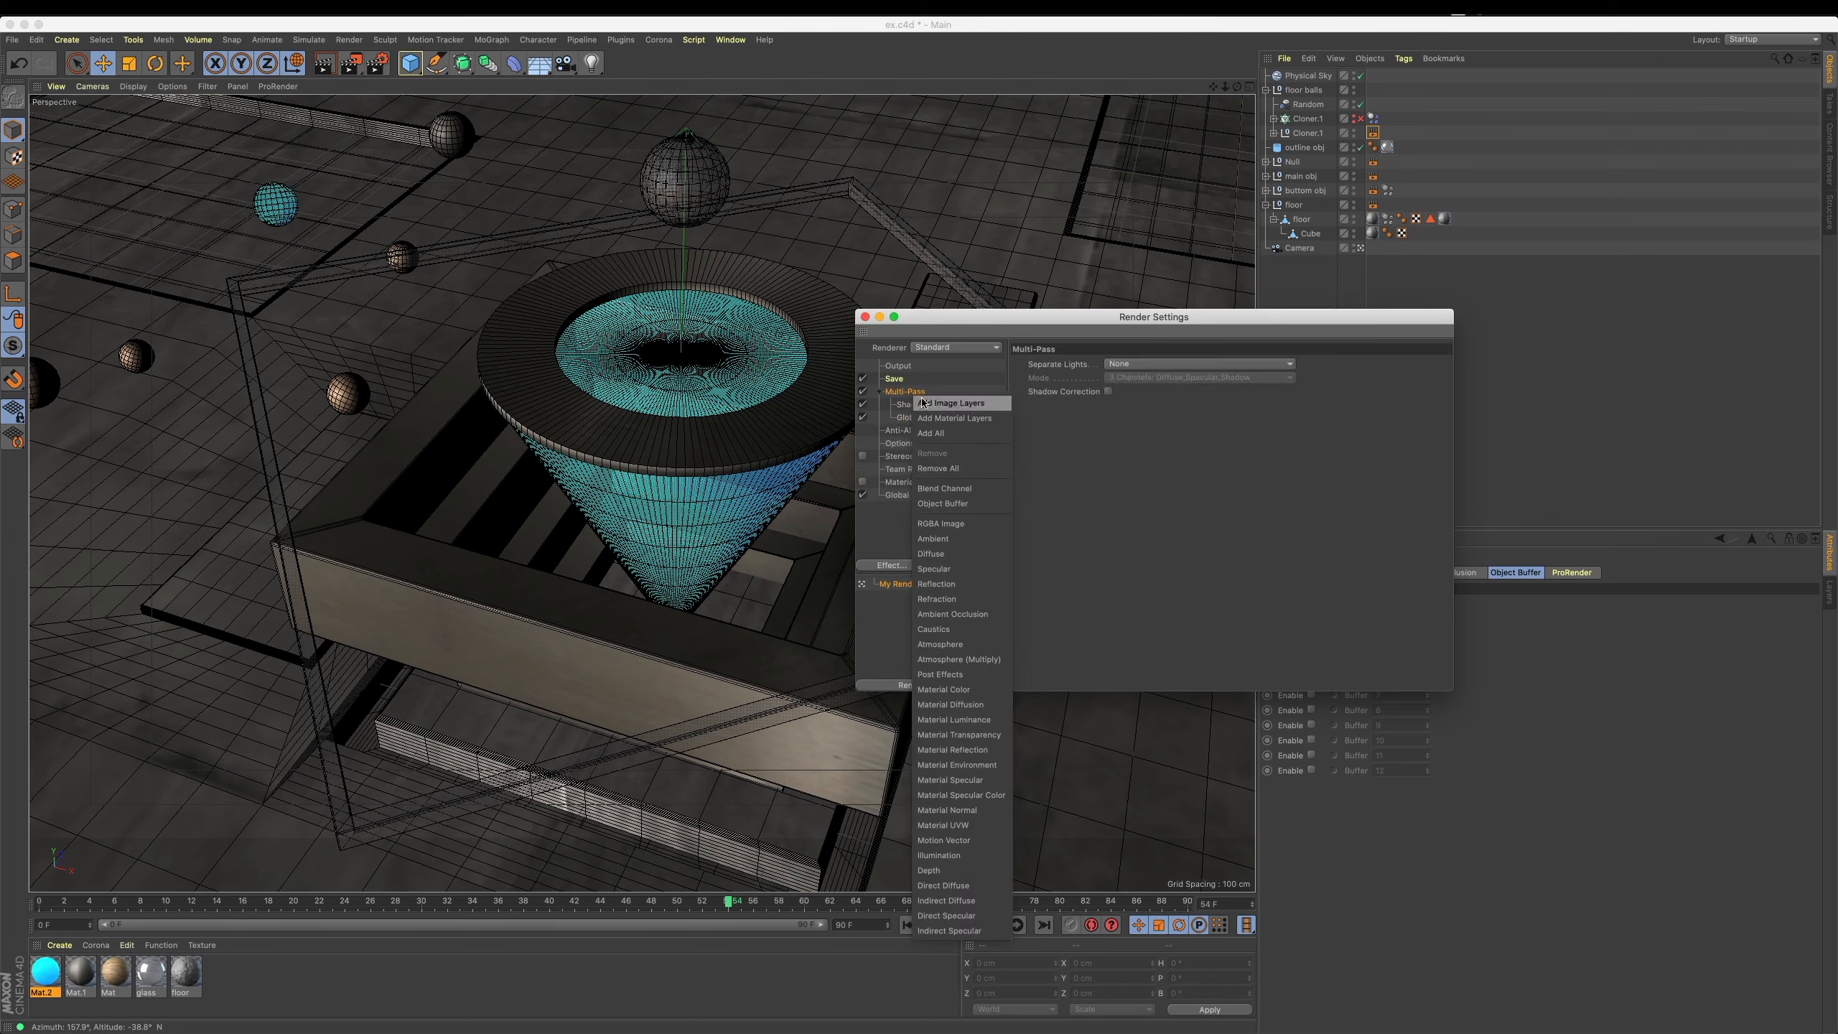
click(1073, 597)
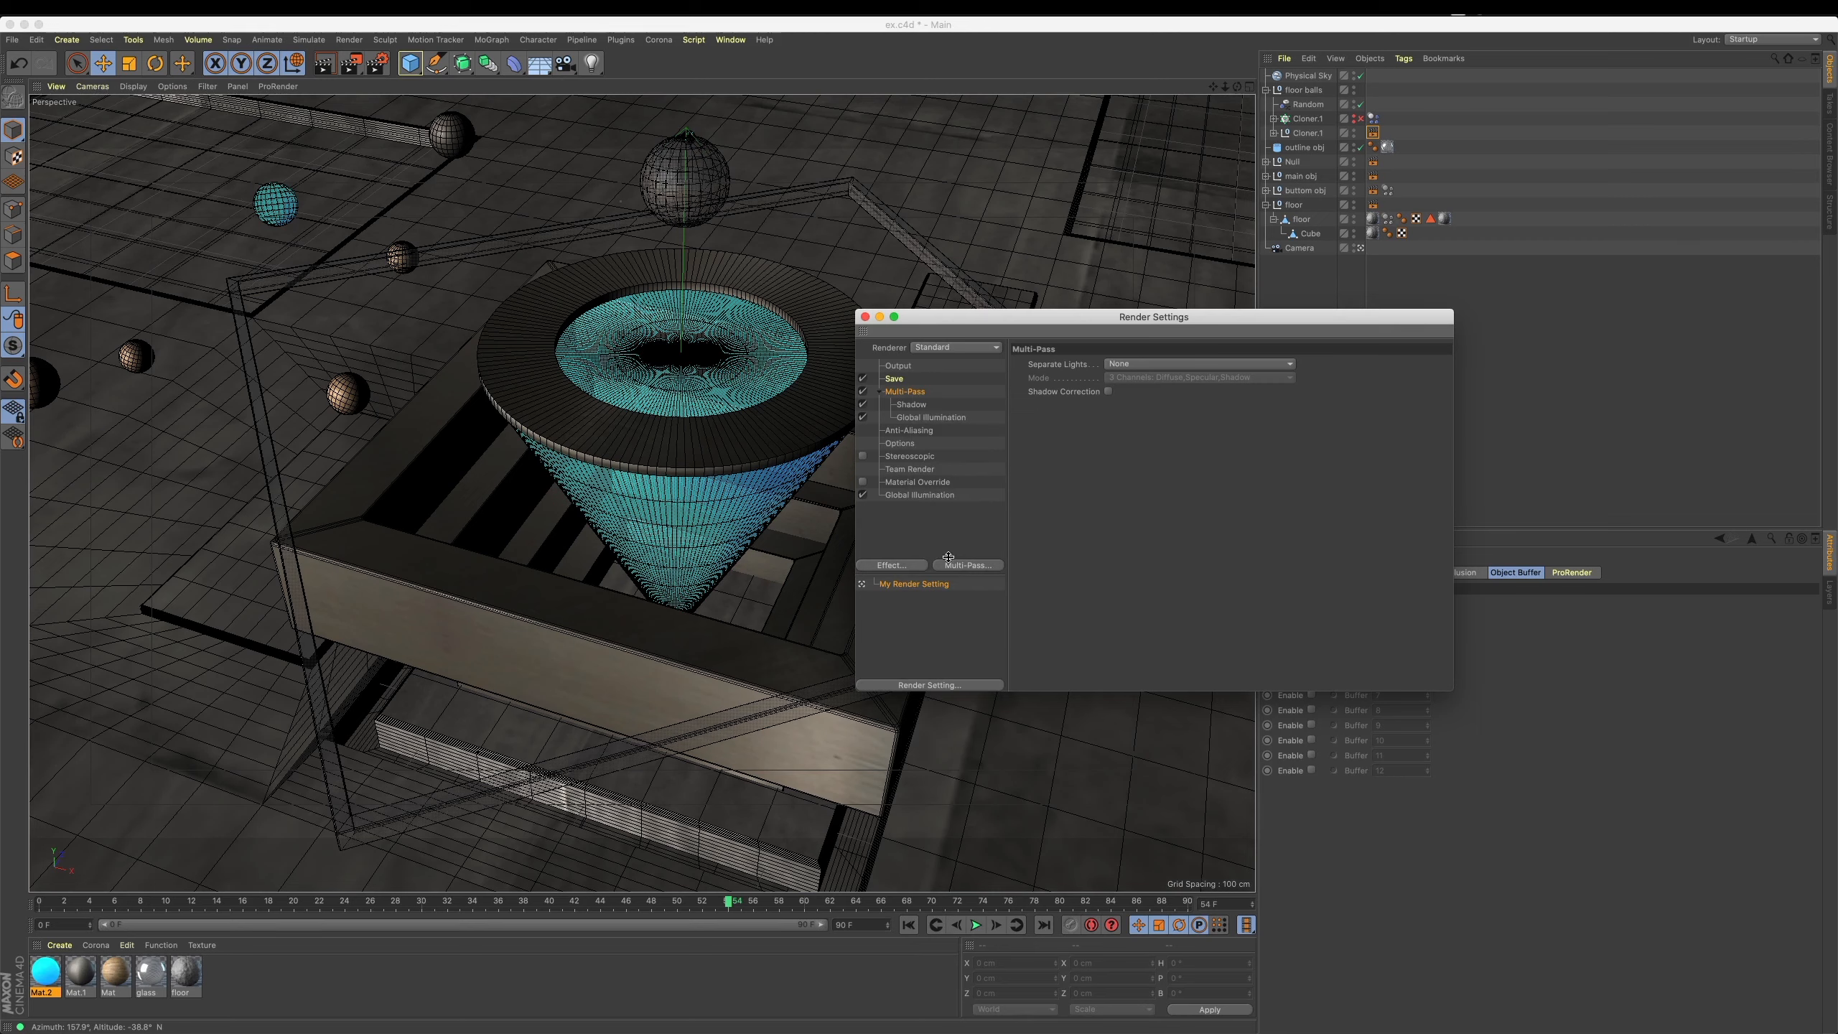
Add the Ambient Occlusion render effect and an Ambient Occlusion multi-pass channel.
click(897, 566)
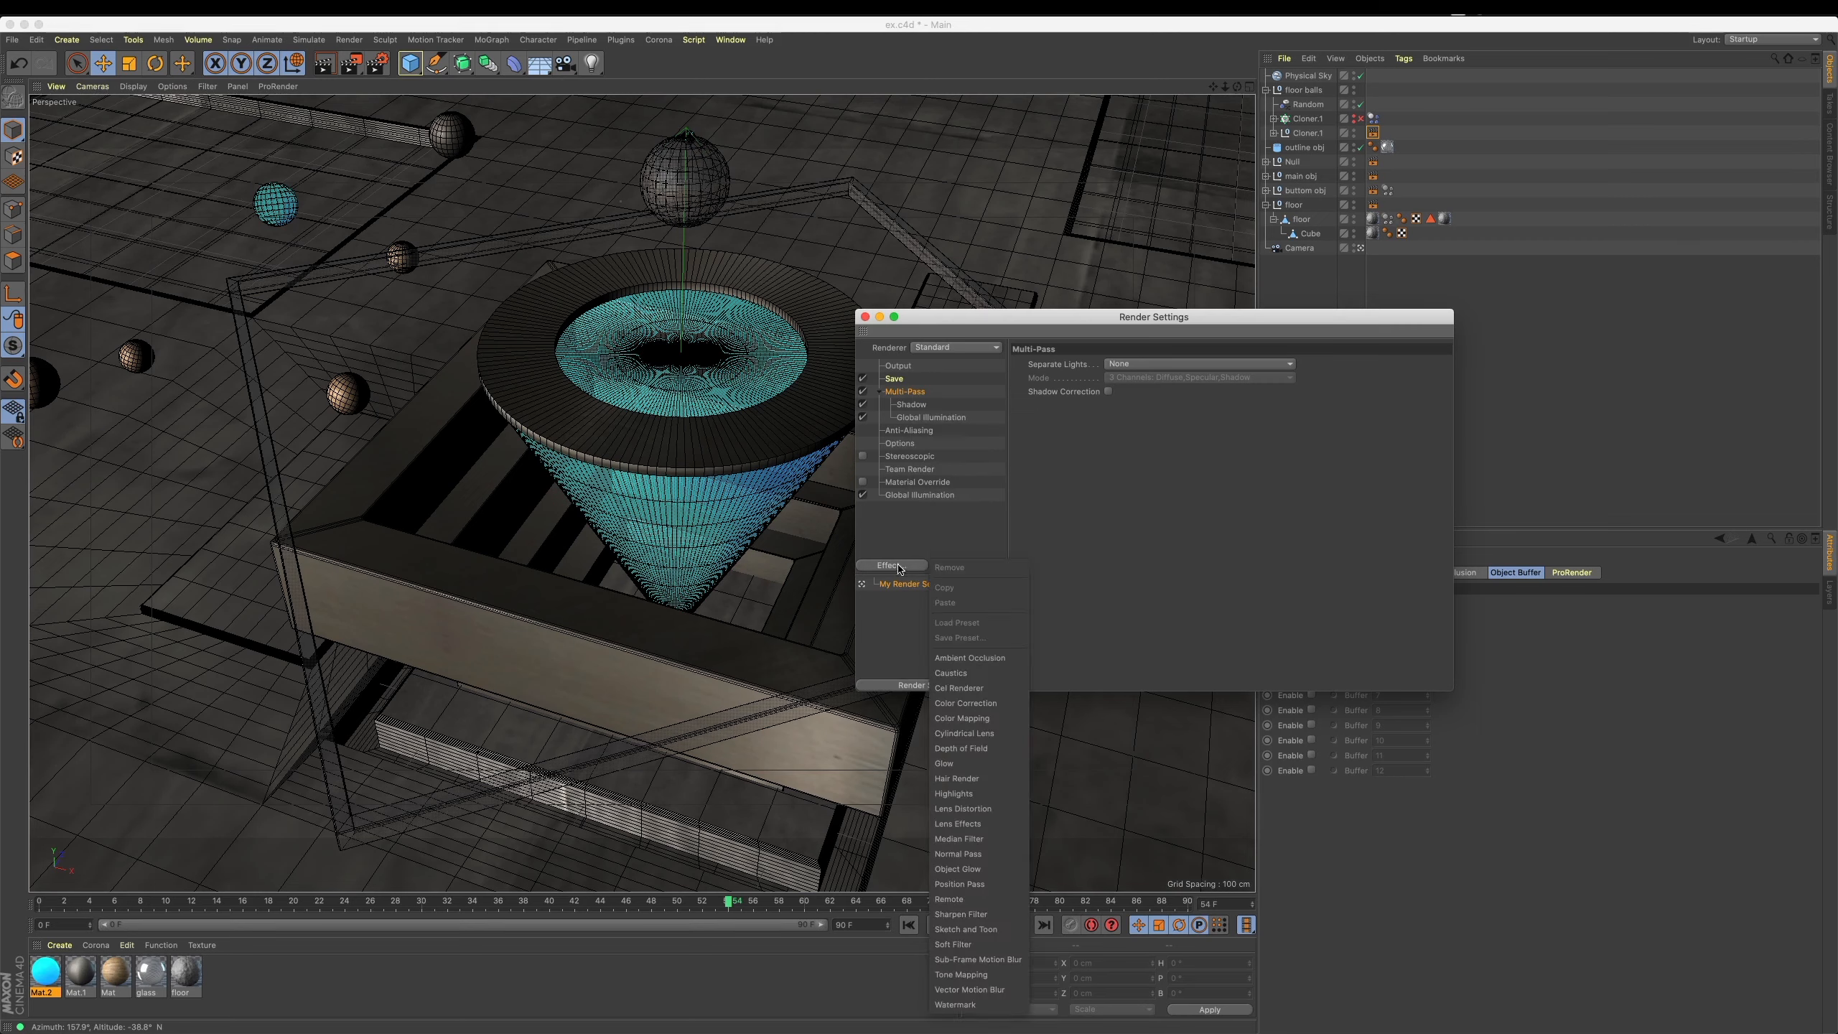
click(969, 658)
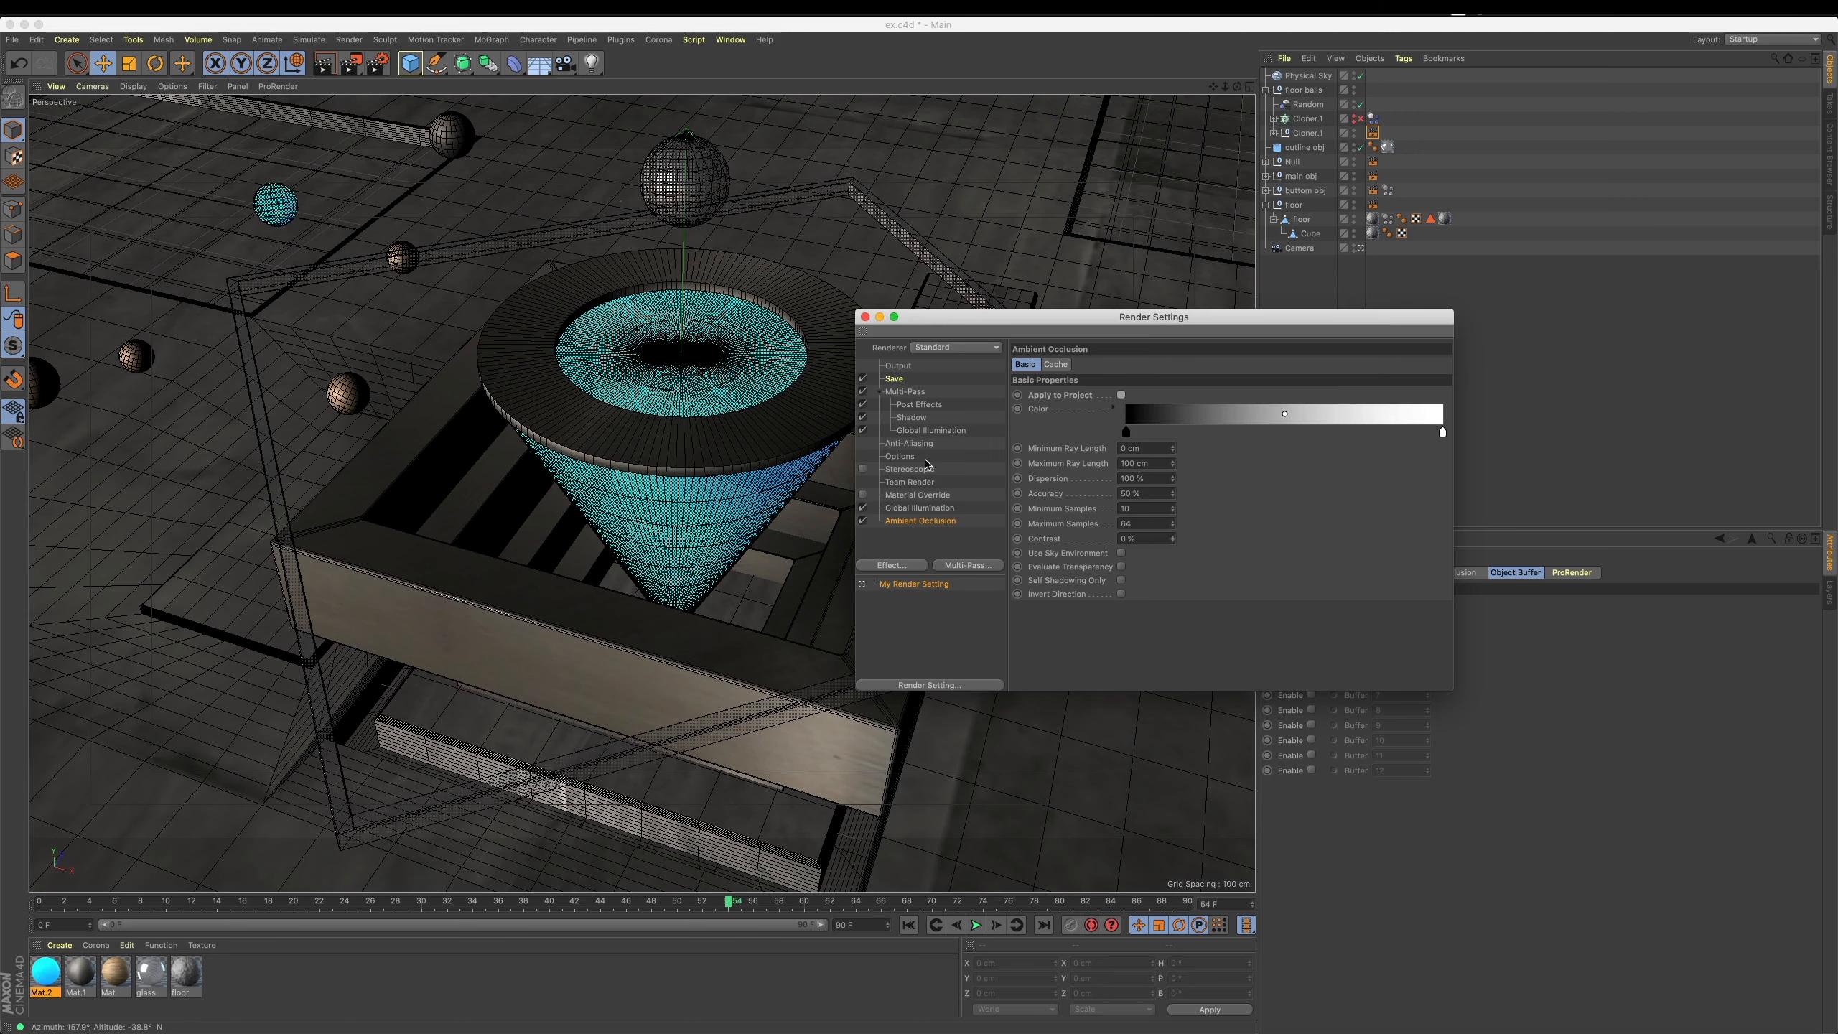
right_click(908, 393)
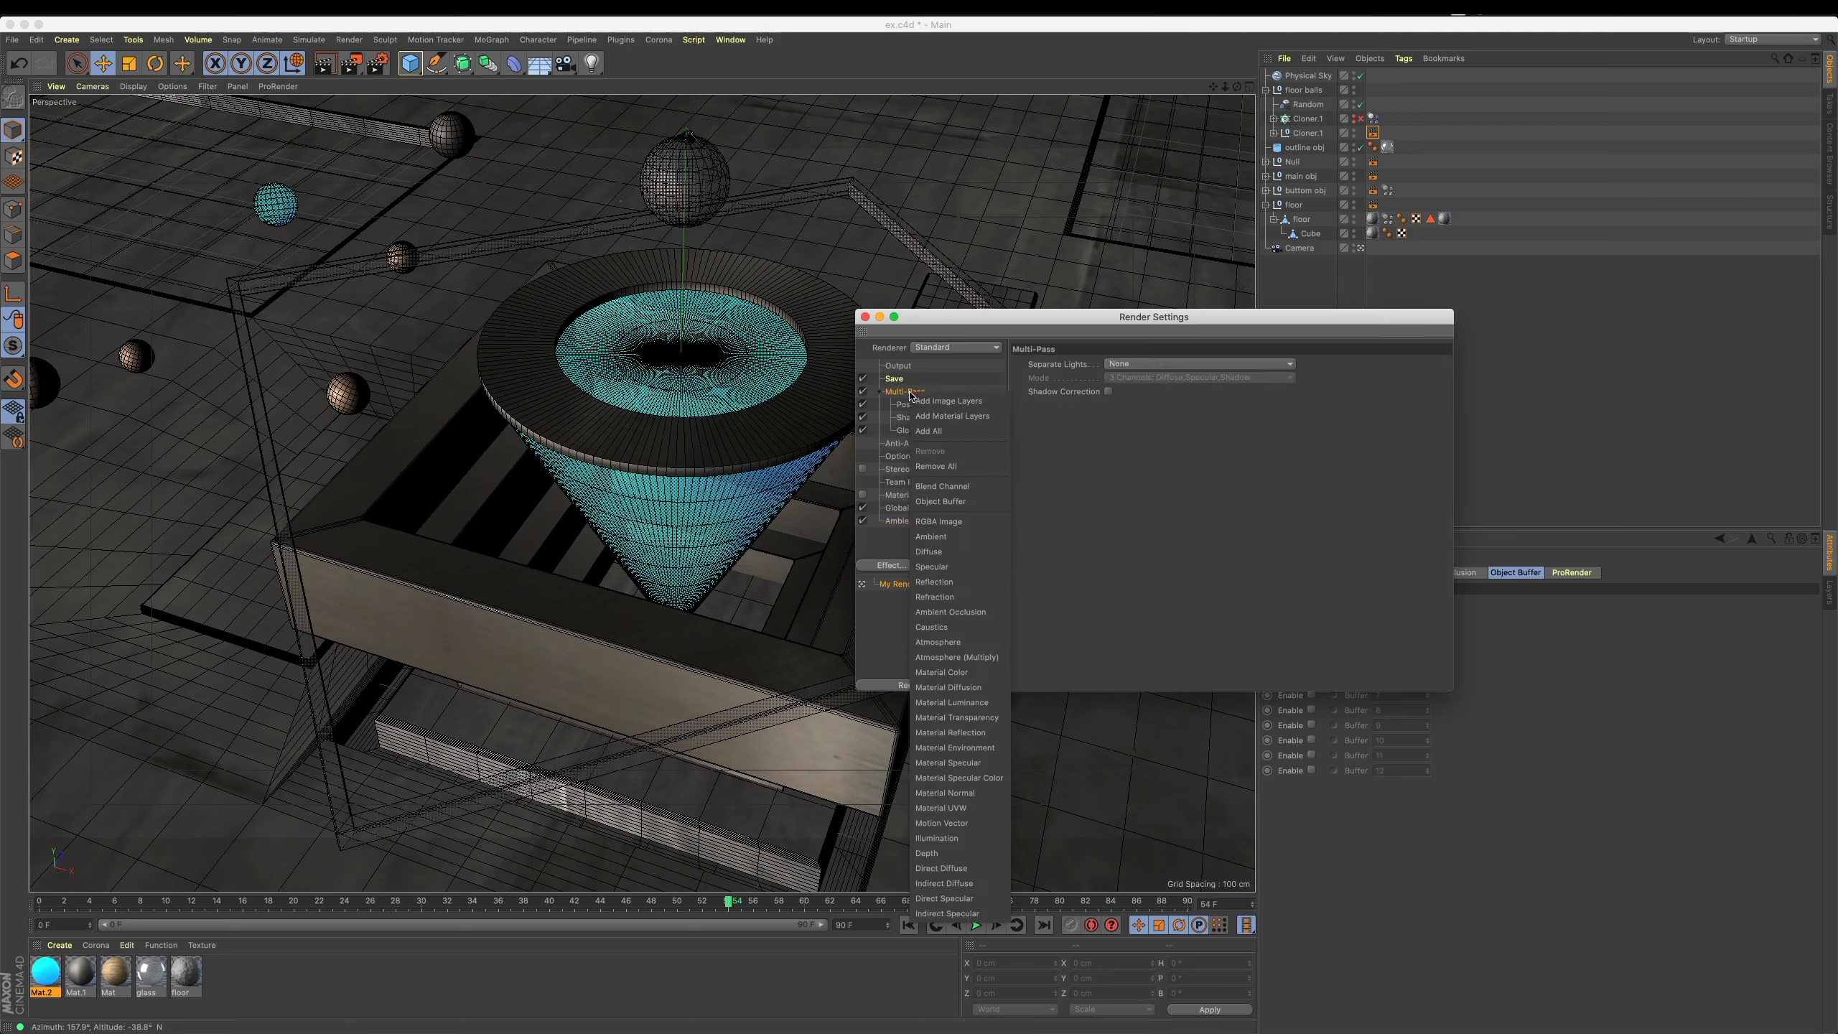
click(966, 613)
Add Reflection, Refraction and Depth passes to the Multi-Pass render settings.
right_click(918, 394)
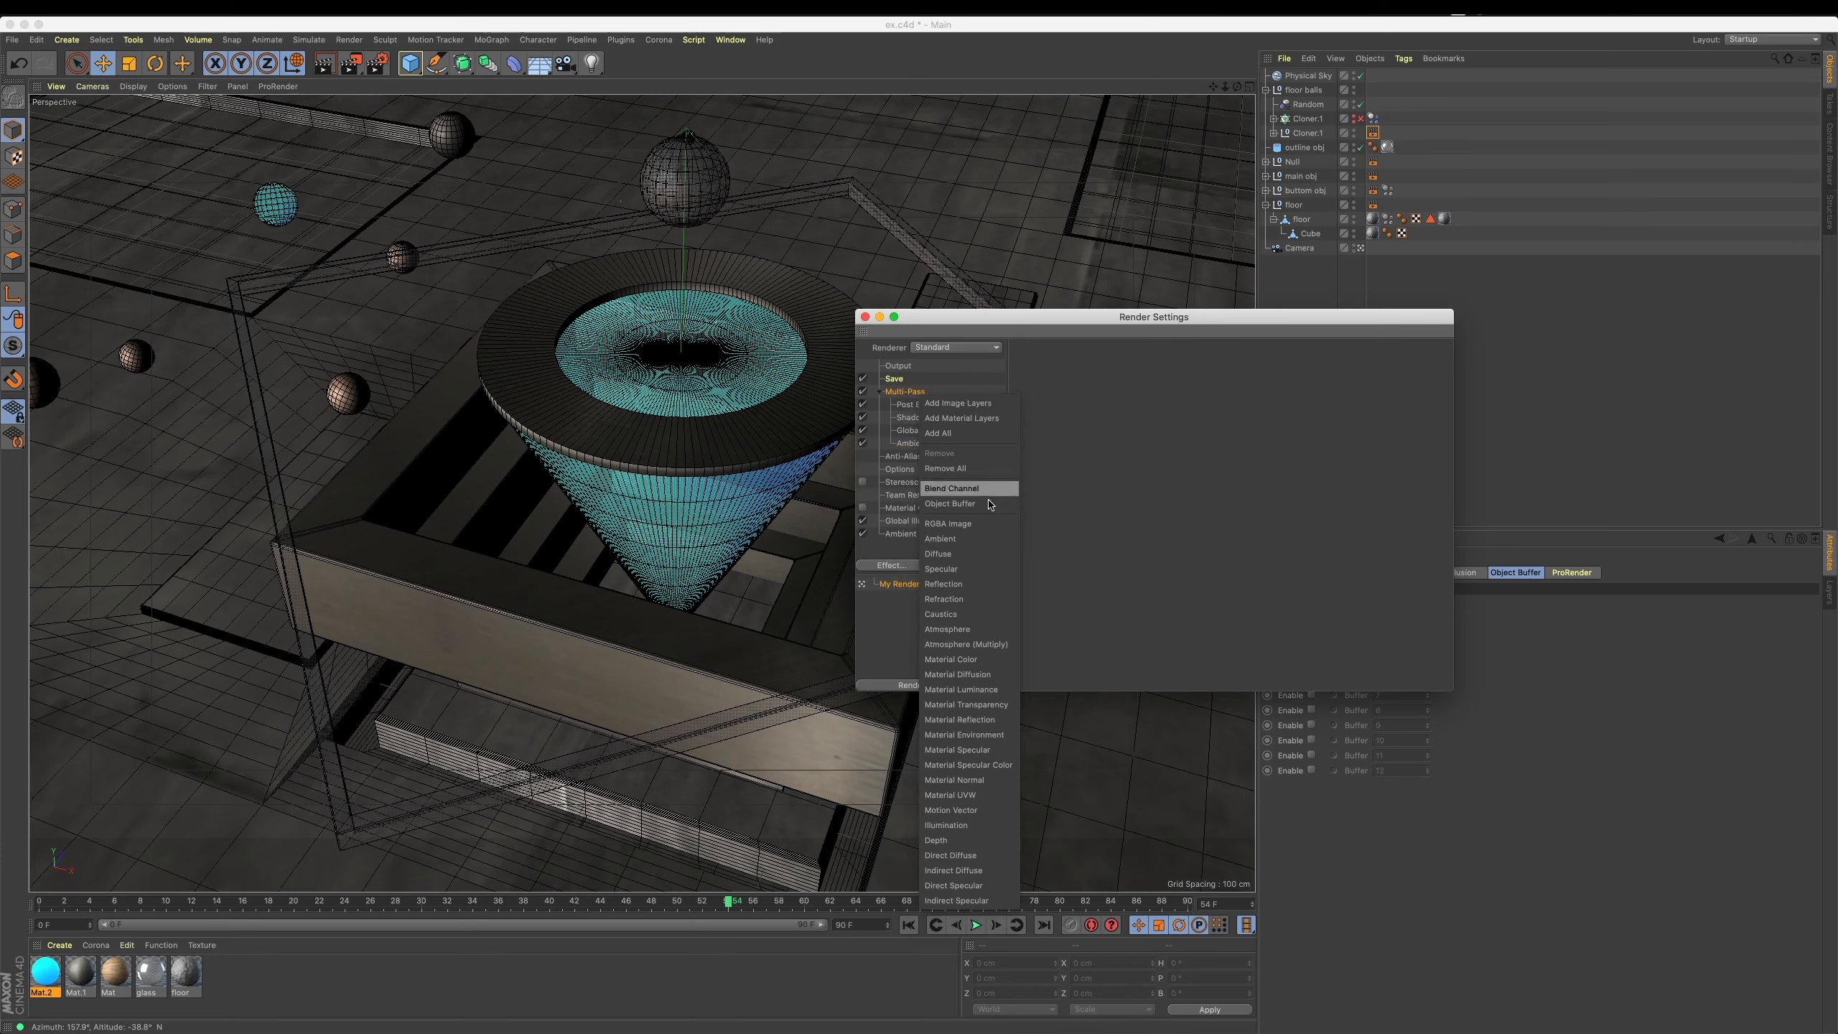
click(975, 585)
right_click(912, 392)
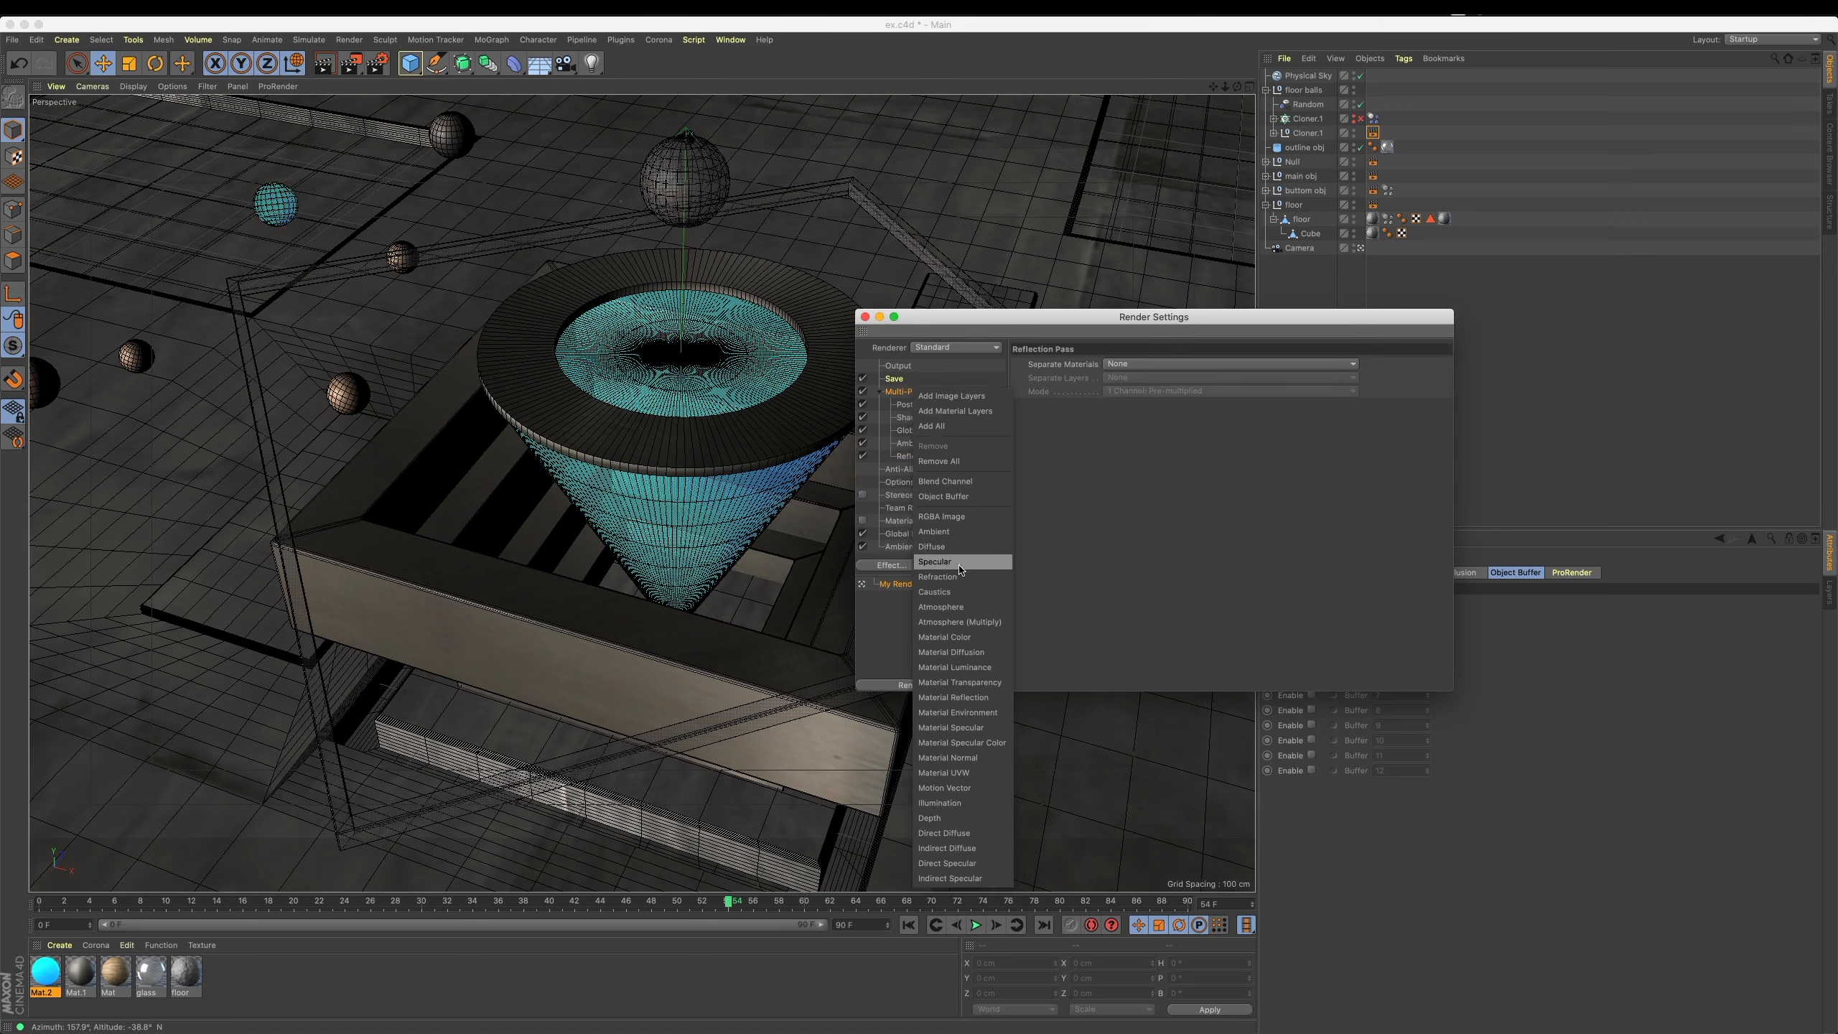
click(959, 577)
right_click(917, 393)
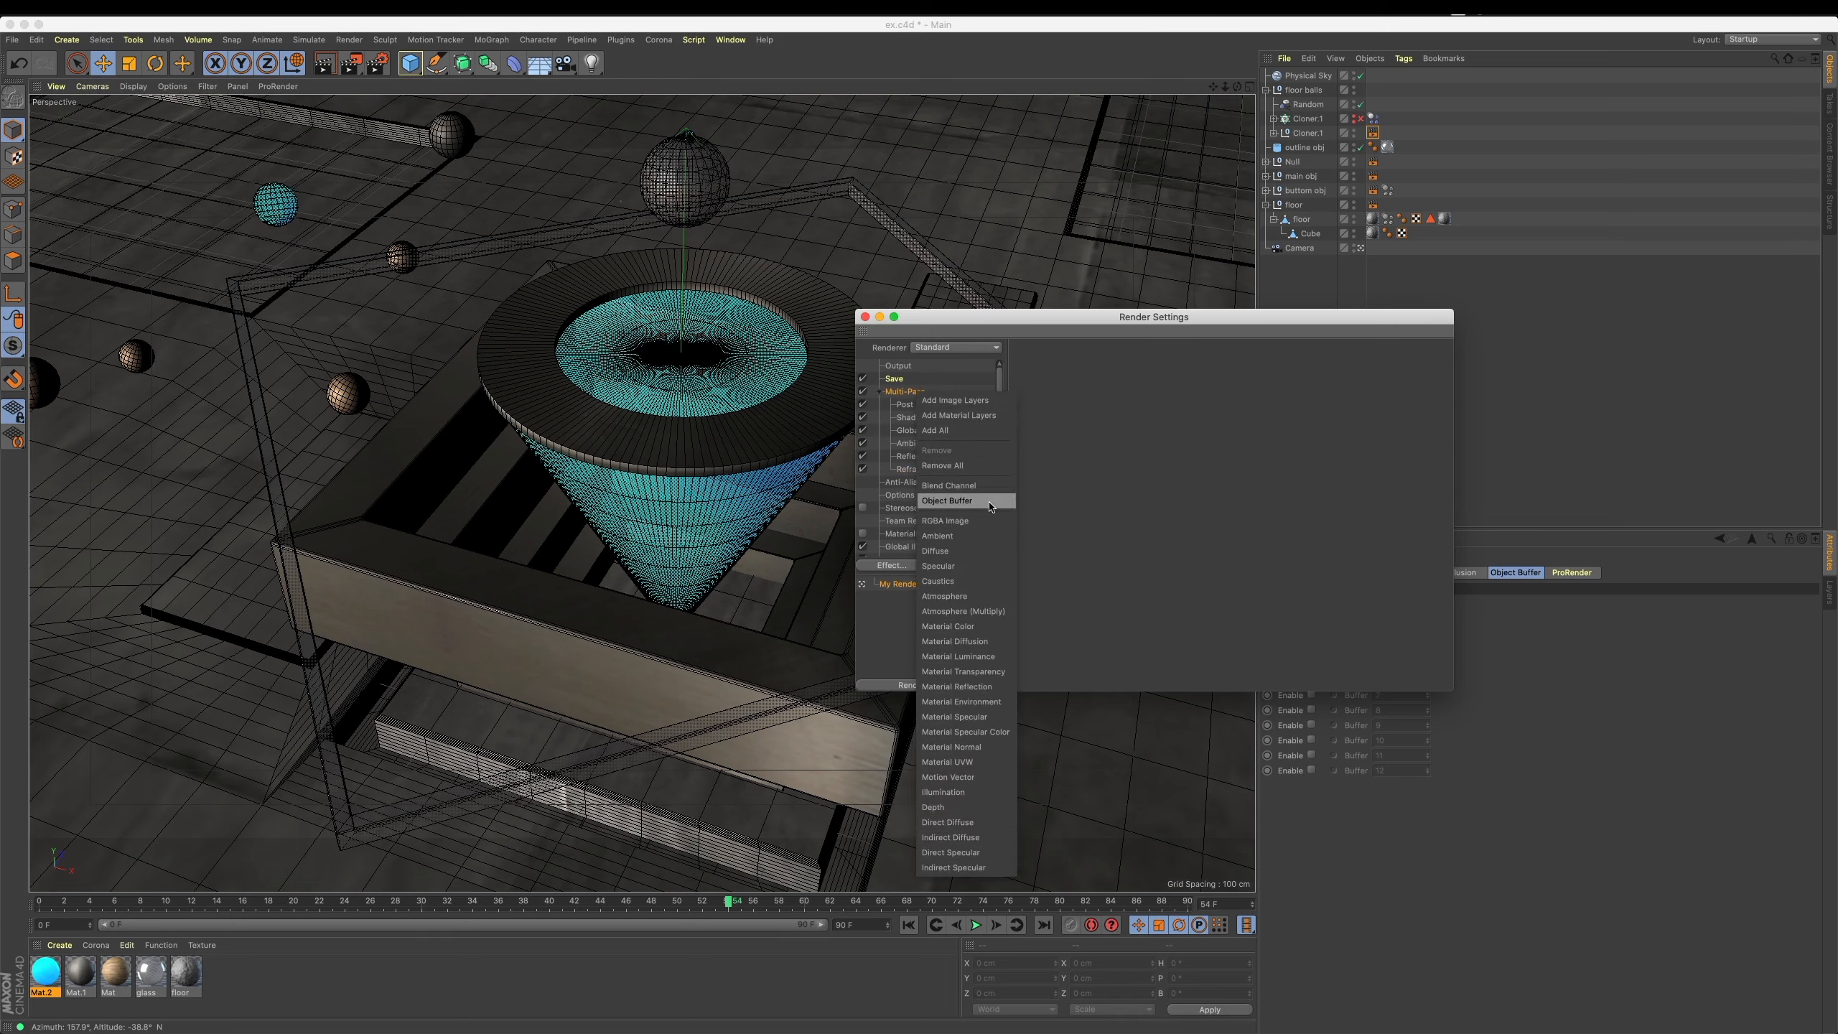
click(981, 807)
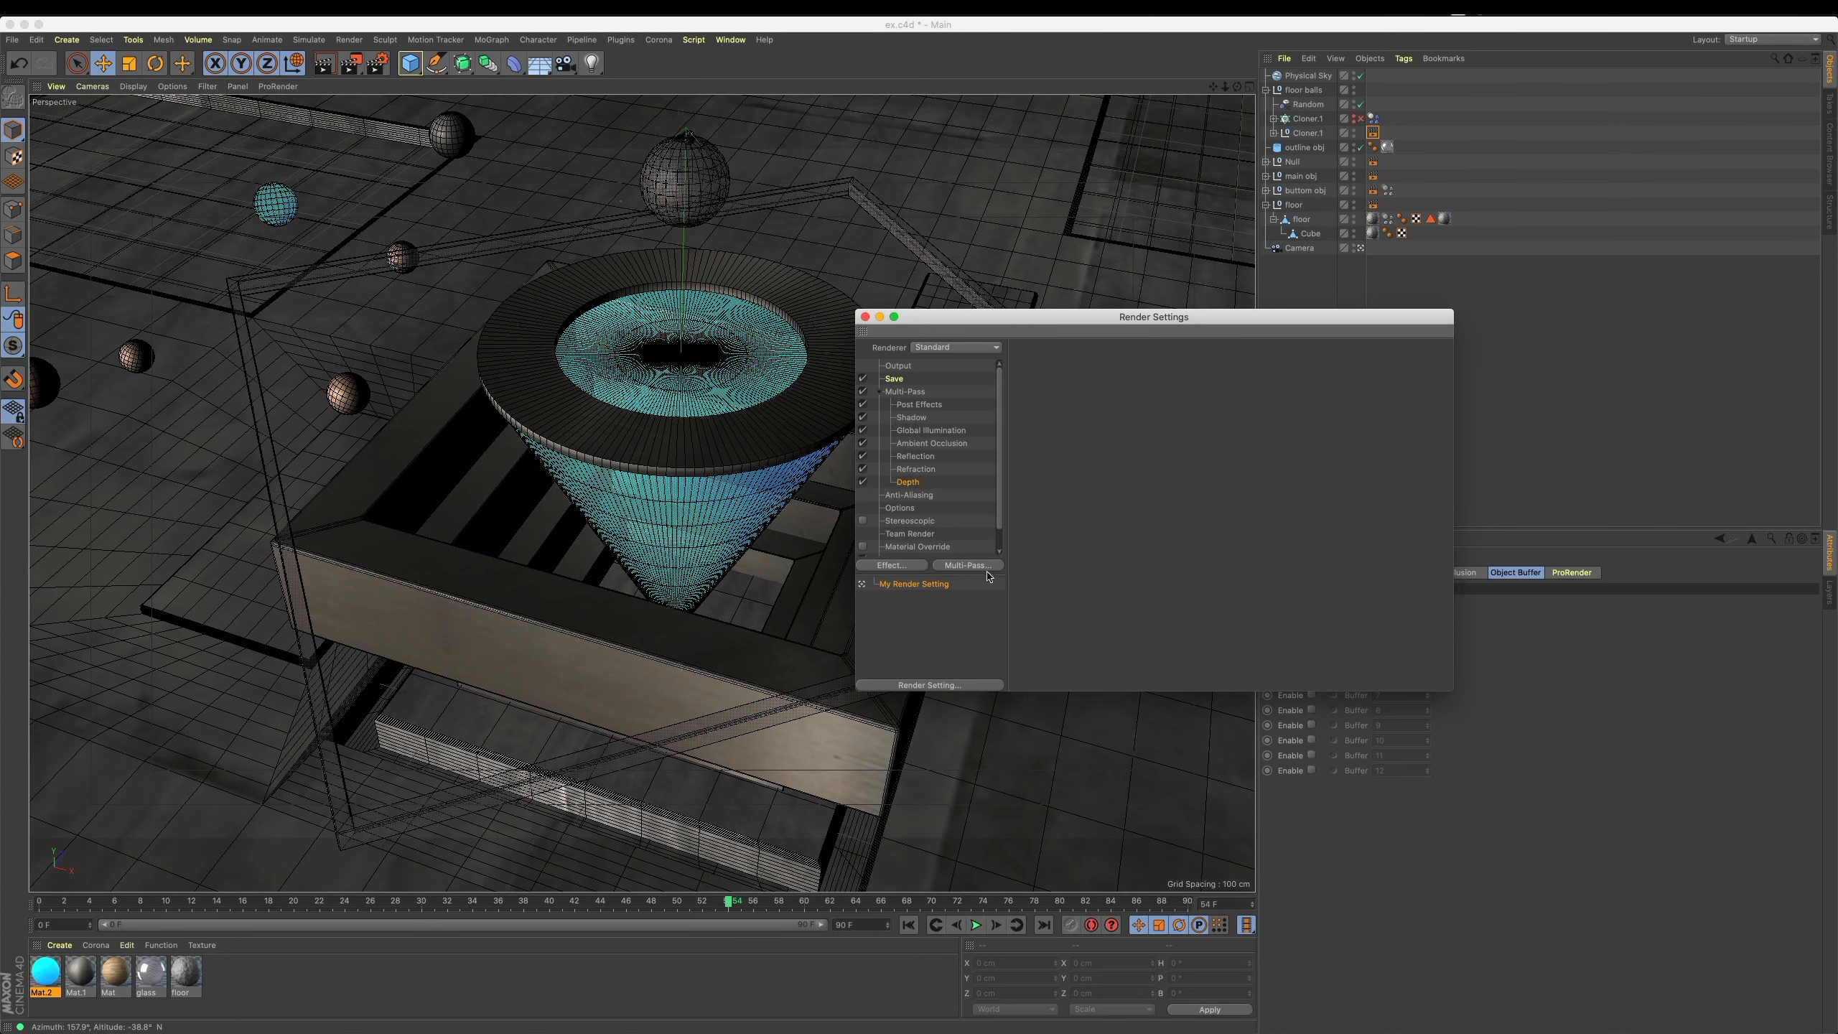
Remove the Post Effects pass from Multi-Pass and check the remaining channels.
click(906, 392)
right_click(918, 395)
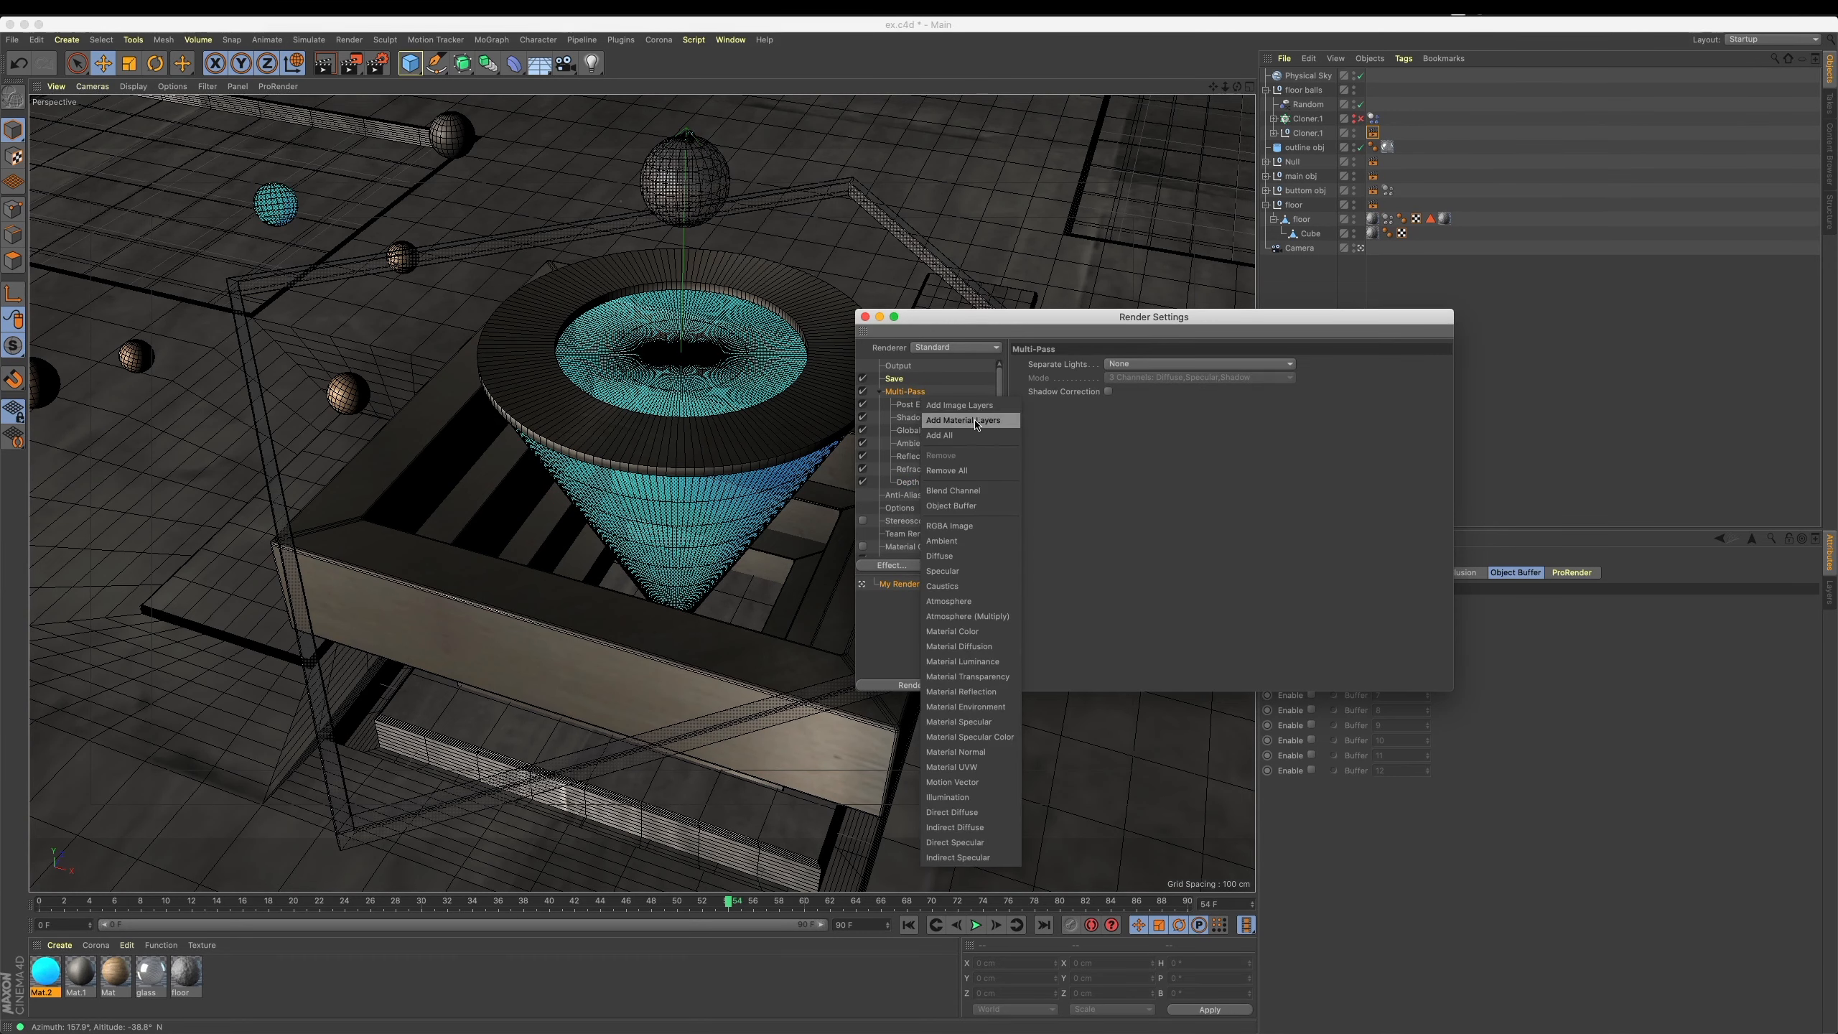
click(1105, 524)
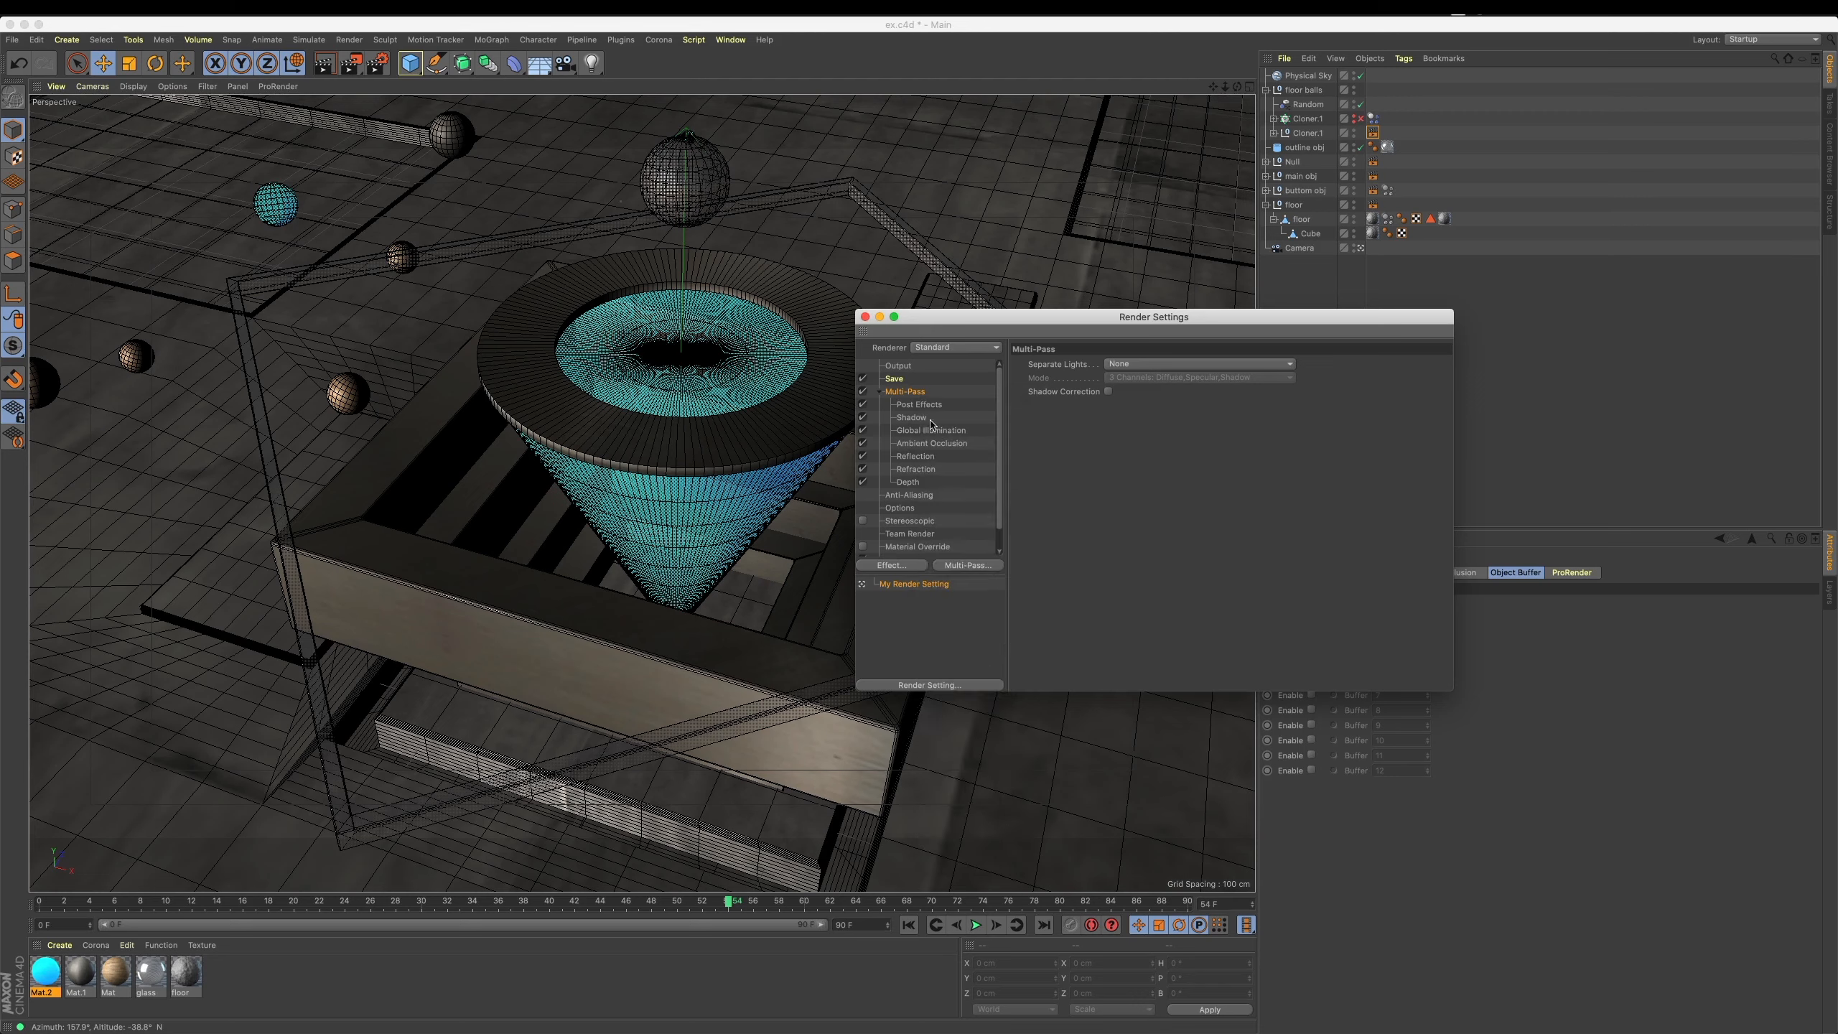
click(933, 406)
key(Delete)
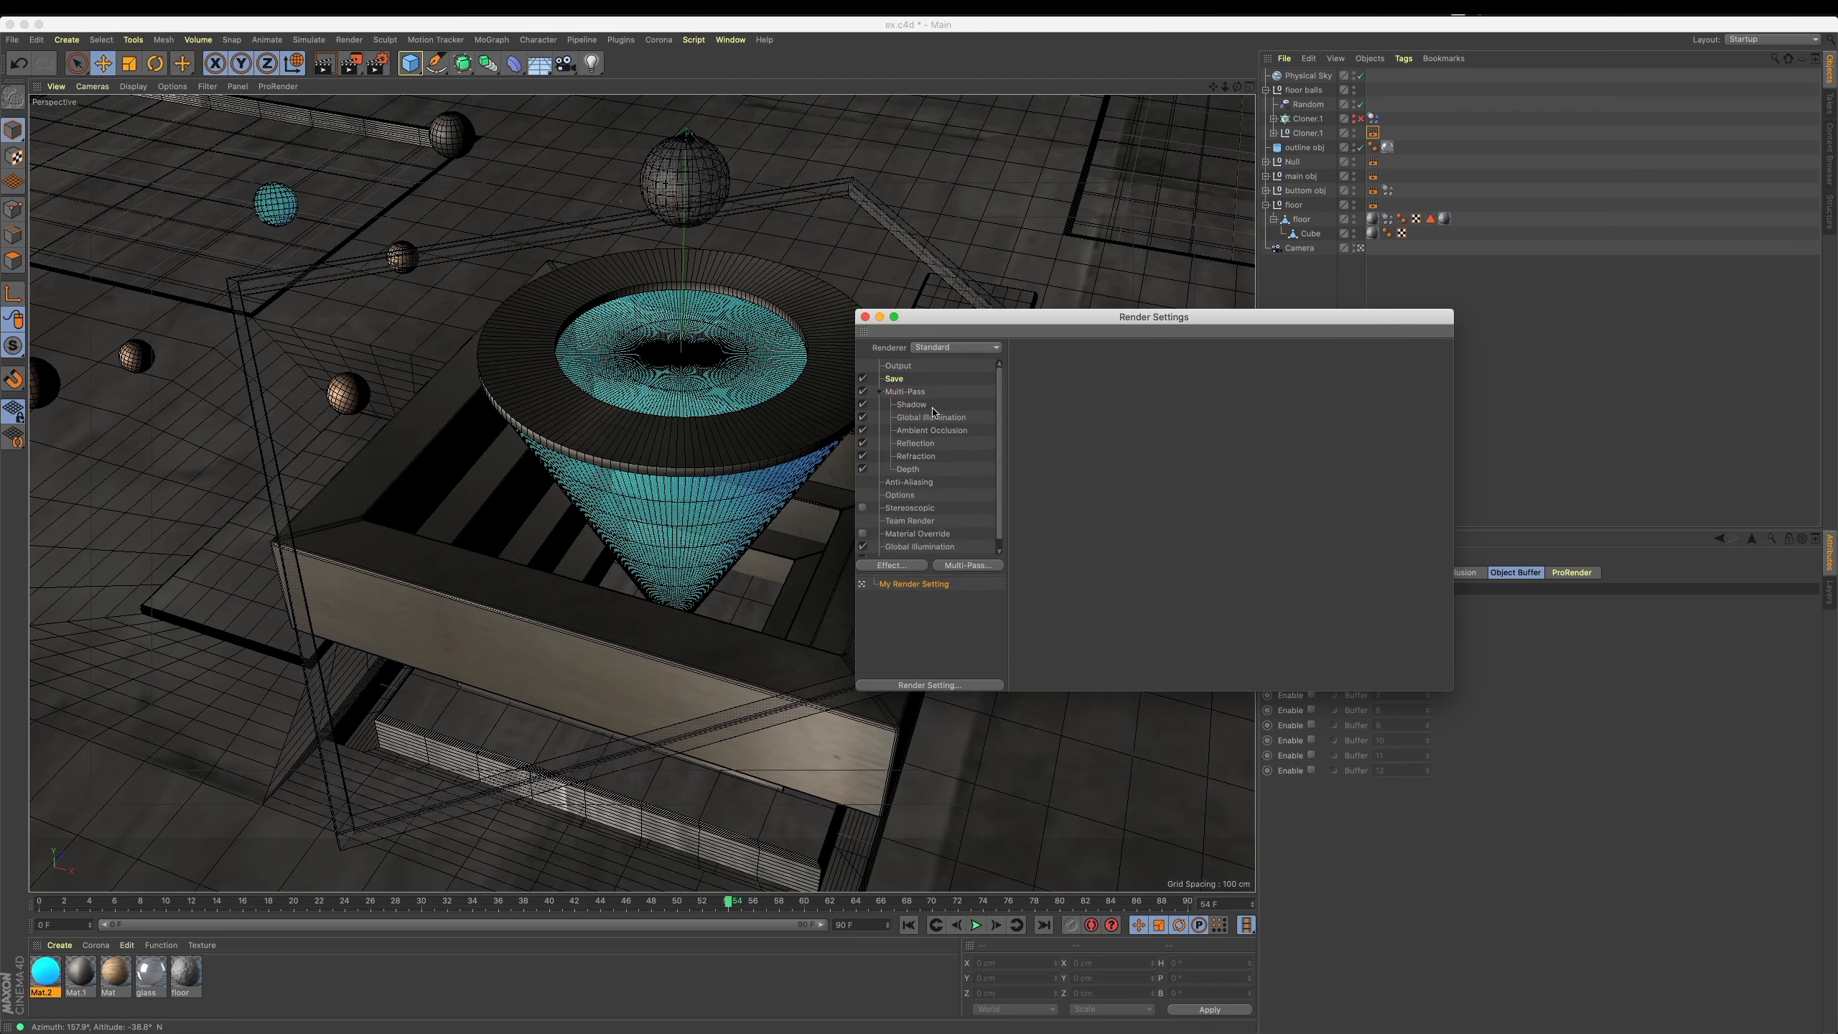
click(929, 418)
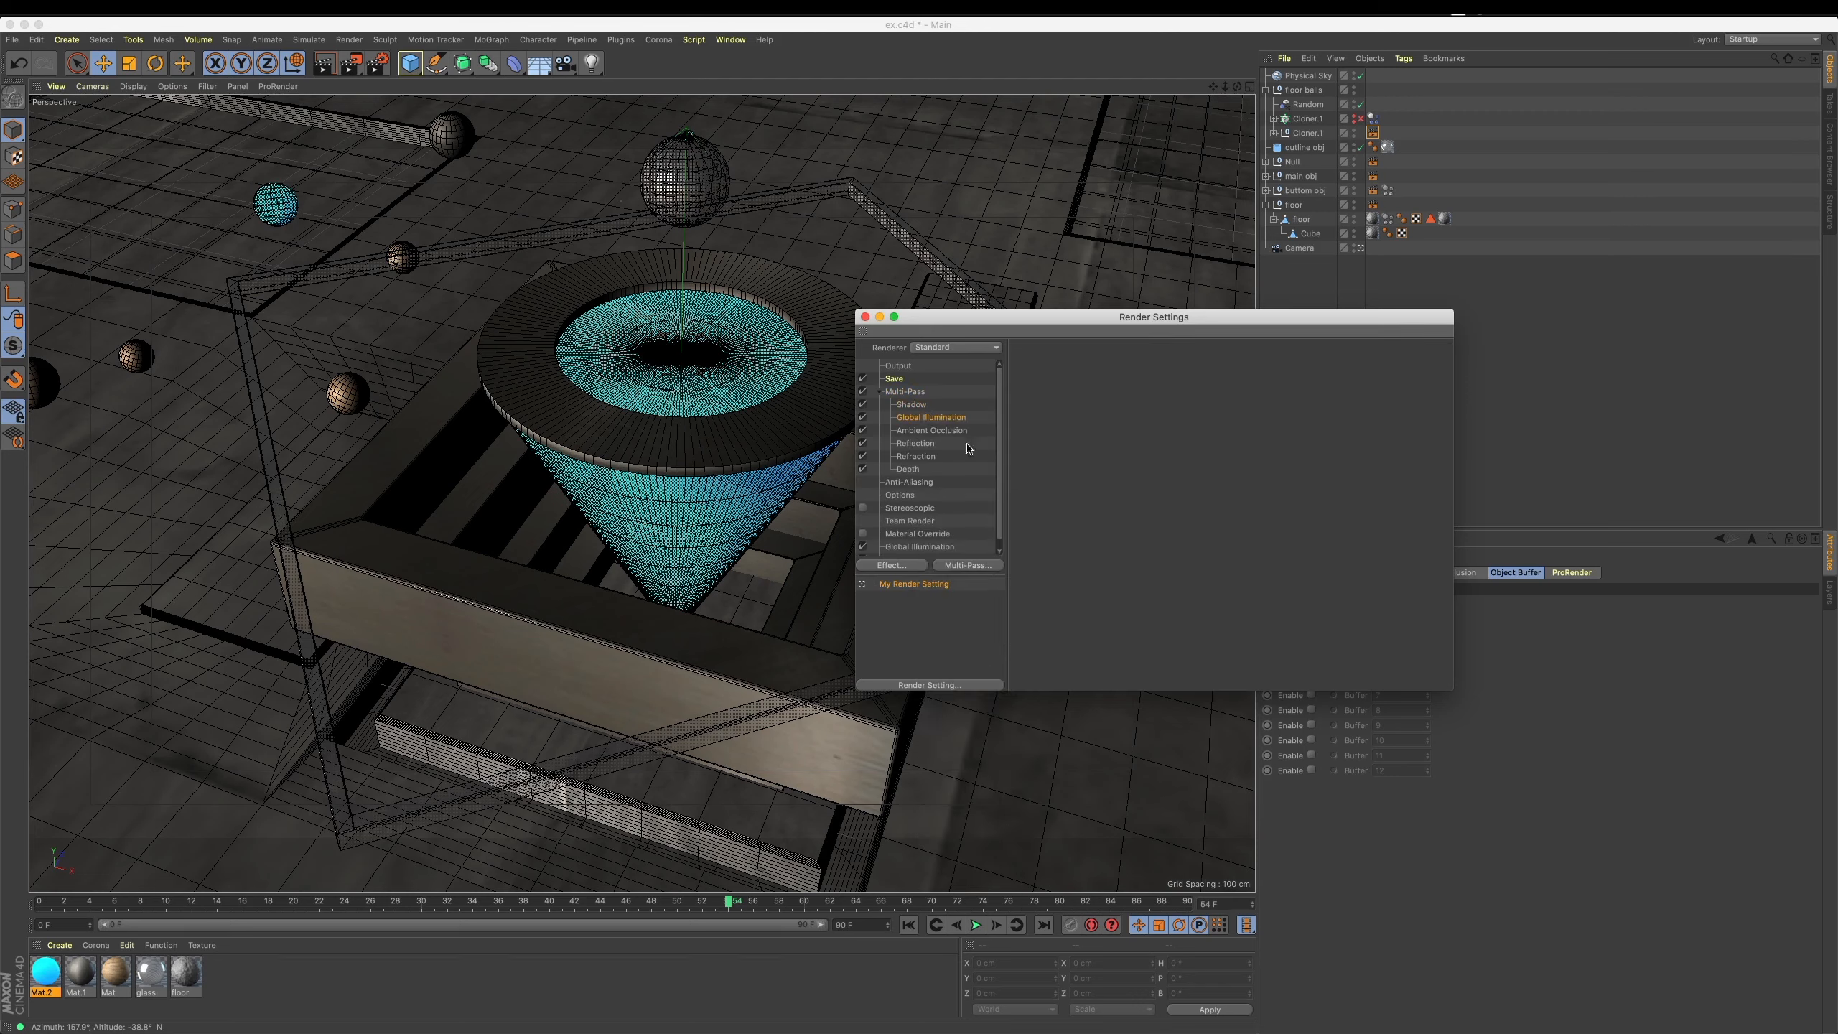
click(918, 443)
click(912, 469)
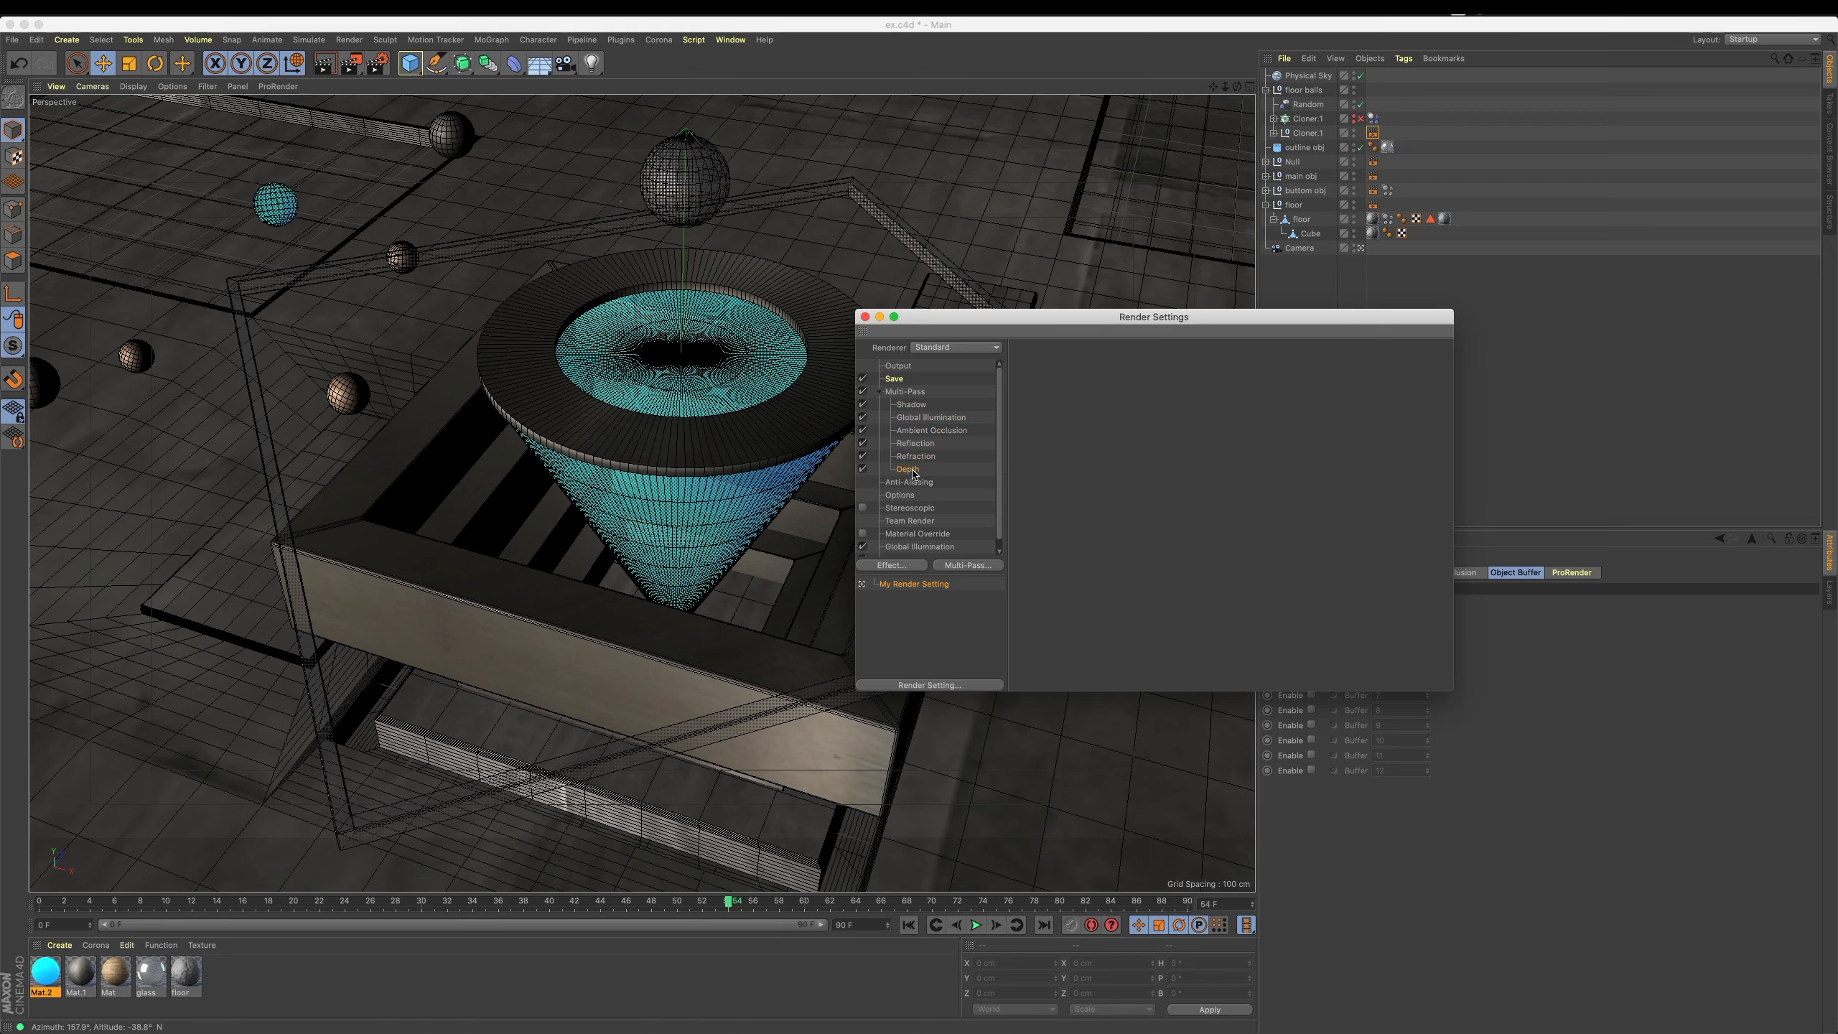
Add five Object Buffer passes to the Multi-Pass render settings.
click(912, 394)
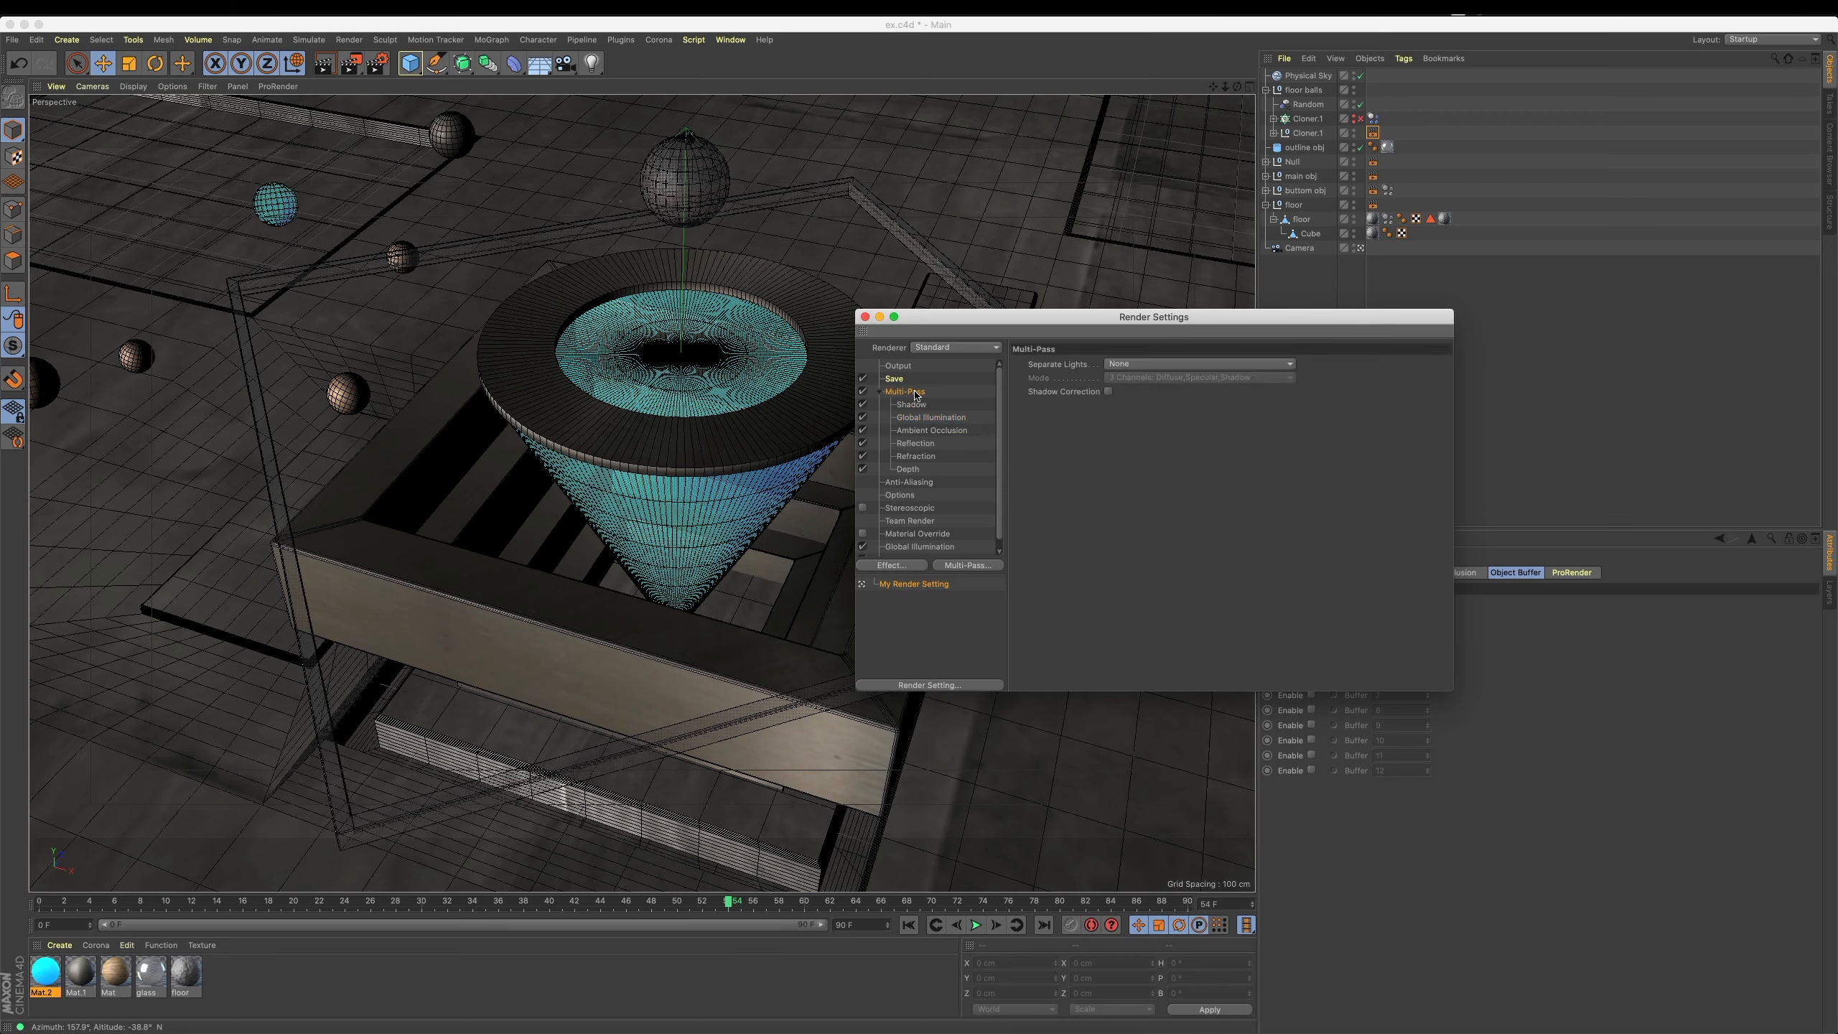
right_click(916, 395)
click(970, 499)
right_click(914, 397)
click(945, 503)
right_click(914, 395)
click(974, 503)
right_click(914, 395)
click(975, 503)
right_click(914, 395)
click(944, 503)
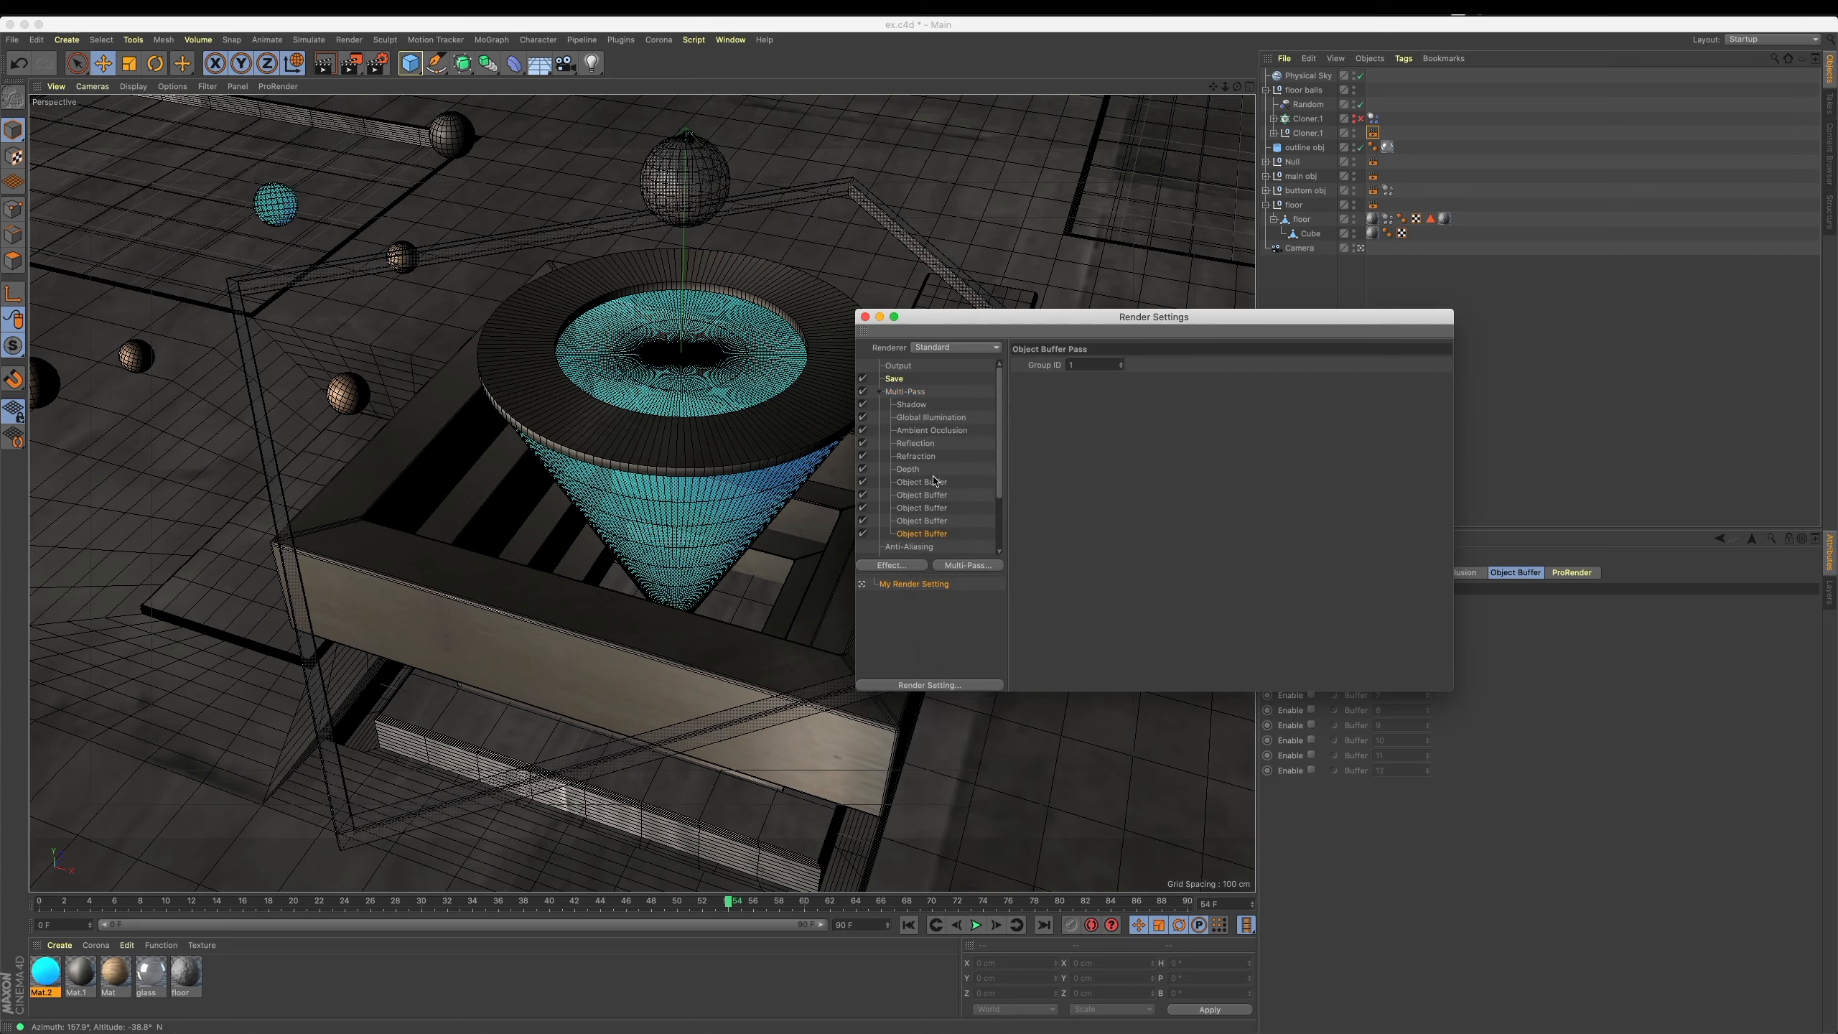
Set the Group IDs of the second to fifth Object Buffer passes to 2, 3, 4 and 5.
click(1071, 364)
text(2)
key(Return)
click(941, 507)
click(1114, 364)
text(3)
key(Return)
text(4)
key(Return)
click(939, 533)
click(1100, 364)
text(5)
key(Return)
Close the render settings and start rendering to the Picture Viewer.
click(865, 317)
click(352, 68)
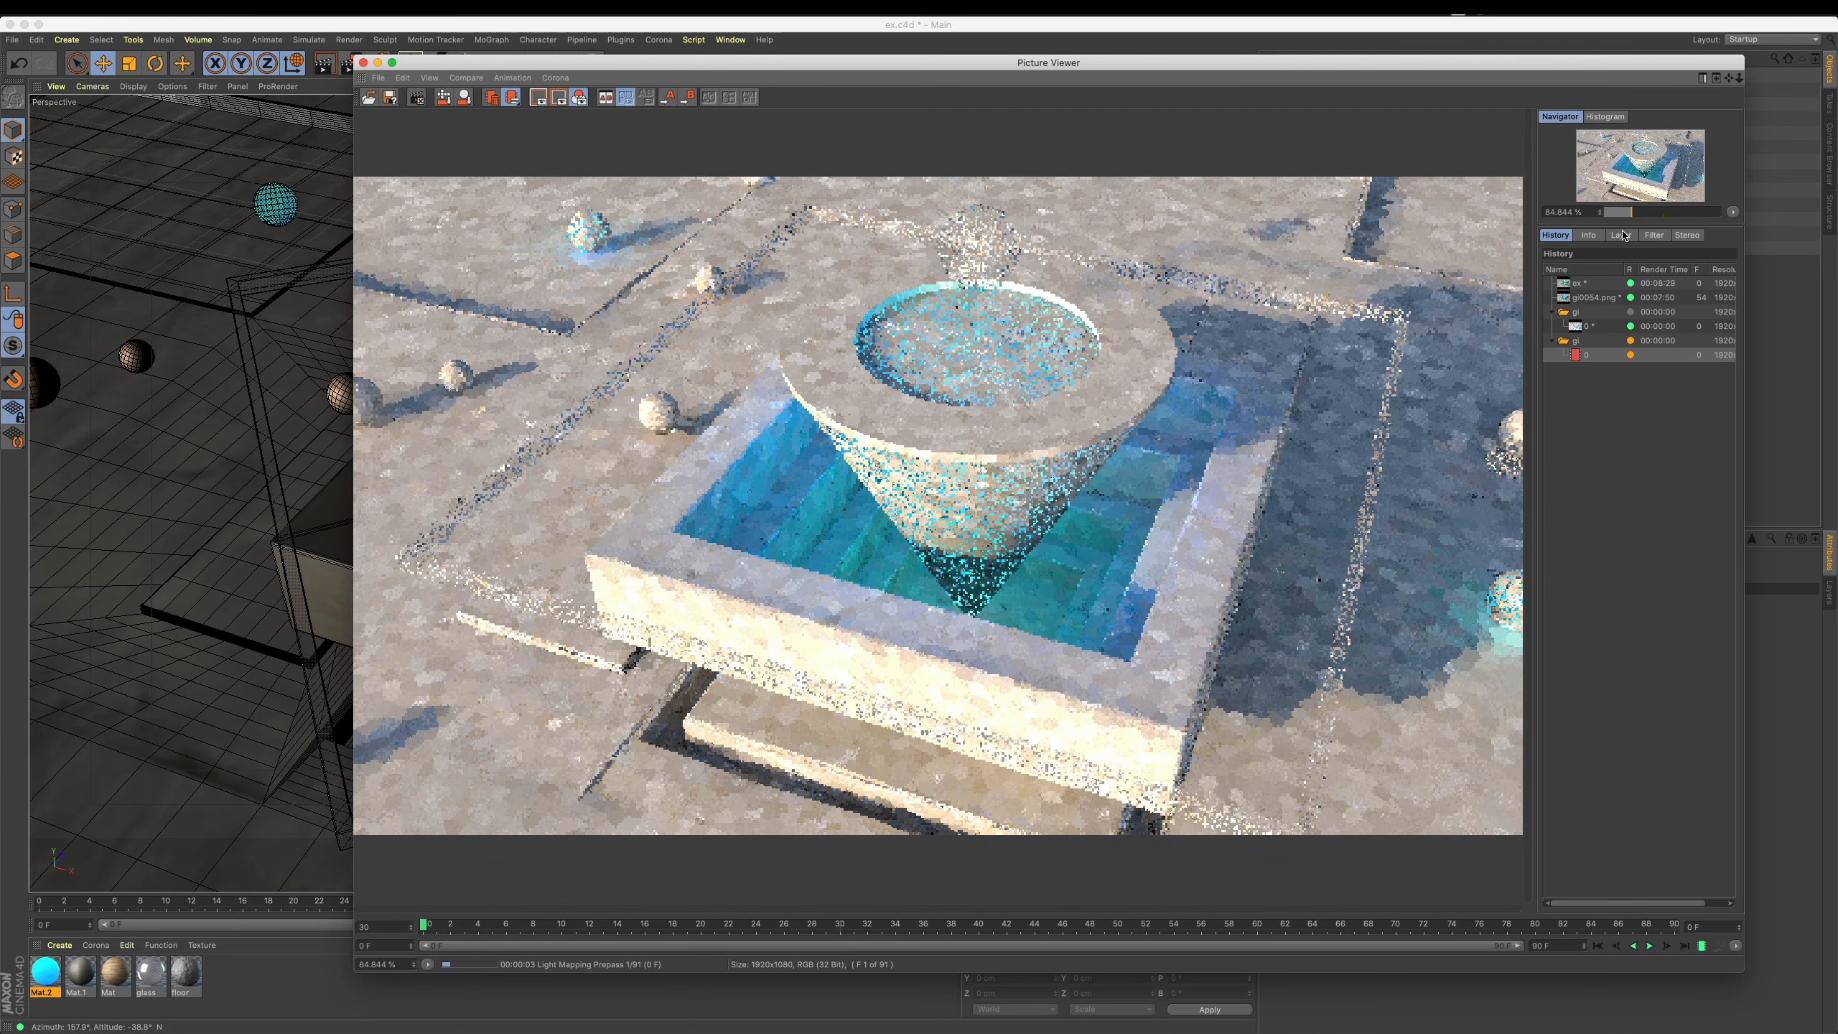
Inspect the Refraction, Reflection and Ambient Occlusion layers of the running render, and return to the full image and render history.
click(1621, 236)
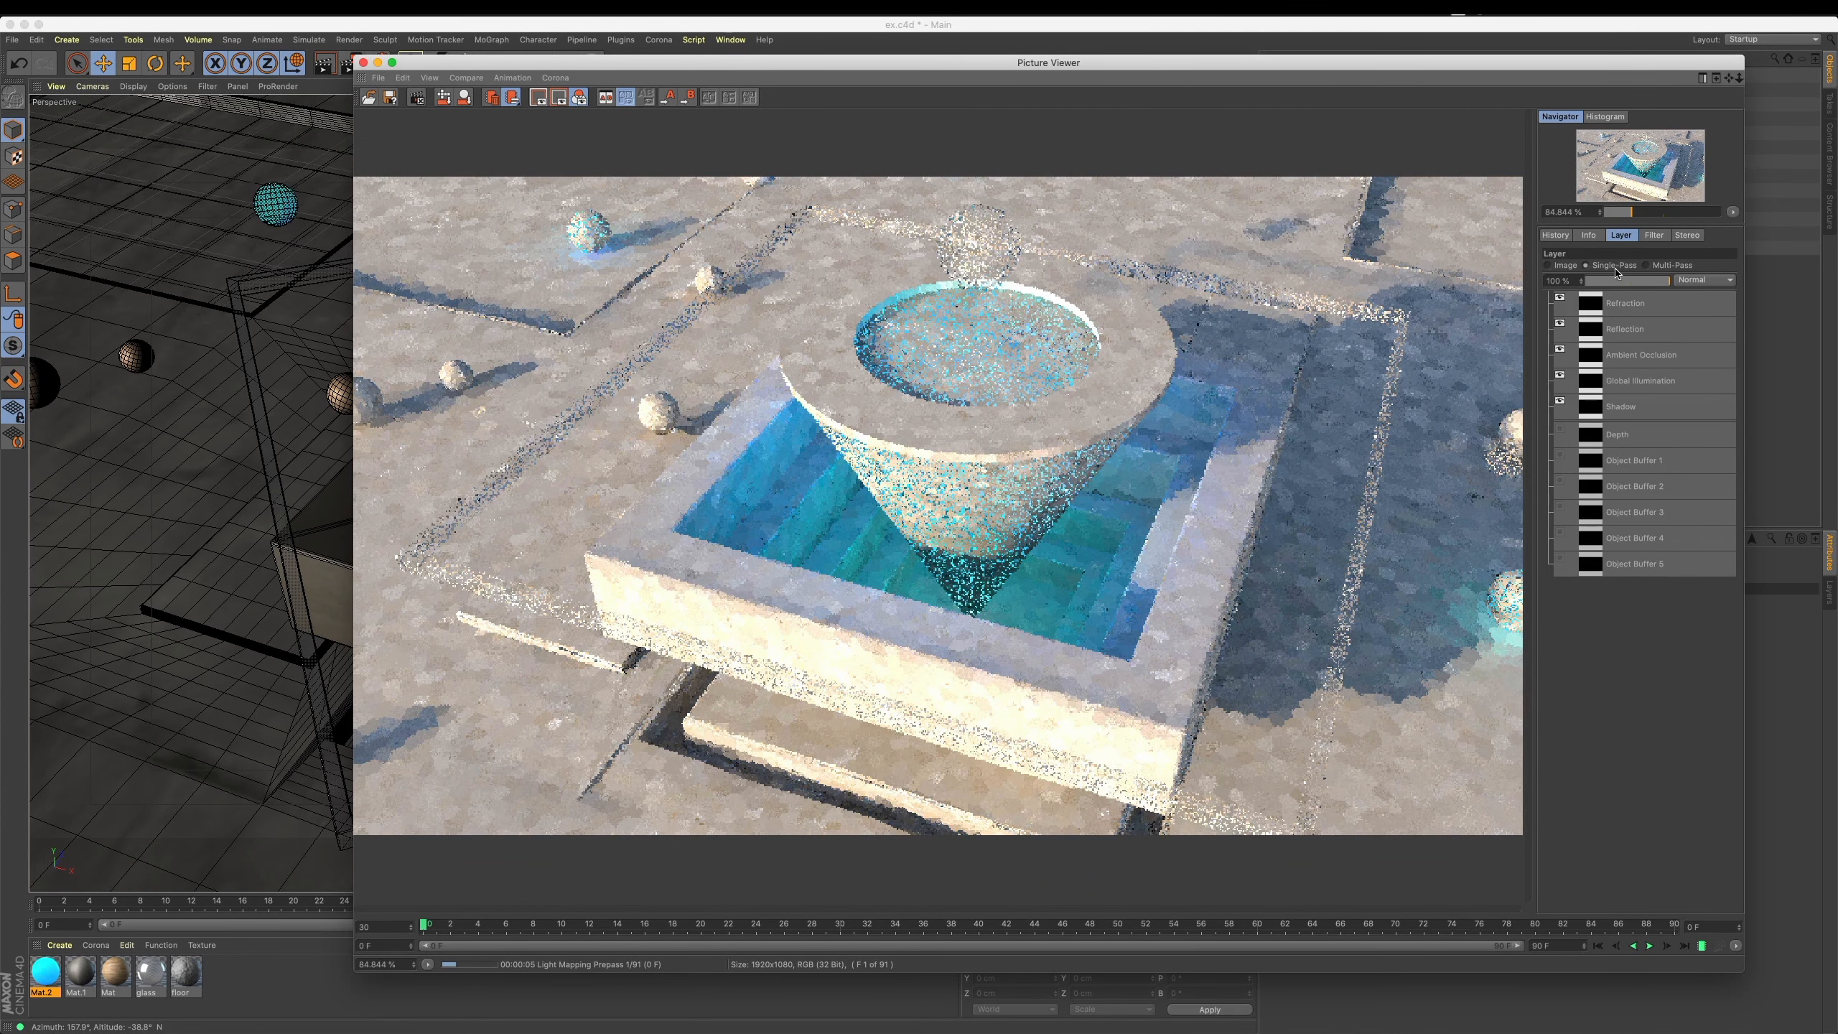
click(1631, 306)
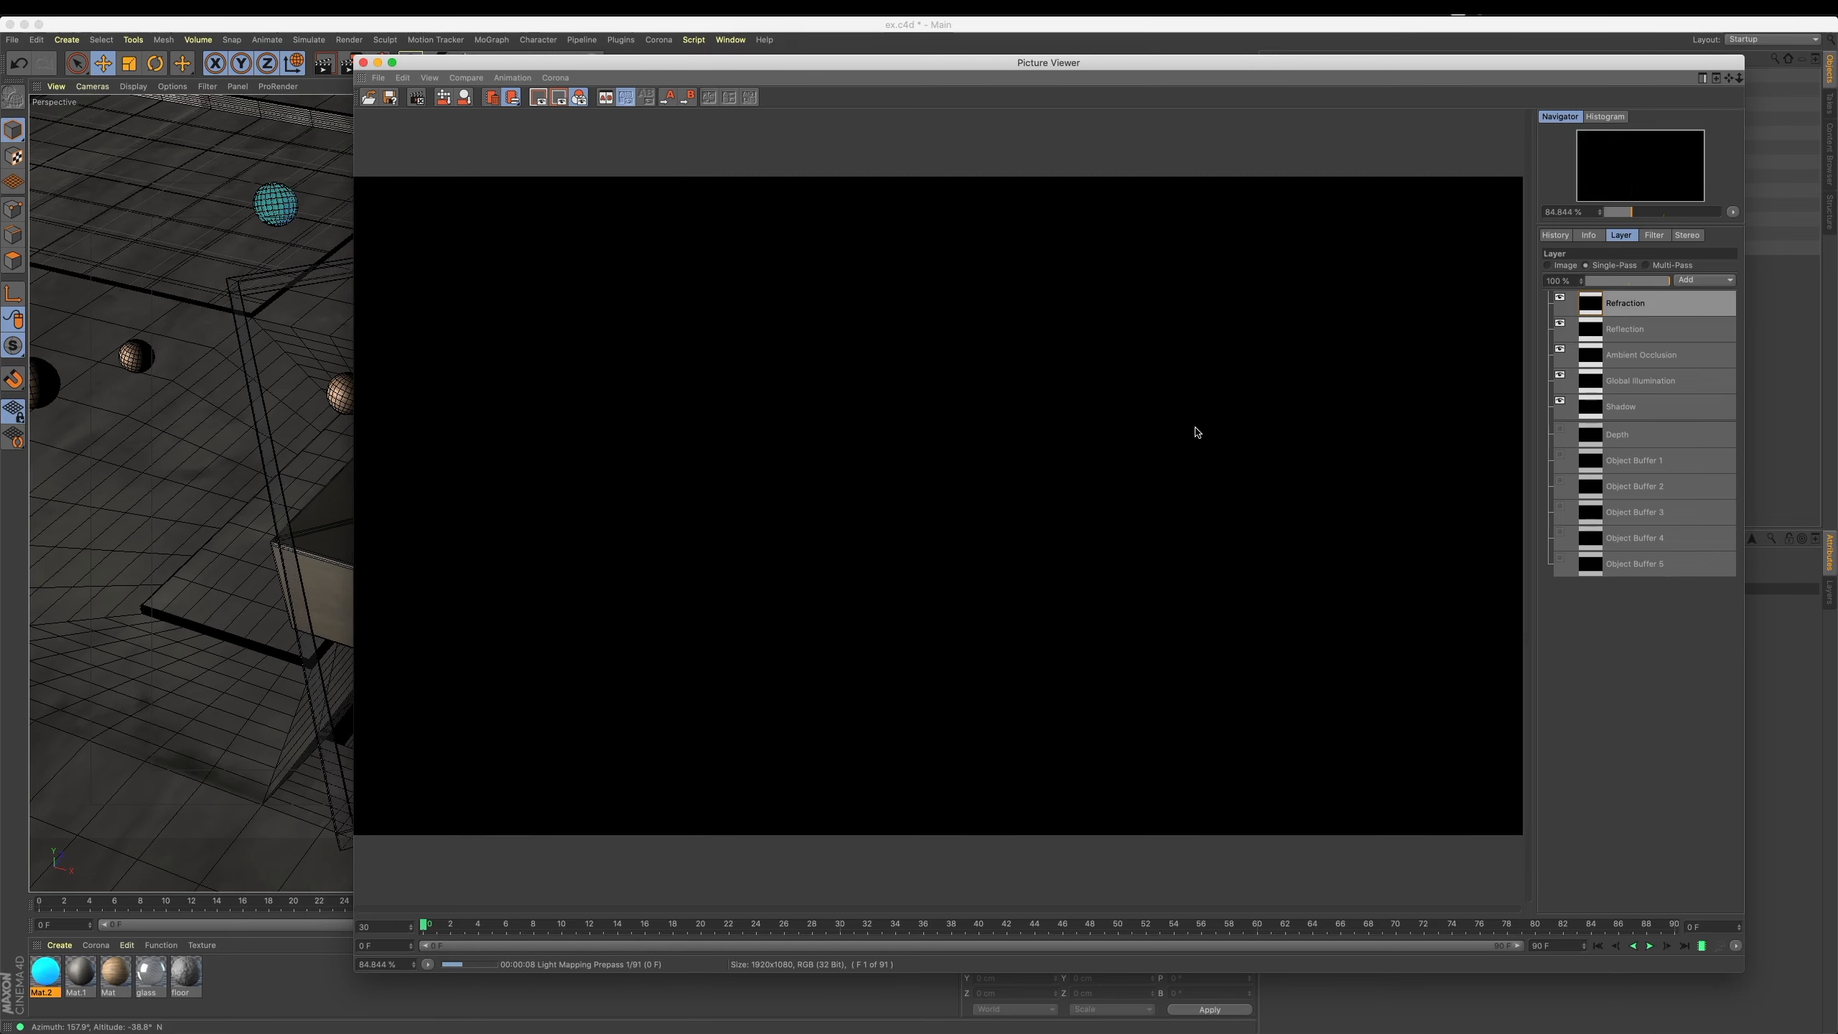
scroll(1196, 433, down, 3)
scroll(1196, 433, up, 3)
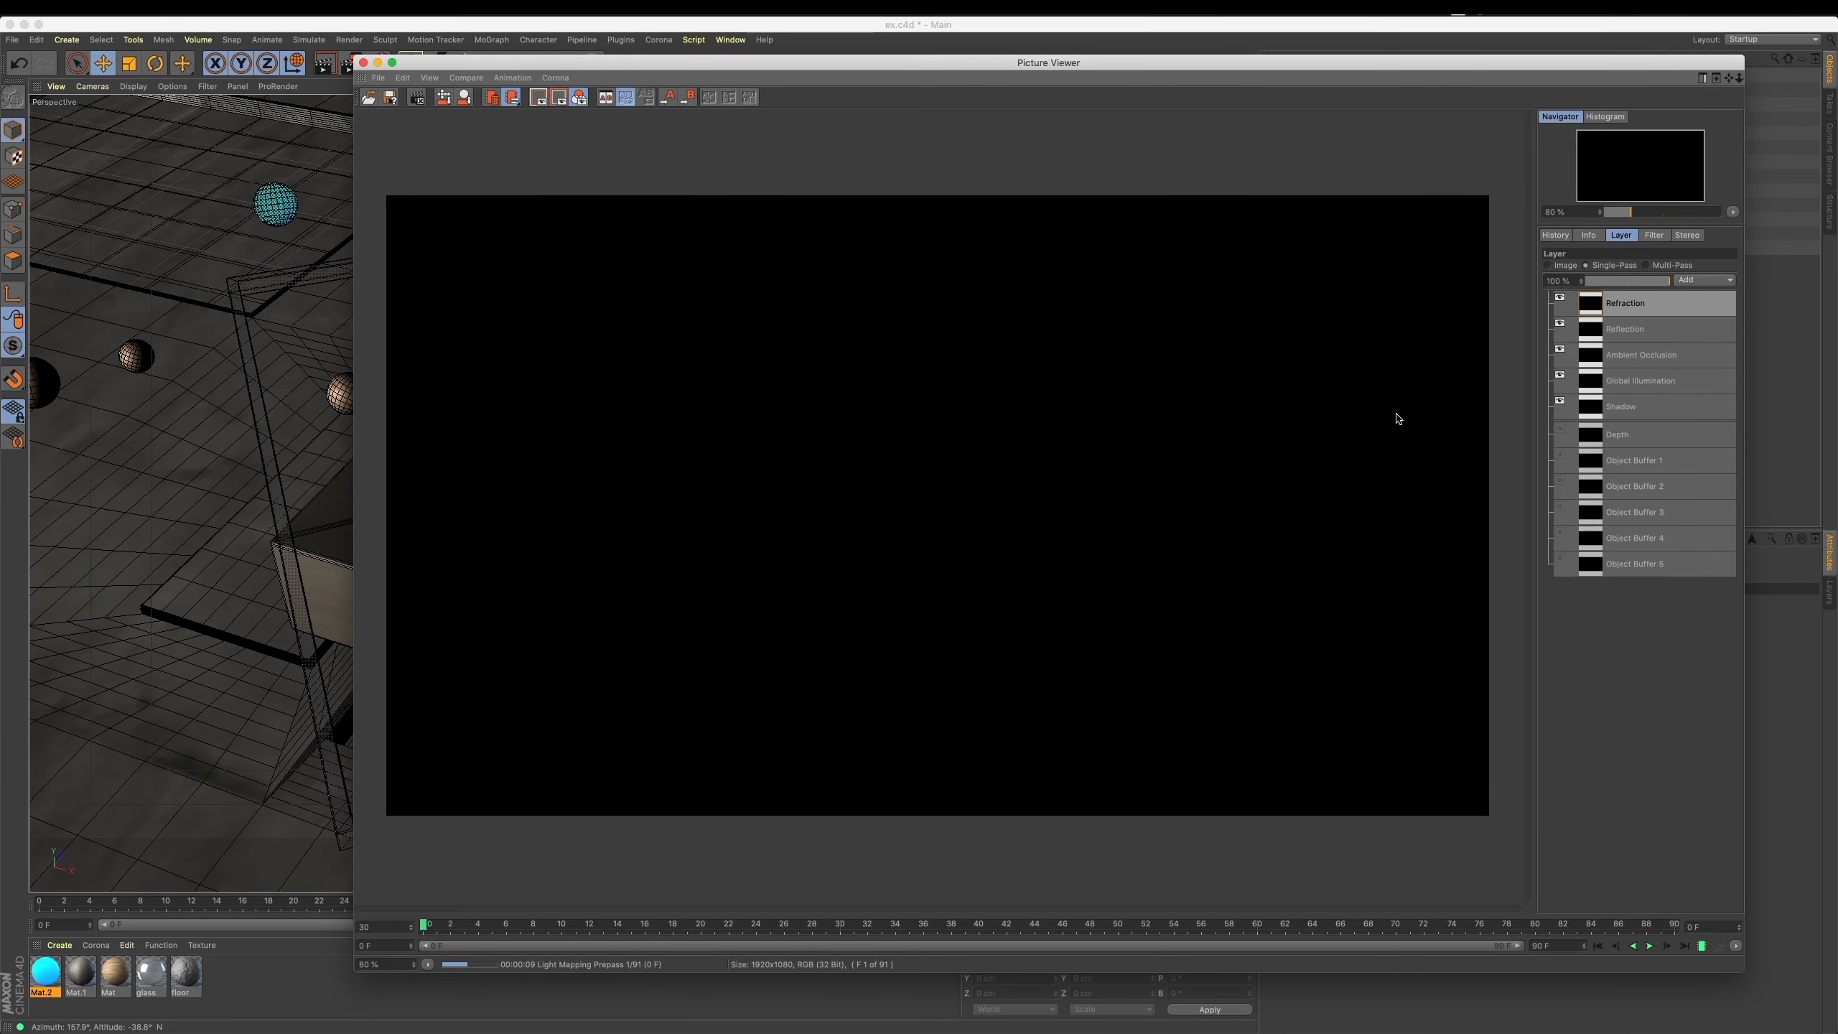
click(1645, 332)
click(1637, 363)
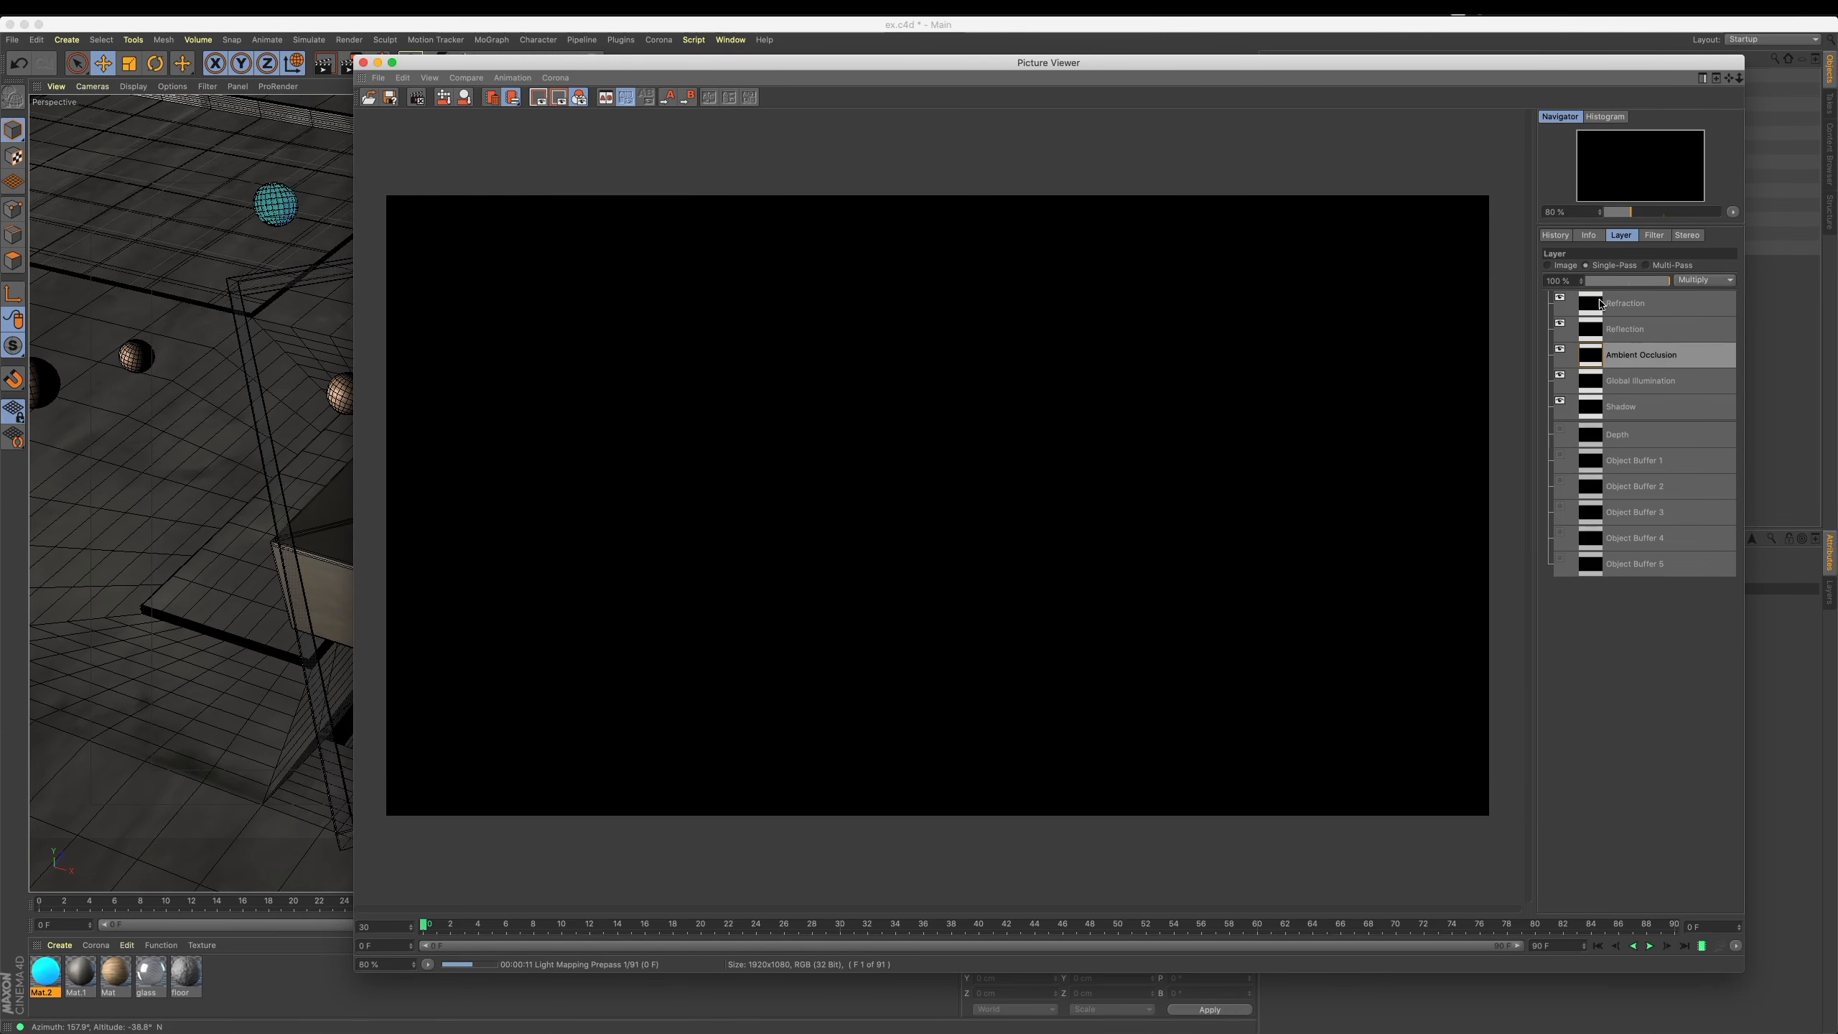
click(1562, 267)
click(1560, 237)
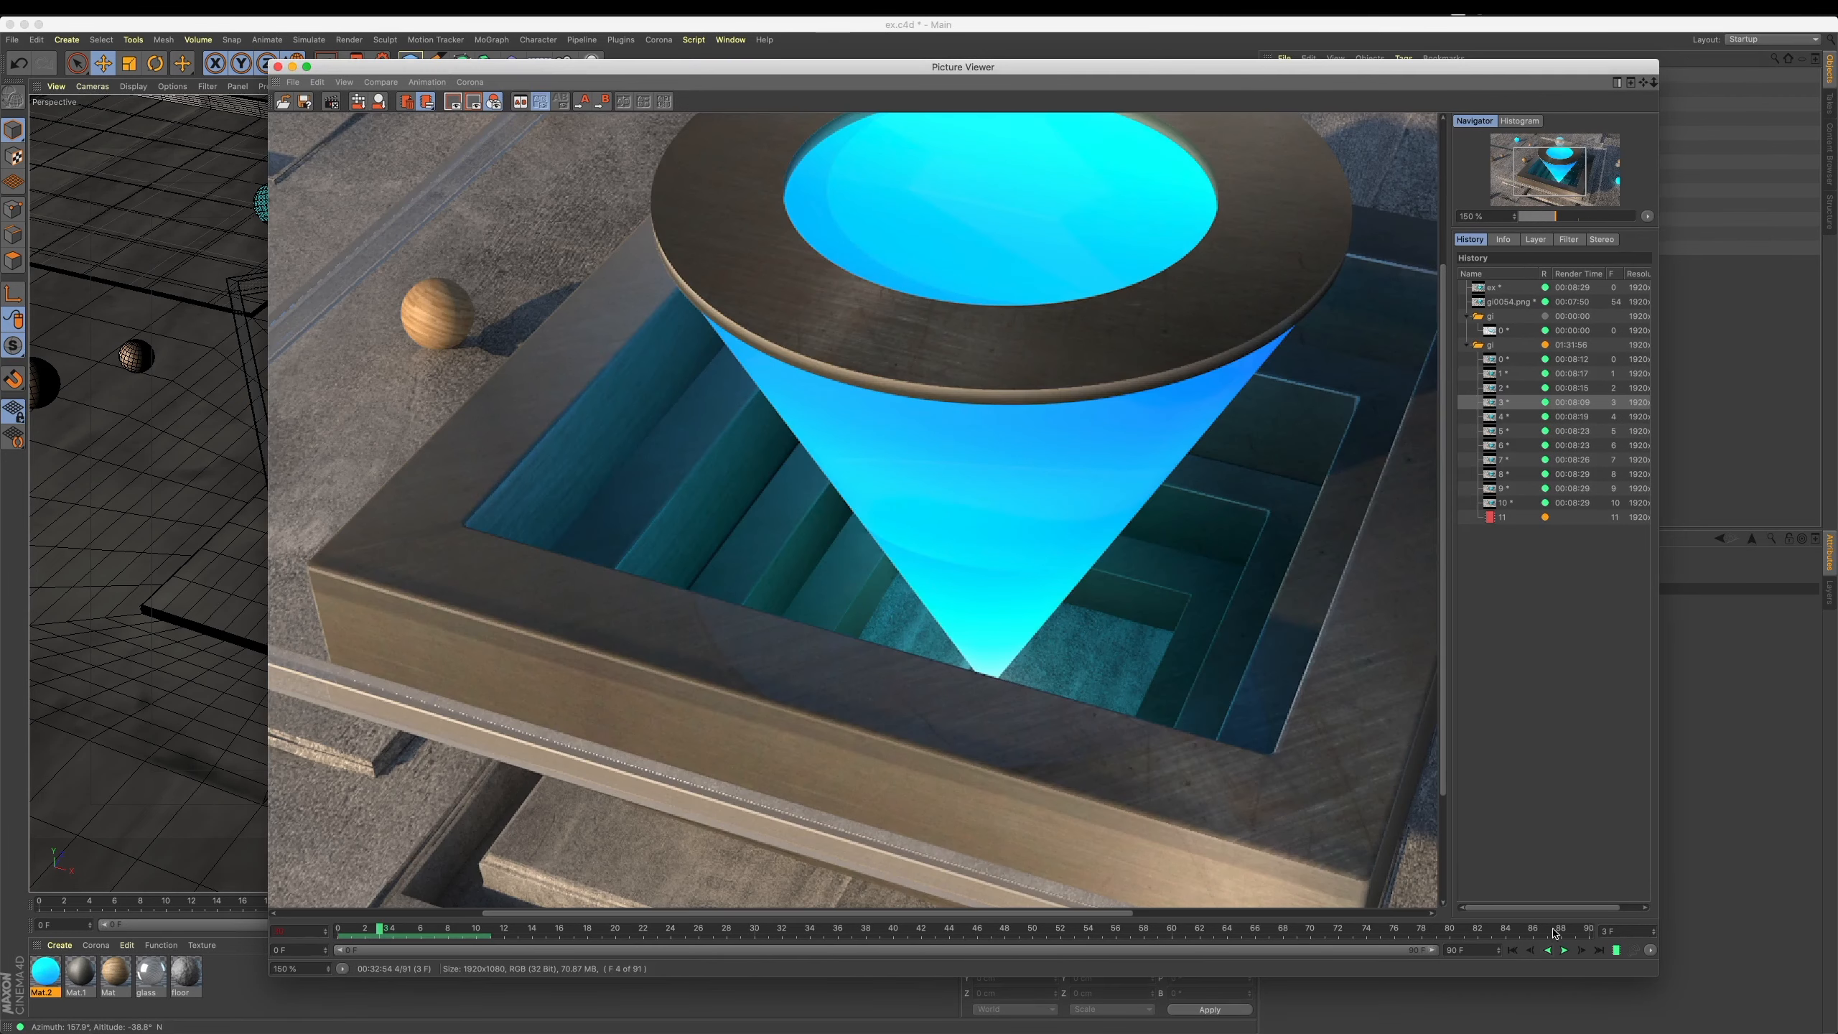
Play the rendered frames from frame 0 and examine the pool steps and cone tip up close for flicker.
drag(500, 936, 338, 932)
click(1565, 951)
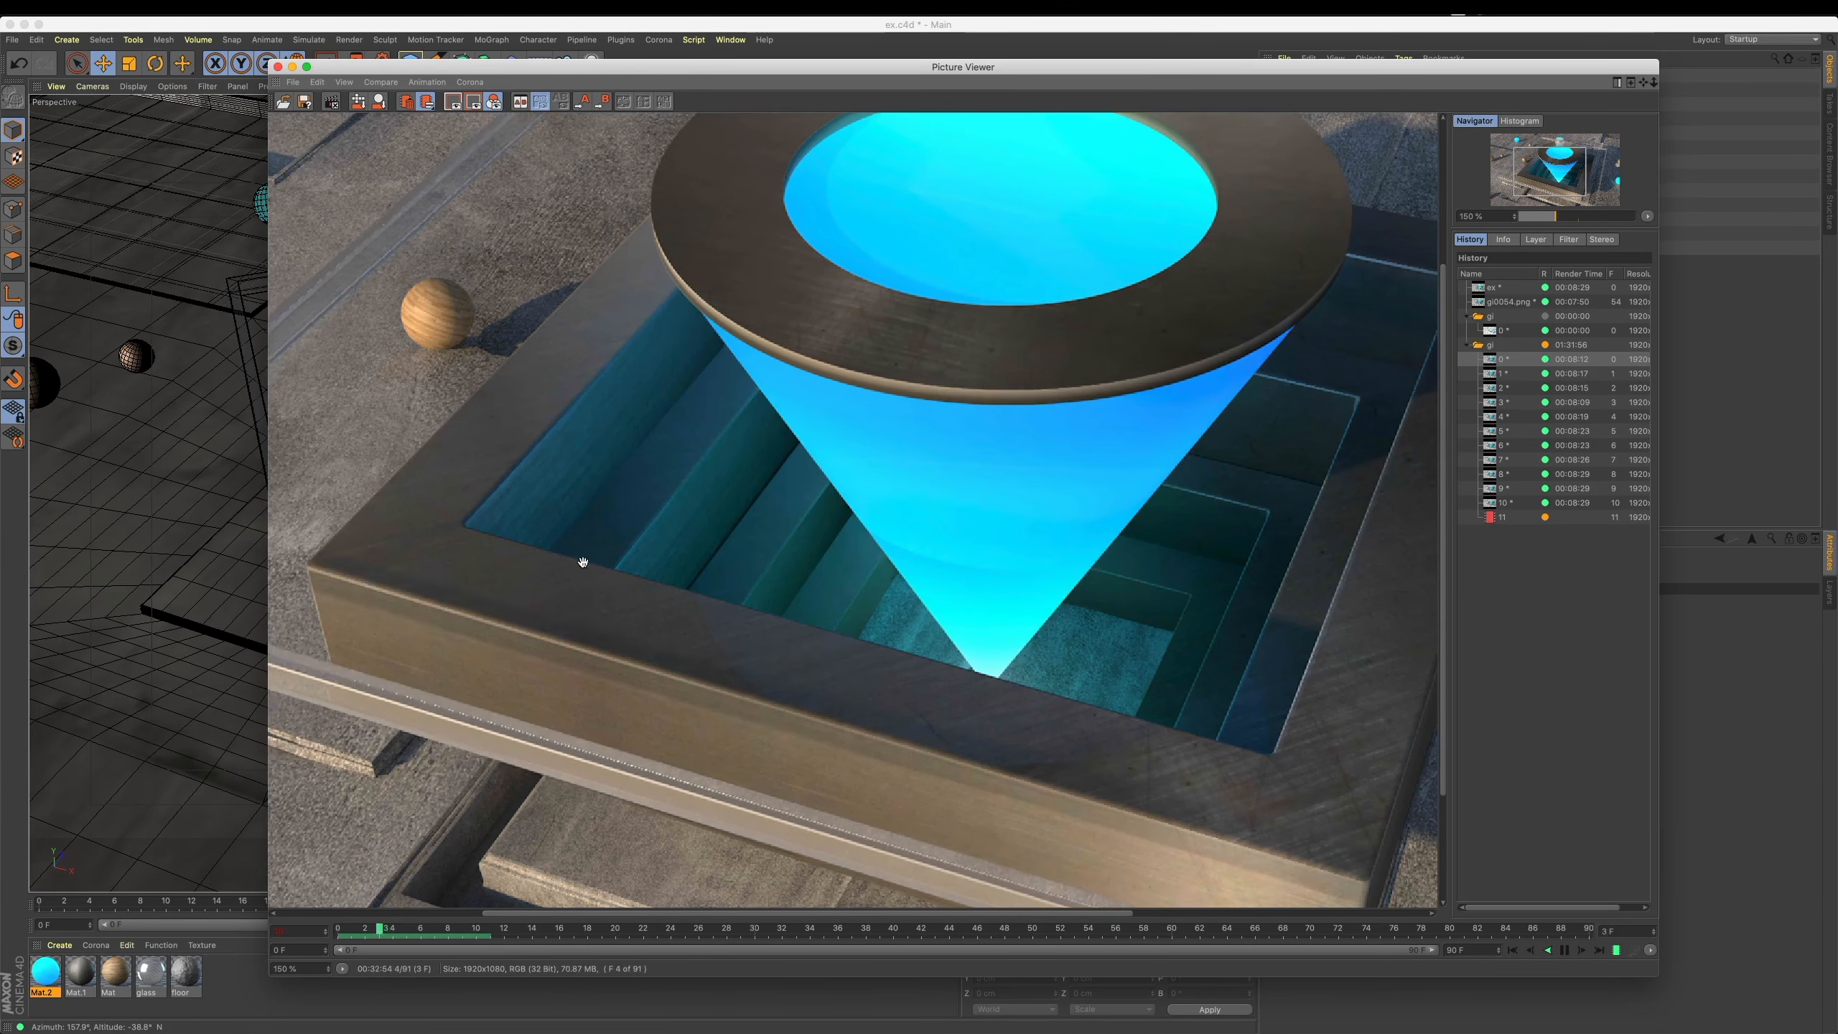
scroll(600, 554, up, 2)
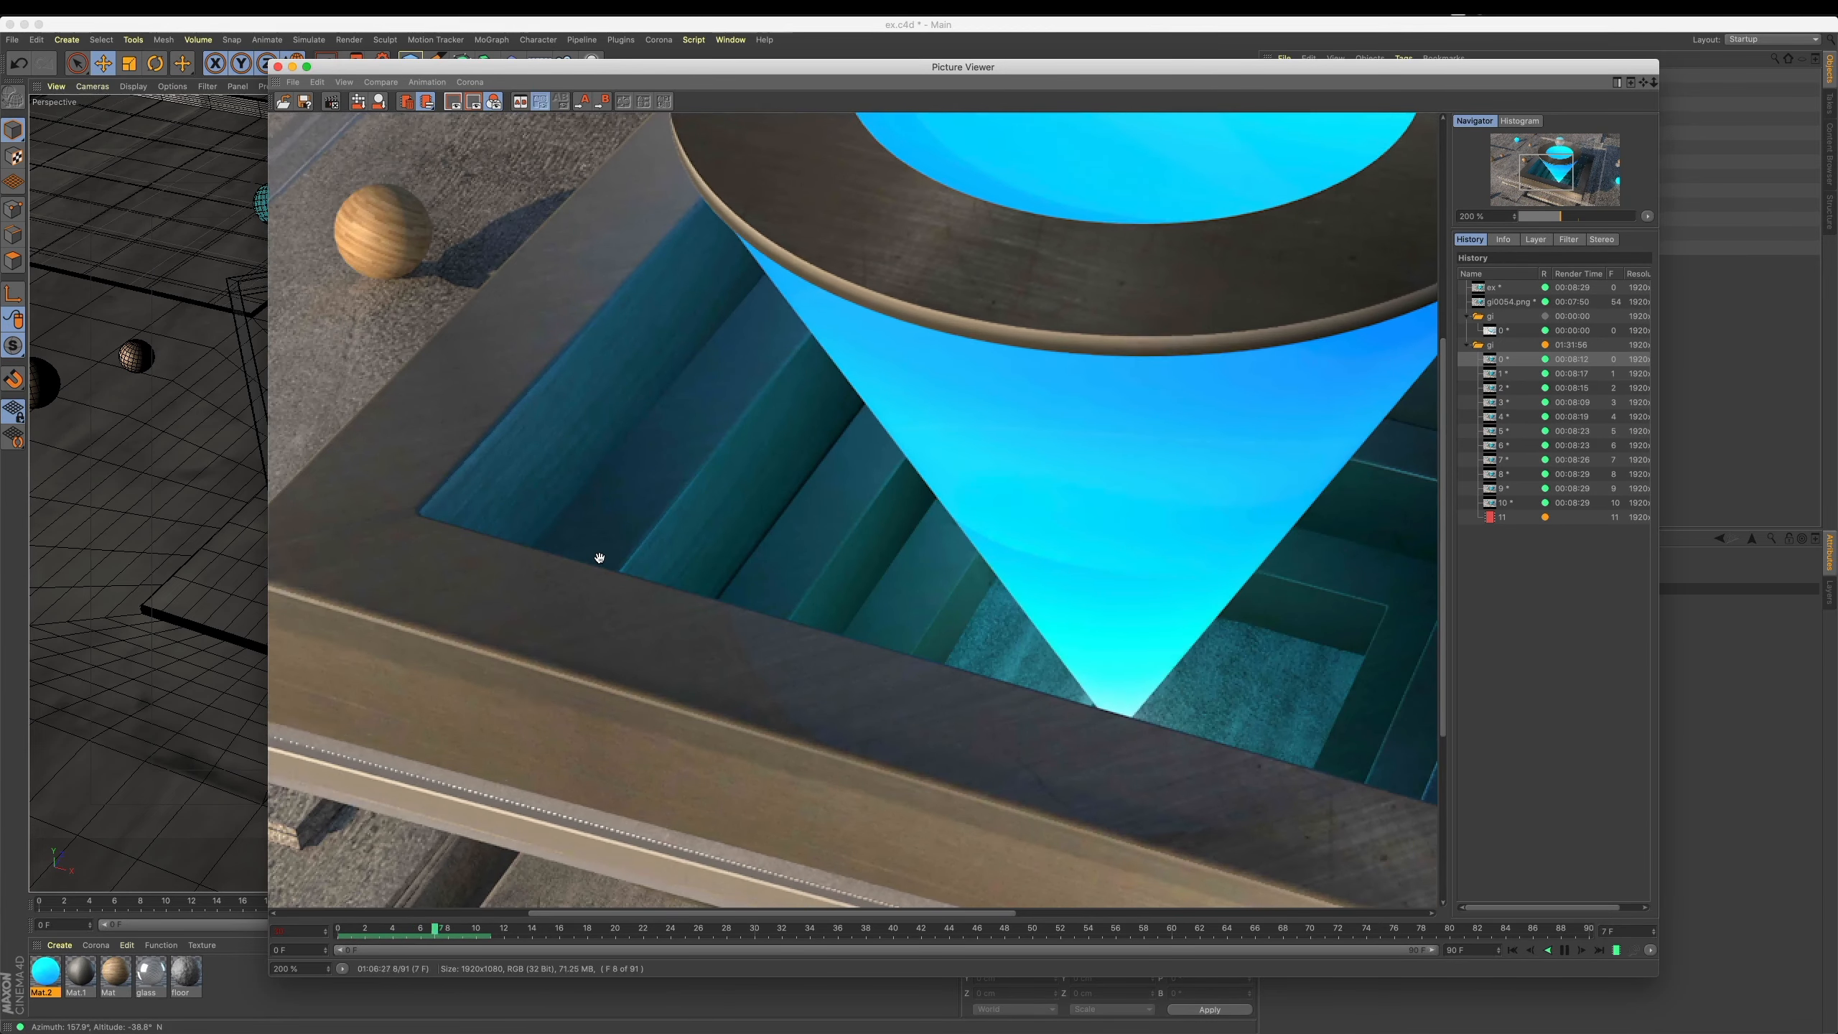
scroll(599, 554, up, 2)
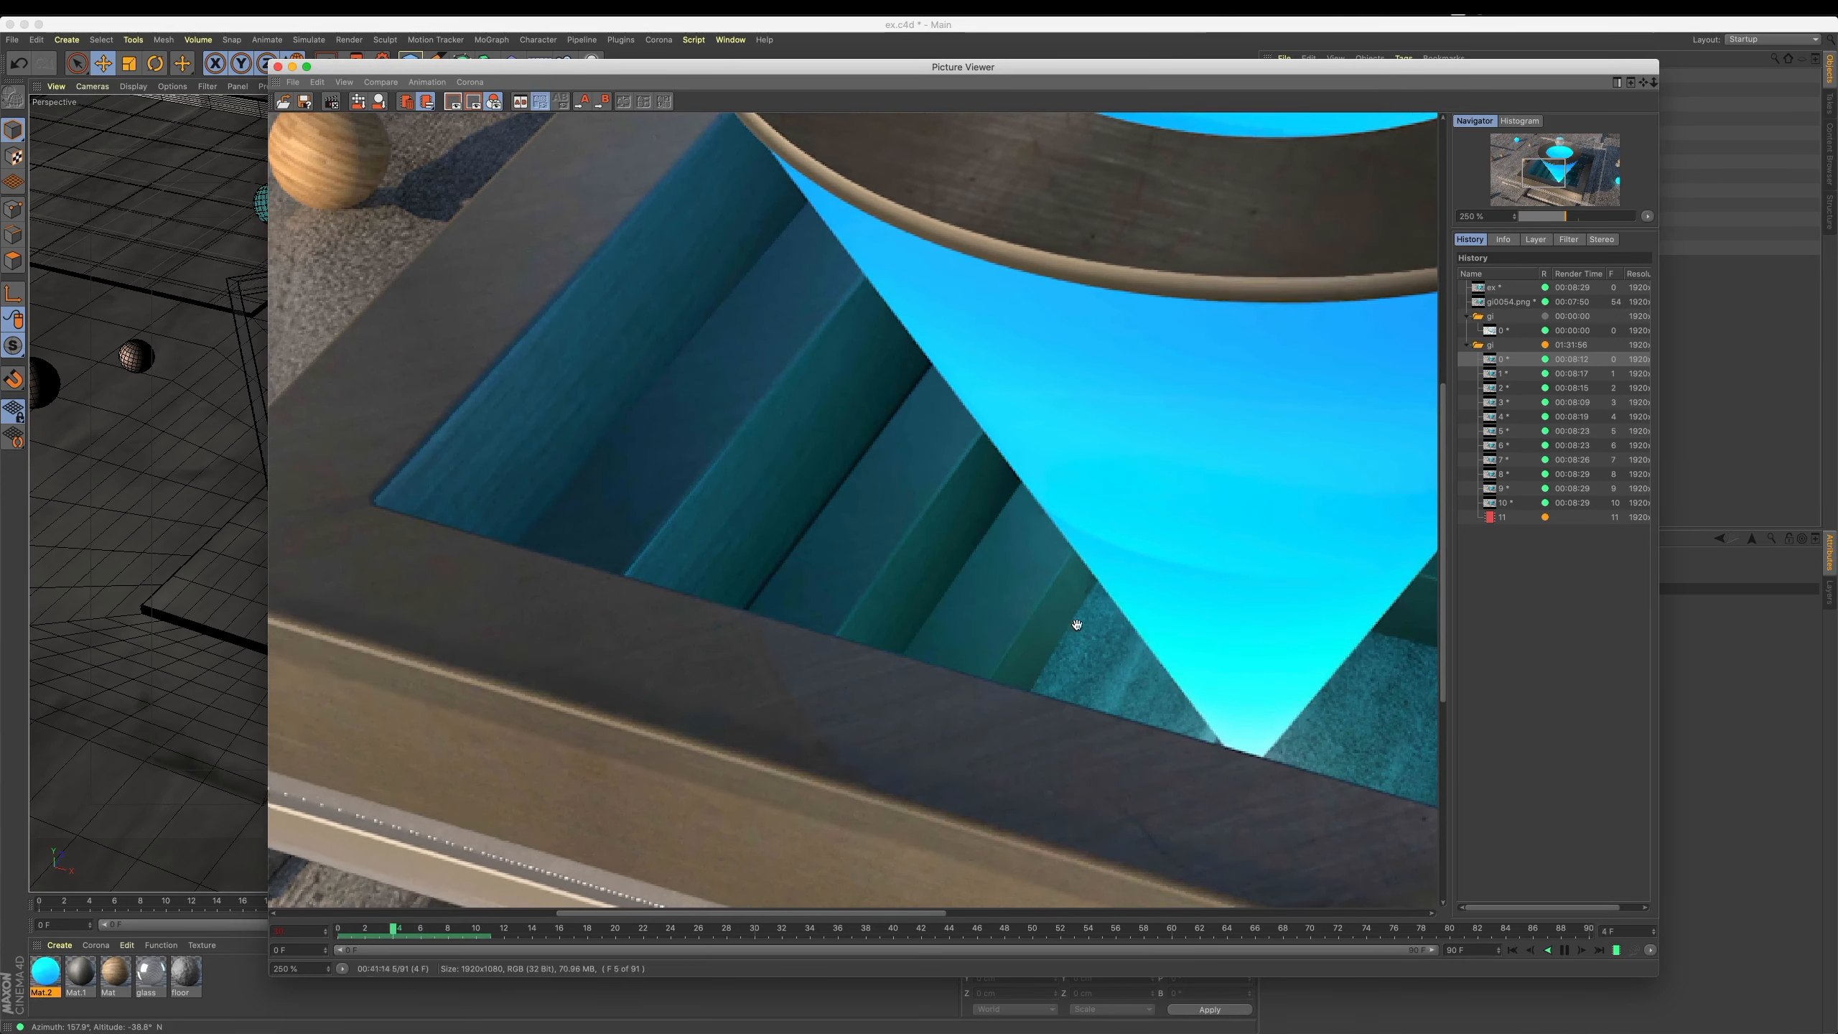
Stop the running render and close the Picture Viewer.
key(shift+r)
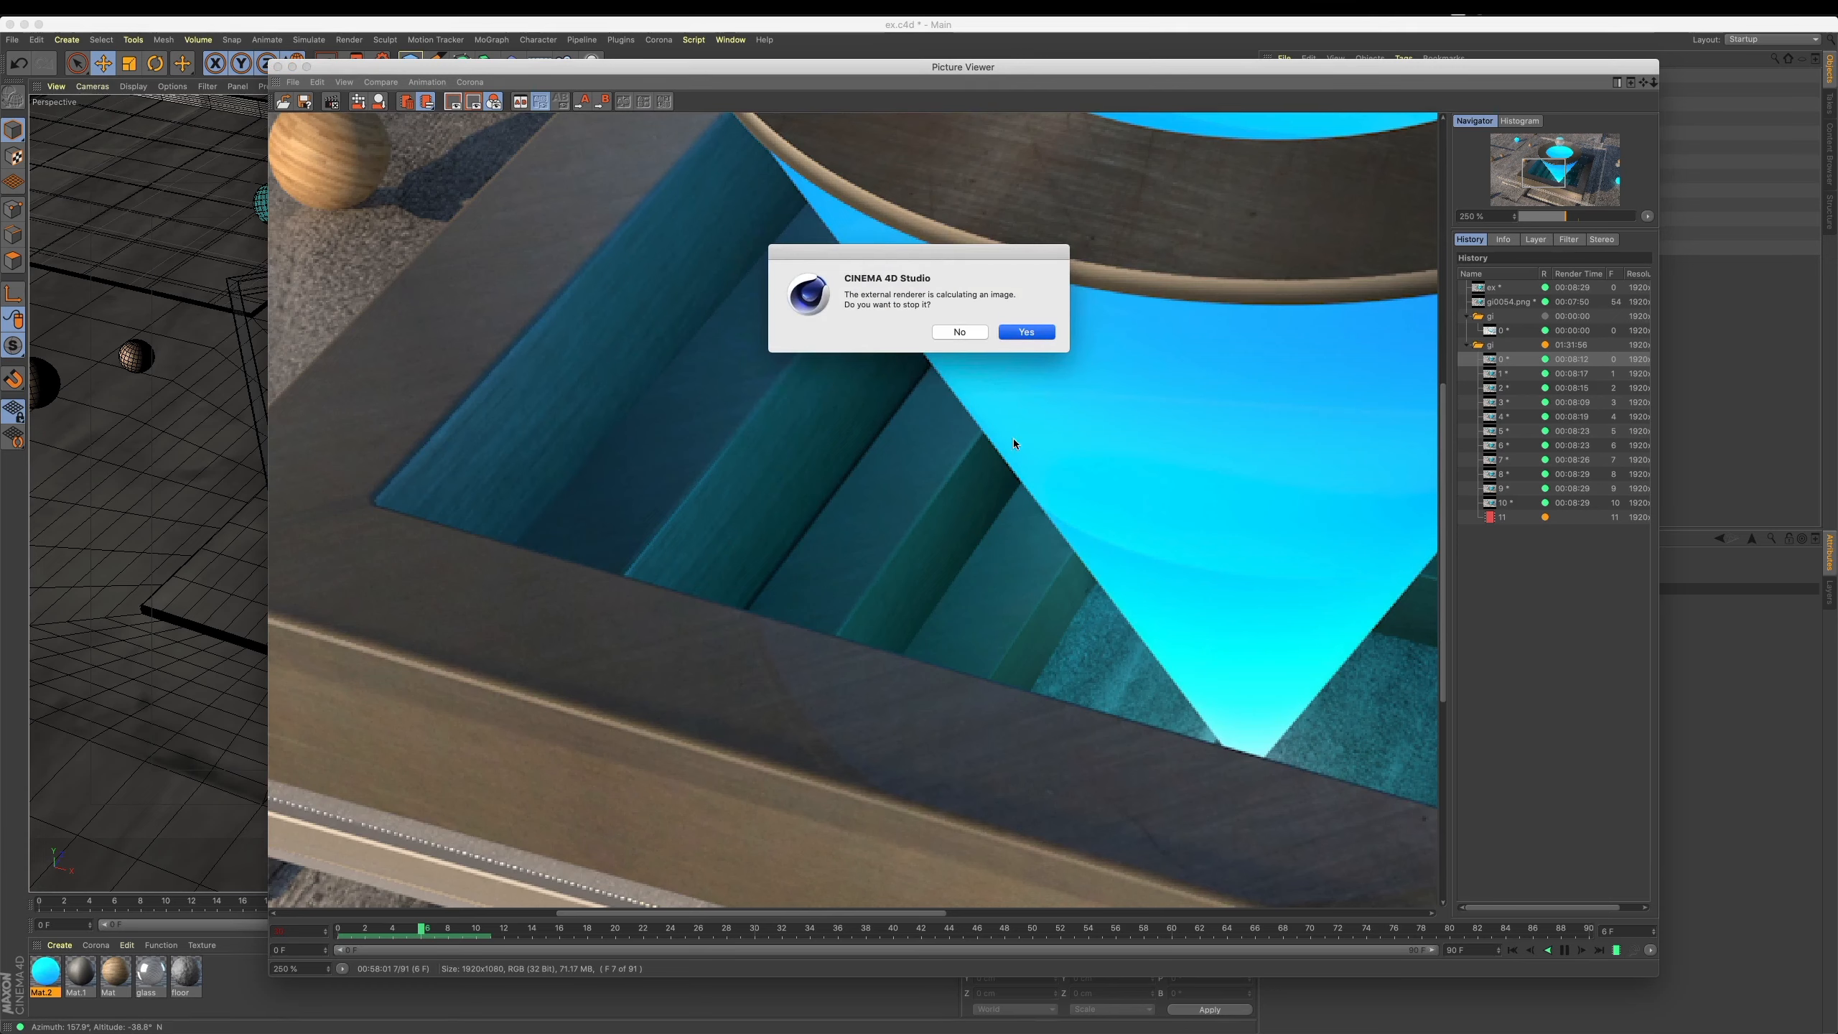
key(Return)
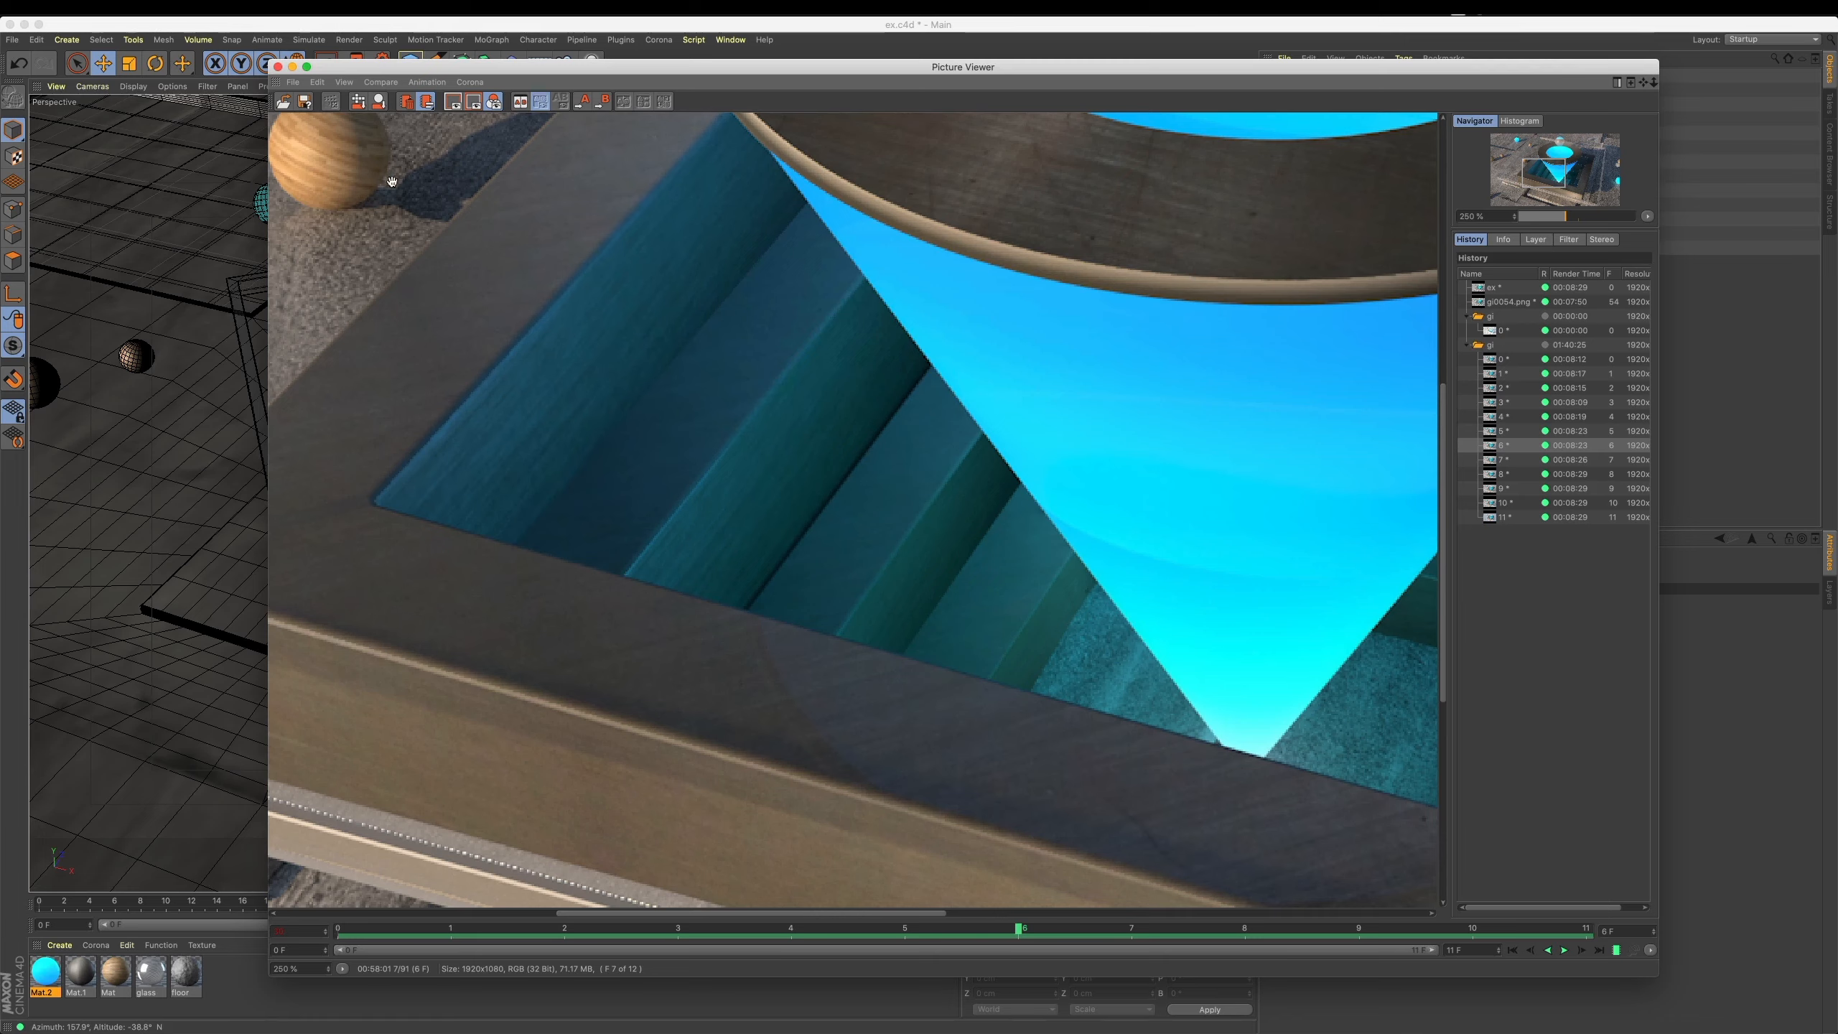
click(279, 68)
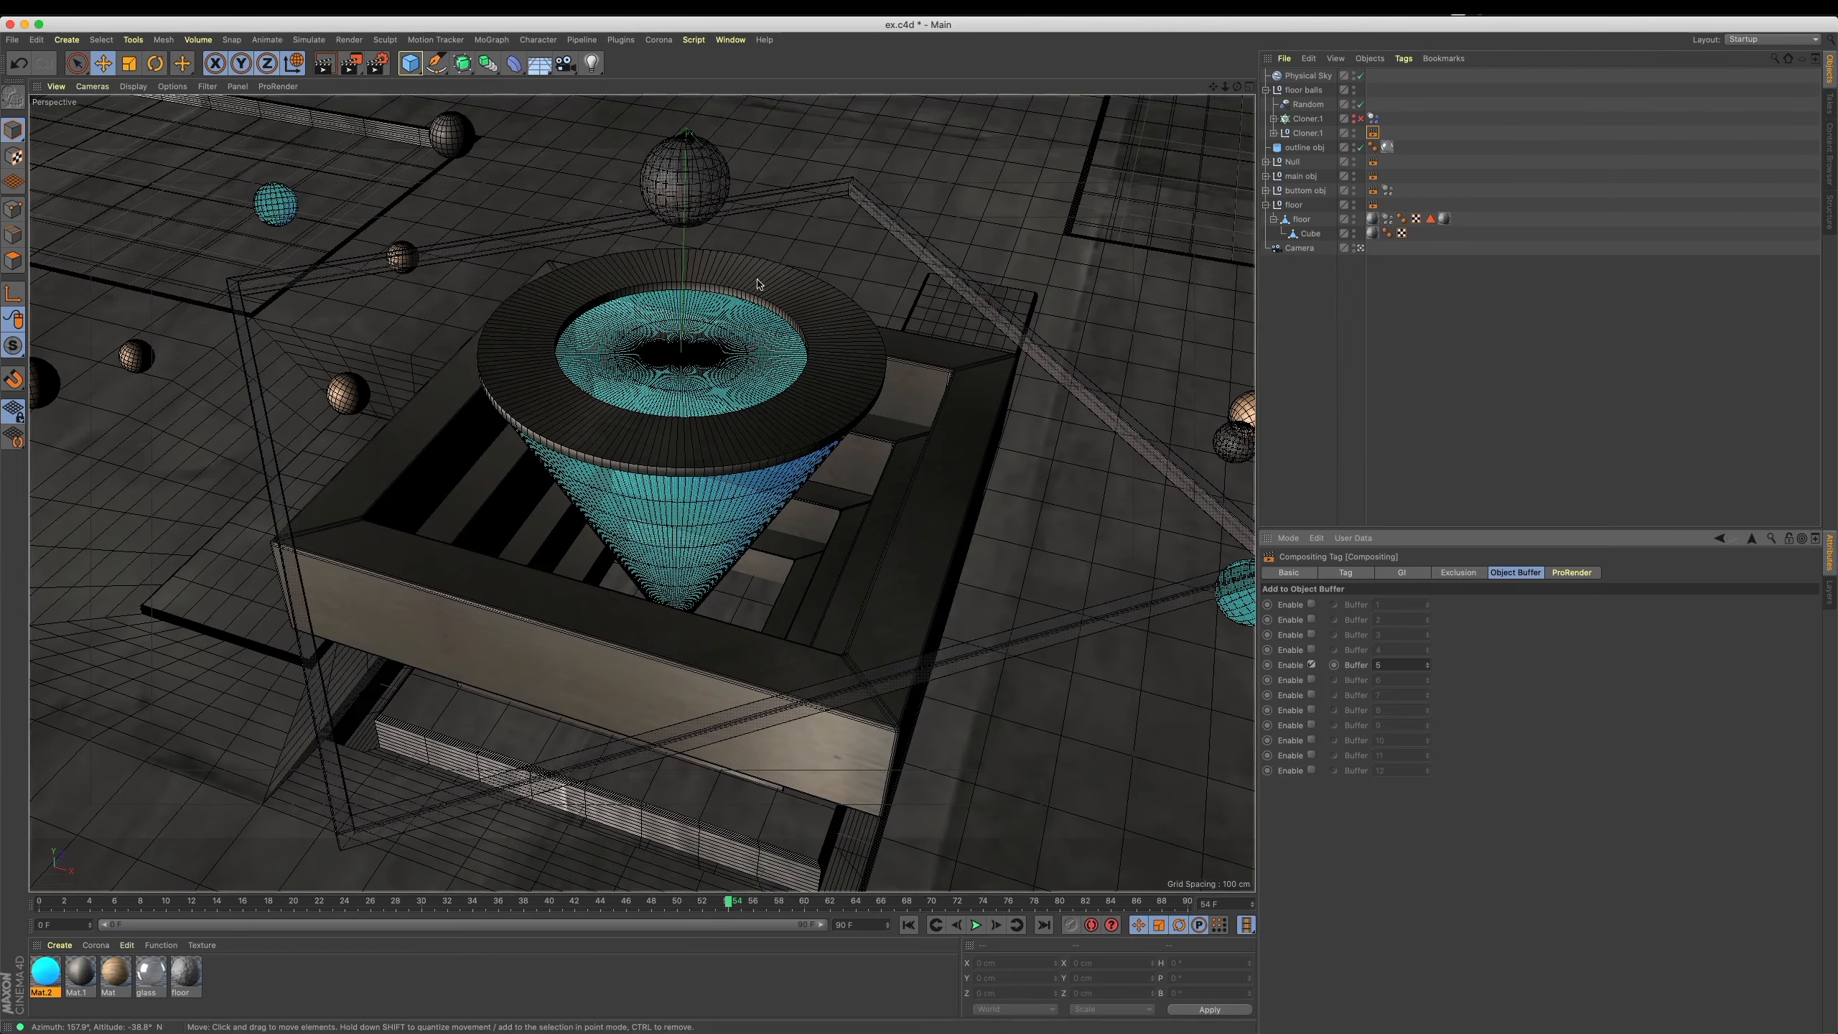
Open the render settings and set Anti-Aliasing to Best.
click(377, 64)
drag(686, 55, 1207, 352)
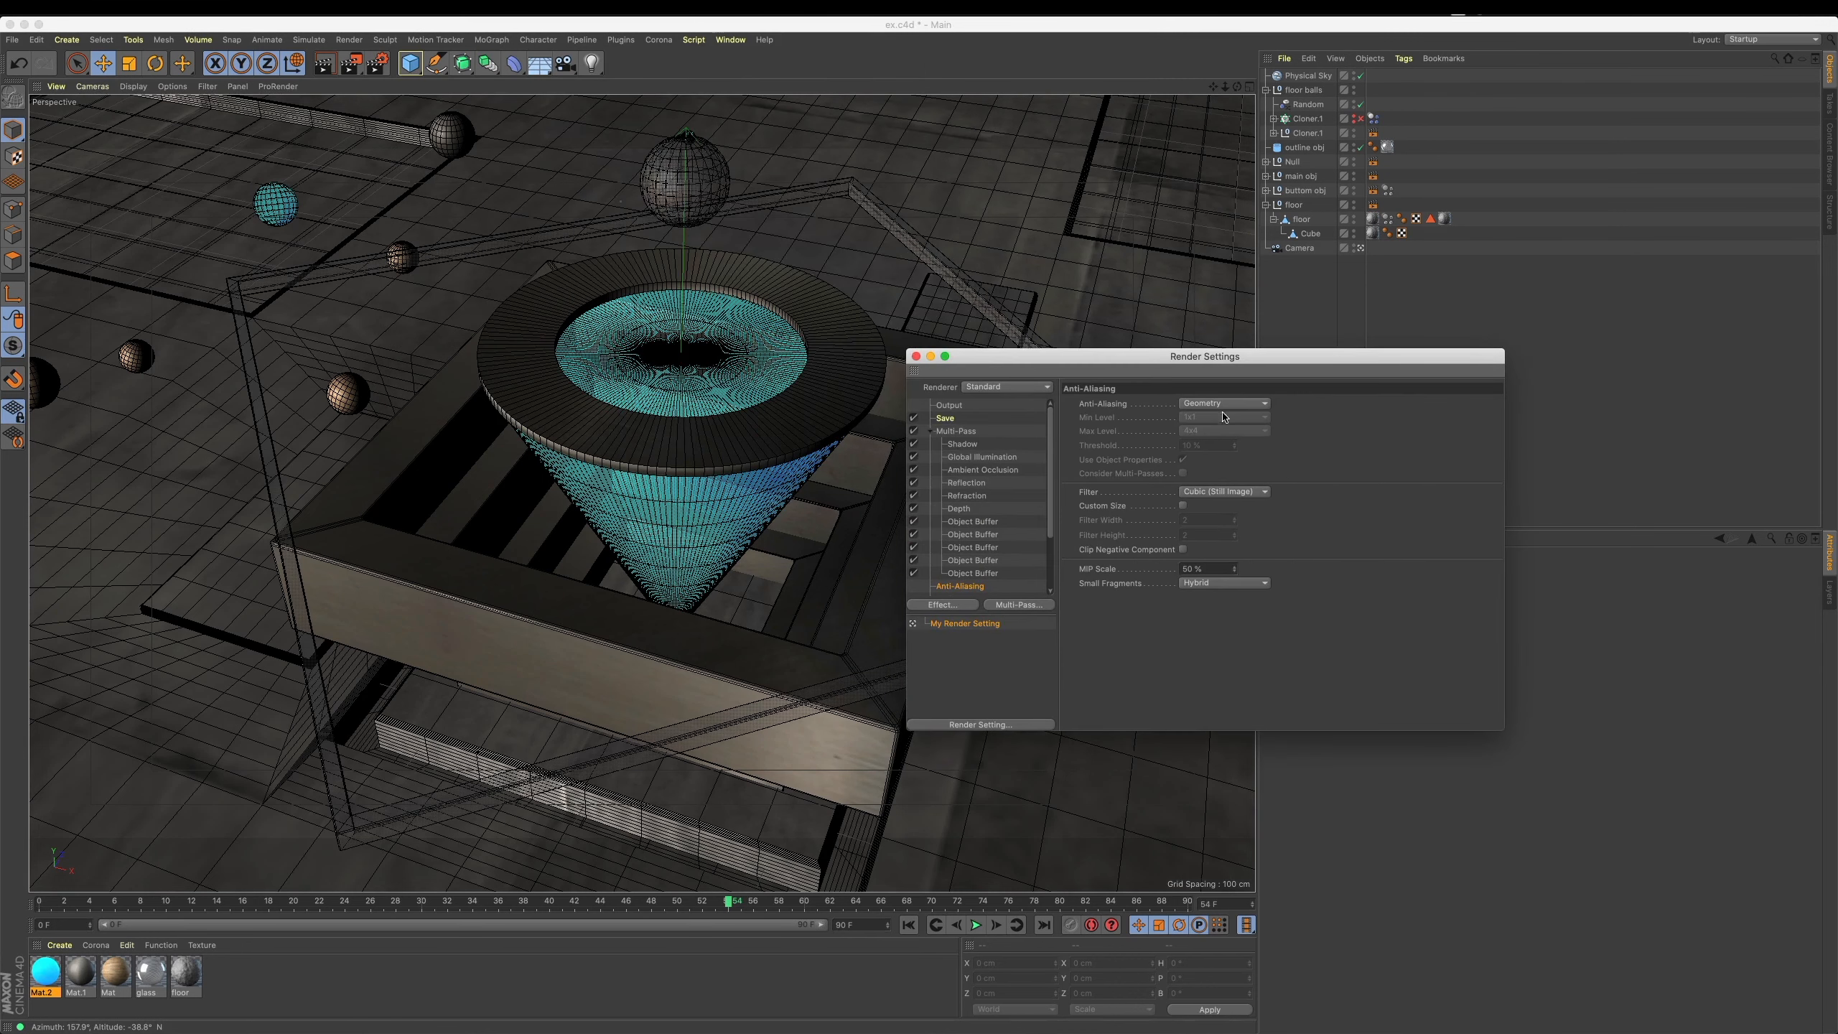
click(1230, 403)
click(1227, 452)
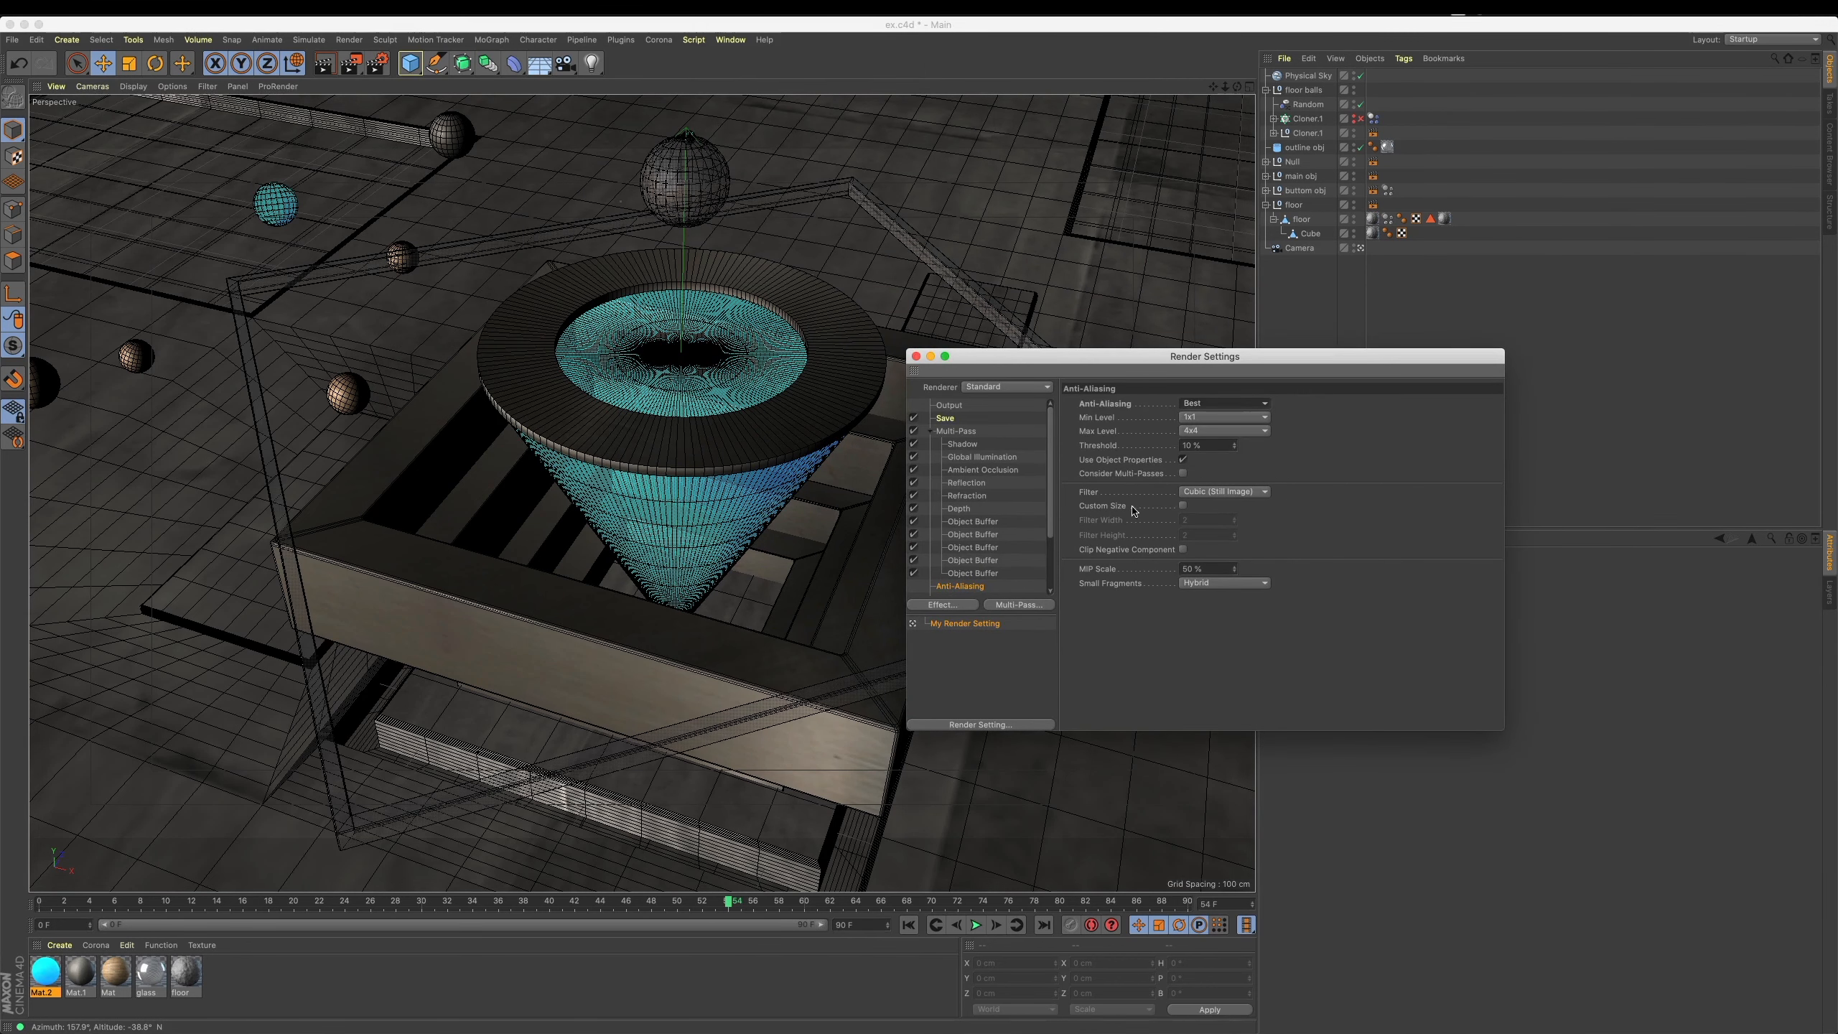
Expand the Global Illumination method and sample options and set the custom Sample Count to 200.
drag(1051, 480, 1053, 544)
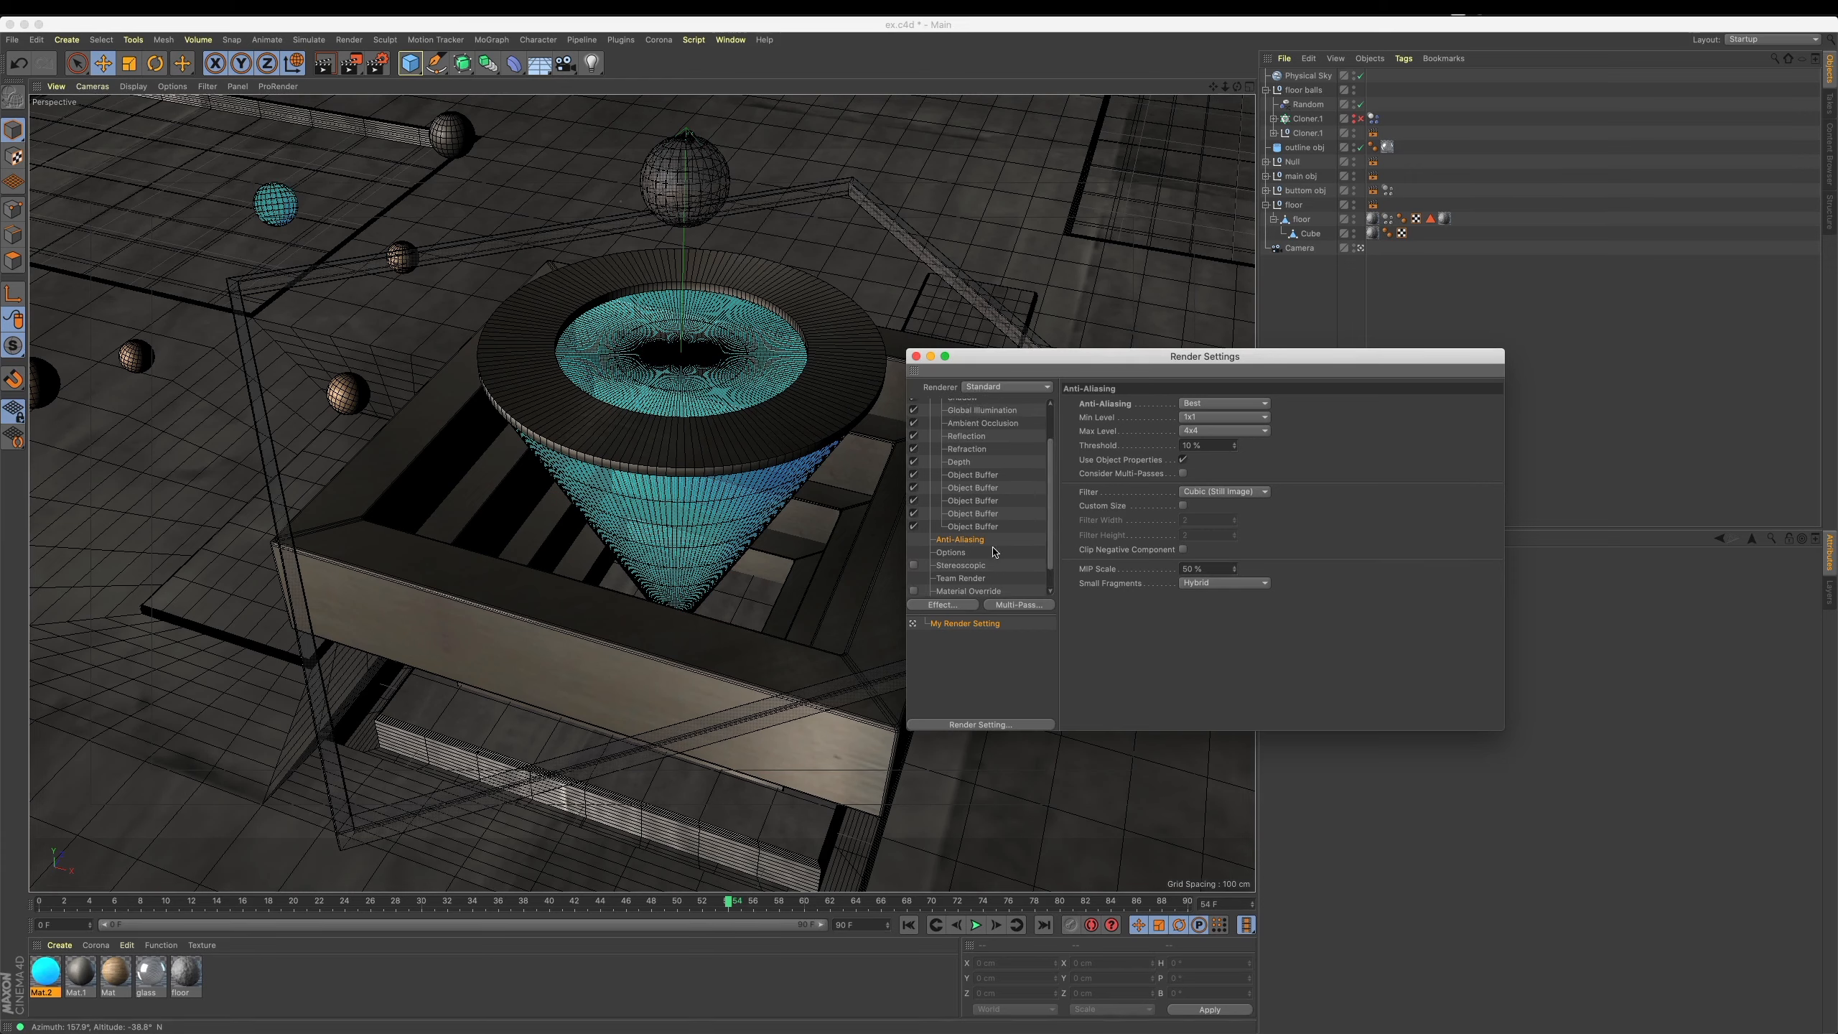
scroll(1048, 561, down, 2)
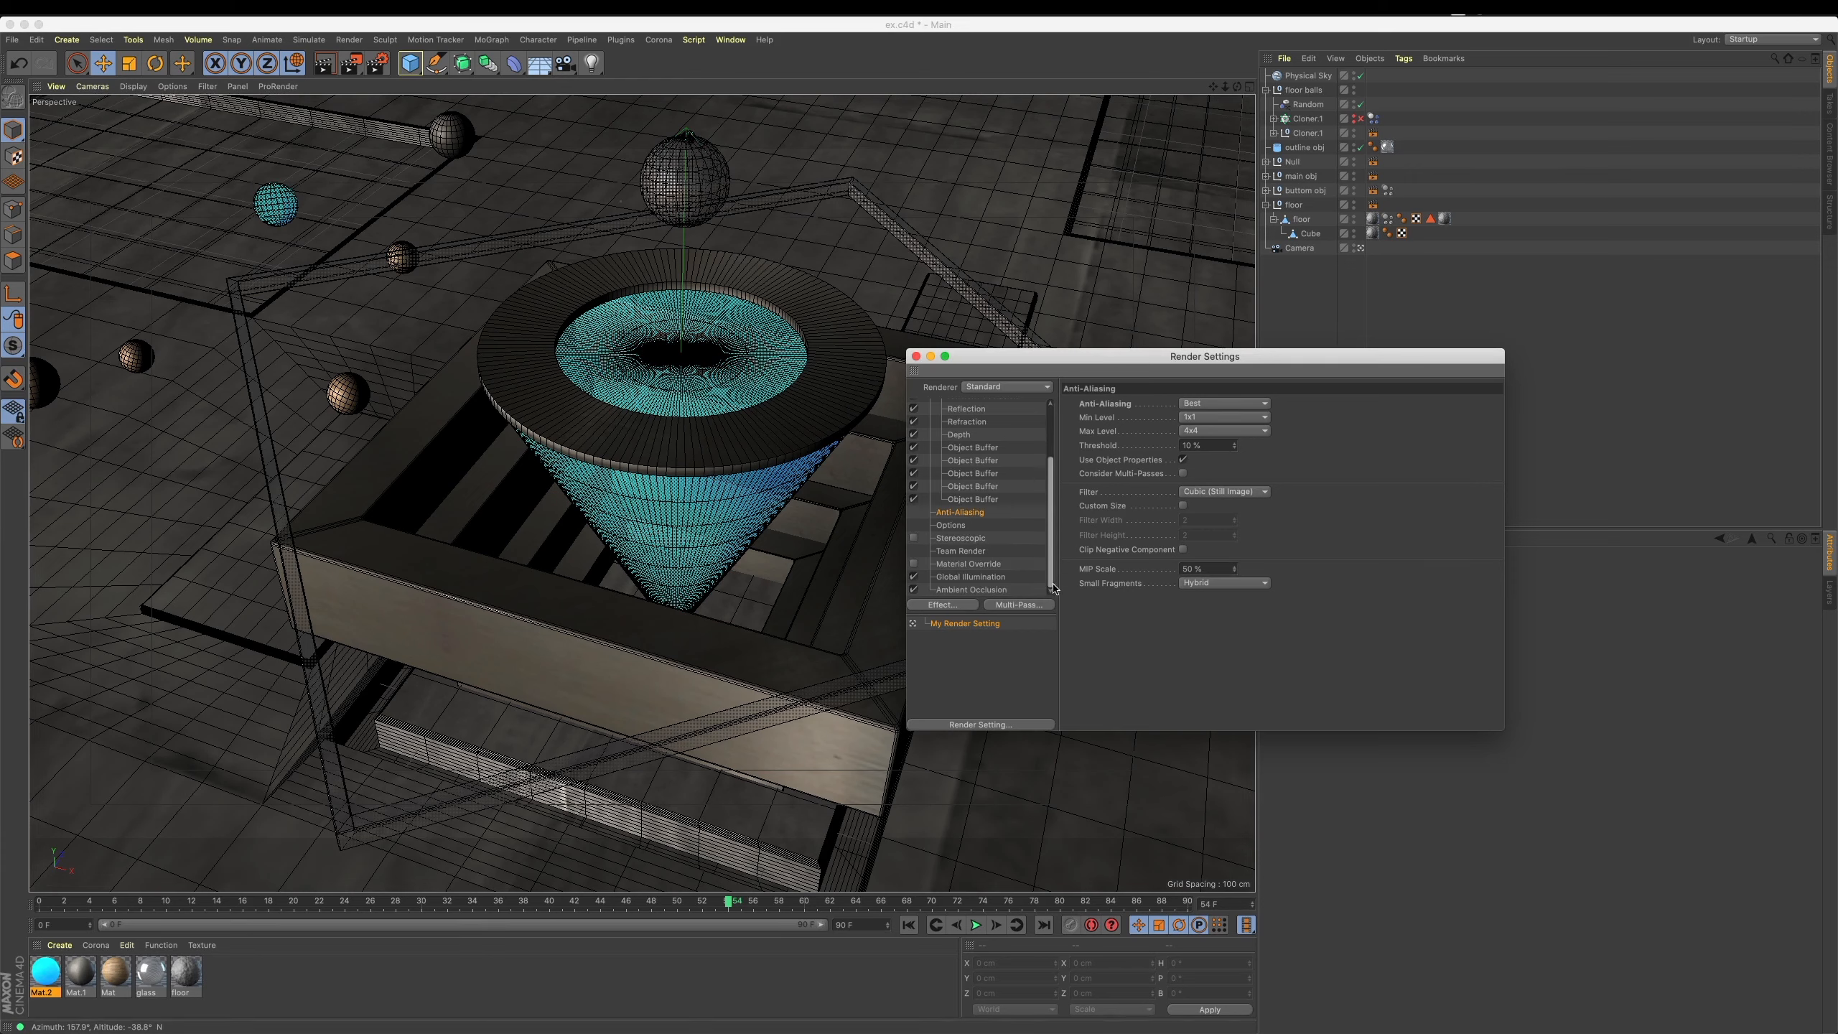
click(971, 576)
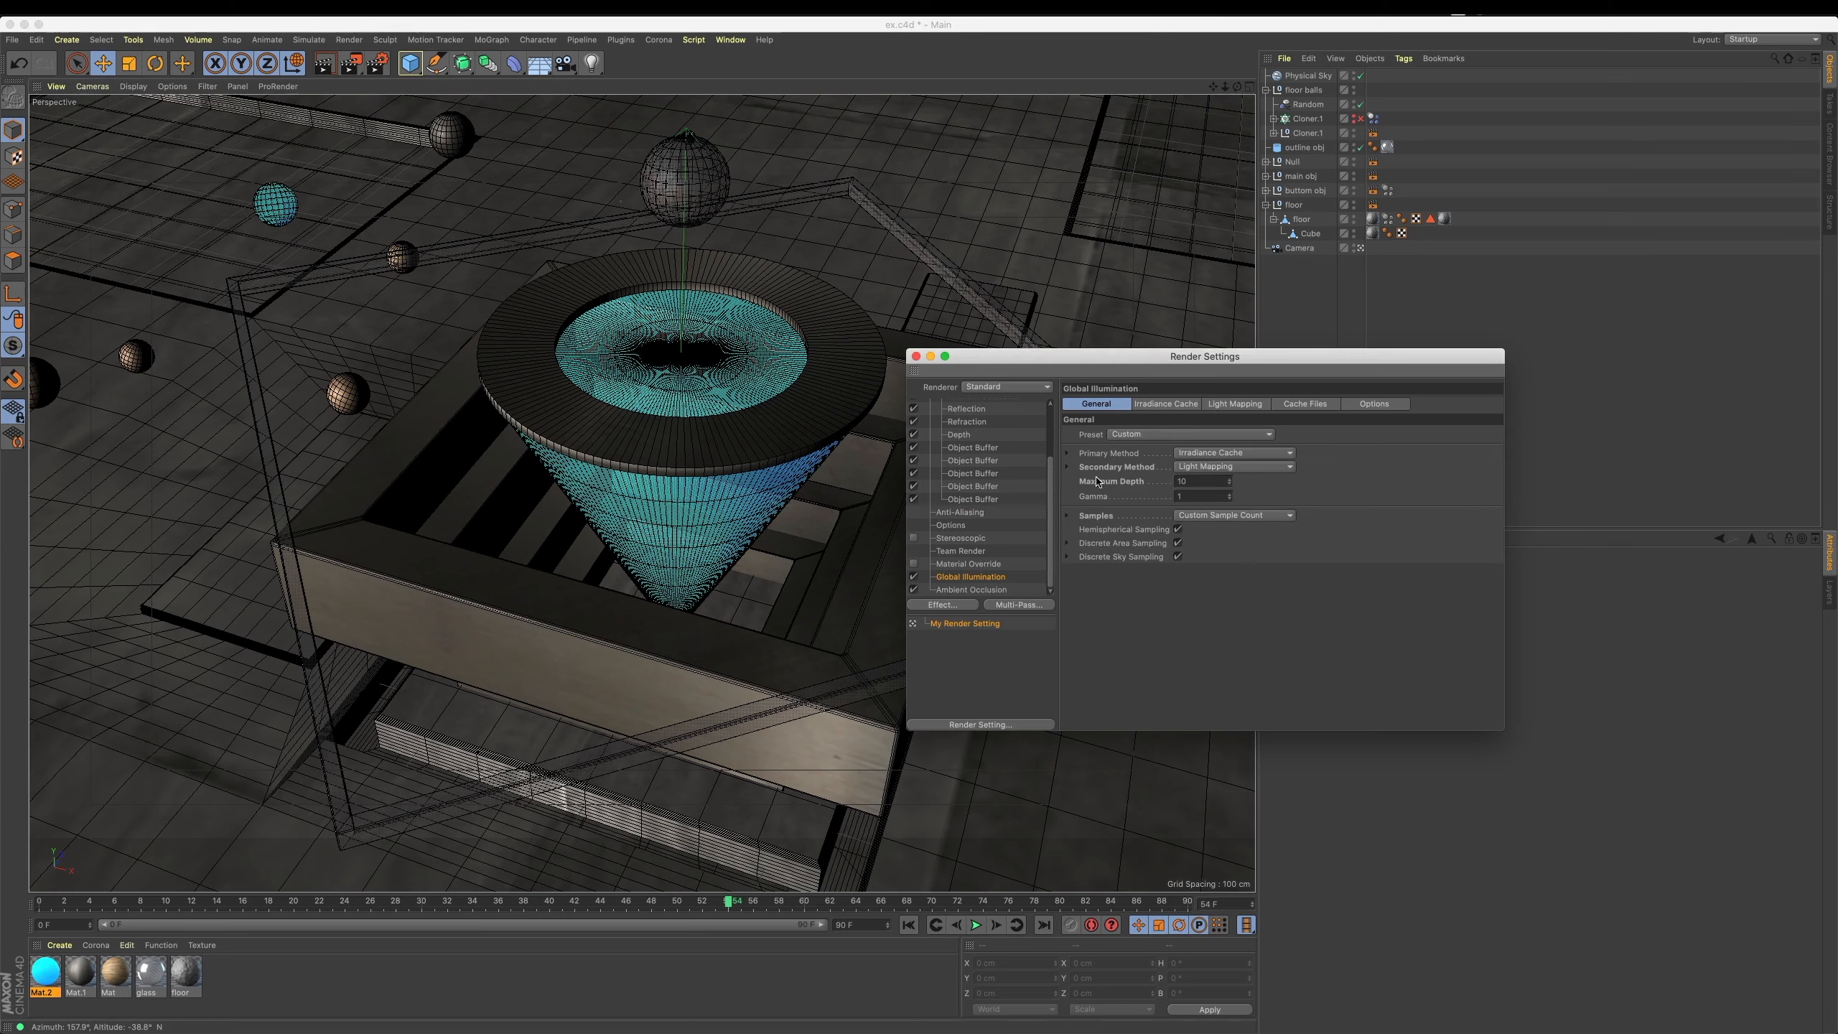
click(1073, 479)
click(1067, 466)
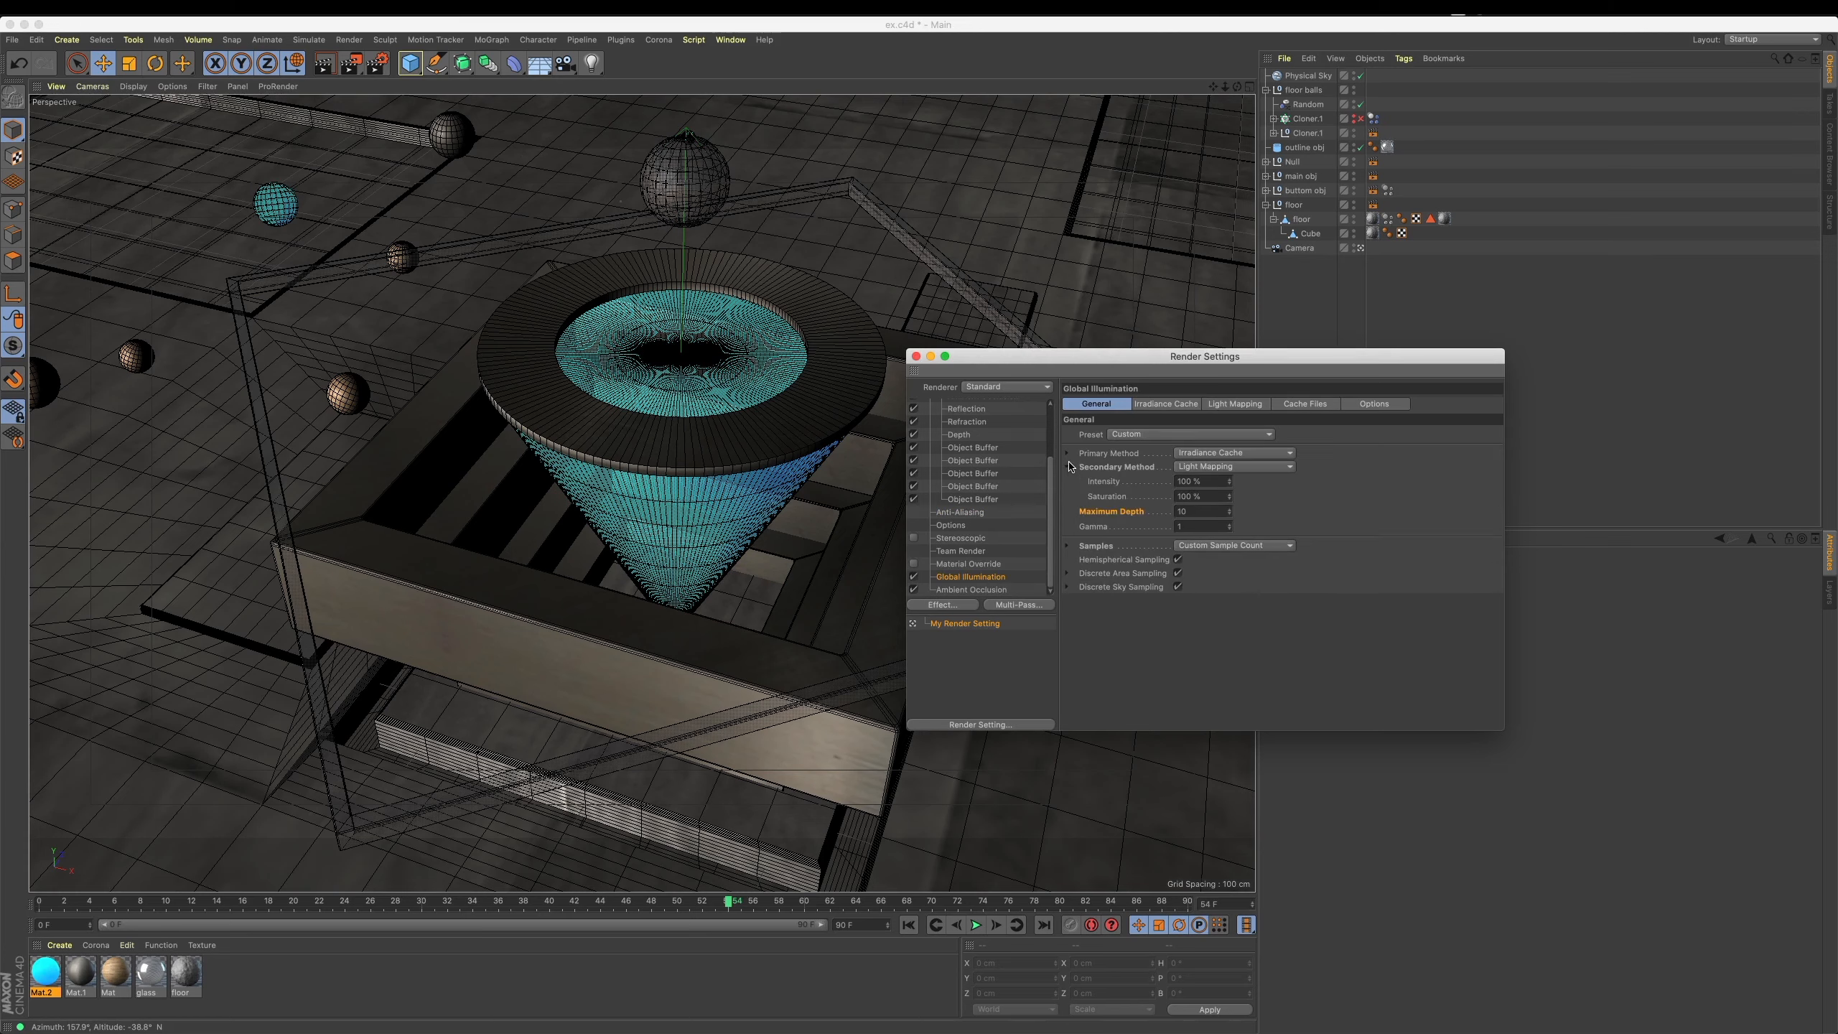
click(1067, 453)
click(1069, 577)
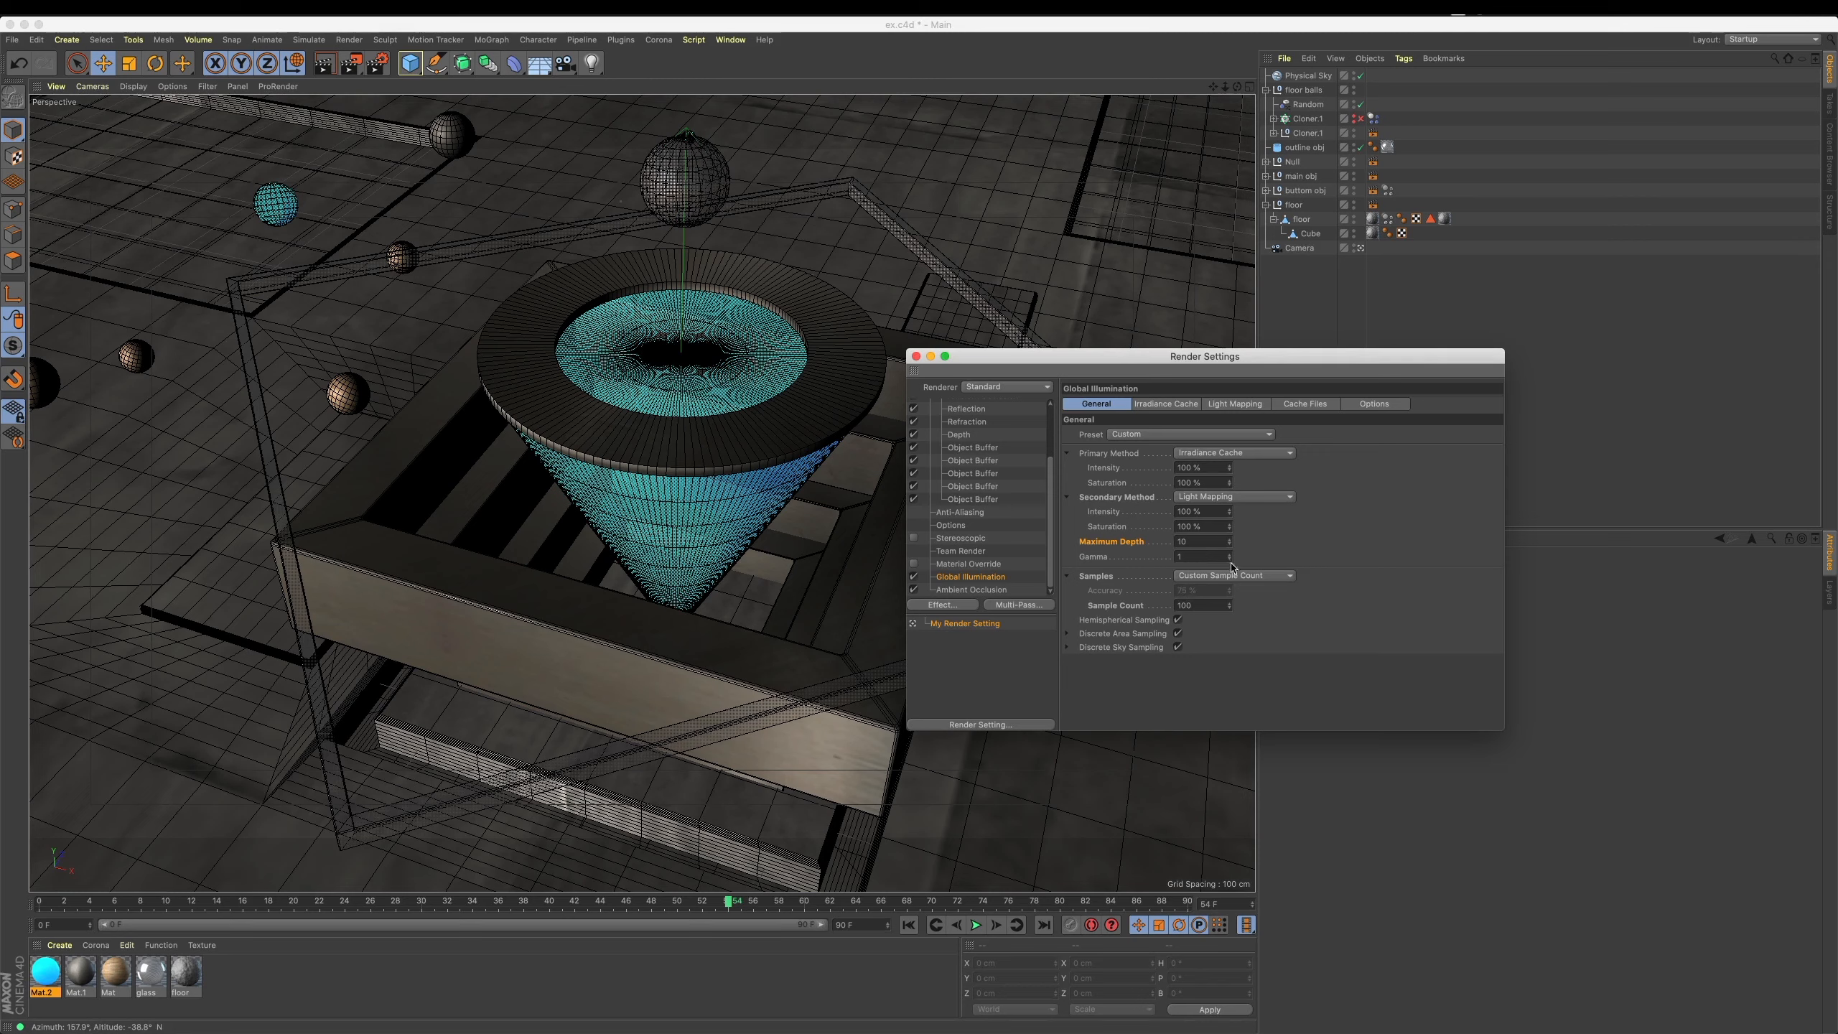
click(1210, 604)
Enable Custom Count for Discrete Area Sampling and Discrete Sky Sampling, with a Sample Count of 100 each.
click(1067, 647)
click(1068, 632)
scroll(1361, 652, down, 1)
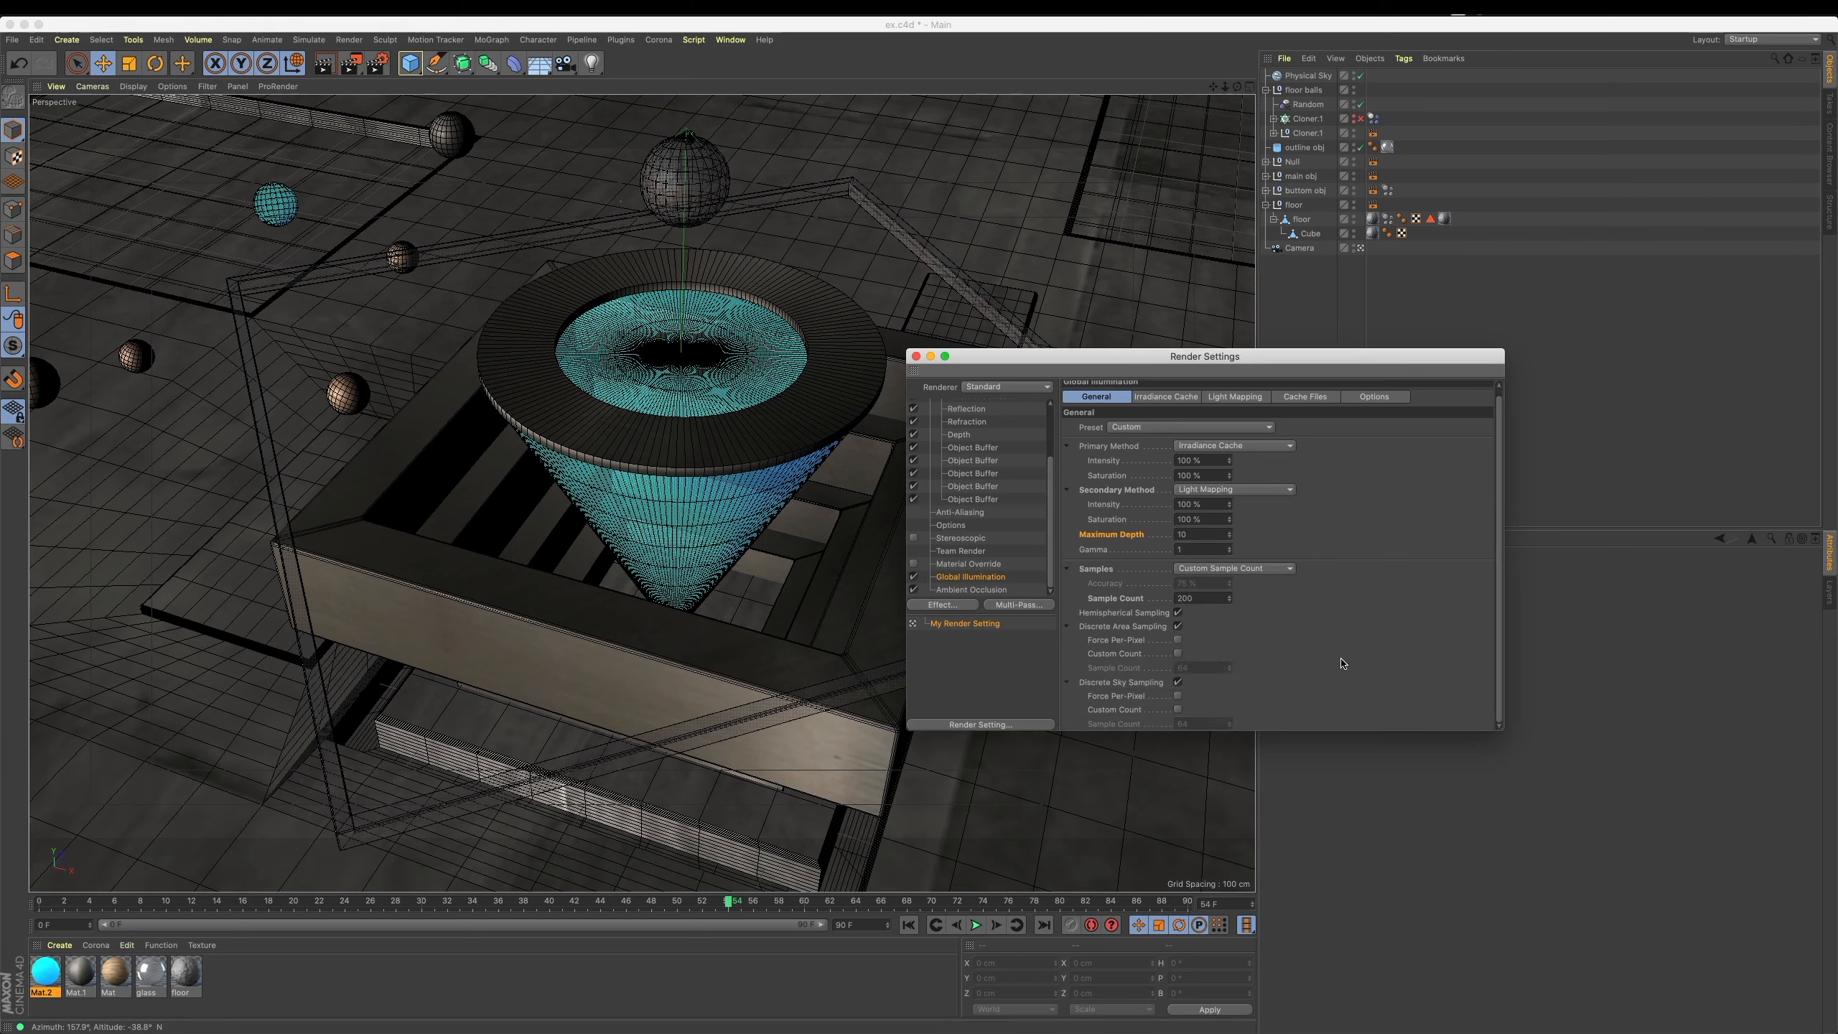
click(1177, 710)
click(1178, 653)
double_click(1183, 668)
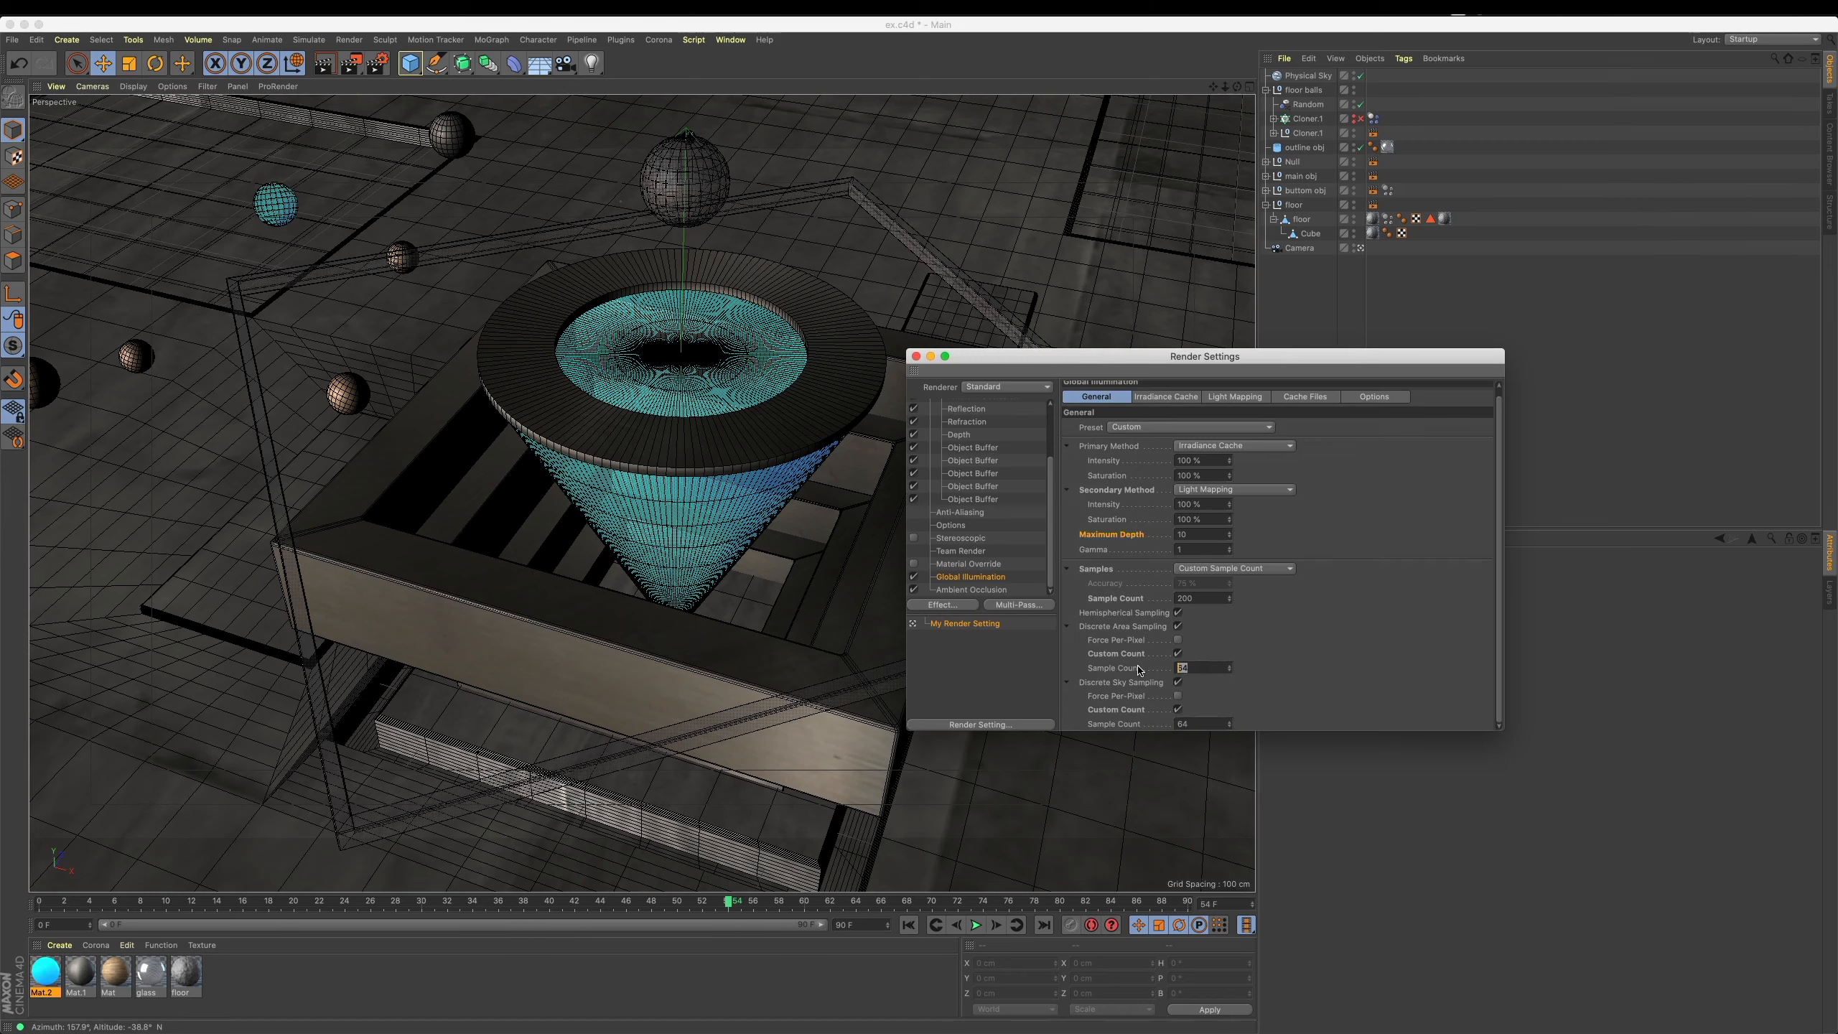
text(100)
double_click(1191, 726)
text(1000)
key(BackSpace)
Set the Irradiance Cache Smoothing to 80% and the record Density to 80%.
click(1167, 404)
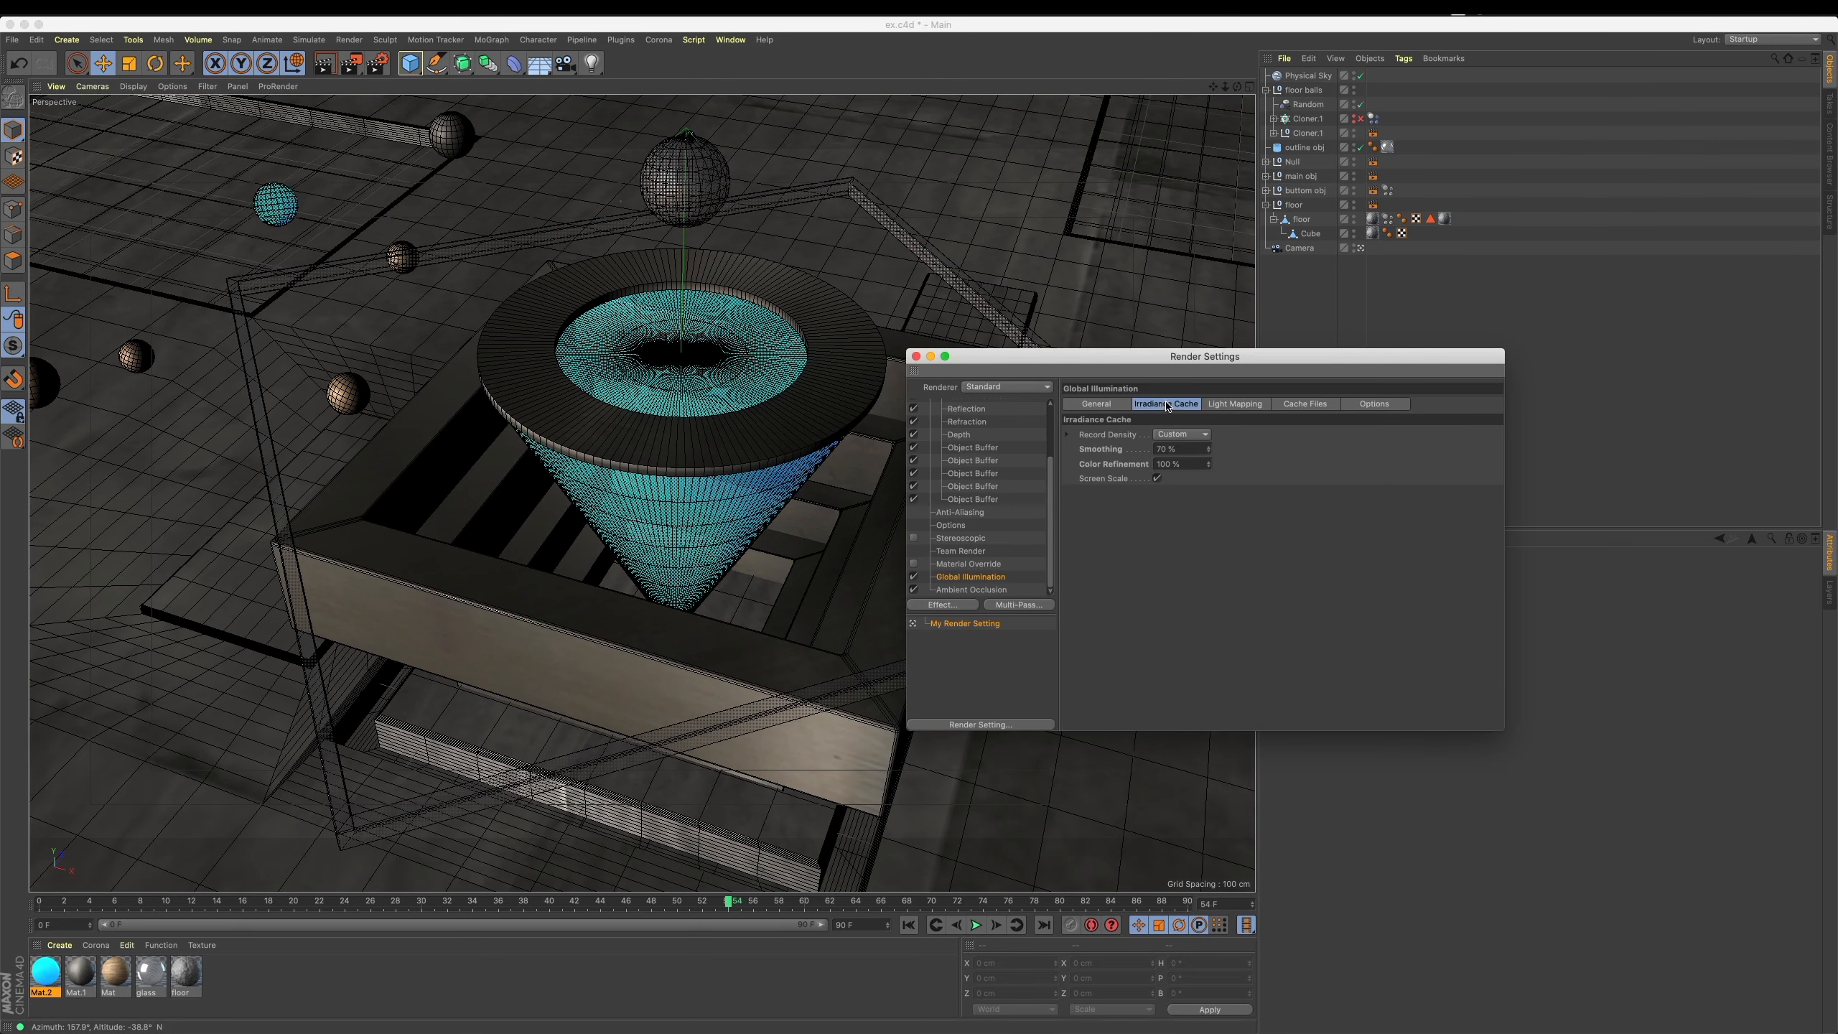
drag(1189, 447, 1155, 449)
text(100)
click(1067, 435)
double_click(1185, 524)
text(80)
double_click(1190, 479)
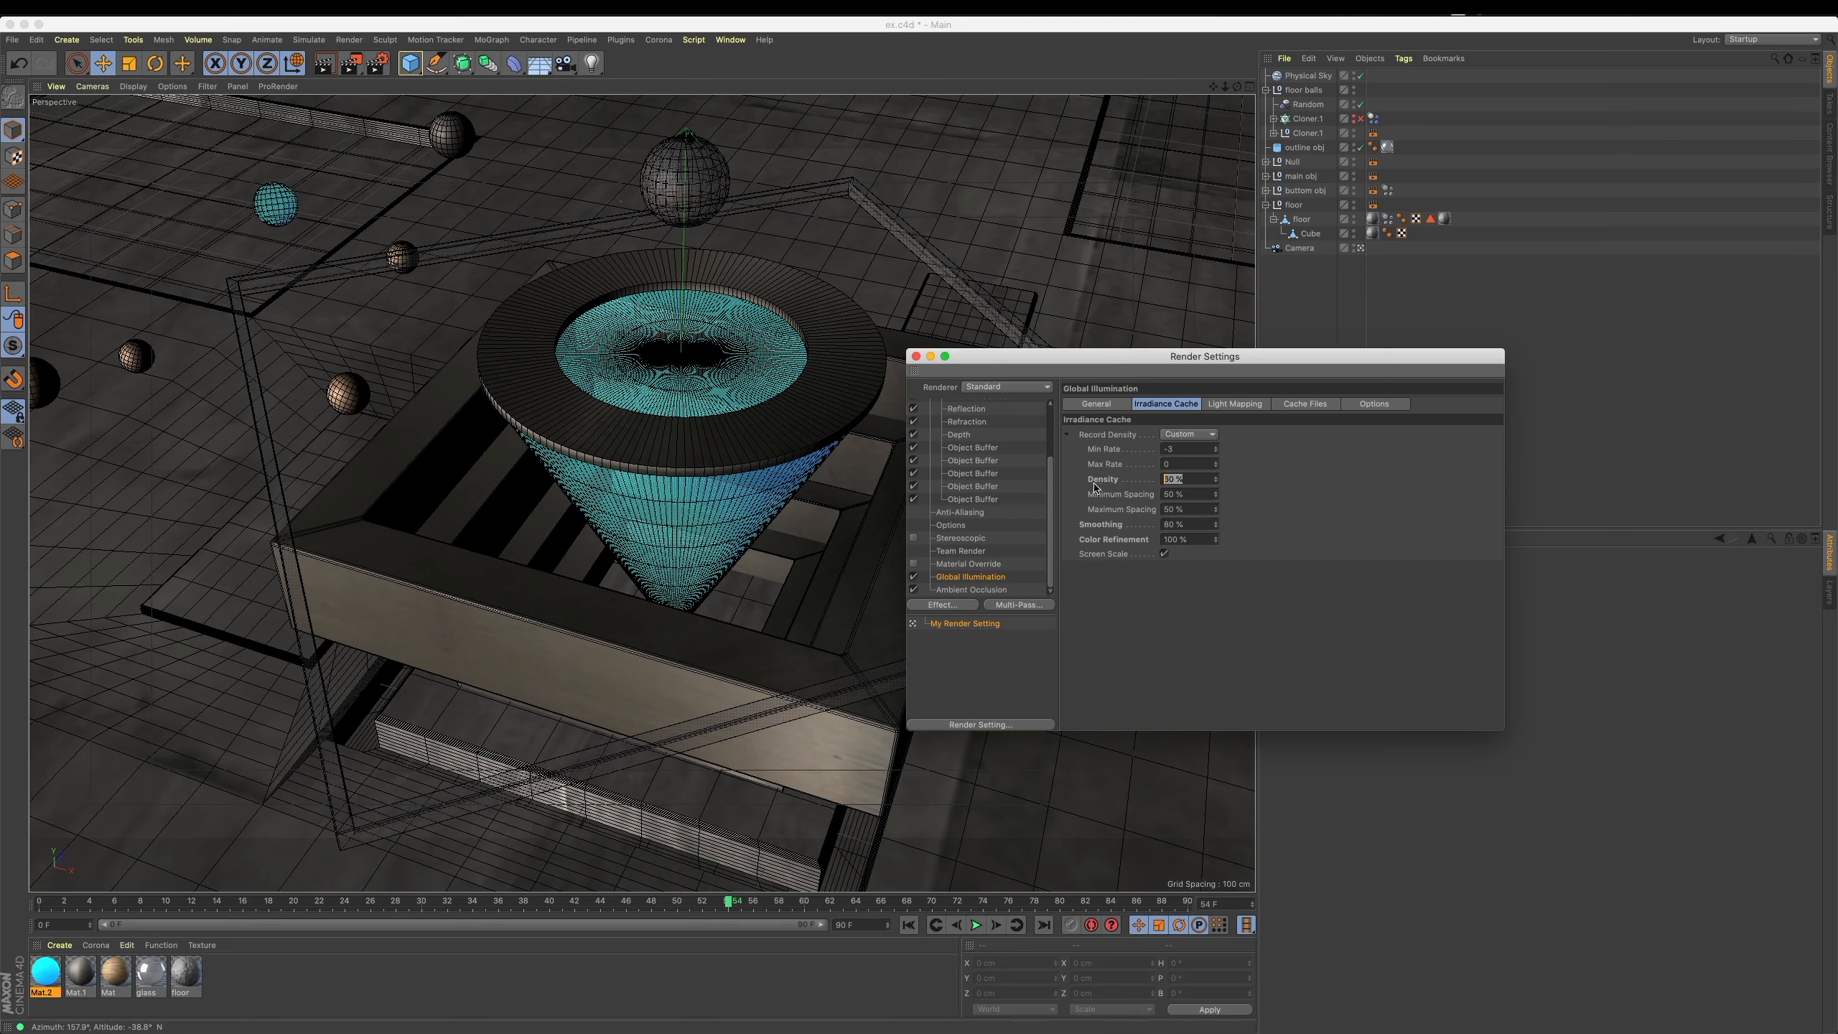
text(80)
Enable Auto Load for the Irradiance and Light Mapping caches, and set their custom location to ex in the illum folder.
click(1233, 404)
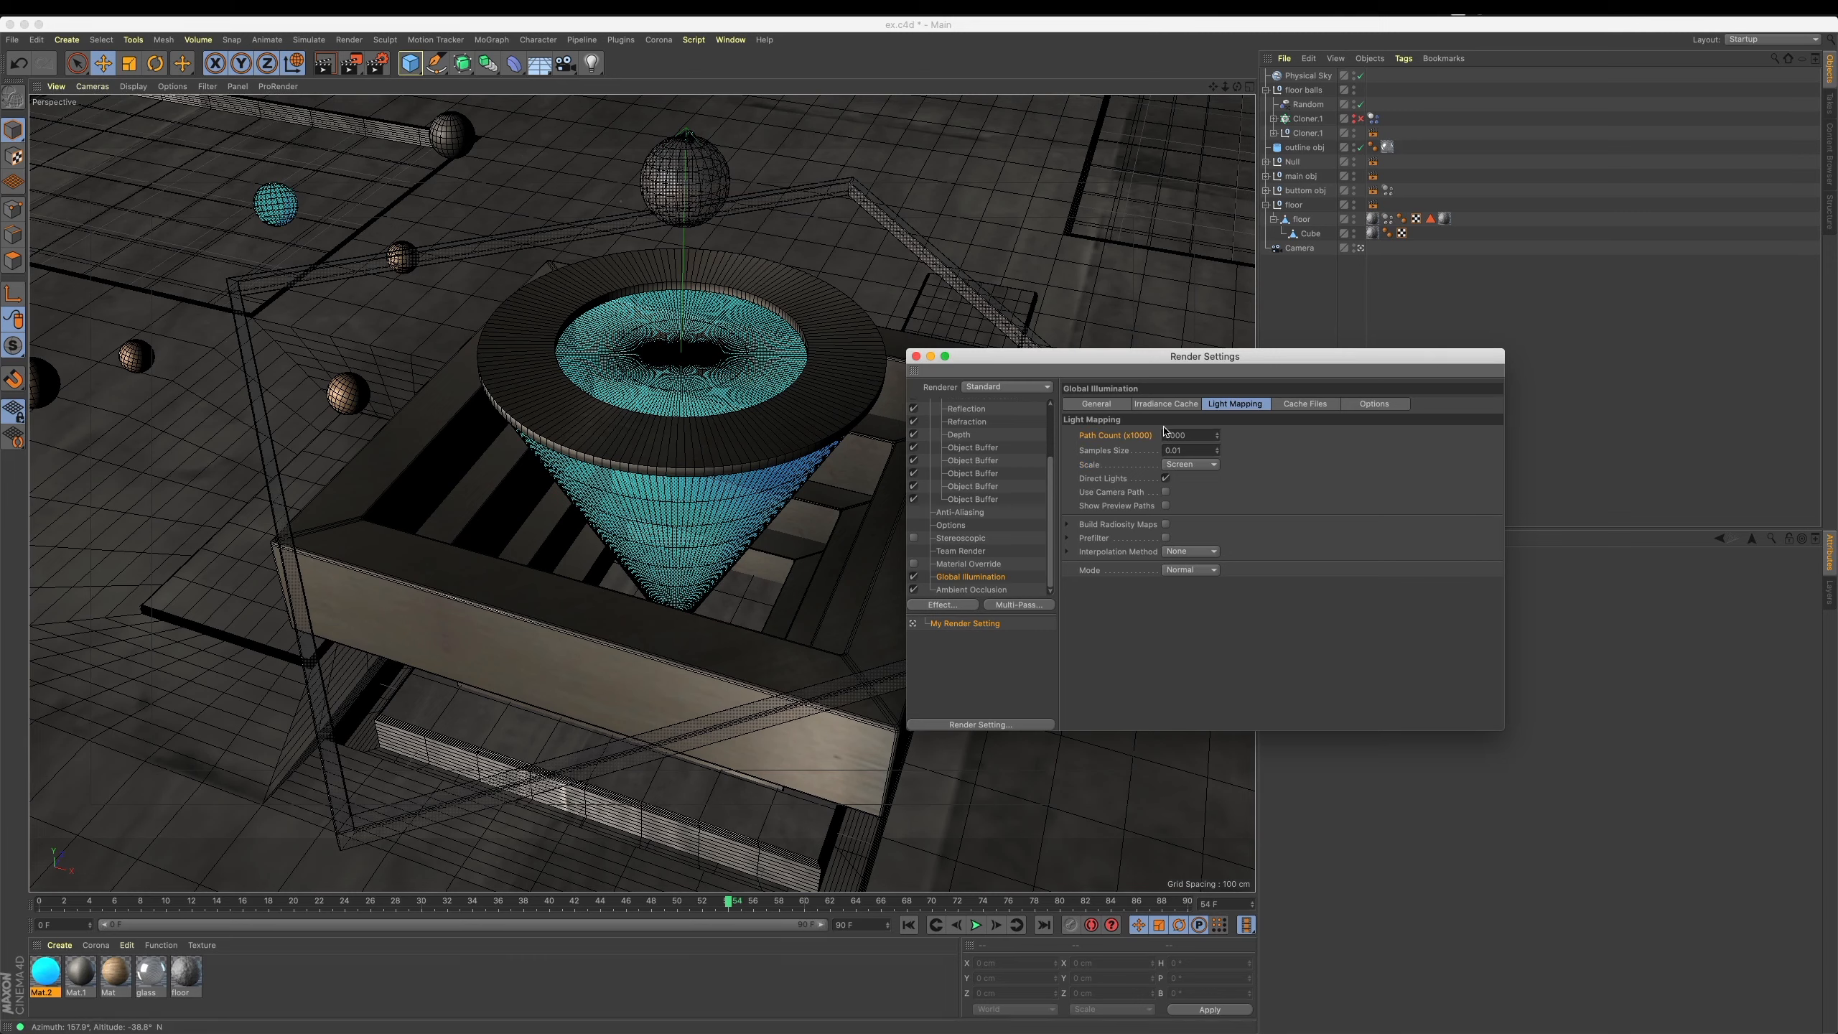
click(1303, 404)
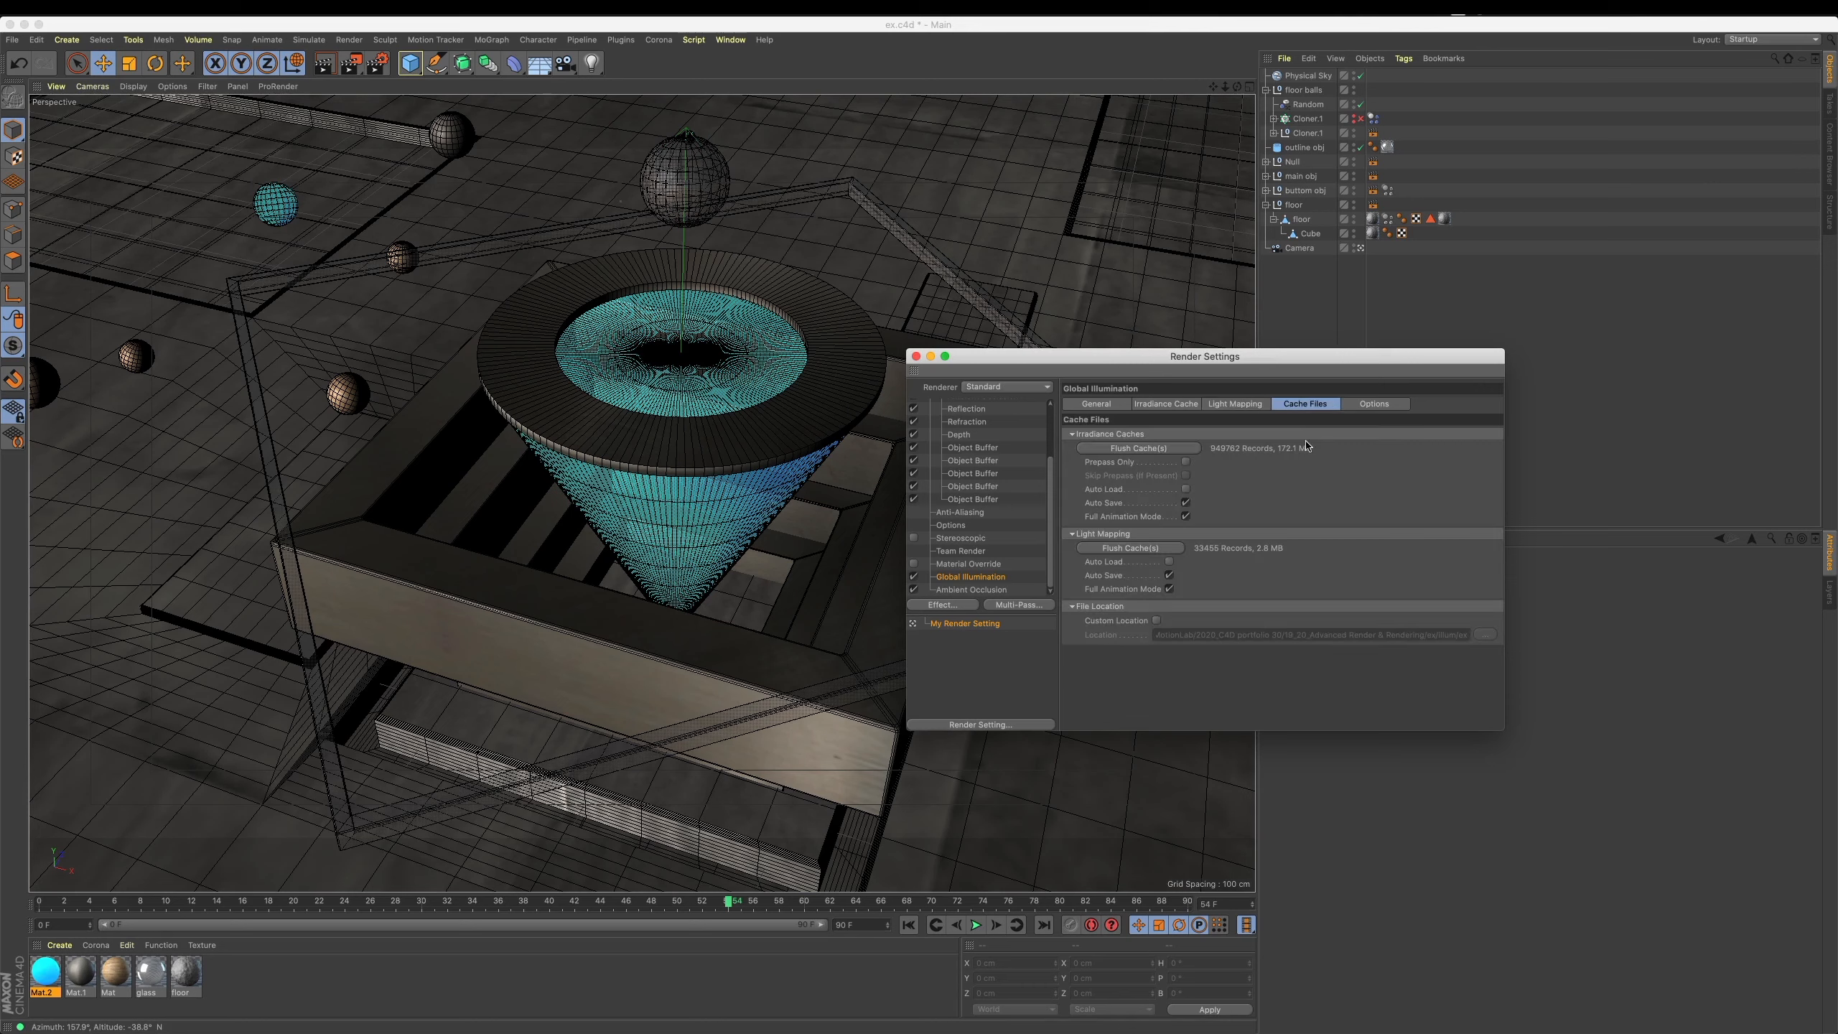
click(1185, 489)
click(1170, 562)
click(1156, 621)
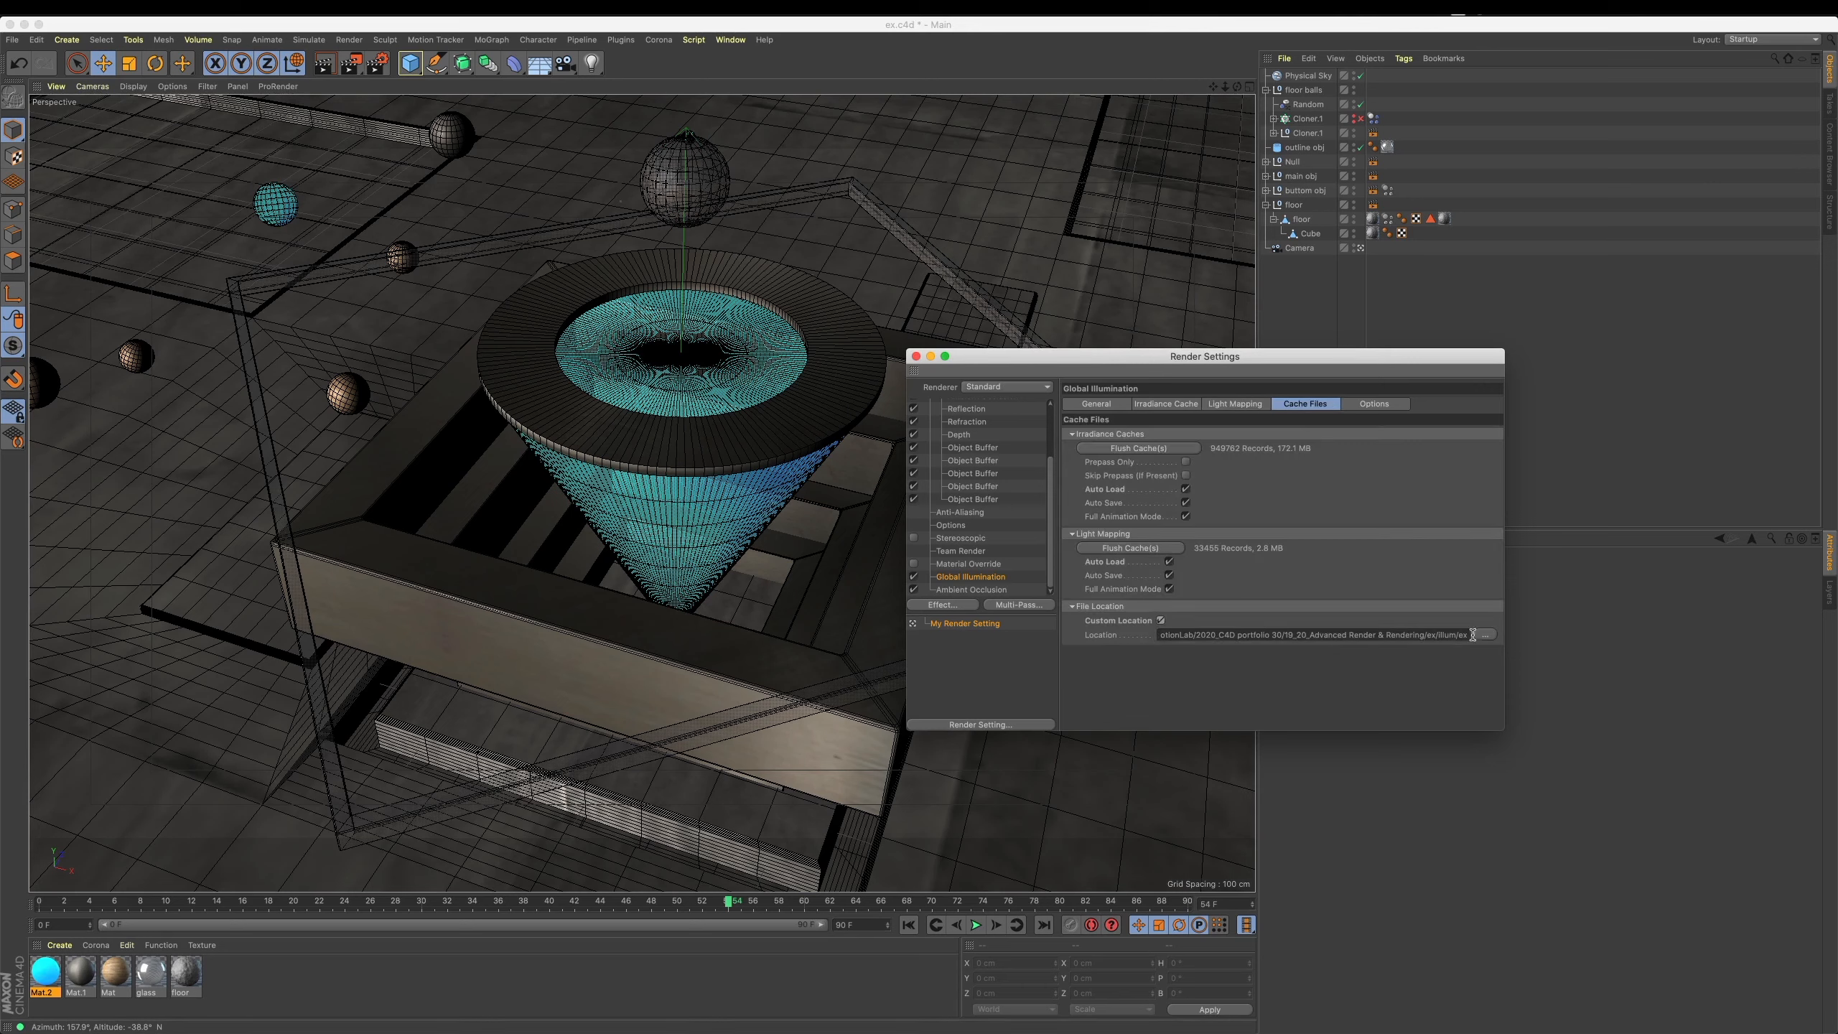
click(1483, 635)
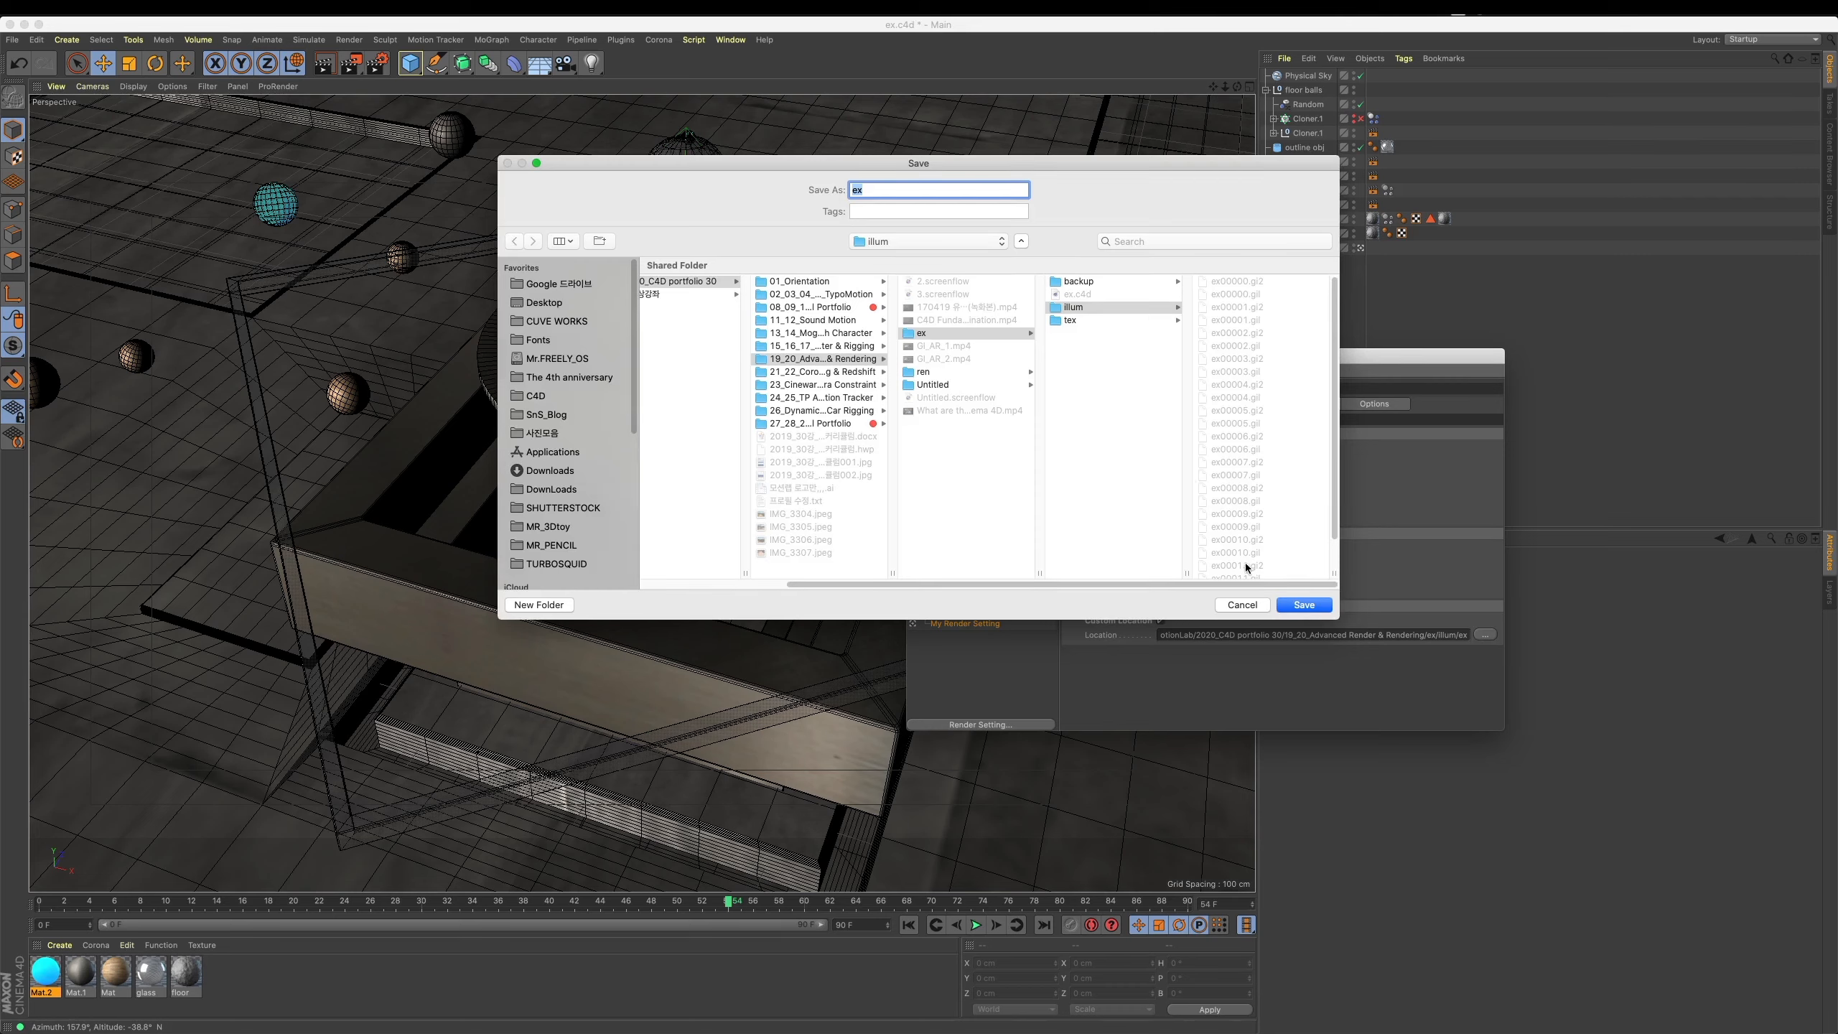
click(1297, 604)
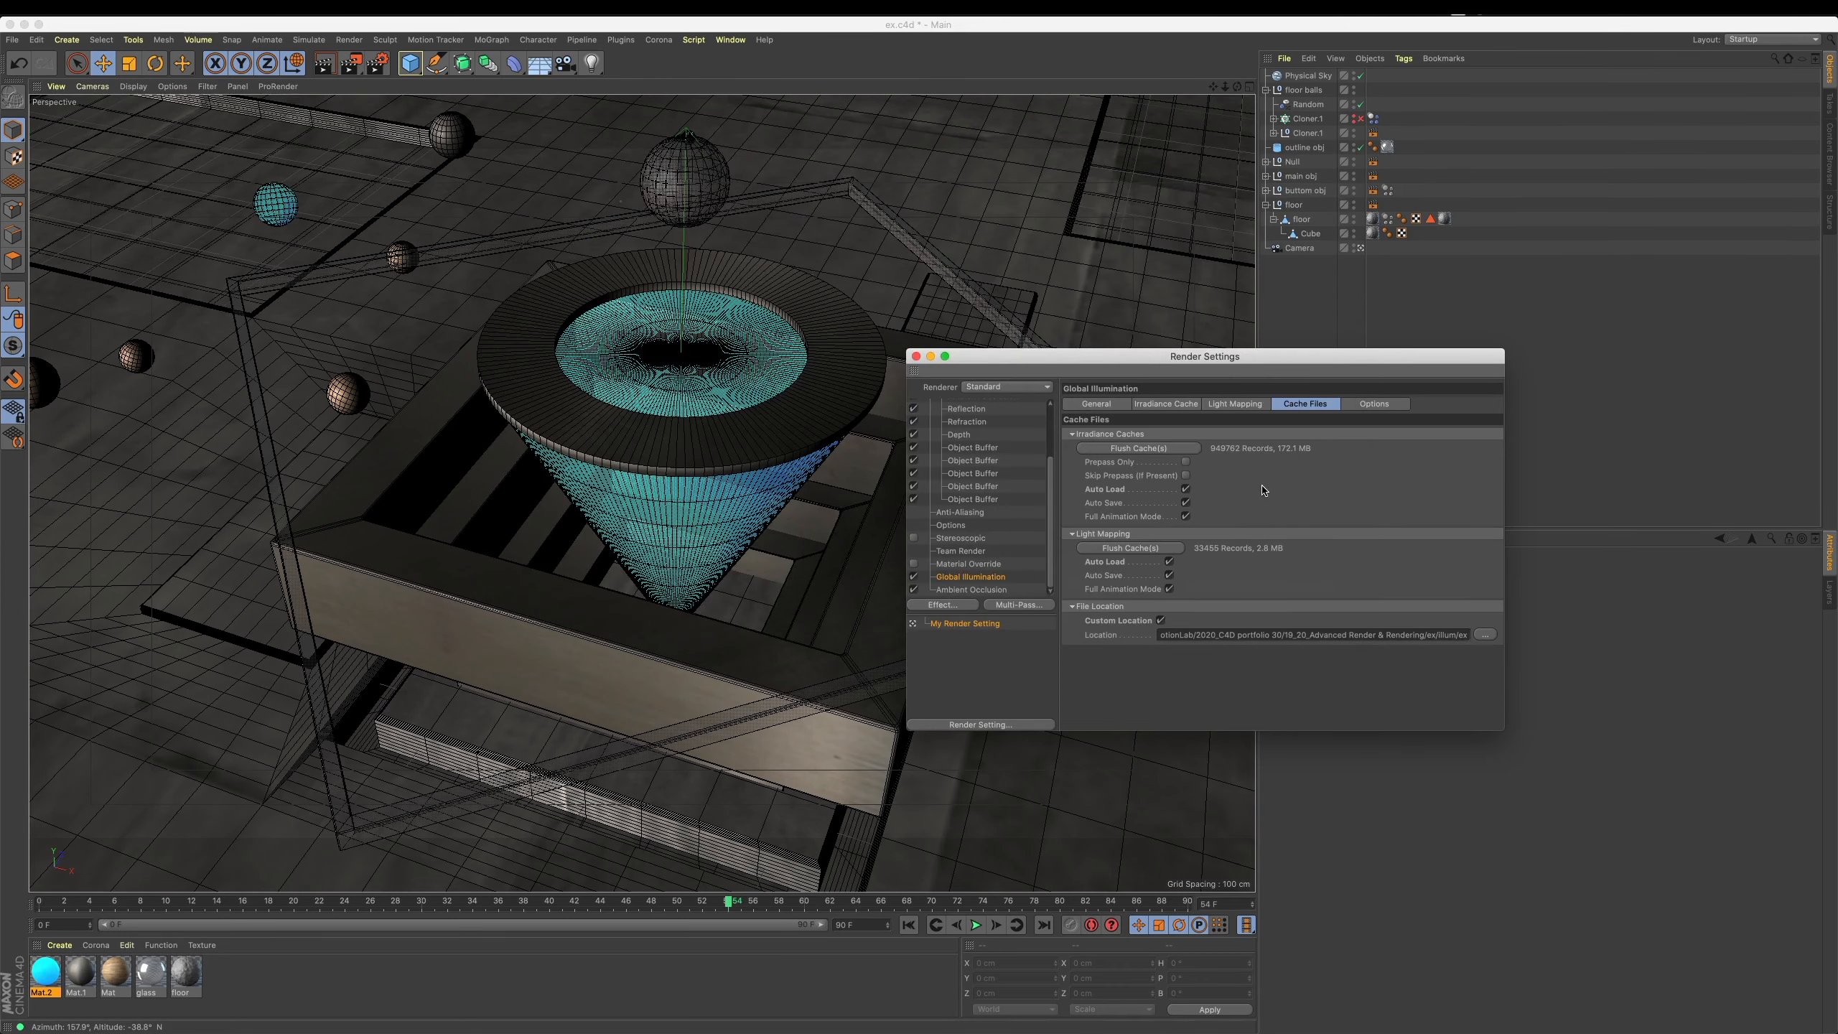
Save the project, check the Global Illumination sample settings and start rendering to the Picture Viewer.
click(1099, 404)
key(super+s)
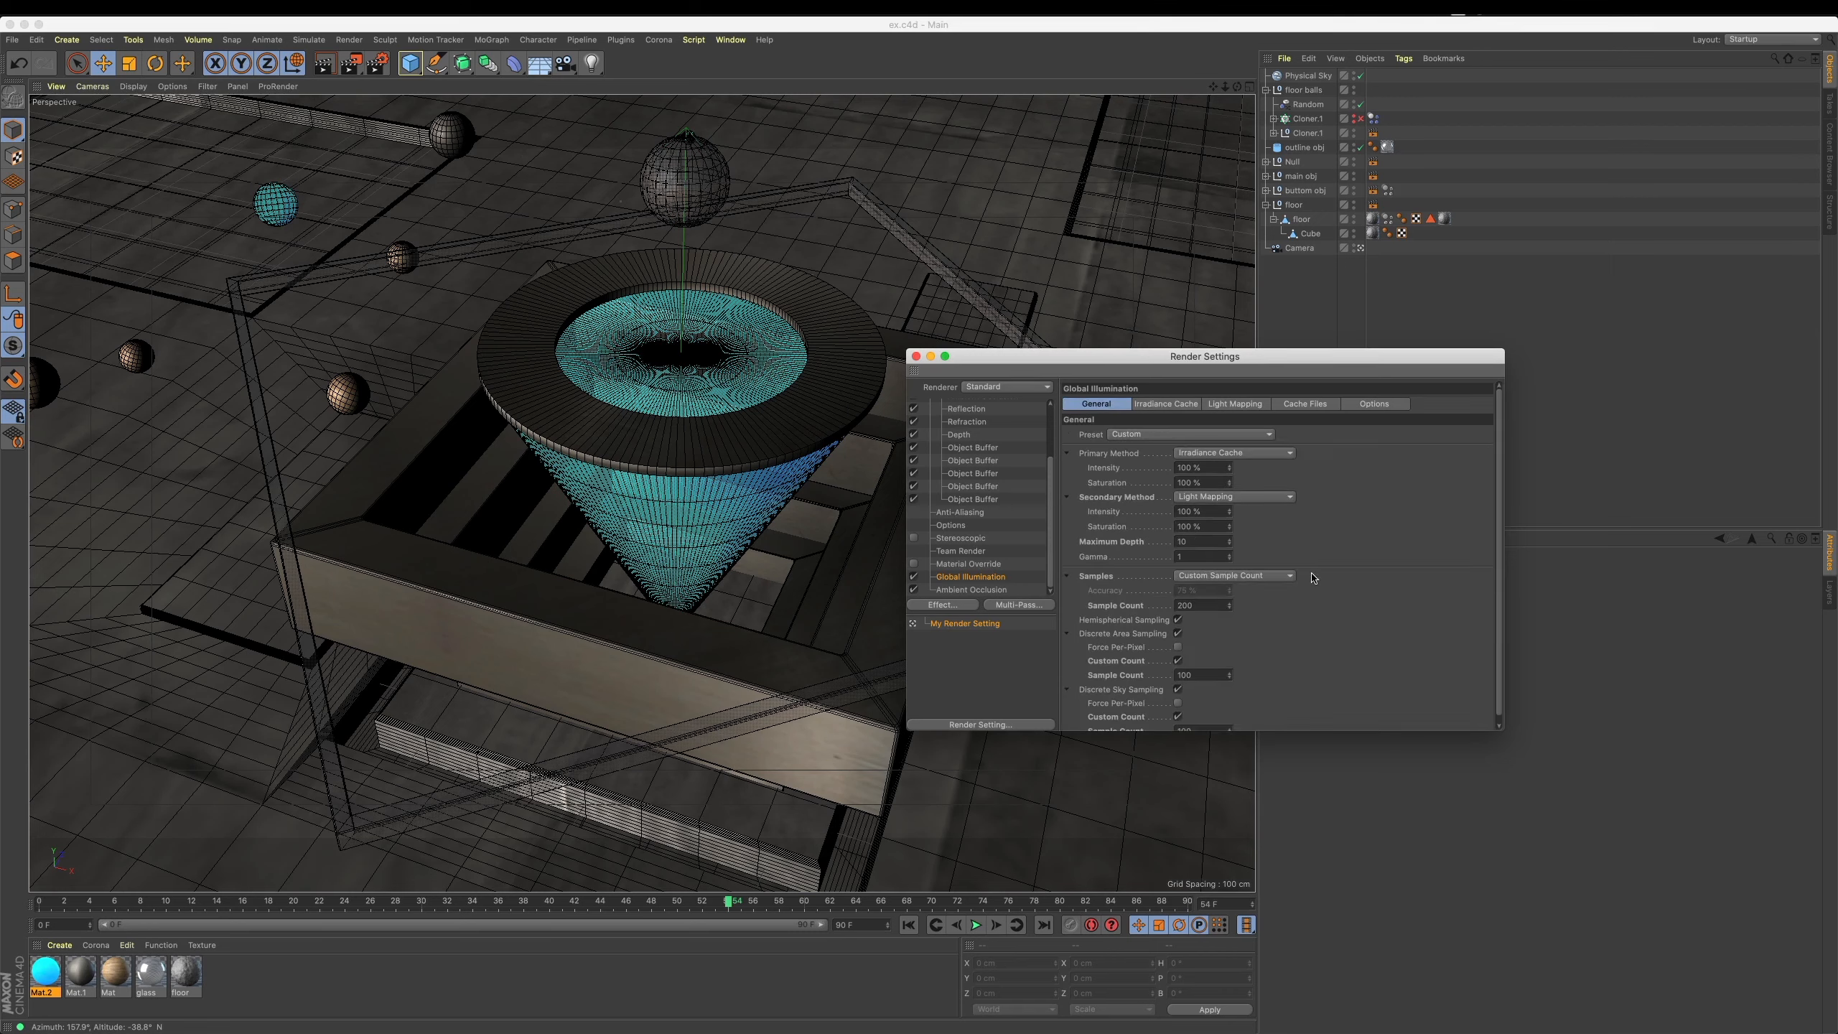
scroll(1377, 596, down, 1)
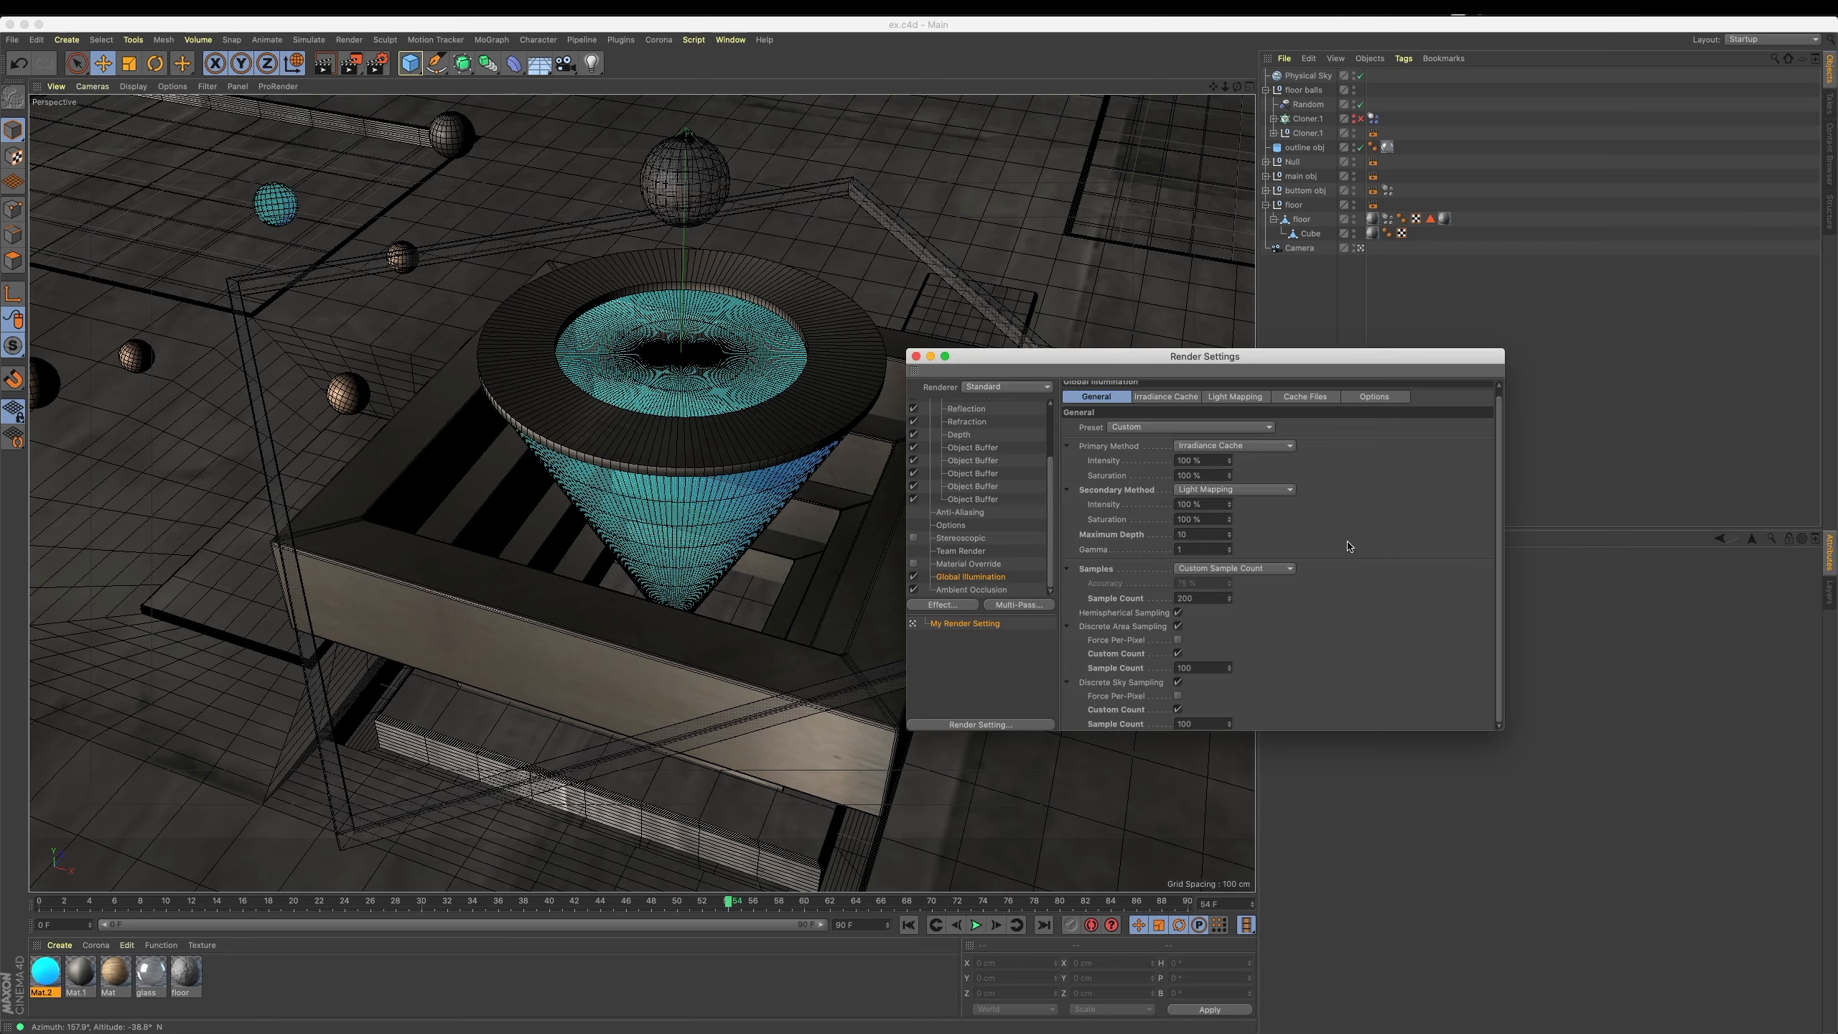
key(shift+r)
click(1028, 332)
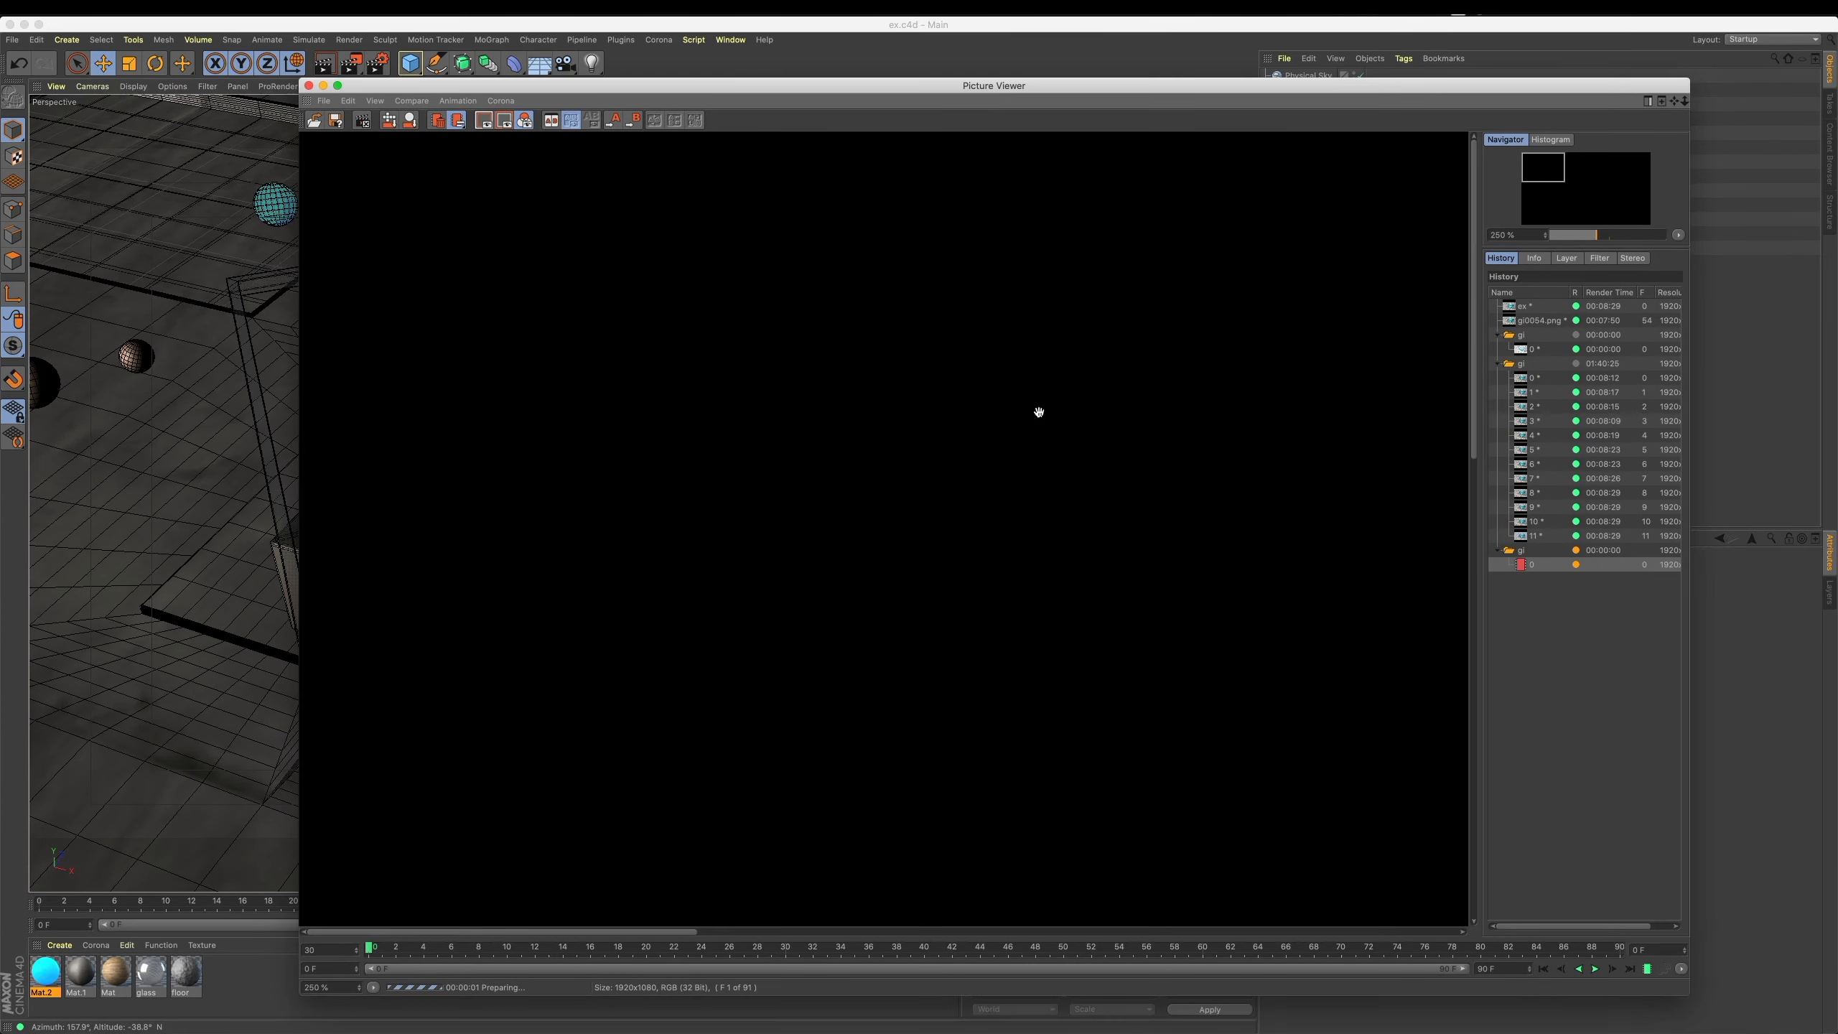
scroll(1037, 417, down, 1)
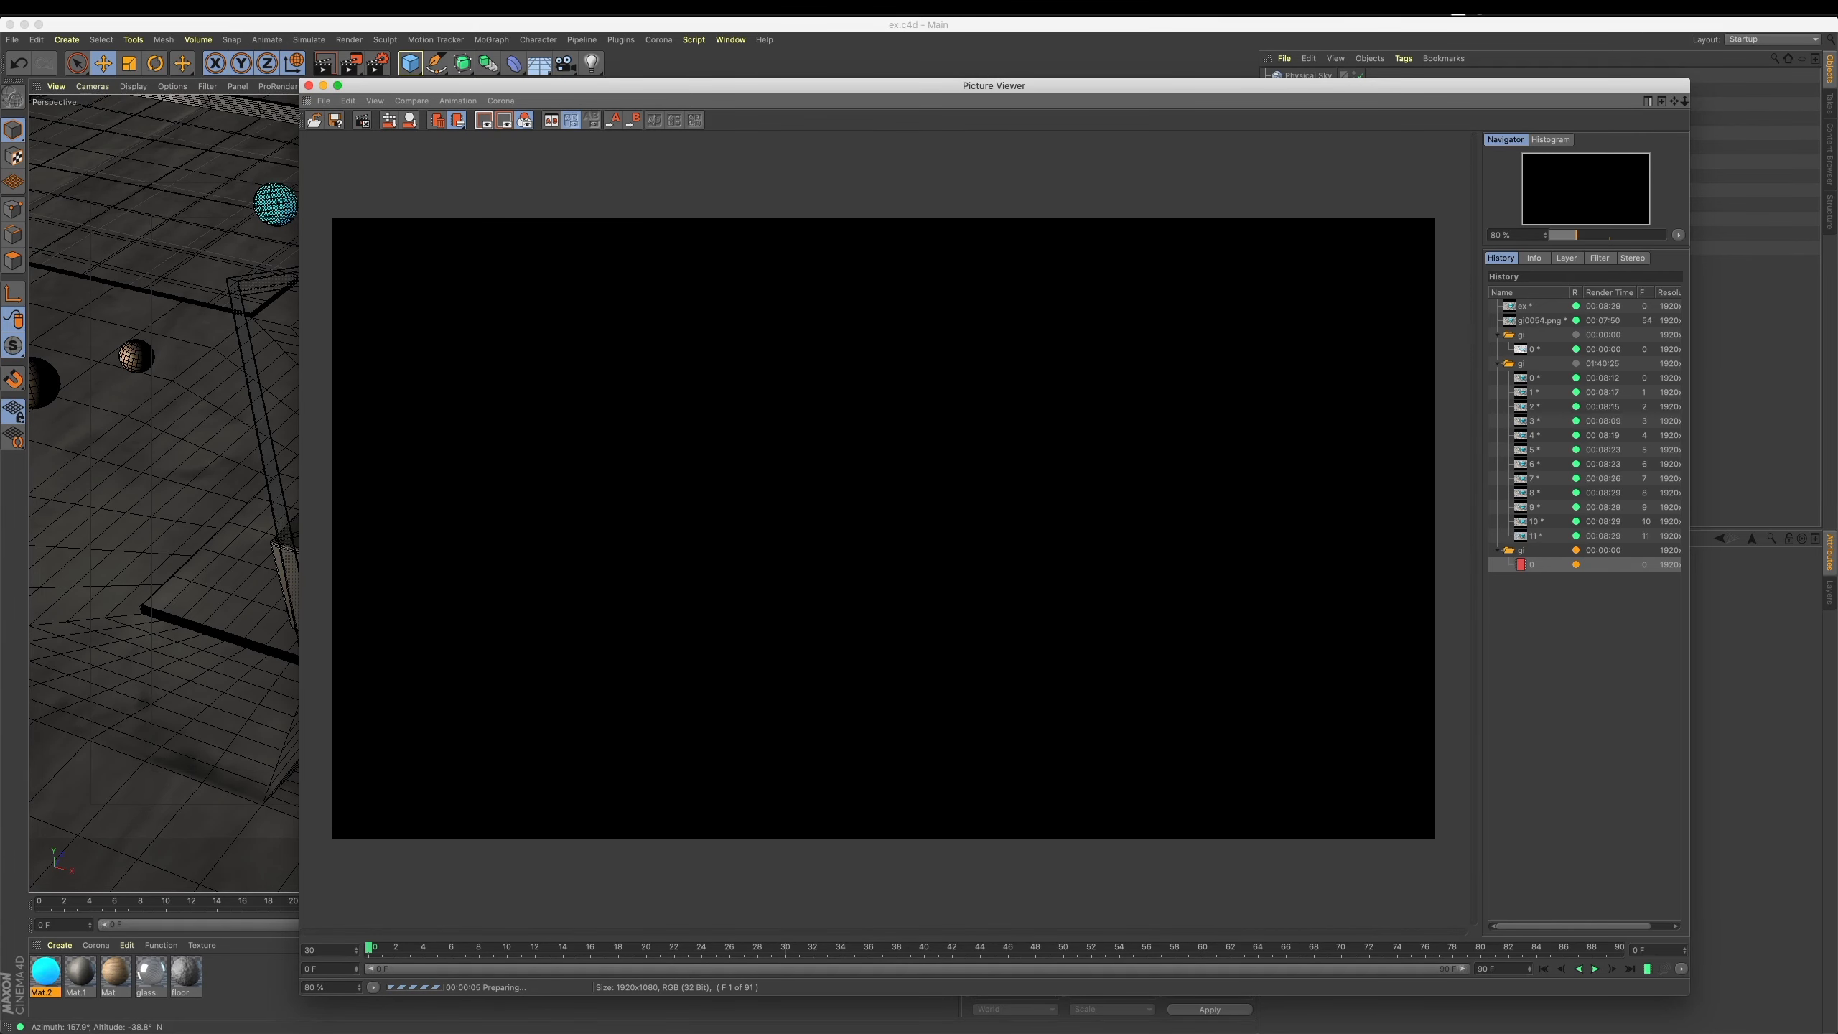
Check the Mac's processor, memory and graphics specifications, and close the system information.
click(14, 7)
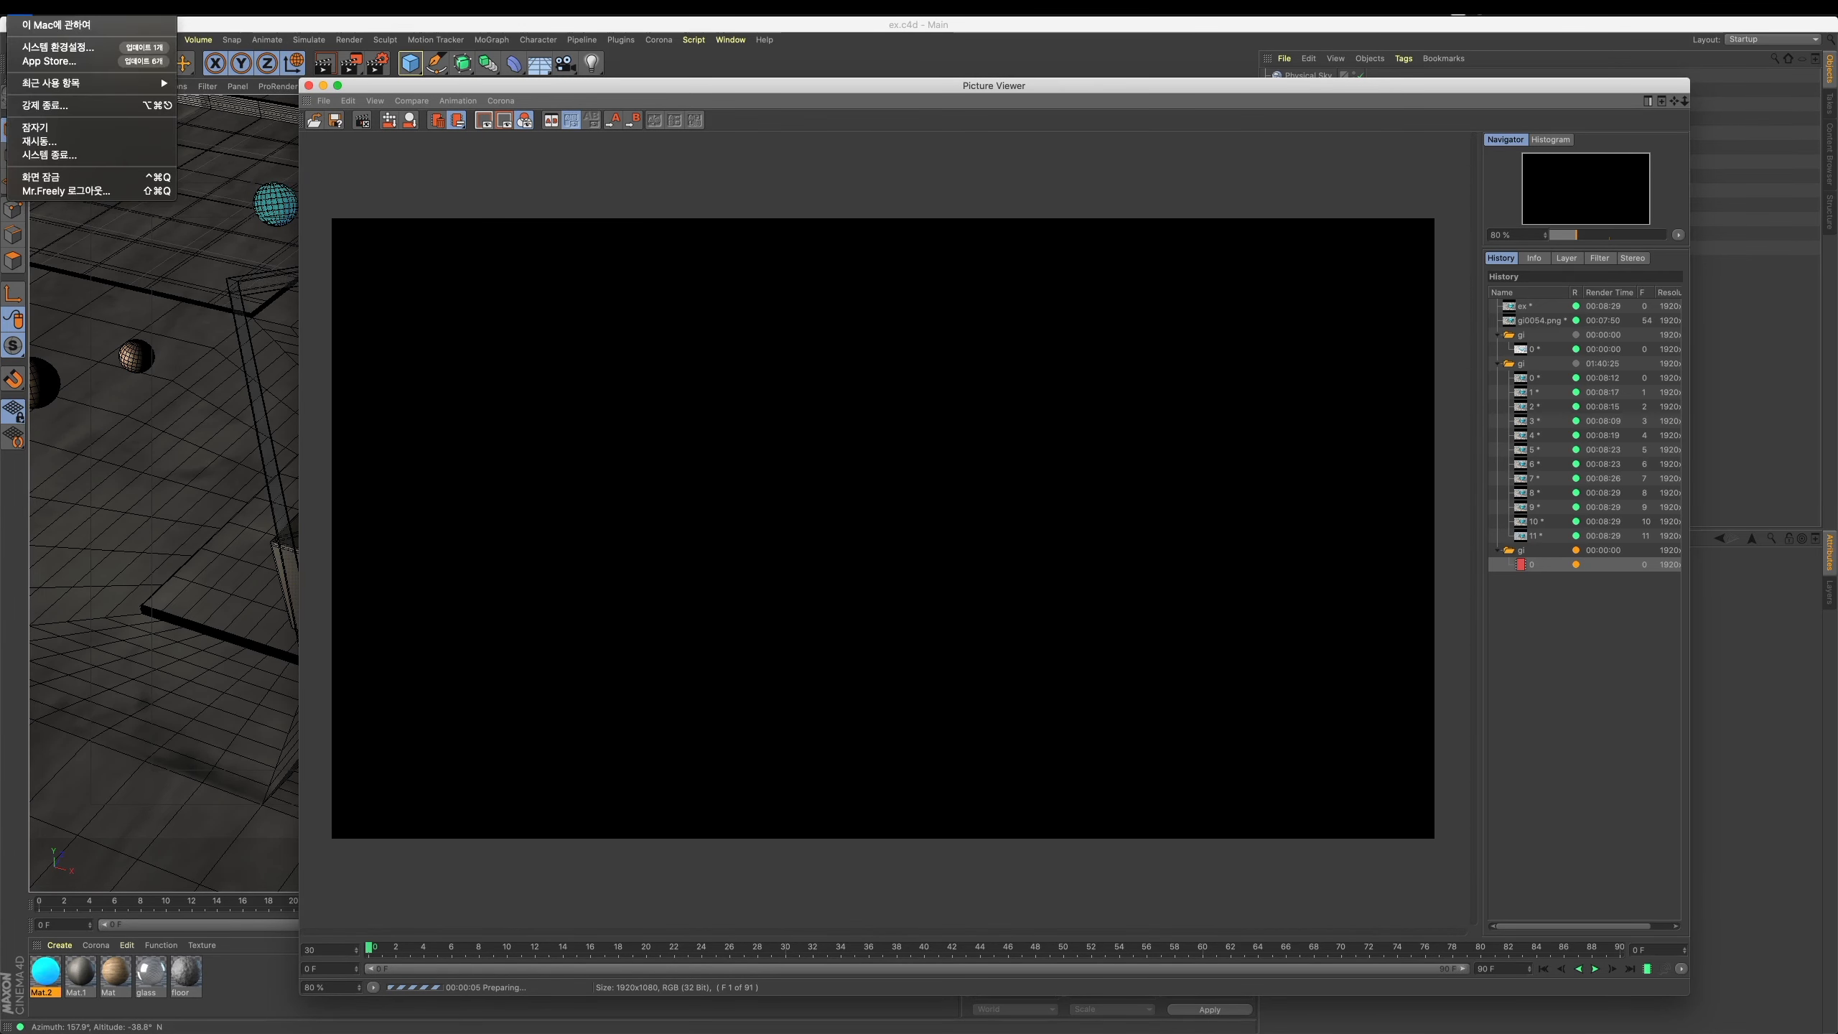
click(43, 26)
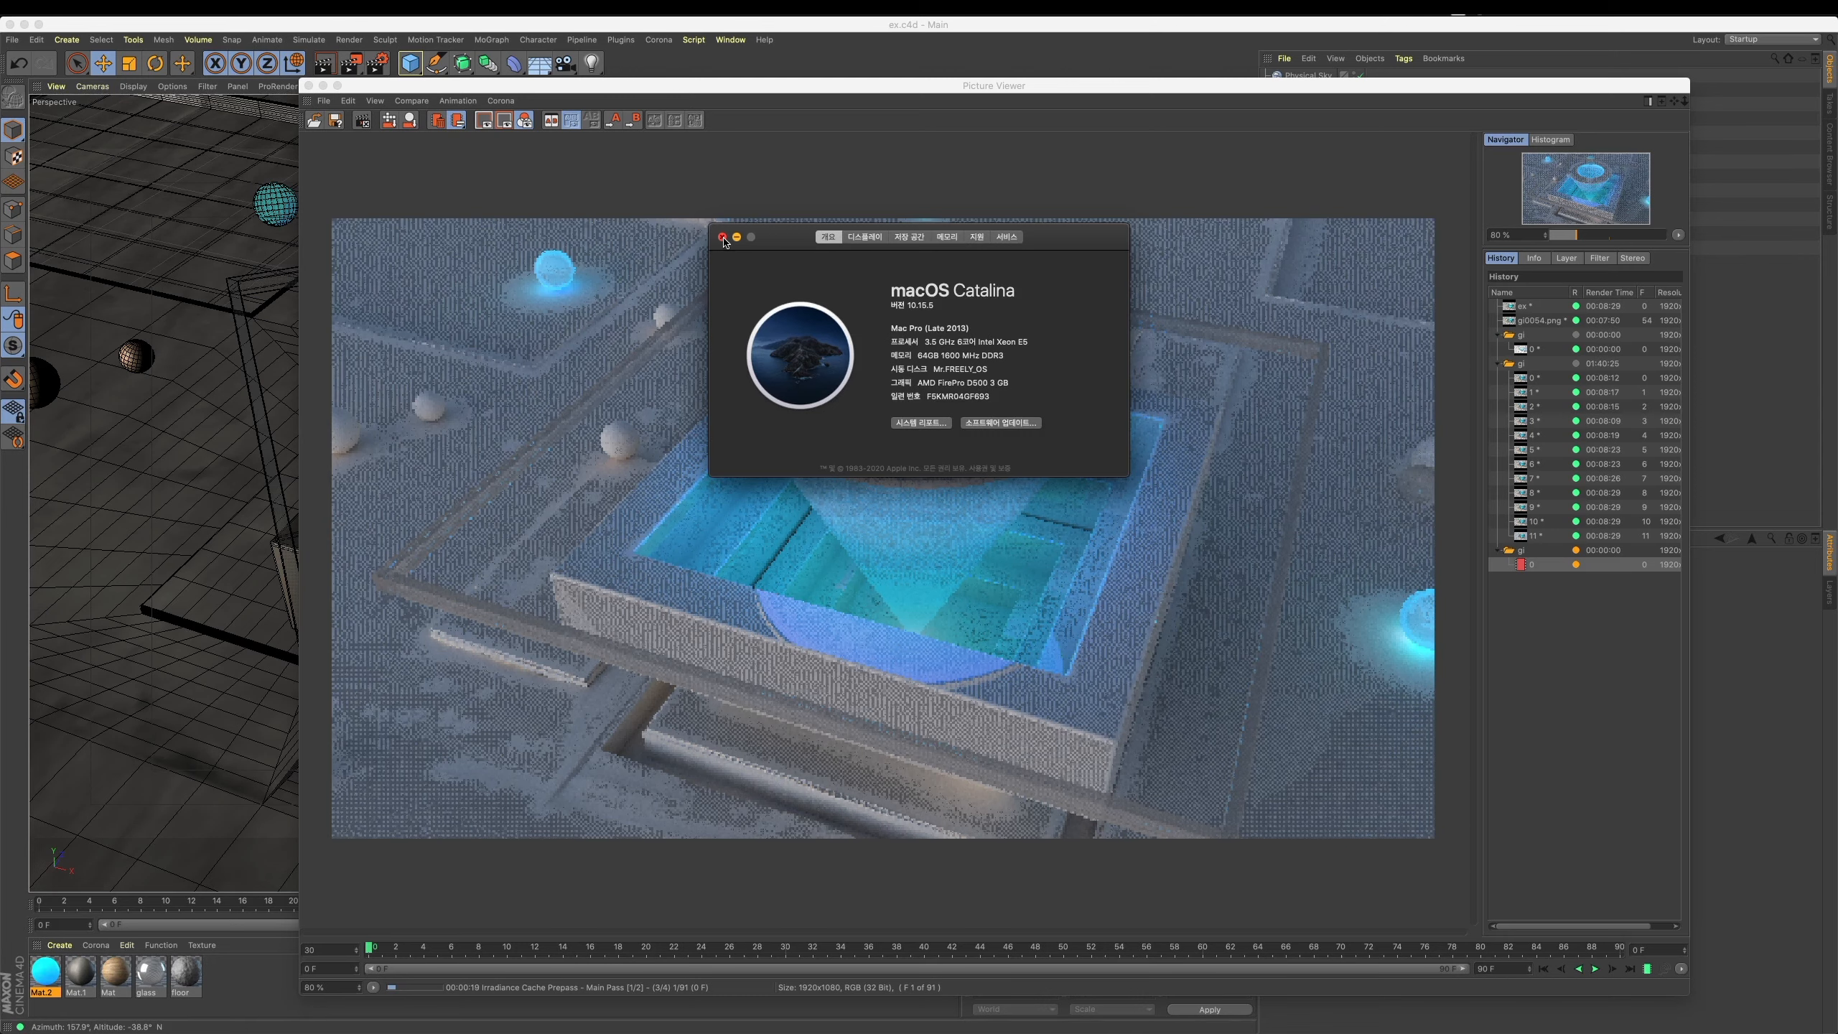
click(722, 237)
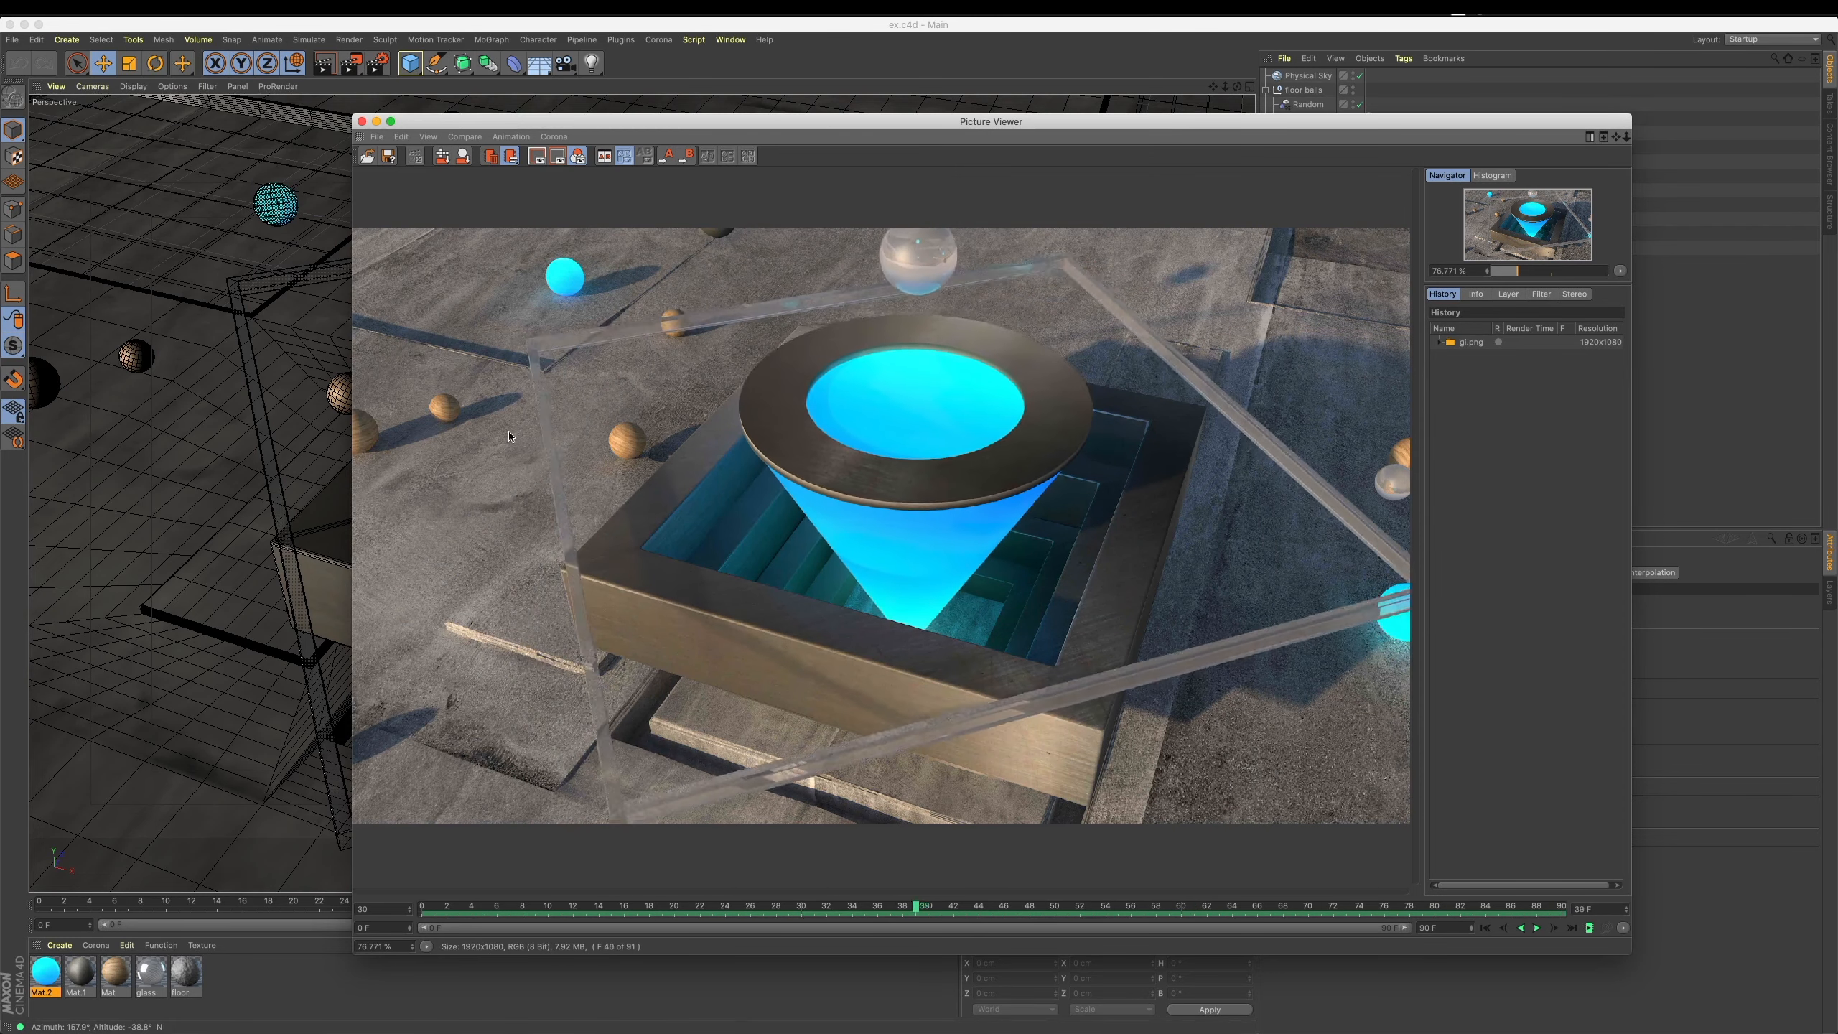
Examine the rendered gi.png frame sequence up close in the Picture Viewer.
scroll(687, 414, up, 1)
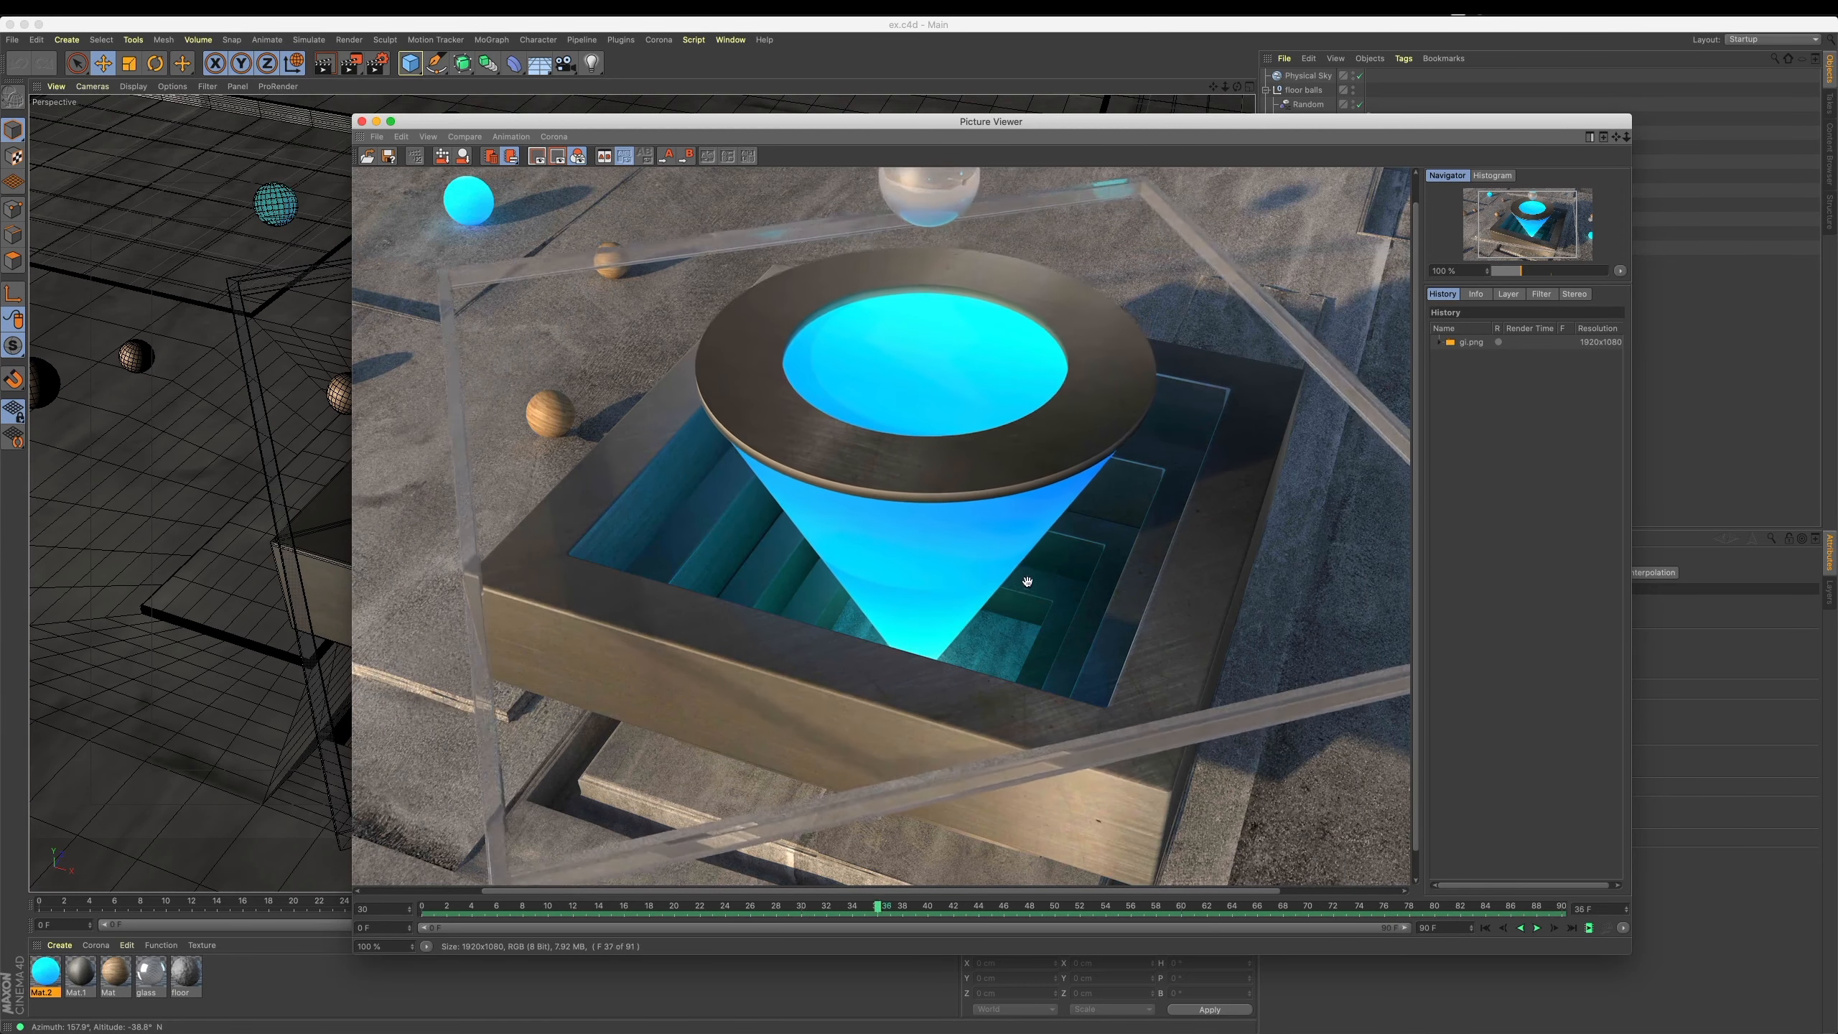
Play back the rendered gi.png sequence in the Picture Viewer.
click(1538, 929)
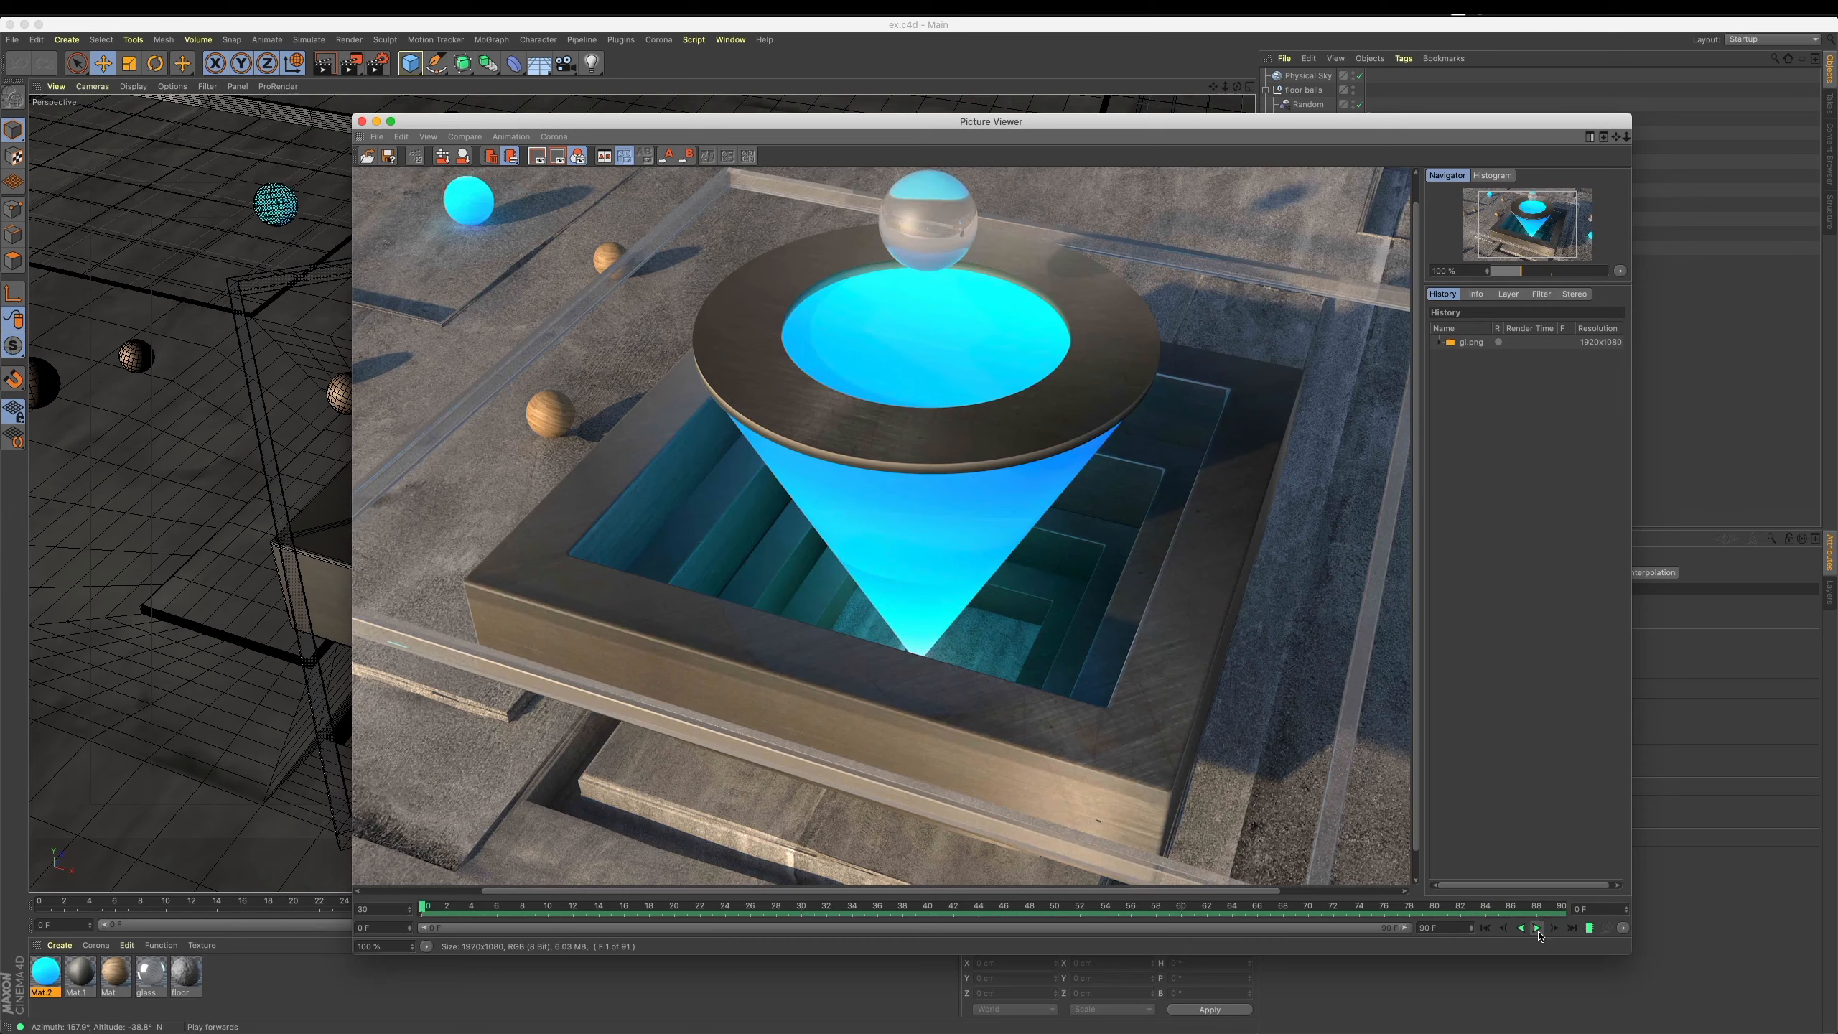
scroll(981, 522, down, 2)
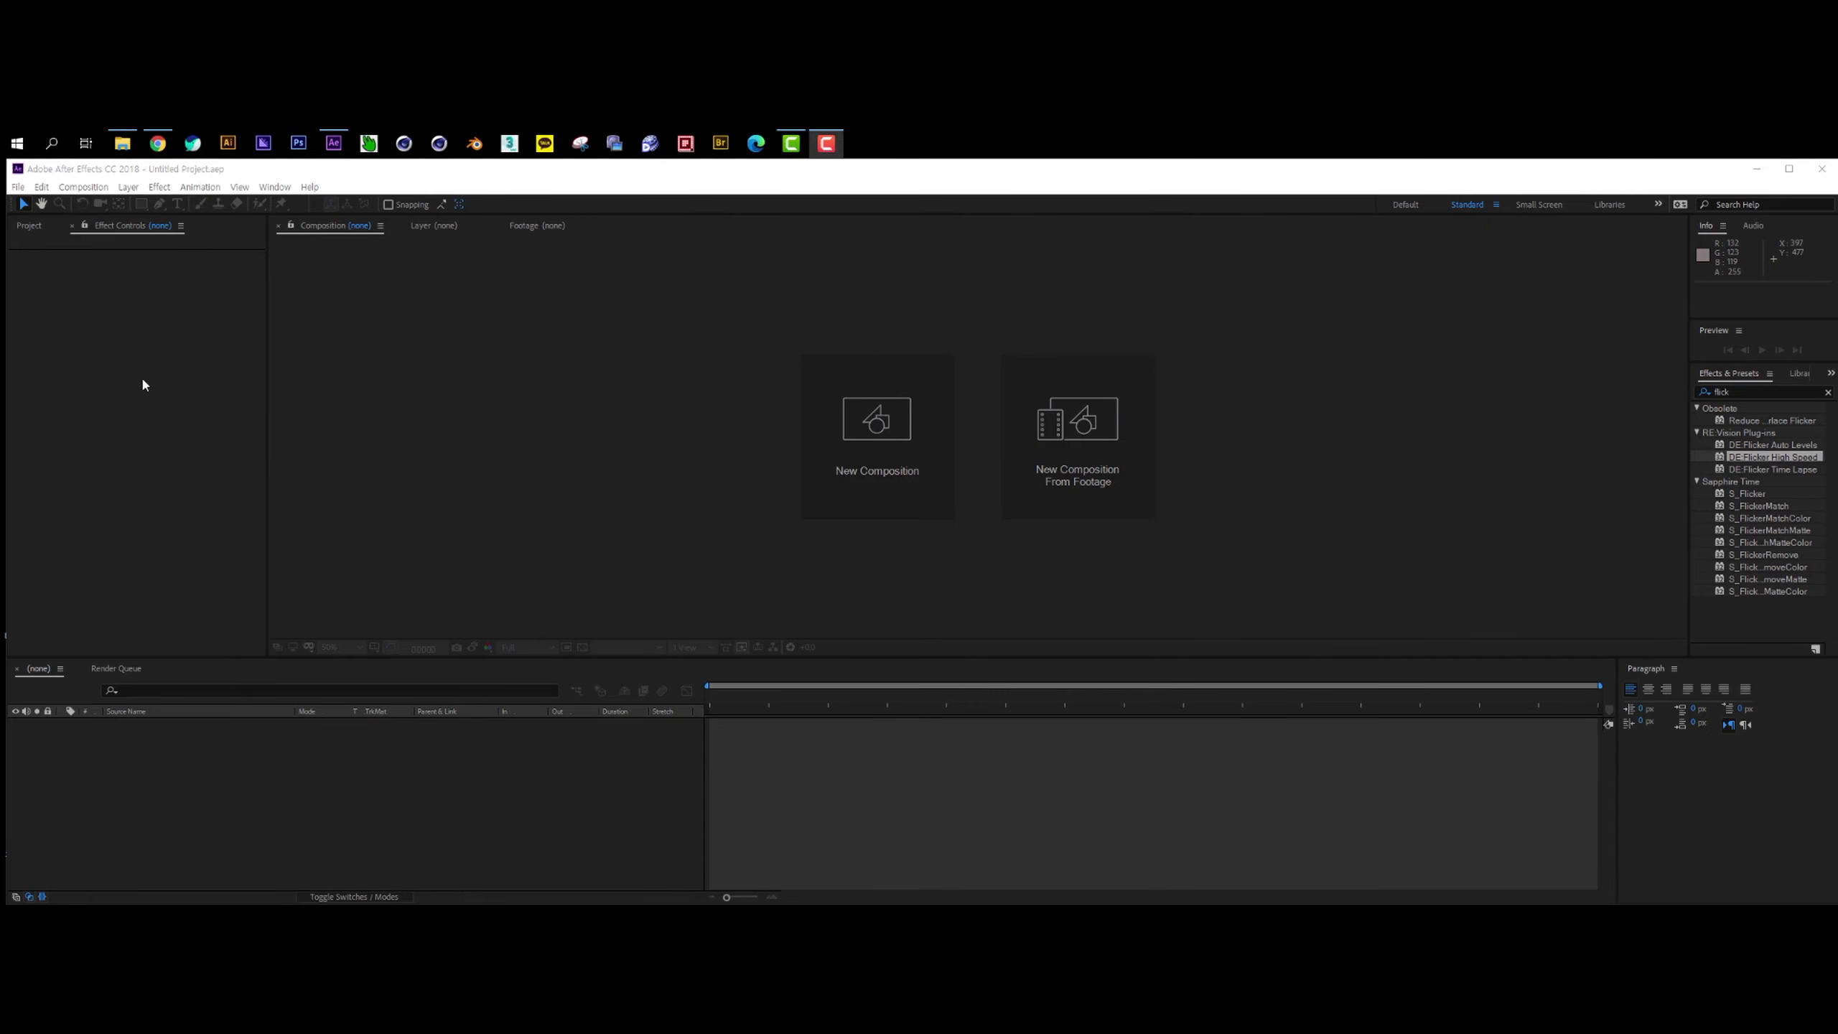
Switch to After Effects and import the gi PNG sequence, starting at gi0000.png, from the ren folder.
click(149, 390)
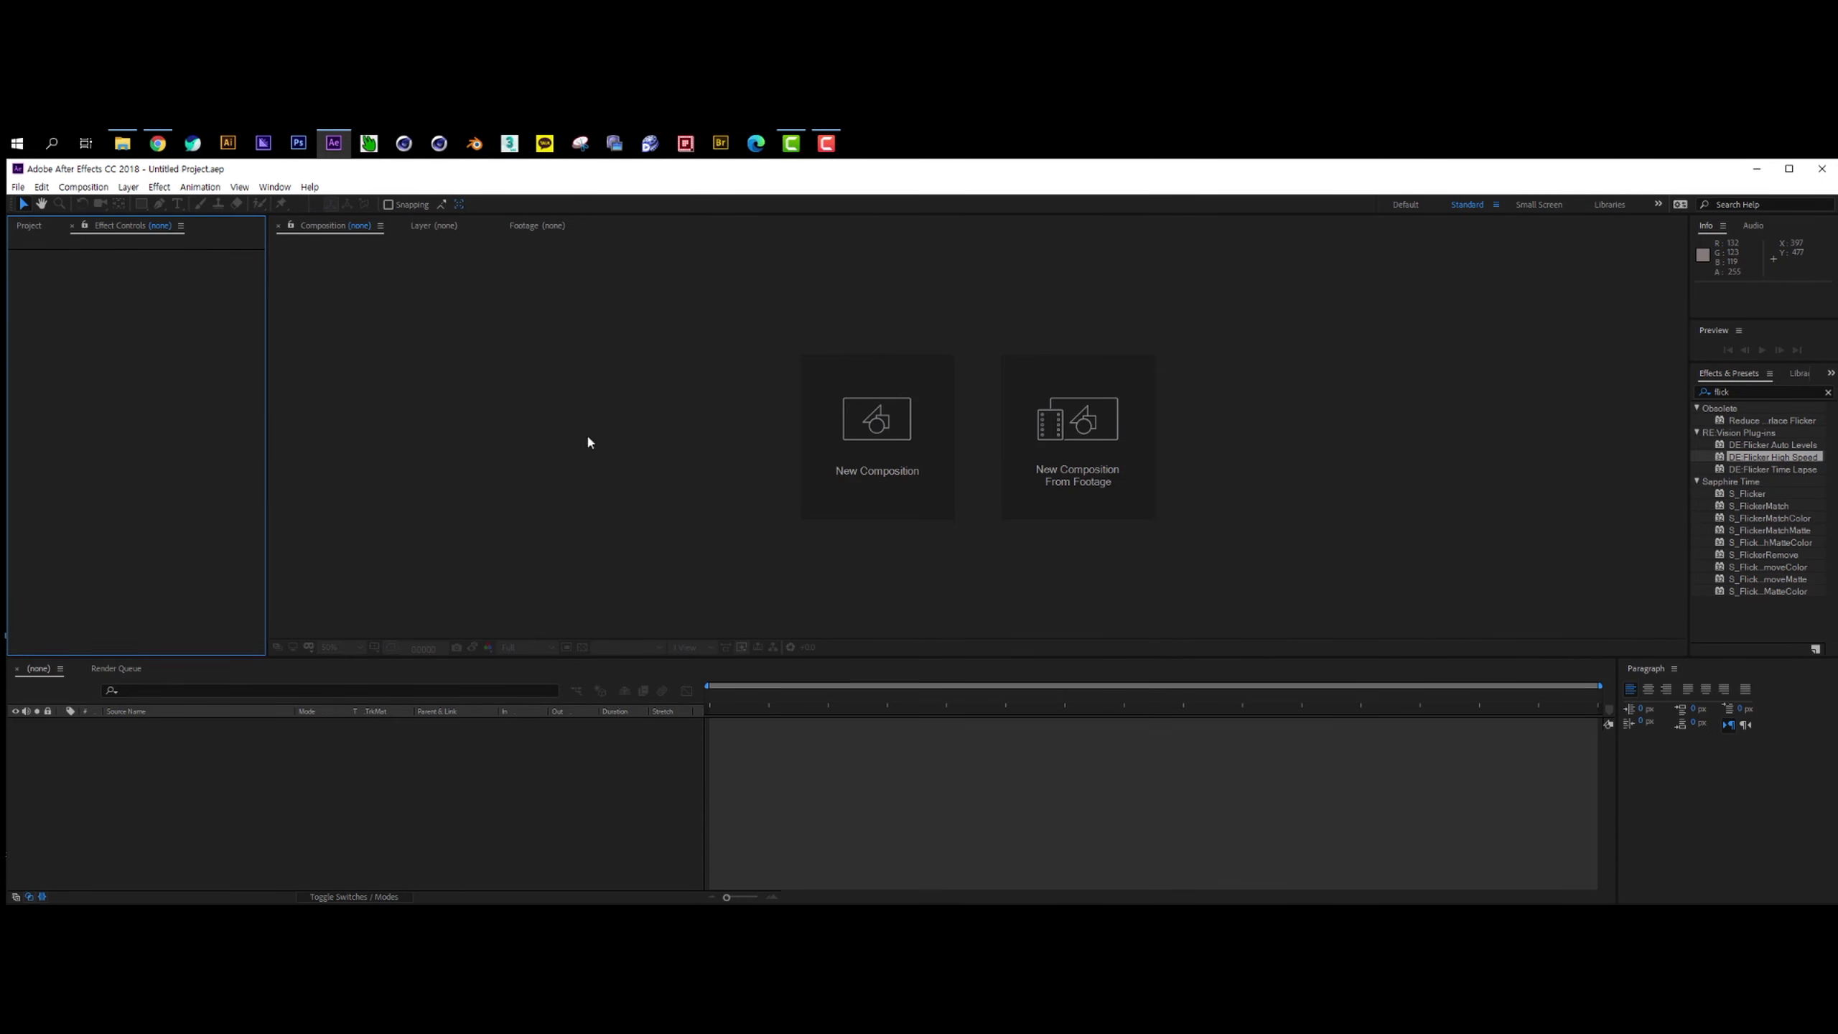
click(40, 226)
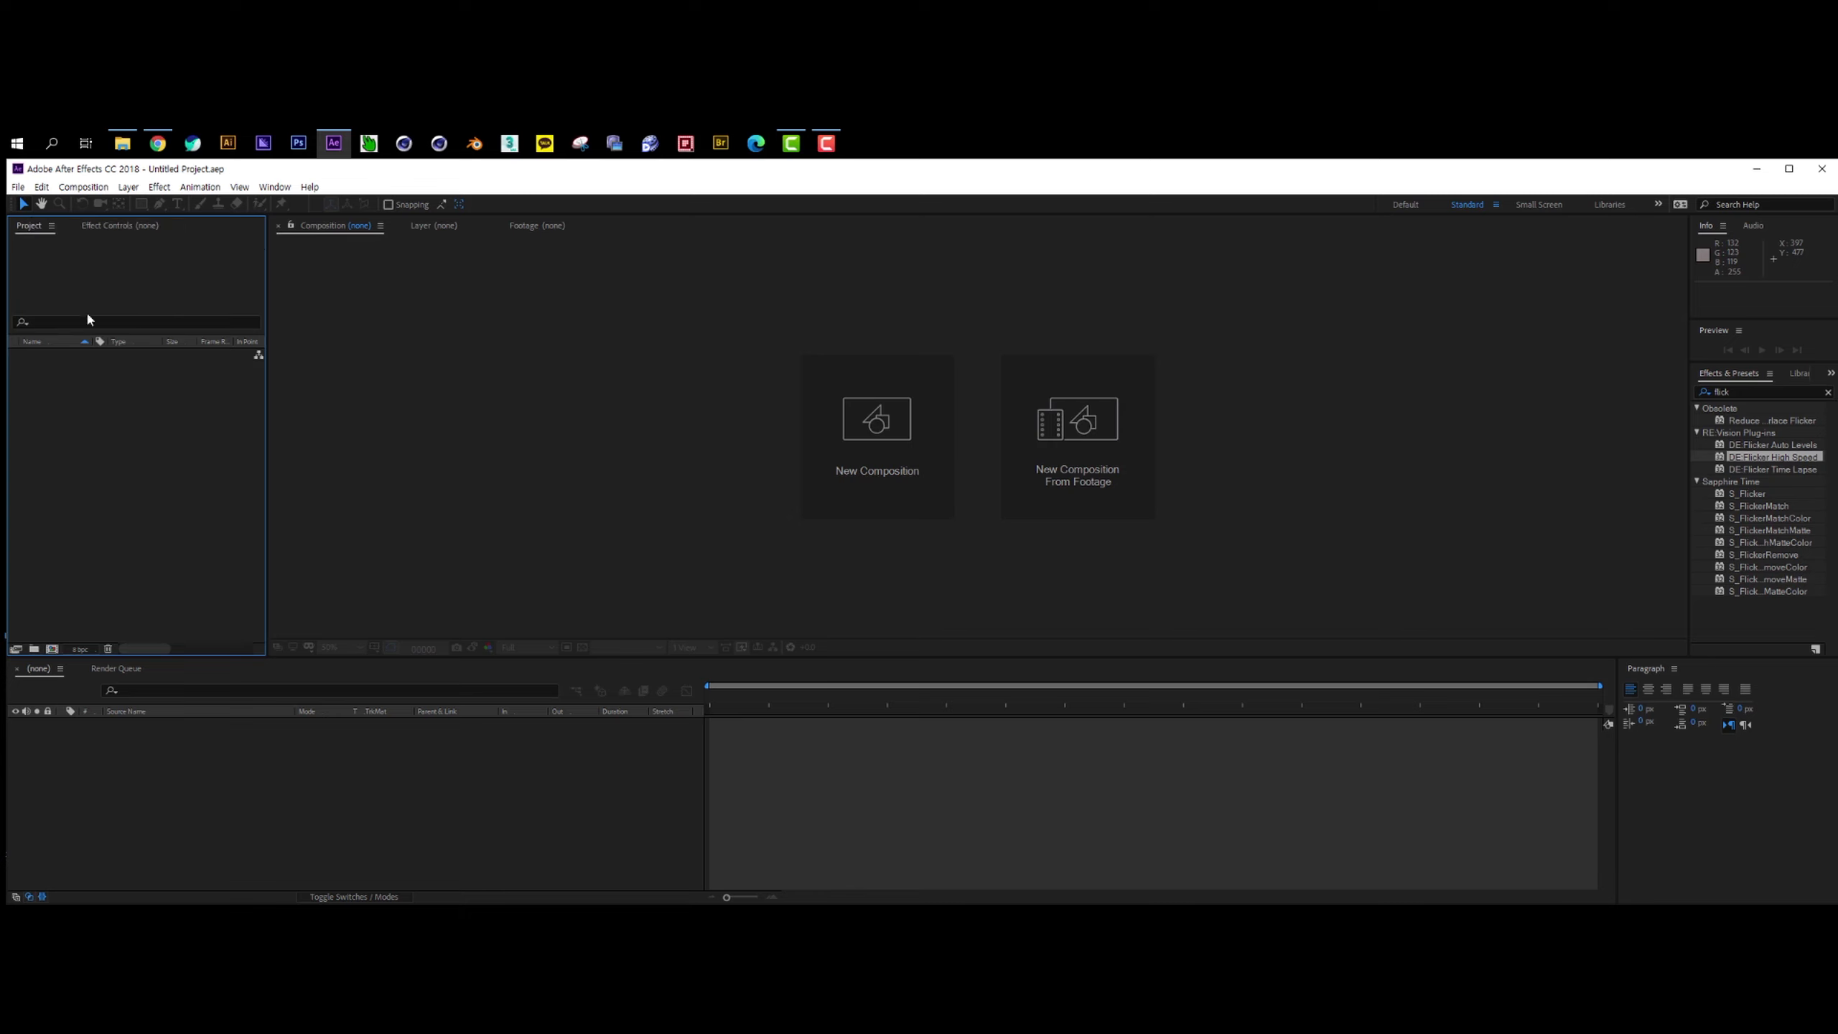
double_click(121, 395)
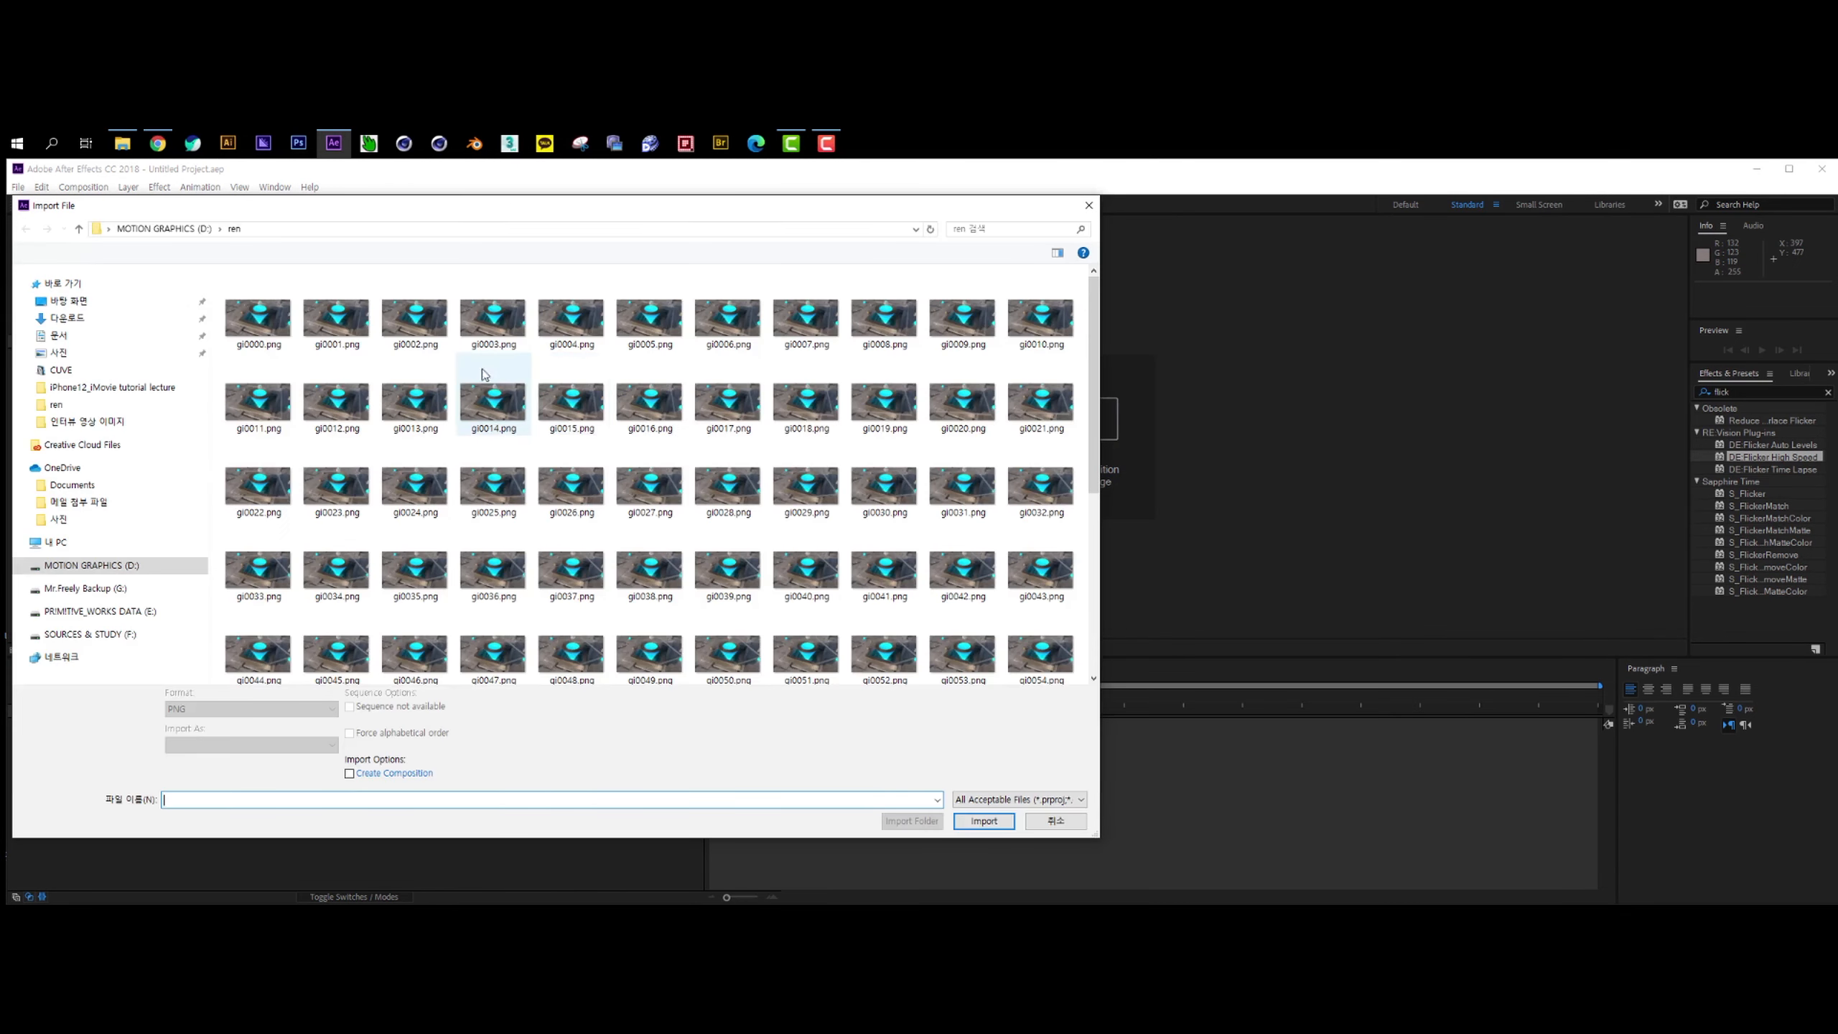
double_click(259, 319)
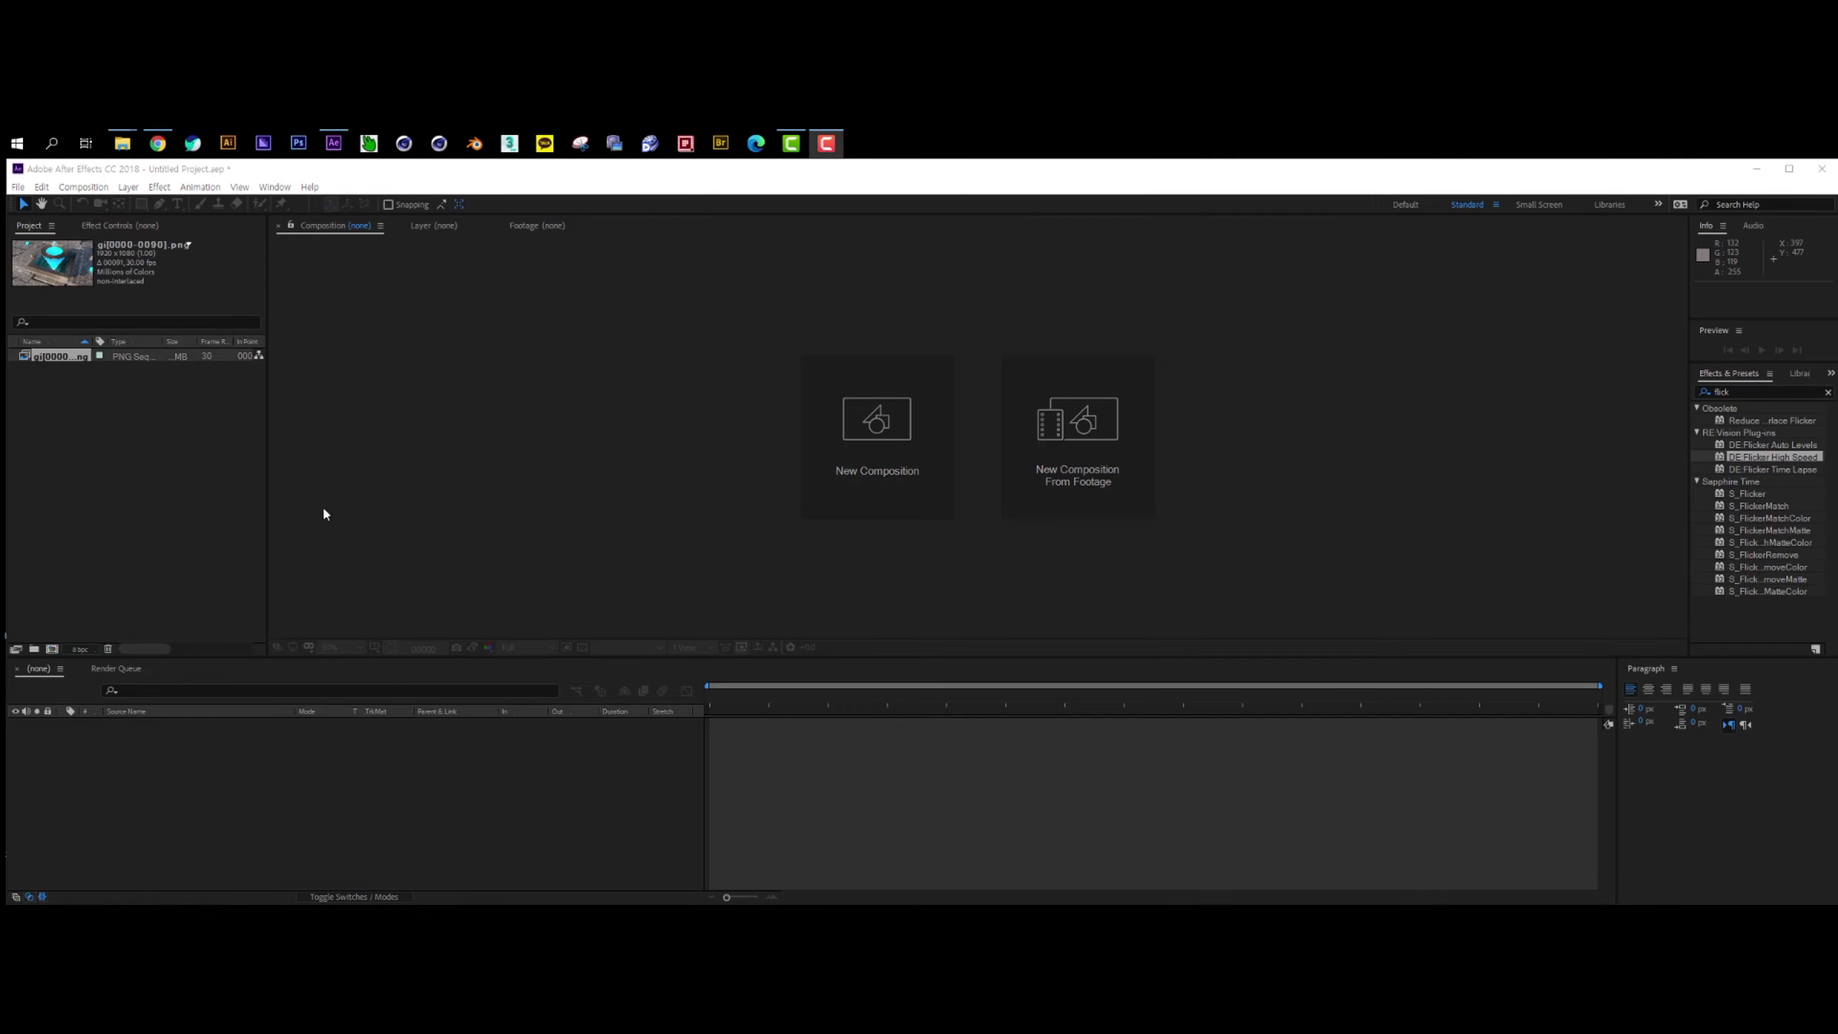
Show the ren folder's files as a detailed list and import the gi_ao JPG sequence.
double_click(216, 487)
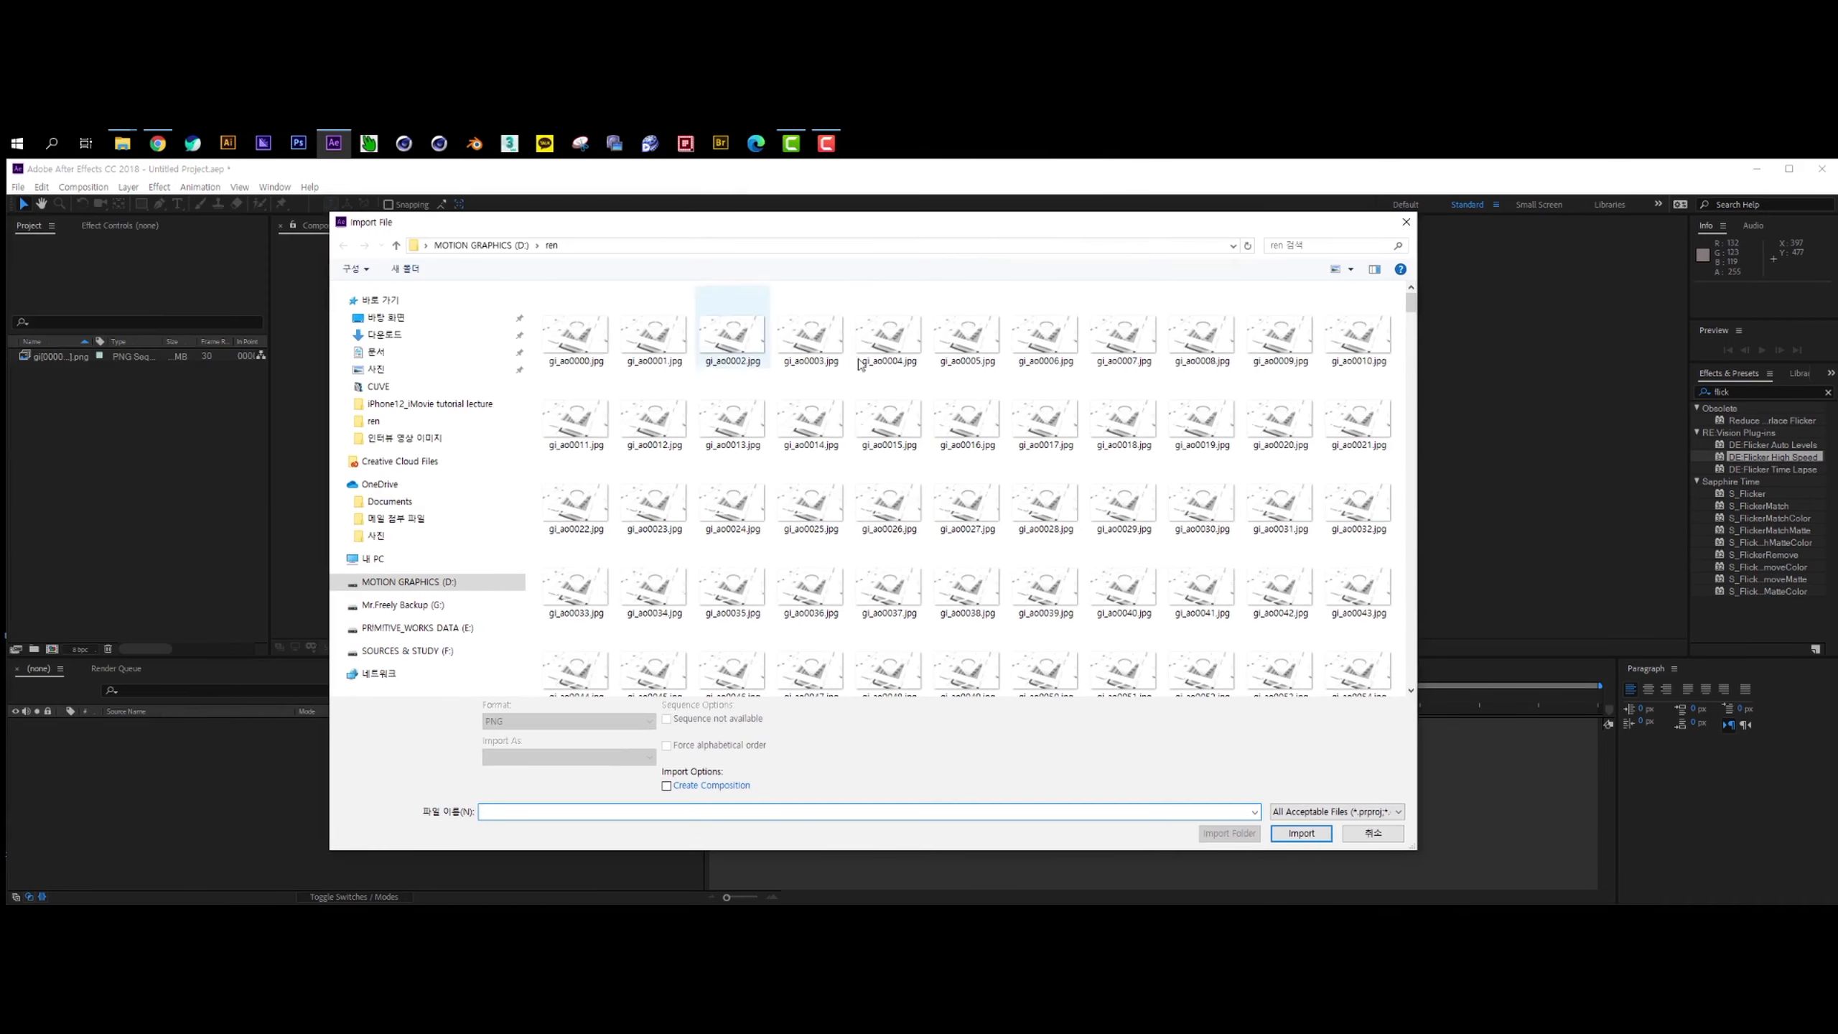
right_click(845, 383)
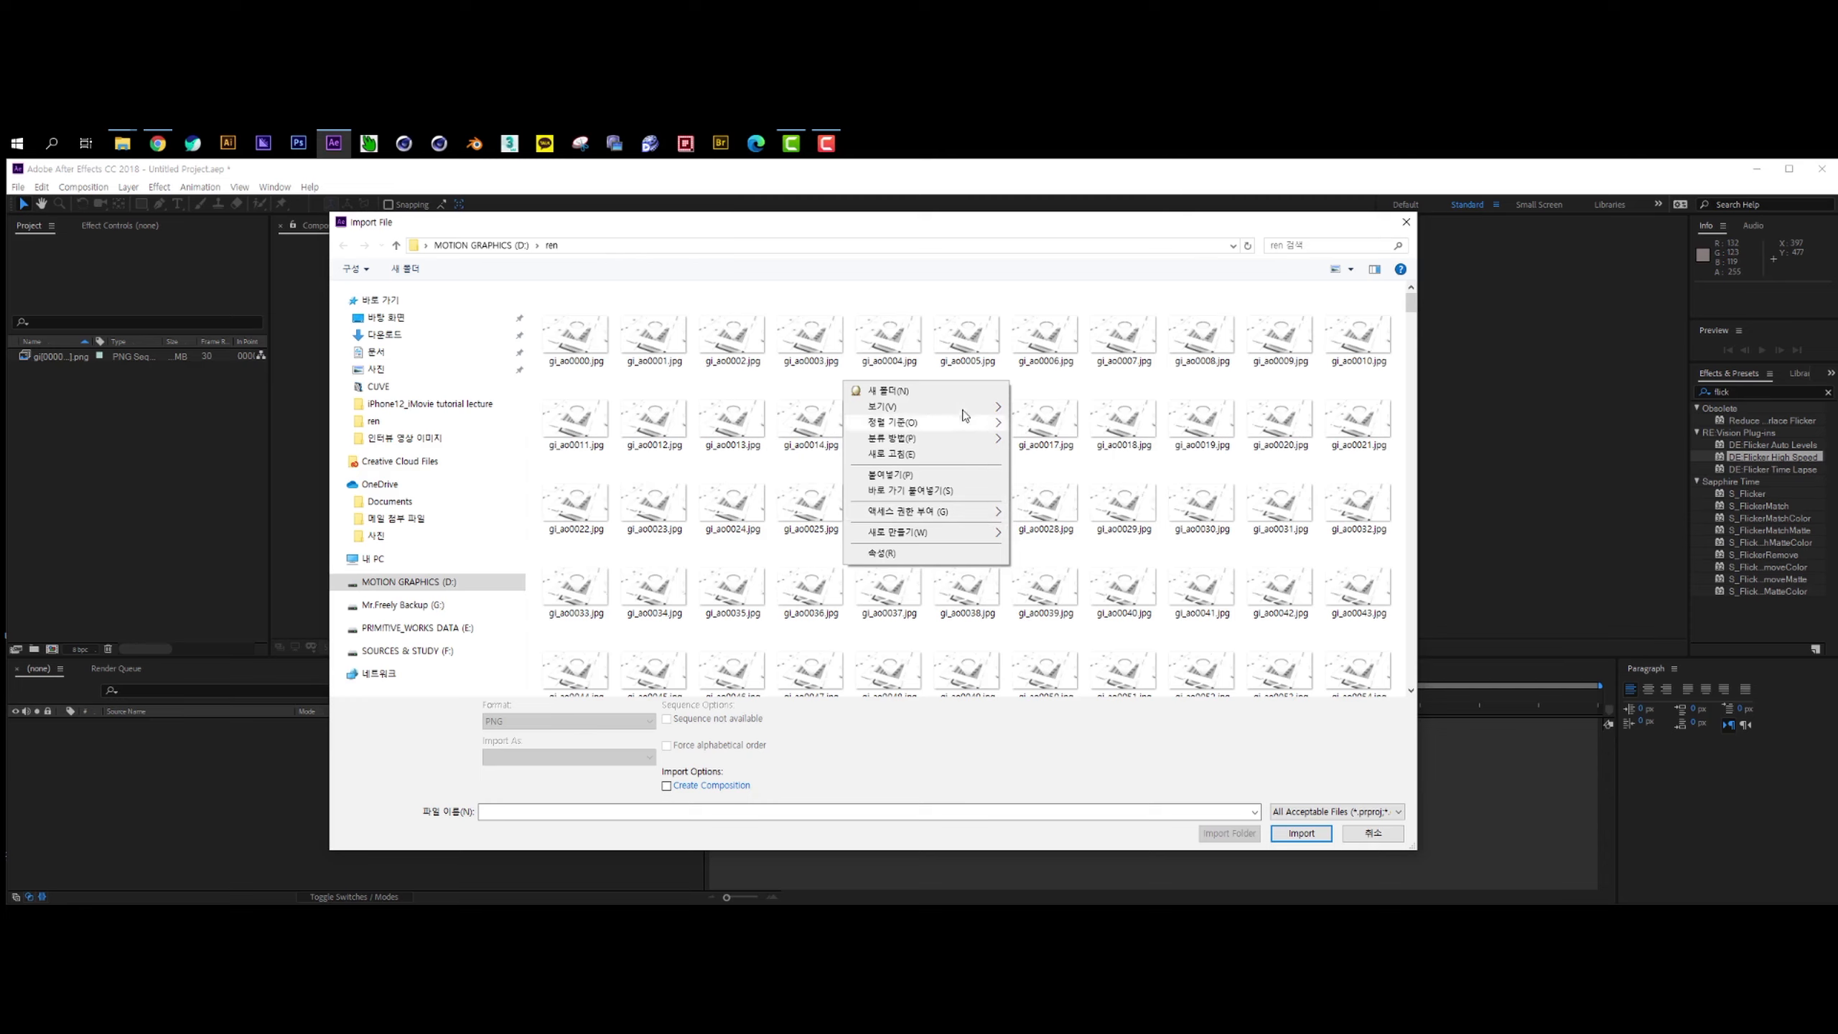
mouse_move(966, 408)
click(1046, 488)
click(593, 308)
key(Return)
Import the depth pass JPG sequence from the ren folder.
double_click(126, 422)
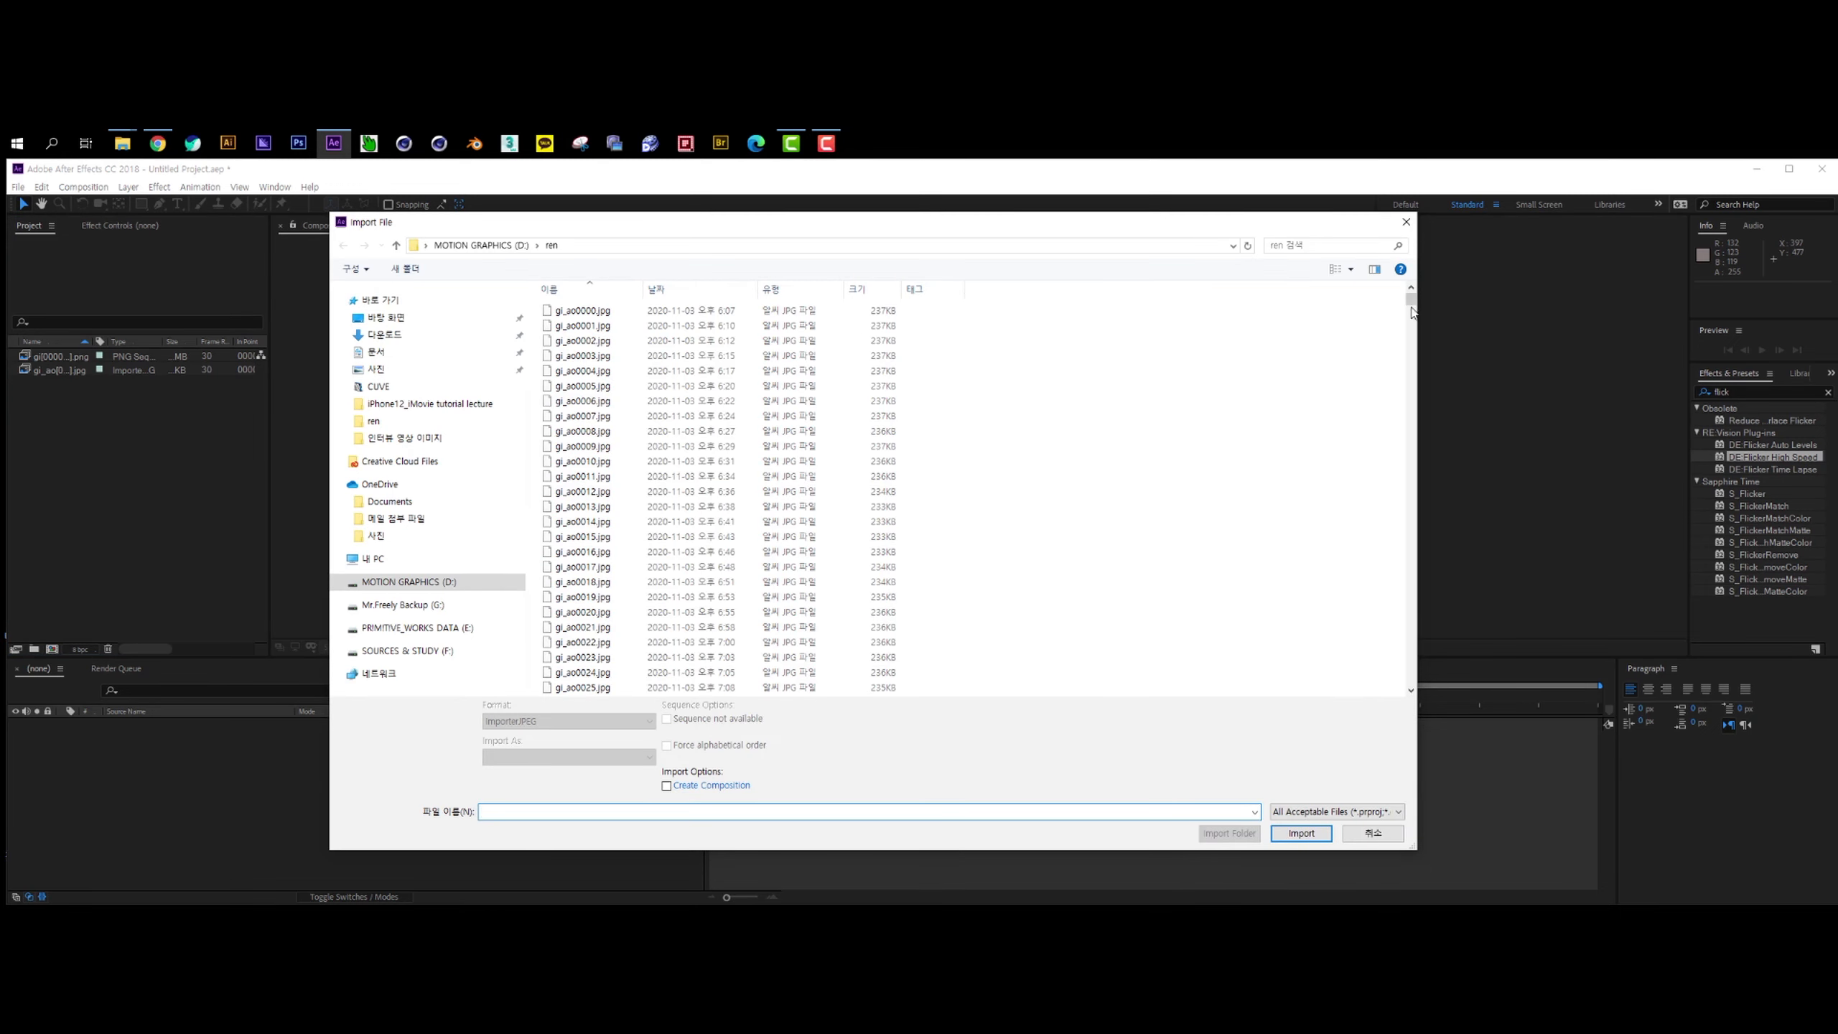
drag(1413, 321, 1411, 365)
scroll(861, 458, up, 7)
double_click(681, 399)
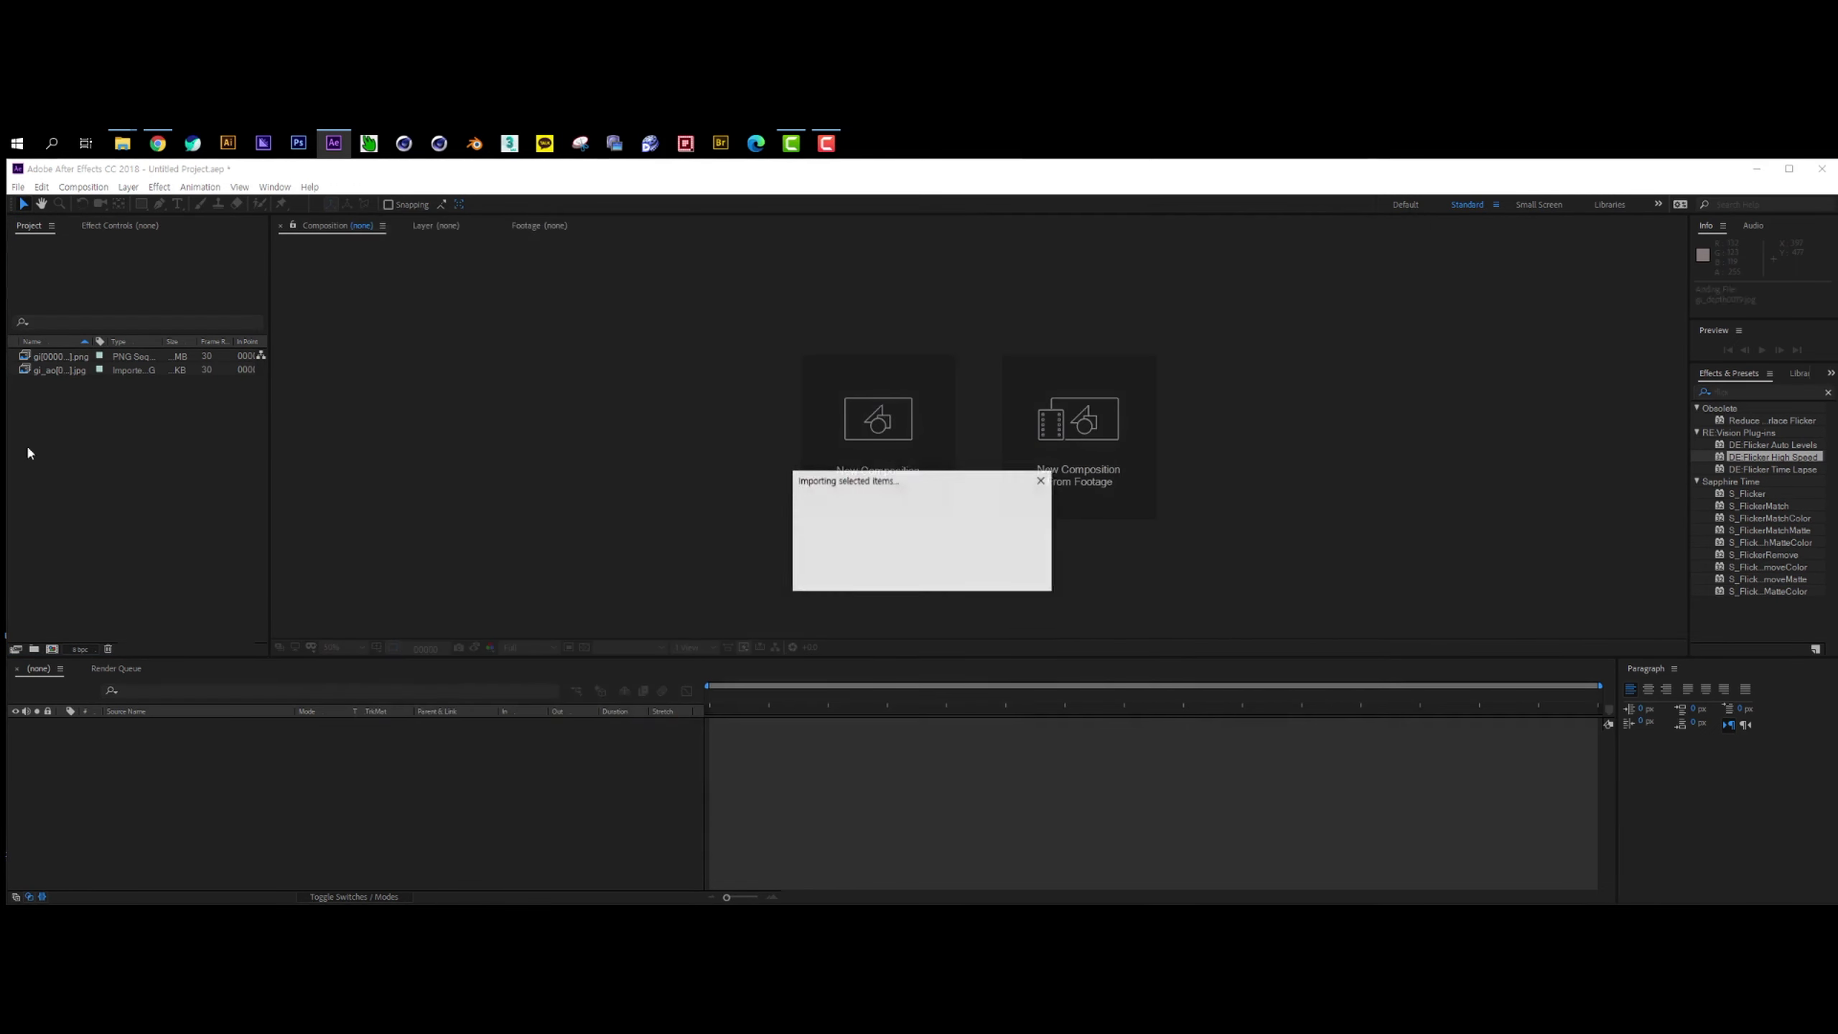
Import the gi_gi JPG sequence from the ren folder.
double_click(114, 448)
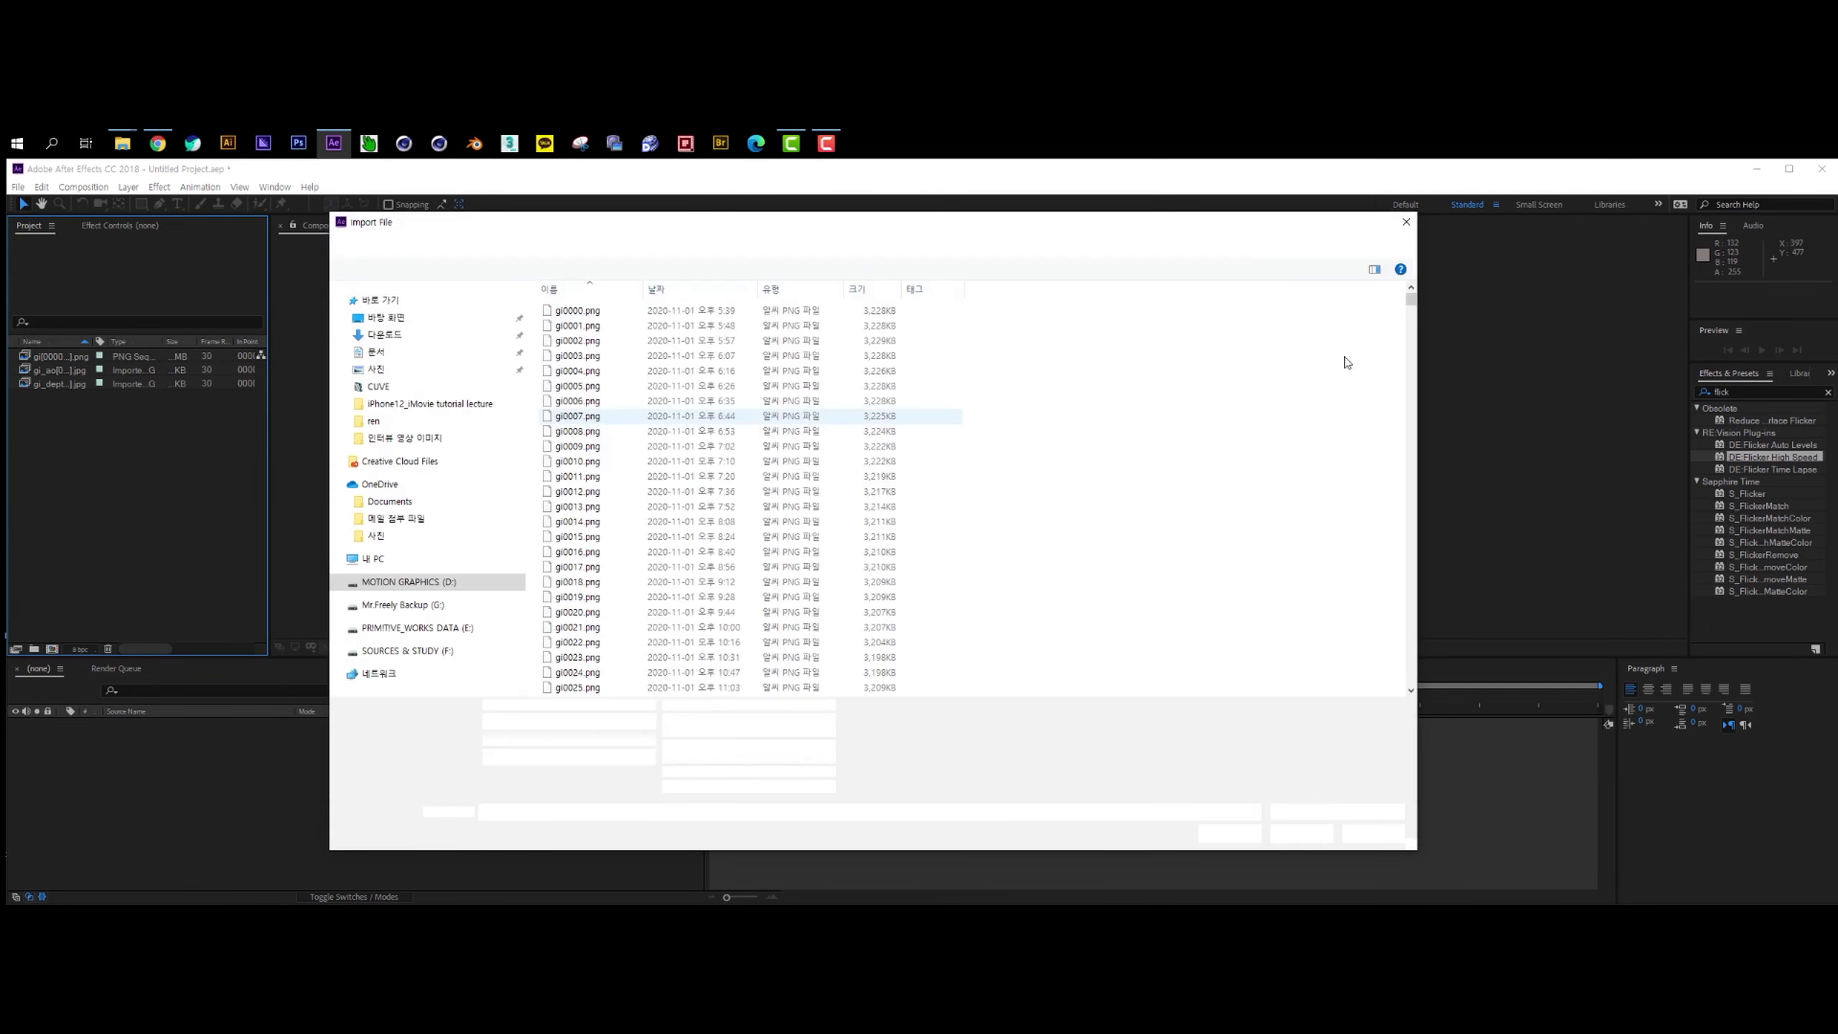
drag(1412, 300, 1411, 367)
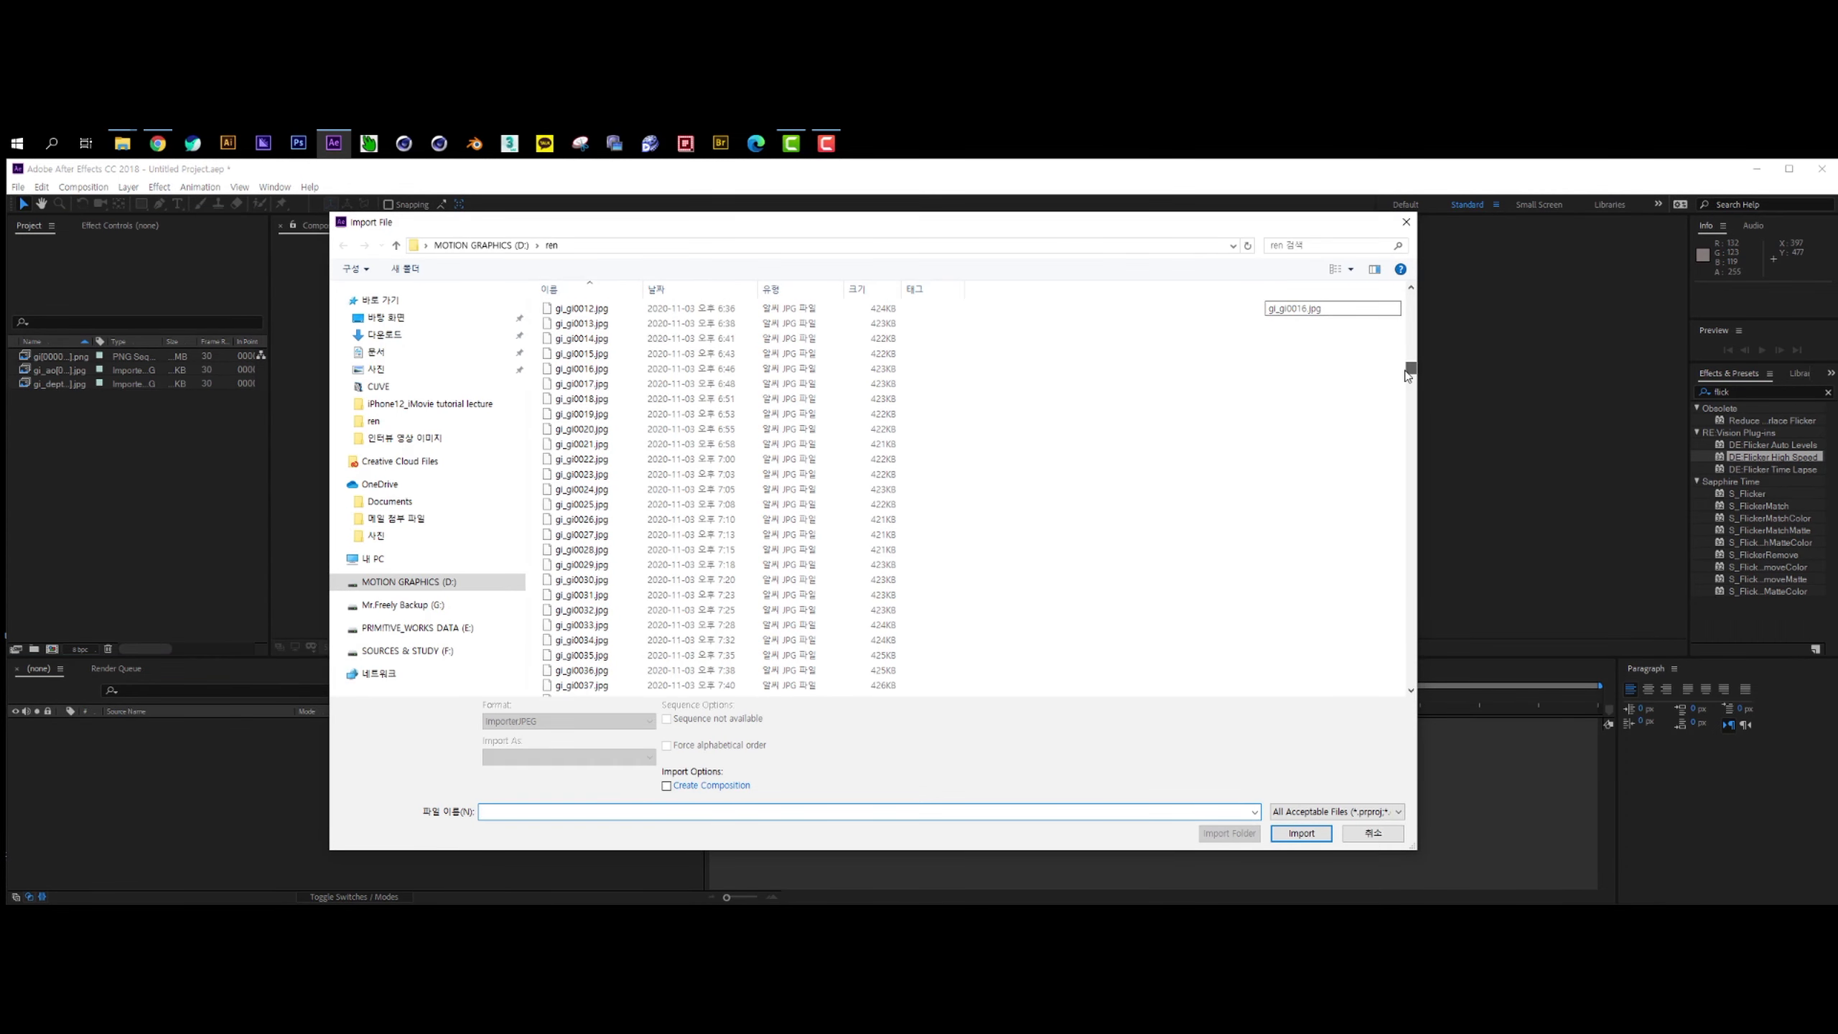
double_click(823, 472)
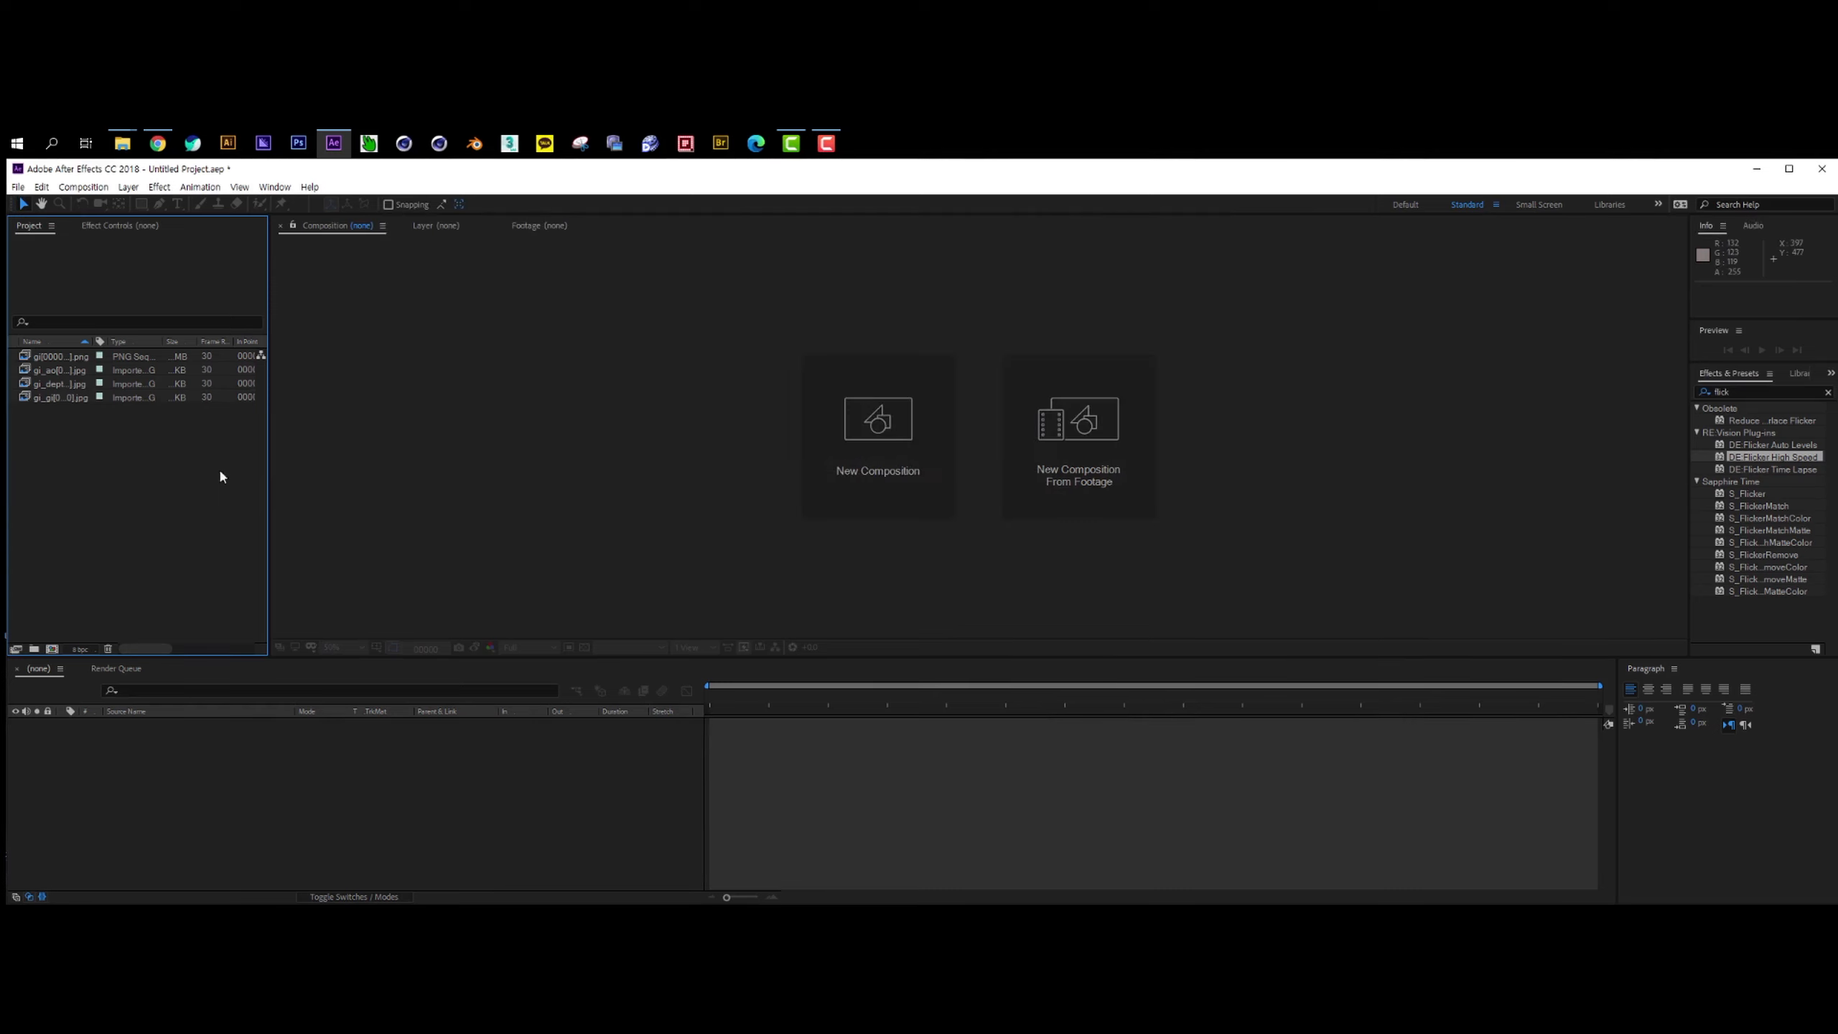
Import the first three gi_object buffer JPG sequences from the ren folder.
key(ctrl+i)
drag(1411, 344, 1414, 415)
double_click(820, 418)
key(ctrl+i)
drag(1410, 300, 1403, 450)
double_click(595, 458)
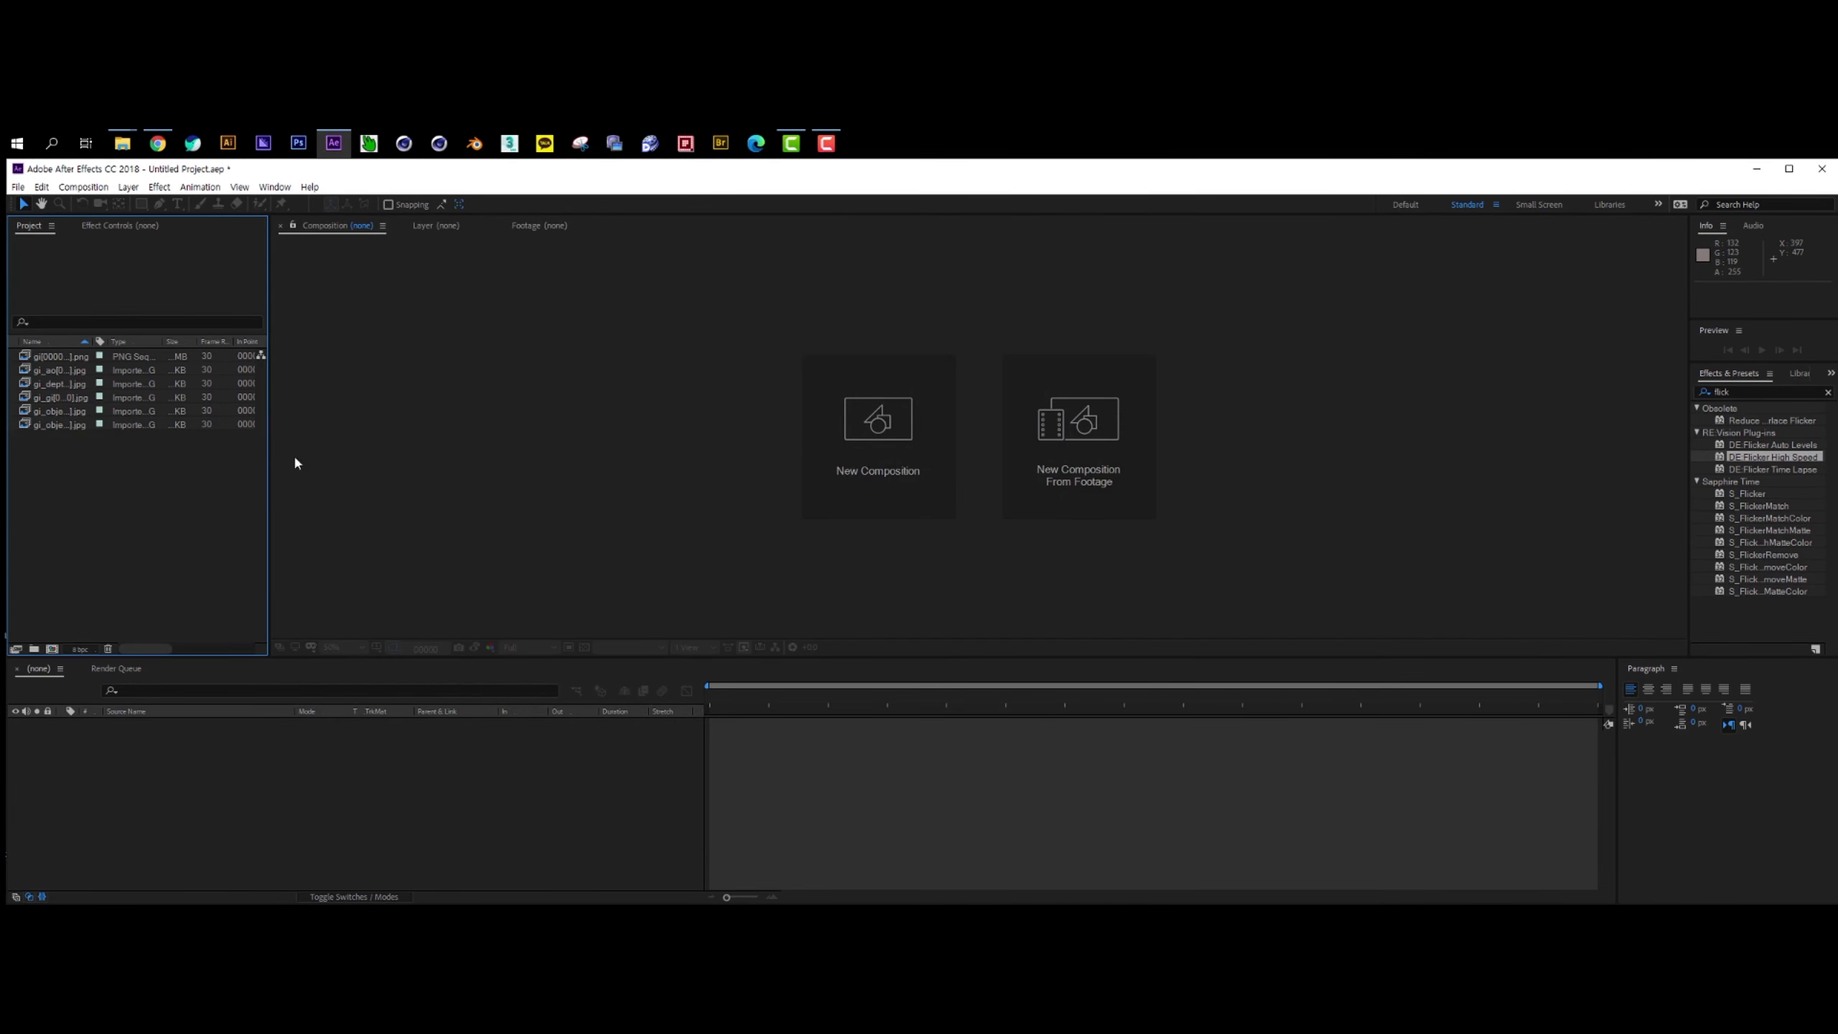
key(ctrl+i)
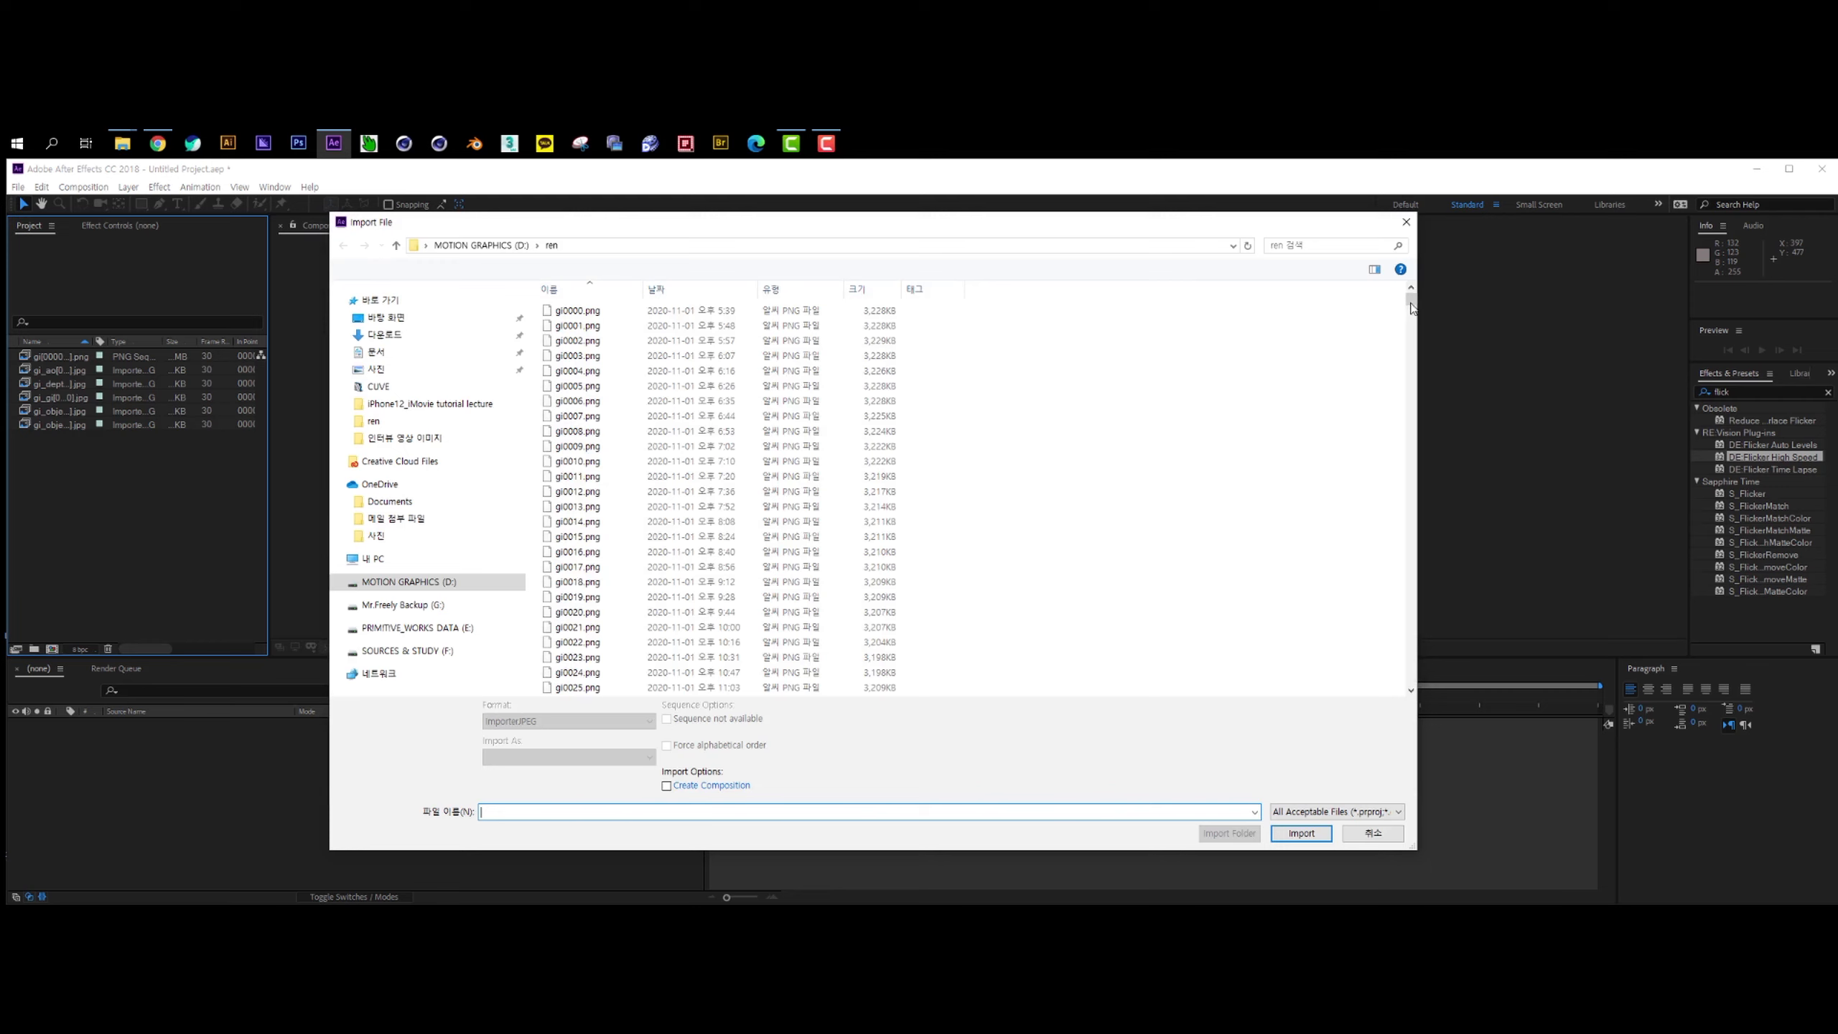
drag(1386, 488, 1386, 491)
double_click(909, 401)
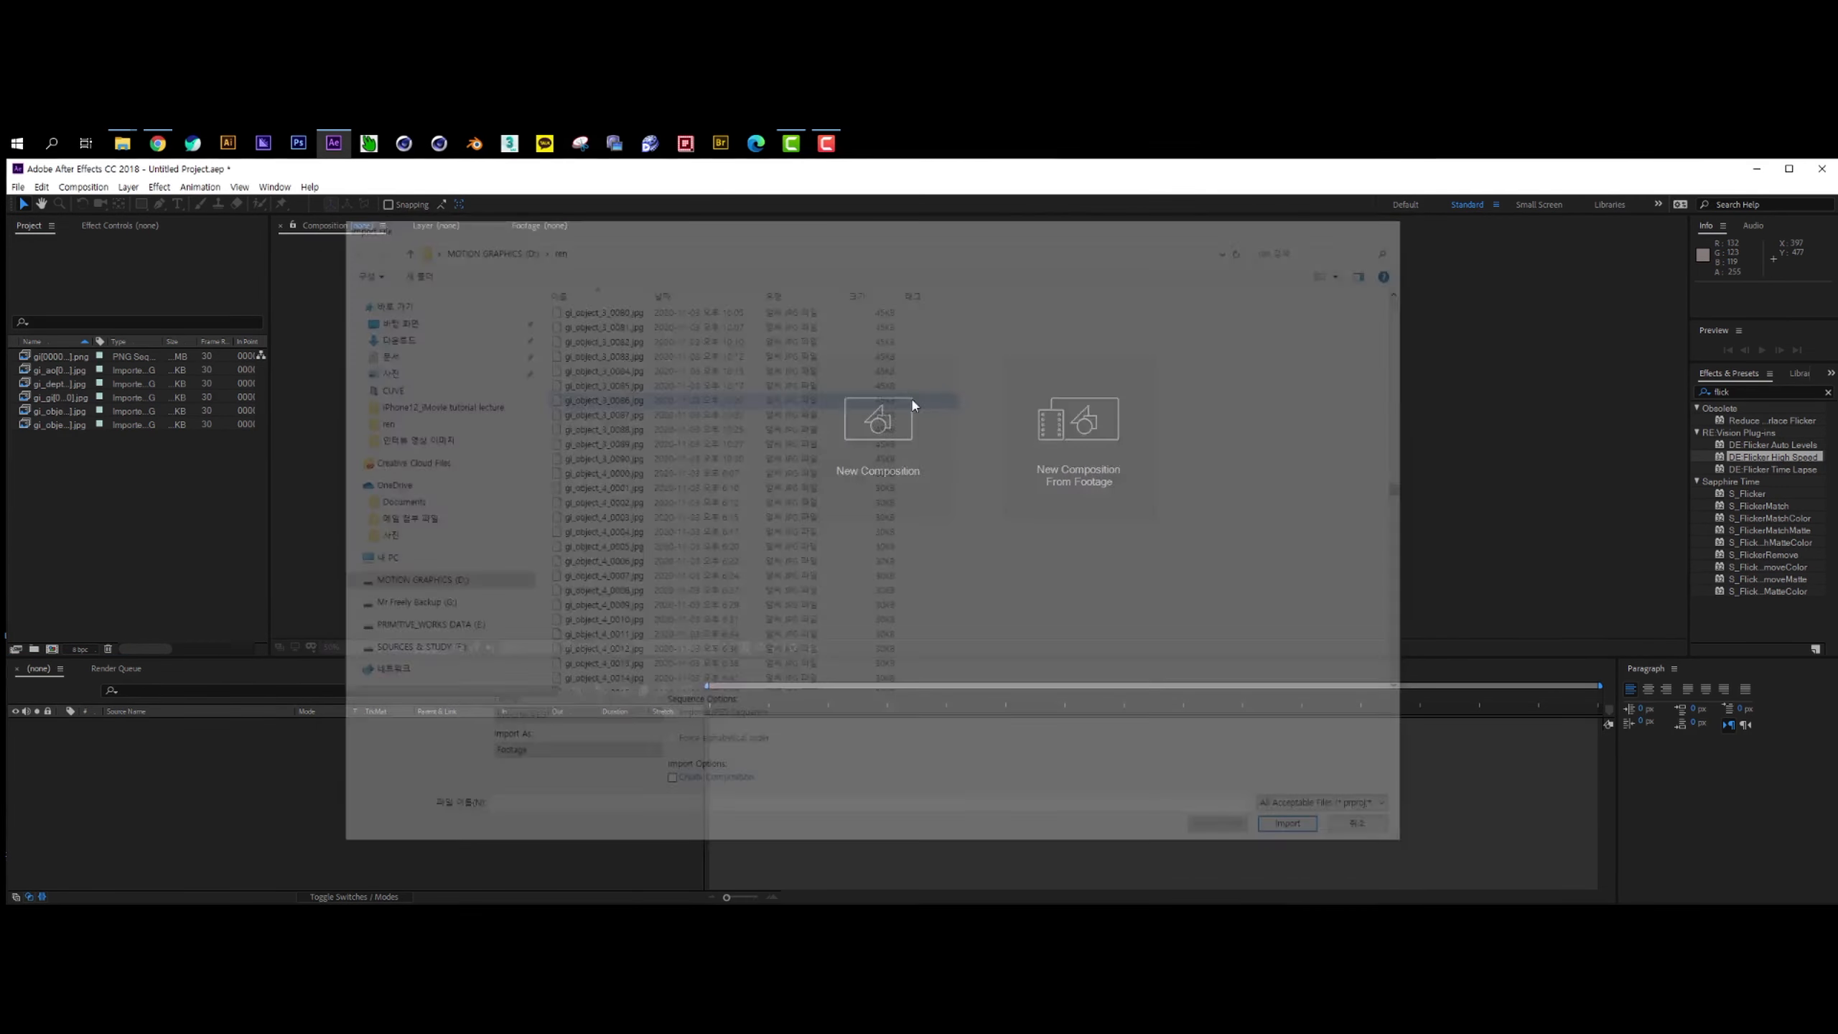
click(163, 516)
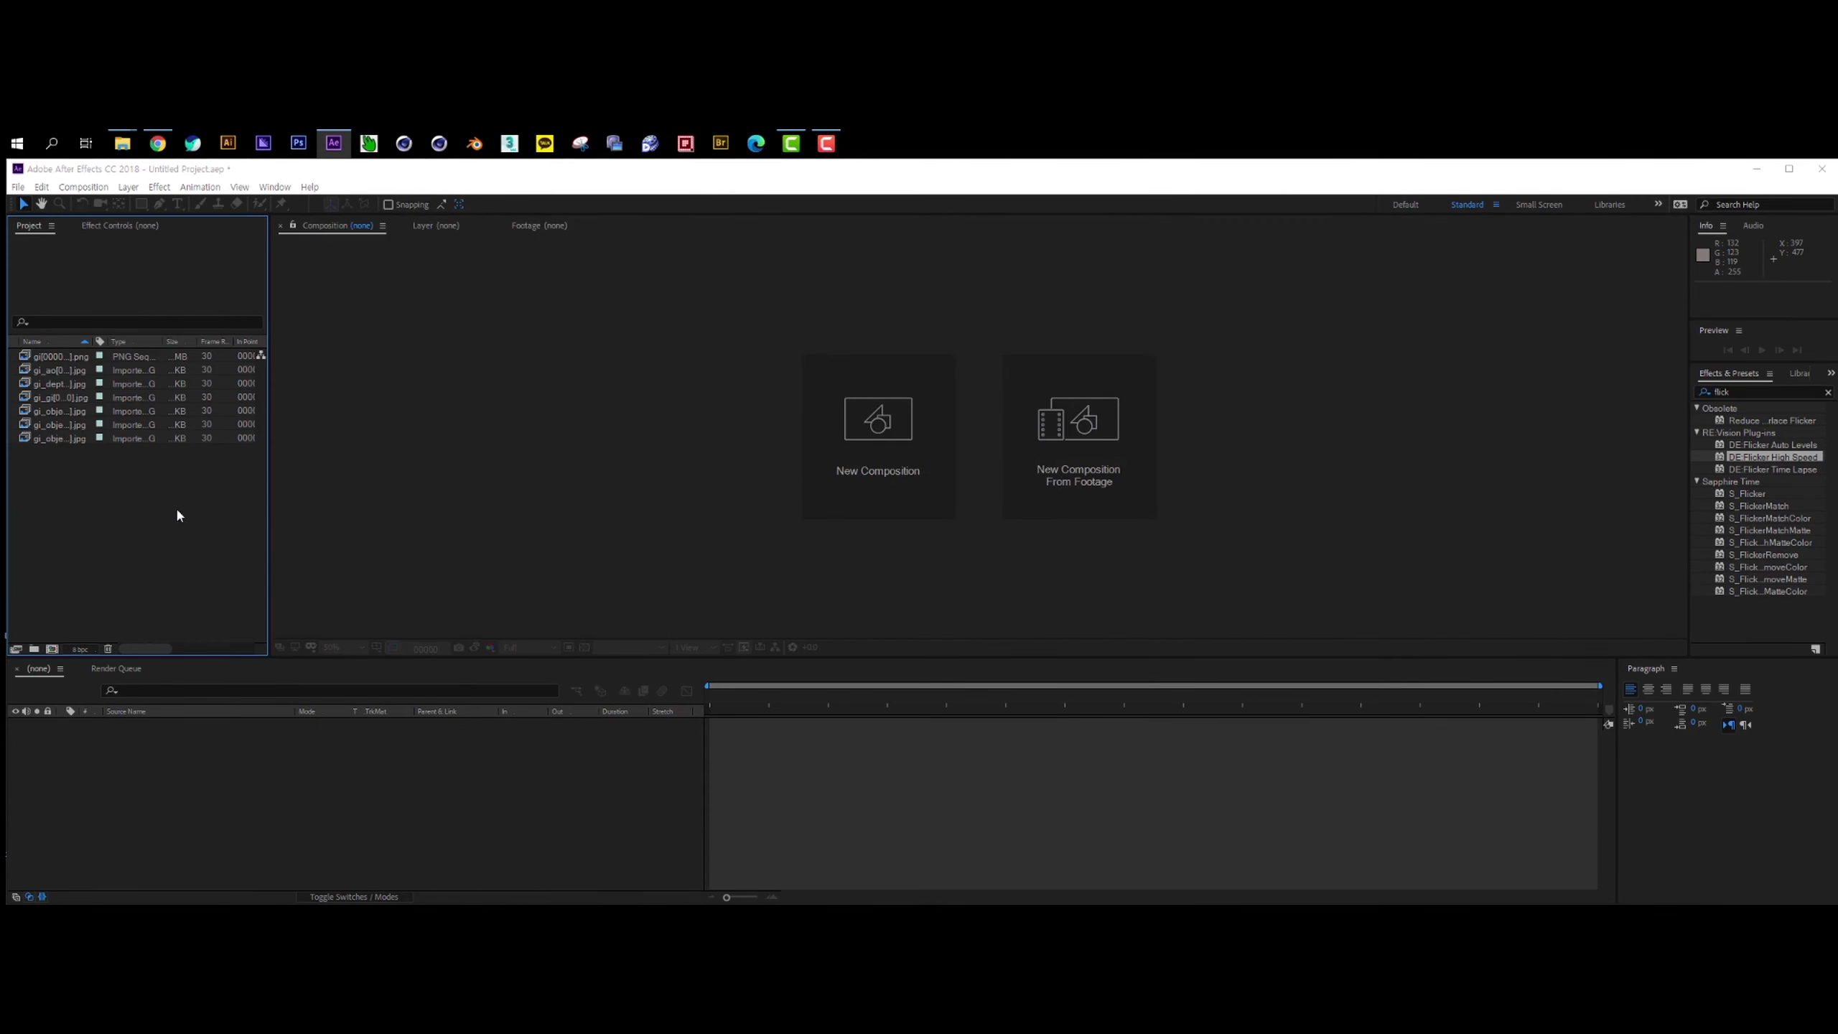
Import the remaining two object buffer JPG sequences, ending with gi_object_5.
key(ctrl+i)
drag(1391, 466, 1390, 498)
click(1021, 494)
click(680, 497)
double_click(680, 499)
key(ctrl+i)
drag(1411, 305, 1410, 550)
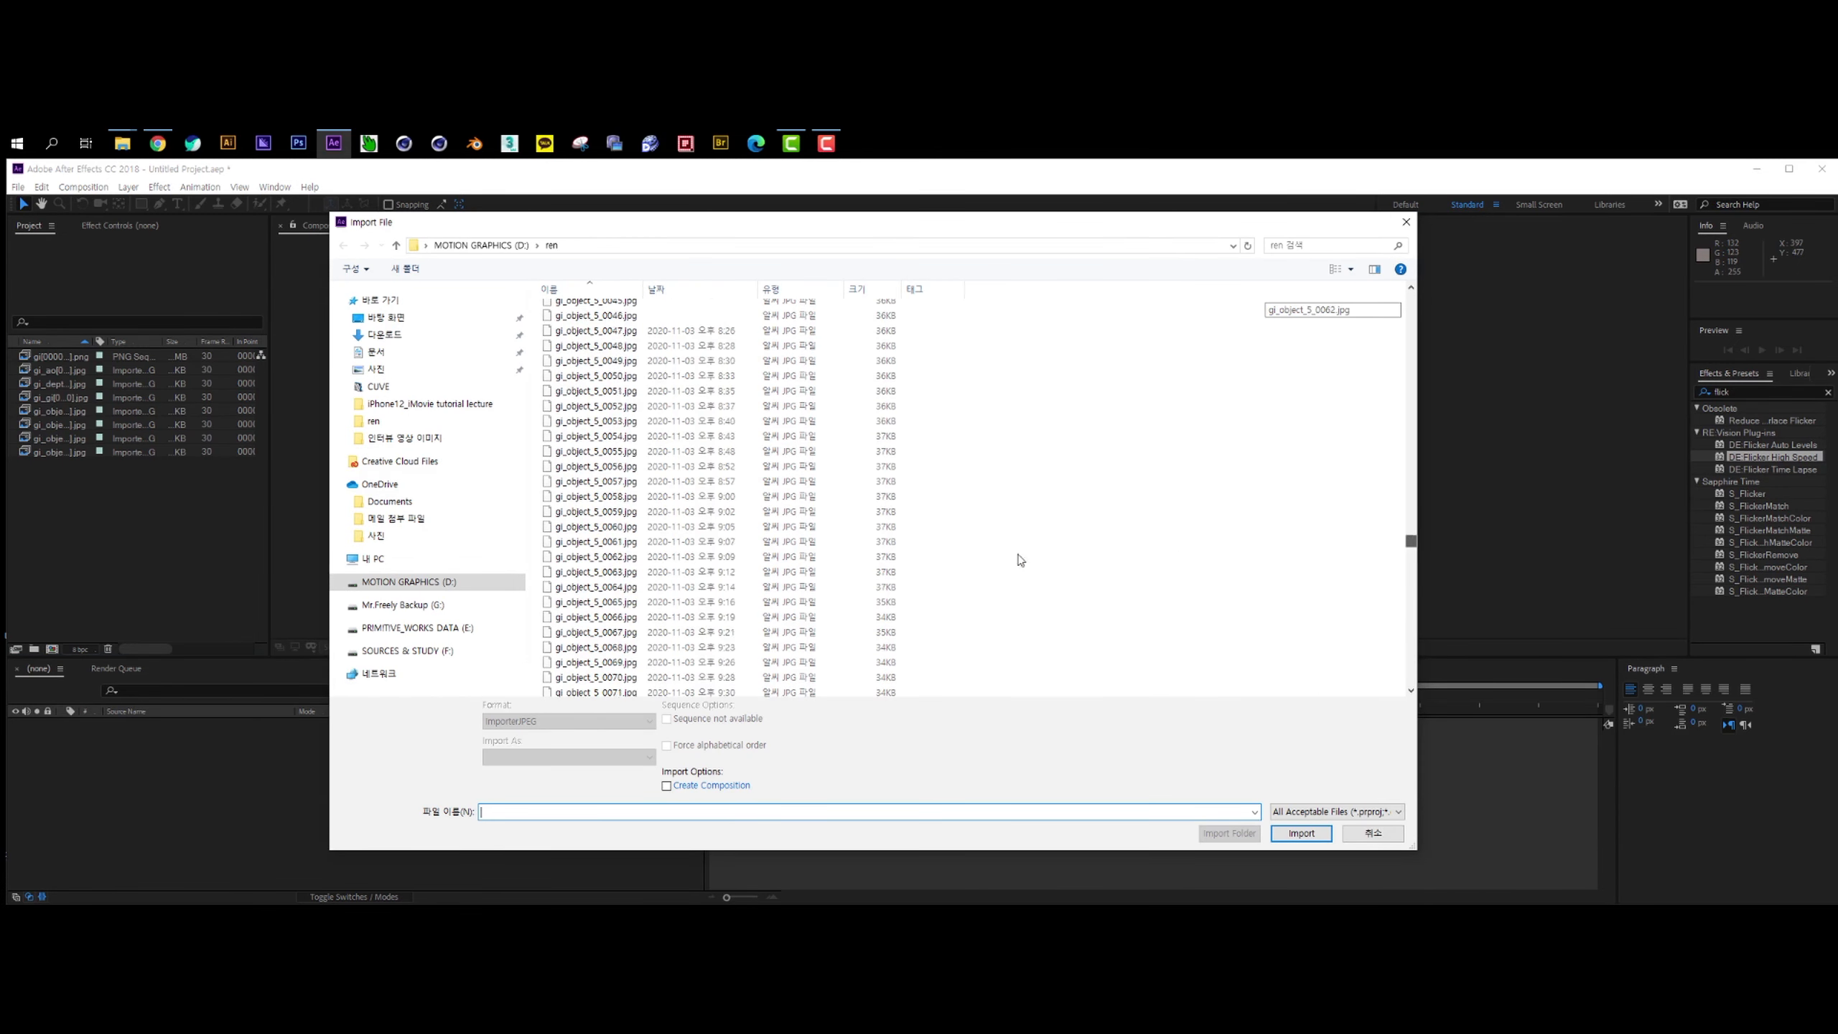
double_click(977, 557)
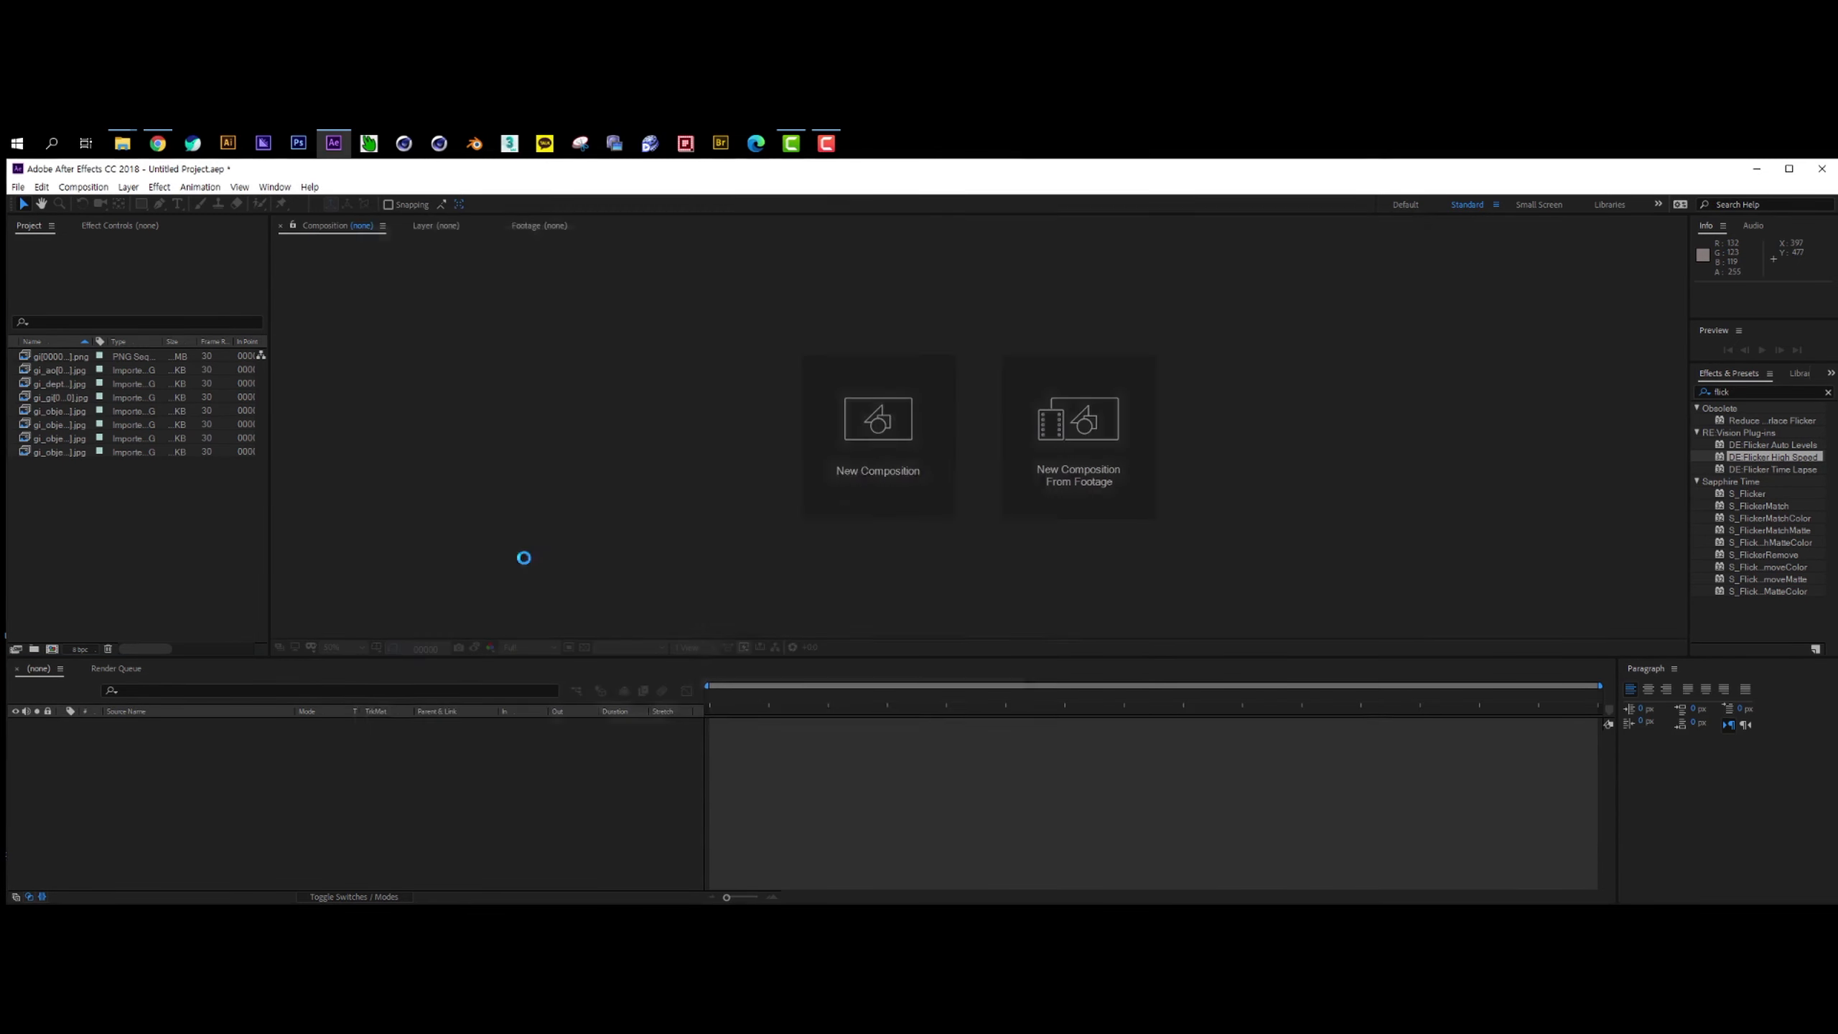
Import the gi_refl reflection pass JPG sequence.
double_click(195, 555)
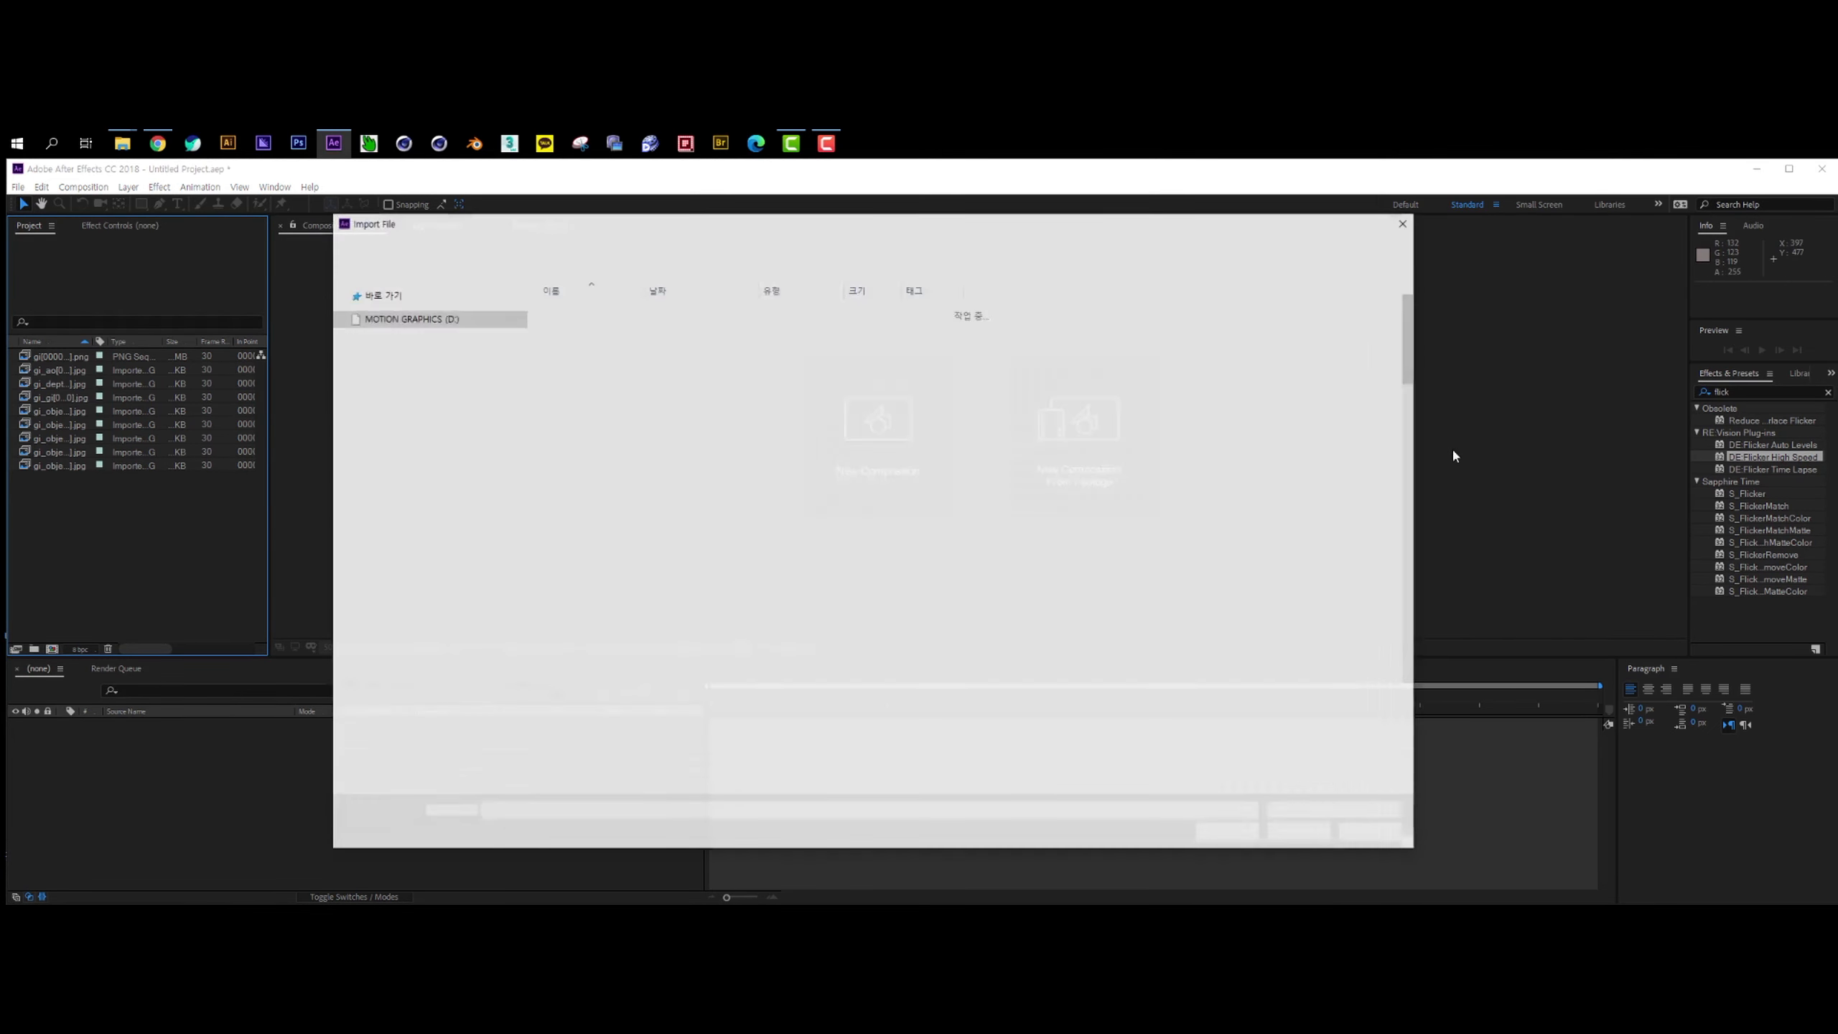
drag(1410, 300, 1404, 612)
scroll(1006, 505, up, 12)
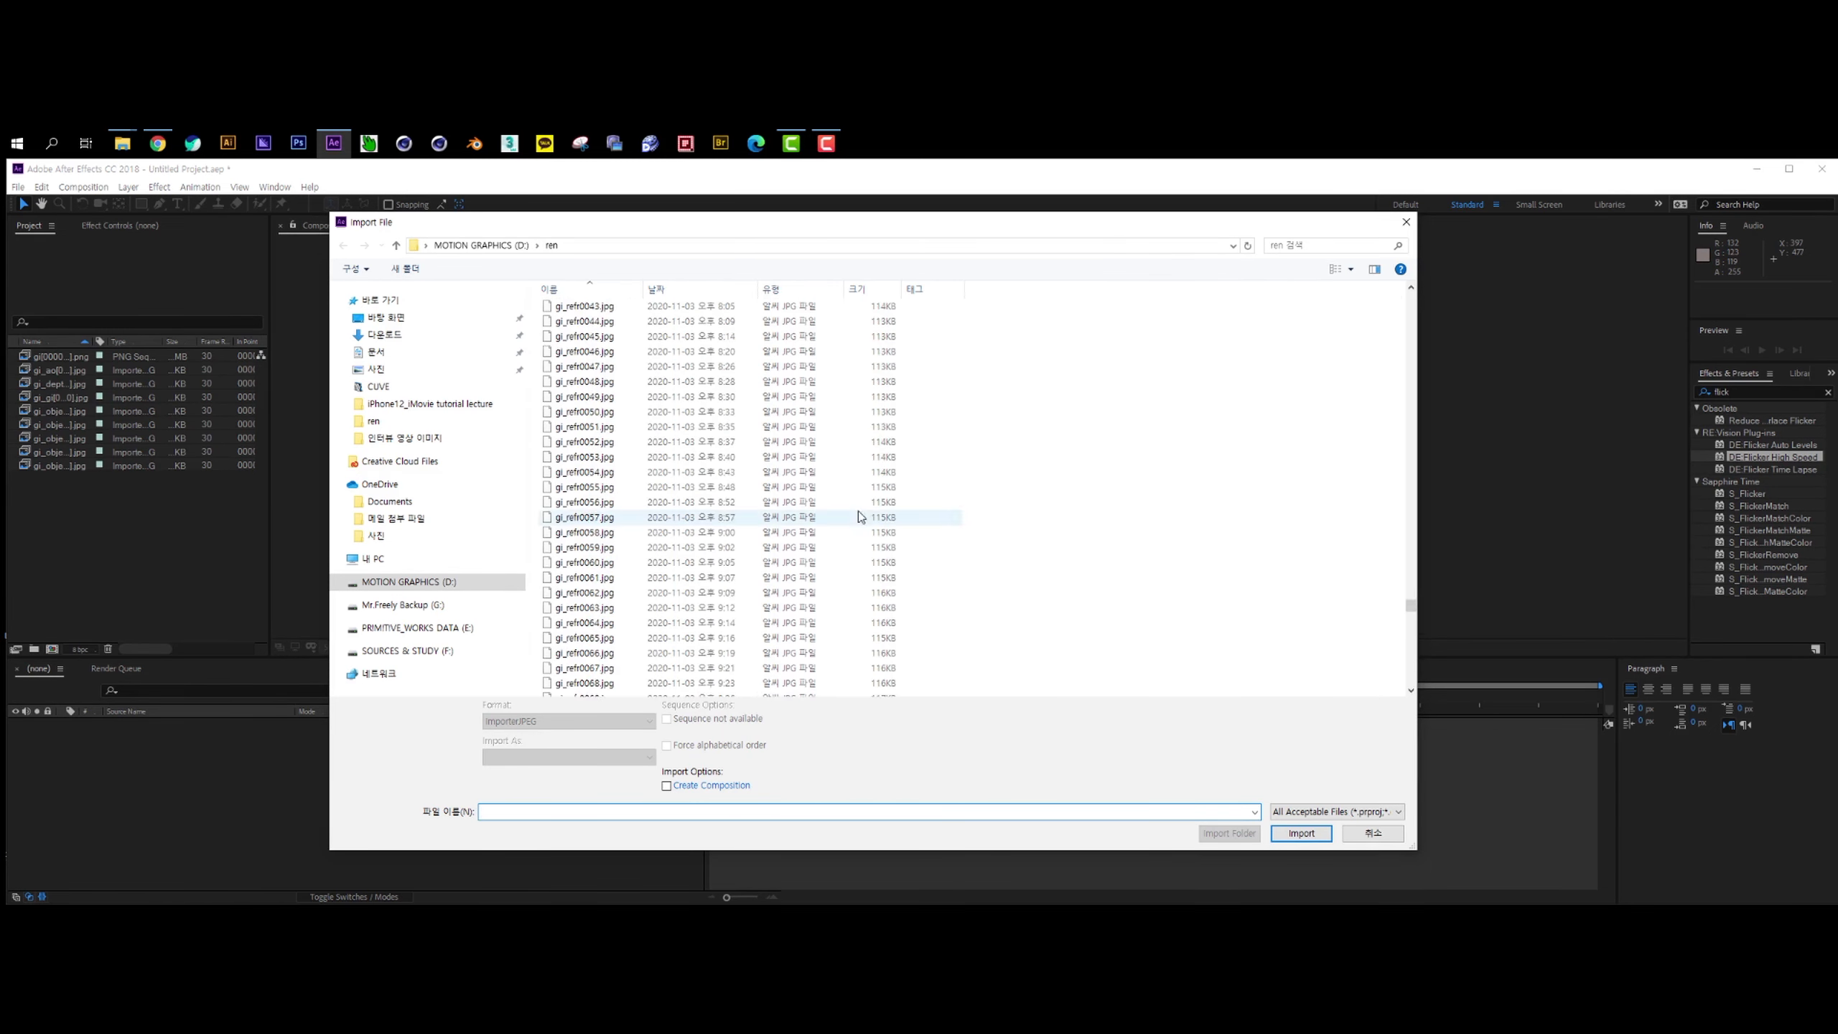
double_click(658, 427)
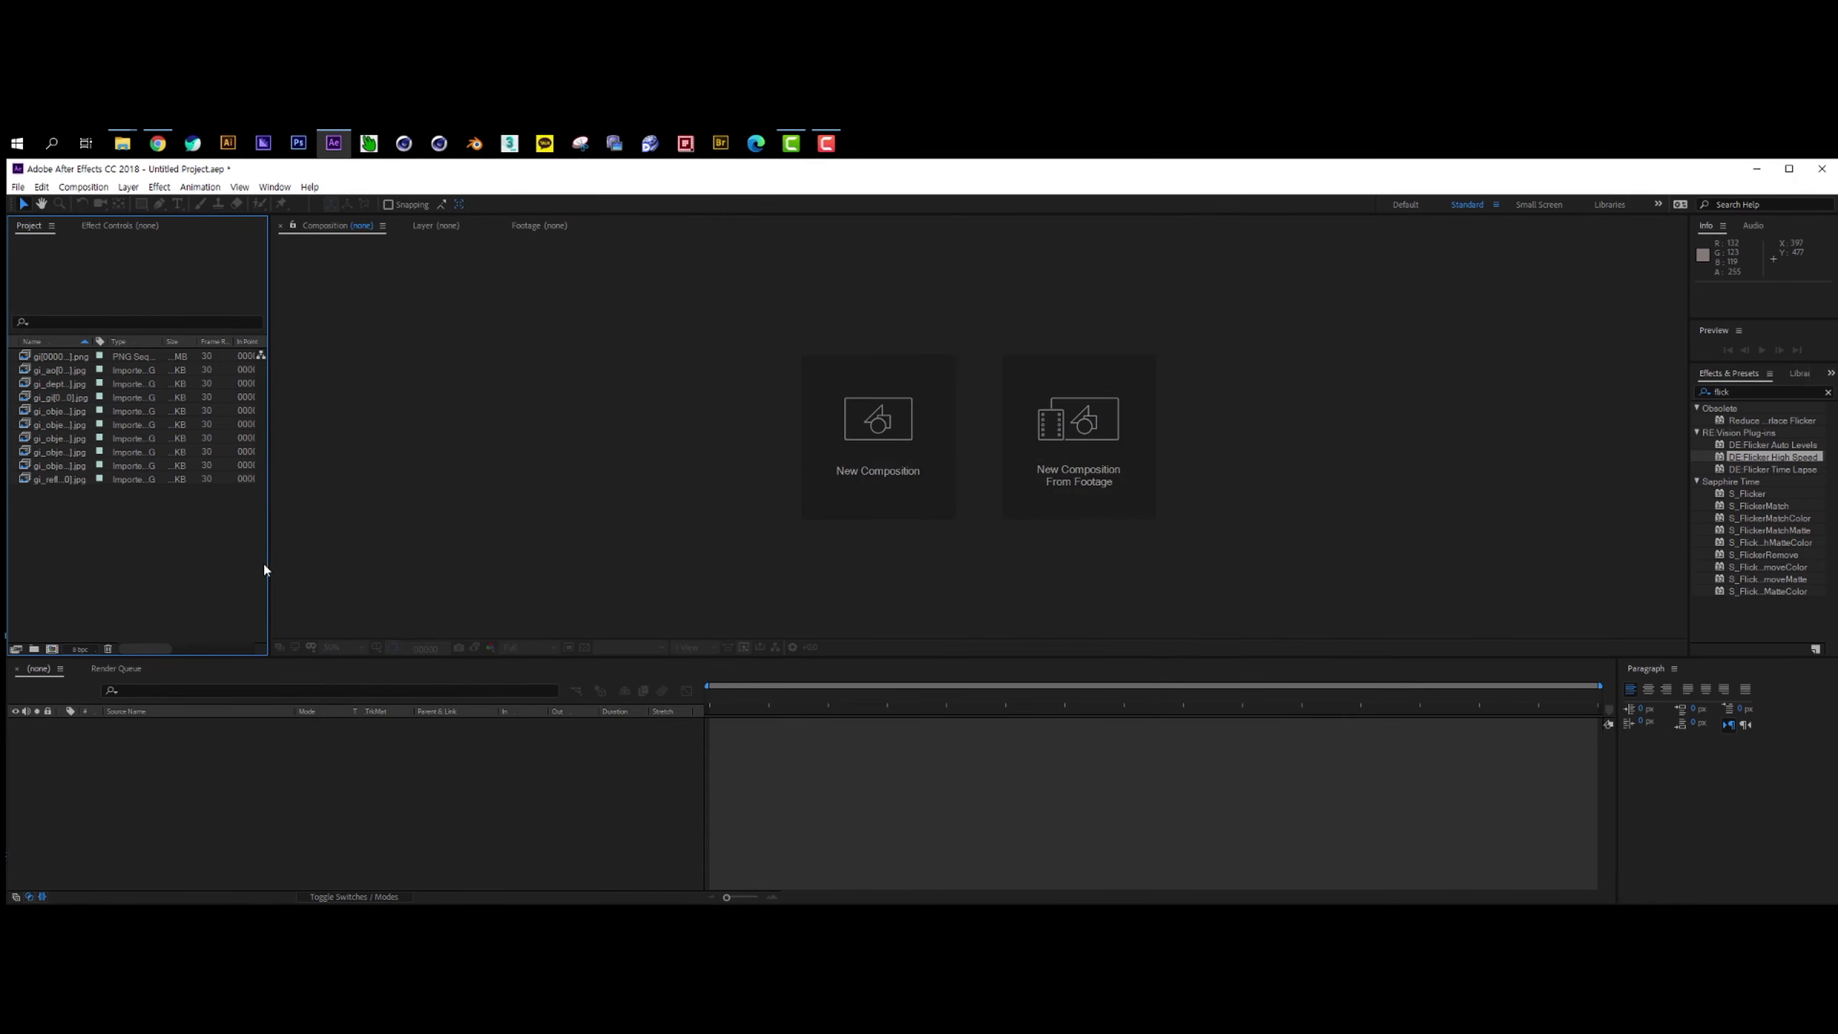
Import the gi_refr refraction pass JPG sequence.
double_click(211, 548)
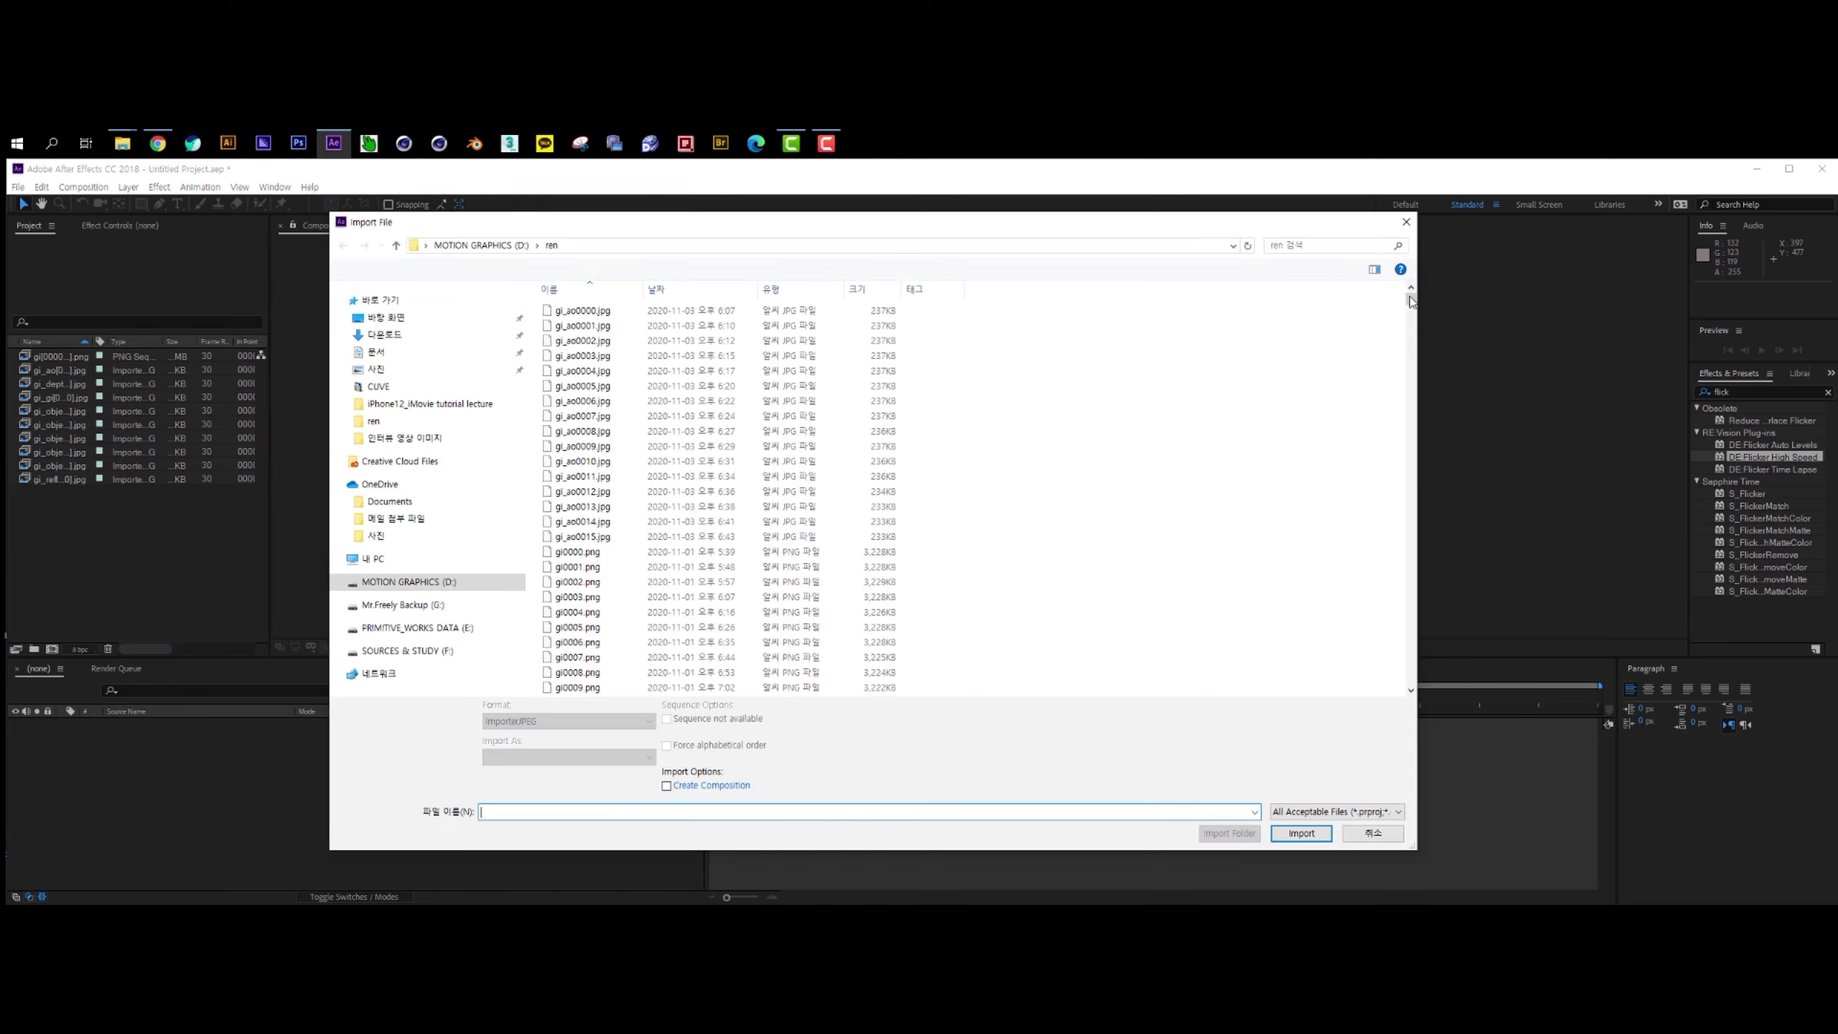
drag(1411, 299, 1396, 595)
double_click(923, 583)
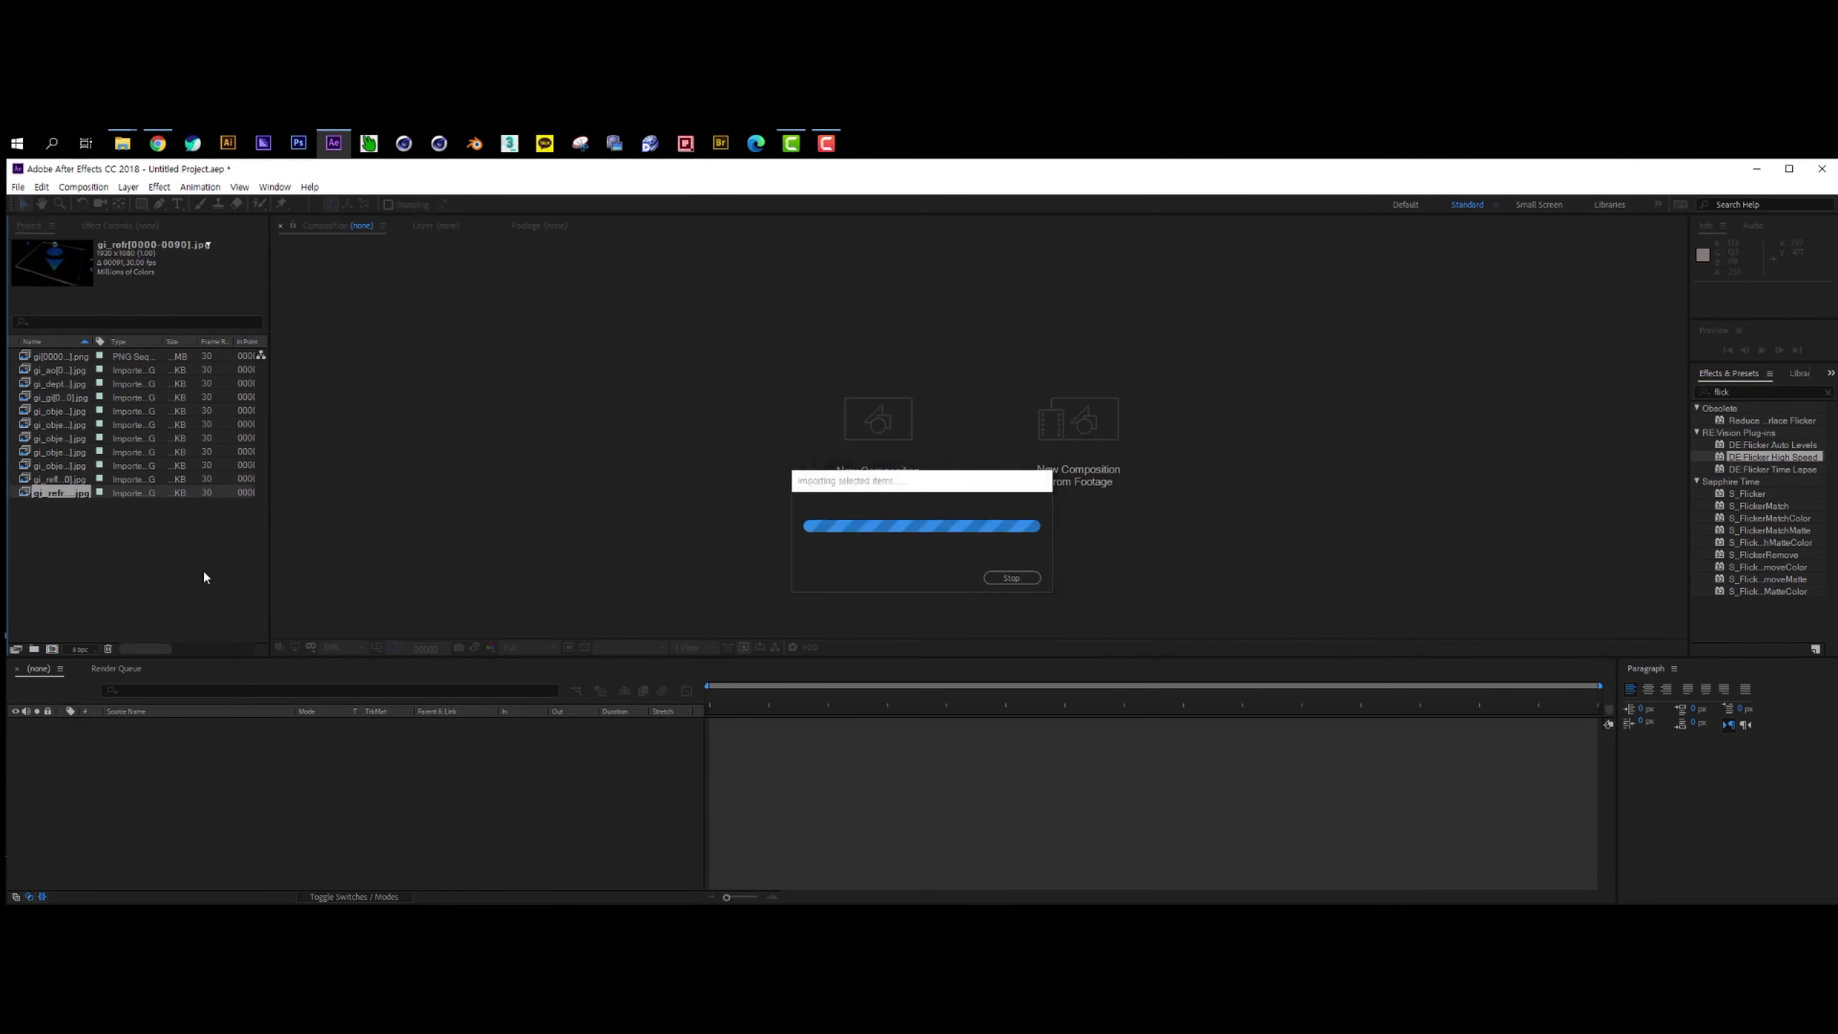
Import the shadow pass JPG sequence found at the end of the ren folder.
double_click(222, 574)
drag(1411, 299, 1397, 702)
scroll(1404, 634, down, 1)
double_click(724, 609)
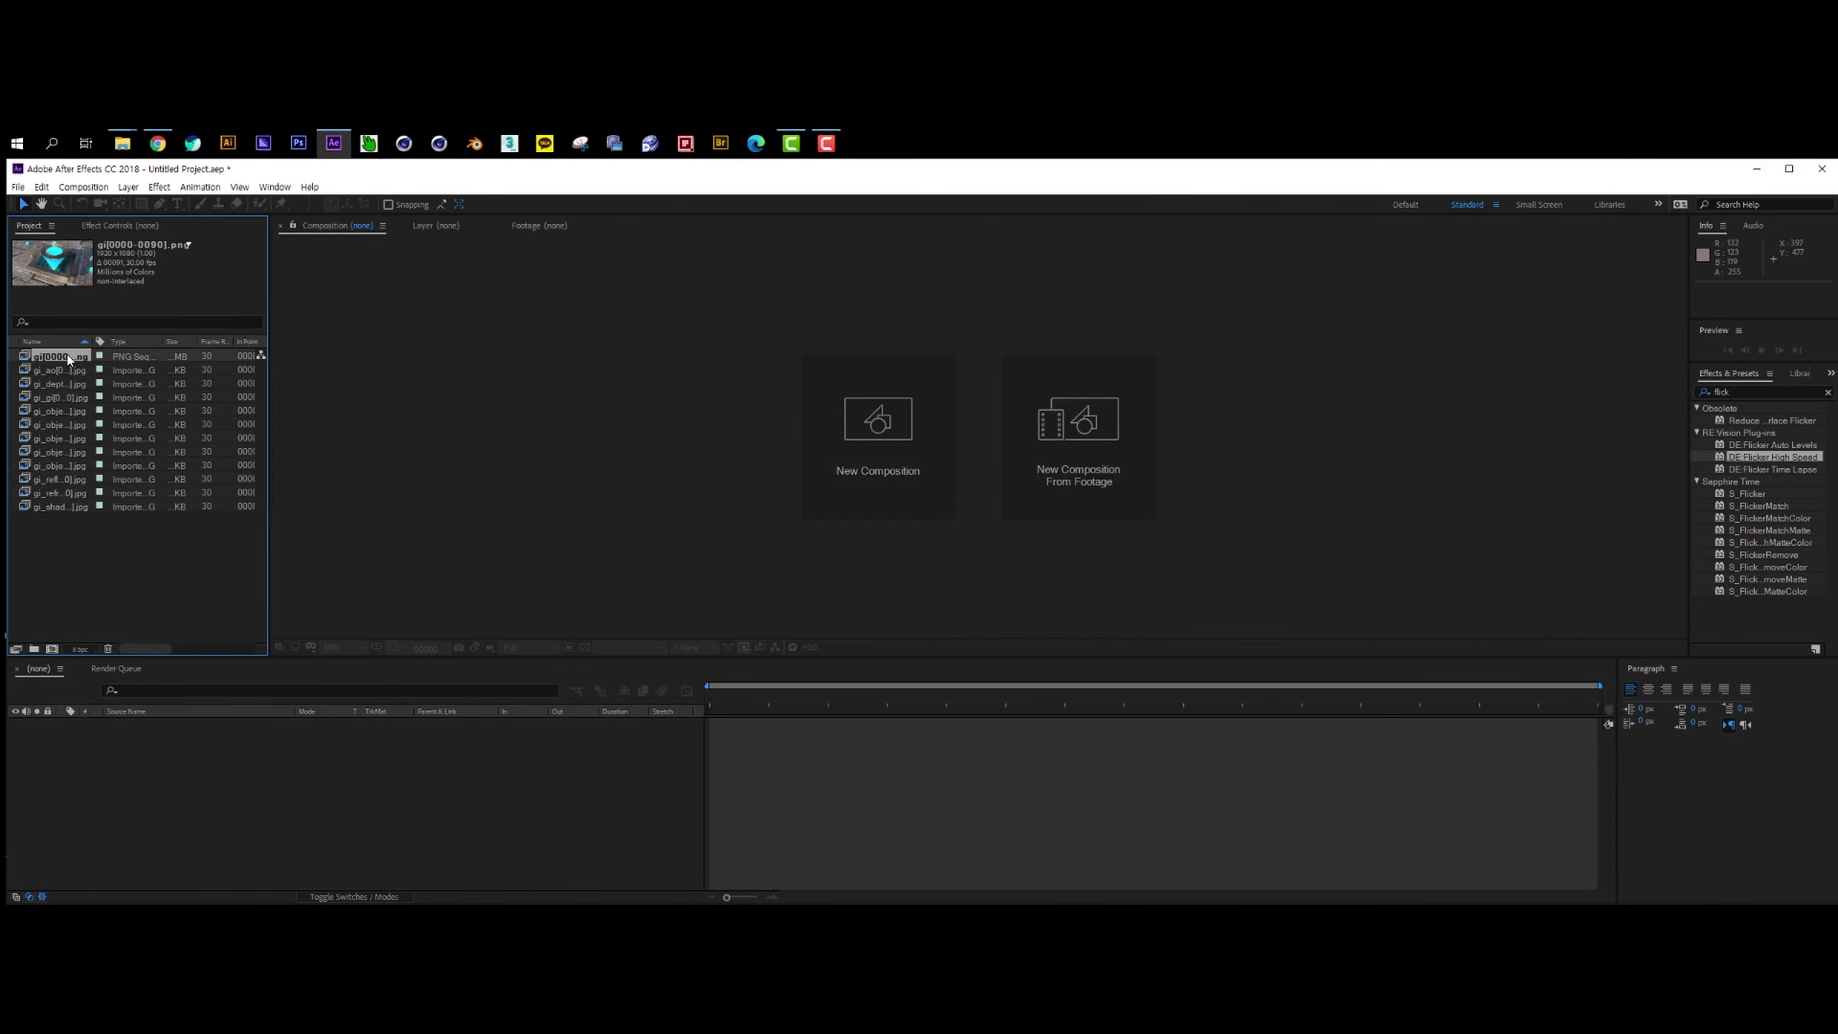
Create a new composition from the gi[0000-0090].png footage.
drag(49, 652, 52, 650)
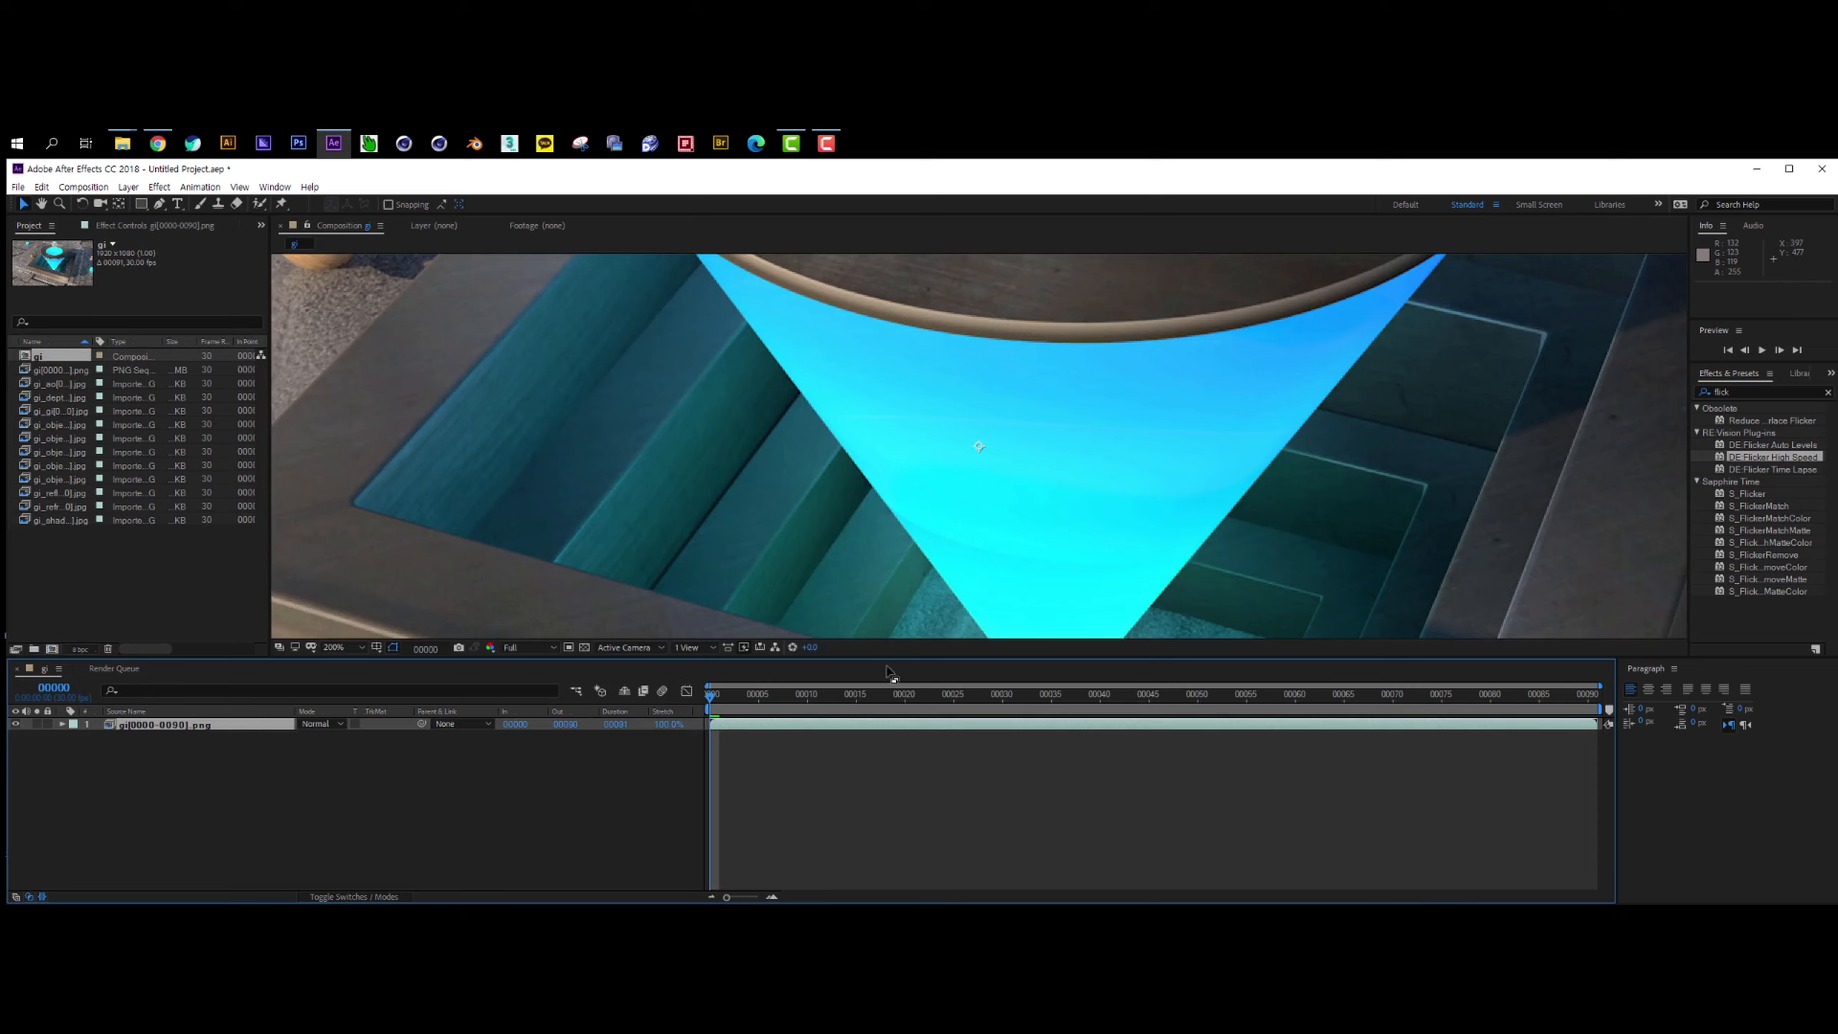
scroll(1004, 581, down, 1)
scroll(1003, 581, up, 1)
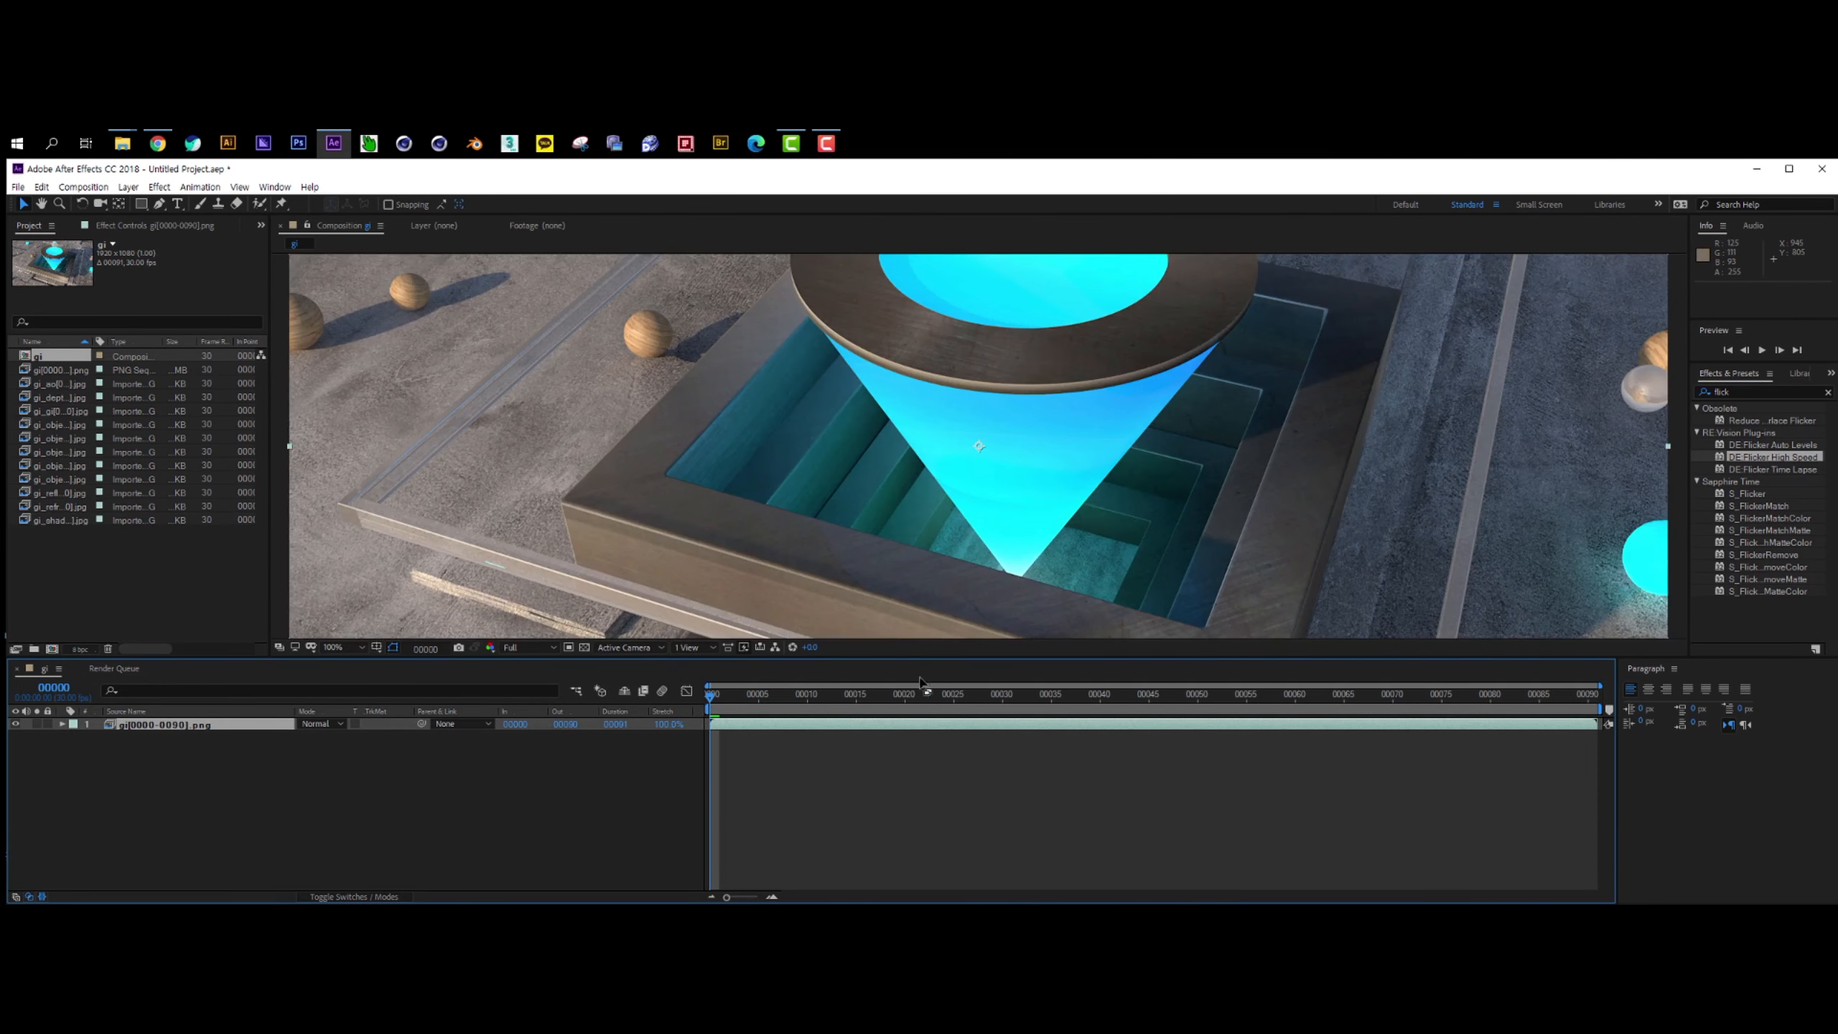
End the work area at frame 10 and preview it at 200% magnification.
drag(882, 698, 809, 704)
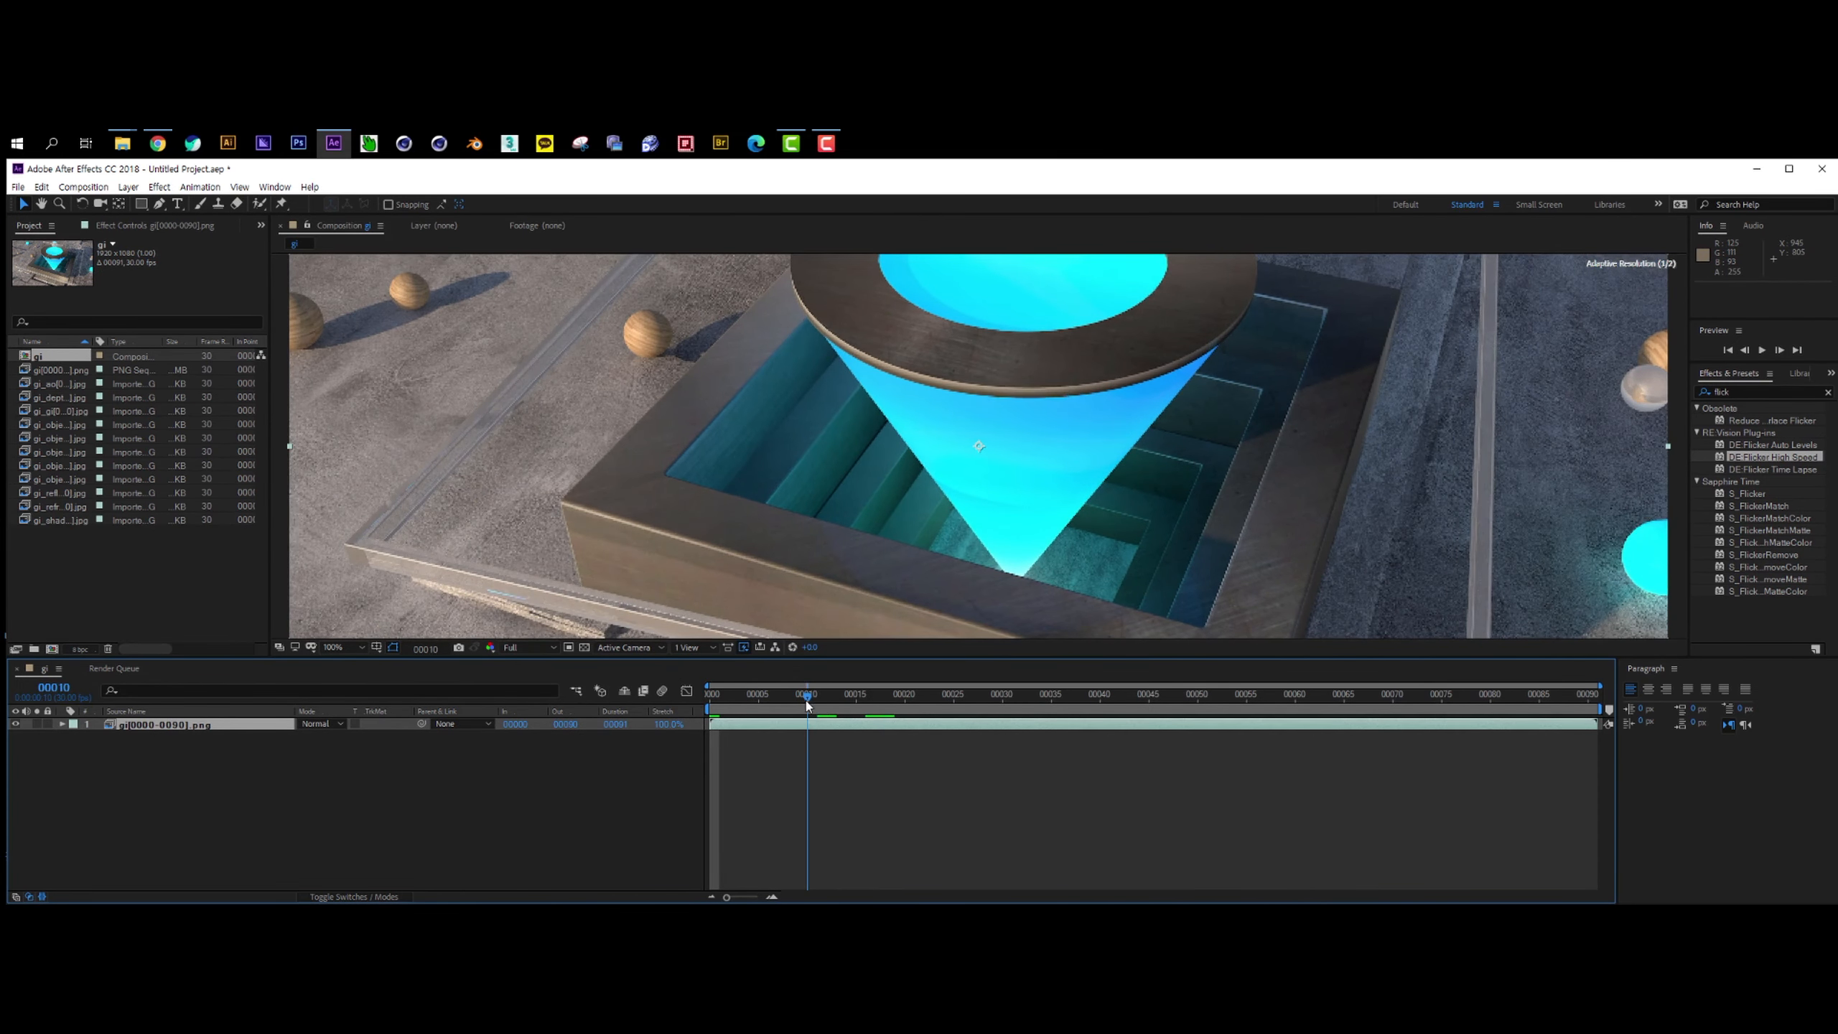
key(n)
scroll(822, 561, up, 1)
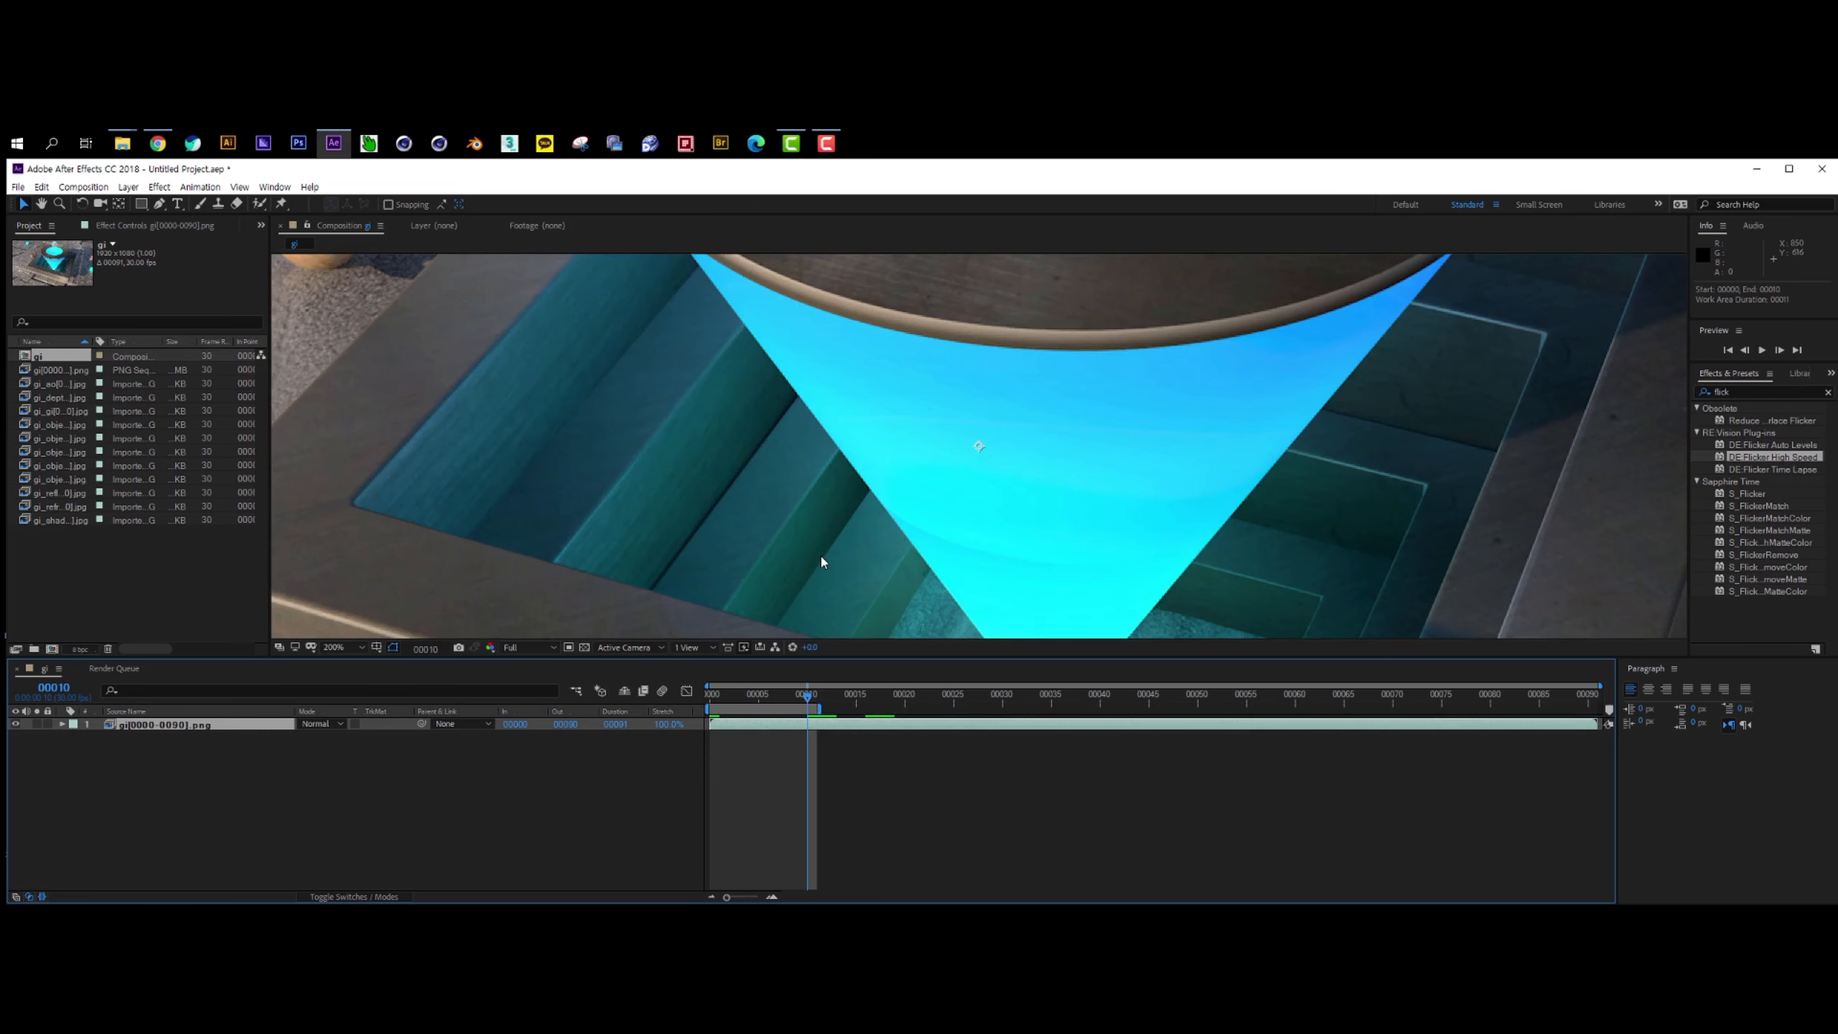
key(space)
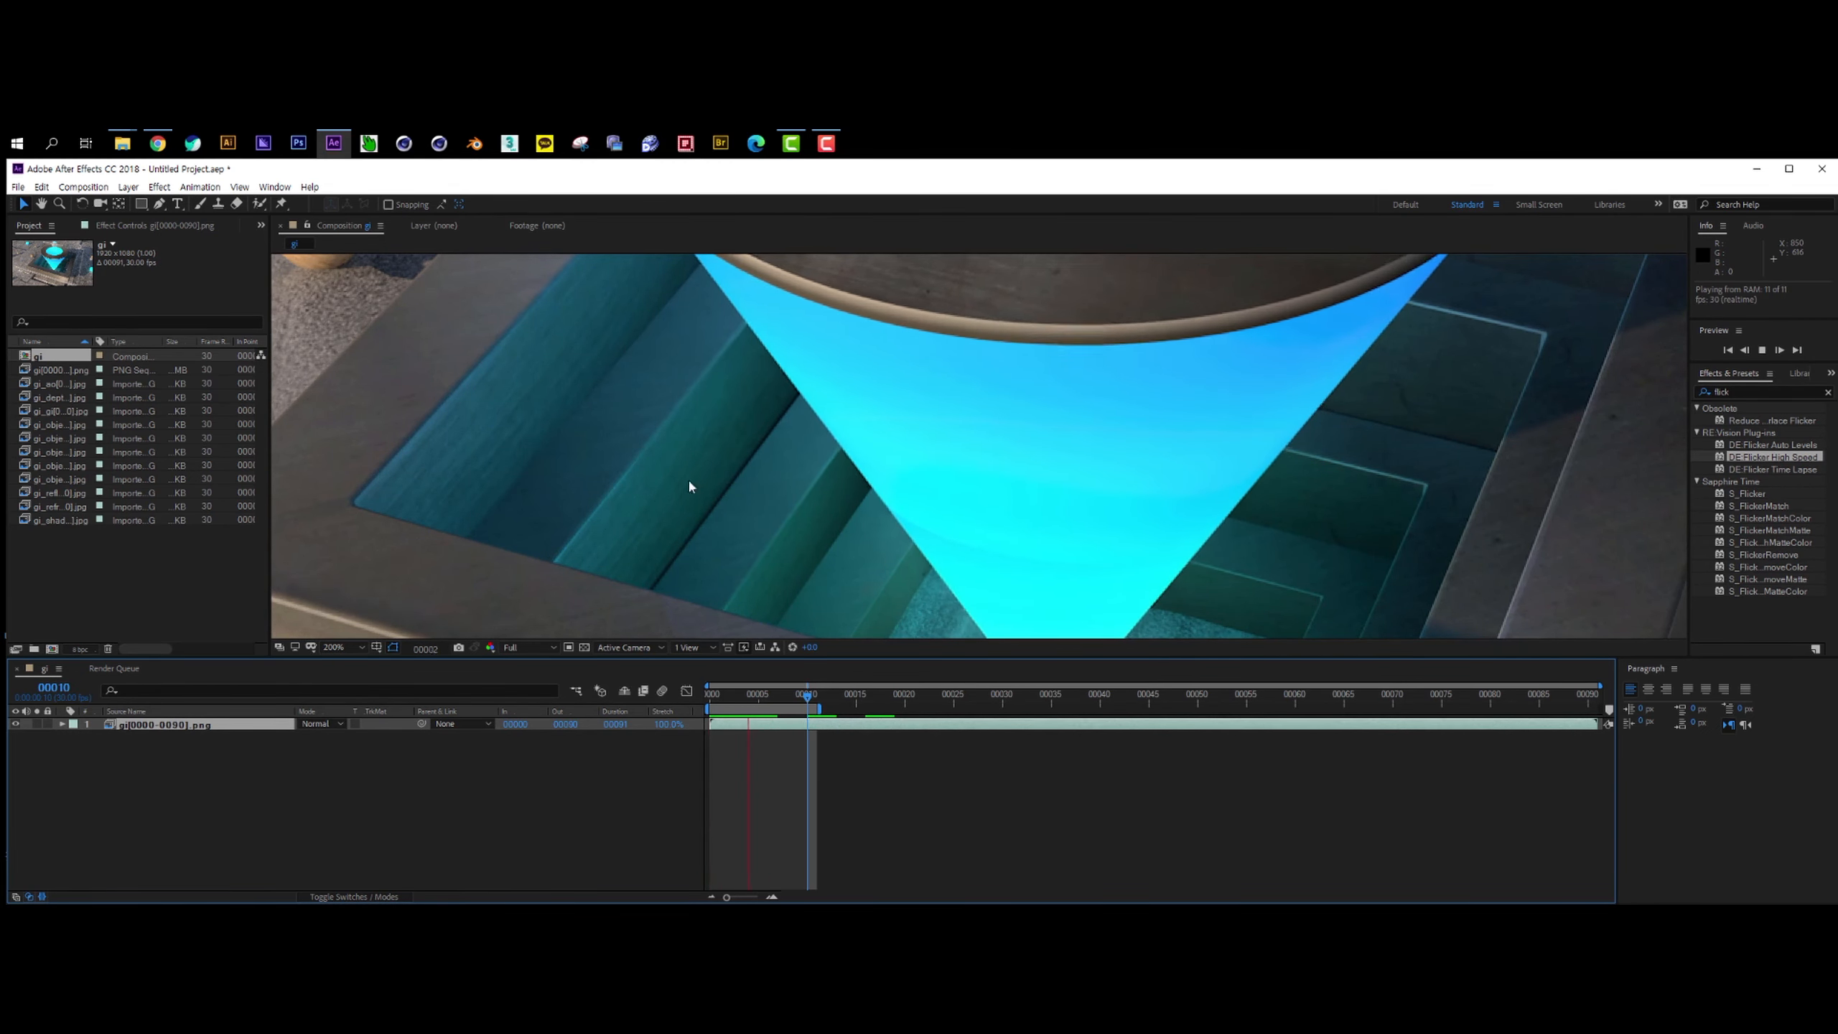
key(space)
Review the flicker-removal effects, including S_FlickerRemove and DE:Flicker High Speed, and examine the area beside the glowing cone.
click(1760, 392)
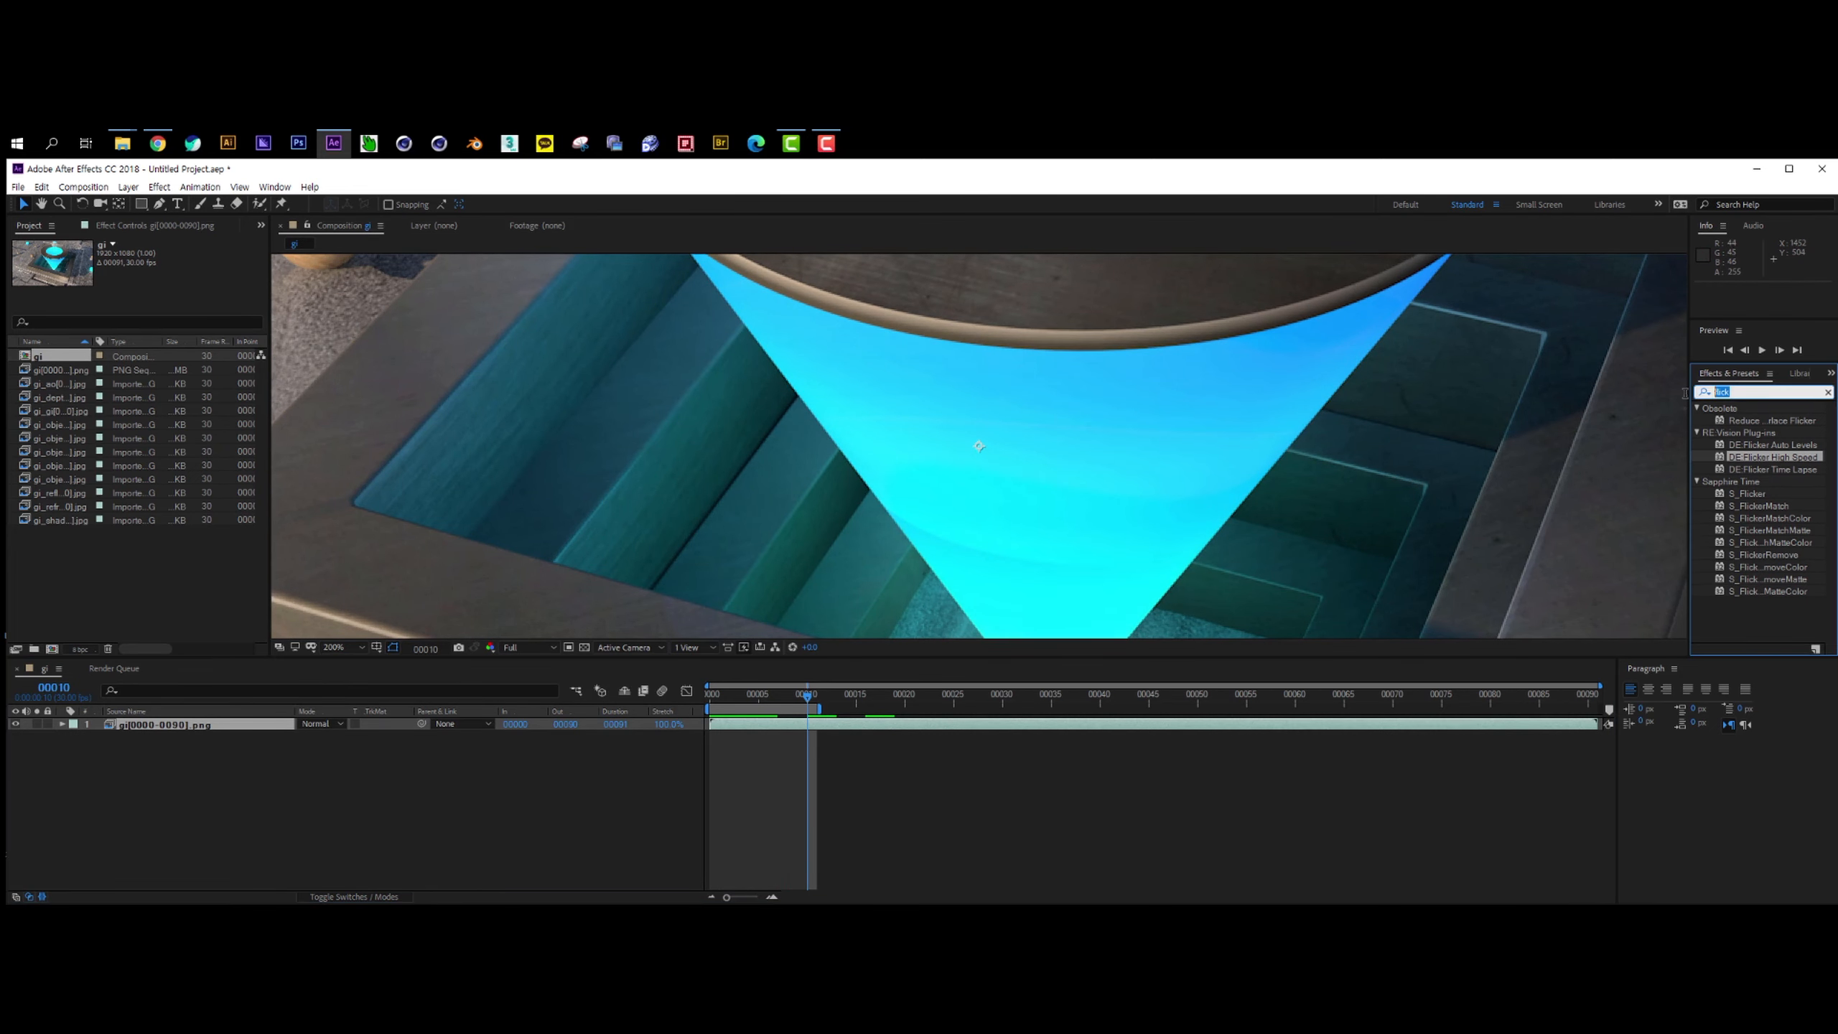
click(1761, 458)
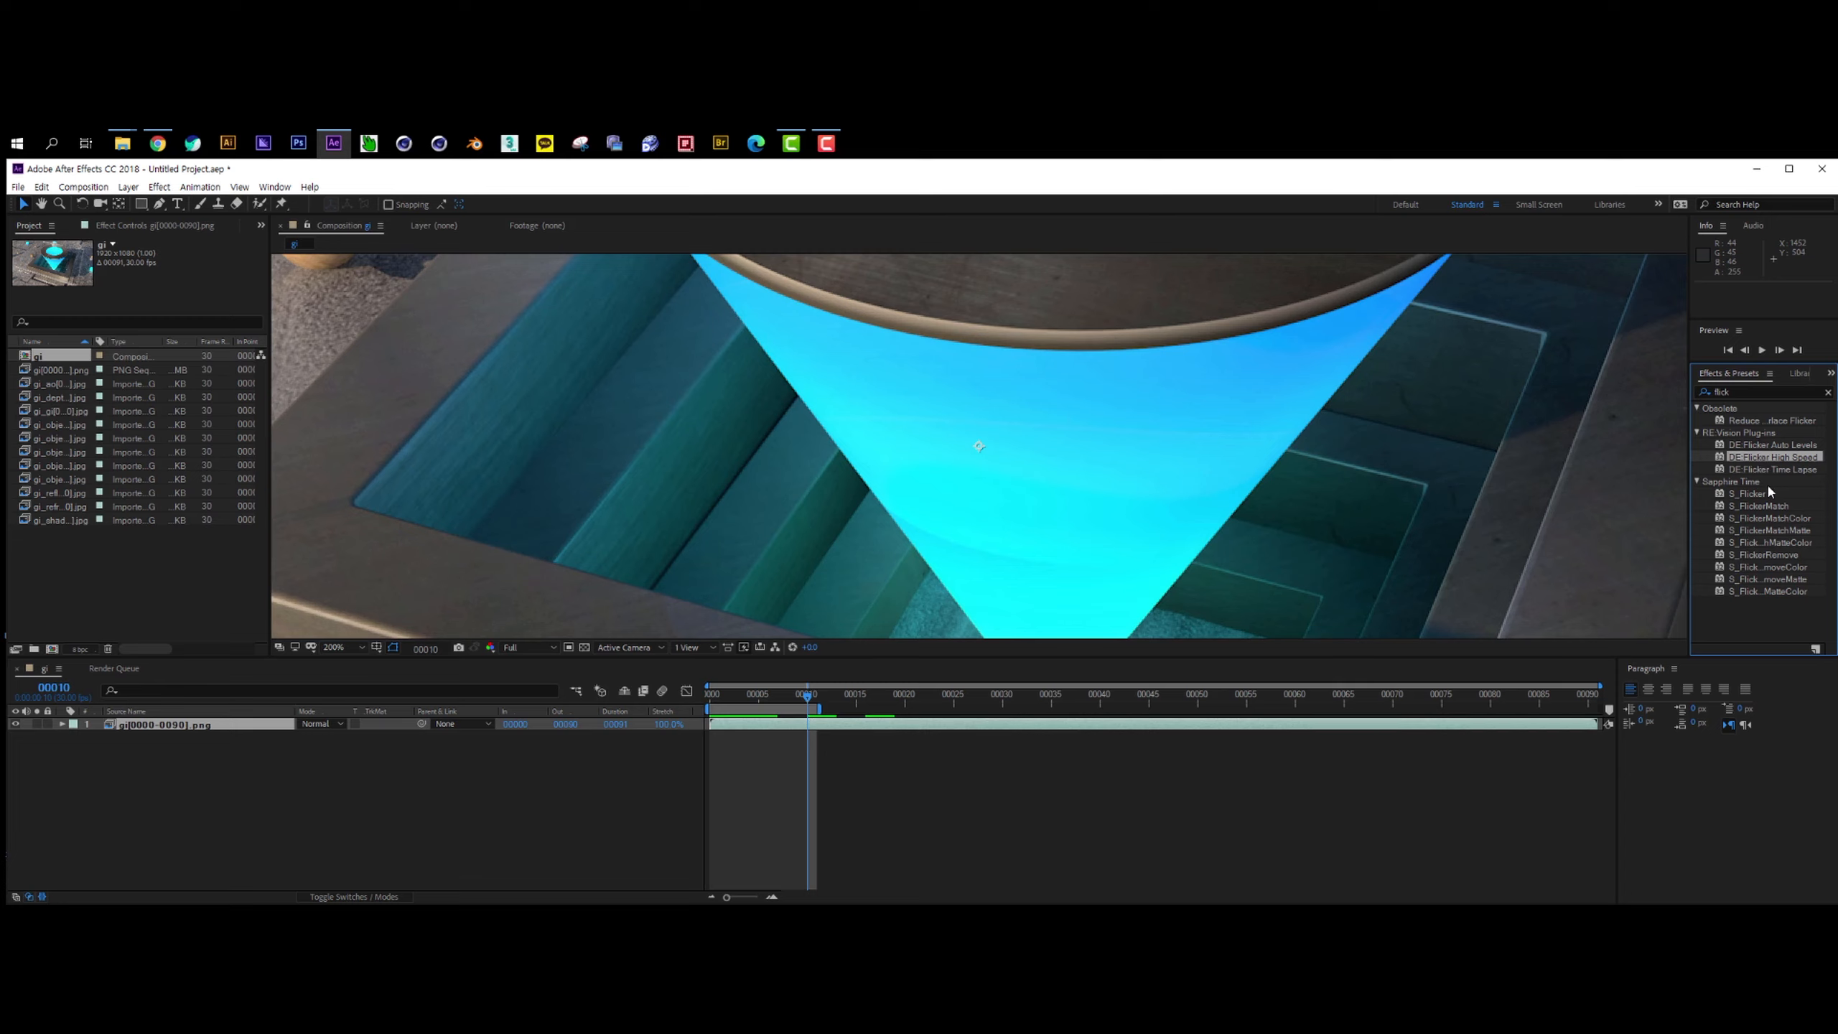
click(1755, 555)
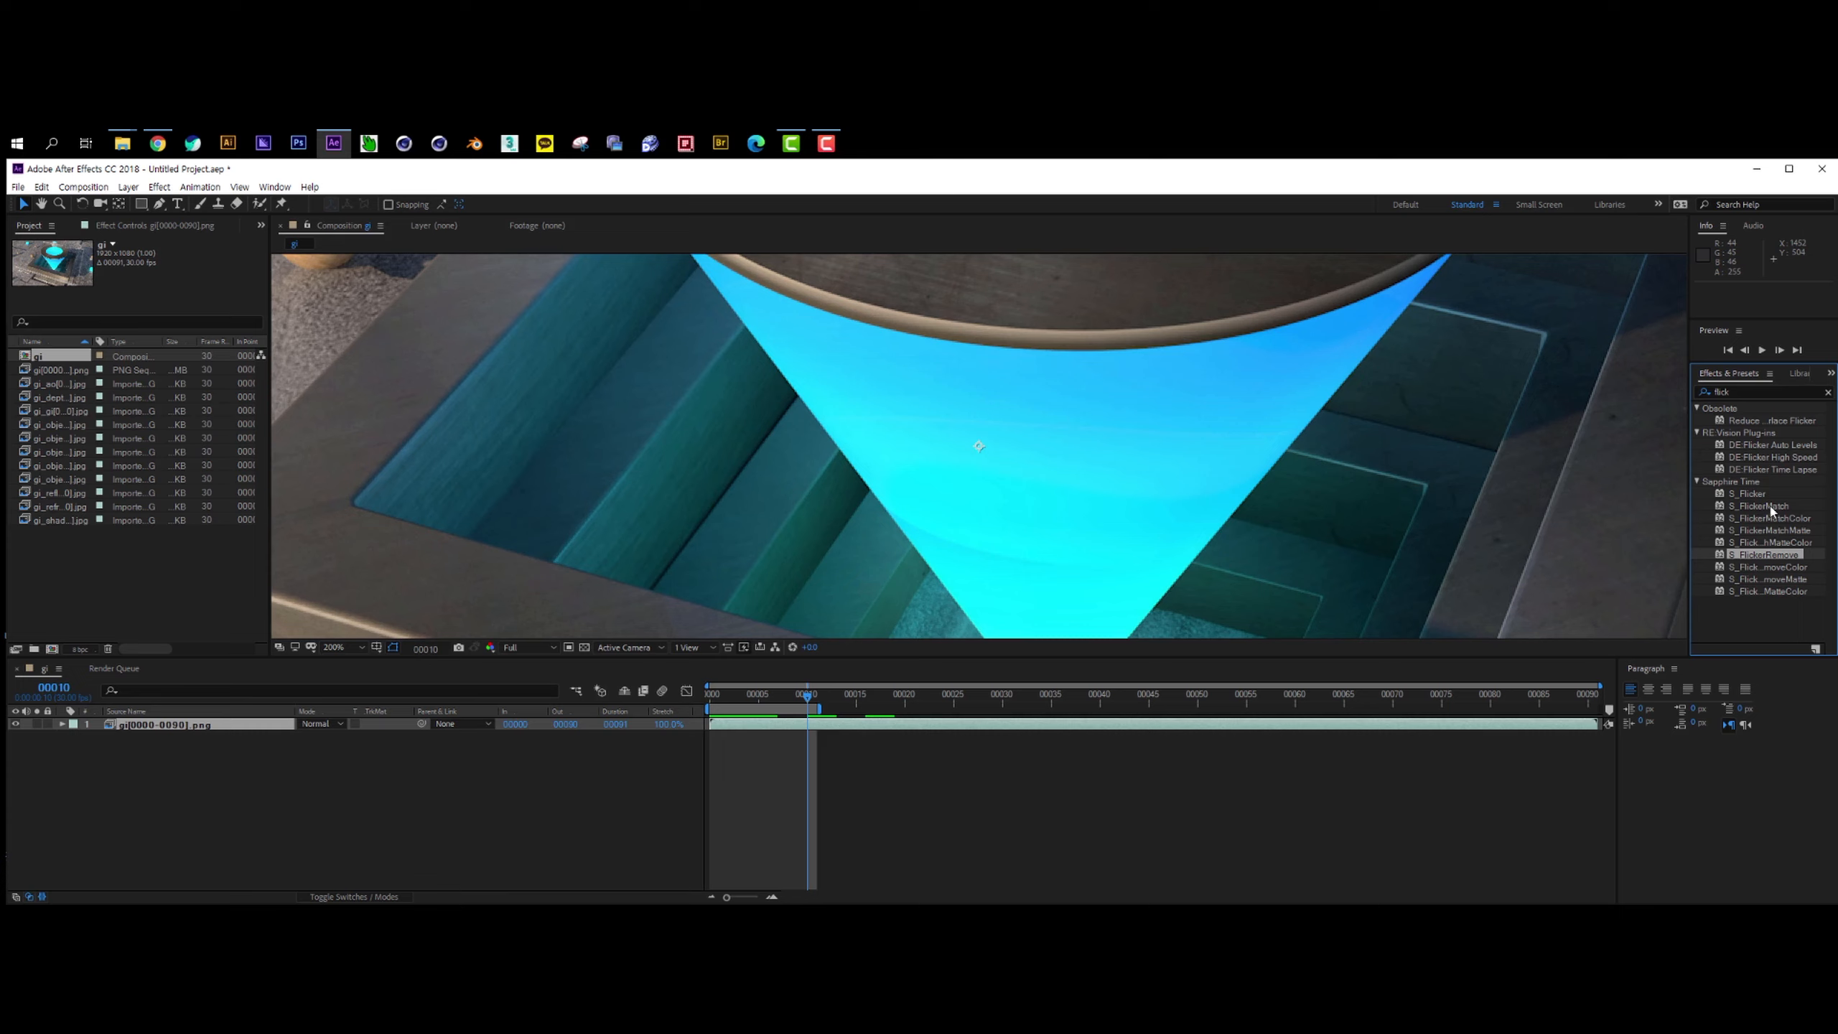
click(1765, 458)
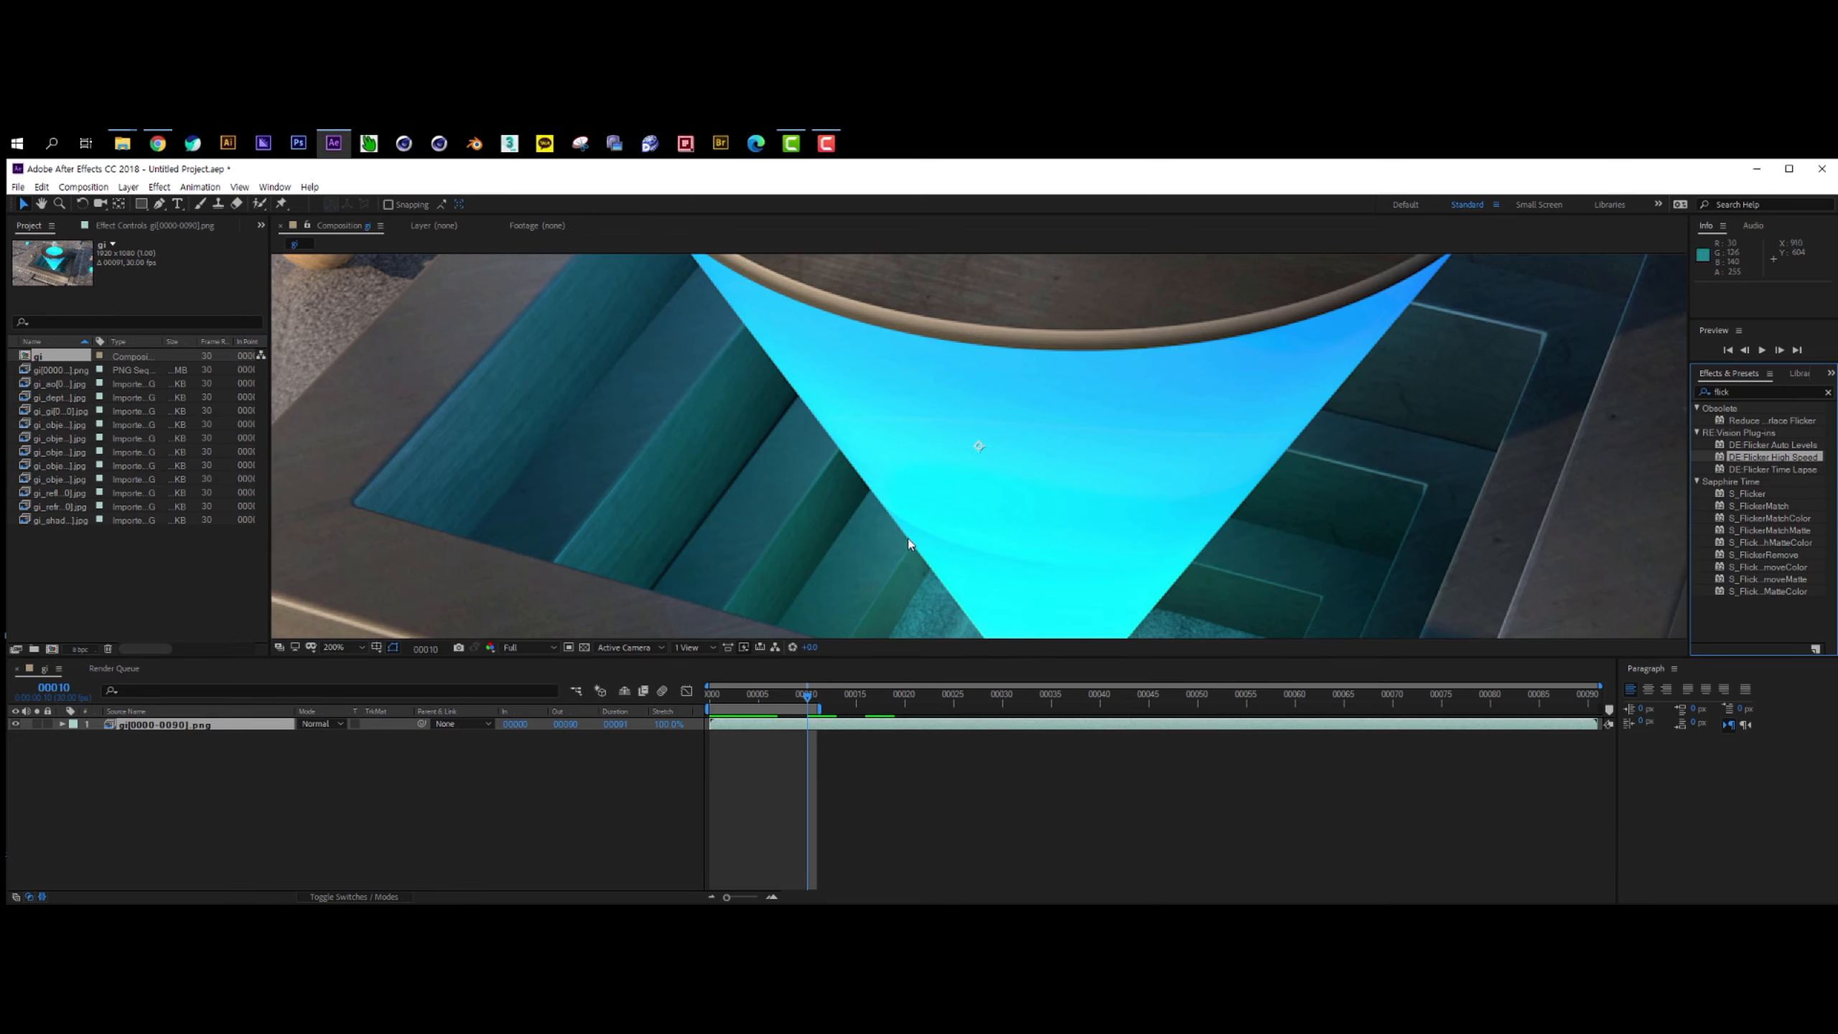
middle_drag(543, 520, 681, 460)
middle_drag(859, 433, 814, 574)
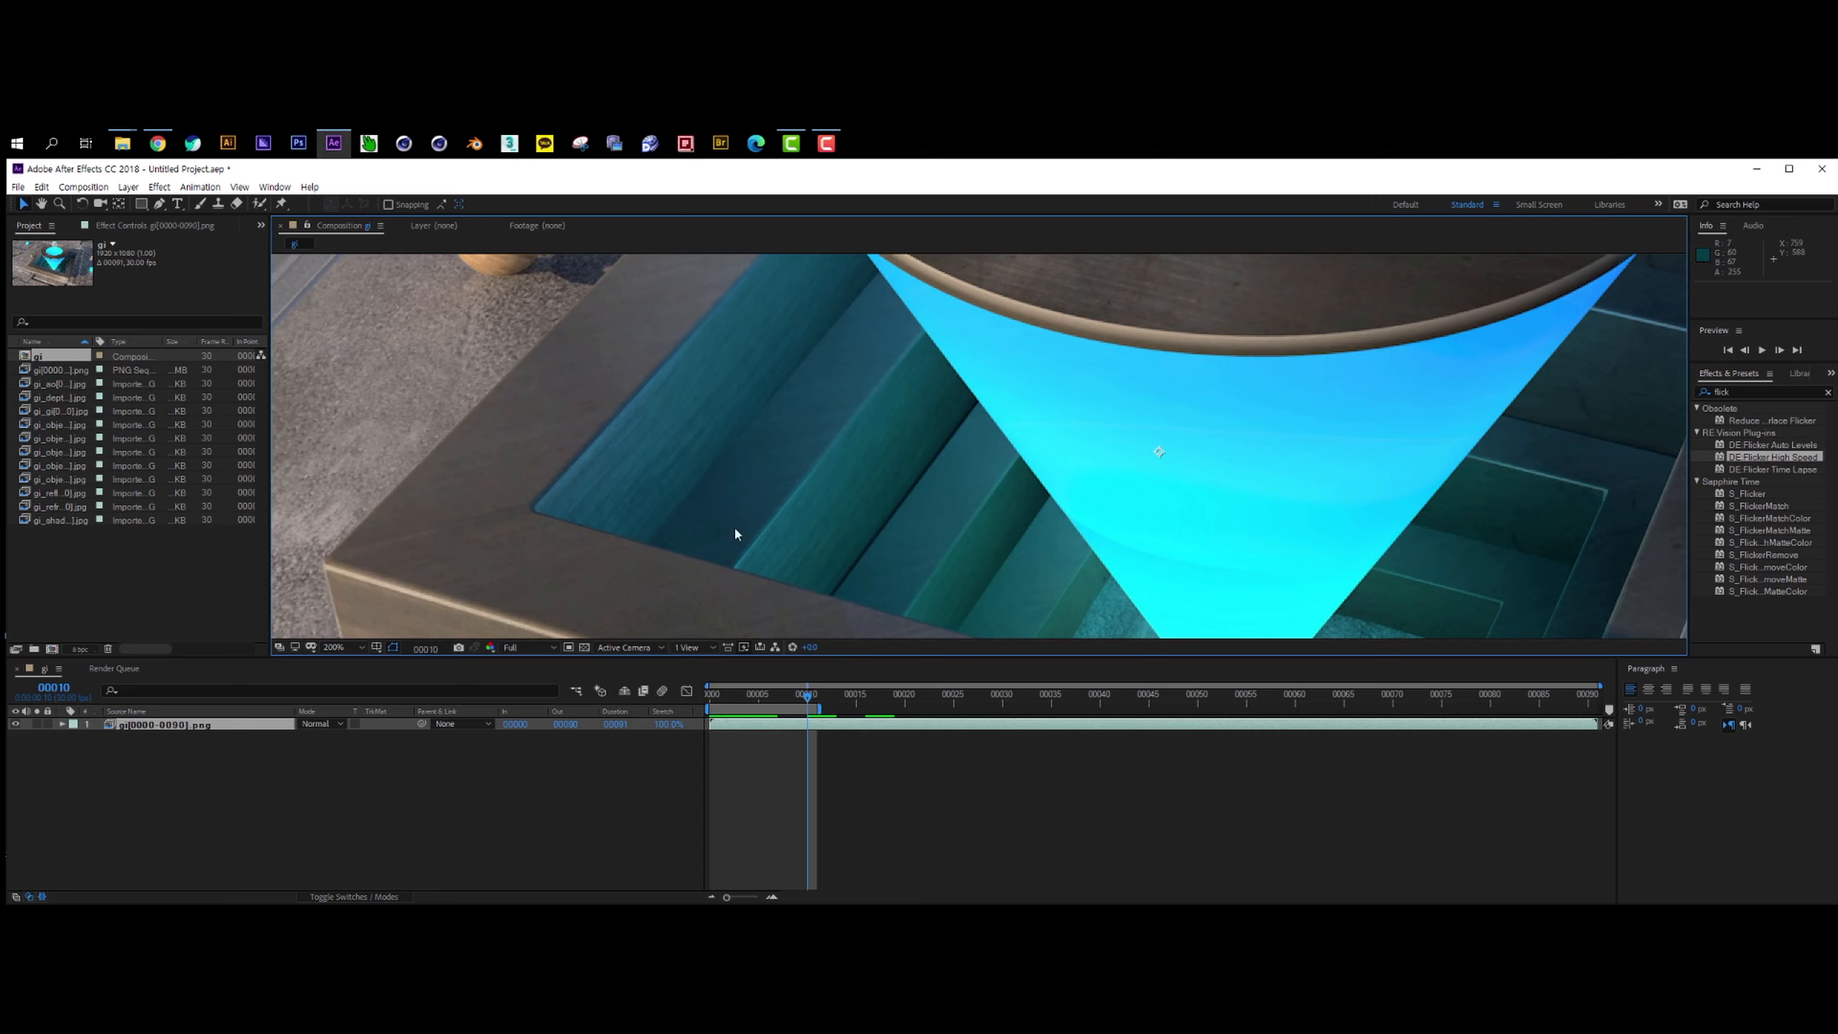
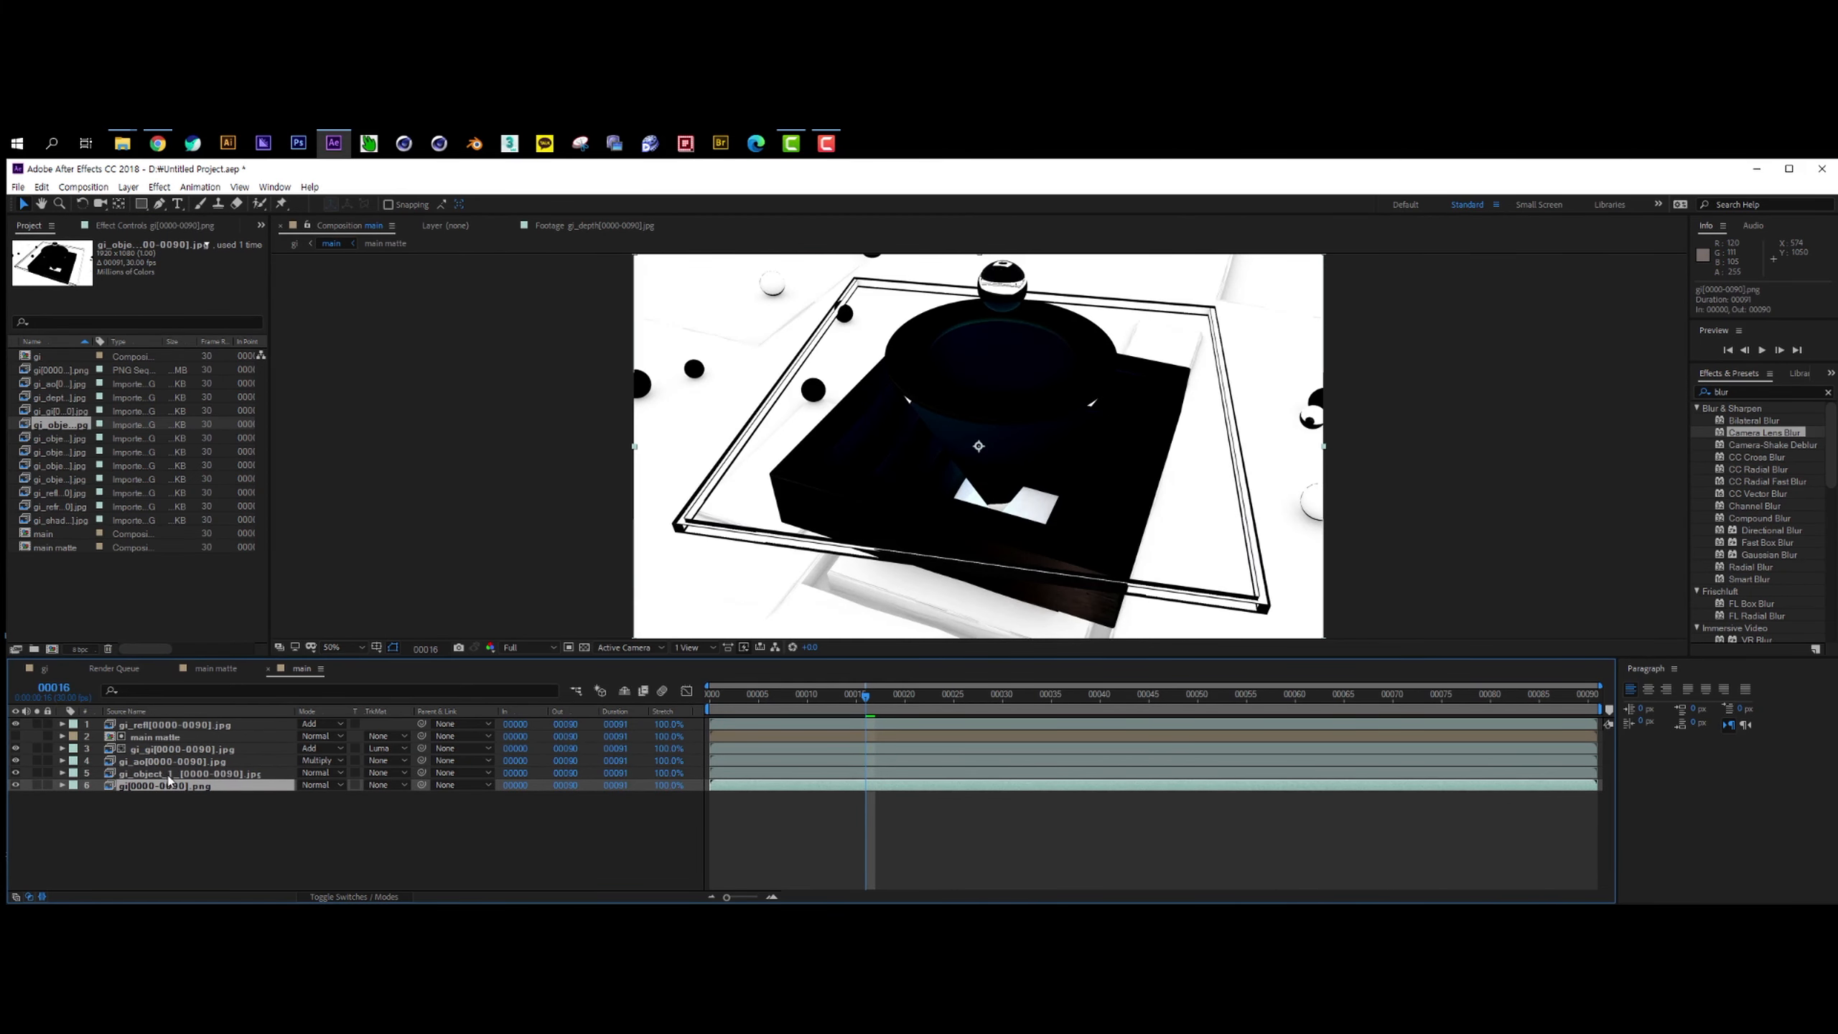
Duplicate the base gi[0000-0090].png layer and give the upper copy a luma matte from gi_object_1.
key(ctrl+d)
shift+click(180, 775)
click(224, 816)
click(169, 785)
click(387, 785)
click(420, 848)
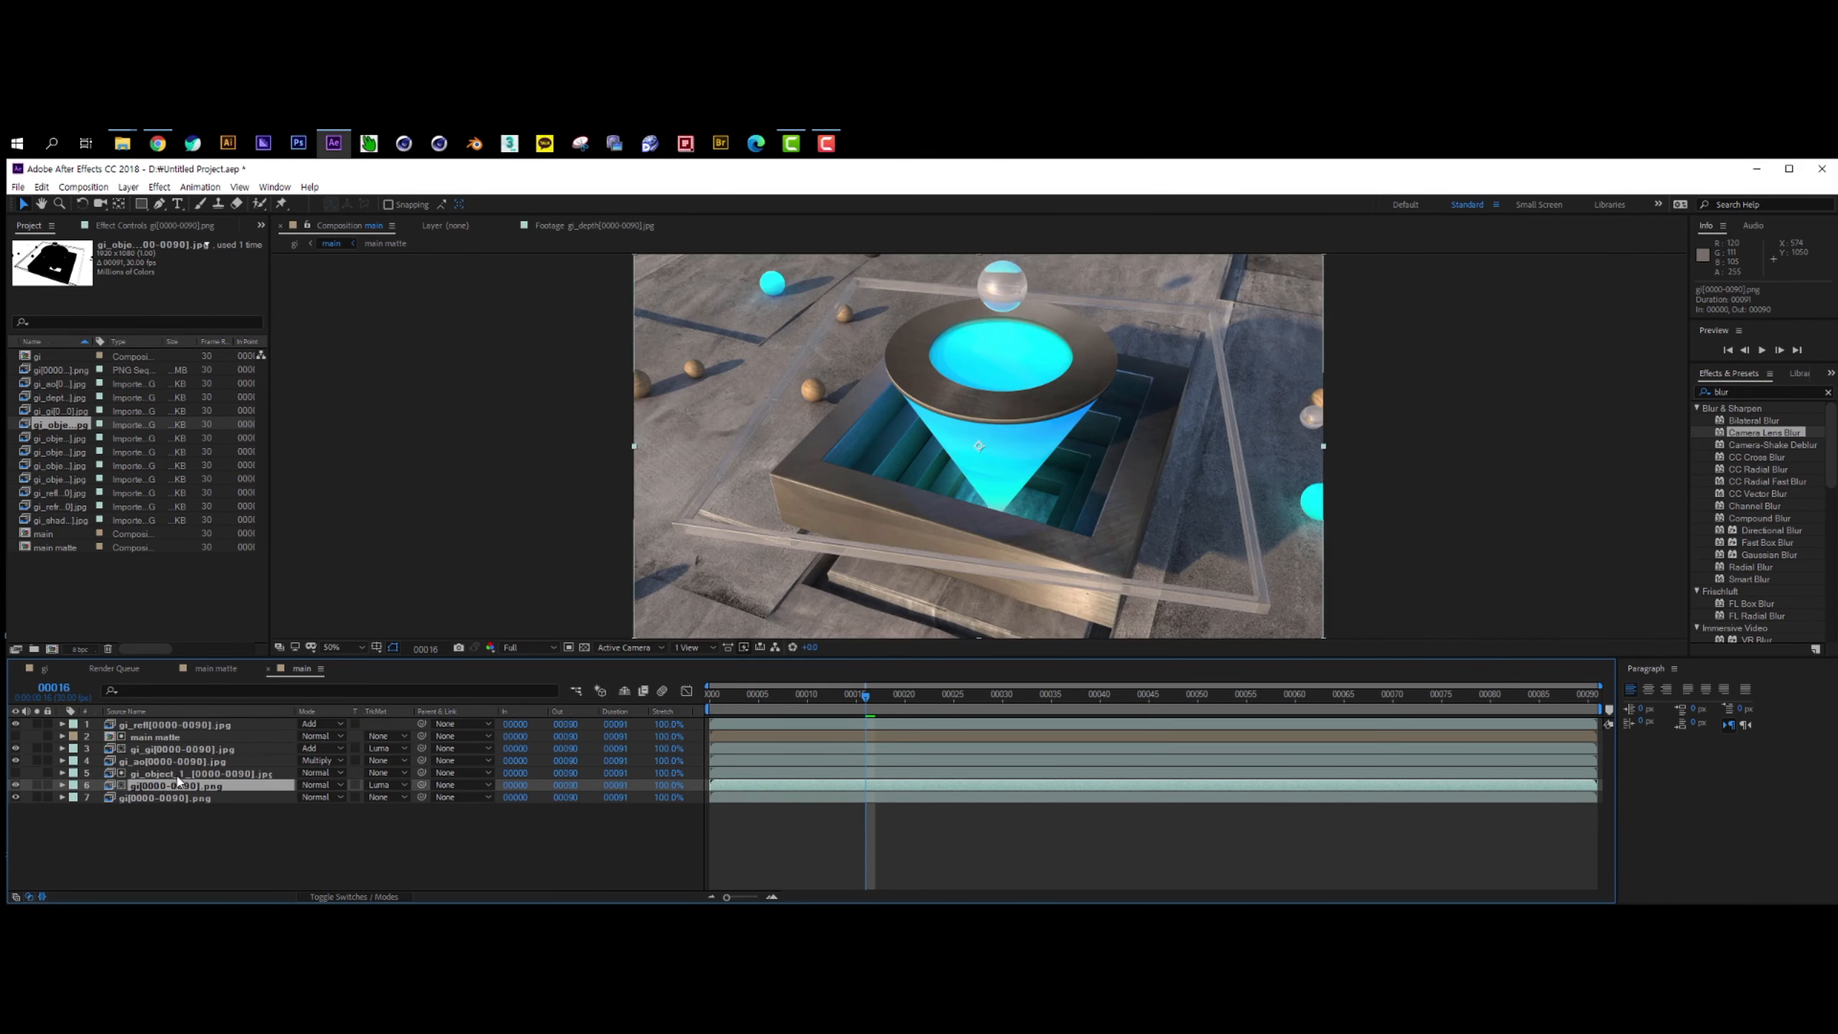
Add Levels to the gi layer matted by gi_object_1 and adjust its input black and gamma.
click(1745, 392)
text(level)
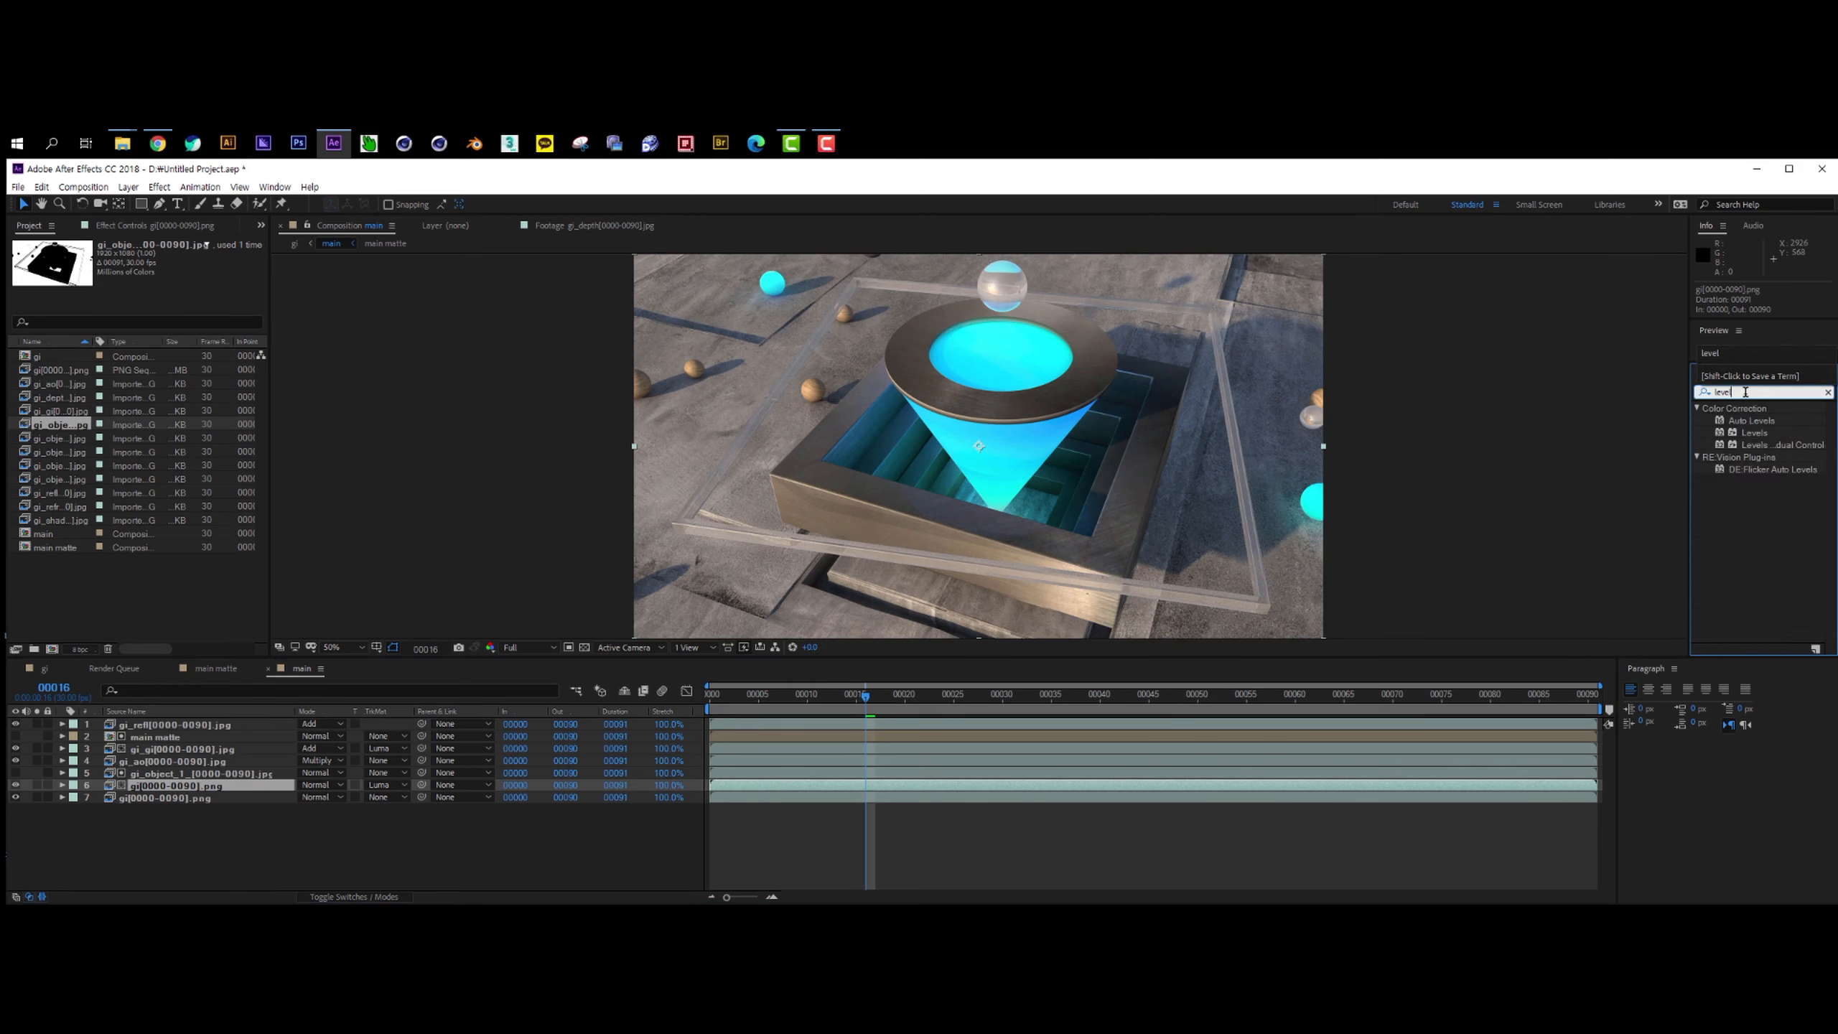
drag(1757, 438, 132, 429)
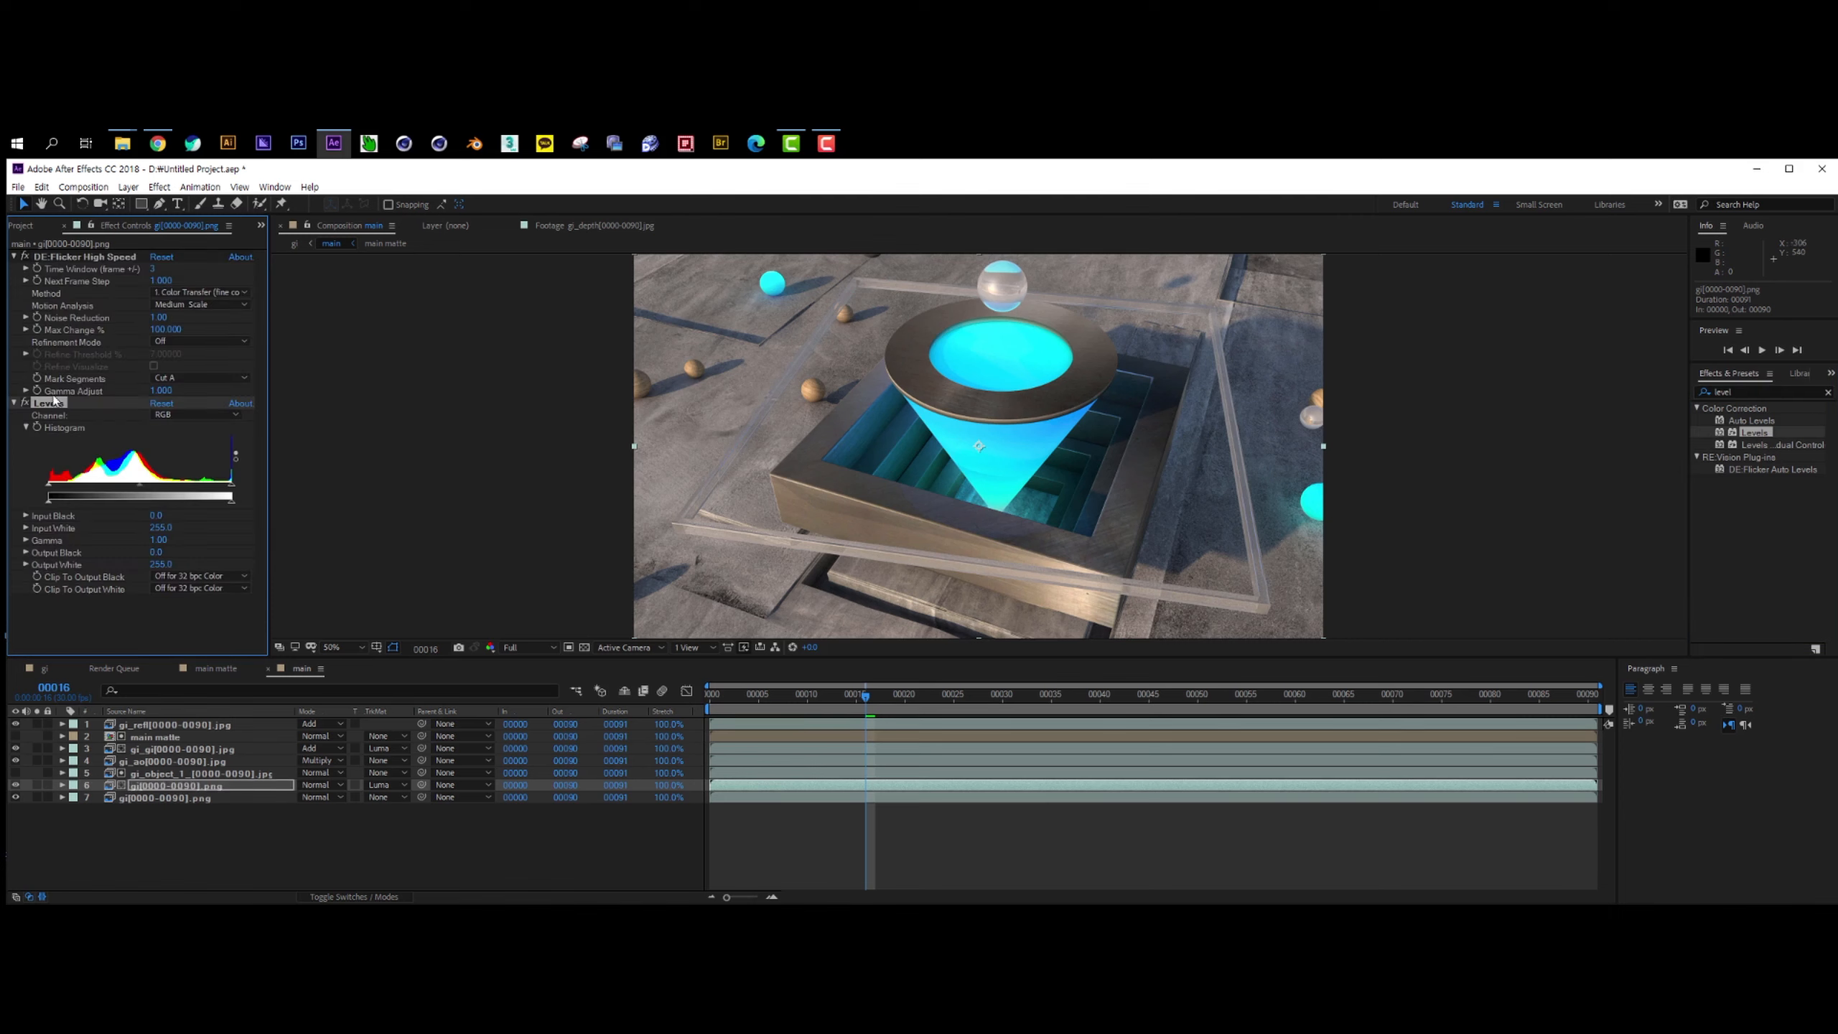
drag(73, 403, 48, 262)
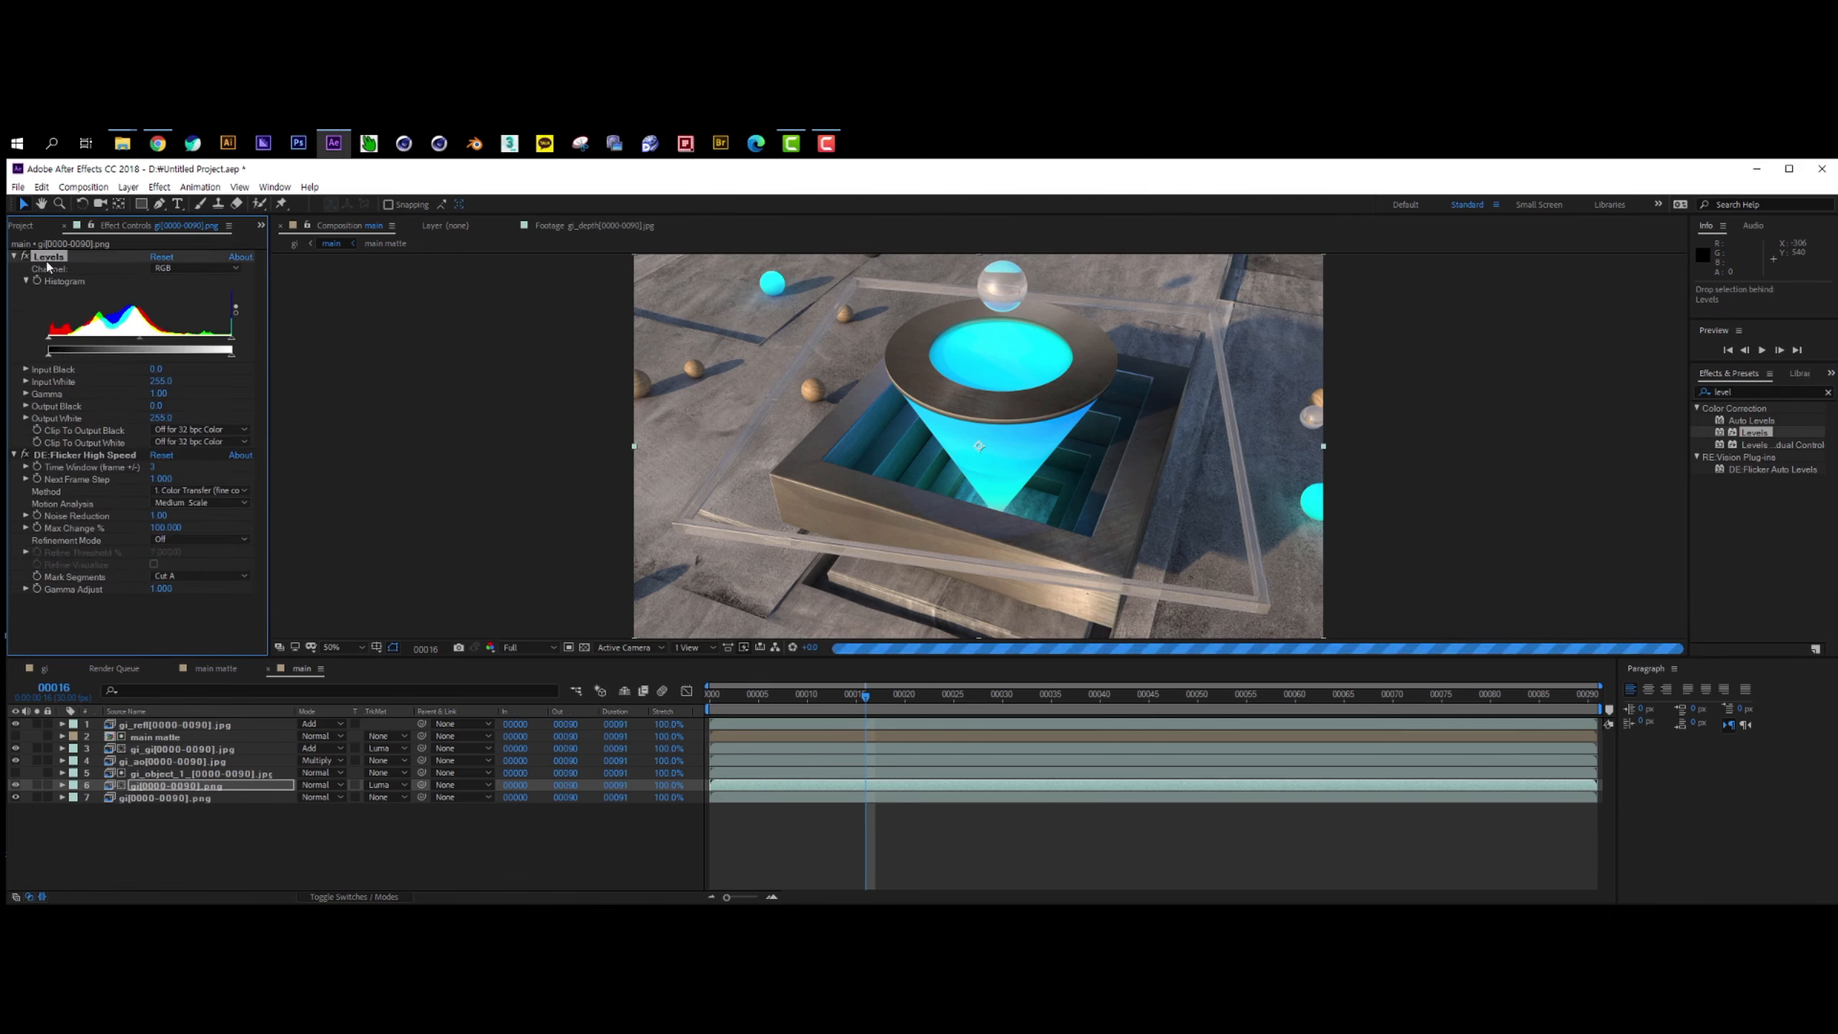
key(ctrl+z)
drag(50, 482, 161, 492)
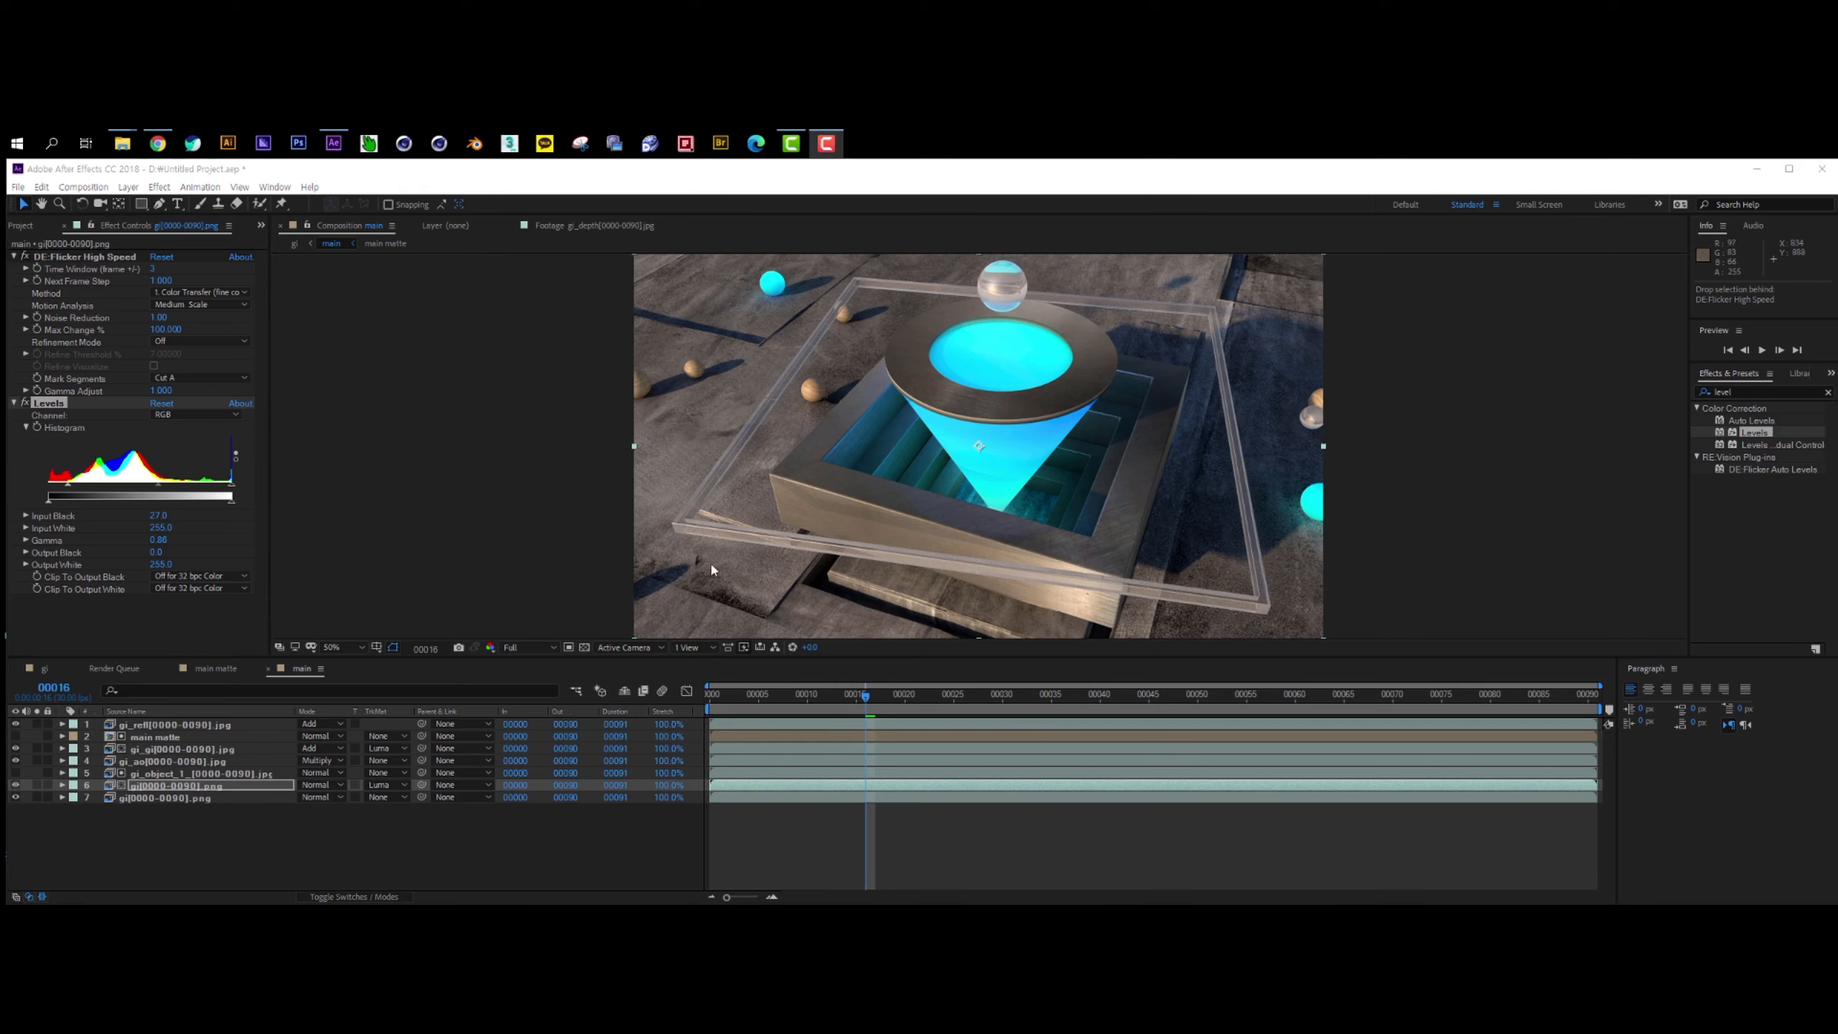
drag(153, 484, 124, 489)
Duplicate the bottom gi layer, place gi_object_2 above the copy and use it as the copy's luma matte.
click(23, 229)
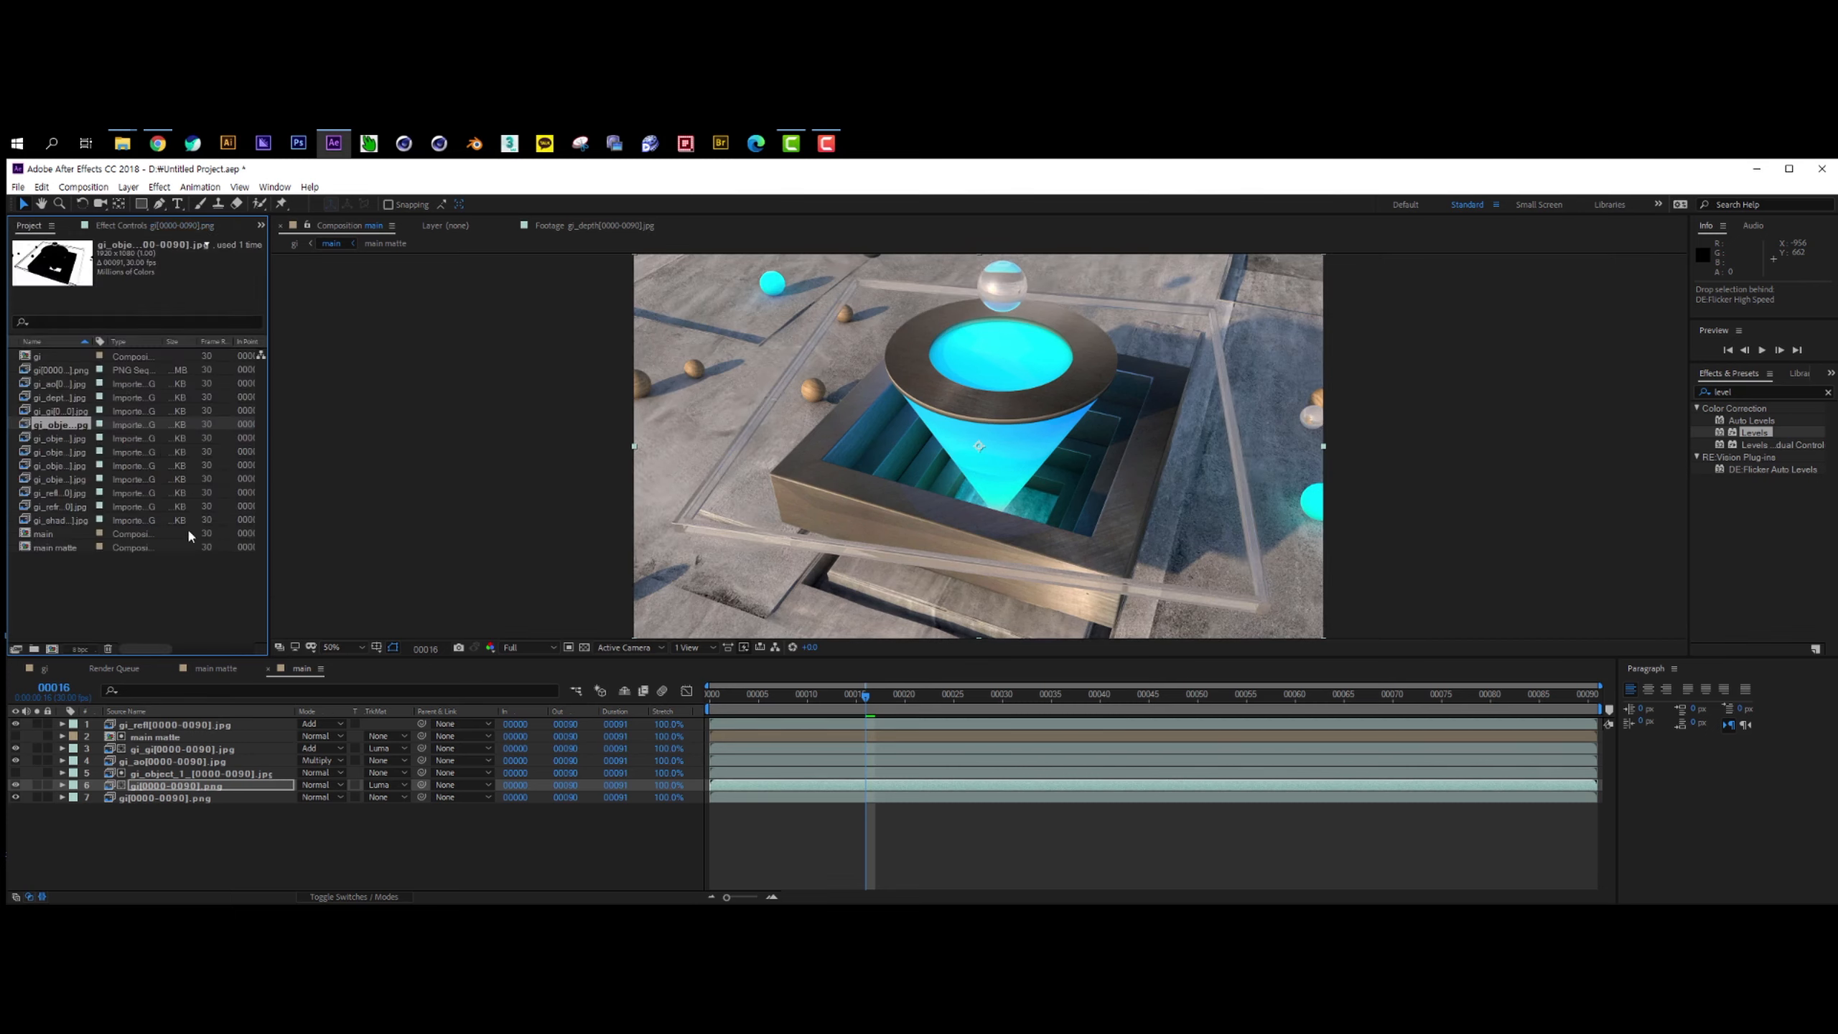
click(170, 785)
click(165, 798)
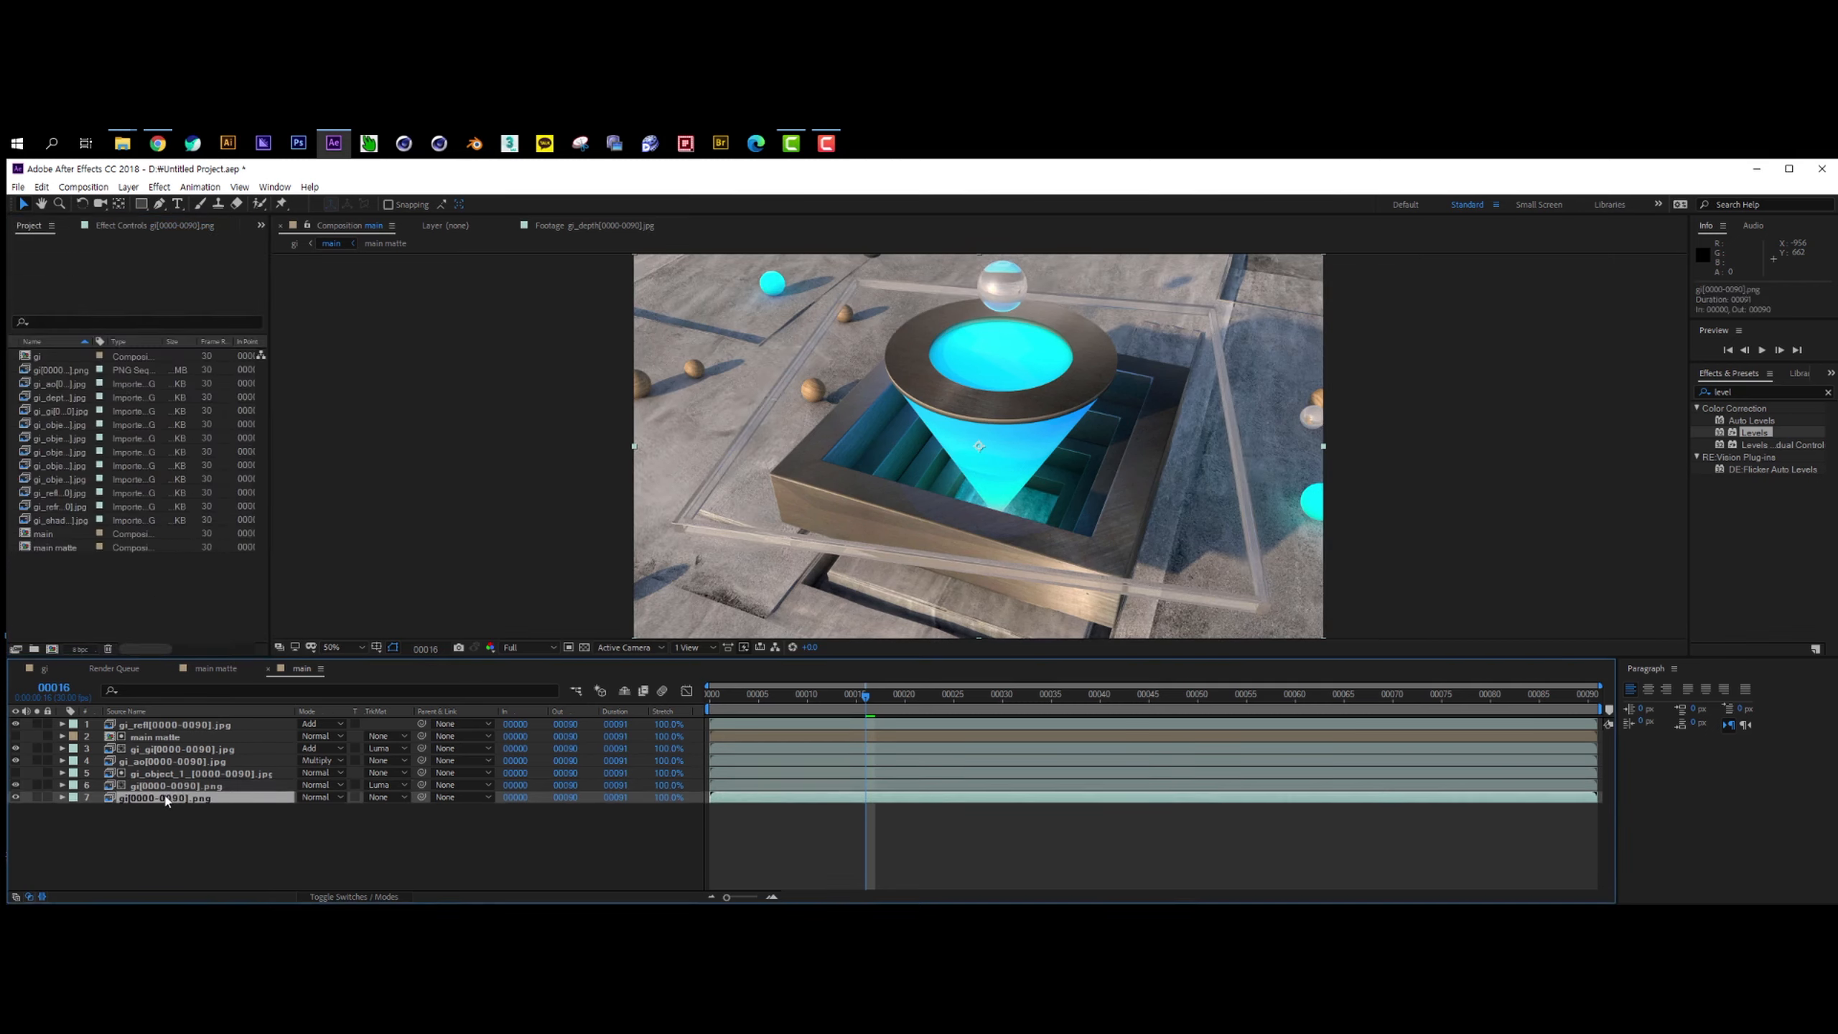
key(ctrl+d)
click(72, 425)
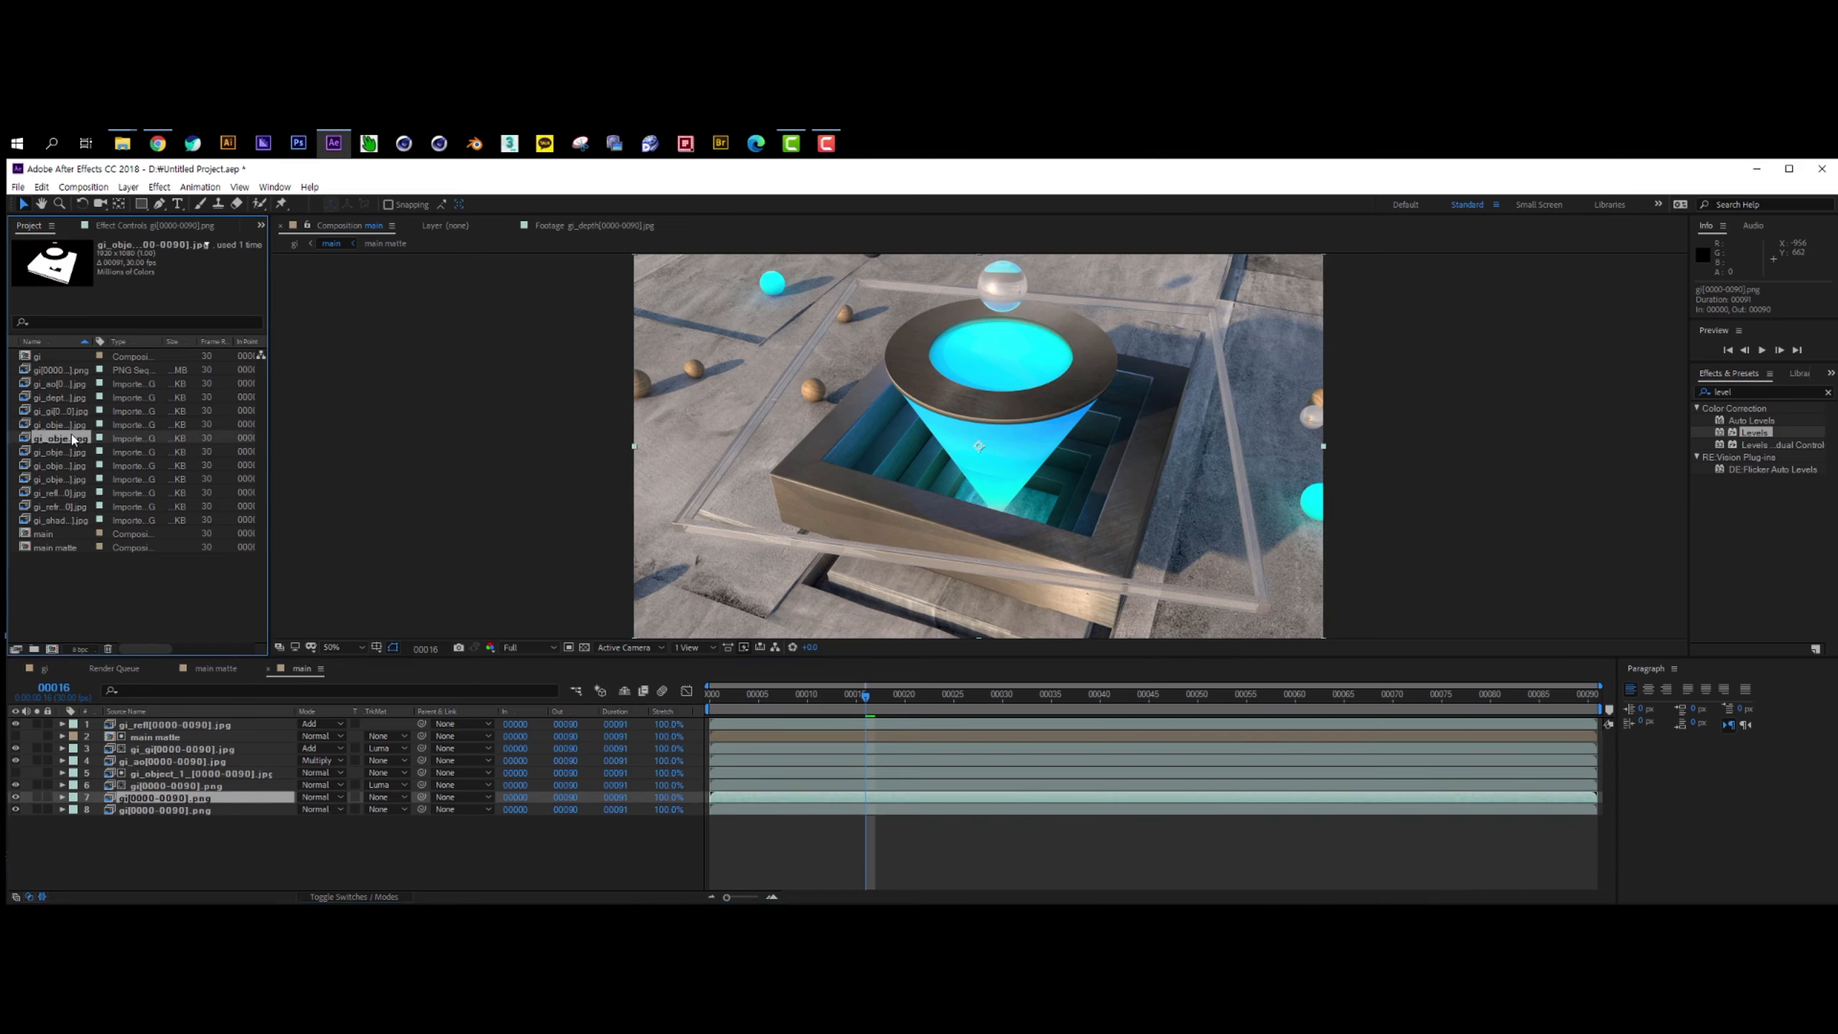
drag(72, 438, 163, 791)
click(387, 809)
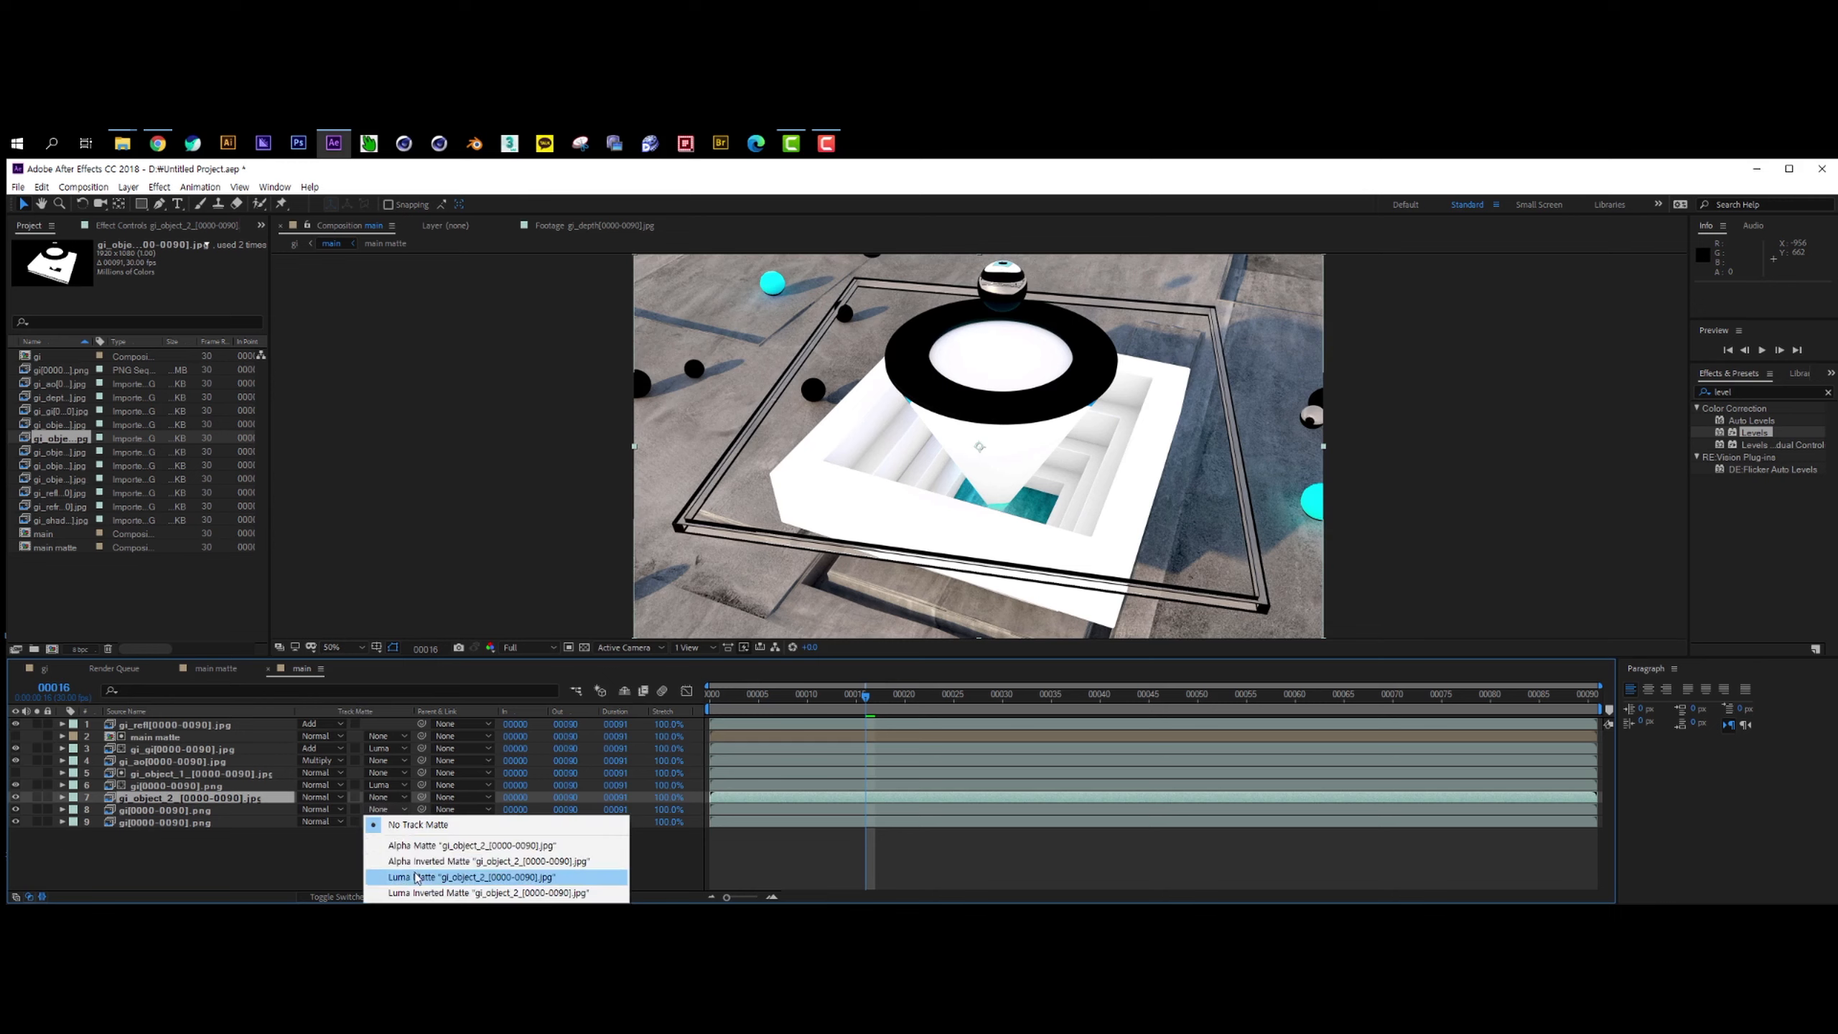
click(435, 877)
Add Levels to the gi layer matted by gi_object_2, with input black 6 and gamma 0.88.
click(217, 810)
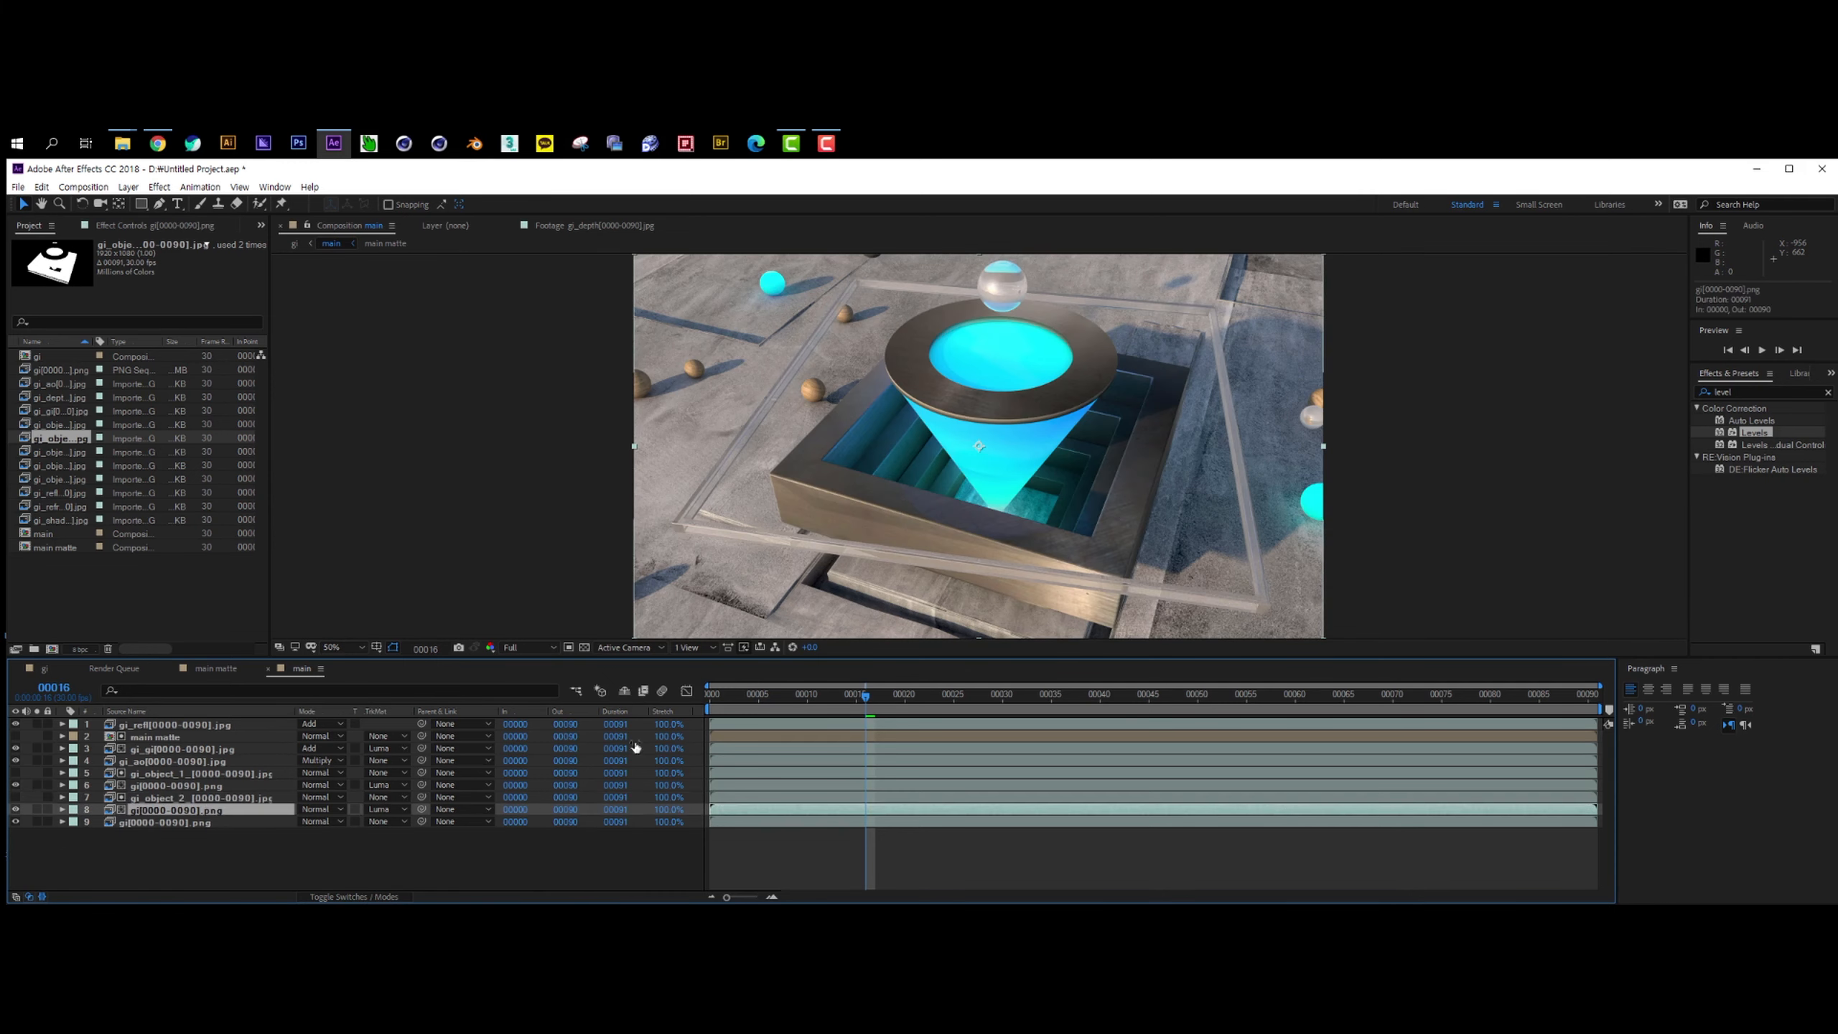
double_click(1760, 433)
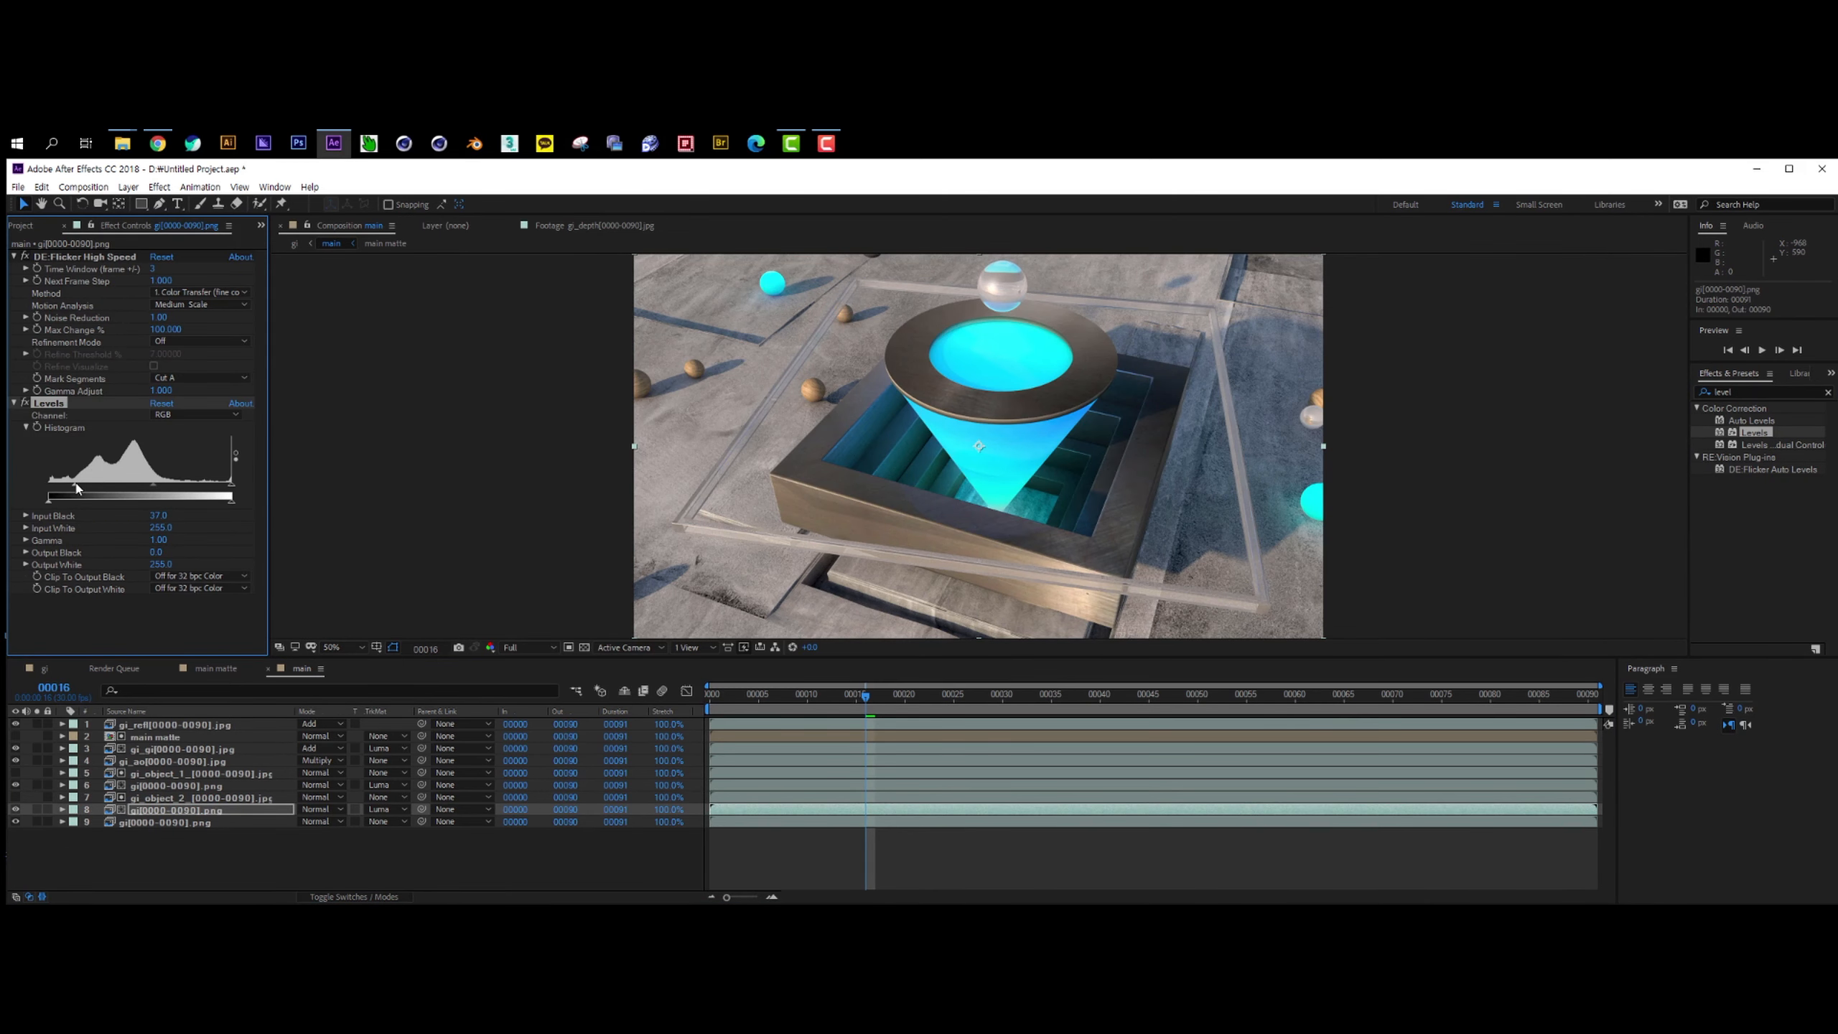
drag(62, 489, 53, 488)
drag(149, 491, 153, 493)
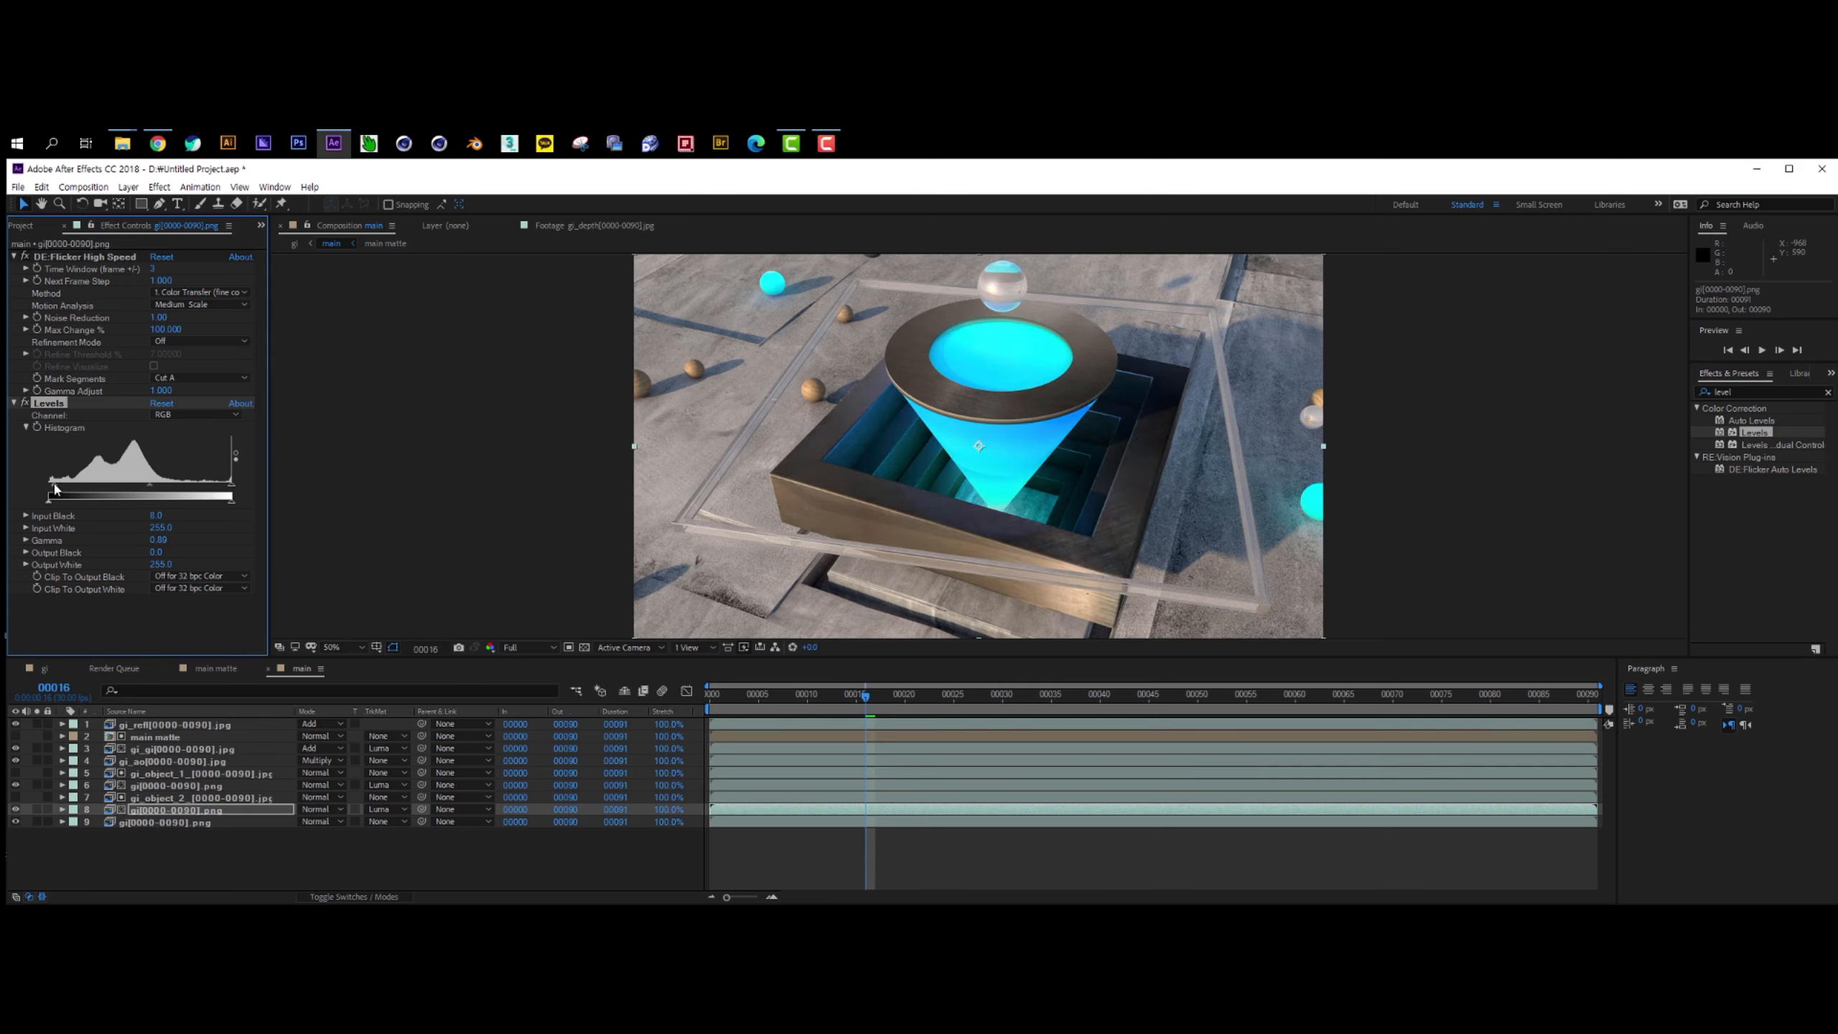
Try desaturating the gi layer matted by gi_object_2 with Hue/Saturation, setting Master Saturation to -48.
click(1741, 392)
text(hue)
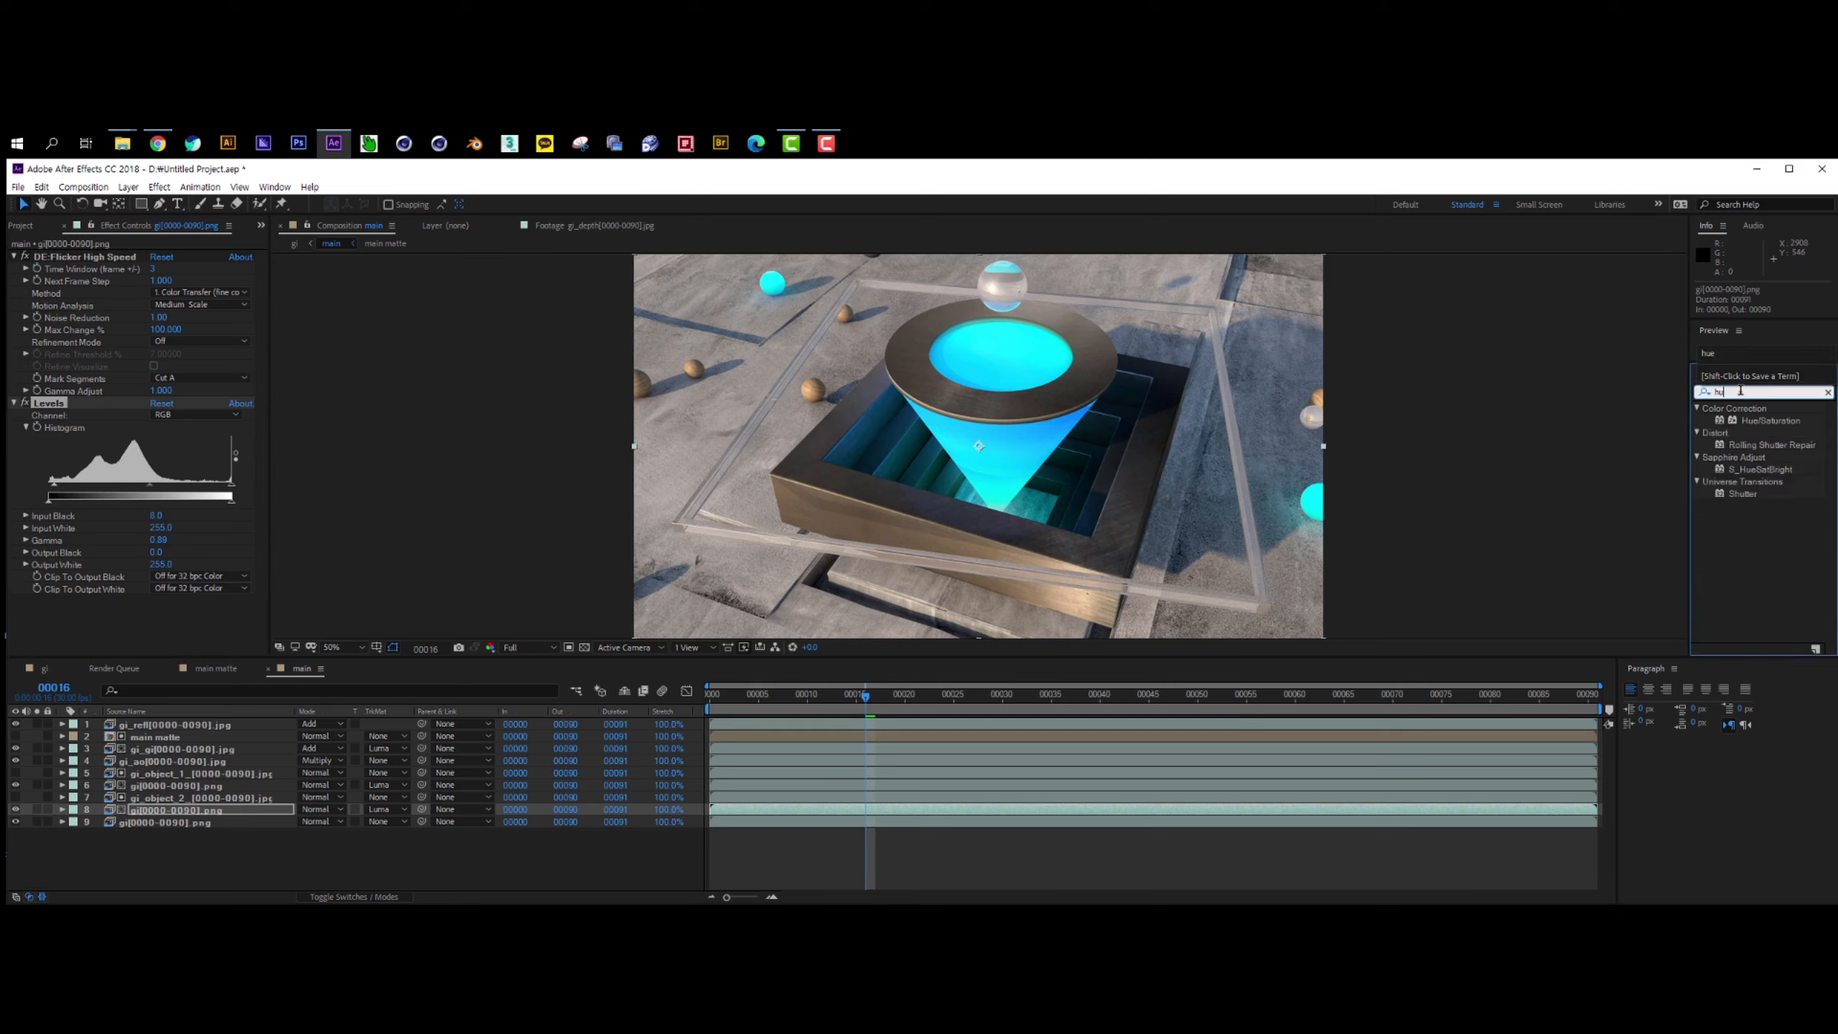
double_click(1775, 422)
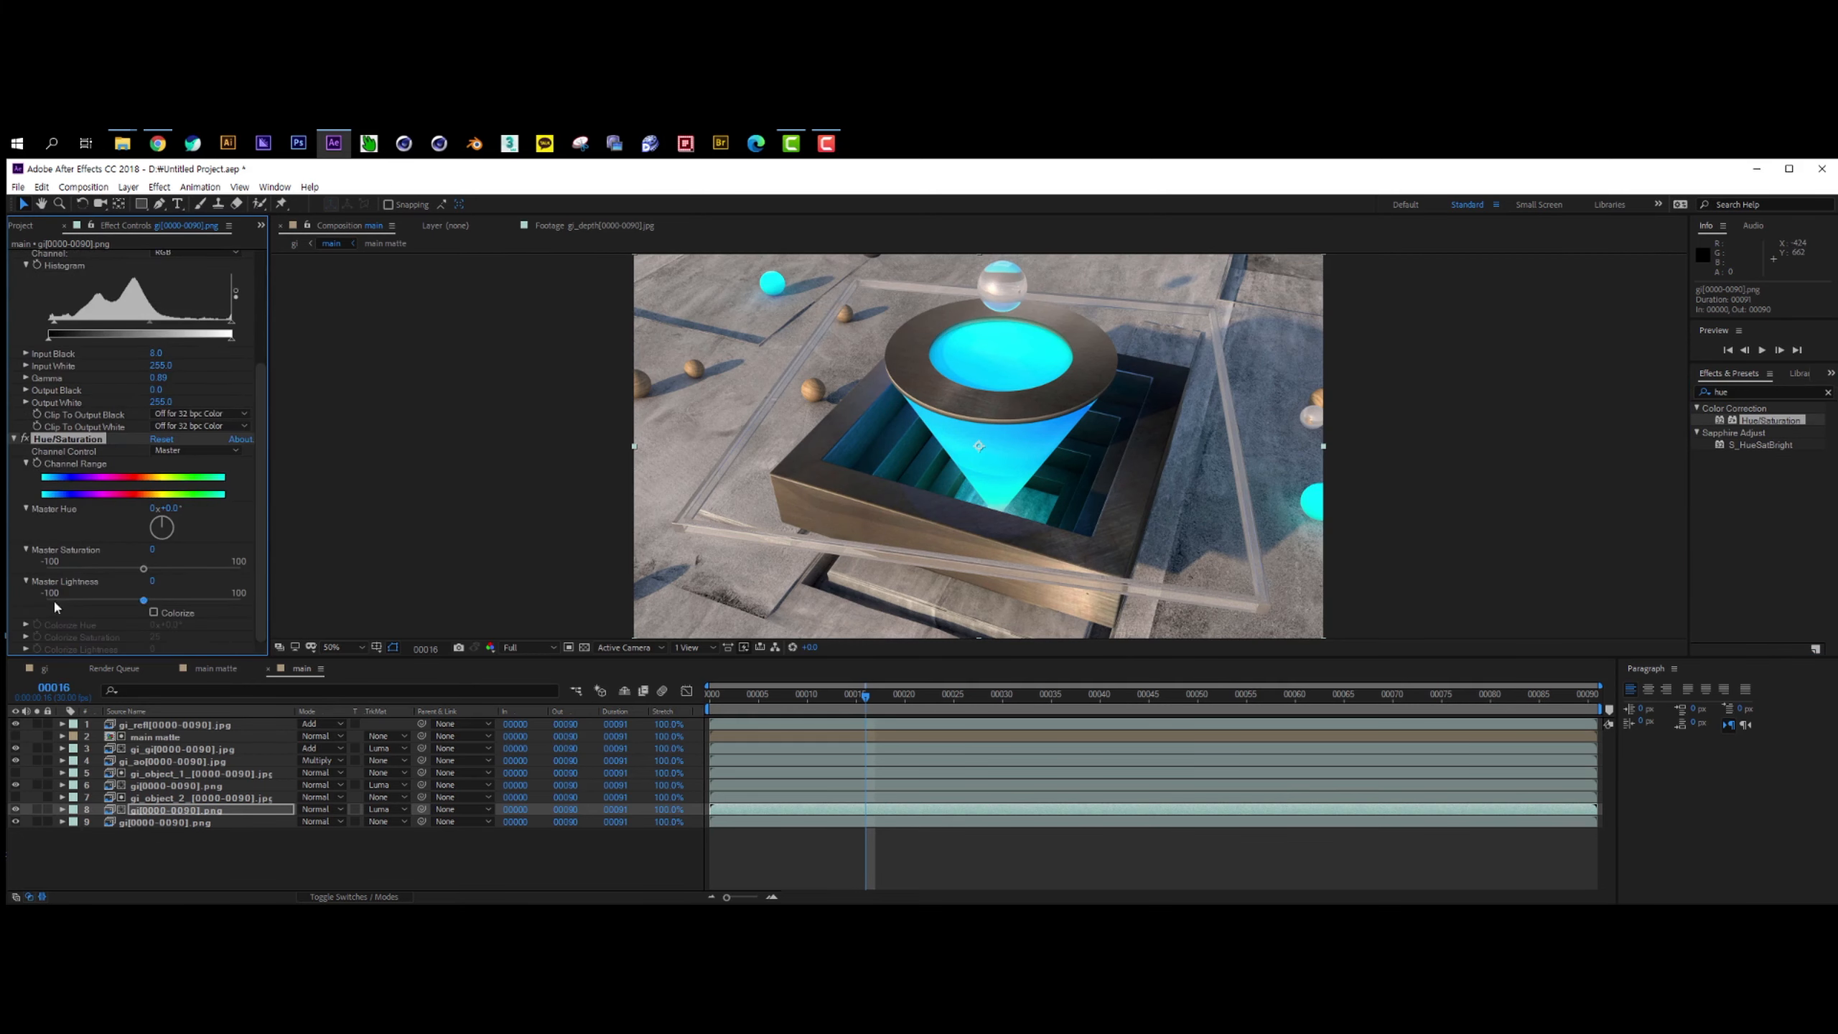
click(82, 568)
drag(95, 570, 101, 572)
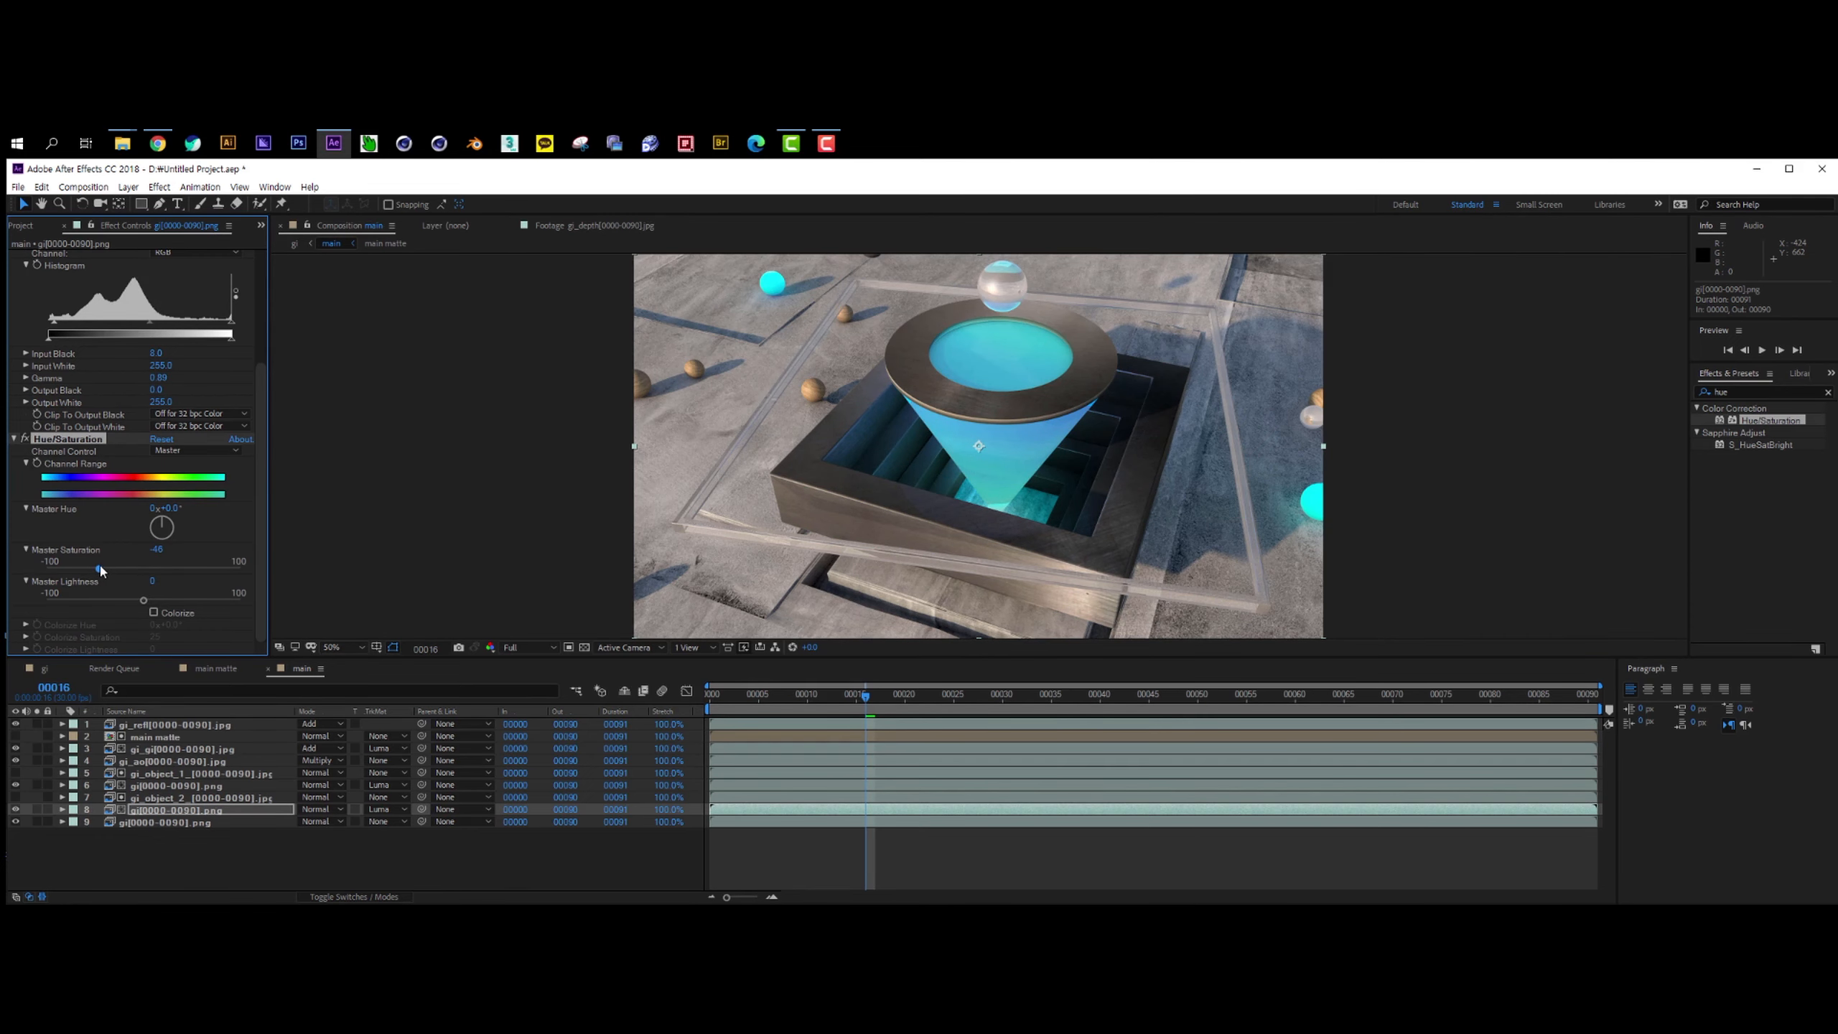
Remove Hue/Saturation from the gi layer matted by gi_object_2 and set its Levels gamma to 1.01.
double_click(189, 797)
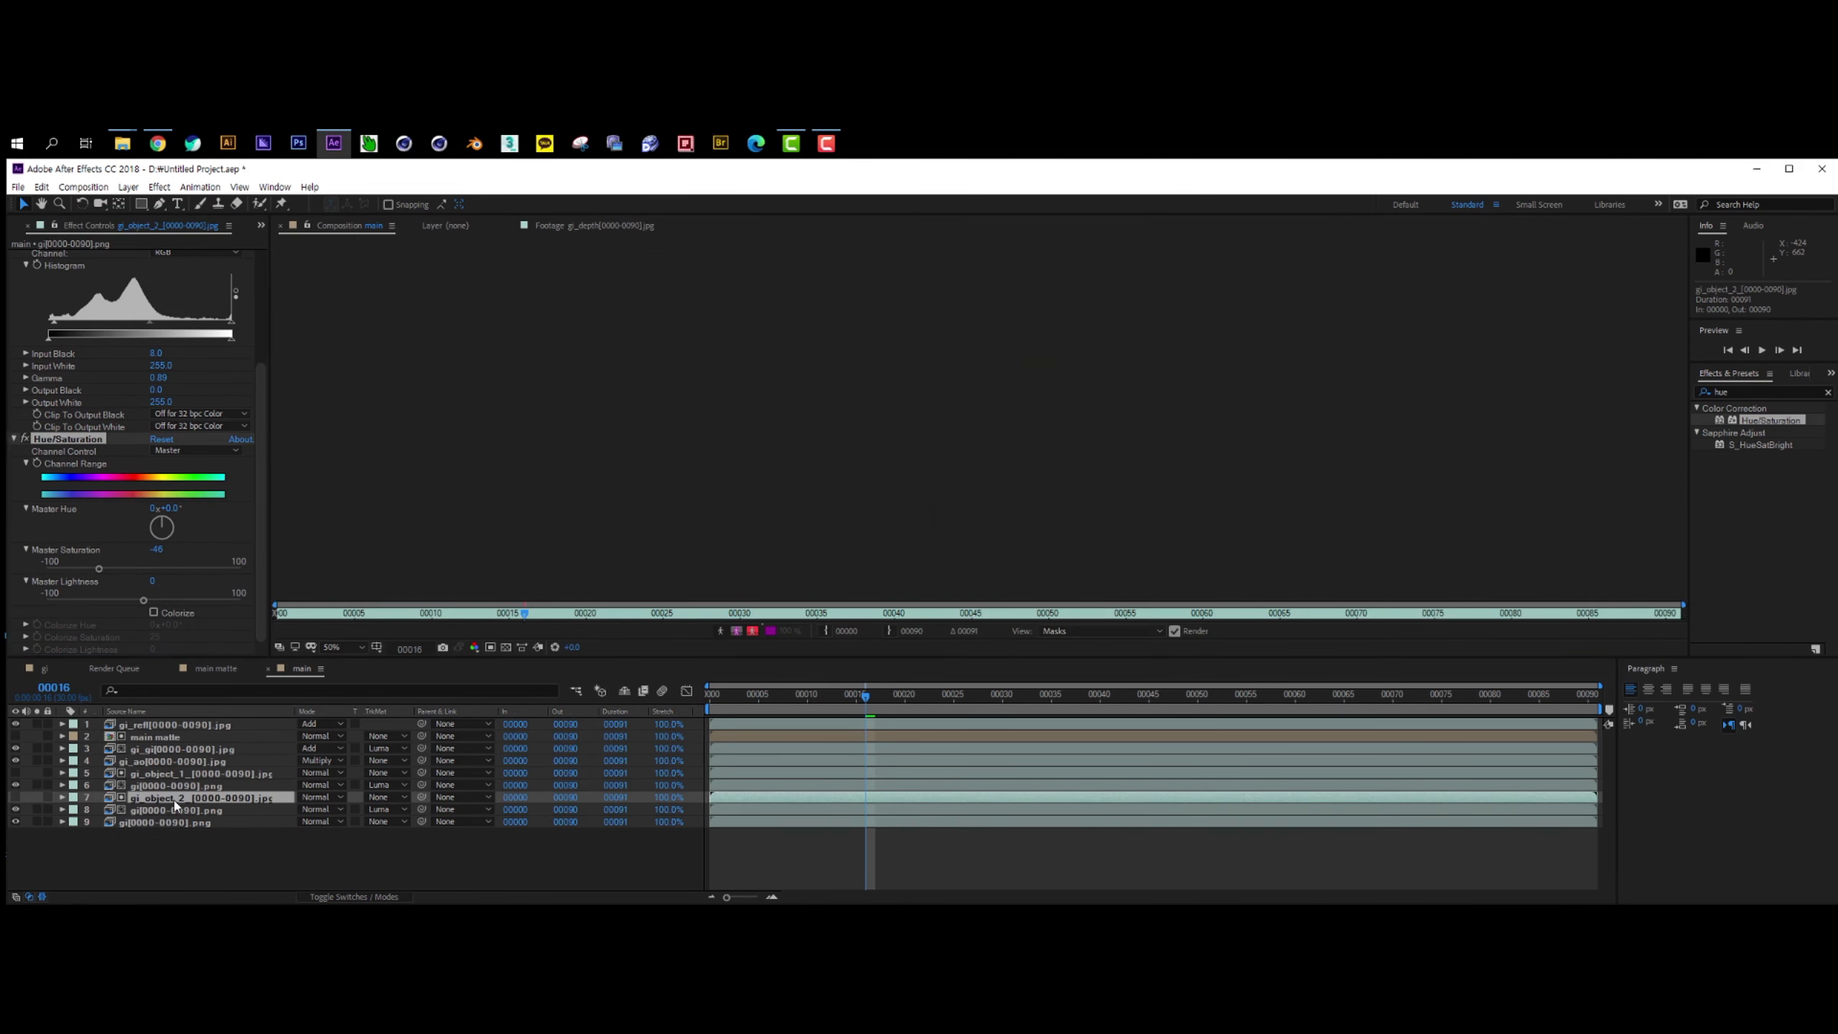
click(14, 229)
click(366, 228)
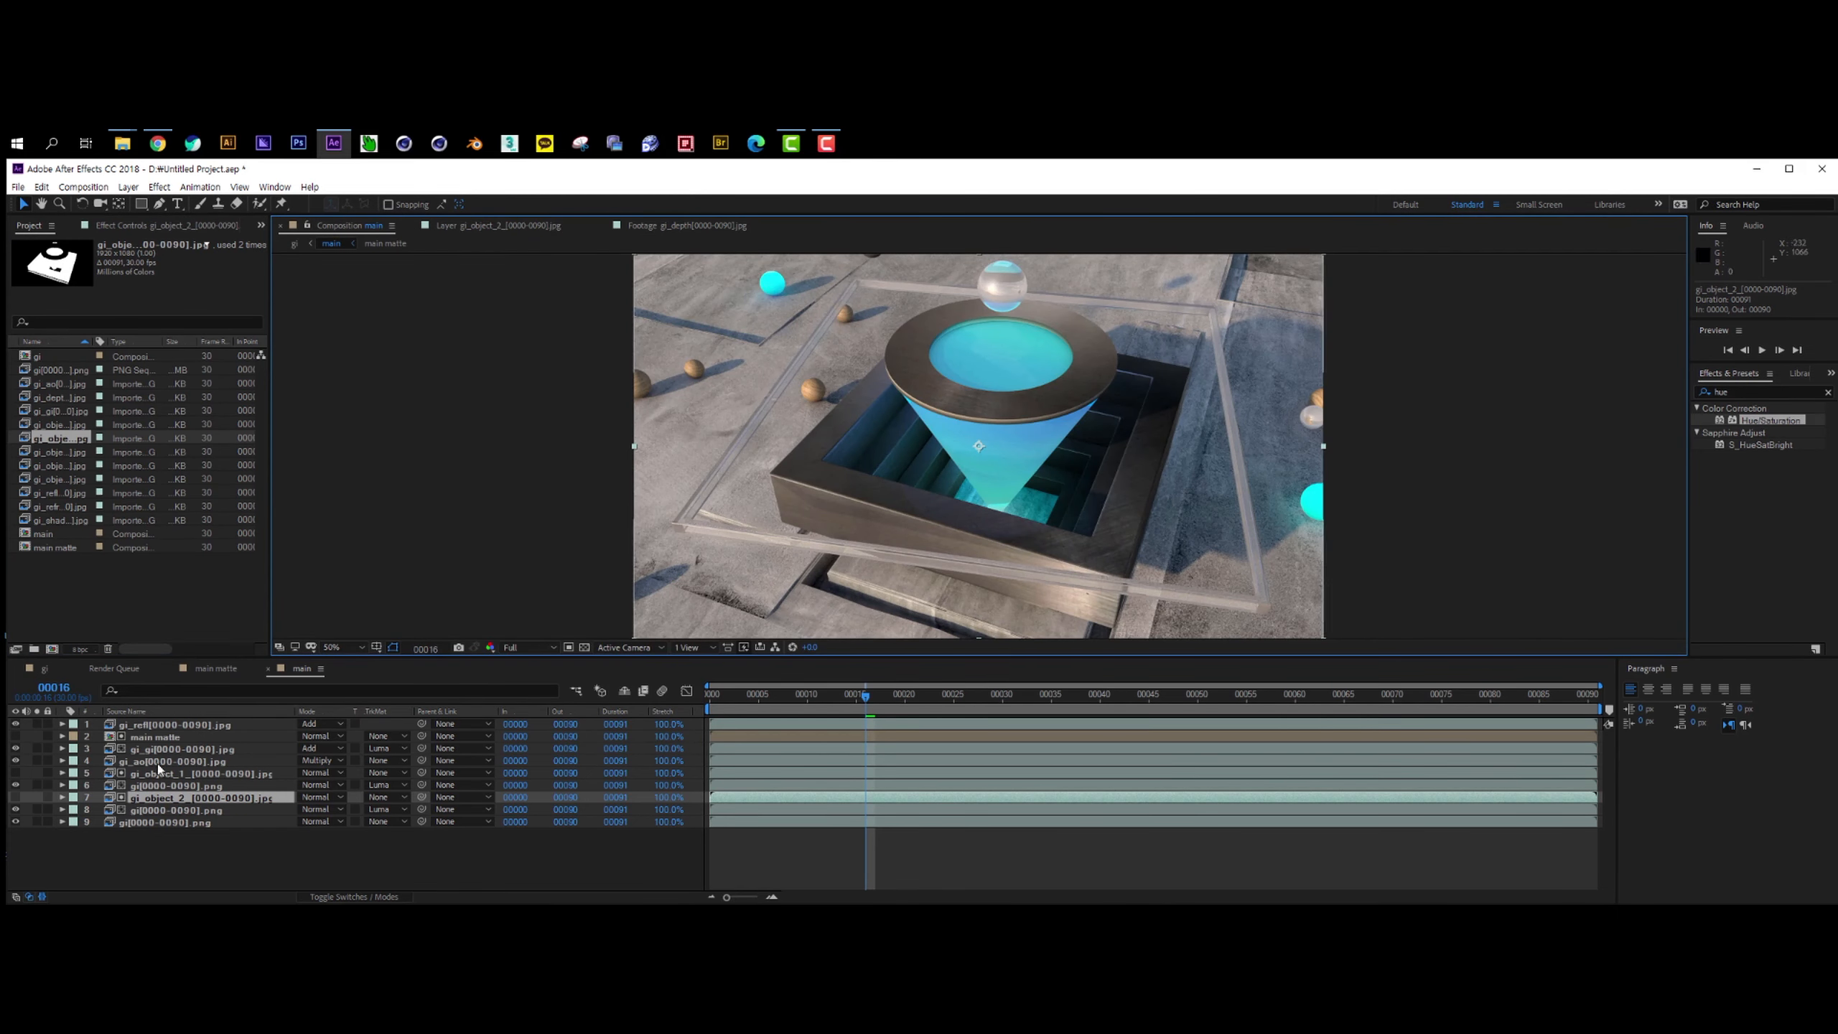
click(150, 227)
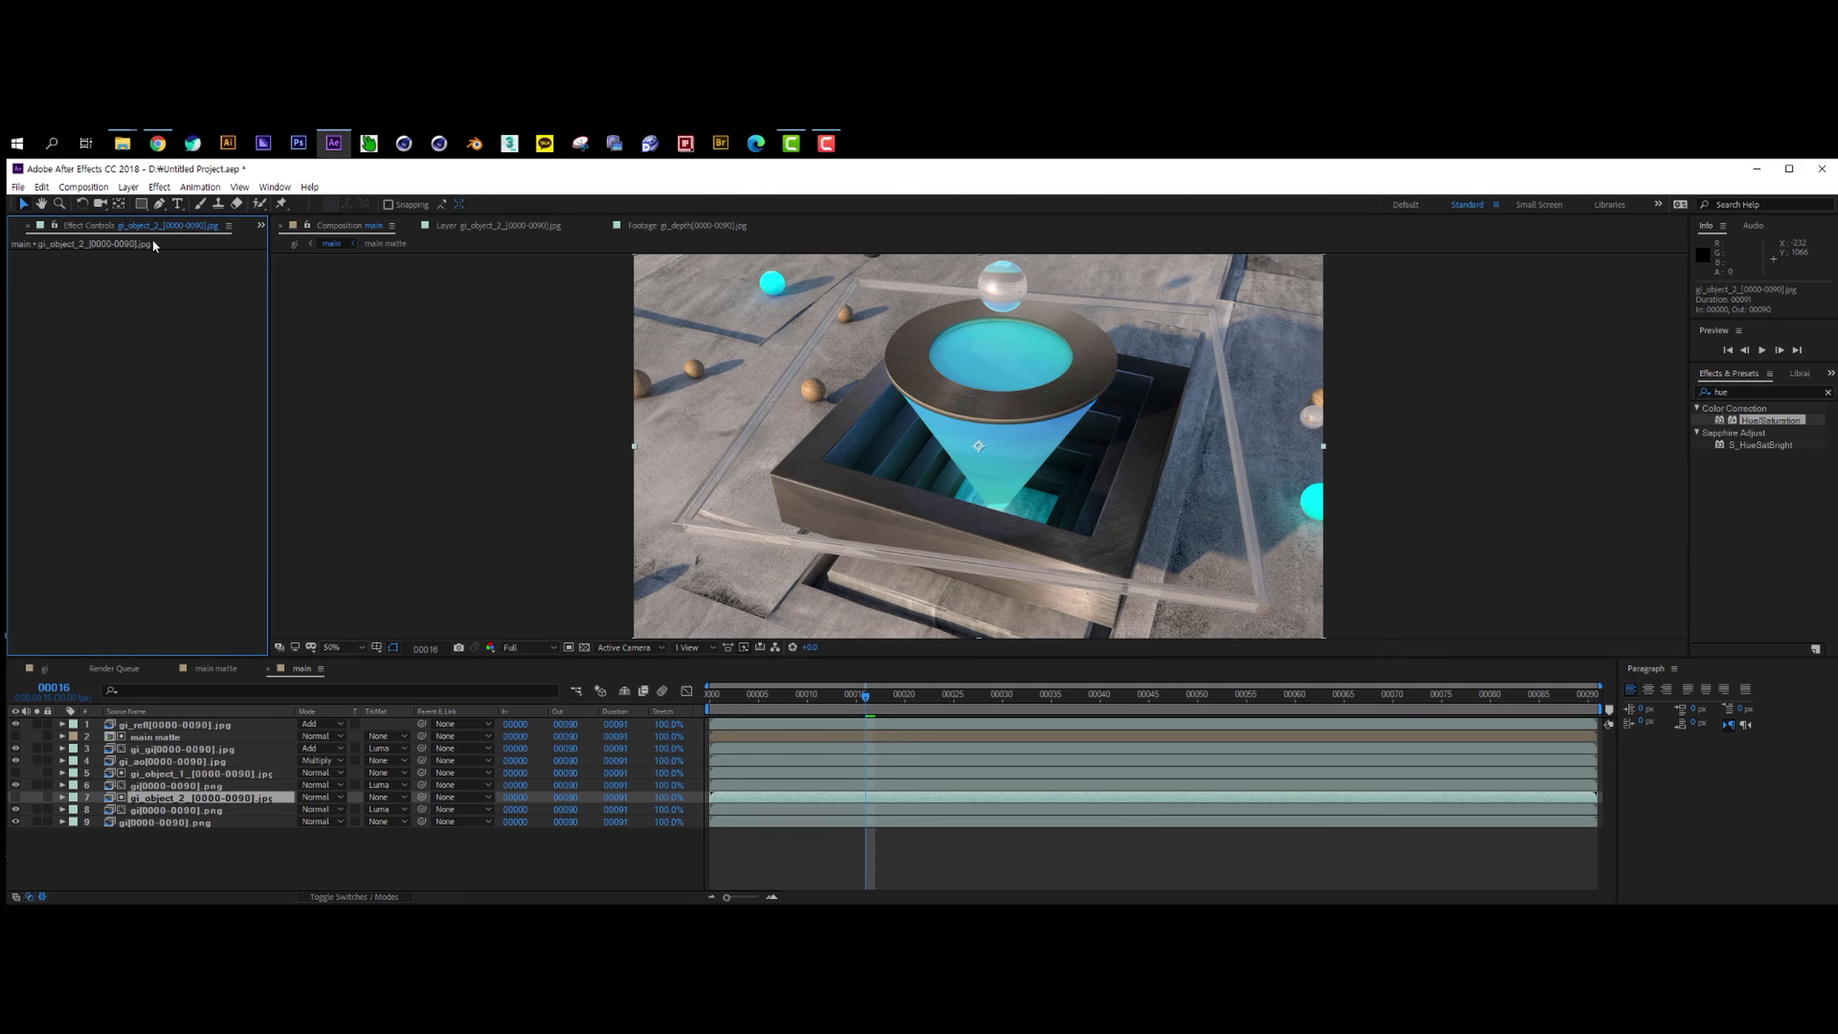
click(159, 811)
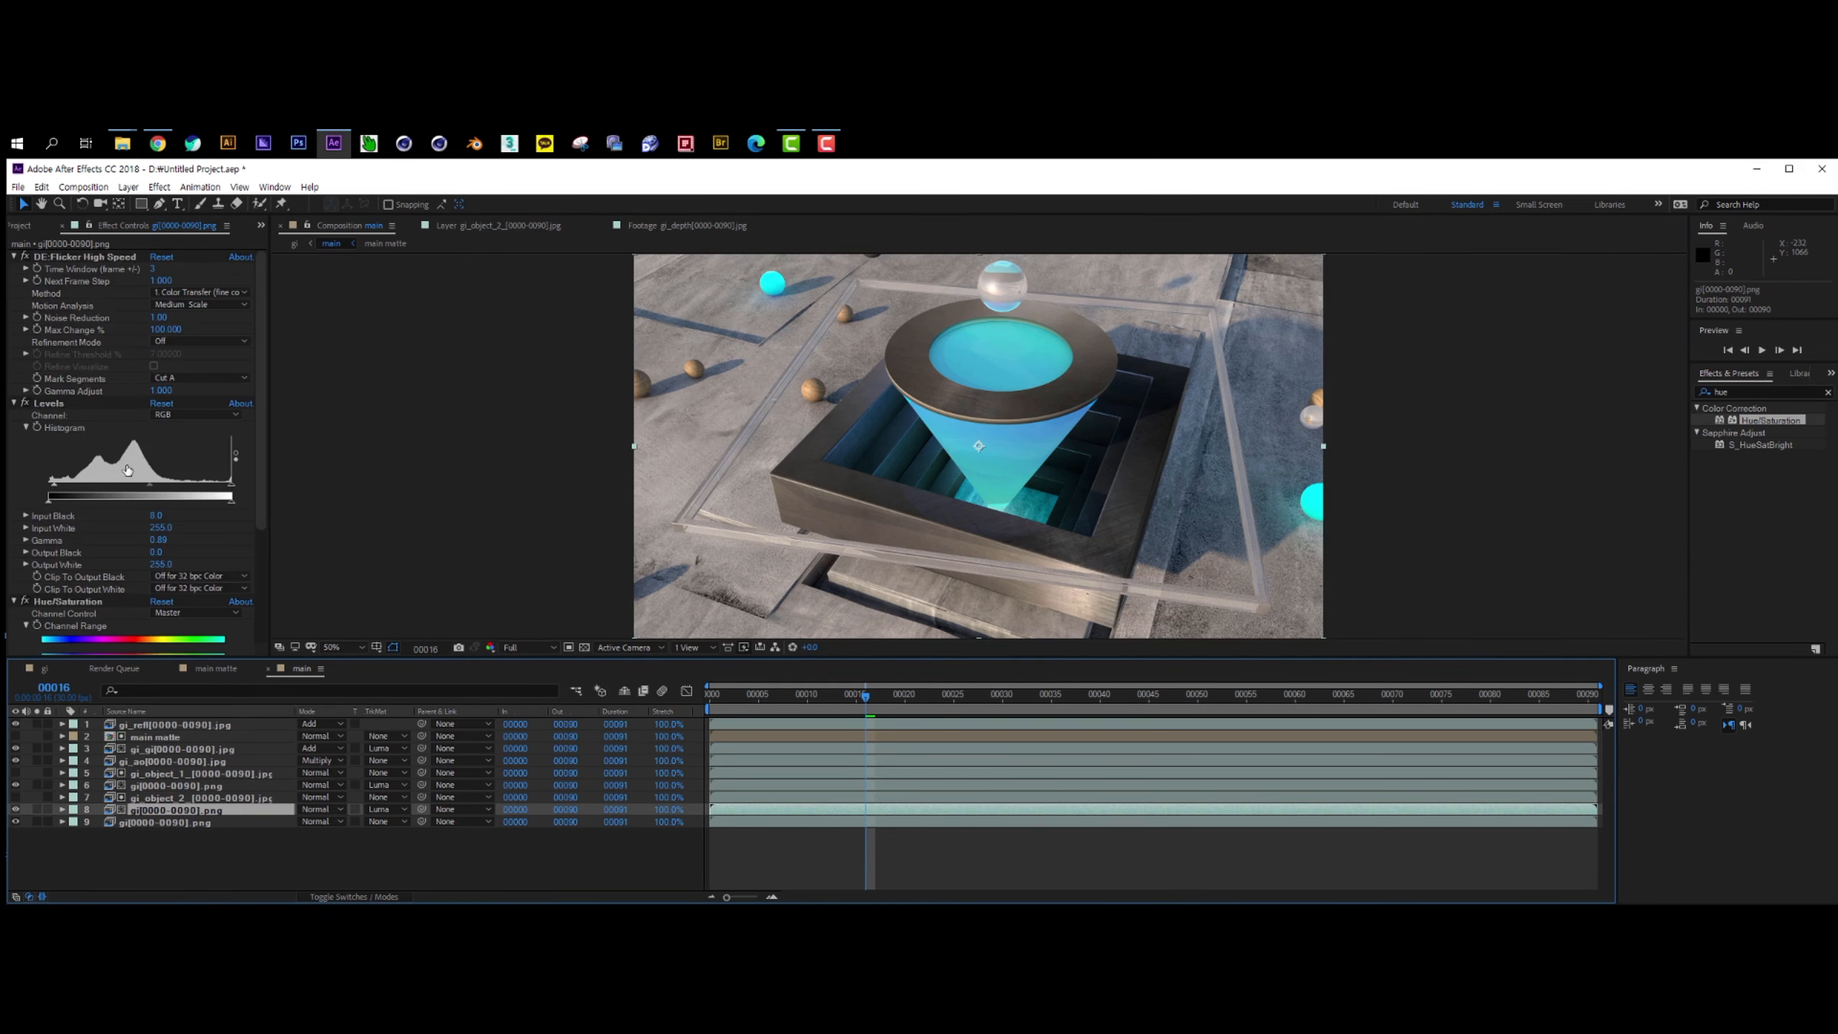
click(69, 601)
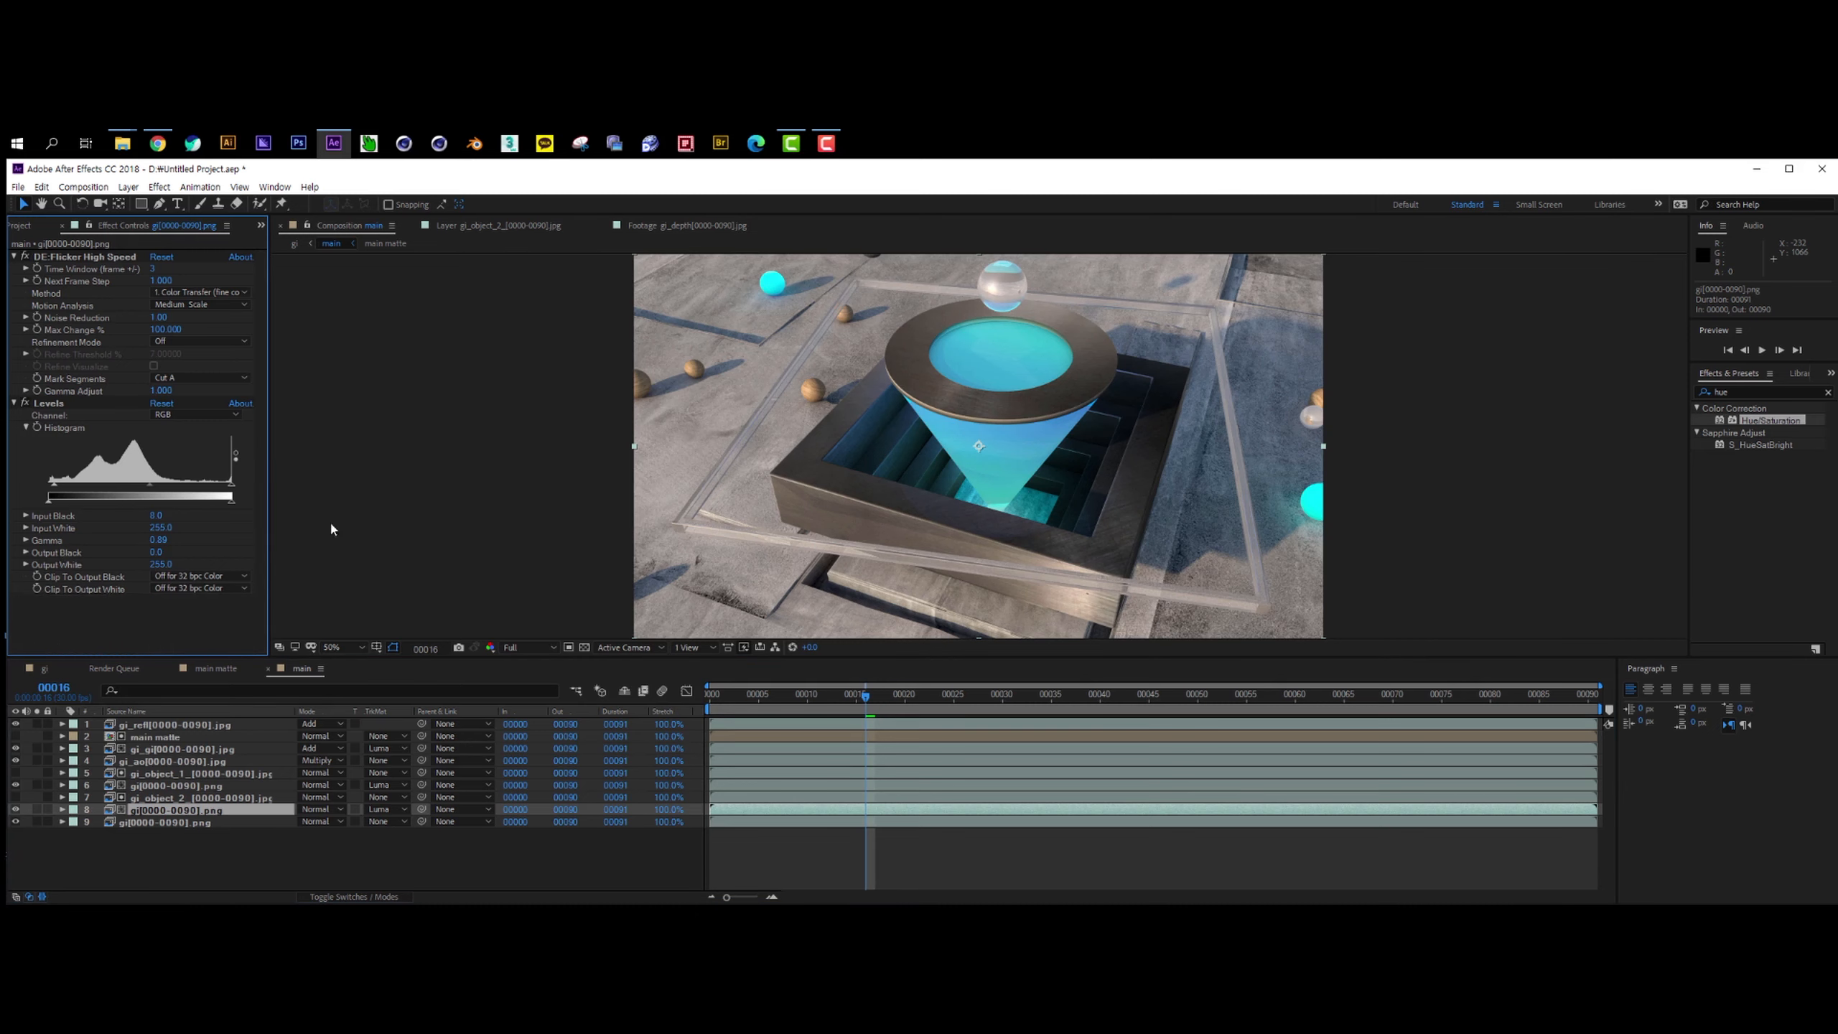
key(Delete)
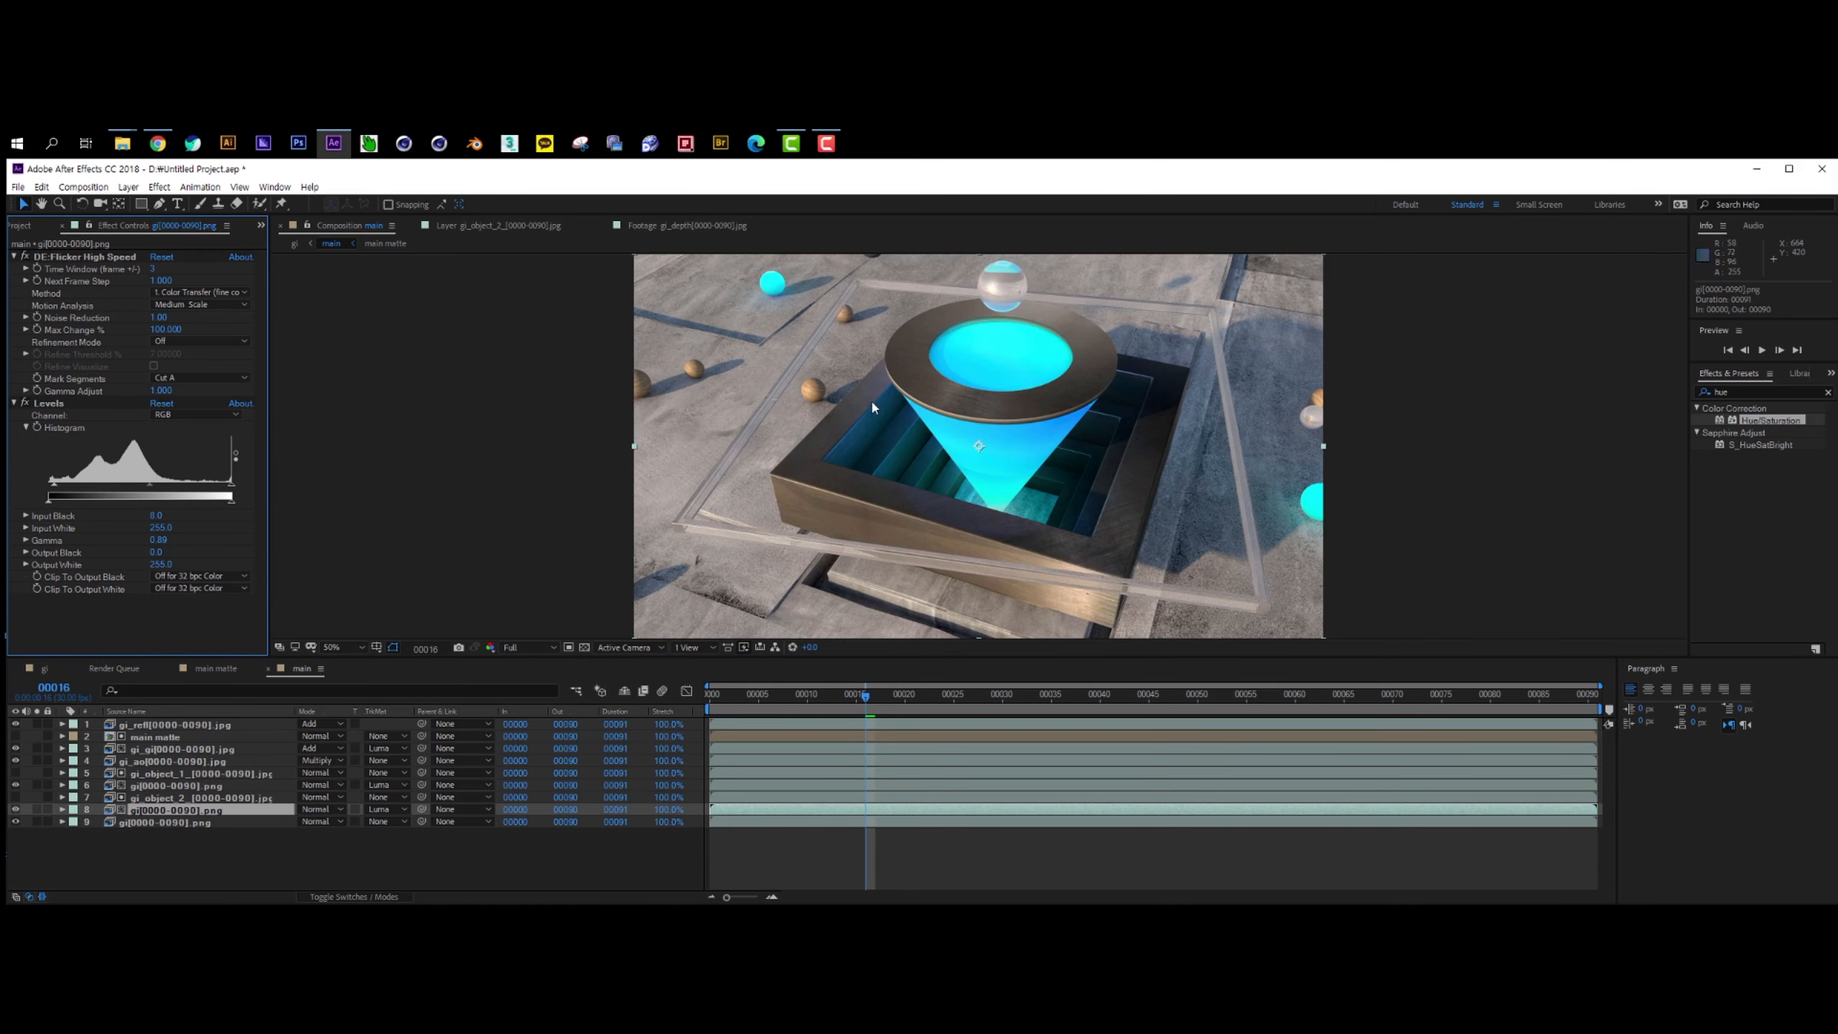
mouse_move(145, 488)
mouse_down()
mouse_move(125, 487)
mouse_move(145, 490)
mouse_up()
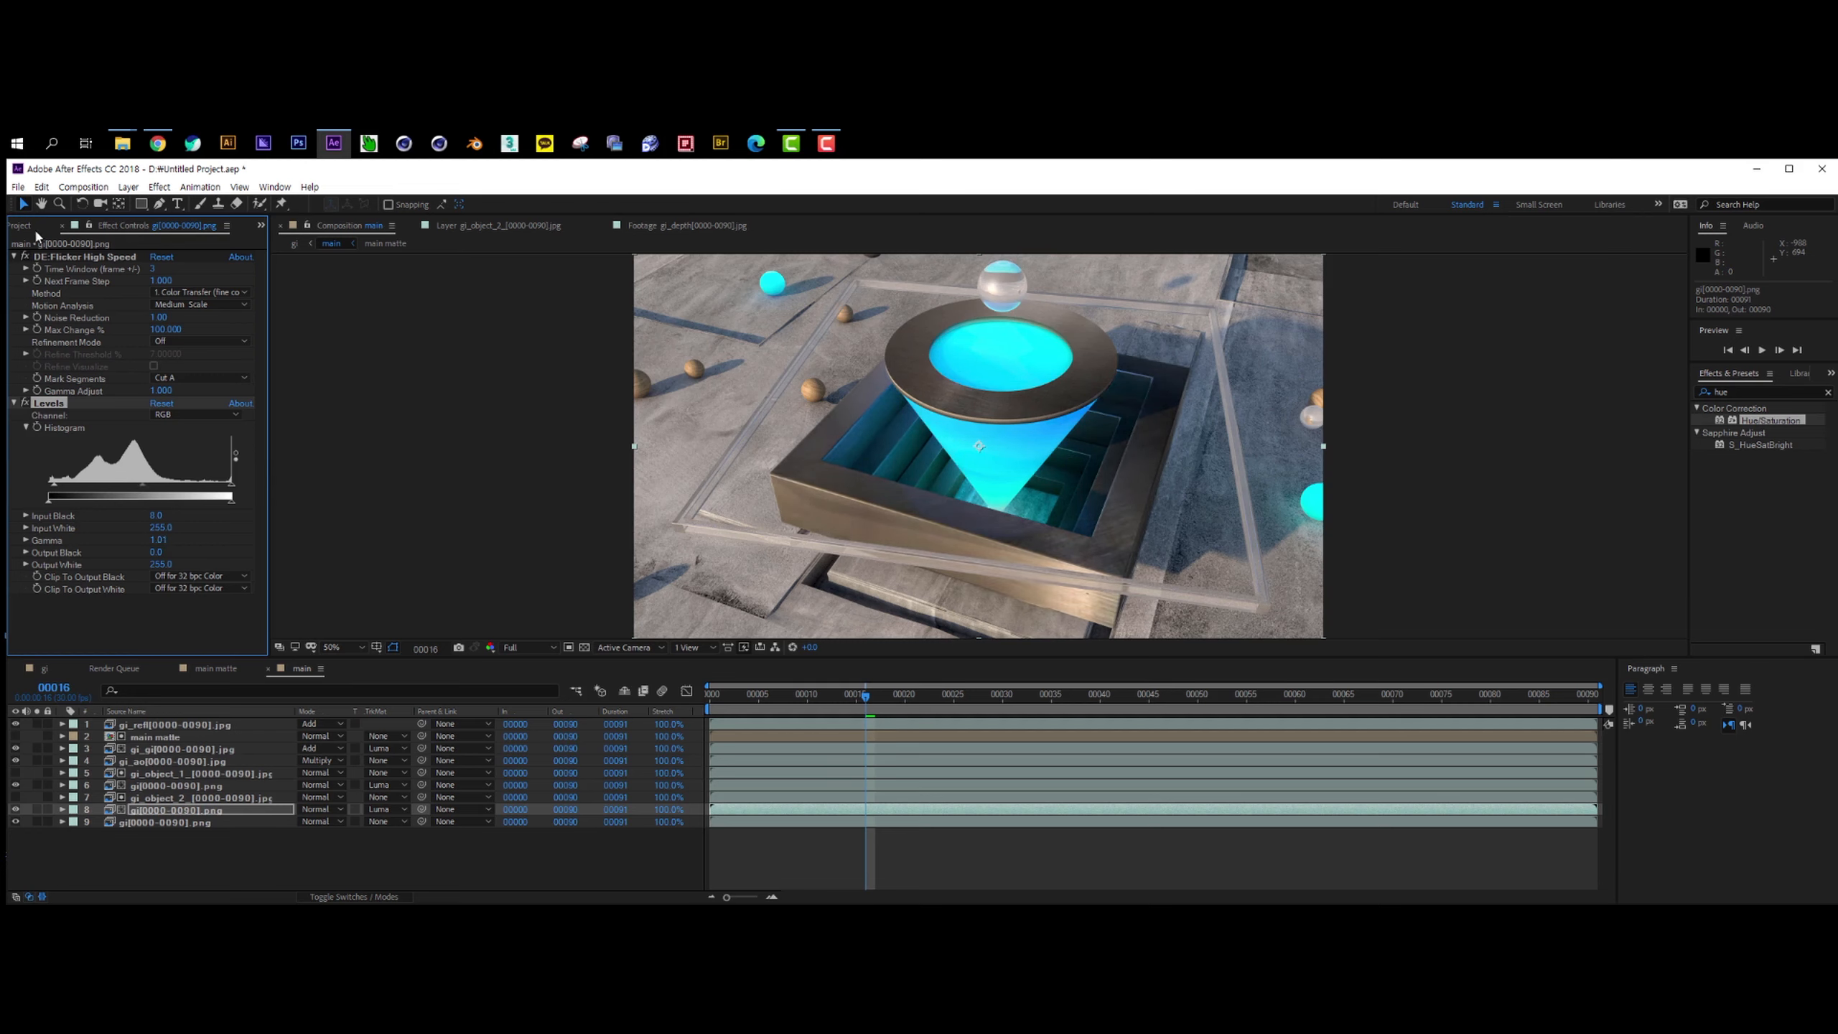
Find the small-spheres object pass, place gi_object_5 above a duplicate of the base gi layer and use it as luma matte.
click(29, 227)
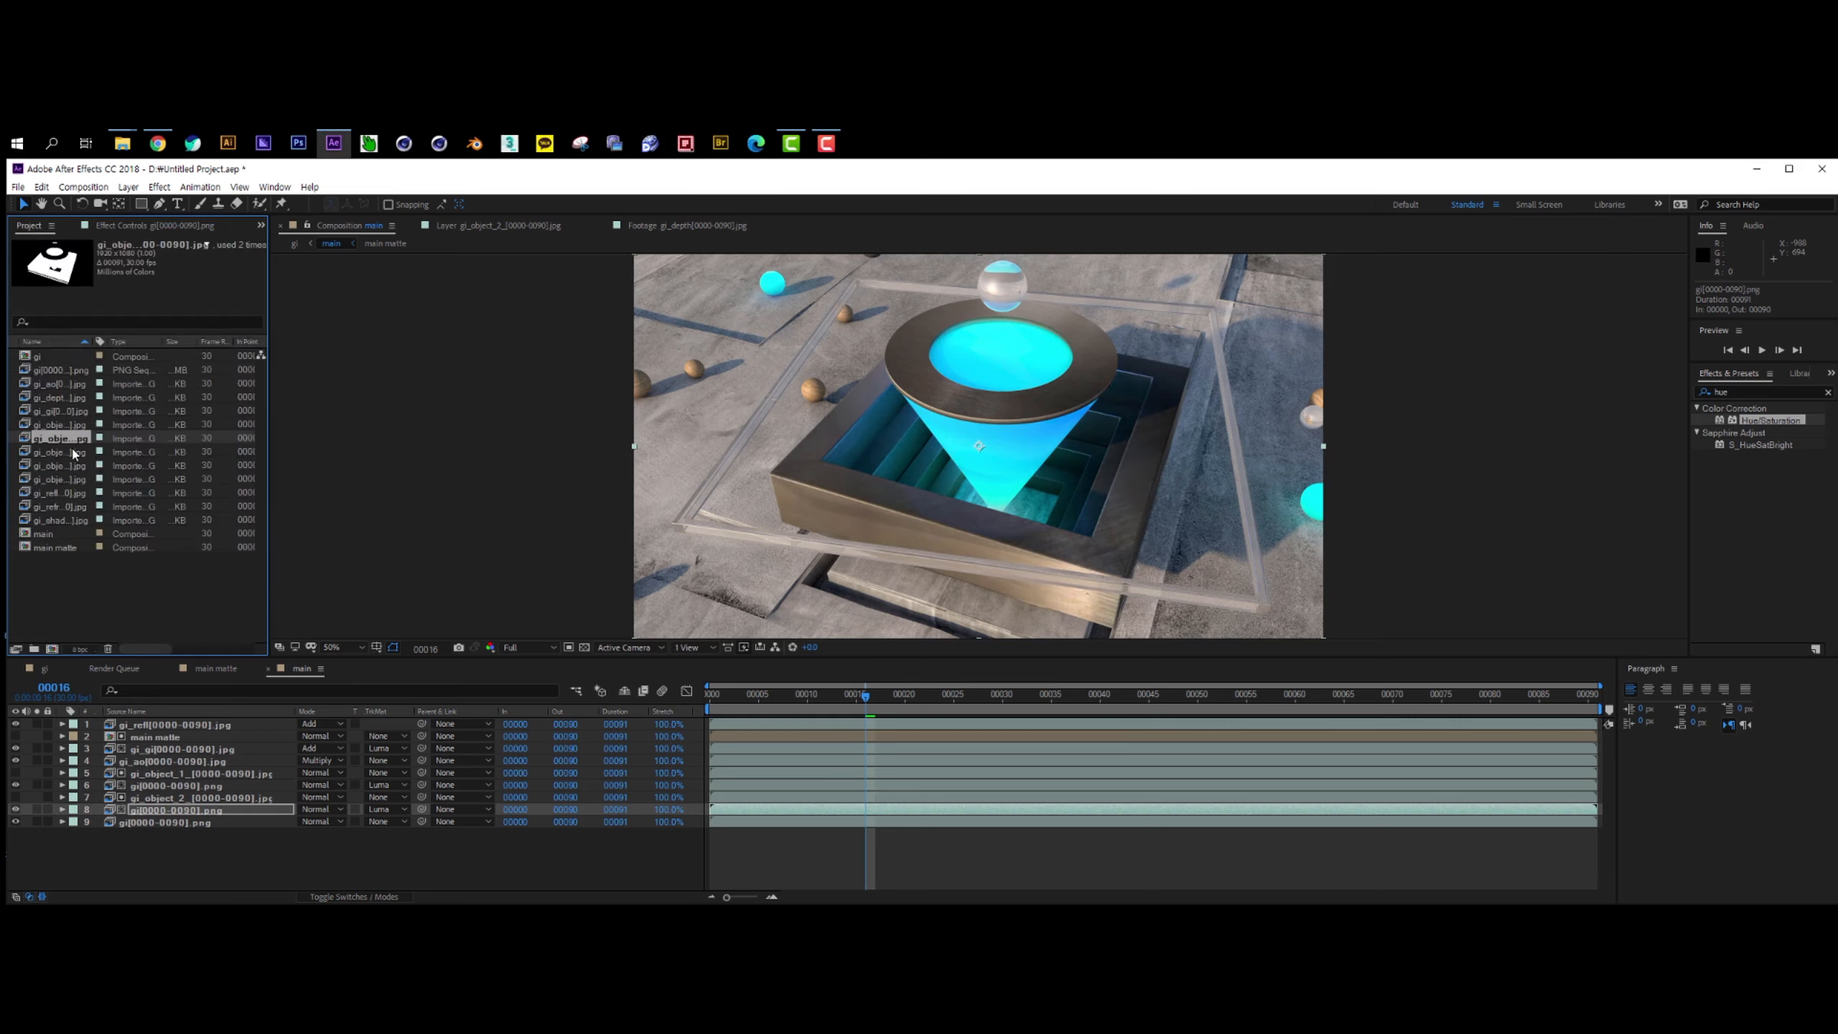
key(Up)
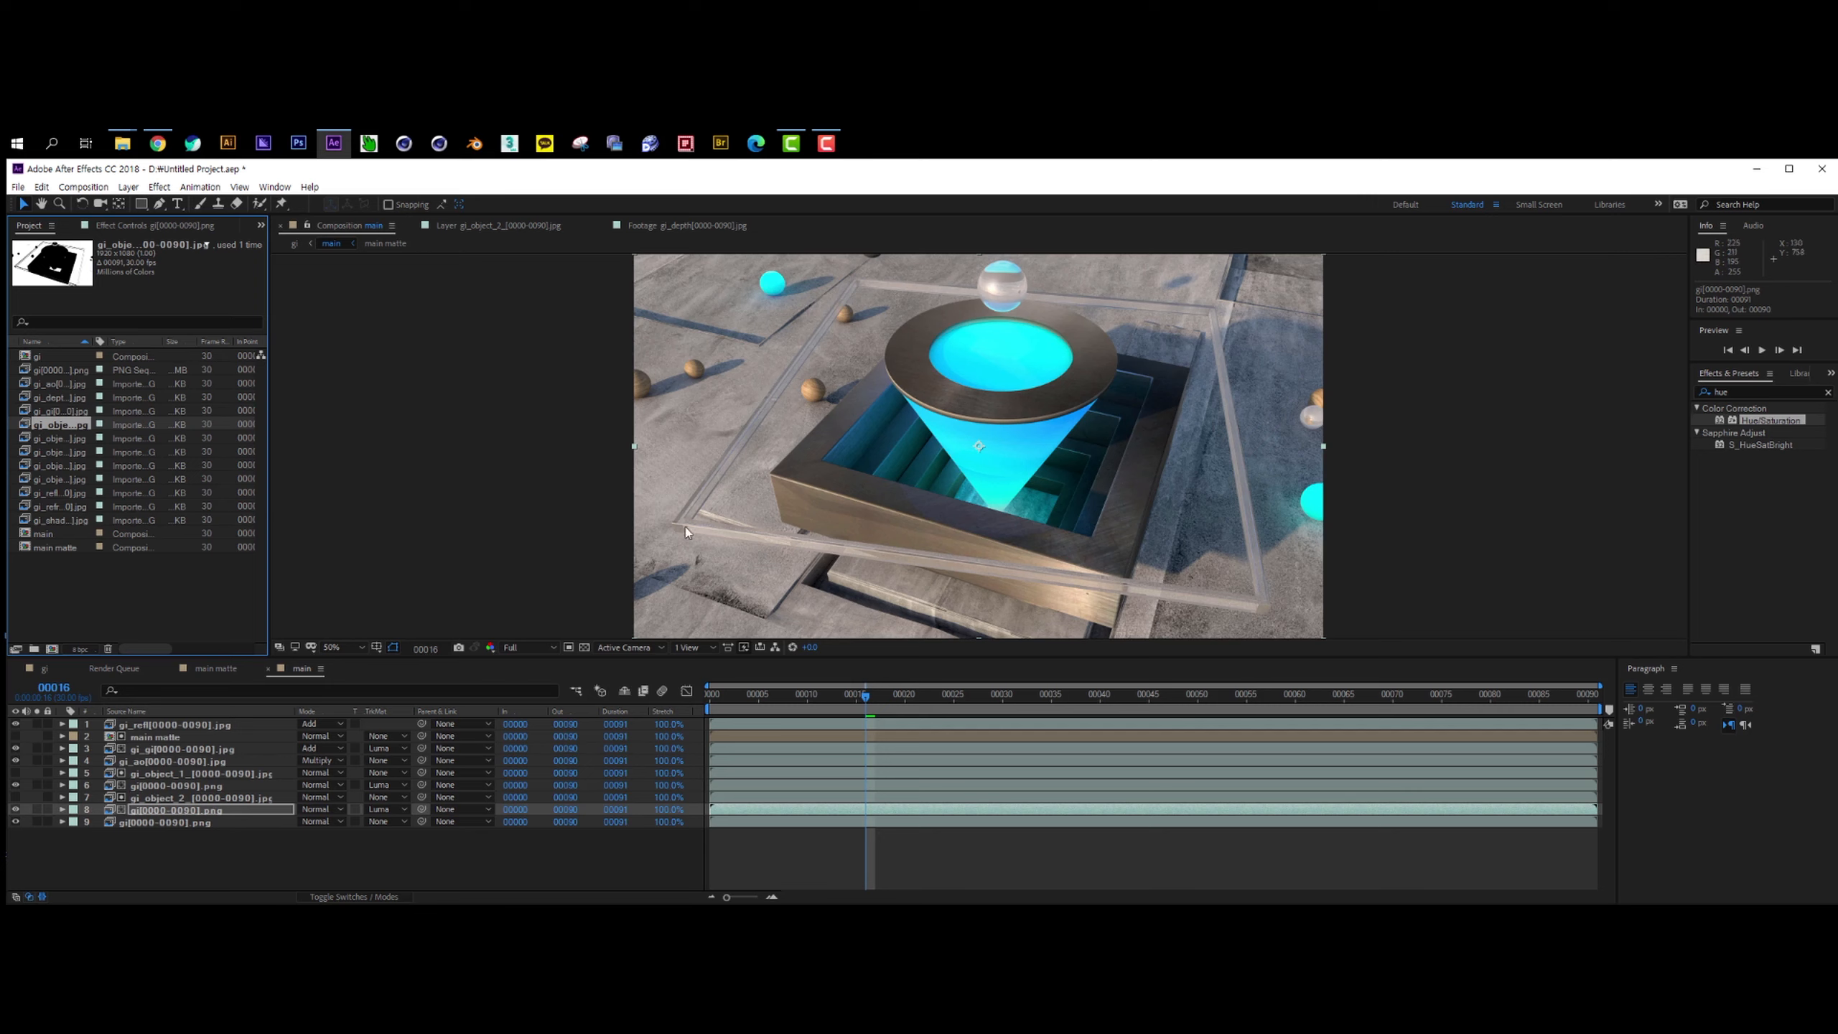
click(74, 467)
click(70, 455)
click(70, 478)
click(68, 490)
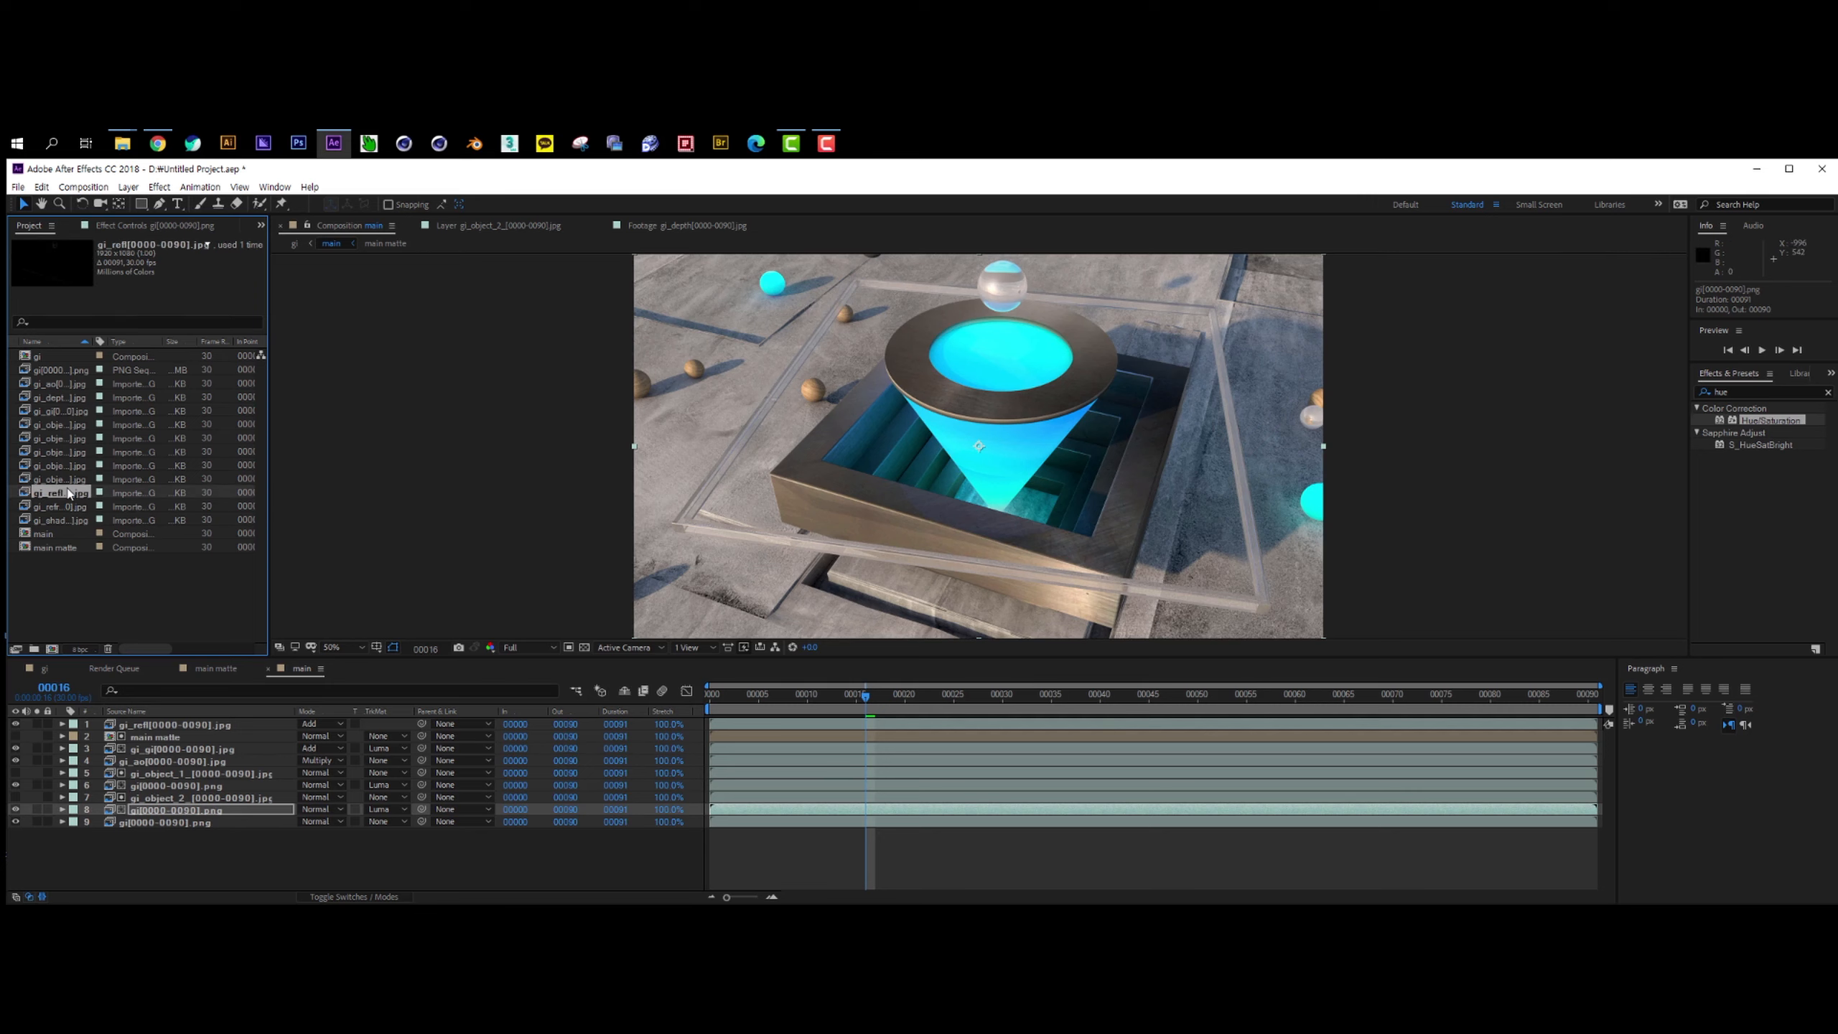
drag(64, 479, 156, 821)
key(ctrl+d)
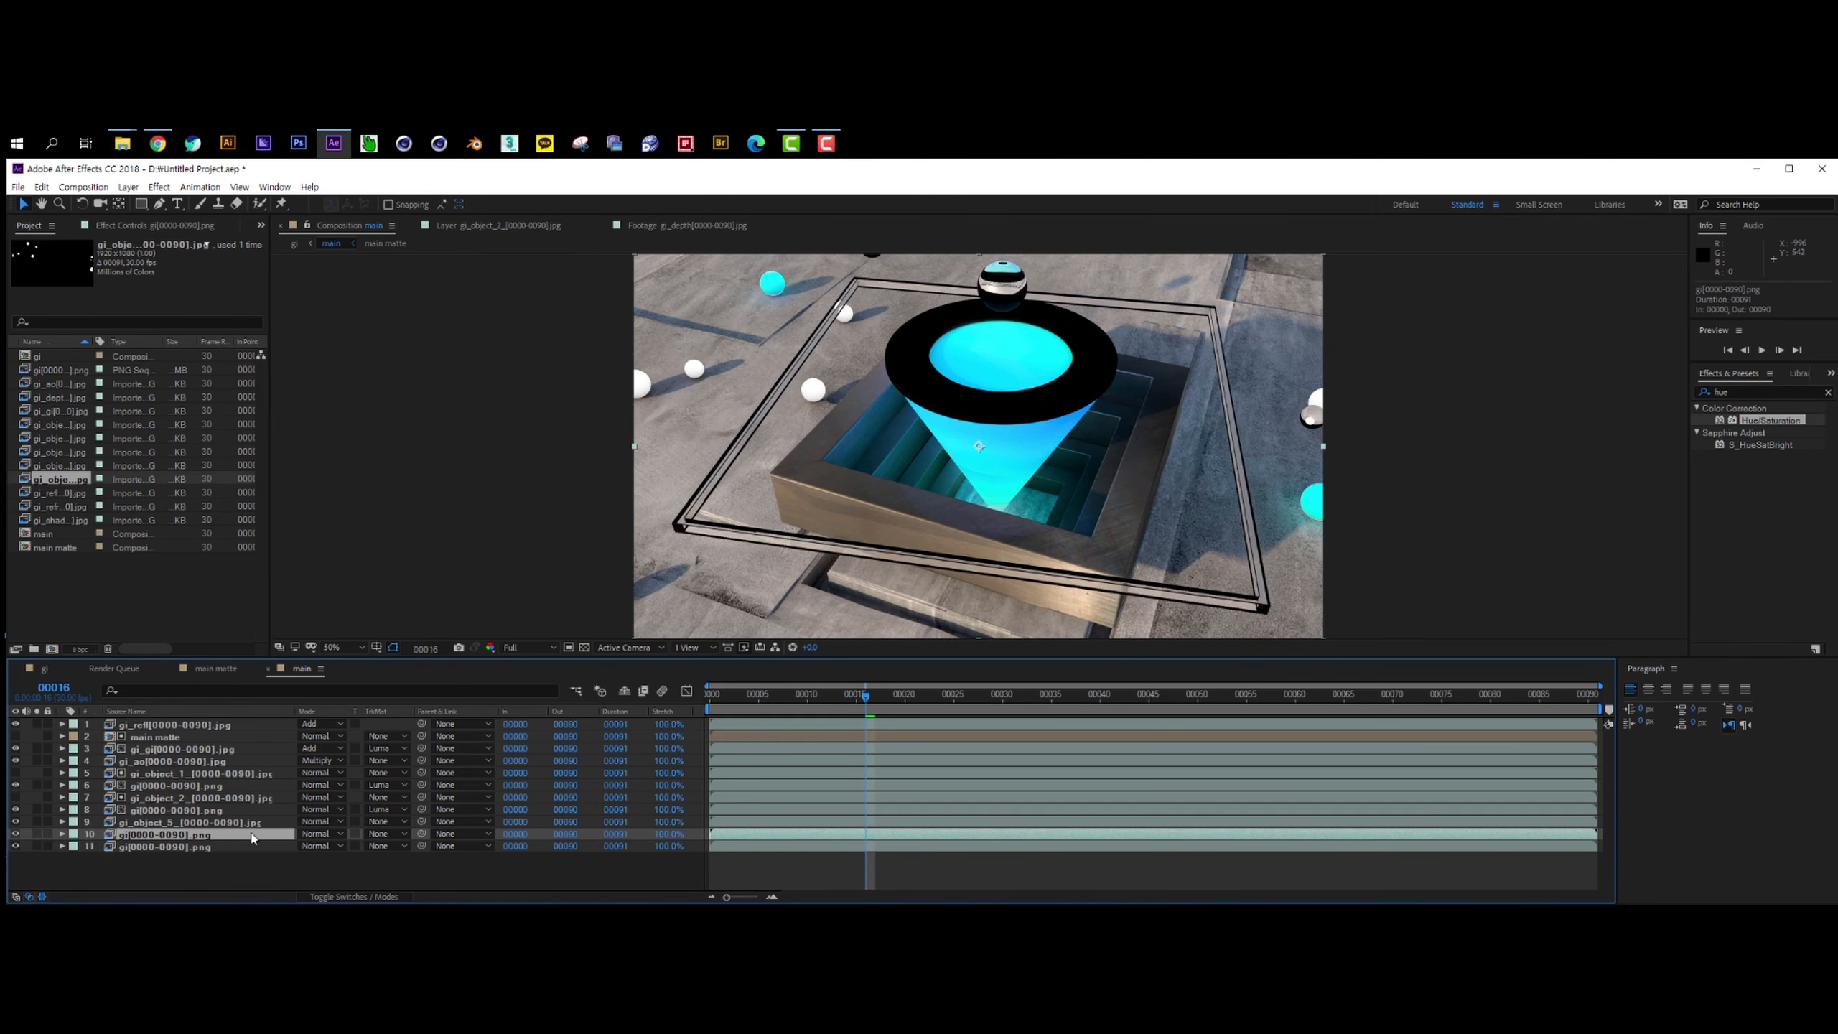
click(381, 834)
click(444, 811)
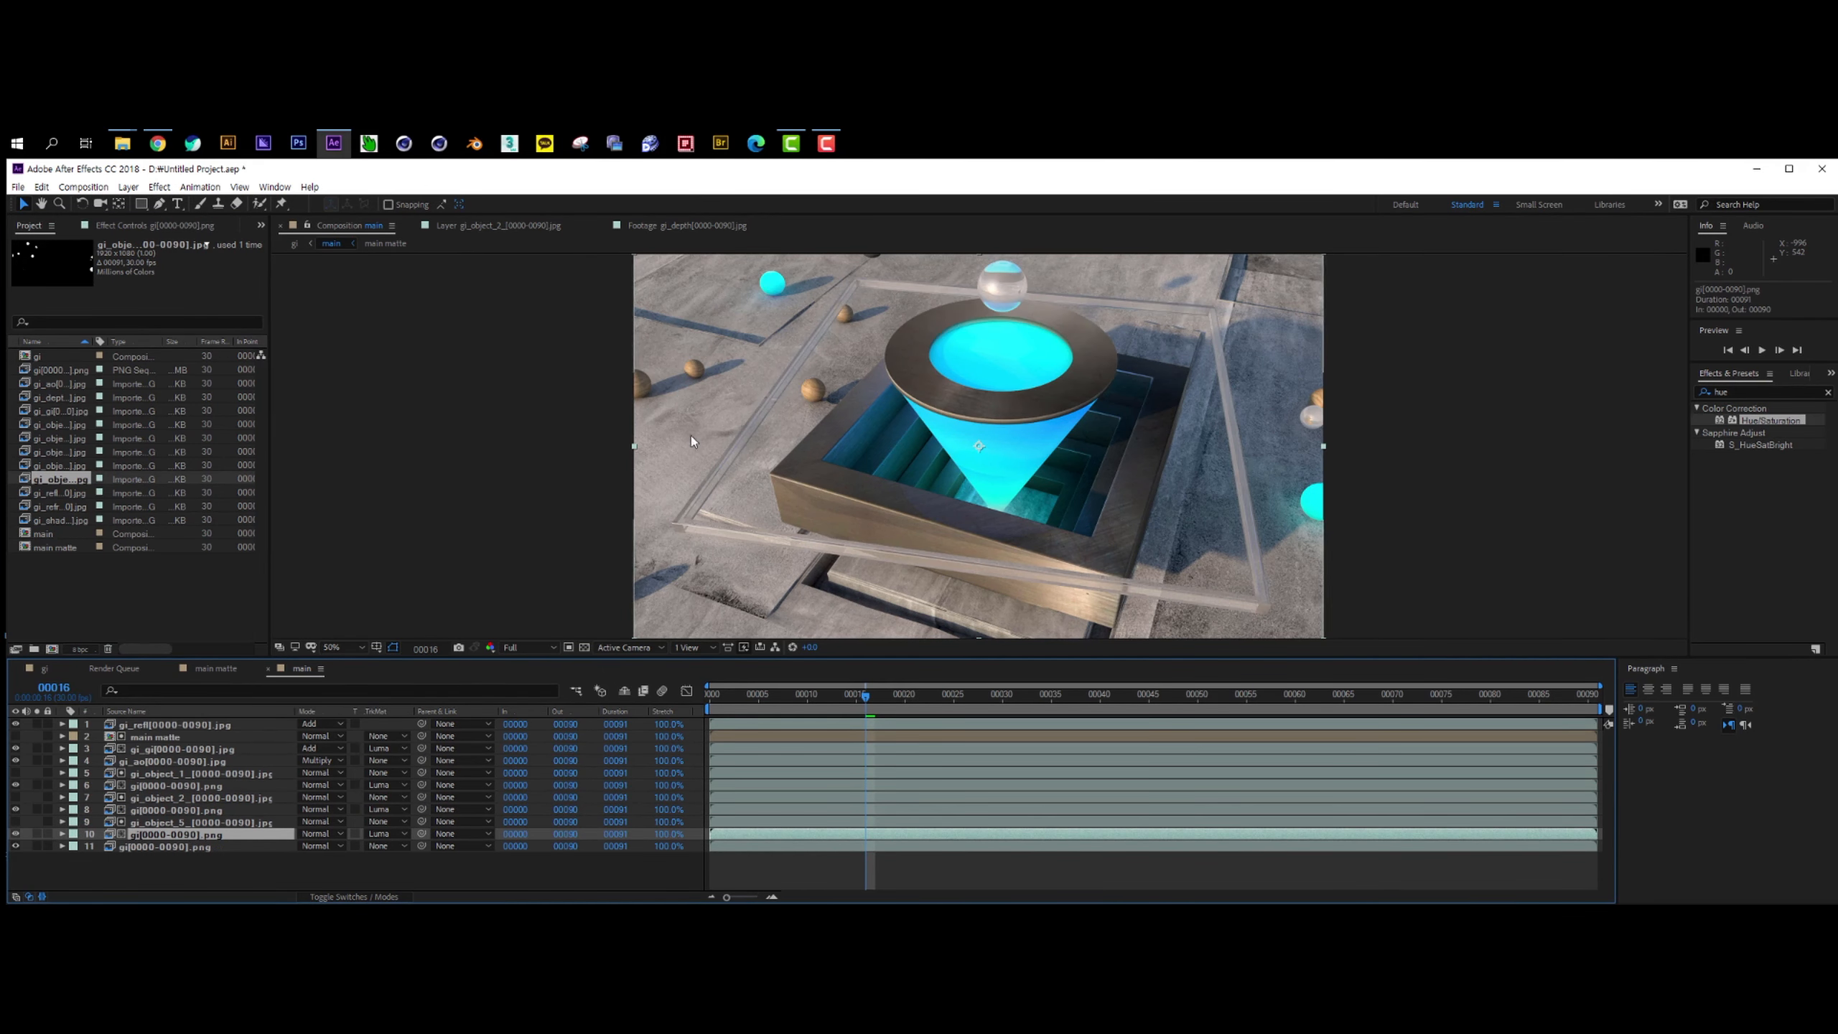
Add Levels to the gi layer matted by gi_object_5, with input black 28, input white 216 and gamma 1.23.
drag(1750, 396, 1662, 396)
text(level)
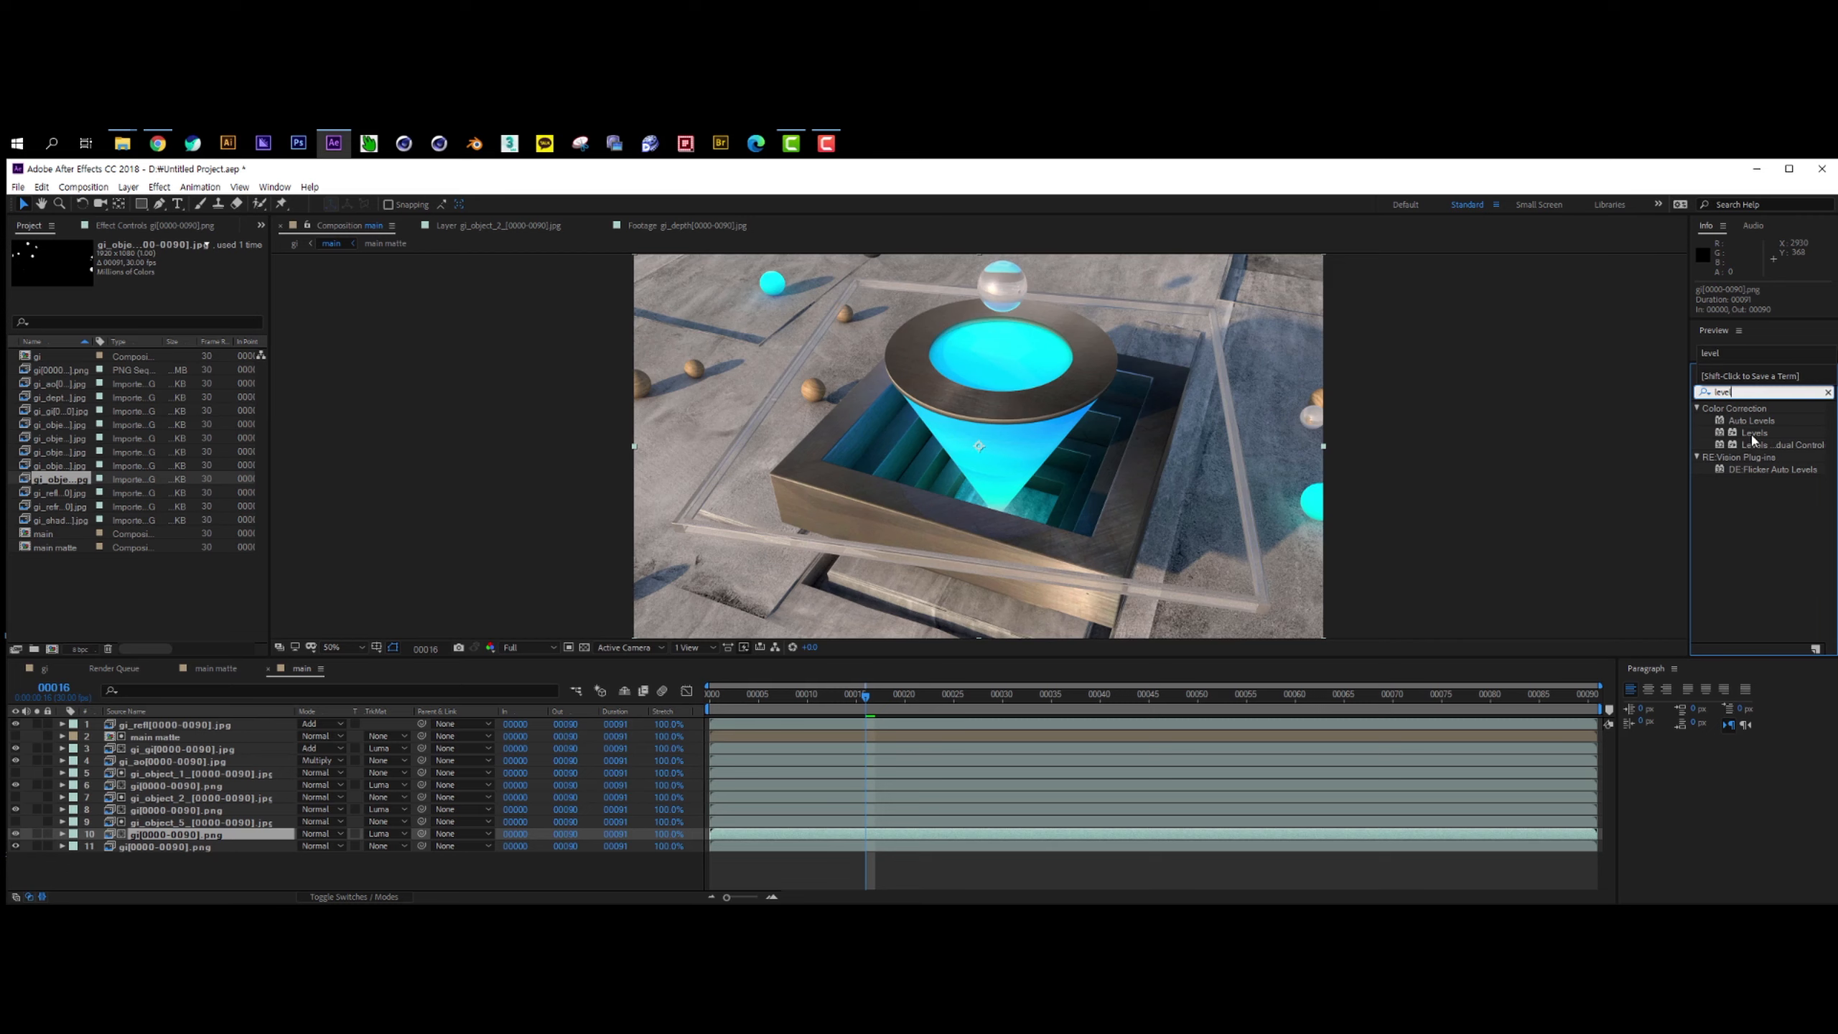
double_click(1752, 435)
drag(208, 489, 75, 488)
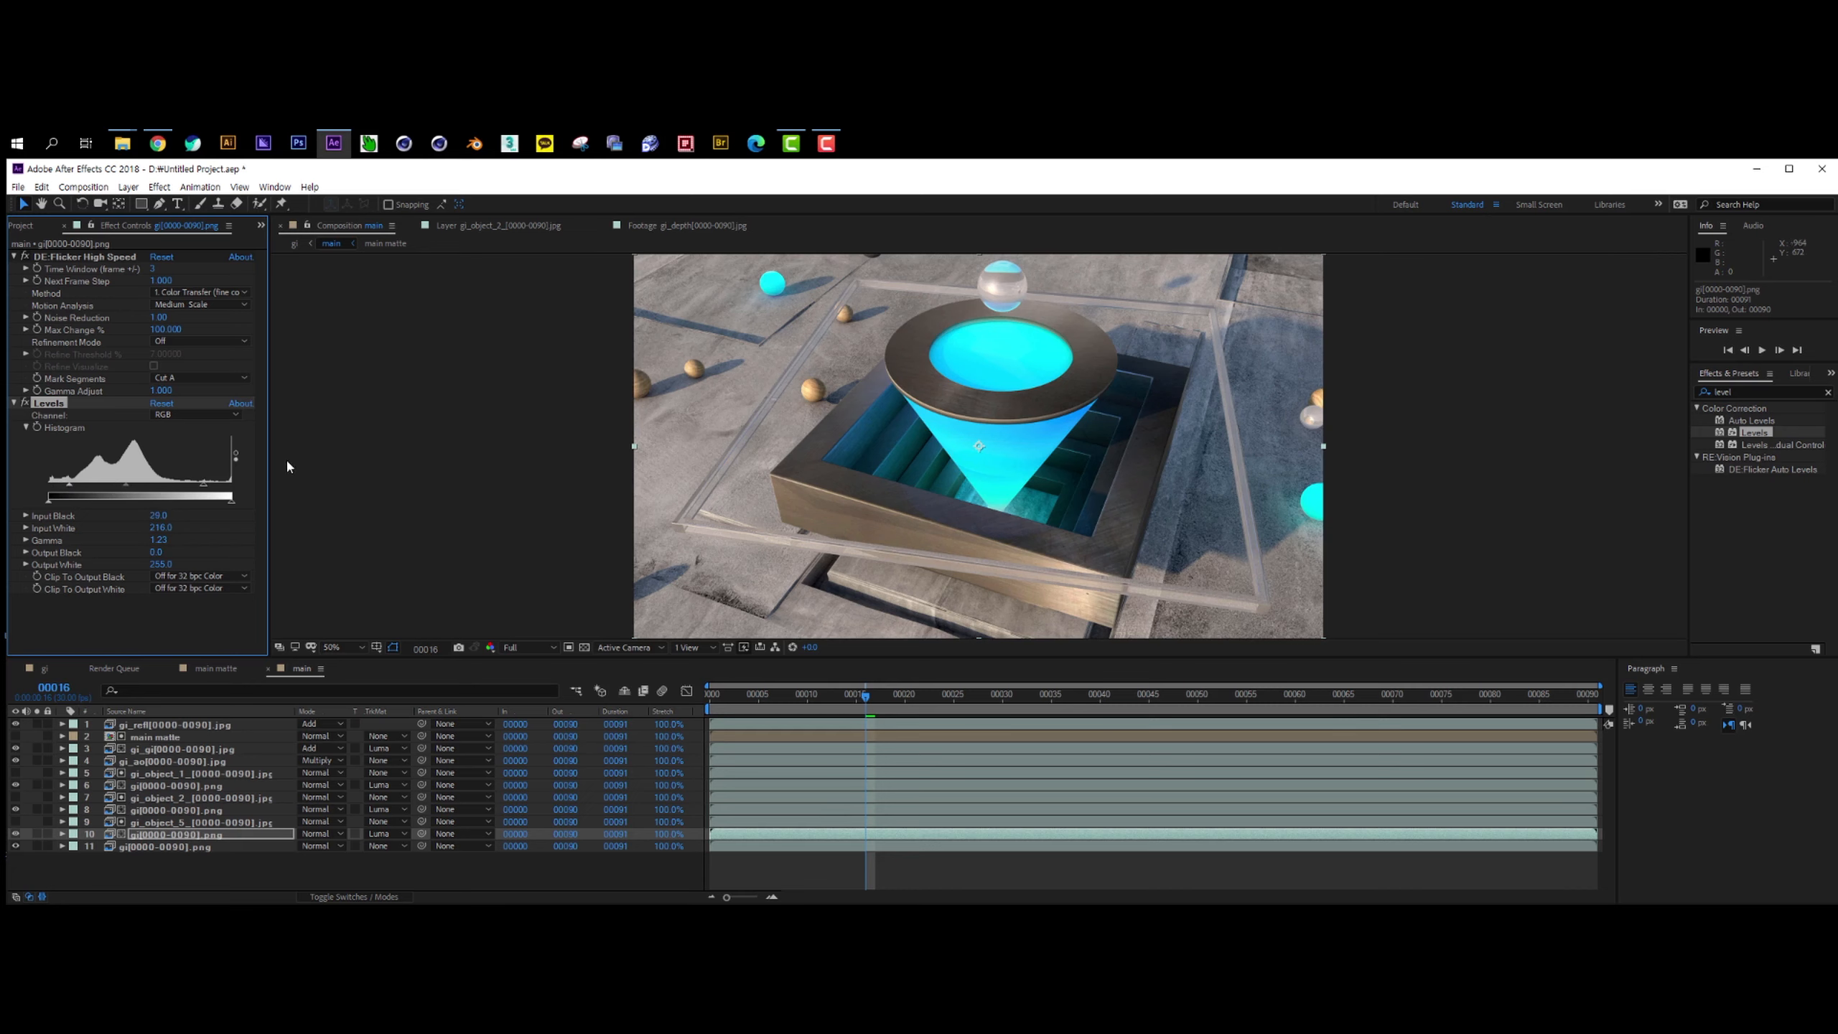
Compare the original gi[0000-0090].png layer with the composited result of the main composition.
double_click(167, 847)
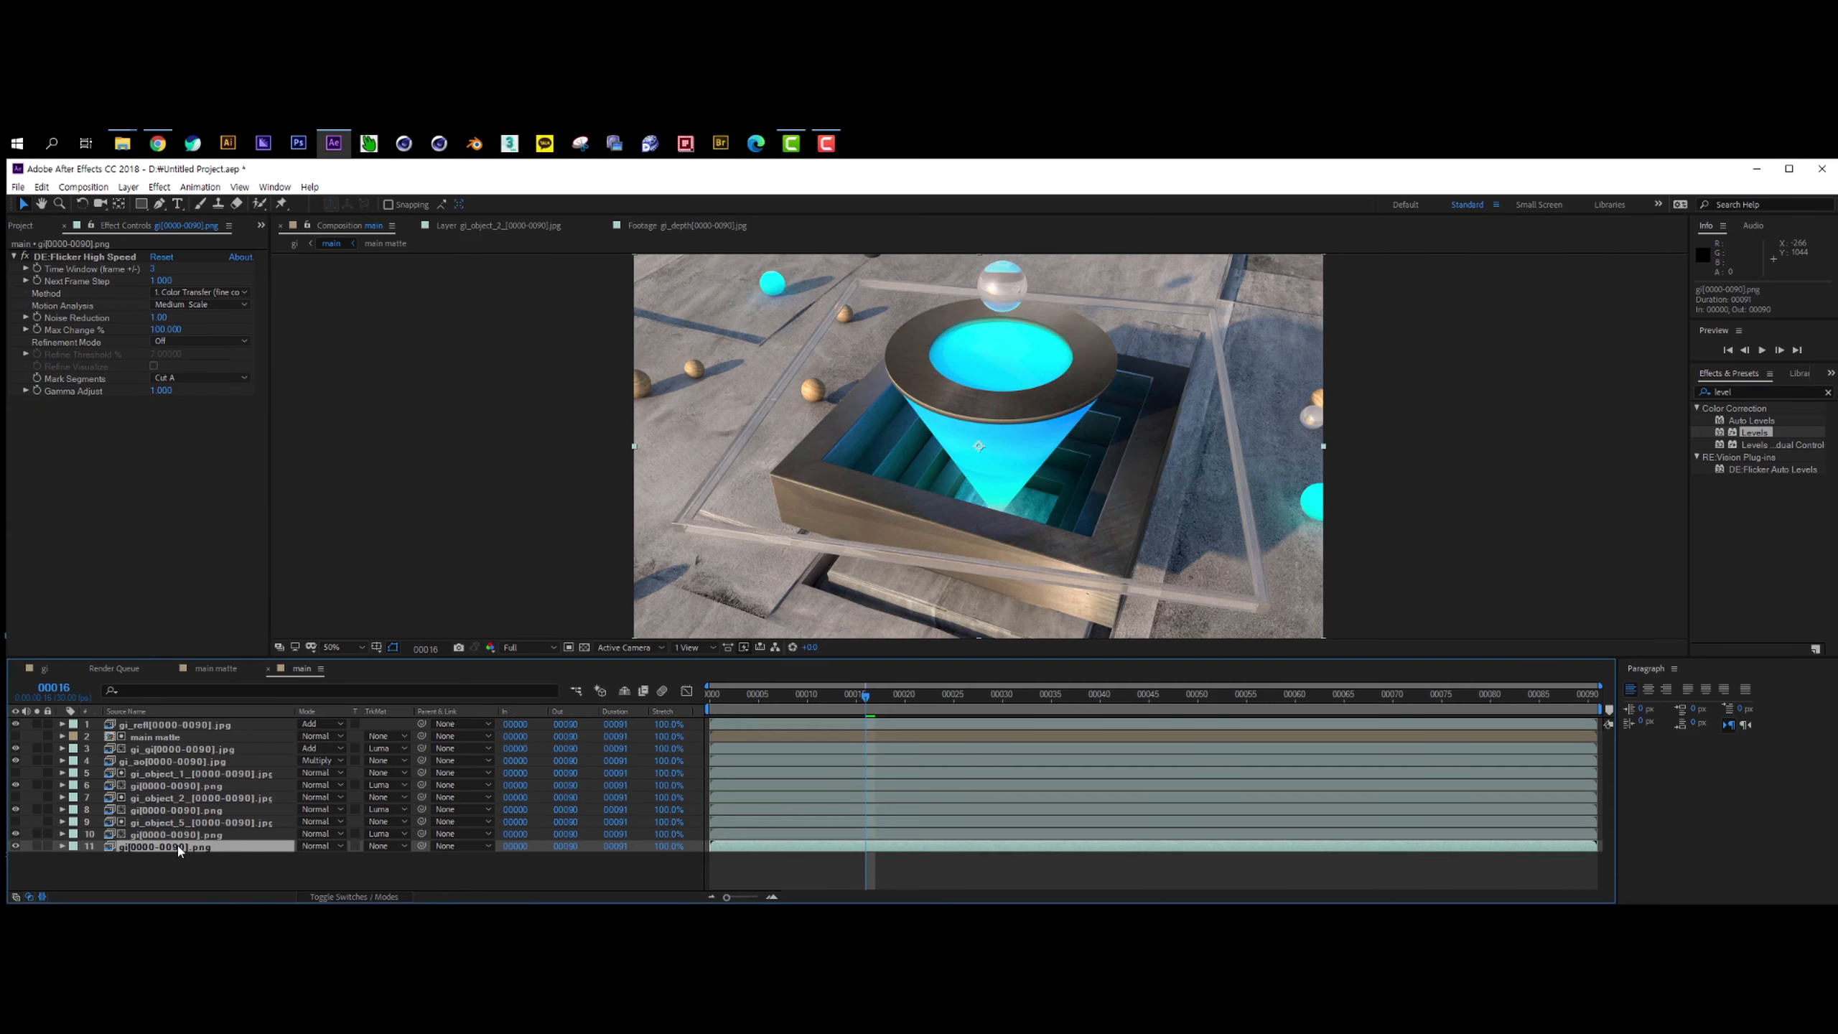
click(364, 229)
click(467, 229)
click(342, 229)
click(472, 230)
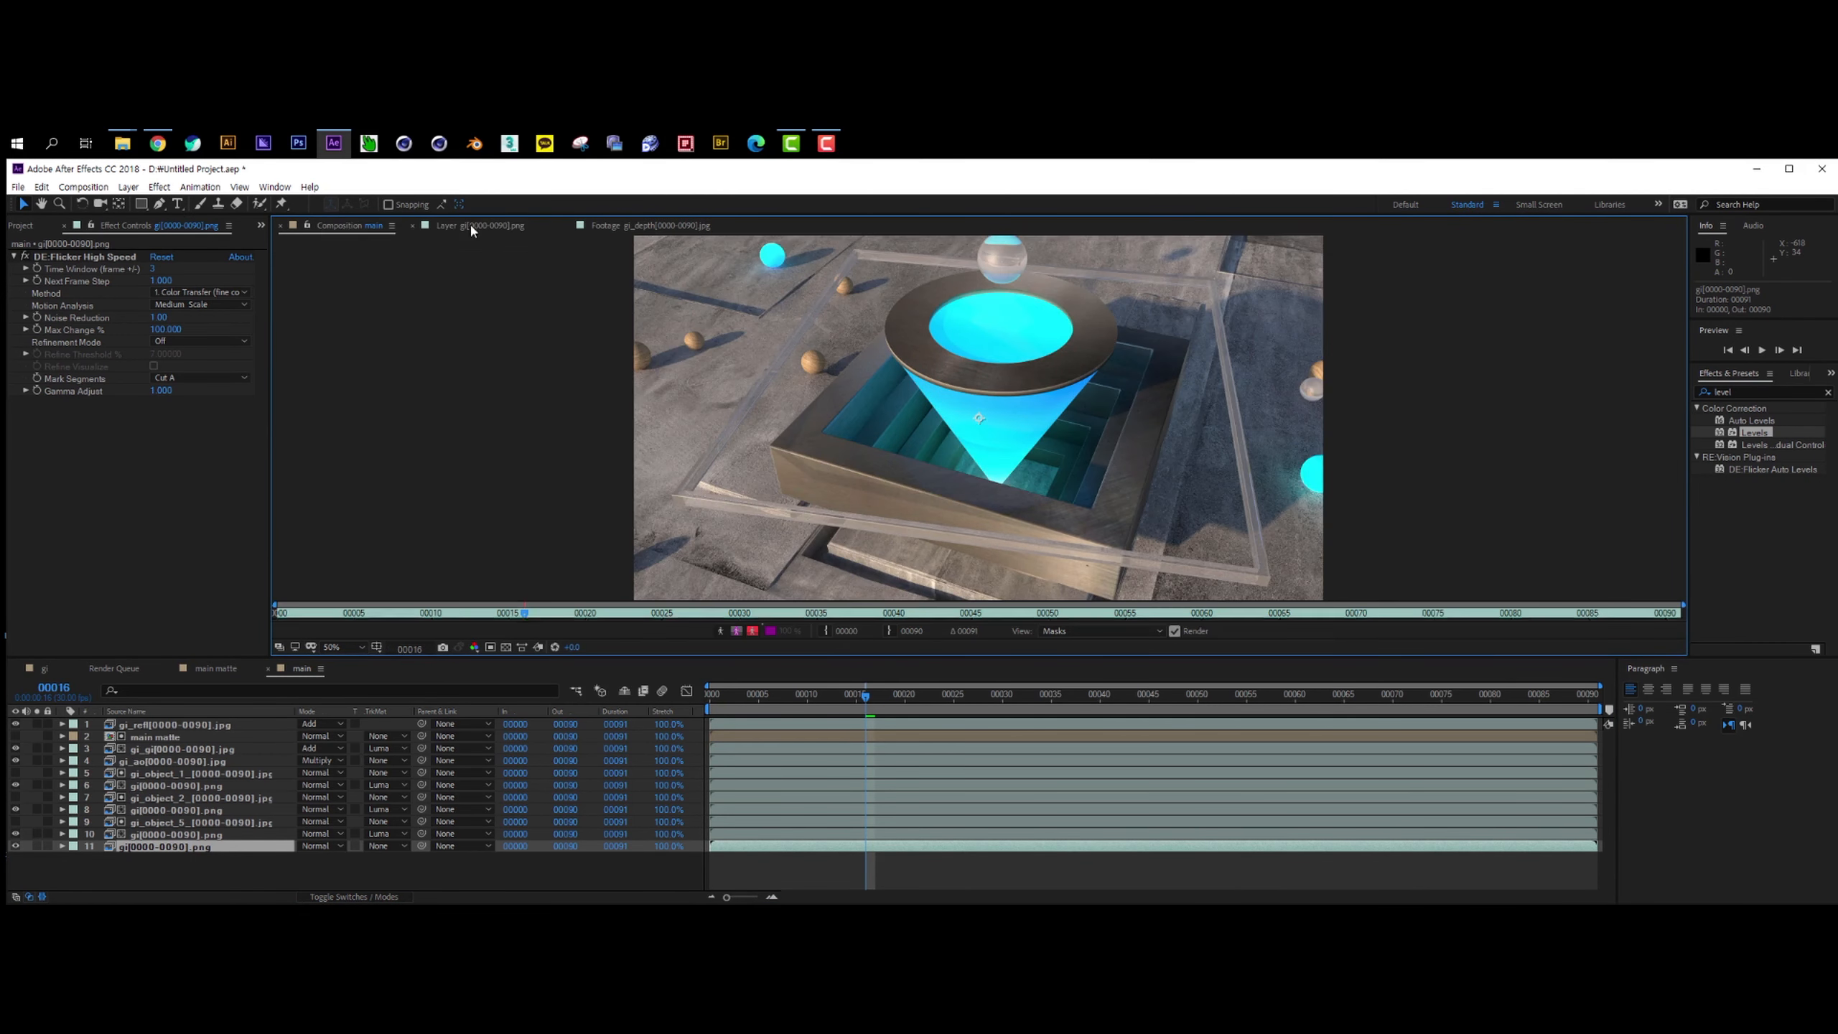
click(348, 230)
click(434, 230)
click(348, 229)
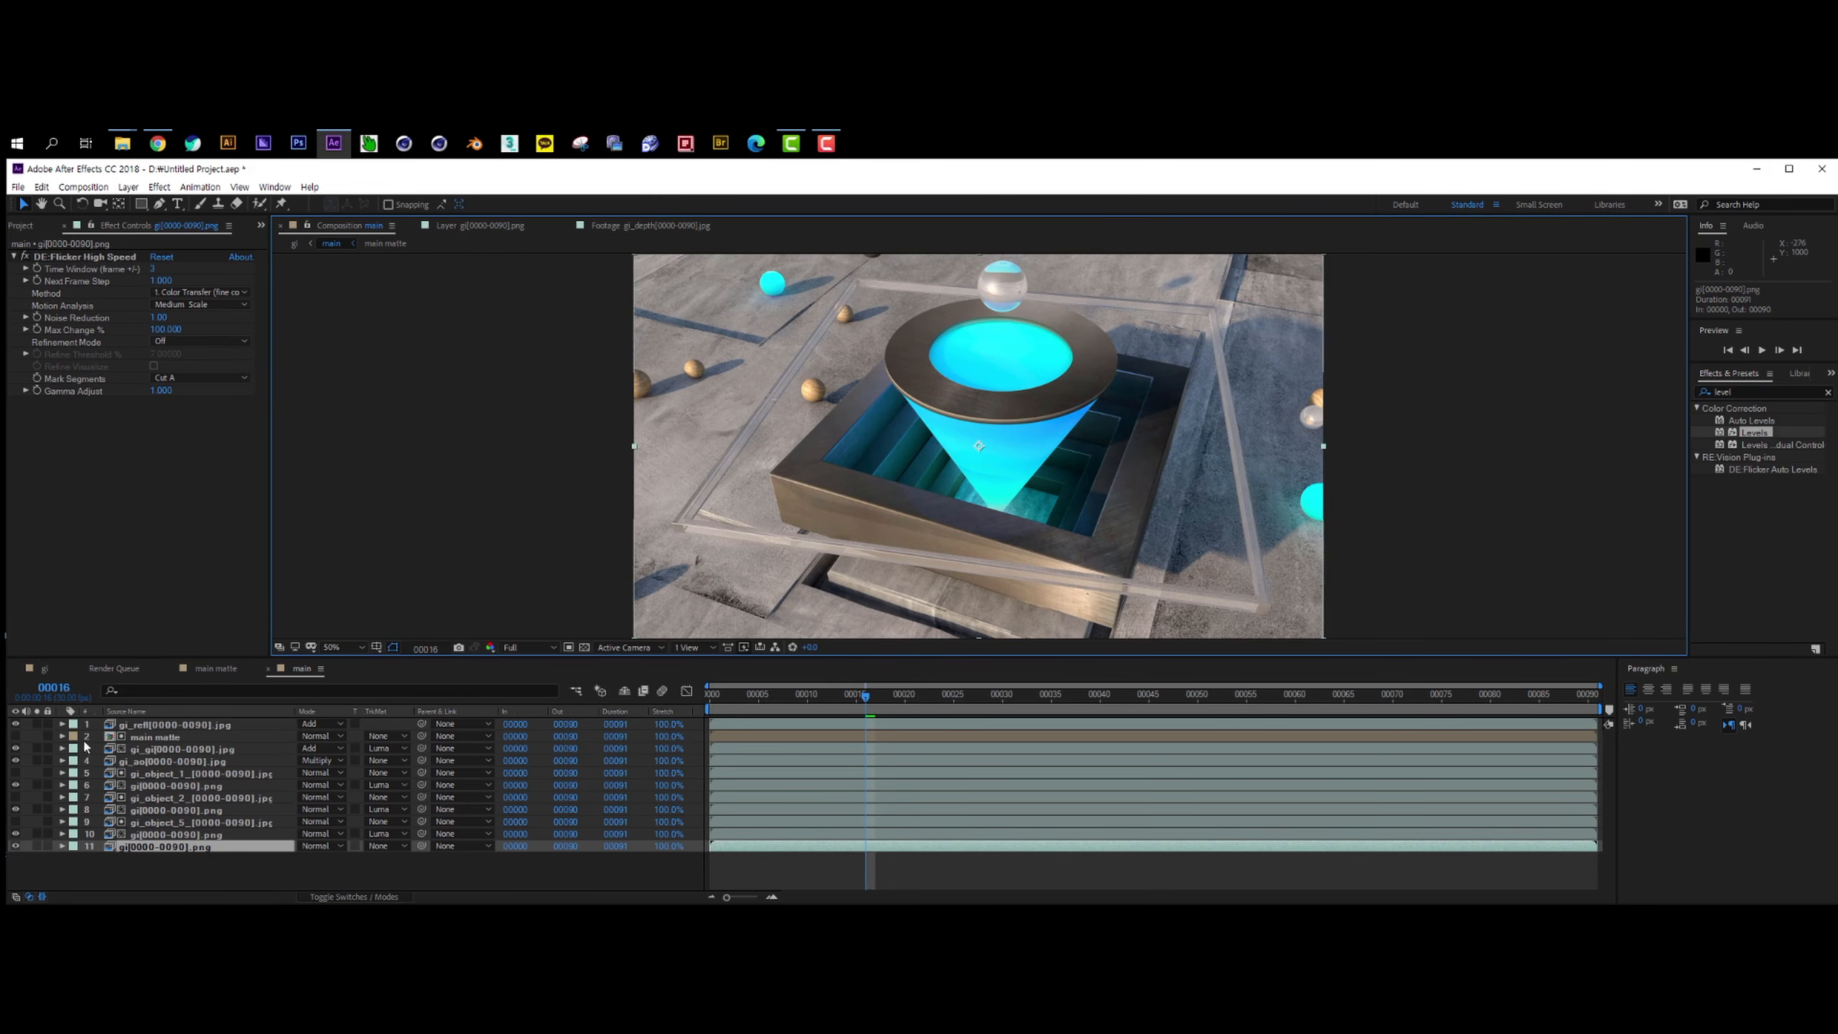
Open the gi composition, inspect the final image at 50% and save the project.
click(43, 669)
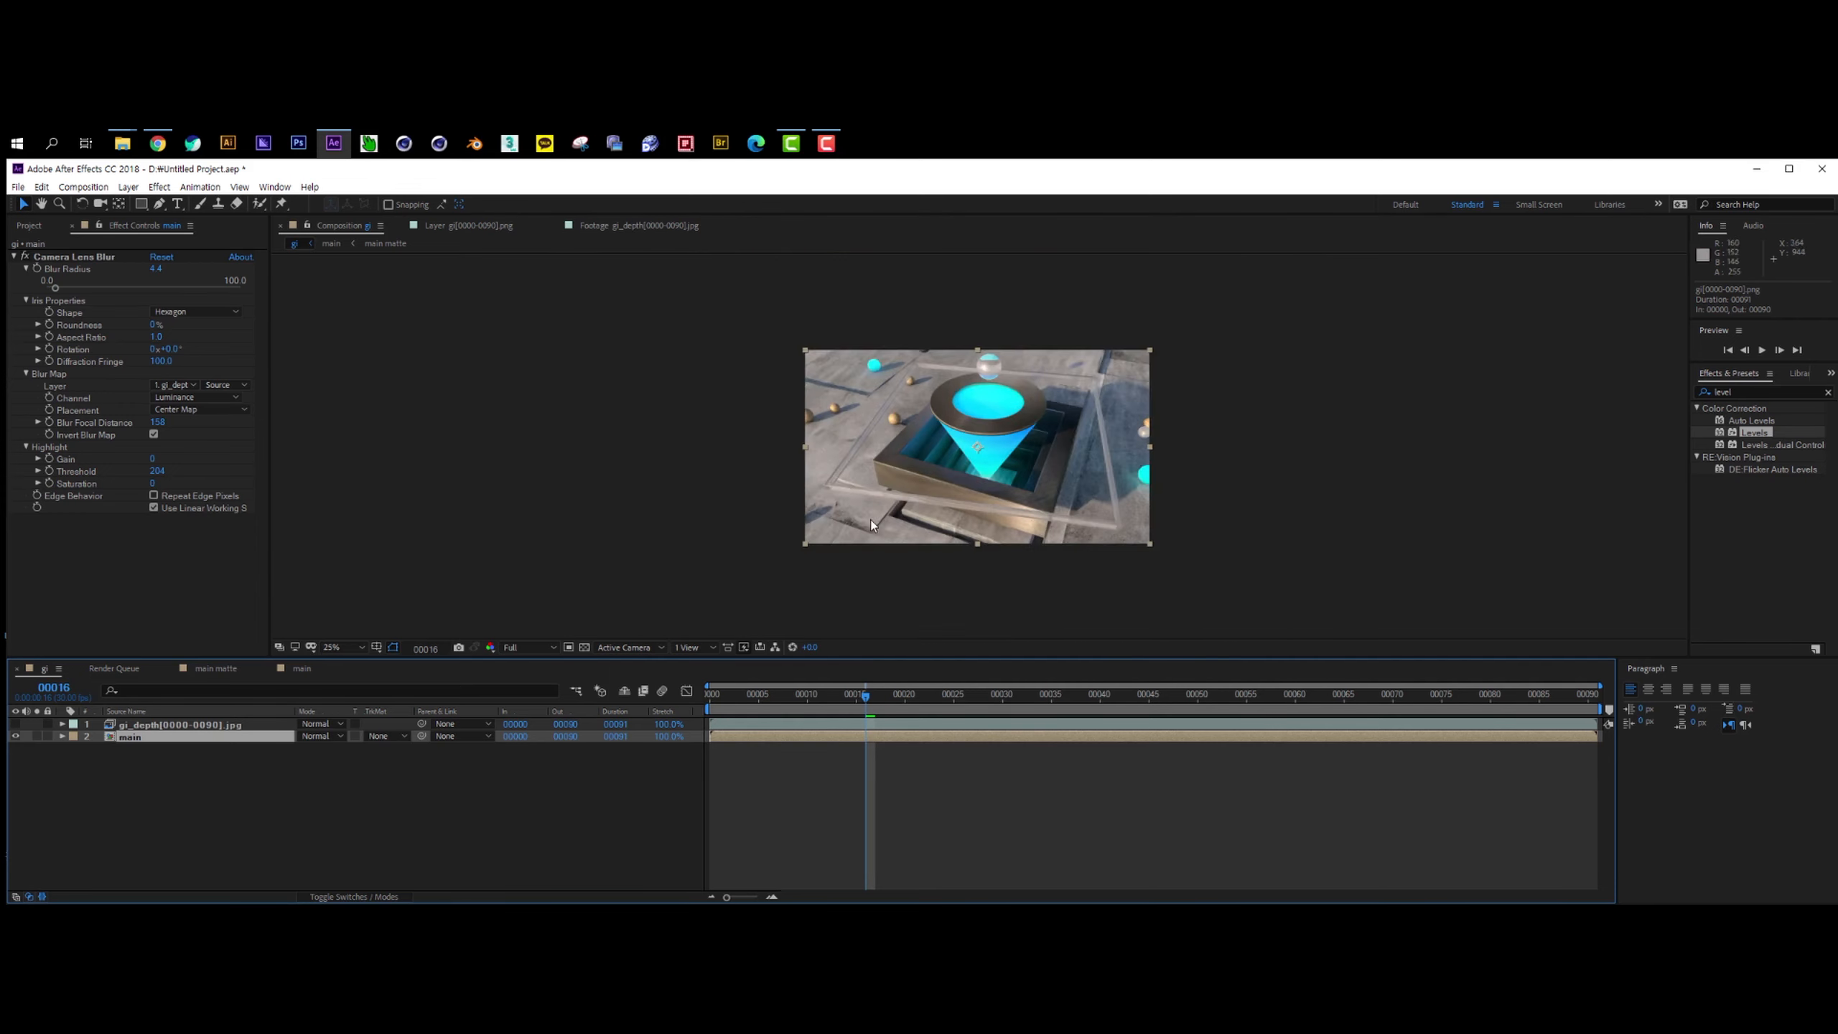
scroll(977, 588, down, 2)
scroll(979, 590, up, 2)
middle_drag(976, 592, 955, 591)
key(ctrl+s)
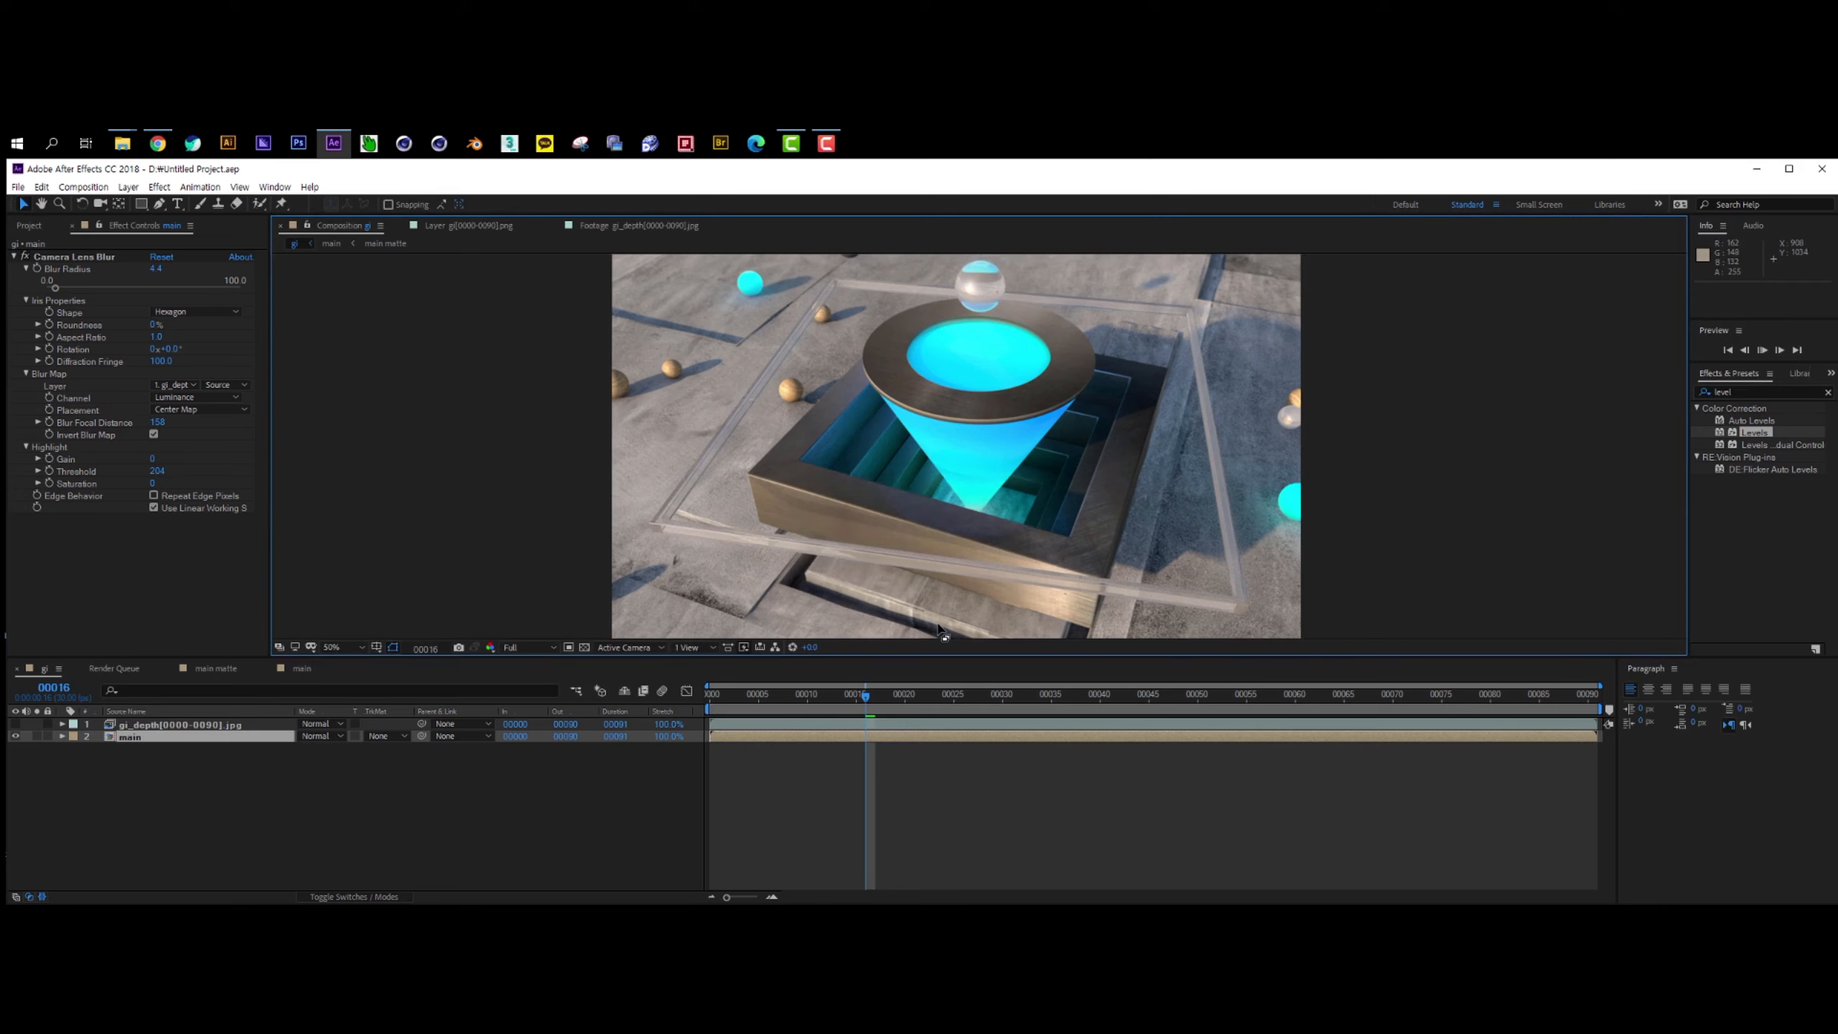
Play the gi composition's full preview to check the finished looping animation.
click(1277, 748)
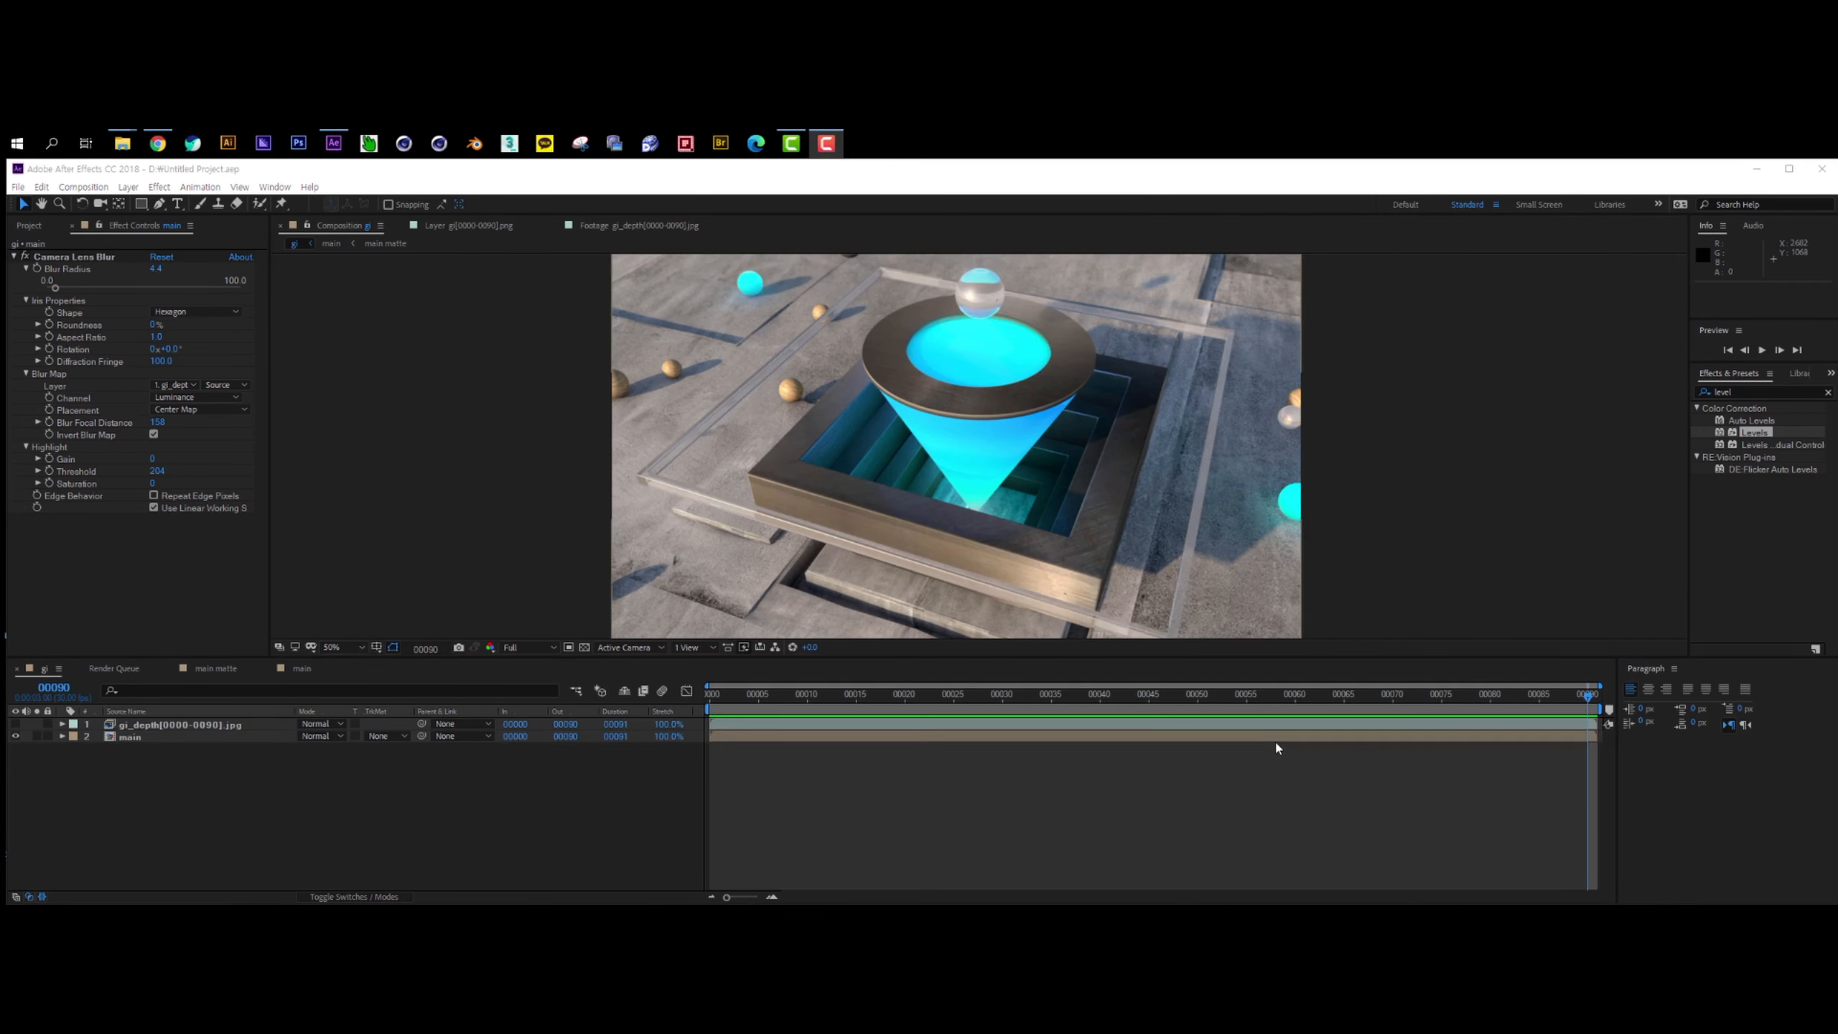
click(1258, 728)
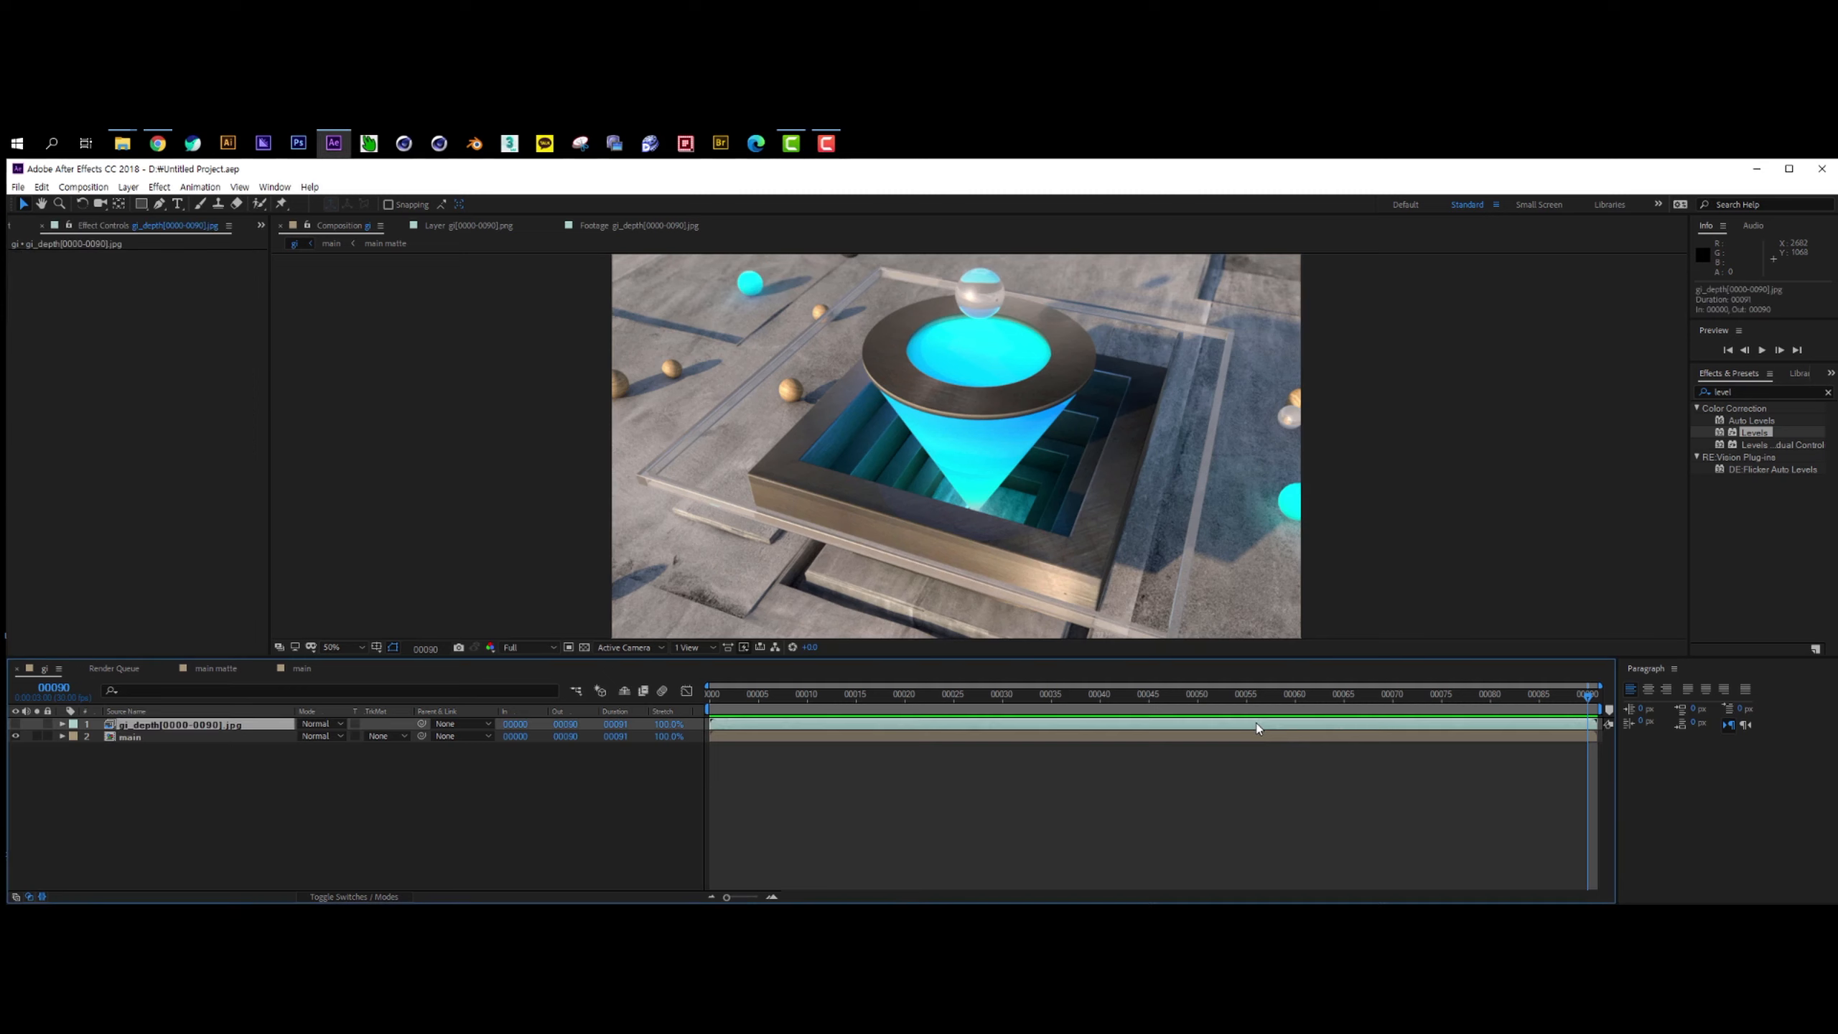
key(space)
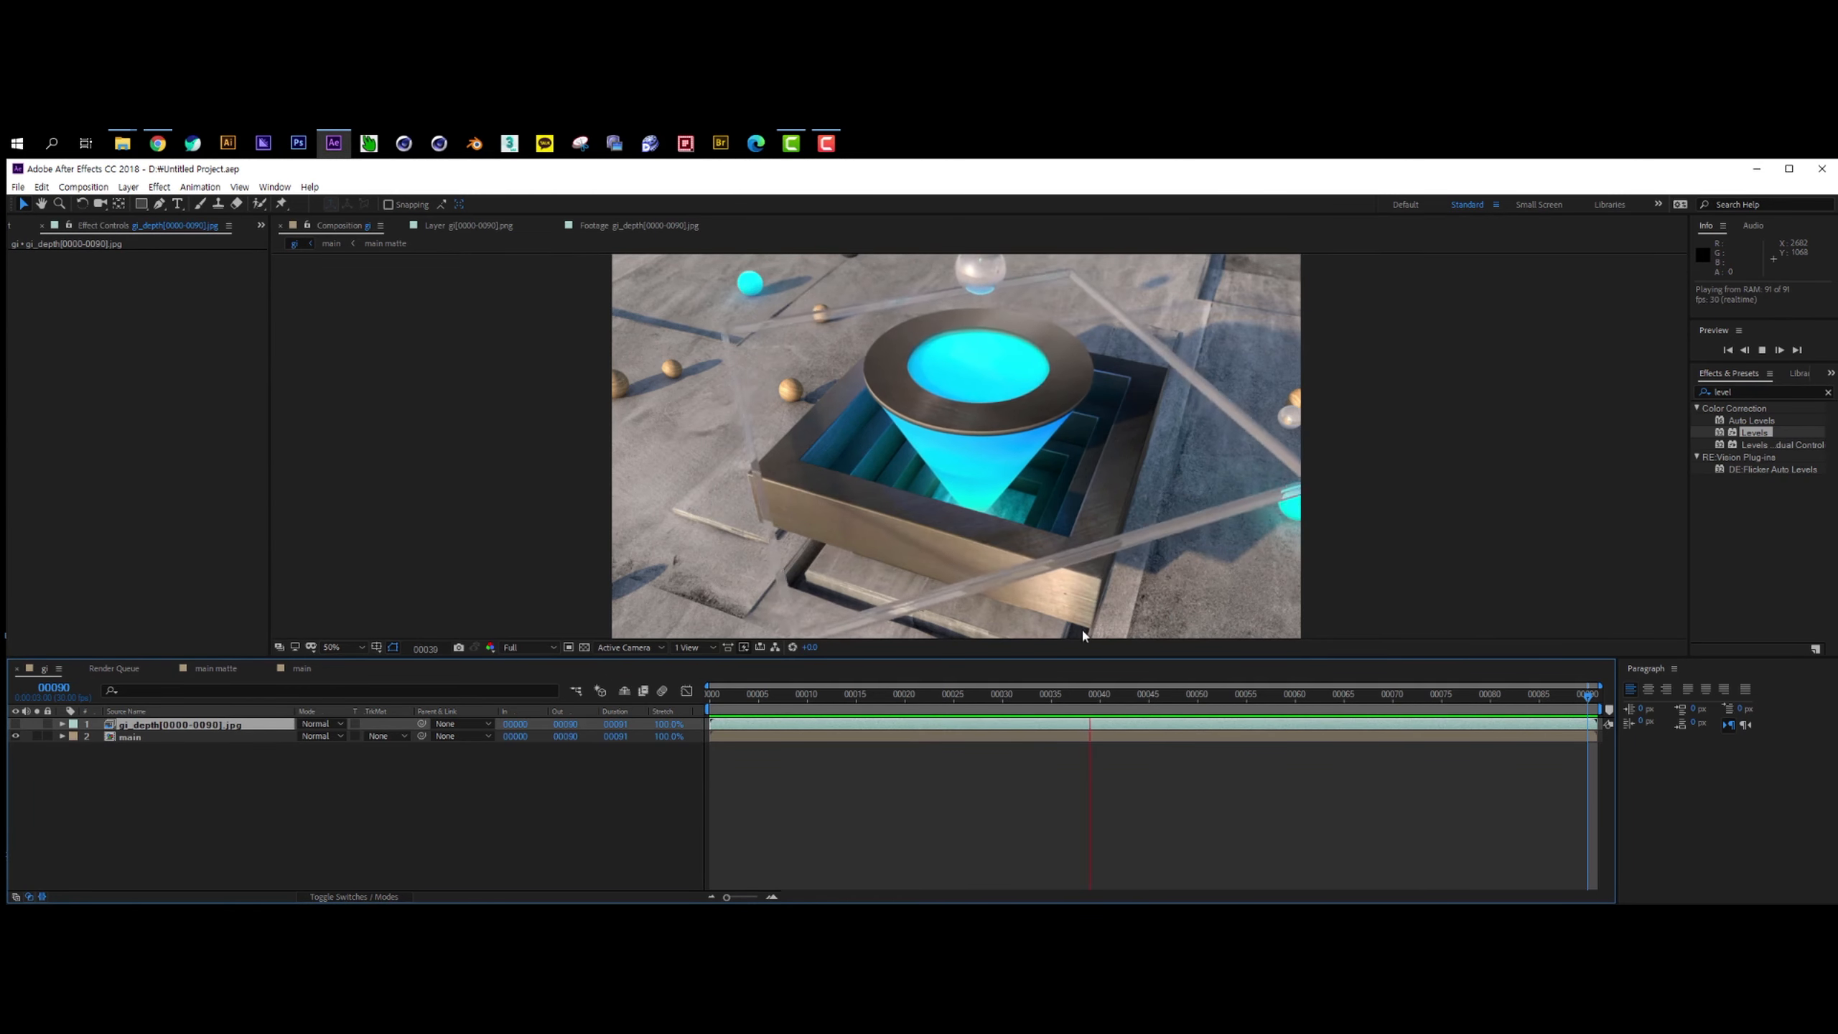